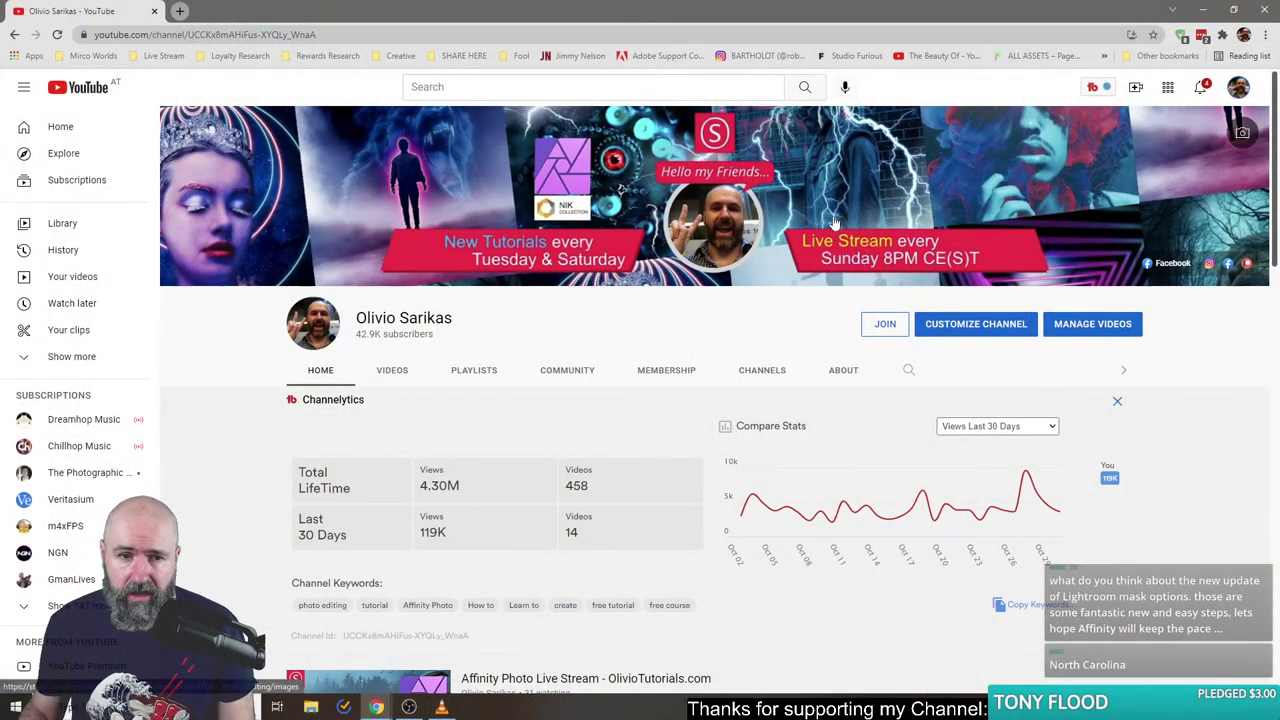
- Open the Basics of Composition video, pause it, then return to the channel's main page
{"action": "scroll", "coordinate": [560, 450], "scroll_direction": "down", "scroll_amount": 3}
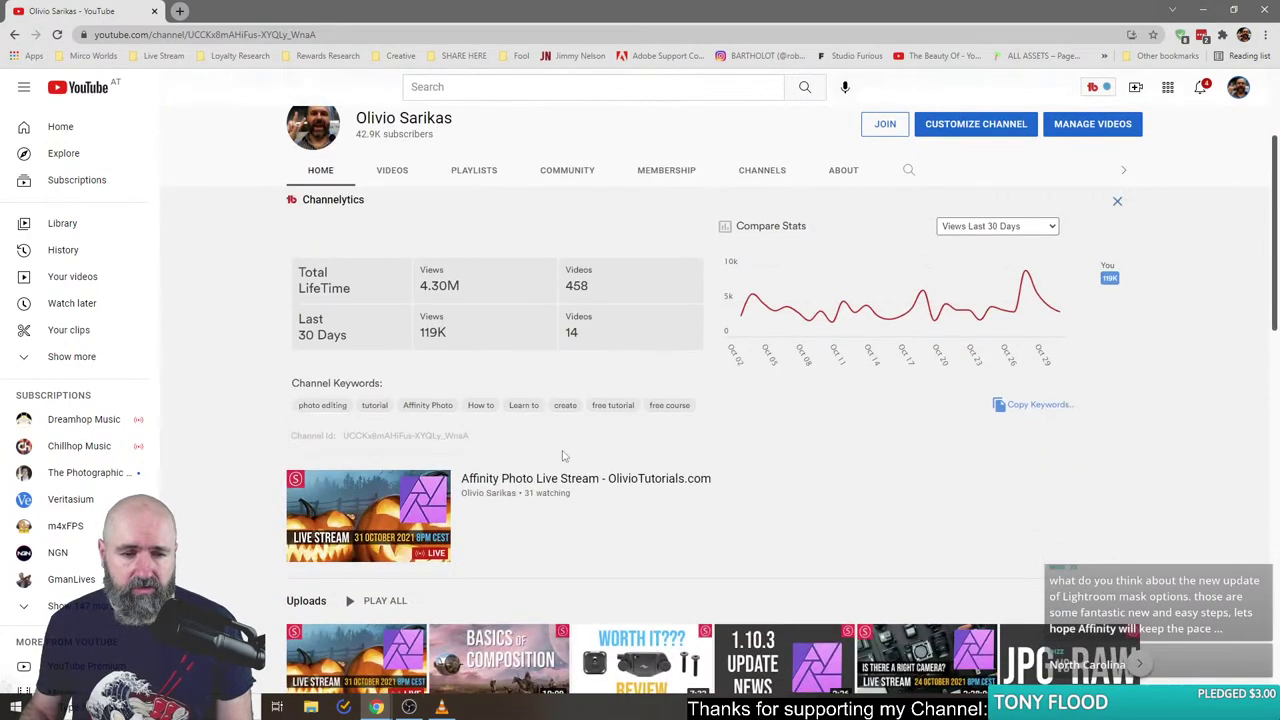
{"action": "scroll", "coordinate": [535, 522], "scroll_direction": "down", "scroll_amount": 2}
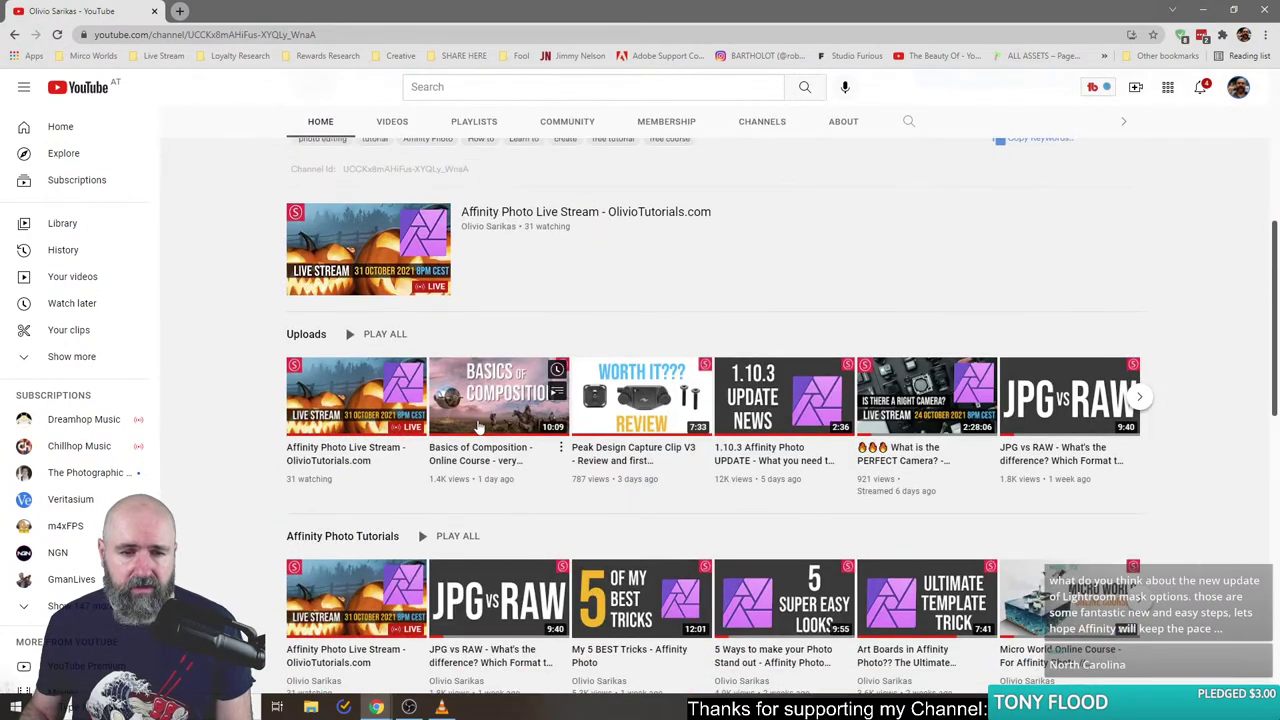
{"action": "left_click", "coordinate": [483, 478]}
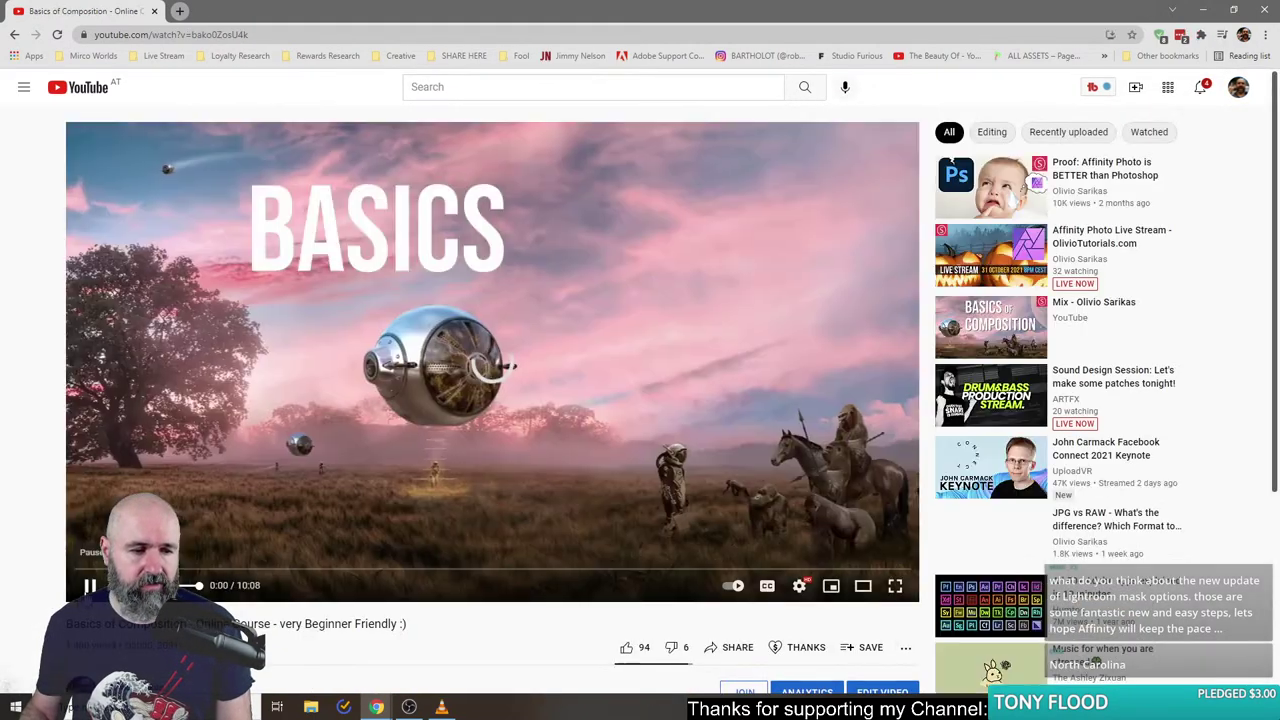
{"action": "left_click", "coordinate": [89, 585]}
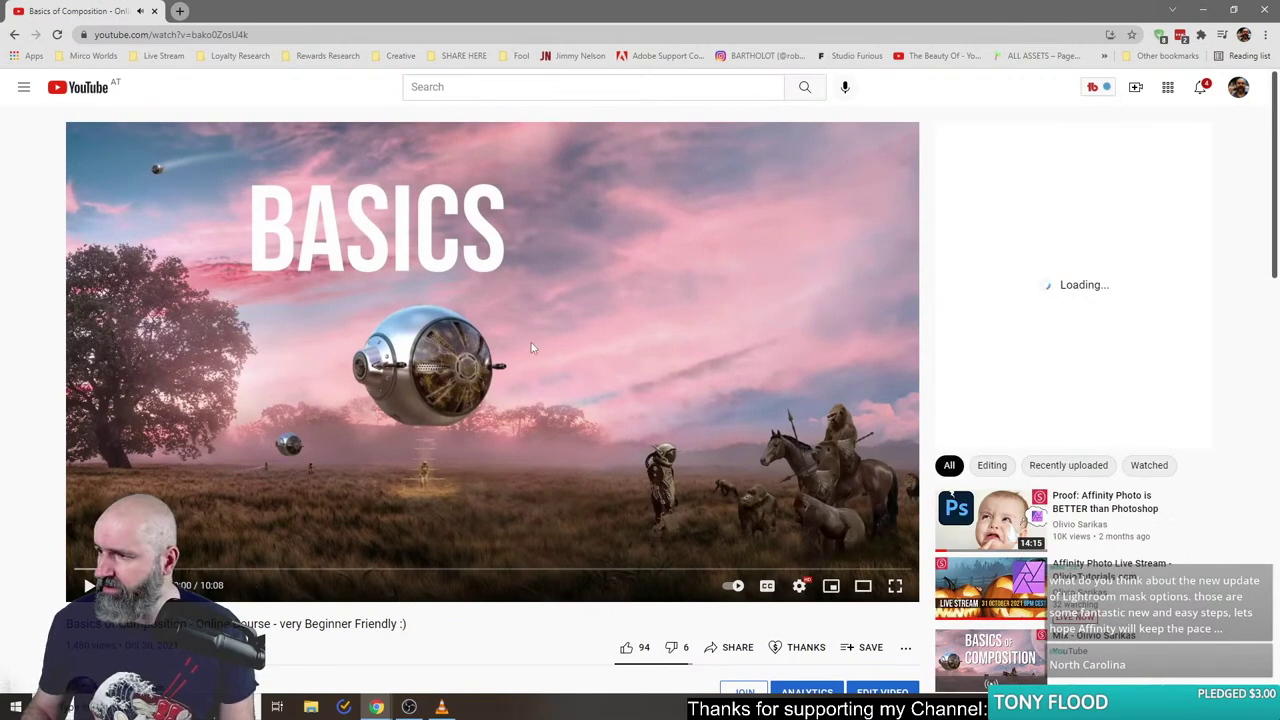
{"action": "scroll", "coordinate": [455, 342], "scroll_direction": "down", "scroll_amount": 1}
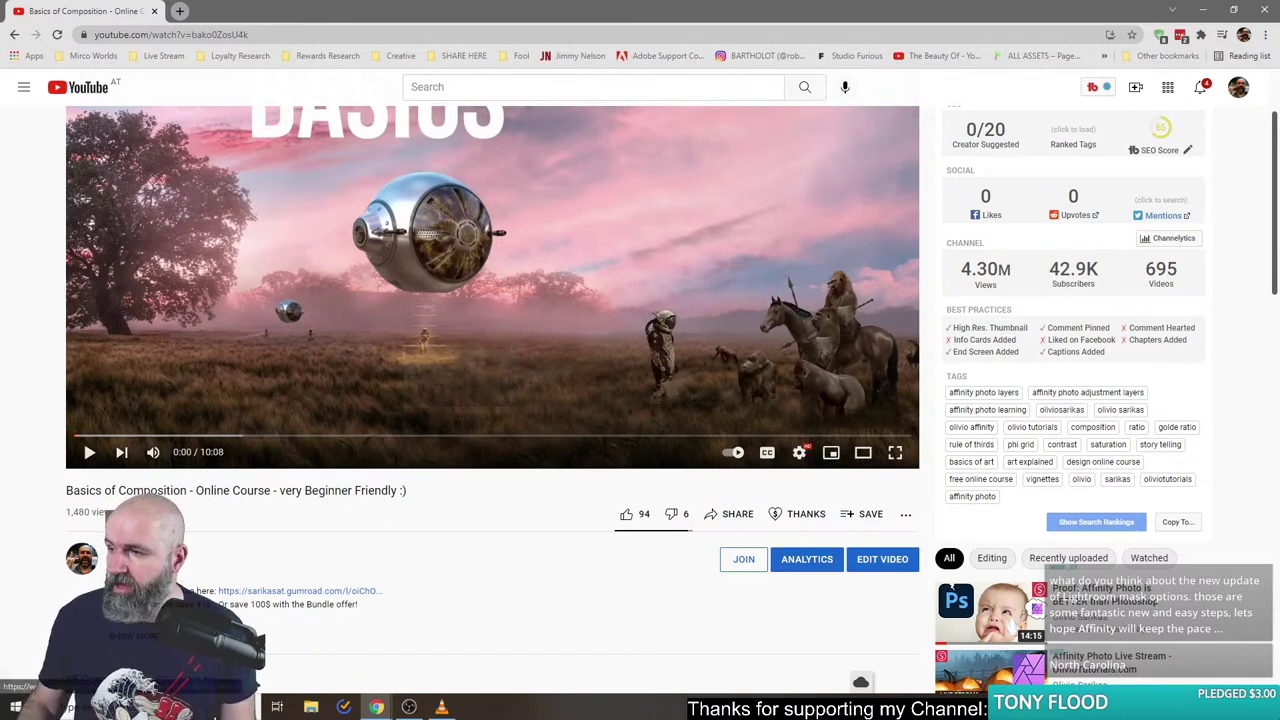
{"action": "scroll", "coordinate": [490, 400], "scroll_direction": "down", "scroll_amount": 2}
{"action": "scroll", "coordinate": [490, 400], "scroll_direction": "up", "scroll_amount": 1}
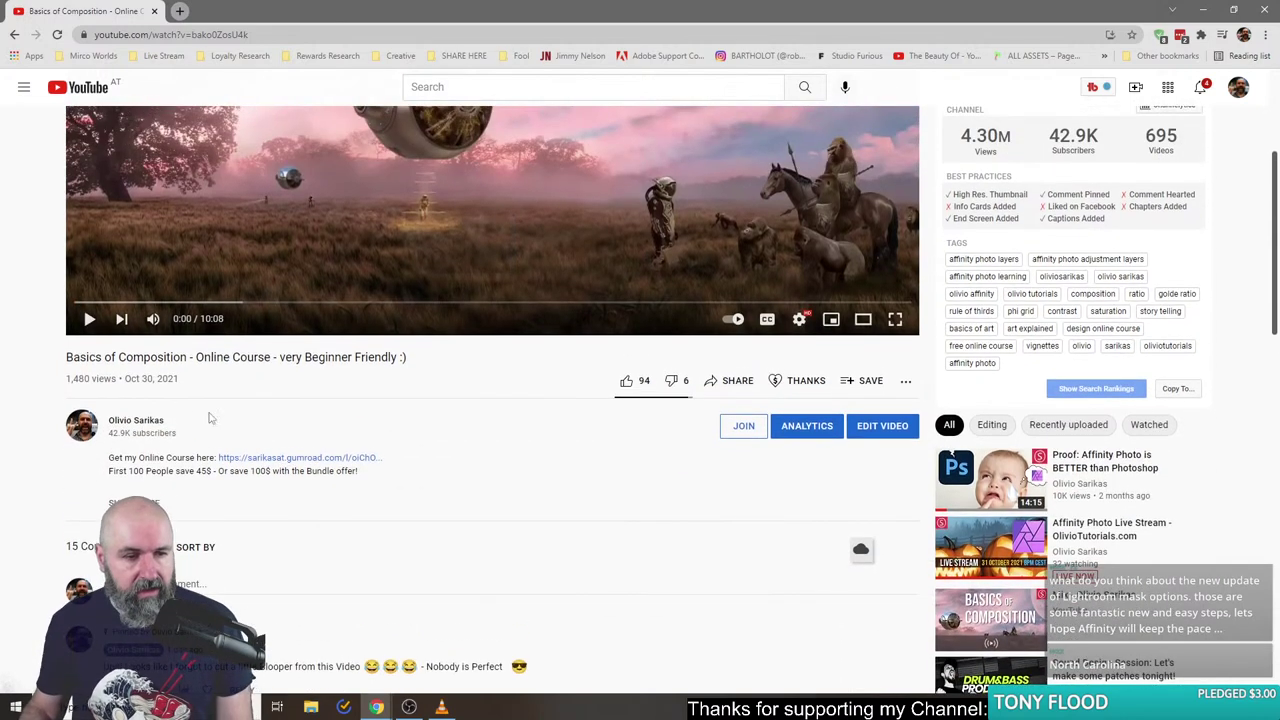
{"action": "left_click", "coordinate": [118, 424]}
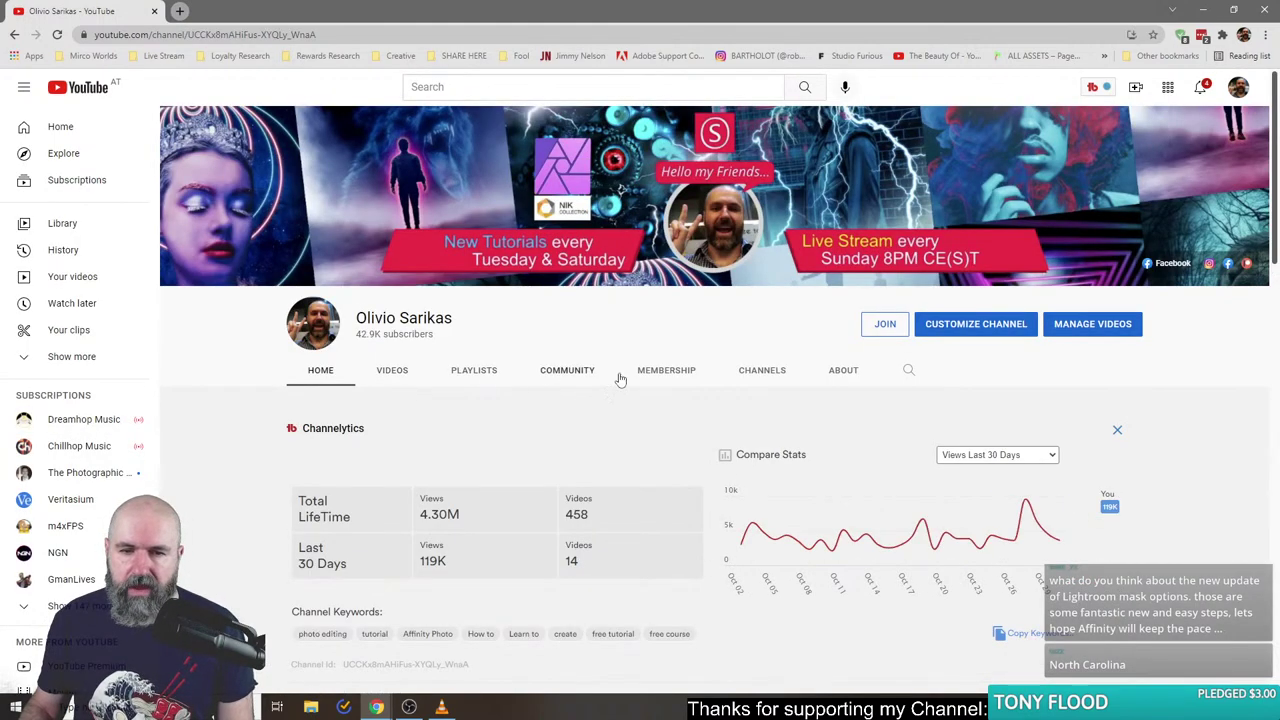
- Search the channel for 'lut' and scroll through the LUT videos, starting with LUTs Explained
{"action": "left_click", "coordinate": [908, 371]}
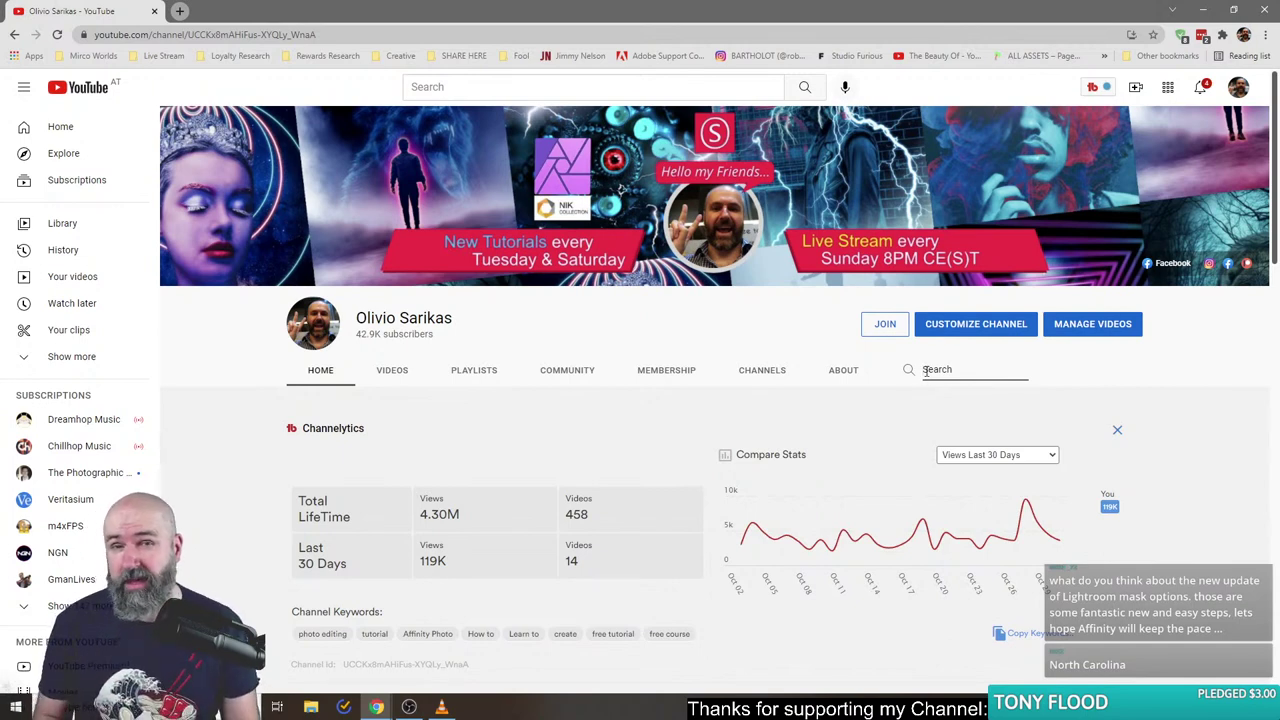
{"action": "type", "text": "t"}
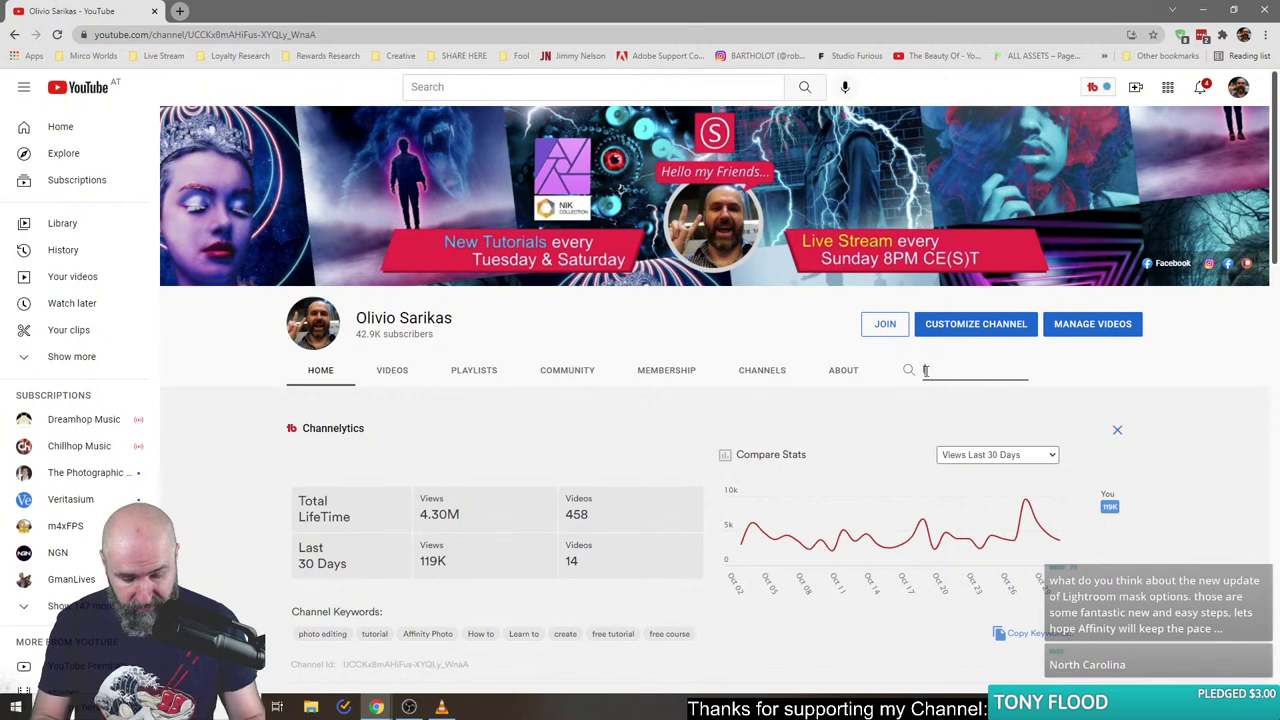
{"action": "type", "text": "ut"}
{"action": "key", "text": "Return"}
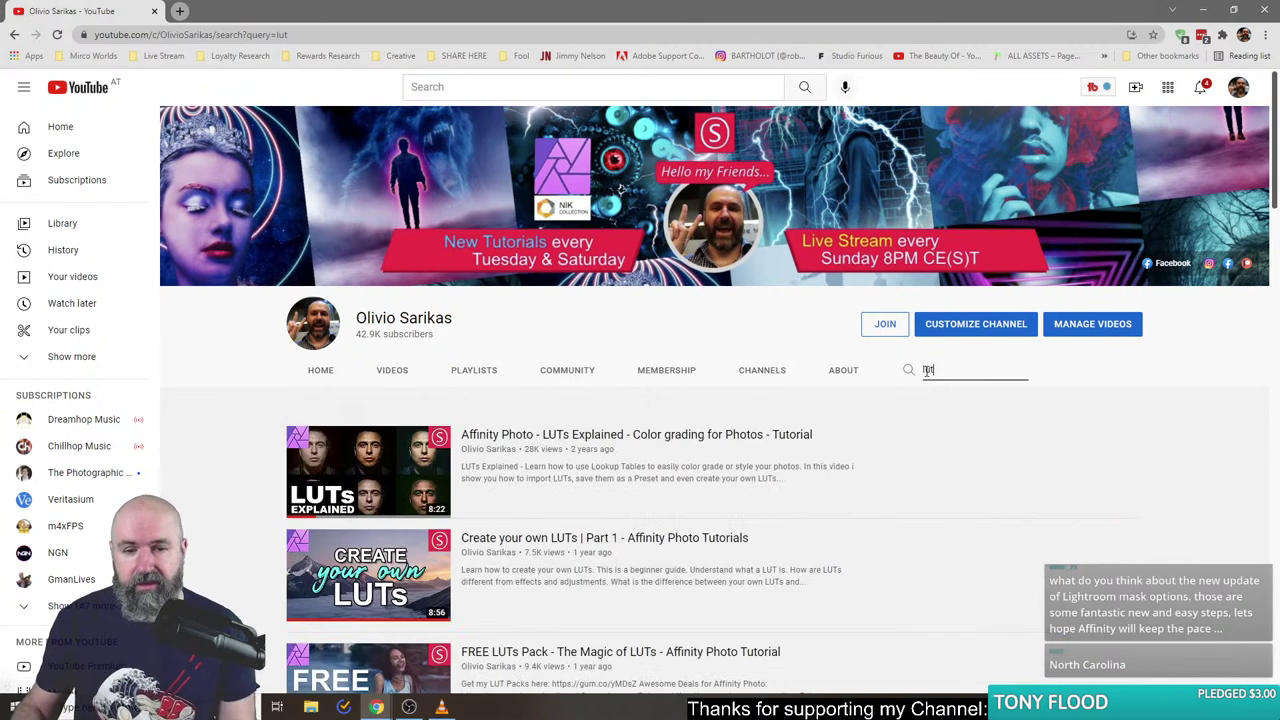
{"action": "scroll", "coordinate": [878, 371], "scroll_direction": "down", "scroll_amount": 2}
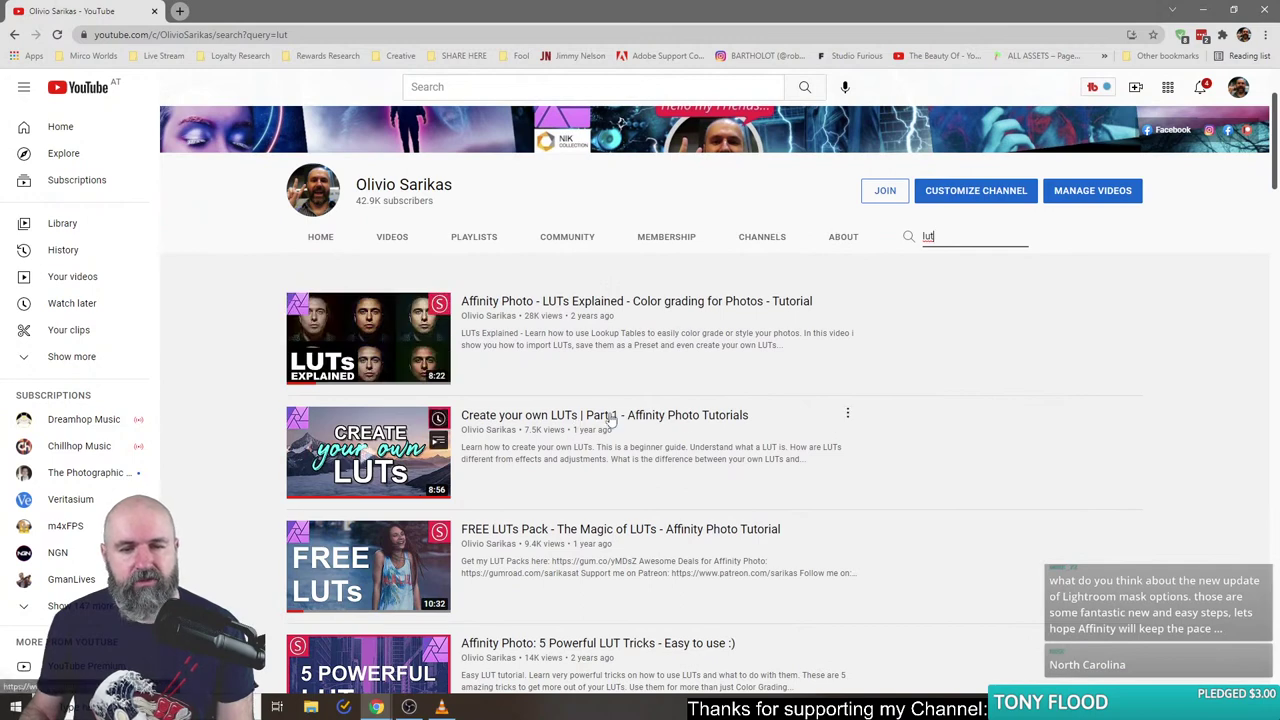
{"action": "scroll", "coordinate": [789, 432], "scroll_direction": "down", "scroll_amount": 1}
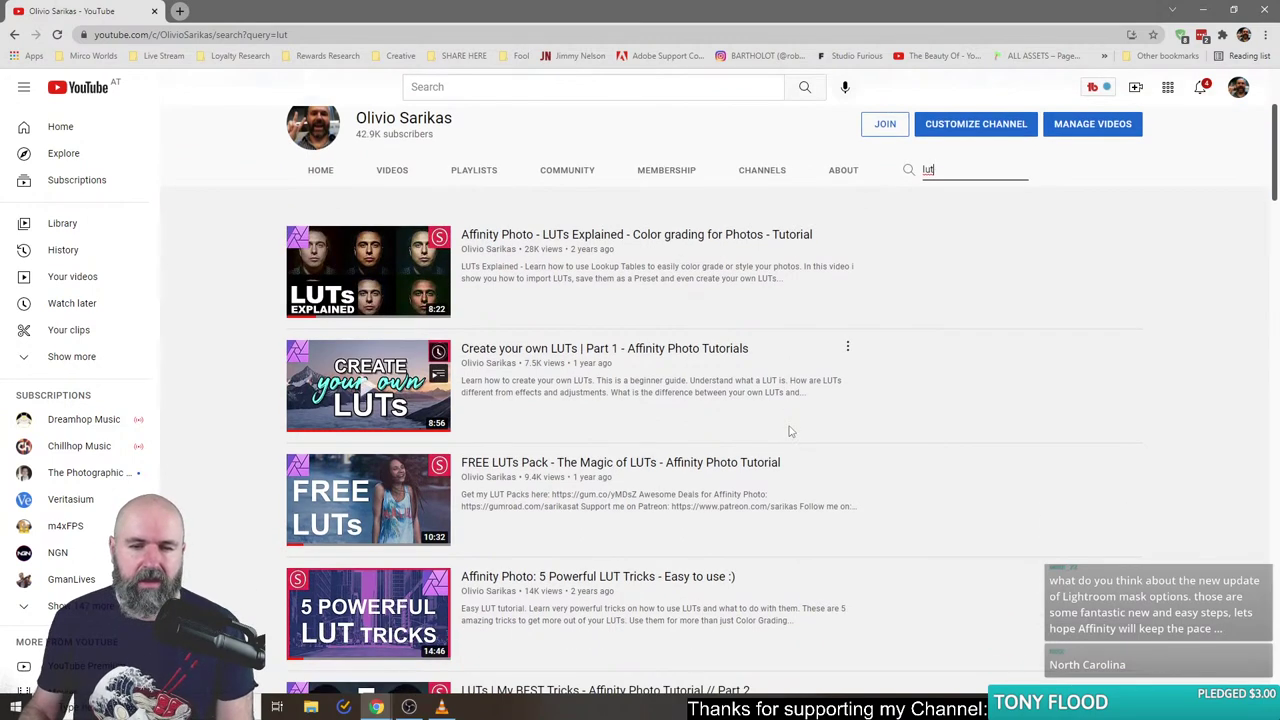
{"action": "scroll", "coordinate": [776, 431], "scroll_direction": "down", "scroll_amount": 1}
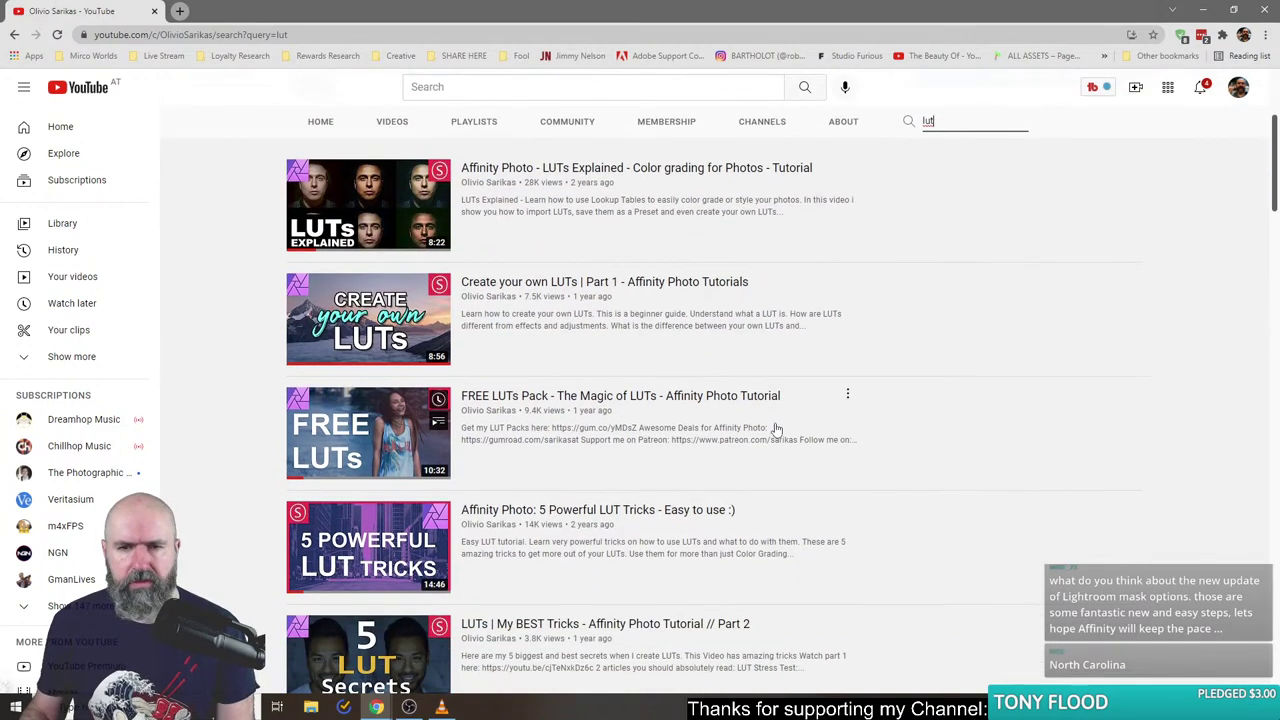
{"action": "scroll", "coordinate": [776, 431], "scroll_direction": "up", "scroll_amount": 2}
{"action": "scroll", "coordinate": [772, 429], "scroll_direction": "down", "scroll_amount": 2}
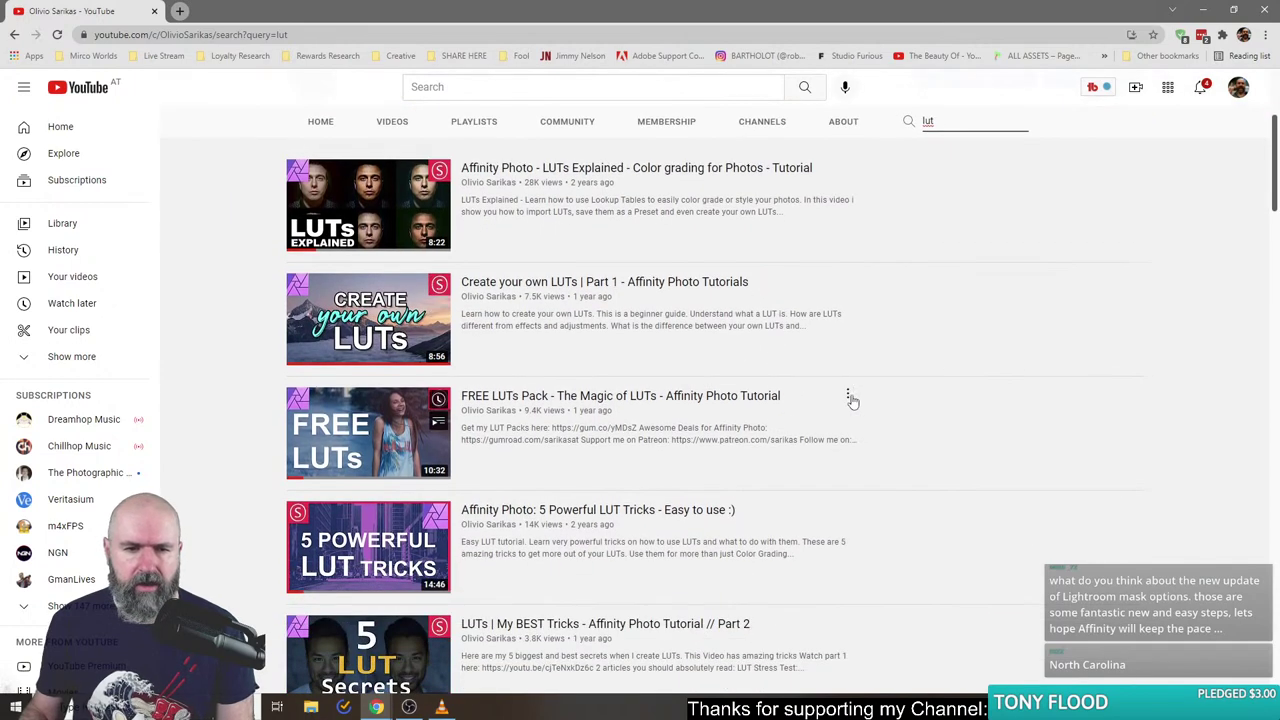
{"action": "scroll", "coordinate": [724, 398], "scroll_direction": "down", "scroll_amount": 1}
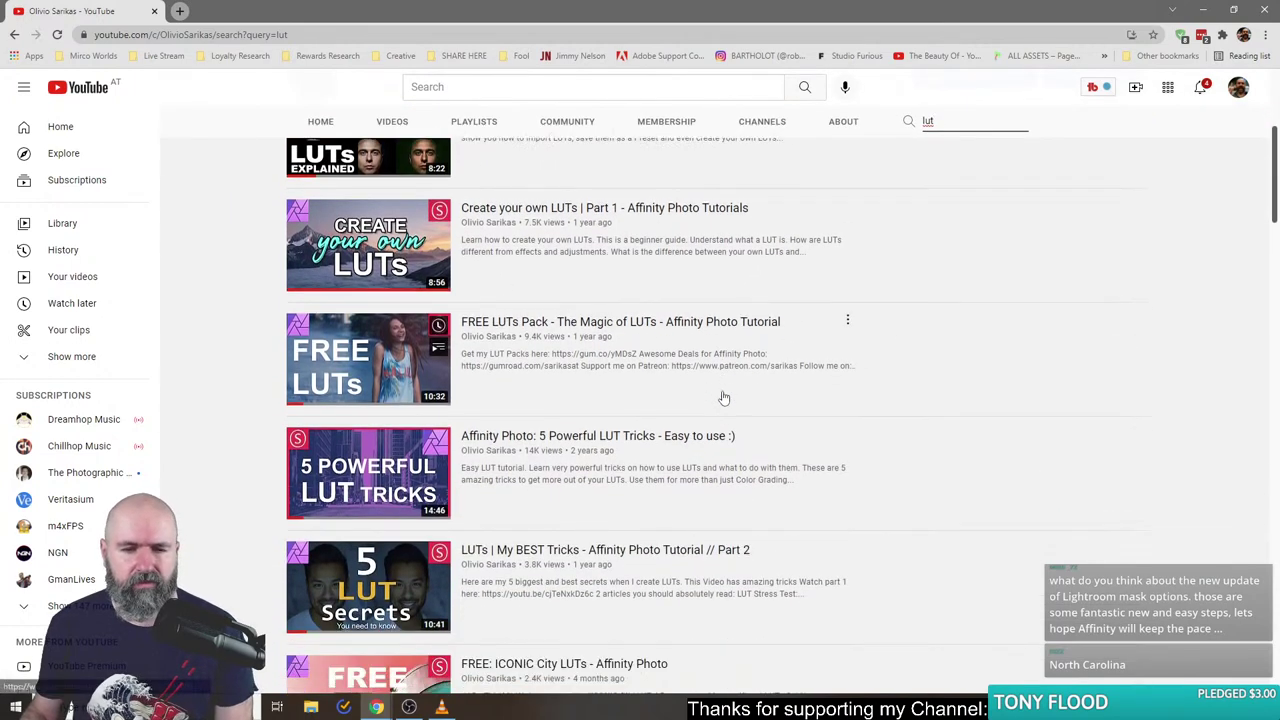
{"action": "scroll", "coordinate": [724, 398], "scroll_direction": "down", "scroll_amount": 1}
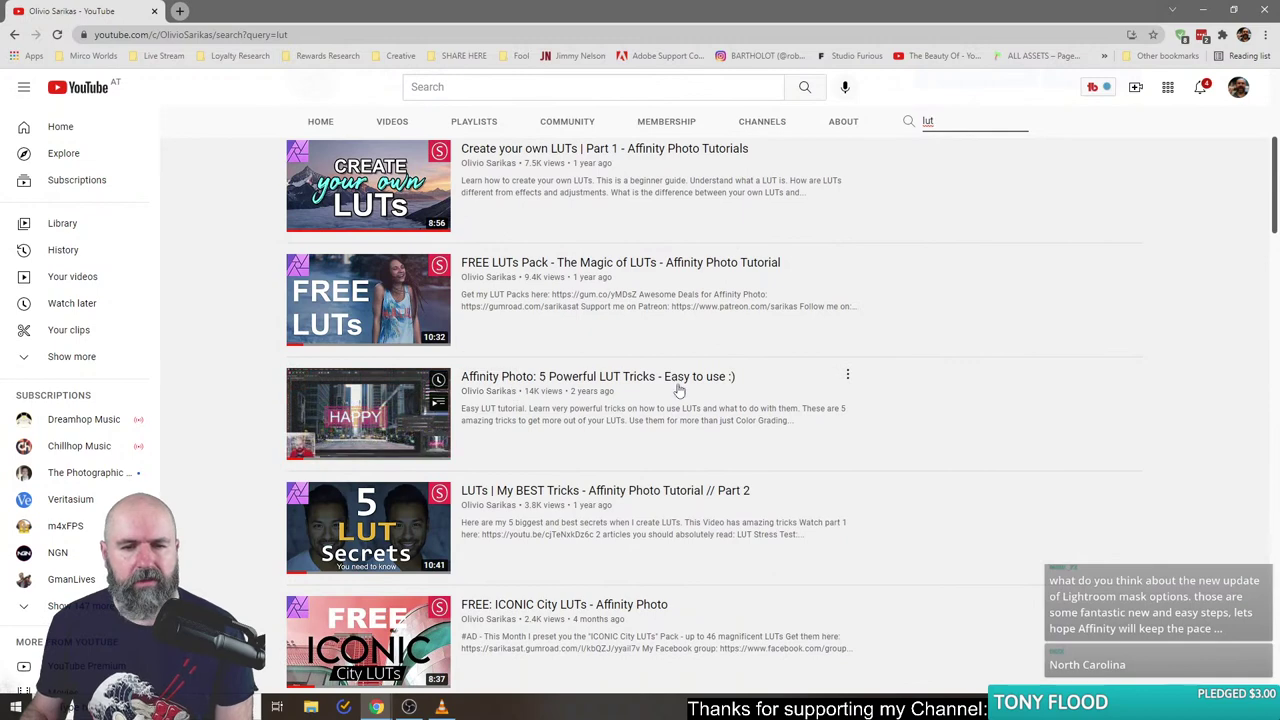
{"action": "scroll", "coordinate": [803, 434], "scroll_direction": "down", "scroll_amount": 2}
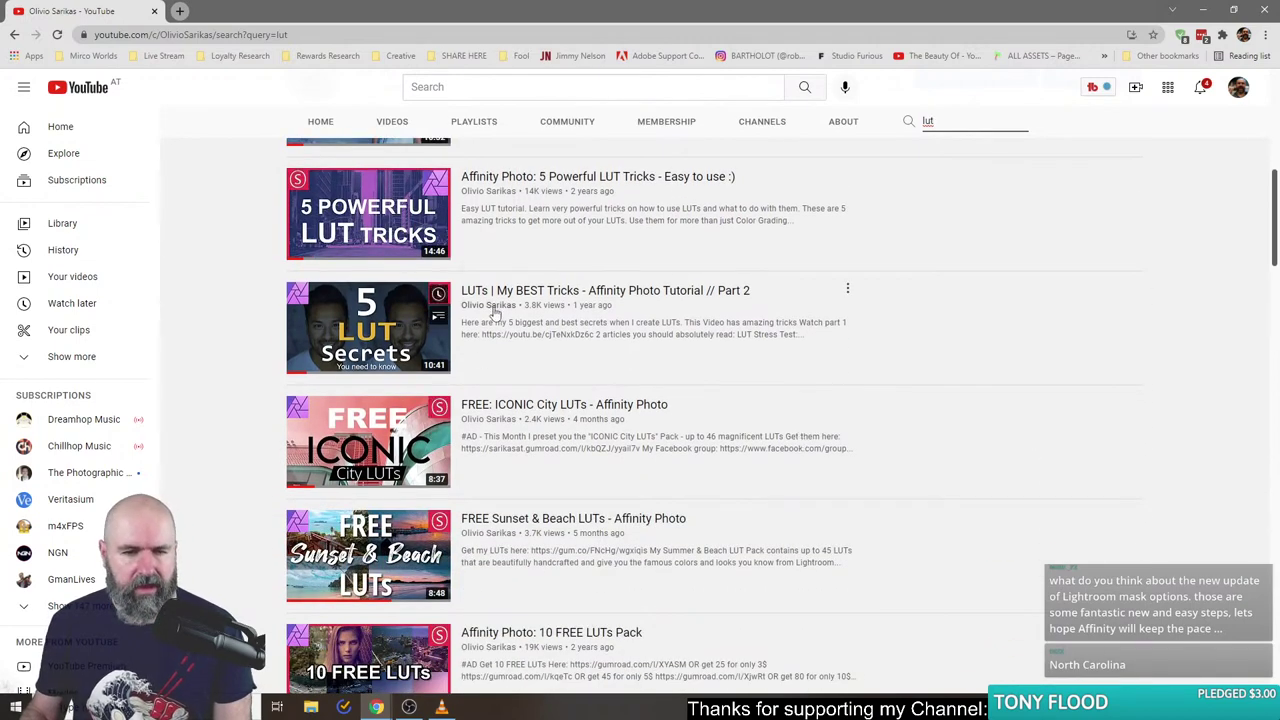
{"action": "scroll", "coordinate": [726, 505], "scroll_direction": "down", "scroll_amount": 2}
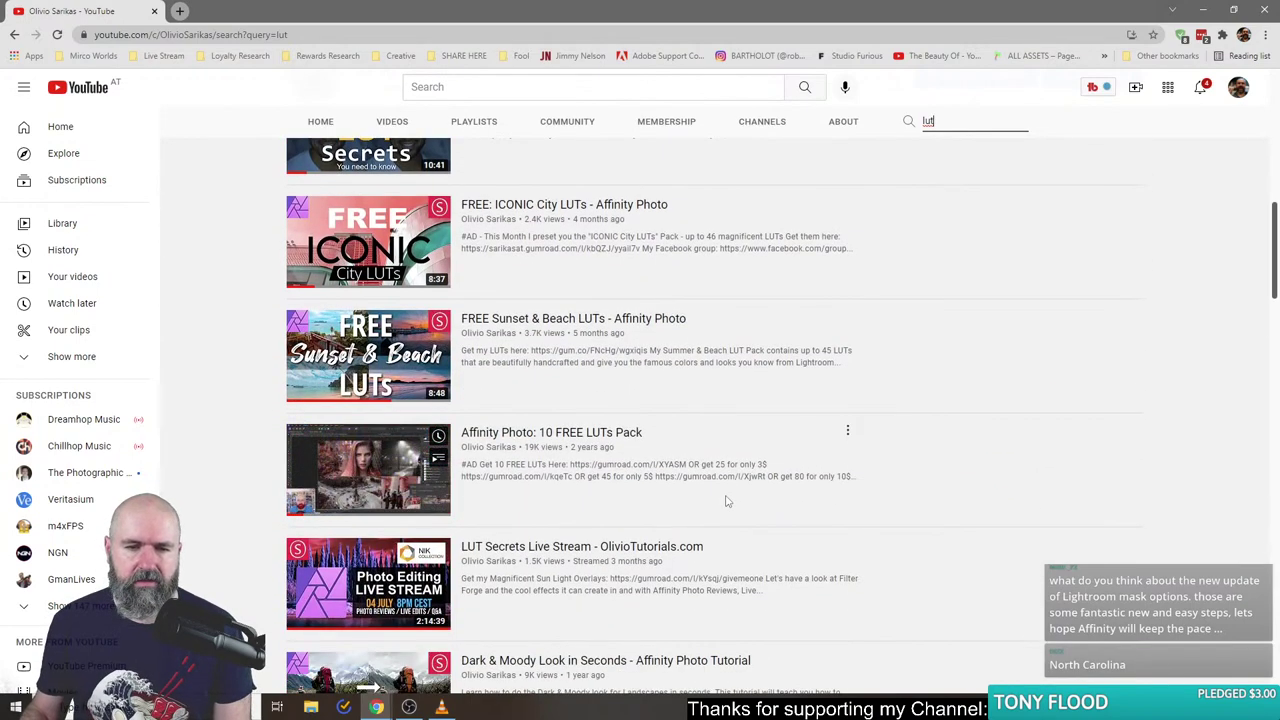
{"action": "scroll", "coordinate": [706, 405], "scroll_direction": "down", "scroll_amount": 2}
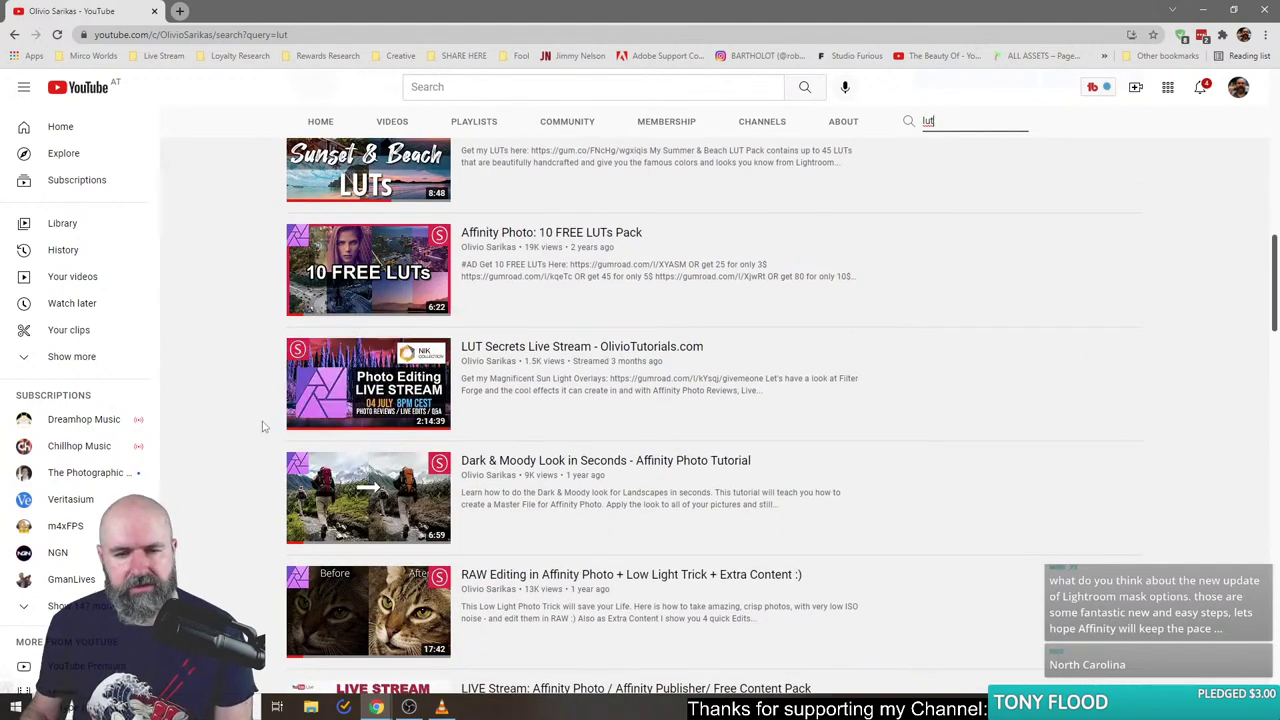
{"action": "scroll", "coordinate": [263, 426], "scroll_direction": "down", "scroll_amount": 1}
{"action": "scroll", "coordinate": [263, 426], "scroll_direction": "down", "scroll_amount": 2}
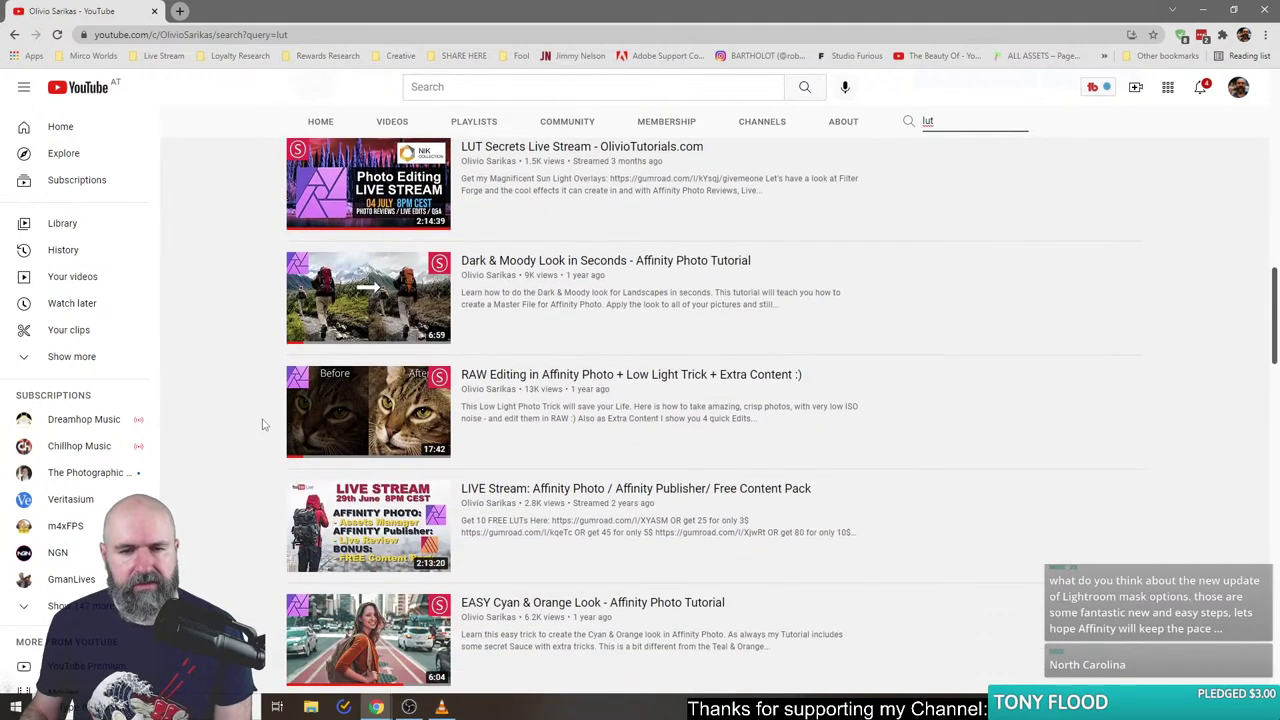
{"action": "scroll", "coordinate": [263, 421], "scroll_direction": "down", "scroll_amount": 3}
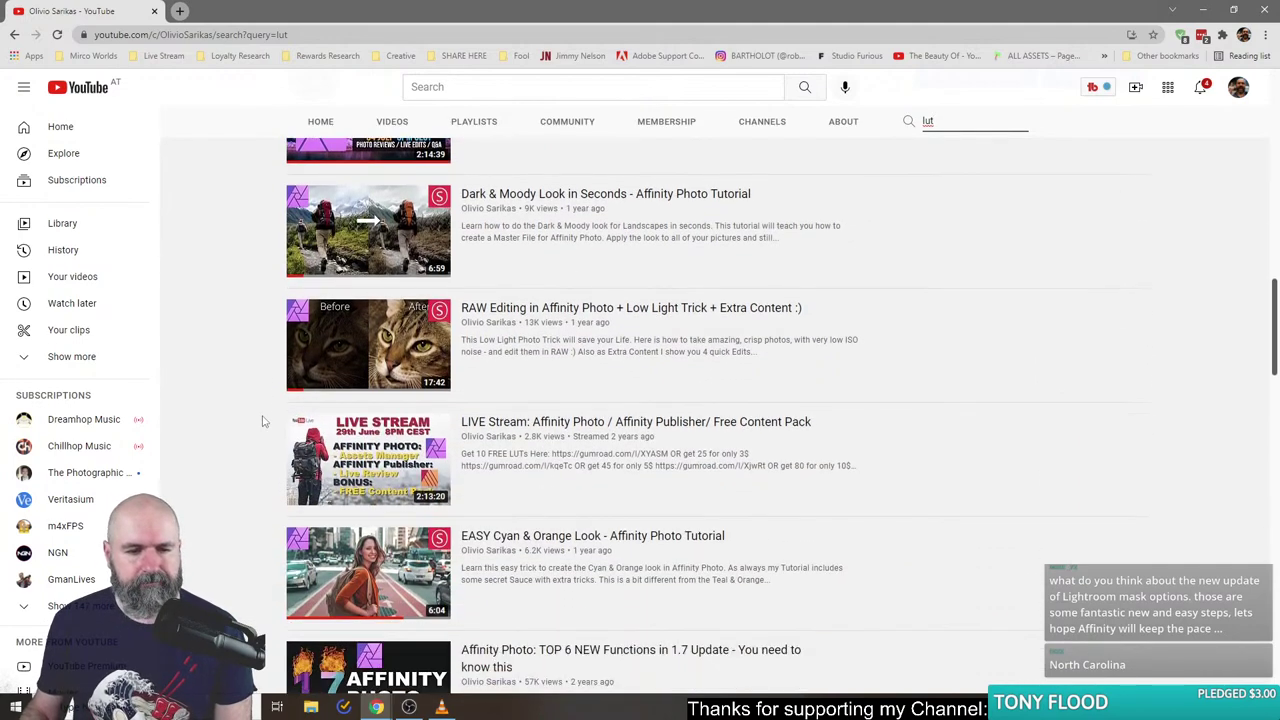
{"action": "scroll", "coordinate": [263, 421], "scroll_direction": "up", "scroll_amount": 15}
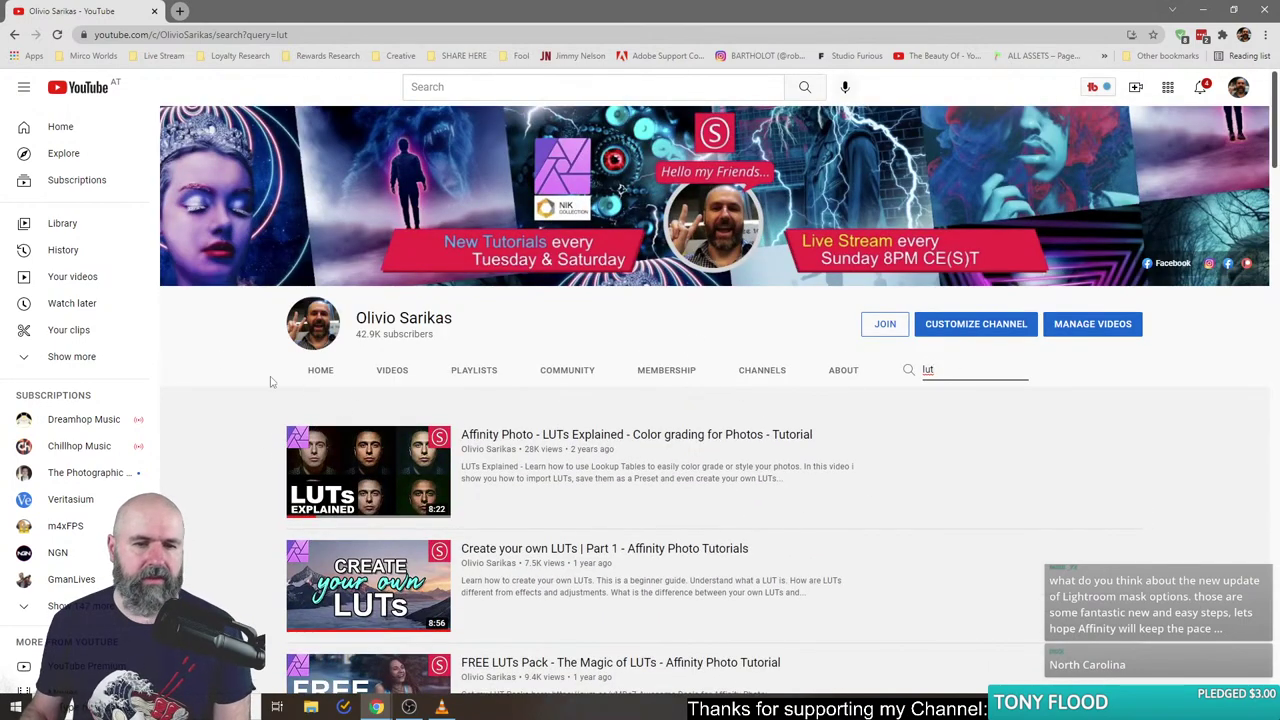
- Show the channel's playlists and page three times through the Created playlists row
{"action": "left_click", "coordinate": [473, 371]}
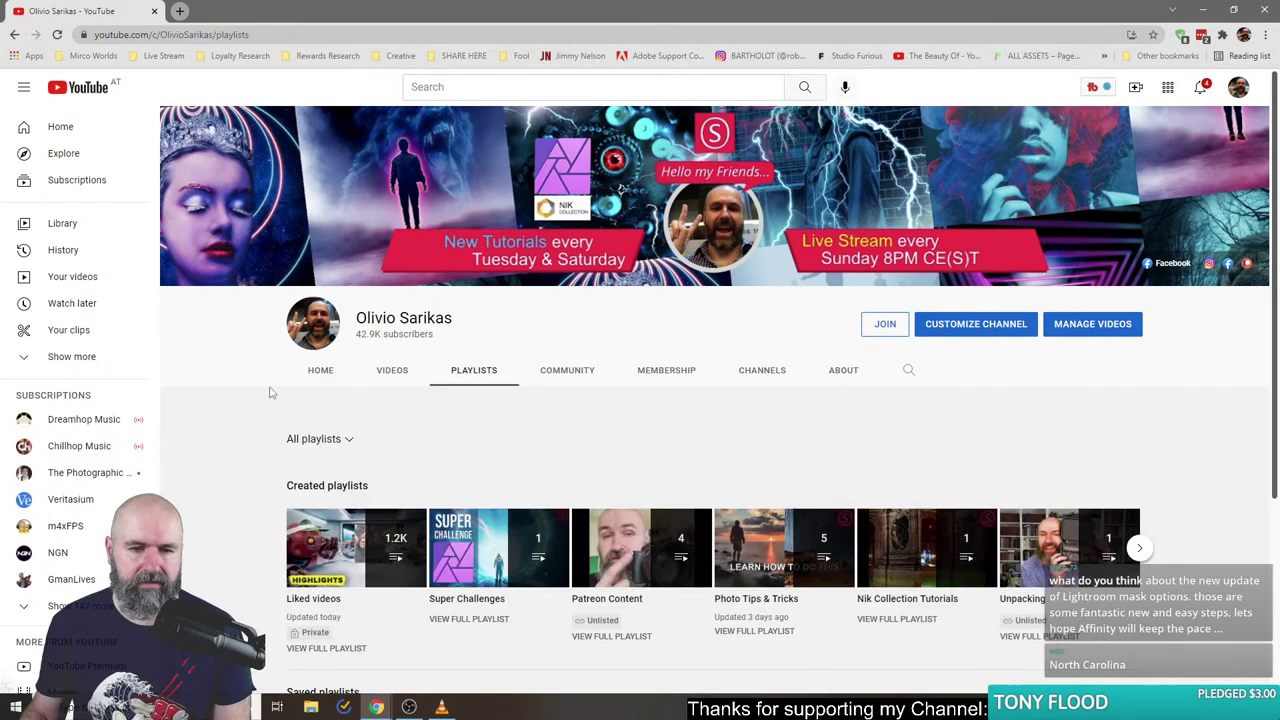
{"action": "scroll", "coordinate": [251, 387], "scroll_direction": "down", "scroll_amount": 3}
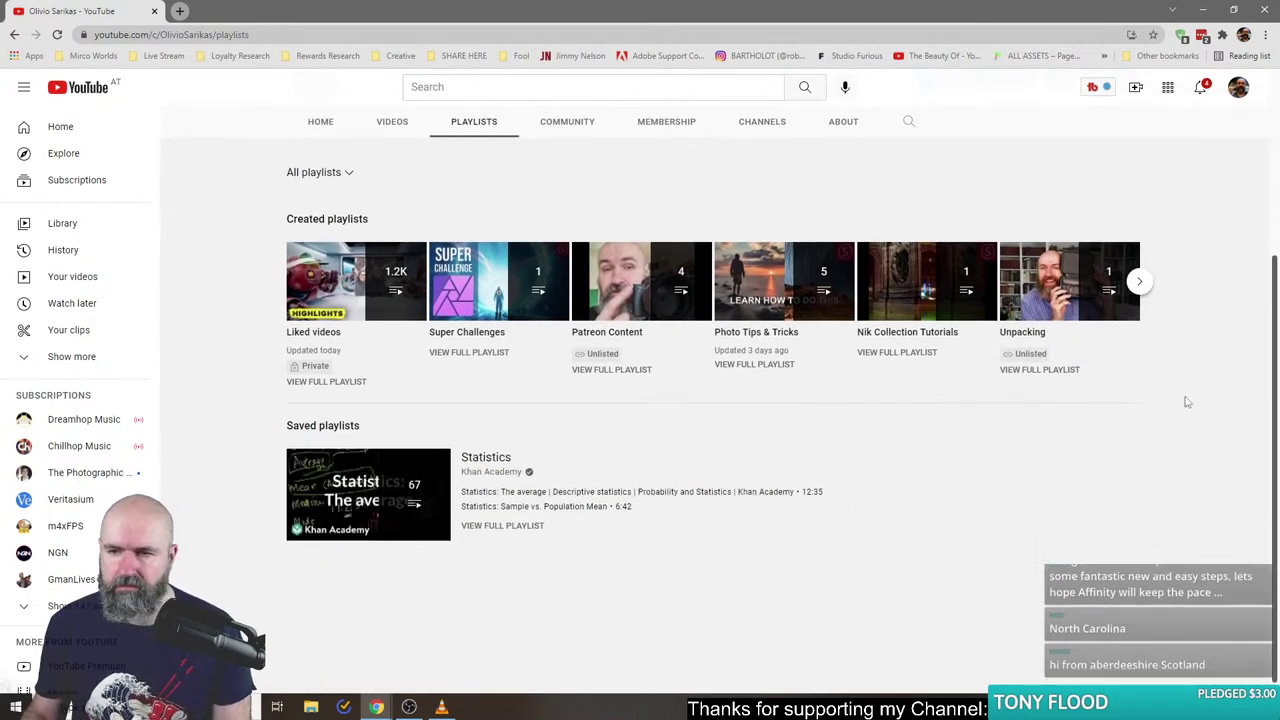
{"action": "left_click", "coordinate": [1140, 282]}
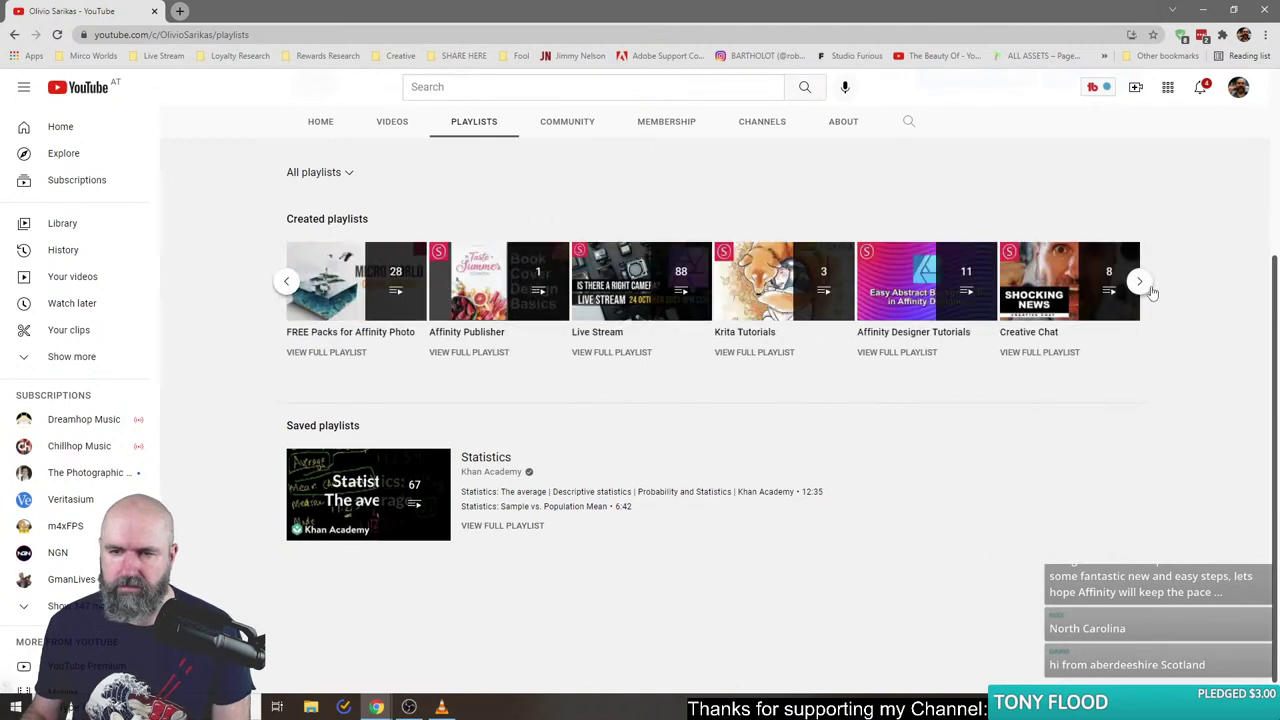
{"action": "left_click", "coordinate": [1140, 282]}
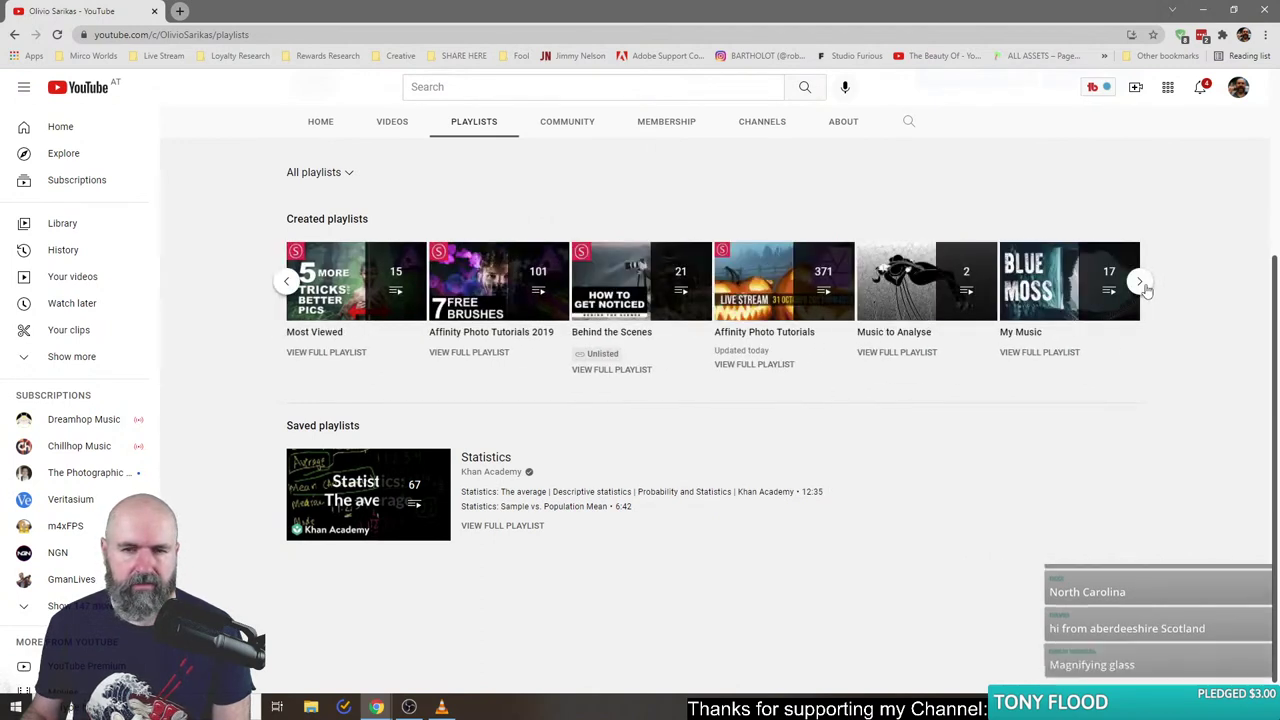
{"action": "left_click", "coordinate": [1140, 282]}
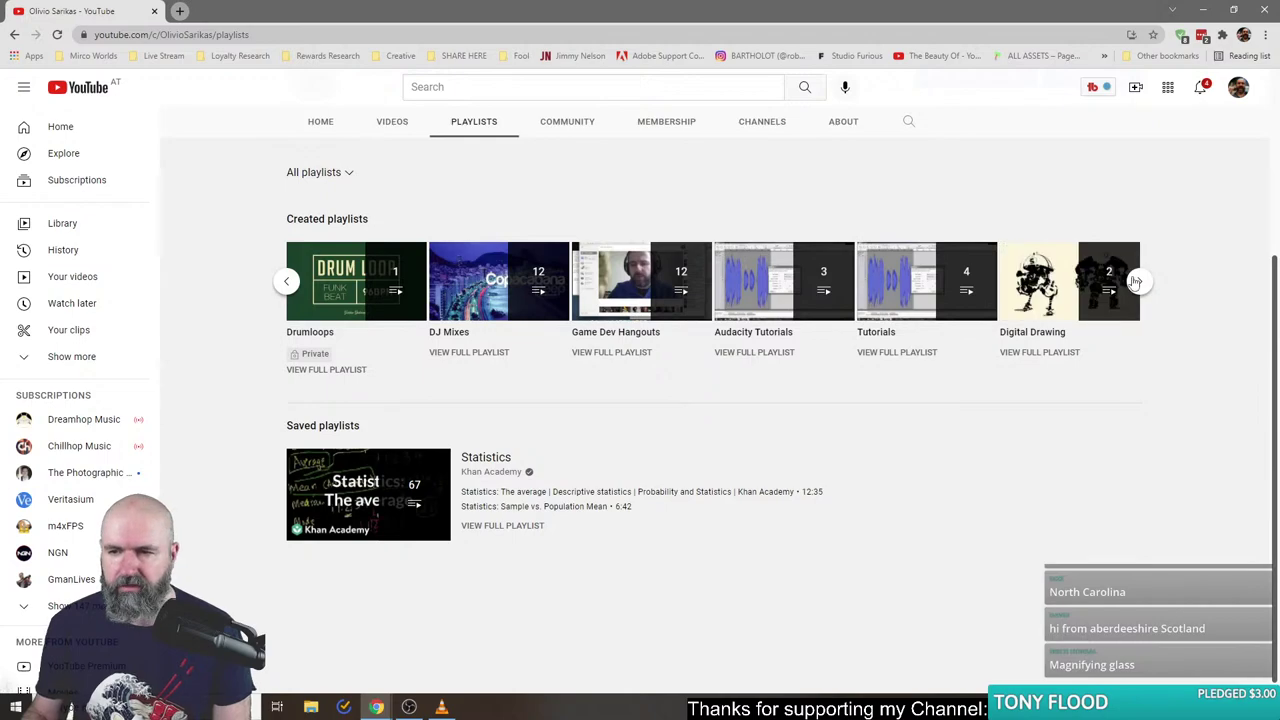
- Go back to the channel Home tab and scroll down to the Uploads and Affinity Photo Tutorials rows
{"action": "scroll", "coordinate": [280, 380], "scroll_direction": "up", "scroll_amount": 3}
{"action": "left_click", "coordinate": [321, 371]}
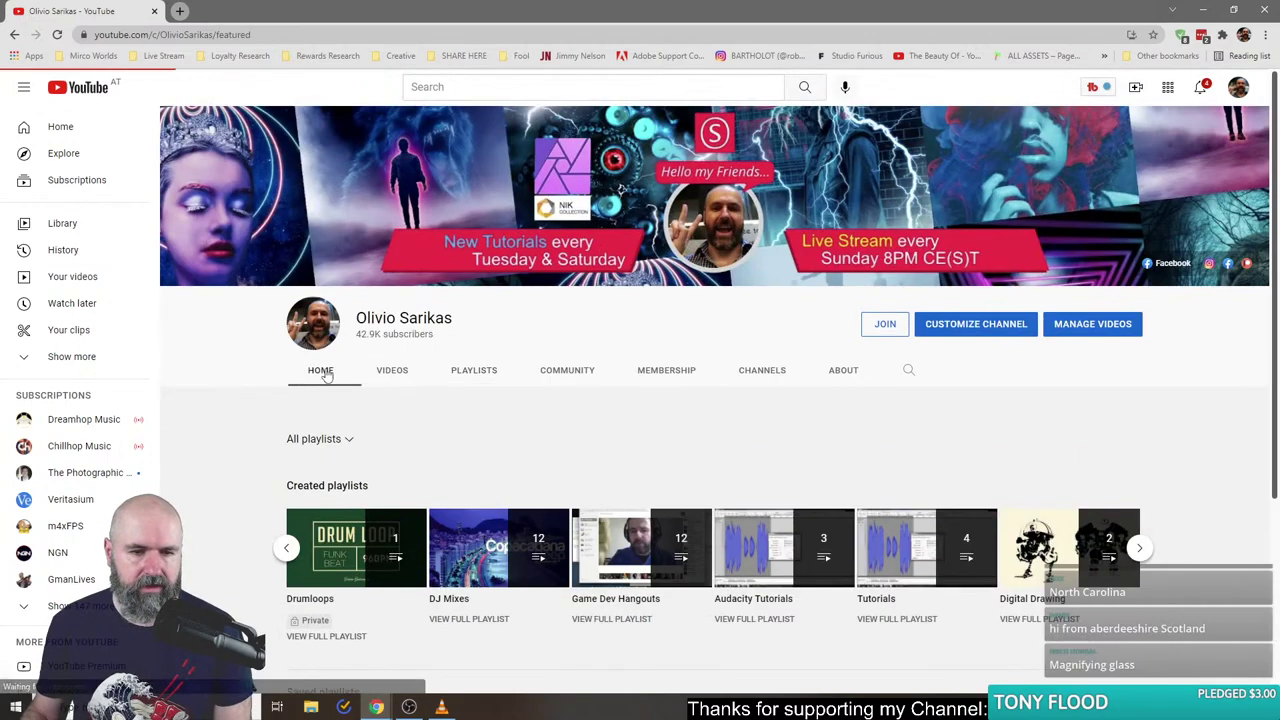
{"action": "scroll", "coordinate": [221, 400], "scroll_direction": "down", "scroll_amount": 5}
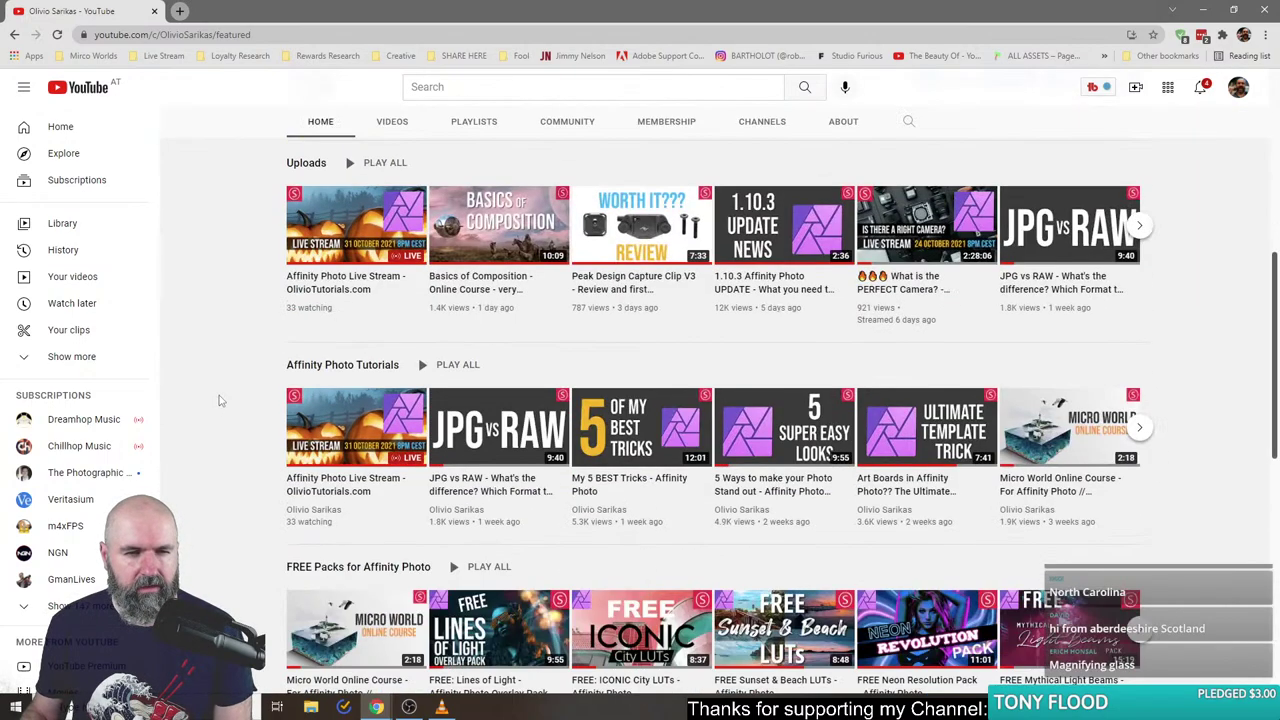
{"action": "scroll", "coordinate": [221, 400], "scroll_direction": "down", "scroll_amount": 1}
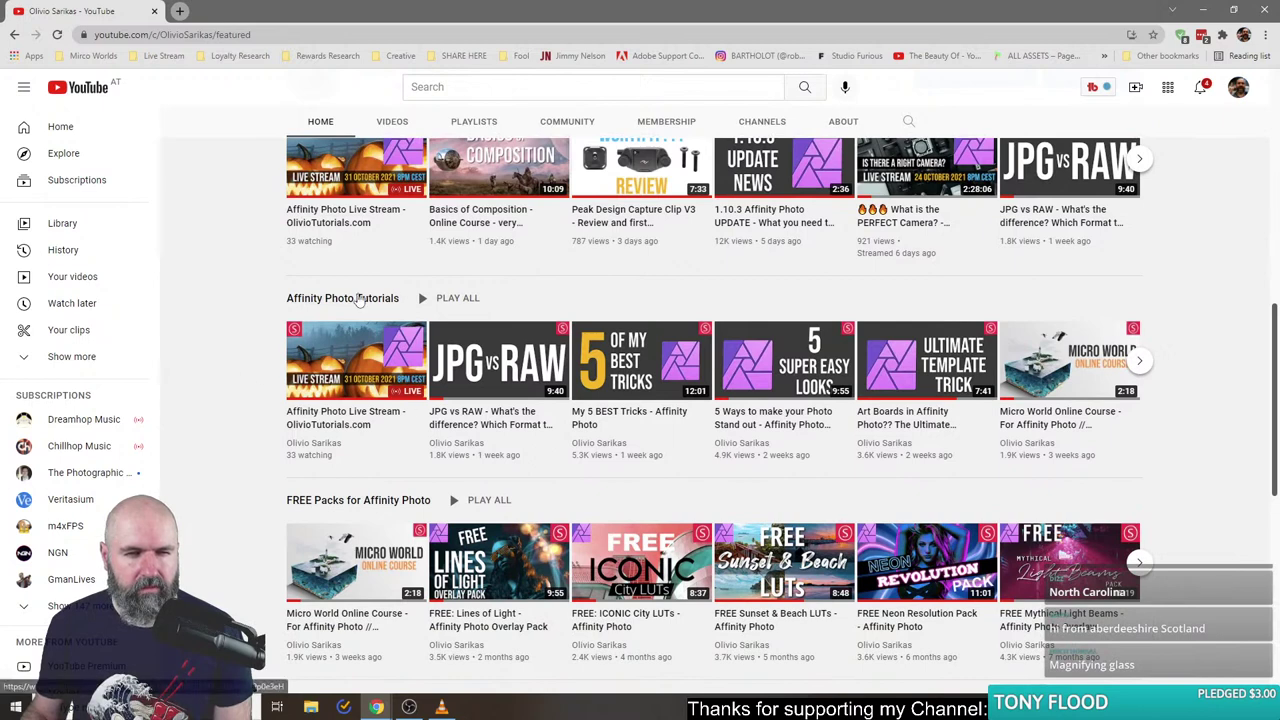
- Open the Affinity Photo Tutorials playlist and scroll through its videos
{"action": "left_click", "coordinate": [358, 299]}
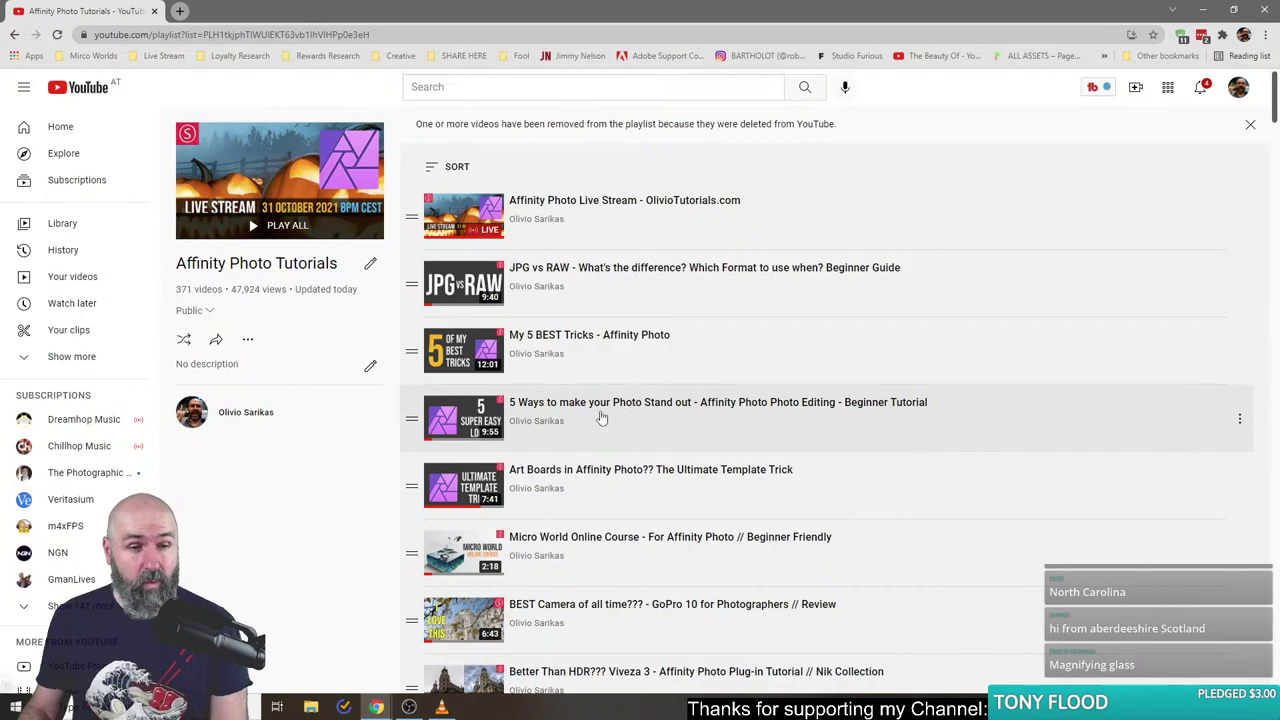
{"action": "scroll", "coordinate": [600, 405], "scroll_direction": "down", "scroll_amount": 15}
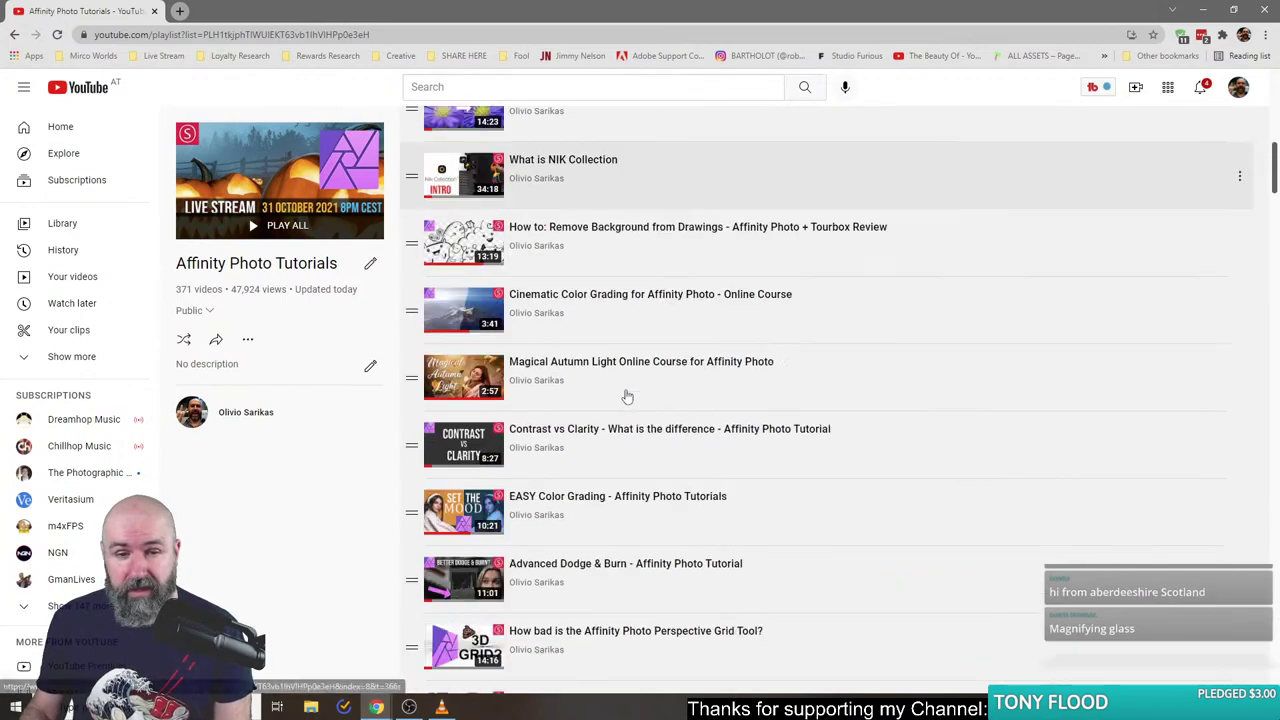
{"action": "scroll", "coordinate": [627, 397], "scroll_direction": "down", "scroll_amount": 20}
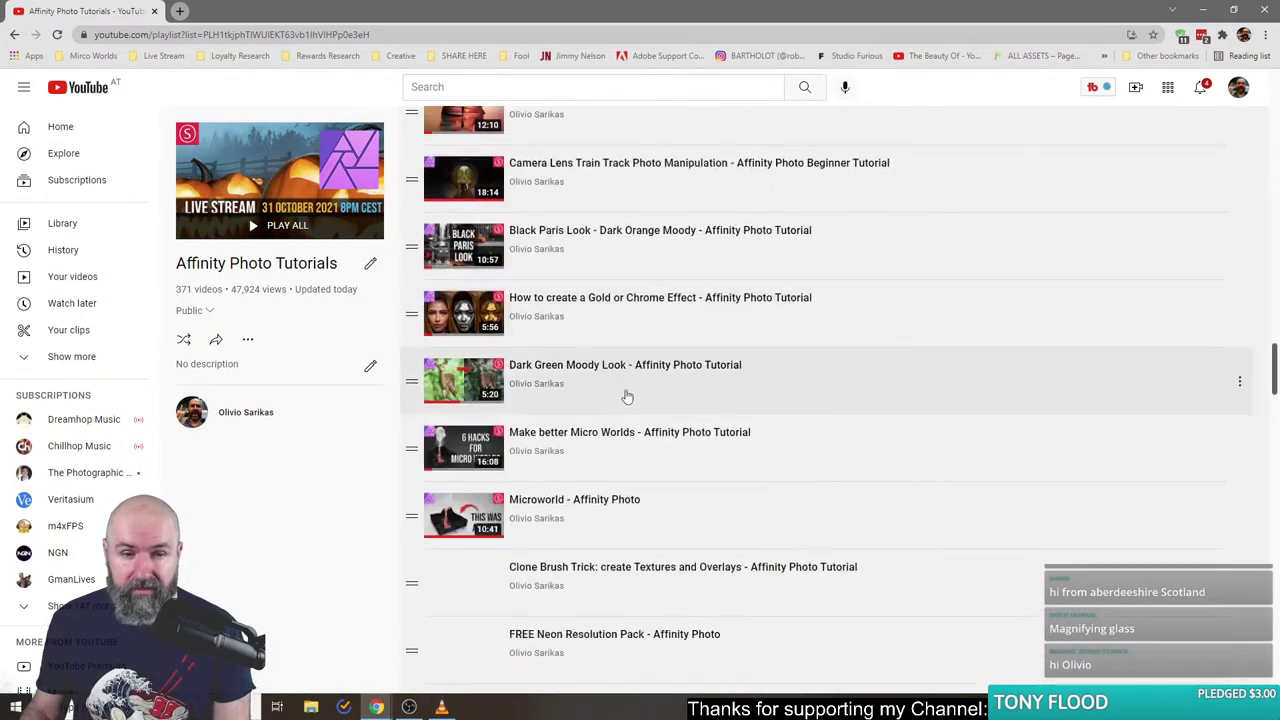
{"action": "scroll", "coordinate": [627, 397], "scroll_direction": "down", "scroll_amount": 20}
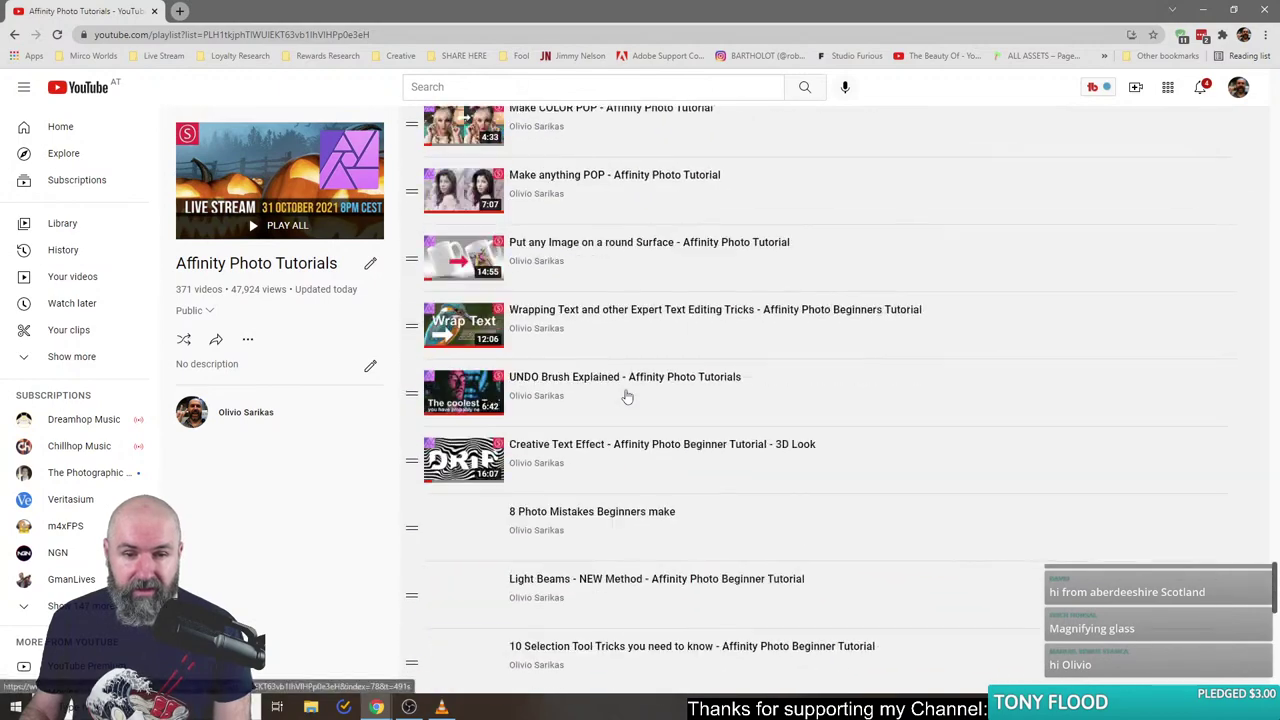
{"action": "scroll", "coordinate": [627, 397], "scroll_direction": "down", "scroll_amount": 7}
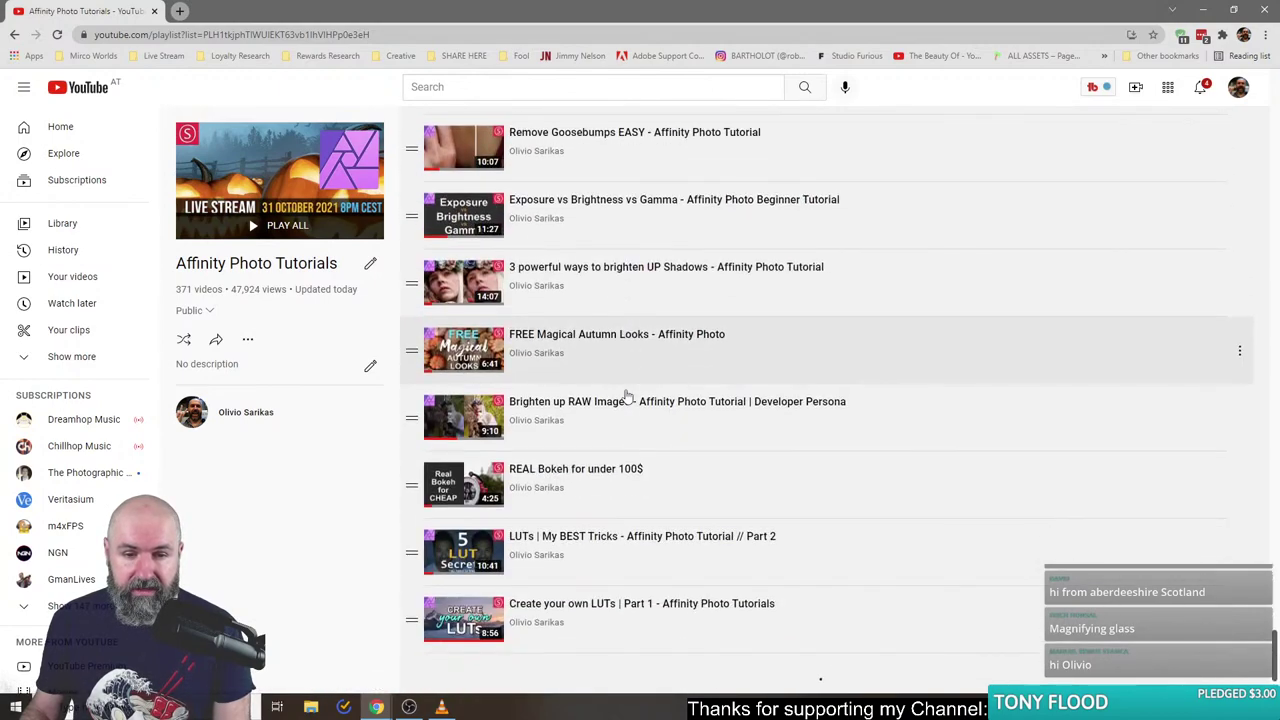
{"action": "scroll", "coordinate": [627, 395], "scroll_direction": "up", "scroll_amount": 5}
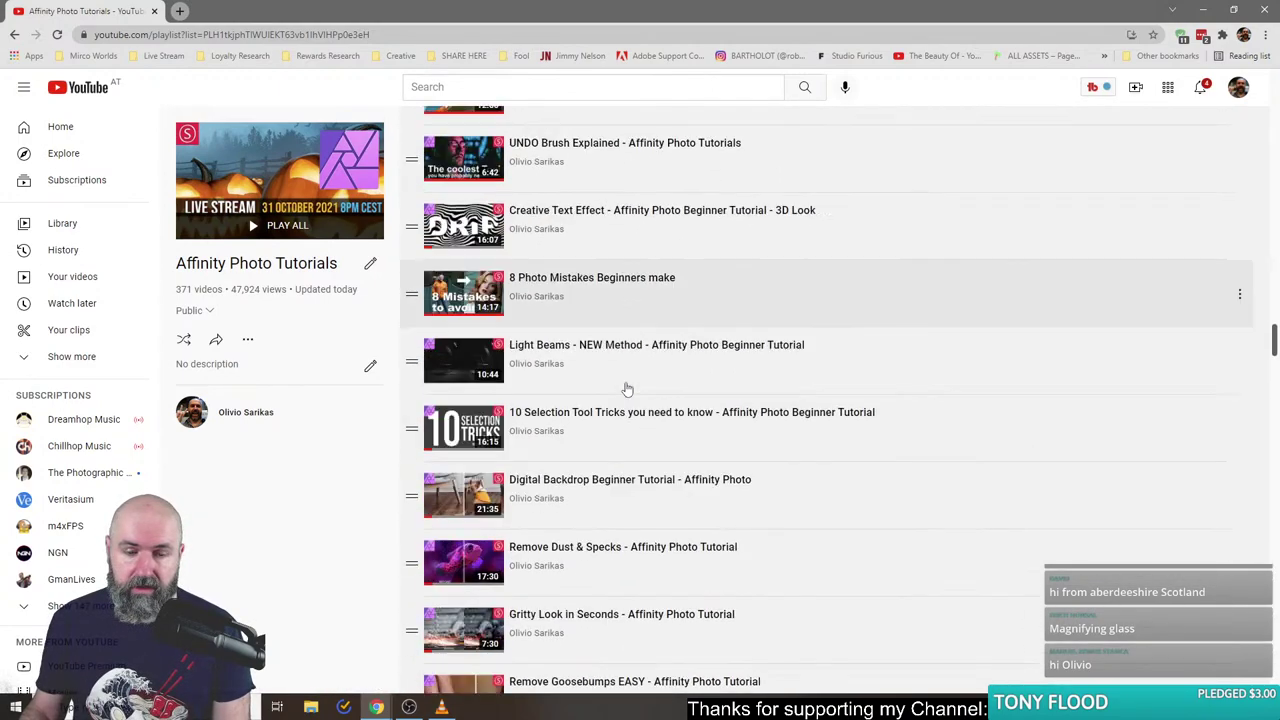
{"action": "scroll", "coordinate": [627, 389], "scroll_direction": "down", "scroll_amount": 20}
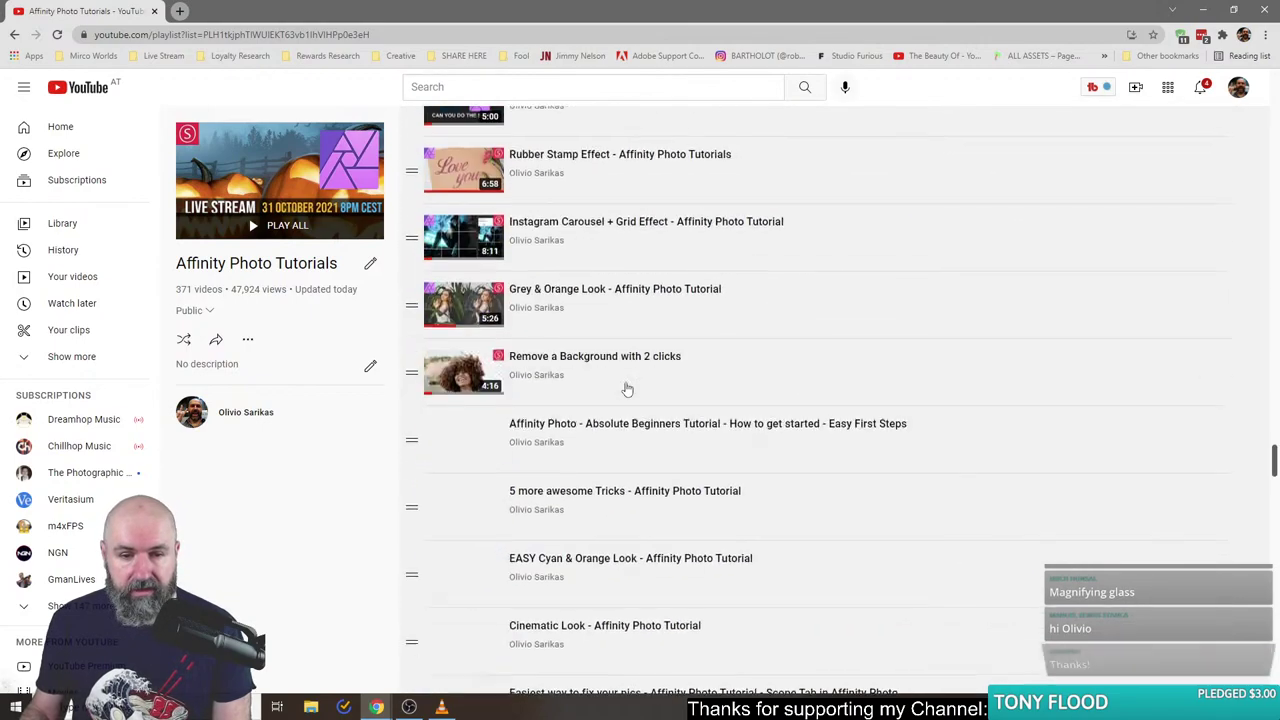
{"action": "scroll", "coordinate": [627, 389], "scroll_direction": "down", "scroll_amount": 20}
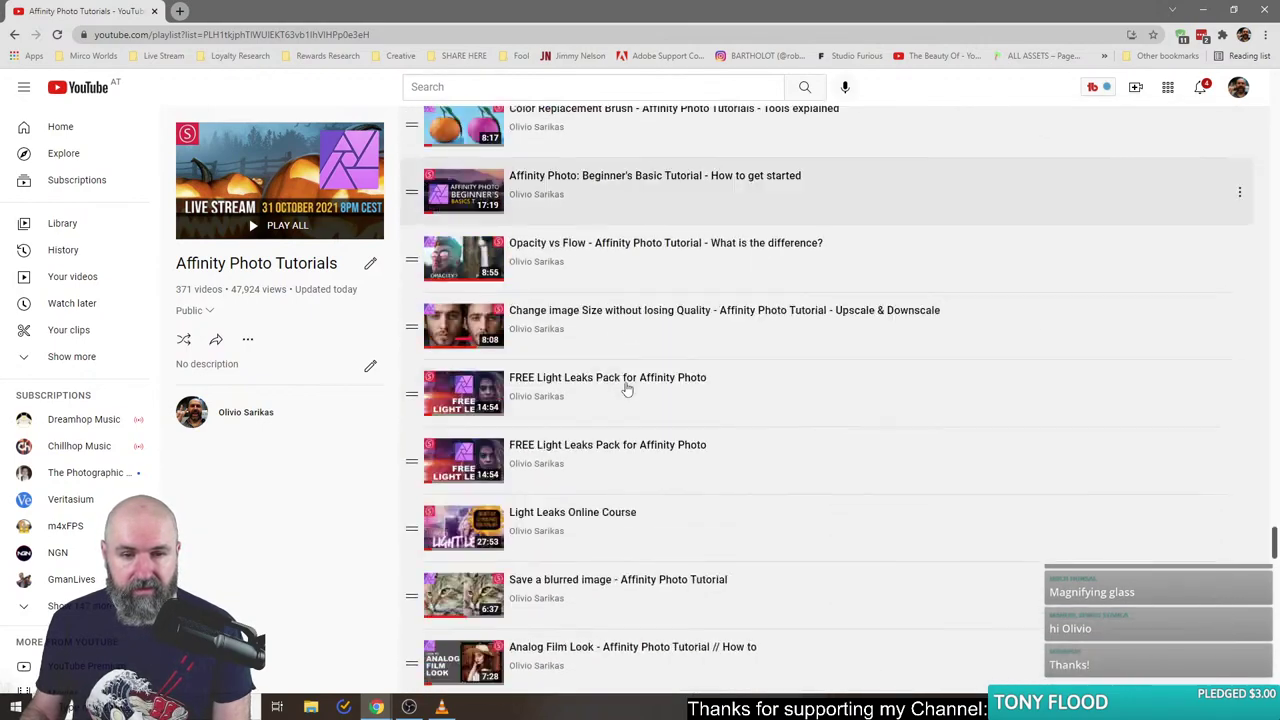
{"action": "scroll", "coordinate": [627, 389], "scroll_direction": "down", "scroll_amount": 20}
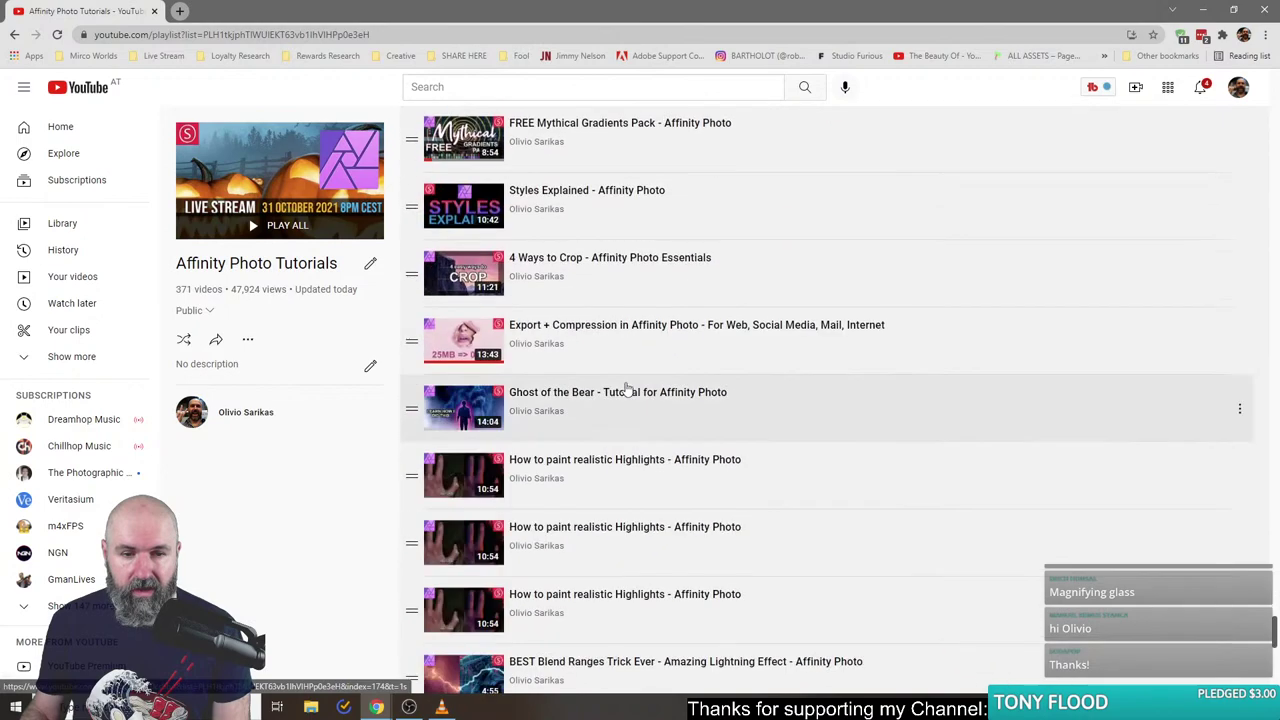
{"action": "scroll", "coordinate": [627, 389], "scroll_direction": "down", "scroll_amount": 15}
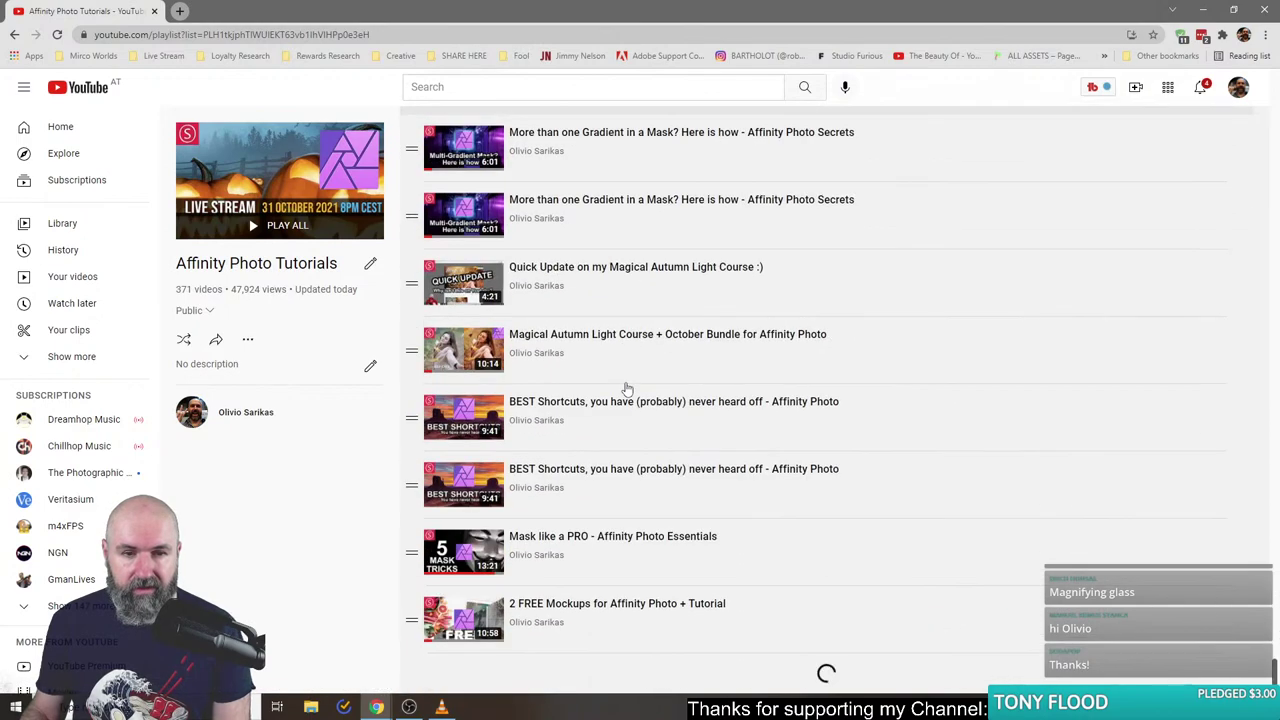
{"action": "scroll", "coordinate": [627, 389], "scroll_direction": "up", "scroll_amount": 3}
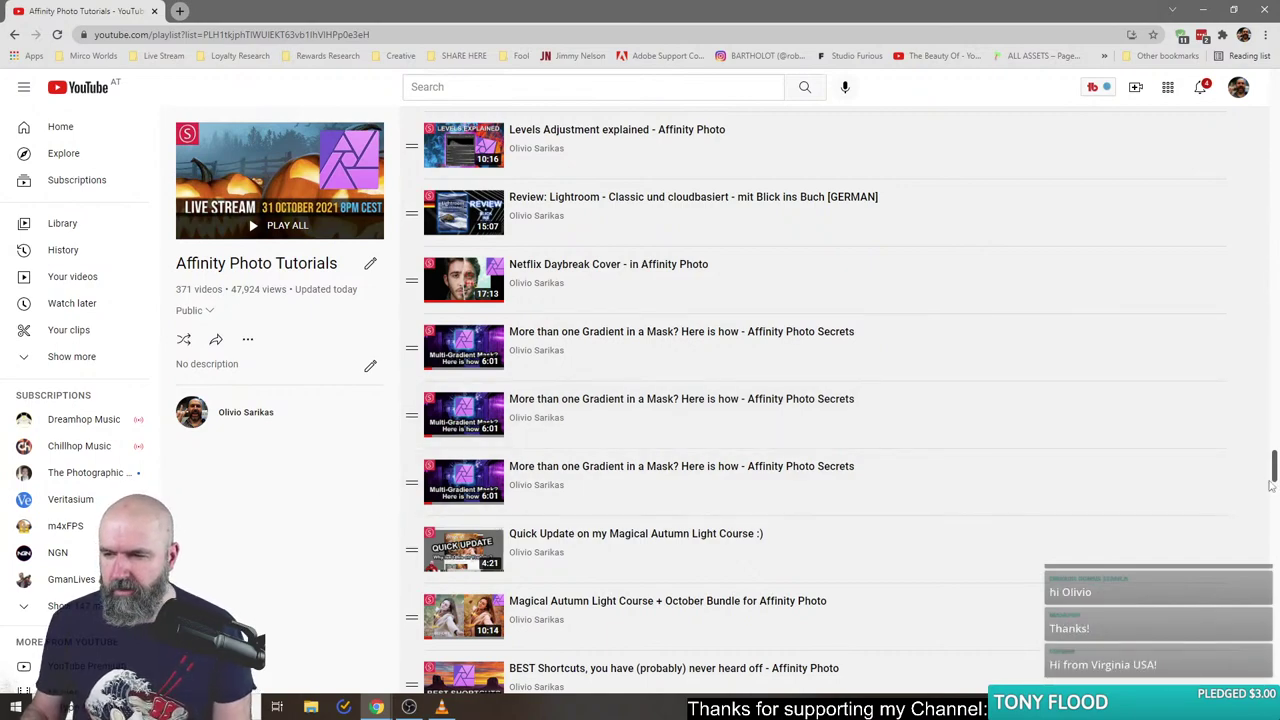
- Go back to the YouTube home page and open a new blank browser tab
{"action": "left_click_drag", "start_coordinate": [1271, 470], "coordinate": [1271, 98]}
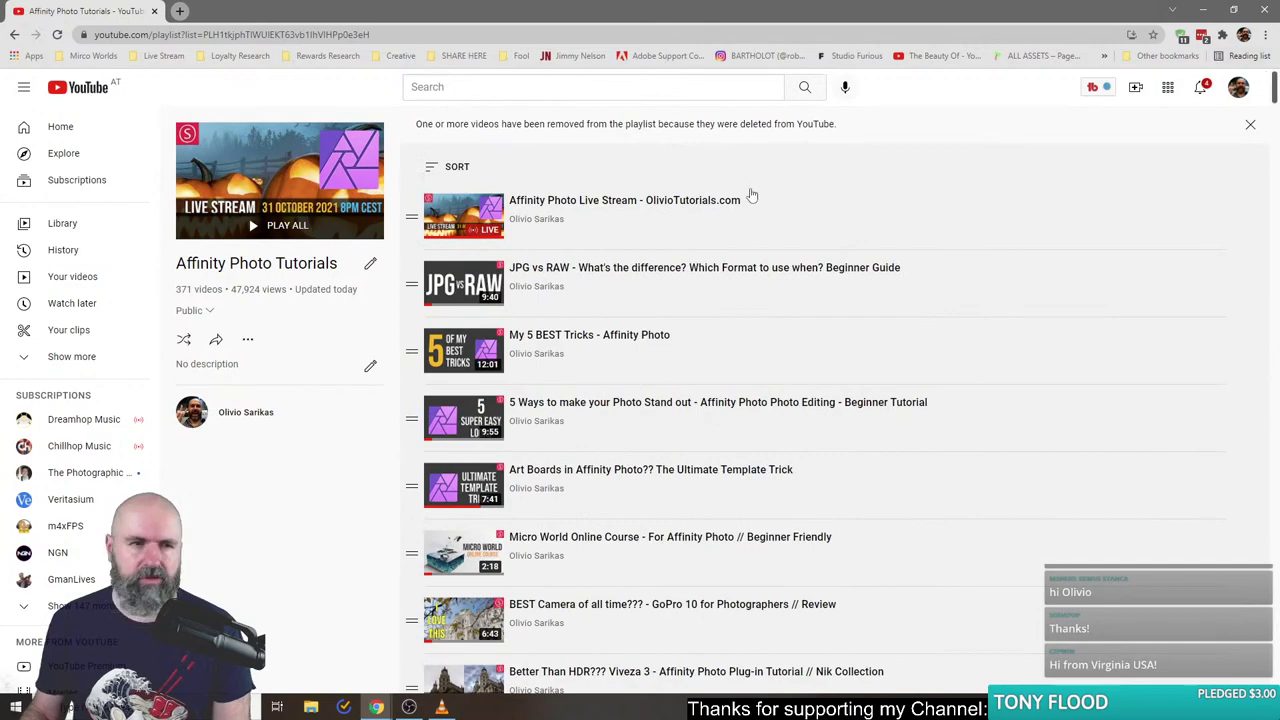
{"action": "left_click", "coordinate": [80, 88]}
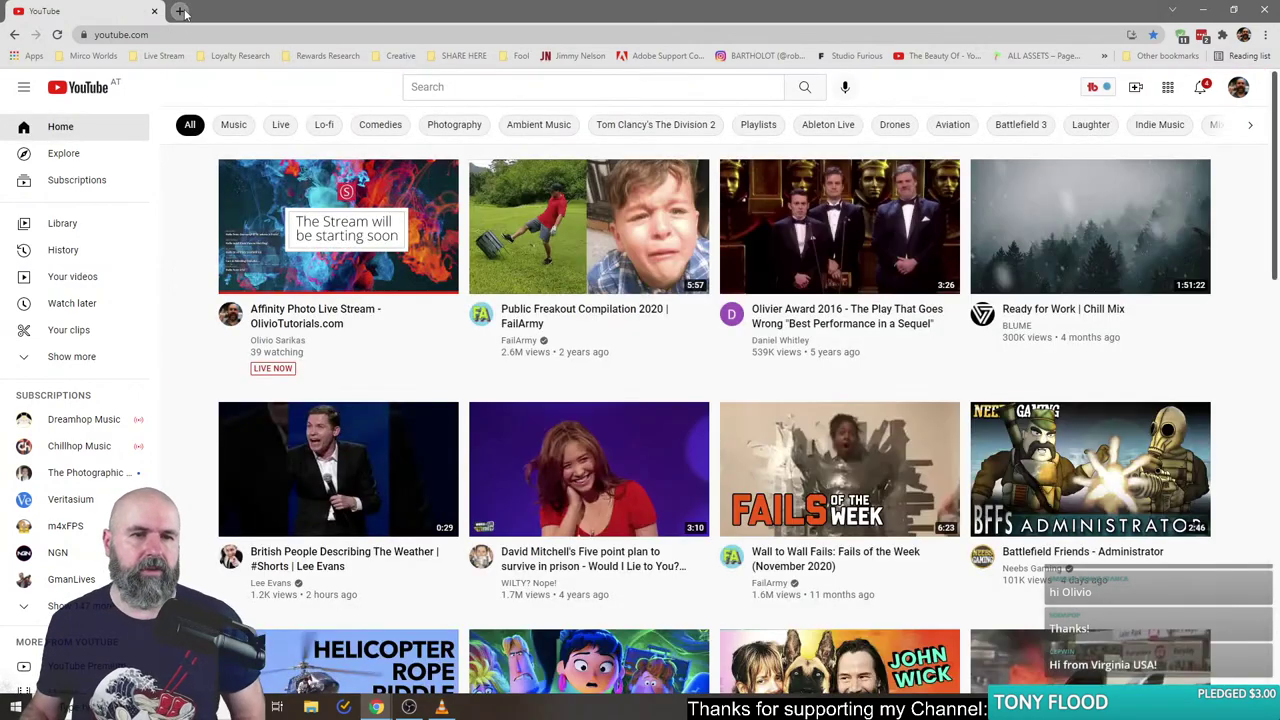
{"action": "left_click", "coordinate": [182, 12]}
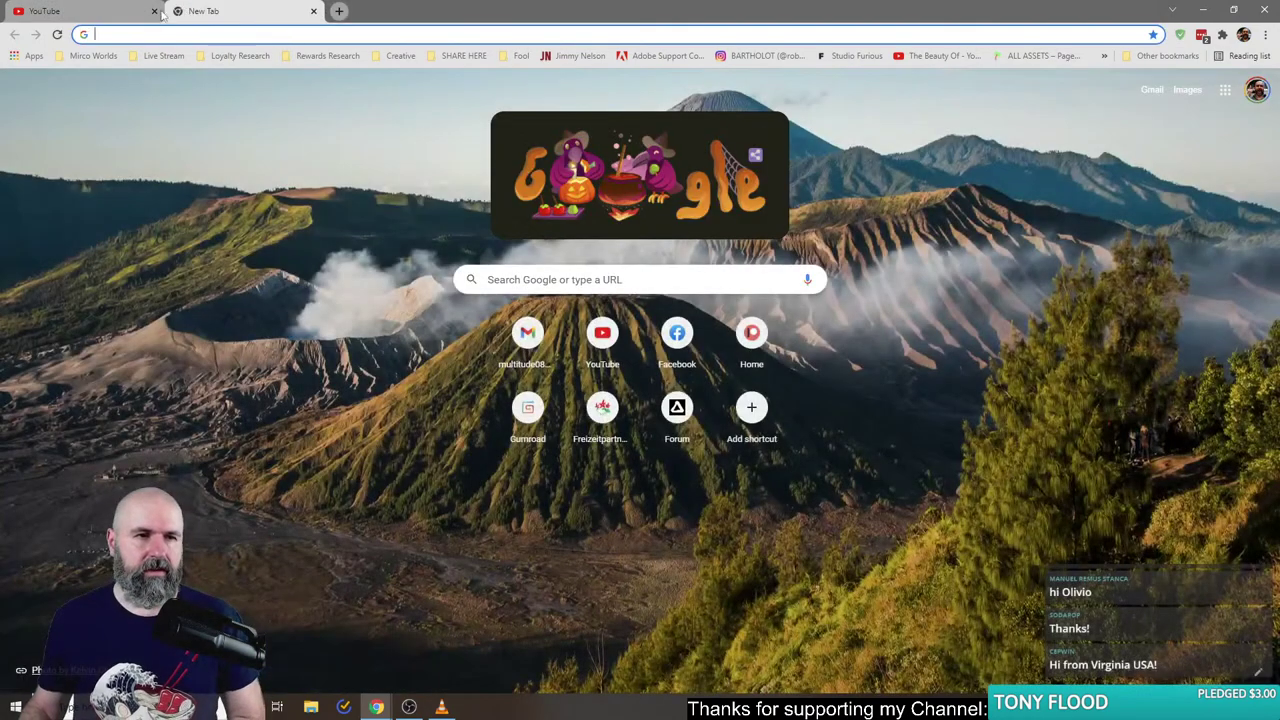
- Load unsplash.com in the new blank tab
{"action": "left_click", "coordinate": [111, 14]}
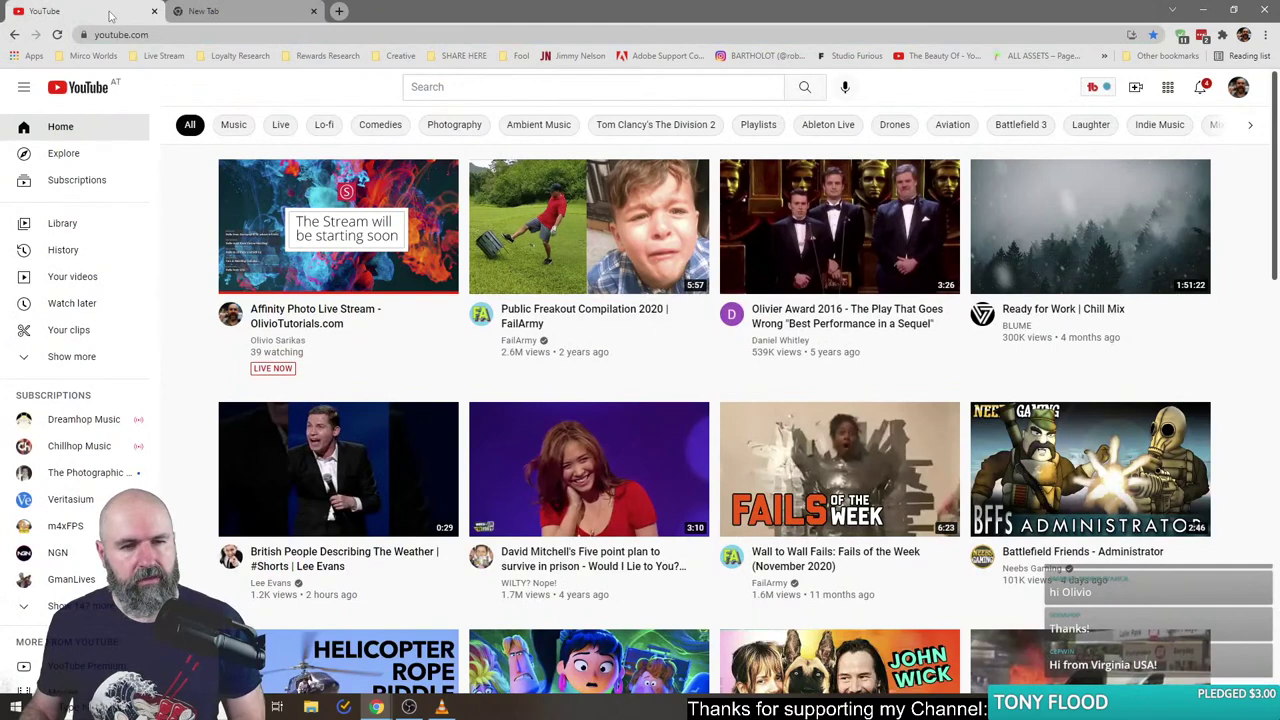
{"action": "left_click", "coordinate": [233, 13]}
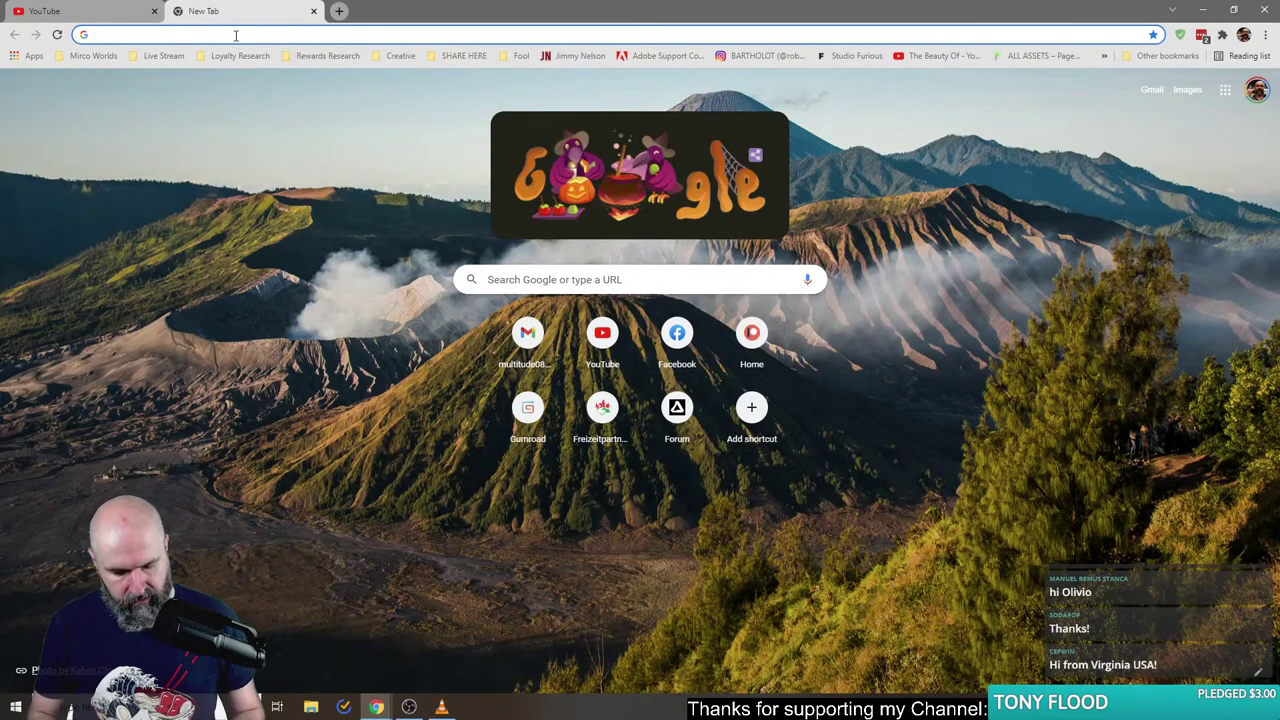
{"action": "type", "text": "unsplash.com"}
{"action": "key", "text": "Return"}
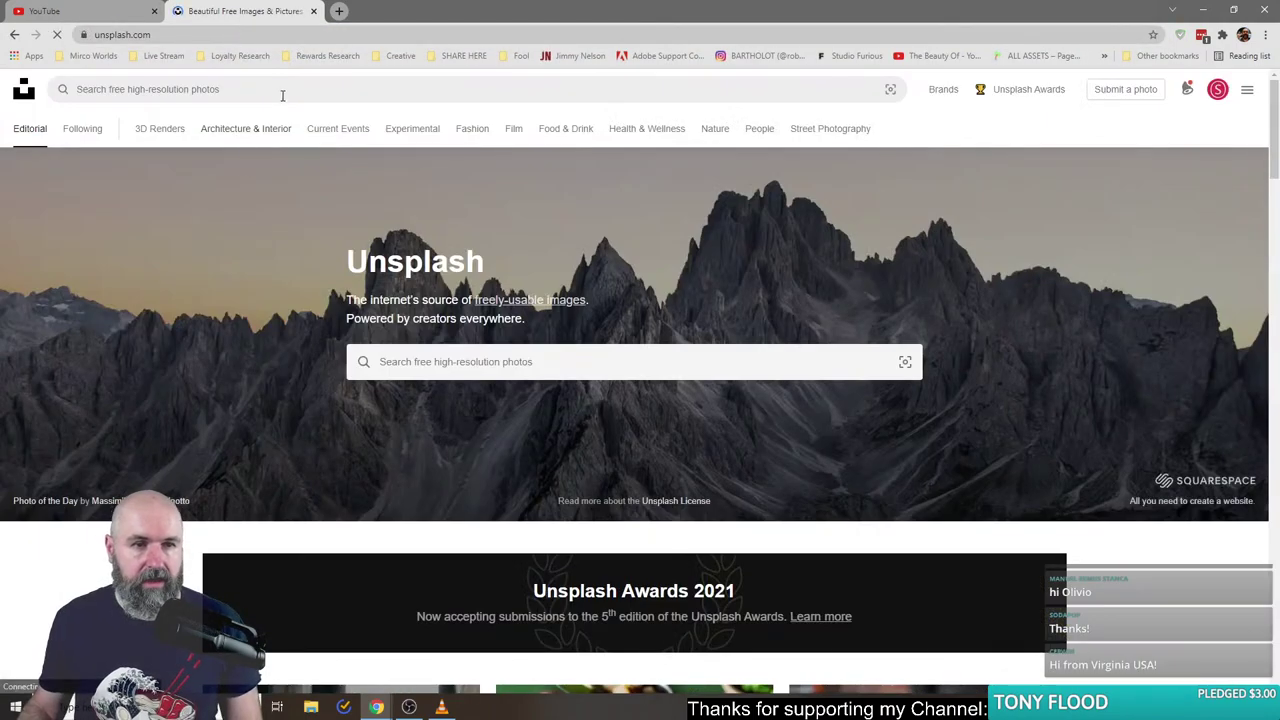
- Search Unsplash for 'skull' photos
{"action": "left_click", "coordinate": [281, 91]}
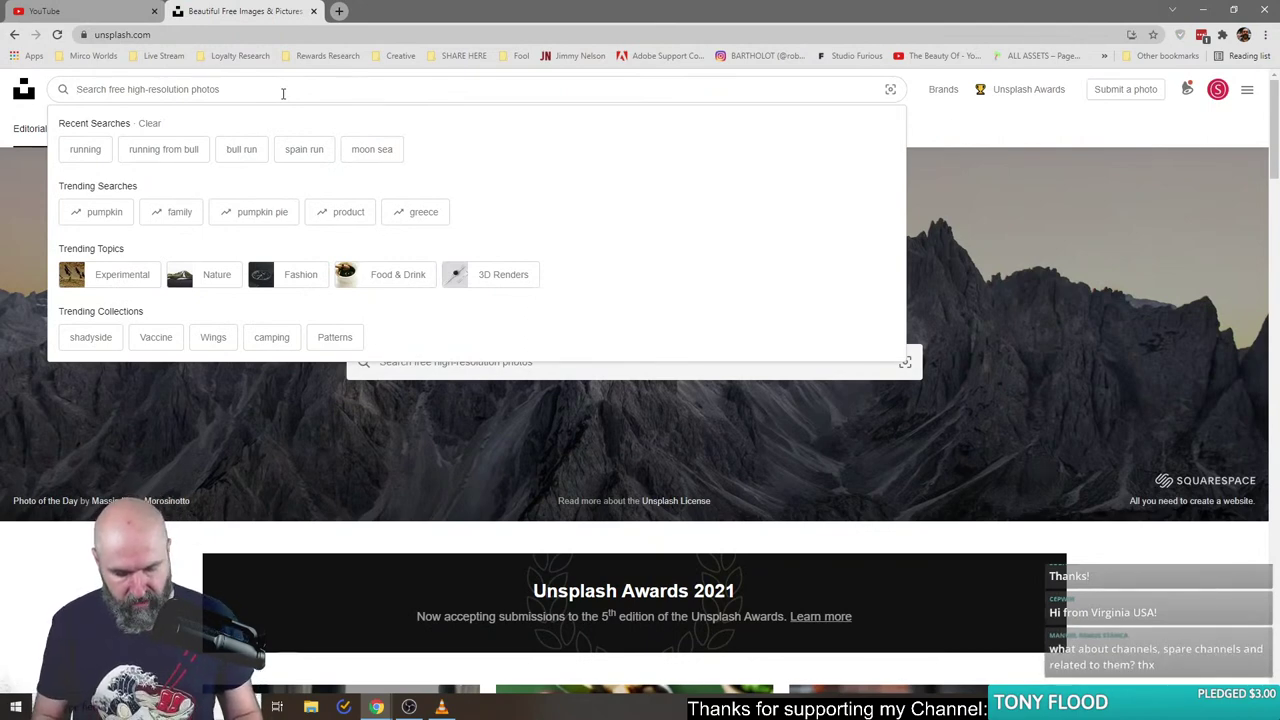
{"action": "type", "text": "skull"}
{"action": "key", "text": "Return"}
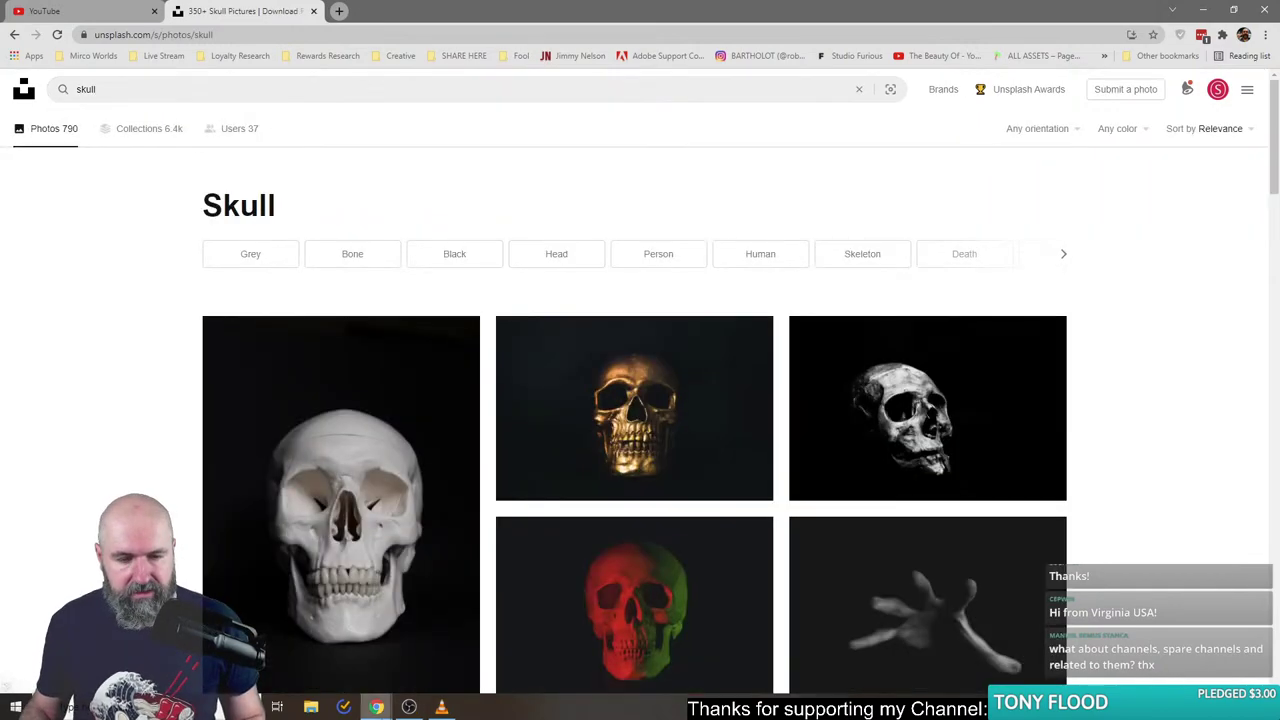
- Bring the YouTube live chat window forward and drag it to the screen's right edge
{"action": "mouse_move", "coordinate": [376, 707]}
{"action": "left_click", "coordinate": [499, 644]}
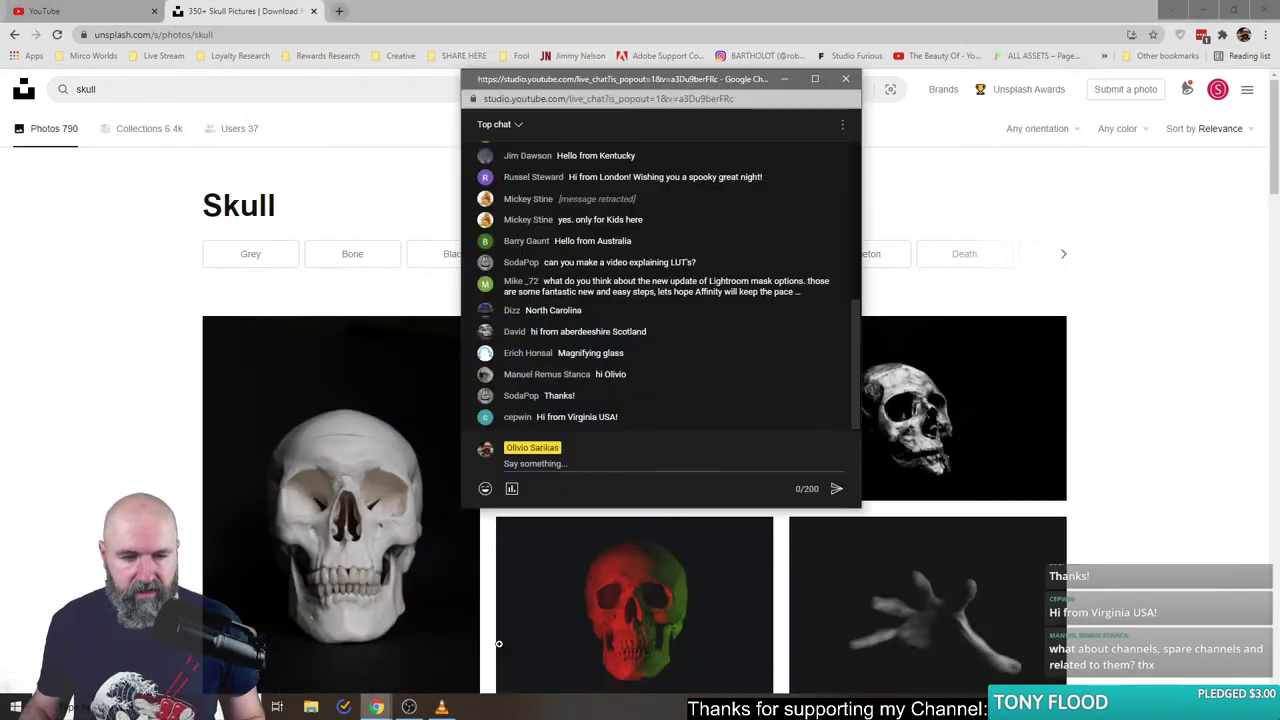
{"action": "left_click_drag", "start_coordinate": [570, 78], "coordinate": [1275, 160]}
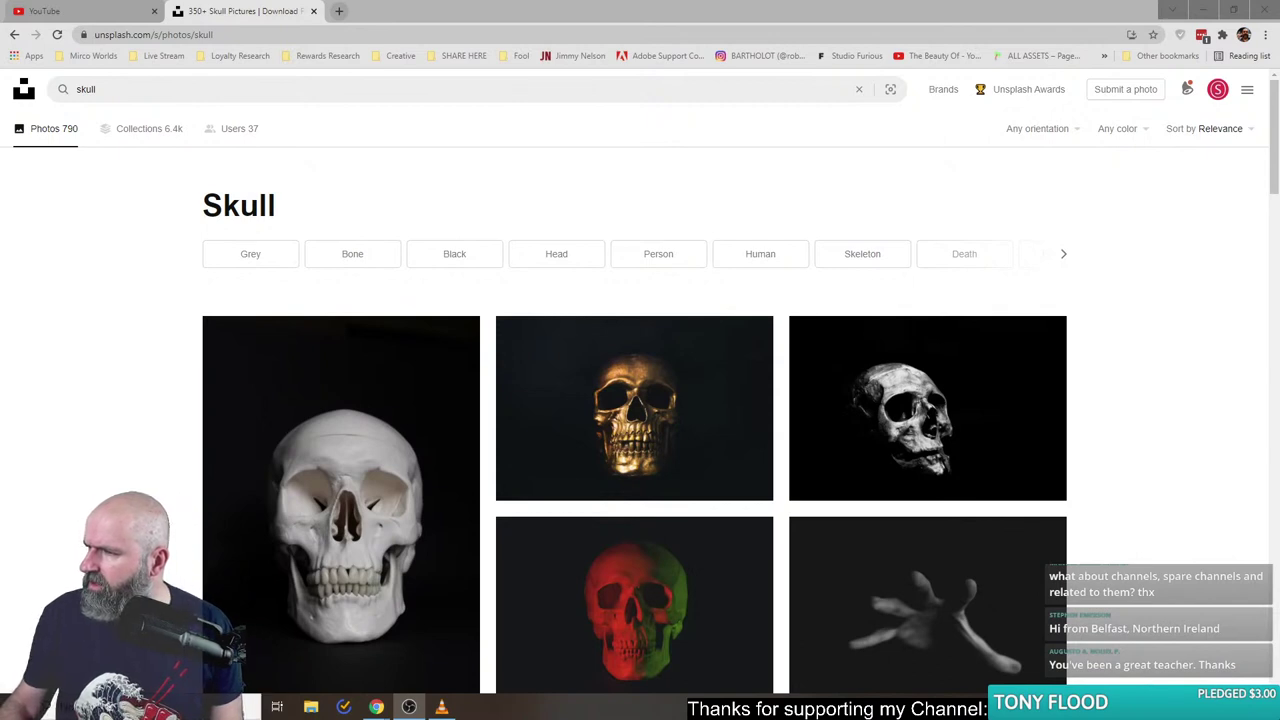
- Open the red-green skull and hand-and-skull photos in new tabs
{"action": "scroll", "coordinate": [150, 395], "scroll_direction": "down", "scroll_amount": 3}
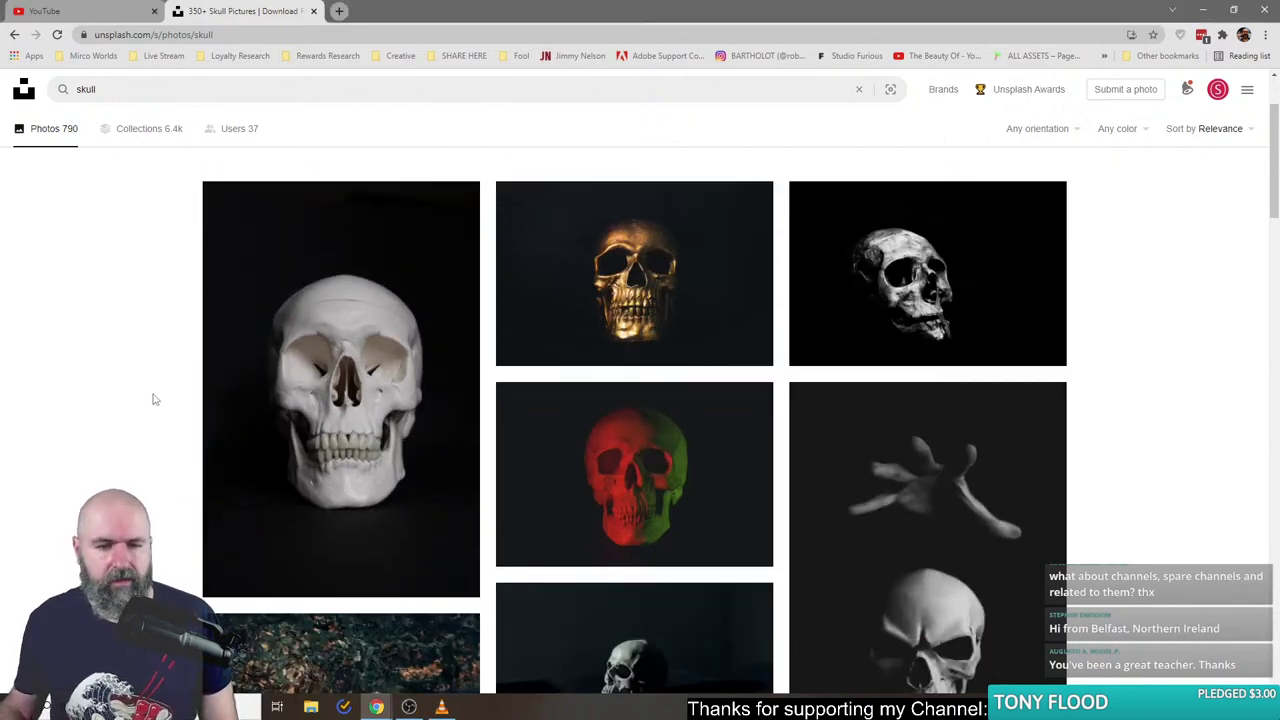
{"action": "scroll", "coordinate": [148, 405], "scroll_direction": "up", "scroll_amount": 1}
{"action": "scroll", "coordinate": [152, 415], "scroll_direction": "down", "scroll_amount": 3}
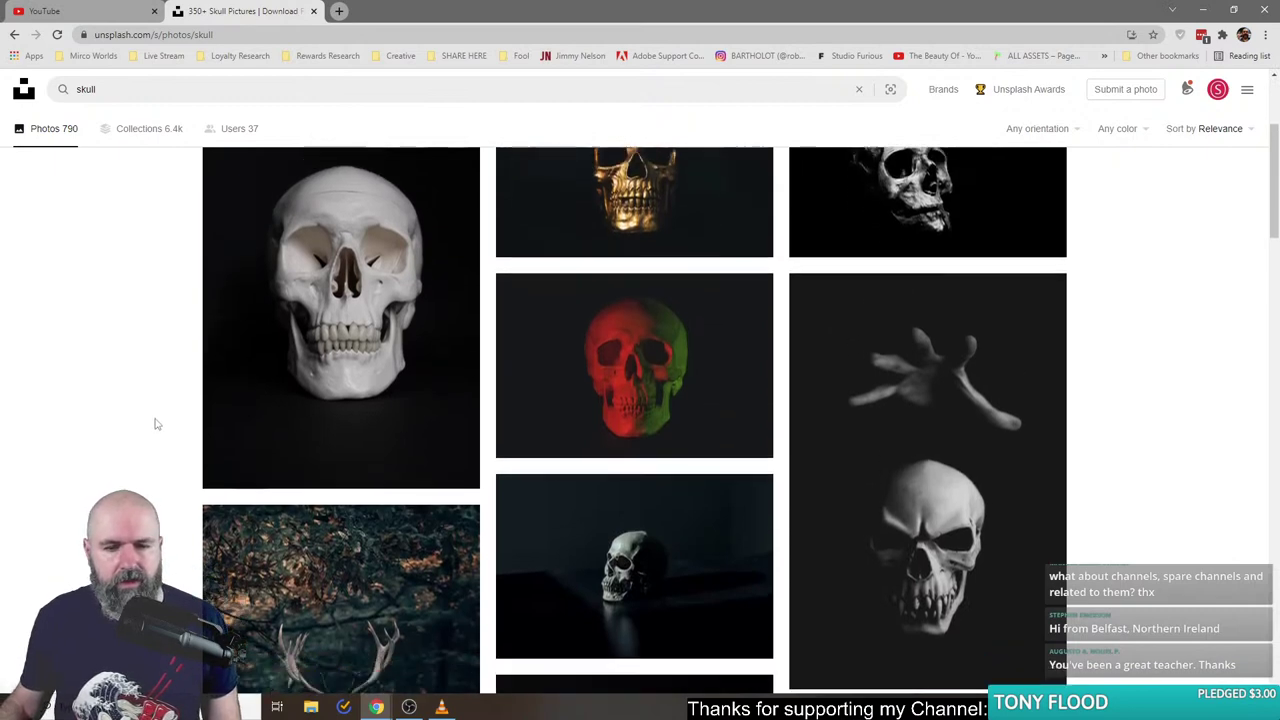
{"action": "scroll", "coordinate": [186, 429], "scroll_direction": "up", "scroll_amount": 4}
{"action": "scroll", "coordinate": [975, 467], "scroll_direction": "down", "scroll_amount": 3}
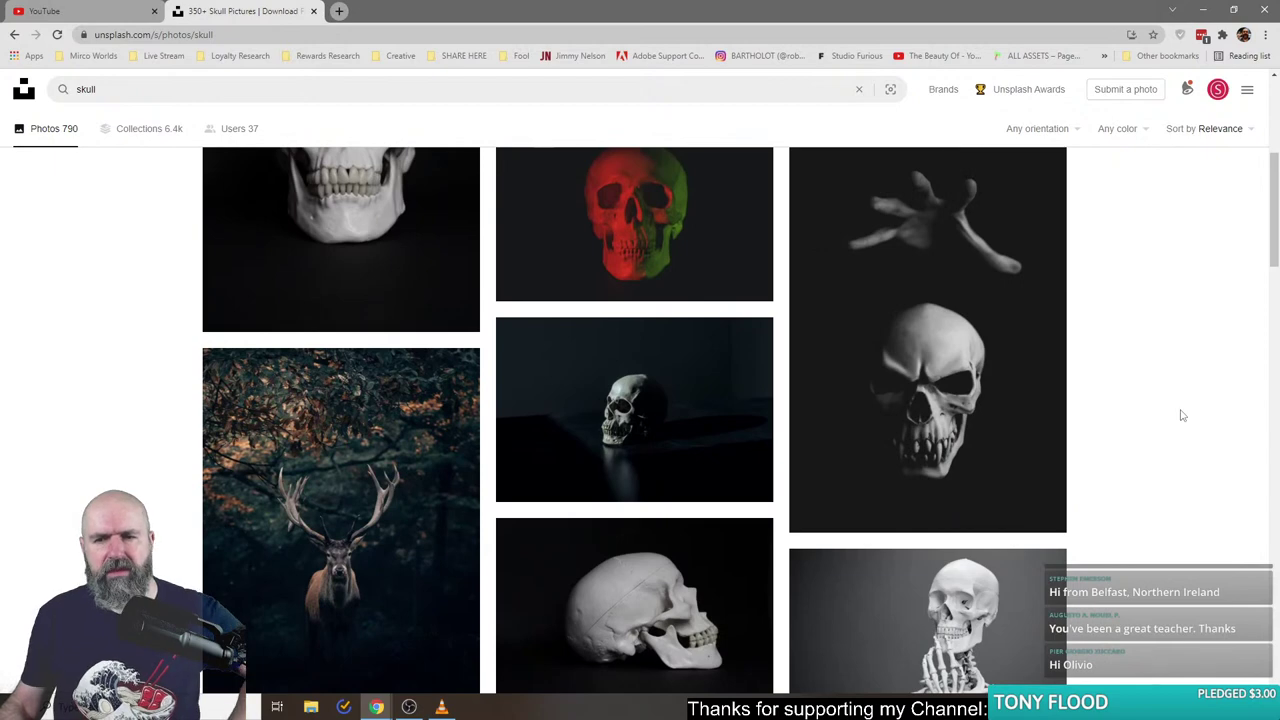
{"action": "scroll", "coordinate": [640, 420], "scroll_direction": "up", "scroll_amount": 2}
{"action": "right_click", "coordinate": [616, 390]}
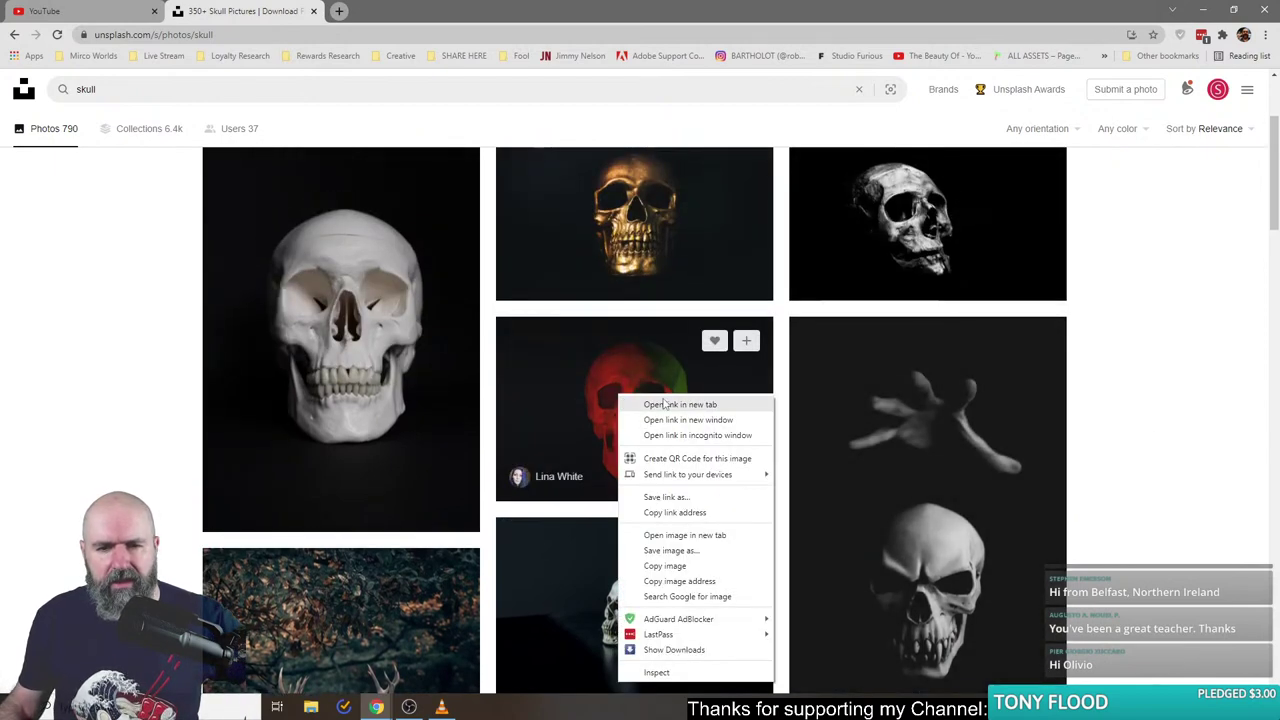
{"action": "left_click", "coordinate": [660, 401]}
{"action": "right_click", "coordinate": [883, 507]}
{"action": "left_click", "coordinate": [960, 238]}
- Skip the deer photo and open the ornate skull on books photo in a new tab
{"action": "scroll", "coordinate": [641, 452], "scroll_direction": "down", "scroll_amount": 5}
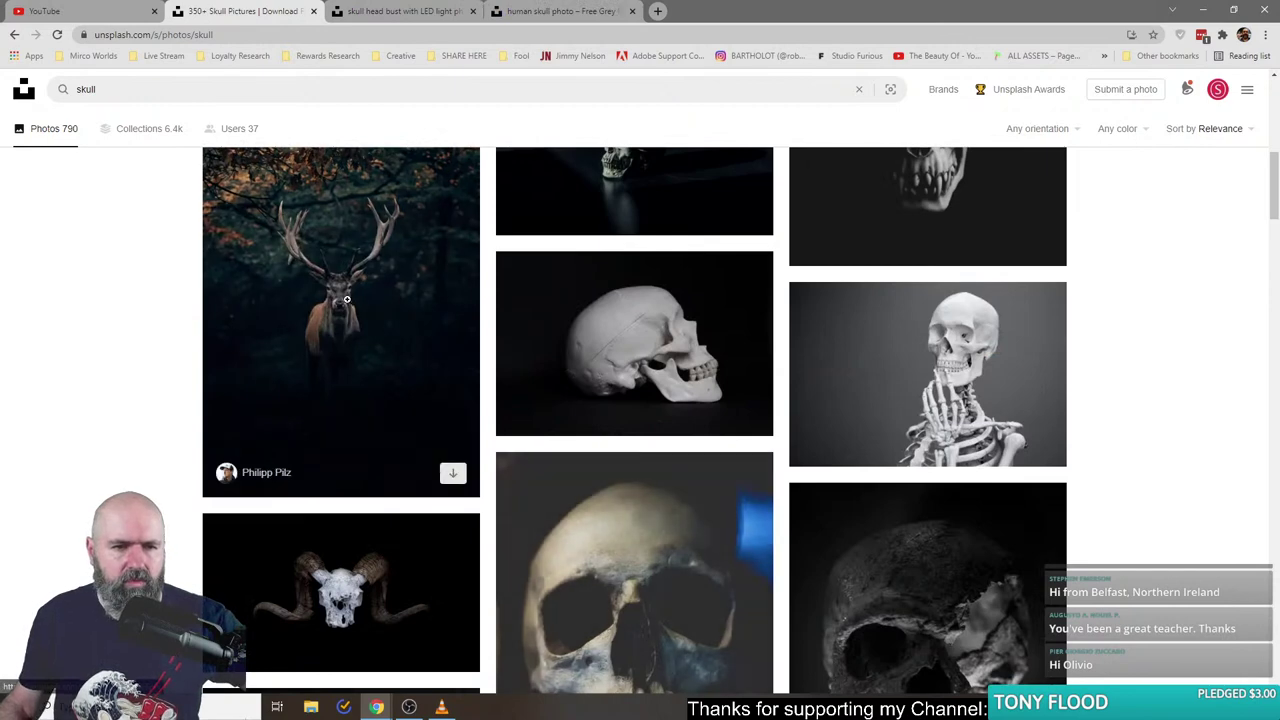
{"action": "right_click", "coordinate": [290, 353]}
{"action": "left_click", "coordinate": [136, 319]}
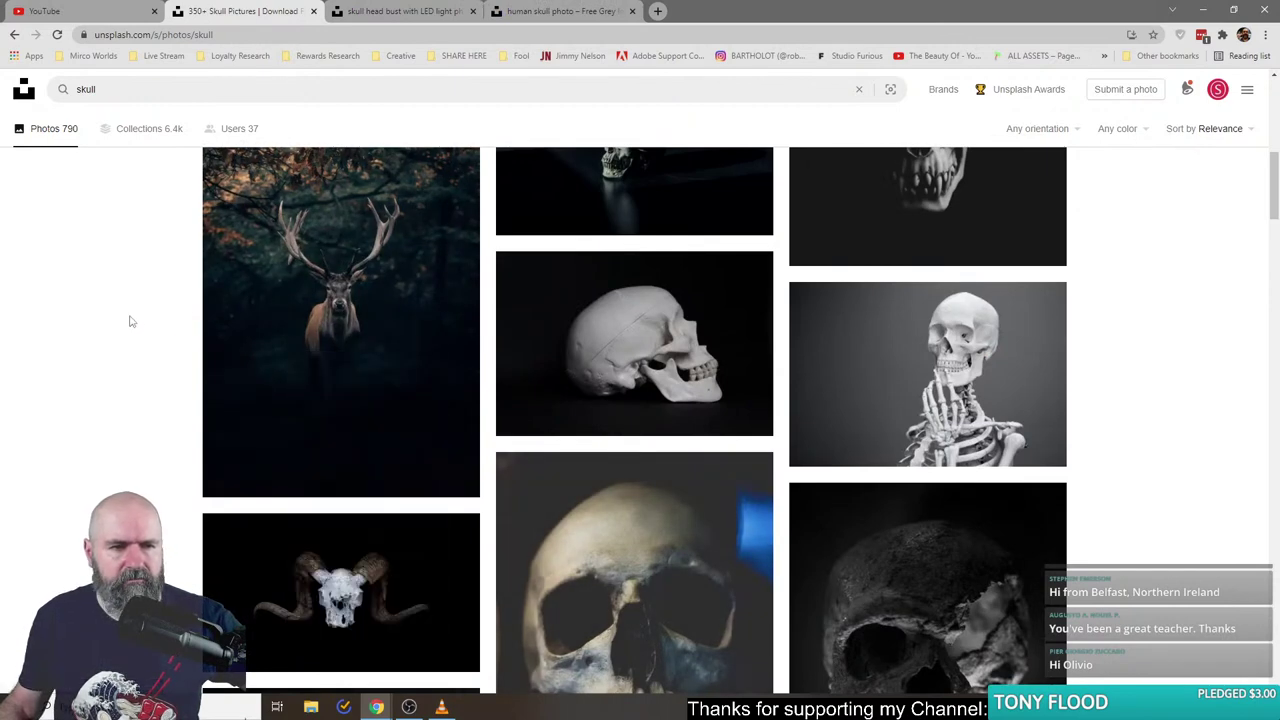
{"action": "scroll", "coordinate": [200, 420], "scroll_direction": "down", "scroll_amount": 4}
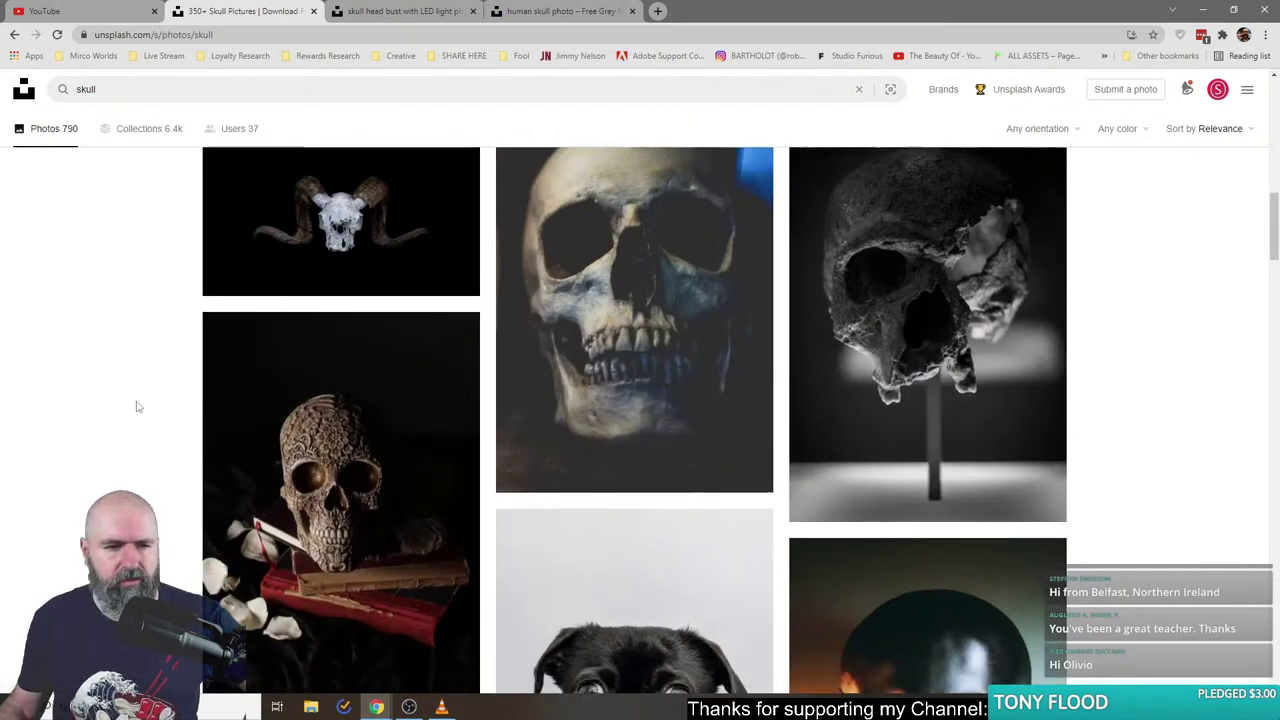
{"action": "scroll", "coordinate": [136, 407], "scroll_direction": "down", "scroll_amount": 1}
{"action": "right_click", "coordinate": [330, 416]}
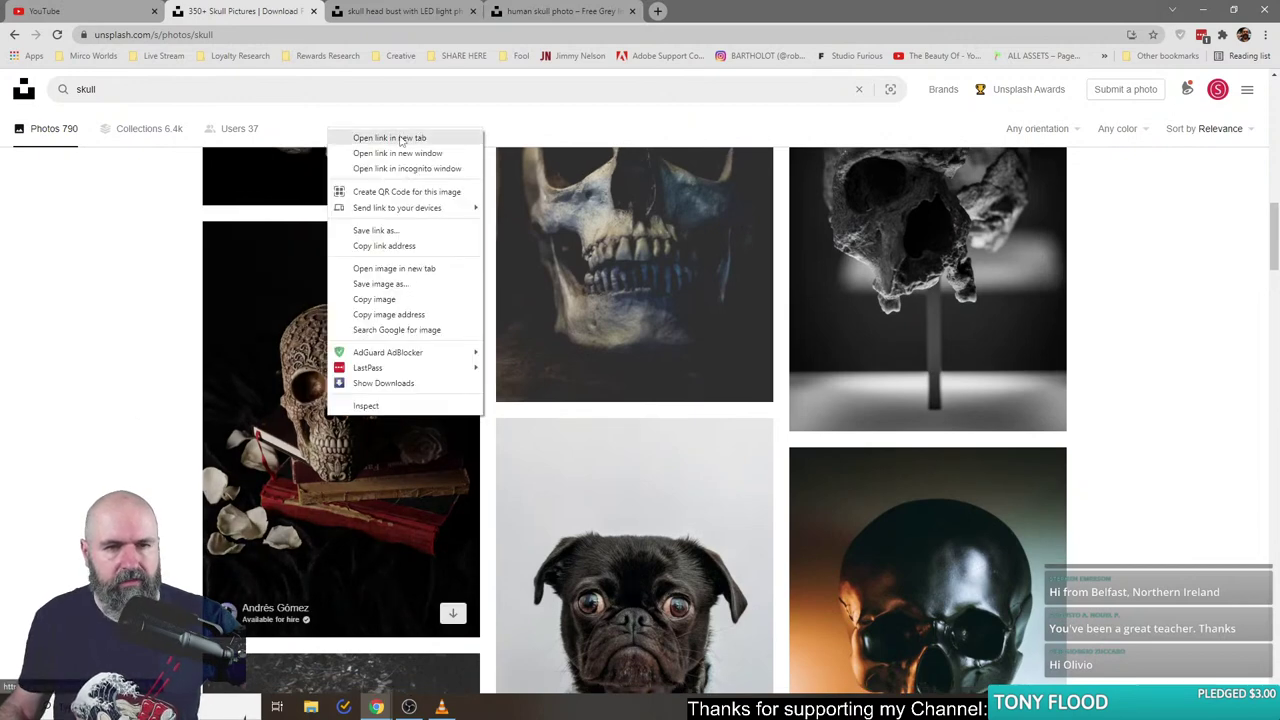
{"action": "left_click", "coordinate": [400, 140]}
- Open the neon skull photo in a new tab, view it, then start a blank tab
{"action": "scroll", "coordinate": [129, 396], "scroll_direction": "down", "scroll_amount": 3}
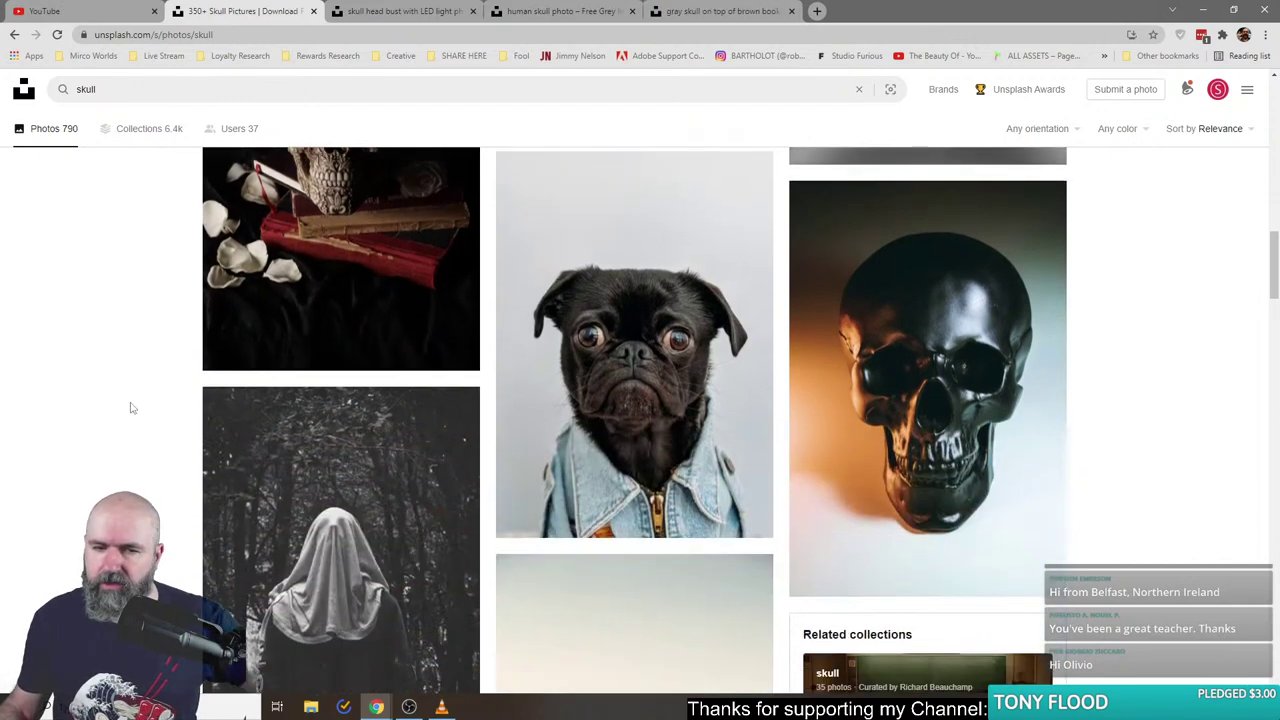
{"action": "scroll", "coordinate": [130, 408], "scroll_direction": "down", "scroll_amount": 3}
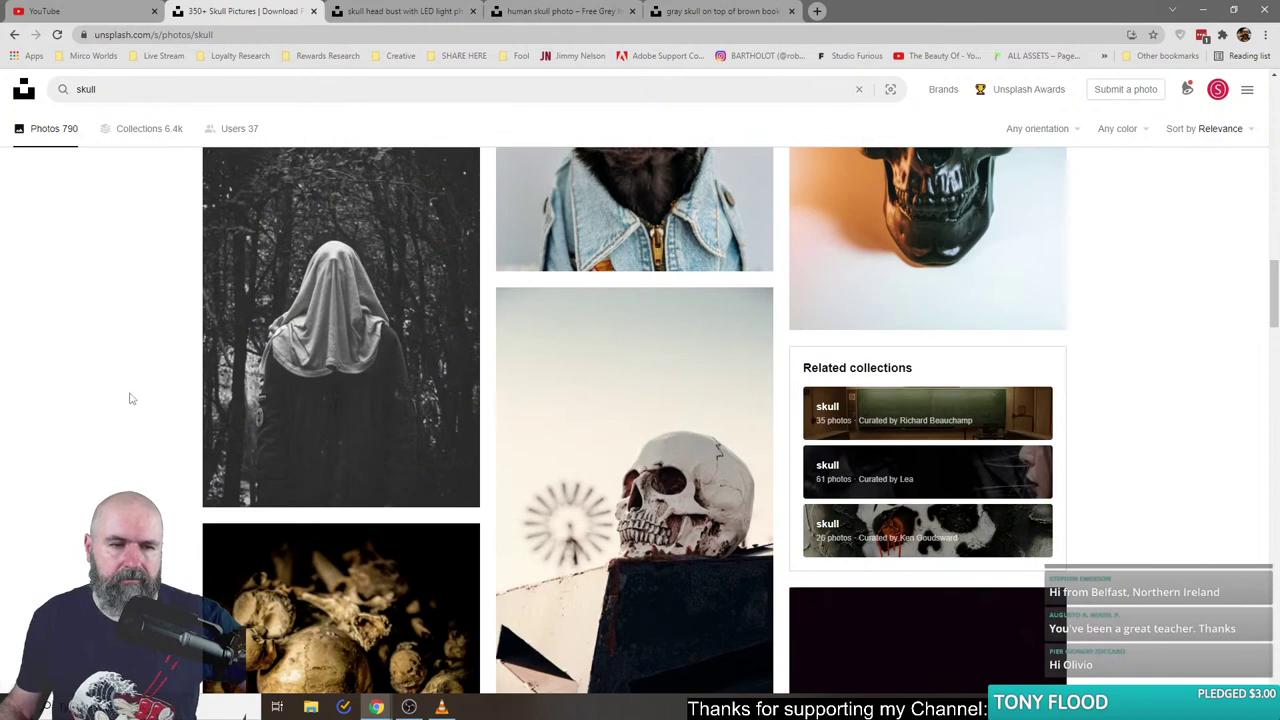
{"action": "scroll", "coordinate": [129, 394], "scroll_direction": "down", "scroll_amount": 4}
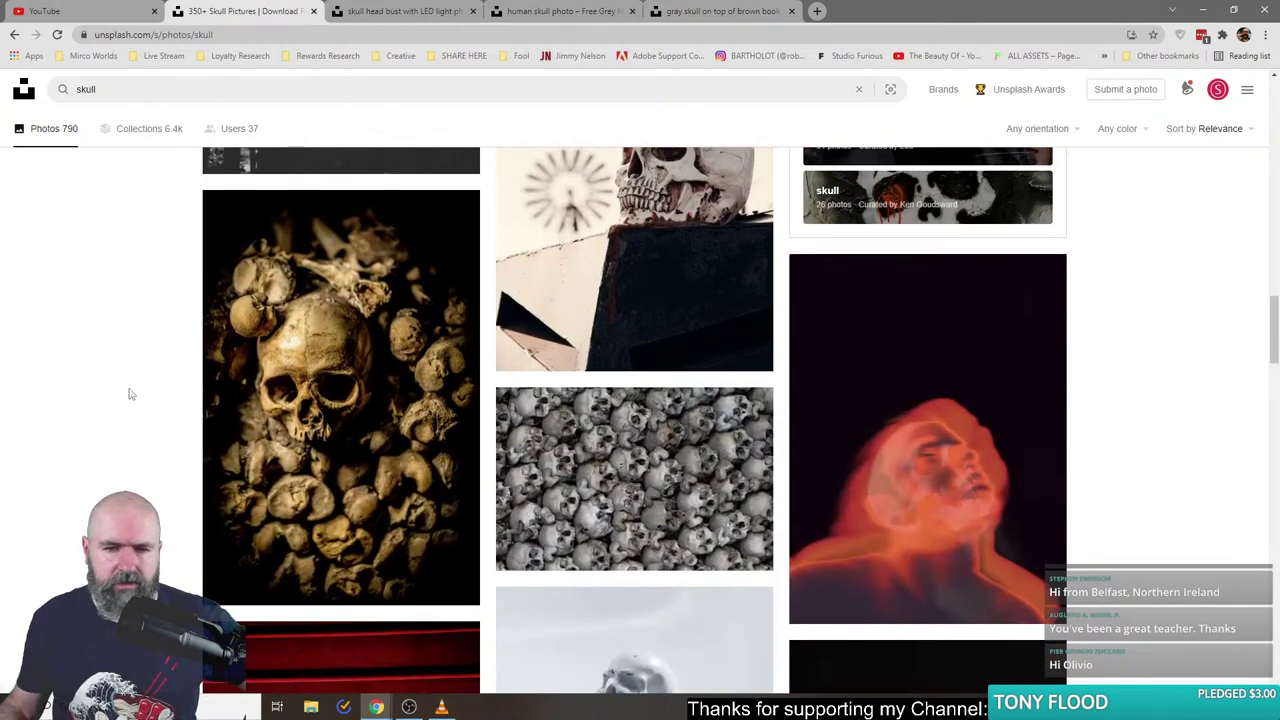
{"action": "scroll", "coordinate": [129, 394], "scroll_direction": "down", "scroll_amount": 7}
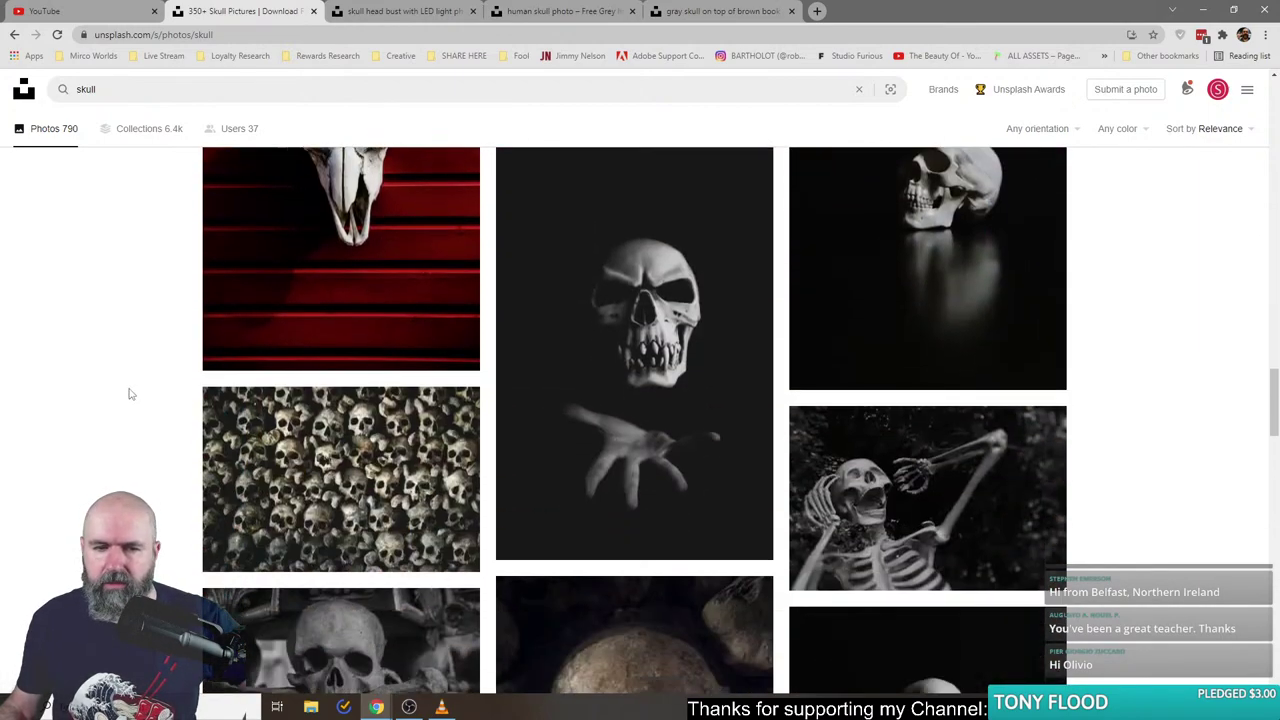
{"action": "scroll", "coordinate": [129, 394], "scroll_direction": "up", "scroll_amount": 3}
{"action": "scroll", "coordinate": [129, 392], "scroll_direction": "down", "scroll_amount": 4}
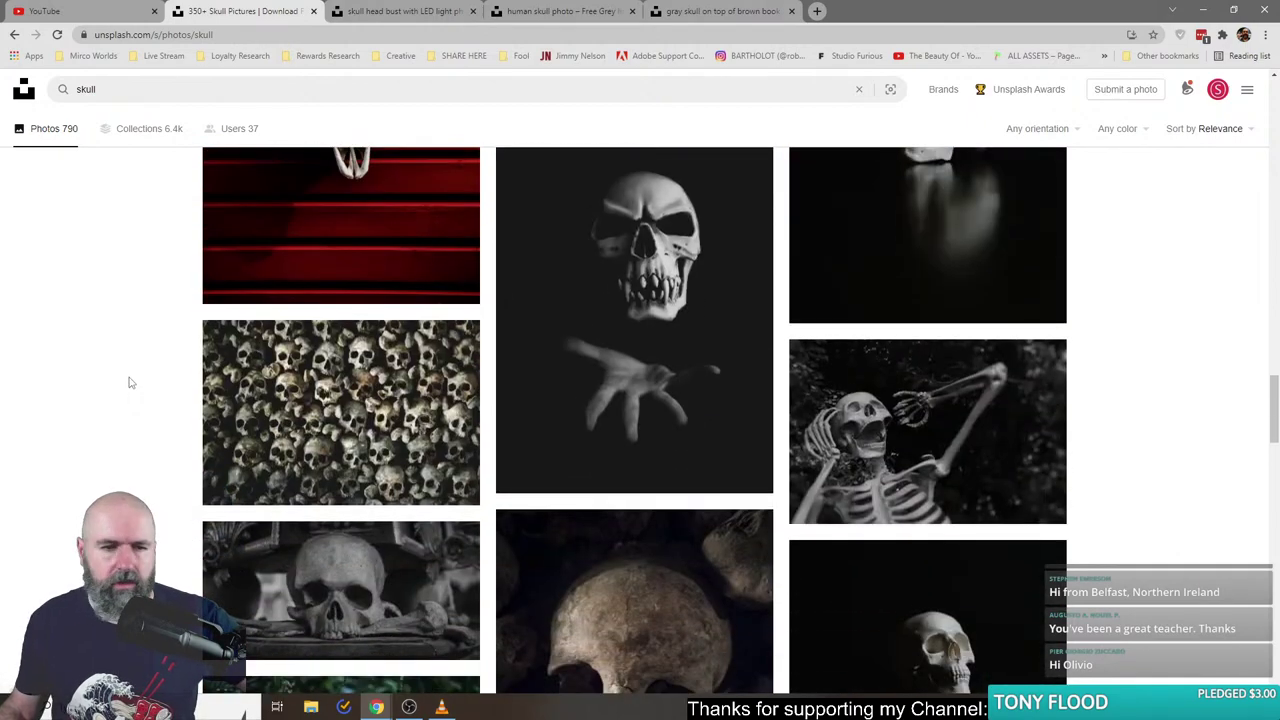
{"action": "scroll", "coordinate": [129, 383], "scroll_direction": "down", "scroll_amount": 4}
{"action": "scroll", "coordinate": [129, 383], "scroll_direction": "down", "scroll_amount": 4}
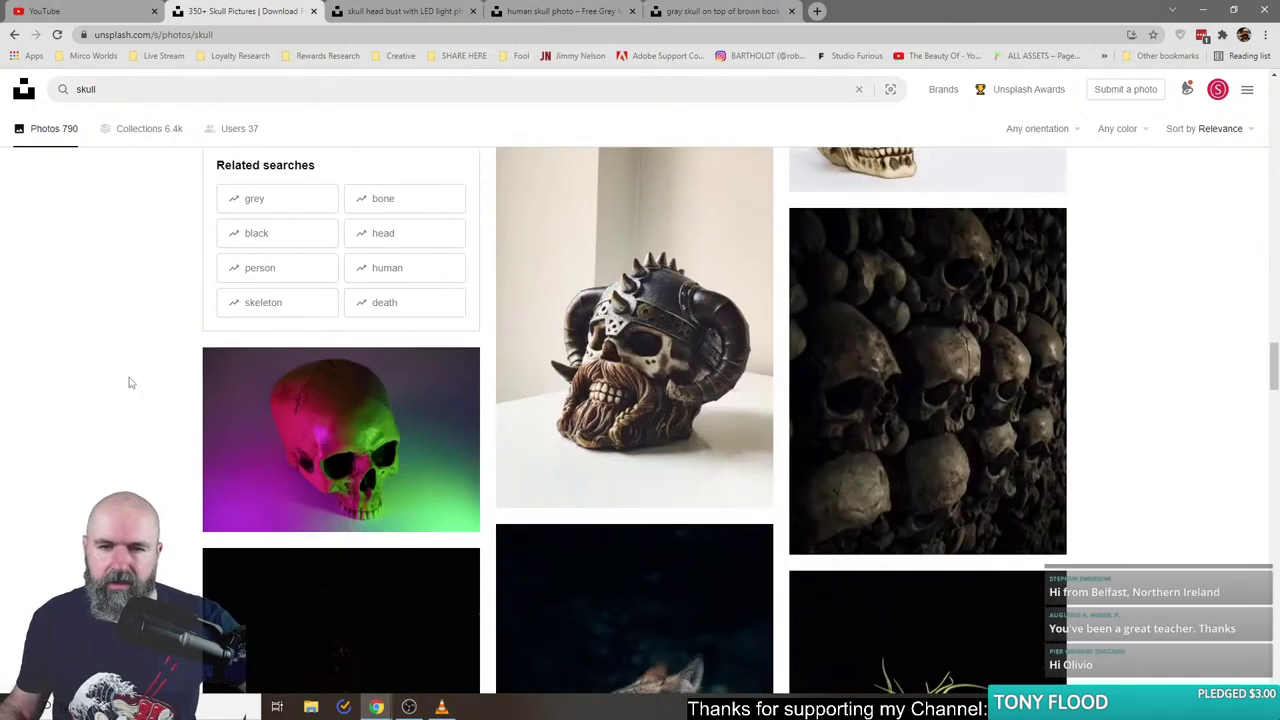
{"action": "scroll", "coordinate": [129, 383], "scroll_direction": "down", "scroll_amount": 4}
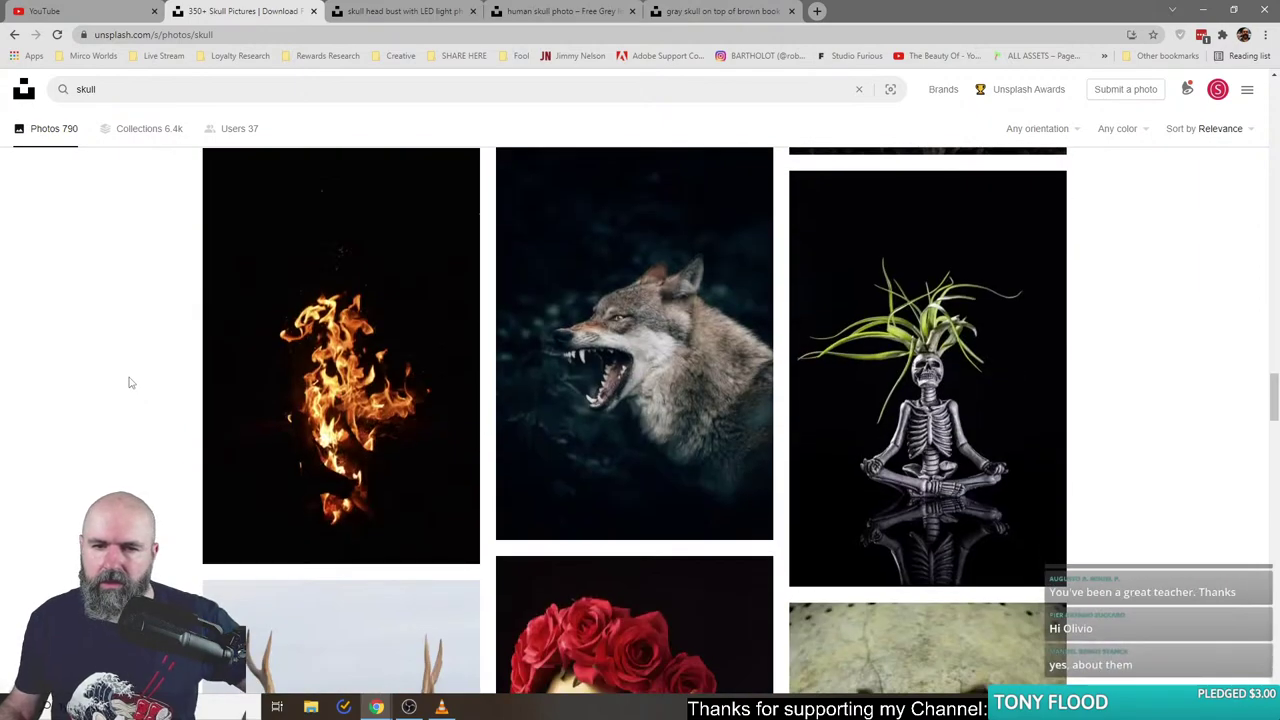
{"action": "scroll", "coordinate": [129, 383], "scroll_direction": "up", "scroll_amount": 4}
{"action": "right_click", "coordinate": [316, 439]}
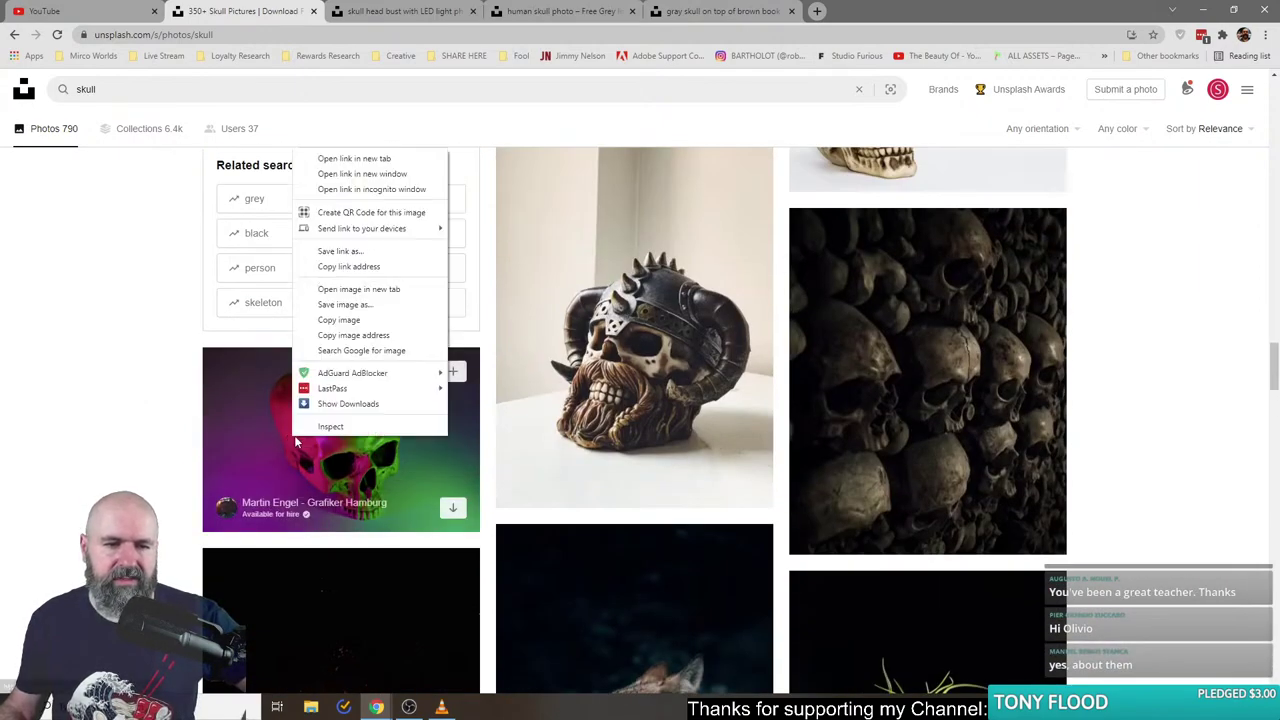
{"action": "left_click", "coordinate": [370, 157]}
{"action": "left_click", "coordinate": [876, 18]}
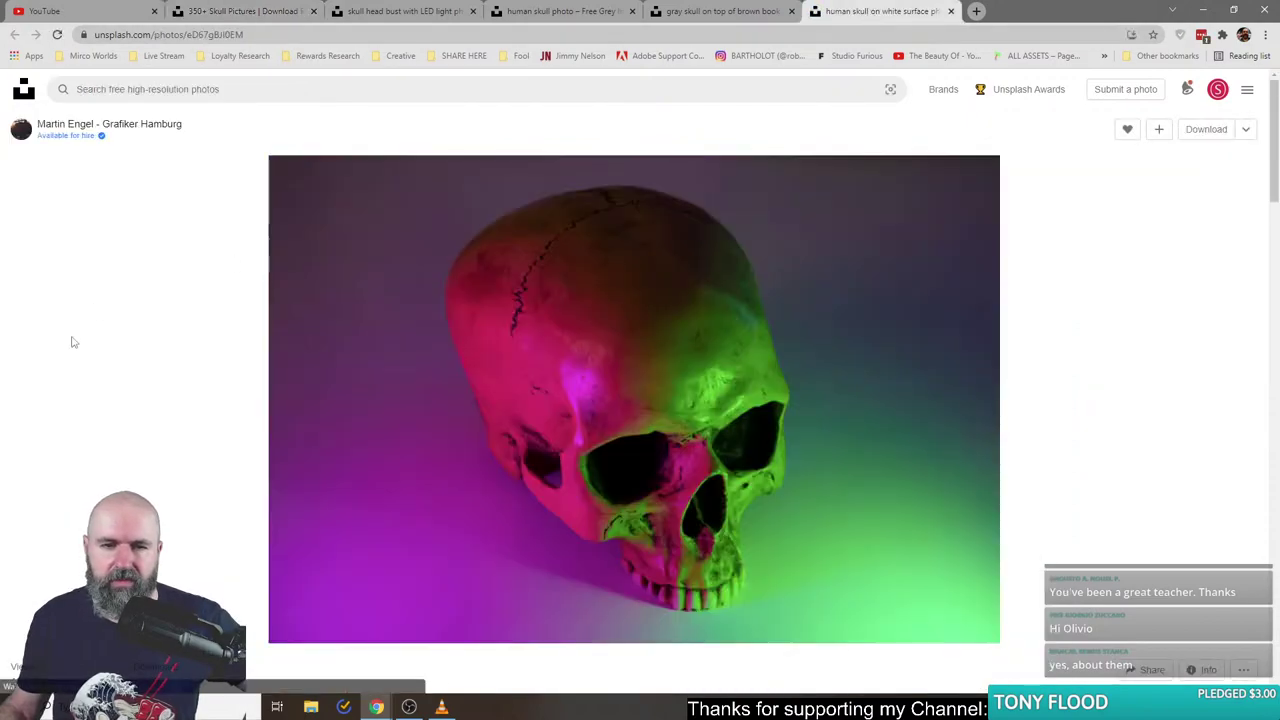
{"action": "left_click", "coordinate": [977, 11]}
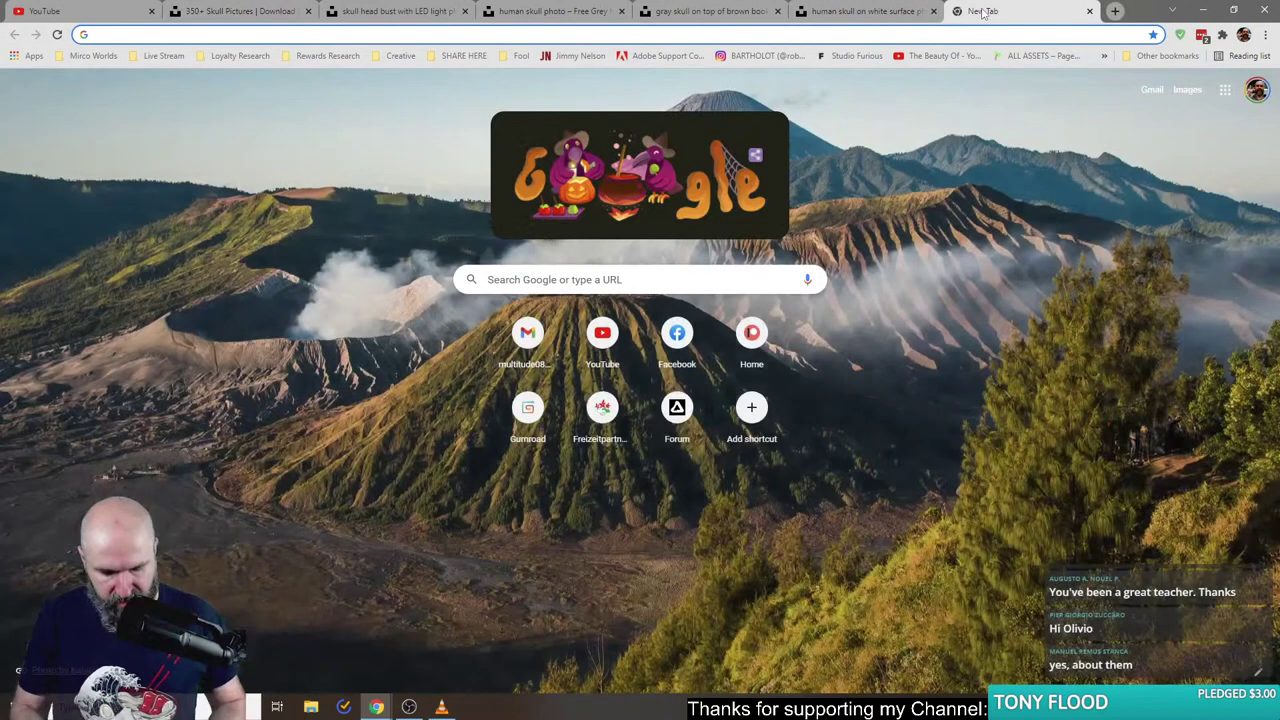
- Load instagram.com and go to the account's own profile page from the avatar menu
{"action": "type", "text": "instagram.com/n"}
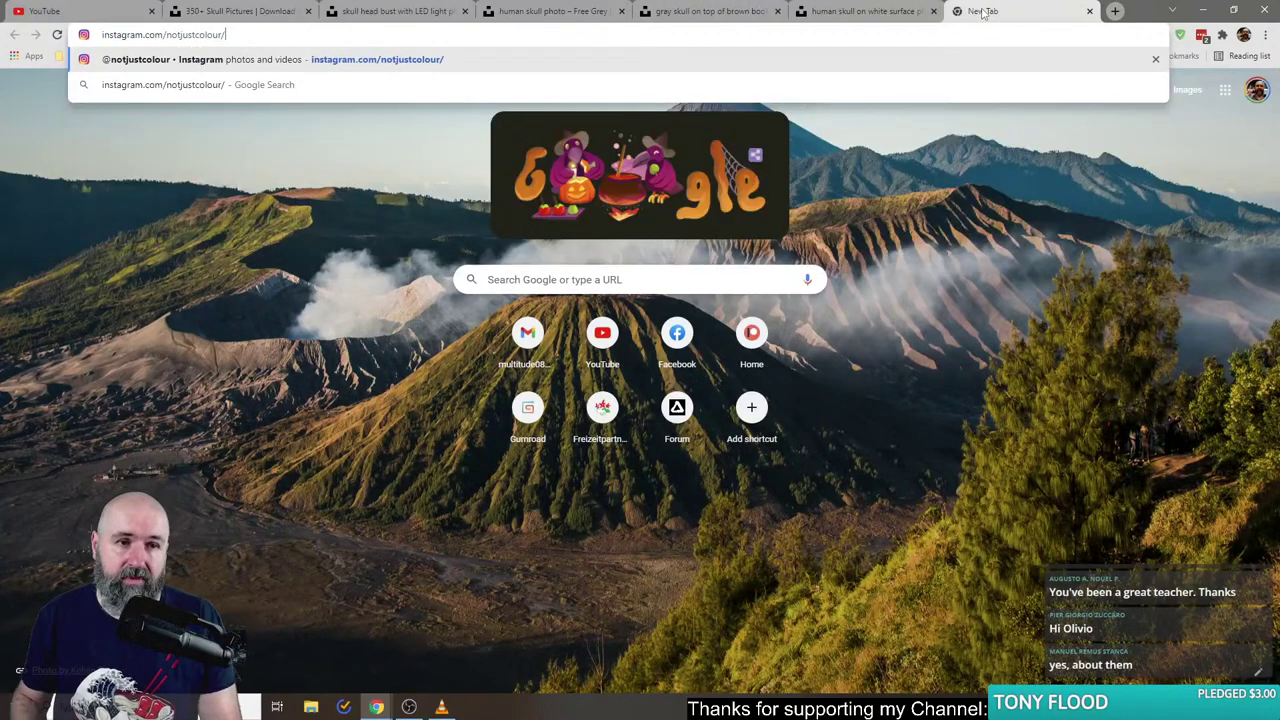
{"action": "key", "text": "BackSpace"}
{"action": "key", "text": "BackSpace"}
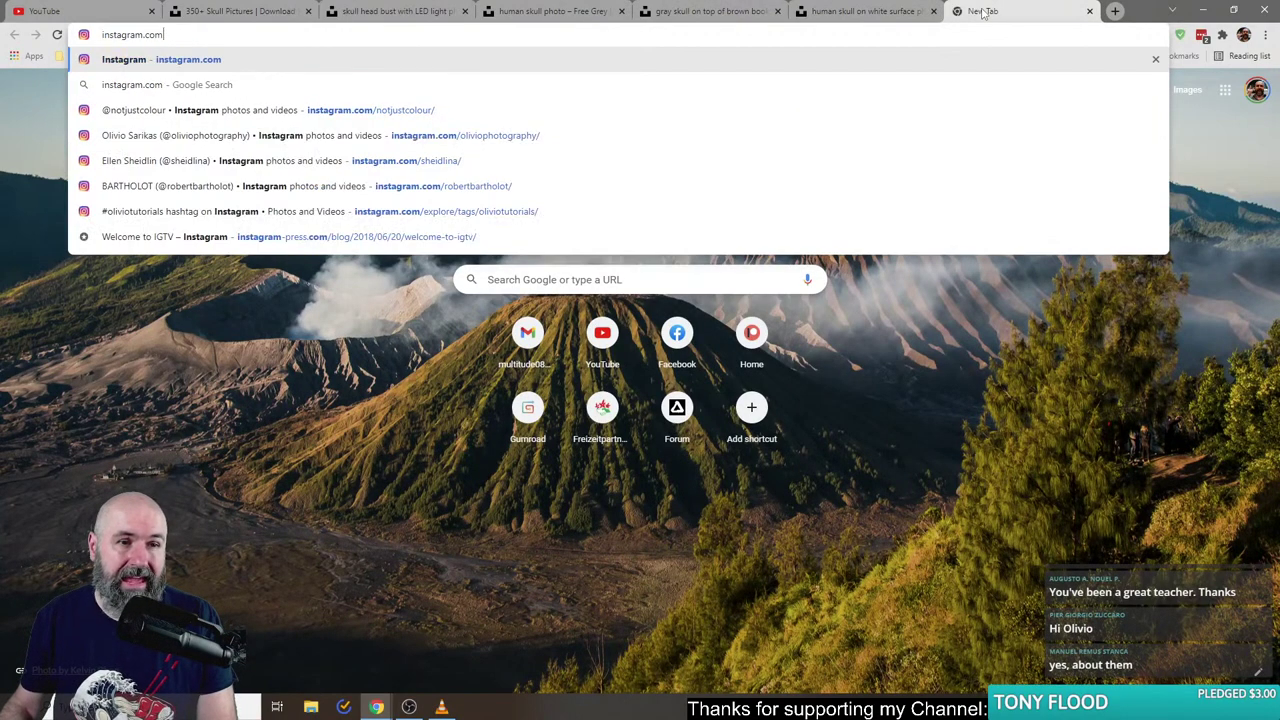
{"action": "key", "text": "Return"}
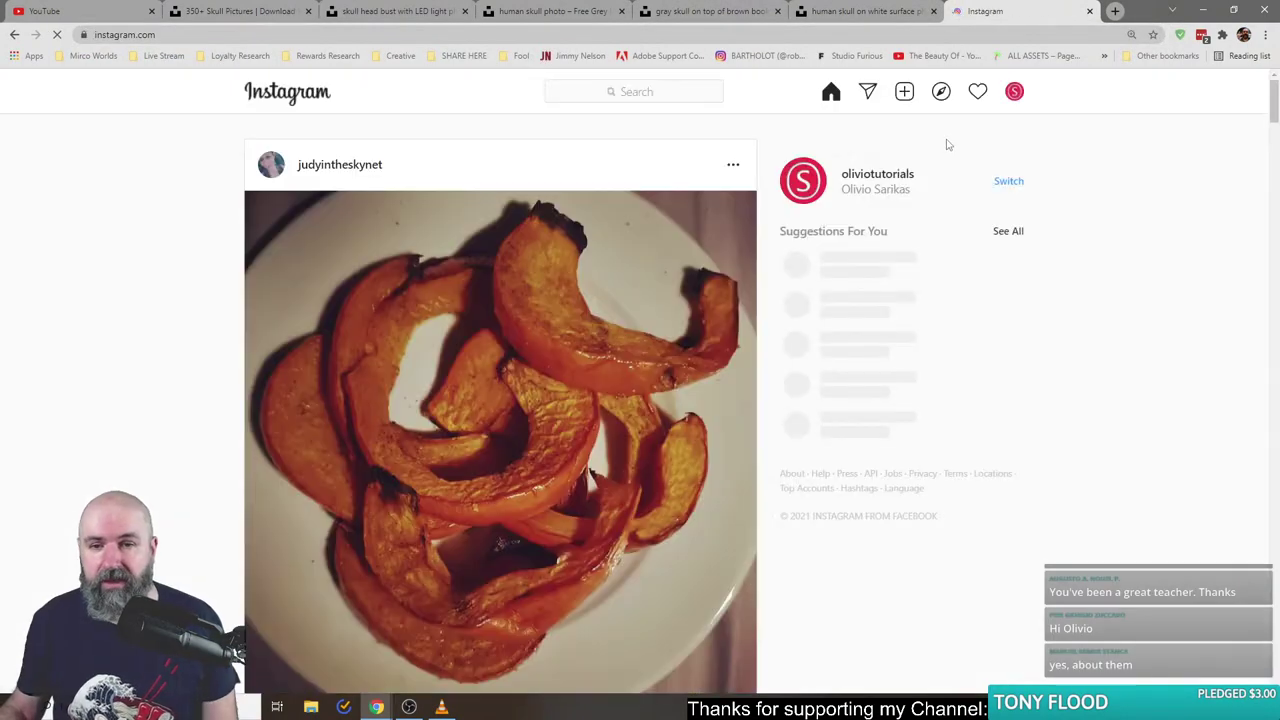
{"action": "left_click", "coordinate": [1012, 94]}
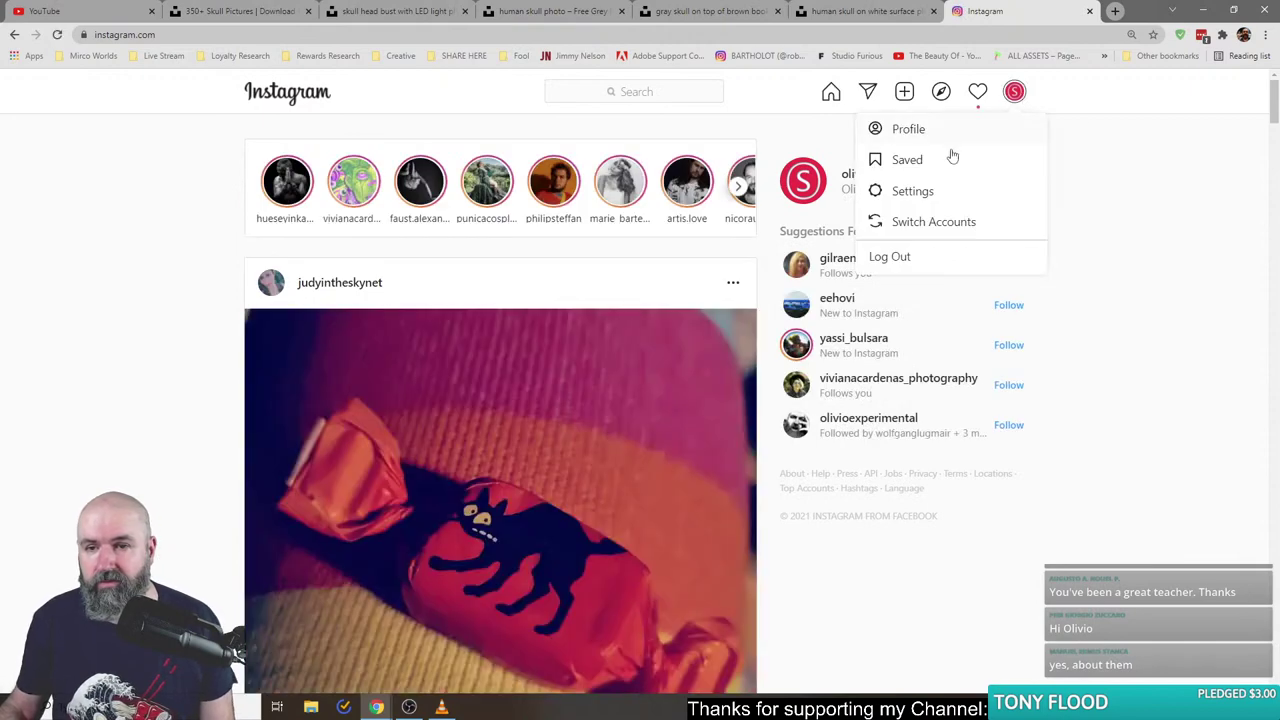
{"action": "left_click", "coordinate": [912, 132]}
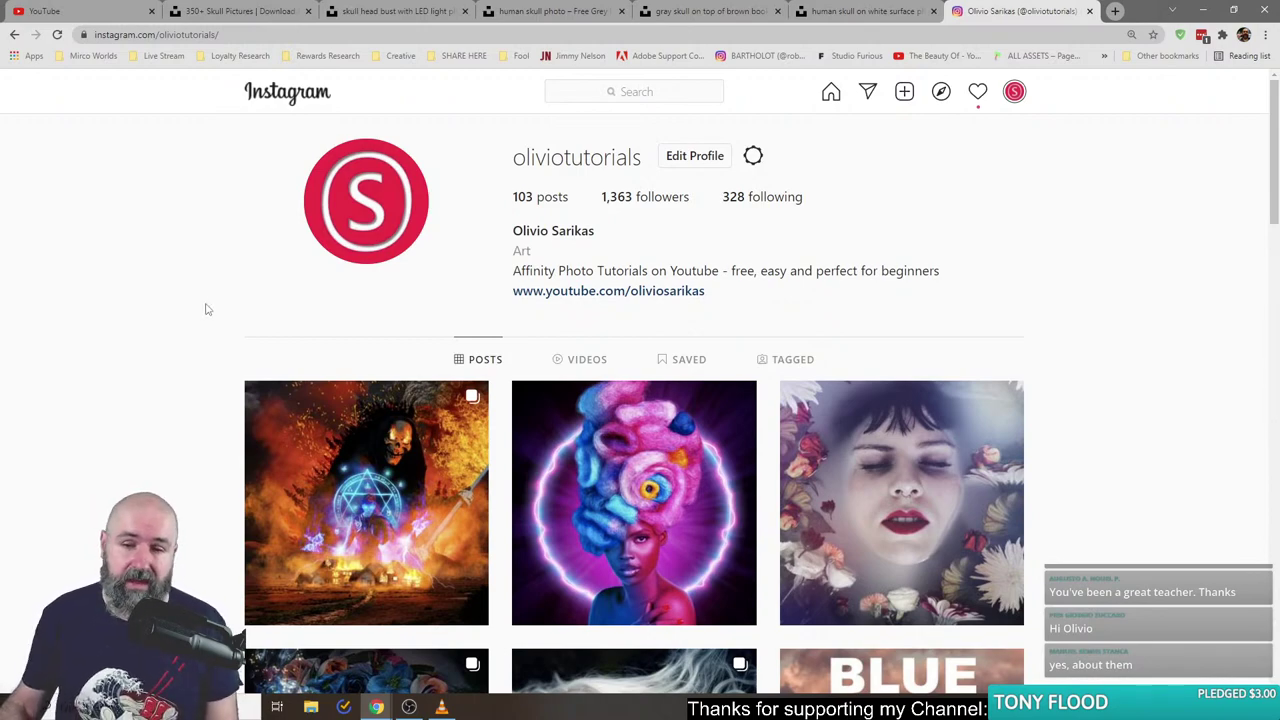
- Scroll down the profile grid and open the earlier neon skull artwork post
{"action": "scroll", "coordinate": [205, 309], "scroll_direction": "down", "scroll_amount": 15}
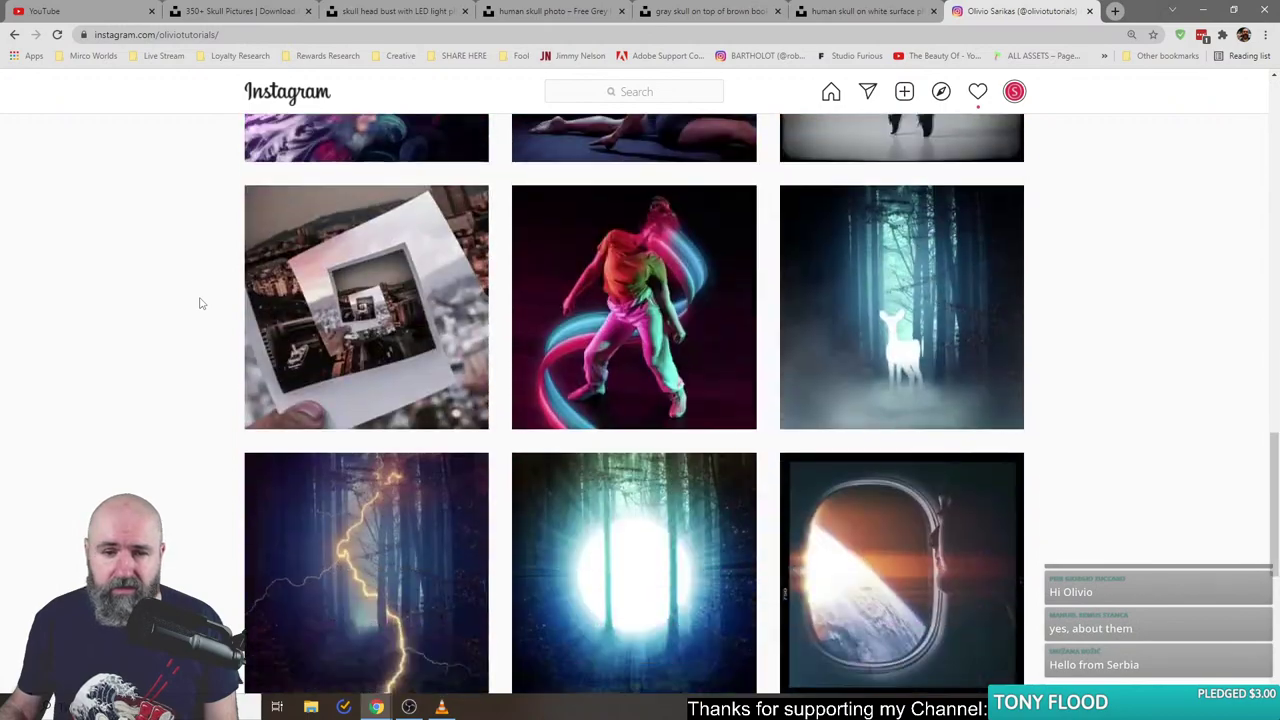
{"action": "scroll", "coordinate": [202, 302], "scroll_direction": "down", "scroll_amount": 10}
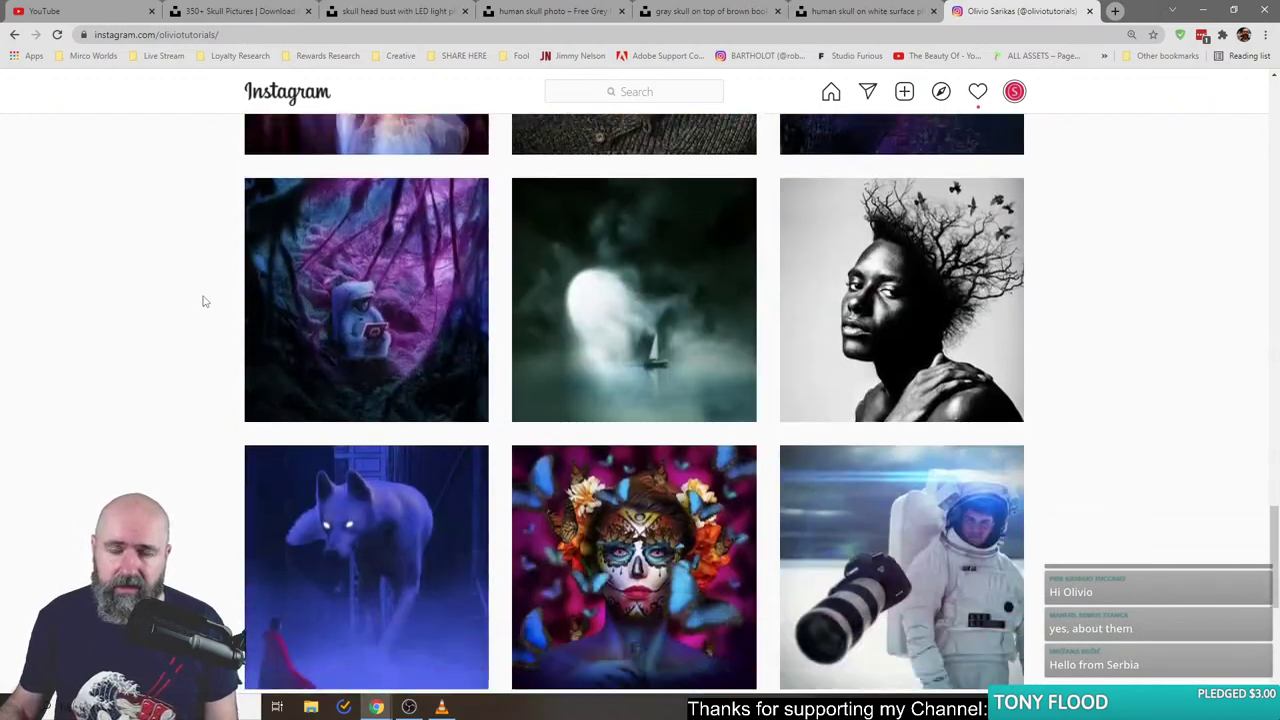
{"action": "scroll", "coordinate": [205, 295], "scroll_direction": "down", "scroll_amount": 2}
{"action": "scroll", "coordinate": [205, 270], "scroll_direction": "down", "scroll_amount": 12}
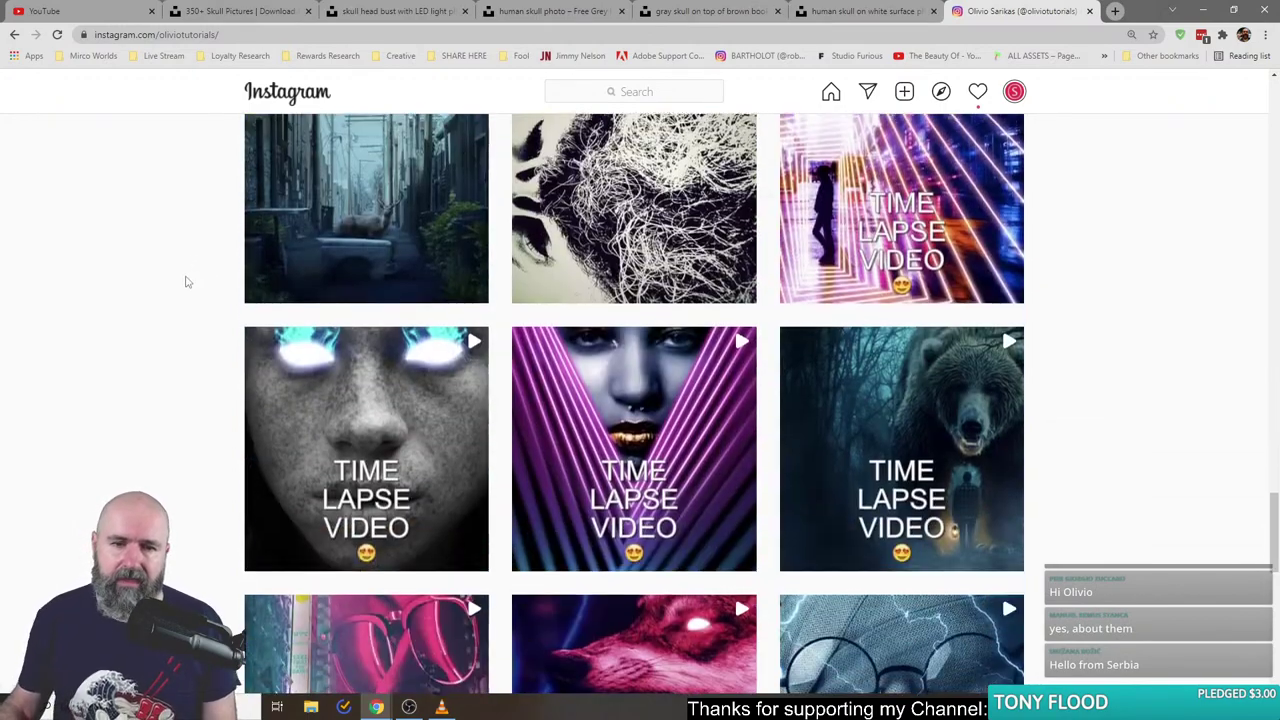
{"action": "scroll", "coordinate": [185, 288], "scroll_direction": "down", "scroll_amount": 5}
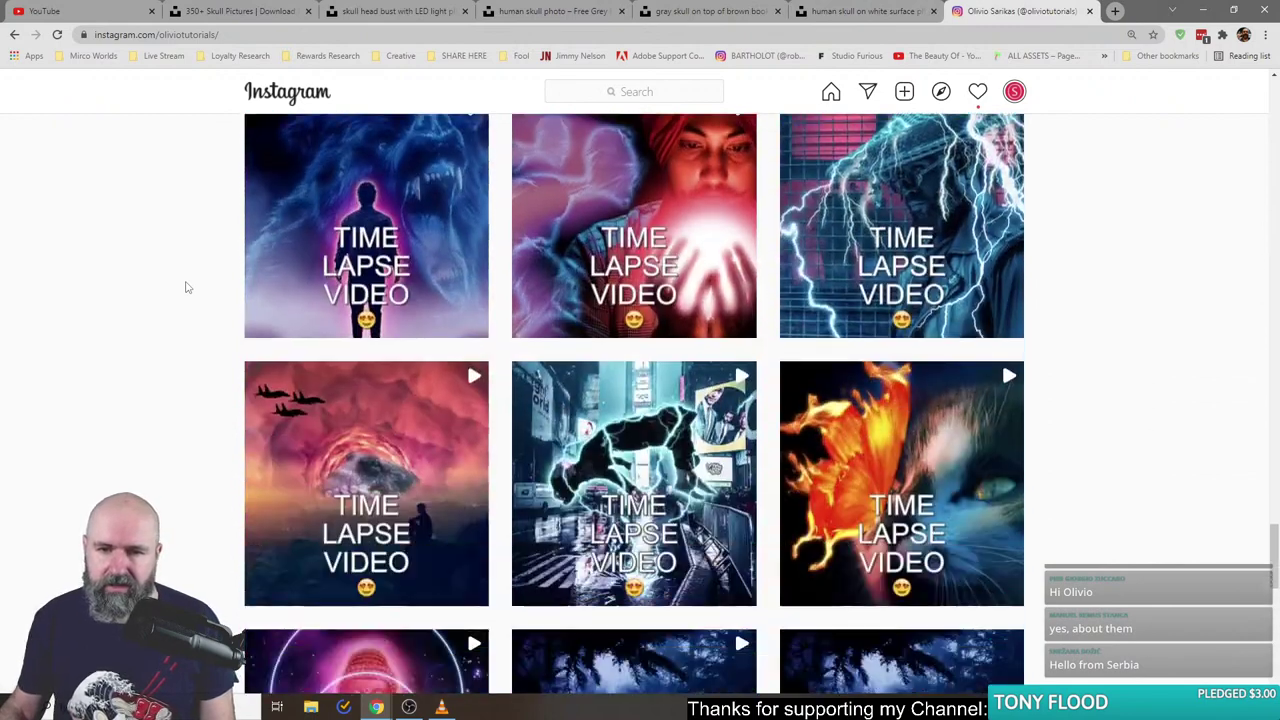
{"action": "scroll", "coordinate": [185, 288], "scroll_direction": "down", "scroll_amount": 3}
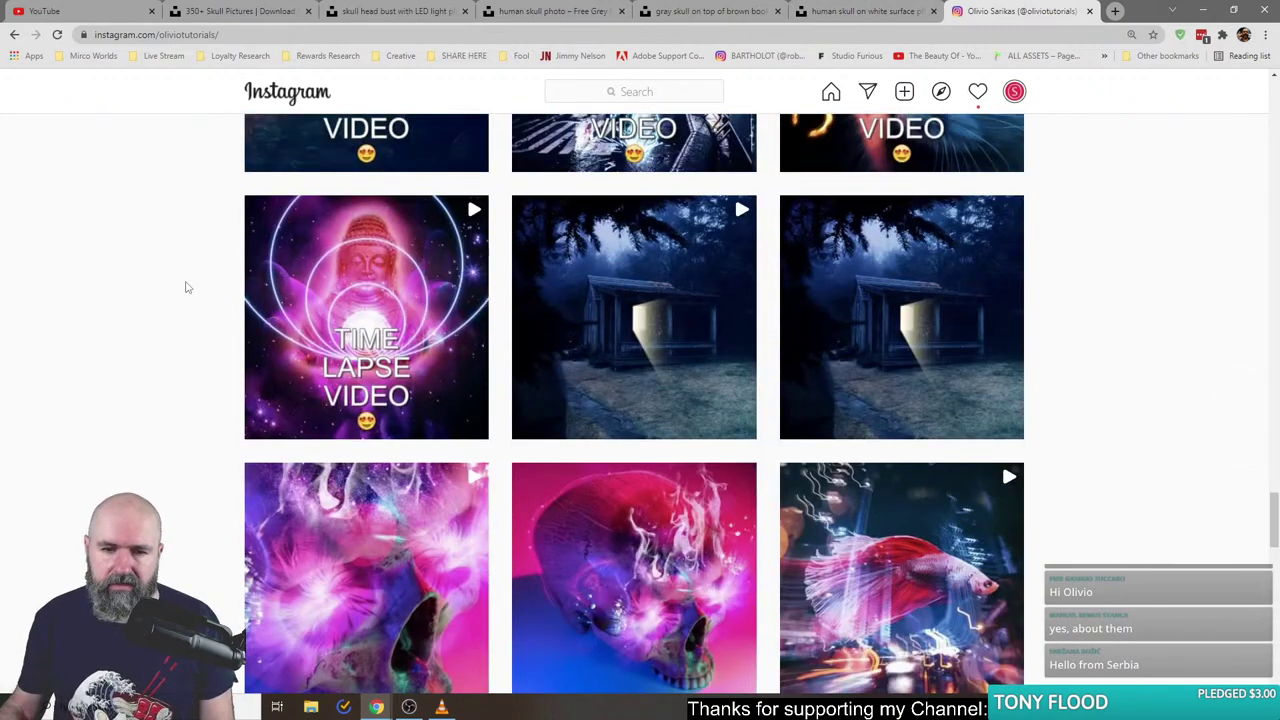
{"action": "scroll", "coordinate": [185, 288], "scroll_direction": "down", "scroll_amount": 3}
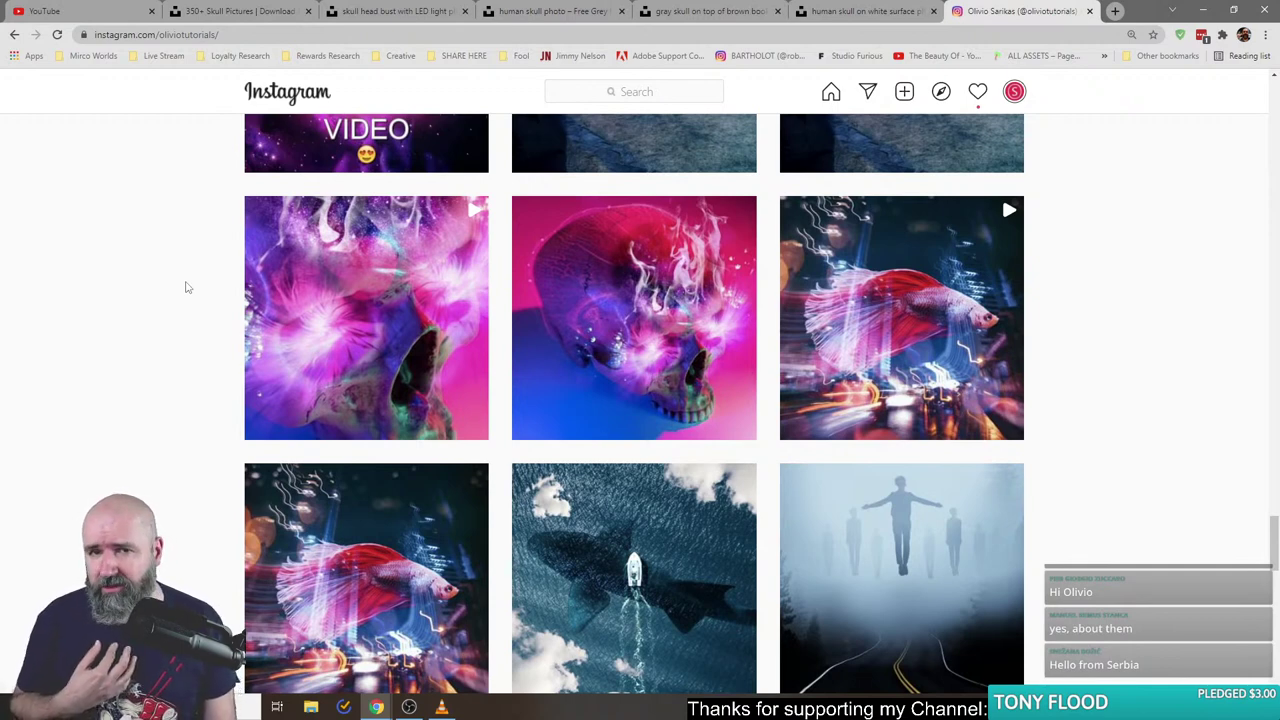
{"action": "left_click", "coordinate": [317, 349]}
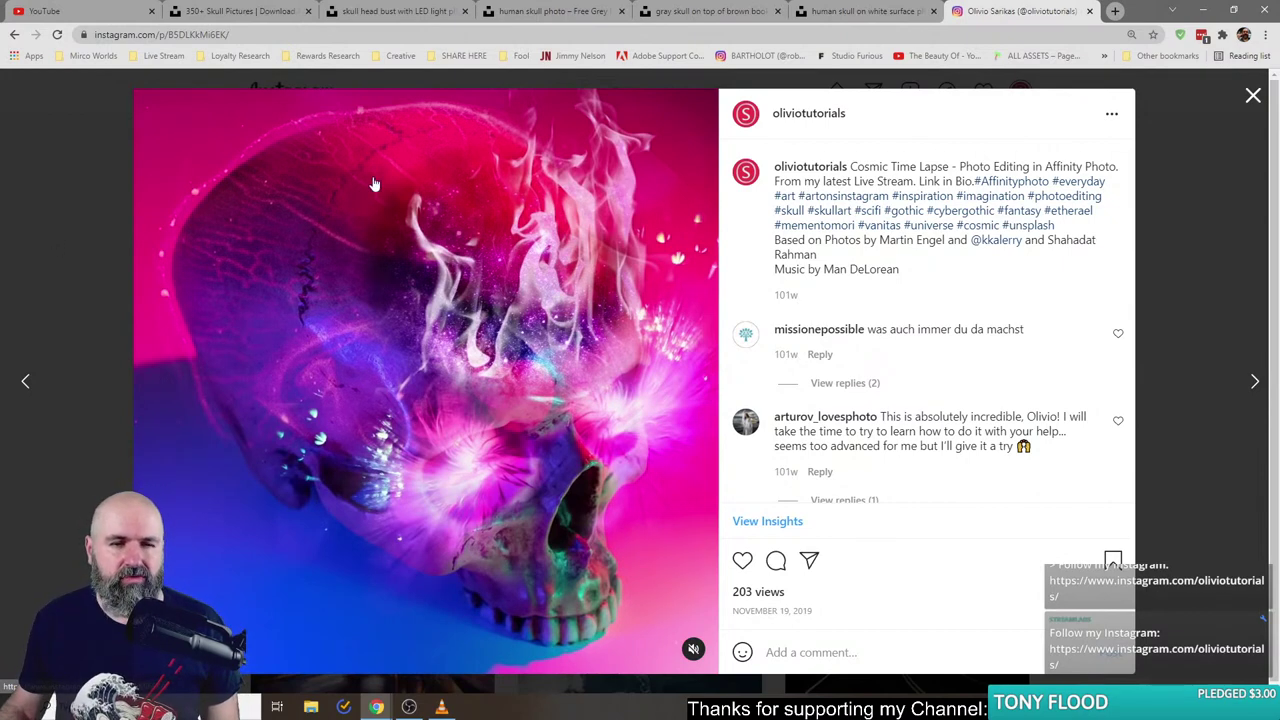
- Close the post, then close the Instagram tab to return to the skull photo
{"action": "left_click", "coordinate": [71, 207]}
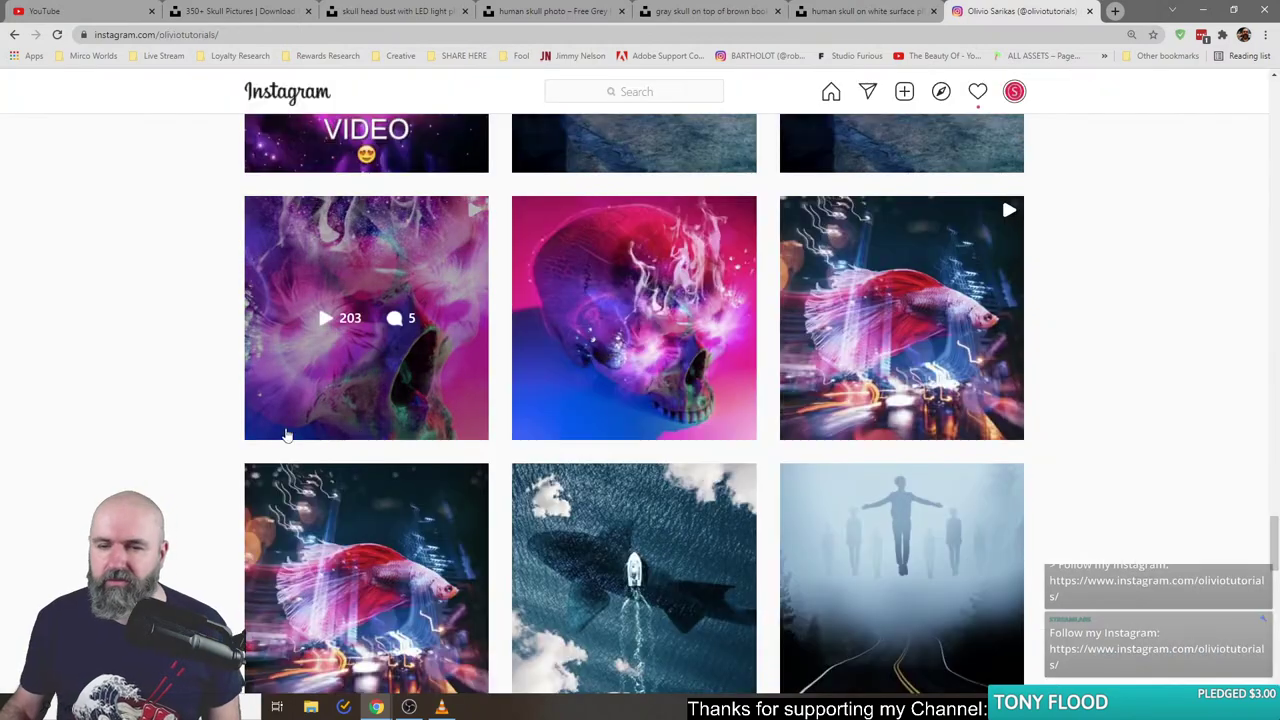
{"action": "scroll", "coordinate": [195, 400], "scroll_direction": "down", "scroll_amount": 10}
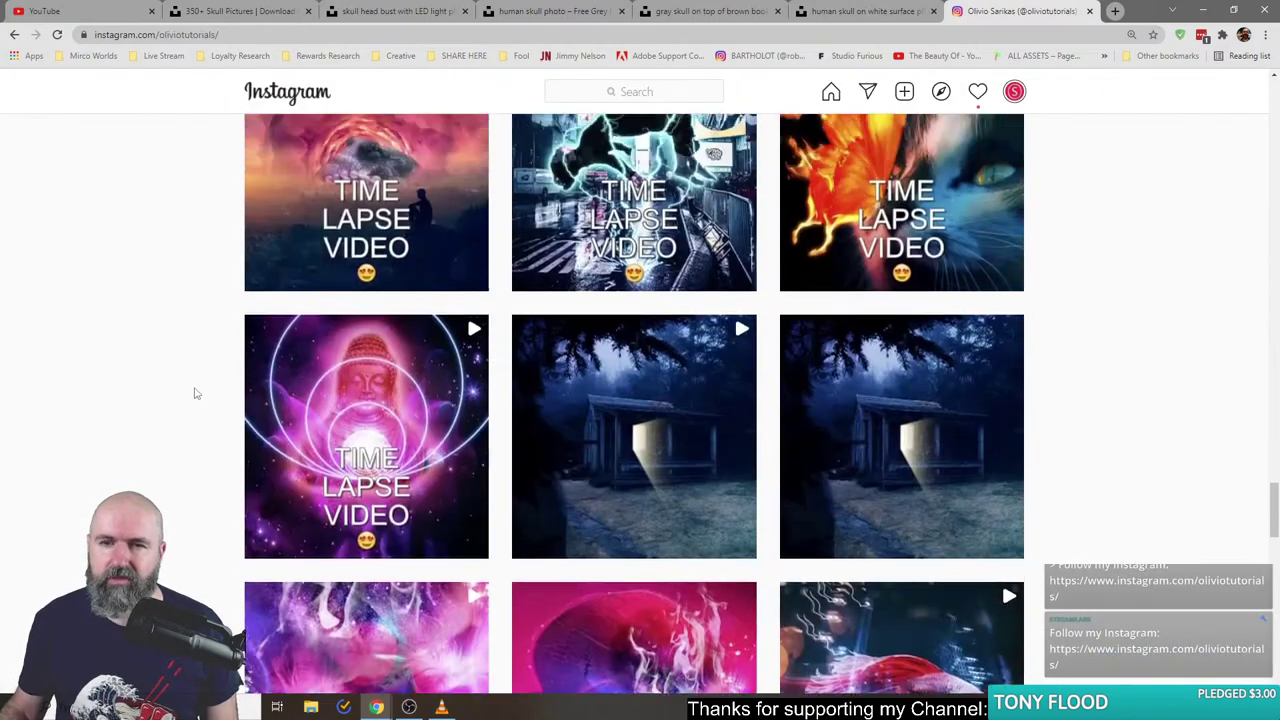
{"action": "scroll", "coordinate": [195, 393], "scroll_direction": "up", "scroll_amount": 2}
{"action": "left_click", "coordinate": [1090, 12]}
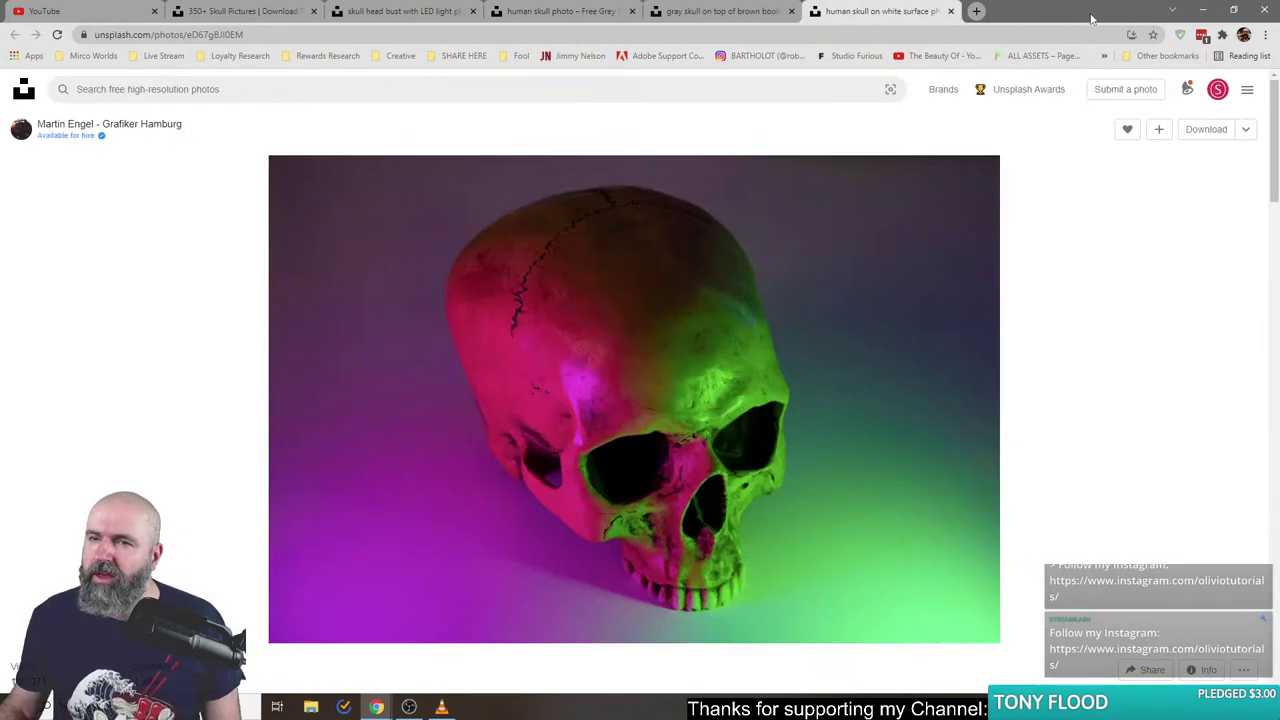
- Close the neon skull tab and switch to YouTube, then to the skull search results
{"action": "left_click", "coordinate": [951, 12]}
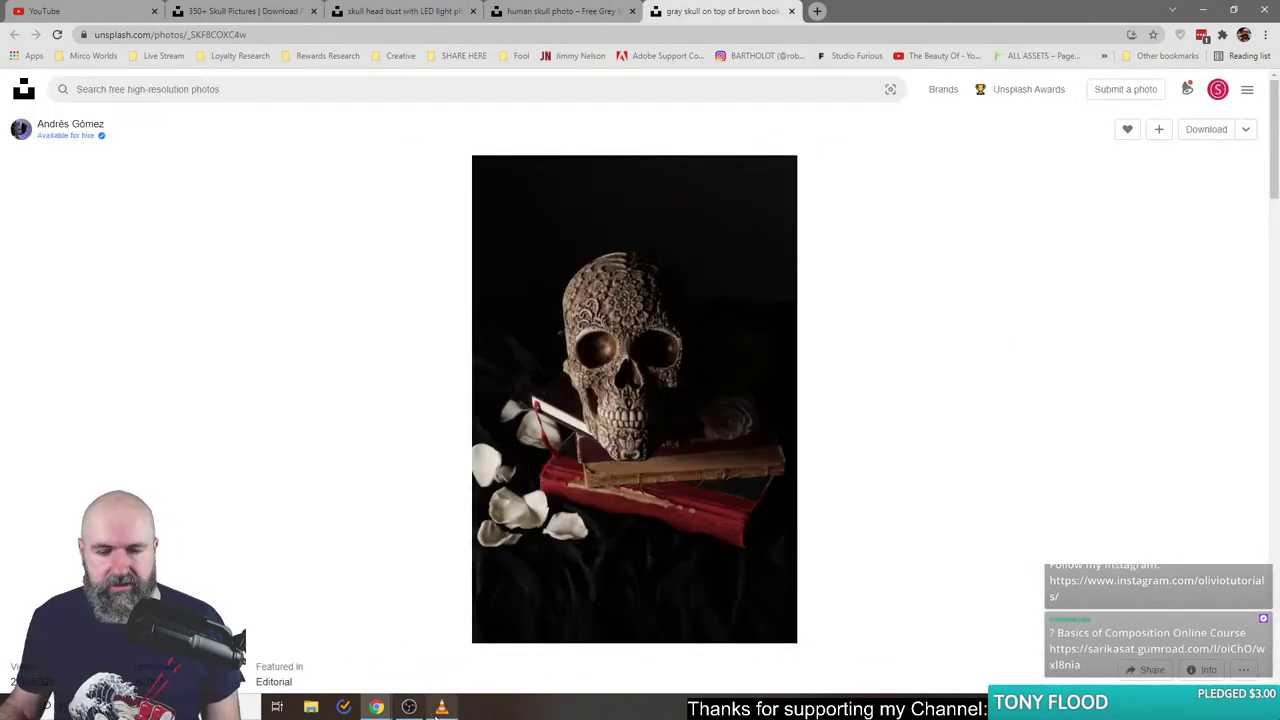
{"action": "mouse_move", "coordinate": [376, 707]}
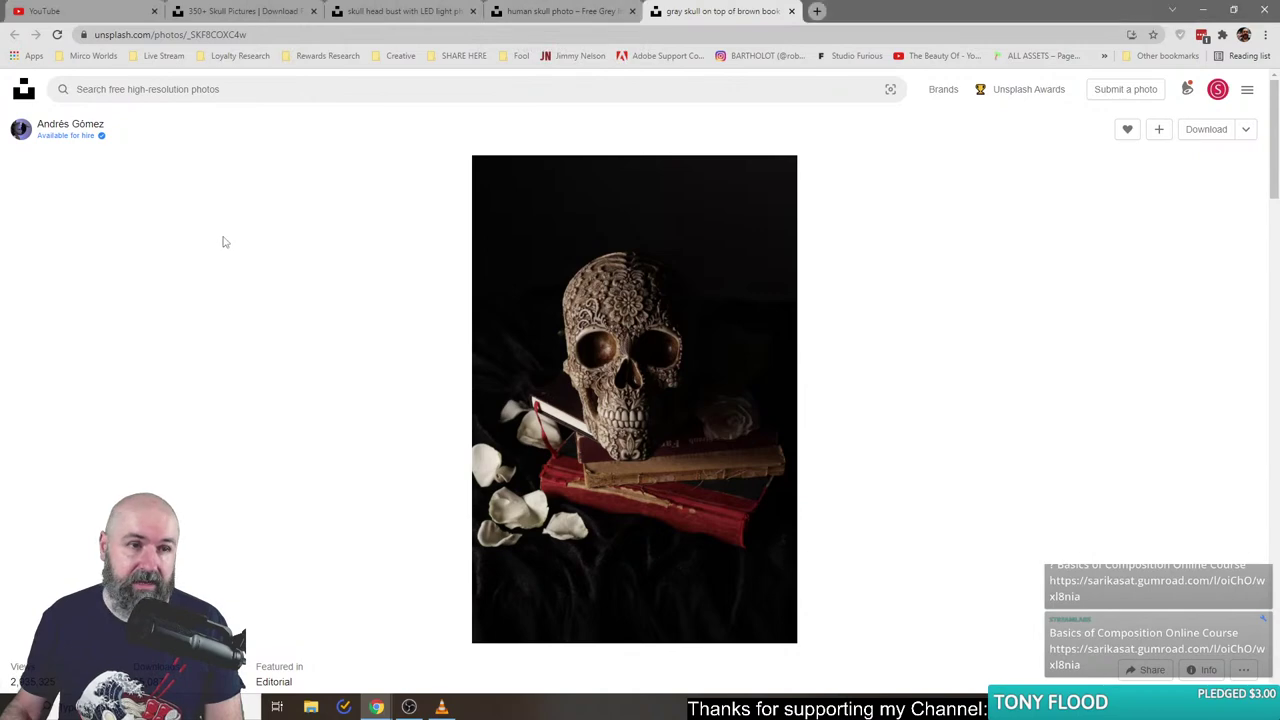
{"action": "left_click", "coordinate": [103, 12]}
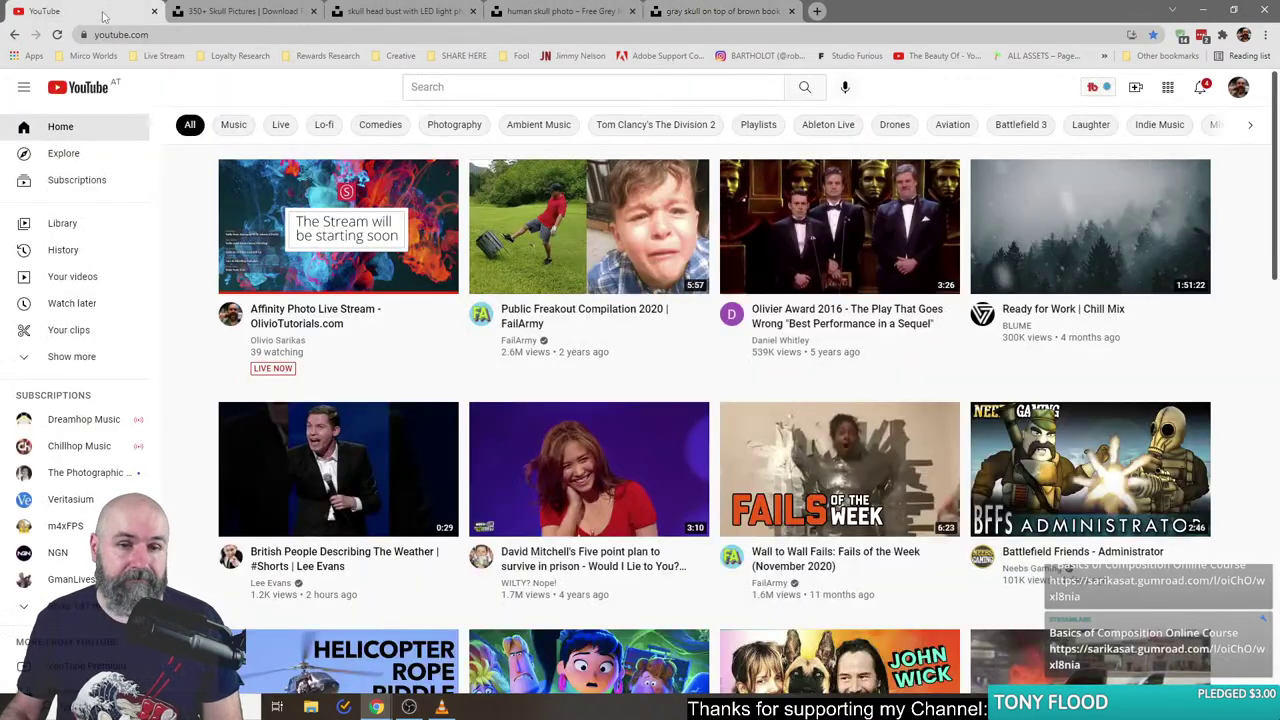
{"action": "left_click", "coordinate": [268, 11]}
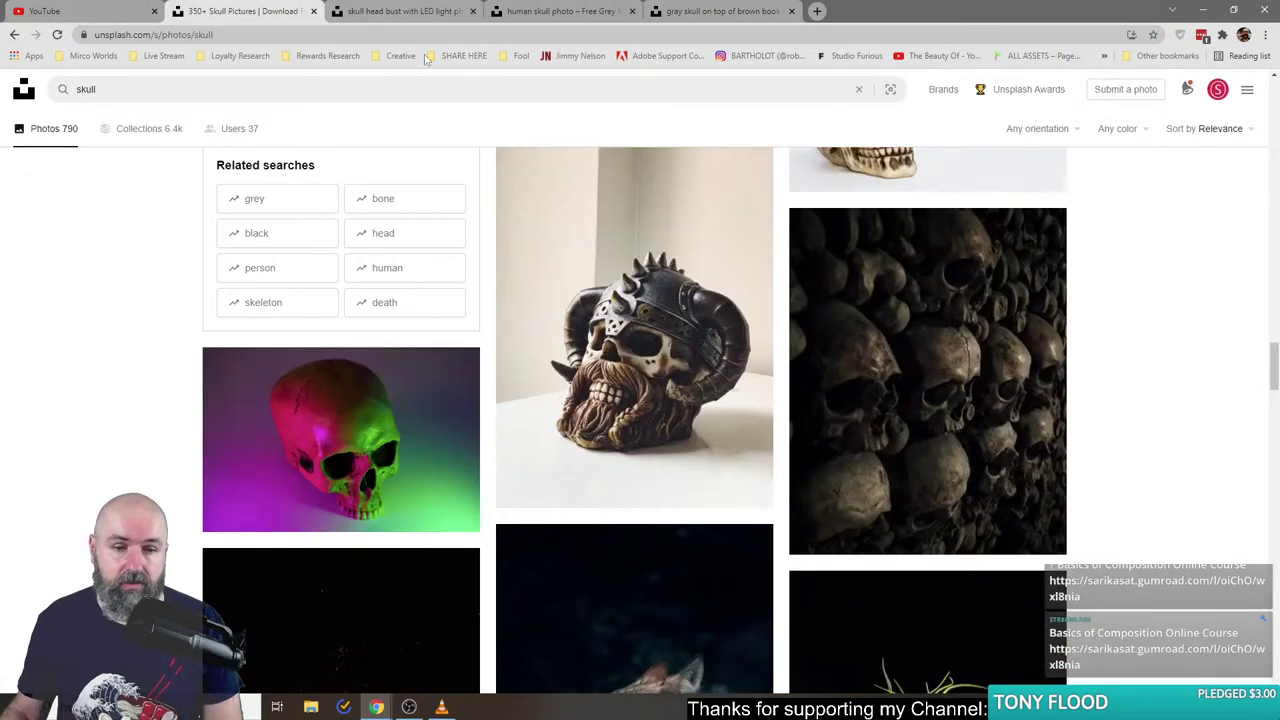
- Compare the red-green, hand-and-skull and carved skull photos, ending on the red-and-green lit skull
{"action": "left_click", "coordinate": [400, 11]}
{"action": "left_click", "coordinate": [560, 12]}
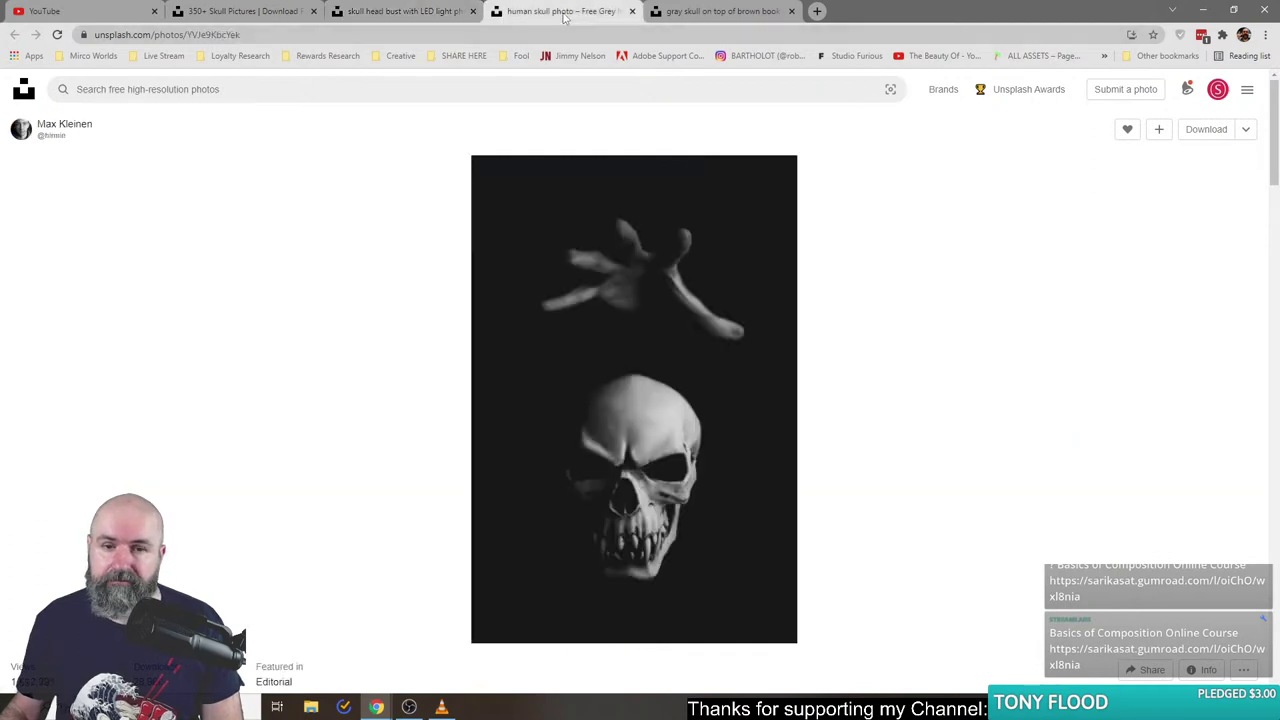
{"action": "left_click", "coordinate": [657, 11]}
{"action": "left_click", "coordinate": [403, 12]}
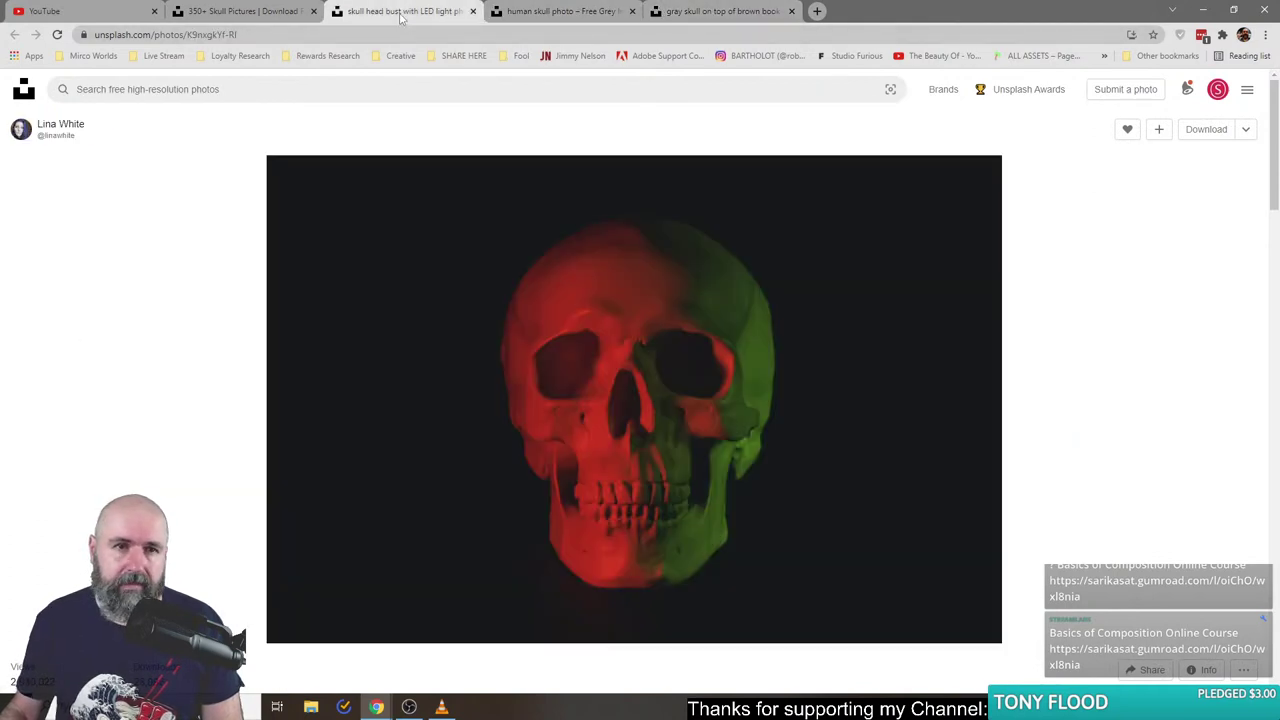
- Switch to the tab with the gray carved skull on brown books photo
{"action": "left_click", "coordinate": [711, 9]}
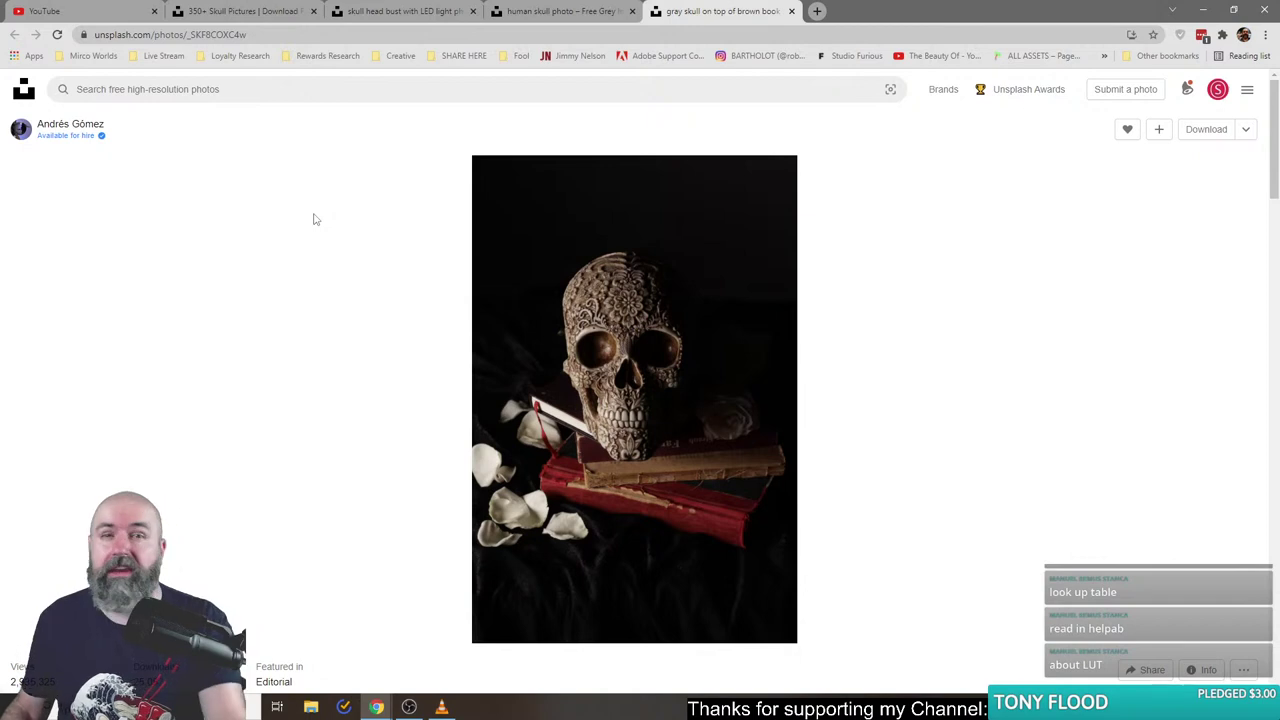
- Review the open skull photo tabs, then return to the skull results and edit the search query
{"action": "left_click", "coordinate": [524, 20]}
{"action": "left_click", "coordinate": [440, 18]}
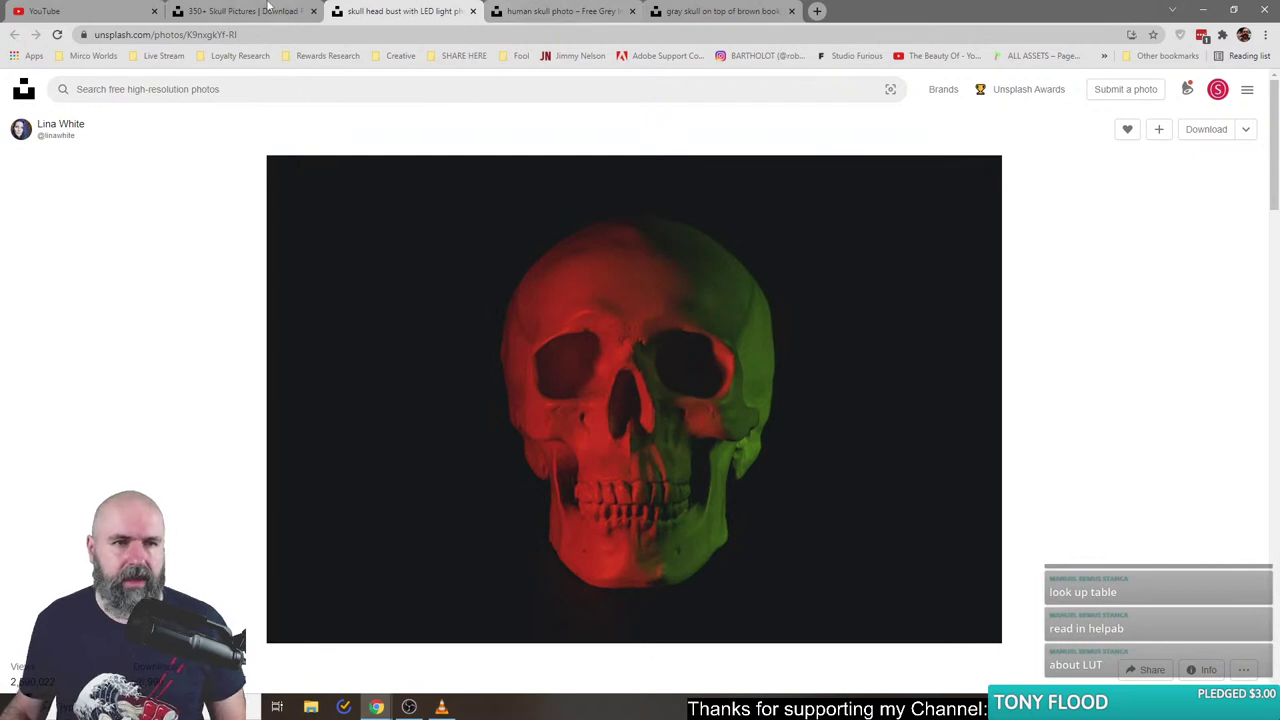
{"action": "left_click", "coordinate": [522, 18]}
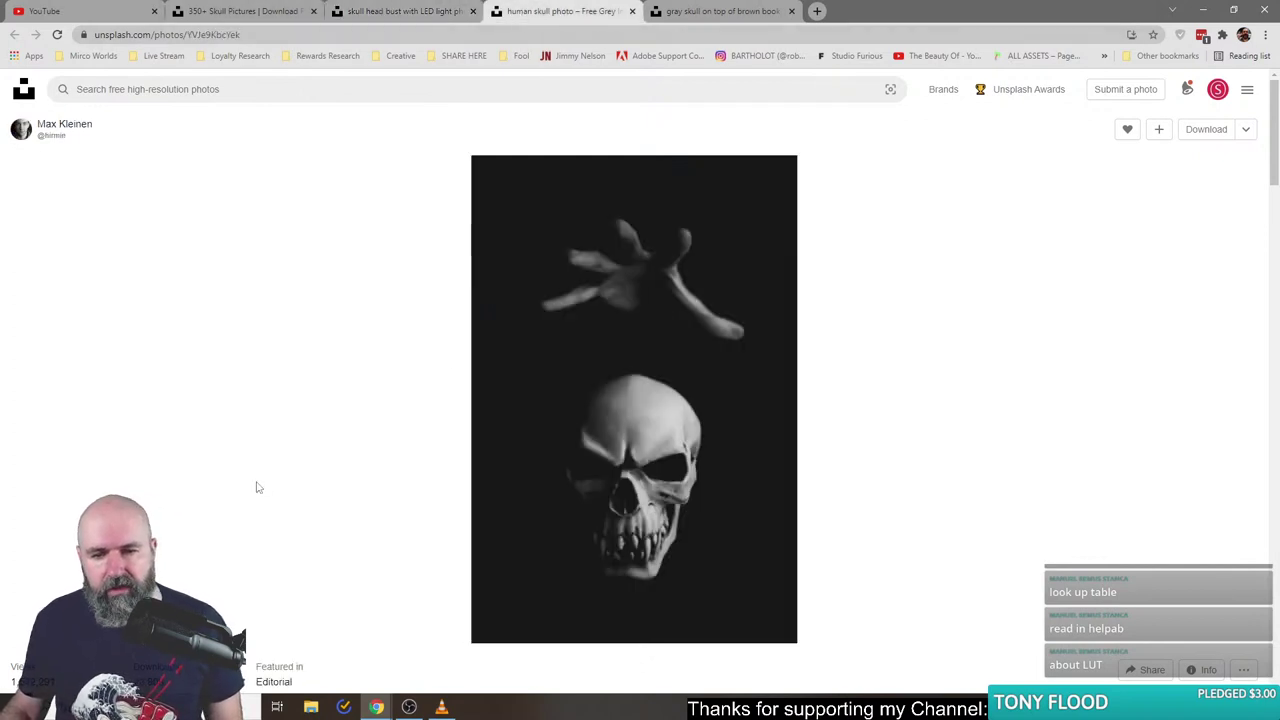
{"action": "left_click", "coordinate": [720, 11]}
{"action": "left_click", "coordinate": [305, 6]}
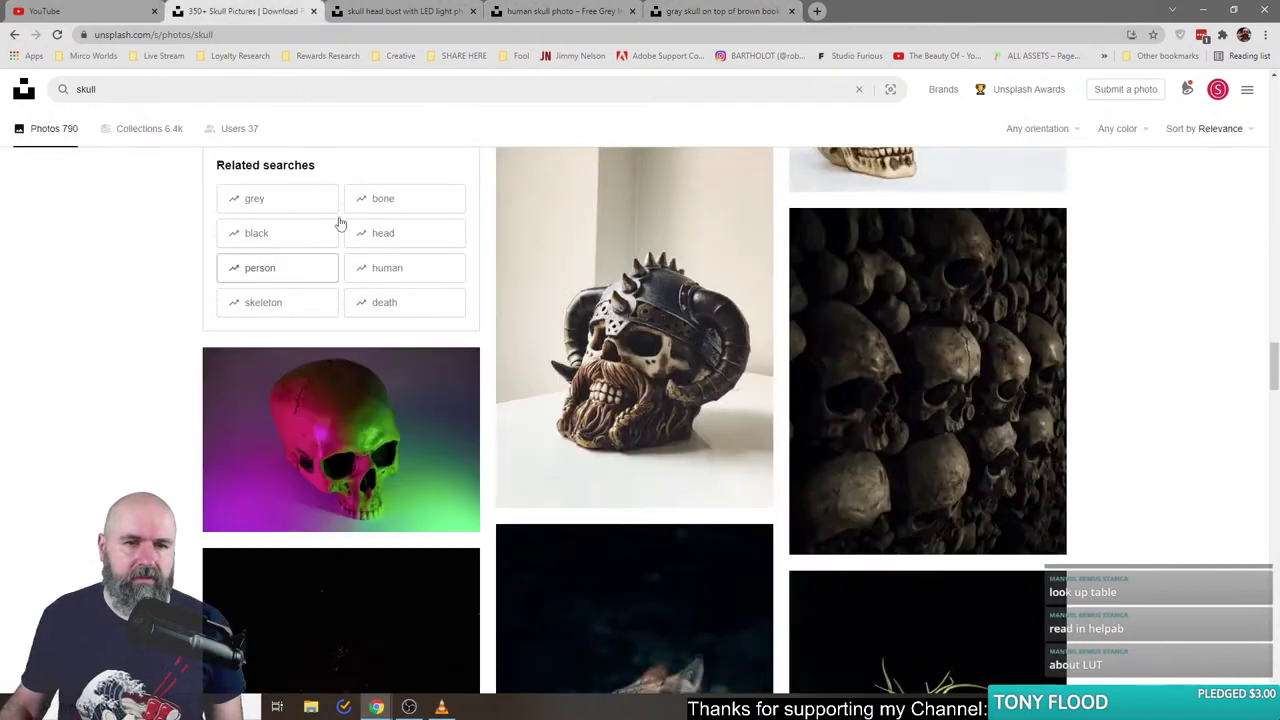
{"action": "left_click", "coordinate": [198, 89]}
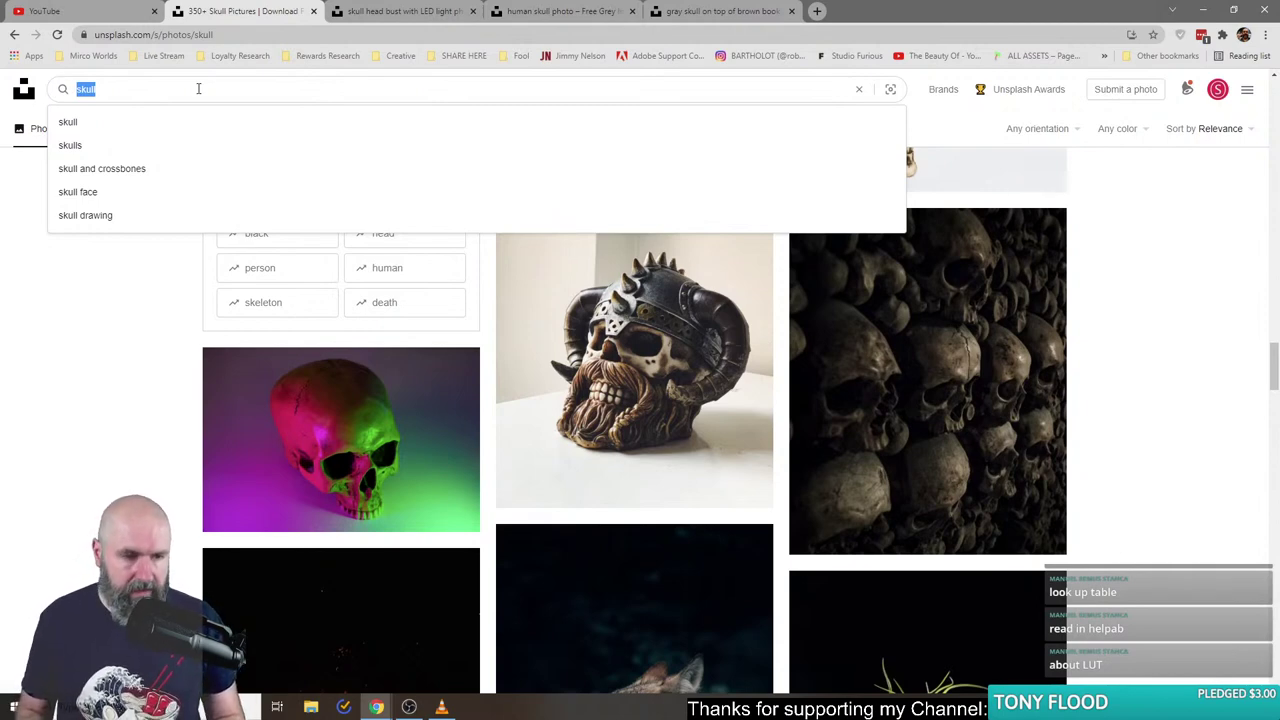
- Search Unsplash for 'witch' and open the feathered headdress portrait in a new tab
{"action": "type", "text": "ch"}
{"action": "key", "text": "Return"}
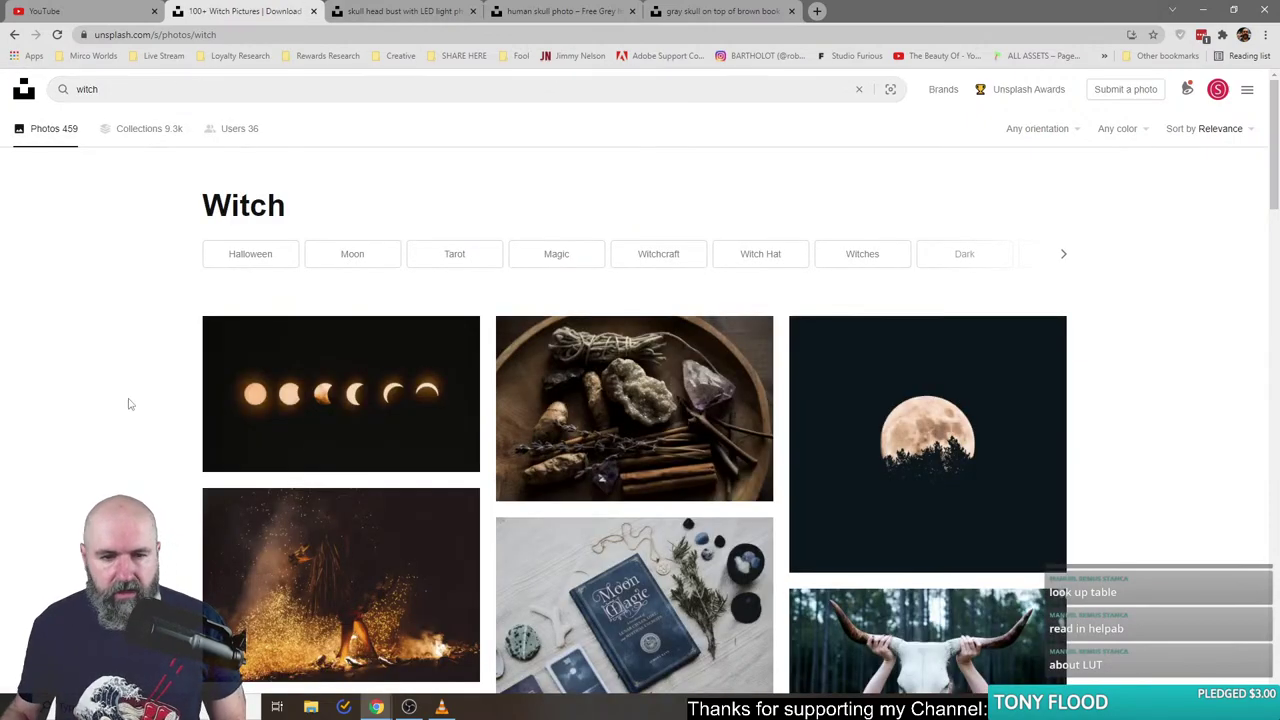
{"action": "scroll", "coordinate": [126, 403], "scroll_direction": "down", "scroll_amount": 4}
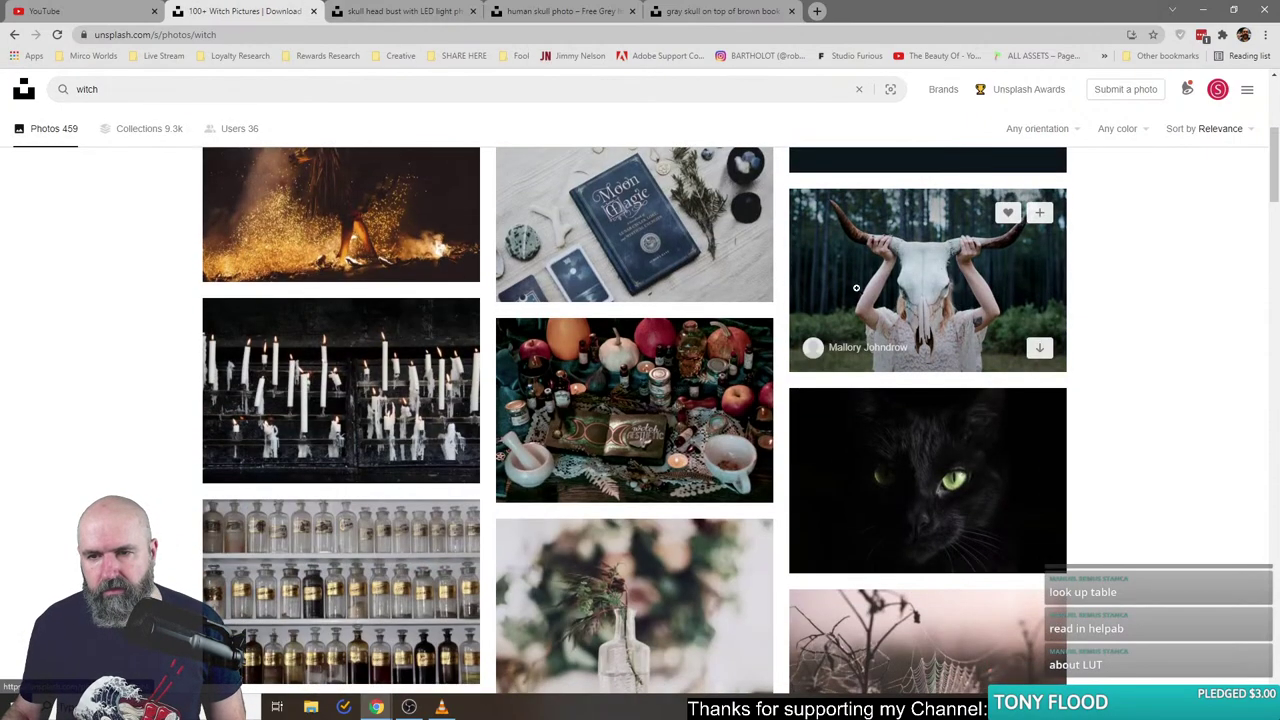
{"action": "scroll", "coordinate": [88, 451], "scroll_direction": "down", "scroll_amount": 7}
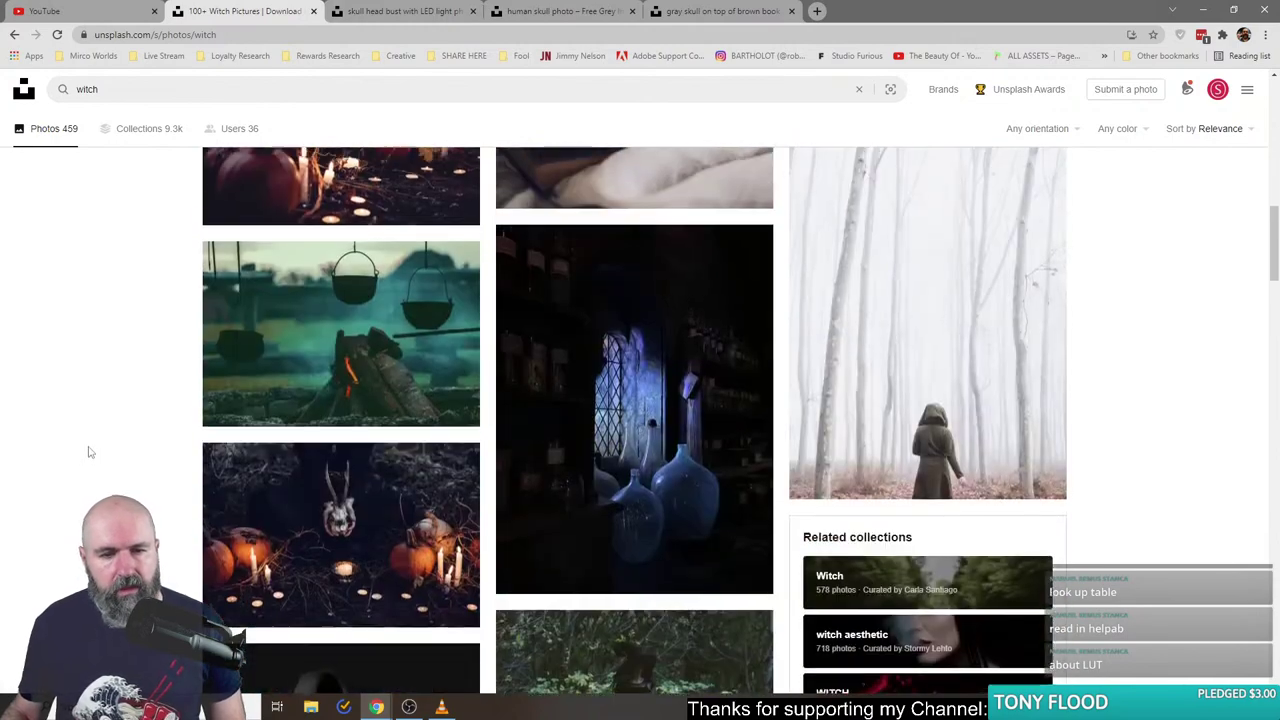
{"action": "scroll", "coordinate": [88, 451], "scroll_direction": "down", "scroll_amount": 10}
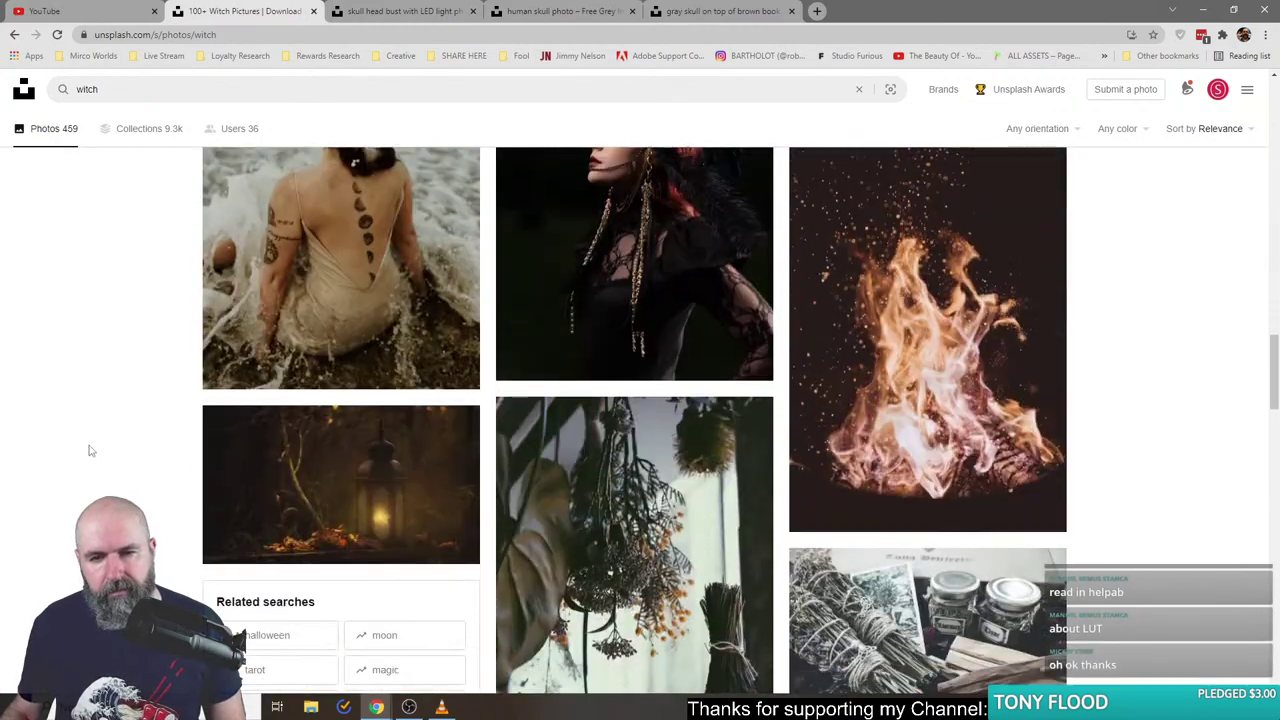
{"action": "scroll", "coordinate": [90, 450], "scroll_direction": "up", "scroll_amount": 2}
{"action": "scroll", "coordinate": [90, 450], "scroll_direction": "up", "scroll_amount": 2}
{"action": "scroll", "coordinate": [90, 450], "scroll_direction": "down", "scroll_amount": 2}
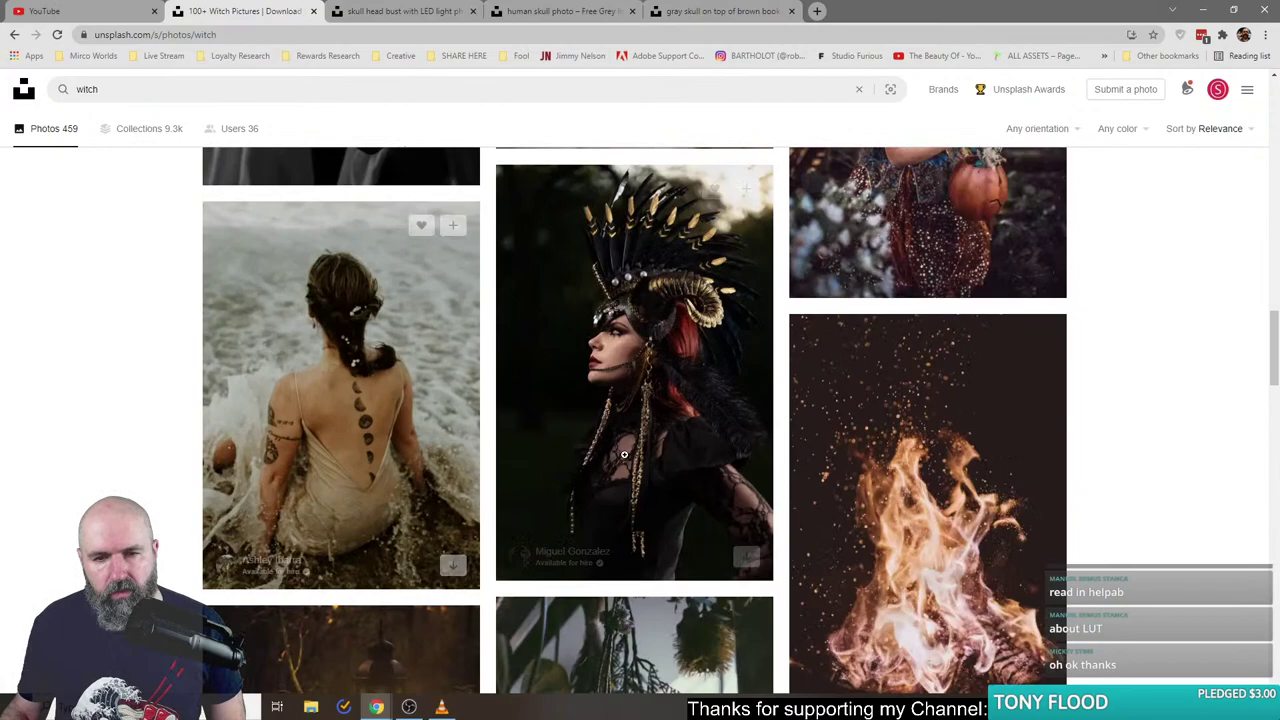
{"action": "right_click", "coordinate": [594, 410]}
{"action": "left_click", "coordinate": [658, 129]}
- Open the flower-decorated animal skull photo from the witch results in a new tab
{"action": "scroll", "coordinate": [134, 480], "scroll_direction": "down", "scroll_amount": 7}
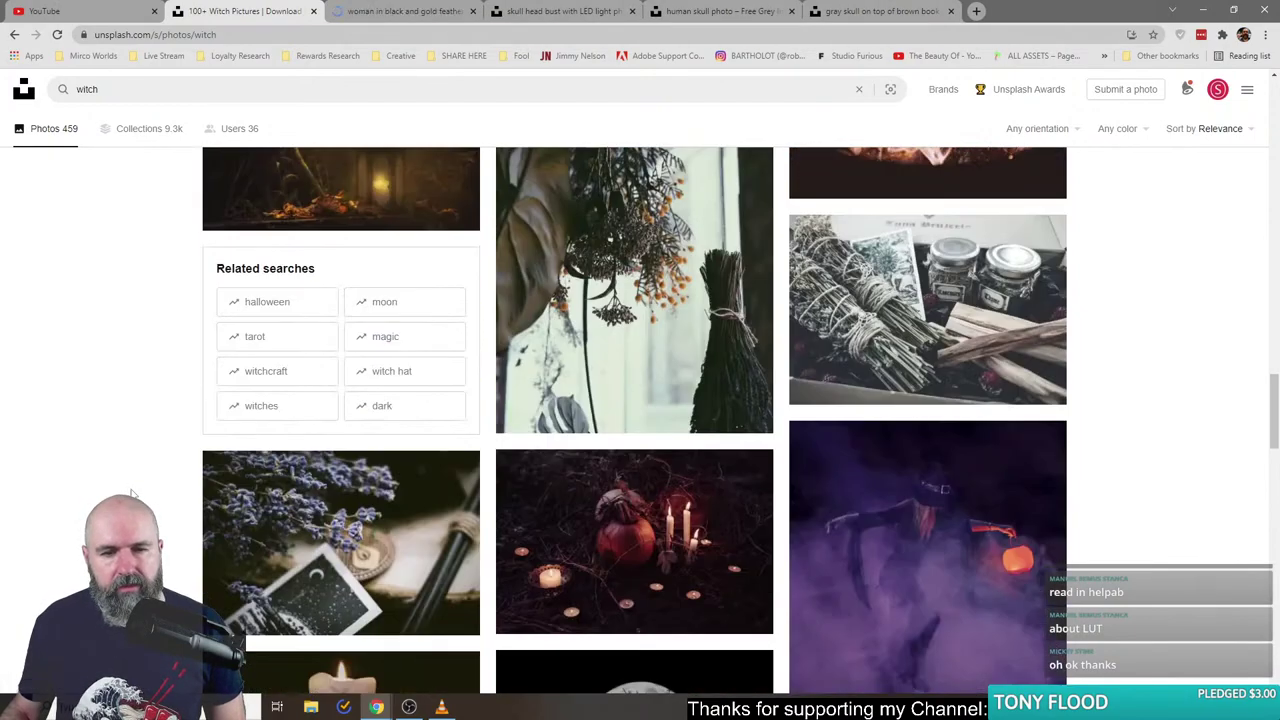
{"action": "scroll", "coordinate": [134, 494], "scroll_direction": "down", "scroll_amount": 10}
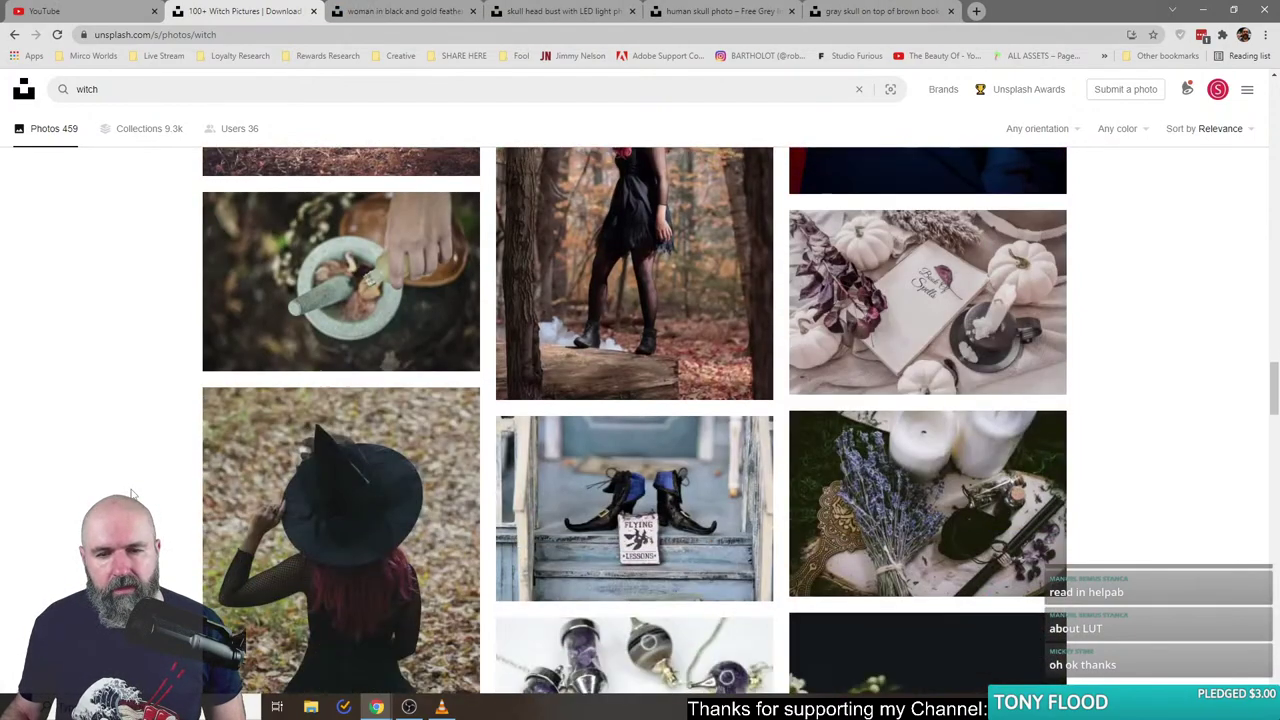
{"action": "scroll", "coordinate": [134, 494], "scroll_direction": "down", "scroll_amount": 4}
{"action": "scroll", "coordinate": [134, 494], "scroll_direction": "up", "scroll_amount": 2}
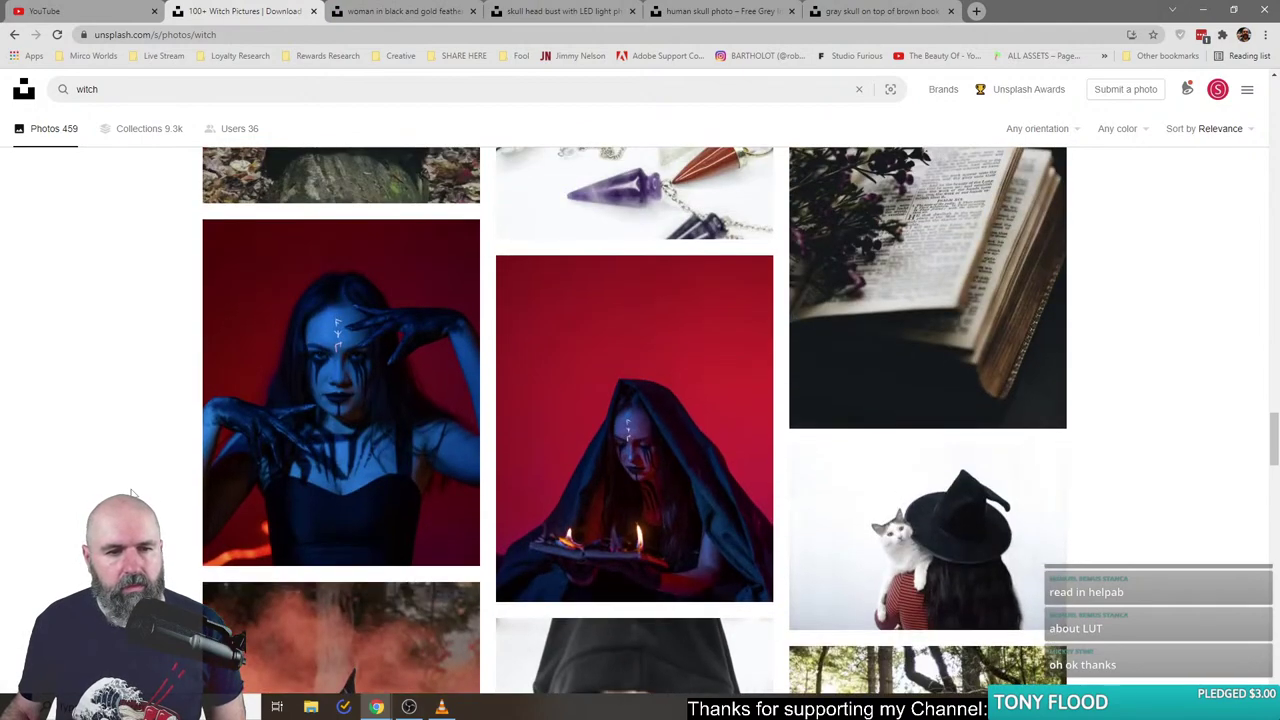
{"action": "scroll", "coordinate": [133, 494], "scroll_direction": "down", "scroll_amount": 4}
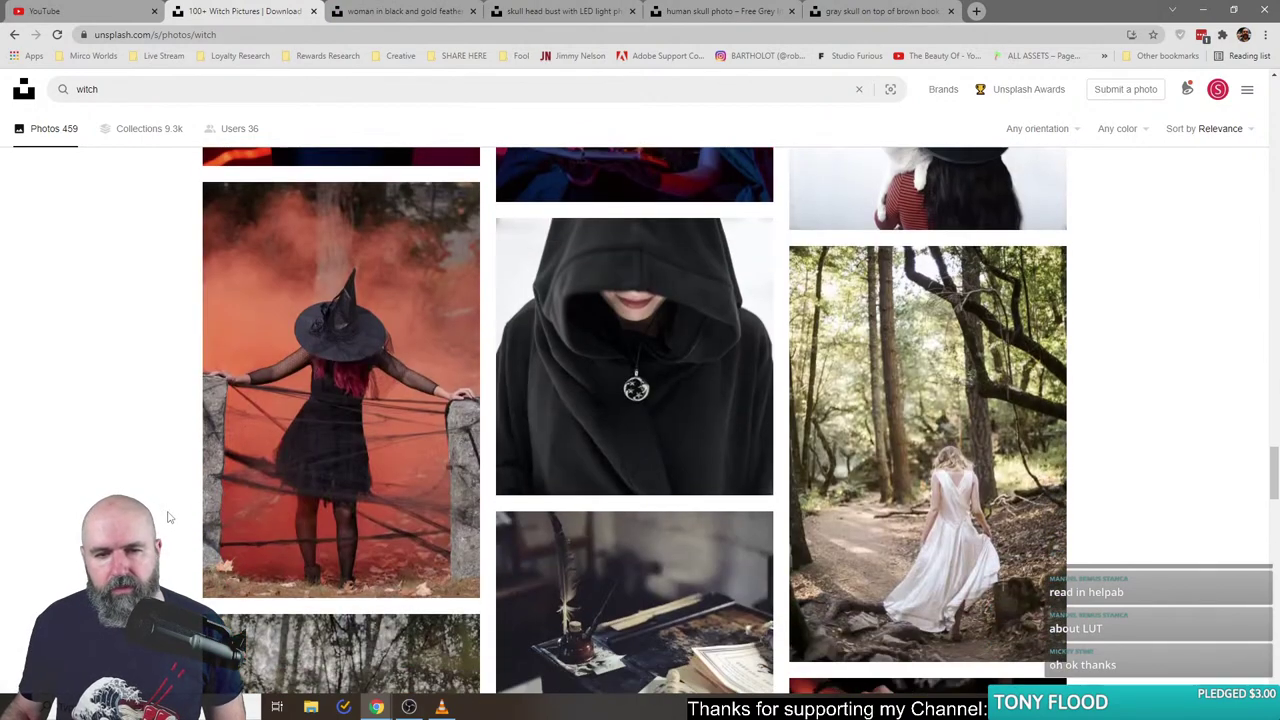
{"action": "scroll", "coordinate": [167, 515], "scroll_direction": "up", "scroll_amount": 2}
{"action": "scroll", "coordinate": [166, 510], "scroll_direction": "down", "scroll_amount": 4}
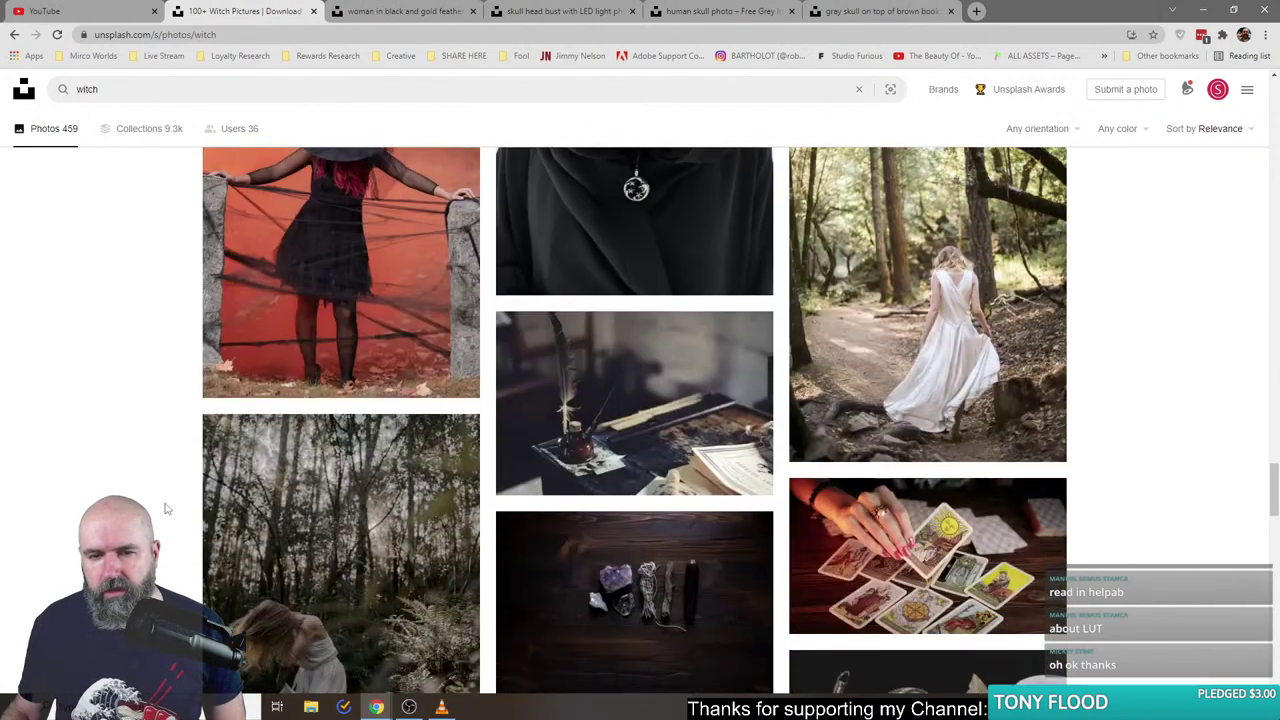
{"action": "scroll", "coordinate": [166, 507], "scroll_direction": "down", "scroll_amount": 8}
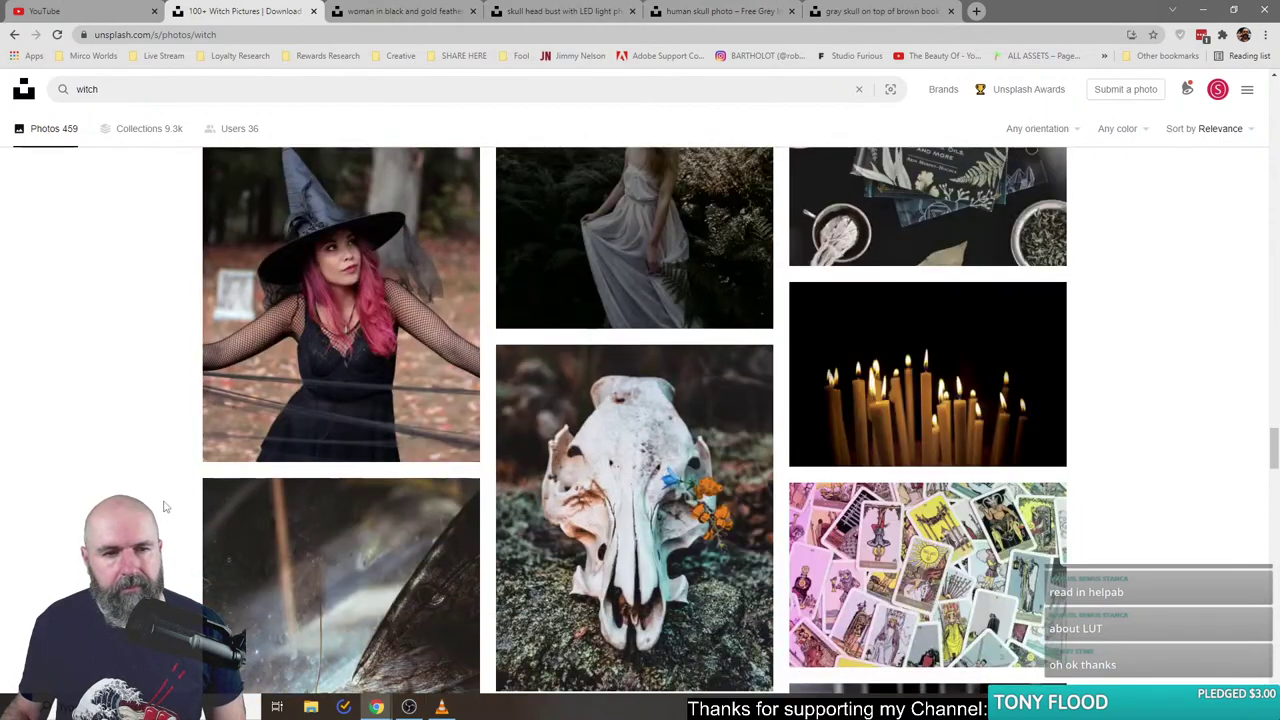
{"action": "scroll", "coordinate": [166, 507], "scroll_direction": "down", "scroll_amount": 3}
{"action": "scroll", "coordinate": [166, 507], "scroll_direction": "up", "scroll_amount": 3}
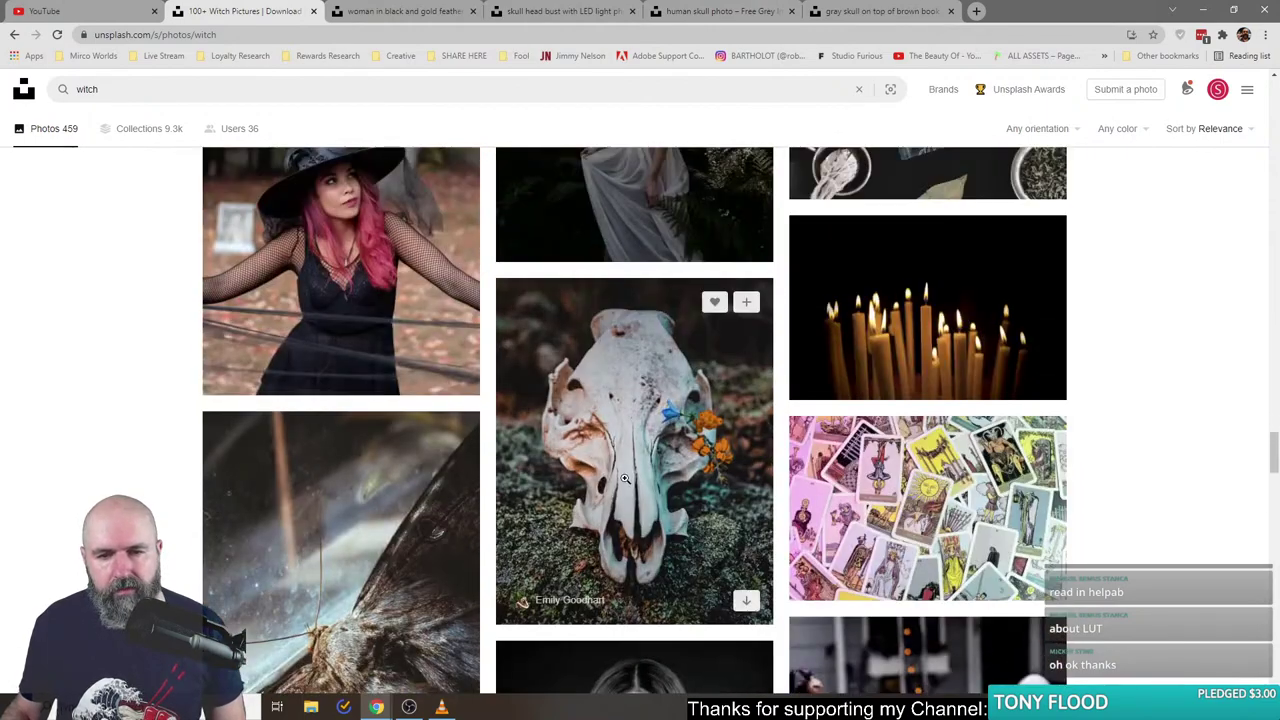
{"action": "right_click", "coordinate": [624, 479]}
{"action": "left_click", "coordinate": [694, 200]}
{"action": "scroll", "coordinate": [155, 476], "scroll_direction": "down", "scroll_amount": 5}
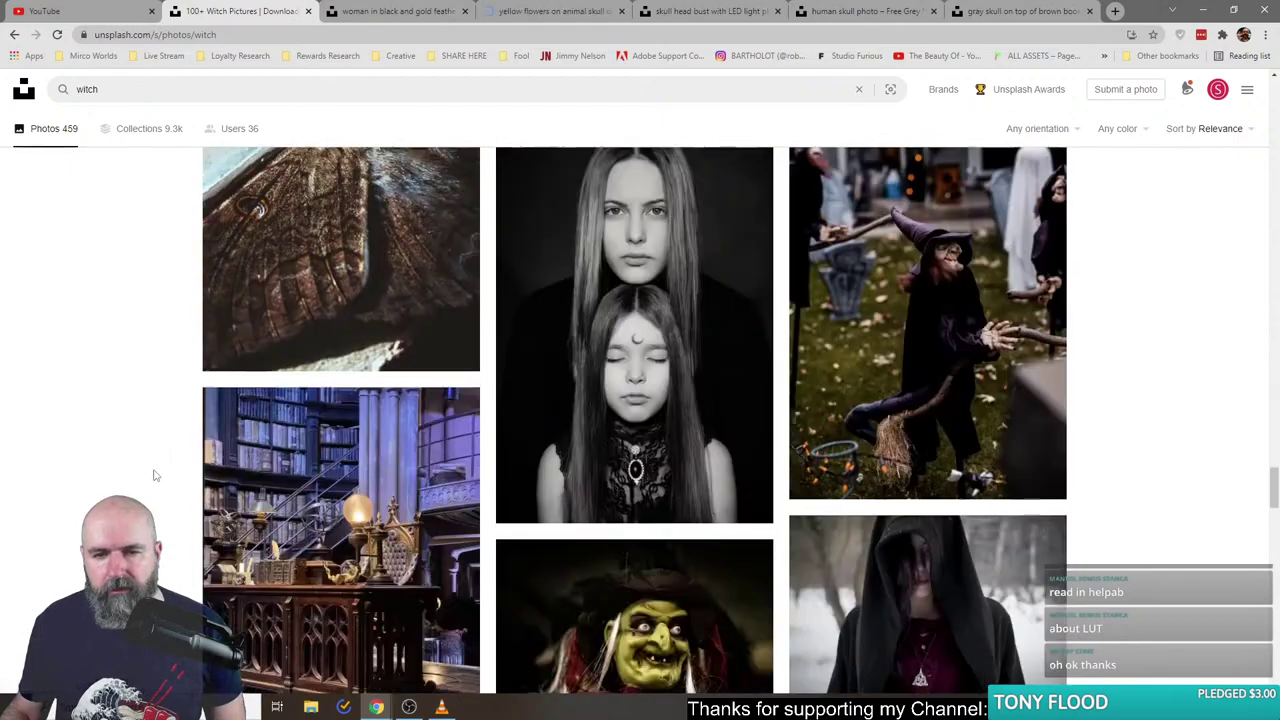
{"action": "scroll", "coordinate": [163, 445], "scroll_direction": "down", "scroll_amount": 5}
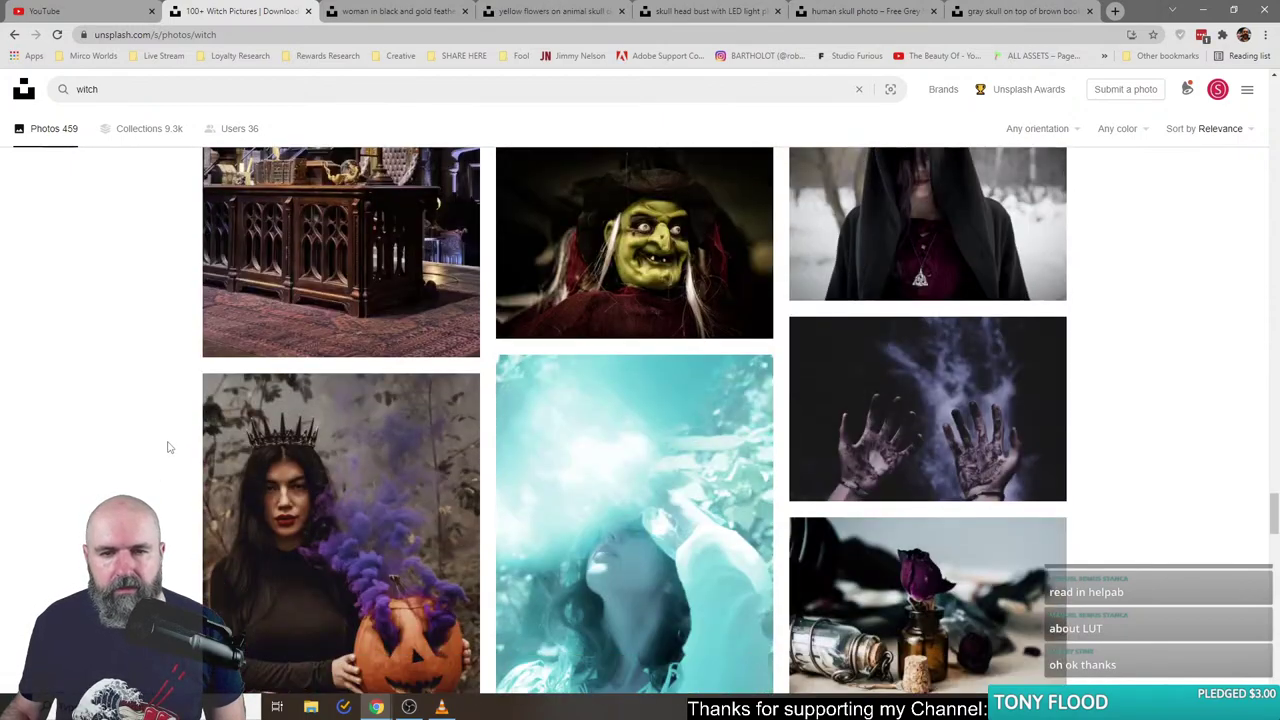
{"action": "scroll", "coordinate": [168, 447], "scroll_direction": "down", "scroll_amount": 8}
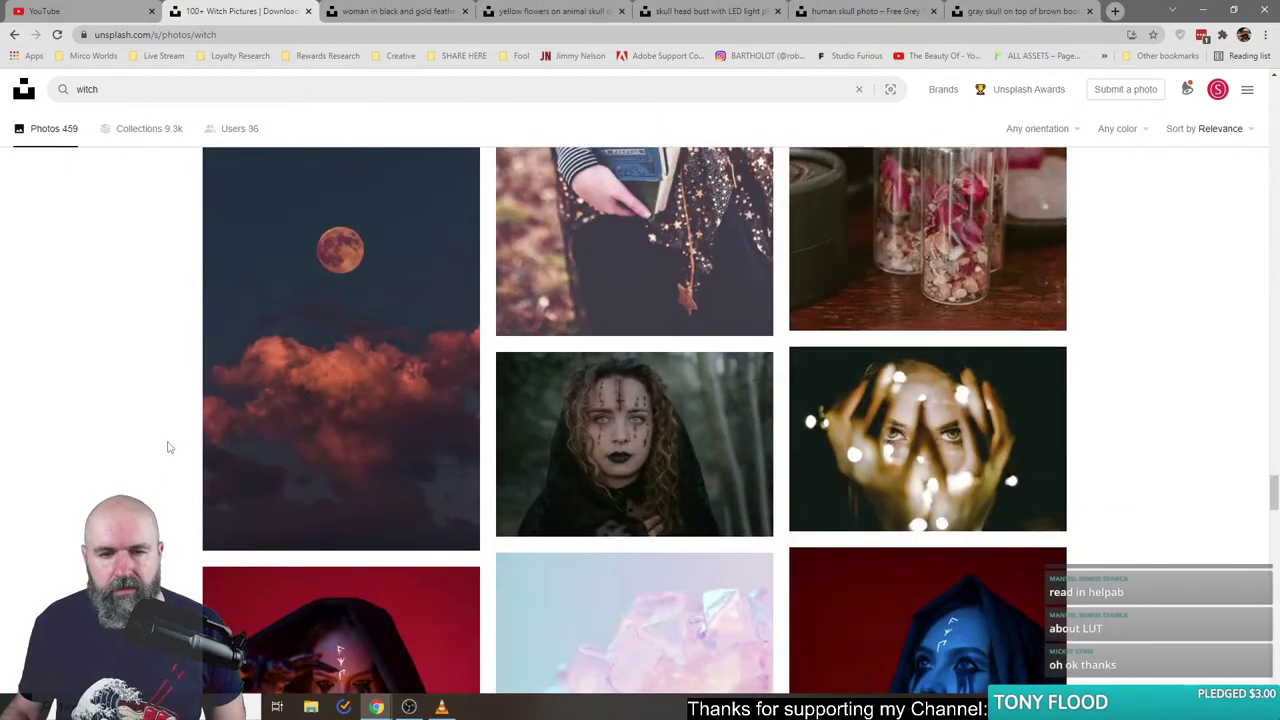
{"action": "scroll", "coordinate": [168, 447], "scroll_direction": "down", "scroll_amount": 2}
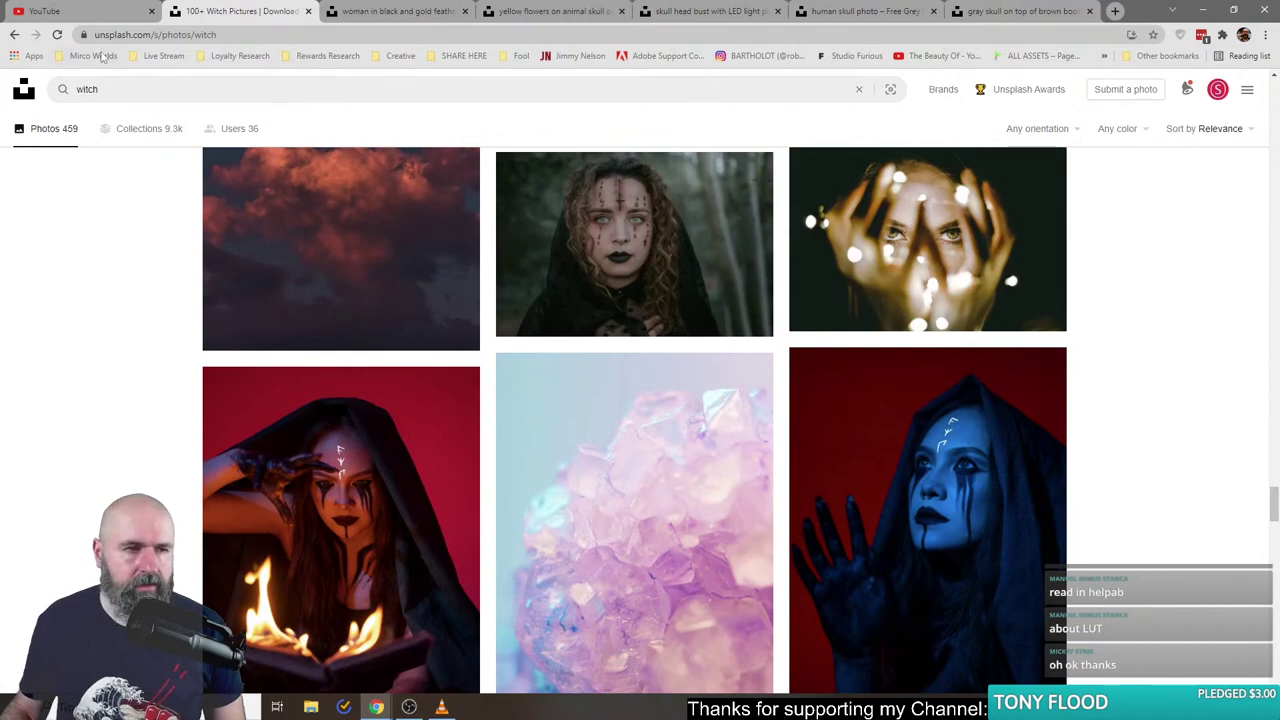
{"action": "scroll", "coordinate": [163, 503], "scroll_direction": "down", "scroll_amount": 4}
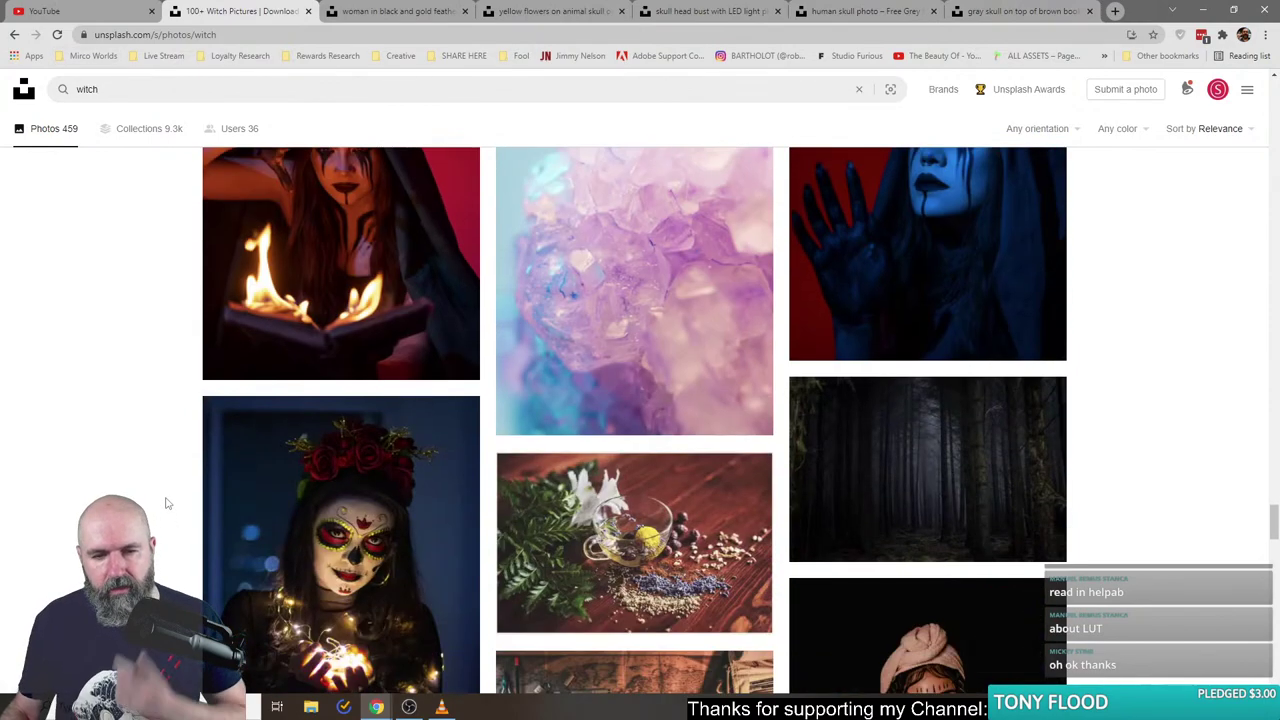
{"action": "scroll", "coordinate": [168, 503], "scroll_direction": "down", "scroll_amount": 3}
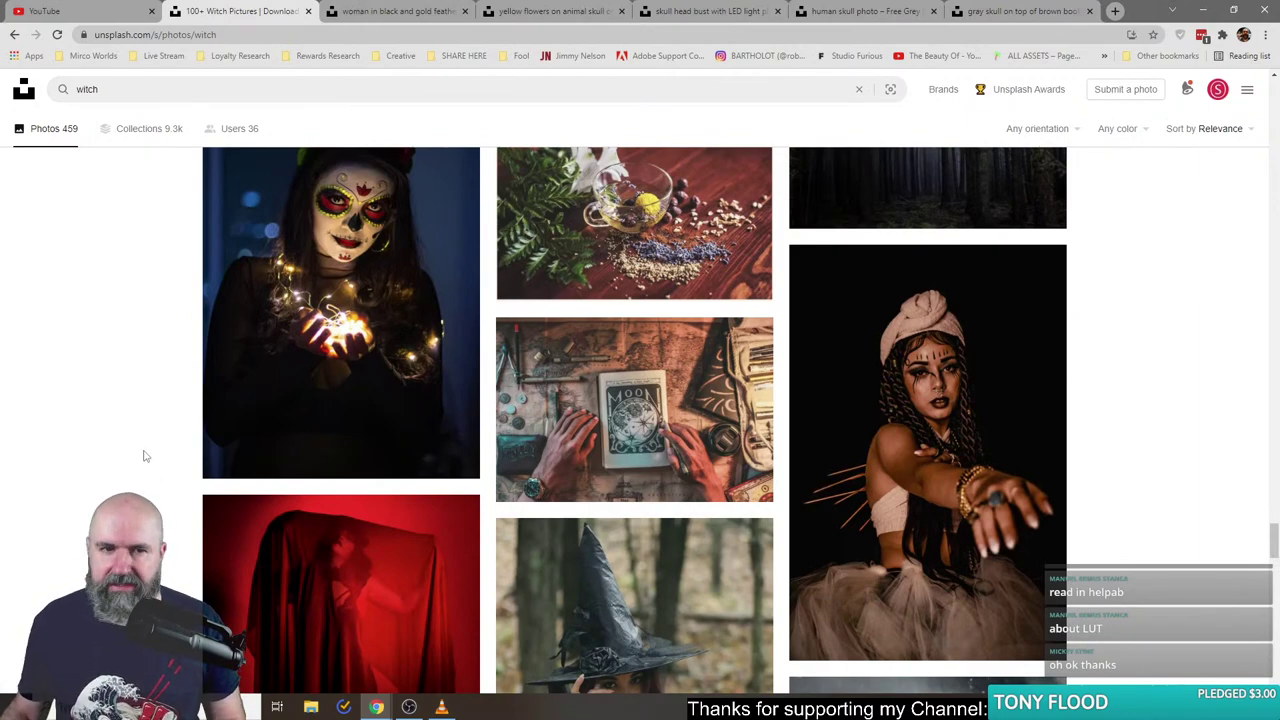
- Browse further down the witch results and open the snarling red-haired witch photo in a new tab
{"action": "scroll", "coordinate": [143, 465], "scroll_direction": "down", "scroll_amount": 8}
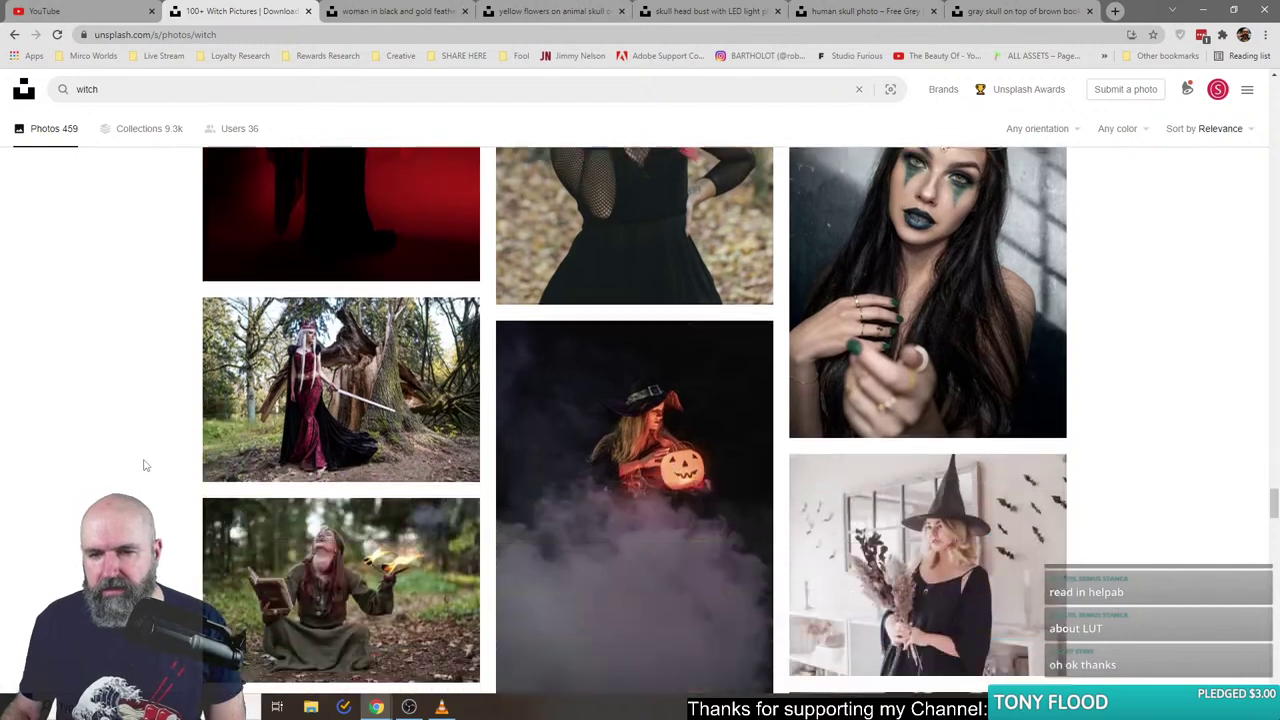
{"action": "scroll", "coordinate": [143, 465], "scroll_direction": "up", "scroll_amount": 5}
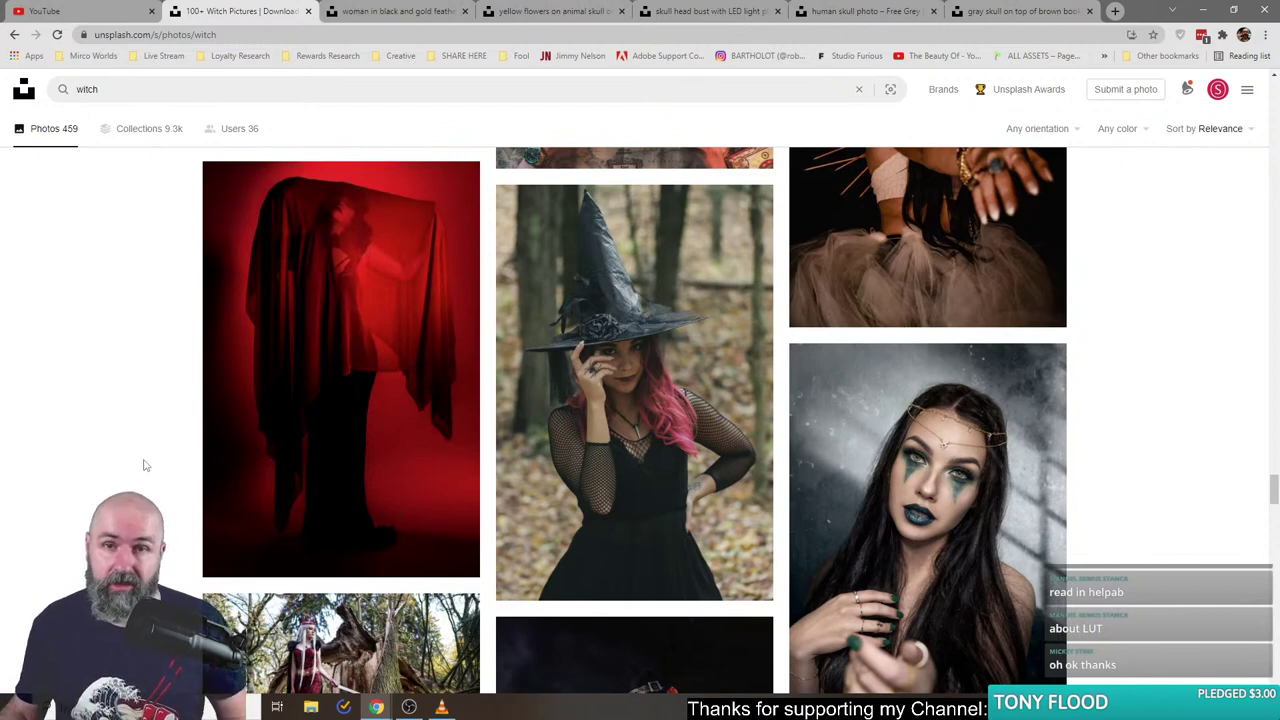
{"action": "scroll", "coordinate": [98, 455], "scroll_direction": "down", "scroll_amount": 3}
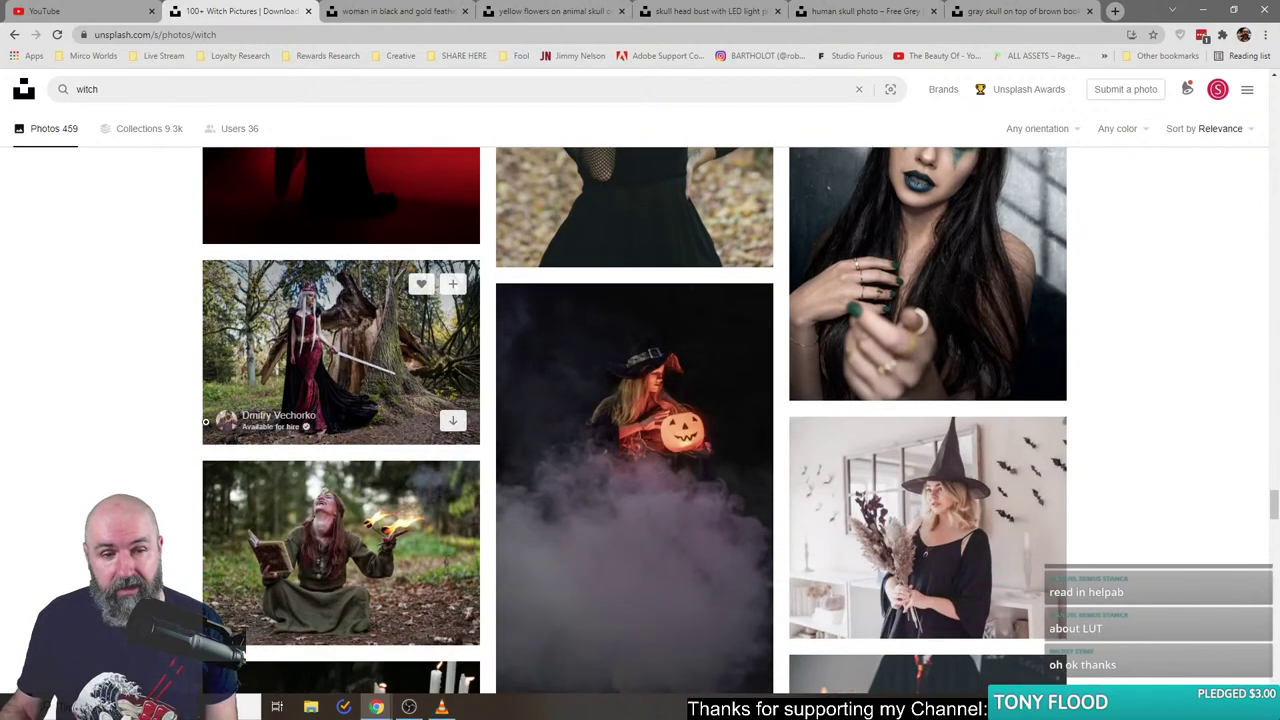
{"action": "scroll", "coordinate": [139, 462], "scroll_direction": "down", "scroll_amount": 6}
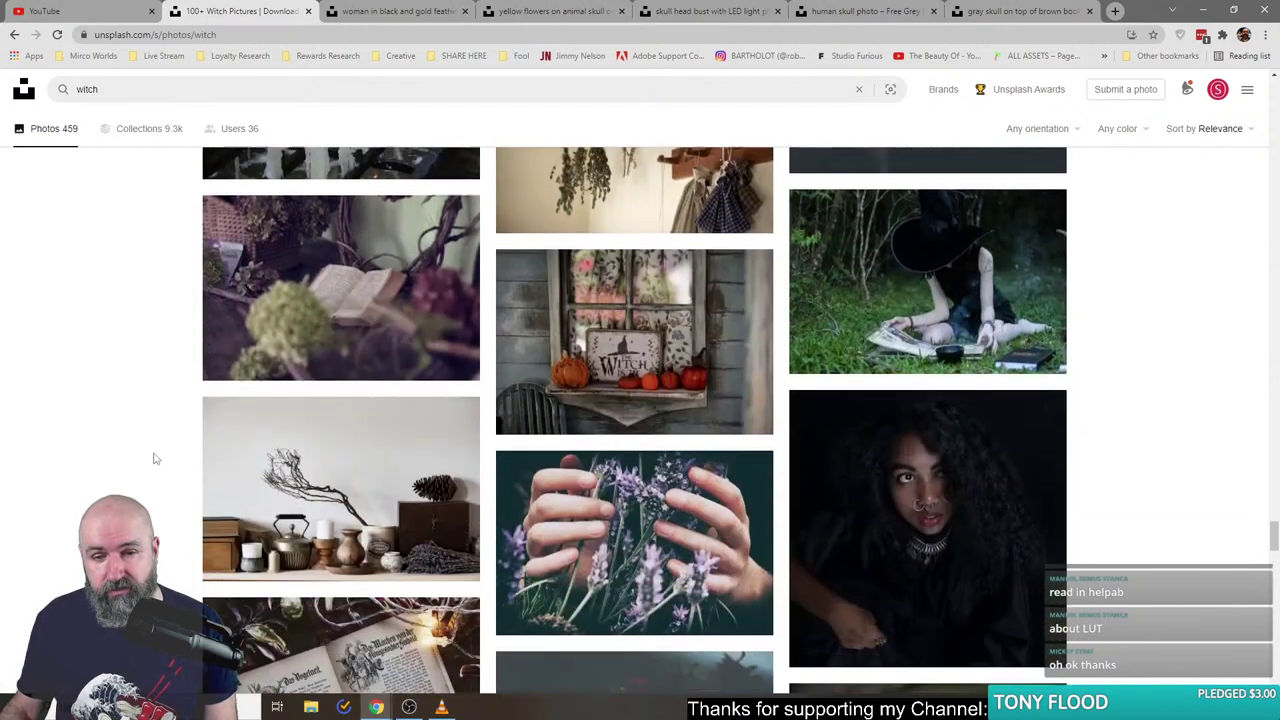
{"action": "scroll", "coordinate": [155, 453], "scroll_direction": "down", "scroll_amount": 5}
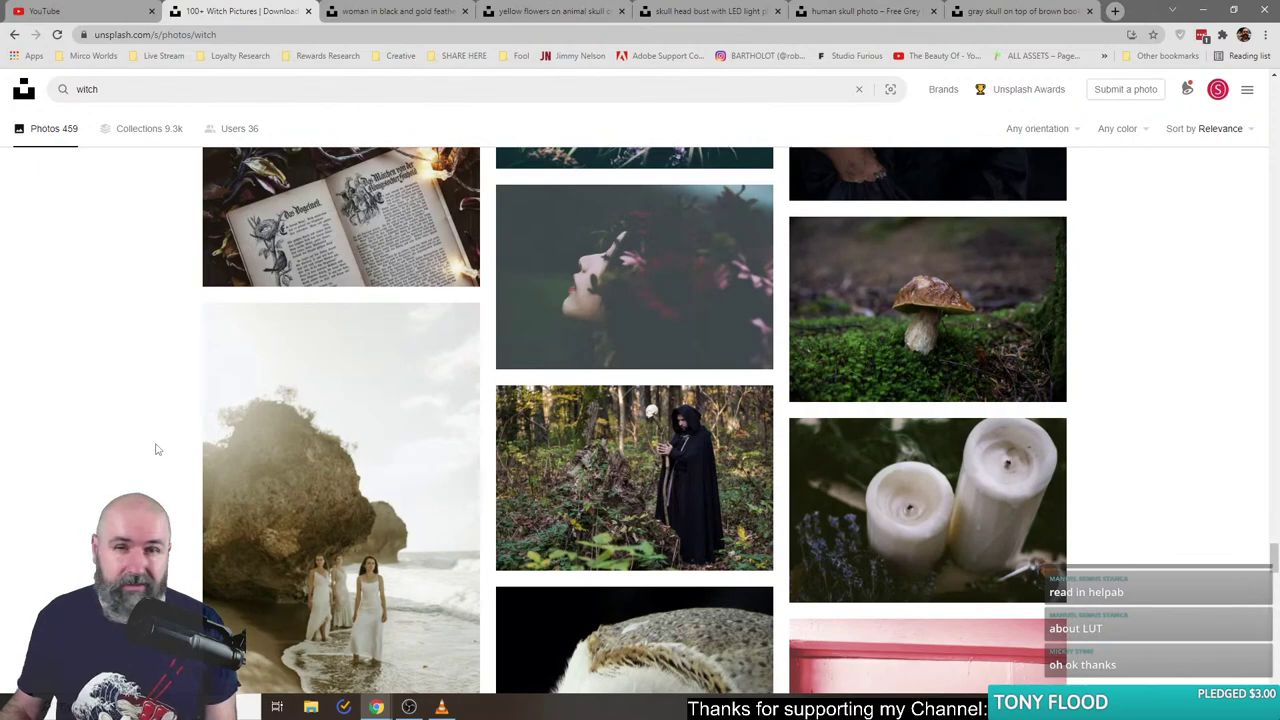
{"action": "scroll", "coordinate": [155, 450], "scroll_direction": "down", "scroll_amount": 10}
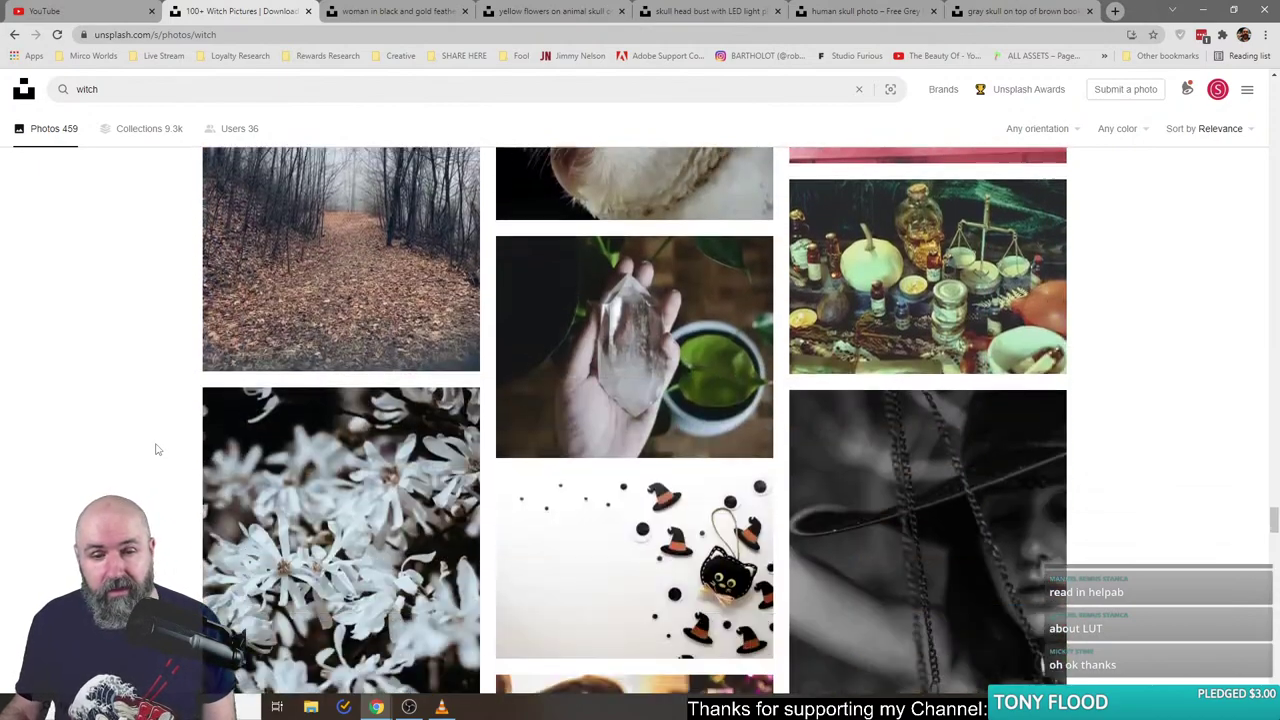
{"action": "scroll", "coordinate": [155, 450], "scroll_direction": "down", "scroll_amount": 10}
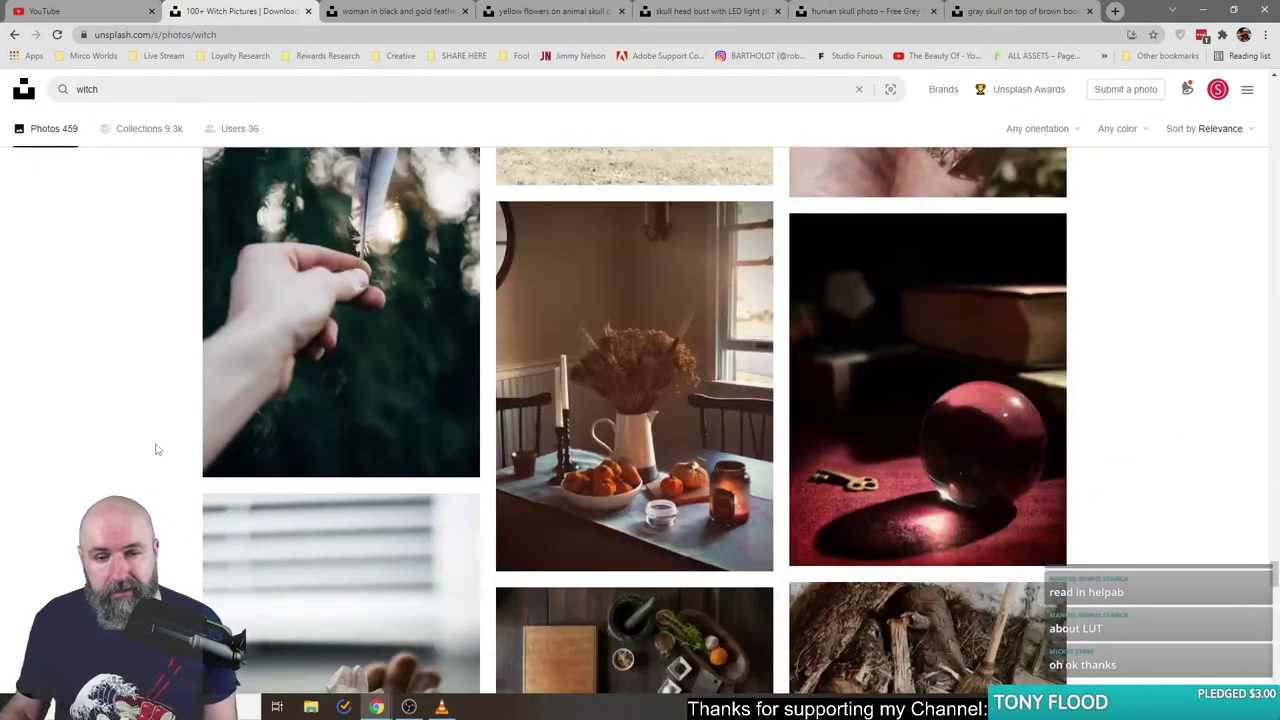
{"action": "scroll", "coordinate": [155, 450], "scroll_direction": "down", "scroll_amount": 7}
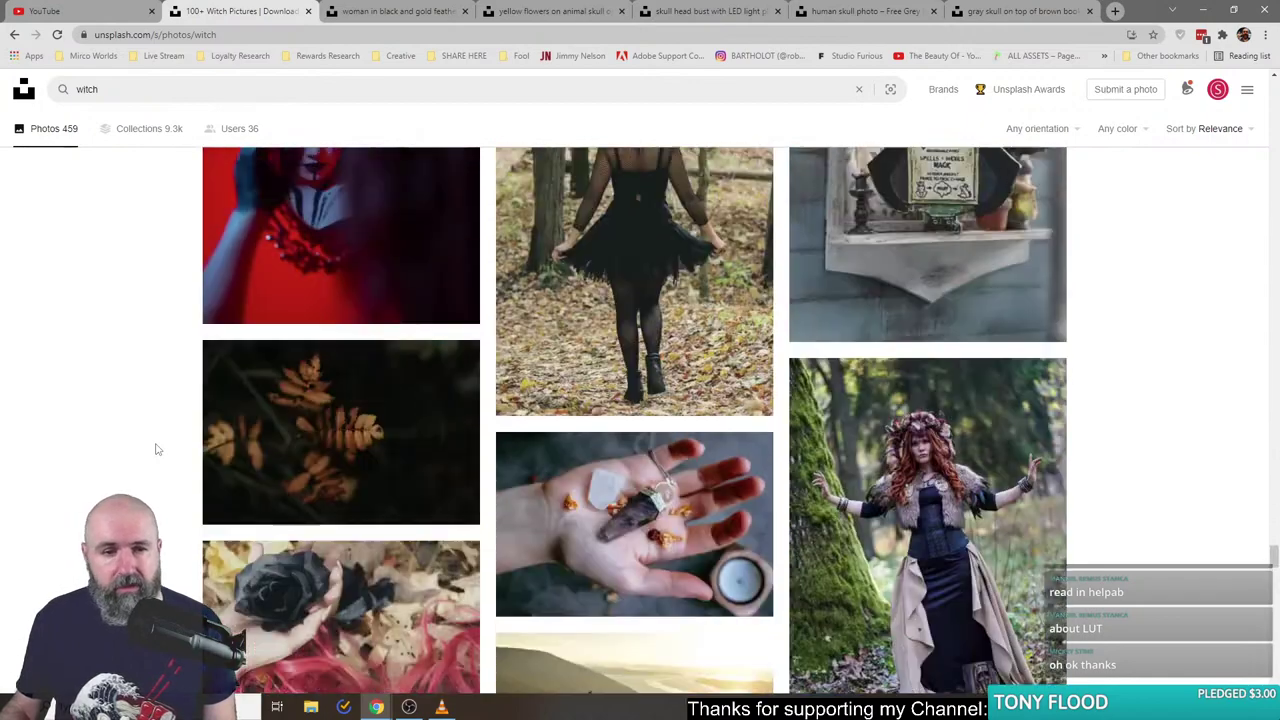
{"action": "scroll", "coordinate": [155, 450], "scroll_direction": "up", "scroll_amount": 3}
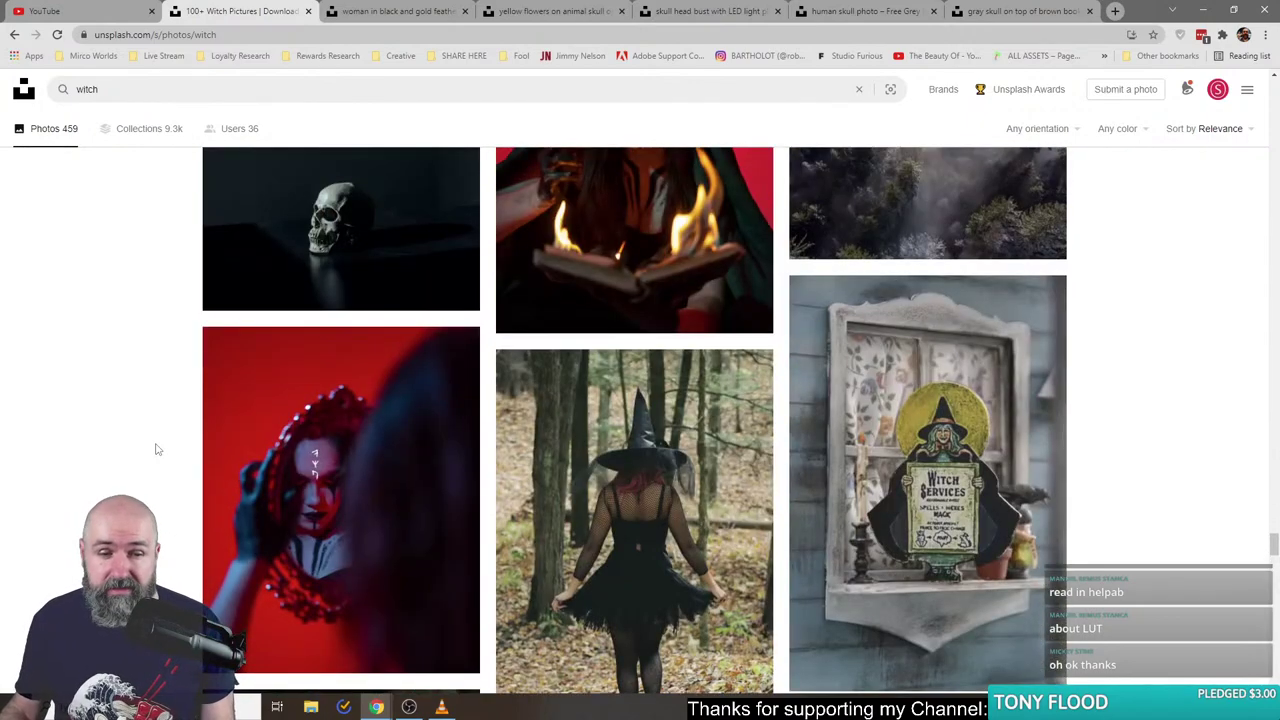
{"action": "scroll", "coordinate": [155, 450], "scroll_direction": "down", "scroll_amount": 8}
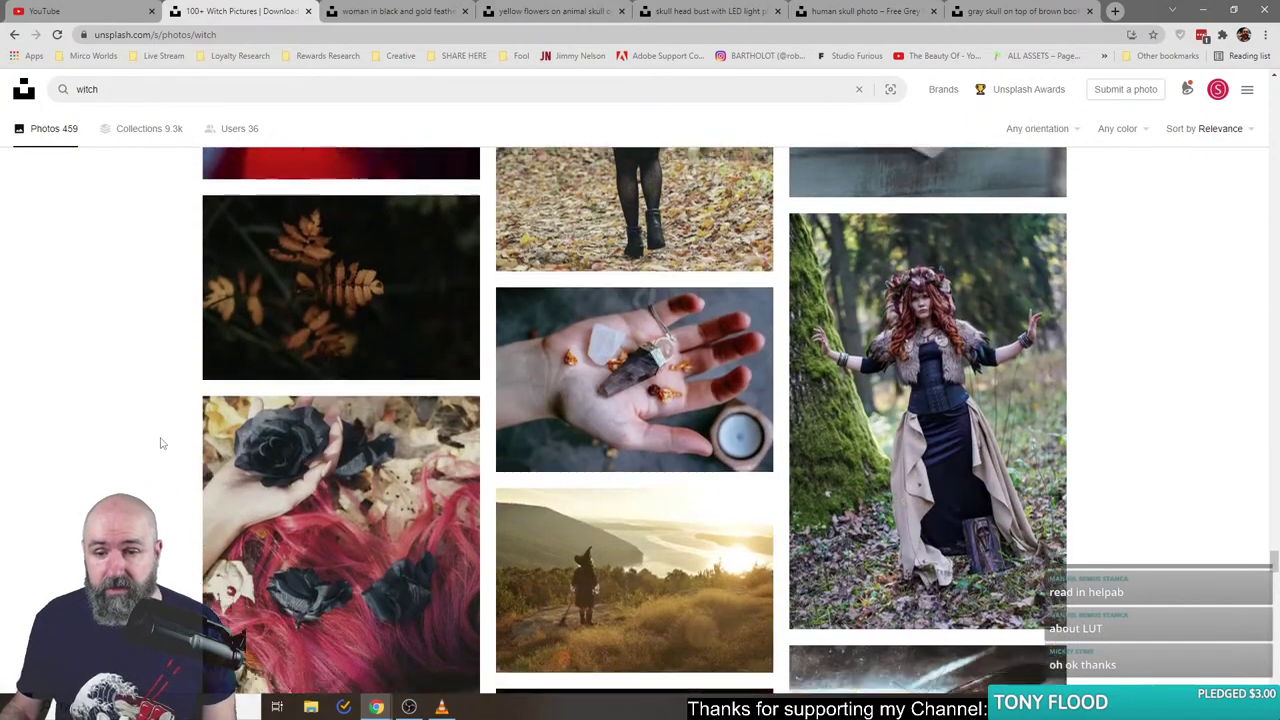
{"action": "scroll", "coordinate": [160, 443], "scroll_direction": "down", "scroll_amount": 10}
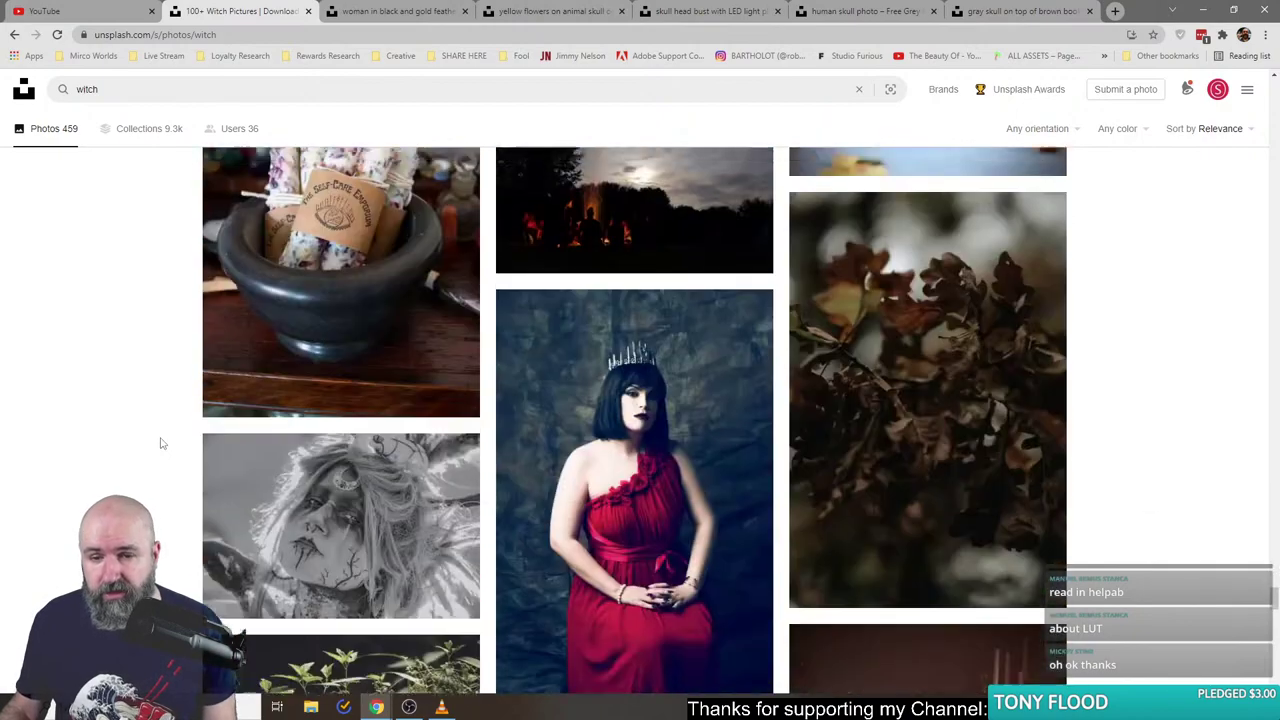
{"action": "scroll", "coordinate": [160, 443], "scroll_direction": "down", "scroll_amount": 3}
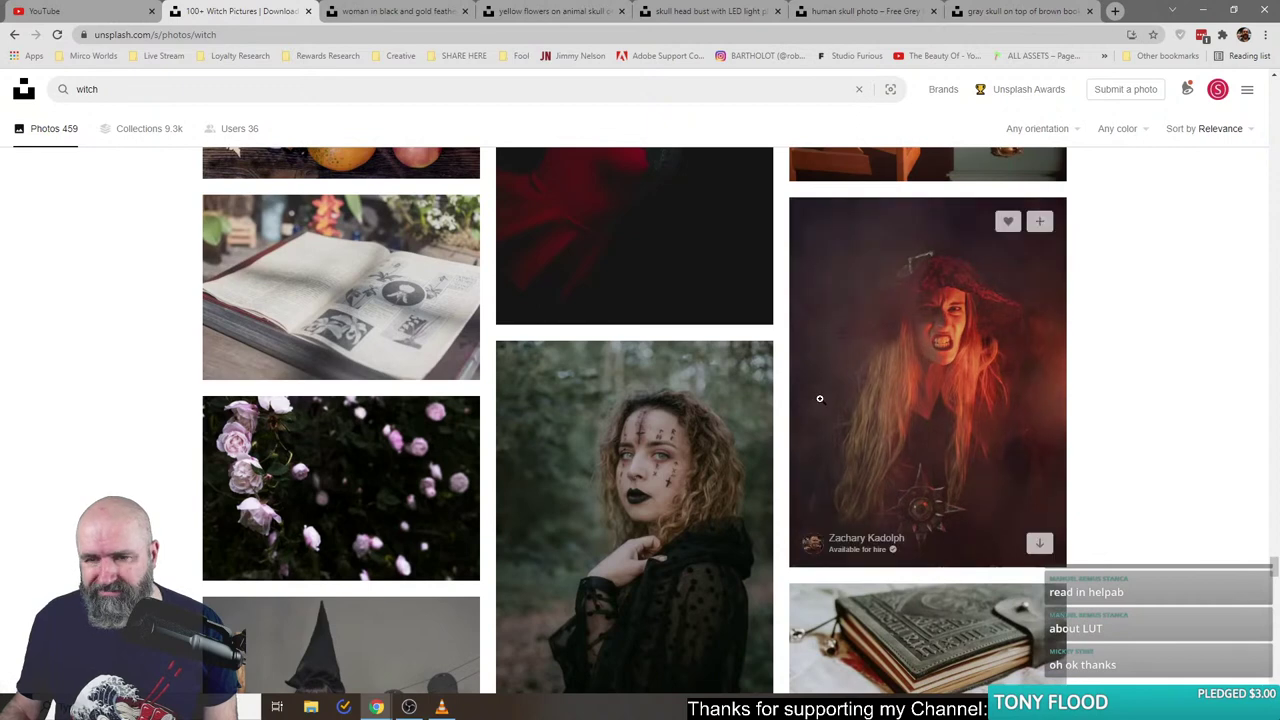
{"action": "right_click", "coordinate": [861, 337]}
{"action": "left_click", "coordinate": [921, 346]}
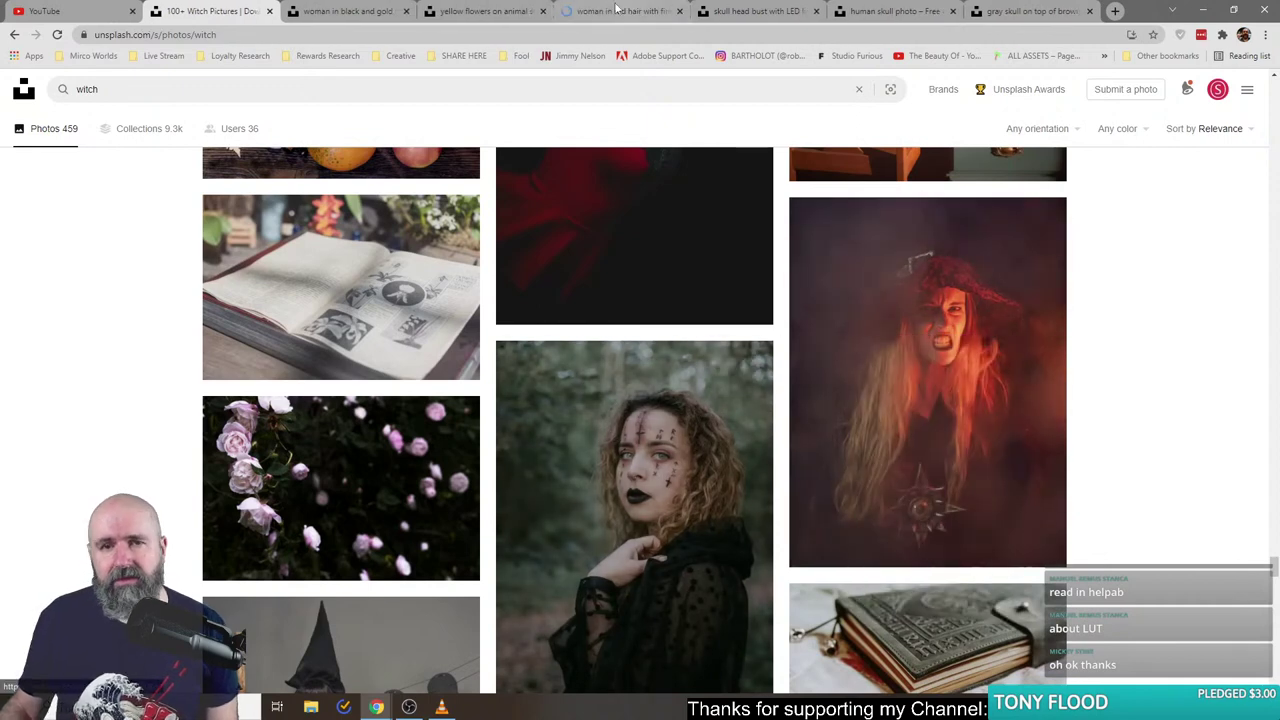
- Switch to the red-haired witch photo tab and zoom the photo in and back out
{"action": "left_click", "coordinate": [620, 11]}
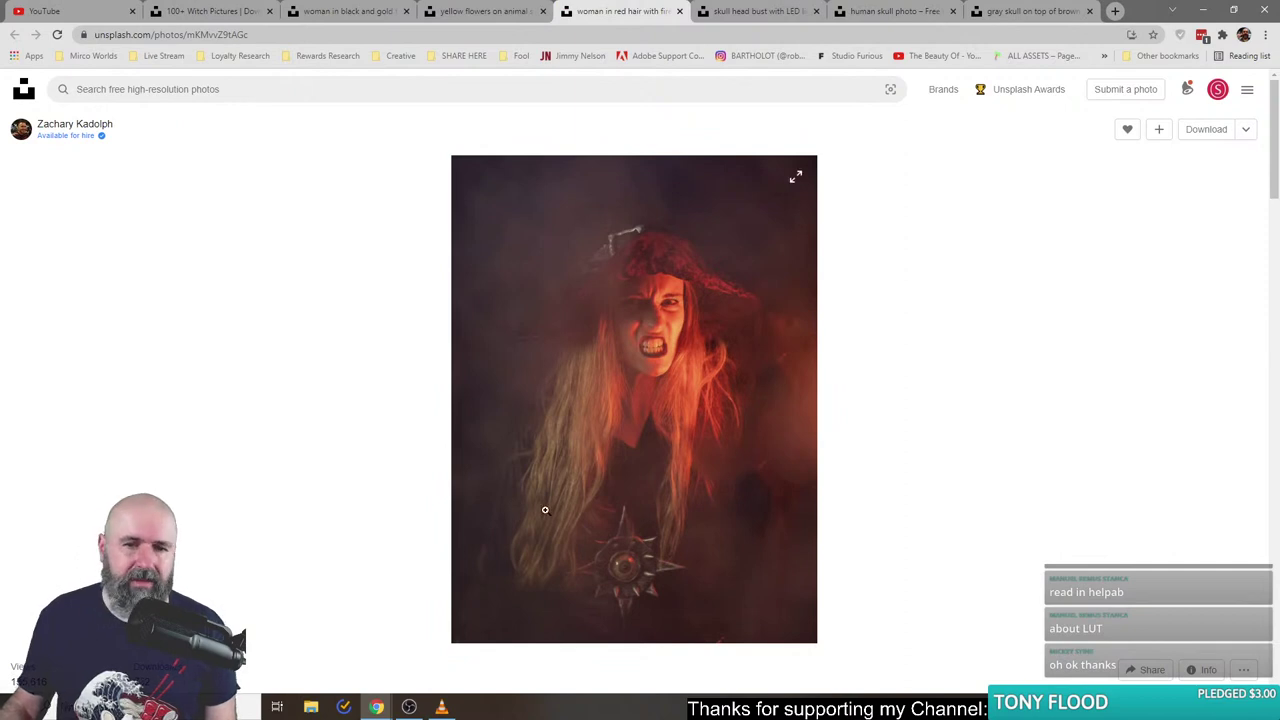
{"action": "left_click", "coordinate": [621, 324]}
{"action": "scroll", "coordinate": [763, 462], "scroll_direction": "down", "scroll_amount": 4}
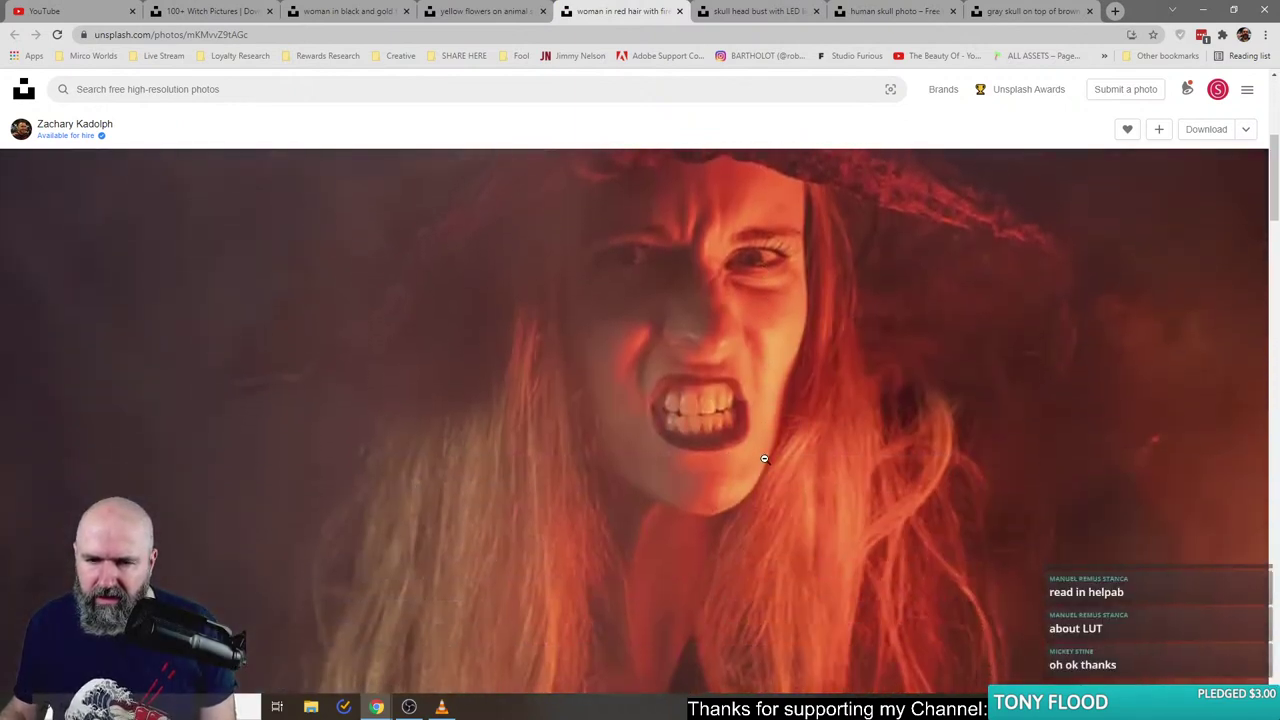
{"action": "left_click", "coordinate": [697, 401]}
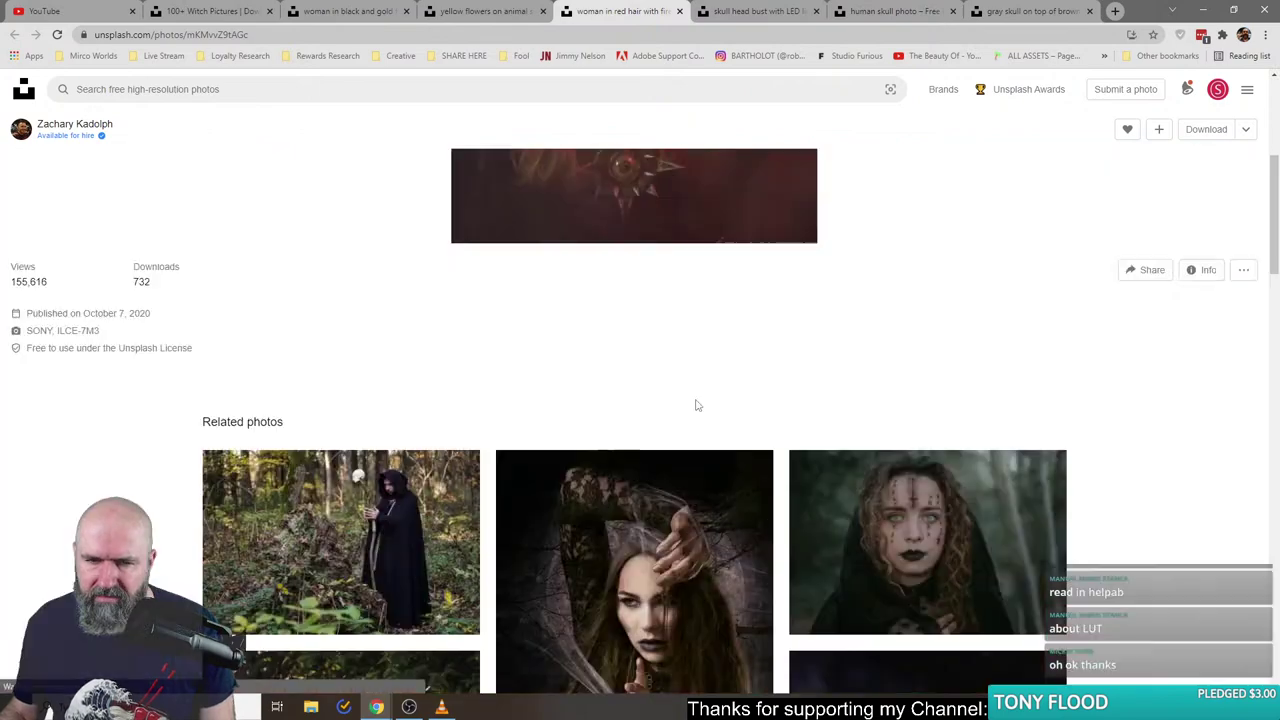
- Open the photographer's profile link in a new background tab
{"action": "scroll", "coordinate": [636, 453], "scroll_direction": "down", "scroll_amount": 6}
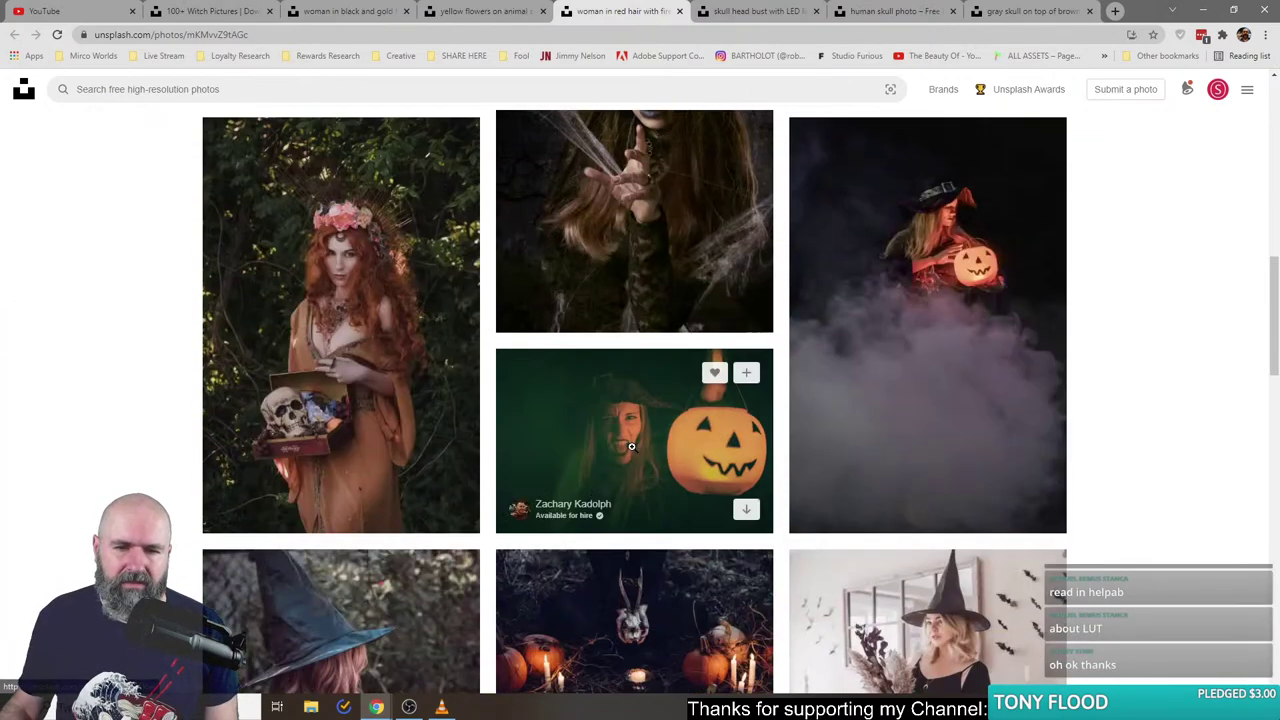
{"action": "scroll", "coordinate": [631, 446], "scroll_direction": "up", "scroll_amount": 8}
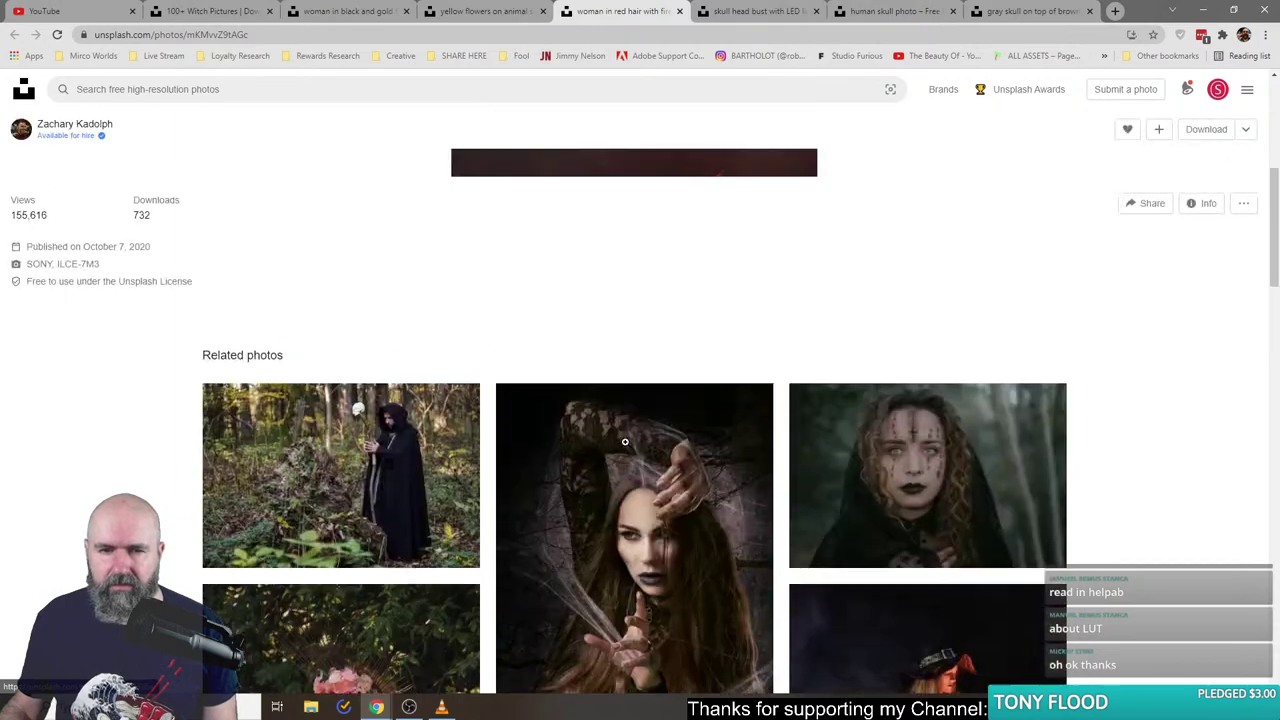
{"action": "scroll", "coordinate": [630, 442], "scroll_direction": "down", "scroll_amount": 10}
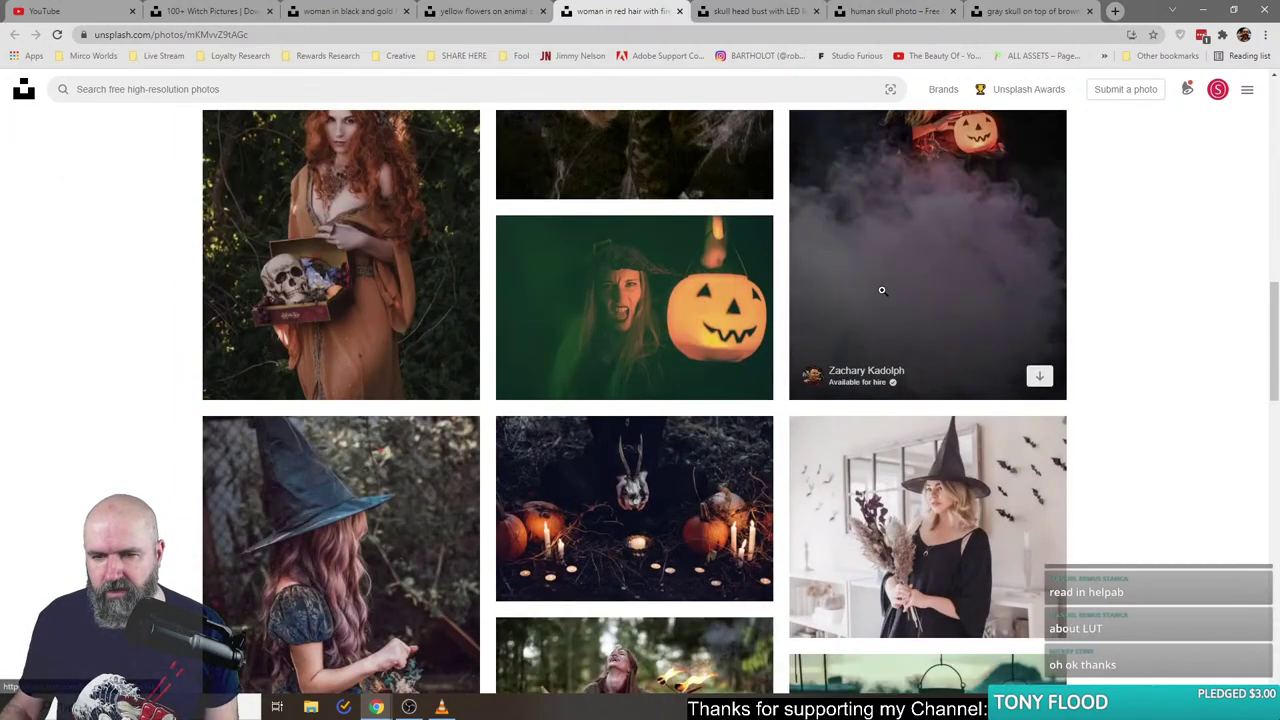
{"action": "scroll", "coordinate": [880, 286], "scroll_direction": "up", "scroll_amount": 10}
{"action": "right_click", "coordinate": [80, 129]}
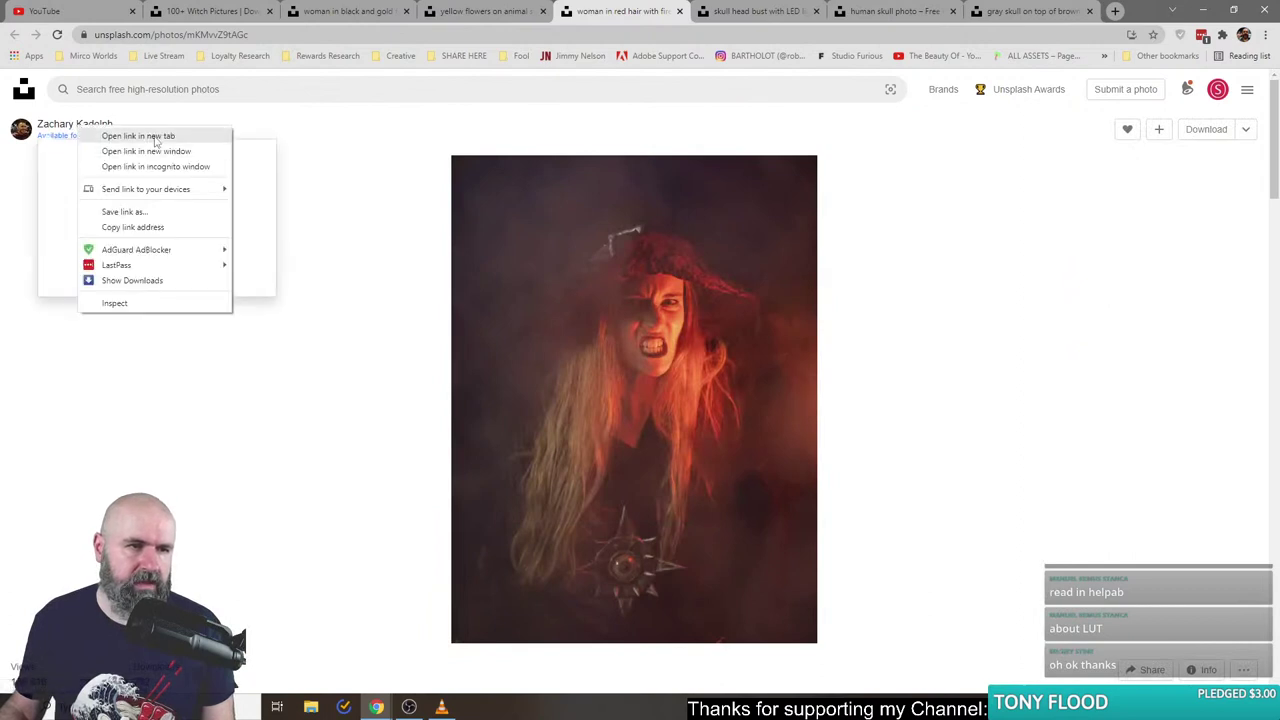
{"action": "left_click", "coordinate": [100, 136]}
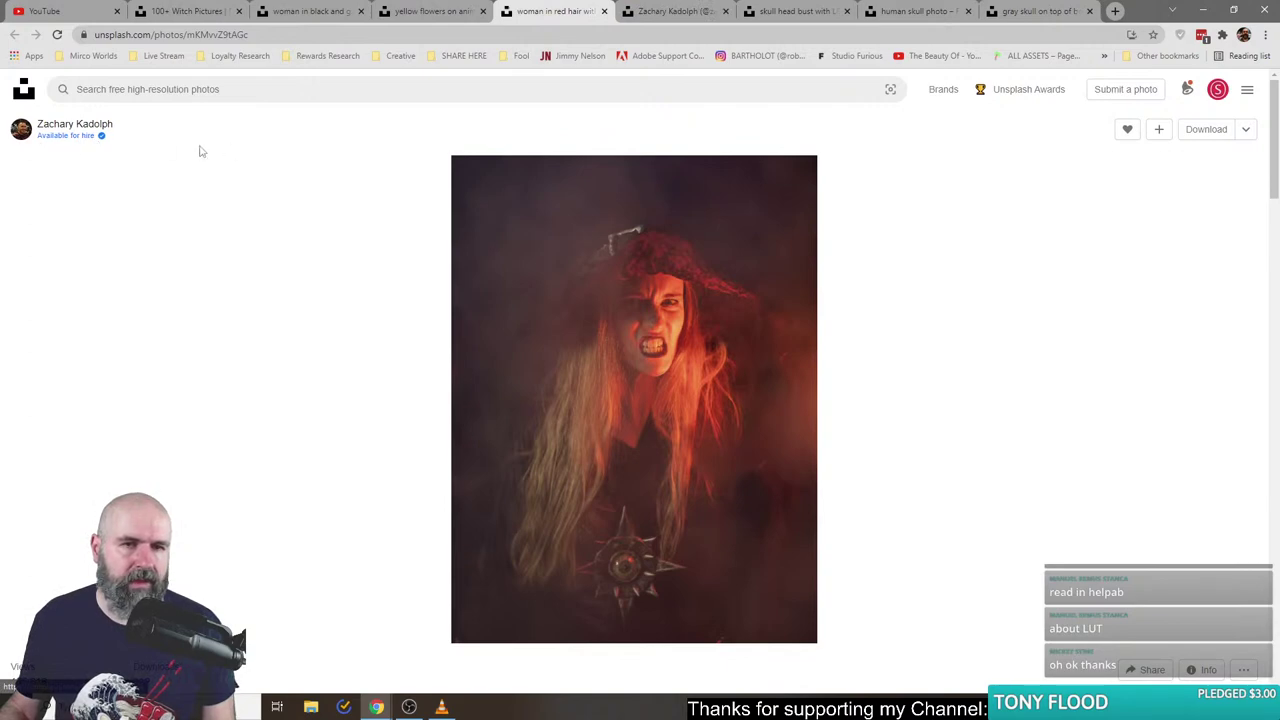
- On the photographer's profile, open the fire photo in a new tab
{"action": "left_click", "coordinate": [645, 12]}
{"action": "scroll", "coordinate": [143, 350], "scroll_direction": "down", "scroll_amount": 15}
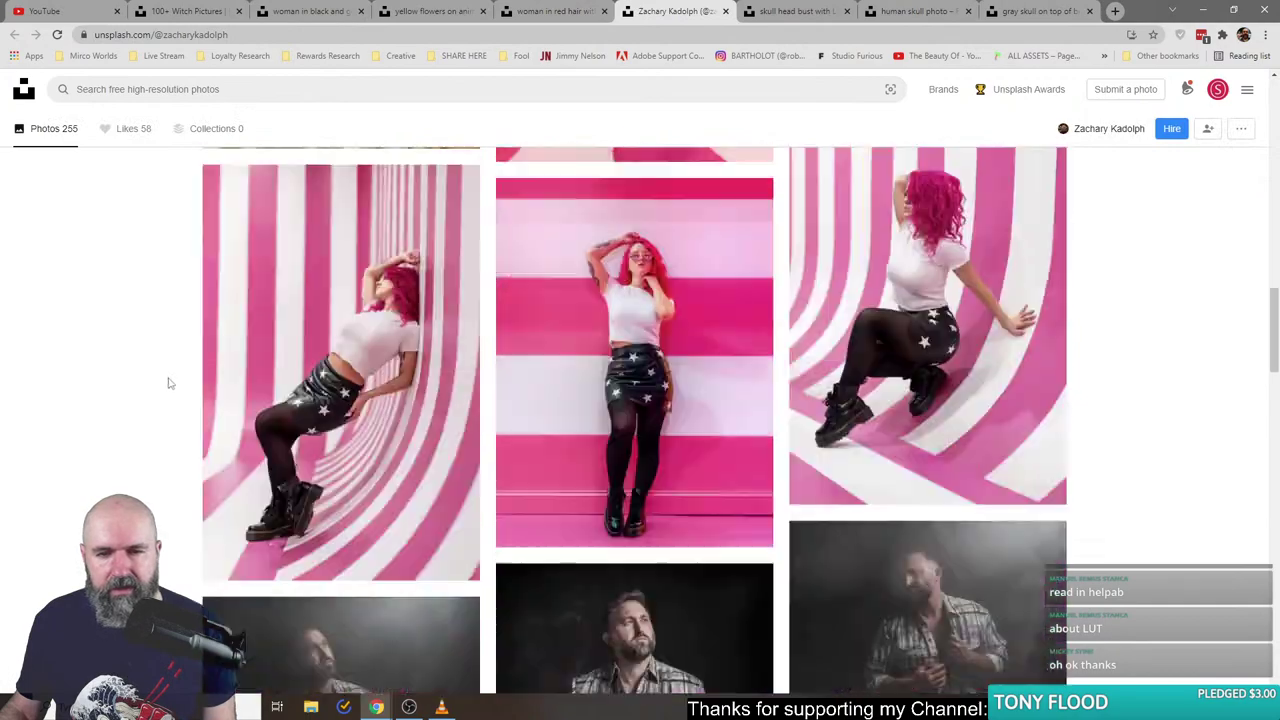
{"action": "scroll", "coordinate": [172, 380], "scroll_direction": "down", "scroll_amount": 20}
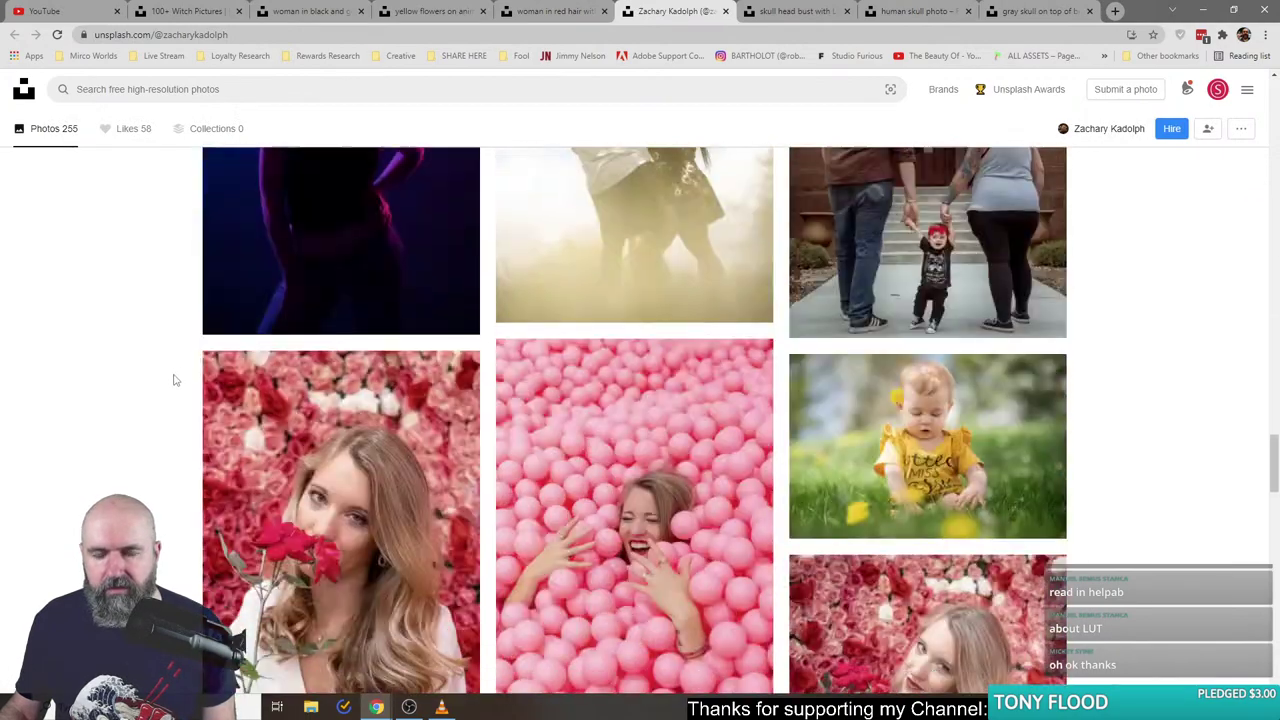
{"action": "scroll", "coordinate": [173, 380], "scroll_direction": "down", "scroll_amount": 15}
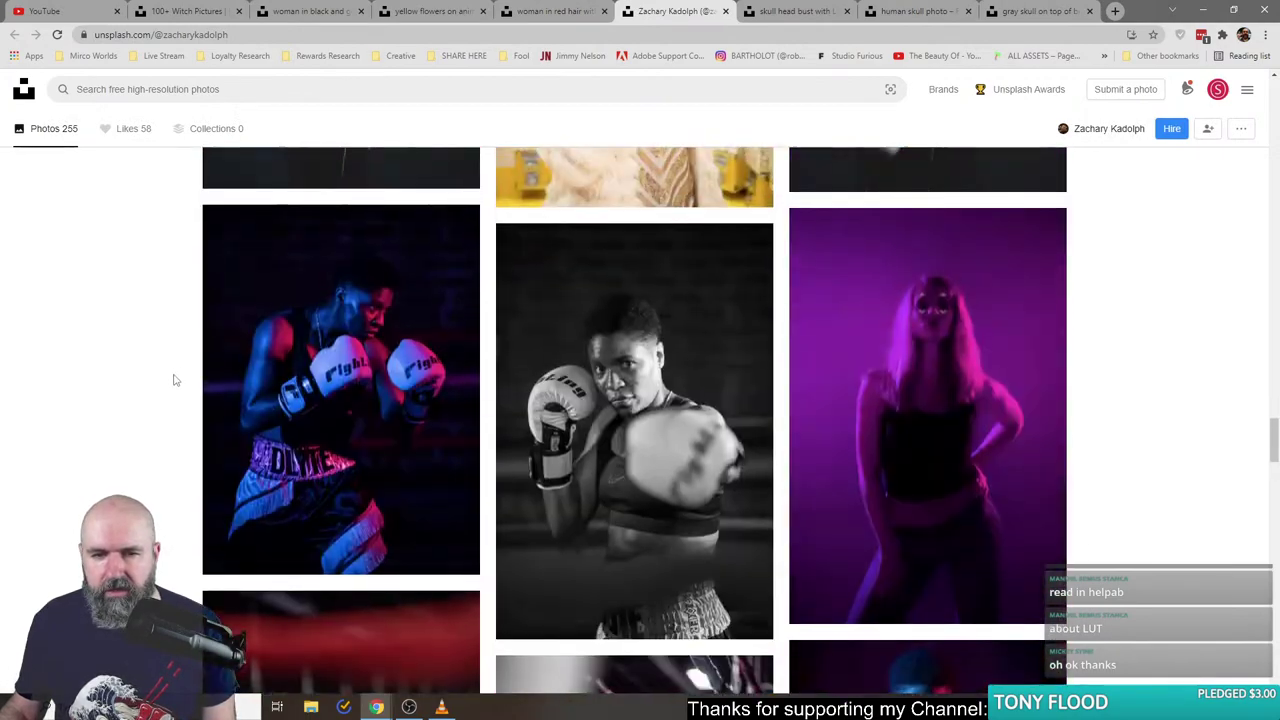
{"action": "scroll", "coordinate": [172, 378], "scroll_direction": "down", "scroll_amount": 10}
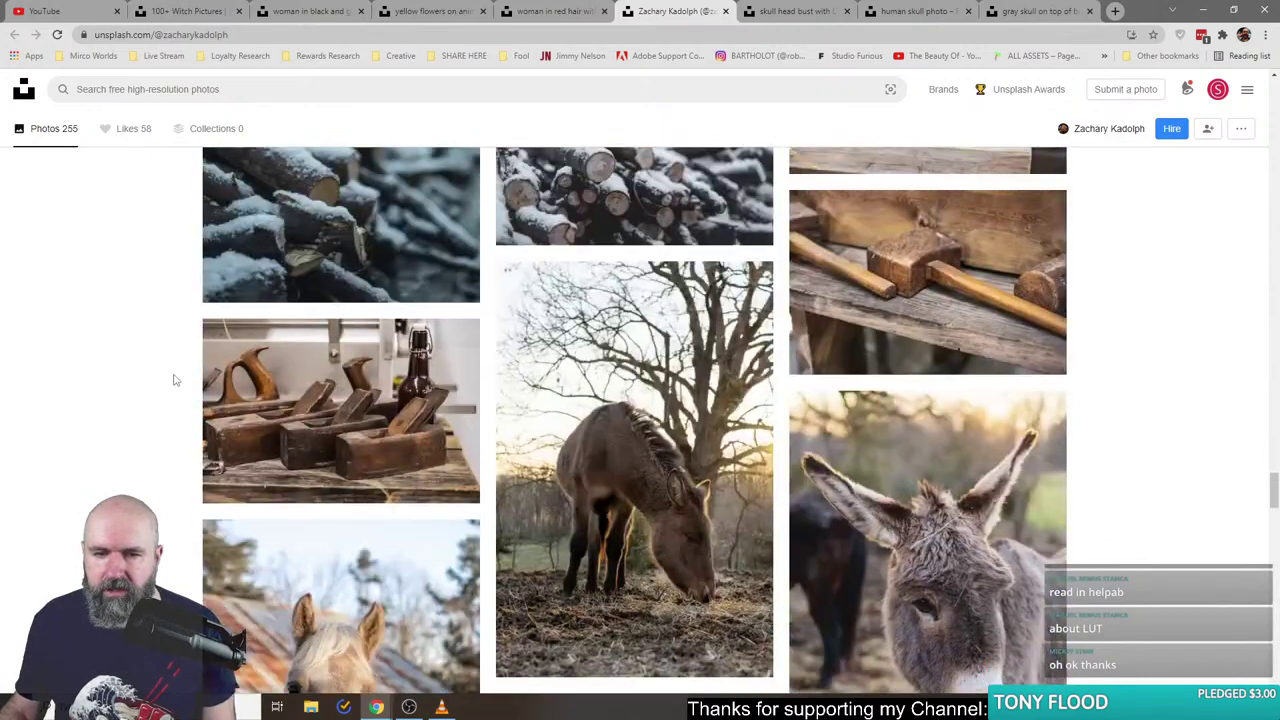
{"action": "scroll", "coordinate": [171, 370], "scroll_direction": "up", "scroll_amount": 10}
{"action": "left_click", "coordinate": [711, 347]}
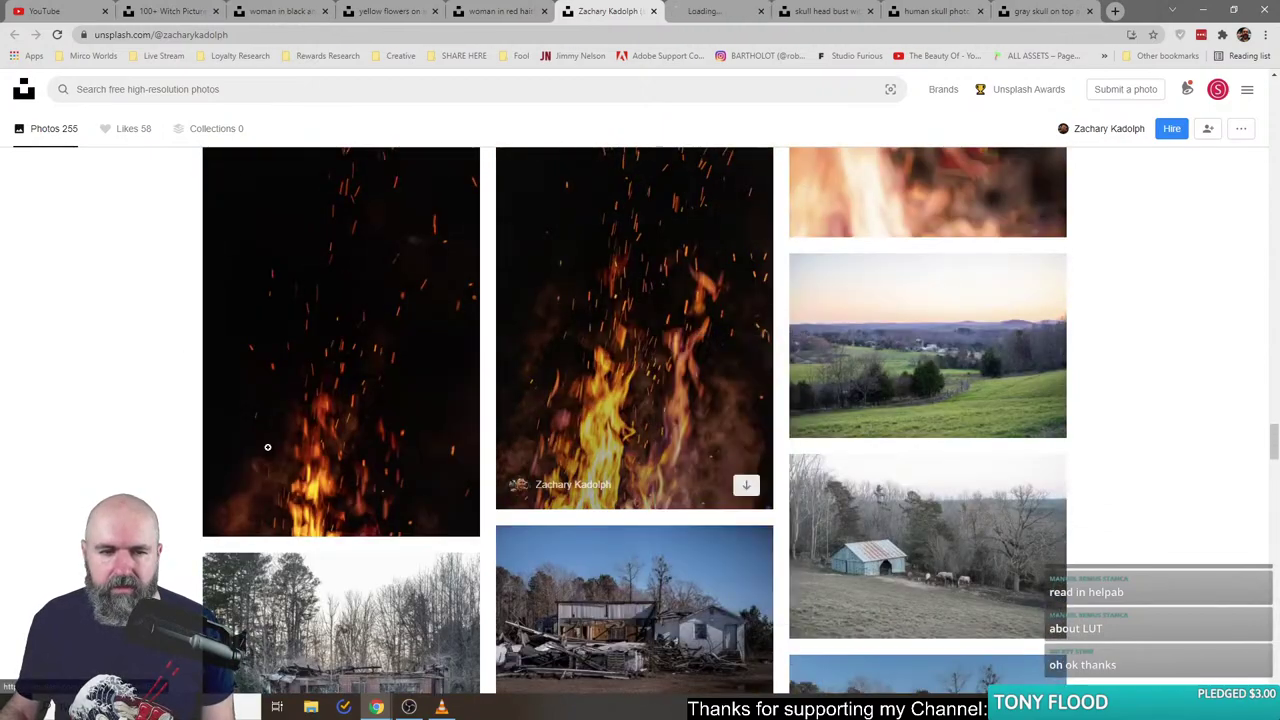
- Open the witch-with-pumpkin-lantern photo from the portfolio in a new tab
{"action": "scroll", "coordinate": [147, 485], "scroll_direction": "down", "scroll_amount": 15}
{"action": "scroll", "coordinate": [147, 485], "scroll_direction": "down", "scroll_amount": 20}
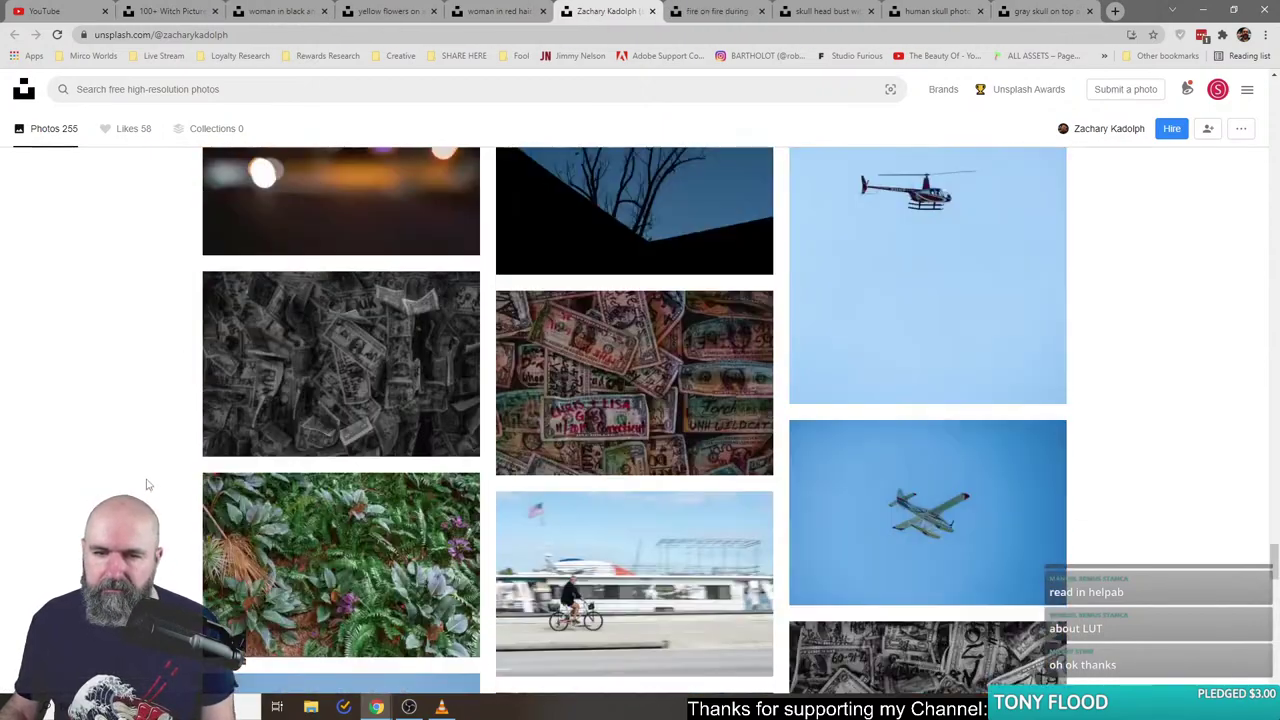
{"action": "scroll", "coordinate": [147, 485], "scroll_direction": "down", "scroll_amount": 15}
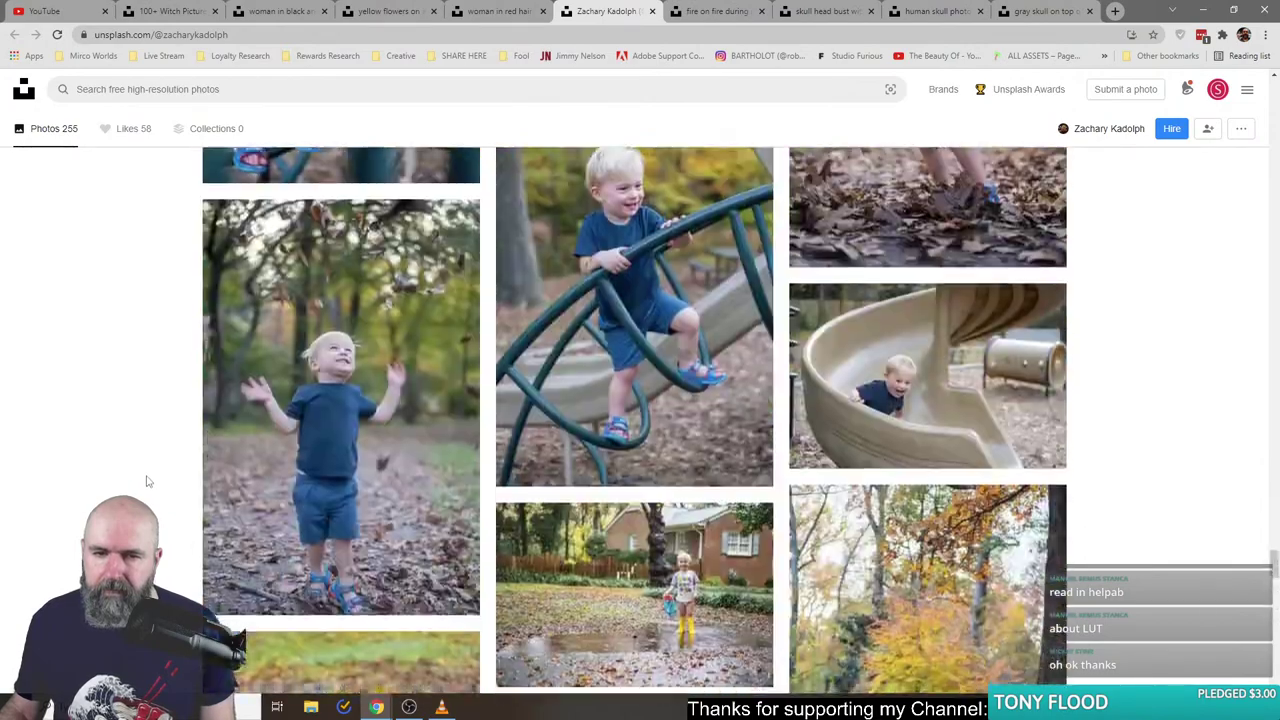
{"action": "scroll", "coordinate": [148, 476], "scroll_direction": "up", "scroll_amount": 3}
{"action": "scroll", "coordinate": [148, 476], "scroll_direction": "up", "scroll_amount": 5}
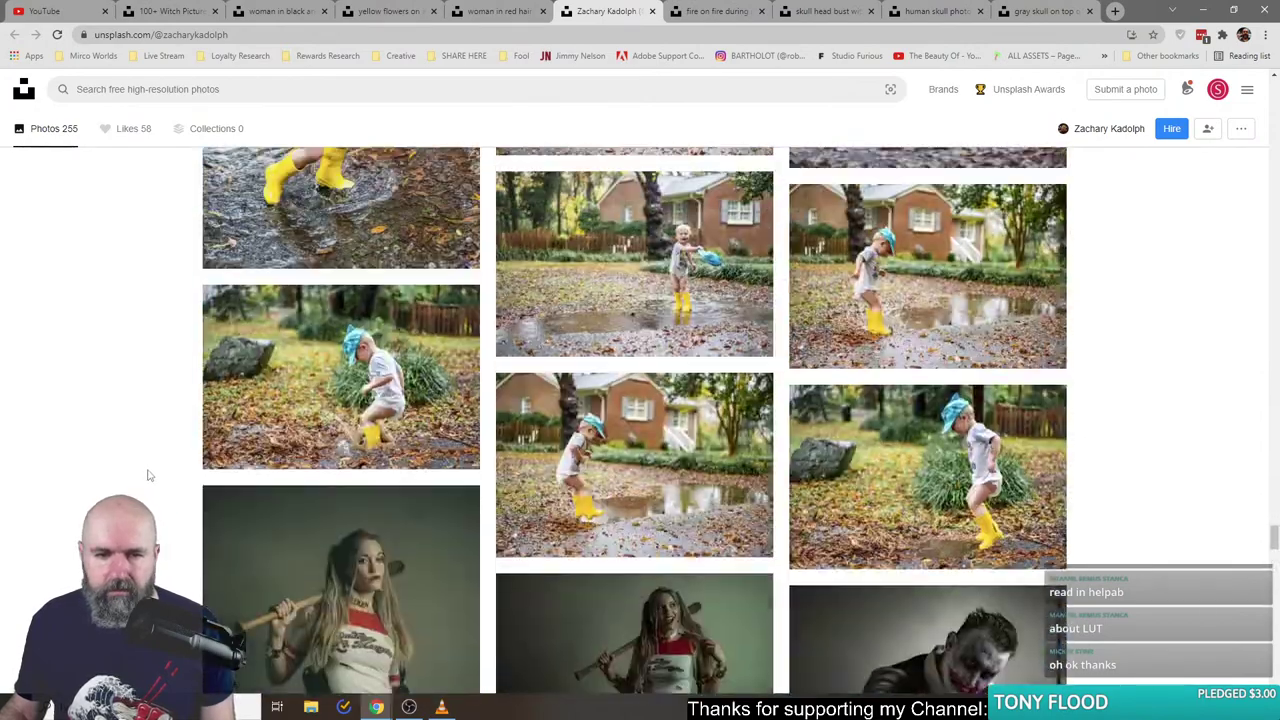
{"action": "scroll", "coordinate": [148, 476], "scroll_direction": "down", "scroll_amount": 8}
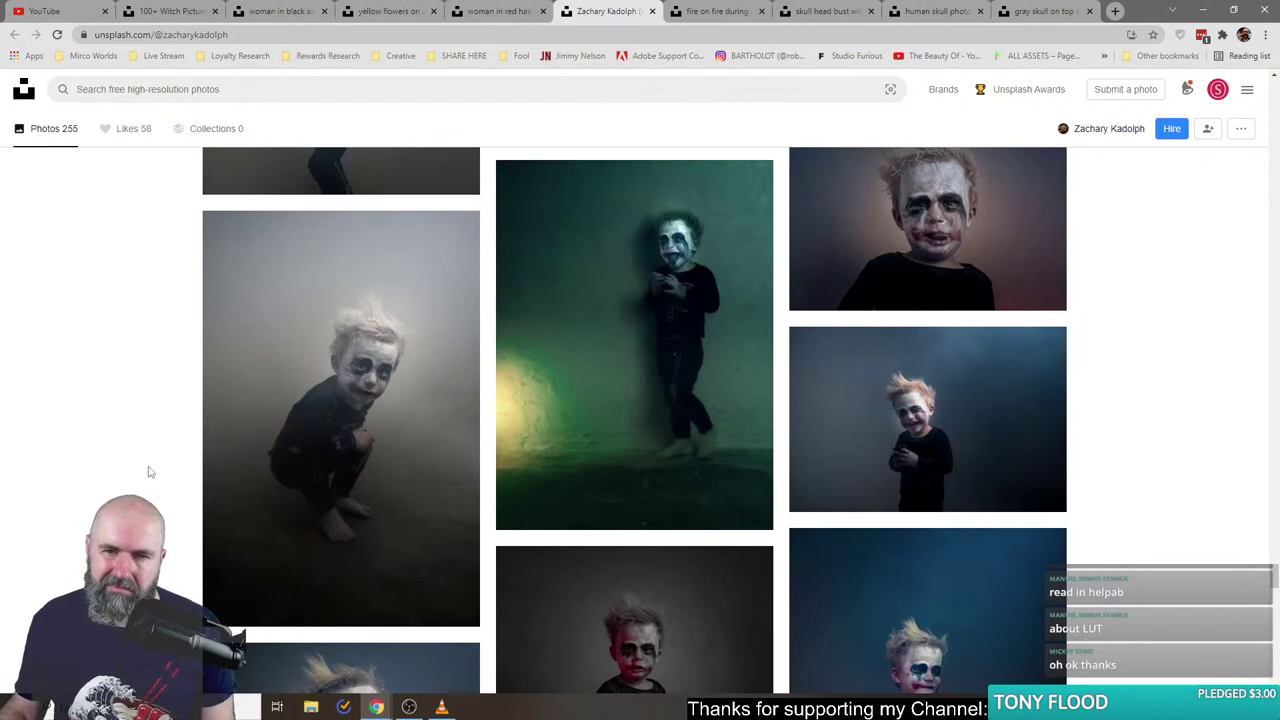
{"action": "scroll", "coordinate": [148, 472], "scroll_direction": "up", "scroll_amount": 5}
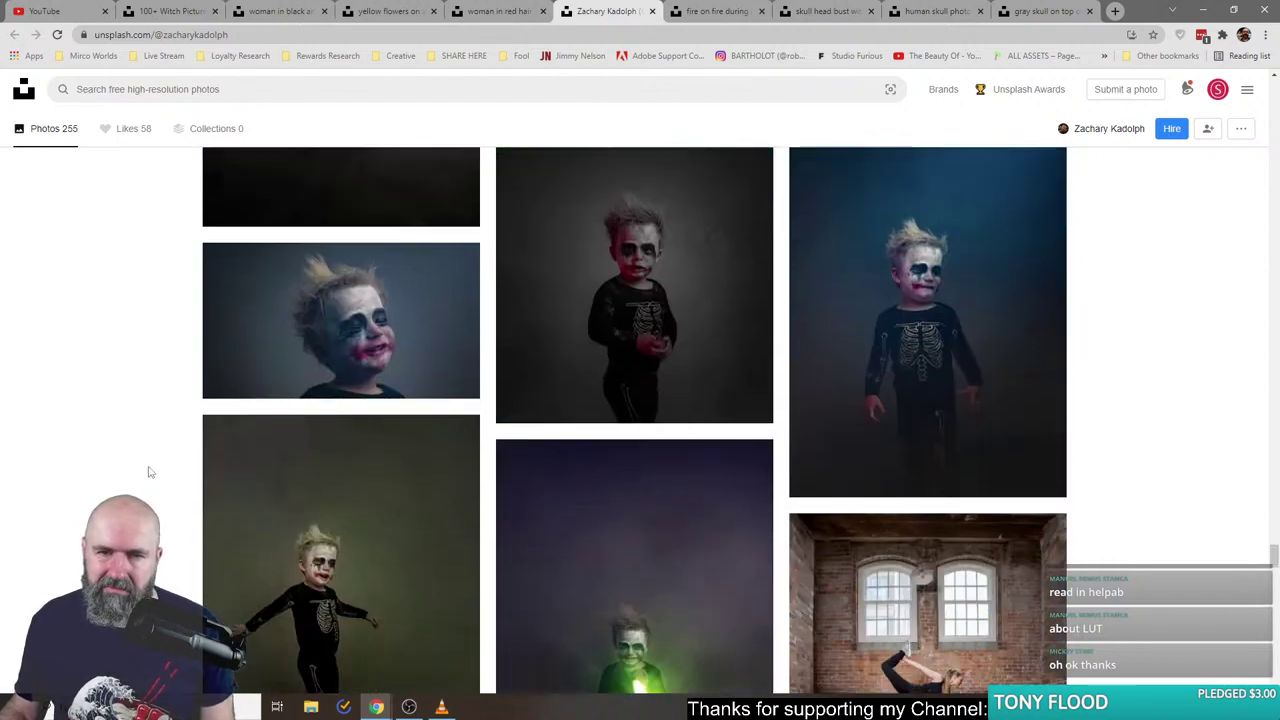
{"action": "scroll", "coordinate": [148, 472], "scroll_direction": "up", "scroll_amount": 3}
{"action": "scroll", "coordinate": [148, 472], "scroll_direction": "down", "scroll_amount": 3}
{"action": "scroll", "coordinate": [149, 471], "scroll_direction": "up", "scroll_amount": 3}
{"action": "scroll", "coordinate": [150, 470], "scroll_direction": "down", "scroll_amount": 6}
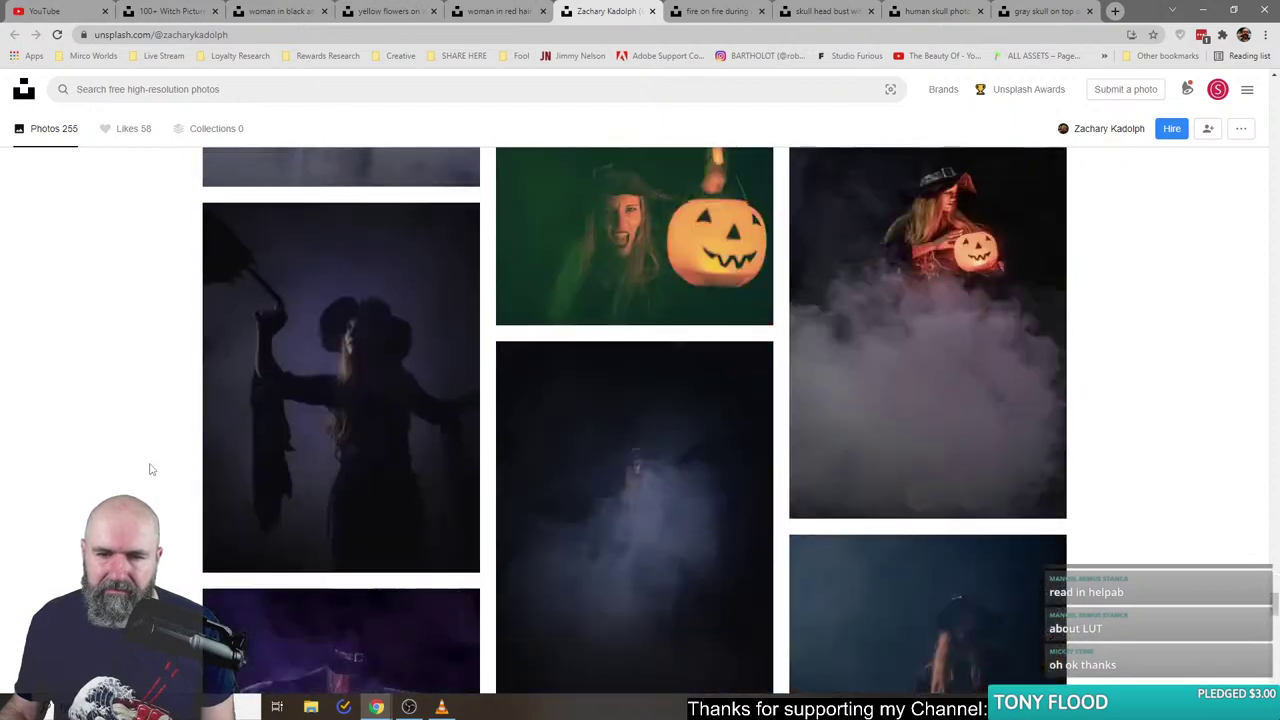
{"action": "scroll", "coordinate": [151, 469], "scroll_direction": "up", "scroll_amount": 3}
{"action": "scroll", "coordinate": [151, 469], "scroll_direction": "down", "scroll_amount": 3}
{"action": "scroll", "coordinate": [151, 468], "scroll_direction": "up", "scroll_amount": 2}
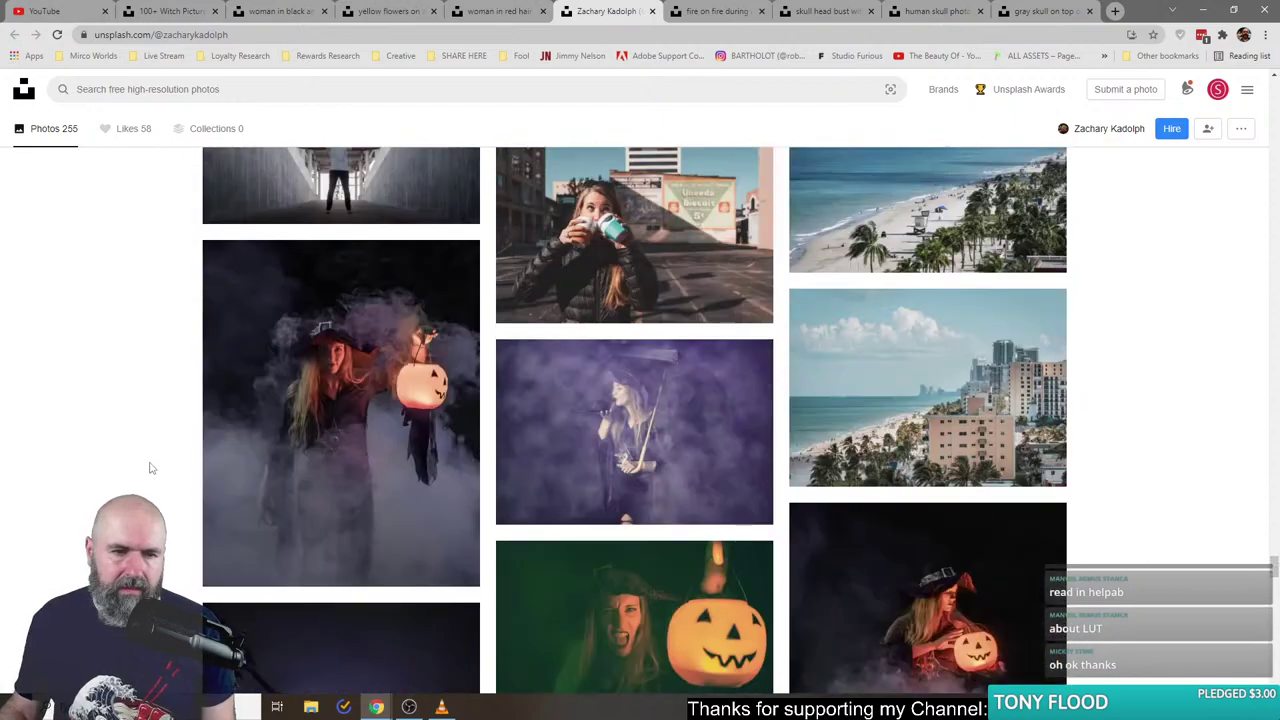
{"action": "right_click", "coordinate": [330, 322]}
{"action": "left_click", "coordinate": [385, 331]}
{"action": "scroll", "coordinate": [229, 469], "scroll_direction": "down", "scroll_amount": 4}
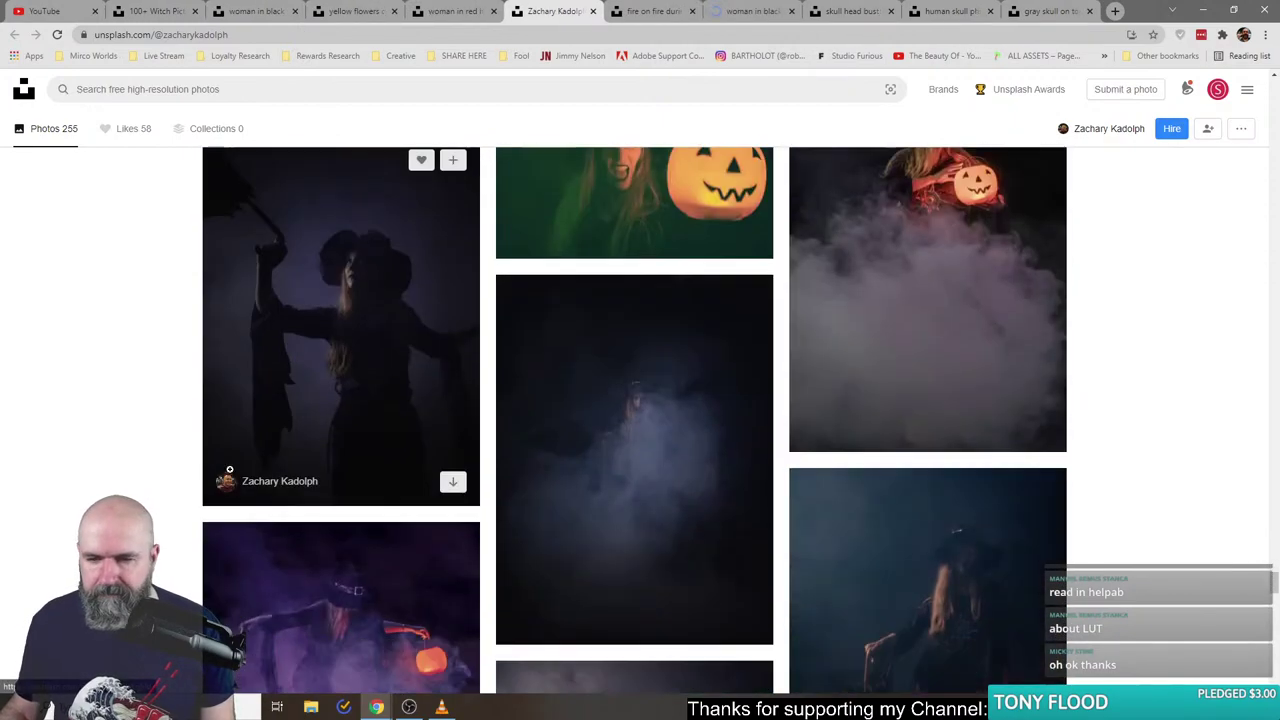
{"action": "scroll", "coordinate": [229, 469], "scroll_direction": "up", "scroll_amount": 3}
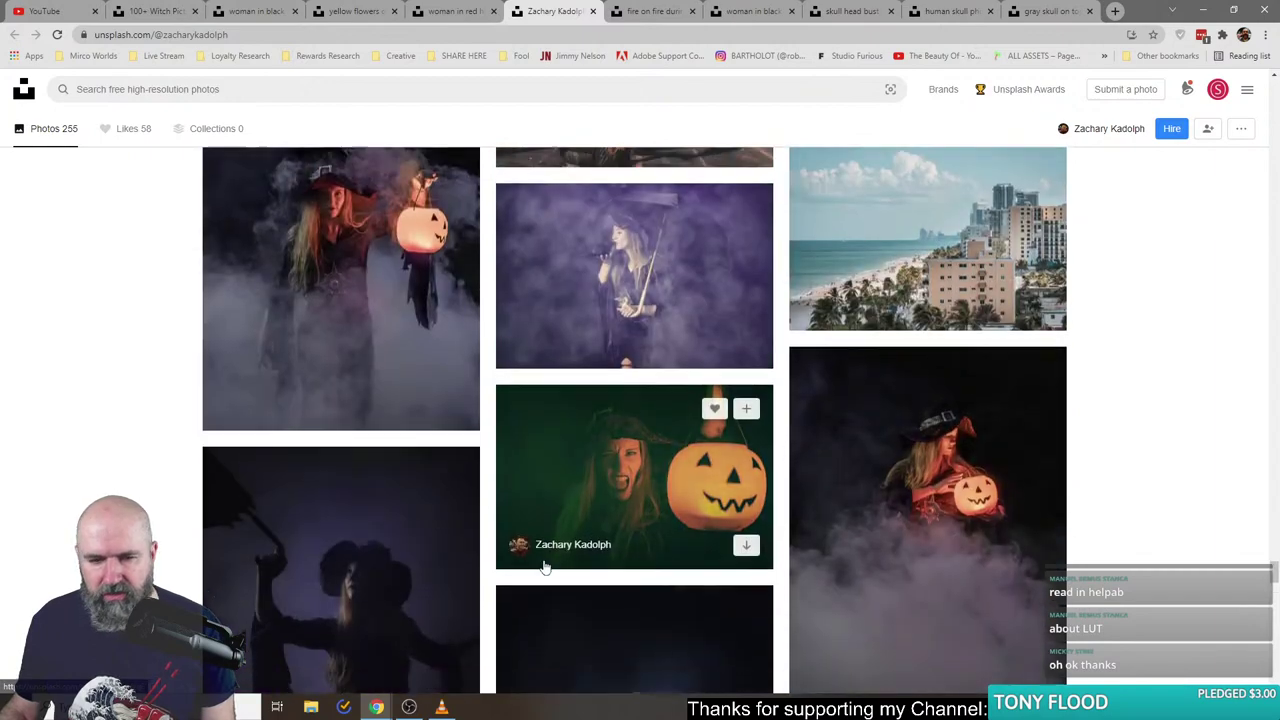
{"action": "scroll", "coordinate": [543, 567], "scroll_direction": "down", "scroll_amount": 15}
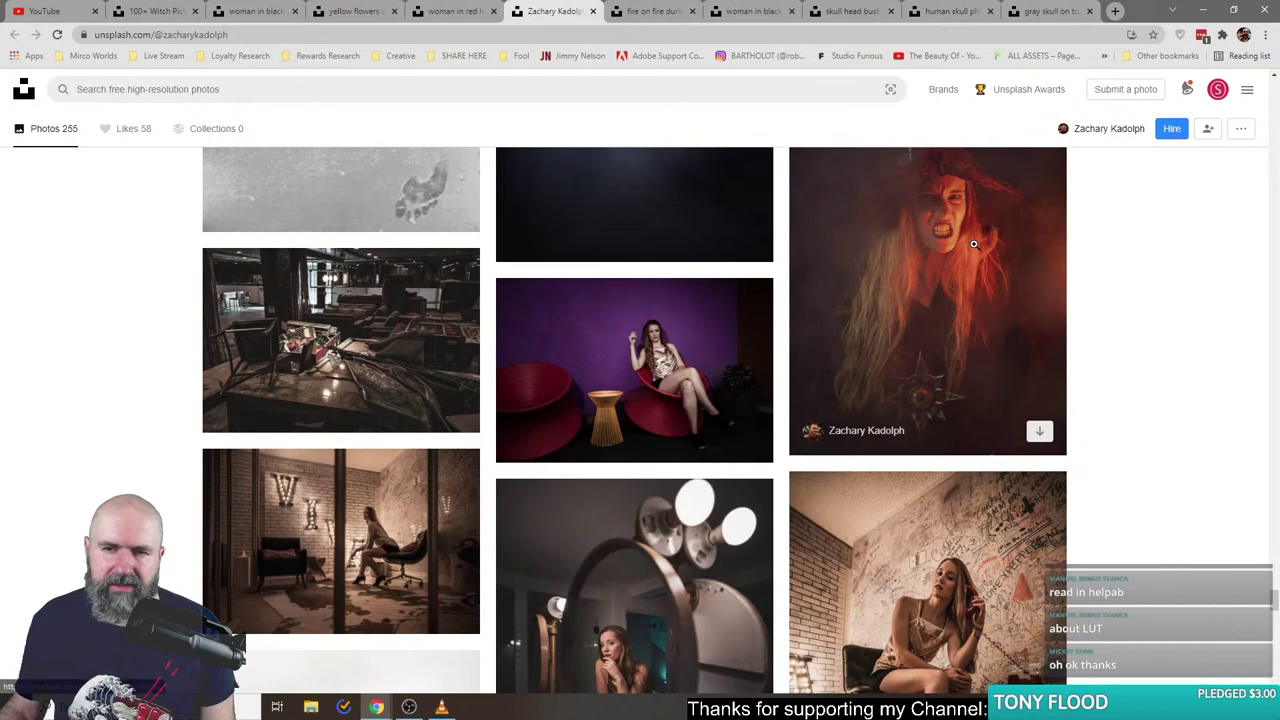
{"action": "scroll", "coordinate": [782, 322], "scroll_direction": "down", "scroll_amount": 15}
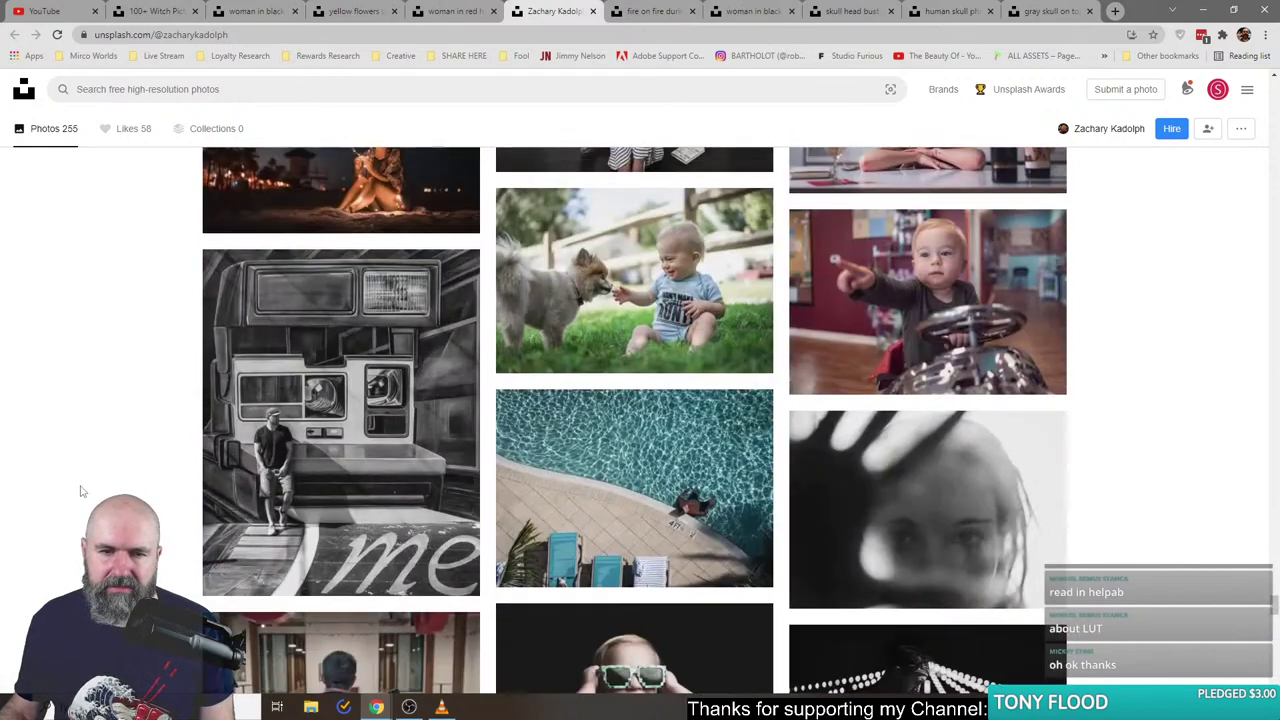
{"action": "left_click", "coordinate": [688, 9]}
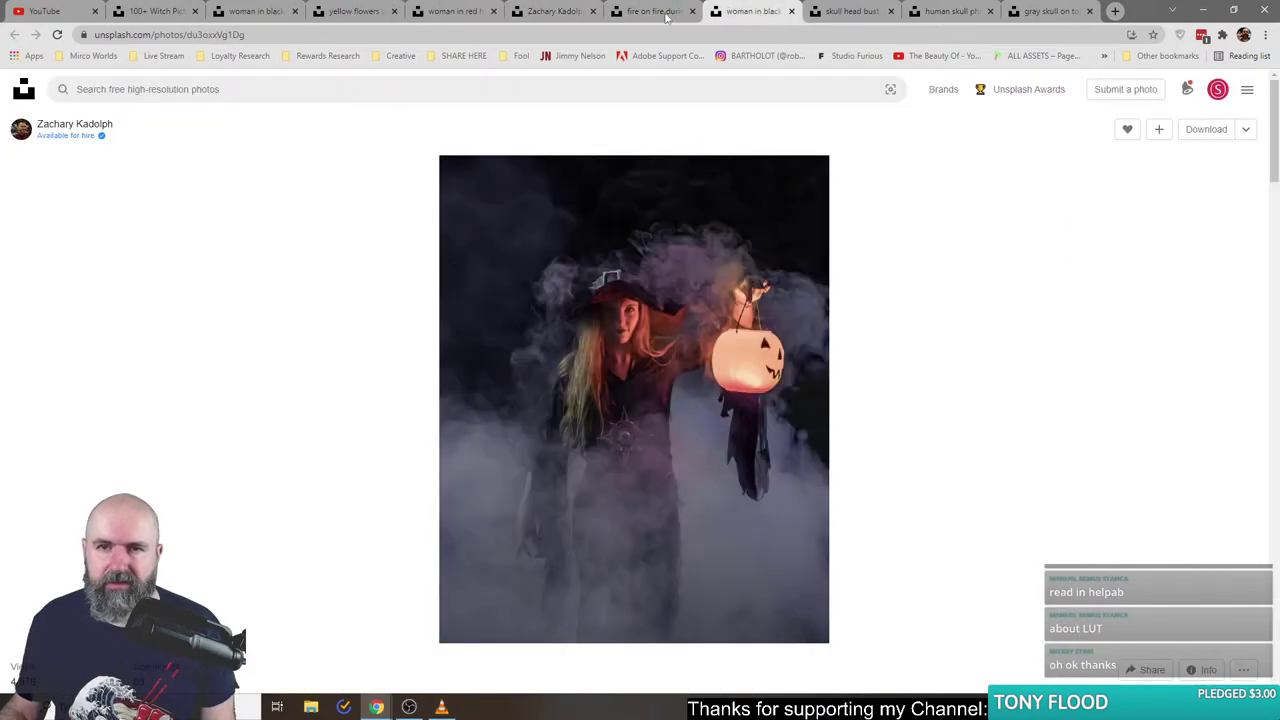
{"action": "left_click", "coordinate": [1195, 131]}
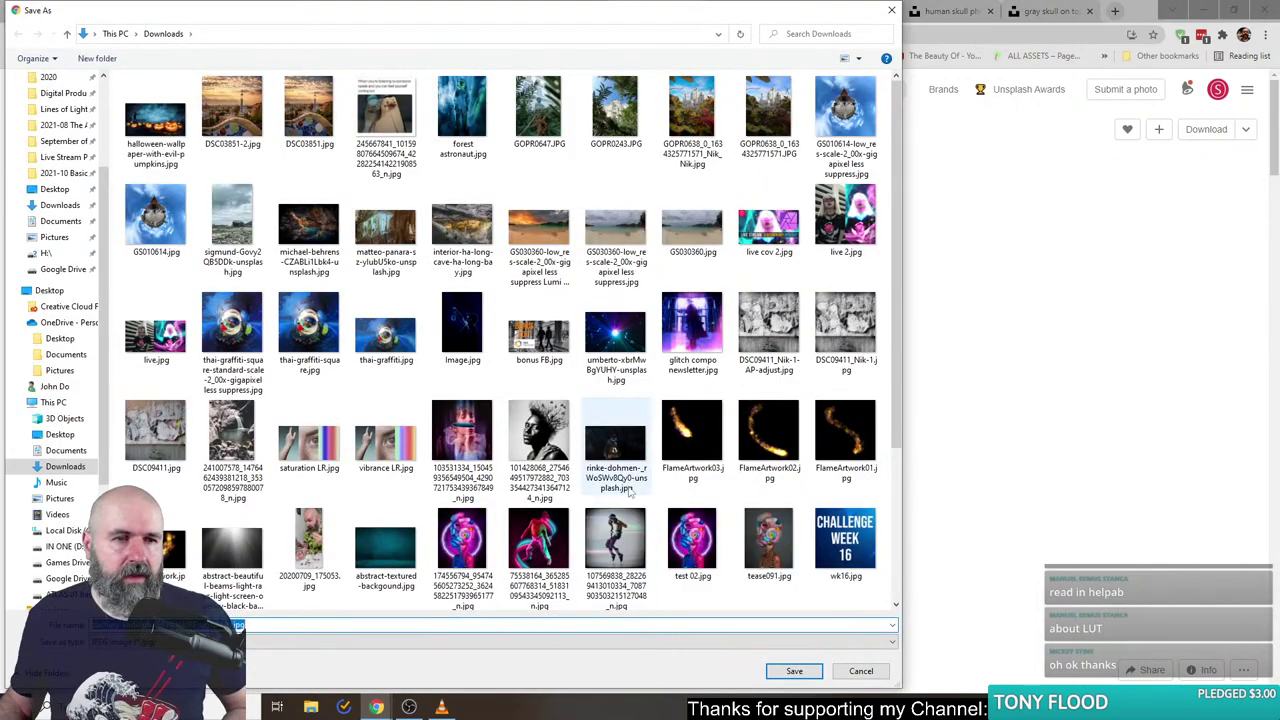
{"action": "left_click", "coordinate": [97, 58]}
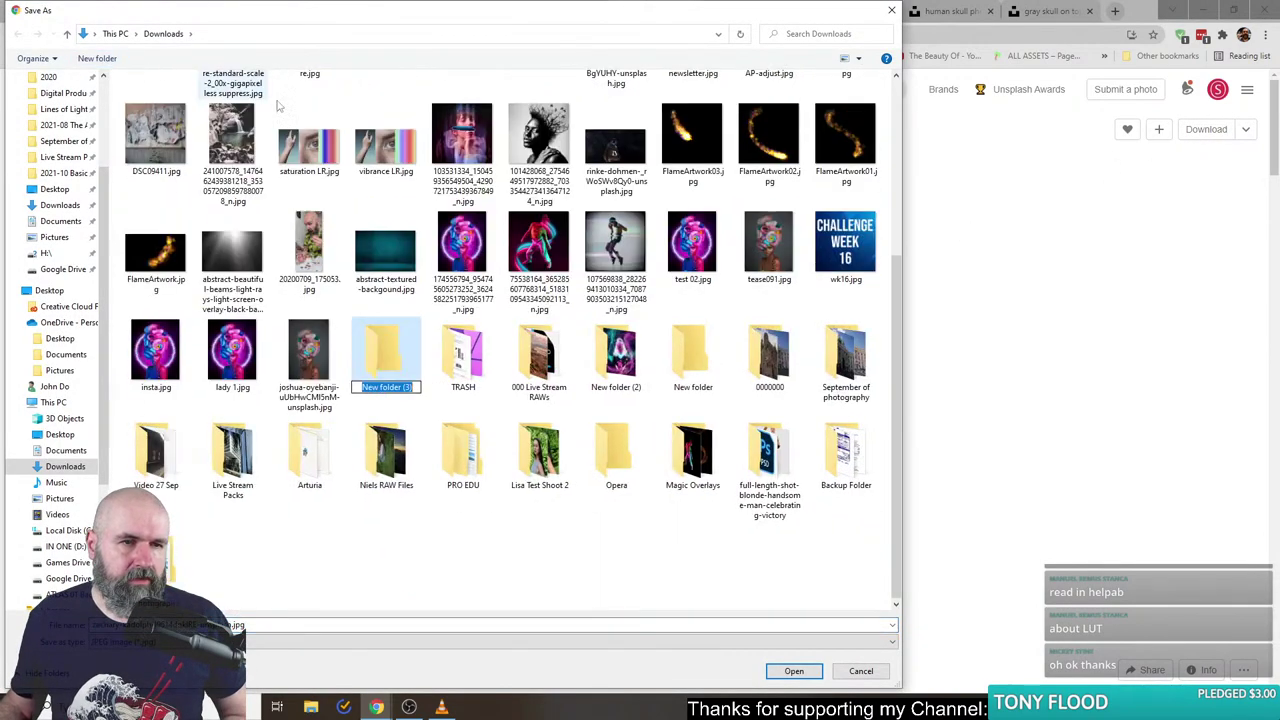
{"action": "type", "text": "000000 31"}
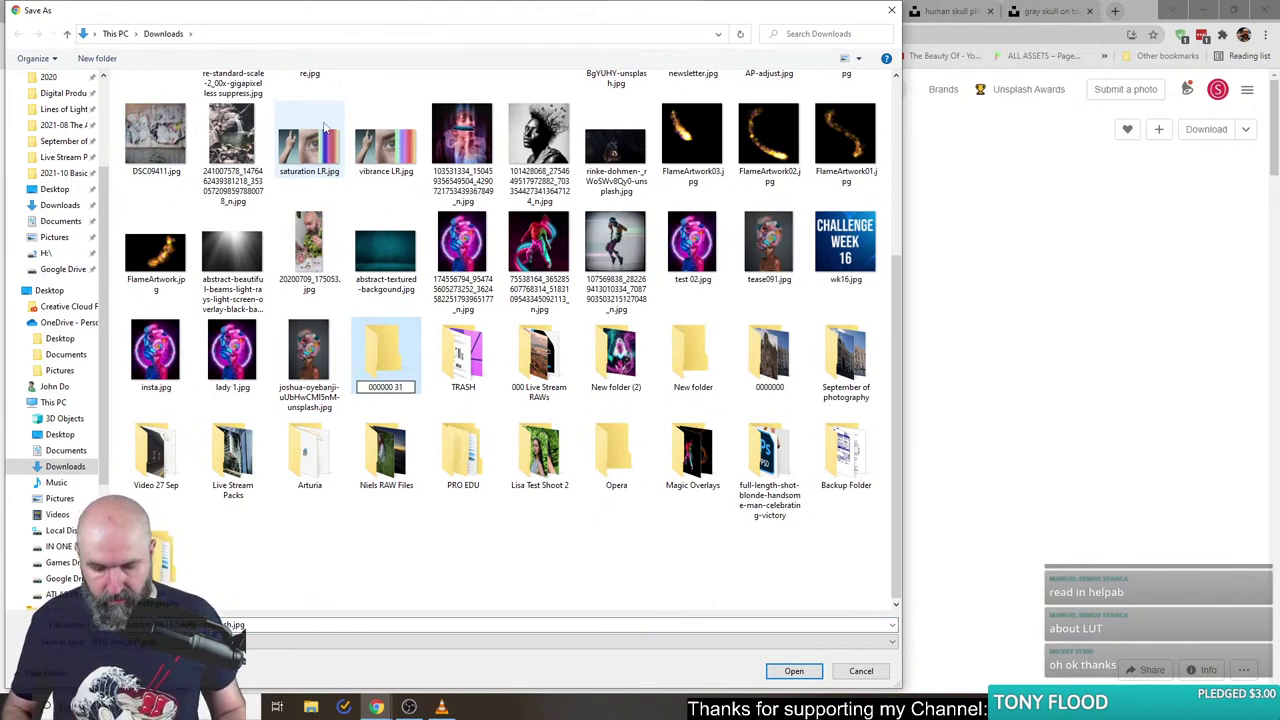
{"action": "key", "text": "BackSpace"}
{"action": "key", "text": "BackSpace"}
{"action": "key", "text": "BackSpace"}
{"action": "type", "text": "20"}
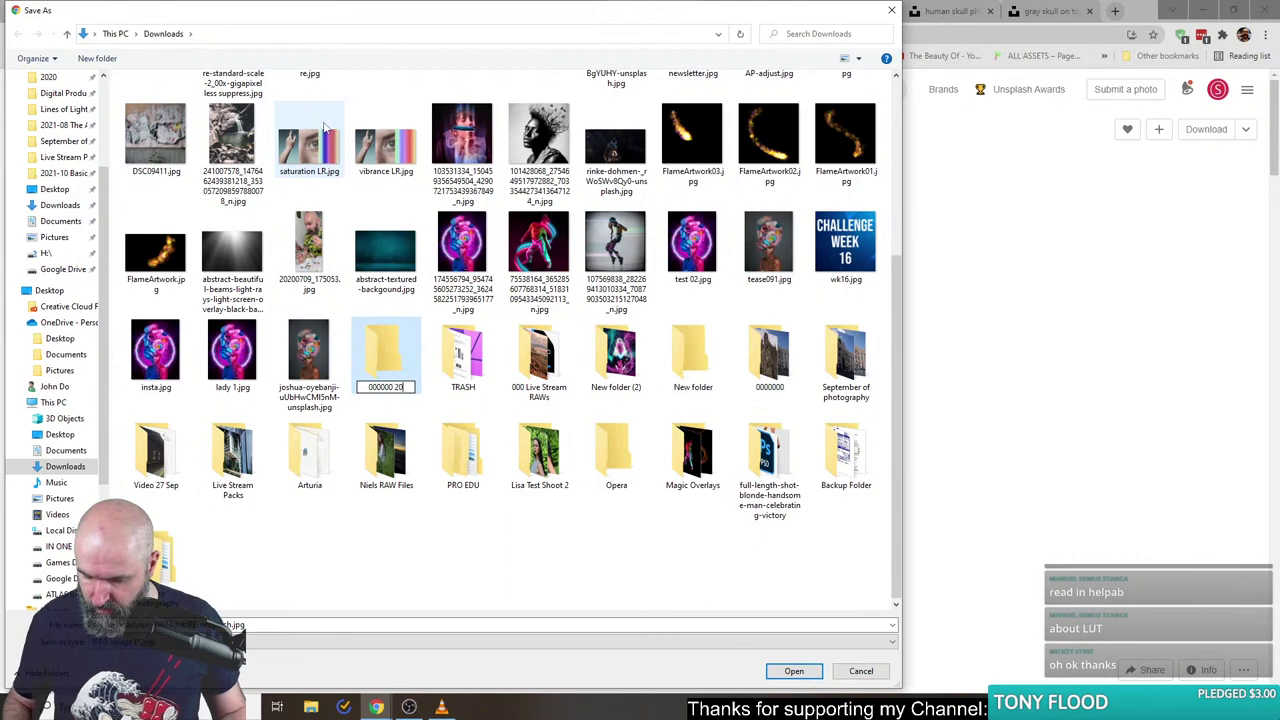
{"action": "type", "text": "1-10-31"}
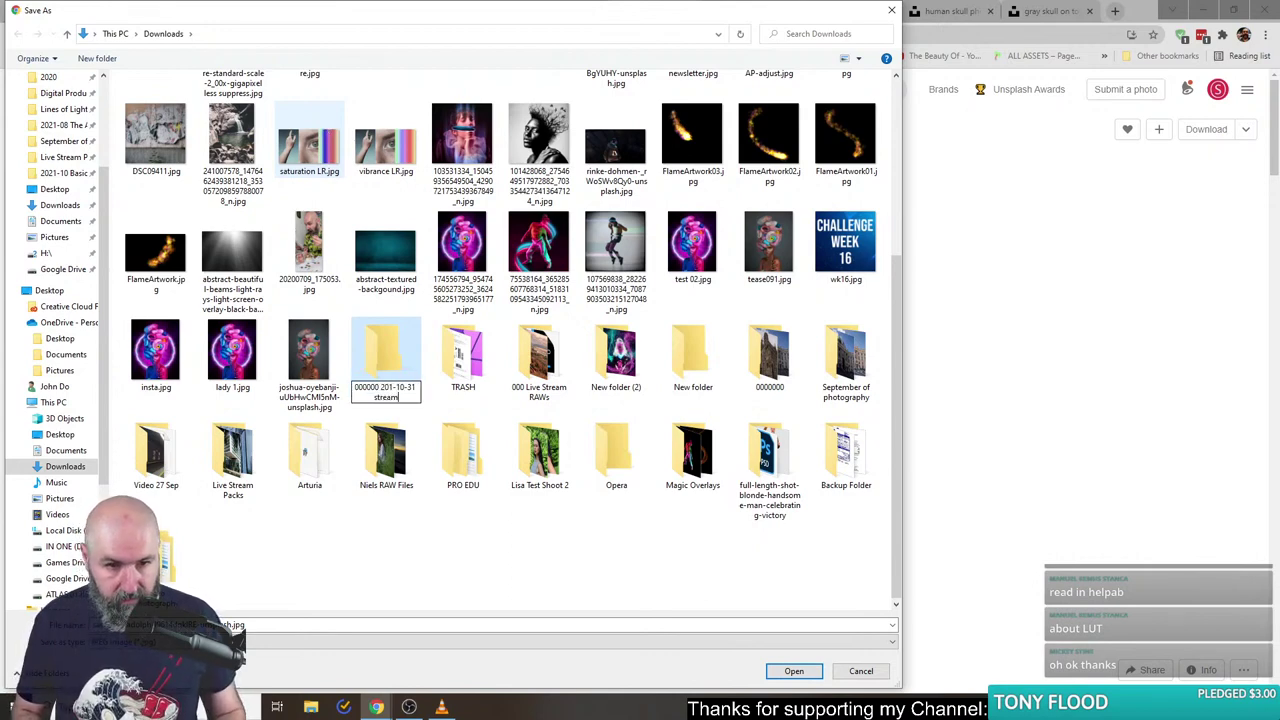
{"action": "type", "text": " stream"}
{"action": "key", "text": "Return"}
{"action": "double_click", "coordinate": [369, 373]}
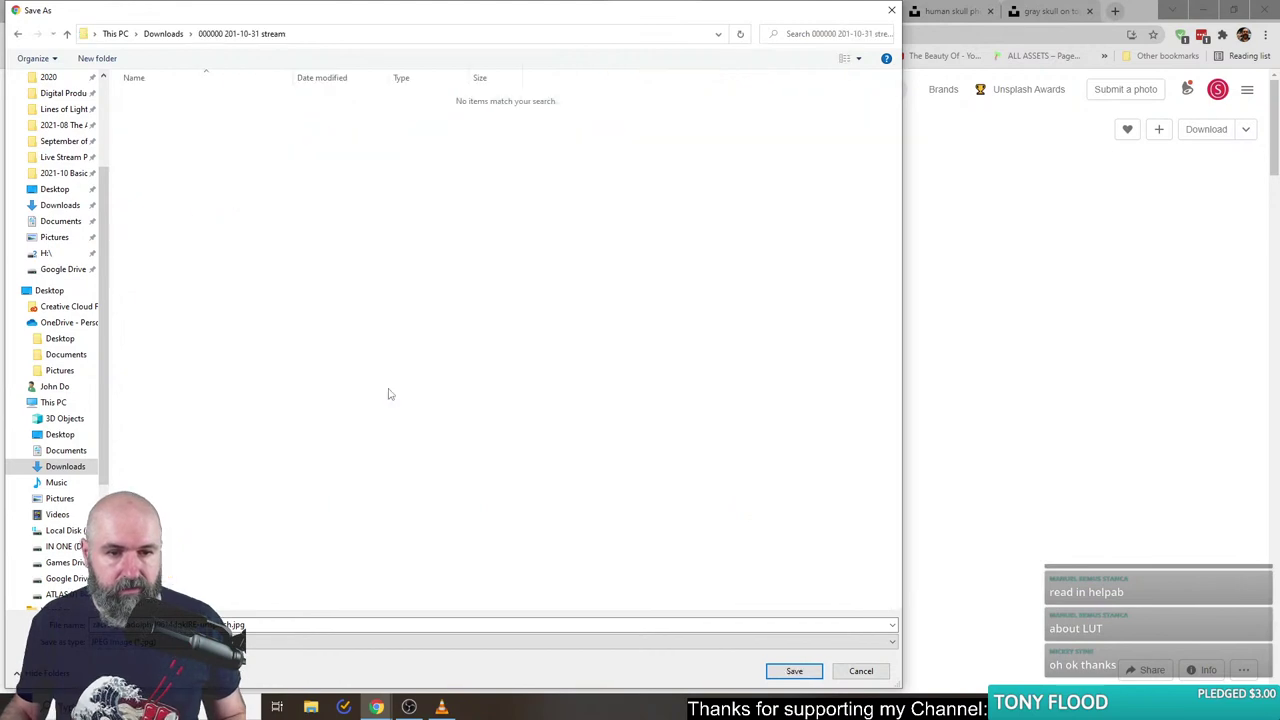
- Save the pumpkin-lantern witch photo and the human skull photo into the stream folder
{"action": "left_click", "coordinate": [793, 670]}
{"action": "left_click", "coordinate": [737, 14]}
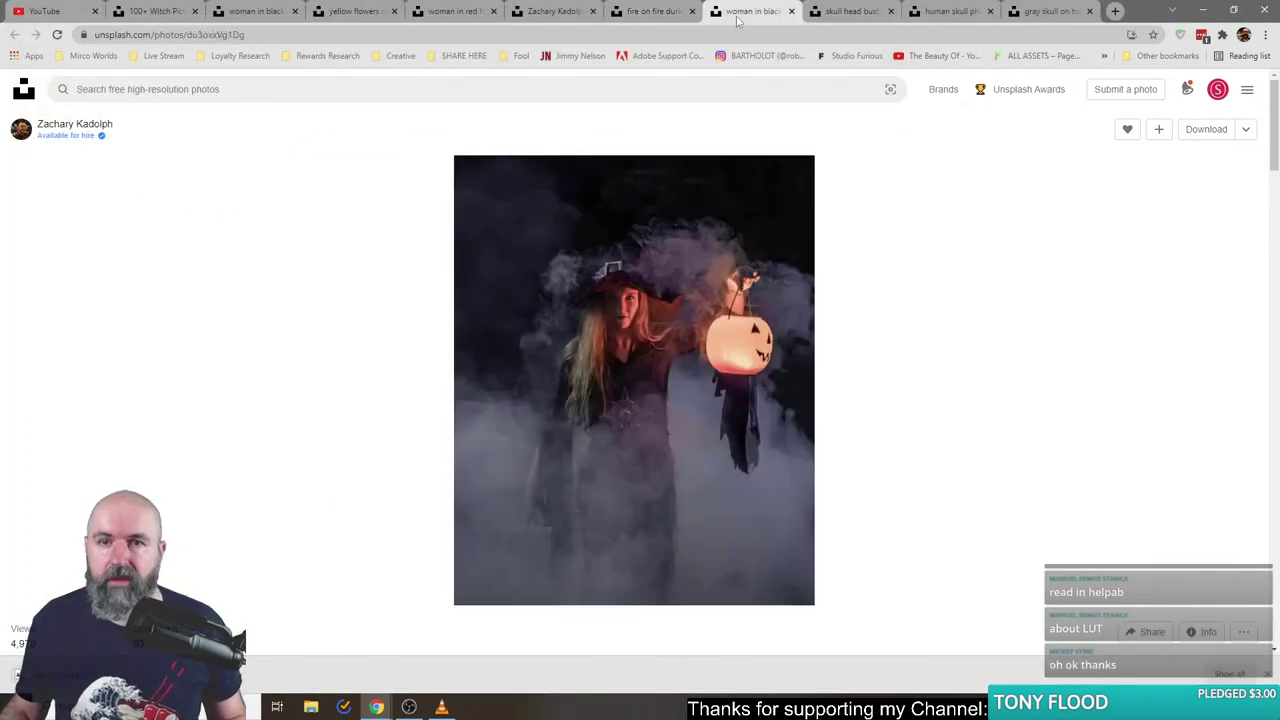
{"action": "left_click", "coordinate": [1203, 133]}
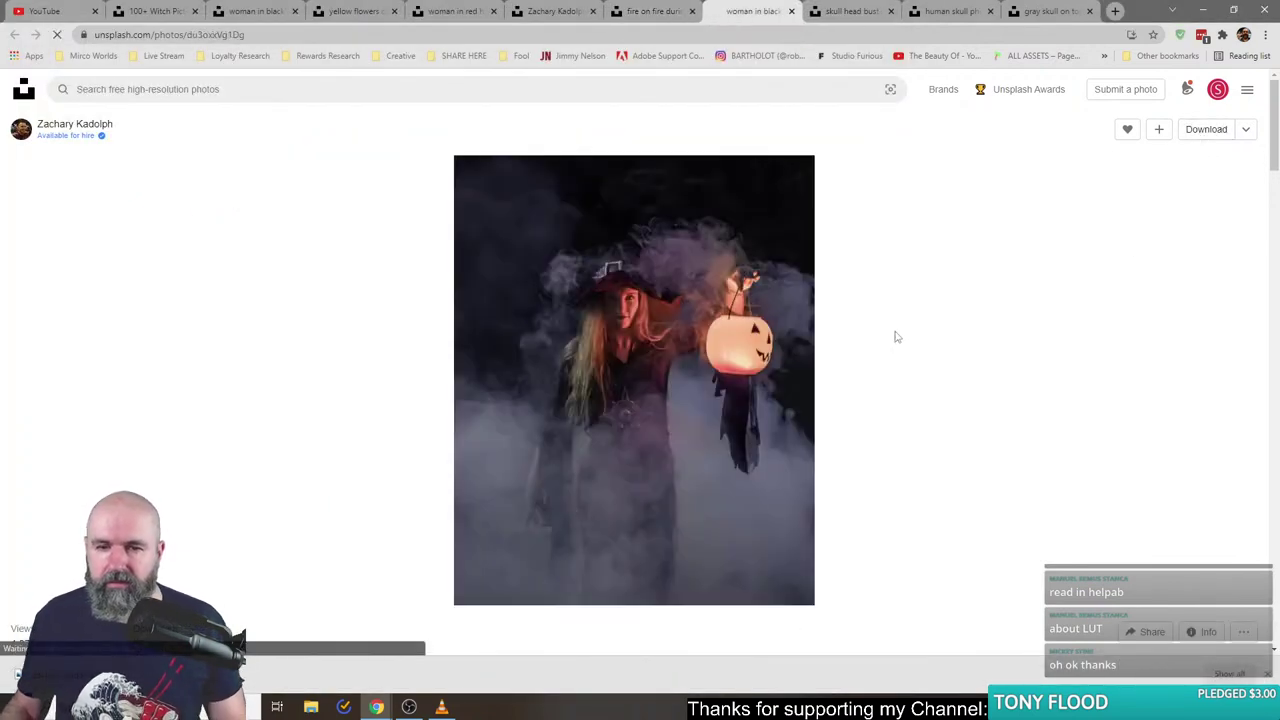
{"action": "key", "text": "Return"}
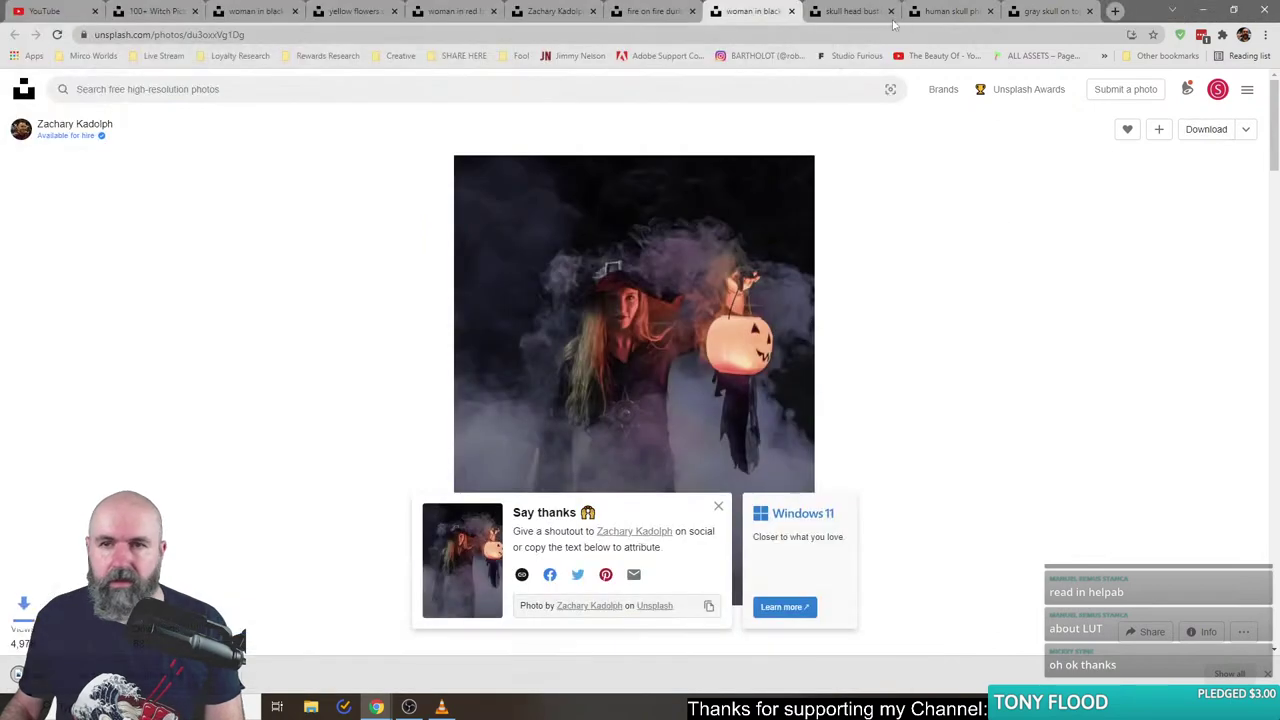
{"action": "left_click", "coordinate": [832, 10]}
{"action": "left_click", "coordinate": [948, 12]}
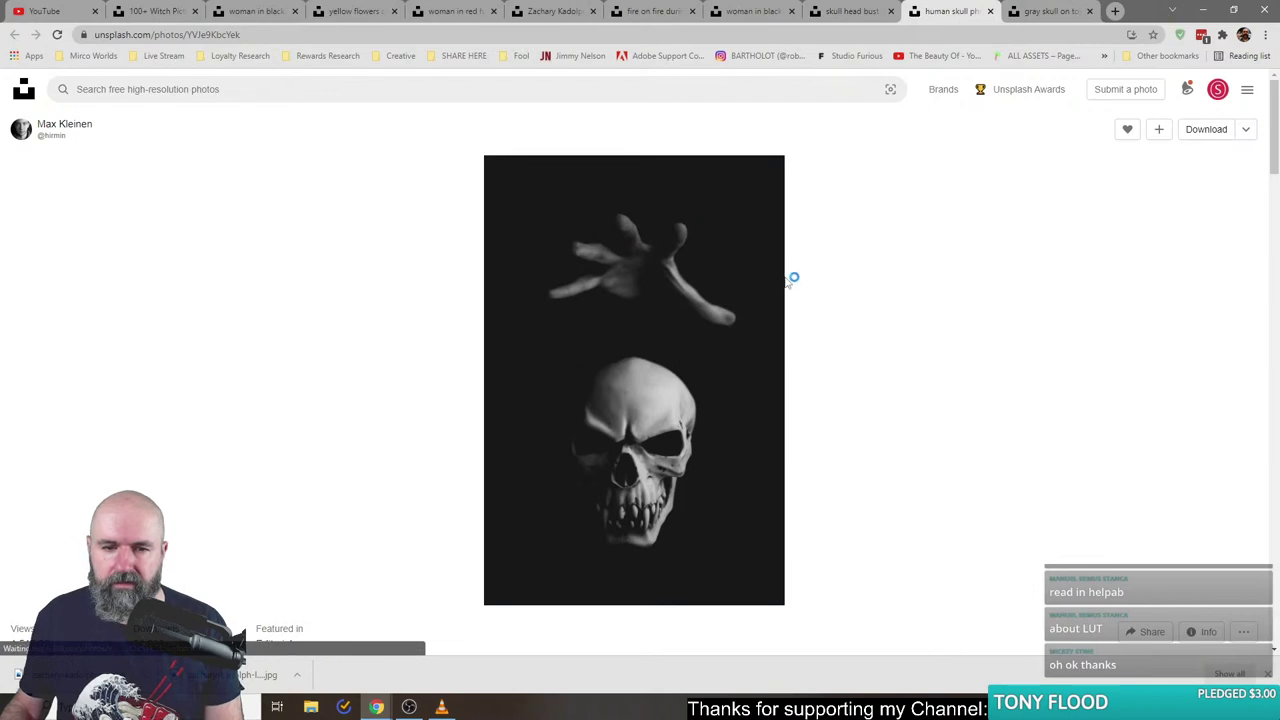
{"action": "key", "text": "Return"}
- Download the ornate gray skull and red-and-green skull photos into the stream folder
{"action": "left_click", "coordinate": [1048, 11]}
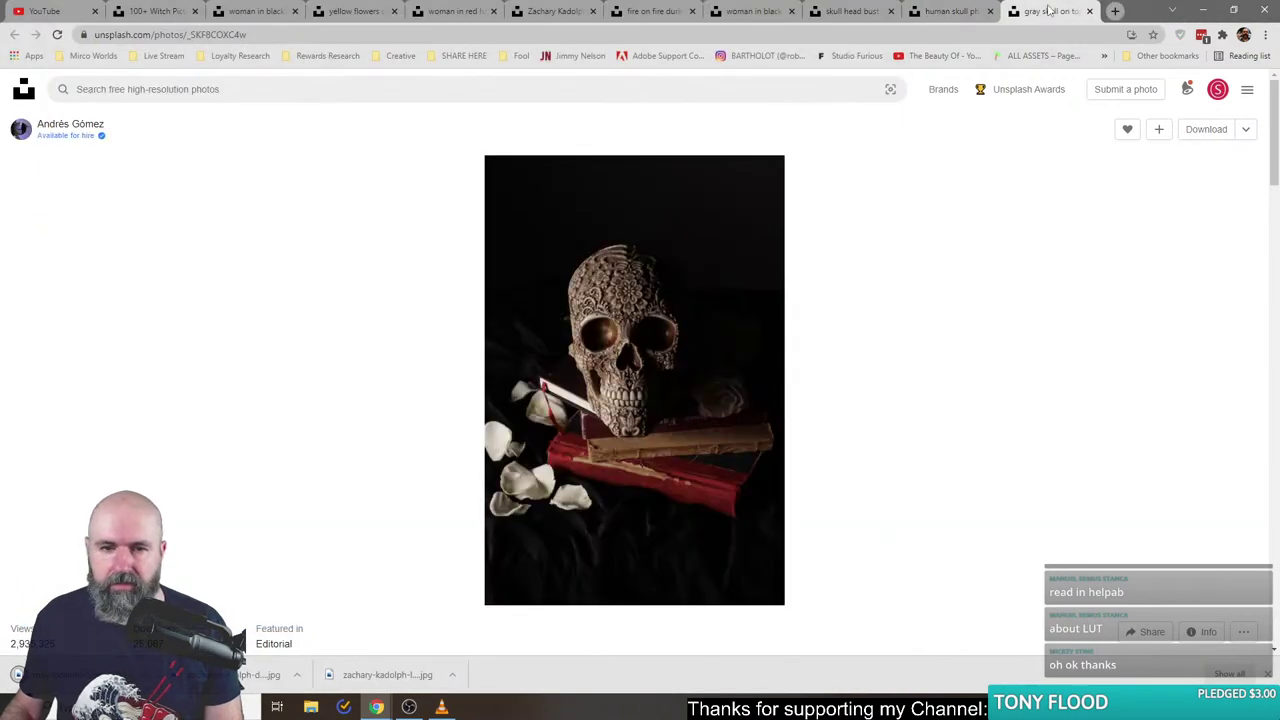
{"action": "left_click", "coordinate": [1190, 129]}
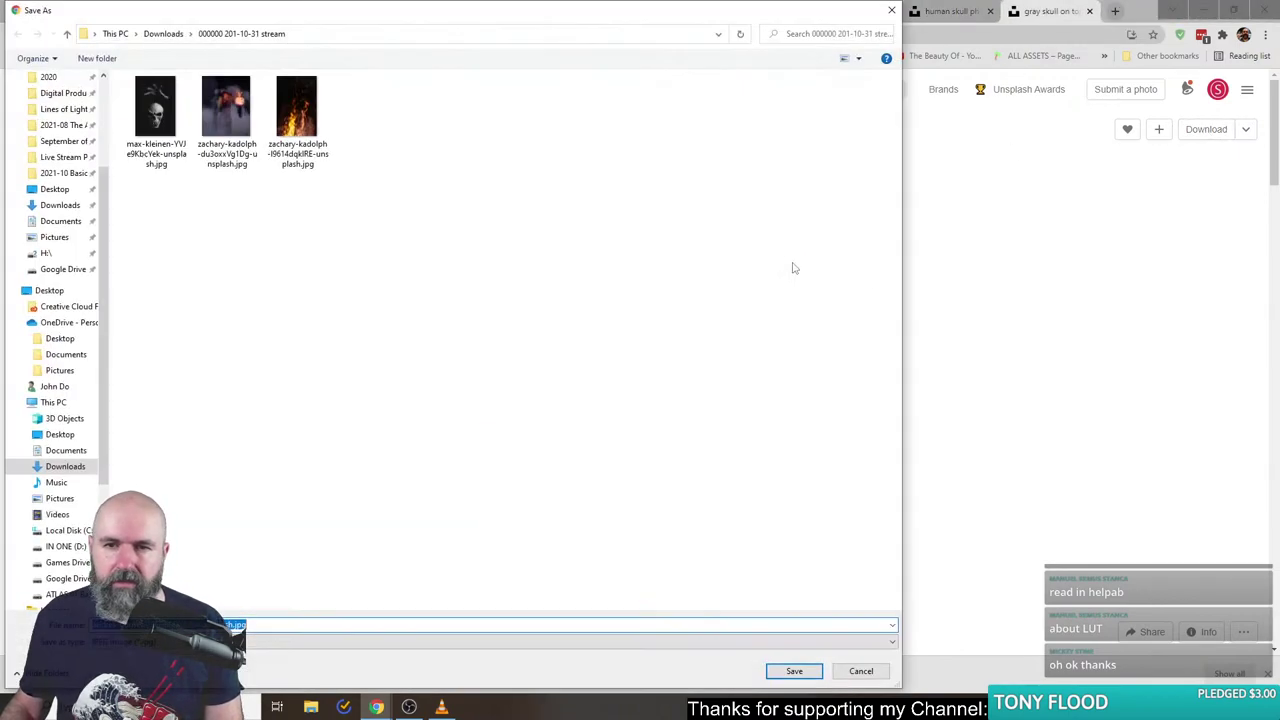
{"action": "key", "text": "Return"}
{"action": "left_click", "coordinate": [838, 12]}
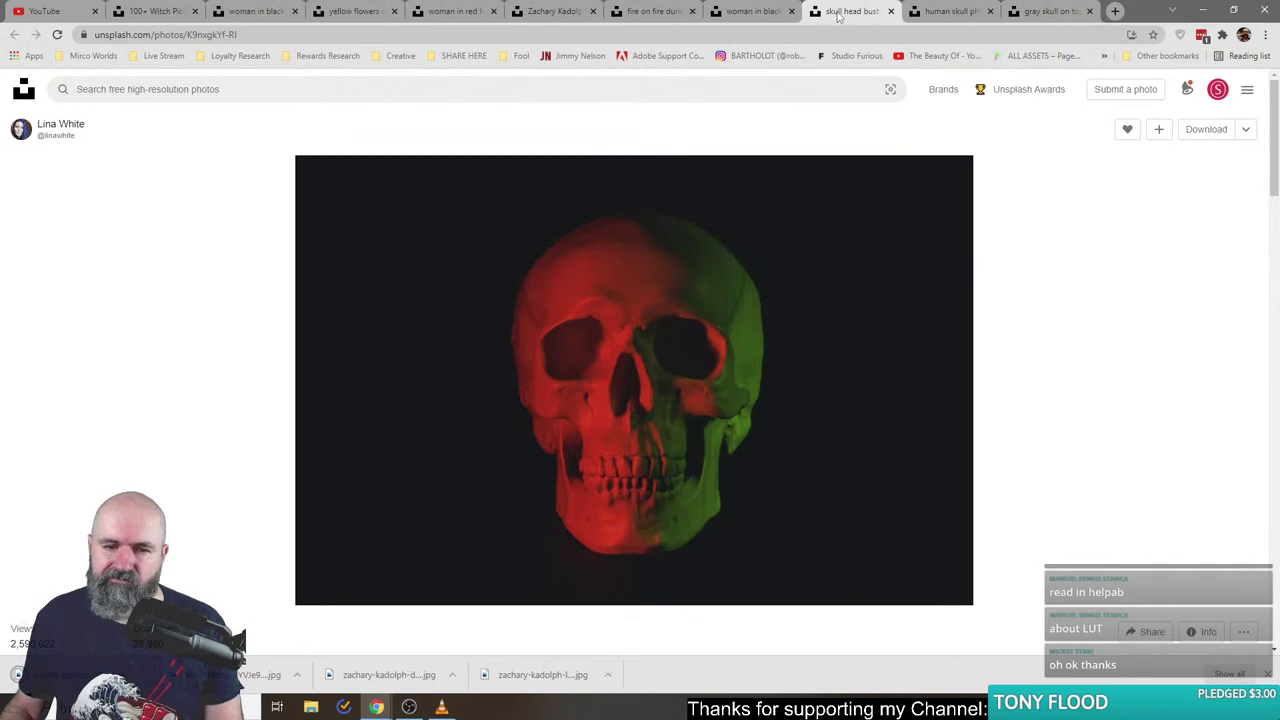
{"action": "left_click", "coordinate": [1203, 129]}
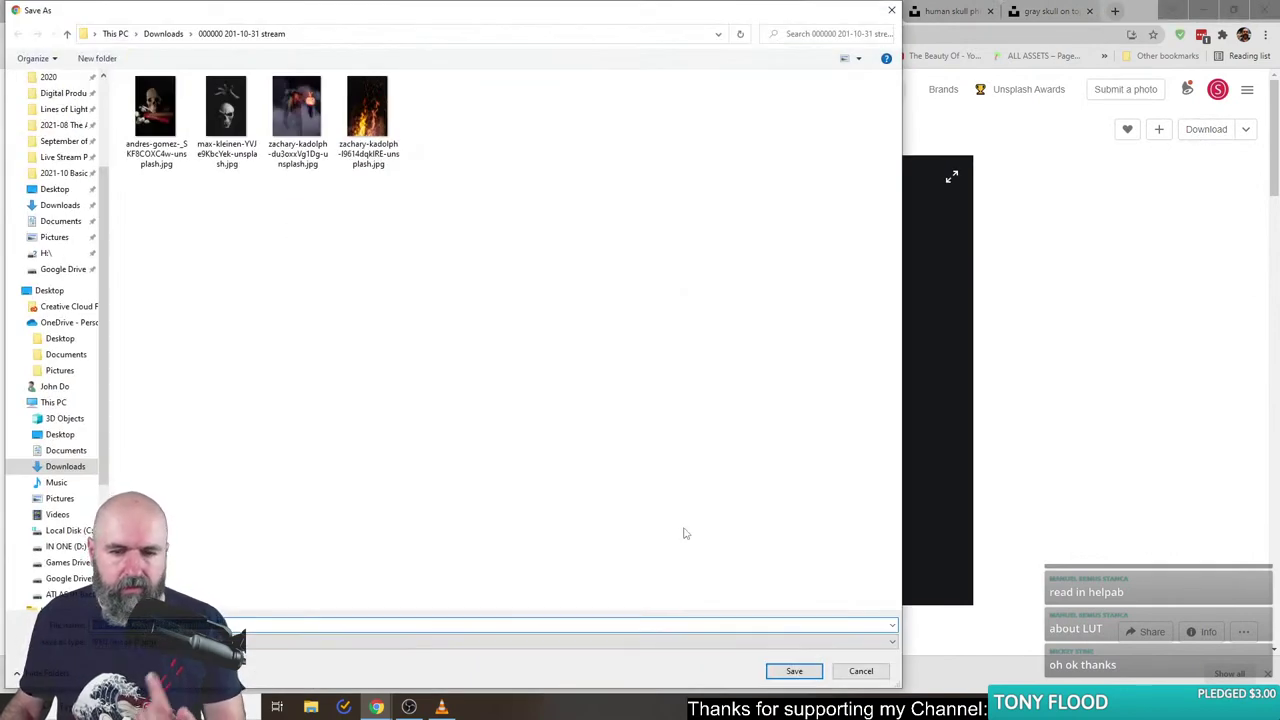
{"action": "left_click", "coordinate": [789, 672]}
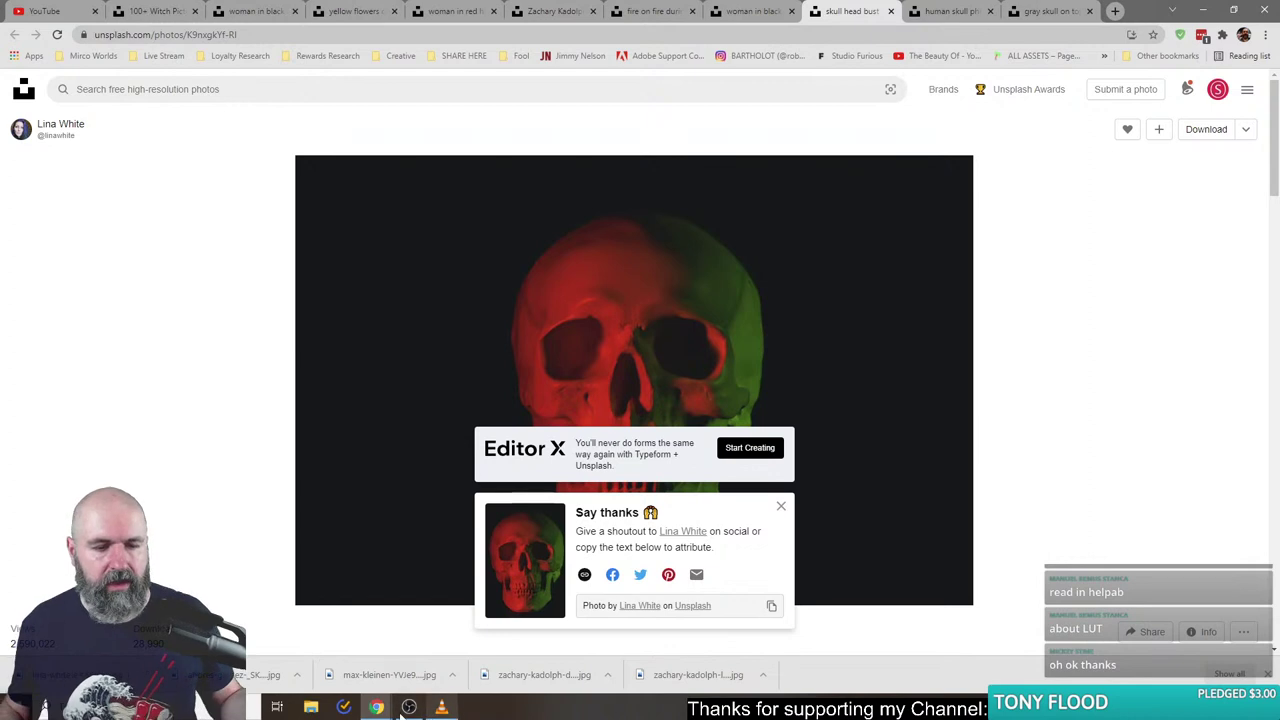
- Launch Affinity Photo from the Top apps in Windows search
{"action": "left_click", "coordinate": [200, 707]}
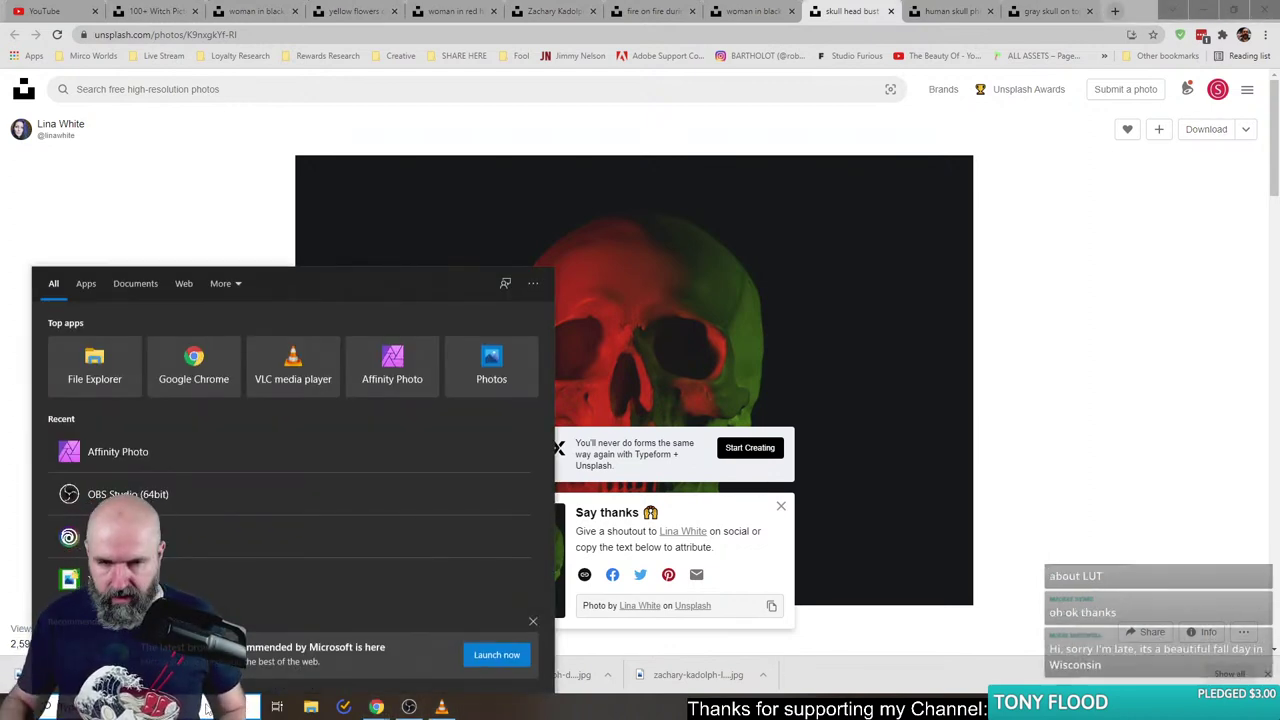
{"action": "left_click", "coordinate": [373, 372]}
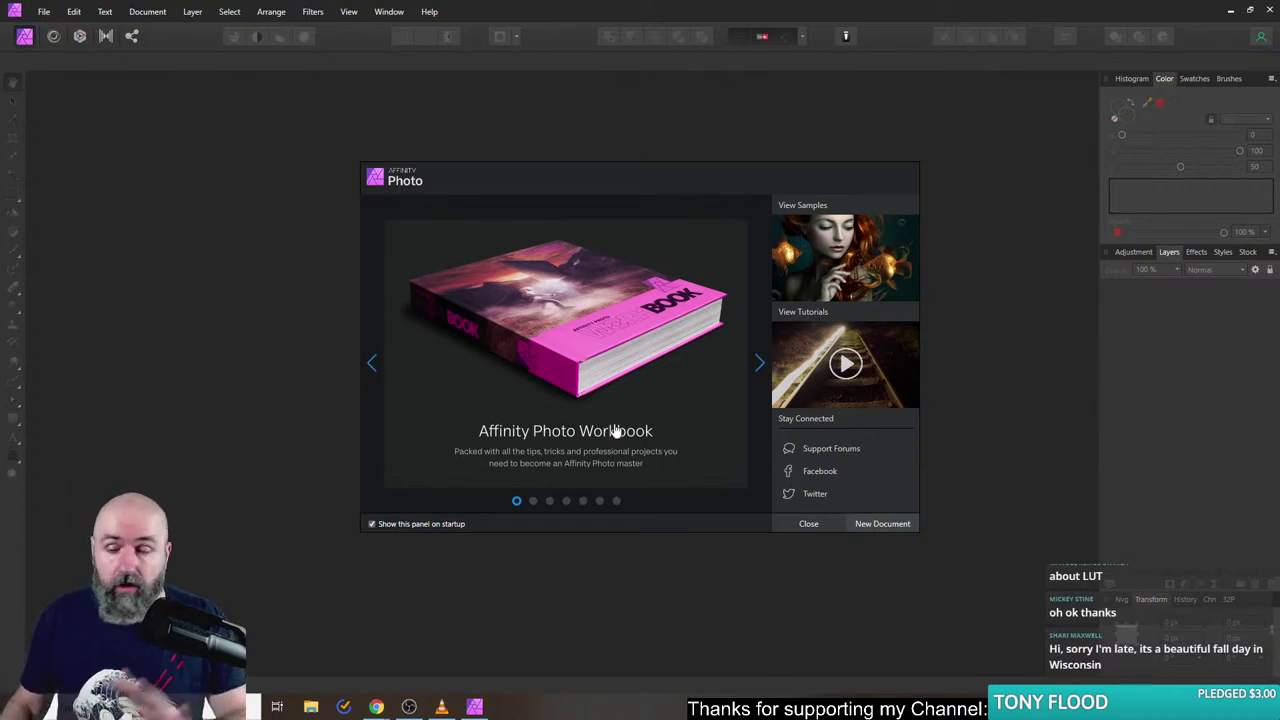
- Close the welcome panel and create a new document from the Insta 4K custom preset
{"action": "left_click", "coordinate": [818, 523]}
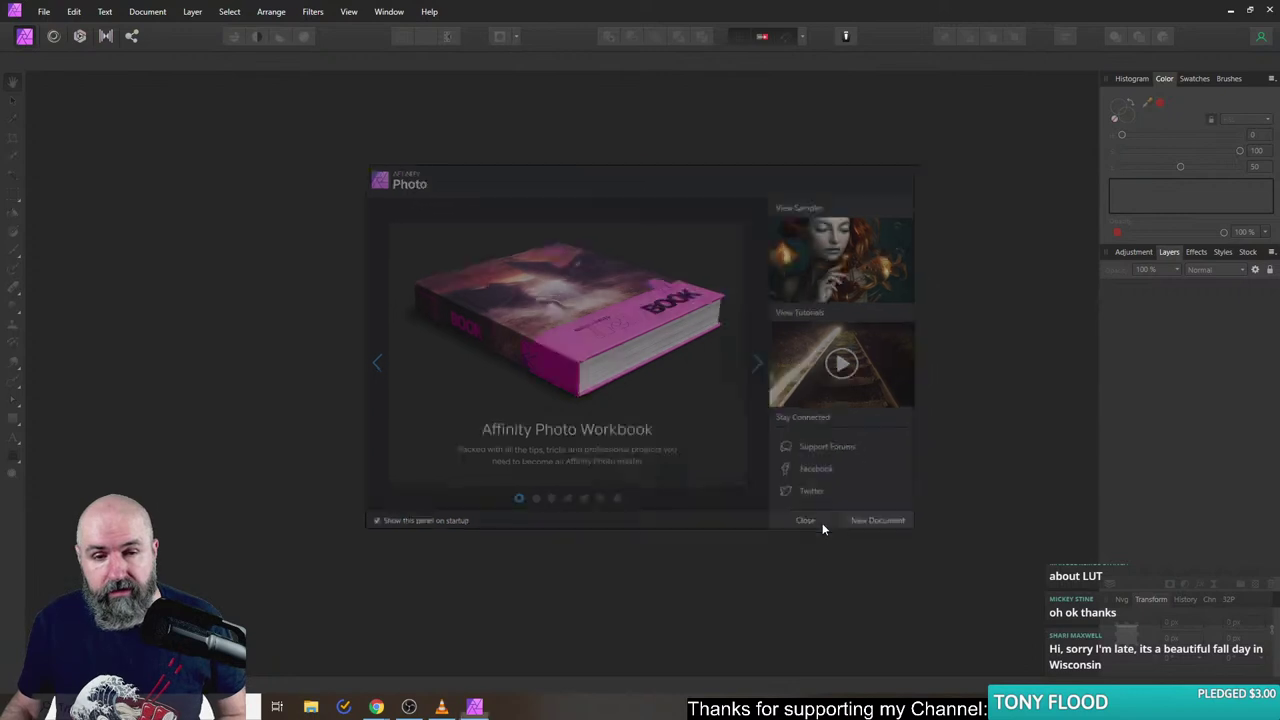
{"action": "left_click", "coordinate": [44, 12]}
{"action": "left_click", "coordinate": [55, 43]}
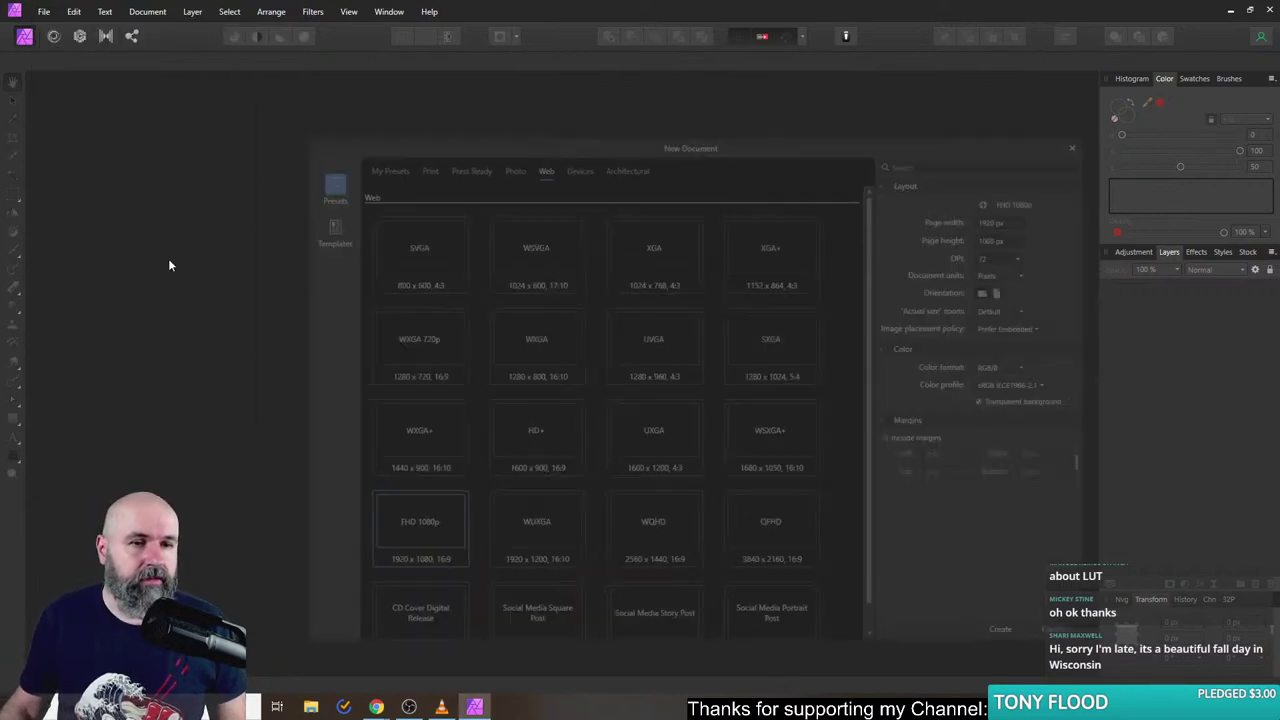
{"action": "left_click", "coordinate": [423, 166]}
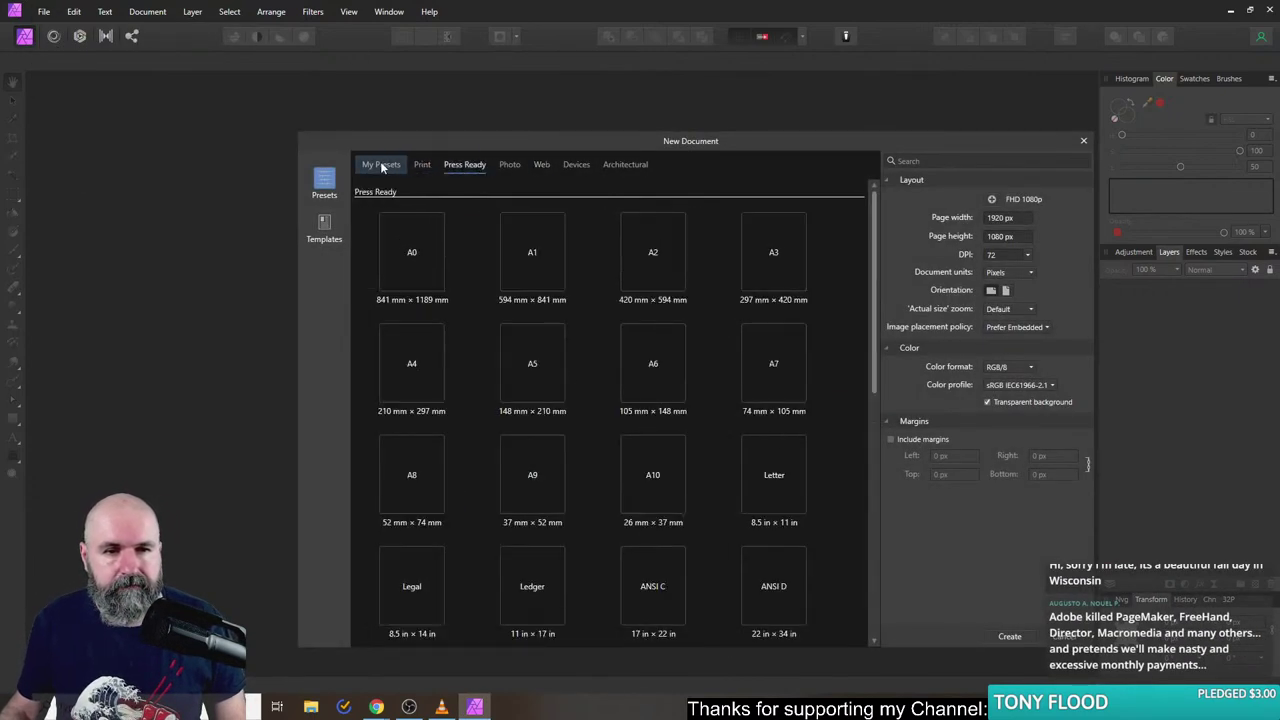
{"action": "left_click", "coordinate": [380, 164]}
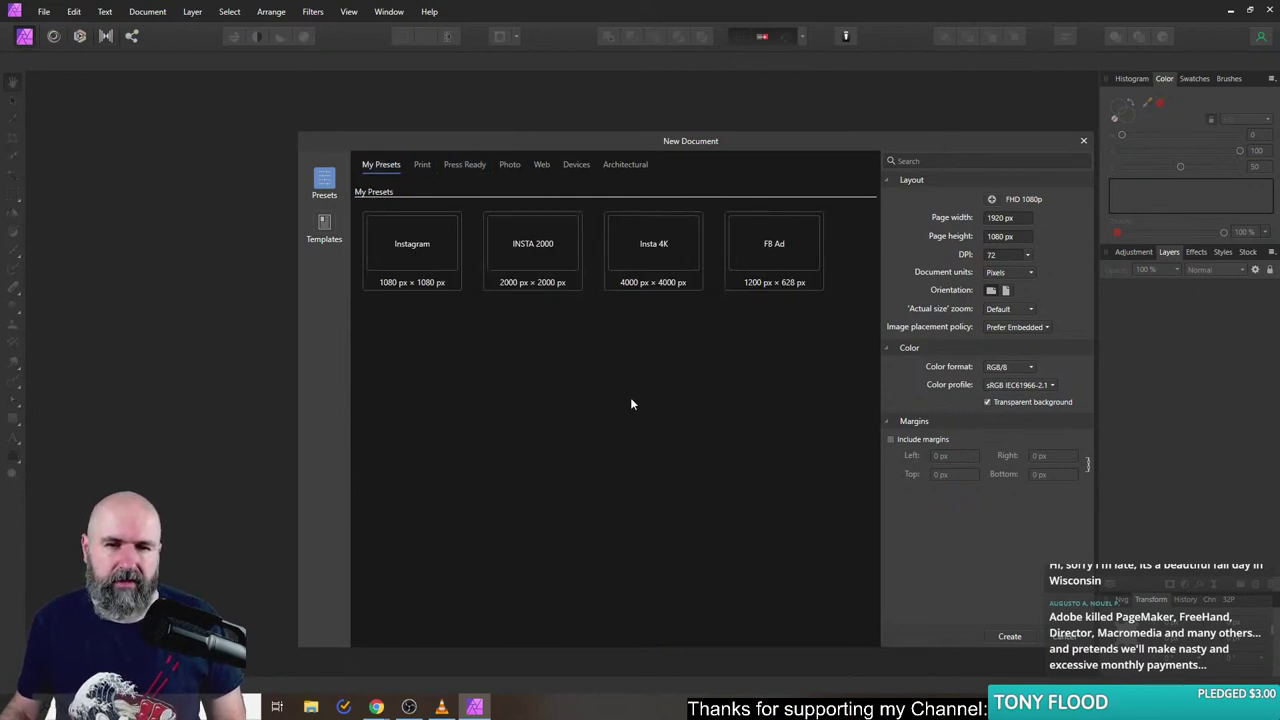
{"action": "double_click", "coordinate": [676, 258]}
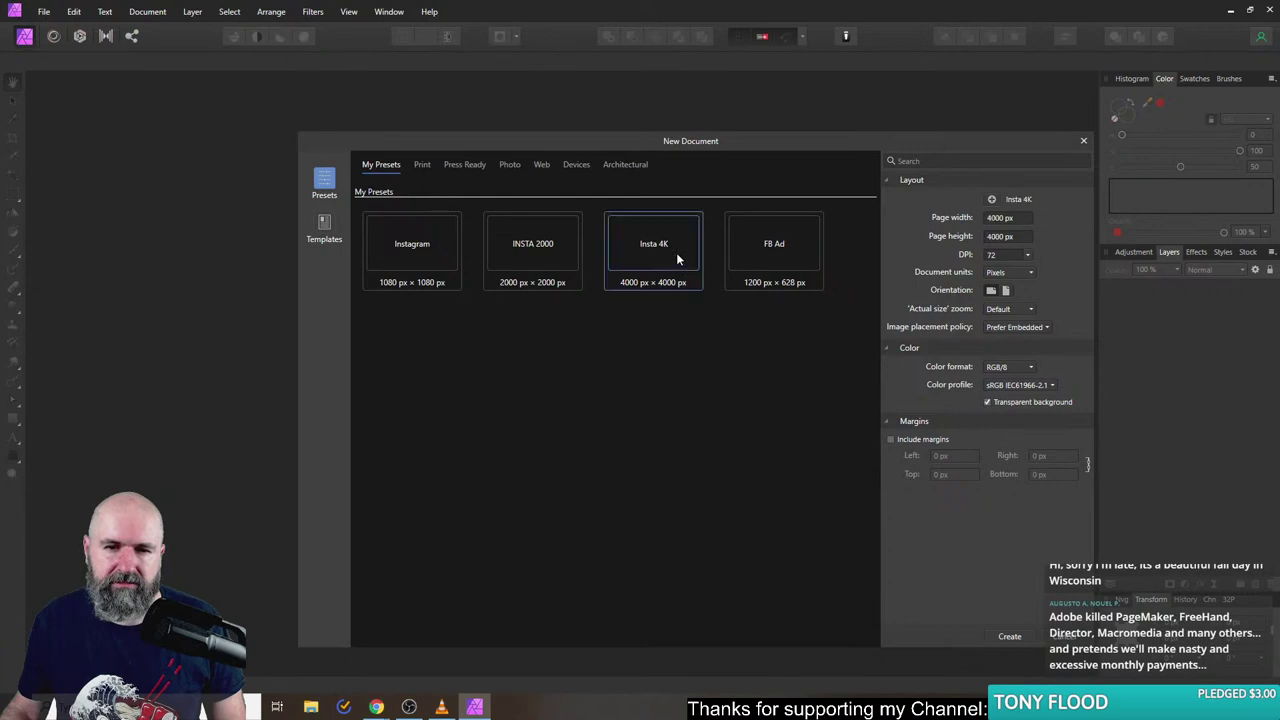
- Resize the document to 3000 × 3000 px
{"action": "left_click", "coordinate": [157, 14]}
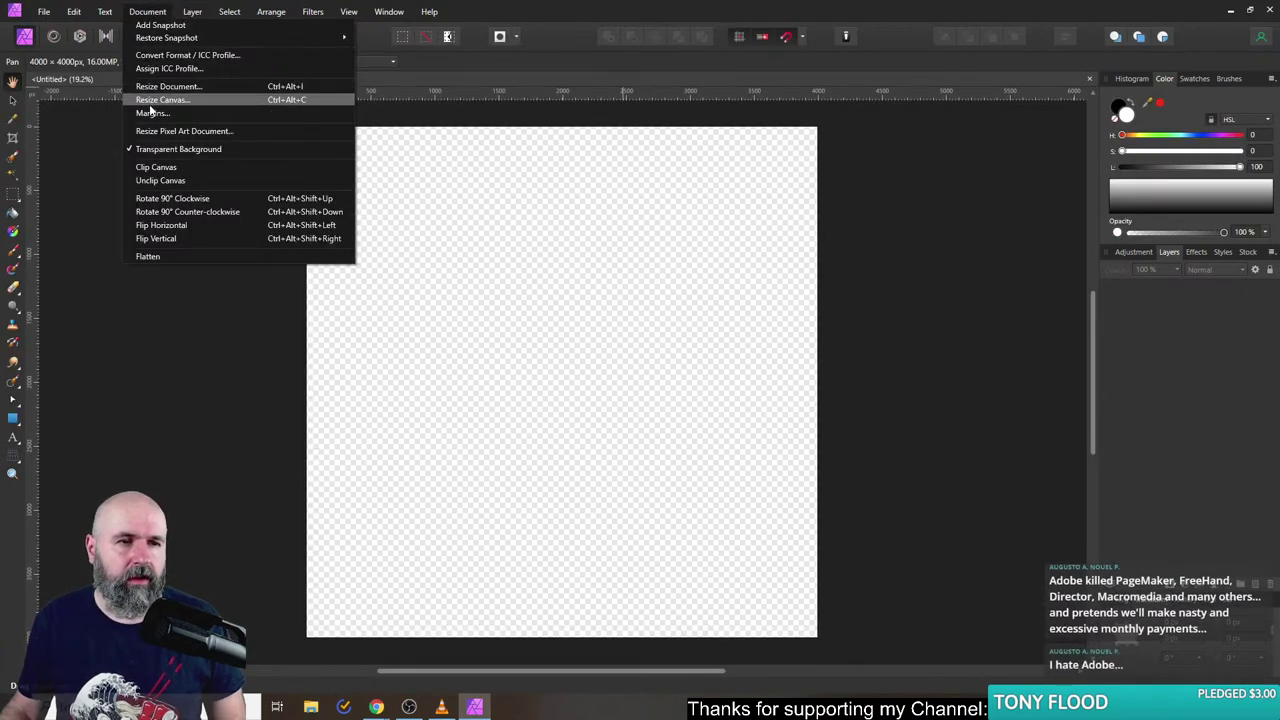
{"action": "left_click", "coordinate": [159, 85]}
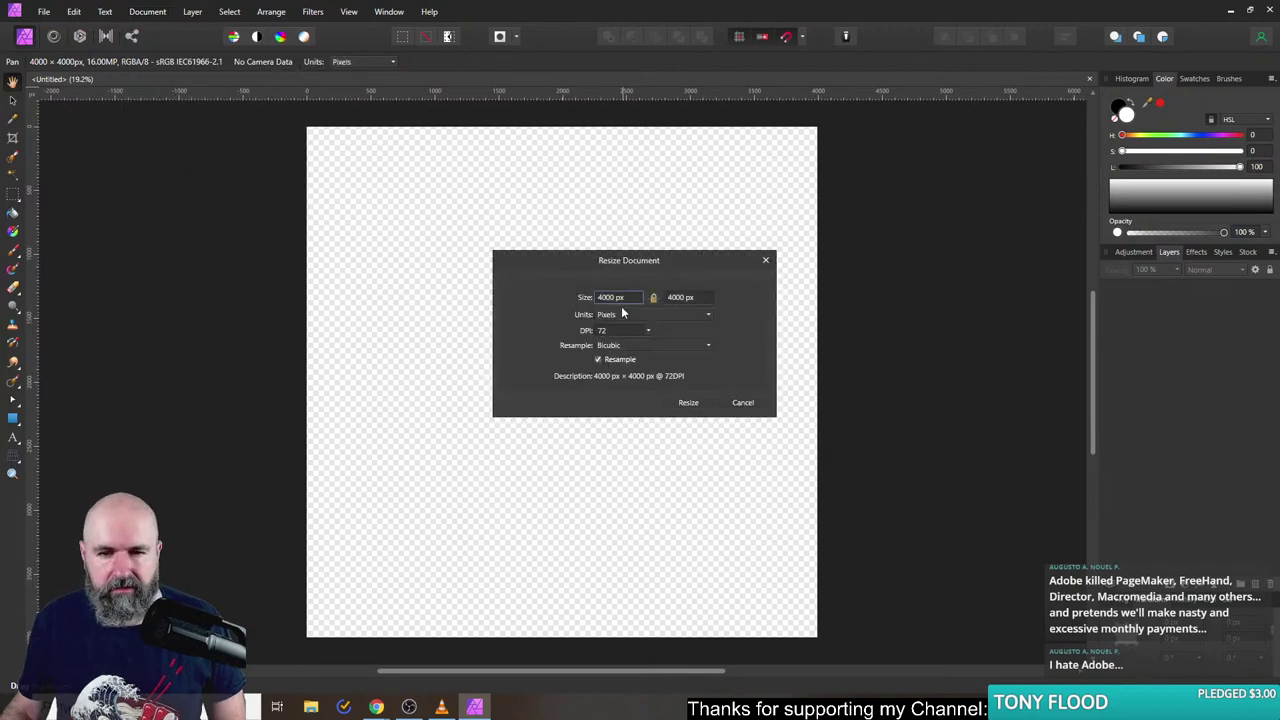
{"action": "type", "text": "3000"}
{"action": "key", "text": "Return"}
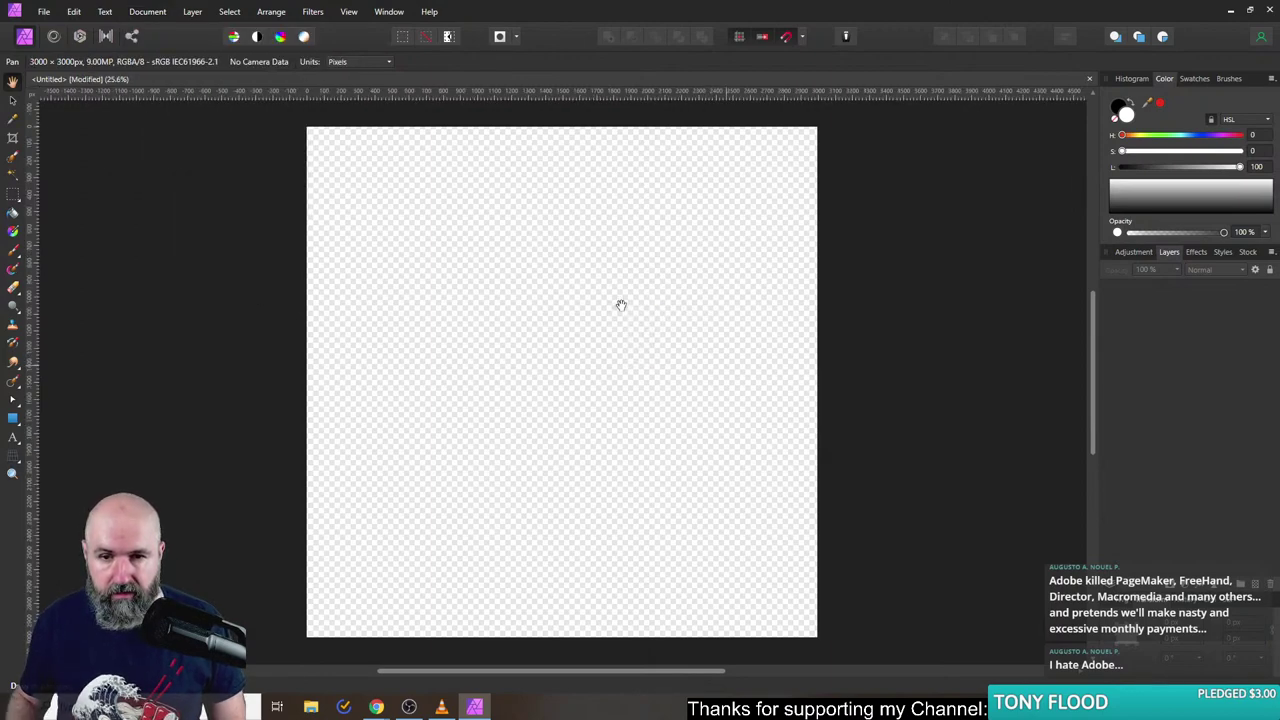
{"action": "left_click", "coordinate": [44, 11]}
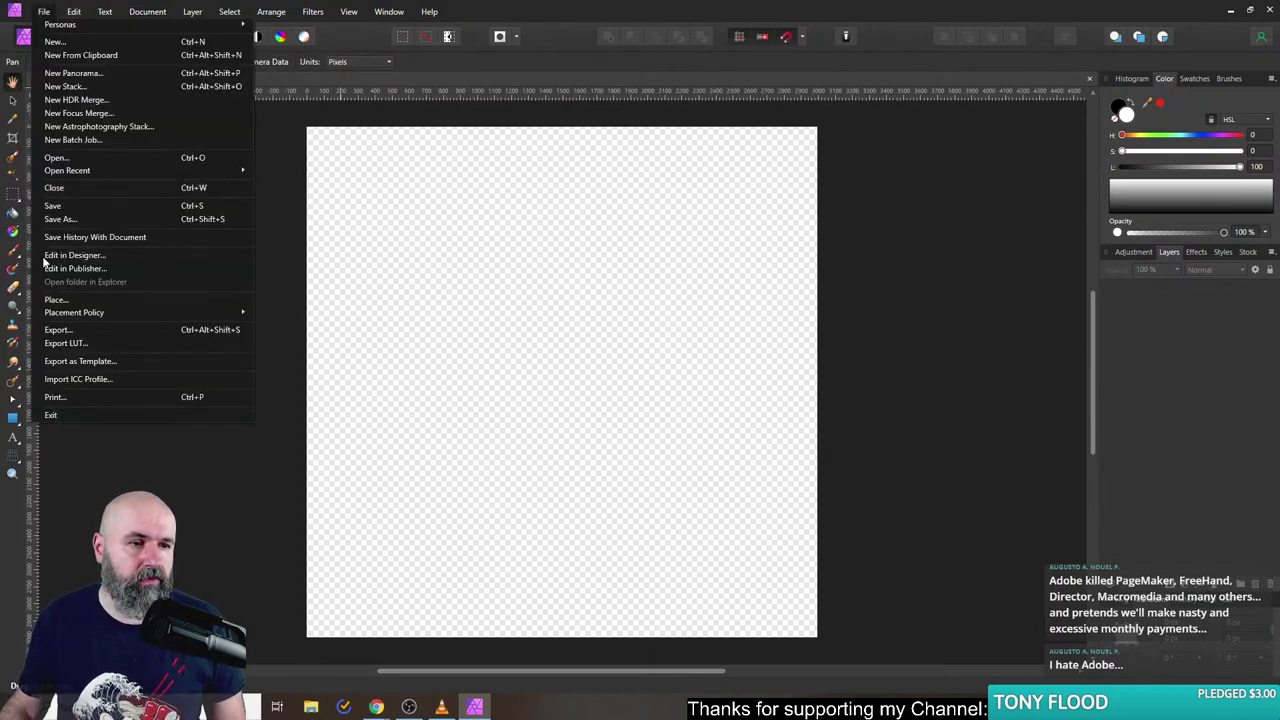
{"action": "left_click", "coordinate": [310, 710]}
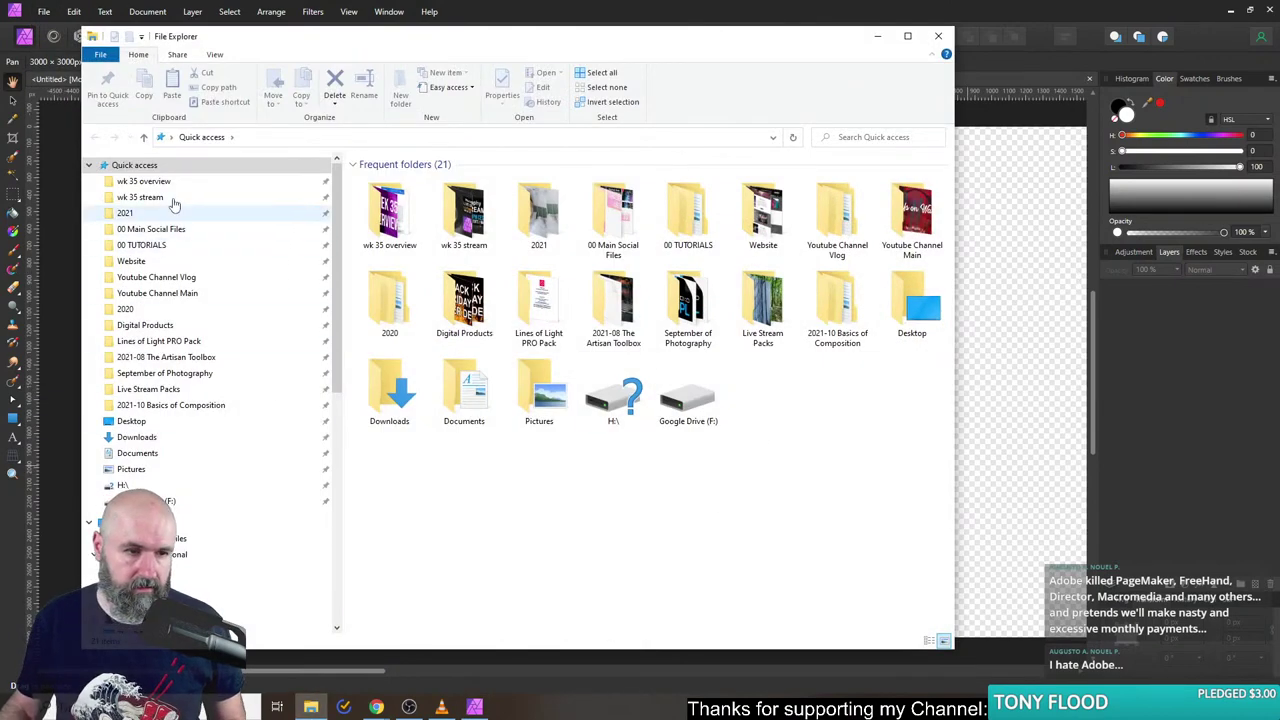
{"action": "left_click", "coordinate": [145, 437]}
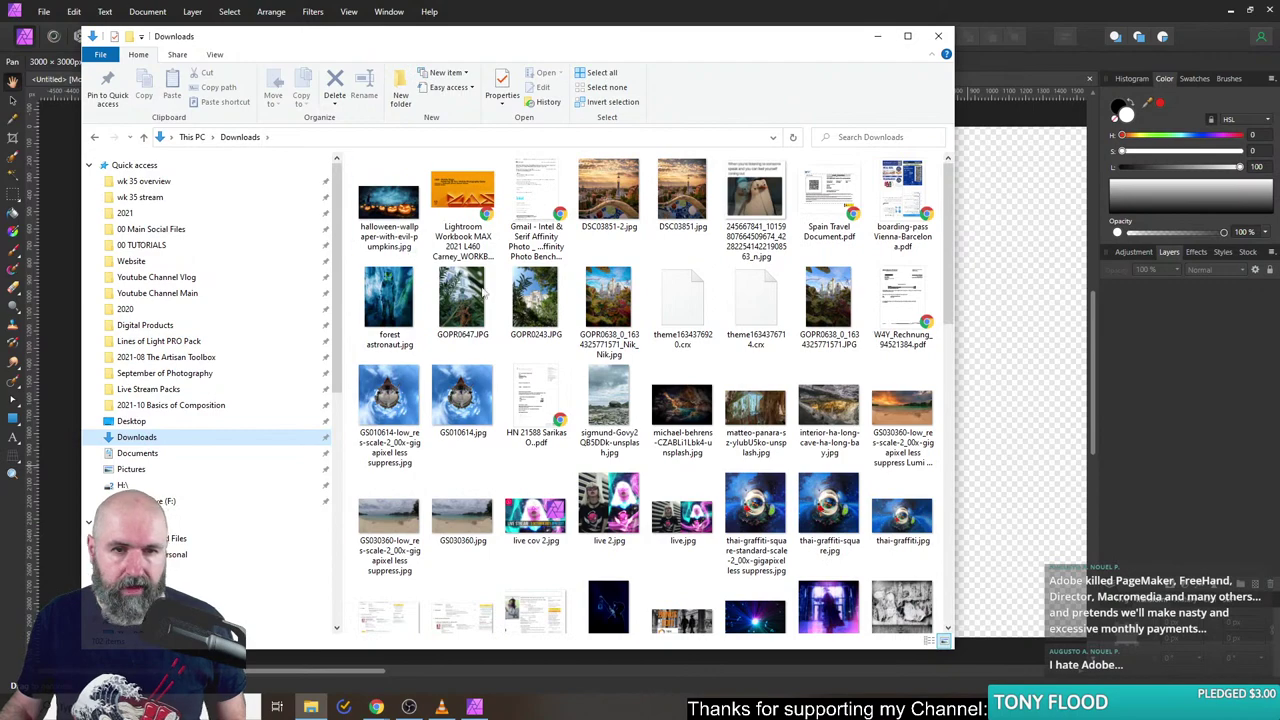
{"action": "scroll", "coordinate": [484, 292], "scroll_direction": "down", "scroll_amount": 10}
{"action": "double_click", "coordinate": [684, 384]}
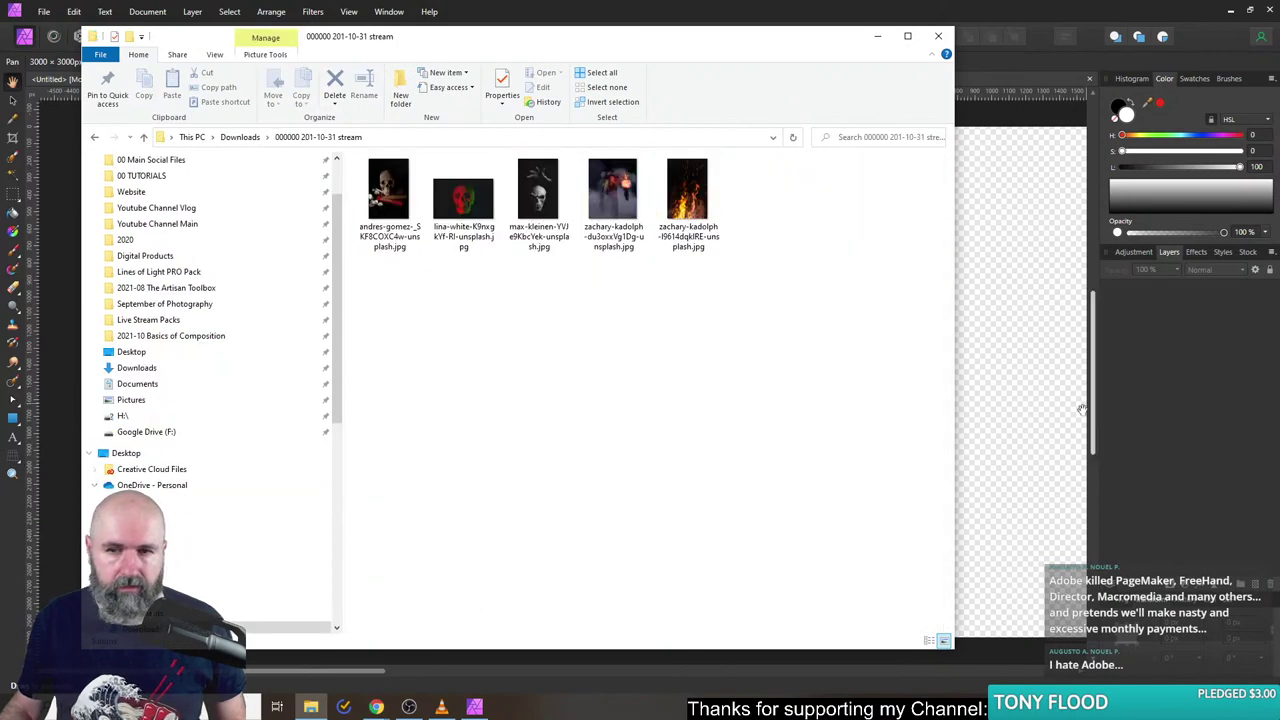
{"action": "left_click", "coordinate": [1082, 410]}
{"action": "key", "text": "ctrl+0"}
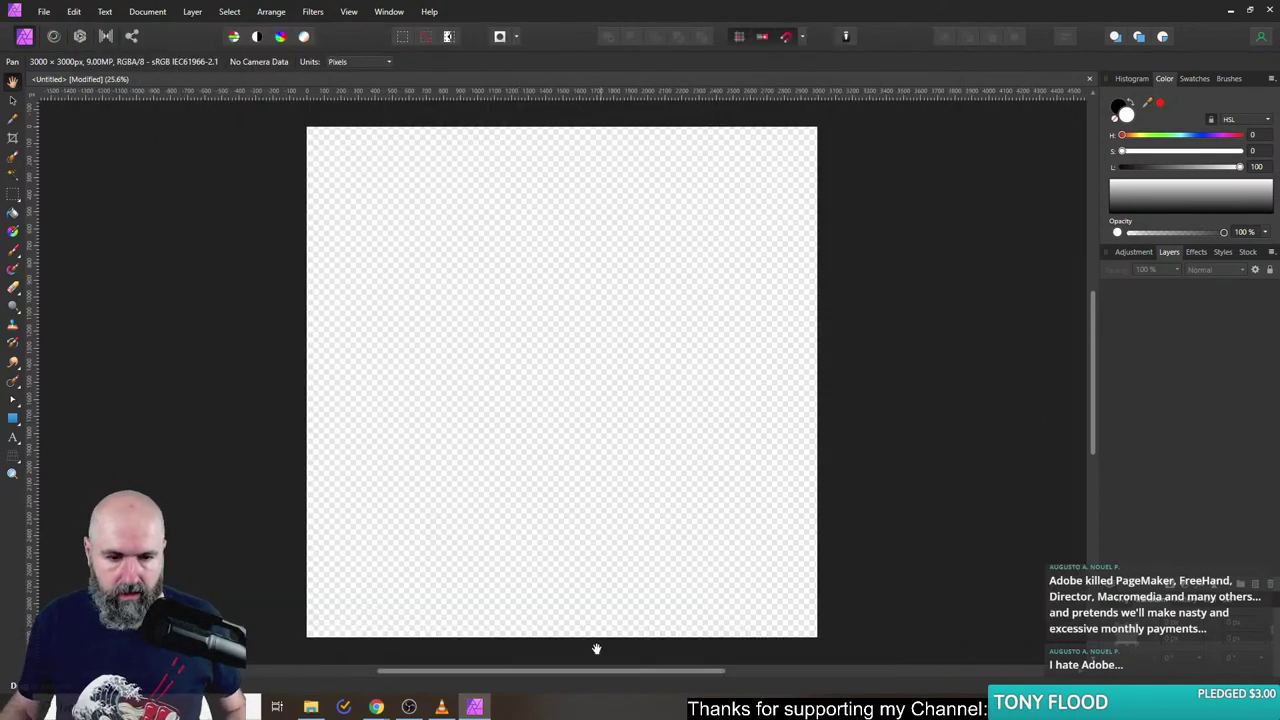
- Drag the five downloaded images from Explorer onto the canvas as separate layers
{"action": "left_click", "coordinate": [311, 707]}
{"action": "left_click_drag", "start_coordinate": [731, 320], "coordinate": [365, 213]}
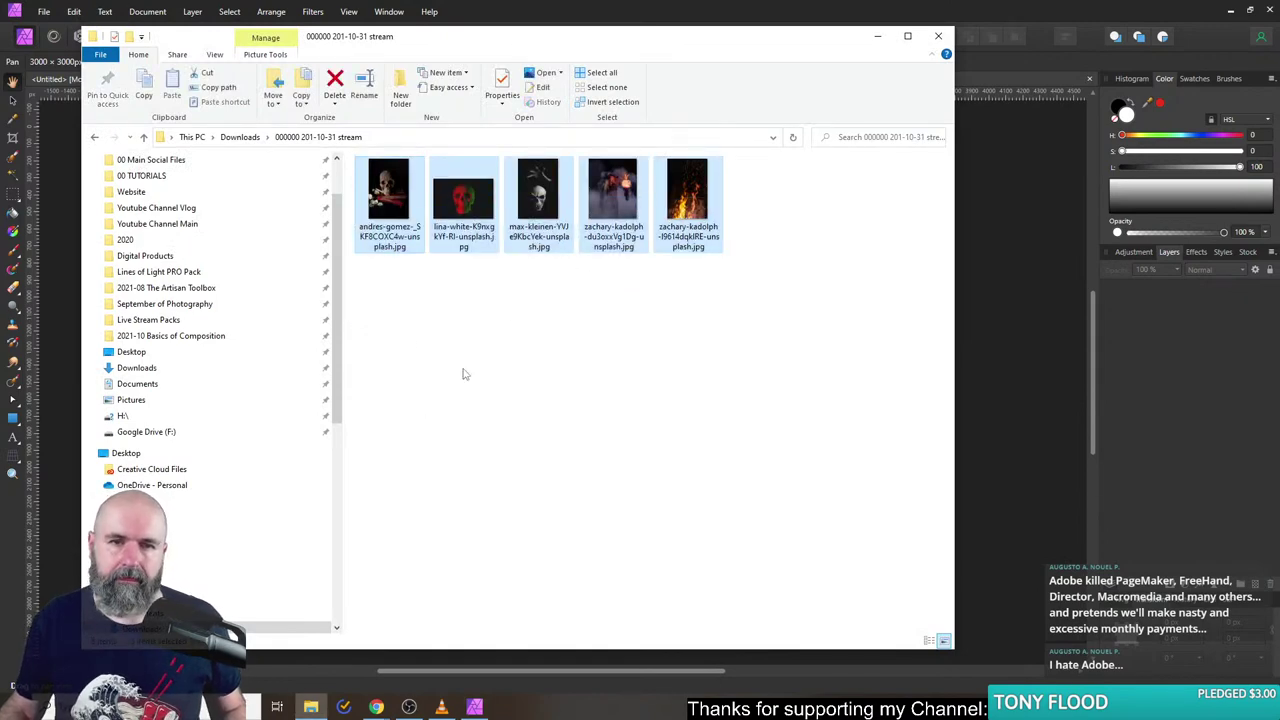
{"action": "left_click_drag", "start_coordinate": [617, 40], "coordinate": [432, 469]}
{"action": "left_click_drag", "start_coordinate": [430, 628], "coordinate": [530, 293]}
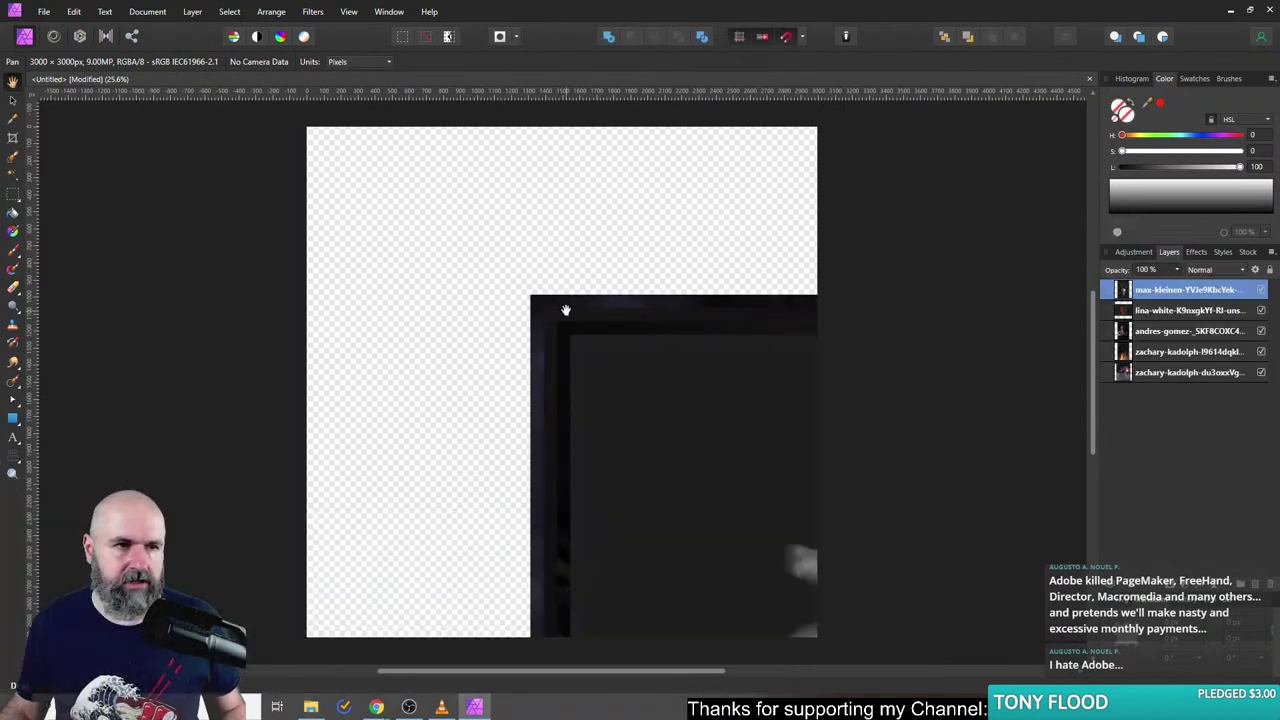
- With the Move tool, hide the three skull layers and the fire layer
{"action": "left_click", "coordinate": [12, 101]}
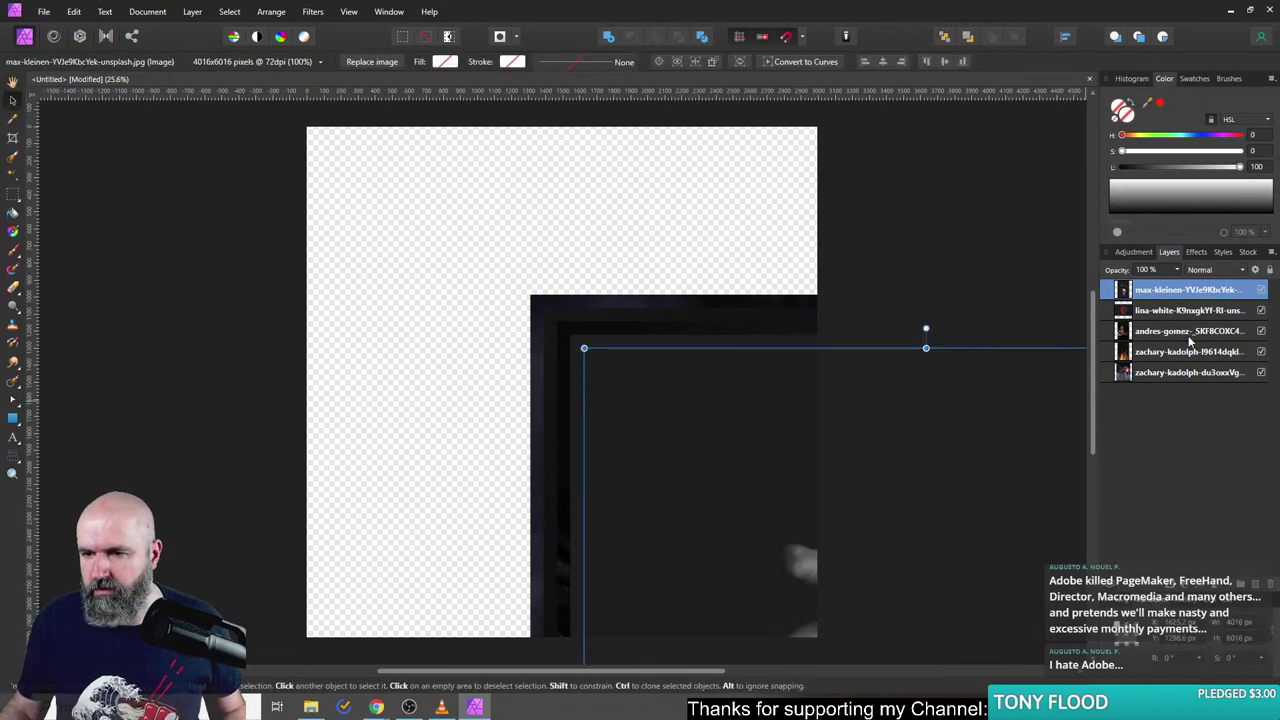
{"action": "left_click", "coordinate": [1237, 330], "text": "shift"}
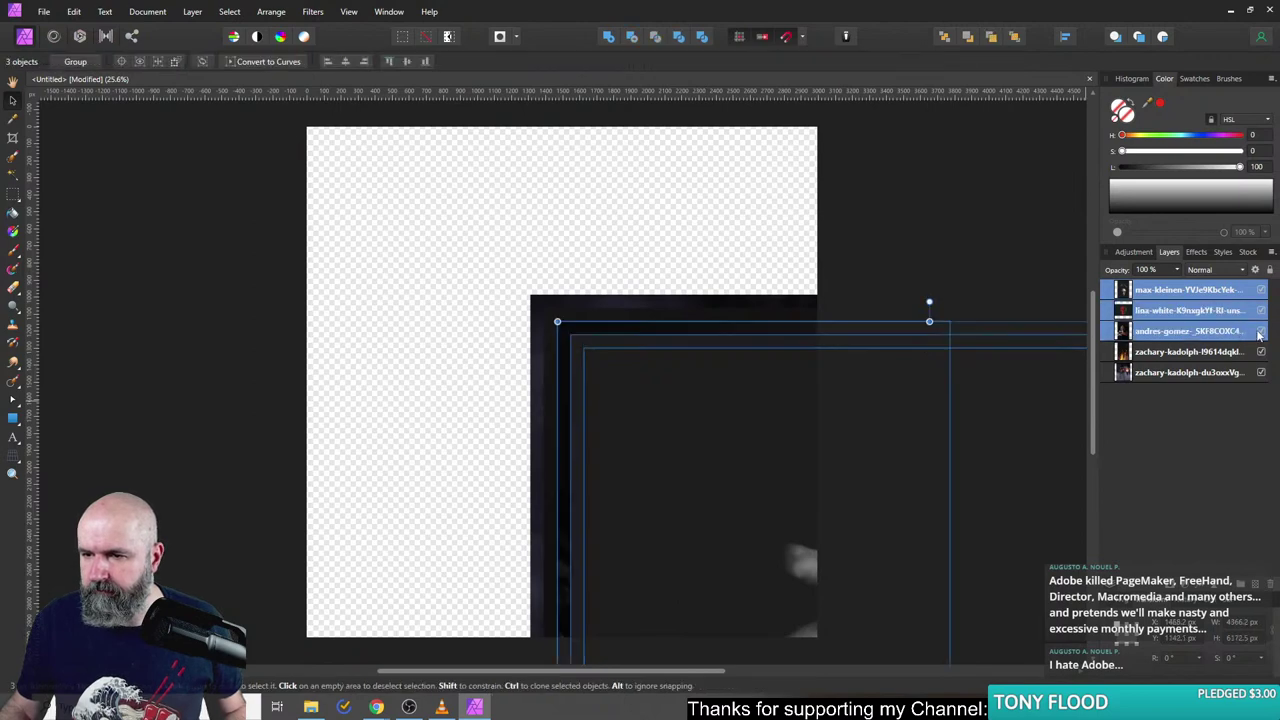
{"action": "left_click", "coordinate": [1261, 331]}
{"action": "left_click", "coordinate": [1195, 353]}
{"action": "left_click", "coordinate": [1259, 353]}
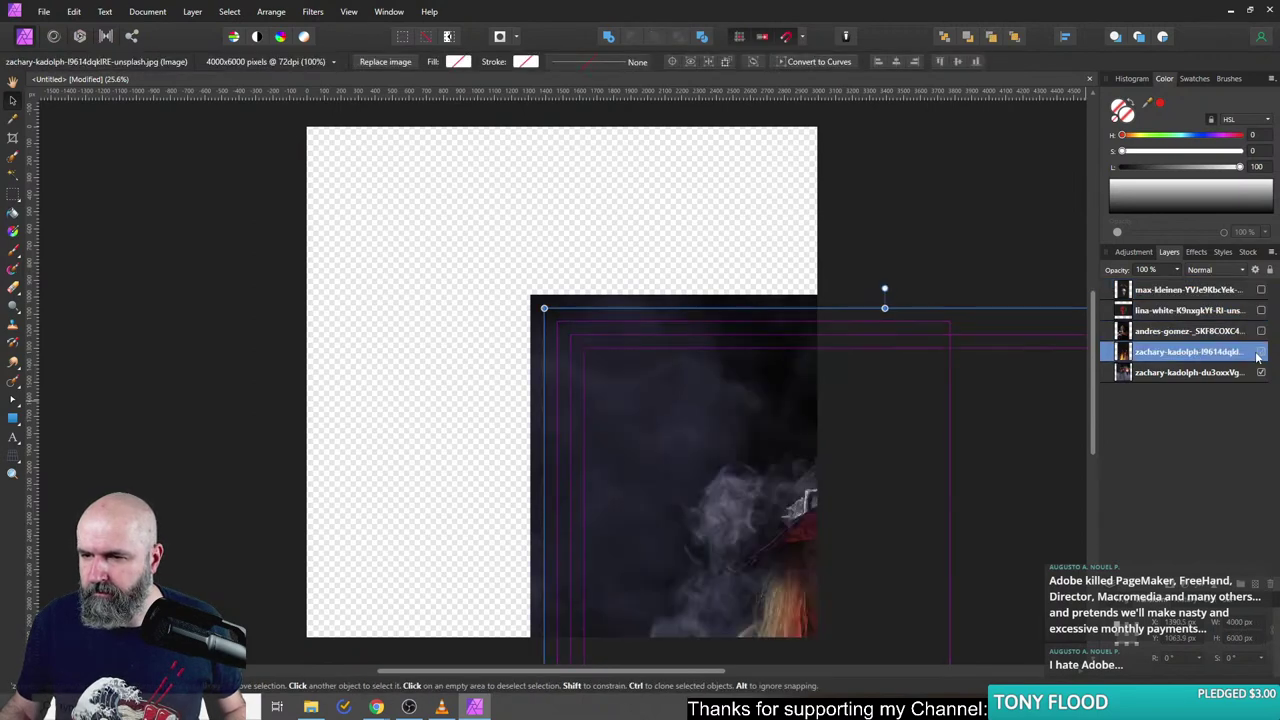
- Drag the witch-in-smoke photo layer so it fills the square canvas
{"action": "left_click", "coordinate": [1146, 378]}
{"action": "left_click_drag", "start_coordinate": [820, 517], "coordinate": [492, 243]}
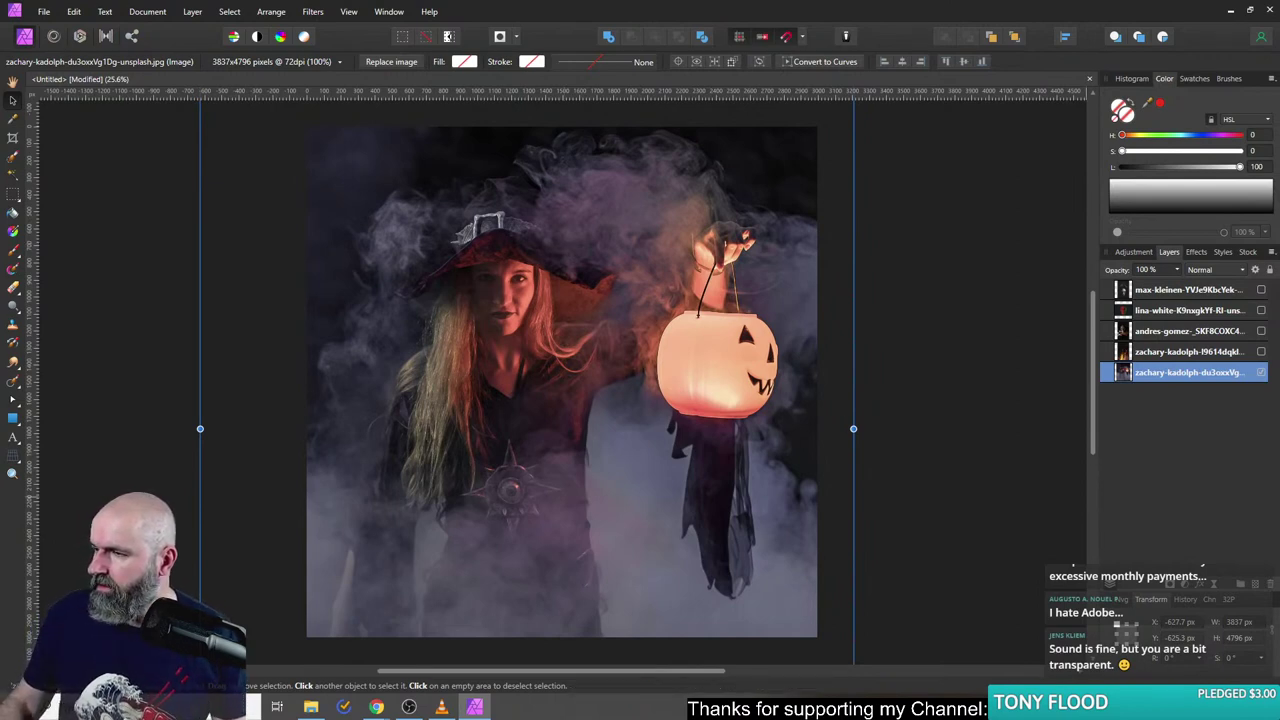
{"action": "key", "text": "alt+Tab"}
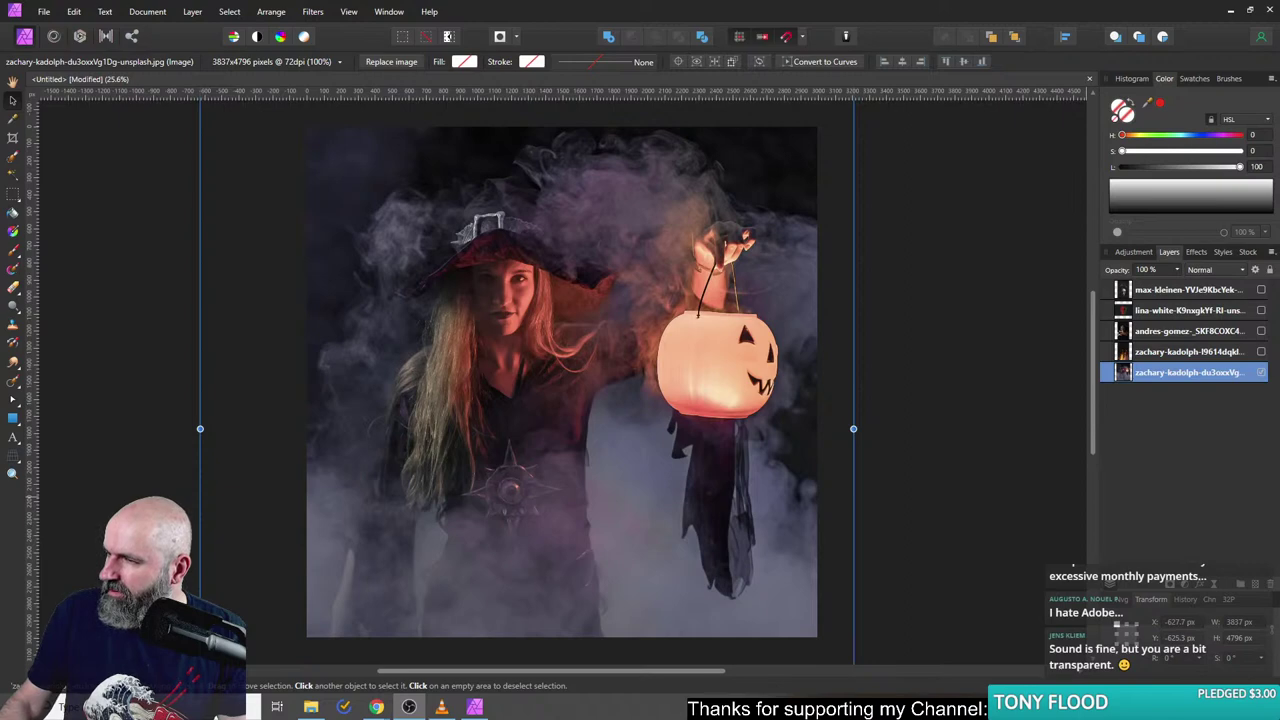
- Launch Logitech G HUB from the Windows app search
{"action": "left_click", "coordinate": [42, 707]}
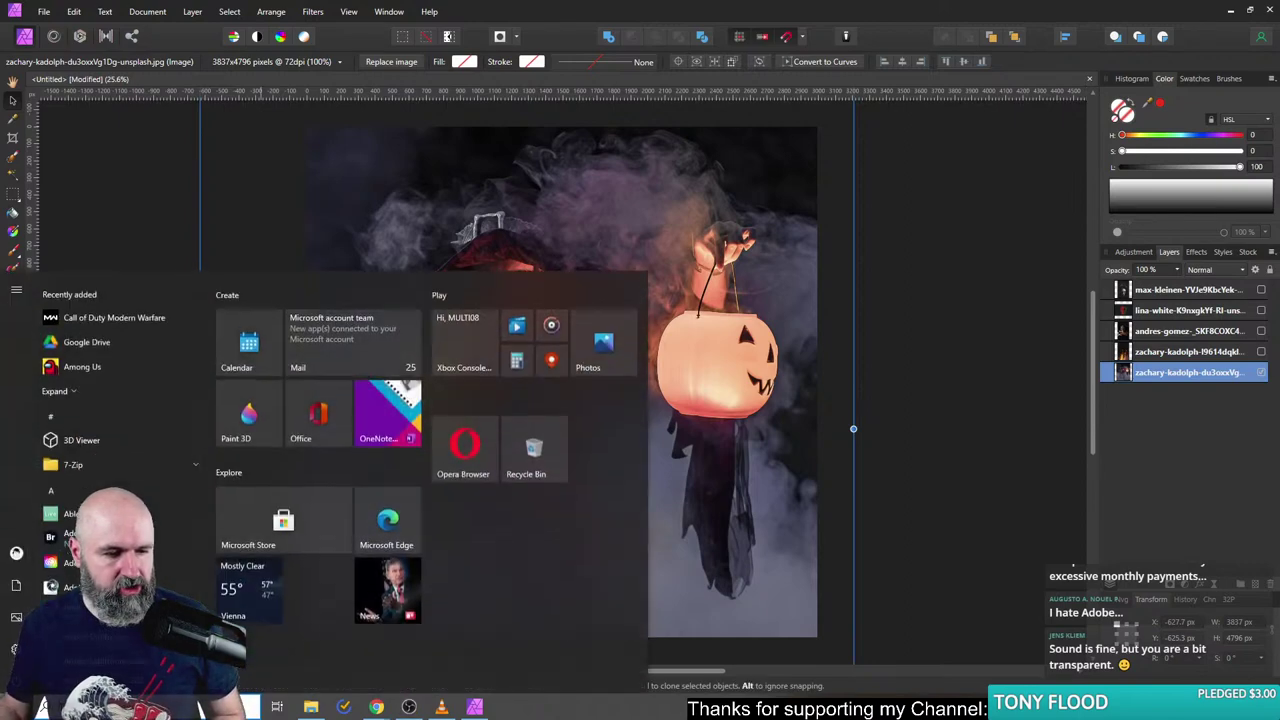
{"action": "left_click", "coordinate": [120, 707]}
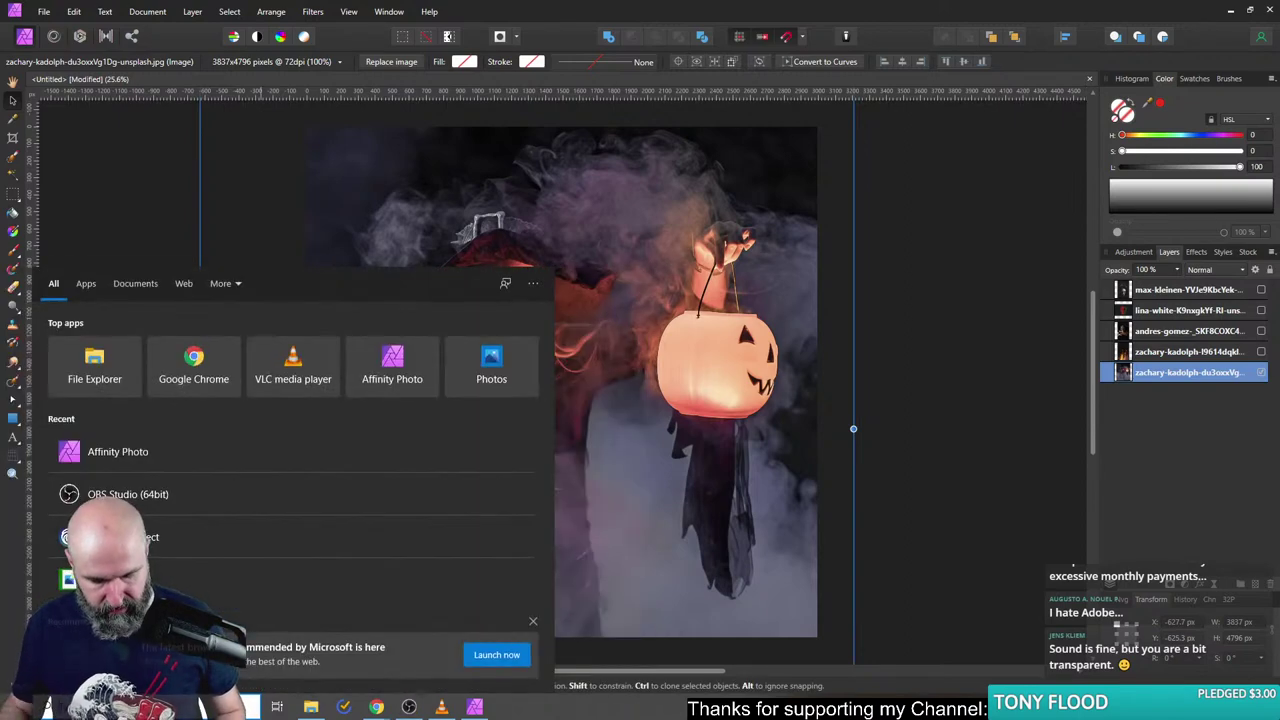
{"action": "type", "text": "l"}
{"action": "key", "text": "Return"}
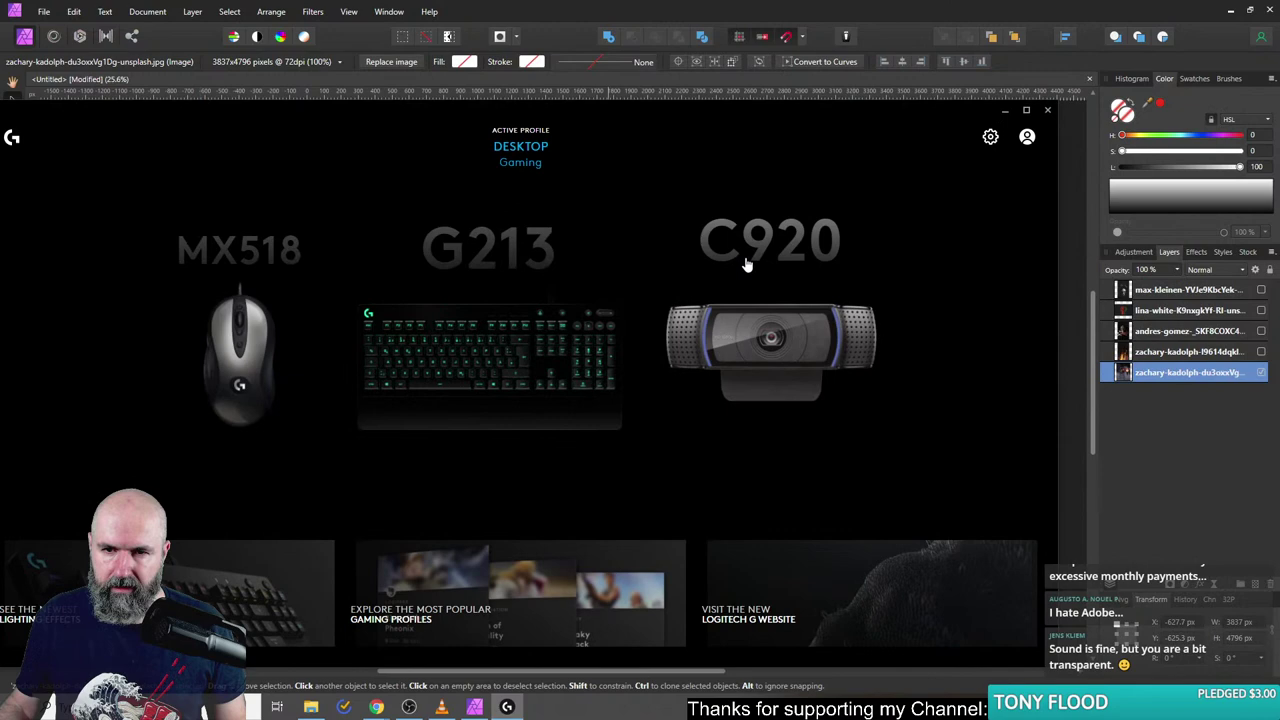
- Raise the webcam's video brightness from 30% to 33% and close the settings
{"action": "left_click", "coordinate": [745, 263]}
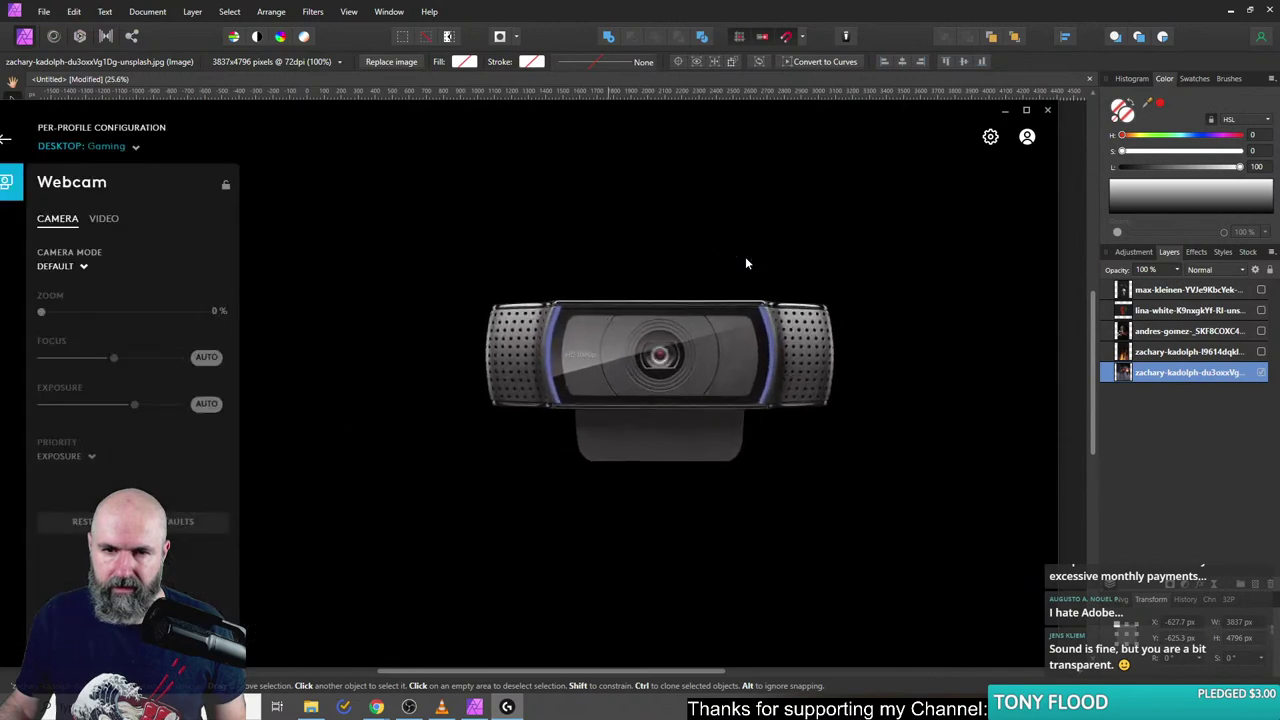
{"action": "left_click", "coordinate": [103, 218]}
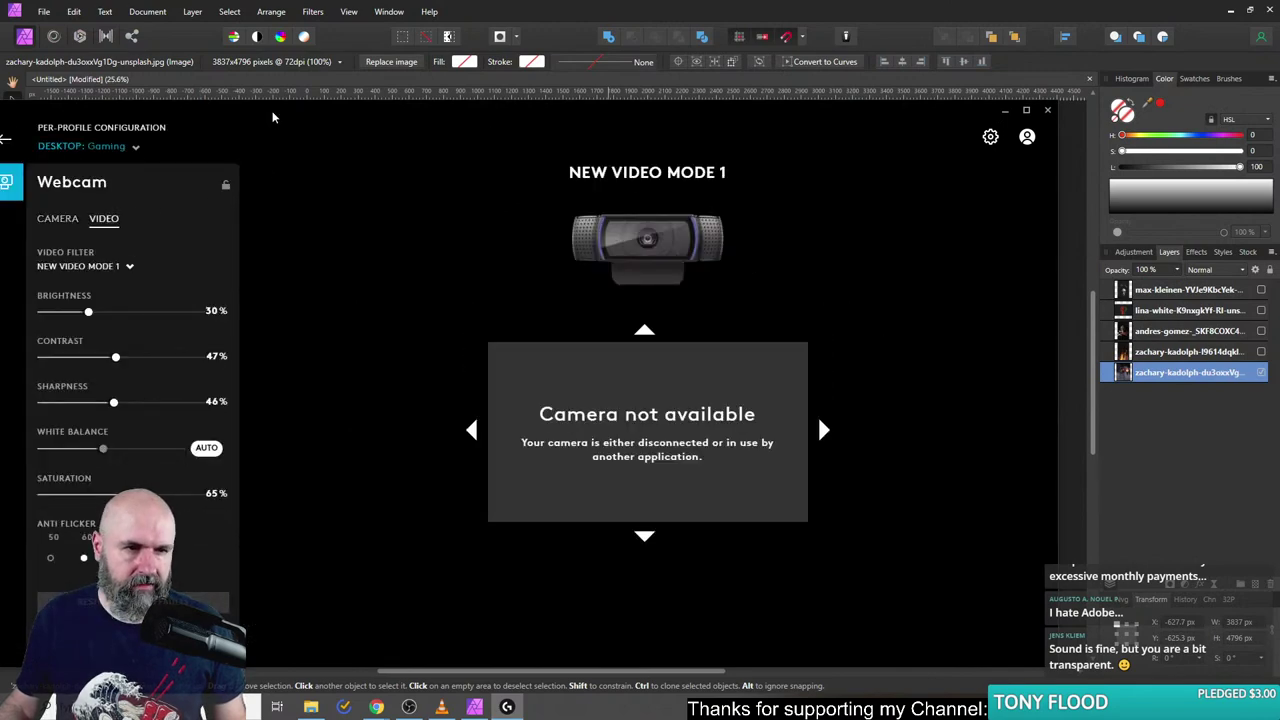
{"action": "left_click_drag", "start_coordinate": [292, 118], "coordinate": [378, 102]}
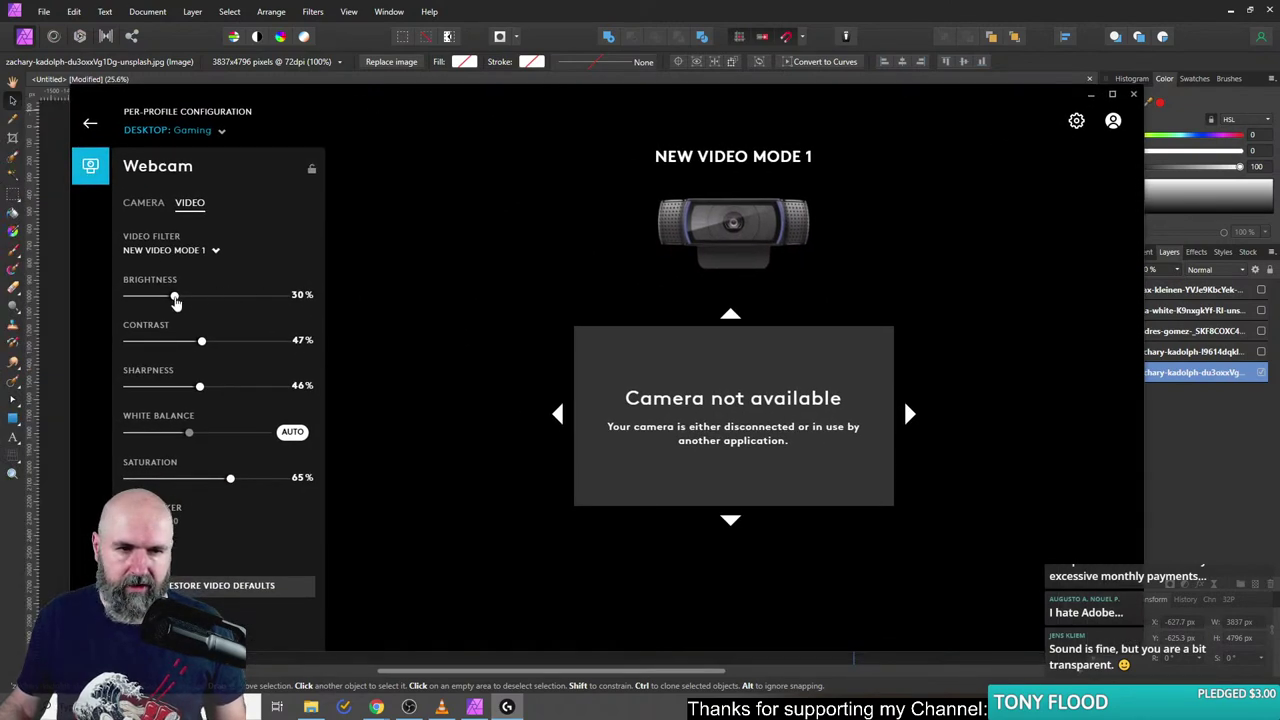
{"action": "mouse_move", "coordinate": [175, 300]}
{"action": "left_mouse_down"}
{"action": "mouse_move", "coordinate": [199, 299]}
{"action": "mouse_move", "coordinate": [182, 293]}
{"action": "left_mouse_up"}
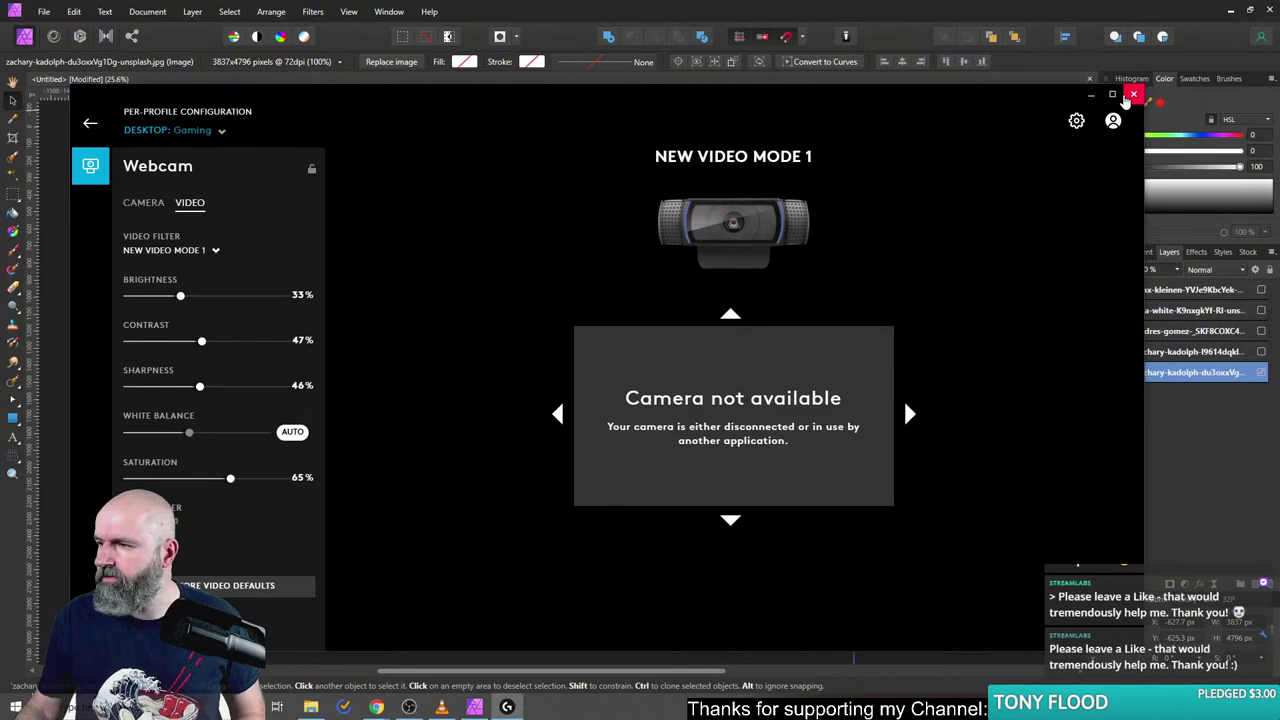
{"action": "left_click", "coordinate": [1133, 95]}
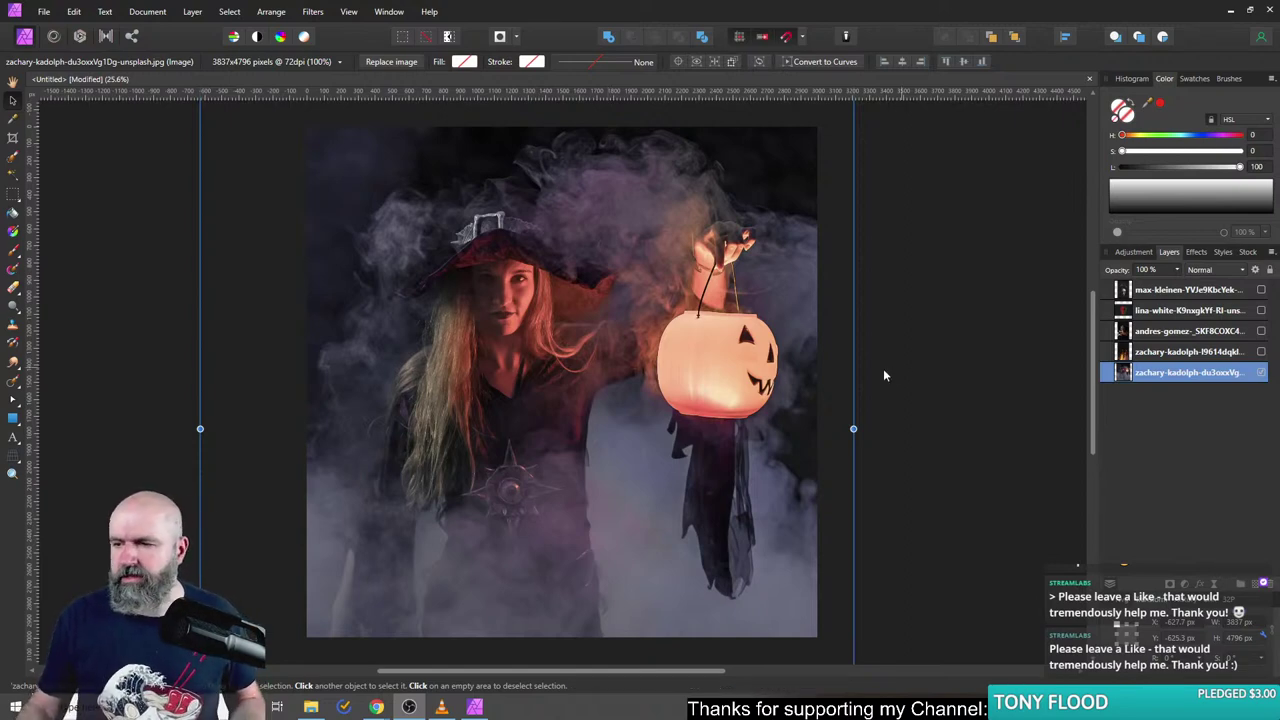
- Show the ornate skull layer and roughly shrink and move it toward the face
{"action": "left_click", "coordinate": [81, 347]}
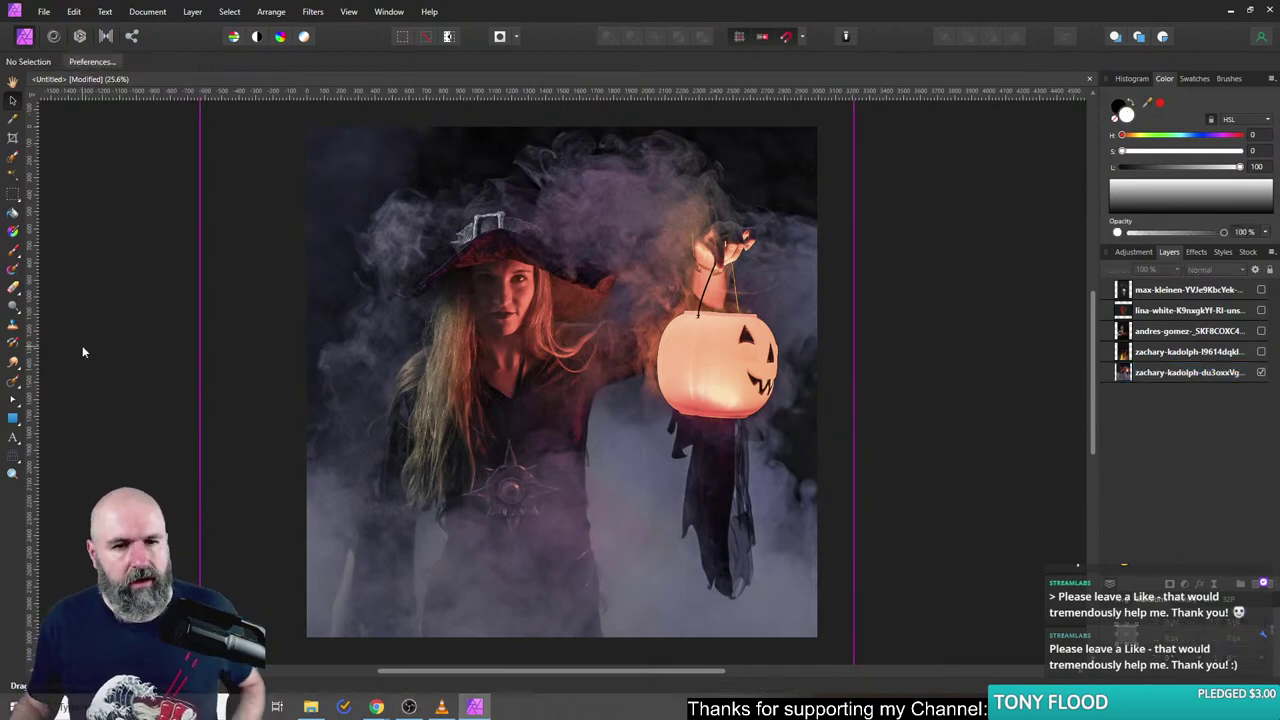
{"action": "left_click", "coordinate": [1261, 332]}
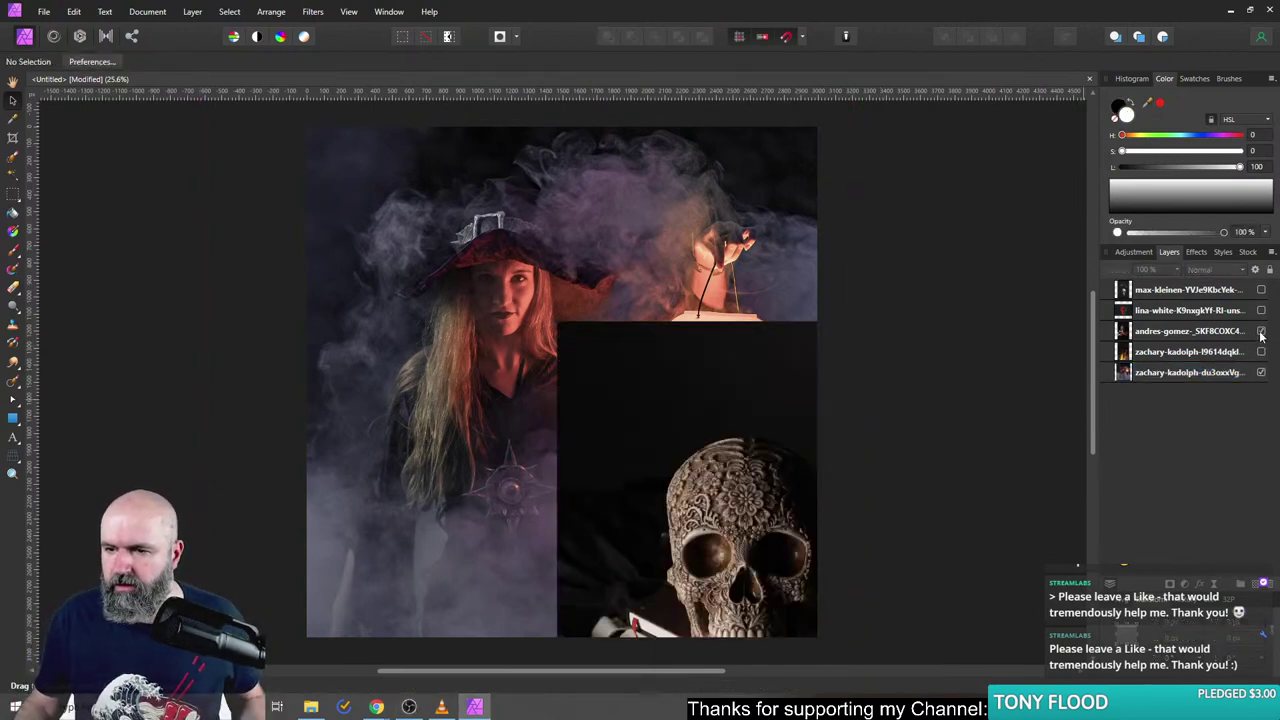
{"action": "left_click", "coordinate": [620, 512]}
{"action": "left_click_drag", "start_coordinate": [633, 517], "coordinate": [540, 323]}
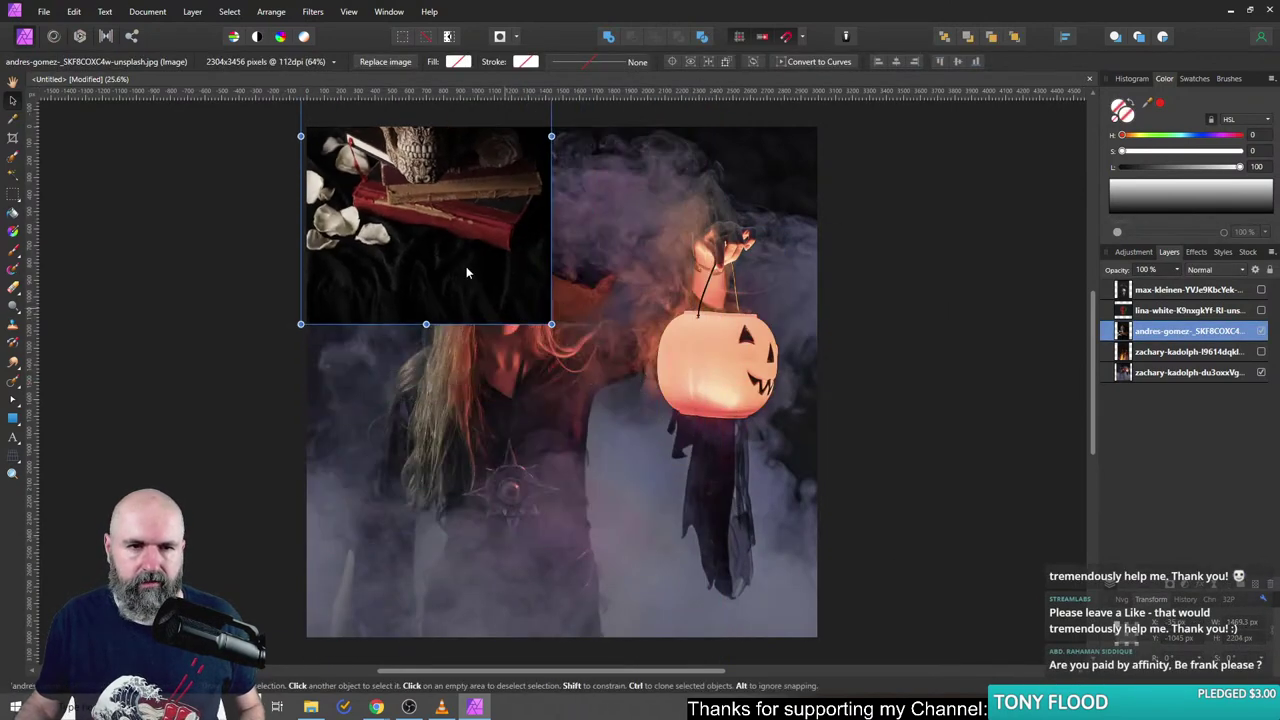
{"action": "left_click_drag", "start_coordinate": [466, 266], "coordinate": [530, 398]}
- At 35% opacity, scale and align the skull over the witch's face
{"action": "left_click", "coordinate": [1177, 270]}
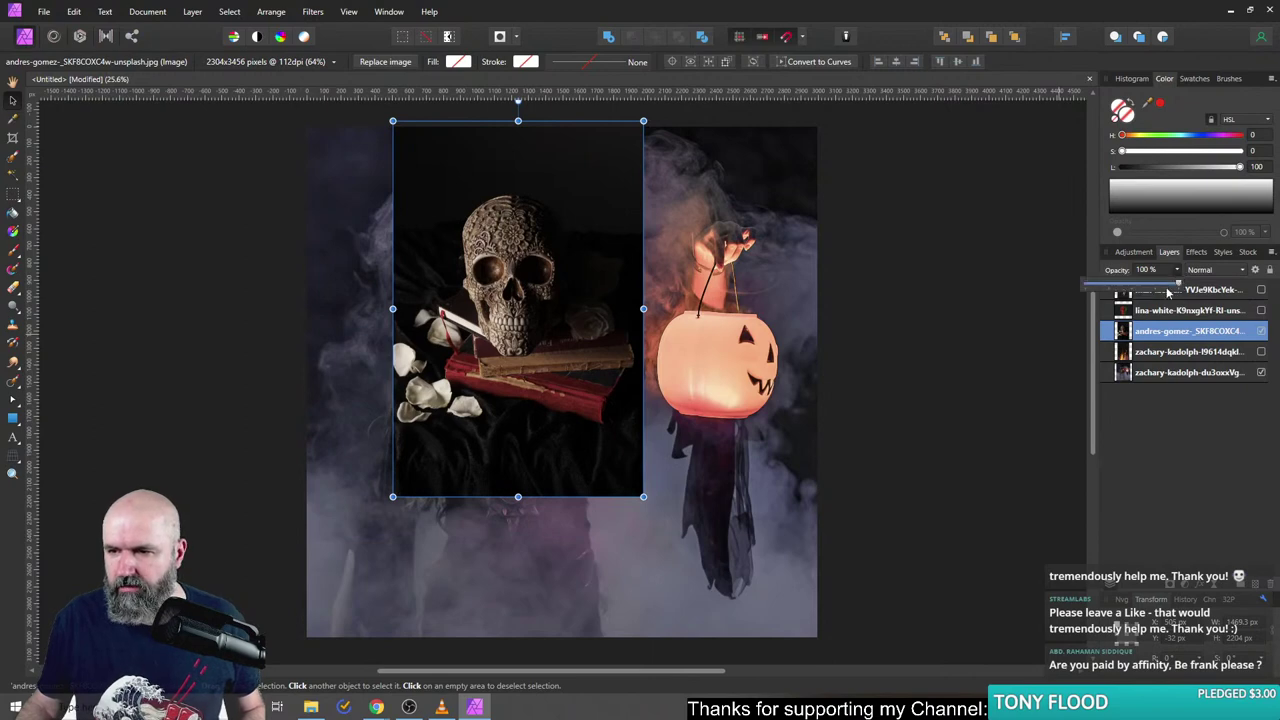
{"action": "left_click_drag", "start_coordinate": [1170, 286], "coordinate": [1119, 285]}
{"action": "left_click_drag", "start_coordinate": [539, 335], "coordinate": [549, 356]}
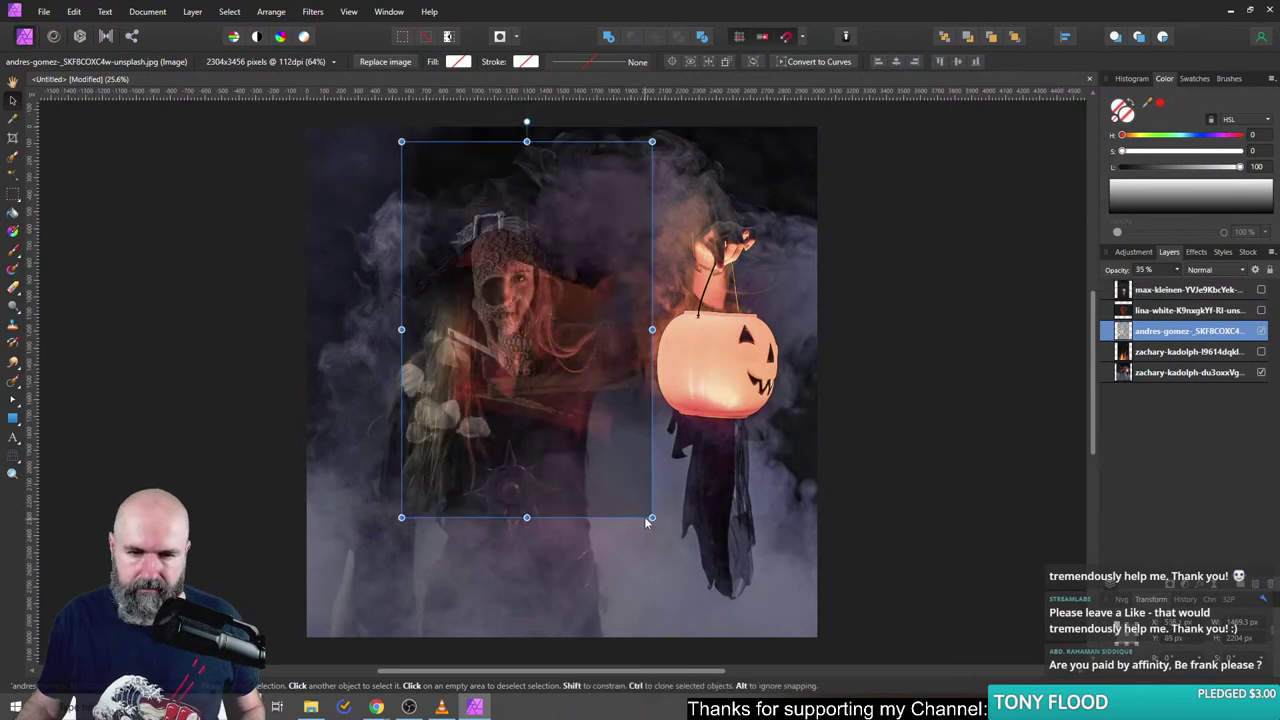
{"action": "left_click_drag", "start_coordinate": [654, 516], "coordinate": [581, 411]}
{"action": "left_click_drag", "start_coordinate": [478, 257], "coordinate": [492, 300]}
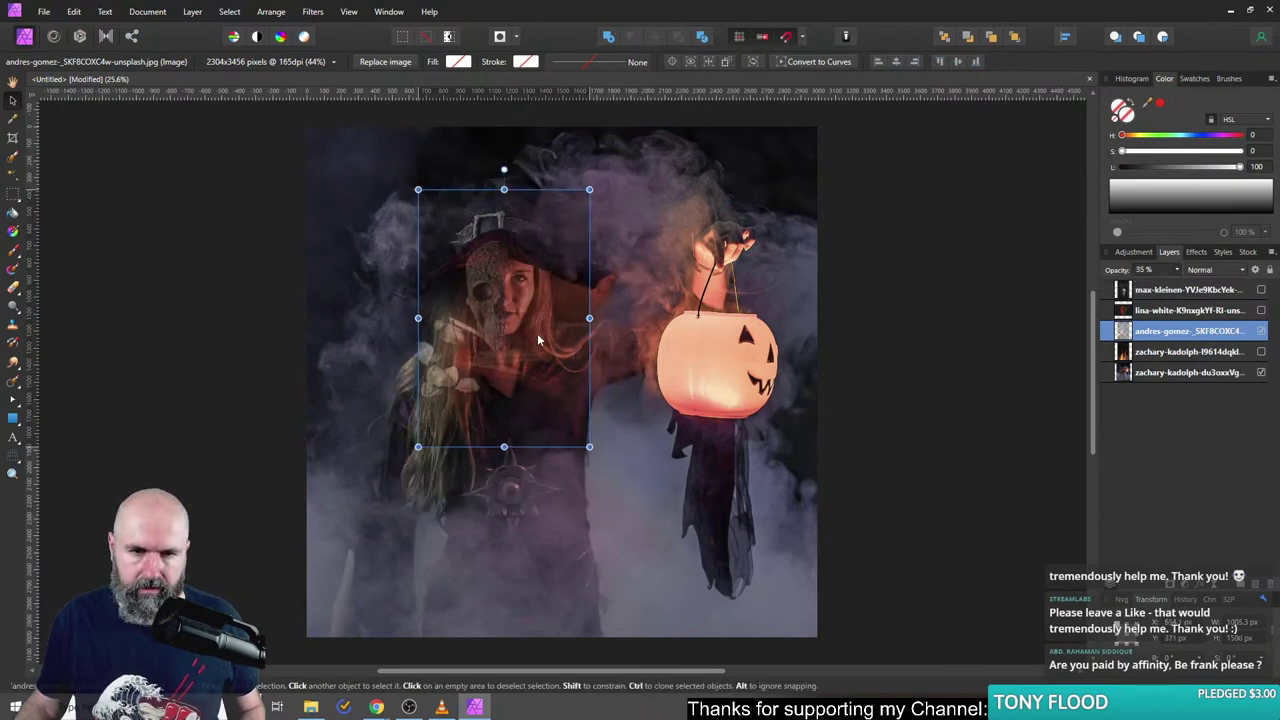
{"action": "scroll", "coordinate": [492, 300], "scroll_direction": "up", "scroll_amount": 4}
{"action": "mouse_move", "coordinate": [604, 328]}
{"action": "left_mouse_down"}
{"action": "mouse_move", "coordinate": [590, 286]}
{"action": "mouse_move", "coordinate": [603, 331]}
{"action": "left_mouse_up"}
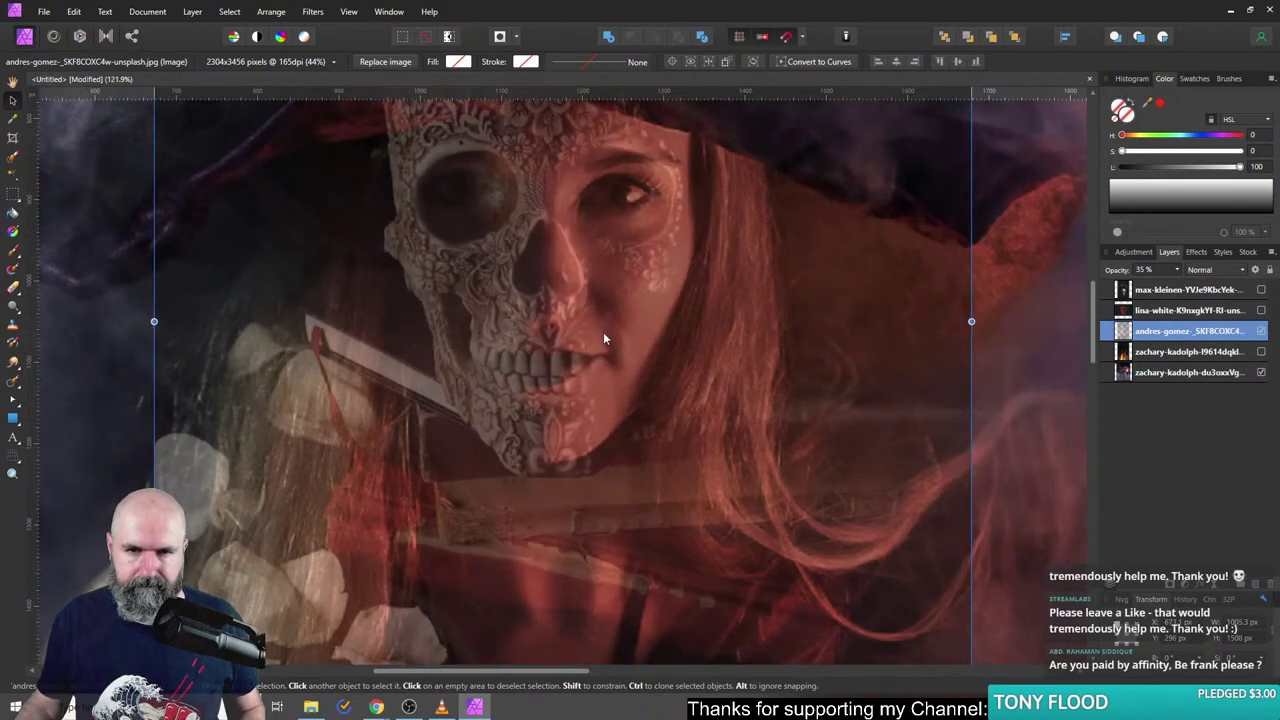
{"action": "scroll", "coordinate": [583, 378], "scroll_direction": "down", "scroll_amount": 3}
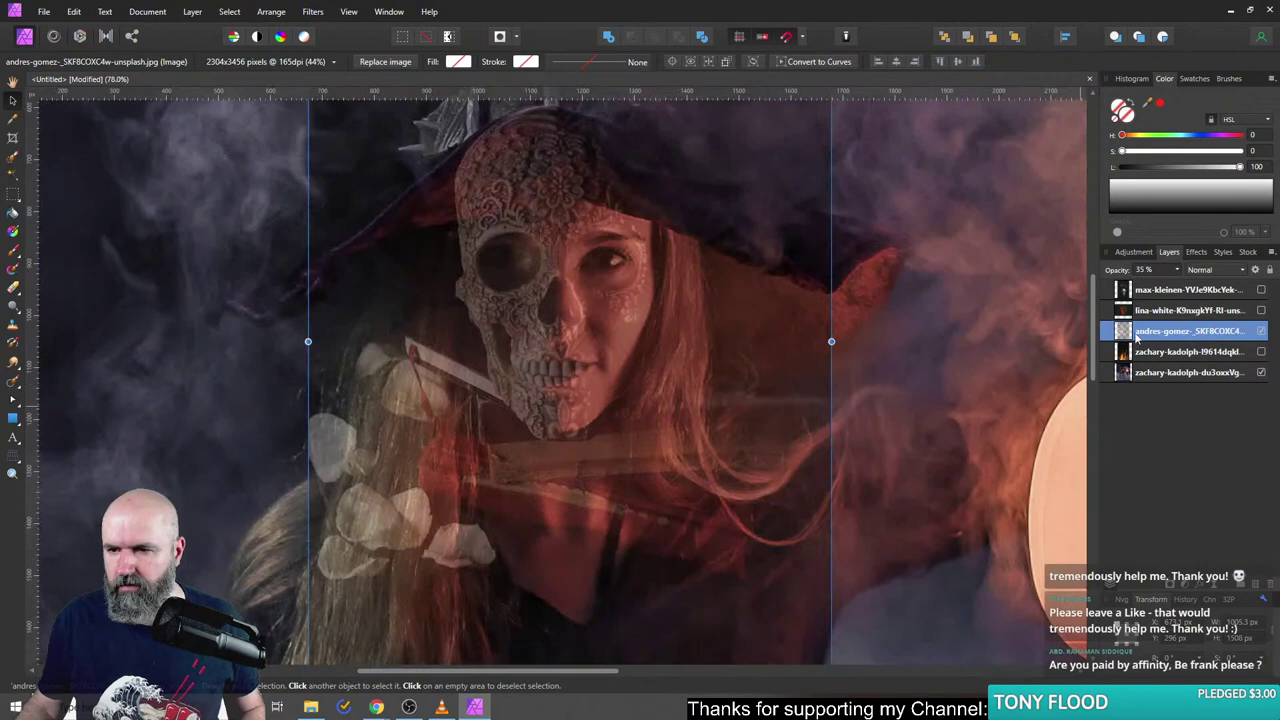
- Restore the skull to 100% opacity and flip it horizontally via Arrange
{"action": "left_click", "coordinate": [1178, 270]}
{"action": "left_click_drag", "start_coordinate": [1180, 285], "coordinate": [1240, 285]}
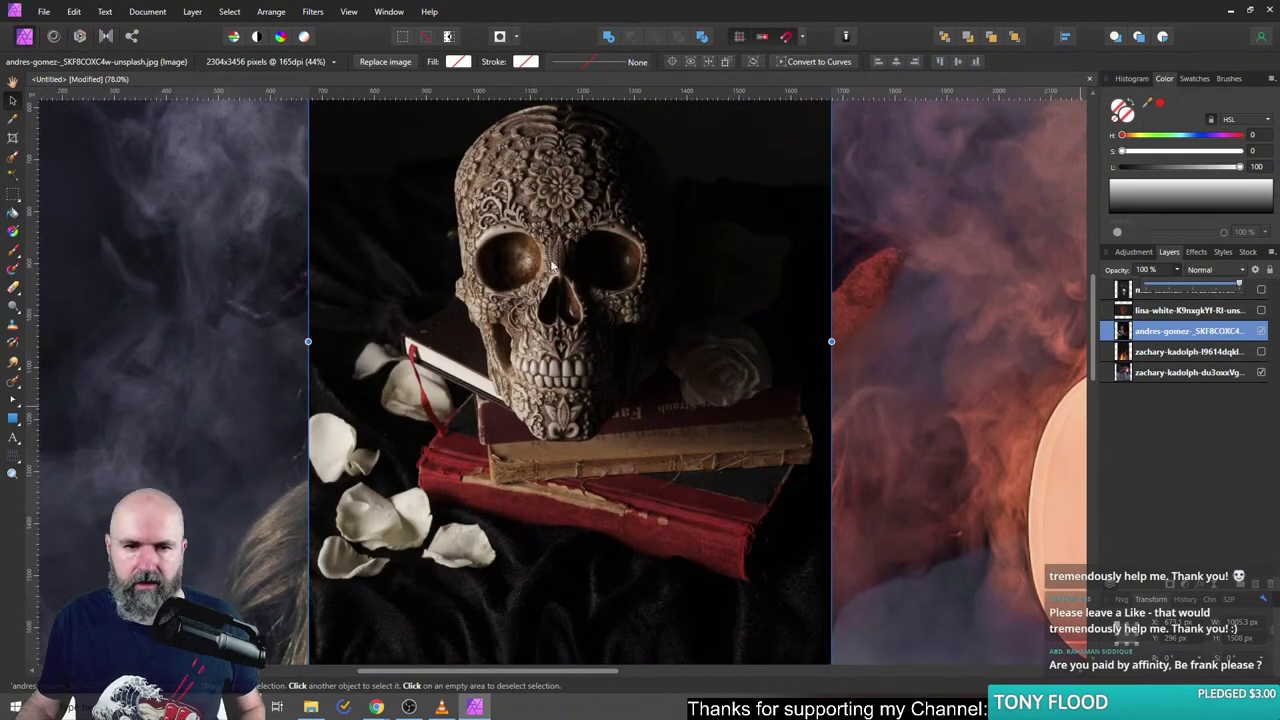
{"action": "left_click", "coordinate": [279, 15]}
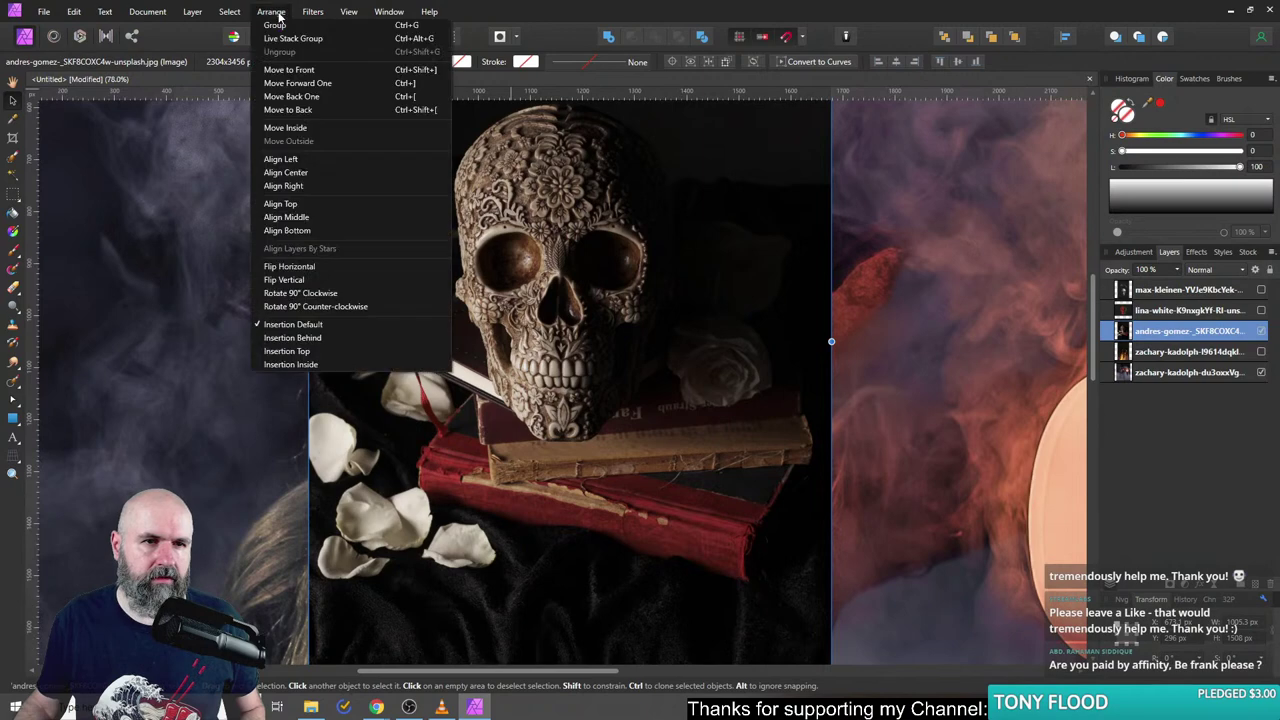
{"action": "left_click", "coordinate": [300, 265]}
- Nudge the flipped skull into place at half opacity, then return it to 100%
{"action": "left_click", "coordinate": [1176, 275]}
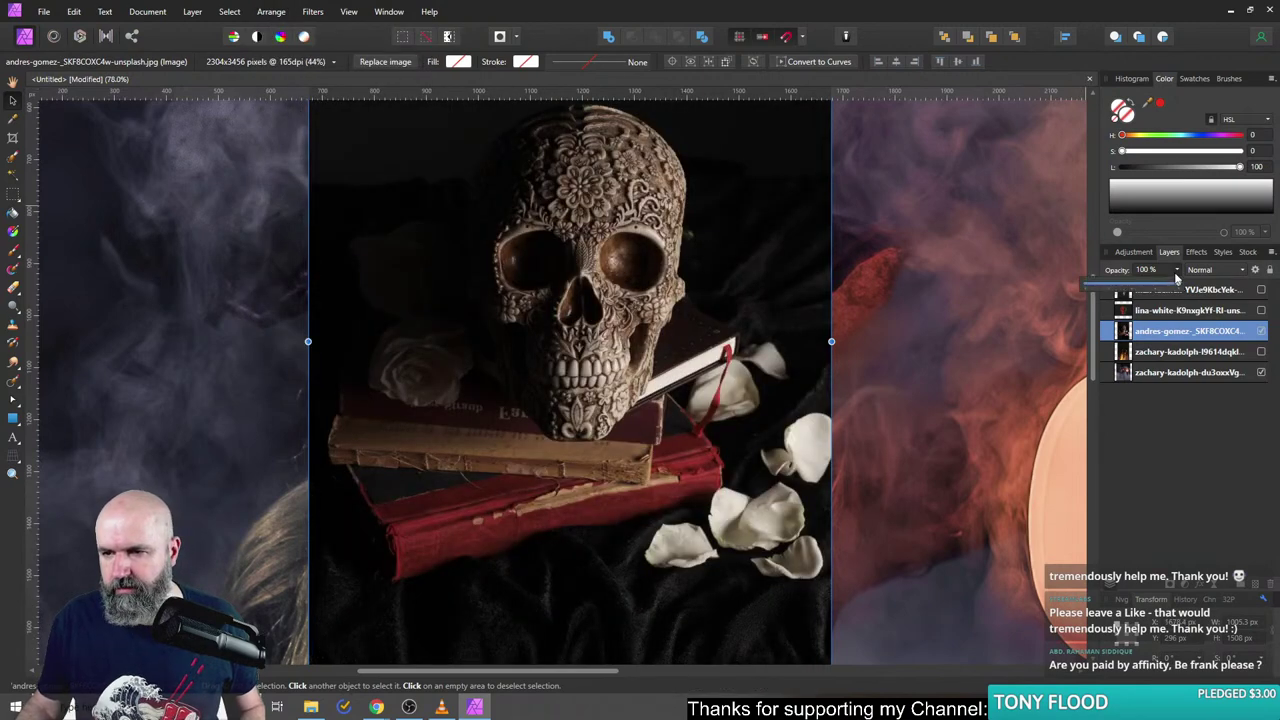
{"action": "left_click", "coordinate": [1142, 287]}
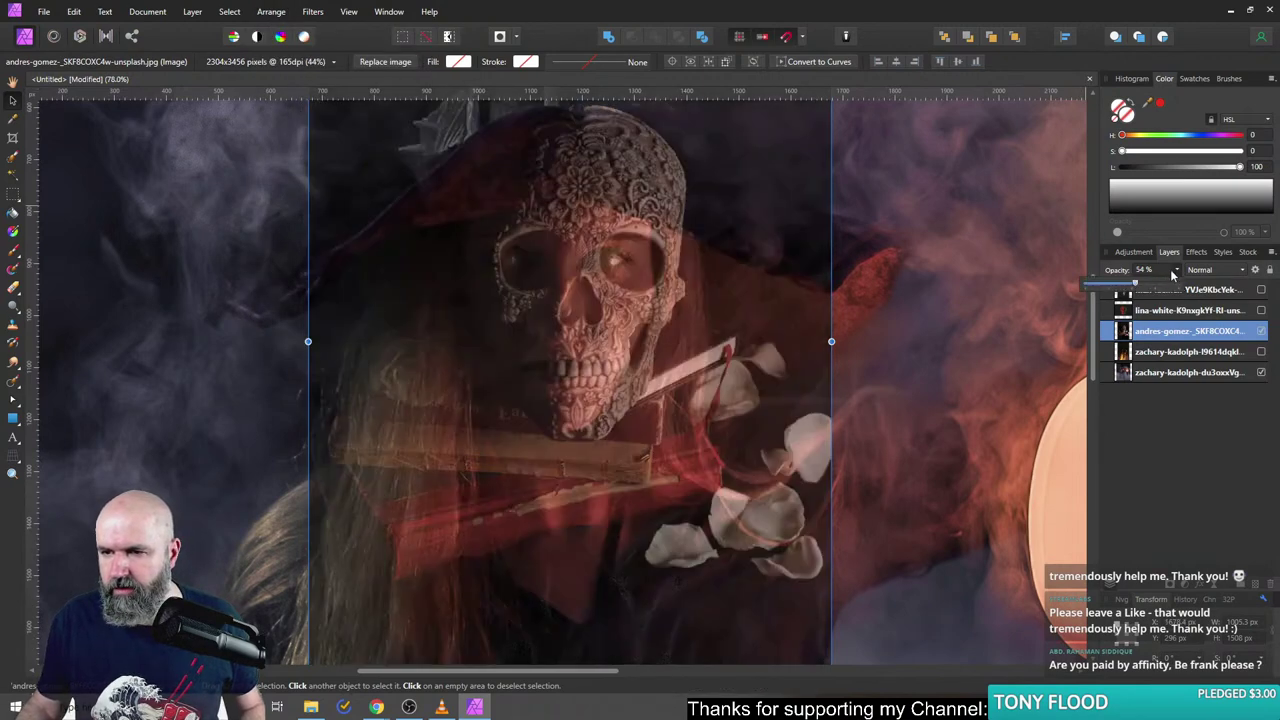
{"action": "mouse_move", "coordinate": [610, 330]}
{"action": "left_mouse_down"}
{"action": "mouse_move", "coordinate": [596, 336]}
{"action": "mouse_move", "coordinate": [597, 324]}
{"action": "left_mouse_up"}
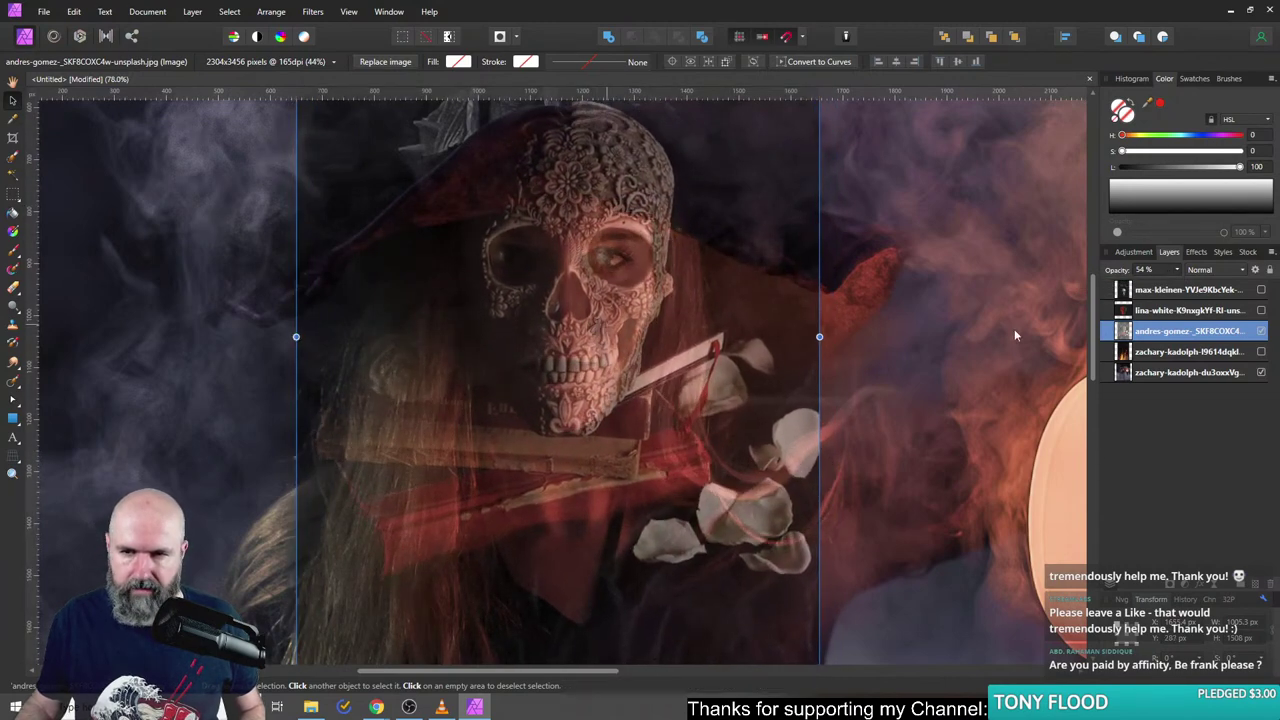
{"action": "left_click", "coordinate": [1176, 270]}
{"action": "left_click_drag", "start_coordinate": [1179, 287], "coordinate": [1278, 288]}
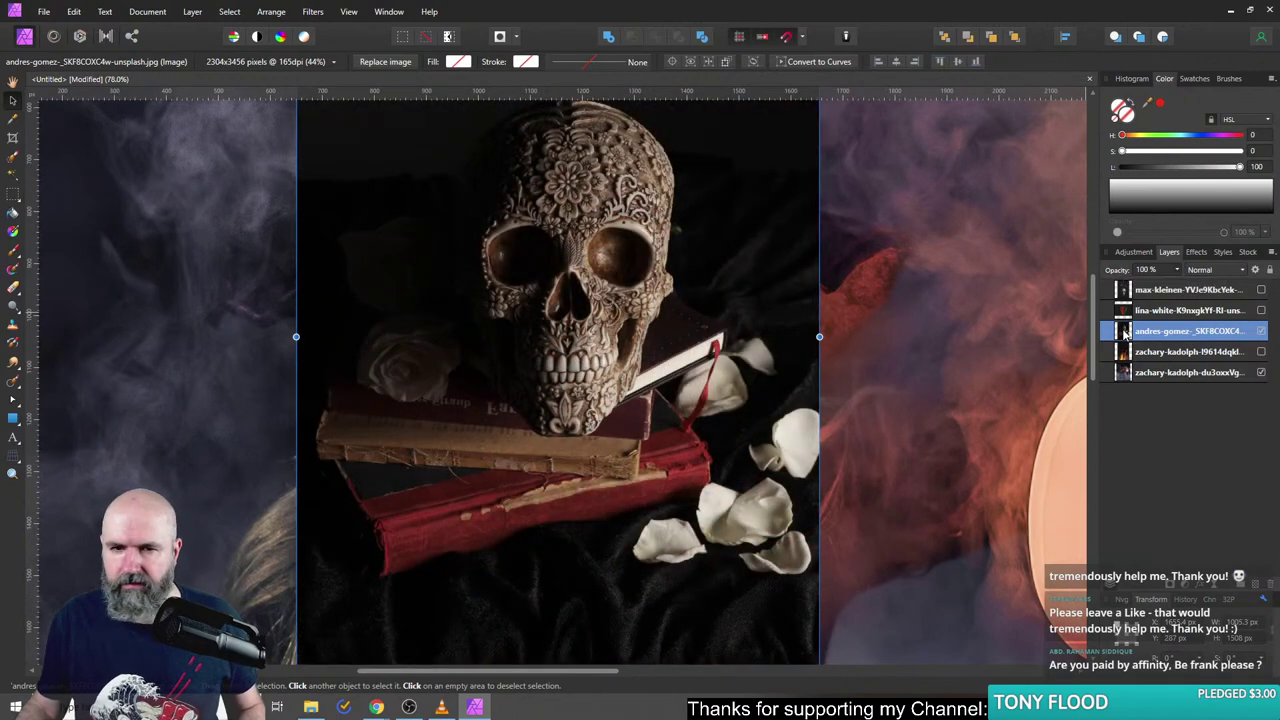
- Brush a selection over the skull's jaw, crown and forehead, then refine and apply it
{"action": "left_click", "coordinate": [13, 195]}
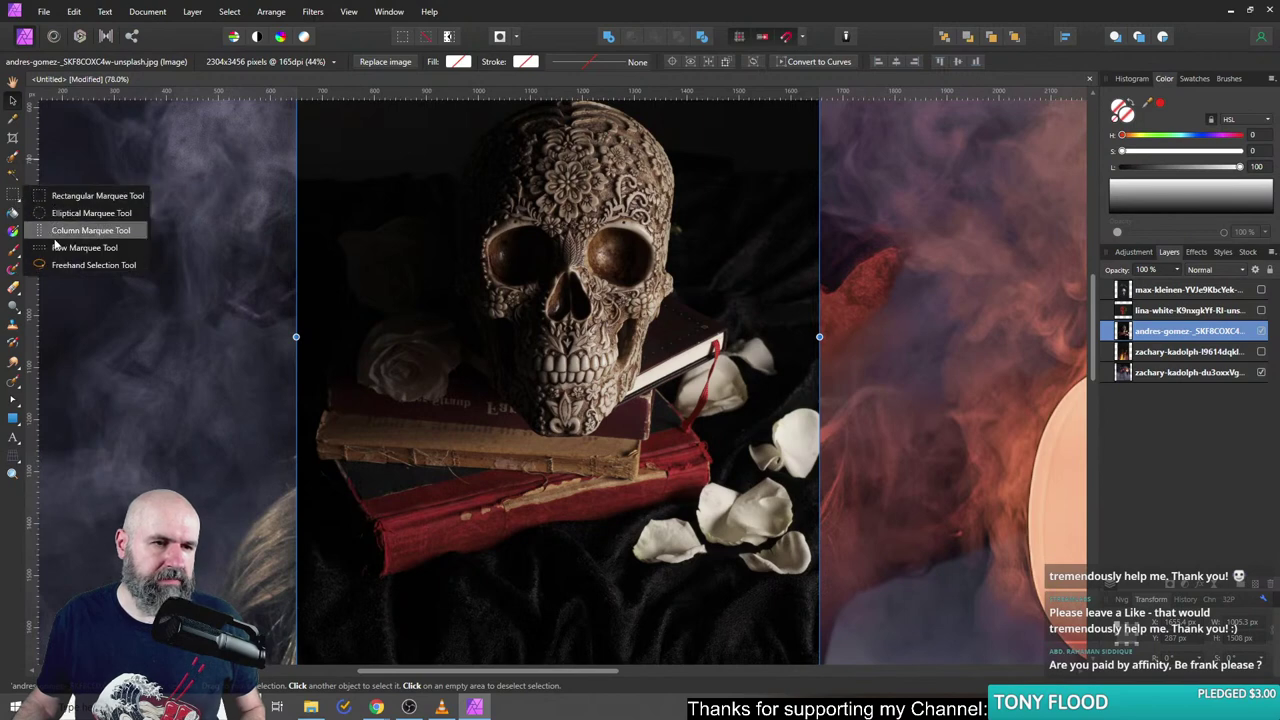
{"action": "left_click", "coordinate": [93, 264]}
{"action": "scroll", "coordinate": [557, 382], "scroll_direction": "up", "scroll_amount": 2}
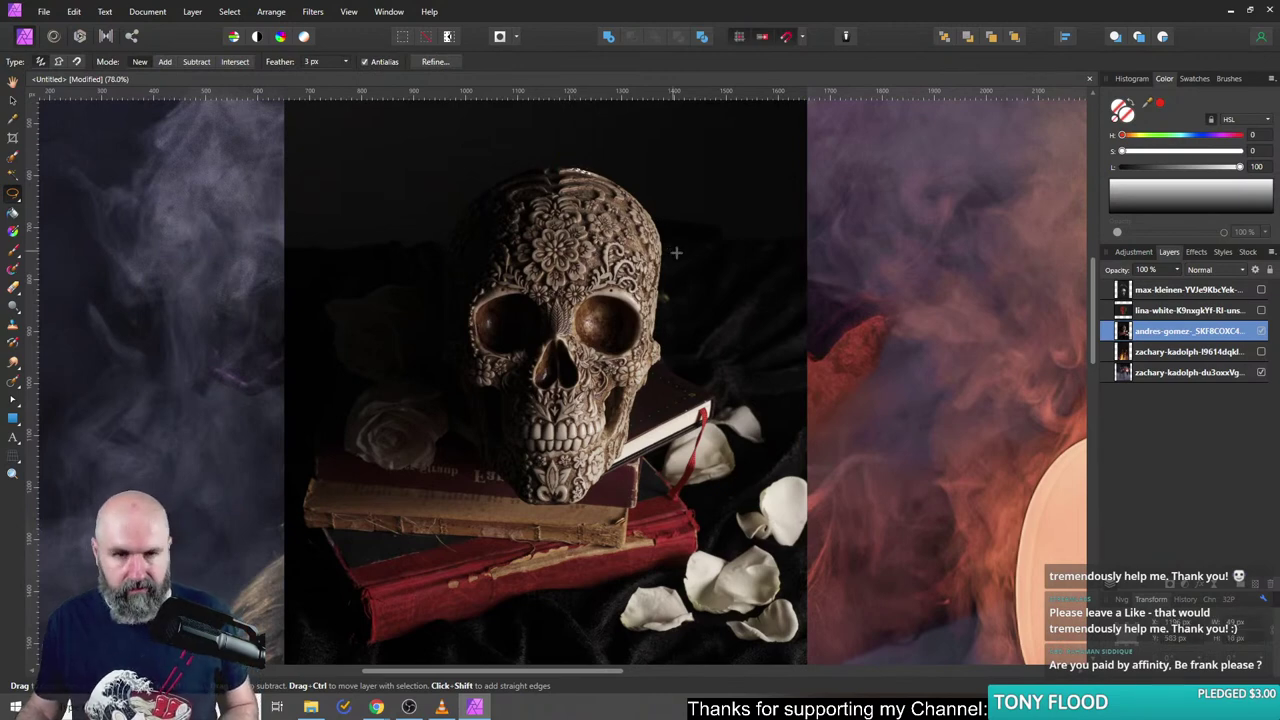
{"action": "left_click", "coordinate": [13, 156]}
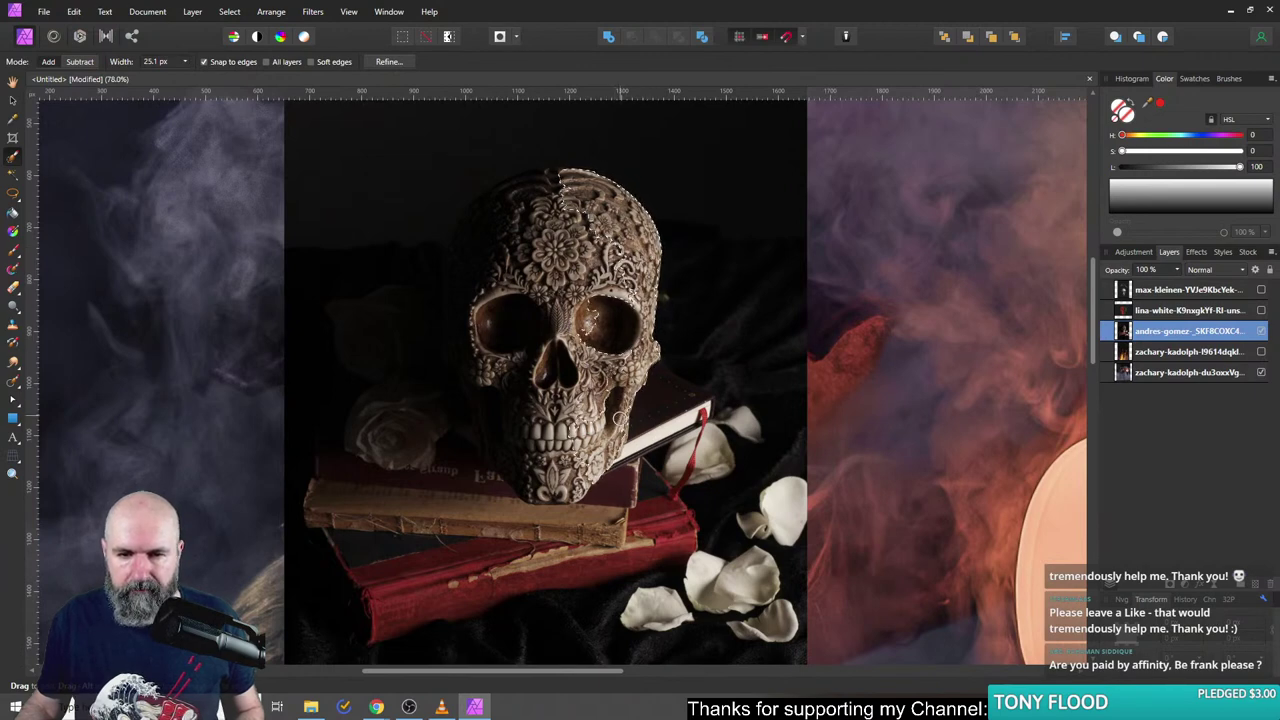
{"action": "mouse_move", "coordinate": [540, 490]}
{"action": "left_mouse_down"}
{"action": "mouse_move", "coordinate": [552, 412]}
{"action": "mouse_move", "coordinate": [540, 360]}
{"action": "mouse_move", "coordinate": [538, 420]}
{"action": "mouse_move", "coordinate": [552, 379]}
{"action": "mouse_move", "coordinate": [505, 366]}
{"action": "mouse_move", "coordinate": [495, 420]}
{"action": "mouse_move", "coordinate": [525, 476]}
{"action": "left_mouse_up"}
{"action": "mouse_move", "coordinate": [479, 304]}
{"action": "left_mouse_down"}
{"action": "mouse_move", "coordinate": [575, 191]}
{"action": "mouse_move", "coordinate": [523, 213]}
{"action": "mouse_move", "coordinate": [512, 236]}
{"action": "mouse_move", "coordinate": [571, 256]}
{"action": "left_mouse_up"}
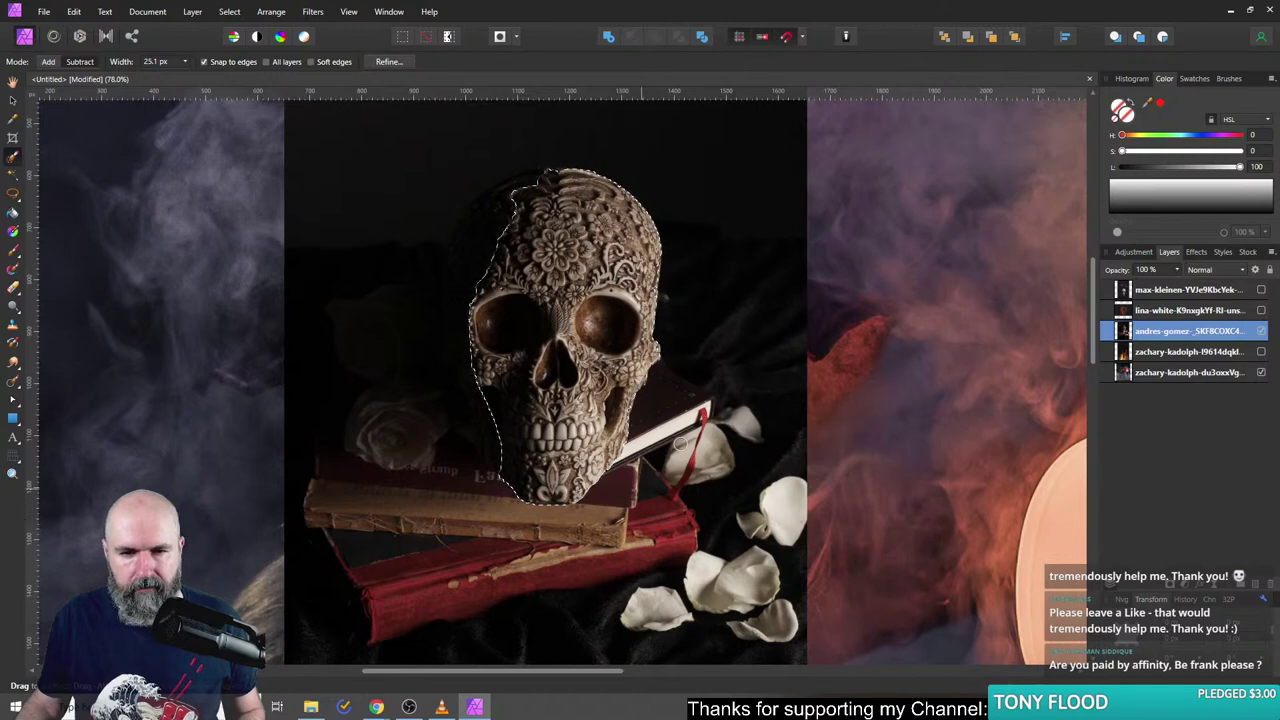
{"action": "left_click", "coordinate": [389, 62]}
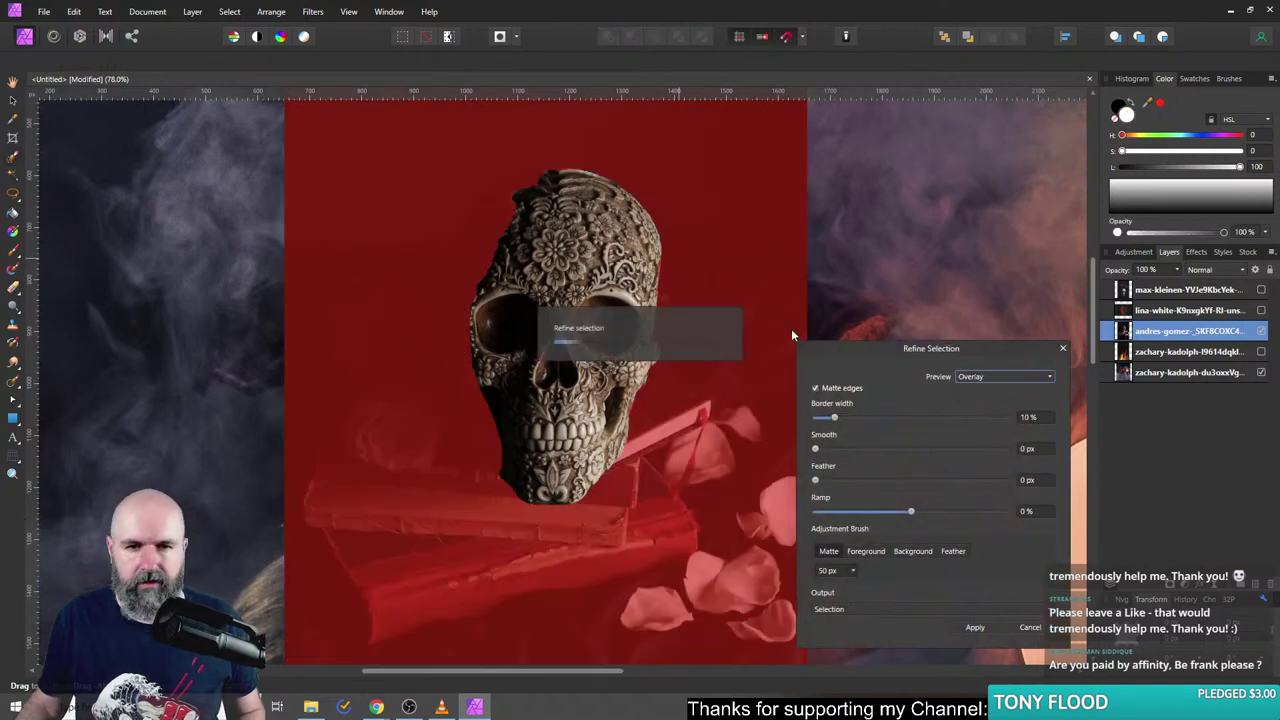
{"action": "left_click", "coordinate": [974, 627]}
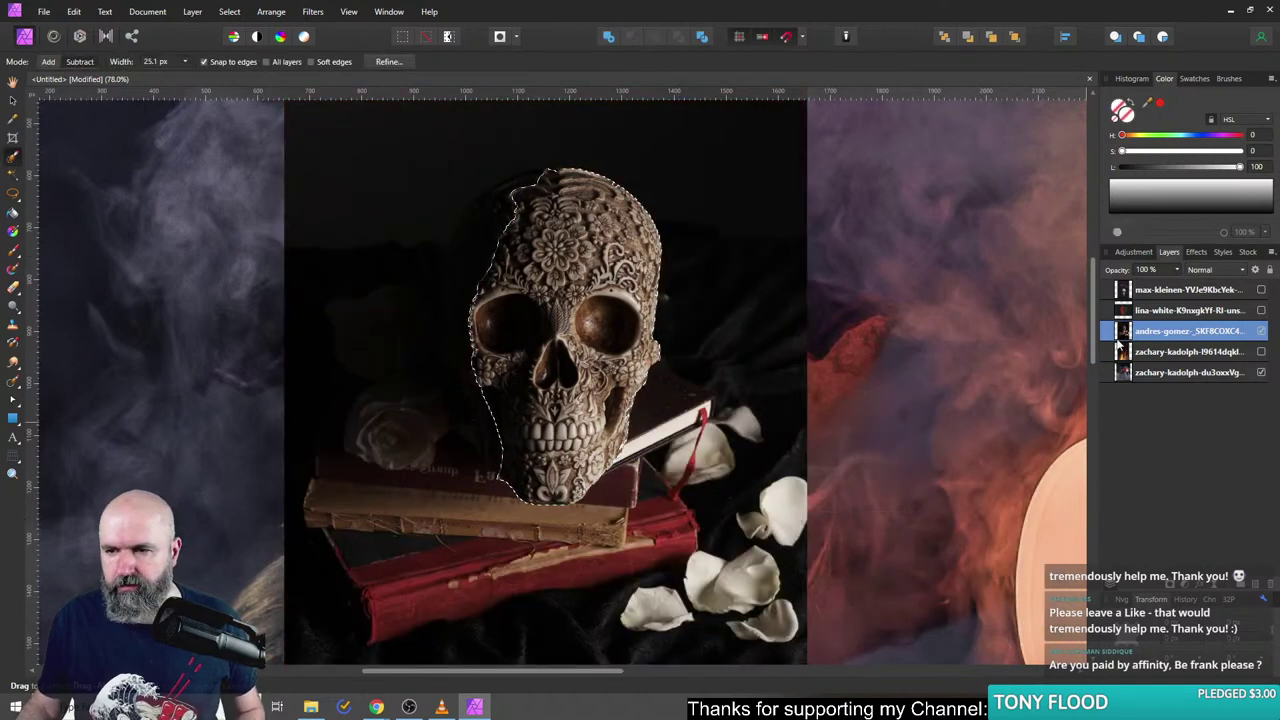
- Mask the skull layer to the selection, lower it to 36% opacity, and target its mask
{"action": "left_click", "coordinate": [1170, 588]}
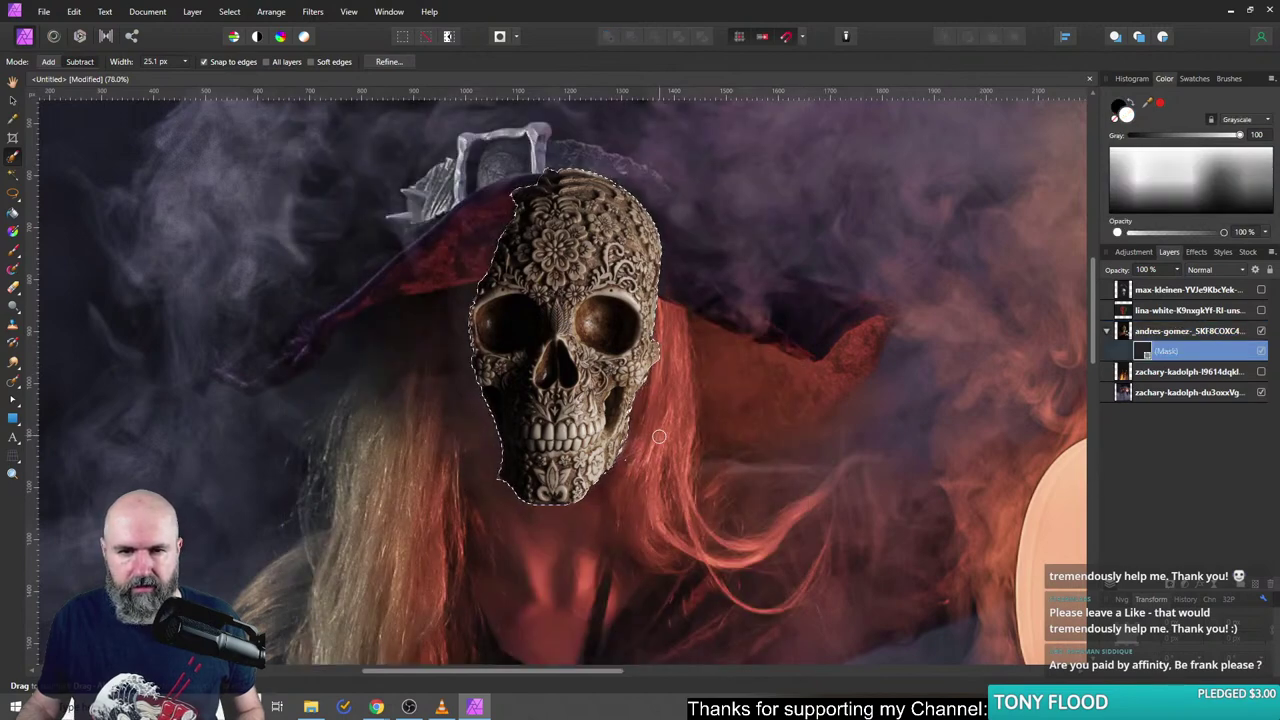
{"action": "key", "text": "ctrl+d"}
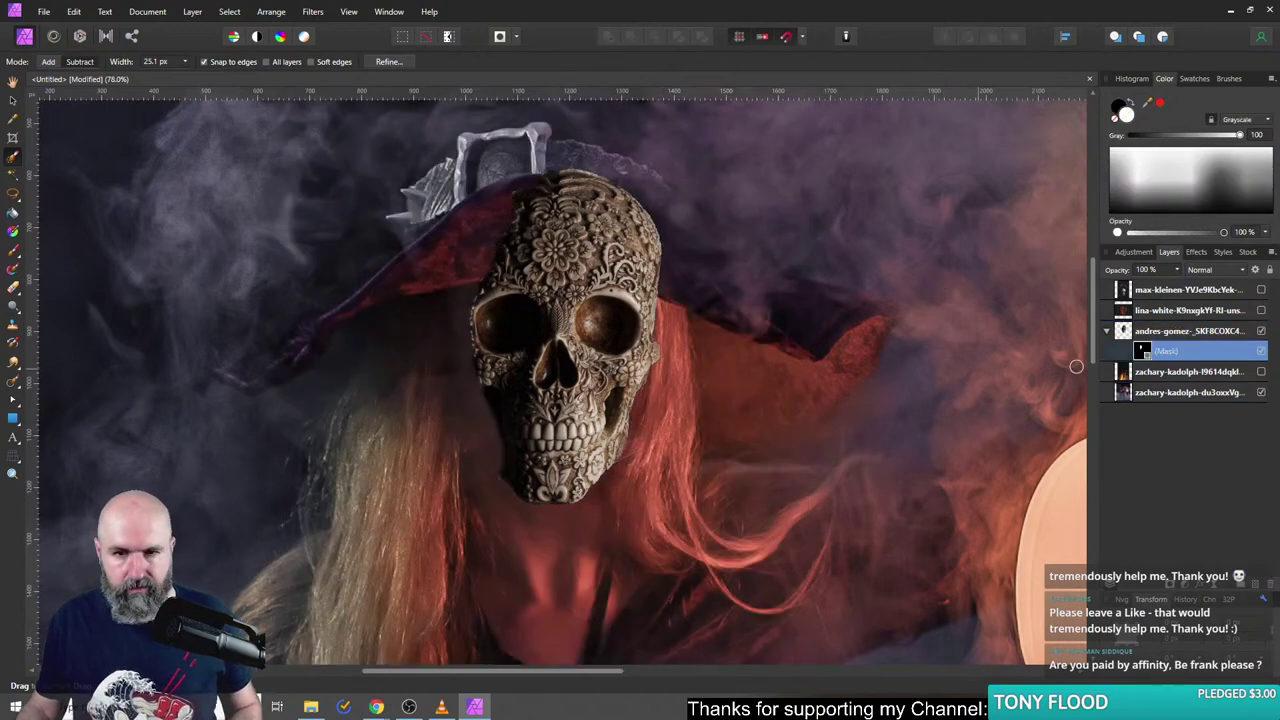
{"action": "left_click", "coordinate": [1120, 333]}
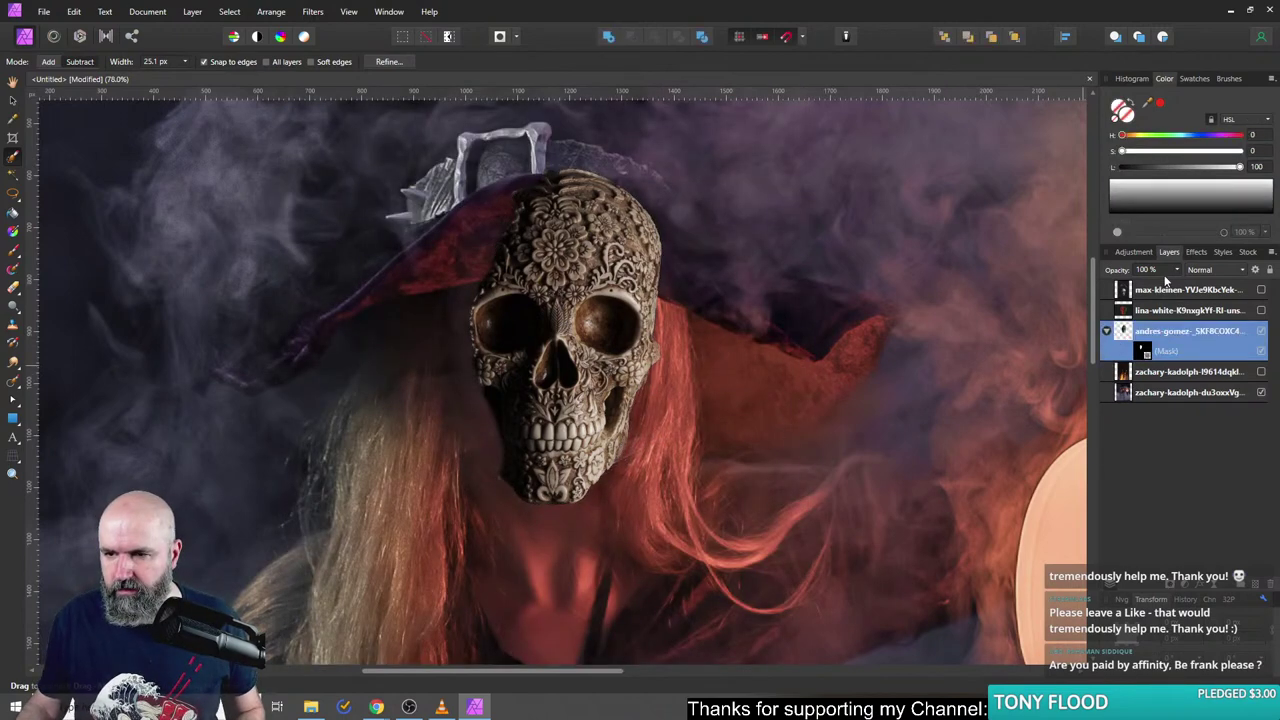
{"action": "left_click_drag", "start_coordinate": [1140, 288], "coordinate": [1120, 289]}
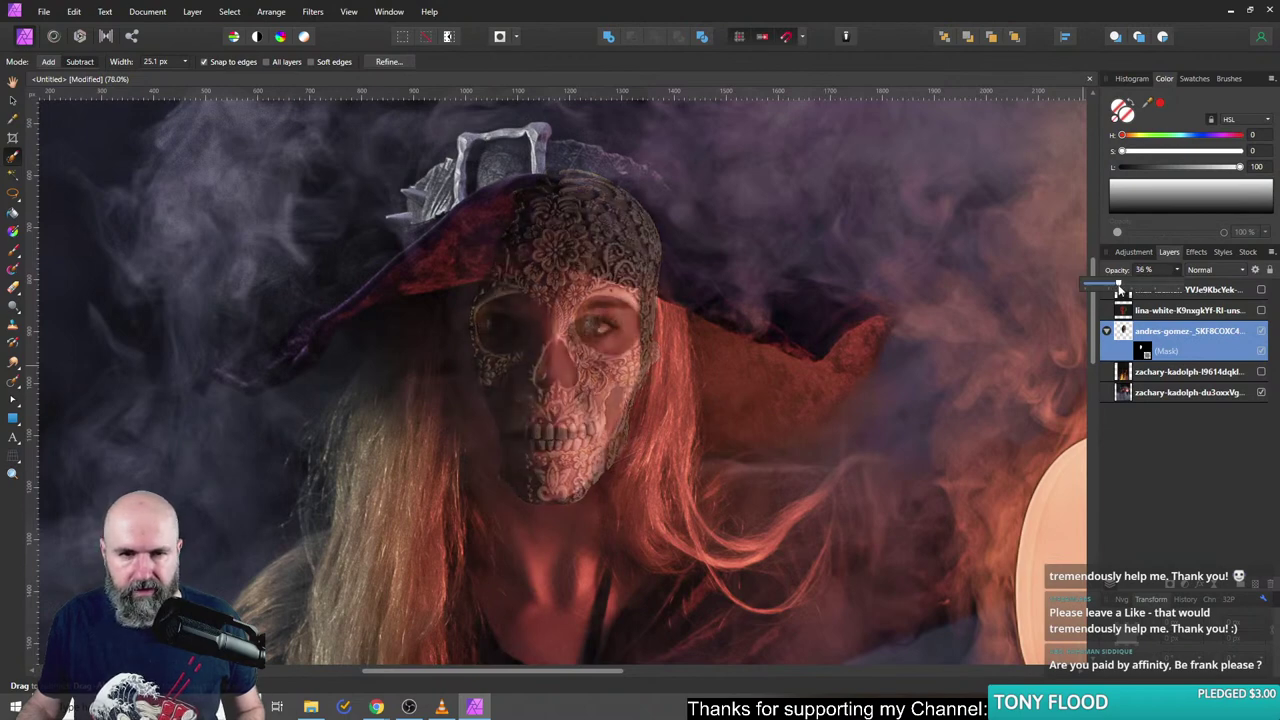
{"action": "left_click", "coordinate": [1155, 352]}
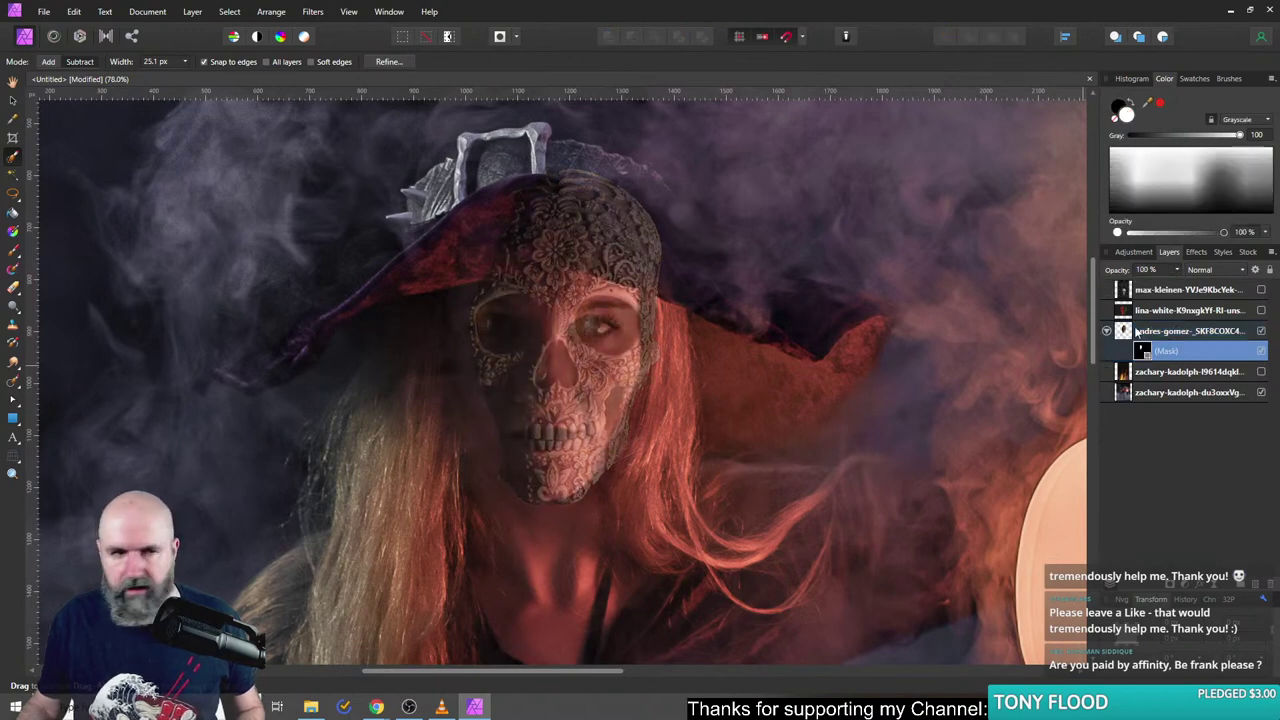
- With a brush enlarged past 36 px, paint black along the hat edge, then select the skull layer
{"action": "left_click", "coordinate": [18, 254]}
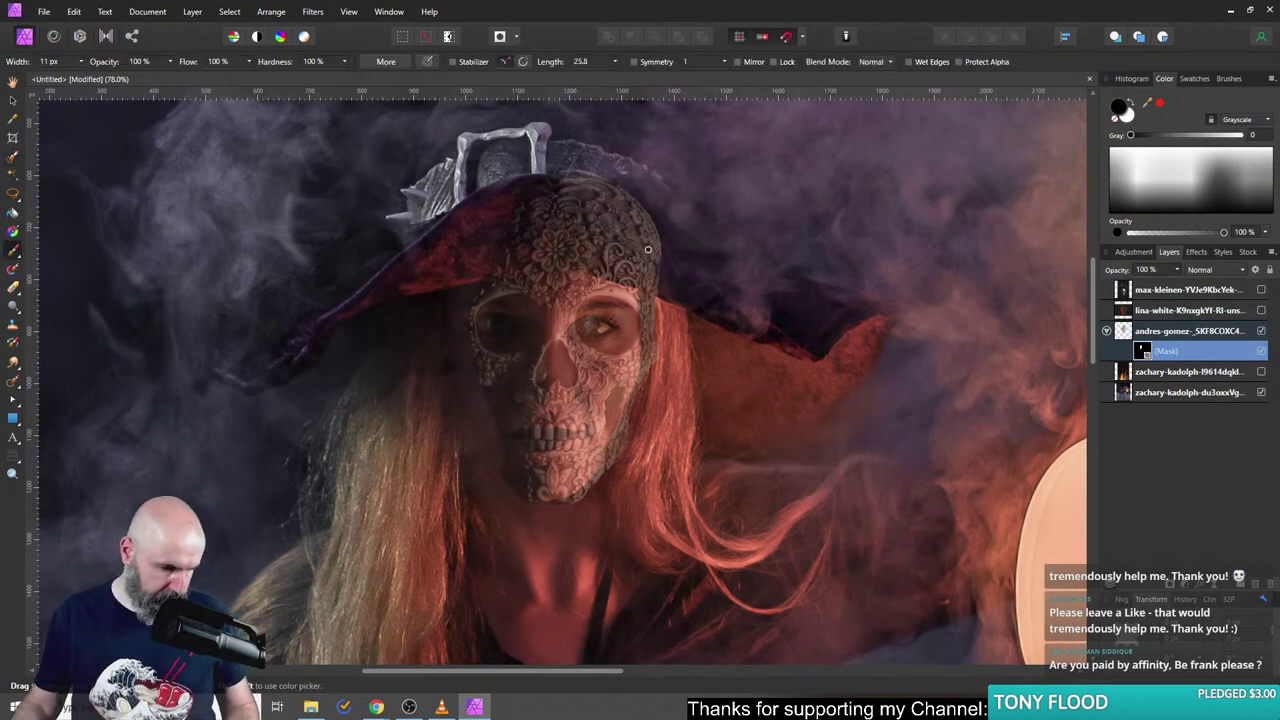
{"action": "left_click", "coordinate": [76, 64]}
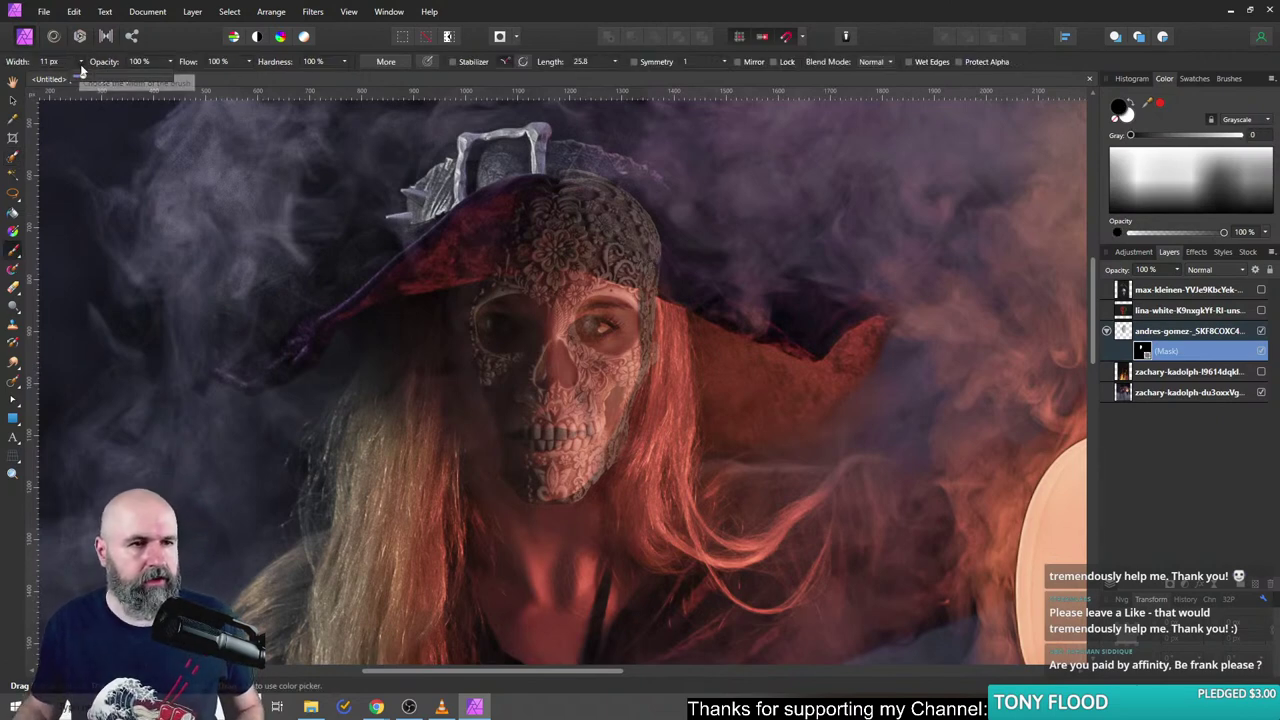
{"action": "left_click_drag", "start_coordinate": [84, 77], "coordinate": [103, 79]}
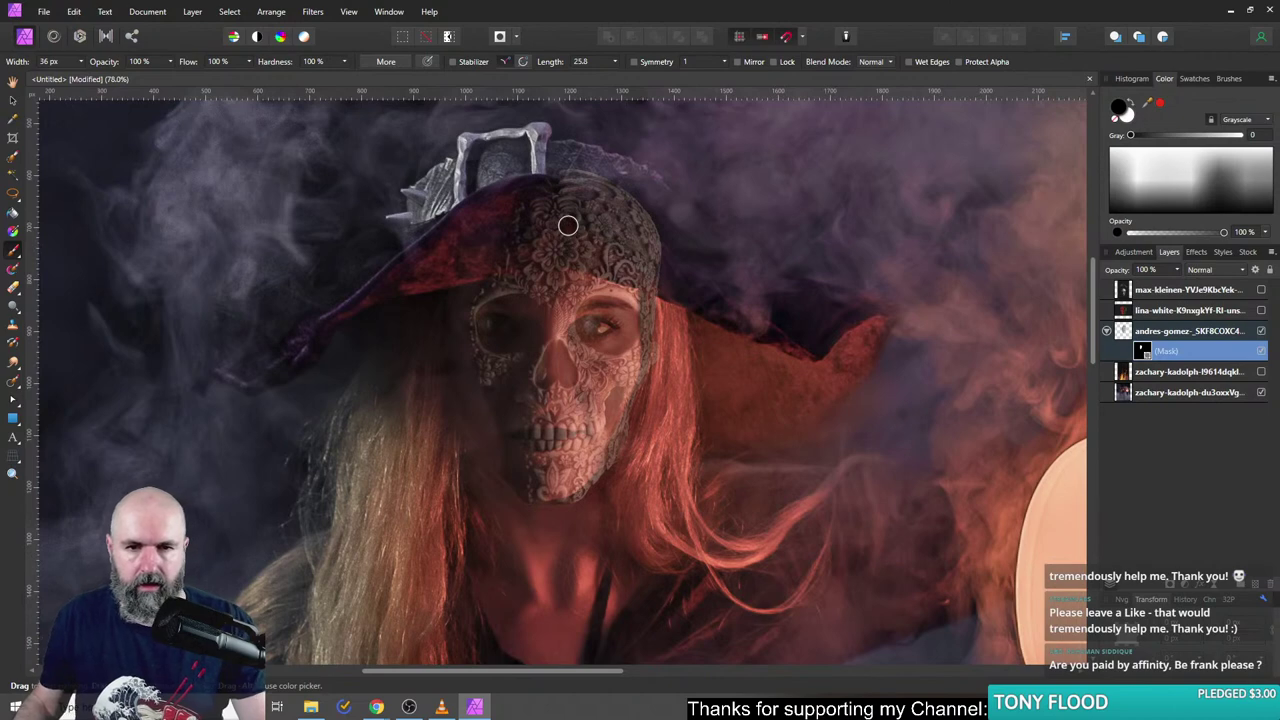
{"action": "key", "text": "bracketright"}
{"action": "key", "text": "bracketright"}
{"action": "key", "text": "bracketright"}
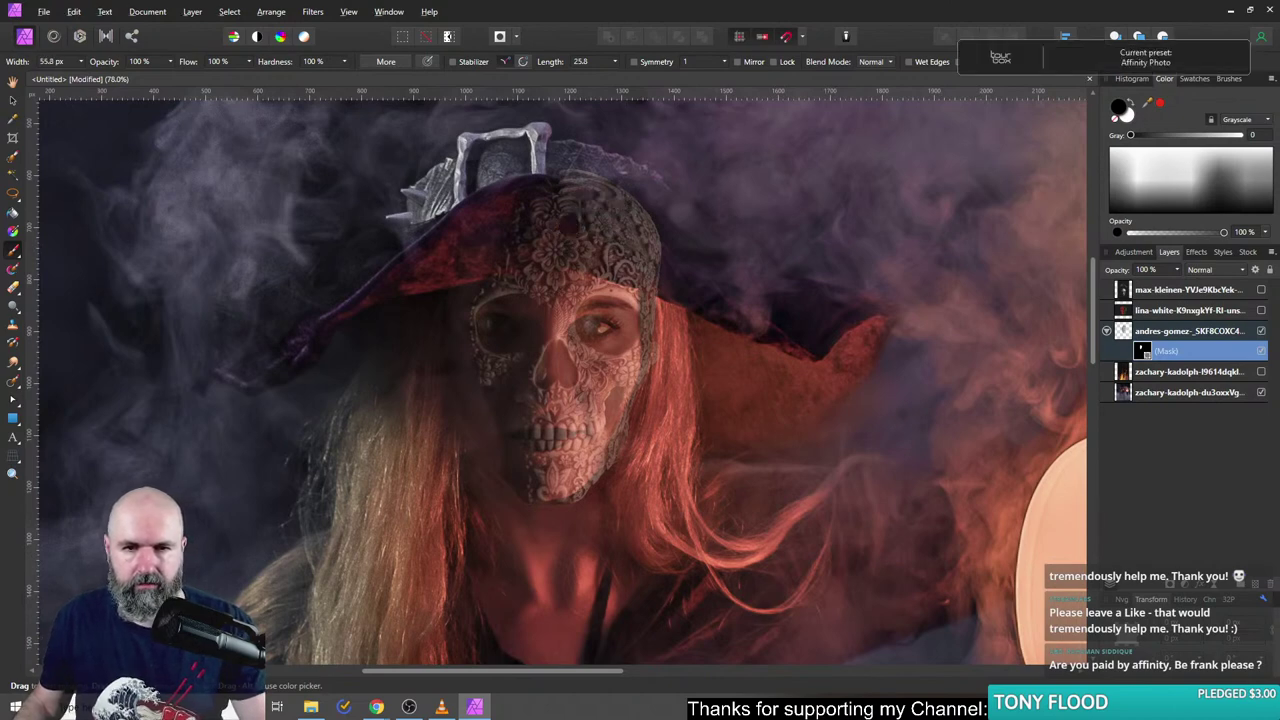
{"action": "key", "text": "bracketright"}
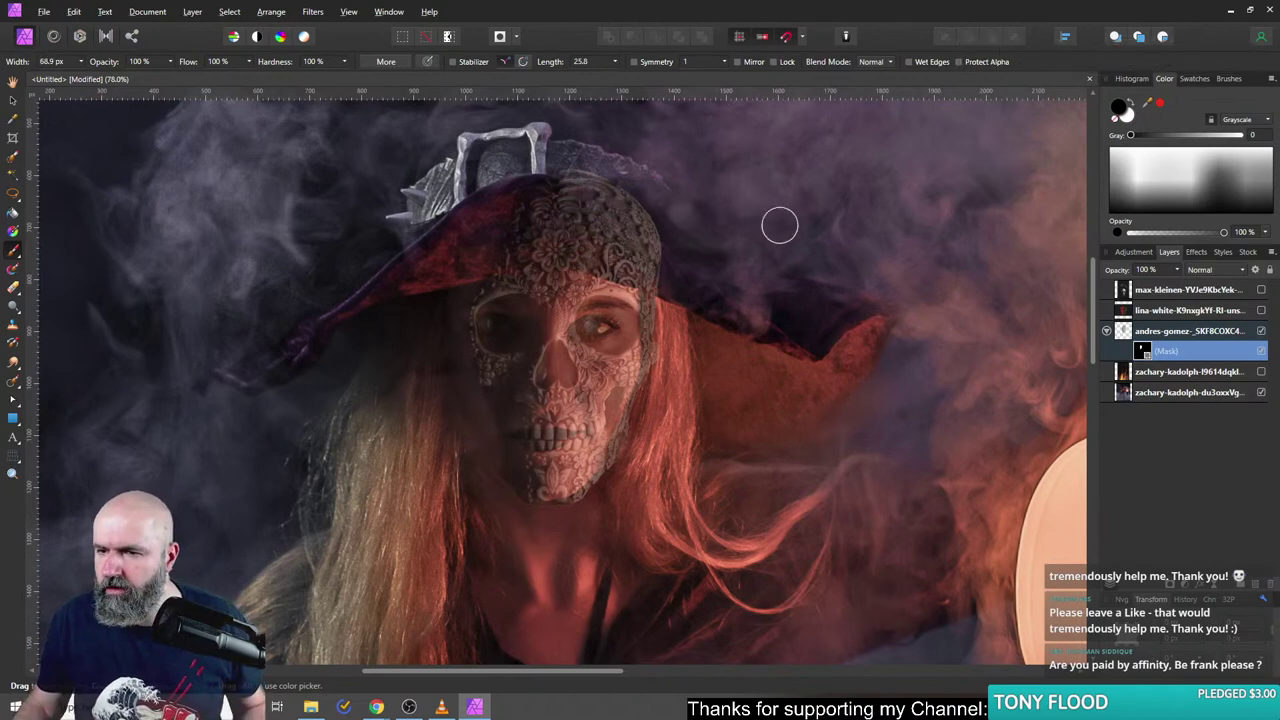
{"action": "mouse_move", "coordinate": [674, 206]}
{"action": "left_mouse_down"}
{"action": "mouse_move", "coordinate": [686, 226]}
{"action": "mouse_move", "coordinate": [540, 220]}
{"action": "left_mouse_up"}
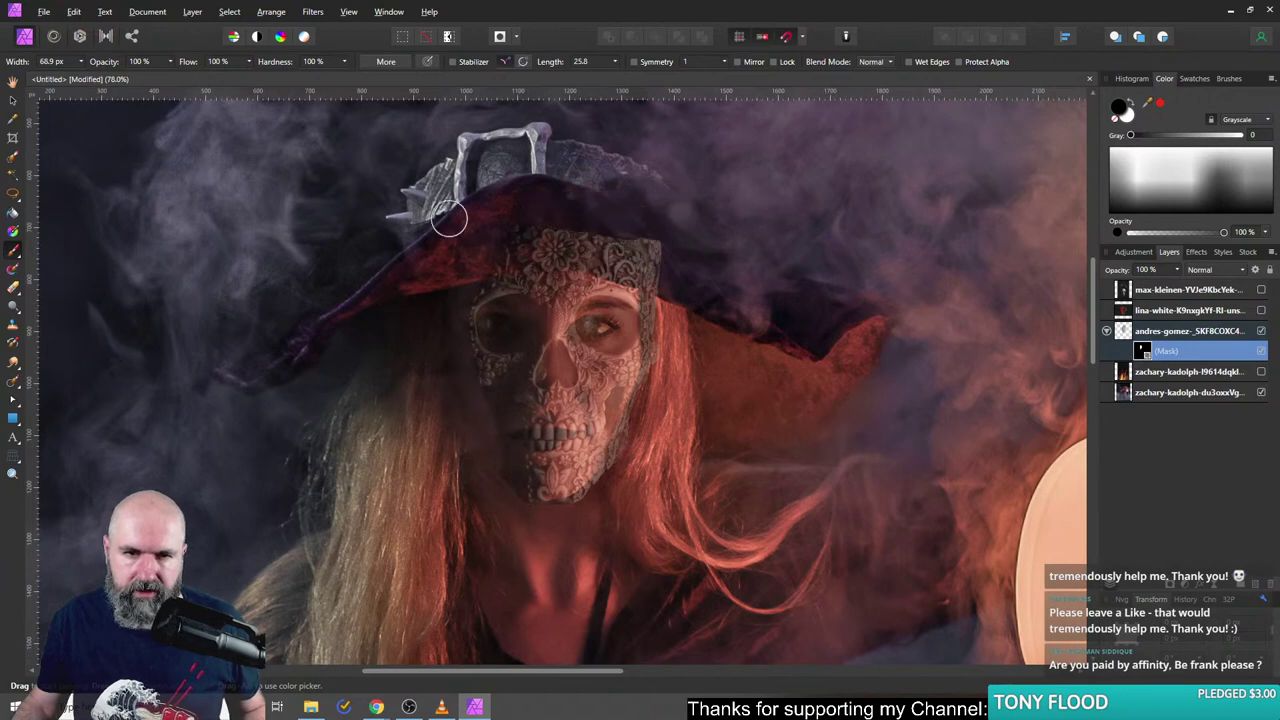
{"action": "scroll", "coordinate": [657, 257], "scroll_direction": "up", "scroll_amount": 3}
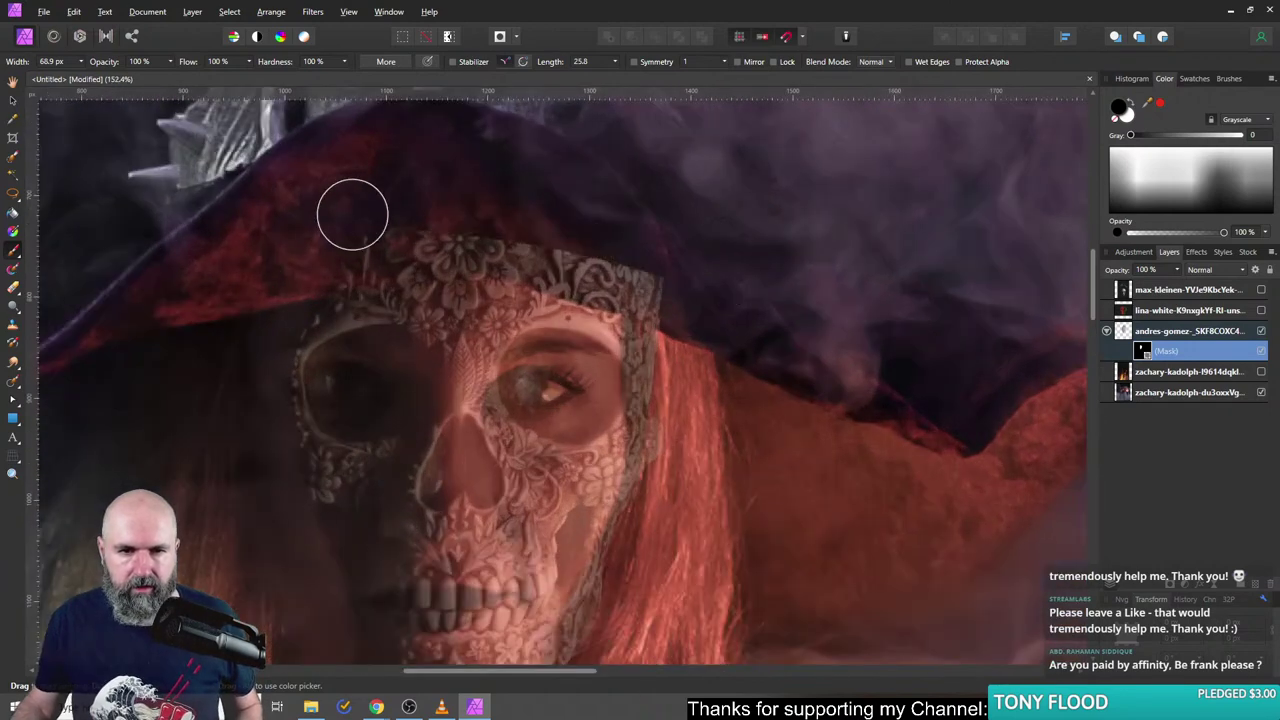
{"action": "mouse_move", "coordinate": [352, 214]}
{"action": "left_mouse_down"}
{"action": "mouse_move", "coordinate": [433, 205]}
{"action": "mouse_move", "coordinate": [293, 257]}
{"action": "mouse_move", "coordinate": [408, 235]}
{"action": "mouse_move", "coordinate": [305, 258]}
{"action": "mouse_move", "coordinate": [534, 235]}
{"action": "mouse_move", "coordinate": [461, 232]}
{"action": "mouse_move", "coordinate": [620, 248]}
{"action": "mouse_move", "coordinate": [472, 238]}
{"action": "mouse_move", "coordinate": [597, 259]}
{"action": "mouse_move", "coordinate": [530, 248]}
{"action": "mouse_move", "coordinate": [692, 295]}
{"action": "mouse_move", "coordinate": [527, 241]}
{"action": "mouse_move", "coordinate": [640, 274]}
{"action": "left_mouse_up"}
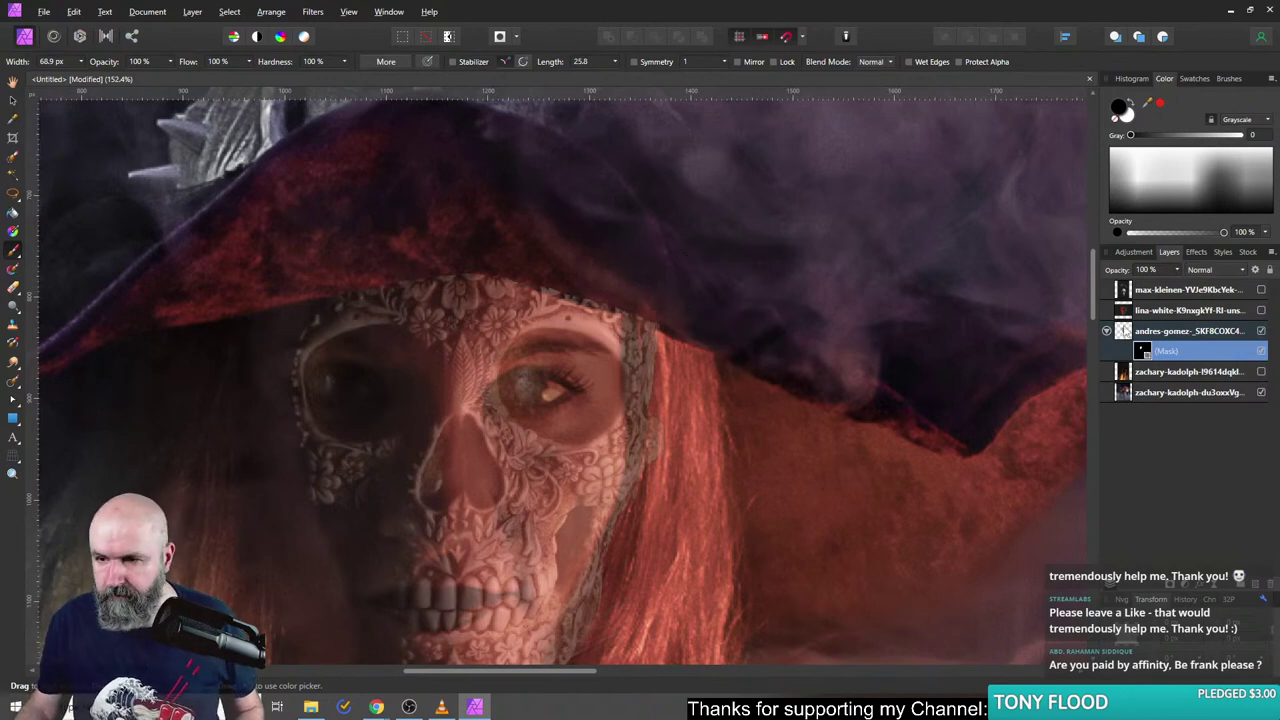
{"action": "left_click_drag", "start_coordinate": [1127, 338], "coordinate": [1183, 287]}
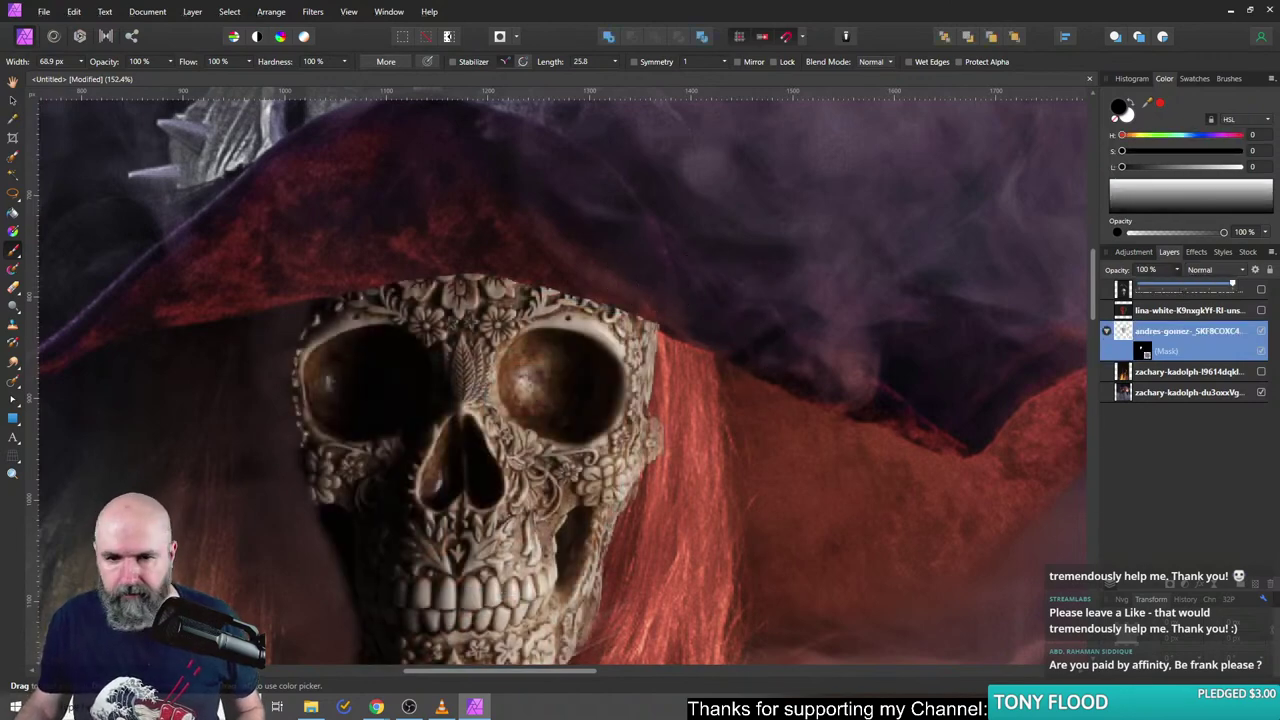
- Undo the stray paint dabs beside the brim and target the skull layer's mask
{"action": "scroll", "coordinate": [758, 372], "scroll_direction": "down", "scroll_amount": 3}
{"action": "scroll", "coordinate": [732, 336], "scroll_direction": "up", "scroll_amount": 3}
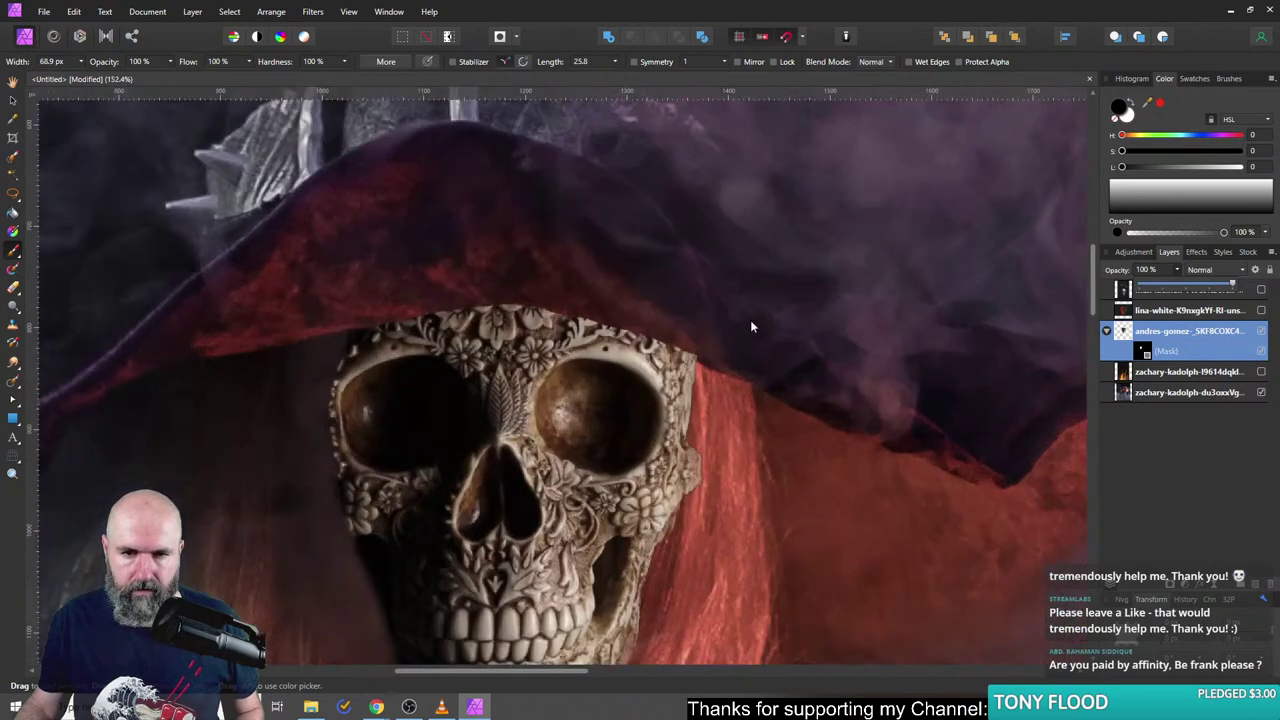
{"action": "left_click", "coordinate": [728, 342]}
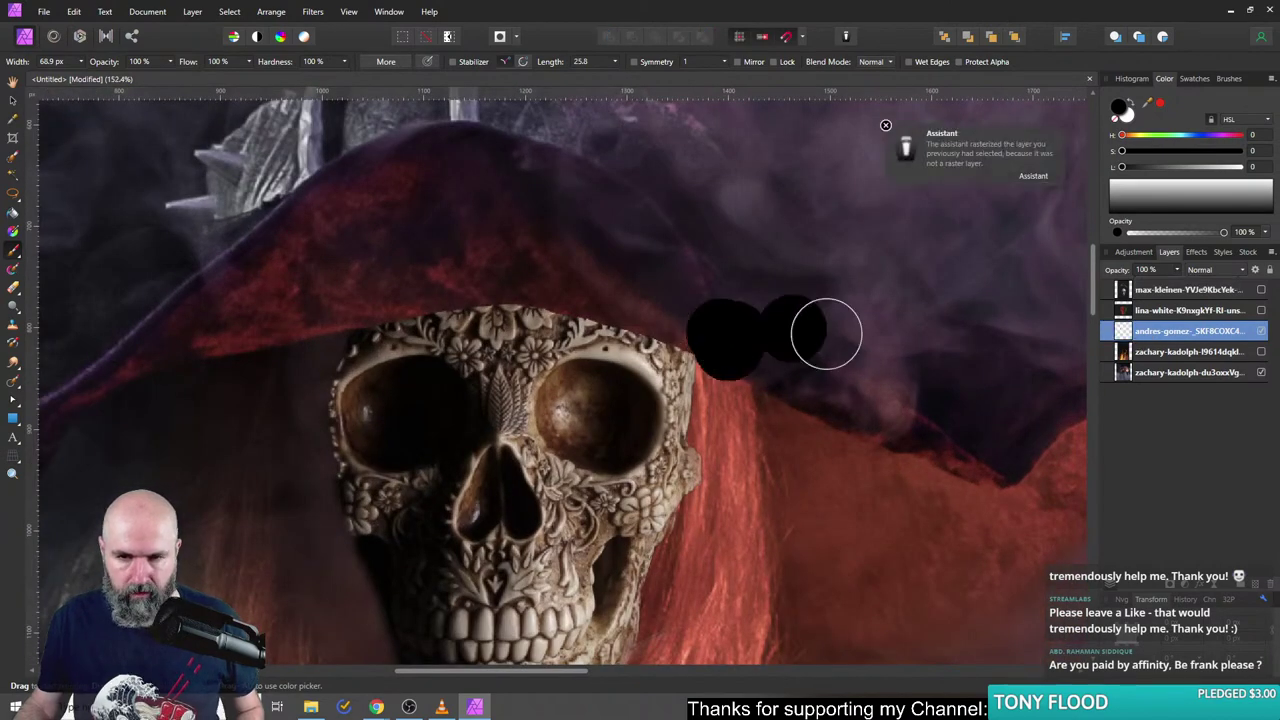
{"action": "left_click", "coordinate": [868, 348]}
{"action": "key", "text": "ctrl+z"}
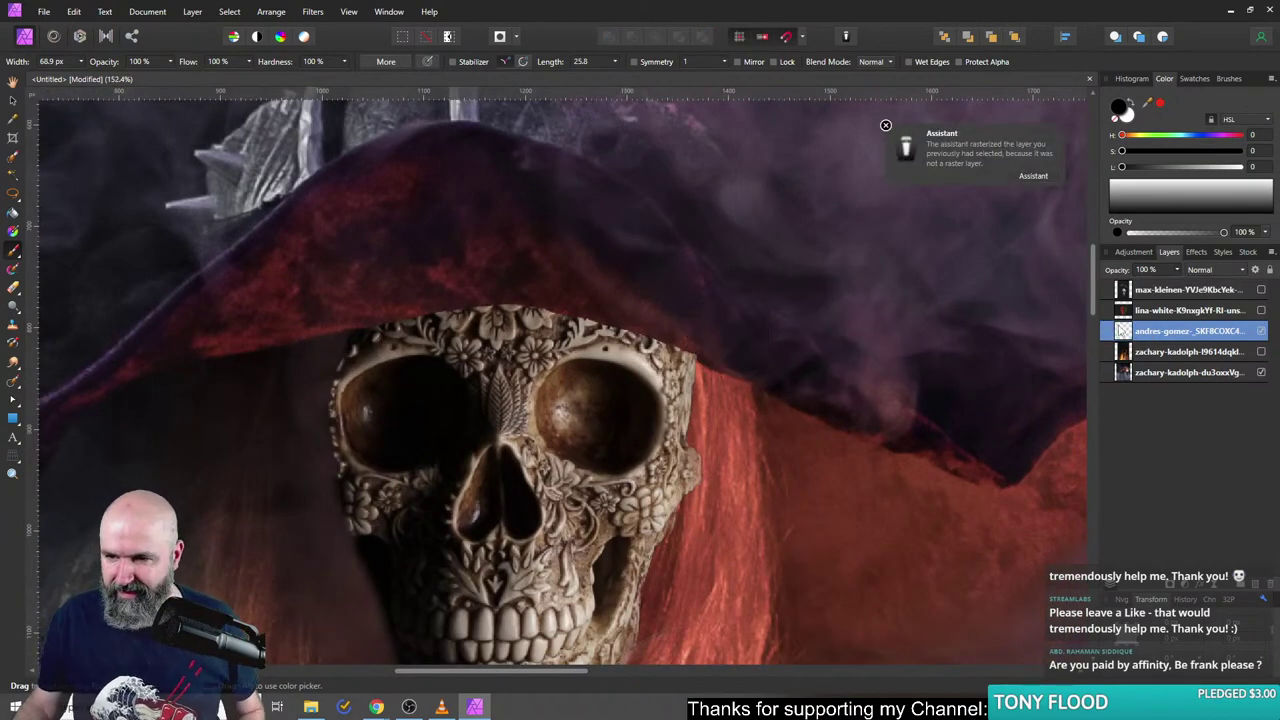
{"action": "key", "text": "ctrl+z"}
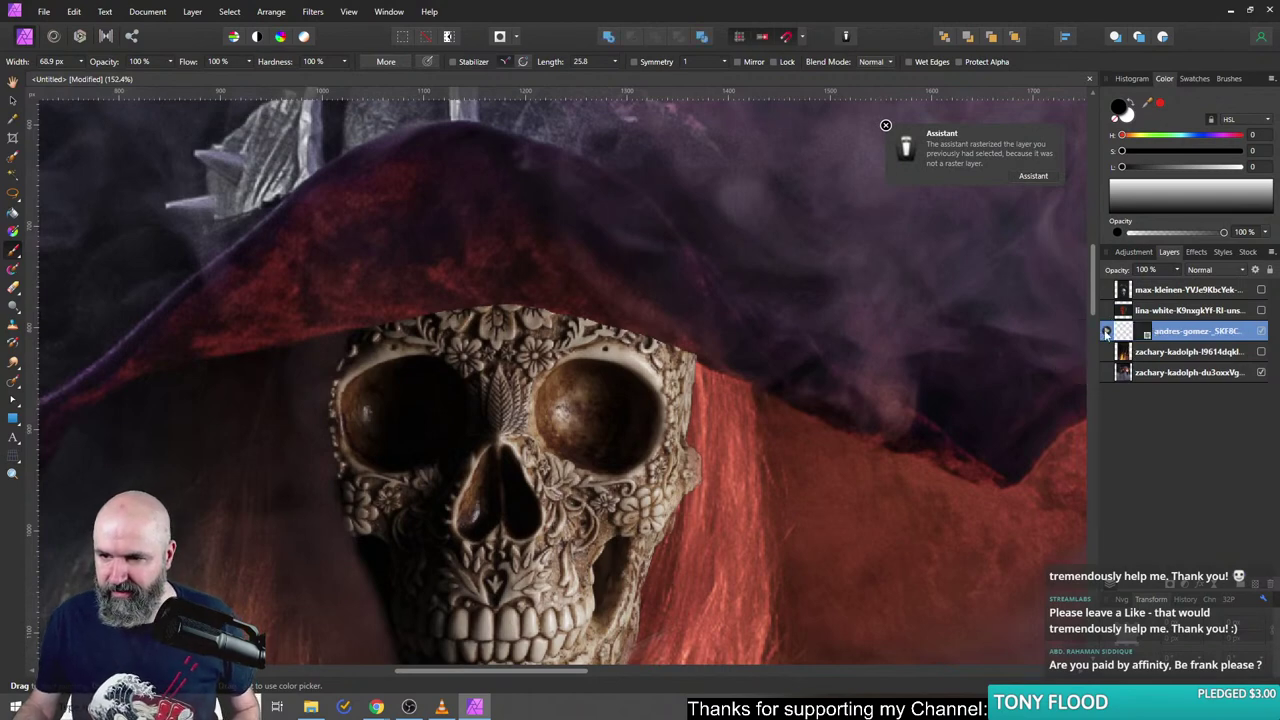
{"action": "left_click", "coordinate": [1106, 333]}
{"action": "left_click", "coordinate": [1165, 351]}
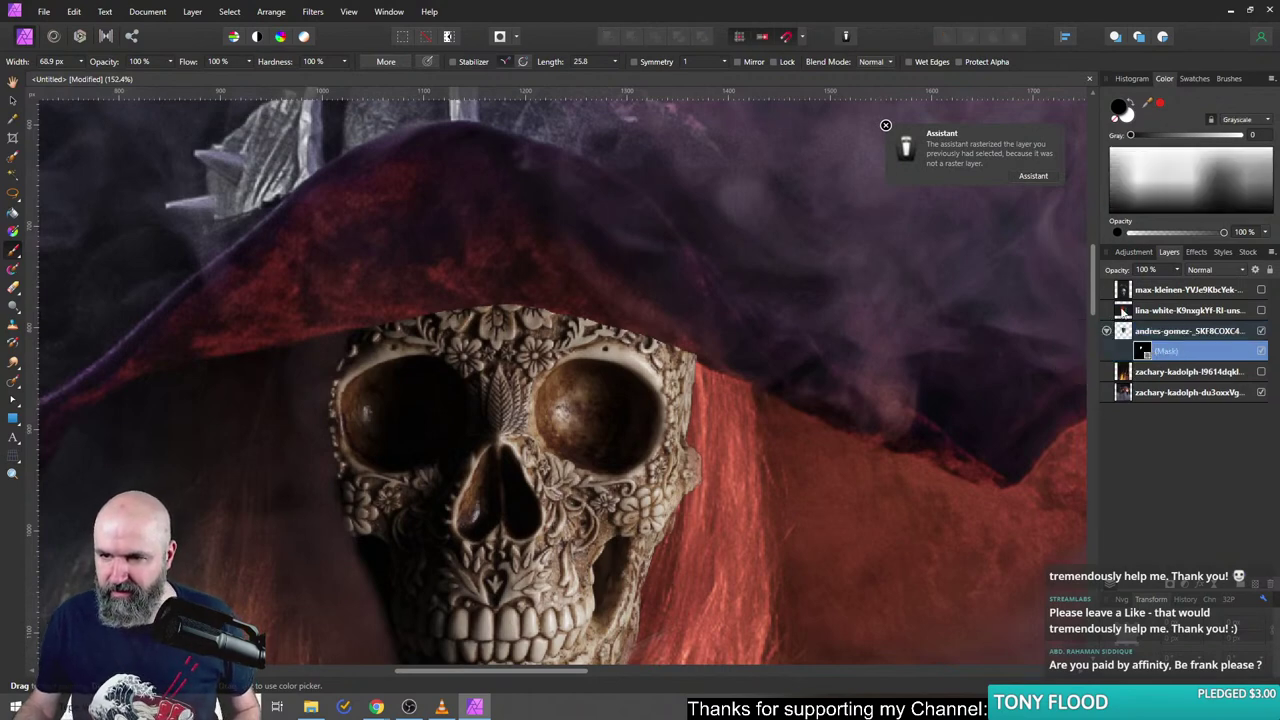
{"action": "left_click", "coordinate": [886, 126]}
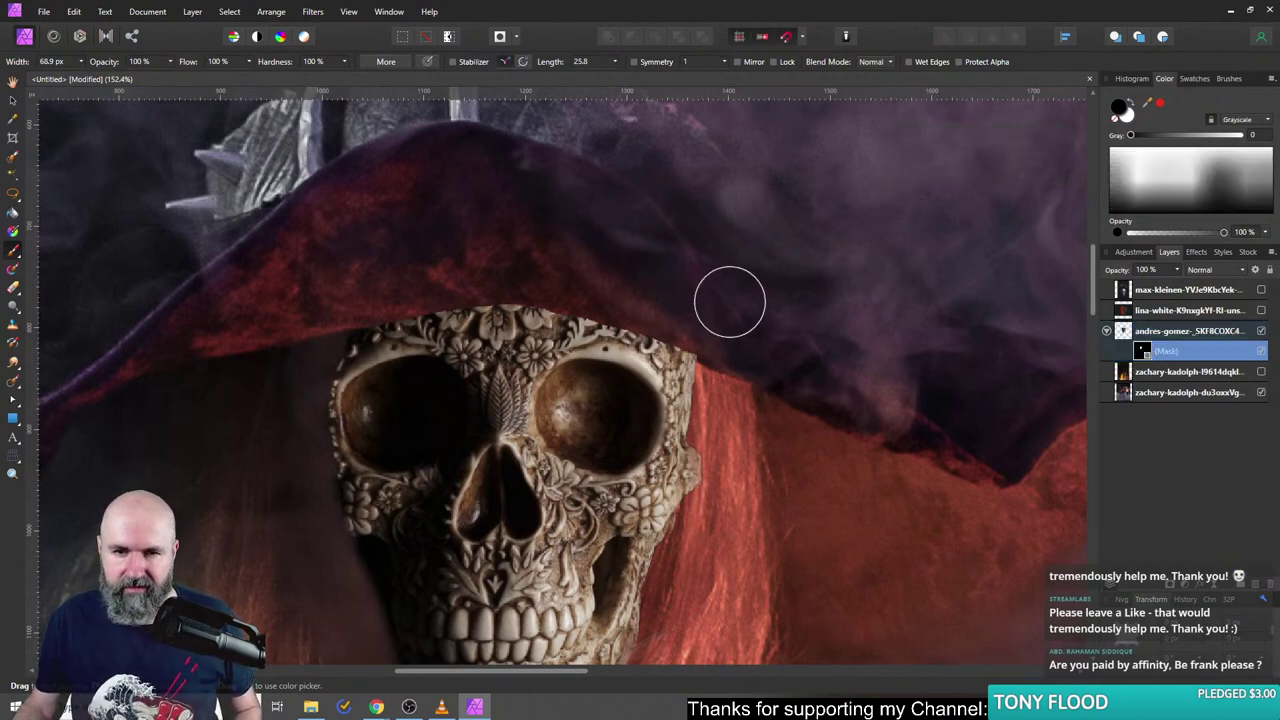
- Lower brush hardness to 50%, shrink the brush, and trim the skull's top edge under the brim
{"action": "left_click", "coordinate": [345, 62]}
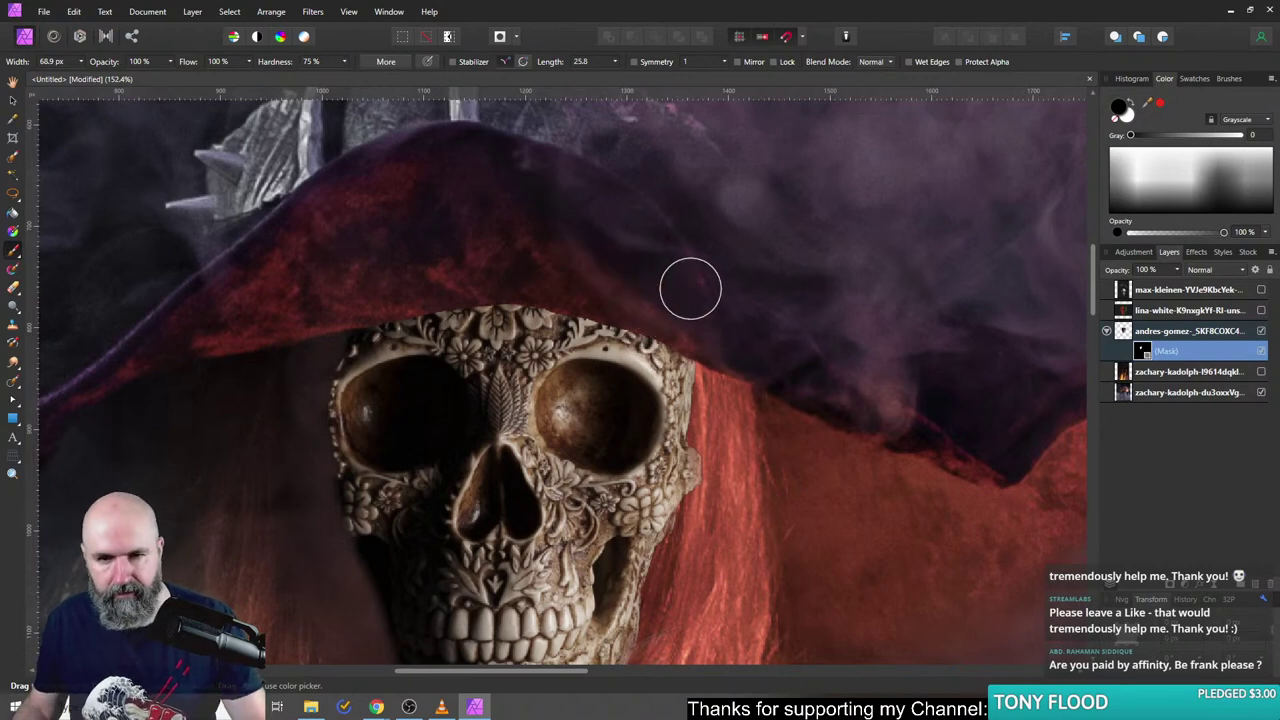
{"action": "key", "text": "bracketleft"}
{"action": "key", "text": "bracketleft"}
{"action": "key", "text": "bracketleft"}
{"action": "key", "text": "bracketleft"}
{"action": "scroll", "coordinate": [680, 317], "scroll_direction": "up", "scroll_amount": 2}
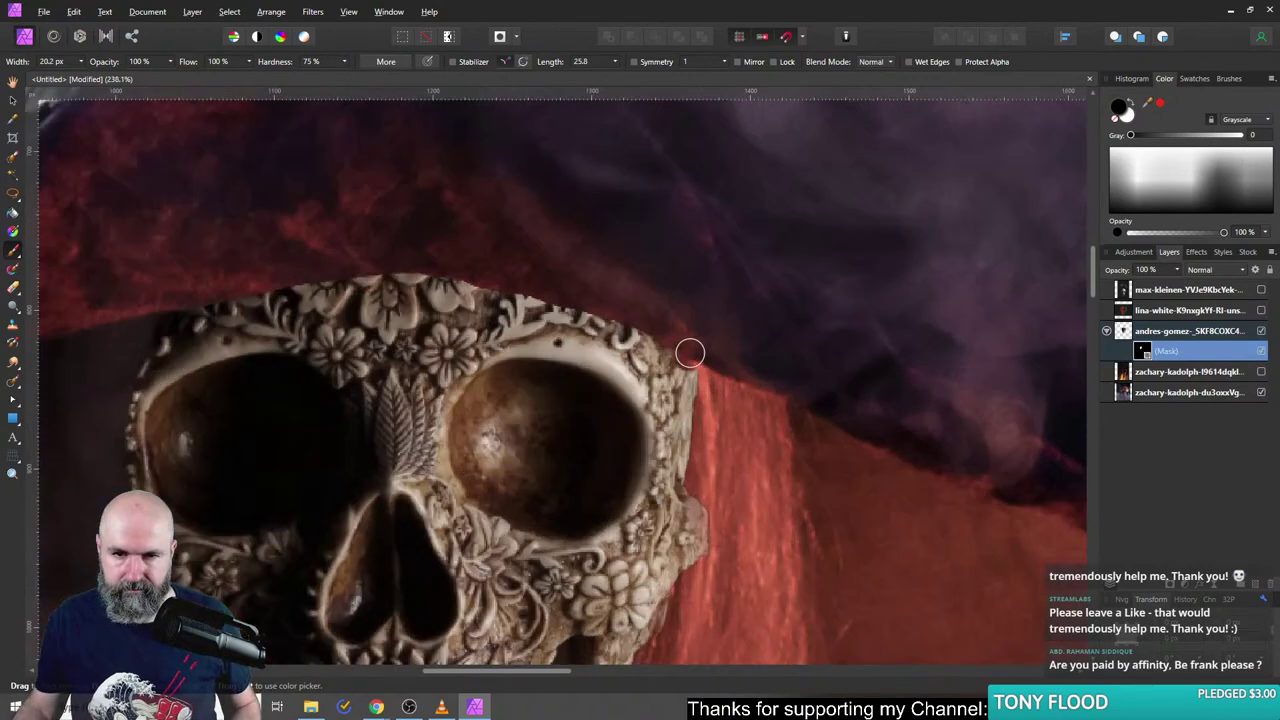
{"action": "scroll", "coordinate": [690, 352], "scroll_direction": "up", "scroll_amount": 2}
{"action": "scroll", "coordinate": [834, 306], "scroll_direction": "up", "scroll_amount": 1}
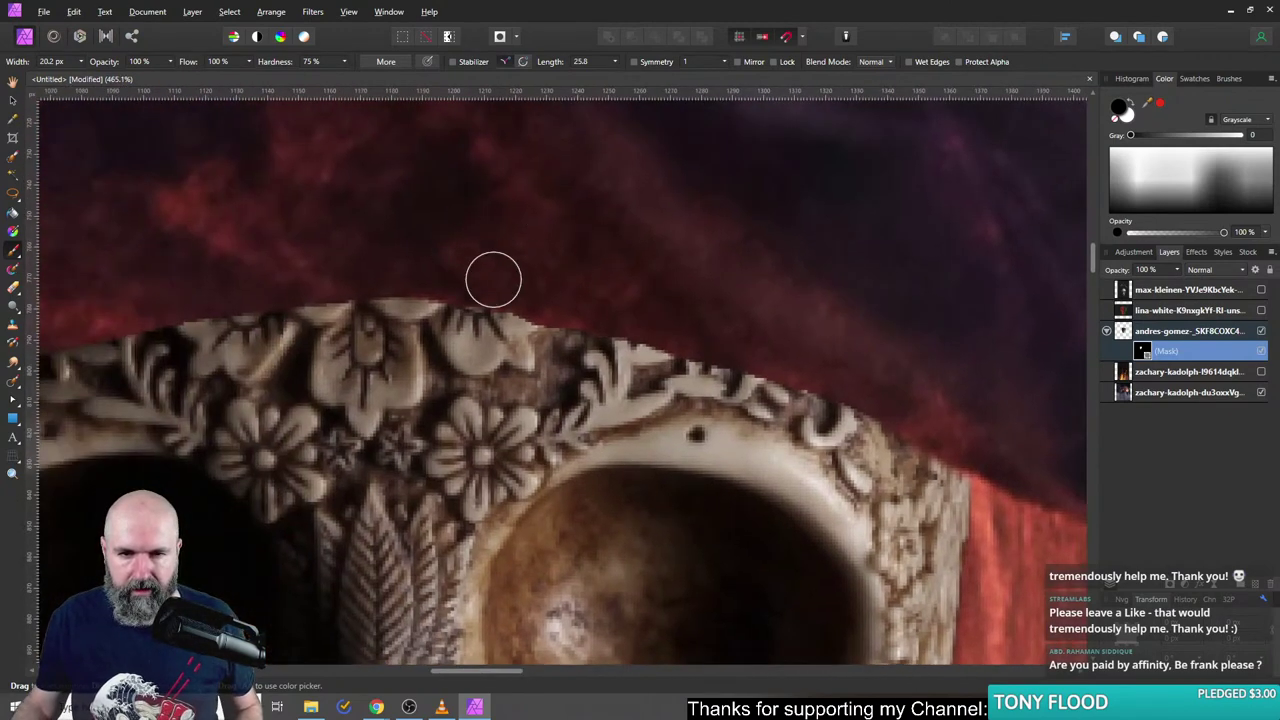
{"action": "key", "text": "bracketleft"}
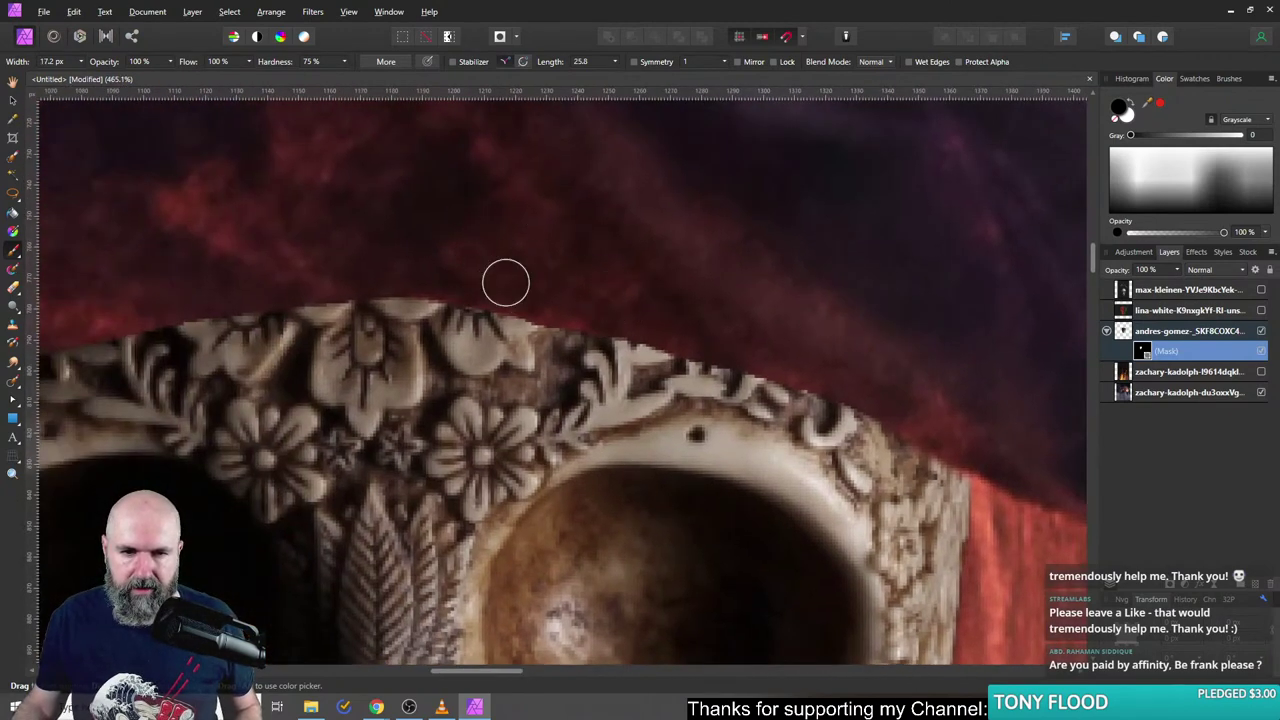
{"action": "mouse_move", "coordinate": [505, 283]}
{"action": "left_mouse_down"}
{"action": "mouse_move", "coordinate": [622, 302]}
{"action": "mouse_move", "coordinate": [511, 291]}
{"action": "mouse_move", "coordinate": [679, 333]}
{"action": "mouse_move", "coordinate": [963, 437]}
{"action": "mouse_move", "coordinate": [836, 358]}
{"action": "left_mouse_up"}
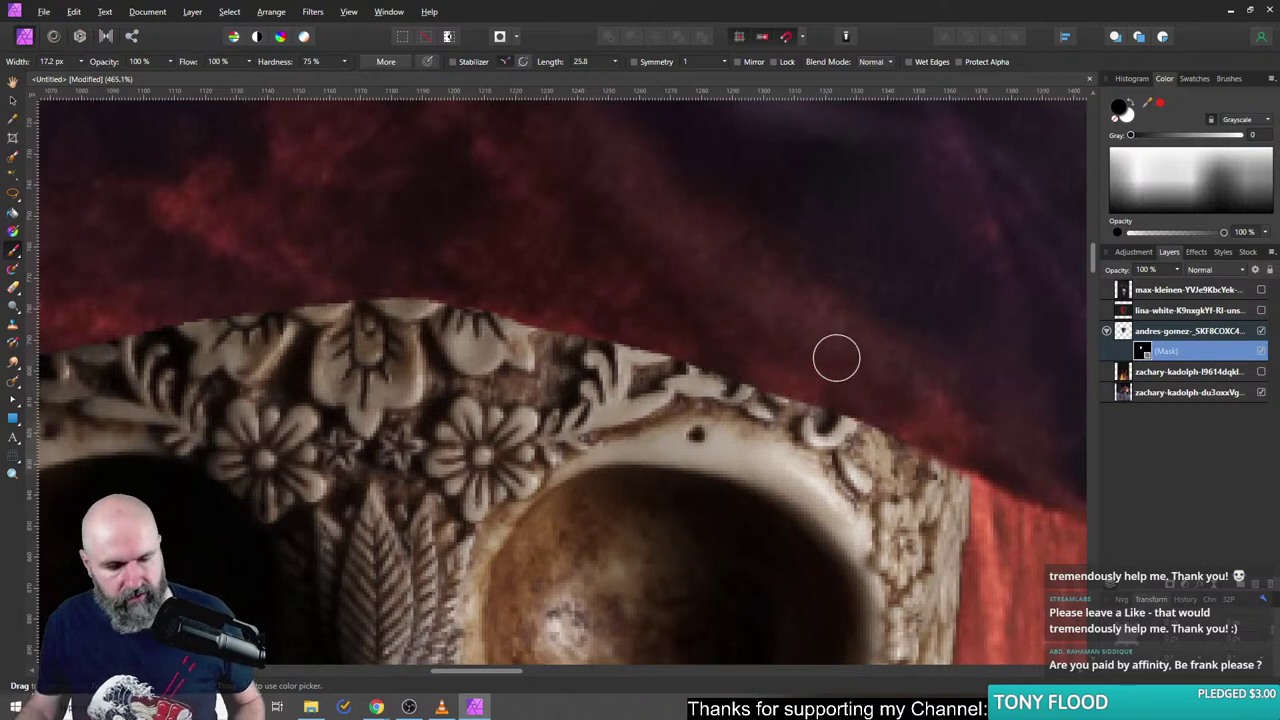
- Soften the brush further and touch up the skull's top edge with white and black
{"action": "left_click", "coordinate": [345, 62]}
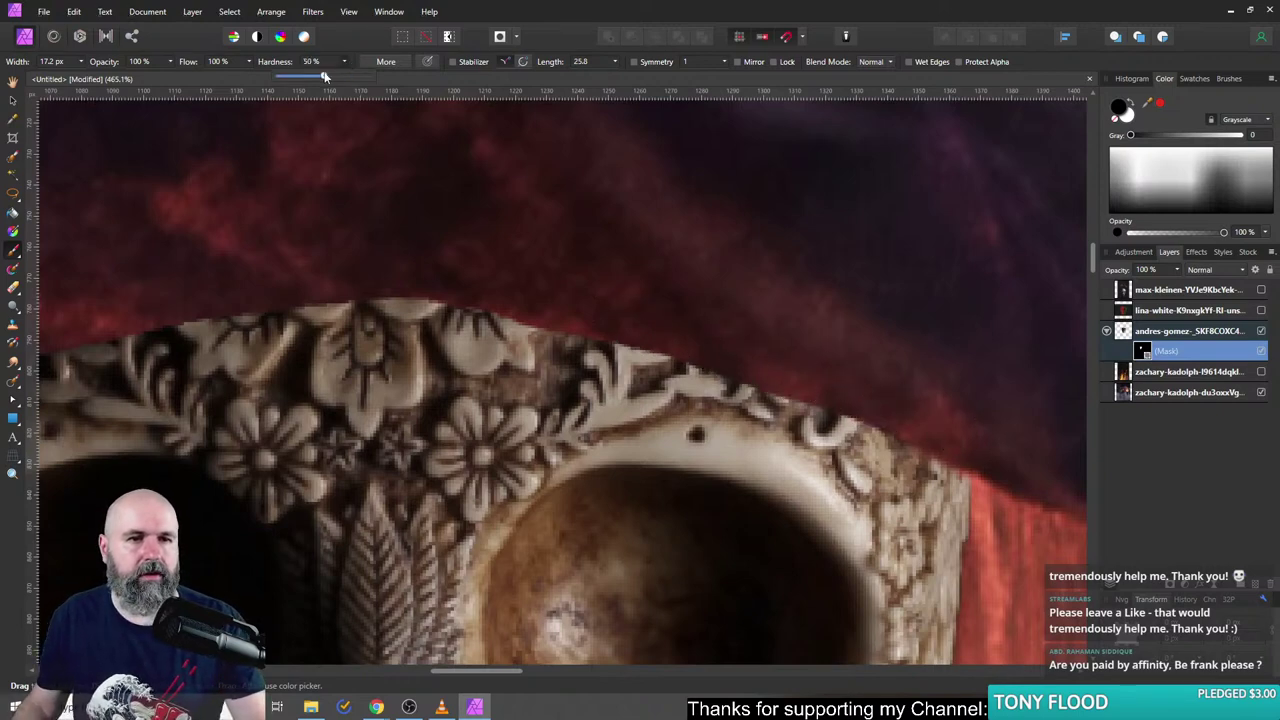
{"action": "key", "text": "bracketright"}
{"action": "key", "text": "bracketright"}
{"action": "key", "text": "bracketright"}
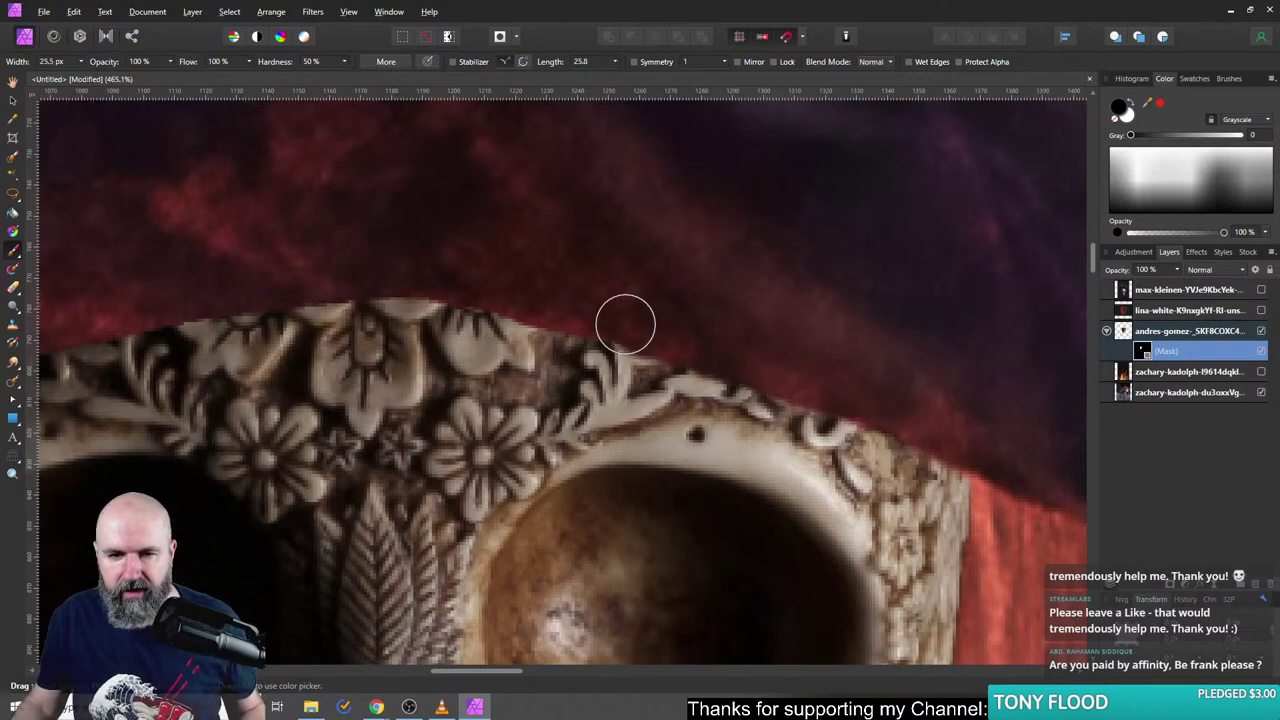
{"action": "left_click_drag", "start_coordinate": [351, 271], "coordinate": [677, 297]}
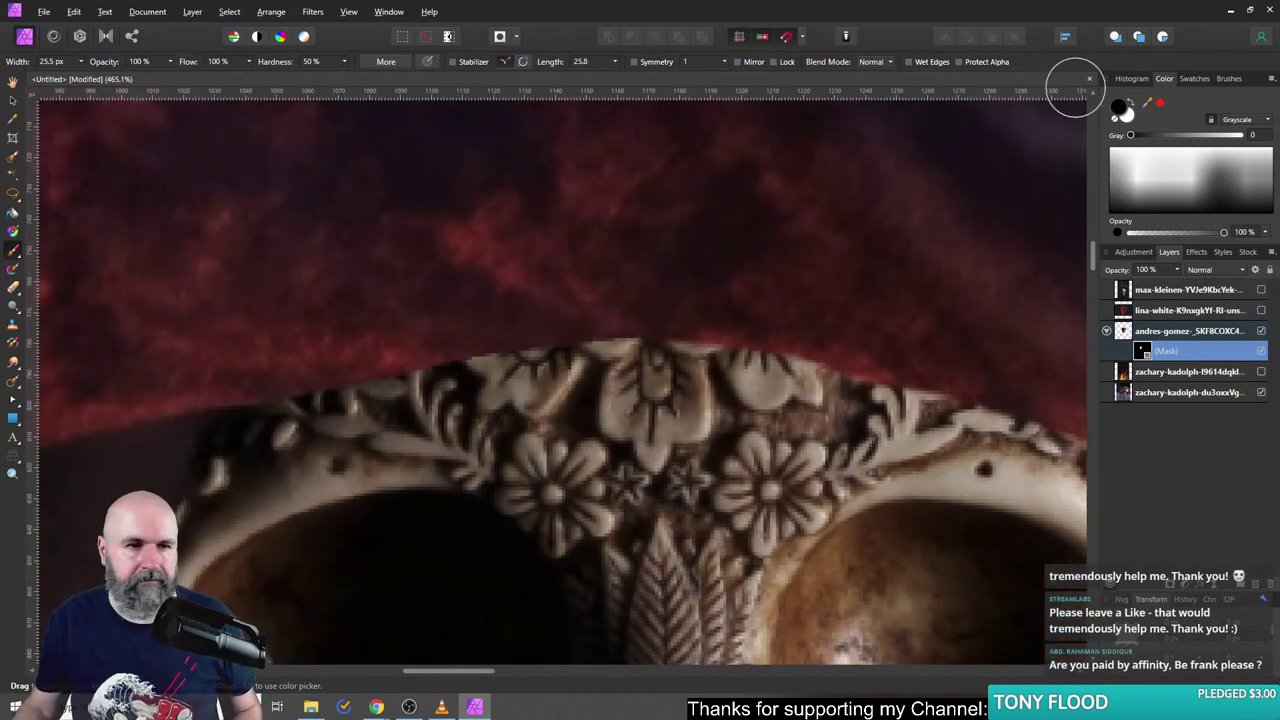
{"action": "left_click", "coordinate": [1127, 114]}
{"action": "mouse_move", "coordinate": [885, 237]}
{"action": "left_mouse_down"}
{"action": "mouse_move", "coordinate": [657, 177]}
{"action": "mouse_move", "coordinate": [514, 190]}
{"action": "left_mouse_up"}
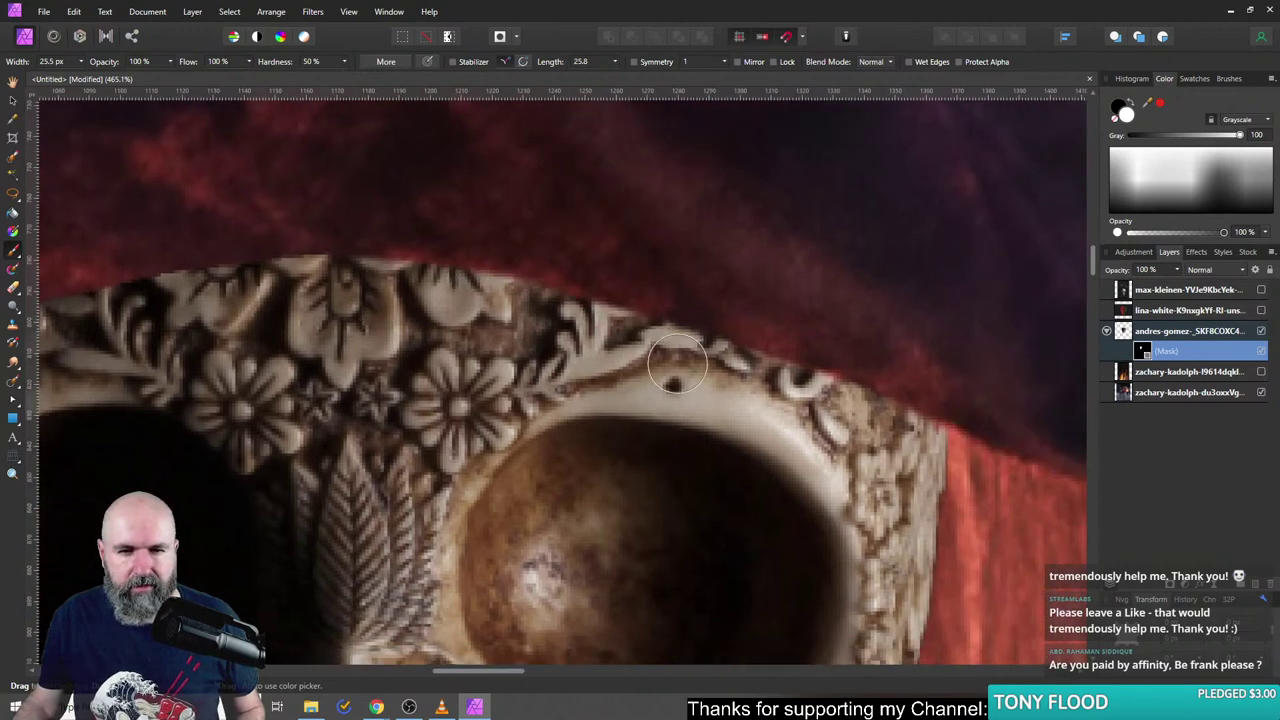
{"action": "left_click_drag", "start_coordinate": [437, 363], "coordinate": [783, 381]}
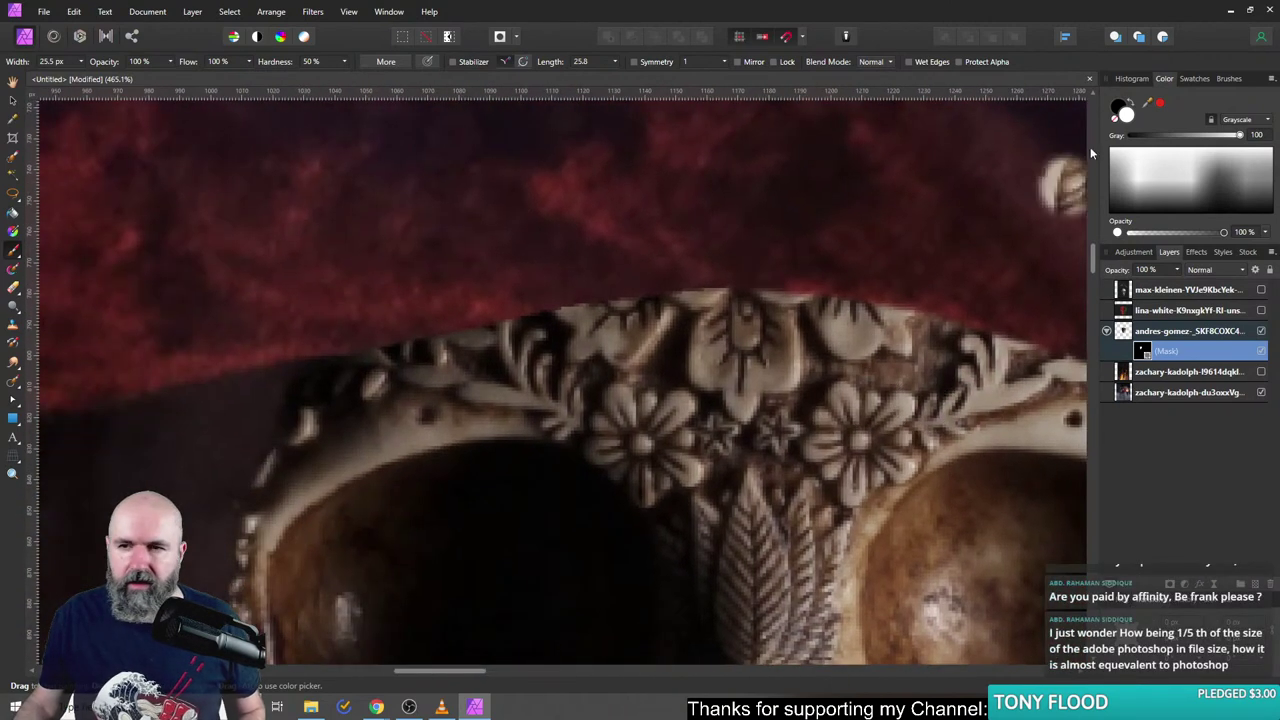
{"action": "left_click", "coordinate": [1127, 114]}
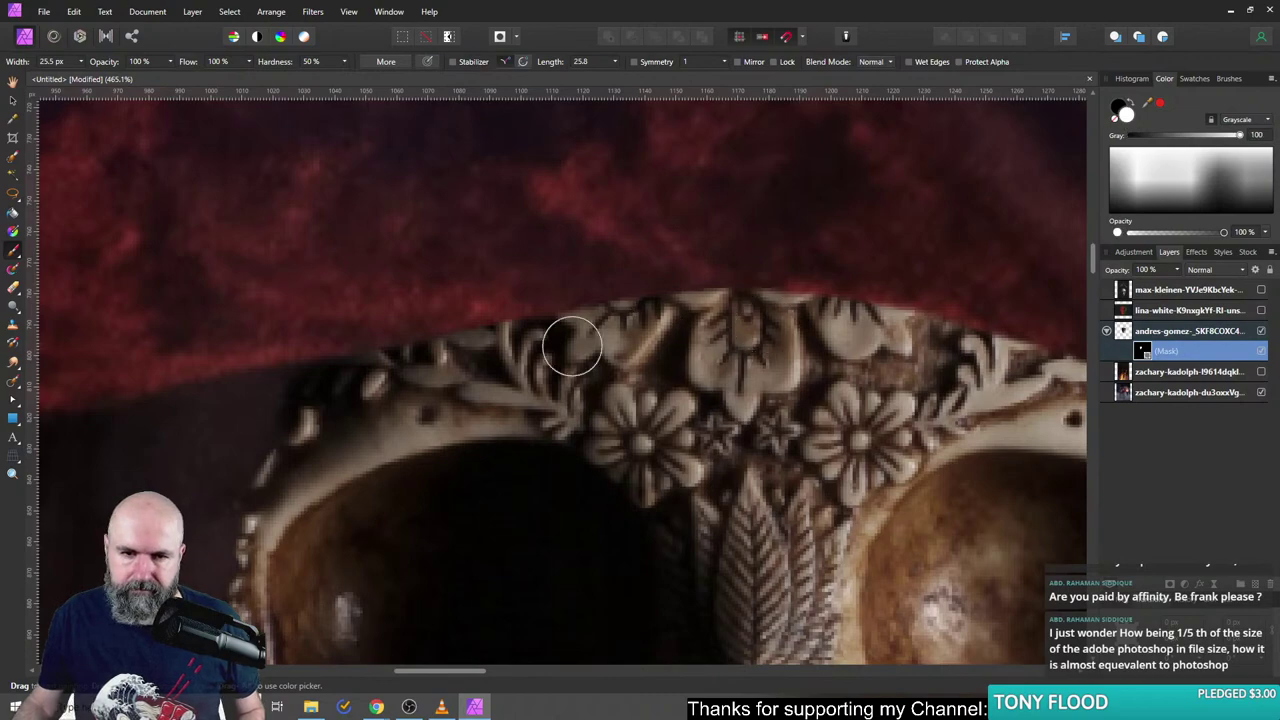
- Paint white on the mask with a larger brush to restore the shading left of the jaw
{"action": "scroll", "coordinate": [494, 389], "scroll_direction": "down", "scroll_amount": 10}
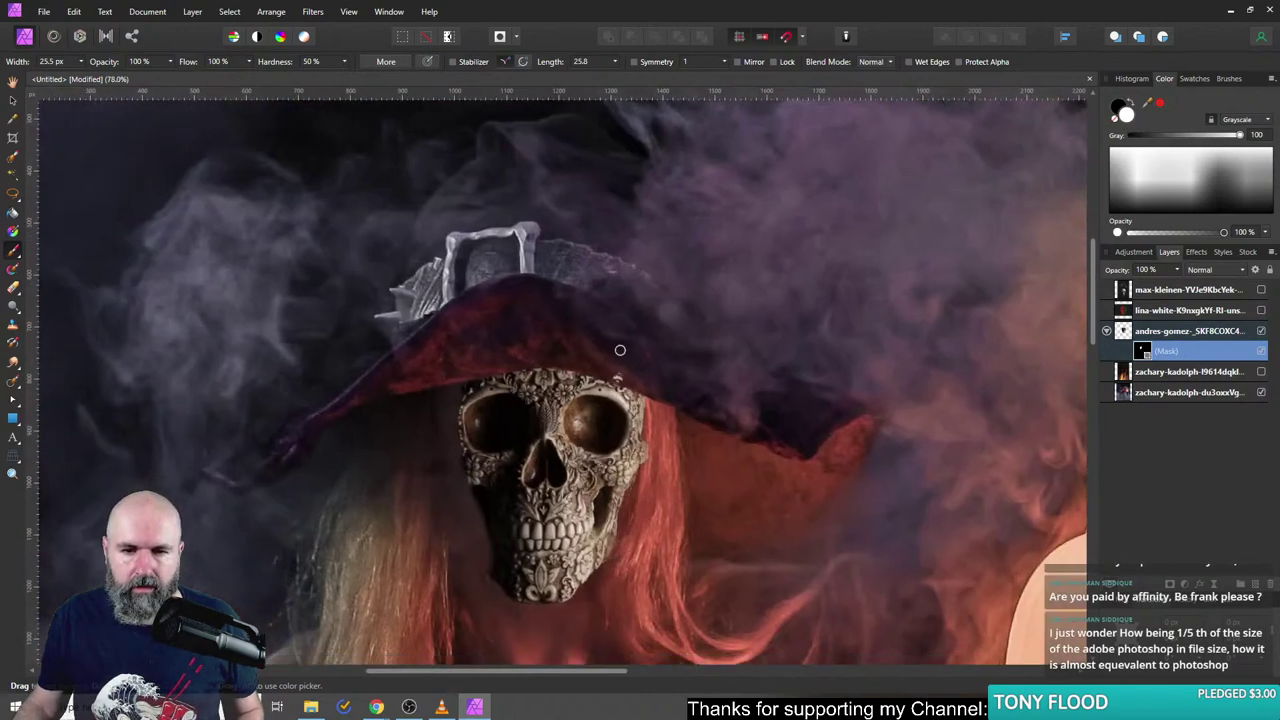
{"action": "scroll", "coordinate": [720, 390], "scroll_direction": "down", "scroll_amount": 4}
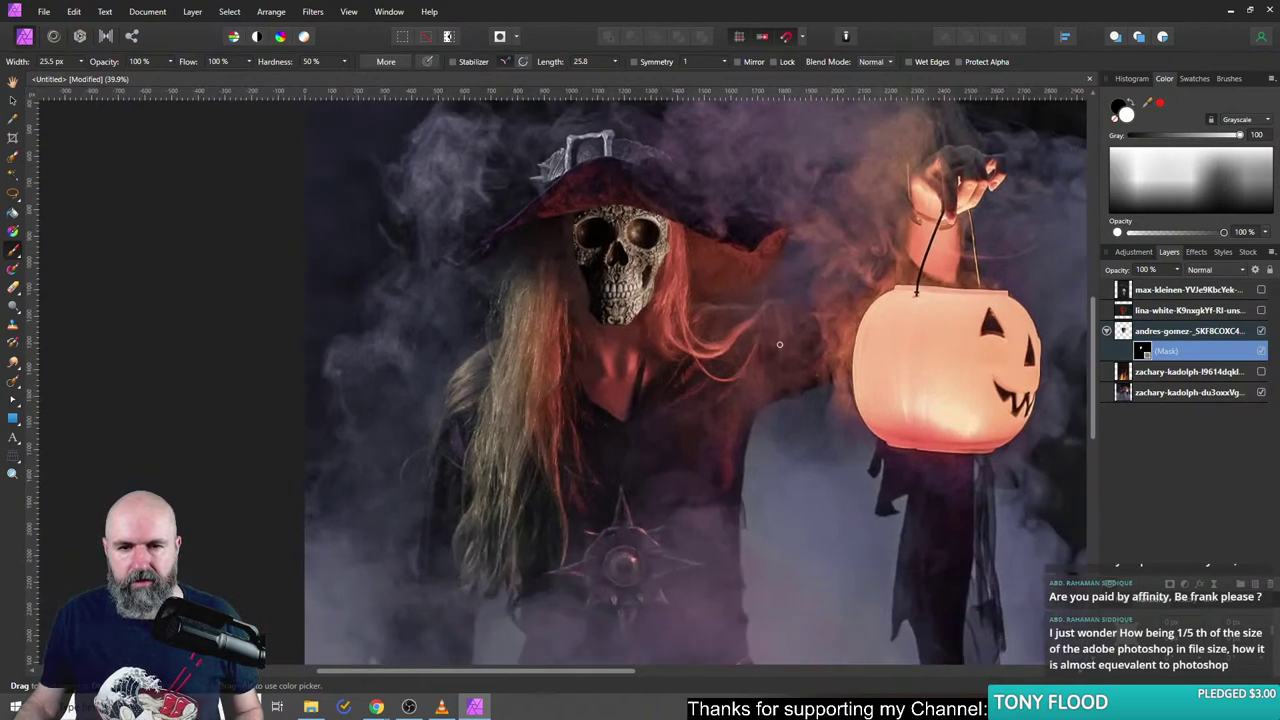
{"action": "scroll", "coordinate": [703, 366], "scroll_direction": "up", "scroll_amount": 6}
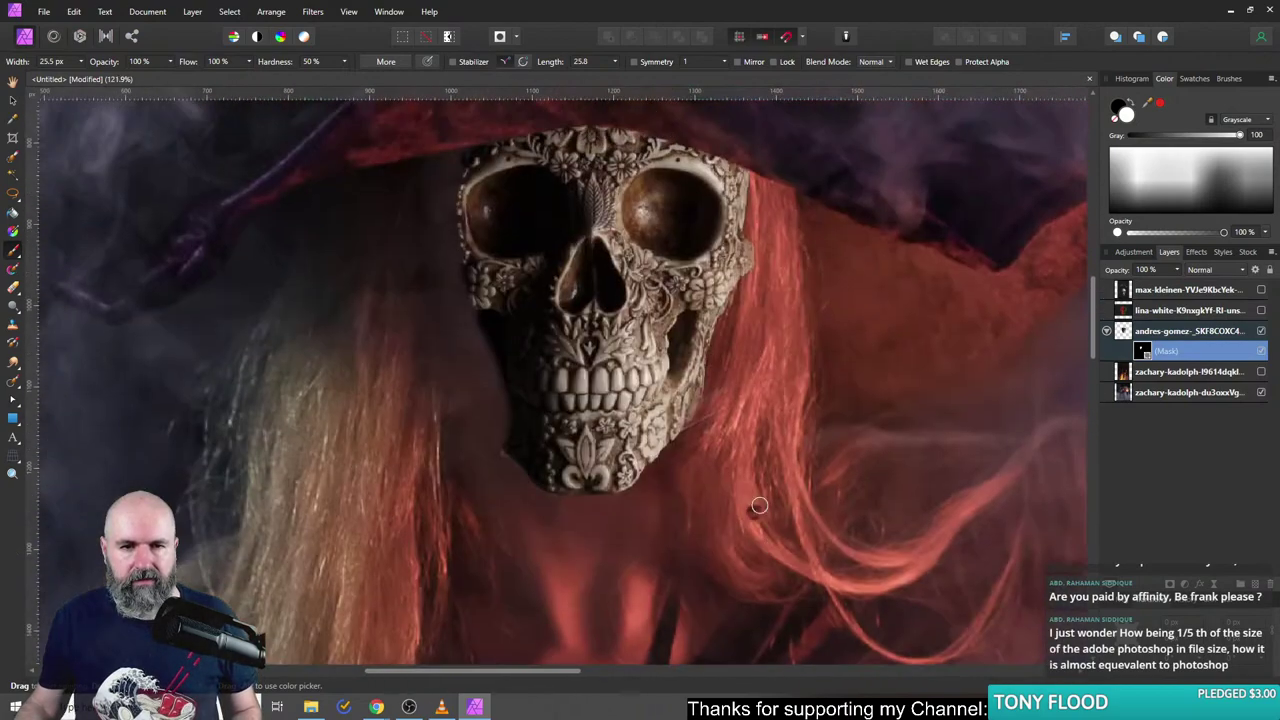
{"action": "scroll", "coordinate": [604, 390], "scroll_direction": "up", "scroll_amount": 1}
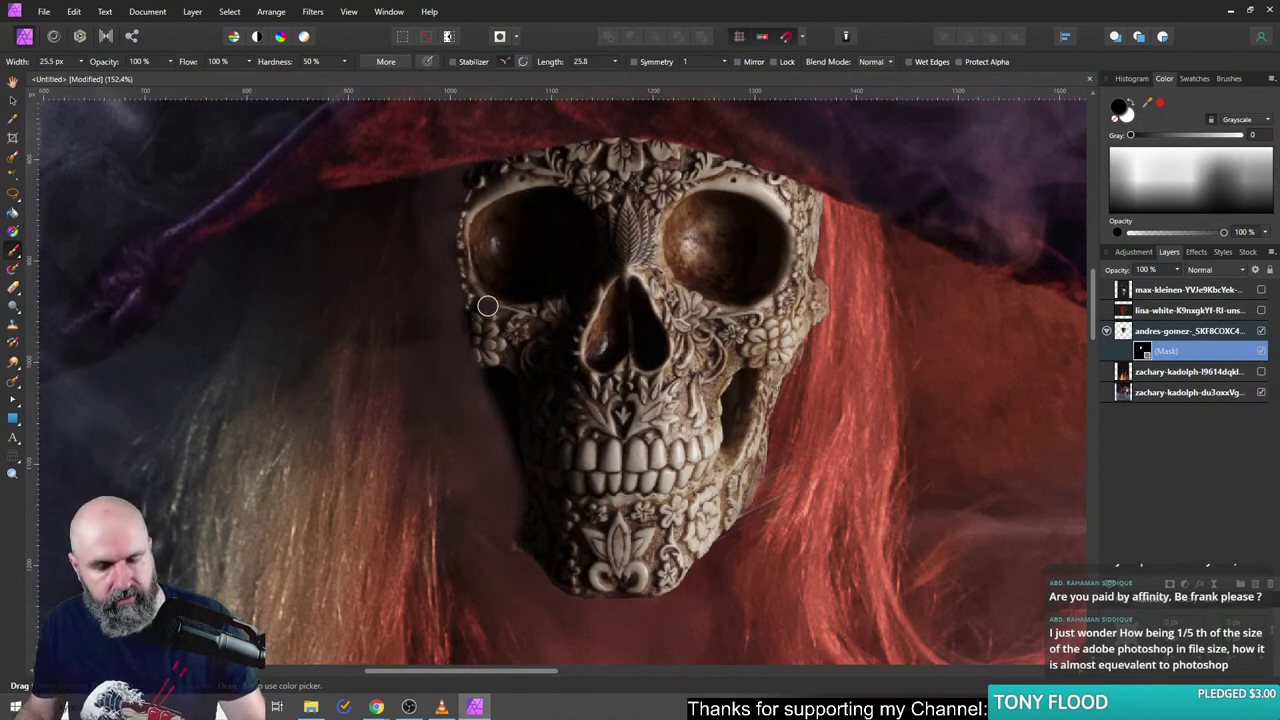
{"action": "key", "text": "bracketright"}
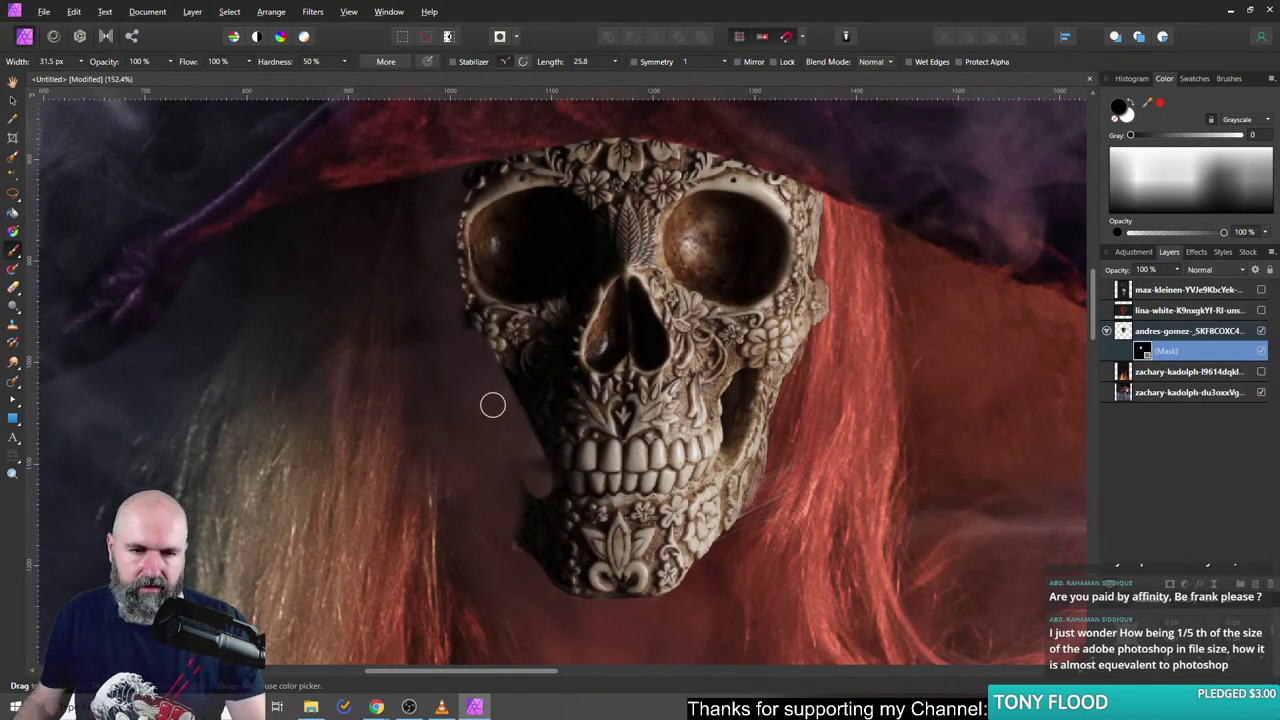
{"action": "left_click", "coordinate": [1127, 112]}
{"action": "key", "text": "bracketright"}
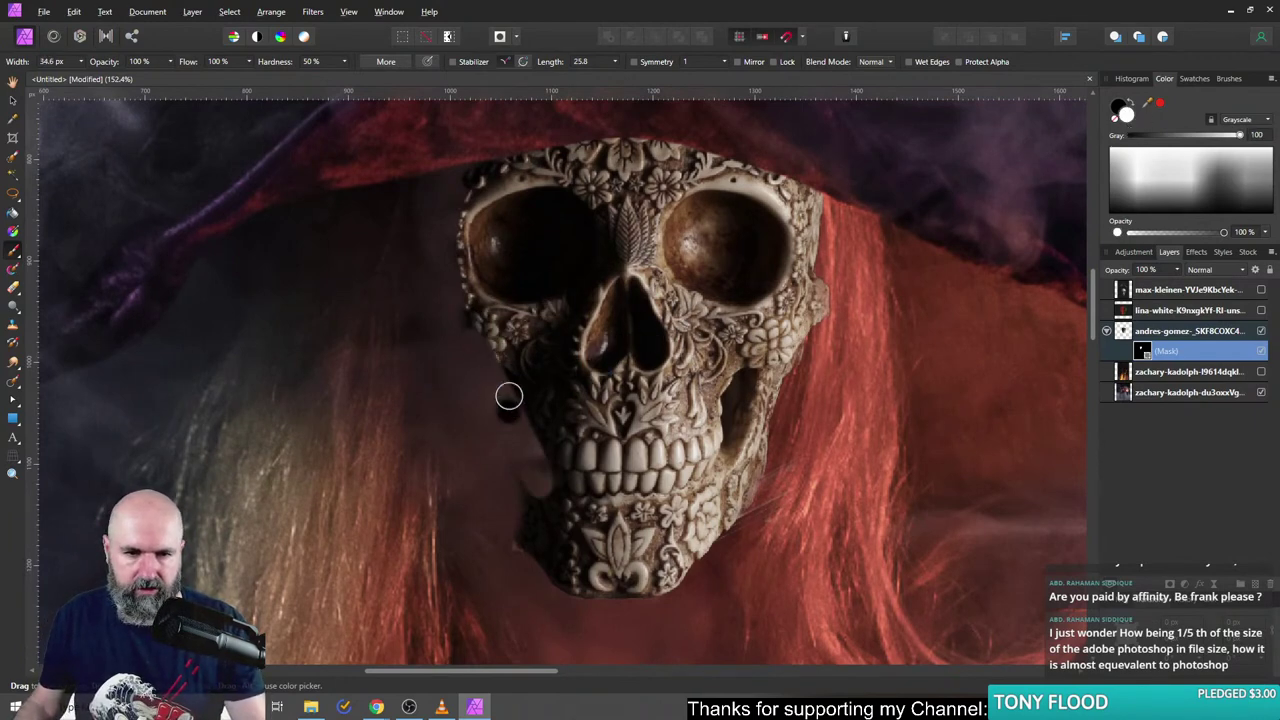
{"action": "mouse_move", "coordinate": [477, 337]}
{"action": "left_mouse_down"}
{"action": "mouse_move", "coordinate": [523, 397]}
{"action": "mouse_move", "coordinate": [536, 469]}
{"action": "mouse_move", "coordinate": [455, 327]}
{"action": "mouse_move", "coordinate": [452, 263]}
{"action": "mouse_move", "coordinate": [488, 408]}
{"action": "mouse_move", "coordinate": [458, 355]}
{"action": "mouse_move", "coordinate": [561, 464]}
{"action": "mouse_move", "coordinate": [516, 508]}
{"action": "mouse_move", "coordinate": [475, 438]}
{"action": "mouse_move", "coordinate": [528, 519]}
{"action": "mouse_move", "coordinate": [480, 450]}
{"action": "mouse_move", "coordinate": [431, 237]}
{"action": "mouse_move", "coordinate": [464, 455]}
{"action": "mouse_move", "coordinate": [437, 369]}
{"action": "mouse_move", "coordinate": [436, 236]}
{"action": "mouse_move", "coordinate": [461, 191]}
{"action": "mouse_move", "coordinate": [465, 294]}
{"action": "left_mouse_up"}
{"action": "scroll", "coordinate": [733, 485], "scroll_direction": "down", "scroll_amount": 6}
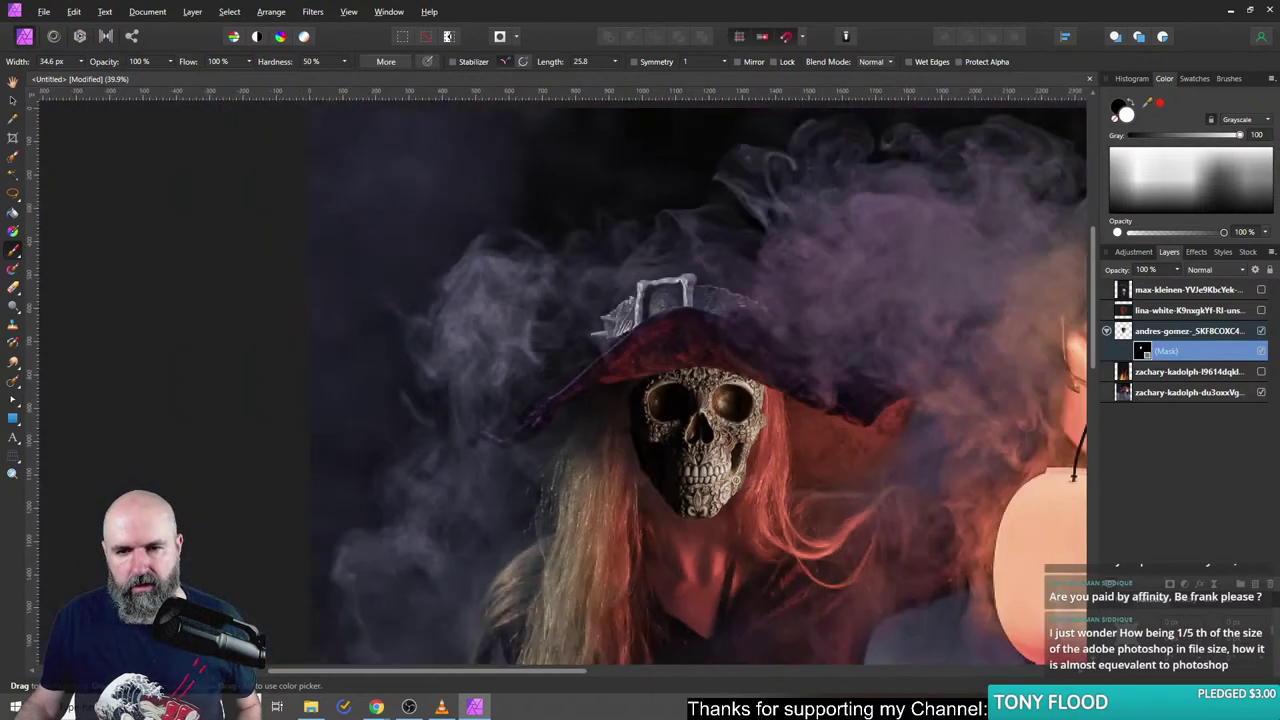
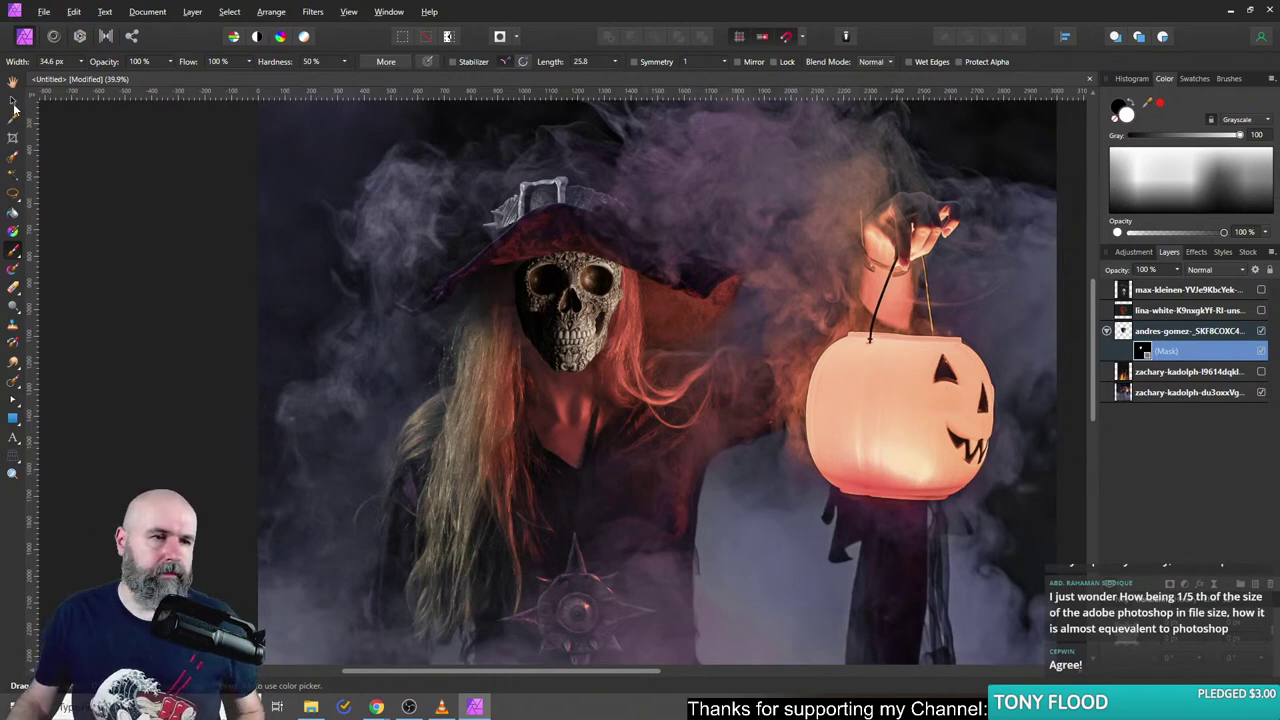
- Select the skull image layer and add a Curves adjustment
{"action": "left_click", "coordinate": [13, 101]}
{"action": "scroll", "coordinate": [552, 306], "scroll_direction": "up", "scroll_amount": 4}
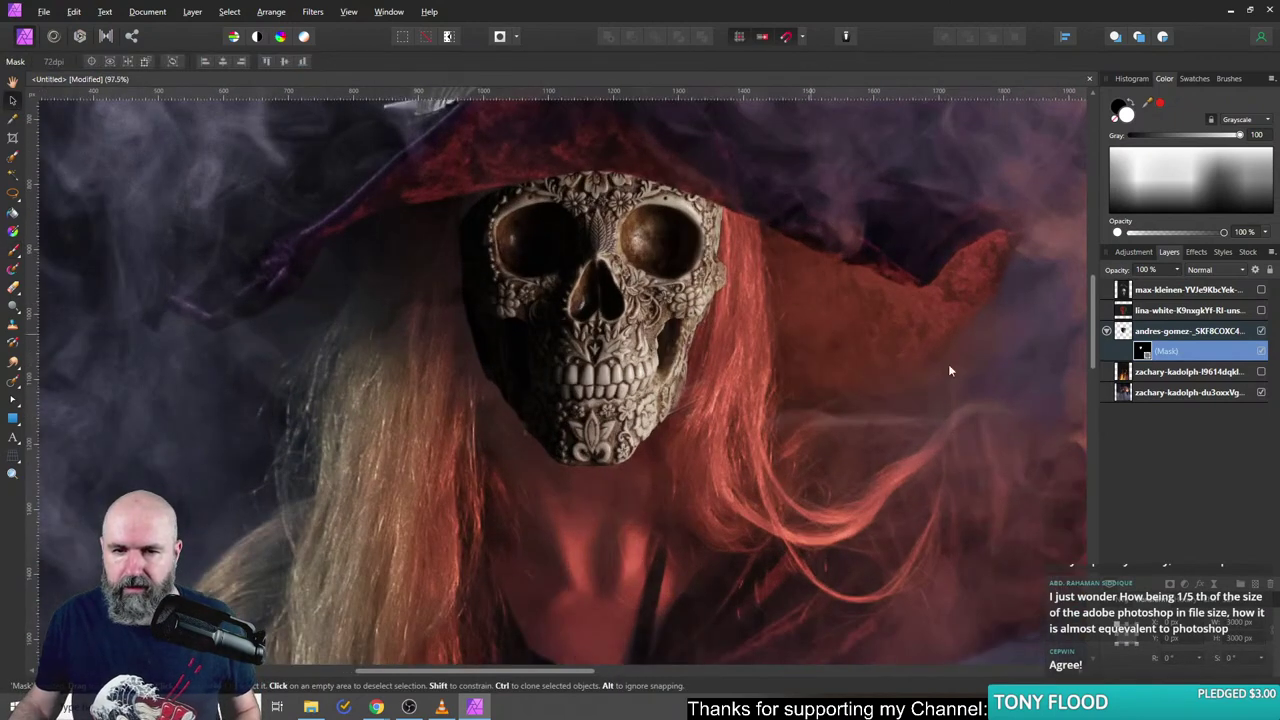
{"action": "left_click", "coordinate": [1128, 331]}
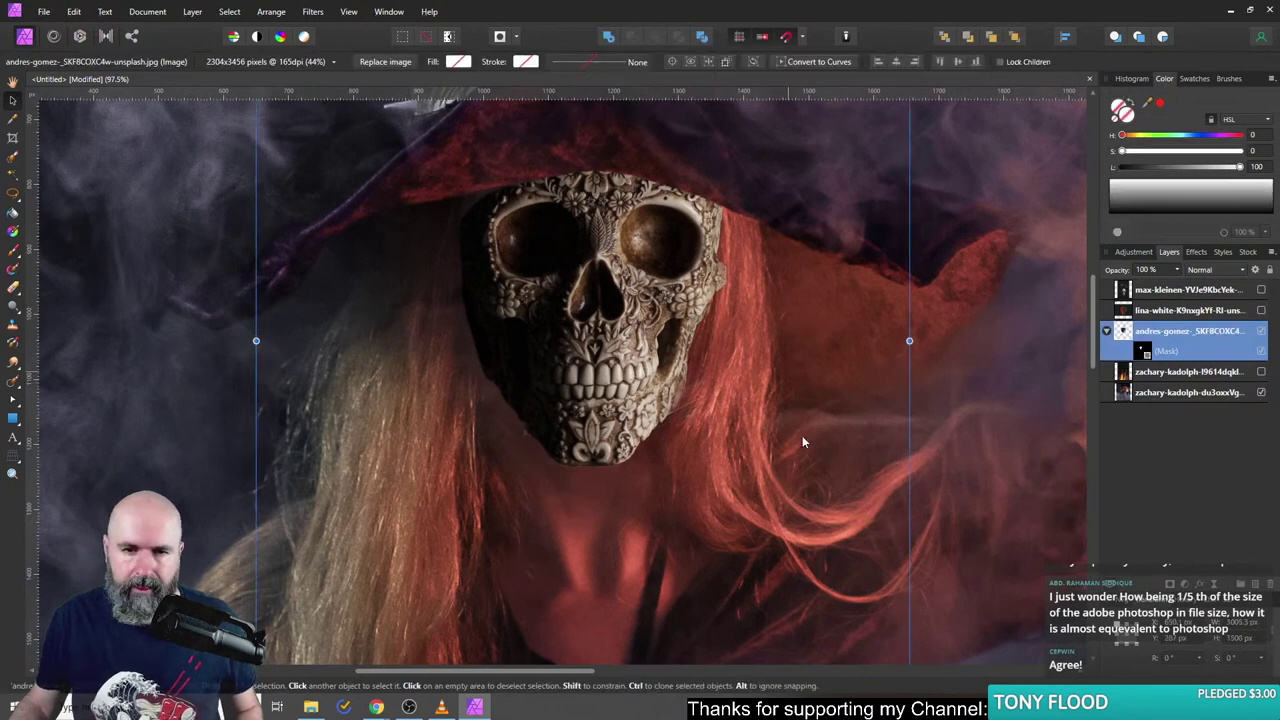
{"action": "left_click", "coordinate": [1134, 252]}
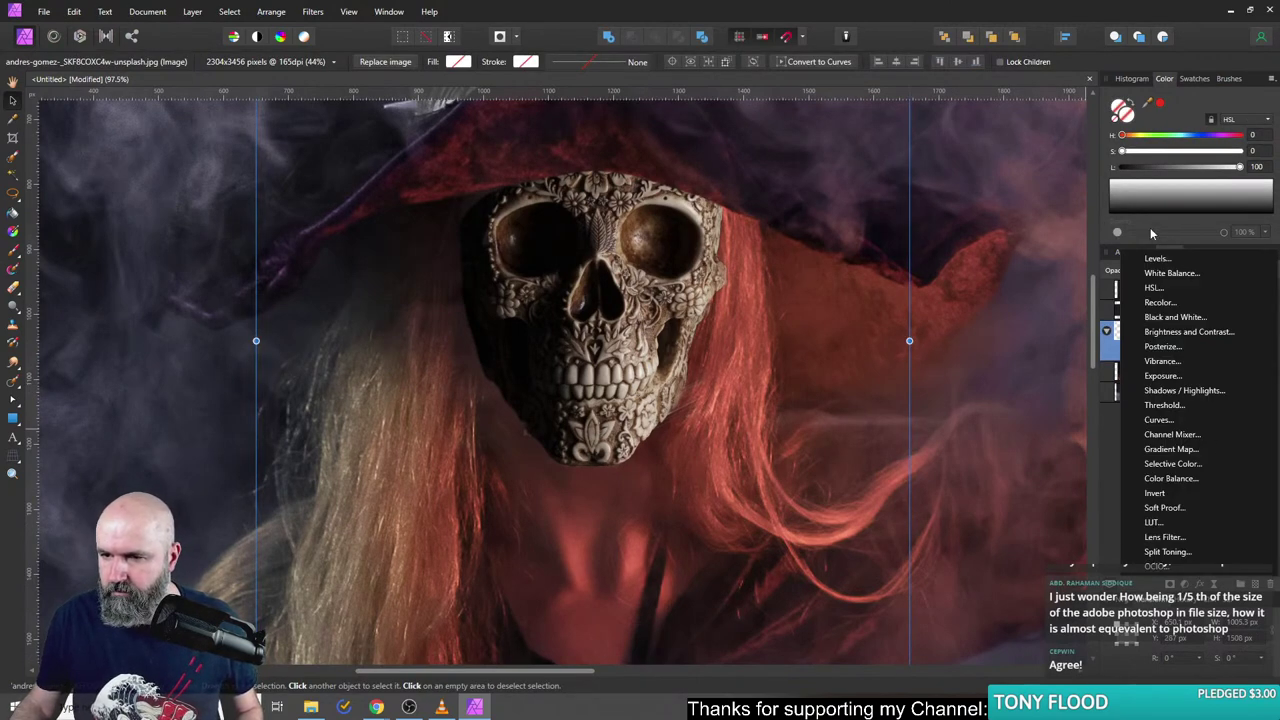
{"action": "left_click", "coordinate": [1158, 421]}
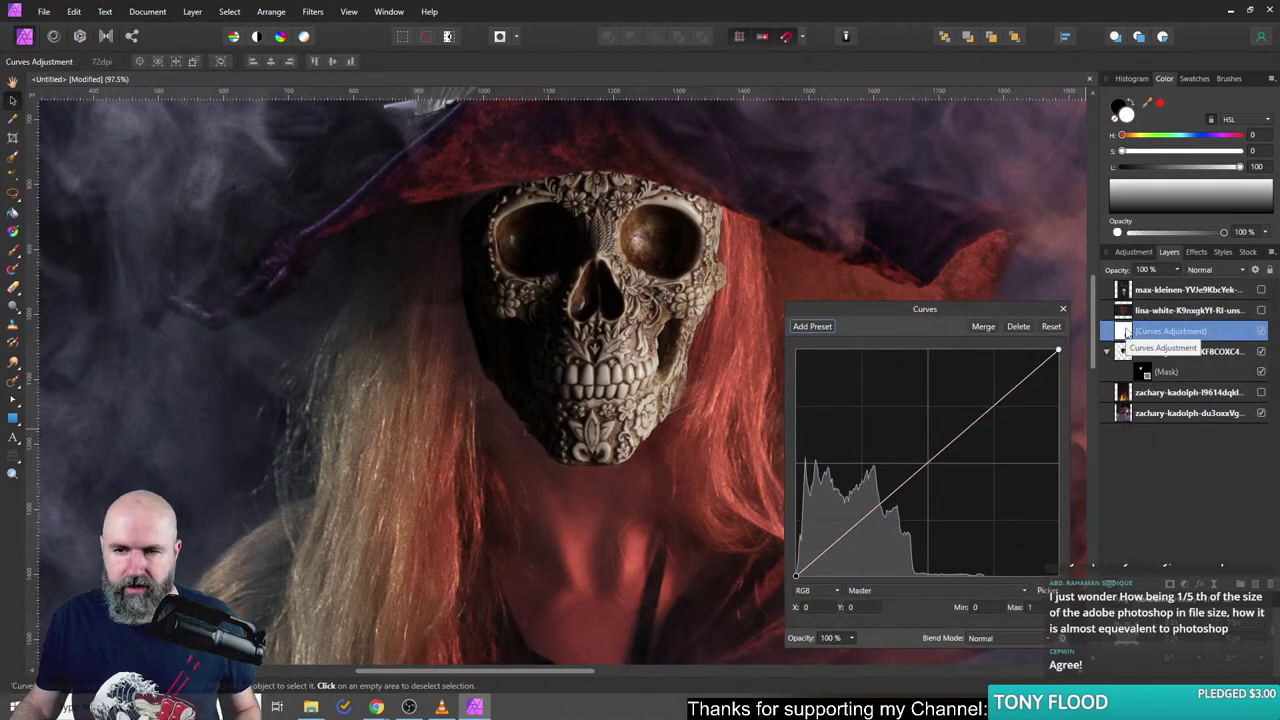
- Load the skull's outline as a selection, delete the misplaced Curves, and add one limited to the skull
{"action": "left_click", "coordinate": [1127, 333], "text": "ctrl"}
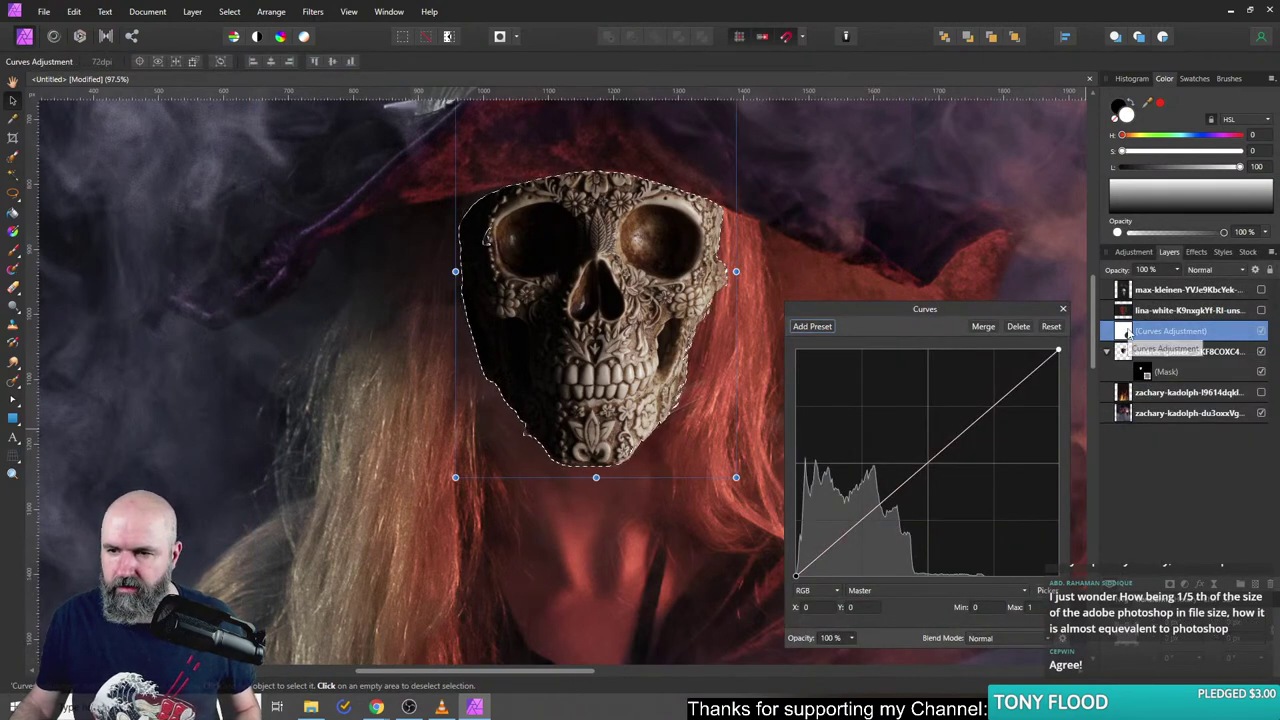
{"action": "left_click_drag", "start_coordinate": [1127, 333], "coordinate": [1135, 362]}
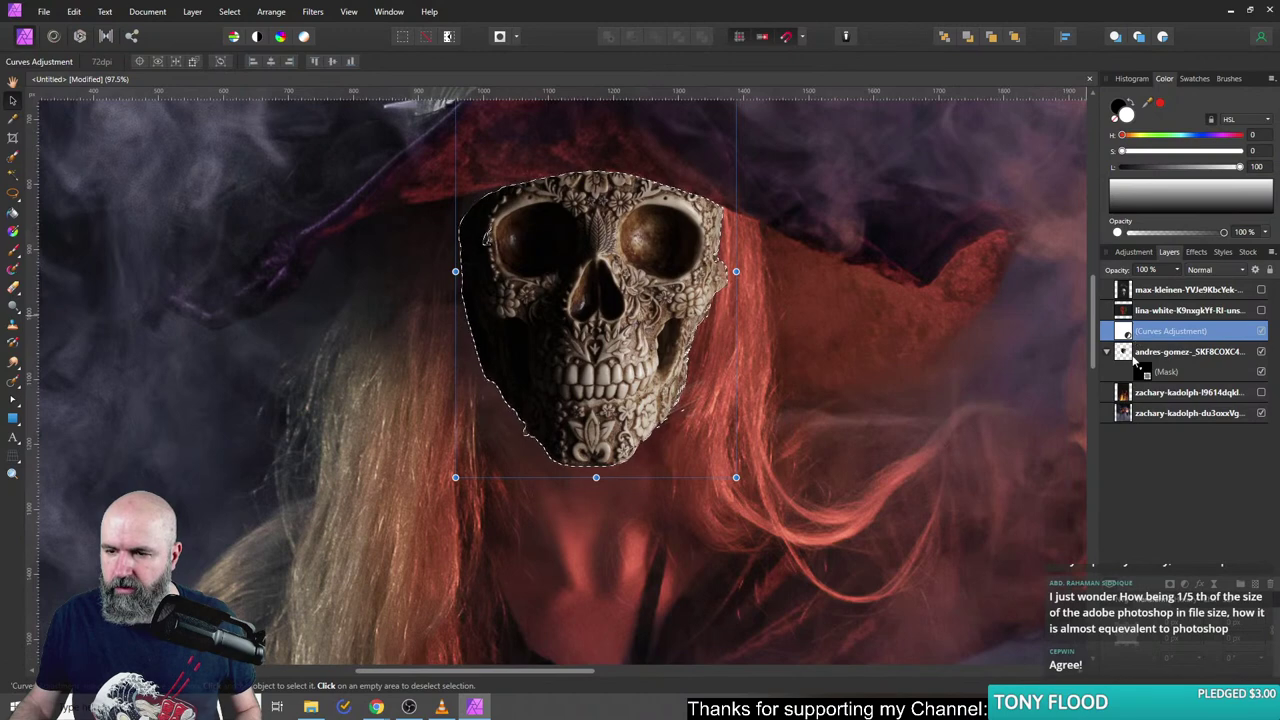
{"action": "key", "text": "Delete"}
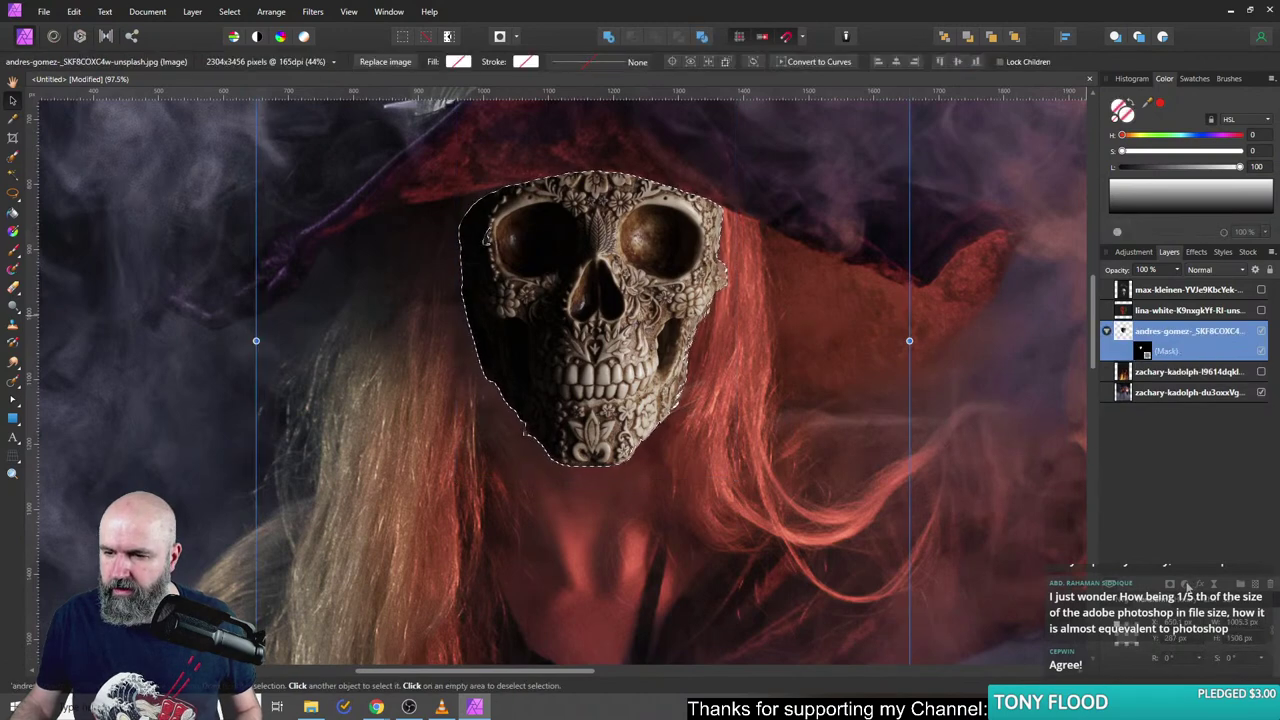
{"action": "left_click", "coordinate": [1134, 251]}
{"action": "left_click", "coordinate": [1160, 418]}
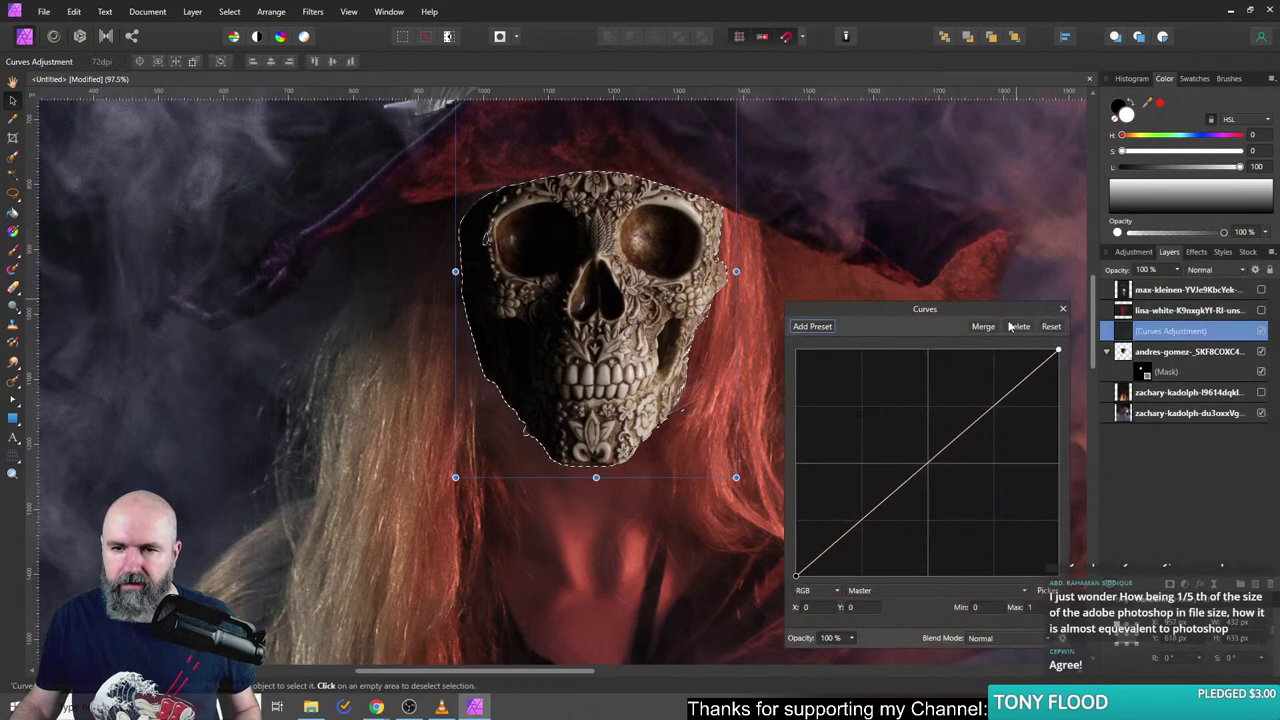
- Raise the Red channel curve to tint the skull red and clear the selection
{"action": "left_click_drag", "start_coordinate": [910, 311], "coordinate": [857, 216]}
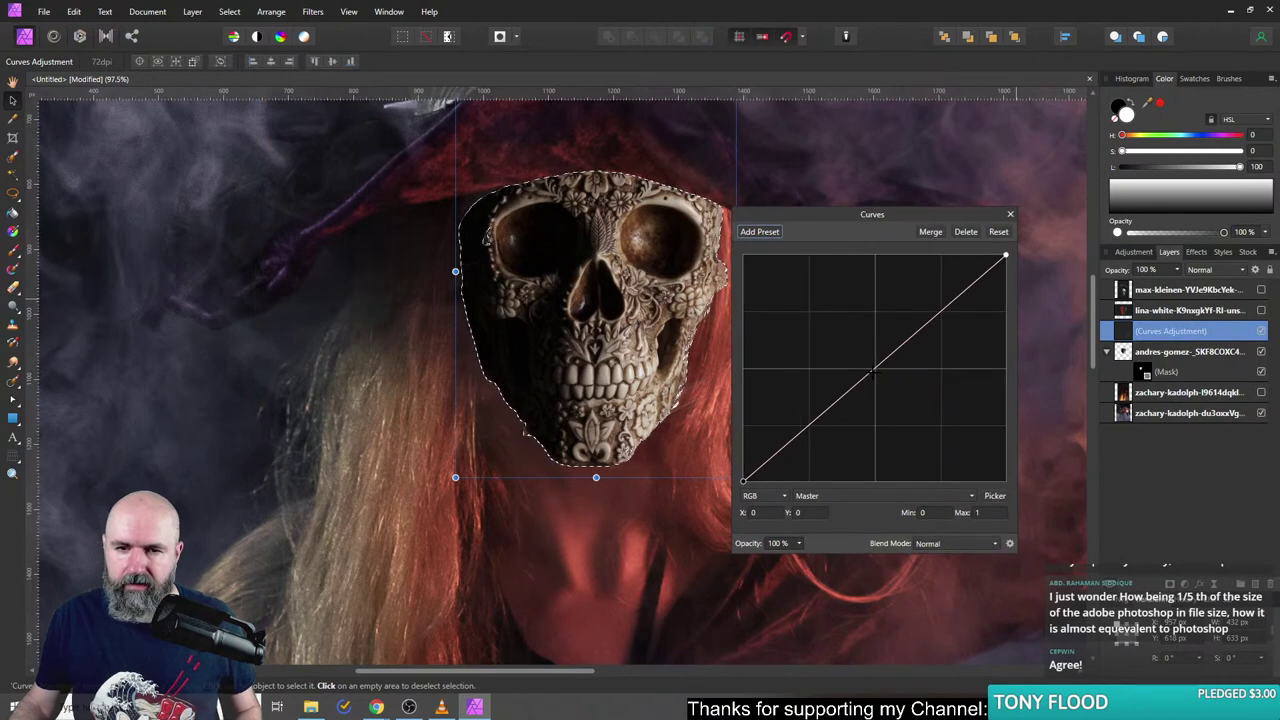
{"action": "left_click", "coordinate": [818, 496]}
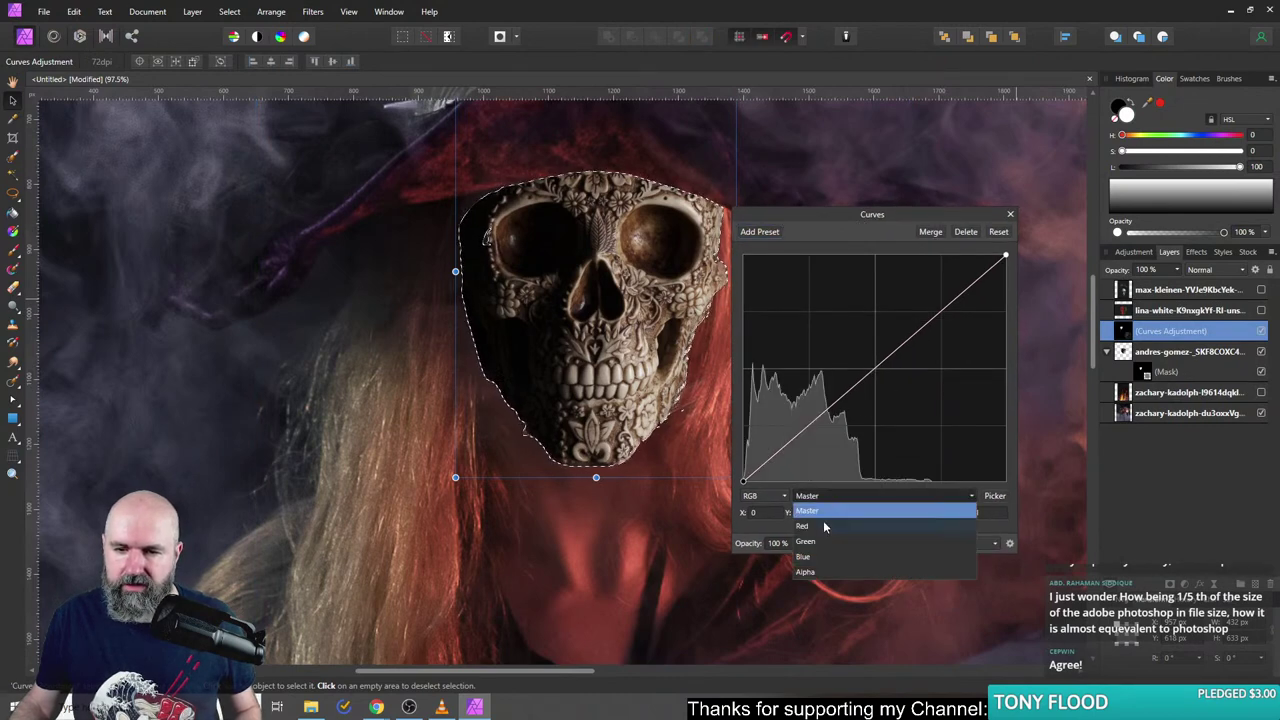
{"action": "left_click", "coordinate": [825, 527]}
{"action": "left_click_drag", "start_coordinate": [845, 393], "coordinate": [862, 339]}
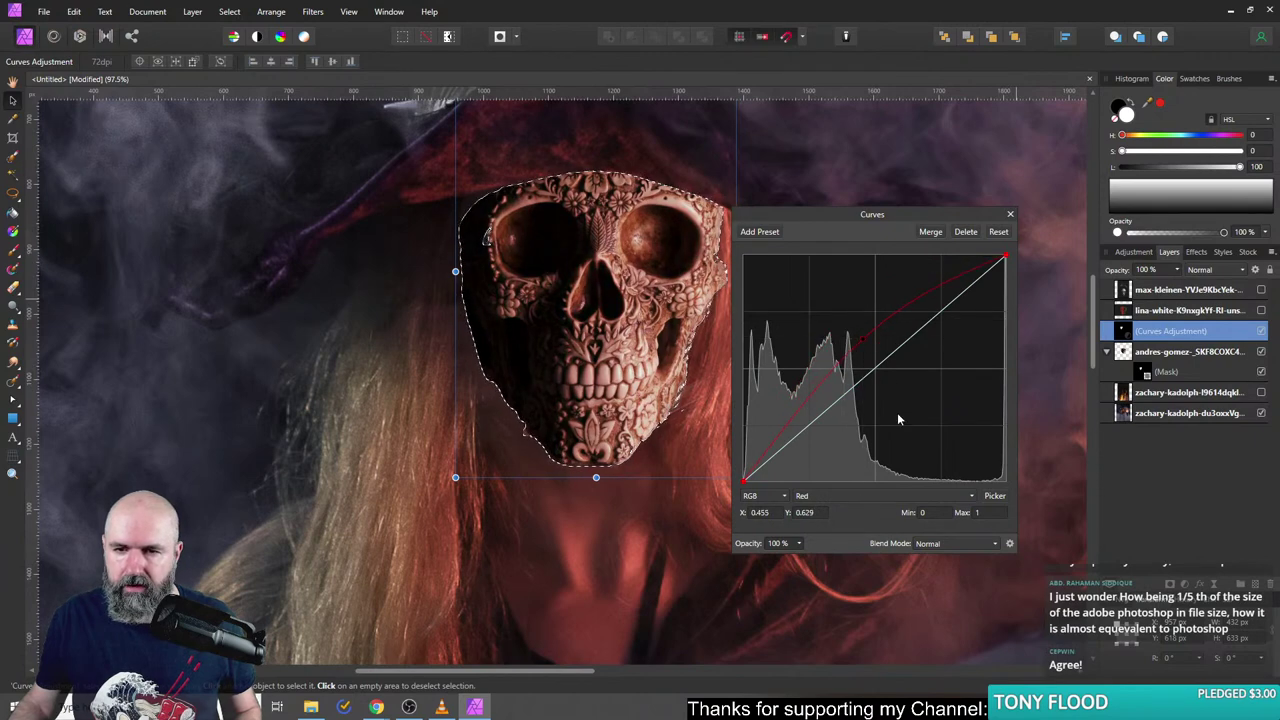
{"action": "key", "text": "ctrl+d"}
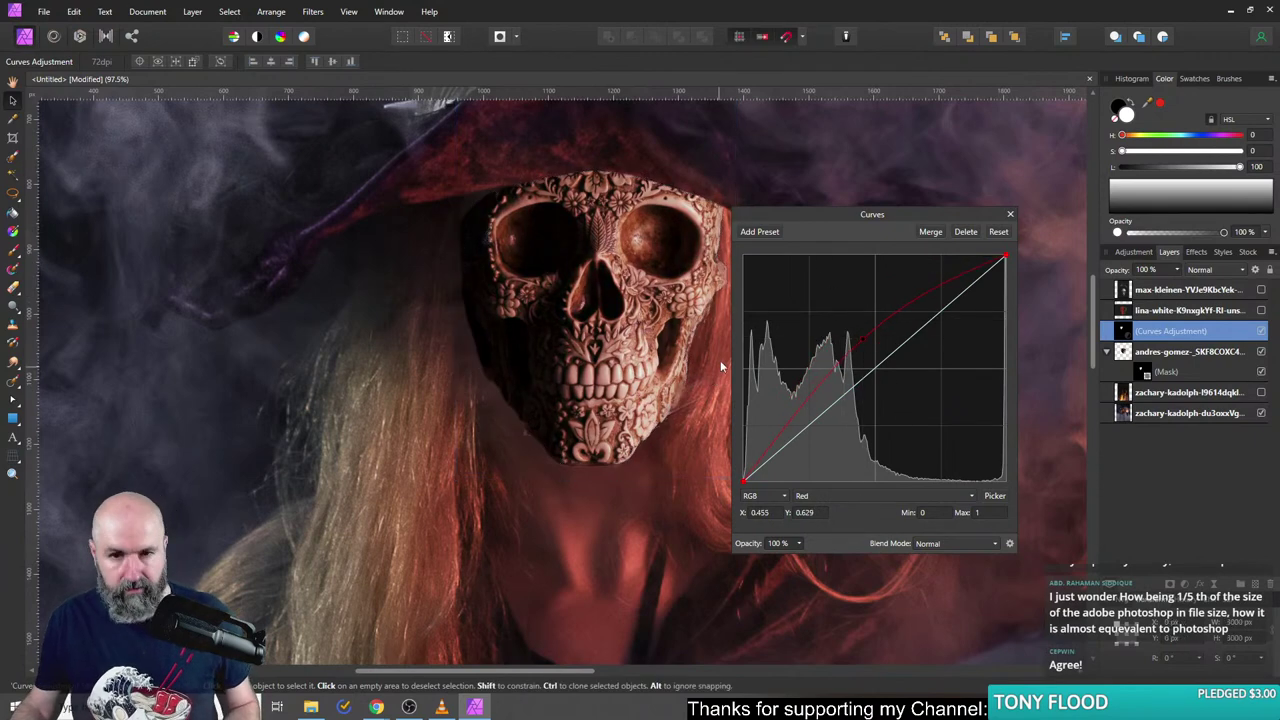
{"action": "scroll", "coordinate": [700, 365], "scroll_direction": "down", "scroll_amount": 3}
{"action": "left_click_drag", "start_coordinate": [785, 214], "coordinate": [243, 223]}
- Try bending the Blue and Green curves, then remove both test points
{"action": "left_click", "coordinate": [306, 498]}
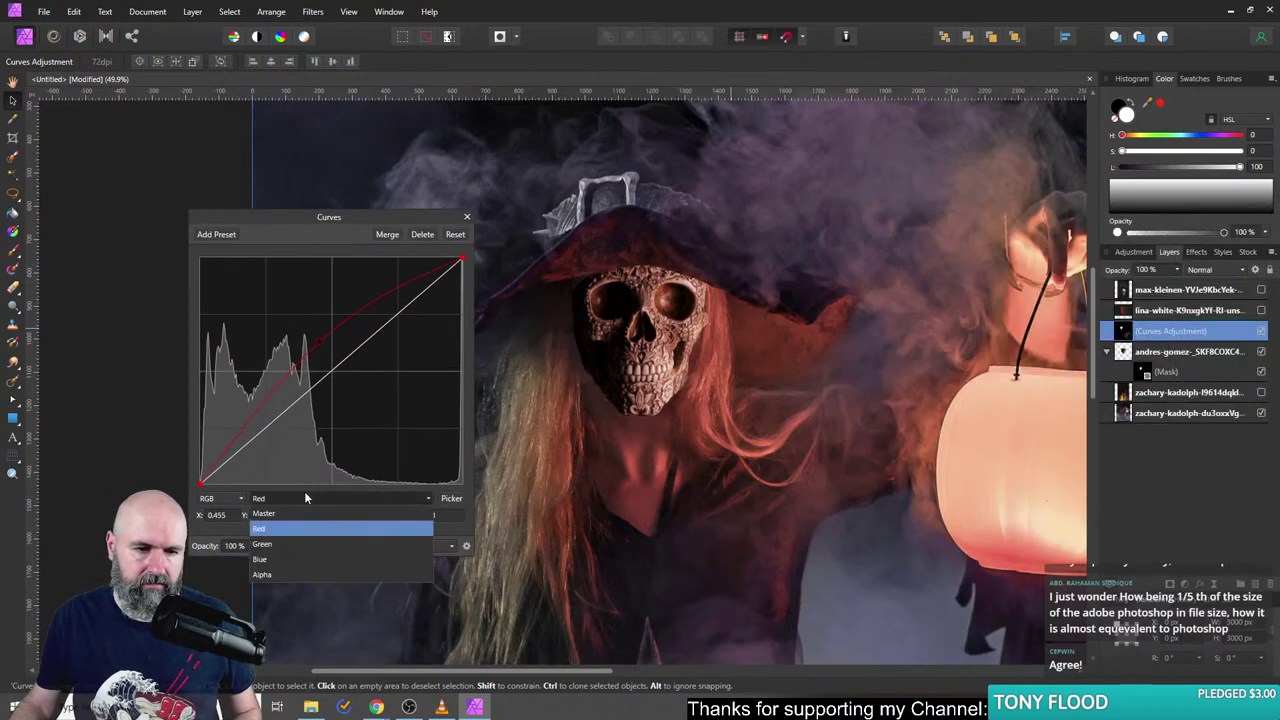
{"action": "left_click", "coordinate": [276, 559]}
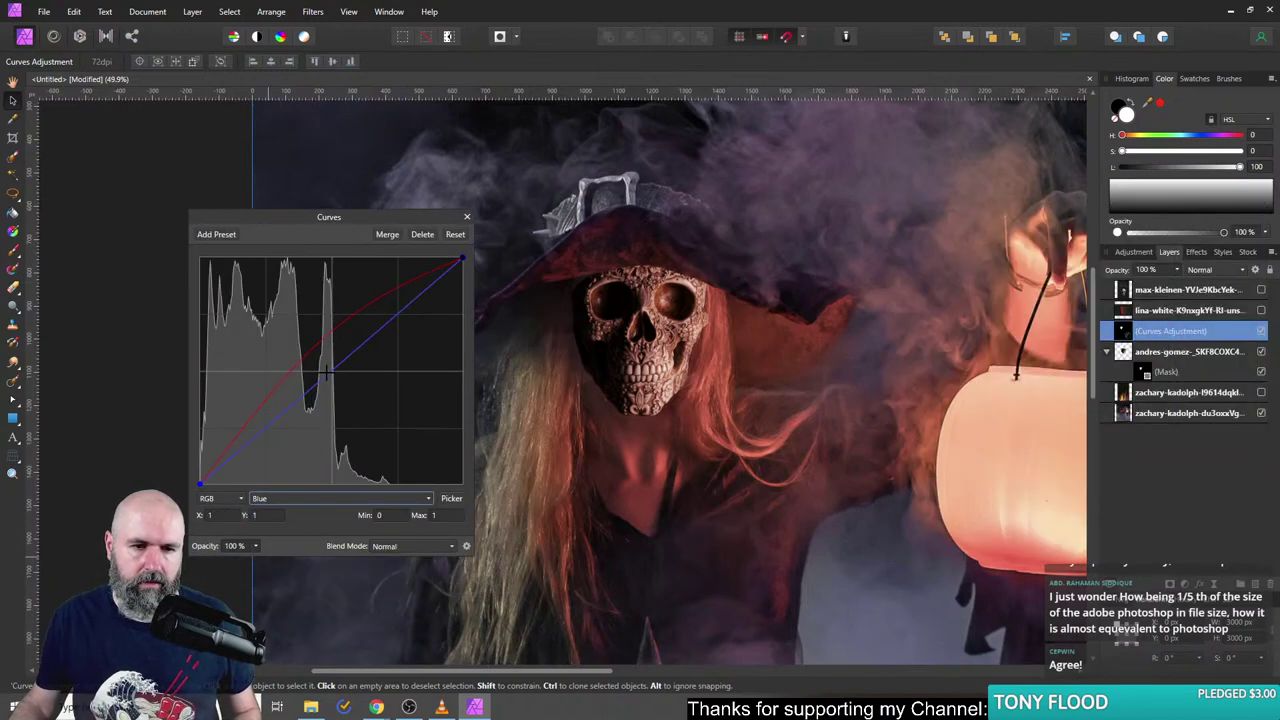
{"action": "mouse_move", "coordinate": [326, 372]}
{"action": "left_mouse_down"}
{"action": "mouse_move", "coordinate": [343, 391]}
{"action": "mouse_move", "coordinate": [324, 360]}
{"action": "mouse_move", "coordinate": [345, 381]}
{"action": "left_mouse_up"}
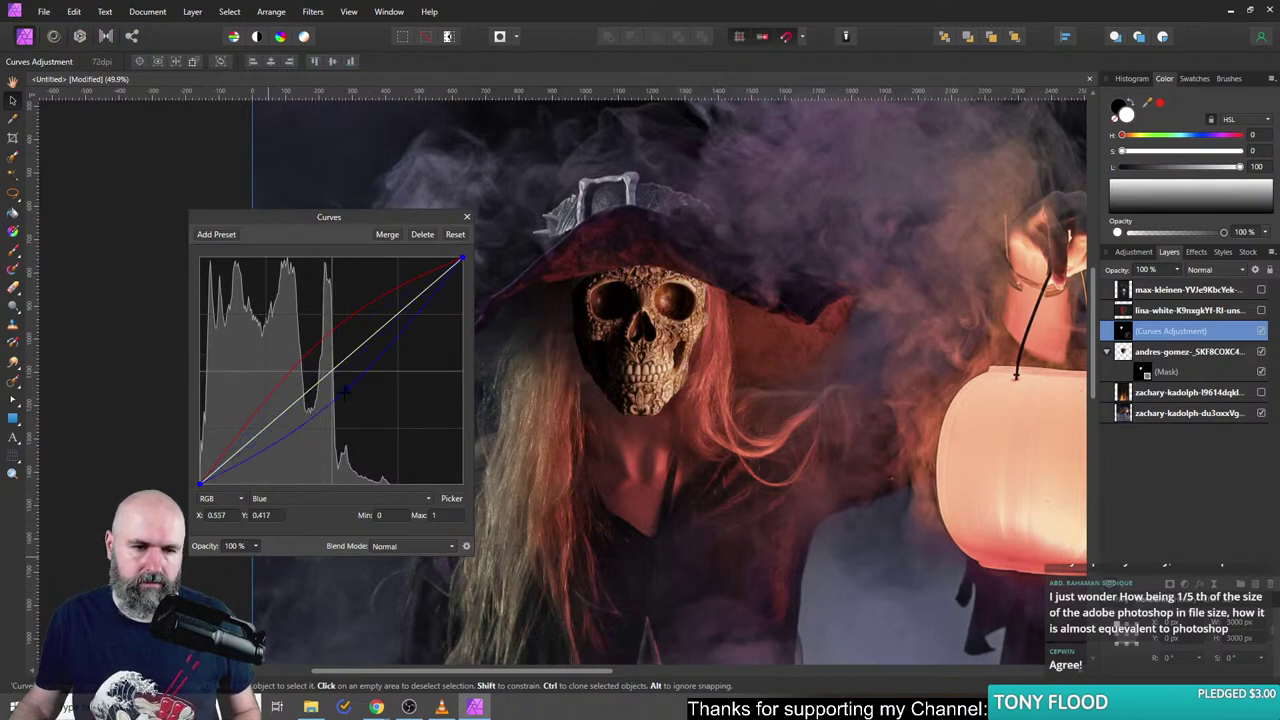
{"action": "key", "text": "Delete"}
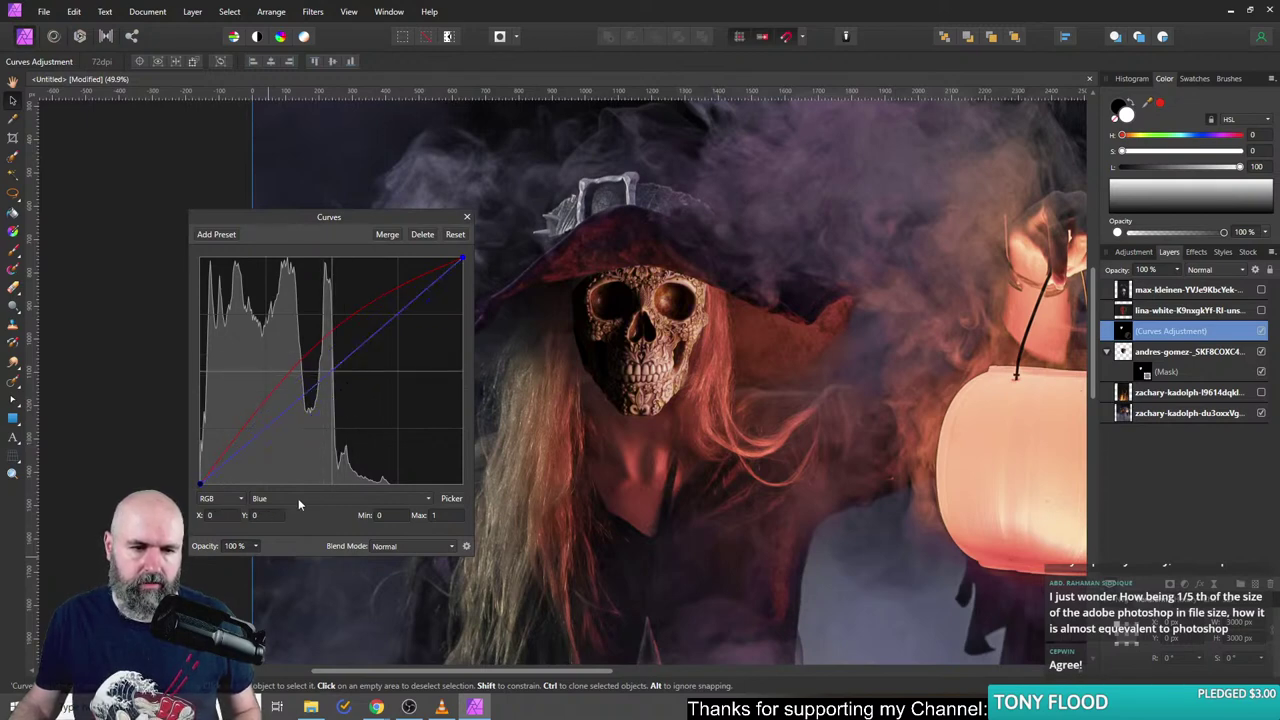
{"action": "left_click", "coordinate": [298, 498]}
{"action": "left_click", "coordinate": [276, 541]}
{"action": "left_click", "coordinate": [330, 369]}
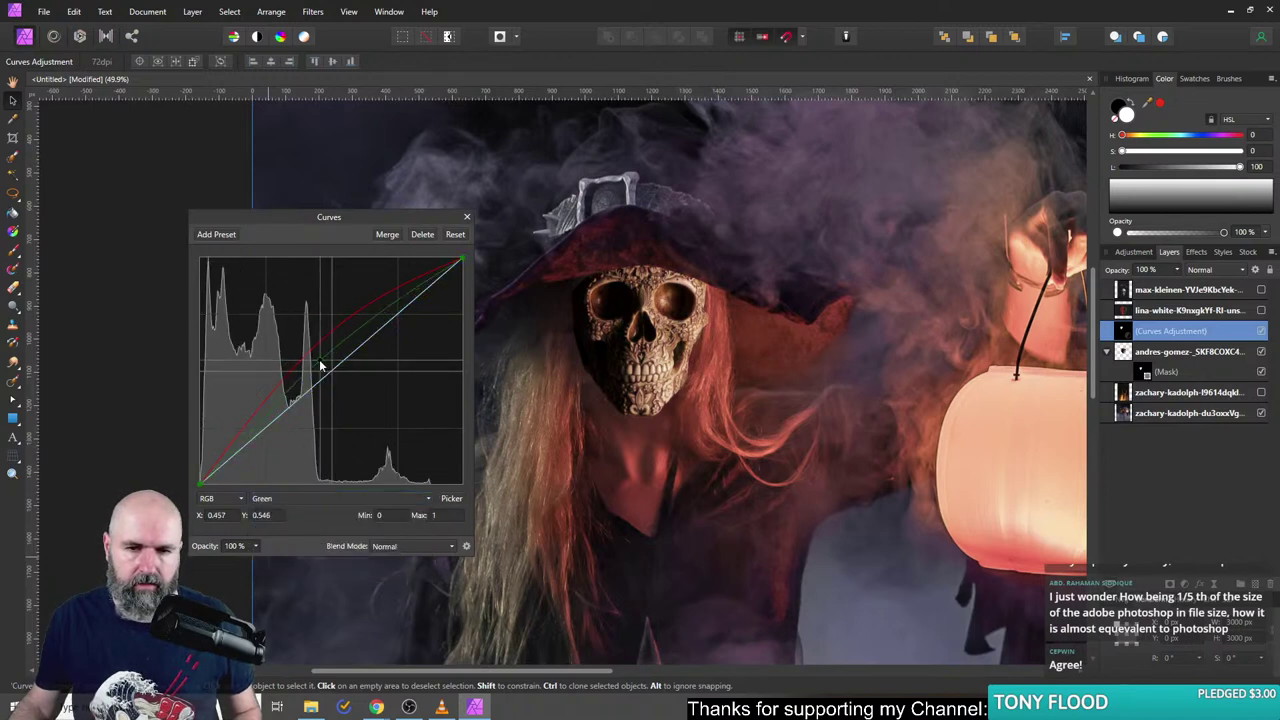
{"action": "left_click_drag", "start_coordinate": [333, 373], "coordinate": [346, 390]}
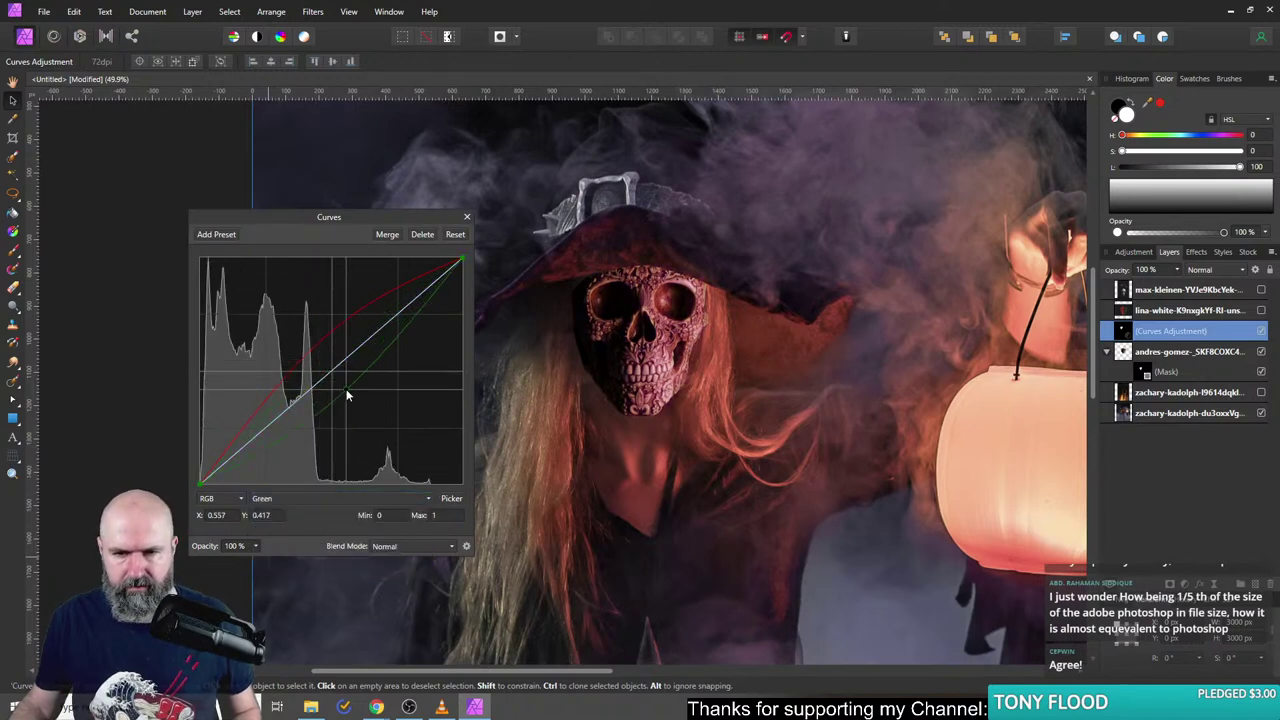
{"action": "key", "text": "Delete"}
- Lift the Red curve further for a stronger red tint
{"action": "left_click", "coordinate": [322, 498]}
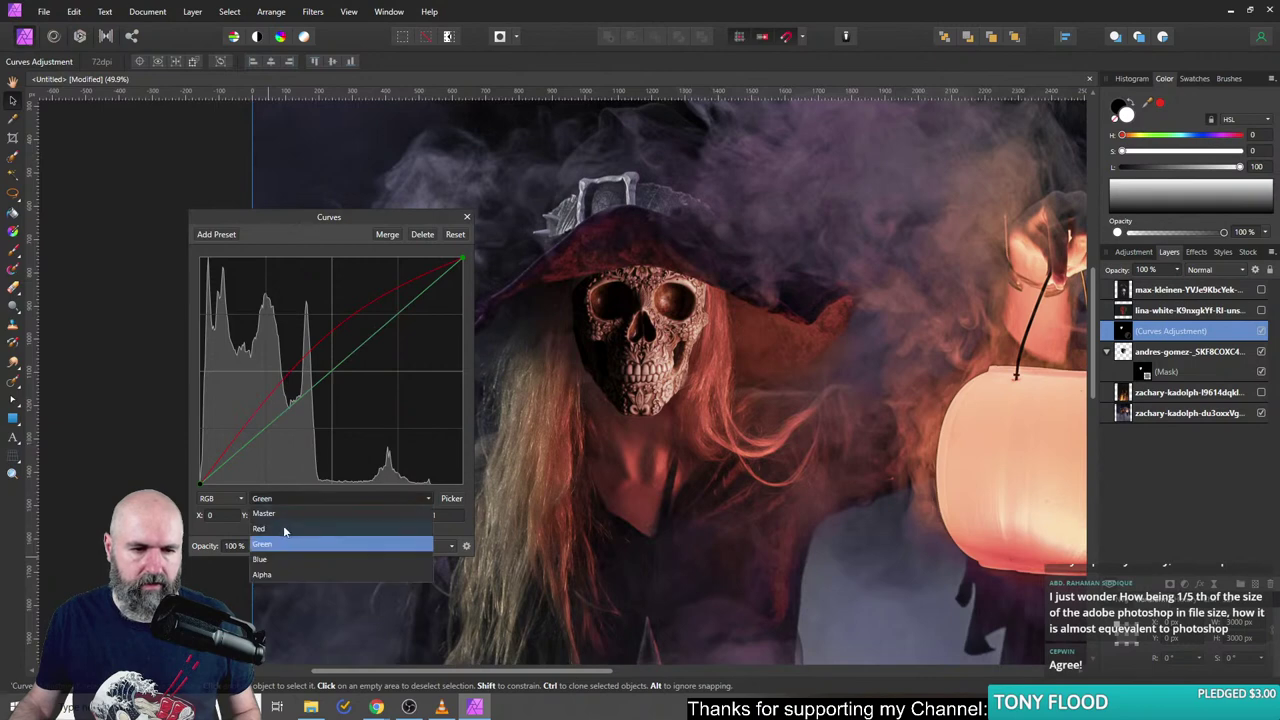
{"action": "left_click", "coordinate": [276, 524]}
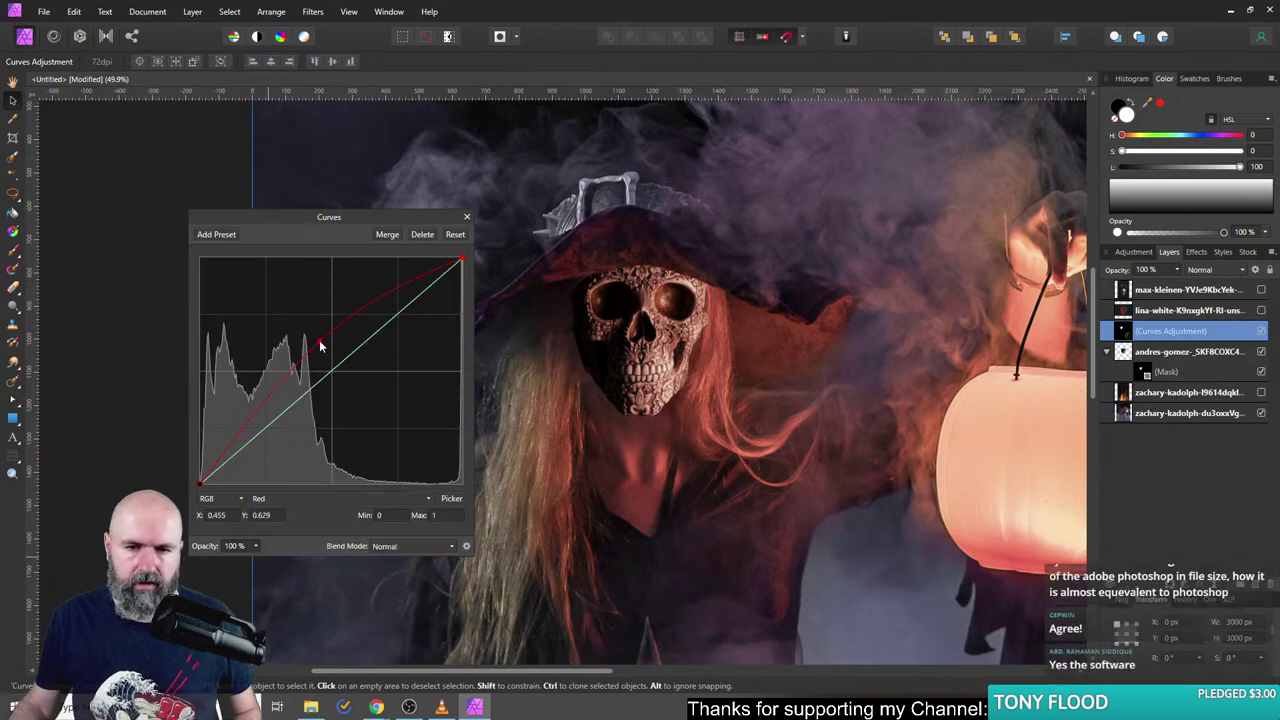
{"action": "left_click_drag", "start_coordinate": [319, 342], "coordinate": [311, 327]}
{"action": "left_click", "coordinate": [466, 216]}
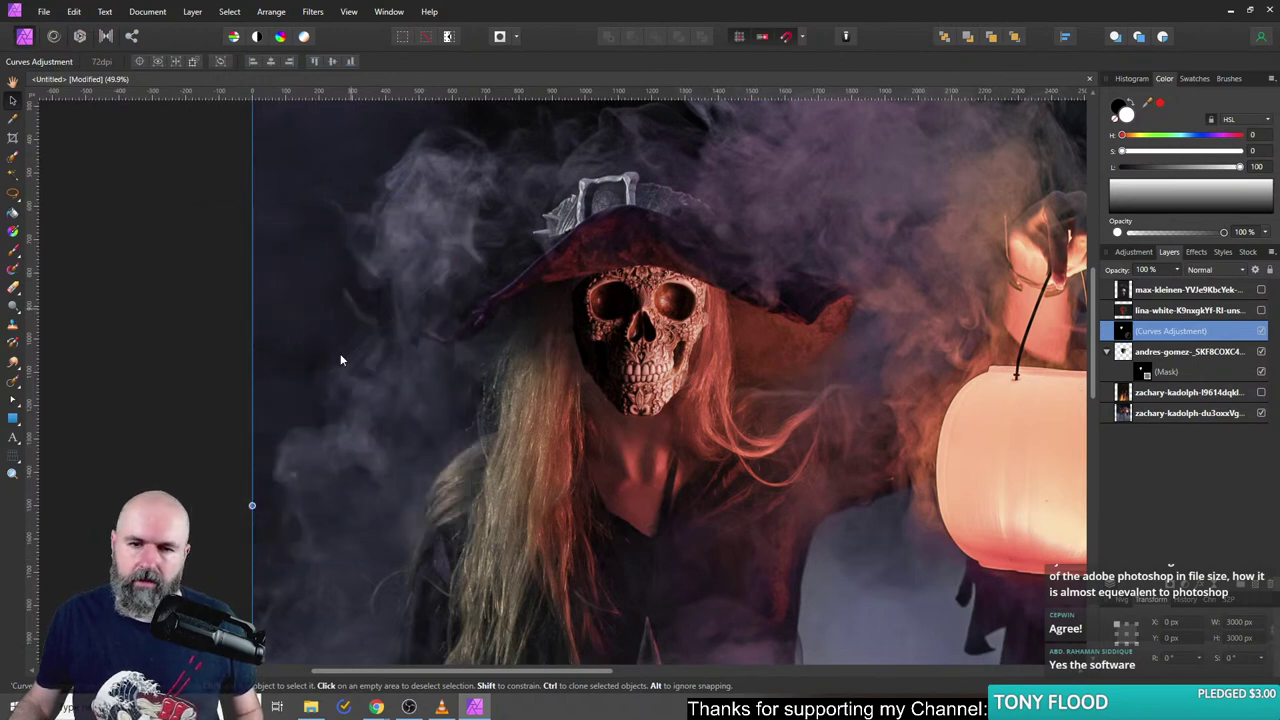
{"action": "scroll", "coordinate": [700, 440], "scroll_direction": "down", "scroll_amount": 3}
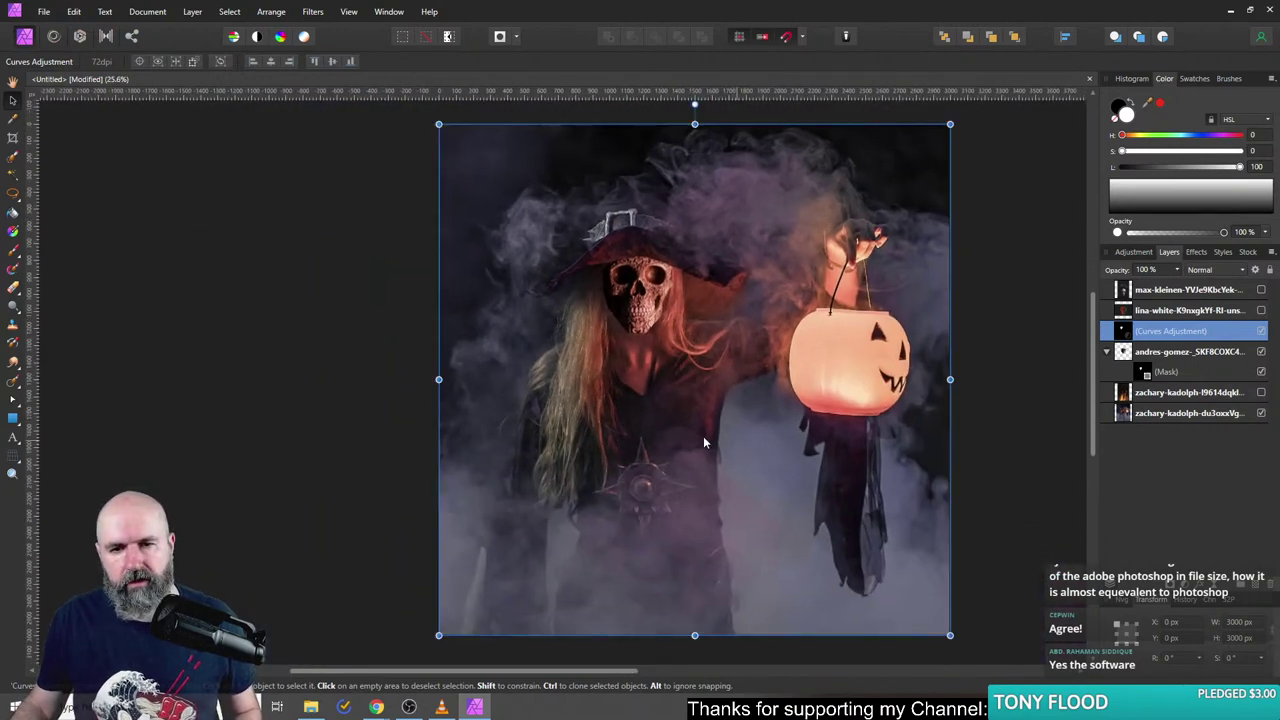
{"action": "scroll", "coordinate": [703, 441], "scroll_direction": "up", "scroll_amount": 3}
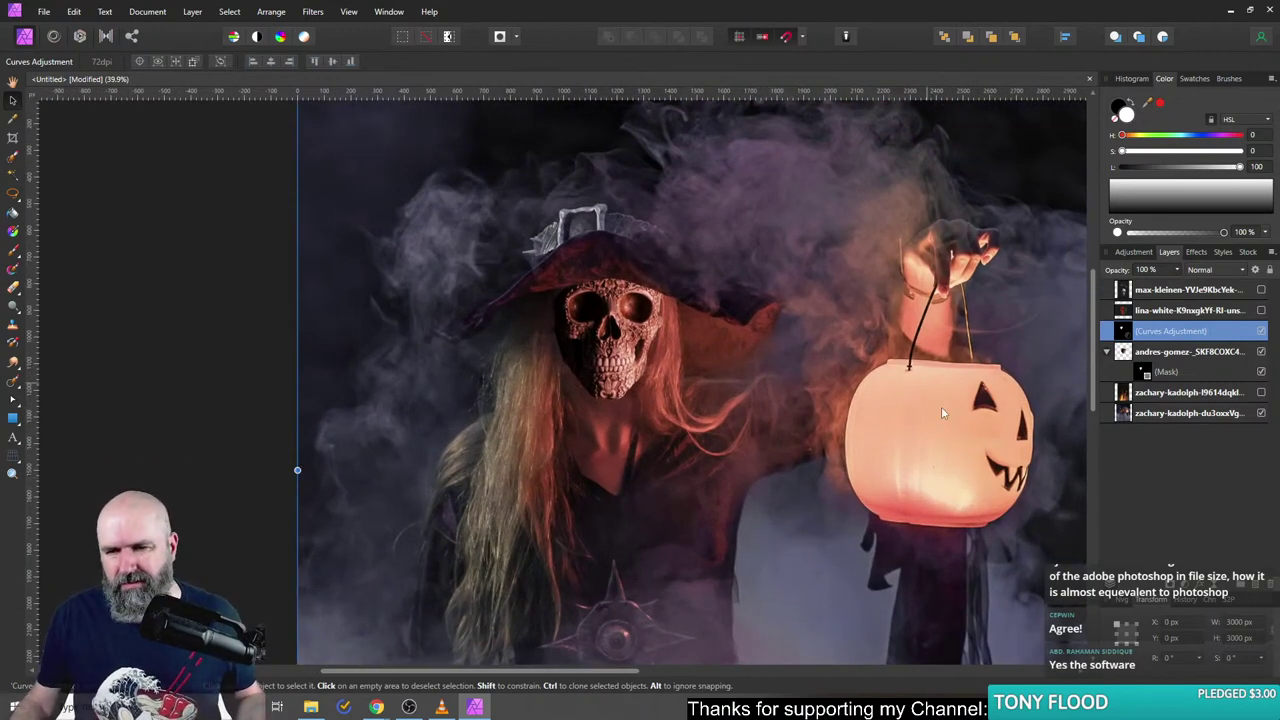
{"action": "scroll", "coordinate": [941, 412], "scroll_direction": "down", "scroll_amount": 4}
{"action": "scroll", "coordinate": [642, 435], "scroll_direction": "up", "scroll_amount": 5}
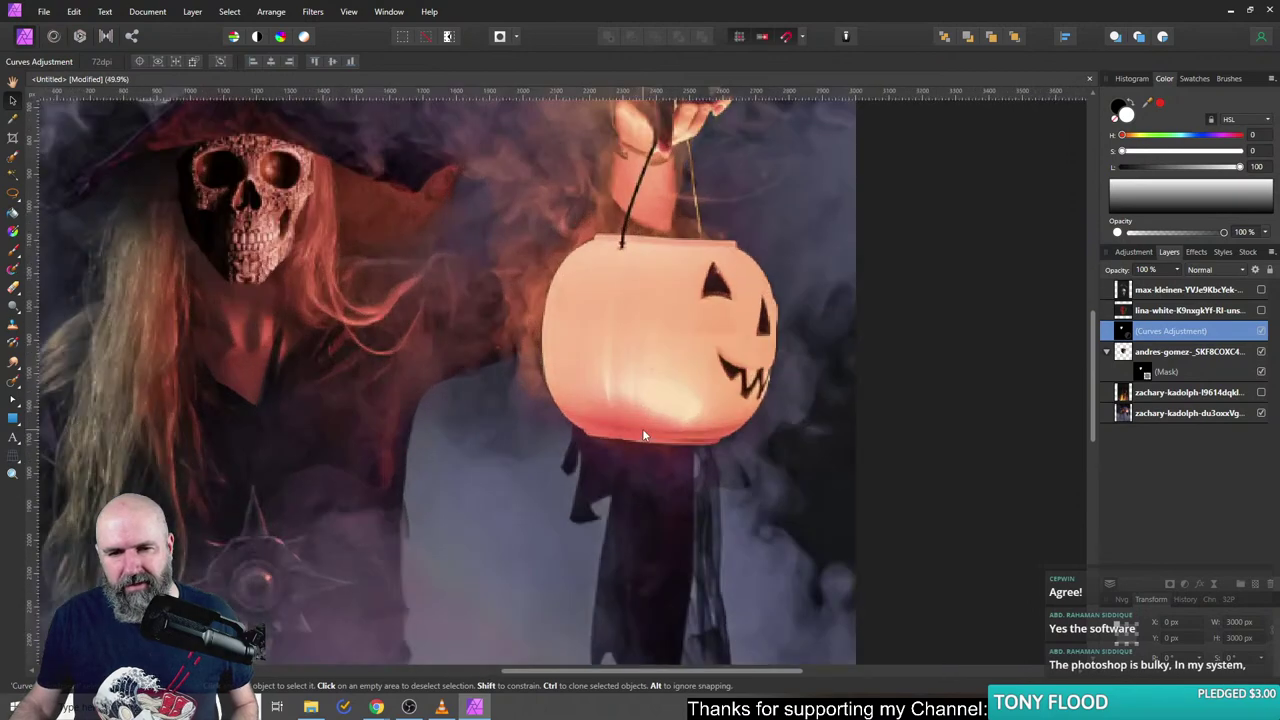
{"action": "scroll", "coordinate": [621, 490], "scroll_direction": "down", "scroll_amount": 2}
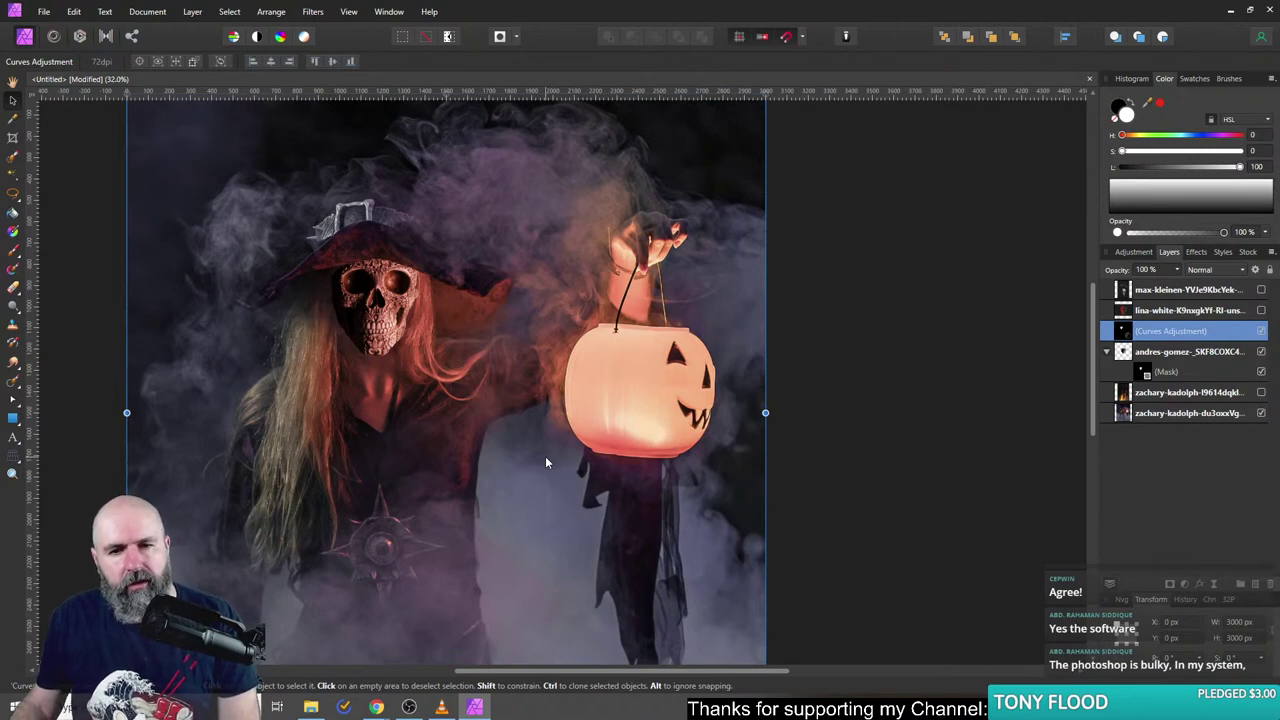
{"action": "left_click_drag", "start_coordinate": [571, 411], "coordinate": [712, 428]}
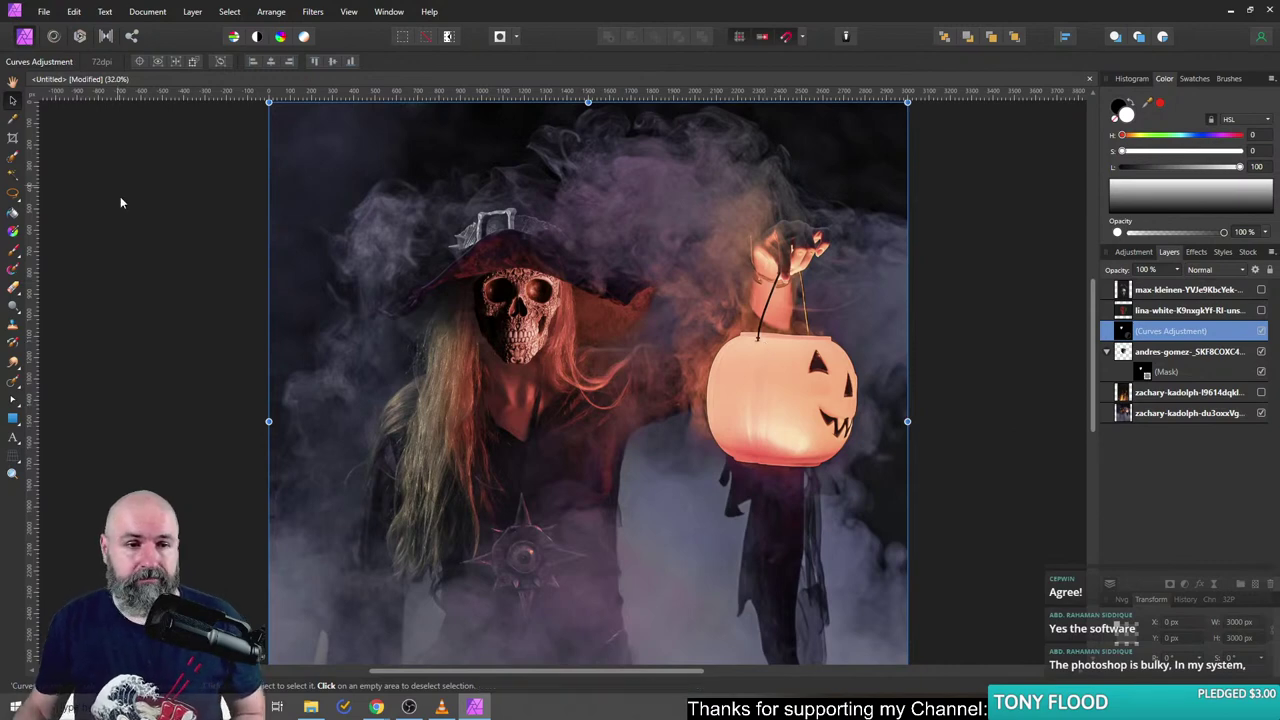
{"action": "left_click", "coordinate": [160, 216]}
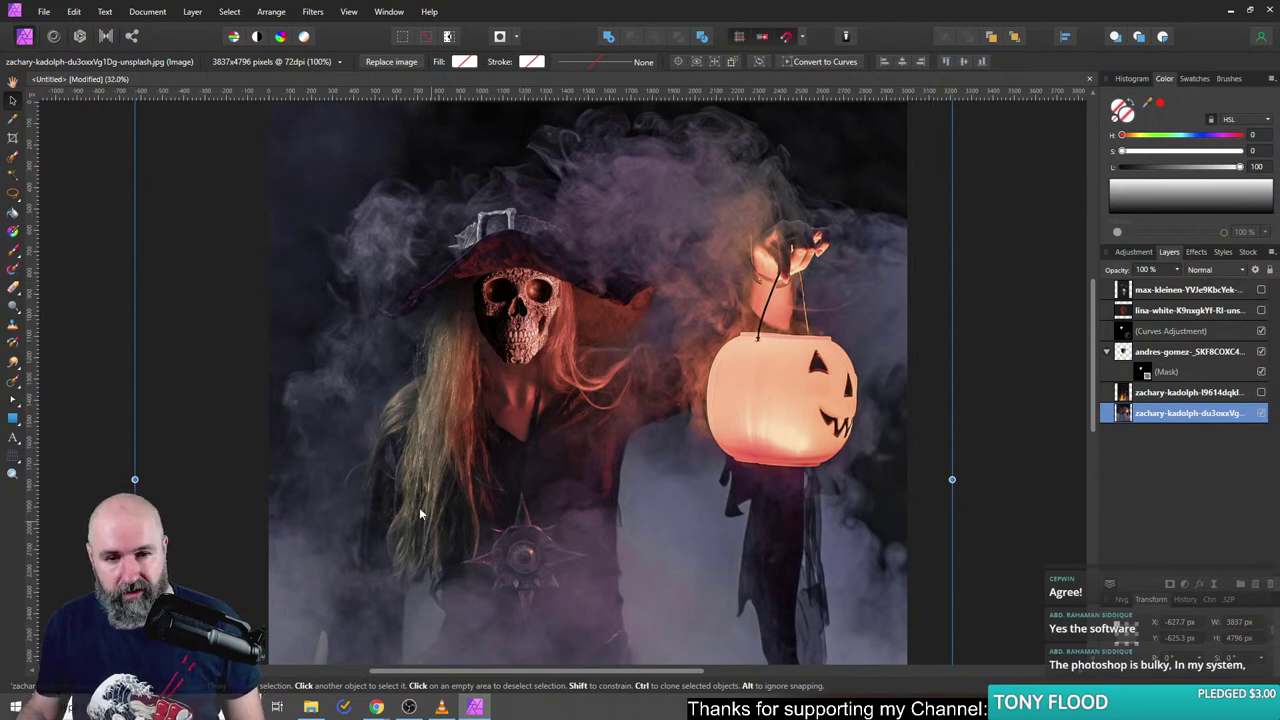
{"action": "mouse_move", "coordinate": [378, 708]}
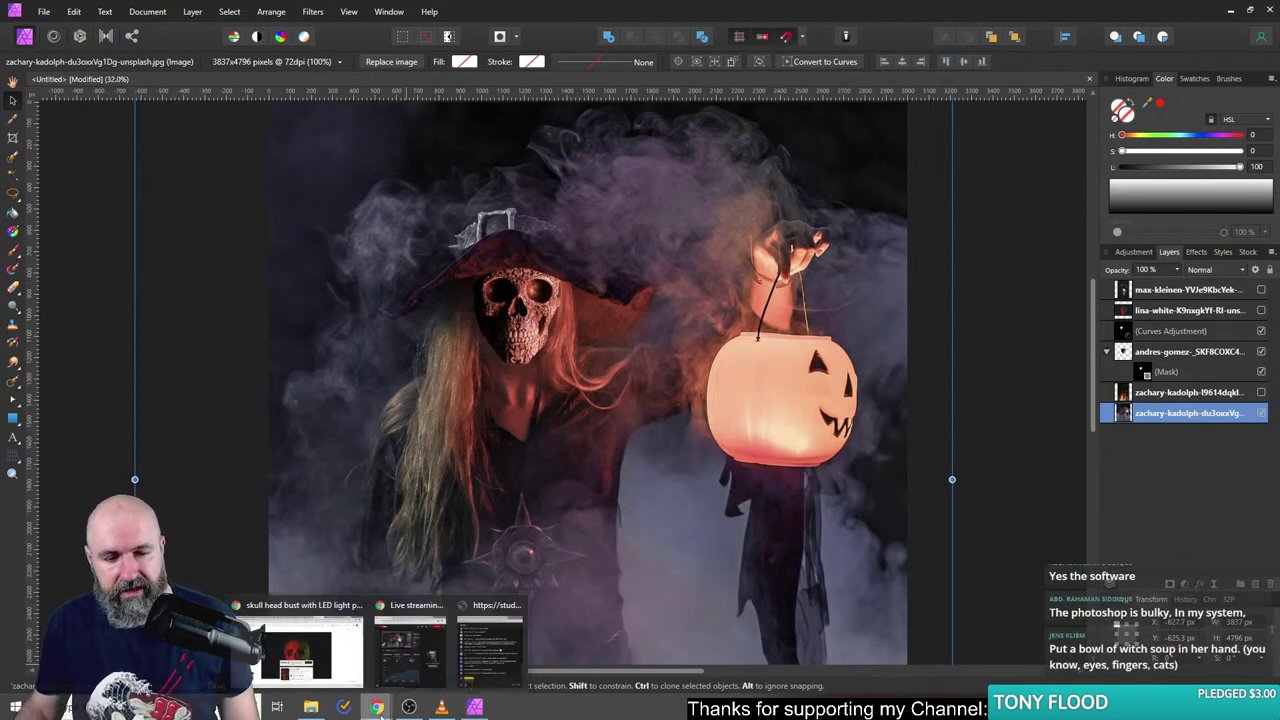
- Search Unsplash for 'light' from the headdress photo tab and scroll the results
{"action": "left_click", "coordinate": [340, 662]}
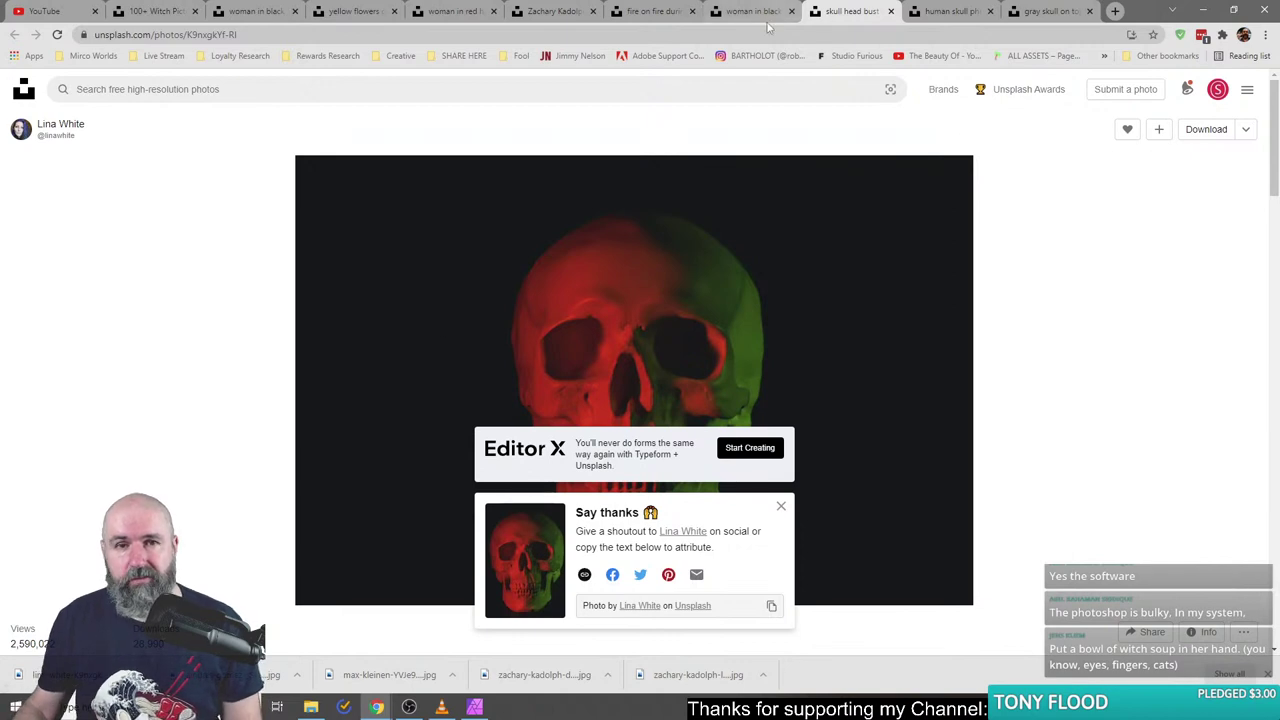
{"action": "left_click", "coordinate": [268, 12]}
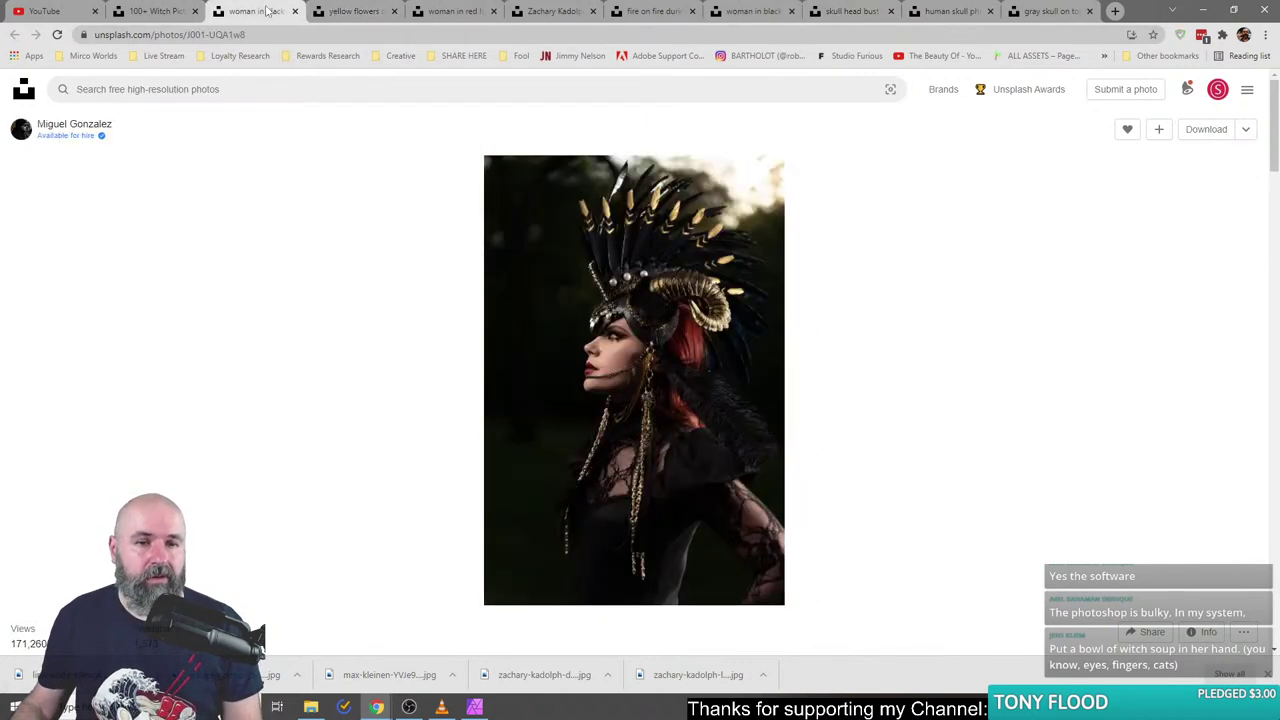
{"action": "left_click", "coordinate": [185, 88]}
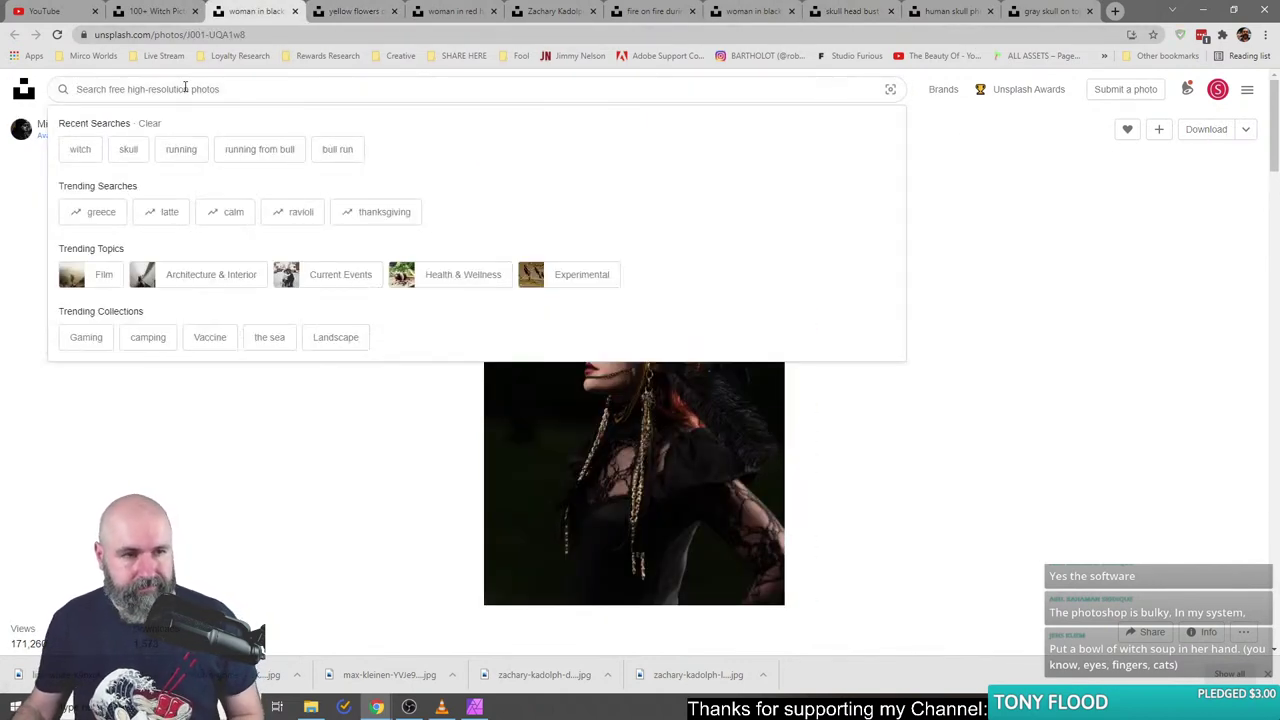
{"action": "type", "text": "light"}
{"action": "key", "text": "Return"}
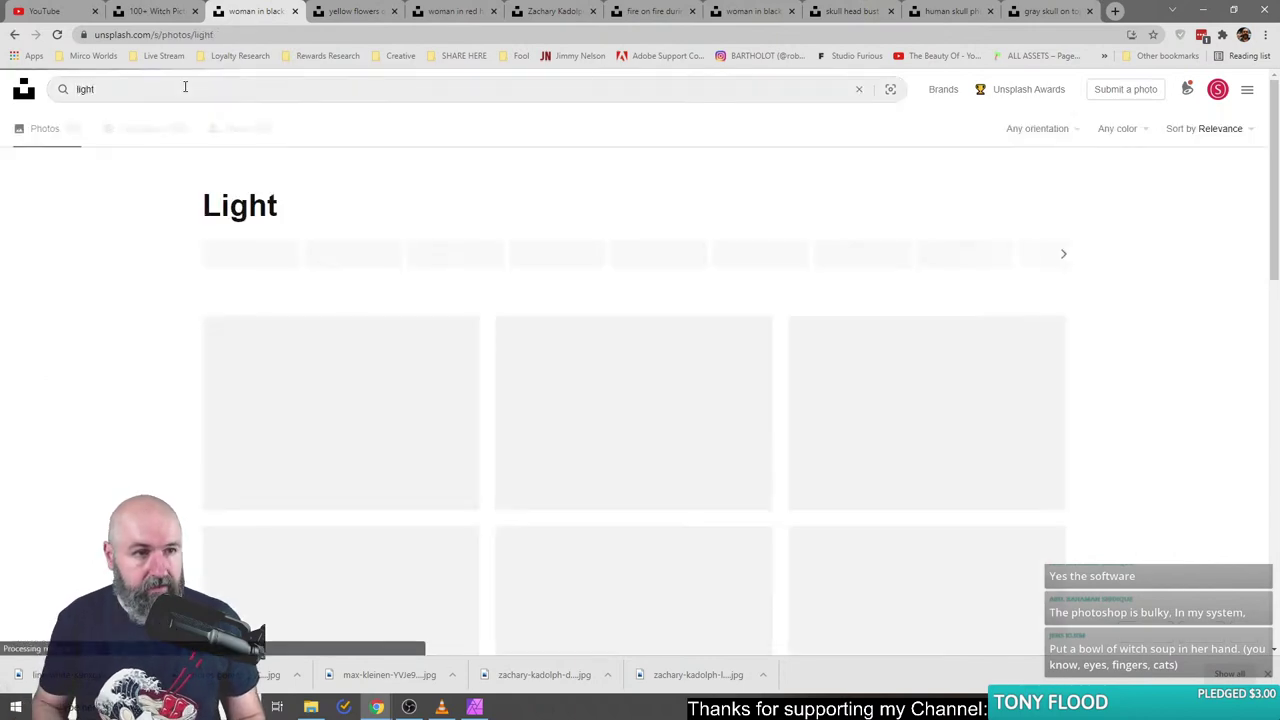
{"action": "scroll", "coordinate": [144, 291], "scroll_direction": "down", "scroll_amount": 6}
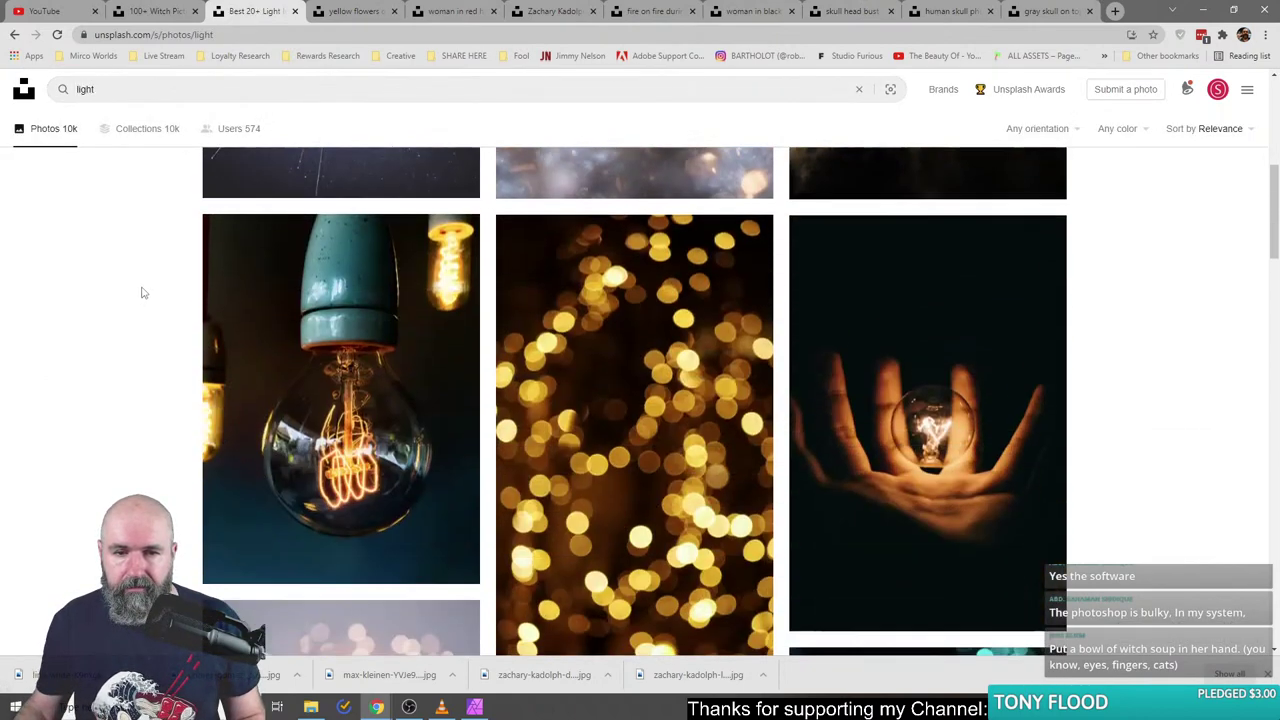
{"action": "scroll", "coordinate": [144, 291], "scroll_direction": "down", "scroll_amount": 10}
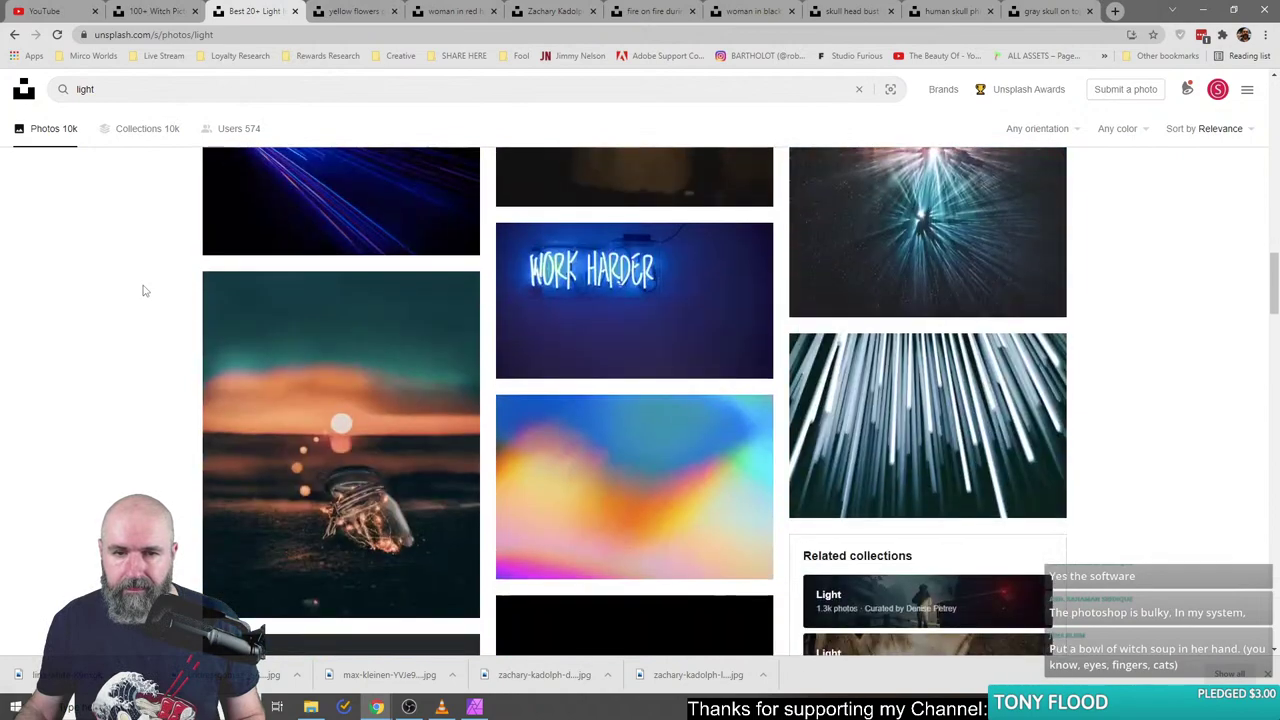
{"action": "scroll", "coordinate": [144, 291], "scroll_direction": "down", "scroll_amount": 3}
{"action": "scroll", "coordinate": [143, 288], "scroll_direction": "down", "scroll_amount": 1}
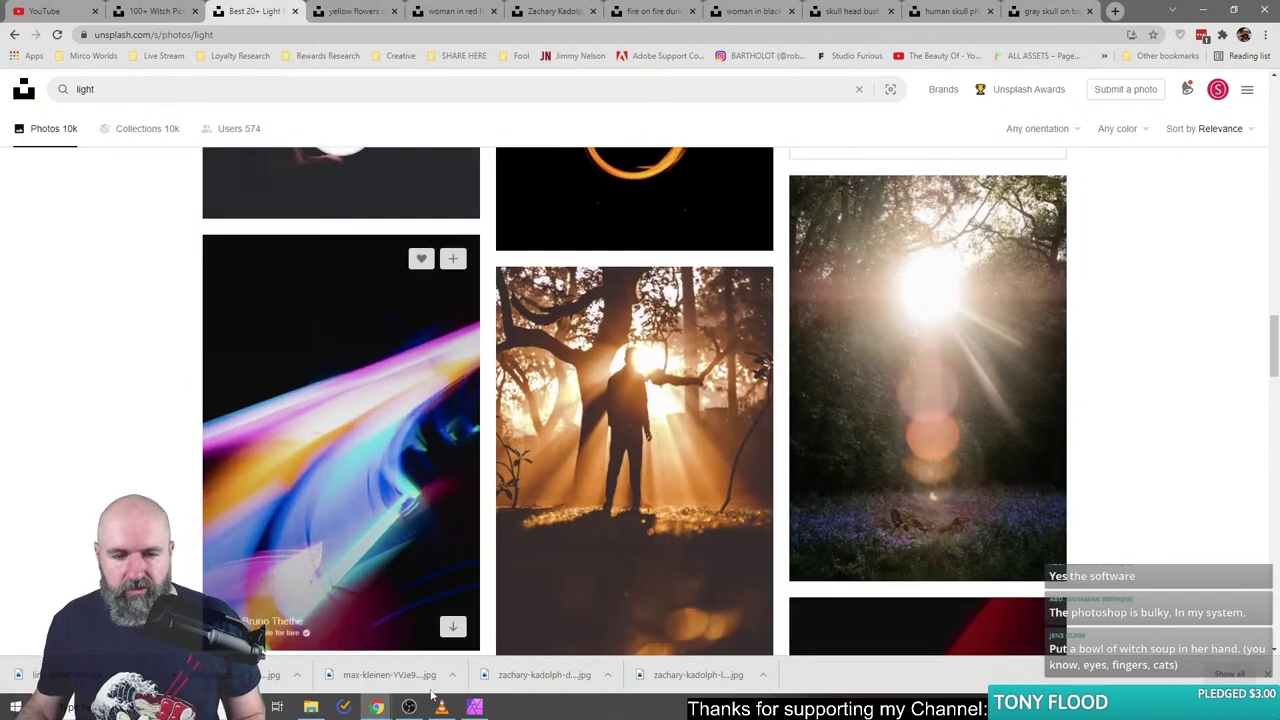
- Dismiss the search suggestions and return to the witch composite in Affinity Photo
{"action": "left_click", "coordinate": [137, 94]}
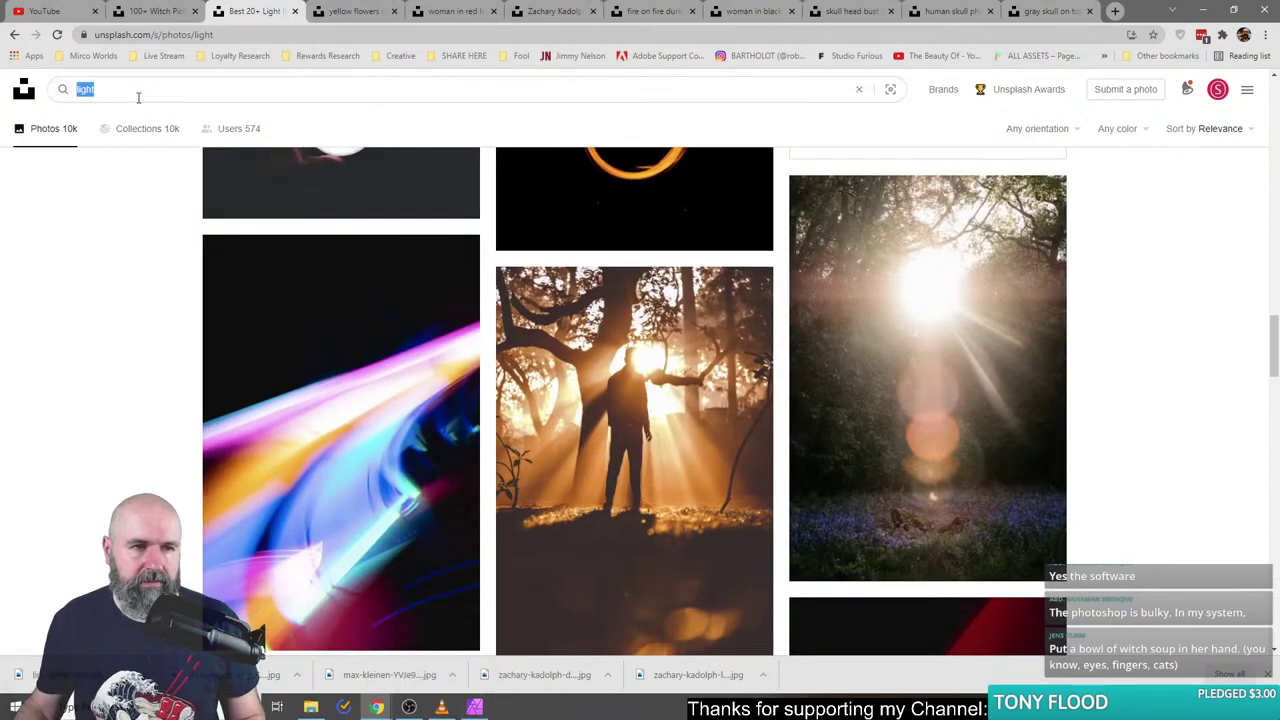
{"action": "left_click", "coordinate": [106, 329]}
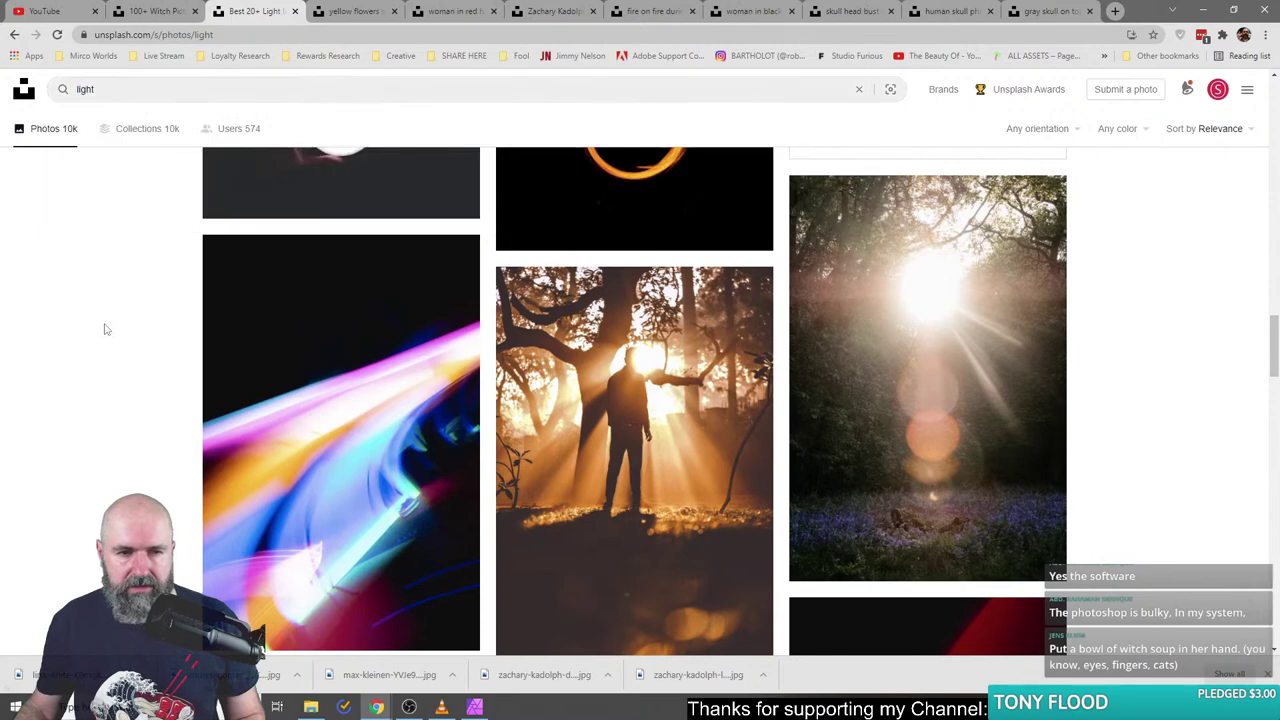
{"action": "left_click", "coordinate": [475, 707]}
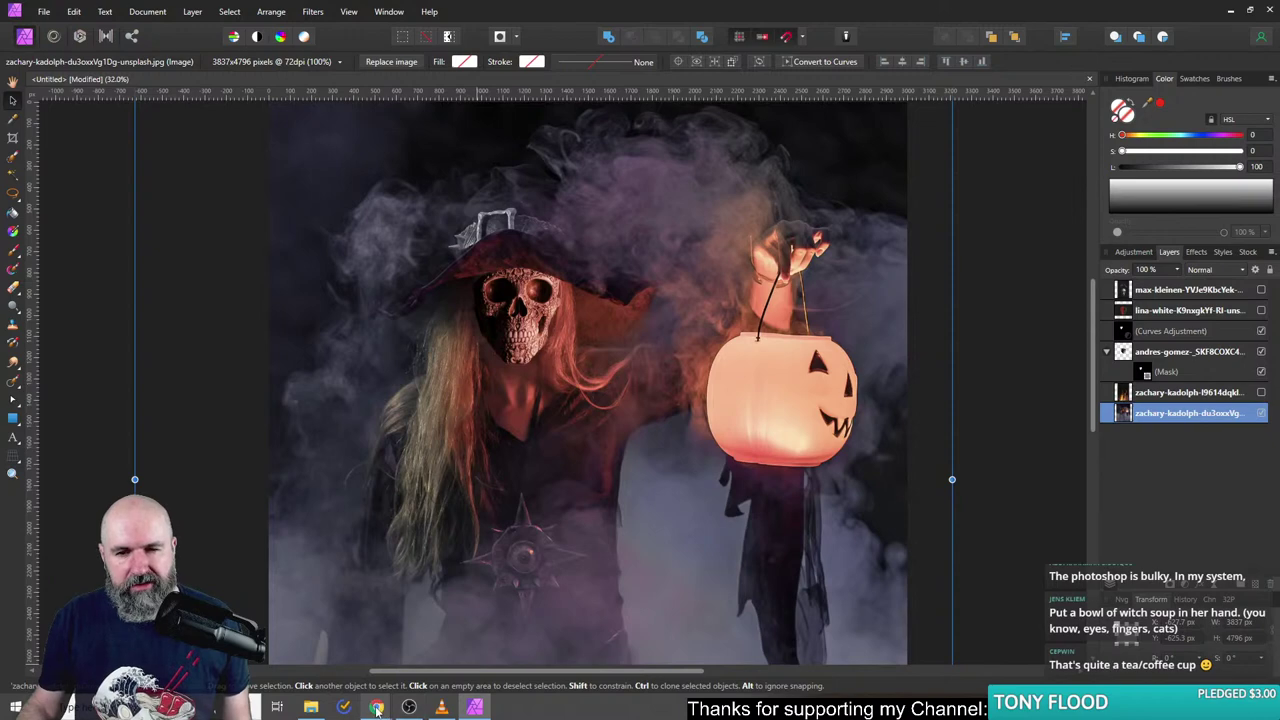
- Replace the Unsplash search term with 'pumpkin' and run the search
{"action": "mouse_move", "coordinate": [376, 708]}
{"action": "left_click", "coordinate": [305, 645]}
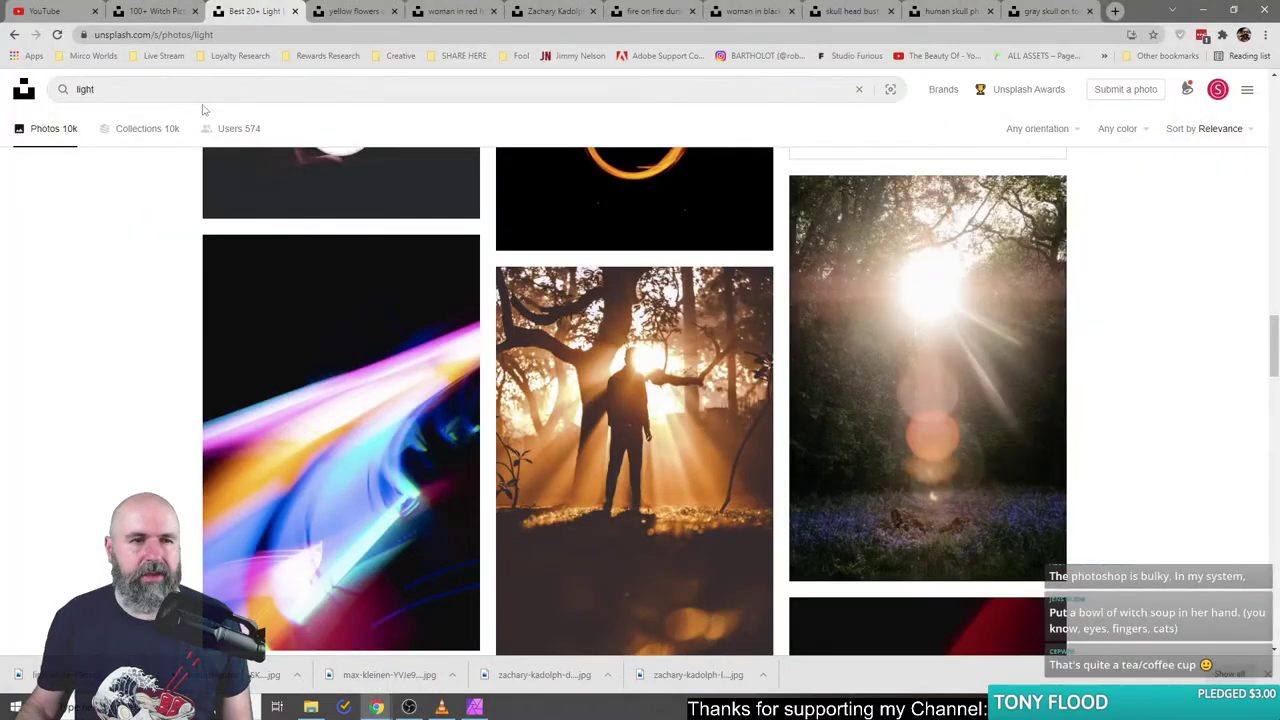
{"action": "double_click", "coordinate": [160, 86]}
{"action": "type", "text": "p"}
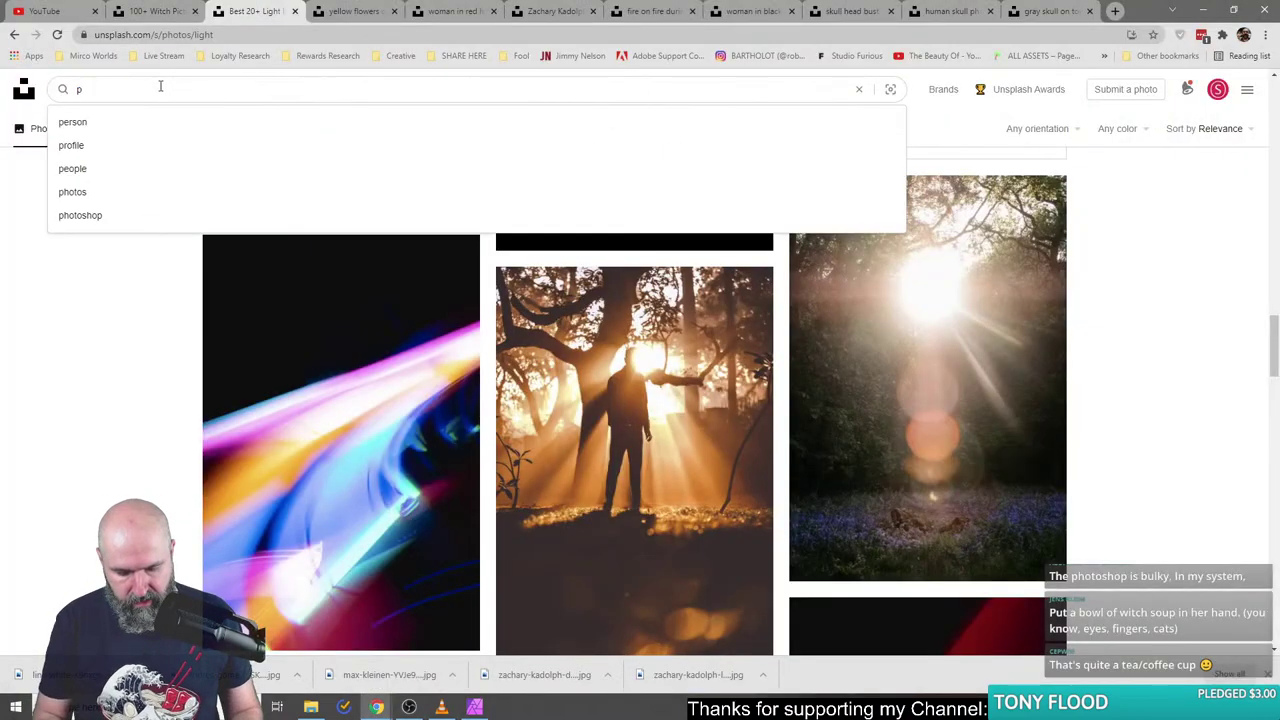
{"action": "type", "text": "umpkin"}
{"action": "key", "text": "Return"}
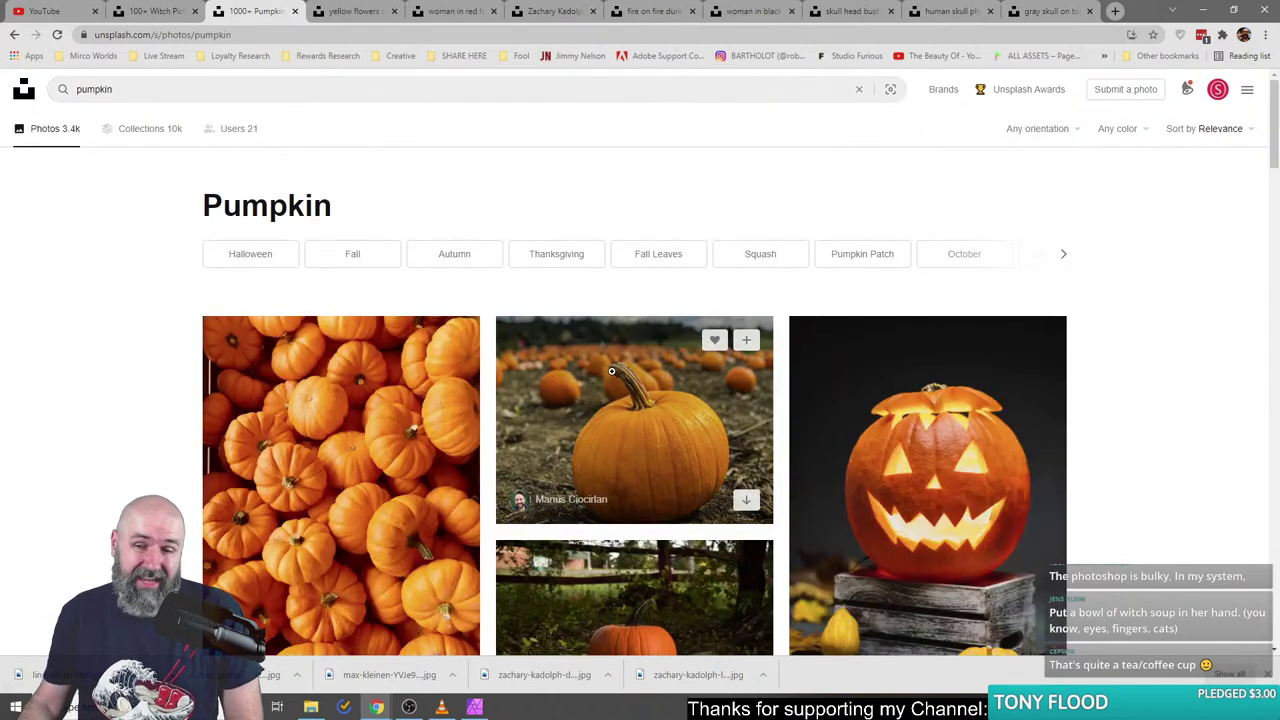
- Open the glowing jack-o'-lantern photo in a new tab and switch to it
{"action": "right_click", "coordinate": [911, 466]}
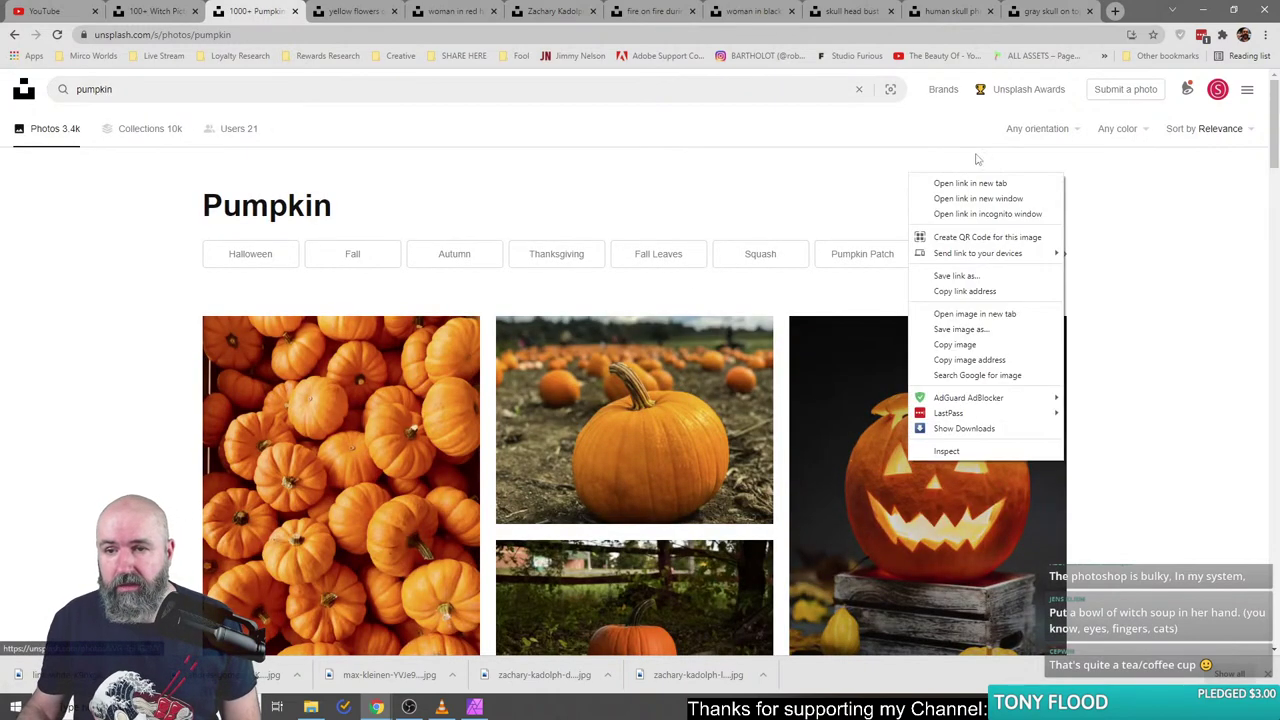
{"action": "left_click", "coordinate": [990, 183]}
{"action": "scroll", "coordinate": [933, 484], "scroll_direction": "down", "scroll_amount": 2}
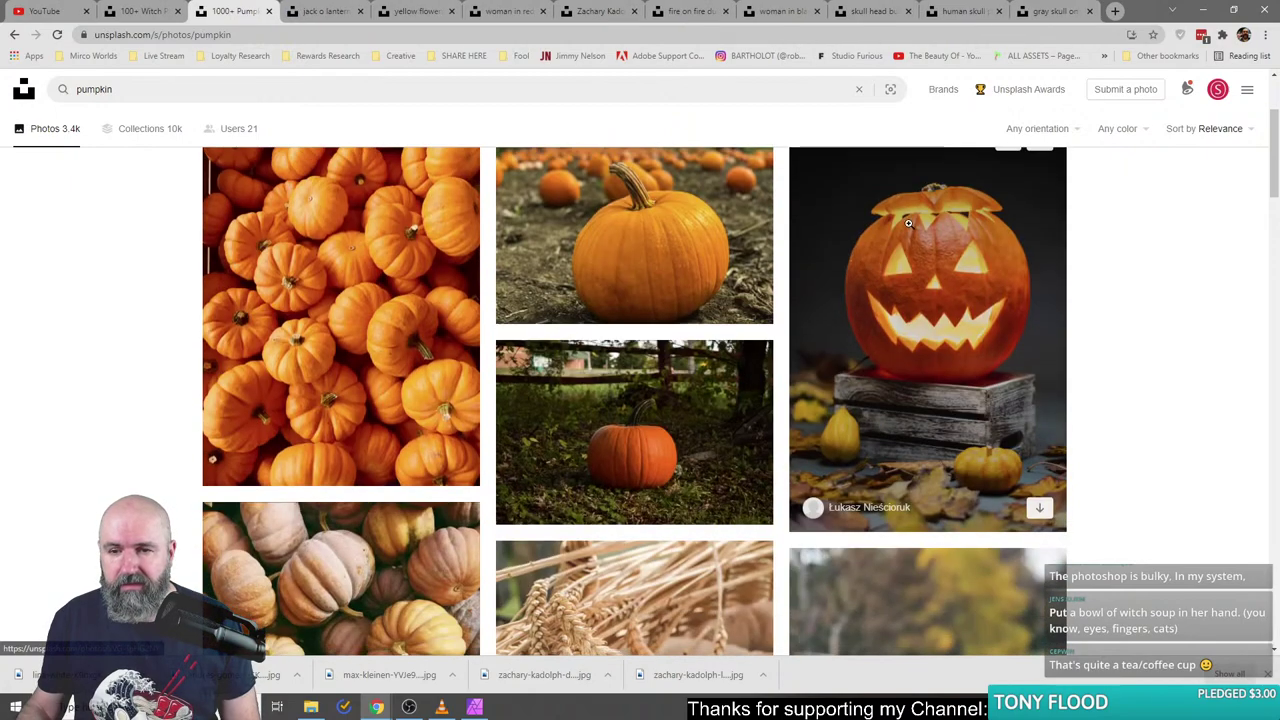
{"action": "key", "text": "ctrl+Tab"}
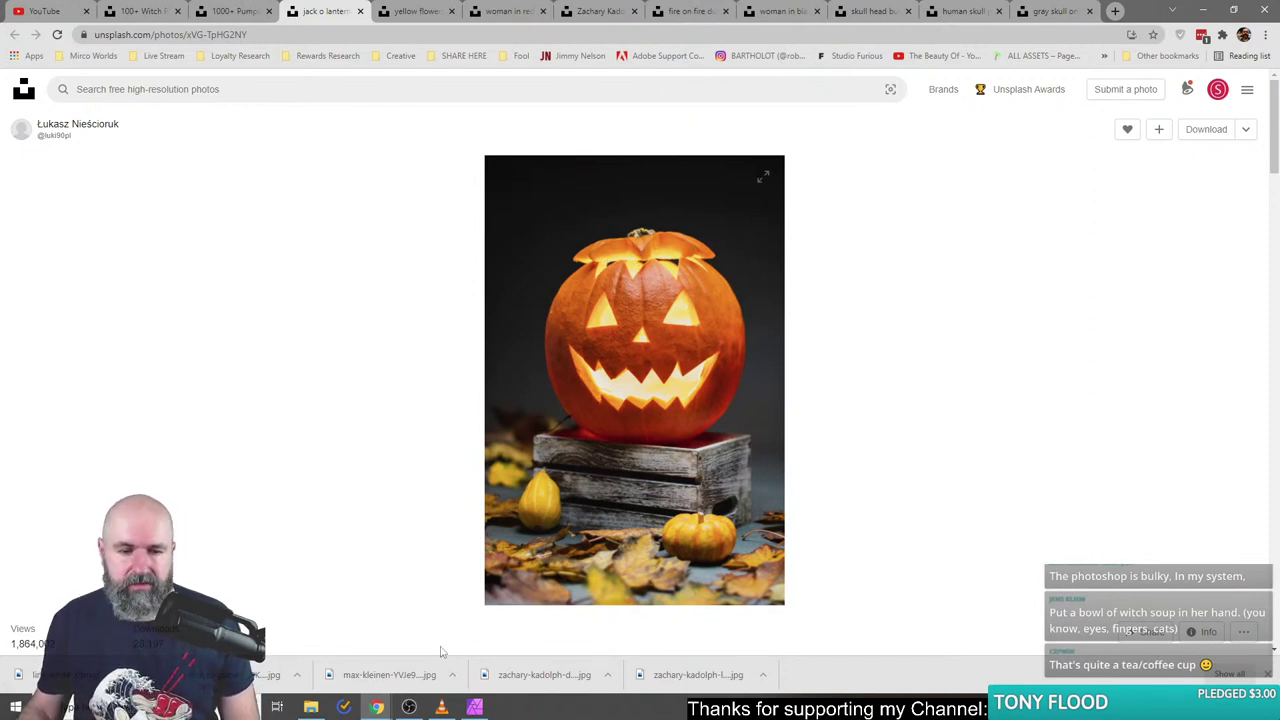
- Show the sparks layer, move it above Curves Adjustment, and set its blend mode to Lighten
{"action": "left_click", "coordinate": [442, 707]}
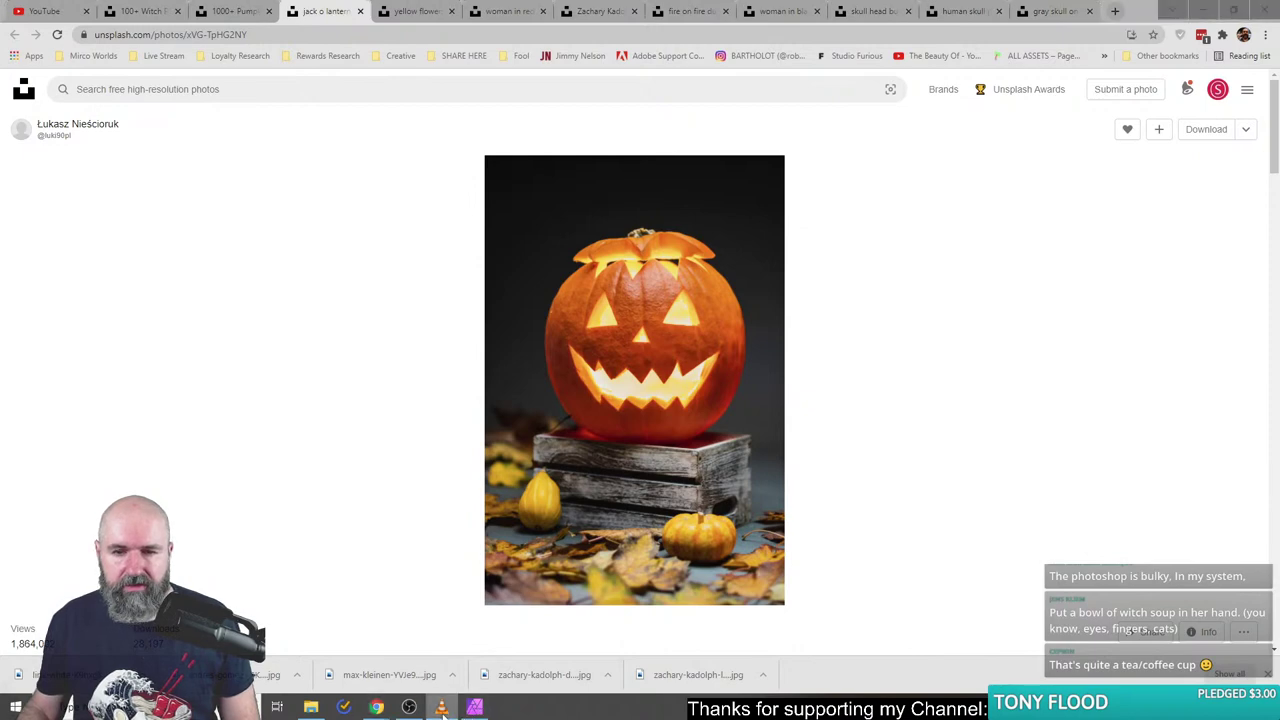
{"action": "left_click", "coordinate": [474, 707]}
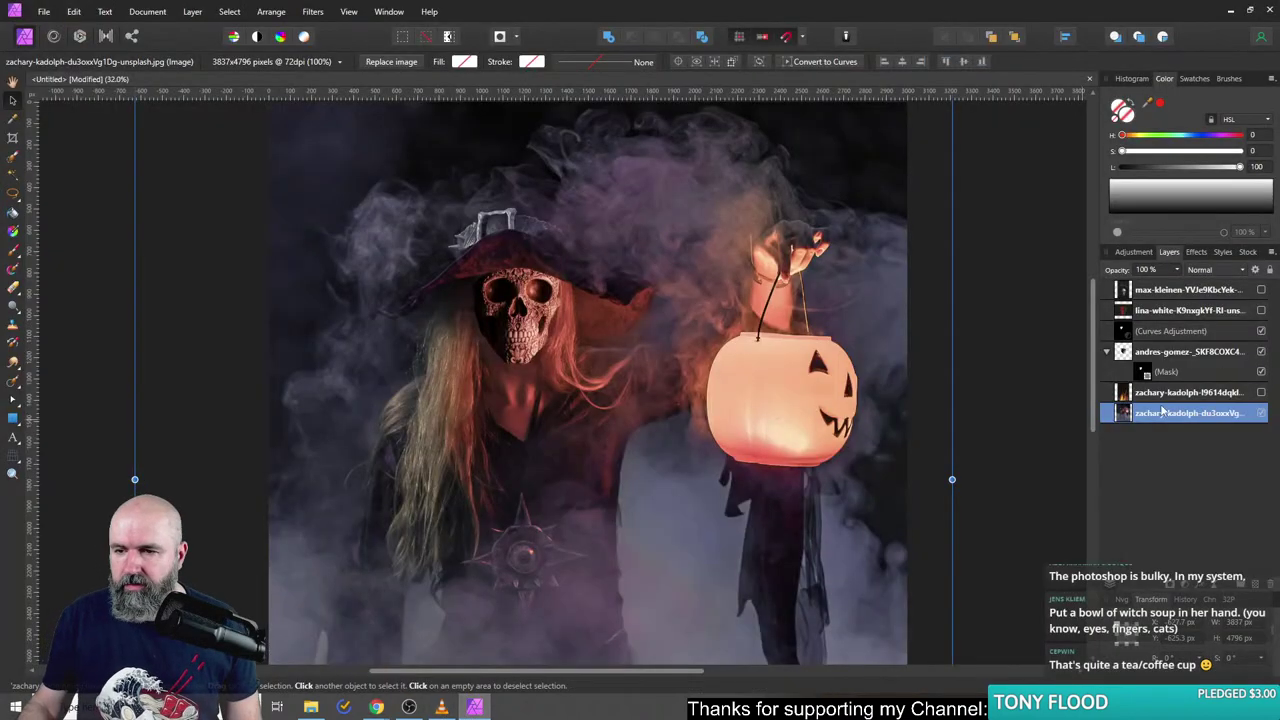
{"action": "left_click", "coordinate": [1261, 392]}
{"action": "left_click", "coordinate": [1195, 392]}
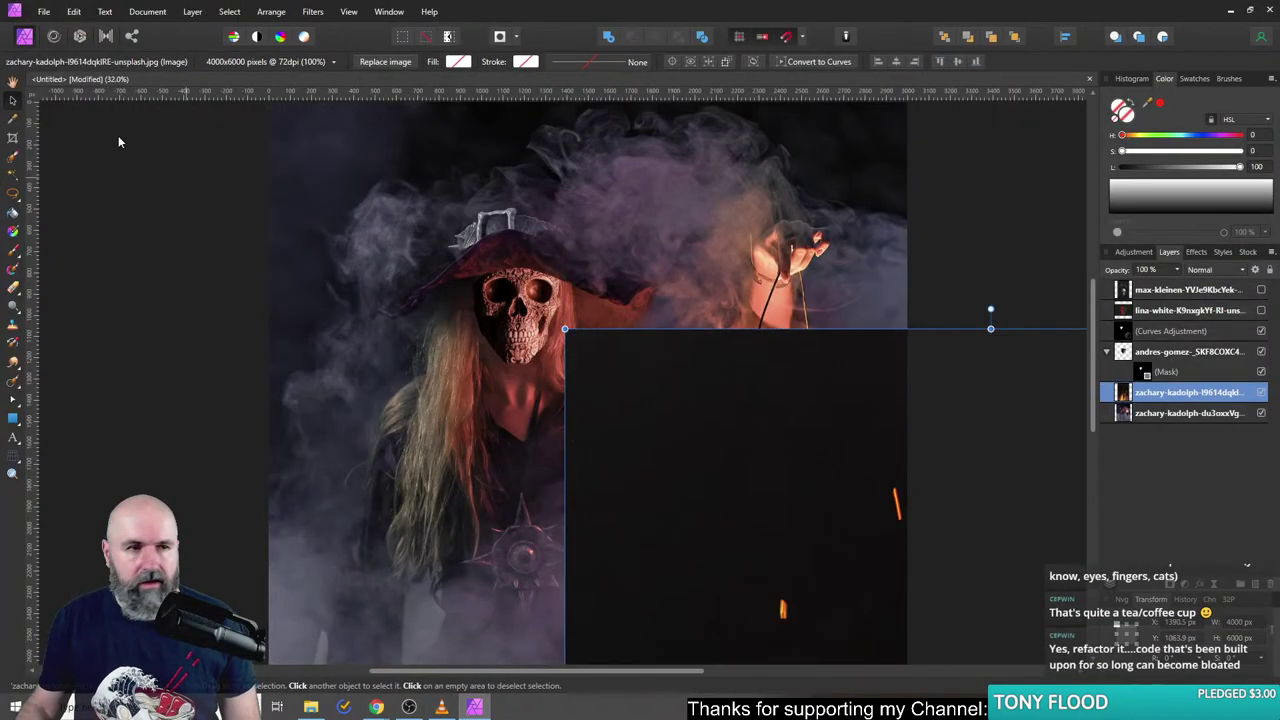
{"action": "left_click_drag", "start_coordinate": [699, 512], "coordinate": [590, 175]}
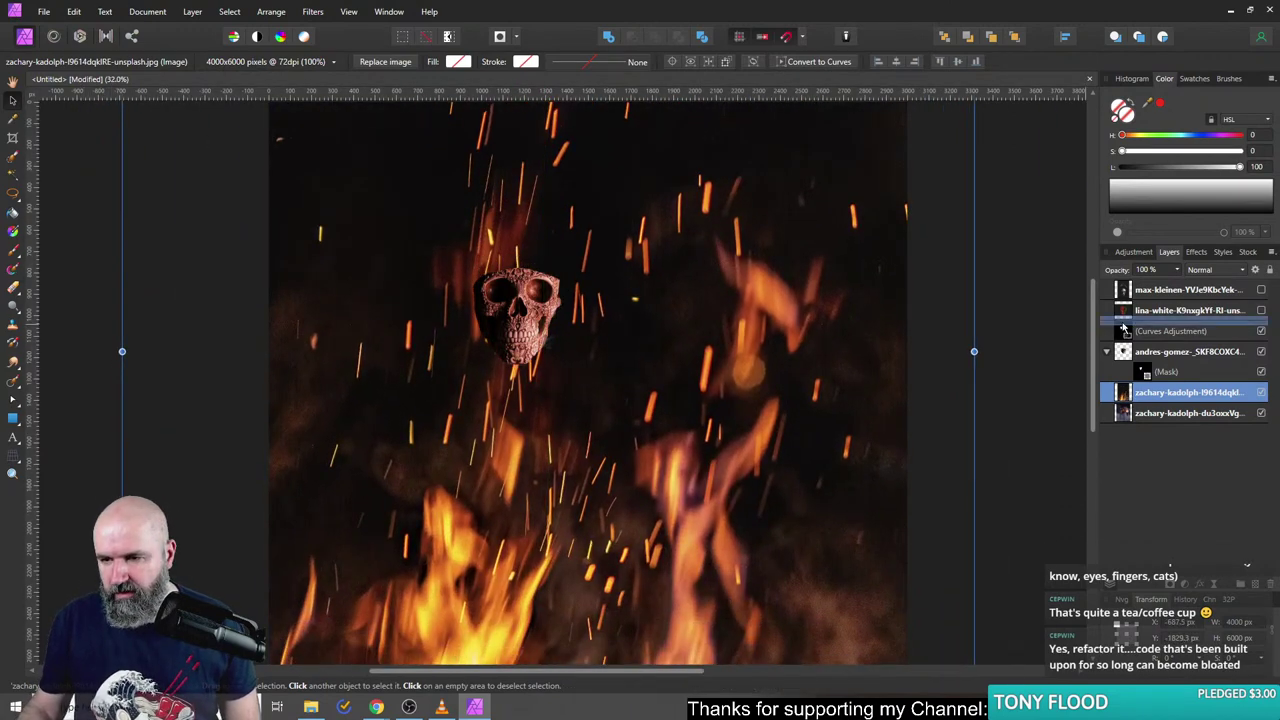
{"action": "left_click_drag", "start_coordinate": [1124, 328], "coordinate": [1124, 330]}
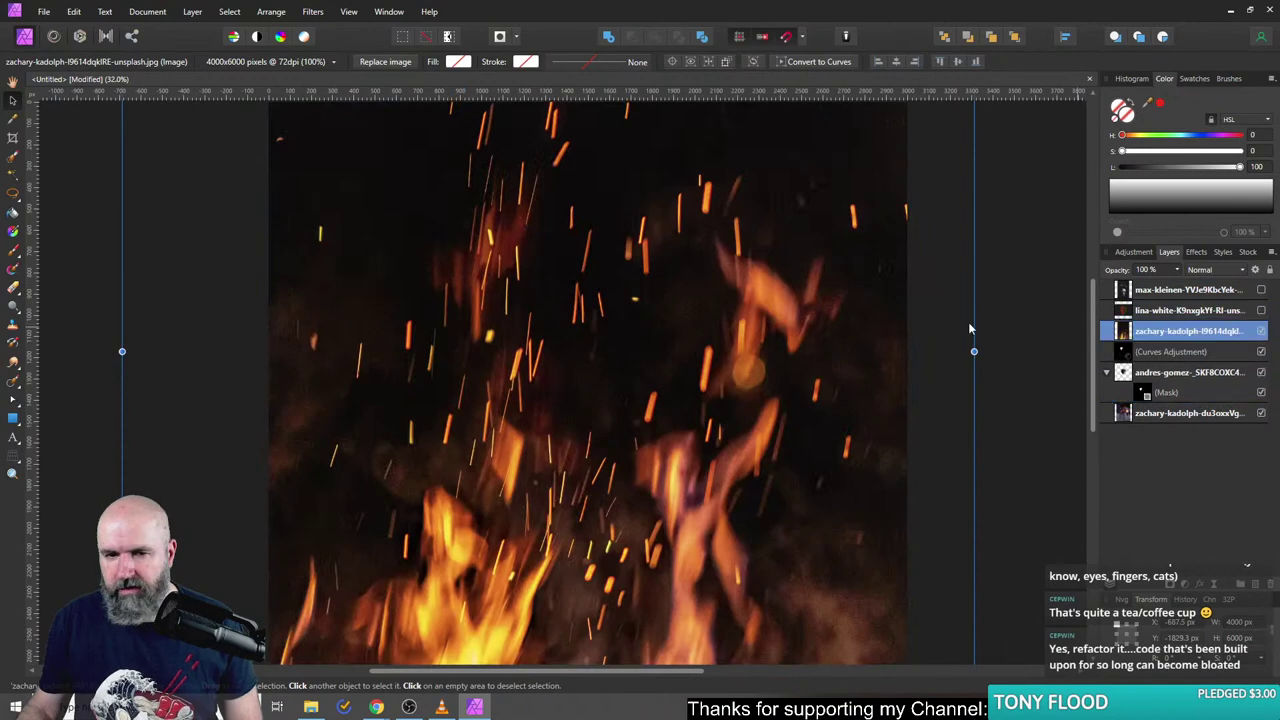
{"action": "left_click", "coordinate": [1226, 271]}
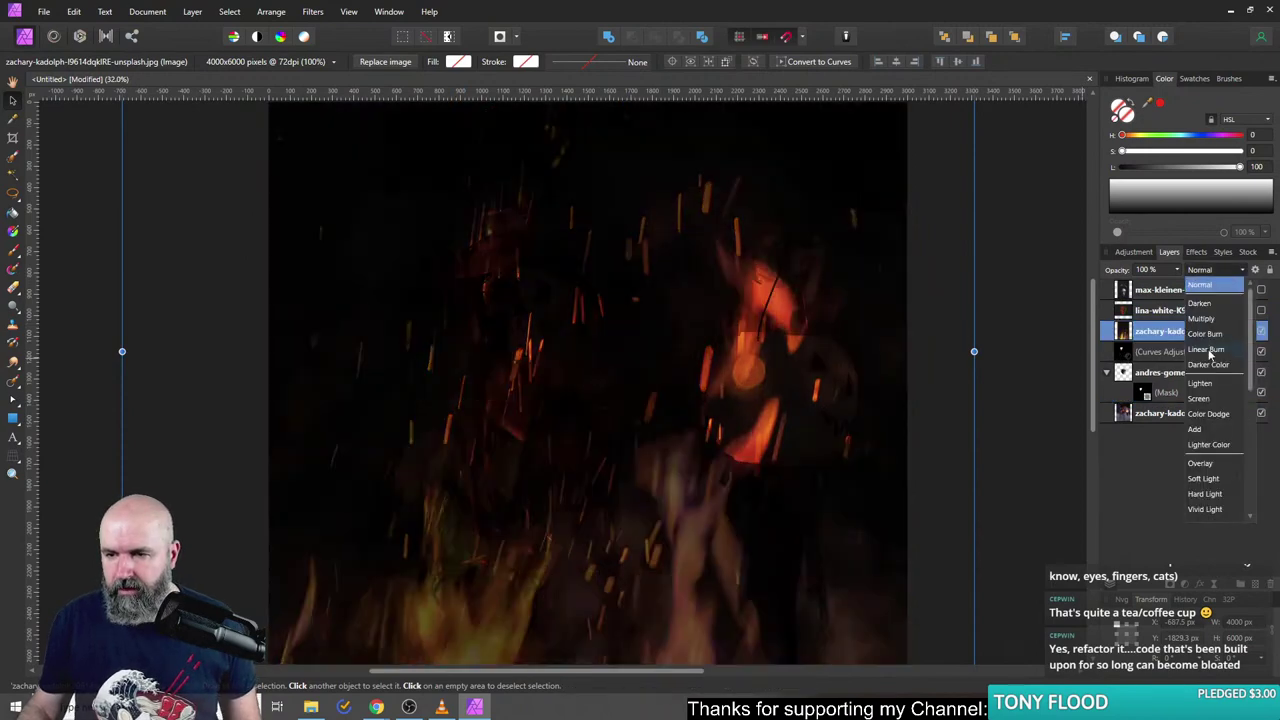
{"action": "left_click", "coordinate": [1204, 386]}
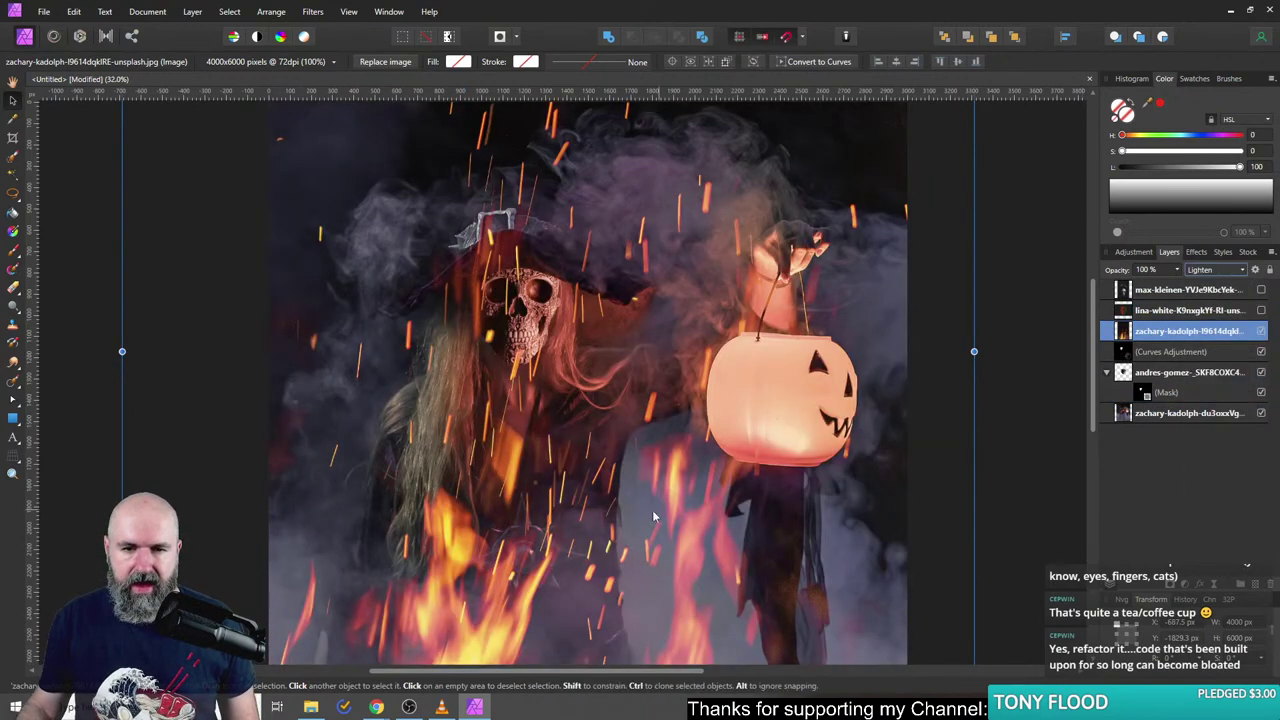
- Reposition the sparks layer and enlarge it about 1.4 times to cover the image
{"action": "left_click_drag", "start_coordinate": [654, 516], "coordinate": [613, 432]}
{"action": "scroll", "coordinate": [613, 432], "scroll_direction": "down", "scroll_amount": 4}
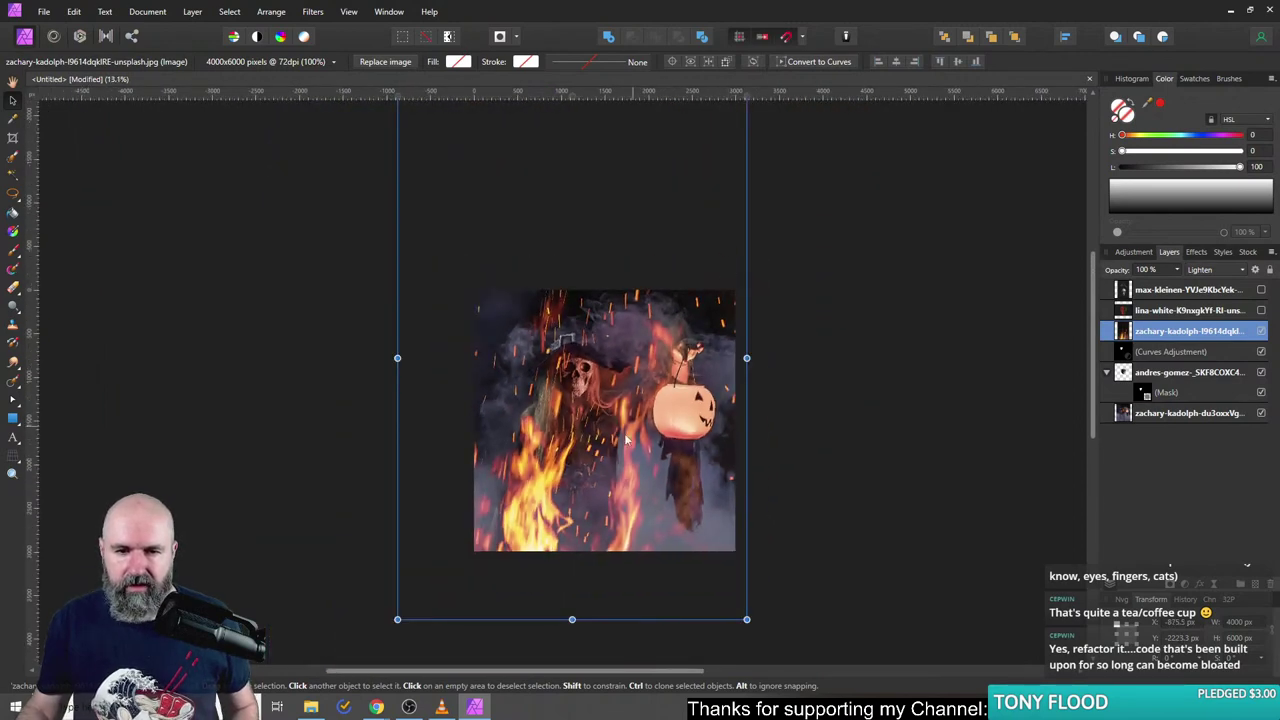
{"action": "left_click_drag", "start_coordinate": [627, 440], "coordinate": [607, 454]}
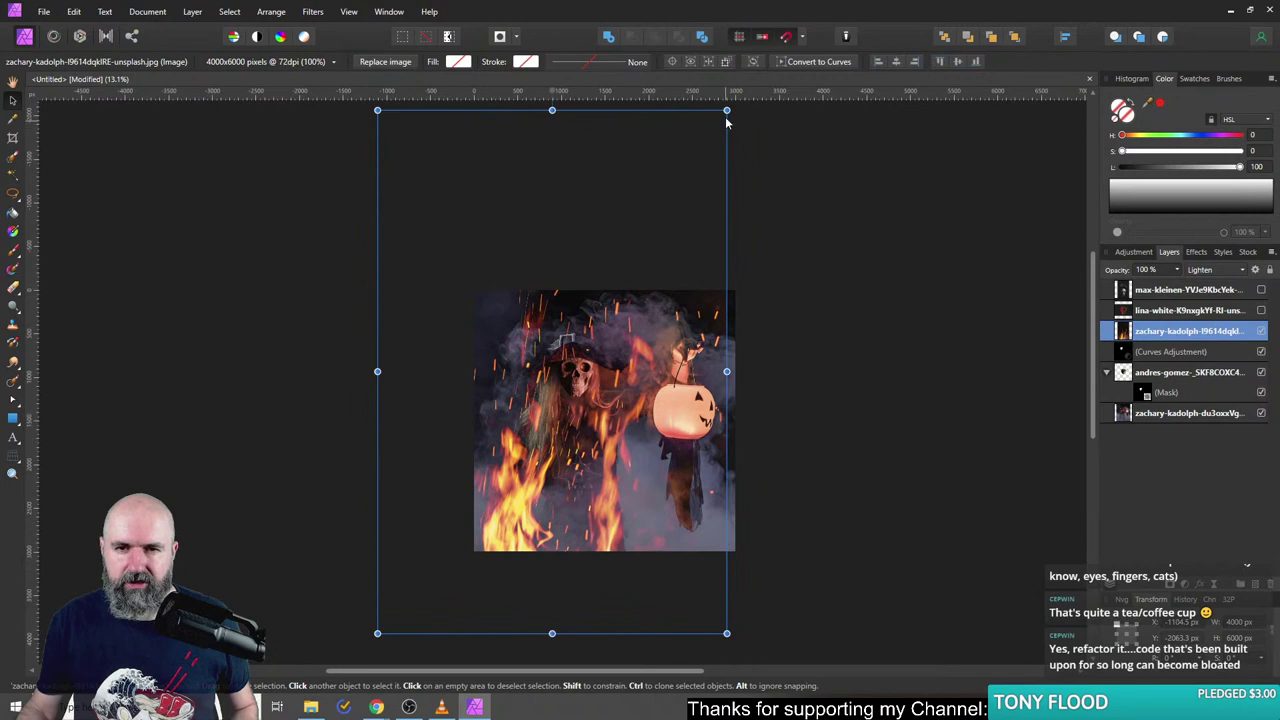
{"action": "left_click_drag", "start_coordinate": [727, 110], "coordinate": [794, 10]}
{"action": "left_click_drag", "start_coordinate": [621, 533], "coordinate": [688, 606]}
{"action": "scroll", "coordinate": [648, 432], "scroll_direction": "up", "scroll_amount": 5}
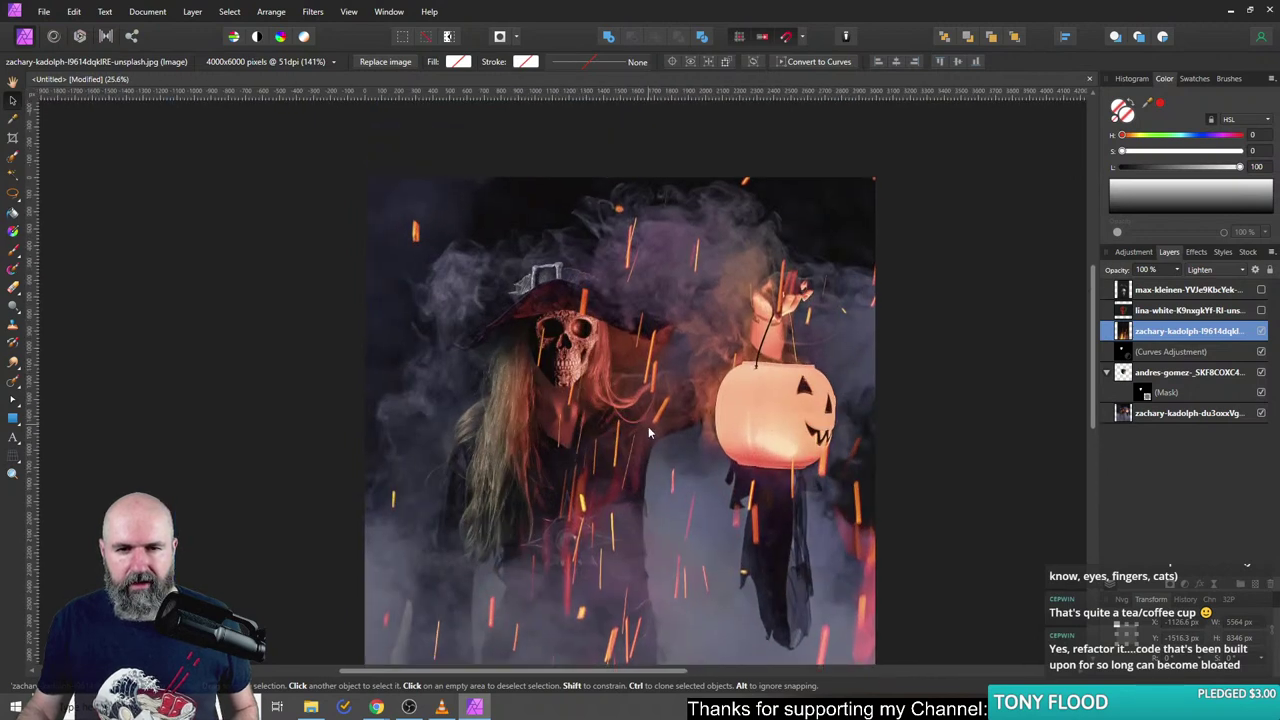
{"action": "scroll", "coordinate": [655, 400], "scroll_direction": "down", "scroll_amount": 1}
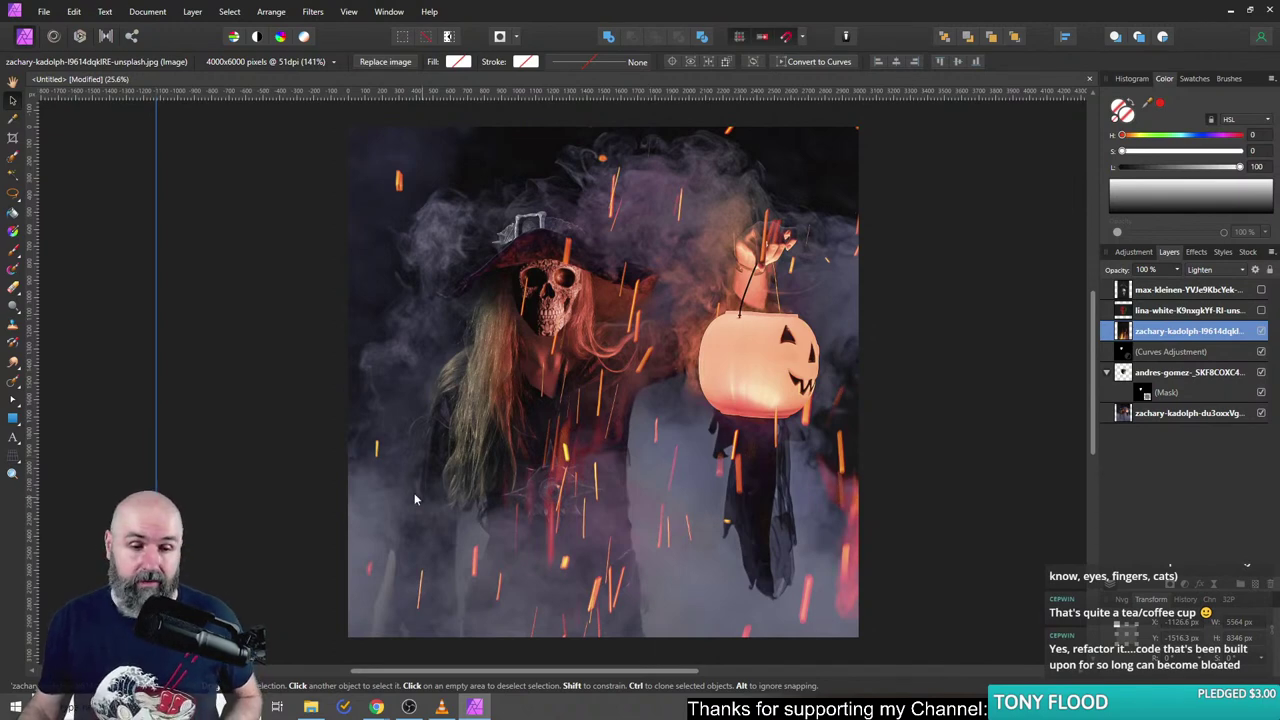
- Save the composite as witch skull.afphoto in the Downloads stream folder
{"action": "left_click", "coordinate": [116, 308]}
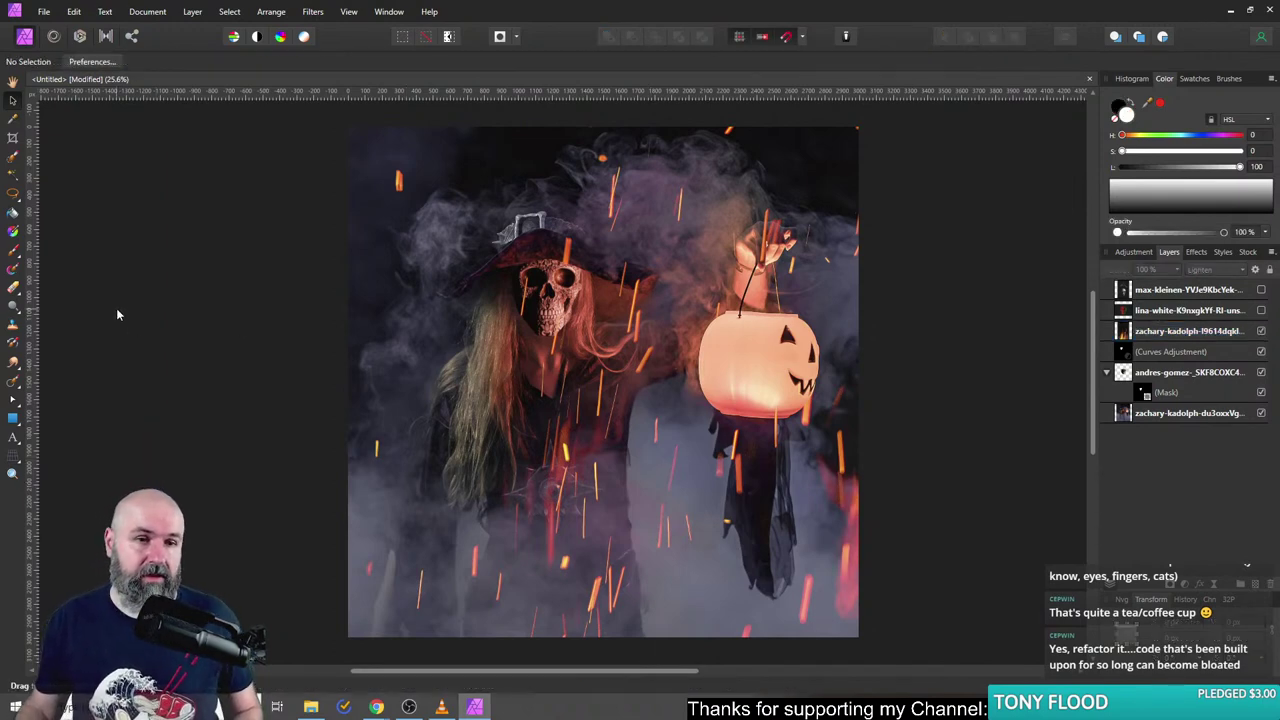
{"action": "key", "text": "ctrl+s"}
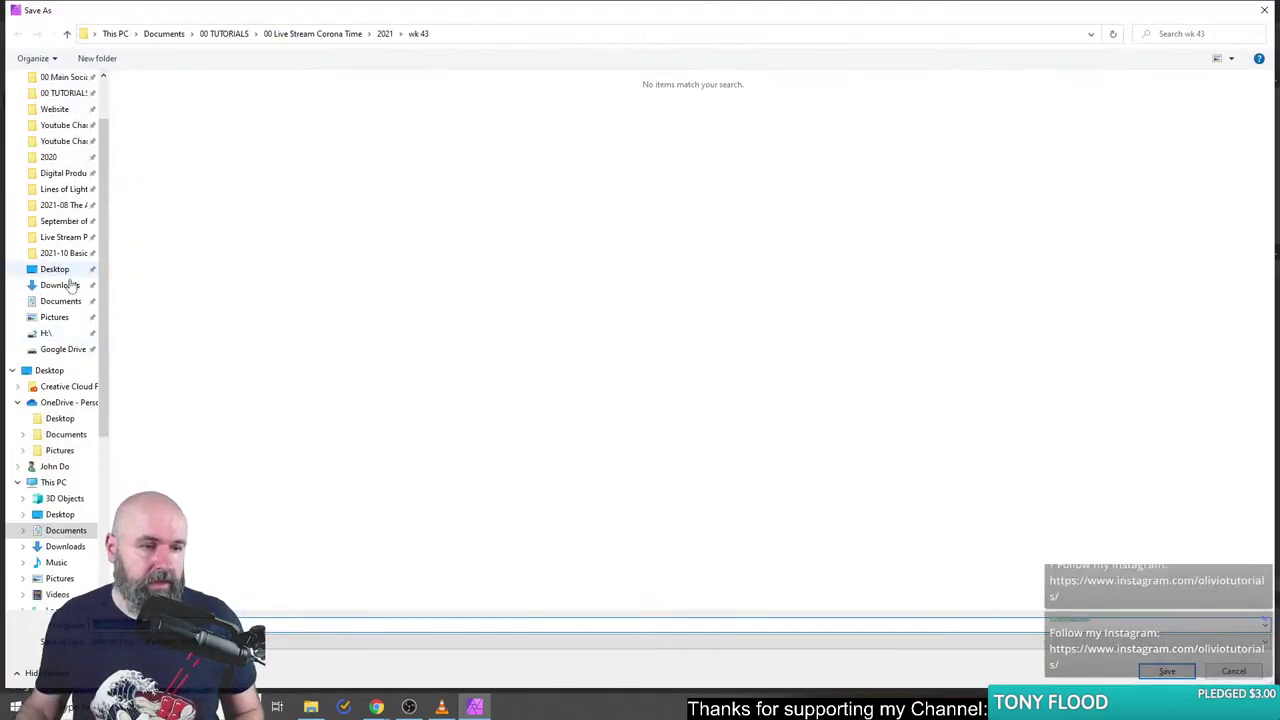
{"action": "left_click", "coordinate": [66, 286]}
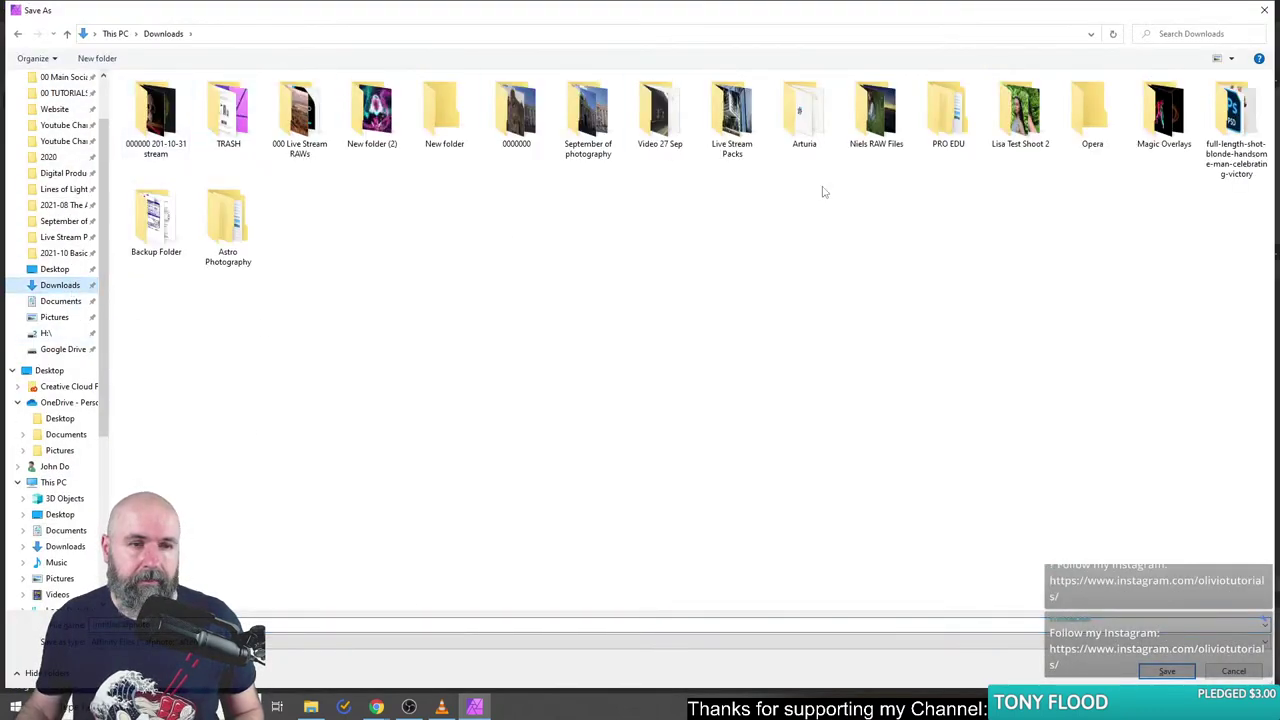
{"action": "double_click", "coordinate": [170, 143]}
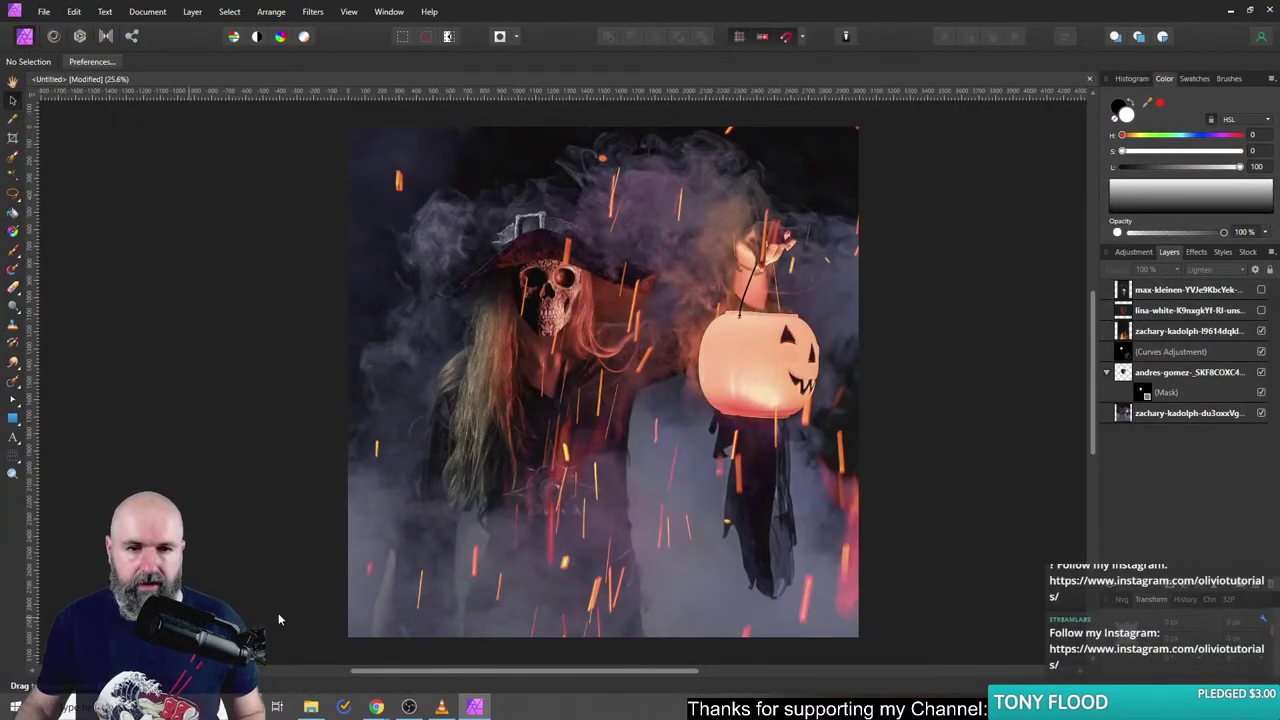
- Download the jack-o'-lantern photo from its Unsplash page and save it to disk
{"action": "mouse_move", "coordinate": [376, 707]}
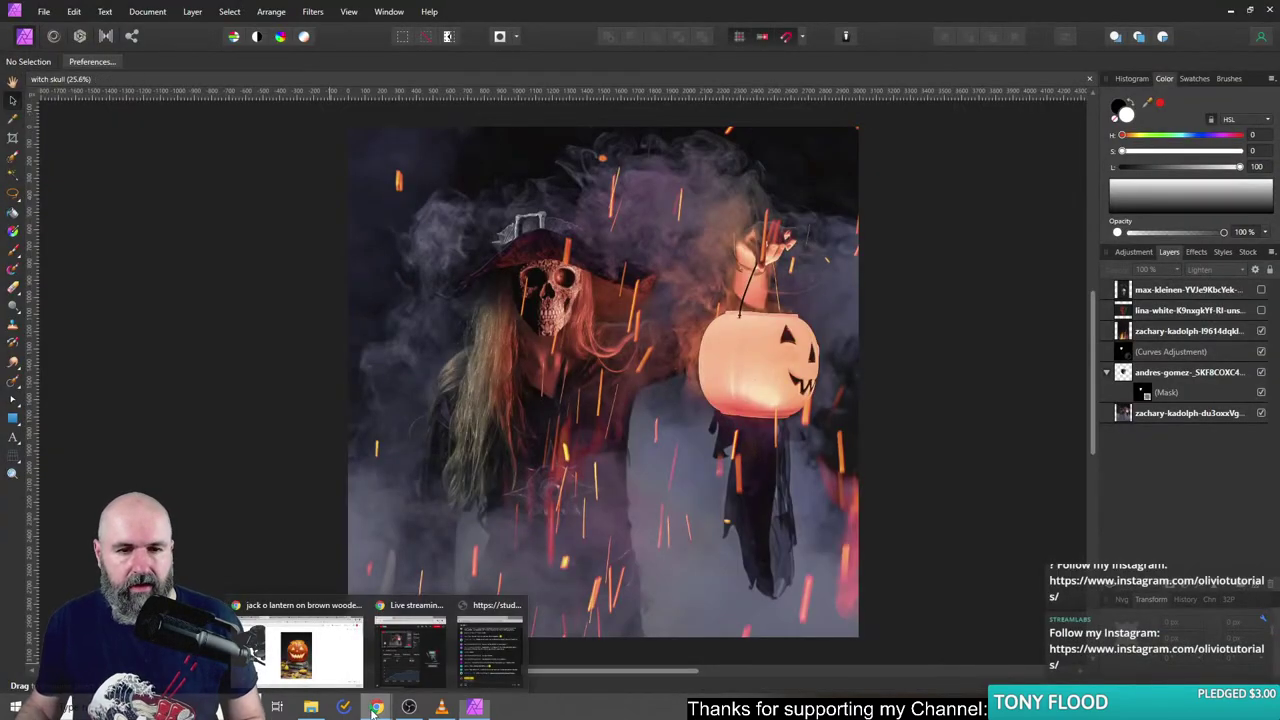
{"action": "left_click", "coordinate": [325, 655]}
{"action": "left_click", "coordinate": [1222, 131]}
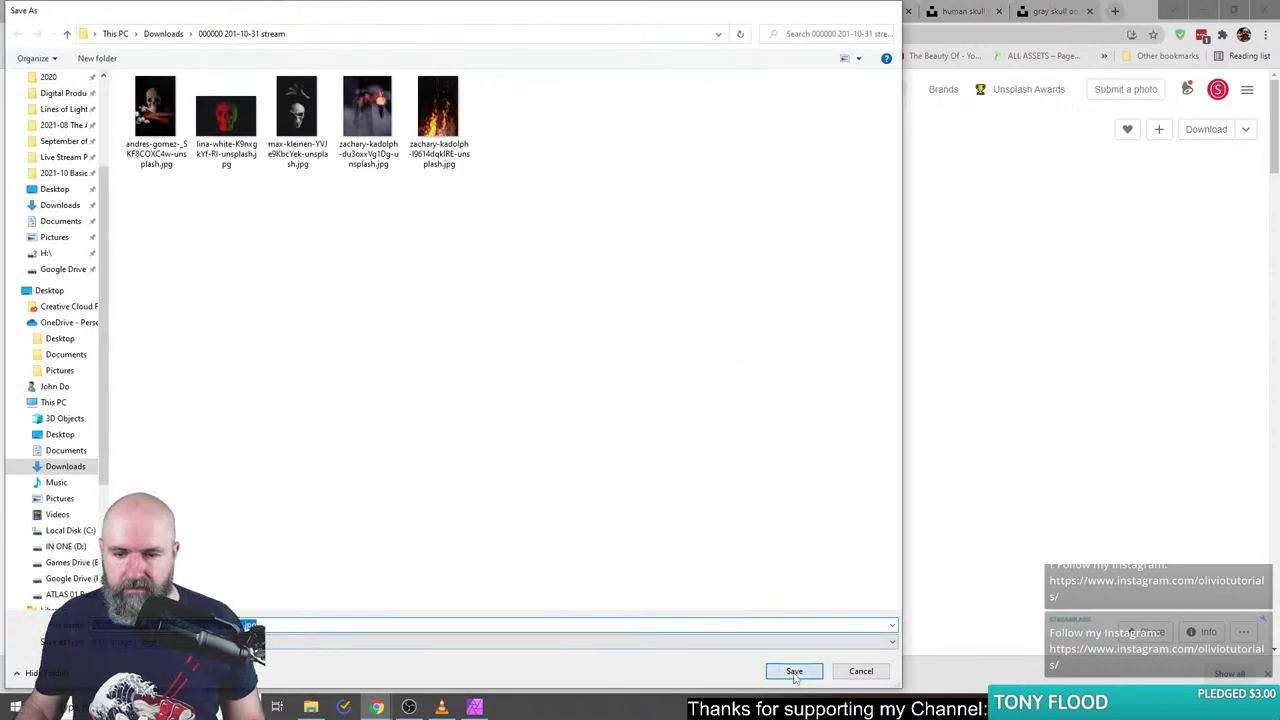
{"action": "left_click", "coordinate": [797, 669]}
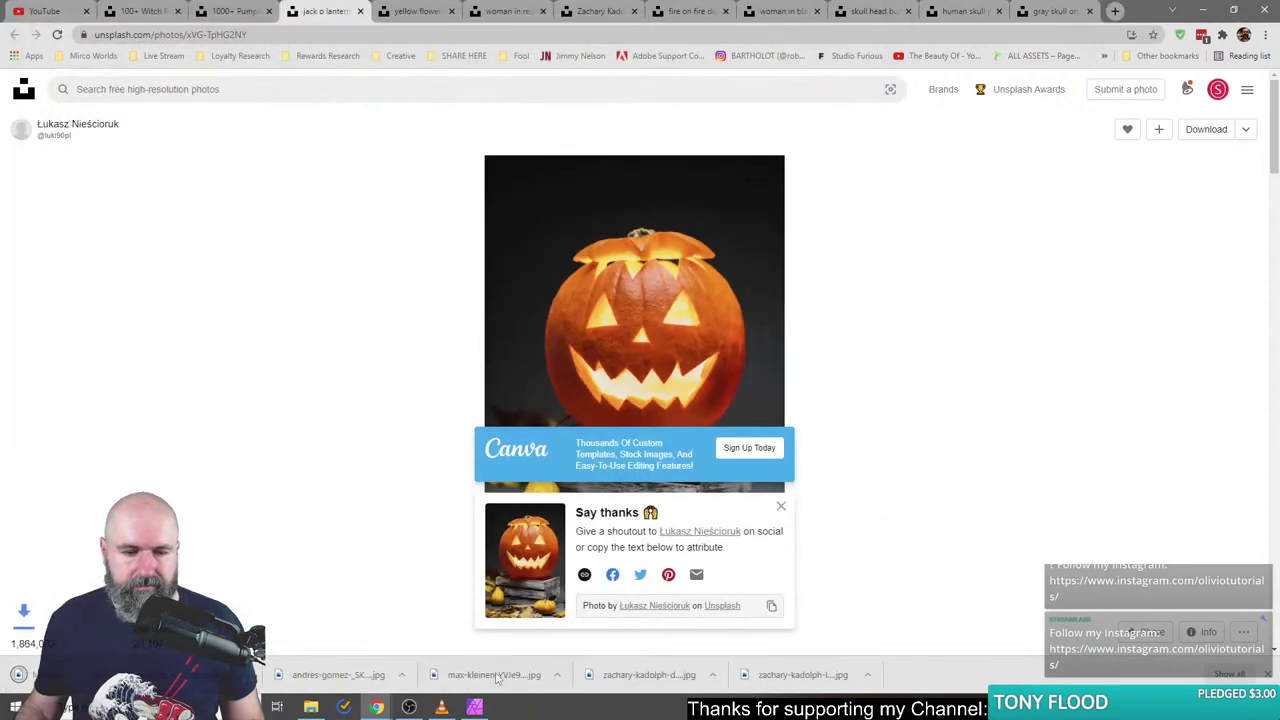
- Place the downloaded jack-o'-lantern photo onto the canvas with File > Place
{"action": "left_click", "coordinate": [475, 707]}
{"action": "left_click", "coordinate": [44, 11]}
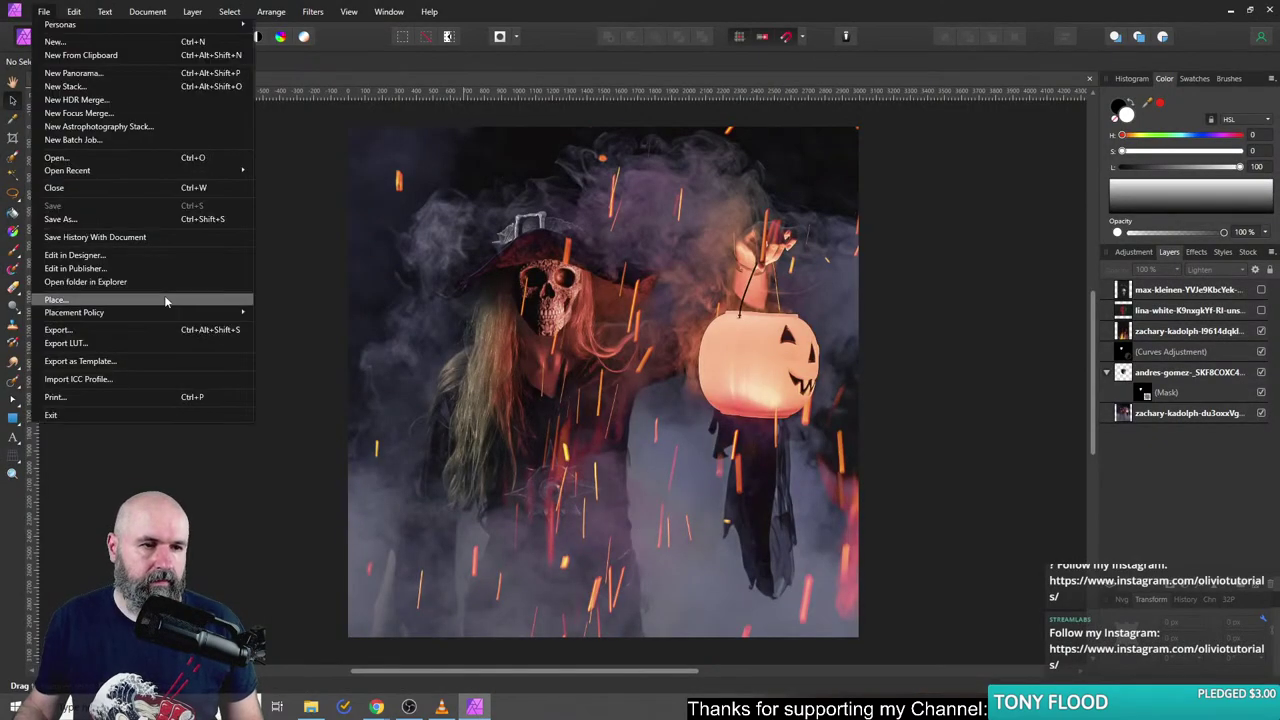
{"action": "left_click", "coordinate": [166, 301]}
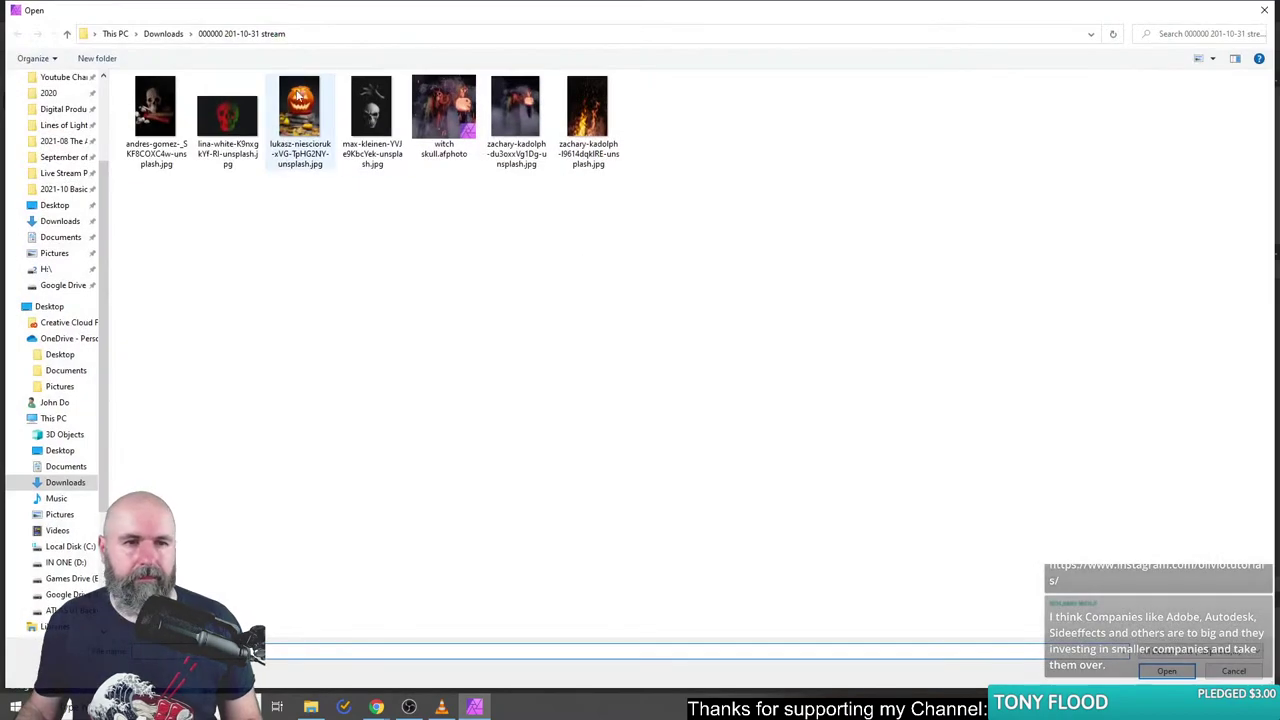
{"action": "double_click", "coordinate": [297, 95]}
{"action": "left_click", "coordinate": [630, 305]}
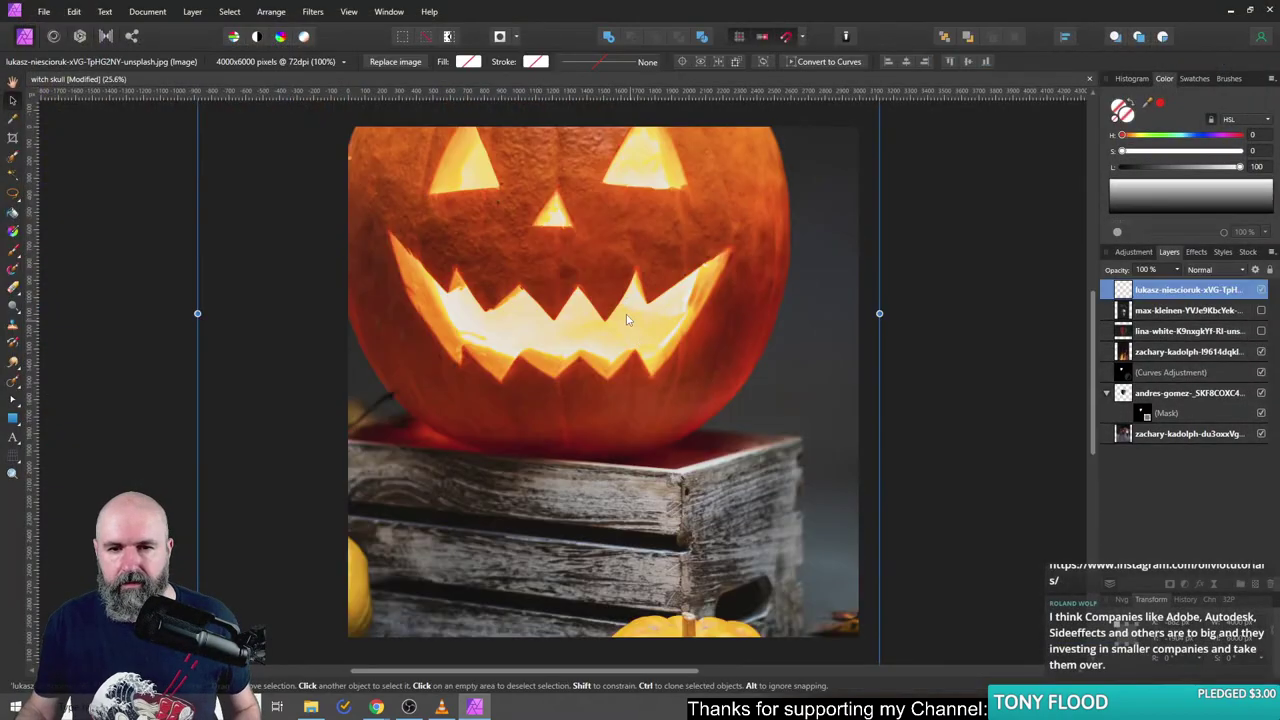
- Shrink the placed pumpkin photo, centre it in the witch scene, and zoom in on it
{"action": "scroll", "coordinate": [627, 320], "scroll_direction": "down", "scroll_amount": 4}
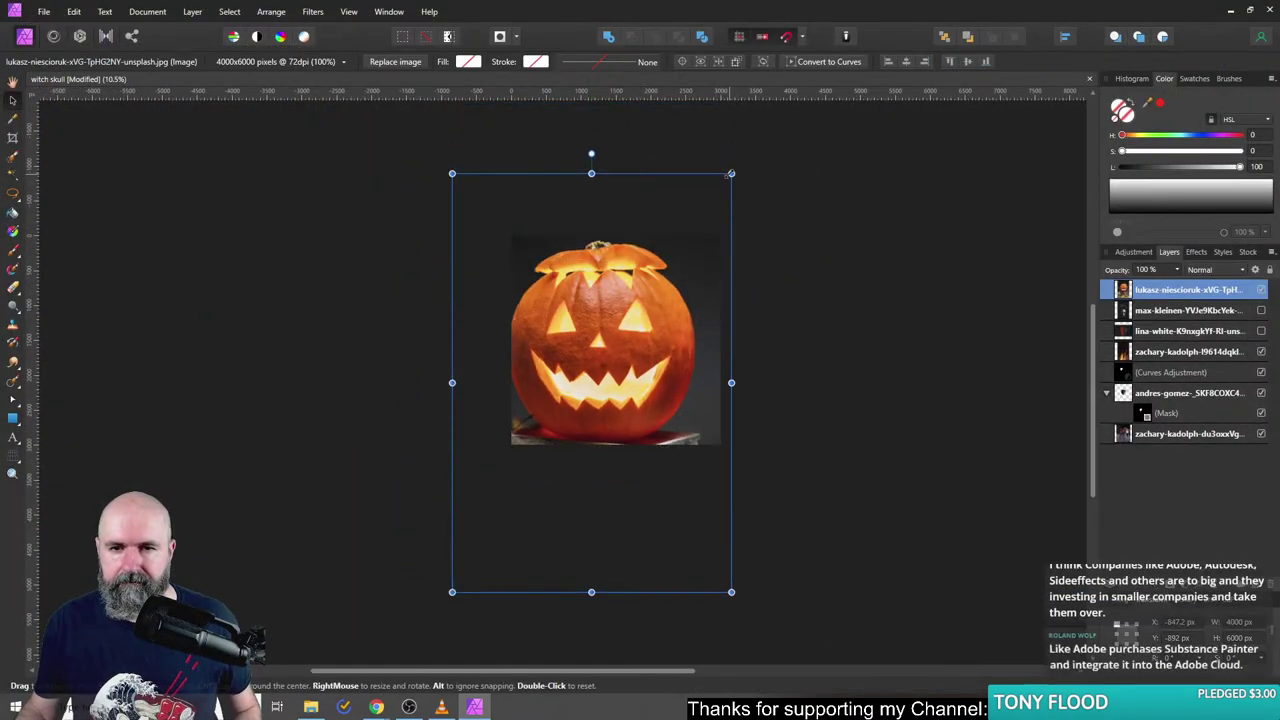
{"action": "left_click_drag", "start_coordinate": [731, 173], "coordinate": [564, 424]}
{"action": "left_click_drag", "start_coordinate": [508, 508], "coordinate": [628, 346]}
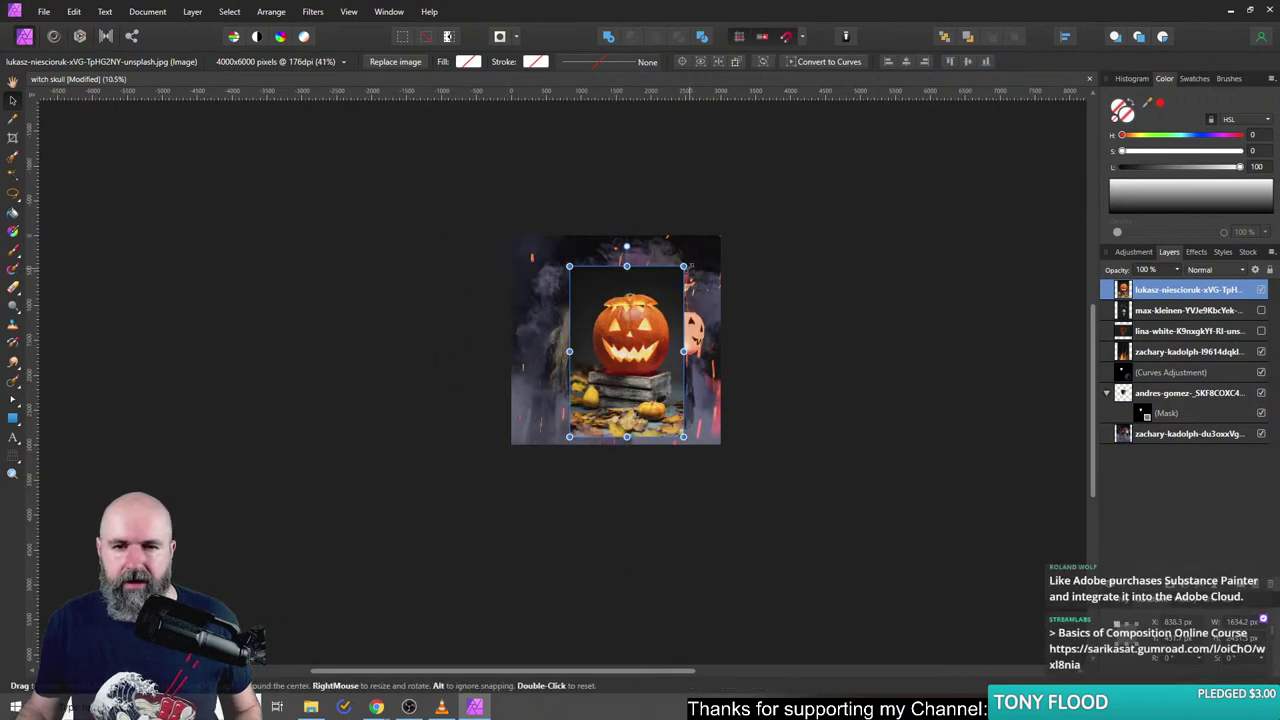
{"action": "left_click_drag", "start_coordinate": [686, 266], "coordinate": [709, 220]}
{"action": "mouse_move", "coordinate": [644, 315]}
{"action": "left_mouse_down"}
{"action": "mouse_move", "coordinate": [623, 340]}
{"action": "mouse_move", "coordinate": [631, 324]}
{"action": "left_mouse_up"}
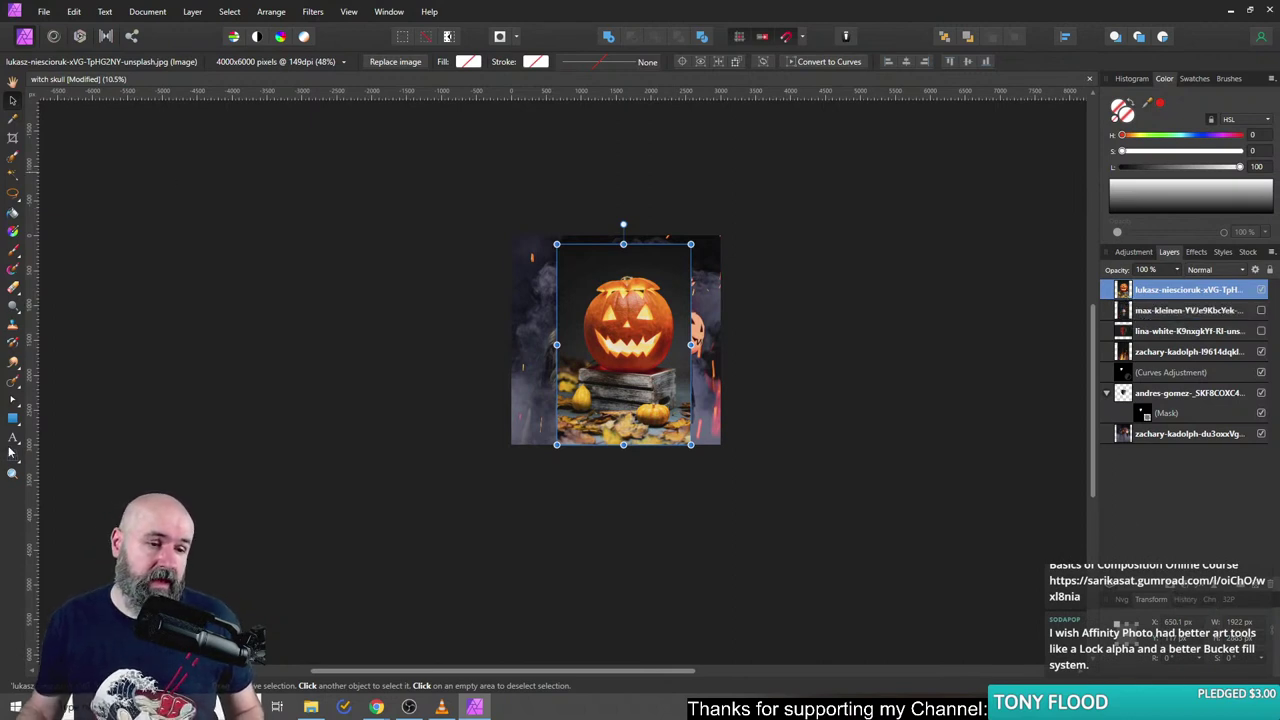
{"action": "left_click", "coordinate": [10, 475]}
{"action": "scroll", "coordinate": [624, 321], "scroll_direction": "up", "scroll_amount": 5}
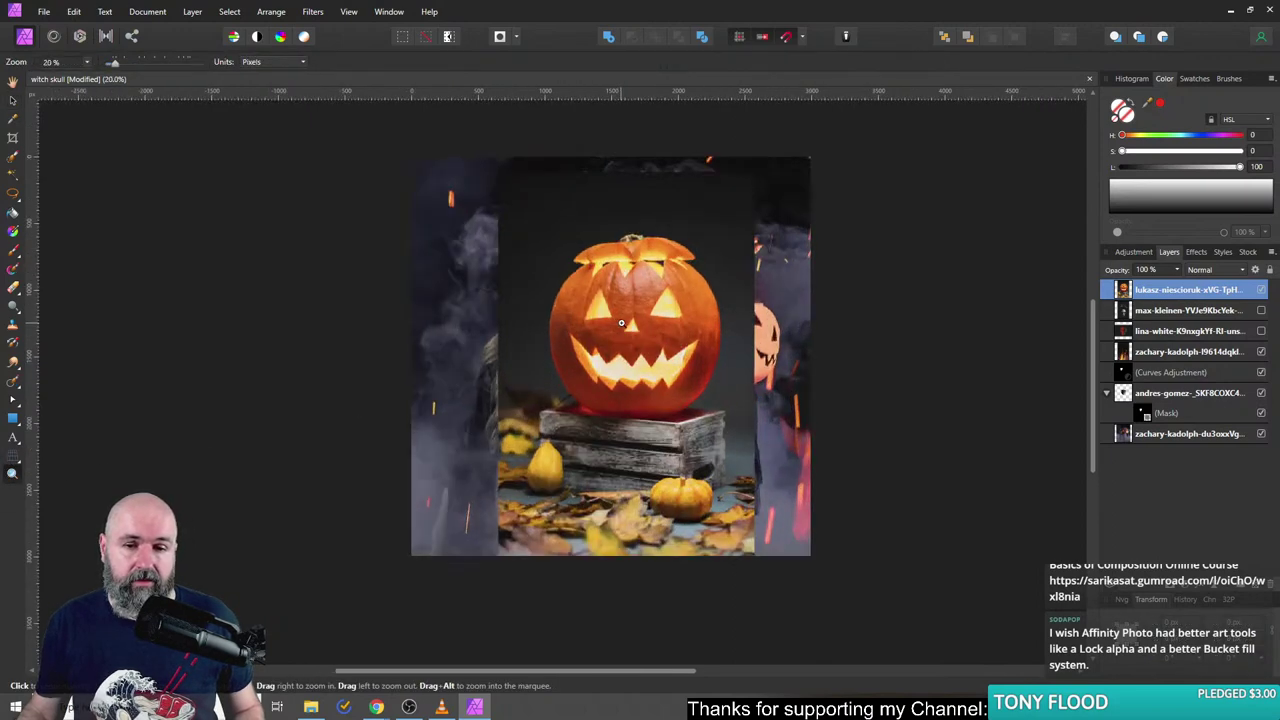
{"action": "left_click_drag", "start_coordinate": [624, 321], "coordinate": [569, 361]}
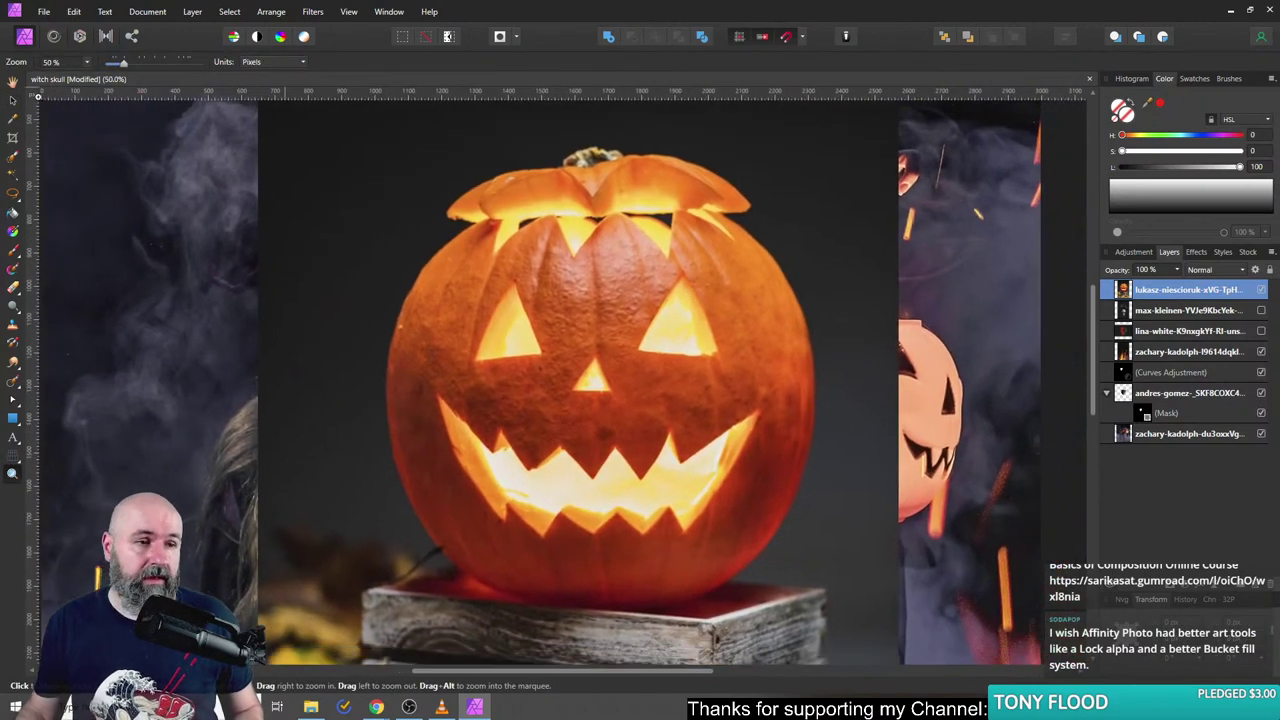
- Paint a Selection Brush selection over the pumpkin, trimming the stray area at its base
{"action": "left_click", "coordinate": [13, 157]}
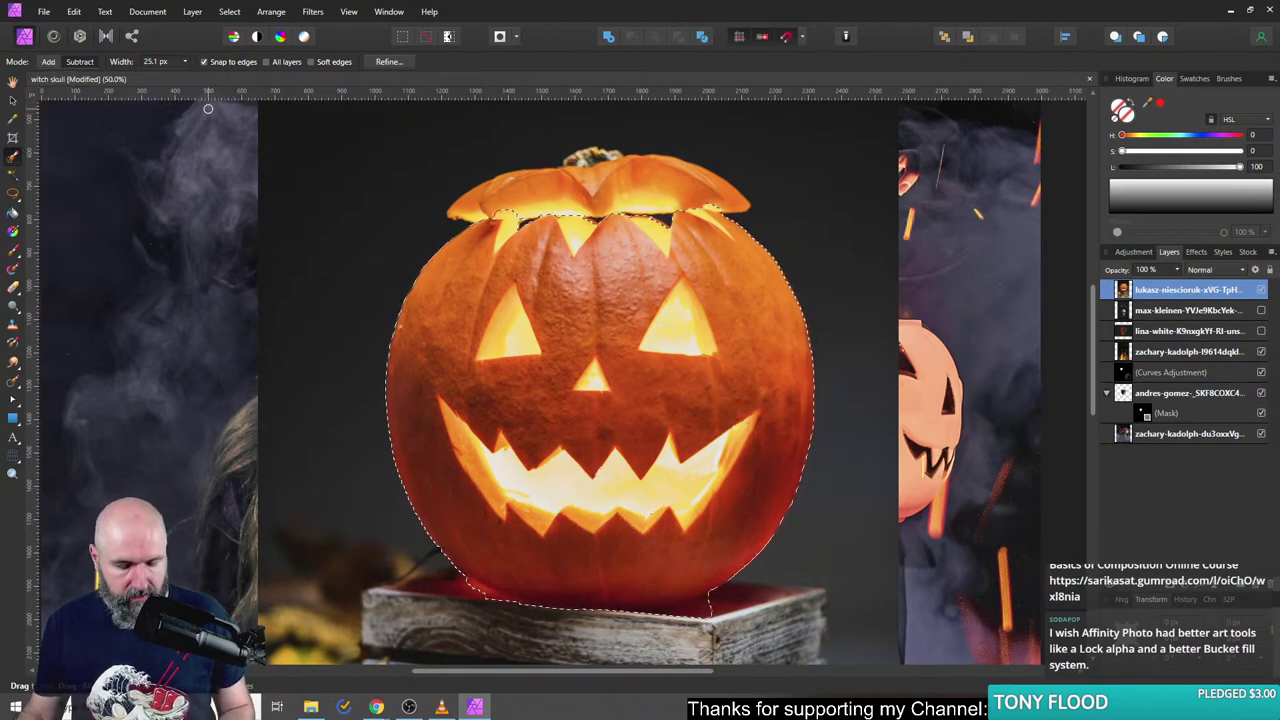
{"action": "left_click", "coordinate": [233, 12]}
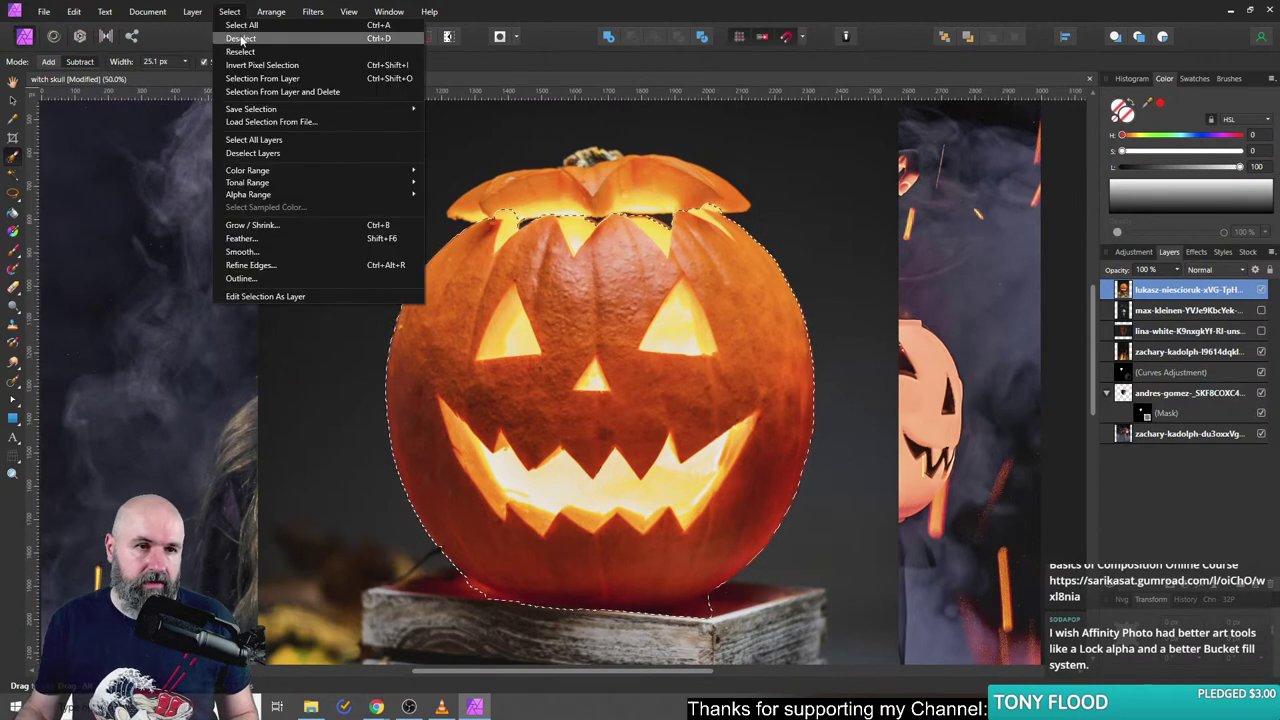
{"action": "left_click", "coordinate": [262, 65]}
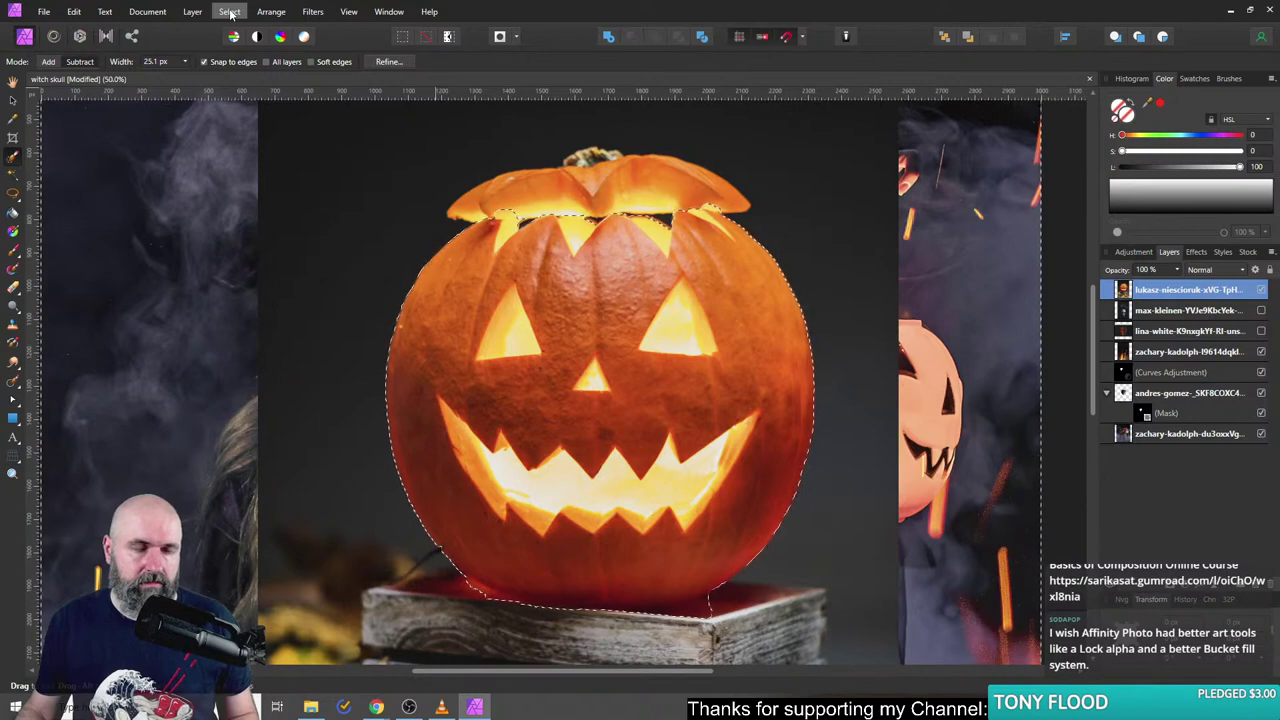
{"action": "key", "text": "ctrl+d"}
{"action": "left_click", "coordinate": [48, 62]}
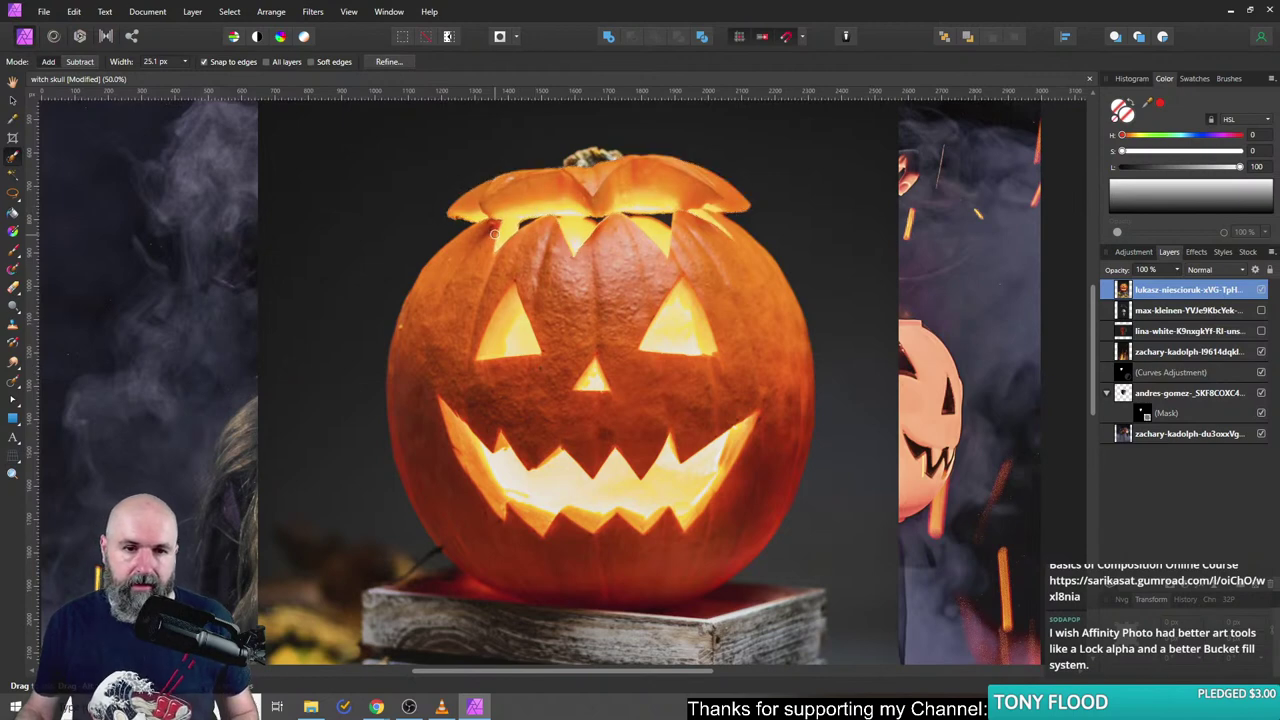
{"action": "mouse_move", "coordinate": [426, 346]}
{"action": "left_mouse_down"}
{"action": "mouse_move", "coordinate": [470, 460]}
{"action": "mouse_move", "coordinate": [560, 512]}
{"action": "mouse_move", "coordinate": [715, 450]}
{"action": "mouse_move", "coordinate": [570, 225]}
{"action": "mouse_move", "coordinate": [718, 230]}
{"action": "mouse_move", "coordinate": [805, 352]}
{"action": "mouse_move", "coordinate": [749, 520]}
{"action": "mouse_move", "coordinate": [700, 574]}
{"action": "mouse_move", "coordinate": [594, 583]}
{"action": "mouse_move", "coordinate": [735, 486]}
{"action": "mouse_move", "coordinate": [425, 484]}
{"action": "mouse_move", "coordinate": [457, 529]}
{"action": "mouse_move", "coordinate": [451, 491]}
{"action": "left_mouse_up"}
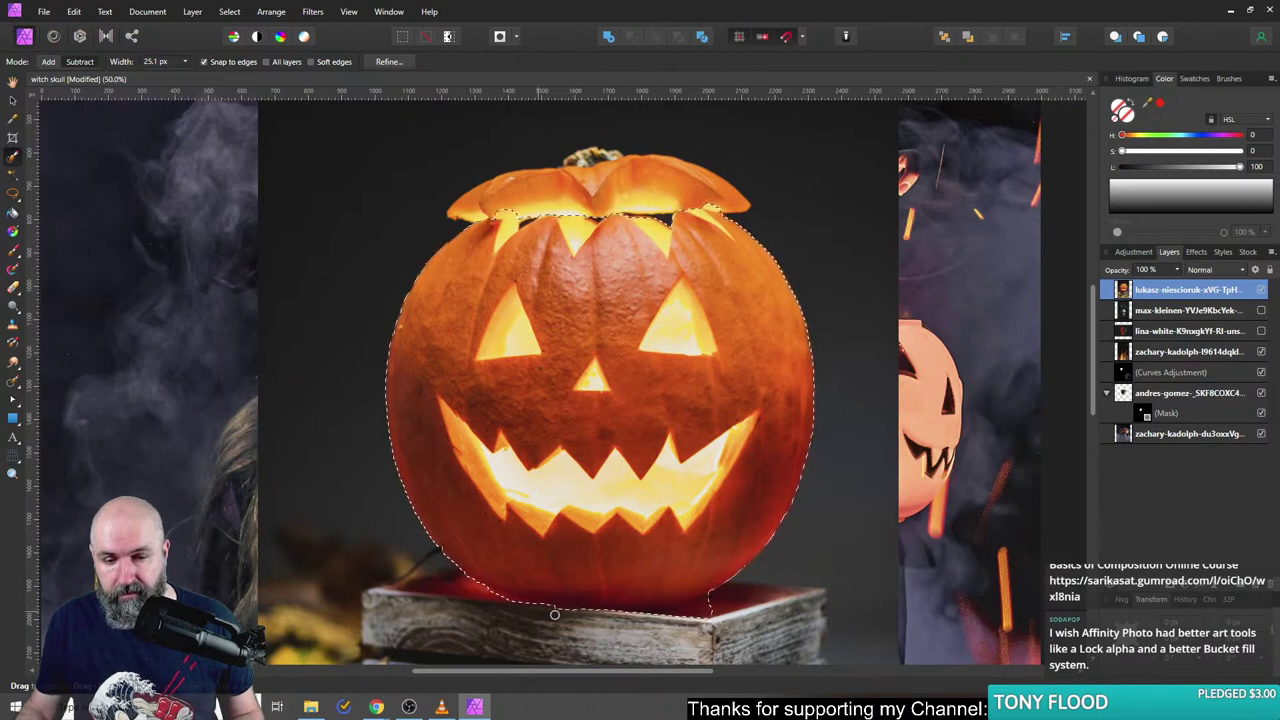
{"action": "left_click", "coordinate": [709, 602]}
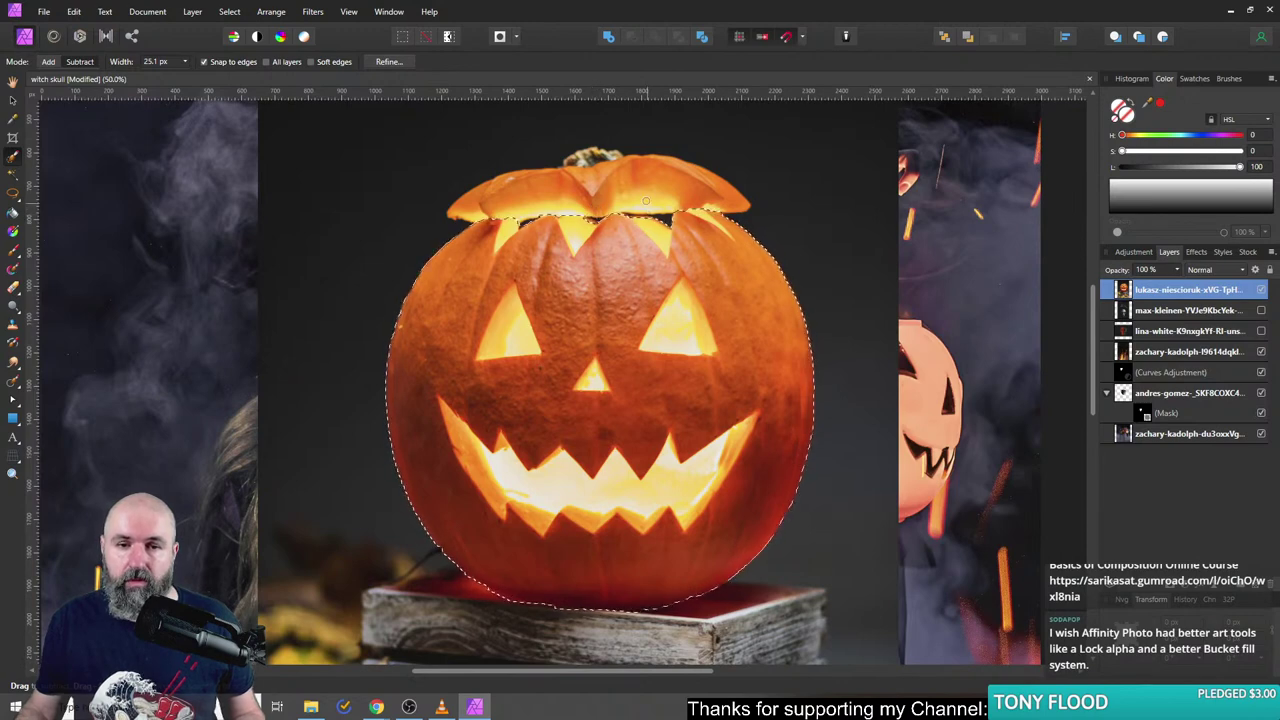
{"action": "key", "text": "v"}
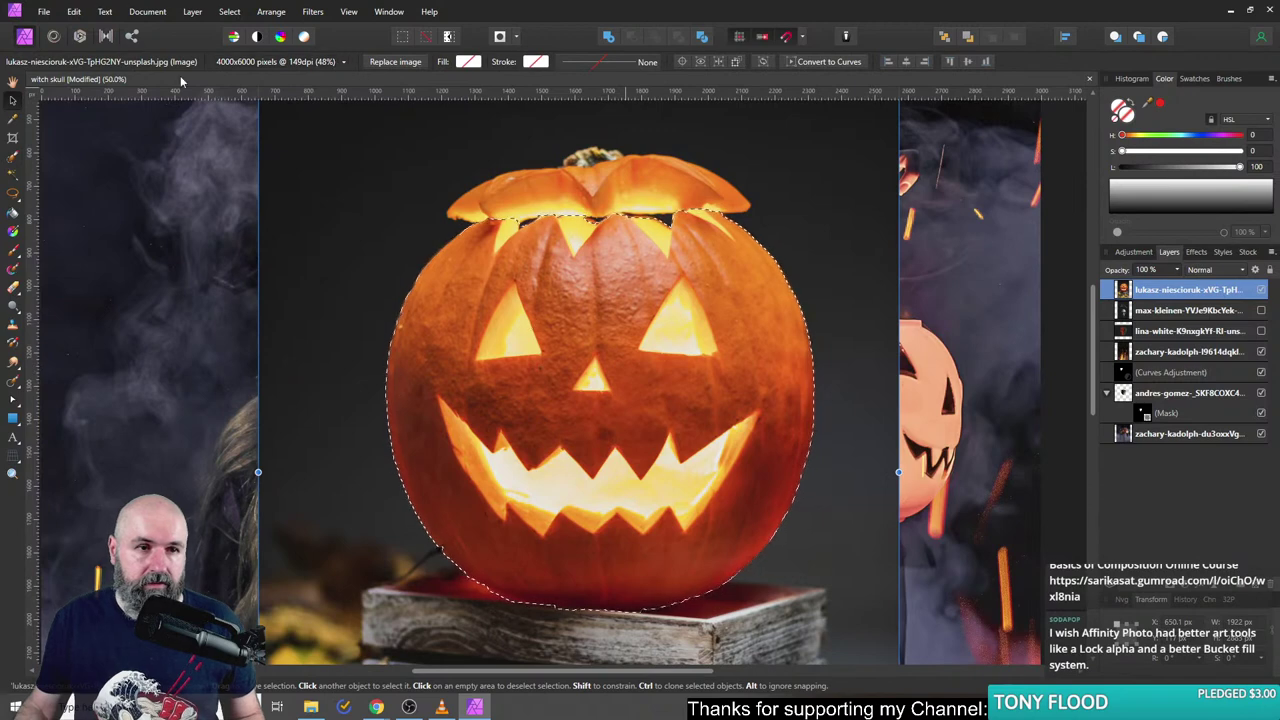
{"action": "key", "text": "w"}
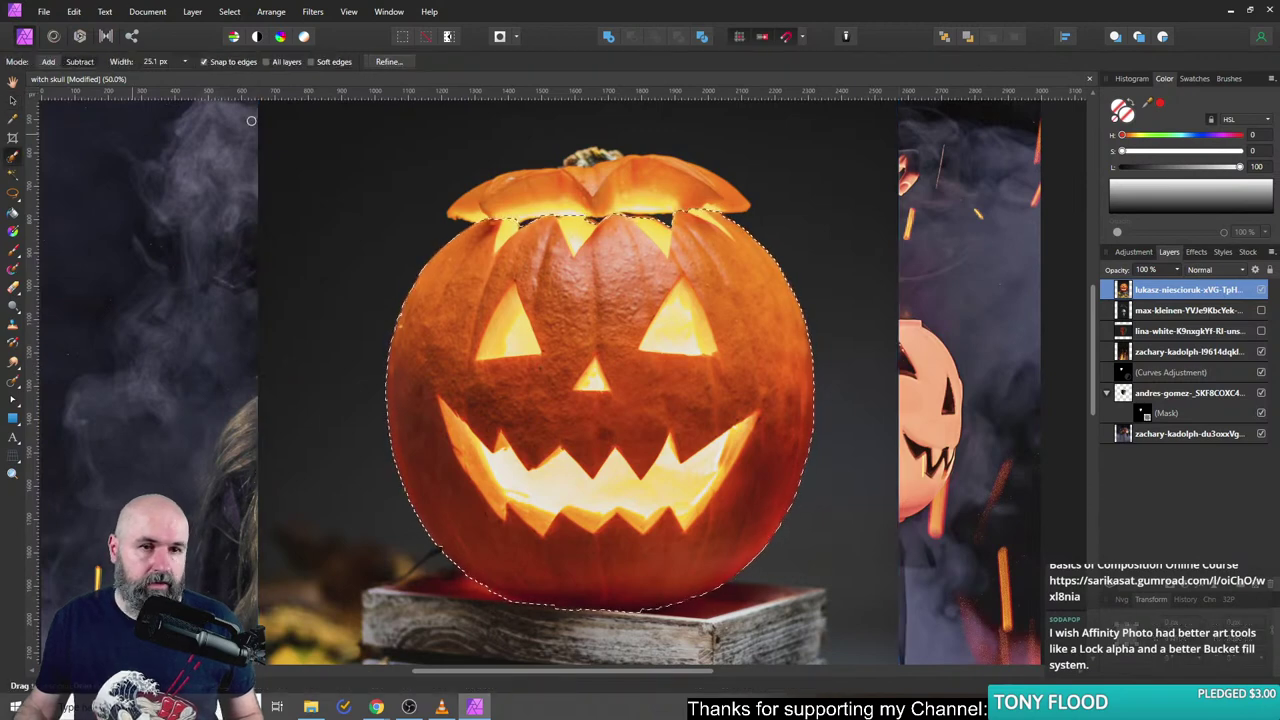
- Refine and apply the pumpkin selection, then mask the pumpkin layer to it
{"action": "left_click", "coordinate": [394, 63]}
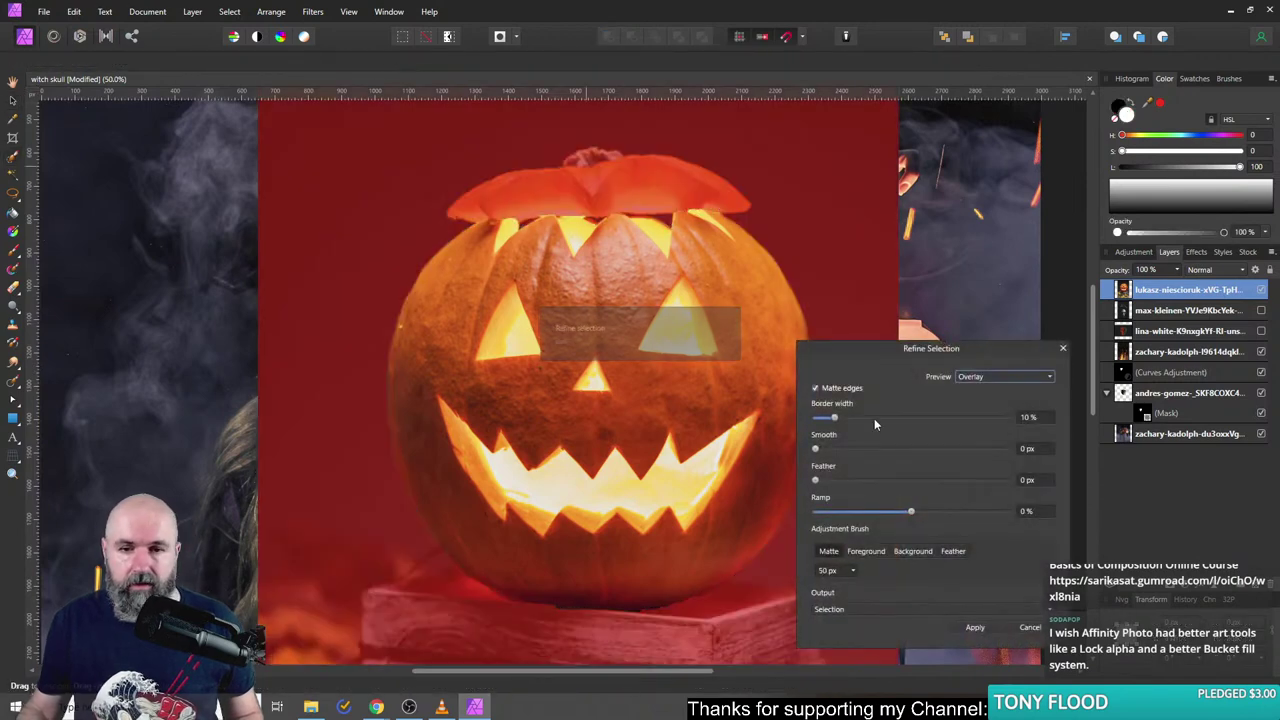
{"action": "left_click", "coordinate": [975, 627]}
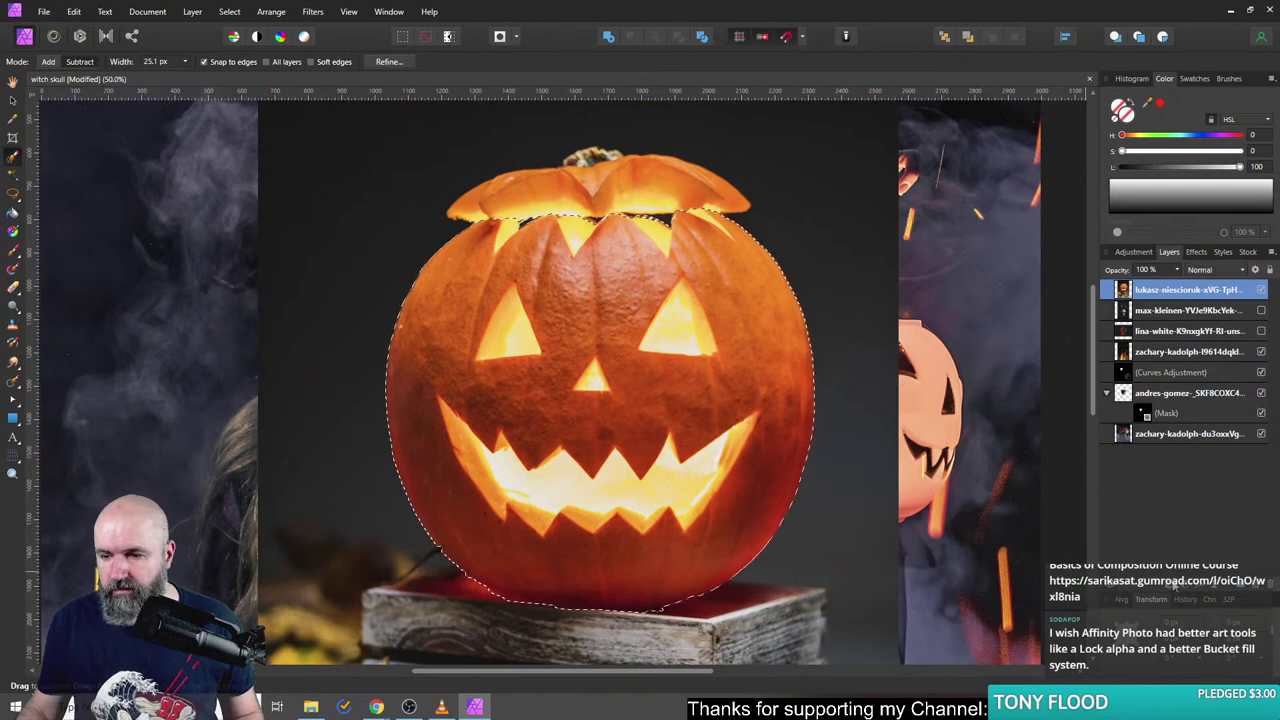
{"action": "left_click", "coordinate": [1176, 593]}
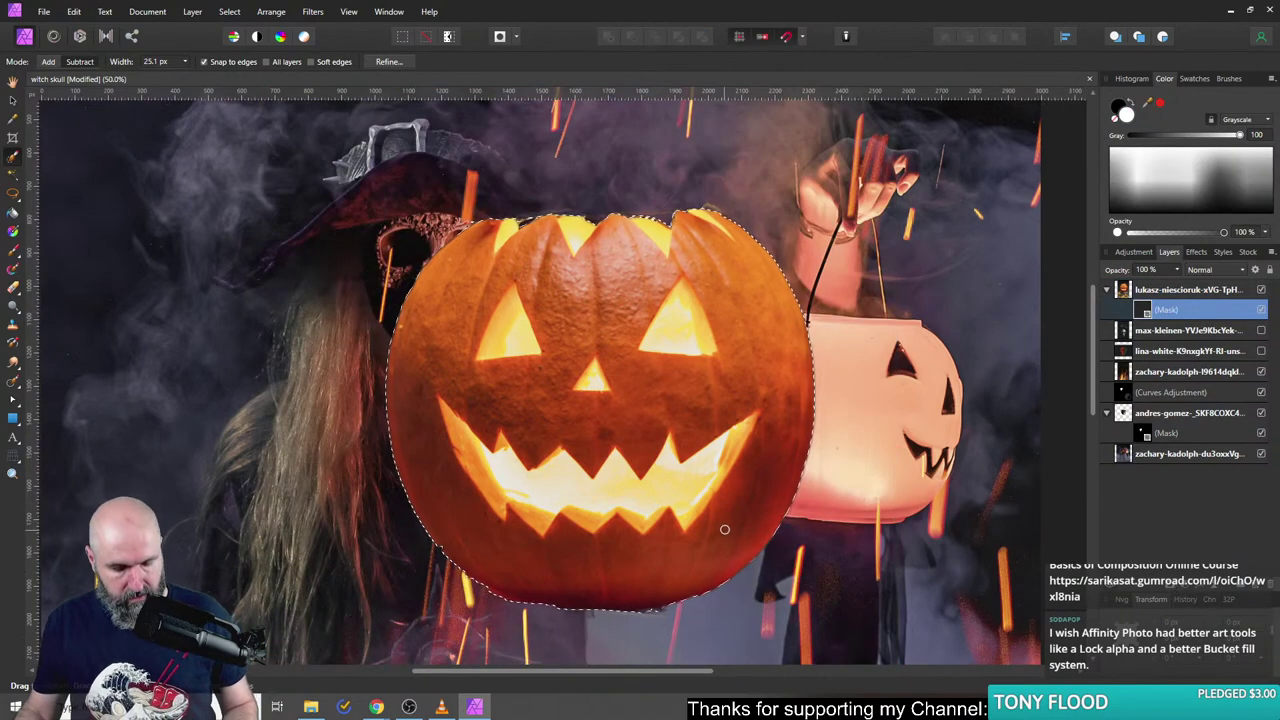
- Scale down the masked pumpkin layer and position it over the white lantern in the witch's hand
{"action": "key", "text": "ctrl+d"}
{"action": "left_click", "coordinate": [14, 100]}
{"action": "key", "text": "ctrl+0"}
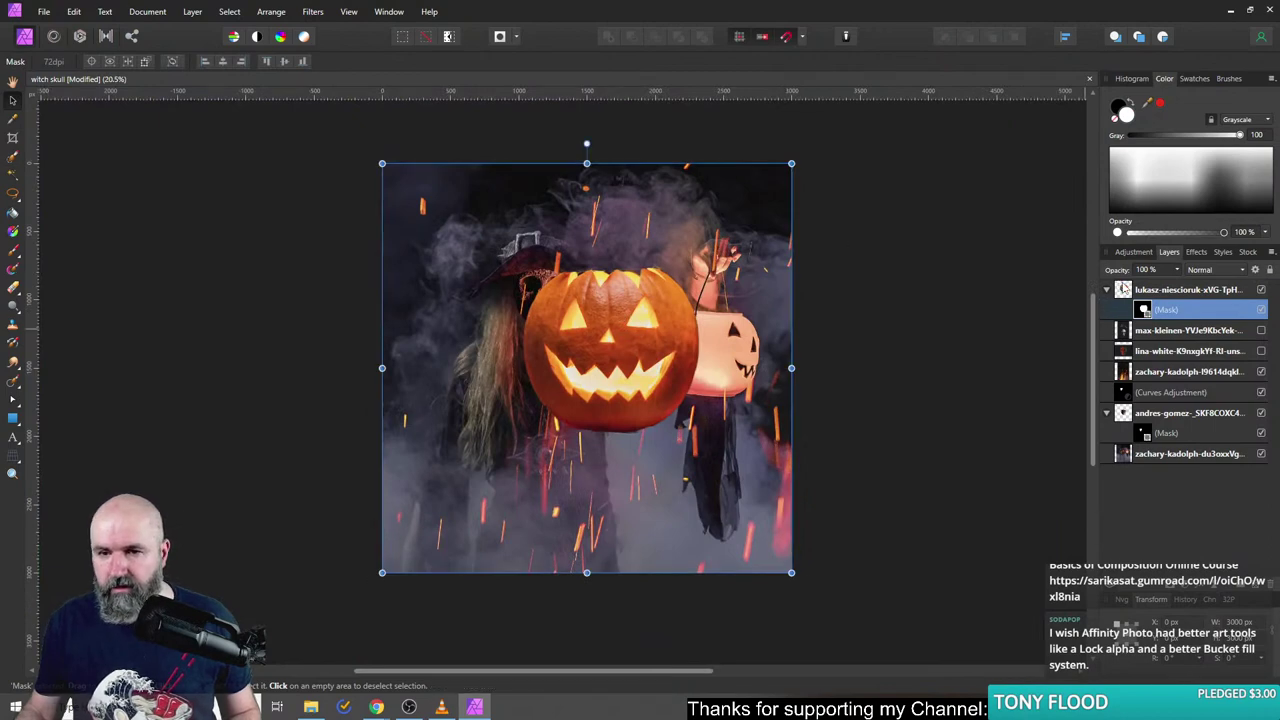
{"action": "left_click", "coordinate": [1124, 289]}
{"action": "left_click_drag", "start_coordinate": [788, 165], "coordinate": [626, 340]}
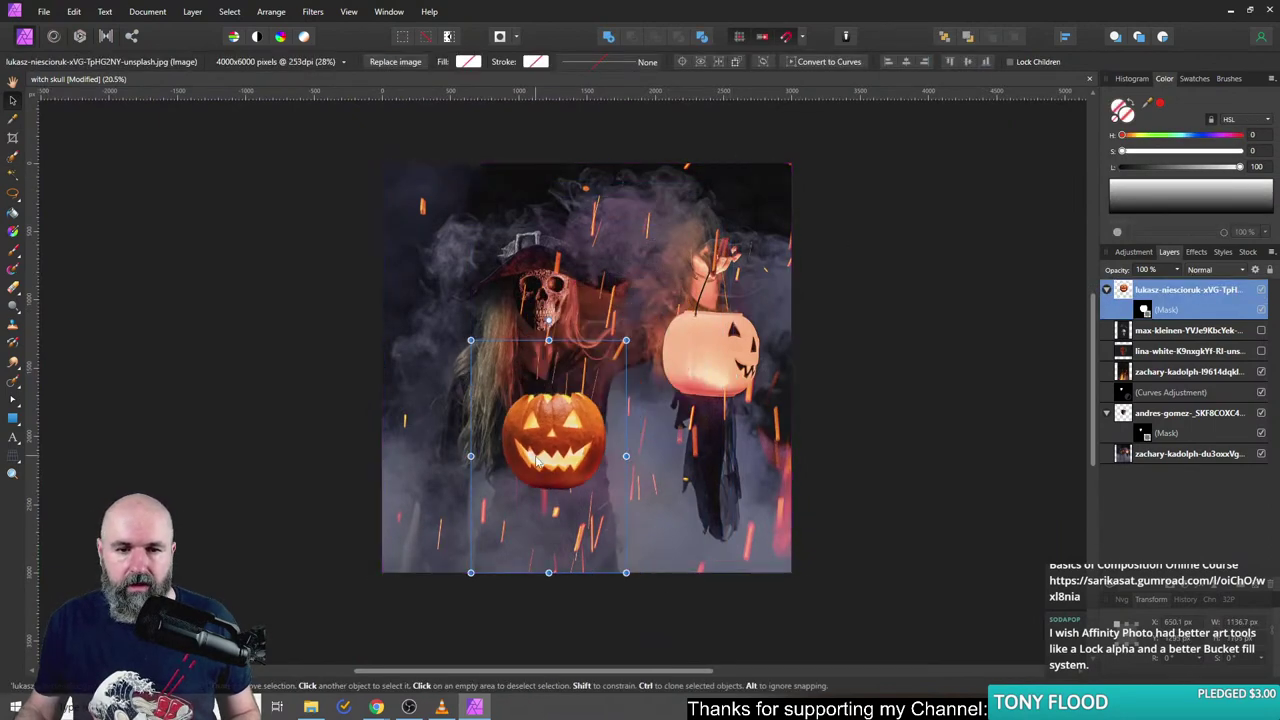
{"action": "left_click_drag", "start_coordinate": [537, 459], "coordinate": [693, 370]}
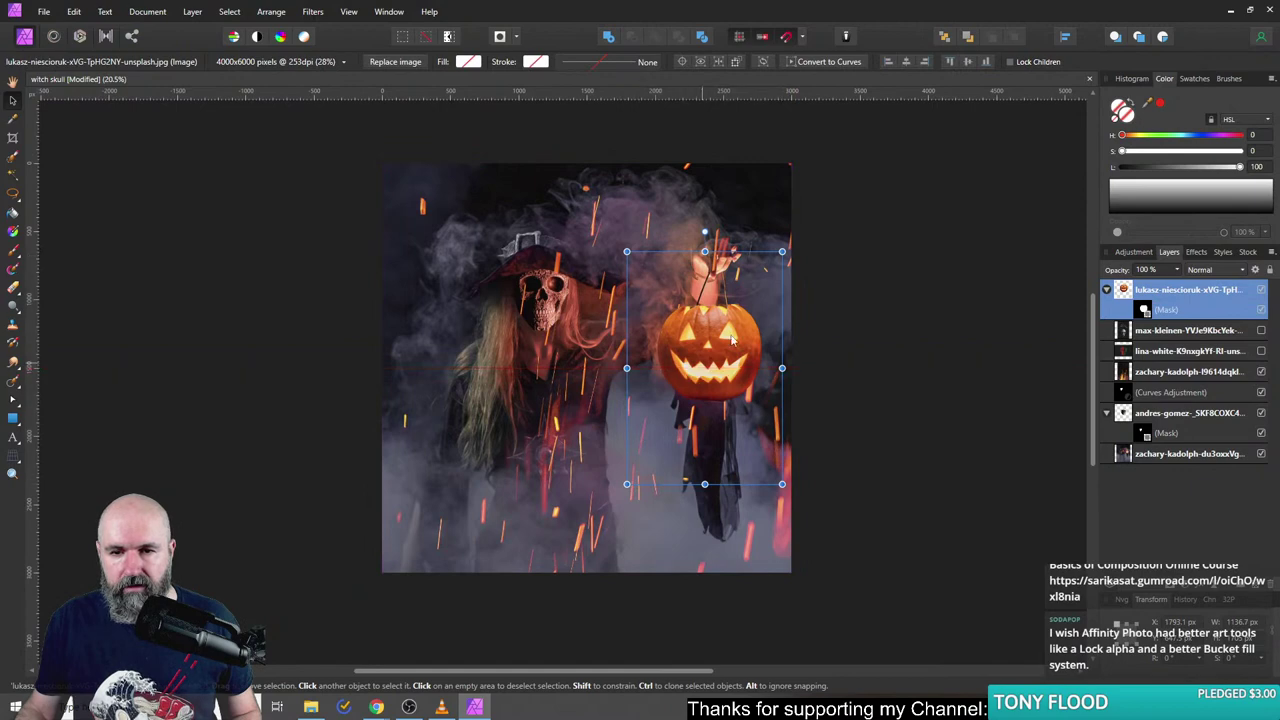
{"action": "scroll", "coordinate": [733, 342], "scroll_direction": "up", "scroll_amount": 5}
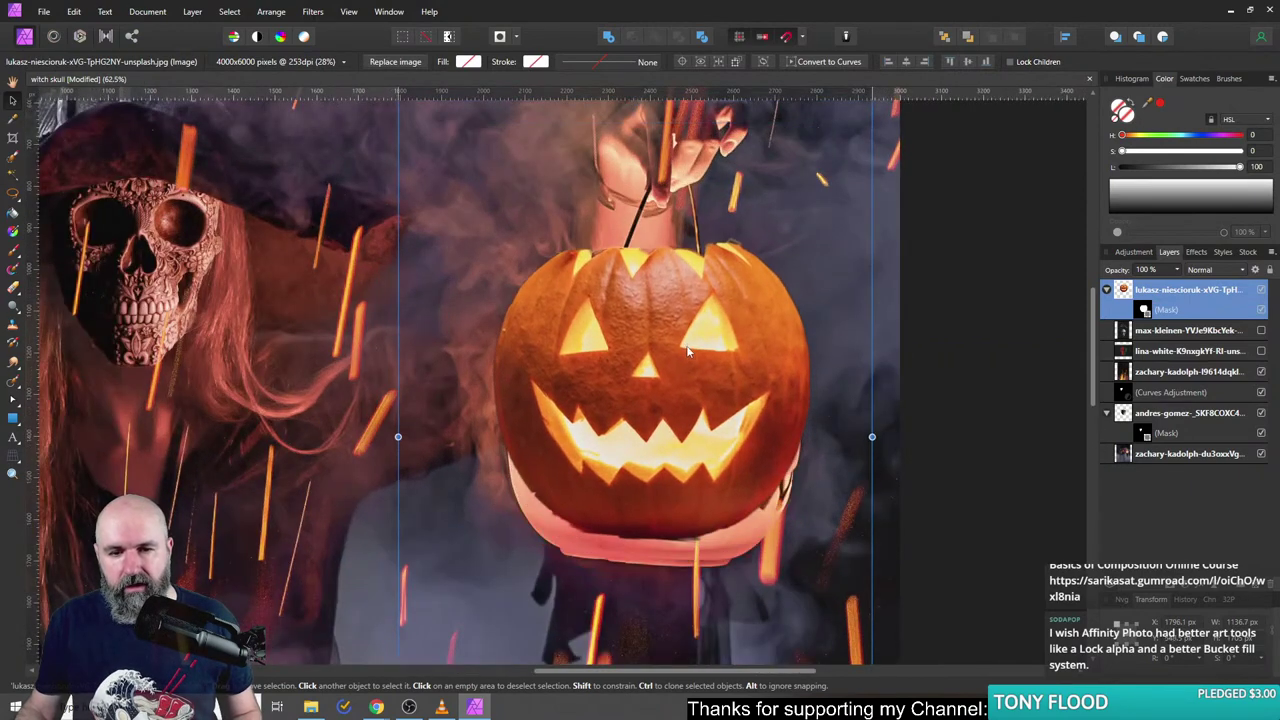
{"action": "left_click_drag", "start_coordinate": [687, 350], "coordinate": [687, 388]}
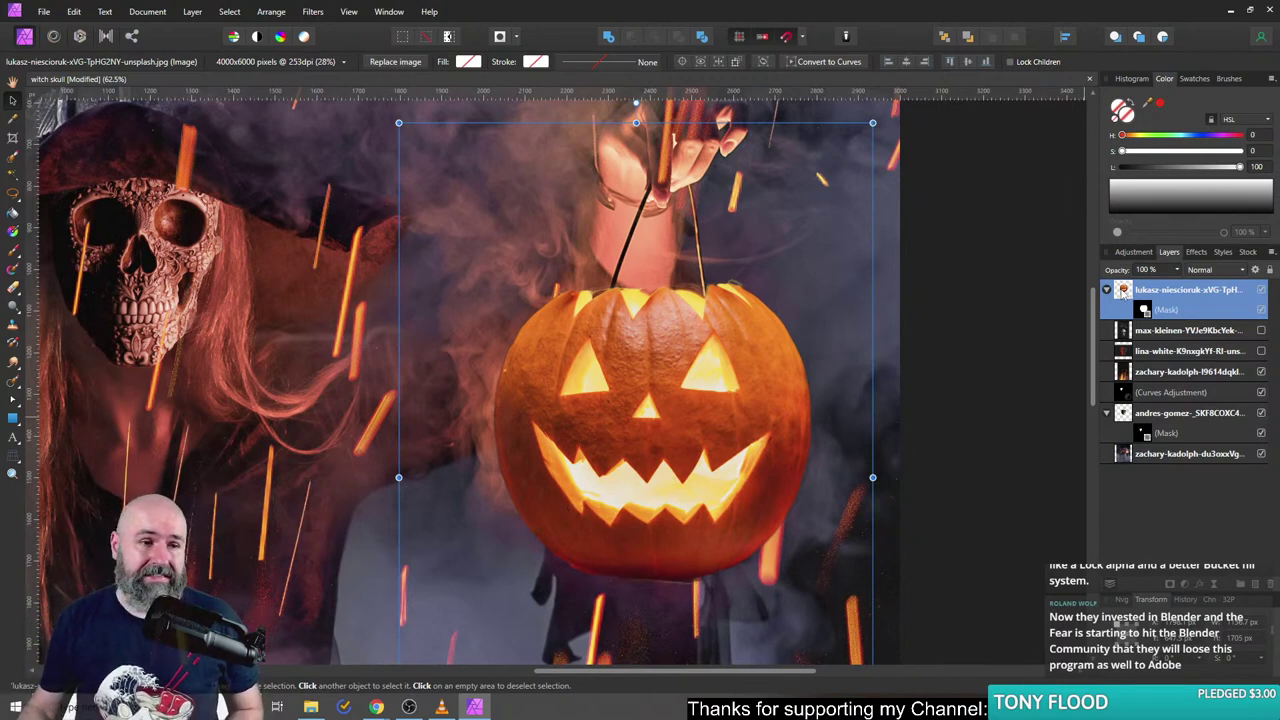
- Paint black on the pumpkin's mask to erase the pale halo along its top edge
{"action": "left_click", "coordinate": [1144, 311]}
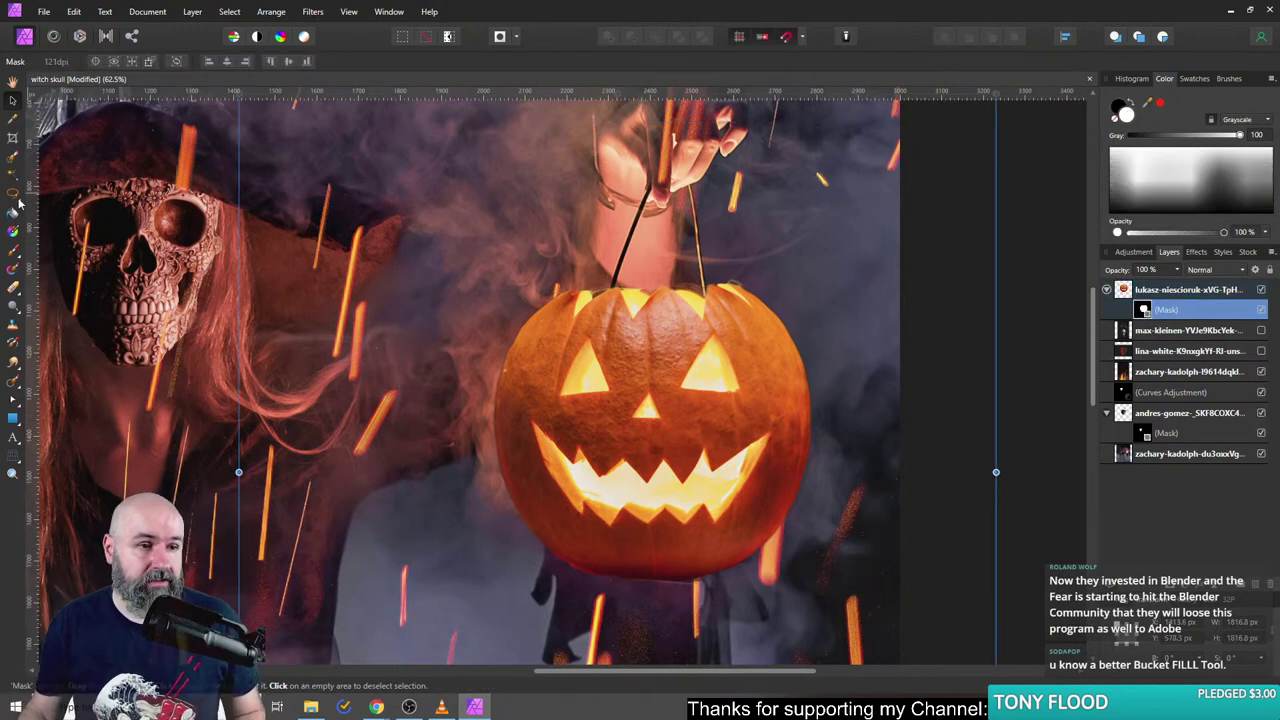
{"action": "left_click", "coordinate": [12, 250]}
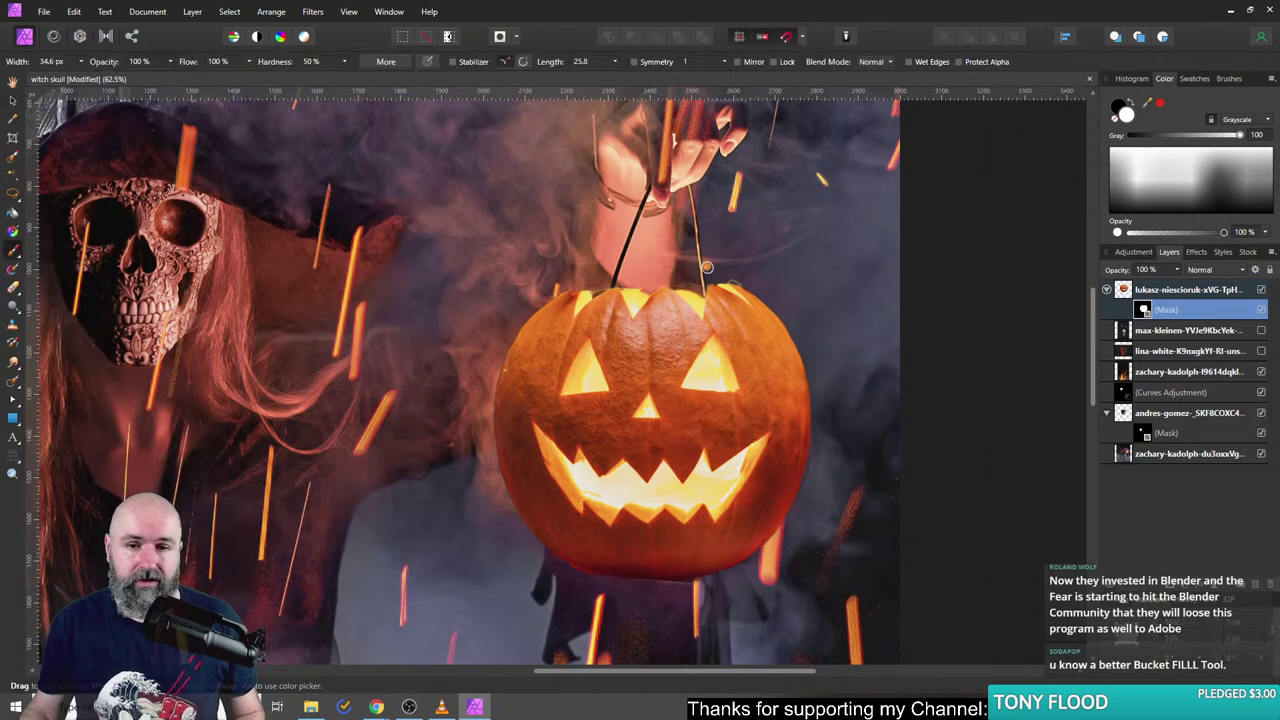
{"action": "key", "text": "x"}
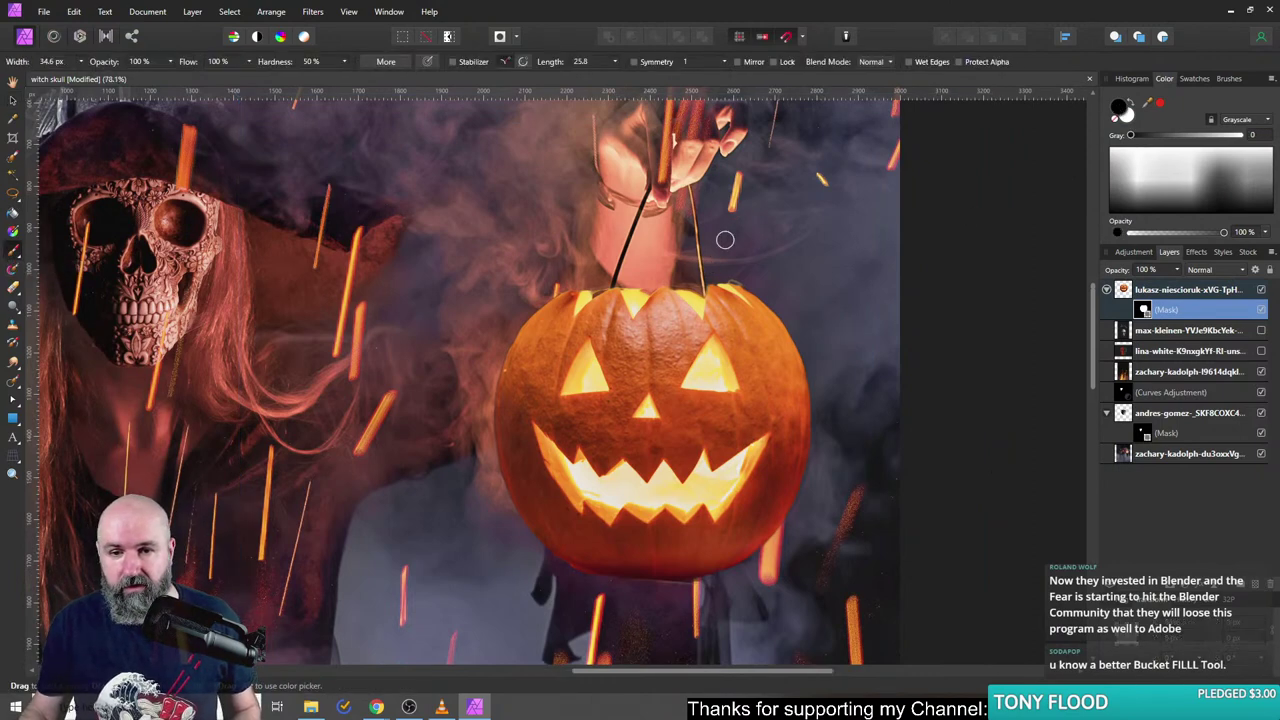
{"action": "scroll", "coordinate": [726, 240], "scroll_direction": "up", "scroll_amount": 5}
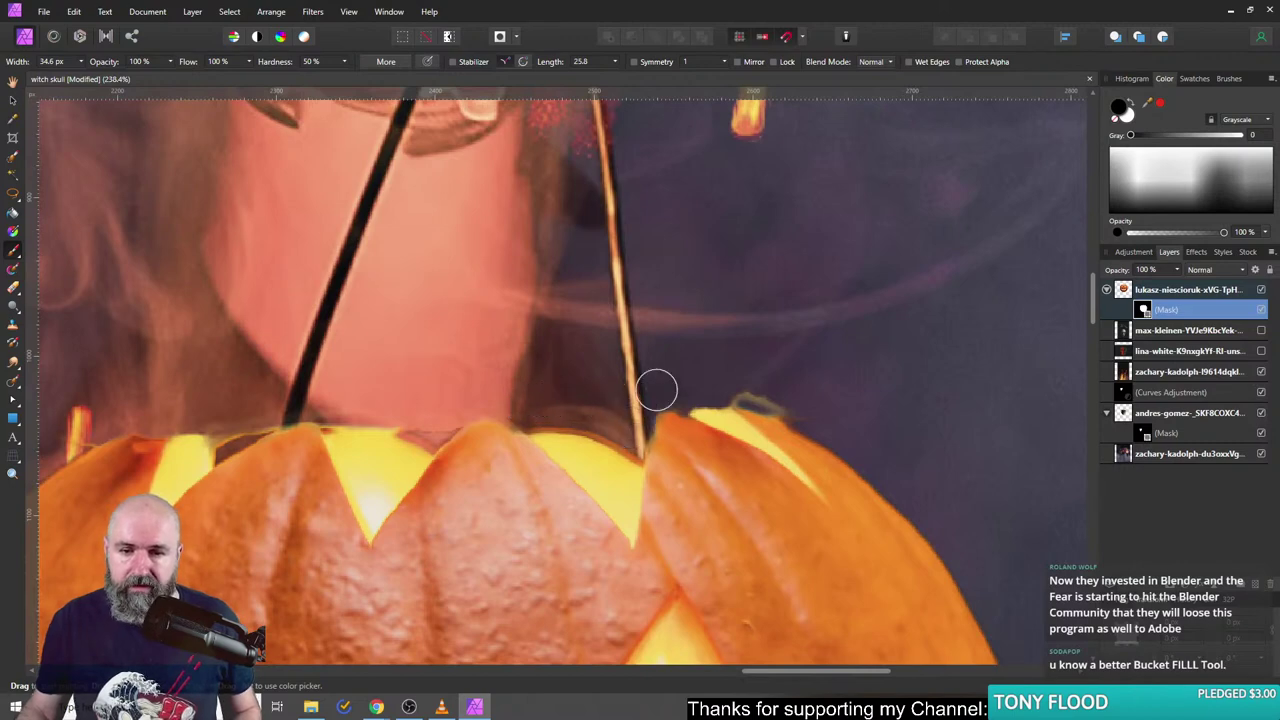
{"action": "mouse_move", "coordinate": [679, 388]}
{"action": "left_mouse_down"}
{"action": "mouse_move", "coordinate": [770, 388]}
{"action": "mouse_move", "coordinate": [736, 378]}
{"action": "mouse_move", "coordinate": [831, 420]}
{"action": "left_mouse_up"}
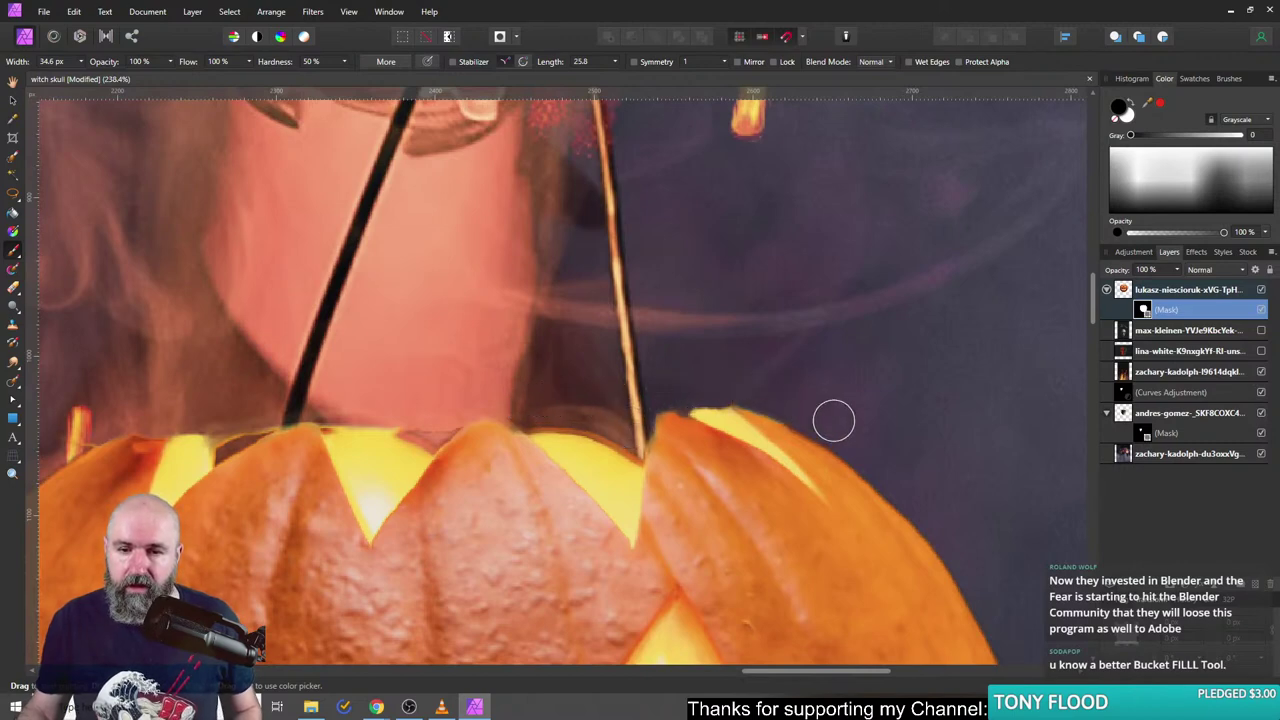
{"action": "left_click_drag", "start_coordinate": [569, 366], "coordinate": [688, 360]}
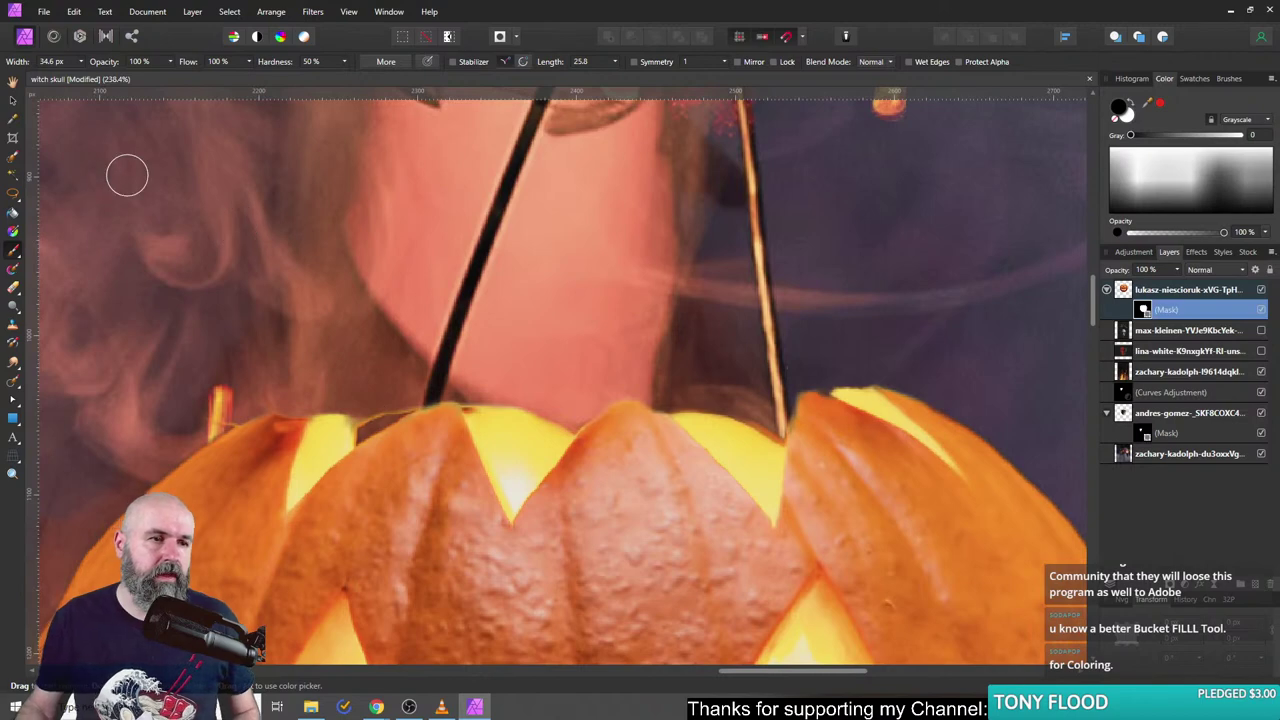
- Select the pumpkin layer itself and bring up the adjustment choices
{"action": "left_click", "coordinate": [13, 193]}
{"action": "scroll", "coordinate": [407, 365], "scroll_direction": "up", "scroll_amount": 5}
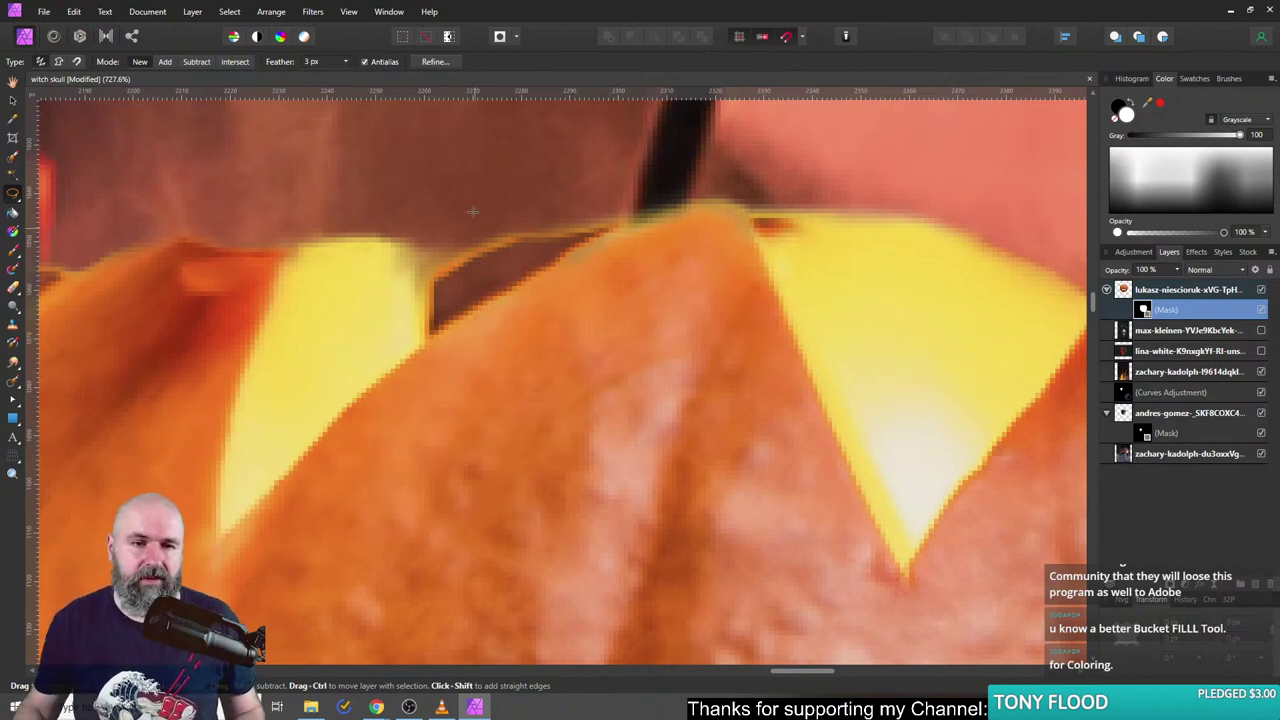
{"action": "scroll", "coordinate": [624, 356], "scroll_direction": "down", "scroll_amount": 8}
{"action": "scroll", "coordinate": [672, 274], "scroll_direction": "up", "scroll_amount": 1}
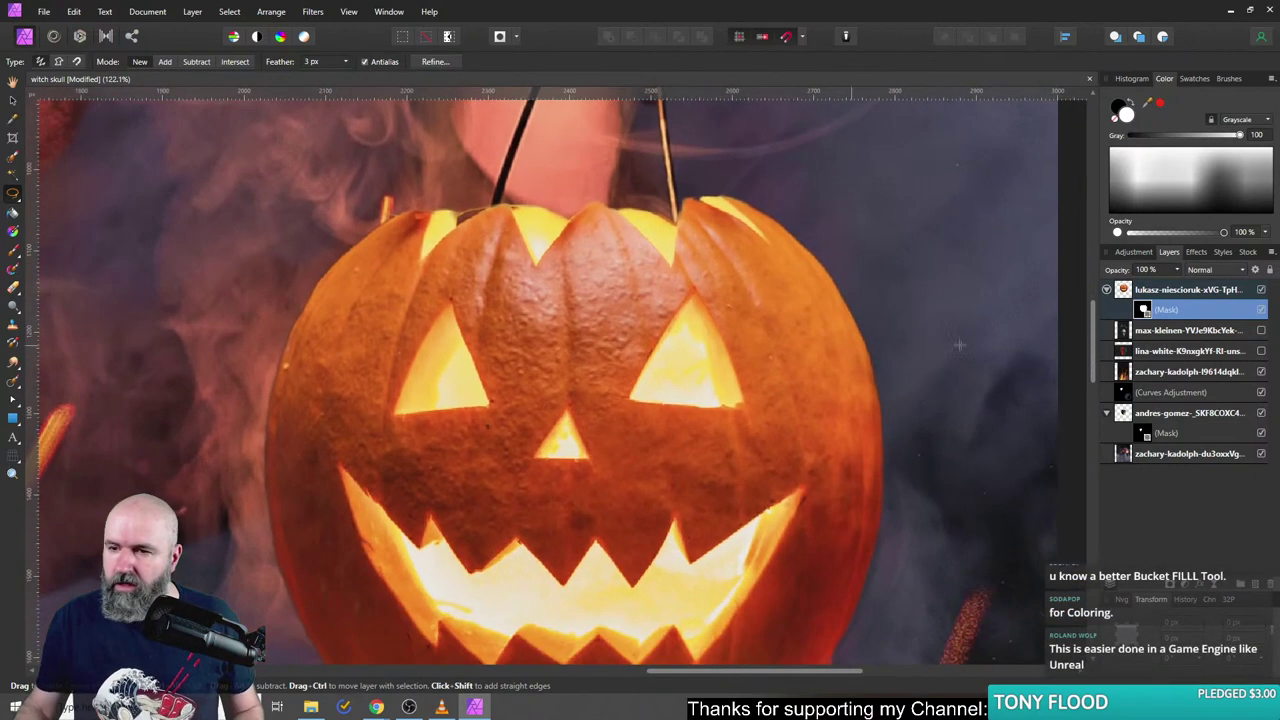
{"action": "left_click", "coordinate": [1122, 289]}
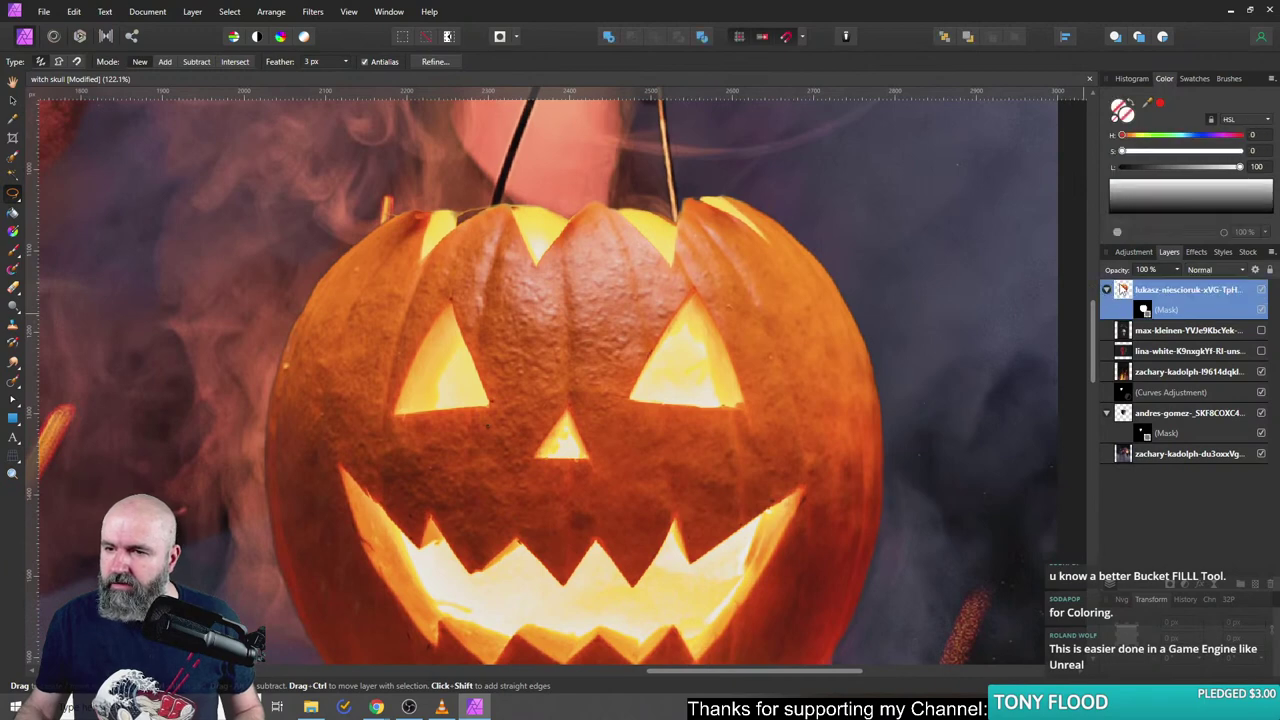
{"action": "left_click", "coordinate": [1186, 586]}
- Add a Curves adjustment and clip it to the pumpkin layer
{"action": "left_click", "coordinate": [1160, 420]}
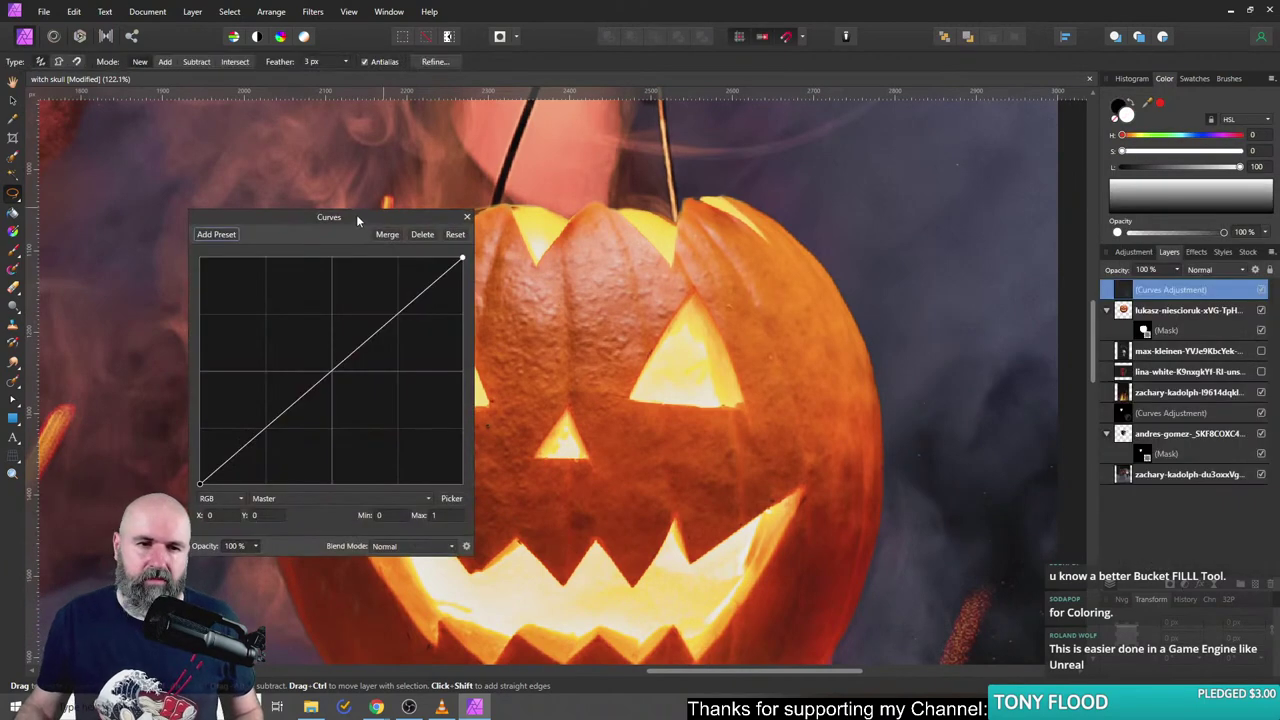
{"action": "left_click_drag", "start_coordinate": [1126, 290], "coordinate": [1133, 312]}
{"action": "left_click_drag", "start_coordinate": [538, 208], "coordinate": [881, 192]}
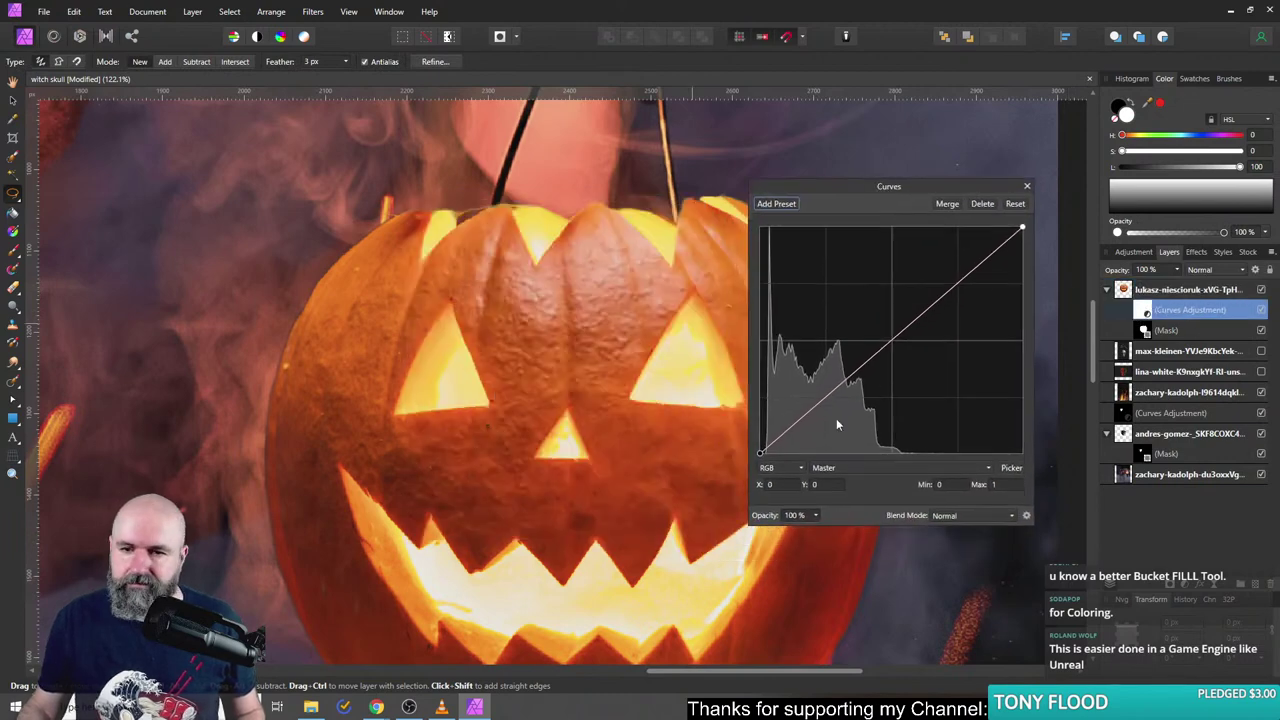
- Shape an S-curve with darker shadows and brighter highlights, then close the Curves settings
{"action": "left_click_drag", "start_coordinate": [821, 398], "coordinate": [831, 427]}
{"action": "left_click_drag", "start_coordinate": [940, 328], "coordinate": [933, 307]}
{"action": "scroll", "coordinate": [545, 400], "scroll_direction": "down", "scroll_amount": 5}
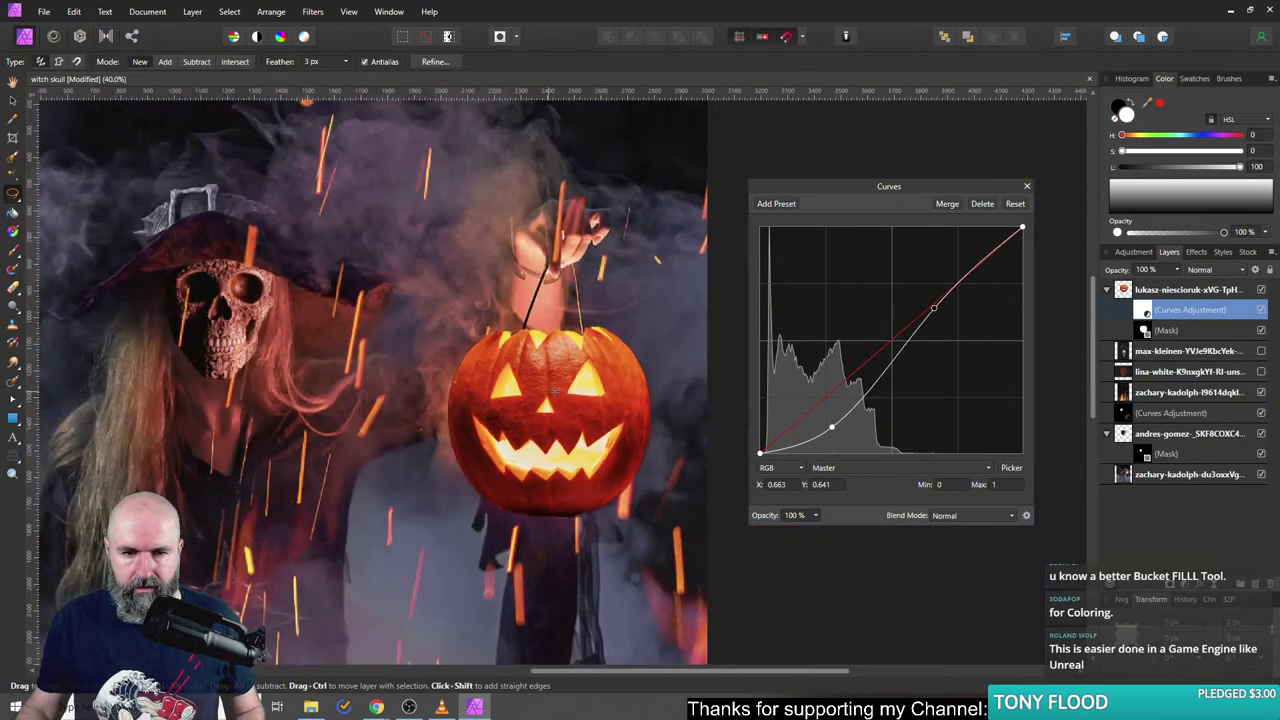
{"action": "scroll", "coordinate": [580, 390], "scroll_direction": "down", "scroll_amount": 1}
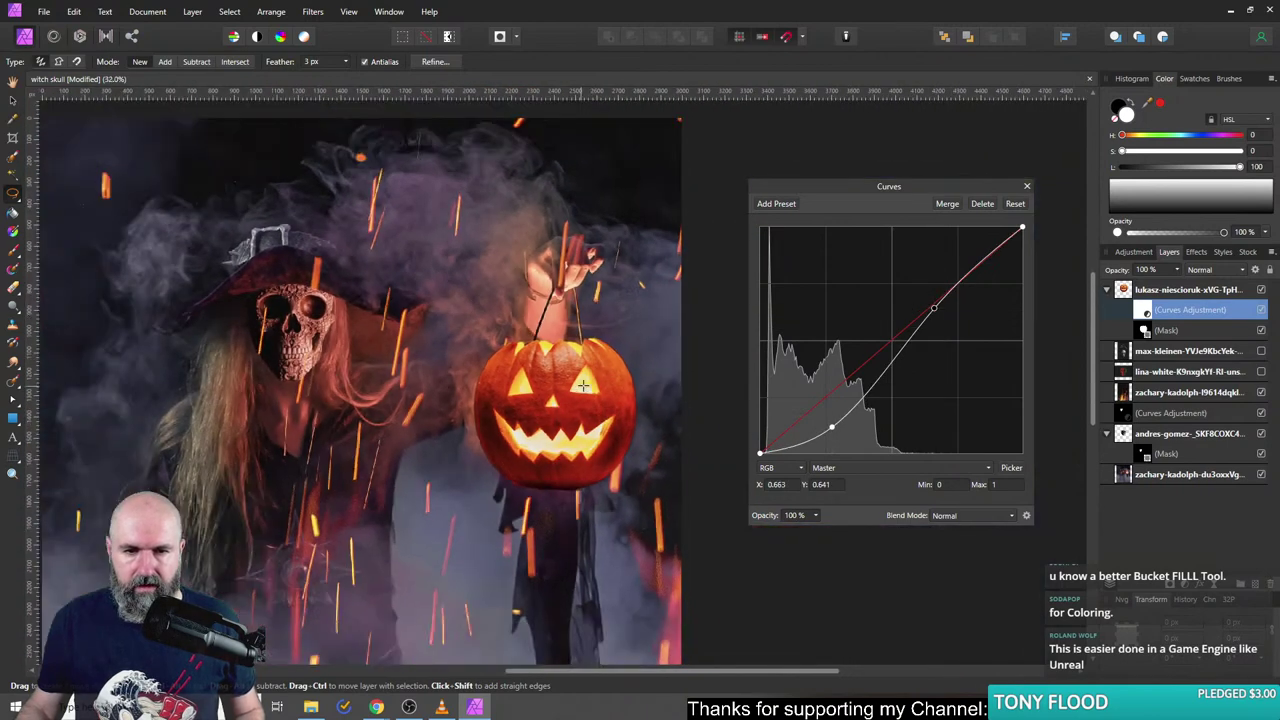
{"action": "left_click", "coordinate": [934, 312]}
{"action": "left_click_drag", "start_coordinate": [935, 314], "coordinate": [933, 305]}
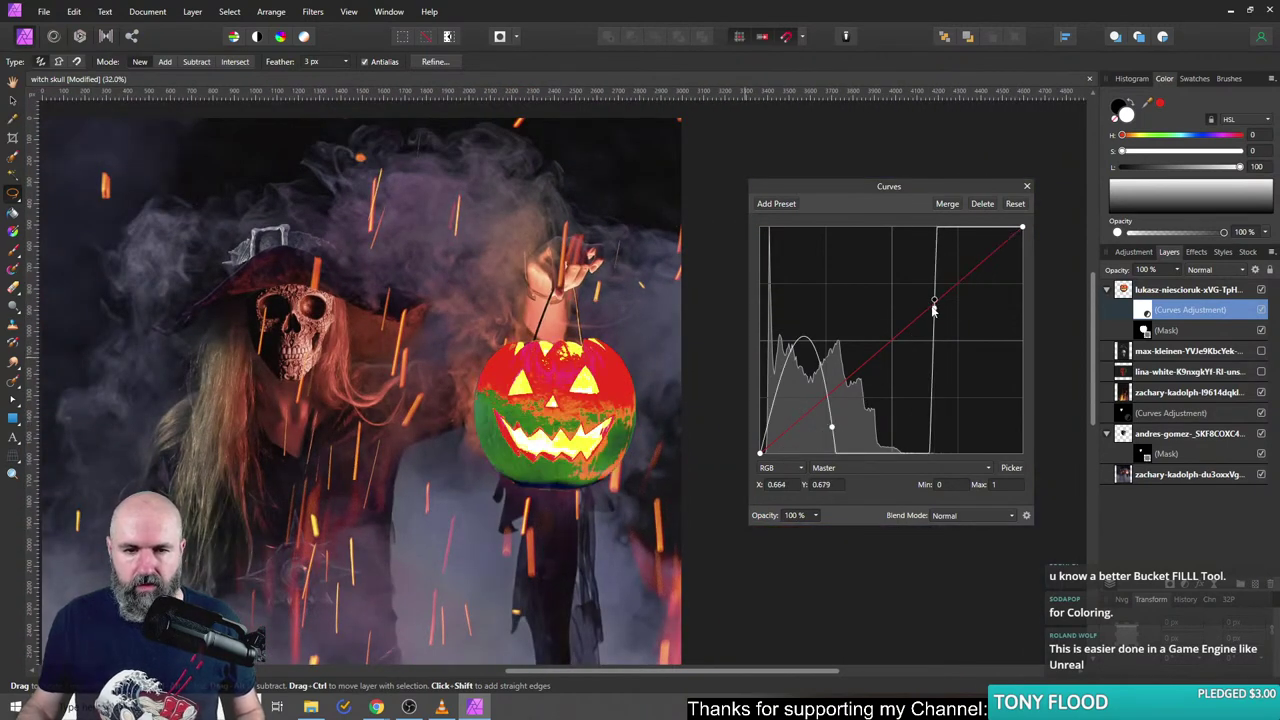
{"action": "key", "text": "Delete"}
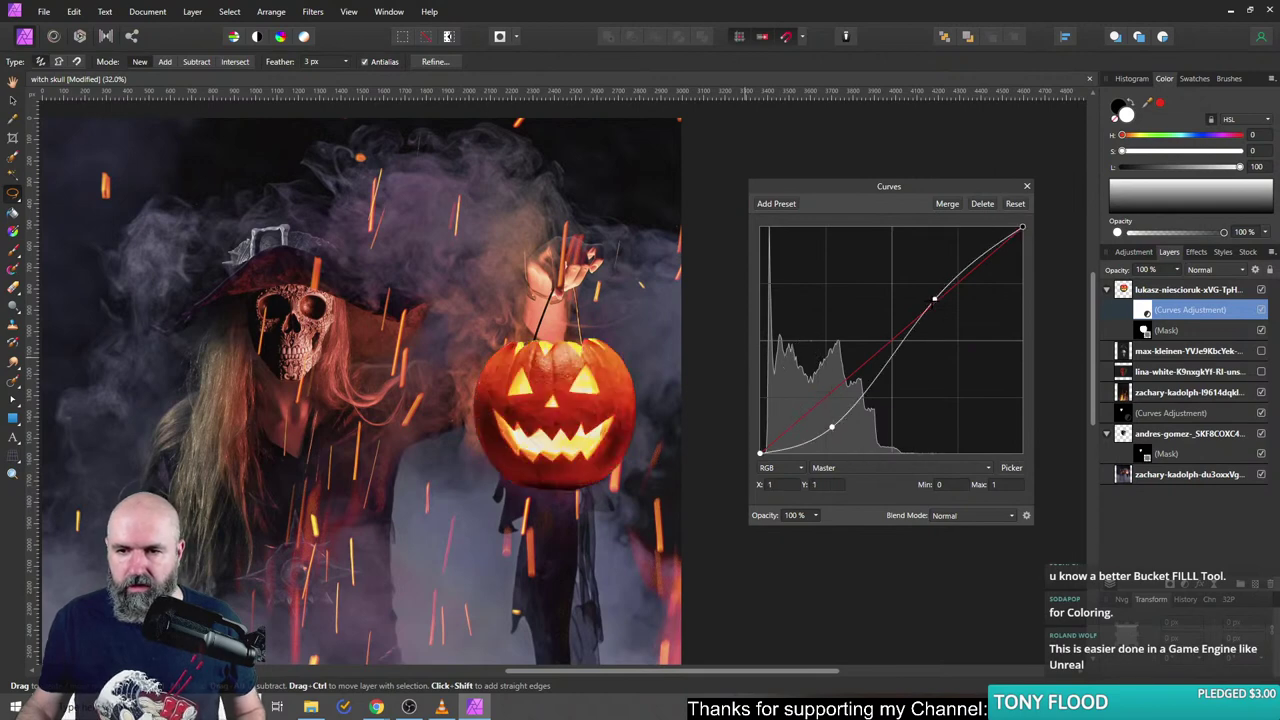
{"action": "left_click_drag", "start_coordinate": [934, 298], "coordinate": [931, 283]}
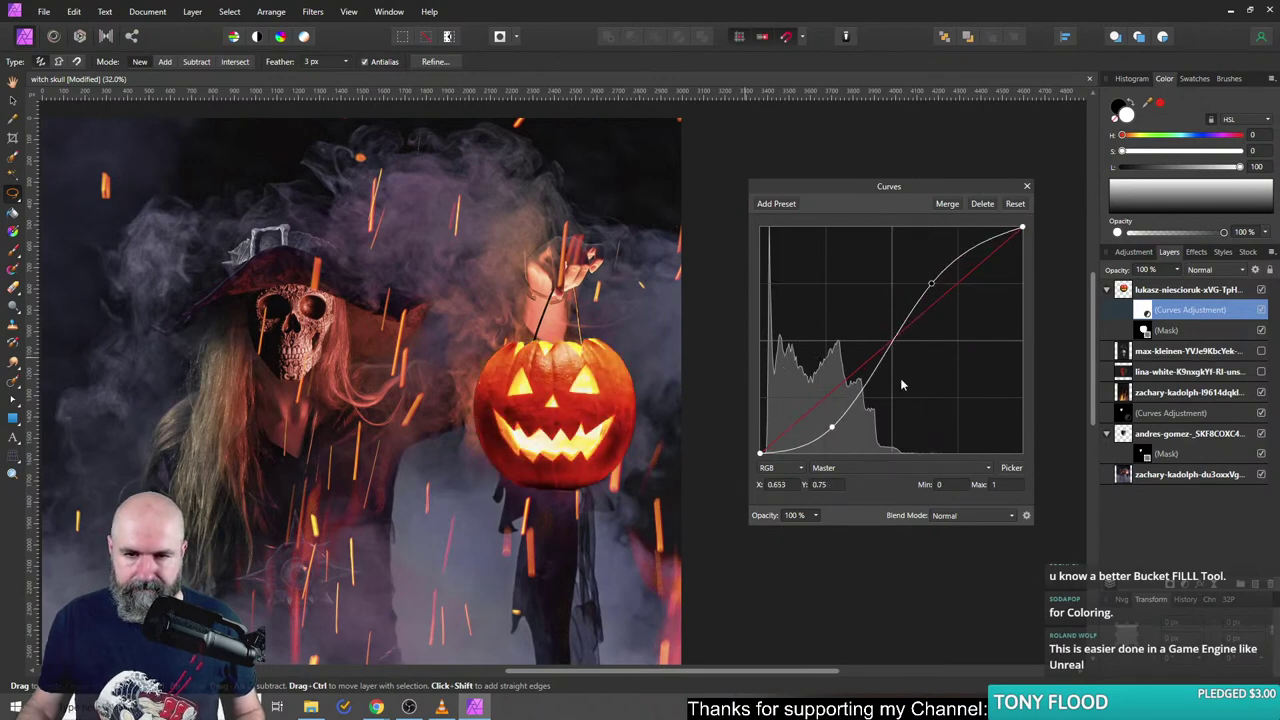
{"action": "left_click_drag", "start_coordinate": [831, 427], "coordinate": [831, 418]}
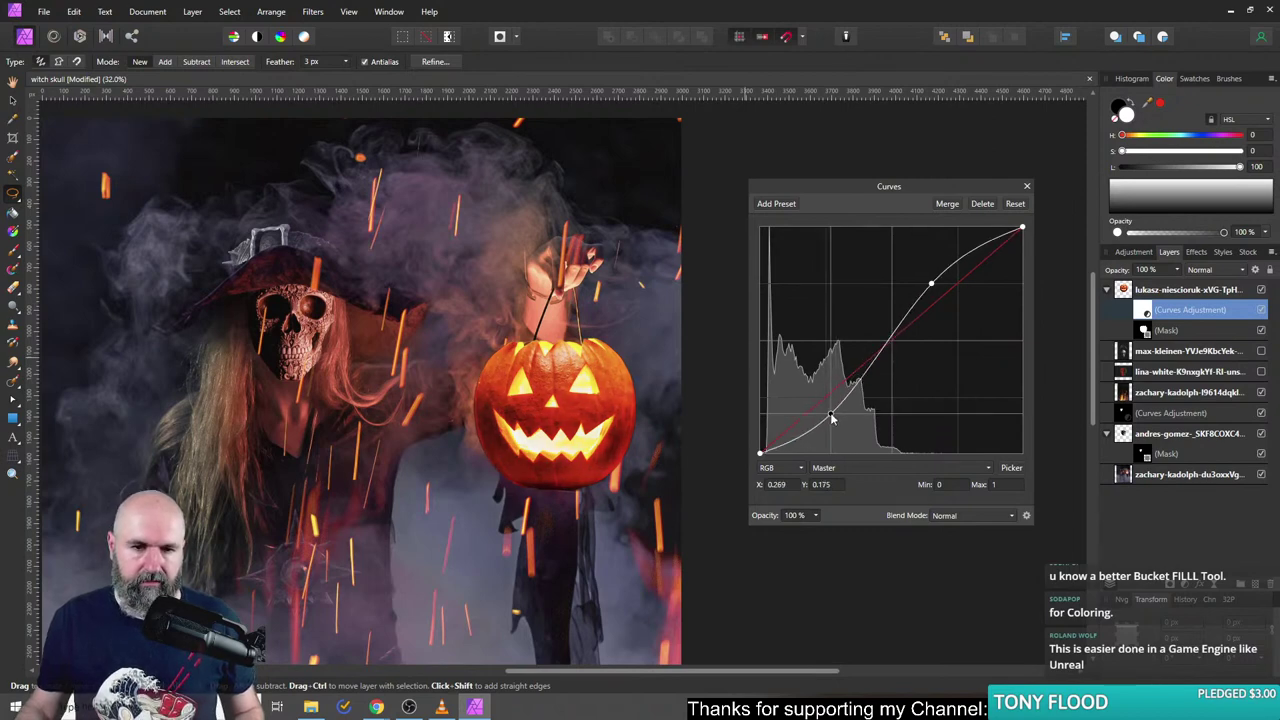
{"action": "left_click_drag", "start_coordinate": [931, 284], "coordinate": [929, 292]}
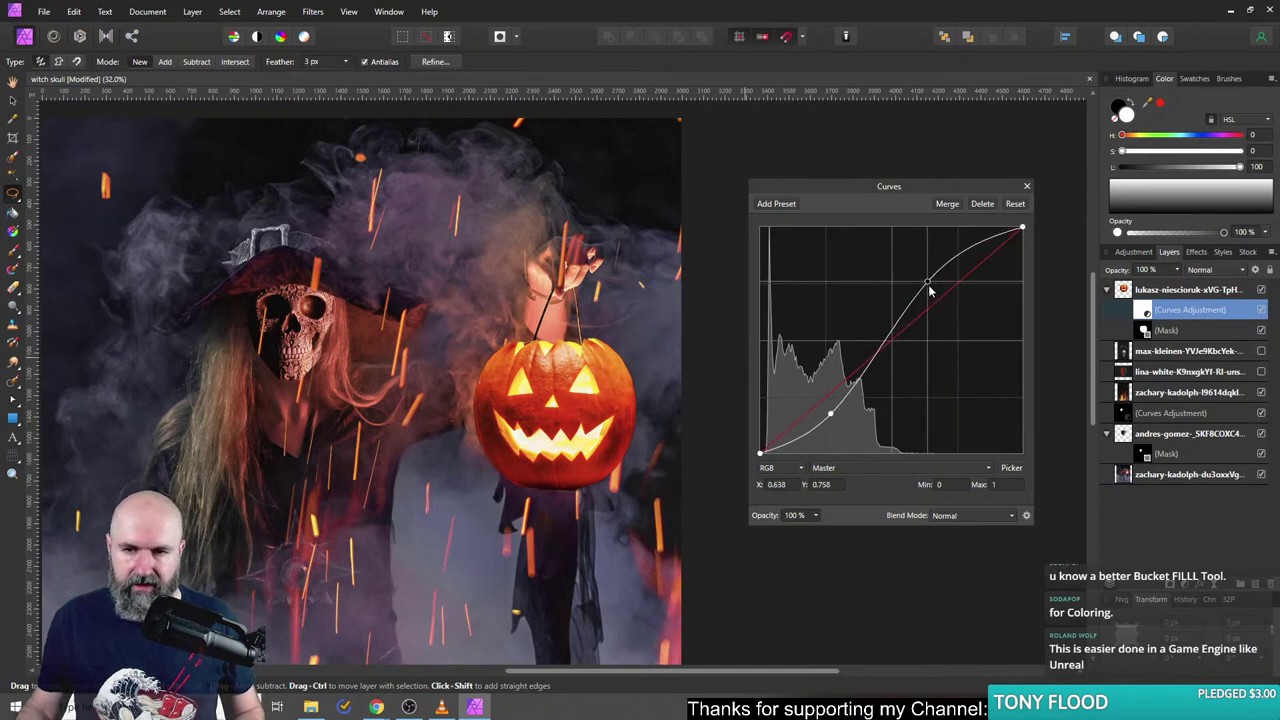
{"action": "left_click_drag", "start_coordinate": [831, 414], "coordinate": [829, 414]}
{"action": "left_click", "coordinate": [1026, 186]}
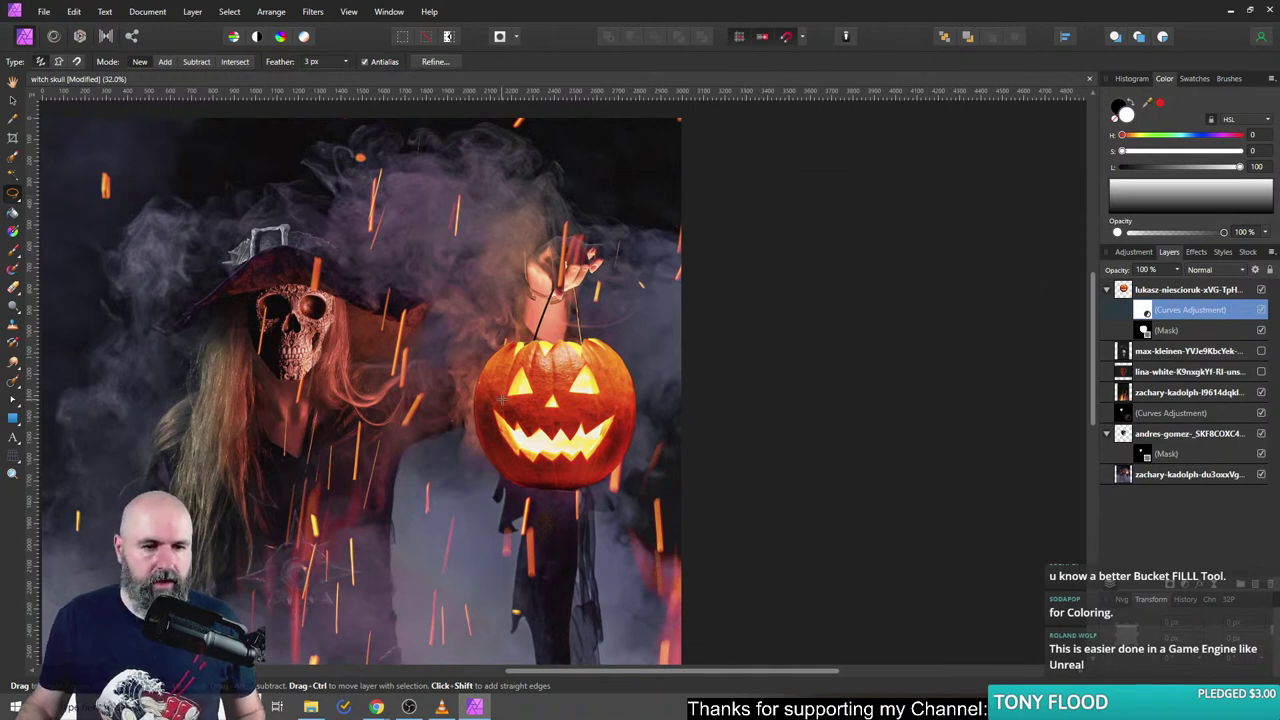
{"action": "key", "text": "ctrl+0"}
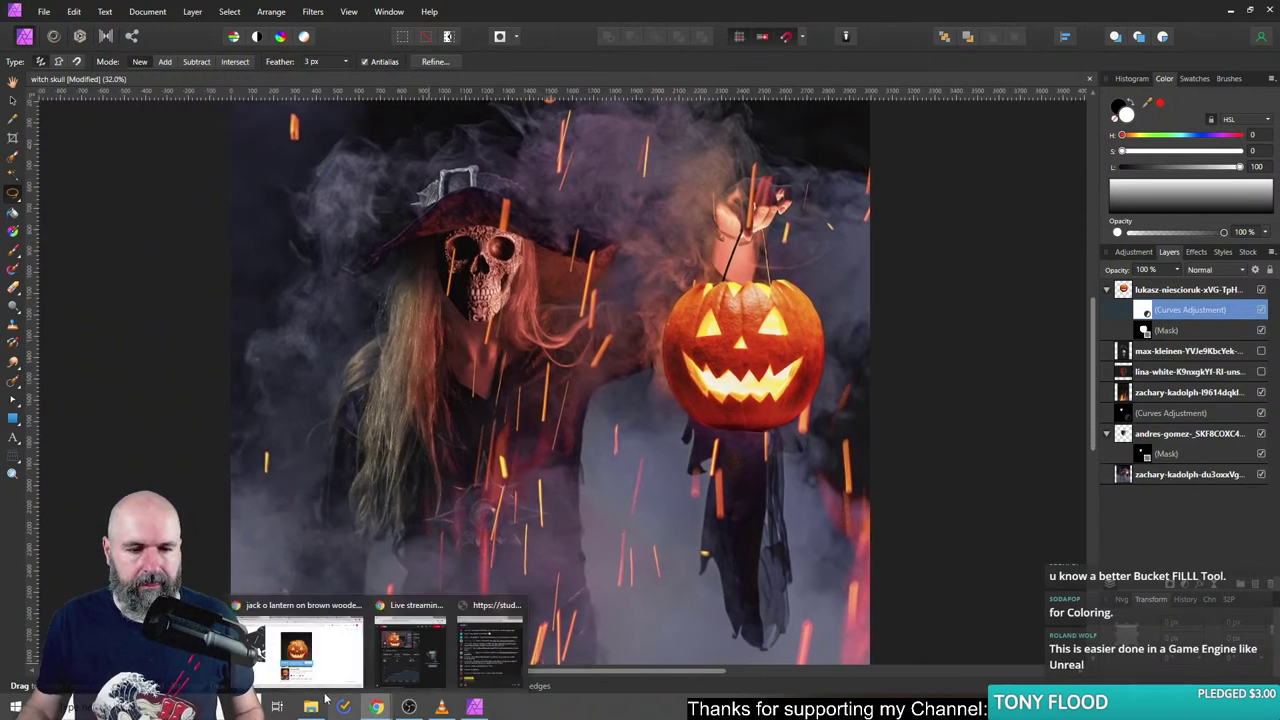
- Search Pixabay for 'grunge' images in a new Chrome tab
{"action": "left_click", "coordinate": [300, 650]}
{"action": "left_click", "coordinate": [1115, 11]}
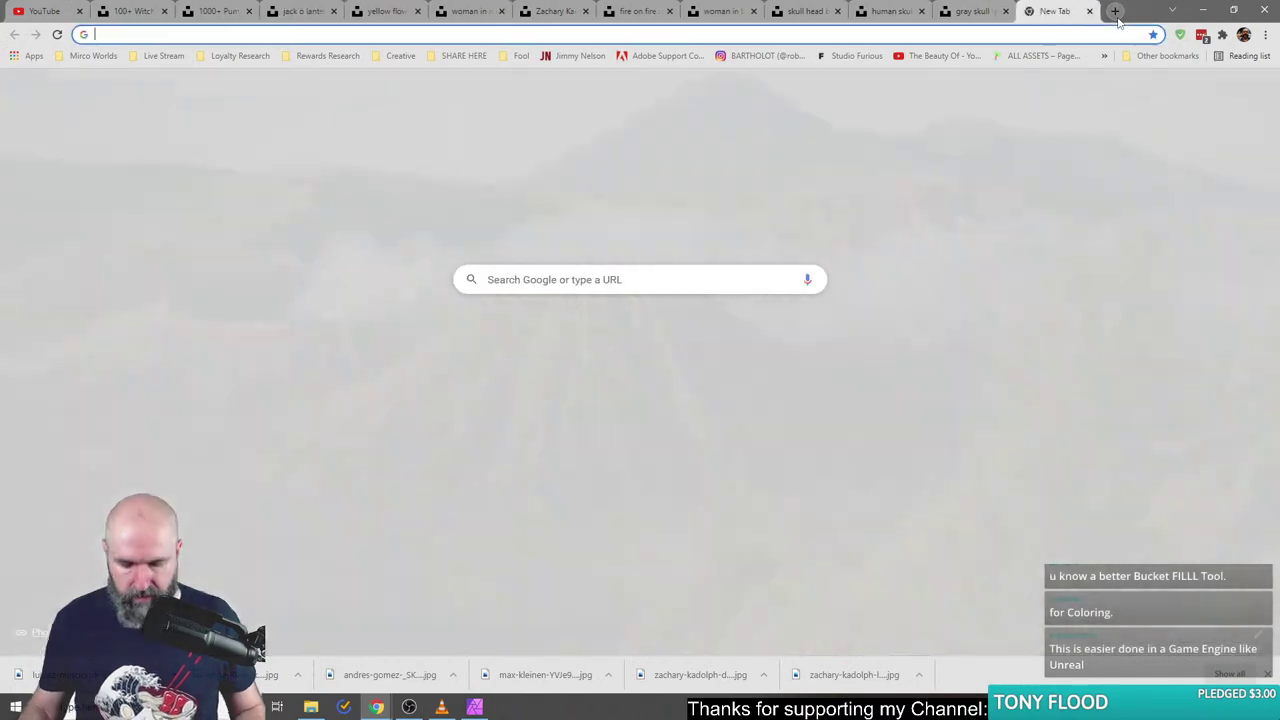
{"action": "type", "text": "pixabay.com/photos/fantasy-beautiful-dawn-sunset-sky-3077928/"}
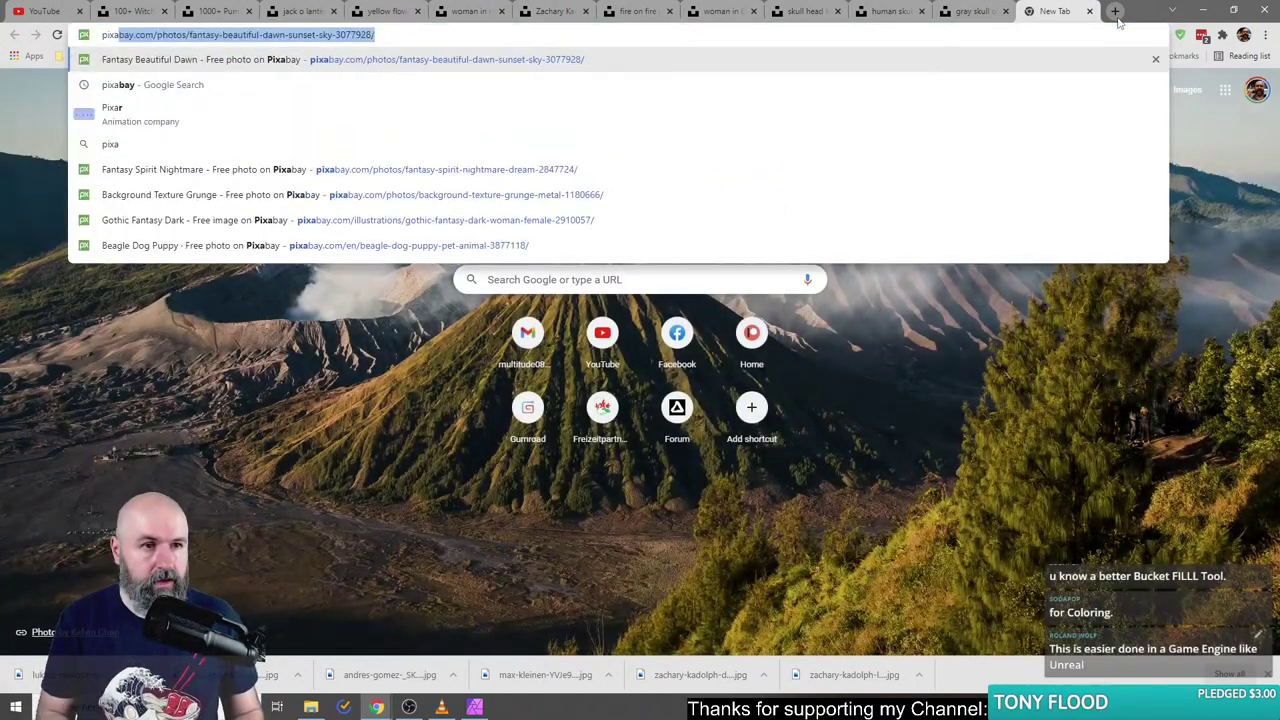
{"action": "left_click", "coordinate": [152, 36]}
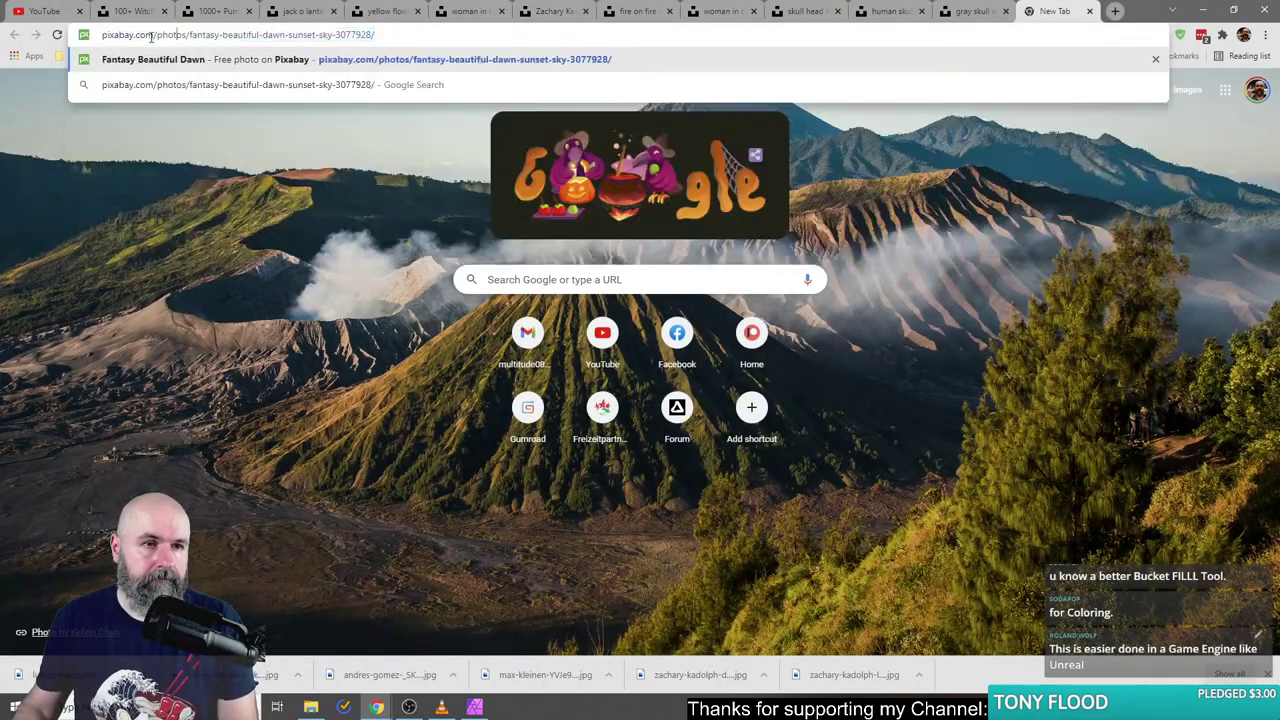
{"action": "key", "text": "shift+End"}
{"action": "key", "text": "Delete"}
{"action": "key", "text": "Return"}
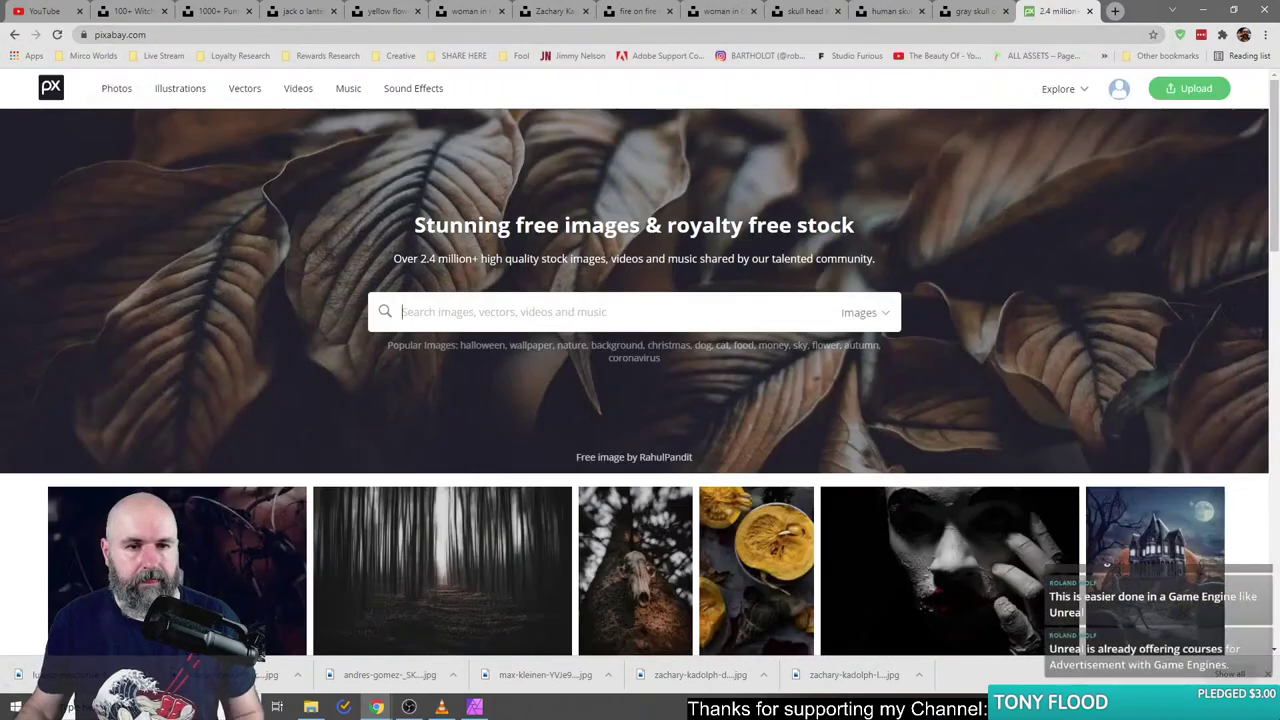
{"action": "type", "text": "grunge"}
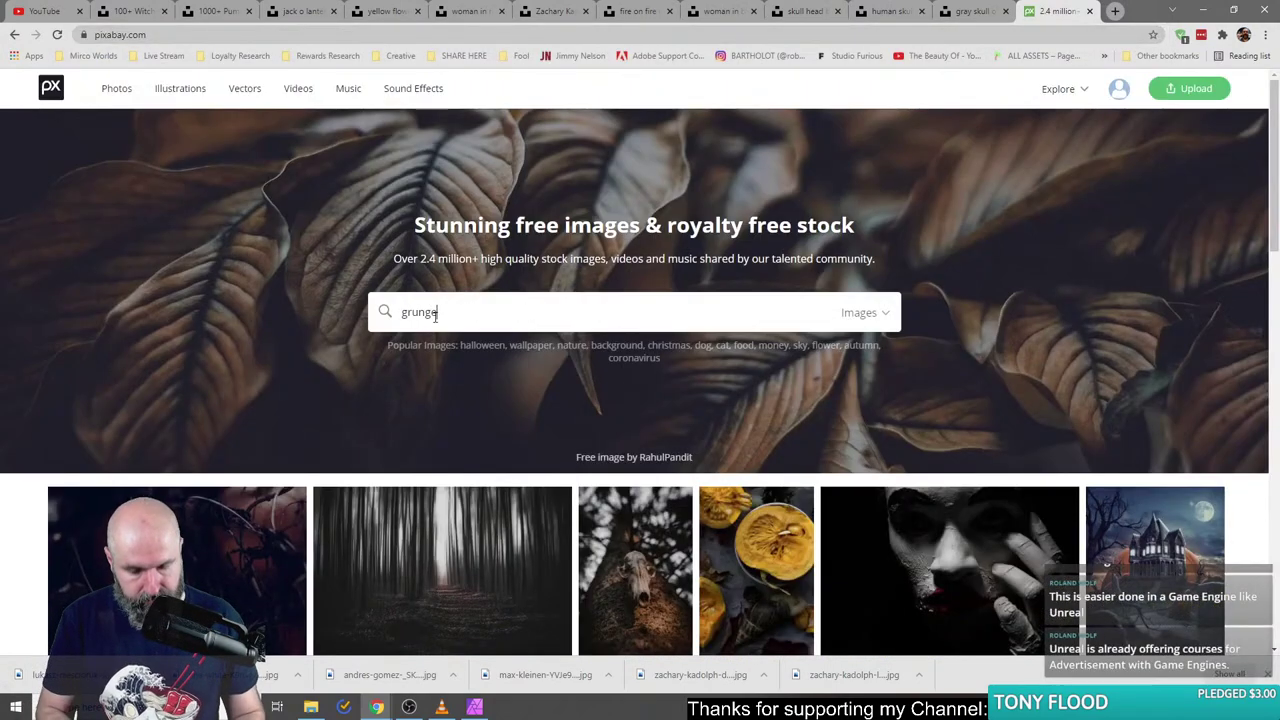
{"action": "key", "text": "Return"}
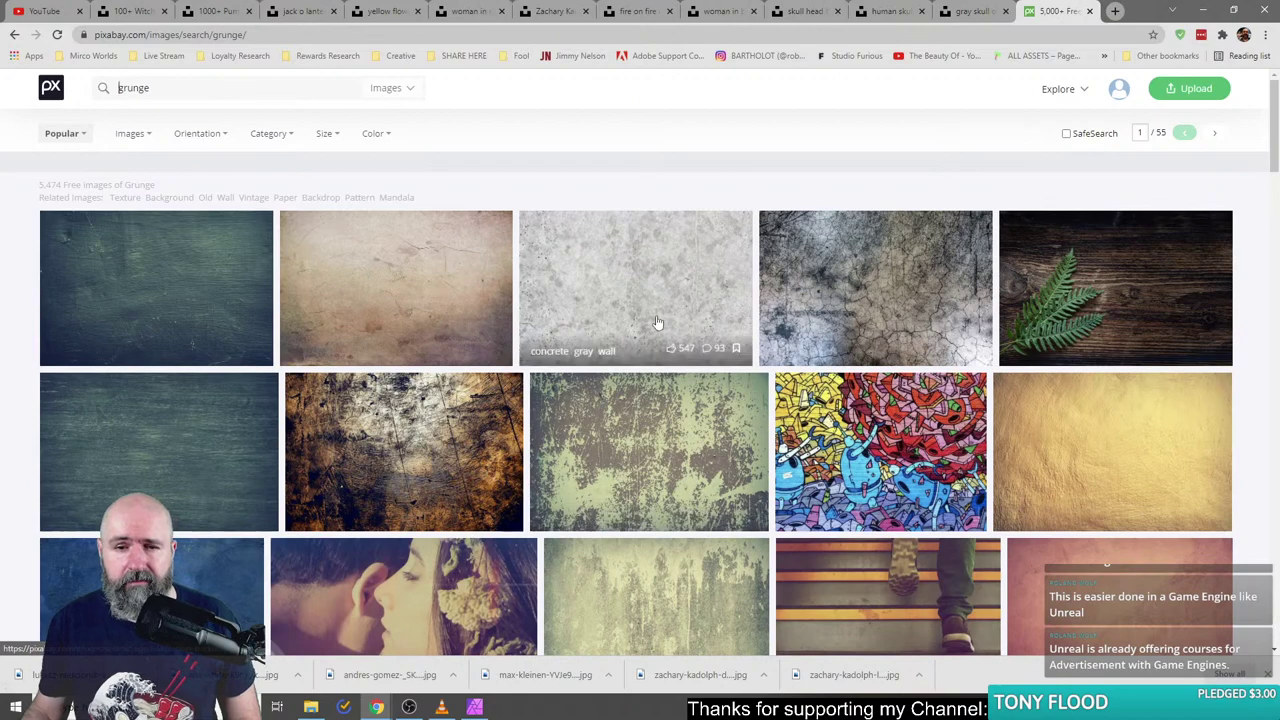
- Download the cracked concrete texture at 1920×1280 and return to Affinity Photo
{"action": "left_click", "coordinate": [839, 283]}
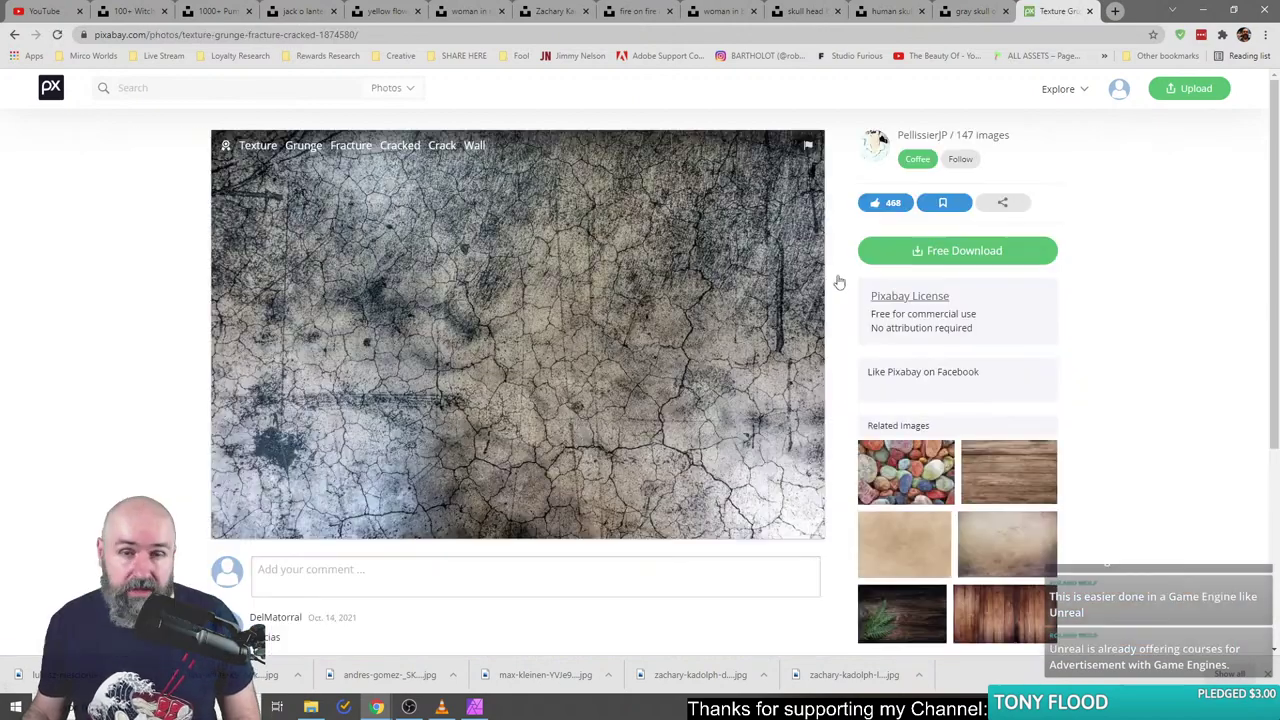
{"action": "left_click", "coordinate": [891, 256]}
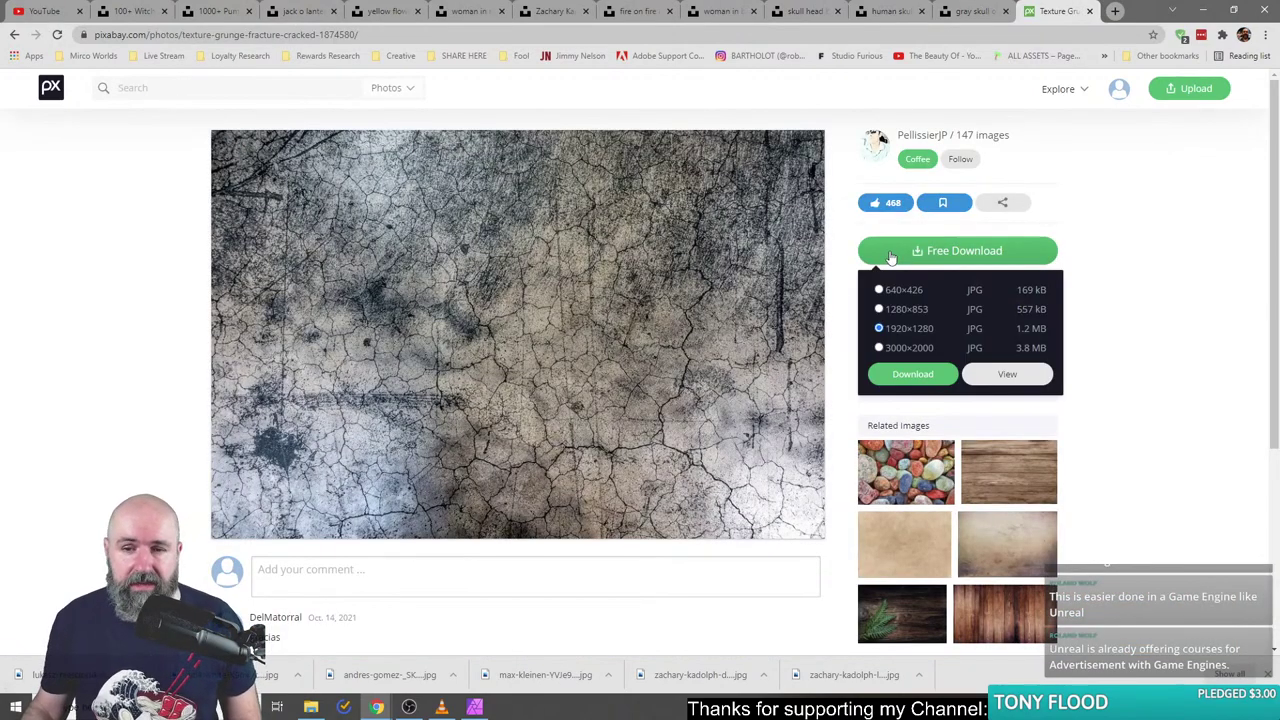
{"action": "left_click", "coordinate": [912, 374]}
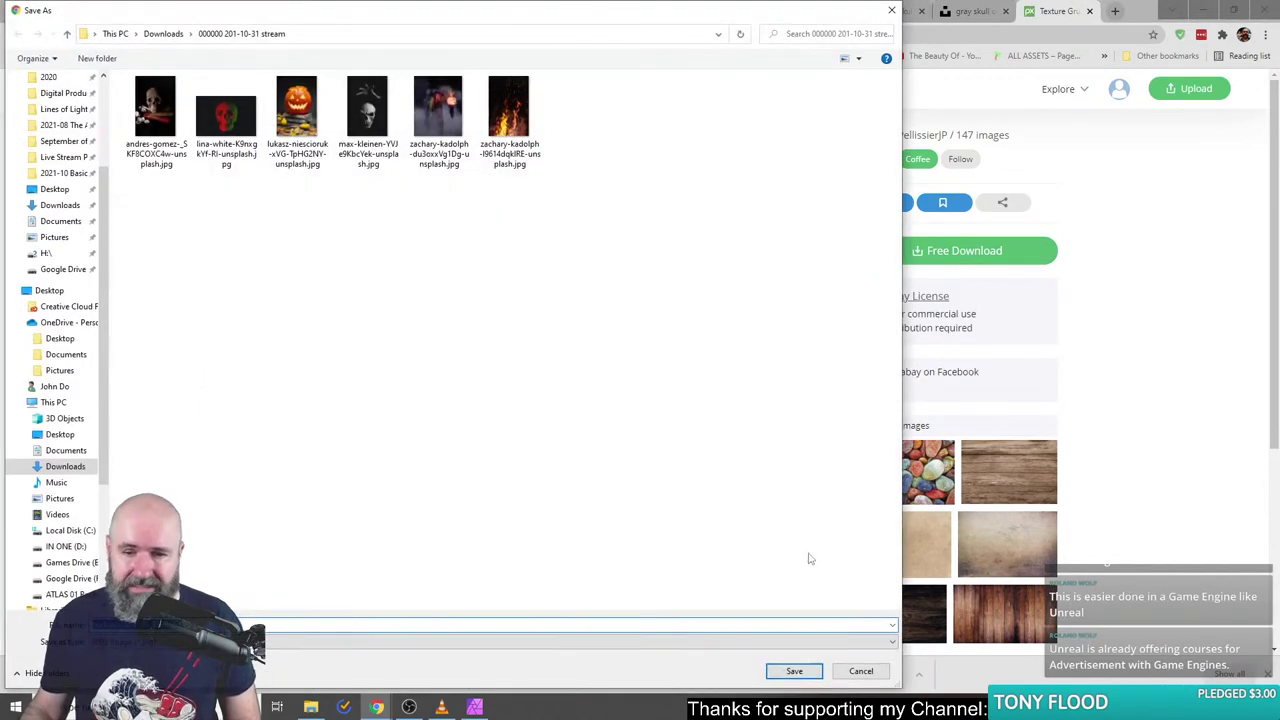
{"action": "left_click", "coordinate": [806, 672]}
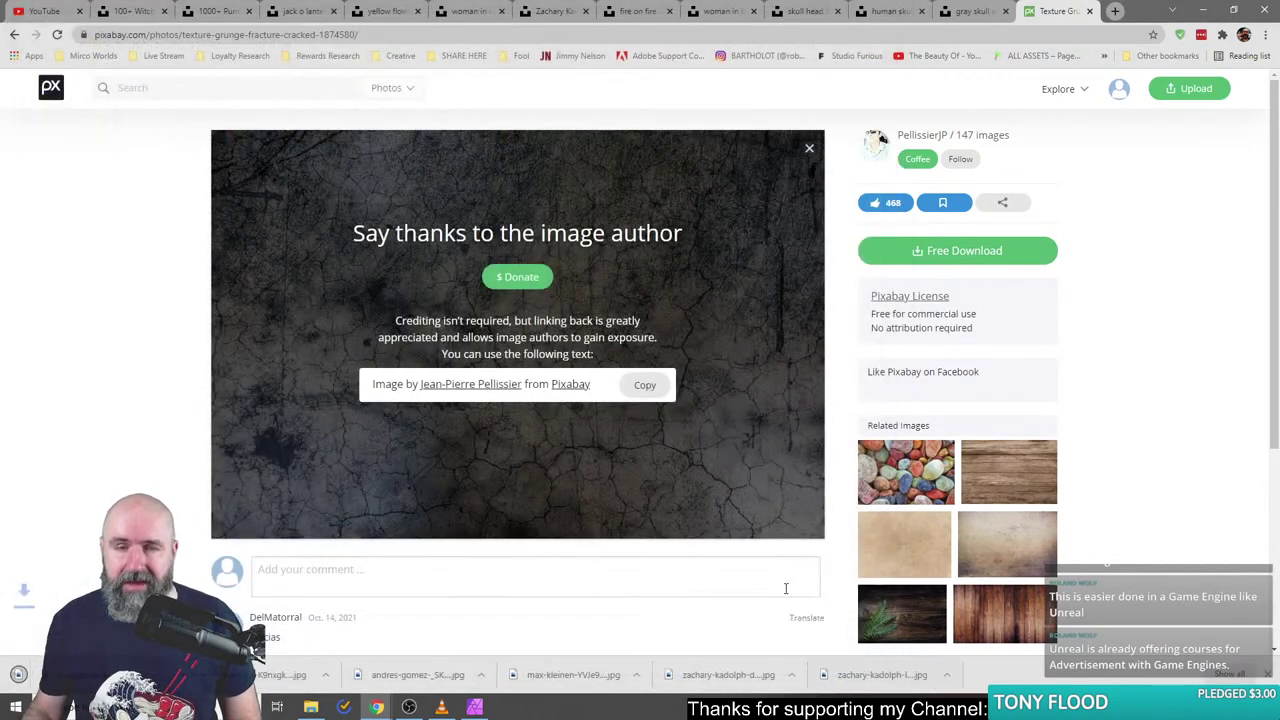
{"action": "left_click", "coordinate": [475, 707]}
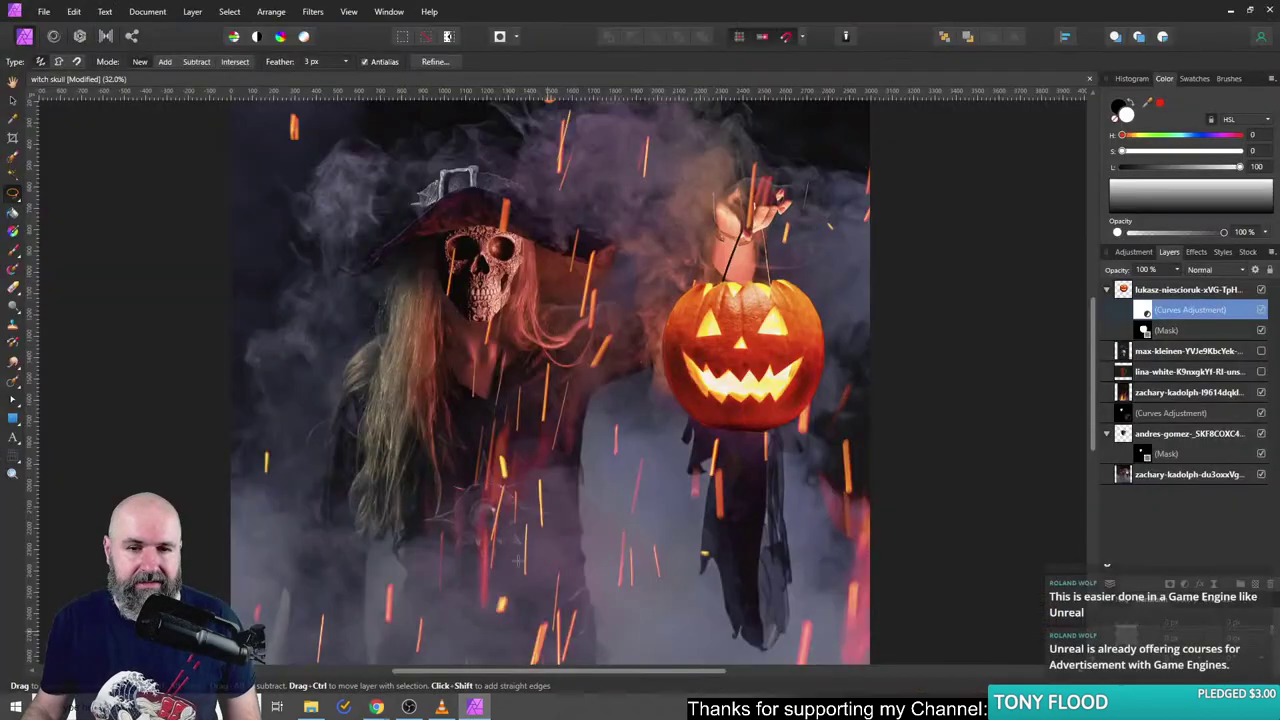
- Bring the downloaded grunge texture into the composite and move it over the figure
{"action": "left_click", "coordinate": [311, 707]}
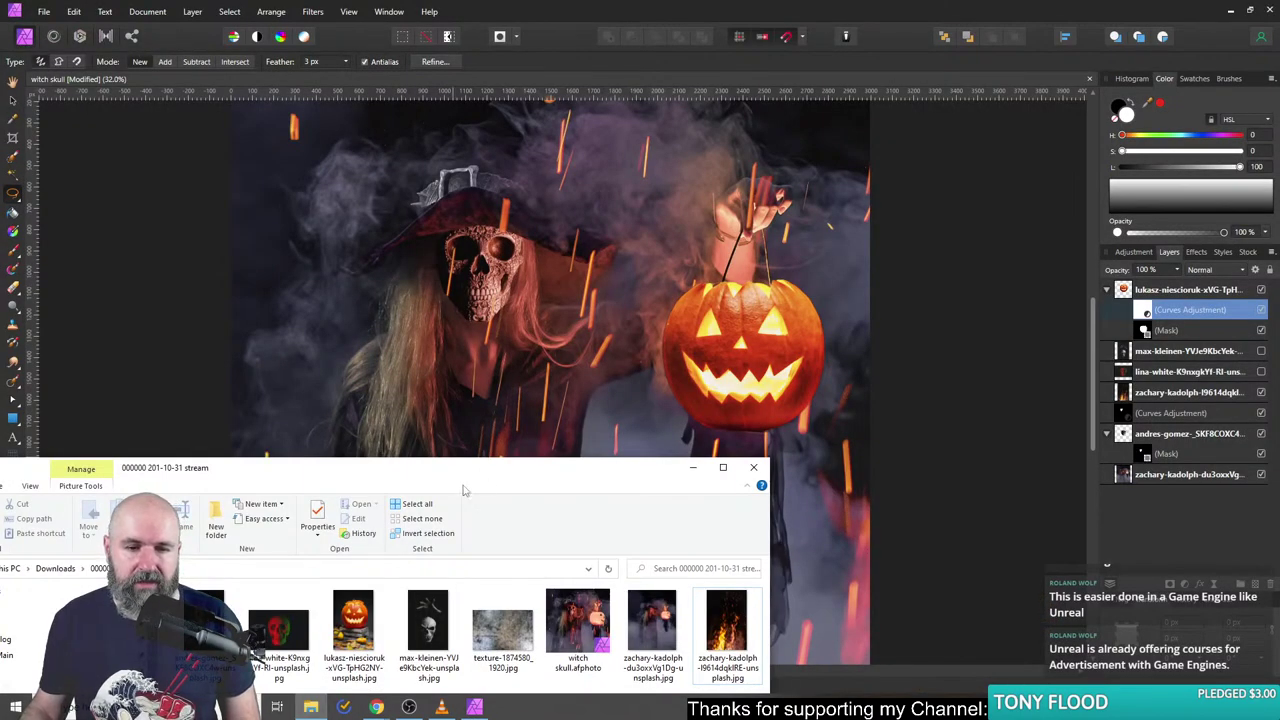
{"action": "left_click_drag", "start_coordinate": [463, 490], "coordinate": [353, 150]}
{"action": "left_click_drag", "start_coordinate": [393, 290], "coordinate": [745, 290]}
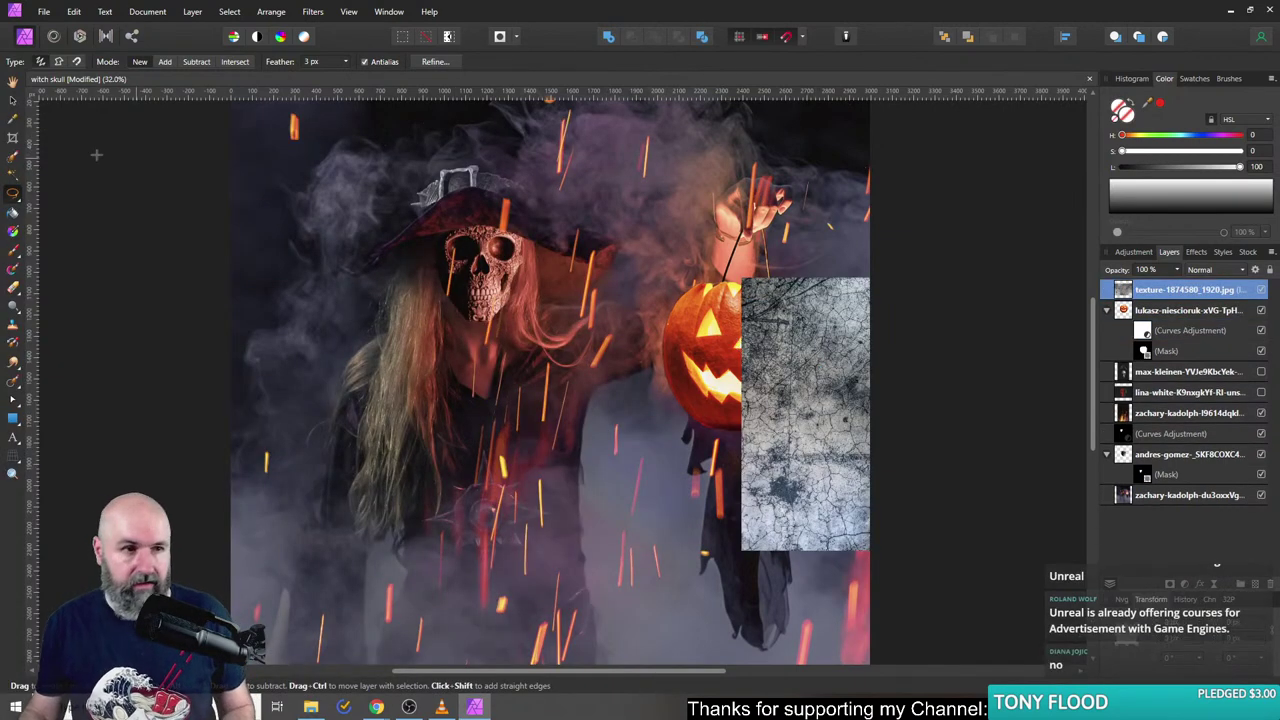
{"action": "left_click", "coordinate": [13, 100]}
{"action": "left_click_drag", "start_coordinate": [863, 446], "coordinate": [672, 390]}
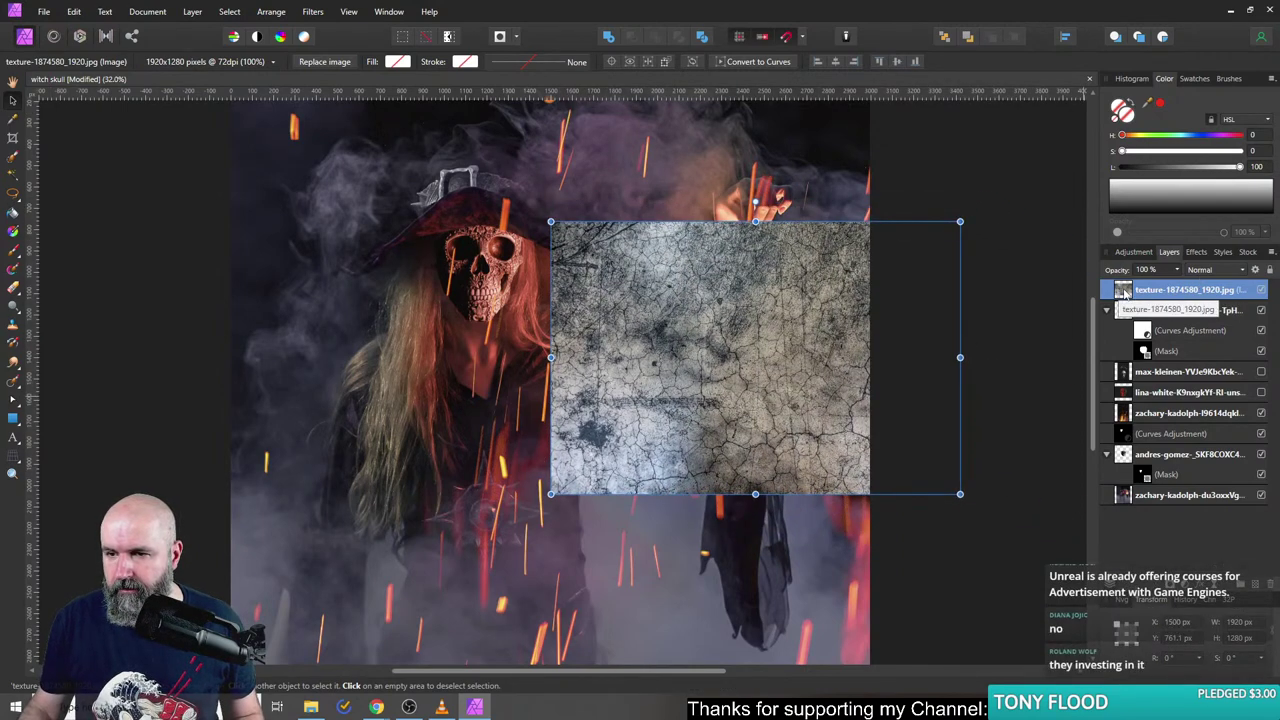
- Set the texture to Color Burn, move it beneath the pumpkin group, and add a Curves adjustment
{"action": "left_click", "coordinate": [1208, 271]}
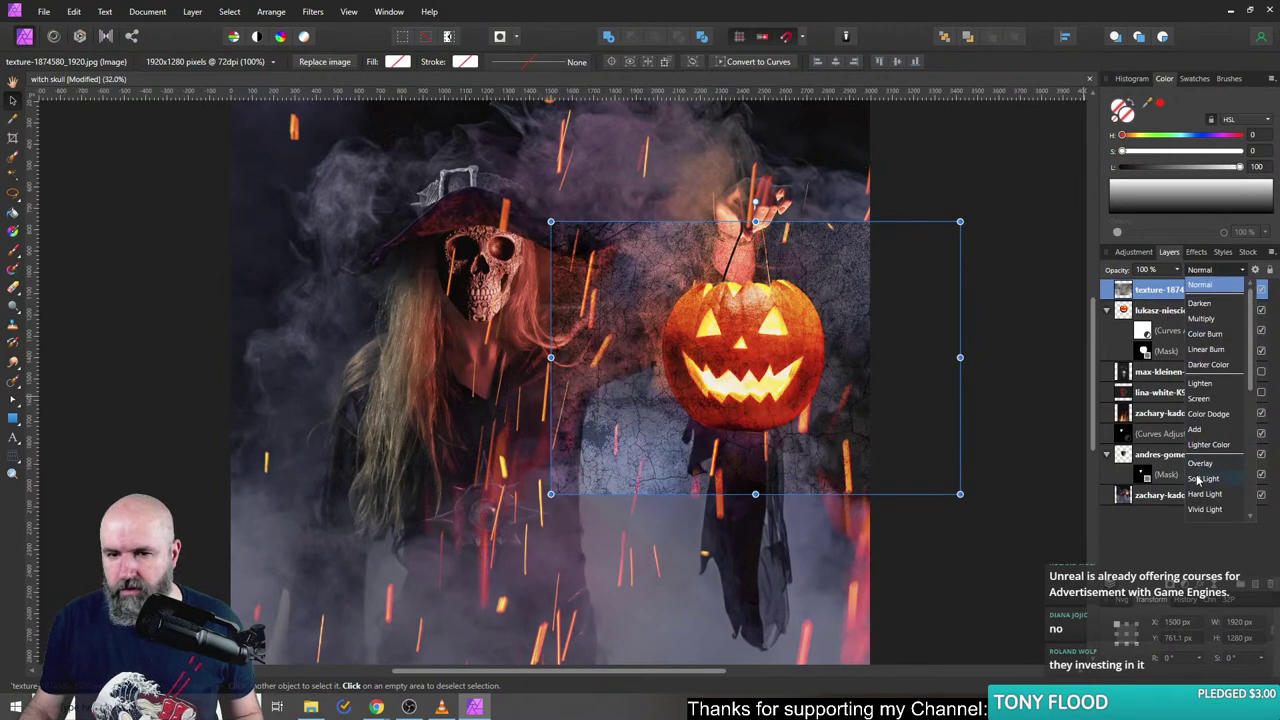
{"action": "left_click", "coordinate": [1127, 291]}
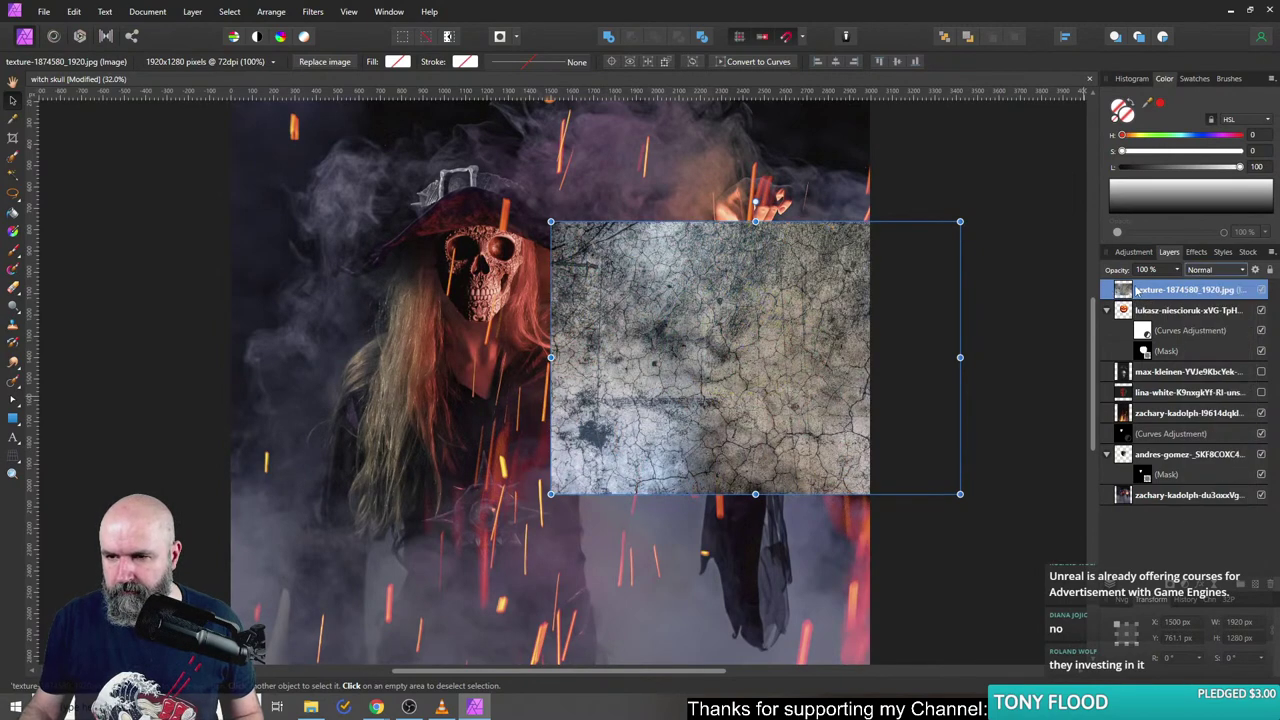
{"action": "left_click", "coordinate": [1217, 274]}
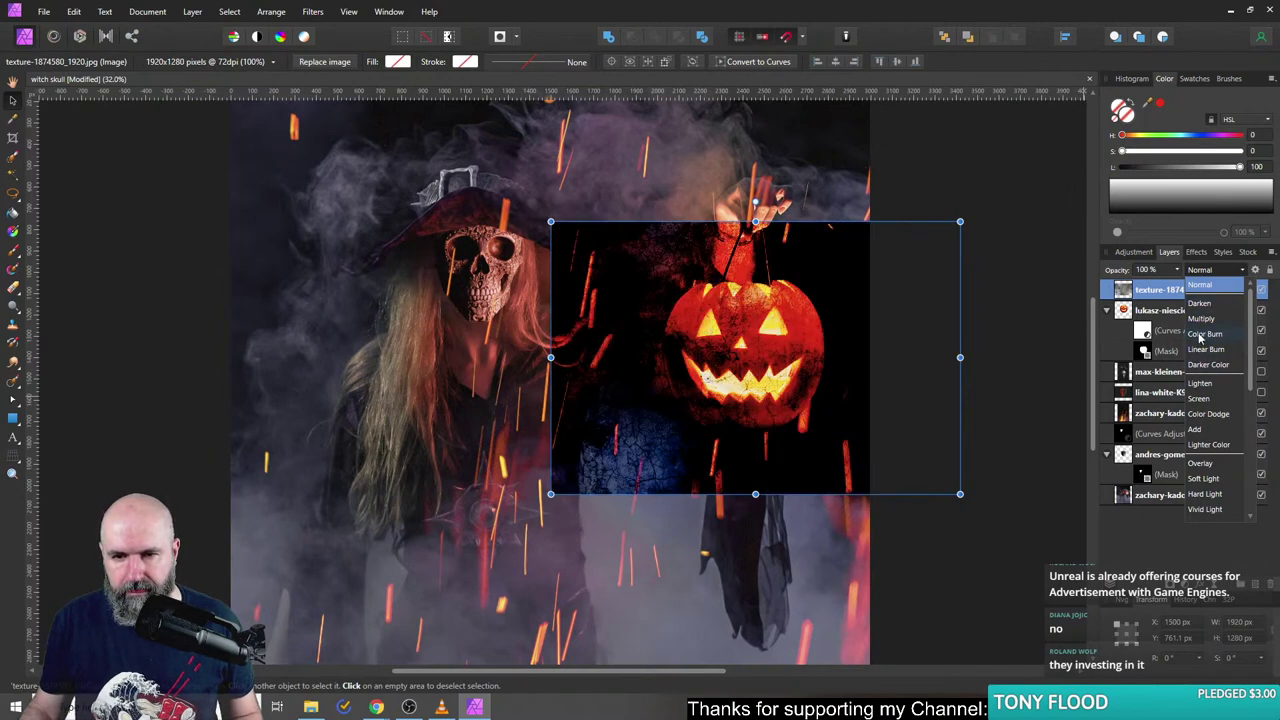
{"action": "left_click", "coordinate": [1203, 334]}
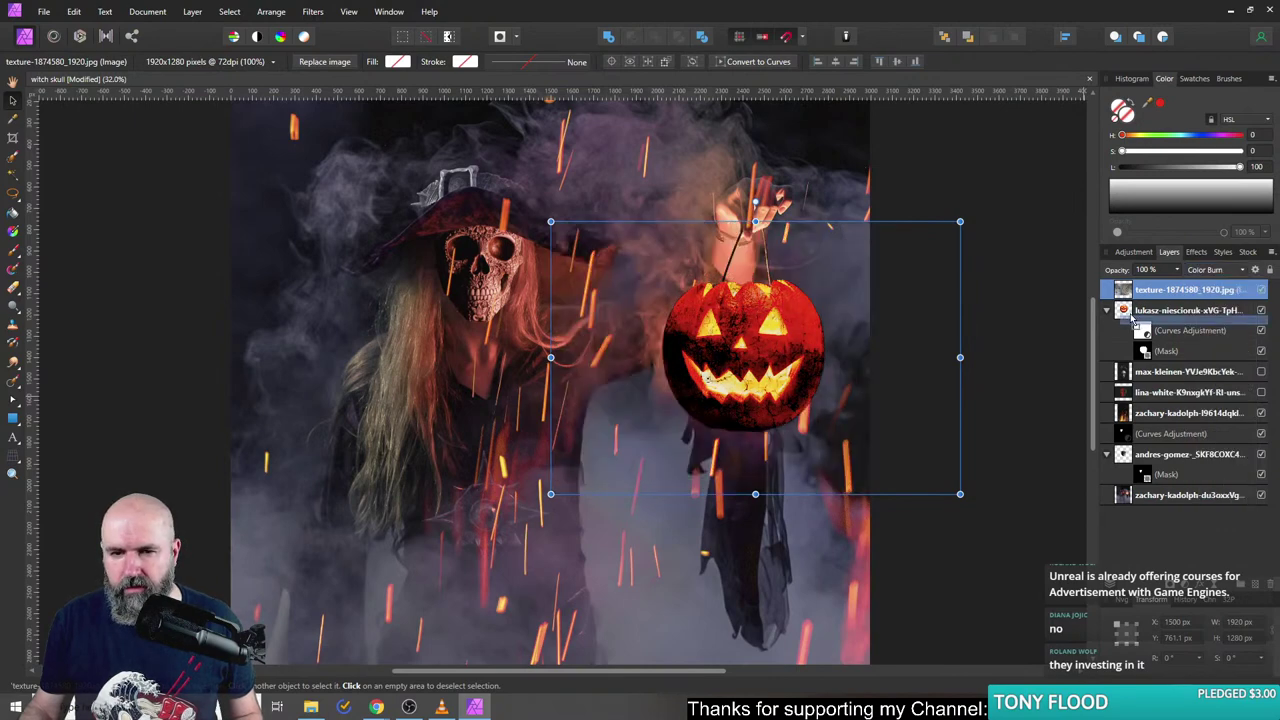
{"action": "left_click_drag", "start_coordinate": [1131, 319], "coordinate": [1135, 326]}
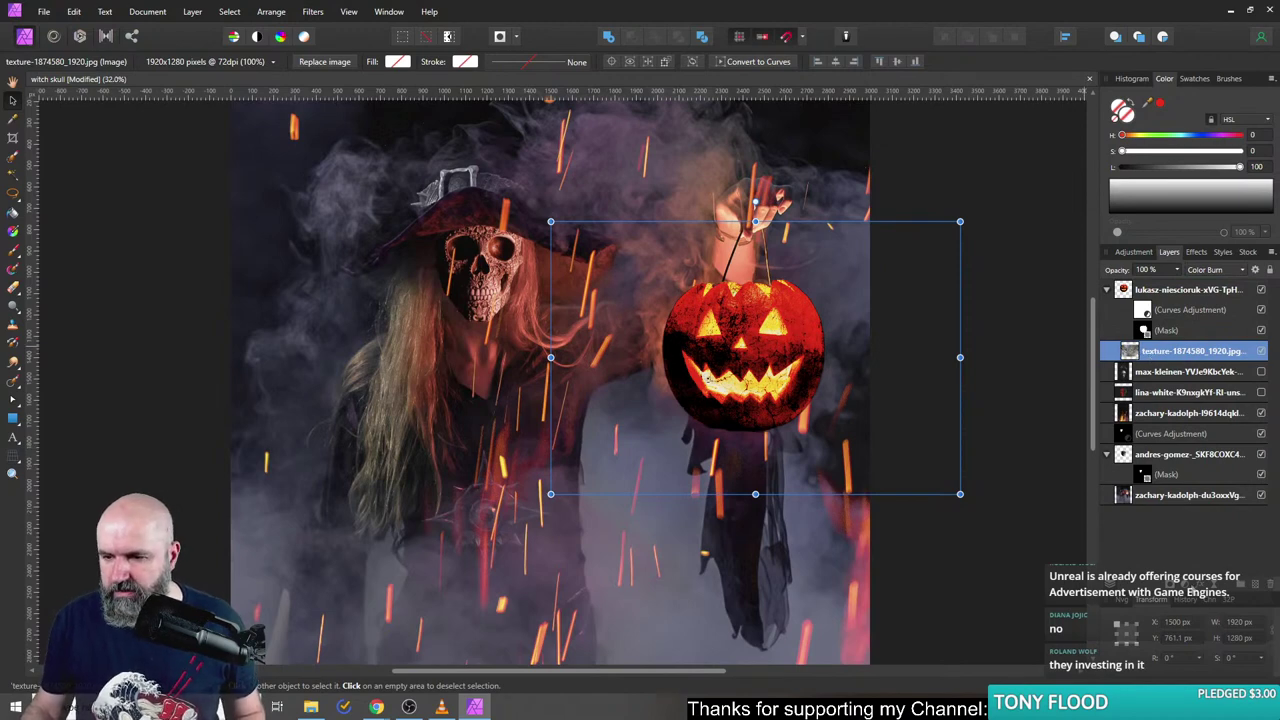
{"action": "left_click", "coordinate": [1188, 588]}
{"action": "left_click", "coordinate": [1168, 426]}
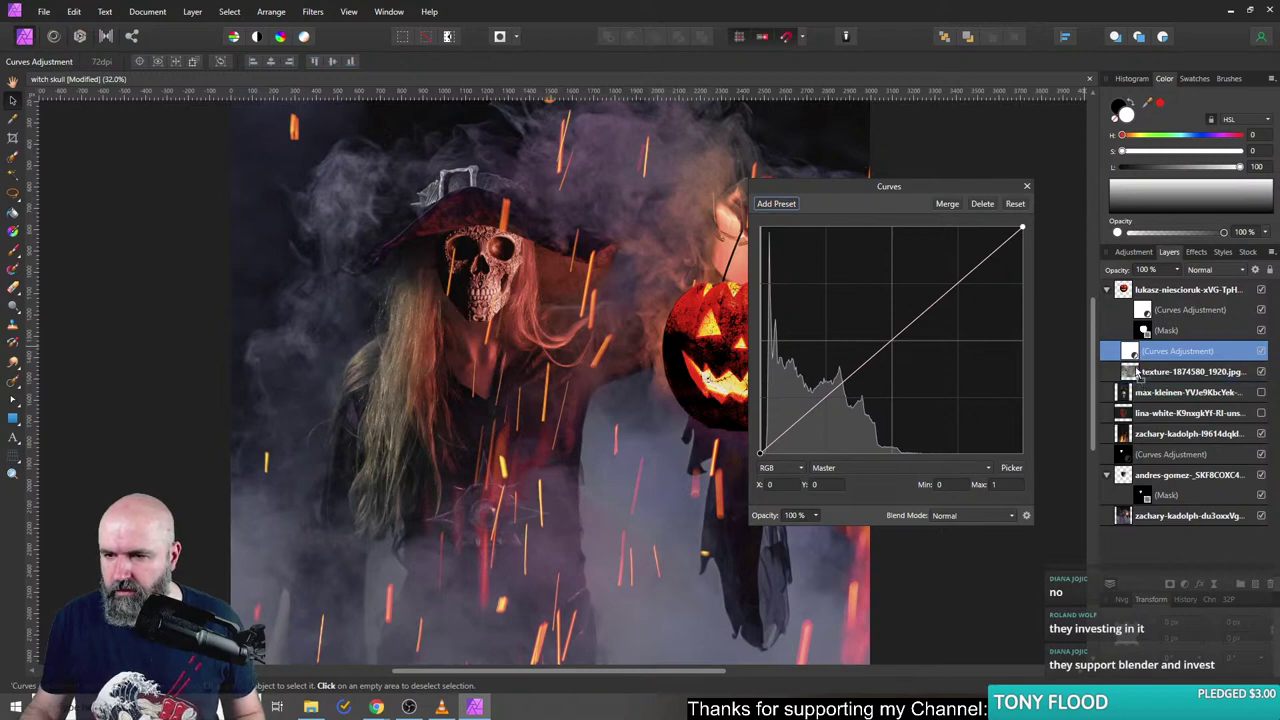
- Clip the Curves to the texture and bend it to lift shadows and midtones
{"action": "left_click_drag", "start_coordinate": [1137, 372], "coordinate": [1138, 373]}
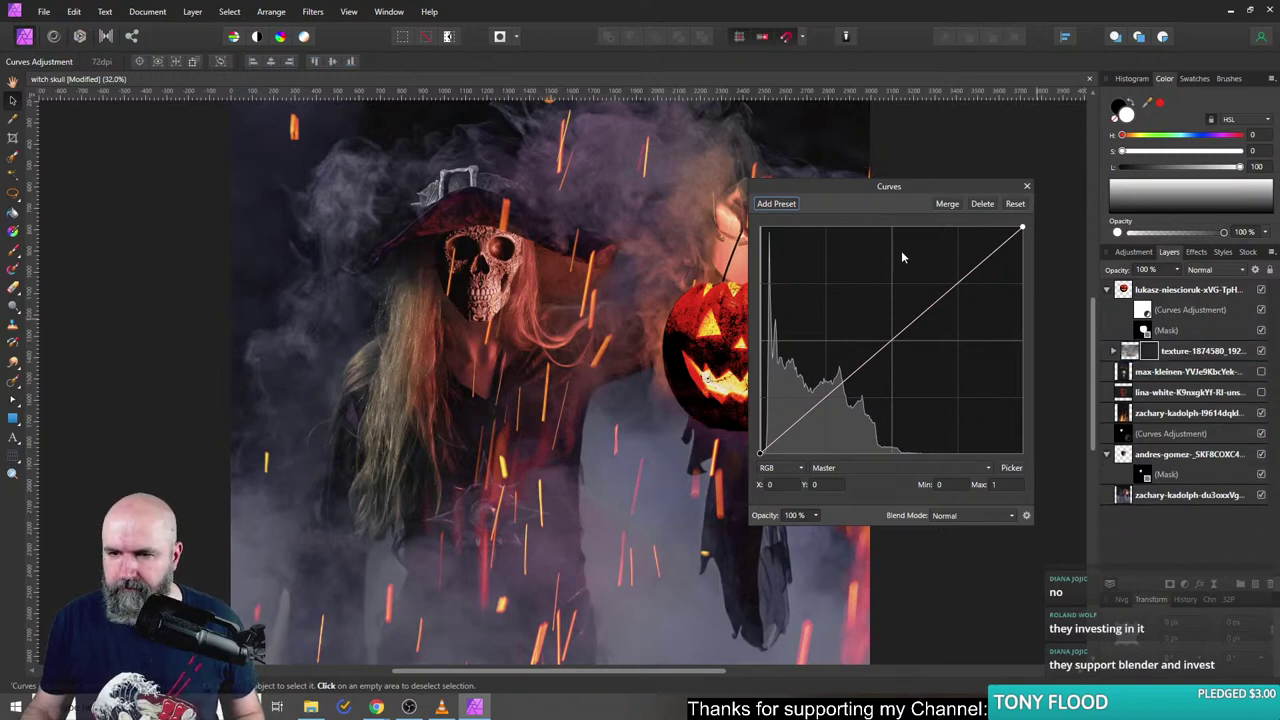
{"action": "left_click_drag", "start_coordinate": [884, 190], "coordinate": [1028, 243]}
{"action": "mouse_move", "coordinate": [1022, 399]}
{"action": "left_mouse_down"}
{"action": "mouse_move", "coordinate": [1011, 369]}
{"action": "mouse_move", "coordinate": [1012, 402]}
{"action": "mouse_move", "coordinate": [1006, 383]}
{"action": "left_mouse_up"}
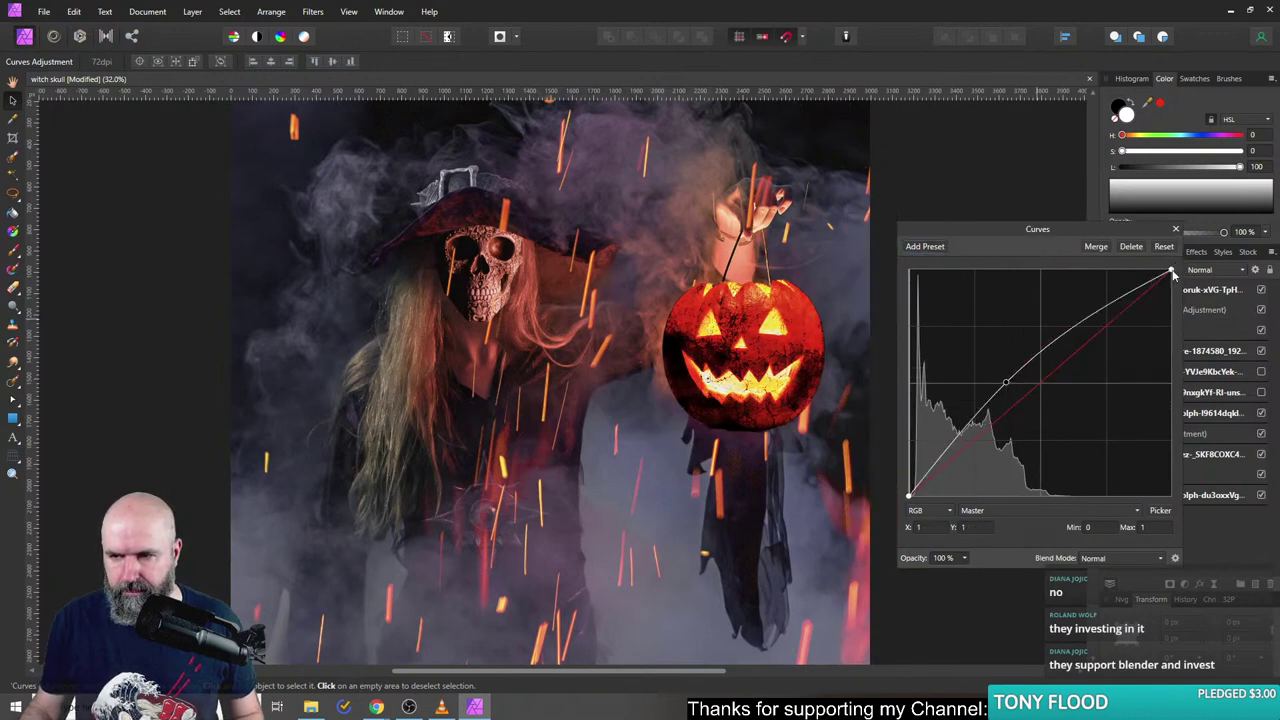
{"action": "left_click_drag", "start_coordinate": [1171, 272], "coordinate": [1171, 293]}
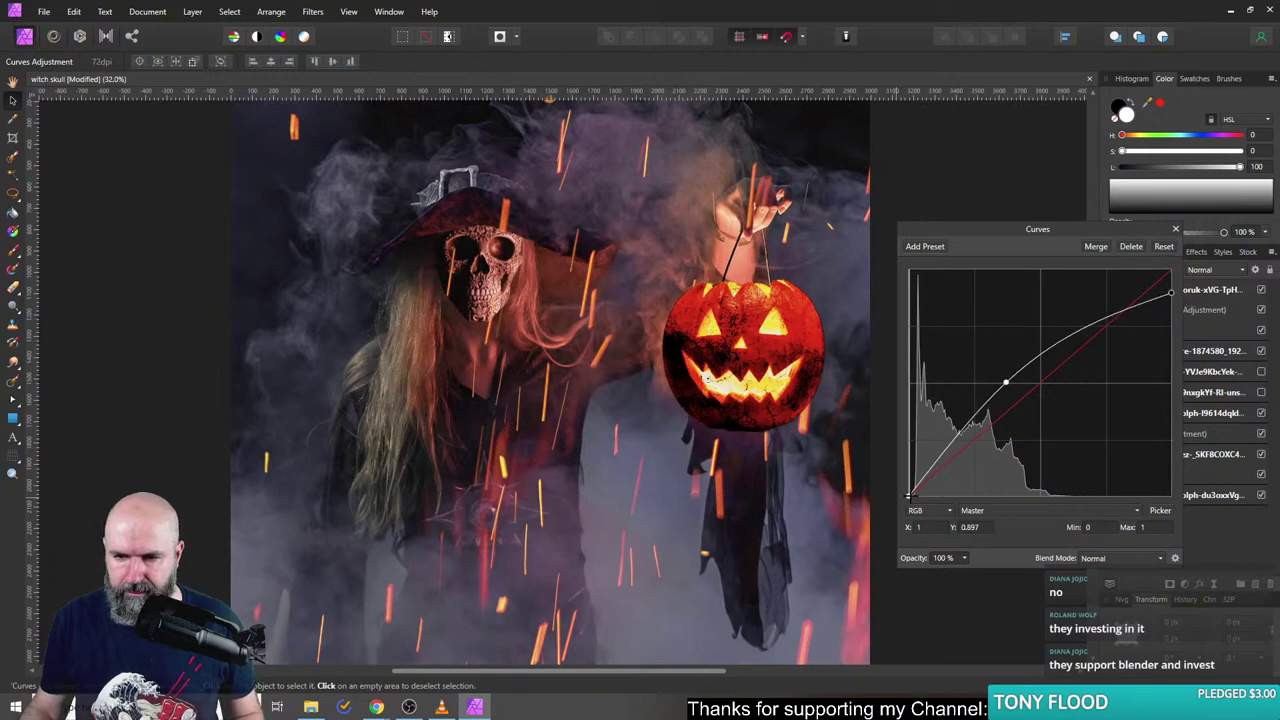
{"action": "left_click_drag", "start_coordinate": [909, 496], "coordinate": [886, 442]}
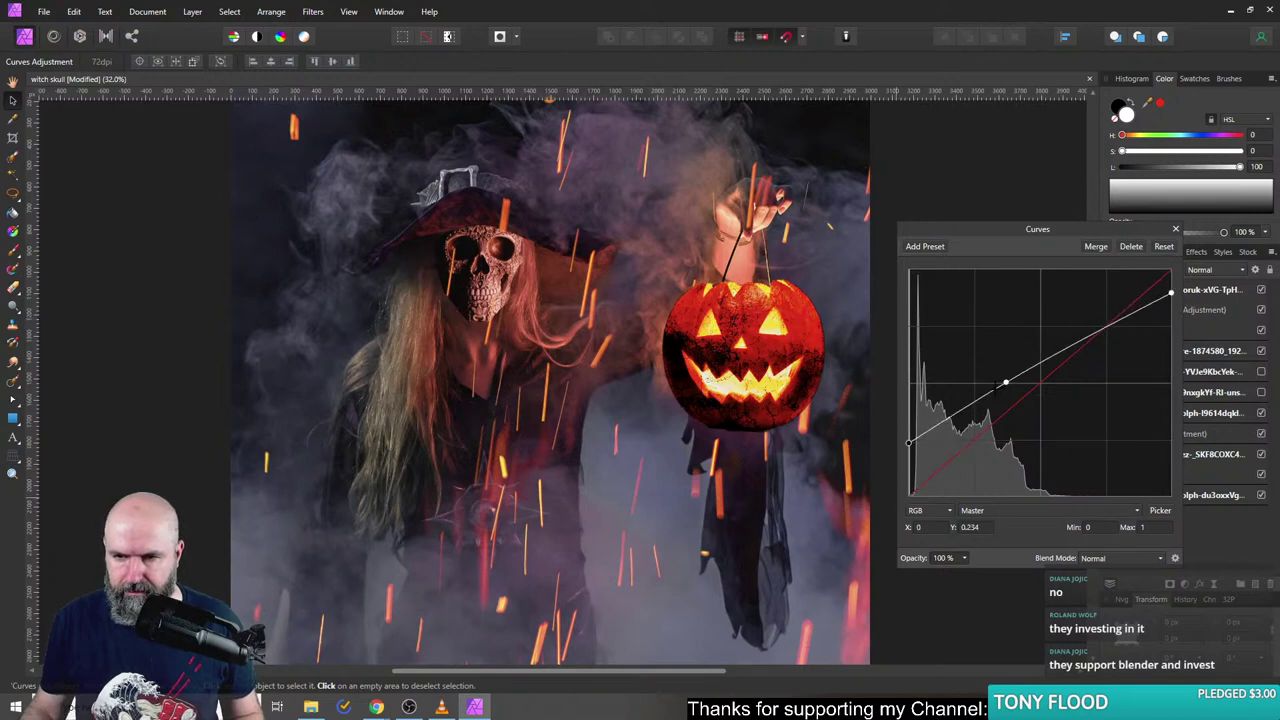
{"action": "left_click_drag", "start_coordinate": [1006, 383], "coordinate": [991, 347]}
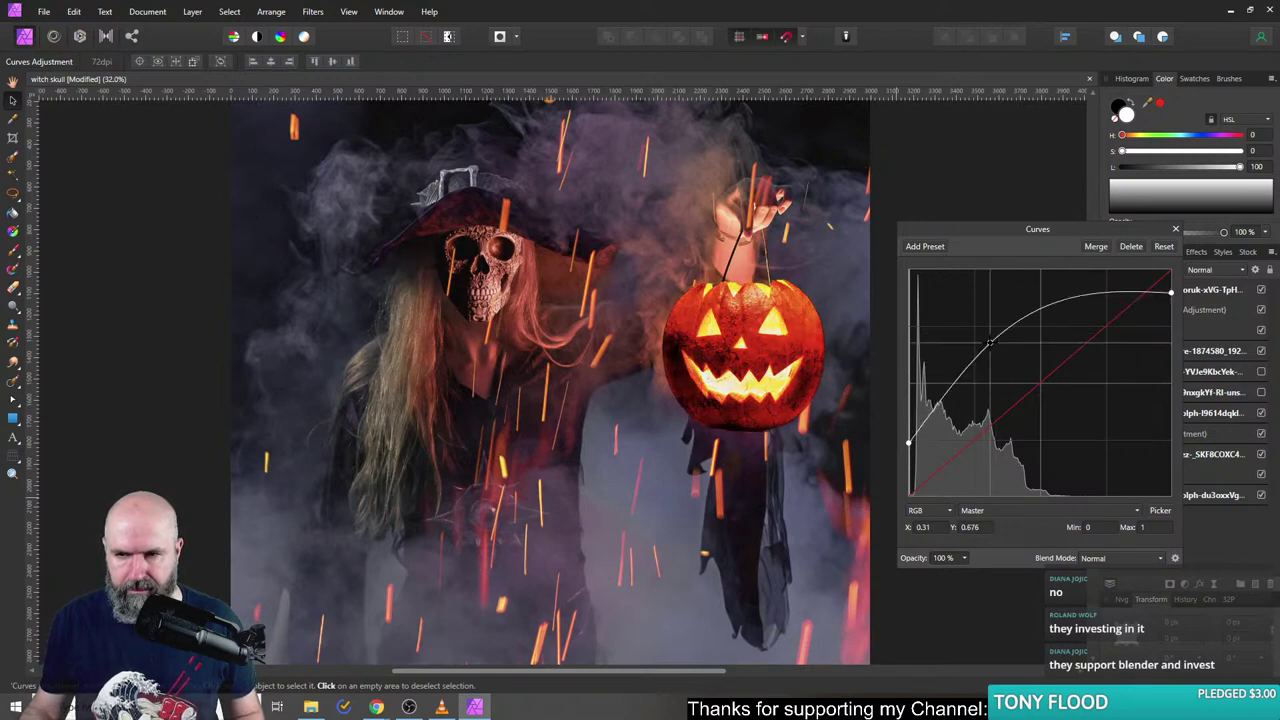
{"action": "left_click_drag", "start_coordinate": [1171, 293], "coordinate": [1101, 270]}
{"action": "mouse_move", "coordinate": [908, 442]}
{"action": "left_mouse_down"}
{"action": "mouse_move", "coordinate": [912, 462]}
{"action": "mouse_move", "coordinate": [945, 452]}
{"action": "mouse_move", "coordinate": [930, 478]}
{"action": "mouse_move", "coordinate": [909, 398]}
{"action": "mouse_move", "coordinate": [908, 420]}
{"action": "left_mouse_up"}
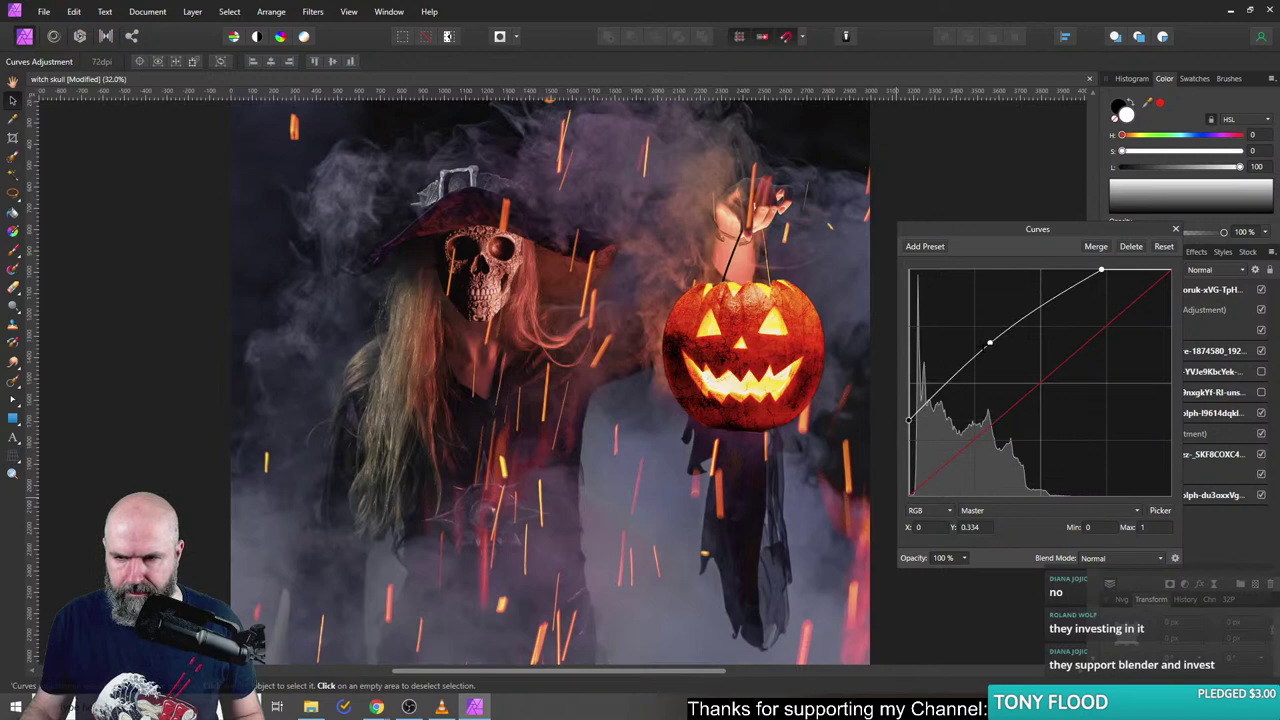
{"action": "mouse_move", "coordinate": [990, 343]}
{"action": "left_mouse_down"}
{"action": "mouse_move", "coordinate": [1005, 362]}
{"action": "mouse_move", "coordinate": [996, 347]}
{"action": "left_mouse_up"}
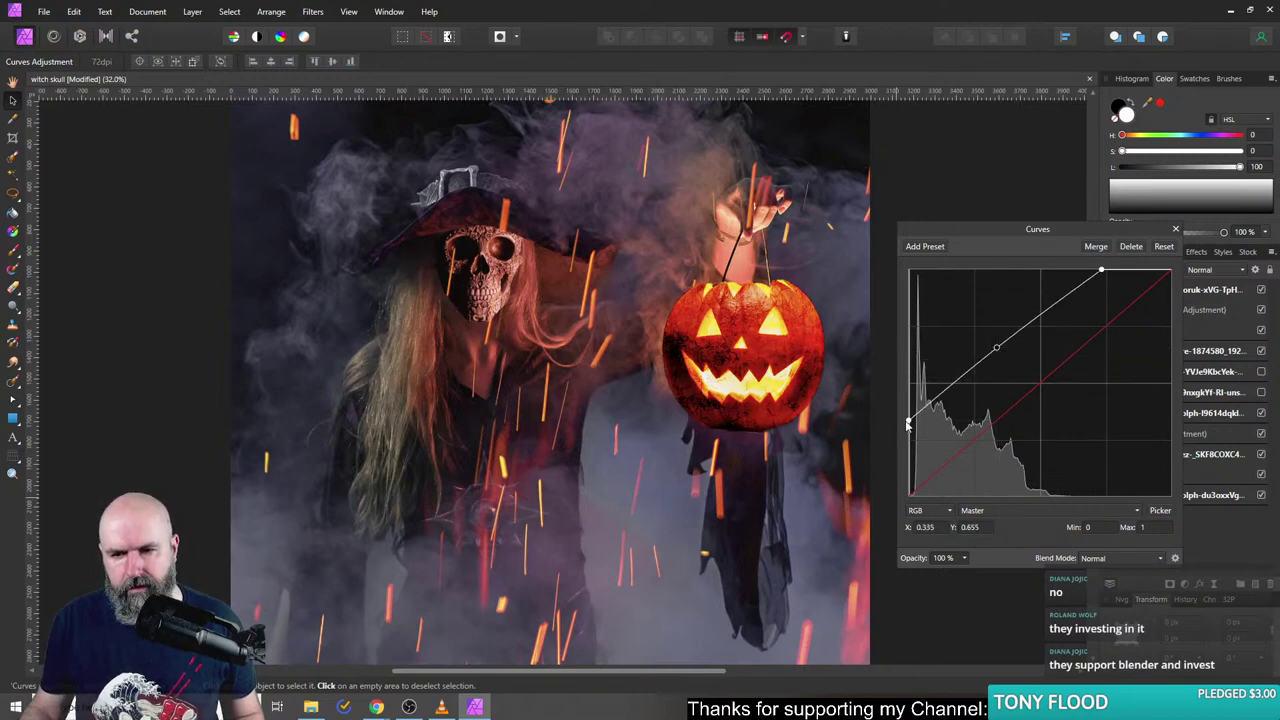
{"action": "left_click_drag", "start_coordinate": [908, 421], "coordinate": [916, 453]}
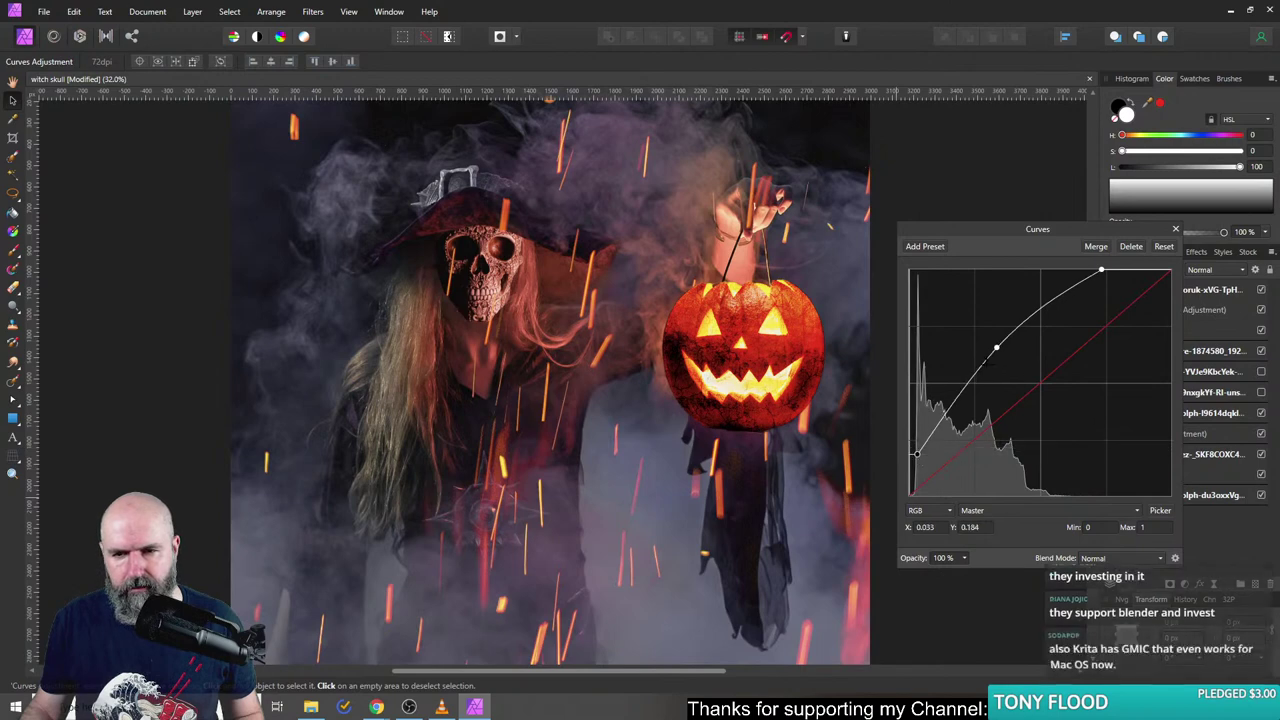
{"action": "mouse_move", "coordinate": [996, 347]}
{"action": "left_mouse_down"}
{"action": "mouse_move", "coordinate": [1010, 370]}
{"action": "mouse_move", "coordinate": [1002, 352]}
{"action": "left_mouse_up"}
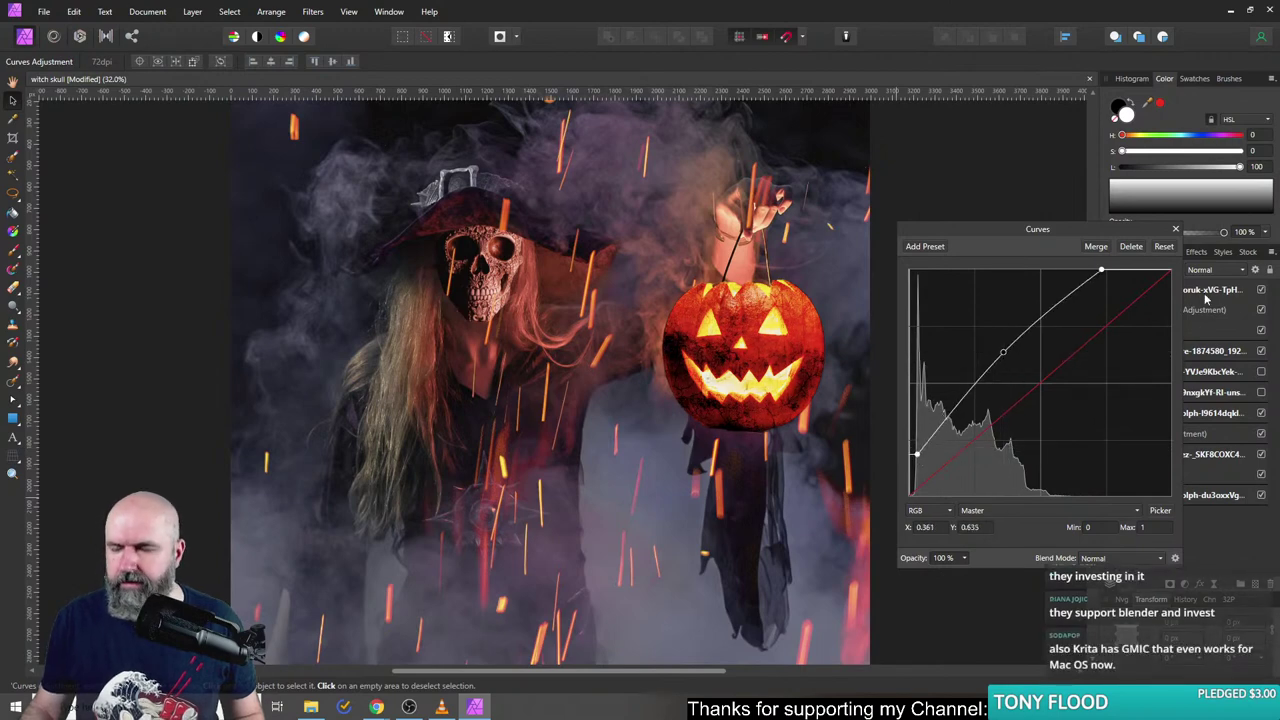
{"action": "left_click", "coordinate": [1175, 229]}
- Lower the grunge texture layer's opacity to 63%
{"action": "left_click", "coordinate": [1138, 350]}
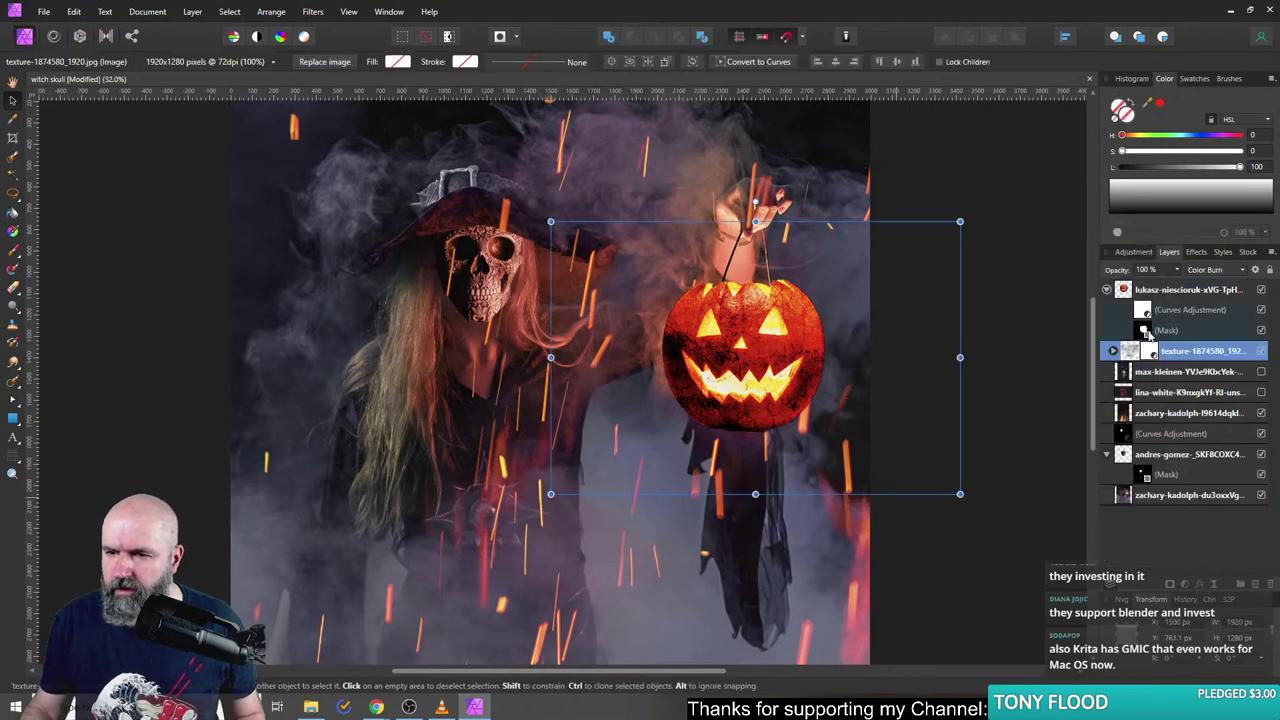
{"action": "left_click", "coordinate": [1176, 270]}
{"action": "left_click_drag", "start_coordinate": [1180, 286], "coordinate": [1146, 291]}
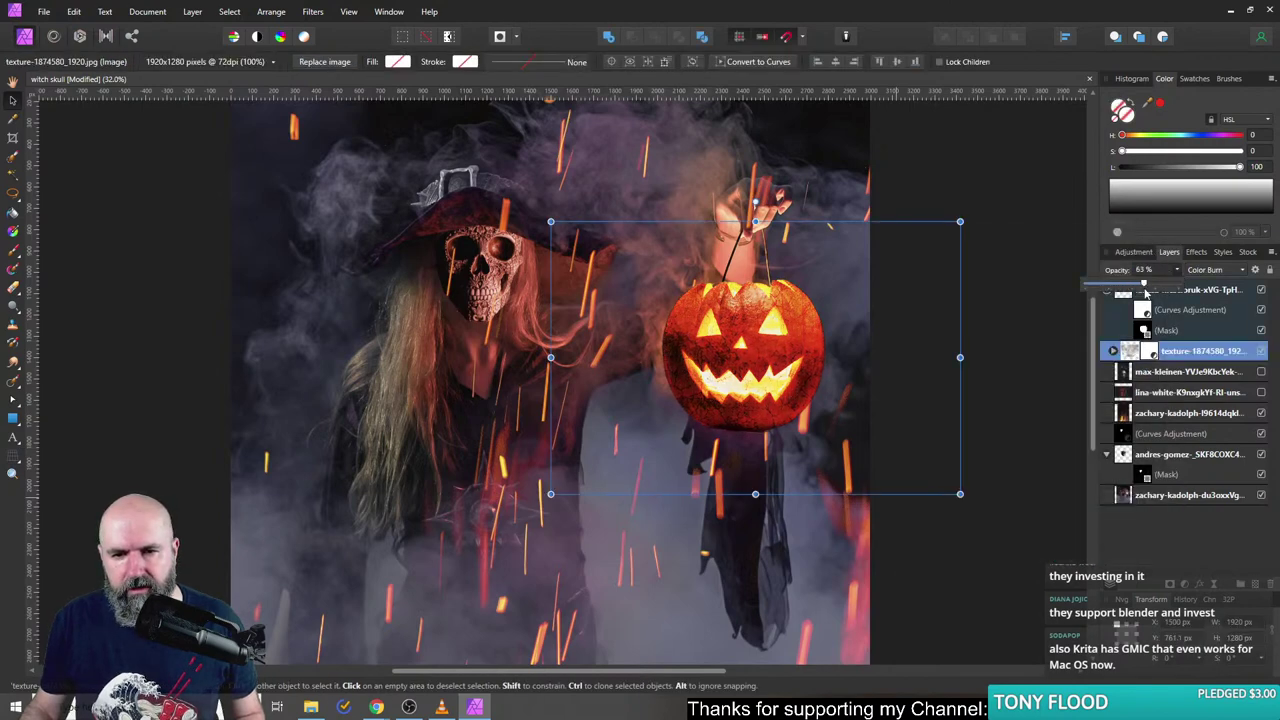
{"action": "left_click", "coordinate": [1000, 414]}
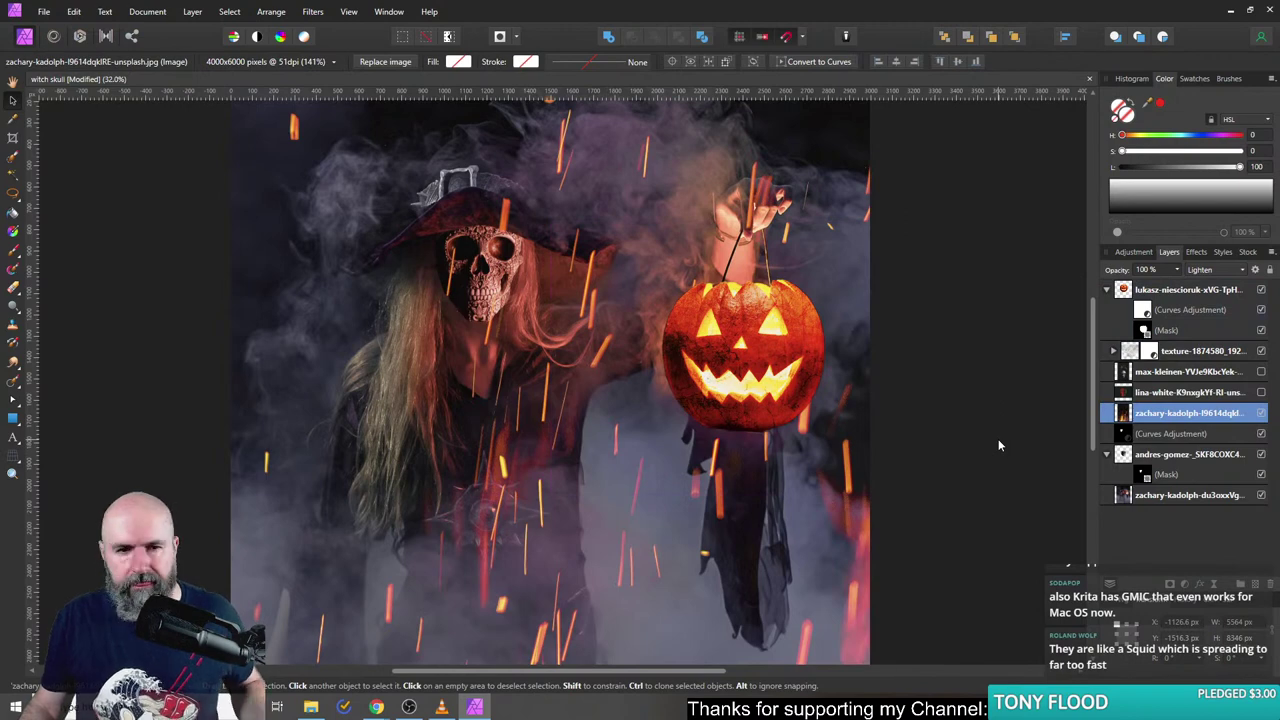
{"action": "left_click", "coordinate": [1126, 292]}
{"action": "left_click", "coordinate": [1146, 314]}
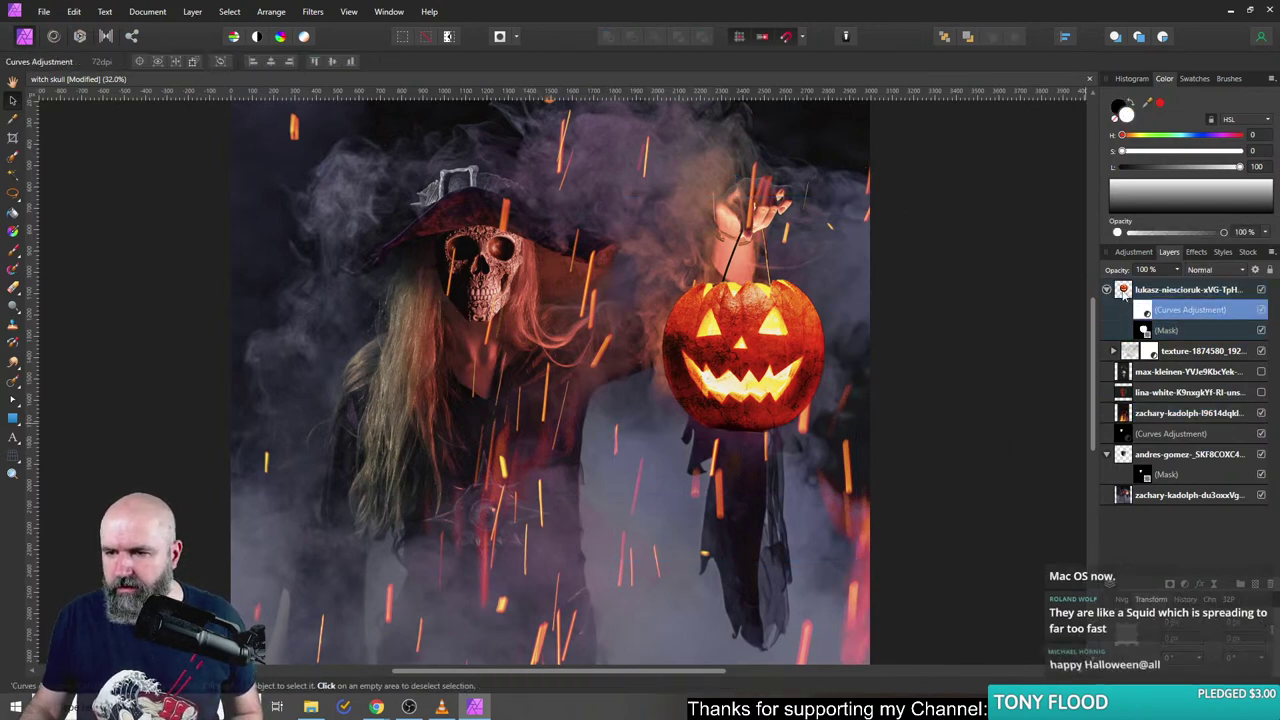
{"action": "left_click", "coordinate": [1124, 292]}
{"action": "left_click", "coordinate": [1187, 587]}
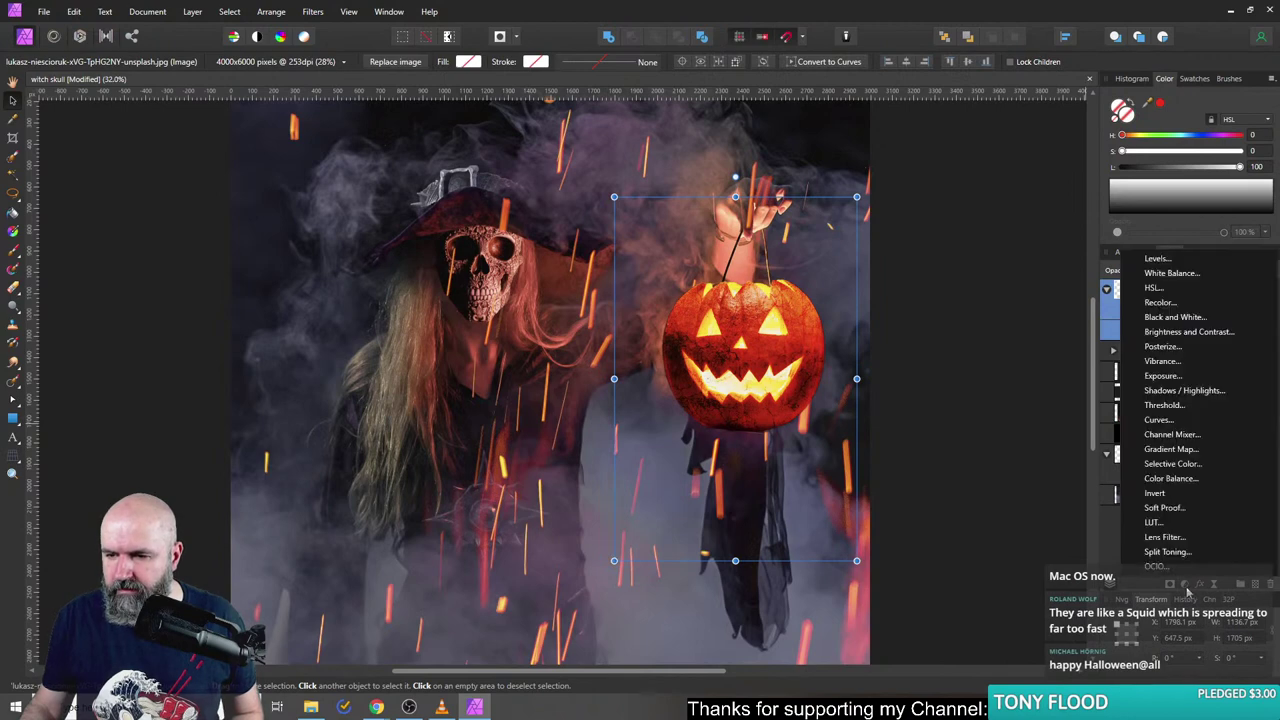
- Add an HSL Shift adjustment low in the layer stack with Saturation Shift at 28%
{"action": "left_click", "coordinate": [1155, 296]}
{"action": "left_click_drag", "start_coordinate": [1120, 277], "coordinate": [982, 268]}
{"action": "left_click_drag", "start_coordinate": [1125, 295], "coordinate": [1120, 423]}
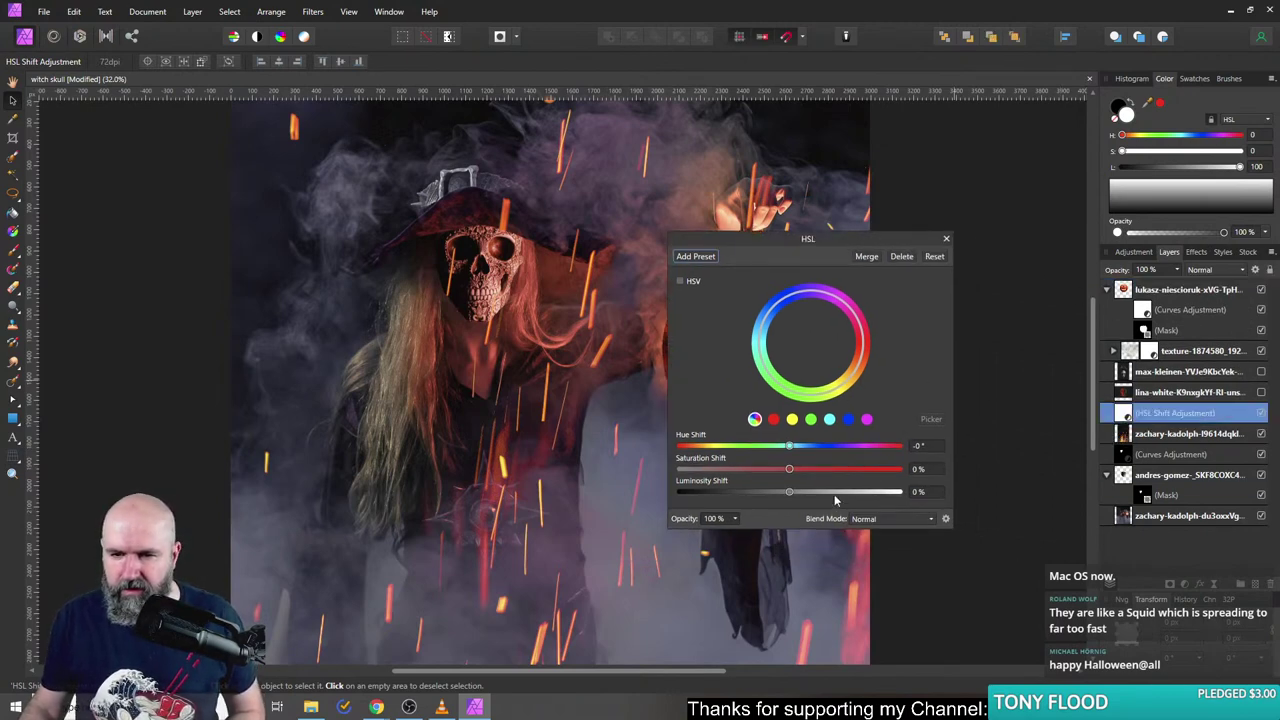
{"action": "left_click_drag", "start_coordinate": [790, 469], "coordinate": [836, 469]}
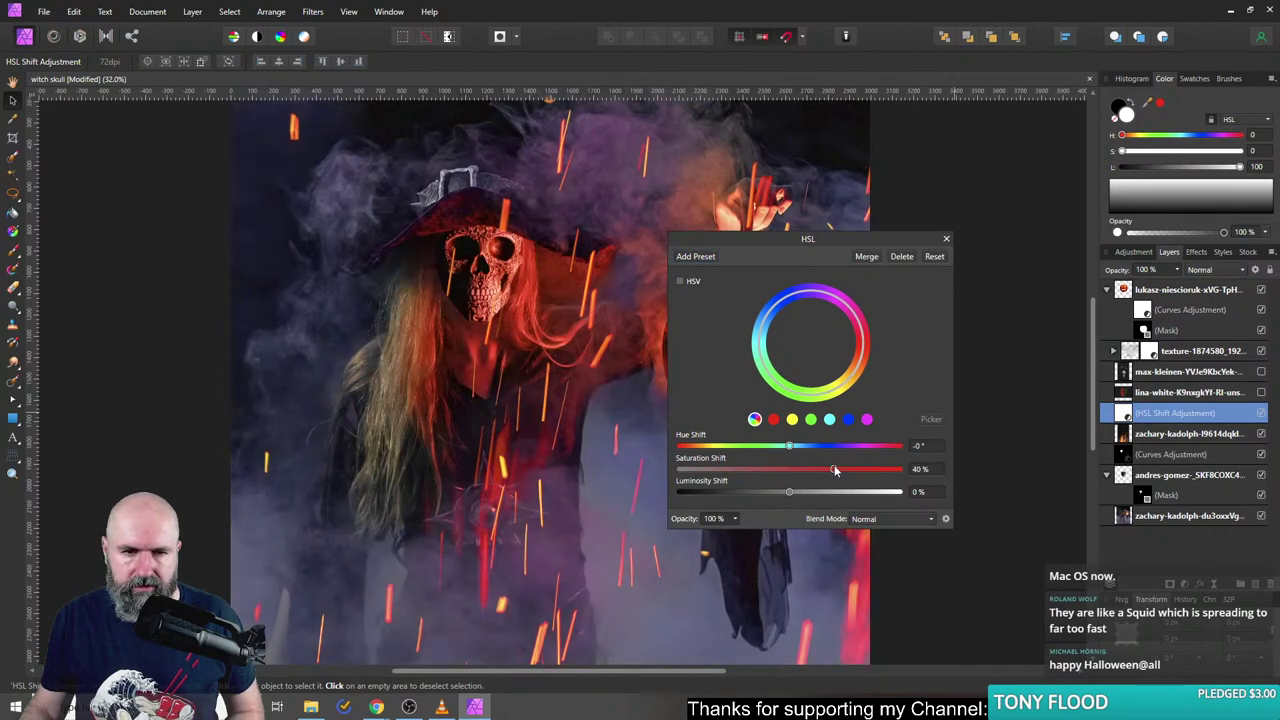
{"action": "left_click_drag", "start_coordinate": [734, 240], "coordinate": [915, 263]}
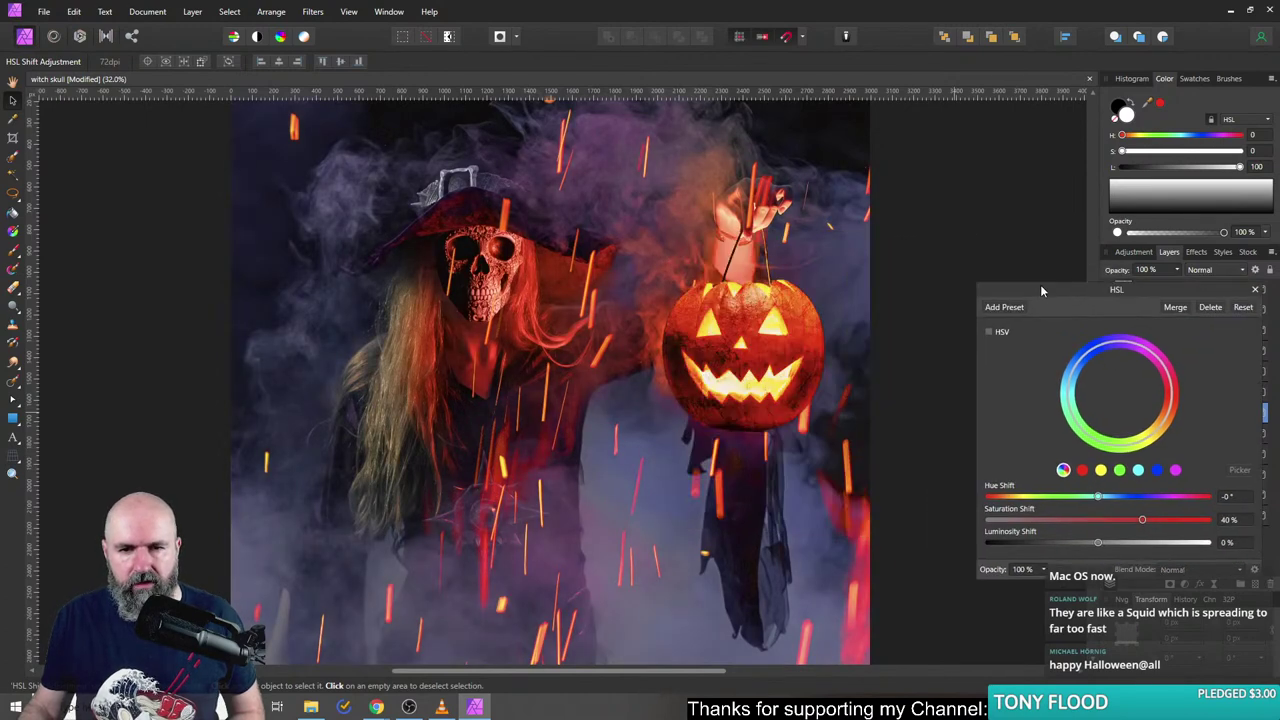
{"action": "left_click_drag", "start_coordinate": [1041, 290], "coordinate": [831, 250]}
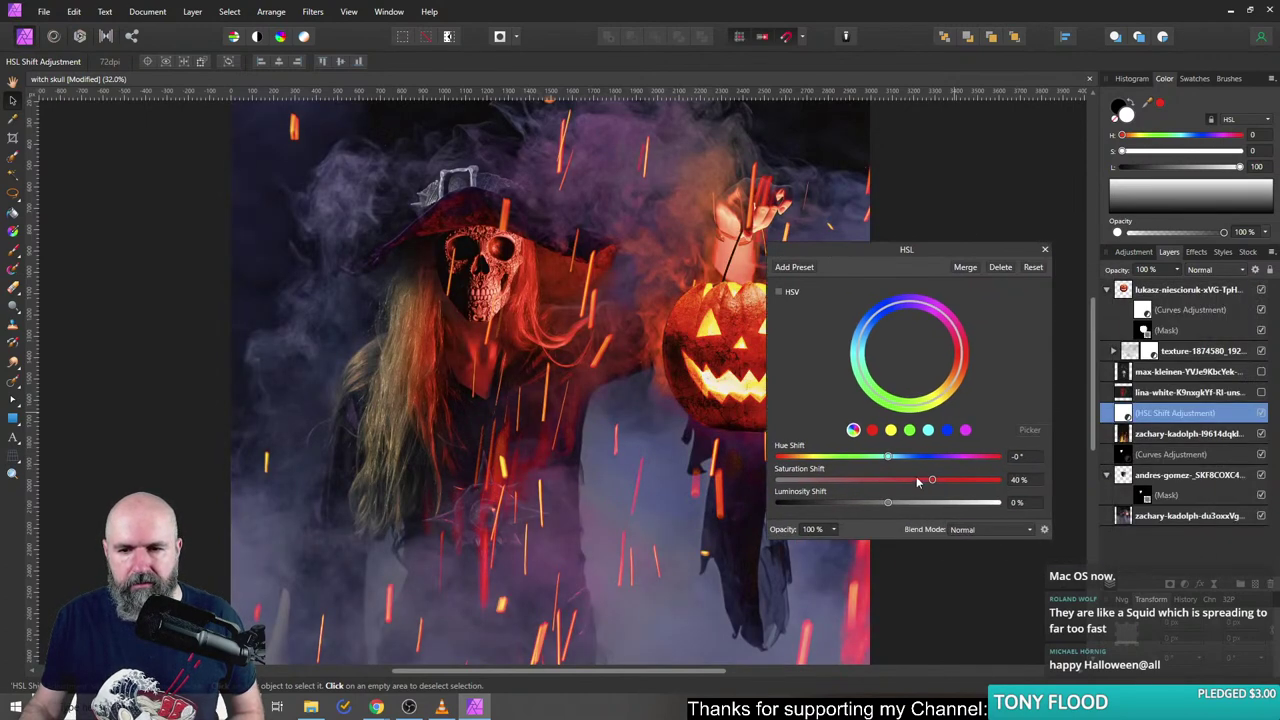
{"action": "left_click_drag", "start_coordinate": [932, 481], "coordinate": [907, 481]}
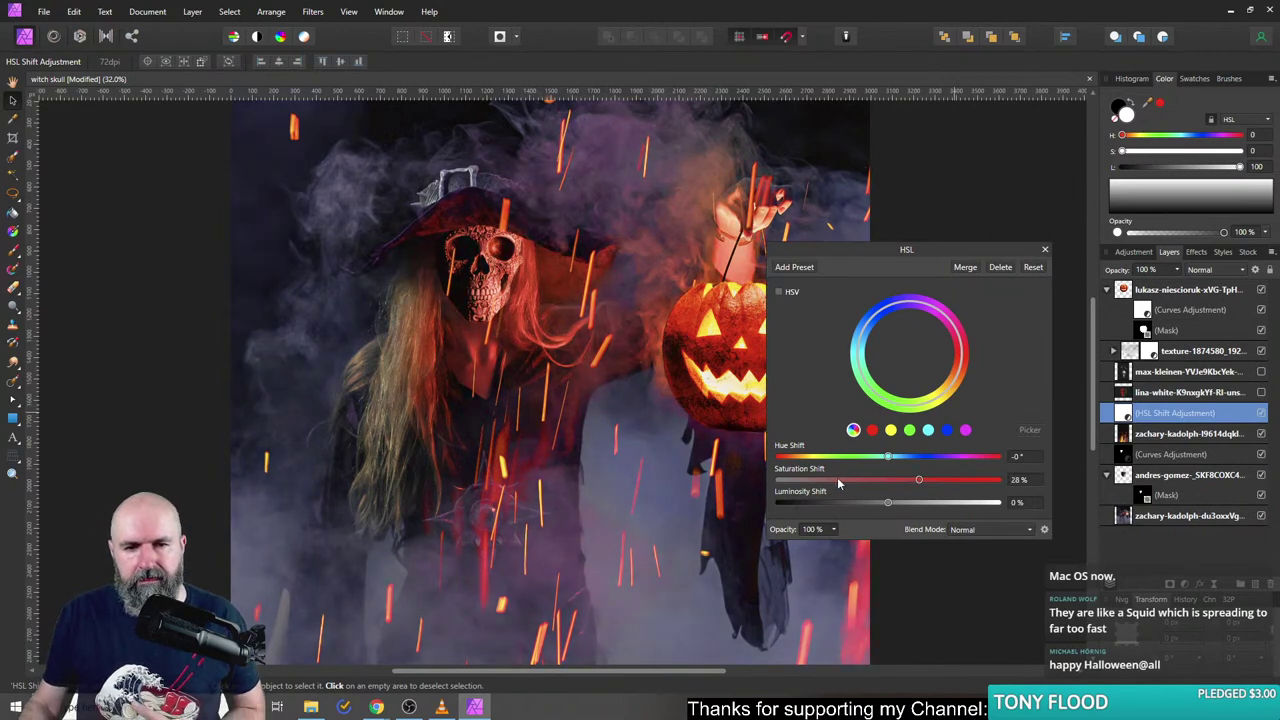
{"action": "left_click", "coordinate": [1045, 249]}
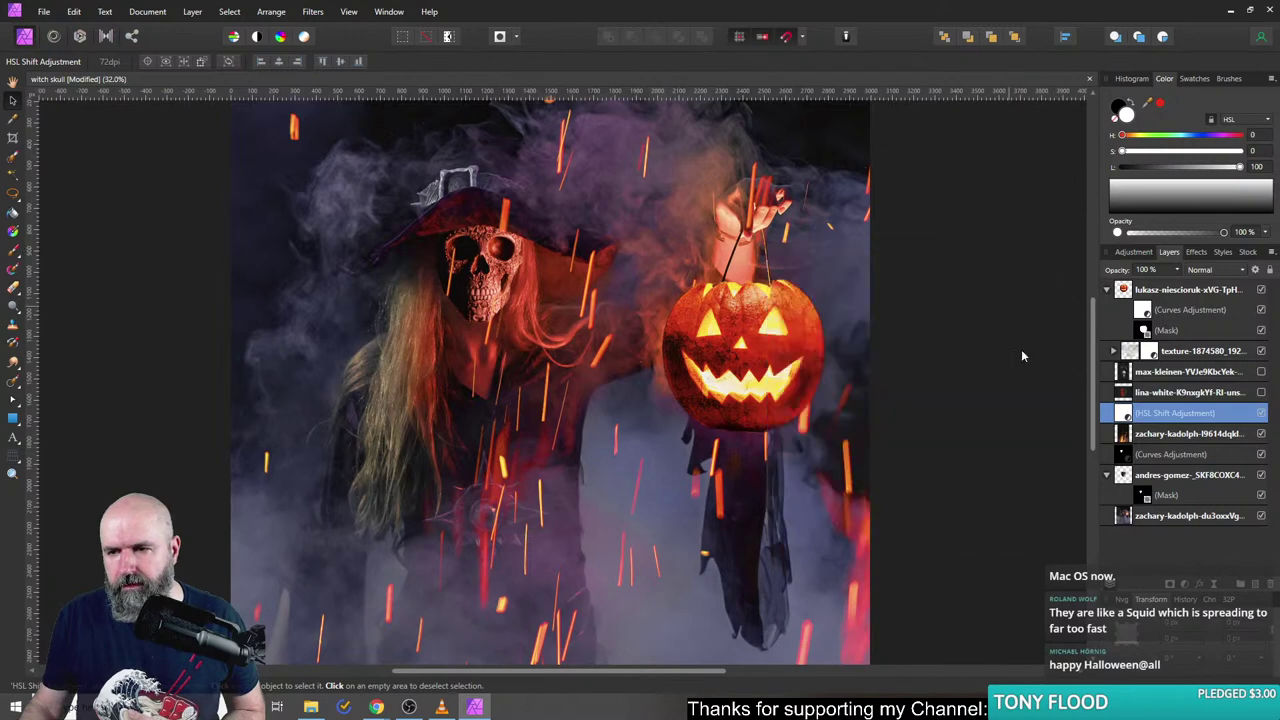
{"action": "left_click", "coordinate": [1133, 290]}
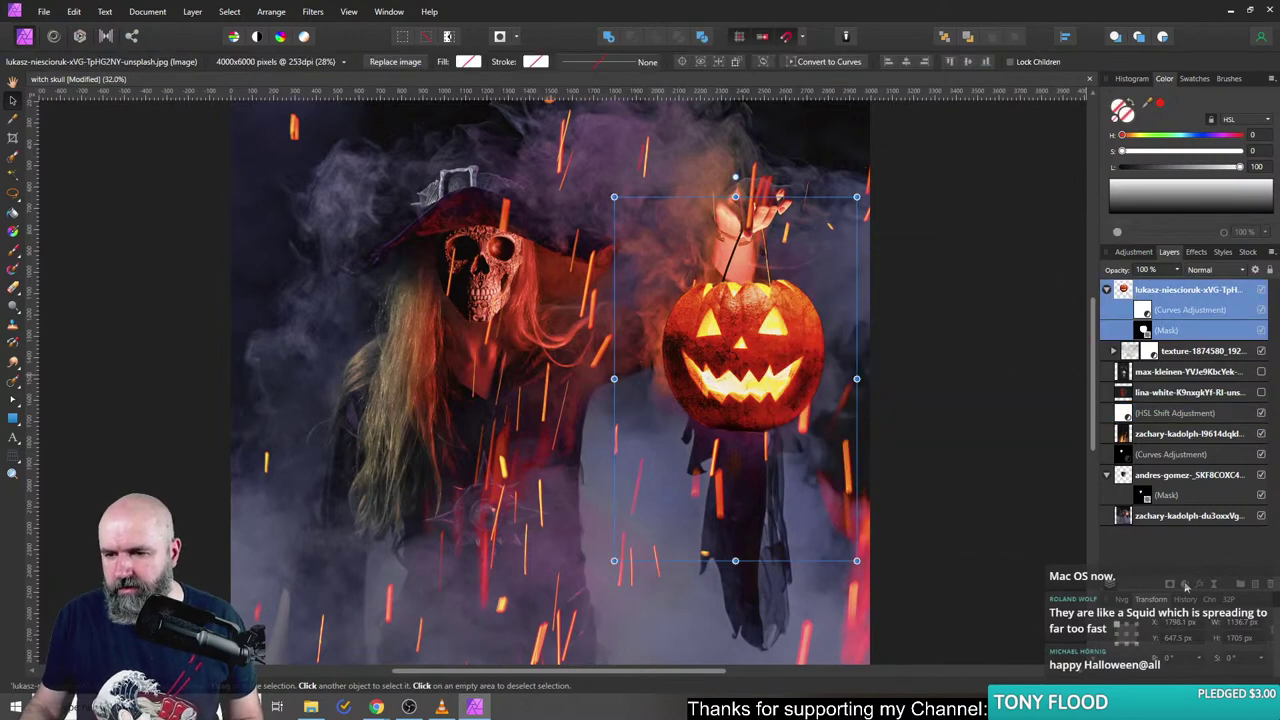
- Add an HSL adjustment below the pumpkin group with Saturation -26% and Hue Shift -4°
{"action": "left_click", "coordinate": [1172, 585]}
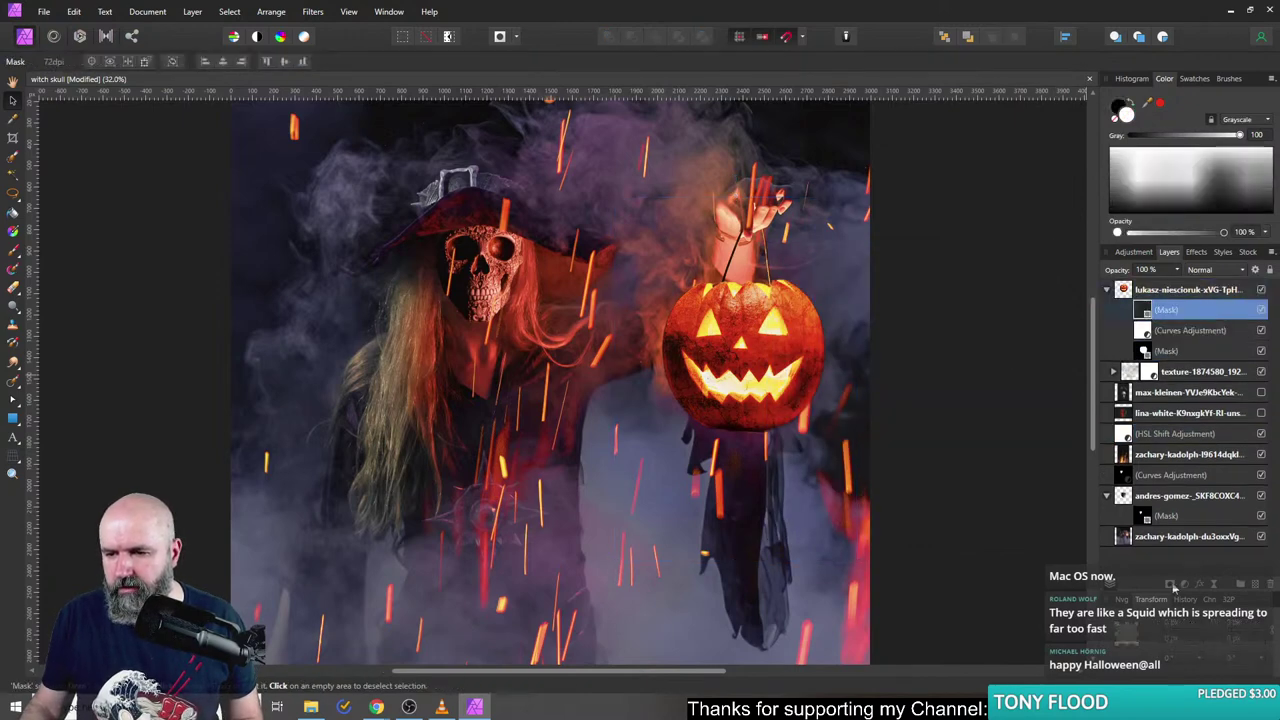
{"action": "left_click", "coordinate": [1270, 590]}
{"action": "left_click", "coordinate": [1127, 292]}
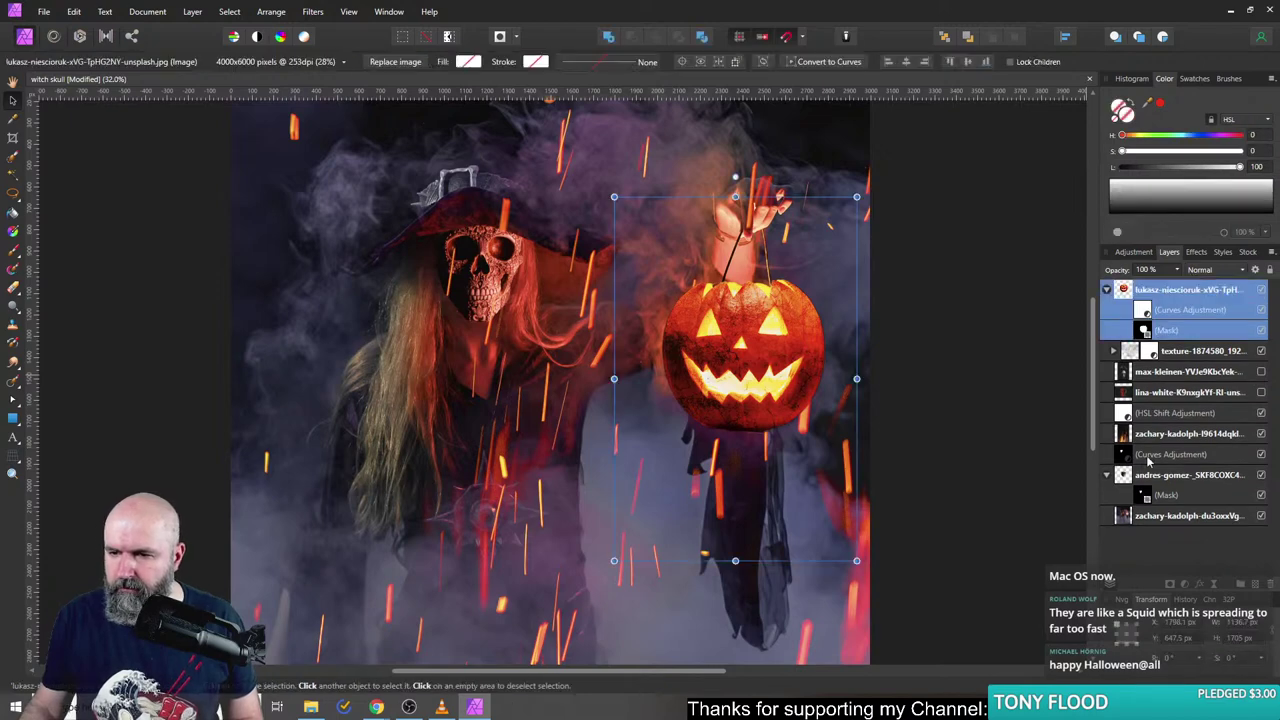
{"action": "left_click", "coordinate": [1184, 586]}
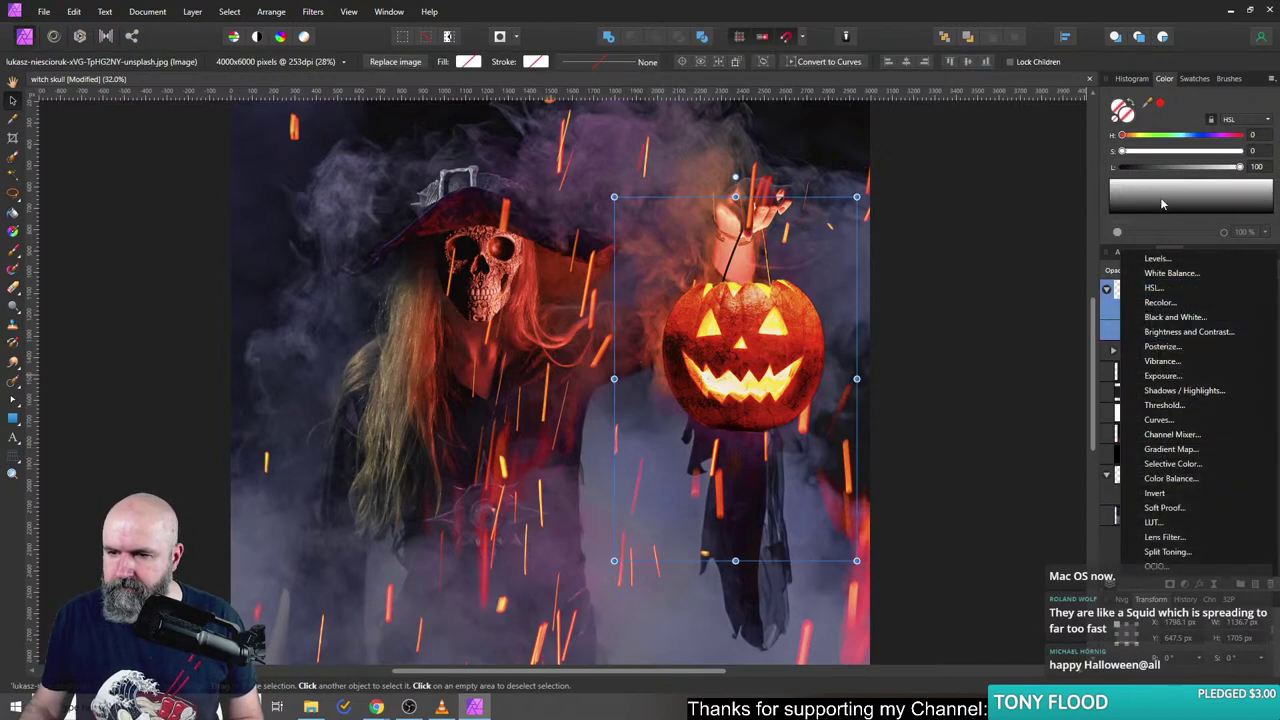
{"action": "left_click", "coordinate": [1150, 288]}
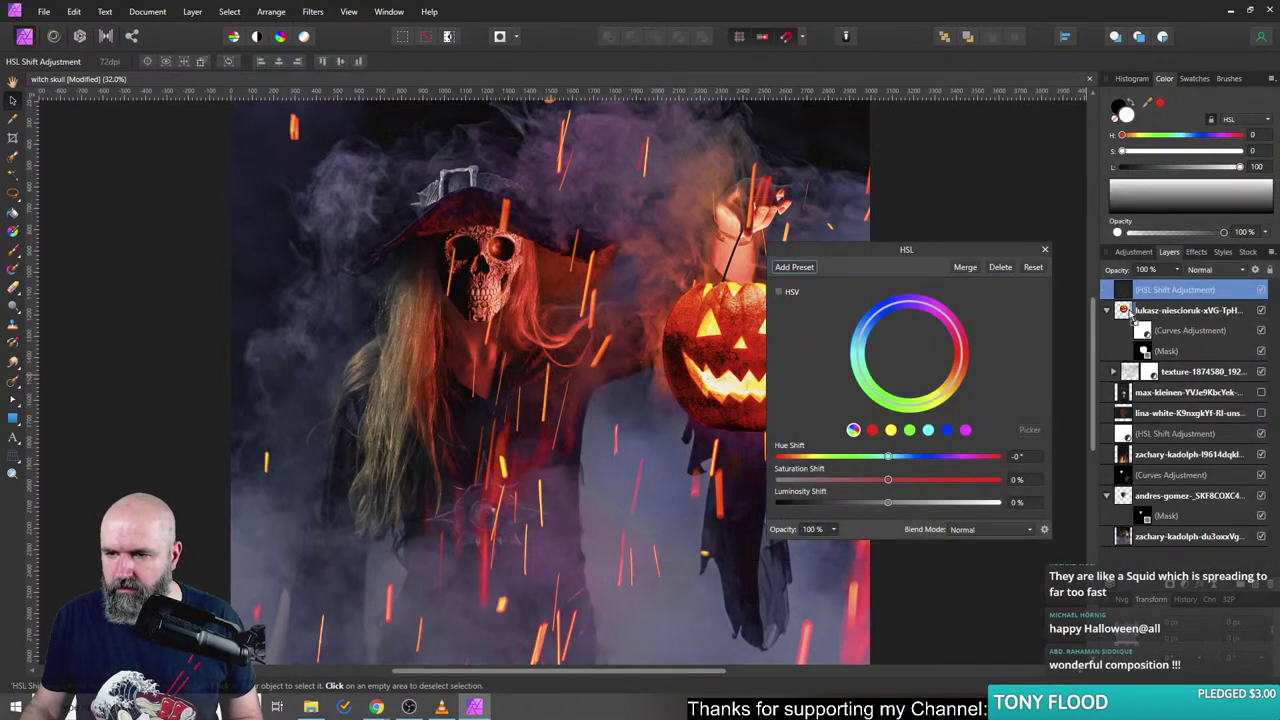
{"action": "left_click_drag", "start_coordinate": [1130, 314], "coordinate": [1137, 330]}
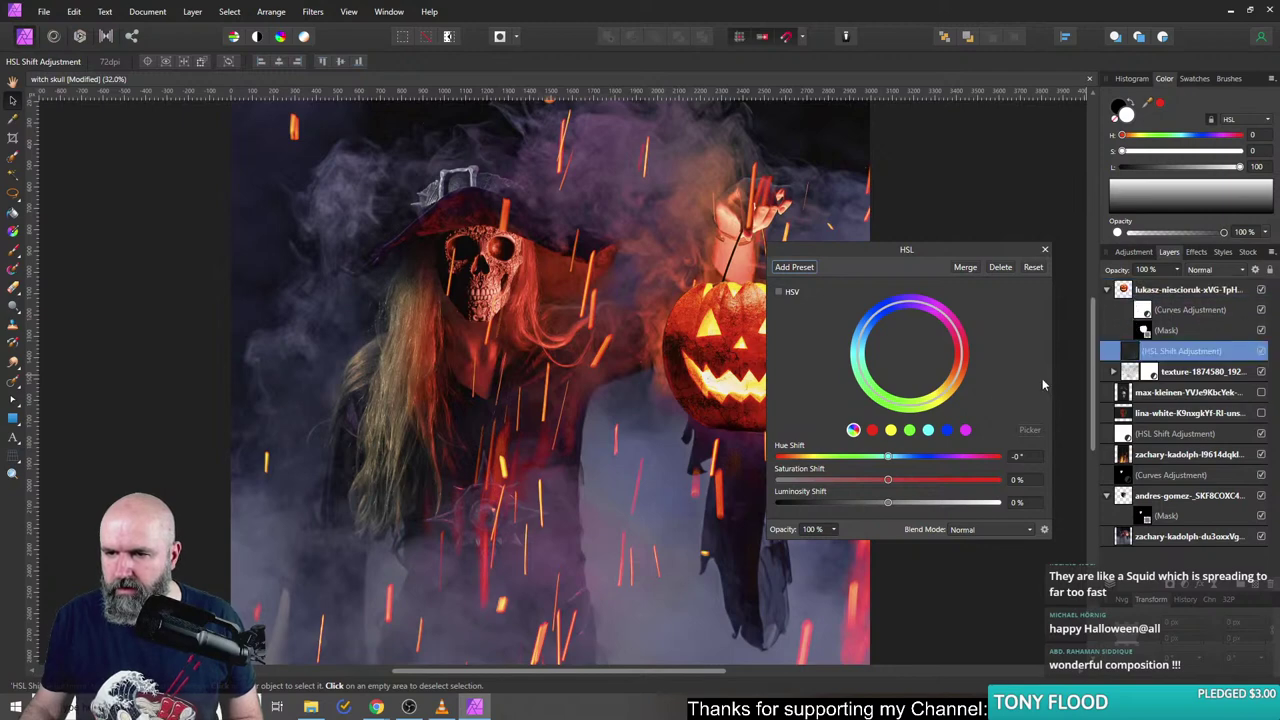
{"action": "left_click_drag", "start_coordinate": [888, 483], "coordinate": [860, 481]}
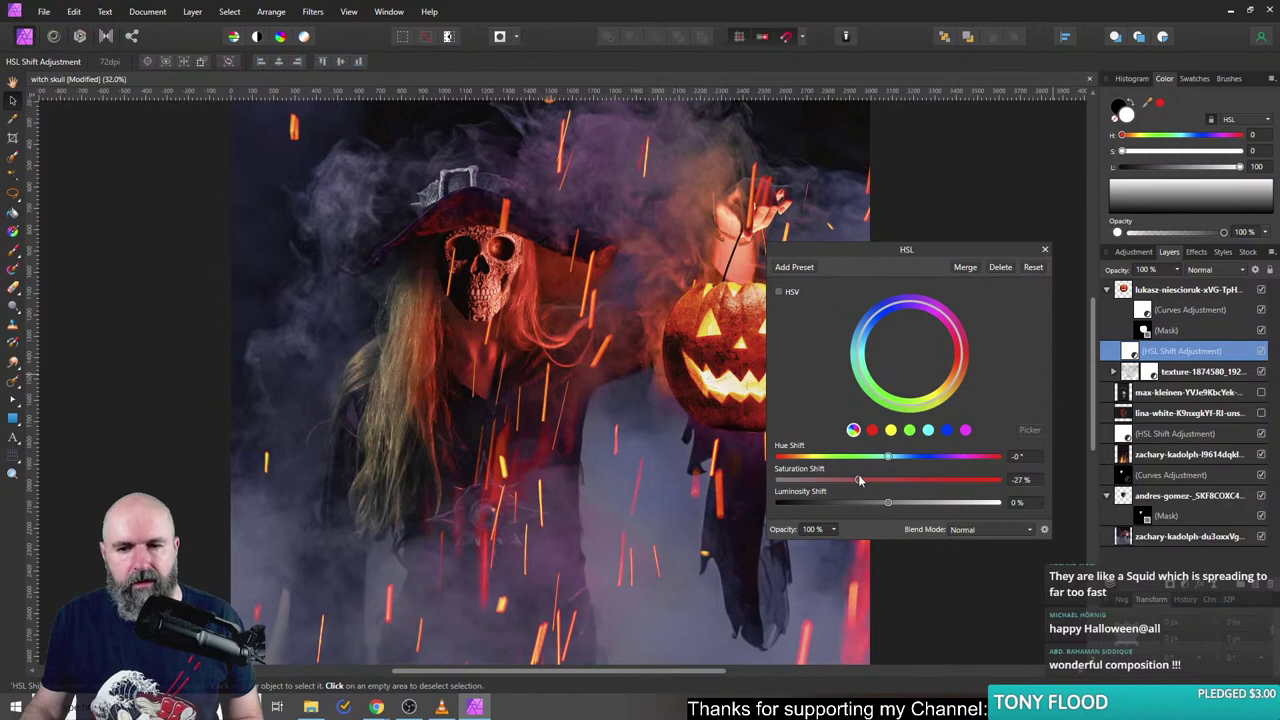
{"action": "left_click_drag", "start_coordinate": [855, 249], "coordinate": [949, 254]}
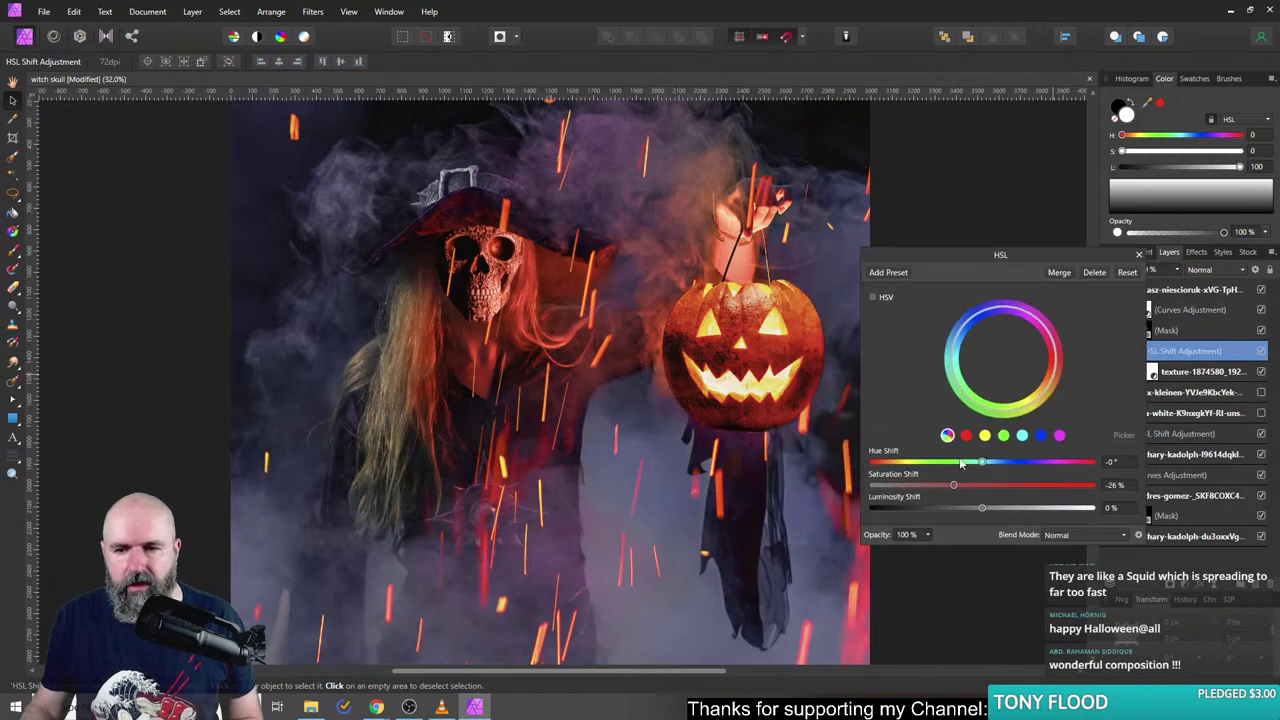
{"action": "mouse_move", "coordinate": [982, 467]}
{"action": "left_mouse_down"}
{"action": "mouse_move", "coordinate": [970, 464]}
{"action": "mouse_move", "coordinate": [995, 464]}
{"action": "mouse_move", "coordinate": [972, 463]}
{"action": "mouse_move", "coordinate": [982, 470]}
{"action": "left_mouse_up"}
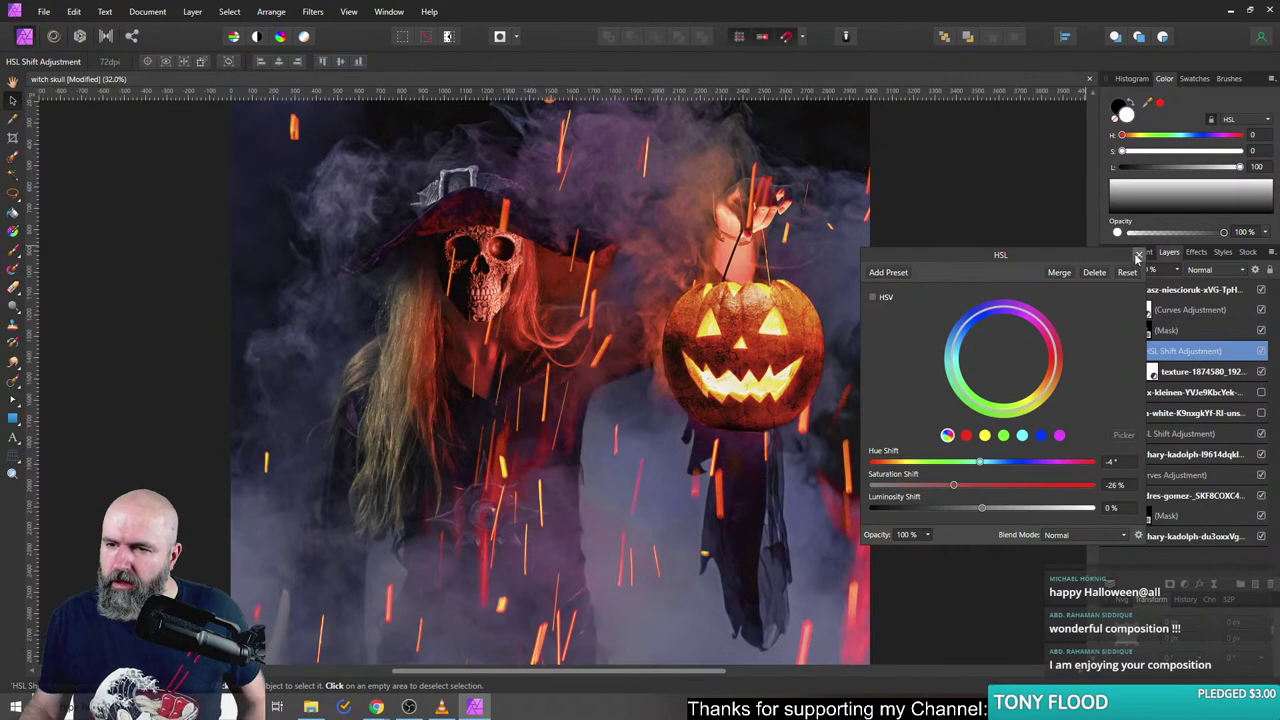
{"action": "left_click", "coordinate": [1137, 259]}
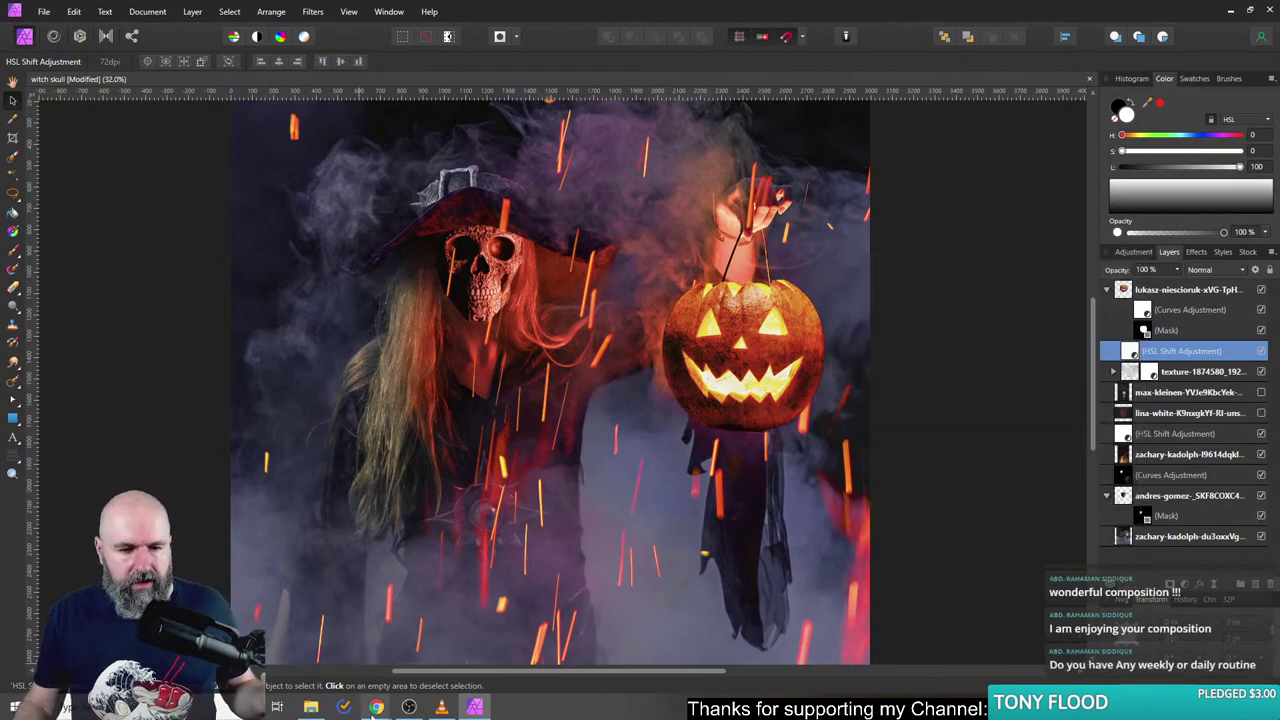
- Search Unsplash for 'orange smoke' in Chrome
{"action": "mouse_move", "coordinate": [375, 708]}
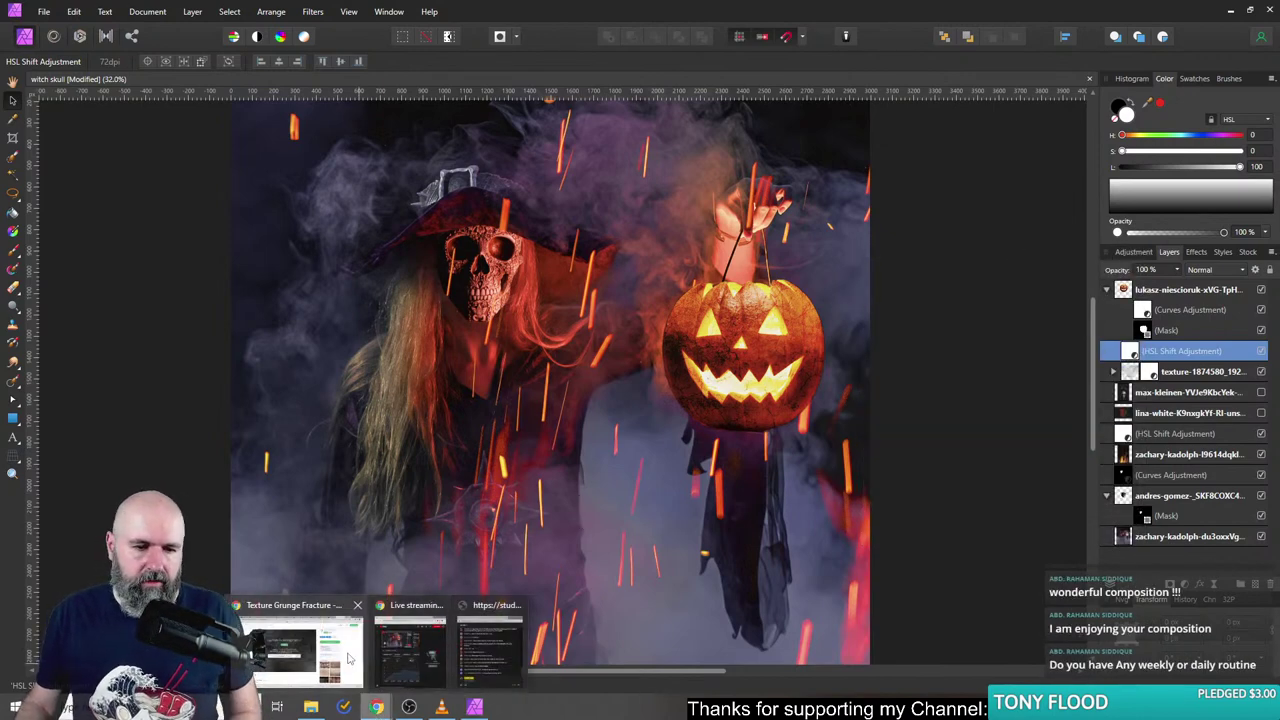
{"action": "left_click", "coordinate": [349, 657]}
{"action": "key", "text": "ctrl+shift+Tab"}
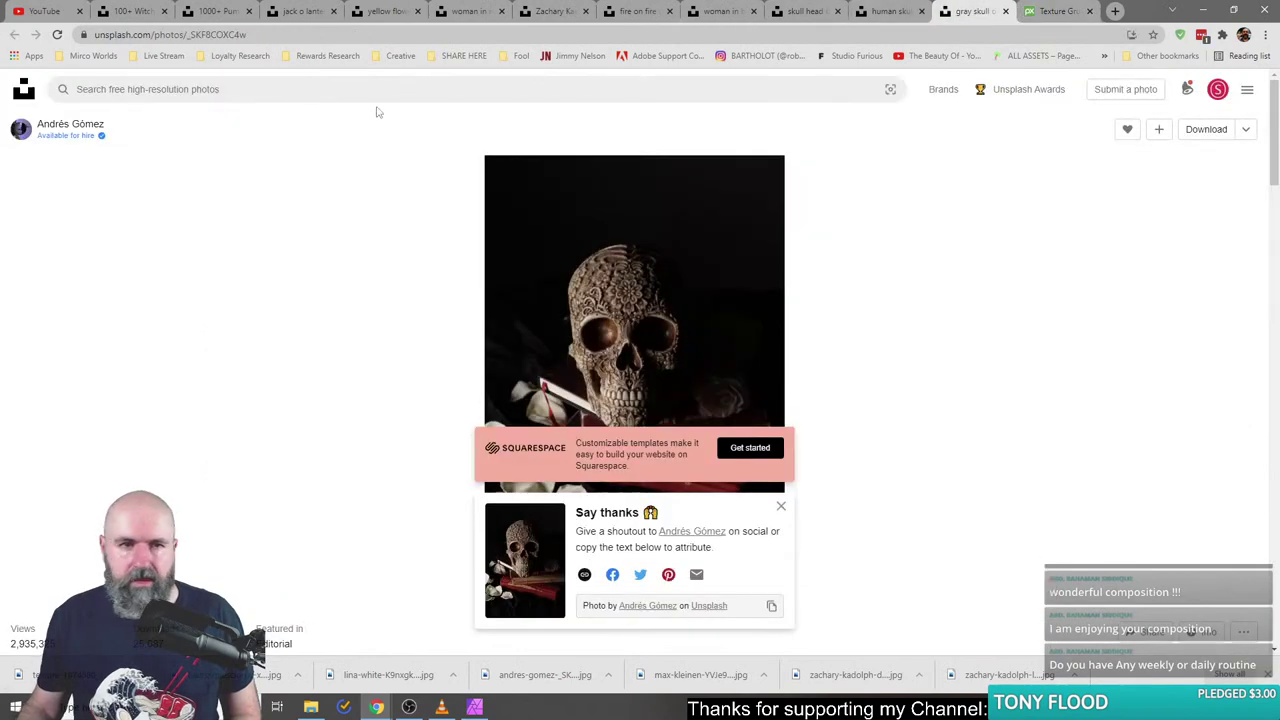
{"action": "left_click", "coordinate": [323, 88]}
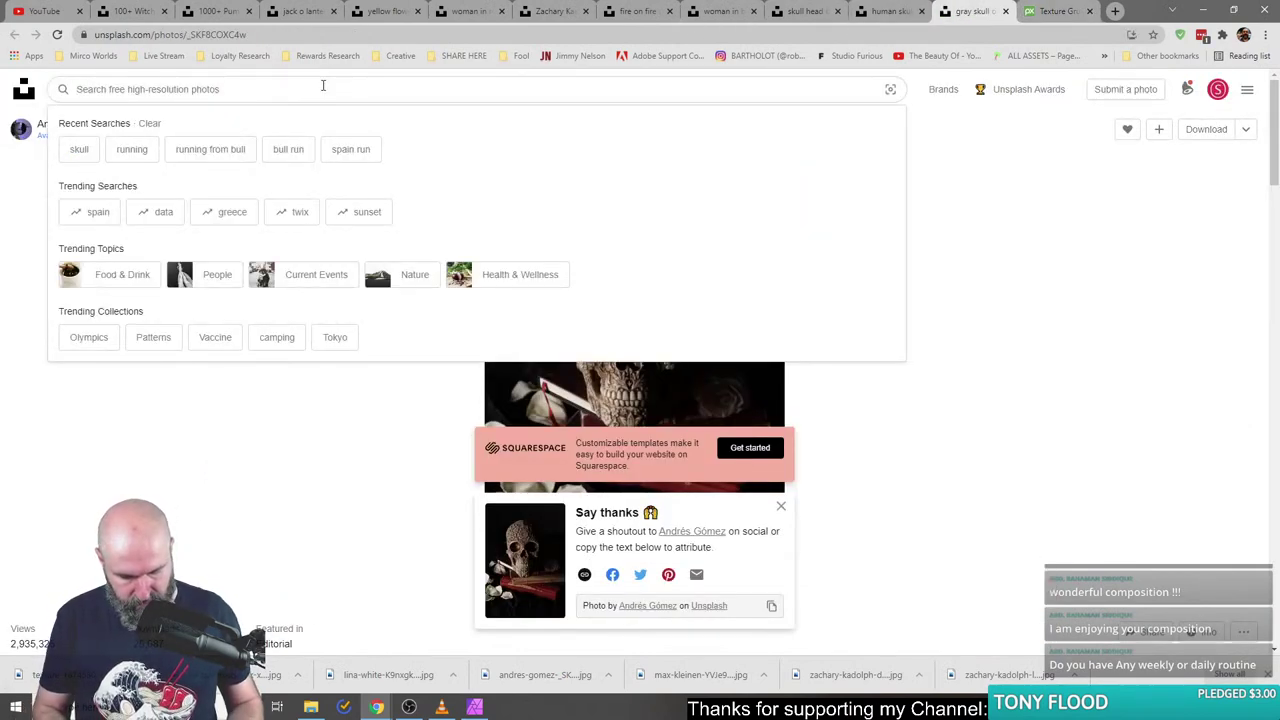
{"action": "type", "text": "orange s"}
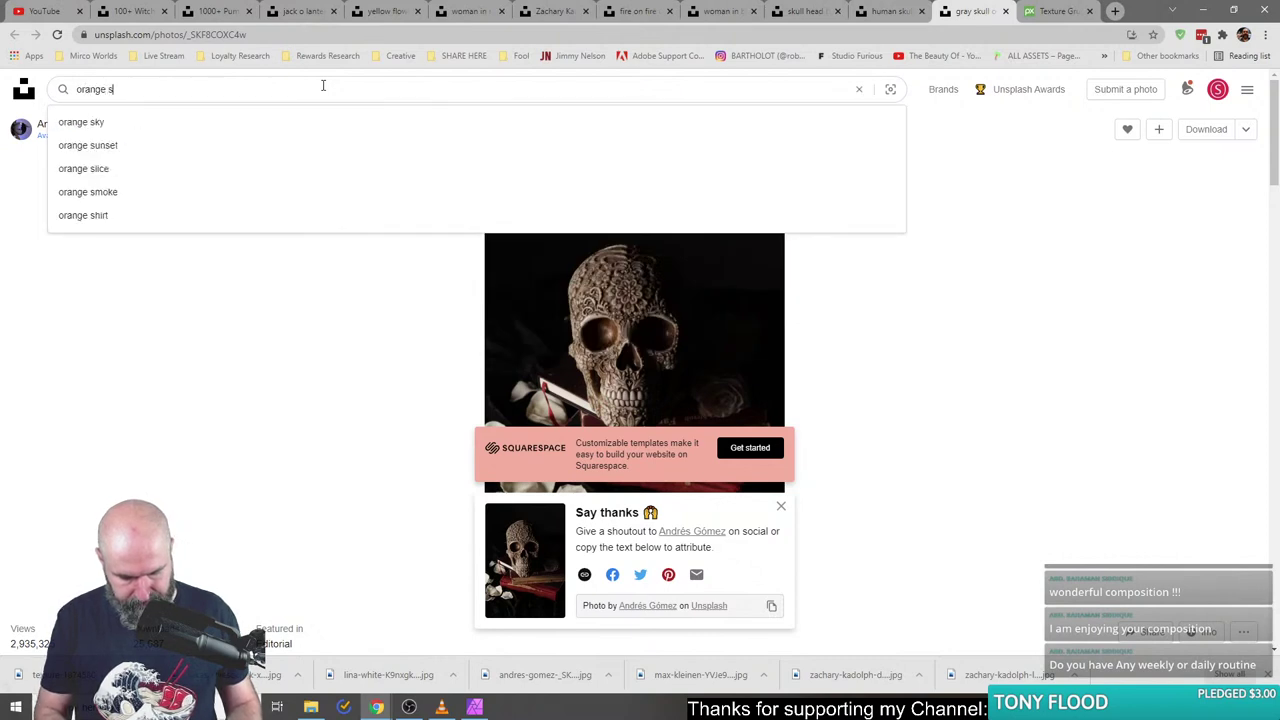
{"action": "type", "text": "moke"}
{"action": "key", "text": "Return"}
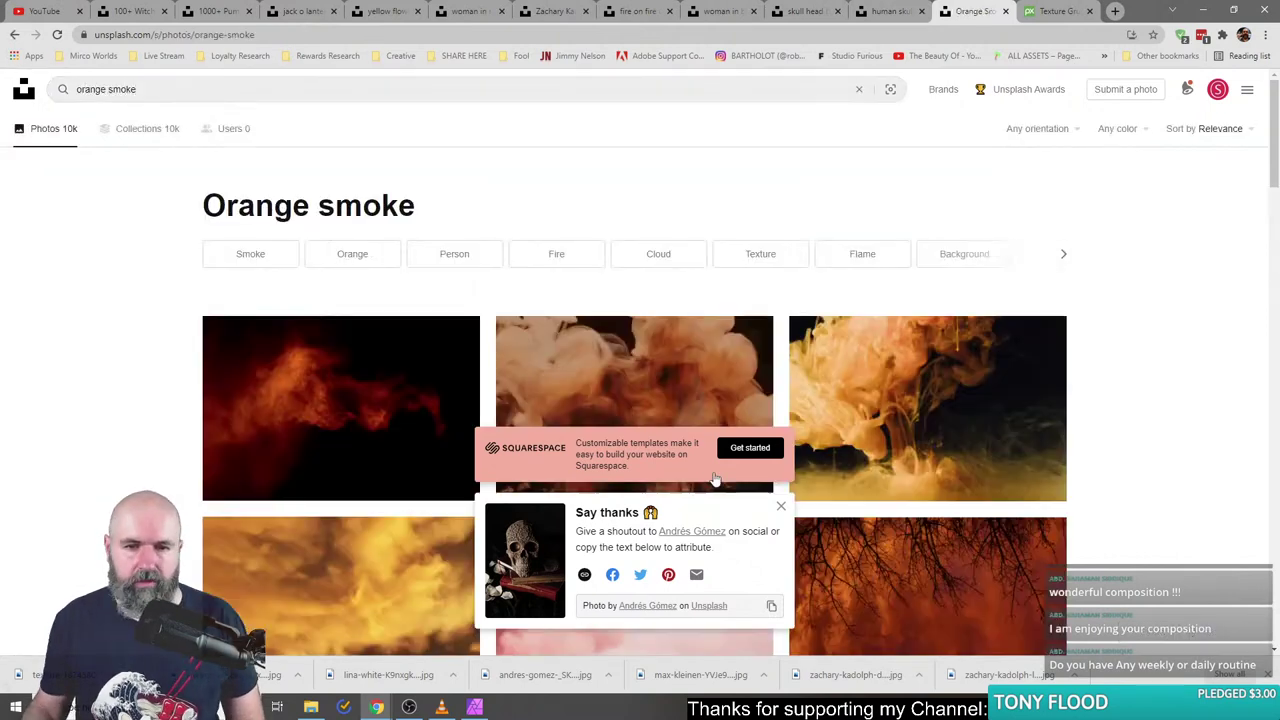
- Browse the results and open the red-smoke flare photo in a new tab
{"action": "scroll", "coordinate": [233, 449], "scroll_direction": "down", "scroll_amount": 5}
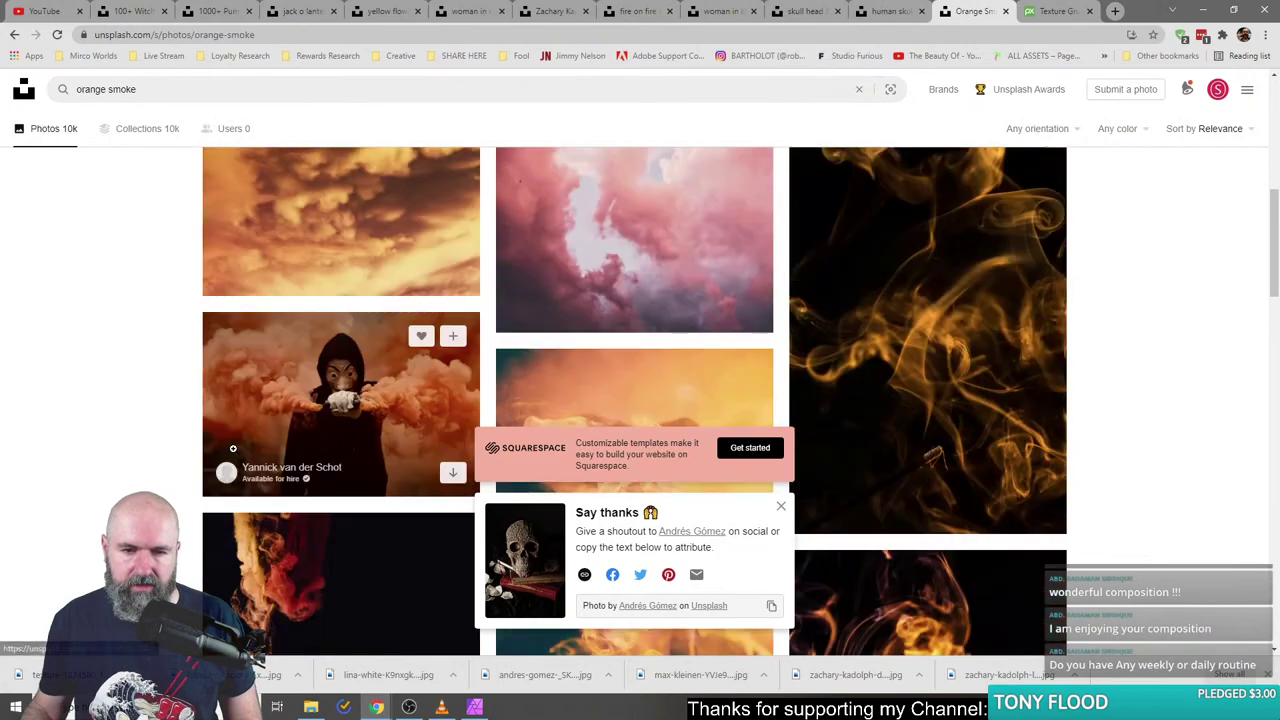
{"action": "scroll", "coordinate": [233, 449], "scroll_direction": "down", "scroll_amount": 3}
{"action": "scroll", "coordinate": [233, 449], "scroll_direction": "up", "scroll_amount": 3}
{"action": "scroll", "coordinate": [233, 449], "scroll_direction": "down", "scroll_amount": 3}
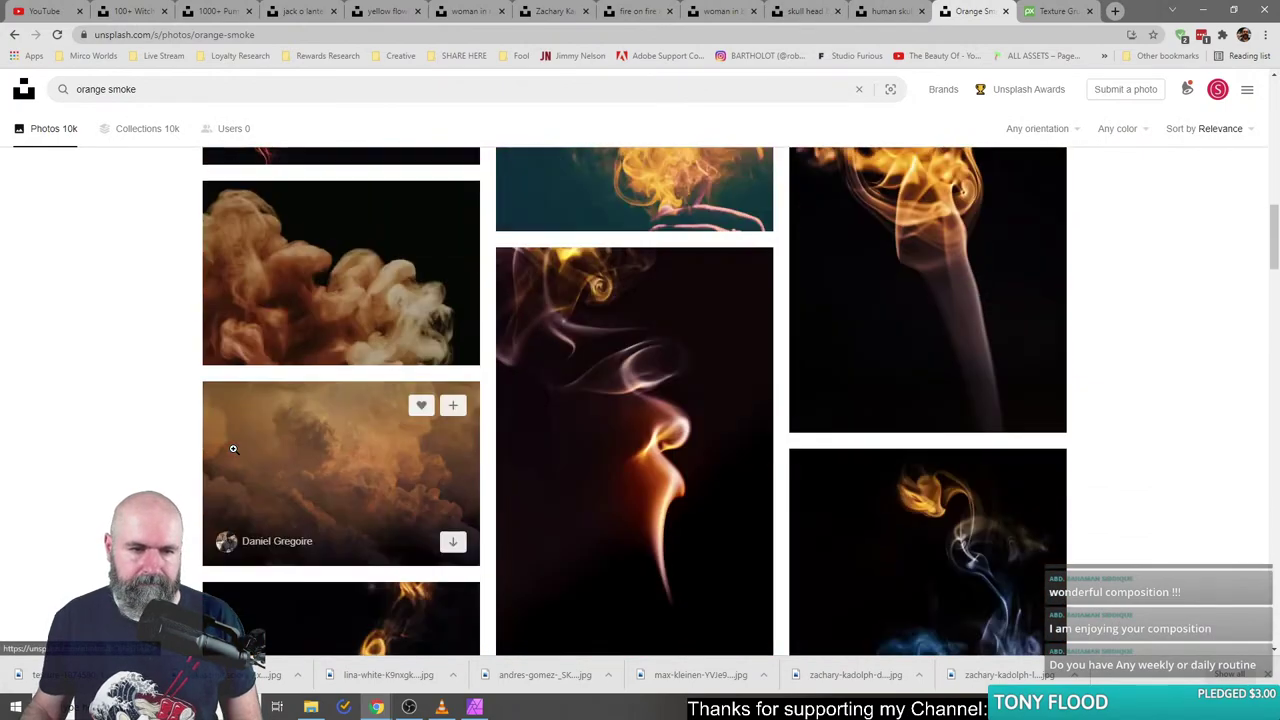
{"action": "scroll", "coordinate": [233, 449], "scroll_direction": "down", "scroll_amount": 15}
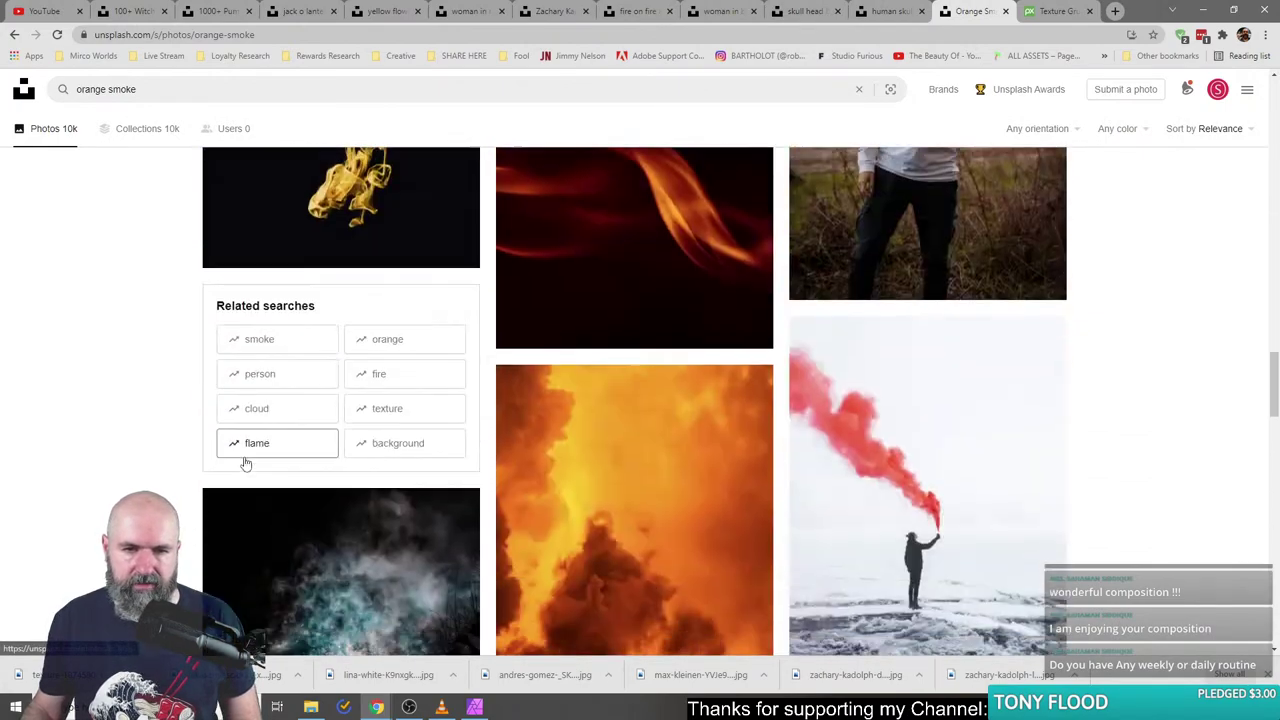
{"action": "scroll", "coordinate": [246, 464], "scroll_direction": "up", "scroll_amount": 5}
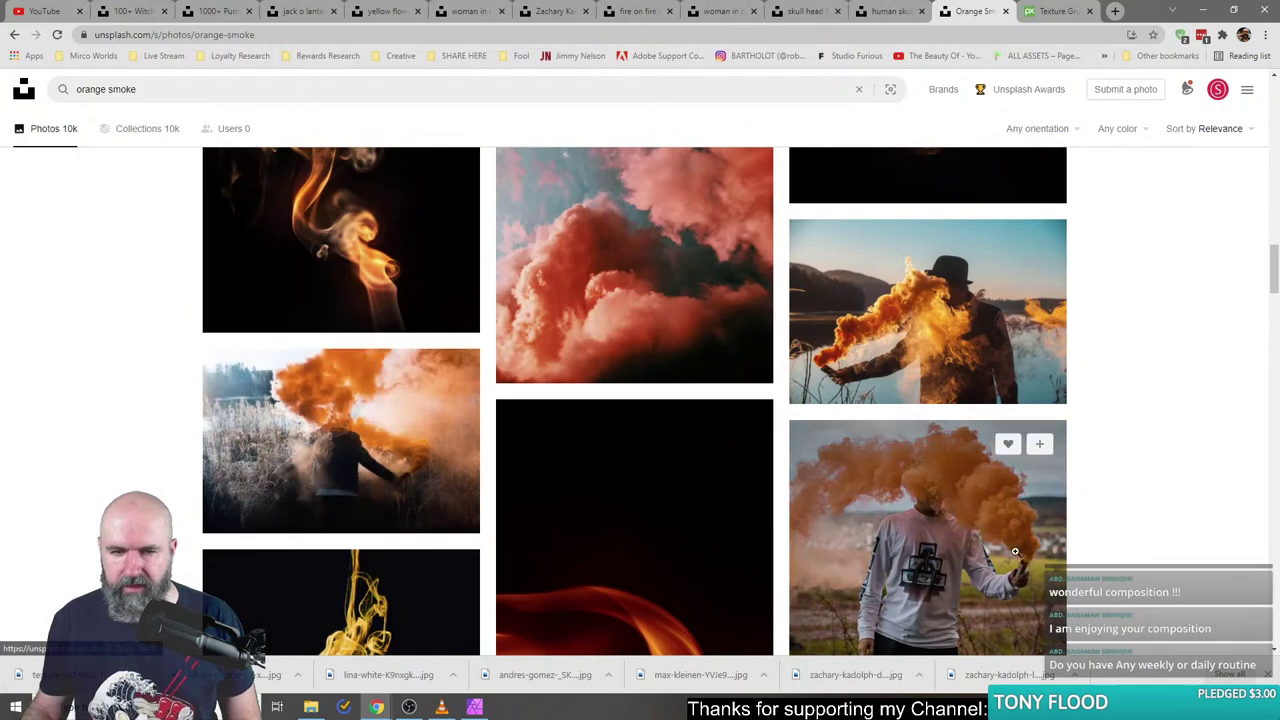
{"action": "scroll", "coordinate": [1015, 551], "scroll_direction": "down", "scroll_amount": 5}
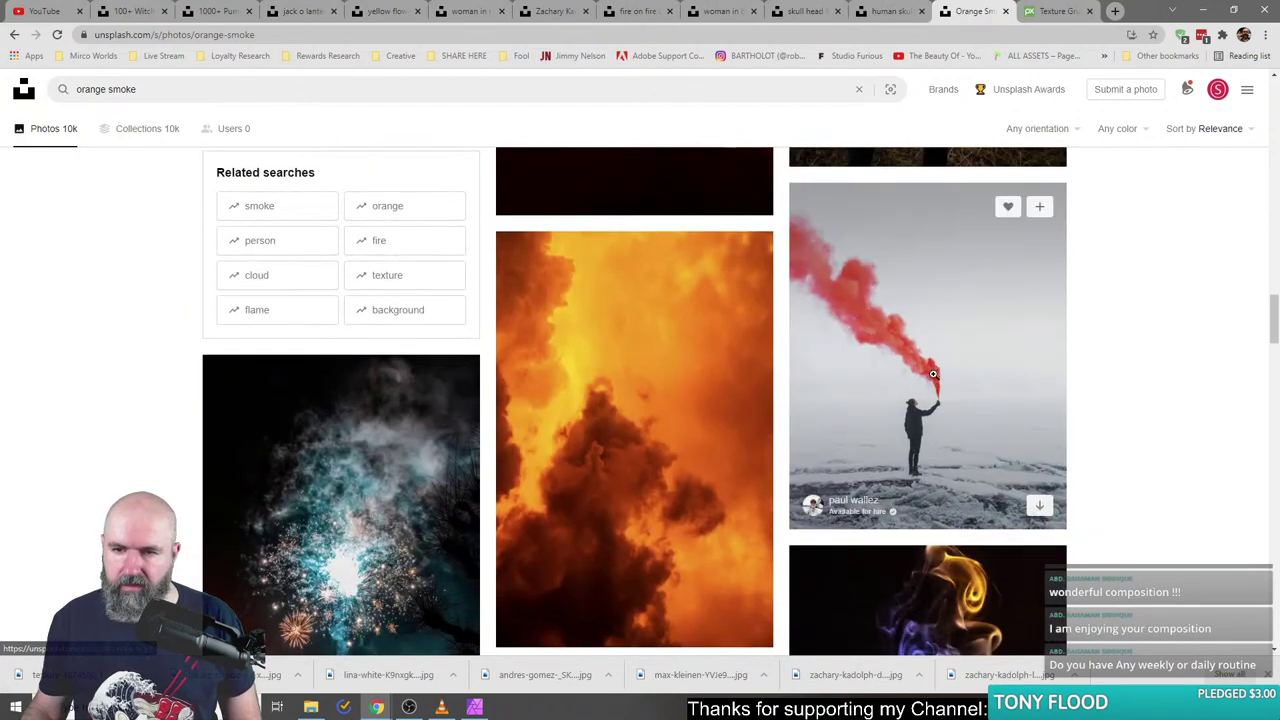
{"action": "right_click", "coordinate": [878, 318]}
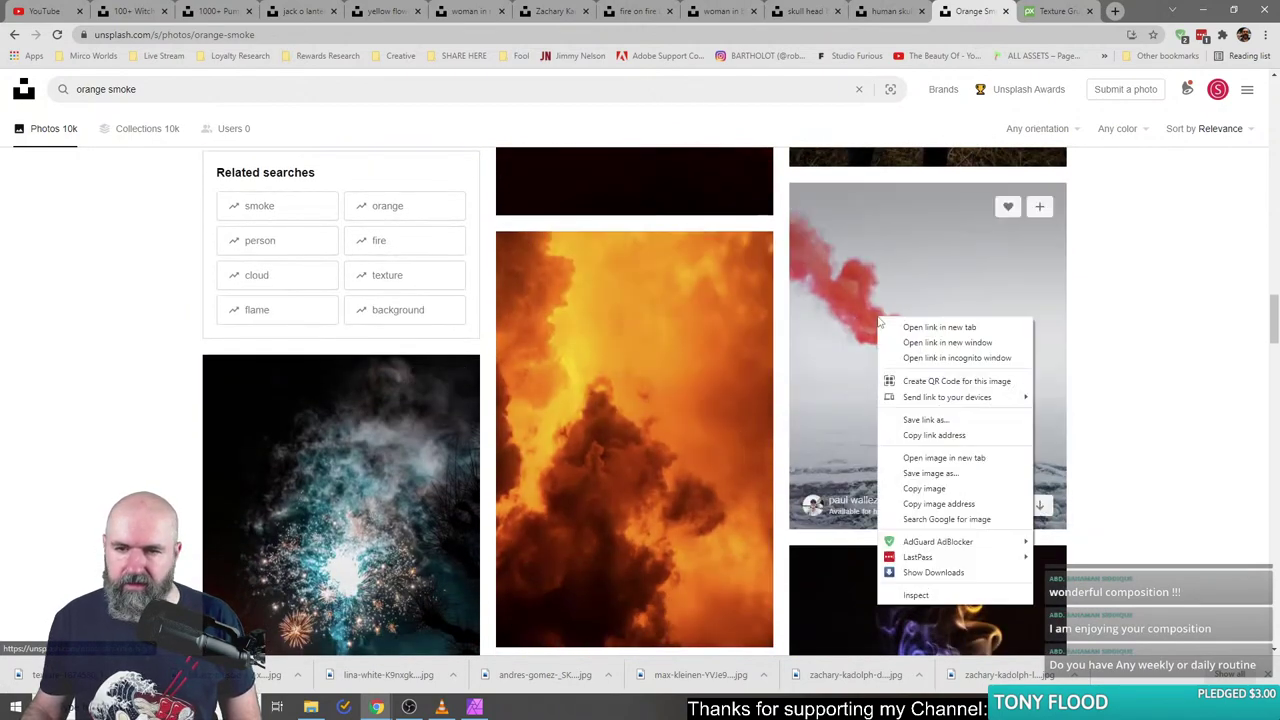
{"action": "left_click", "coordinate": [905, 328]}
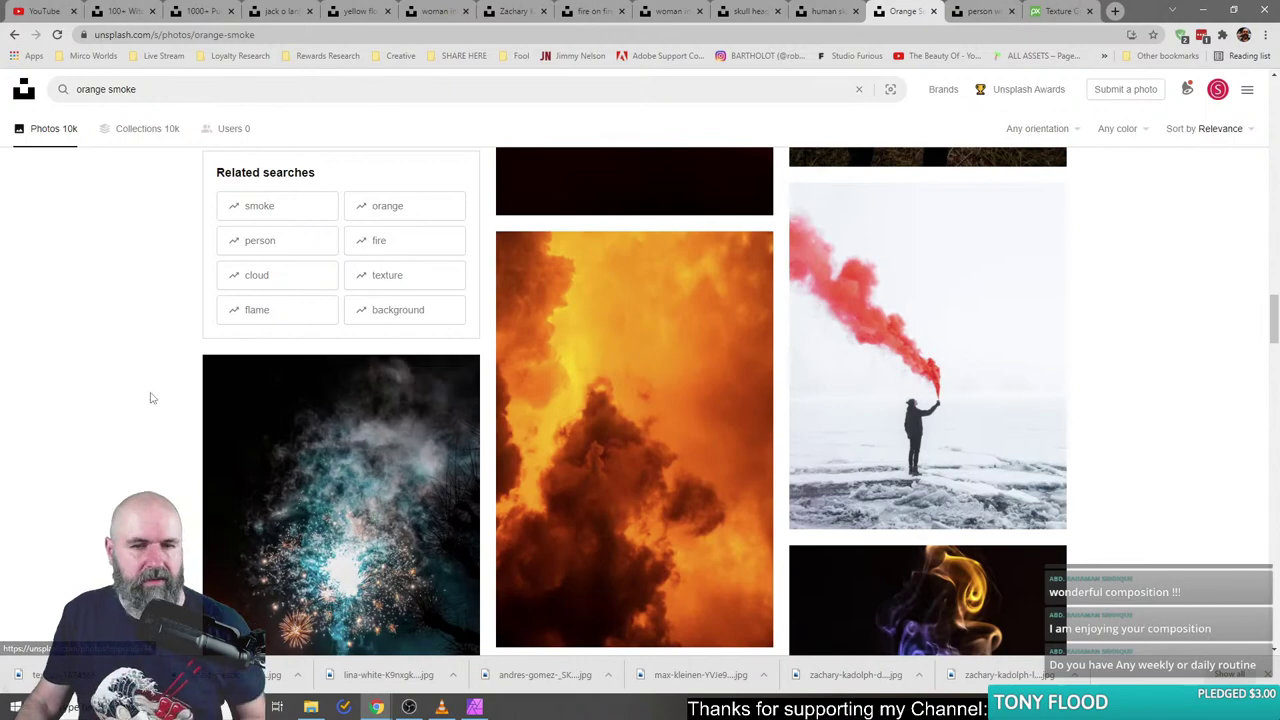
- Scroll through the Unsplash orange smoke results
{"action": "scroll", "coordinate": [220, 429], "scroll_direction": "down", "scroll_amount": 5}
{"action": "scroll", "coordinate": [240, 441], "scroll_direction": "down", "scroll_amount": 5}
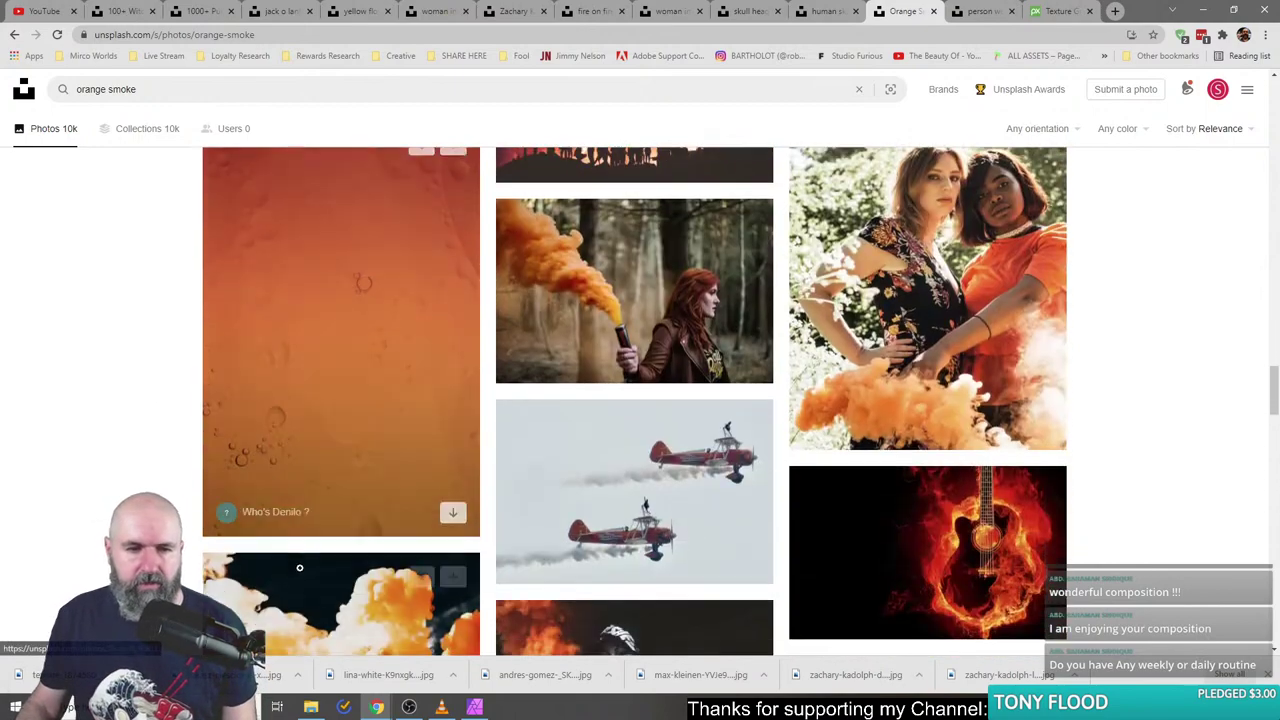
{"action": "scroll", "coordinate": [600, 574], "scroll_direction": "up", "scroll_amount": 1}
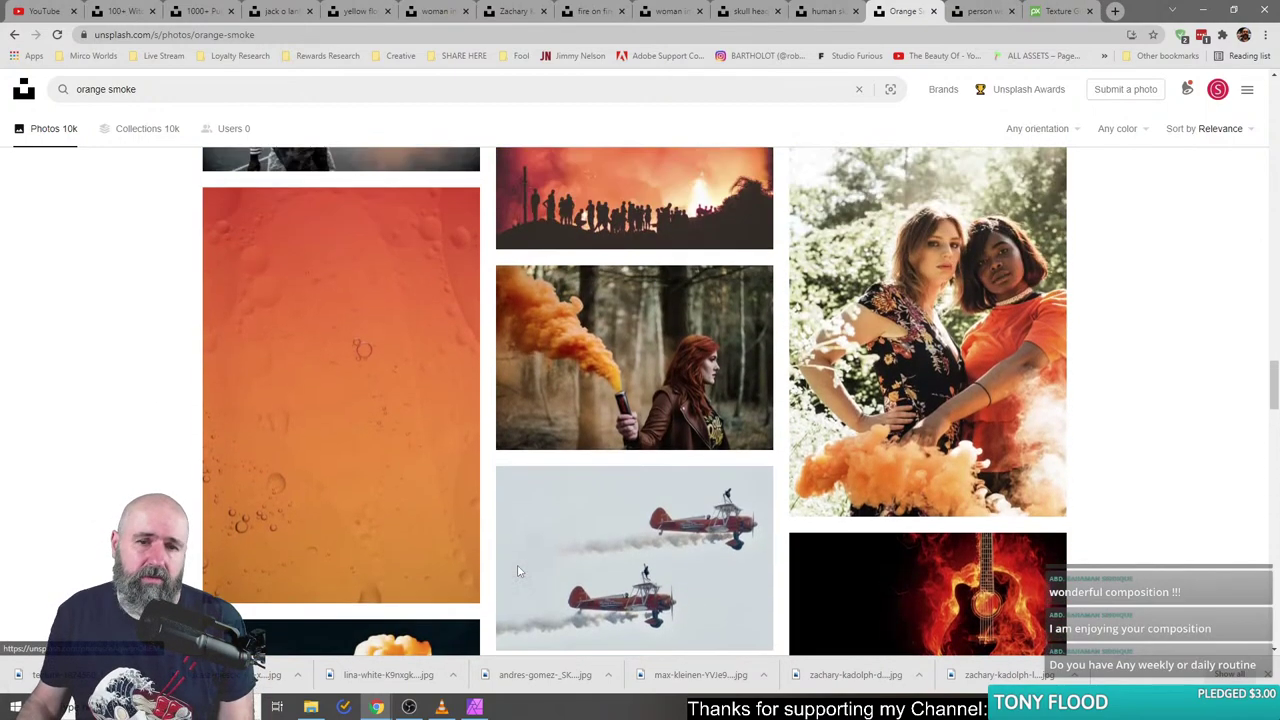
{"action": "scroll", "coordinate": [604, 574], "scroll_direction": "down", "scroll_amount": 3}
{"action": "scroll", "coordinate": [610, 570], "scroll_direction": "down", "scroll_amount": 7}
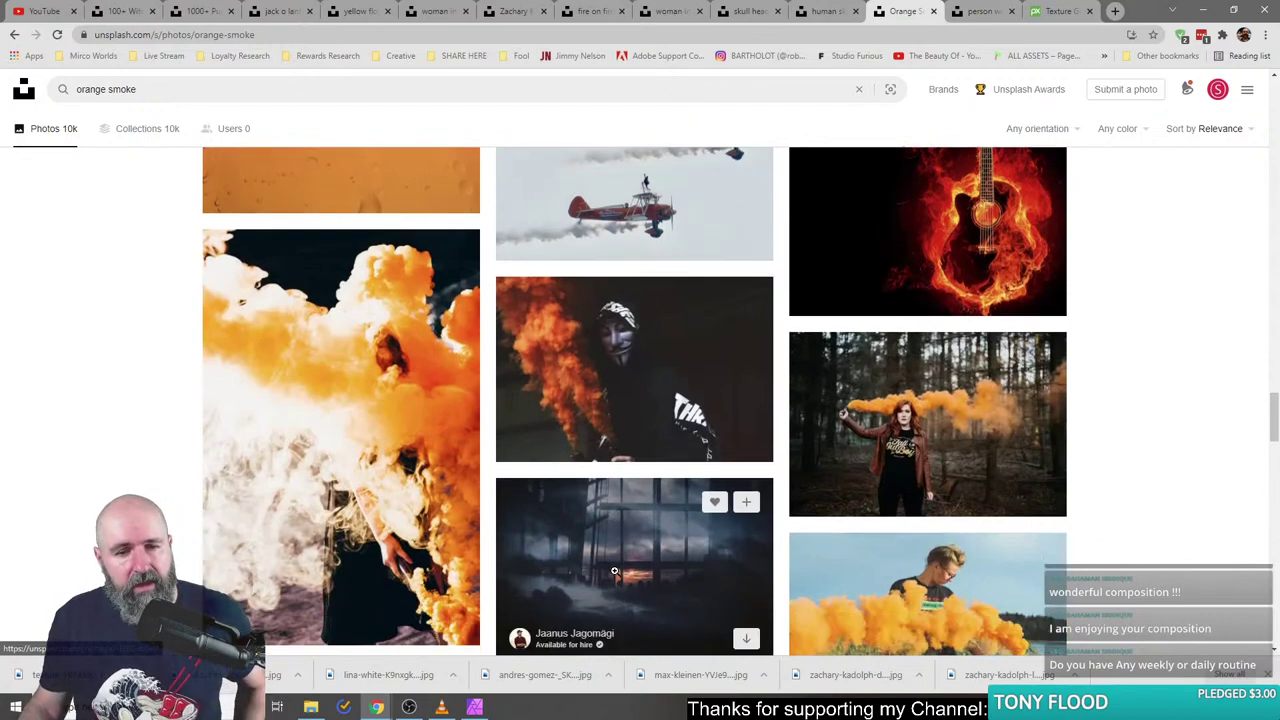
{"action": "scroll", "coordinate": [619, 566], "scroll_direction": "down", "scroll_amount": 15}
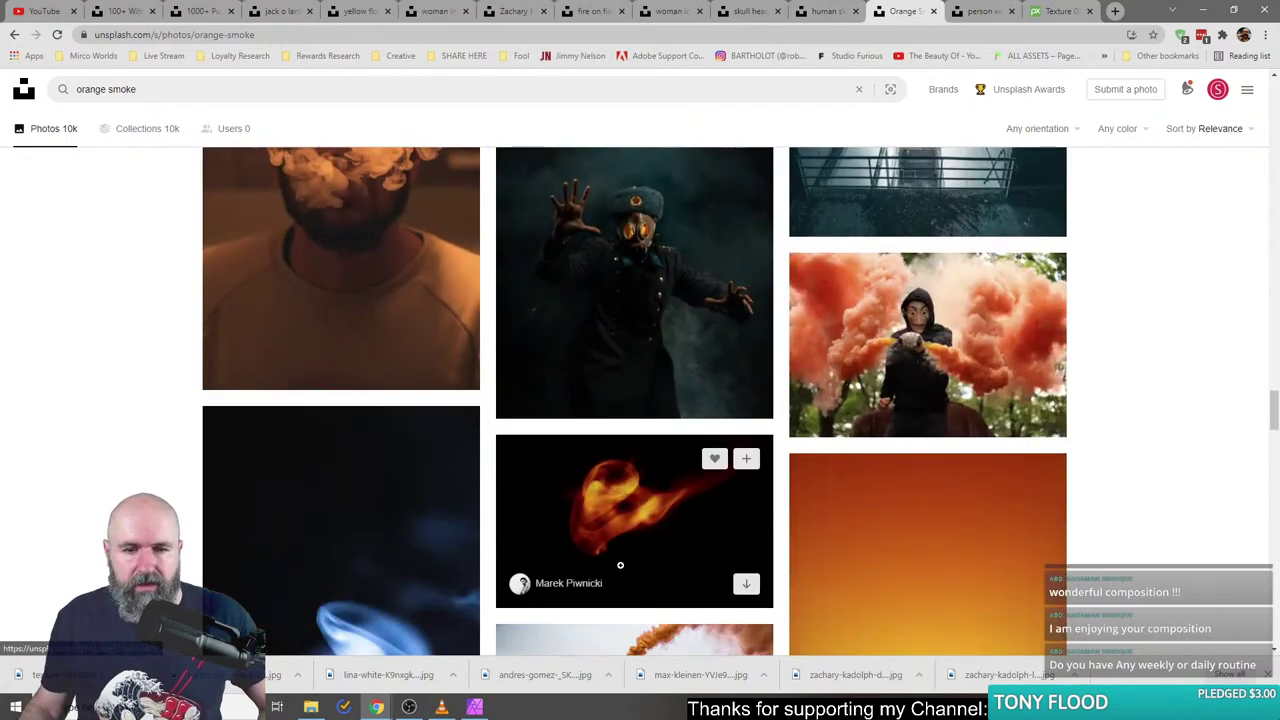
{"action": "scroll", "coordinate": [620, 566], "scroll_direction": "down", "scroll_amount": 3}
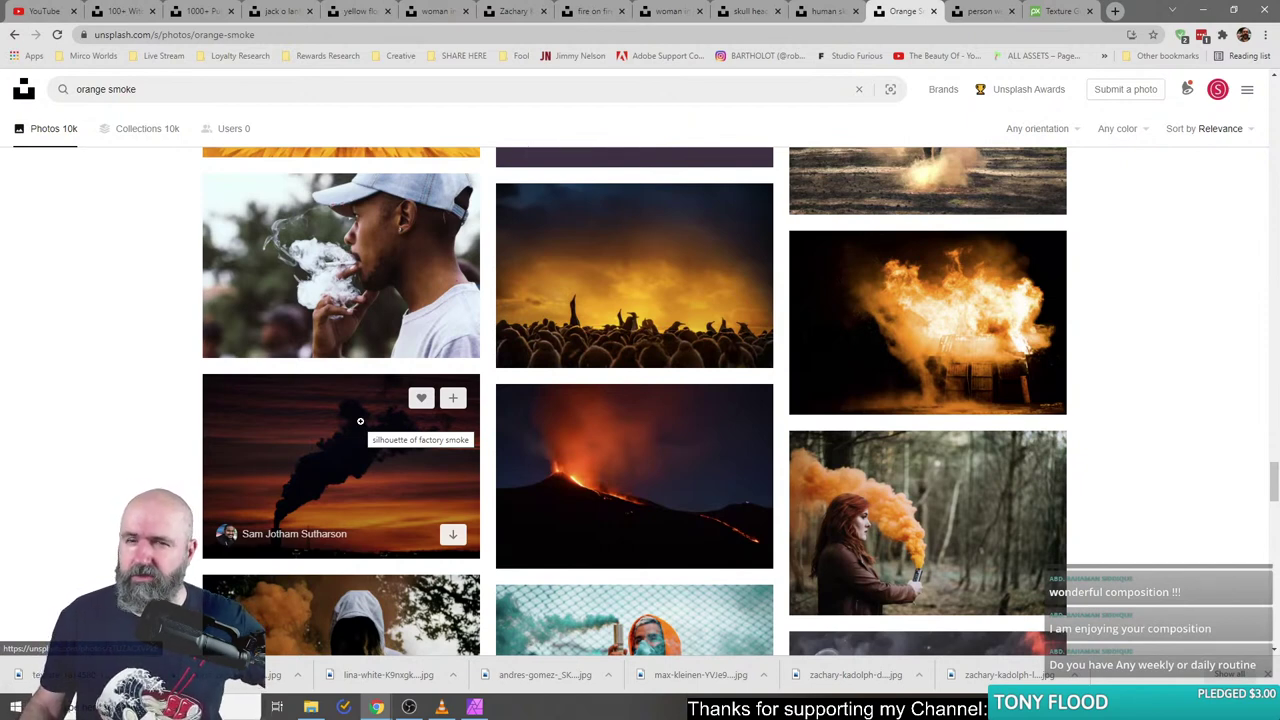
{"action": "scroll", "coordinate": [238, 406], "scroll_direction": "down", "scroll_amount": 8}
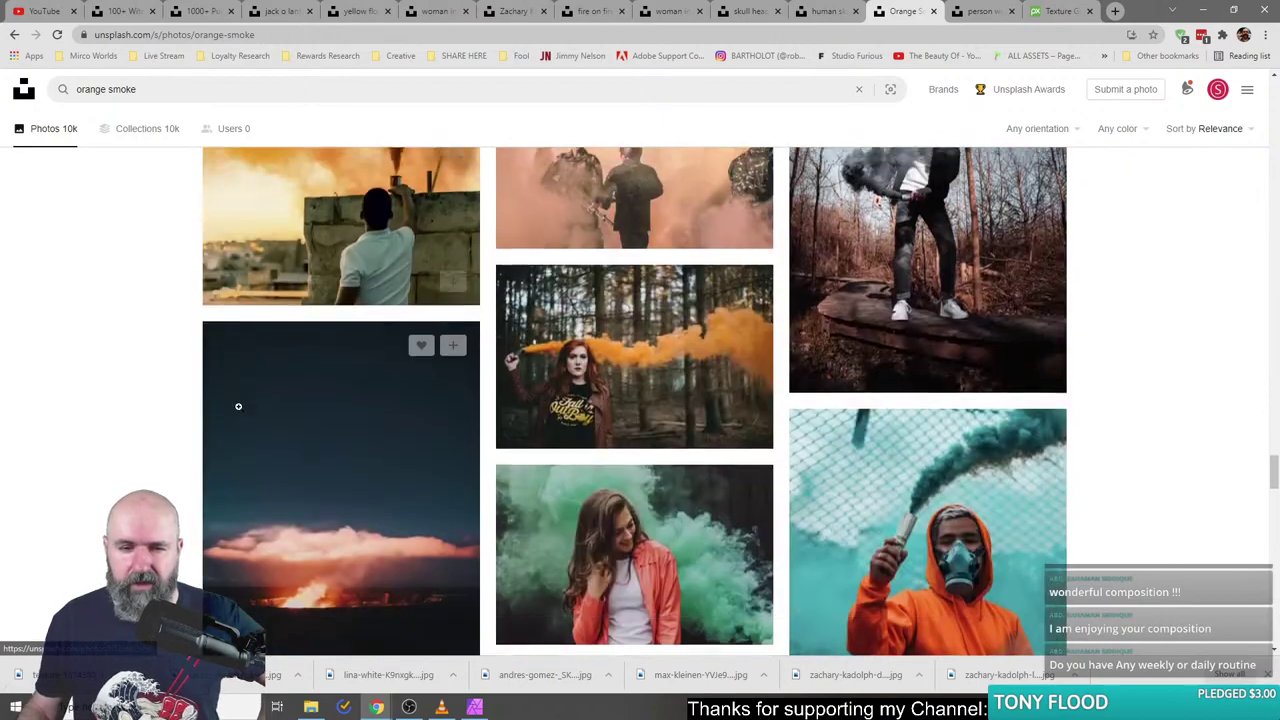
{"action": "scroll", "coordinate": [238, 406], "scroll_direction": "down", "scroll_amount": 10}
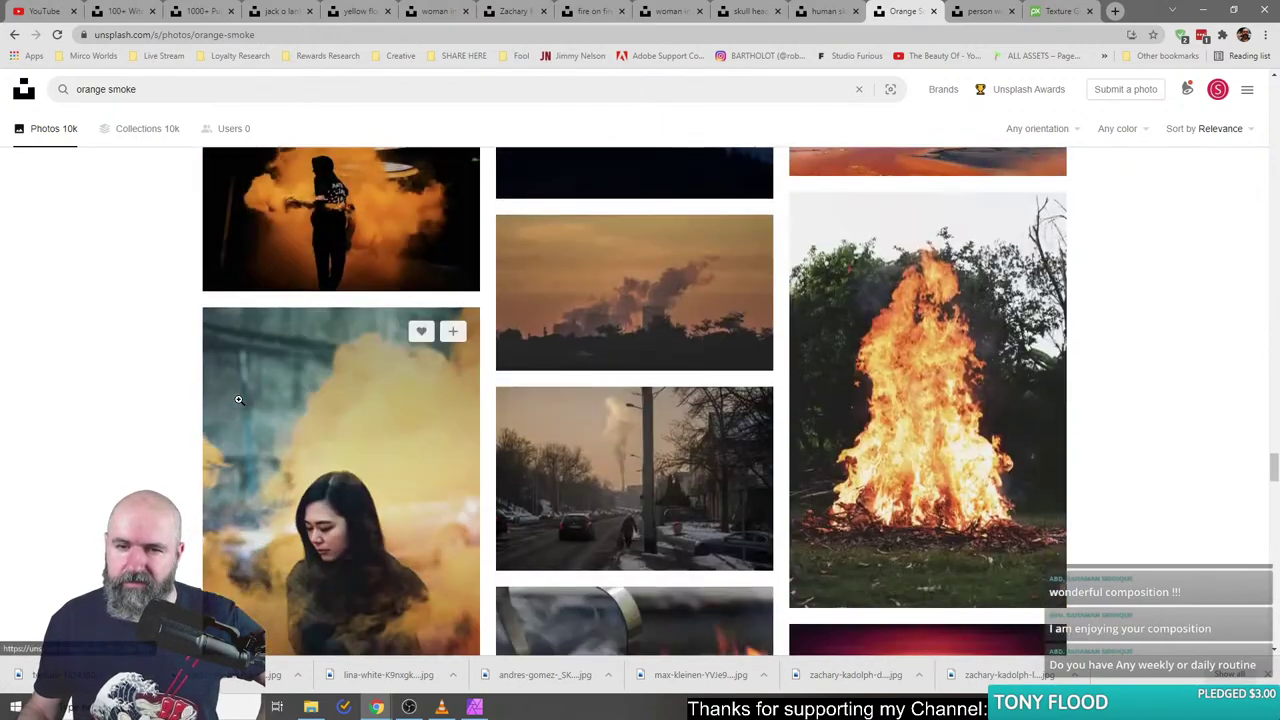
{"action": "scroll", "coordinate": [238, 399], "scroll_direction": "down", "scroll_amount": 10}
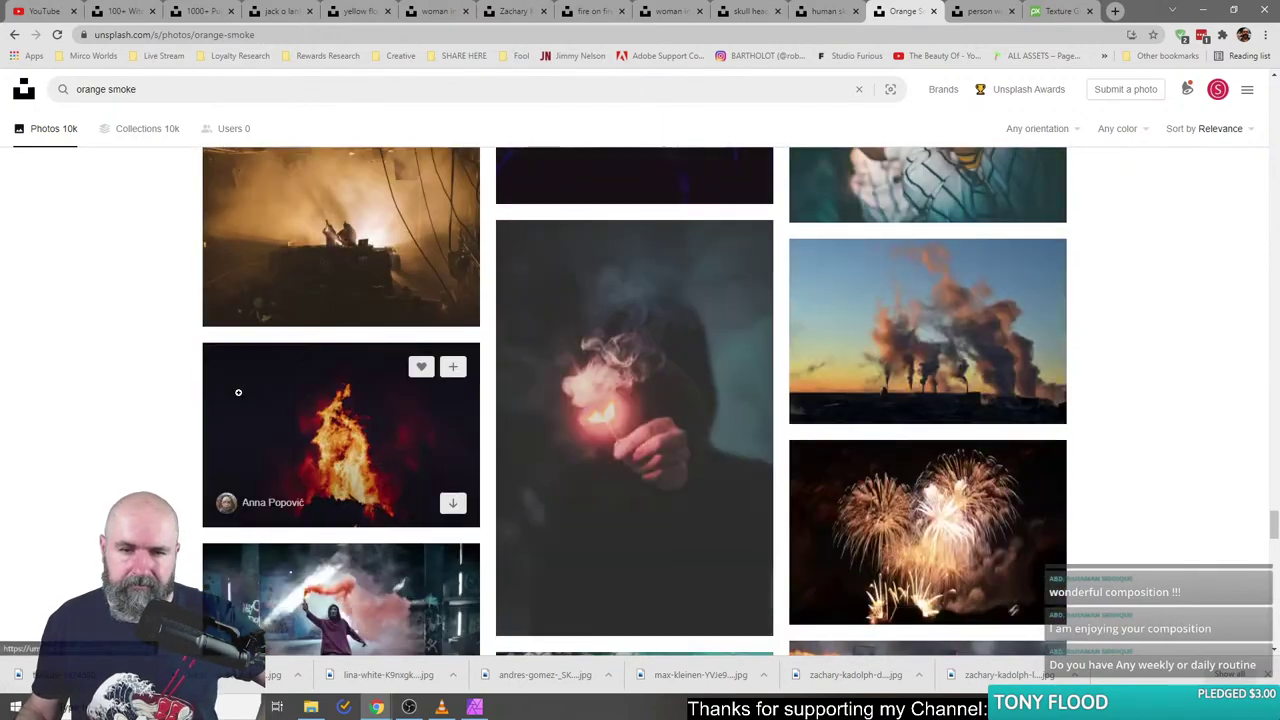
{"action": "scroll", "coordinate": [238, 392], "scroll_direction": "down", "scroll_amount": 10}
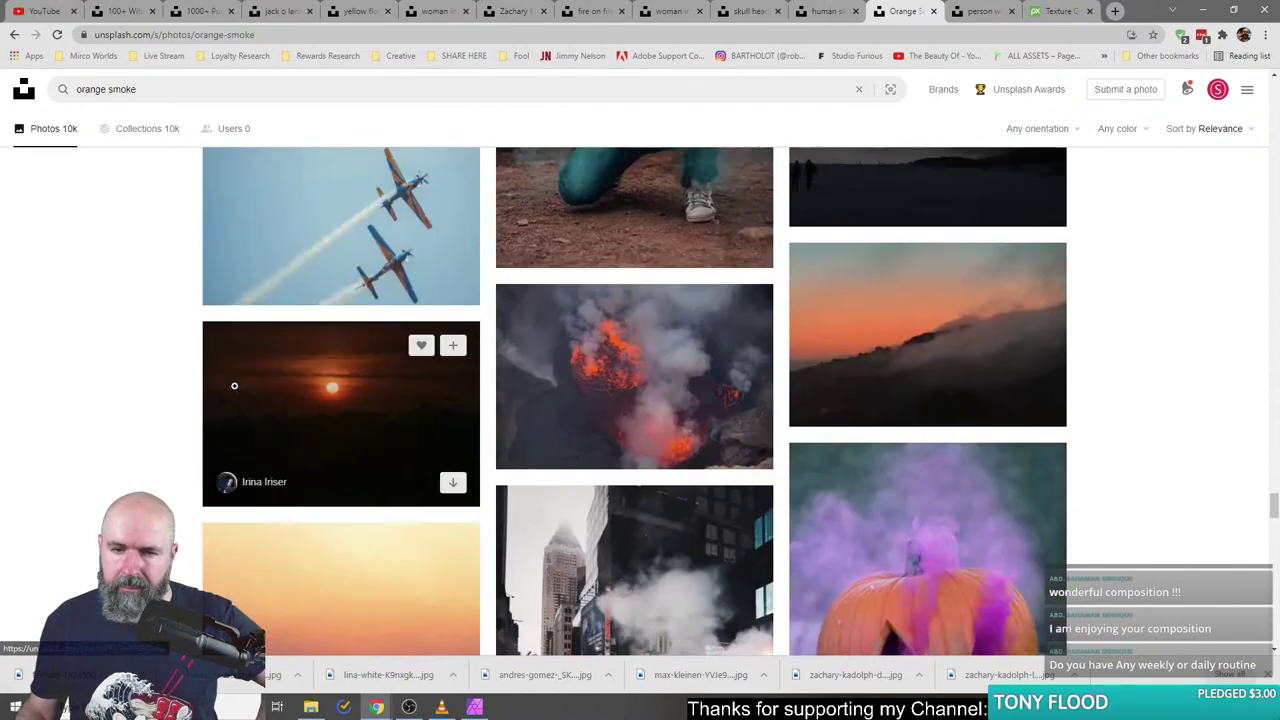
- Download the red smoke flare photo into the stream folder and return to Affinity Photo
{"action": "left_click", "coordinate": [976, 12]}
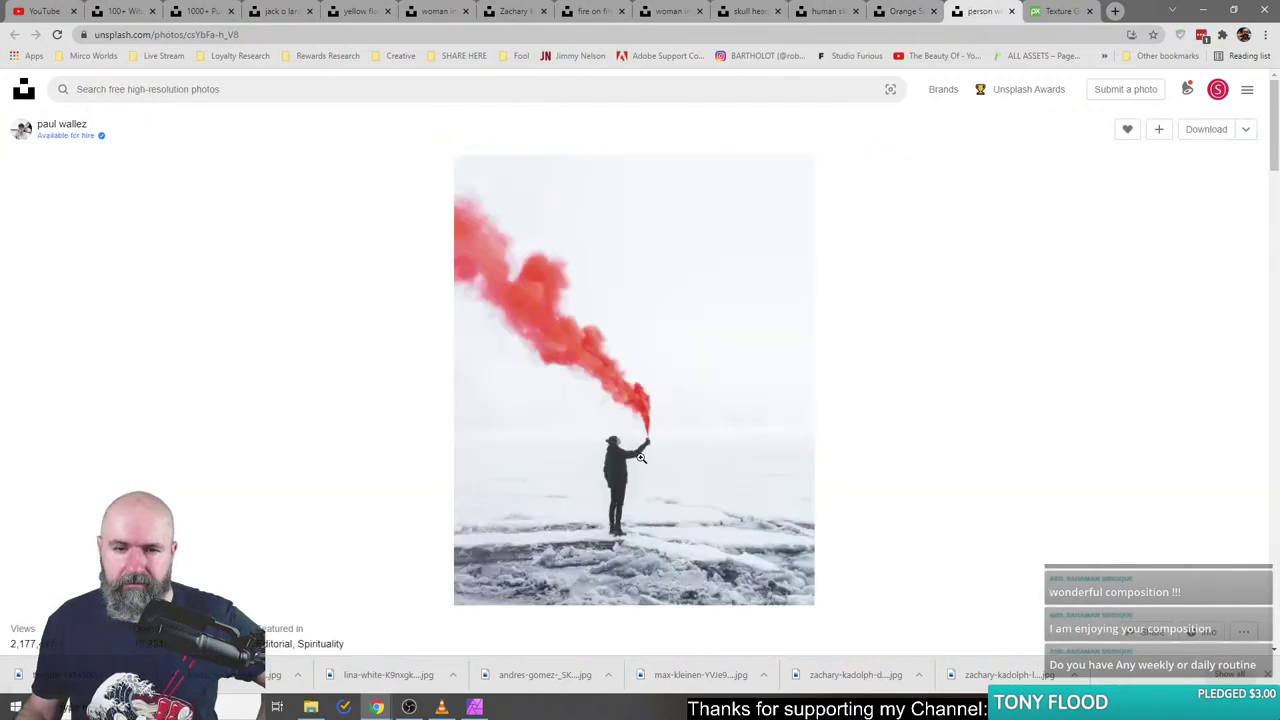
{"action": "scroll", "coordinate": [641, 455], "scroll_direction": "down", "scroll_amount": 5}
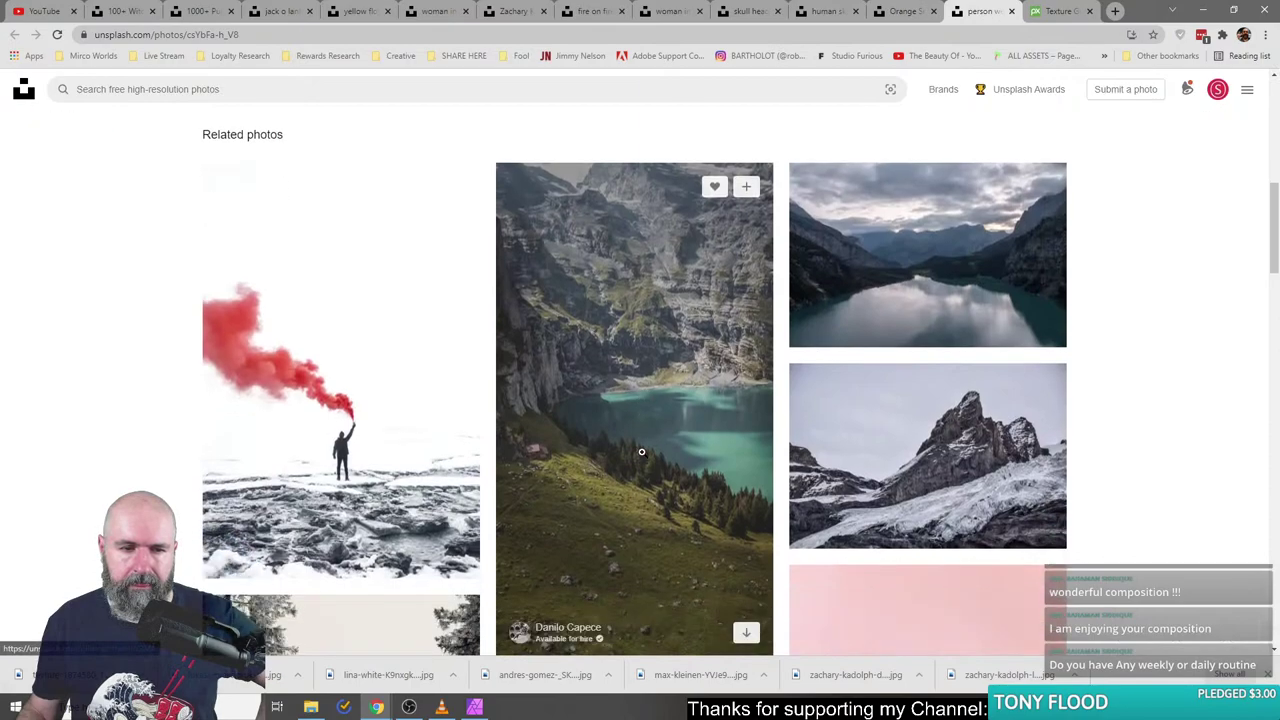
{"action": "scroll", "coordinate": [641, 455], "scroll_direction": "down", "scroll_amount": 8}
{"action": "scroll", "coordinate": [391, 314], "scroll_direction": "up", "scroll_amount": 7}
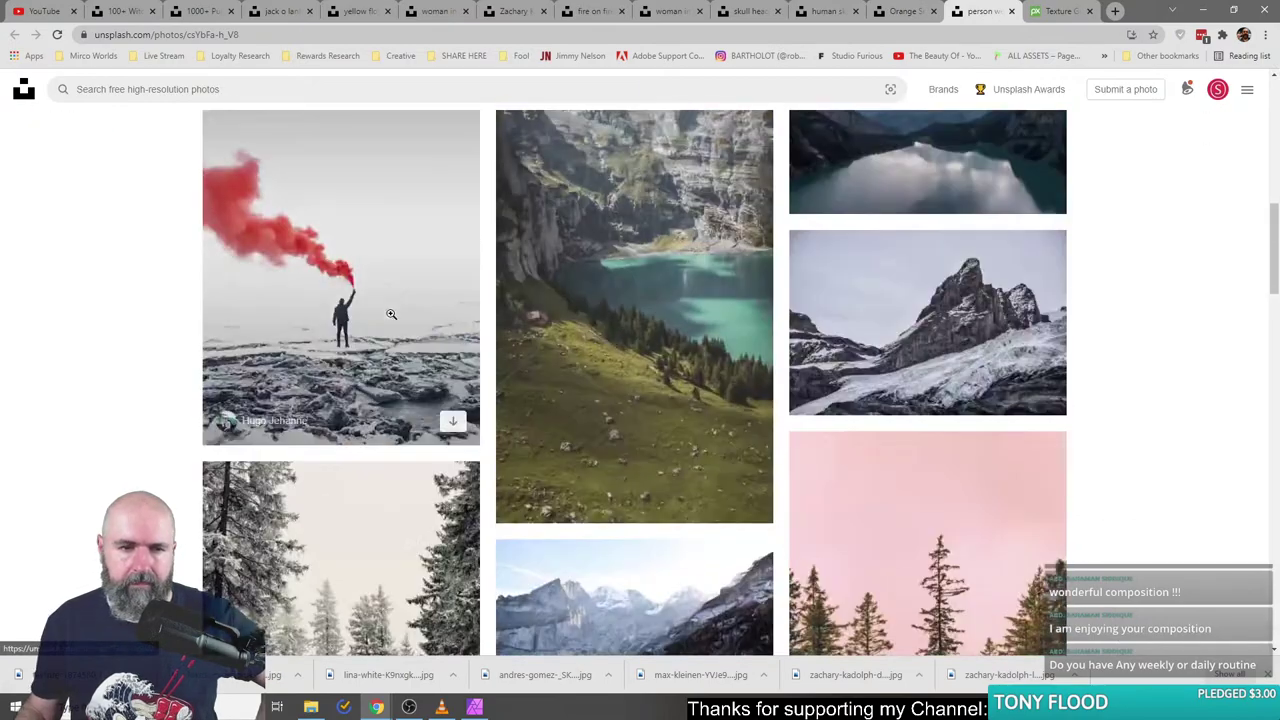
{"action": "left_click", "coordinate": [391, 314]}
{"action": "left_click", "coordinate": [641, 407]}
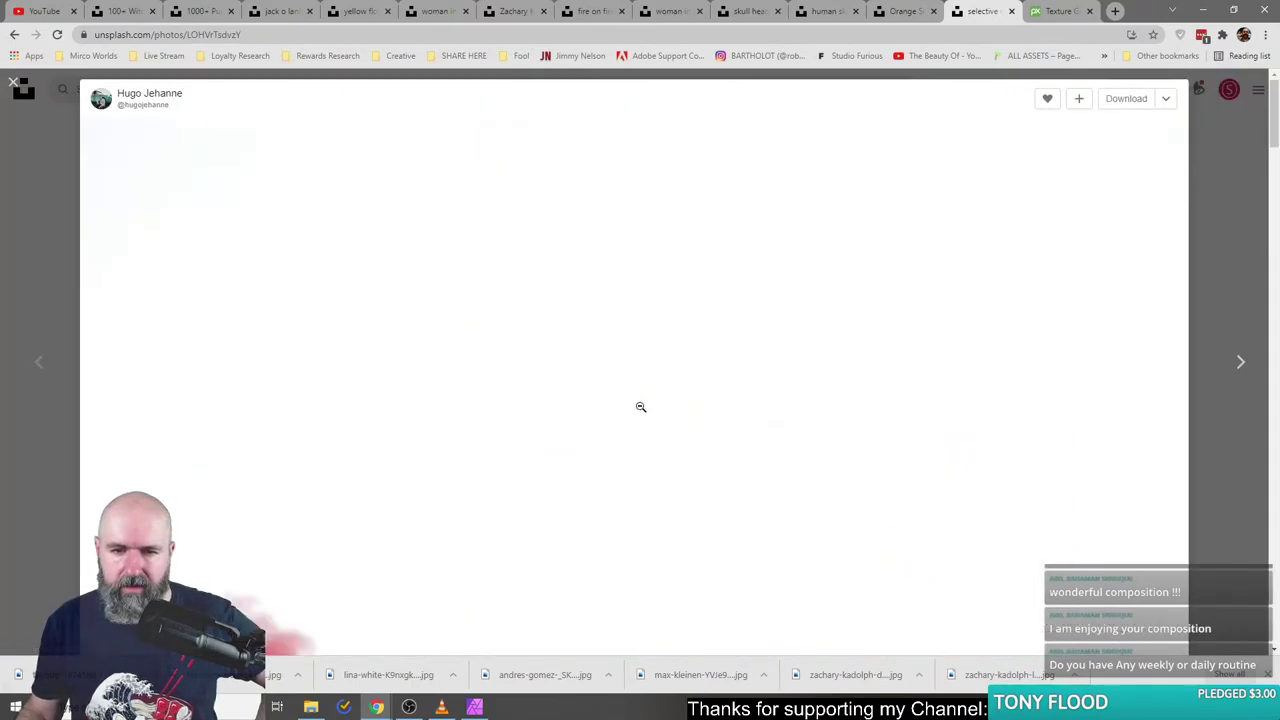
{"action": "scroll", "coordinate": [605, 498], "scroll_direction": "down", "scroll_amount": 3}
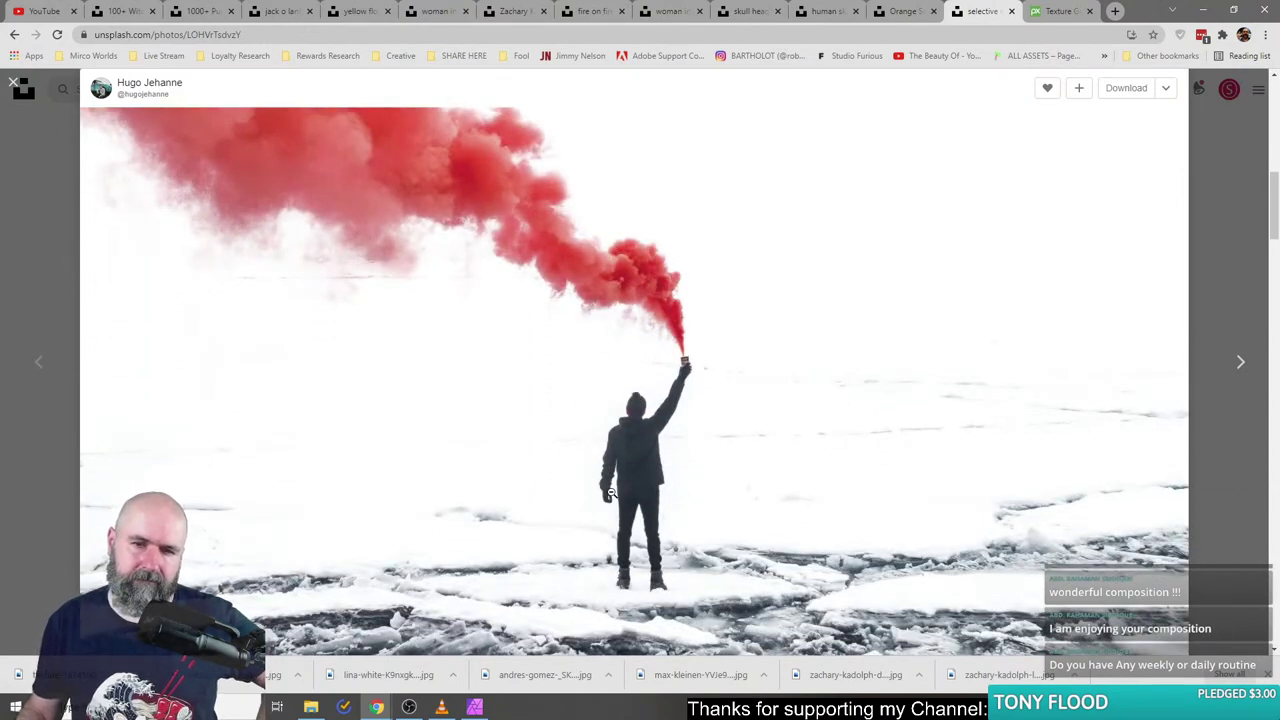
{"action": "left_click", "coordinate": [1132, 92]}
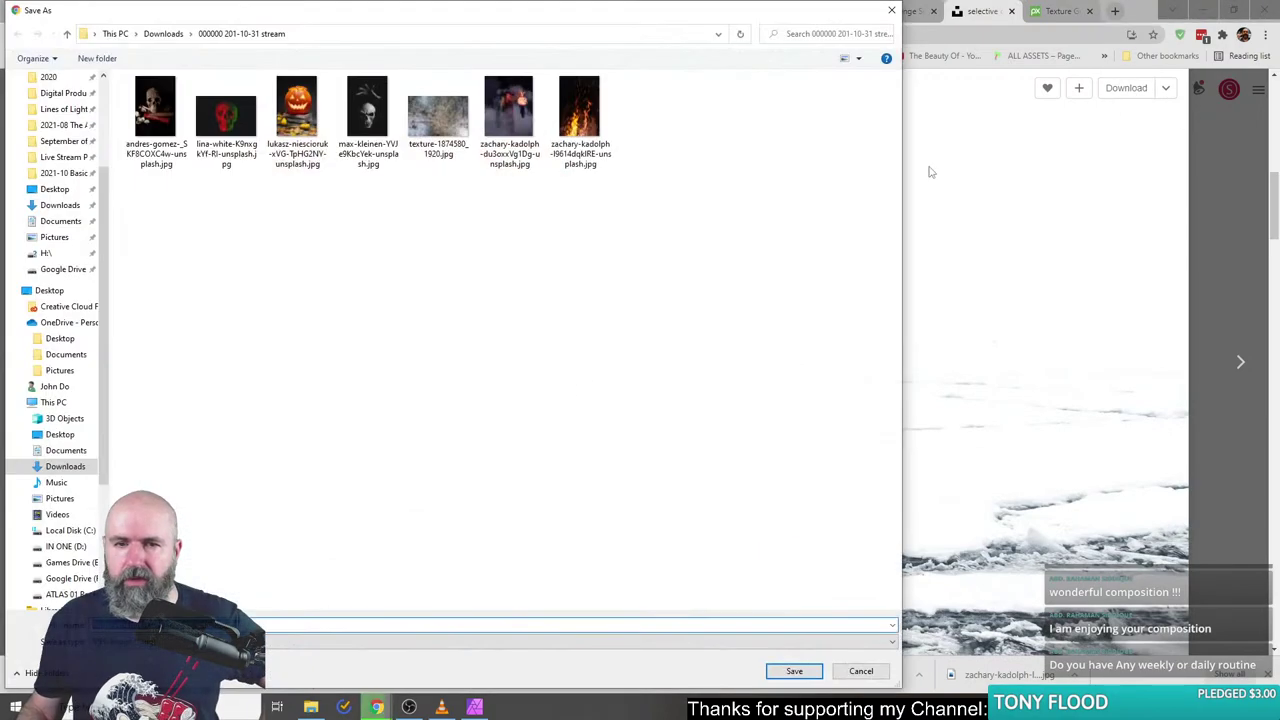
{"action": "left_click", "coordinate": [797, 668]}
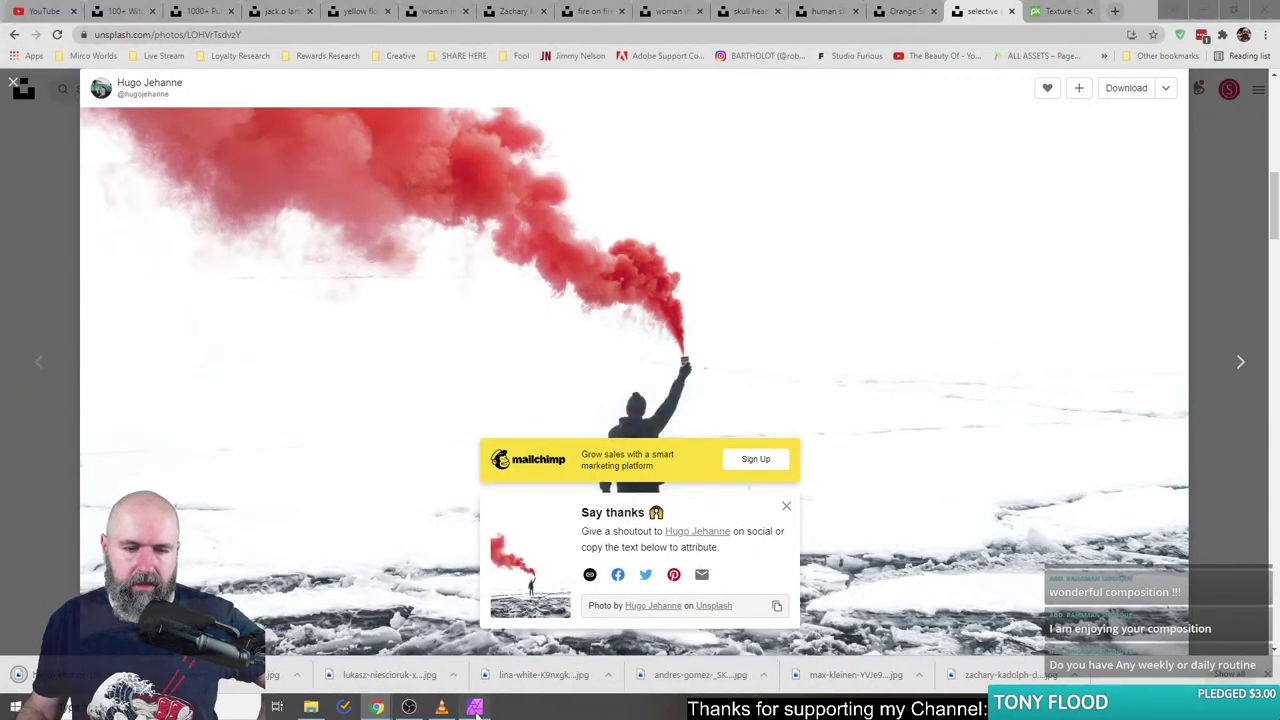
{"action": "left_click", "coordinate": [475, 707]}
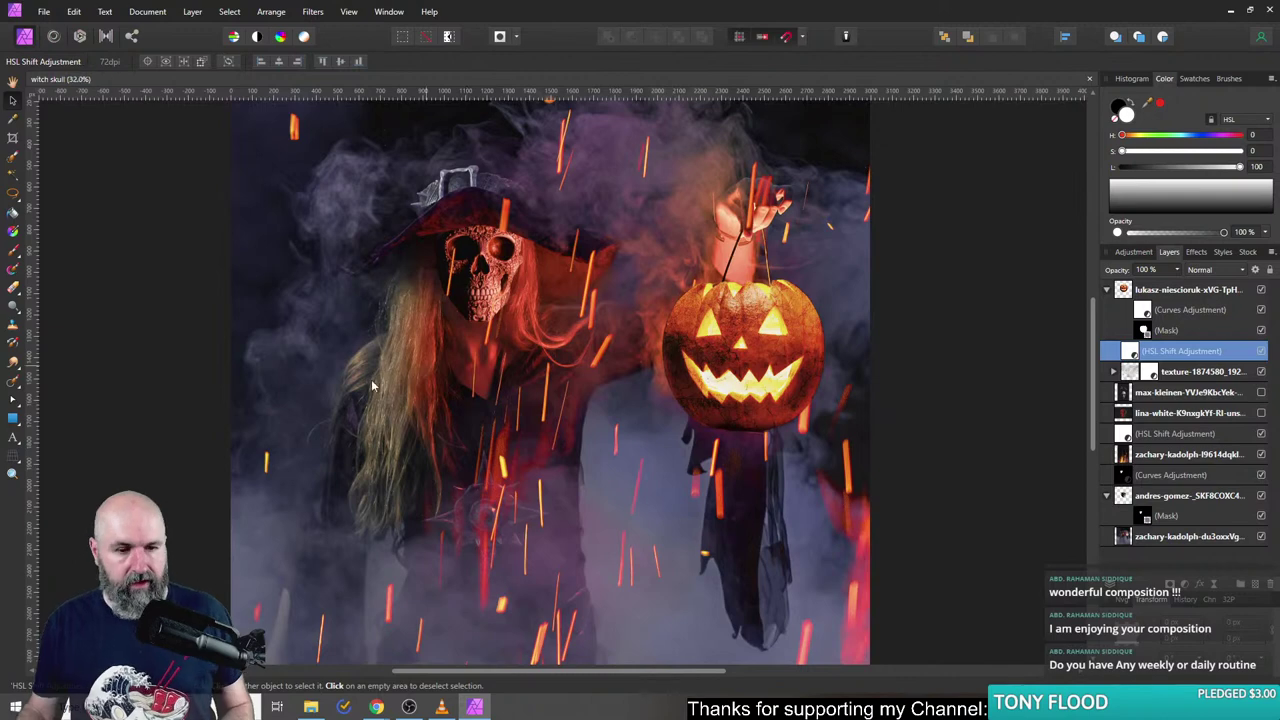
- Place the red smoke photo into the composition and rasterize it into a pixel layer
{"action": "left_click", "coordinate": [311, 707]}
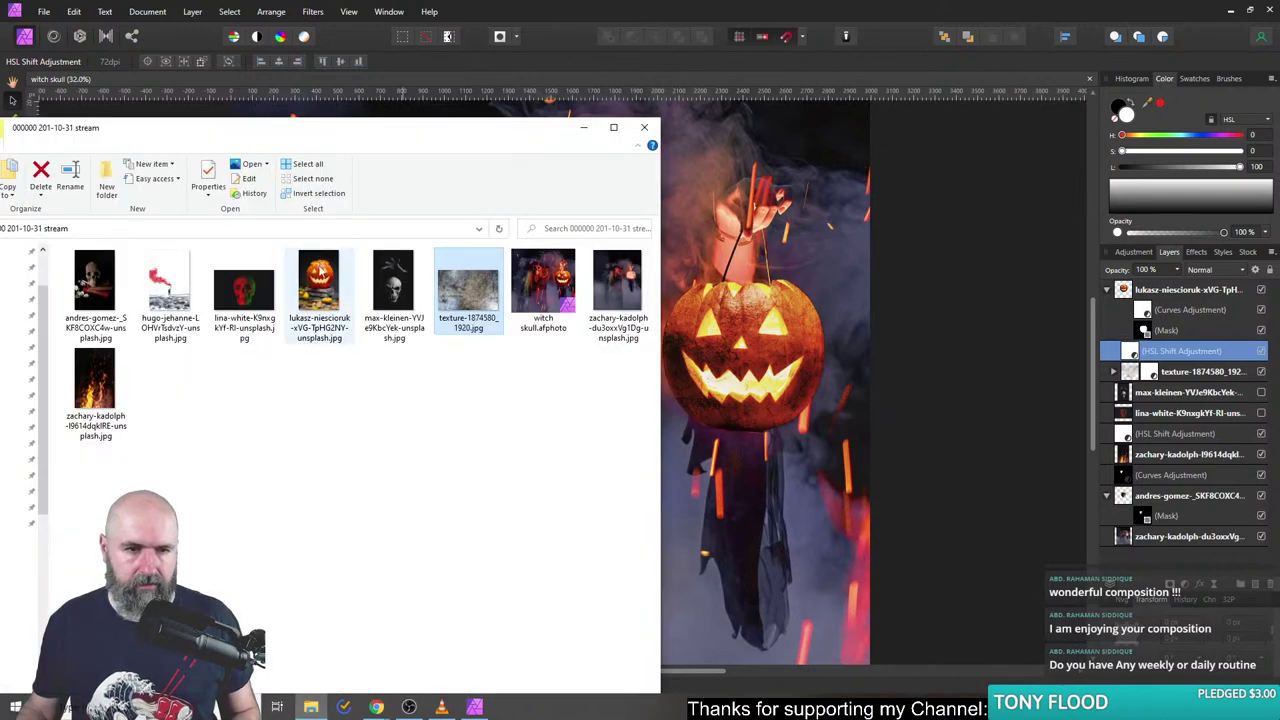
{"action": "left_click_drag", "start_coordinate": [170, 290], "coordinate": [760, 380]}
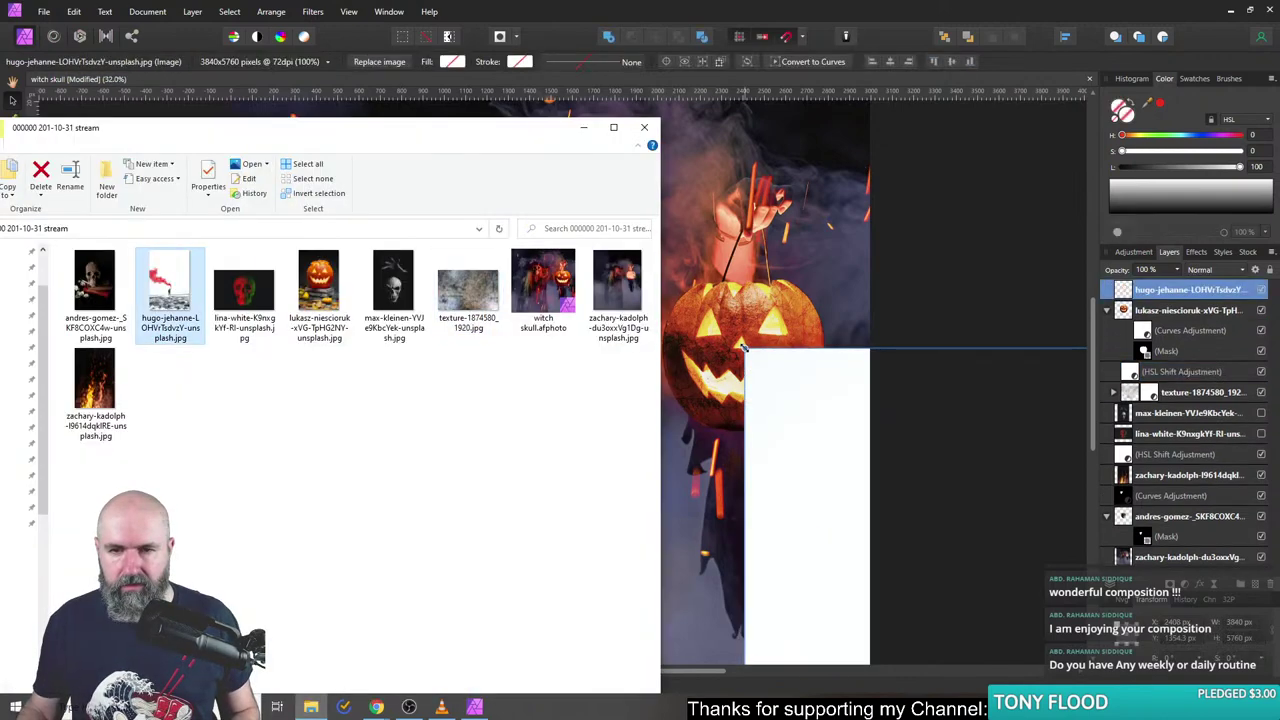
{"action": "left_click", "coordinate": [414, 214]}
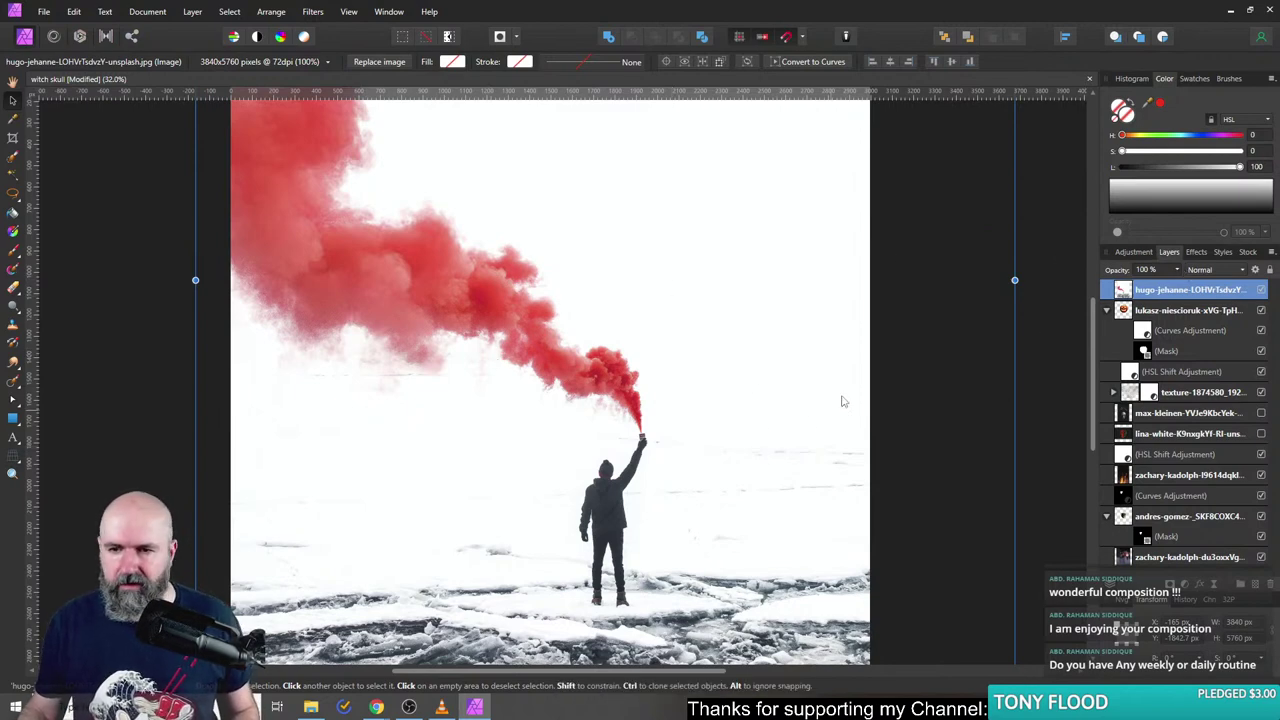
{"action": "left_click_drag", "start_coordinate": [616, 382], "coordinate": [638, 440]}
{"action": "scroll", "coordinate": [638, 440], "scroll_direction": "down", "scroll_amount": 4}
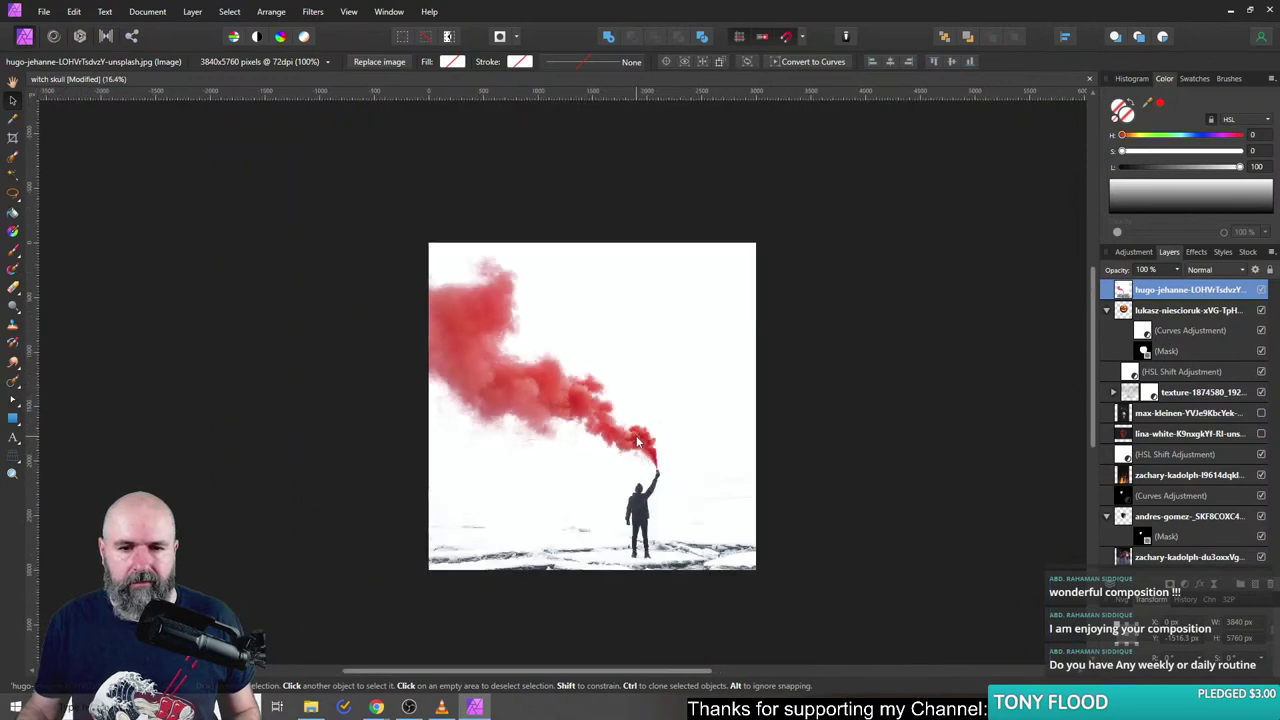
{"action": "right_click", "coordinate": [1128, 296]}
{"action": "left_click", "coordinate": [1137, 540]}
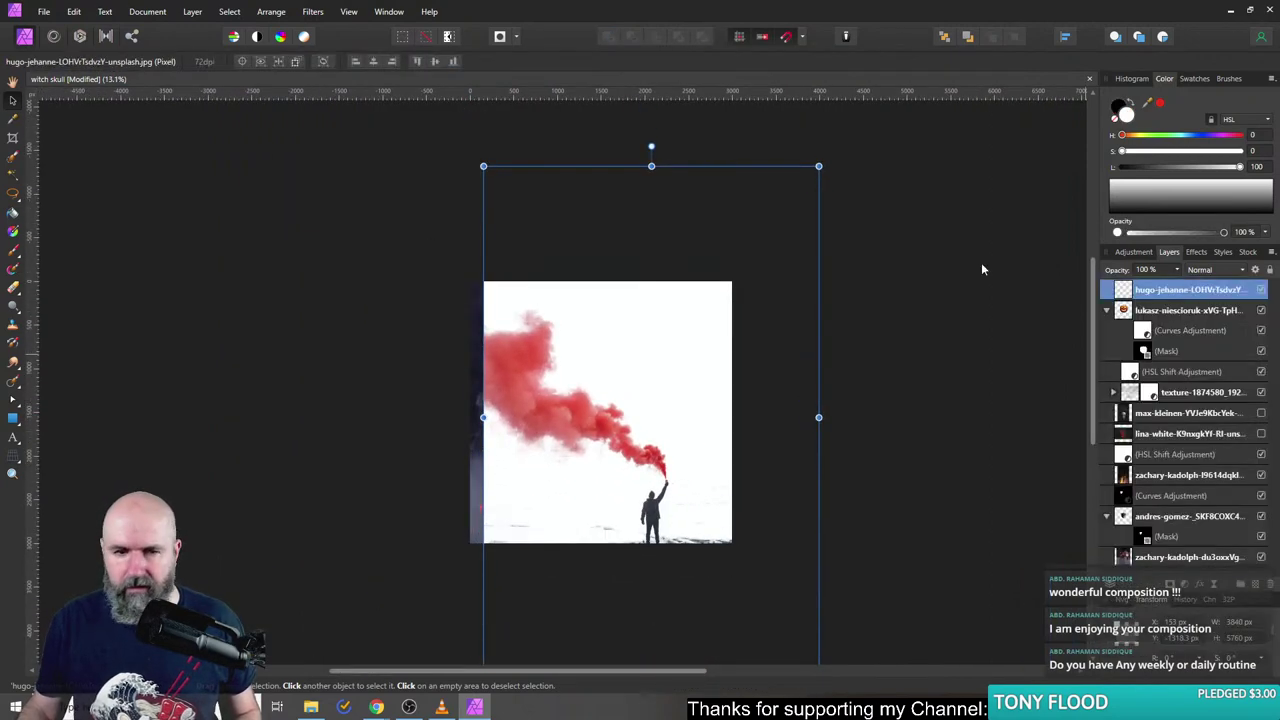
- Copy a rectangular selection of the smoke to its own layer and delete the original
{"action": "left_click", "coordinate": [13, 194]}
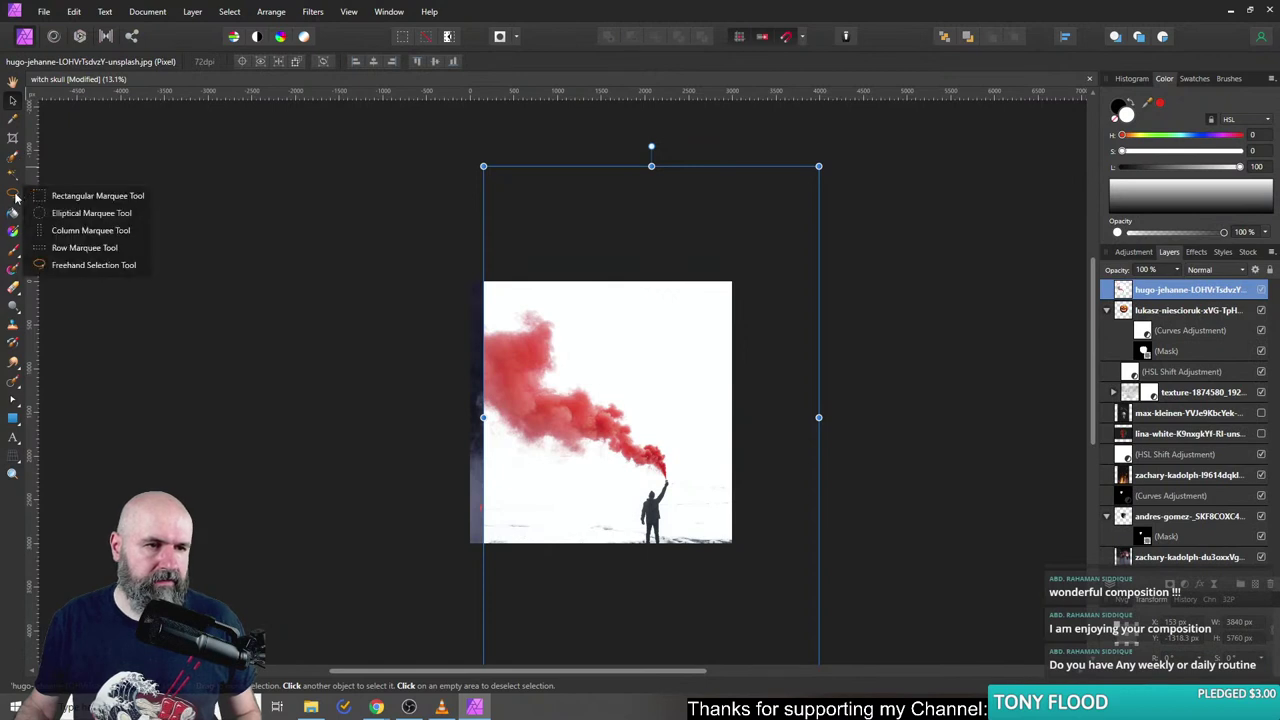
{"action": "left_click", "coordinate": [70, 192]}
{"action": "left_click_drag", "start_coordinate": [468, 292], "coordinate": [680, 476]}
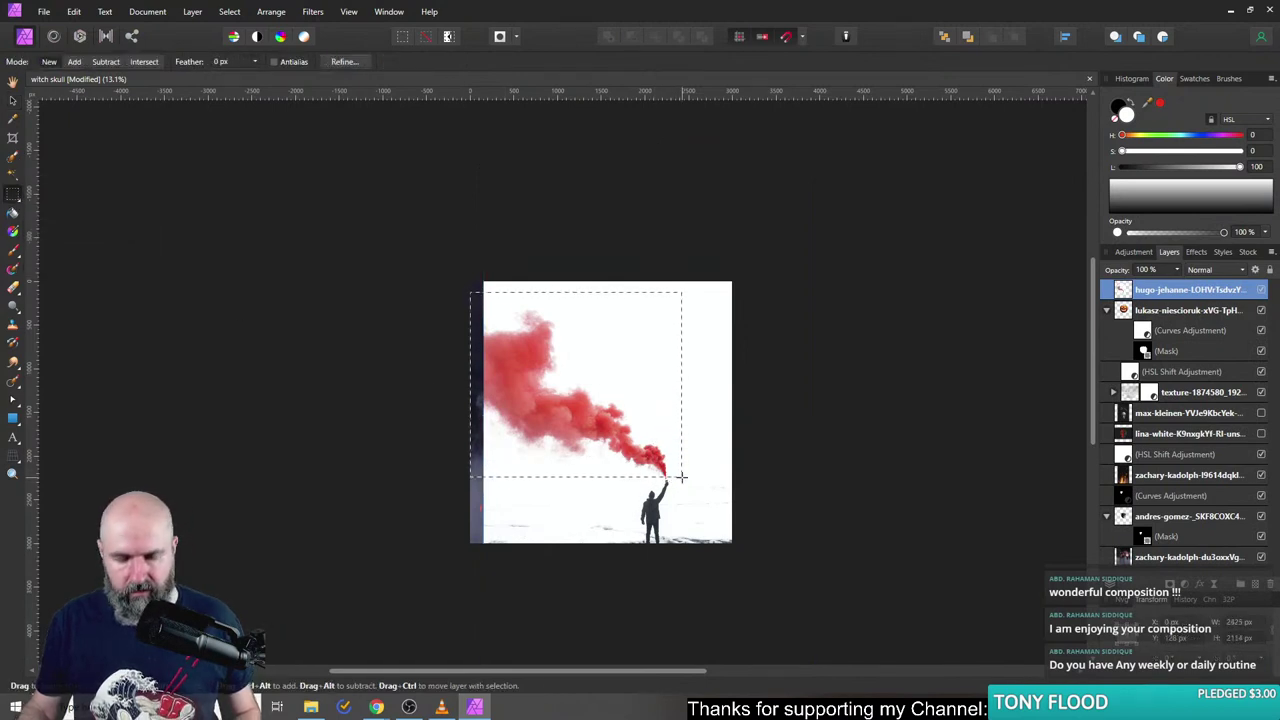
{"action": "key", "text": "ctrl+j"}
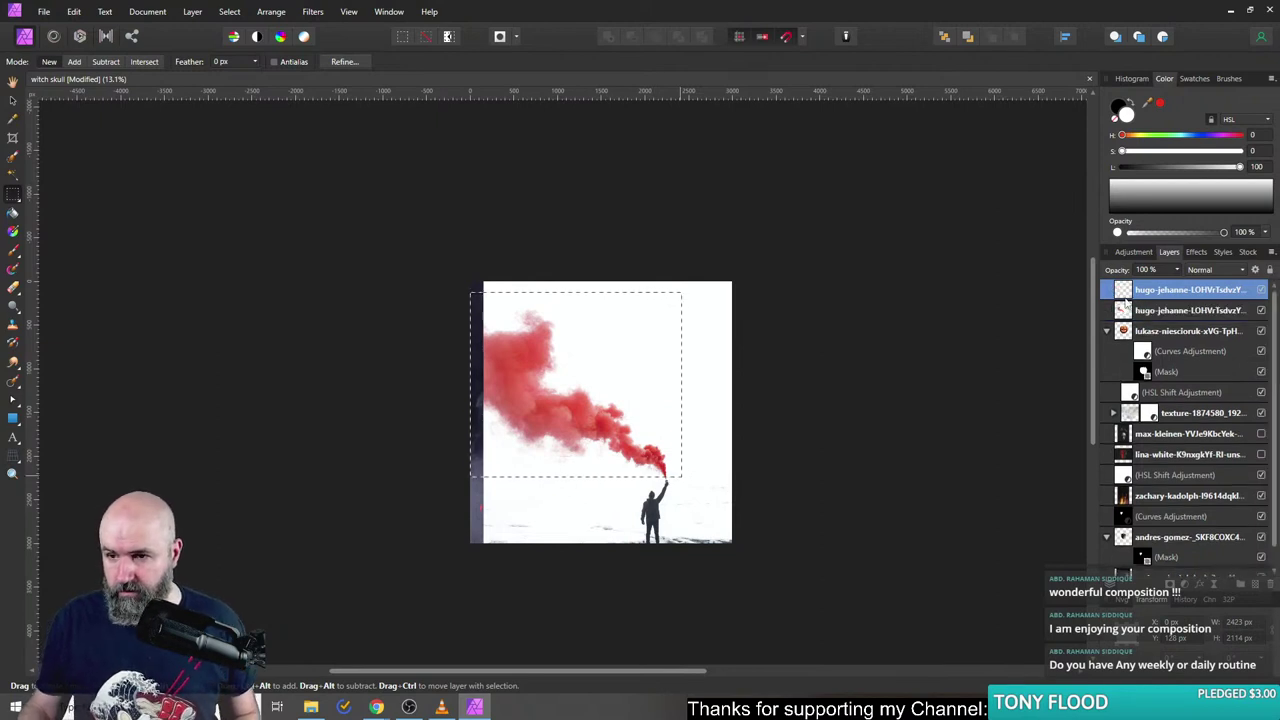
{"action": "left_click", "coordinate": [1267, 588]}
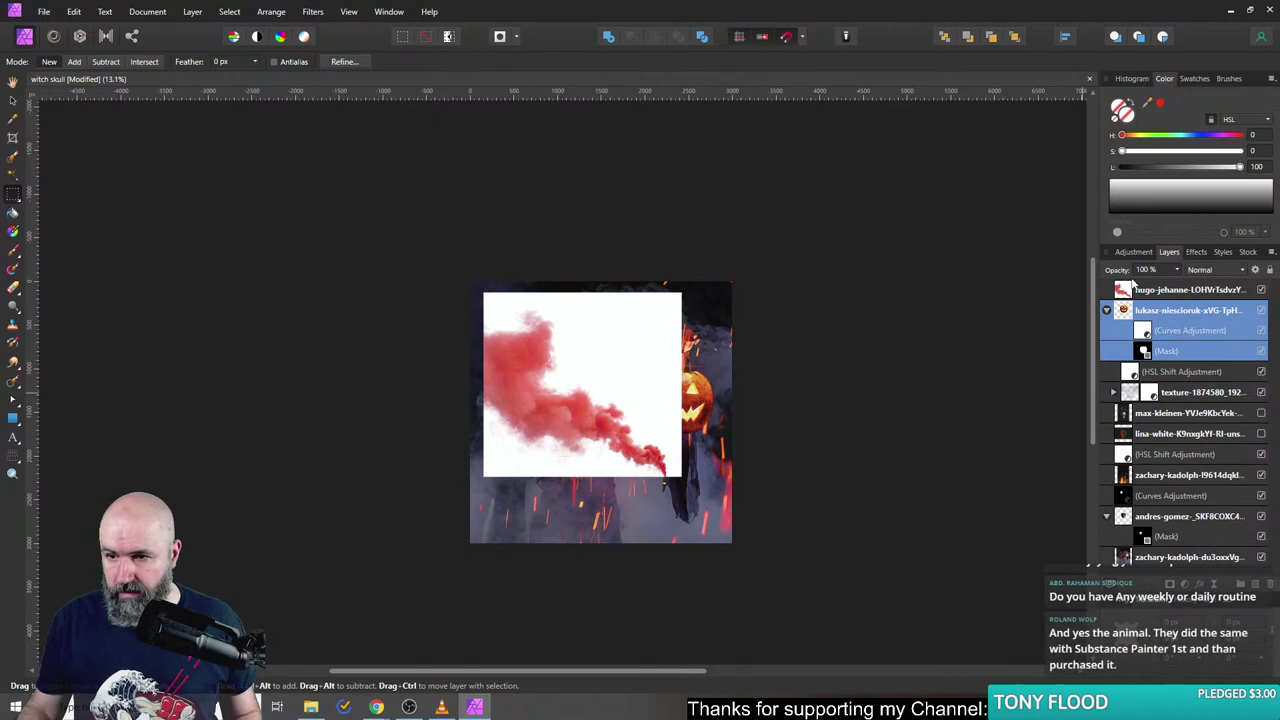
{"action": "left_click", "coordinate": [1222, 291]}
{"action": "left_click", "coordinate": [1255, 271]}
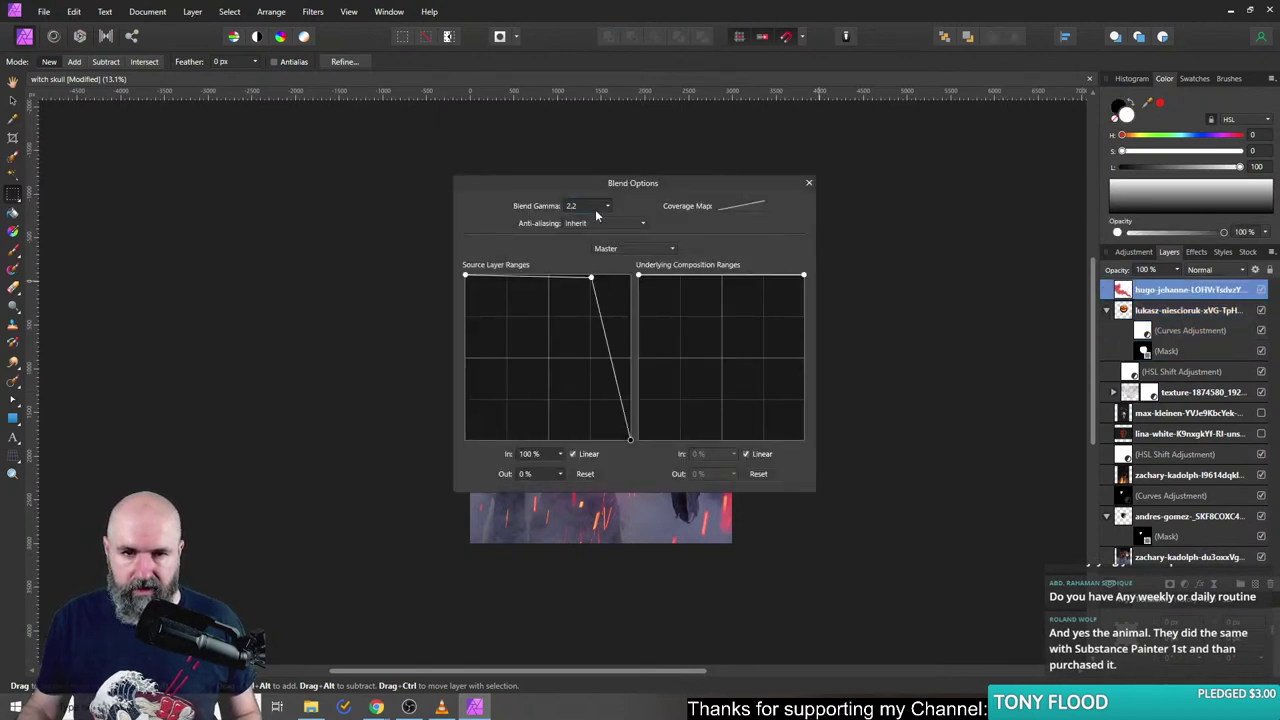
- Drag the Source Layer Ranges node down in Blend Options to remove the smoke's white background
{"action": "left_click_drag", "start_coordinate": [506, 192], "coordinate": [851, 218]}
{"action": "scroll", "coordinate": [574, 390], "scroll_direction": "up", "scroll_amount": 5}
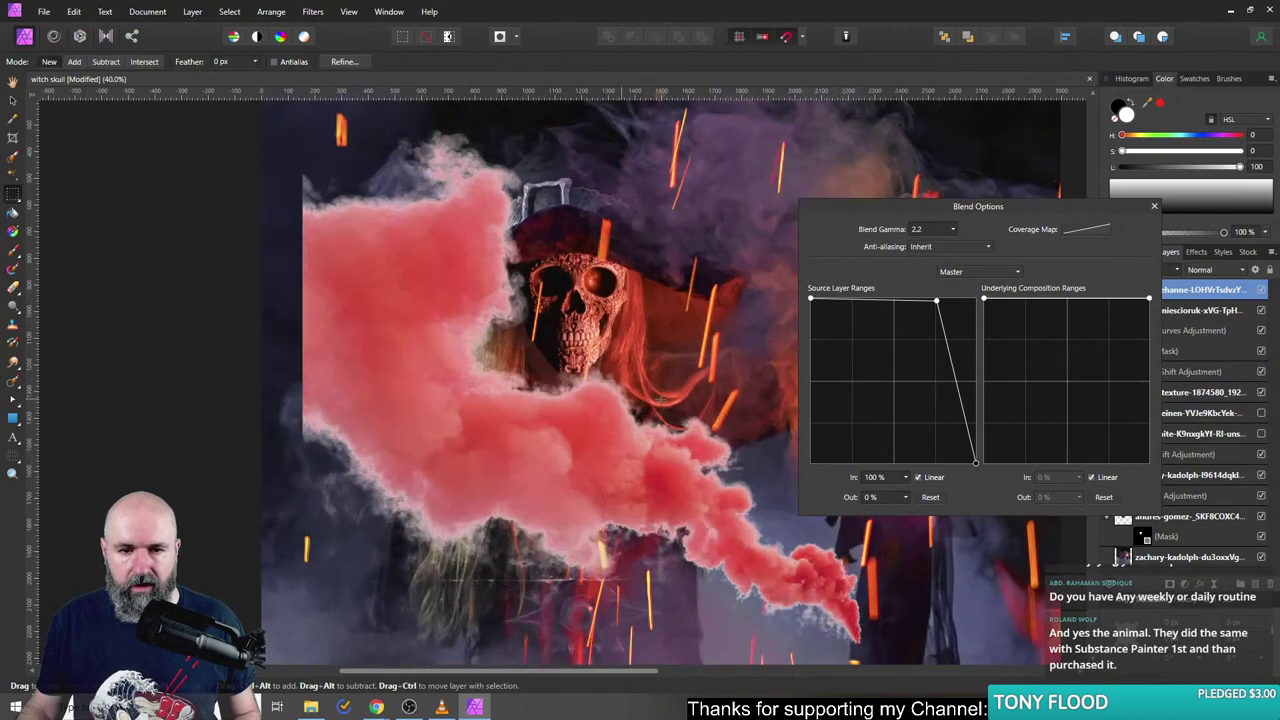
{"action": "left_click_drag", "start_coordinate": [940, 306], "coordinate": [911, 302]}
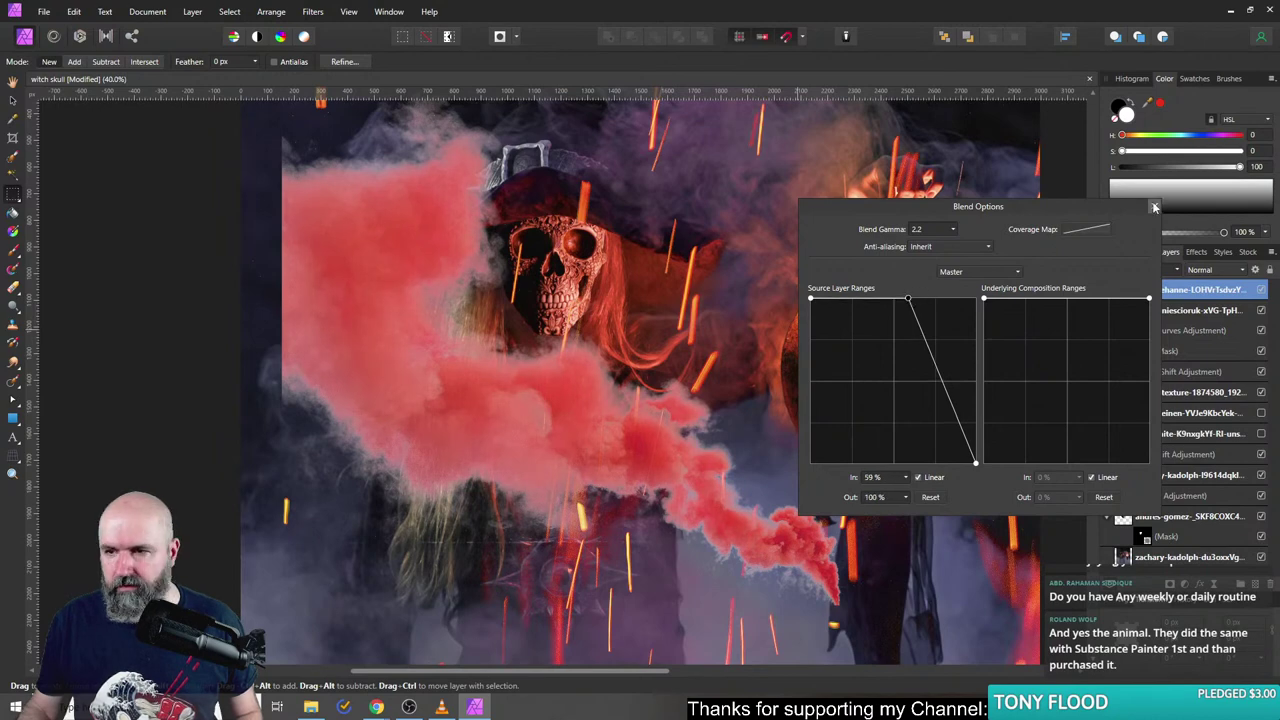
{"action": "left_click", "coordinate": [1155, 207]}
- Rotate the red smoke -90° and move it over the jack-o'-lantern at top right
{"action": "left_click", "coordinate": [13, 101]}
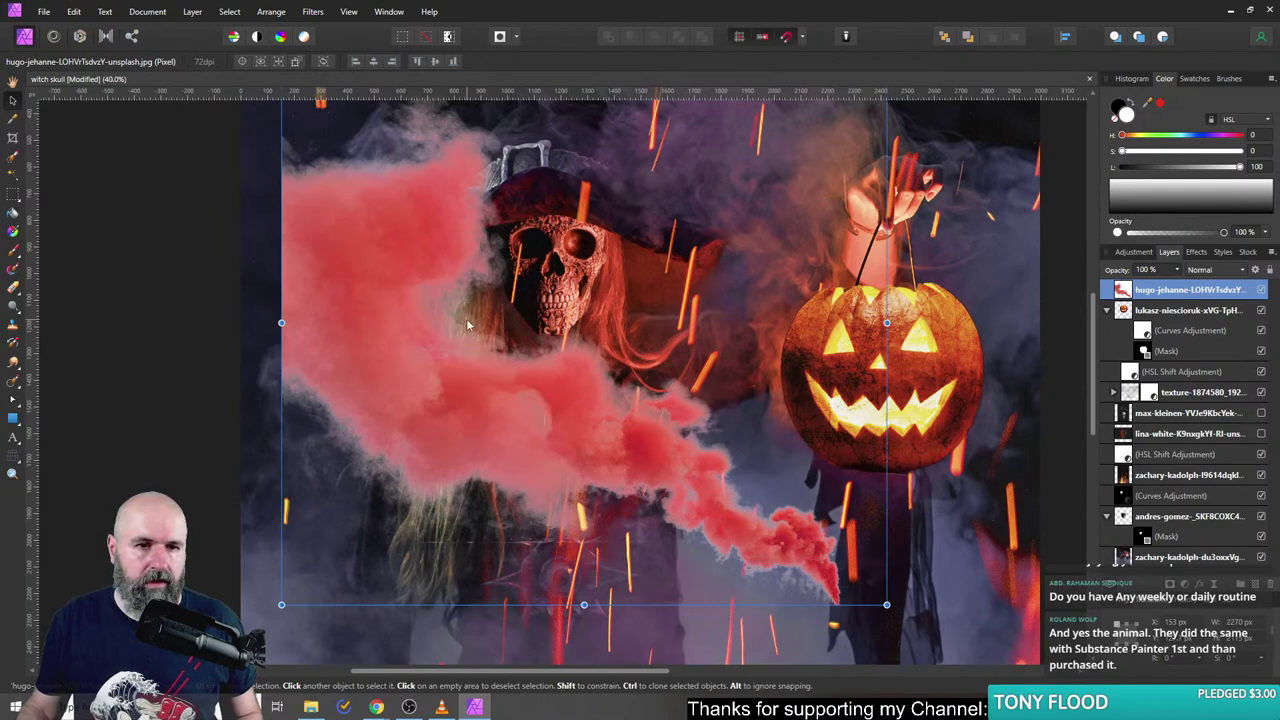
{"action": "scroll", "coordinate": [630, 403], "scroll_direction": "down", "scroll_amount": 2}
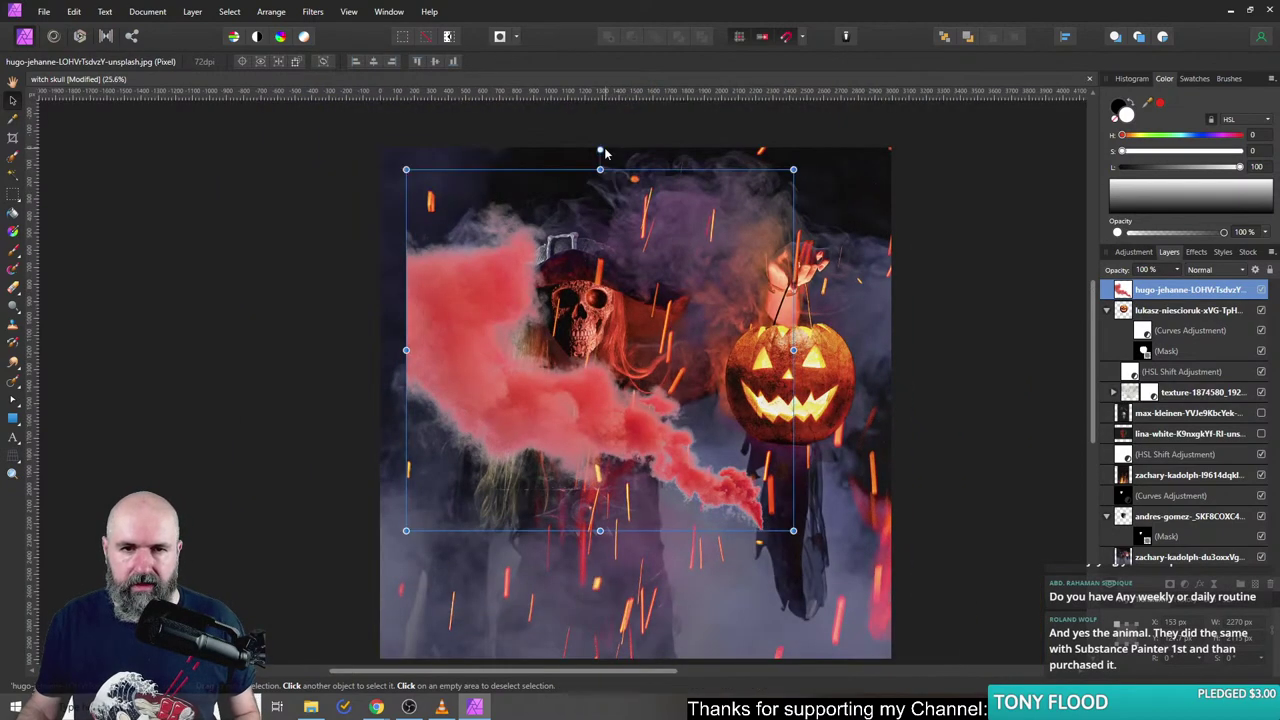
{"action": "left_click_drag", "start_coordinate": [600, 150], "coordinate": [400, 350]}
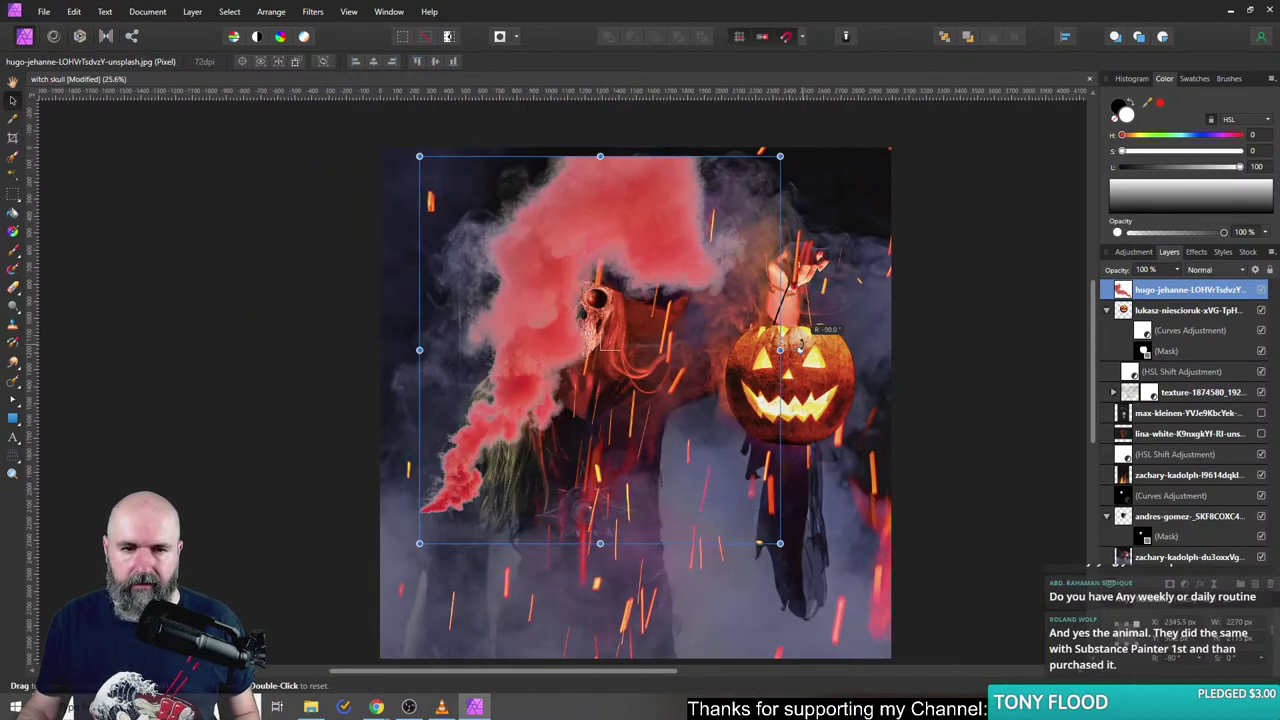
{"action": "left_click_drag", "start_coordinate": [507, 383], "coordinate": [788, 327]}
{"action": "scroll", "coordinate": [845, 275], "scroll_direction": "up", "scroll_amount": 4}
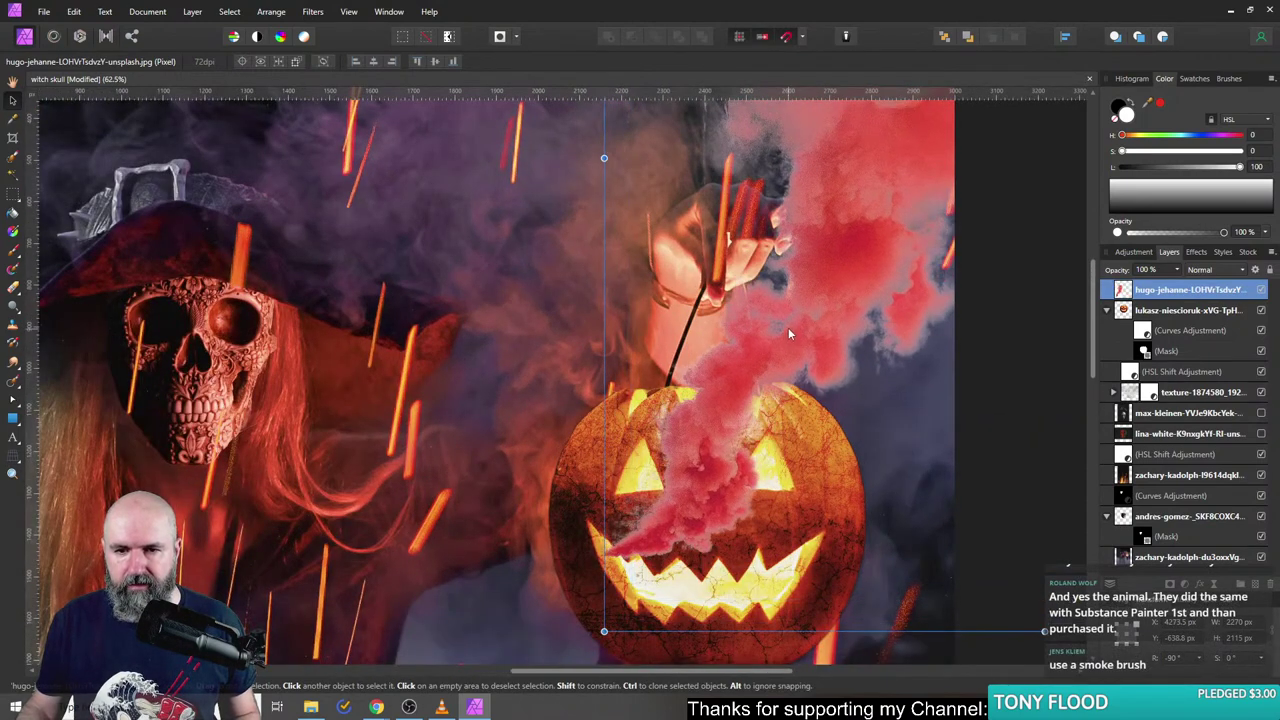
{"action": "scroll", "coordinate": [818, 321], "scroll_direction": "down", "scroll_amount": 2}
{"action": "left_click", "coordinate": [1126, 313]}
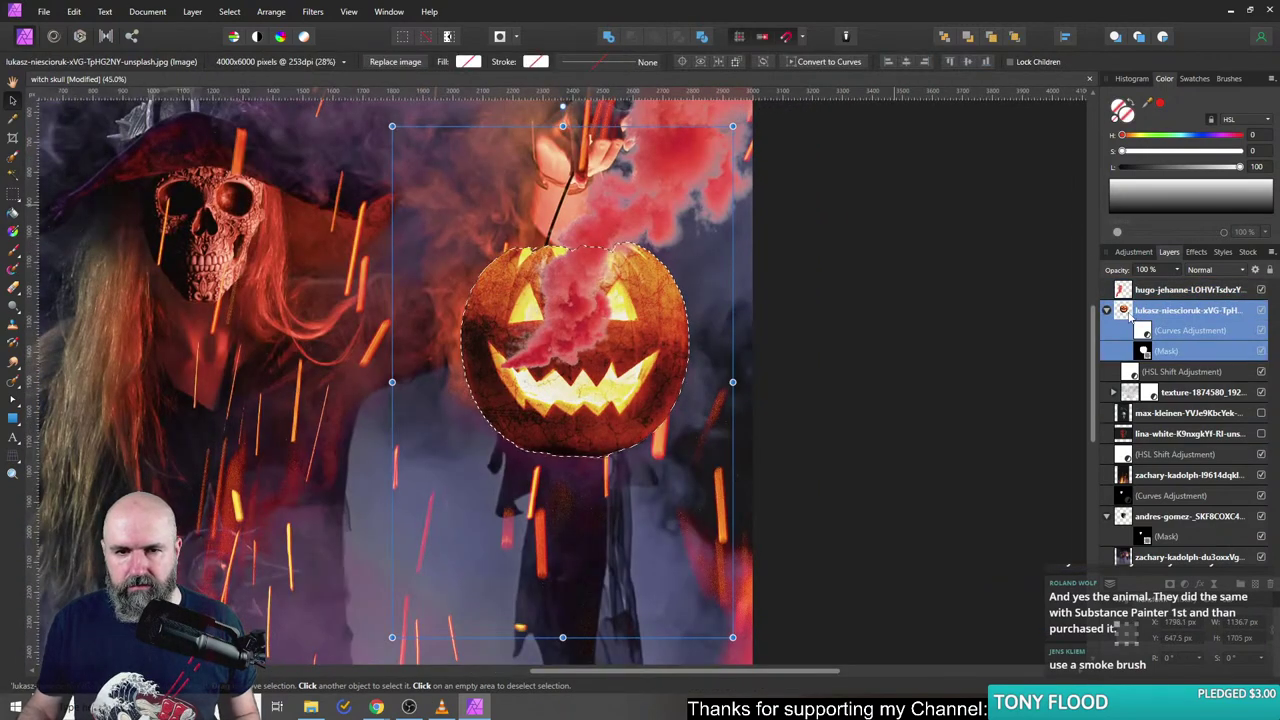
- Mask the smoke layer with the inverted pumpkin selection so it stays off the pumpkin, then deselect
{"action": "left_click", "coordinate": [1122, 291]}
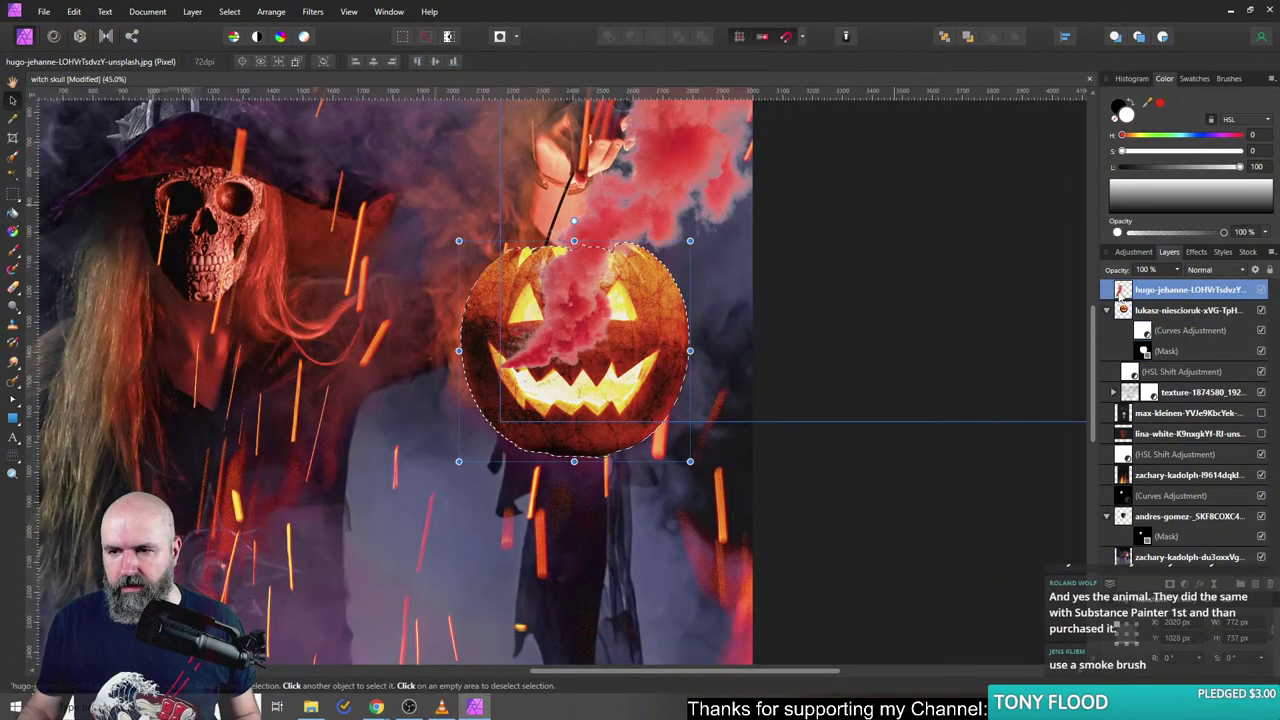
{"action": "left_click", "coordinate": [229, 11]}
{"action": "left_click", "coordinate": [249, 63]}
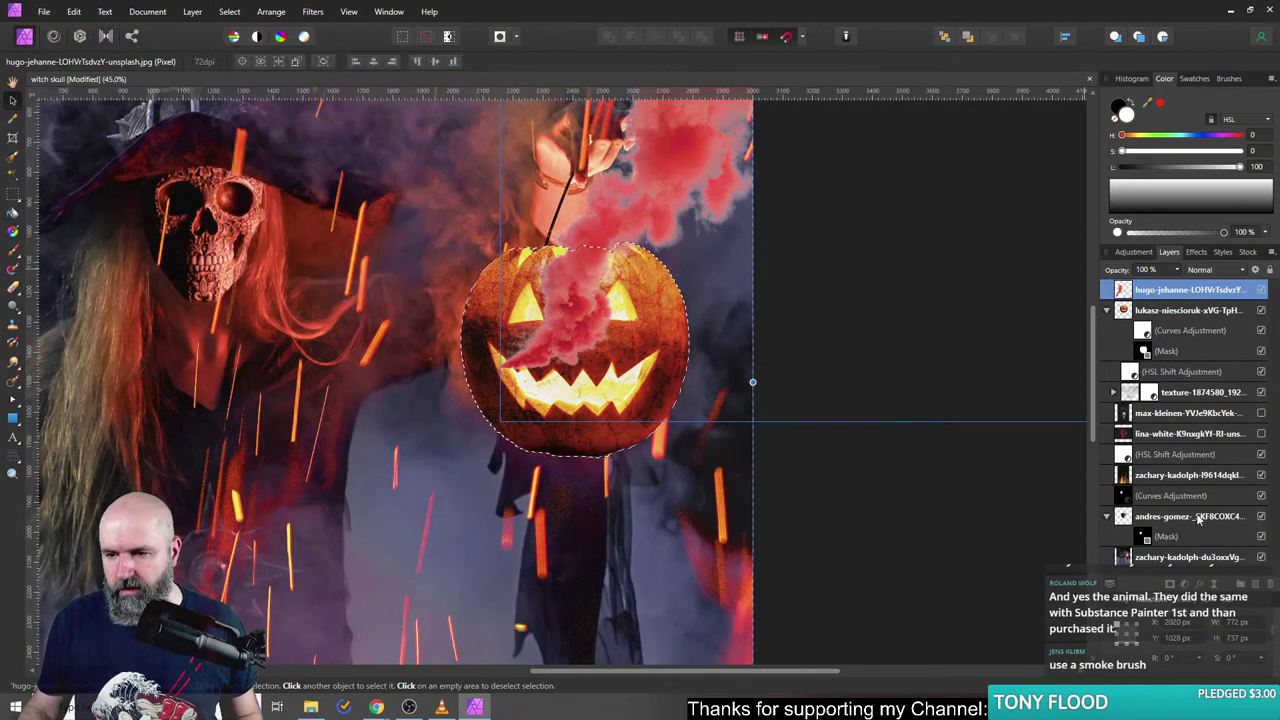
{"action": "left_click", "coordinate": [1171, 585]}
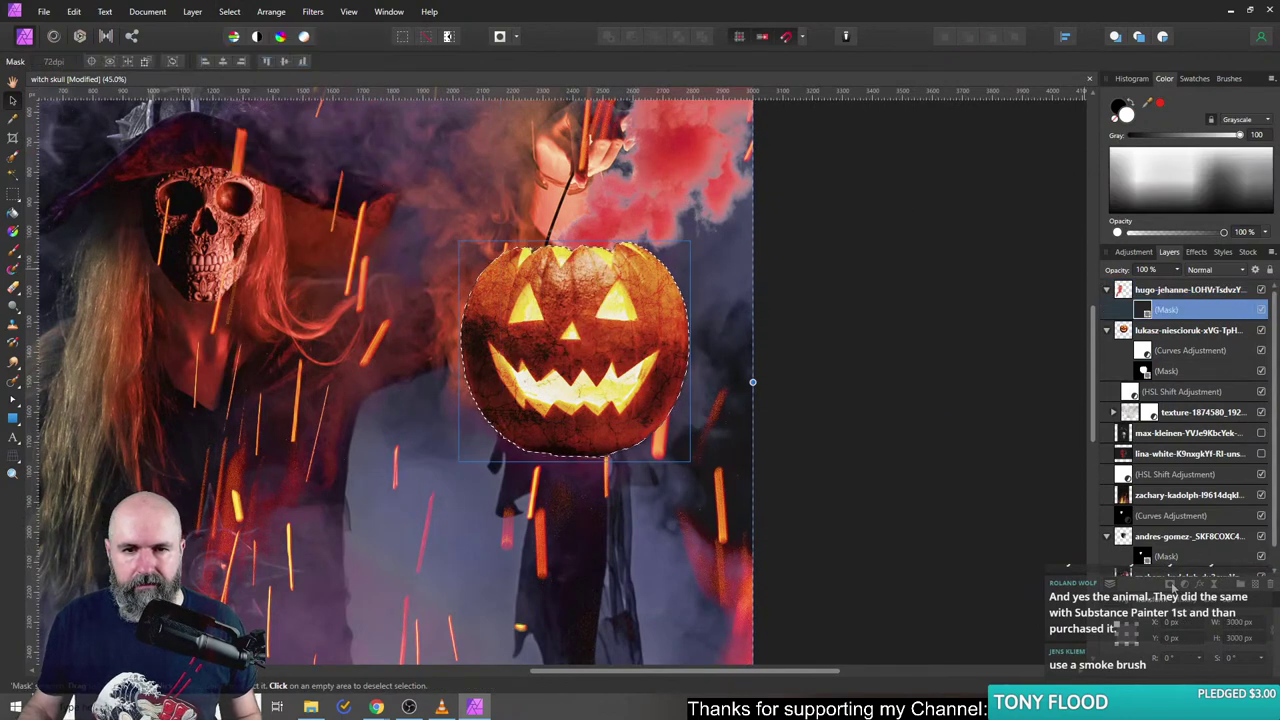
{"action": "left_click", "coordinate": [1127, 290]}
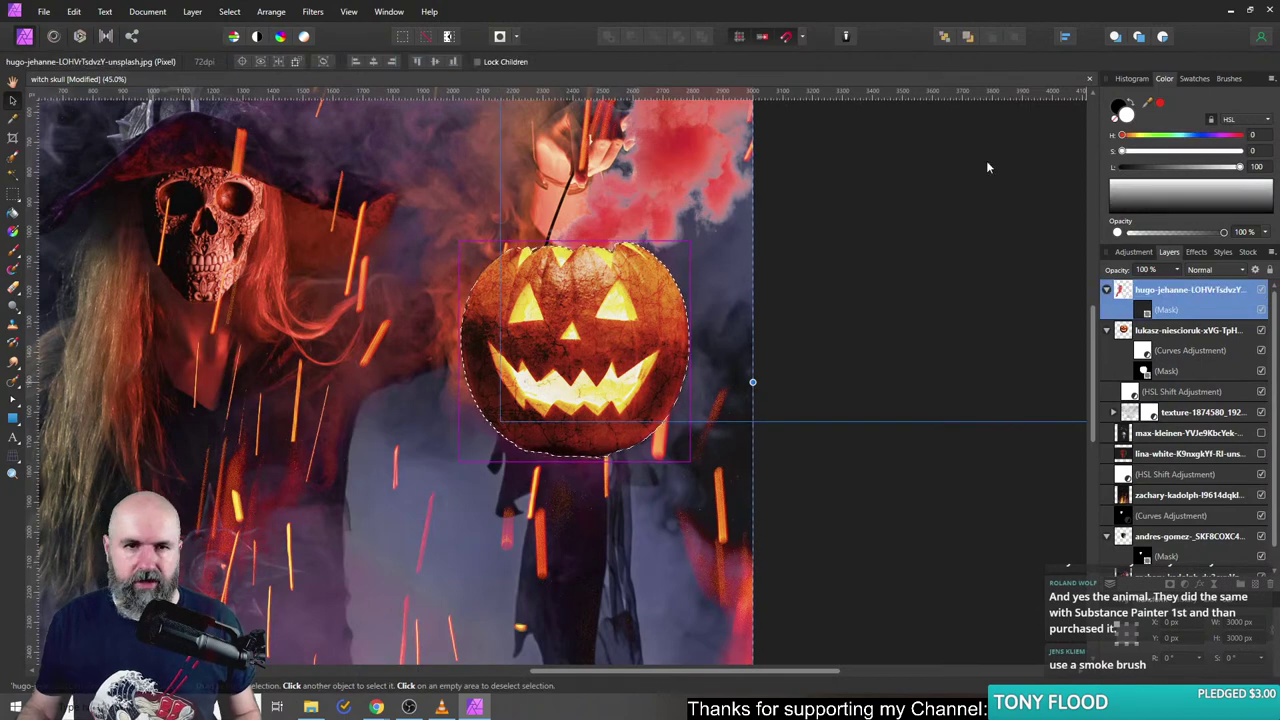
{"action": "key", "text": "ctrl+d"}
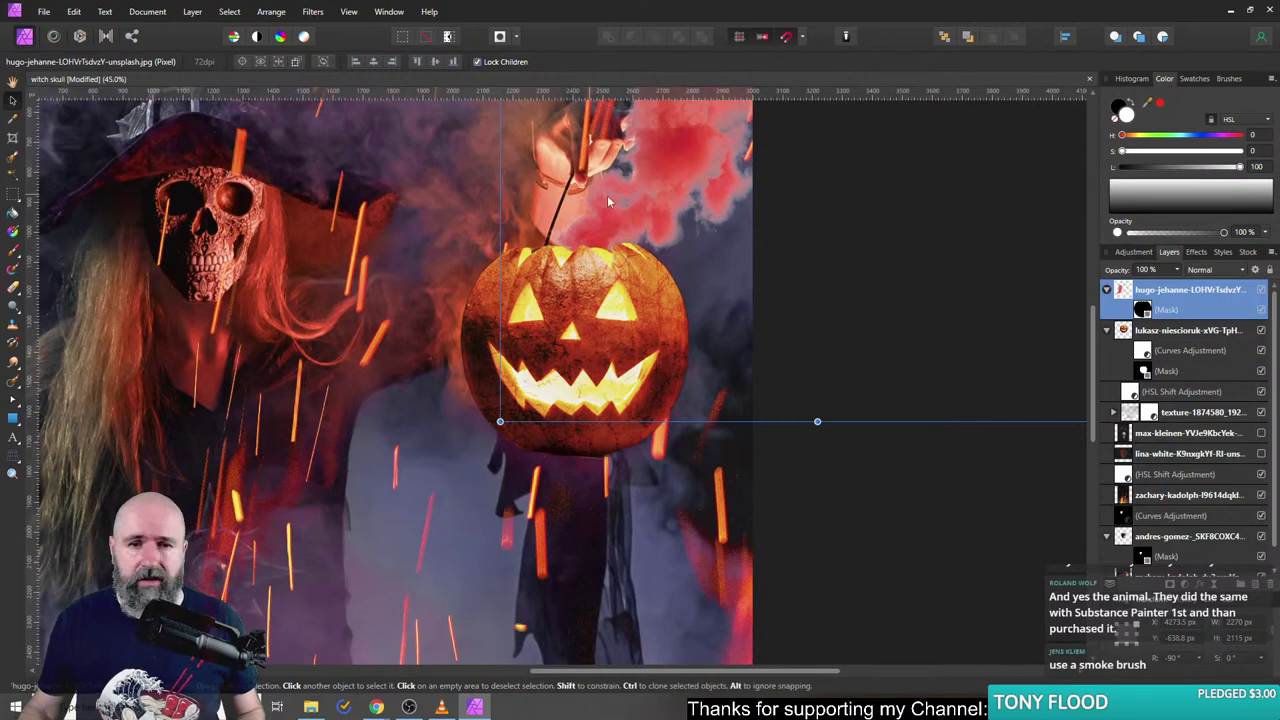
- Tilt the smoke clockwise and shift it down behind the pumpkin
{"action": "scroll", "coordinate": [615, 285], "scroll_direction": "up", "scroll_amount": 2}
{"action": "scroll", "coordinate": [648, 286], "scroll_direction": "up", "scroll_amount": 2}
{"action": "scroll", "coordinate": [655, 300], "scroll_direction": "down", "scroll_amount": 4}
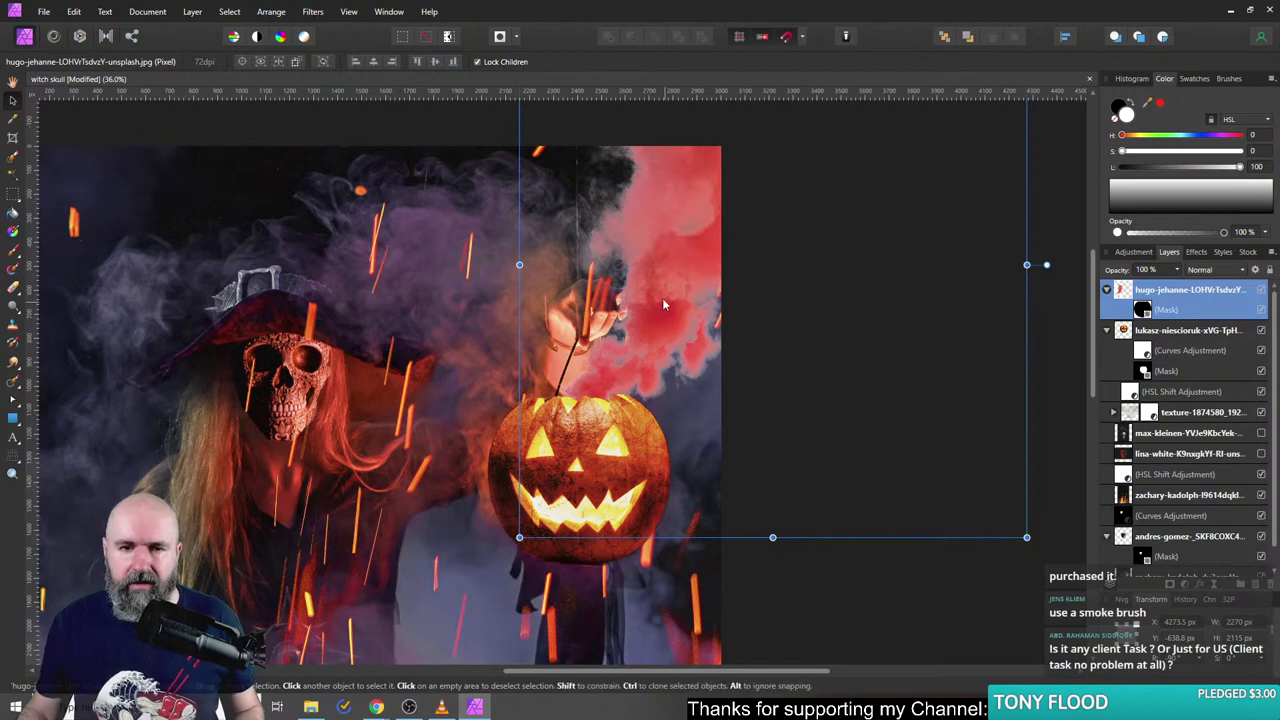
{"action": "left_click_drag", "start_coordinate": [663, 305], "coordinate": [672, 276]}
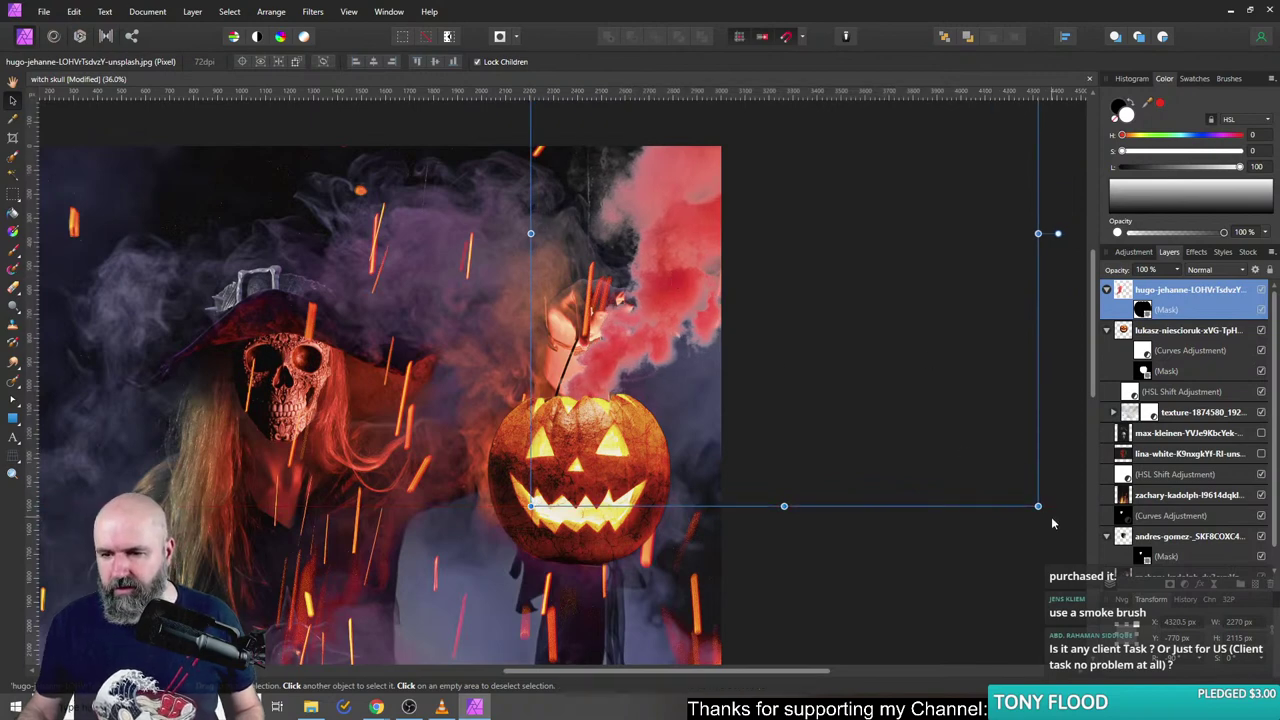
{"action": "left_click_drag", "start_coordinate": [1041, 510], "coordinate": [1014, 531]}
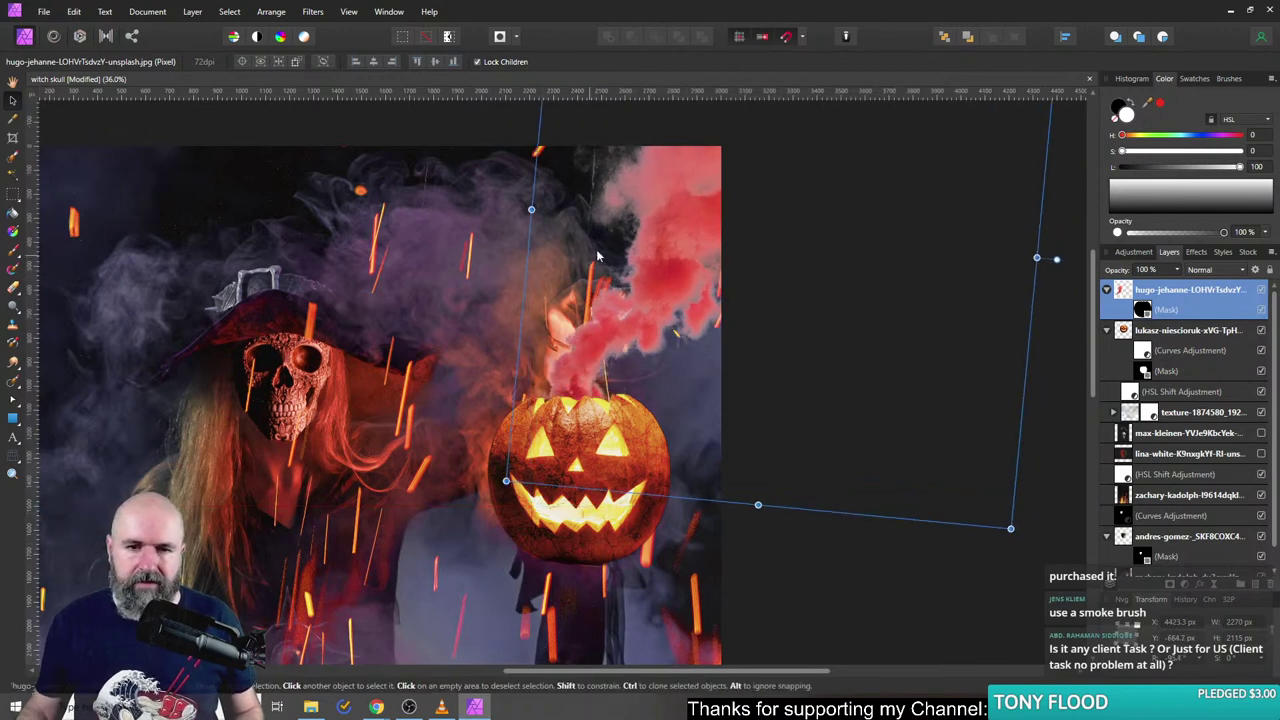
{"action": "left_click_drag", "start_coordinate": [597, 256], "coordinate": [657, 291]}
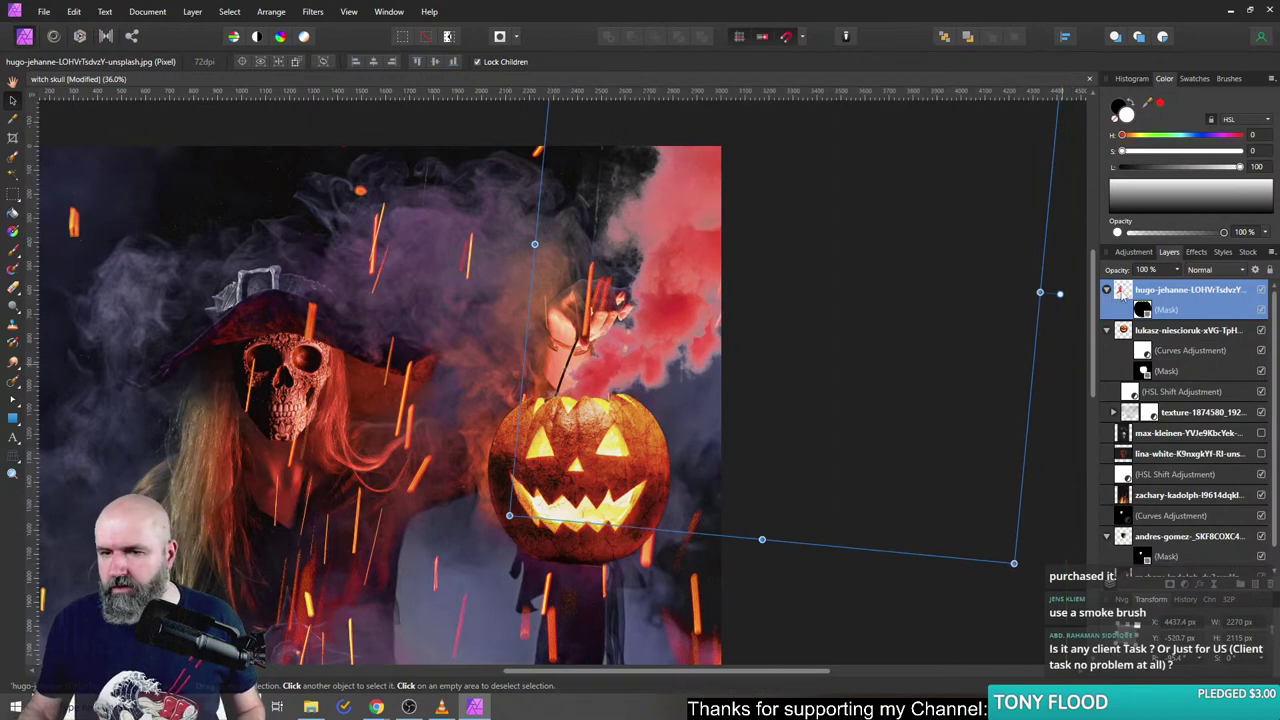
- Experiment with the smoke's Source Layer Ranges curve in Blend Options, then reset it
{"action": "left_click", "coordinate": [1254, 271]}
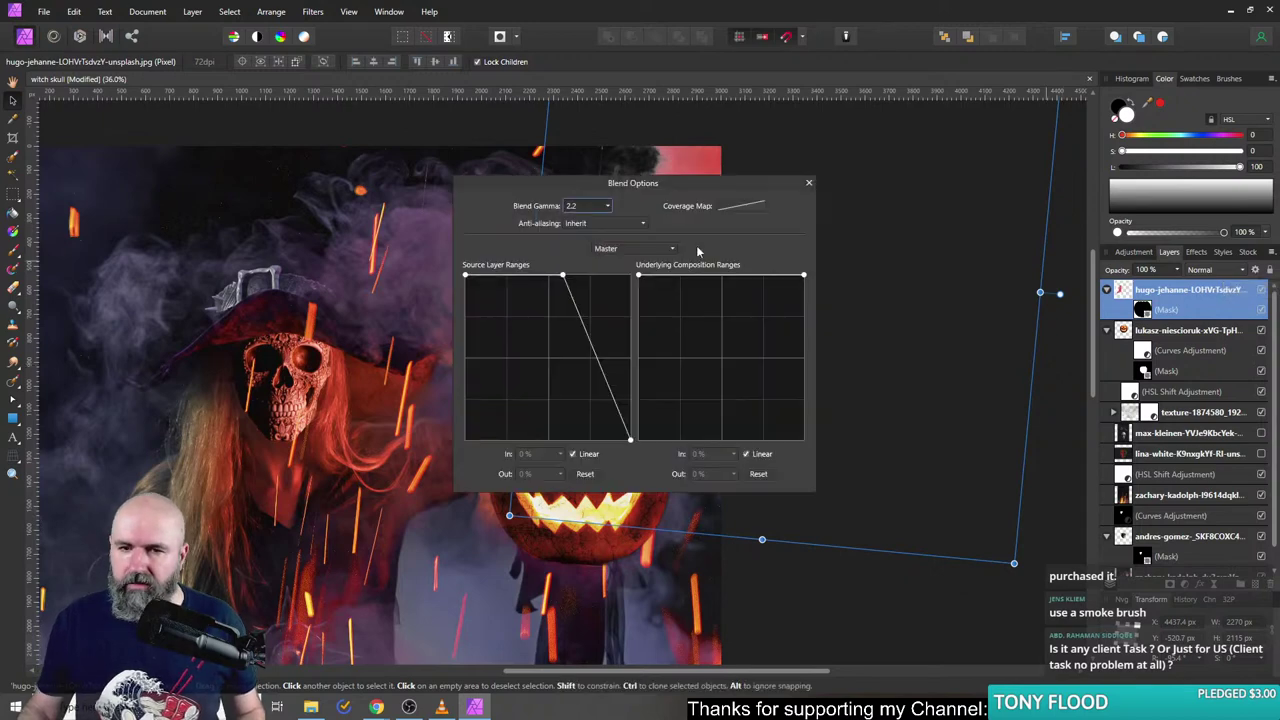
{"action": "left_click_drag", "start_coordinate": [565, 196], "coordinate": [788, 156]}
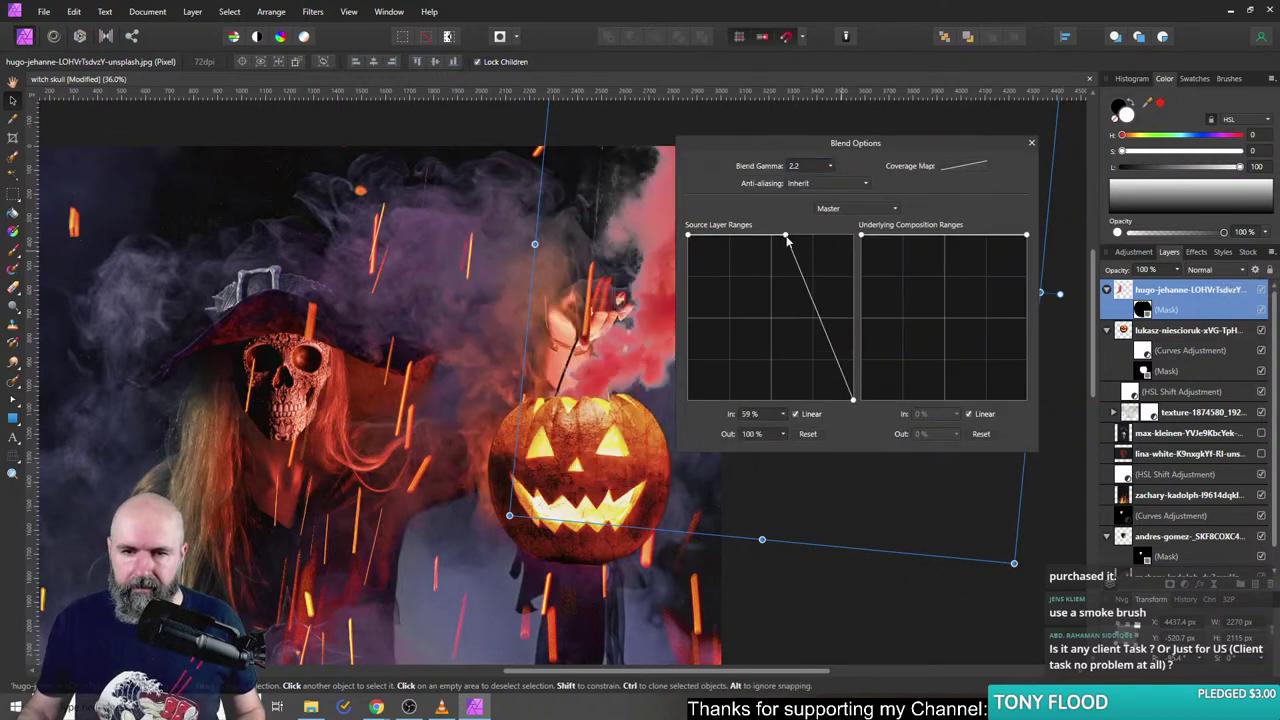
{"action": "left_click_drag", "start_coordinate": [780, 266], "coordinate": [780, 270]}
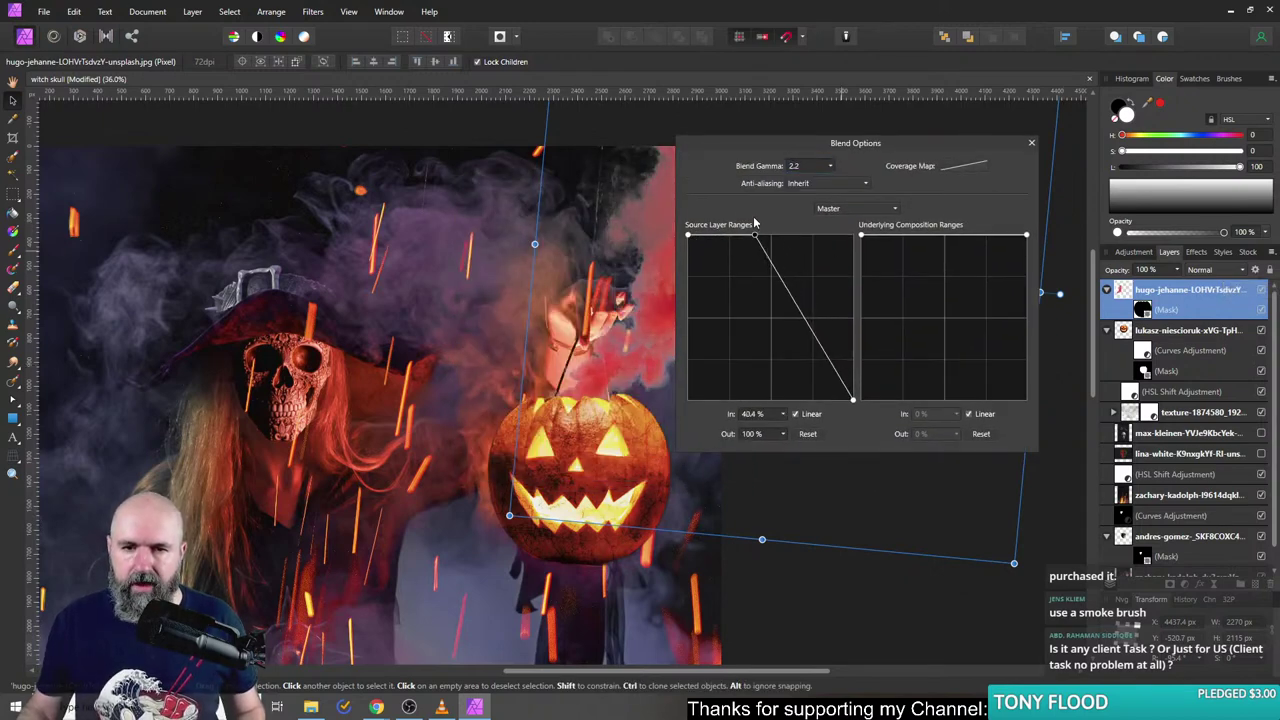
{"action": "mouse_move", "coordinate": [765, 220]}
{"action": "left_mouse_down"}
{"action": "mouse_move", "coordinate": [808, 220]}
{"action": "mouse_move", "coordinate": [780, 220]}
{"action": "left_mouse_up"}
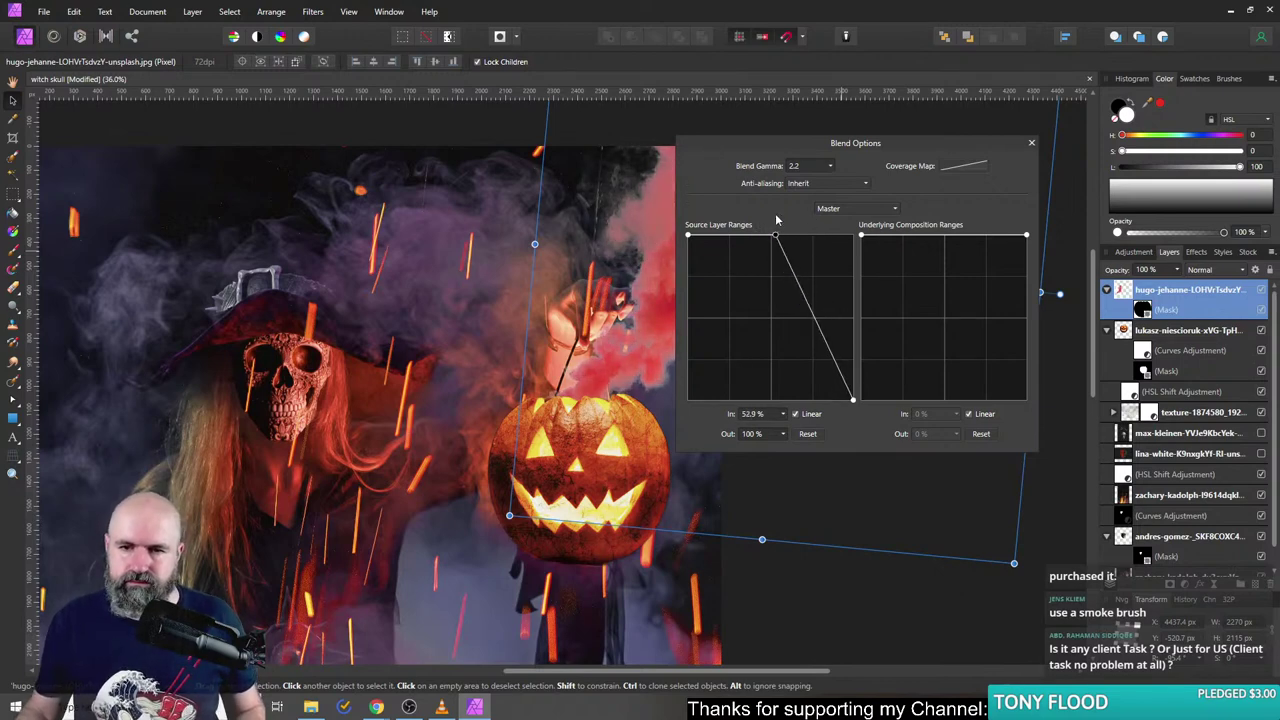
{"action": "left_click_drag", "start_coordinate": [800, 315], "coordinate": [803, 322]}
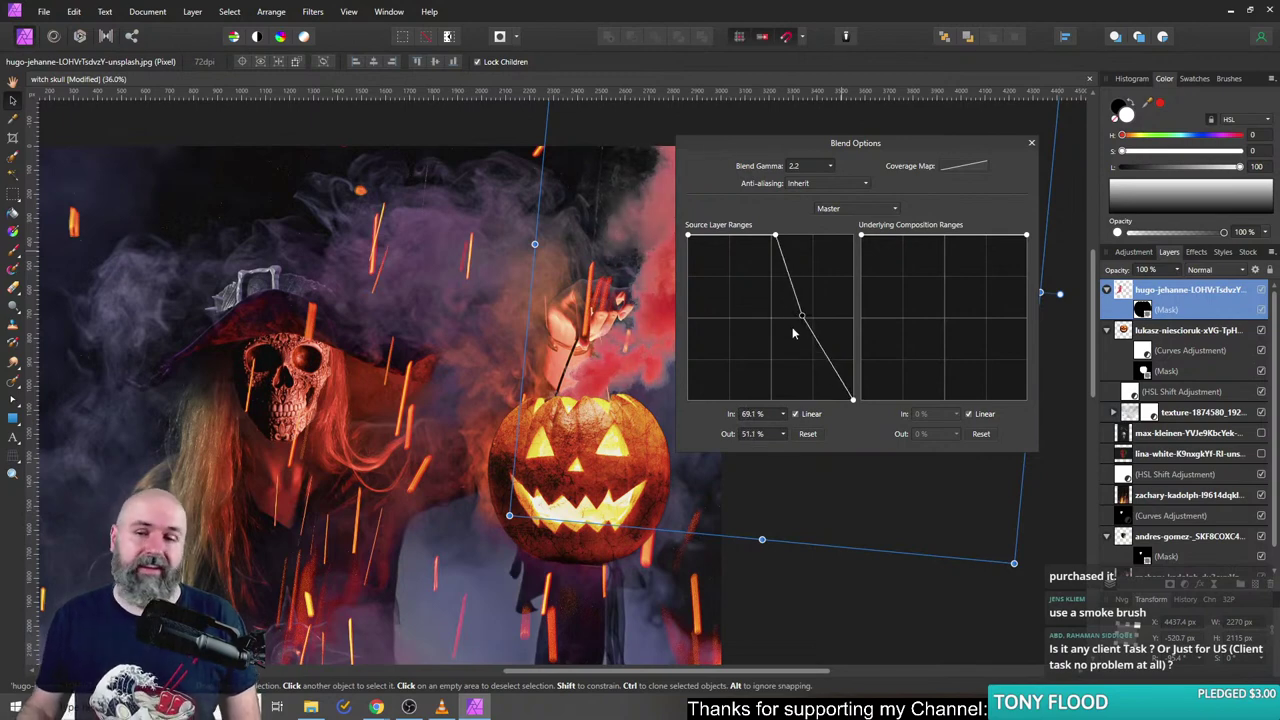
{"action": "key", "text": "Delete"}
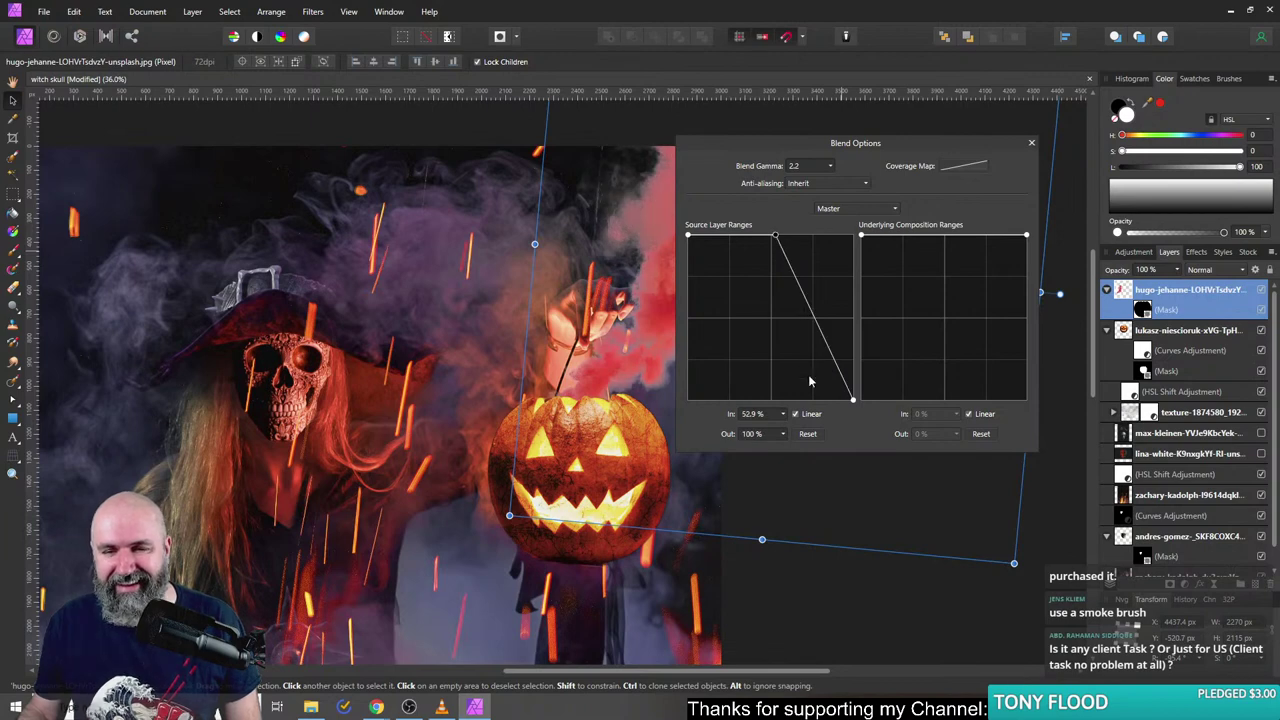
{"action": "left_click", "coordinate": [808, 435]}
{"action": "left_click", "coordinate": [1032, 143]}
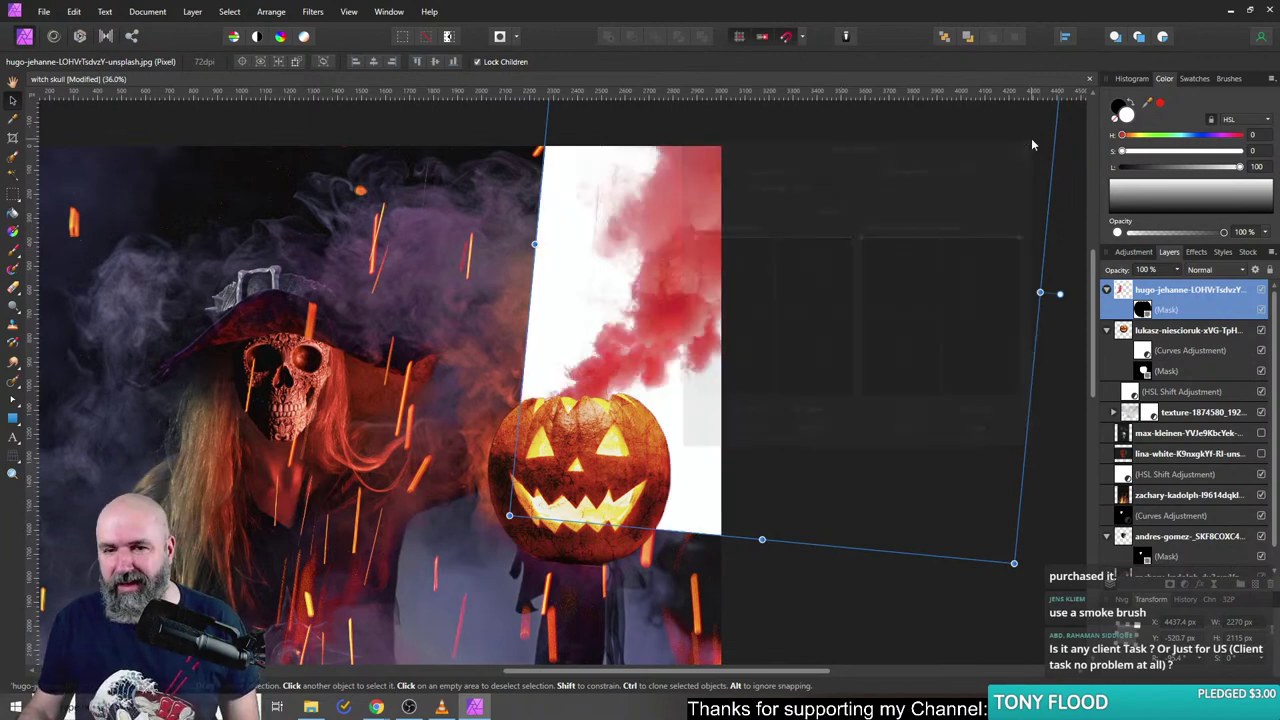
- Keep the Normal blend mode and drag the source range node down to make the white background transparent
{"action": "left_click", "coordinate": [1202, 270]}
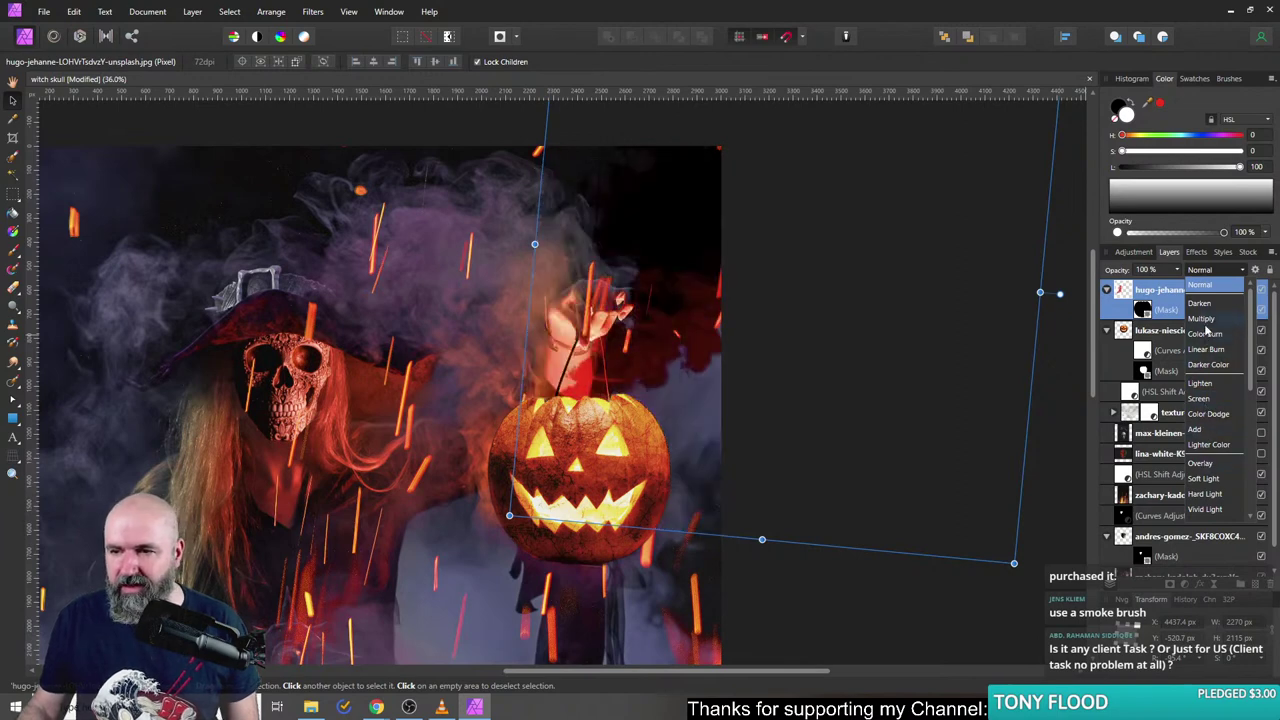
{"action": "left_click", "coordinate": [1171, 256]}
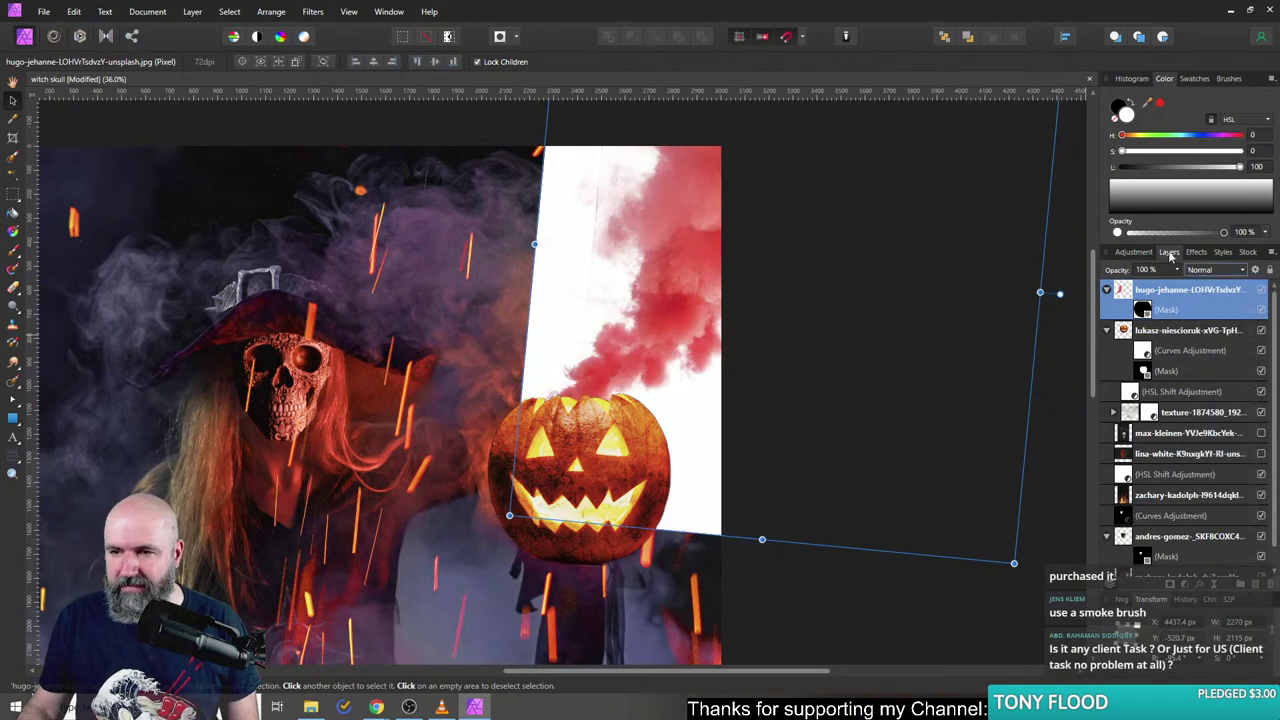
{"action": "left_click", "coordinate": [1253, 270]}
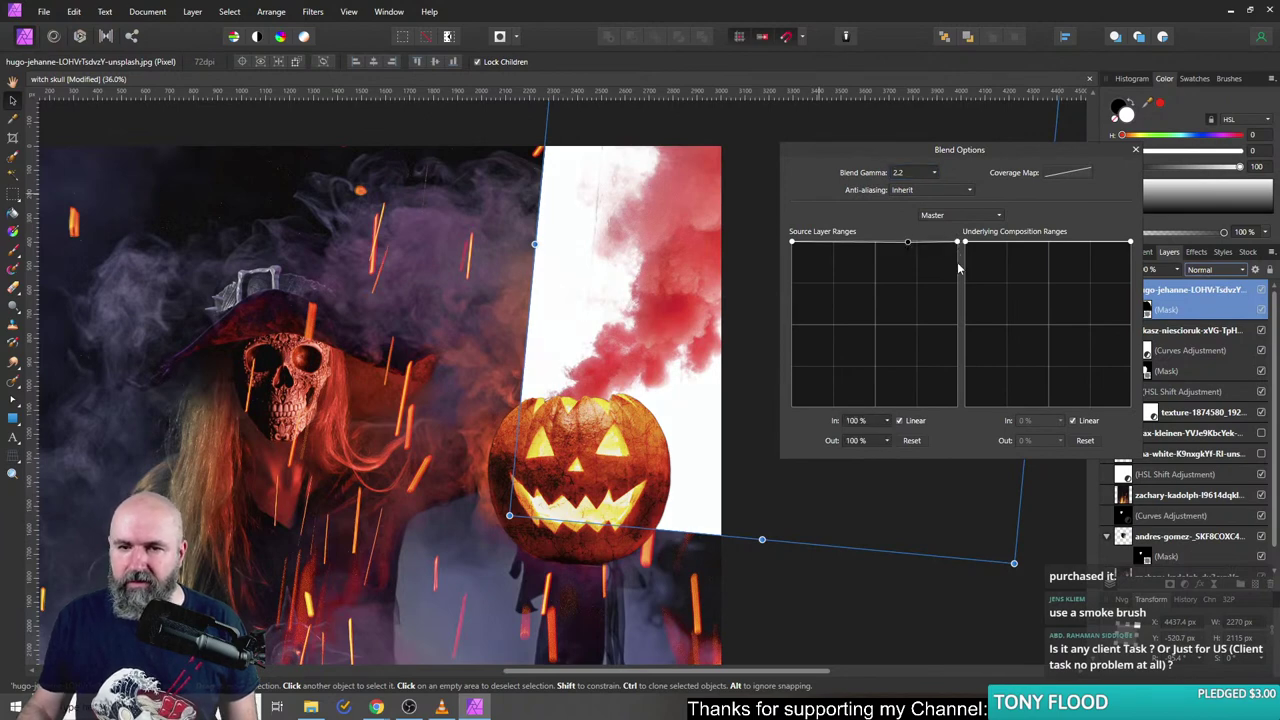
{"action": "left_click_drag", "start_coordinate": [957, 244], "coordinate": [936, 437]}
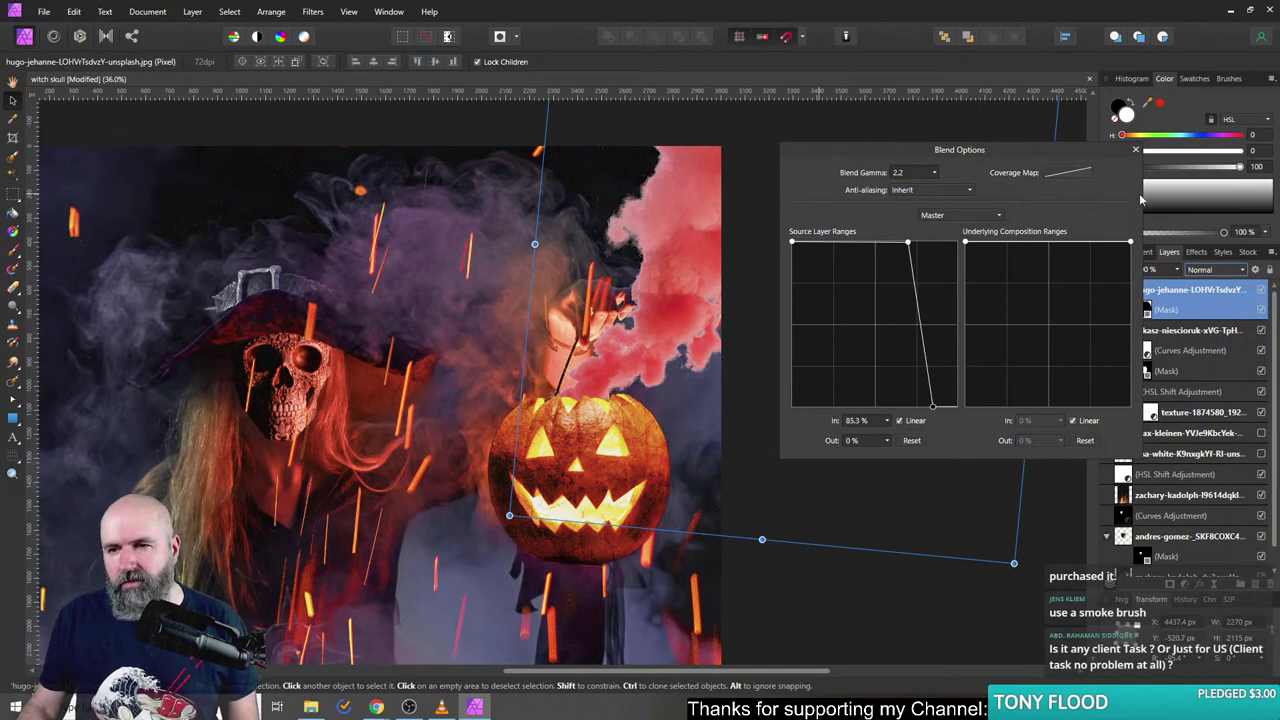
{"action": "left_click", "coordinate": [1135, 150]}
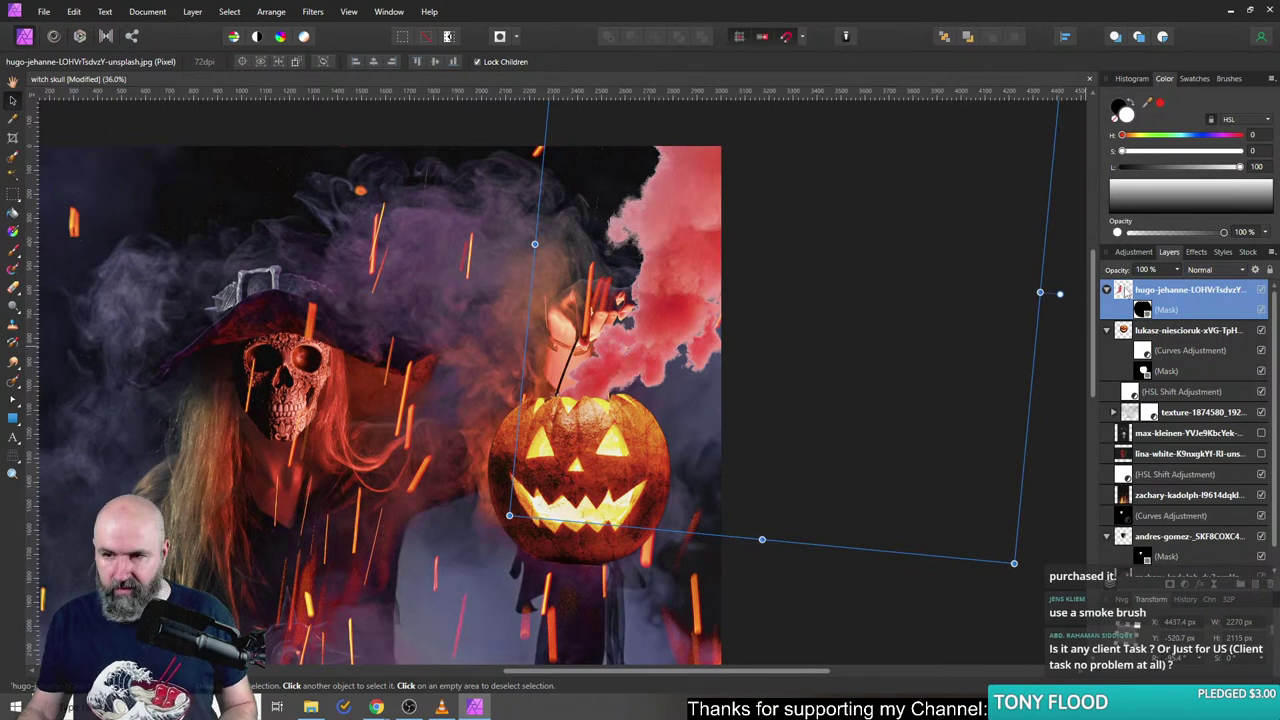
- Pull the pumpkin mask out above the smoke layer
{"action": "left_click", "coordinate": [1145, 312]}
{"action": "left_click_drag", "start_coordinate": [1143, 283], "coordinate": [1143, 283]}
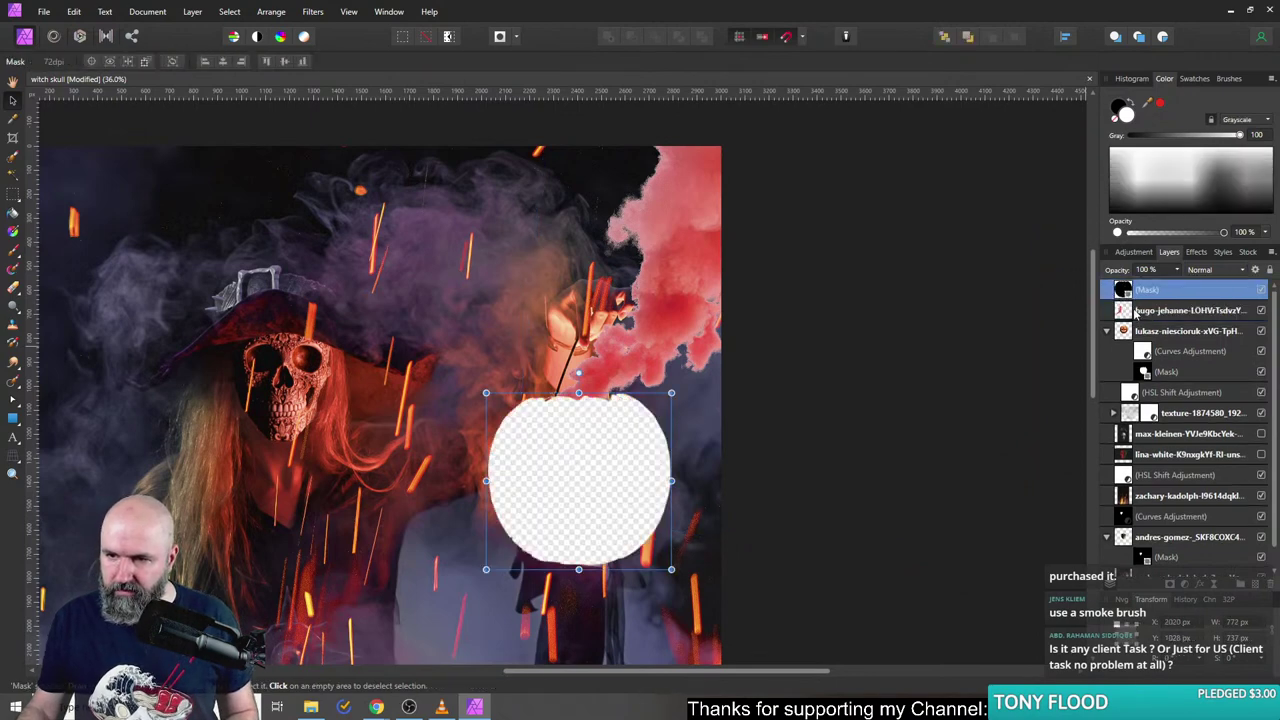
{"action": "left_click", "coordinate": [1126, 312]}
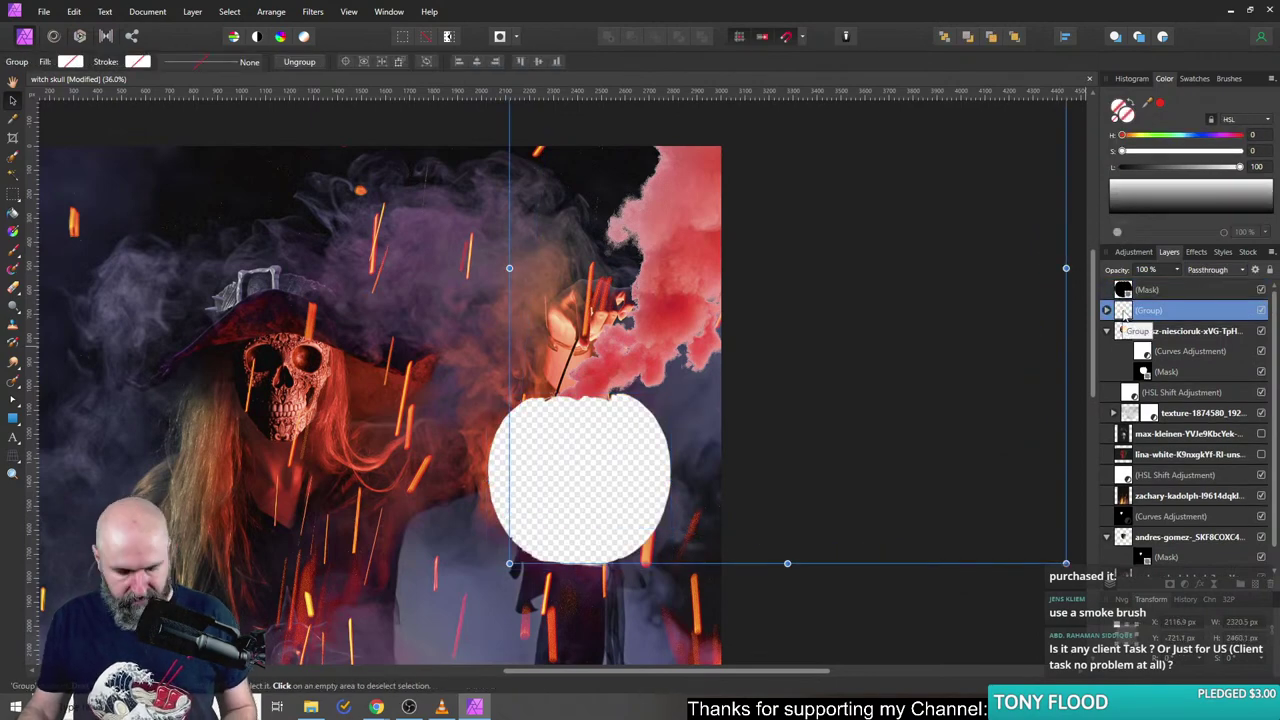
- Rasterize the smoke group into a pixel layer and nest the pumpkin mask back inside it
{"action": "right_click", "coordinate": [1124, 312]}
{"action": "left_click", "coordinate": [1128, 557]}
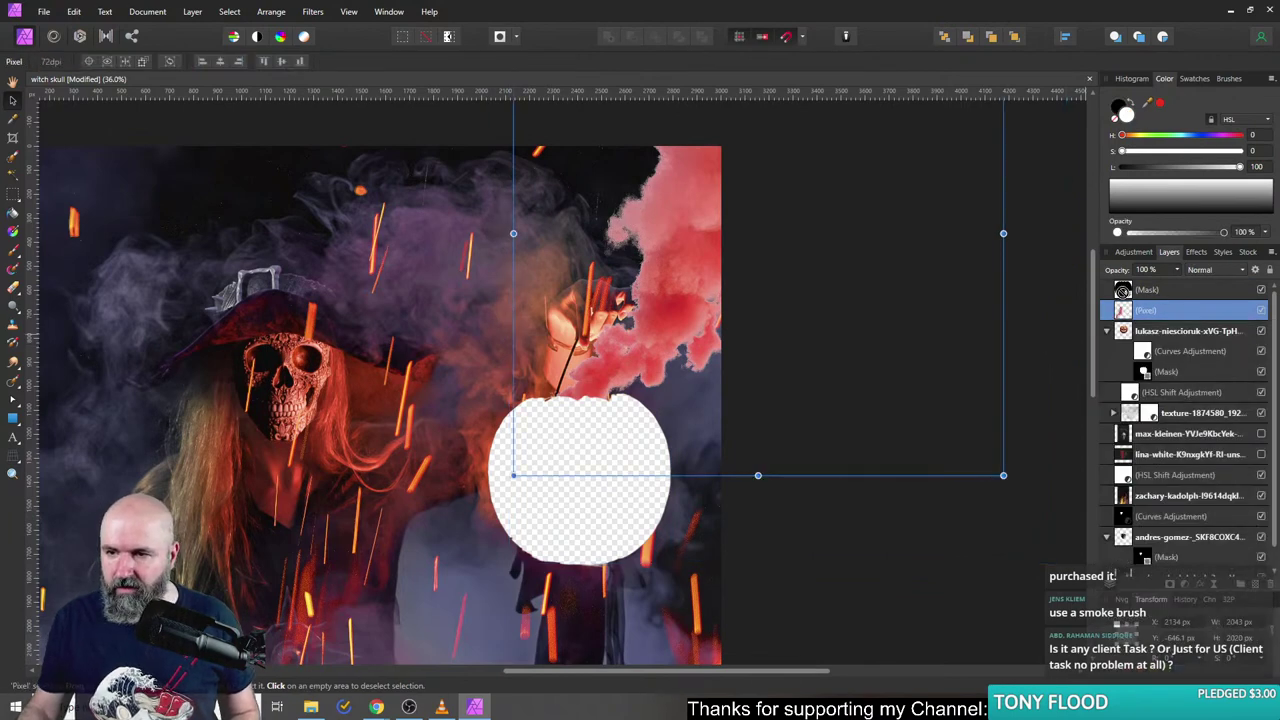
{"action": "left_click_drag", "start_coordinate": [1130, 320], "coordinate": [1134, 316]}
- Load the smoke layer's pixels as a selection and shrink it by a small negative radius
{"action": "scroll", "coordinate": [614, 338], "scroll_direction": "up", "scroll_amount": 5}
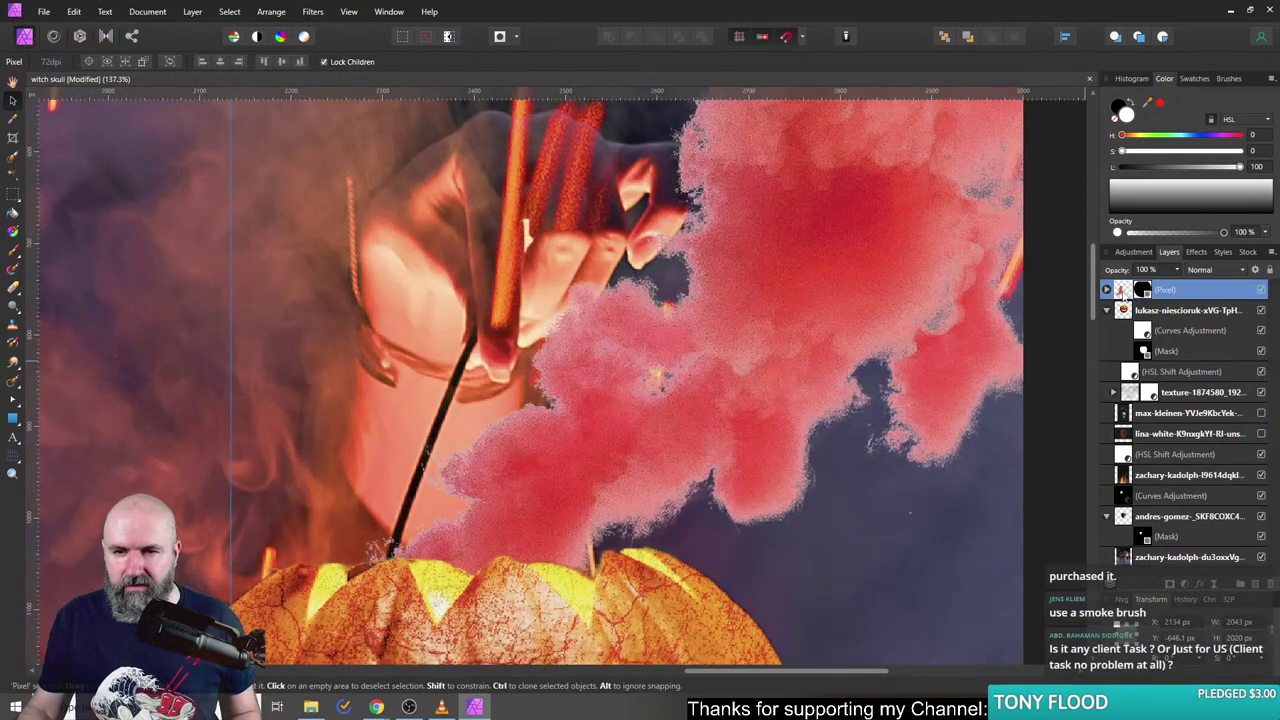
{"action": "left_click", "coordinate": [1122, 290], "text": "ctrl"}
{"action": "left_click", "coordinate": [229, 12]}
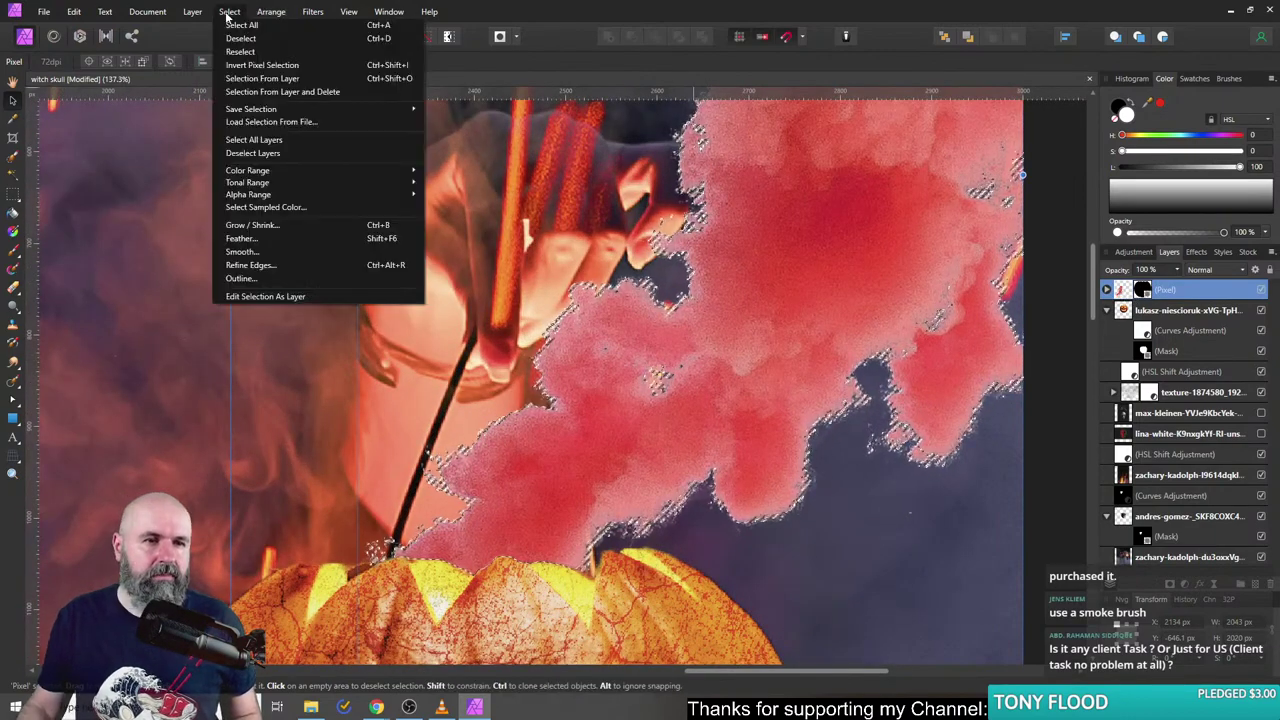
{"action": "left_click", "coordinate": [415, 227]}
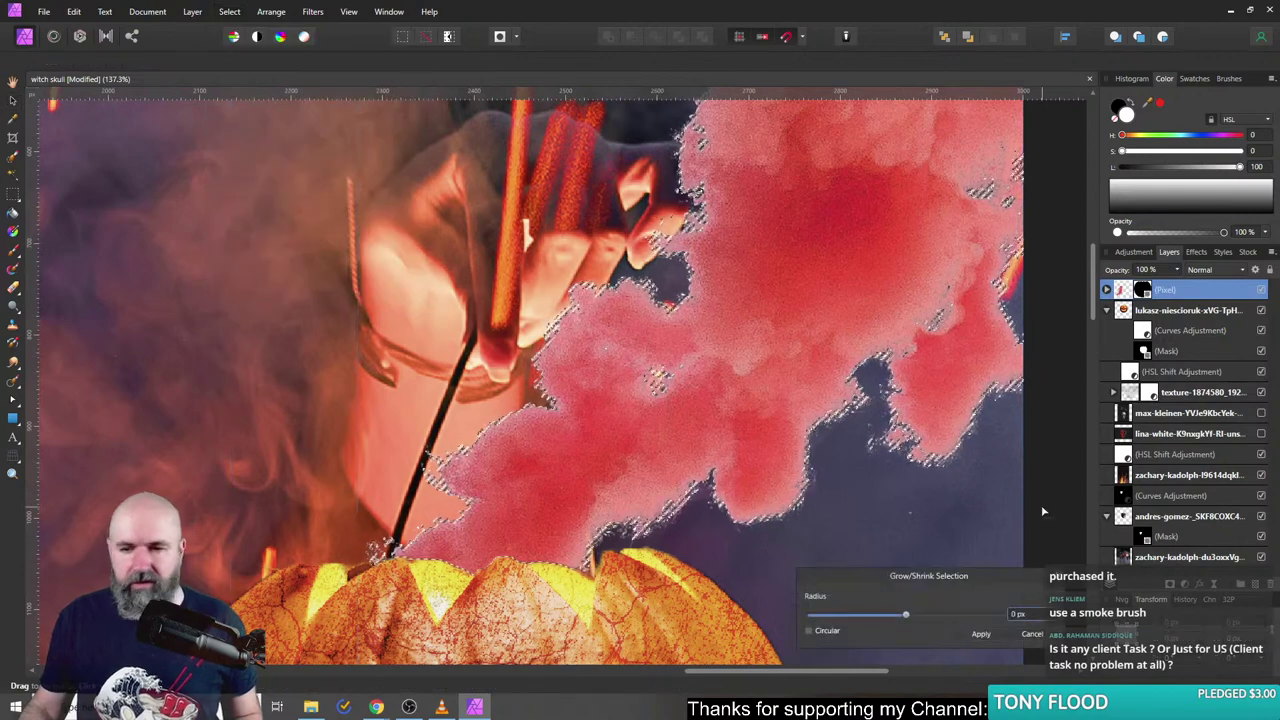
{"action": "left_click_drag", "start_coordinate": [1026, 616], "coordinate": [1022, 618]}
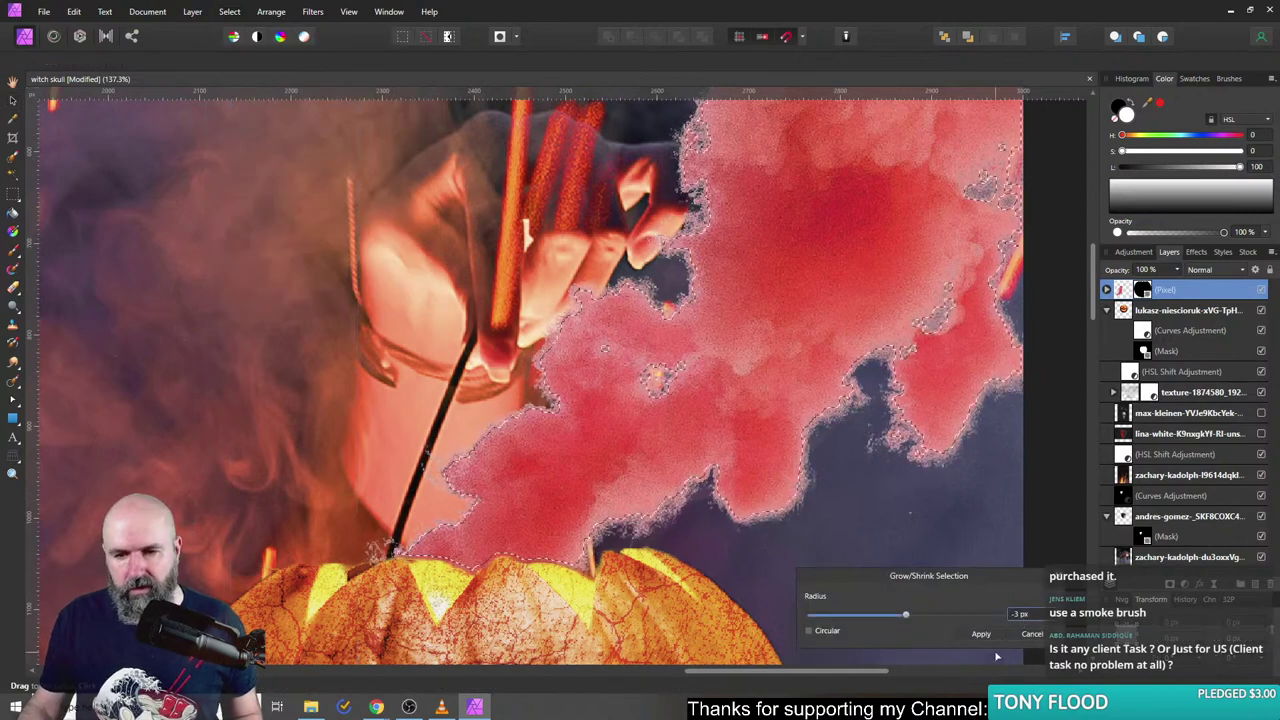
{"action": "left_click", "coordinate": [981, 634]}
- Feather the selection, apply another Select menu command, then deselect
{"action": "left_click", "coordinate": [229, 12]}
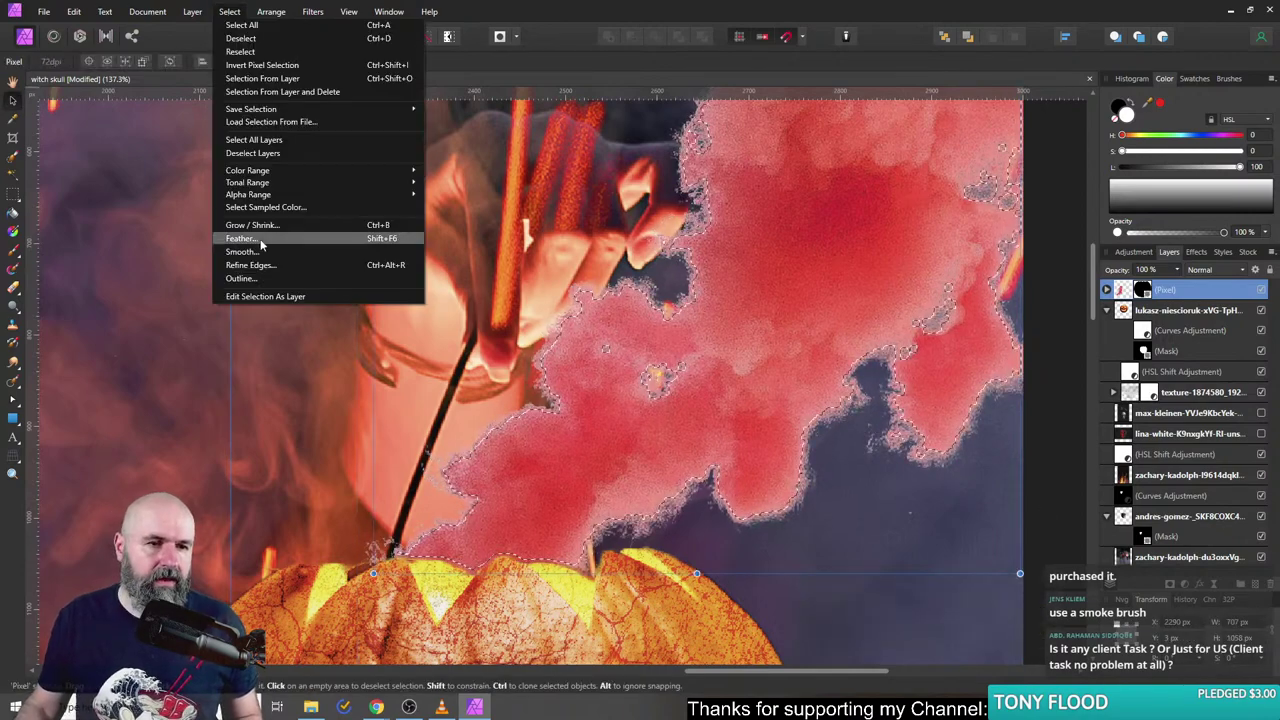
{"action": "left_click", "coordinate": [245, 238]}
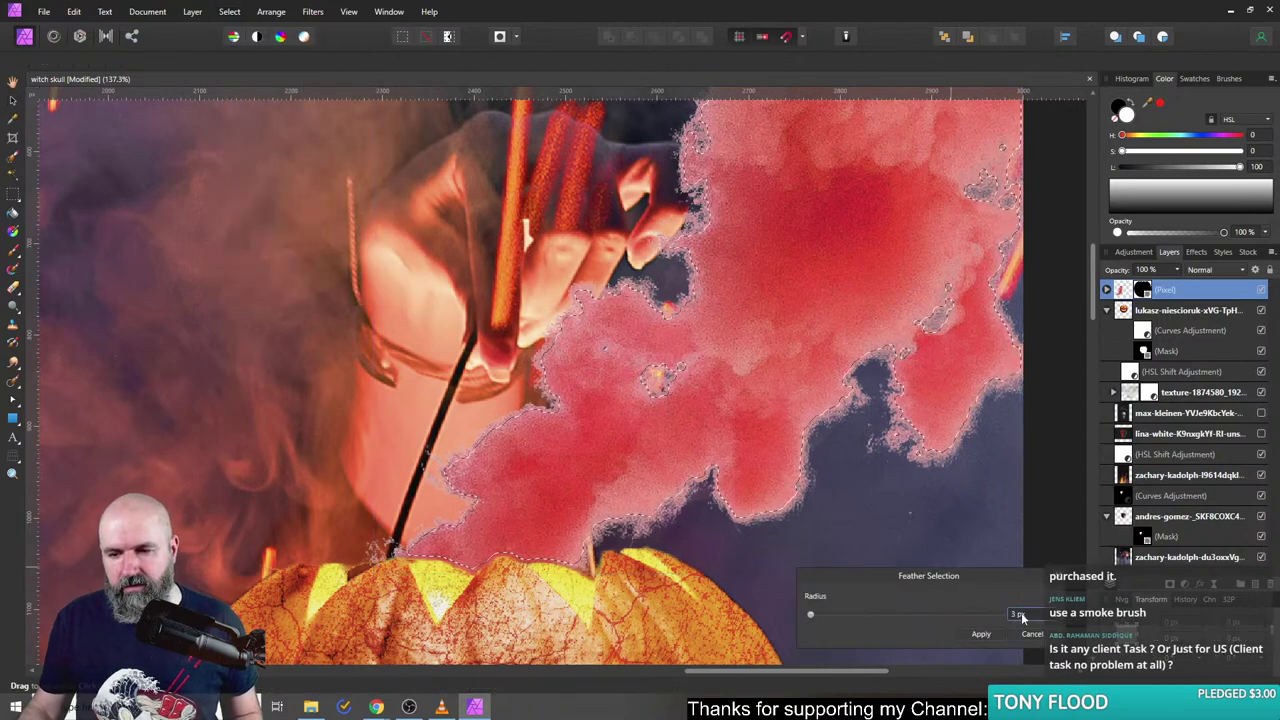
{"action": "left_click", "coordinate": [980, 634]}
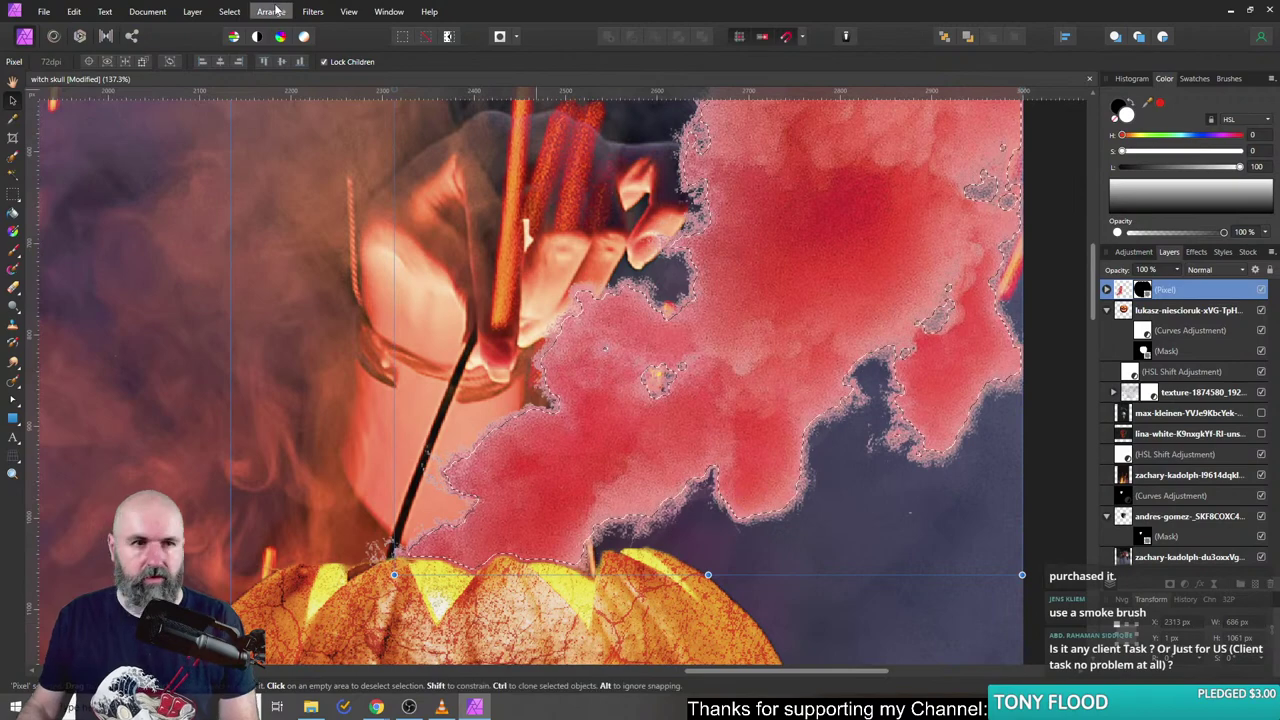
{"action": "left_click", "coordinate": [229, 11]}
{"action": "left_click", "coordinate": [249, 78]}
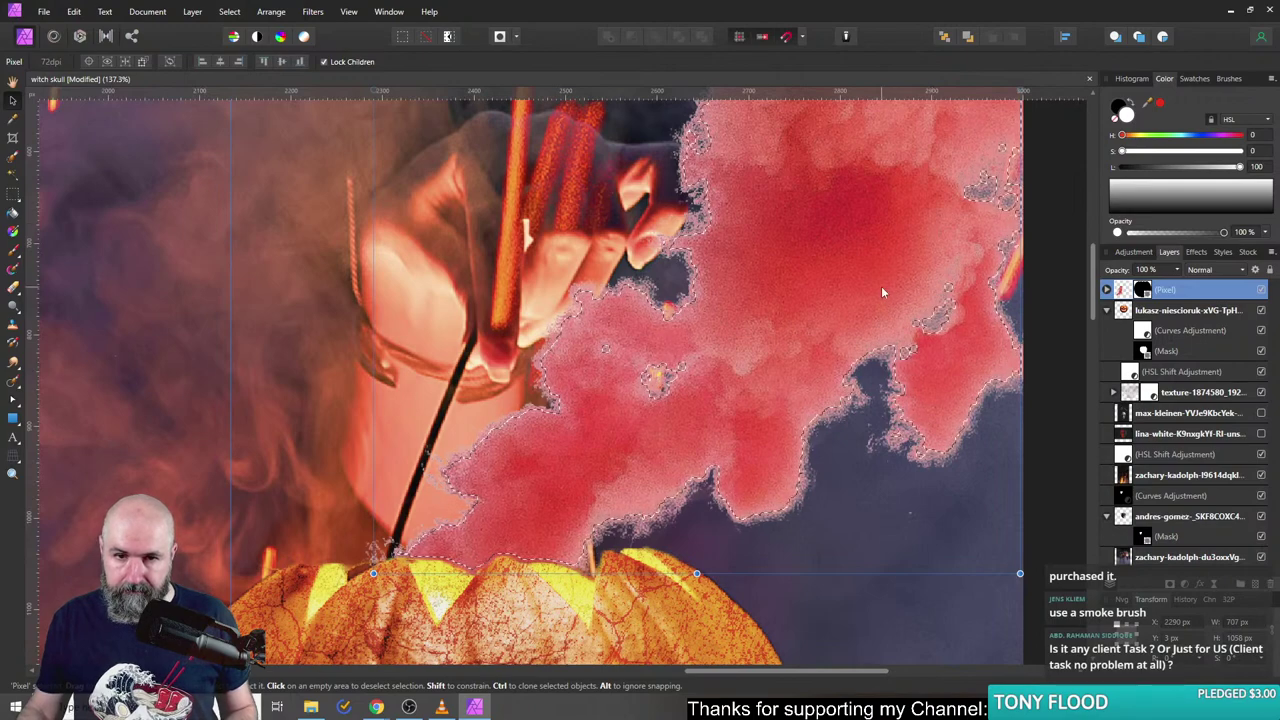
{"action": "key", "text": "ctrl+d"}
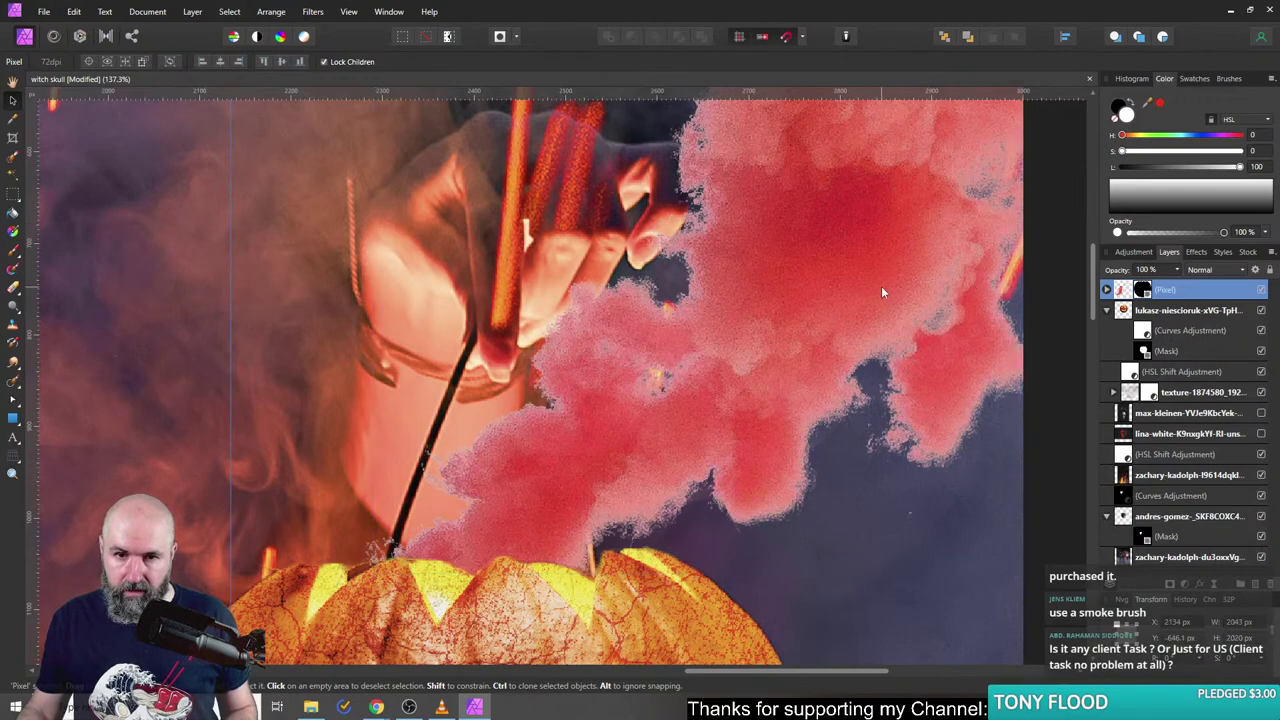
{"action": "scroll", "coordinate": [310, 555], "scroll_direction": "down", "scroll_amount": 6}
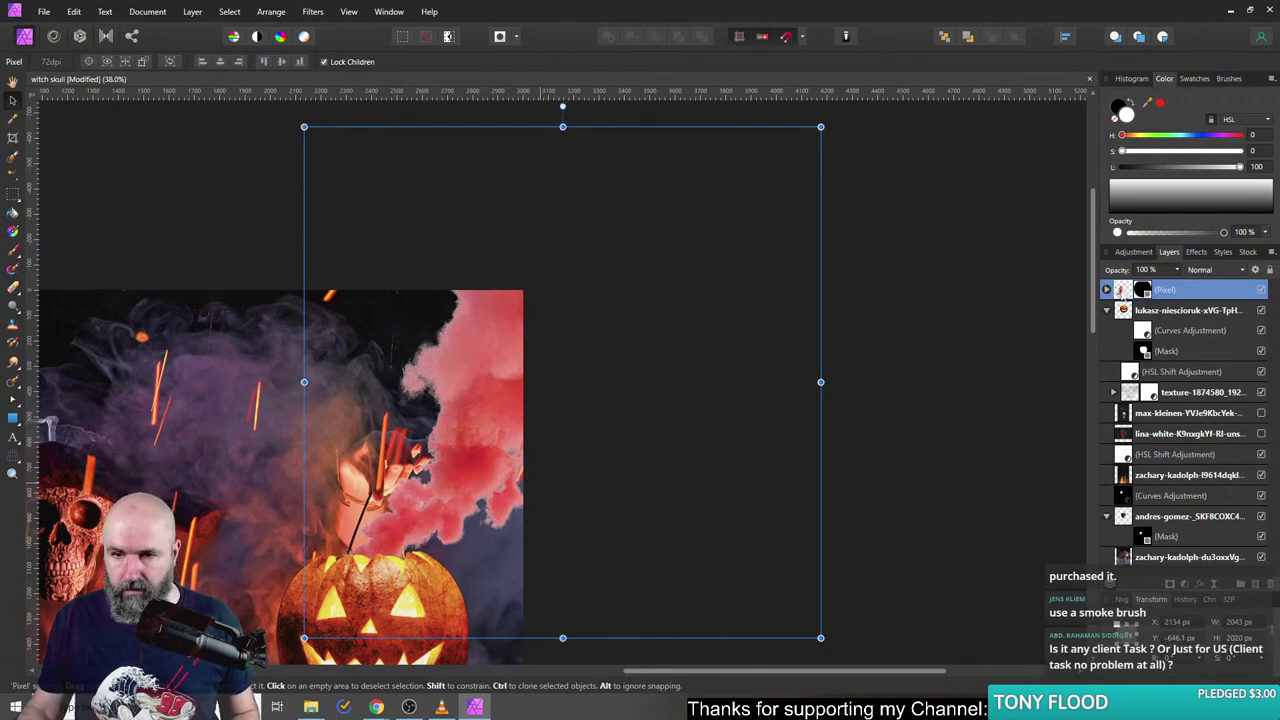
- Shrink the smoke selection by -1 px
{"action": "left_click_drag", "start_coordinate": [670, 294], "coordinate": [930, 266]}
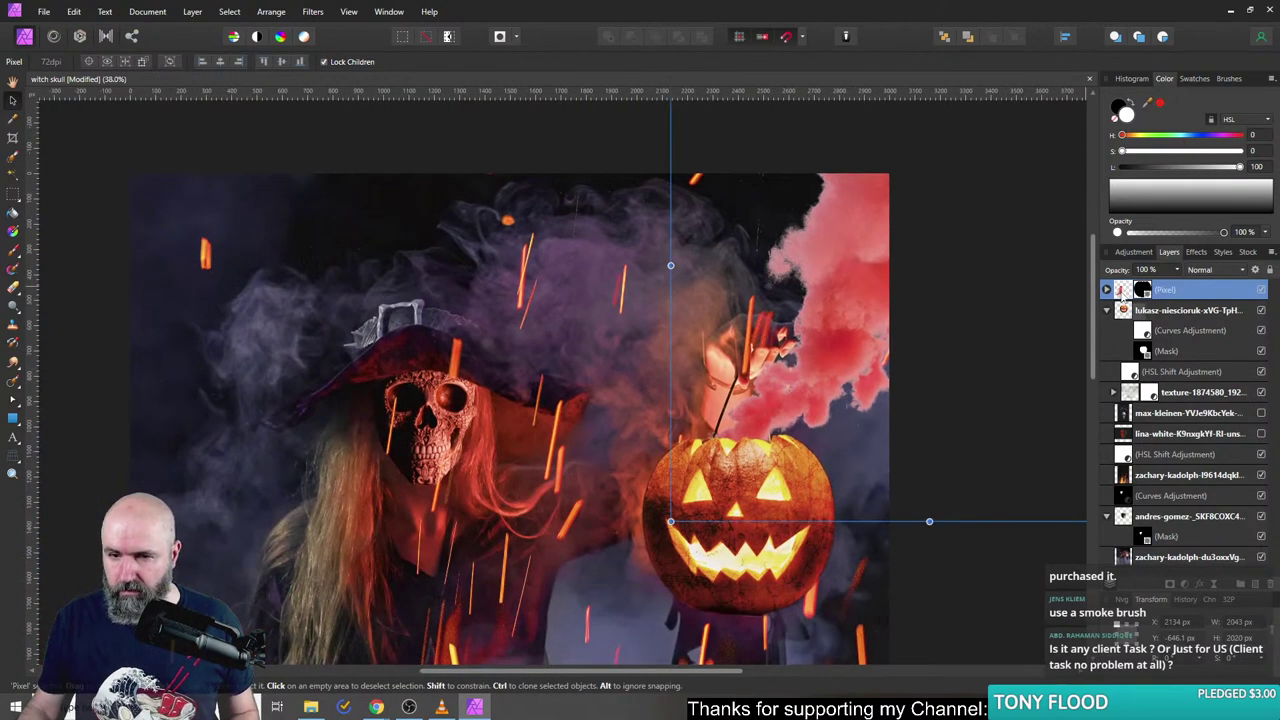
{"action": "scroll", "coordinate": [770, 330], "scroll_direction": "up", "scroll_amount": 5}
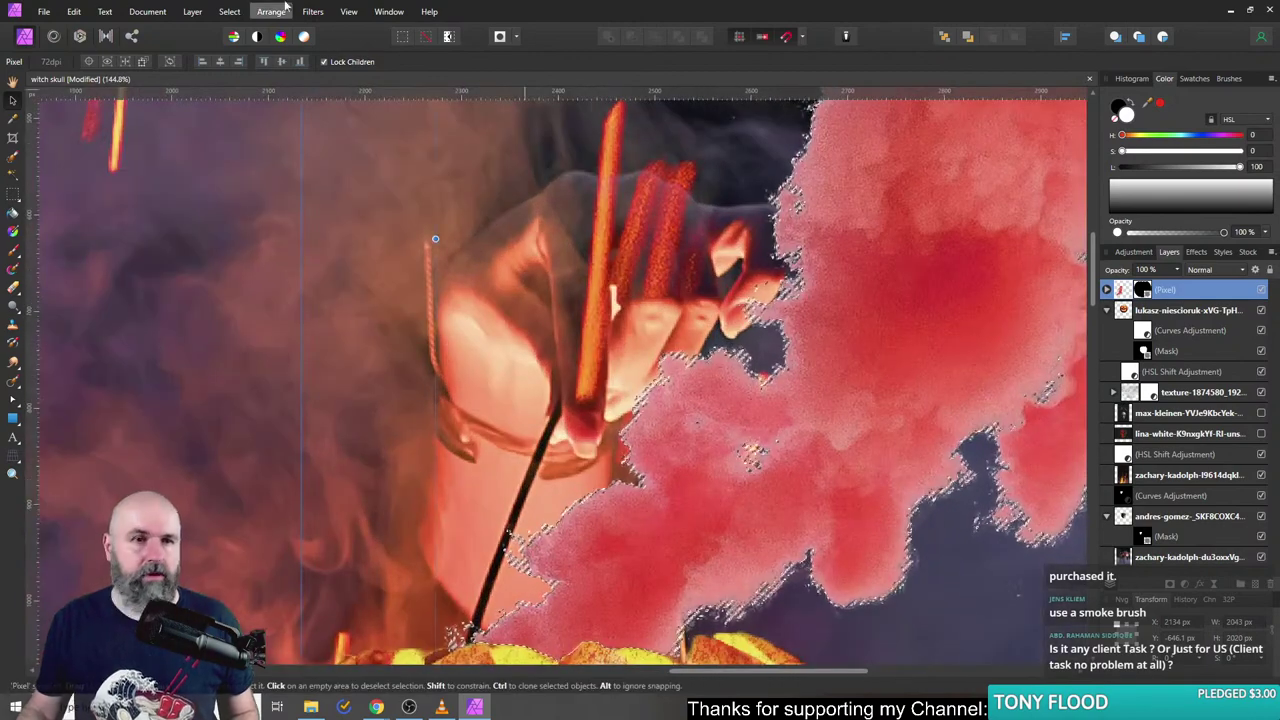
{"action": "left_click", "coordinate": [229, 11]}
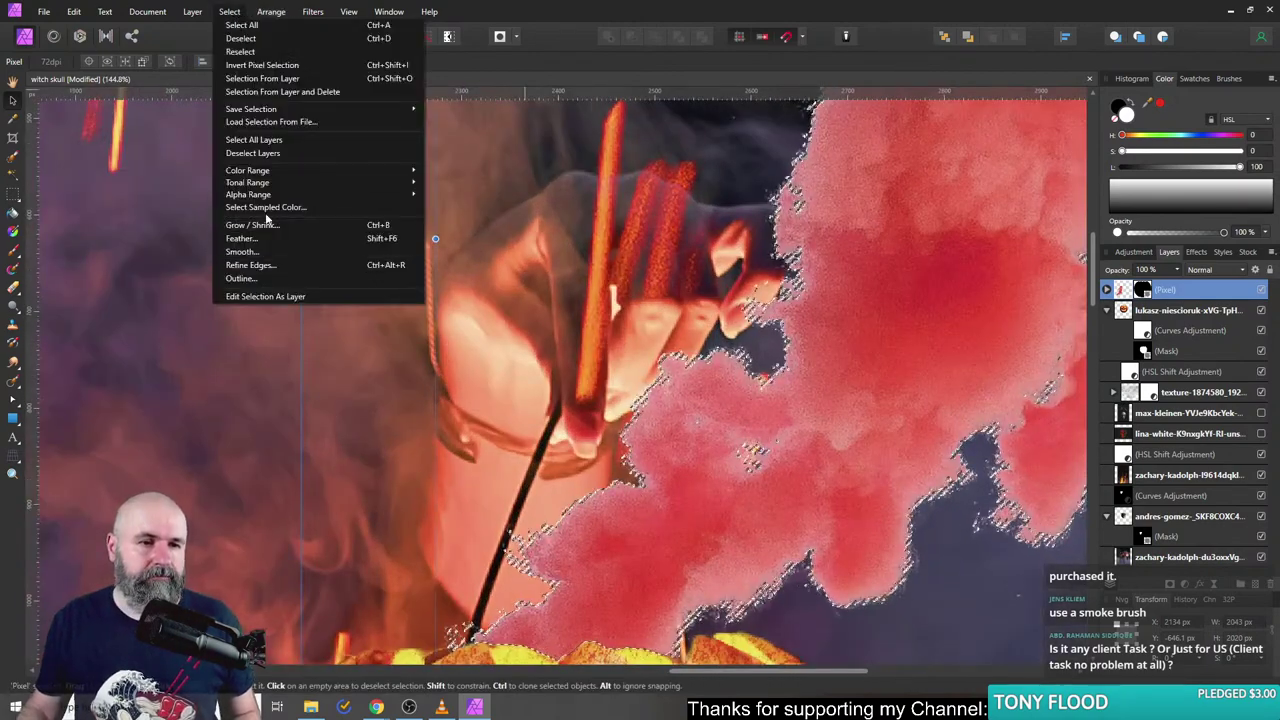
{"action": "left_click", "coordinate": [252, 225]}
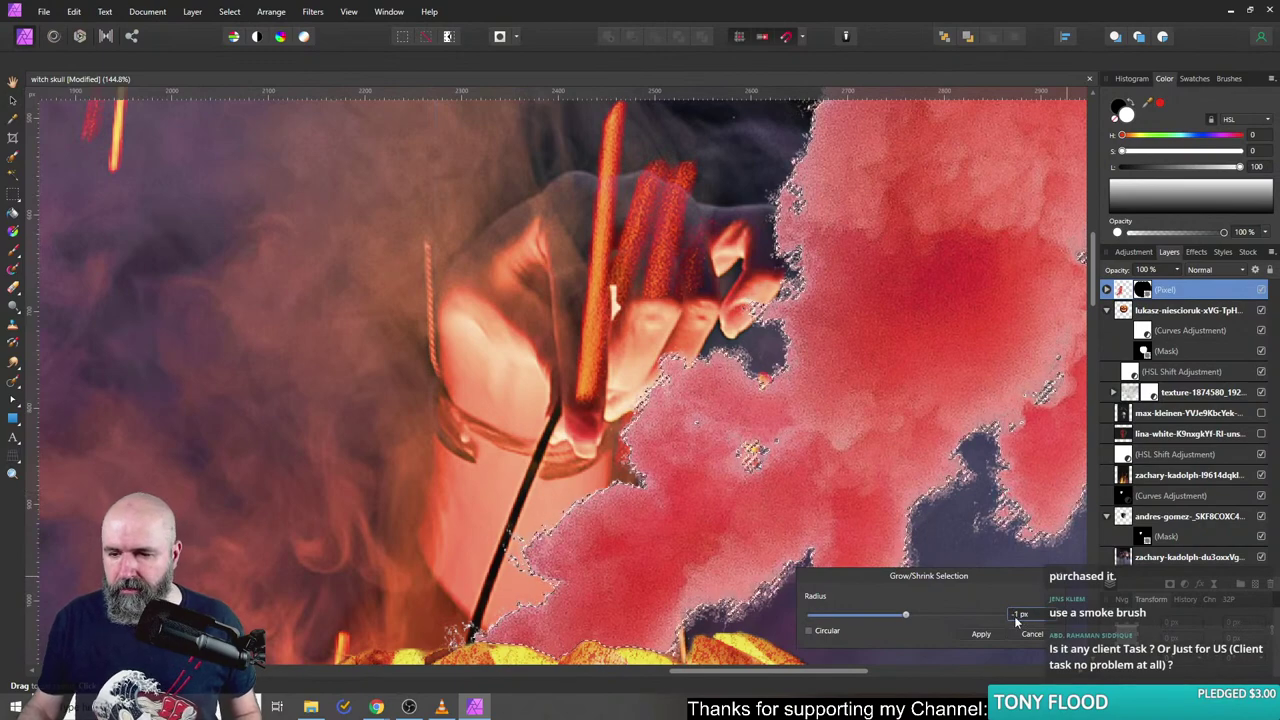
{"action": "left_click", "coordinate": [1017, 617]}
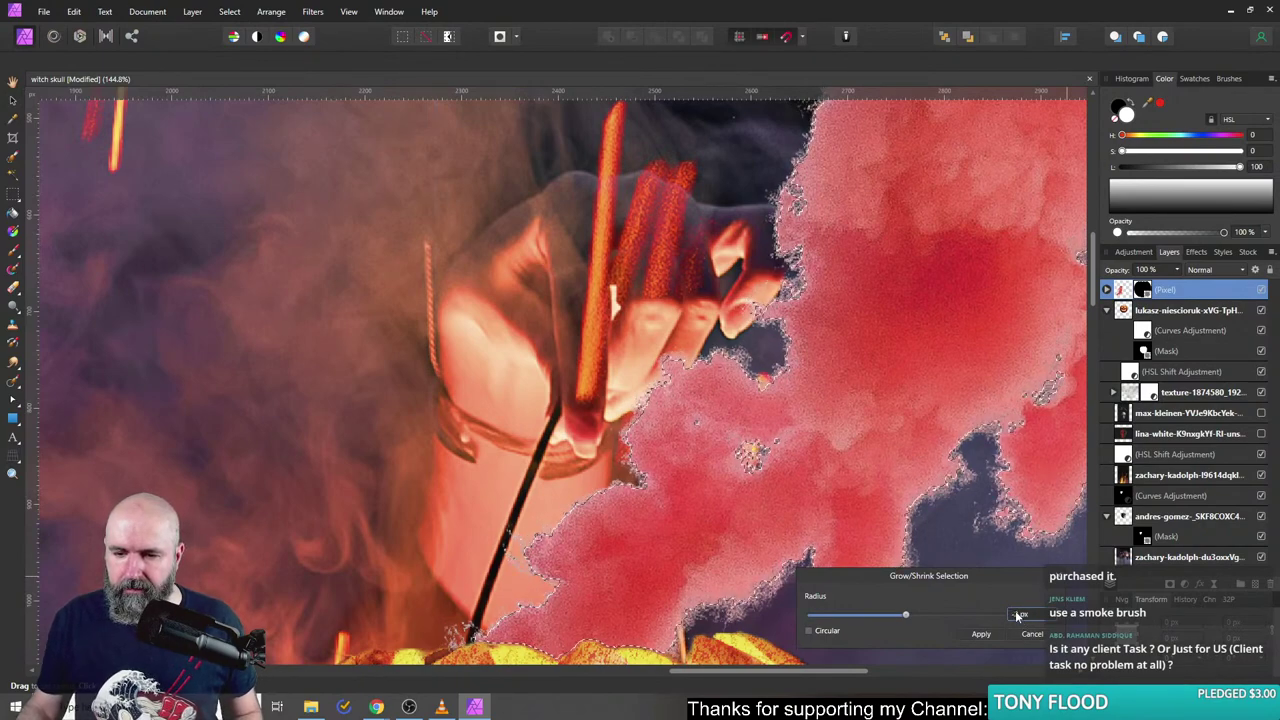
{"action": "left_click", "coordinate": [981, 634]}
- Feather the selection, invert it around the red smoke, and deselect to clear the rough fringe
{"action": "left_click", "coordinate": [229, 11]}
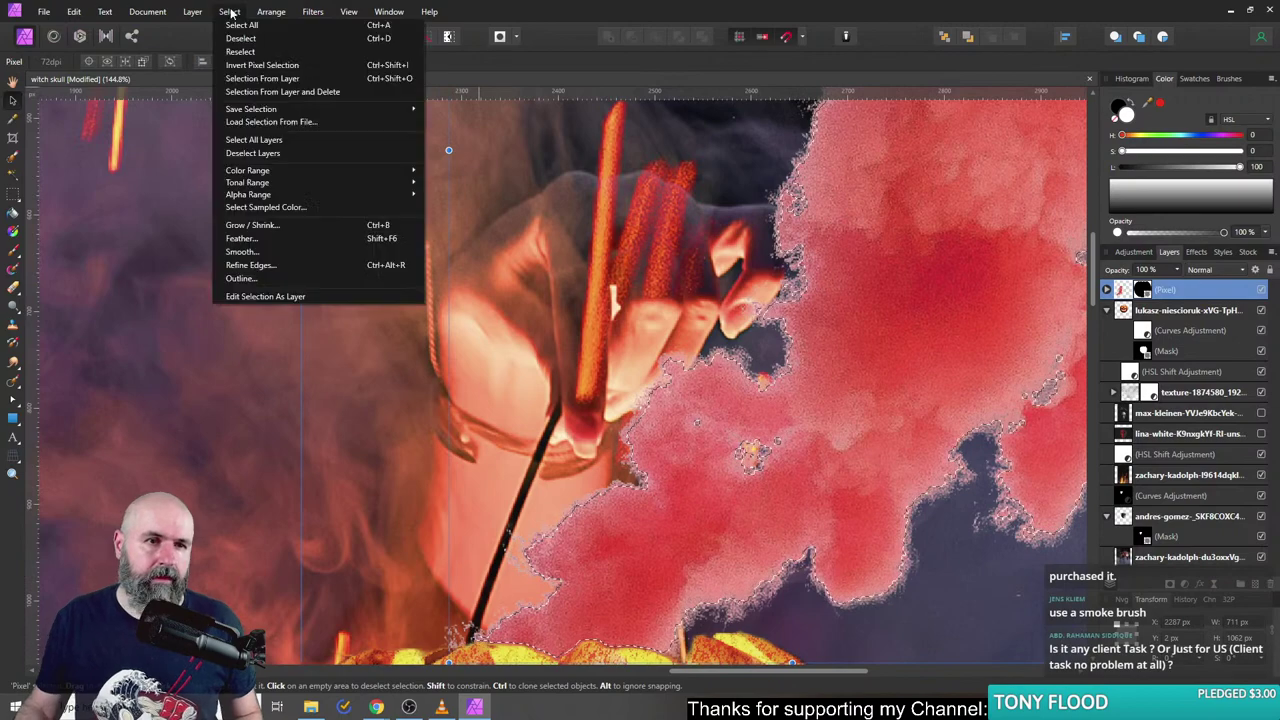
{"action": "left_click", "coordinate": [300, 238]}
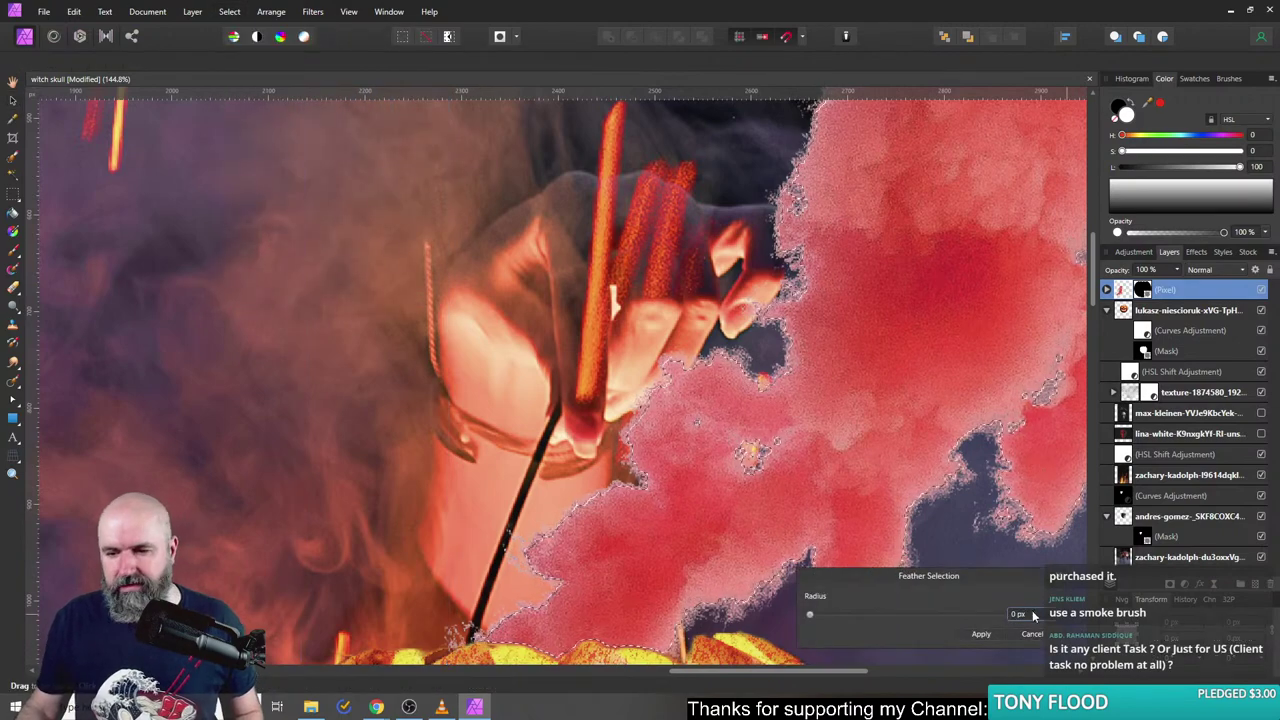
{"action": "left_click", "coordinate": [986, 633]}
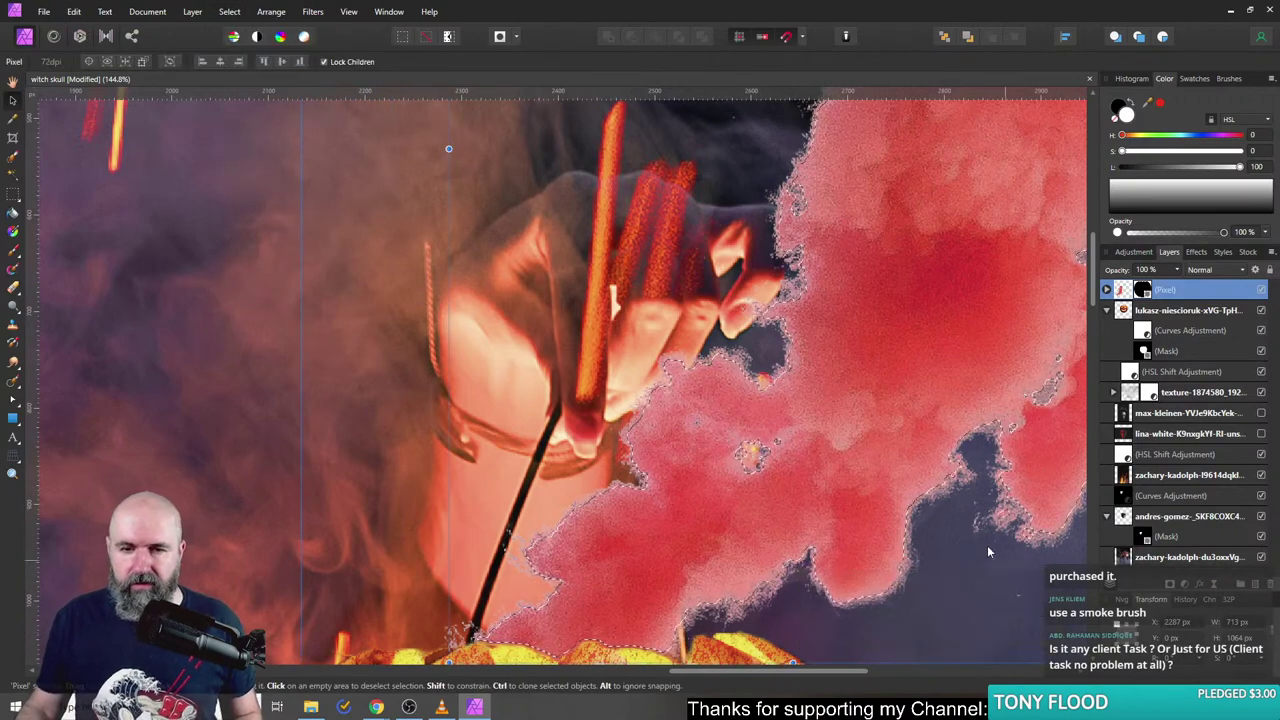
{"action": "left_click", "coordinate": [229, 11]}
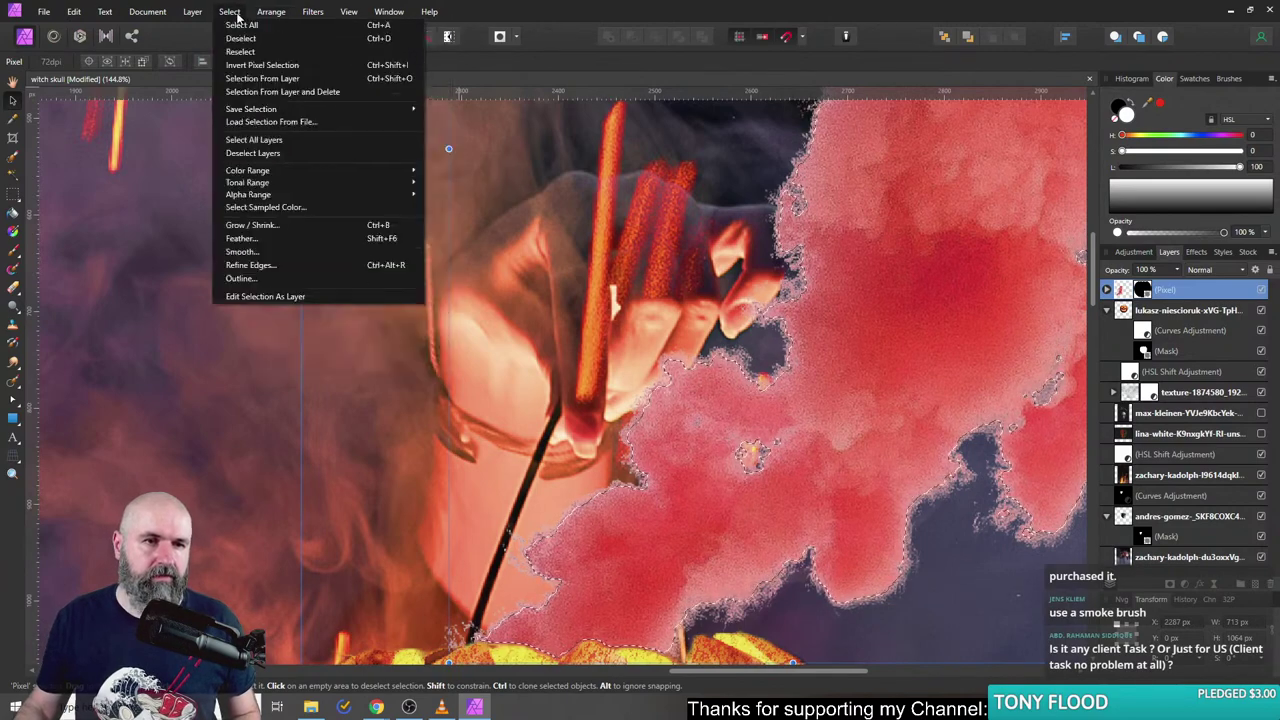
{"action": "left_click", "coordinate": [262, 66]}
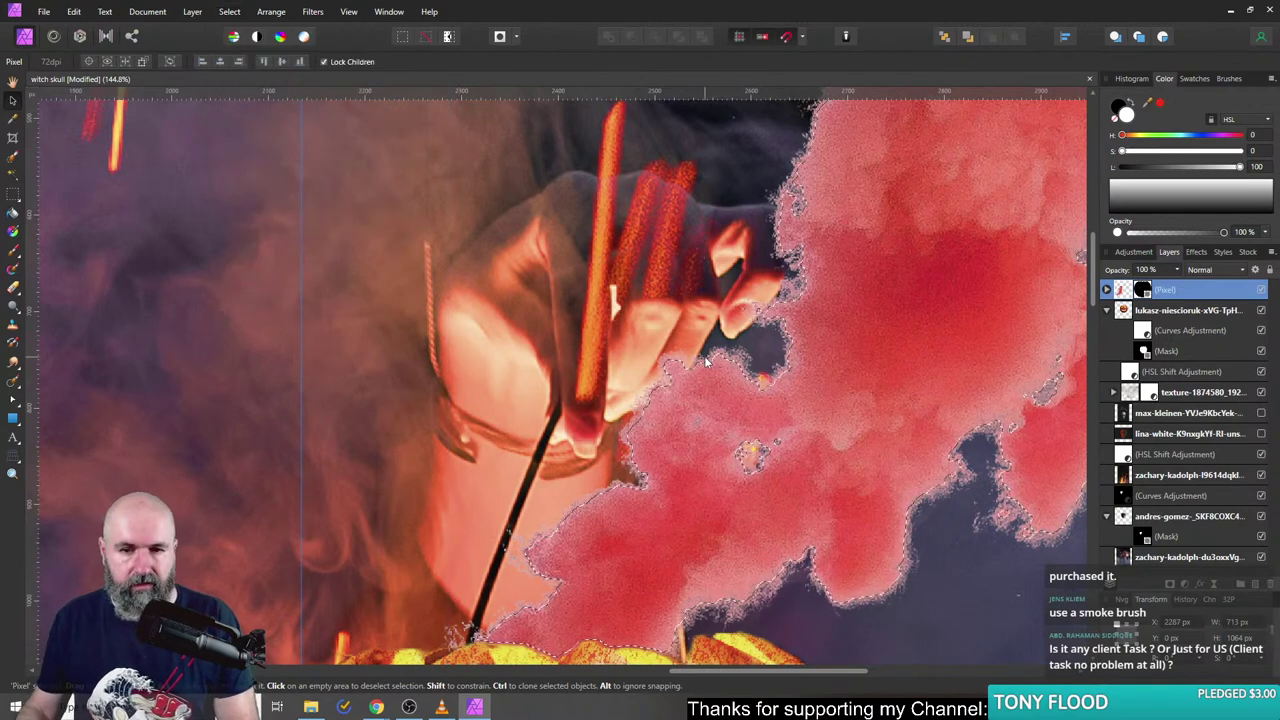
{"action": "key", "text": "ctrl+d"}
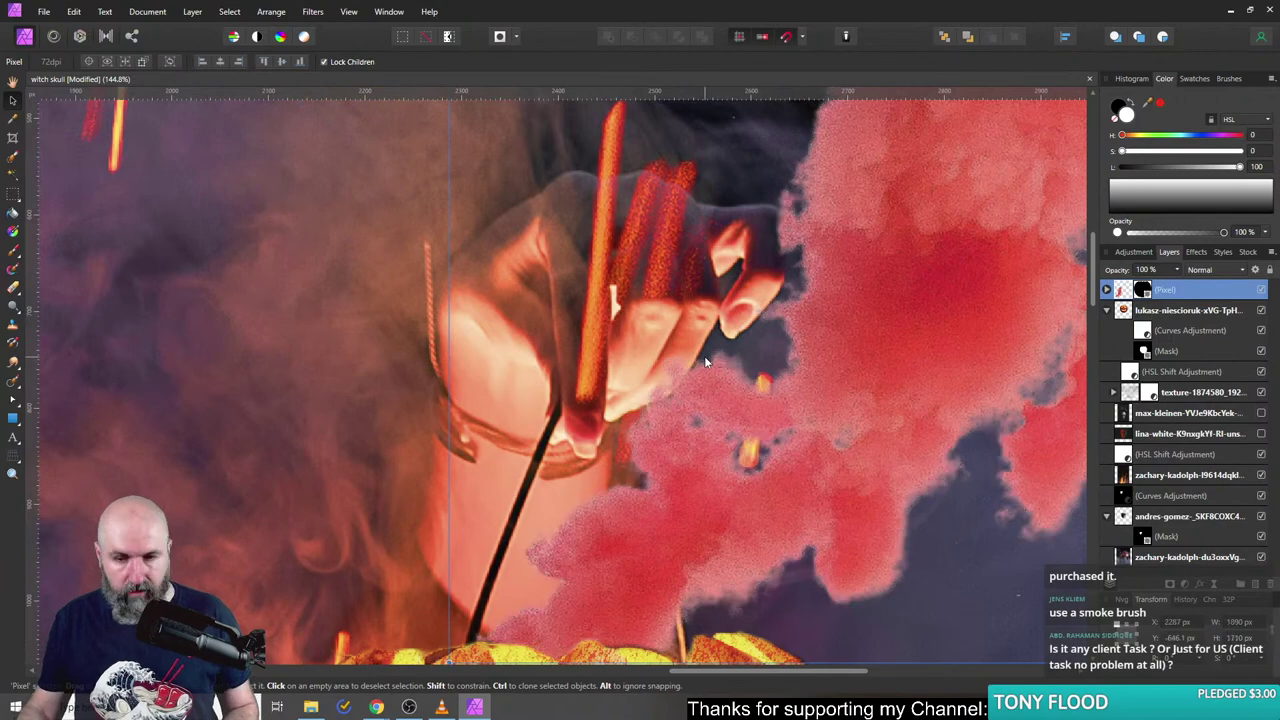
{"action": "scroll", "coordinate": [790, 530], "scroll_direction": "down", "scroll_amount": 6}
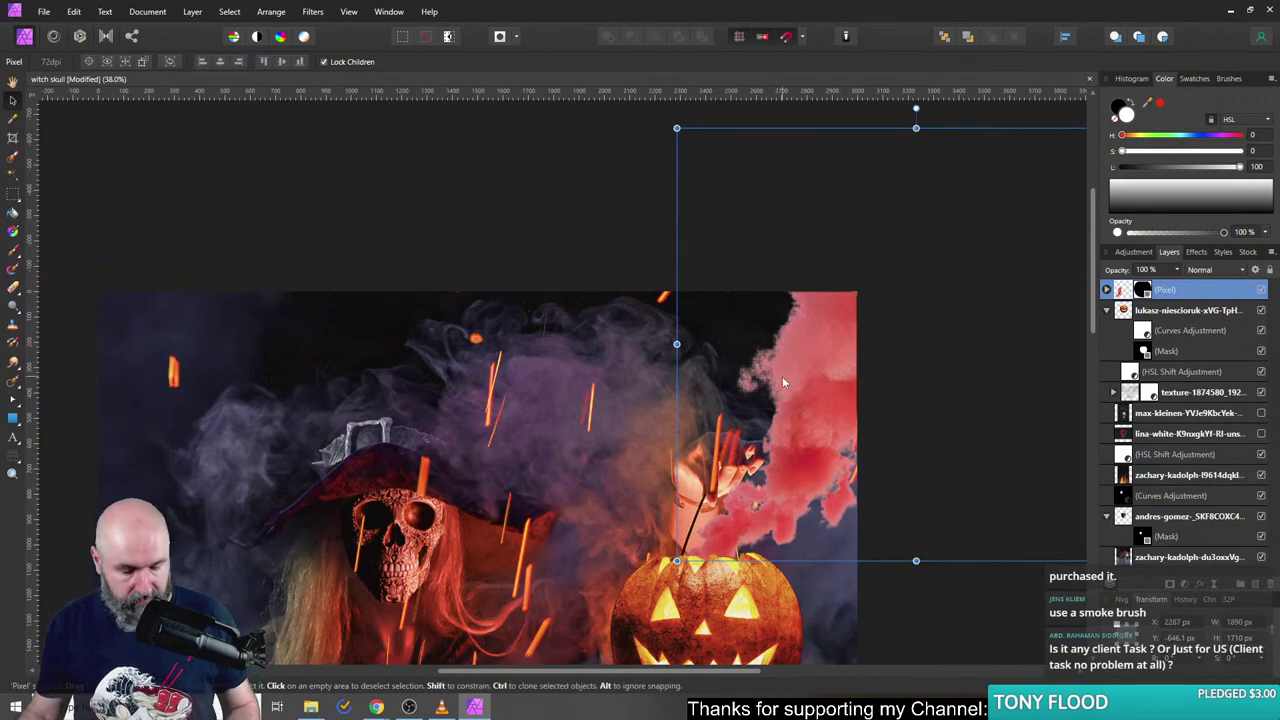
- Reposition the red smoke slightly left and down behind the pumpkin
{"action": "left_click_drag", "start_coordinate": [819, 433], "coordinate": [818, 452]}
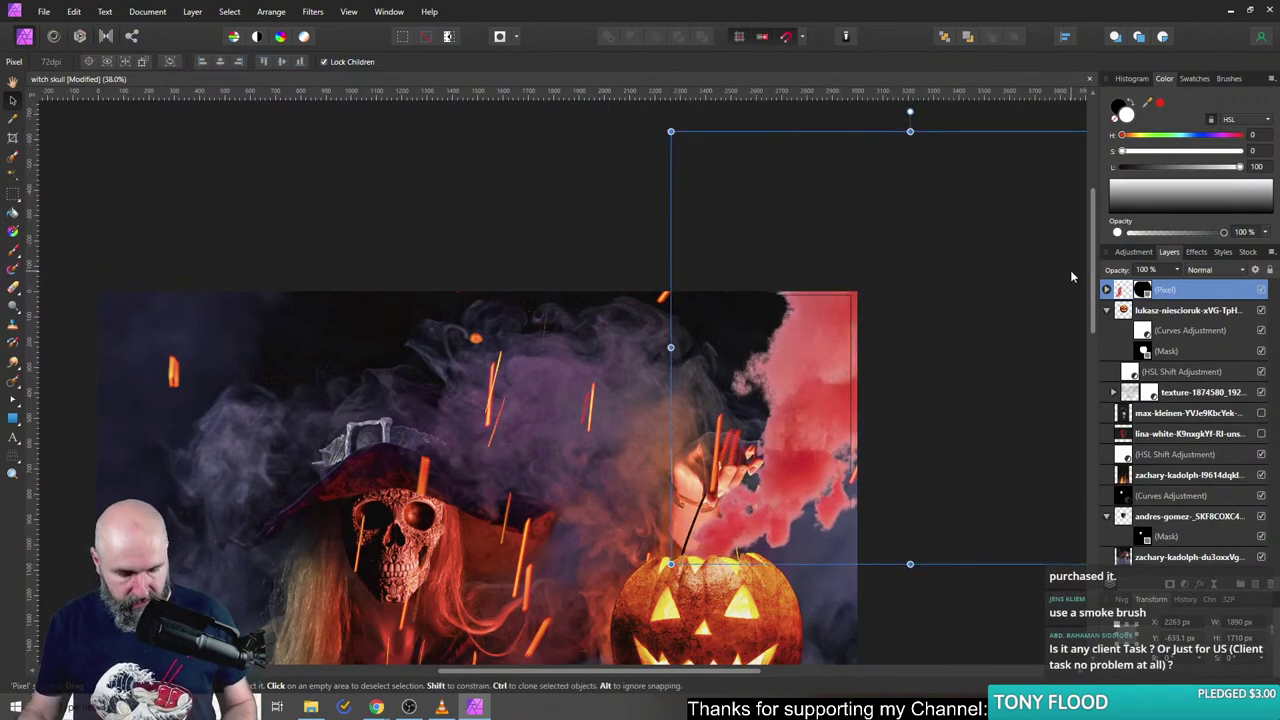
{"action": "key", "text": "ctrl+z"}
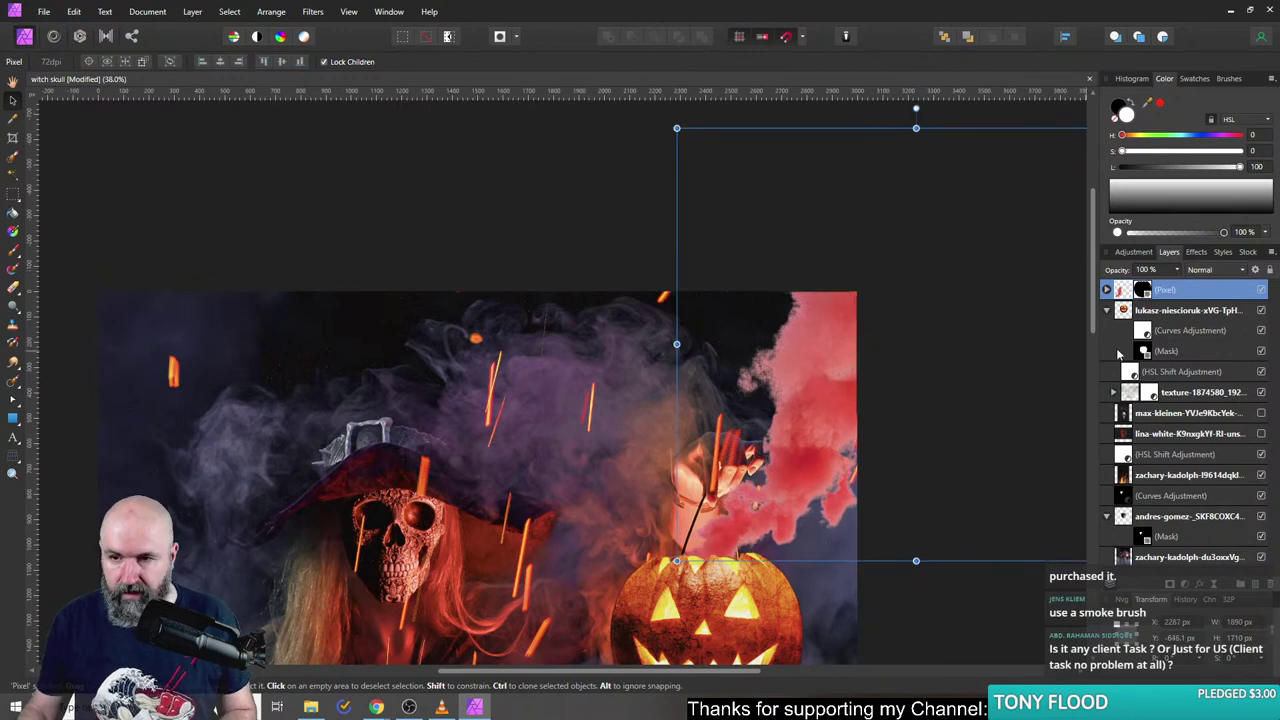
{"action": "left_click", "coordinate": [1105, 290]}
{"action": "left_click", "coordinate": [1148, 311]}
{"action": "left_click", "coordinate": [1130, 293]}
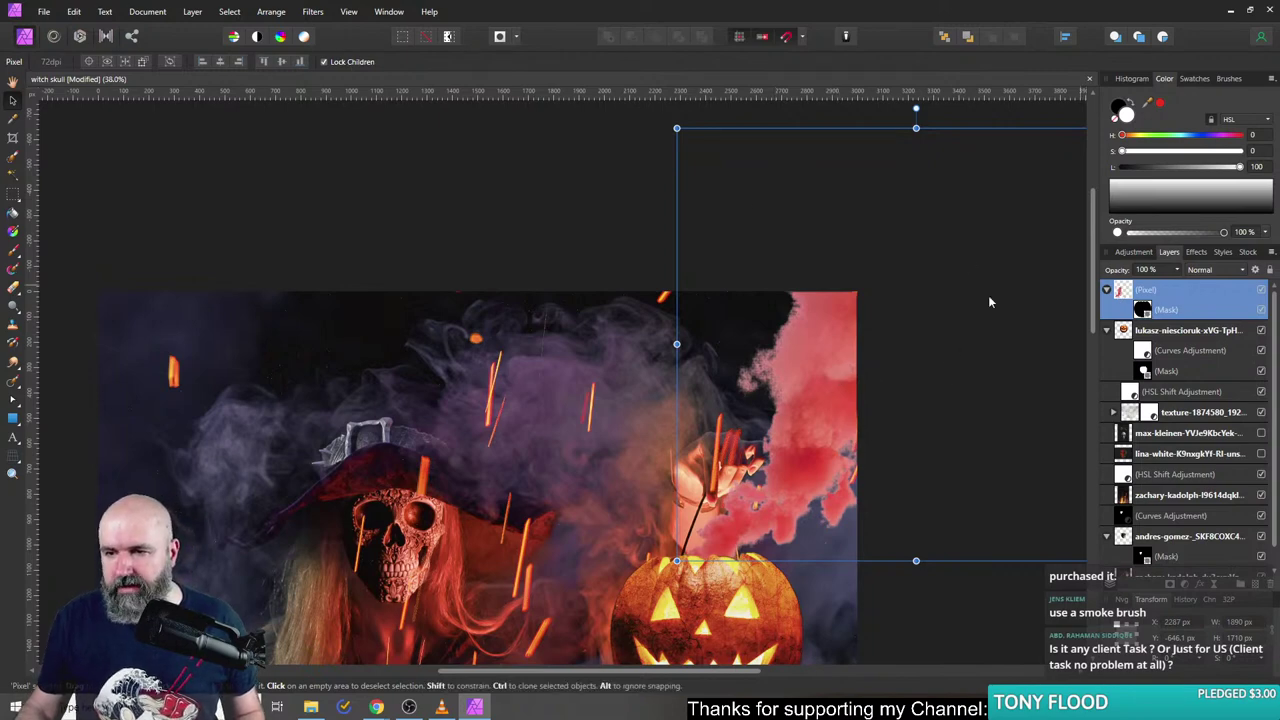
{"action": "left_click_drag", "start_coordinate": [813, 380], "coordinate": [798, 409]}
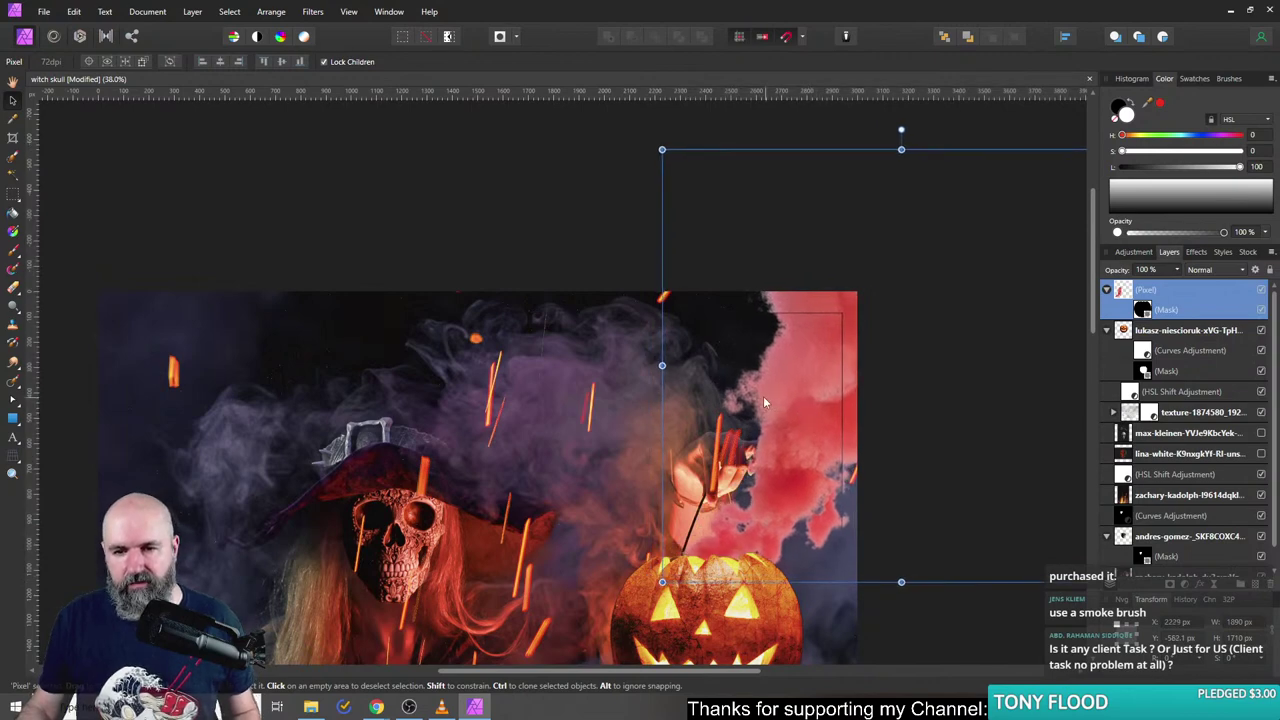
{"action": "scroll", "coordinate": [763, 396], "scroll_direction": "up", "scroll_amount": 5}
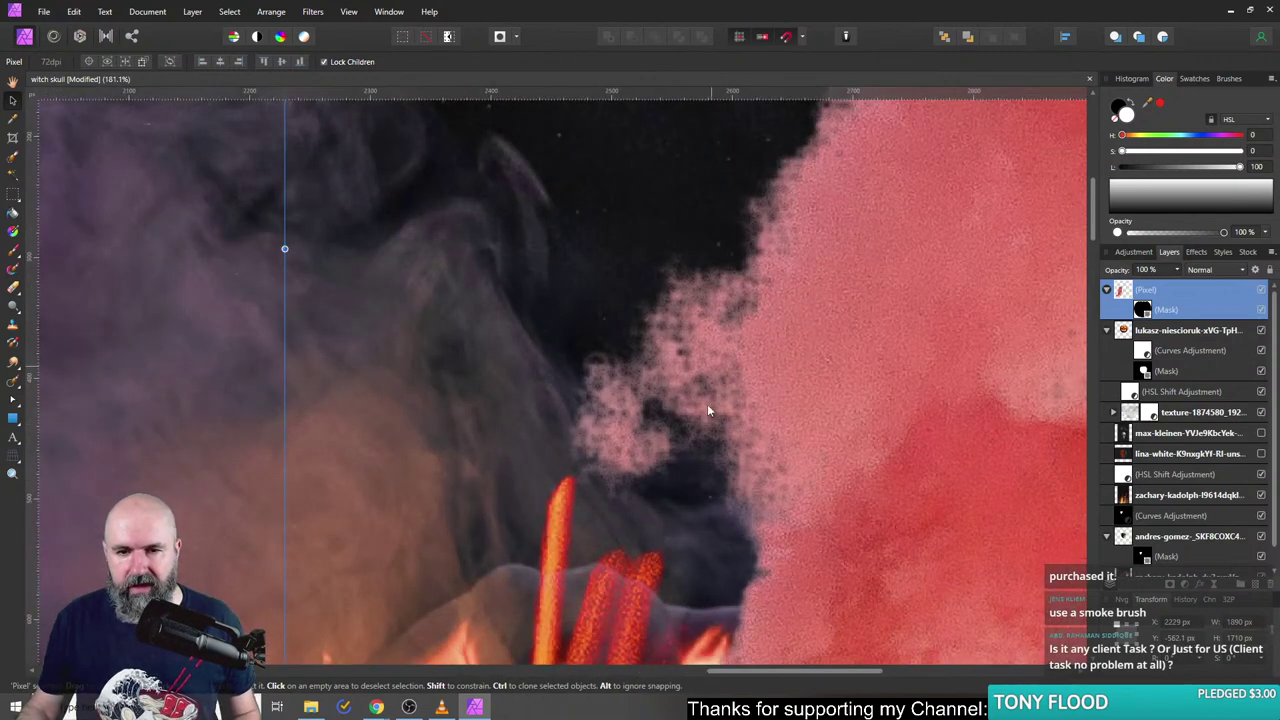
{"action": "scroll", "coordinate": [724, 430], "scroll_direction": "down", "scroll_amount": 4}
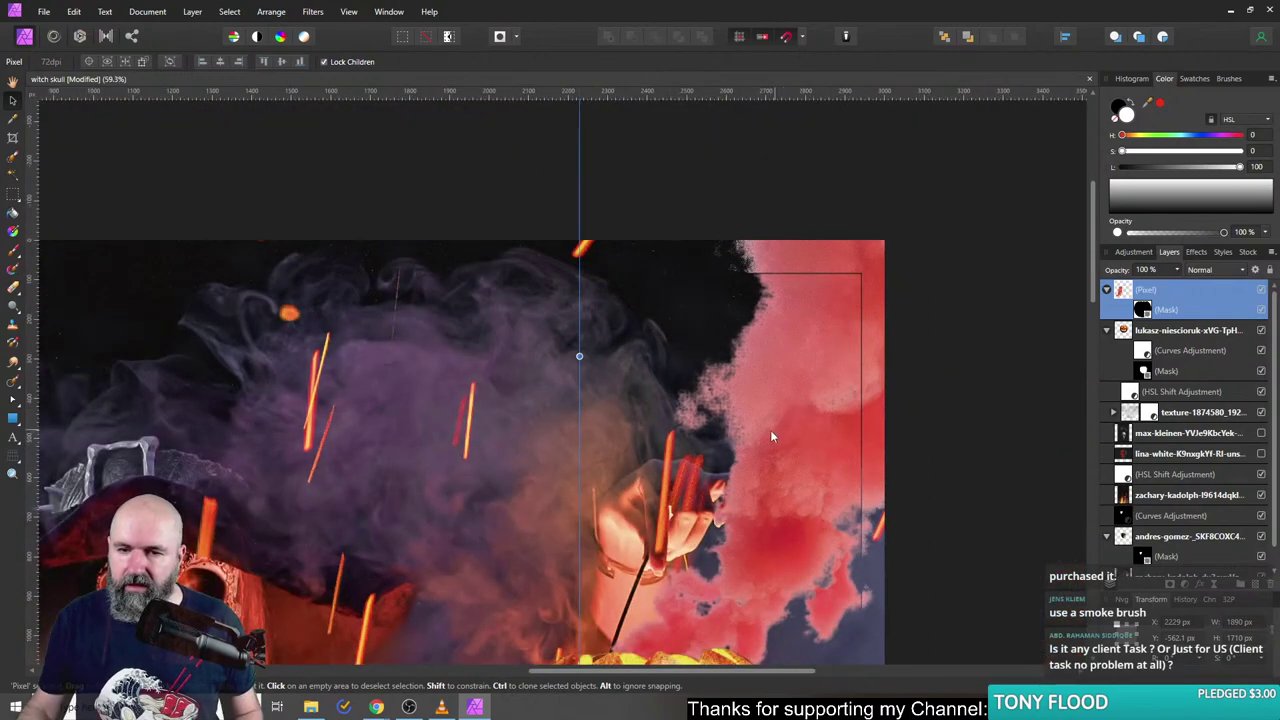
{"action": "scroll", "coordinate": [767, 445], "scroll_direction": "down", "scroll_amount": 1}
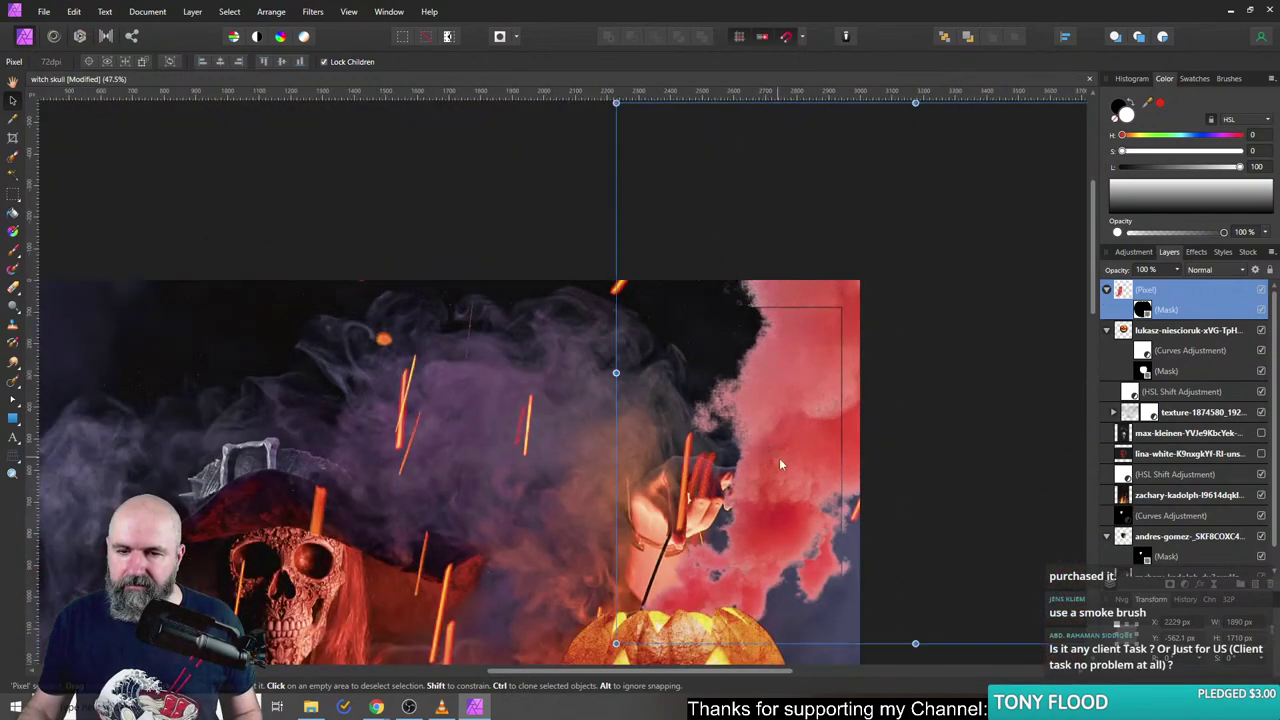
- Pull the smoke layer's mask out to the top of the layer stack
{"action": "right_click", "coordinate": [1126, 291]}
{"action": "key", "text": "Escape"}
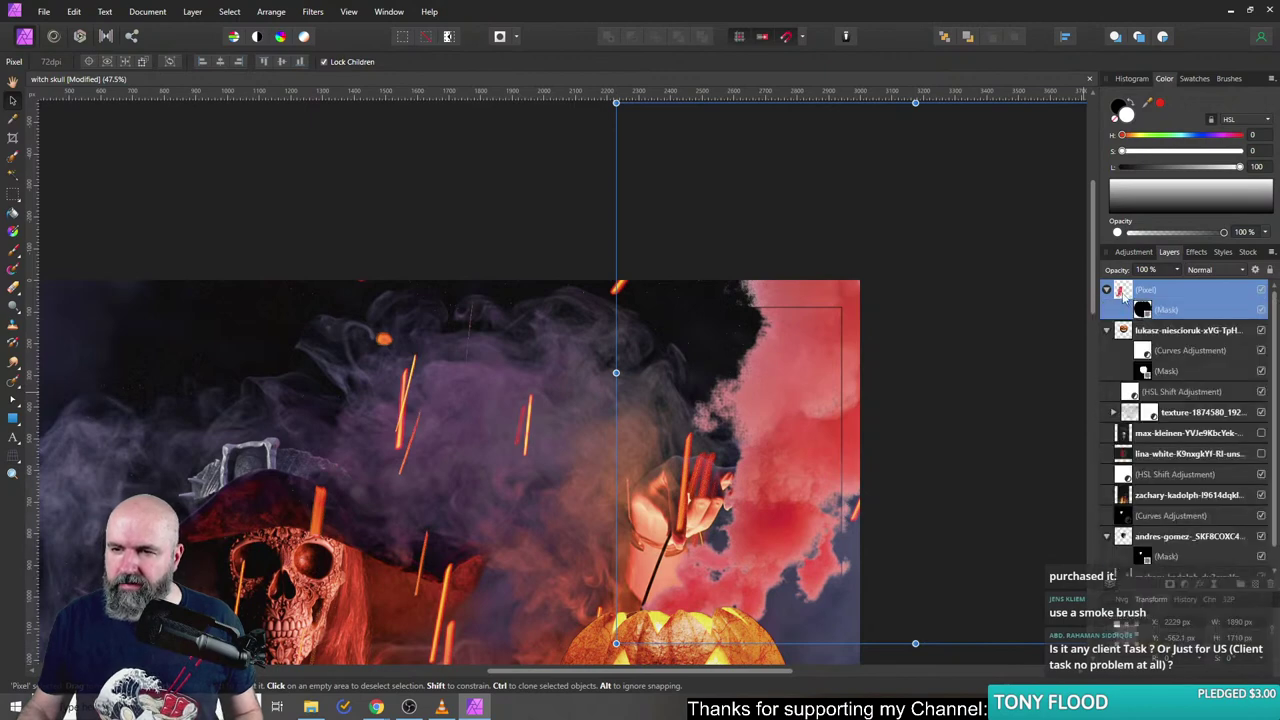
{"action": "left_click", "coordinate": [1143, 310]}
{"action": "left_click_drag", "start_coordinate": [1128, 288], "coordinate": [1128, 285]}
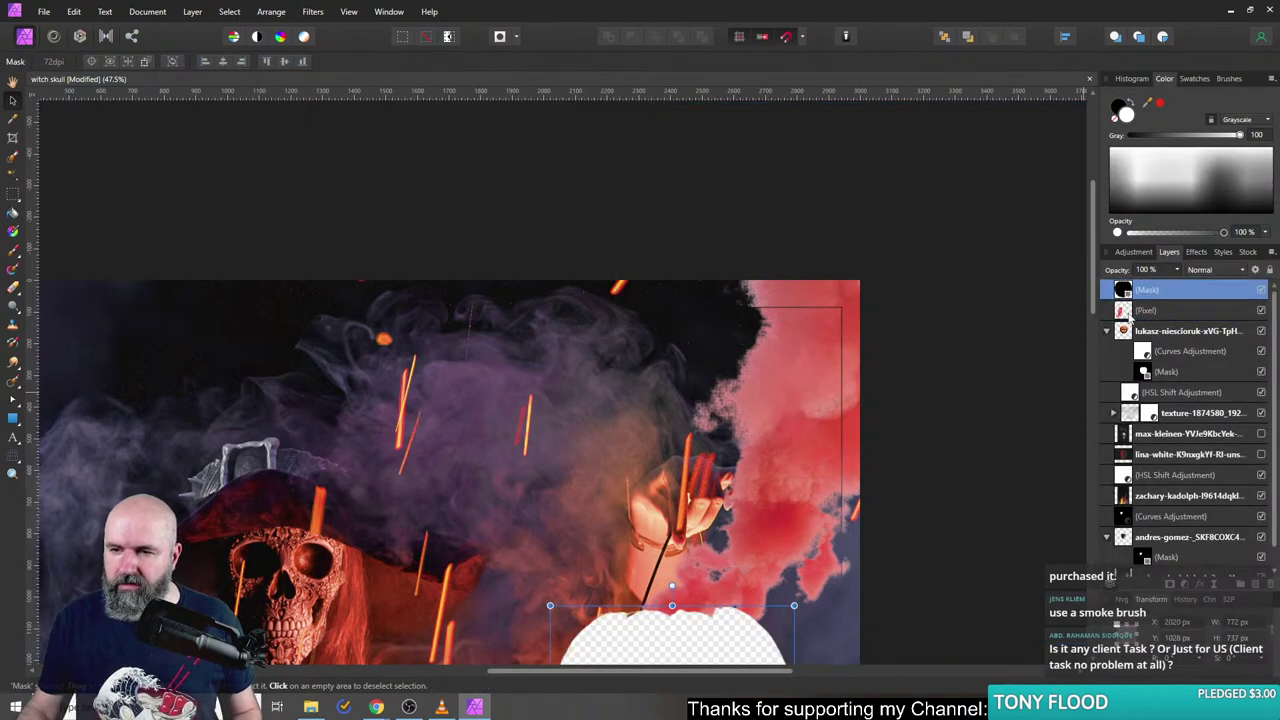
{"action": "left_click", "coordinate": [1127, 312]}
- Duplicate the red smoke, group both copies with the mask inside, and scale the lower copy
{"action": "key", "text": "ctrl+j"}
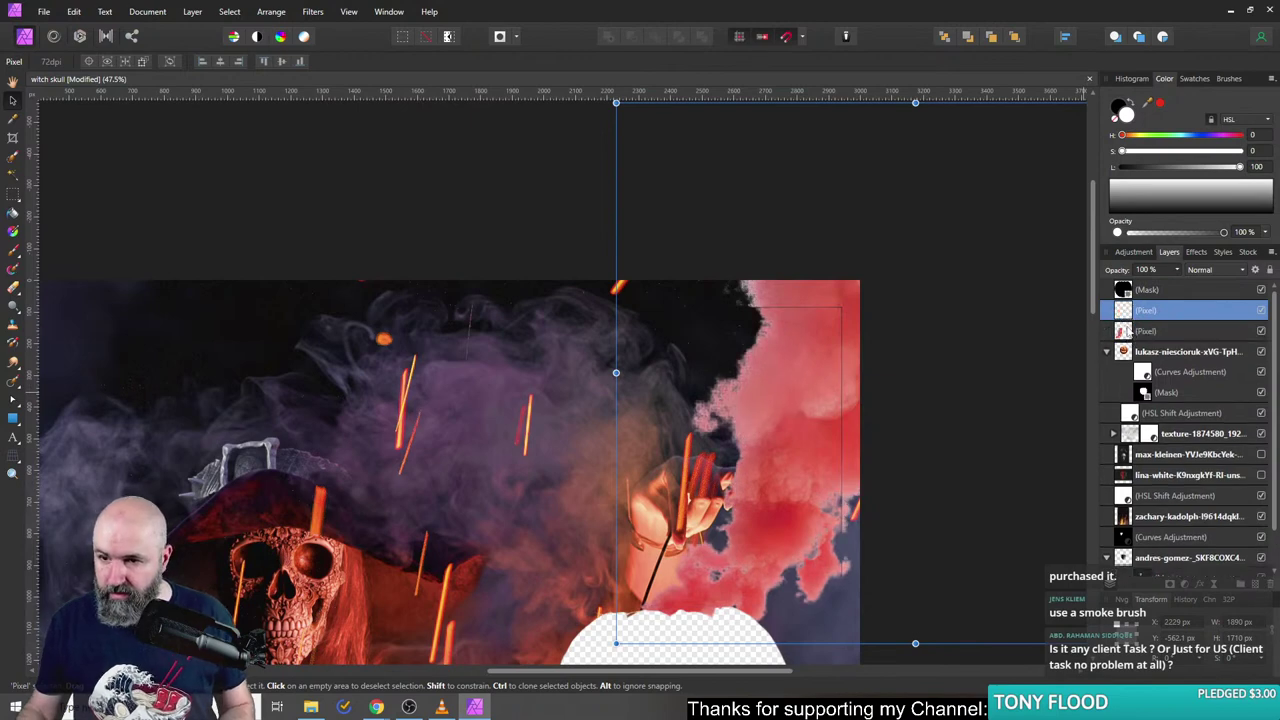
{"action": "left_click", "coordinate": [1128, 331], "text": "shift"}
{"action": "key", "text": "ctrl+g"}
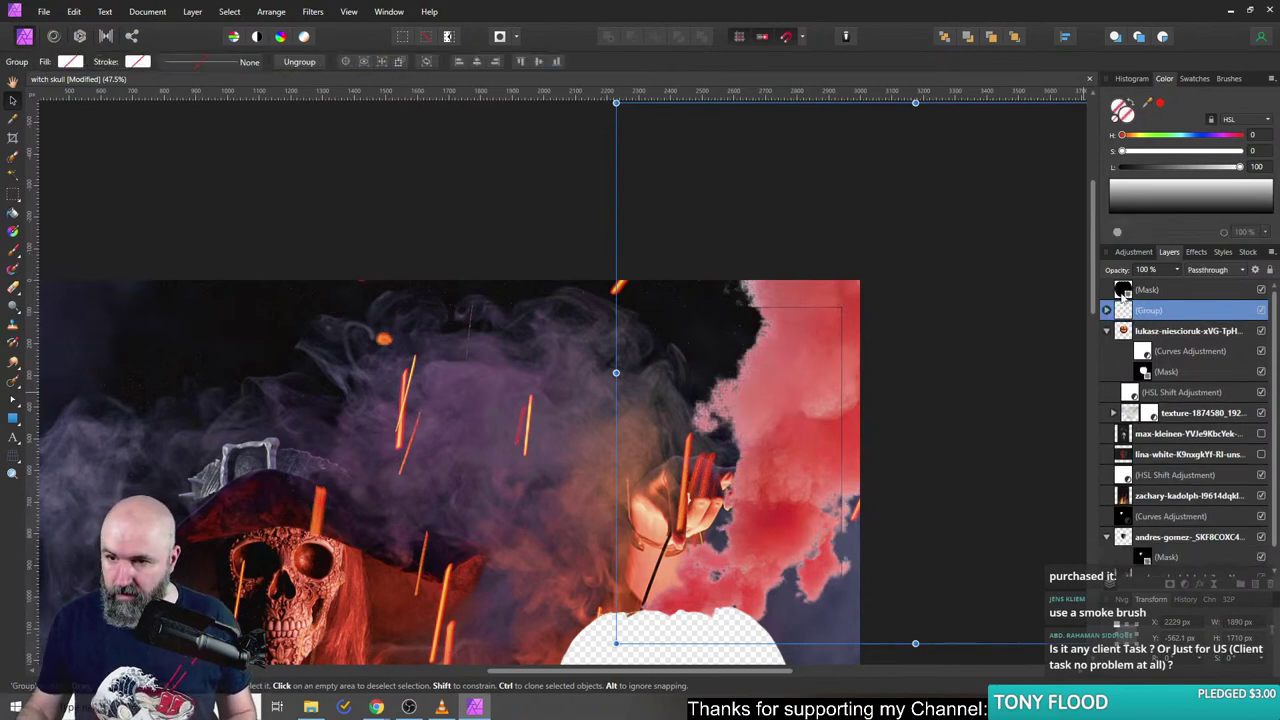
{"action": "left_click_drag", "start_coordinate": [1123, 289], "coordinate": [1134, 312]}
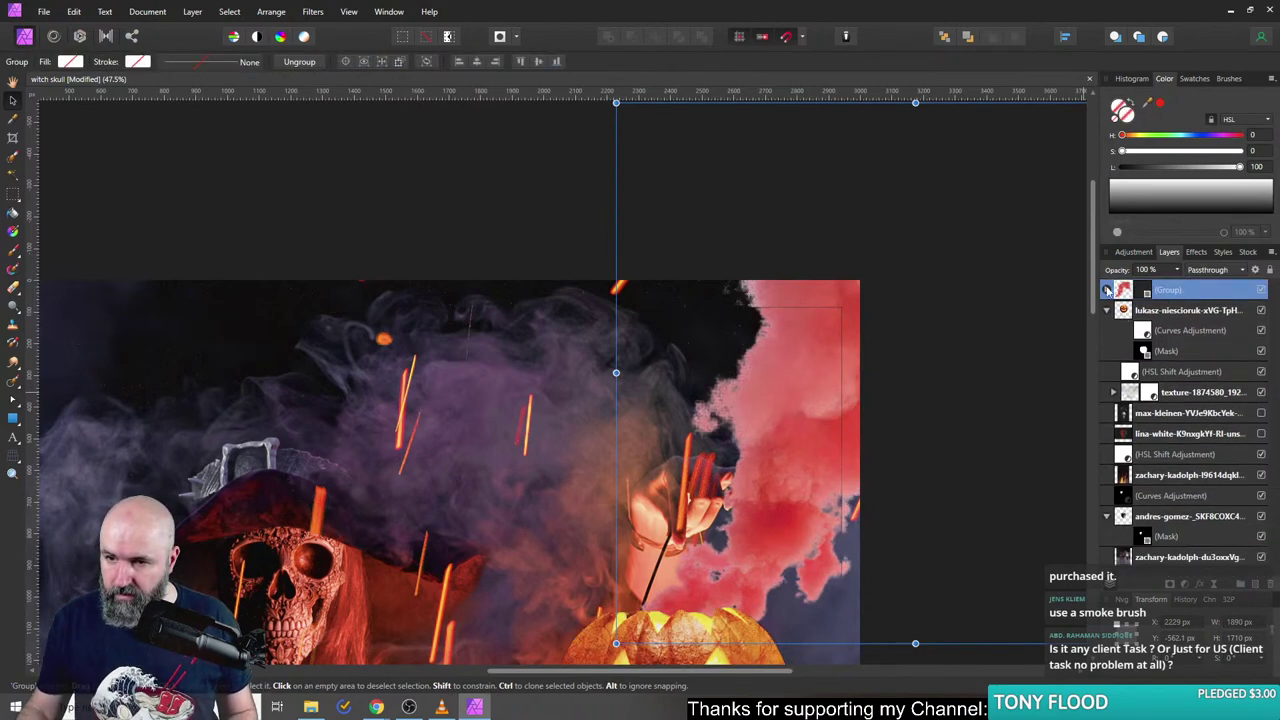
{"action": "left_click", "coordinate": [1106, 289]}
{"action": "left_click", "coordinate": [1128, 350]}
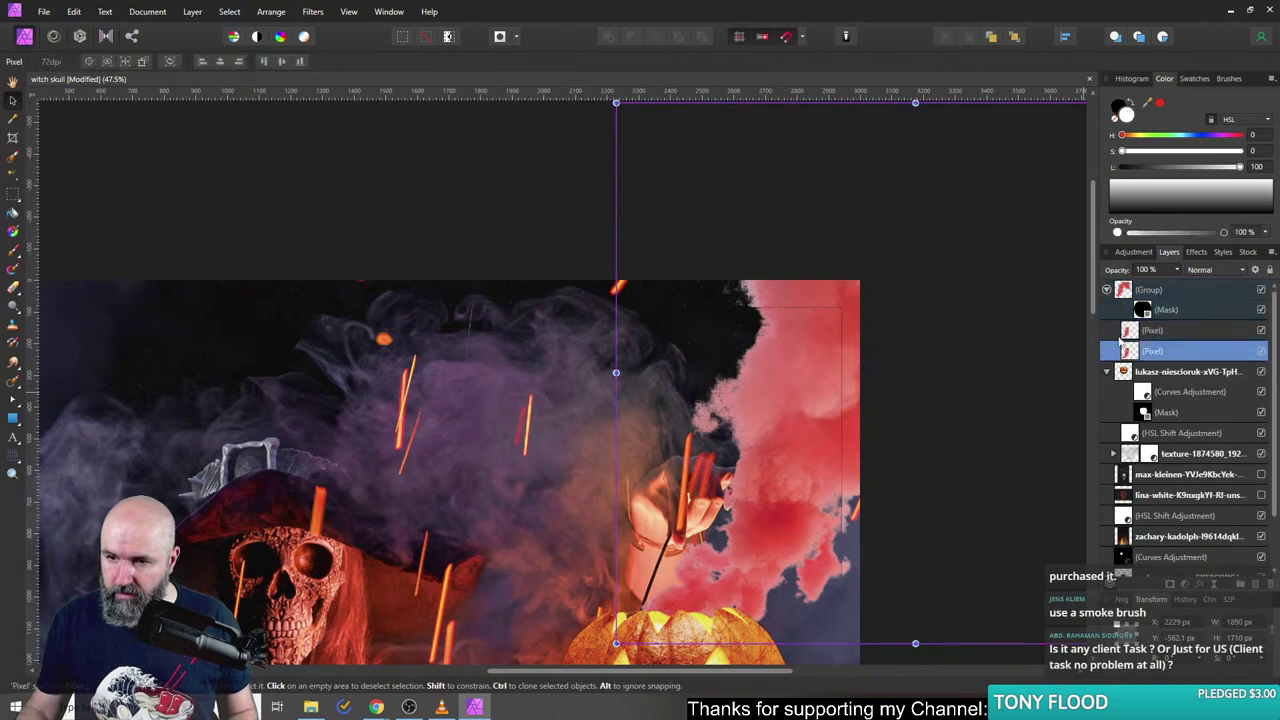
{"action": "scroll", "coordinate": [740, 513], "scroll_direction": "down", "scroll_amount": 2}
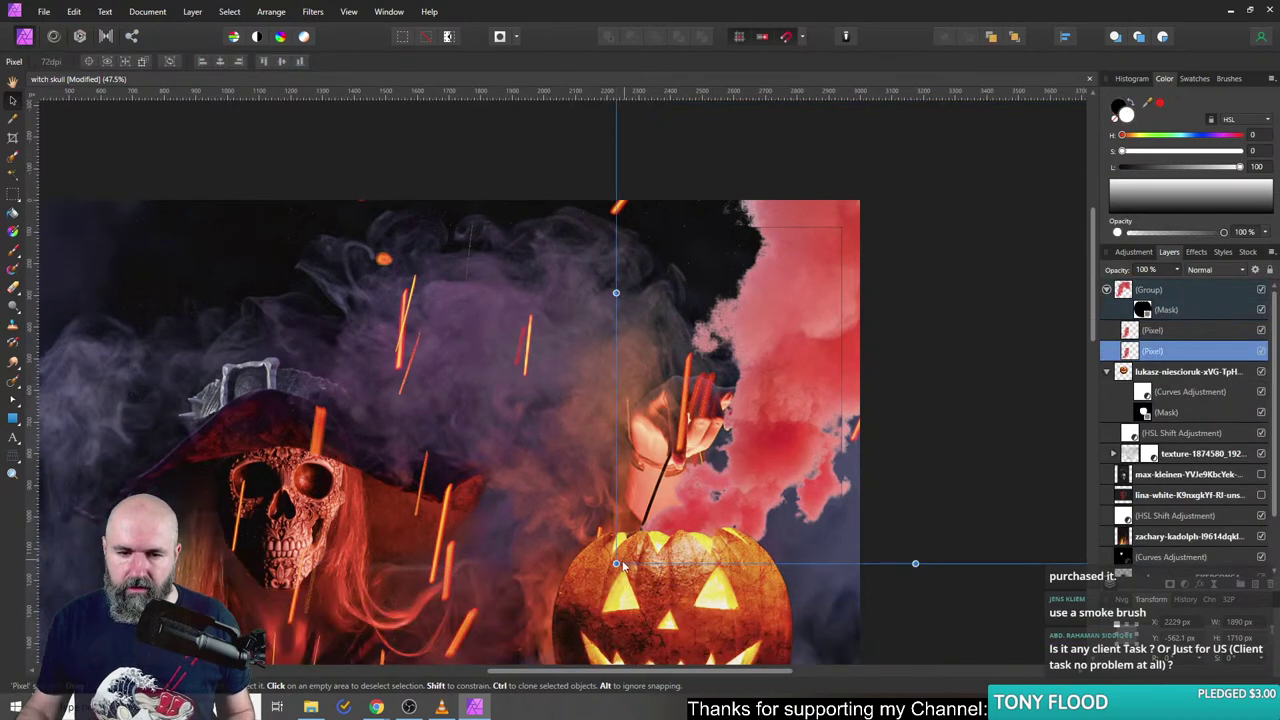
{"action": "left_click_drag", "start_coordinate": [615, 562], "coordinate": [583, 593]}
- Give the smoke copy a 13 px Gaussian Blur, nudge it up, then delete that blurred copy
{"action": "left_click", "coordinate": [1196, 251]}
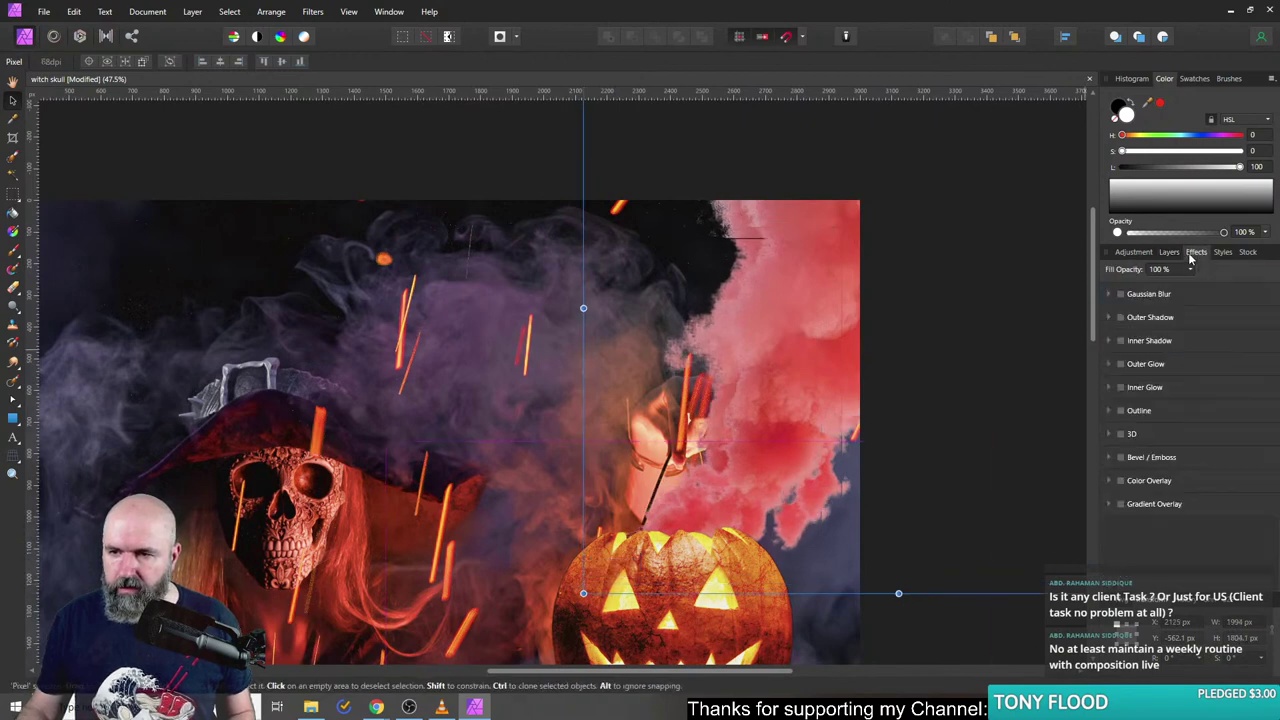
{"action": "left_click", "coordinate": [1121, 294]}
{"action": "left_click_drag", "start_coordinate": [1150, 325], "coordinate": [1178, 327]}
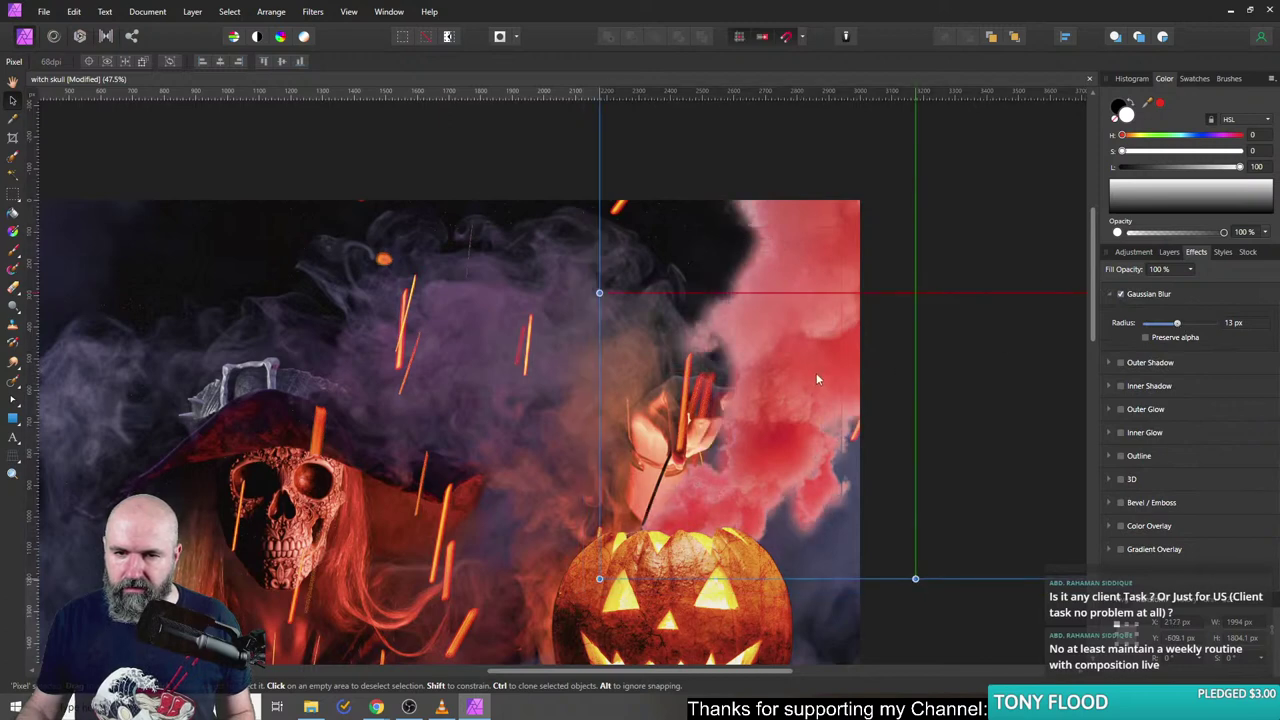
{"action": "left_click_drag", "start_coordinate": [806, 387], "coordinate": [824, 377]}
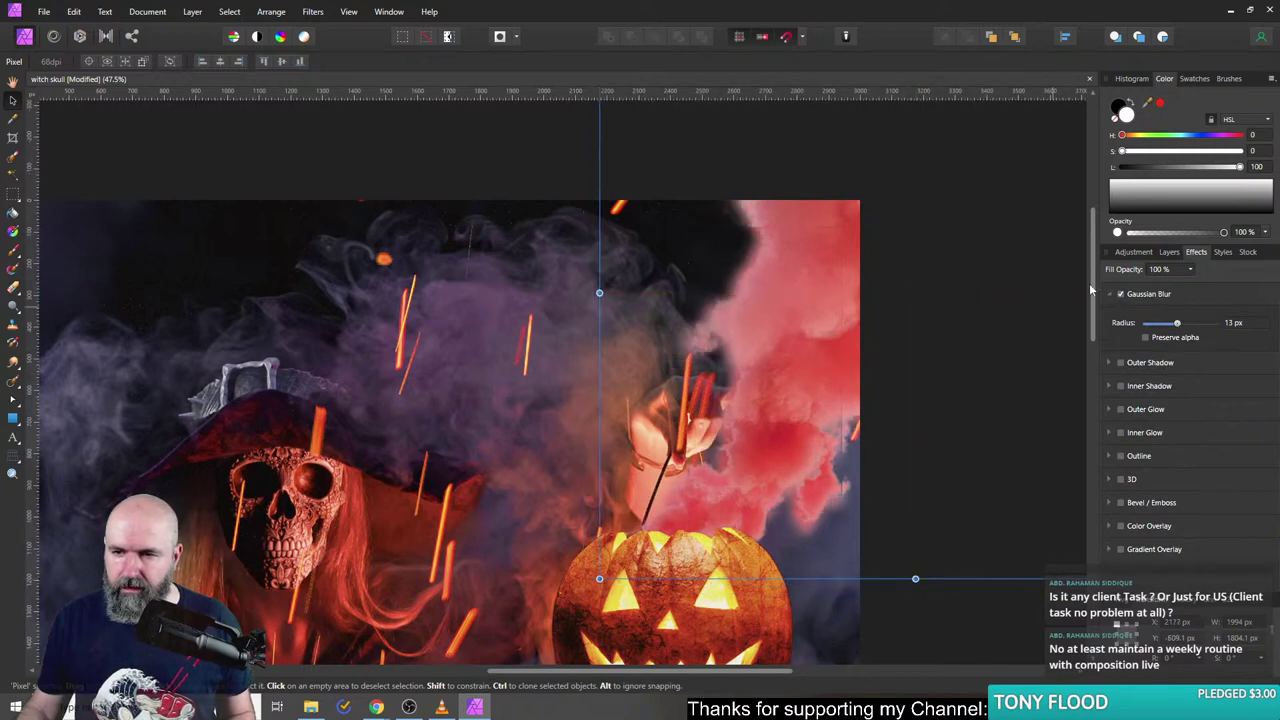
{"action": "left_click", "coordinate": [1170, 255]}
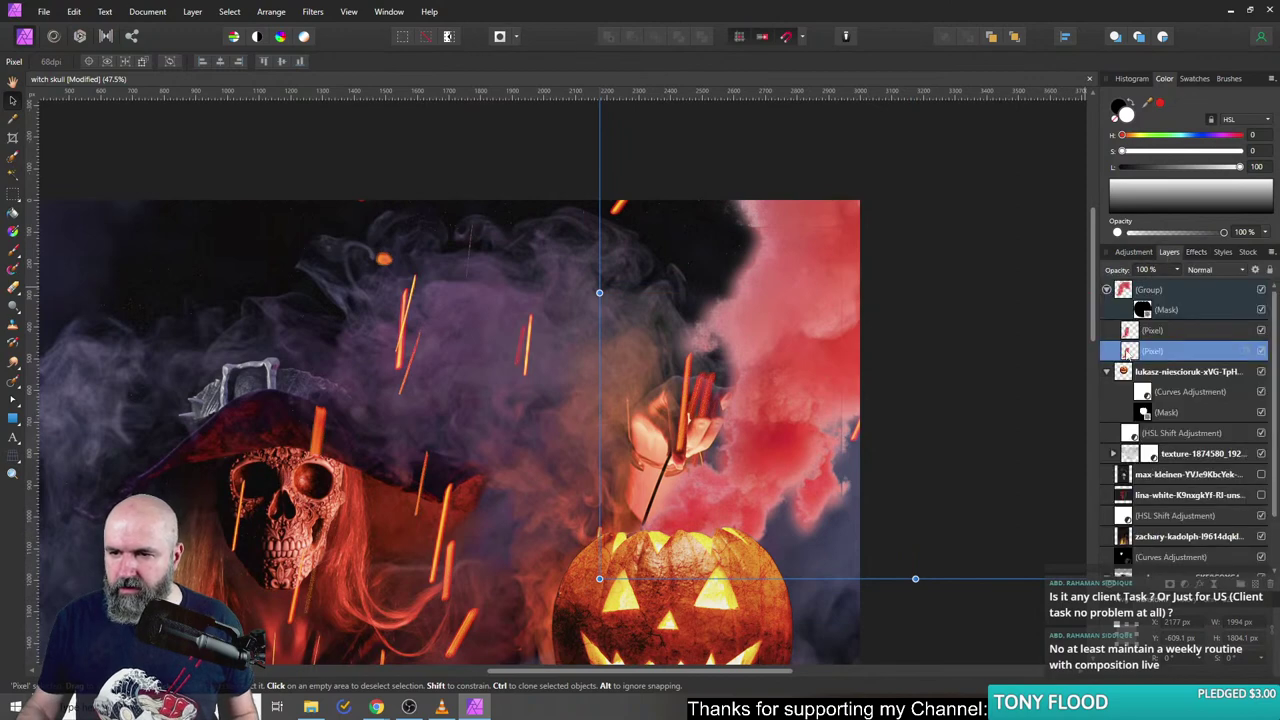
{"action": "left_click", "coordinate": [1261, 590]}
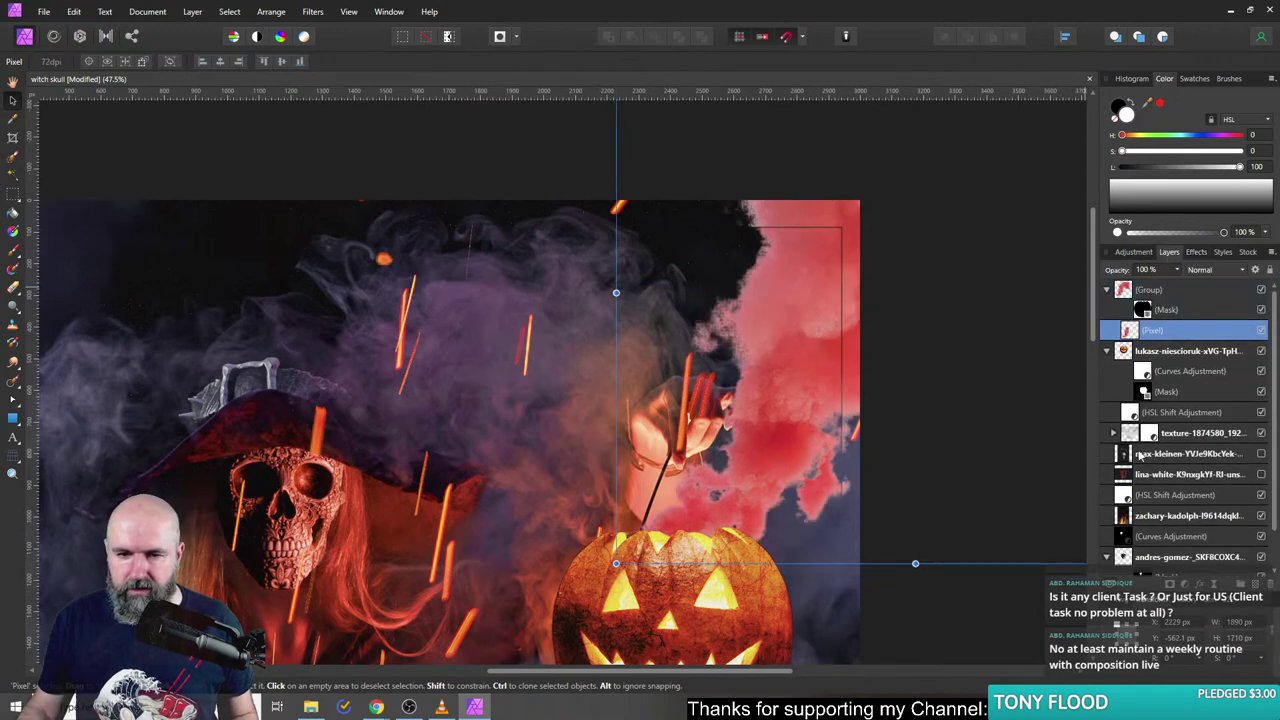
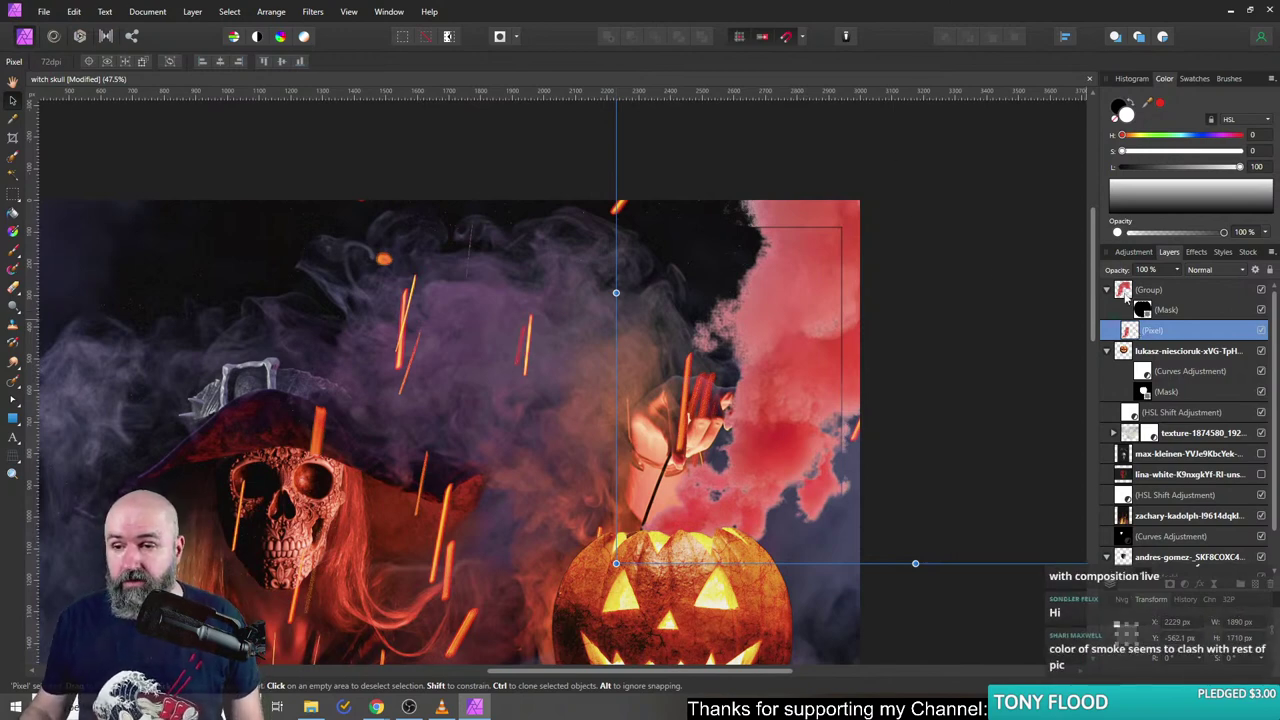
- Select the red smoke (Group) layer and nudge it slightly upward on the canvas
{"action": "left_click", "coordinate": [1124, 295]}
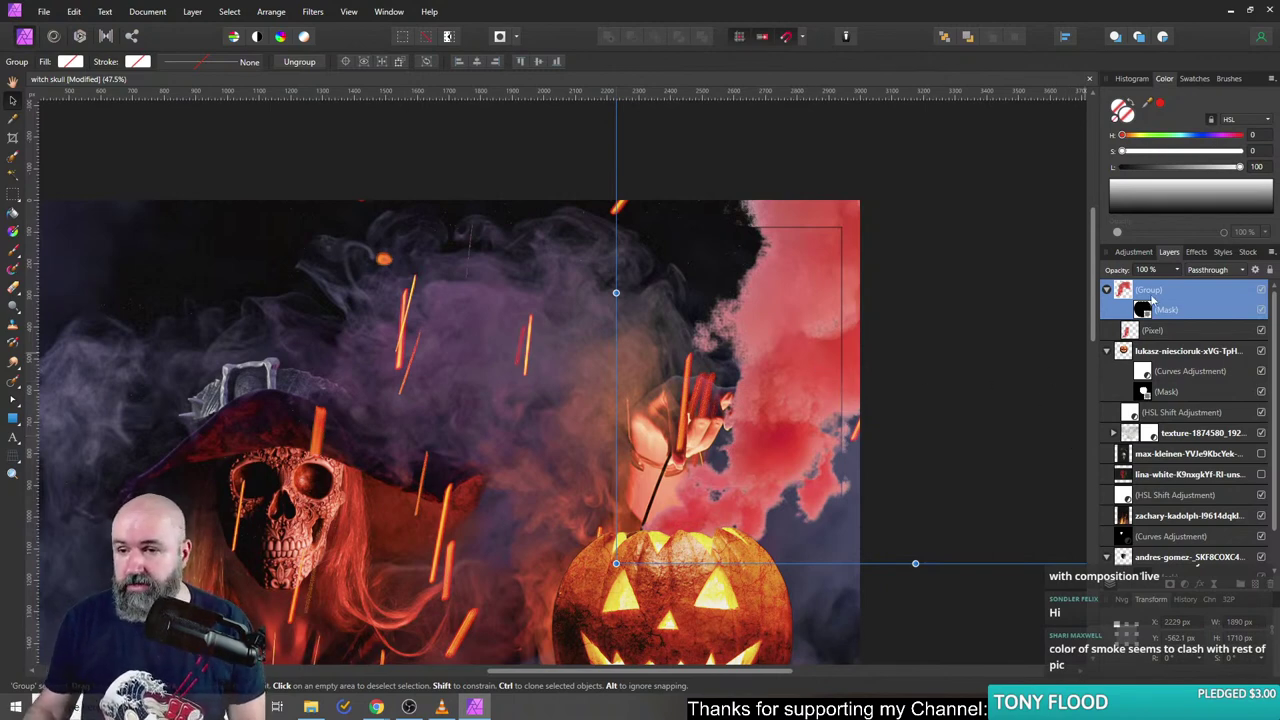
{"action": "mouse_move", "coordinate": [779, 398]}
{"action": "left_mouse_down"}
{"action": "mouse_move", "coordinate": [782, 355]}
{"action": "mouse_move", "coordinate": [776, 400]}
{"action": "left_mouse_up"}
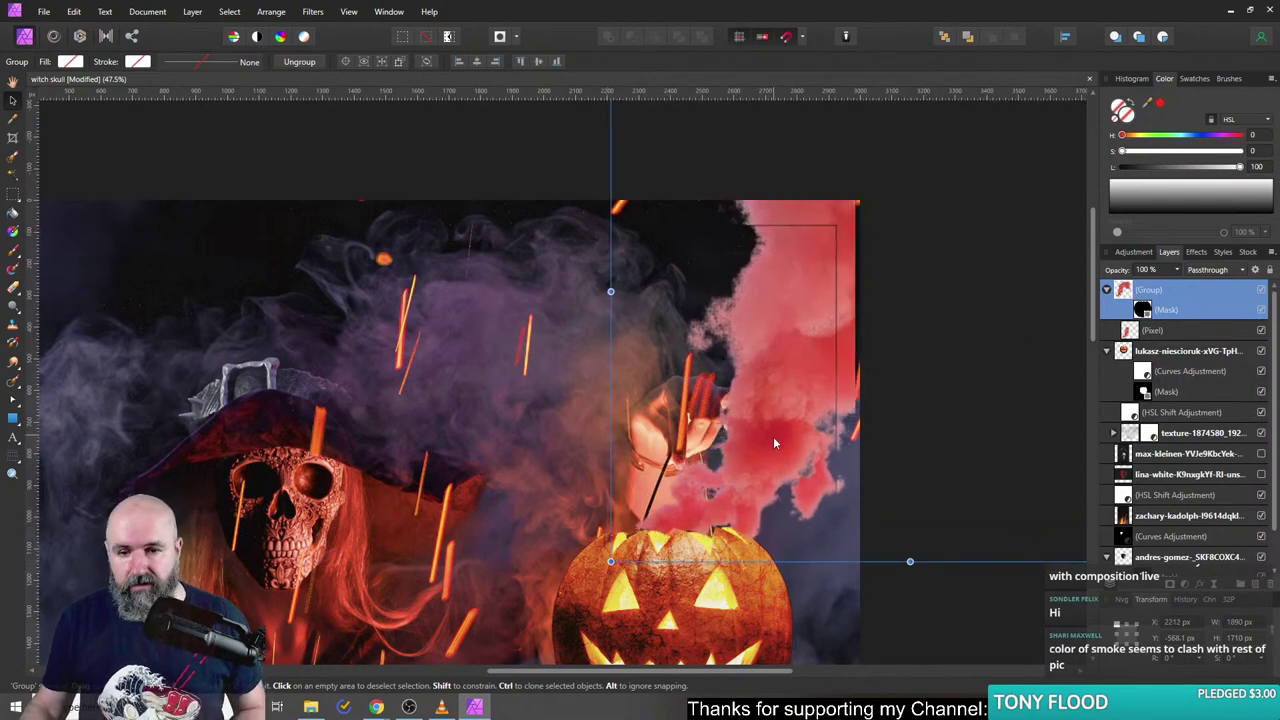
{"action": "scroll", "coordinate": [763, 460], "scroll_direction": "down", "scroll_amount": 5}
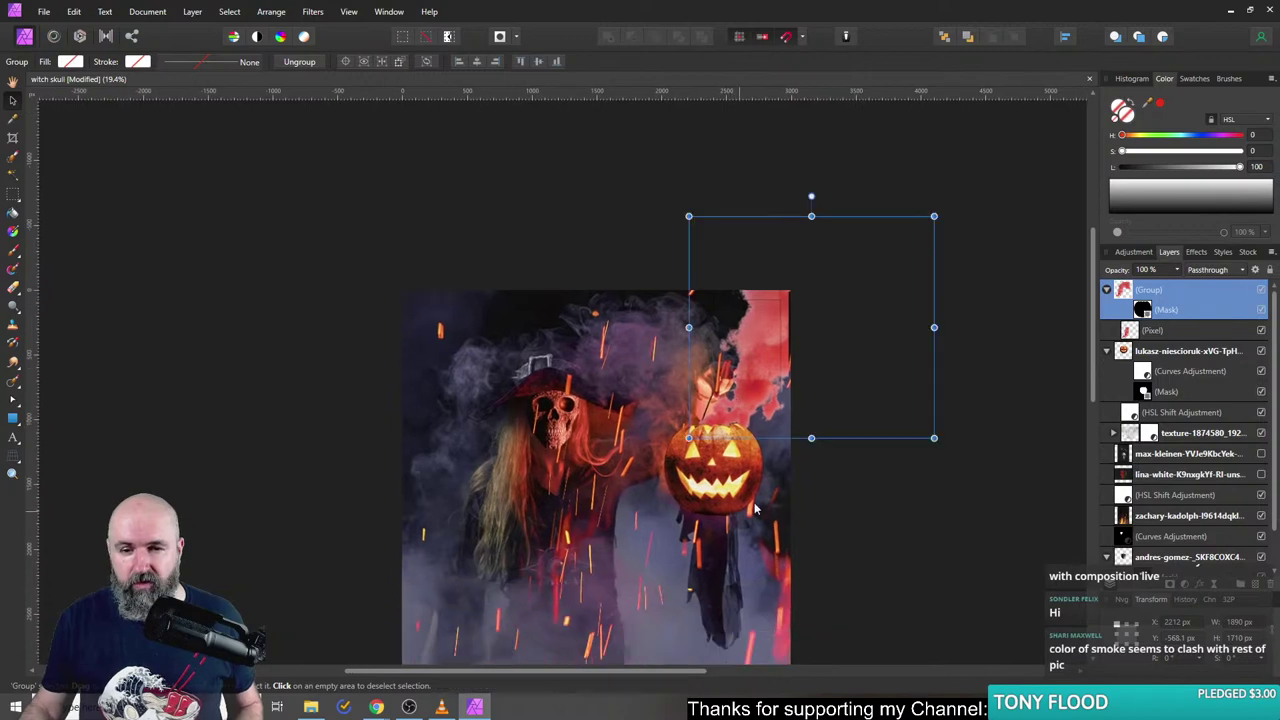
- Load the freepik.com home page in the web browser
{"action": "mouse_move", "coordinate": [376, 707]}
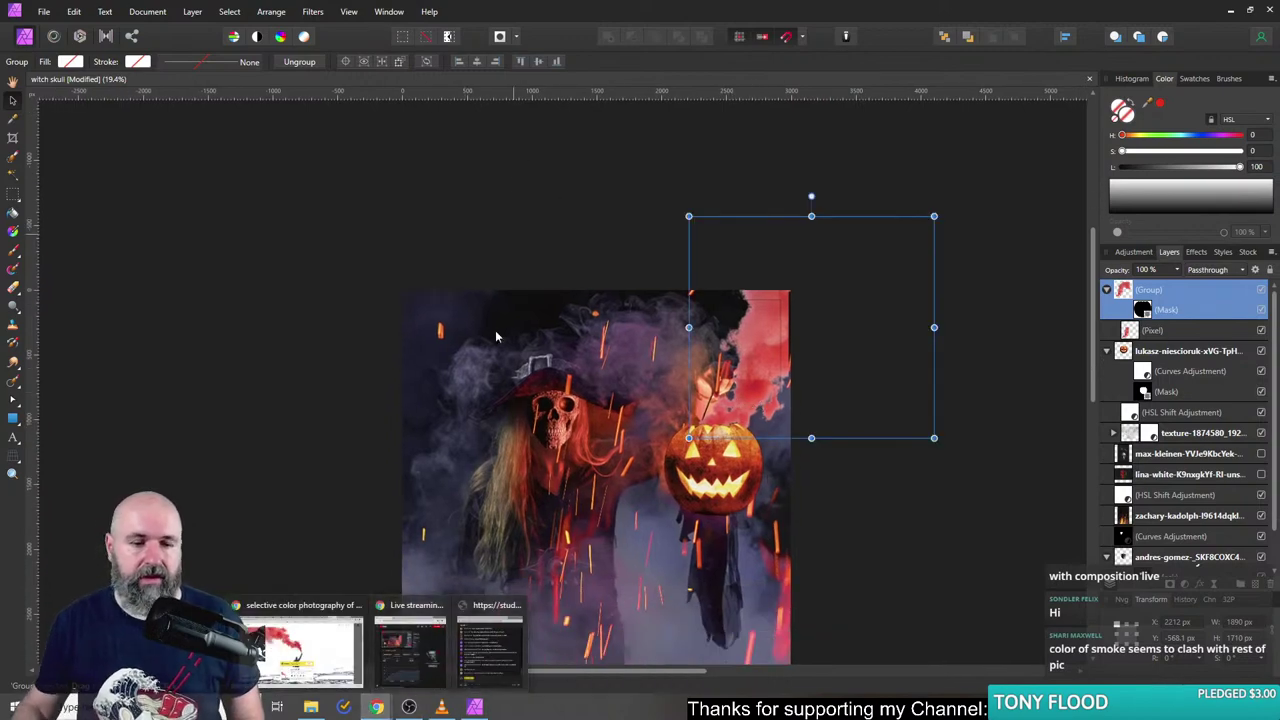
{"action": "left_click", "coordinate": [327, 647]}
{"action": "left_click", "coordinate": [1052, 11]}
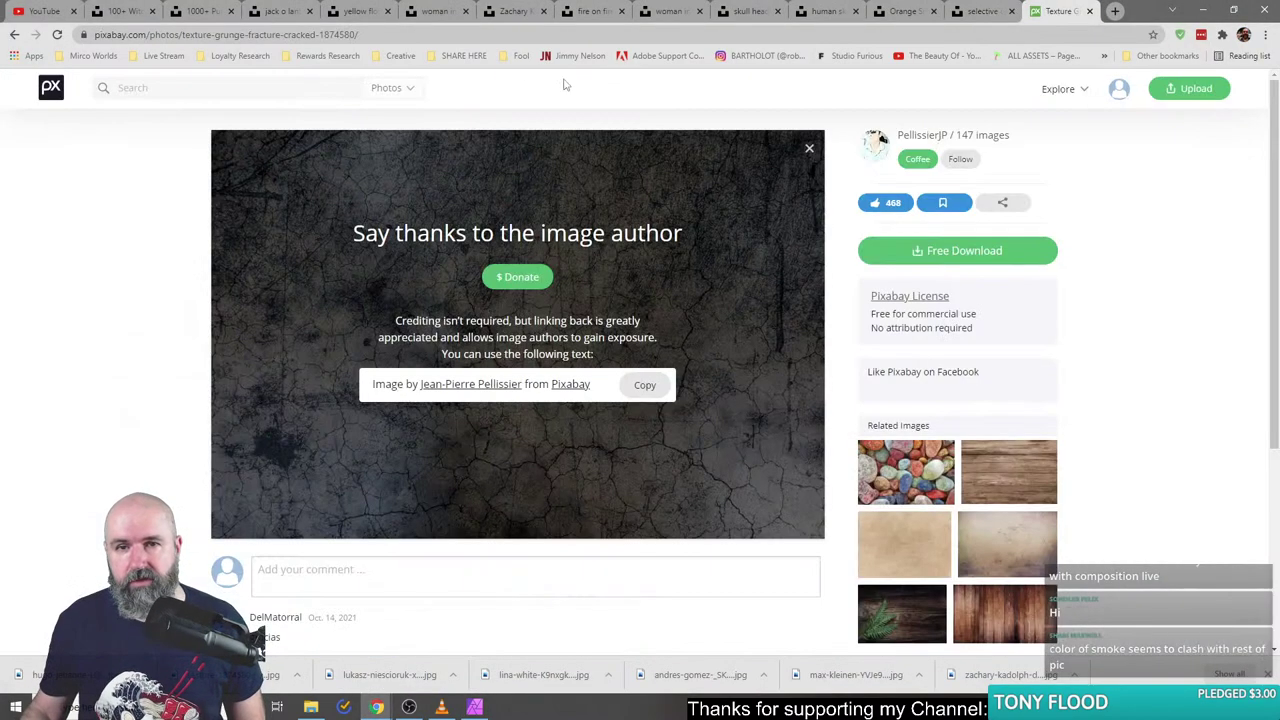
{"action": "left_click", "coordinate": [469, 36]}
{"action": "type", "text": "fre"}
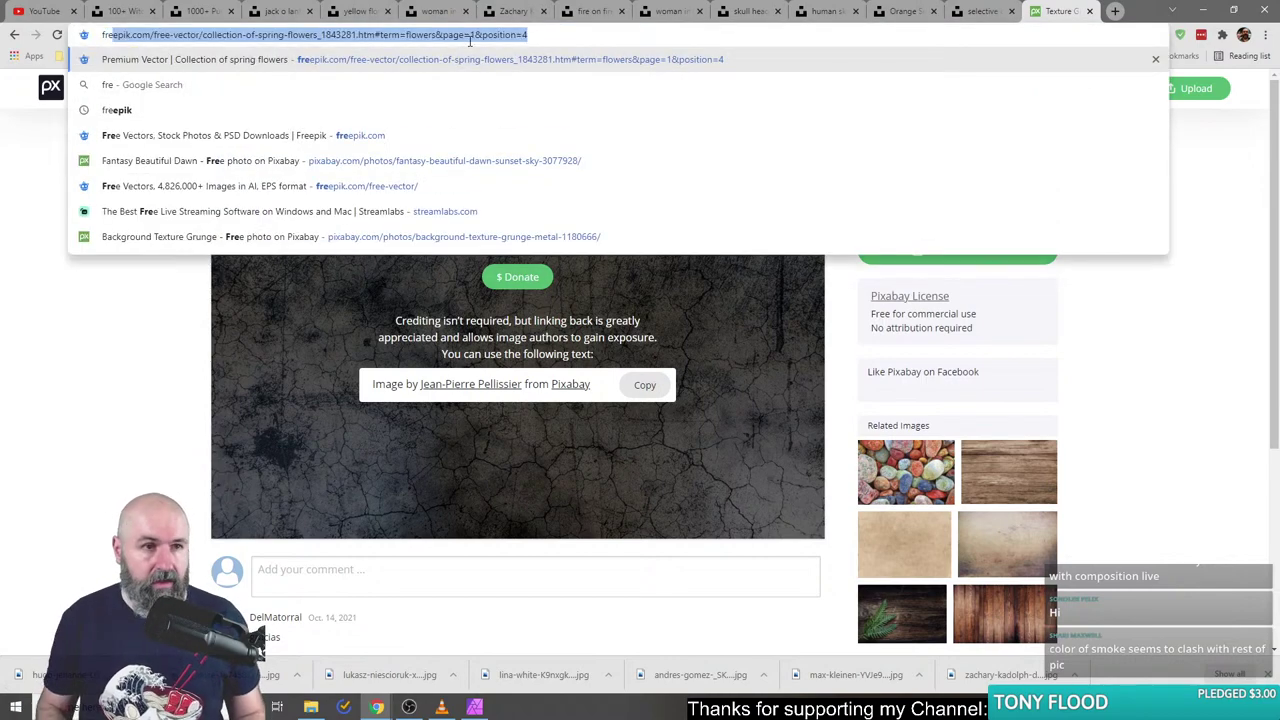
{"action": "left_click", "coordinate": [150, 36]}
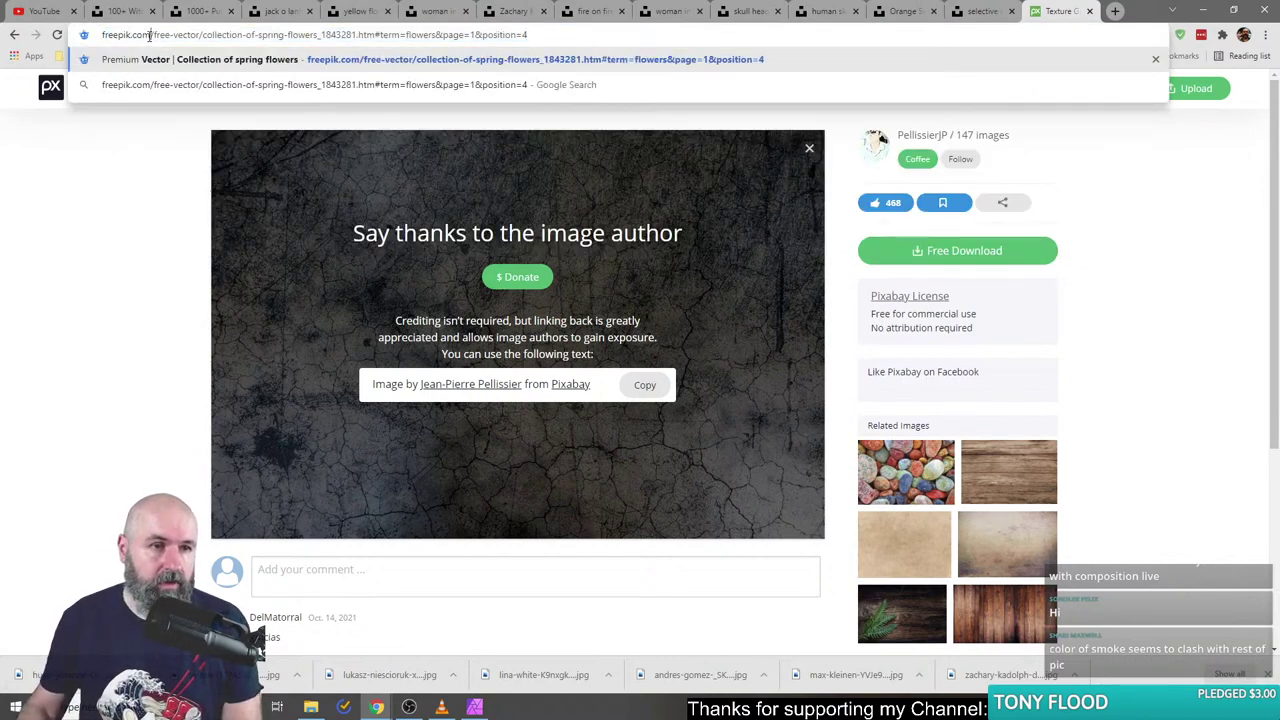
{"action": "left_click_drag", "start_coordinate": [150, 36], "coordinate": [590, 40]}
{"action": "key", "text": "BackSpace"}
{"action": "key", "text": "Return"}
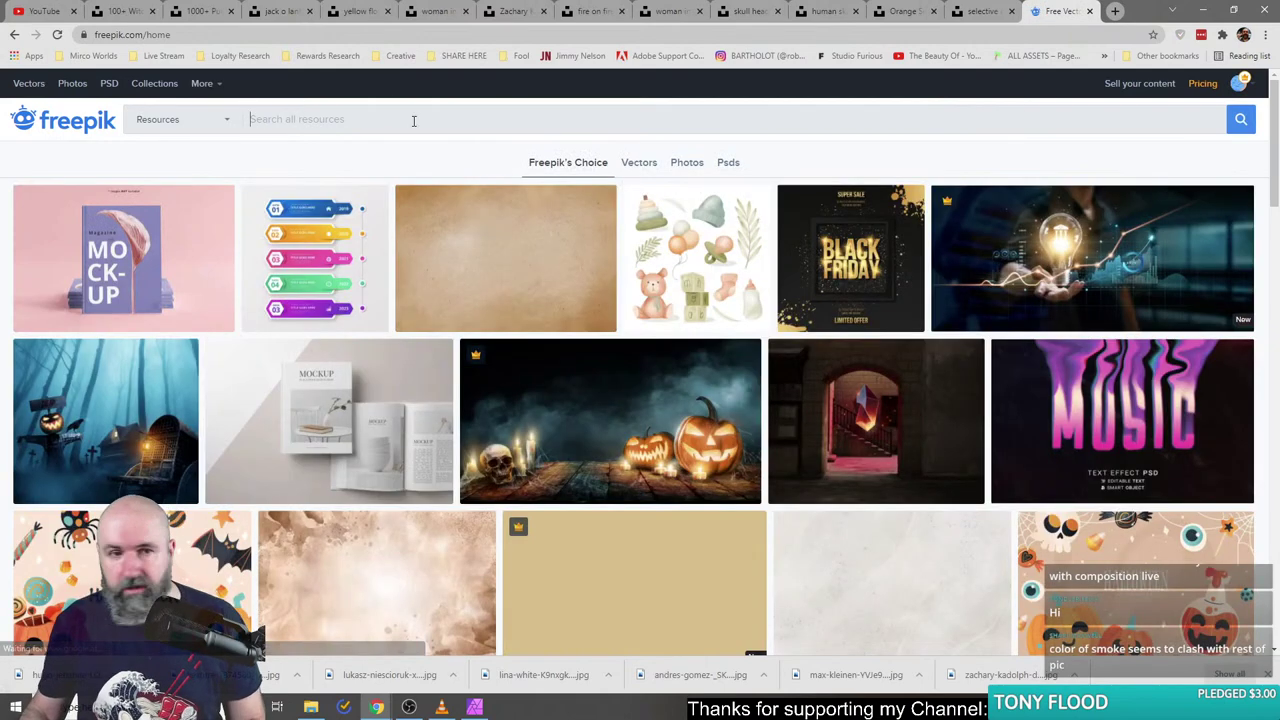
- Search Freepik for 'smoke' and open the green and turquoise smoke result
{"action": "left_click", "coordinate": [410, 119]}
{"action": "type", "text": "smoke"}
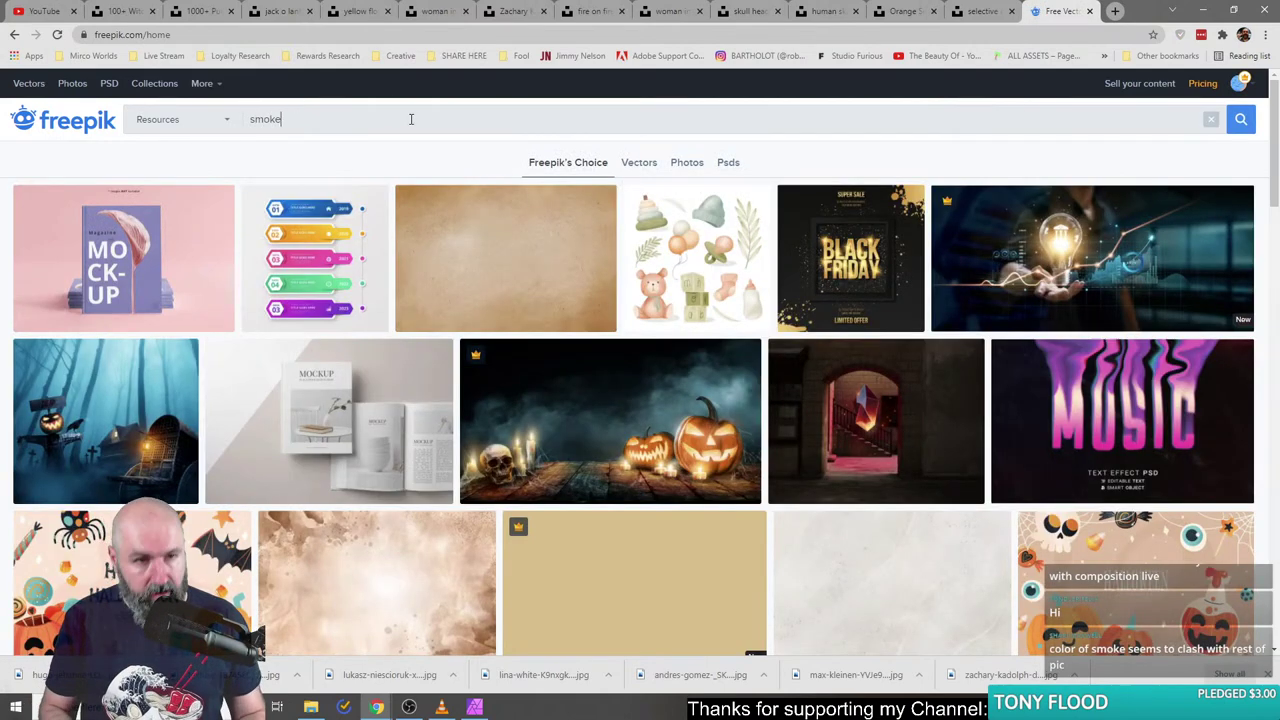
{"action": "key", "text": "Return"}
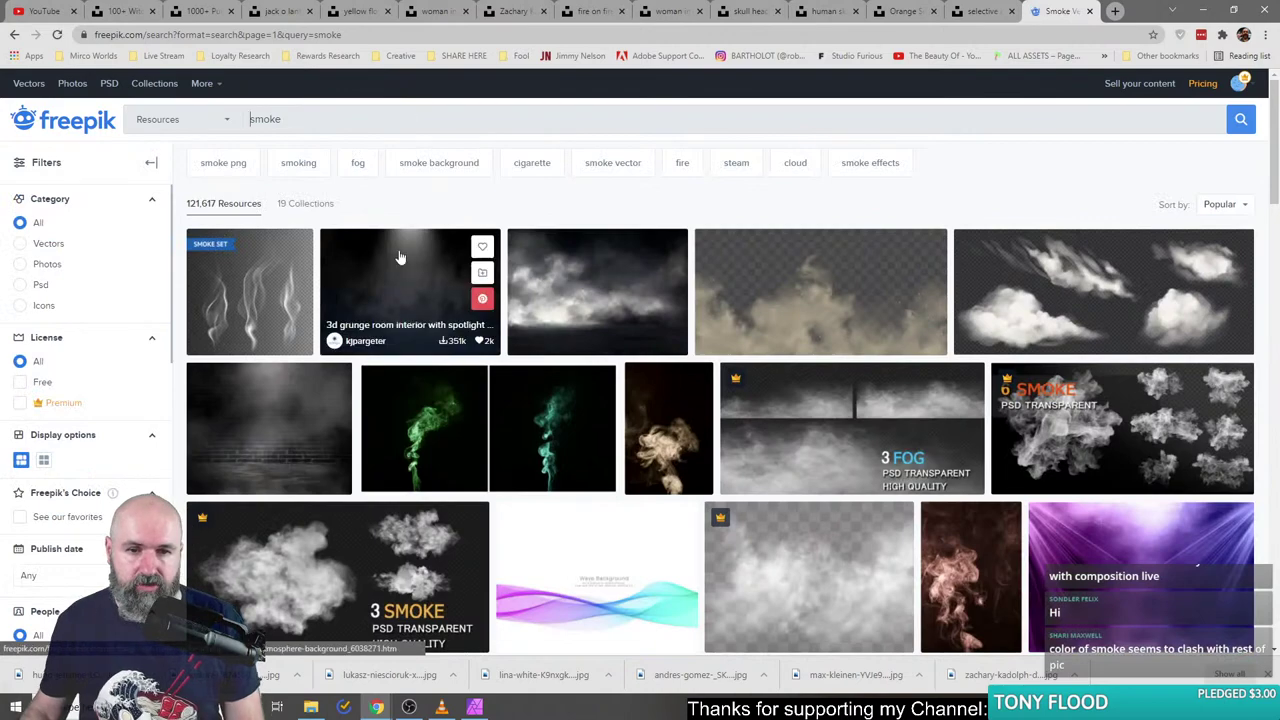
{"action": "scroll", "coordinate": [408, 512], "scroll_direction": "down", "scroll_amount": 3}
{"action": "scroll", "coordinate": [408, 512], "scroll_direction": "up", "scroll_amount": 3}
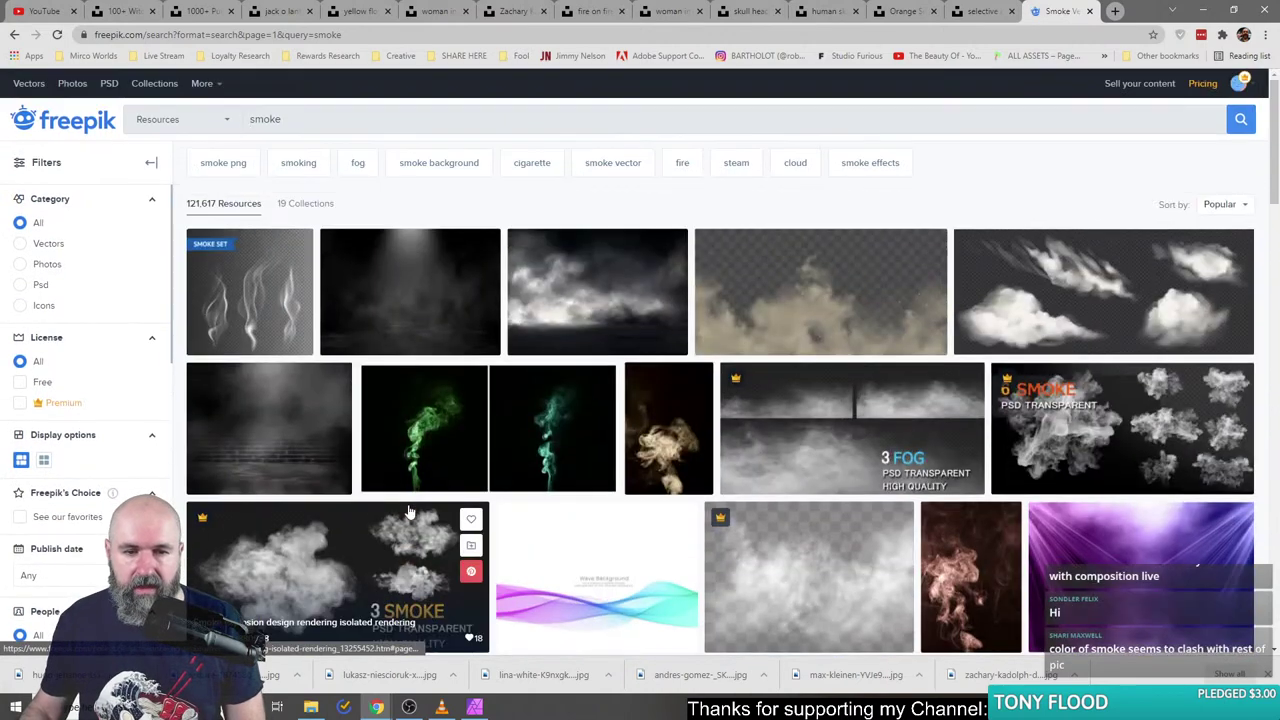
{"action": "left_click", "coordinate": [444, 448]}
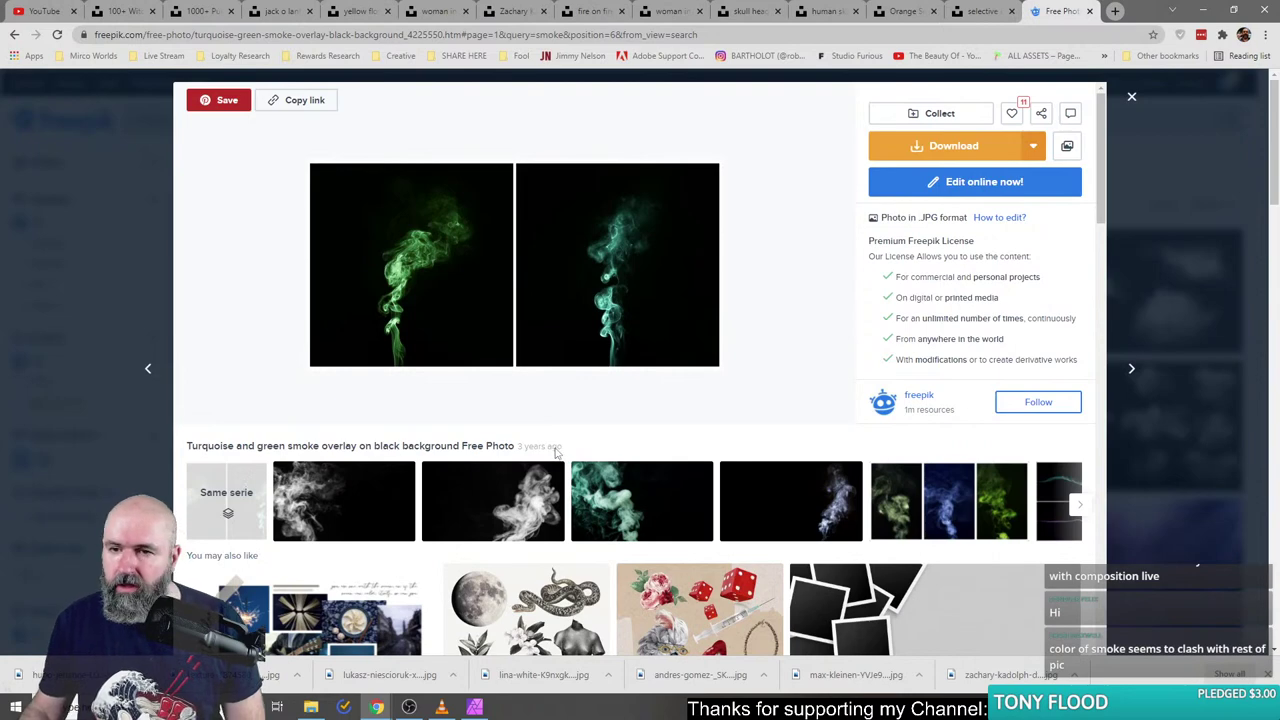
- Open the related abstract green smoke photo and download it to the composite's images folder
{"action": "right_click", "coordinate": [626, 199]}
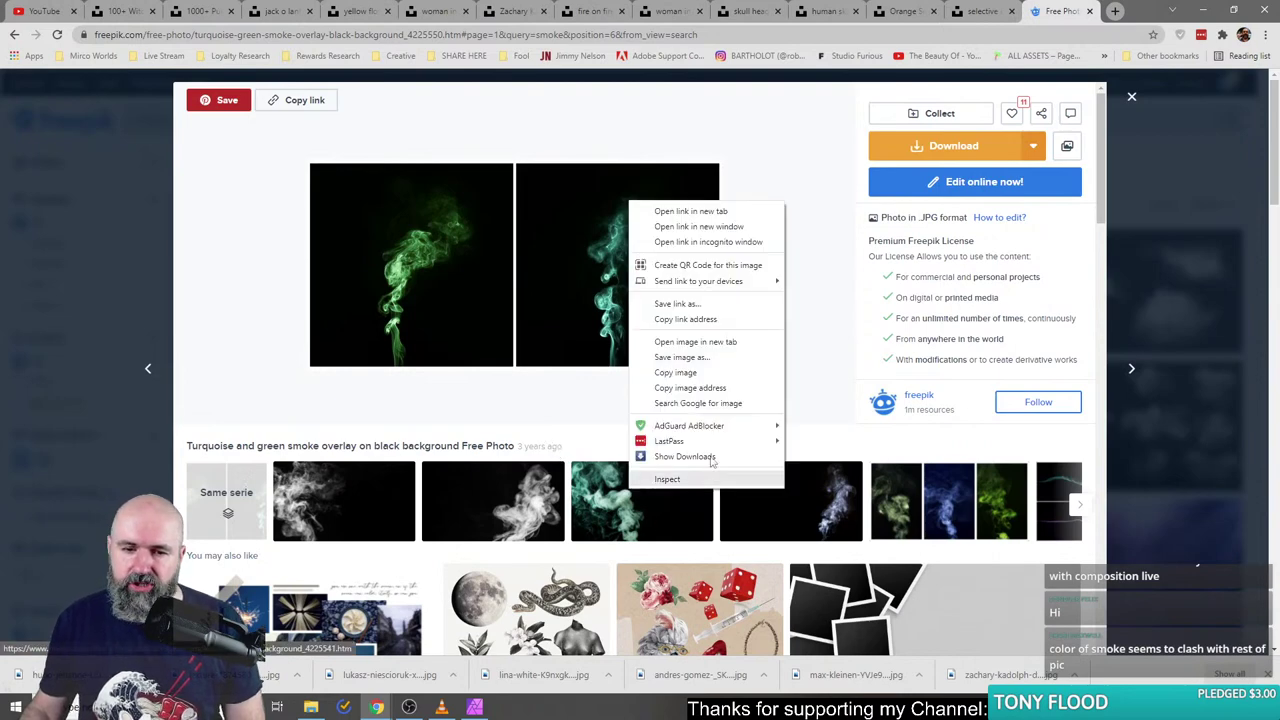
{"action": "left_click", "coordinate": [665, 211]}
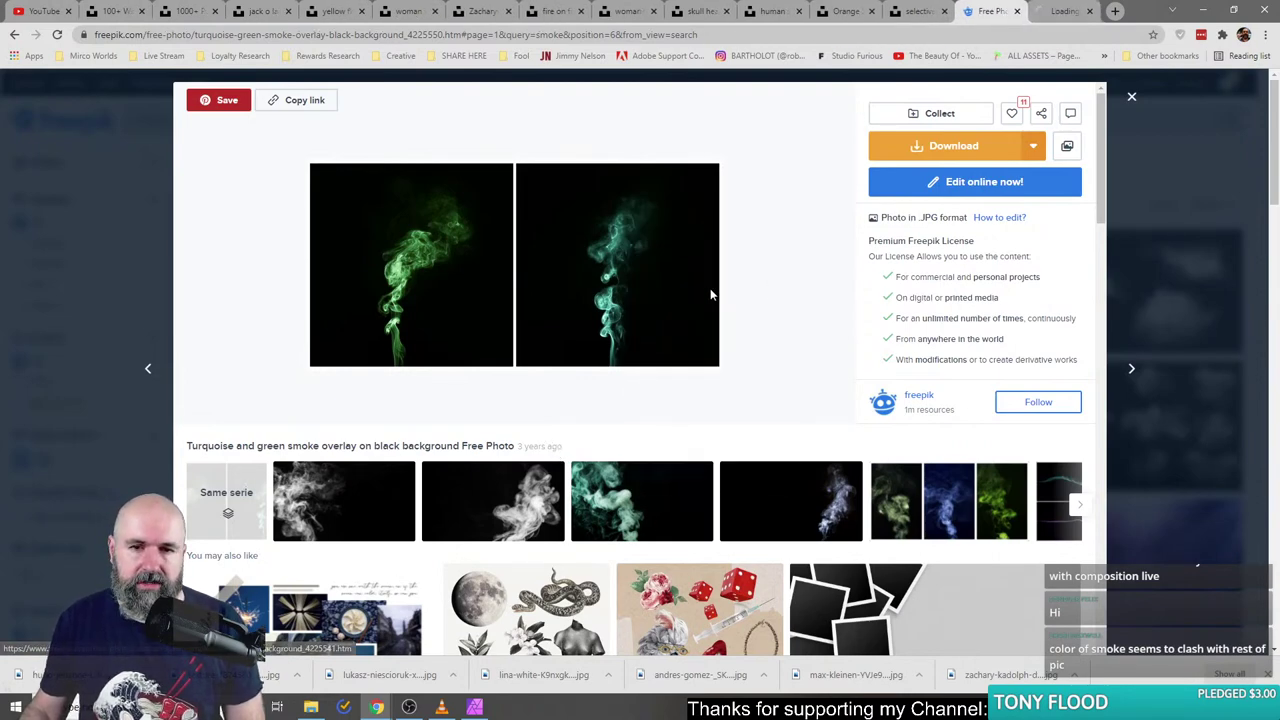
{"action": "left_click", "coordinate": [1068, 12]}
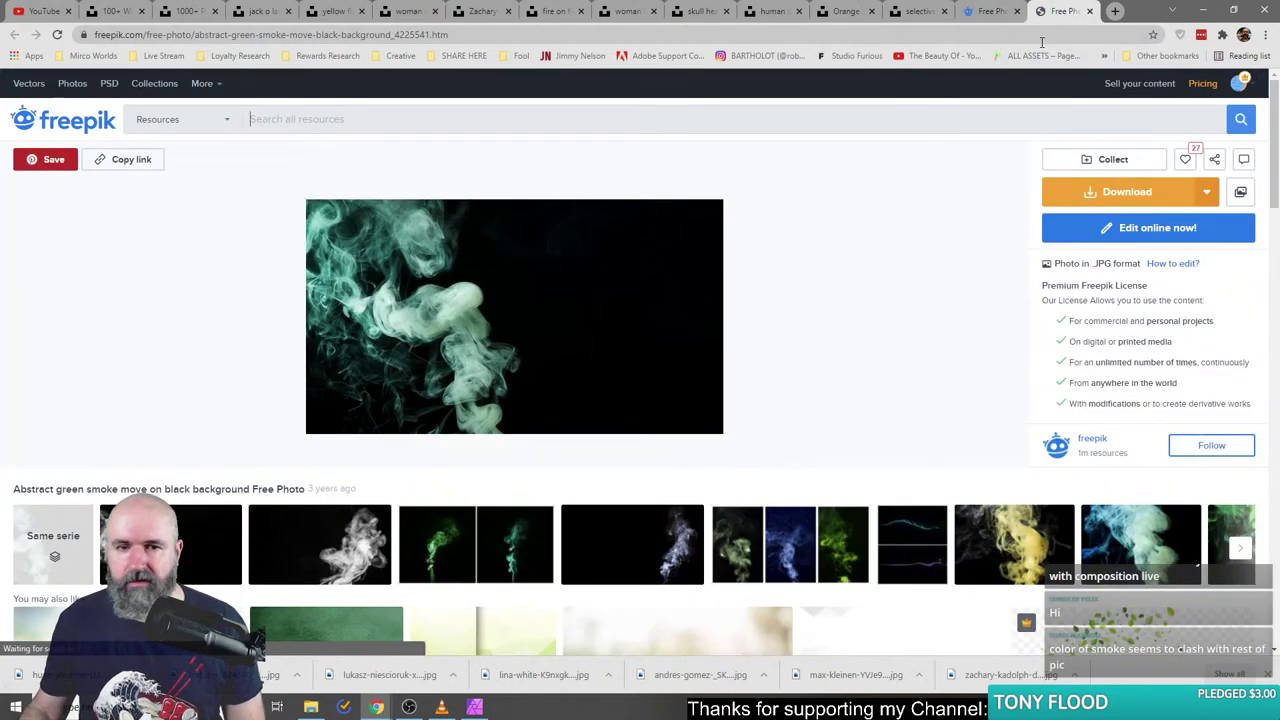
{"action": "left_click", "coordinate": [1124, 186]}
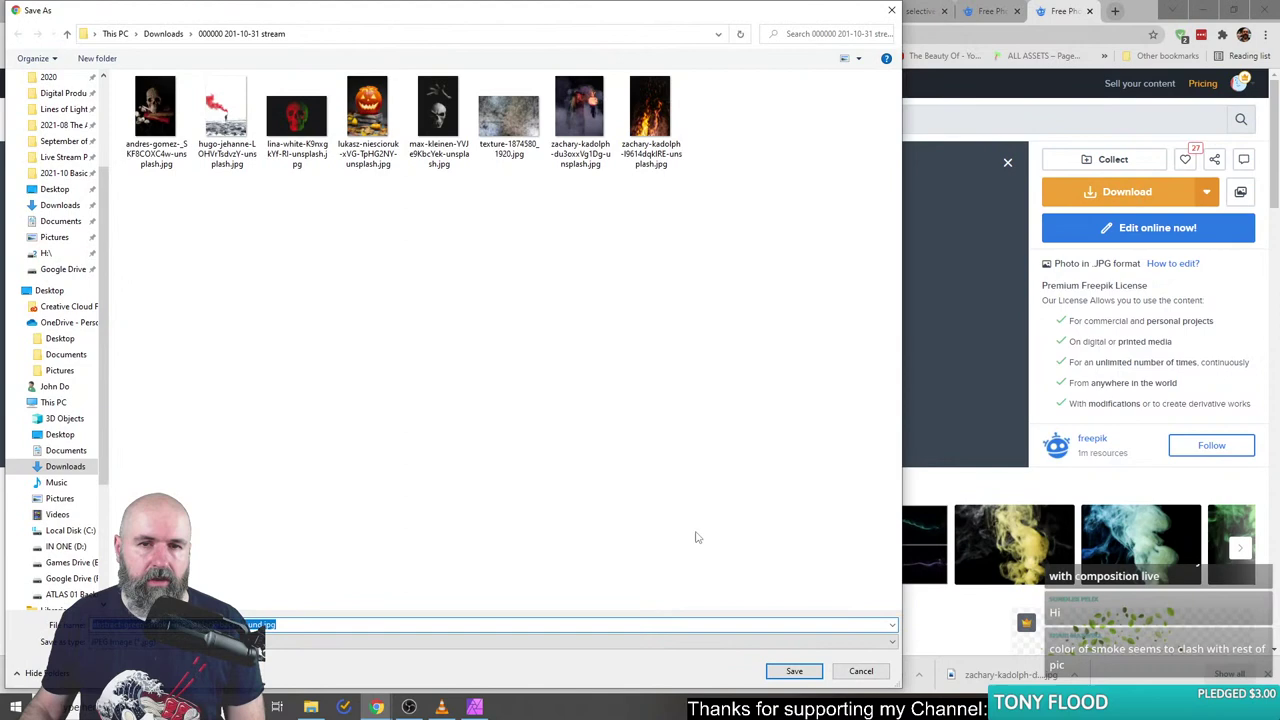
{"action": "left_click", "coordinate": [794, 671]}
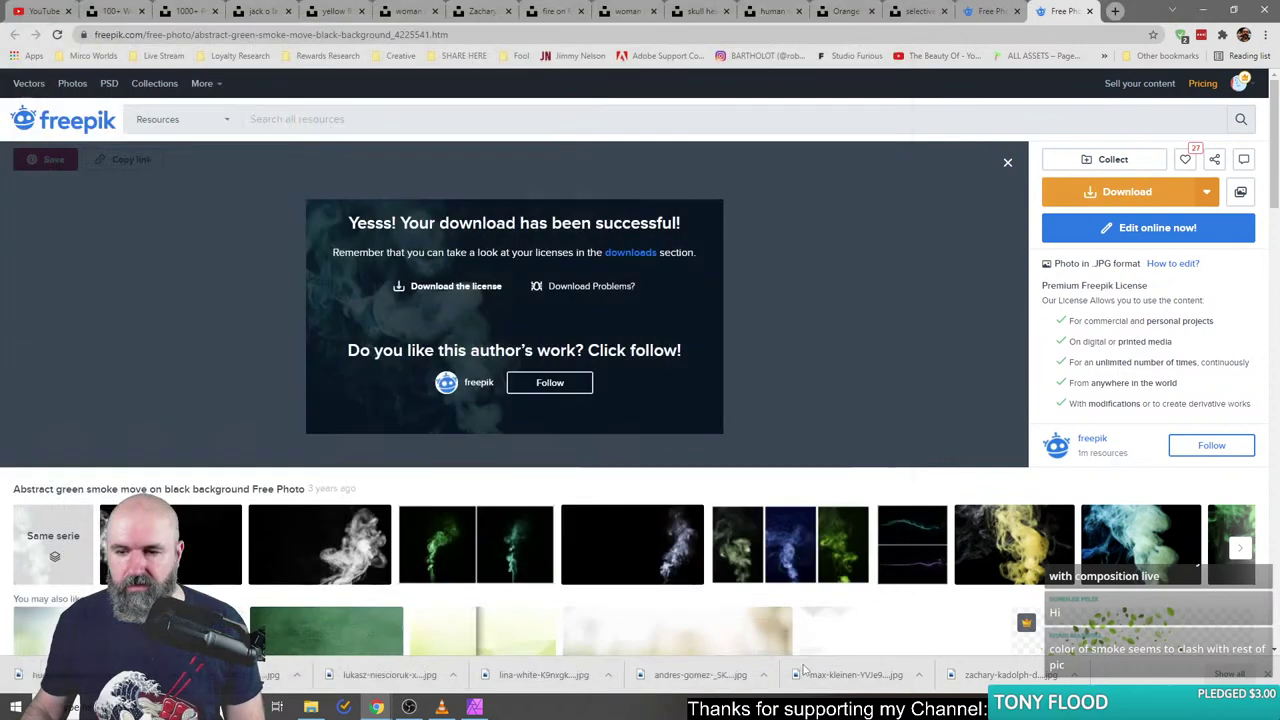
{"action": "left_click", "coordinate": [475, 707]}
{"action": "left_click", "coordinate": [311, 707]}
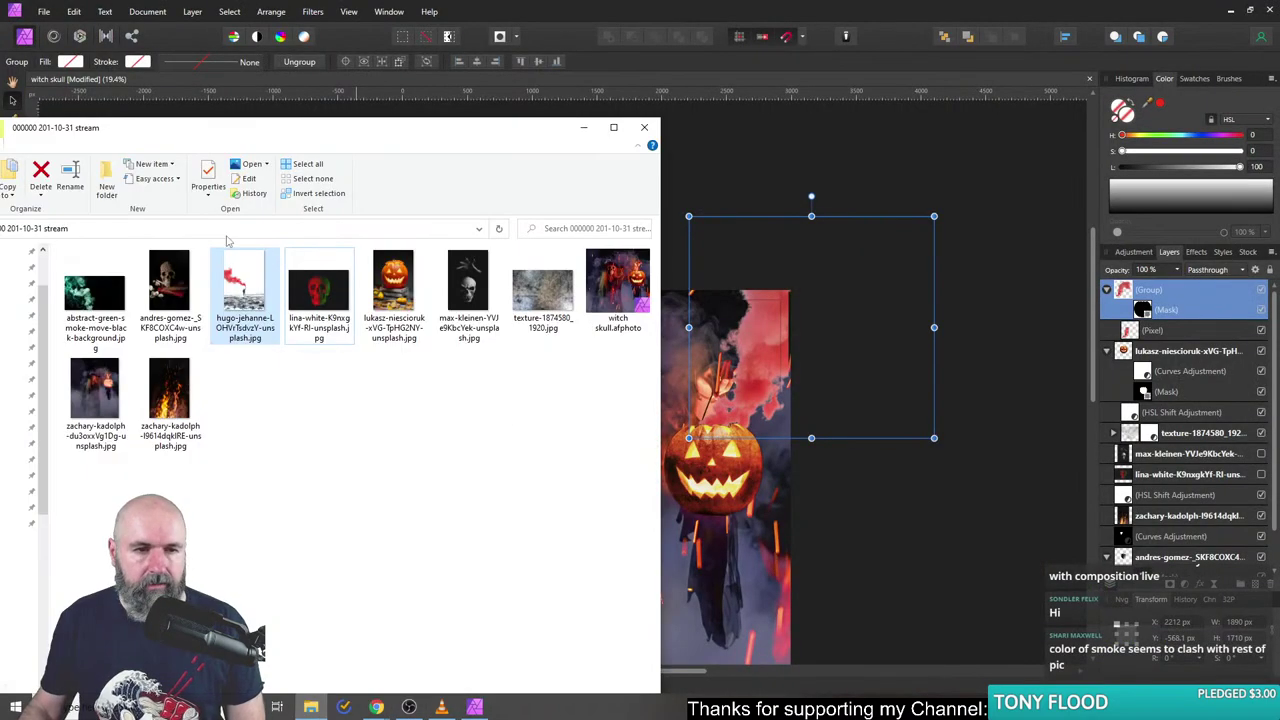
- Place the green smoke photo, move the red smoke's mask onto it, and delete the red group
{"action": "left_click_drag", "start_coordinate": [95, 295], "coordinate": [774, 347]}
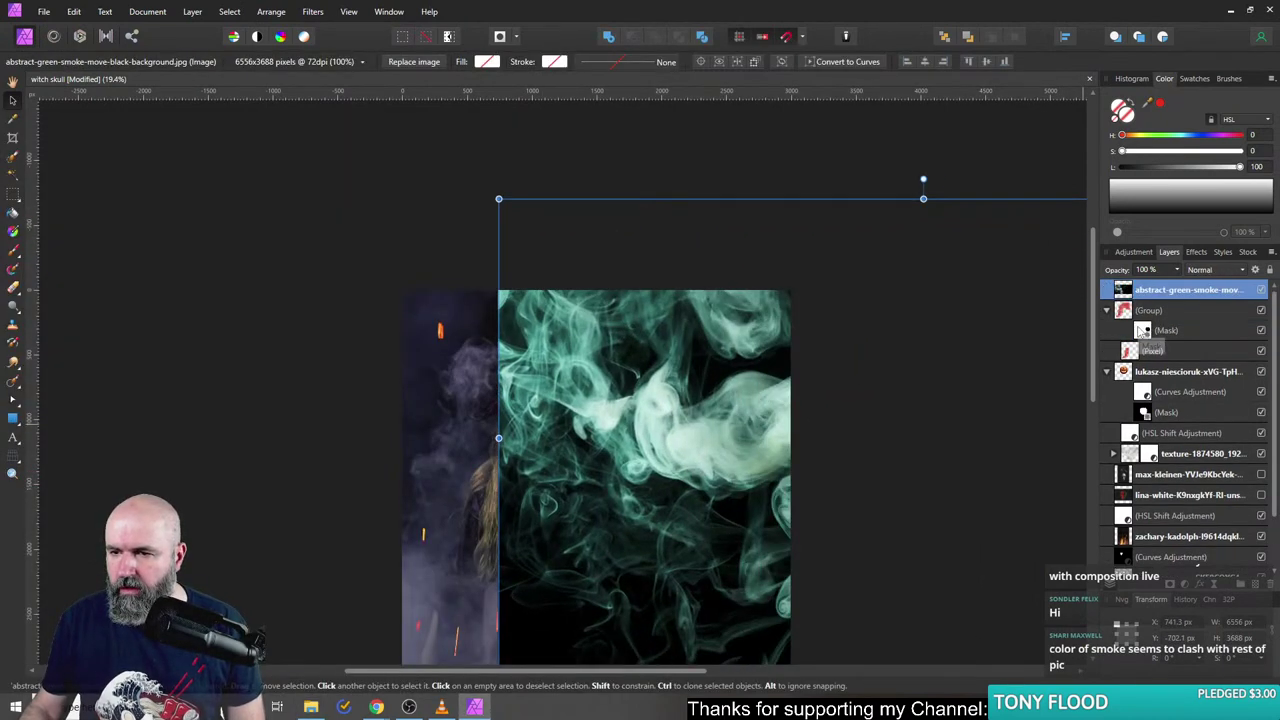
{"action": "left_click_drag", "start_coordinate": [1141, 331], "coordinate": [1136, 298]}
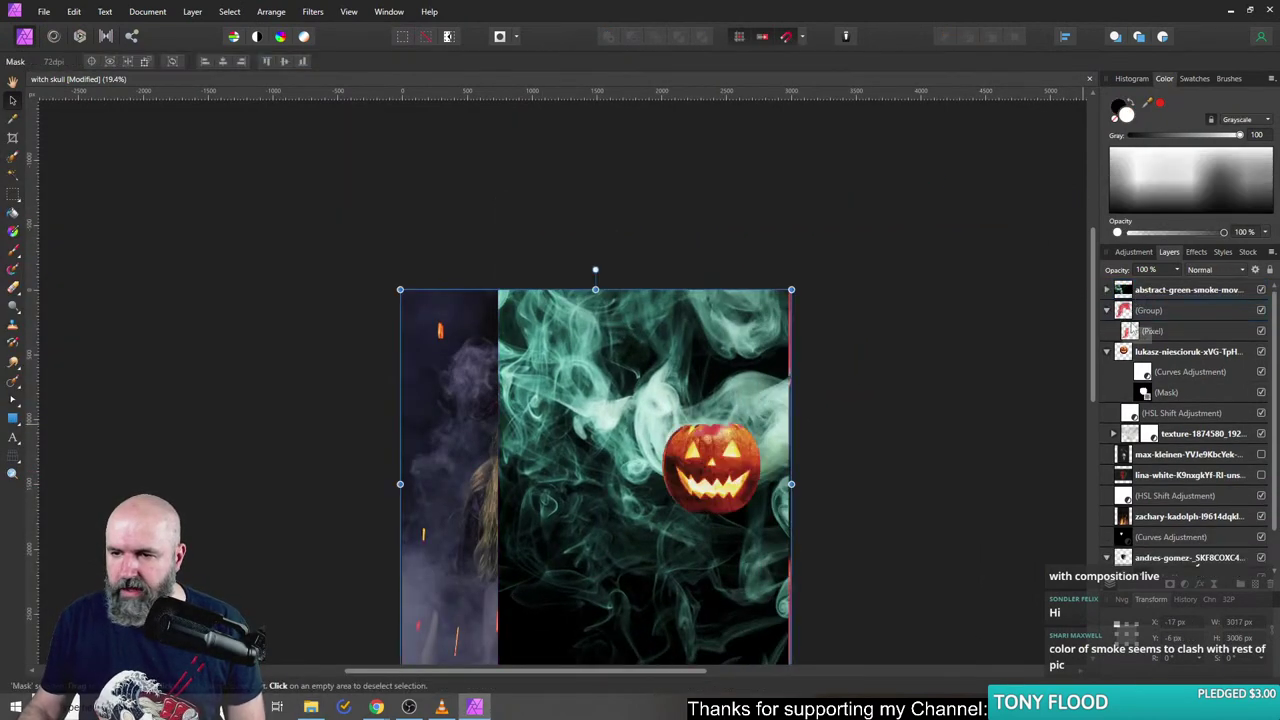
{"action": "left_click", "coordinate": [1126, 312]}
{"action": "left_click", "coordinate": [1265, 582]}
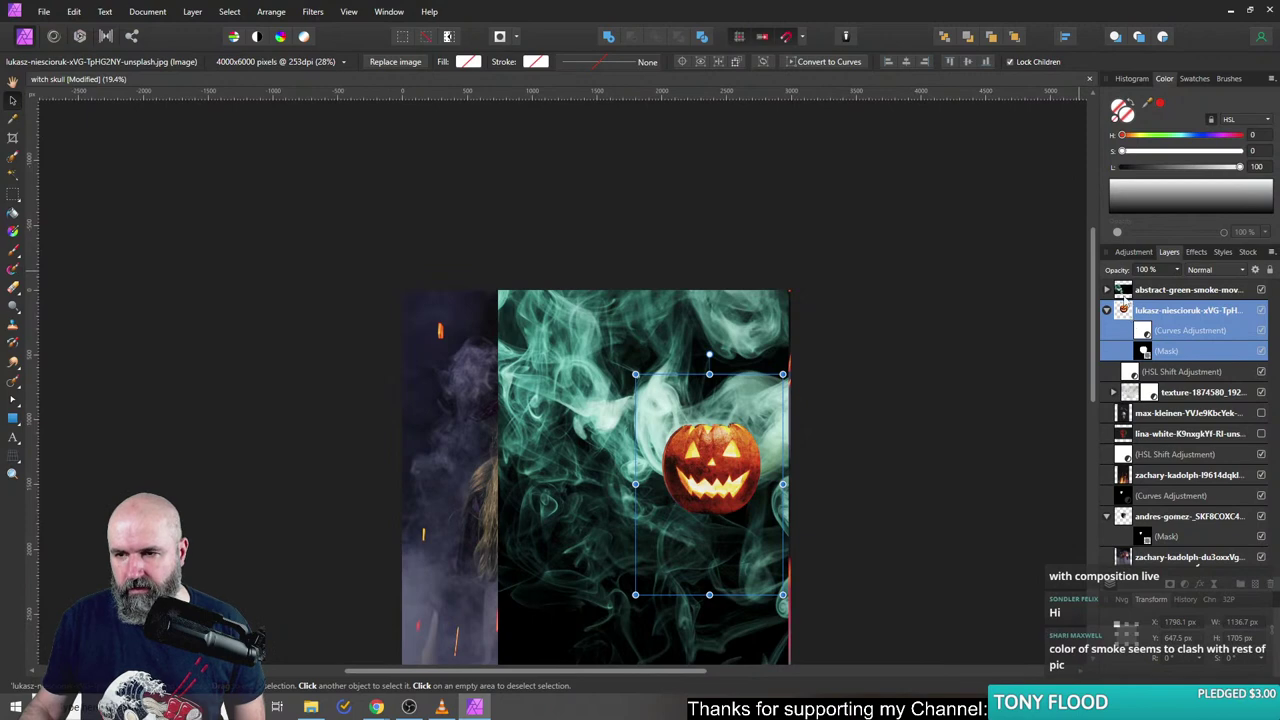
- Move the green smoke up and left and shrink it to about half size
{"action": "left_click", "coordinate": [1125, 292]}
{"action": "left_click", "coordinate": [1107, 290]}
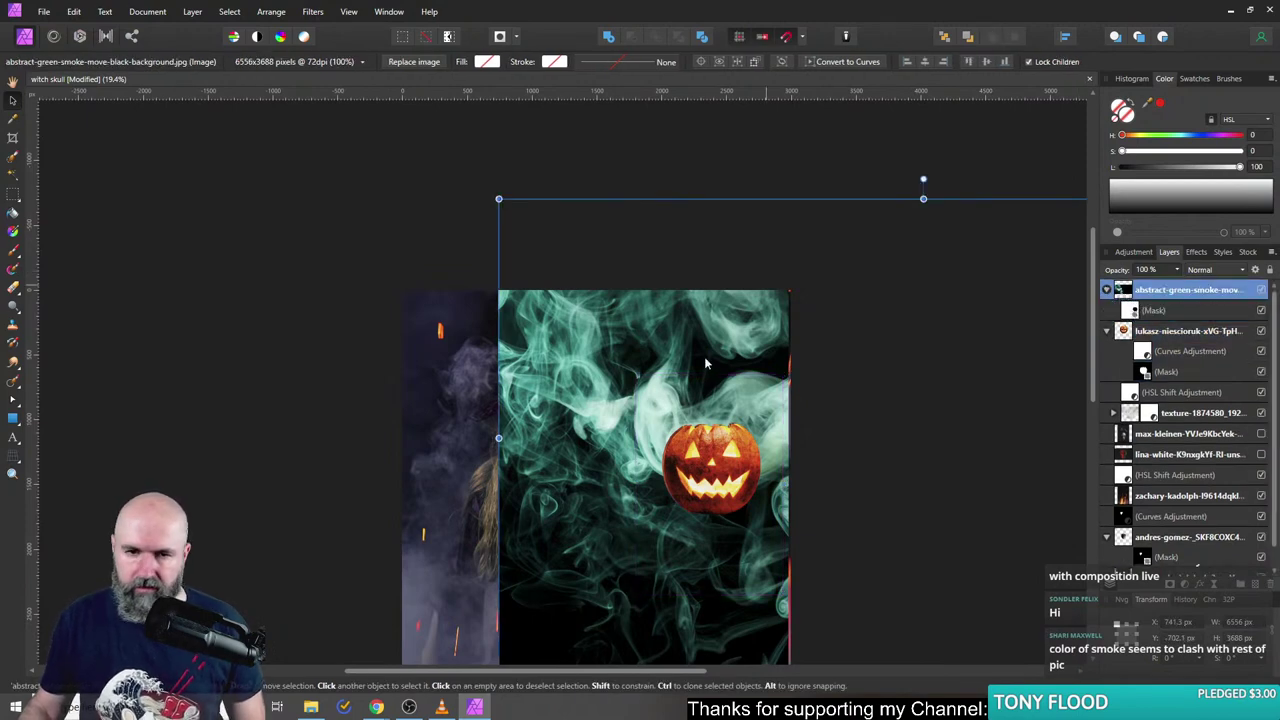
{"action": "left_click_drag", "start_coordinate": [814, 214], "coordinate": [644, 117]}
{"action": "left_click_drag", "start_coordinate": [754, 102], "coordinate": [743, 292]}
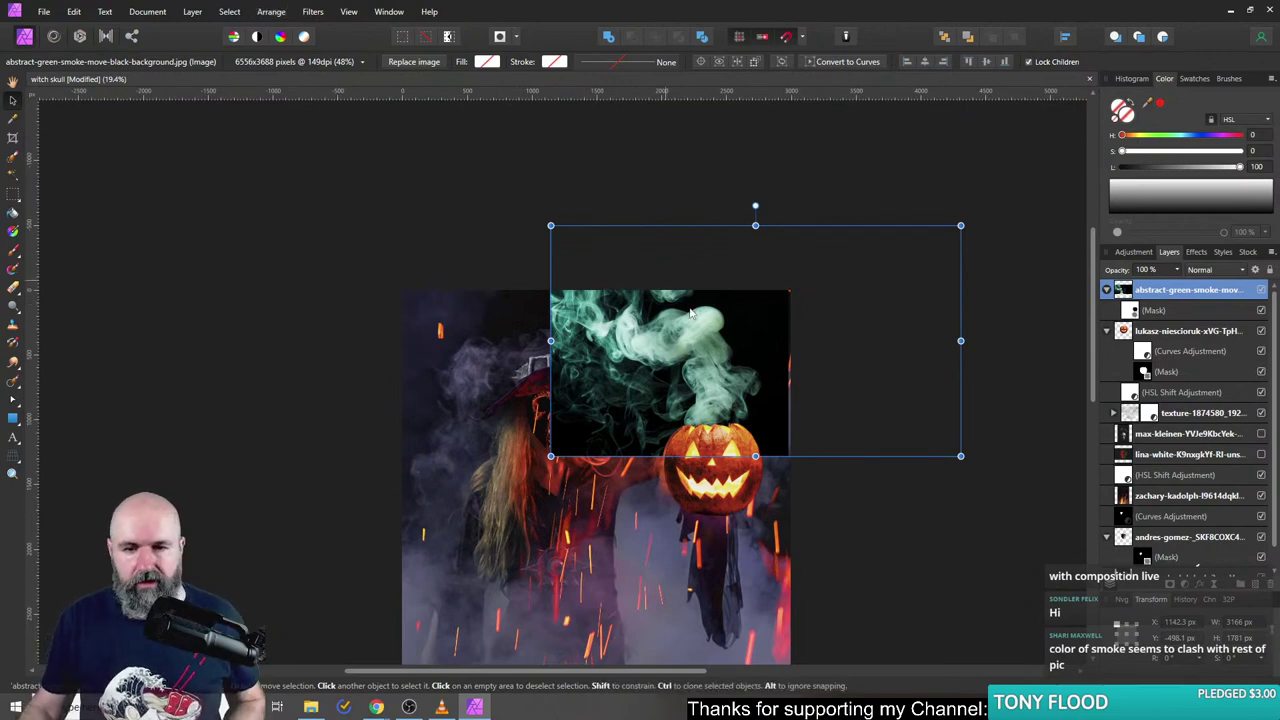
- Set the green smoke's blend mode to Lighten, after trying Screen, to drop its black background
{"action": "left_click", "coordinate": [1196, 272]}
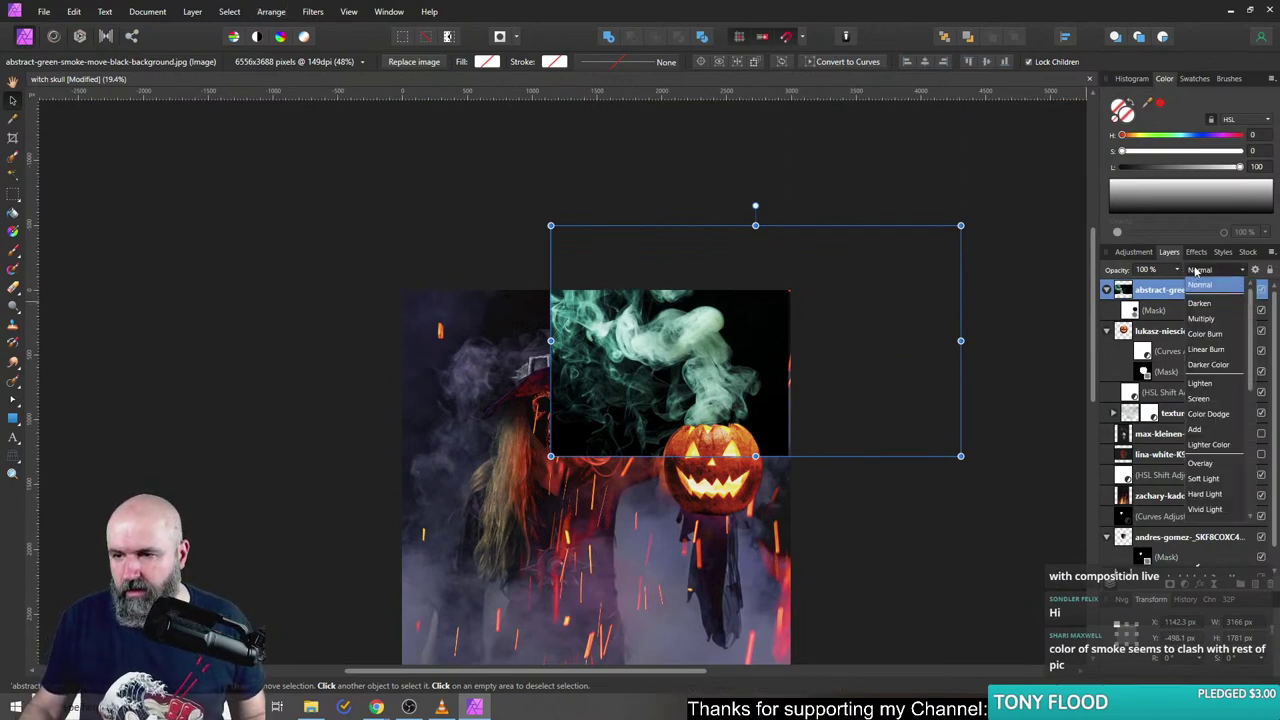
{"action": "left_click", "coordinate": [1199, 400]}
{"action": "mouse_move", "coordinate": [962, 371]}
{"action": "left_mouse_down"}
{"action": "mouse_move", "coordinate": [998, 368]}
{"action": "mouse_move", "coordinate": [979, 376]}
{"action": "left_mouse_up"}
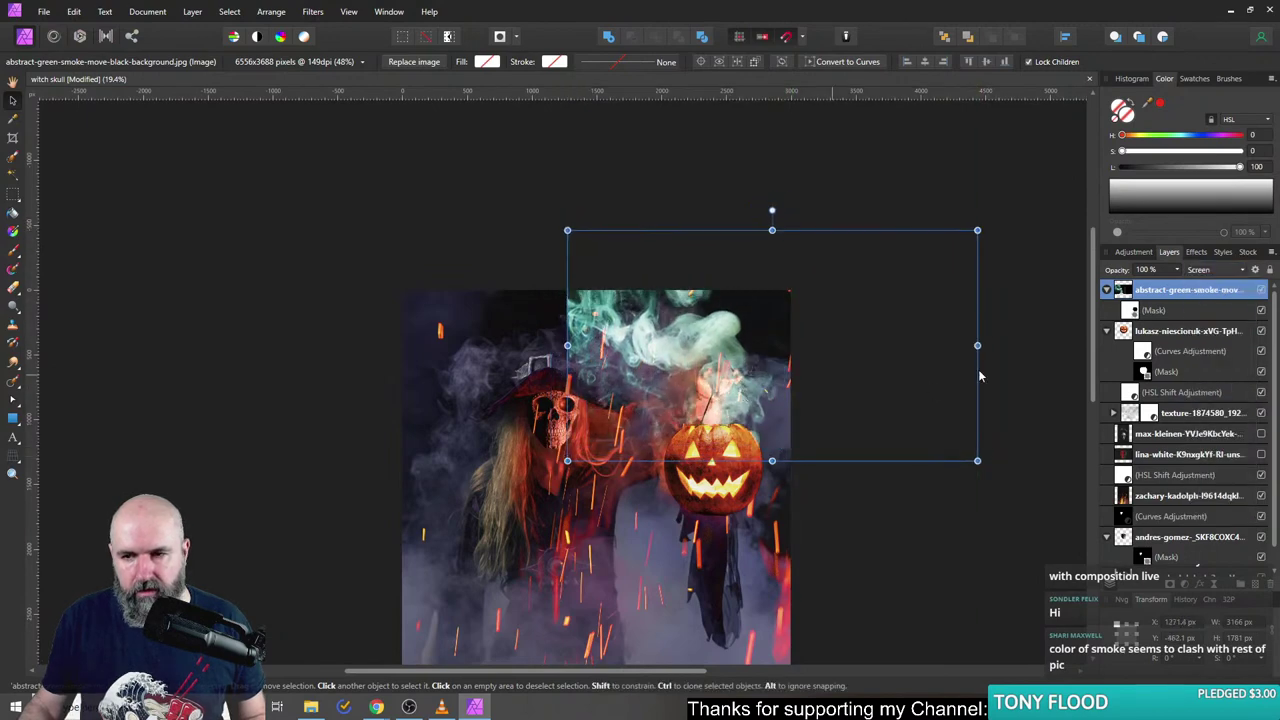
{"action": "left_click", "coordinate": [1200, 271]}
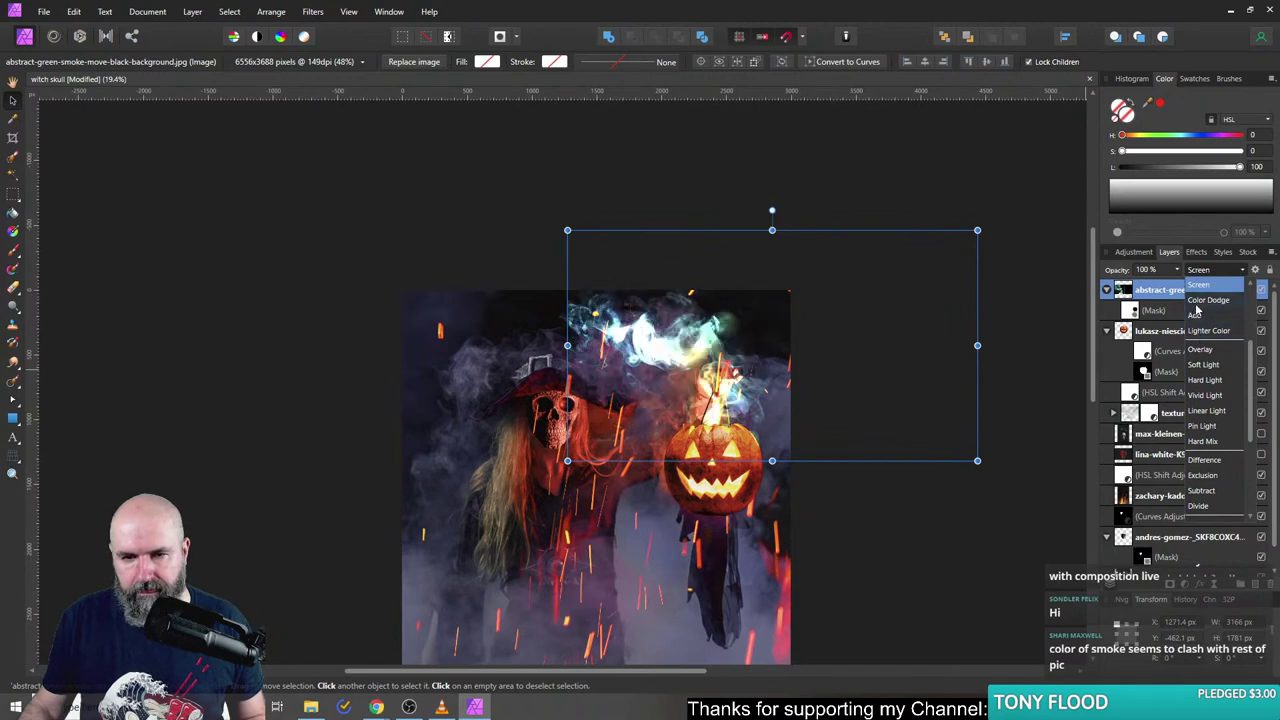
{"action": "scroll", "coordinate": [1205, 300], "scroll_direction": "up", "scroll_amount": 1}
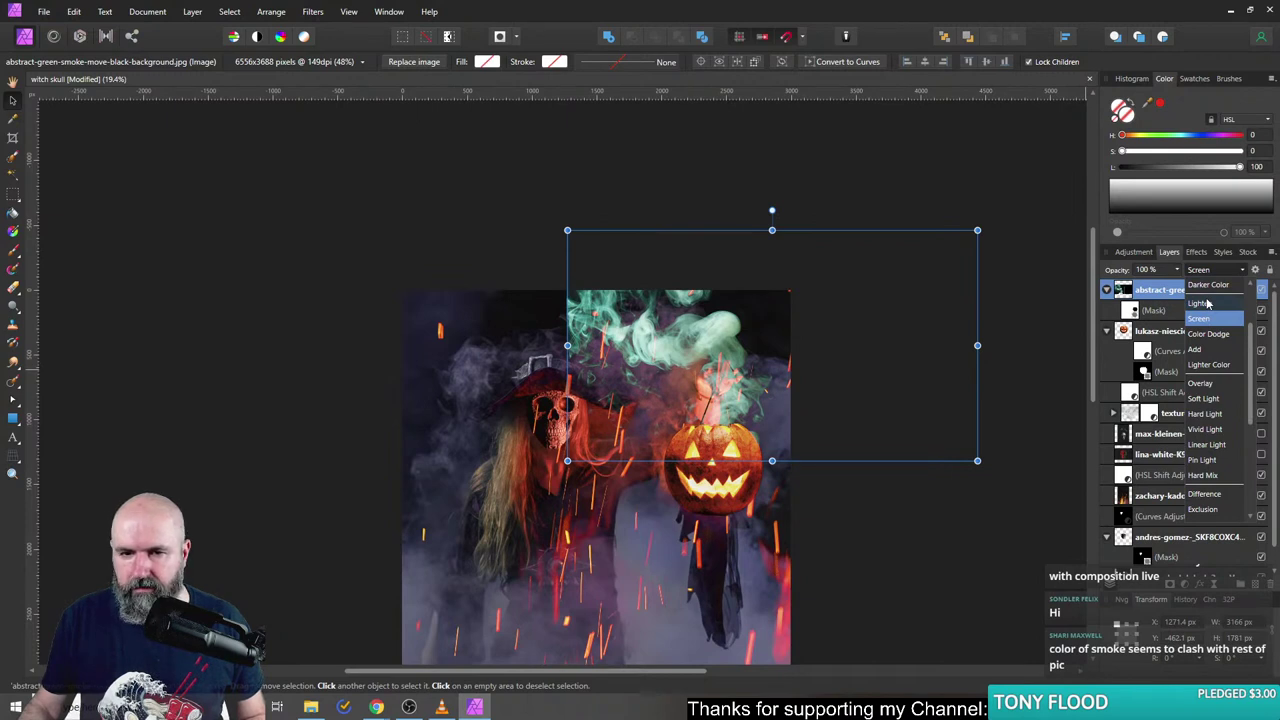
{"action": "left_click", "coordinate": [1207, 303]}
{"action": "mouse_move", "coordinate": [729, 349]}
{"action": "left_mouse_down"}
{"action": "mouse_move", "coordinate": [741, 309]}
{"action": "mouse_move", "coordinate": [713, 325]}
{"action": "mouse_move", "coordinate": [717, 343]}
{"action": "mouse_move", "coordinate": [713, 323]}
{"action": "mouse_move", "coordinate": [667, 360]}
{"action": "mouse_move", "coordinate": [710, 360]}
{"action": "mouse_move", "coordinate": [713, 397]}
{"action": "mouse_move", "coordinate": [690, 385]}
{"action": "mouse_move", "coordinate": [703, 346]}
{"action": "mouse_move", "coordinate": [707, 362]}
{"action": "left_mouse_up"}
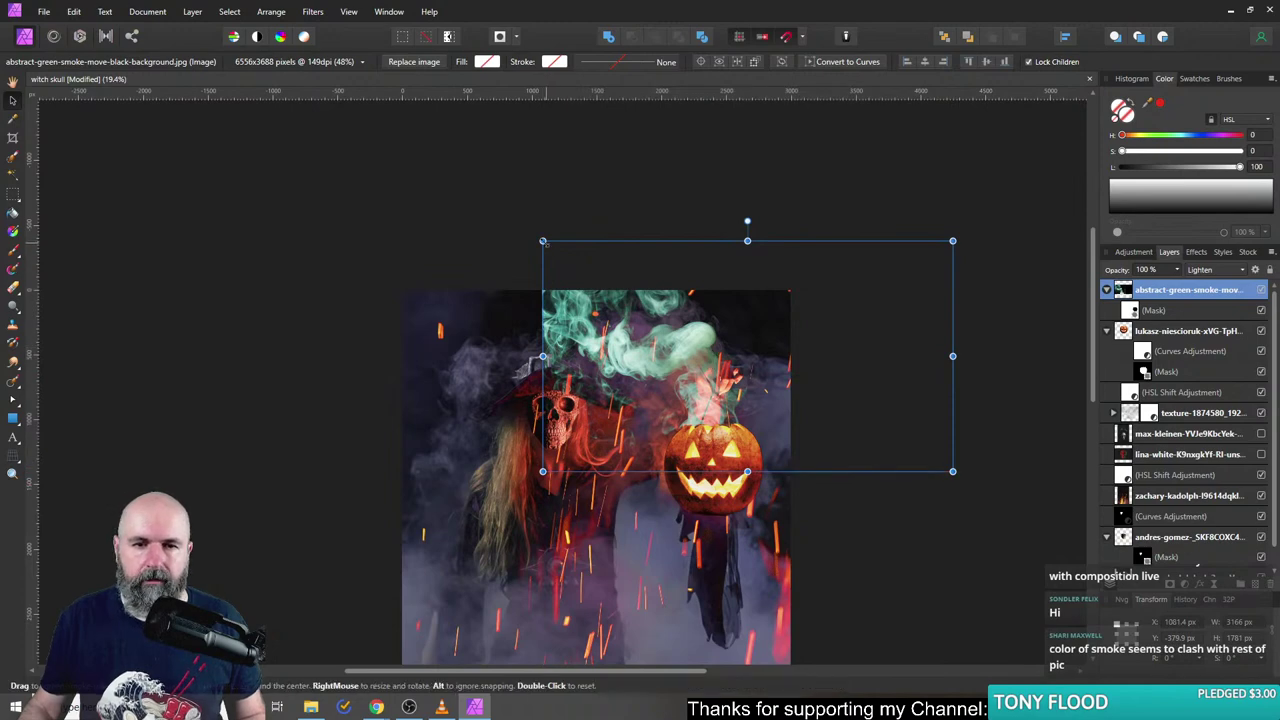
- Resize the smoke and reposition it over the upper part of the composition
{"action": "left_click_drag", "start_coordinate": [542, 240], "coordinate": [357, 134]}
{"action": "left_click_drag", "start_coordinate": [591, 313], "coordinate": [707, 299]}
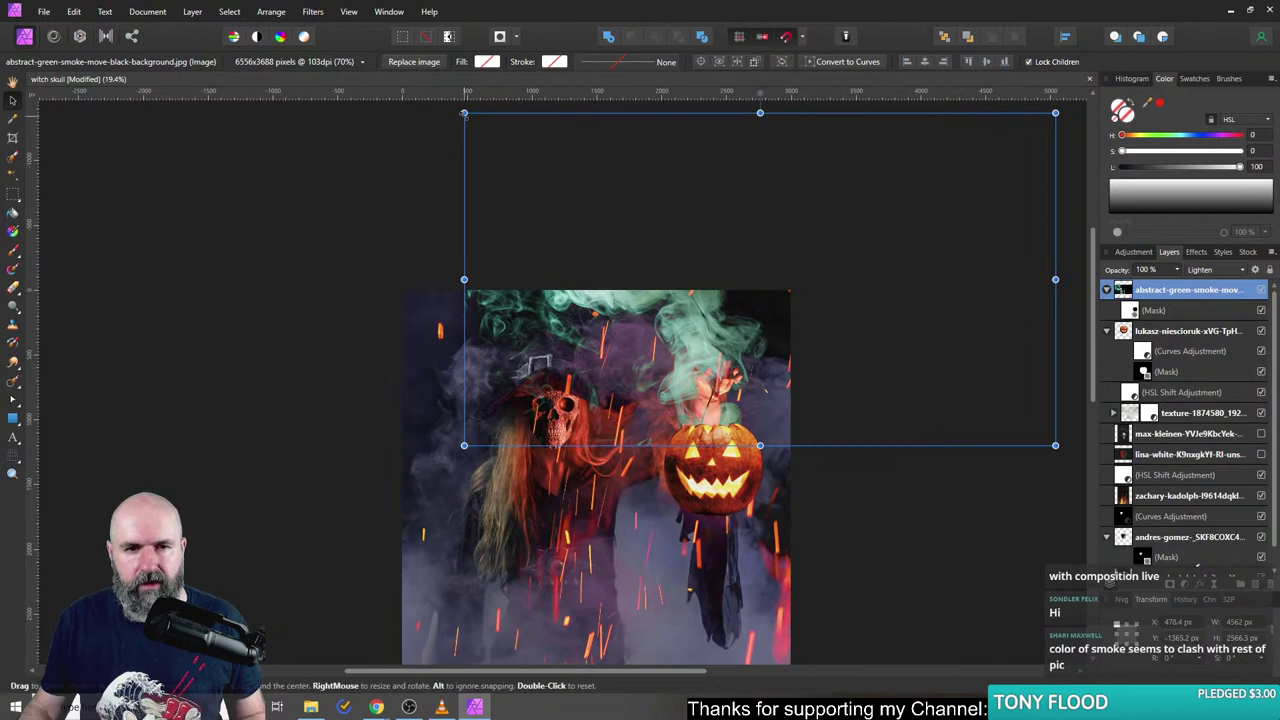
{"action": "left_click_drag", "start_coordinate": [464, 113], "coordinate": [603, 255]}
{"action": "left_click_drag", "start_coordinate": [900, 225], "coordinate": [820, 231]}
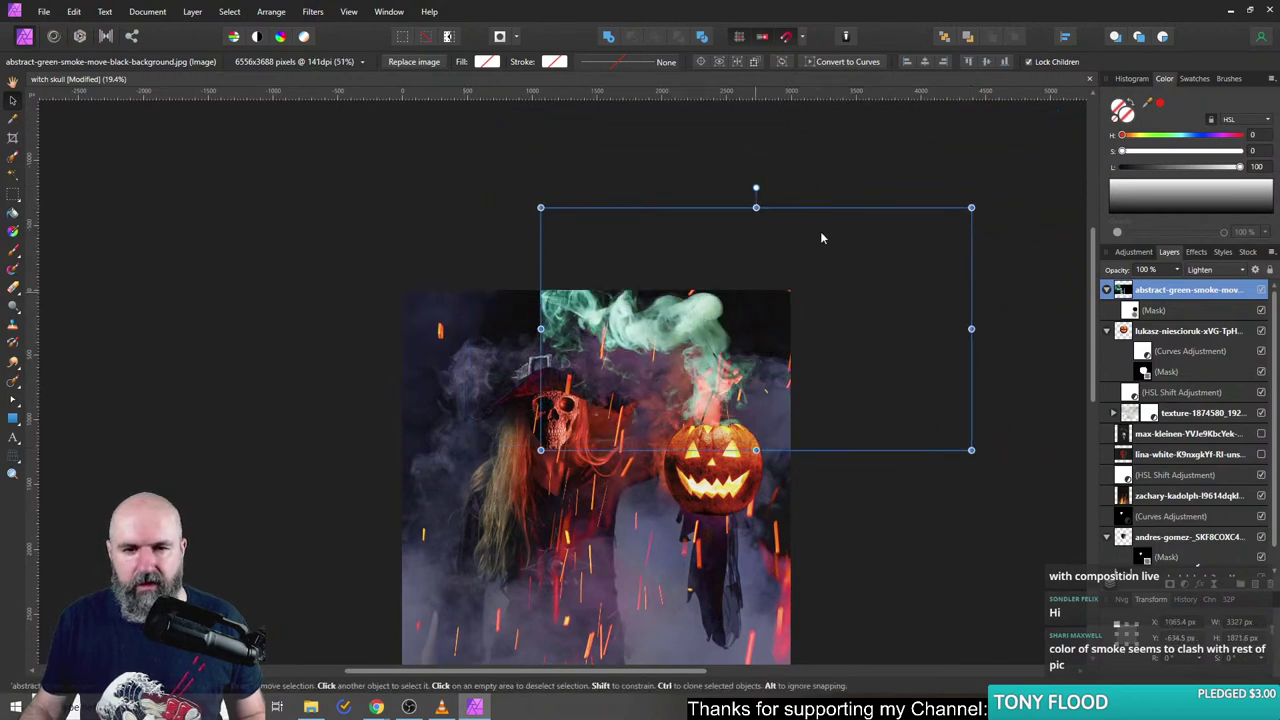
{"action": "left_click", "coordinate": [271, 12]}
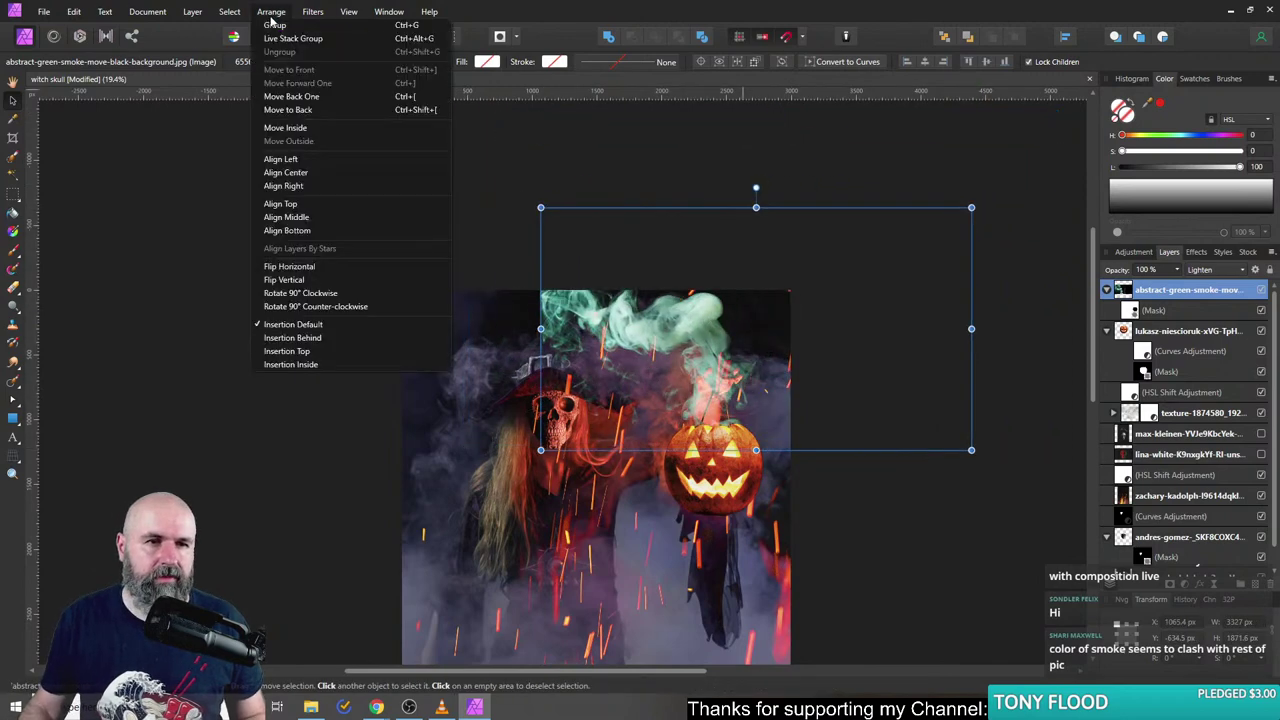
- Flip the green smoke horizontally and shift it left
{"action": "left_click", "coordinate": [288, 266]}
{"action": "left_click_drag", "start_coordinate": [824, 363], "coordinate": [737, 395]}
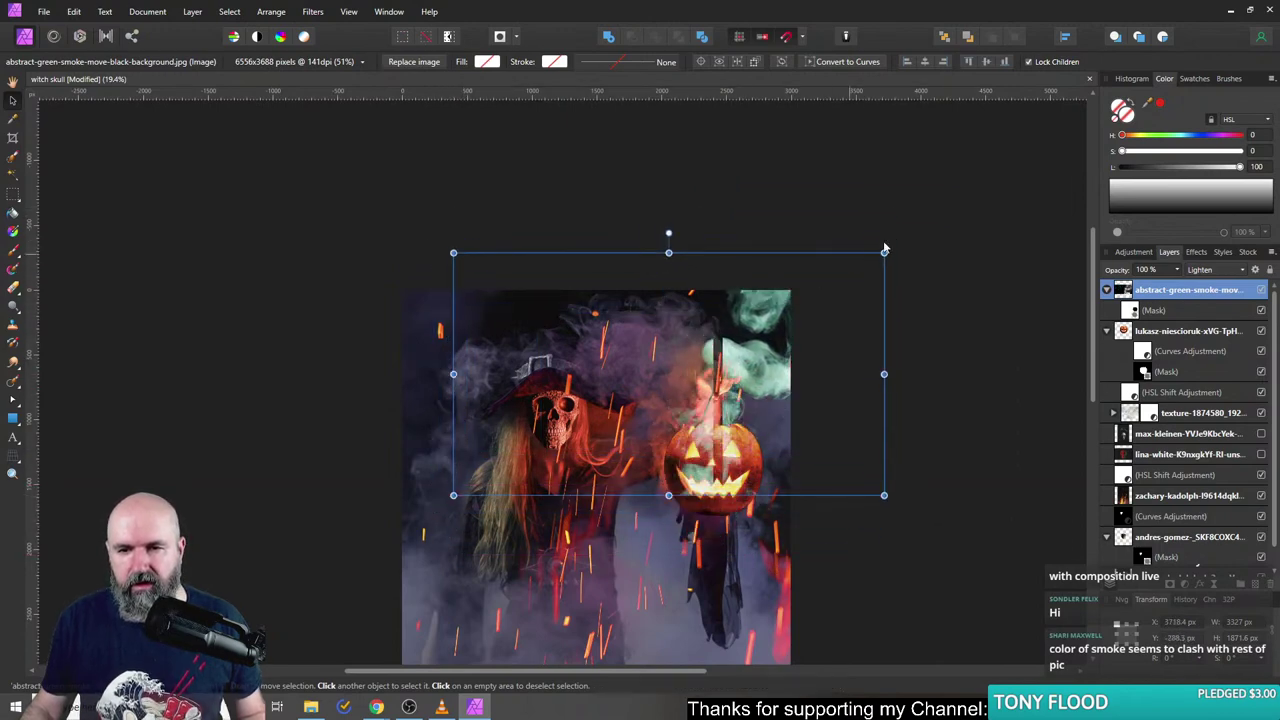
{"action": "key", "text": "ctrl+z"}
{"action": "key", "text": "ctrl+z"}
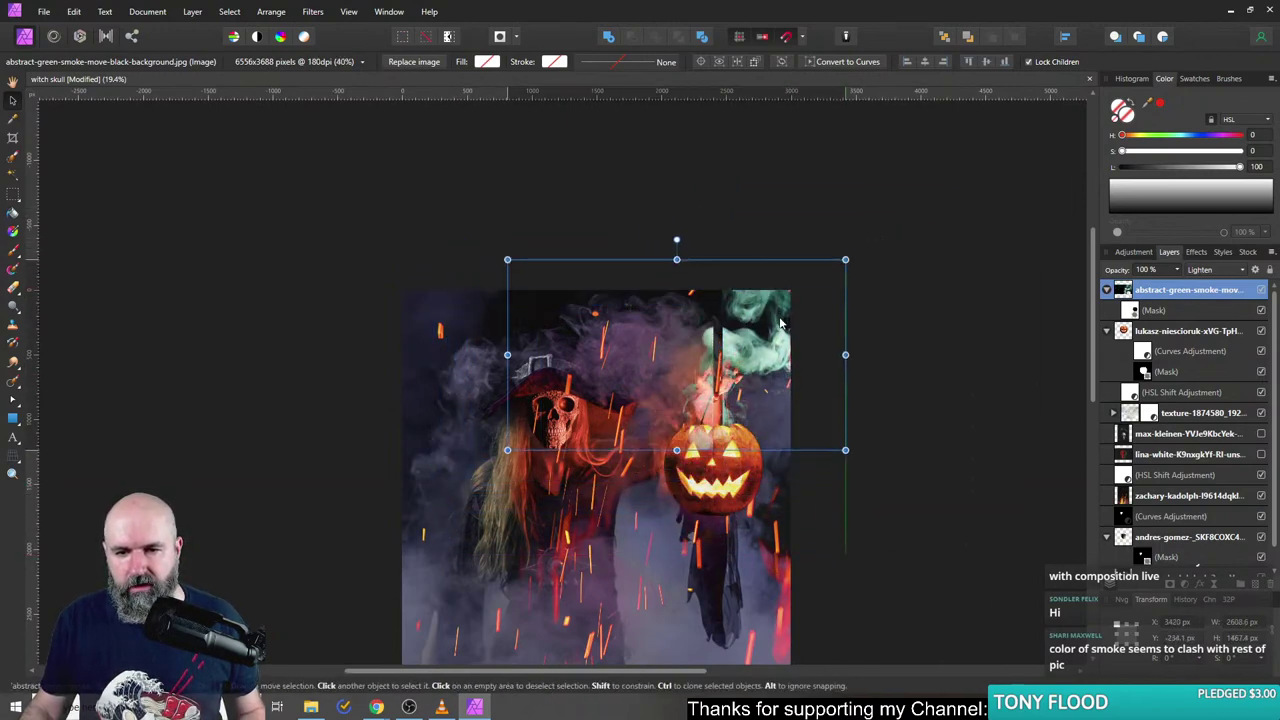
{"action": "scroll", "coordinate": [724, 380], "scroll_direction": "up", "scroll_amount": 3}
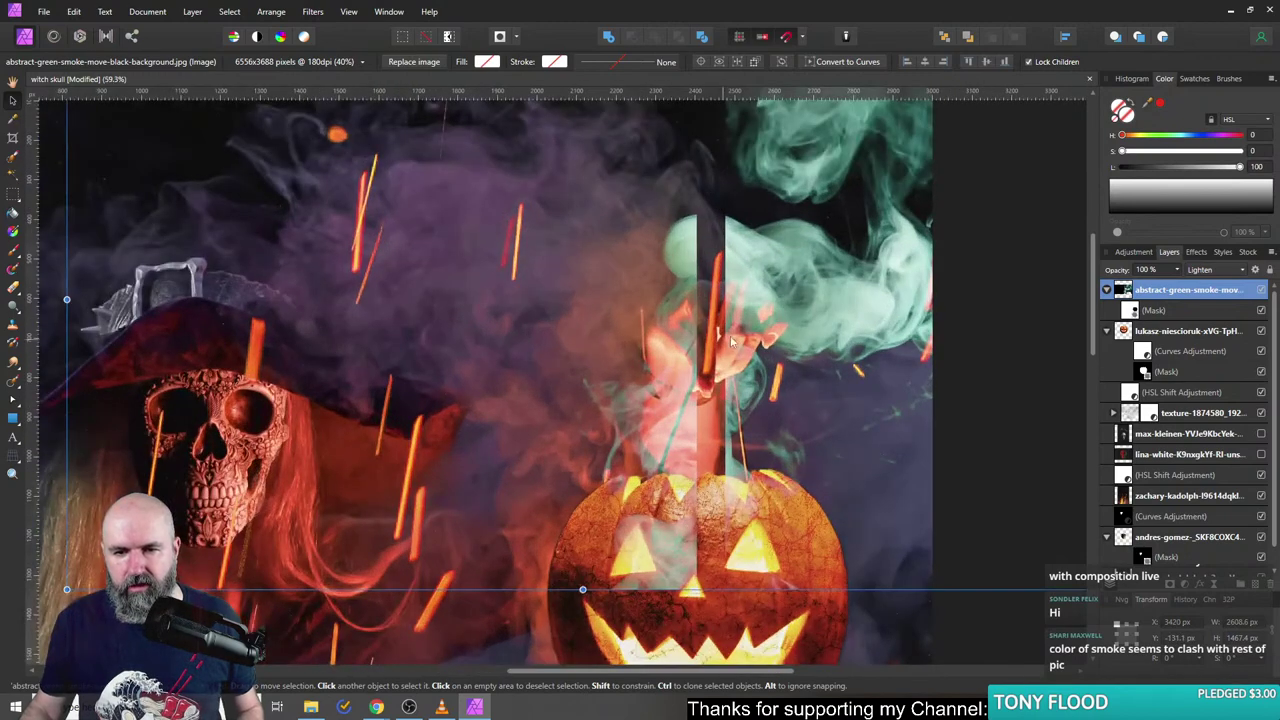
- Toggle the green smoke layer's visibility to compare the composite with and without it
{"action": "left_click", "coordinate": [1172, 295]}
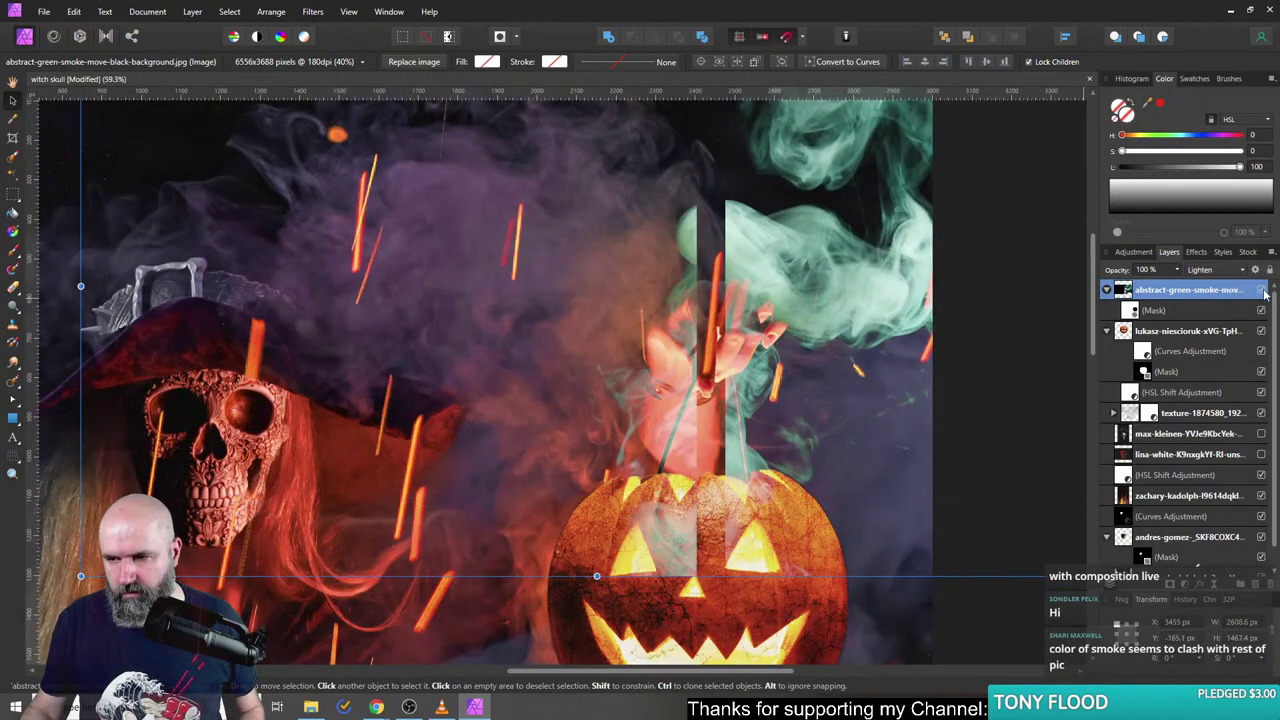
{"action": "left_click", "coordinate": [1263, 290]}
{"action": "left_click", "coordinate": [1263, 290]}
{"action": "left_click", "coordinate": [1263, 290]}
{"action": "left_click", "coordinate": [1263, 290]}
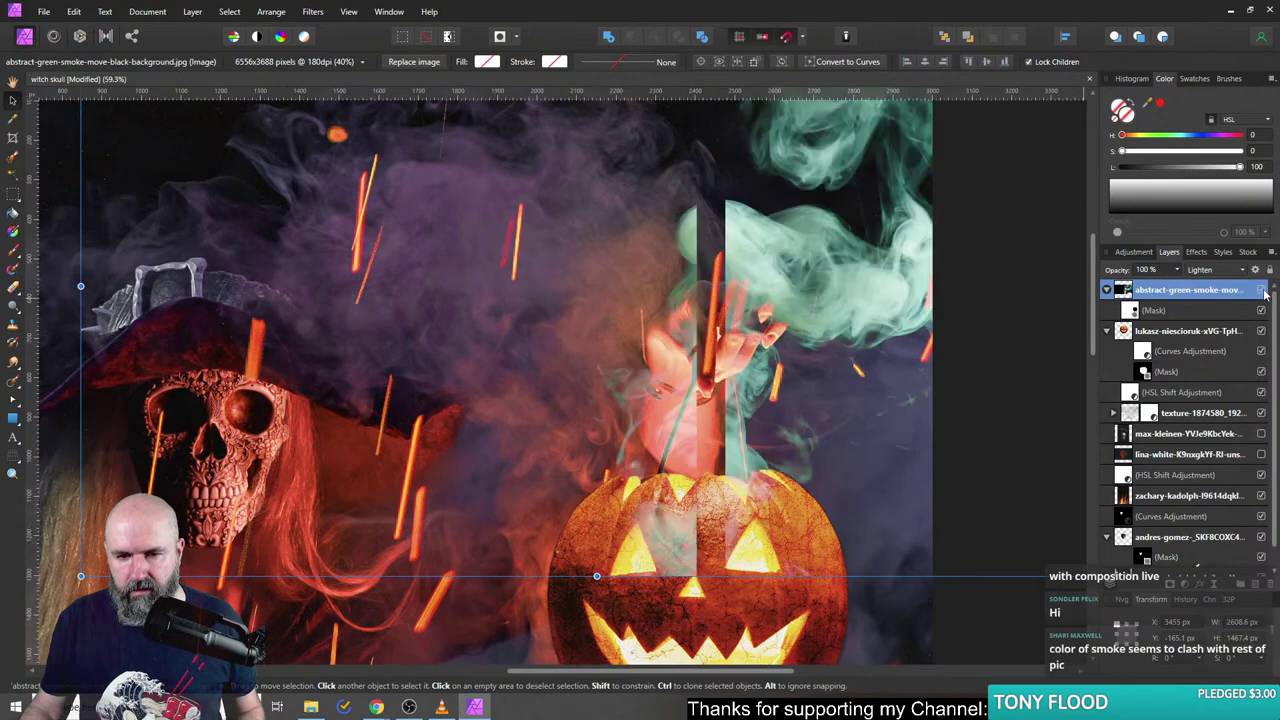
{"action": "left_click", "coordinate": [1263, 290]}
{"action": "left_click", "coordinate": [1263, 290]}
{"action": "scroll", "coordinate": [850, 396], "scroll_direction": "right", "scroll_amount": 3}
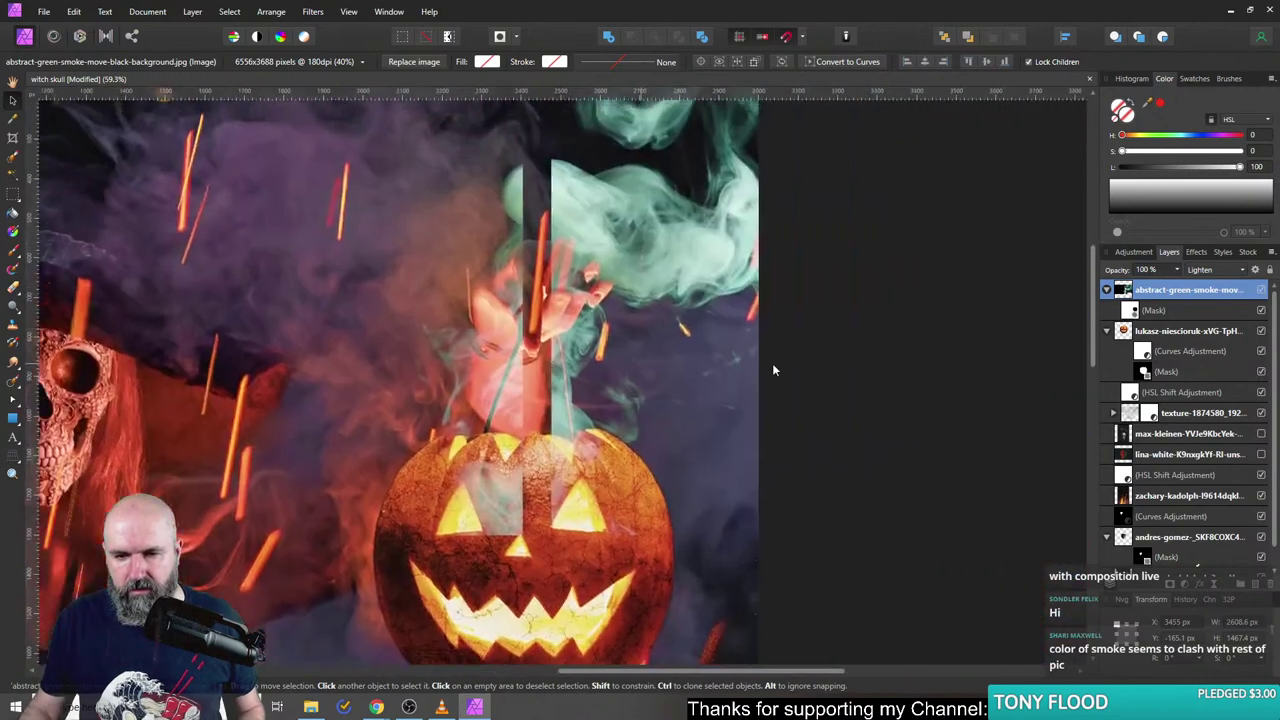
{"action": "scroll", "coordinate": [772, 370], "scroll_direction": "left", "scroll_amount": 4}
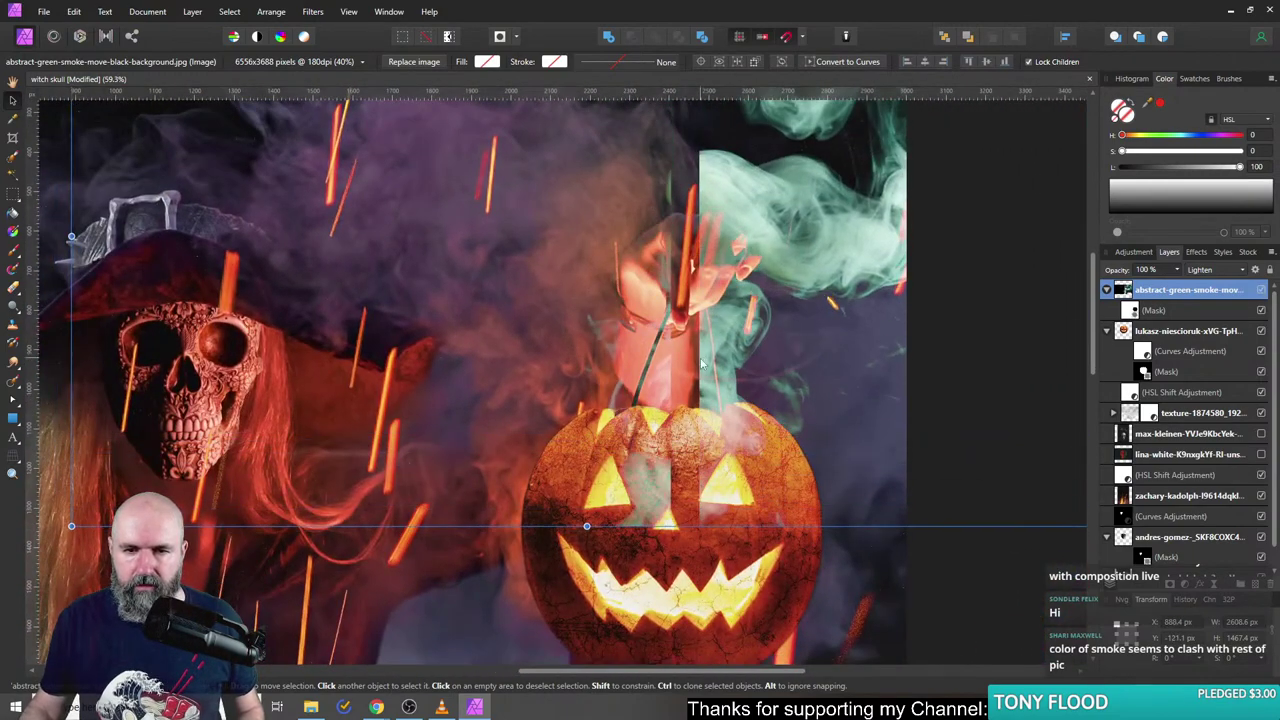
{"action": "scroll", "coordinate": [702, 364], "scroll_direction": "down", "scroll_amount": 3}
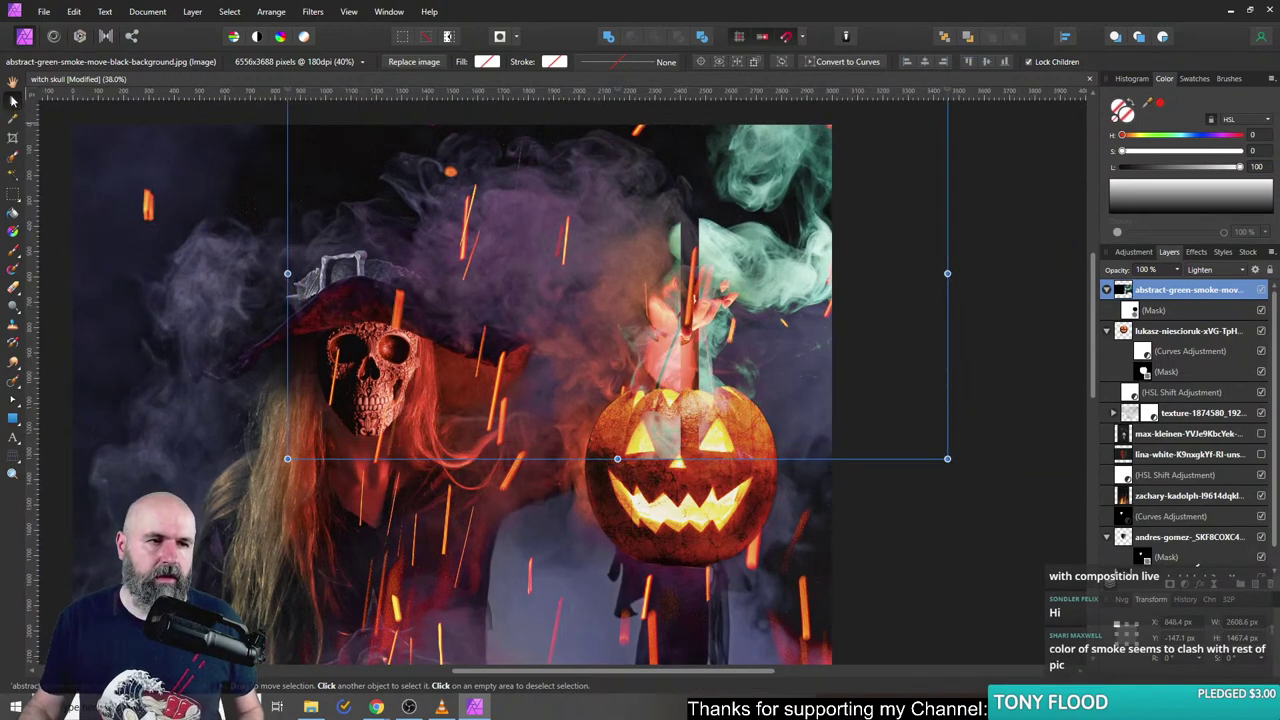
- Reselect the green smoke layer on the canvas and reposition it over the picture
{"action": "left_click", "coordinate": [732, 538]}
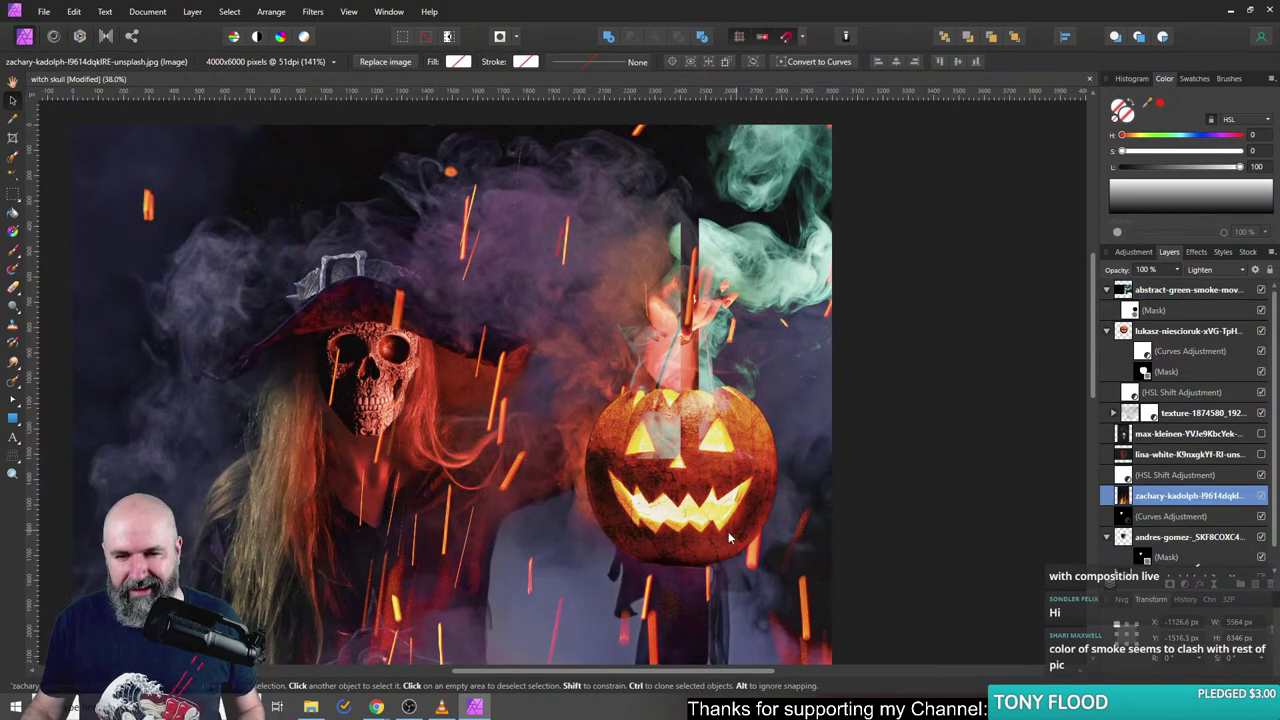
{"action": "left_click", "coordinate": [686, 540]}
{"action": "left_click", "coordinate": [693, 285]}
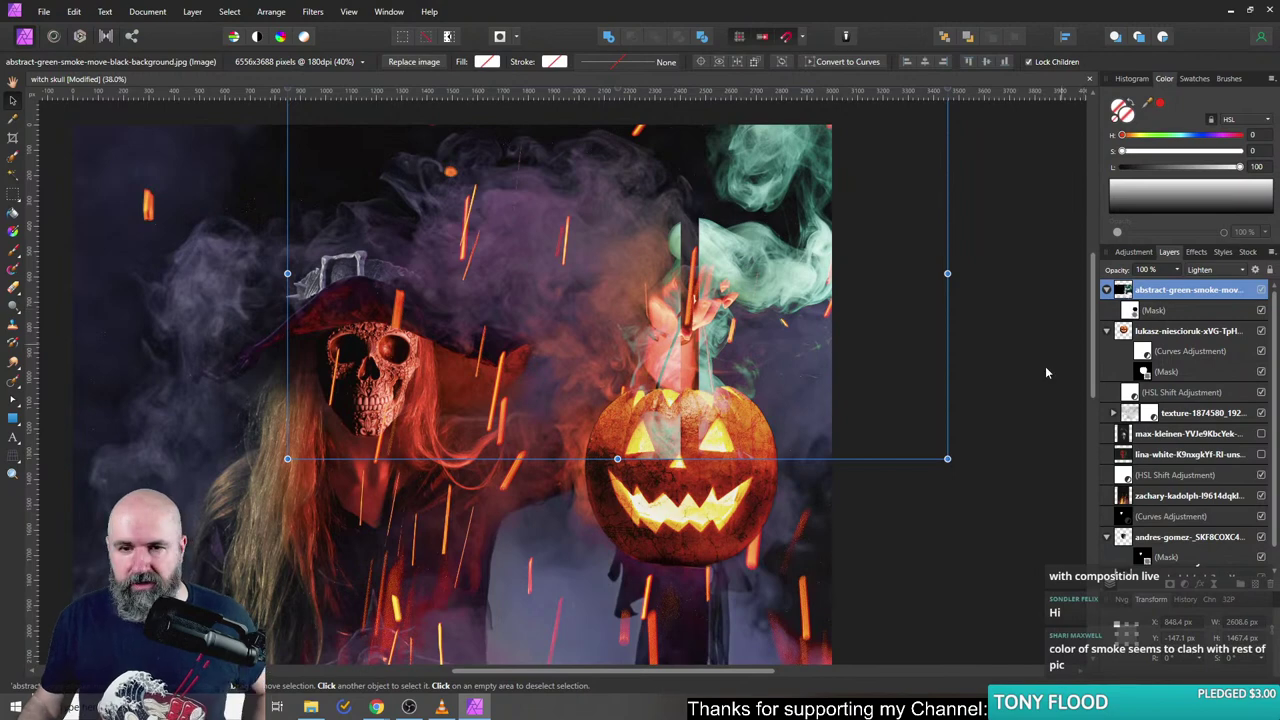
{"action": "mouse_move", "coordinate": [742, 278]}
{"action": "left_mouse_down"}
{"action": "mouse_move", "coordinate": [745, 235]}
{"action": "mouse_move", "coordinate": [750, 300]}
{"action": "mouse_move", "coordinate": [740, 280]}
{"action": "left_mouse_up"}
{"action": "scroll", "coordinate": [718, 497], "scroll_direction": "down", "scroll_amount": 1}
{"action": "scroll", "coordinate": [718, 497], "scroll_direction": "down", "scroll_amount": 2}
{"action": "left_click_drag", "start_coordinate": [720, 470], "coordinate": [783, 260]}
{"action": "scroll", "coordinate": [750, 590], "scroll_direction": "down", "scroll_amount": 2}
{"action": "scroll", "coordinate": [757, 465], "scroll_direction": "up", "scroll_amount": 4}
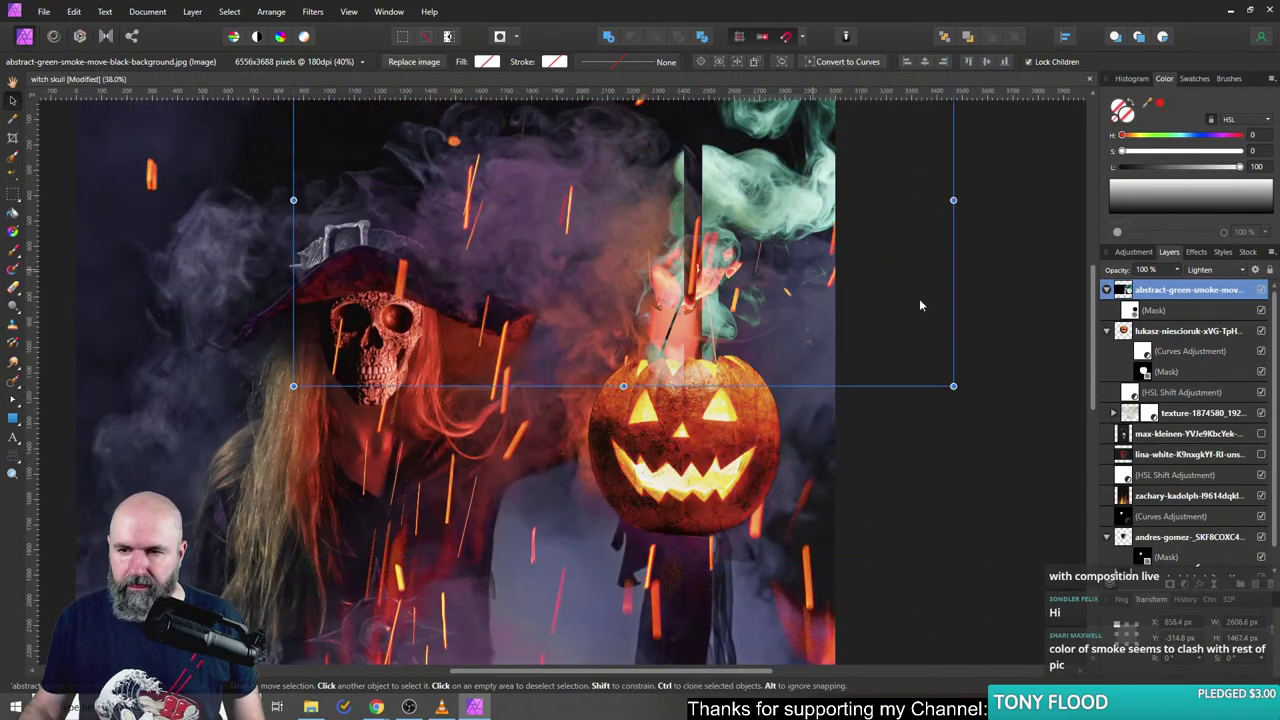
- Toggle the smoke's mask to compare, then delete the mask so the smoke isn't cut off
{"action": "left_click", "coordinate": [1133, 311]}
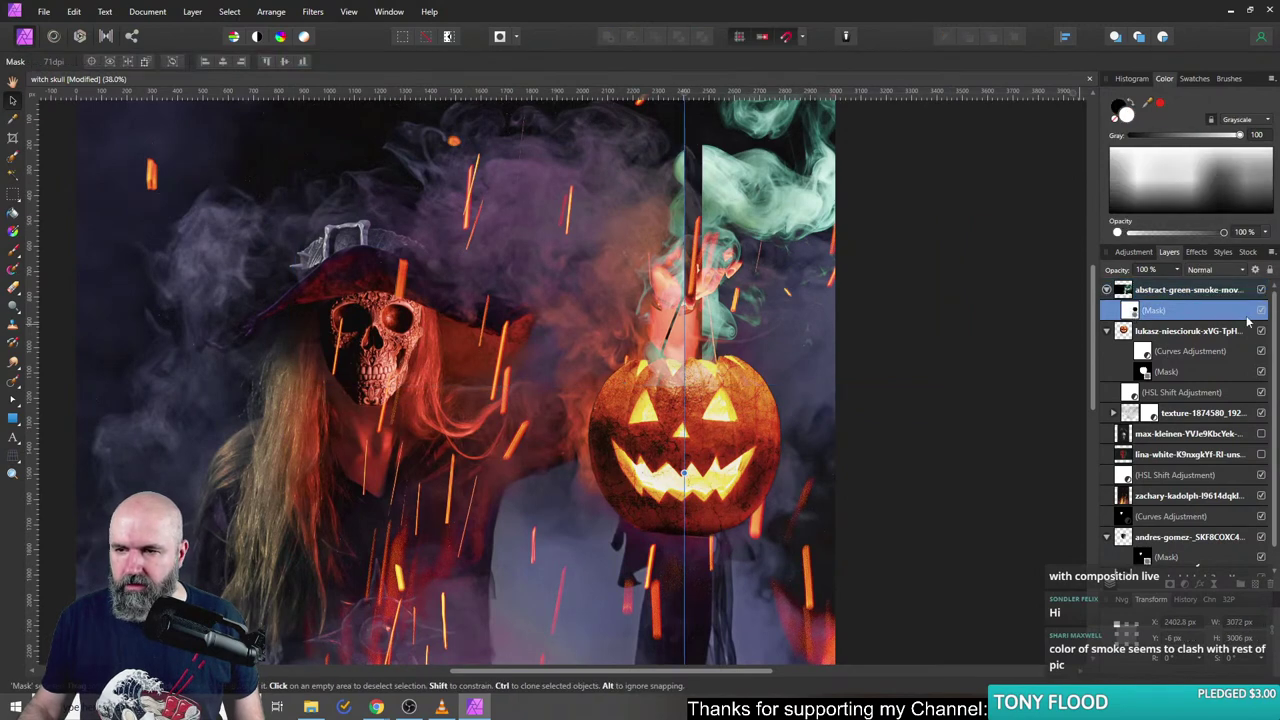
{"action": "left_click", "coordinate": [1262, 311]}
{"action": "left_click", "coordinate": [1262, 311]}
{"action": "left_click", "coordinate": [1262, 311]}
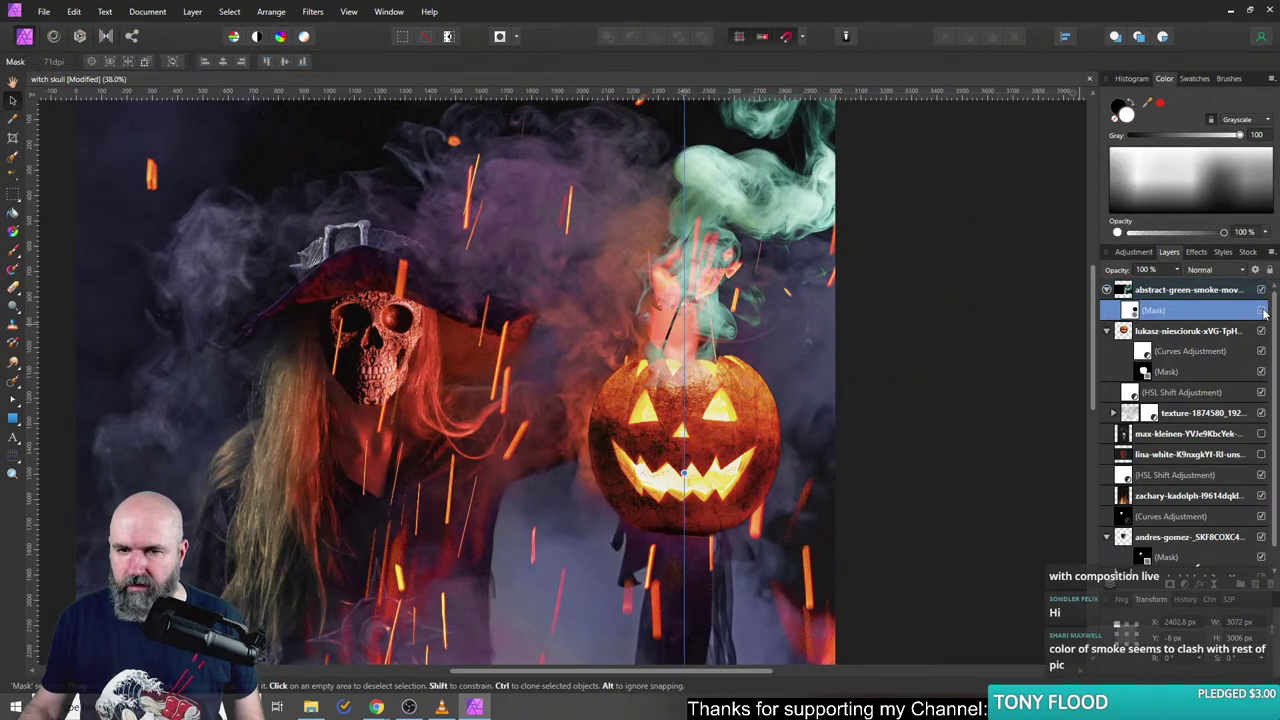
{"action": "left_click", "coordinate": [1263, 311]}
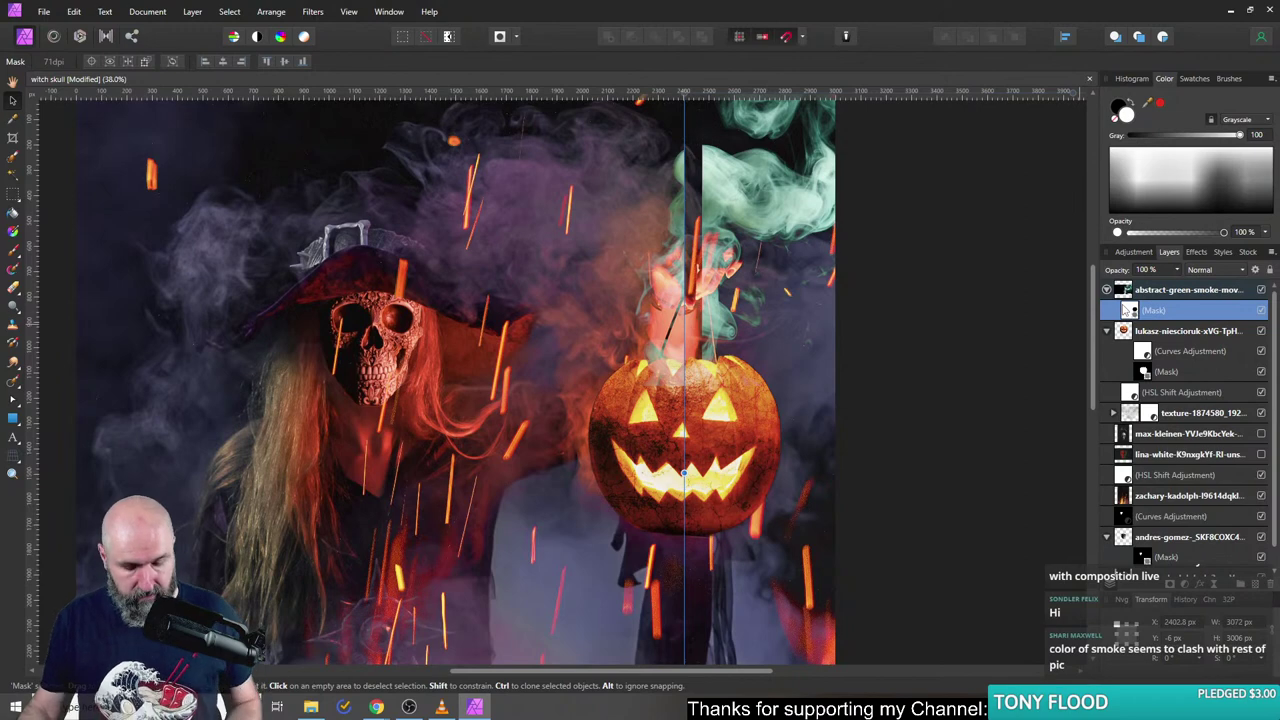
{"action": "left_click_drag", "start_coordinate": [1127, 311], "coordinate": [1128, 318]}
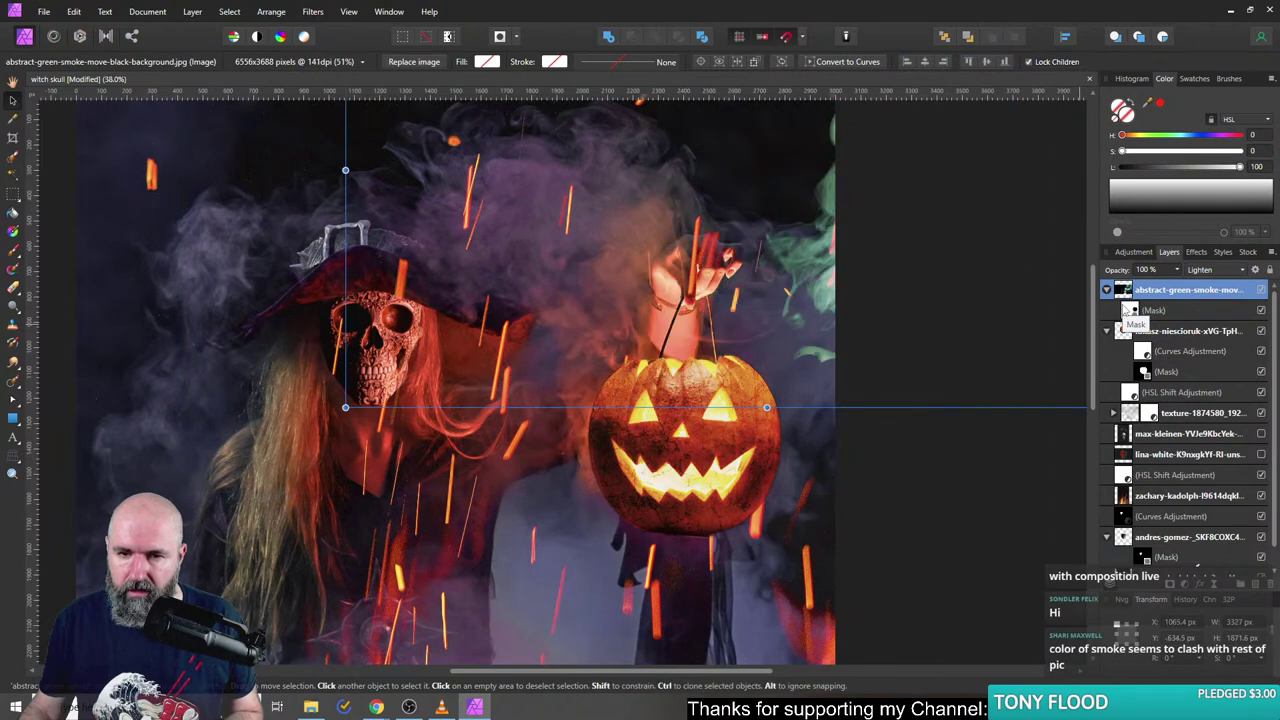
{"action": "key", "text": "ctrl+z"}
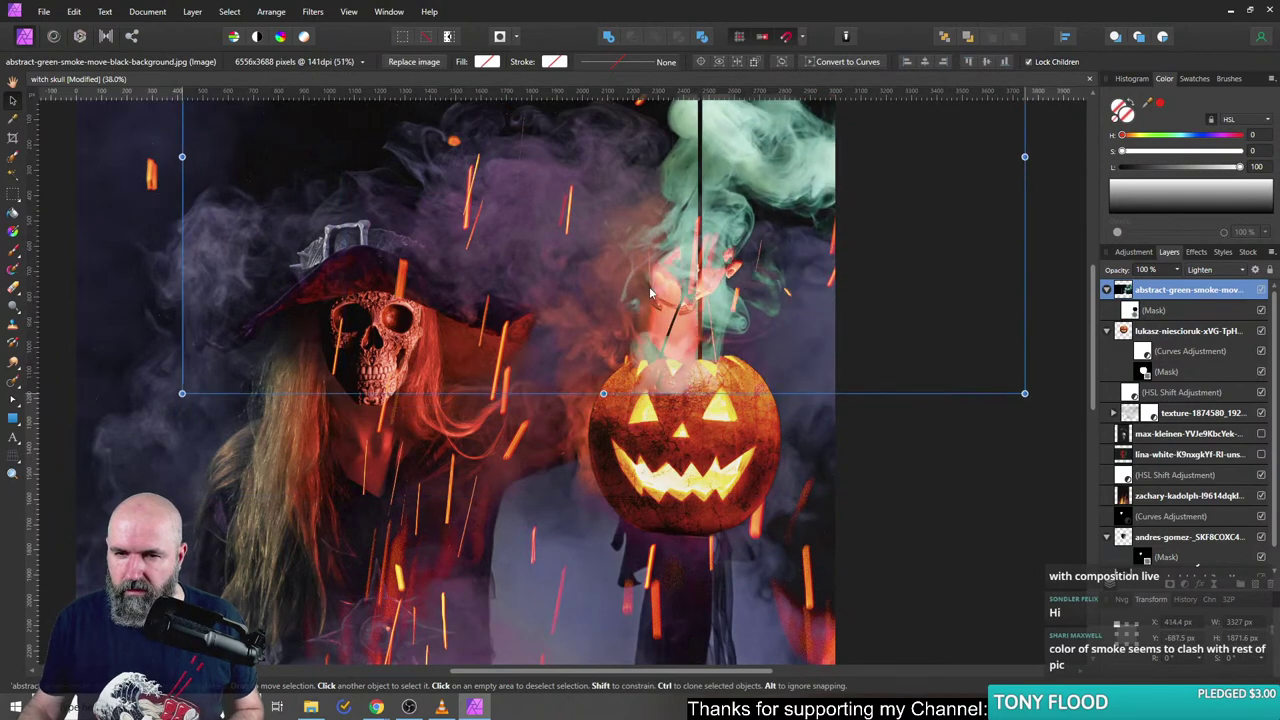
{"action": "key", "text": "ctrl+z"}
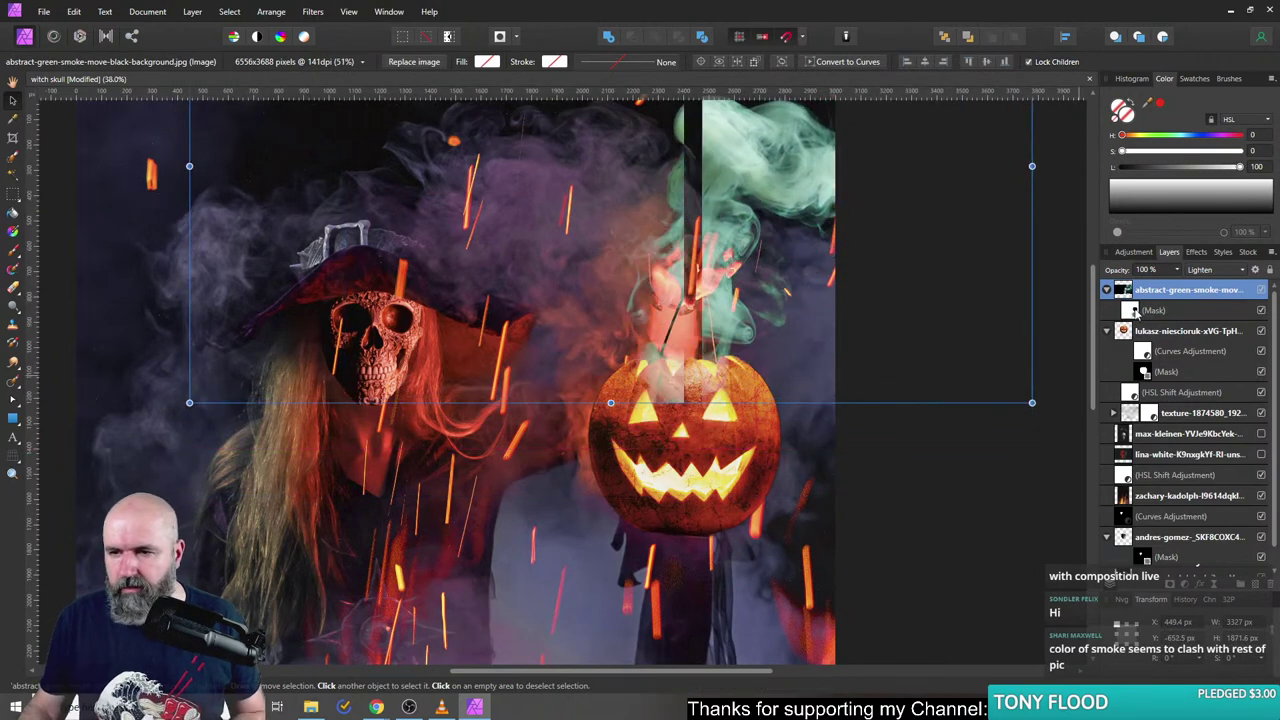
{"action": "left_click", "coordinate": [1136, 311]}
{"action": "left_click", "coordinate": [1272, 585]}
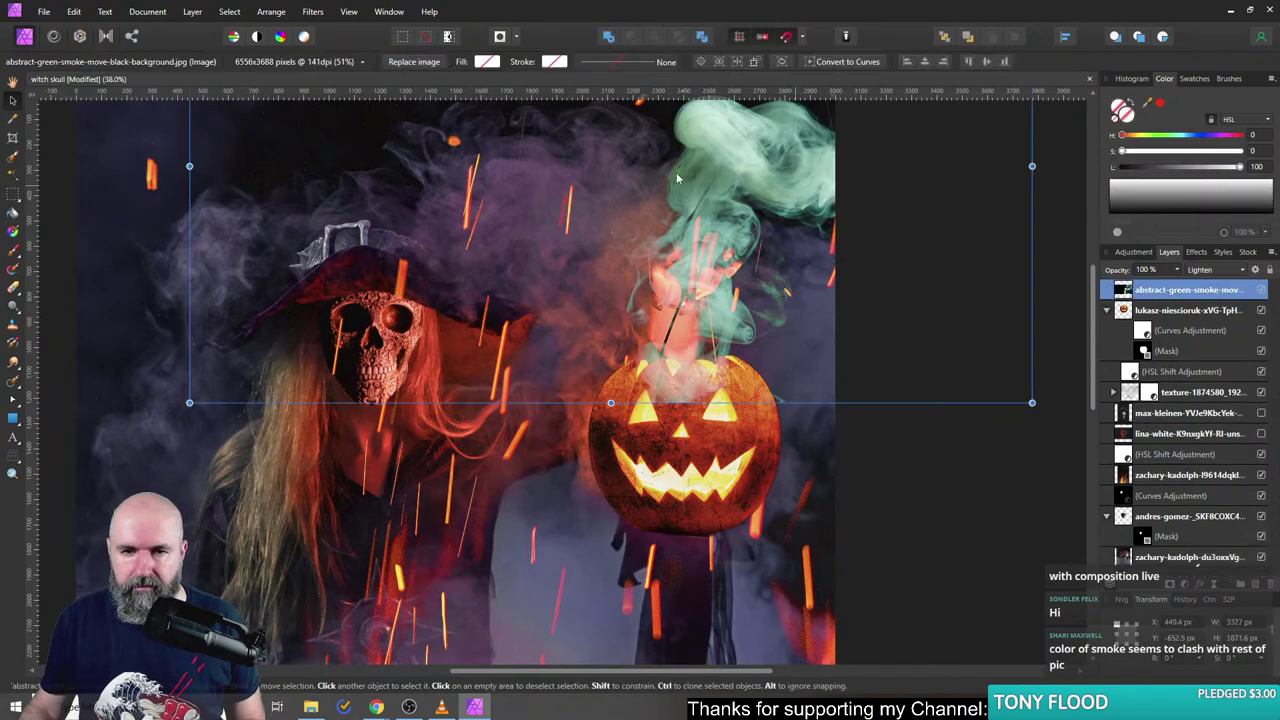
- Rescale and reposition the green smoke over the jack-o'-lantern
{"action": "left_click_drag", "start_coordinate": [700, 215], "coordinate": [697, 276]}
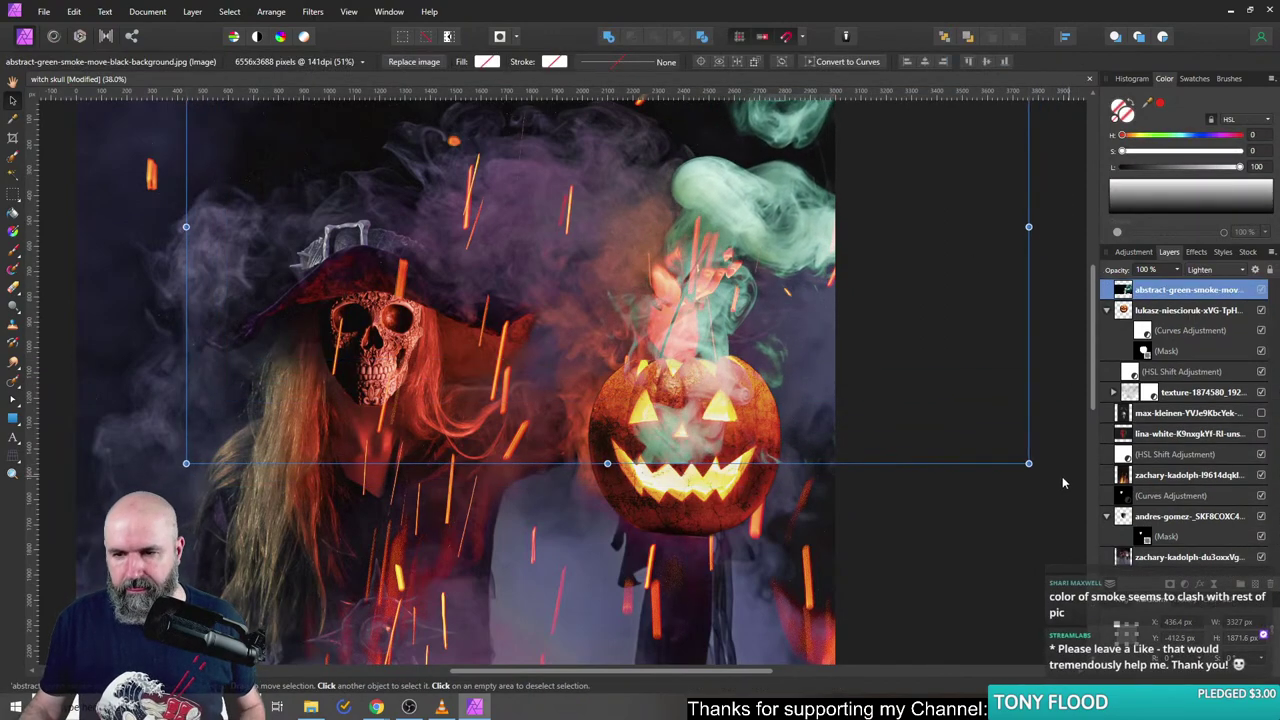
{"action": "left_click_drag", "start_coordinate": [1028, 463], "coordinate": [774, 260]}
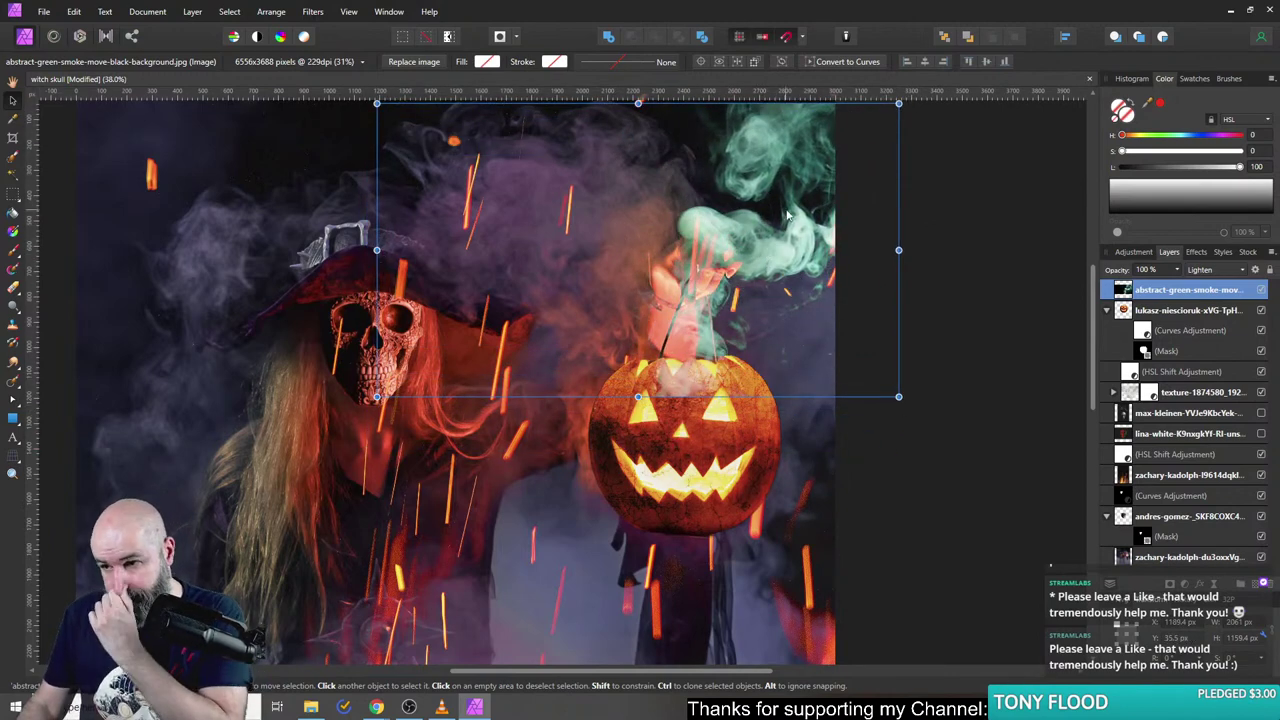
{"action": "left_click_drag", "start_coordinate": [797, 256], "coordinate": [772, 265]}
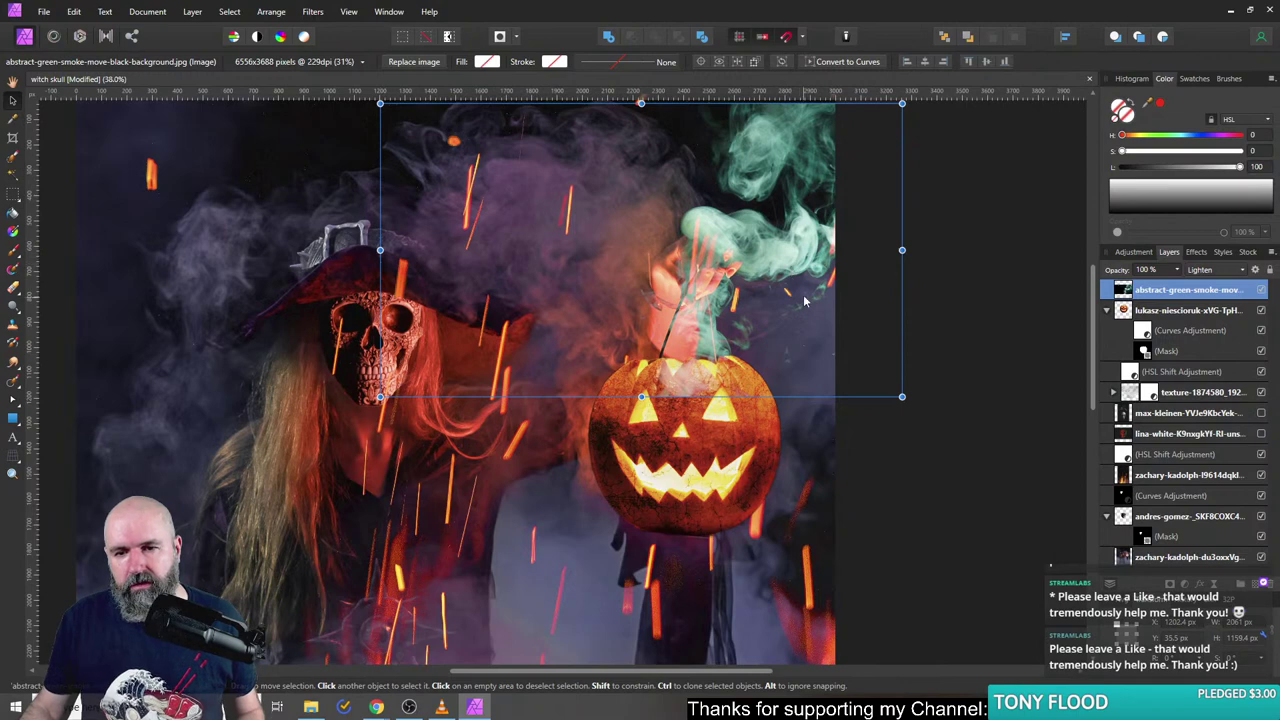
{"action": "mouse_move", "coordinate": [740, 230]}
{"action": "left_mouse_down"}
{"action": "mouse_move", "coordinate": [778, 278]}
{"action": "mouse_move", "coordinate": [744, 333]}
{"action": "mouse_move", "coordinate": [751, 241]}
{"action": "mouse_move", "coordinate": [739, 223]}
{"action": "left_mouse_up"}
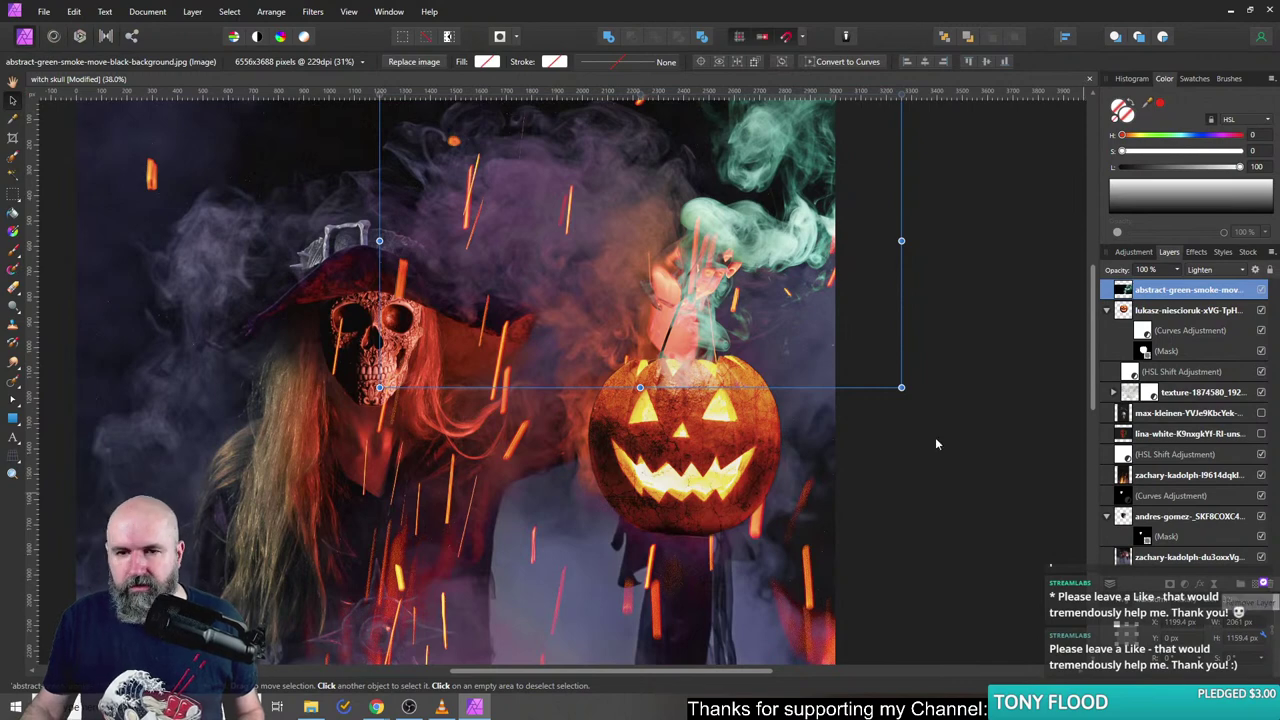
{"action": "scroll", "coordinate": [937, 443], "scroll_direction": "down", "scroll_amount": 5}
- Enlarge the smoke, mirror it again and shift it right, then hide the green smoke layer
{"action": "left_click_drag", "start_coordinate": [680, 397], "coordinate": [461, 528]}
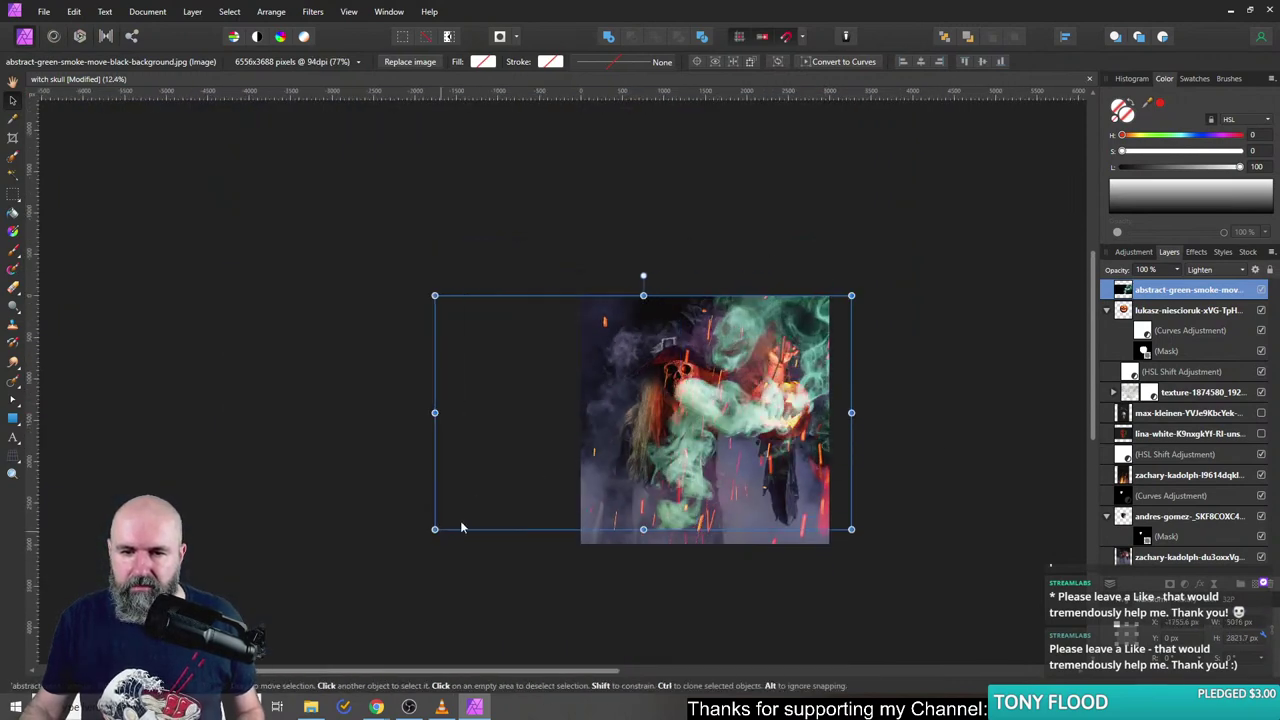
{"action": "left_click_drag", "start_coordinate": [762, 435], "coordinate": [787, 482]}
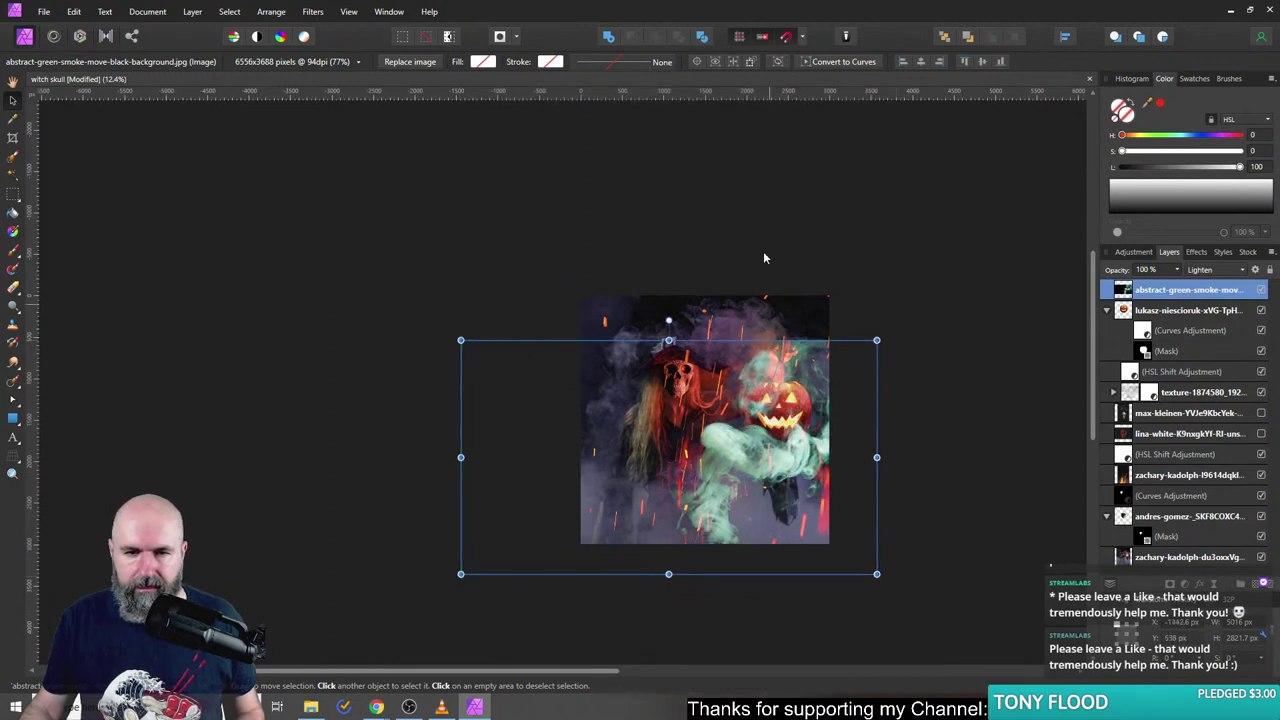
{"action": "left_click", "coordinate": [272, 12]}
{"action": "left_click", "coordinate": [272, 270]}
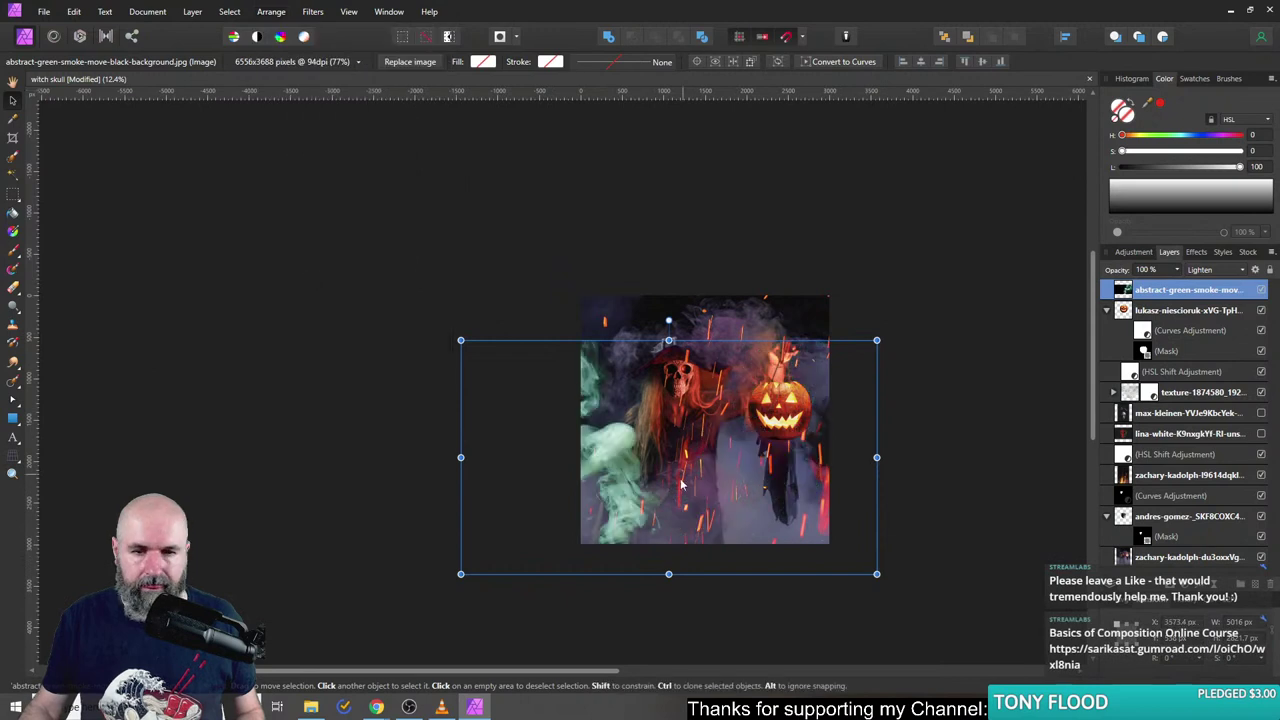
{"action": "left_click_drag", "start_coordinate": [666, 482], "coordinate": [726, 484]}
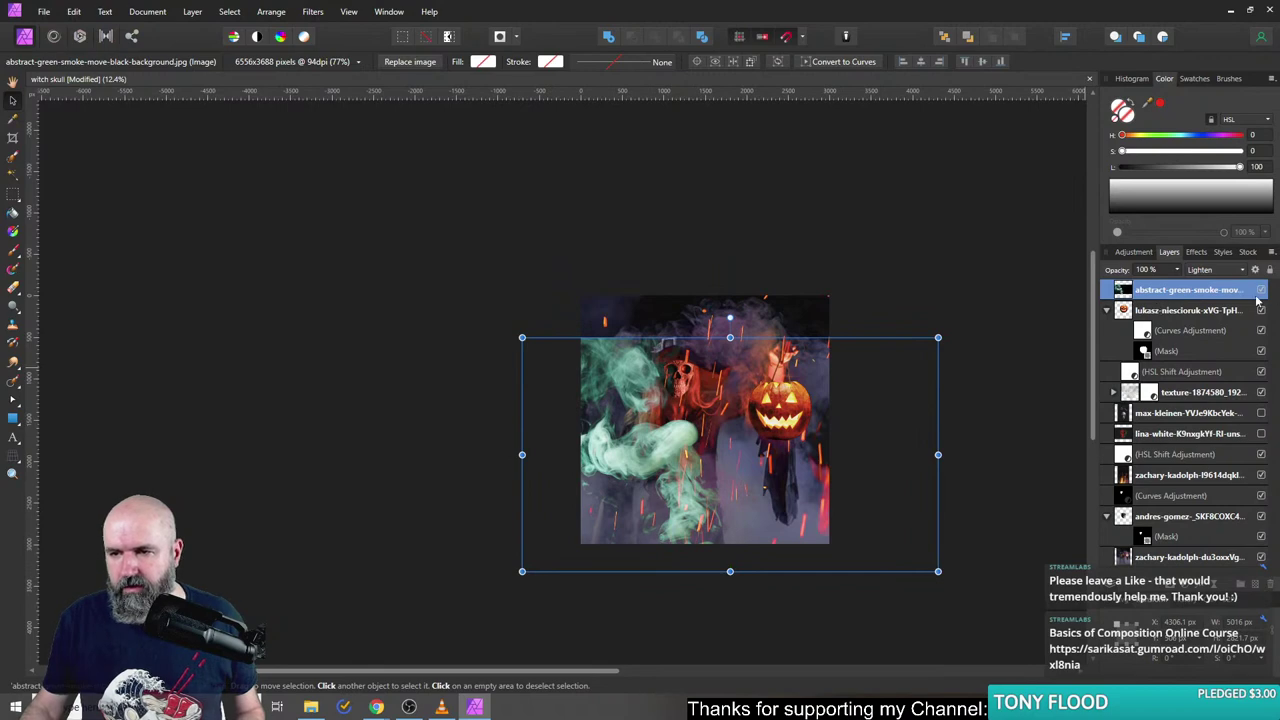
{"action": "left_click", "coordinate": [1261, 289]}
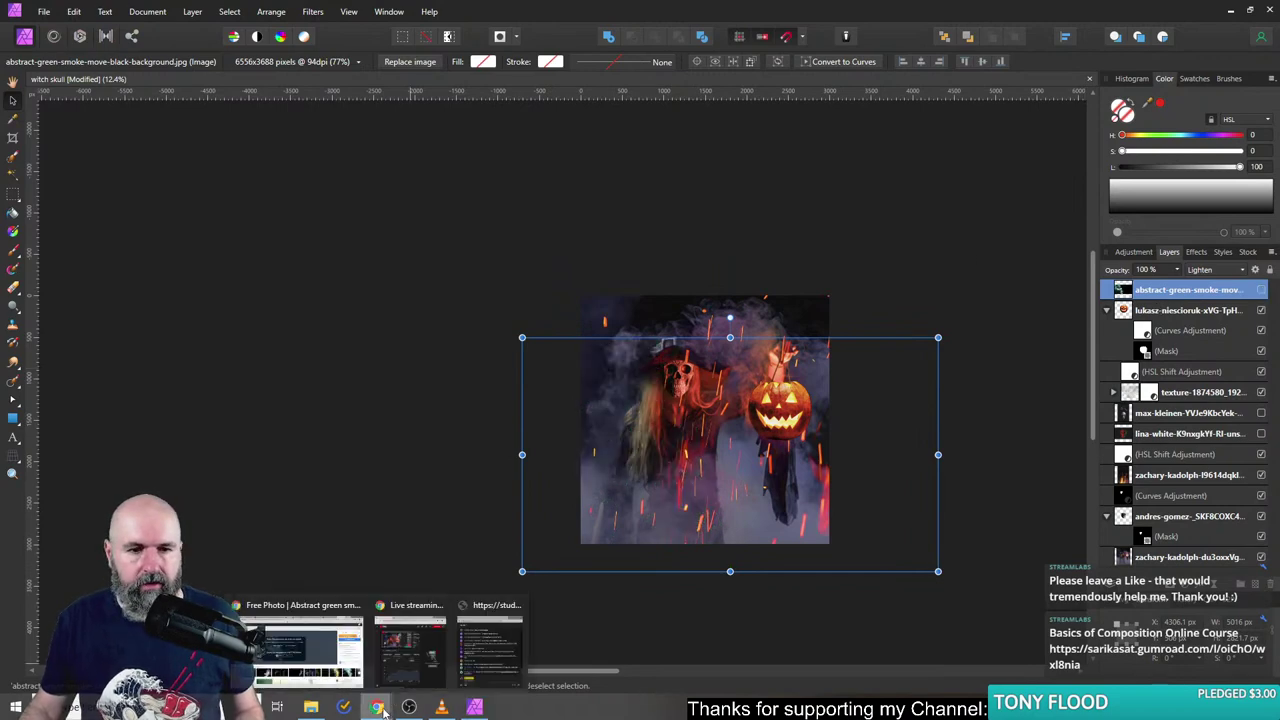
- Close the smoke photo preview in Freepik and search for 'cauldrin'
{"action": "left_click", "coordinate": [300, 643]}
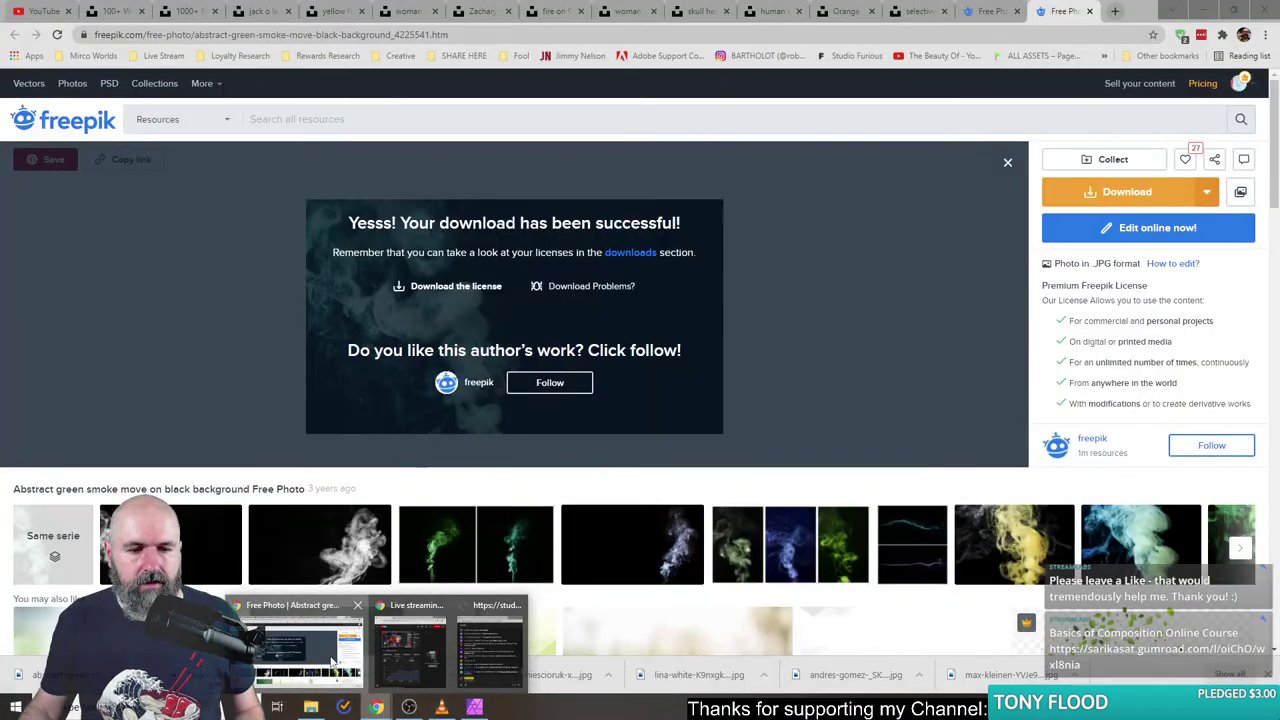
{"action": "left_click", "coordinate": [982, 14]}
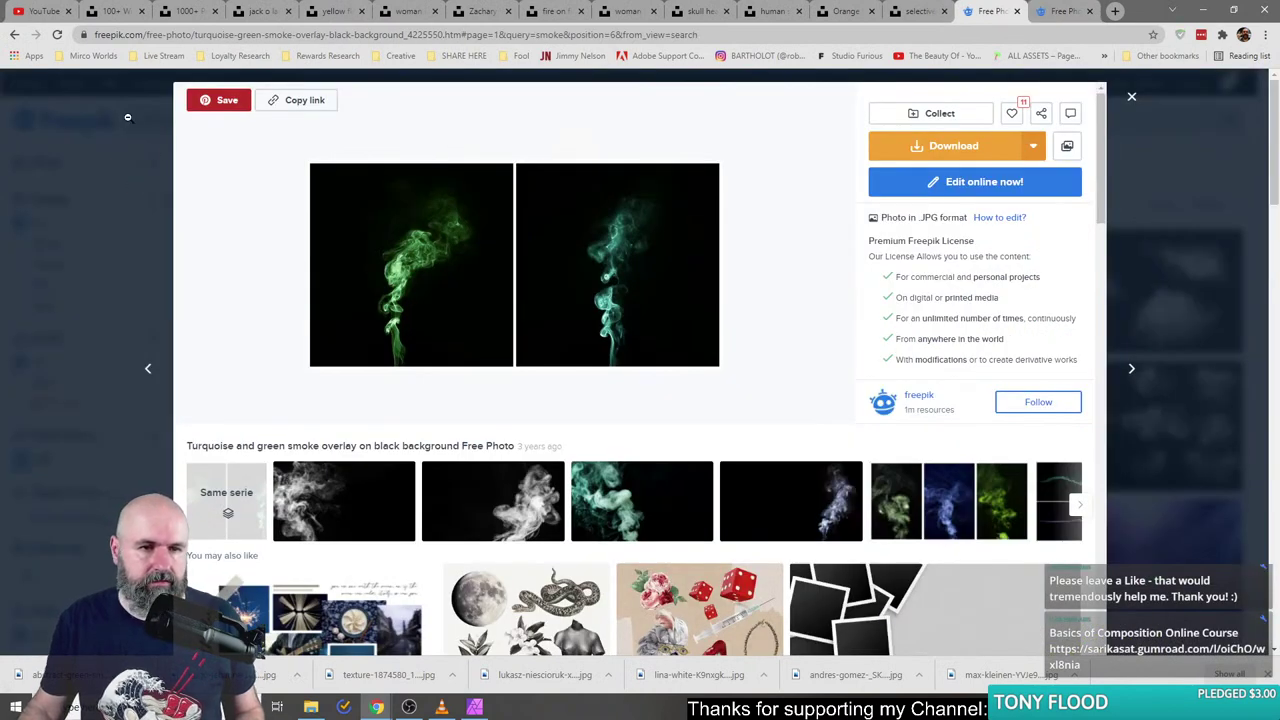
{"action": "left_click", "coordinate": [1131, 96]}
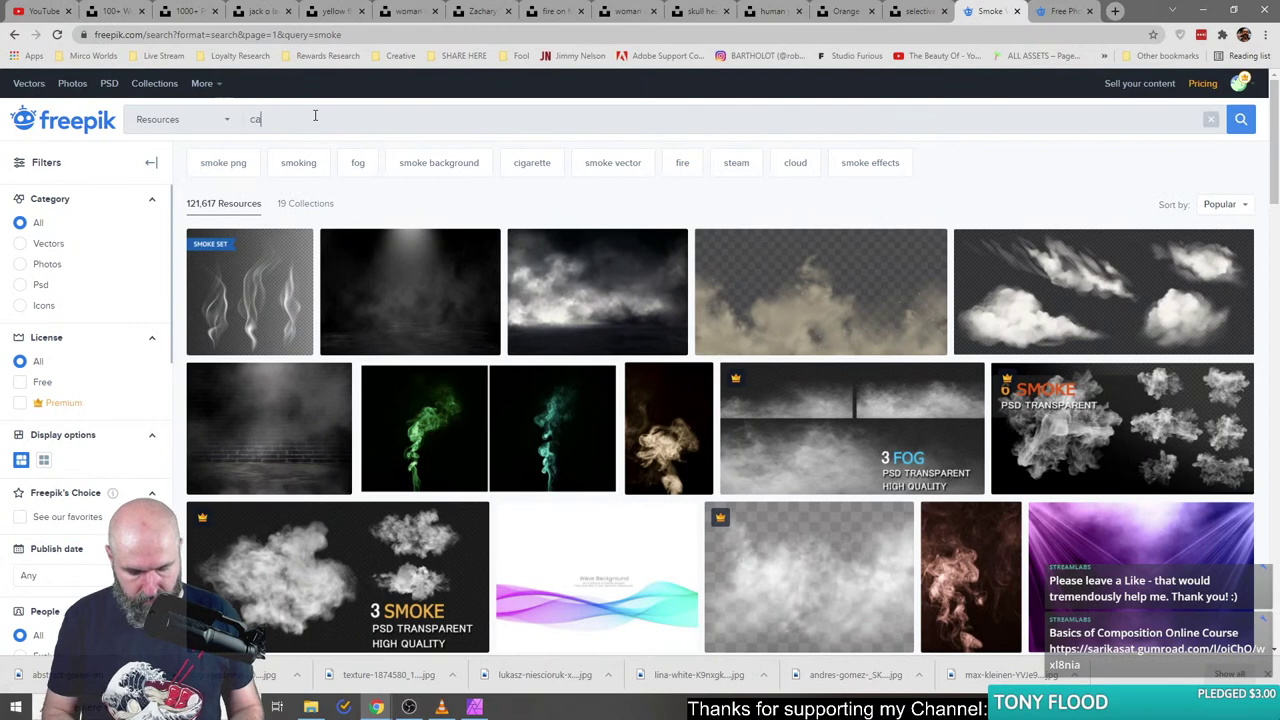
{"action": "left_click", "coordinate": [315, 116]}
{"action": "type", "text": "cauldrin"}
{"action": "key", "text": "Return"}
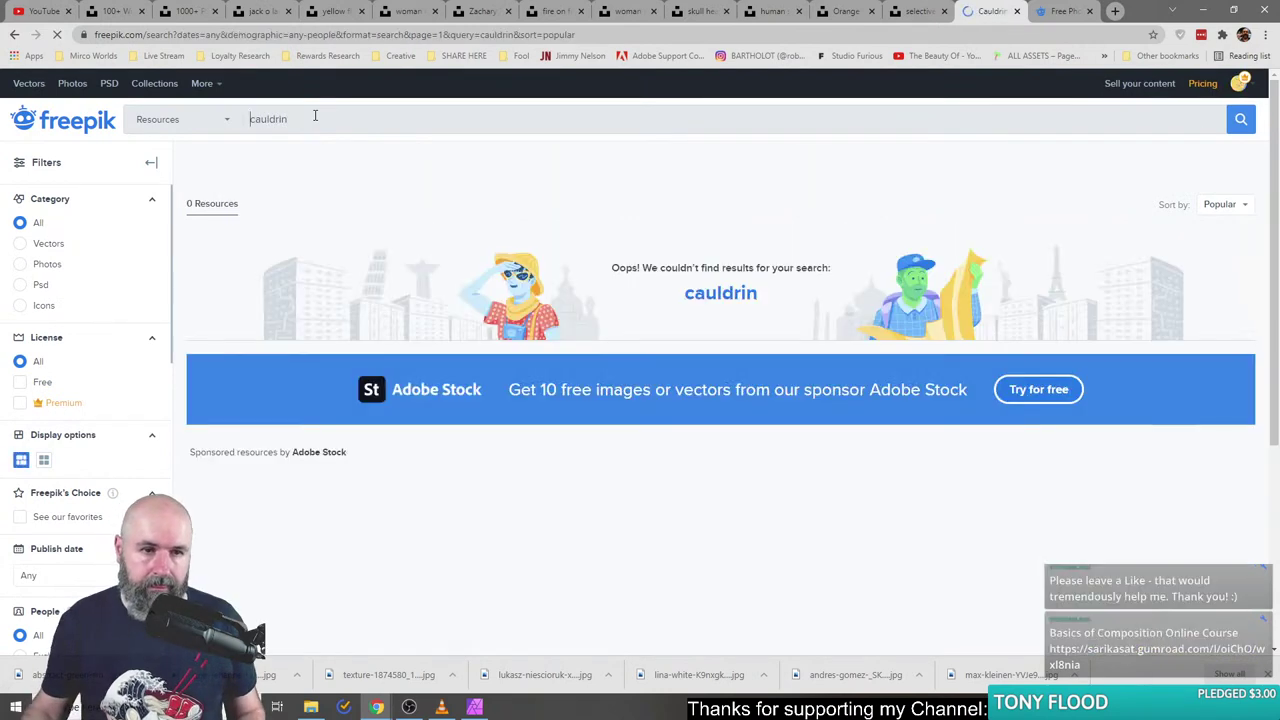
- Correct the misspelling to 'cauldron' using the spelling suggestion and rerun the search
{"action": "double_click", "coordinate": [309, 117]}
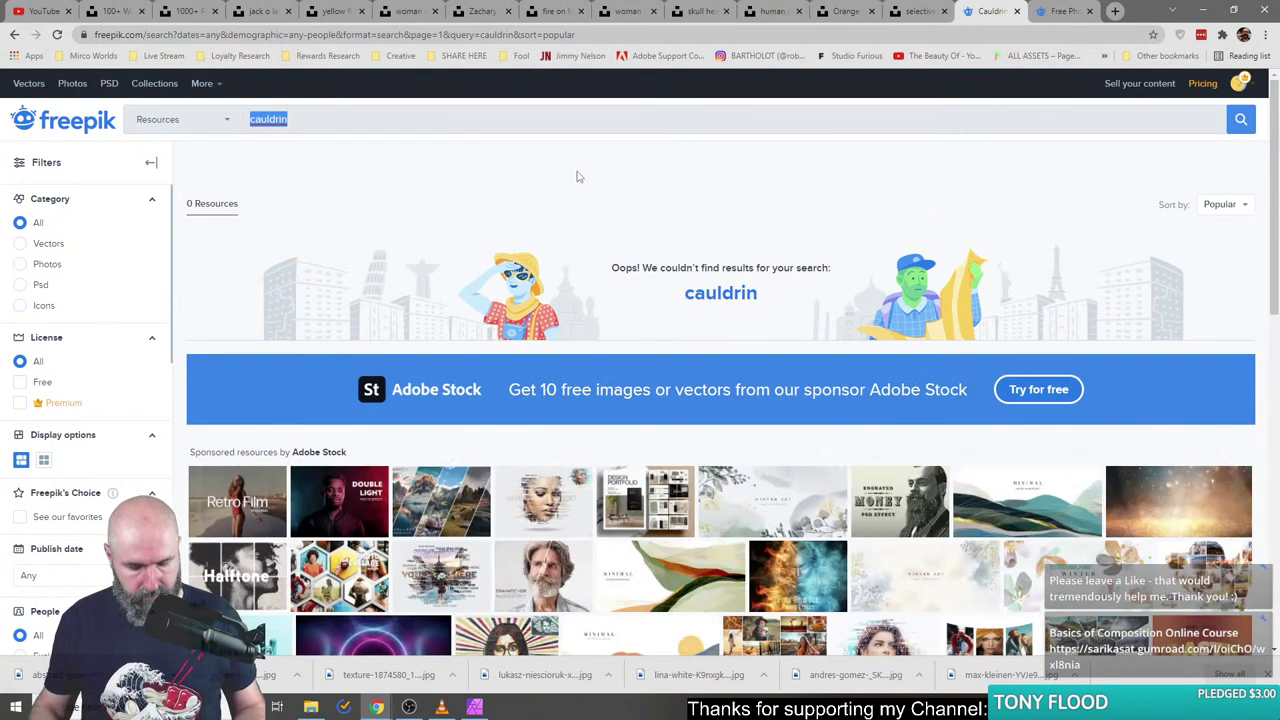
{"action": "right_click", "coordinate": [286, 120]}
{"action": "left_click", "coordinate": [316, 134]}
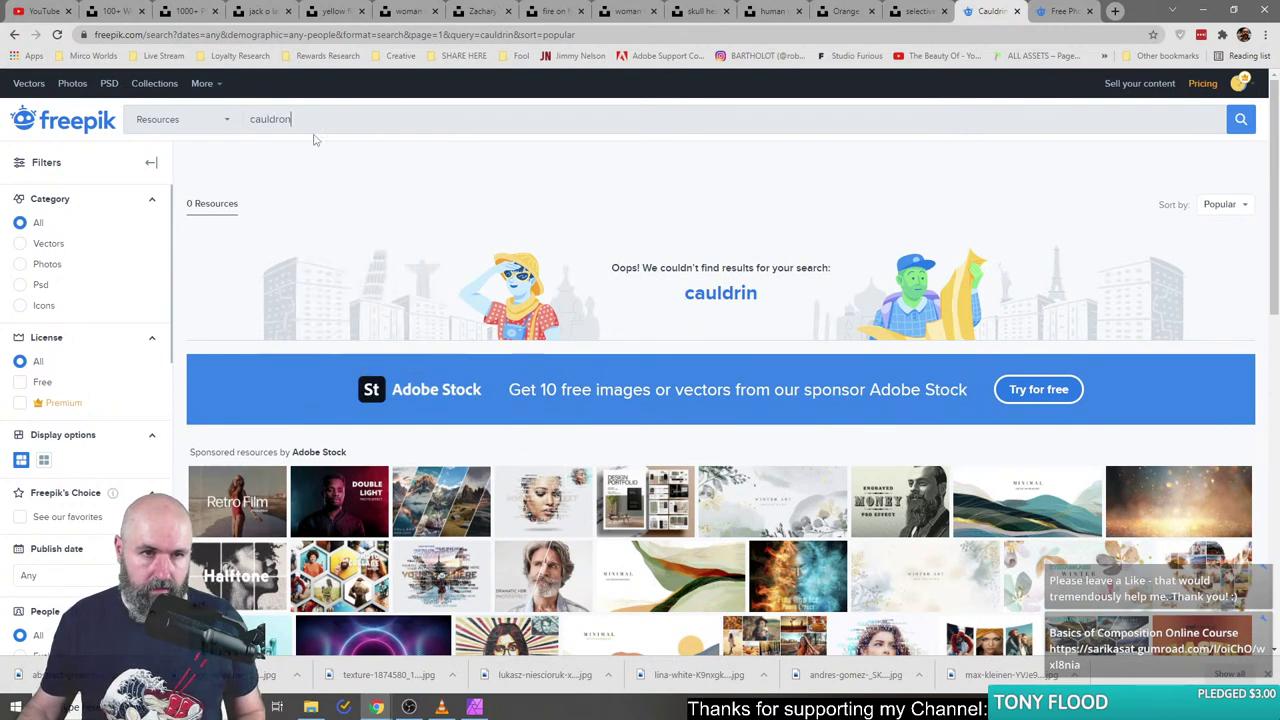
{"action": "key", "text": "Return"}
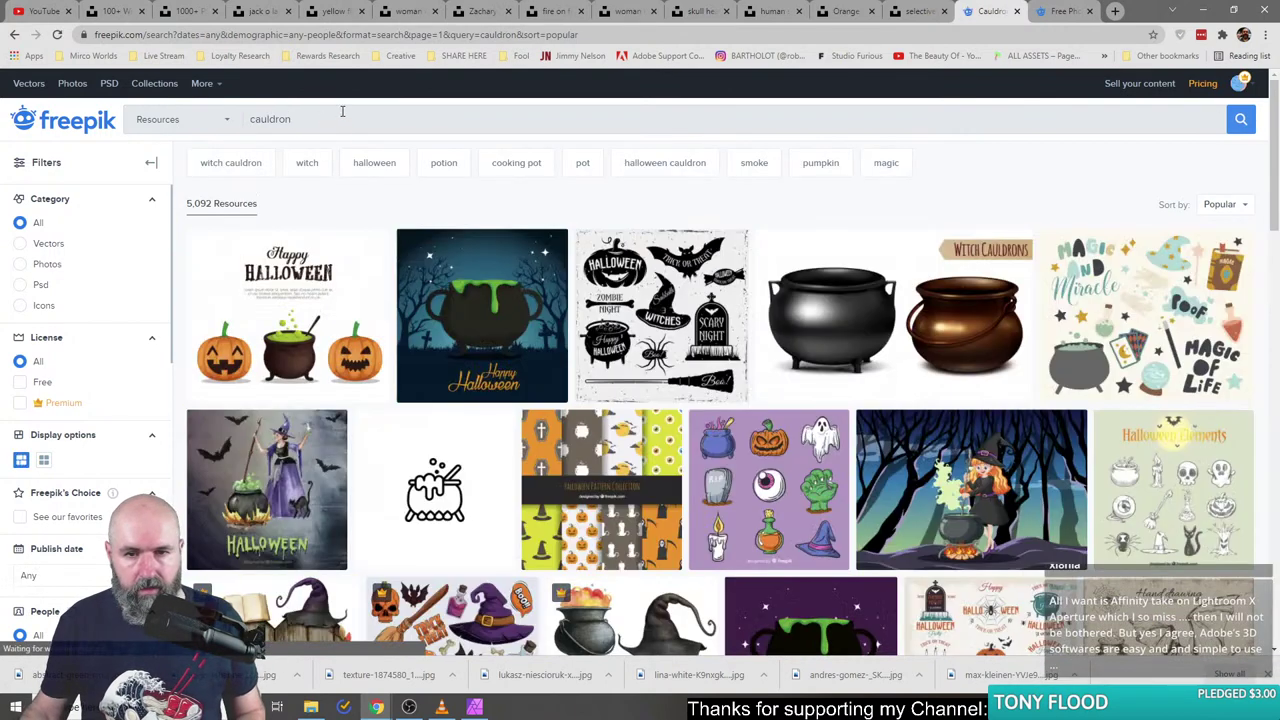
- Filter the cauldron results to Photos only and browse them
{"action": "scroll", "coordinate": [440, 280], "scroll_direction": "down", "scroll_amount": 3}
{"action": "scroll", "coordinate": [300, 200], "scroll_direction": "up", "scroll_amount": 3}
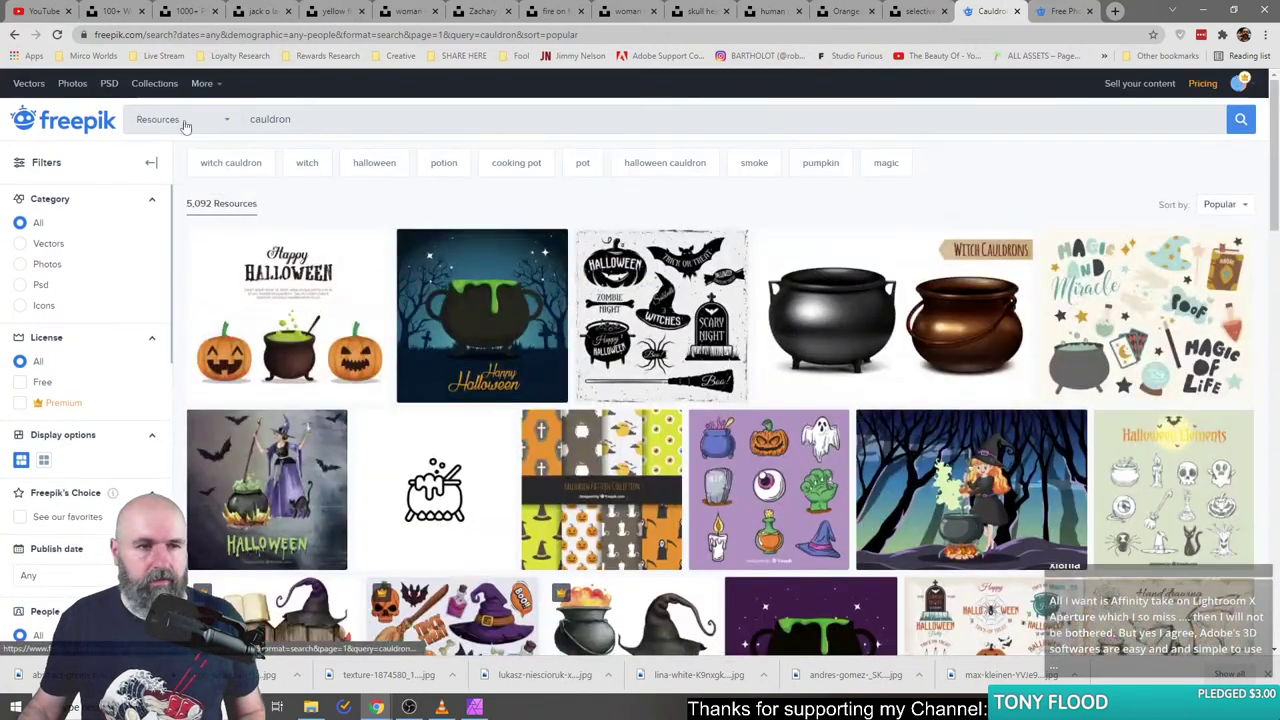
{"action": "left_click", "coordinate": [165, 120]}
{"action": "left_click", "coordinate": [153, 318]}
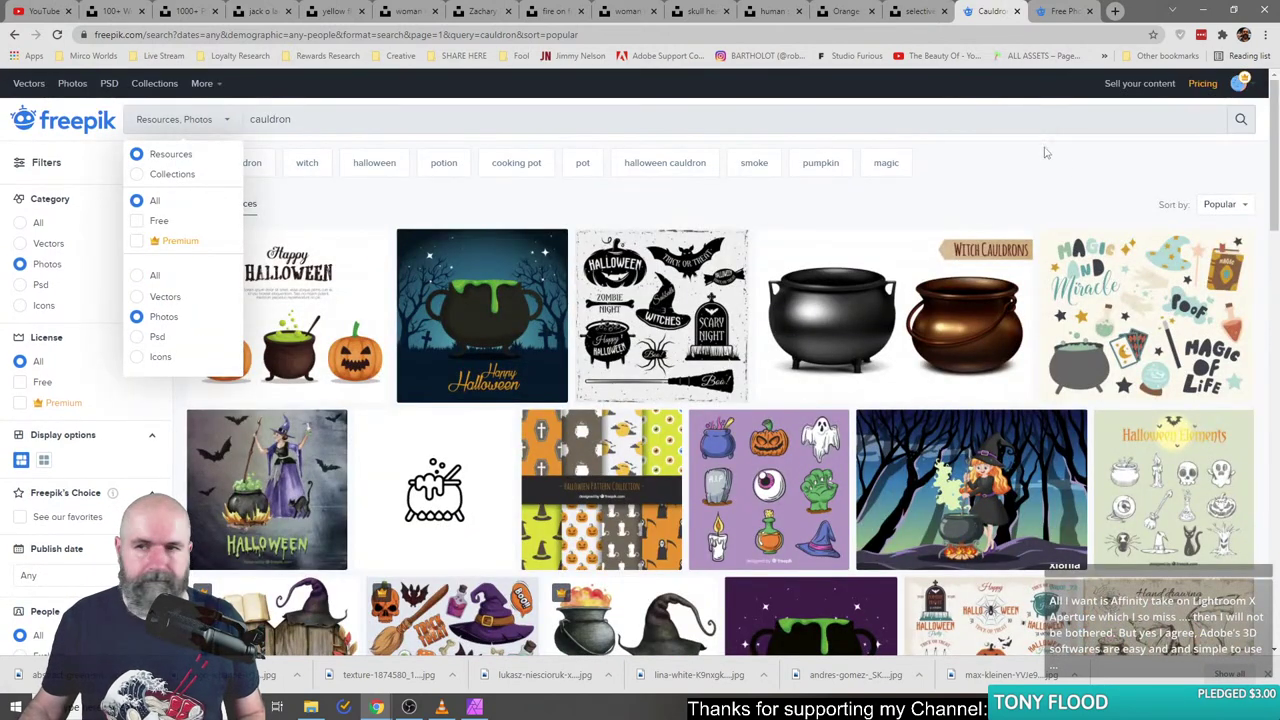
{"action": "left_click", "coordinate": [1238, 128]}
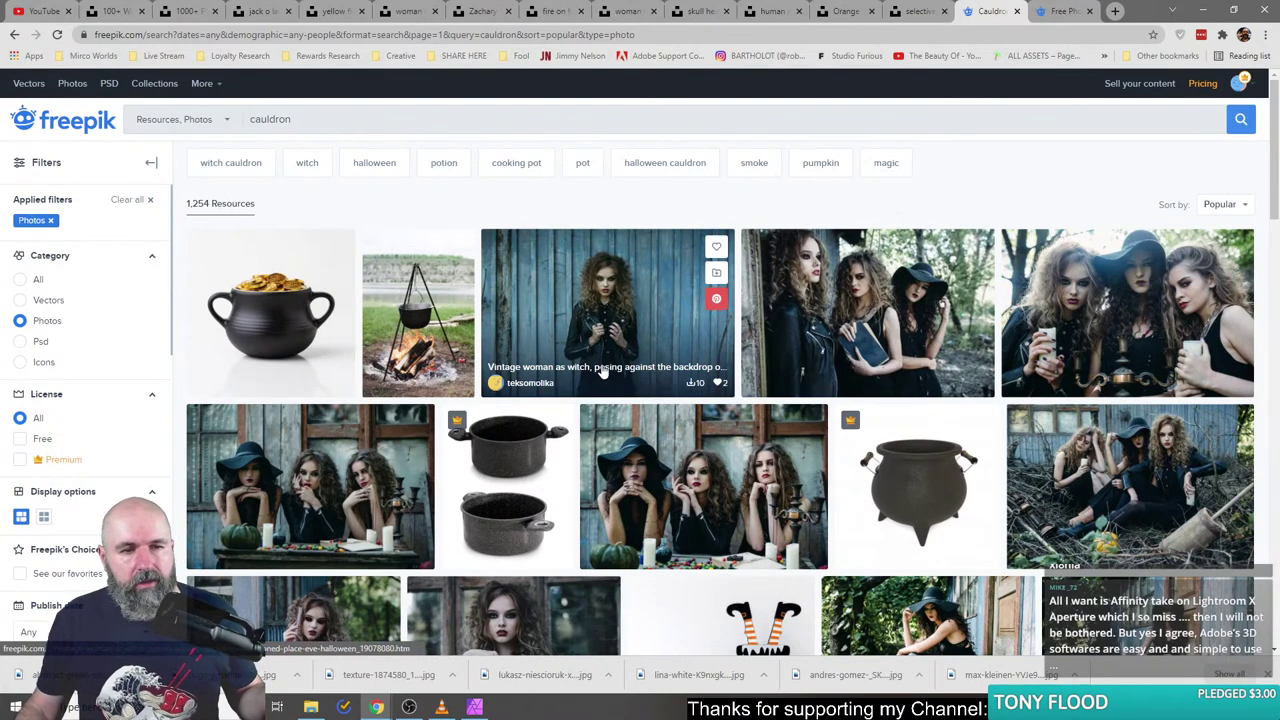
{"action": "scroll", "coordinate": [519, 313], "scroll_direction": "down", "scroll_amount": 10}
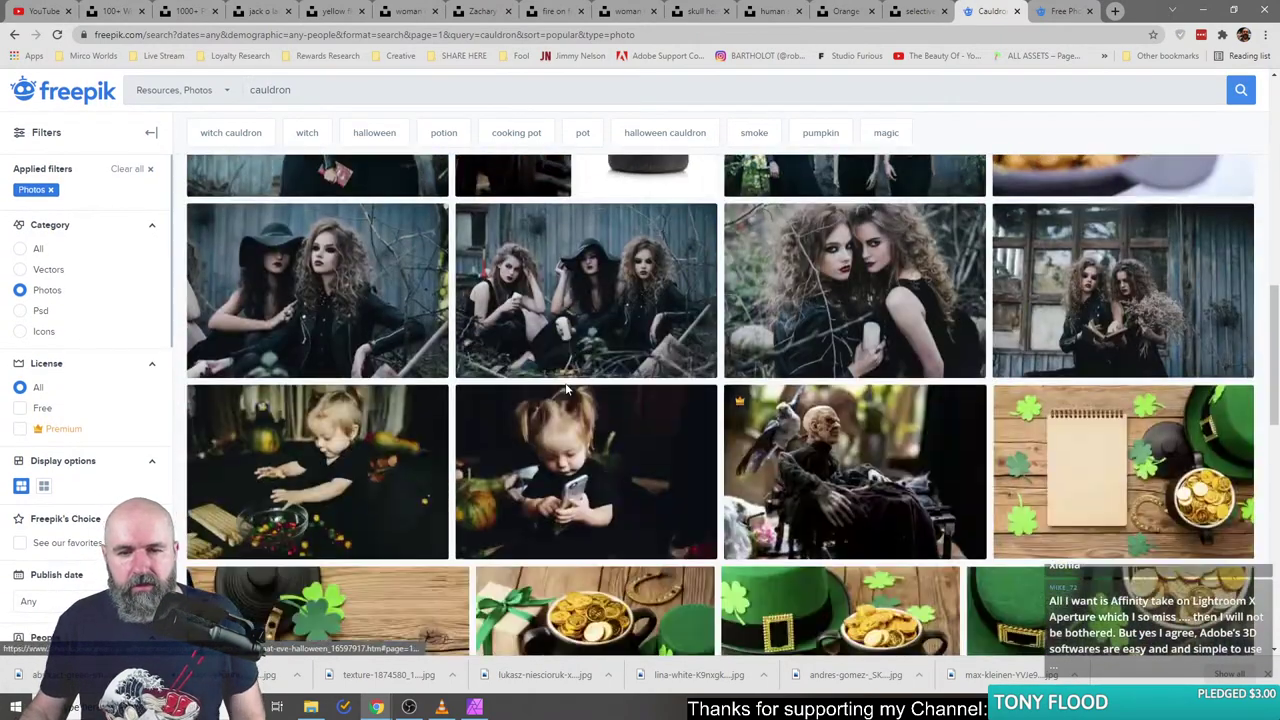
{"action": "scroll", "coordinate": [613, 380], "scroll_direction": "down", "scroll_amount": 5}
{"action": "scroll", "coordinate": [613, 380], "scroll_direction": "up", "scroll_amount": 10}
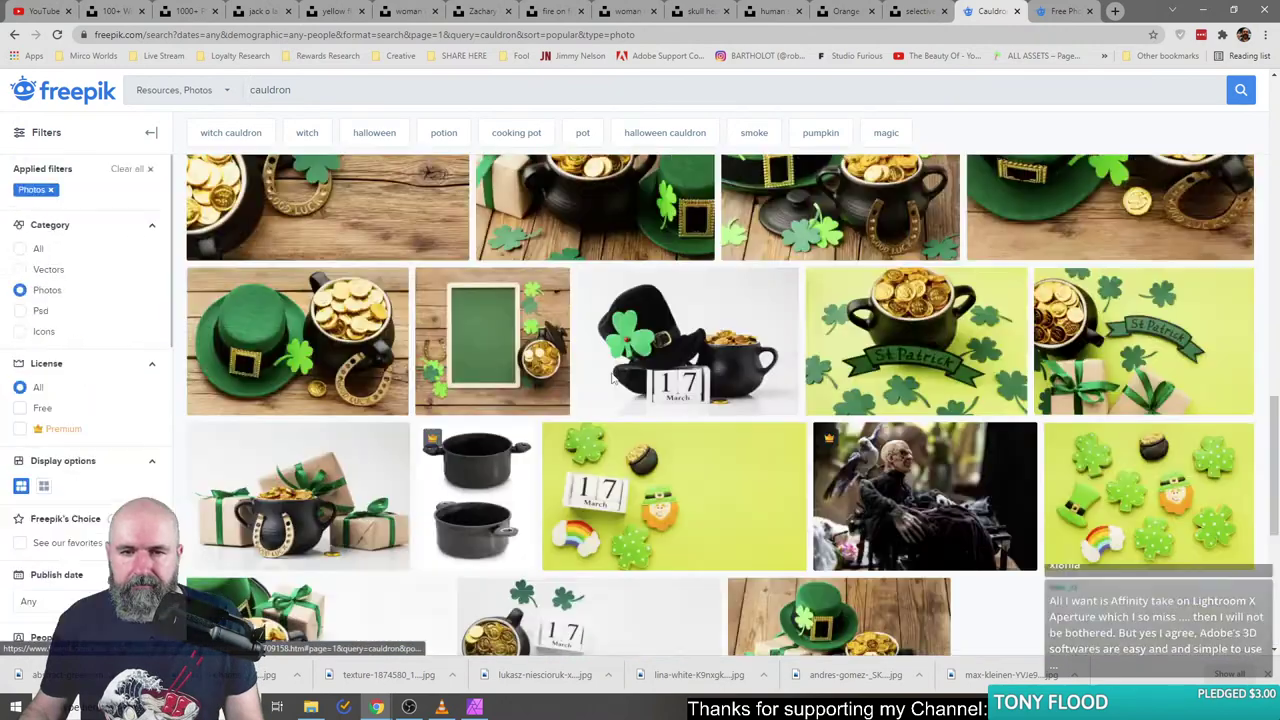
{"action": "scroll", "coordinate": [613, 380], "scroll_direction": "up", "scroll_amount": 5}
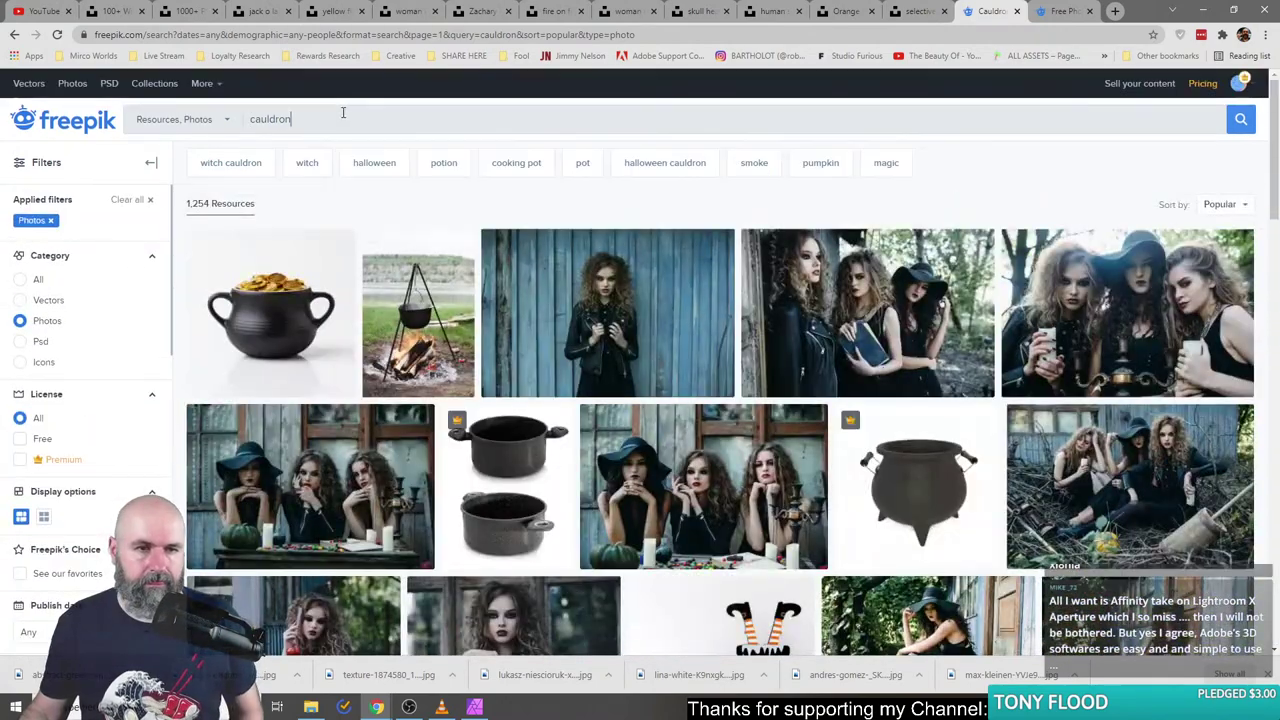
- Refine the search to 'cauldron witch' and scroll through the photo results
{"action": "type", "text": "h"}
{"action": "key", "text": "Return"}
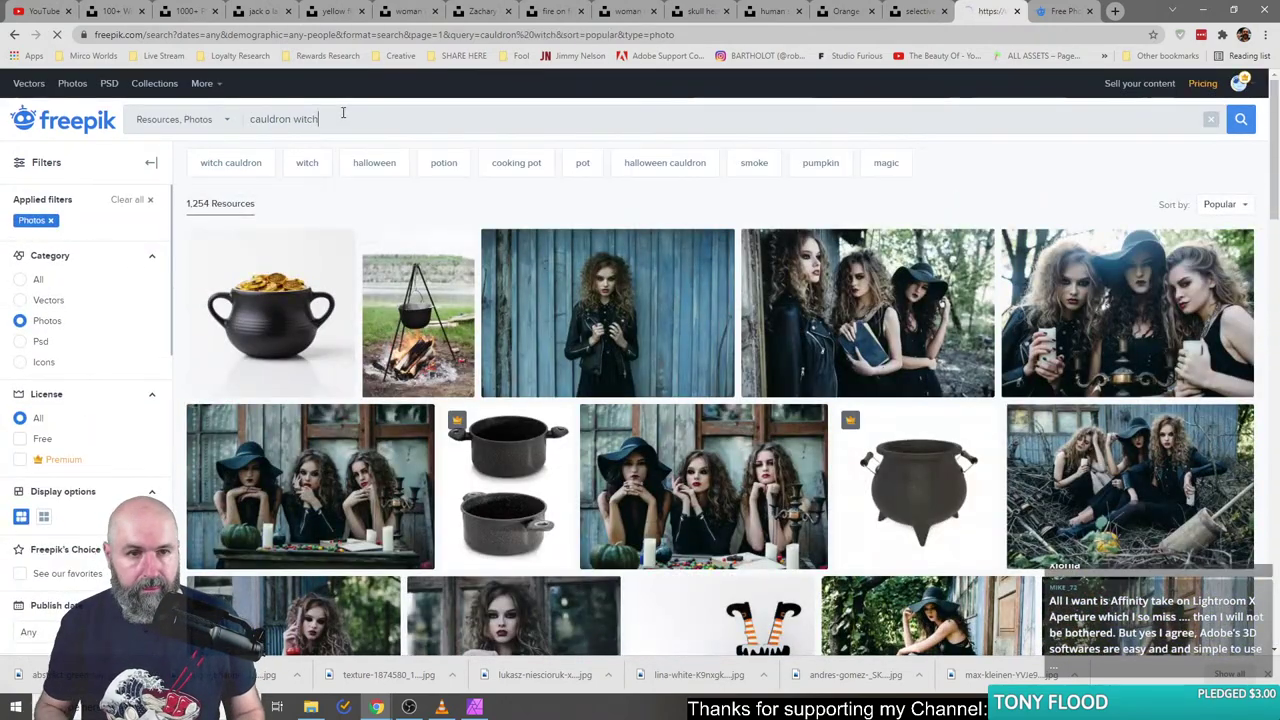
{"action": "scroll", "coordinate": [365, 428], "scroll_direction": "down", "scroll_amount": 5}
{"action": "scroll", "coordinate": [365, 428], "scroll_direction": "down", "scroll_amount": 10}
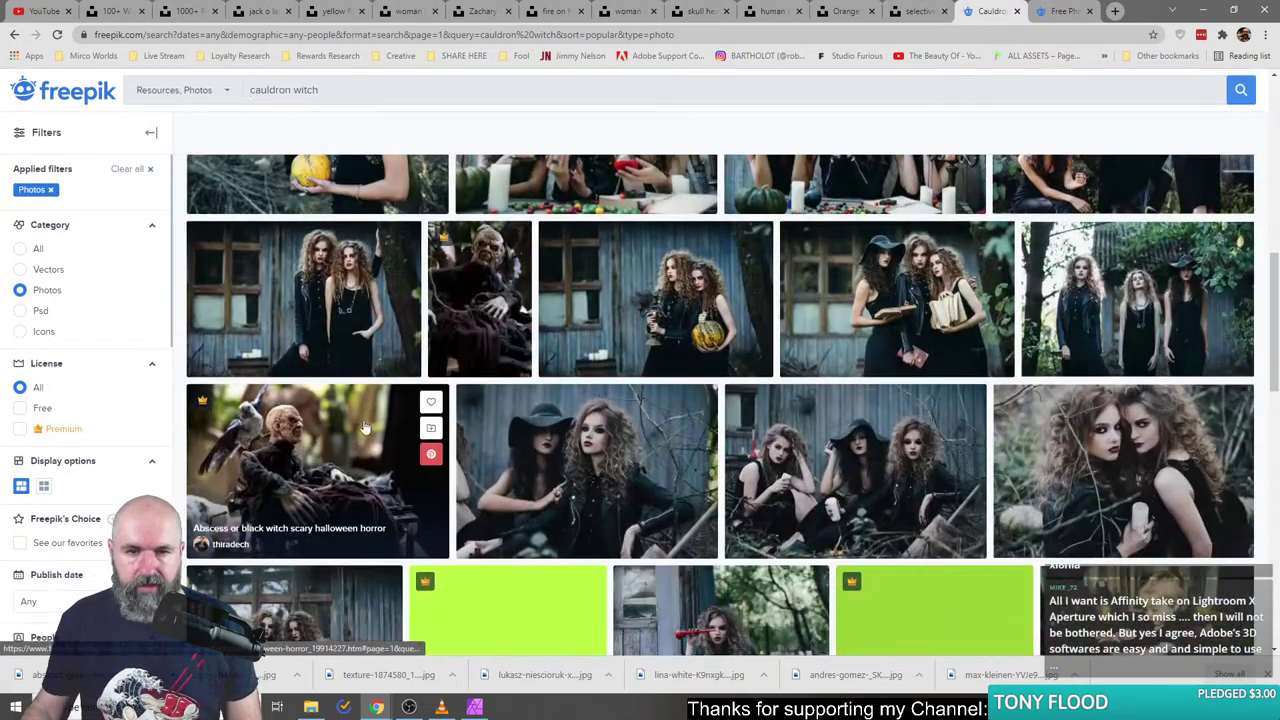
{"action": "scroll", "coordinate": [370, 415], "scroll_direction": "down", "scroll_amount": 5}
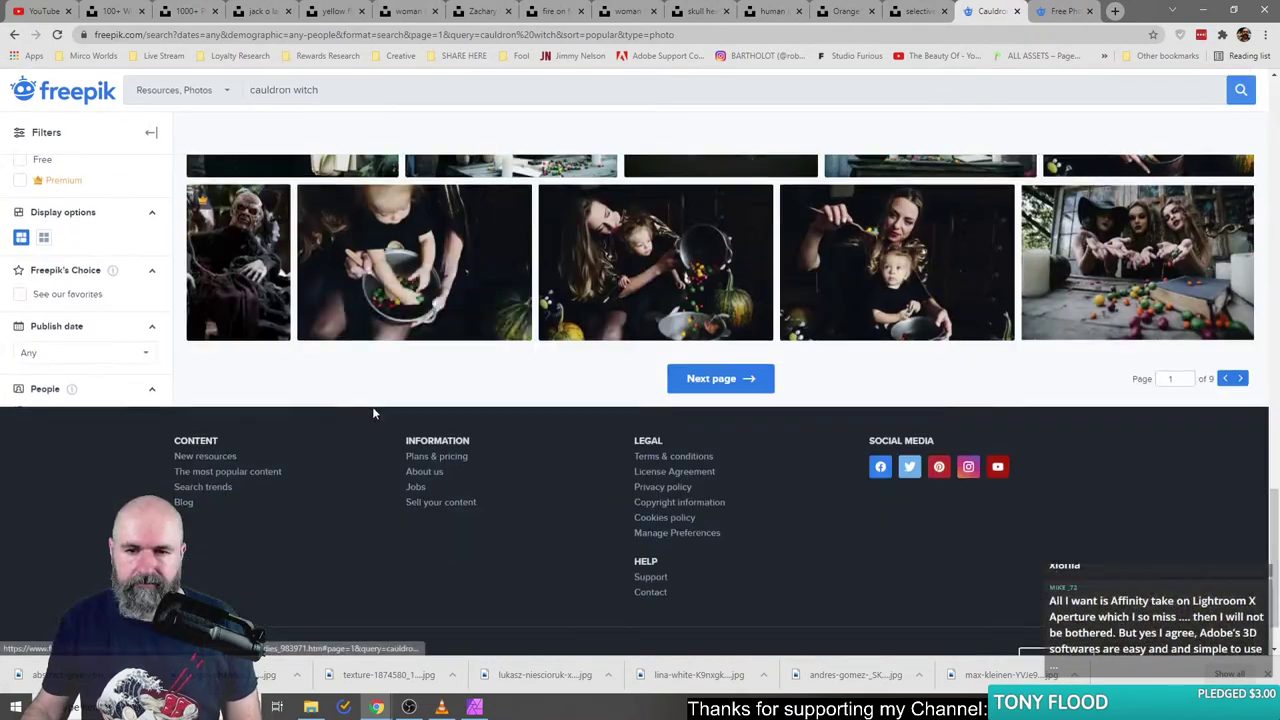
{"action": "scroll", "coordinate": [360, 380], "scroll_direction": "up", "scroll_amount": 10}
{"action": "triple_click", "coordinate": [307, 86]}
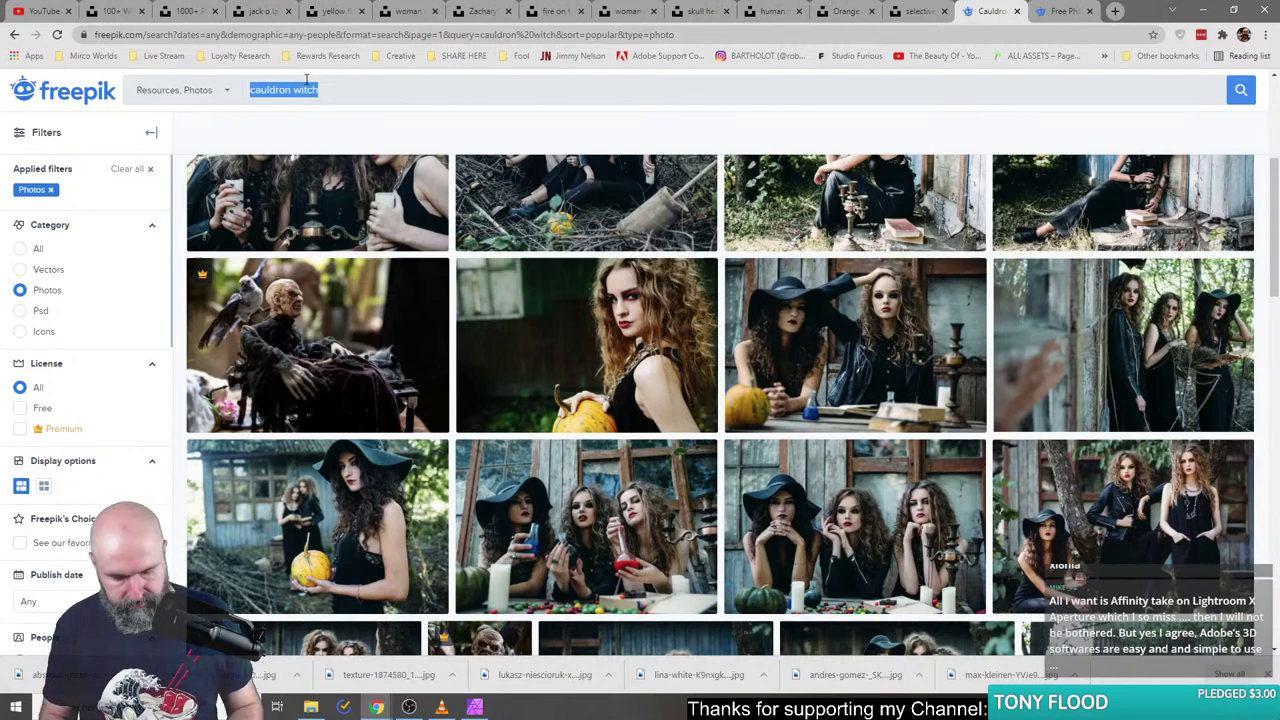
- Search Freepik for 'skeleton' and open the zombie skeleton image in a new tab
{"action": "type", "text": "skelet"}
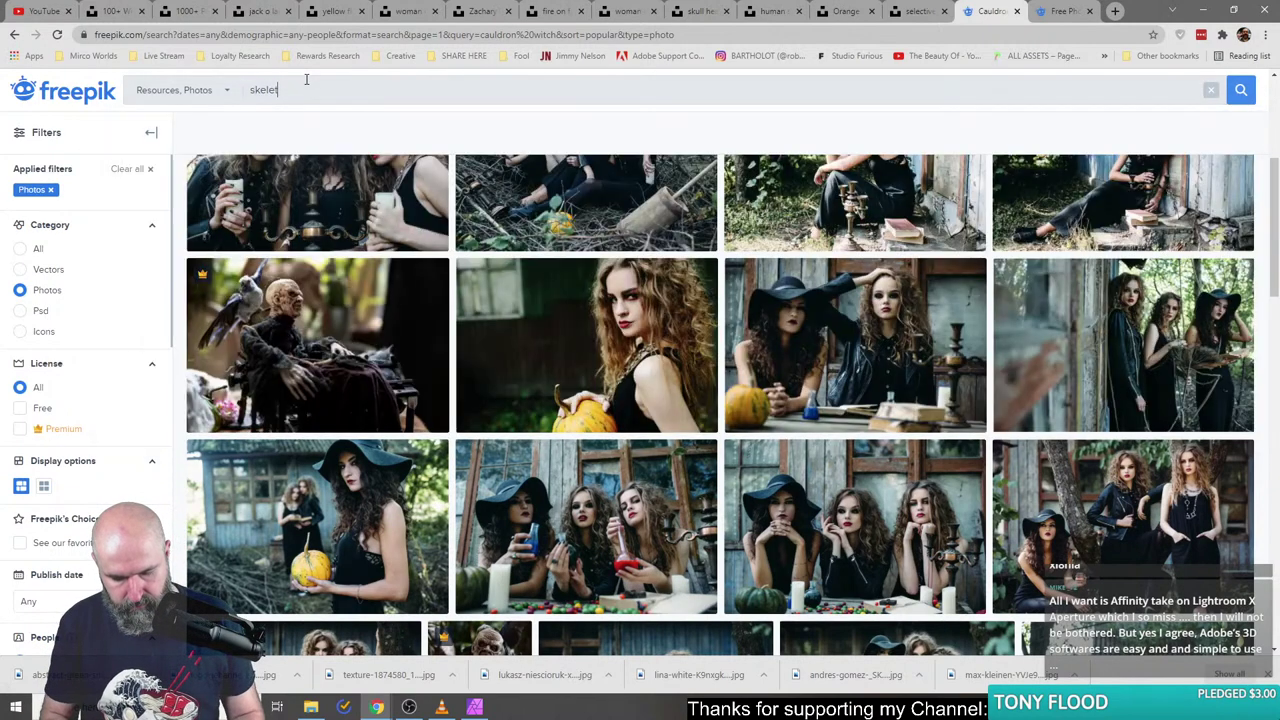
{"action": "type", "text": "on"}
{"action": "key", "text": "Return"}
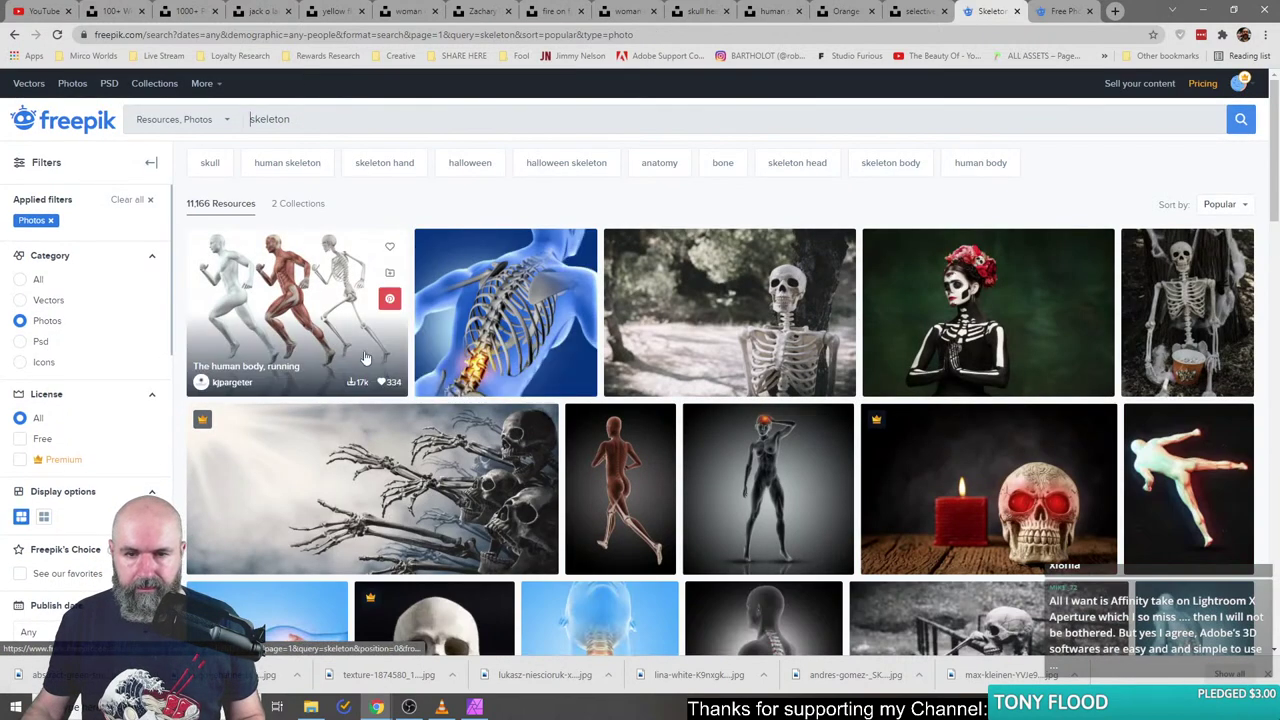
{"action": "scroll", "coordinate": [365, 358], "scroll_direction": "down", "scroll_amount": 1}
{"action": "right_click", "coordinate": [425, 387]}
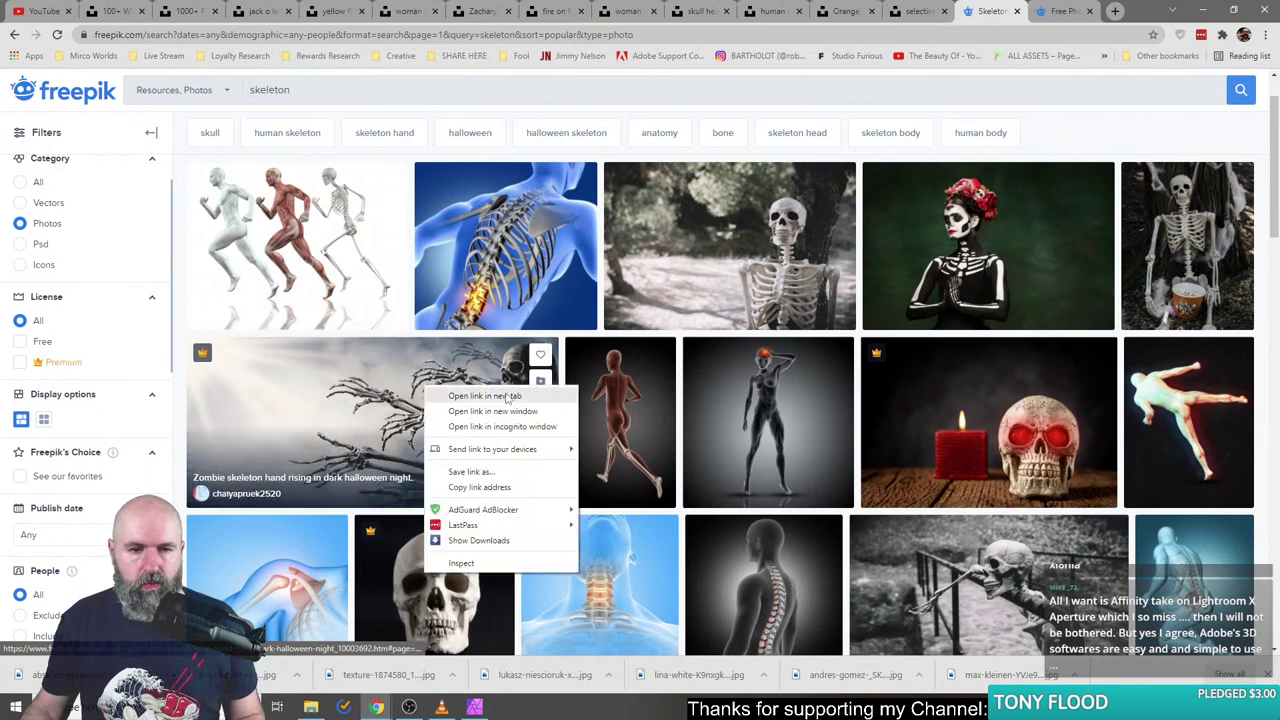
{"action": "left_click", "coordinate": [507, 398]}
- Open the skulls background image in a new tab and go to the next results page
{"action": "scroll", "coordinate": [428, 418], "scroll_direction": "down", "scroll_amount": 4}
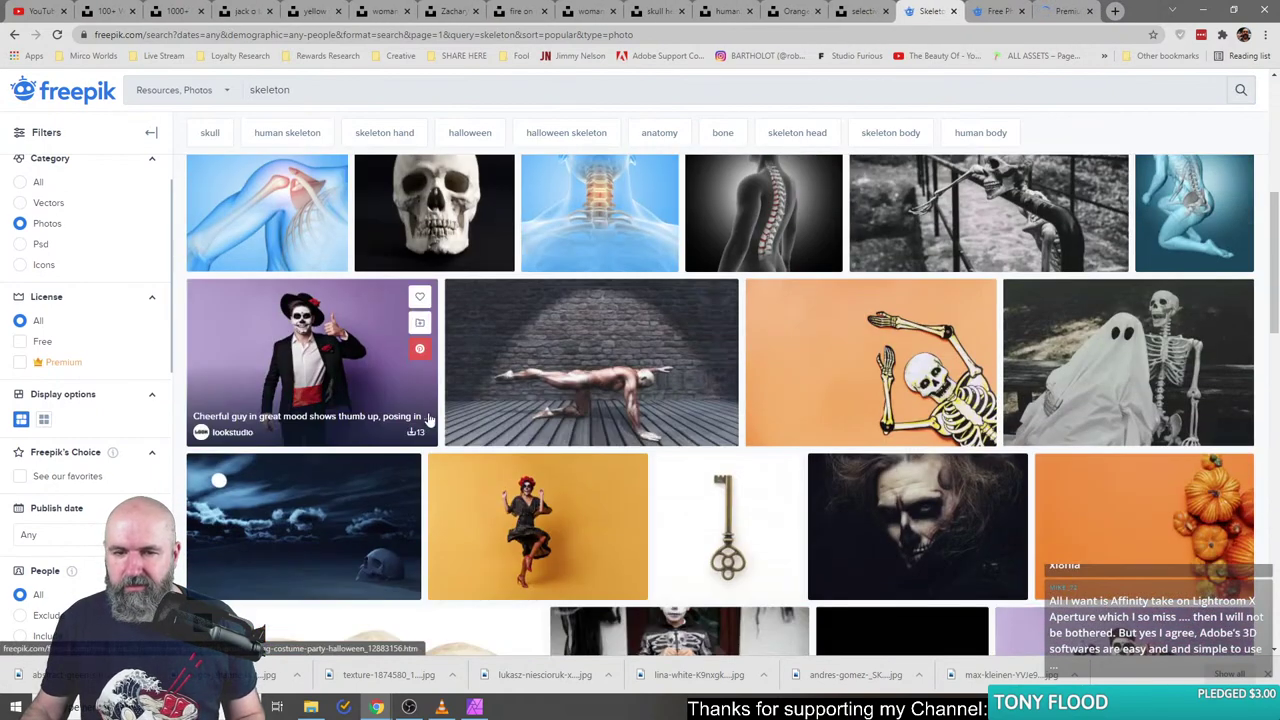
{"action": "scroll", "coordinate": [337, 428], "scroll_direction": "down", "scroll_amount": 4}
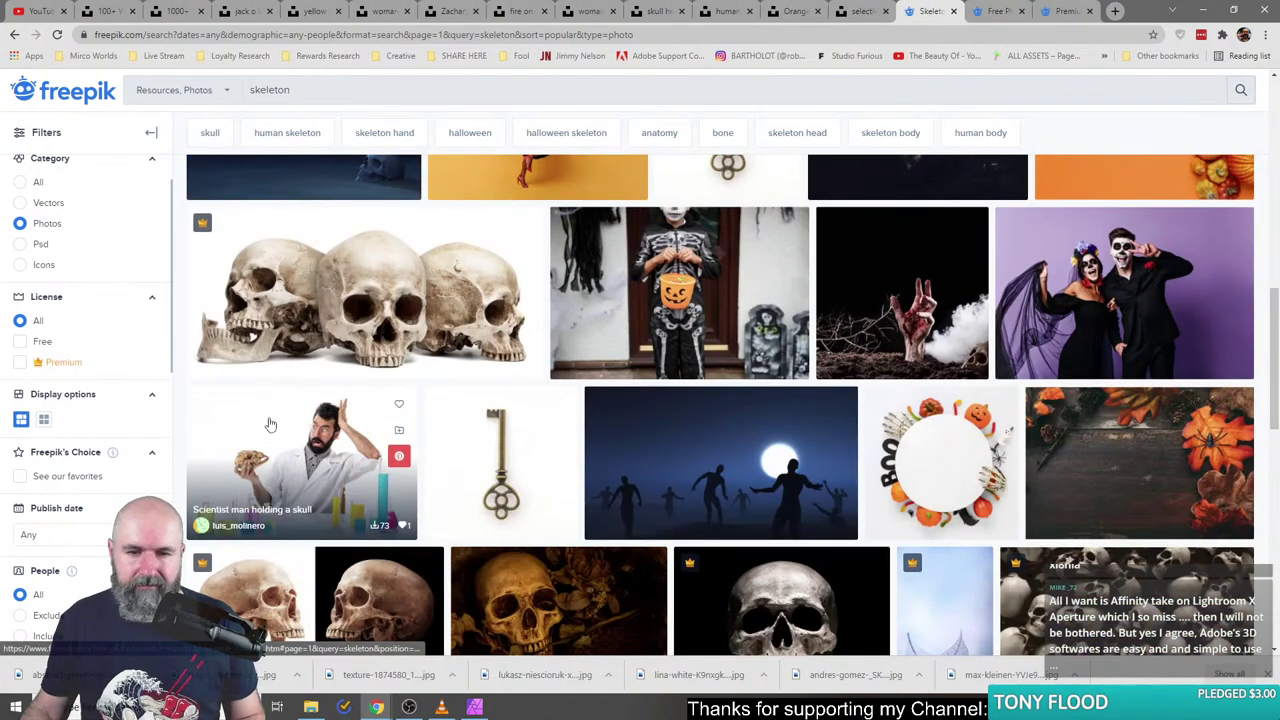
{"action": "scroll", "coordinate": [270, 425], "scroll_direction": "down", "scroll_amount": 3}
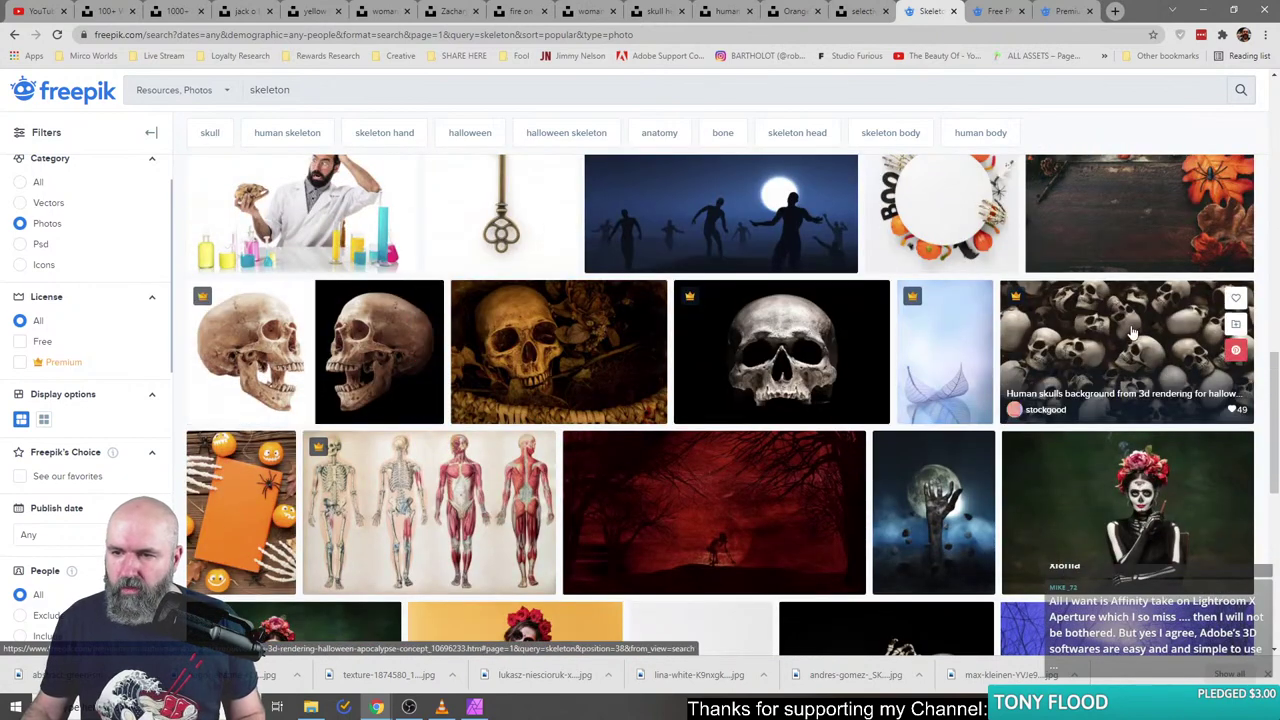
{"action": "right_click", "coordinate": [1133, 333]}
{"action": "left_click", "coordinate": [1165, 336]}
{"action": "scroll", "coordinate": [708, 412], "scroll_direction": "down", "scroll_amount": 5}
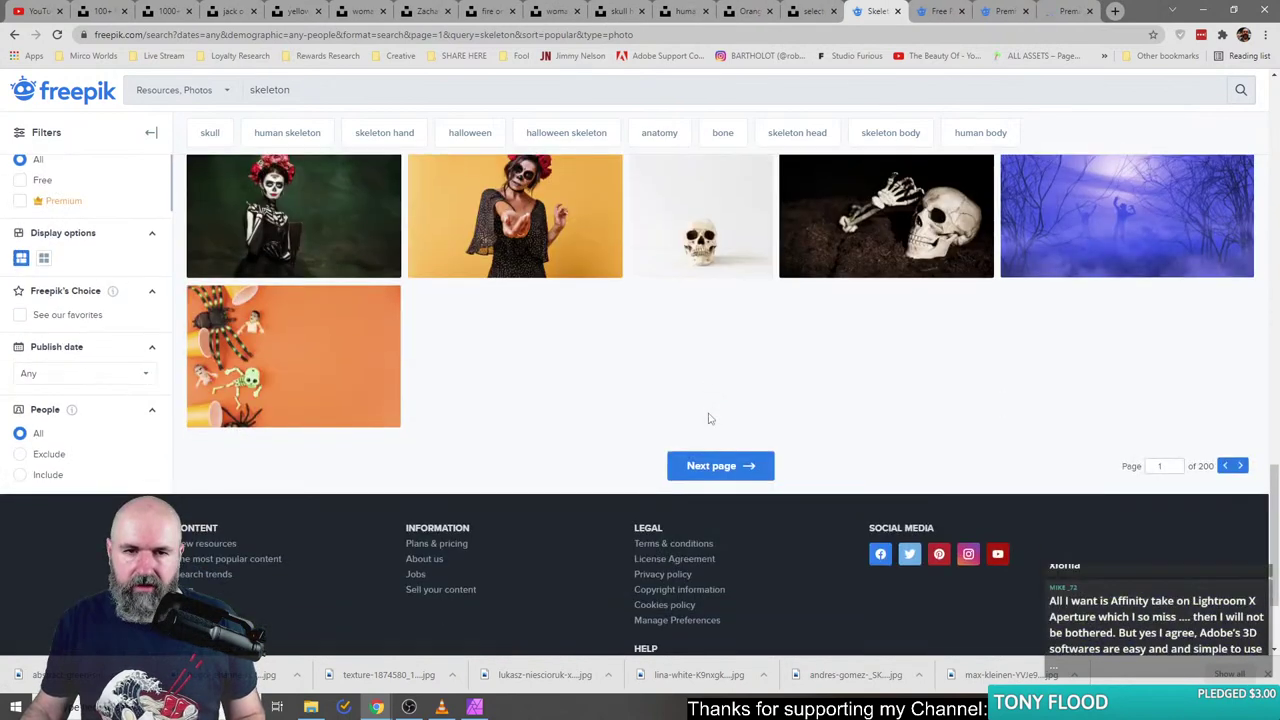
{"action": "left_click", "coordinate": [722, 465]}
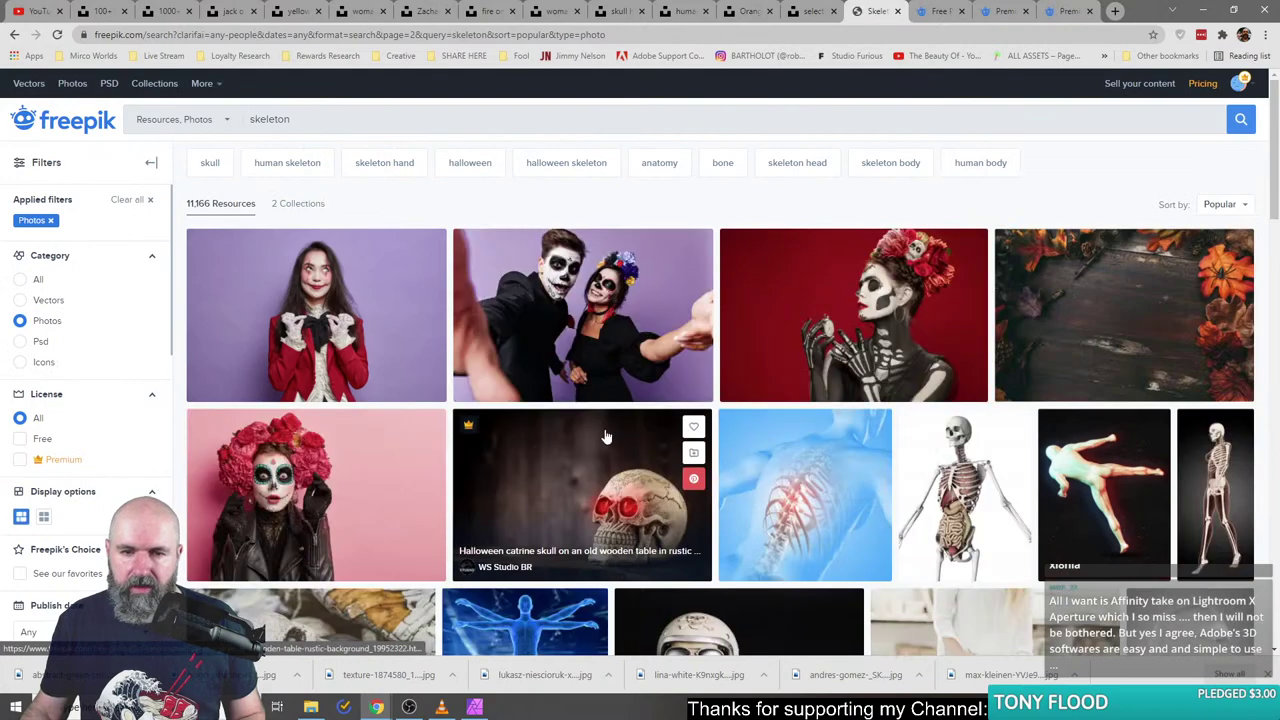
- Browse further pages of skeleton results, then close the finished smoke photo page
{"action": "scroll", "coordinate": [390, 410], "scroll_direction": "down", "scroll_amount": 5}
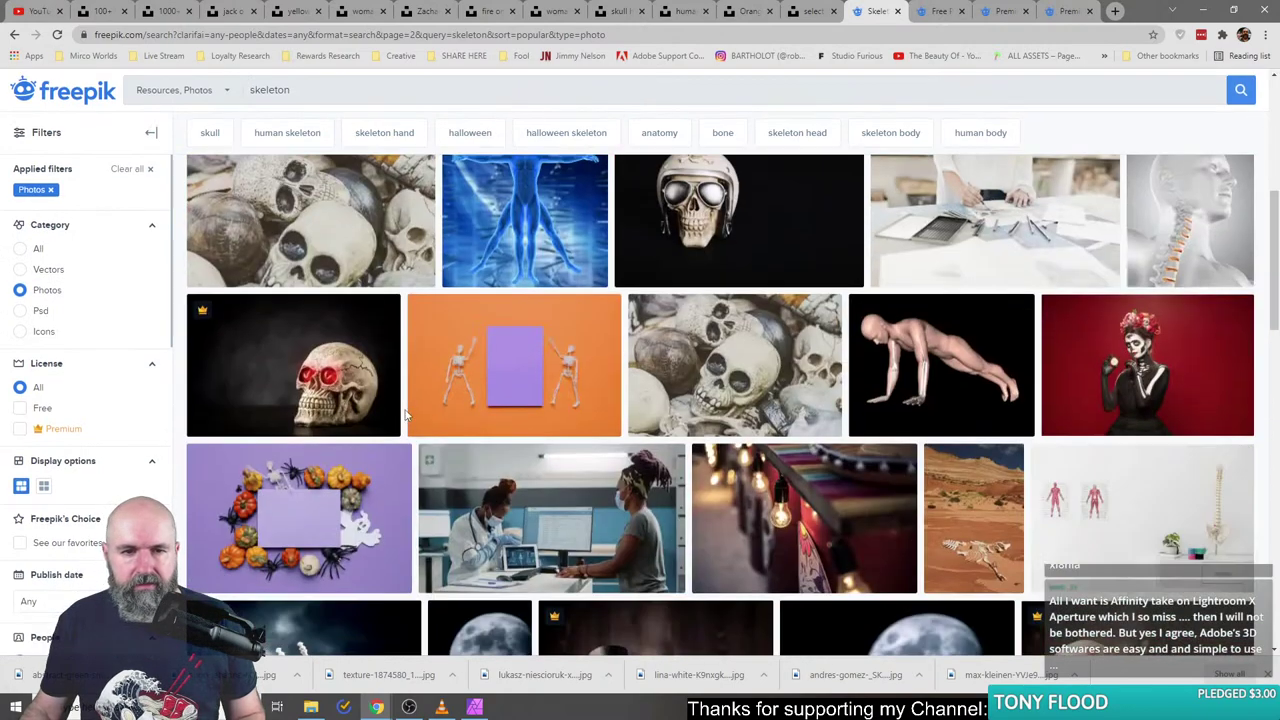
{"action": "scroll", "coordinate": [405, 415], "scroll_direction": "down", "scroll_amount": 5}
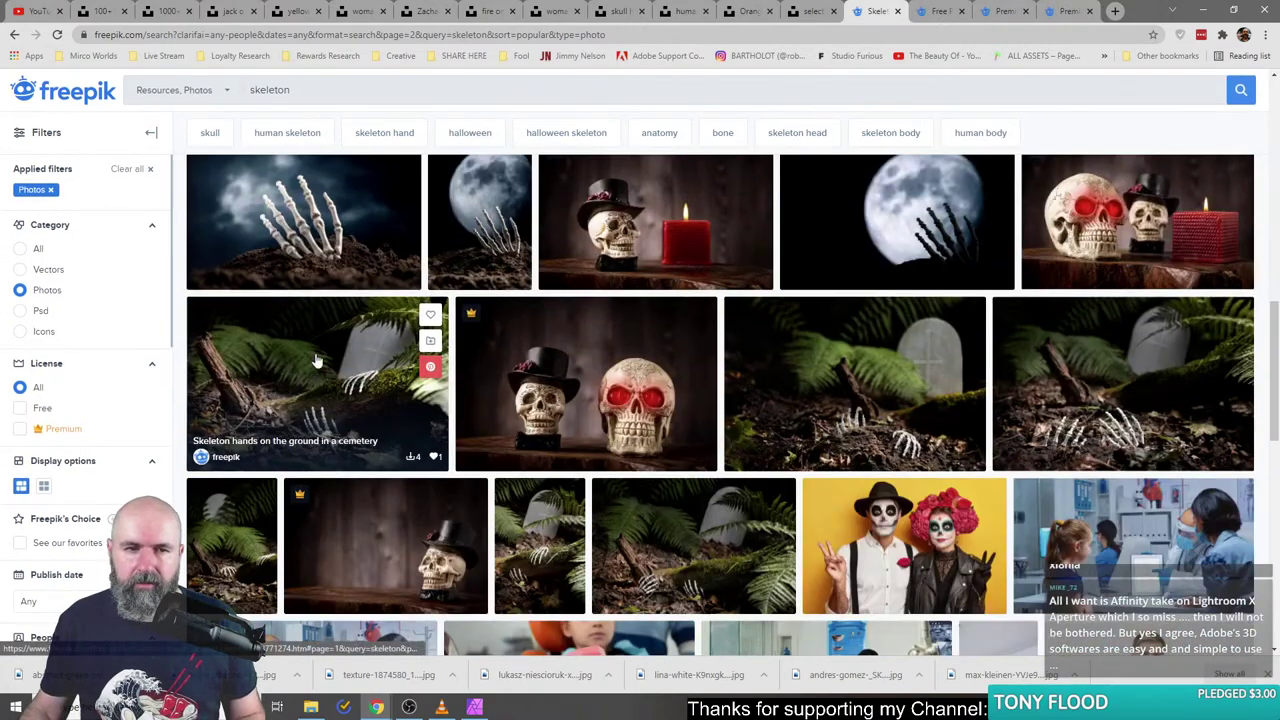
{"action": "scroll", "coordinate": [330, 407], "scroll_direction": "down", "scroll_amount": 2}
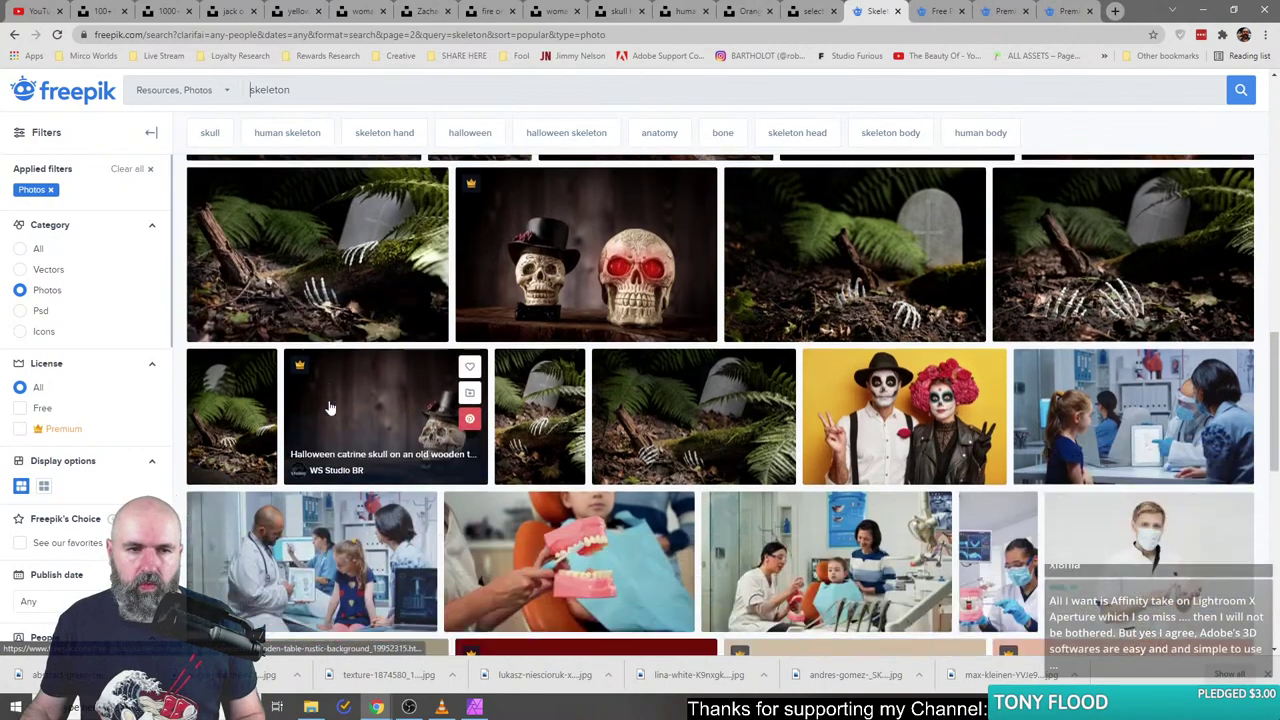
{"action": "scroll", "coordinate": [330, 407], "scroll_direction": "up", "scroll_amount": 3}
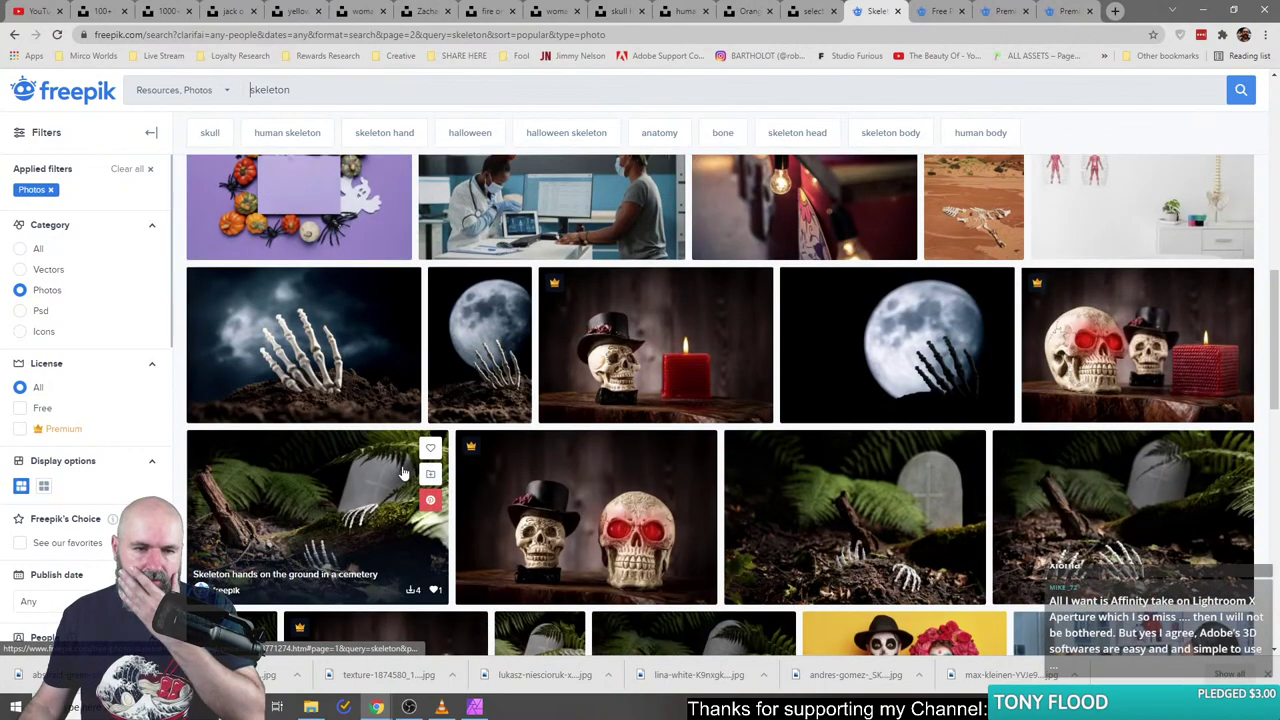
{"action": "scroll", "coordinate": [403, 472], "scroll_direction": "down", "scroll_amount": 5}
{"action": "scroll", "coordinate": [403, 472], "scroll_direction": "down", "scroll_amount": 10}
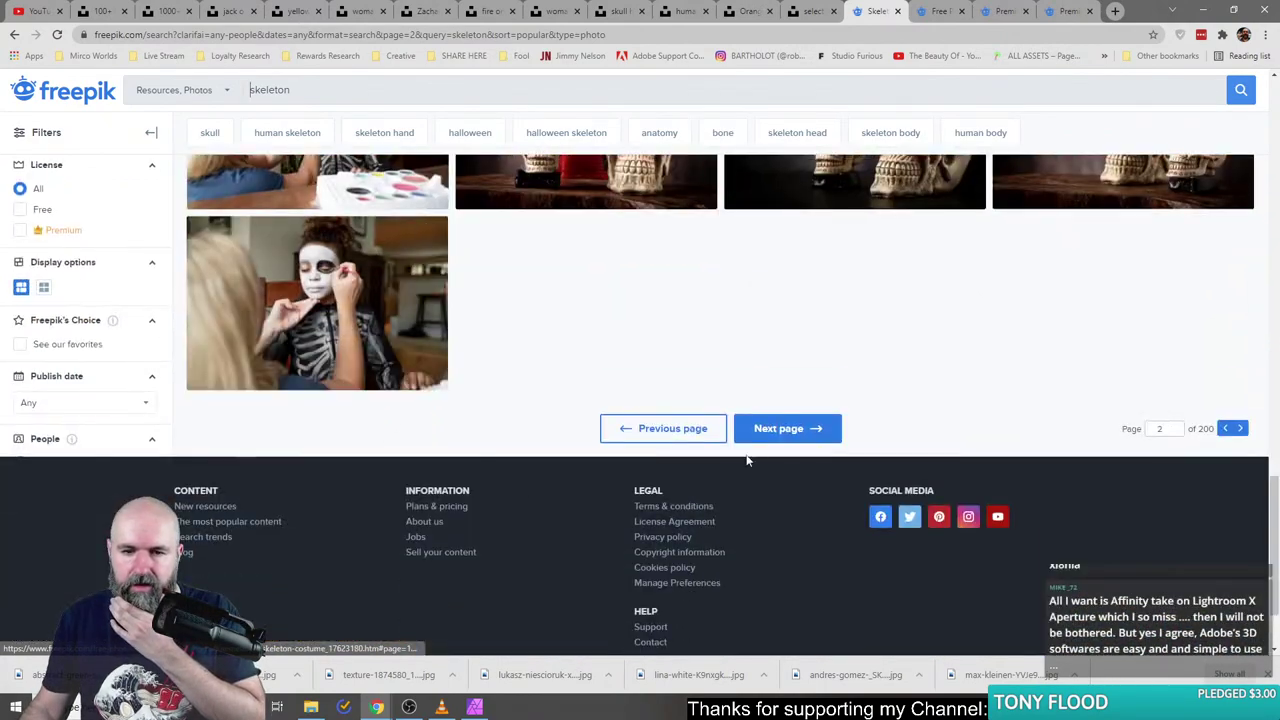
{"action": "left_click", "coordinate": [802, 433]}
{"action": "scroll", "coordinate": [342, 490], "scroll_direction": "down", "scroll_amount": 8}
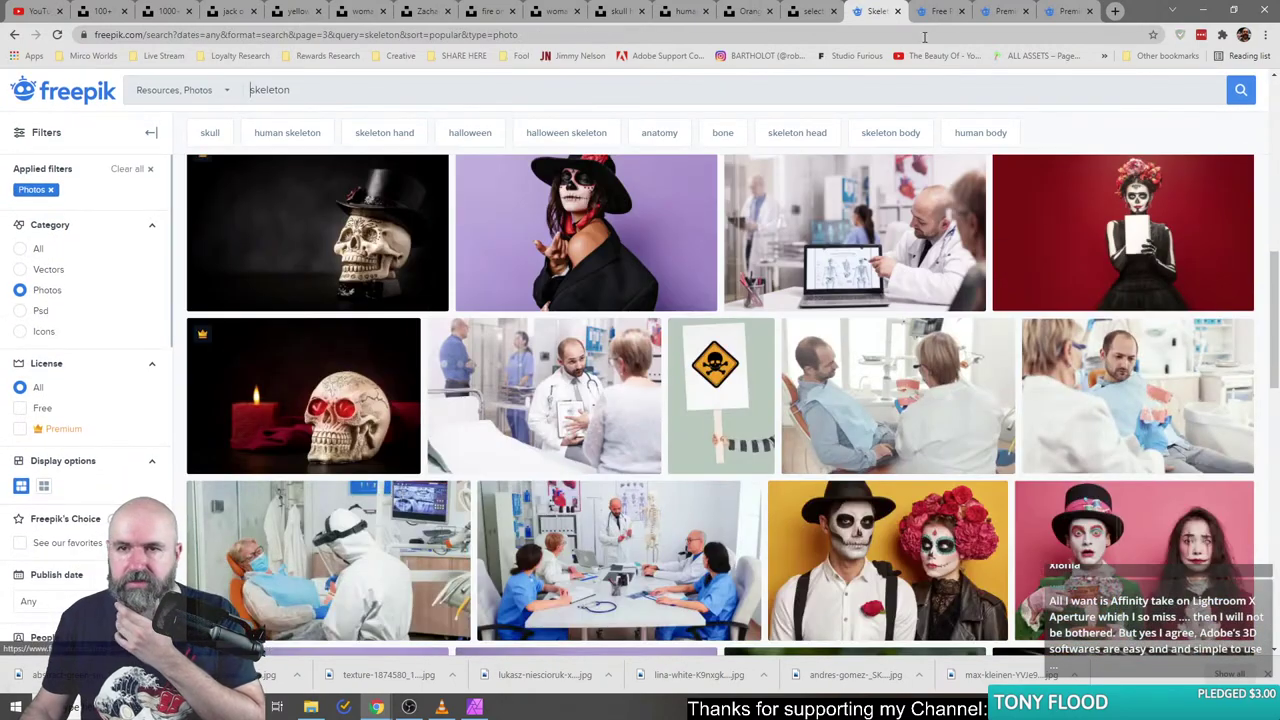
{"action": "left_click", "coordinate": [940, 11]}
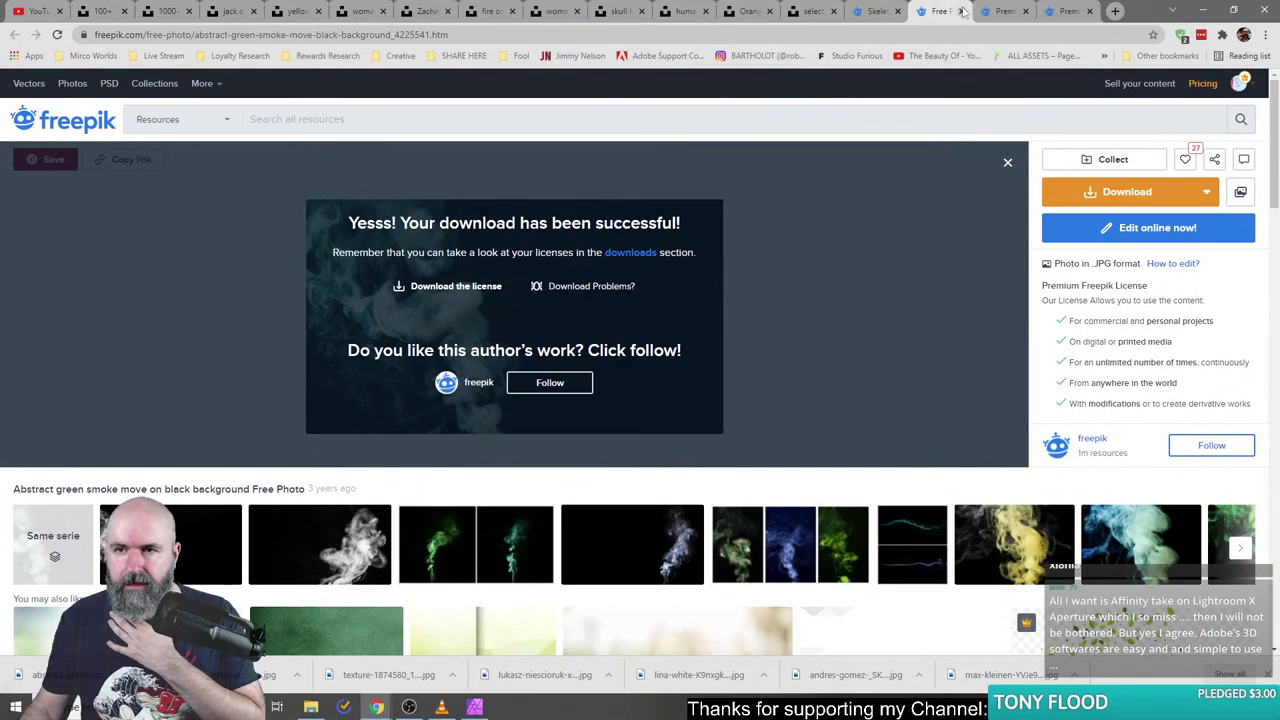
{"action": "left_click", "coordinate": [963, 11]}
- Open the photo author's profile in a new tab and view it
{"action": "scroll", "coordinate": [750, 362], "scroll_direction": "down", "scroll_amount": 5}
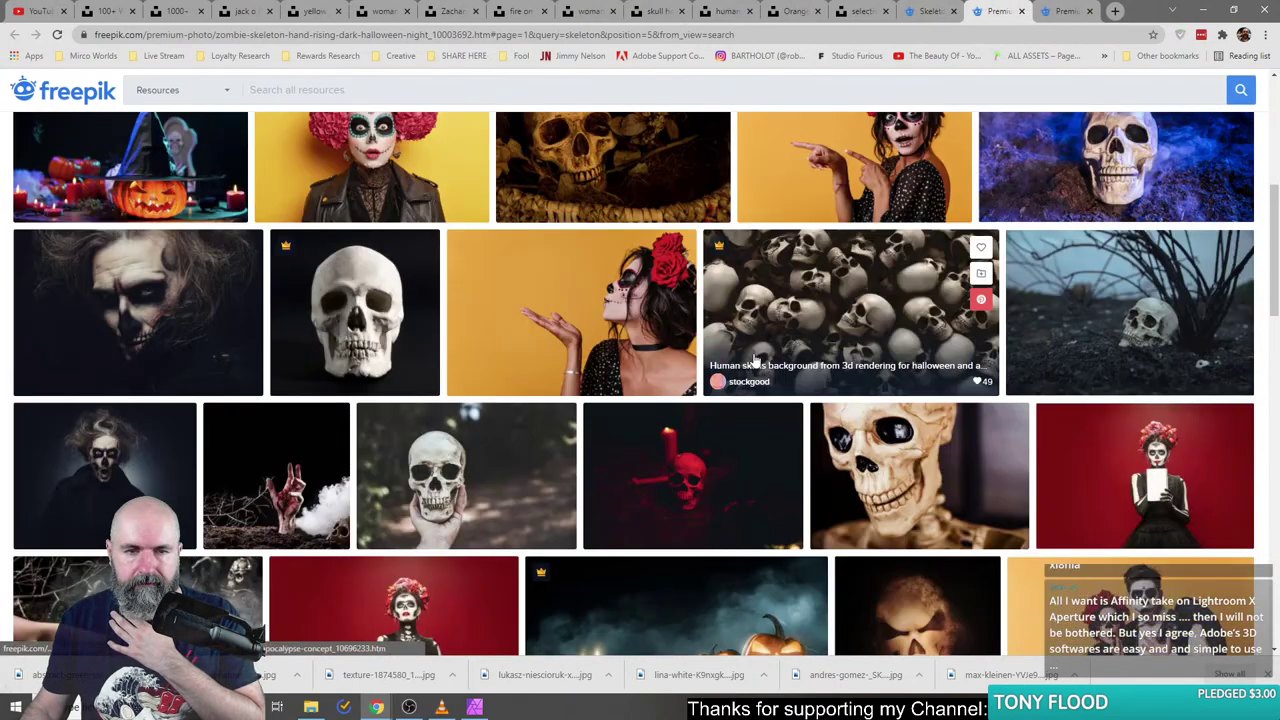
{"action": "scroll", "coordinate": [755, 360], "scroll_direction": "down", "scroll_amount": 6}
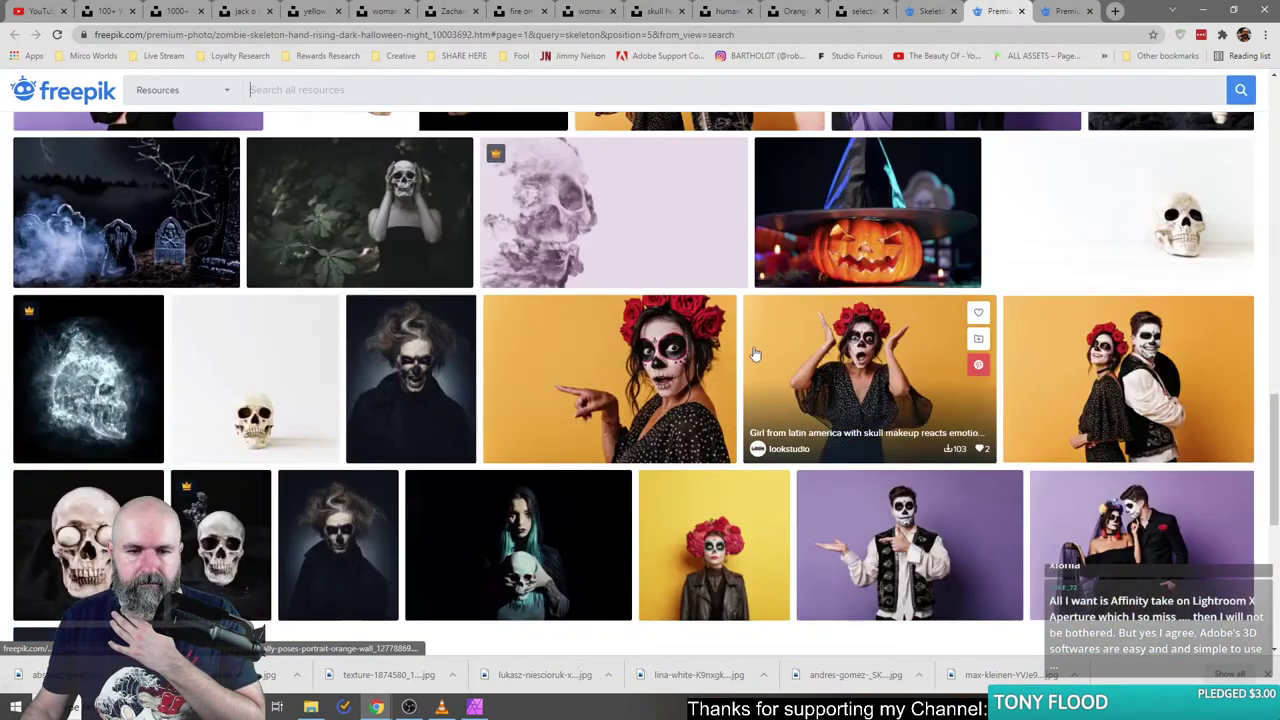
{"action": "scroll", "coordinate": [755, 355], "scroll_direction": "up", "scroll_amount": 12}
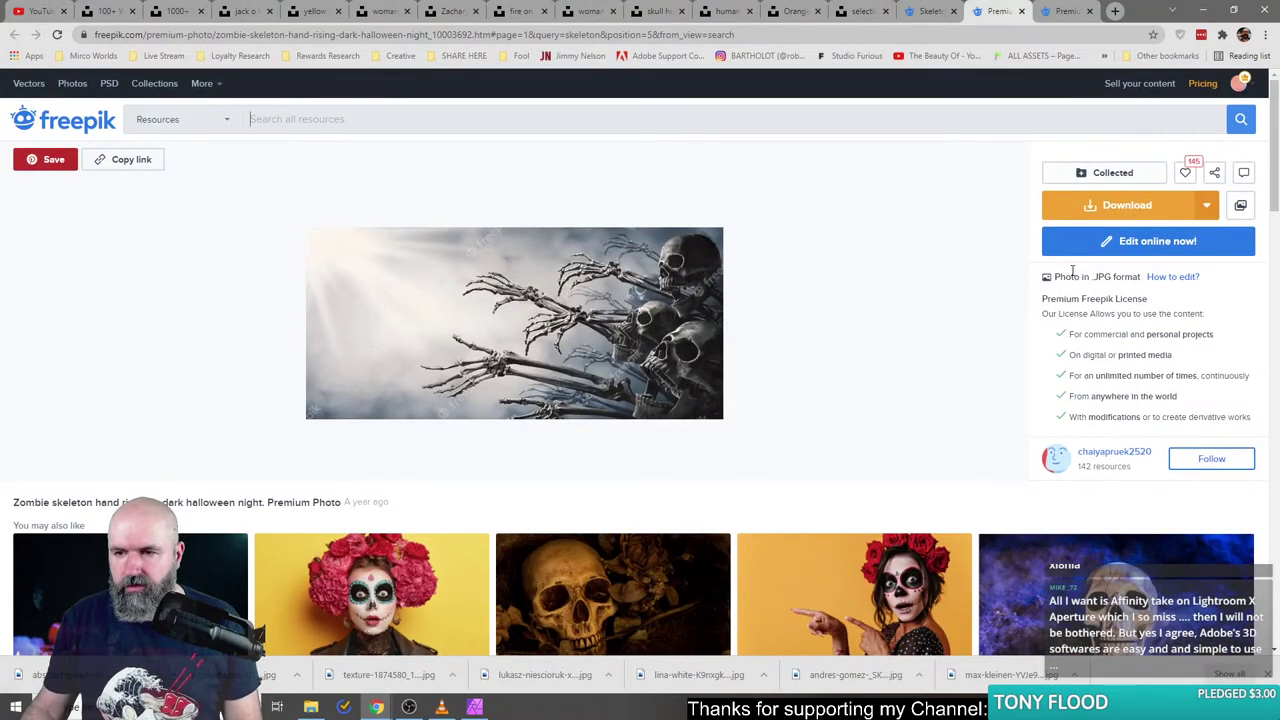
{"action": "right_click", "coordinate": [1105, 448]}
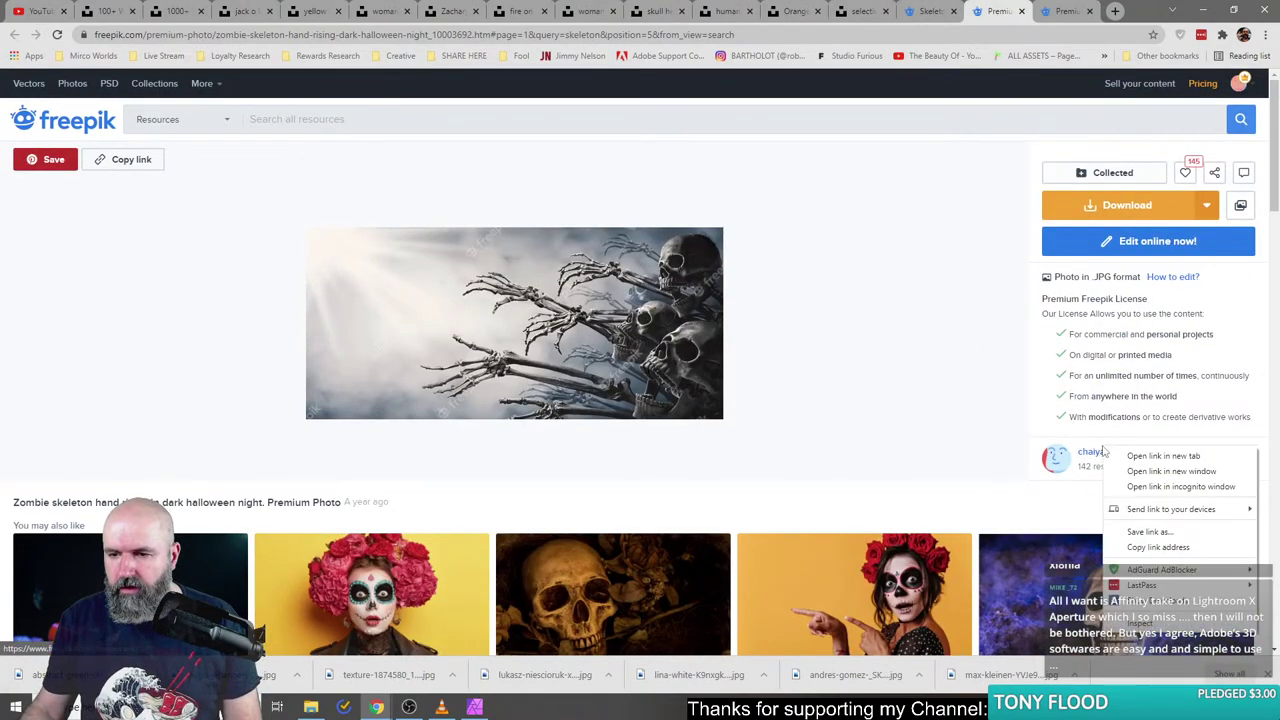
{"action": "left_click", "coordinate": [1140, 456]}
{"action": "left_click", "coordinate": [995, 14]}
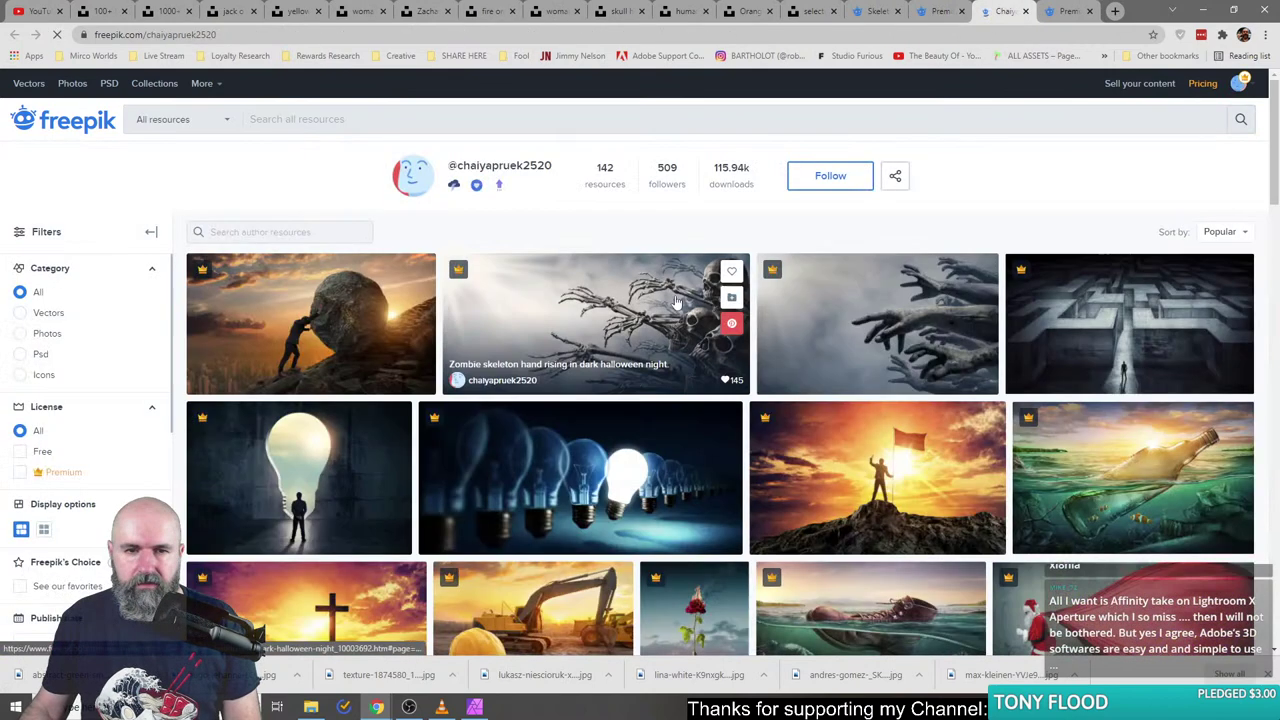
- Open the author's zombie hands photo in a new tab and browse page 2 of their resources
{"action": "right_click", "coordinate": [877, 309]}
{"action": "left_click", "coordinate": [918, 318]}
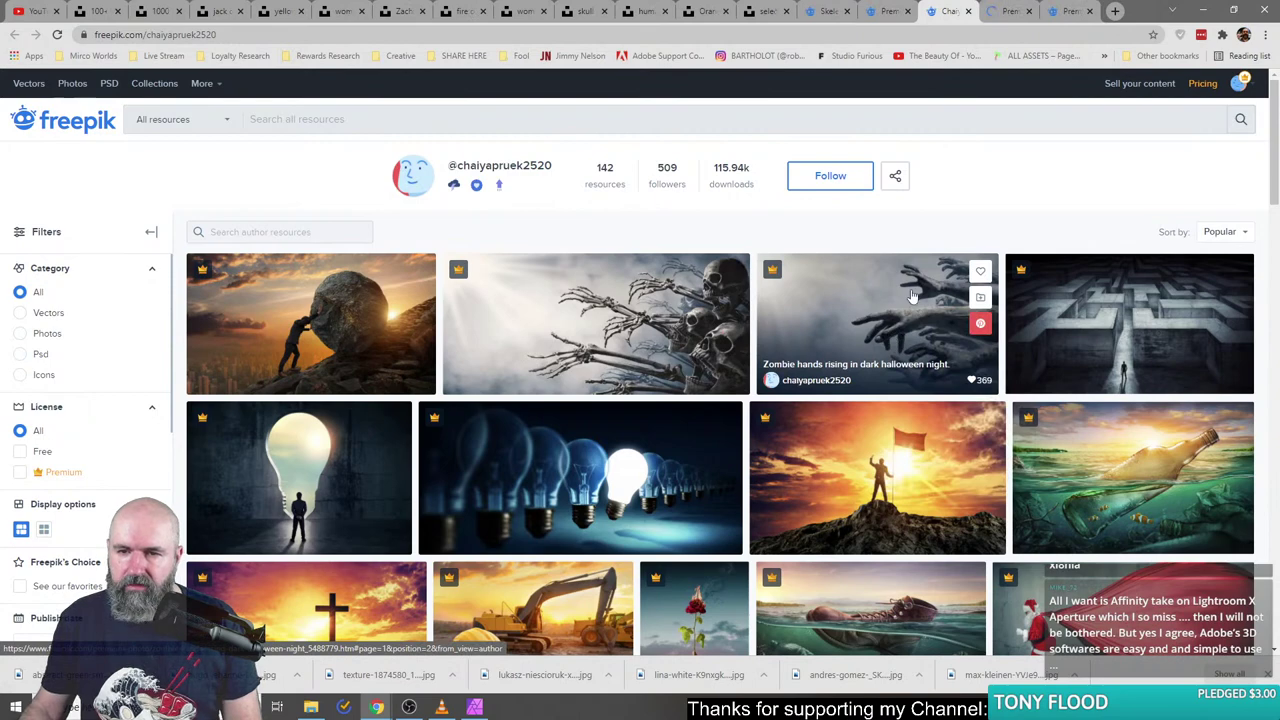
{"action": "scroll", "coordinate": [590, 320], "scroll_direction": "down", "scroll_amount": 6}
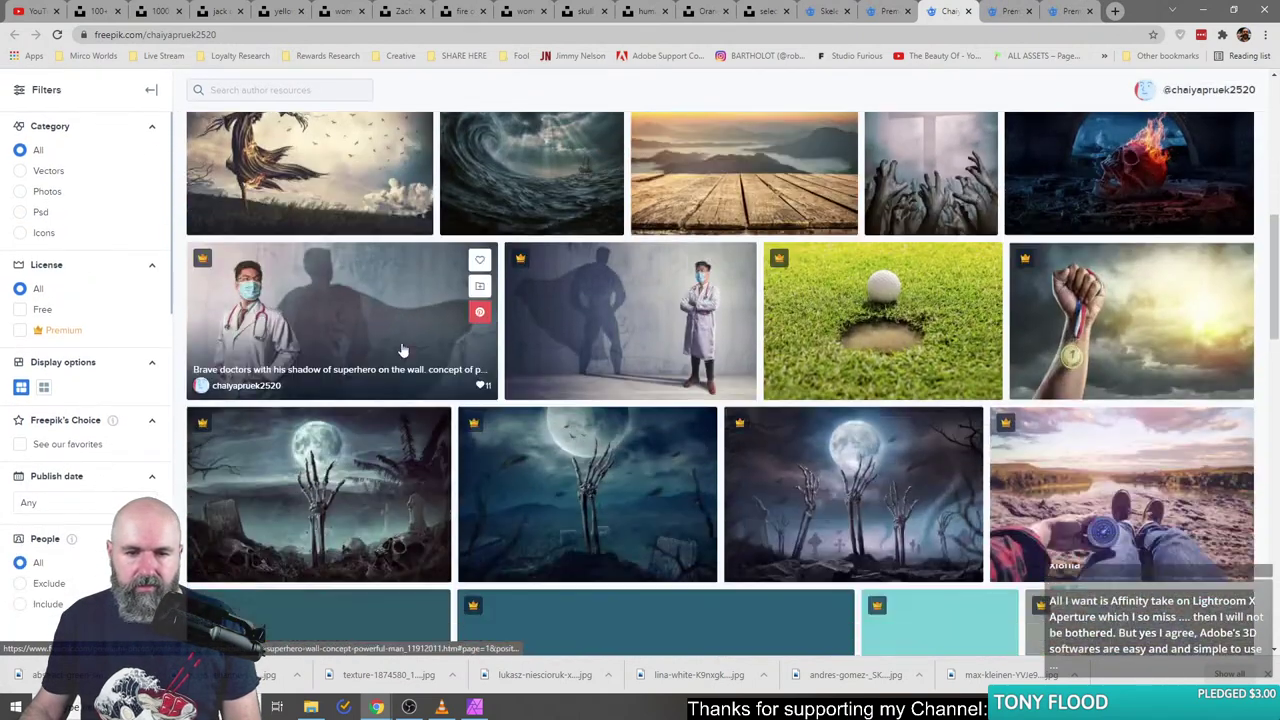
{"action": "scroll", "coordinate": [403, 350], "scroll_direction": "down", "scroll_amount": 1}
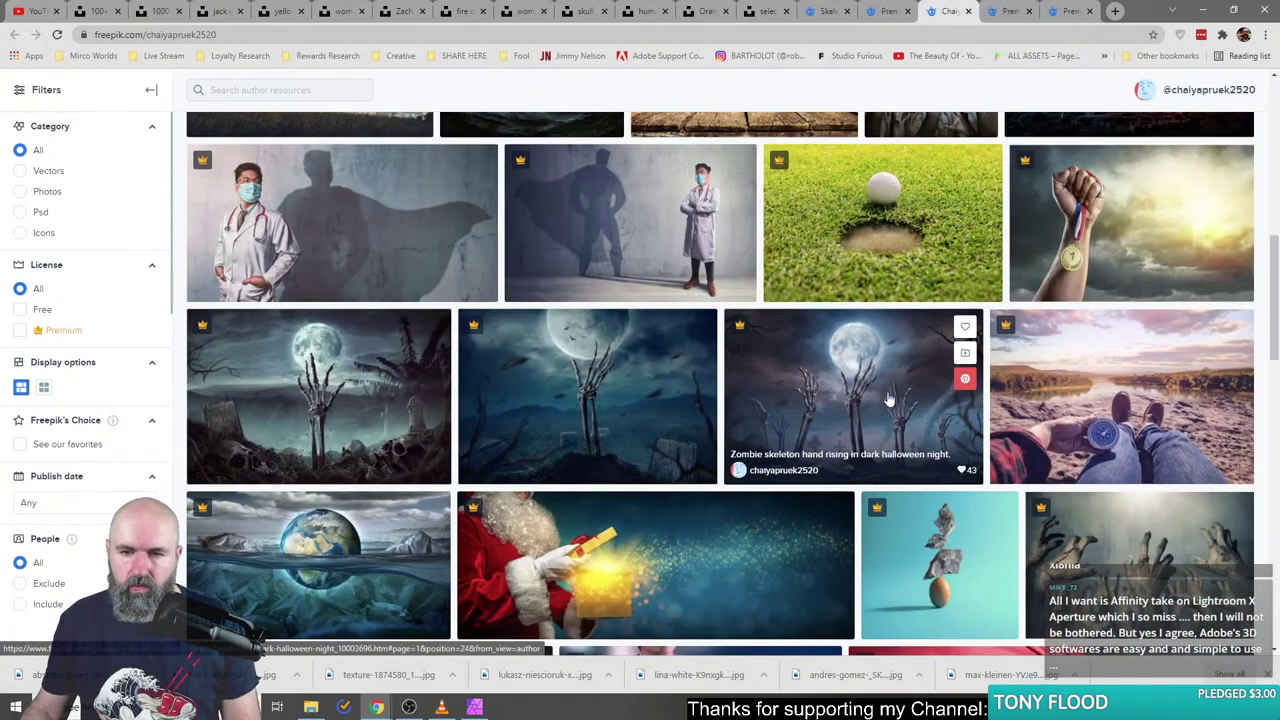
{"action": "scroll", "coordinate": [568, 390], "scroll_direction": "down", "scroll_amount": 4}
{"action": "scroll", "coordinate": [700, 450], "scroll_direction": "up", "scroll_amount": 5}
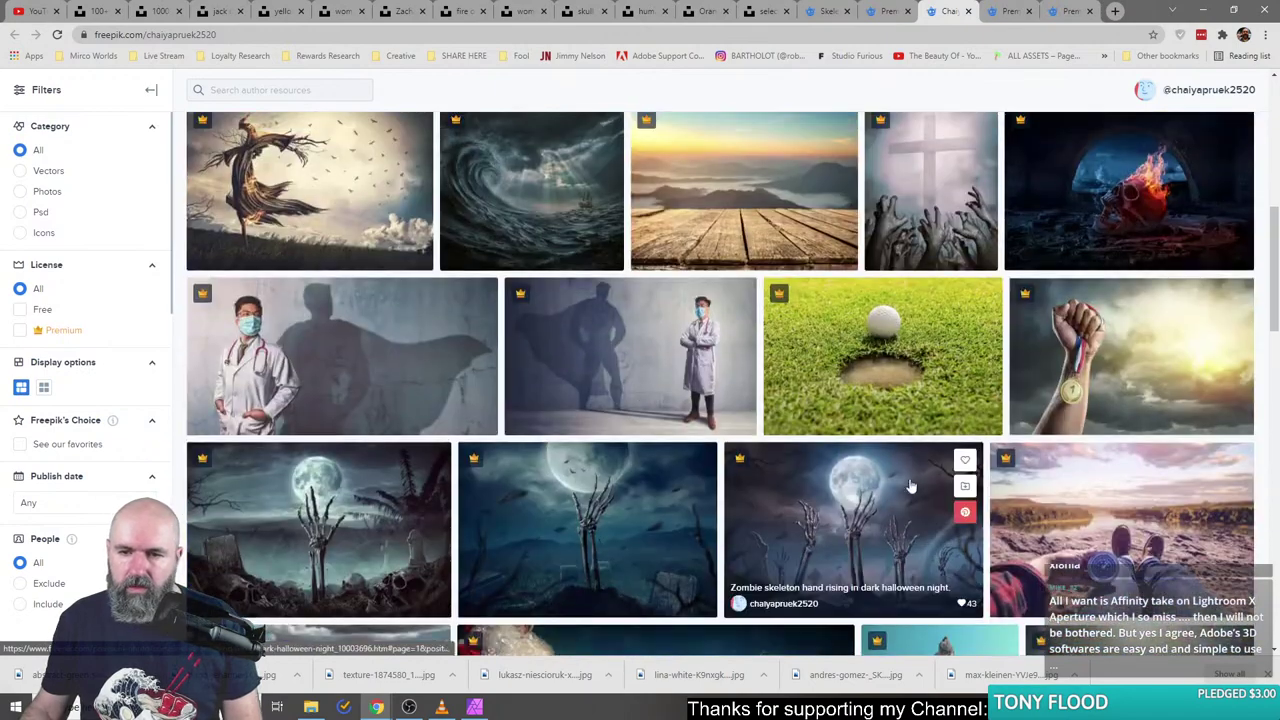
{"action": "scroll", "coordinate": [535, 410], "scroll_direction": "down", "scroll_amount": 2}
{"action": "scroll", "coordinate": [535, 410], "scroll_direction": "down", "scroll_amount": 10}
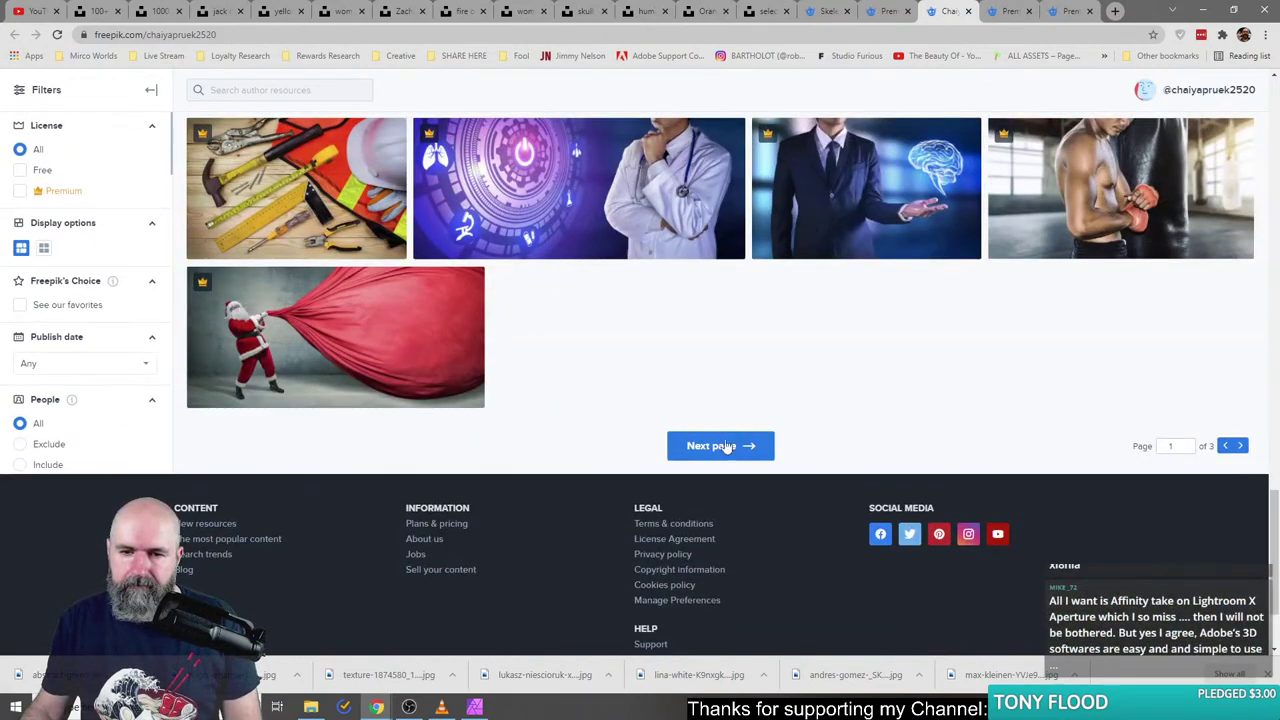
{"action": "left_click", "coordinate": [725, 446]}
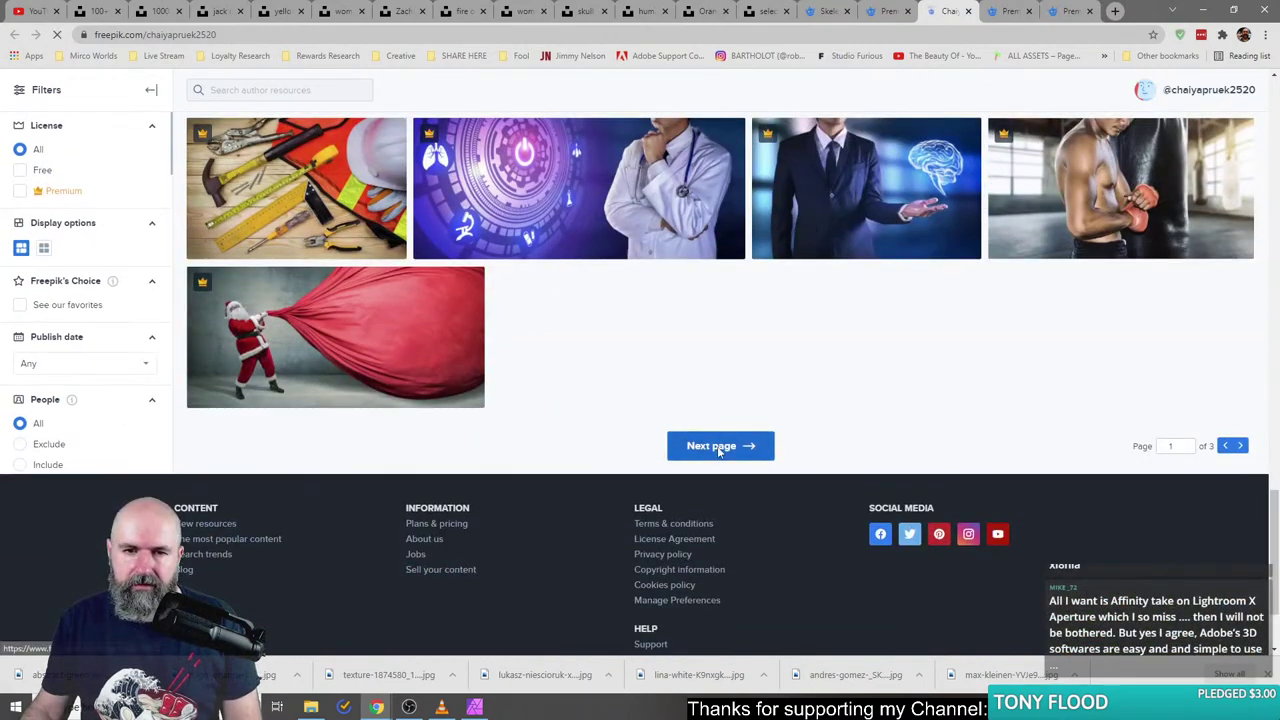
- Download the zombie hands rising in dark Halloween night photo and return to Affinity Photo
{"action": "scroll", "coordinate": [410, 385], "scroll_direction": "down", "scroll_amount": 3}
{"action": "scroll", "coordinate": [425, 380], "scroll_direction": "down", "scroll_amount": 14}
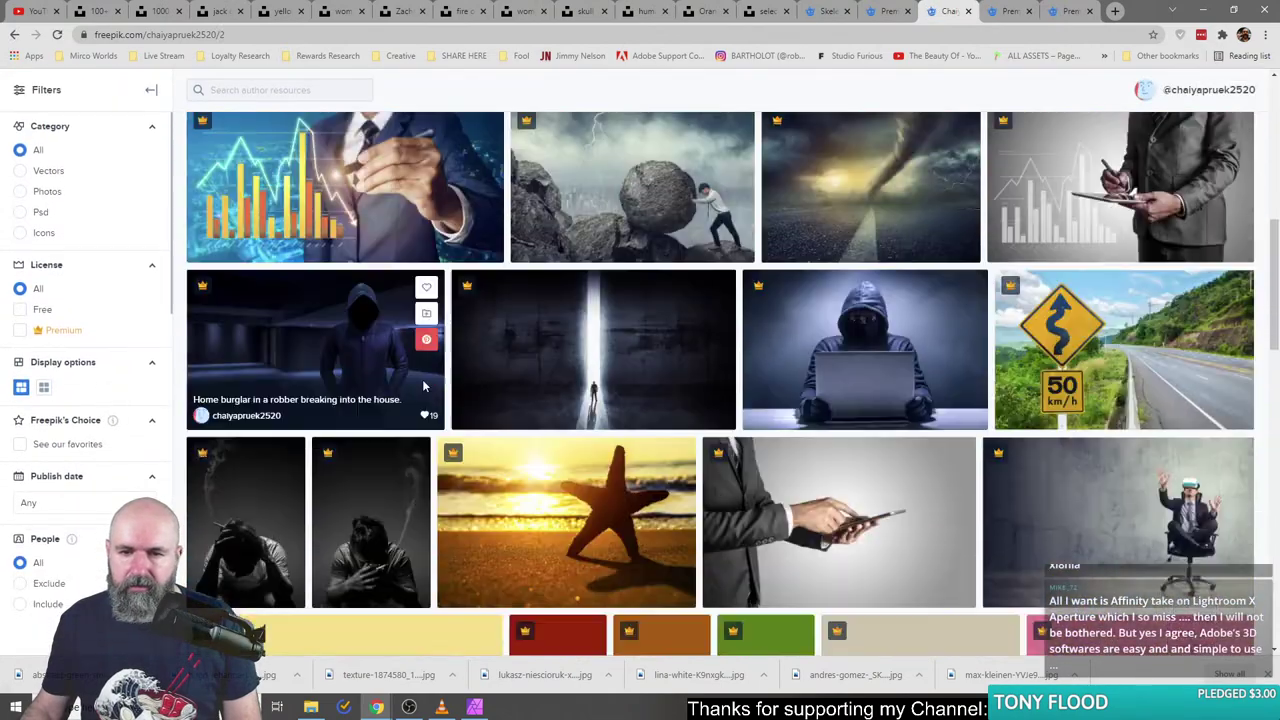
{"action": "scroll", "coordinate": [432, 372], "scroll_direction": "up", "scroll_amount": 15}
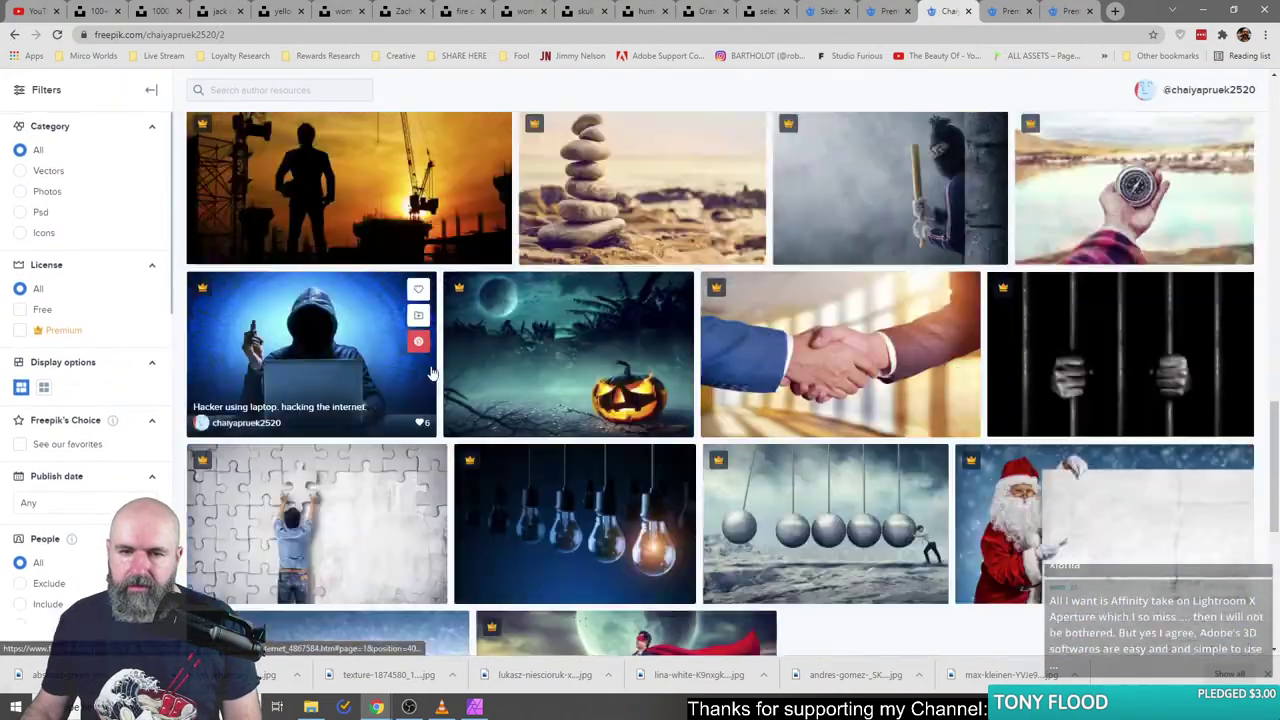
{"action": "scroll", "coordinate": [432, 372], "scroll_direction": "up", "scroll_amount": 4}
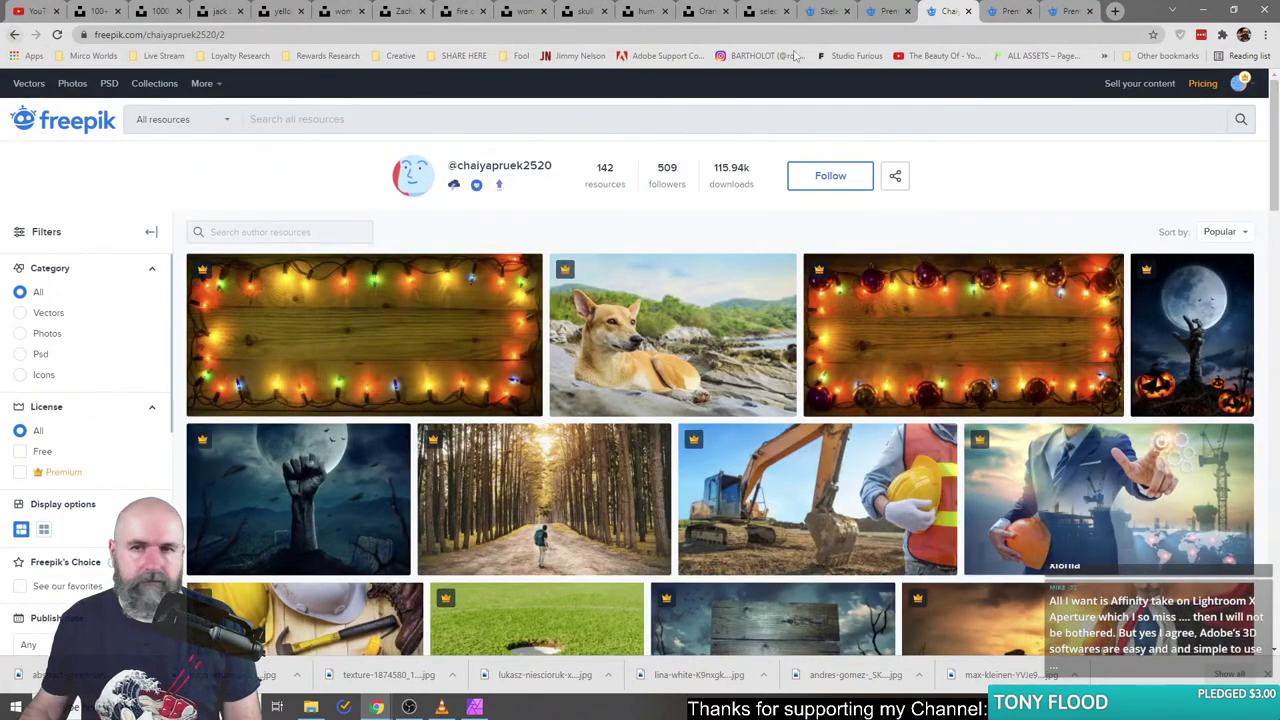
{"action": "left_click", "coordinate": [887, 11]}
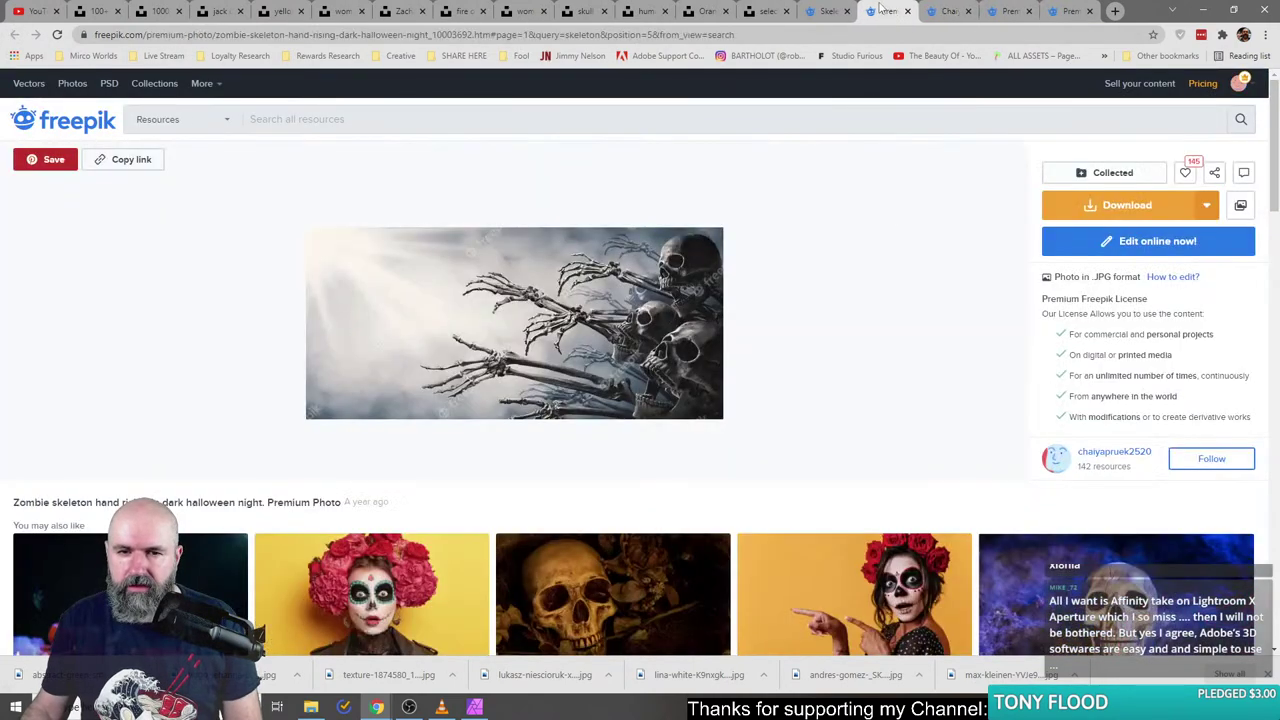
{"action": "left_click", "coordinate": [945, 11]}
{"action": "left_click", "coordinate": [1005, 11]}
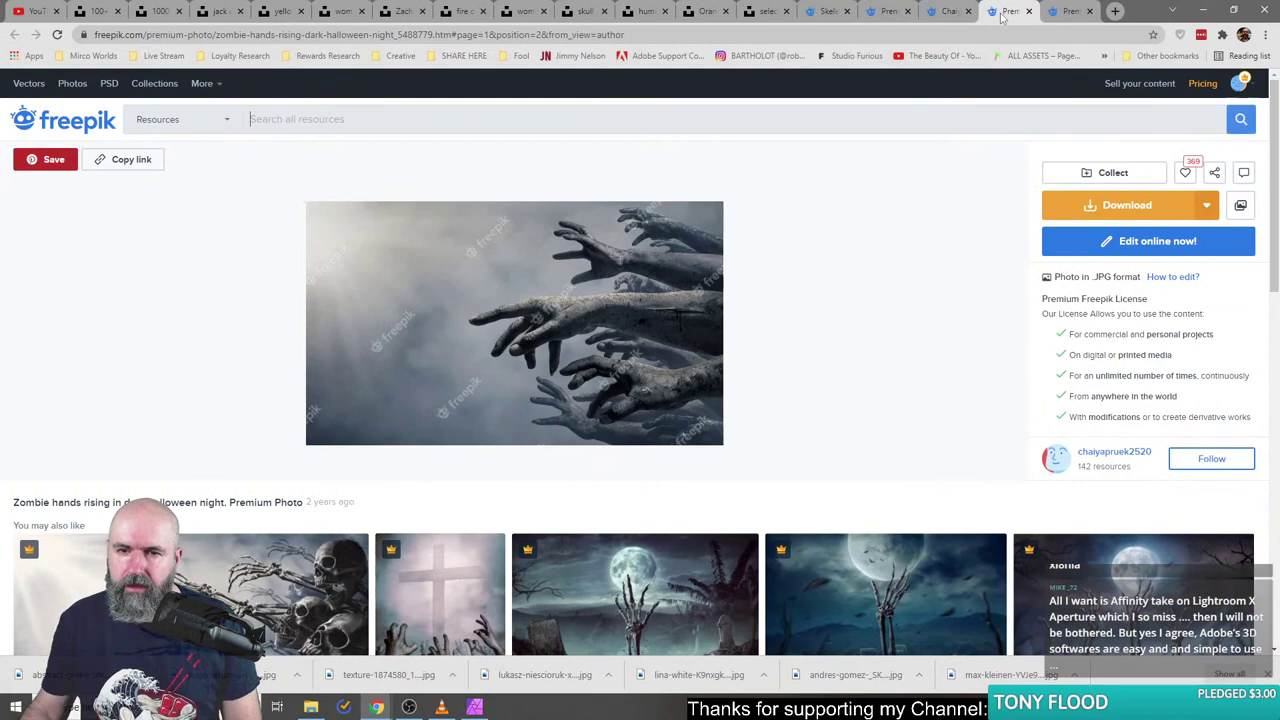
{"action": "left_click", "coordinate": [1127, 205]}
{"action": "key", "text": "Return"}
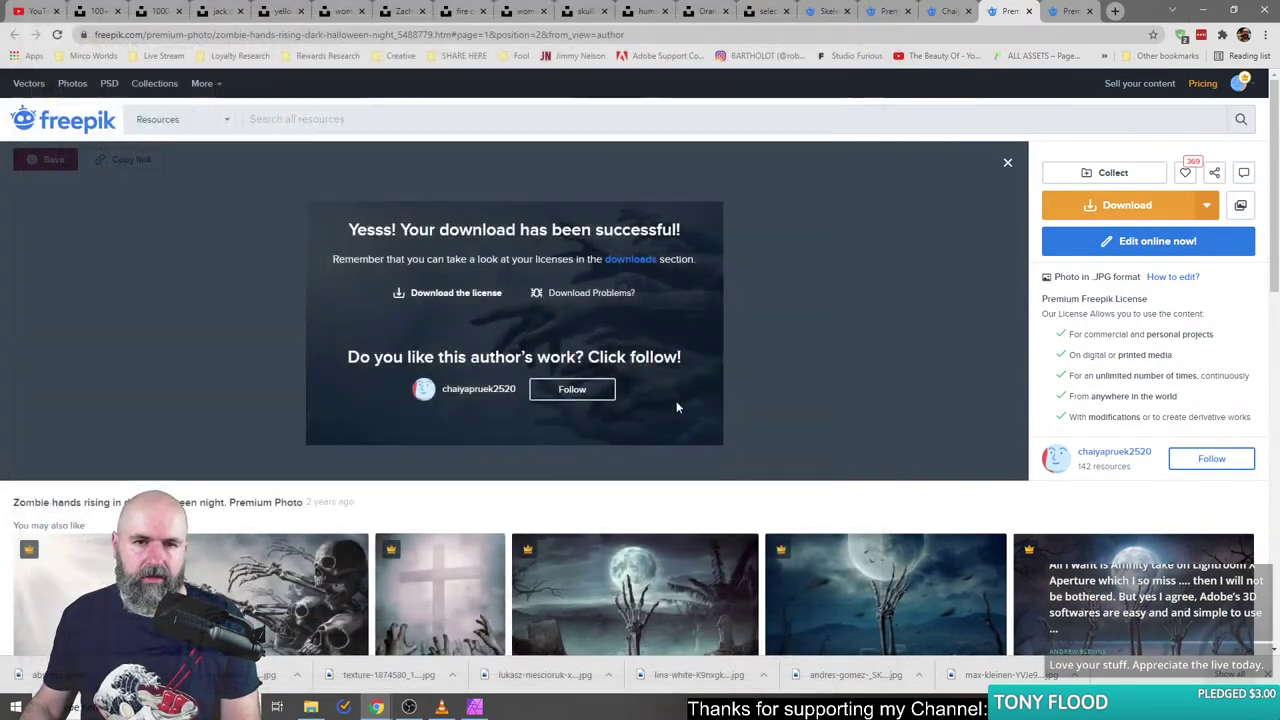
{"action": "left_click", "coordinate": [476, 707]}
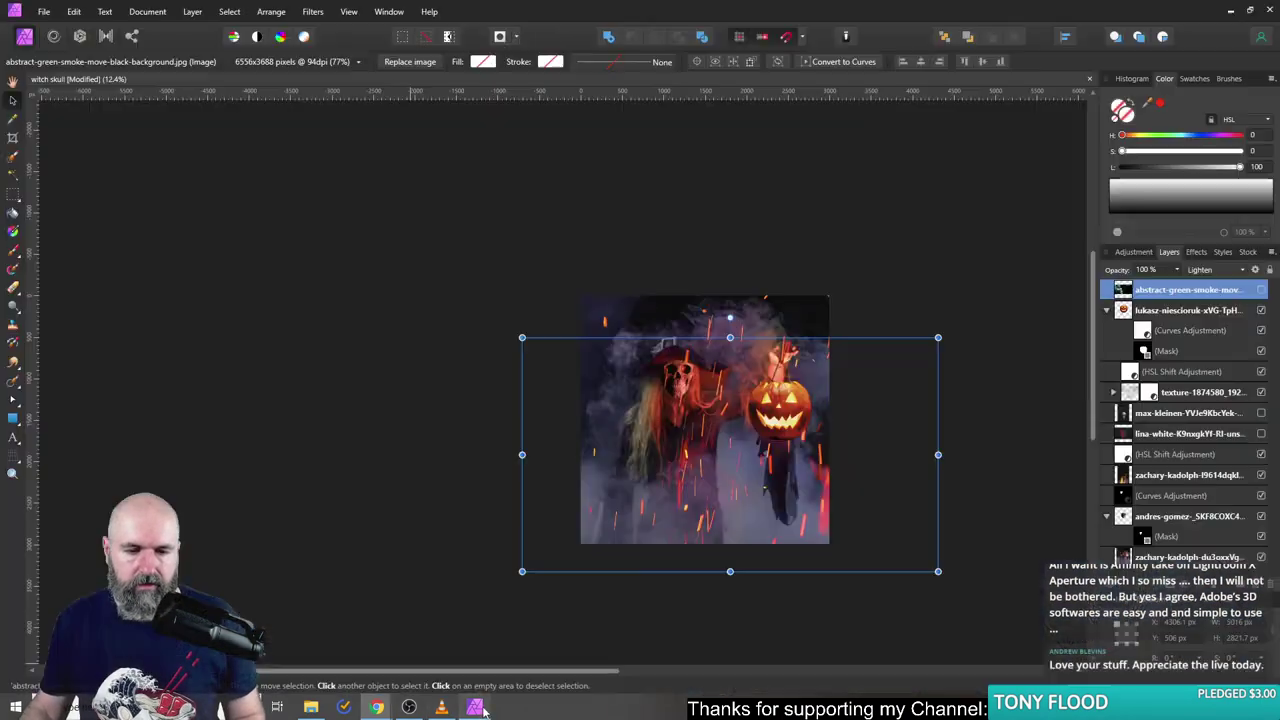
- Drag the zombie hands photo into the composite, shrink it and tilt it about 40° clockwise
{"action": "left_click", "coordinate": [311, 707]}
{"action": "left_click_drag", "start_coordinate": [237, 407], "coordinate": [846, 577]}
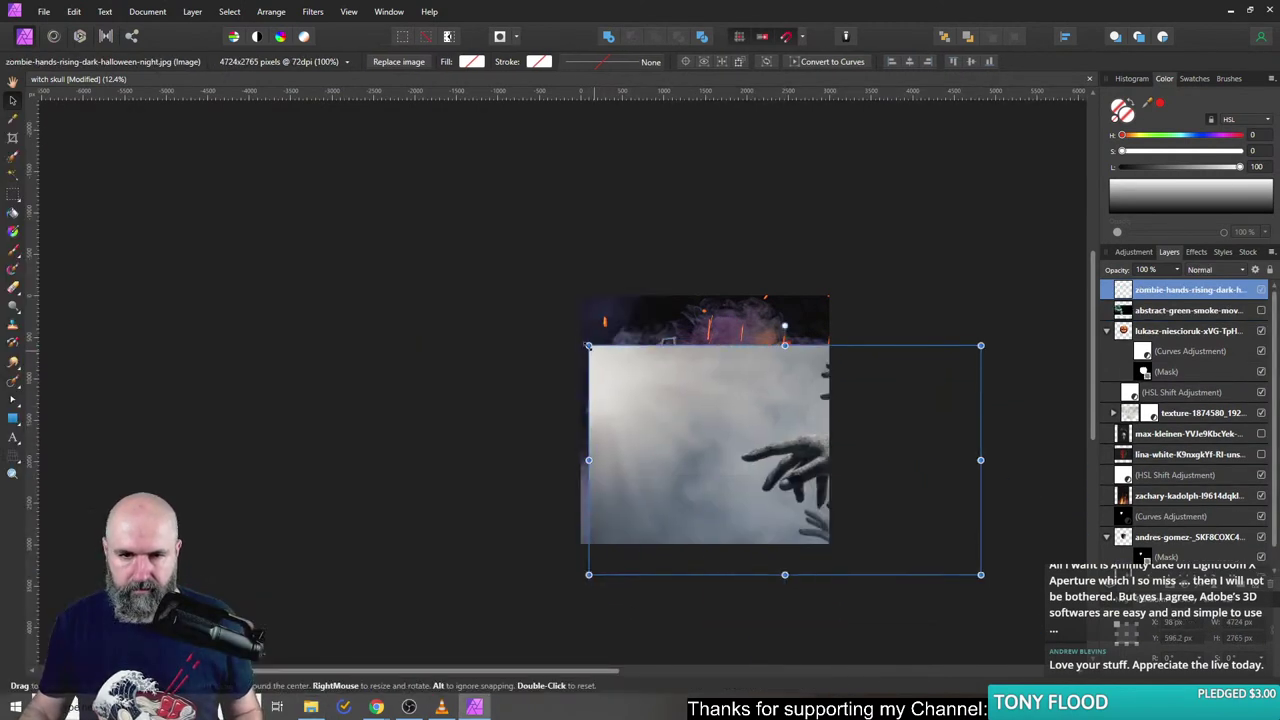
{"action": "left_click_drag", "start_coordinate": [589, 346], "coordinate": [656, 385]}
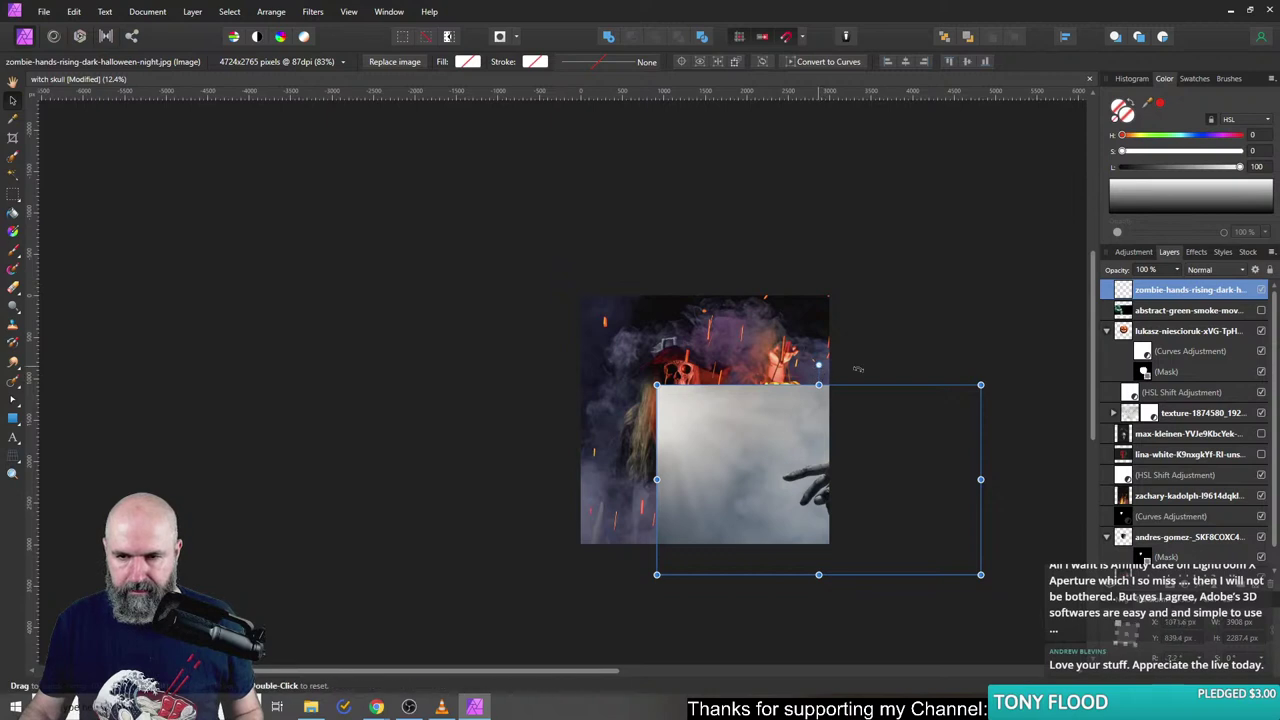
{"action": "left_click_drag", "start_coordinate": [858, 369], "coordinate": [803, 457]}
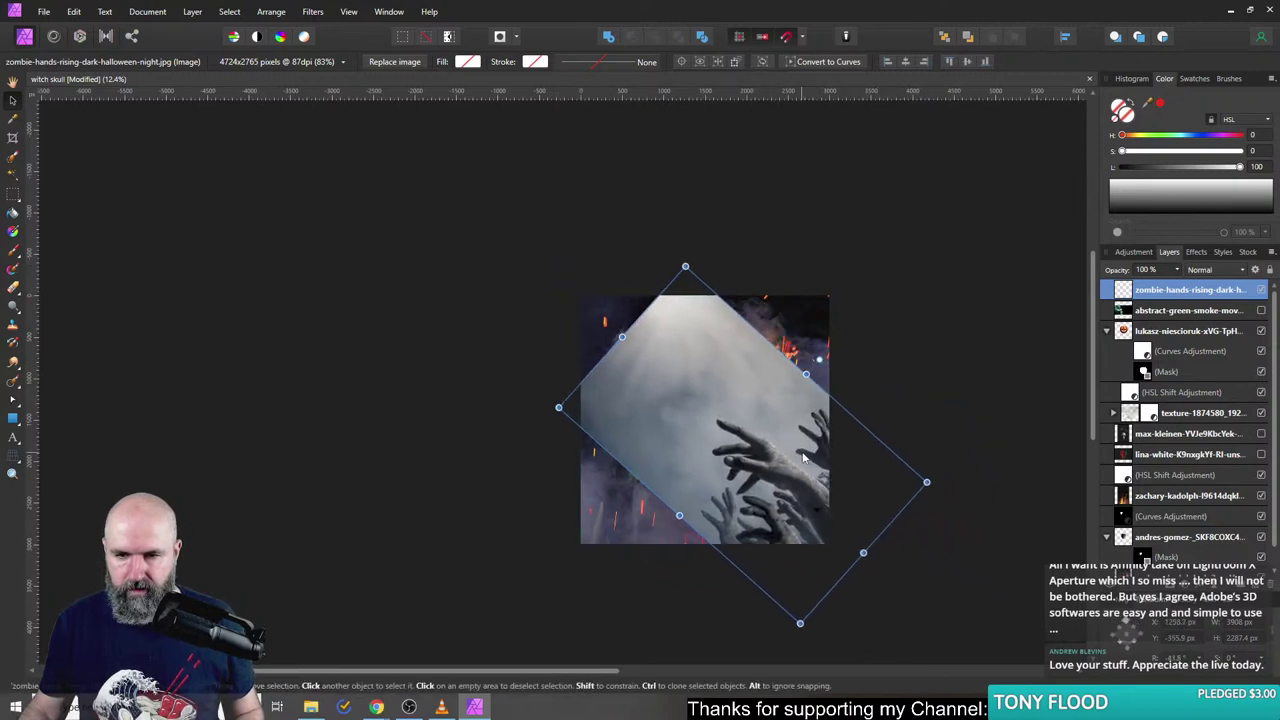
- Preview blend modes on the hands, keep Normal, then delete the hands layer
{"action": "left_click", "coordinate": [1204, 271]}
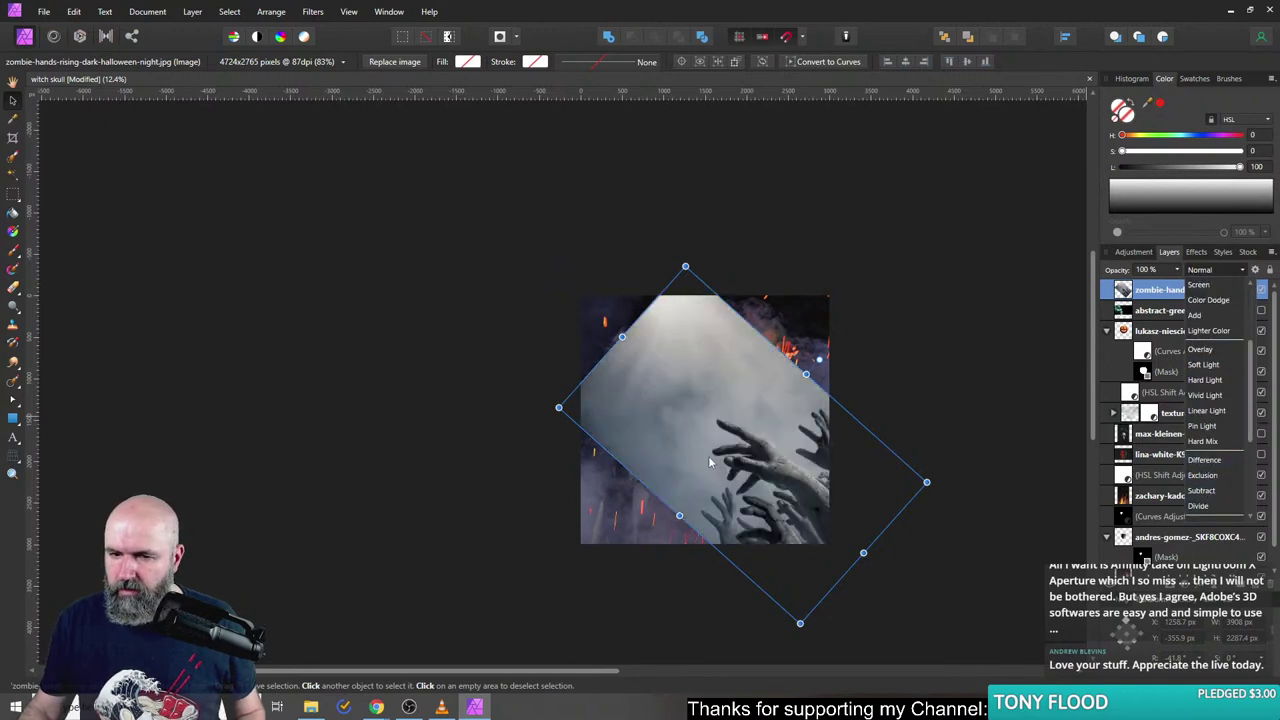
{"action": "left_click_drag", "start_coordinate": [682, 398], "coordinate": [684, 427]}
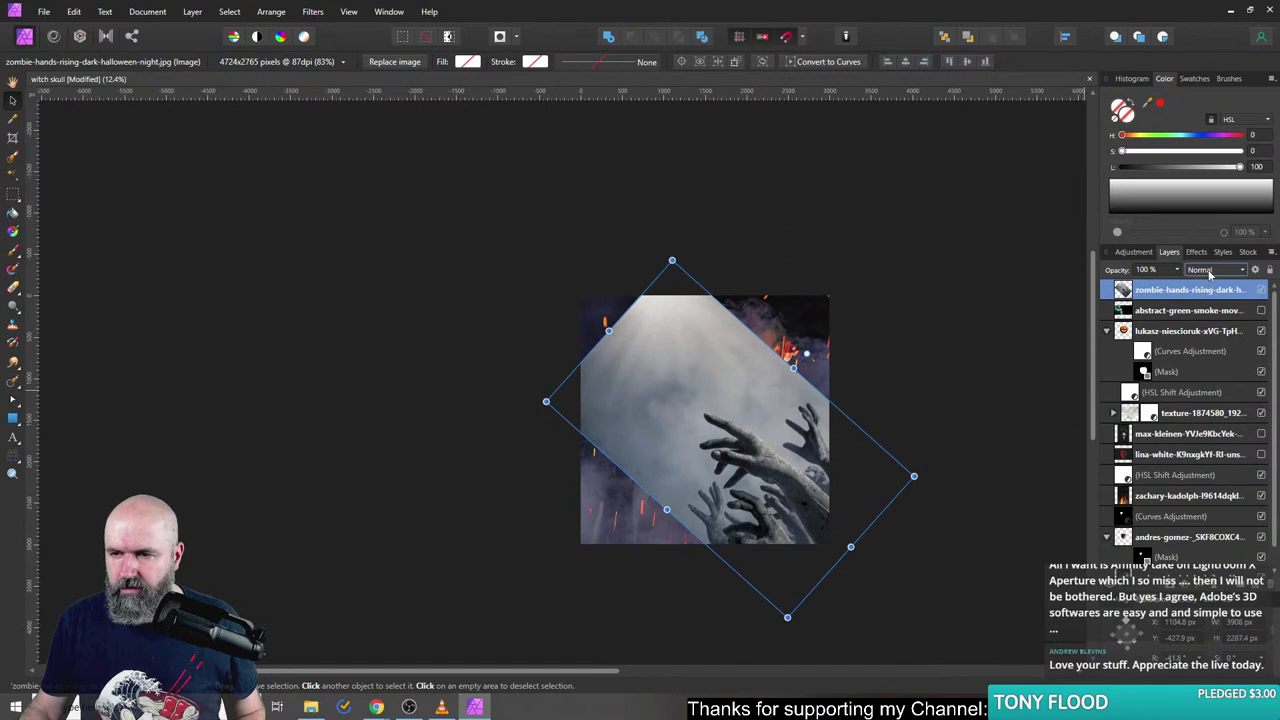
{"action": "left_click", "coordinate": [1209, 271]}
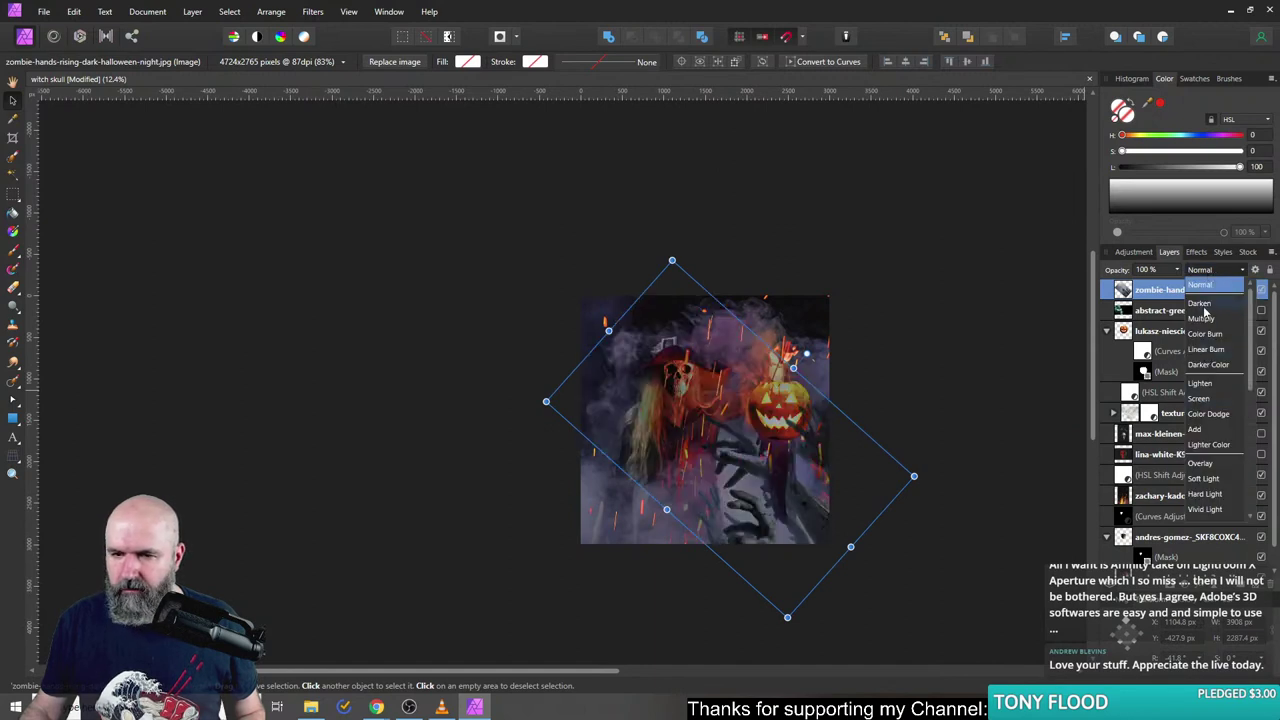
{"action": "left_click", "coordinate": [736, 408]}
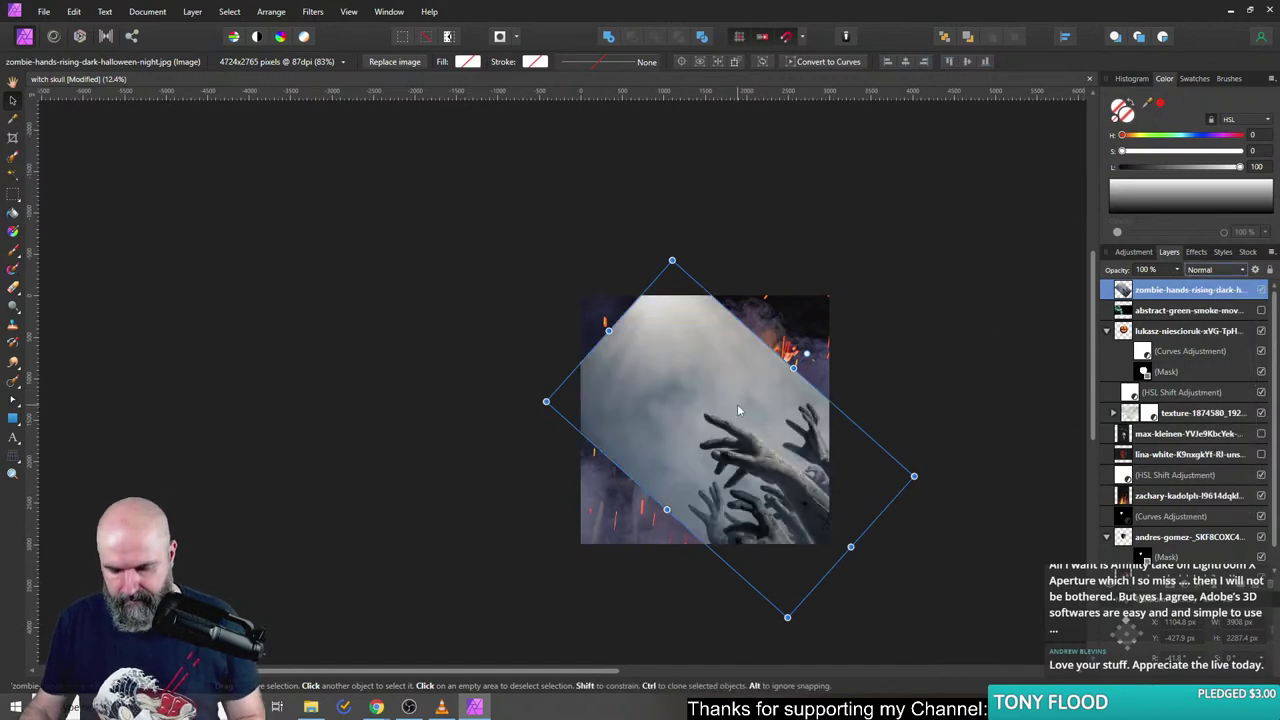
{"action": "key", "text": "Delete"}
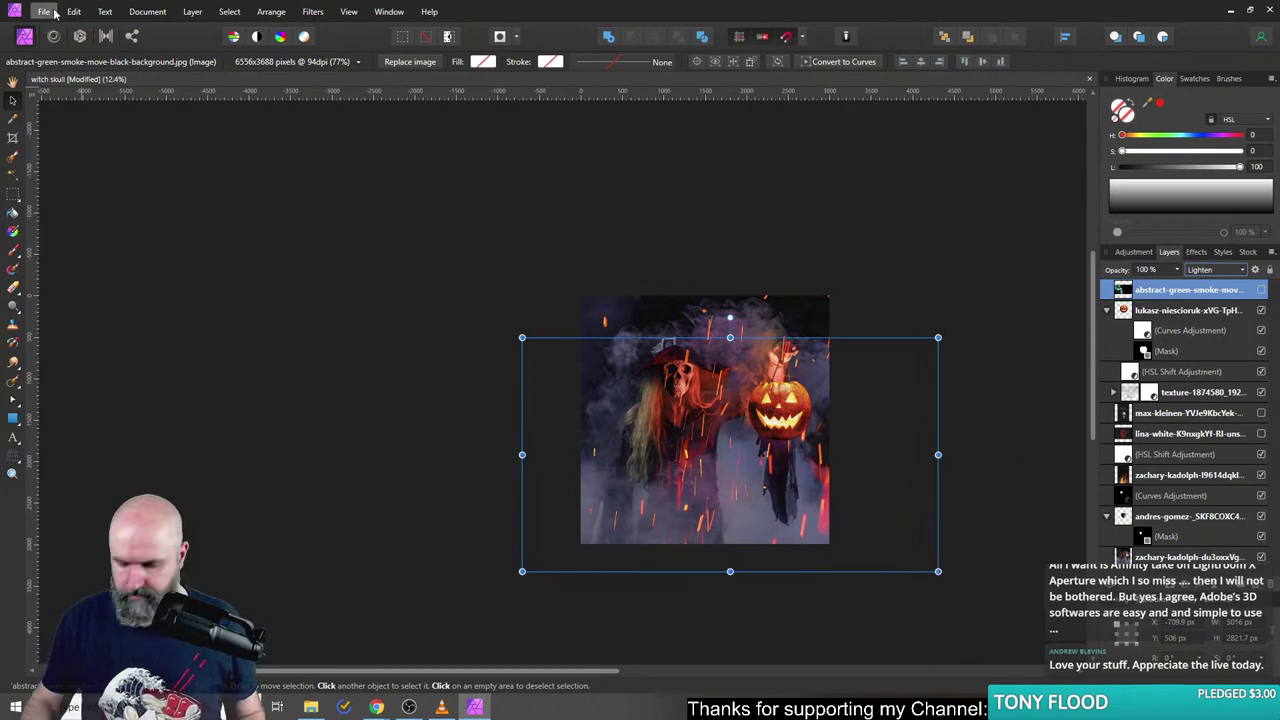
- Open the zombie hands photo as its own document with File > Open
{"action": "key", "text": "ctrl+plus"}
{"action": "left_click", "coordinate": [44, 11]}
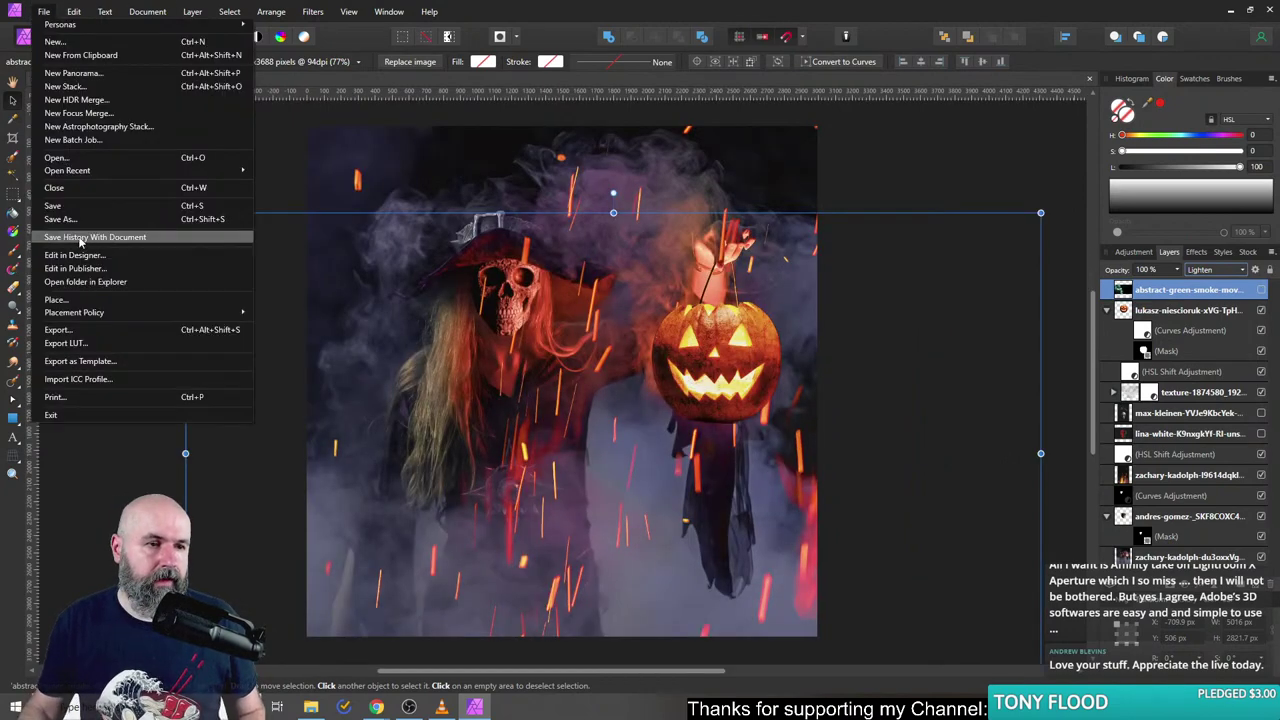
{"action": "left_click", "coordinate": [68, 162]}
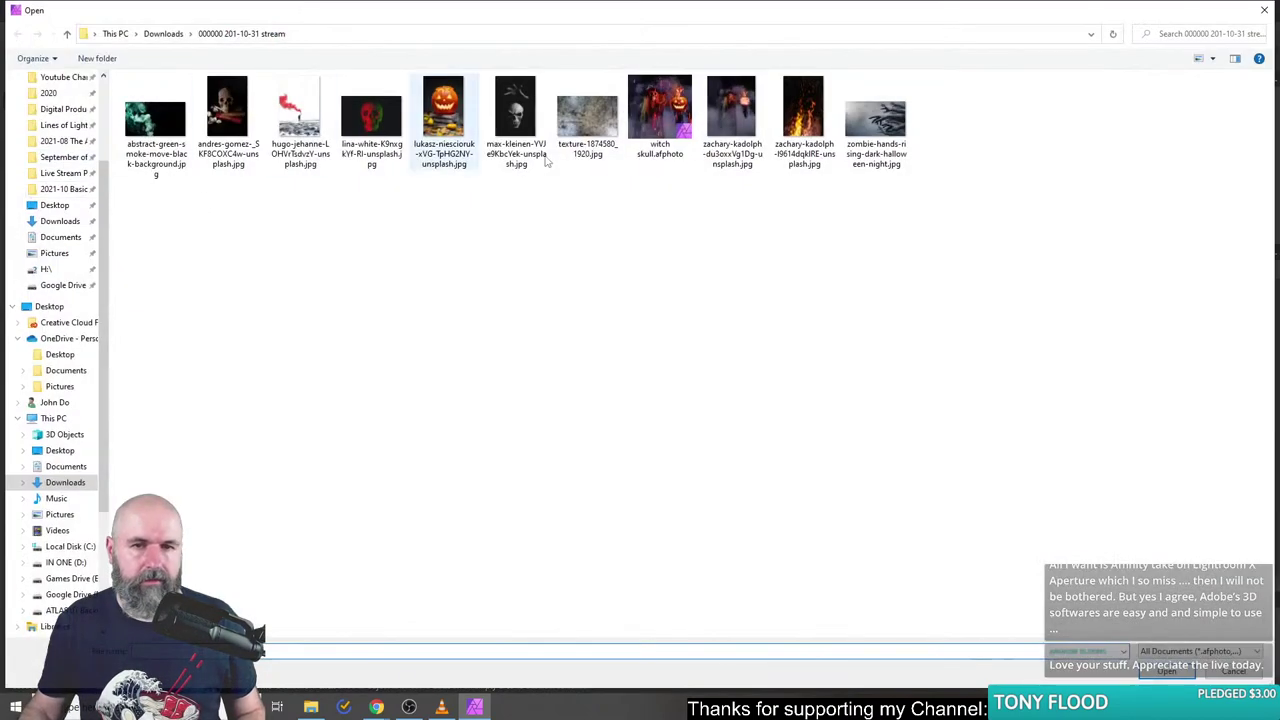
{"action": "double_click", "coordinate": [866, 118]}
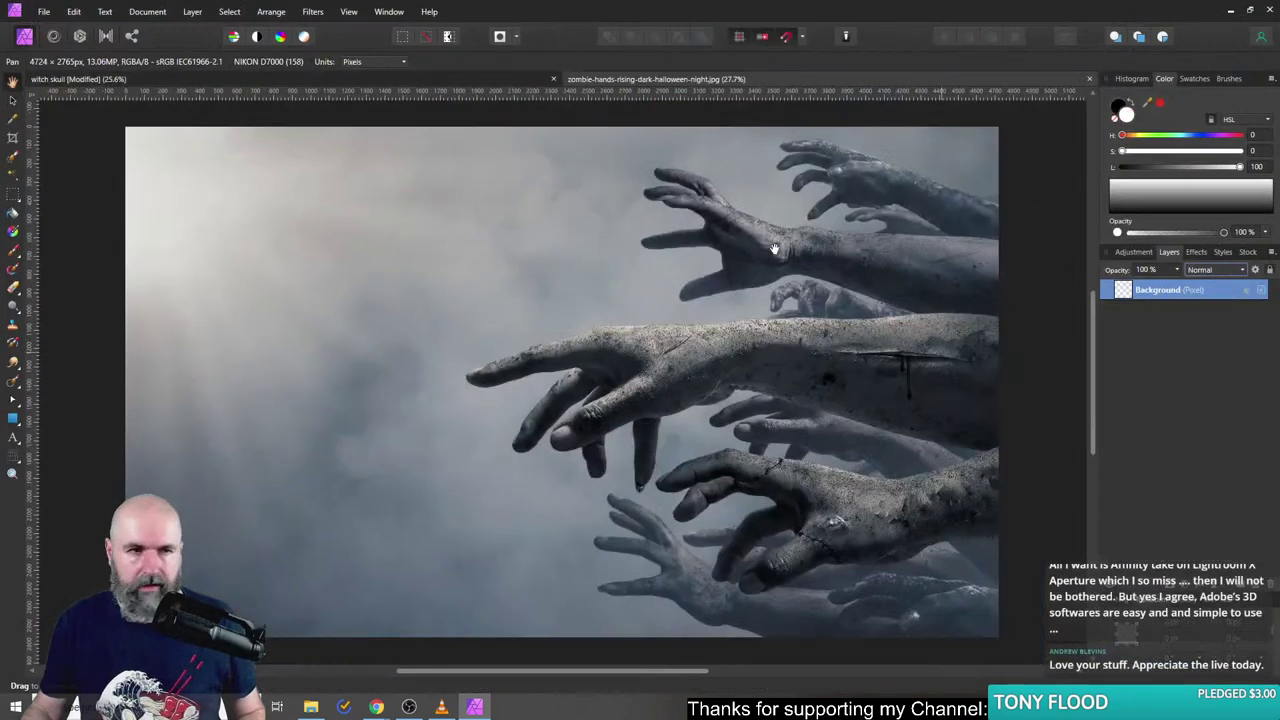
- Paint a Selection Brush selection of the smoky sky, trimming it back along the hand outlines
{"action": "left_click", "coordinate": [18, 157]}
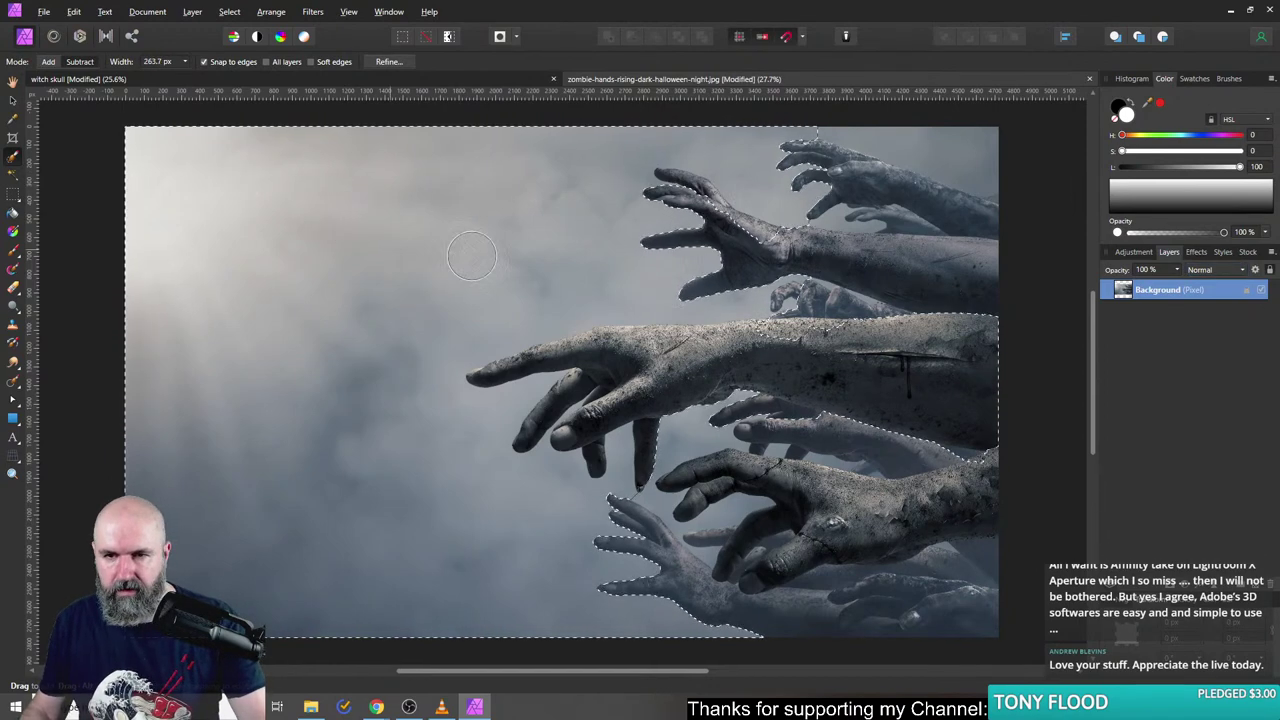
{"action": "left_click_drag", "start_coordinate": [608, 153], "coordinate": [972, 145]}
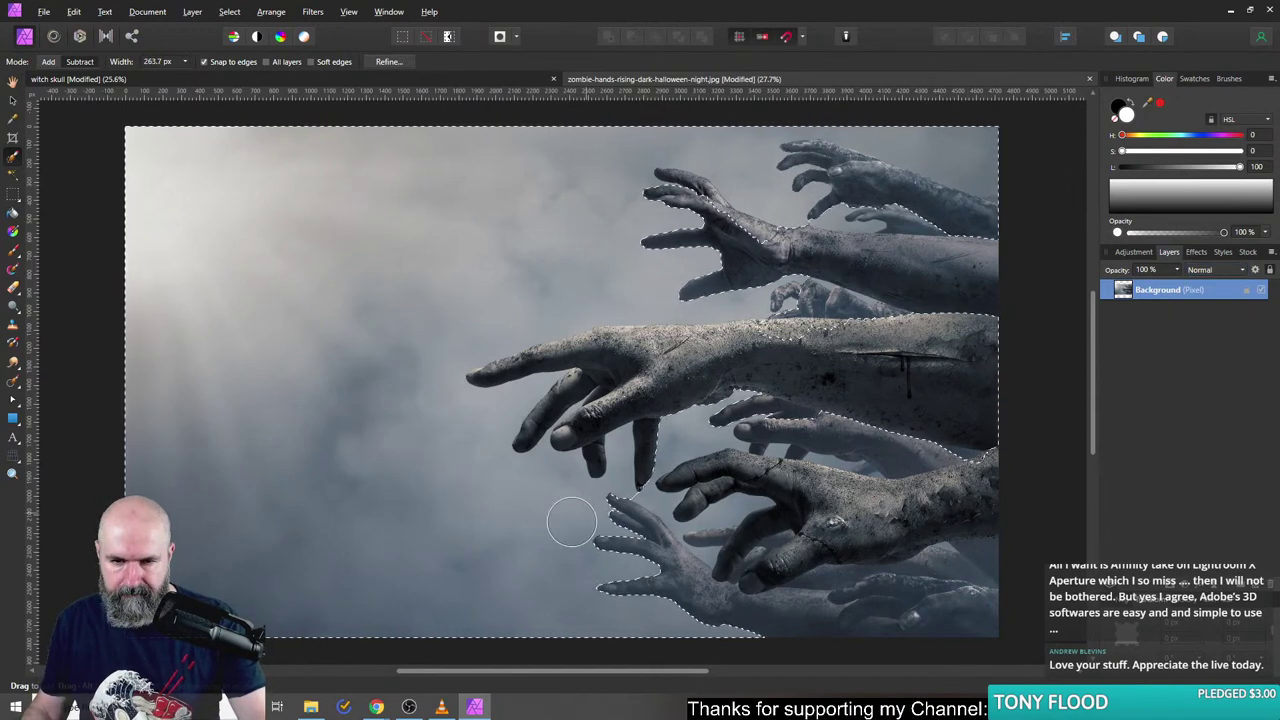
{"action": "key", "text": "bracketleft"}
{"action": "key", "text": "bracketleft"}
{"action": "key", "text": "bracketleft"}
{"action": "key", "text": "bracketleft"}
{"action": "mouse_move", "coordinate": [681, 445]}
{"action": "left_mouse_down"}
{"action": "mouse_move", "coordinate": [658, 504]}
{"action": "mouse_move", "coordinate": [724, 511]}
{"action": "mouse_move", "coordinate": [703, 553]}
{"action": "left_mouse_up"}
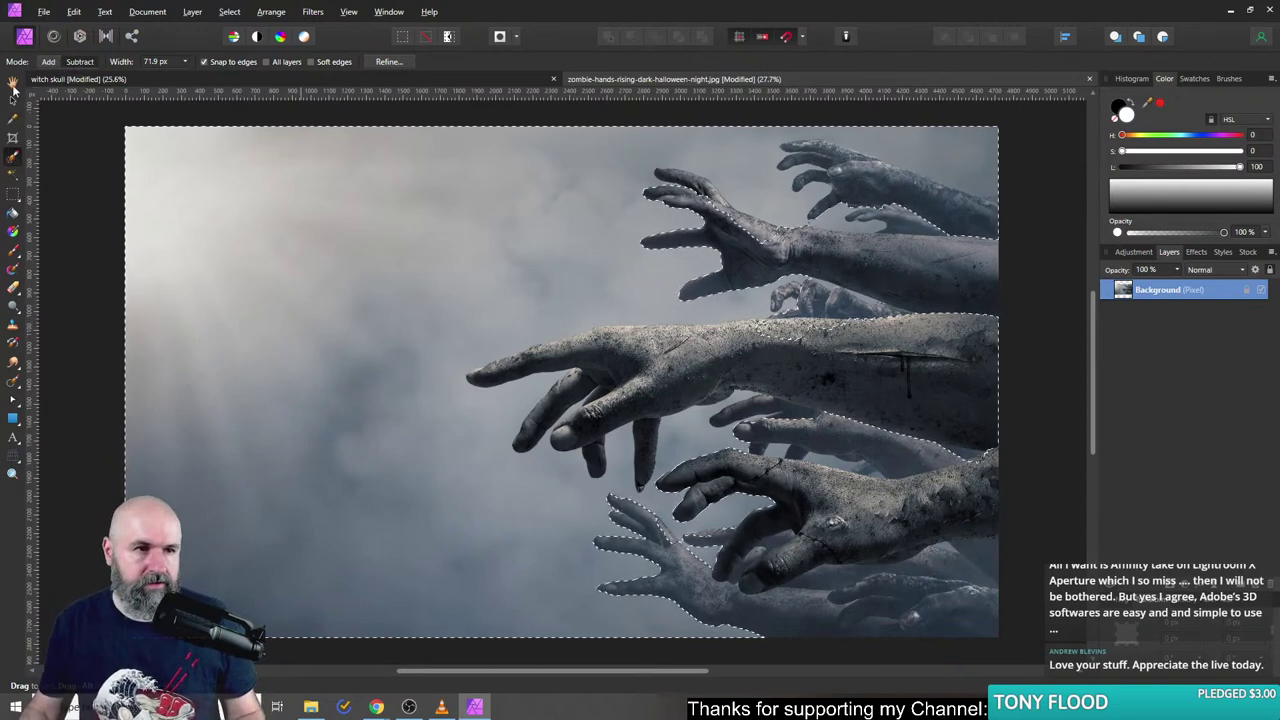
{"action": "key", "text": "alt"}
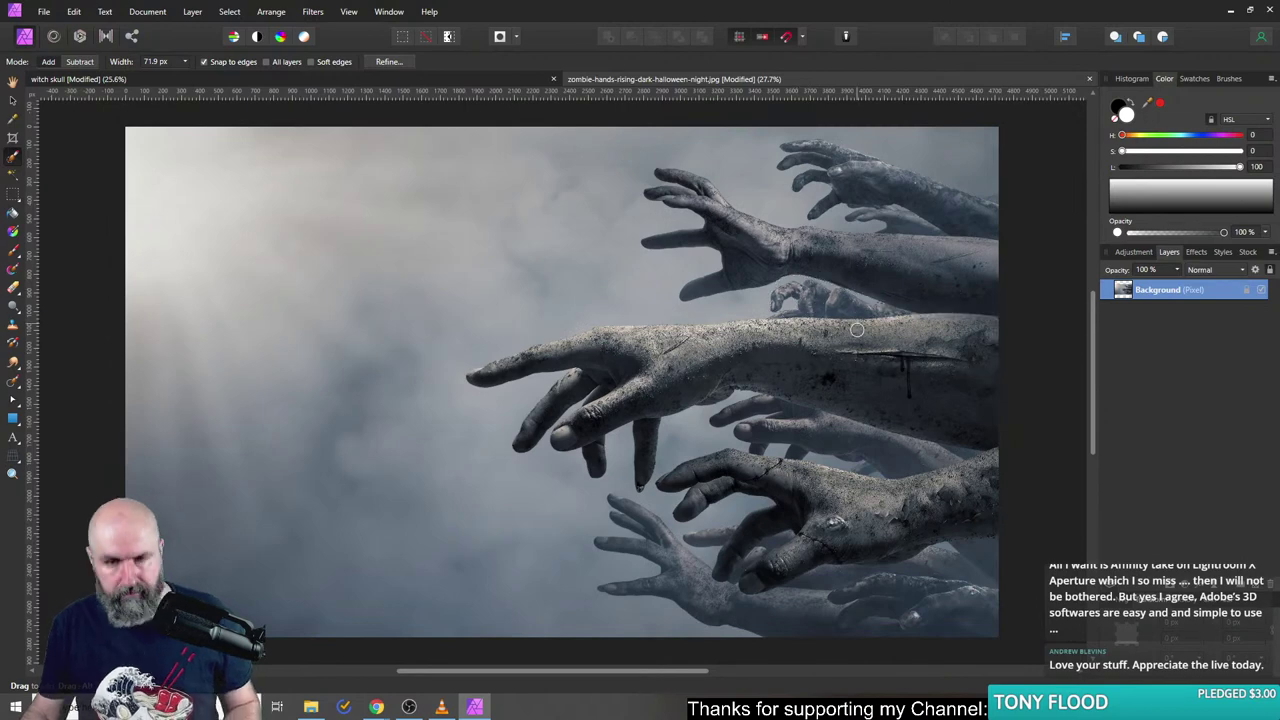
{"action": "mouse_move", "coordinate": [304, 217]}
{"action": "left_mouse_down"}
{"action": "mouse_move", "coordinate": [170, 186]}
{"action": "mouse_move", "coordinate": [176, 147]}
{"action": "mouse_move", "coordinate": [103, 161]}
{"action": "mouse_move", "coordinate": [174, 421]}
{"action": "left_mouse_up"}
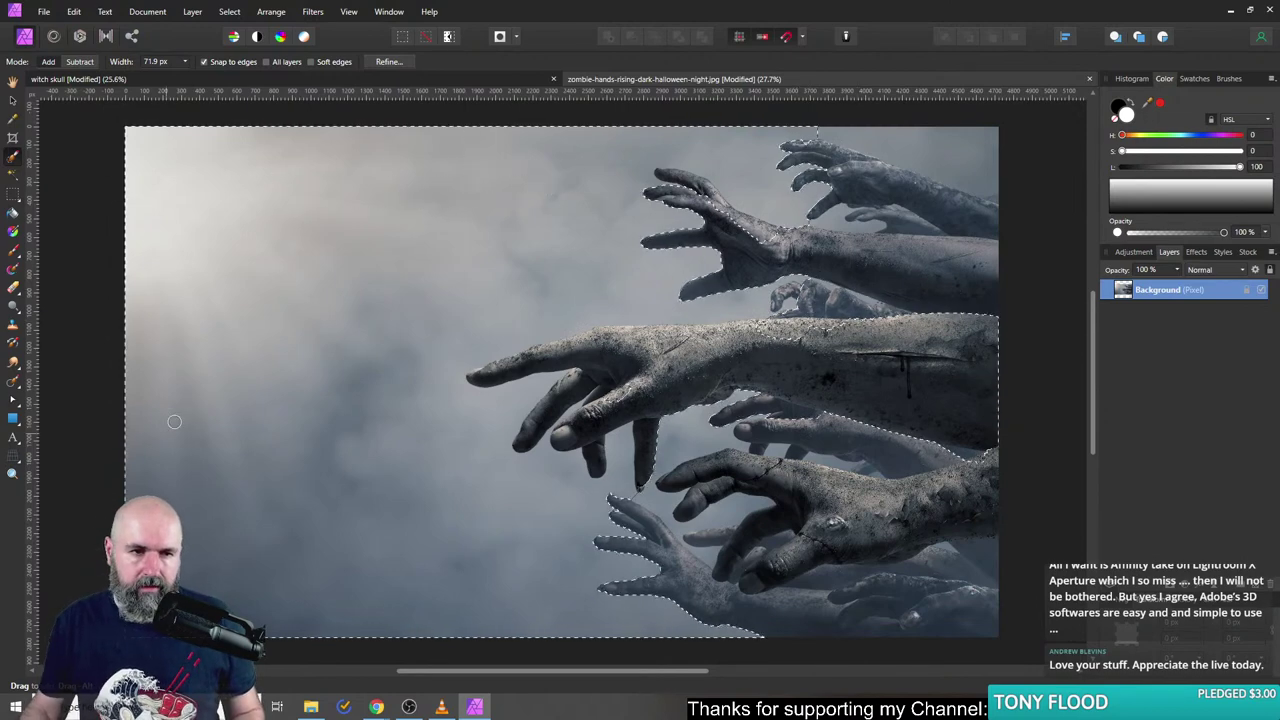
{"action": "mouse_move", "coordinate": [685, 478]}
{"action": "left_mouse_down"}
{"action": "mouse_move", "coordinate": [651, 501]}
{"action": "mouse_move", "coordinate": [666, 511]}
{"action": "mouse_move", "coordinate": [722, 511]}
{"action": "mouse_move", "coordinate": [704, 549]}
{"action": "left_mouse_up"}
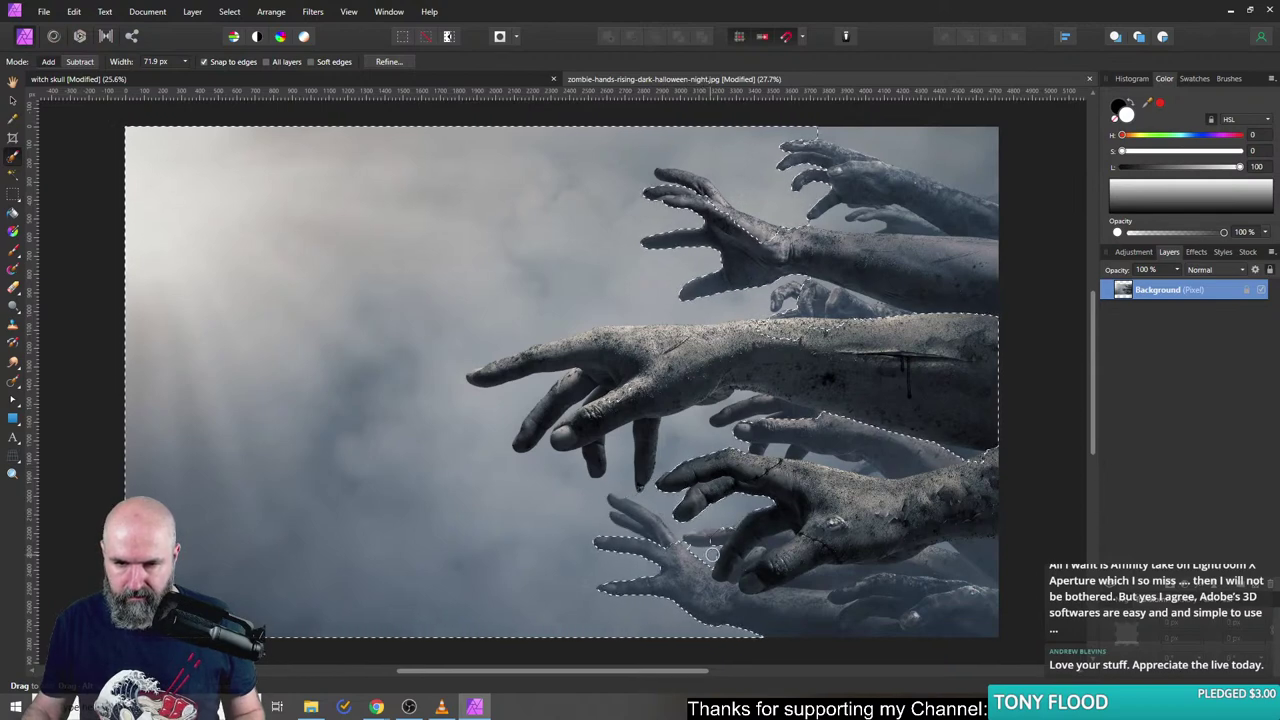
{"action": "mouse_move", "coordinate": [655, 323]}
{"action": "left_mouse_down"}
{"action": "mouse_move", "coordinate": [706, 355]}
{"action": "mouse_move", "coordinate": [673, 347]}
{"action": "mouse_move", "coordinate": [931, 344]}
{"action": "mouse_move", "coordinate": [908, 345]}
{"action": "mouse_move", "coordinate": [958, 333]}
{"action": "mouse_move", "coordinate": [829, 332]}
{"action": "mouse_move", "coordinate": [958, 323]}
{"action": "left_mouse_up"}
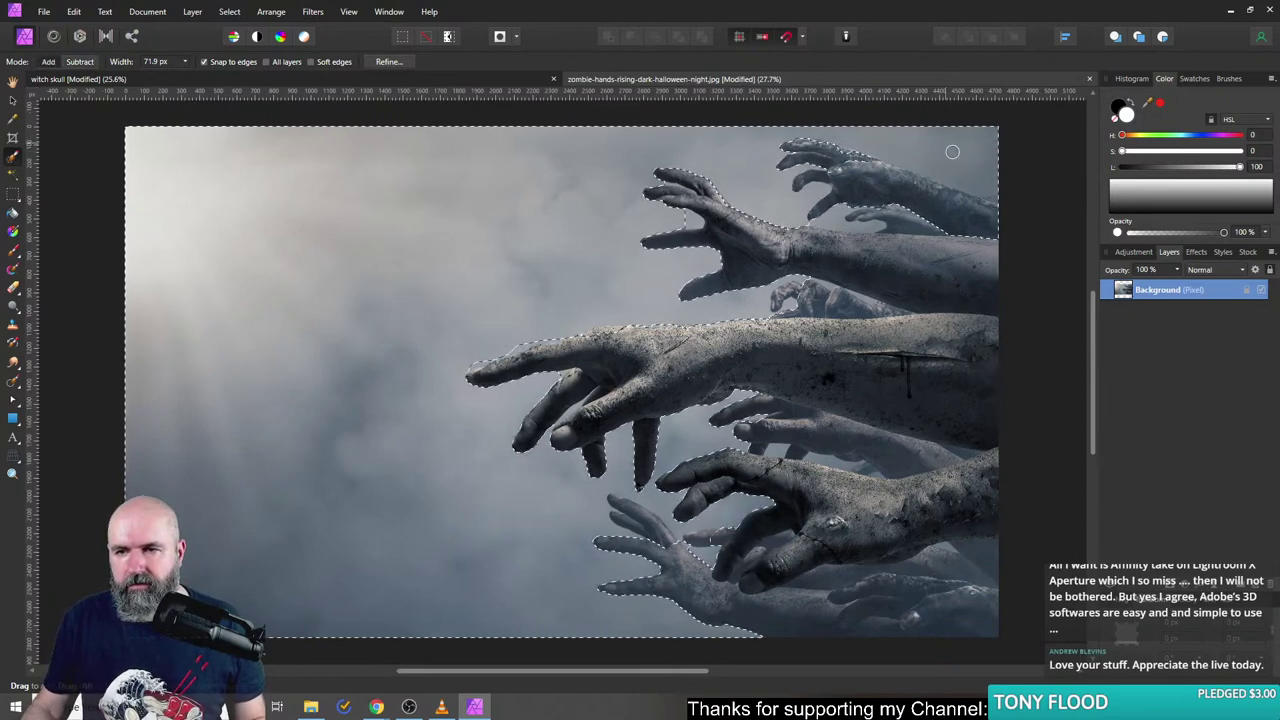
- Add the sky between the top-right hands to the selection and open Refine
{"action": "key", "text": "ctrl"}
{"action": "mouse_move", "coordinate": [937, 207]}
{"action": "left_mouse_down"}
{"action": "mouse_move", "coordinate": [933, 194]}
{"action": "mouse_move", "coordinate": [975, 200]}
{"action": "mouse_move", "coordinate": [849, 163]}
{"action": "mouse_move", "coordinate": [930, 225]}
{"action": "left_mouse_up"}
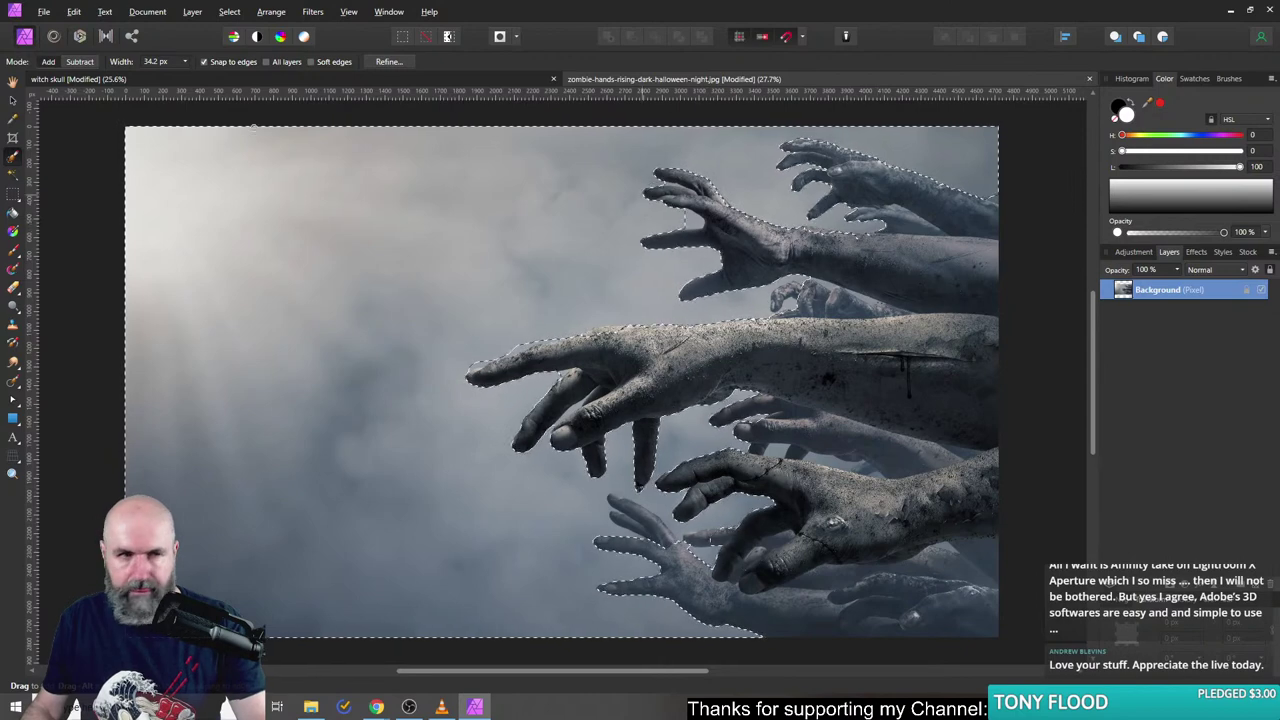
{"action": "key", "text": "bracketright"}
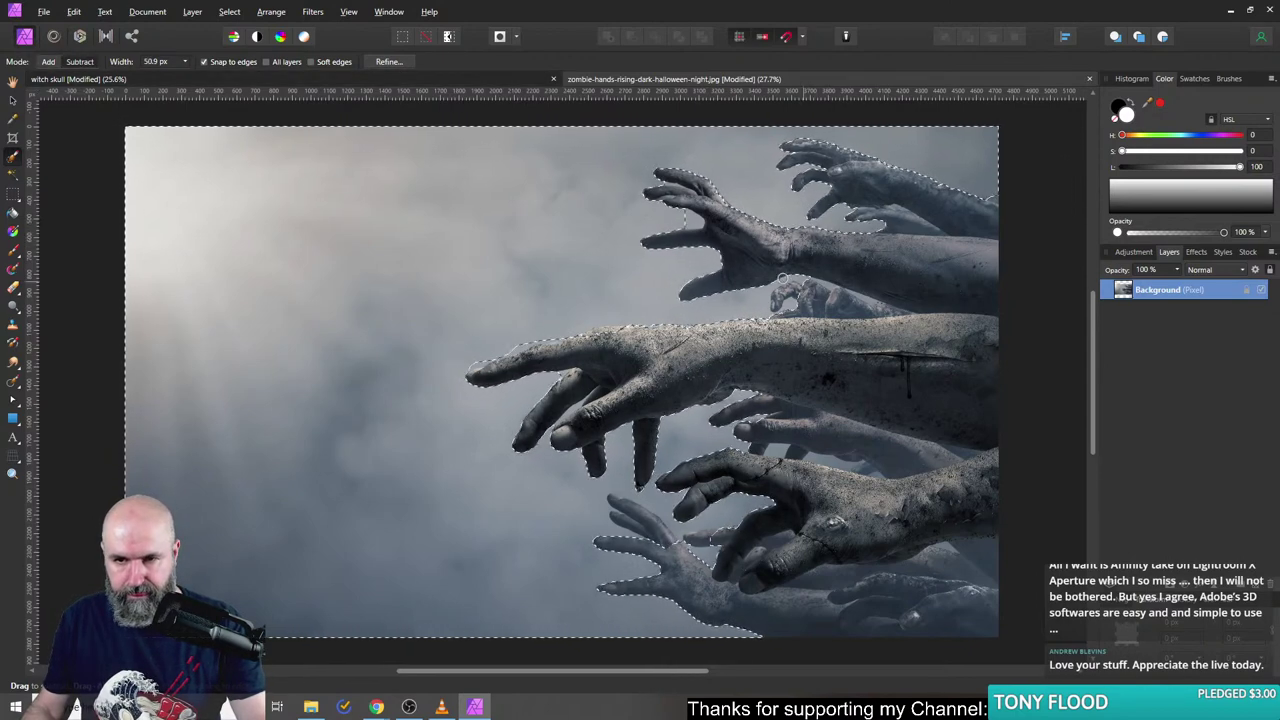
{"action": "key", "text": "bracketleft"}
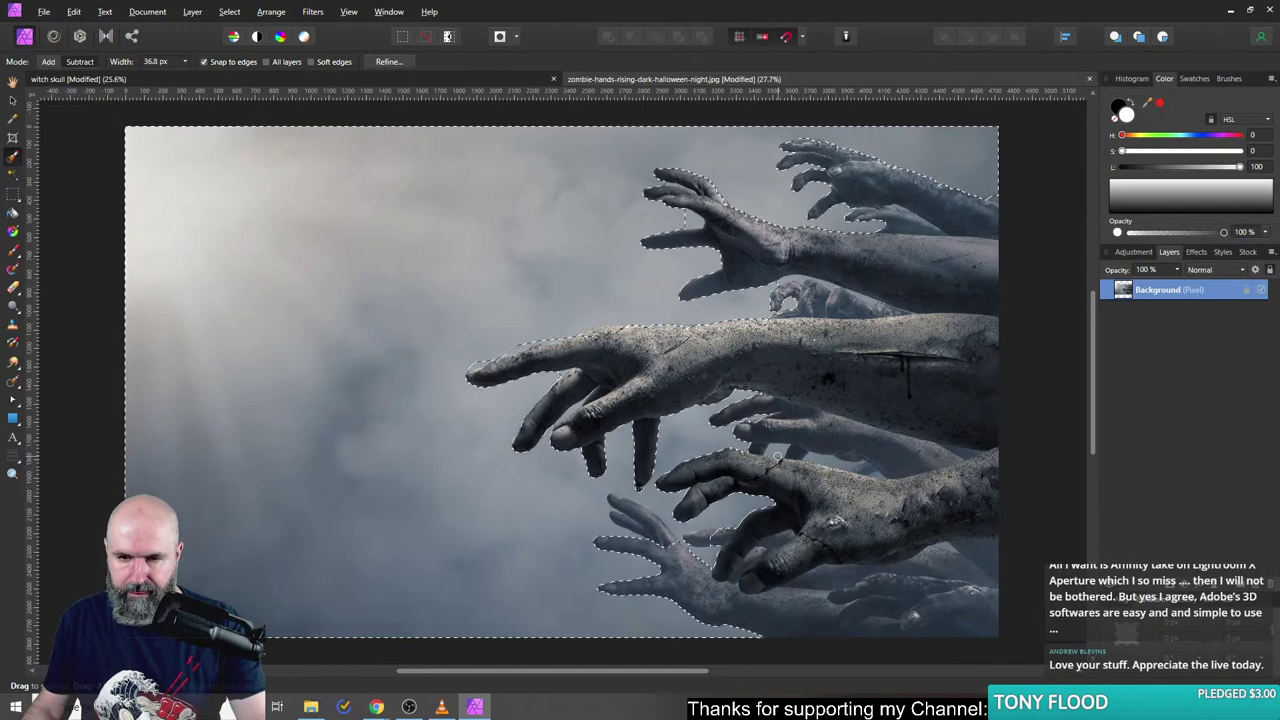
{"action": "left_click", "coordinate": [389, 62]}
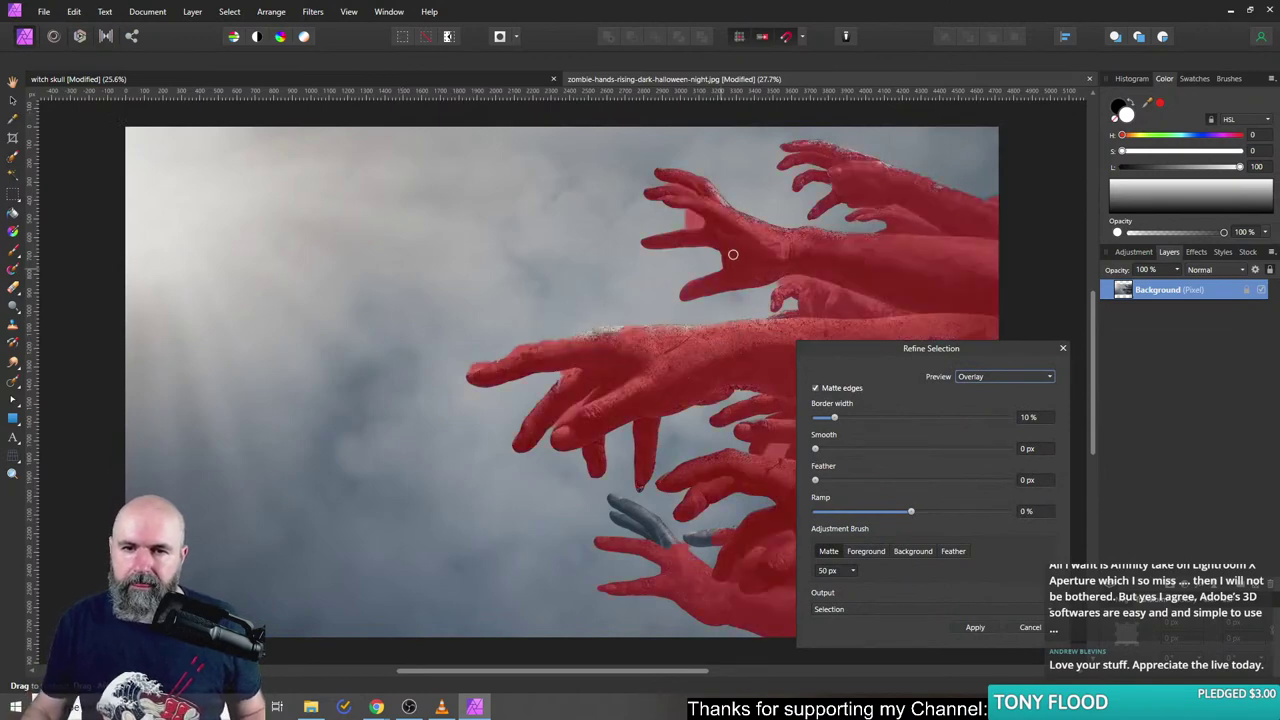
- Refine the selection edge along the top hand and lower thumb, then apply it
{"action": "key", "text": "bracketright"}
{"action": "key", "text": "bracketright"}
{"action": "key", "text": "bracketright"}
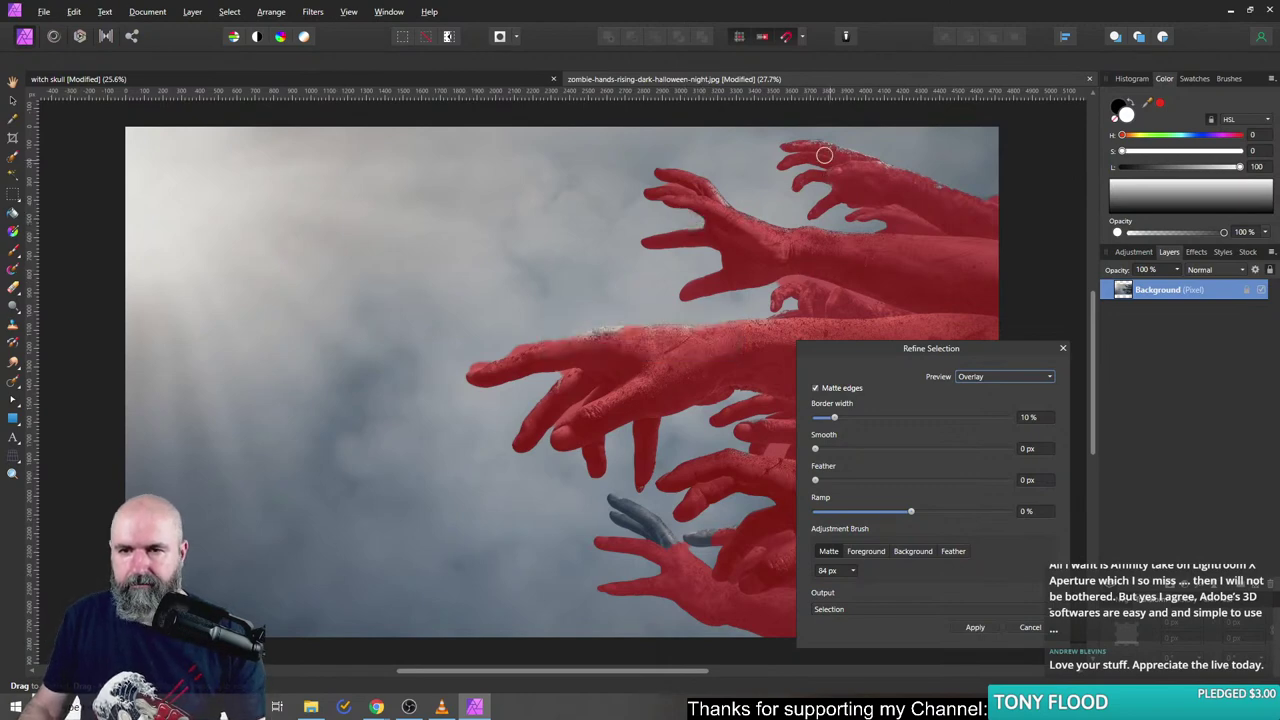
{"action": "left_click_drag", "start_coordinate": [880, 162], "coordinate": [1011, 196]}
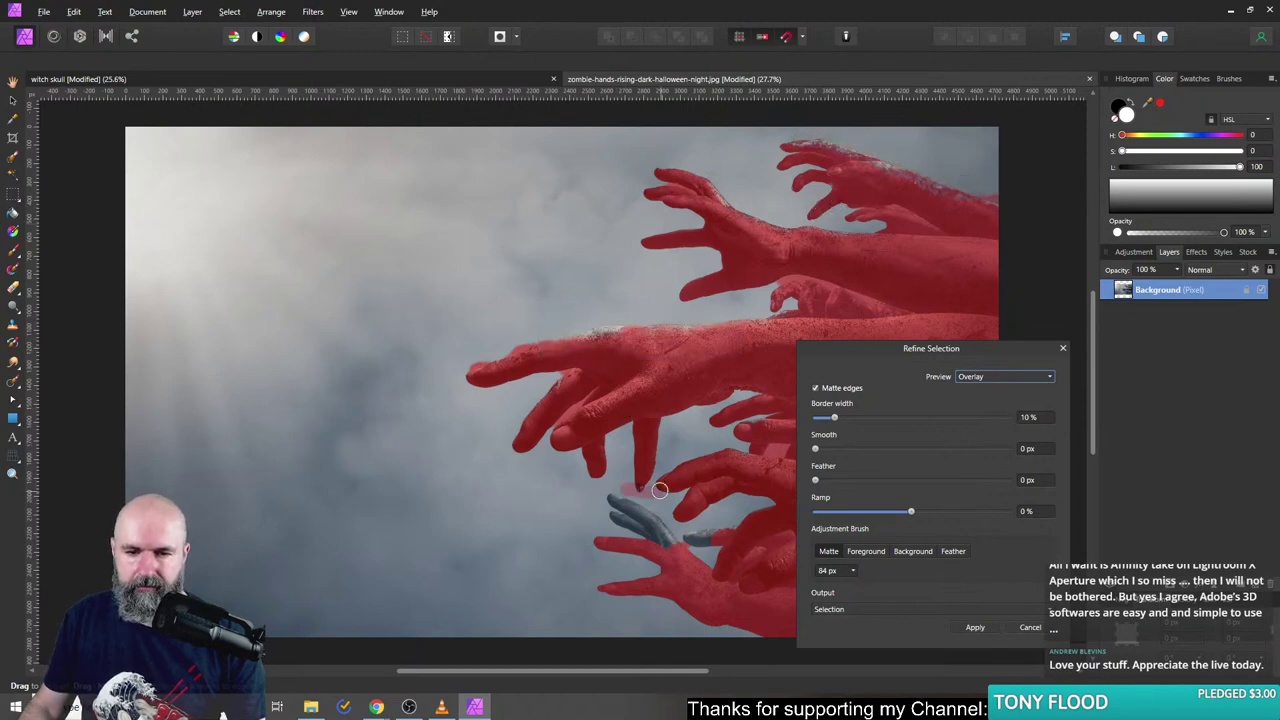
{"action": "mouse_move", "coordinate": [660, 490]}
{"action": "left_mouse_down"}
{"action": "mouse_move", "coordinate": [638, 527]}
{"action": "mouse_move", "coordinate": [617, 502]}
{"action": "mouse_move", "coordinate": [615, 513]}
{"action": "mouse_move", "coordinate": [671, 528]}
{"action": "mouse_move", "coordinate": [655, 535]}
{"action": "mouse_move", "coordinate": [669, 542]}
{"action": "mouse_move", "coordinate": [635, 504]}
{"action": "mouse_move", "coordinate": [651, 528]}
{"action": "mouse_move", "coordinate": [691, 541]}
{"action": "left_mouse_up"}
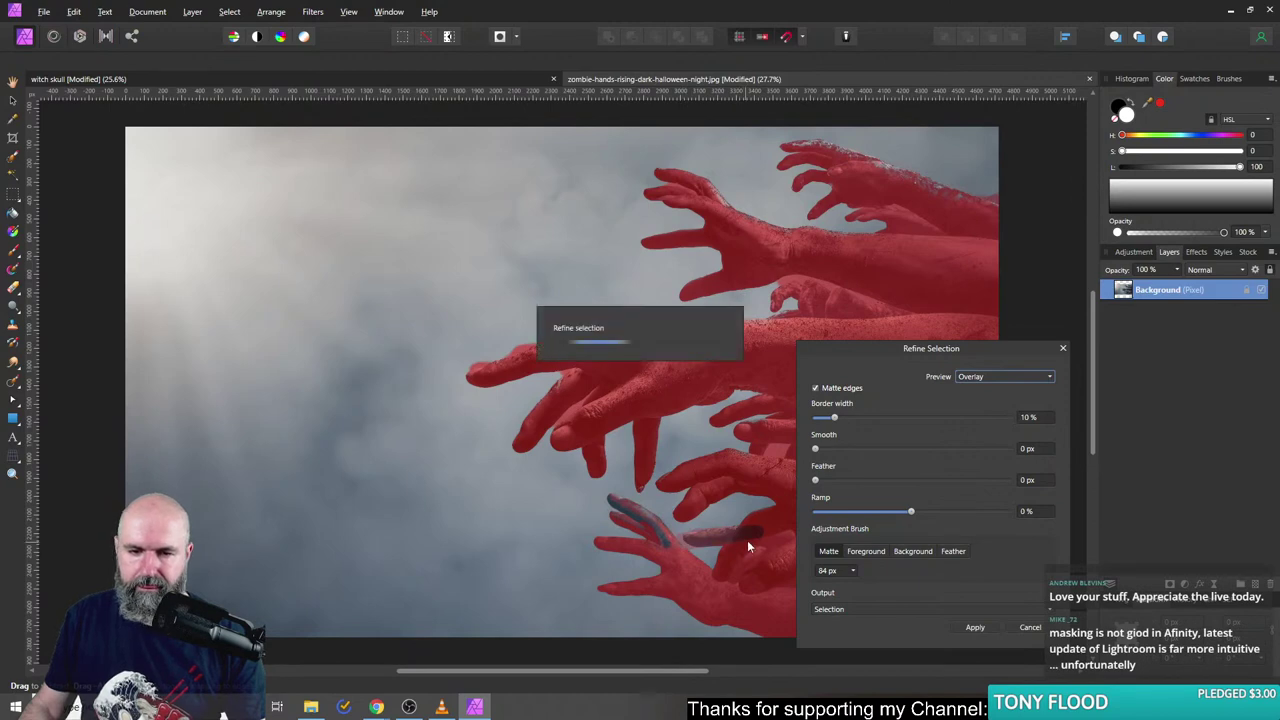
{"action": "left_click", "coordinate": [973, 626]}
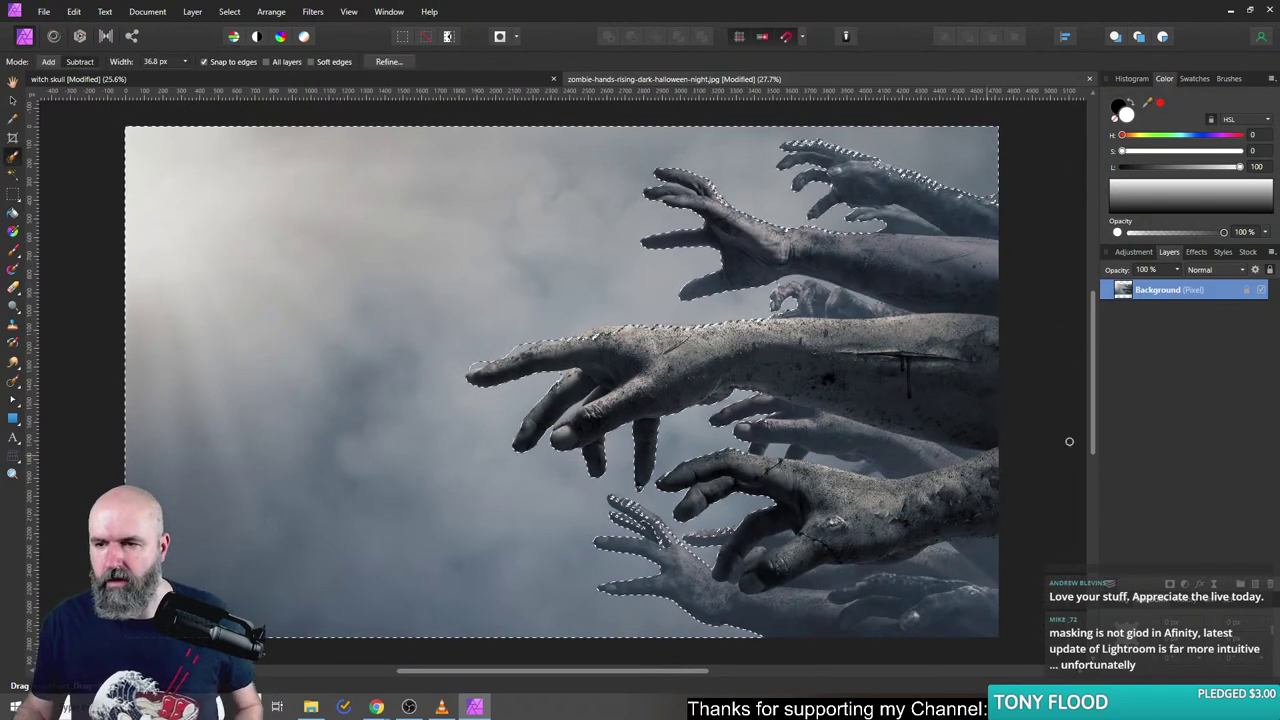
- Mask the layer with the inverted selection so the smoky background is hidden
{"action": "left_click", "coordinate": [1186, 580]}
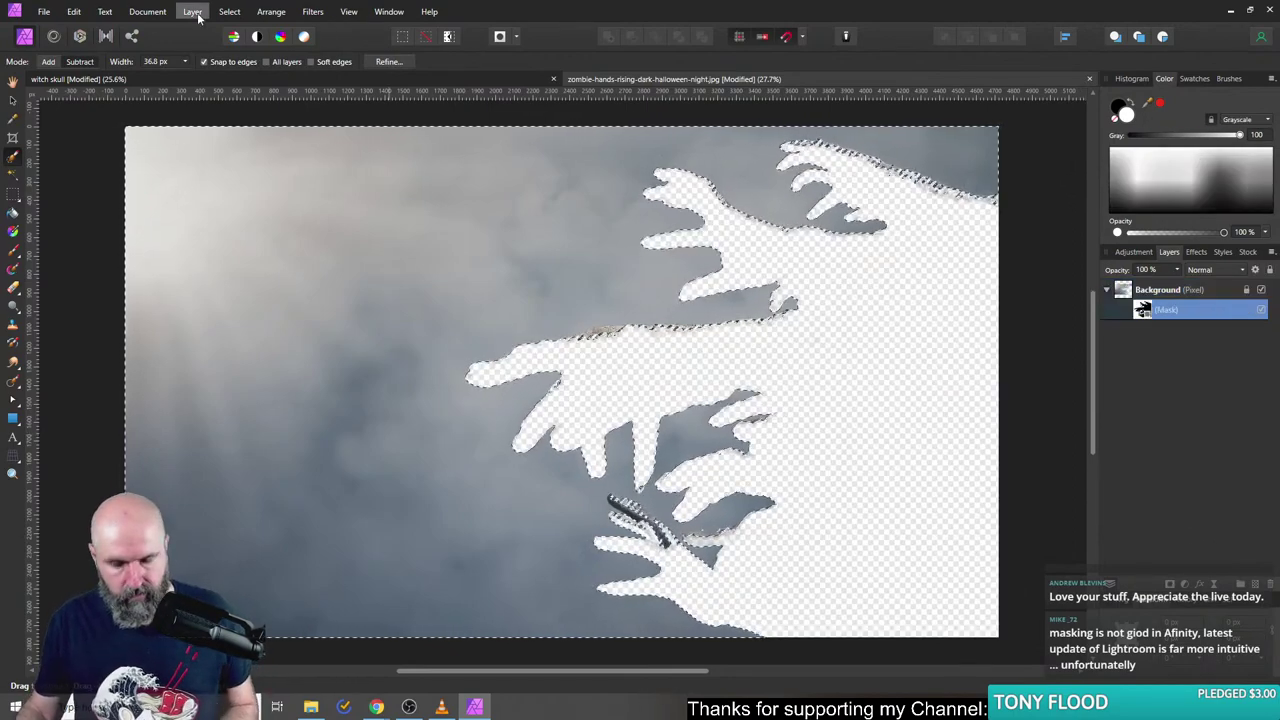
{"action": "key", "text": "ctrl+z"}
{"action": "left_click", "coordinate": [229, 12]}
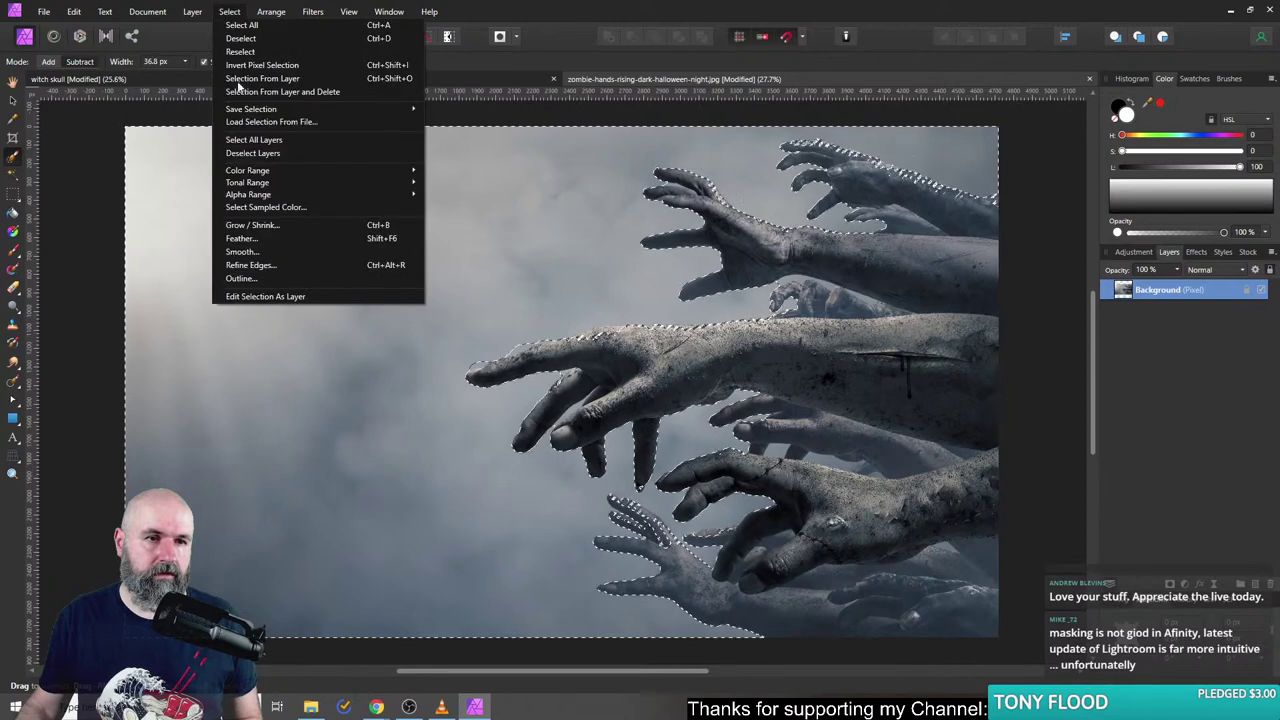
{"action": "key", "text": "Escape"}
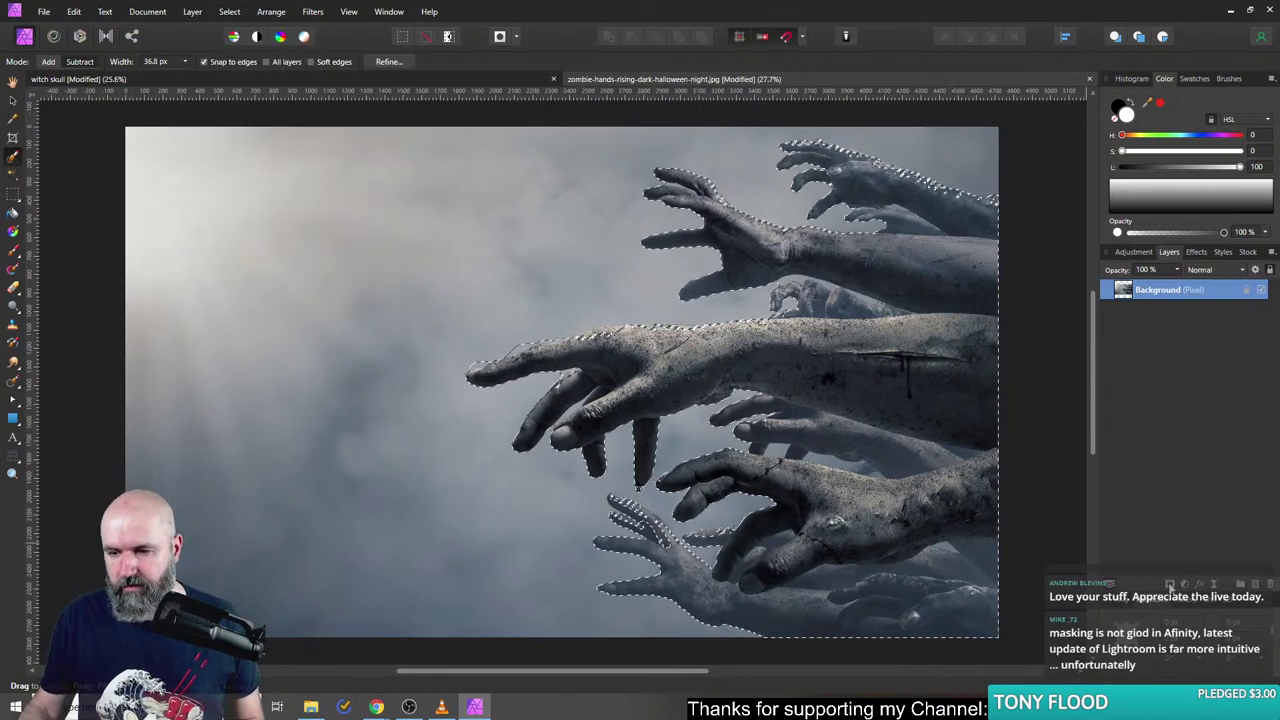
{"action": "left_click", "coordinate": [1171, 589]}
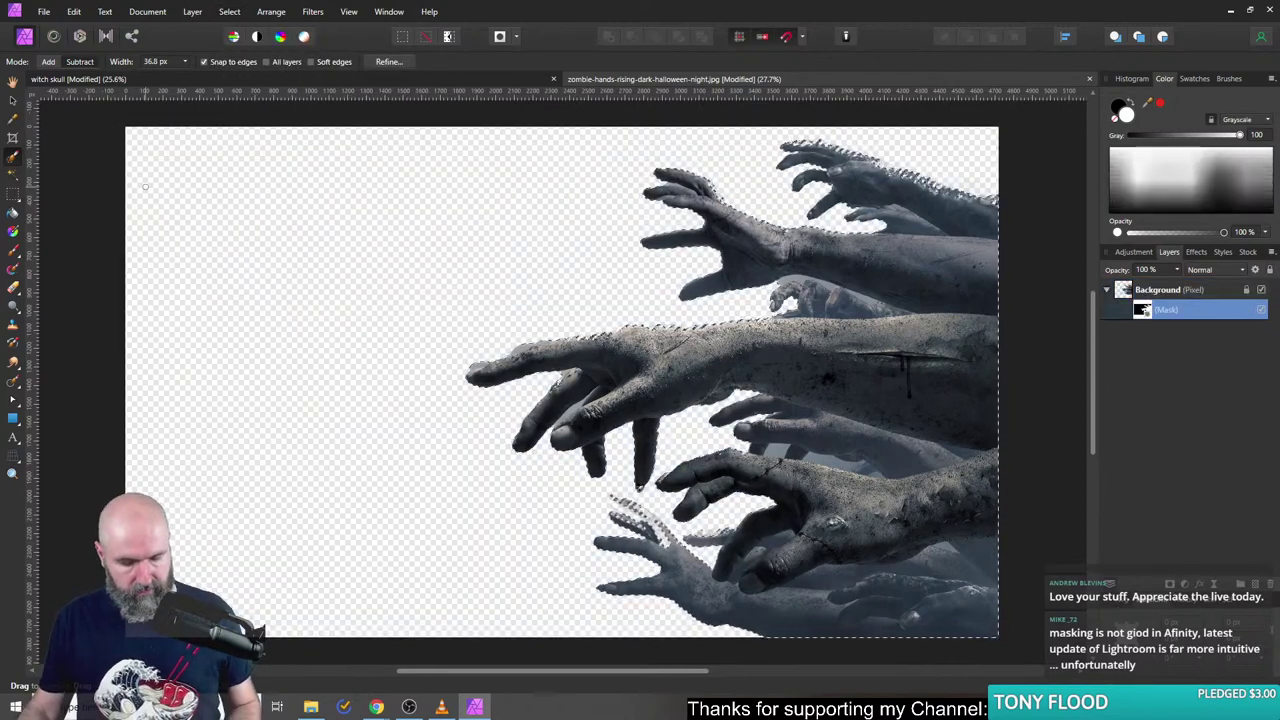
- Deselect, take the Paint Brush at 78% hardness, and smooth the finger's top edge on the mask
{"action": "key", "text": "ctrl+d"}
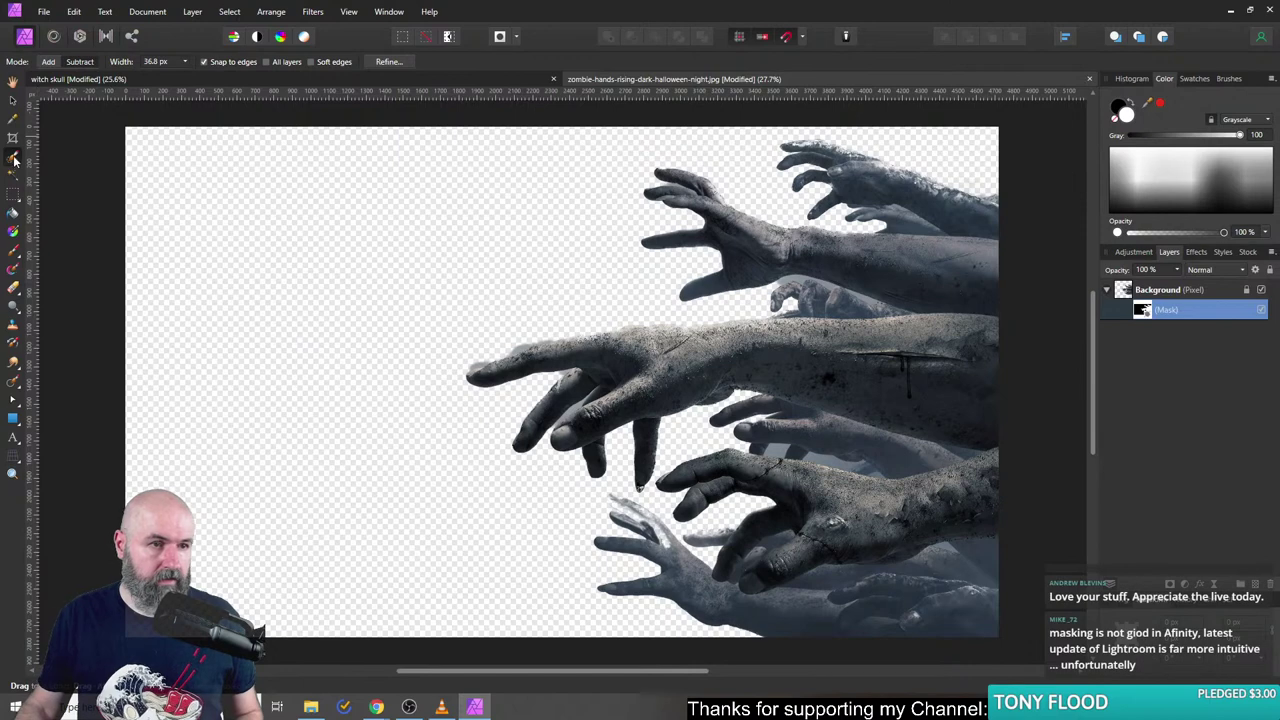
{"action": "left_click", "coordinate": [13, 250]}
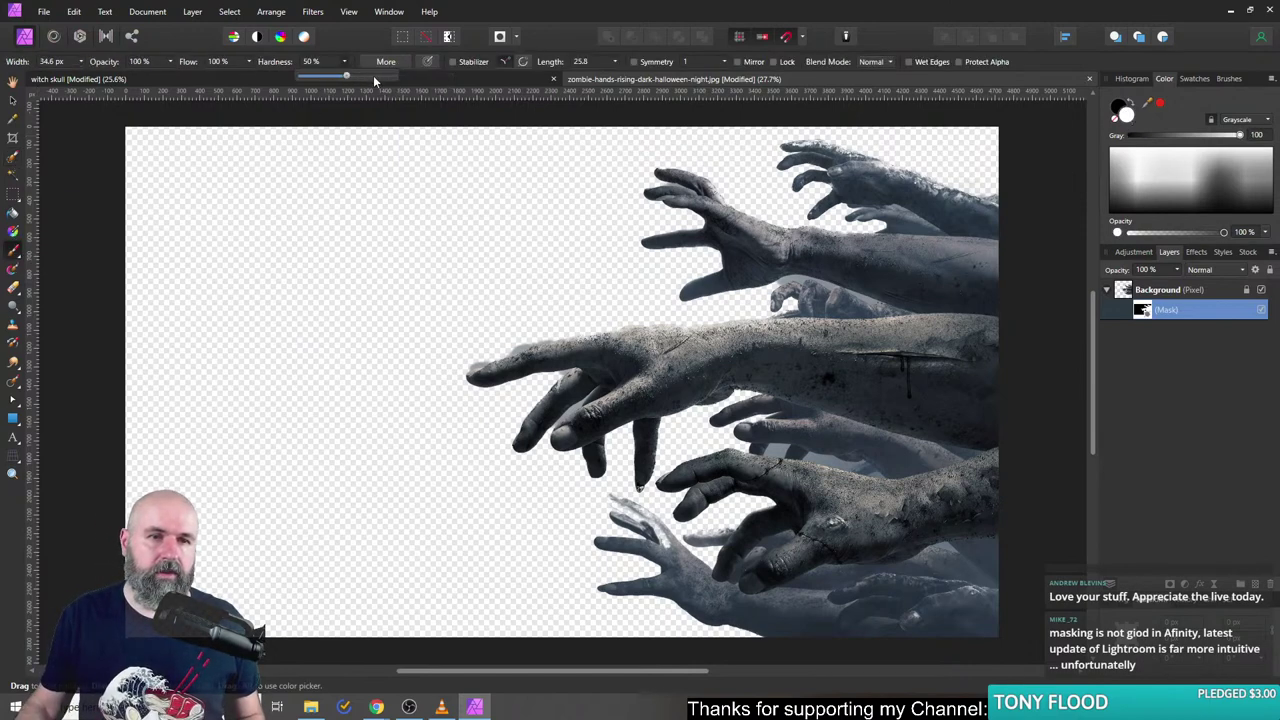
{"action": "left_click", "coordinate": [370, 74]}
{"action": "scroll", "coordinate": [601, 355], "scroll_direction": "up", "scroll_amount": 5}
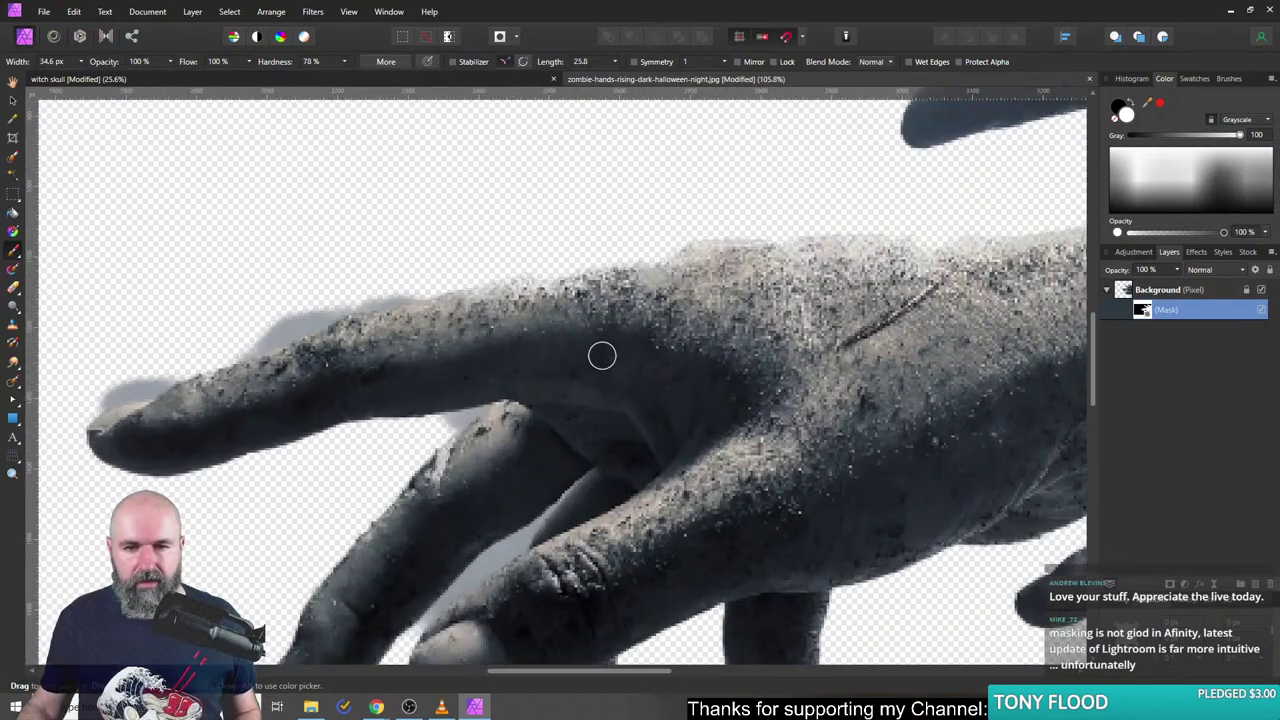
{"action": "scroll", "coordinate": [601, 355], "scroll_direction": "up", "scroll_amount": 2}
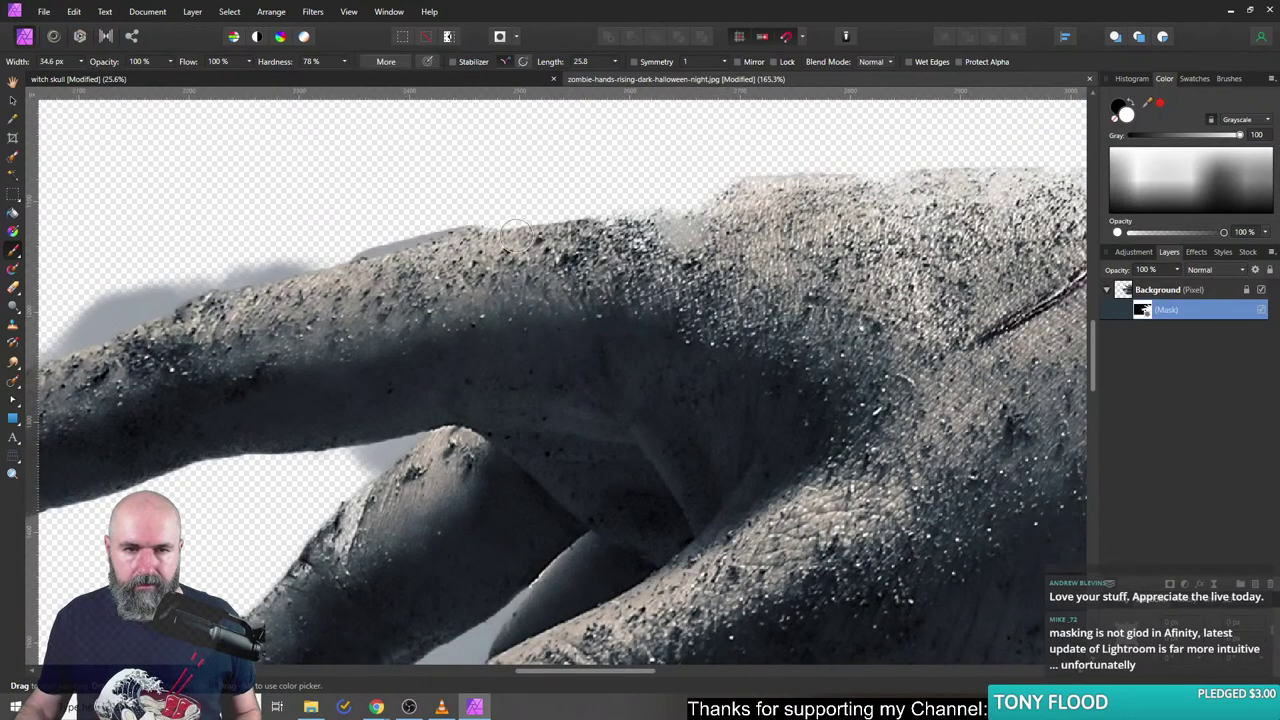
{"action": "mouse_move", "coordinate": [516, 236]}
{"action": "left_mouse_down"}
{"action": "mouse_move", "coordinate": [811, 199]}
{"action": "mouse_move", "coordinate": [535, 241]}
{"action": "mouse_move", "coordinate": [597, 214]}
{"action": "mouse_move", "coordinate": [870, 190]}
{"action": "left_mouse_up"}
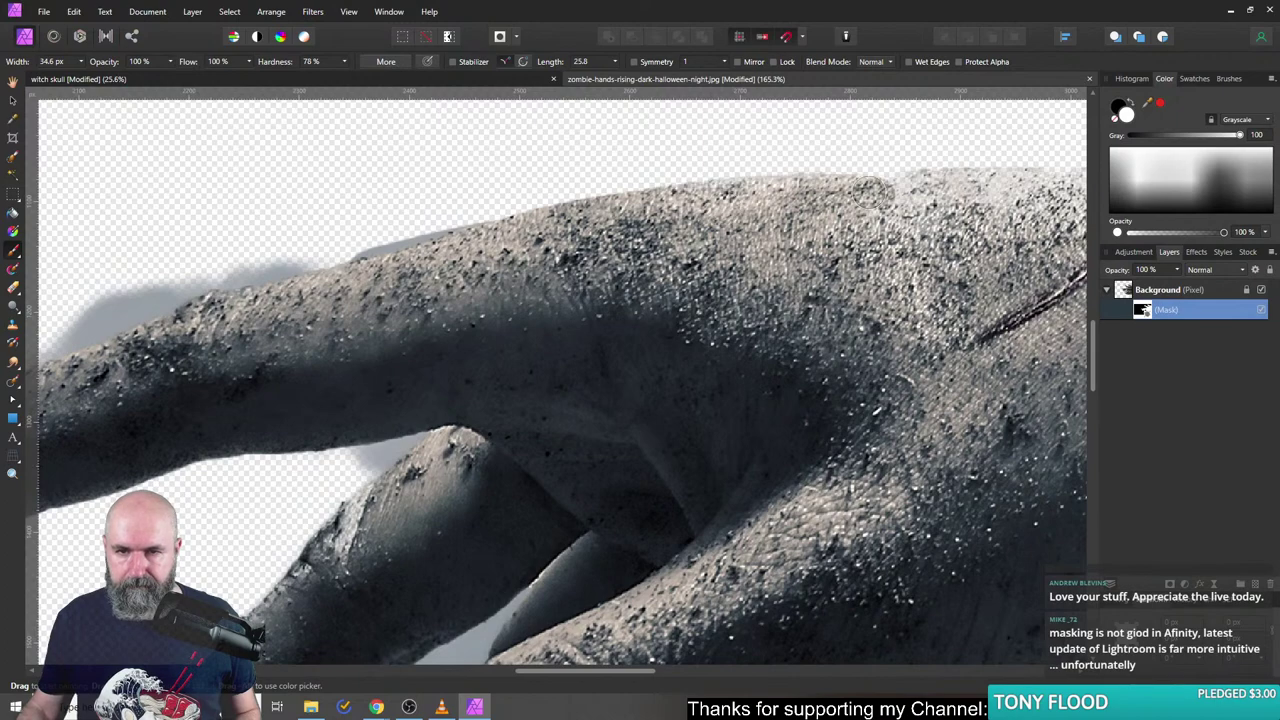
- Paint black at 59% hardness to remove grey shadows along the finger, then restore the fingertip
{"action": "scroll", "coordinate": [586, 286], "scroll_direction": "left", "scroll_amount": 5}
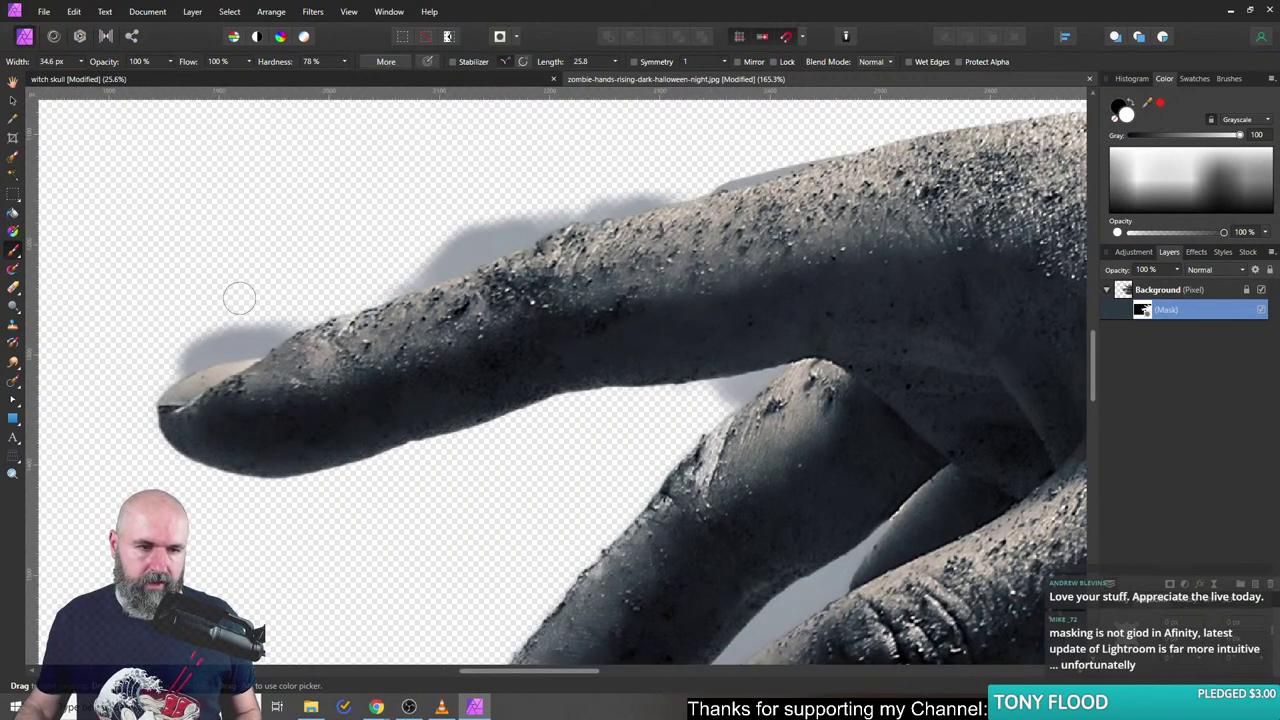
{"action": "left_click", "coordinate": [1118, 105]}
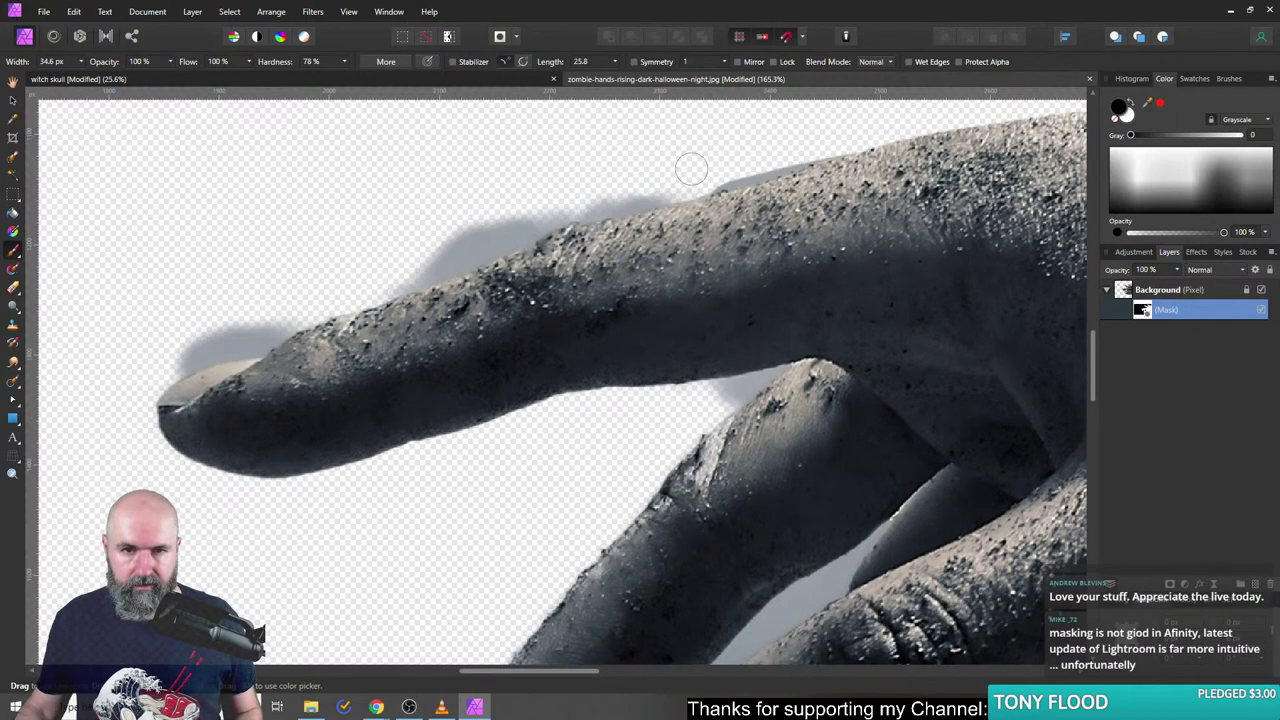
{"action": "mouse_move", "coordinate": [694, 171]}
{"action": "left_mouse_down"}
{"action": "mouse_move", "coordinate": [508, 218]}
{"action": "mouse_move", "coordinate": [559, 190]}
{"action": "mouse_move", "coordinate": [372, 268]}
{"action": "left_mouse_up"}
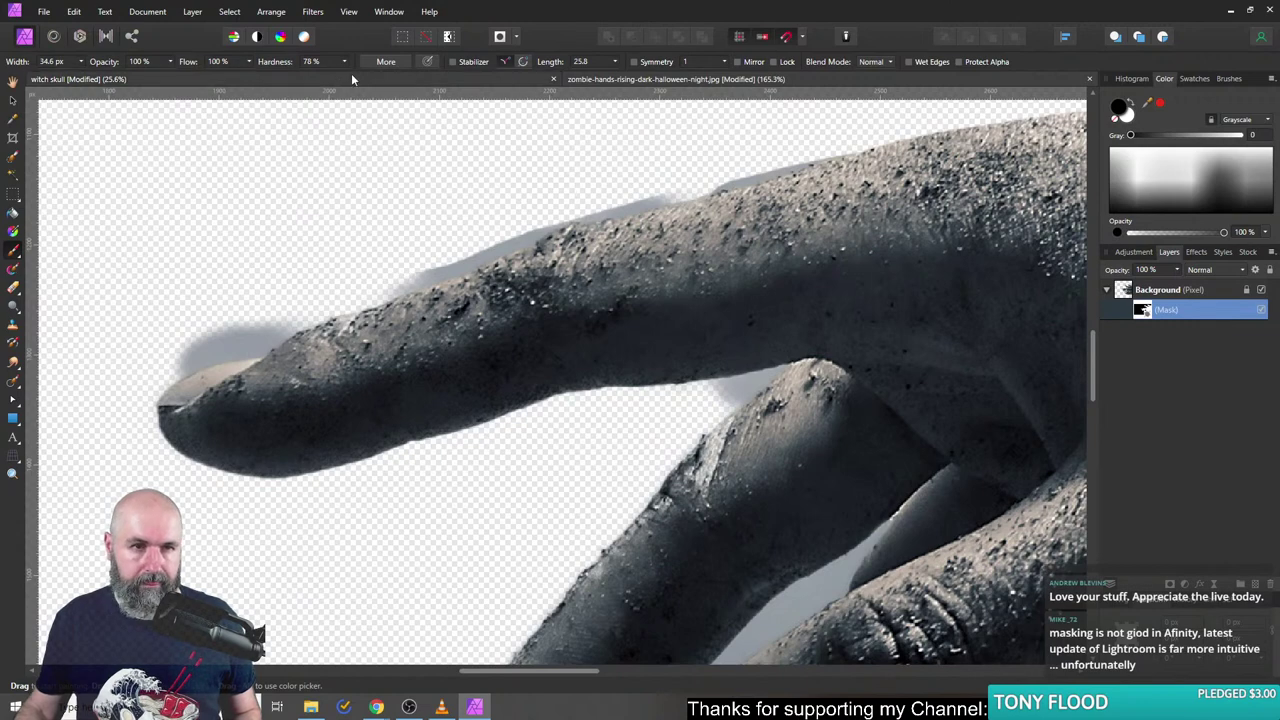
{"action": "left_click_drag", "start_coordinate": [344, 61], "coordinate": [329, 75]}
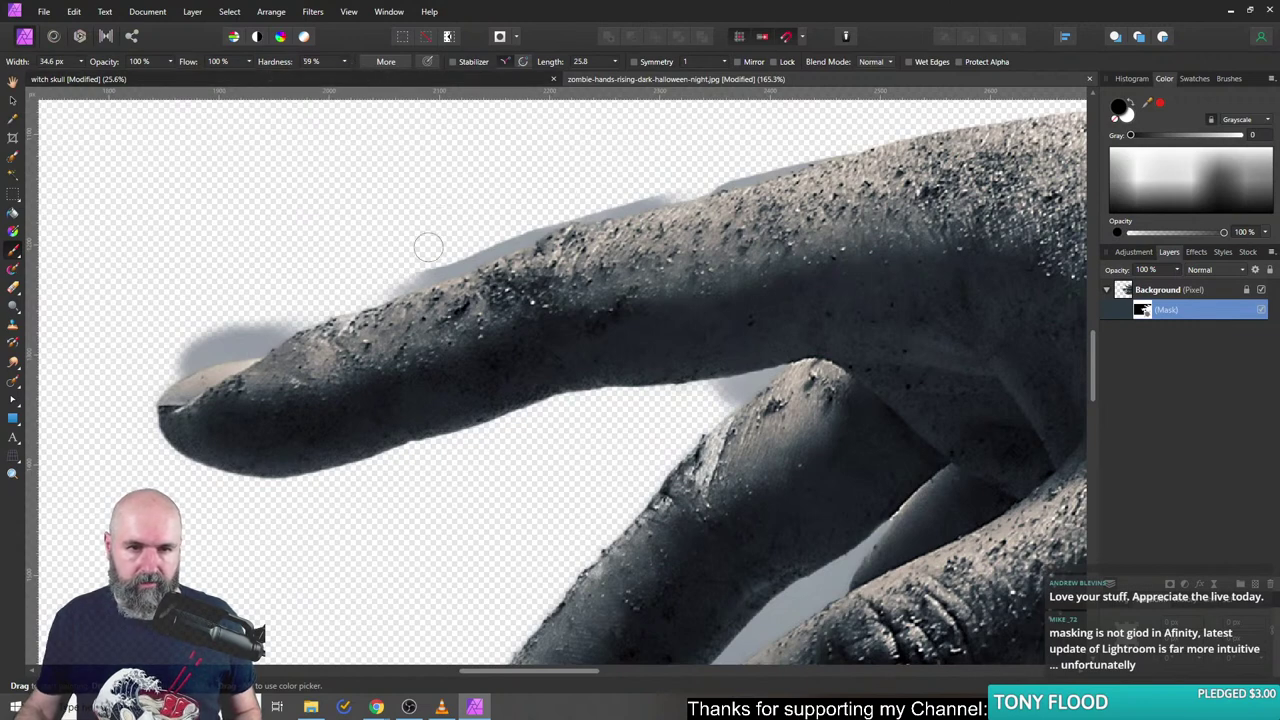
{"action": "mouse_move", "coordinate": [428, 247]}
{"action": "left_mouse_down"}
{"action": "mouse_move", "coordinate": [400, 277]}
{"action": "mouse_move", "coordinate": [560, 215]}
{"action": "mouse_move", "coordinate": [870, 140]}
{"action": "left_mouse_up"}
{"action": "mouse_move", "coordinate": [353, 288]}
{"action": "left_mouse_down"}
{"action": "mouse_move", "coordinate": [198, 327]}
{"action": "mouse_move", "coordinate": [143, 367]}
{"action": "mouse_move", "coordinate": [238, 339]}
{"action": "mouse_move", "coordinate": [139, 365]}
{"action": "mouse_move", "coordinate": [237, 344]}
{"action": "mouse_move", "coordinate": [443, 257]}
{"action": "left_mouse_up"}
{"action": "scroll", "coordinate": [543, 449], "scroll_direction": "down", "scroll_amount": 2}
{"action": "scroll", "coordinate": [537, 486], "scroll_direction": "down", "scroll_amount": 5}
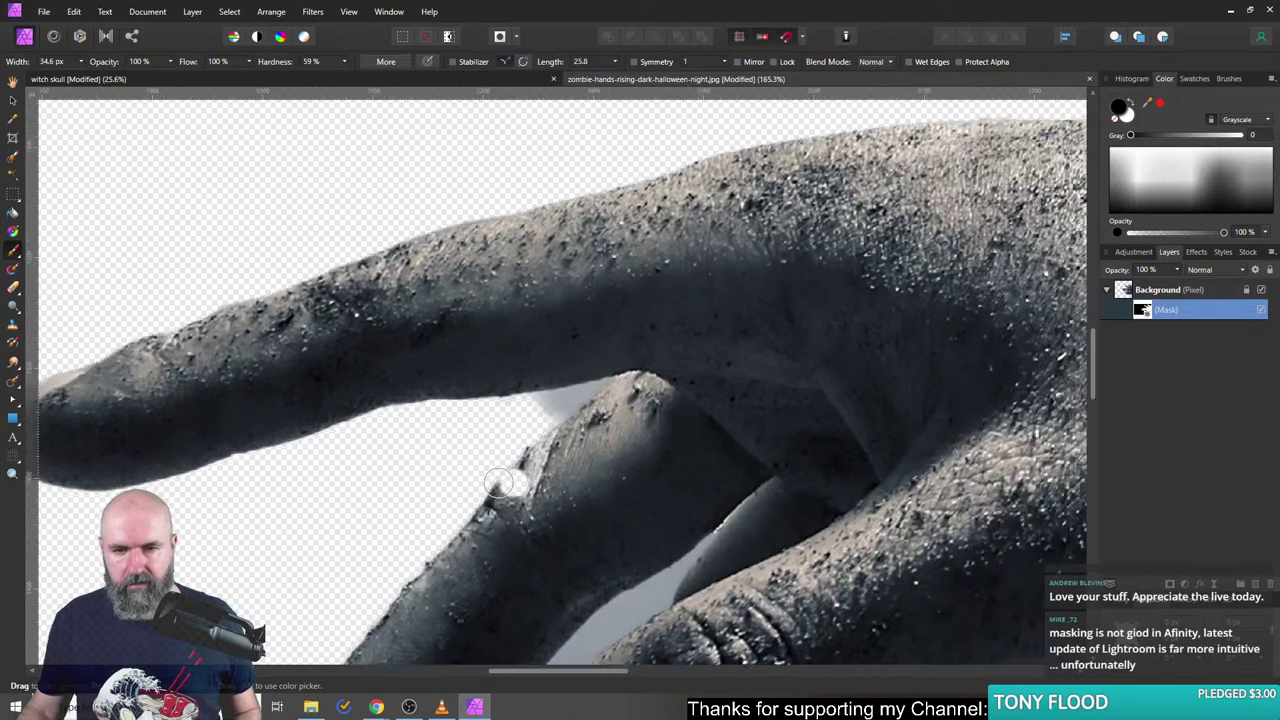
{"action": "scroll", "coordinate": [292, 402], "scroll_direction": "down", "scroll_amount": 8}
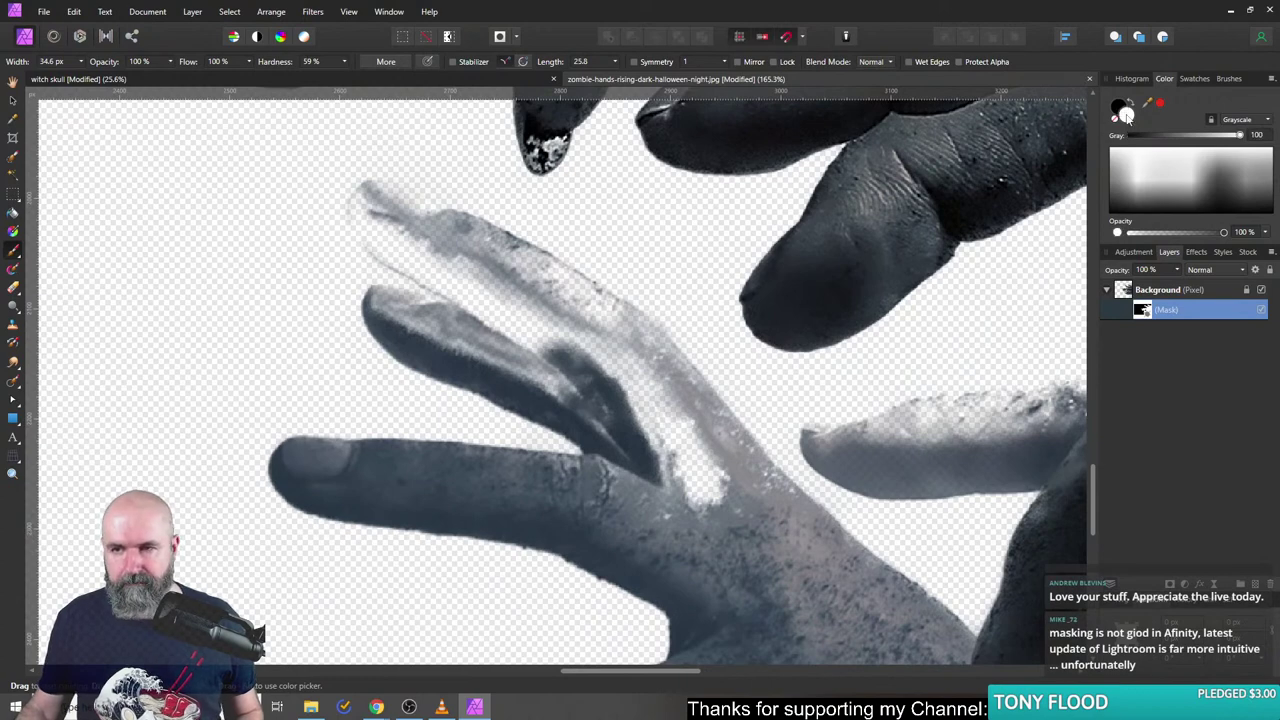
{"action": "mouse_move", "coordinate": [410, 238]}
{"action": "left_mouse_down"}
{"action": "mouse_move", "coordinate": [371, 214]}
{"action": "mouse_move", "coordinate": [371, 194]}
{"action": "mouse_move", "coordinate": [369, 207]}
{"action": "mouse_move", "coordinate": [463, 274]}
{"action": "mouse_move", "coordinate": [543, 357]}
{"action": "mouse_move", "coordinate": [429, 329]}
{"action": "mouse_move", "coordinate": [453, 323]}
{"action": "mouse_move", "coordinate": [503, 354]}
{"action": "mouse_move", "coordinate": [460, 354]}
{"action": "mouse_move", "coordinate": [543, 346]}
{"action": "mouse_move", "coordinate": [689, 497]}
{"action": "mouse_move", "coordinate": [634, 409]}
{"action": "mouse_move", "coordinate": [509, 486]}
{"action": "mouse_move", "coordinate": [600, 480]}
{"action": "mouse_move", "coordinate": [528, 477]}
{"action": "mouse_move", "coordinate": [626, 369]}
{"action": "mouse_move", "coordinate": [750, 478]}
{"action": "mouse_move", "coordinate": [615, 312]}
{"action": "mouse_move", "coordinate": [405, 210]}
{"action": "mouse_move", "coordinate": [580, 290]}
{"action": "mouse_move", "coordinate": [590, 335]}
{"action": "left_mouse_up"}
- Clean the grey mask edges along the lower thumb's top, tip and knuckle
{"action": "scroll", "coordinate": [601, 374], "scroll_direction": "right", "scroll_amount": 5}
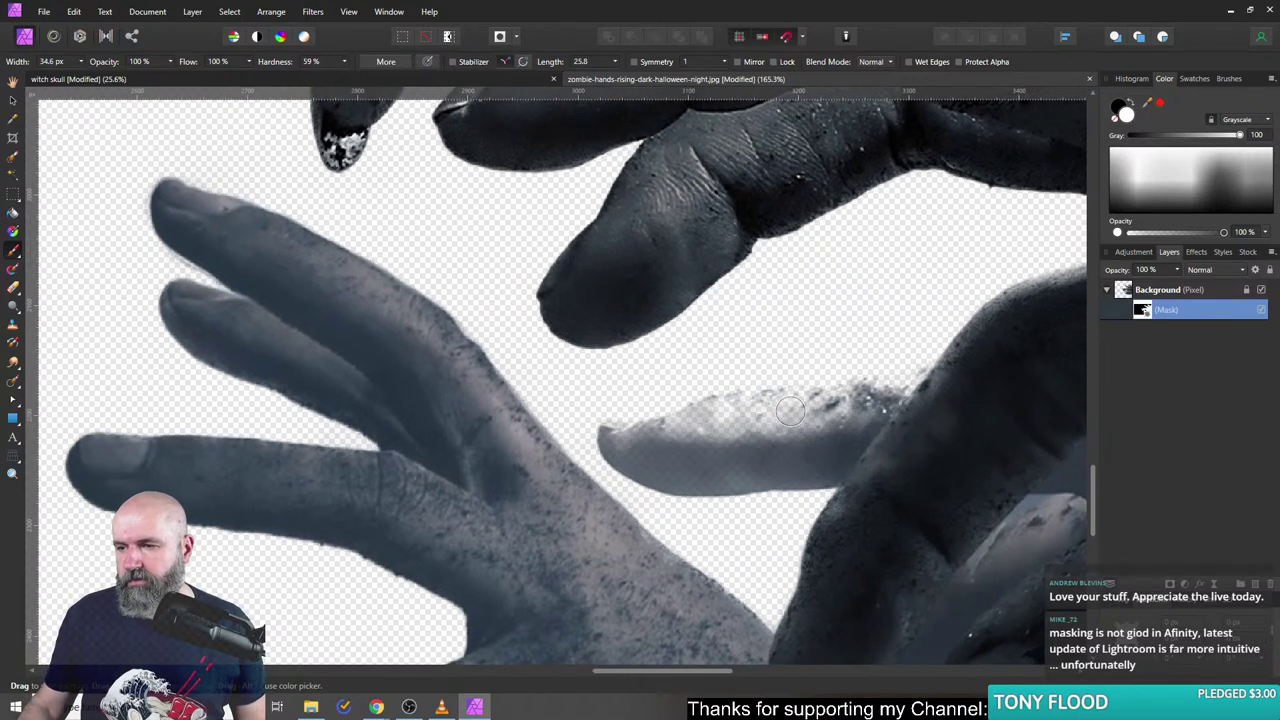
{"action": "left_click_drag", "start_coordinate": [790, 410], "coordinate": [746, 413]}
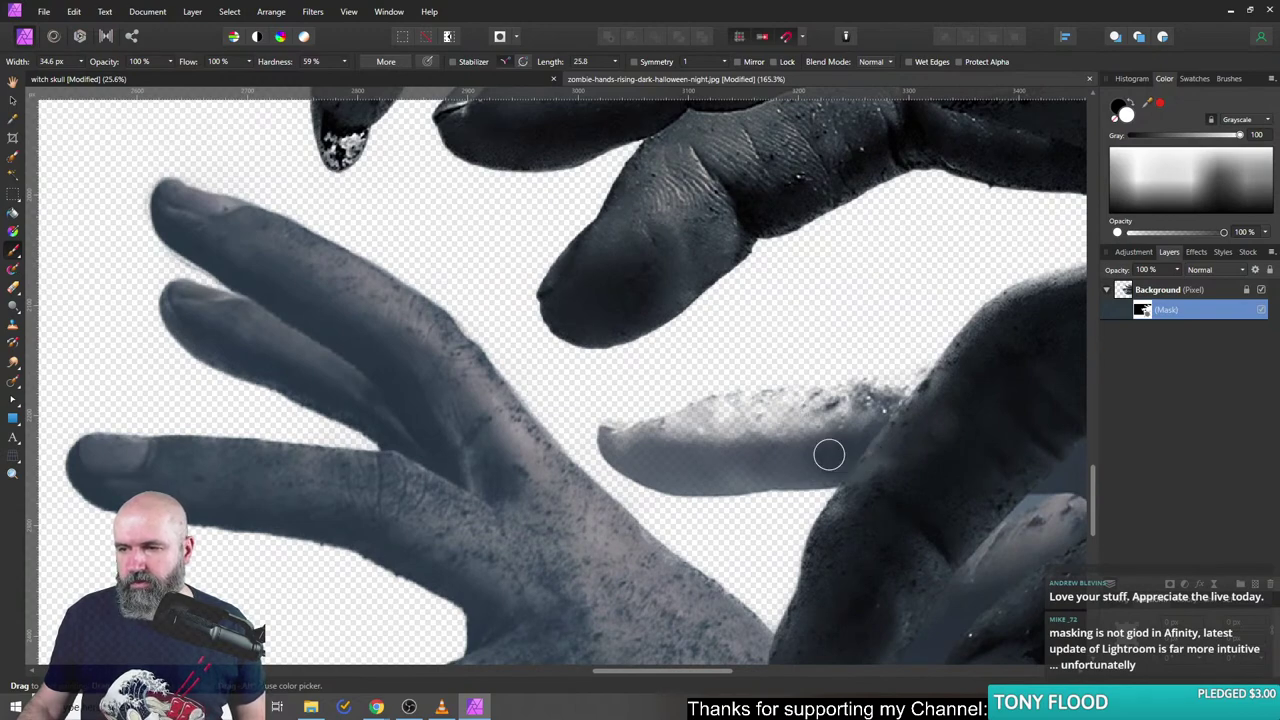
{"action": "left_click_drag", "start_coordinate": [829, 451], "coordinate": [501, 402]}
{"action": "mouse_move", "coordinate": [396, 392]}
{"action": "left_mouse_down"}
{"action": "mouse_move", "coordinate": [334, 398]}
{"action": "mouse_move", "coordinate": [325, 384]}
{"action": "mouse_move", "coordinate": [444, 354]}
{"action": "mouse_move", "coordinate": [648, 346]}
{"action": "mouse_move", "coordinate": [415, 376]}
{"action": "mouse_move", "coordinate": [457, 399]}
{"action": "mouse_move", "coordinate": [407, 420]}
{"action": "mouse_move", "coordinate": [570, 409]}
{"action": "left_mouse_up"}
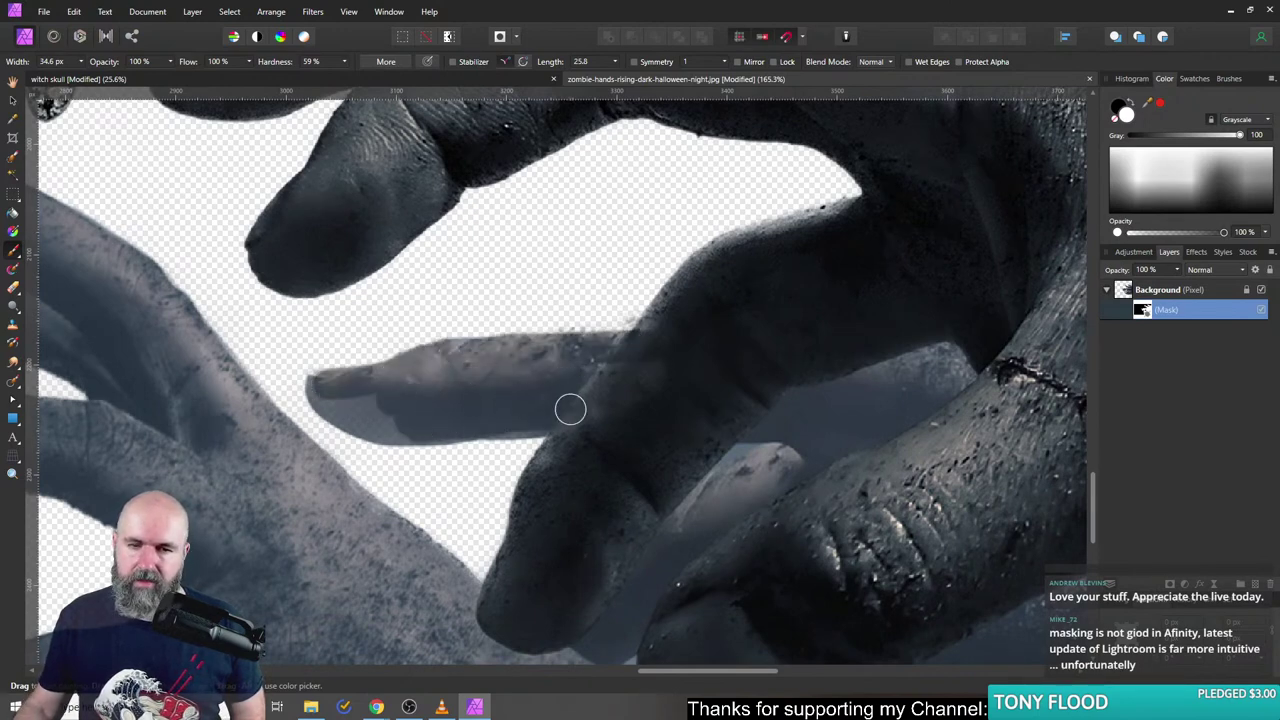
{"action": "mouse_move", "coordinate": [417, 414]}
{"action": "left_mouse_down"}
{"action": "mouse_move", "coordinate": [320, 388]}
{"action": "mouse_move", "coordinate": [373, 423]}
{"action": "mouse_move", "coordinate": [412, 422]}
{"action": "left_mouse_up"}
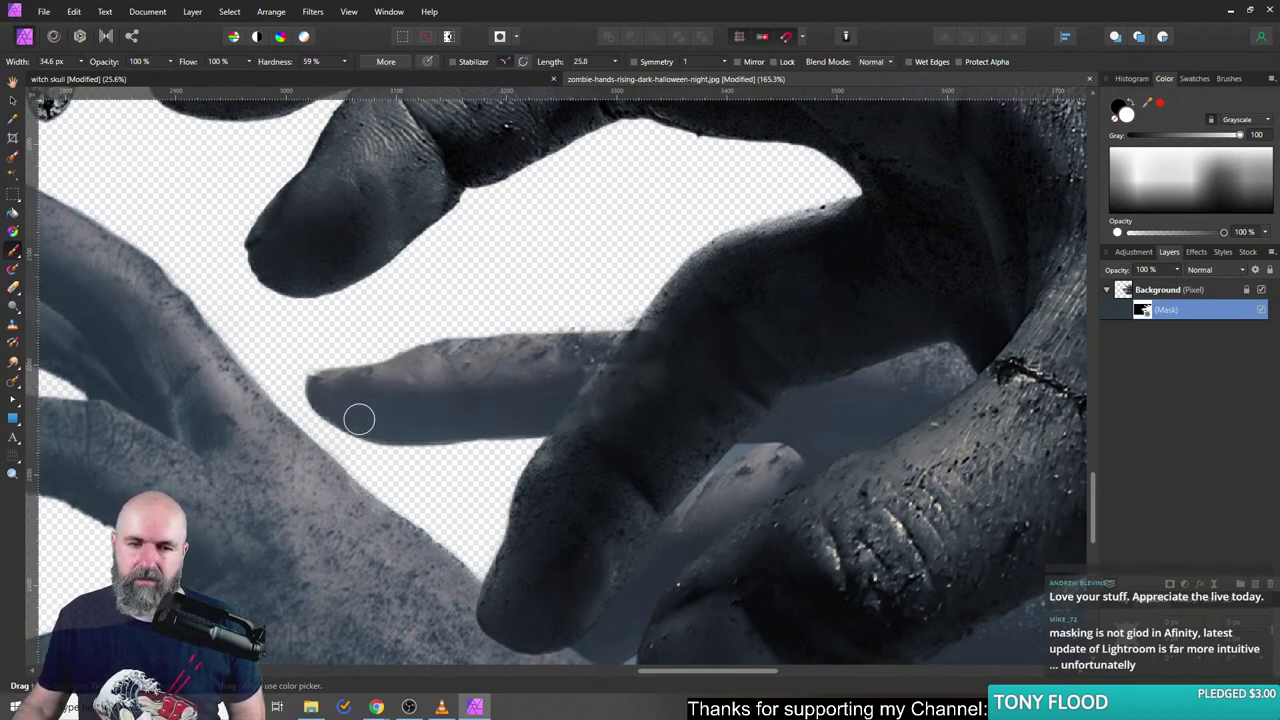
{"action": "mouse_move", "coordinate": [585, 367]}
{"action": "left_mouse_down"}
{"action": "mouse_move", "coordinate": [553, 355]}
{"action": "mouse_move", "coordinate": [652, 342]}
{"action": "left_mouse_up"}
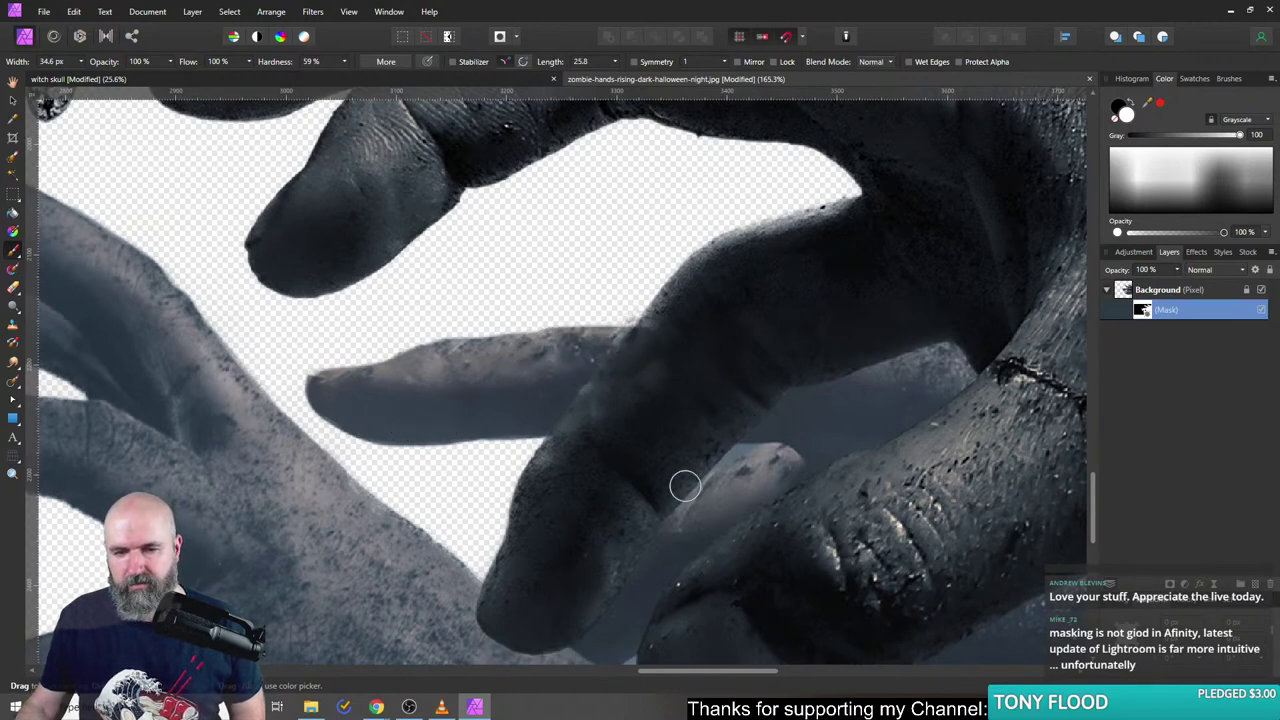
{"action": "scroll", "coordinate": [762, 564], "scroll_direction": "down", "scroll_amount": 5}
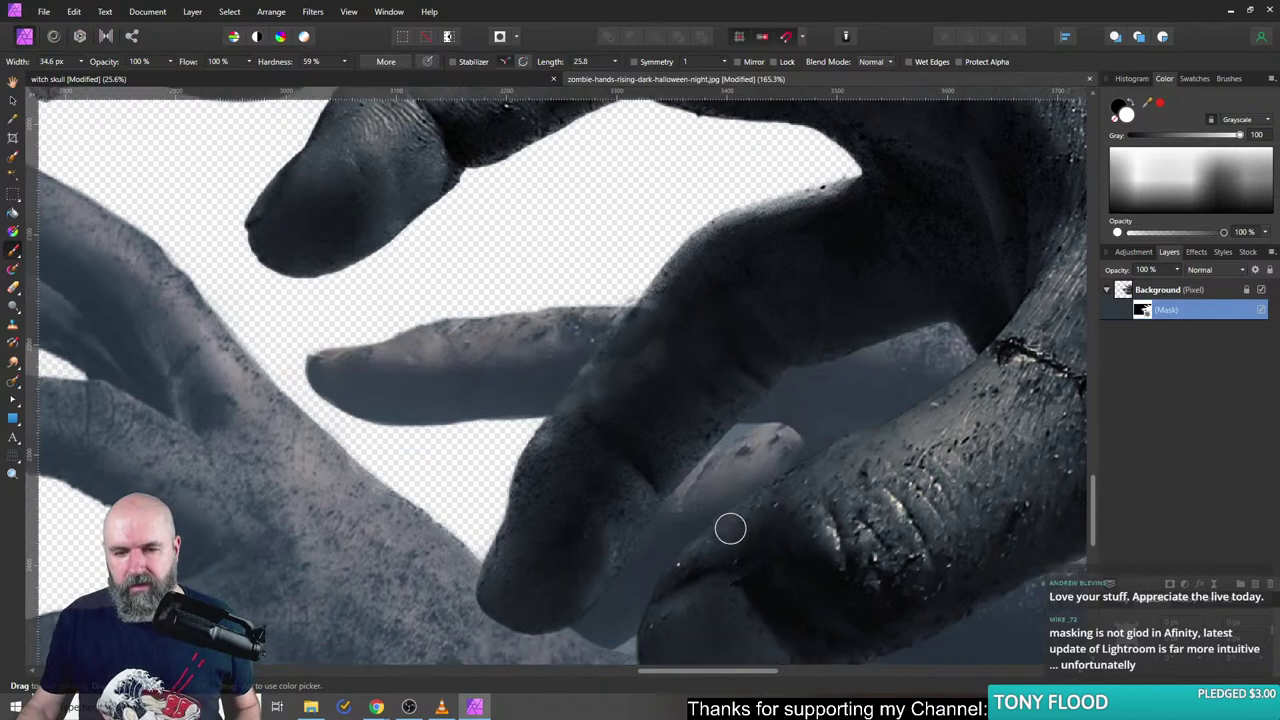
{"action": "scroll", "coordinate": [780, 470], "scroll_direction": "up", "scroll_amount": 3}
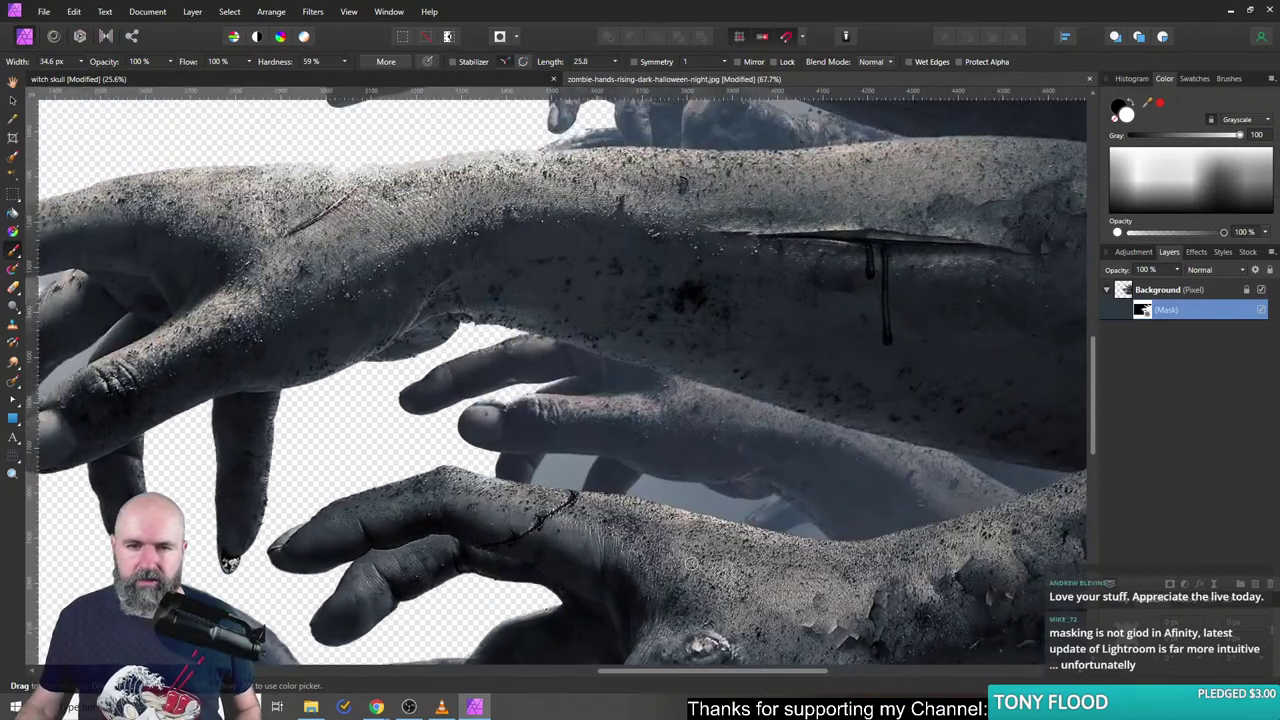
- Paint white on the mask to fill in the patchy top finger of the other hand
{"action": "scroll", "coordinate": [690, 565], "scroll_direction": "up", "scroll_amount": 6}
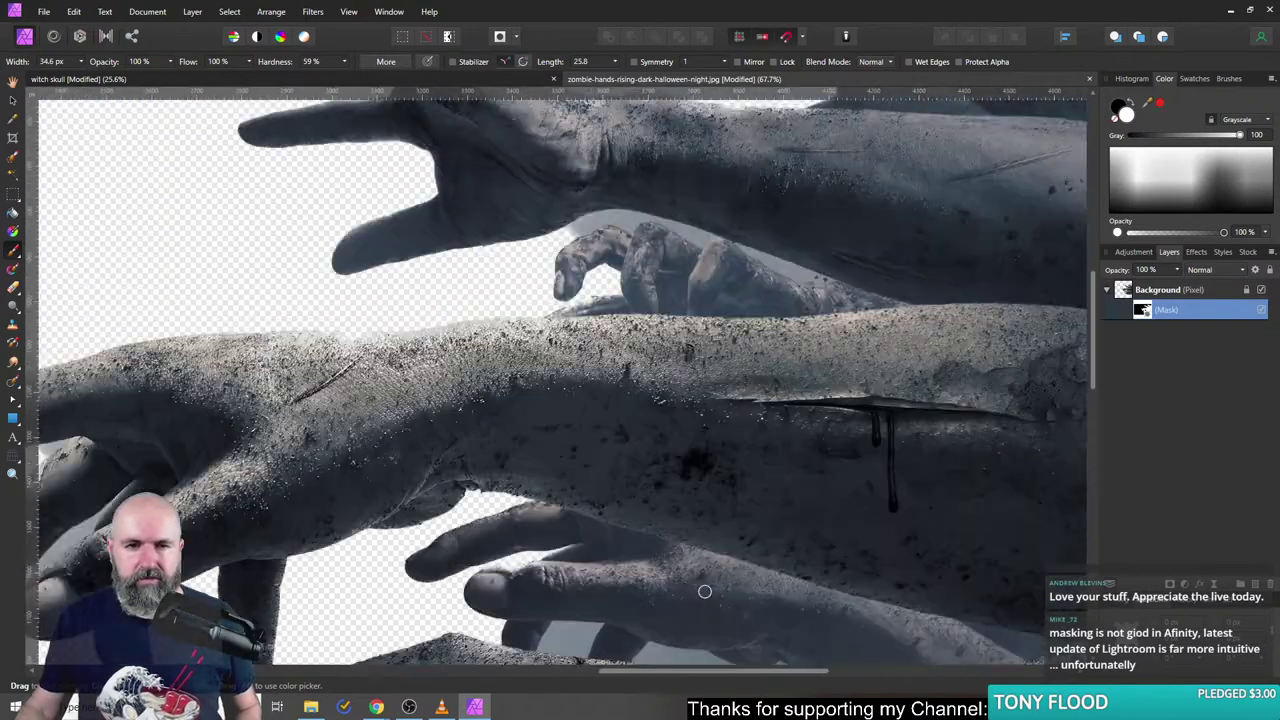
{"action": "scroll", "coordinate": [741, 431], "scroll_direction": "up", "scroll_amount": 4}
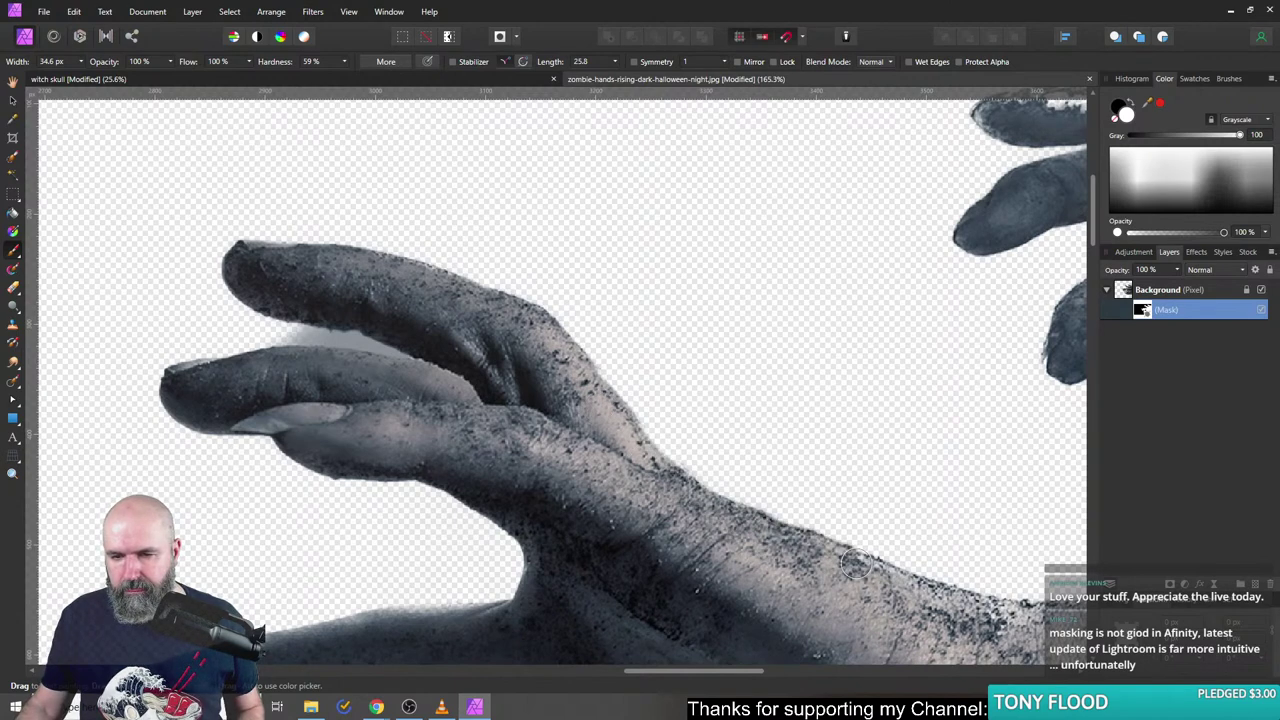
{"action": "left_click_drag", "start_coordinate": [897, 588], "coordinate": [673, 432]}
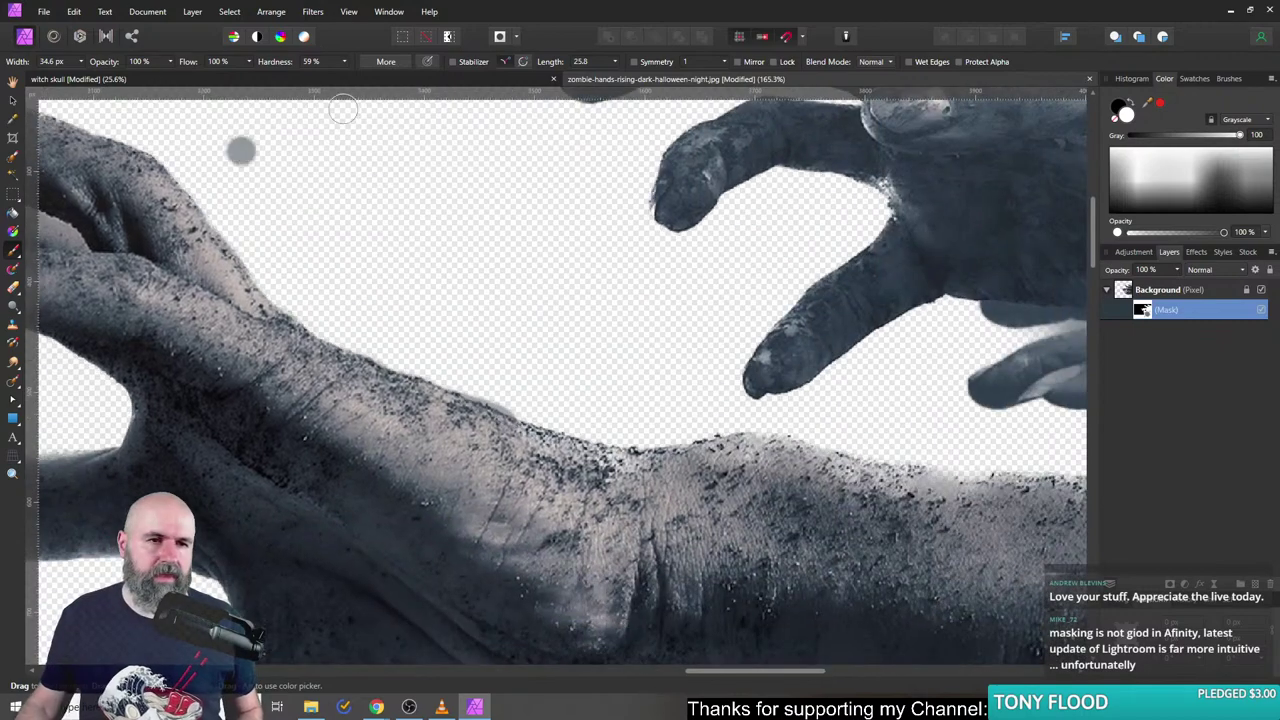
{"action": "left_click", "coordinate": [1126, 108]}
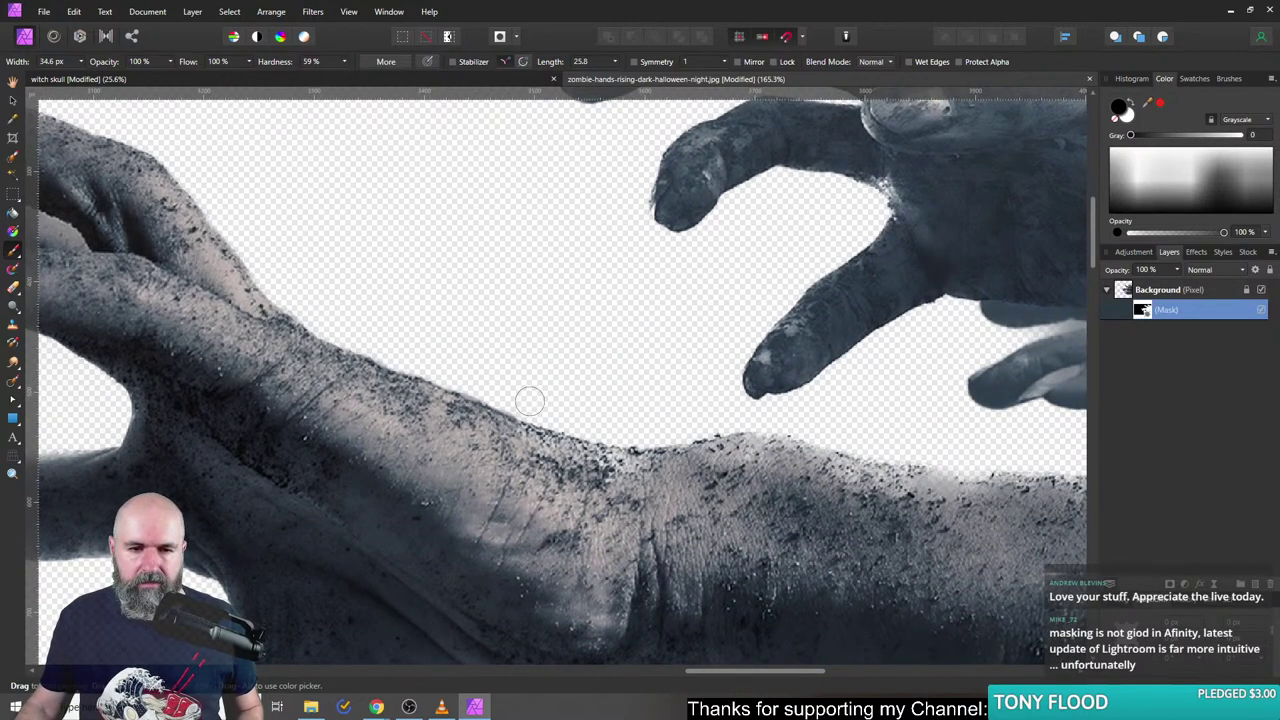
{"action": "mouse_move", "coordinate": [687, 288]}
{"action": "left_mouse_down"}
{"action": "mouse_move", "coordinate": [457, 331]}
{"action": "mouse_move", "coordinate": [351, 500]}
{"action": "left_mouse_up"}
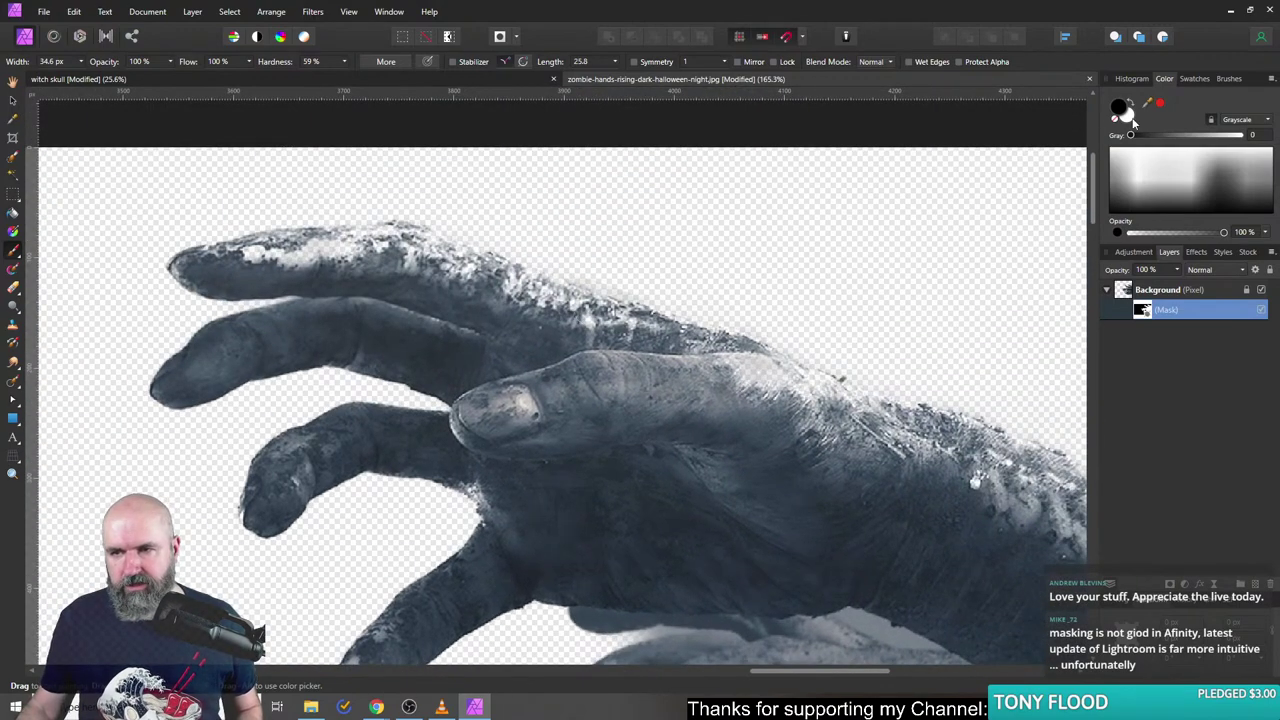
{"action": "left_click", "coordinate": [1131, 117]}
{"action": "mouse_move", "coordinate": [247, 261]}
{"action": "left_mouse_down"}
{"action": "mouse_move", "coordinate": [207, 262]}
{"action": "mouse_move", "coordinate": [394, 239]}
{"action": "mouse_move", "coordinate": [508, 302]}
{"action": "mouse_move", "coordinate": [445, 264]}
{"action": "mouse_move", "coordinate": [555, 308]}
{"action": "mouse_move", "coordinate": [510, 289]}
{"action": "left_mouse_up"}
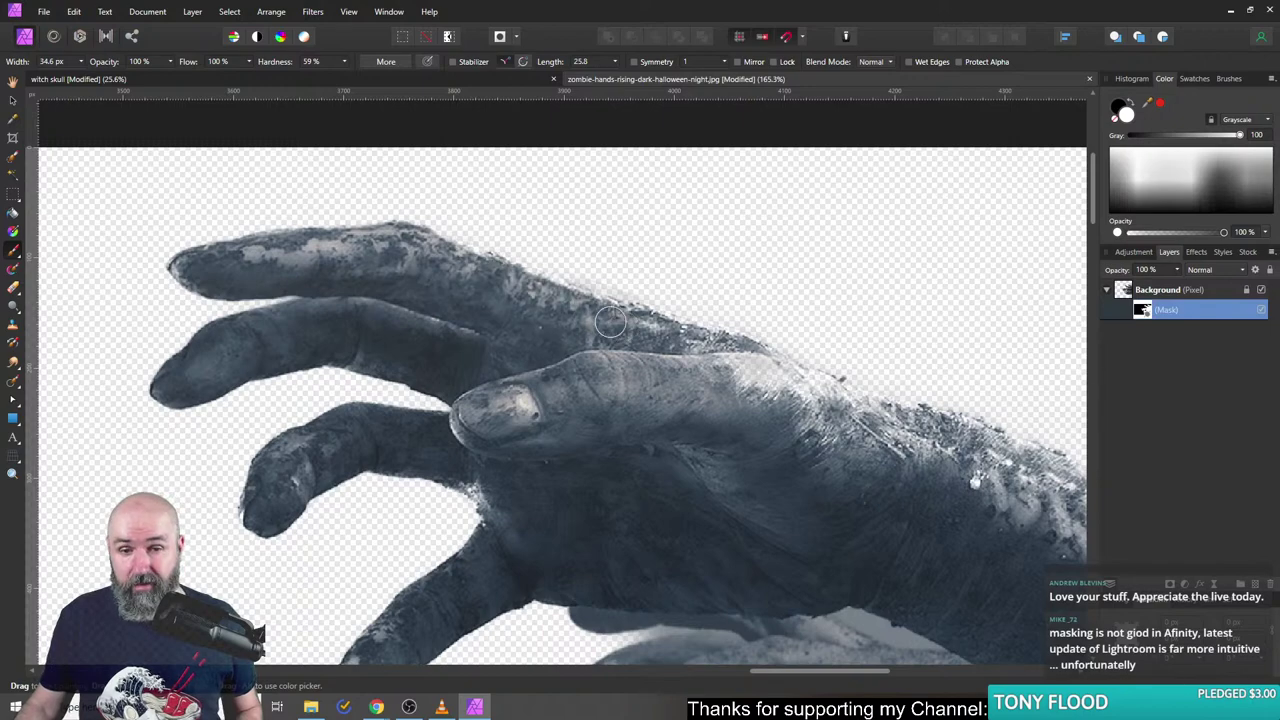
- Clean the fringe along the hand's upper edge toward the wrist, then fit the image with Ctrl+0
{"action": "mouse_move", "coordinate": [610, 321]}
{"action": "left_mouse_down"}
{"action": "mouse_move", "coordinate": [893, 411]}
{"action": "mouse_move", "coordinate": [739, 359]}
{"action": "mouse_move", "coordinate": [852, 413]}
{"action": "mouse_move", "coordinate": [720, 403]}
{"action": "left_mouse_up"}
{"action": "scroll", "coordinate": [720, 403], "scroll_direction": "right", "scroll_amount": 5}
{"action": "scroll", "coordinate": [720, 403], "scroll_direction": "down", "scroll_amount": 2}
{"action": "mouse_move", "coordinate": [560, 345]}
{"action": "left_mouse_down"}
{"action": "mouse_move", "coordinate": [610, 377]}
{"action": "mouse_move", "coordinate": [573, 343]}
{"action": "mouse_move", "coordinate": [600, 338]}
{"action": "mouse_move", "coordinate": [543, 322]}
{"action": "mouse_move", "coordinate": [621, 339]}
{"action": "mouse_move", "coordinate": [763, 407]}
{"action": "mouse_move", "coordinate": [616, 366]}
{"action": "mouse_move", "coordinate": [625, 341]}
{"action": "mouse_move", "coordinate": [711, 370]}
{"action": "mouse_move", "coordinate": [929, 476]}
{"action": "mouse_move", "coordinate": [755, 452]}
{"action": "mouse_move", "coordinate": [788, 476]}
{"action": "mouse_move", "coordinate": [576, 354]}
{"action": "mouse_move", "coordinate": [797, 467]}
{"action": "mouse_move", "coordinate": [363, 363]}
{"action": "mouse_move", "coordinate": [443, 397]}
{"action": "mouse_move", "coordinate": [554, 397]}
{"action": "mouse_move", "coordinate": [501, 370]}
{"action": "mouse_move", "coordinate": [568, 412]}
{"action": "mouse_move", "coordinate": [693, 359]}
{"action": "mouse_move", "coordinate": [553, 410]}
{"action": "mouse_move", "coordinate": [677, 369]}
{"action": "left_mouse_up"}
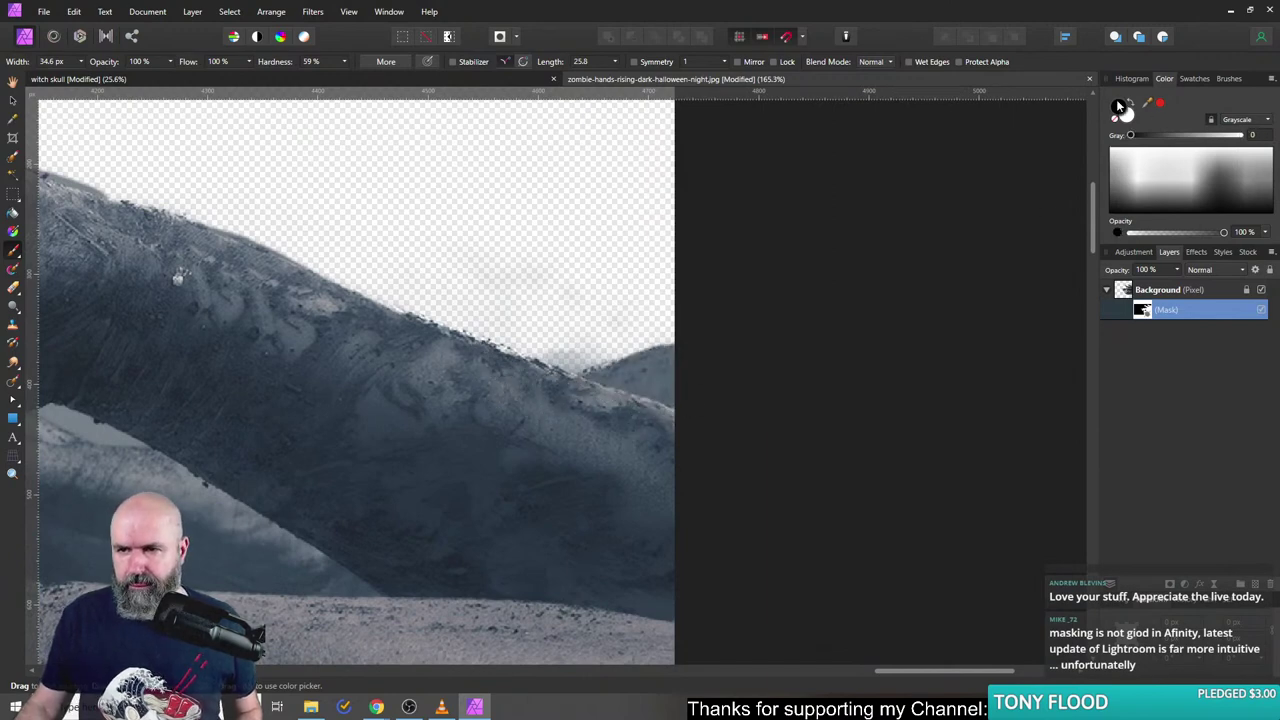
{"action": "left_click_drag", "start_coordinate": [517, 333], "coordinate": [557, 353]}
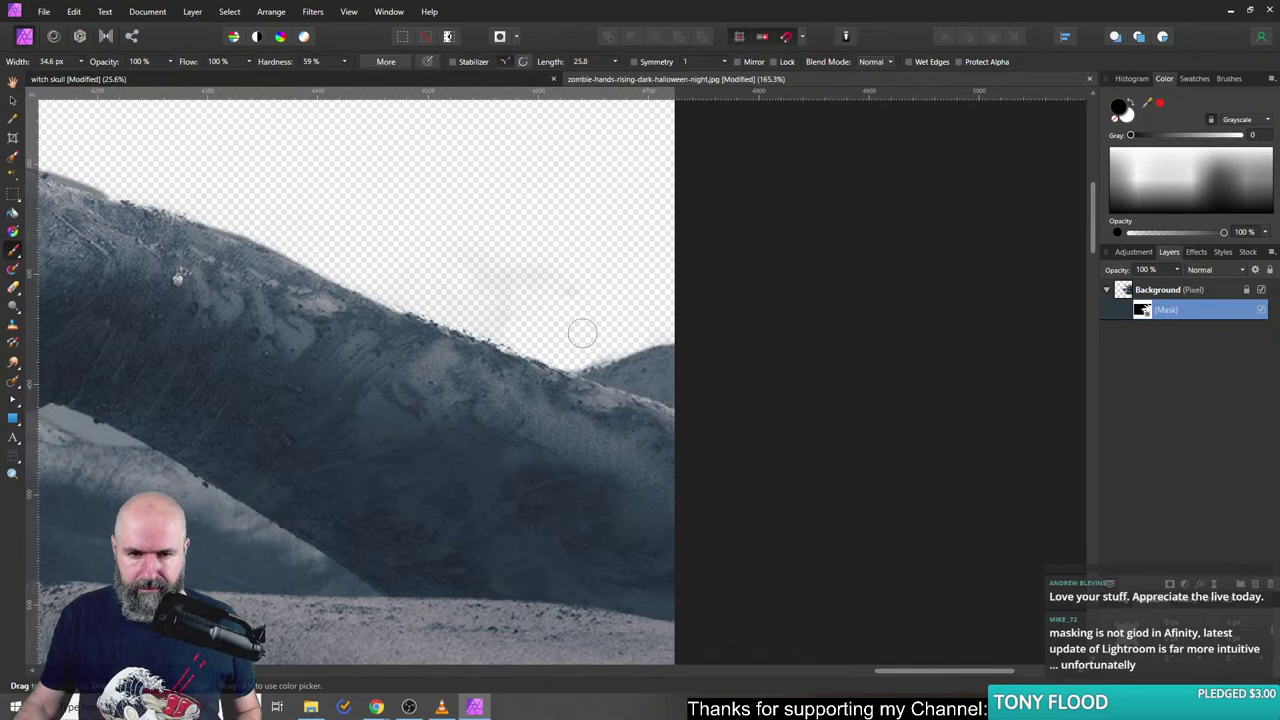
{"action": "scroll", "coordinate": [583, 333], "scroll_direction": "left", "scroll_amount": 6}
{"action": "left_click_drag", "start_coordinate": [728, 306], "coordinate": [807, 340]}
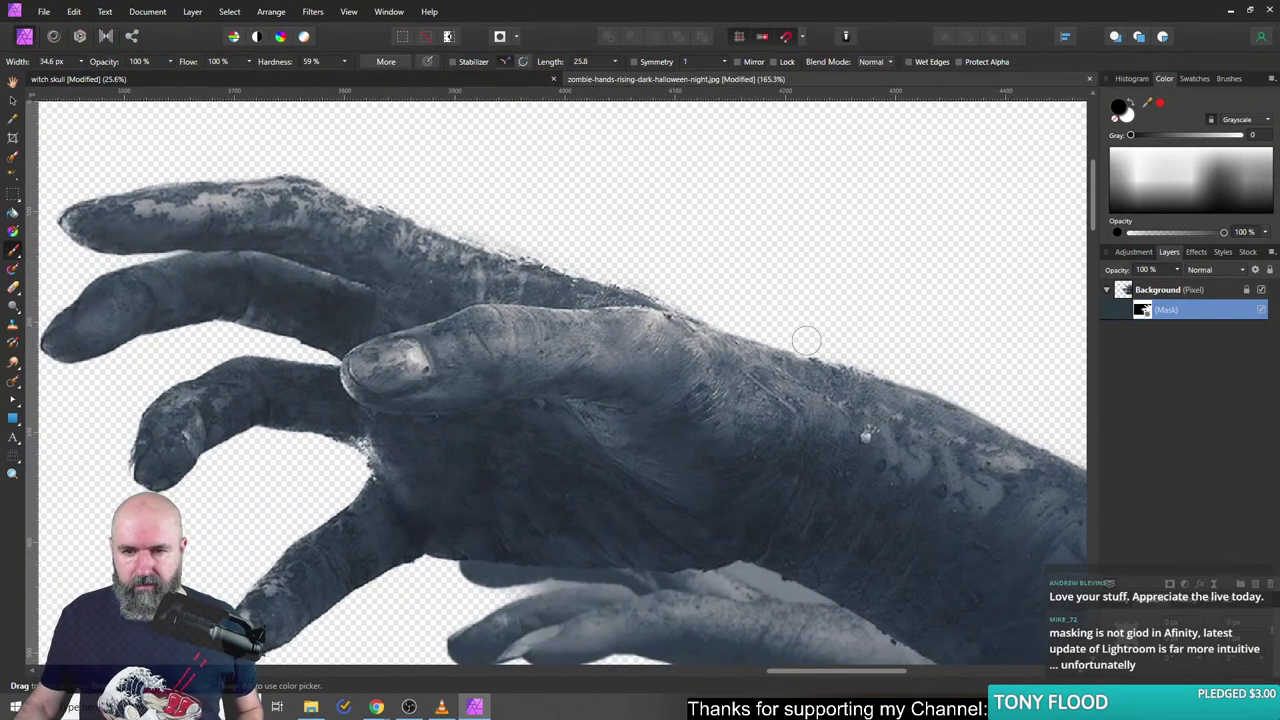
{"action": "scroll", "coordinate": [575, 222], "scroll_direction": "left", "scroll_amount": 5}
{"action": "scroll", "coordinate": [776, 278], "scroll_direction": "up", "scroll_amount": 2}
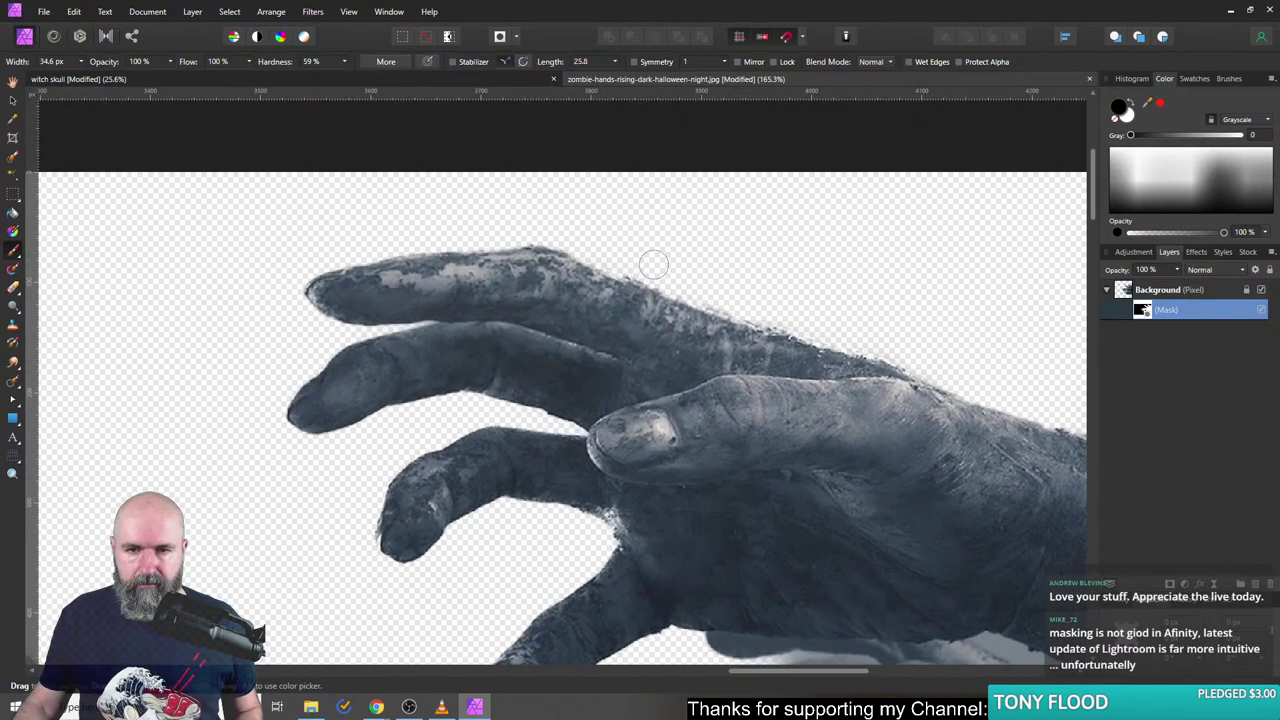
{"action": "scroll", "coordinate": [757, 340], "scroll_direction": "down", "scroll_amount": 6}
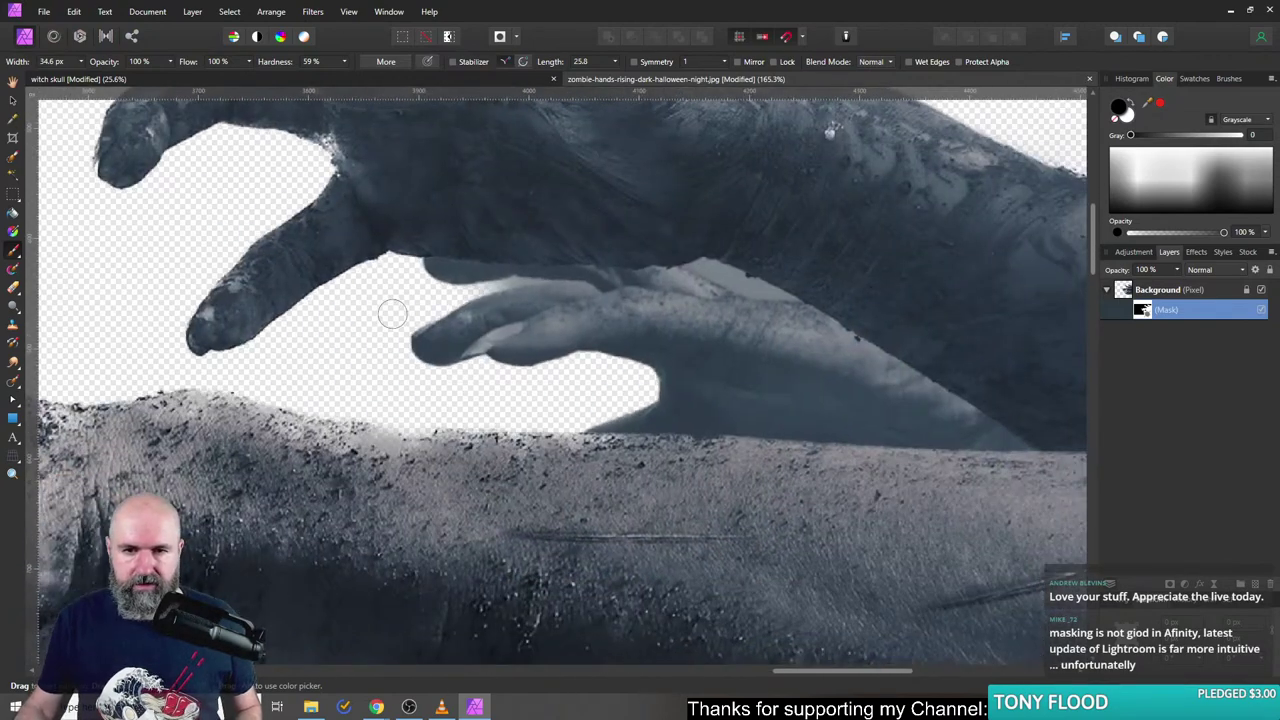
{"action": "scroll", "coordinate": [720, 357], "scroll_direction": "down", "scroll_amount": 3}
{"action": "scroll", "coordinate": [466, 297], "scroll_direction": "left", "scroll_amount": 3}
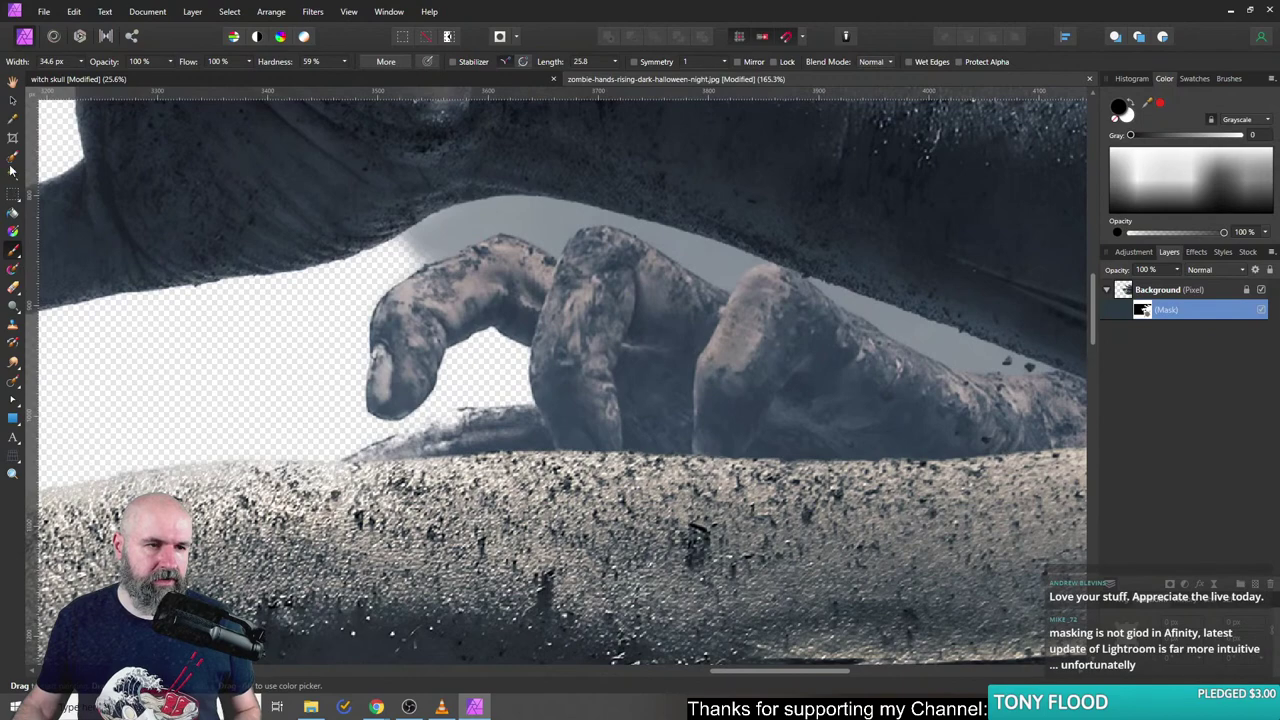
{"action": "key", "text": "ctrl+0"}
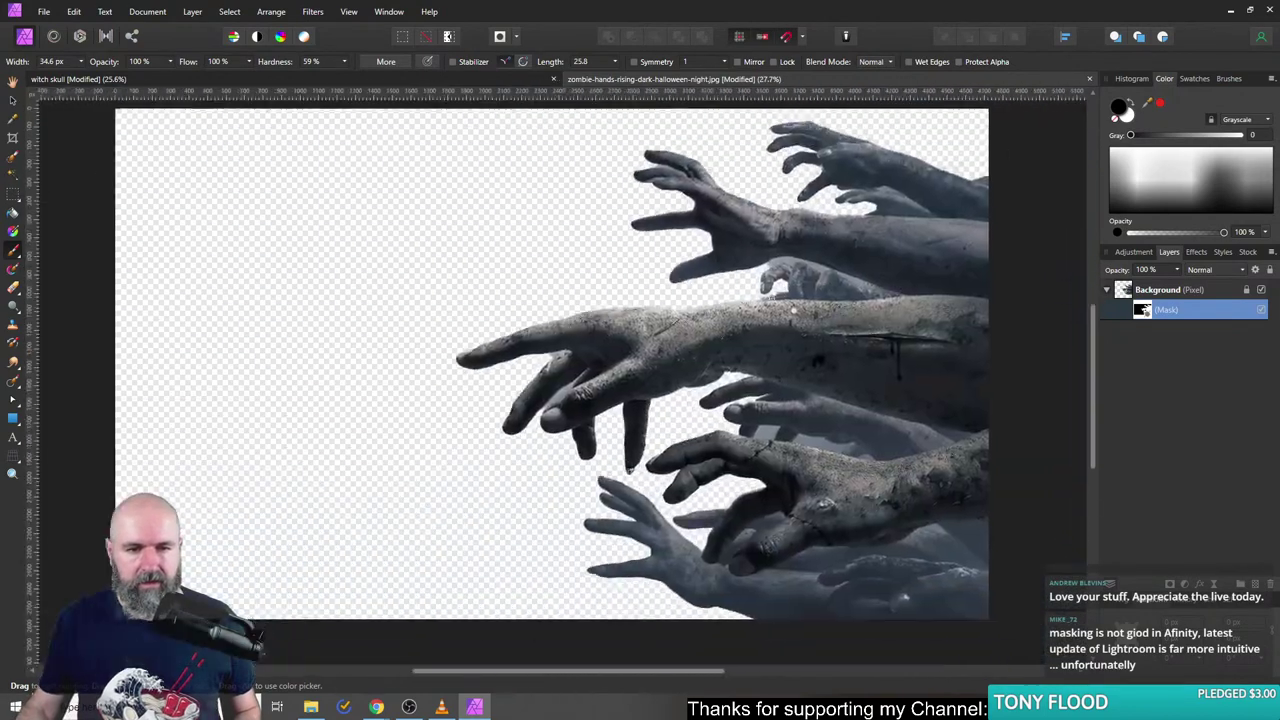
- Copy the cut-out hands with Edit > Copy Flattened and switch to the witch skull document
{"action": "scroll", "coordinate": [600, 404], "scroll_direction": "right", "scroll_amount": 3}
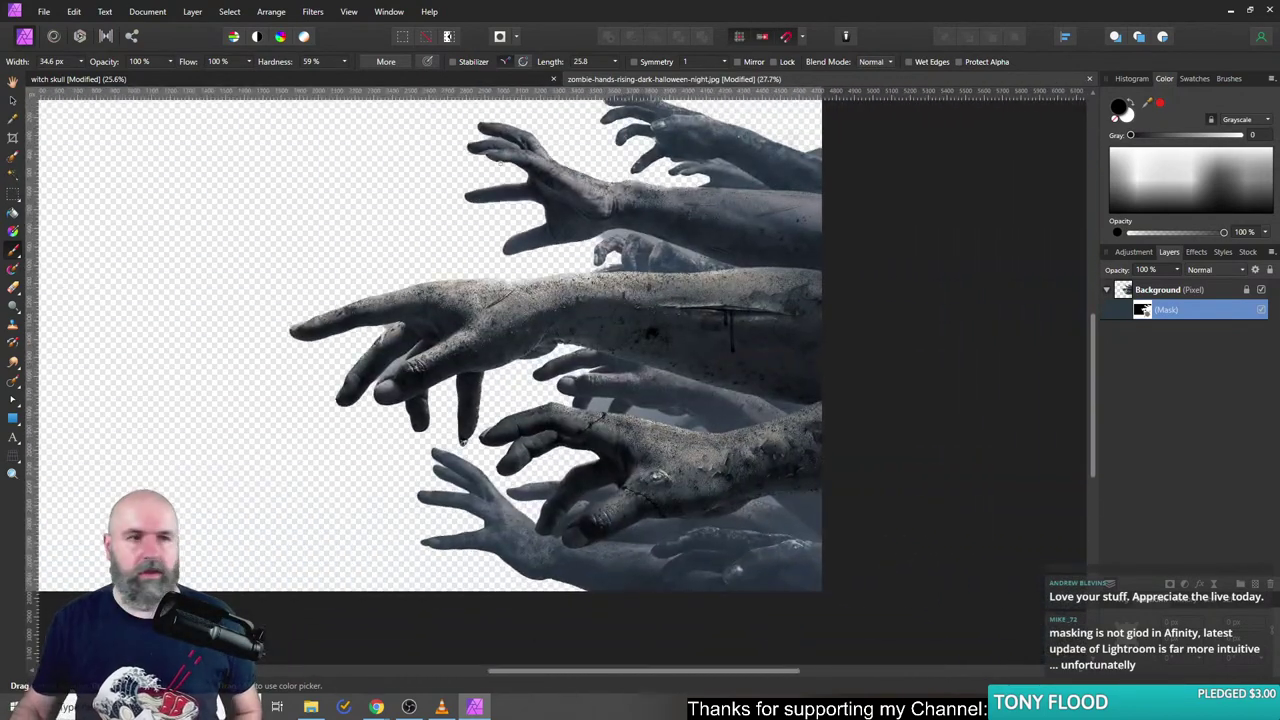
{"action": "left_click", "coordinate": [44, 11]}
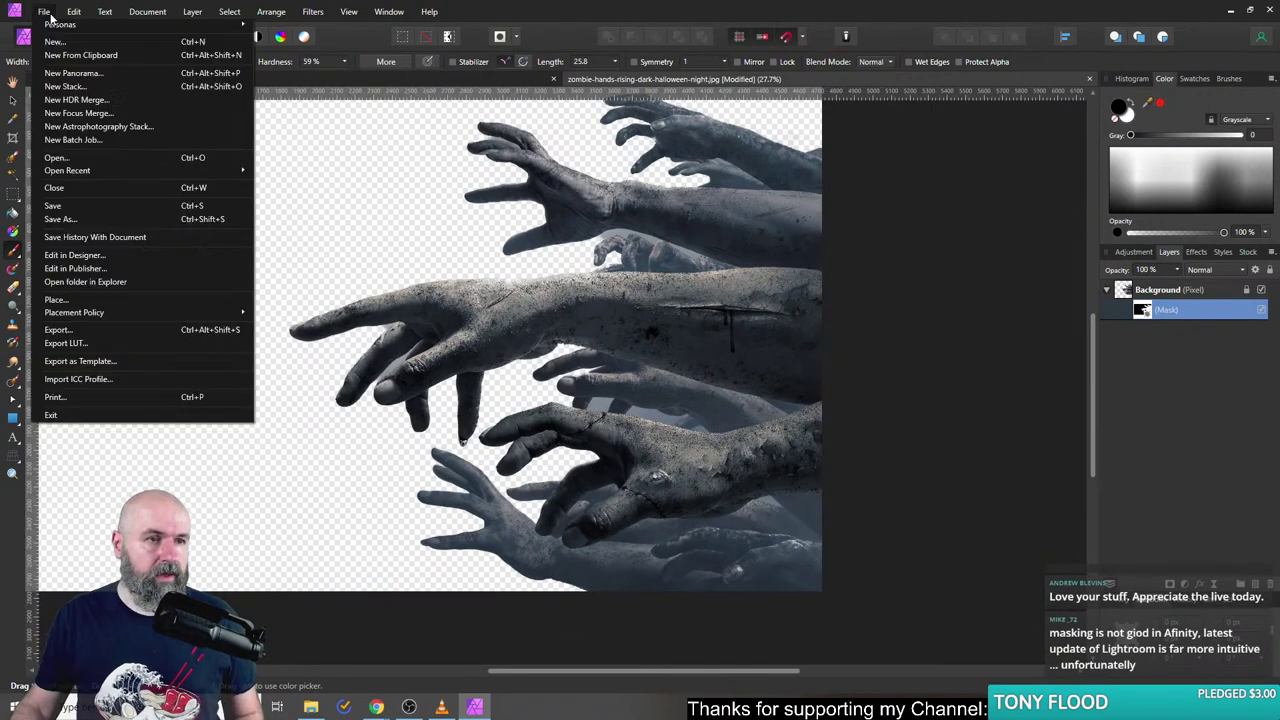
{"action": "left_click", "coordinate": [44, 11]}
{"action": "left_click", "coordinate": [75, 12]}
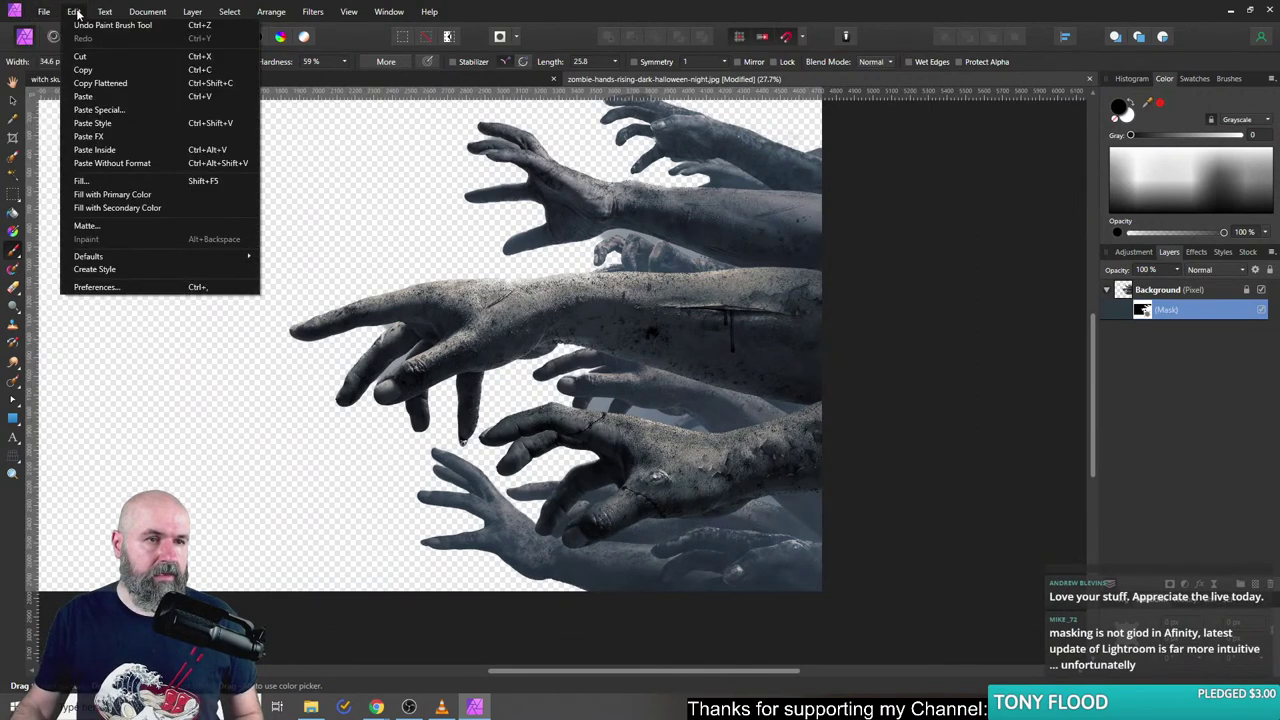
{"action": "left_click", "coordinate": [97, 84]}
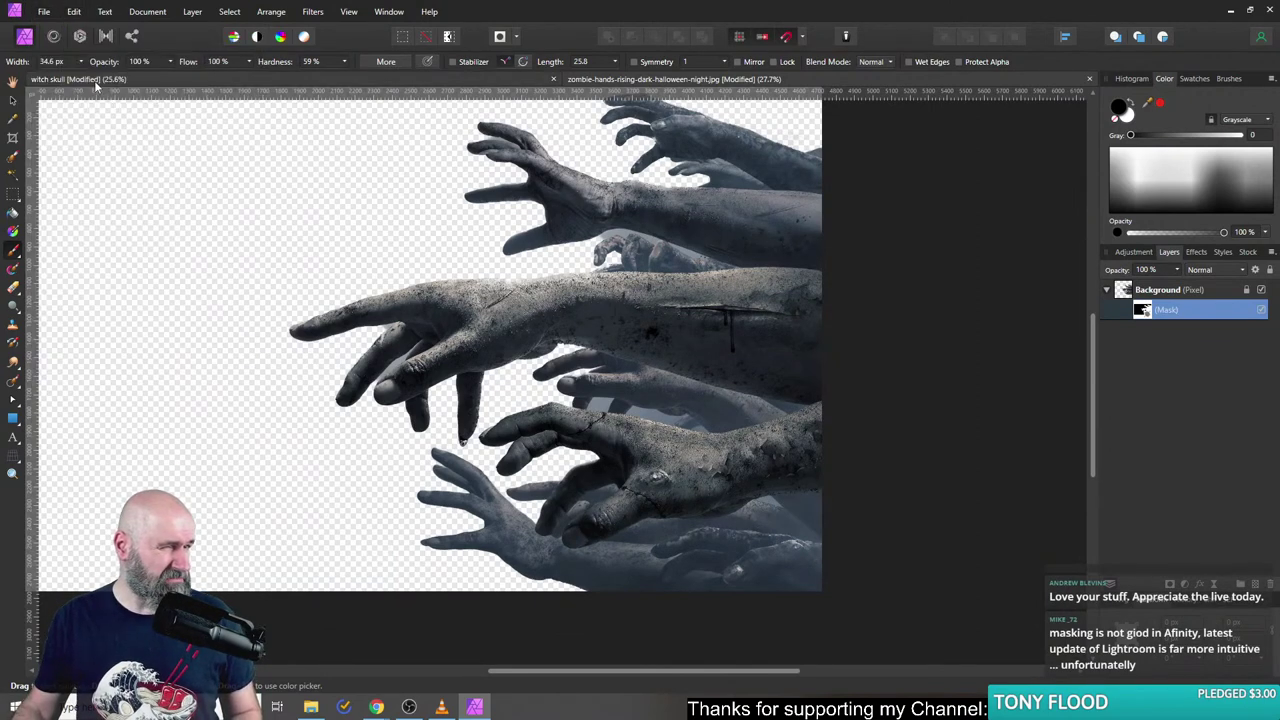
{"action": "left_click", "coordinate": [527, 79]}
{"action": "left_click", "coordinate": [588, 80]}
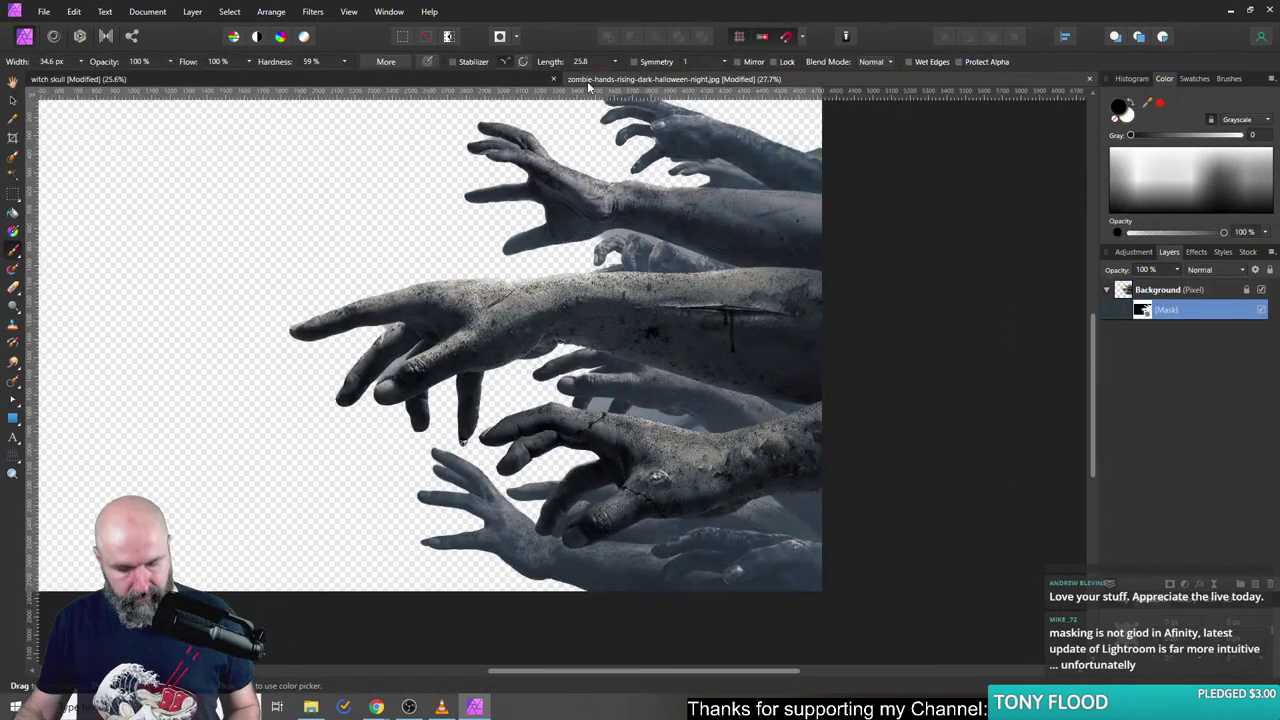
{"action": "left_click", "coordinate": [512, 80]}
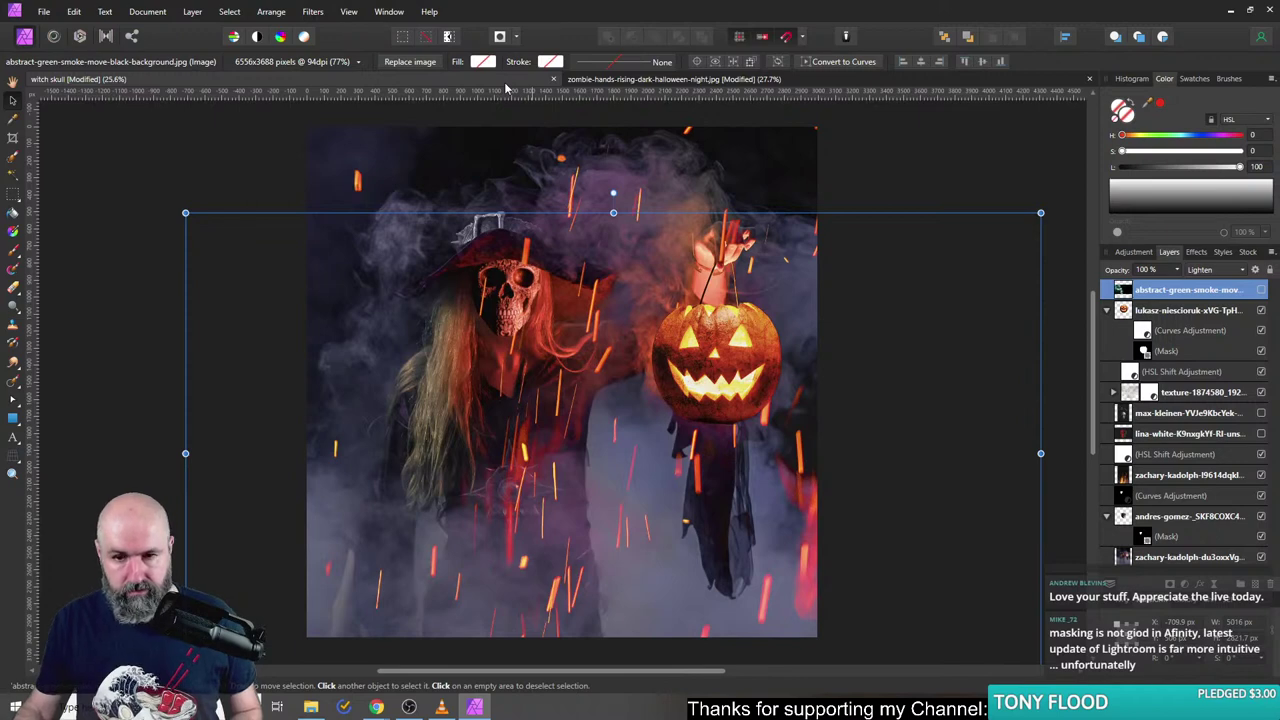
- Paste the zombie hands, then rotate and shrink them into the bottom of the composite
{"action": "key", "text": "ctrl+v"}
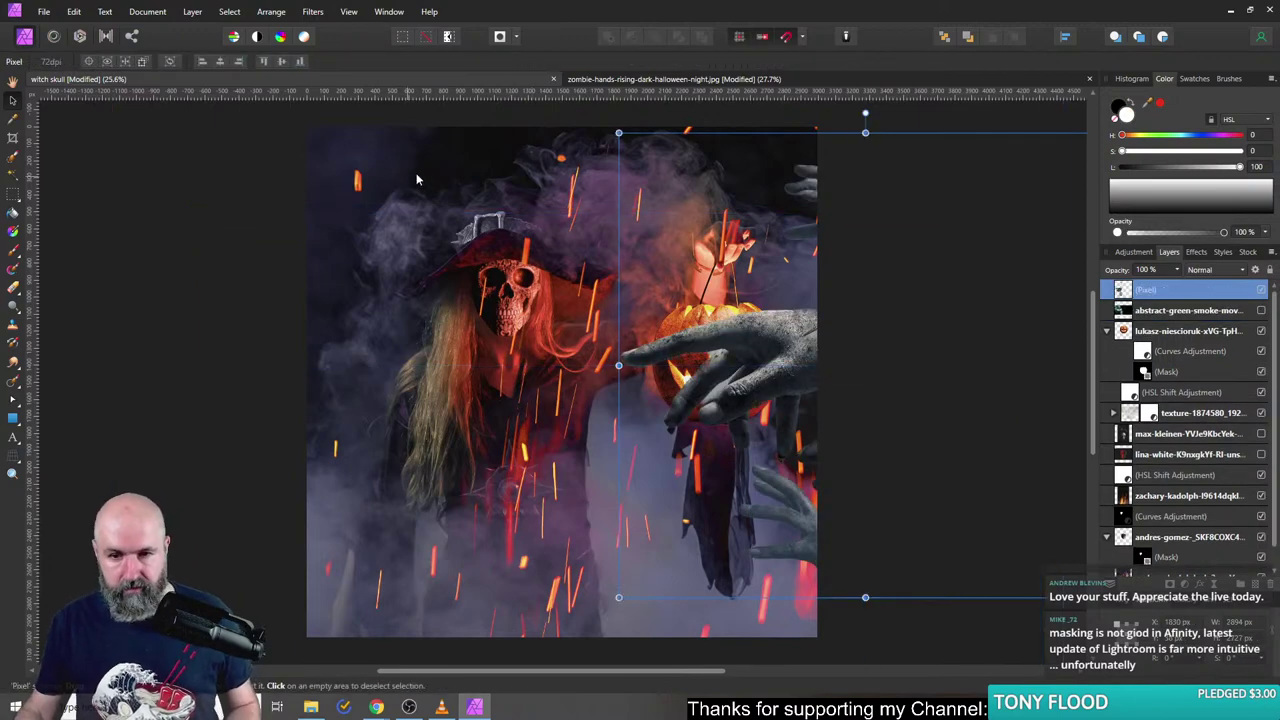
{"action": "left_click", "coordinate": [12, 102]}
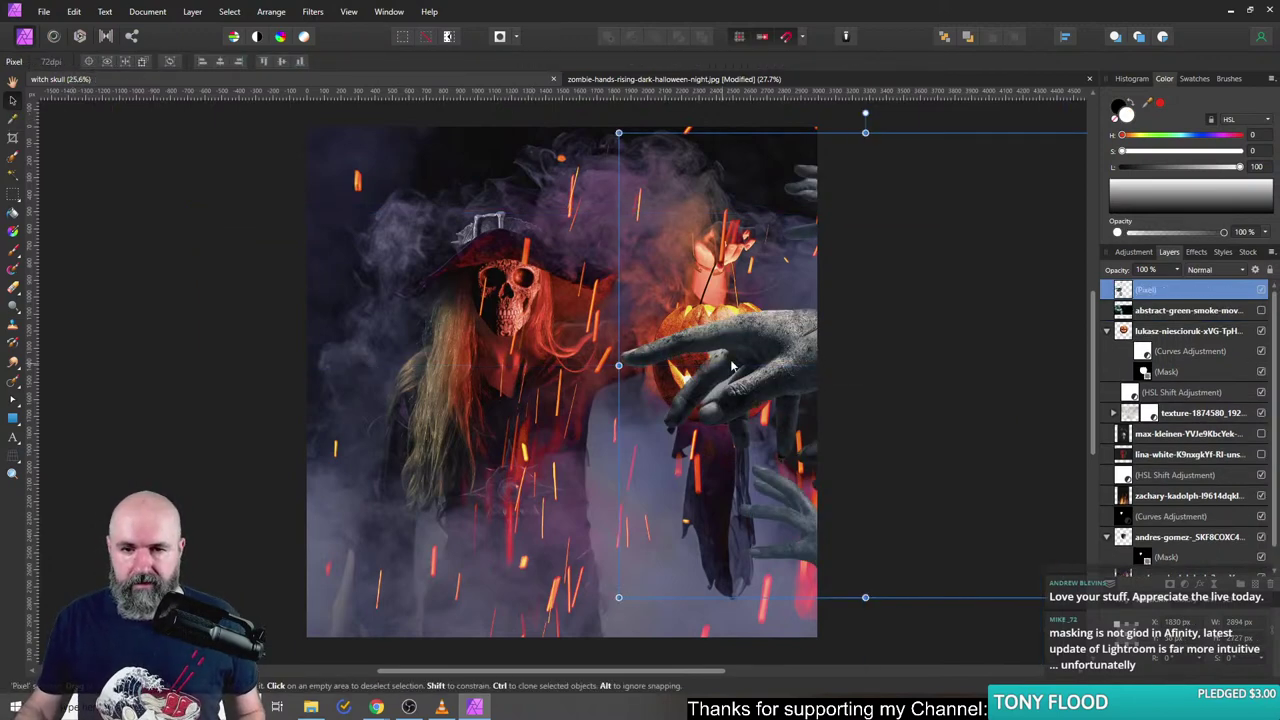
{"action": "left_click_drag", "start_coordinate": [590, 163], "coordinate": [603, 250]}
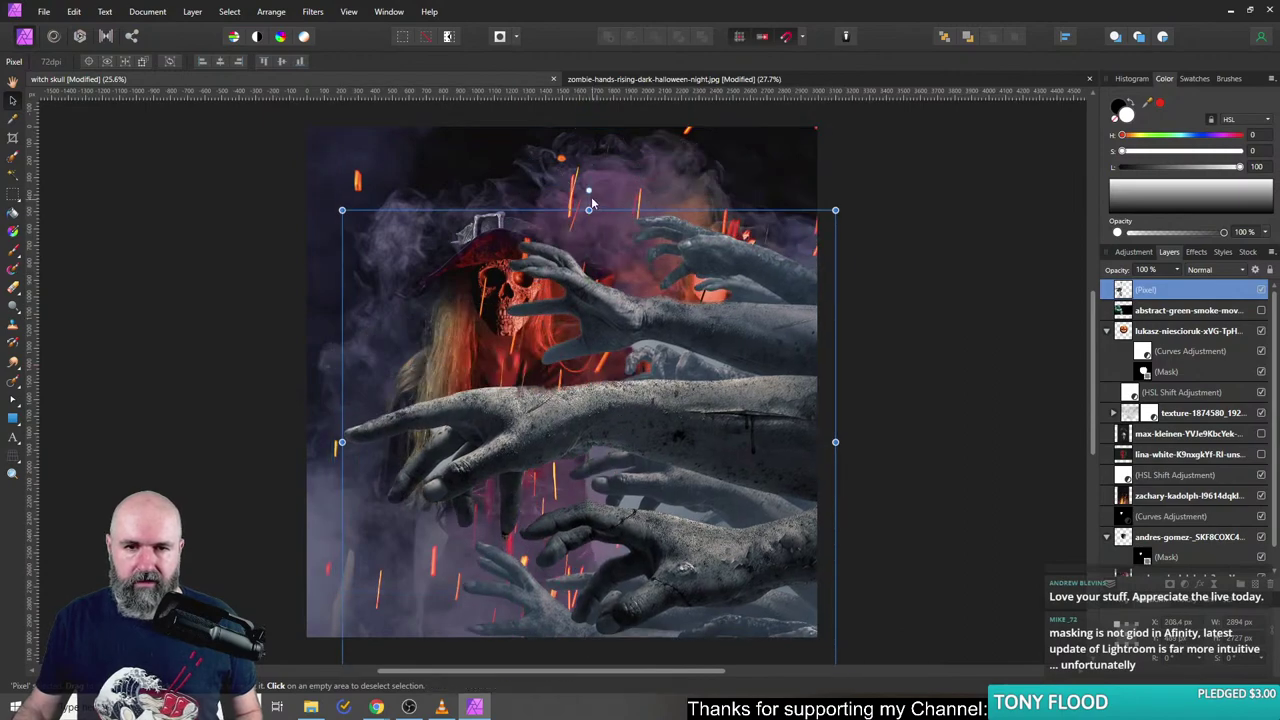
{"action": "left_click_drag", "start_coordinate": [589, 191], "coordinate": [866, 322]}
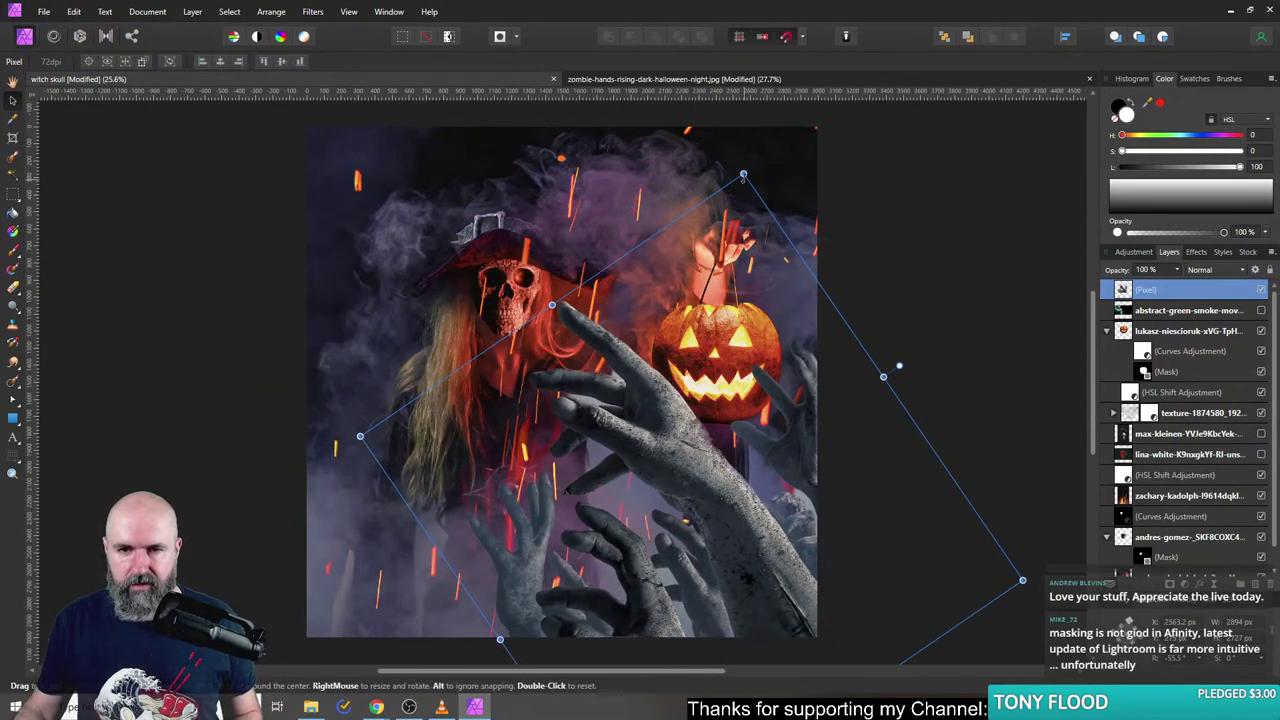
{"action": "left_click_drag", "start_coordinate": [743, 176], "coordinate": [768, 522]}
{"action": "left_click", "coordinate": [770, 525]}
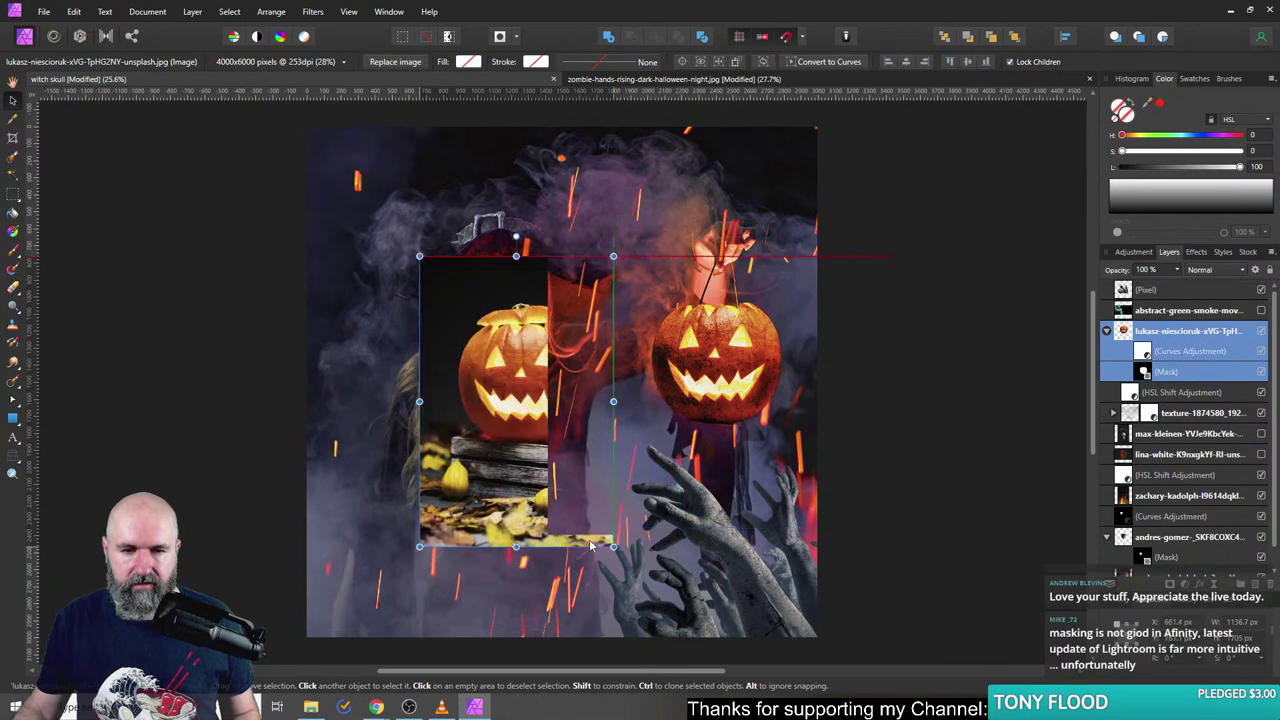
{"action": "left_click", "coordinate": [728, 582]}
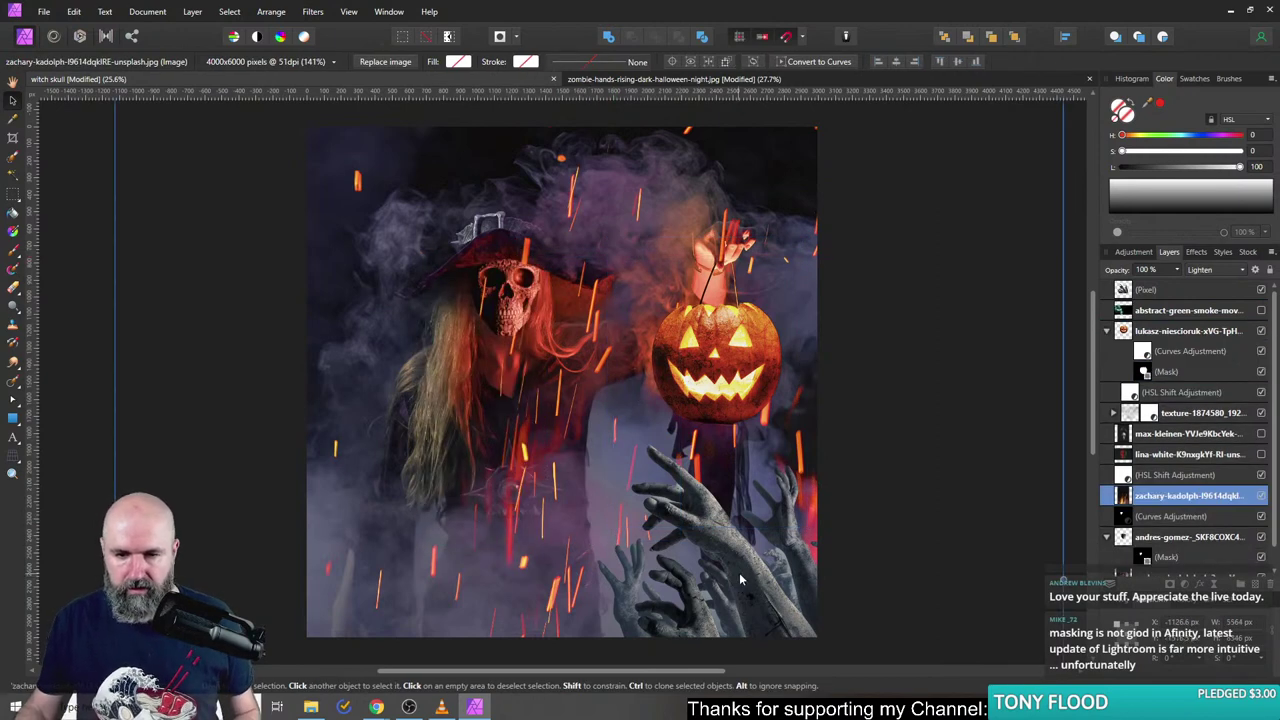
- Paste a second hands copy, flip it horizontally, rotate it and enlarge it at the left edge
{"action": "key", "text": "ctrl+v"}
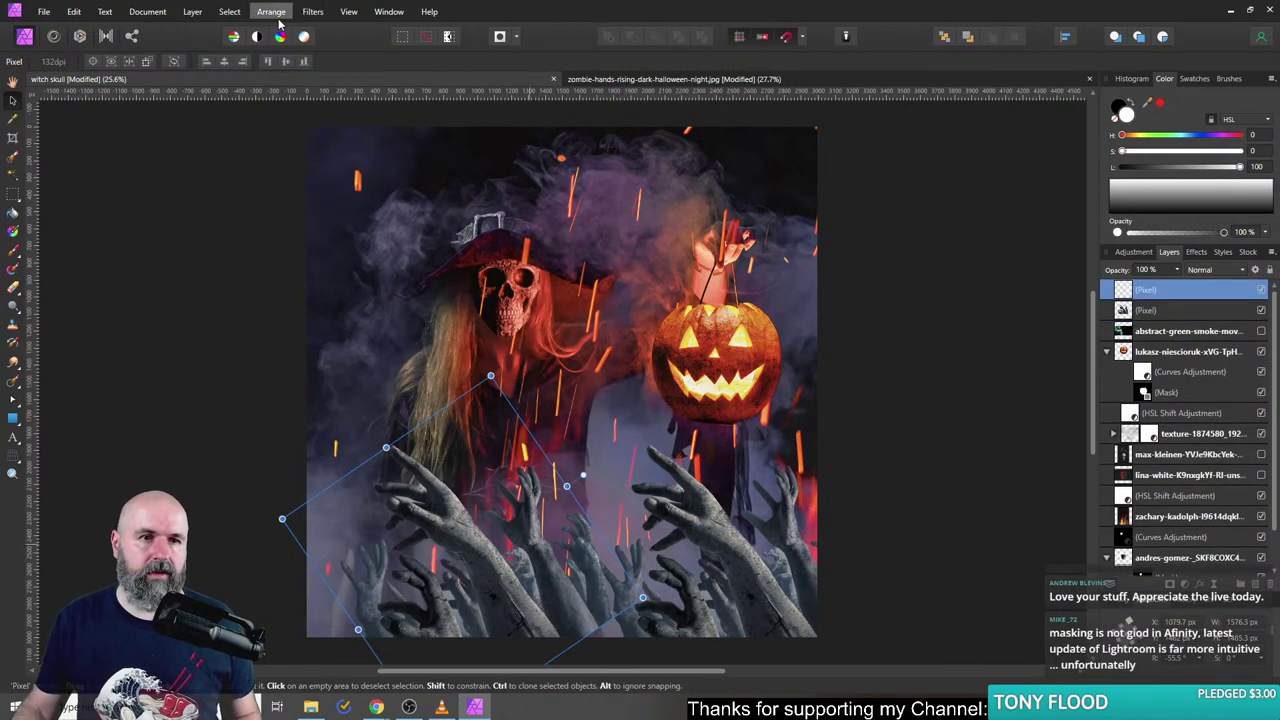
{"action": "left_click", "coordinate": [276, 14]}
{"action": "left_click", "coordinate": [313, 265]}
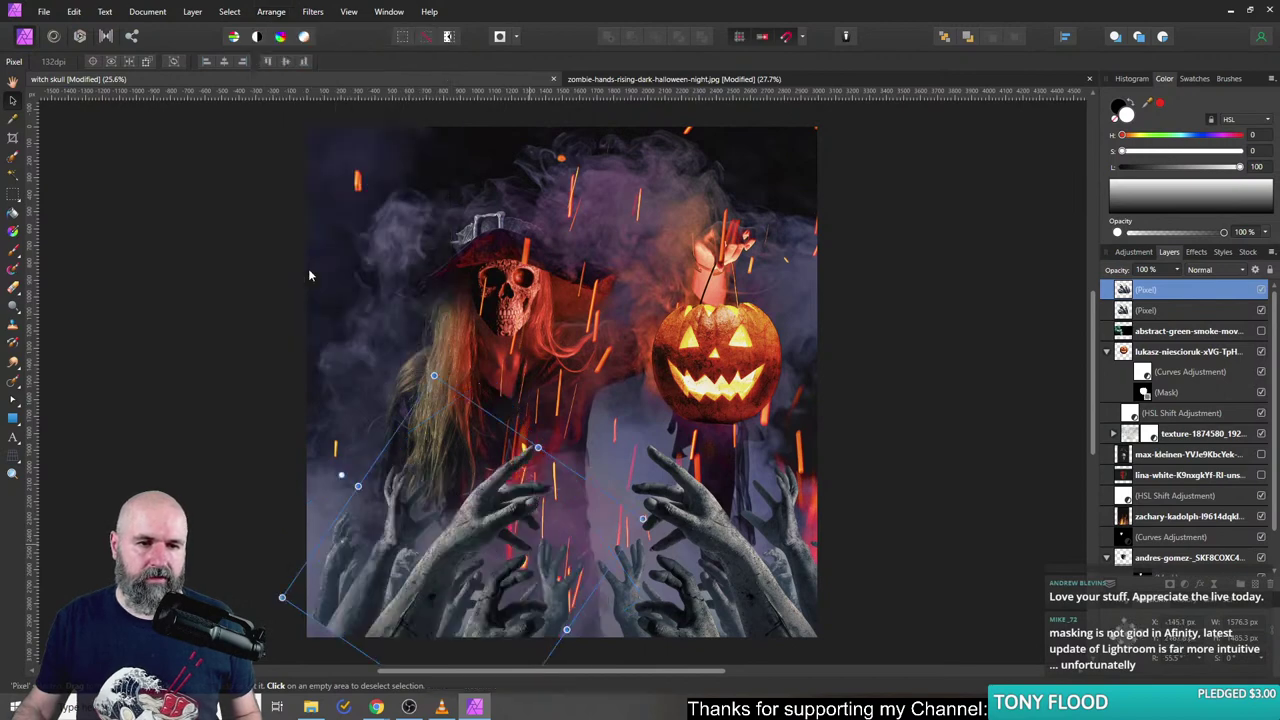
{"action": "left_click_drag", "start_coordinate": [474, 578], "coordinate": [454, 545]}
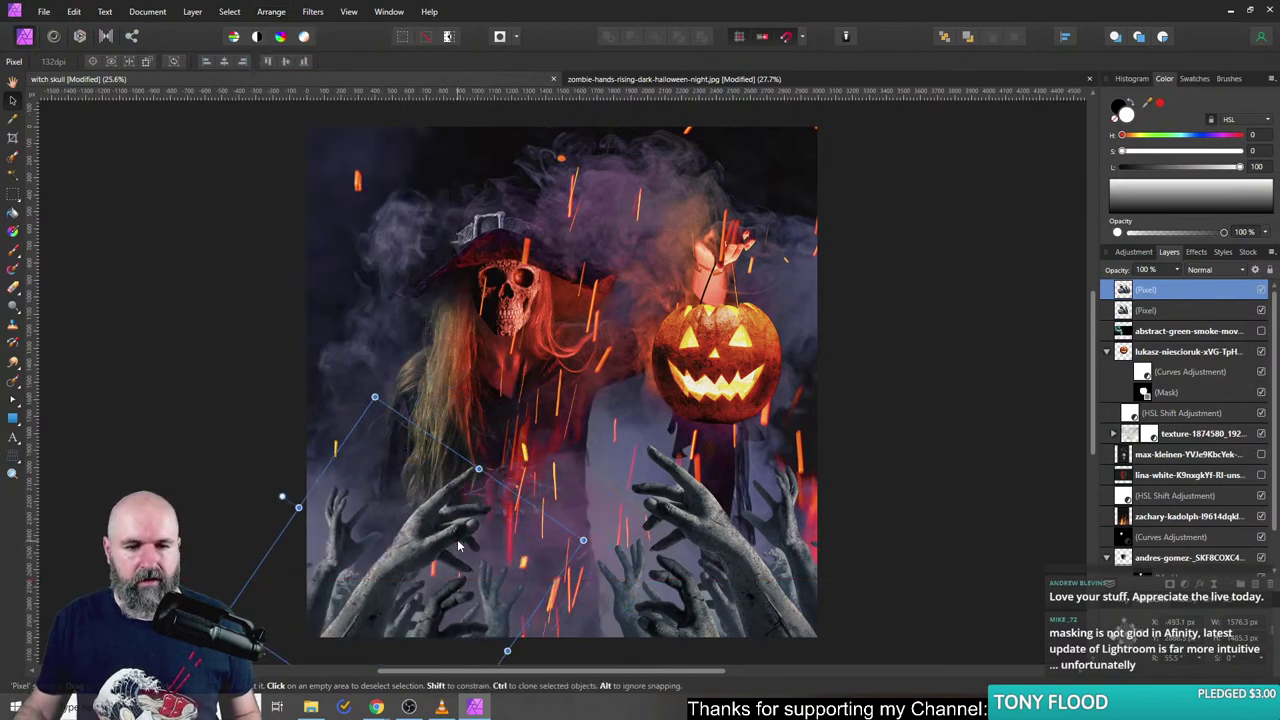
{"action": "left_click_drag", "start_coordinate": [282, 497], "coordinate": [255, 543]}
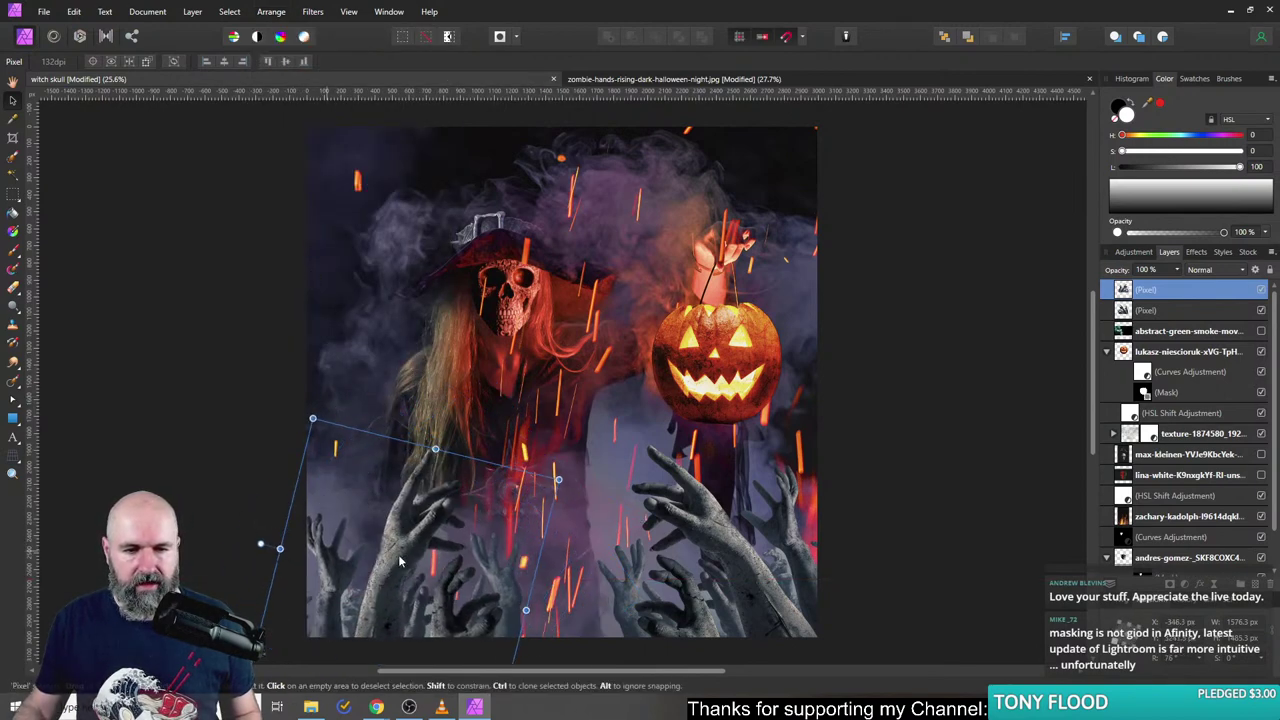
{"action": "left_click_drag", "start_coordinate": [448, 577], "coordinate": [354, 538]}
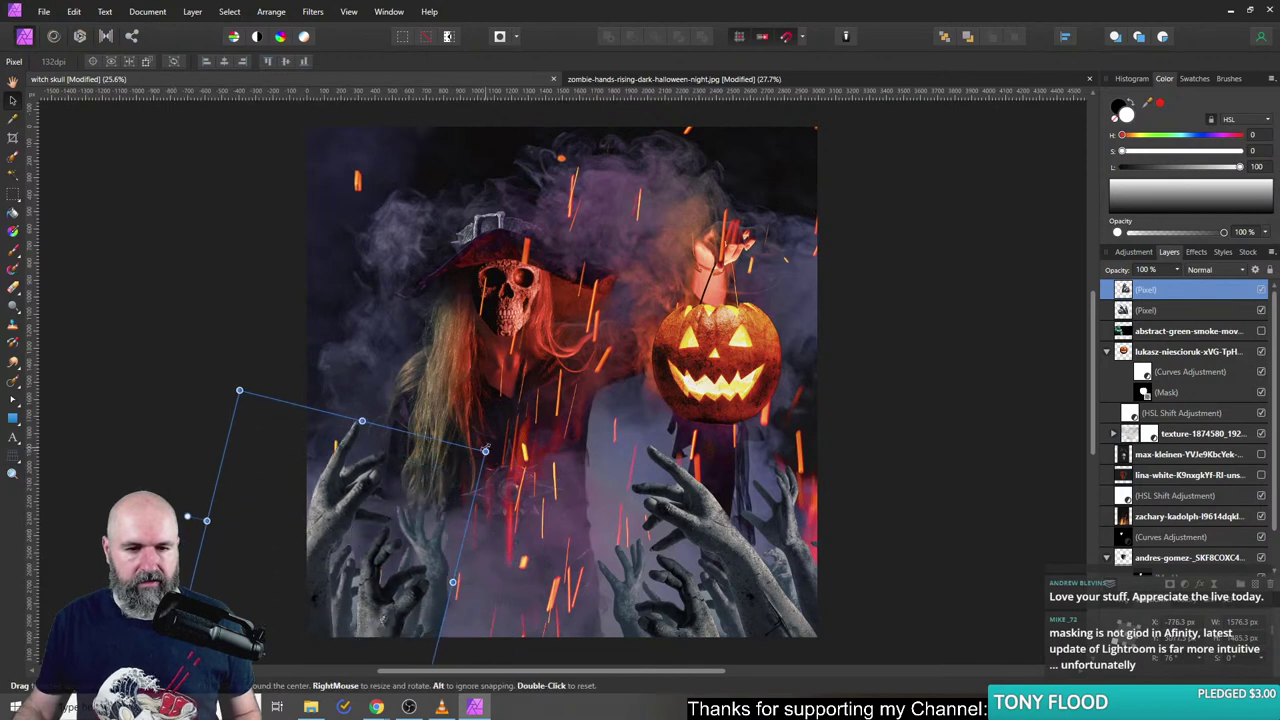
{"action": "left_click_drag", "start_coordinate": [486, 450], "coordinate": [532, 442]}
- Paste and resize a third copy, then level the top copy and move it right along the bottom
{"action": "key", "text": "ctrl+v"}
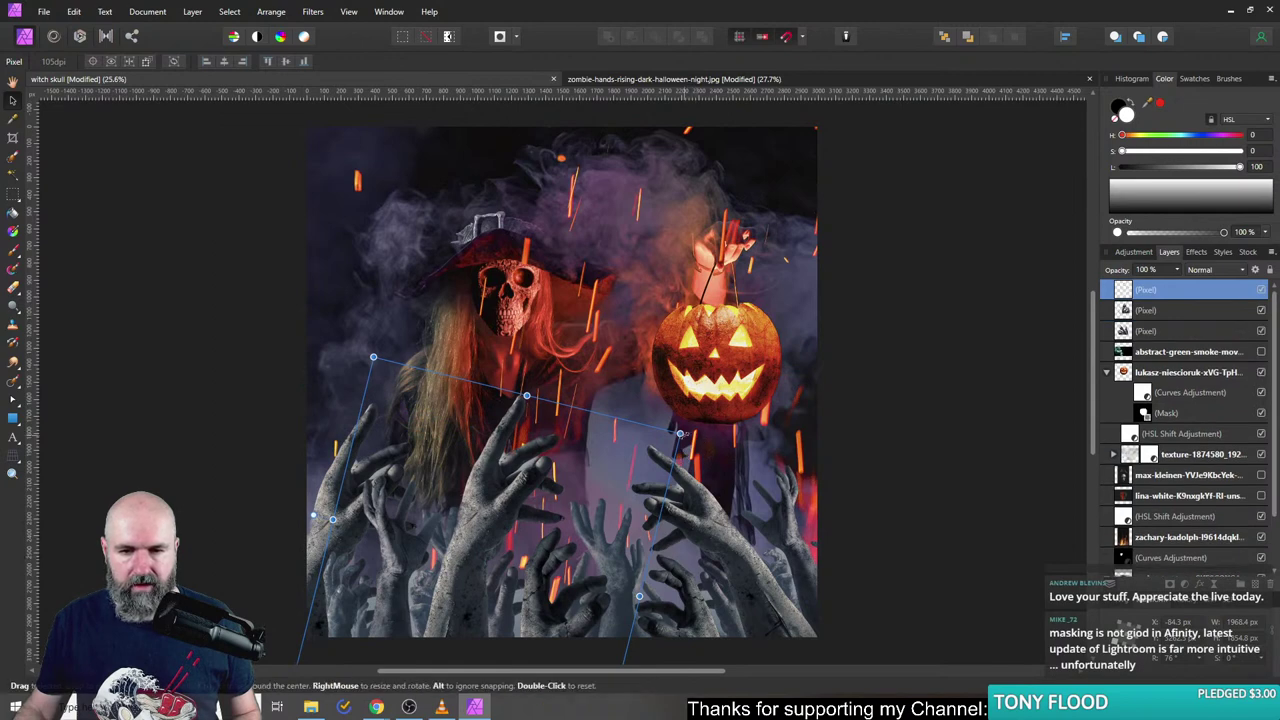
{"action": "left_click_drag", "start_coordinate": [576, 499], "coordinate": [566, 561]}
{"action": "left_click", "coordinate": [463, 578]}
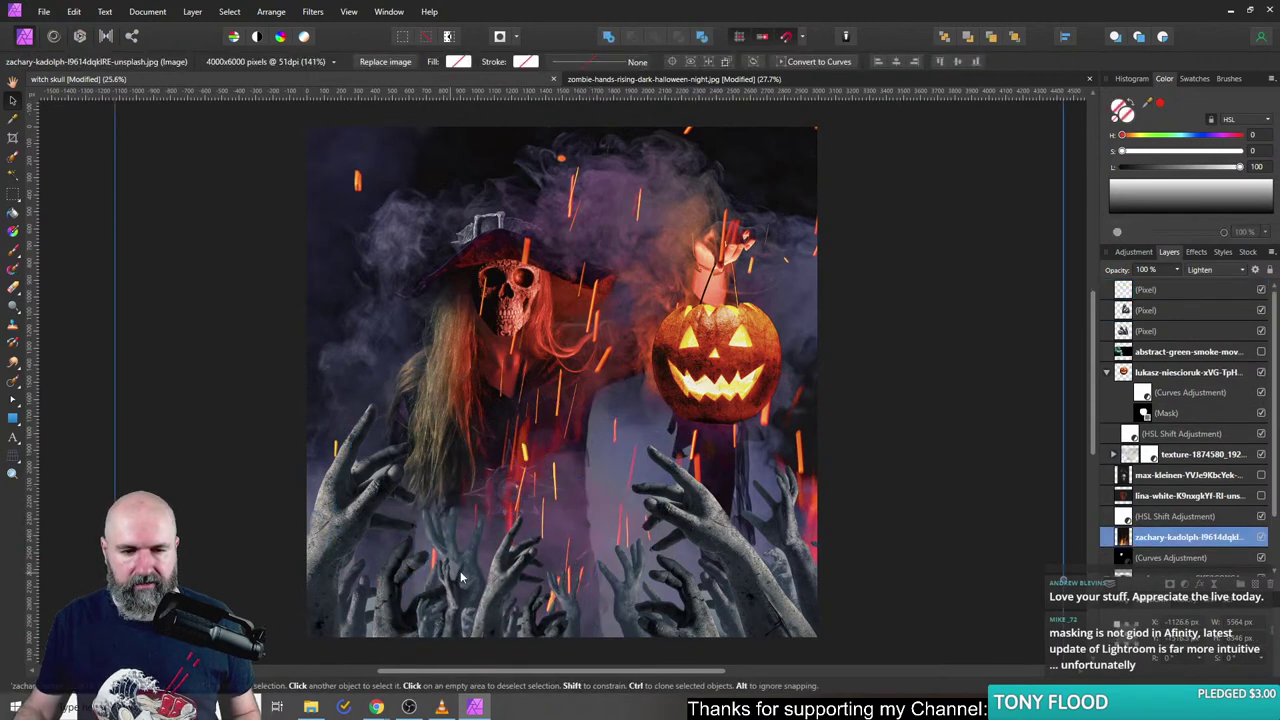
{"action": "left_click", "coordinate": [475, 590]}
{"action": "left_click", "coordinate": [444, 598]}
{"action": "left_click", "coordinate": [427, 595]}
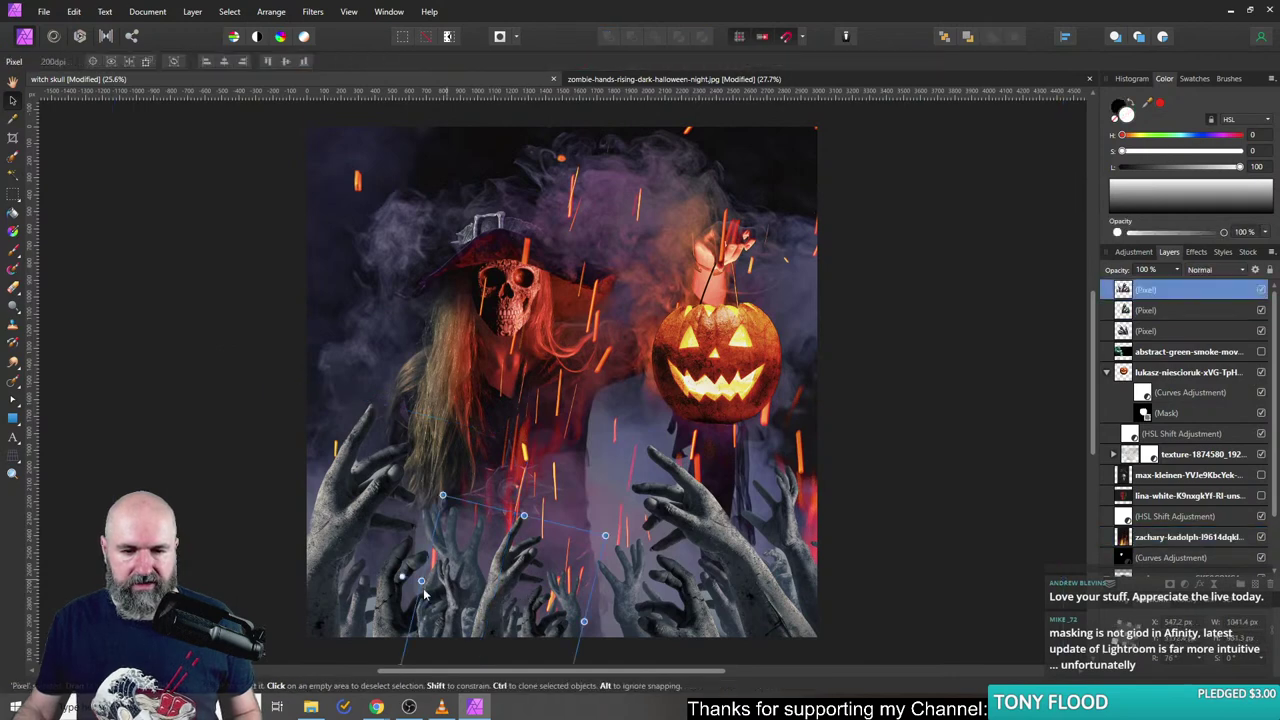
{"action": "double_click", "coordinate": [403, 577]}
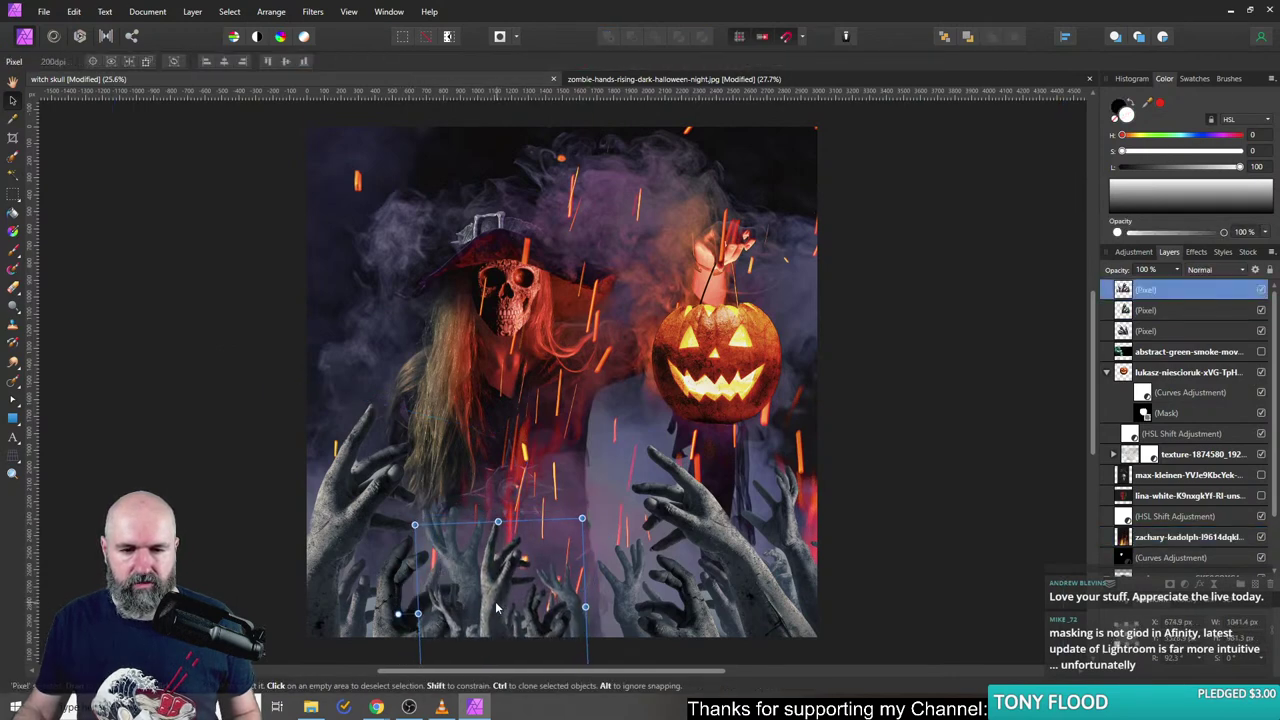
{"action": "left_click_drag", "start_coordinate": [500, 604], "coordinate": [614, 559]}
- Duplicate a fourth hands copy, flip it horizontally, and select all four hands layers
{"action": "key", "text": "ctrl+j"}
{"action": "left_click", "coordinate": [271, 11]}
{"action": "left_click", "coordinate": [330, 280]}
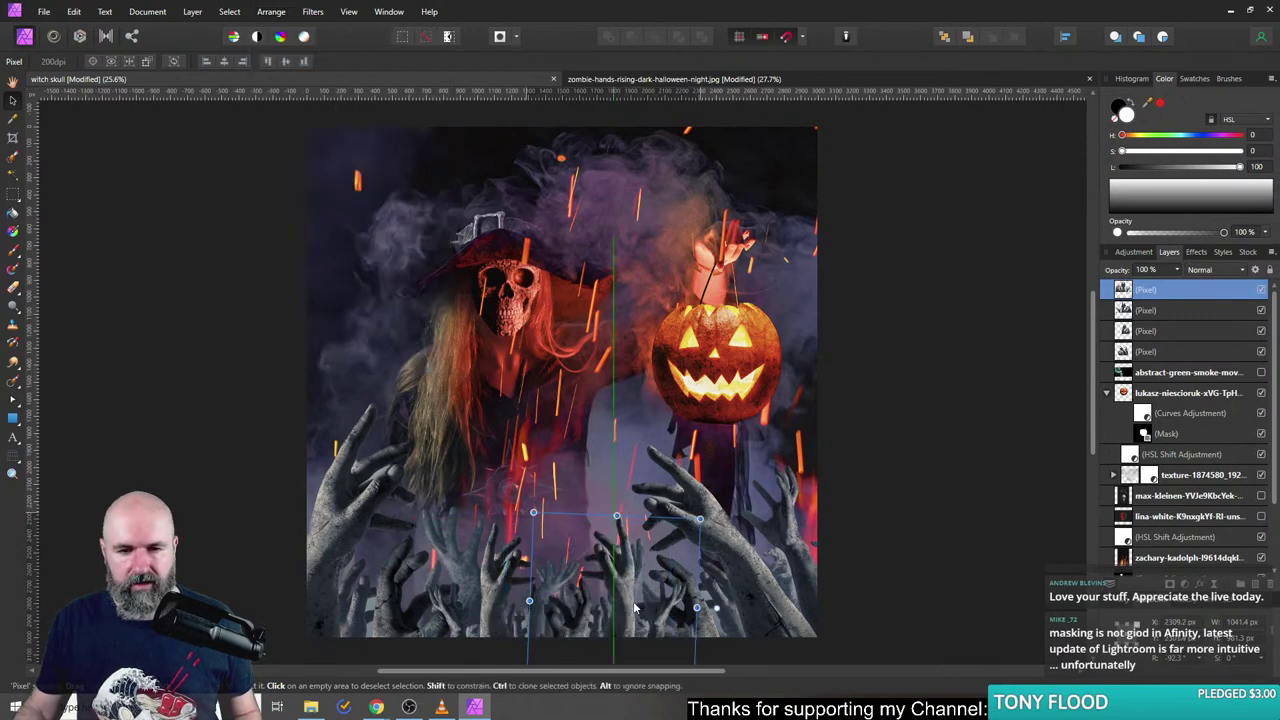
{"action": "left_click", "coordinate": [118, 398]}
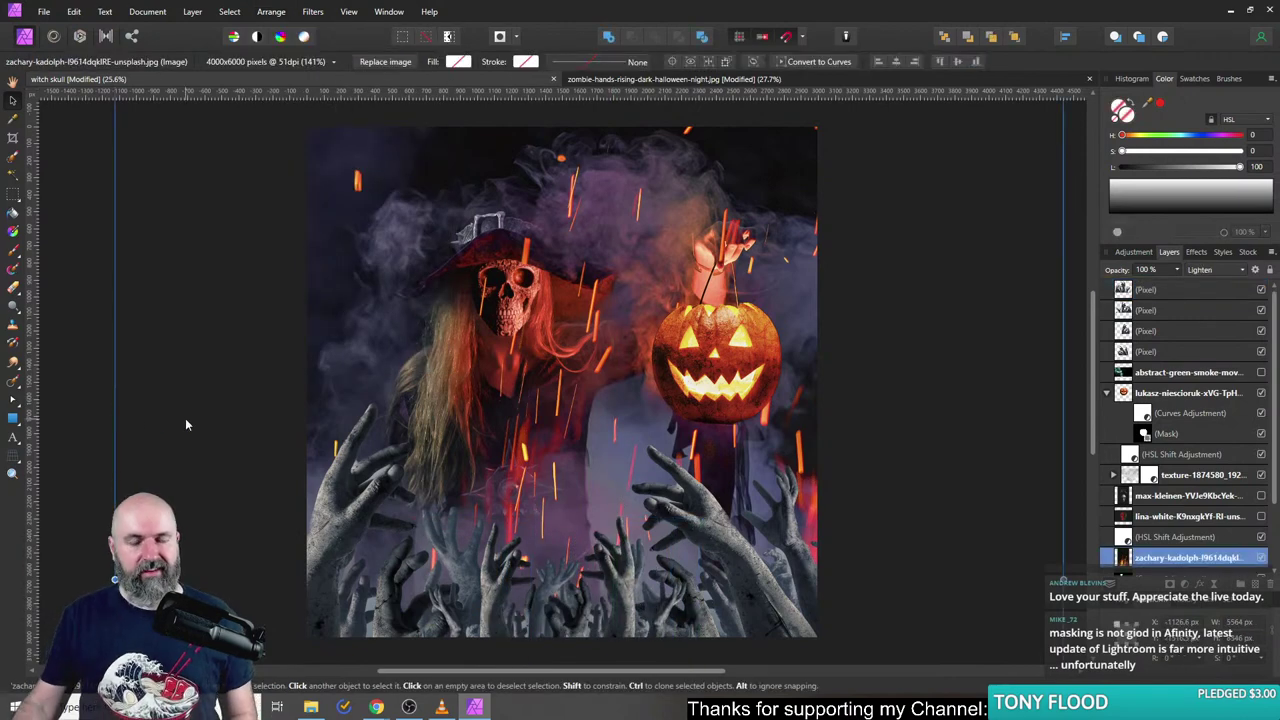
{"action": "left_click", "coordinate": [1128, 352]}
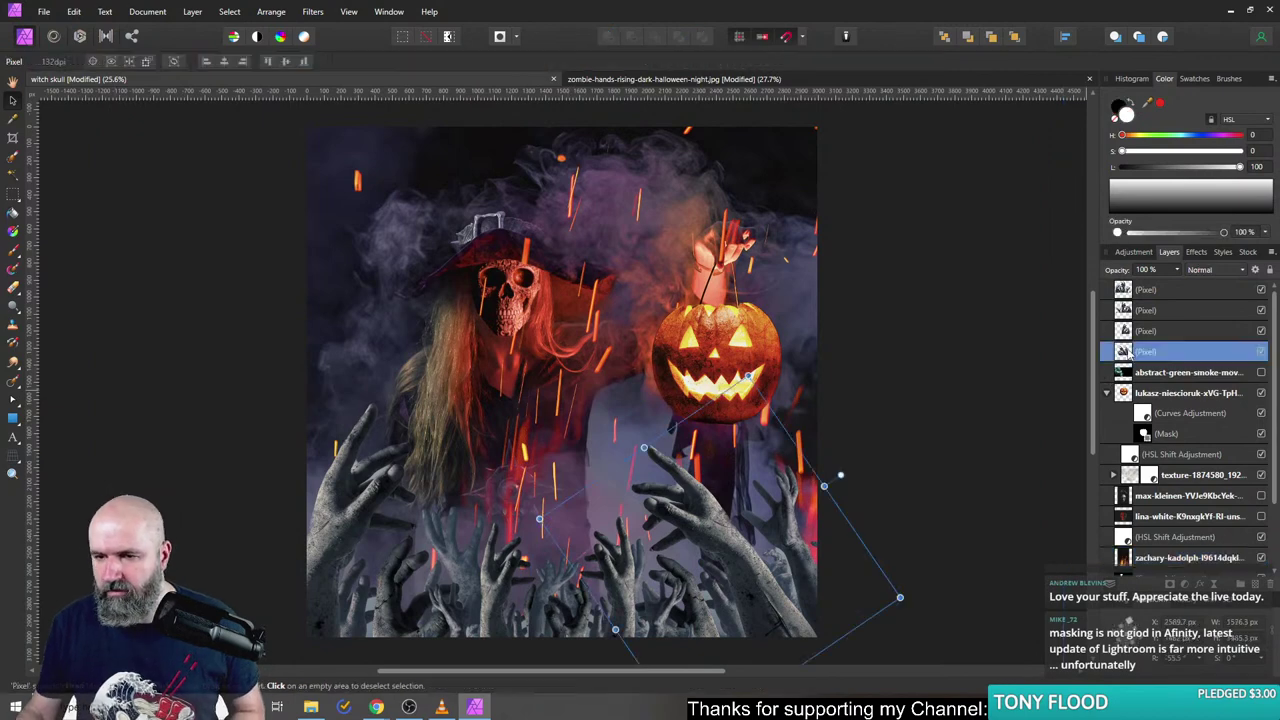
{"action": "left_click", "coordinate": [1130, 290], "text": "shift"}
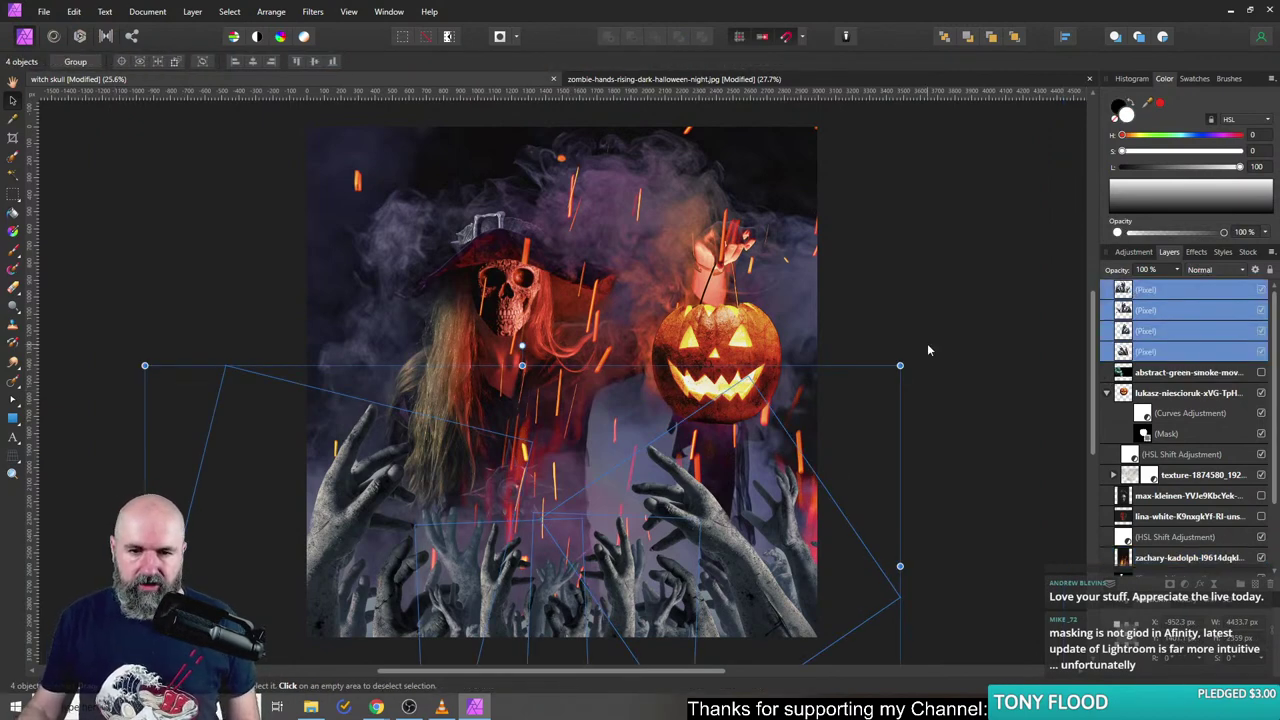
- Group the four hands layers, then duplicate the first hands layer inside the group
{"action": "key", "text": "ctrl+g"}
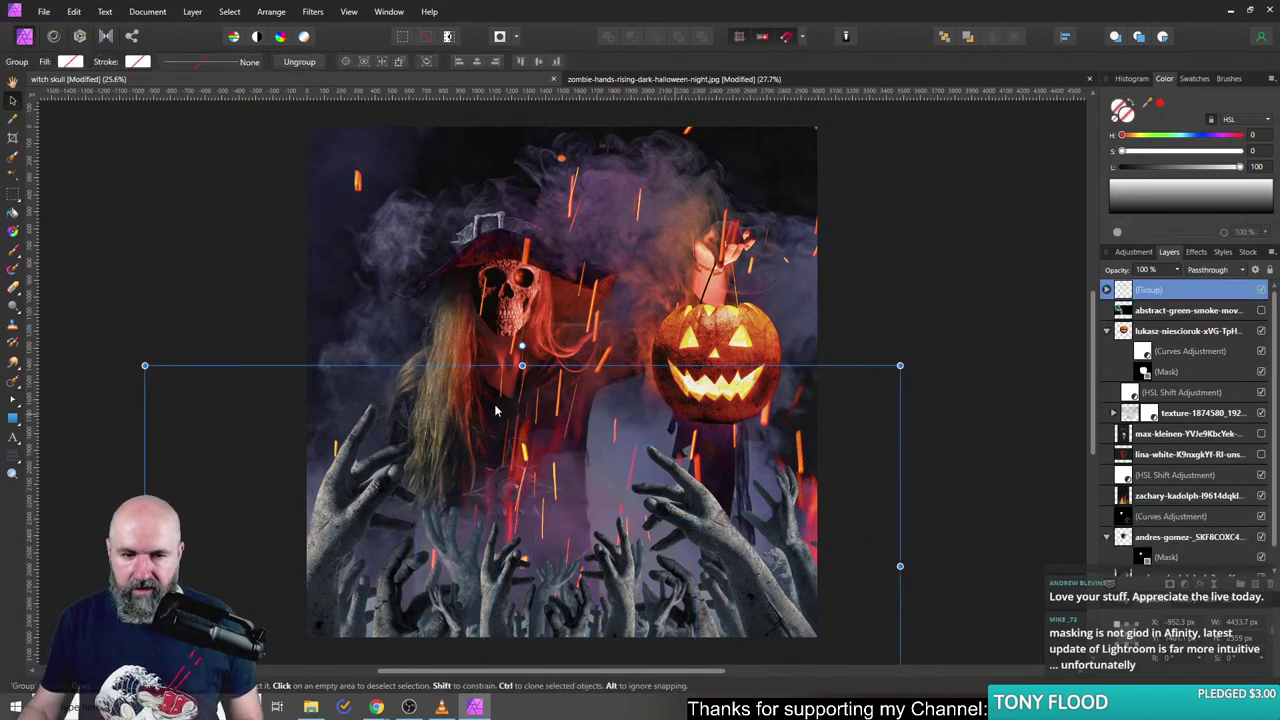
{"action": "scroll", "coordinate": [672, 414], "scroll_direction": "left", "scroll_amount": 3}
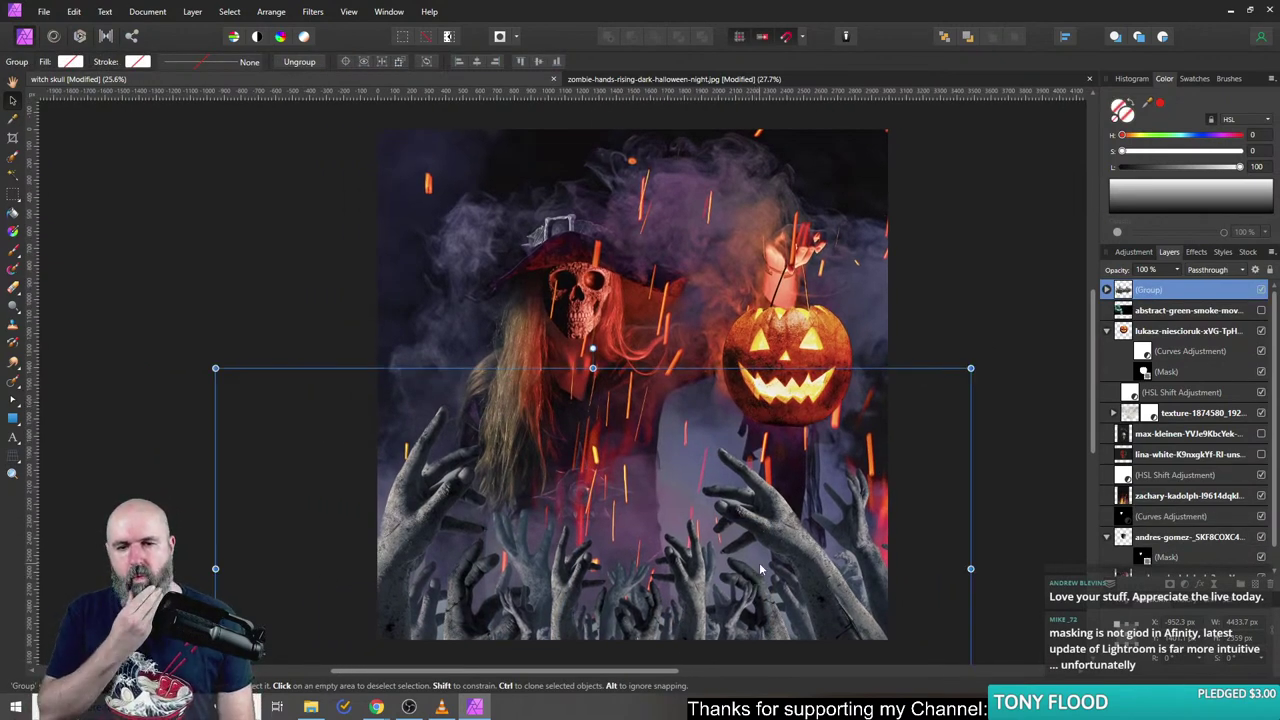
{"action": "left_click", "coordinate": [1106, 290]}
{"action": "left_click", "coordinate": [1135, 312]}
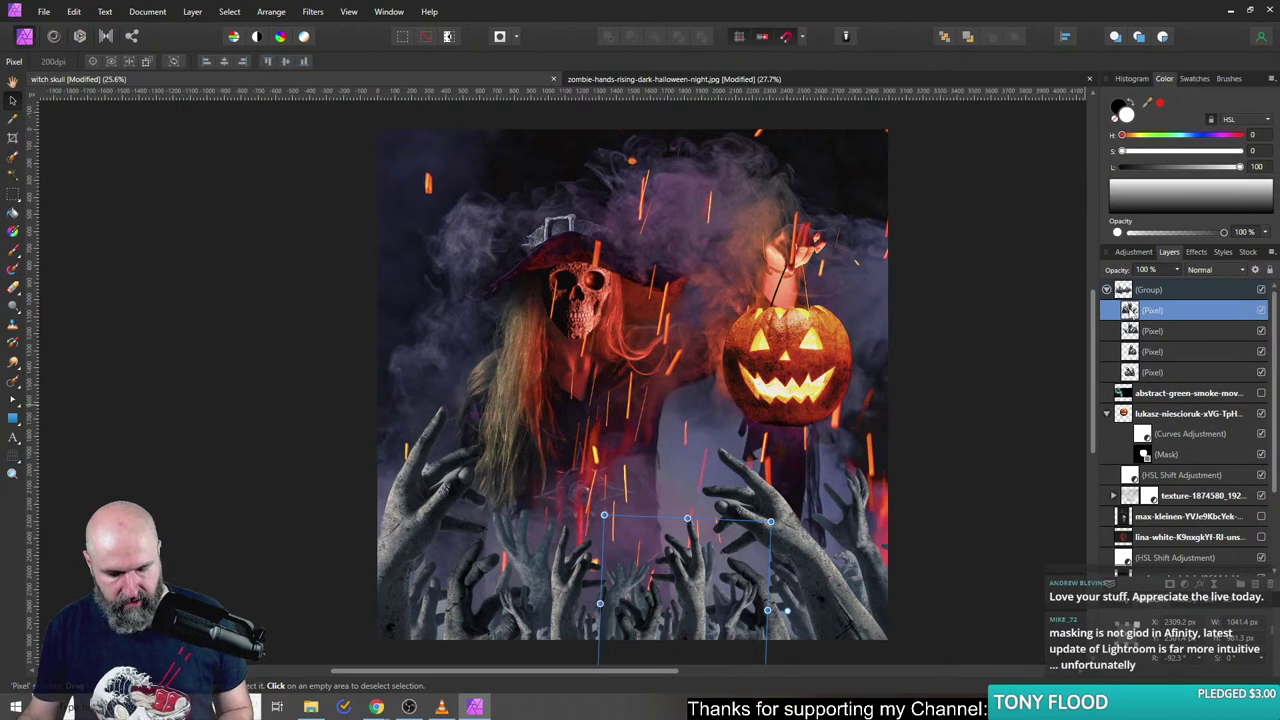
{"action": "key", "text": "ctrl+j"}
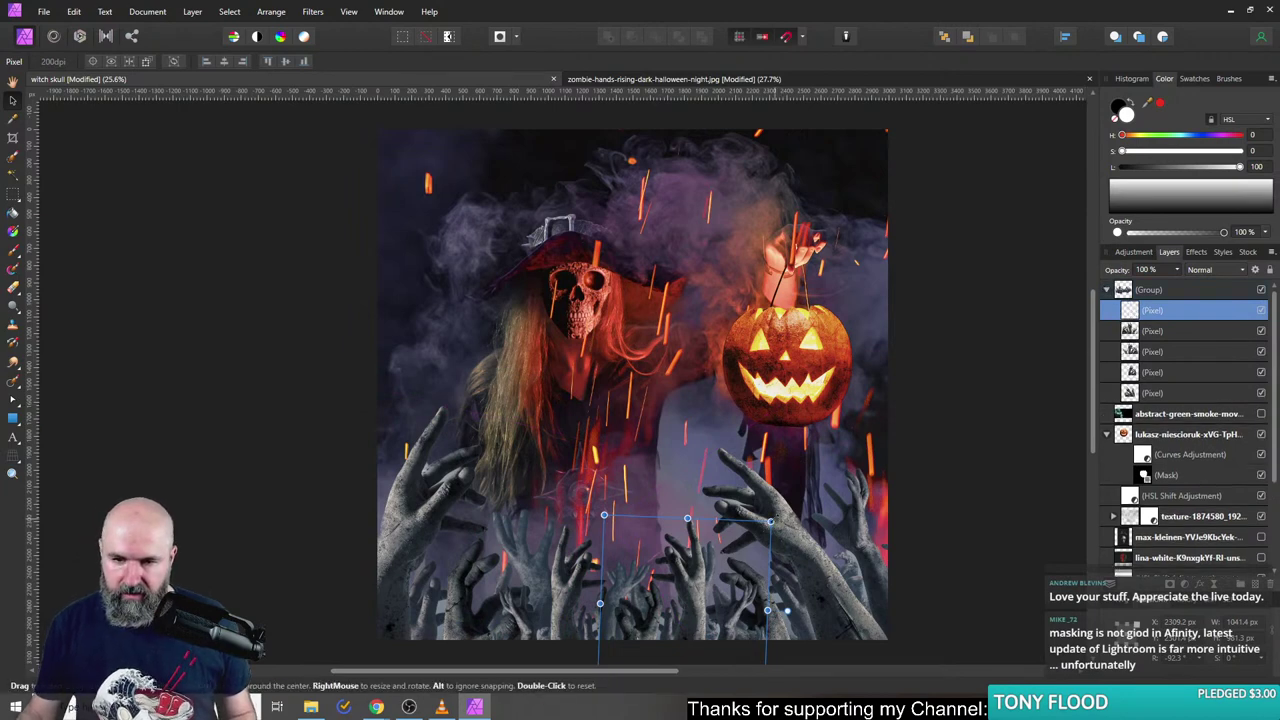
- Scale the duplicate hands up about threefold, blur them at 6 px, and tilt them
{"action": "left_click_drag", "start_coordinate": [771, 521], "coordinate": [933, 363]}
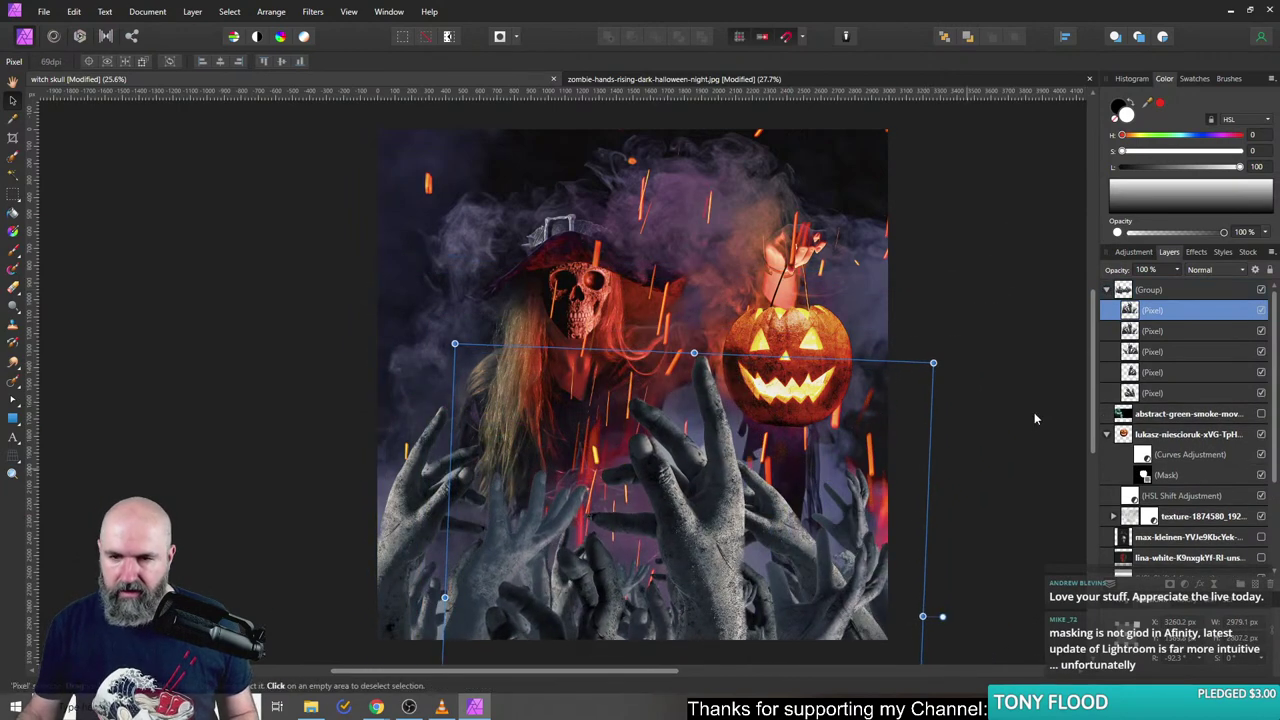
{"action": "left_click", "coordinate": [1197, 252]}
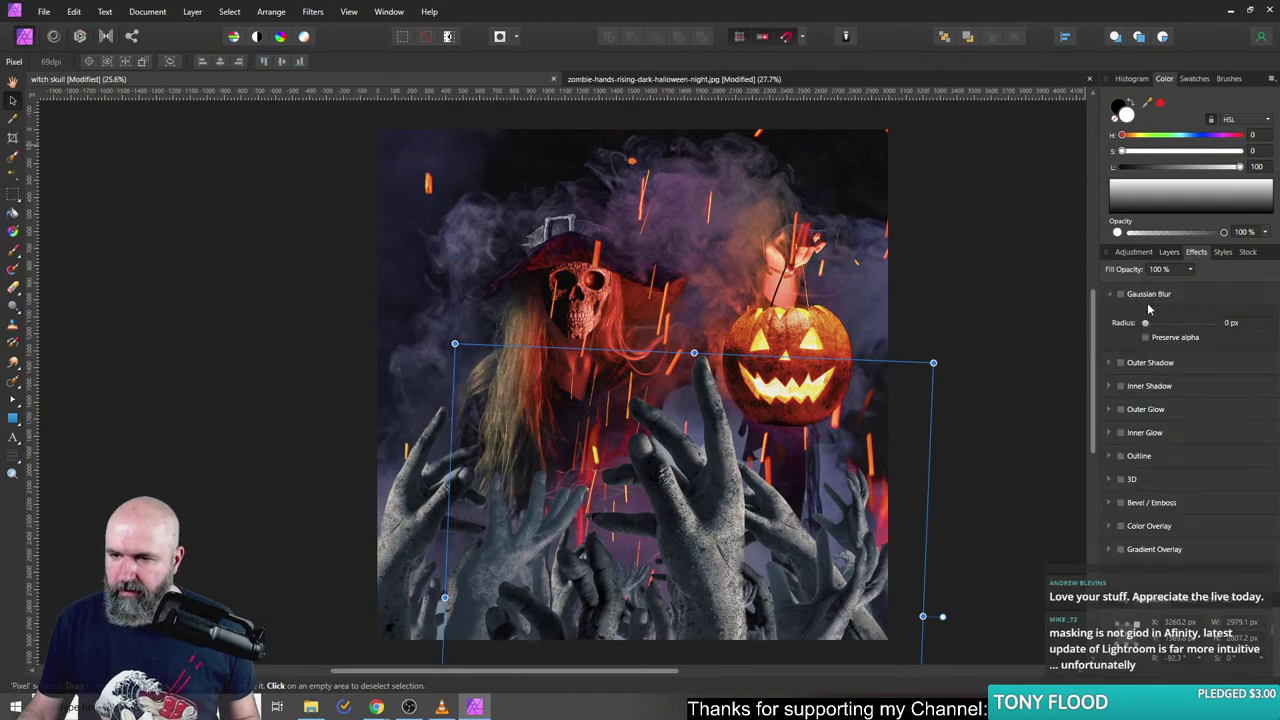
{"action": "mouse_move", "coordinate": [1146, 324]}
{"action": "left_mouse_down"}
{"action": "mouse_move", "coordinate": [1191, 324]}
{"action": "mouse_move", "coordinate": [1158, 324]}
{"action": "left_mouse_up"}
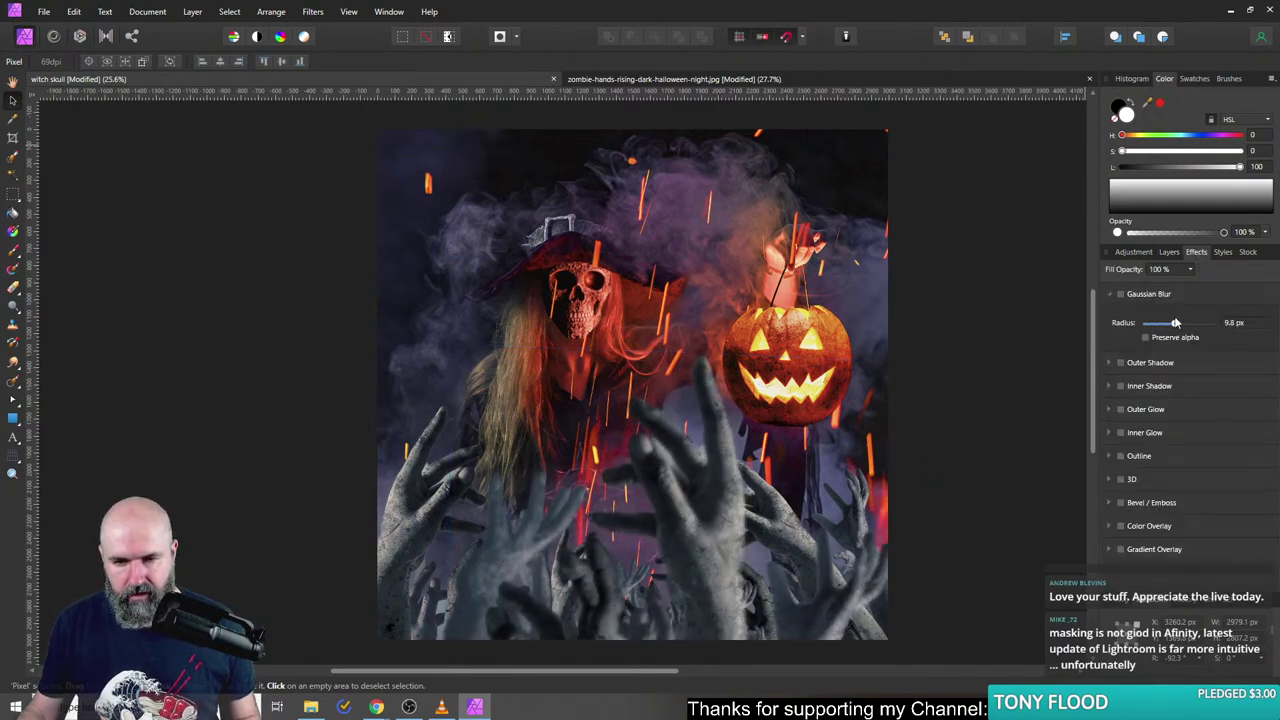
{"action": "left_click_drag", "start_coordinate": [717, 528], "coordinate": [712, 557]}
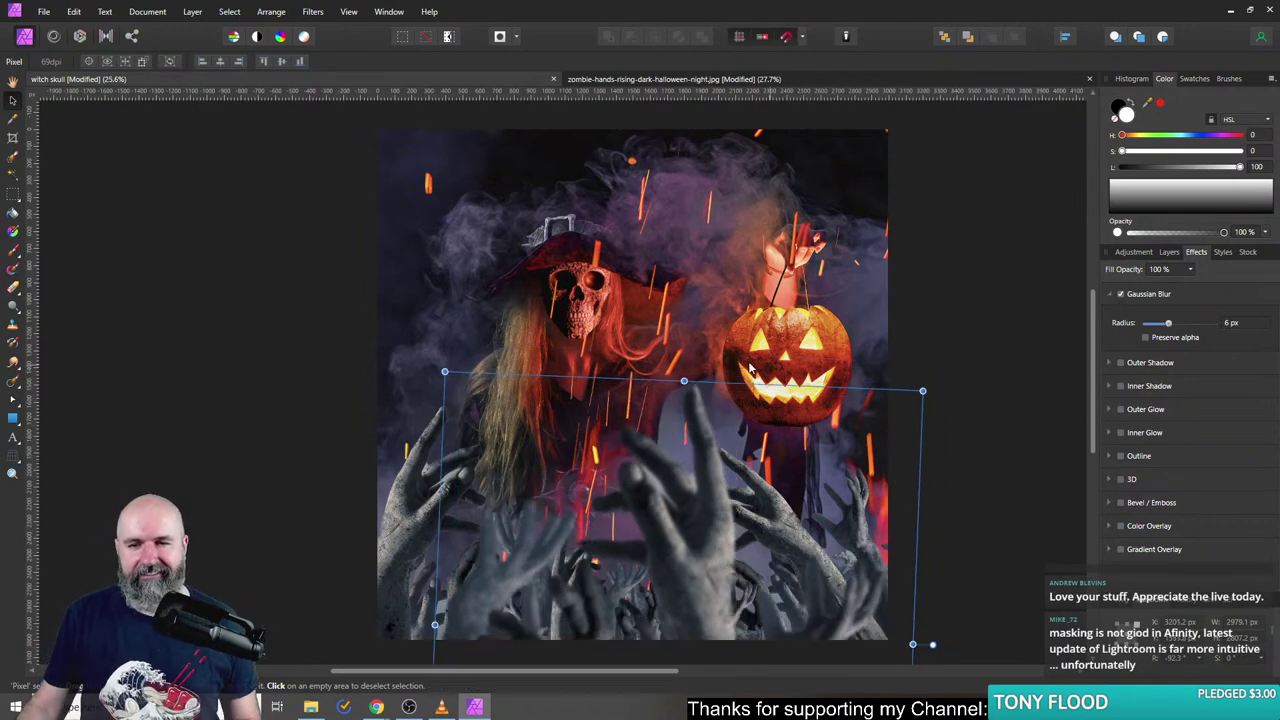
{"action": "left_click_drag", "start_coordinate": [932, 646], "coordinate": [959, 492]}
{"action": "left_click_drag", "start_coordinate": [806, 540], "coordinate": [949, 605]}
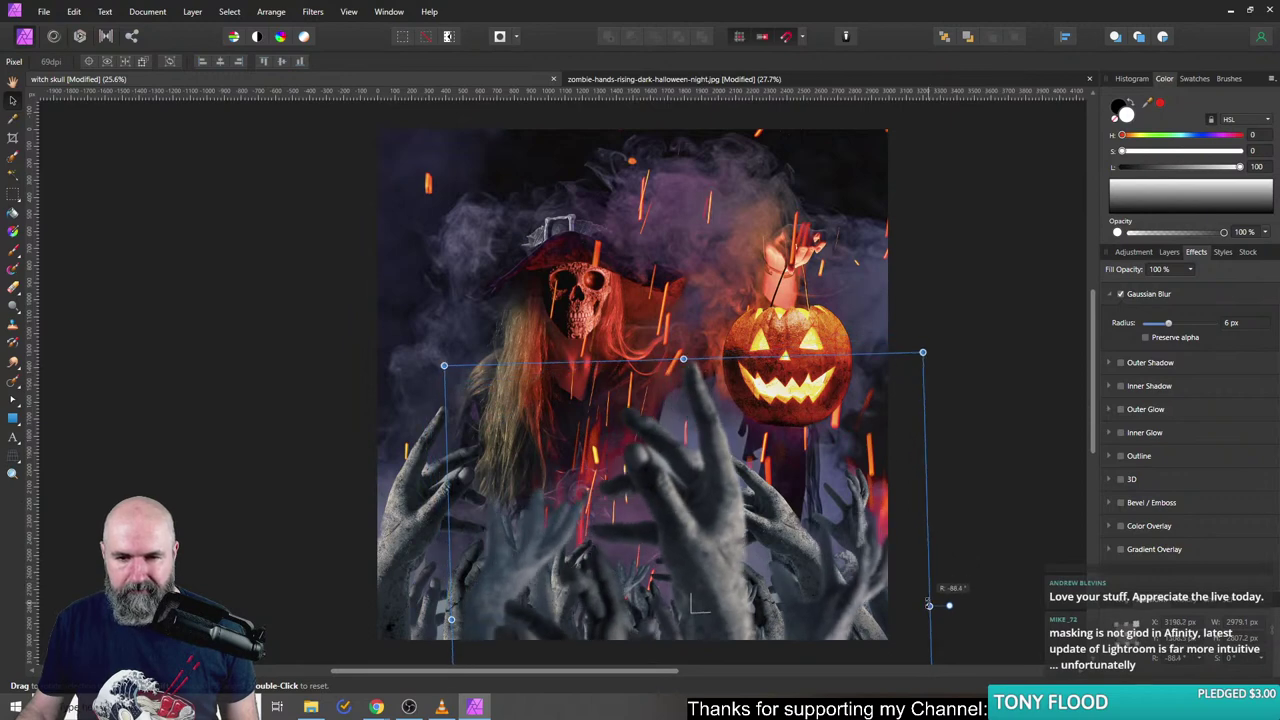
- Move the hands up and left, and erase the hand covering the skull with a larger eraser
{"action": "left_click_drag", "start_coordinate": [660, 470], "coordinate": [612, 378]}
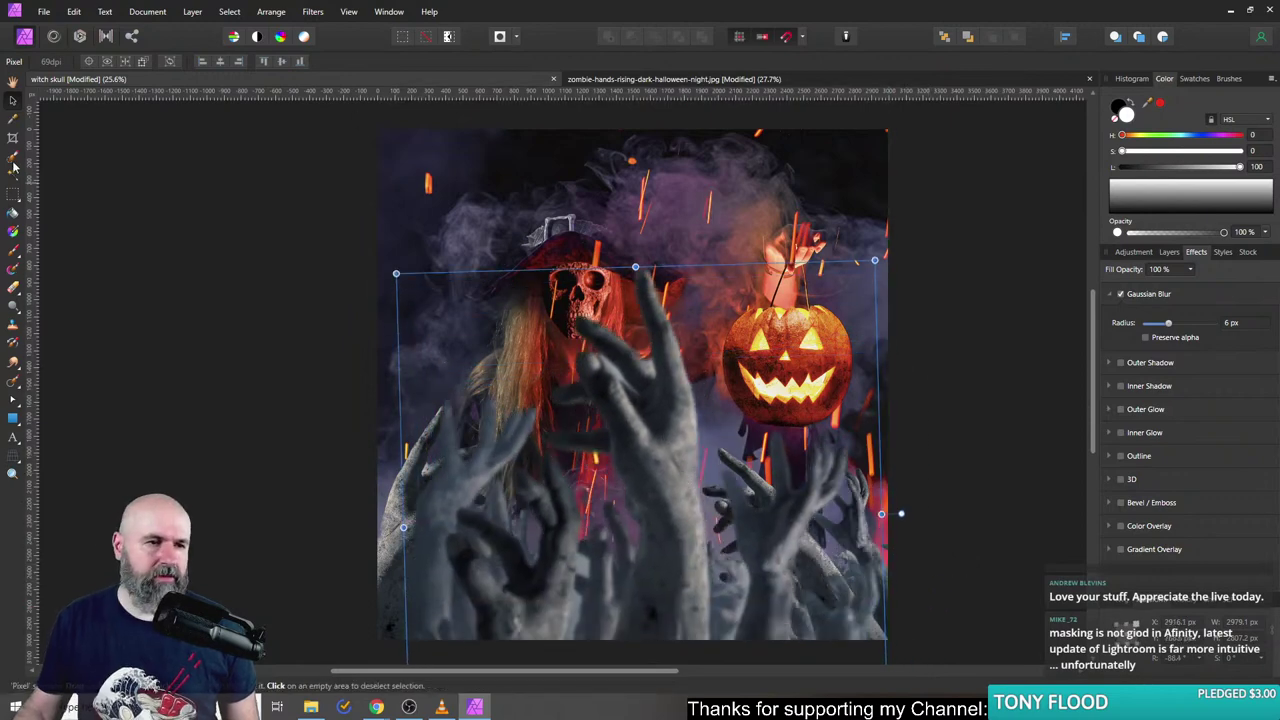
{"action": "left_click", "coordinate": [12, 286]}
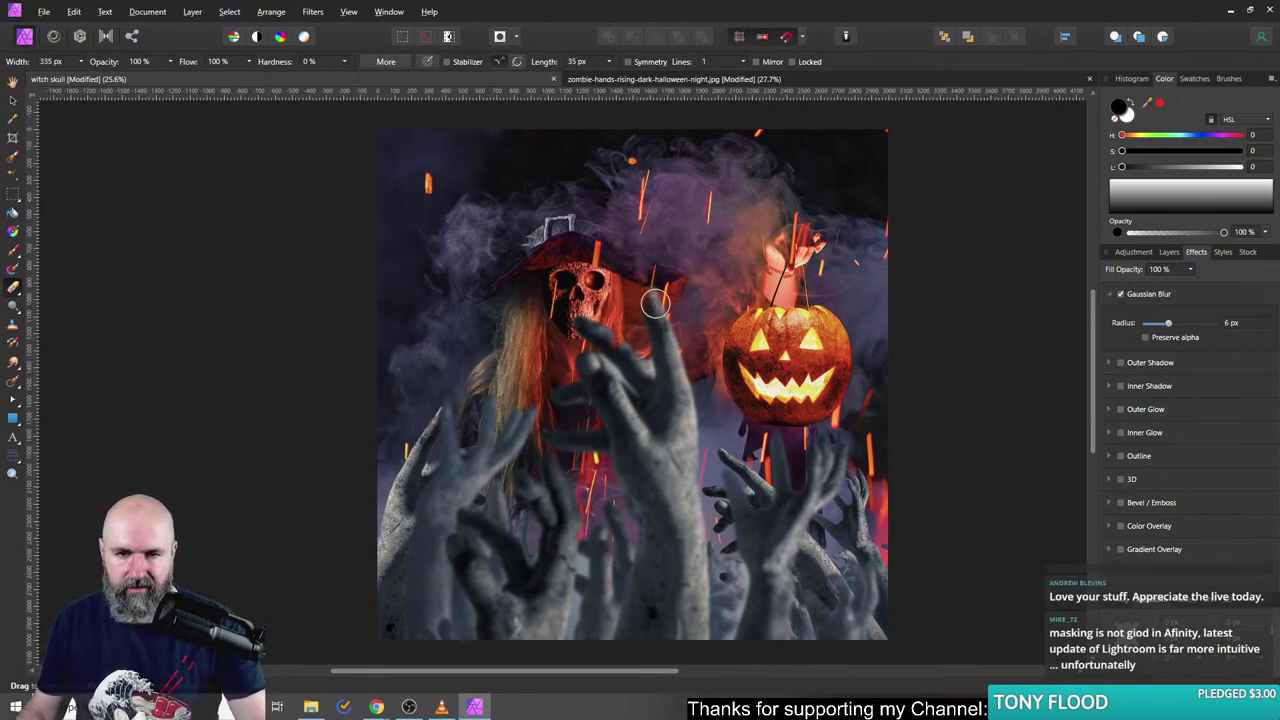
{"action": "key", "text": "bracketright"}
{"action": "key", "text": "bracketright"}
{"action": "mouse_move", "coordinate": [655, 303]}
{"action": "left_mouse_down"}
{"action": "mouse_move", "coordinate": [637, 276]}
{"action": "mouse_move", "coordinate": [663, 329]}
{"action": "mouse_move", "coordinate": [594, 417]}
{"action": "mouse_move", "coordinate": [630, 412]}
{"action": "mouse_move", "coordinate": [685, 451]}
{"action": "mouse_move", "coordinate": [654, 506]}
{"action": "mouse_move", "coordinate": [697, 501]}
{"action": "mouse_move", "coordinate": [659, 534]}
{"action": "mouse_move", "coordinate": [692, 540]}
{"action": "mouse_move", "coordinate": [644, 543]}
{"action": "mouse_move", "coordinate": [689, 547]}
{"action": "mouse_move", "coordinate": [641, 559]}
{"action": "mouse_move", "coordinate": [701, 575]}
{"action": "left_mouse_up"}
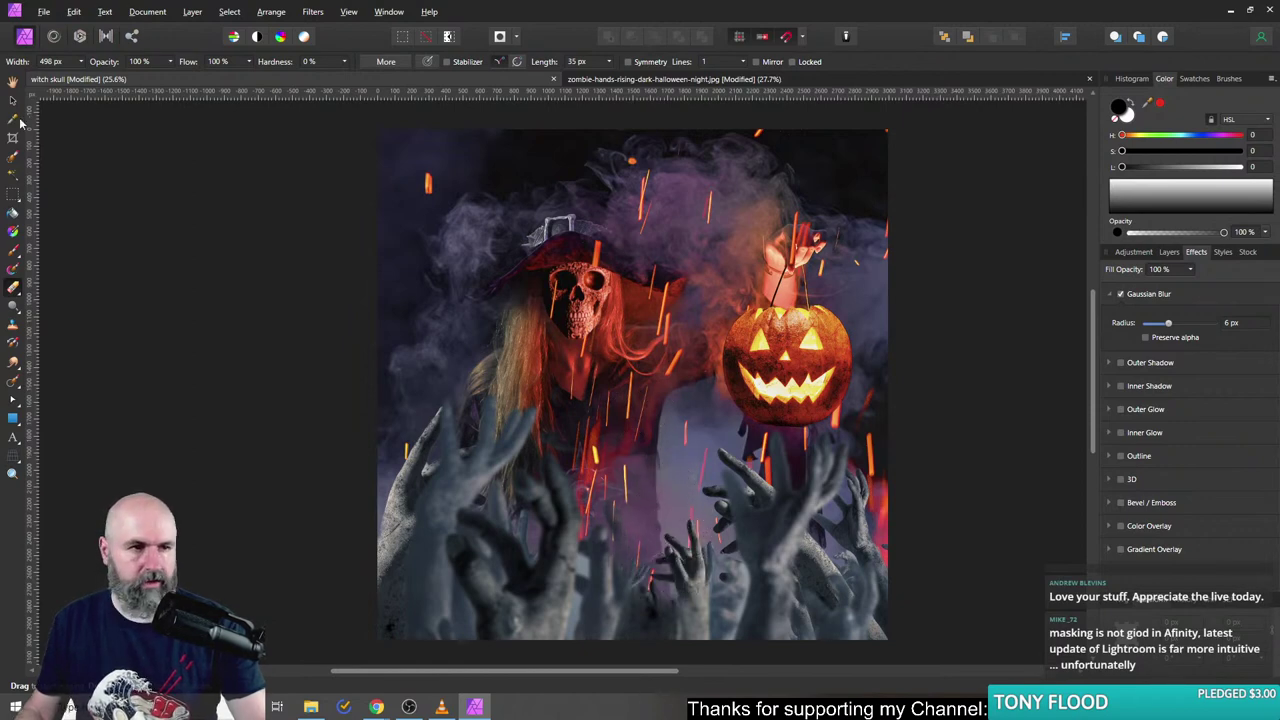
- Enlarge and tilt the zombie hands, shifting them right and down to clear the face
{"action": "left_click", "coordinate": [16, 101]}
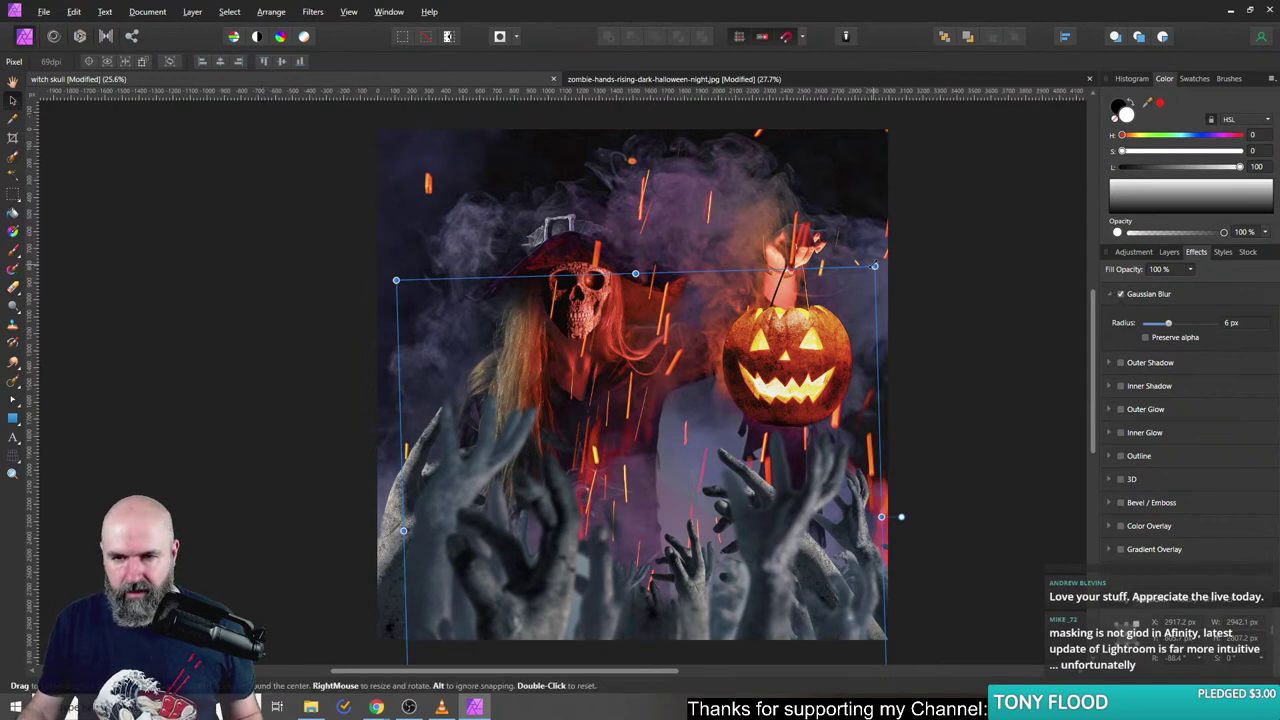
{"action": "left_click_drag", "start_coordinate": [871, 275], "coordinate": [922, 212]}
{"action": "left_click_drag", "start_coordinate": [815, 362], "coordinate": [974, 406]}
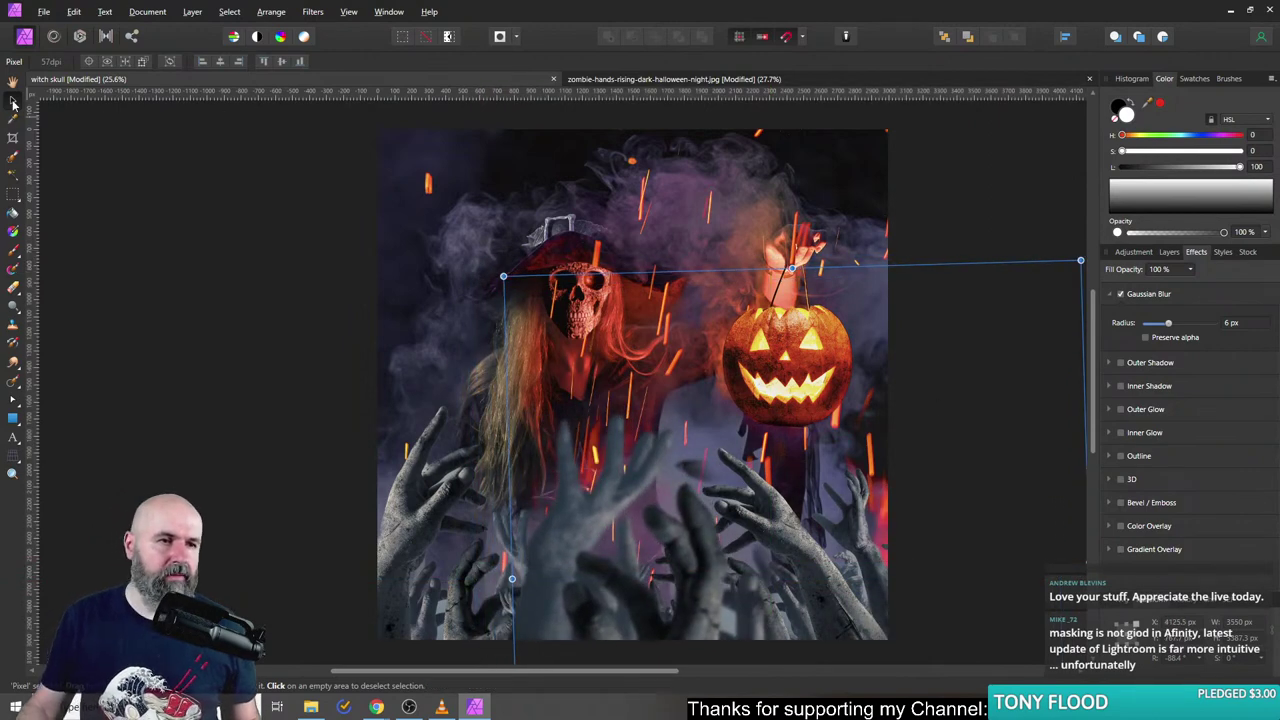
{"action": "left_click", "coordinate": [157, 225]}
- Add a Curves adjustment and place it inside the zombie-hands group
{"action": "left_click", "coordinate": [1169, 253]}
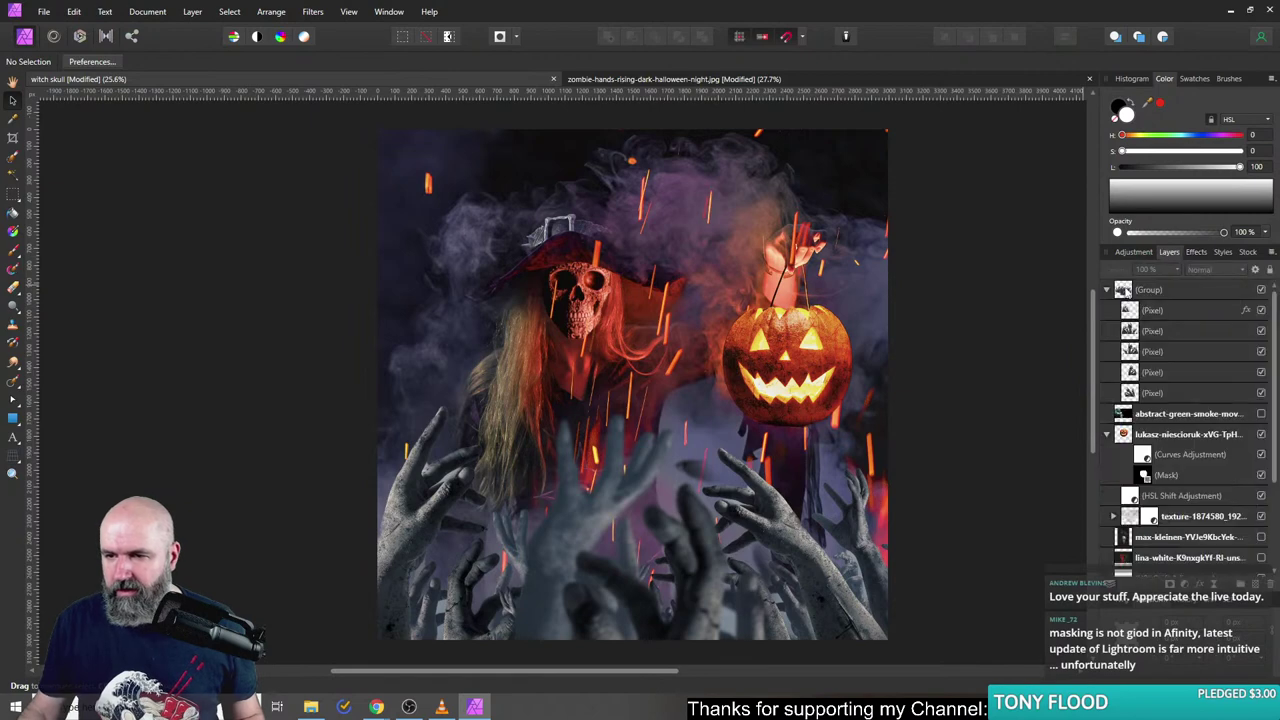
{"action": "left_click", "coordinate": [1150, 290]}
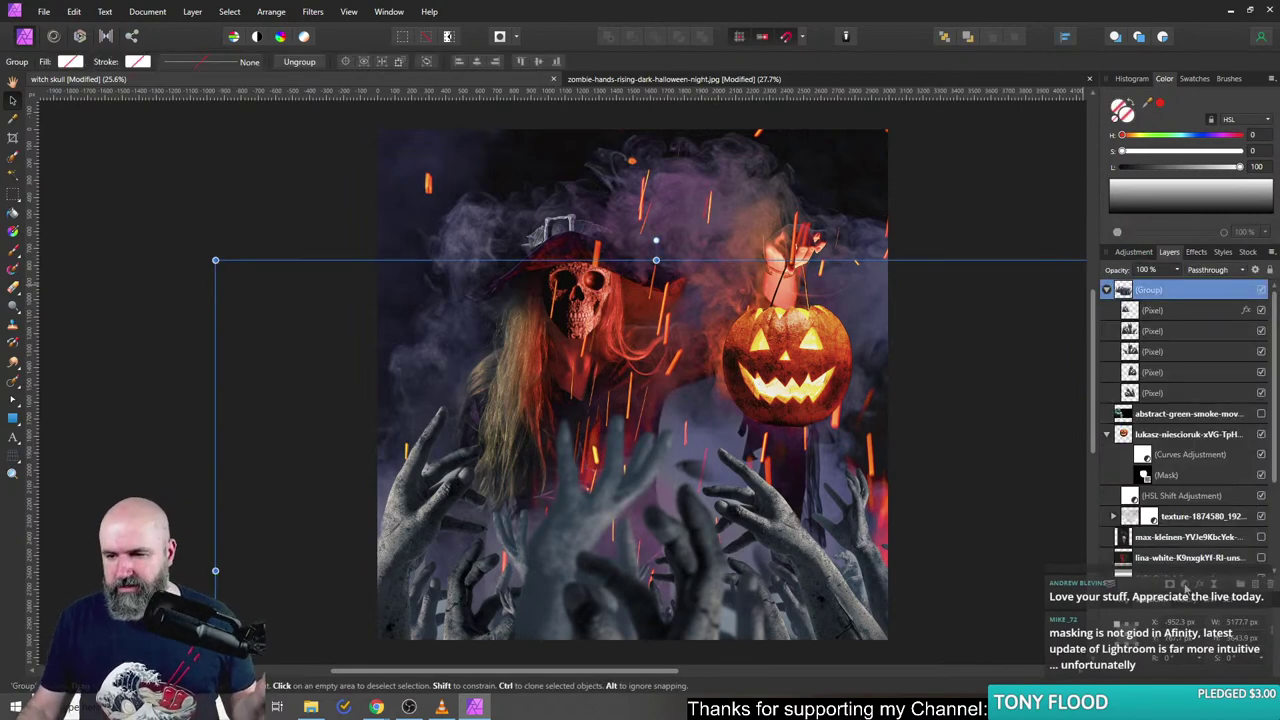
{"action": "left_click", "coordinate": [1186, 587]}
{"action": "left_click", "coordinate": [1198, 420]}
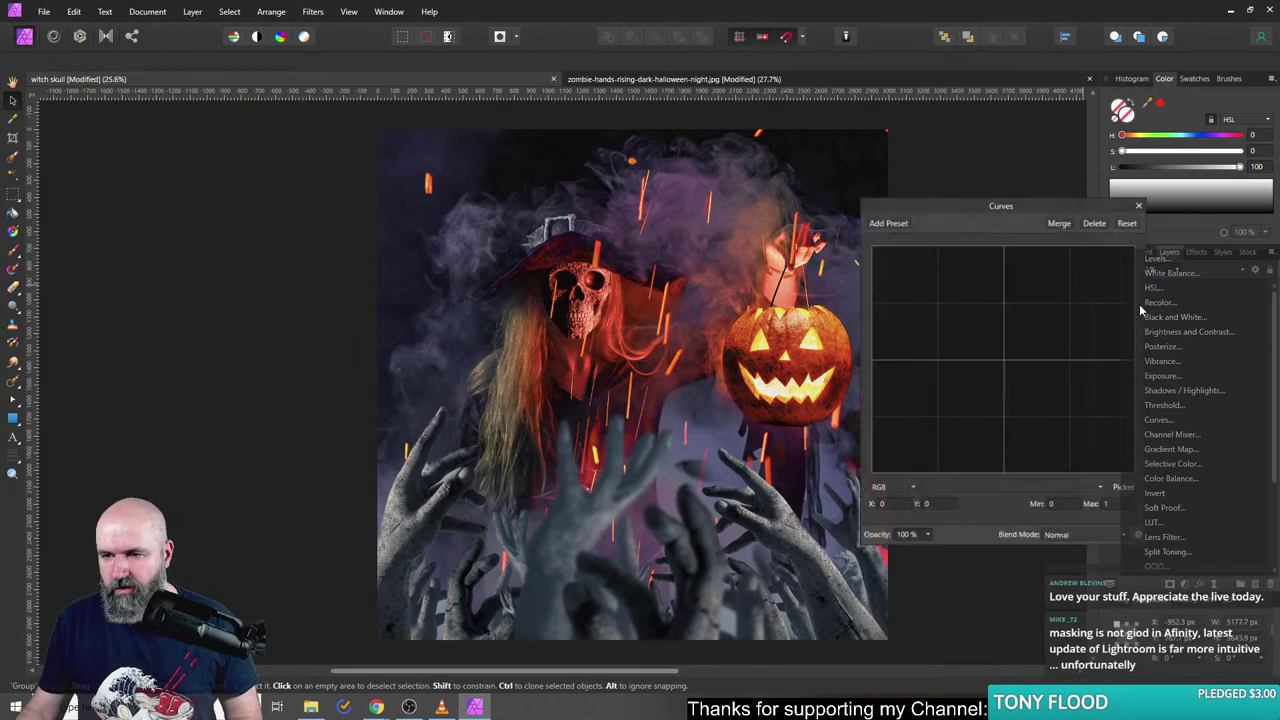
{"action": "left_click_drag", "start_coordinate": [1127, 290], "coordinate": [1133, 324]}
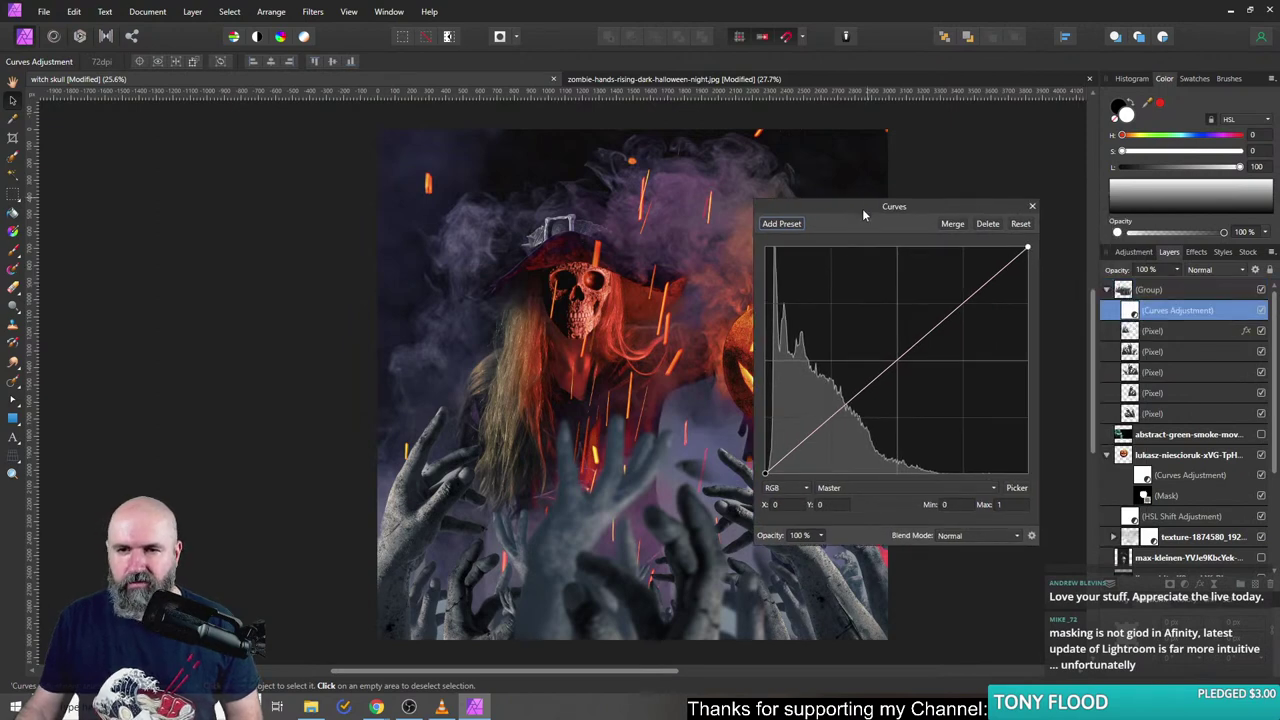
- Bend the Master curve to brighten midtones, keep shadows black and soften highlights
{"action": "left_click_drag", "start_coordinate": [864, 214], "coordinate": [950, 147]}
{"action": "left_click_drag", "start_coordinate": [988, 288], "coordinate": [968, 321]}
{"action": "left_click_drag", "start_coordinate": [1047, 246], "coordinate": [1040, 234]}
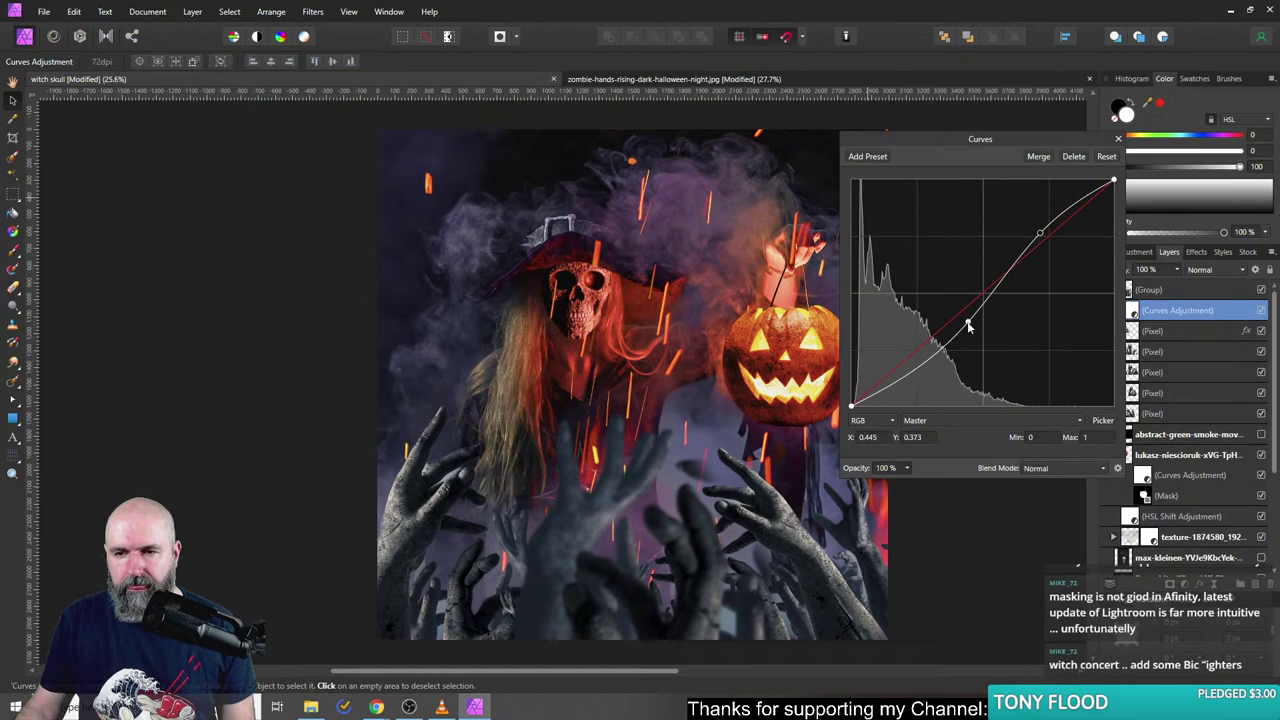
{"action": "left_click_drag", "start_coordinate": [968, 323], "coordinate": [957, 322]}
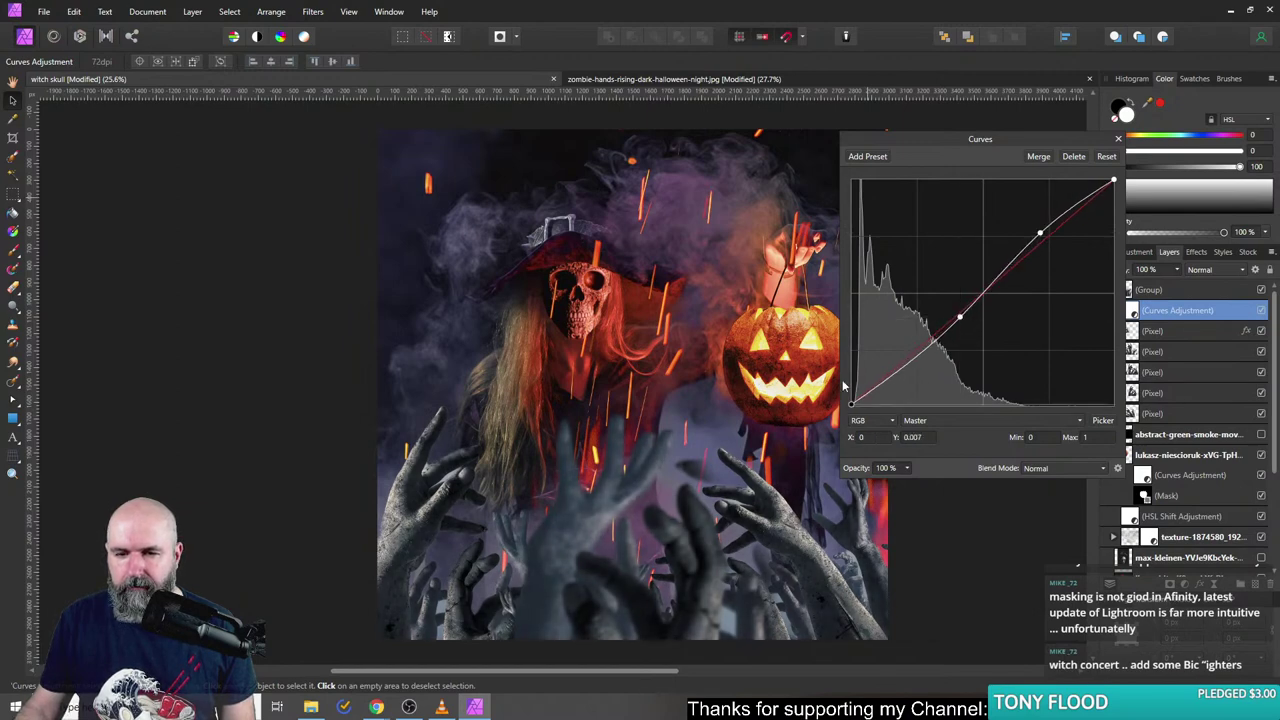
{"action": "left_click_drag", "start_coordinate": [843, 385], "coordinate": [833, 432]}
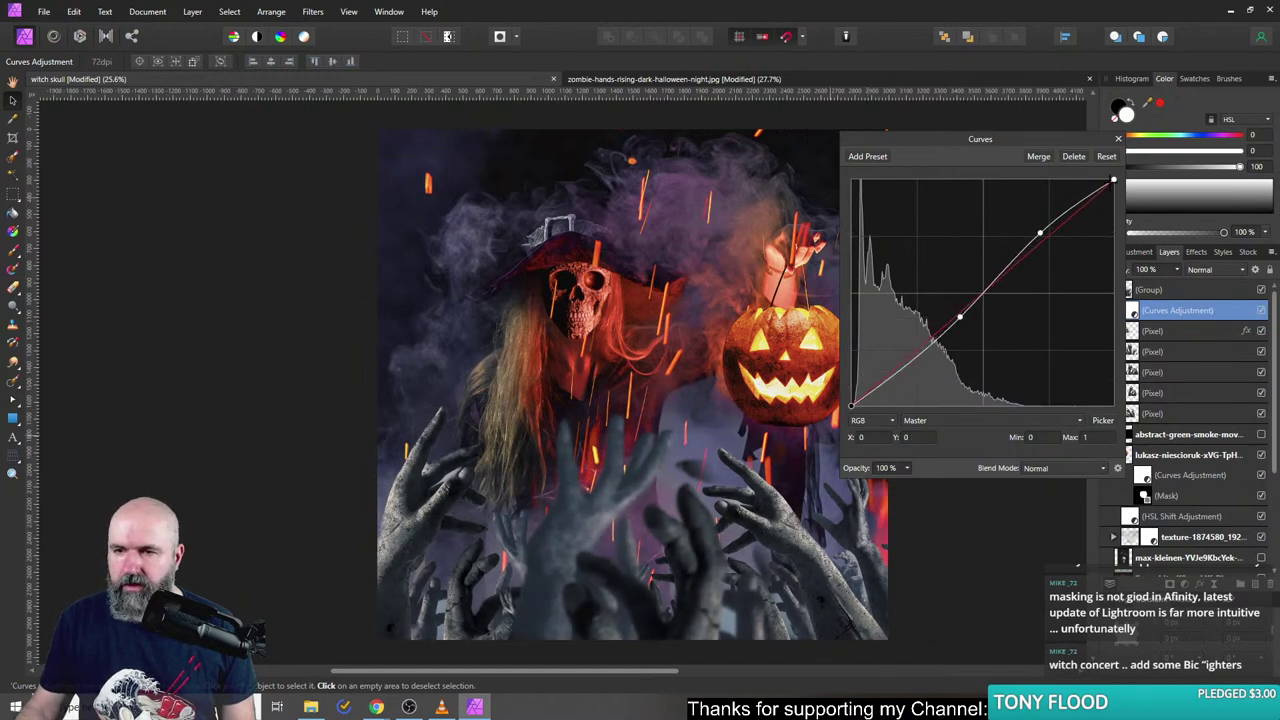
{"action": "left_click_drag", "start_coordinate": [1114, 181], "coordinate": [1121, 197]}
- Adjust the Red, Blue and Green channel curves for a cooler blue tone
{"action": "left_click", "coordinate": [990, 421]}
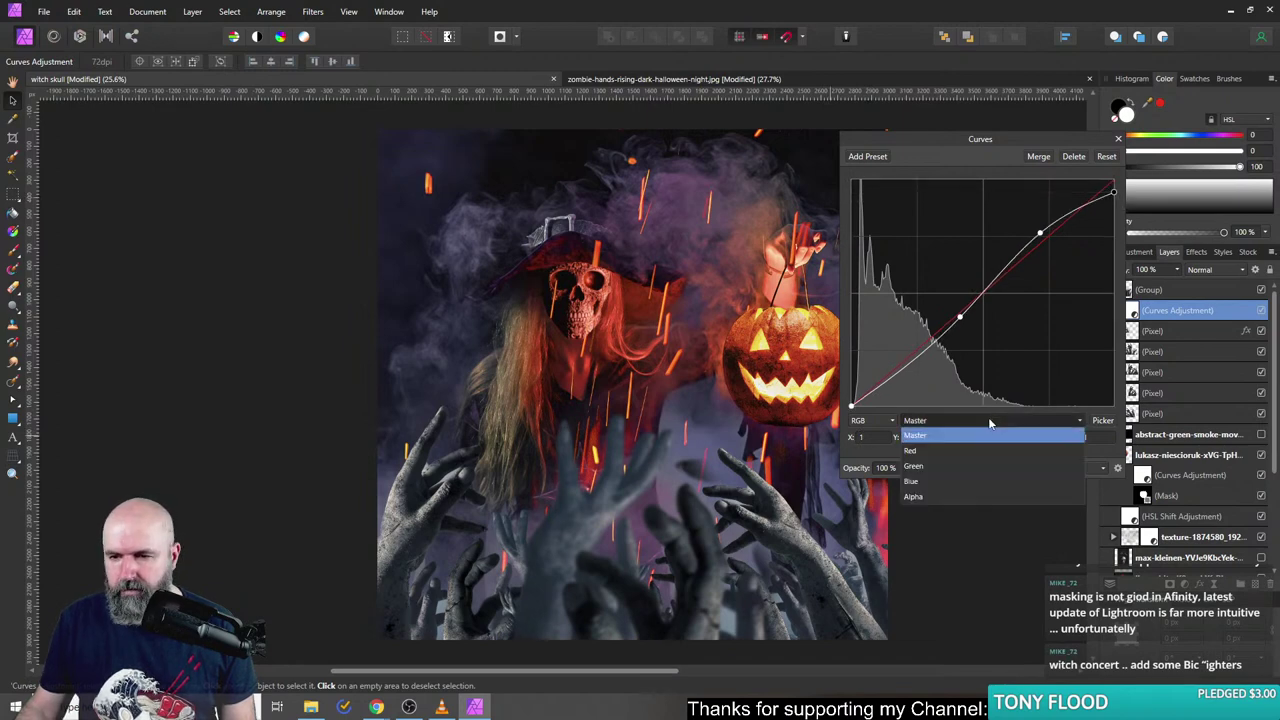
{"action": "left_click", "coordinate": [938, 452]}
{"action": "mouse_move", "coordinate": [989, 288]}
{"action": "left_mouse_down"}
{"action": "mouse_move", "coordinate": [982, 270]}
{"action": "mouse_move", "coordinate": [1001, 306]}
{"action": "left_mouse_up"}
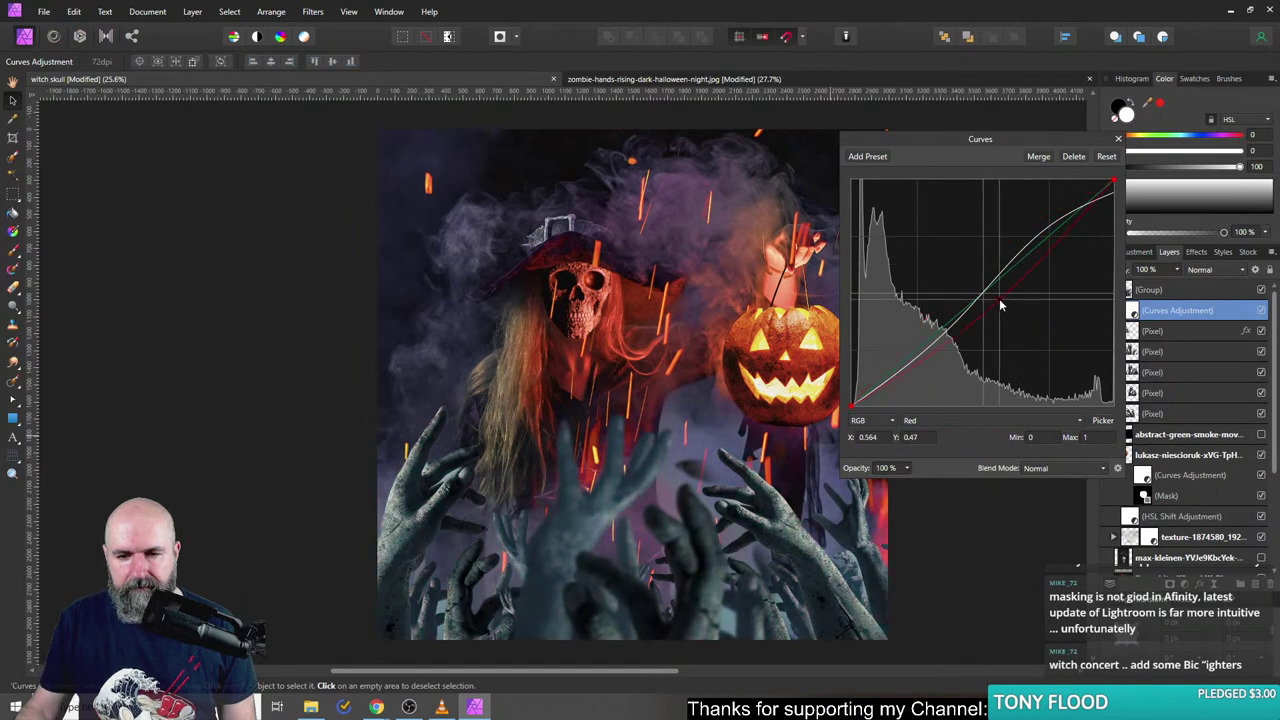
{"action": "left_click", "coordinate": [958, 424]}
{"action": "left_click", "coordinate": [914, 481]}
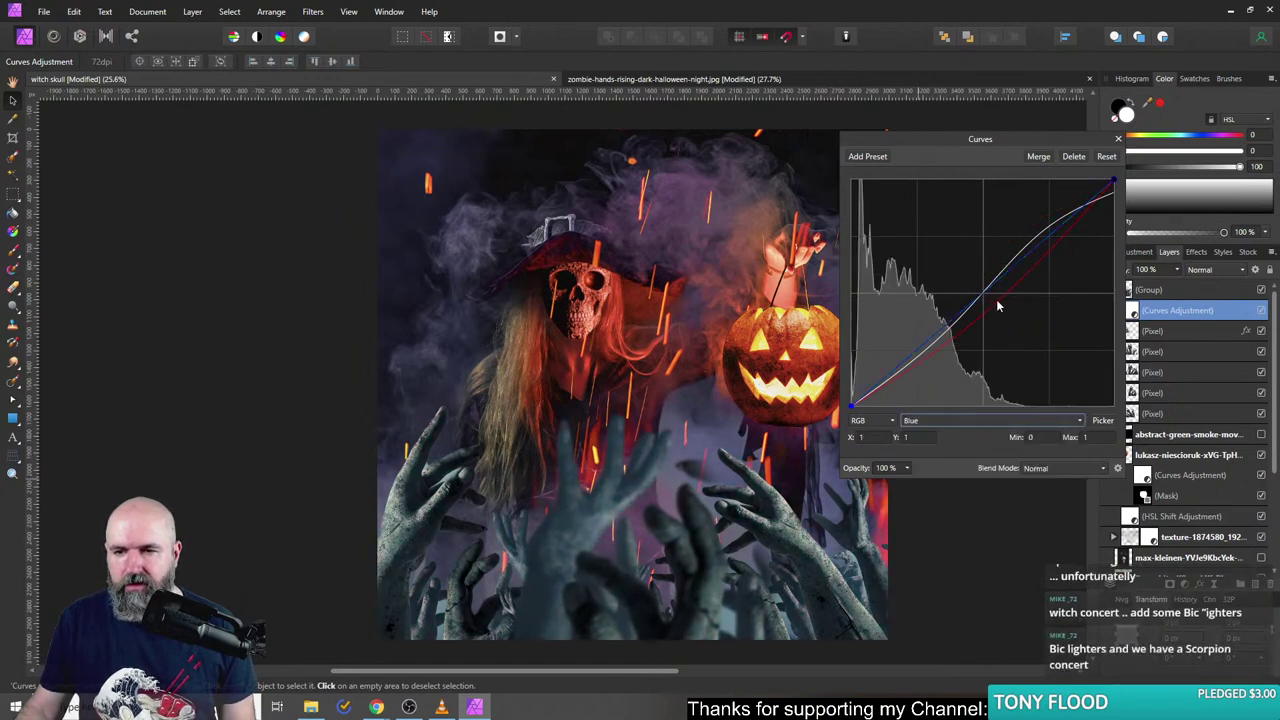
{"action": "left_click_drag", "start_coordinate": [993, 300], "coordinate": [984, 283]}
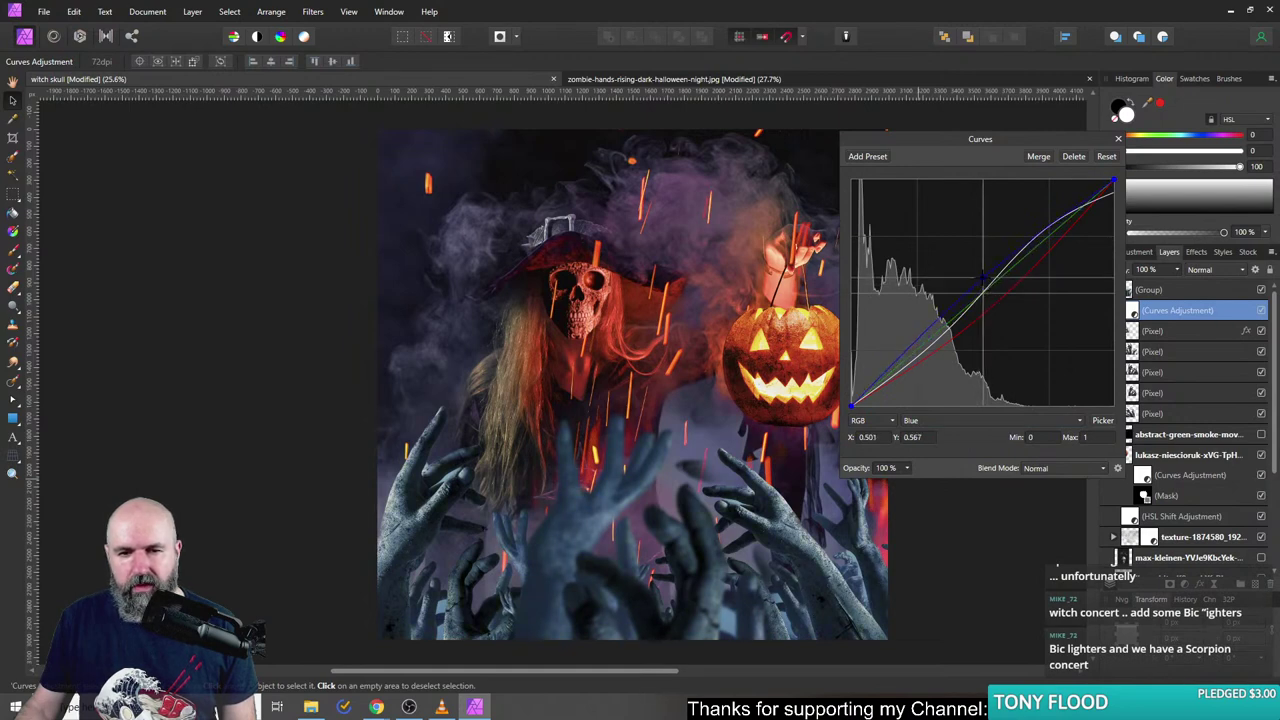
{"action": "left_click", "coordinate": [973, 421]}
{"action": "left_click", "coordinate": [939, 471]}
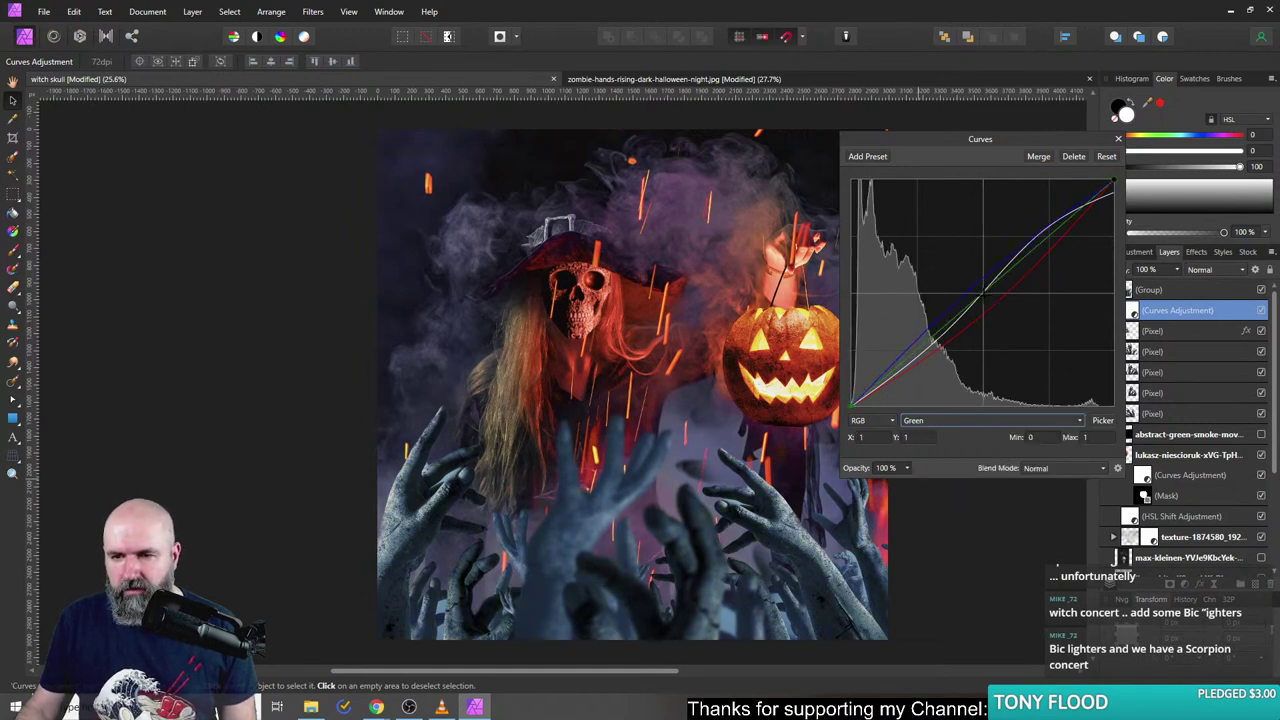
{"action": "mouse_move", "coordinate": [987, 292]}
{"action": "left_mouse_down"}
{"action": "mouse_move", "coordinate": [991, 303]}
{"action": "mouse_move", "coordinate": [986, 292]}
{"action": "left_mouse_up"}
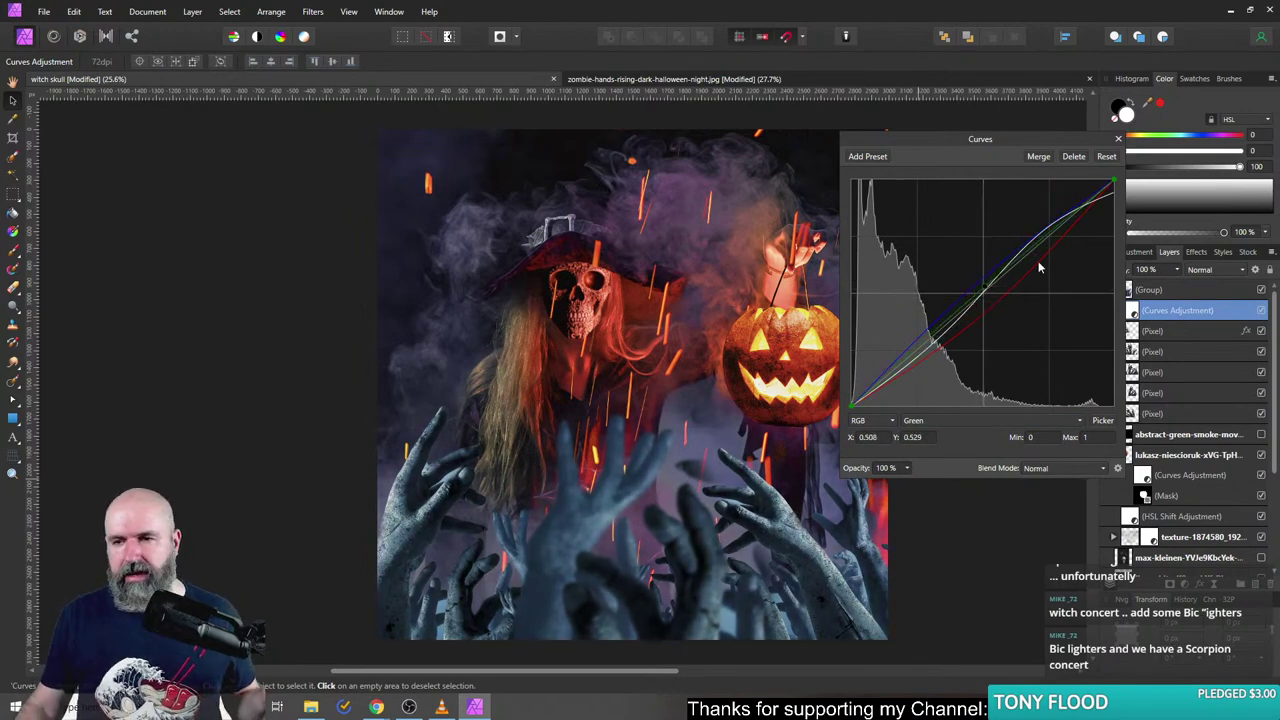
{"action": "left_click", "coordinate": [1118, 140]}
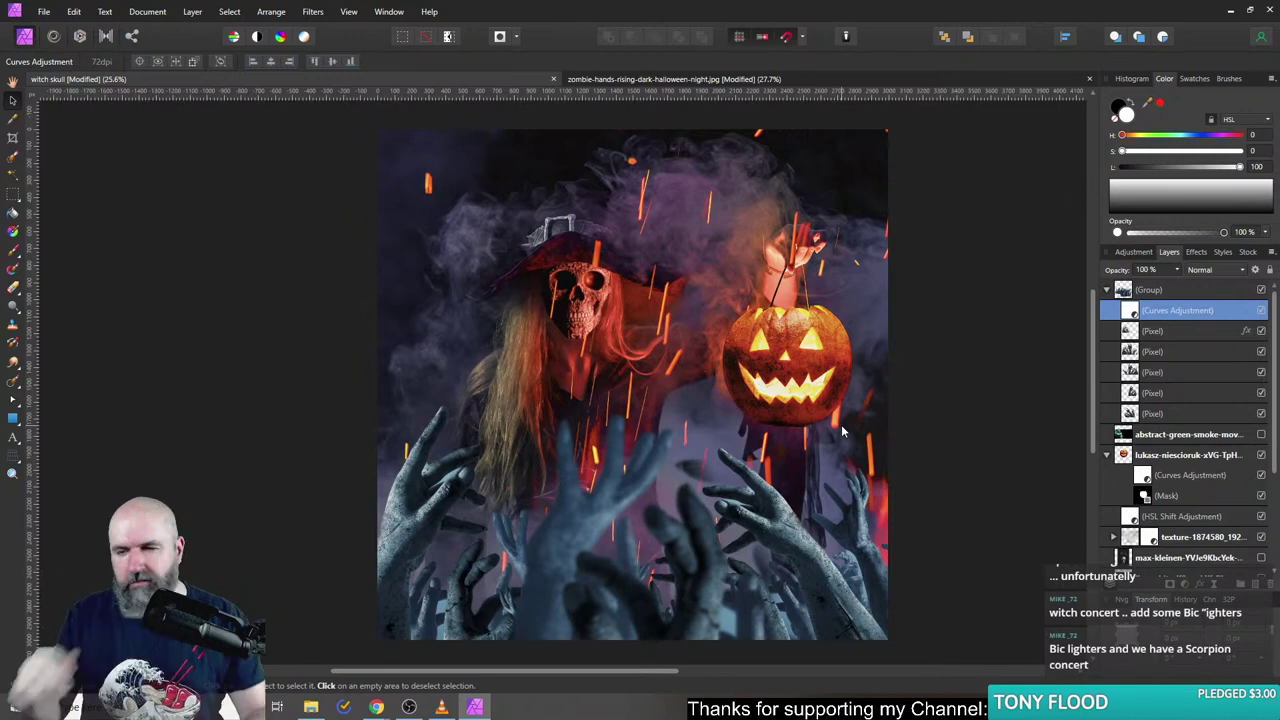
- Add an empty pixel layer masked to the hands' outline, then select the off-canvas photo layer
{"action": "left_click", "coordinate": [1126, 291], "text": "ctrl"}
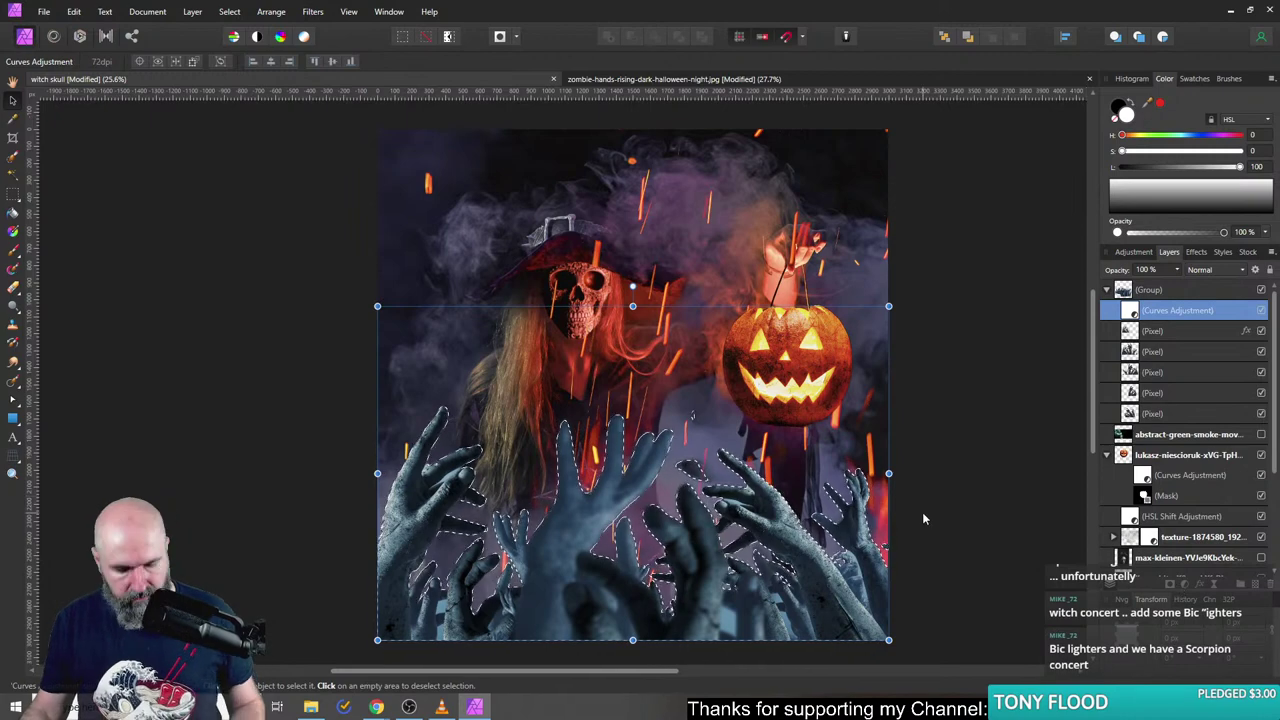
{"action": "key", "text": "ctrl+d"}
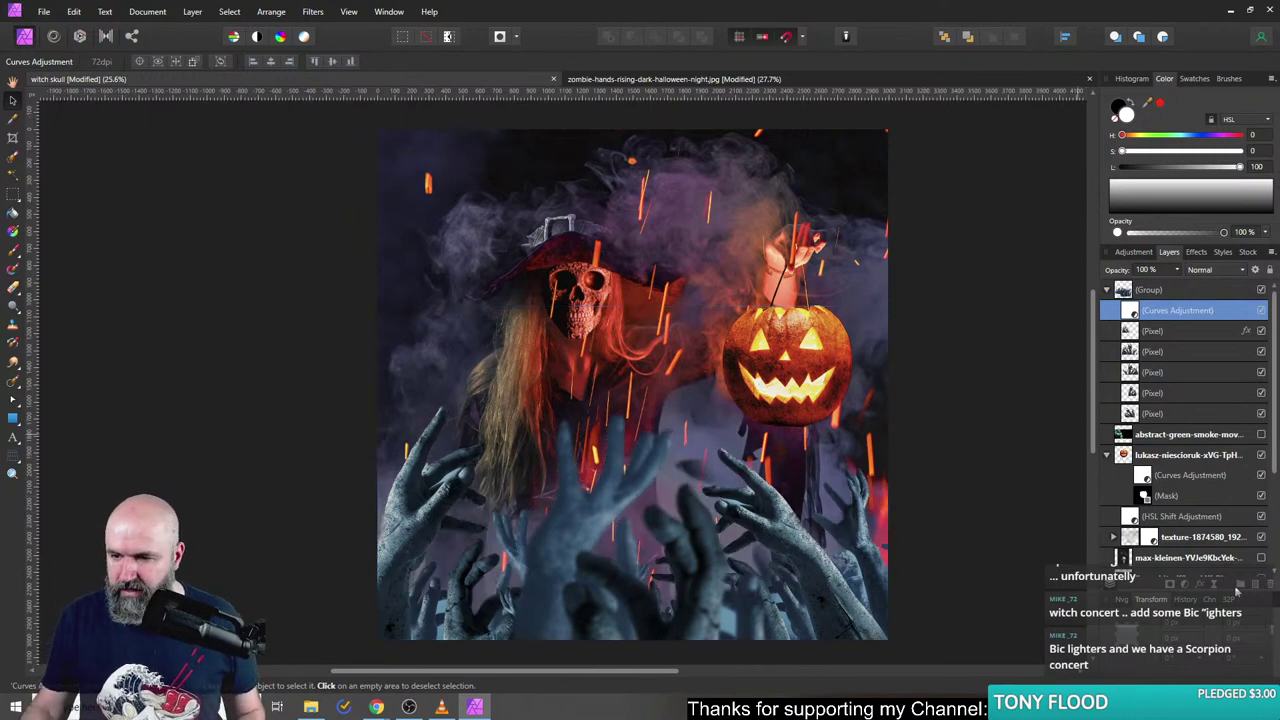
{"action": "left_click", "coordinate": [1256, 588]}
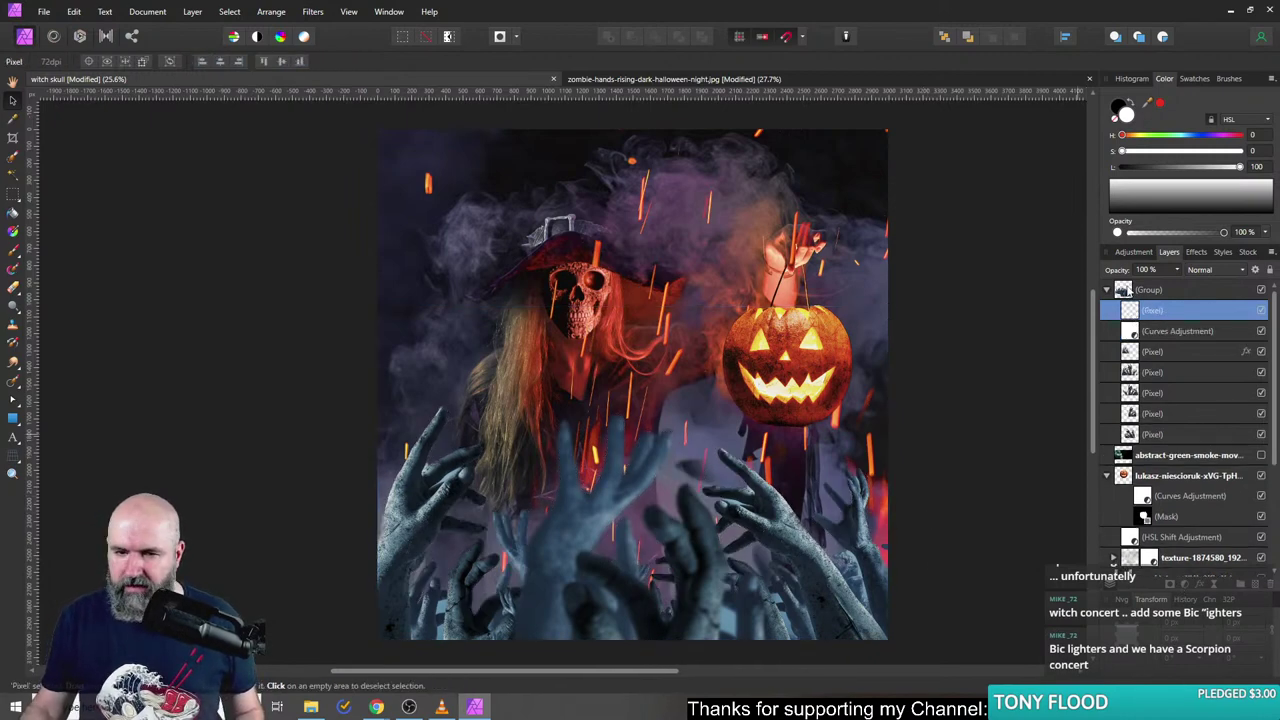
{"action": "left_click", "coordinate": [1125, 289], "text": "ctrl"}
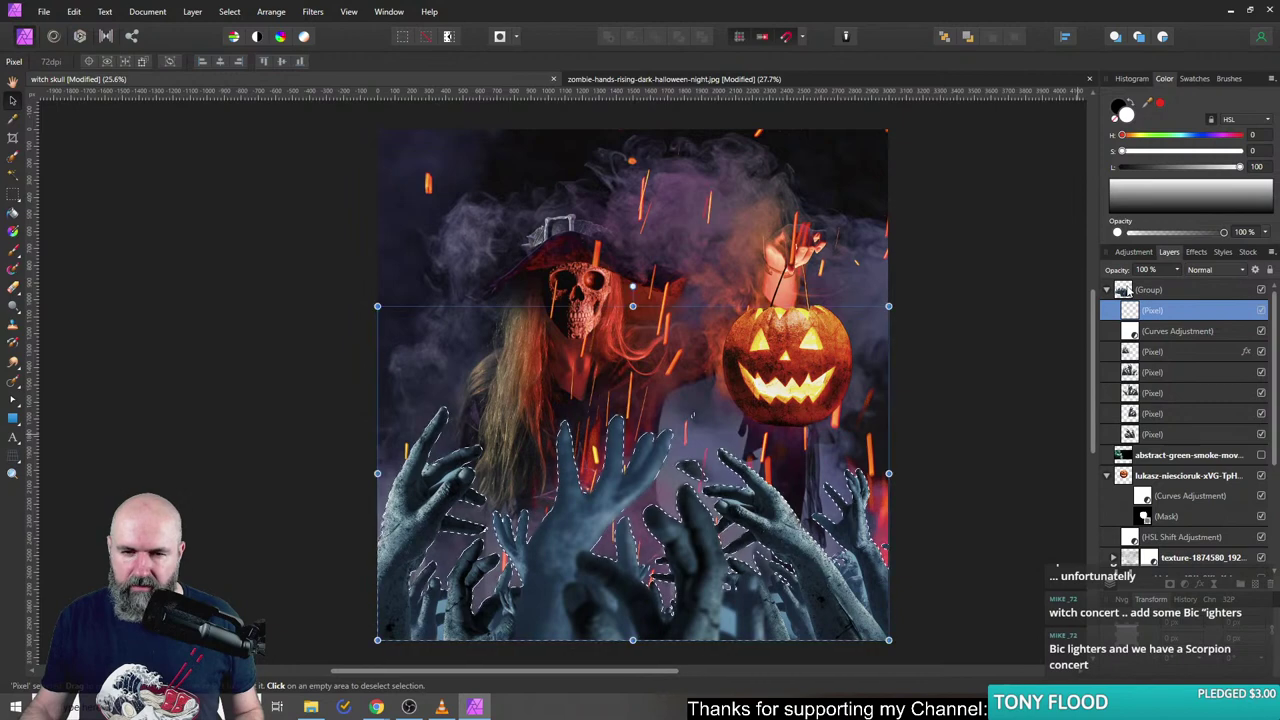
{"action": "left_click", "coordinate": [1170, 584]}
{"action": "key", "text": "ctrl+d"}
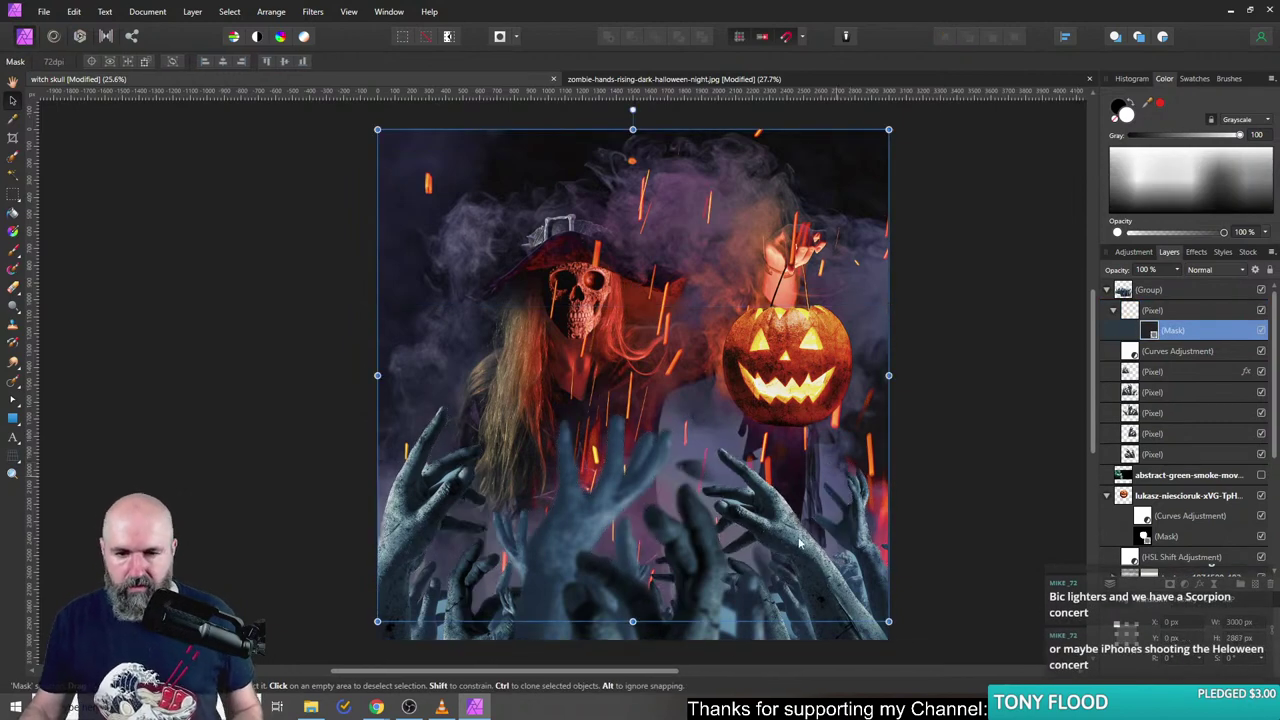
{"action": "left_click", "coordinate": [232, 506]}
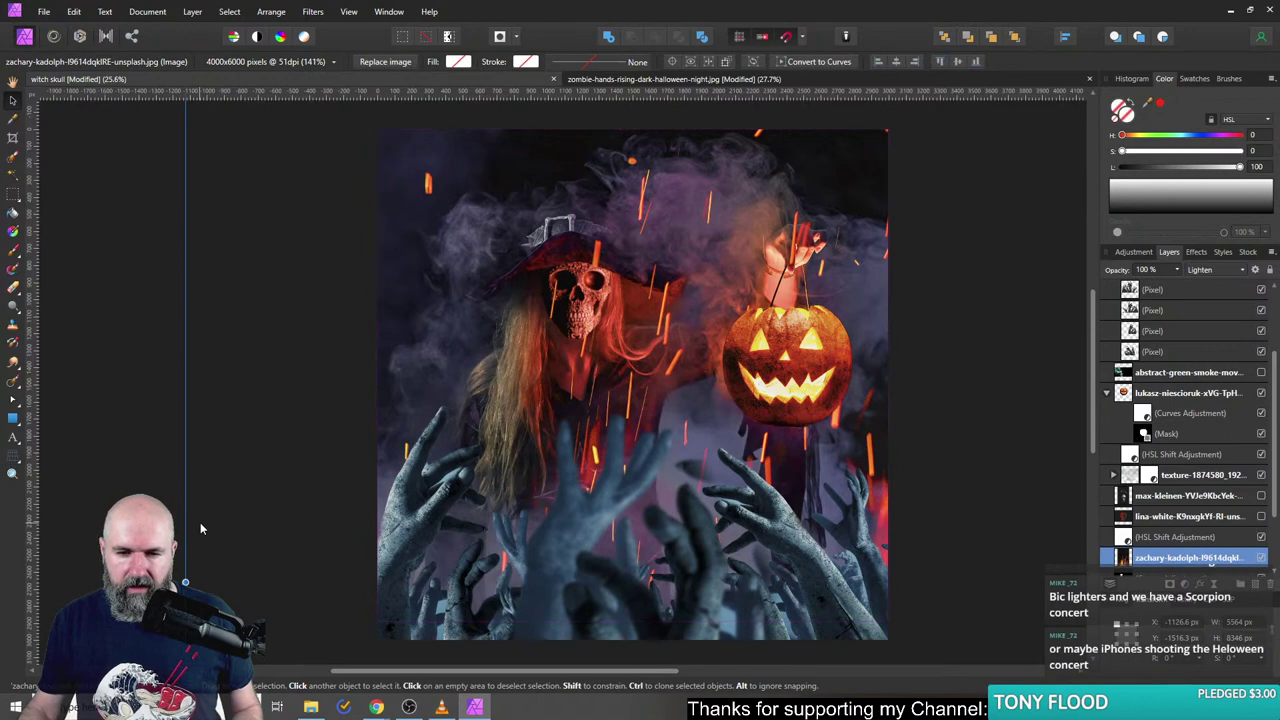
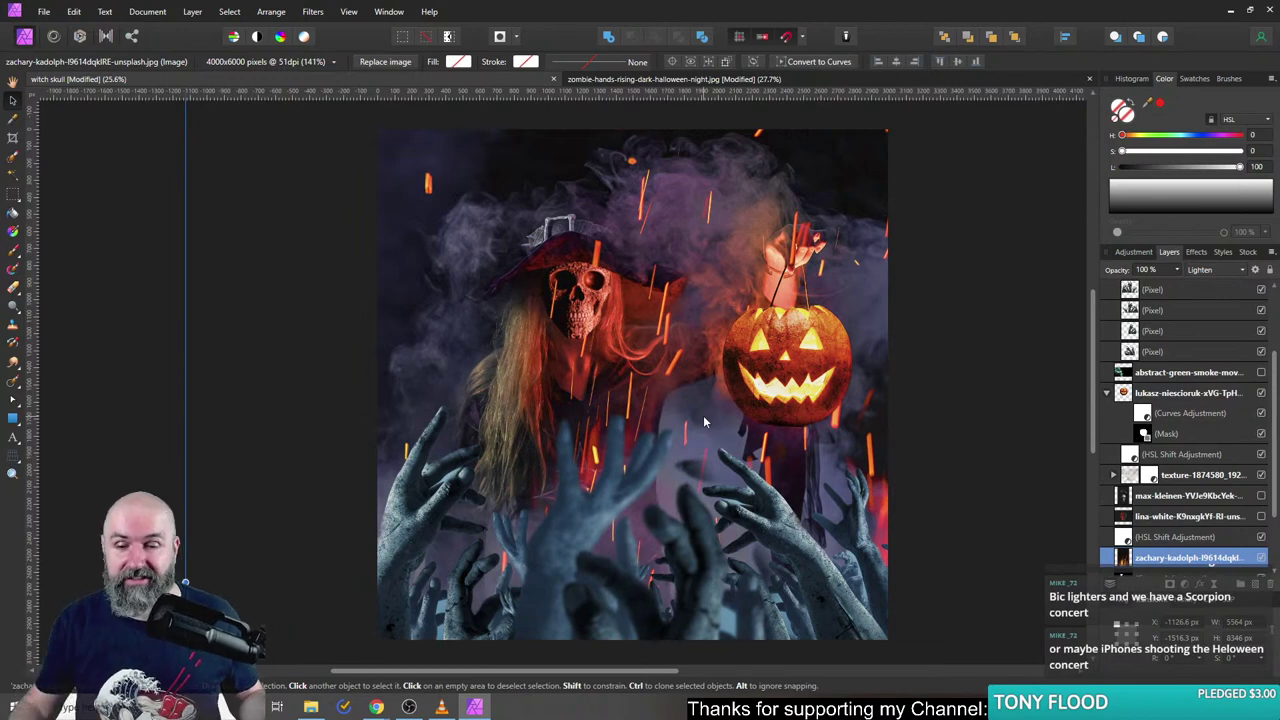
- On the masked Pixel layer, load the FT Spray Dots brush from the Frankentoon Texturizer - A set
{"action": "scroll", "coordinate": [1200, 351], "scroll_direction": "up", "scroll_amount": 3}
{"action": "left_click", "coordinate": [1155, 313]}
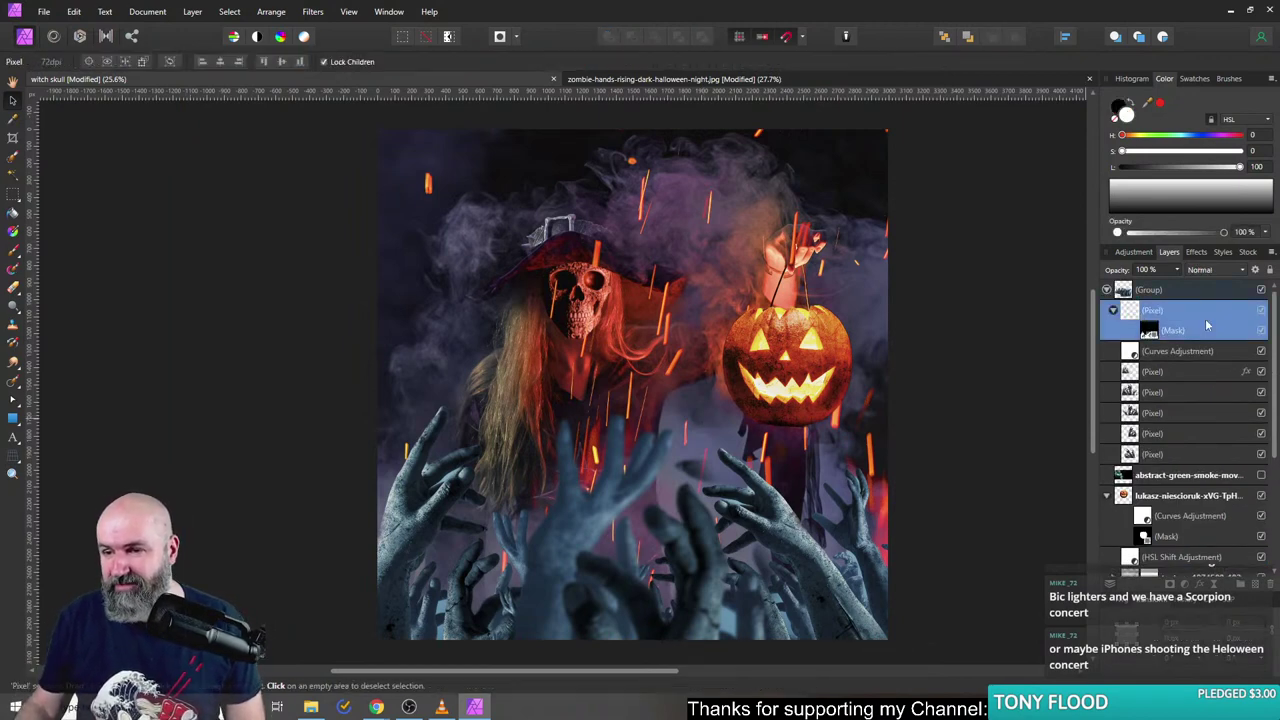
{"action": "left_click", "coordinate": [1229, 79]}
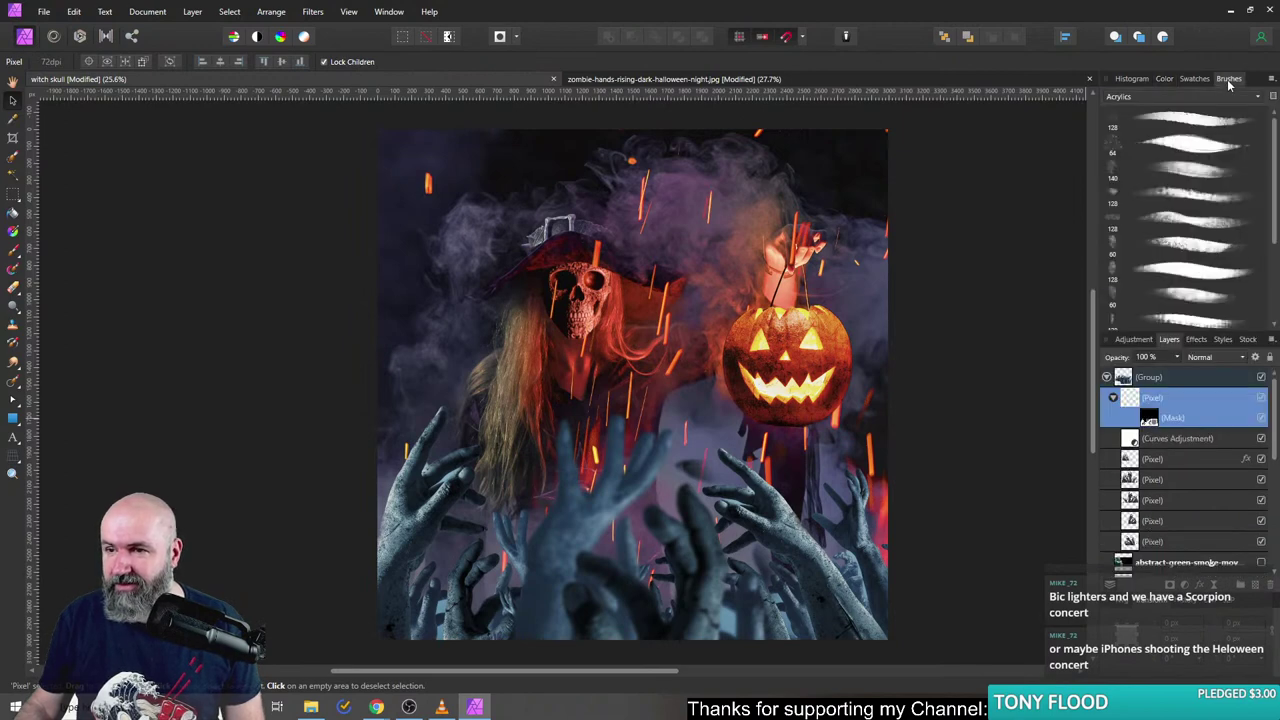
{"action": "left_click", "coordinate": [1136, 97]}
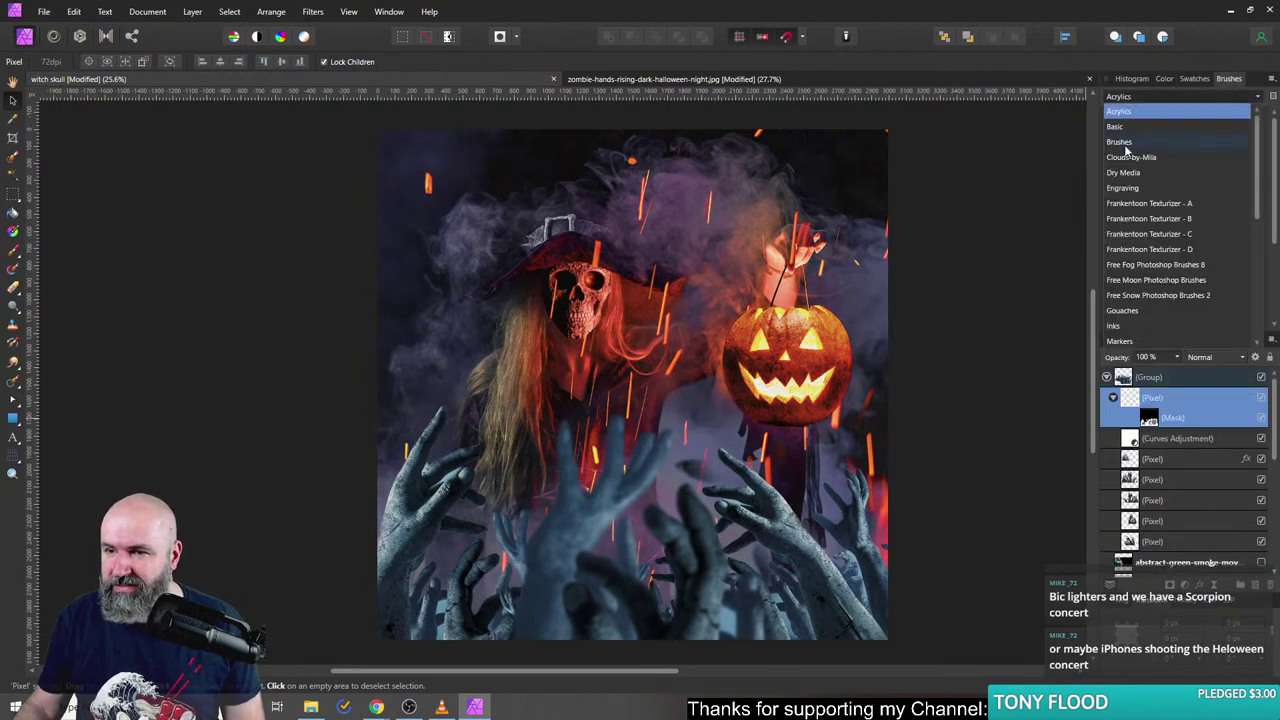
{"action": "left_click", "coordinate": [1183, 205]}
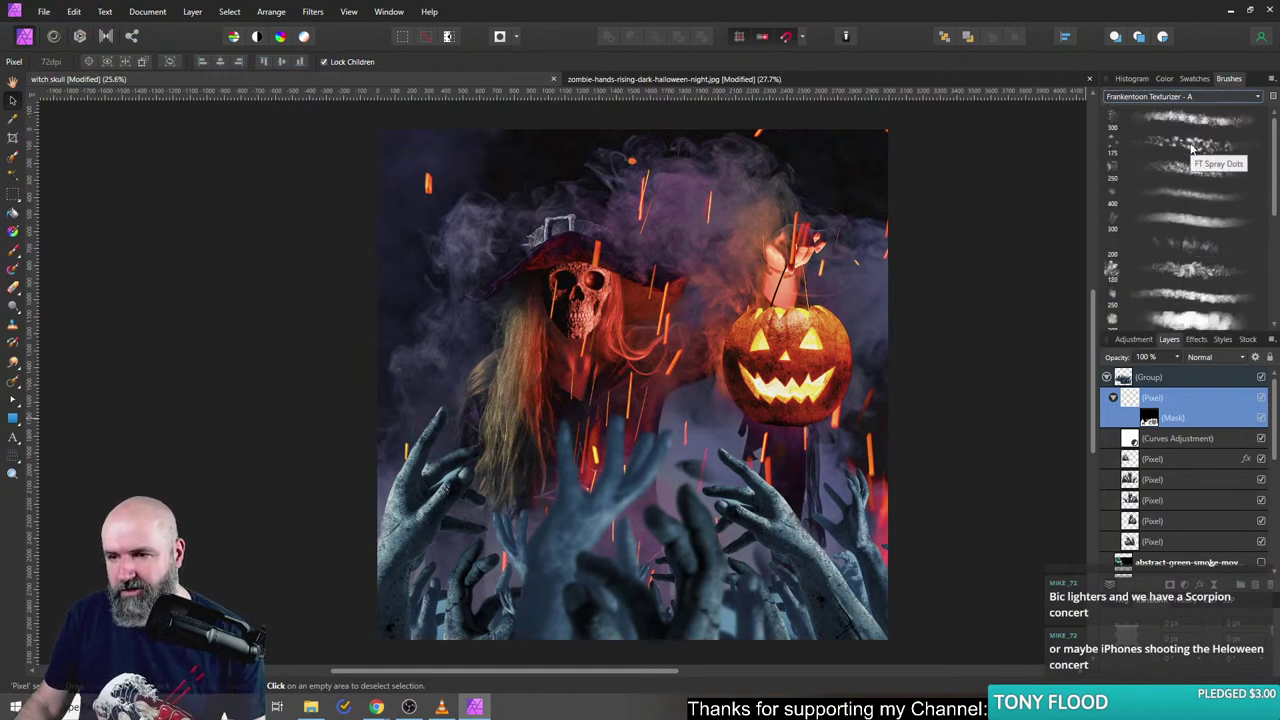
{"action": "left_click", "coordinate": [1200, 145]}
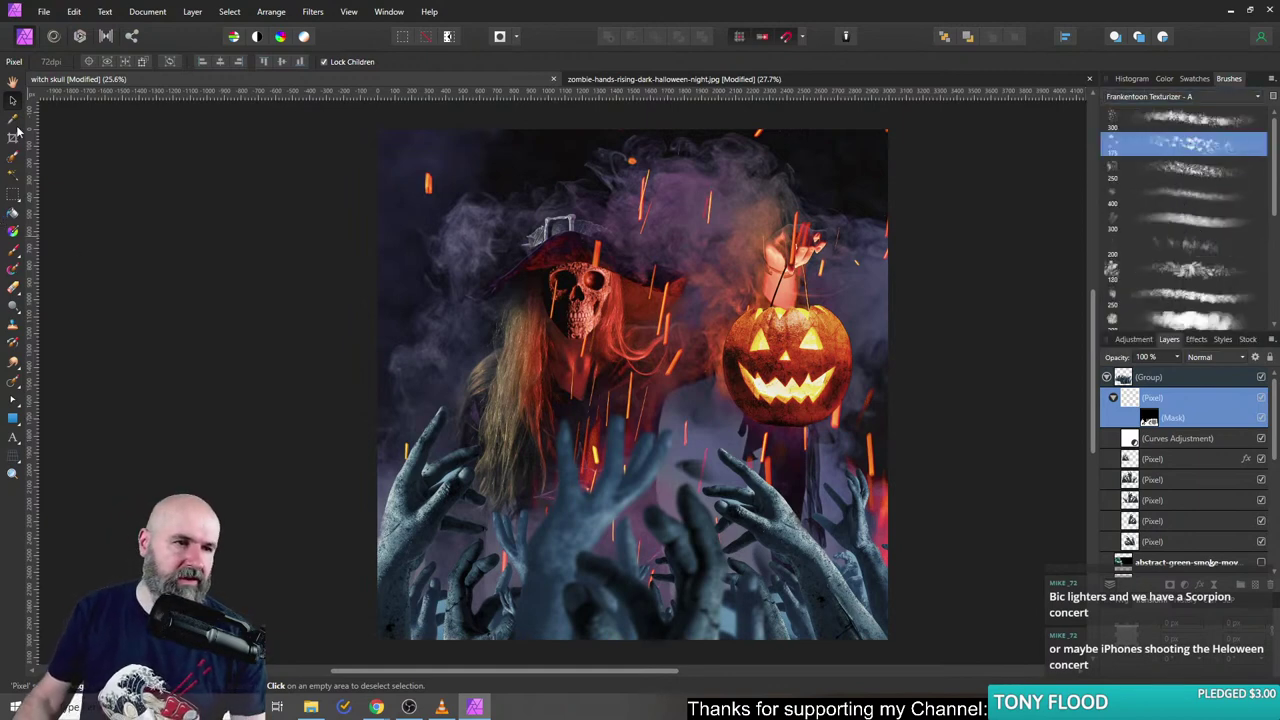
{"action": "left_click", "coordinate": [15, 251]}
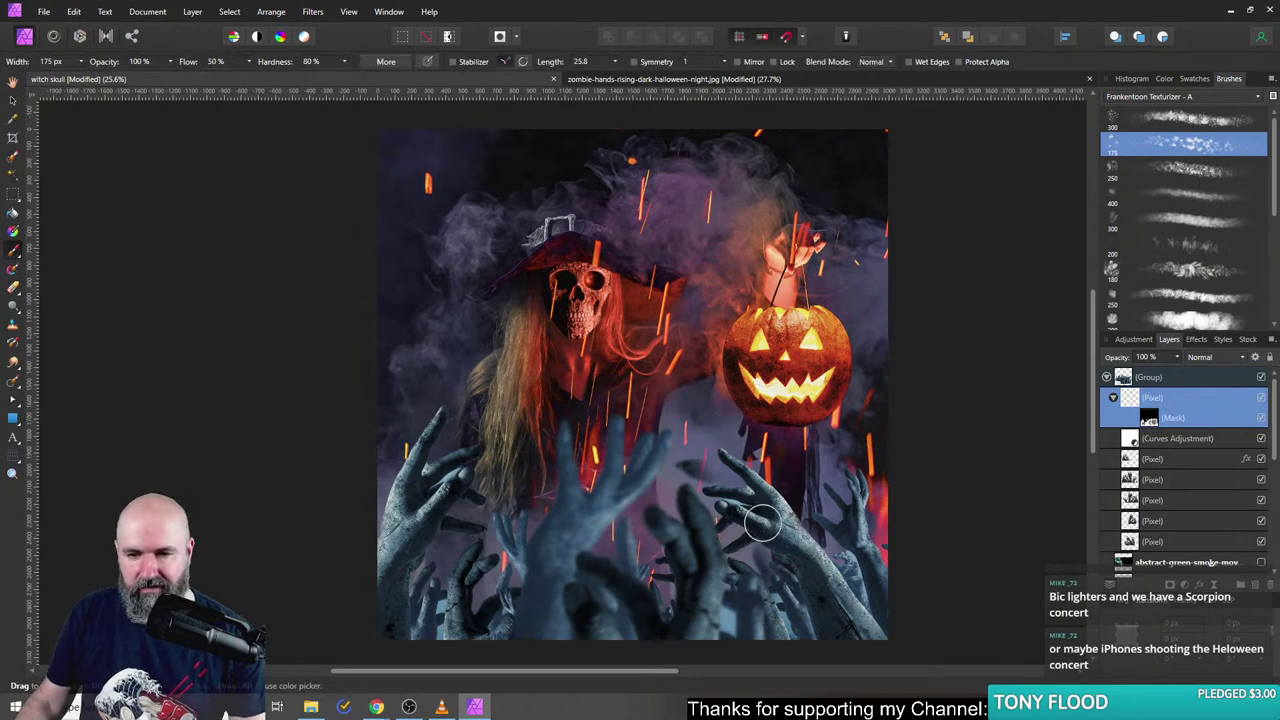
- Set the primary painting colour to bright green 2FFF20
{"action": "left_click", "coordinate": [1164, 79]}
{"action": "left_click", "coordinate": [1121, 108]}
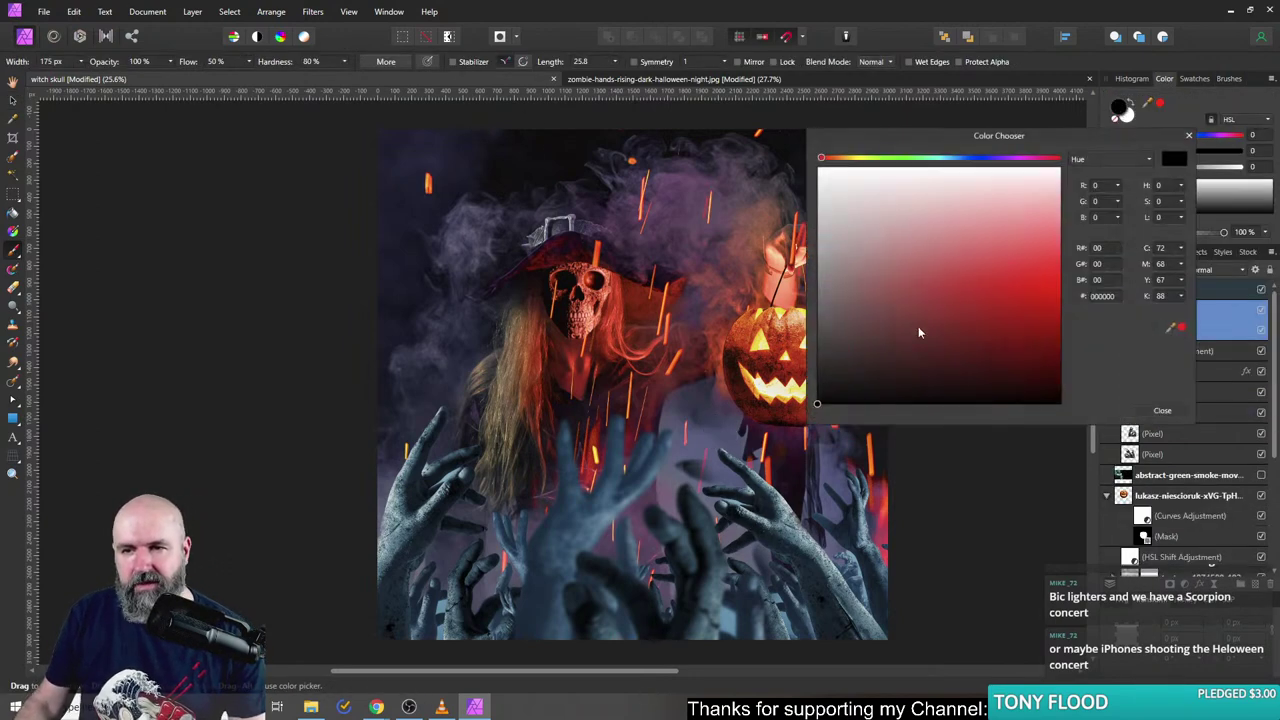
{"action": "left_click", "coordinate": [899, 159]}
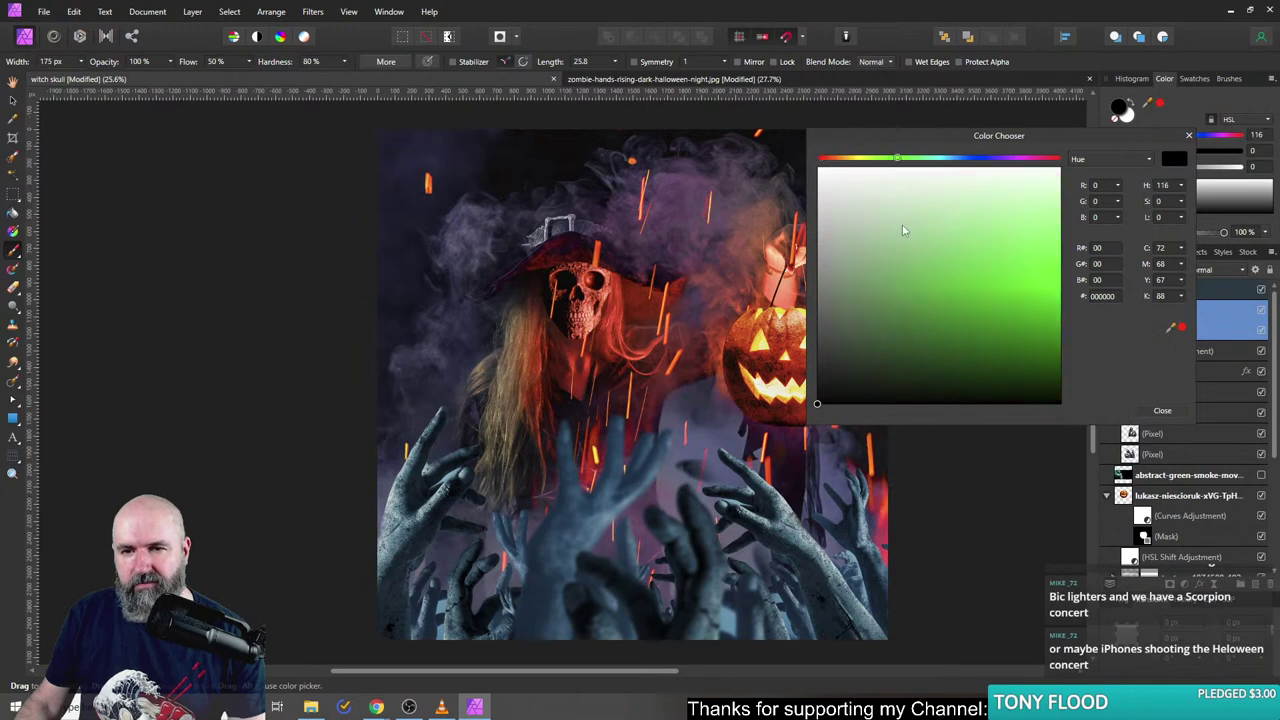
{"action": "left_click", "coordinate": [1189, 136]}
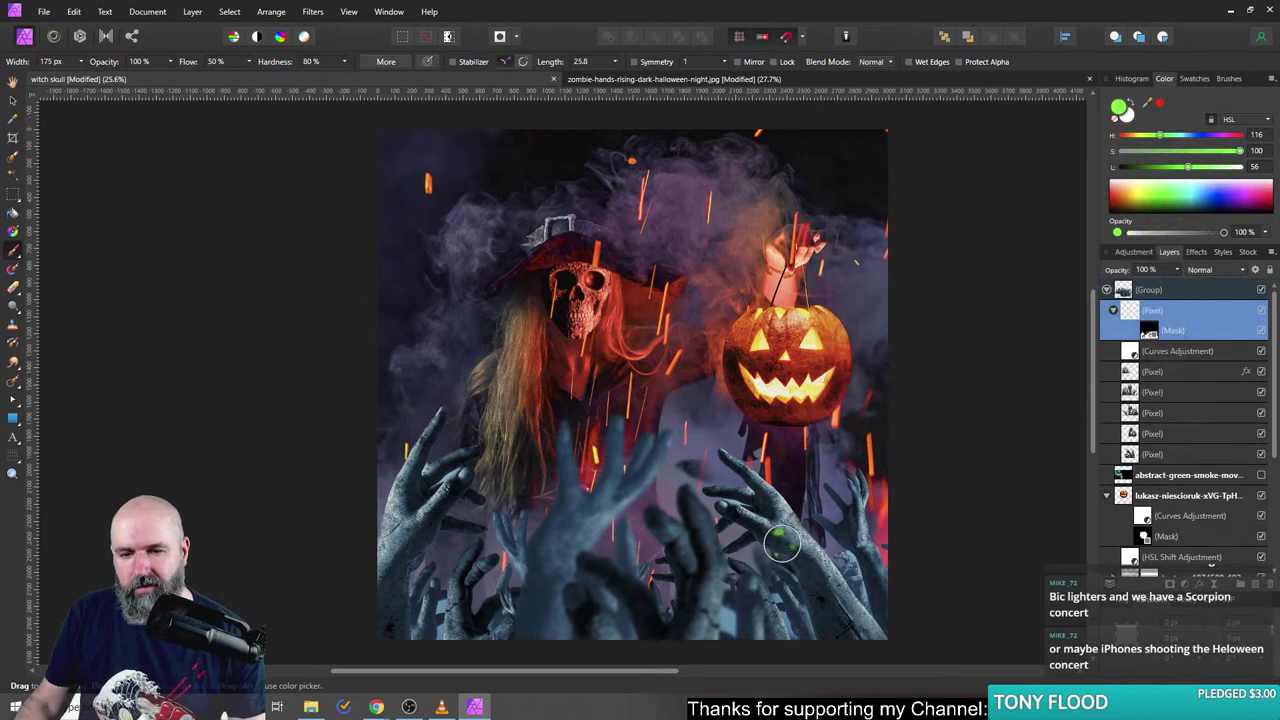
- Paint a green test stroke over the lower-right zombie hands and undo it
{"action": "mouse_move", "coordinate": [727, 502]}
{"action": "left_mouse_down"}
{"action": "mouse_move", "coordinate": [786, 557]}
{"action": "mouse_move", "coordinate": [831, 660]}
{"action": "mouse_move", "coordinate": [826, 607]}
{"action": "left_mouse_up"}
{"action": "key", "text": "ctrl+z"}
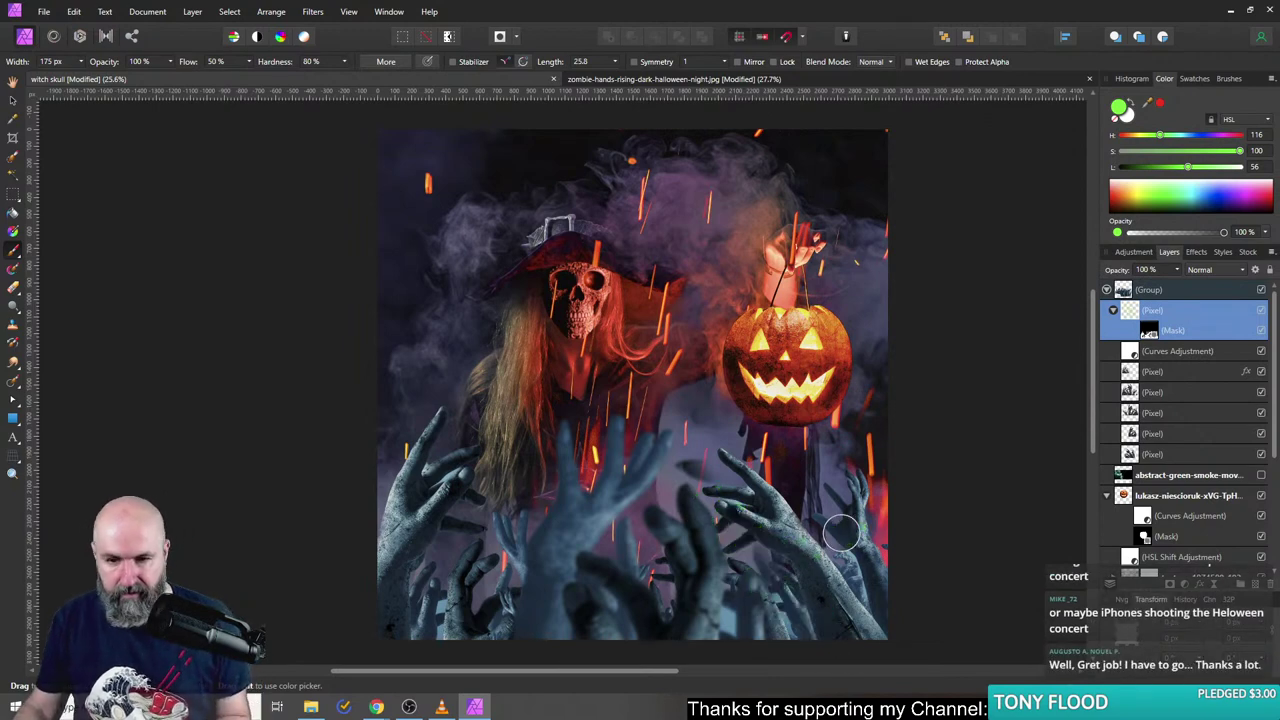
{"action": "left_click", "coordinate": [1228, 79]}
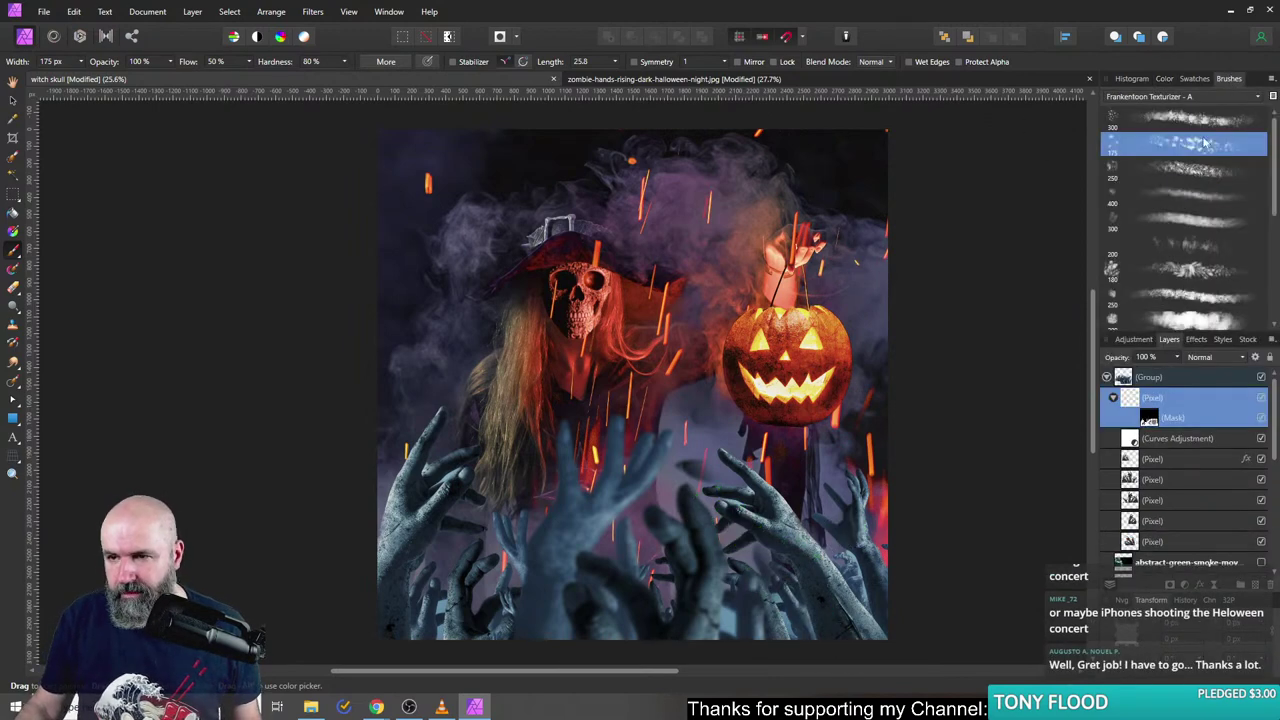
- Pick a larger 200 px, 20% flow texture brush and browse the brush list
{"action": "left_click", "coordinate": [1186, 247]}
{"action": "mouse_move", "coordinate": [786, 522]}
{"action": "left_mouse_down"}
{"action": "mouse_move", "coordinate": [785, 558]}
{"action": "mouse_move", "coordinate": [776, 620]}
{"action": "left_mouse_up"}
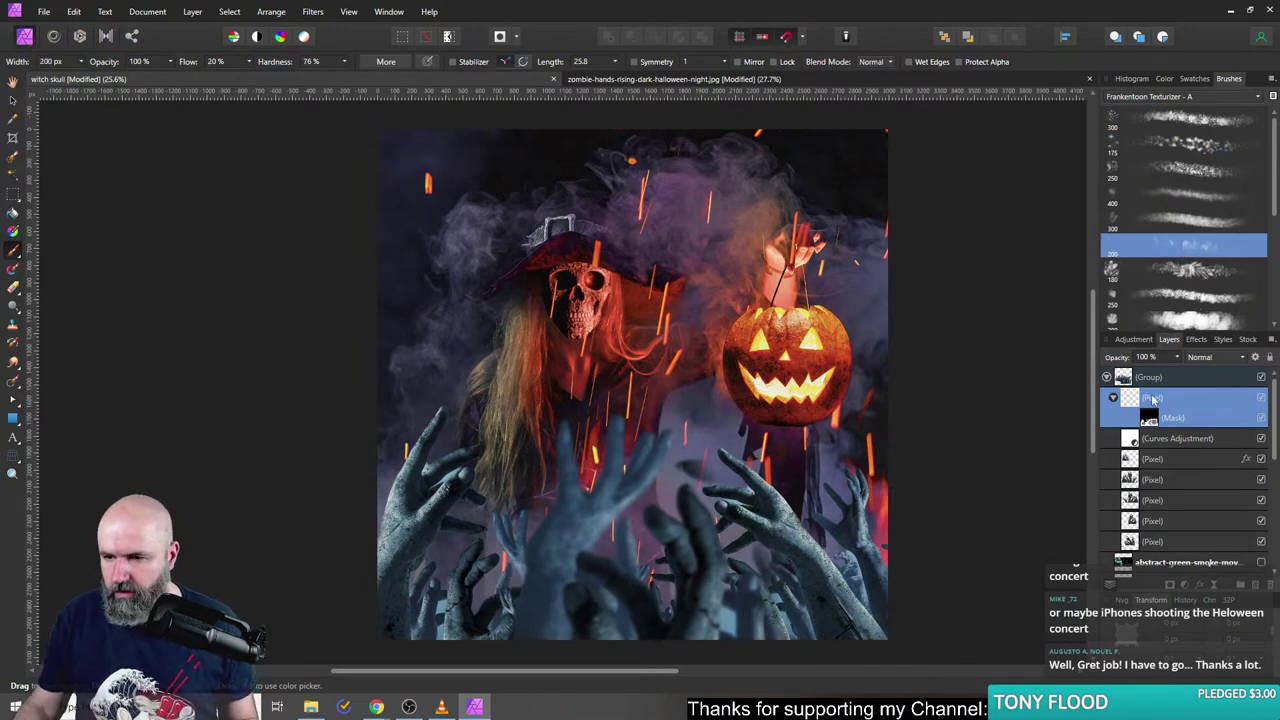
{"action": "scroll", "coordinate": [1186, 270], "scroll_direction": "down", "scroll_amount": 2}
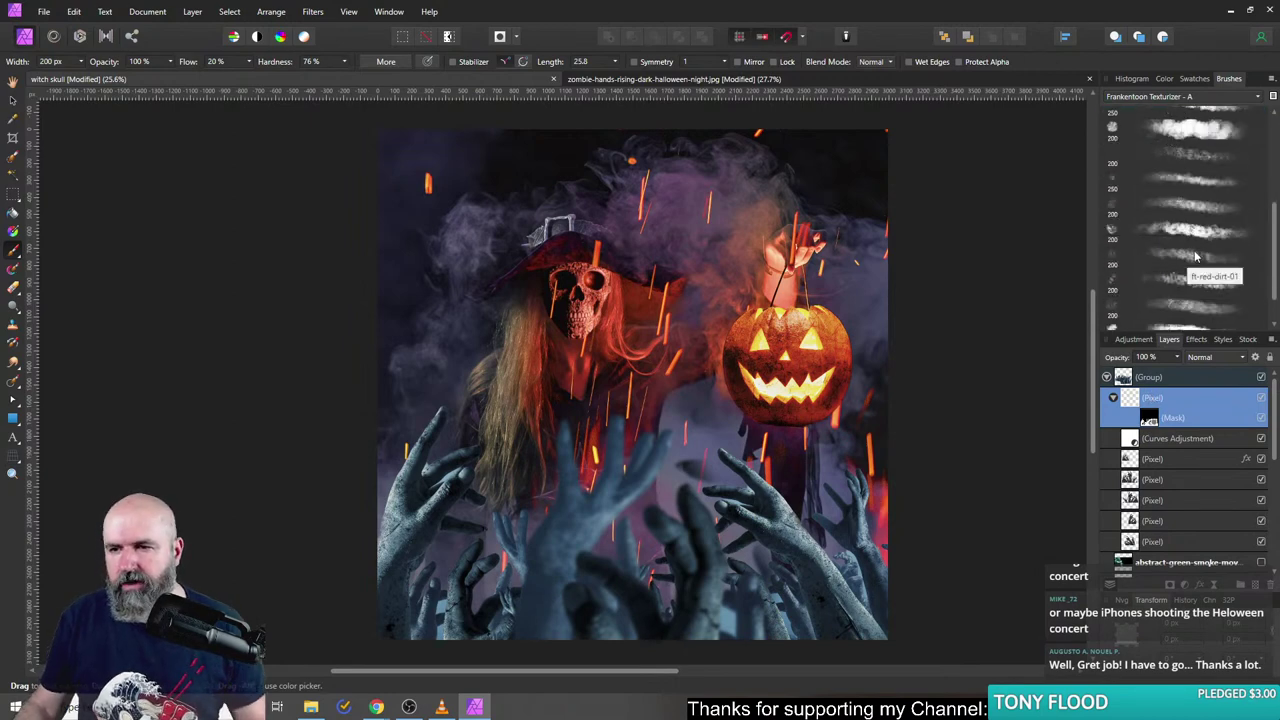
{"action": "scroll", "coordinate": [1194, 258], "scroll_direction": "down", "scroll_amount": 1}
{"action": "scroll", "coordinate": [1195, 245], "scroll_direction": "up", "scroll_amount": 3}
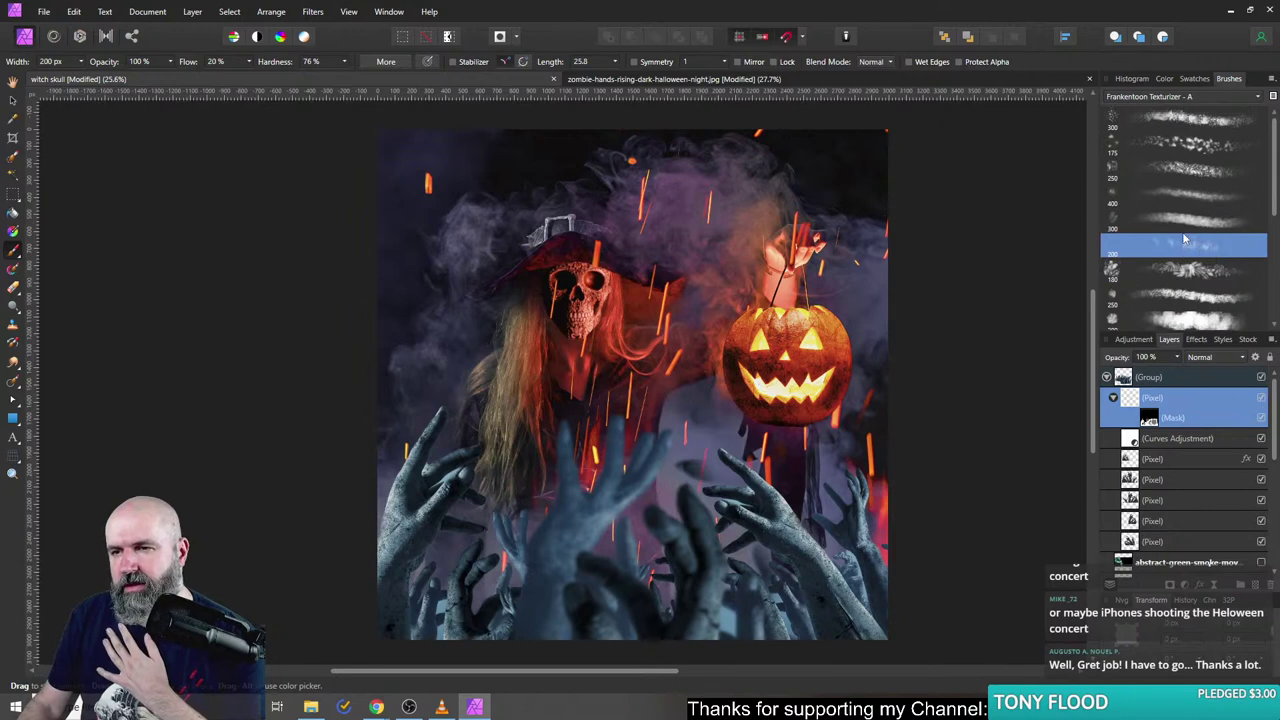
- Browse the Frankentoon Texturizer - B brushes, then return to the Freepik download page
{"action": "left_click", "coordinate": [1188, 97]}
{"action": "left_click", "coordinate": [1183, 108]}
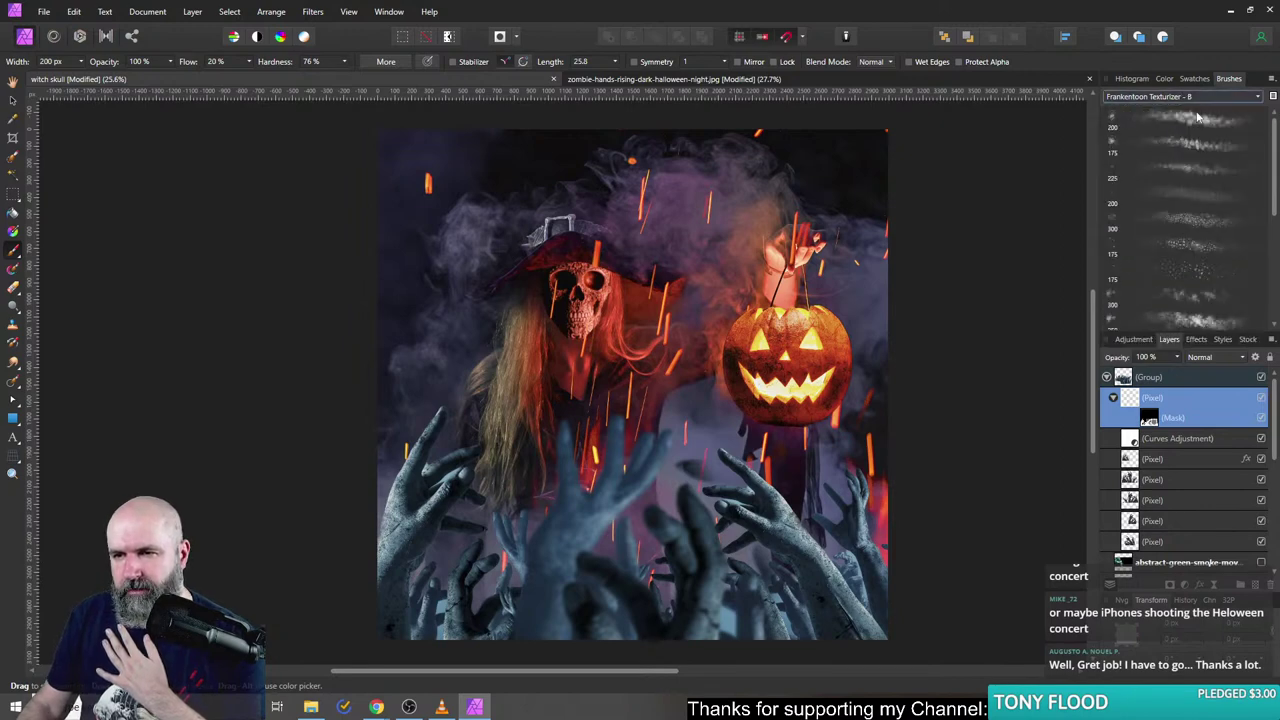
{"action": "scroll", "coordinate": [1203, 290], "scroll_direction": "down", "scroll_amount": 3}
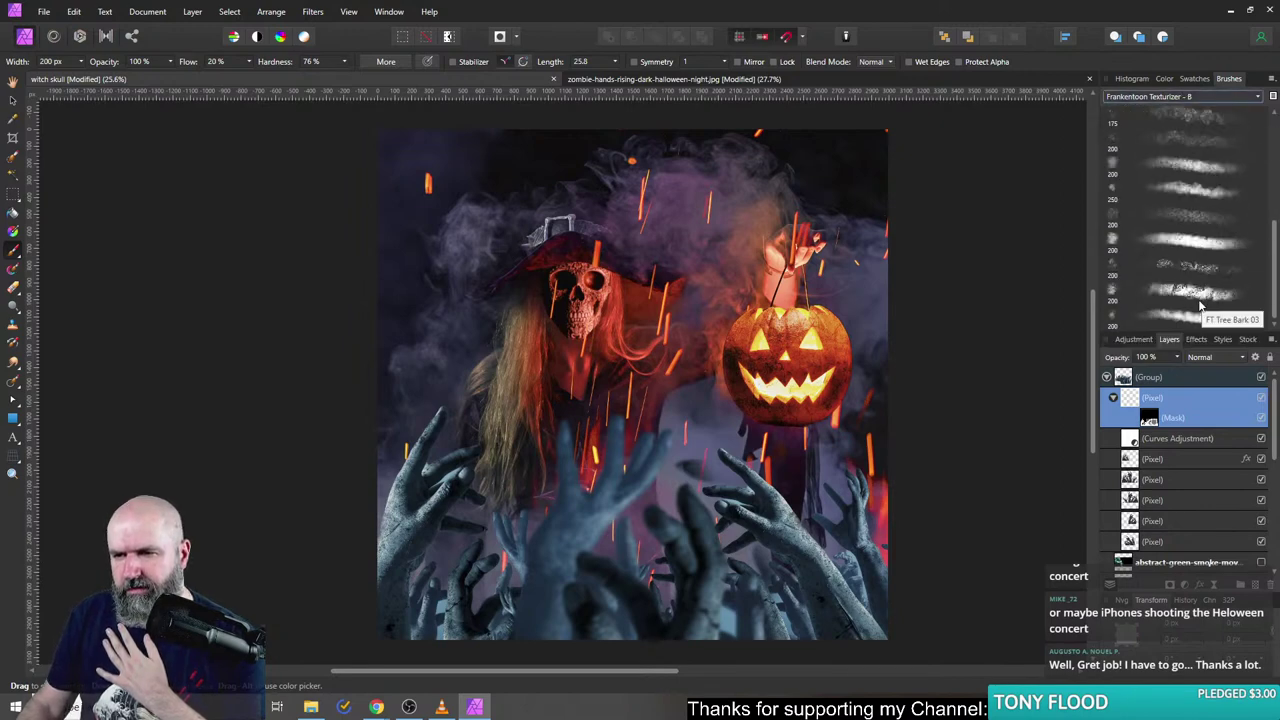
{"action": "scroll", "coordinate": [1200, 305], "scroll_direction": "down", "scroll_amount": 1}
{"action": "left_click", "coordinate": [1167, 97]}
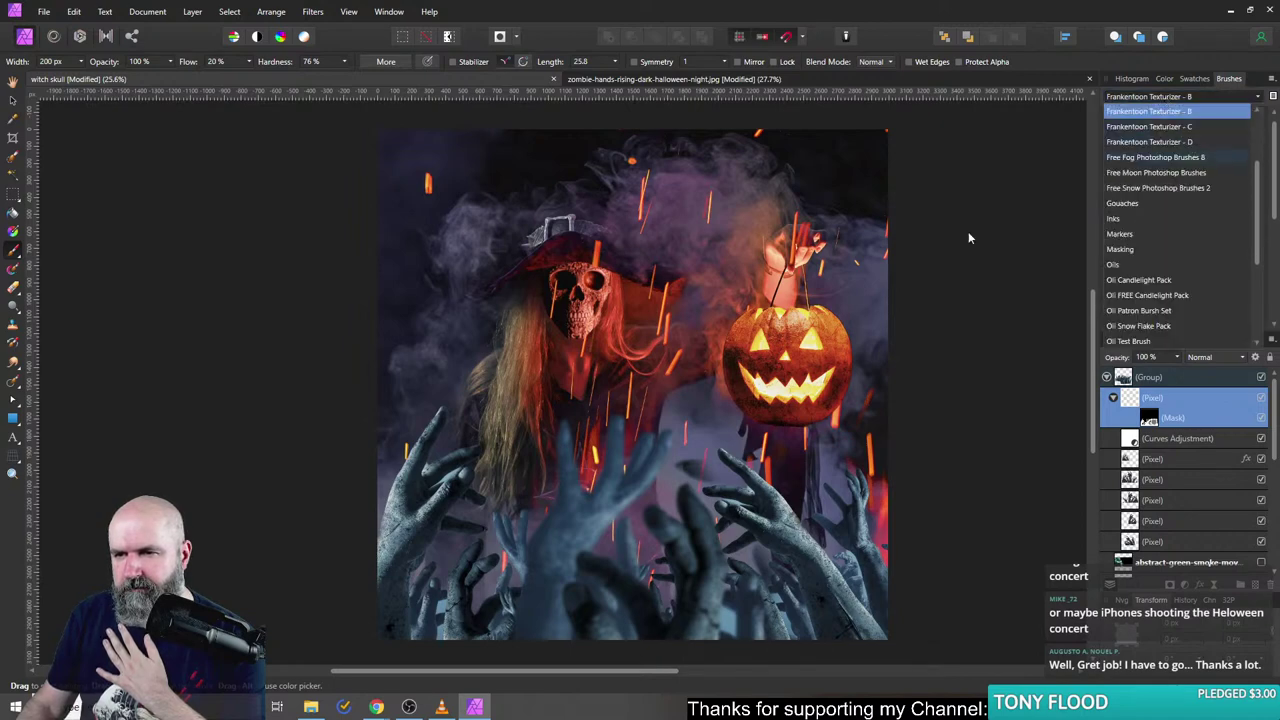
{"action": "left_click", "coordinate": [376, 707]}
- Search the author's Freepik resources for 'blood splotch', correcting the mistyped first letter
{"action": "left_click", "coordinate": [296, 640]}
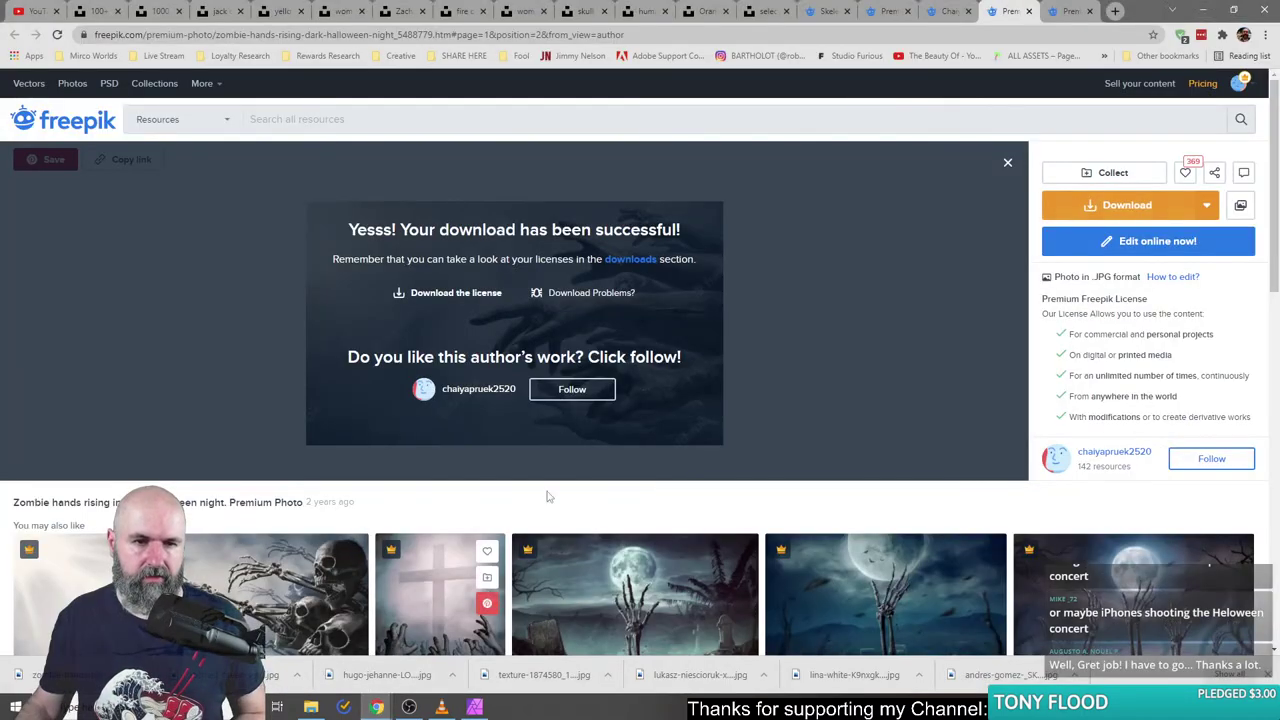
{"action": "left_click", "coordinate": [950, 12]}
{"action": "left_click", "coordinate": [315, 118]}
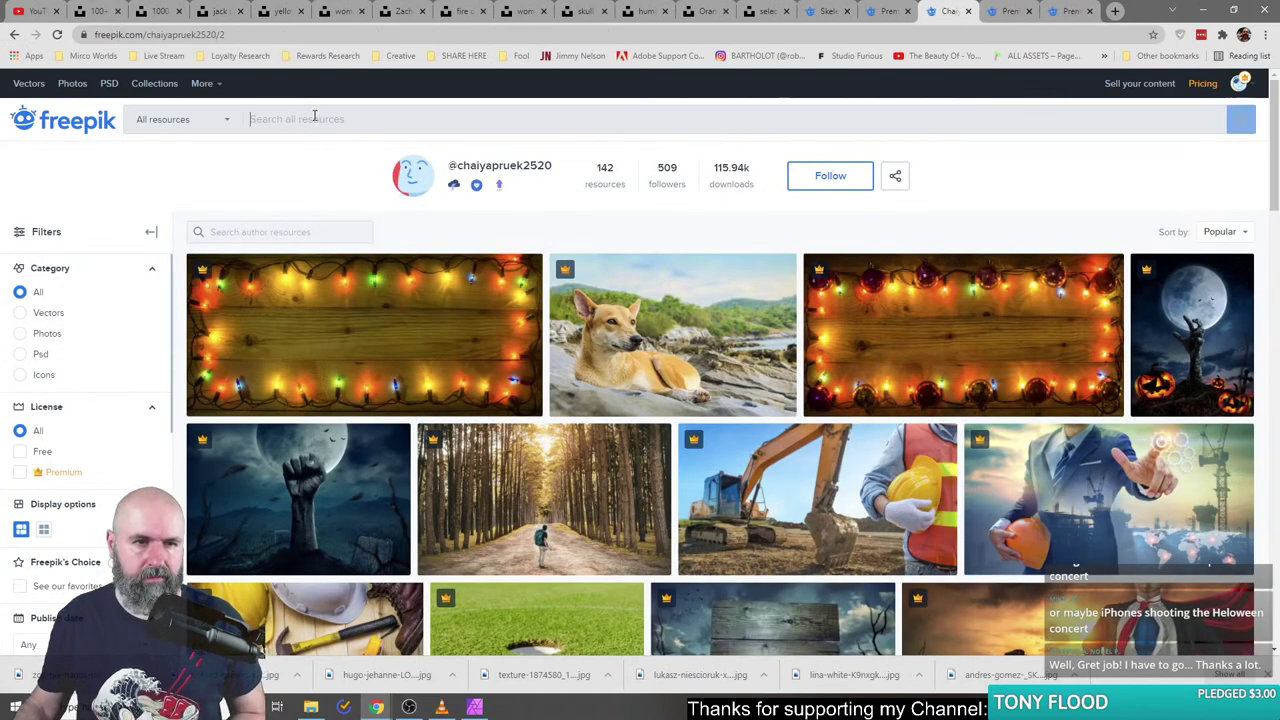
{"action": "type", "text": "tloo"}
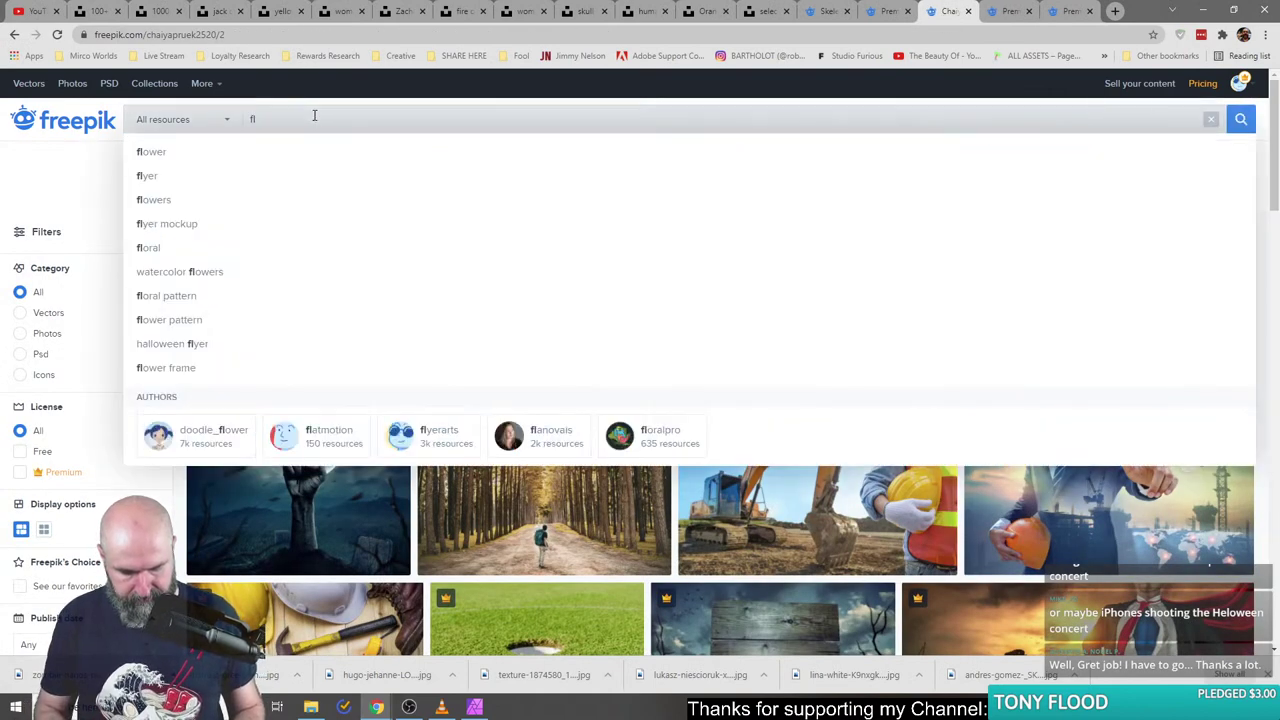
{"action": "type", "text": "d "}
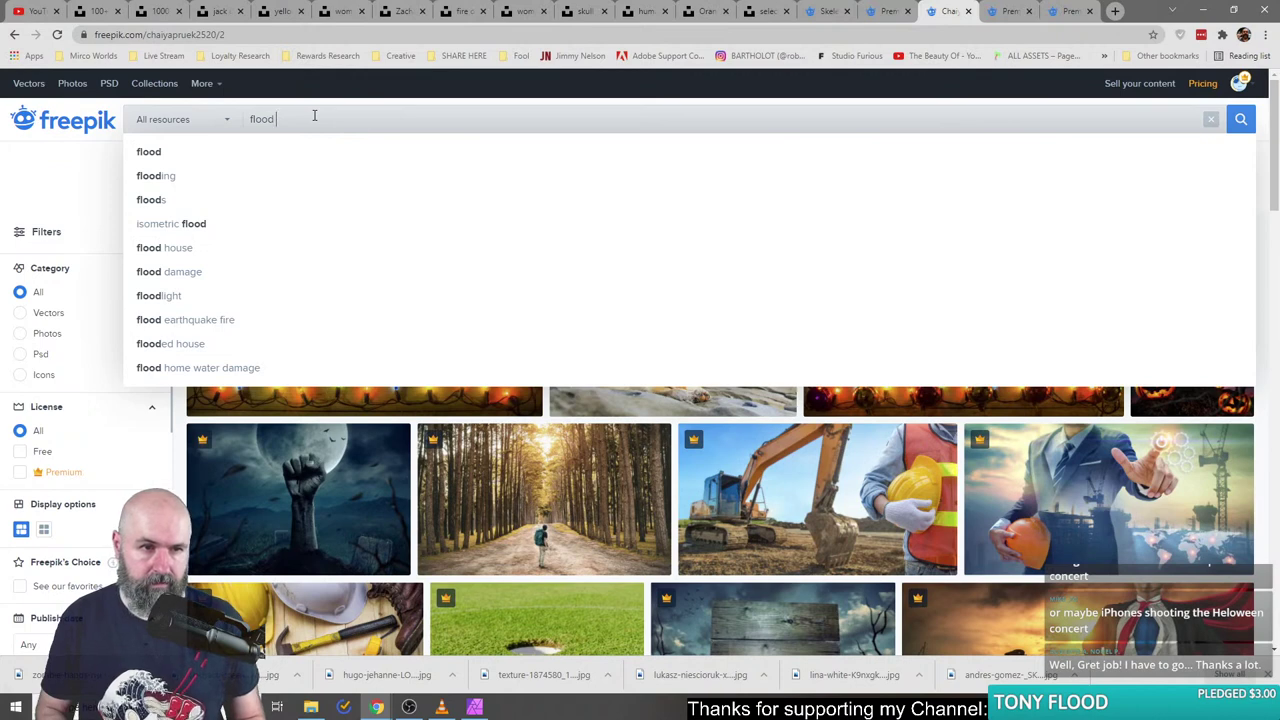
{"action": "type", "text": "splotch"}
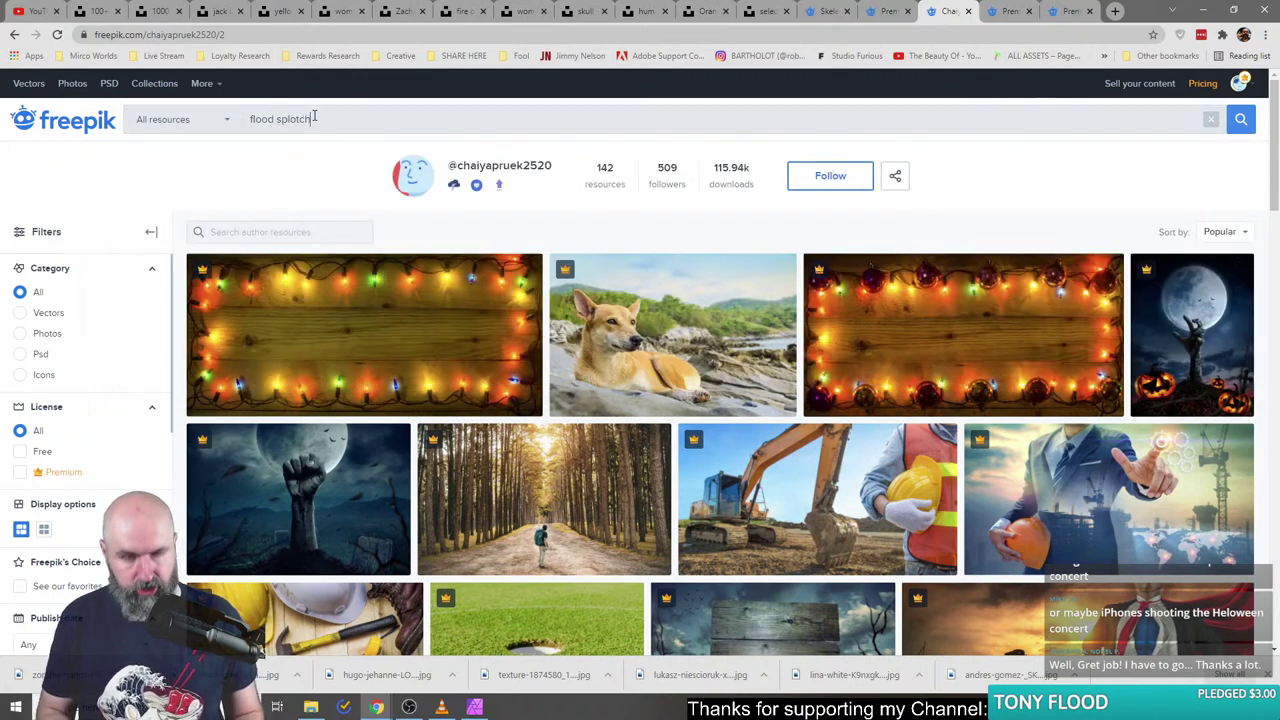
{"action": "key", "text": "Return"}
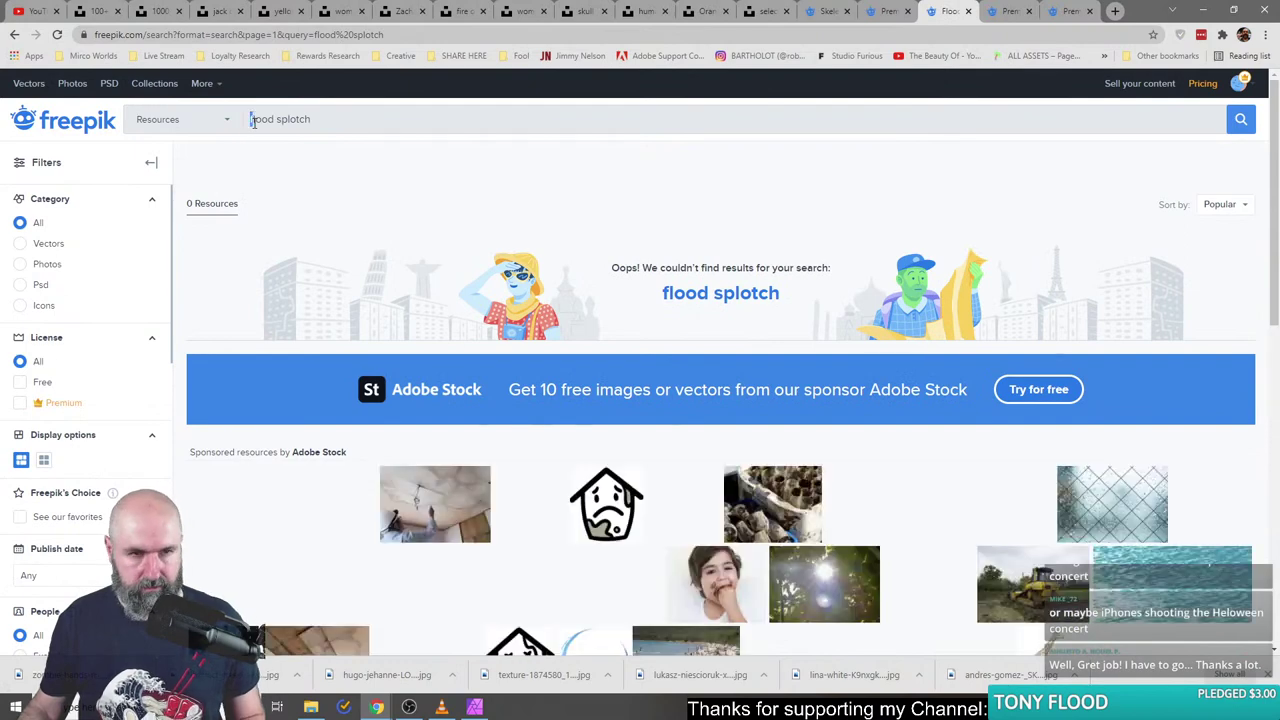
{"action": "key", "text": "Delete"}
{"action": "type", "text": "b"}
{"action": "key", "text": "Return"}
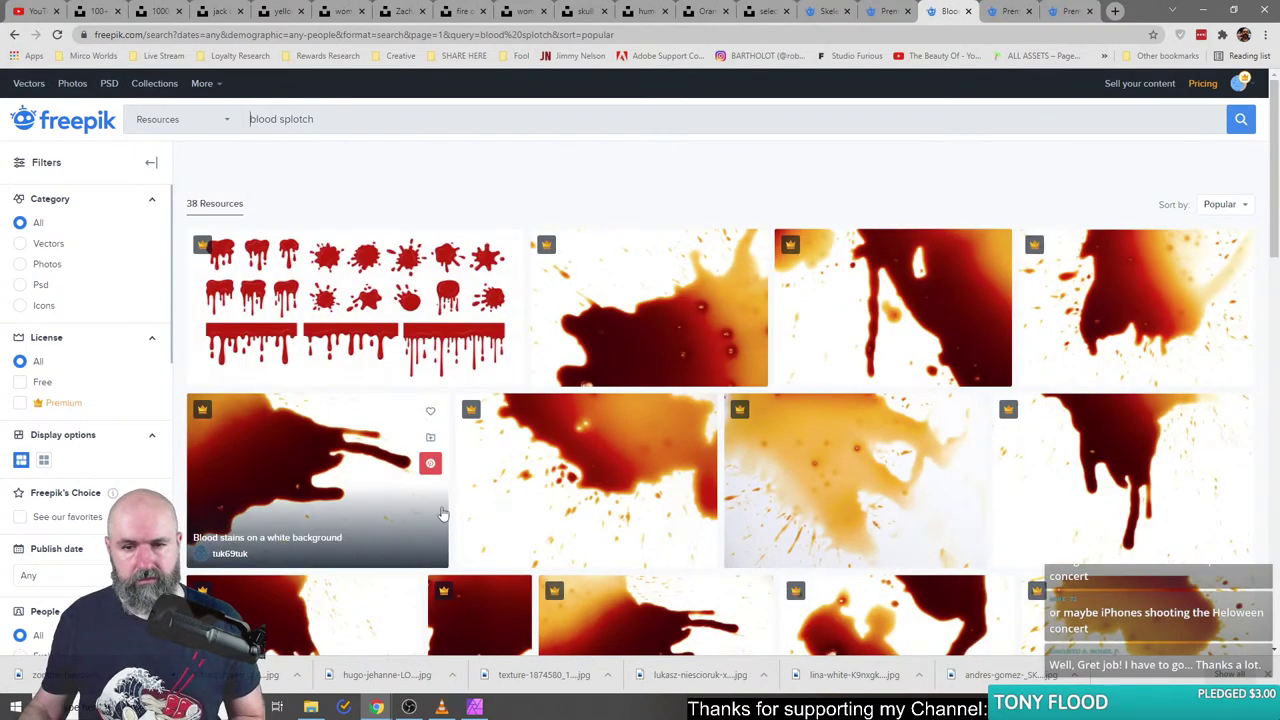
- Scroll through the 38 blood splotch results
{"action": "scroll", "coordinate": [206, 467], "scroll_direction": "down", "scroll_amount": 2}
{"action": "scroll", "coordinate": [206, 467], "scroll_direction": "down", "scroll_amount": 3}
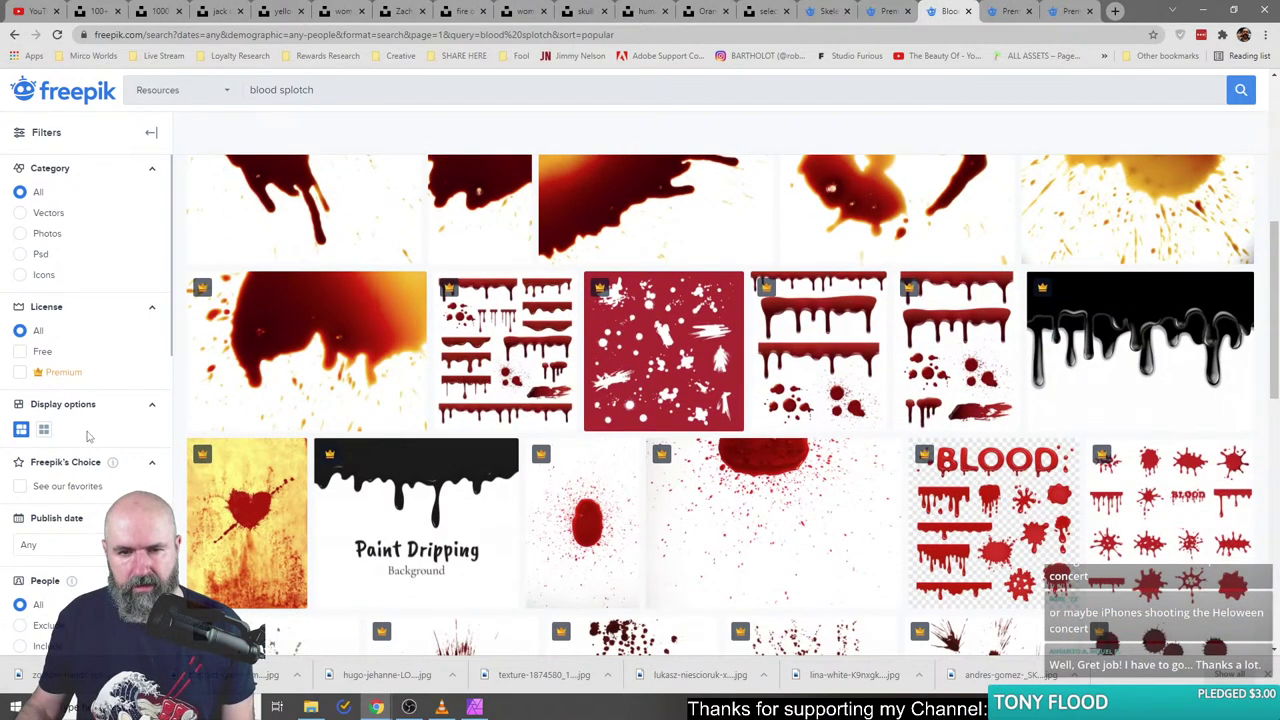
{"action": "scroll", "coordinate": [260, 462], "scroll_direction": "down", "scroll_amount": 3}
{"action": "scroll", "coordinate": [300, 470], "scroll_direction": "down", "scroll_amount": 3}
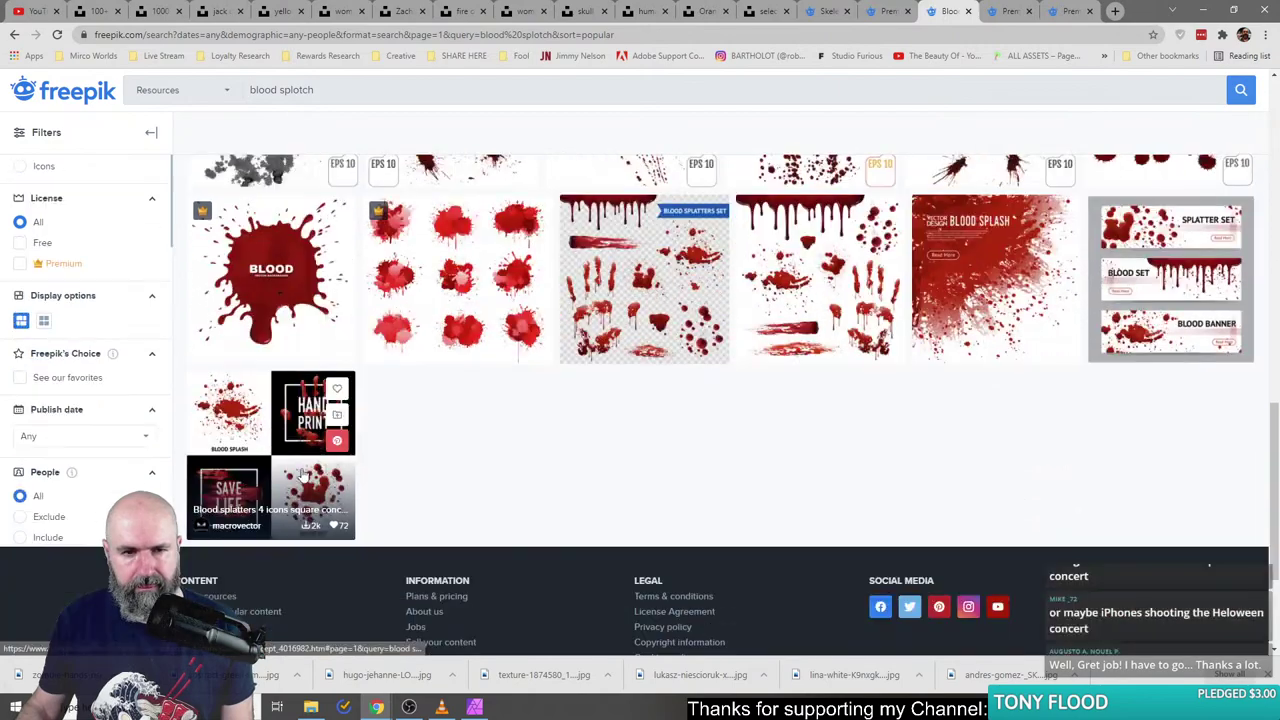
{"action": "scroll", "coordinate": [303, 473], "scroll_direction": "up", "scroll_amount": 3}
{"action": "scroll", "coordinate": [384, 579], "scroll_direction": "down", "scroll_amount": 10}
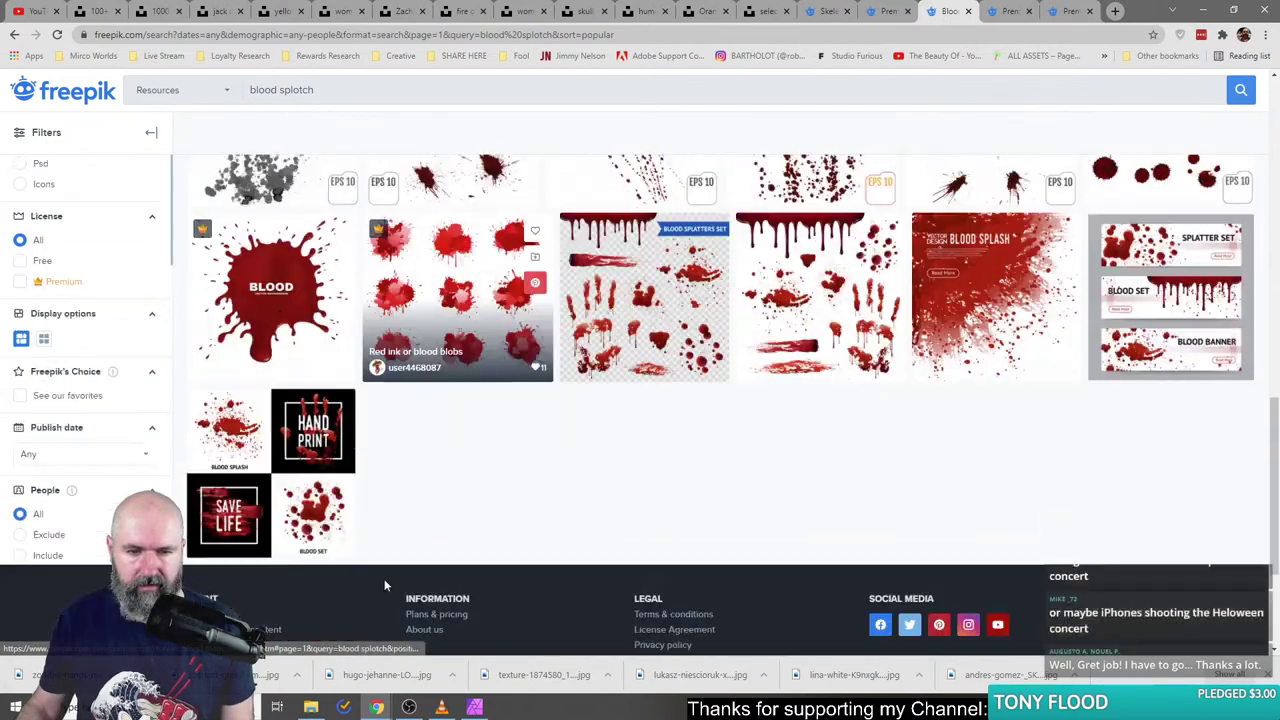
{"action": "scroll", "coordinate": [384, 579], "scroll_direction": "up", "scroll_amount": 12}
- Return to the blood splotch results tab and look over the thumbnails
{"action": "left_click", "coordinate": [1115, 12]}
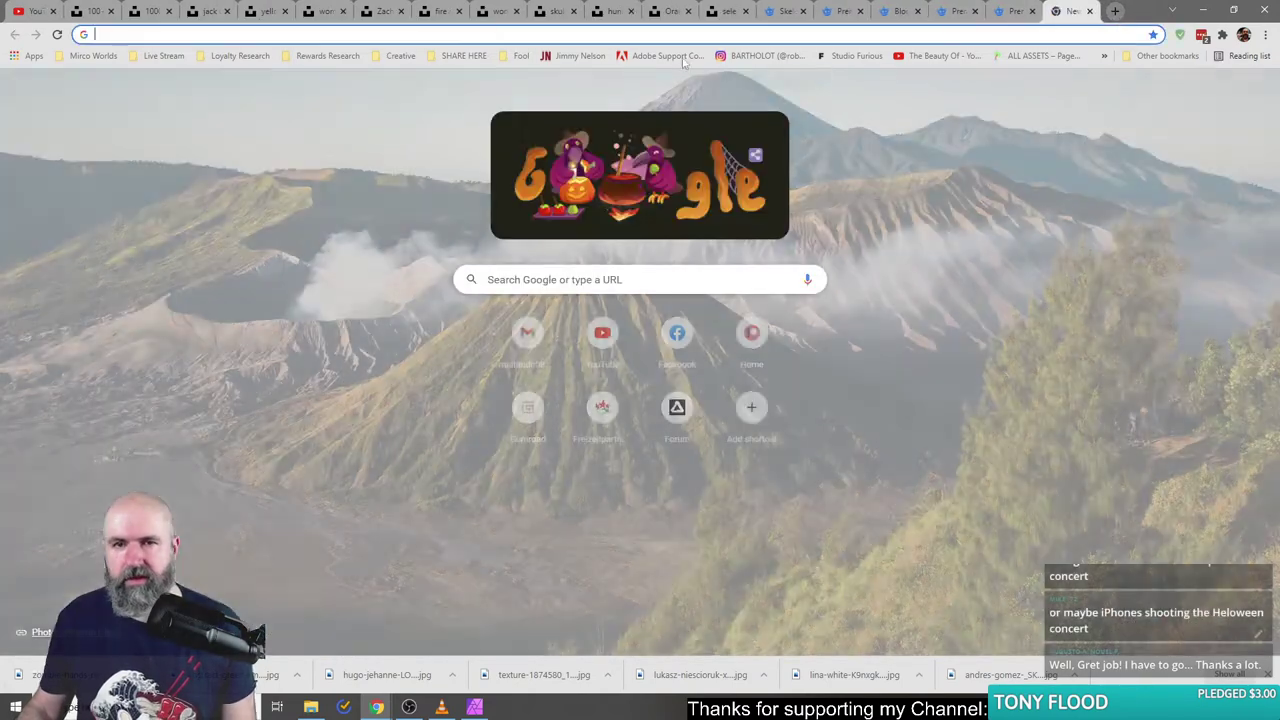
{"action": "left_click", "coordinate": [1020, 12]}
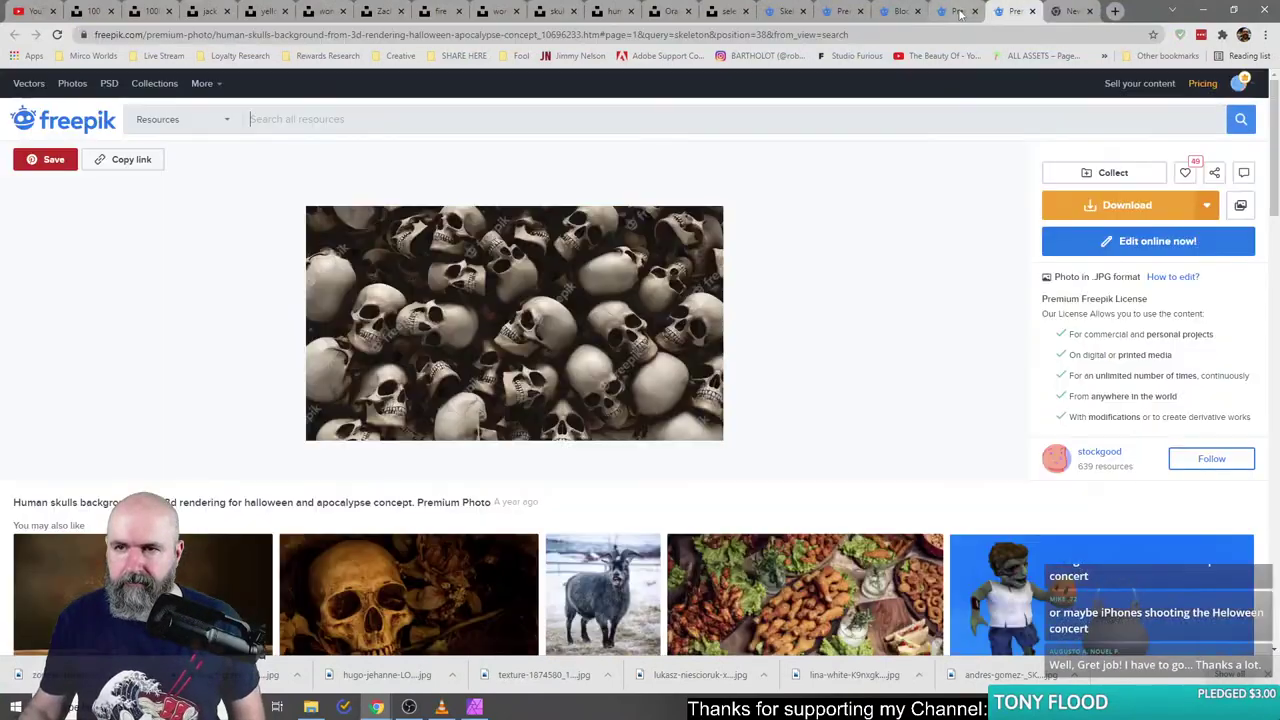
{"action": "left_click", "coordinate": [958, 12]}
{"action": "left_click", "coordinate": [900, 12]}
{"action": "scroll", "coordinate": [515, 437], "scroll_direction": "down", "scroll_amount": 2}
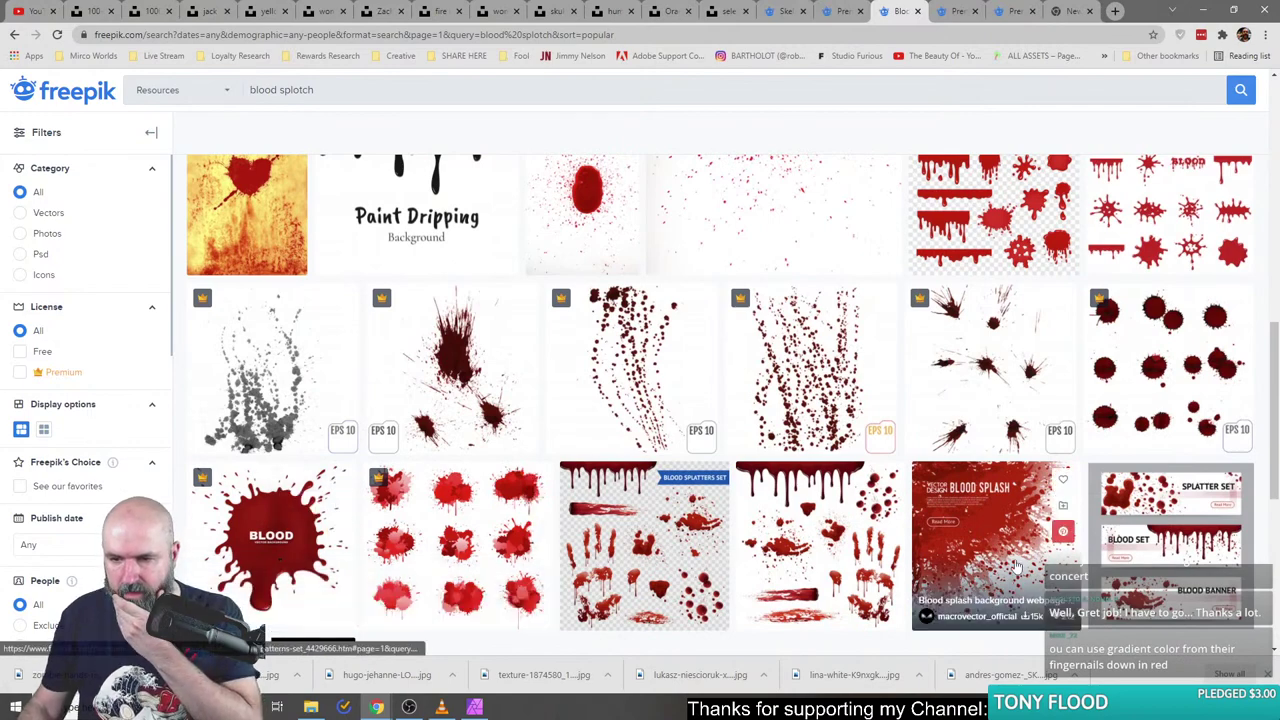
{"action": "scroll", "coordinate": [470, 420], "scroll_direction": "up", "scroll_amount": 1}
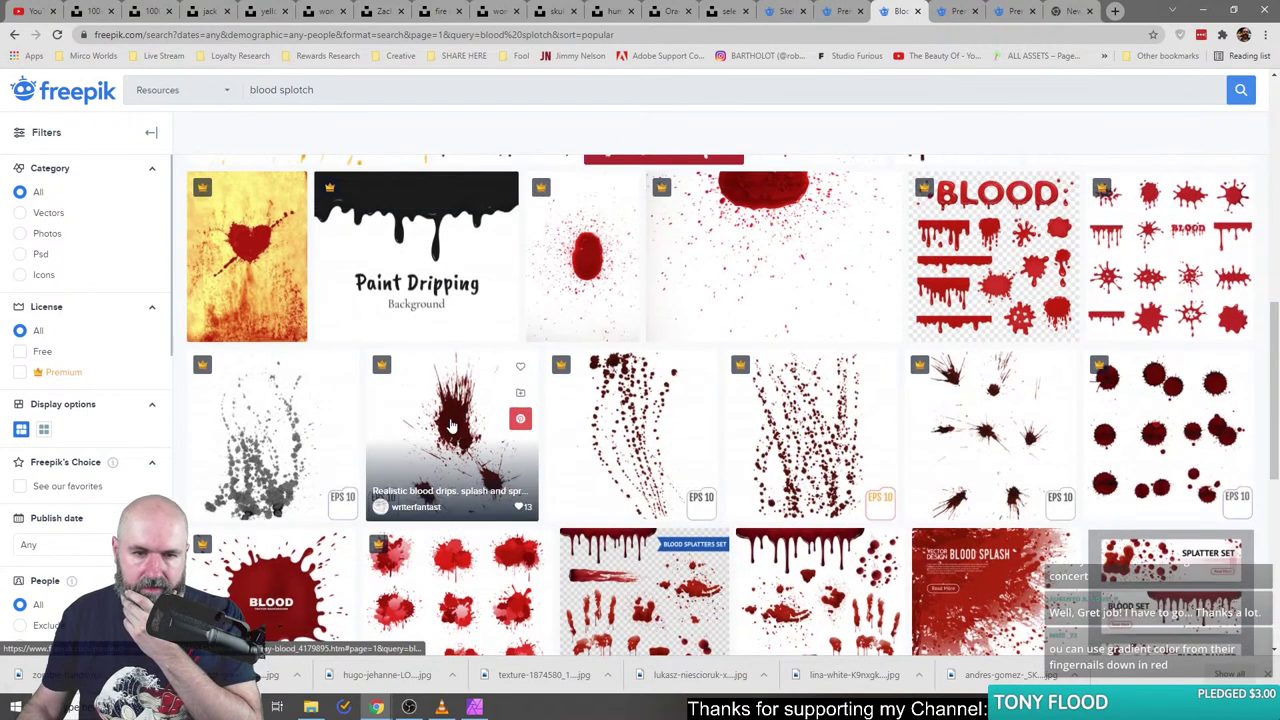
{"action": "scroll", "coordinate": [452, 427], "scroll_direction": "up", "scroll_amount": 3}
{"action": "scroll", "coordinate": [466, 440], "scroll_direction": "down", "scroll_amount": 3}
- Open the realistic blood-drips vector in a new tab and view its page
{"action": "right_click", "coordinate": [470, 440]}
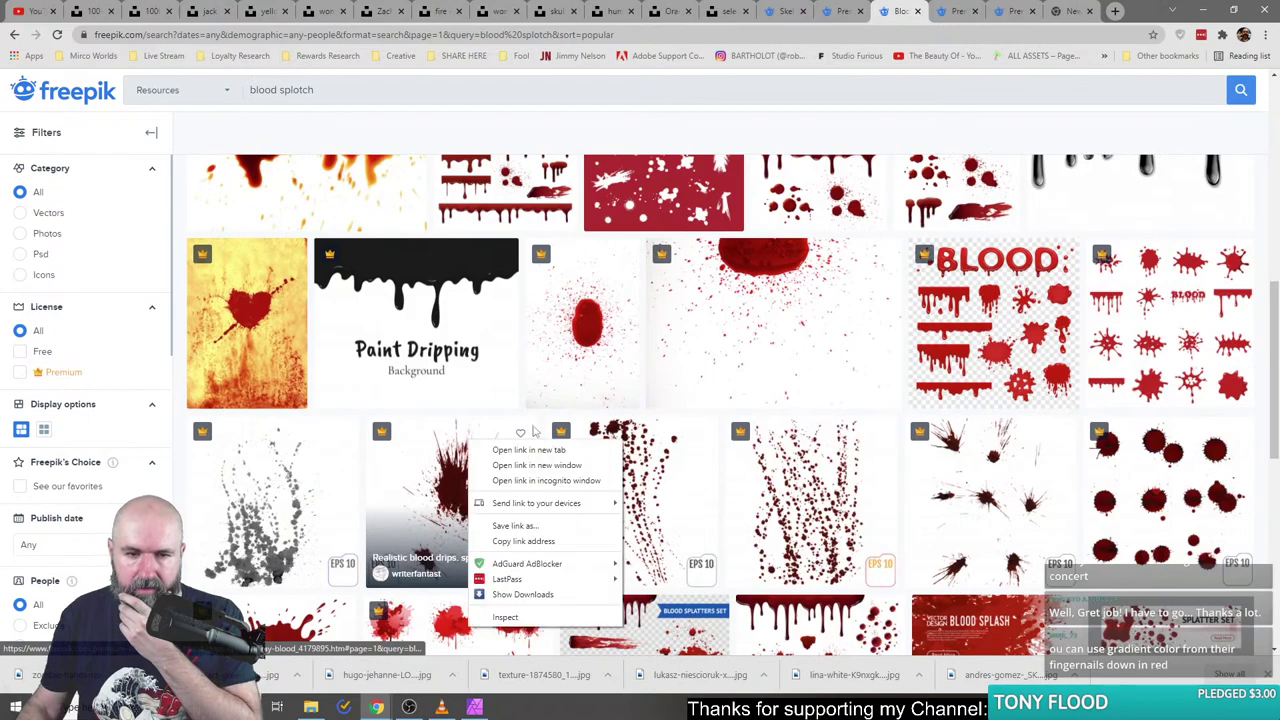
{"action": "left_click", "coordinate": [528, 450]}
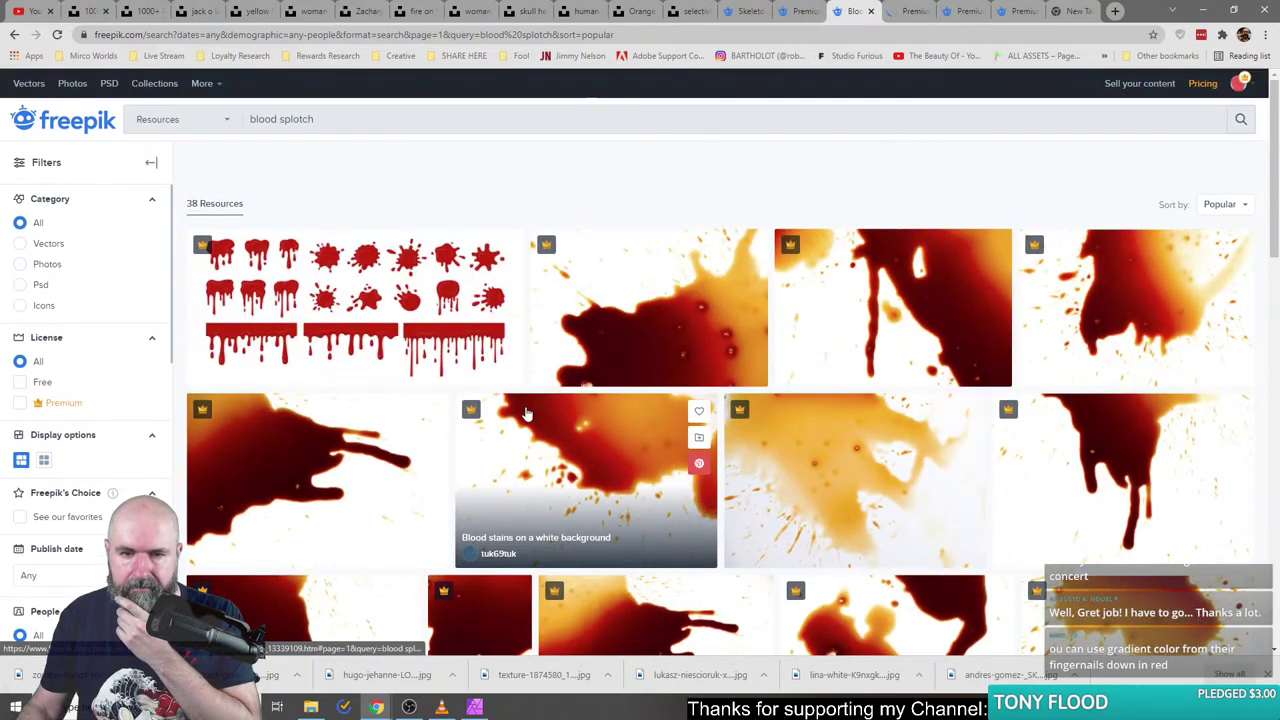
{"action": "scroll", "coordinate": [528, 413], "scroll_direction": "down", "scroll_amount": 10}
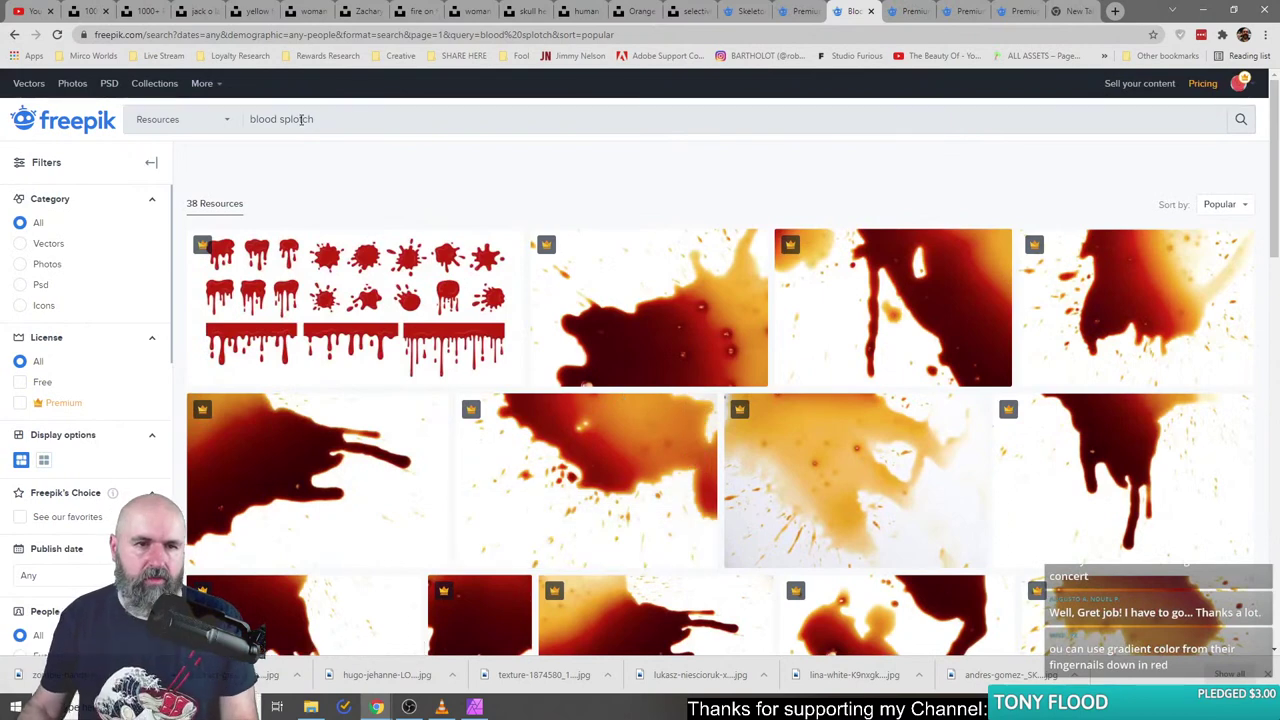
{"action": "left_click", "coordinate": [918, 14]}
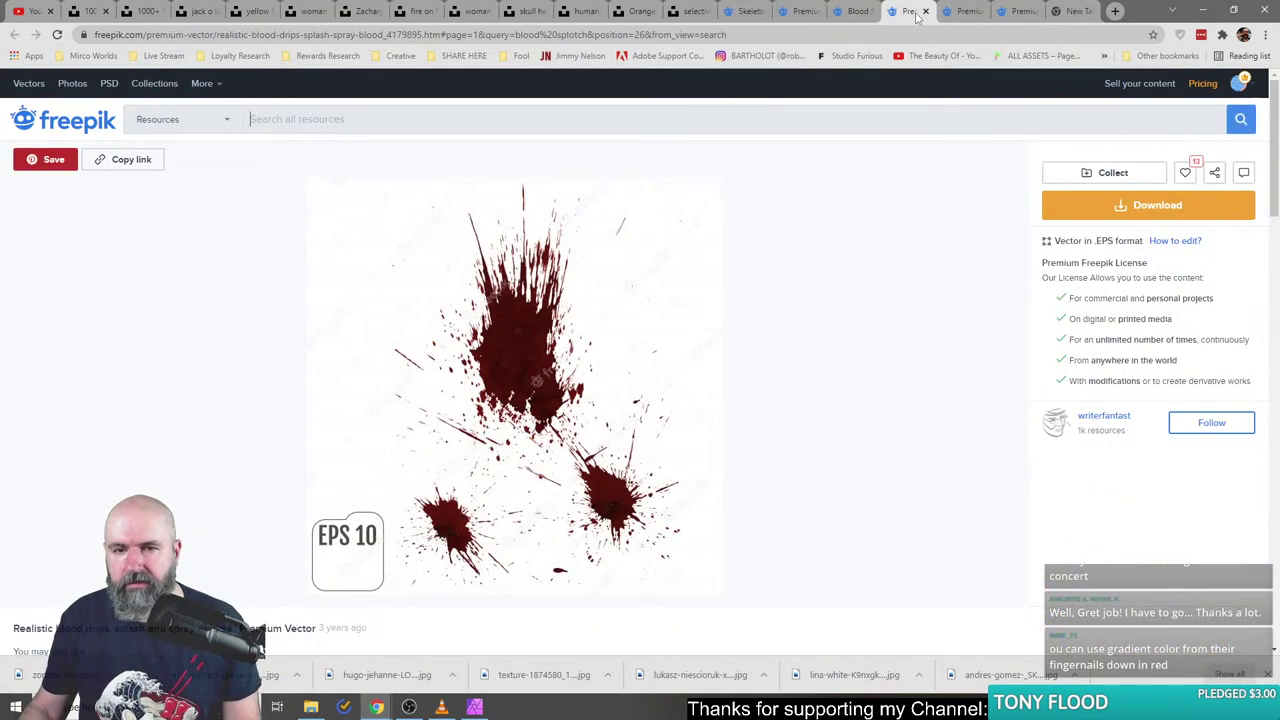
{"action": "left_click", "coordinate": [848, 12]}
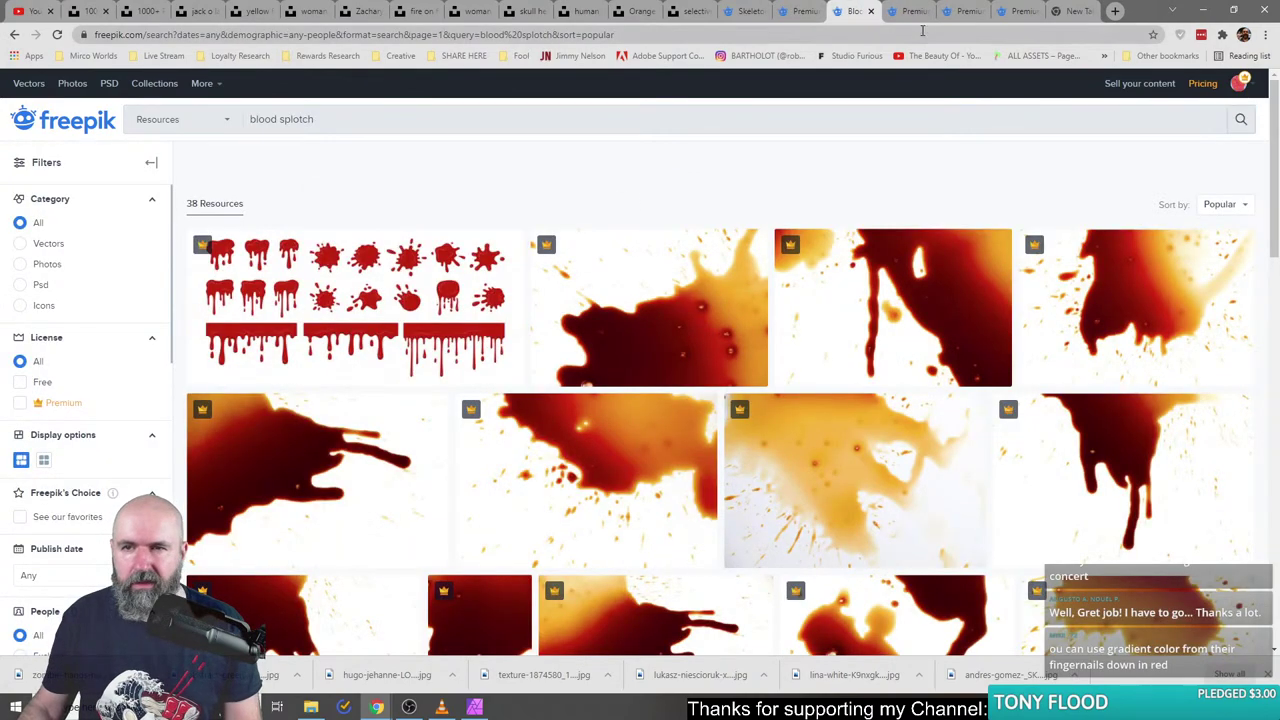
{"action": "left_click", "coordinate": [912, 12]}
{"action": "scroll", "coordinate": [480, 380], "scroll_direction": "down", "scroll_amount": 5}
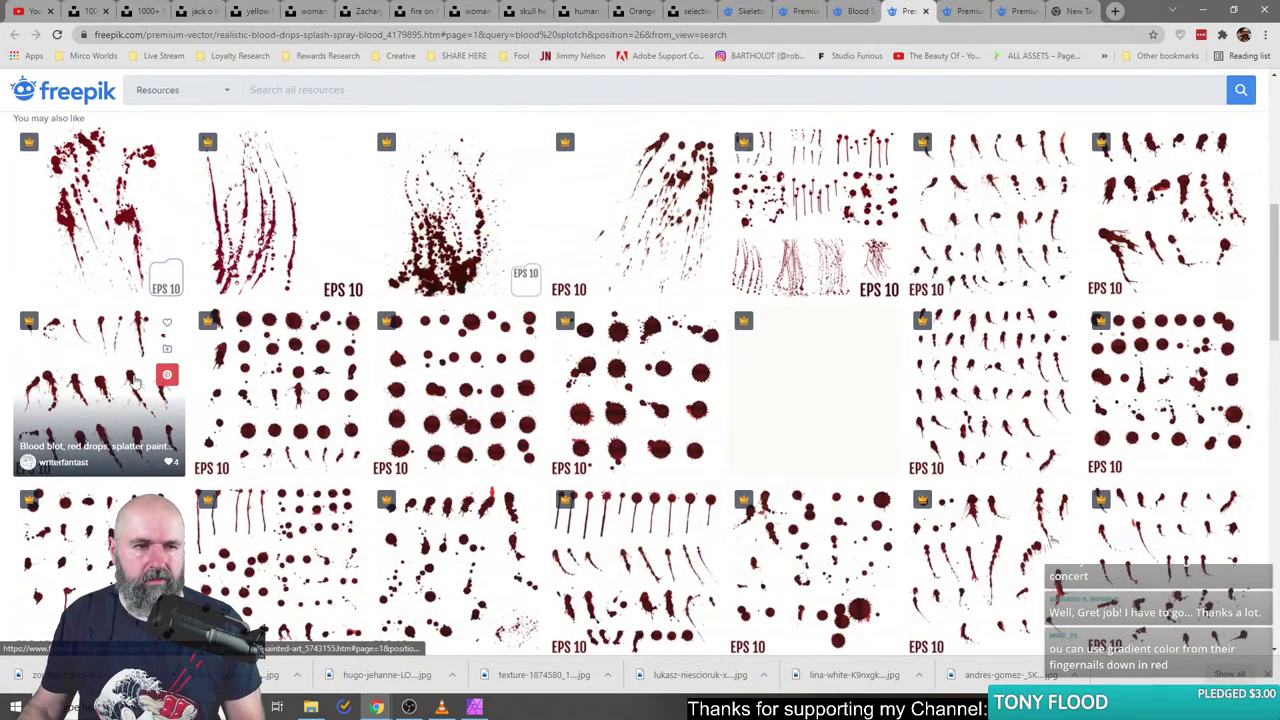
{"action": "scroll", "coordinate": [140, 375], "scroll_direction": "down", "scroll_amount": 5}
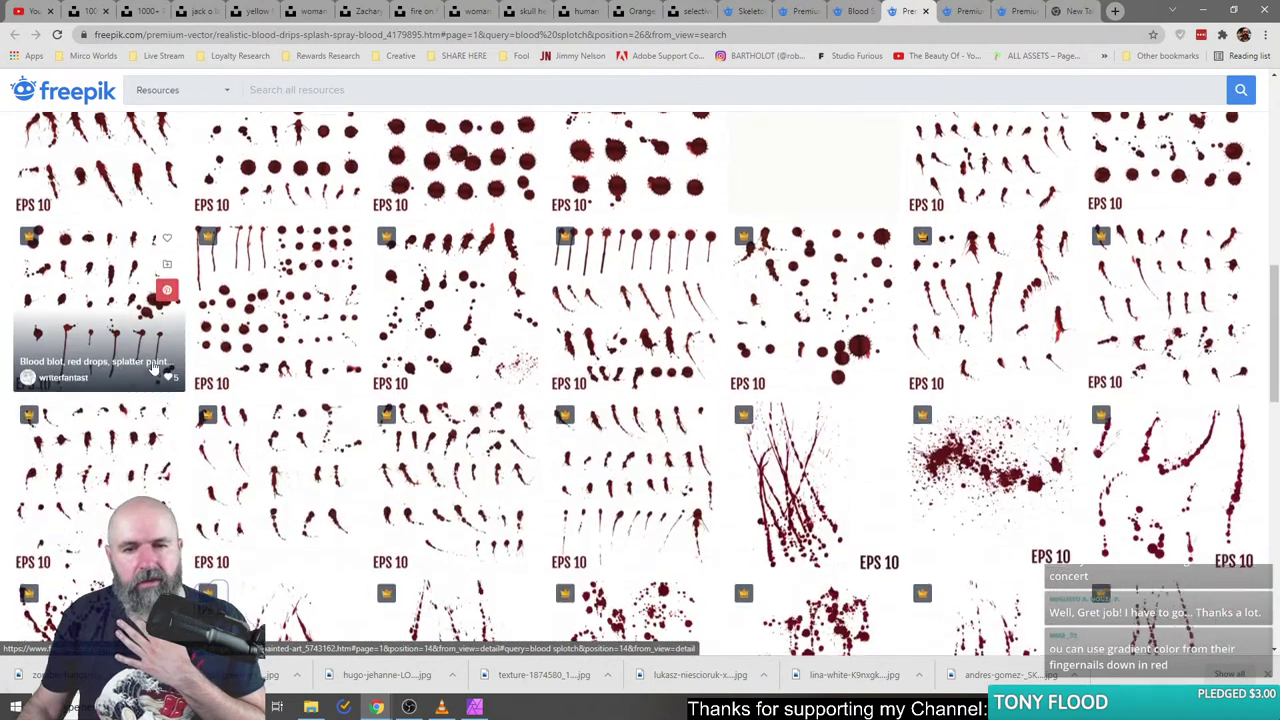
- Open the various blood-splatter set in a new tab and view it
{"action": "right_click", "coordinate": [962, 276]}
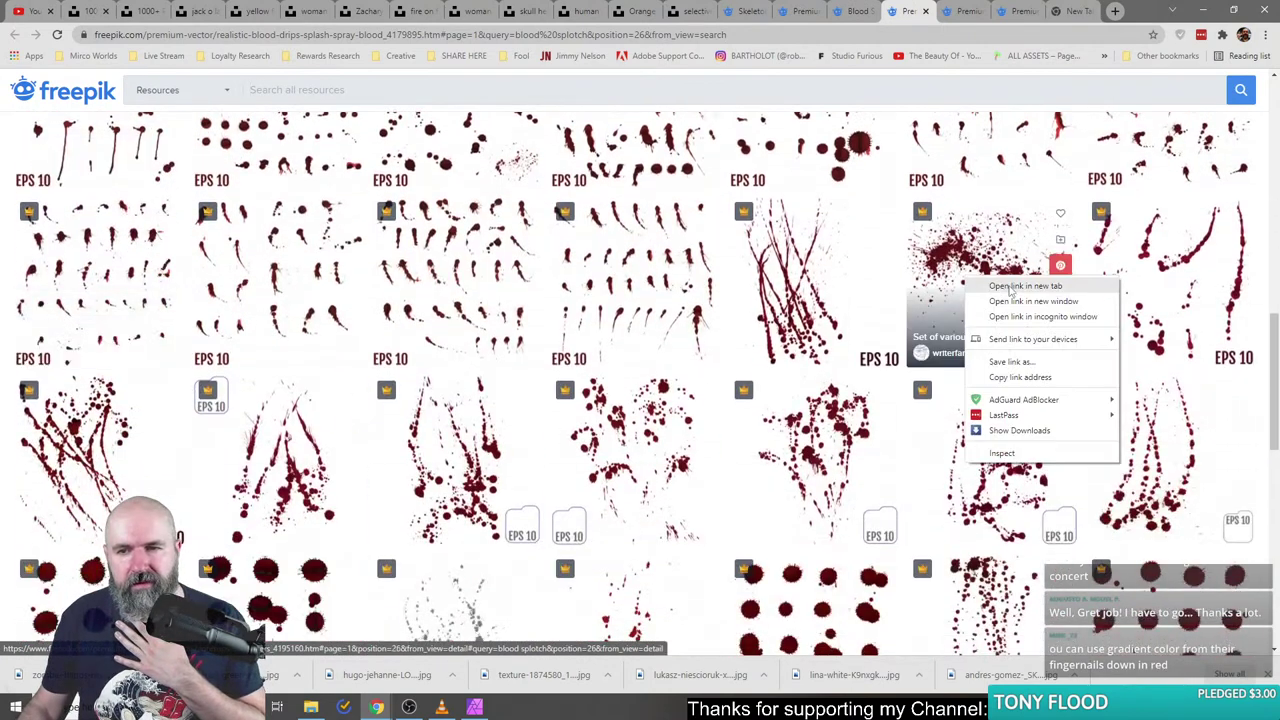
{"action": "left_click", "coordinate": [1005, 287]}
{"action": "left_click", "coordinate": [914, 11]}
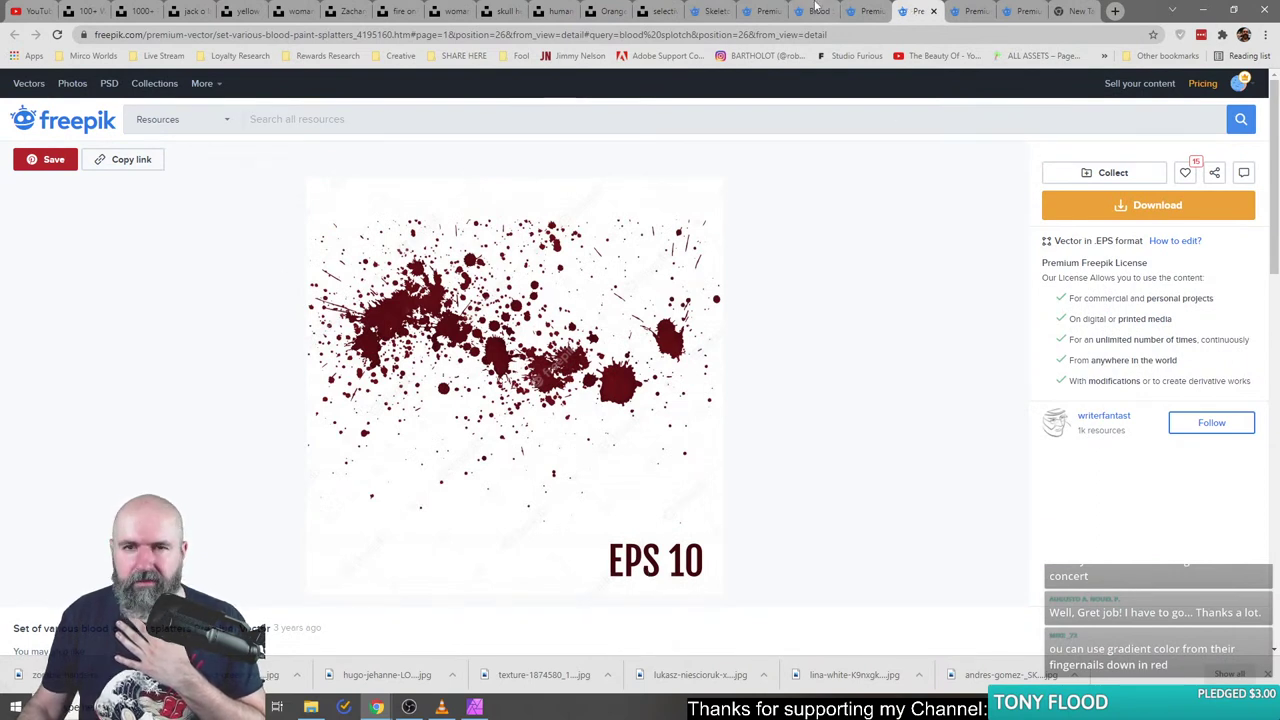
{"action": "left_click", "coordinate": [866, 11]}
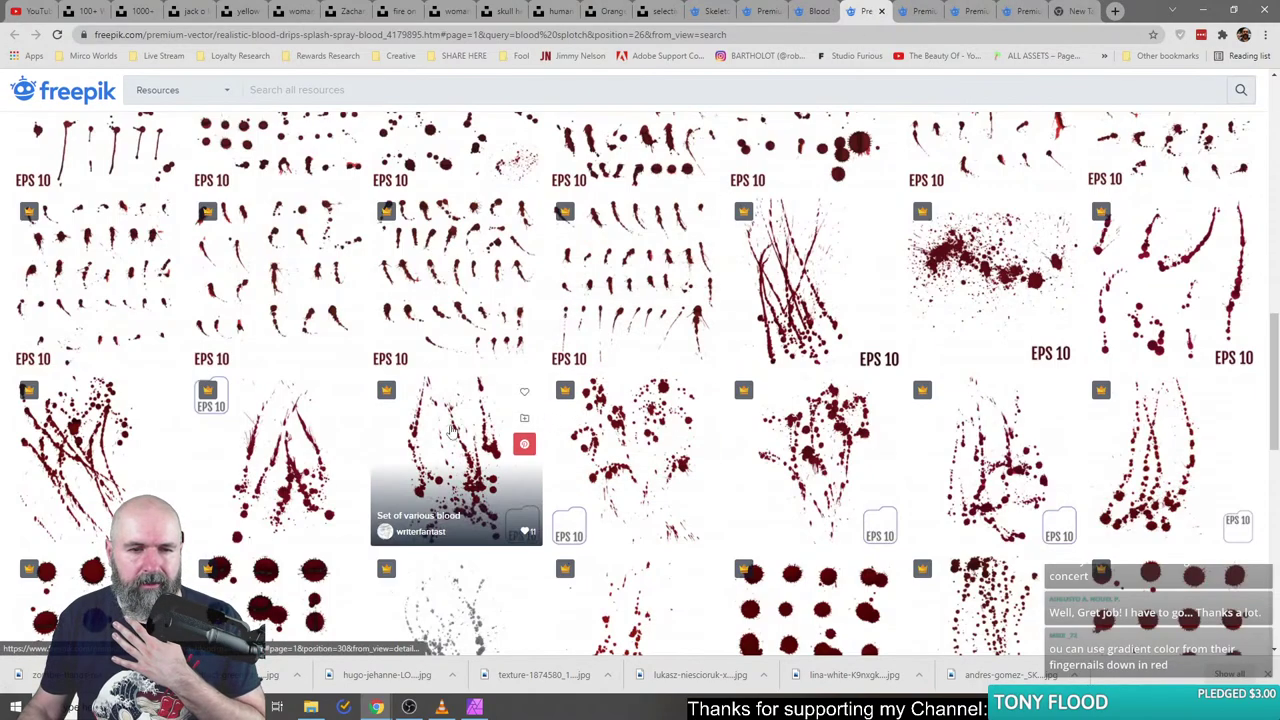
{"action": "scroll", "coordinate": [430, 442], "scroll_direction": "down", "scroll_amount": 4}
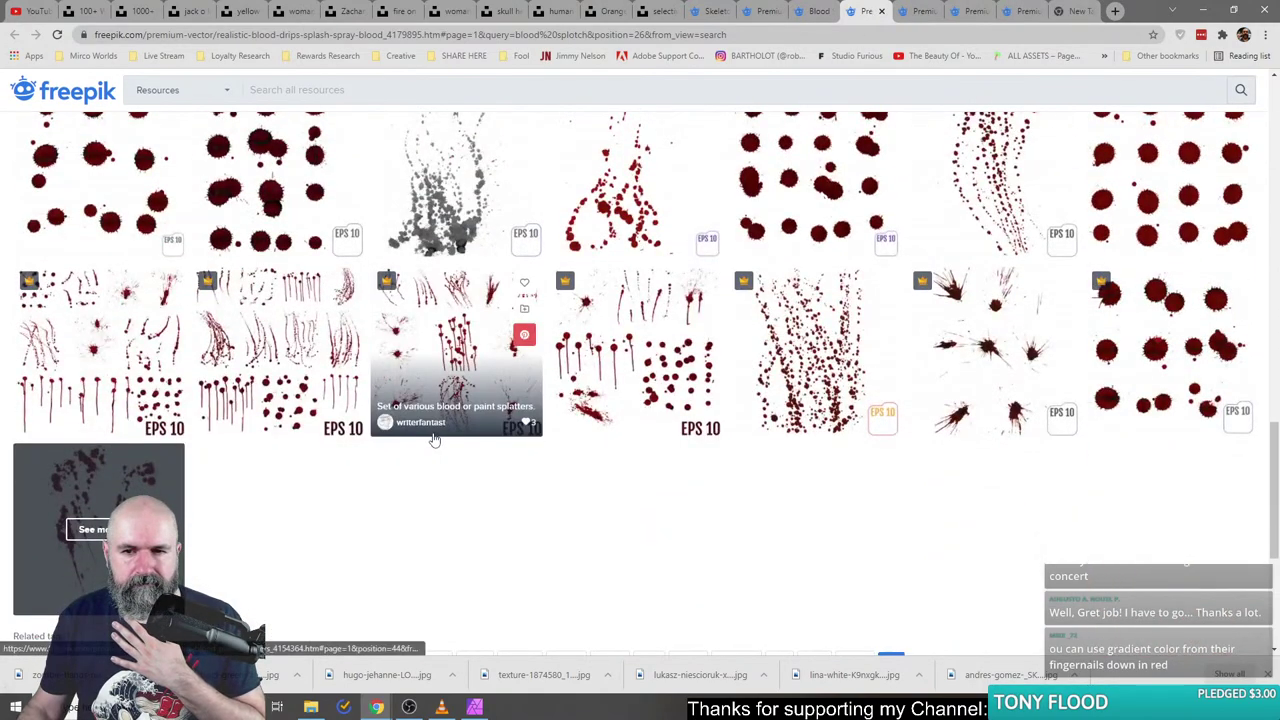
- Download the blood-splatter zip to the stream folder and extract all its files
{"action": "left_click", "coordinate": [434, 440]}
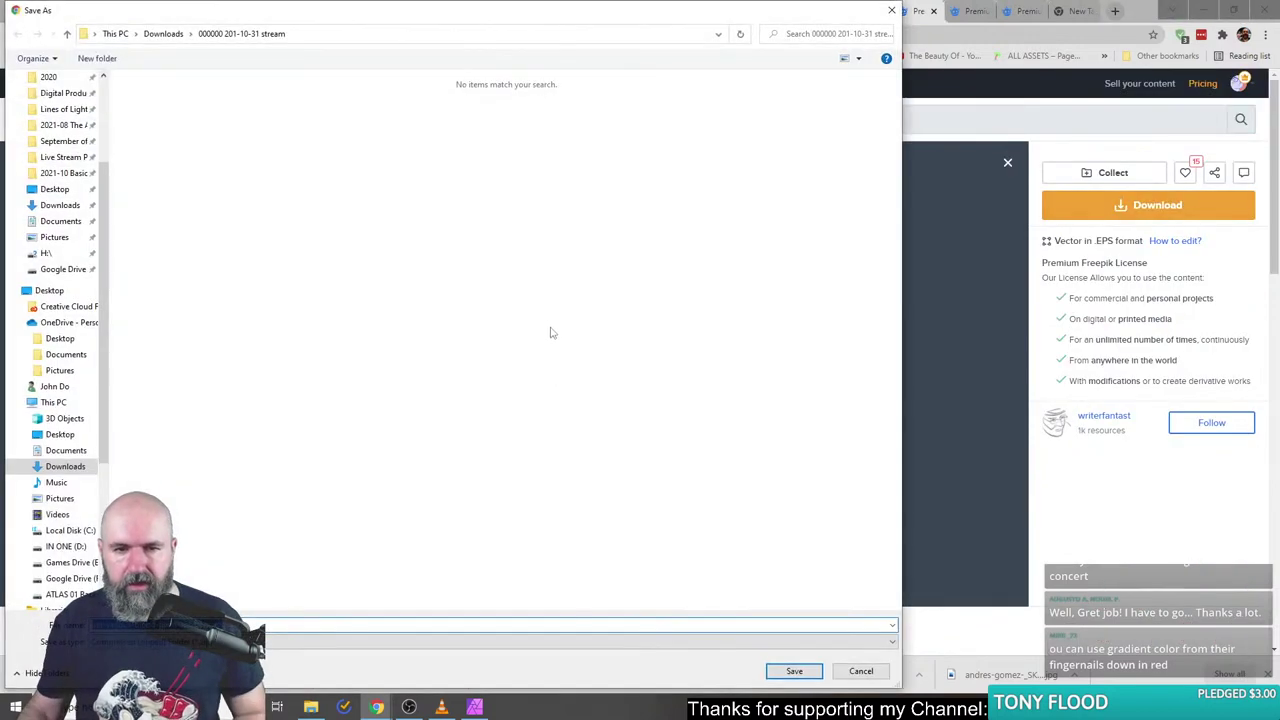
{"action": "left_click", "coordinate": [794, 671]}
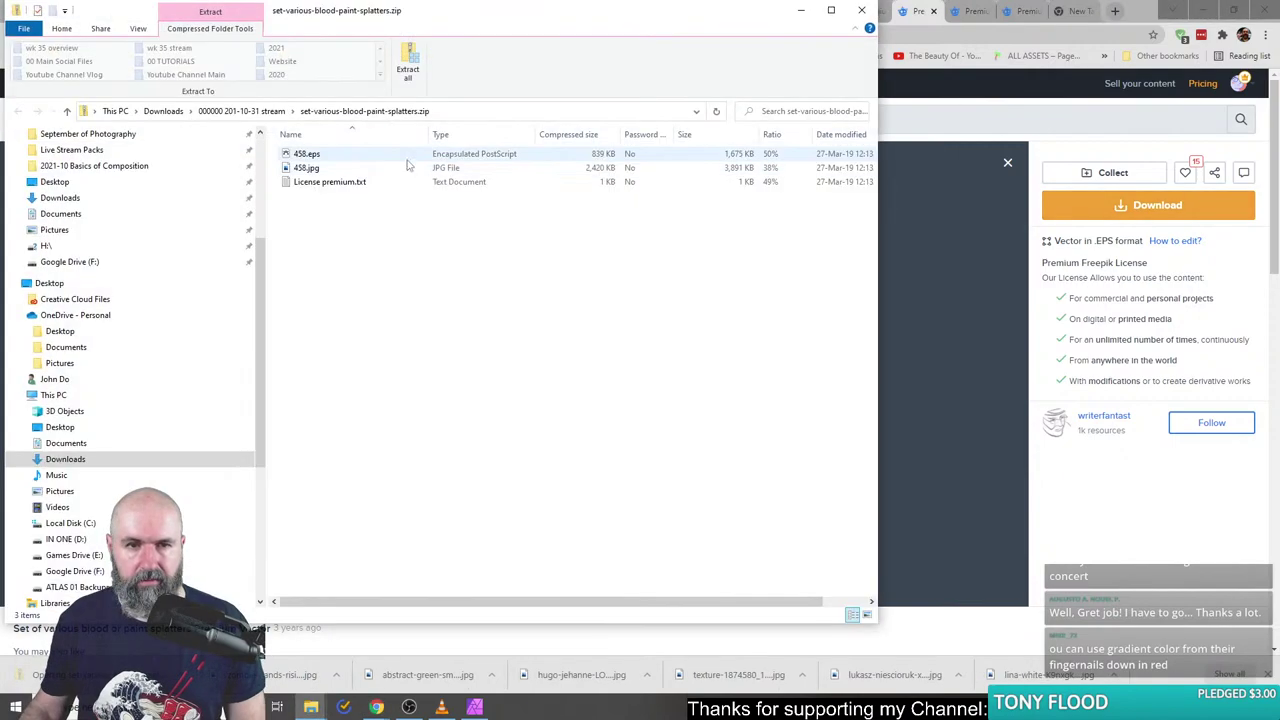
{"action": "left_click", "coordinate": [408, 65]}
{"action": "left_click", "coordinate": [760, 482]}
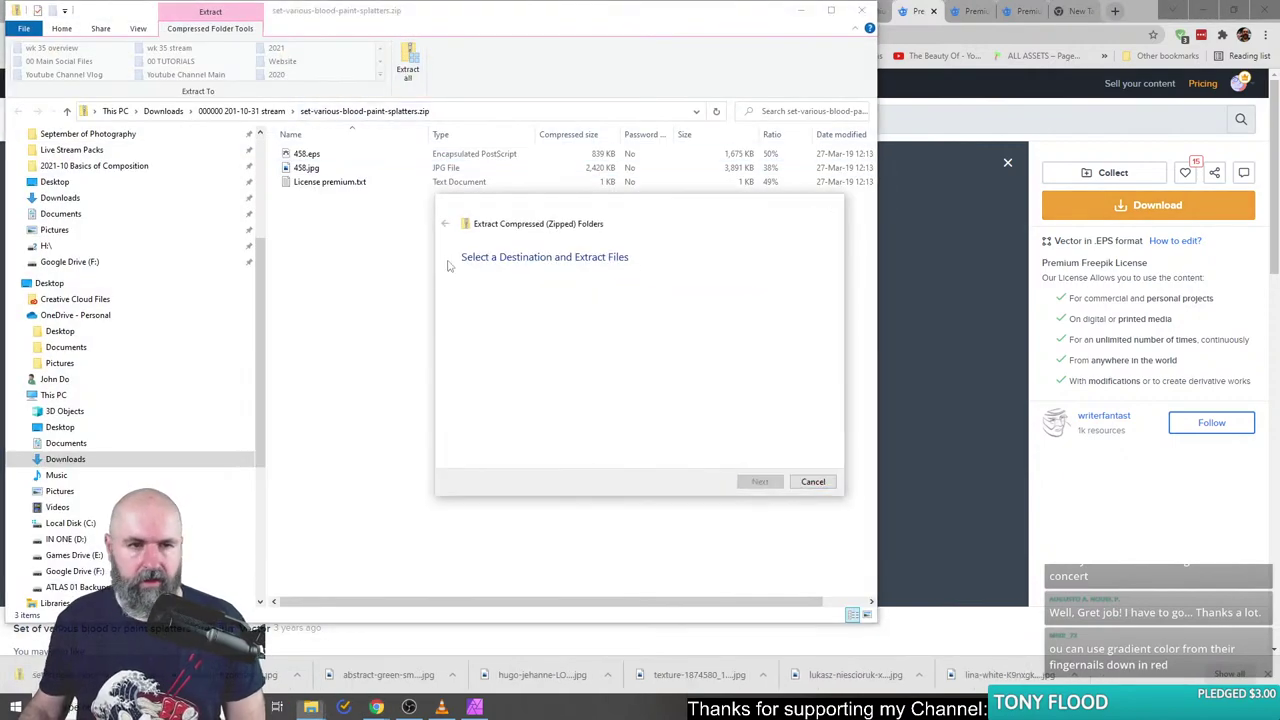
{"action": "left_click", "coordinate": [324, 185]}
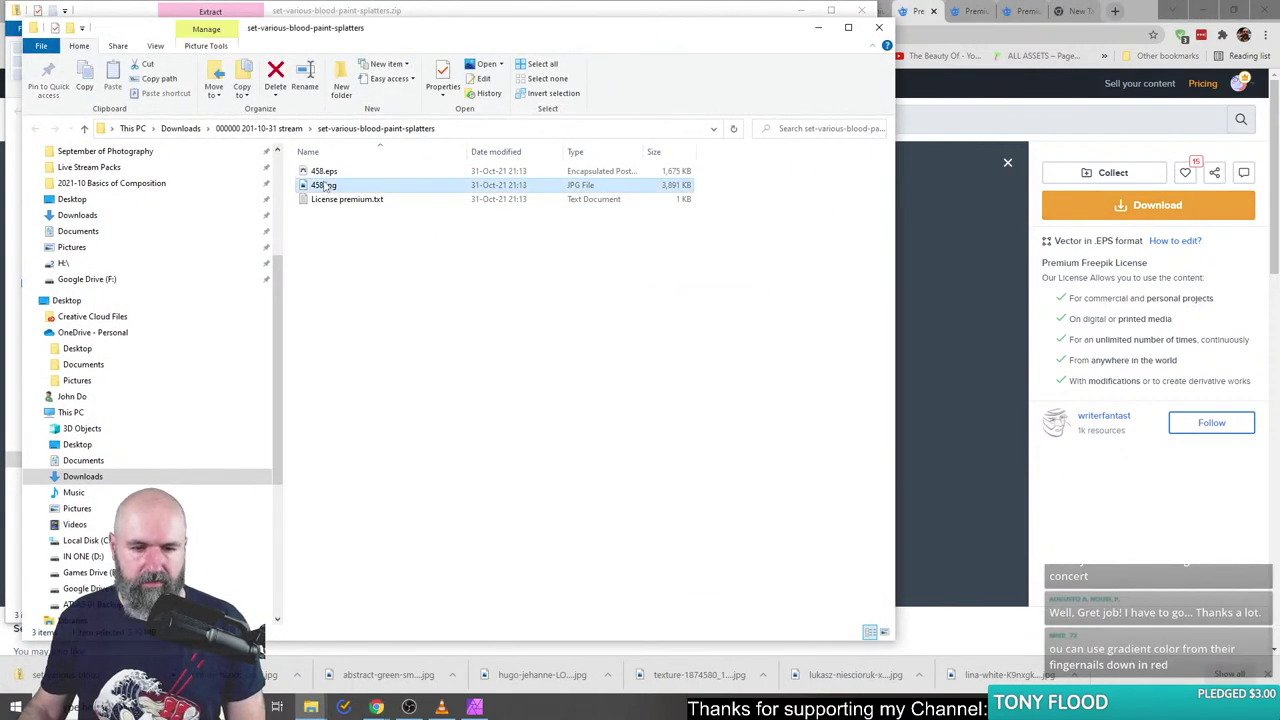
- Snap the extracted folder to the right half and drag 458.jpg into the composite
{"action": "left_click", "coordinate": [475, 707]}
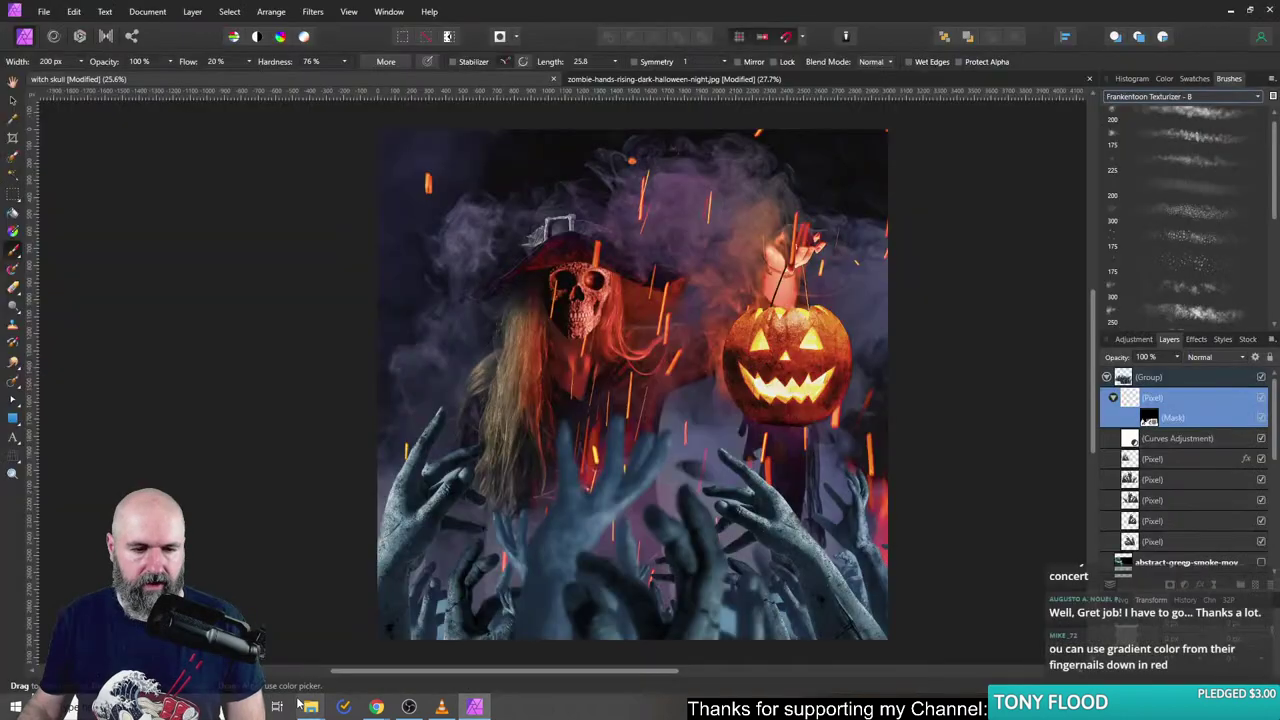
{"action": "mouse_move", "coordinate": [311, 707]}
{"action": "left_click", "coordinate": [404, 665]}
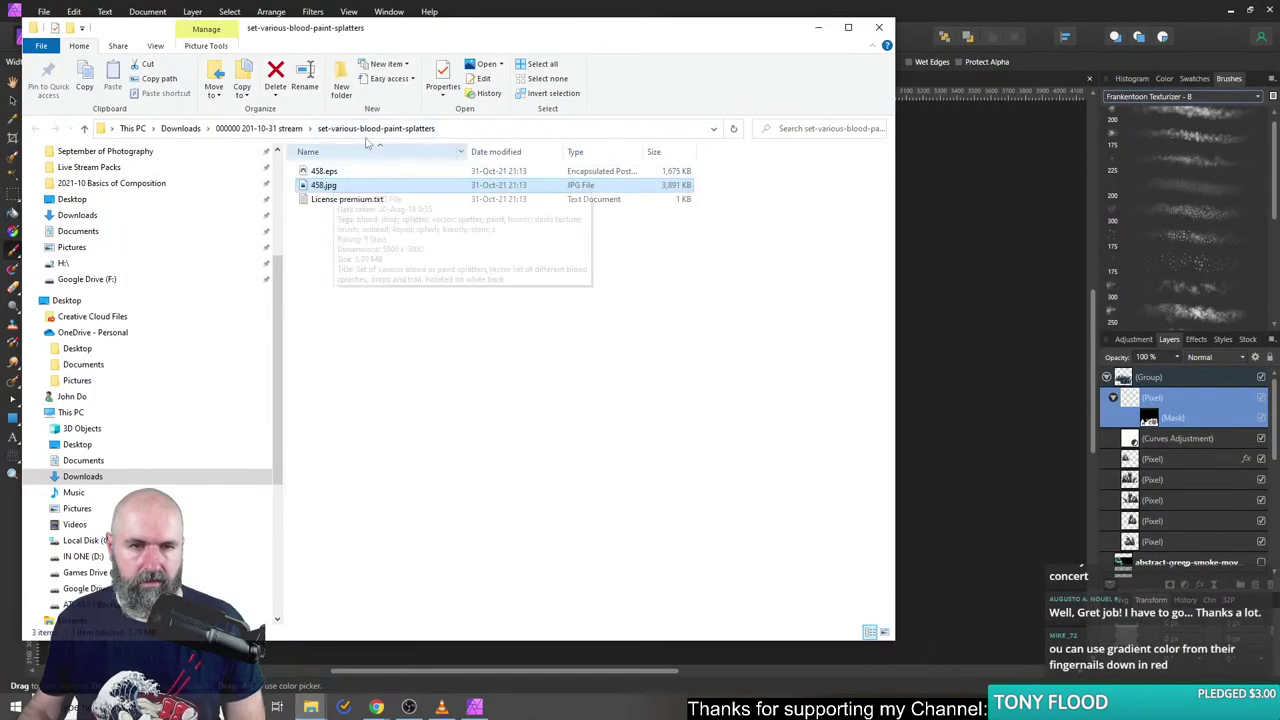
{"action": "key", "text": "super+Right"}
{"action": "left_click_drag", "start_coordinate": [1015, 188], "coordinate": [632, 292]}
- Move 458.jpg toward the upper-left and resize it to fit inside the canvas
{"action": "left_click", "coordinate": [12, 99]}
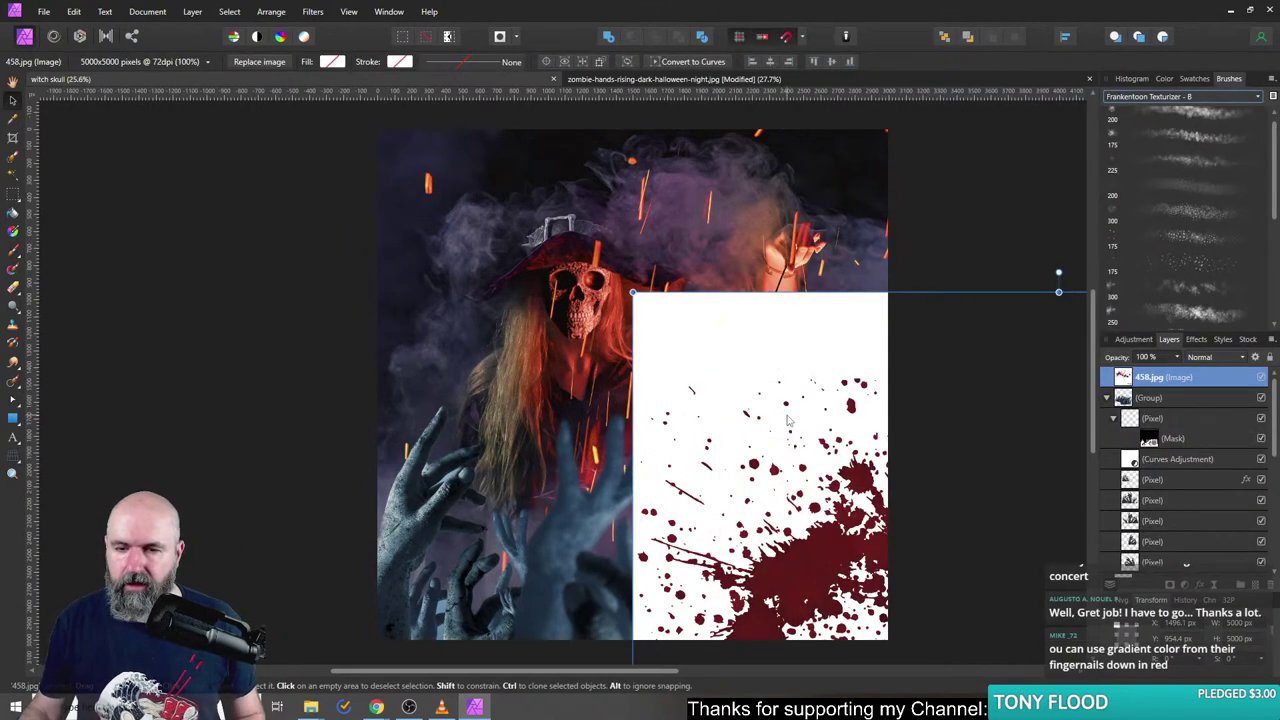
{"action": "left_click_drag", "start_coordinate": [786, 418], "coordinate": [288, 340]}
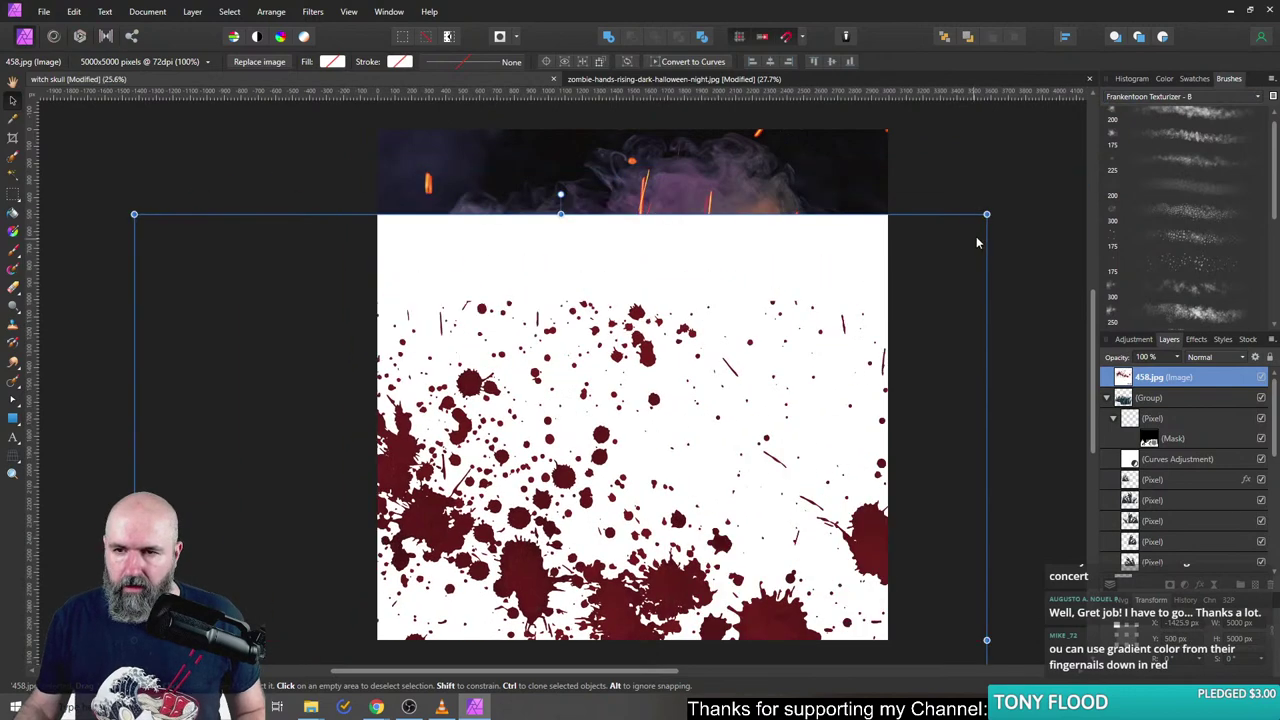
{"action": "left_click_drag", "start_coordinate": [986, 214], "coordinate": [729, 318]}
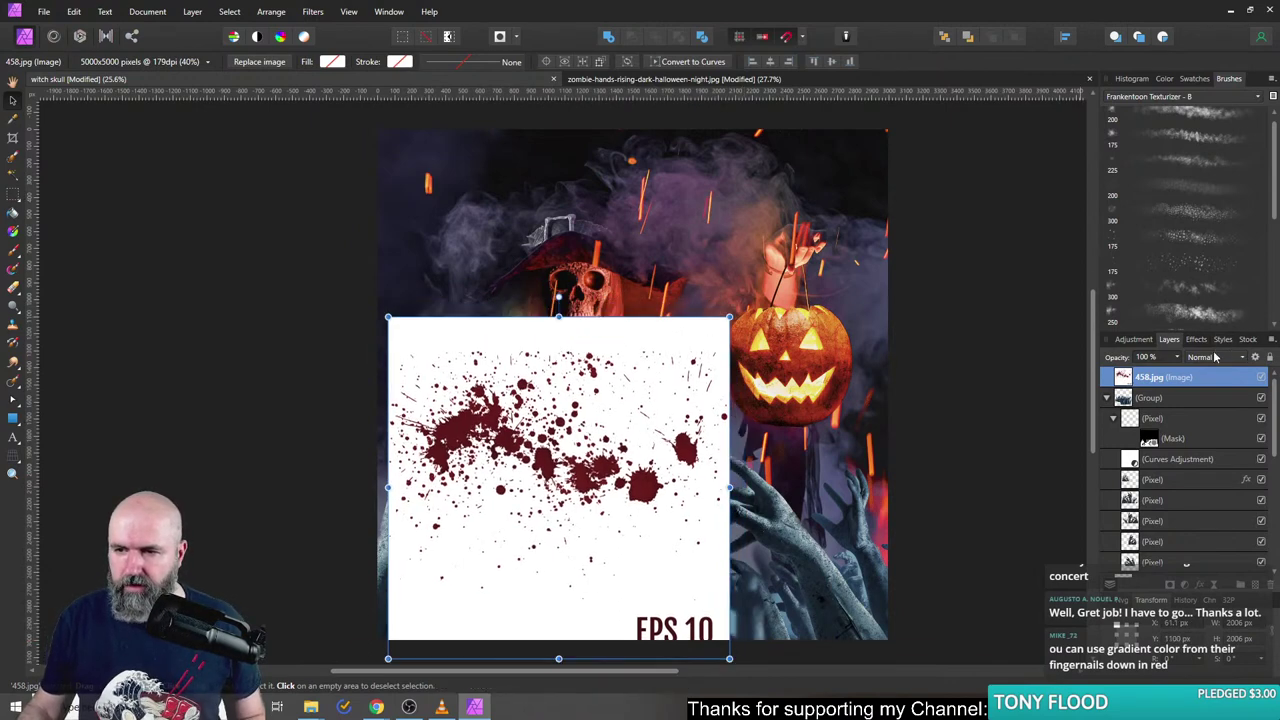
- Blend 458.jpg with Color Burn, position it over the hat and skull, and add a new pixel layer
{"action": "left_click", "coordinate": [1215, 357]}
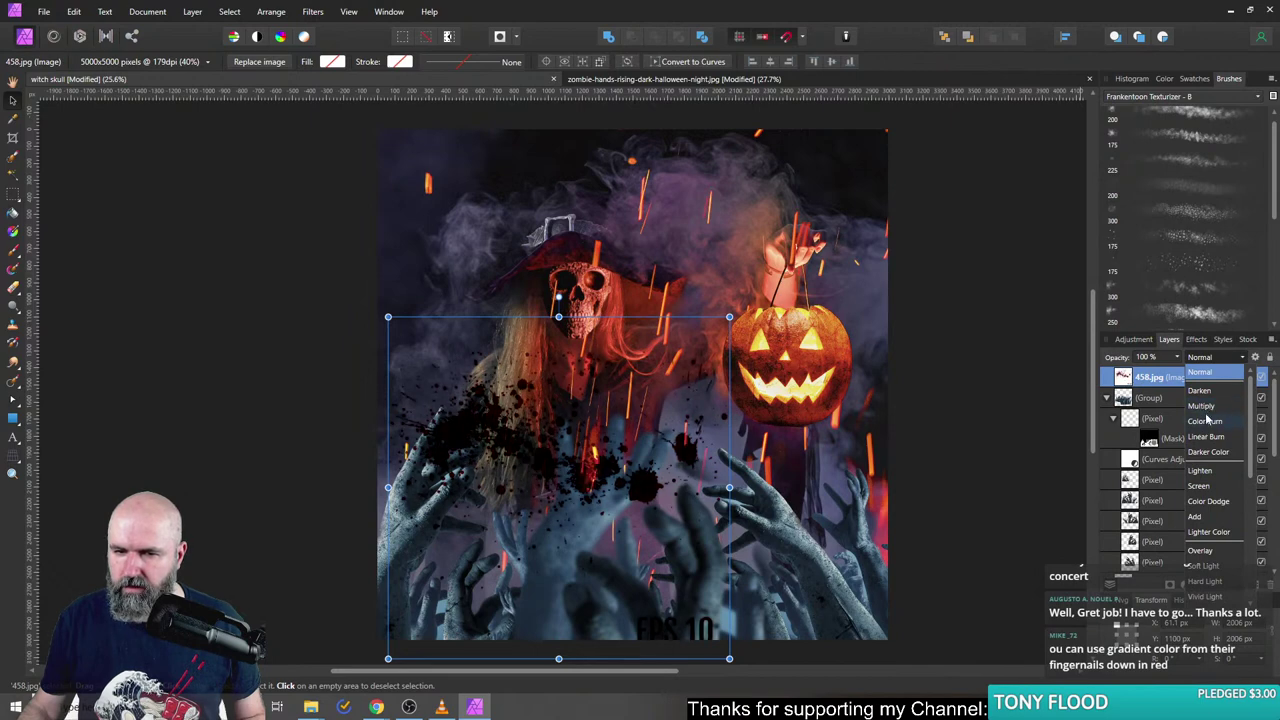
{"action": "left_click", "coordinate": [1205, 420]}
{"action": "mouse_move", "coordinate": [548, 481]}
{"action": "left_mouse_down"}
{"action": "mouse_move", "coordinate": [703, 513]}
{"action": "mouse_move", "coordinate": [703, 570]}
{"action": "mouse_move", "coordinate": [598, 605]}
{"action": "mouse_move", "coordinate": [668, 612]}
{"action": "mouse_move", "coordinate": [715, 598]}
{"action": "mouse_move", "coordinate": [665, 567]}
{"action": "mouse_move", "coordinate": [525, 419]}
{"action": "mouse_move", "coordinate": [502, 356]}
{"action": "mouse_move", "coordinate": [518, 341]}
{"action": "mouse_move", "coordinate": [607, 370]}
{"action": "mouse_move", "coordinate": [550, 360]}
{"action": "mouse_move", "coordinate": [558, 327]}
{"action": "left_mouse_up"}
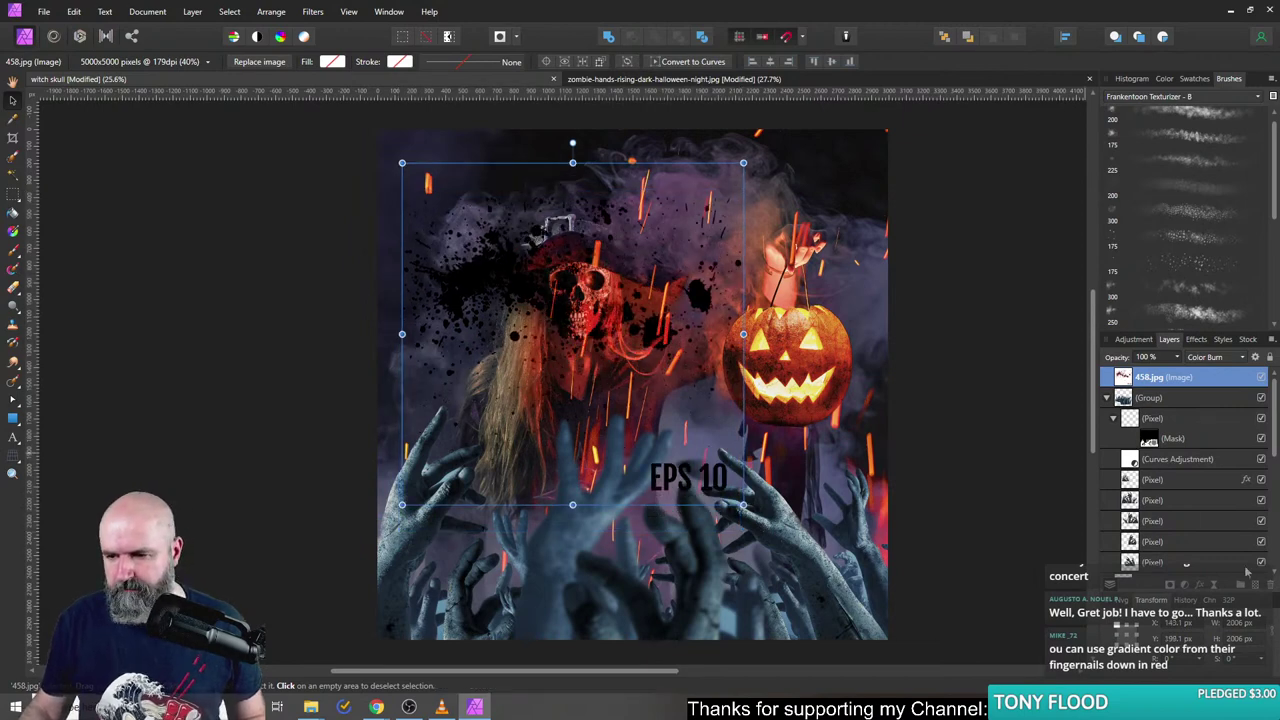
{"action": "key", "text": "ctrl+shift+n"}
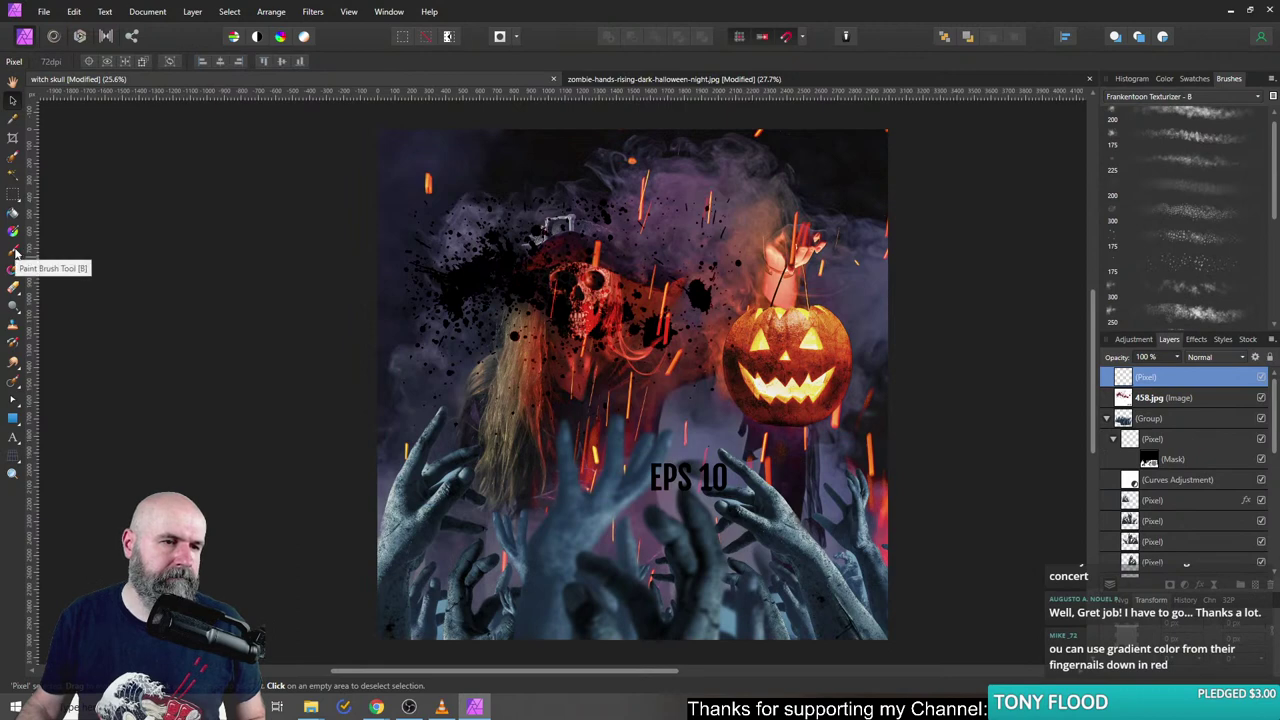
- Set a 225 px Clone Brush sampling layers beneath, then undo a test clone stroke on the hand
{"action": "left_click", "coordinate": [14, 326]}
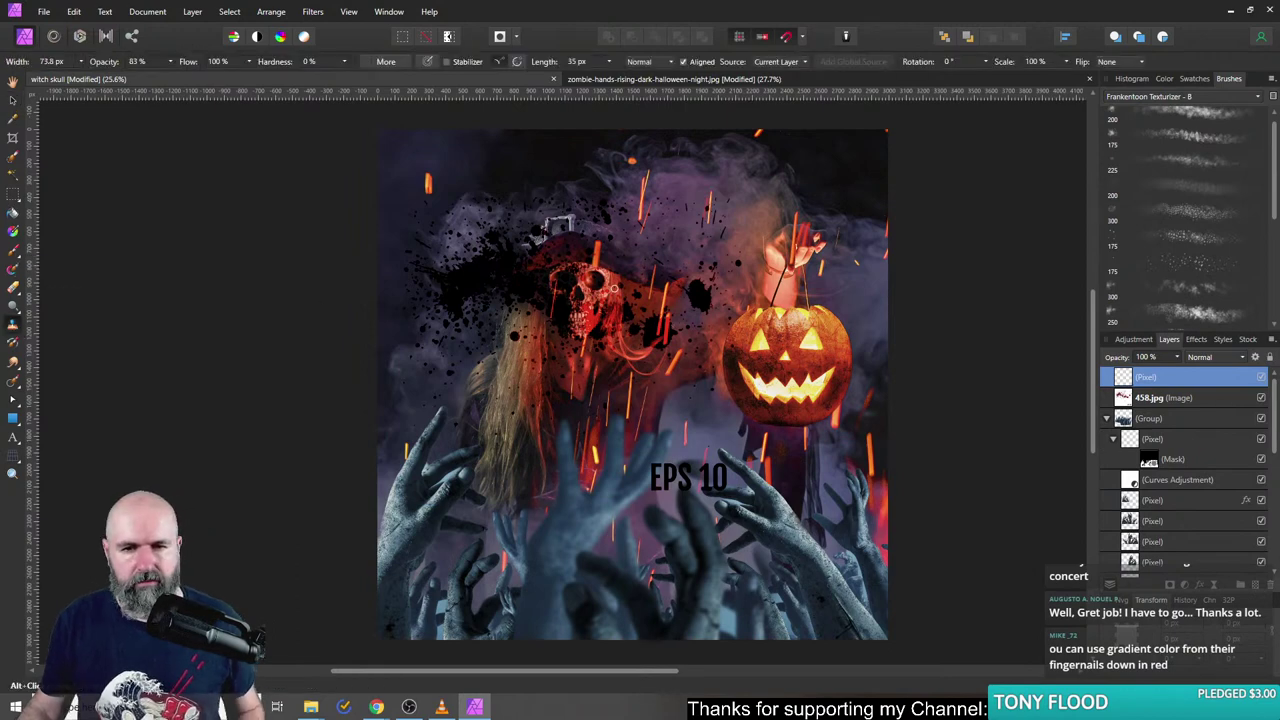
{"action": "left_click_drag", "start_coordinate": [609, 283], "coordinate": [588, 263]}
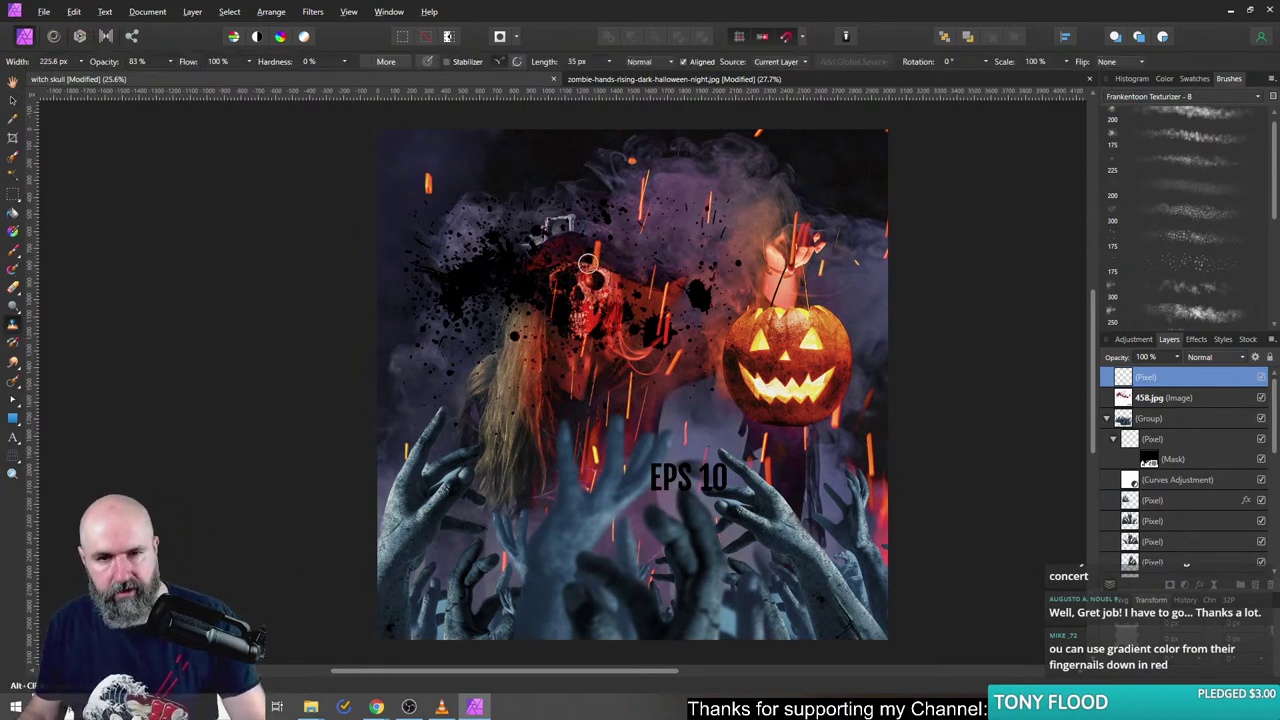
{"action": "left_click", "coordinate": [610, 262], "text": "alt"}
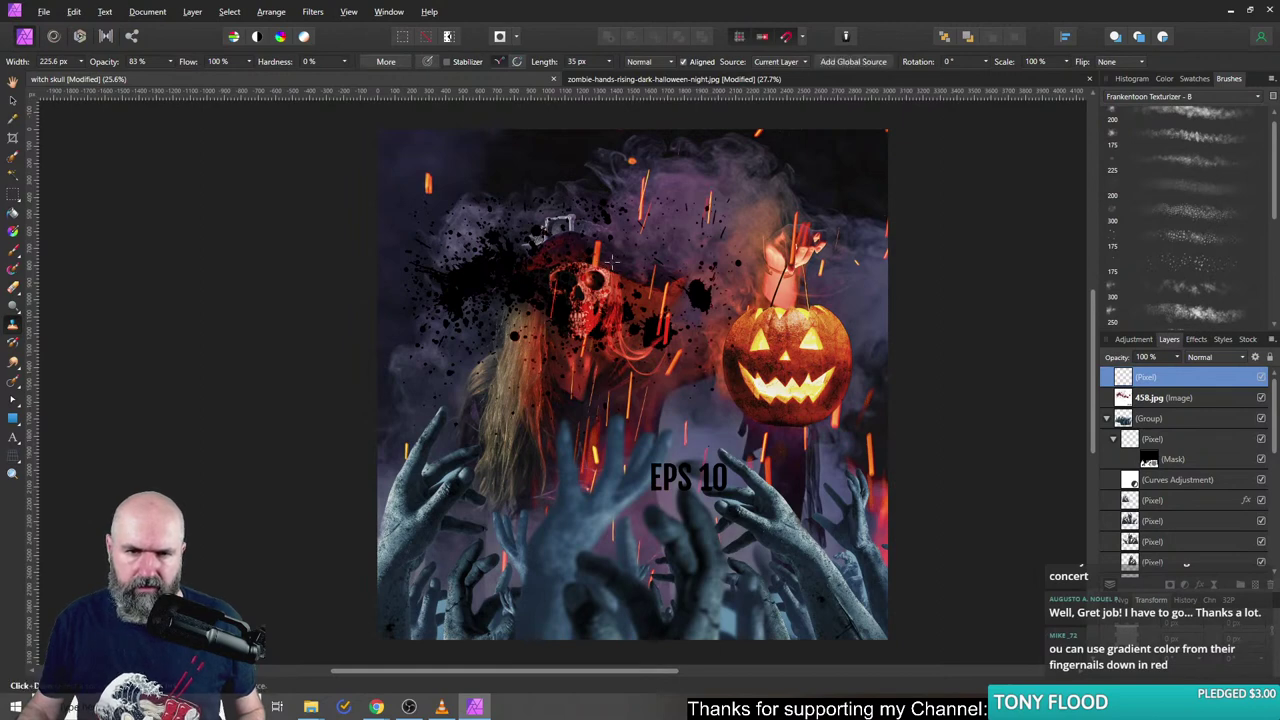
{"action": "left_click", "coordinate": [797, 63]}
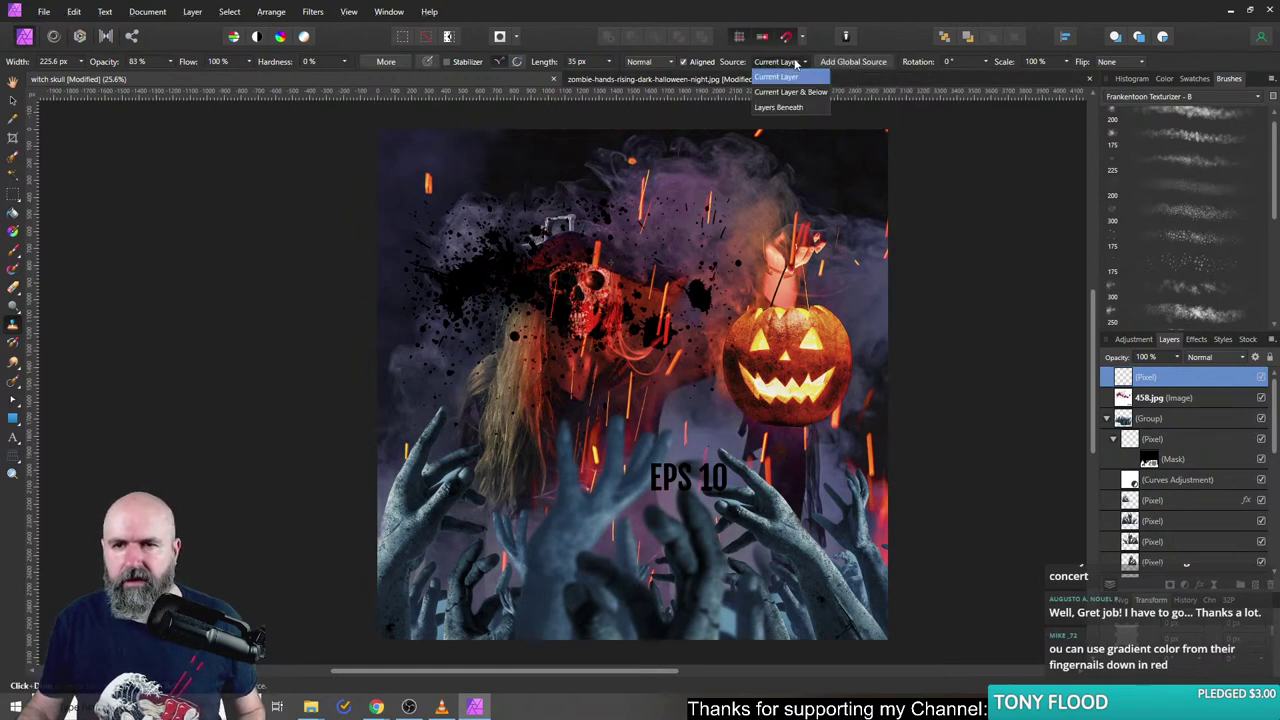
{"action": "left_click", "coordinate": [777, 108]}
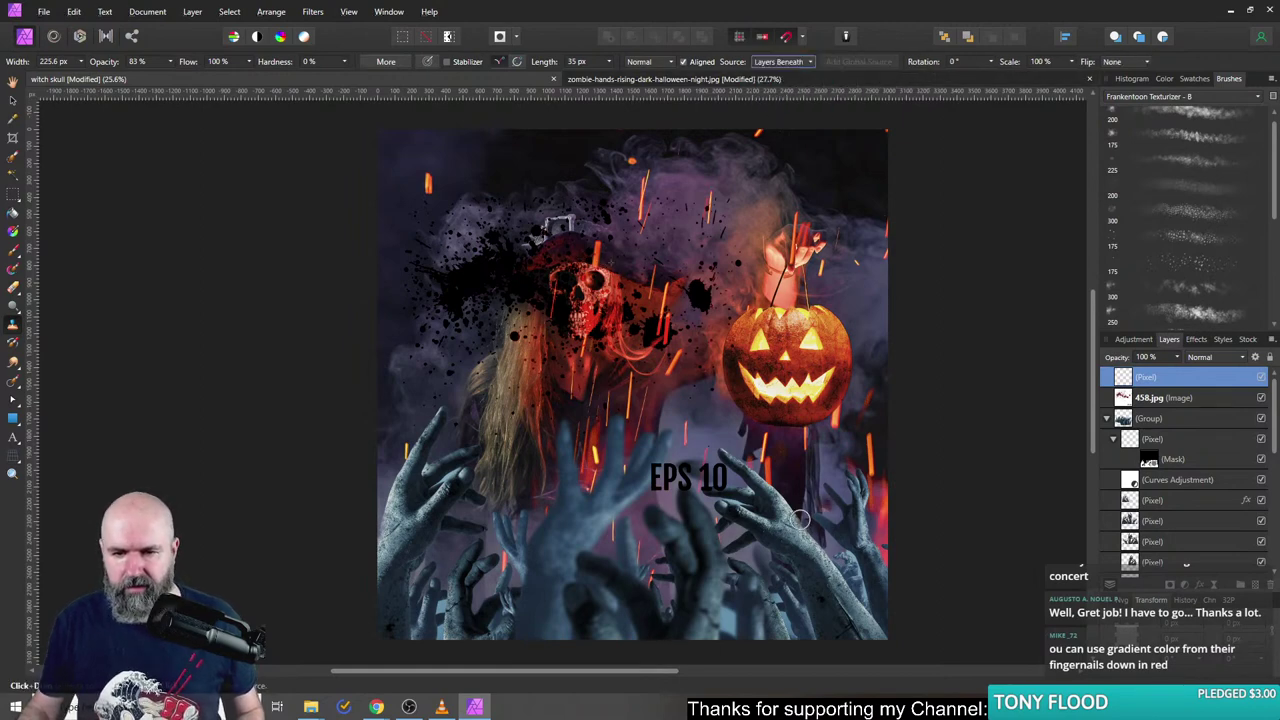
{"action": "scroll", "coordinate": [790, 525], "scroll_direction": "up", "scroll_amount": 5}
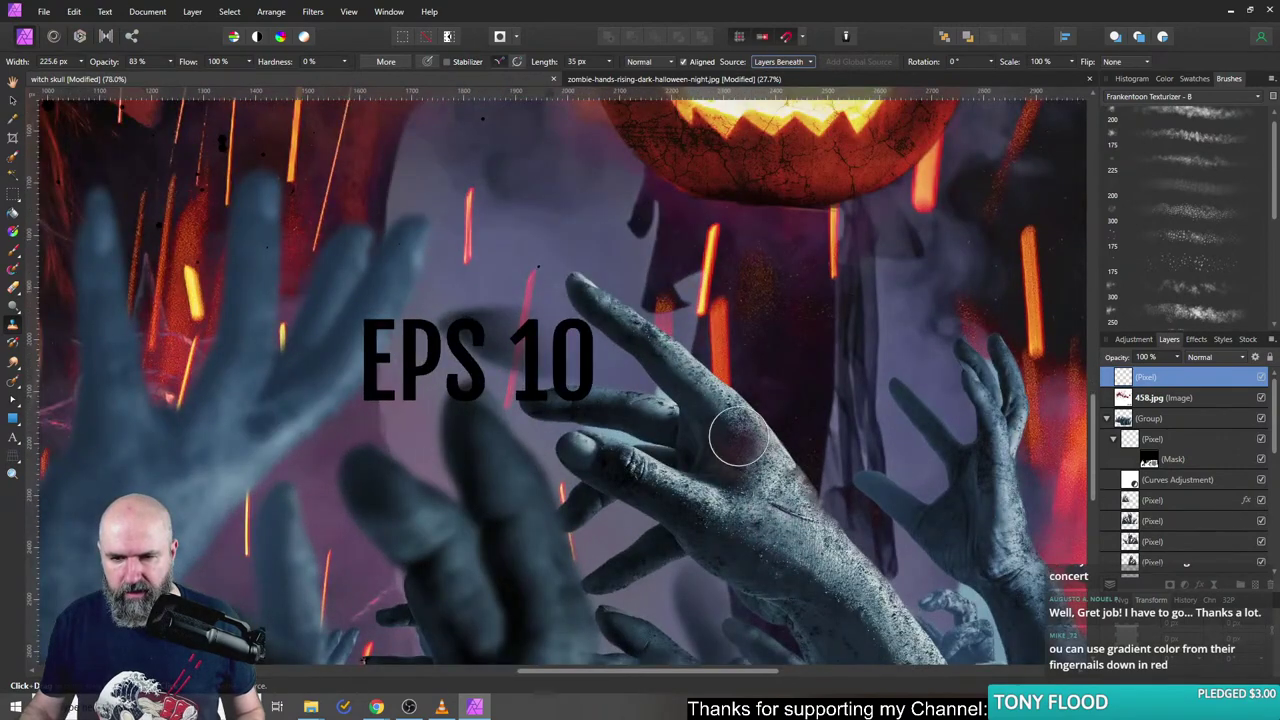
{"action": "mouse_move", "coordinate": [705, 400]}
{"action": "left_mouse_down"}
{"action": "mouse_move", "coordinate": [772, 434]}
{"action": "mouse_move", "coordinate": [837, 451]}
{"action": "mouse_move", "coordinate": [606, 339]}
{"action": "mouse_move", "coordinate": [641, 447]}
{"action": "mouse_move", "coordinate": [632, 428]}
{"action": "mouse_move", "coordinate": [479, 464]}
{"action": "mouse_move", "coordinate": [525, 468]}
{"action": "mouse_move", "coordinate": [626, 434]}
{"action": "left_mouse_up"}
{"action": "key", "text": "ctrl+z"}
{"action": "scroll", "coordinate": [623, 430], "scroll_direction": "down", "scroll_amount": 6}
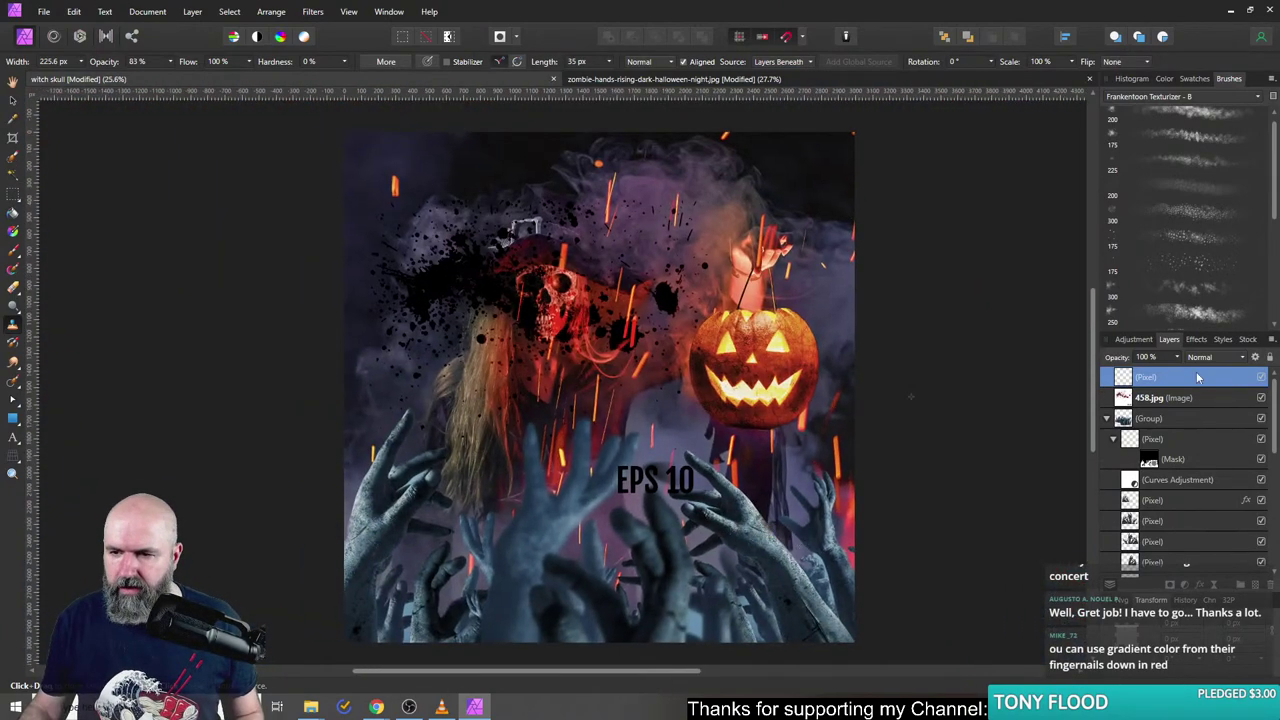
- Set the top Pixel layer to Color Burn and the 458.jpg layer back to Normal
{"action": "left_click", "coordinate": [1128, 398]}
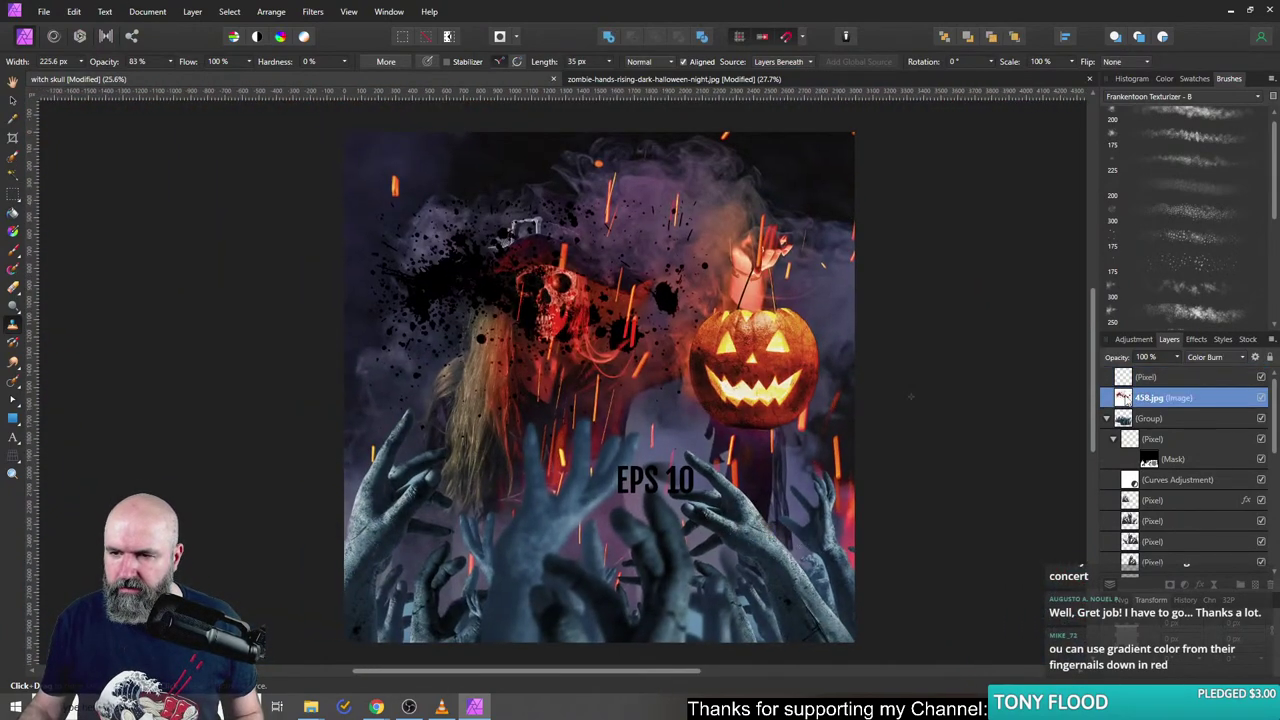
{"action": "left_click", "coordinate": [1140, 378]}
{"action": "left_click", "coordinate": [1203, 358]}
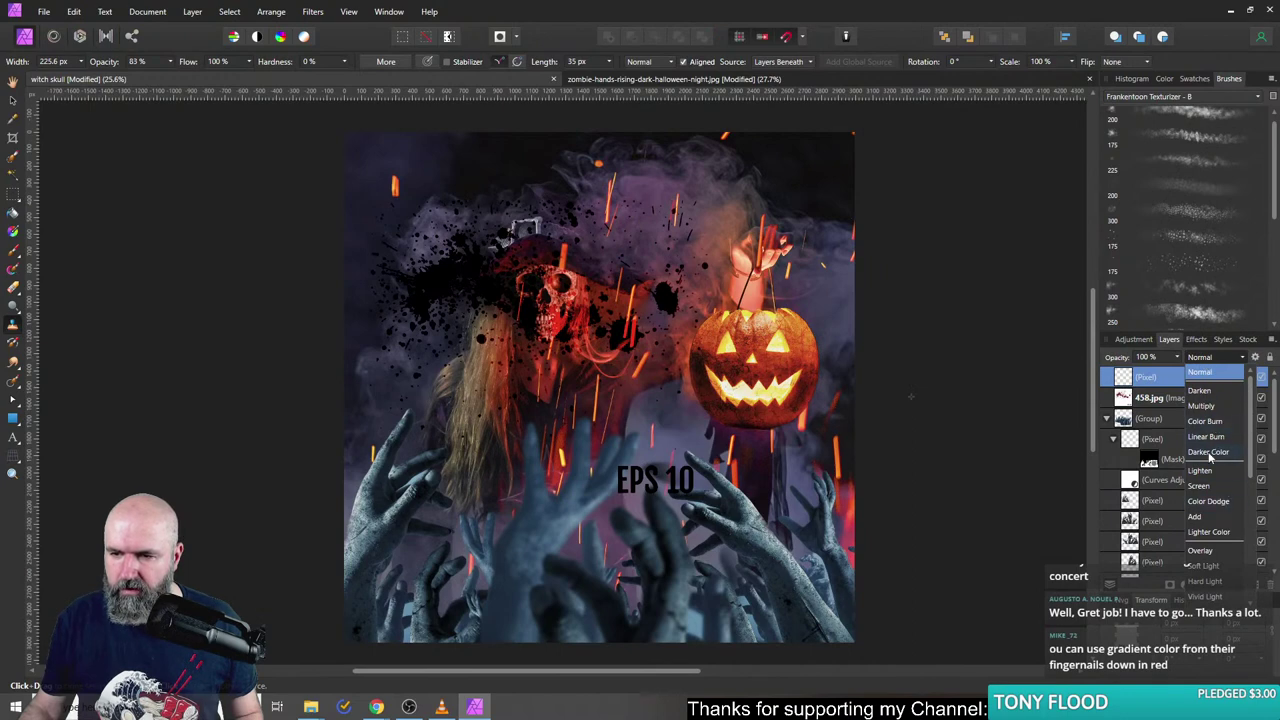
{"action": "left_click", "coordinate": [1204, 421]}
{"action": "left_click", "coordinate": [1200, 358]}
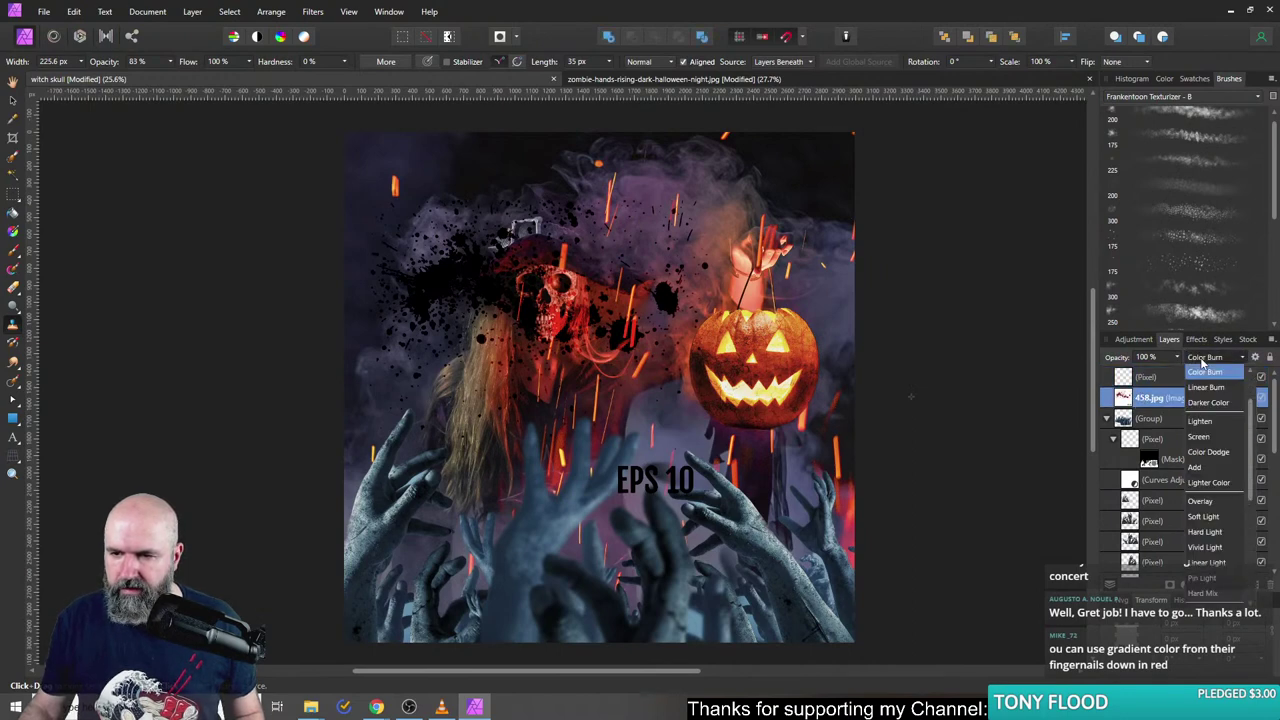
{"action": "left_click", "coordinate": [1197, 372]}
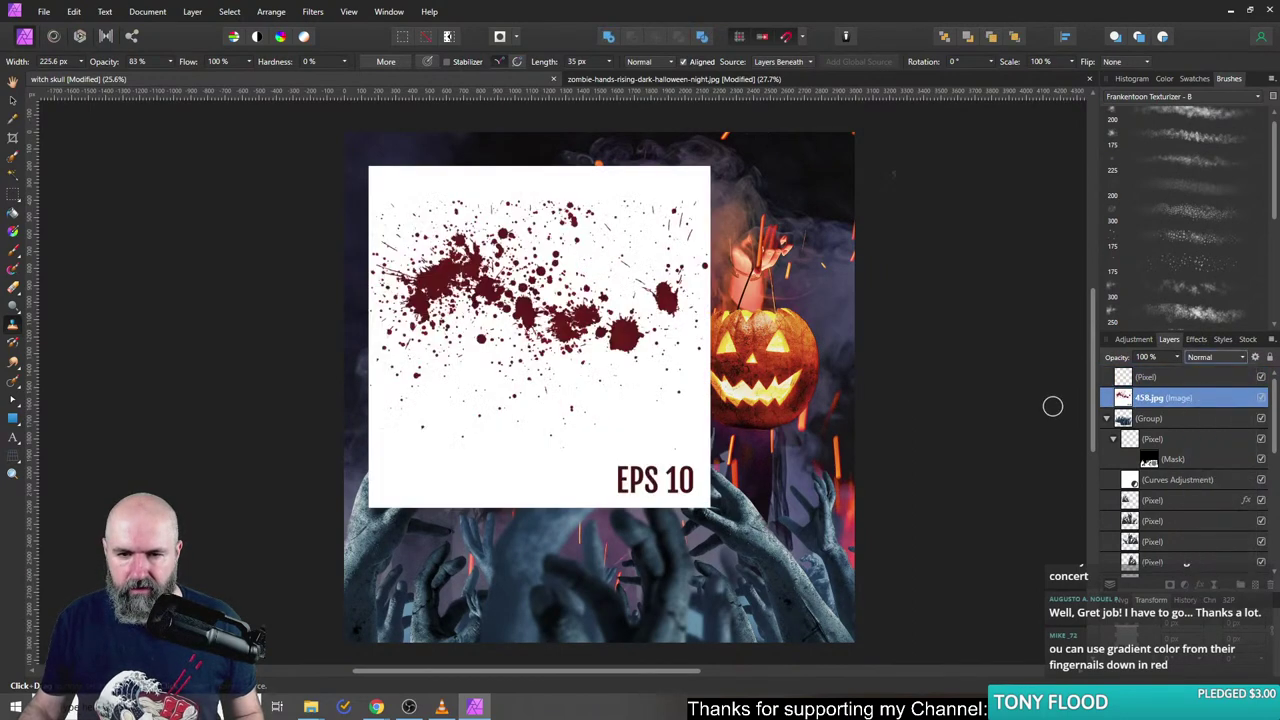
- Rotate 458.jpg -90° upright and place it in the top-left corner
{"action": "left_click", "coordinate": [13, 100]}
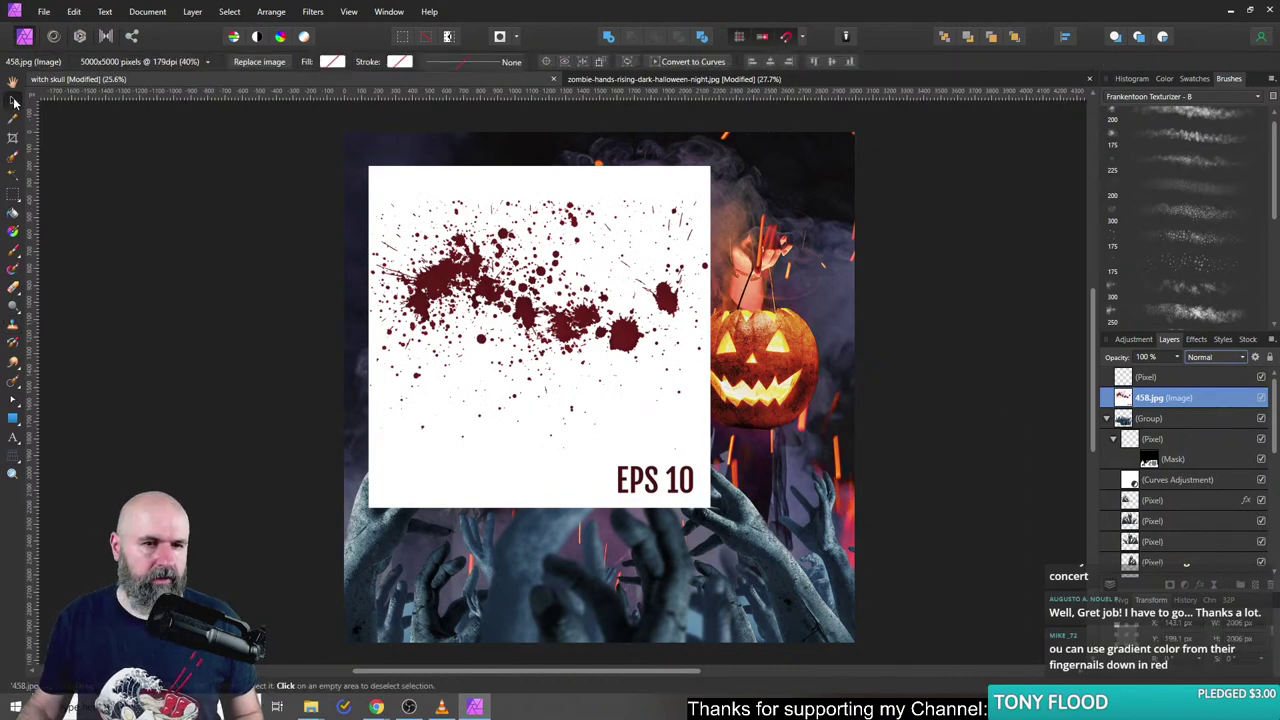
{"action": "left_click_drag", "start_coordinate": [539, 146], "coordinate": [697, 306]}
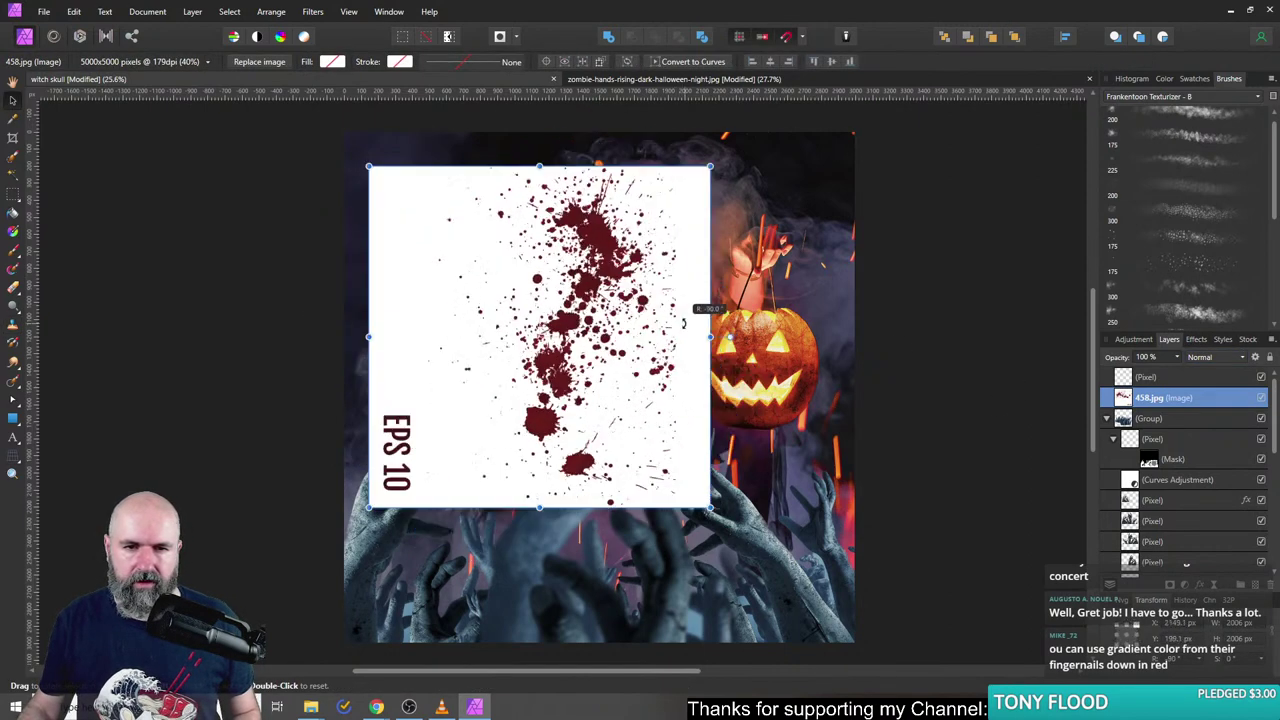
{"action": "left_click_drag", "start_coordinate": [626, 381], "coordinate": [512, 280]}
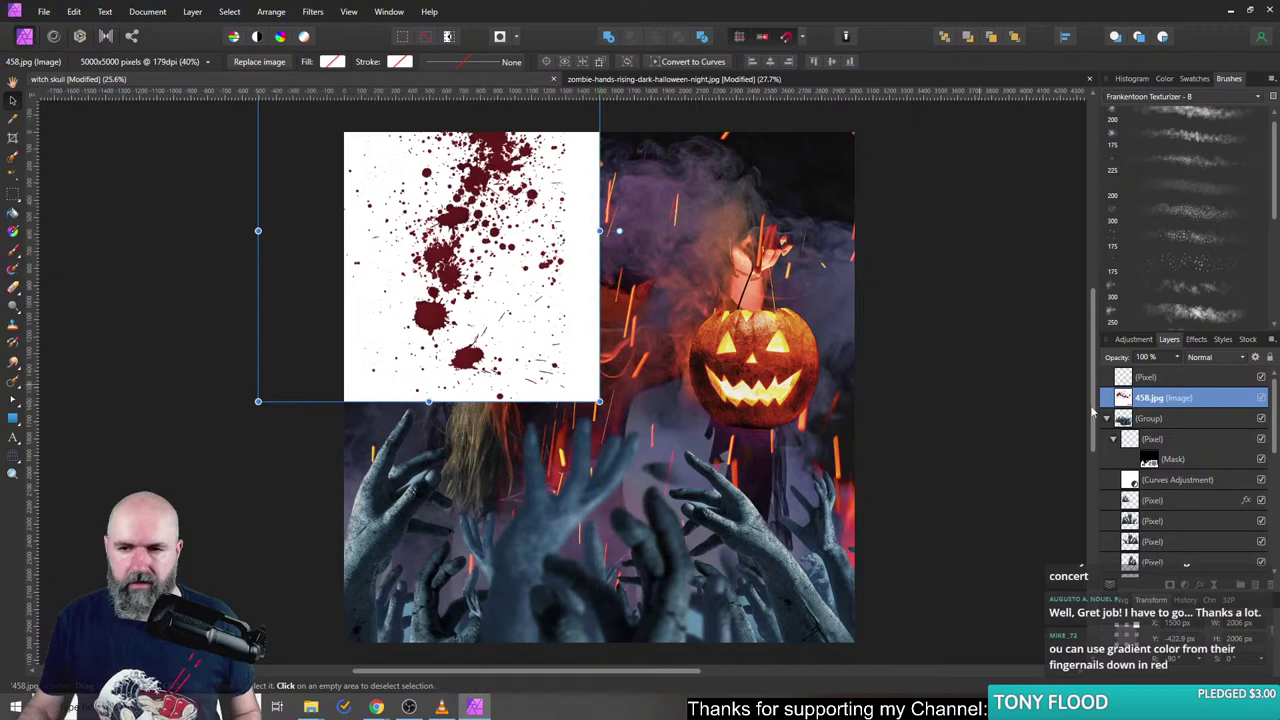
- On the top Pixel layer, clone blood spatter along the wrist, left, and middle hands
{"action": "left_click", "coordinate": [1126, 380]}
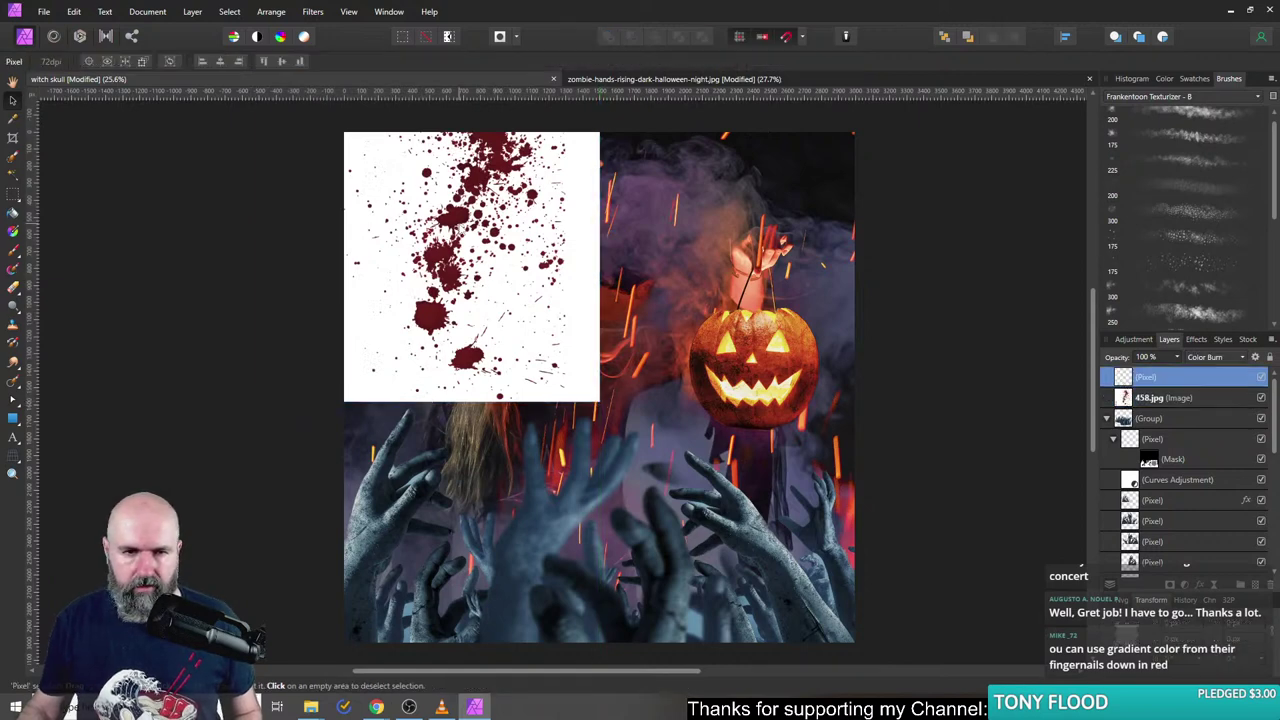
{"action": "left_click", "coordinate": [13, 323]}
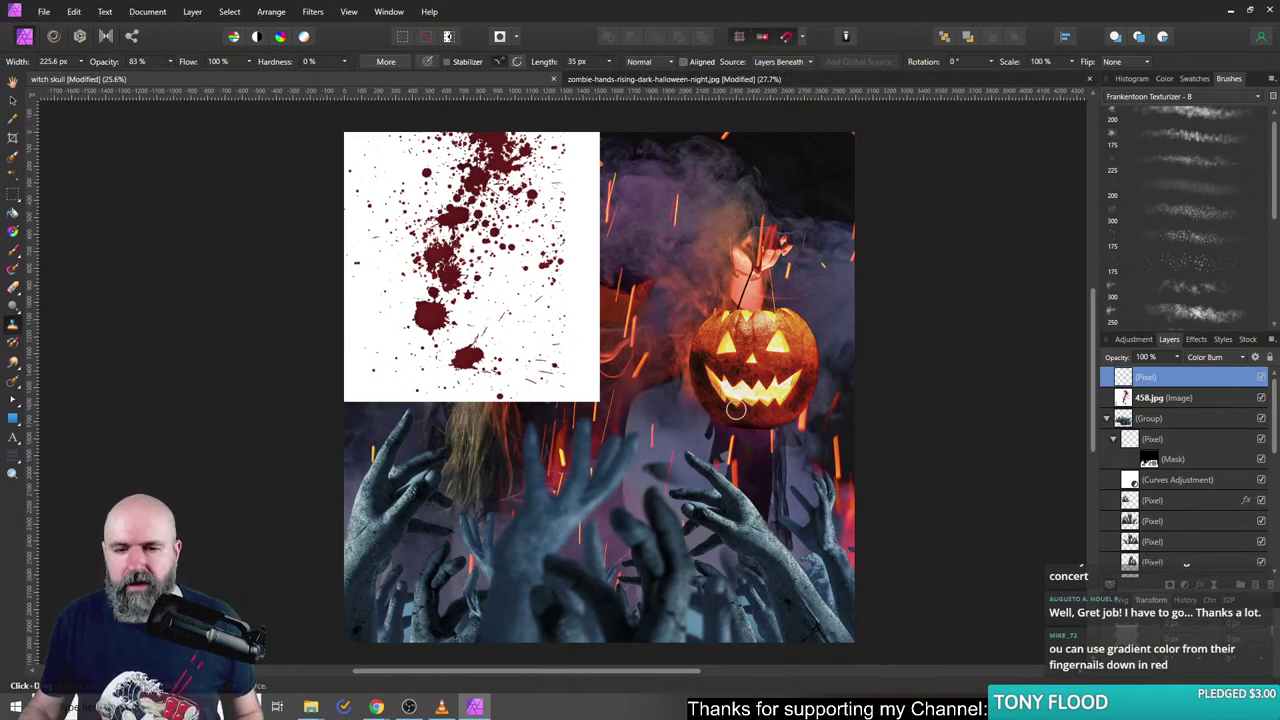
{"action": "scroll", "coordinate": [762, 538], "scroll_direction": "up", "scroll_amount": 5}
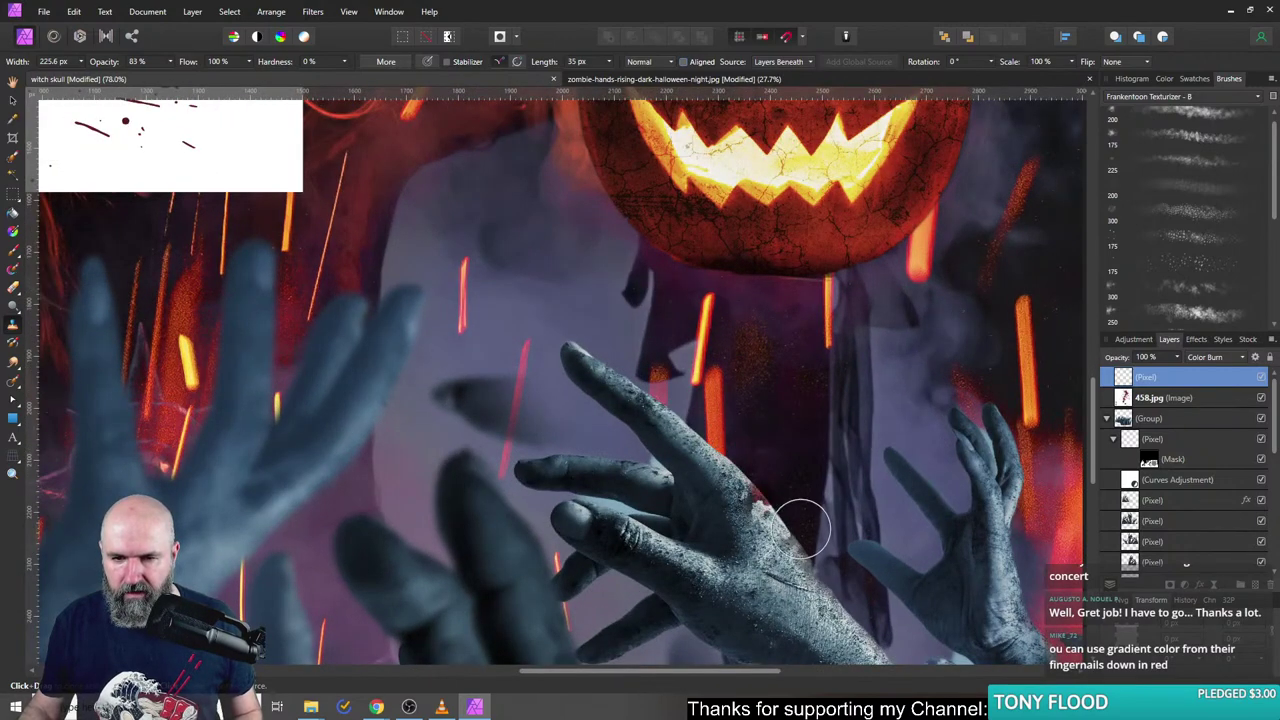
{"action": "mouse_move", "coordinate": [800, 523]}
{"action": "left_mouse_down"}
{"action": "mouse_move", "coordinate": [708, 251]}
{"action": "mouse_move", "coordinate": [671, 190]}
{"action": "mouse_move", "coordinate": [629, 234]}
{"action": "mouse_move", "coordinate": [600, 206]}
{"action": "mouse_move", "coordinate": [740, 385]}
{"action": "mouse_move", "coordinate": [768, 370]}
{"action": "mouse_move", "coordinate": [851, 473]}
{"action": "mouse_move", "coordinate": [661, 489]}
{"action": "mouse_move", "coordinate": [797, 500]}
{"action": "left_mouse_up"}
{"action": "mouse_move", "coordinate": [555, 465]}
{"action": "left_mouse_down"}
{"action": "mouse_move", "coordinate": [650, 470]}
{"action": "mouse_move", "coordinate": [723, 443]}
{"action": "left_mouse_up"}
{"action": "scroll", "coordinate": [471, 354], "scroll_direction": "down", "scroll_amount": 5}
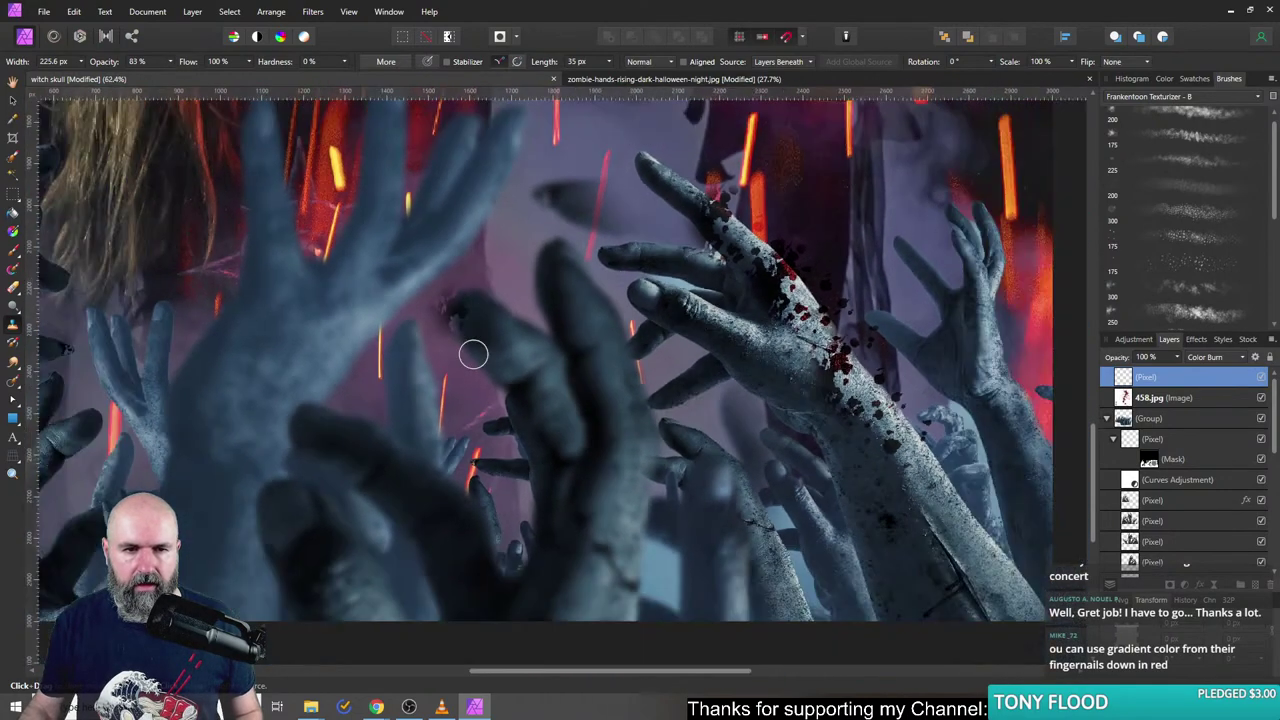
{"action": "mouse_move", "coordinate": [392, 275]}
{"action": "left_mouse_down"}
{"action": "mouse_move", "coordinate": [351, 401]}
{"action": "mouse_move", "coordinate": [423, 354]}
{"action": "mouse_move", "coordinate": [355, 497]}
{"action": "mouse_move", "coordinate": [327, 439]}
{"action": "mouse_move", "coordinate": [335, 538]}
{"action": "left_mouse_up"}
{"action": "mouse_move", "coordinate": [447, 490]}
{"action": "left_mouse_down"}
{"action": "mouse_move", "coordinate": [462, 526]}
{"action": "mouse_move", "coordinate": [478, 430]}
{"action": "mouse_move", "coordinate": [523, 436]}
{"action": "mouse_move", "coordinate": [544, 508]}
{"action": "mouse_move", "coordinate": [605, 420]}
{"action": "mouse_move", "coordinate": [506, 390]}
{"action": "mouse_move", "coordinate": [550, 443]}
{"action": "left_mouse_up"}
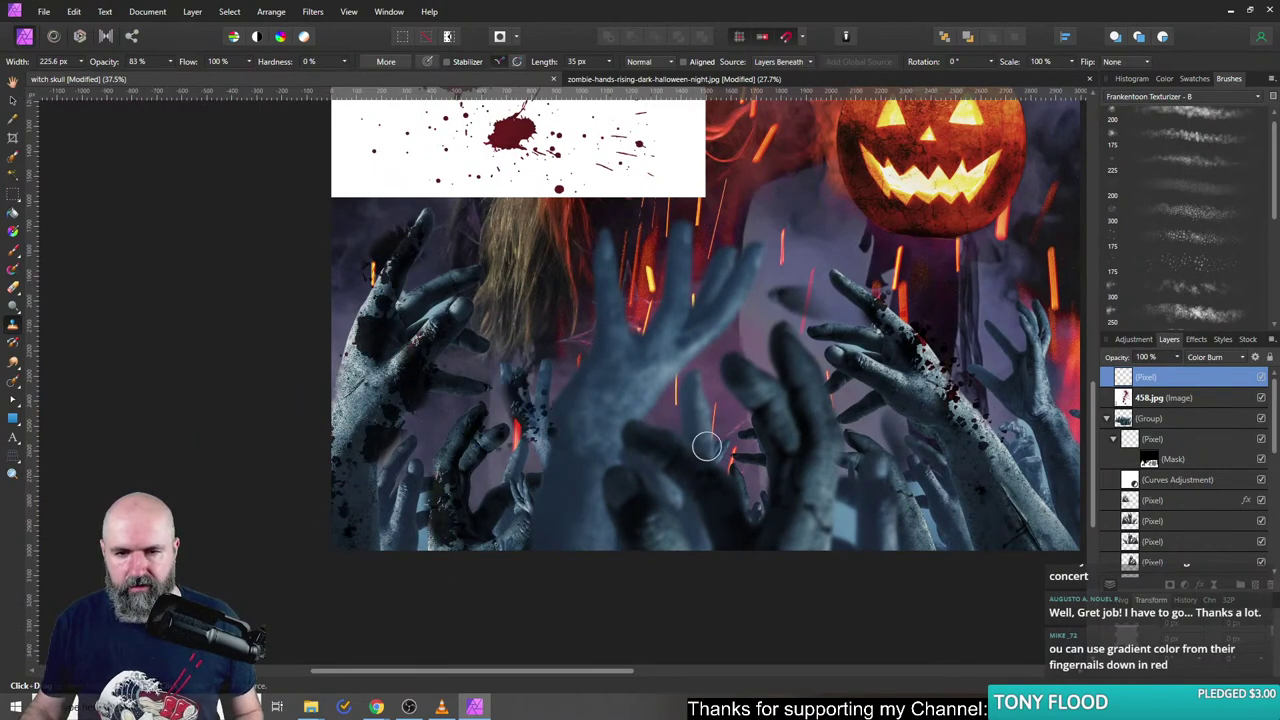
{"action": "mouse_move", "coordinate": [706, 446]}
{"action": "left_mouse_down"}
{"action": "mouse_move", "coordinate": [715, 402]}
{"action": "mouse_move", "coordinate": [739, 447]}
{"action": "mouse_move", "coordinate": [760, 399]}
{"action": "mouse_move", "coordinate": [751, 494]}
{"action": "mouse_move", "coordinate": [842, 492]}
{"action": "mouse_move", "coordinate": [847, 437]}
{"action": "mouse_move", "coordinate": [814, 545]}
{"action": "mouse_move", "coordinate": [900, 506]}
{"action": "mouse_move", "coordinate": [899, 471]}
{"action": "mouse_move", "coordinate": [916, 524]}
{"action": "mouse_move", "coordinate": [962, 485]}
{"action": "mouse_move", "coordinate": [998, 506]}
{"action": "mouse_move", "coordinate": [1055, 505]}
{"action": "left_mouse_up"}
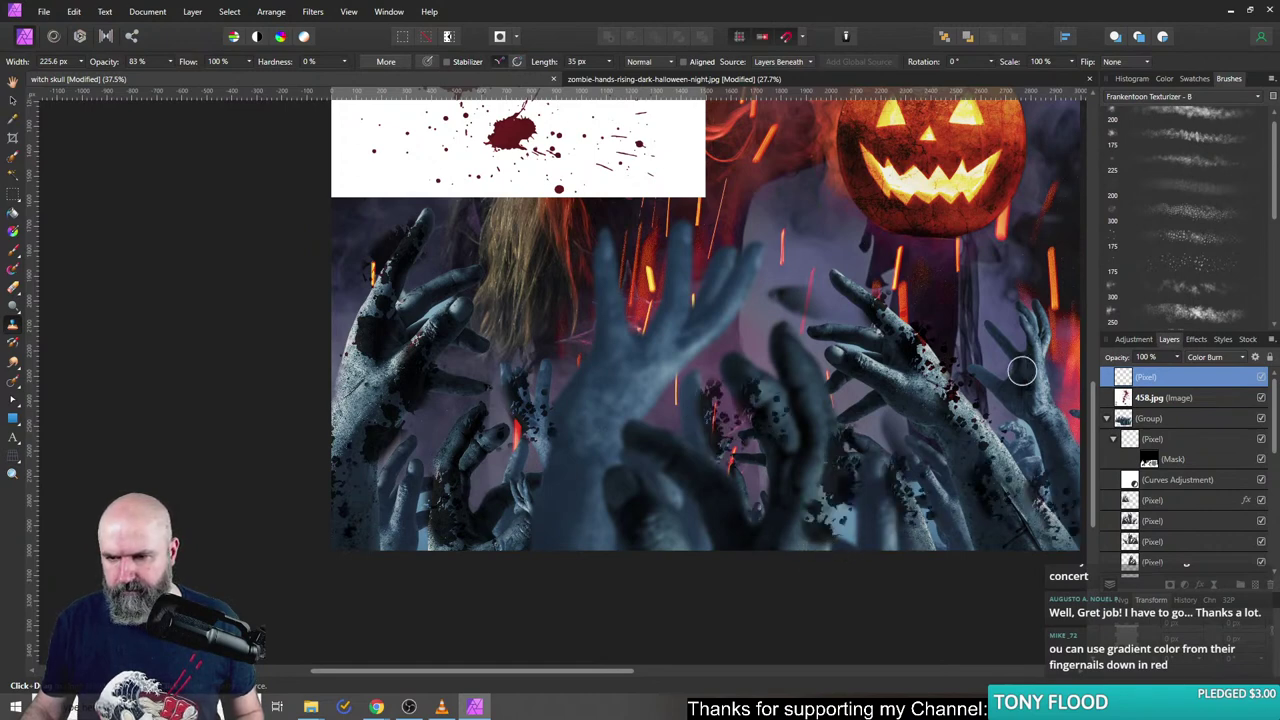
- Add more spatter to the right-side hands and switch the clone brush to Multiply mode
{"action": "mouse_move", "coordinate": [1021, 371]}
{"action": "left_mouse_down"}
{"action": "mouse_move", "coordinate": [1006, 301]}
{"action": "mouse_move", "coordinate": [987, 355]}
{"action": "mouse_move", "coordinate": [1014, 425]}
{"action": "mouse_move", "coordinate": [1067, 453]}
{"action": "mouse_move", "coordinate": [1072, 479]}
{"action": "mouse_move", "coordinate": [966, 432]}
{"action": "left_mouse_up"}
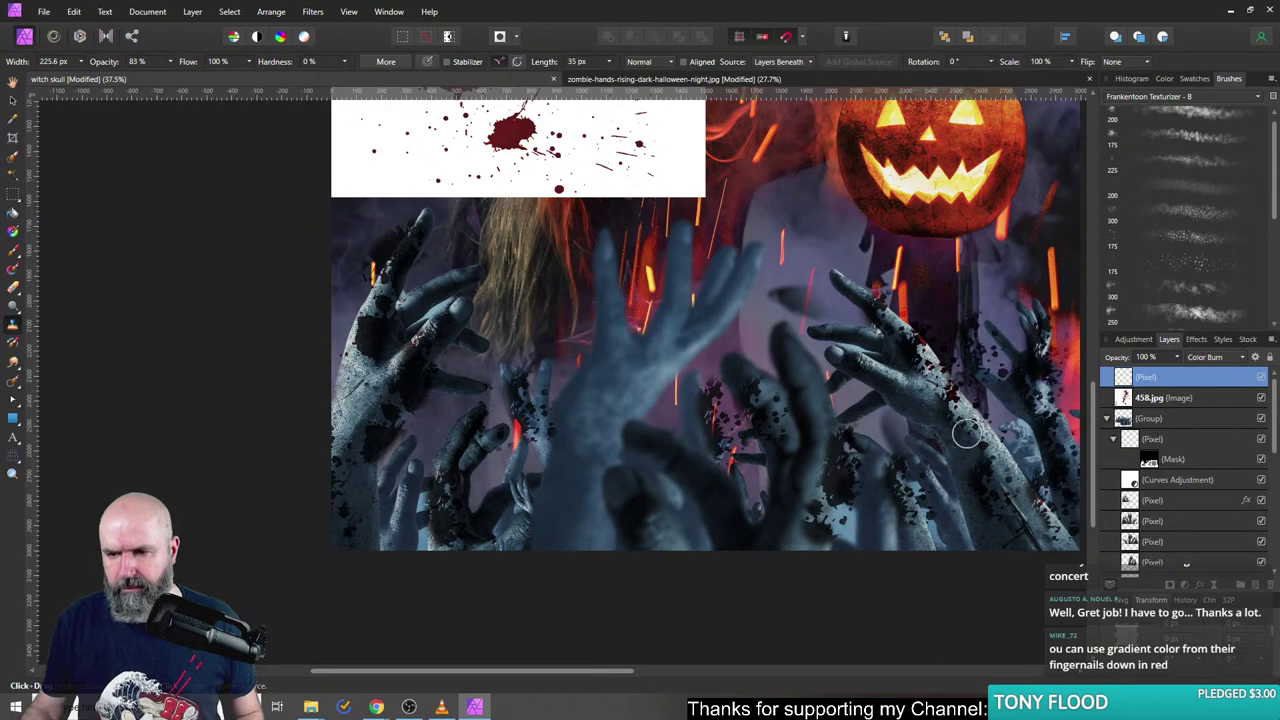
{"action": "scroll", "coordinate": [966, 432], "scroll_direction": "up", "scroll_amount": 3}
{"action": "scroll", "coordinate": [966, 432], "scroll_direction": "right", "scroll_amount": 2}
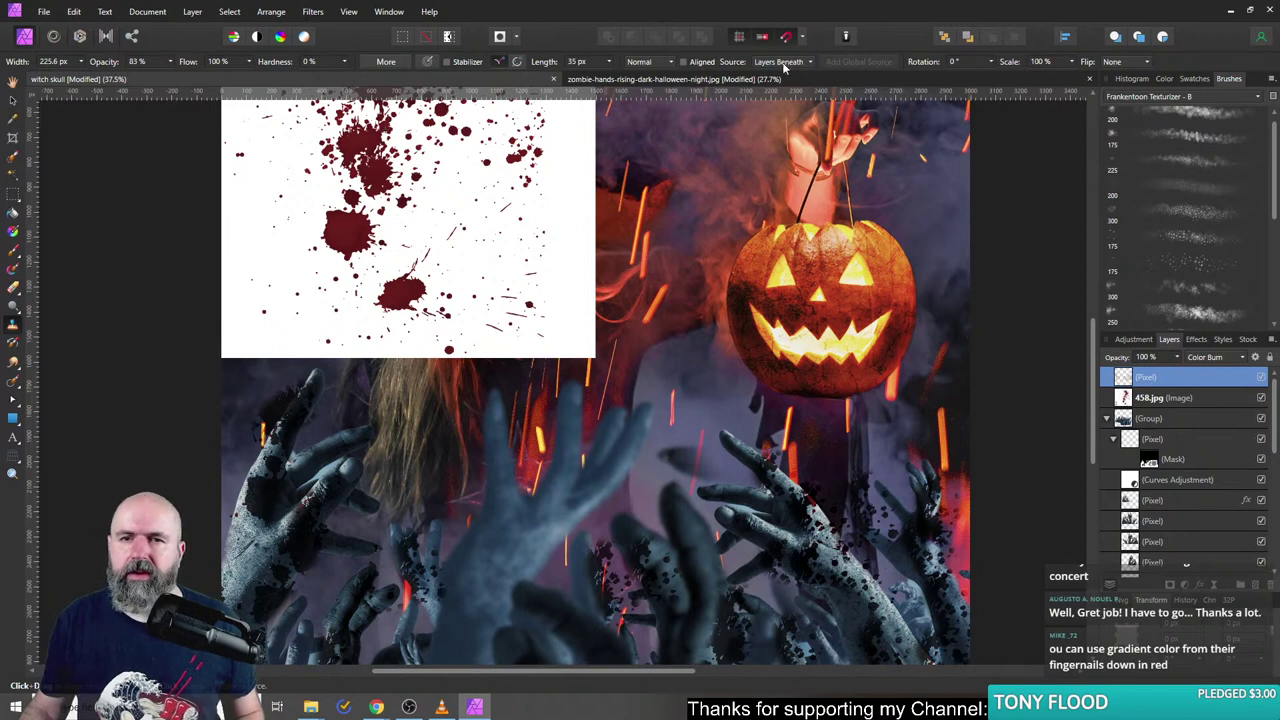
{"action": "left_click", "coordinate": [636, 62]}
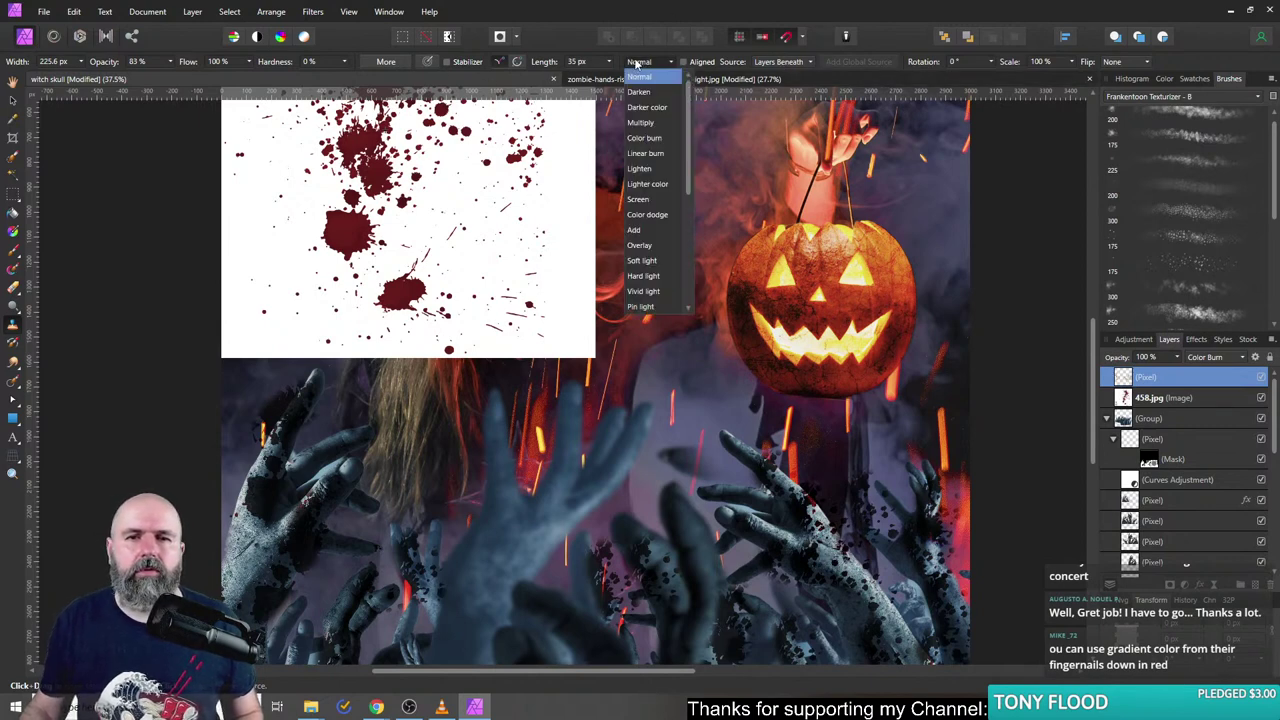
{"action": "left_click", "coordinate": [640, 122]}
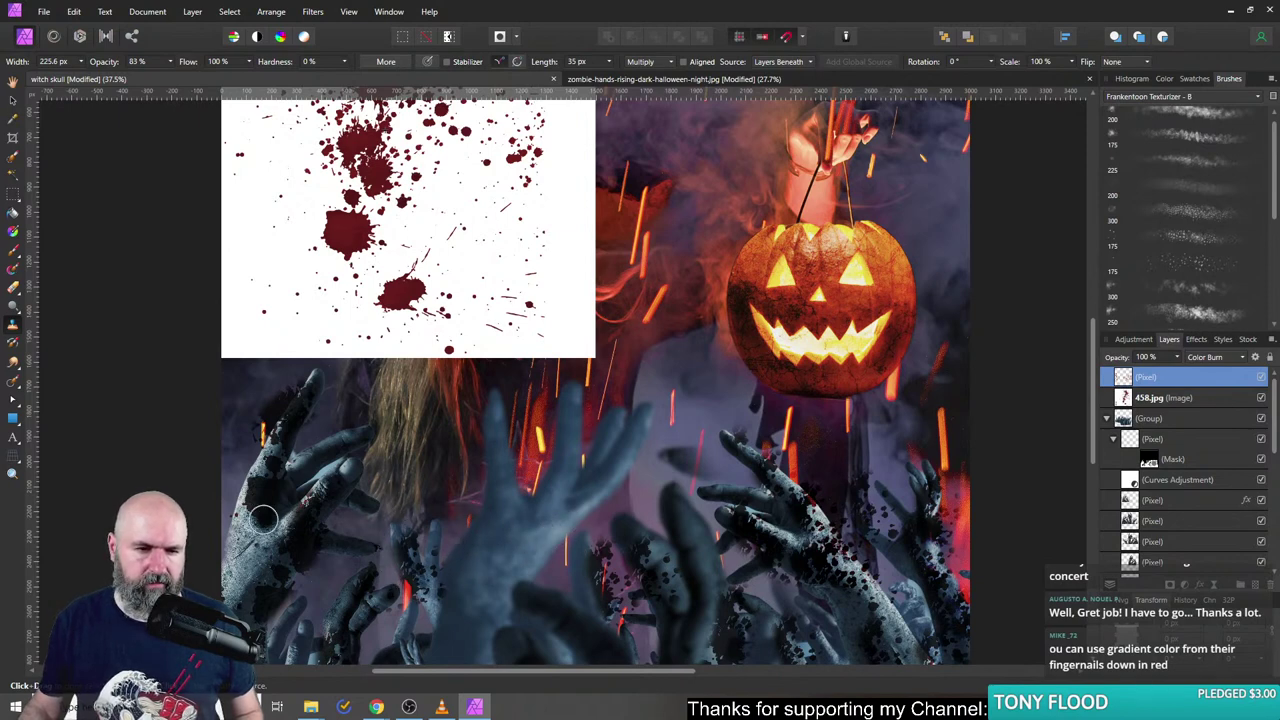
- Duplicate the spatter layer, clone more blood over the central hands, then hide the top layer
{"action": "right_click", "coordinate": [1130, 379]}
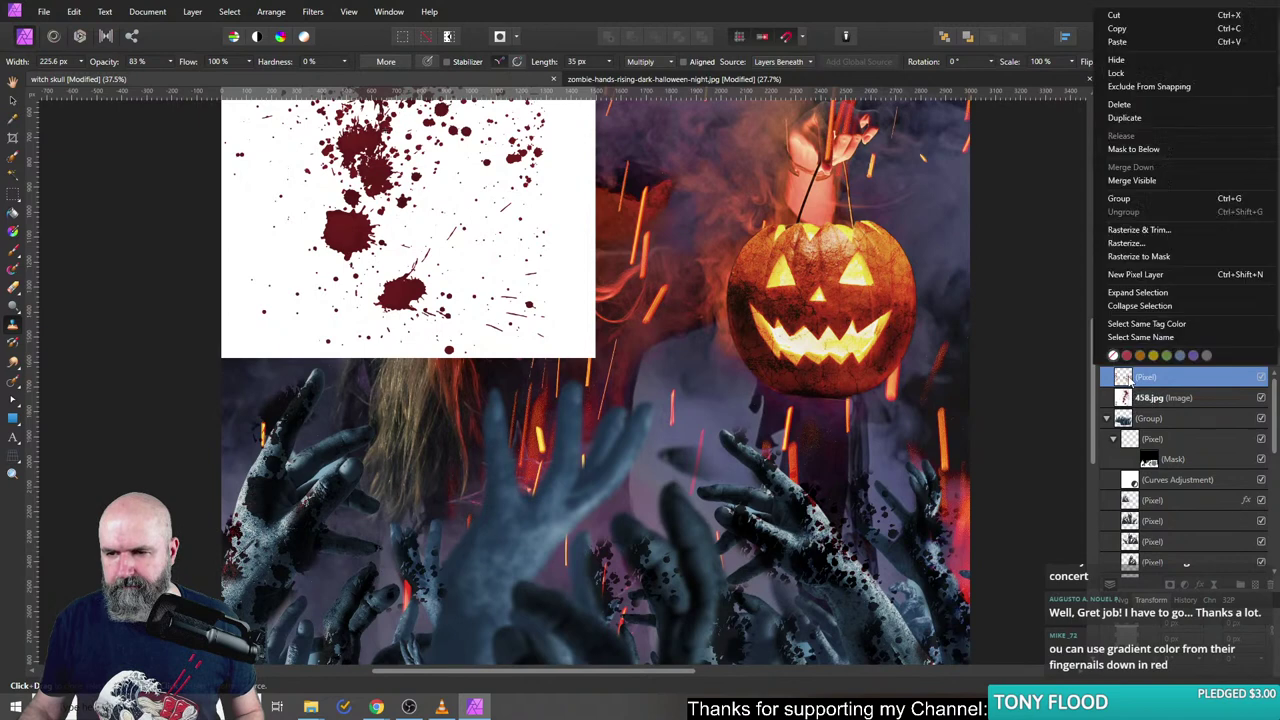
{"action": "left_click", "coordinate": [1125, 117]}
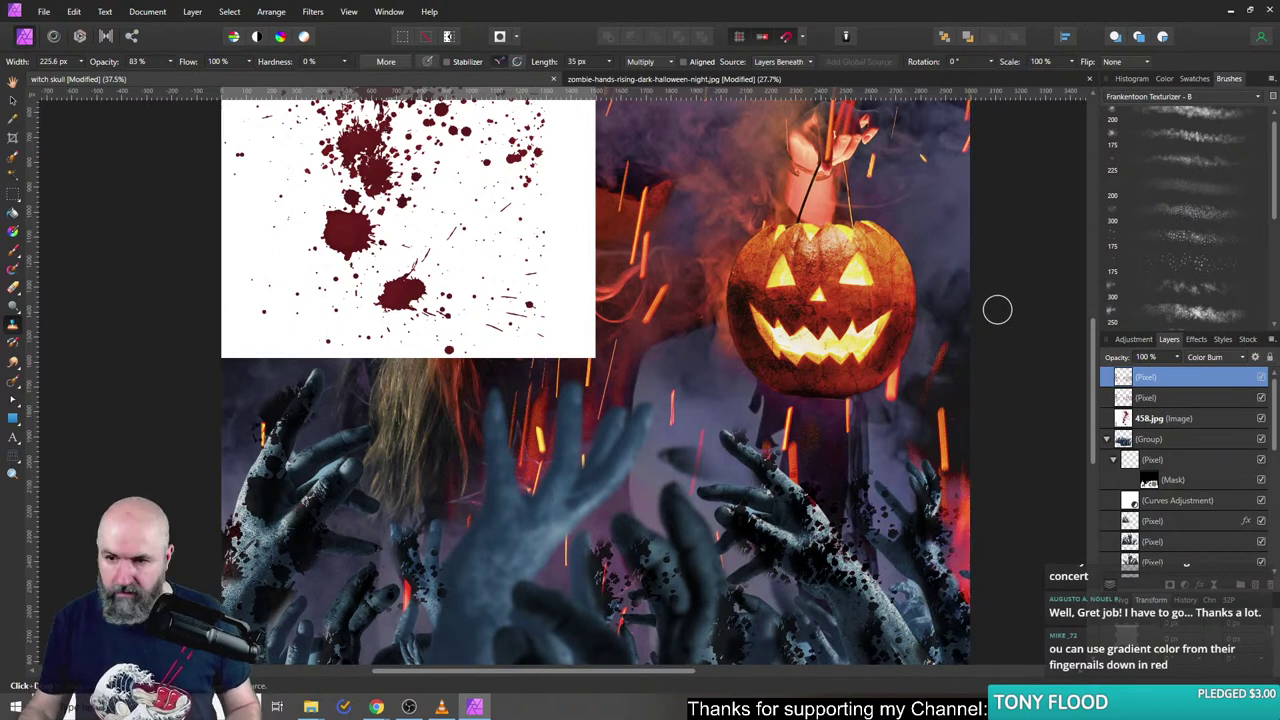
{"action": "scroll", "coordinate": [849, 403], "scroll_direction": "down", "scroll_amount": 3}
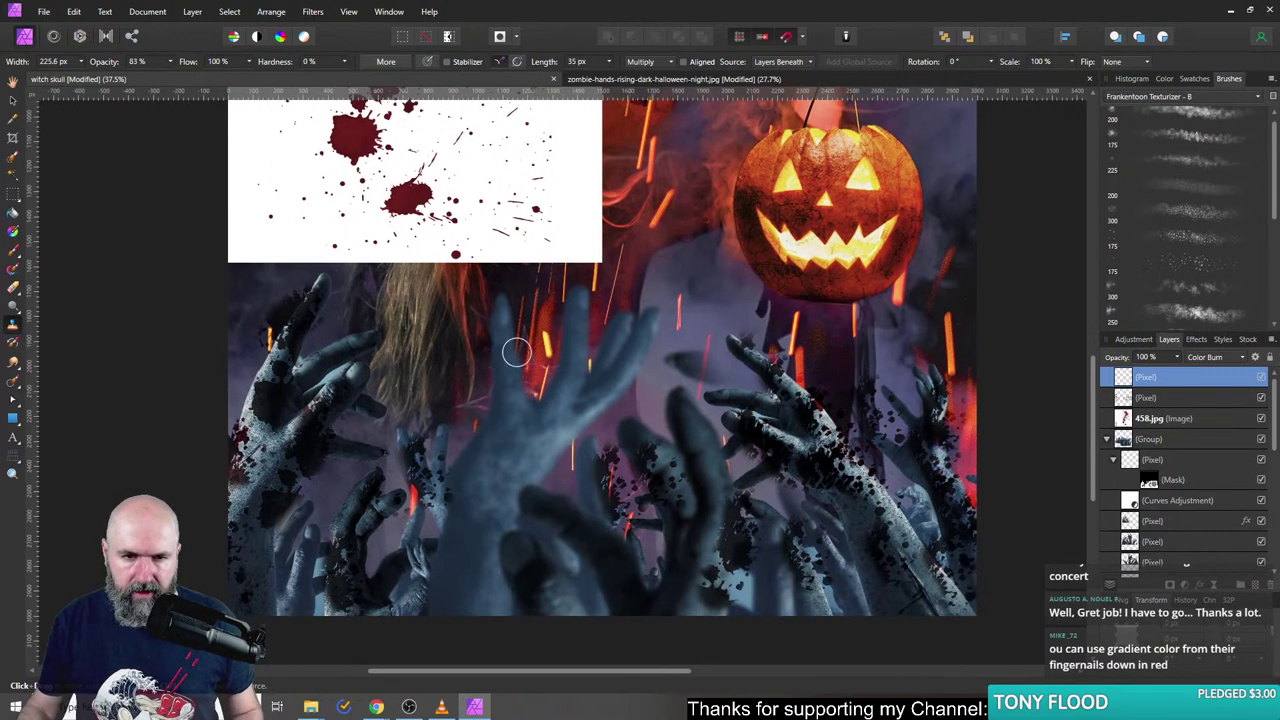
{"action": "mouse_move", "coordinate": [484, 565]}
{"action": "left_mouse_down"}
{"action": "mouse_move", "coordinate": [575, 403]}
{"action": "mouse_move", "coordinate": [609, 396]}
{"action": "mouse_move", "coordinate": [518, 484]}
{"action": "mouse_move", "coordinate": [526, 534]}
{"action": "mouse_move", "coordinate": [702, 529]}
{"action": "mouse_move", "coordinate": [696, 567]}
{"action": "mouse_move", "coordinate": [736, 542]}
{"action": "left_mouse_up"}
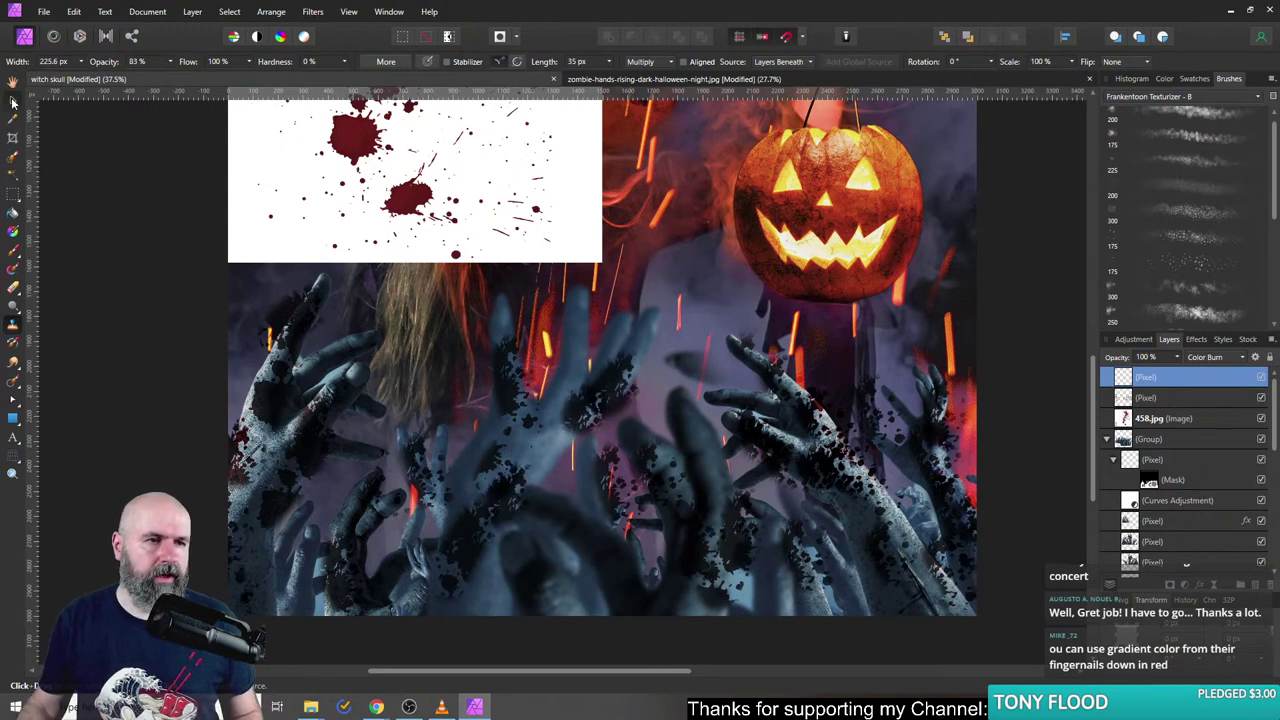
{"action": "left_click", "coordinate": [13, 100]}
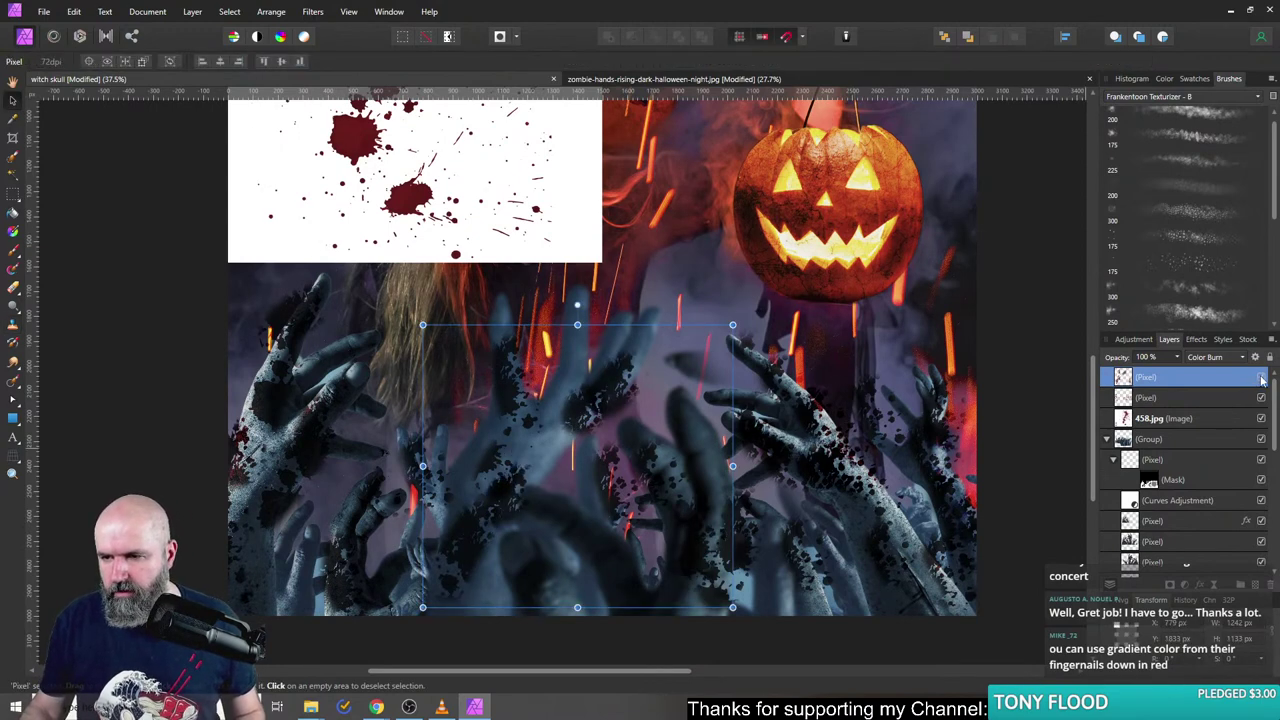
{"action": "left_click", "coordinate": [1261, 377]}
- Mask the blood-splatter layer to the hands' outline, then clear the selection
{"action": "left_click", "coordinate": [1238, 420]}
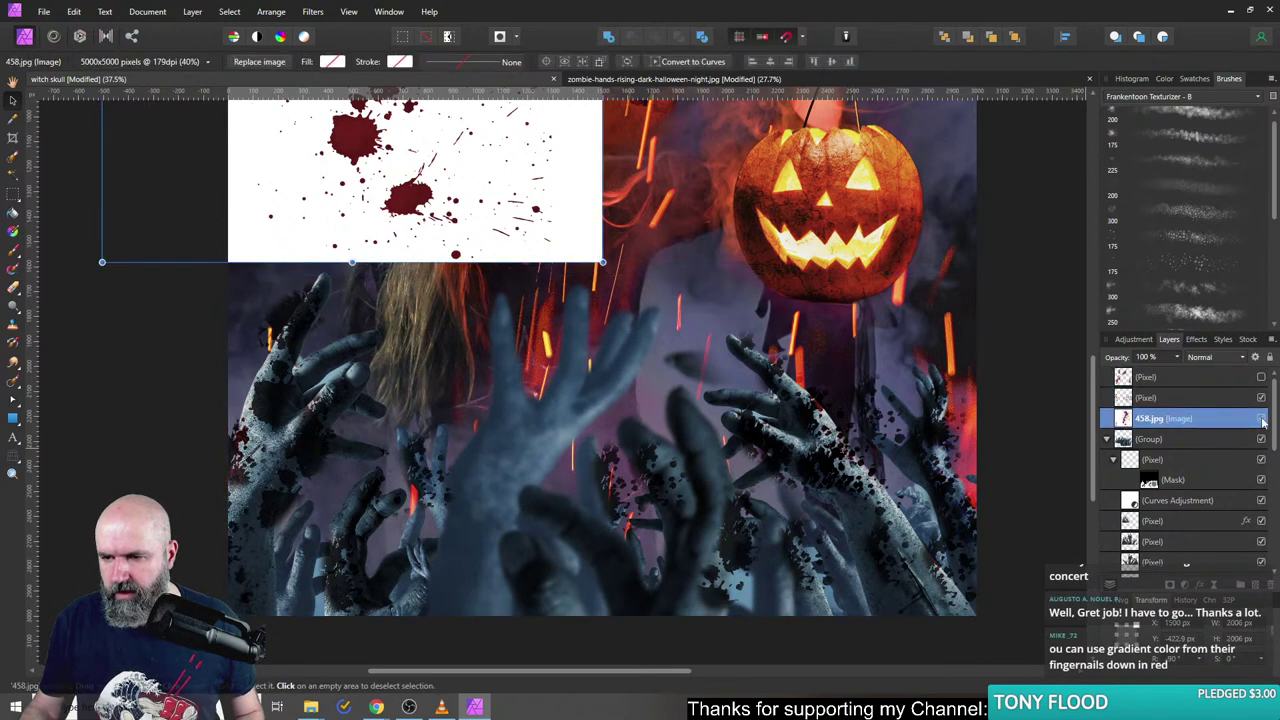
{"action": "left_click", "coordinate": [1261, 418]}
{"action": "left_click", "coordinate": [1133, 400]}
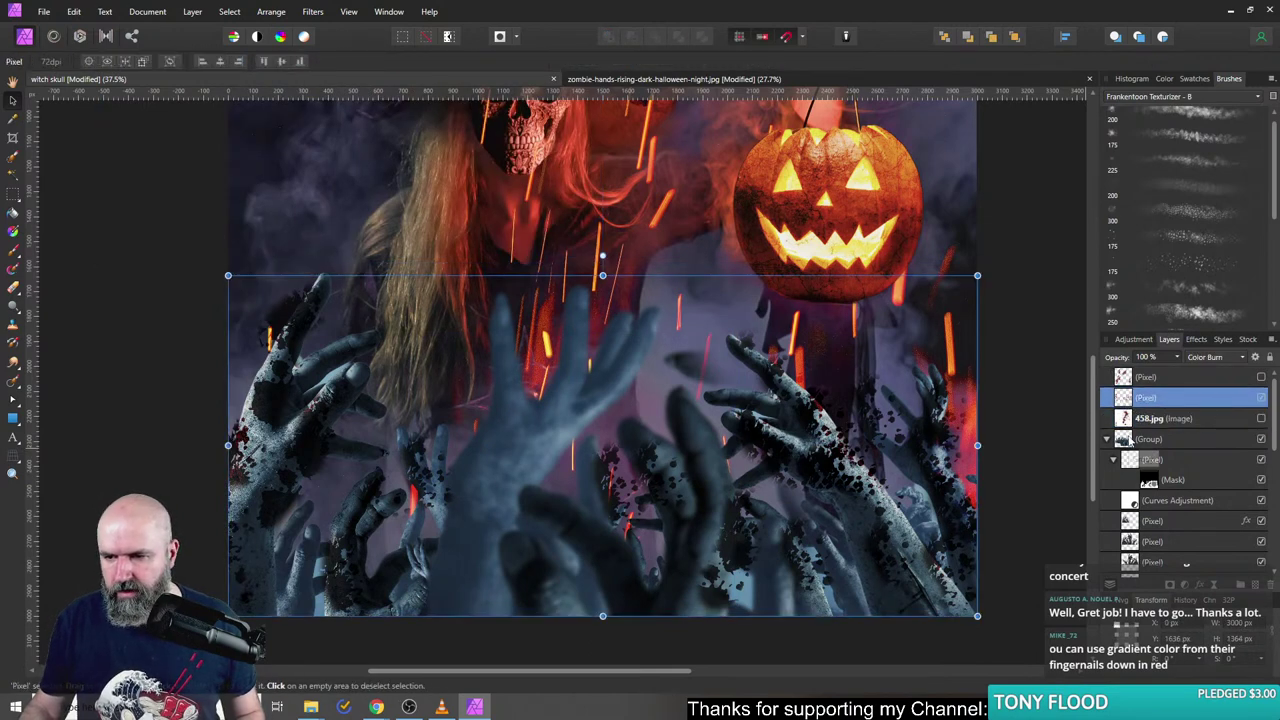
{"action": "left_click", "coordinate": [1142, 441]}
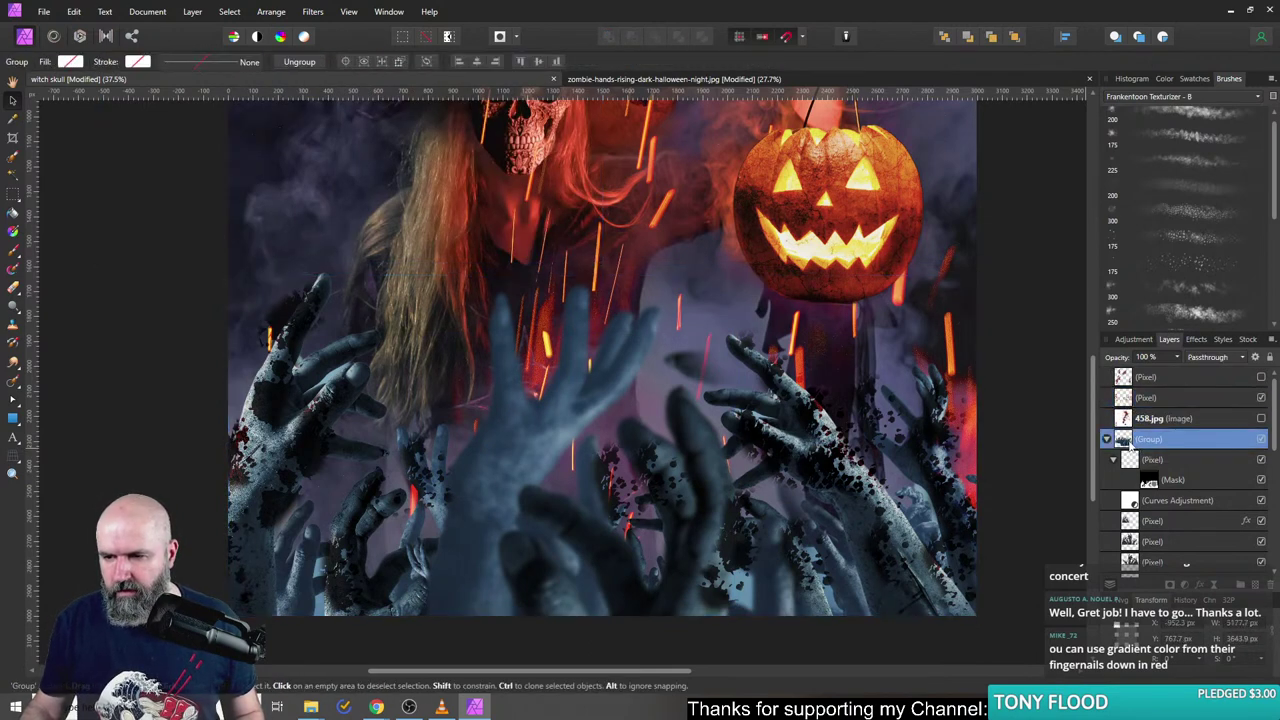
{"action": "left_click", "coordinate": [1152, 460], "text": "ctrl"}
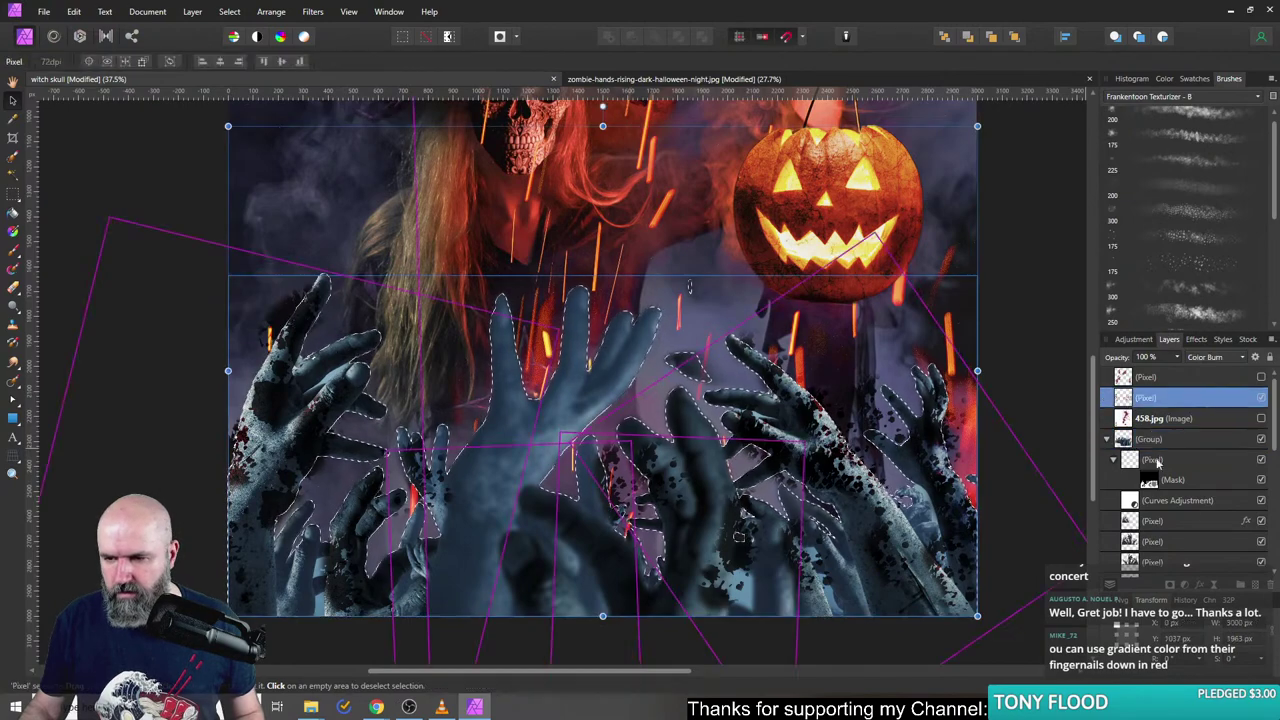
{"action": "left_click", "coordinate": [1170, 585]}
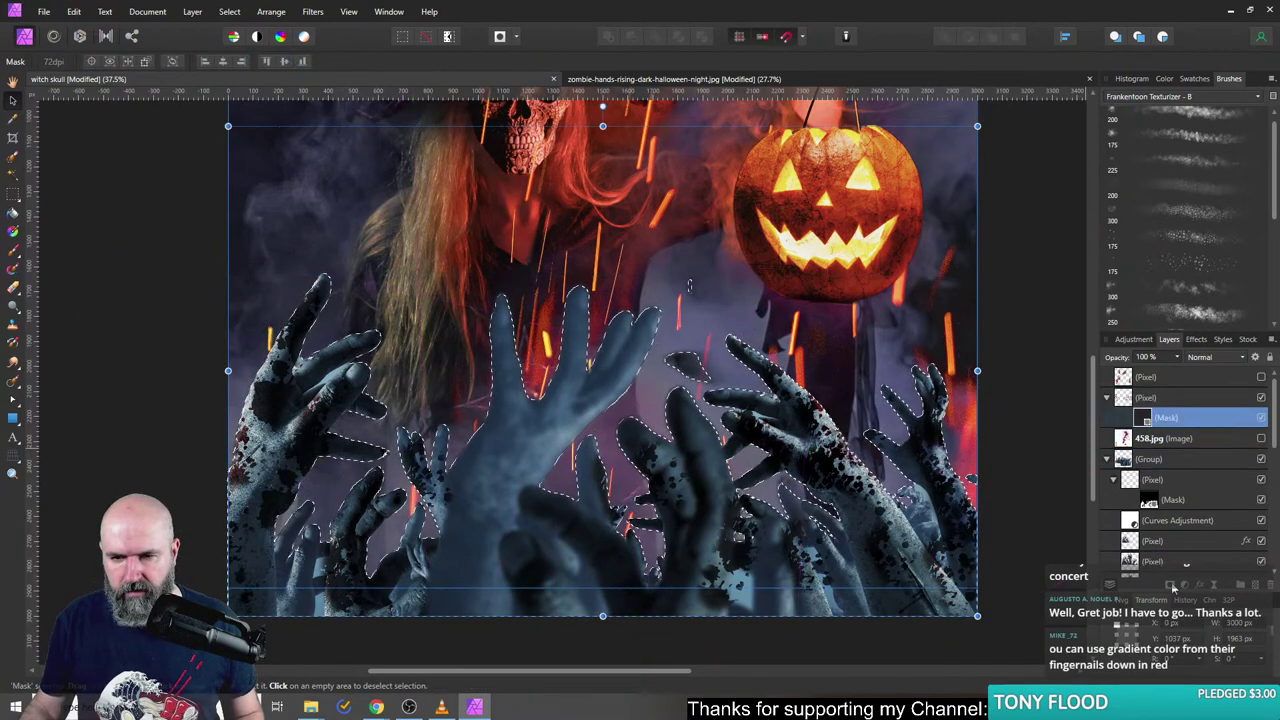
{"action": "key", "text": "ctrl+d"}
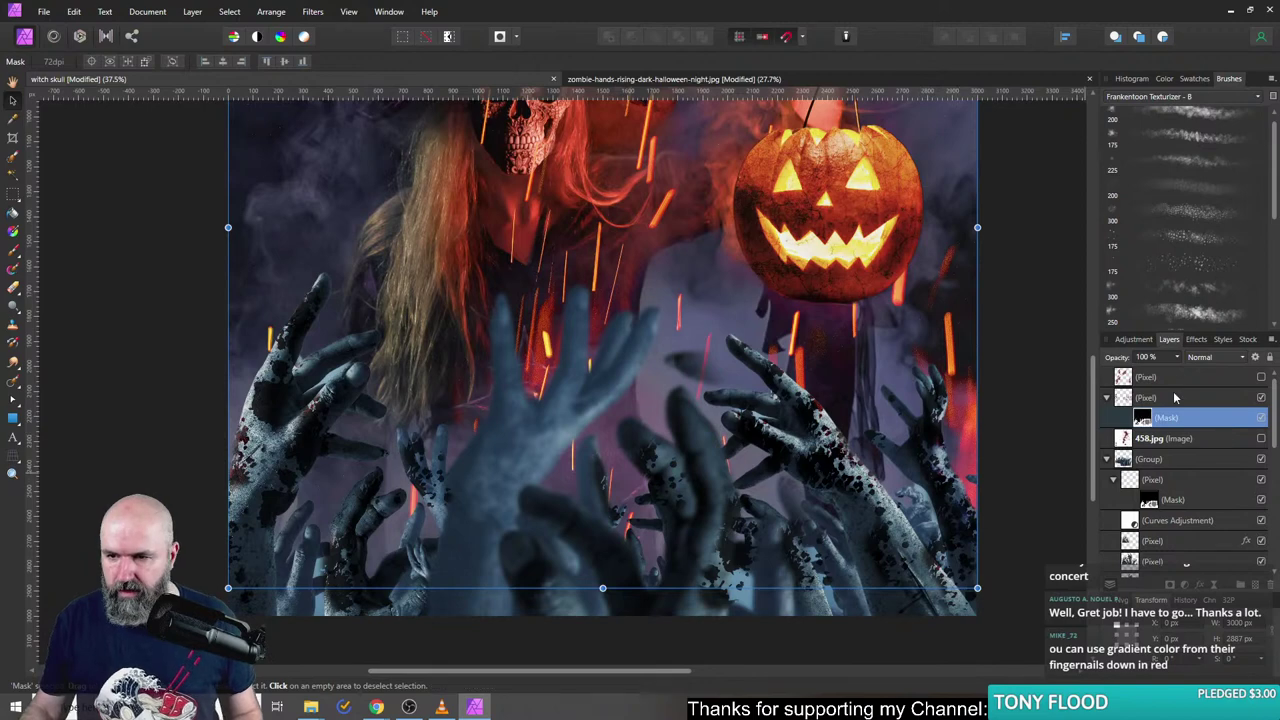
- Detach the hands mask, group the two hand layers, and move the mask into the group
{"action": "left_click", "coordinate": [1129, 378]}
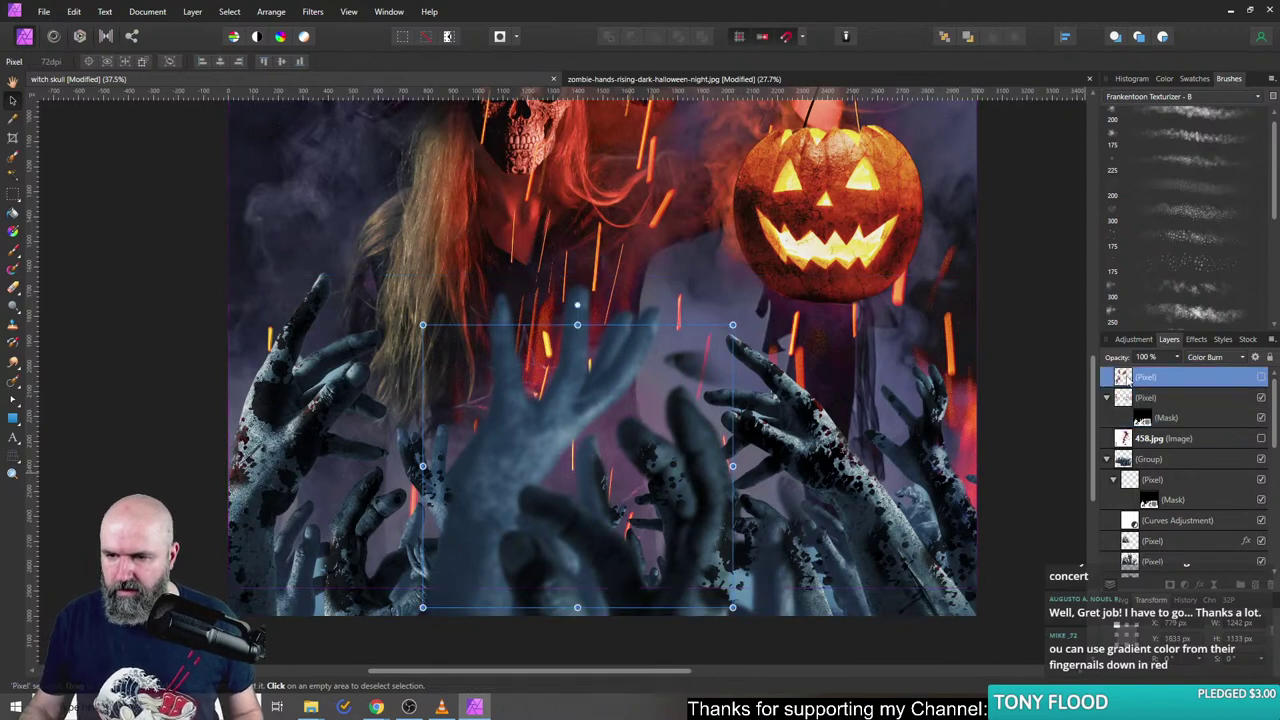
{"action": "left_click", "coordinate": [1143, 418]}
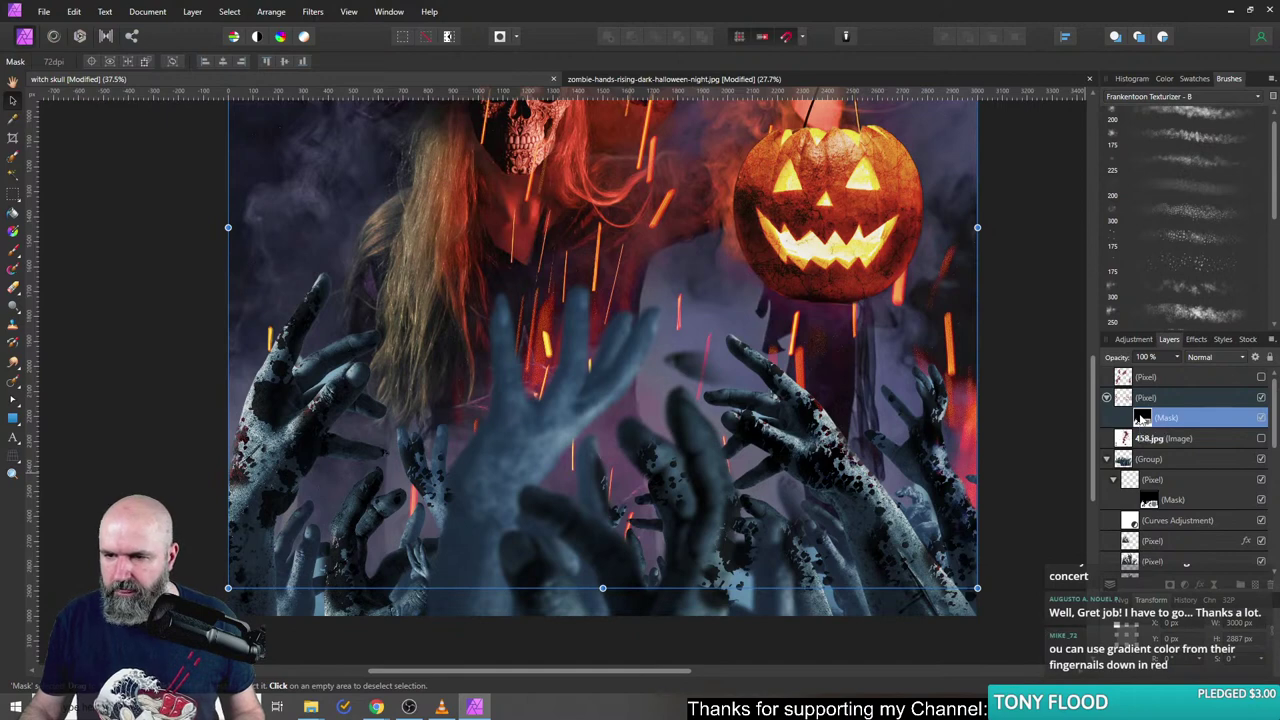
{"action": "left_click_drag", "start_coordinate": [1143, 418], "coordinate": [1140, 372]}
{"action": "left_click", "coordinate": [1129, 400]}
{"action": "left_click", "coordinate": [1138, 420], "text": "shift"}
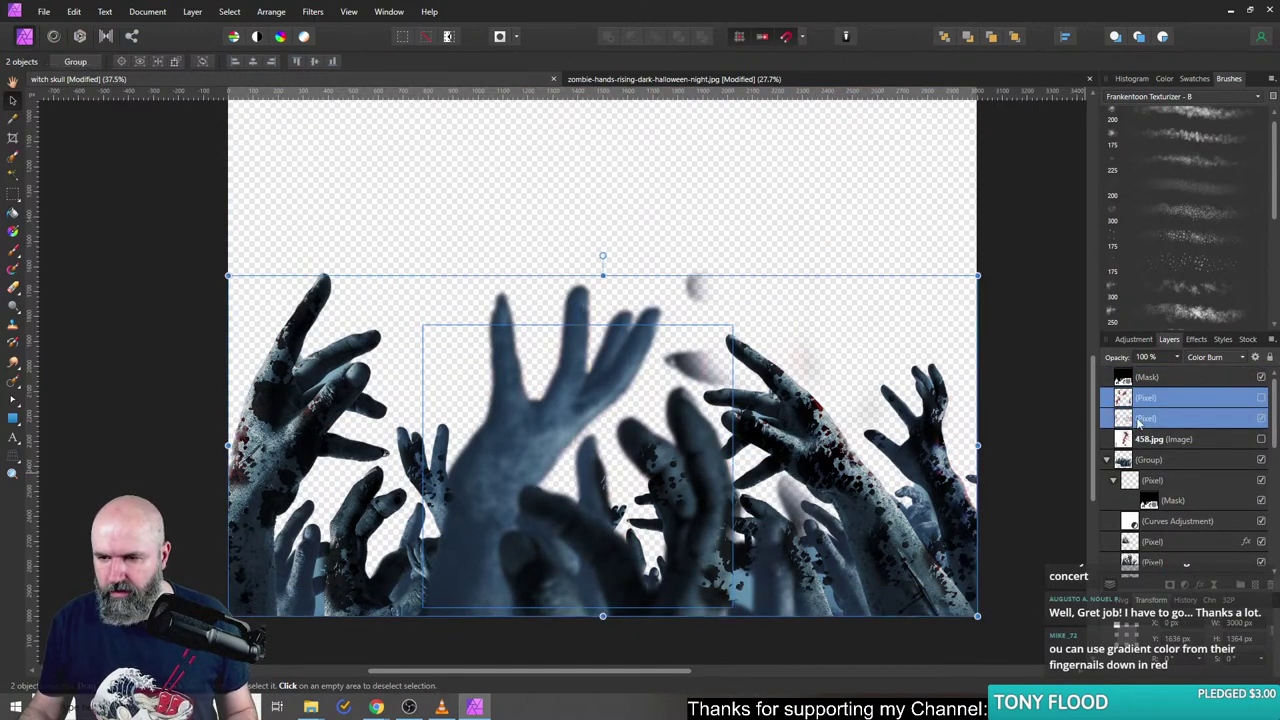
{"action": "key", "text": "ctrl+g"}
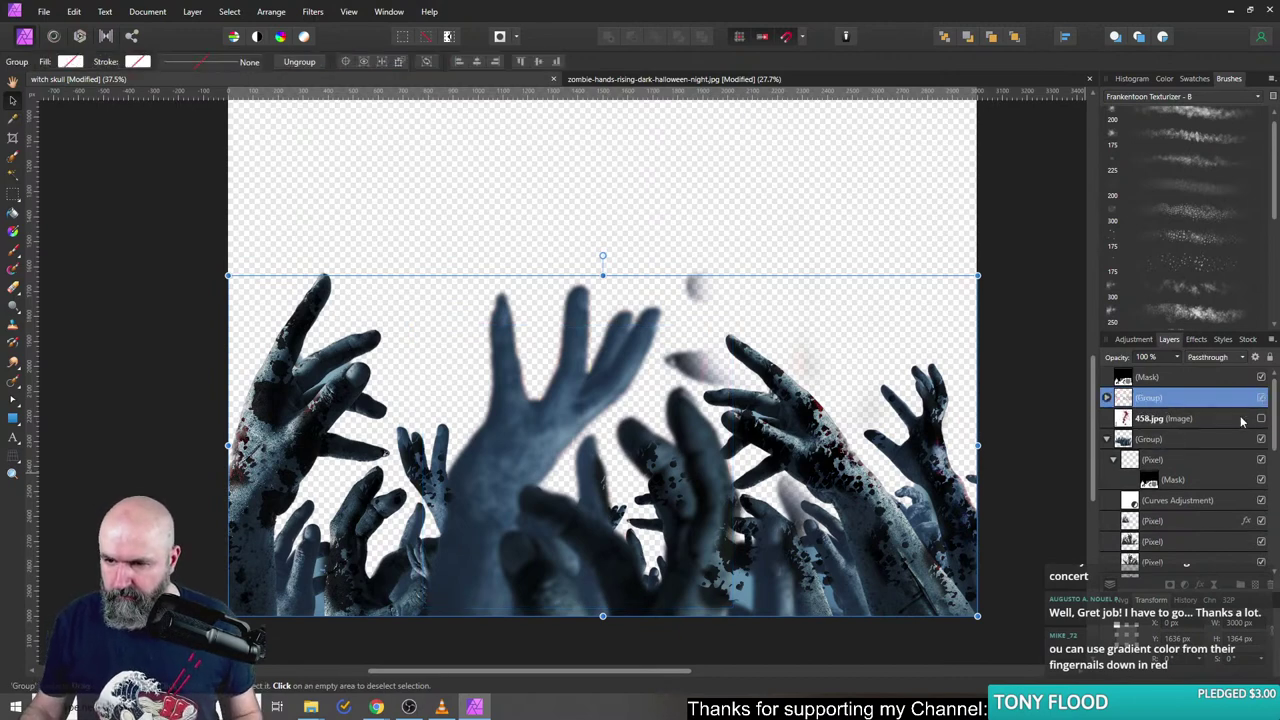
{"action": "left_click", "coordinate": [1107, 398]}
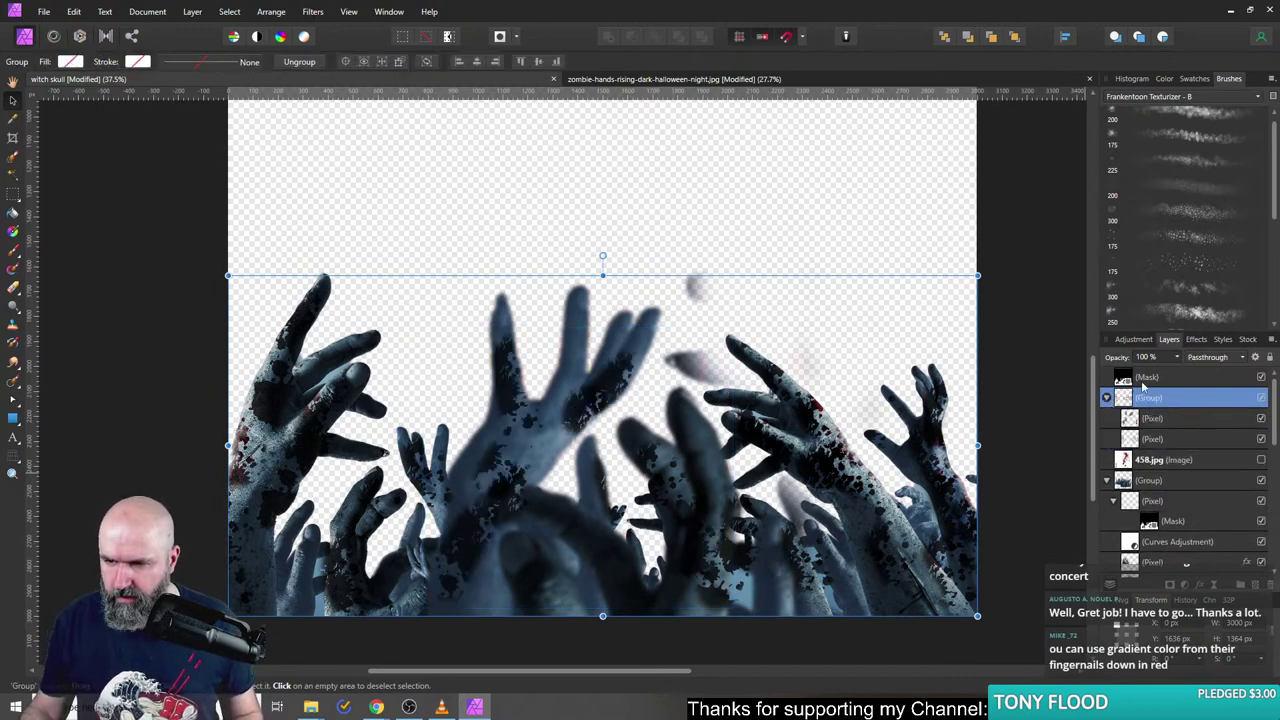
{"action": "left_click", "coordinate": [1180, 377]}
{"action": "left_click_drag", "start_coordinate": [1150, 377], "coordinate": [1135, 398]}
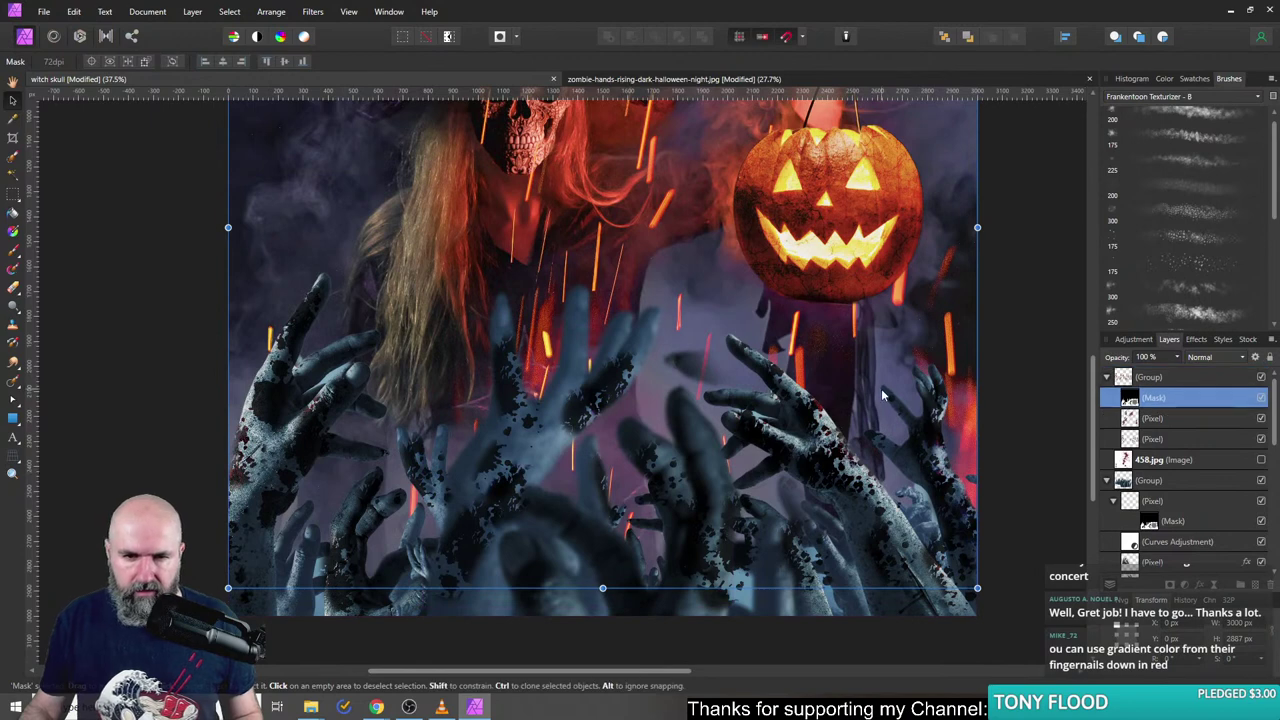
{"action": "left_click", "coordinate": [1138, 420]}
- Apply a Gaussian Blur of about 44.5 px radius to the front hand layer
{"action": "left_click", "coordinate": [1195, 340]}
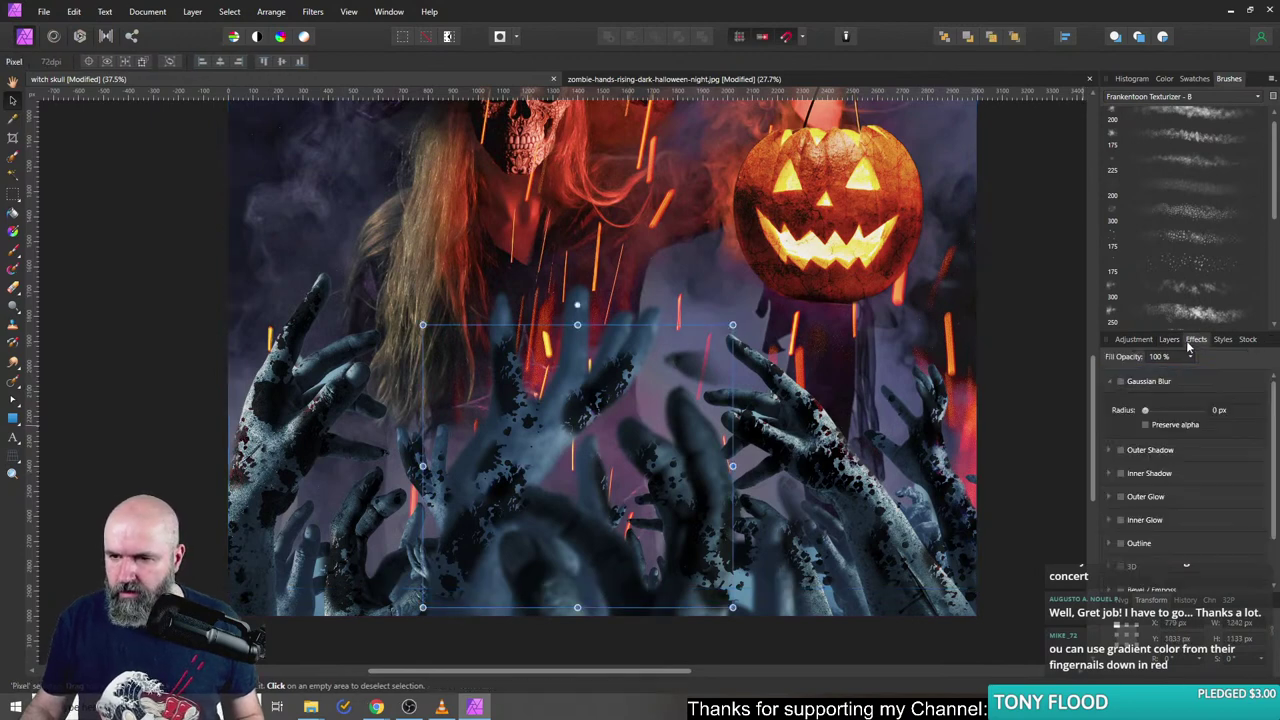
{"action": "left_click_drag", "start_coordinate": [1145, 412], "coordinate": [1191, 412]}
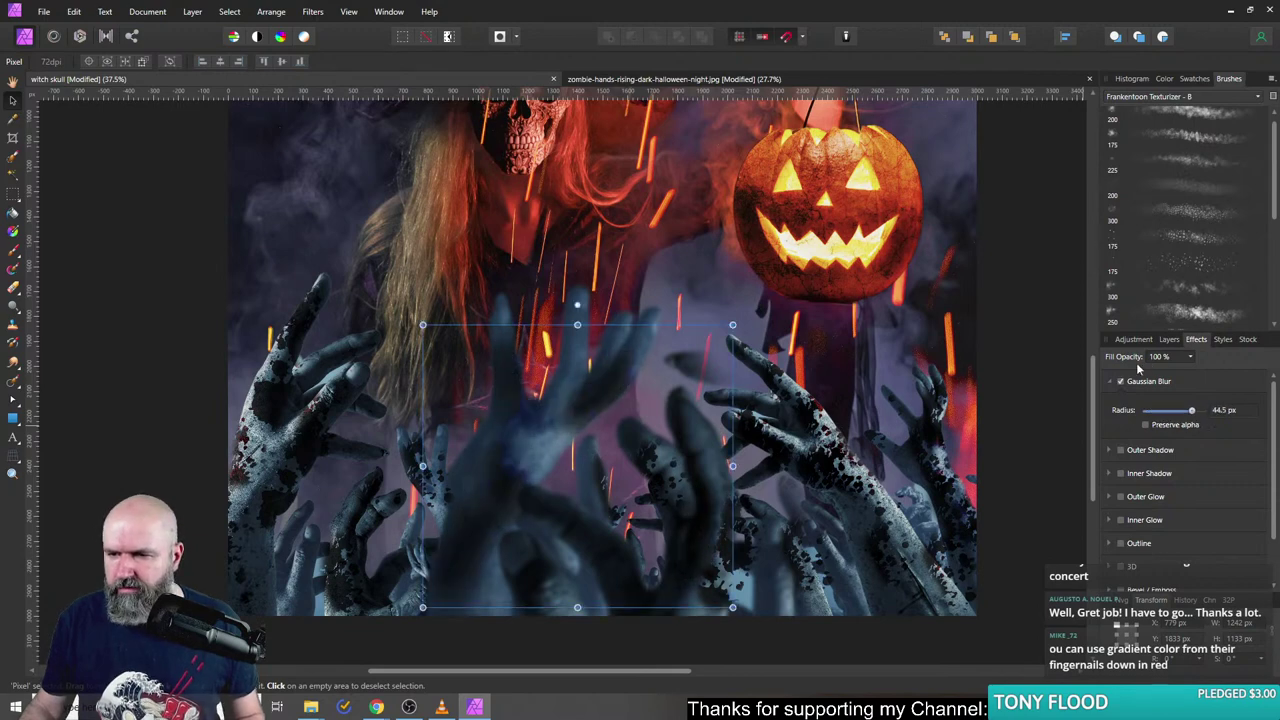
{"action": "left_click", "coordinate": [1168, 340]}
- Brighten the lower bloody hands layer strongly with a Master-channel Curves adjustment
{"action": "left_click", "coordinate": [1130, 440]}
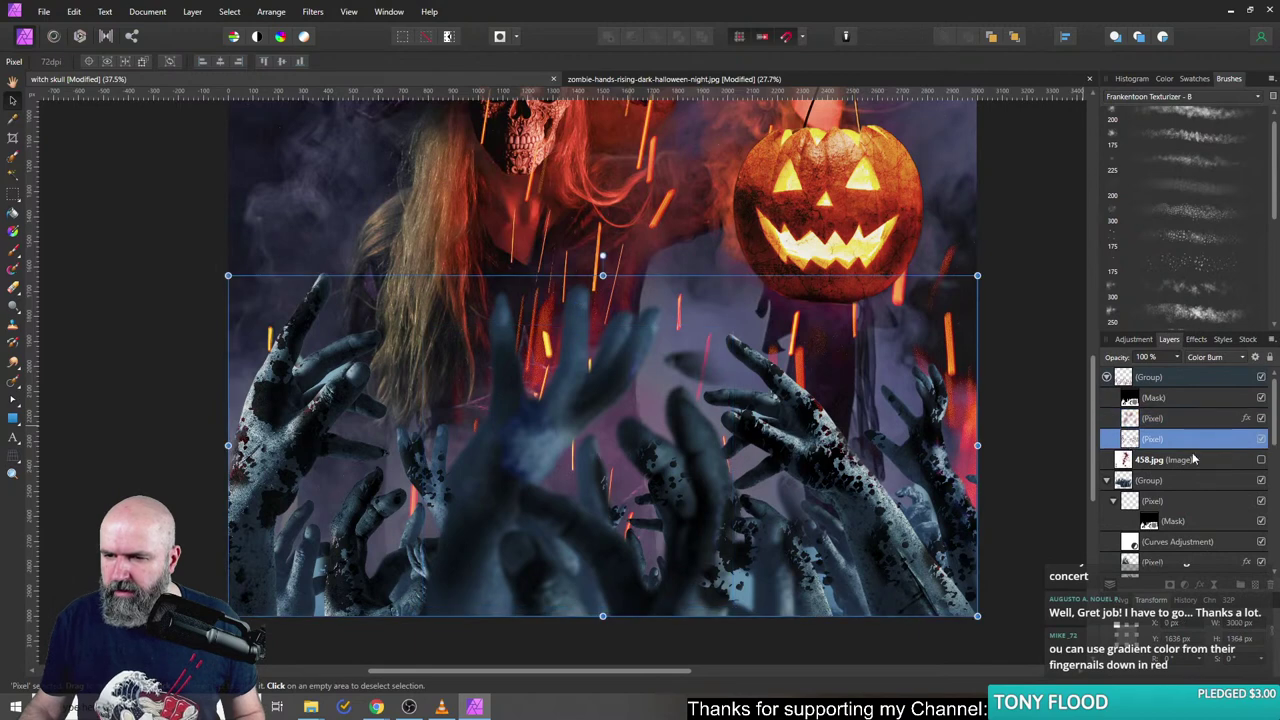
{"action": "left_click", "coordinate": [1186, 586]}
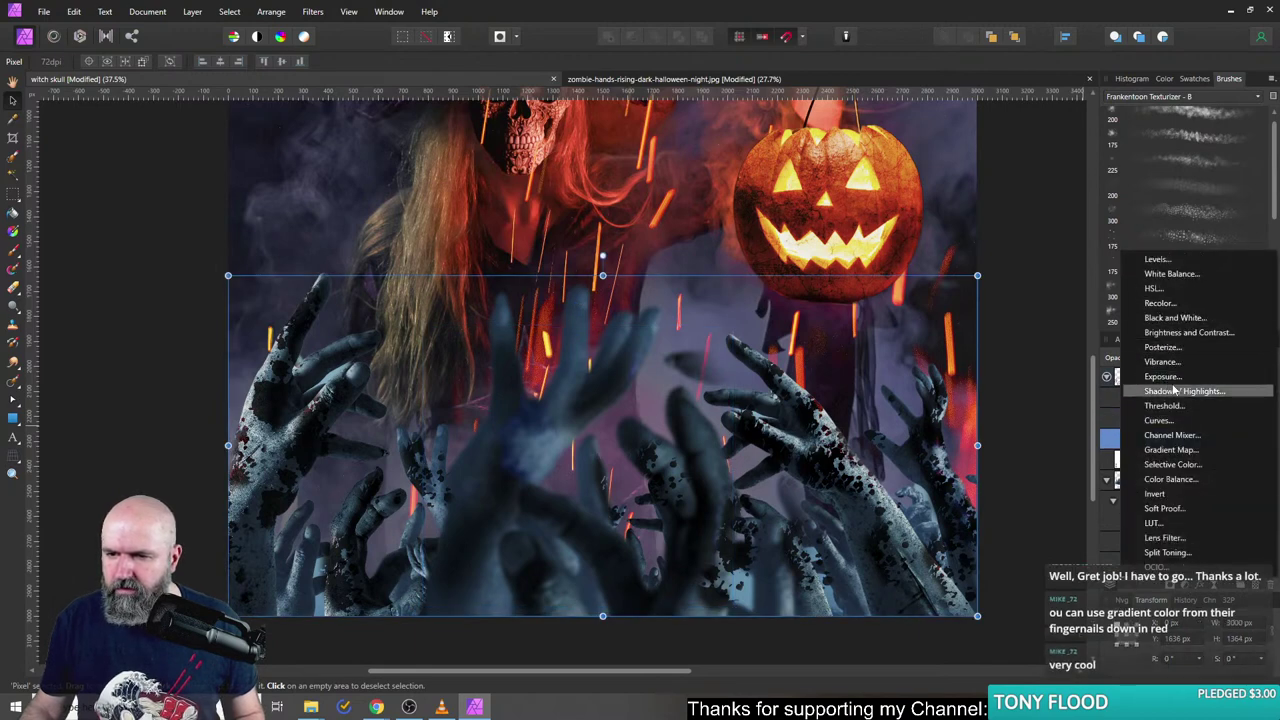
{"action": "left_click", "coordinate": [1157, 421]}
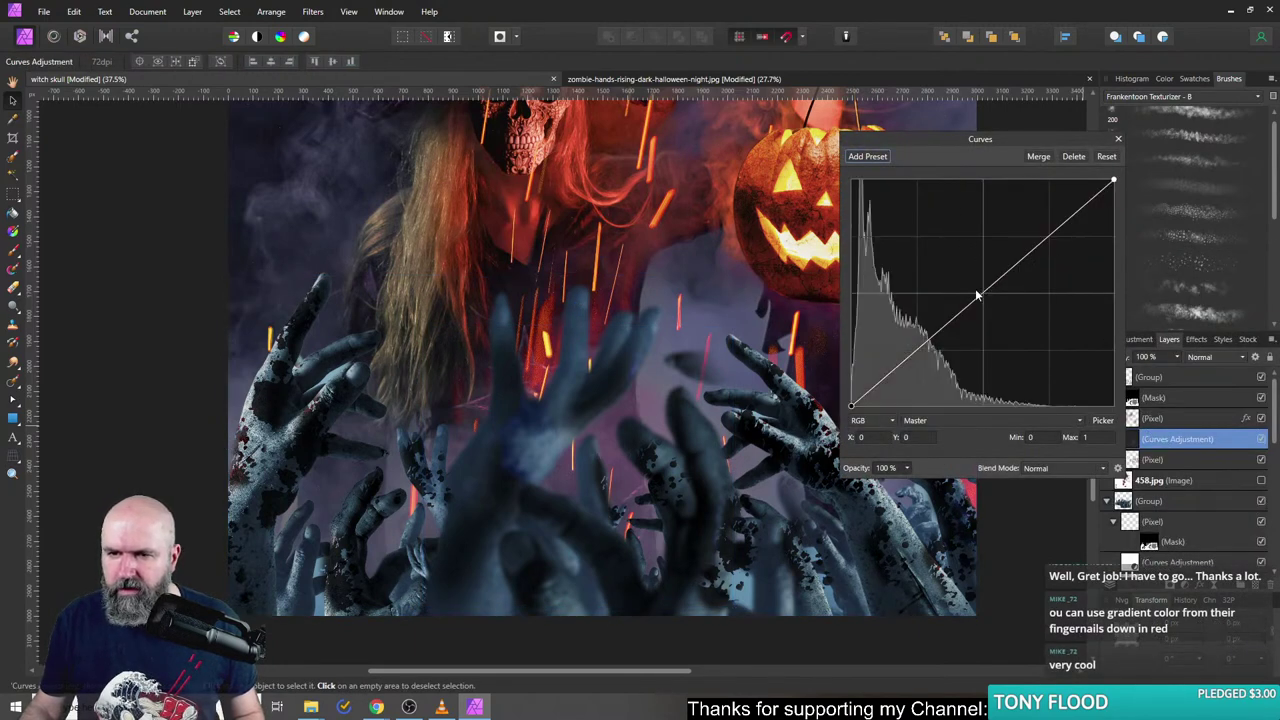
{"action": "left_click_drag", "start_coordinate": [956, 316], "coordinate": [973, 294]}
{"action": "left_click_drag", "start_coordinate": [1025, 146], "coordinate": [857, 155]}
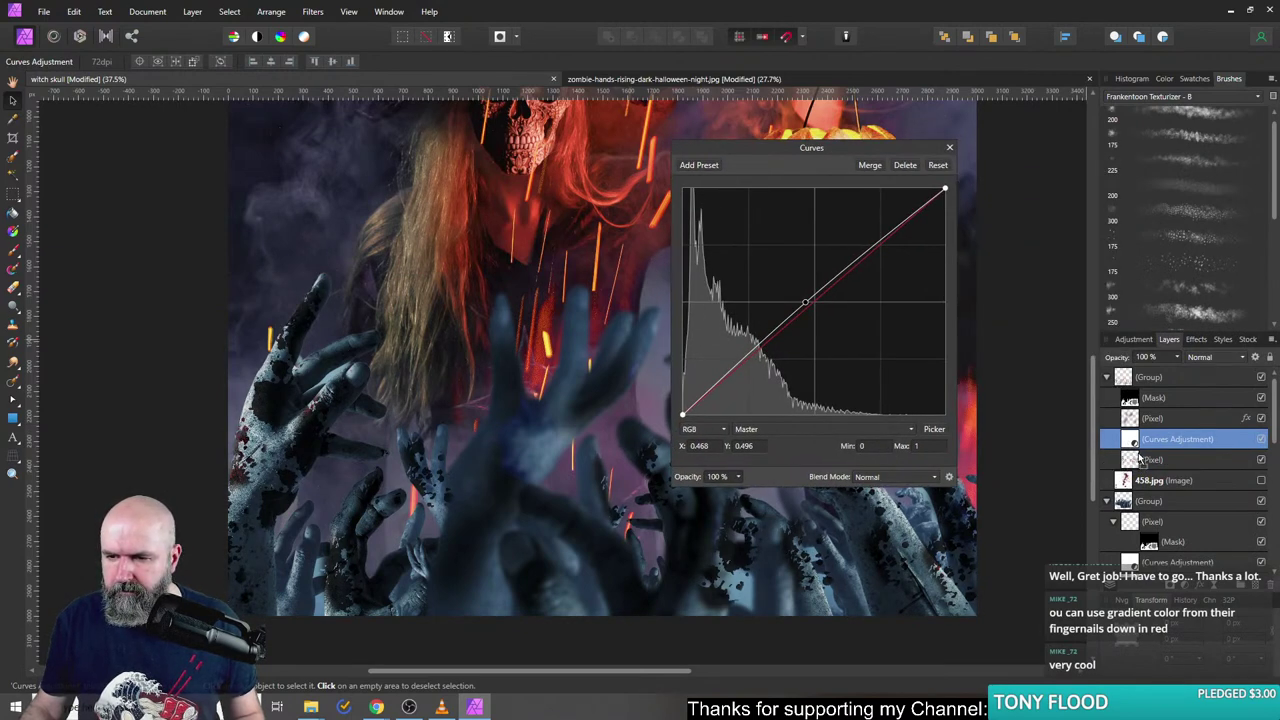
{"action": "left_click_drag", "start_coordinate": [826, 157], "coordinate": [1032, 166]}
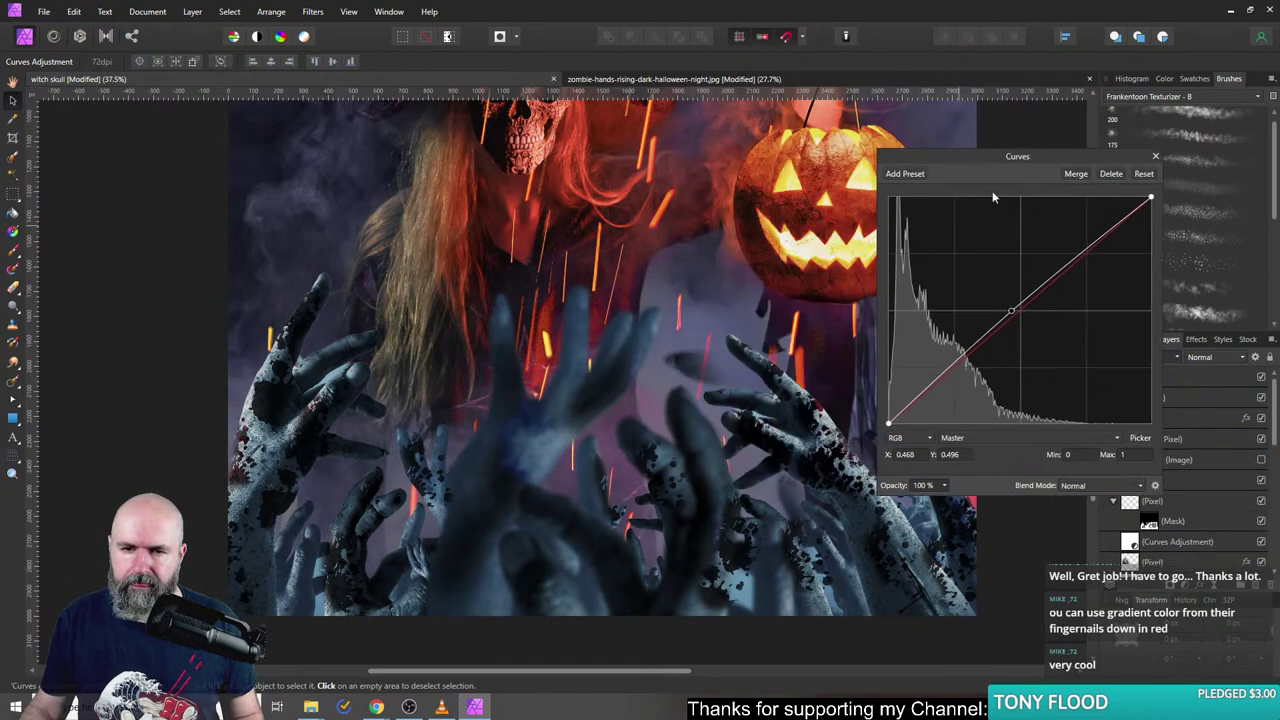
{"action": "left_click_drag", "start_coordinate": [1013, 314], "coordinate": [978, 248]}
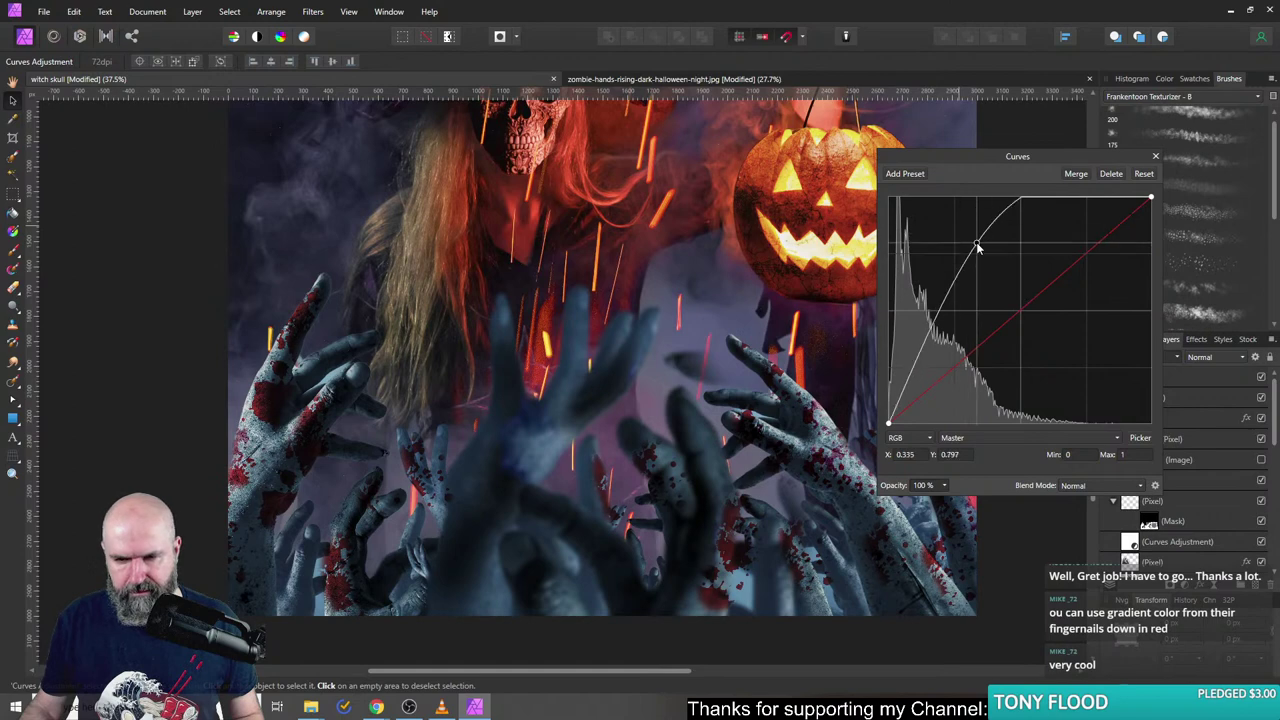
{"action": "left_click_drag", "start_coordinate": [972, 157], "coordinate": [914, 124]}
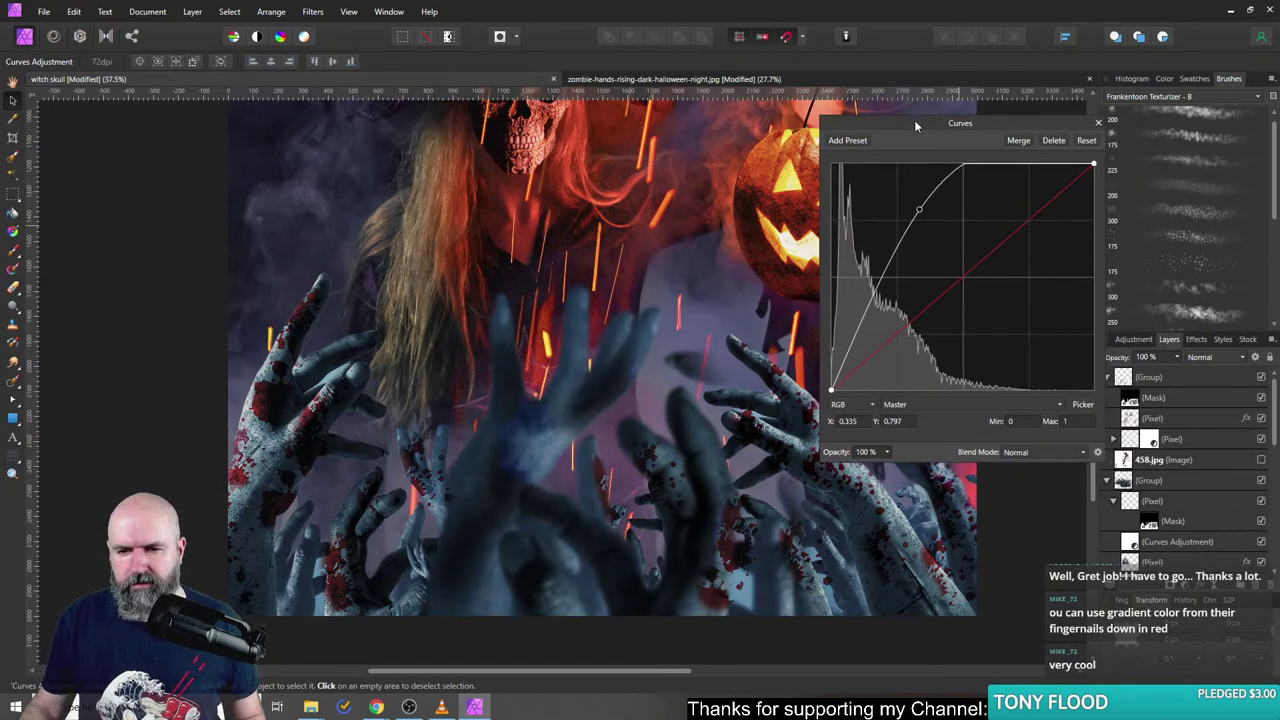
{"action": "left_click", "coordinate": [916, 404]}
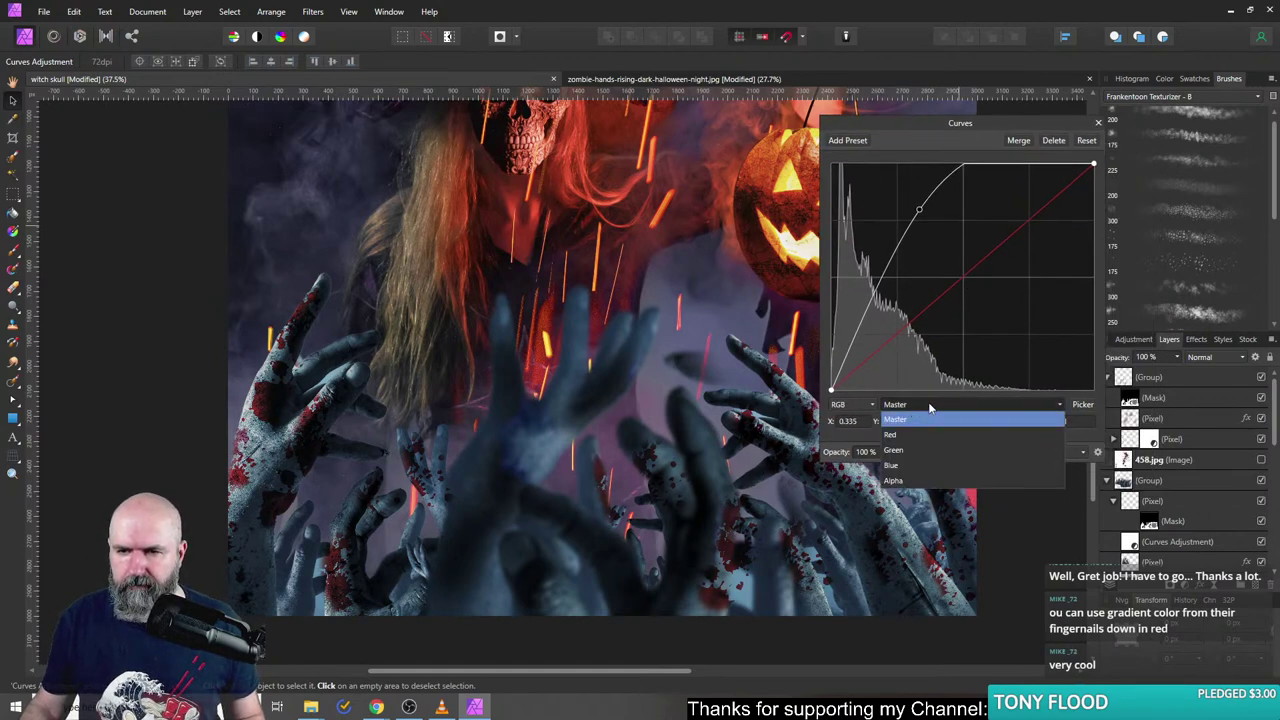
{"action": "left_click", "coordinate": [929, 407]}
{"action": "left_click", "coordinate": [1098, 123]}
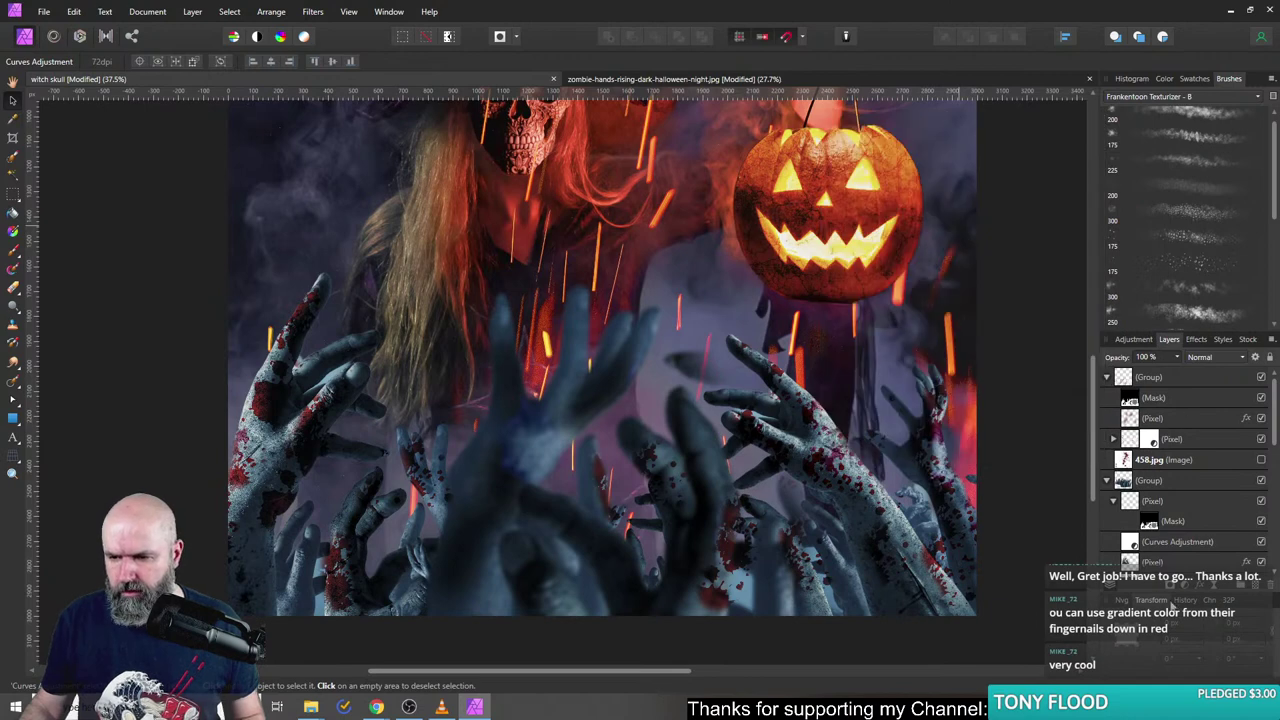
- Nest a Vibrance adjustment in the hands layer at 48% vibrance and 100% saturation
{"action": "left_click", "coordinate": [1188, 596]}
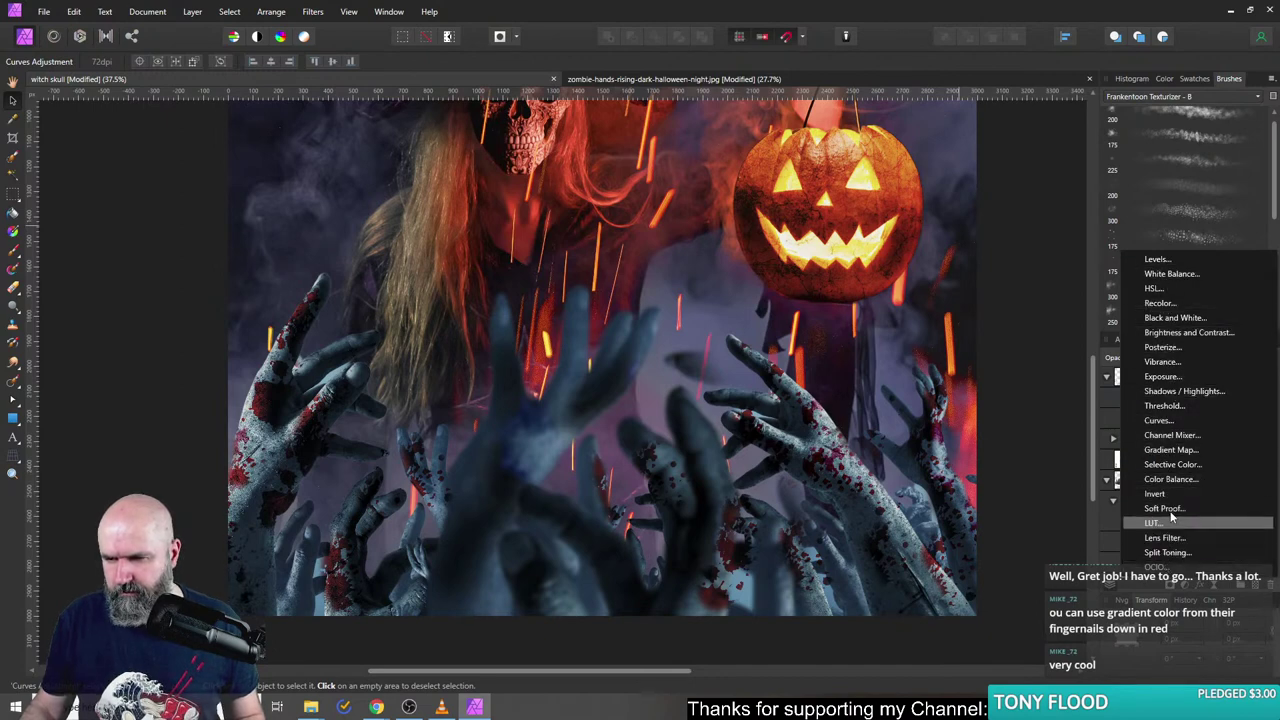
{"action": "left_click", "coordinate": [1166, 362]}
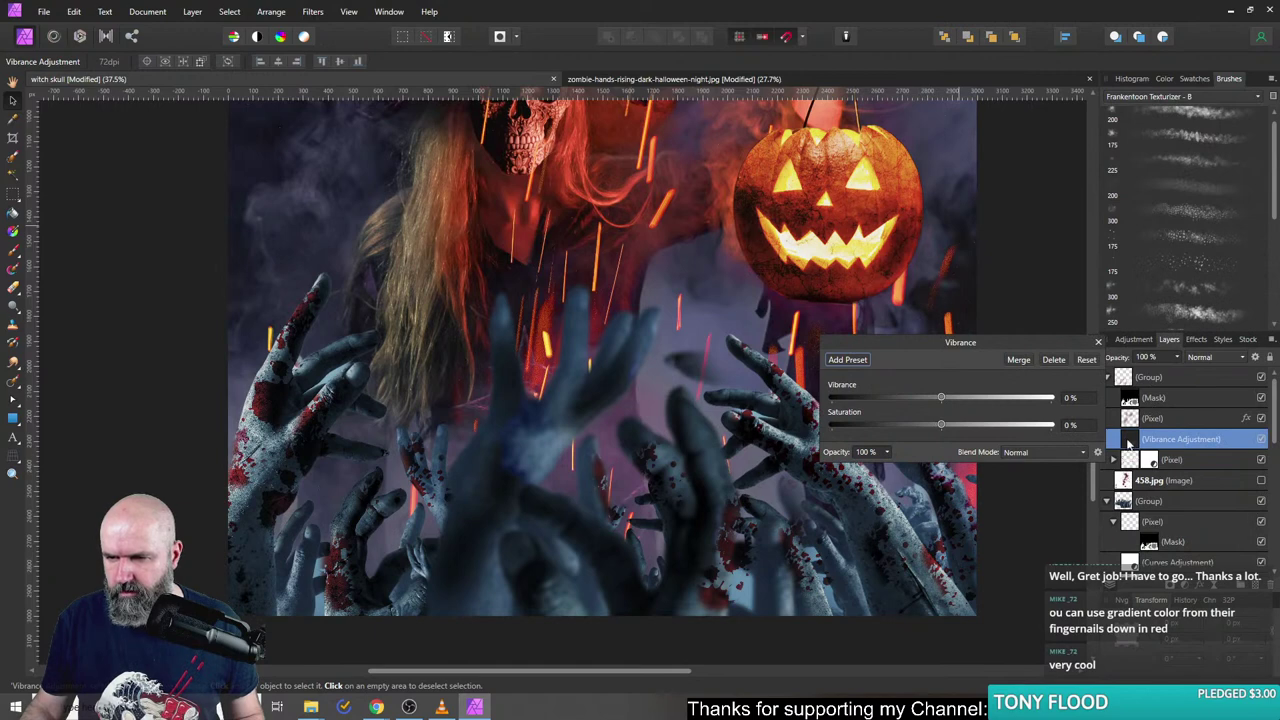
{"action": "left_click_drag", "start_coordinate": [1180, 439], "coordinate": [1140, 462]}
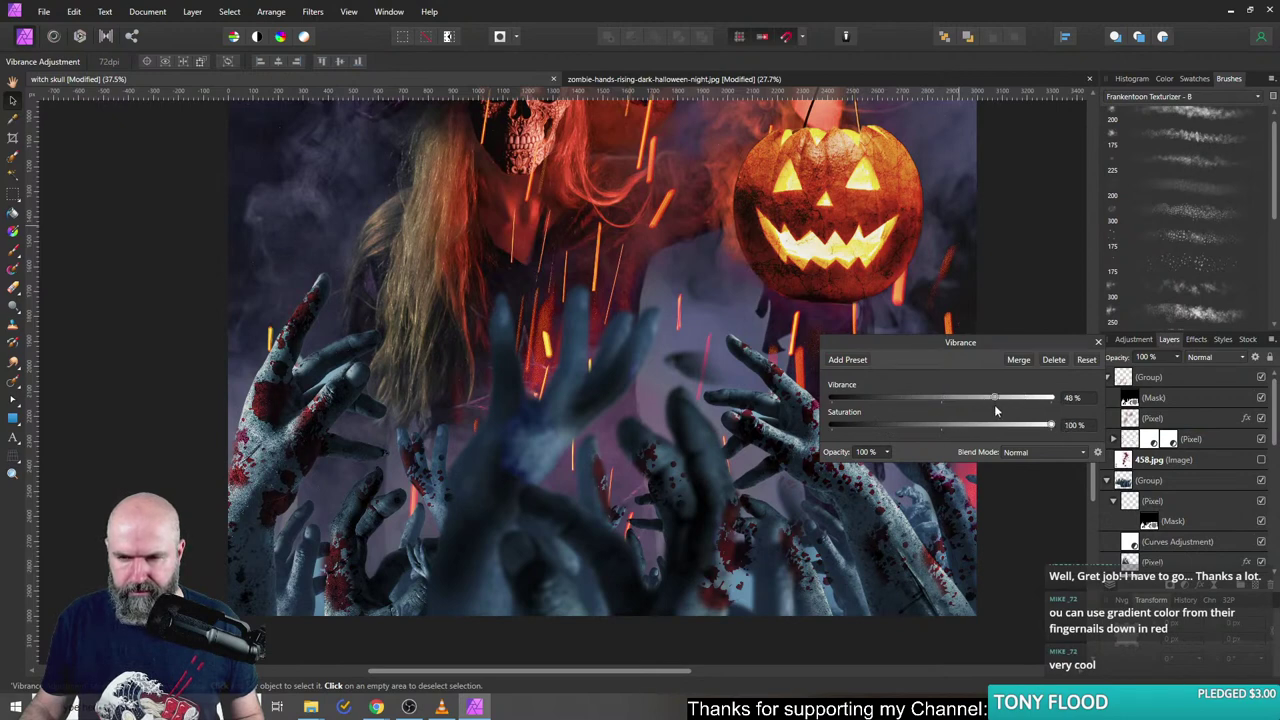
{"action": "left_click", "coordinate": [1097, 343]}
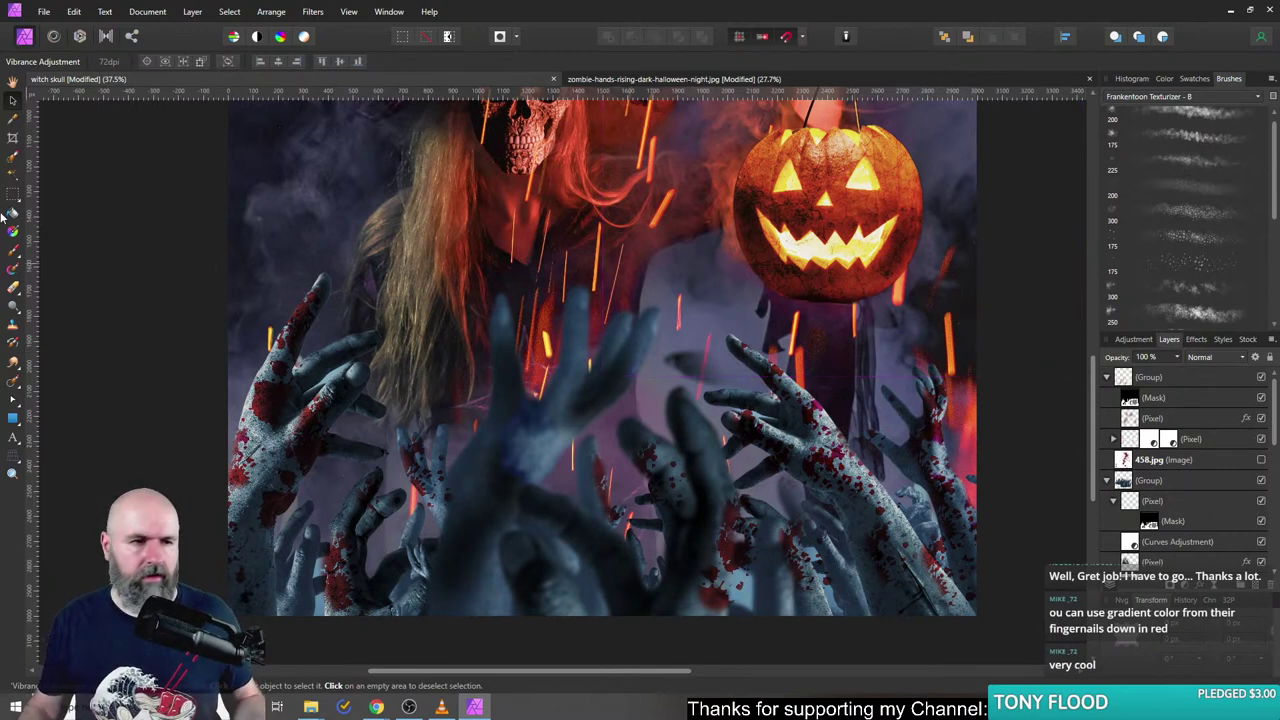
- Take the Paint Brush, select the bloody hands layer, and bring the skull's hat into view
{"action": "left_click", "coordinate": [13, 287]}
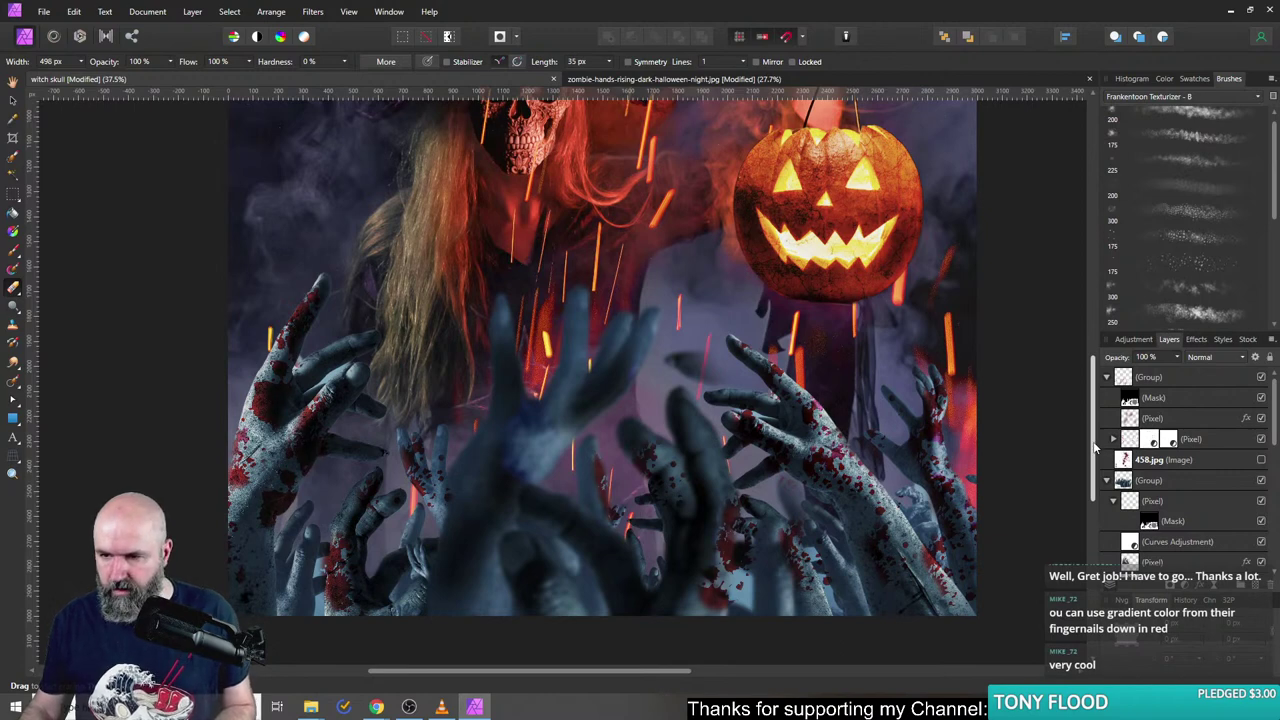
{"action": "left_click", "coordinate": [1138, 446]}
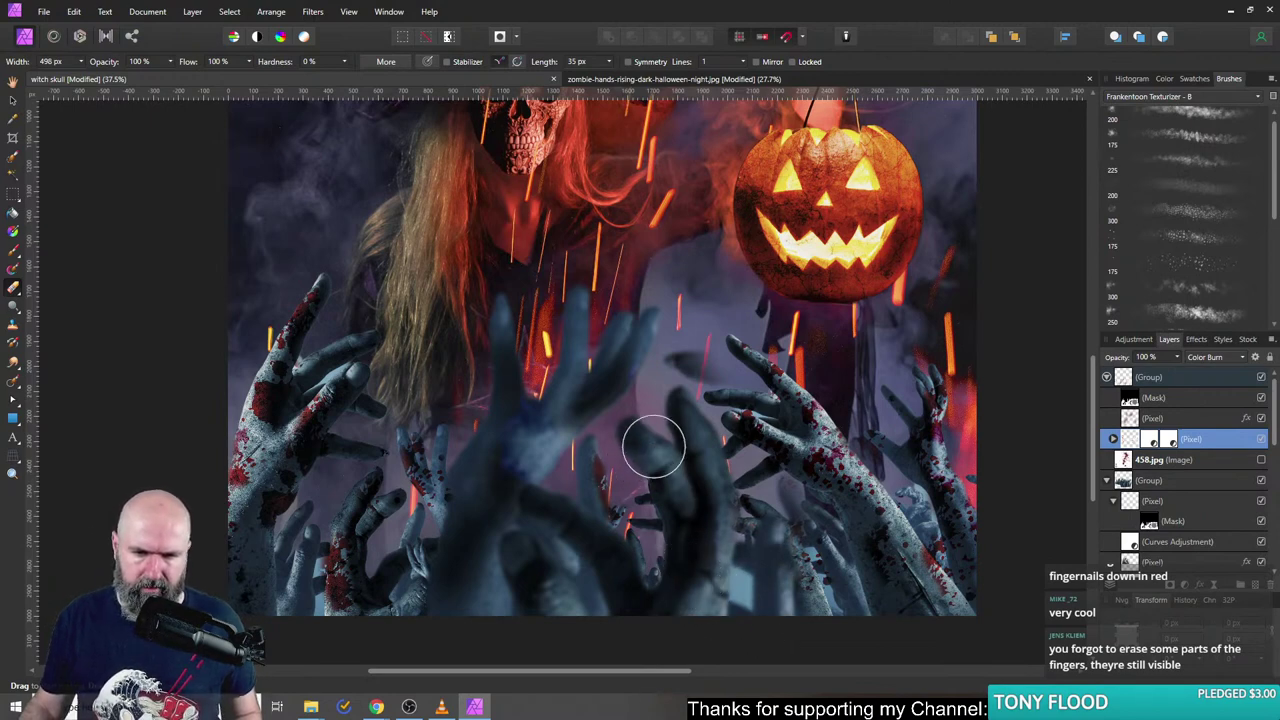
{"action": "scroll", "coordinate": [591, 591], "scroll_direction": "left", "scroll_amount": 5}
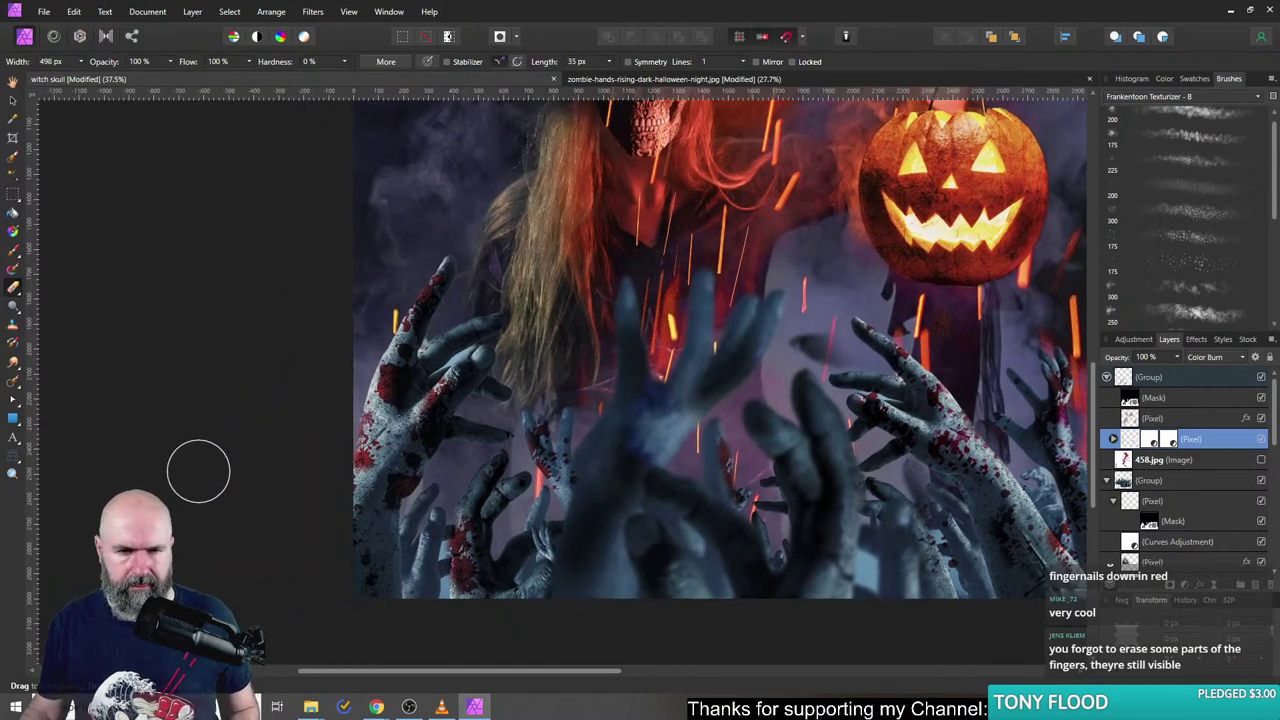
{"action": "scroll", "coordinate": [197, 474], "scroll_direction": "down", "scroll_amount": 4}
{"action": "scroll", "coordinate": [189, 497], "scroll_direction": "up", "scroll_amount": 2}
{"action": "scroll", "coordinate": [357, 517], "scroll_direction": "up", "scroll_amount": 2}
{"action": "left_click_drag", "start_coordinate": [504, 503], "coordinate": [244, 394]}
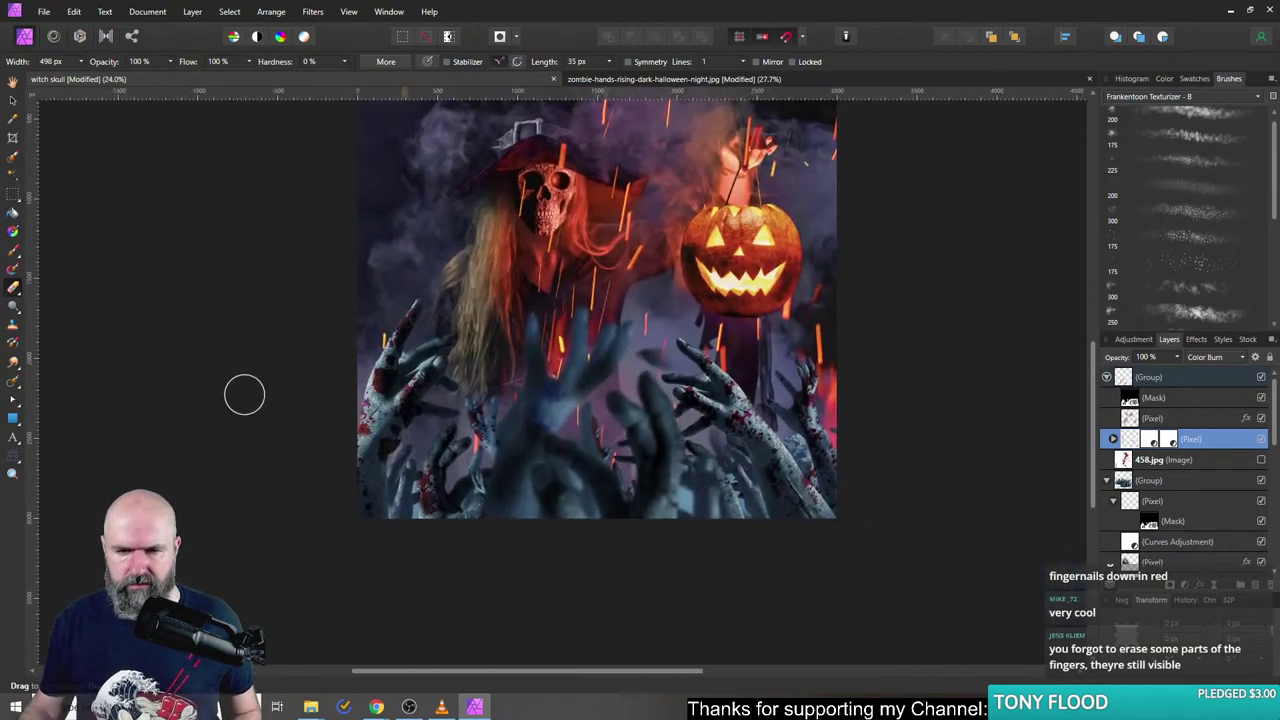
{"action": "scroll", "coordinate": [775, 491], "scroll_direction": "up", "scroll_amount": 4}
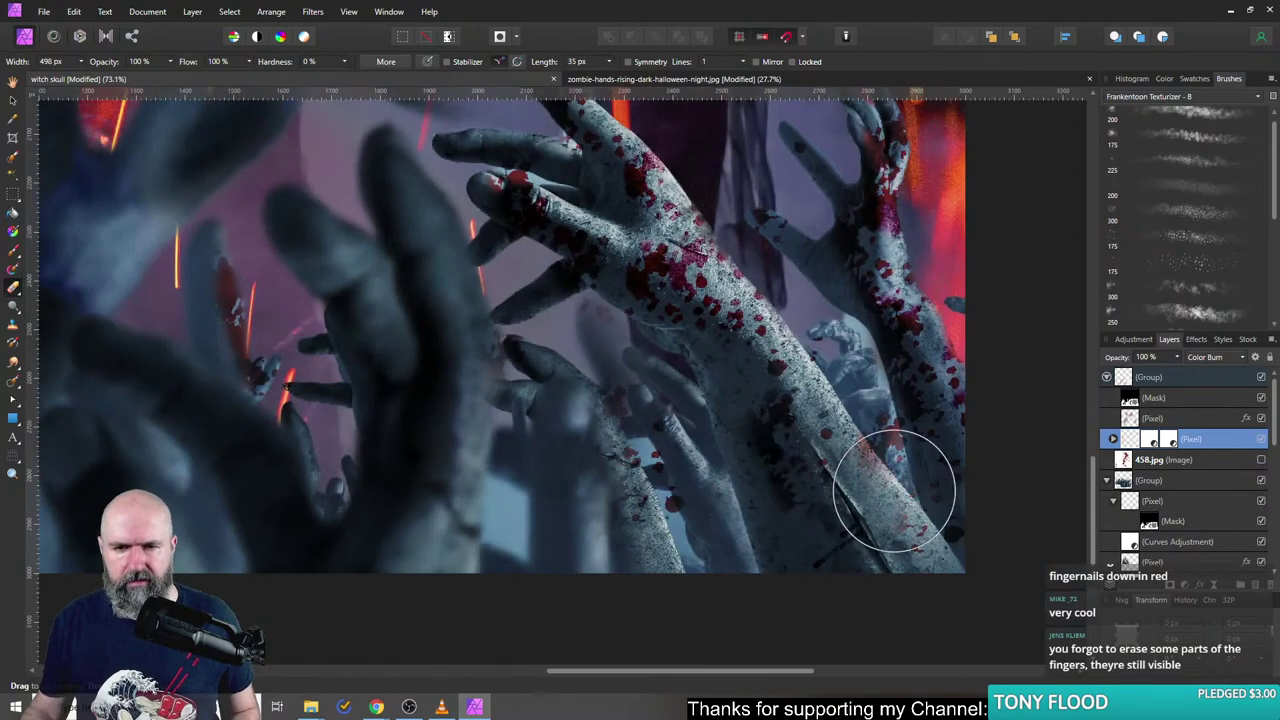
{"action": "scroll", "coordinate": [760, 465], "scroll_direction": "down", "scroll_amount": 3}
{"action": "left_click_drag", "start_coordinate": [693, 470], "coordinate": [730, 542]}
{"action": "scroll", "coordinate": [731, 573], "scroll_direction": "down", "scroll_amount": 1}
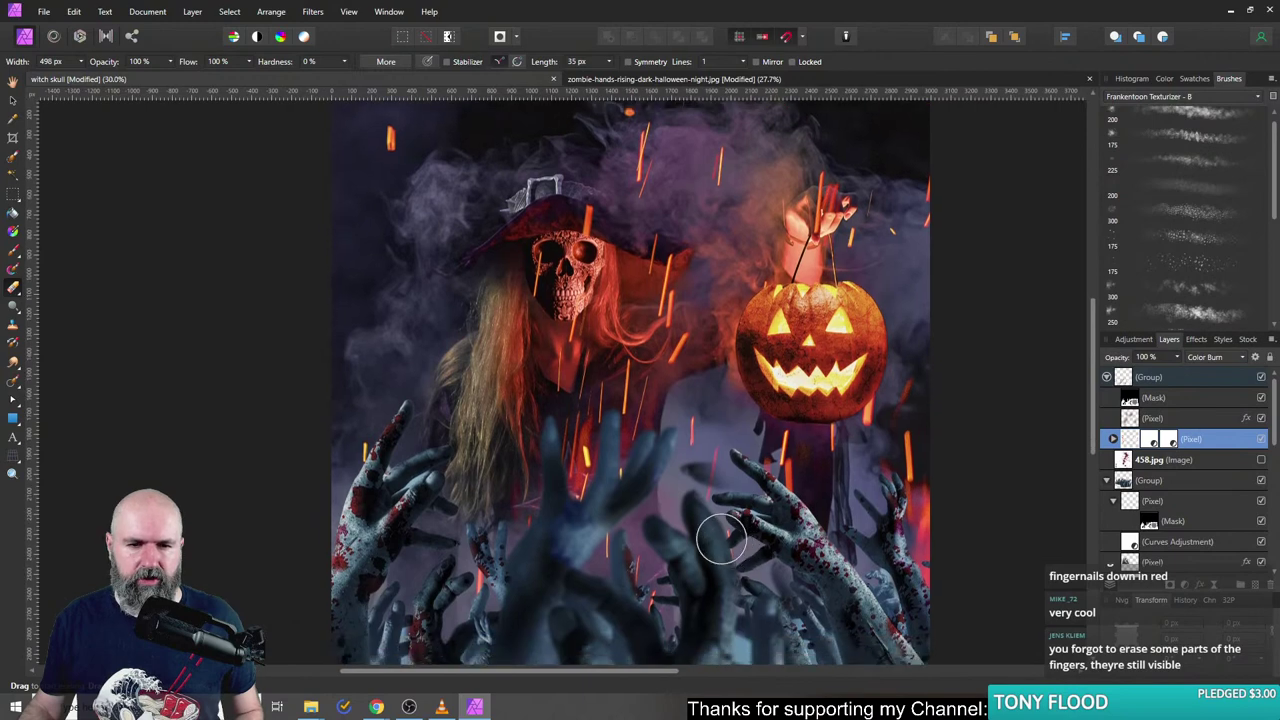
{"action": "scroll", "coordinate": [723, 534], "scroll_direction": "down", "scroll_amount": 1, "text": "ctrl"}
{"action": "scroll", "coordinate": [694, 523], "scroll_direction": "up", "scroll_amount": 1, "text": "ctrl"}
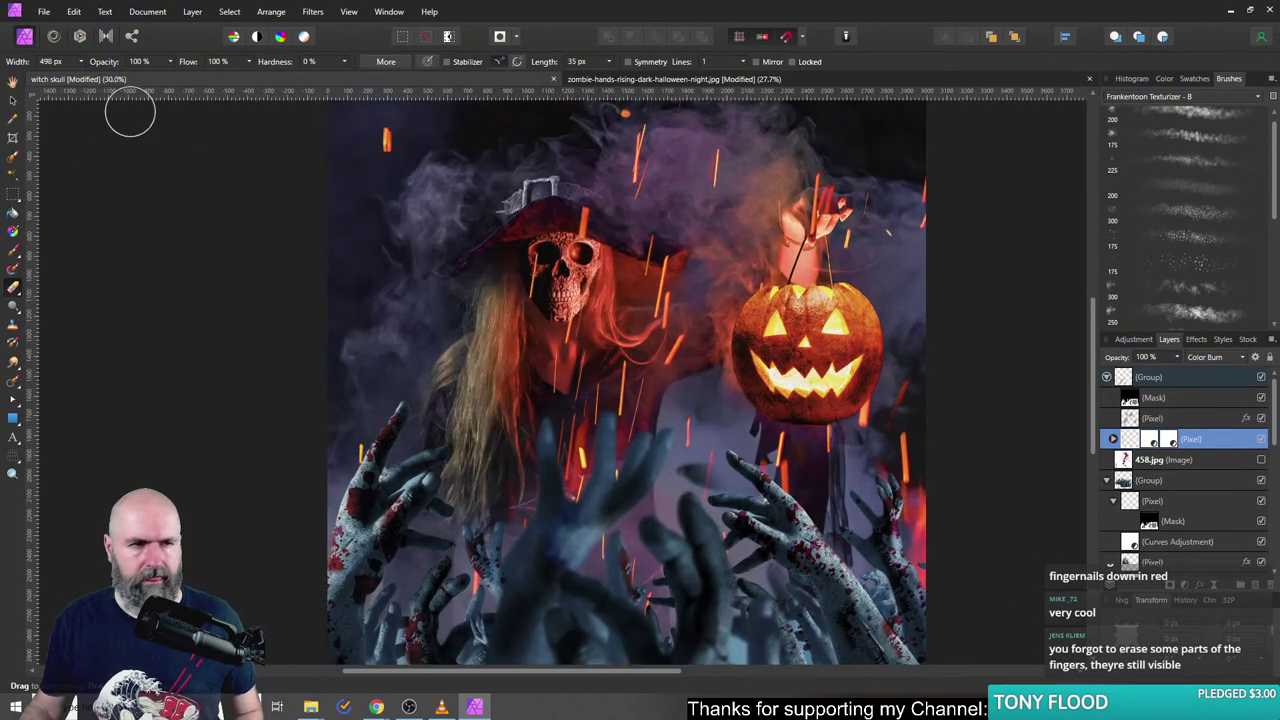
- Hide and reshow the lower hands layer to identify it, then select that blurred-hands layer
{"action": "left_click", "coordinate": [13, 100]}
{"action": "left_click", "coordinate": [630, 535]}
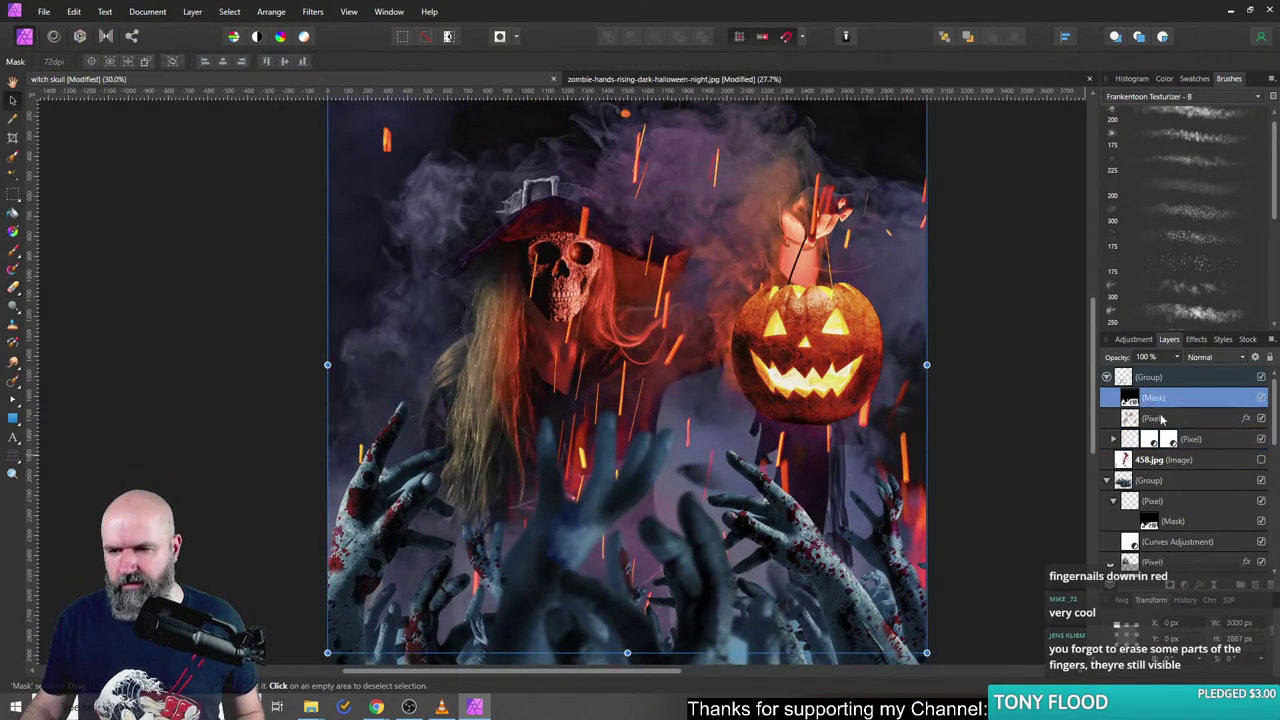
{"action": "left_click", "coordinate": [1132, 506]}
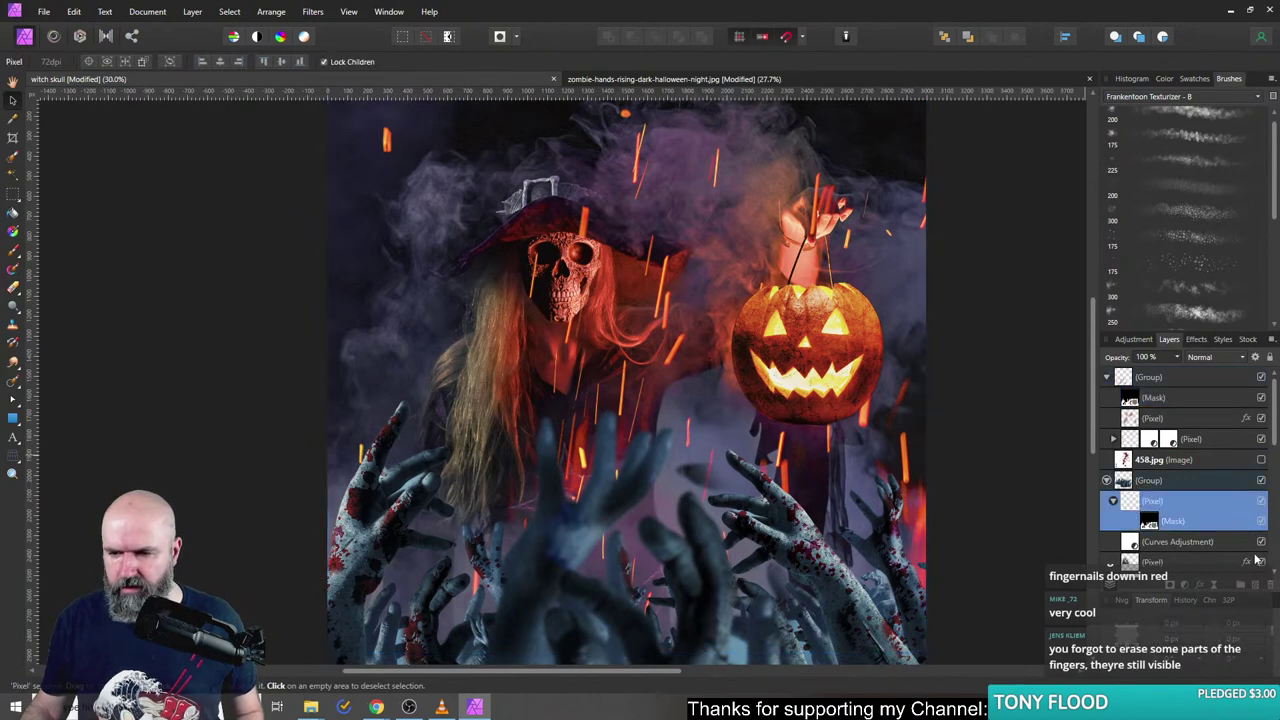
{"action": "left_click", "coordinate": [1261, 563]}
{"action": "left_click", "coordinate": [1259, 564]}
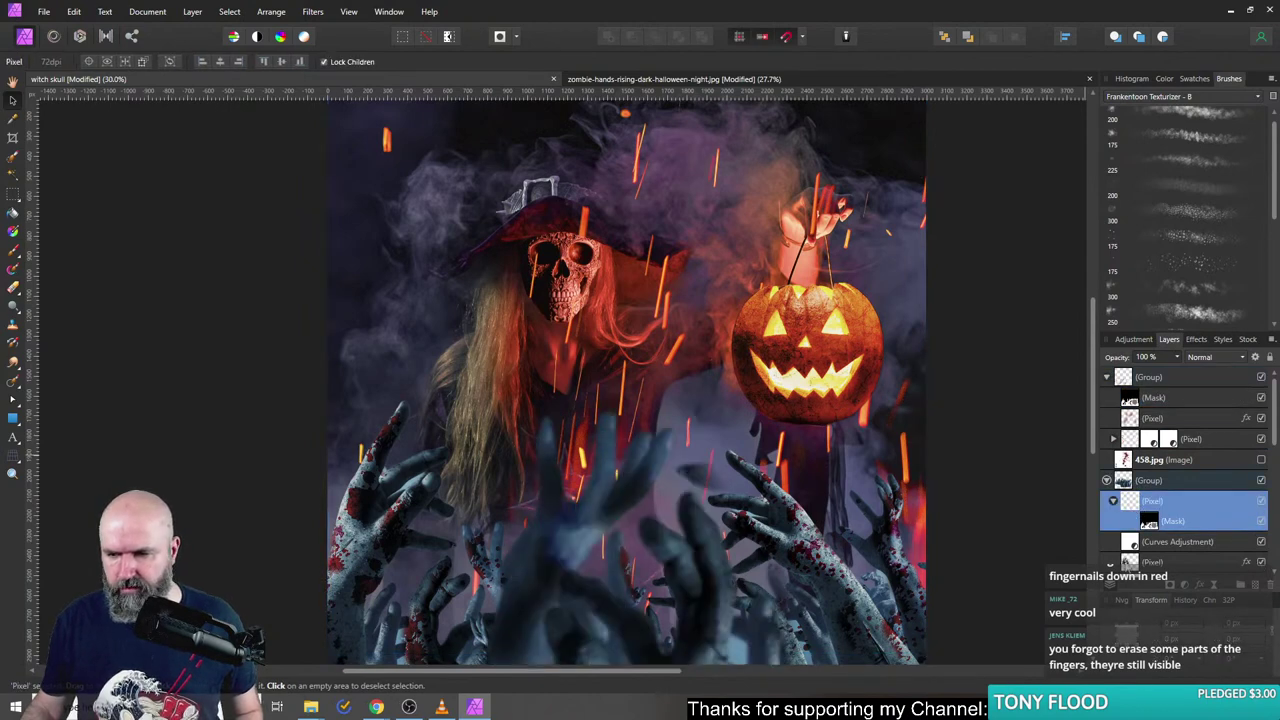
{"action": "left_click", "coordinate": [1180, 562]}
{"action": "scroll", "coordinate": [1183, 540], "scroll_direction": "down", "scroll_amount": 3}
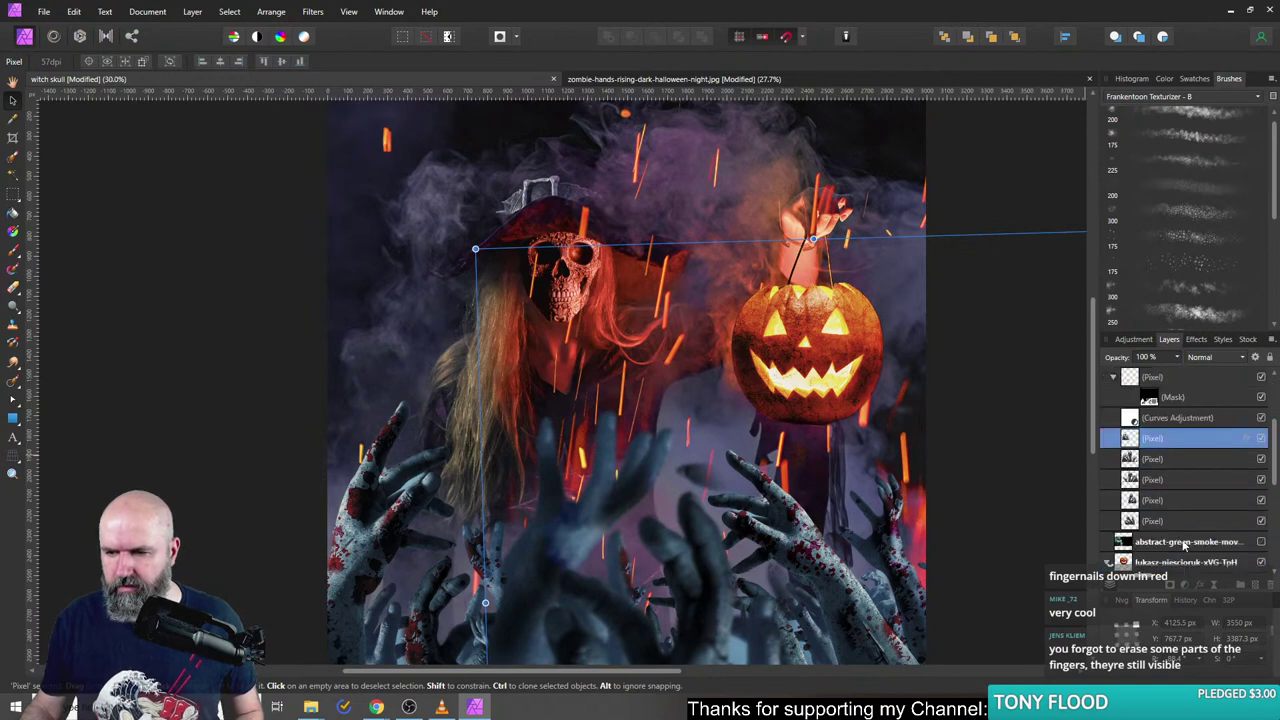
- Clip a Curves adjustment to the blurred hands layer and bow the curve up to brighten
{"action": "left_click", "coordinate": [1185, 588]}
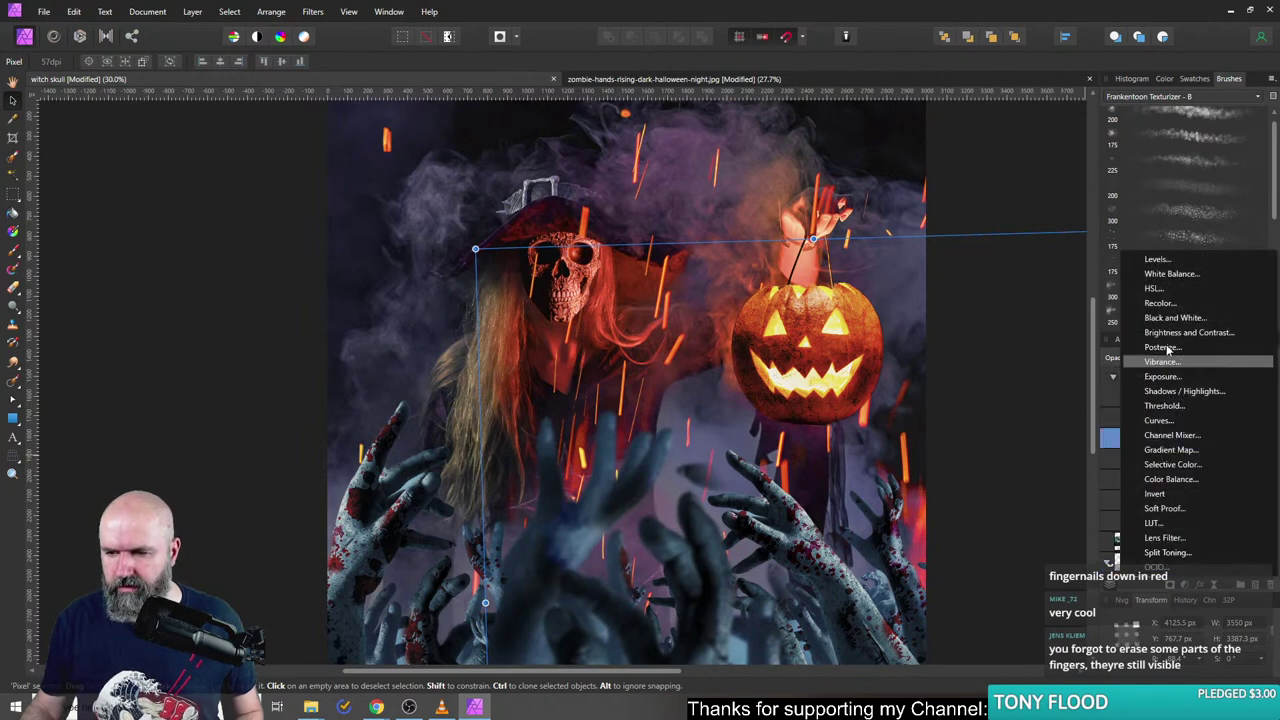
{"action": "left_click", "coordinate": [1158, 420]}
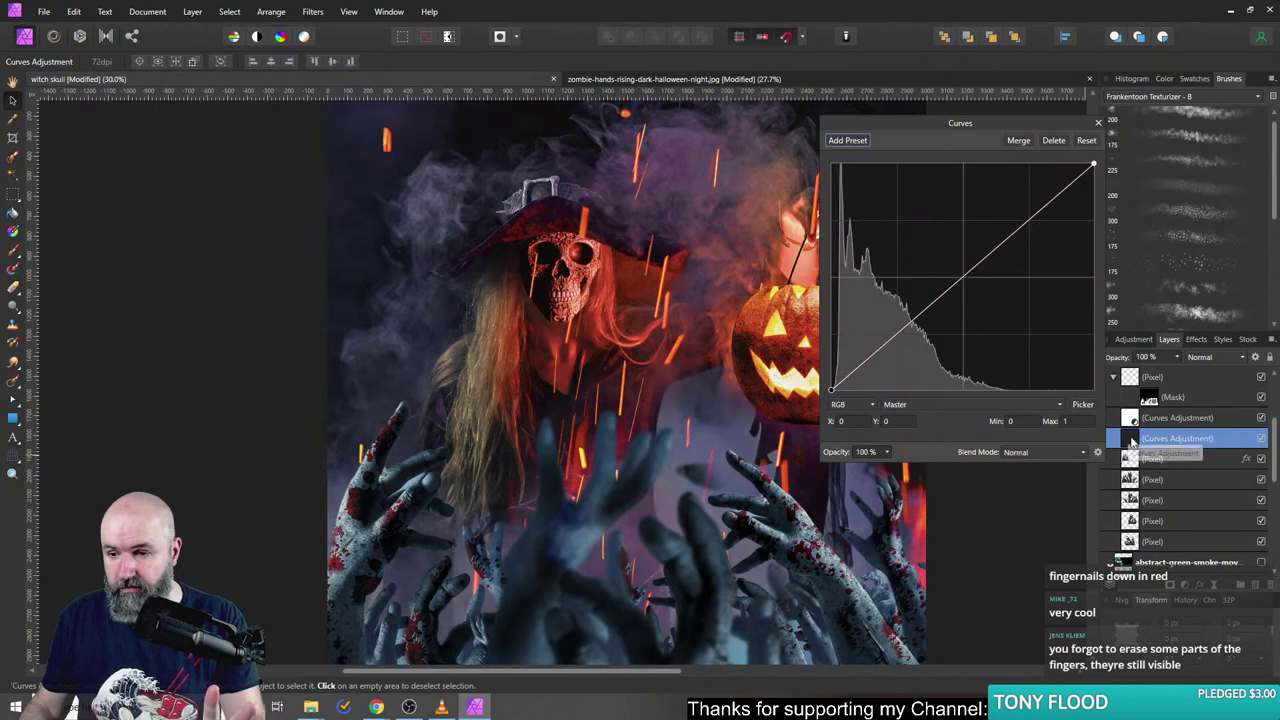
{"action": "left_click_drag", "start_coordinate": [1133, 441], "coordinate": [1142, 462]}
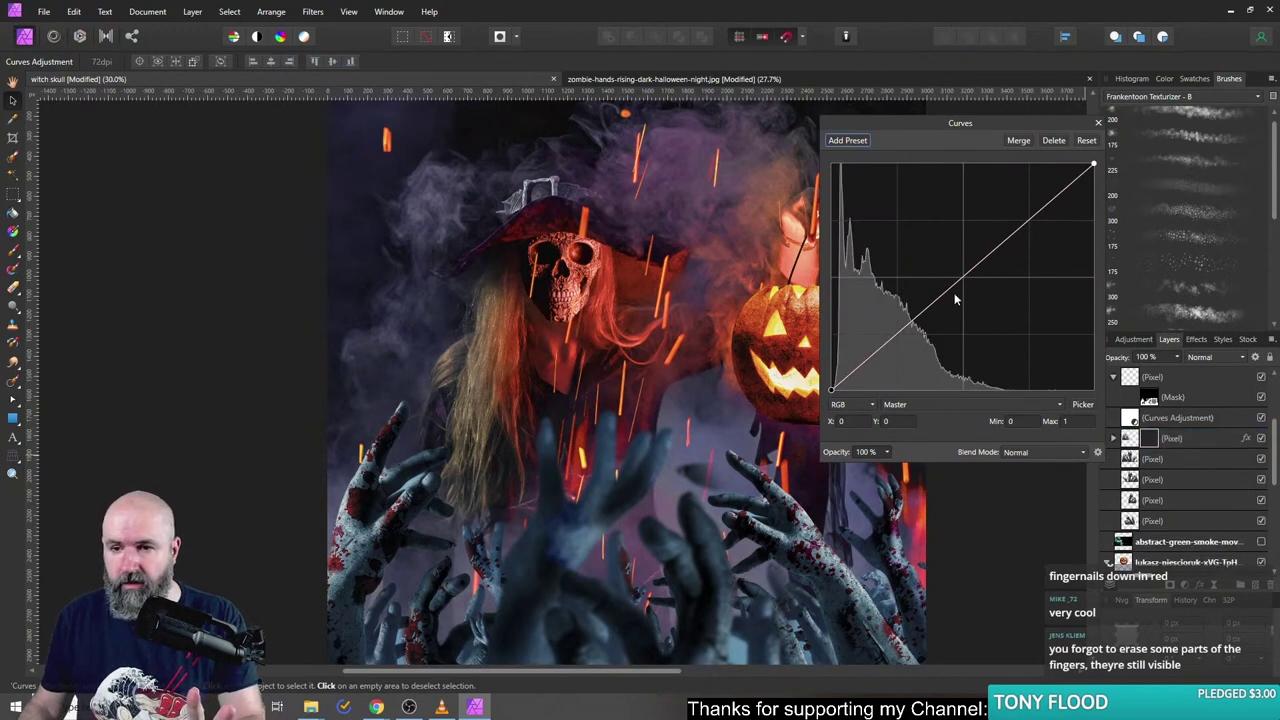
{"action": "mouse_move", "coordinate": [957, 285]}
{"action": "left_mouse_down"}
{"action": "mouse_move", "coordinate": [940, 253]}
{"action": "mouse_move", "coordinate": [951, 267]}
{"action": "left_mouse_up"}
{"action": "left_click", "coordinate": [1098, 123]}
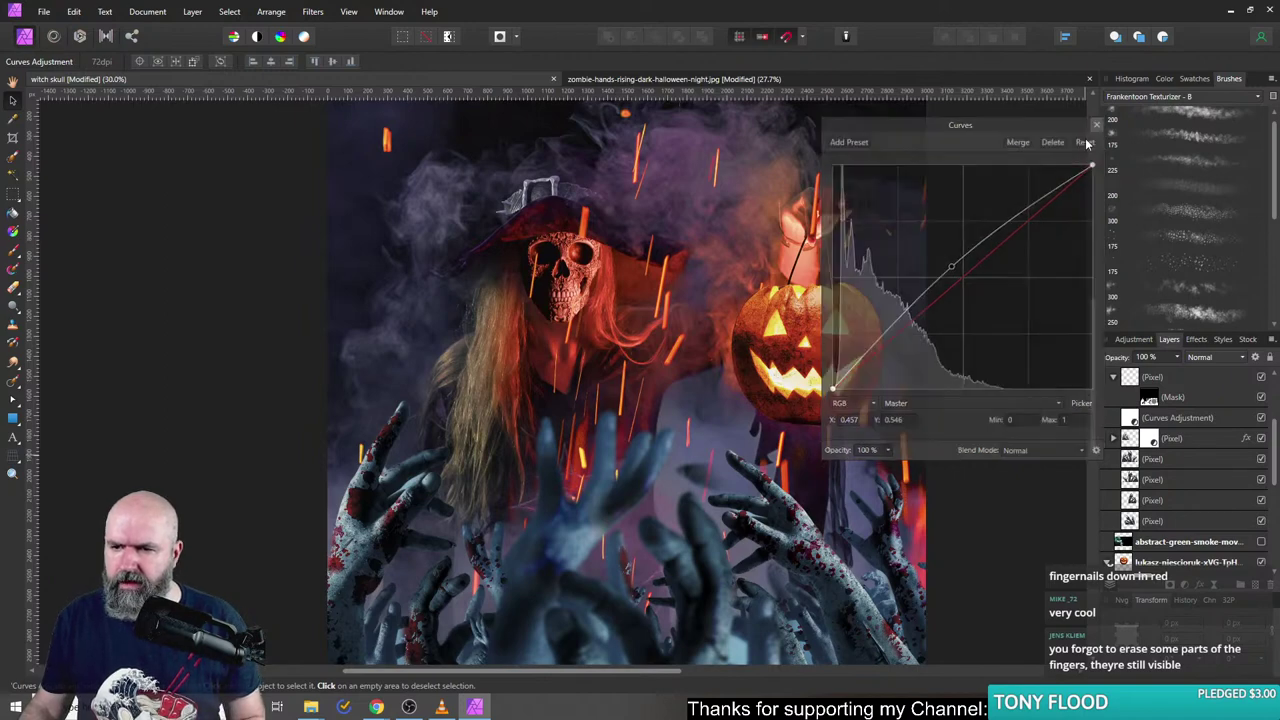
- Nest a Vibrance adjustment in the hands layer with vibrance and saturation at -91%
{"action": "left_click", "coordinate": [1113, 438]}
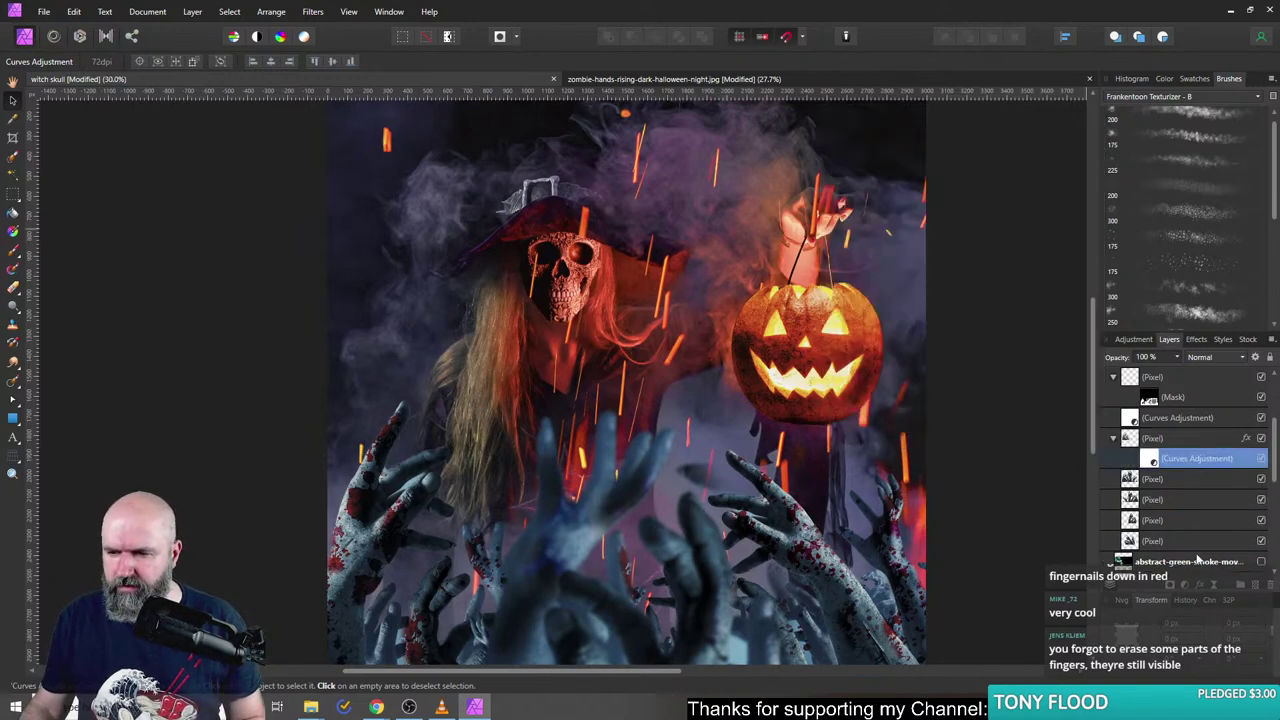
{"action": "left_click", "coordinate": [1188, 588]}
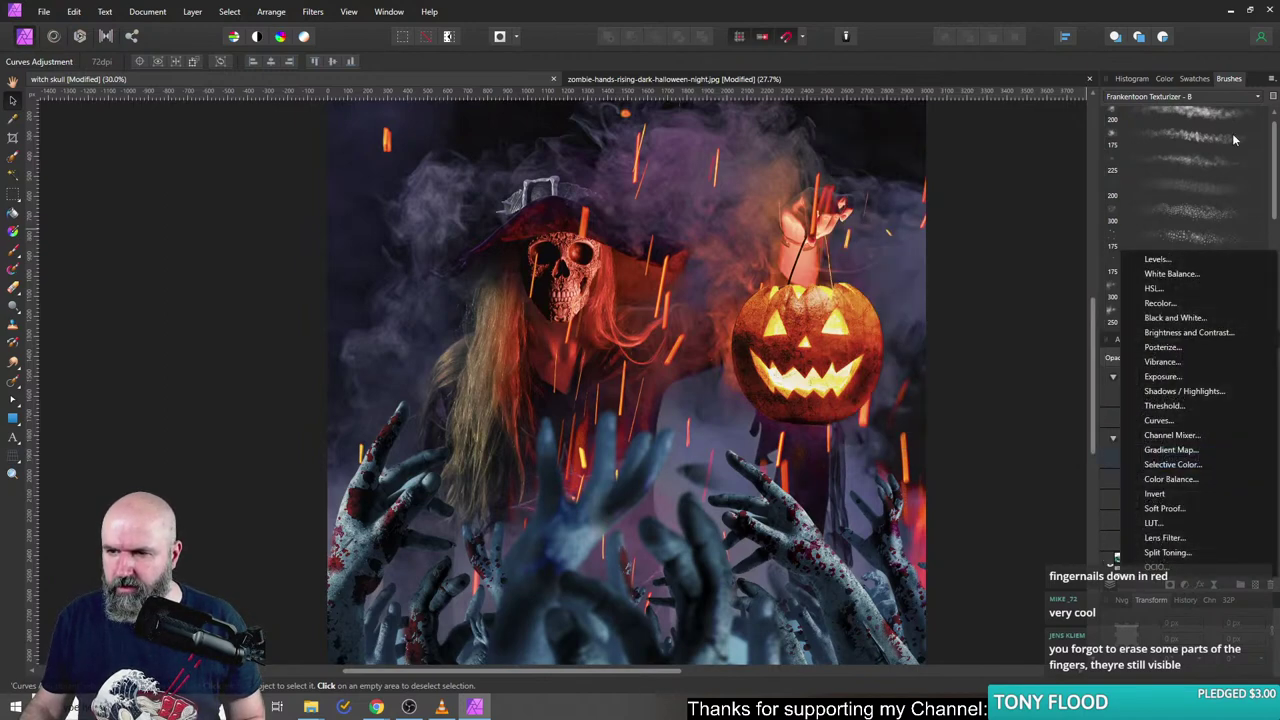
{"action": "left_click", "coordinate": [1166, 365]}
{"action": "left_click_drag", "start_coordinate": [1137, 440], "coordinate": [1130, 458]}
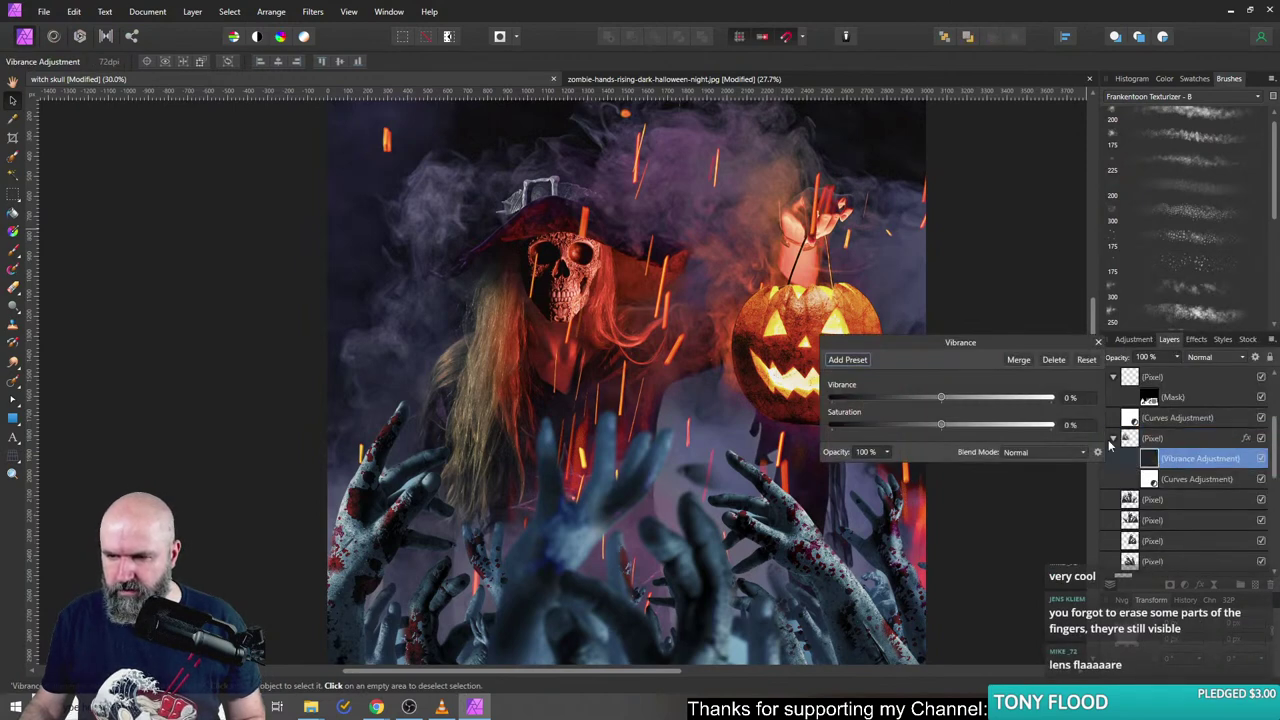
{"action": "left_click_drag", "start_coordinate": [938, 424], "coordinate": [843, 424]}
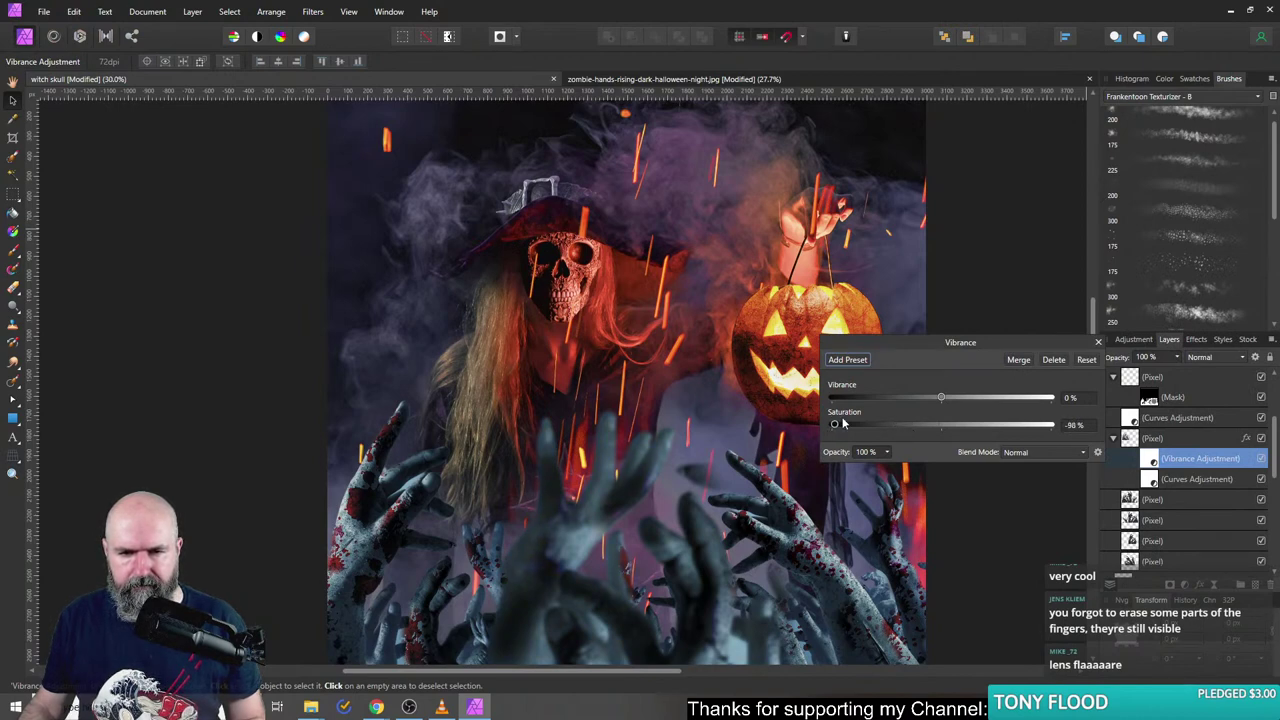
{"action": "left_click_drag", "start_coordinate": [941, 397], "coordinate": [842, 397]}
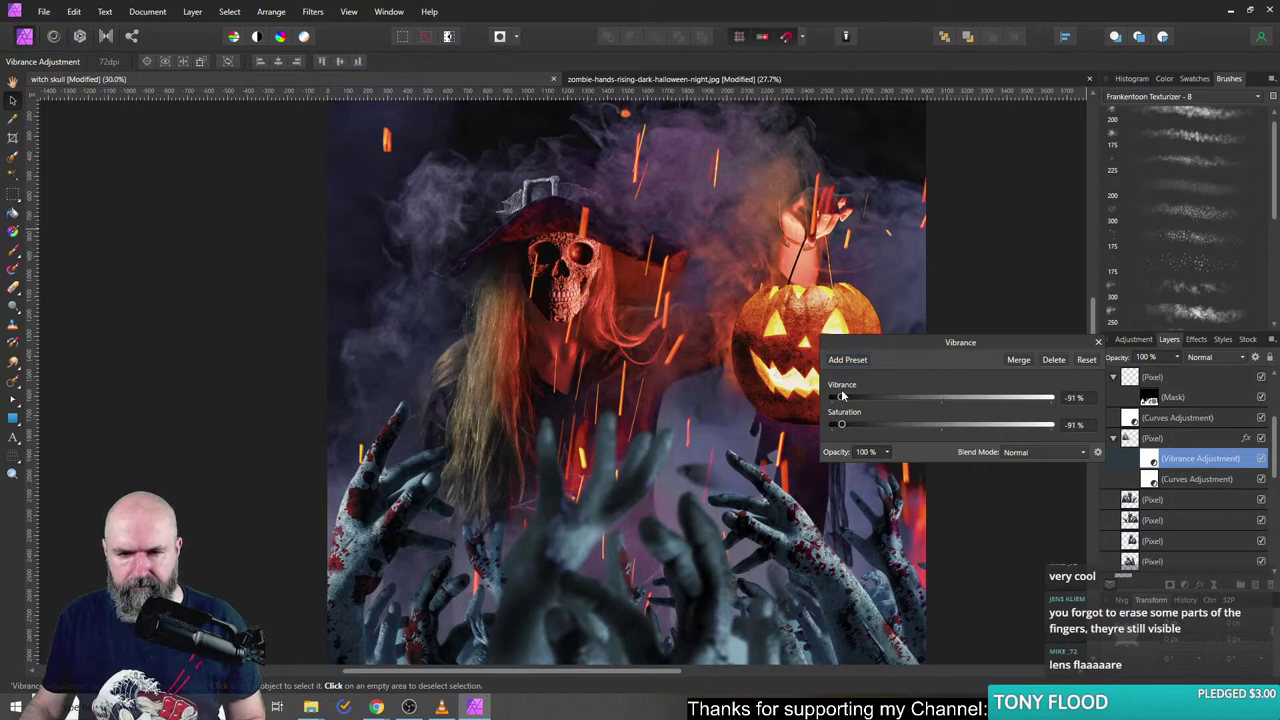
{"action": "left_click", "coordinate": [1098, 342]}
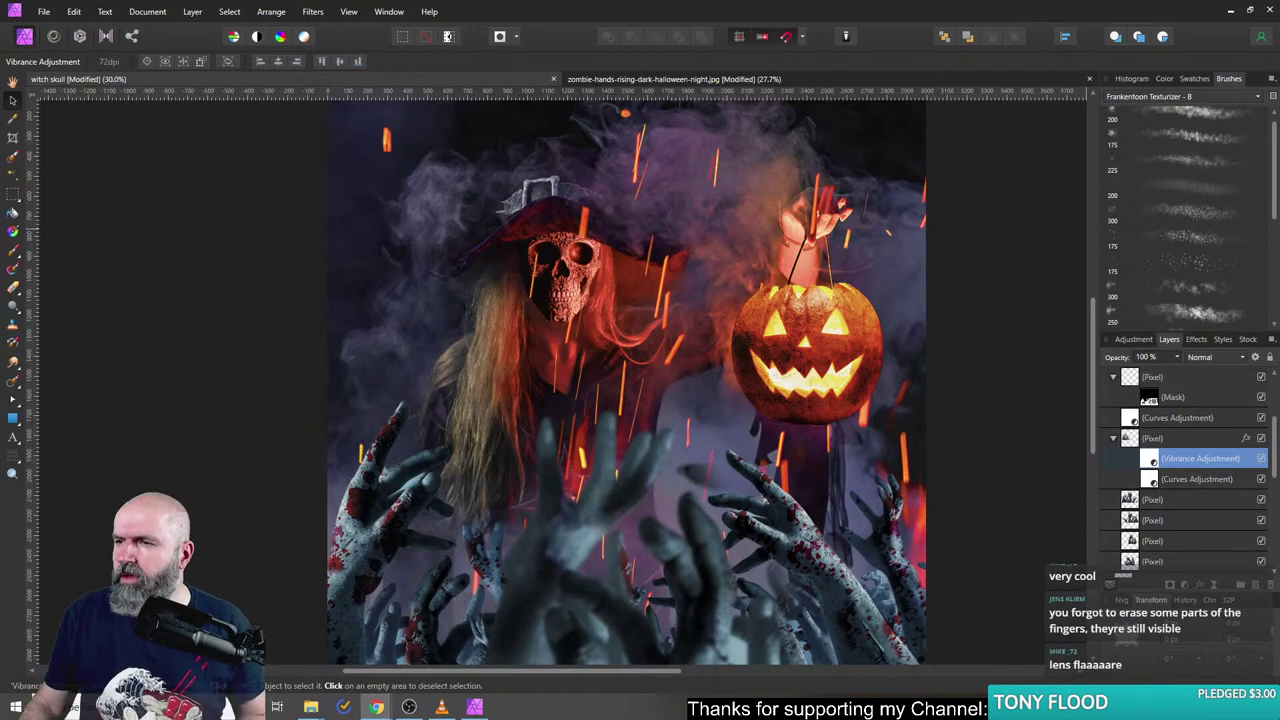
{"action": "left_click", "coordinate": [376, 707]}
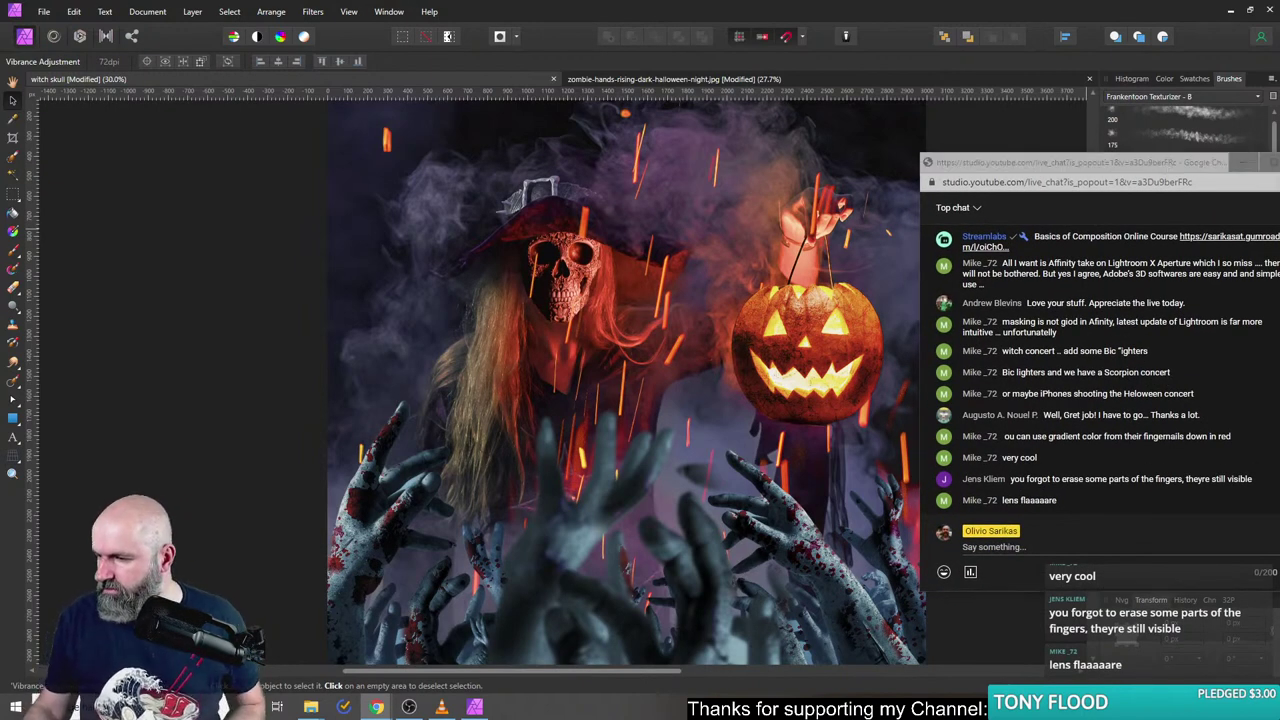
{"action": "left_click", "coordinate": [646, 283]}
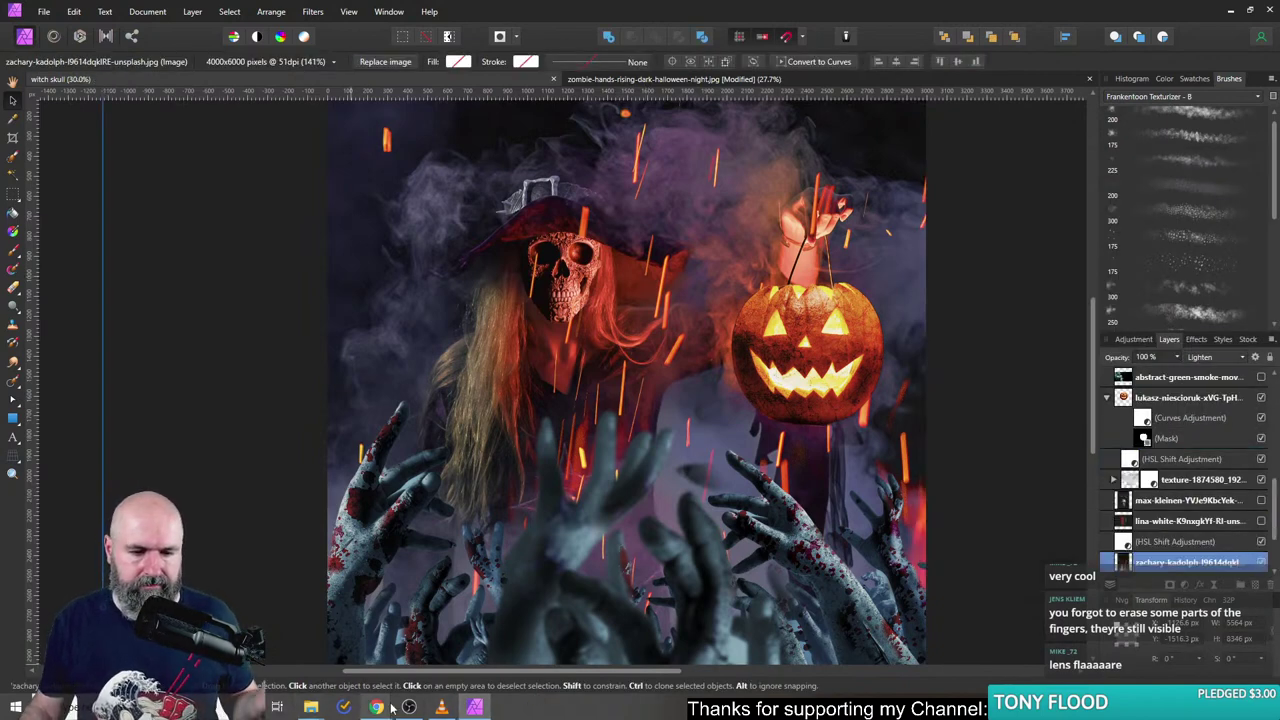
{"action": "mouse_move", "coordinate": [392, 707]}
{"action": "left_click", "coordinate": [490, 640]}
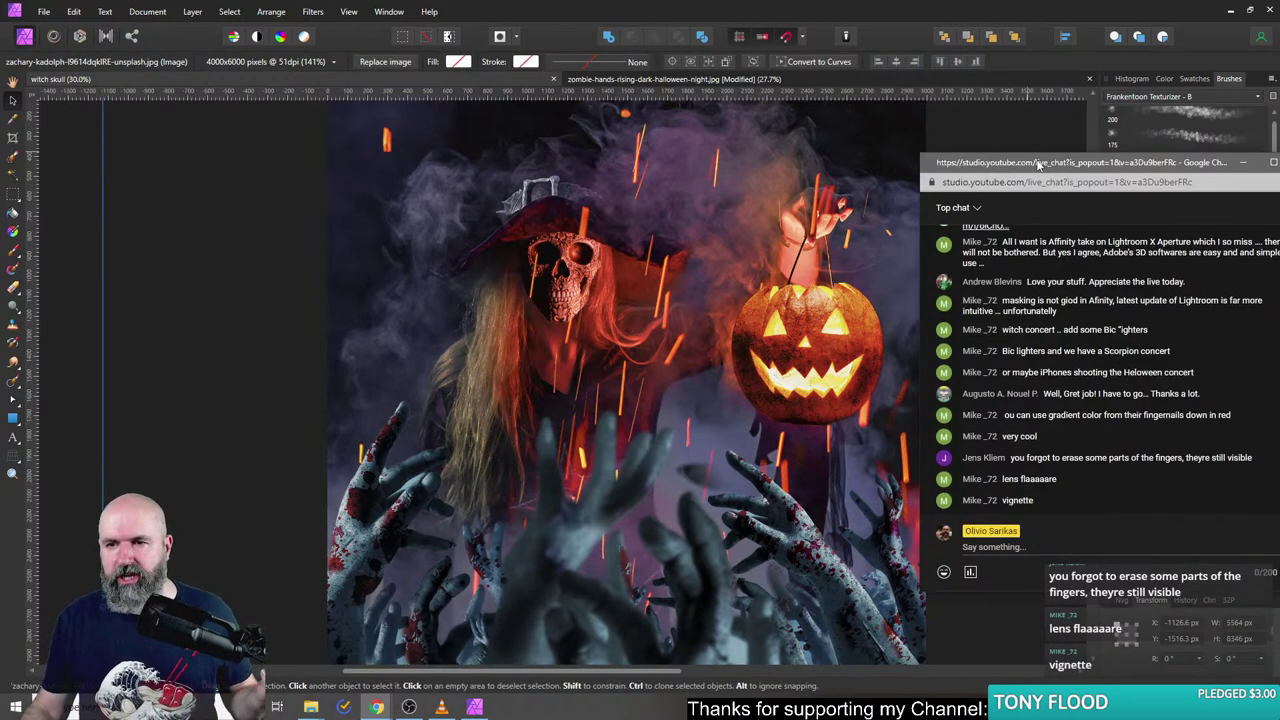
{"action": "left_click_drag", "start_coordinate": [1040, 163], "coordinate": [578, 98]}
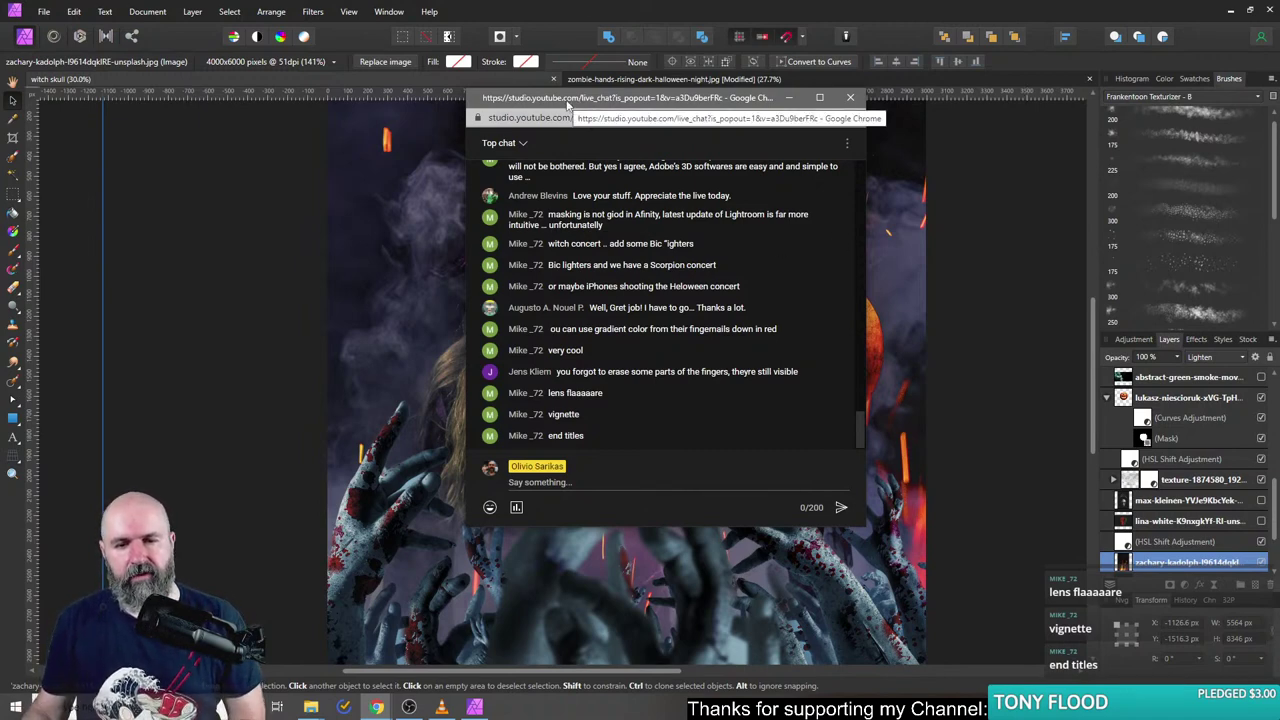
{"action": "left_click_drag", "start_coordinate": [568, 104], "coordinate": [1278, 167]}
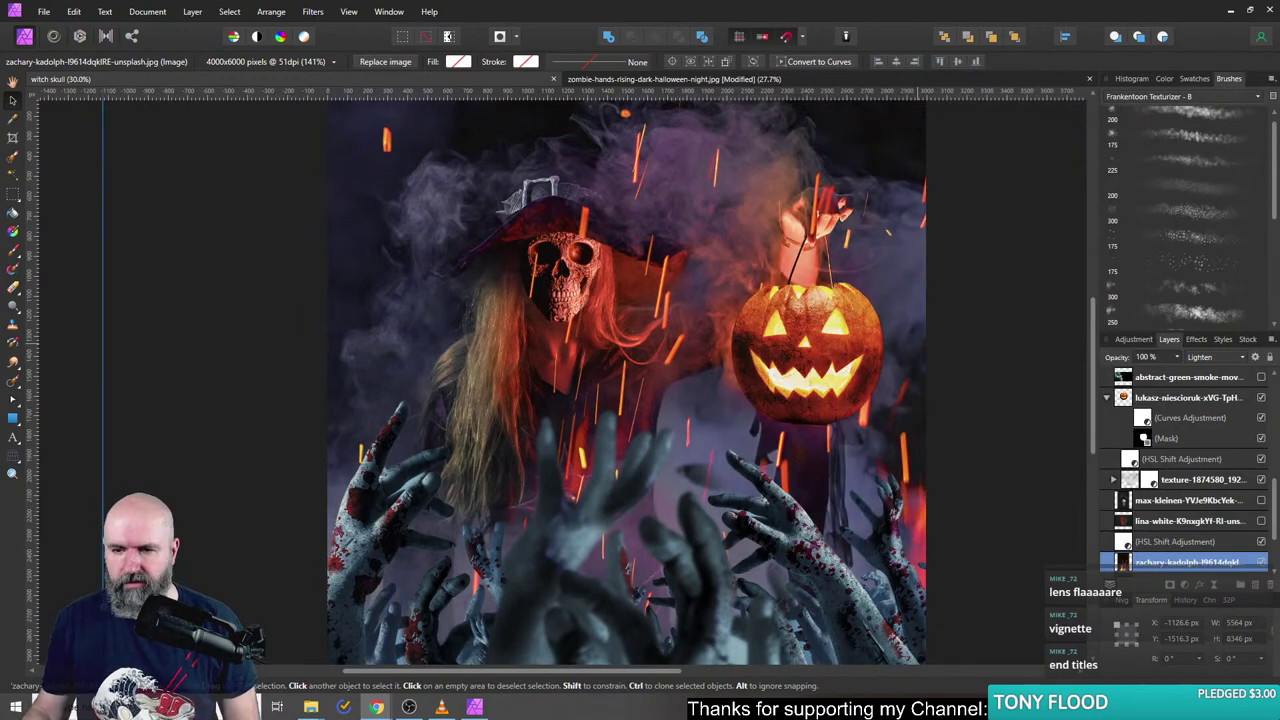
- Paint over the foreground hands area on the blurred hands layer with the Paint Brush
{"action": "left_click", "coordinate": [12, 287]}
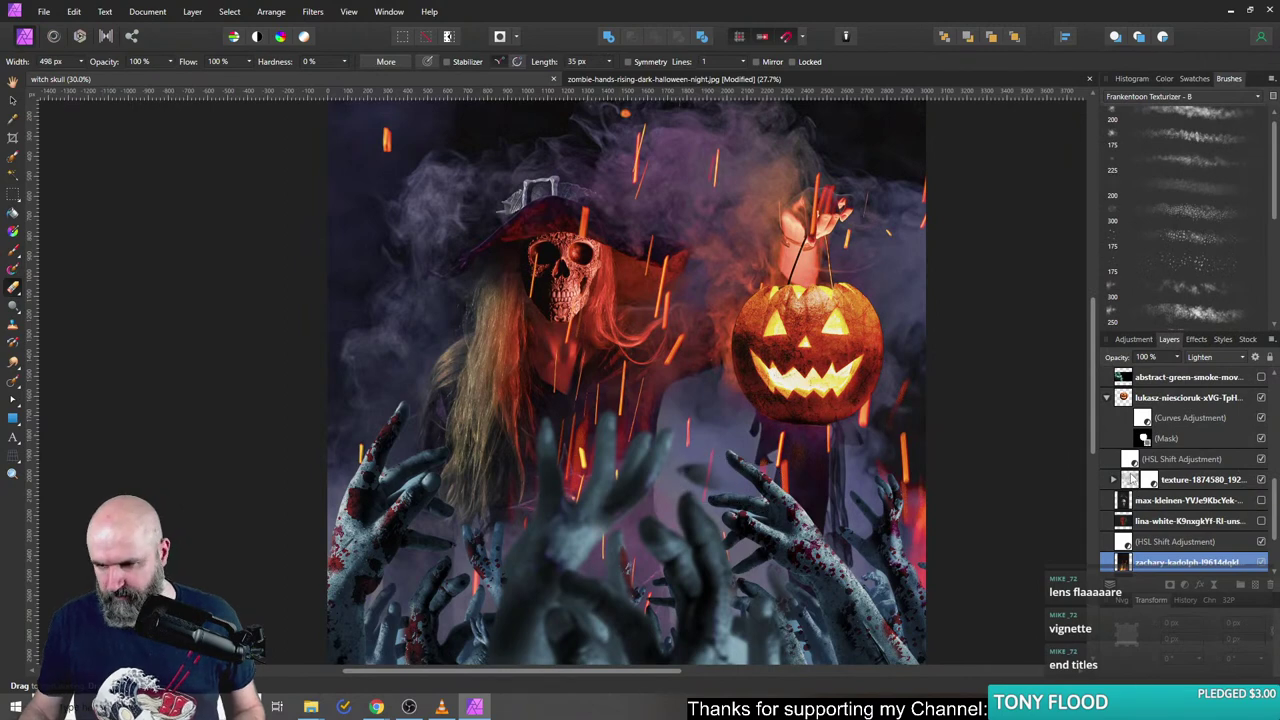
{"action": "scroll", "coordinate": [1135, 479], "scroll_direction": "down", "scroll_amount": 5}
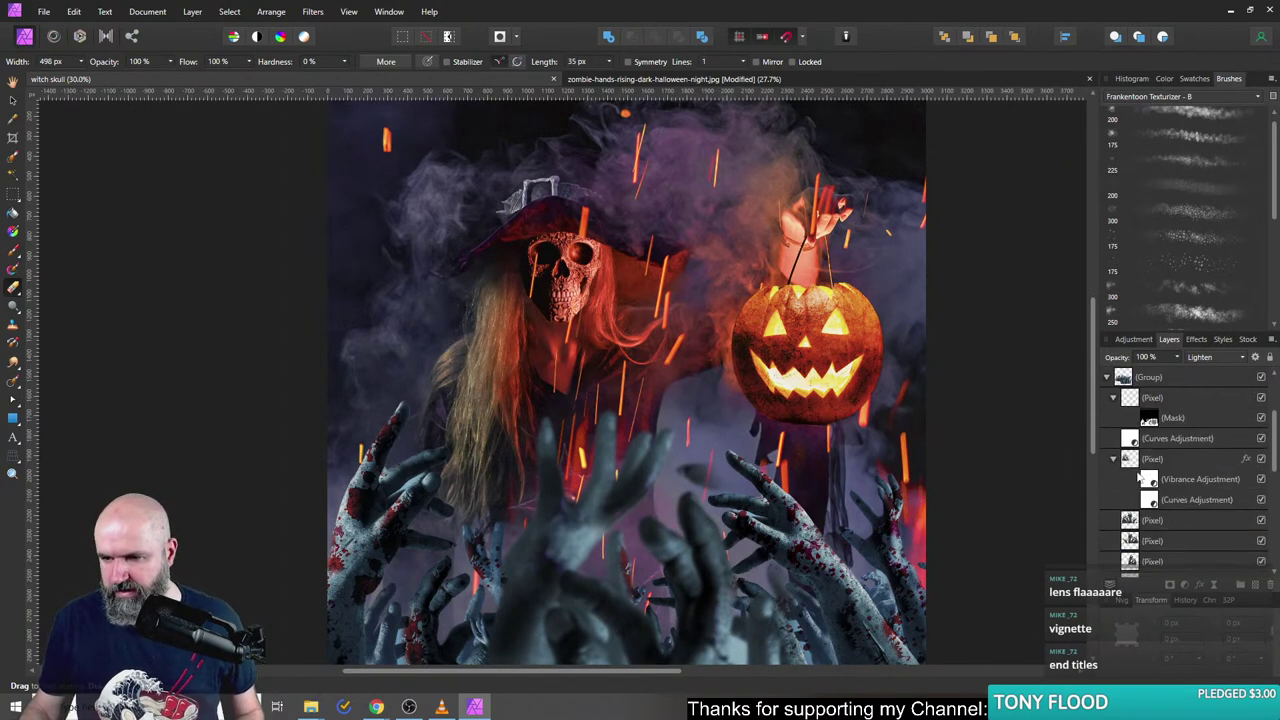
{"action": "left_click", "coordinate": [1130, 462]}
{"action": "mouse_move", "coordinate": [548, 440]}
{"action": "left_mouse_down"}
{"action": "mouse_move", "coordinate": [600, 520]}
{"action": "mouse_move", "coordinate": [720, 600]}
{"action": "left_mouse_up"}
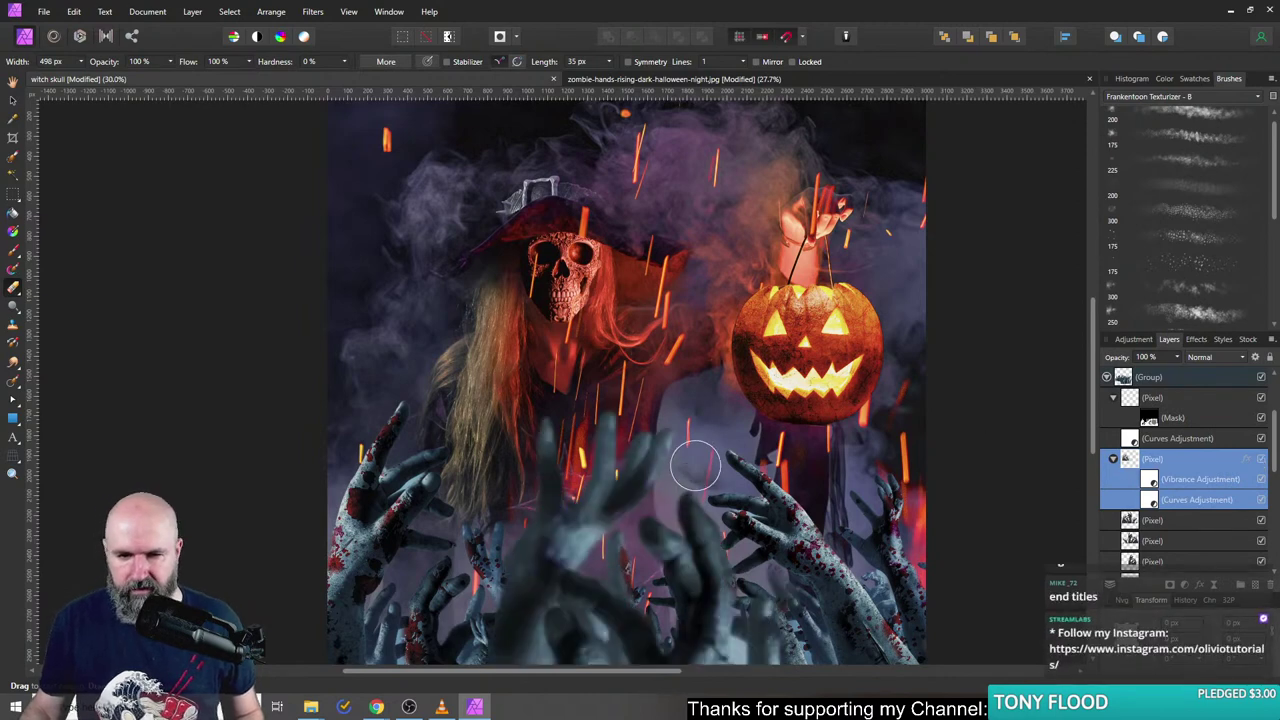
- Toggle the blurred hands layer off and on repeatedly to compare the scene
{"action": "left_click", "coordinate": [1261, 459]}
{"action": "left_click", "coordinate": [1261, 459]}
{"action": "left_click", "coordinate": [1261, 459]}
{"action": "left_click", "coordinate": [1261, 459]}
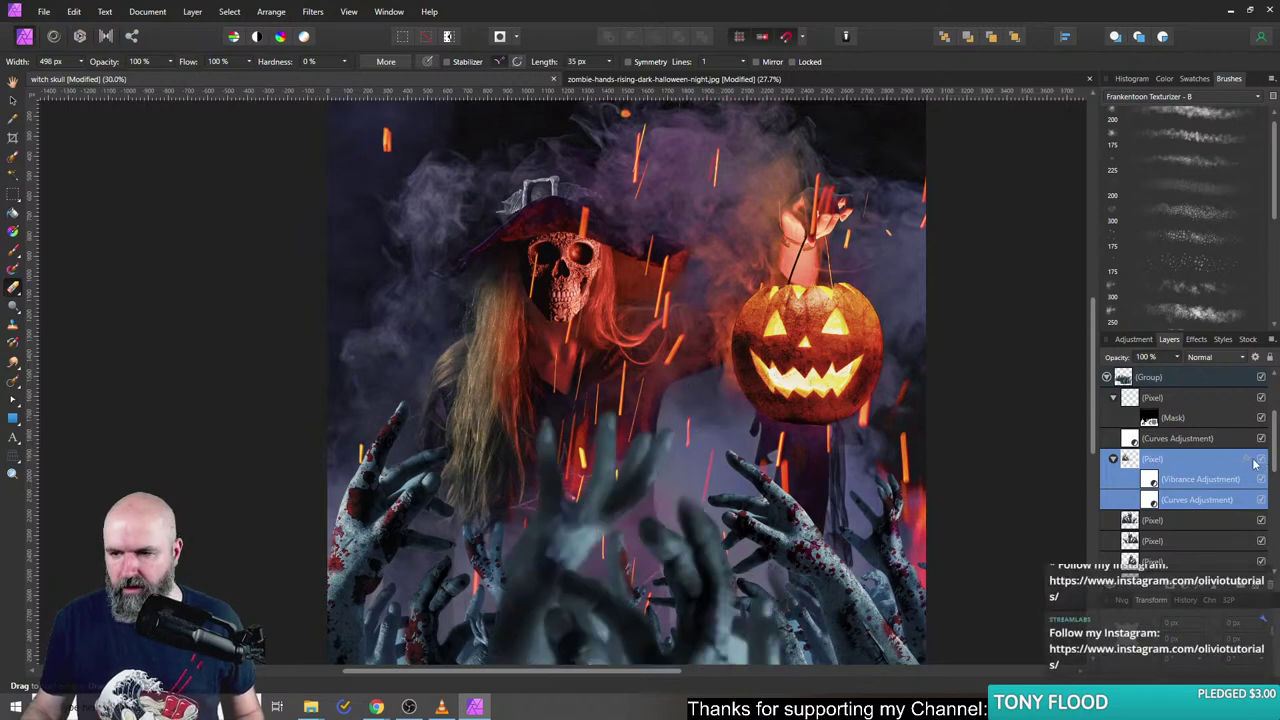
{"action": "left_click", "coordinate": [1261, 459]}
{"action": "left_click", "coordinate": [1261, 459]}
{"action": "left_click", "coordinate": [1261, 459]}
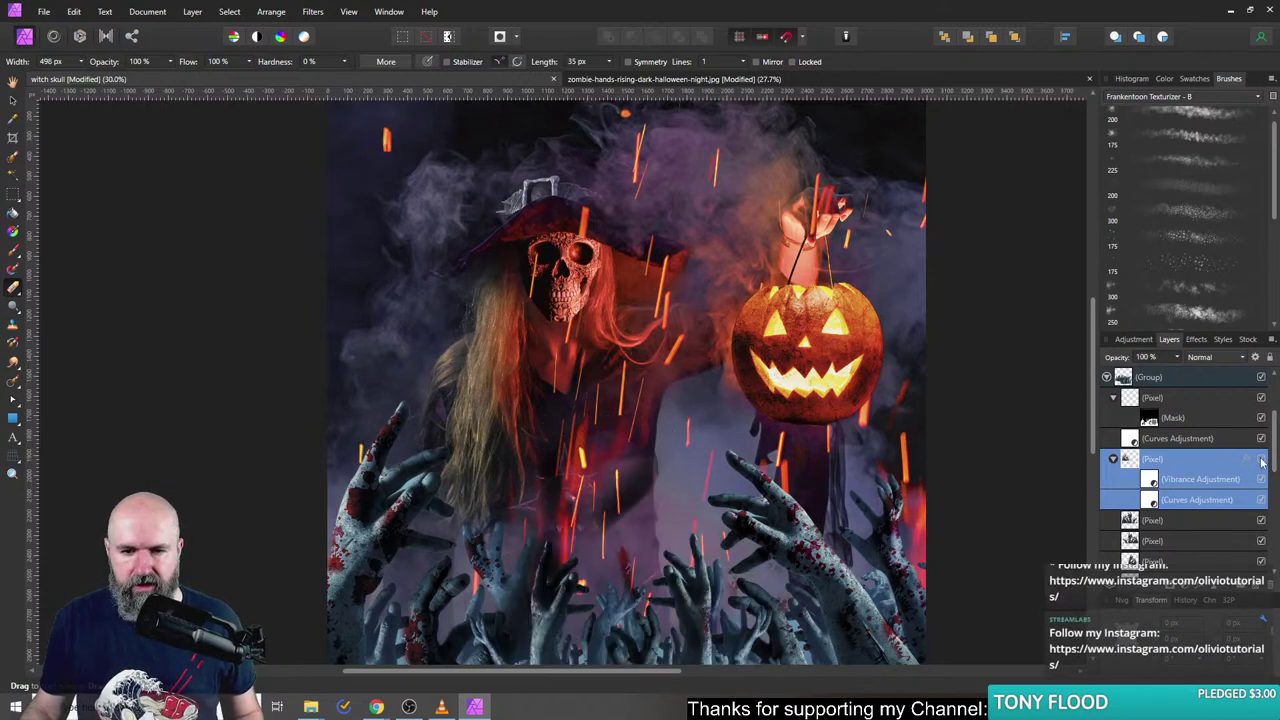
{"action": "left_click", "coordinate": [1261, 459]}
{"action": "left_click", "coordinate": [1261, 459]}
{"action": "left_click", "coordinate": [1261, 459]}
{"action": "left_click", "coordinate": [1261, 459]}
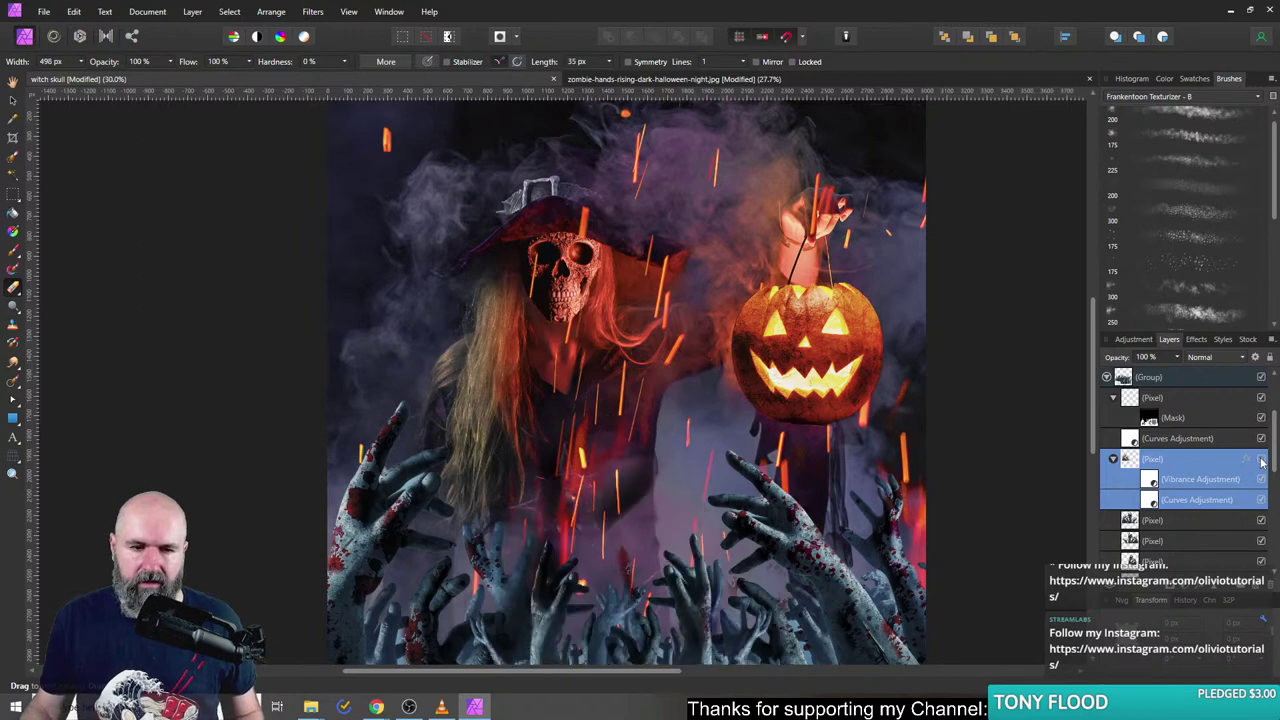
{"action": "left_click", "coordinate": [1261, 459]}
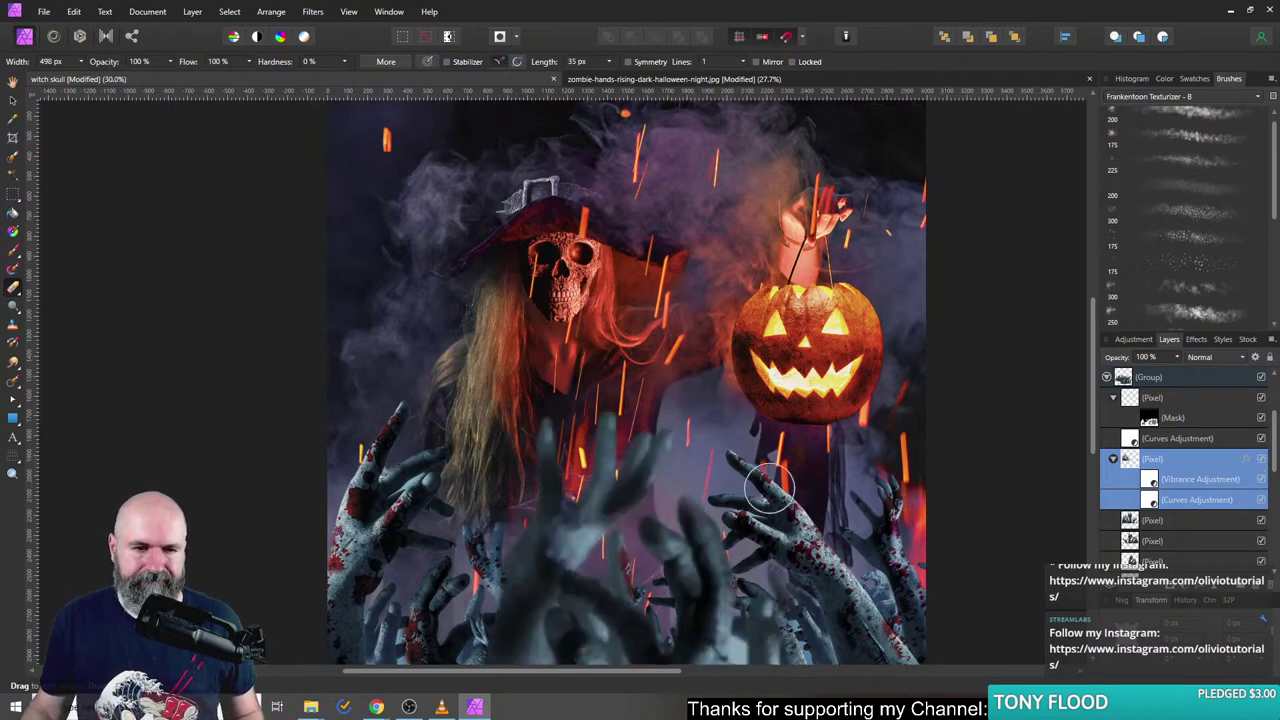
- Search Freepik for smartphone resources using the query 'smartphoin'
{"action": "mouse_move", "coordinate": [377, 707]}
{"action": "left_click", "coordinate": [300, 655]}
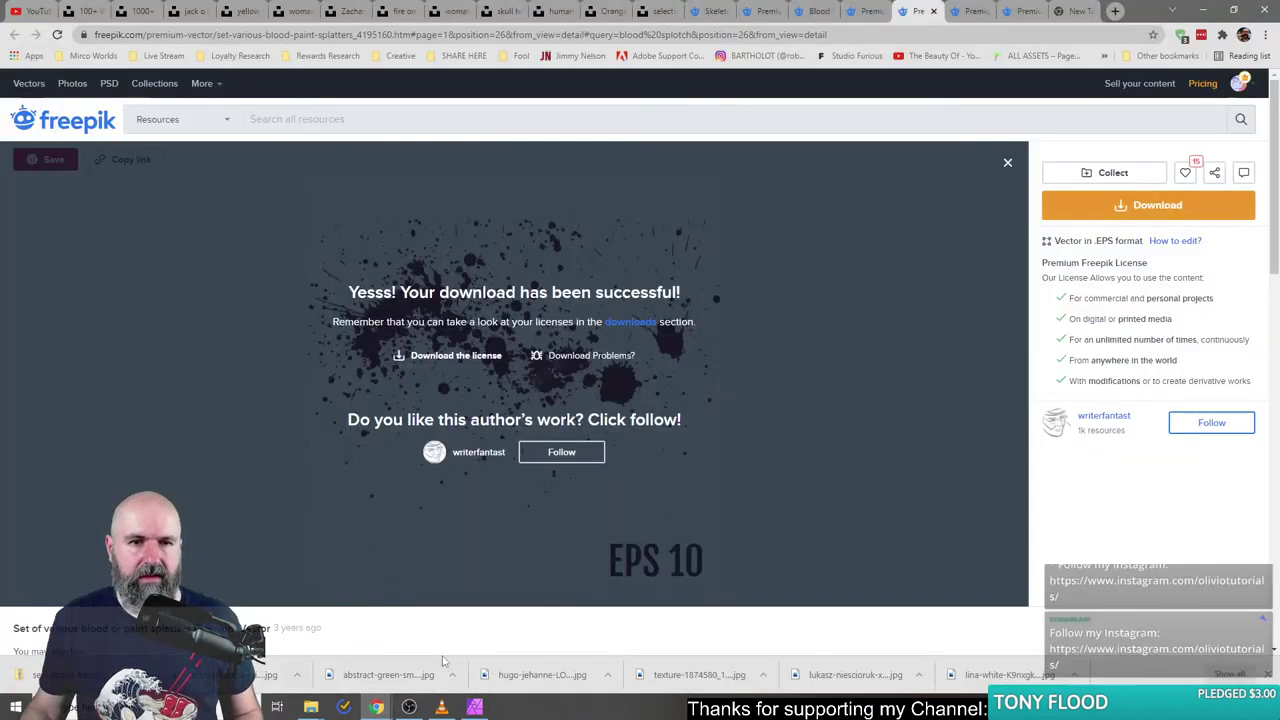
{"action": "left_click", "coordinate": [349, 118]}
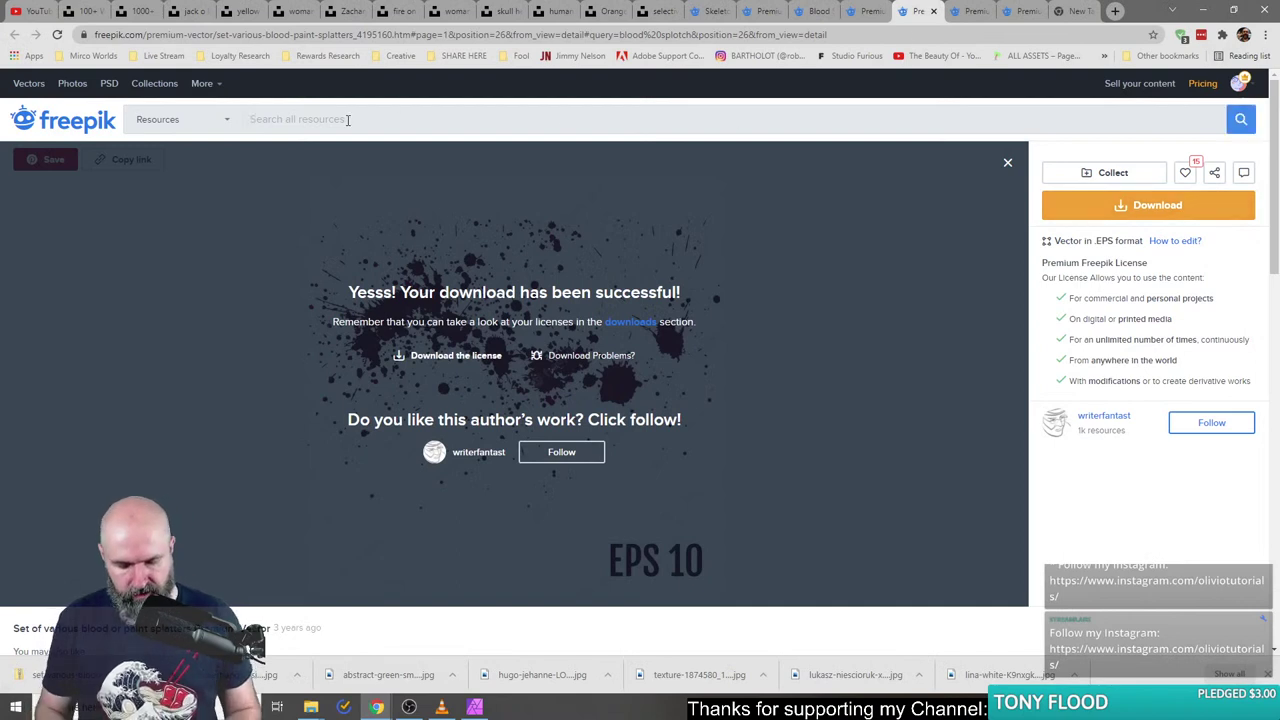
{"action": "type", "text": "smartphoin"}
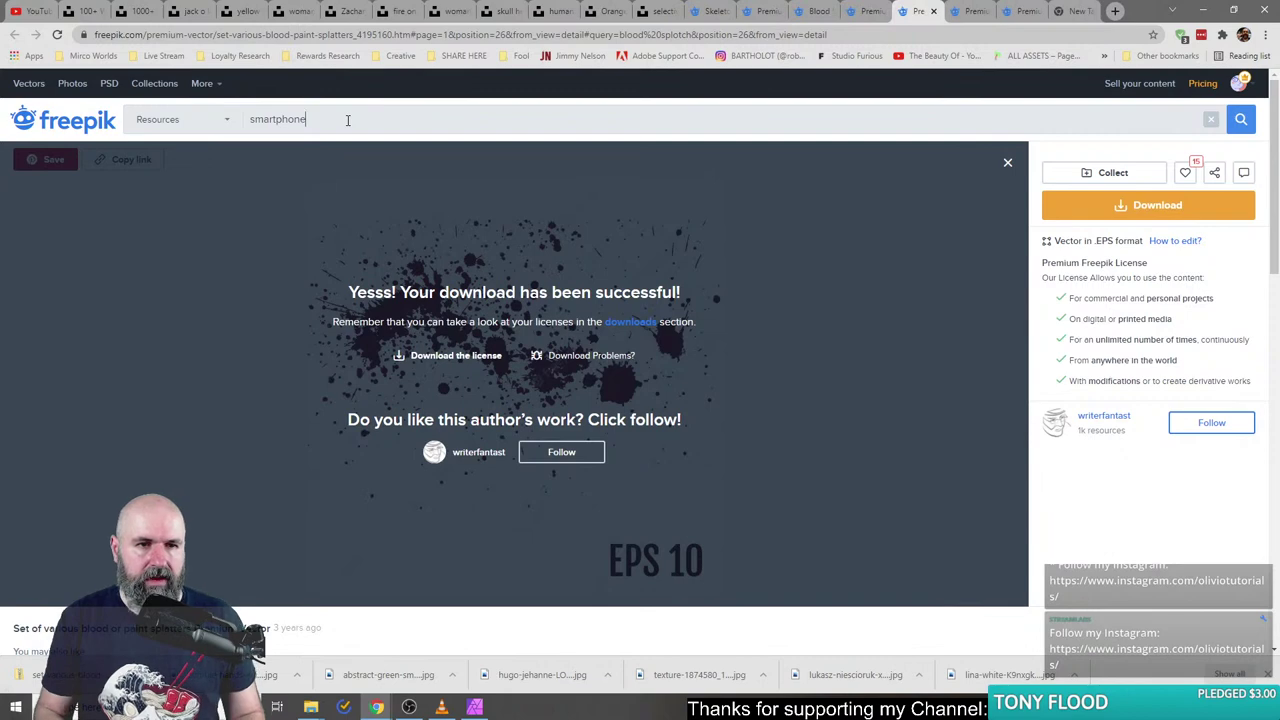
{"action": "key", "text": "Return"}
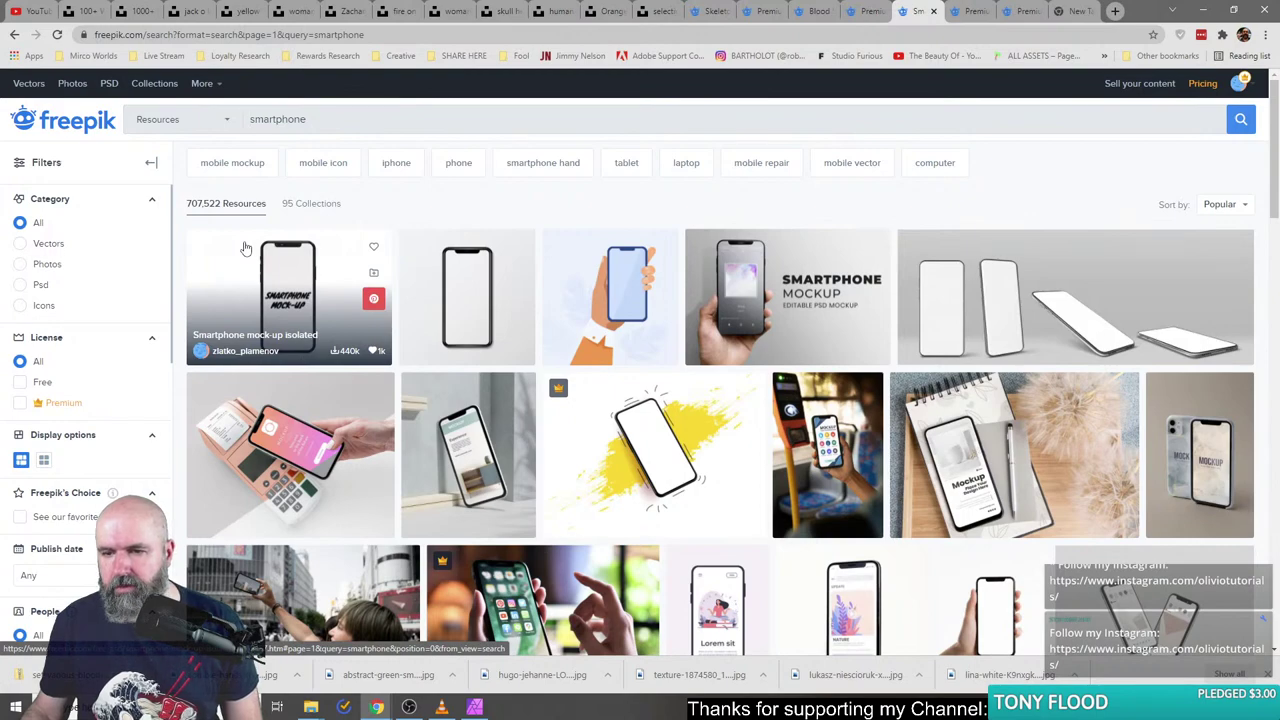
- Browse the smartphone results and advance to page 2
{"action": "scroll", "coordinate": [245, 248], "scroll_direction": "down", "scroll_amount": 3}
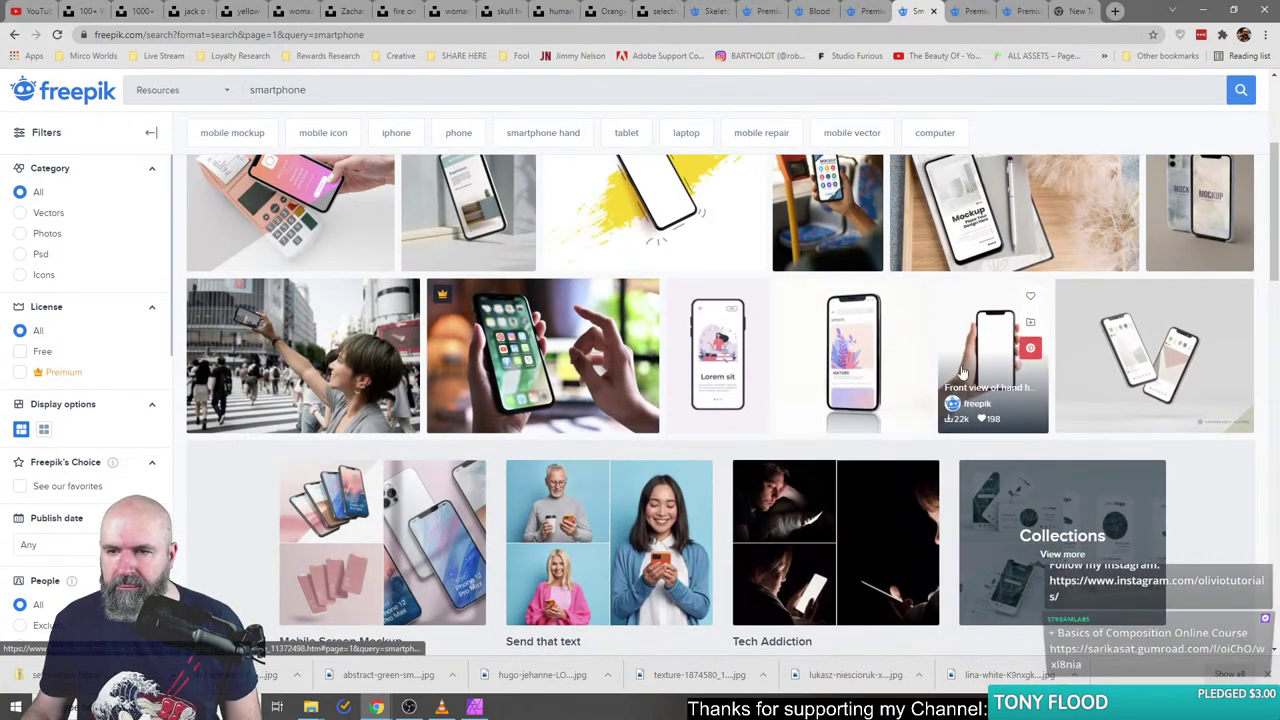
{"action": "scroll", "coordinate": [430, 500], "scroll_direction": "up", "scroll_amount": 3}
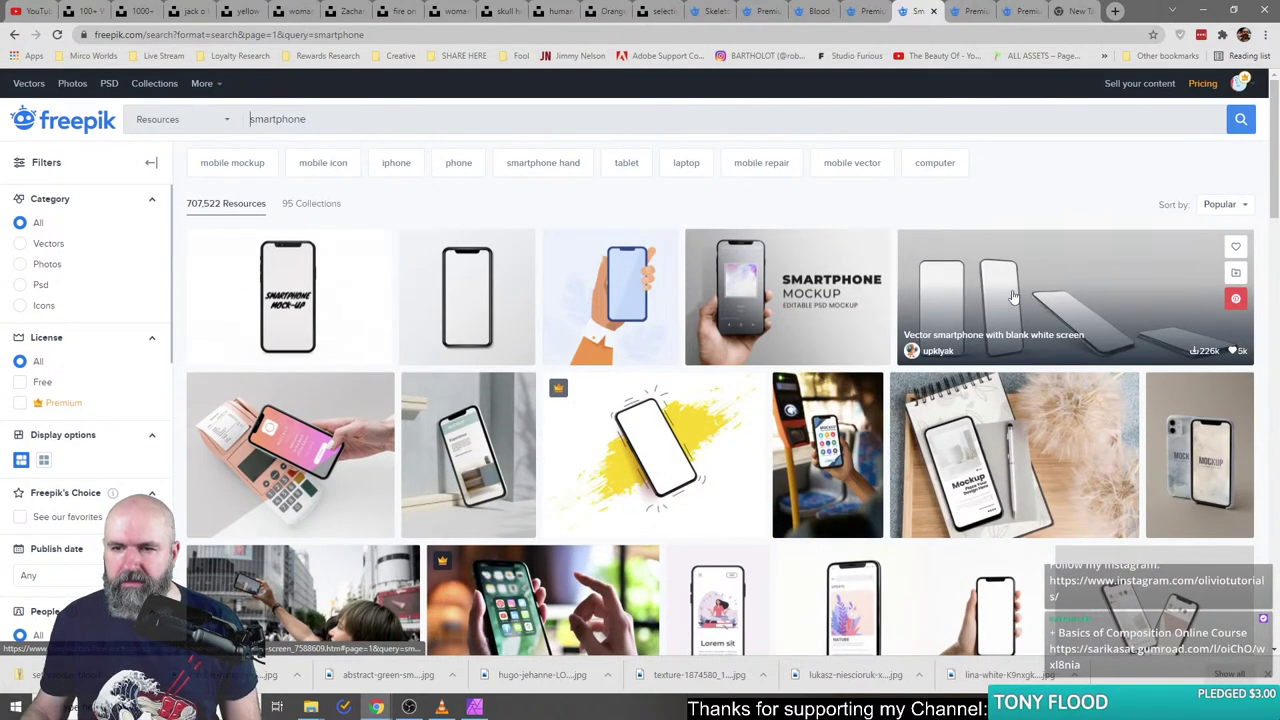
{"action": "scroll", "coordinate": [540, 403], "scroll_direction": "down", "scroll_amount": 1}
{"action": "scroll", "coordinate": [540, 403], "scroll_direction": "down", "scroll_amount": 2}
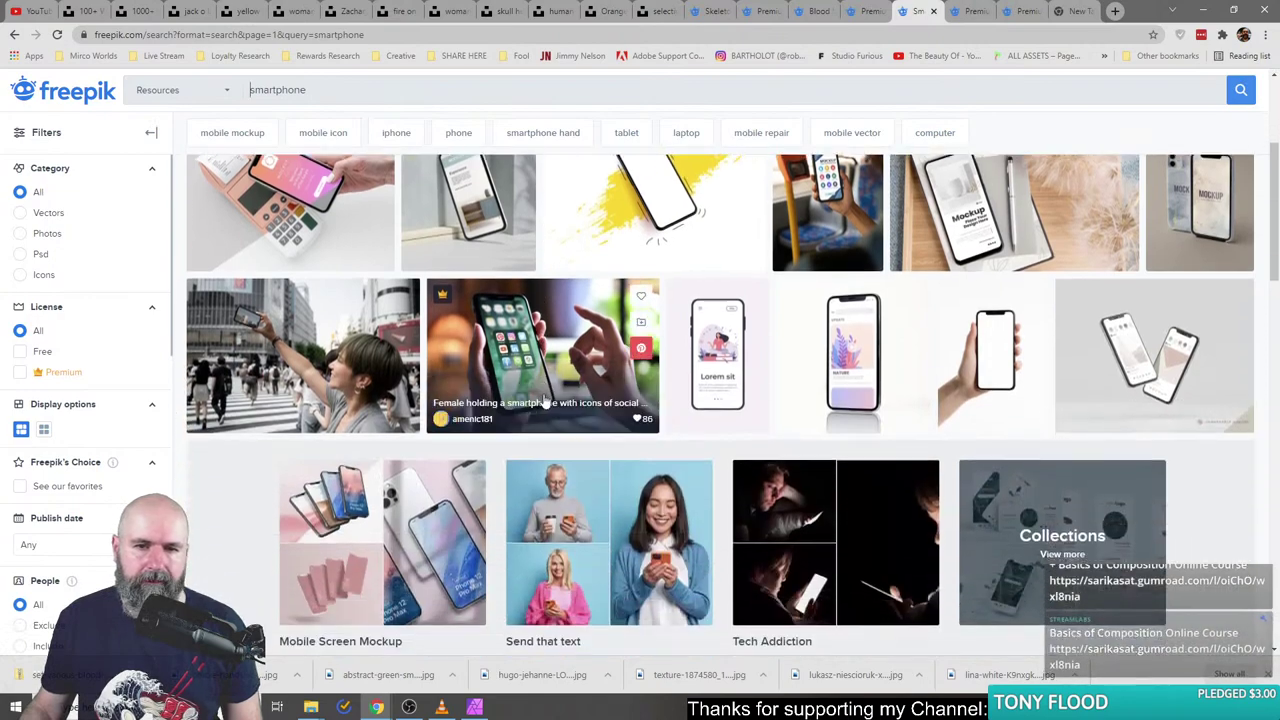
{"action": "scroll", "coordinate": [540, 403], "scroll_direction": "up", "scroll_amount": 3}
{"action": "right_click", "coordinate": [1013, 296]}
{"action": "key", "text": "Escape"}
{"action": "scroll", "coordinate": [588, 484], "scroll_direction": "down", "scroll_amount": 5}
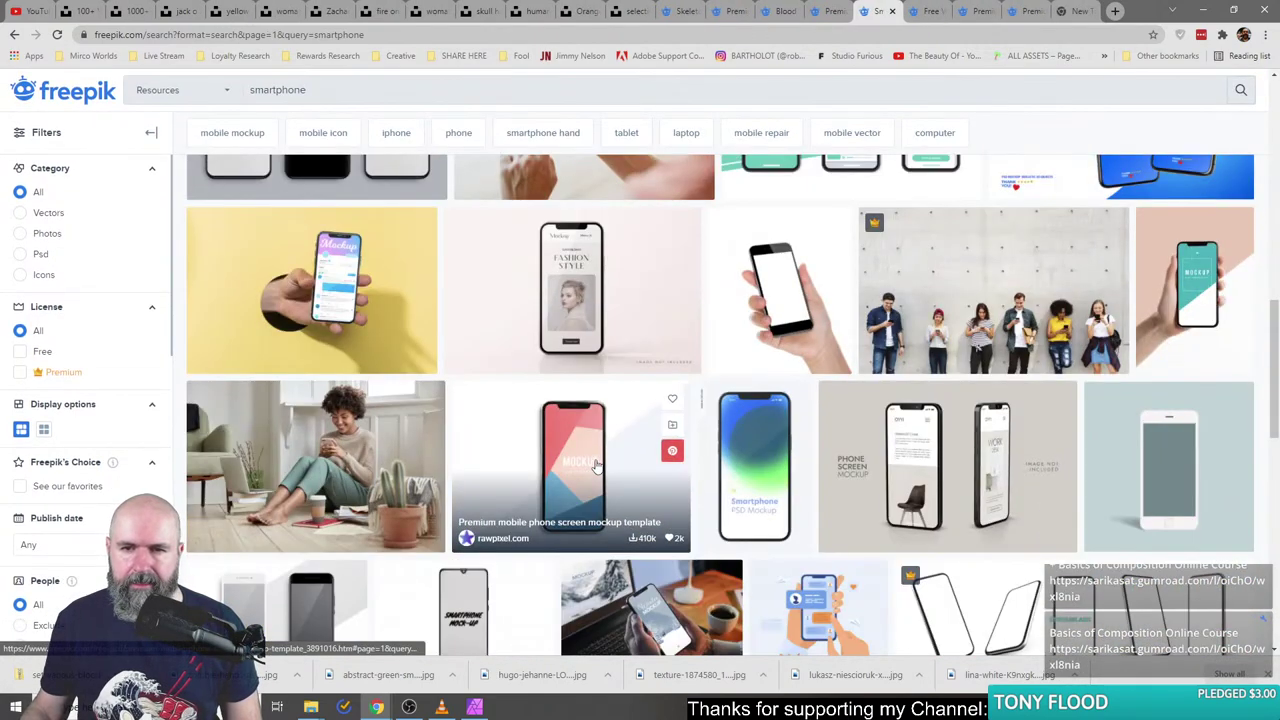
{"action": "scroll", "coordinate": [593, 462], "scroll_direction": "down", "scroll_amount": 3}
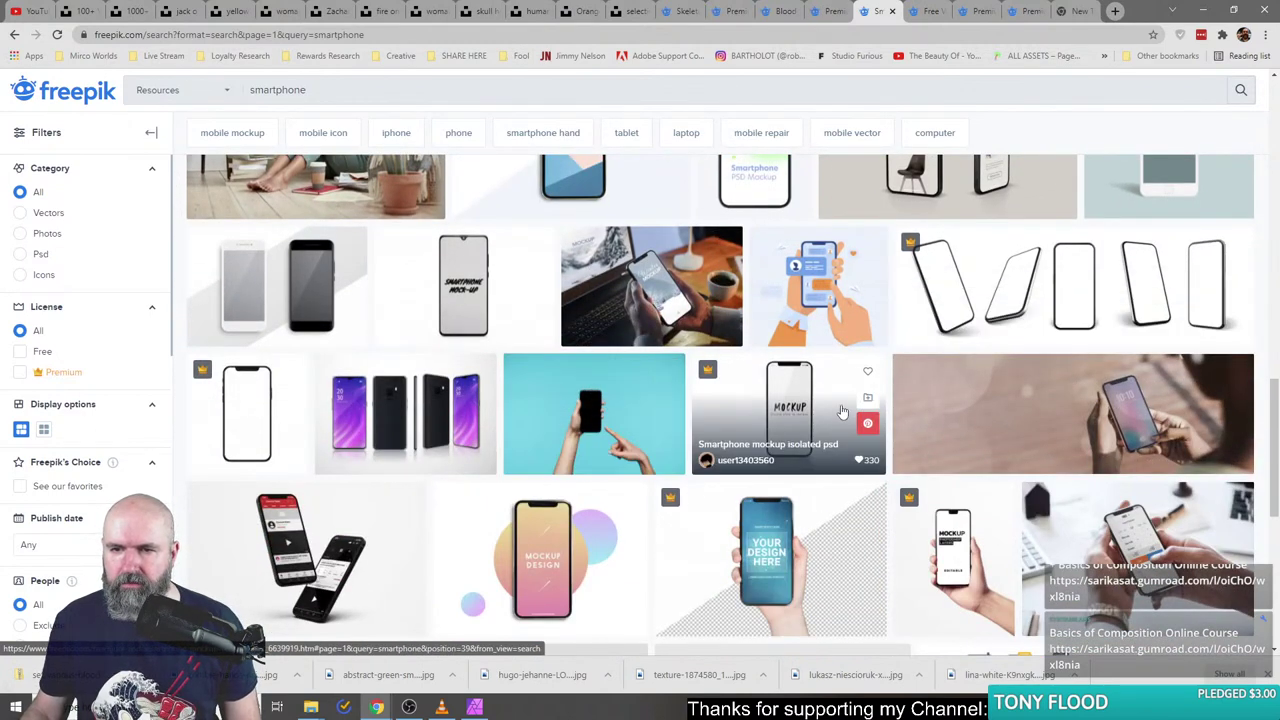
{"action": "scroll", "coordinate": [820, 415], "scroll_direction": "down", "scroll_amount": 3}
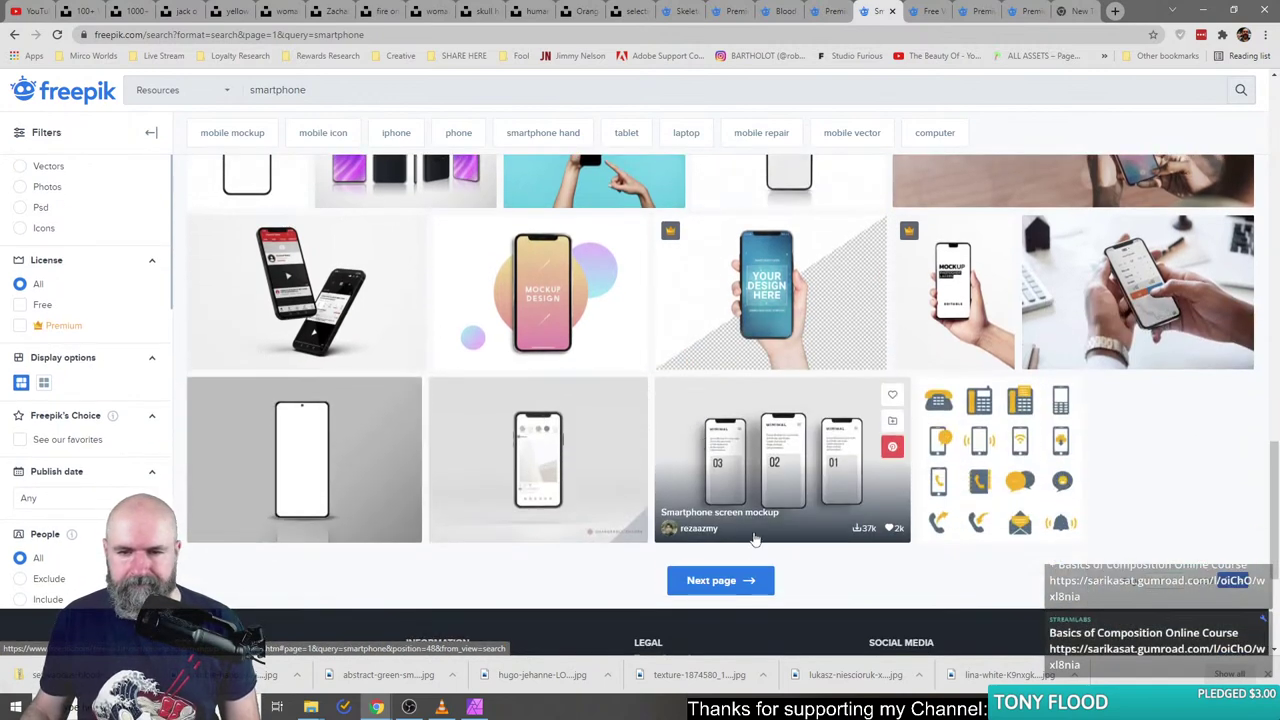
{"action": "left_click", "coordinate": [740, 580]}
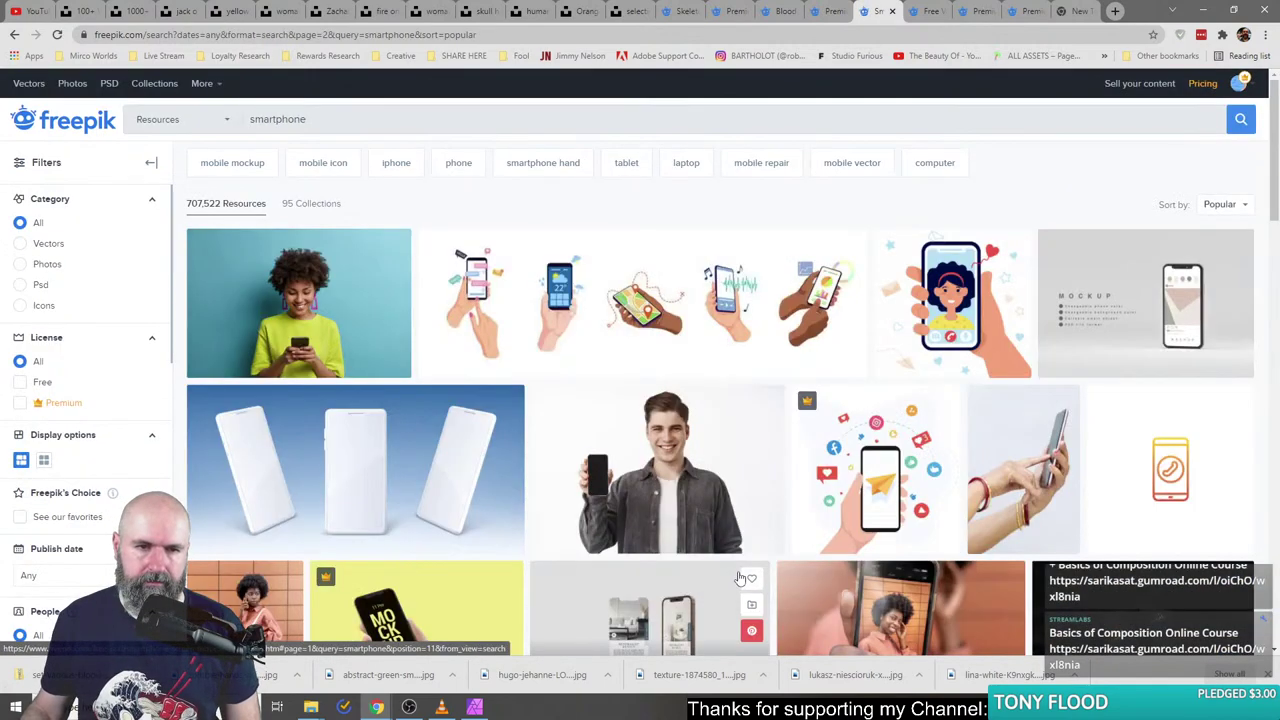
{"action": "scroll", "coordinate": [678, 485], "scroll_direction": "down", "scroll_amount": 4}
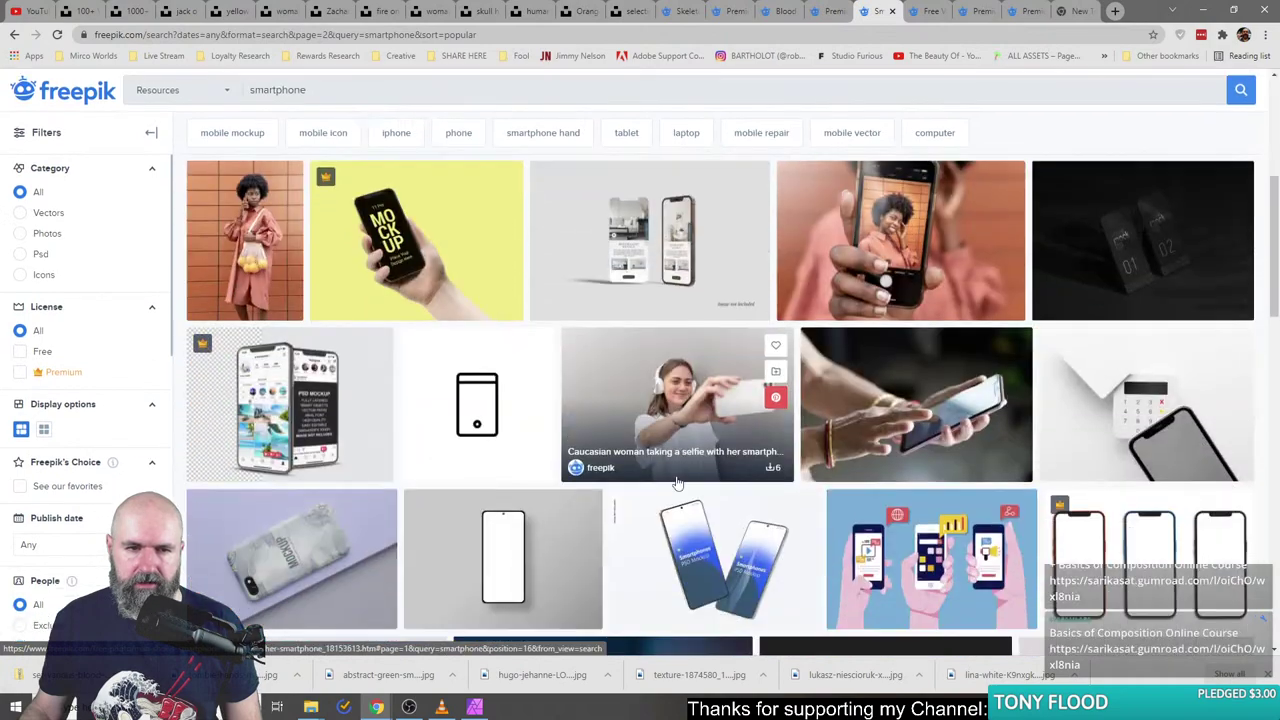
{"action": "scroll", "coordinate": [678, 483], "scroll_direction": "up", "scroll_amount": 4}
{"action": "scroll", "coordinate": [700, 420], "scroll_direction": "down", "scroll_amount": 5}
{"action": "scroll", "coordinate": [833, 310], "scroll_direction": "up", "scroll_amount": 4}
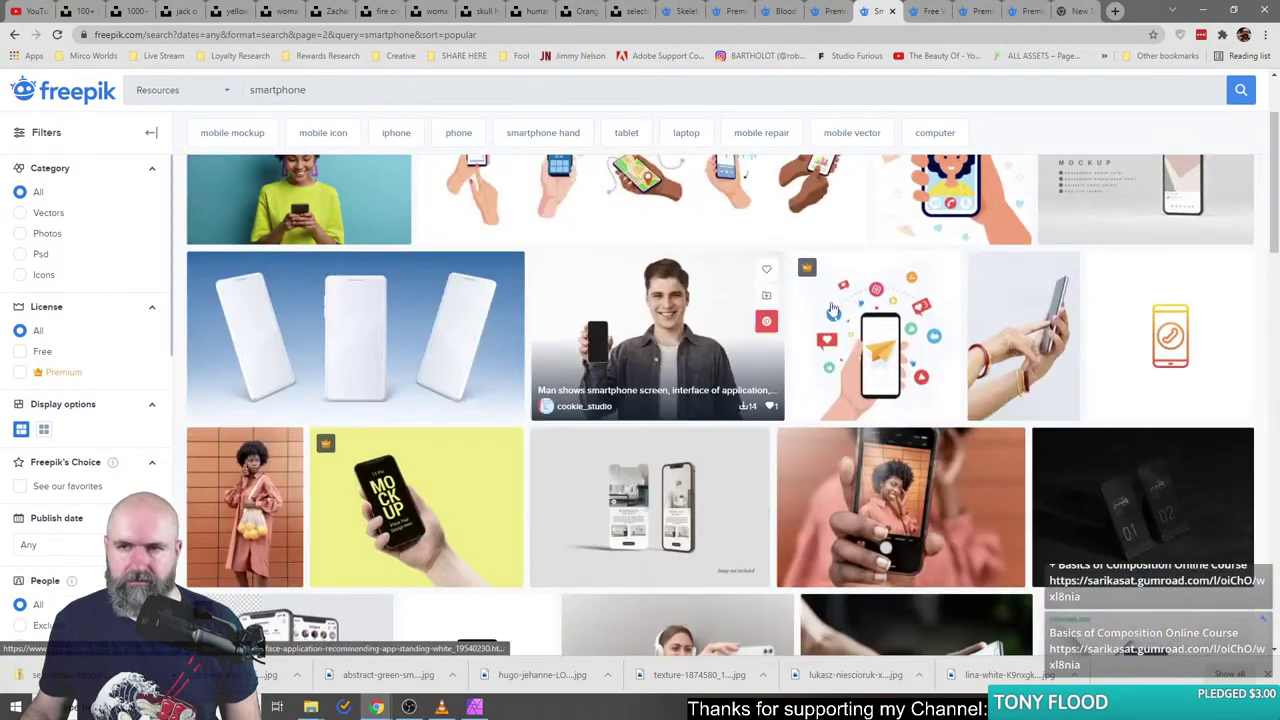
- Download the blank-white-screen smartphone vector zip and extract it into the suggested Downloads folder
{"action": "left_click", "coordinate": [918, 10]}
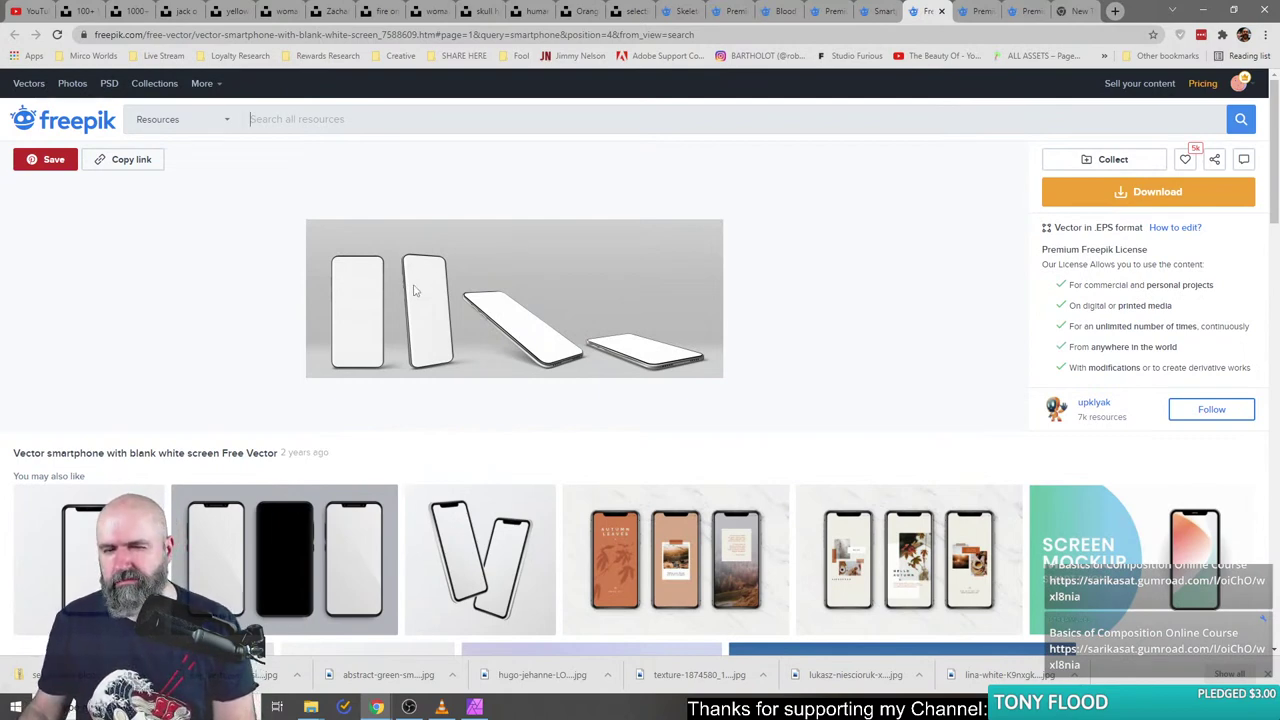
{"action": "left_click", "coordinate": [1122, 196]}
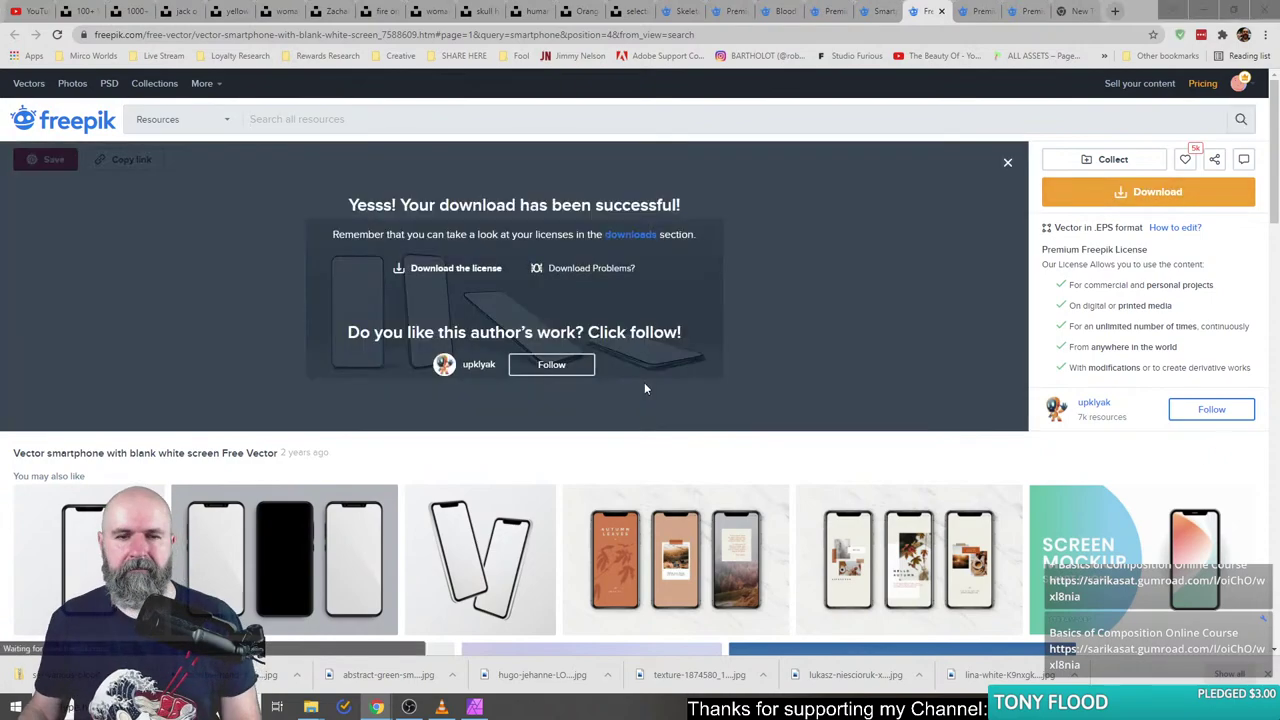
{"action": "key", "text": "Return"}
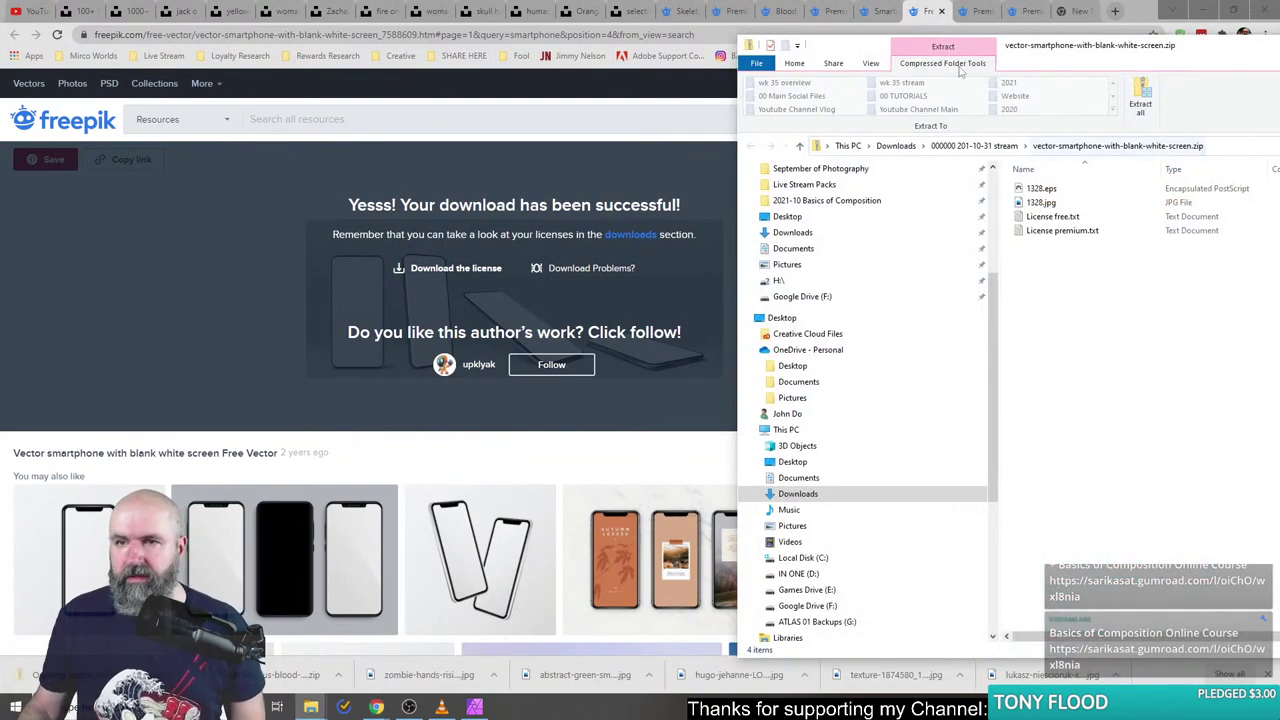
{"action": "left_click", "coordinate": [1140, 103]}
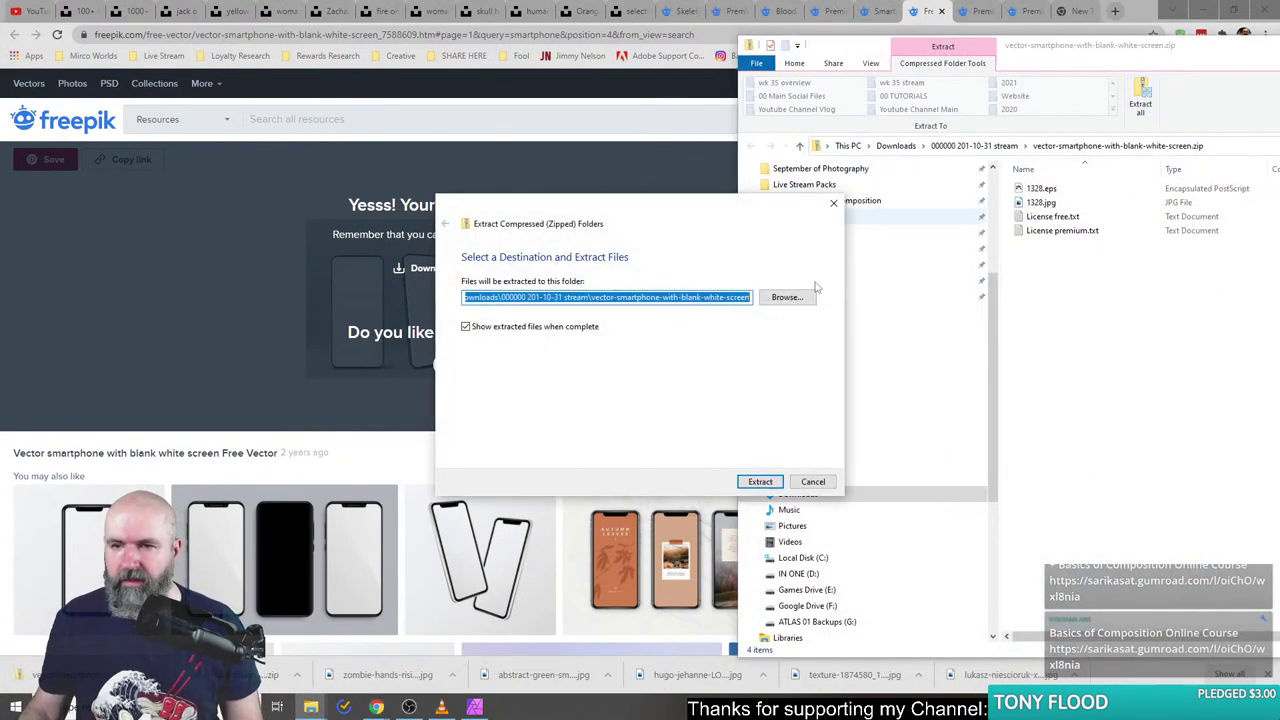
{"action": "left_click", "coordinate": [760, 481]}
- Drop 1328.jpg from the extracted folder onto the composite and shift it up-left to cover the canvas
{"action": "left_click", "coordinate": [474, 707]}
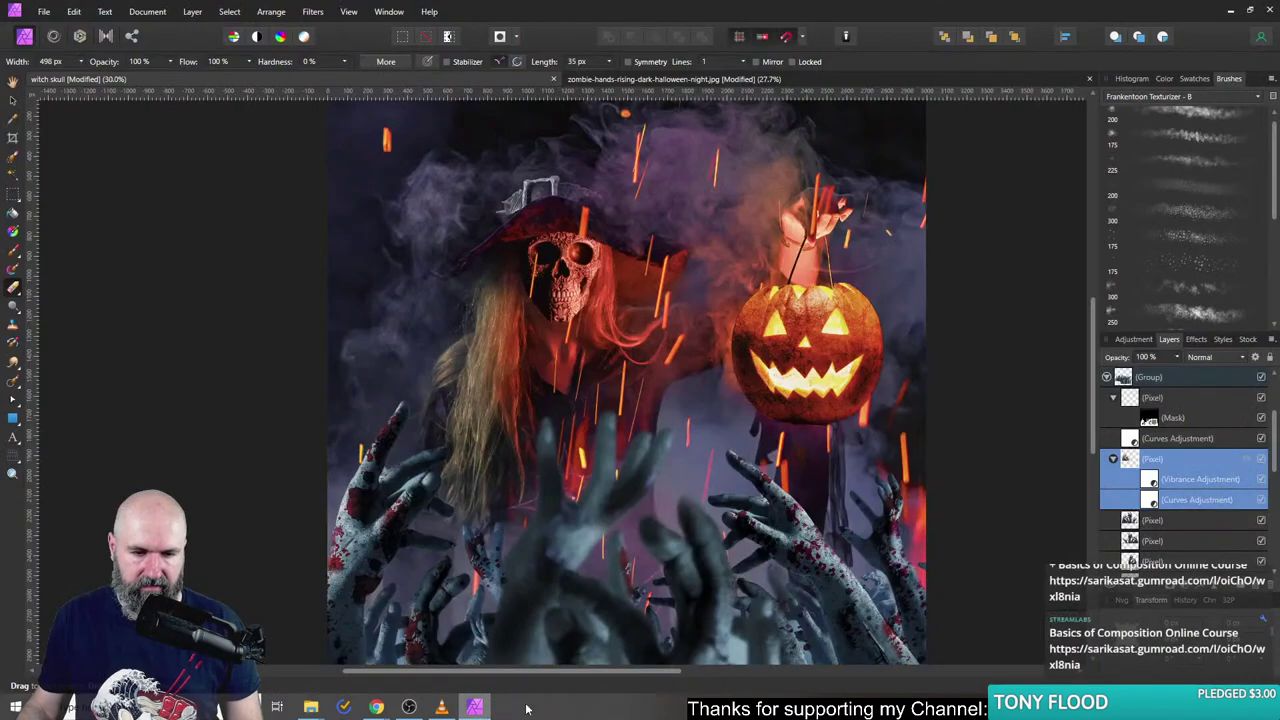
{"action": "mouse_move", "coordinate": [310, 708]}
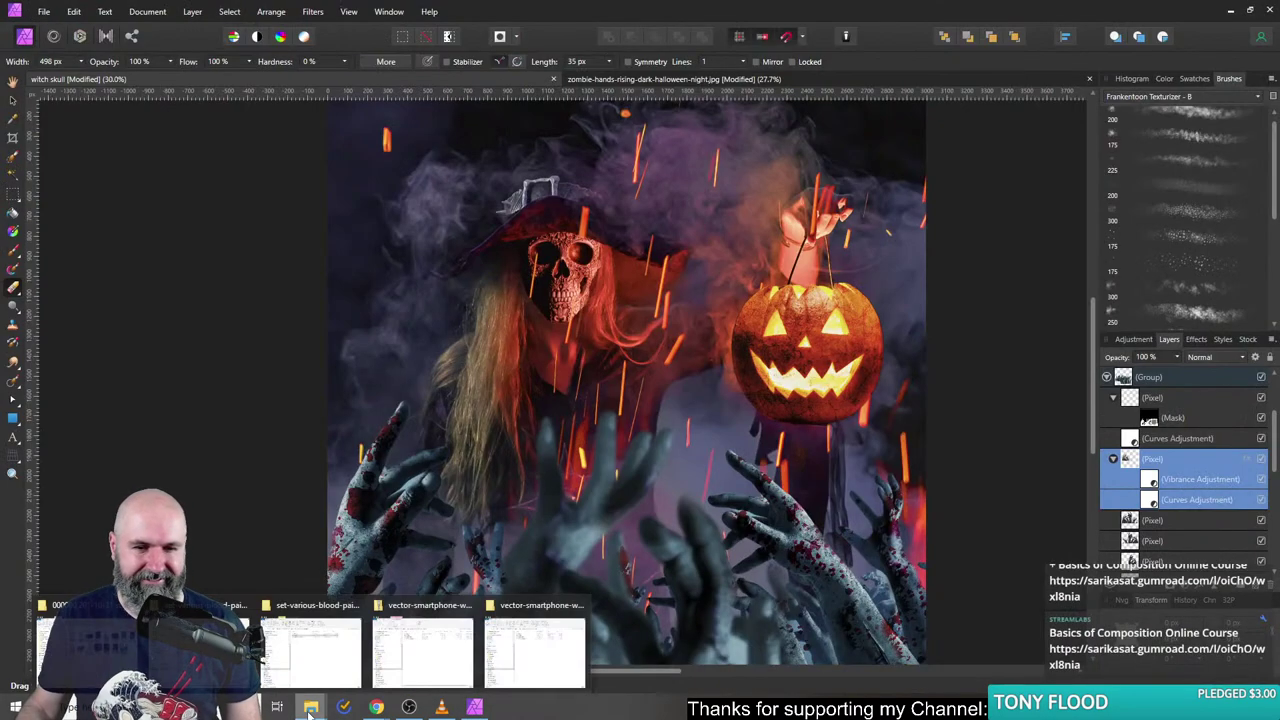
{"action": "left_click", "coordinate": [536, 673]}
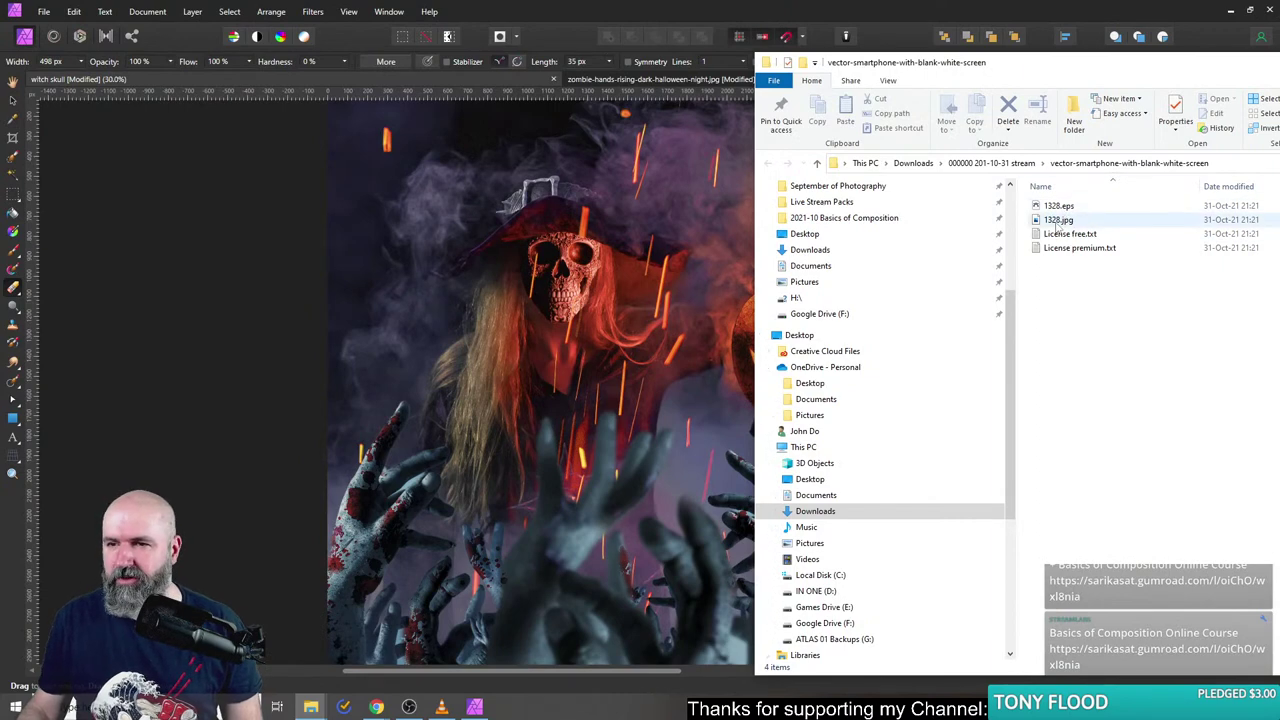
{"action": "left_click_drag", "start_coordinate": [1058, 219], "coordinate": [451, 253]}
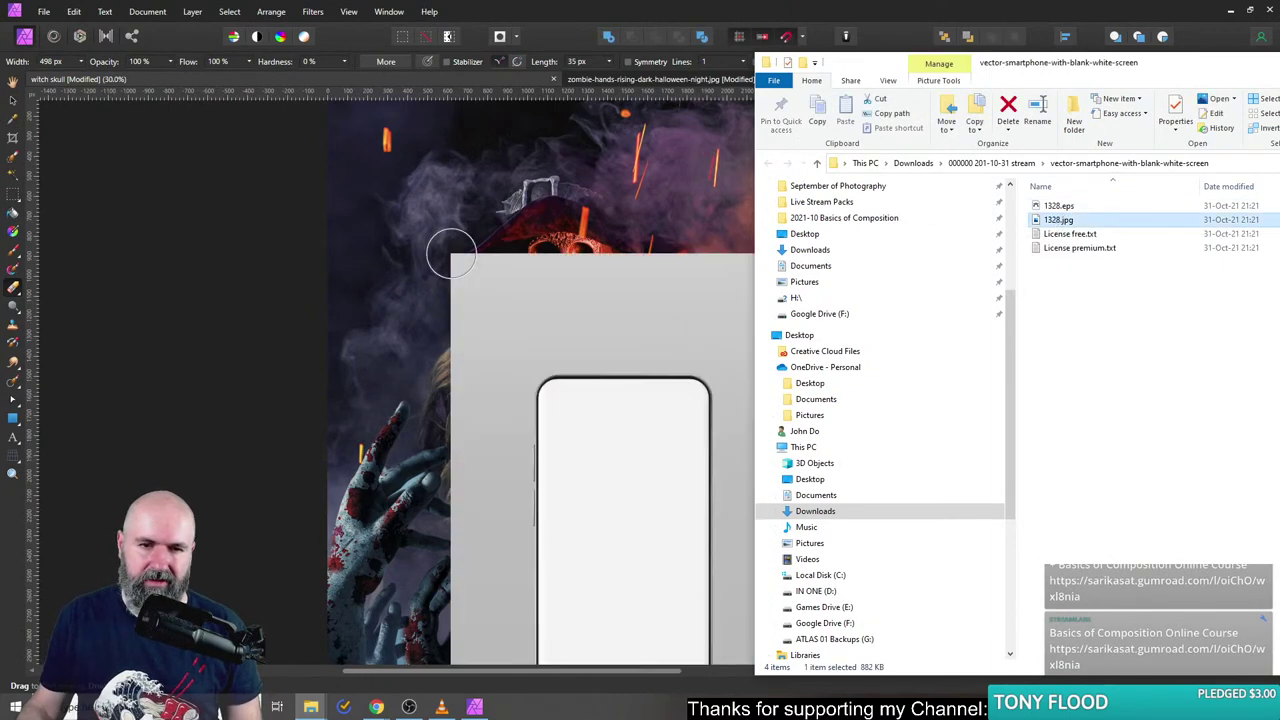
{"action": "left_click", "coordinate": [13, 101]}
{"action": "left_click_drag", "start_coordinate": [634, 506], "coordinate": [391, 351]}
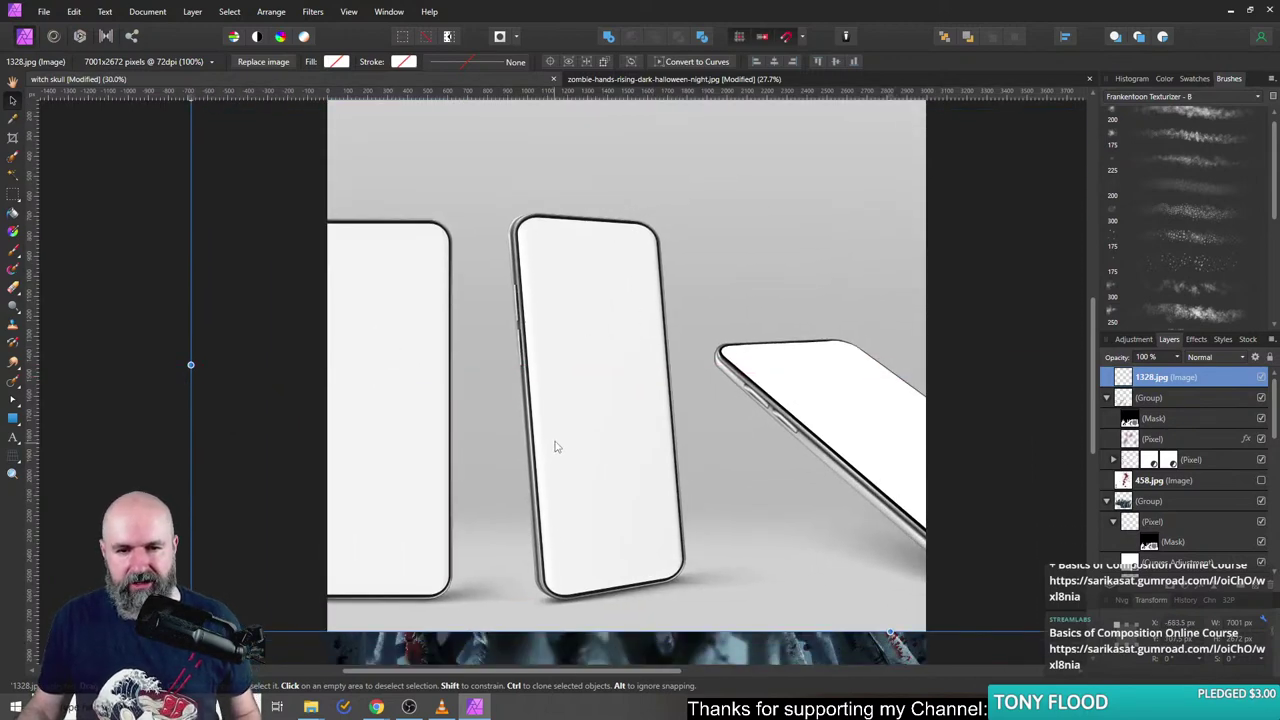
- Brush a selection over the middle phone's blank screen, then deselect
{"action": "left_click", "coordinate": [14, 160]}
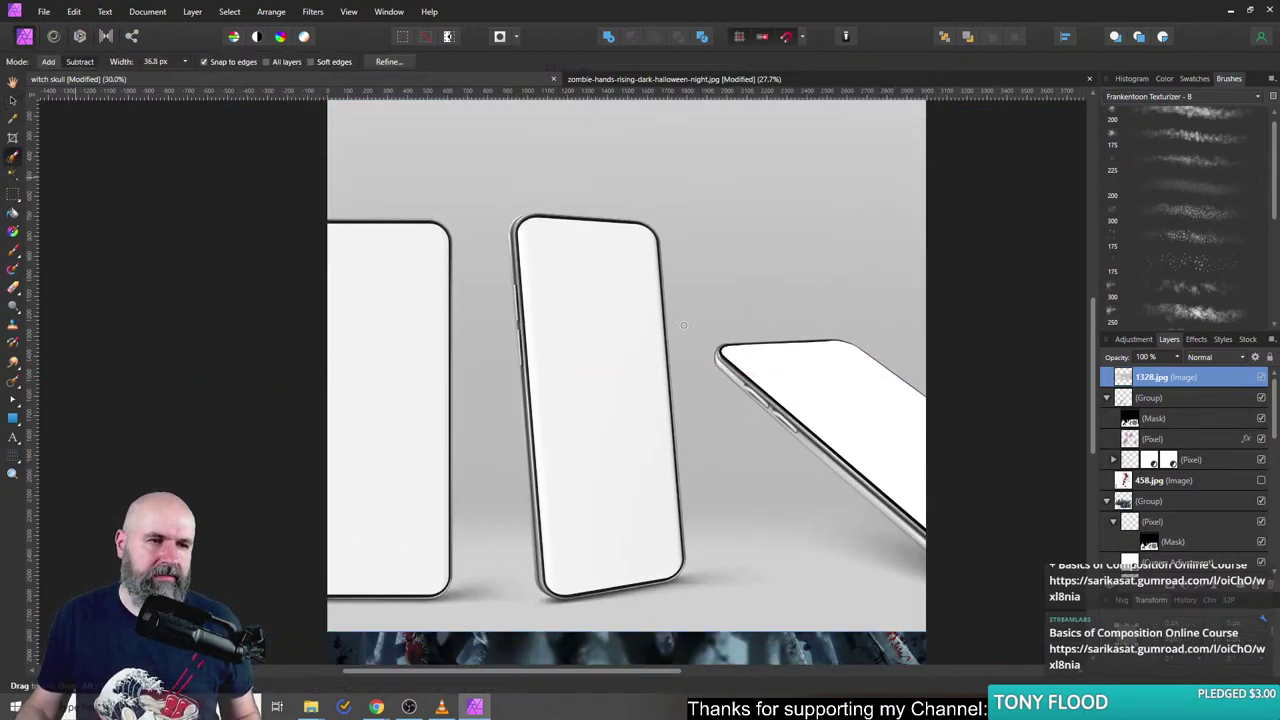
{"action": "scroll", "coordinate": [619, 360], "scroll_direction": "up", "scroll_amount": 4}
{"action": "scroll", "coordinate": [600, 371], "scroll_direction": "down", "scroll_amount": 2}
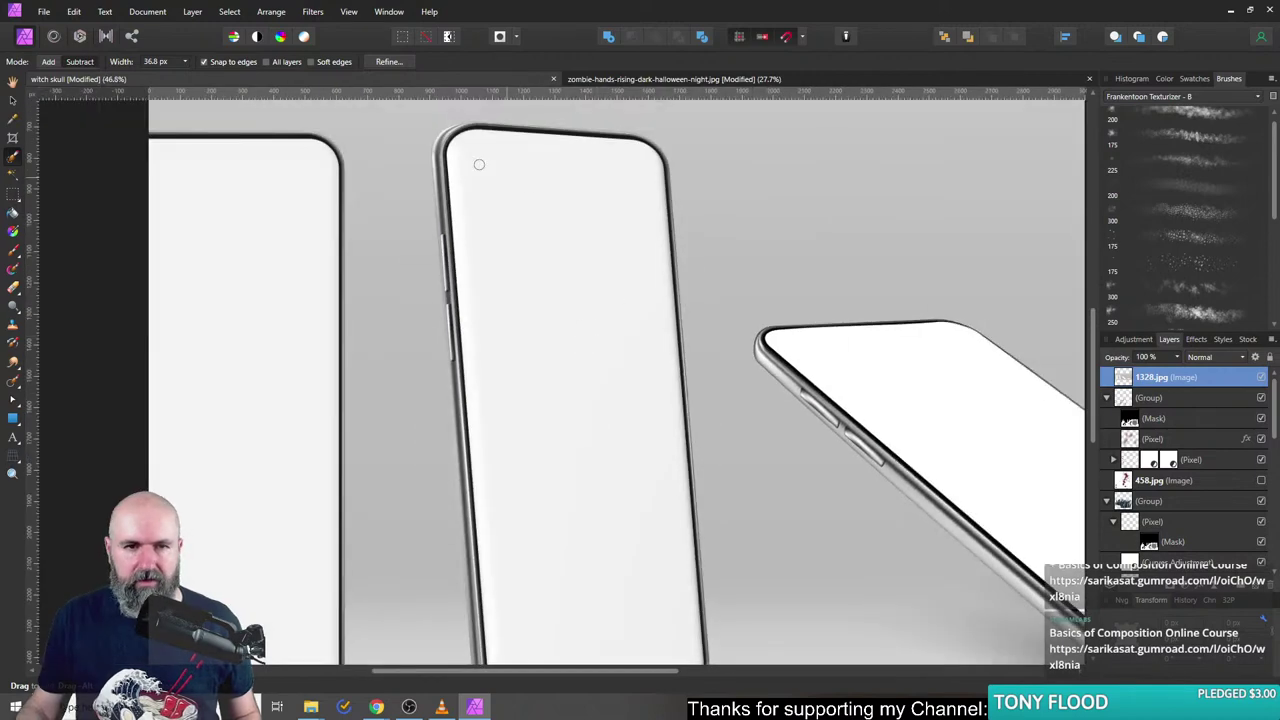
{"action": "mouse_move", "coordinate": [485, 146]}
{"action": "left_mouse_down"}
{"action": "mouse_move", "coordinate": [557, 449]}
{"action": "mouse_move", "coordinate": [502, 165]}
{"action": "mouse_move", "coordinate": [557, 591]}
{"action": "mouse_move", "coordinate": [551, 568]}
{"action": "mouse_move", "coordinate": [609, 391]}
{"action": "mouse_move", "coordinate": [651, 631]}
{"action": "mouse_move", "coordinate": [591, 420]}
{"action": "mouse_move", "coordinate": [605, 502]}
{"action": "mouse_move", "coordinate": [650, 360]}
{"action": "mouse_move", "coordinate": [460, 330]}
{"action": "mouse_move", "coordinate": [469, 450]}
{"action": "mouse_move", "coordinate": [500, 465]}
{"action": "mouse_move", "coordinate": [557, 449]}
{"action": "mouse_move", "coordinate": [465, 370]}
{"action": "left_mouse_up"}
{"action": "scroll", "coordinate": [605, 502], "scroll_direction": "down", "scroll_amount": 4}
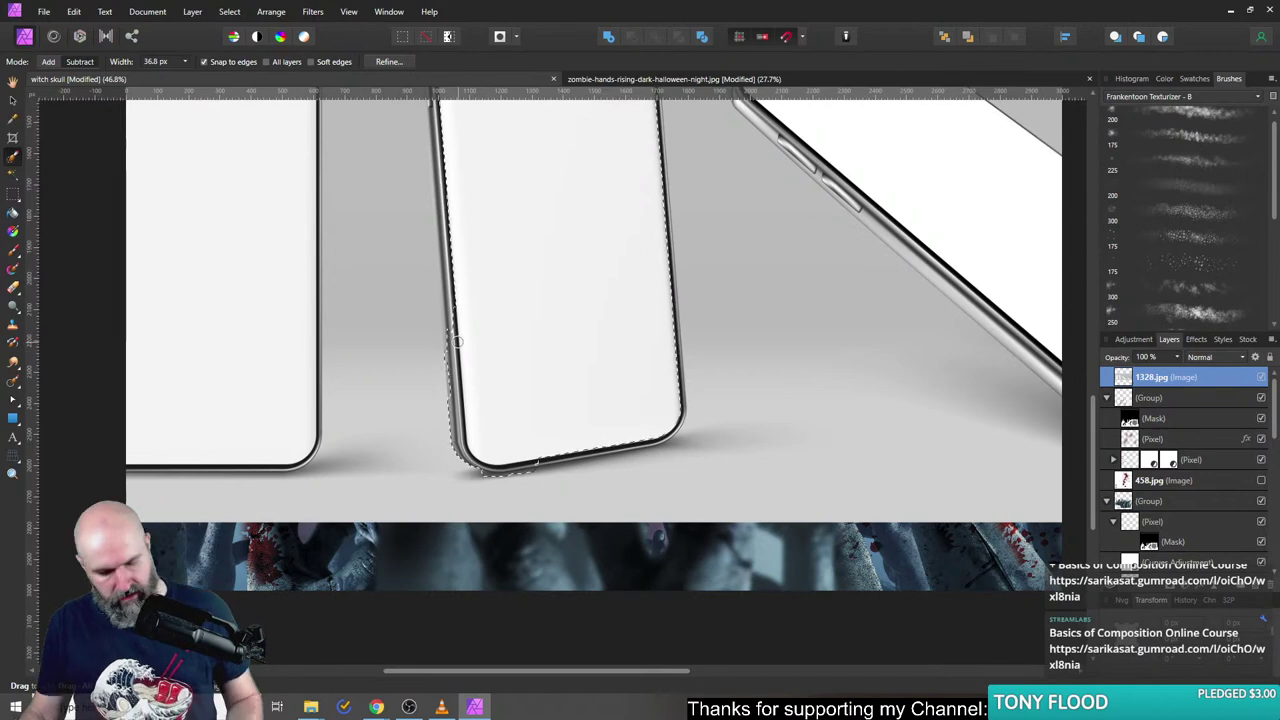
{"action": "key", "text": "ctrl+d"}
- Switch to the Freehand Selection tool and begin outlining the middle phone's edge
{"action": "left_click", "coordinate": [12, 194]}
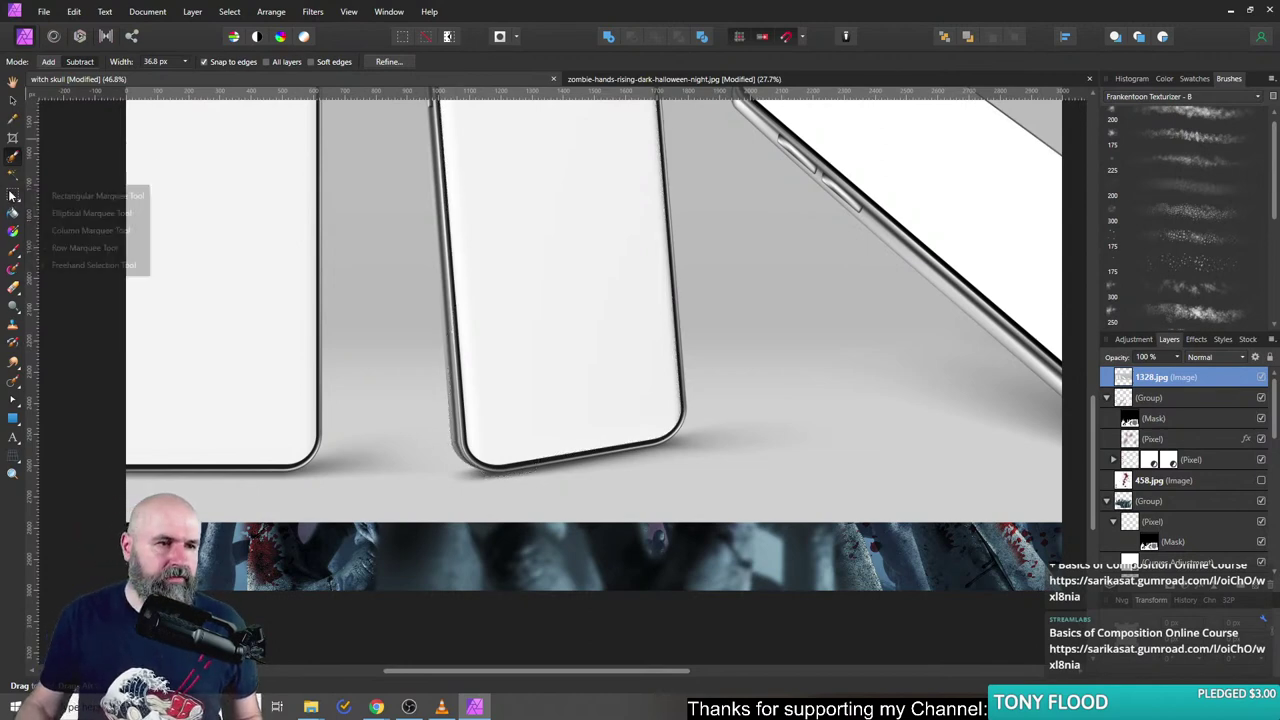
{"action": "left_click", "coordinate": [60, 262]}
{"action": "scroll", "coordinate": [420, 403], "scroll_direction": "up", "scroll_amount": 8}
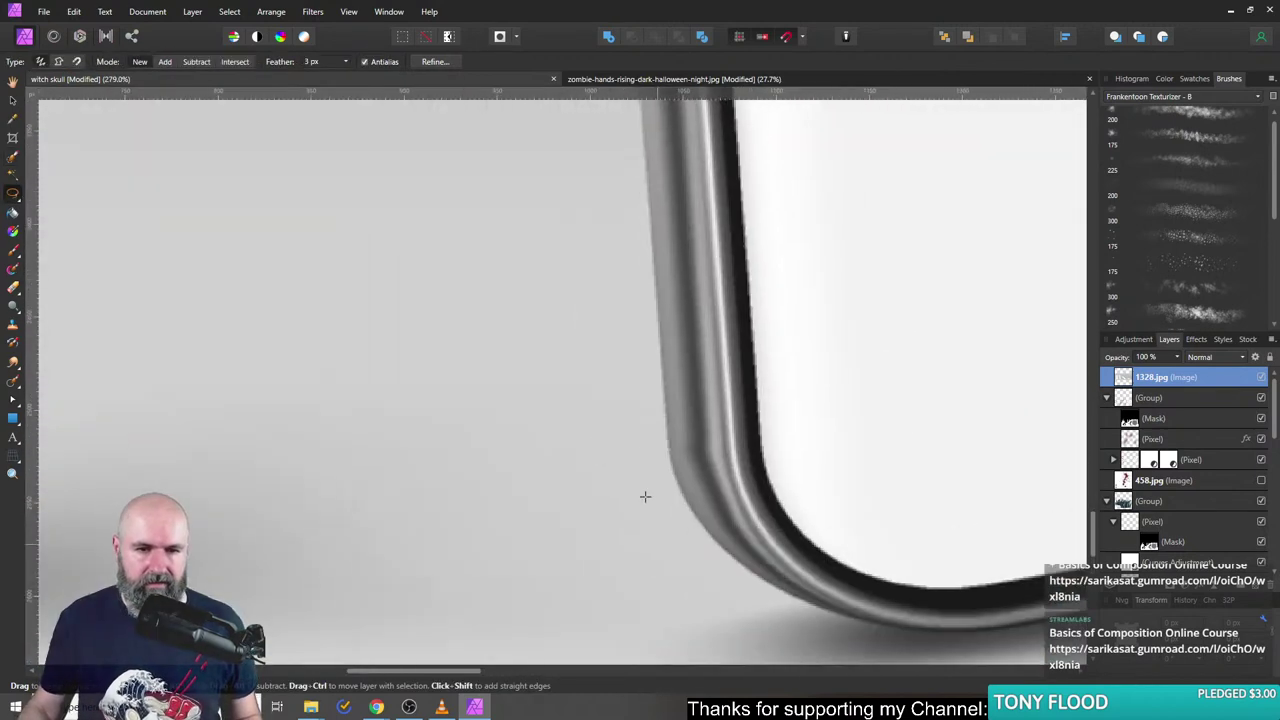
{"action": "scroll", "coordinate": [663, 269], "scroll_direction": "up", "scroll_amount": 5}
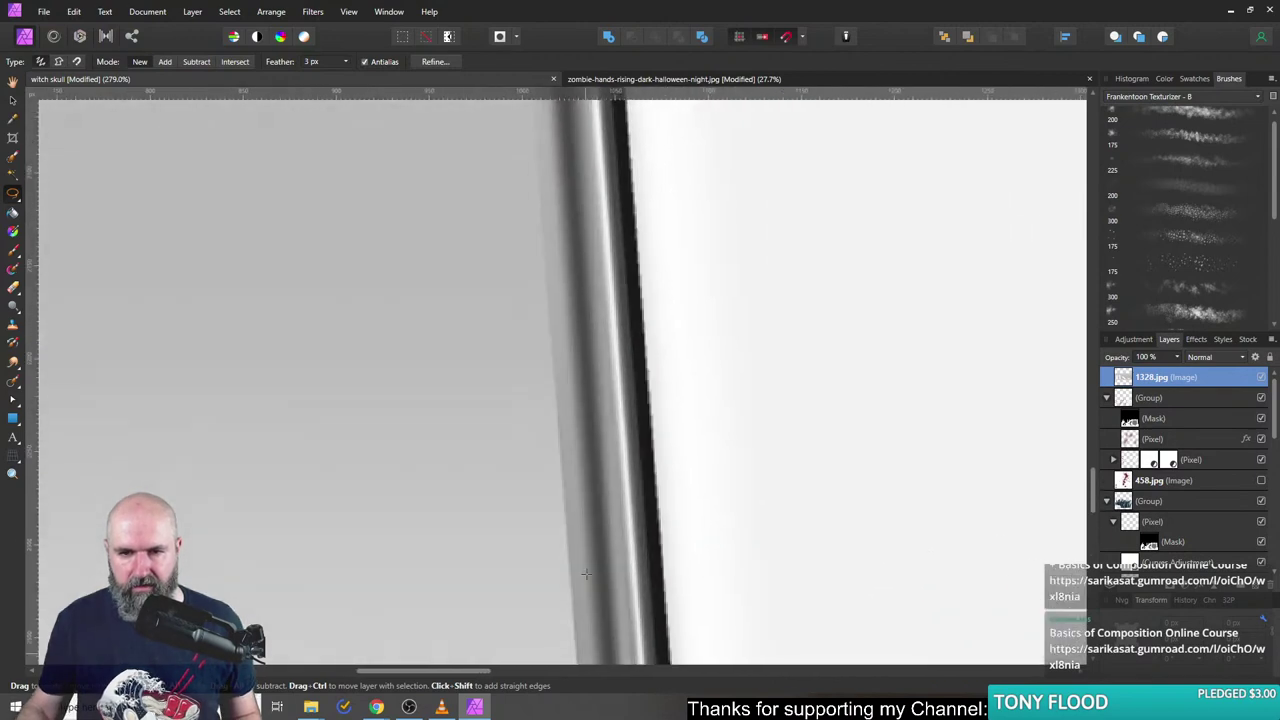
{"action": "left_click", "coordinate": [475, 352]}
{"action": "scroll", "coordinate": [475, 352], "scroll_direction": "up", "scroll_amount": 5}
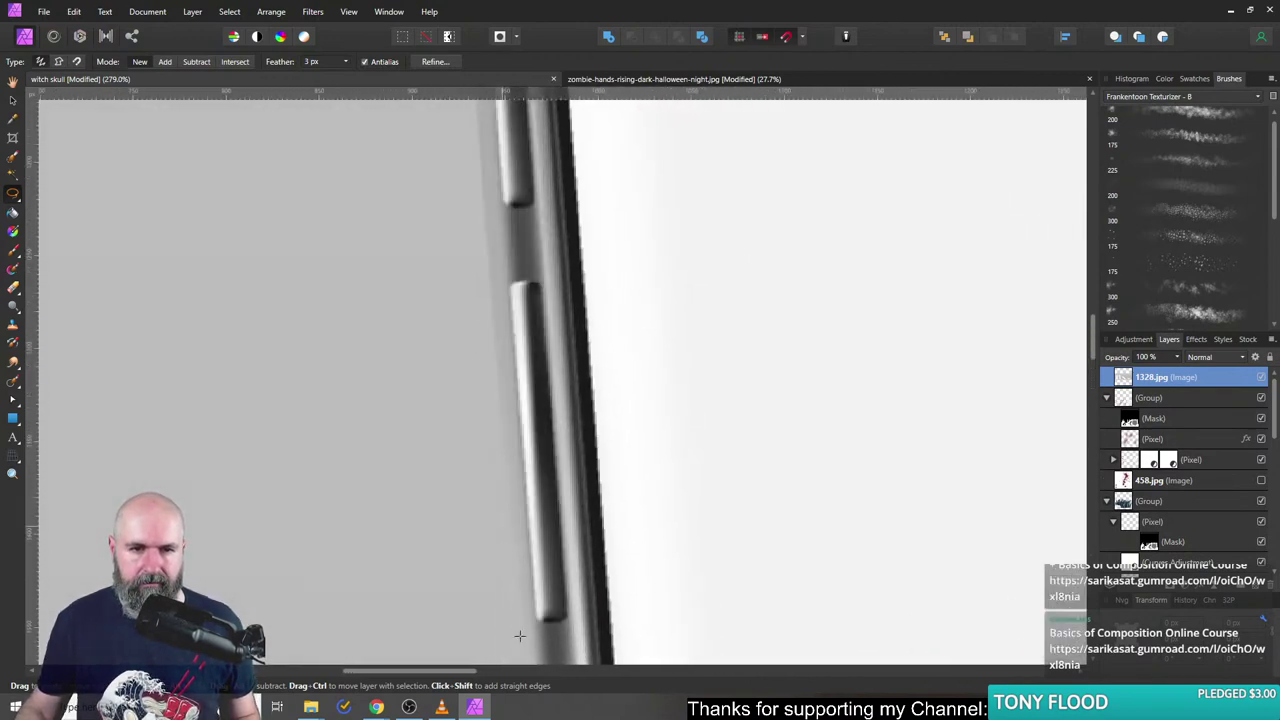
{"action": "scroll", "coordinate": [480, 366], "scroll_direction": "down", "scroll_amount": 4}
{"action": "scroll", "coordinate": [478, 450], "scroll_direction": "up", "scroll_amount": 4}
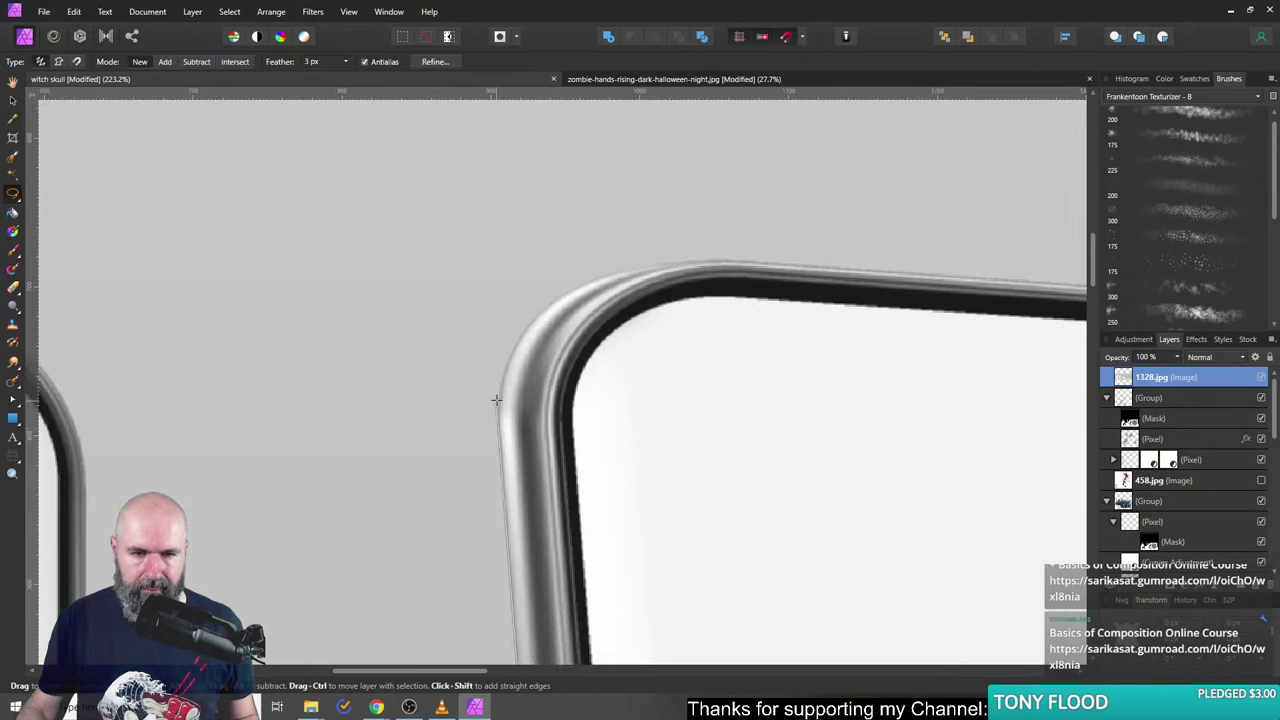
- Trace the phone's top edge past its top-right corner
{"action": "left_click", "coordinate": [498, 392]}
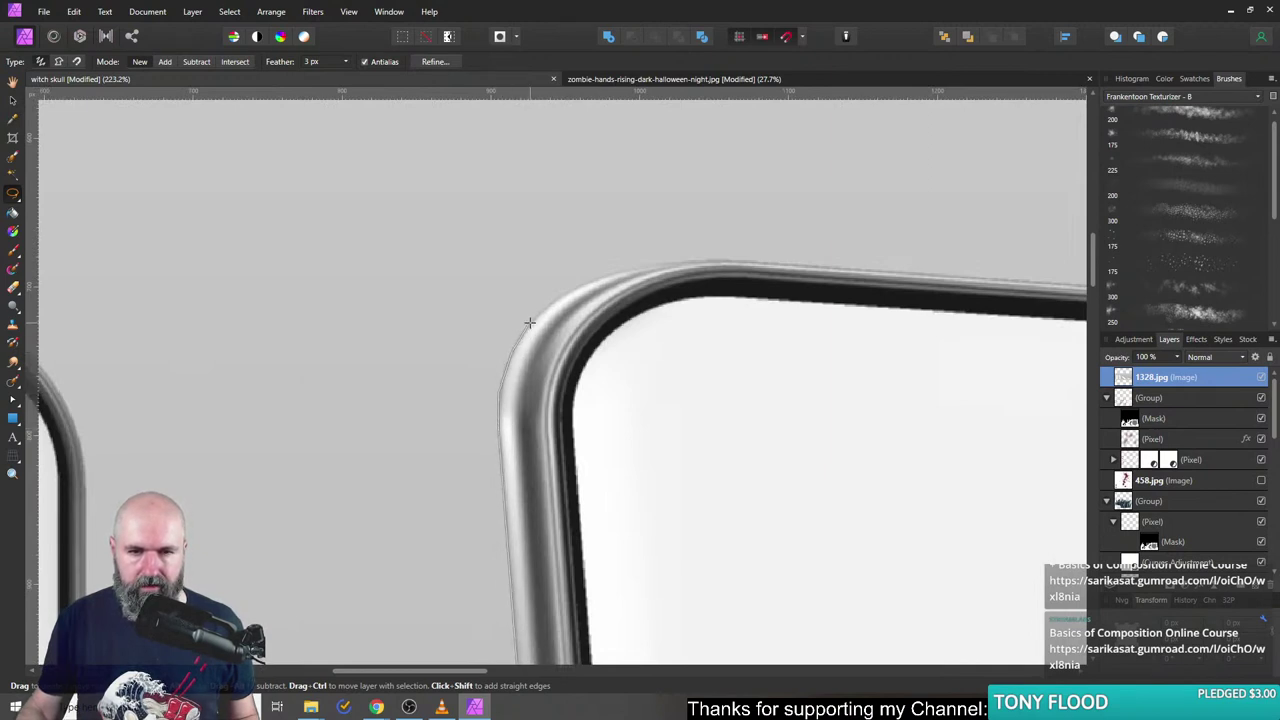
{"action": "left_click_drag", "start_coordinate": [588, 283], "coordinate": [655, 265]}
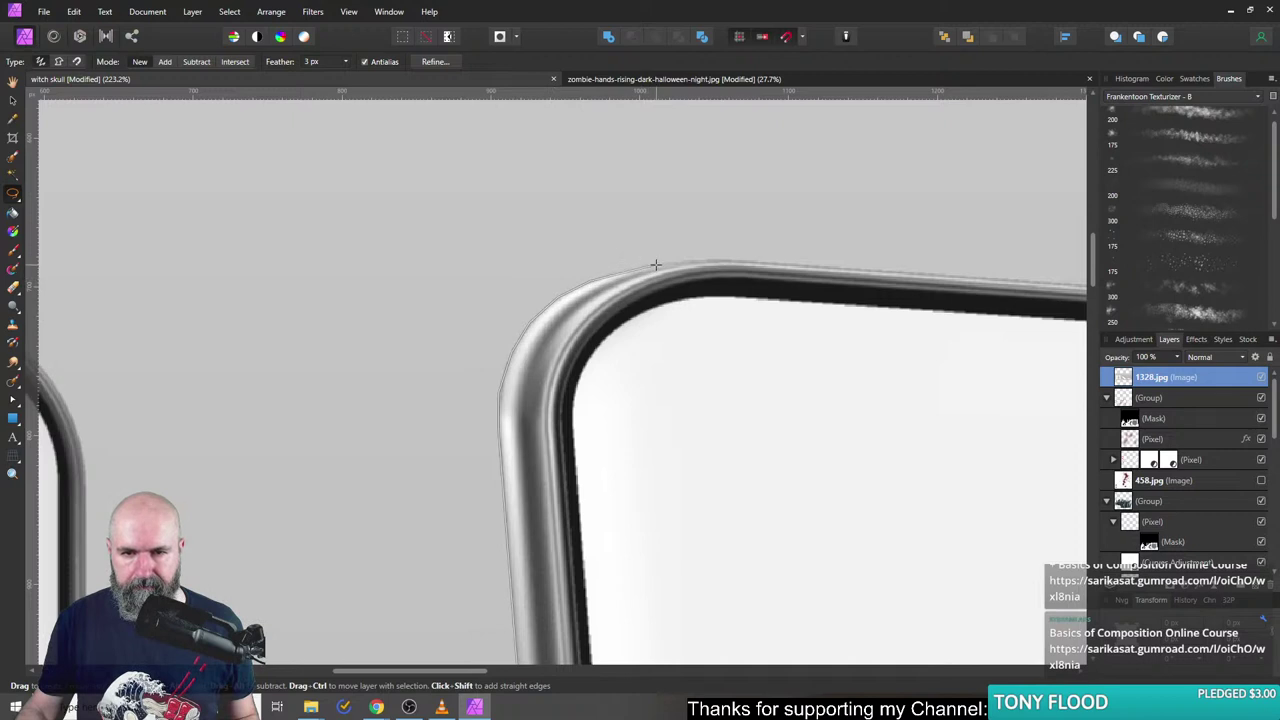
{"action": "scroll", "coordinate": [214, 260], "scroll_direction": "right", "scroll_amount": 6}
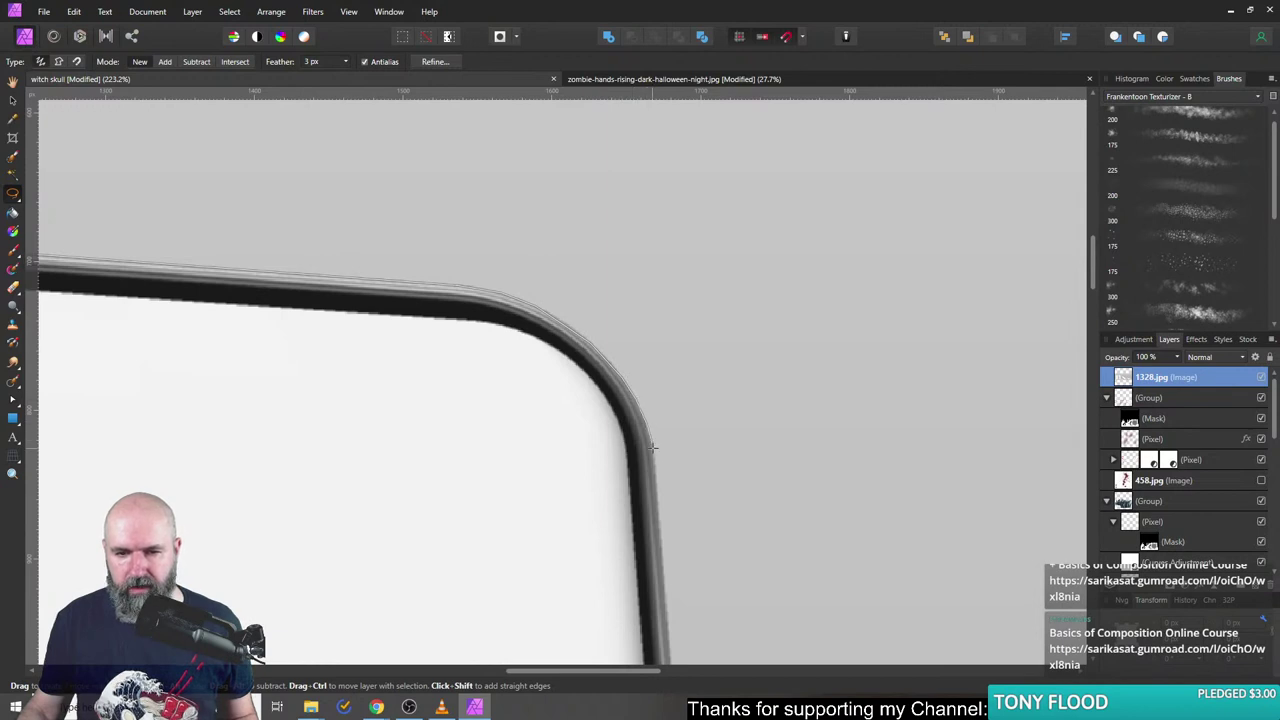
{"action": "mouse_move", "coordinate": [657, 491]}
{"action": "left_mouse_down"}
{"action": "mouse_move", "coordinate": [731, 665]}
{"action": "mouse_move", "coordinate": [757, 690]}
{"action": "mouse_move", "coordinate": [680, 477]}
{"action": "left_mouse_up"}
{"action": "scroll", "coordinate": [690, 530], "scroll_direction": "down", "scroll_amount": 4}
{"action": "scroll", "coordinate": [708, 627], "scroll_direction": "down", "scroll_amount": 10}
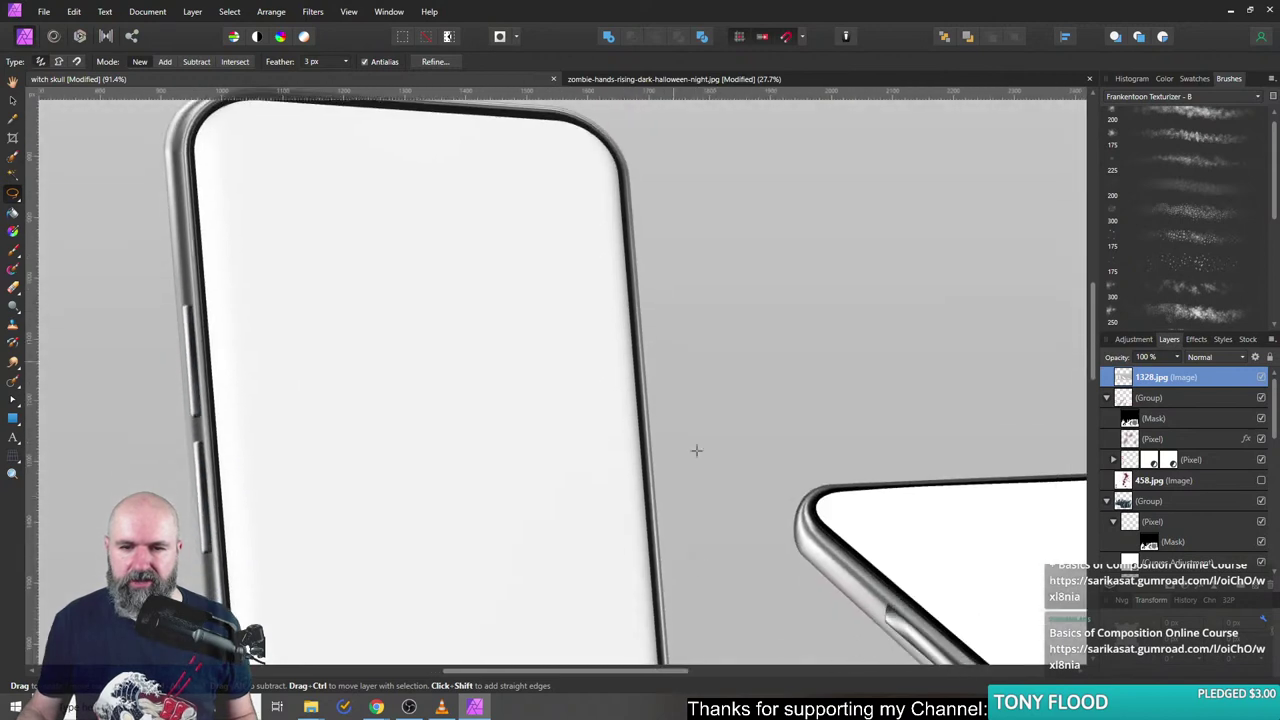
{"action": "scroll", "coordinate": [691, 487], "scroll_direction": "up", "scroll_amount": 5}
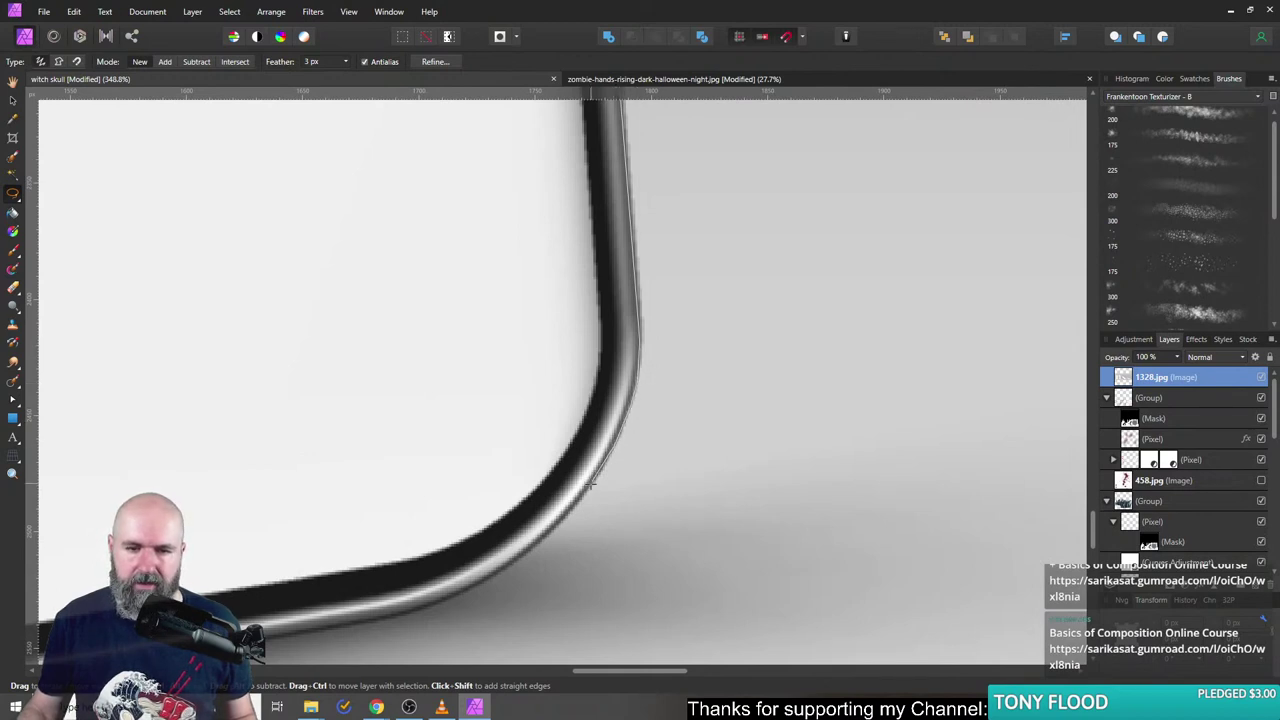
- Trace the phone's bottom corners and left edge to close the selection
{"action": "left_click_drag", "start_coordinate": [592, 484], "coordinate": [558, 527]}
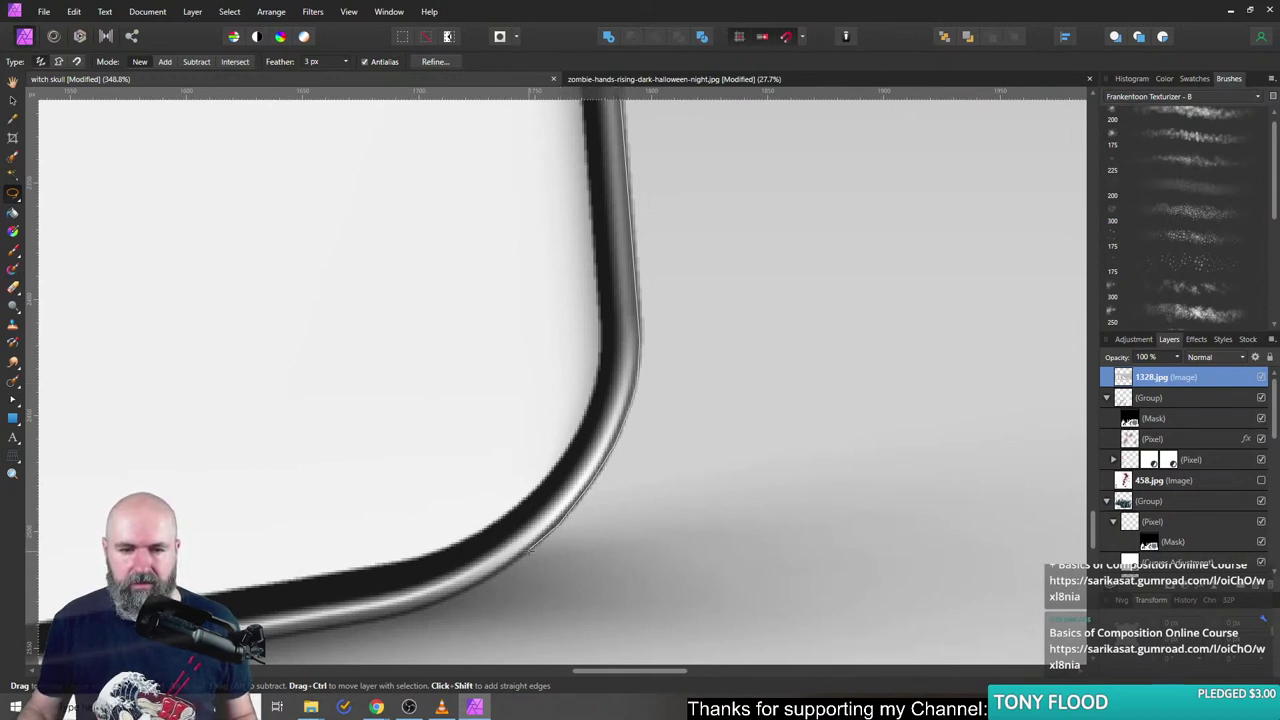
{"action": "left_click_drag", "start_coordinate": [497, 566], "coordinate": [492, 576]}
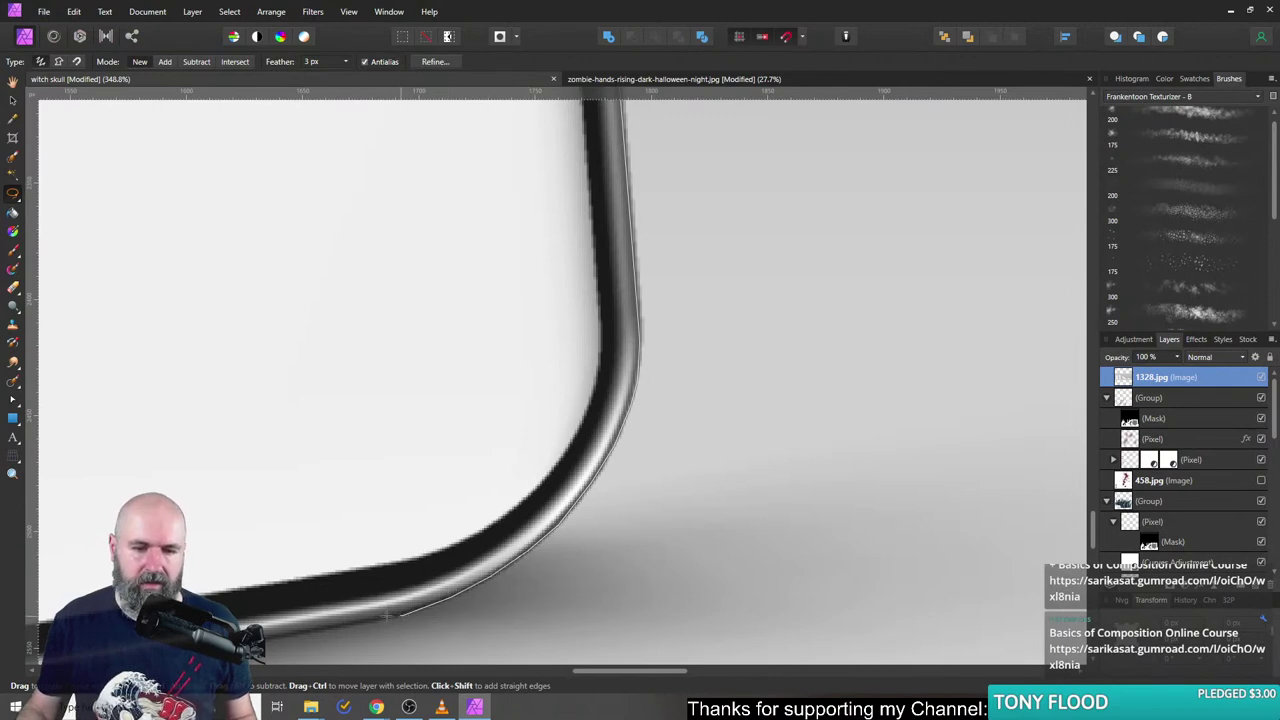
{"action": "mouse_move", "coordinate": [386, 616]}
{"action": "left_mouse_down"}
{"action": "mouse_move", "coordinate": [335, 622]}
{"action": "mouse_move", "coordinate": [565, 470]}
{"action": "mouse_move", "coordinate": [455, 470]}
{"action": "mouse_move", "coordinate": [328, 440]}
{"action": "left_mouse_up"}
{"action": "scroll", "coordinate": [335, 622], "scroll_direction": "left", "scroll_amount": 5}
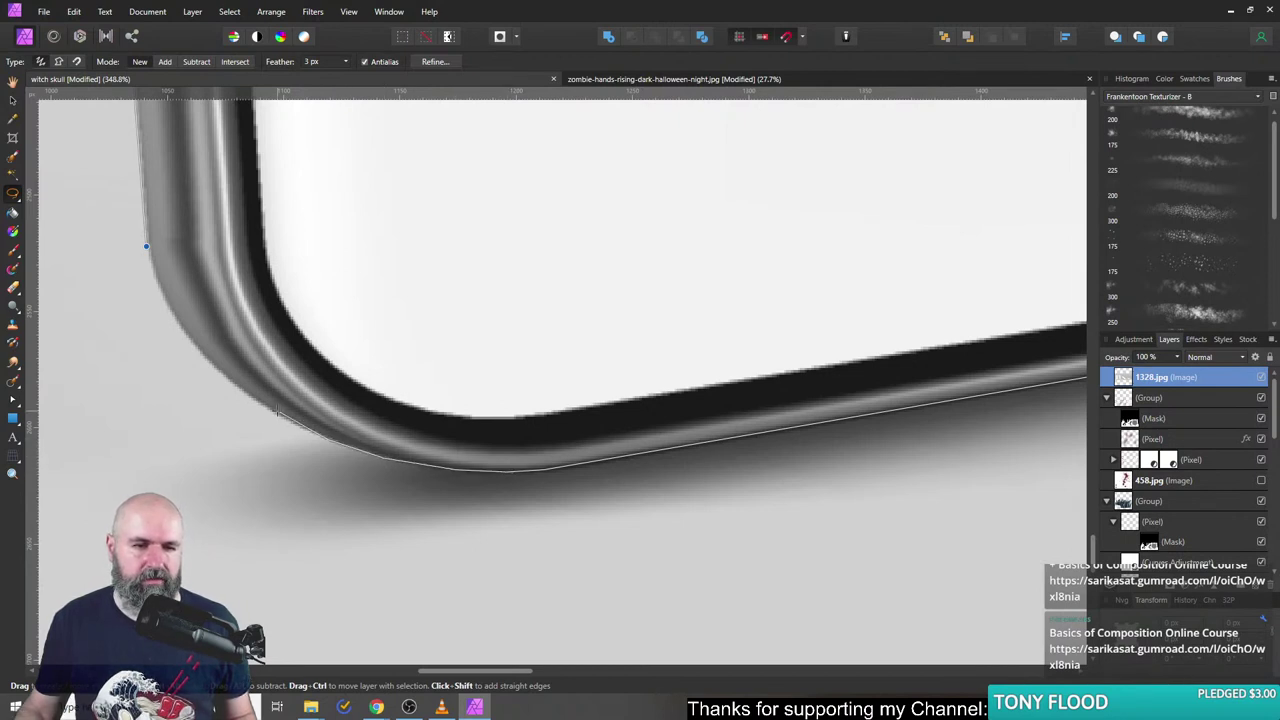
{"action": "left_click_drag", "start_coordinate": [270, 408], "coordinate": [206, 350]}
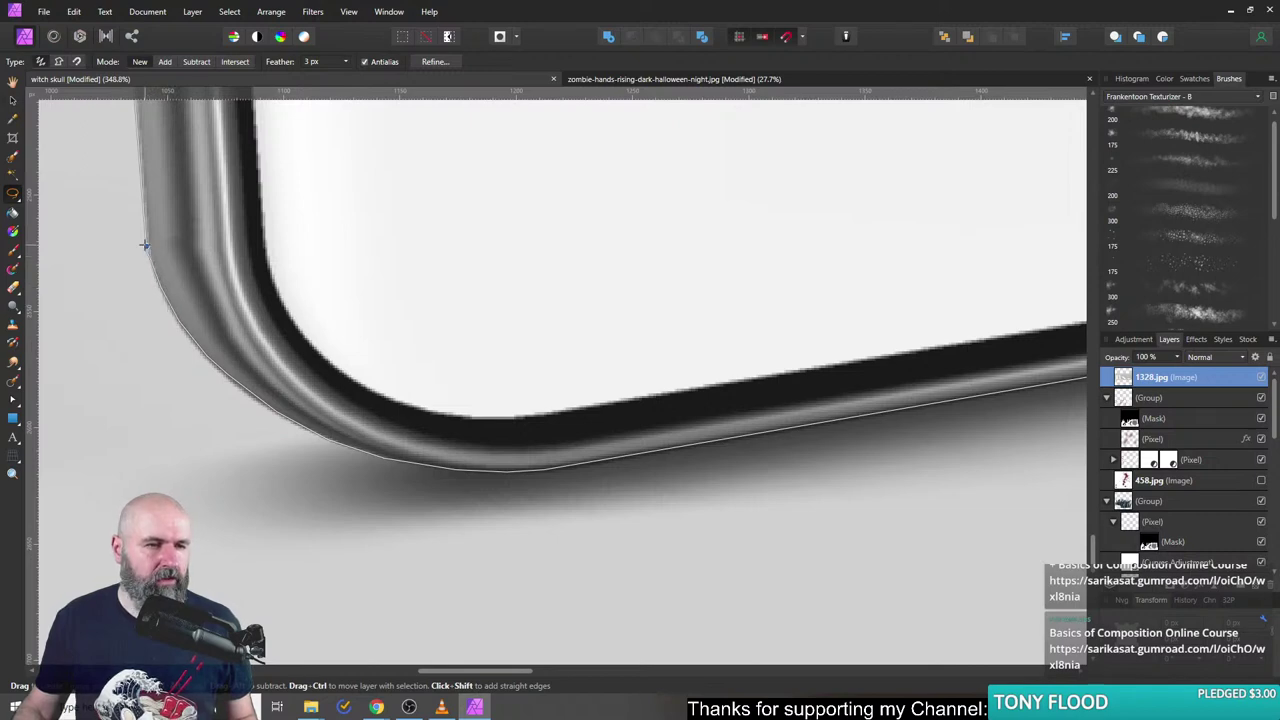
{"action": "left_click_drag", "start_coordinate": [147, 246], "coordinate": [148, 94]}
{"action": "scroll", "coordinate": [489, 331], "scroll_direction": "down", "scroll_amount": 6}
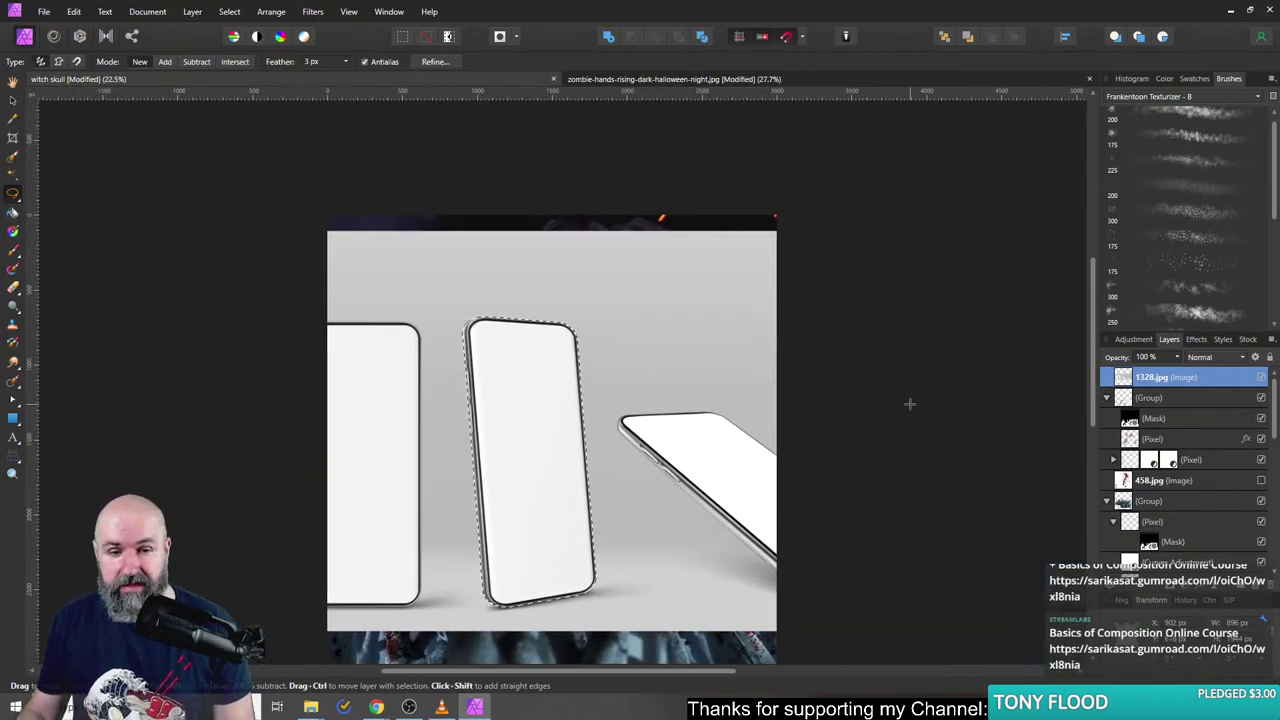
- Rasterize 1328.jpg, copy the selected phone to its own layer, and delete the original mockup
{"action": "right_click", "coordinate": [1138, 377]}
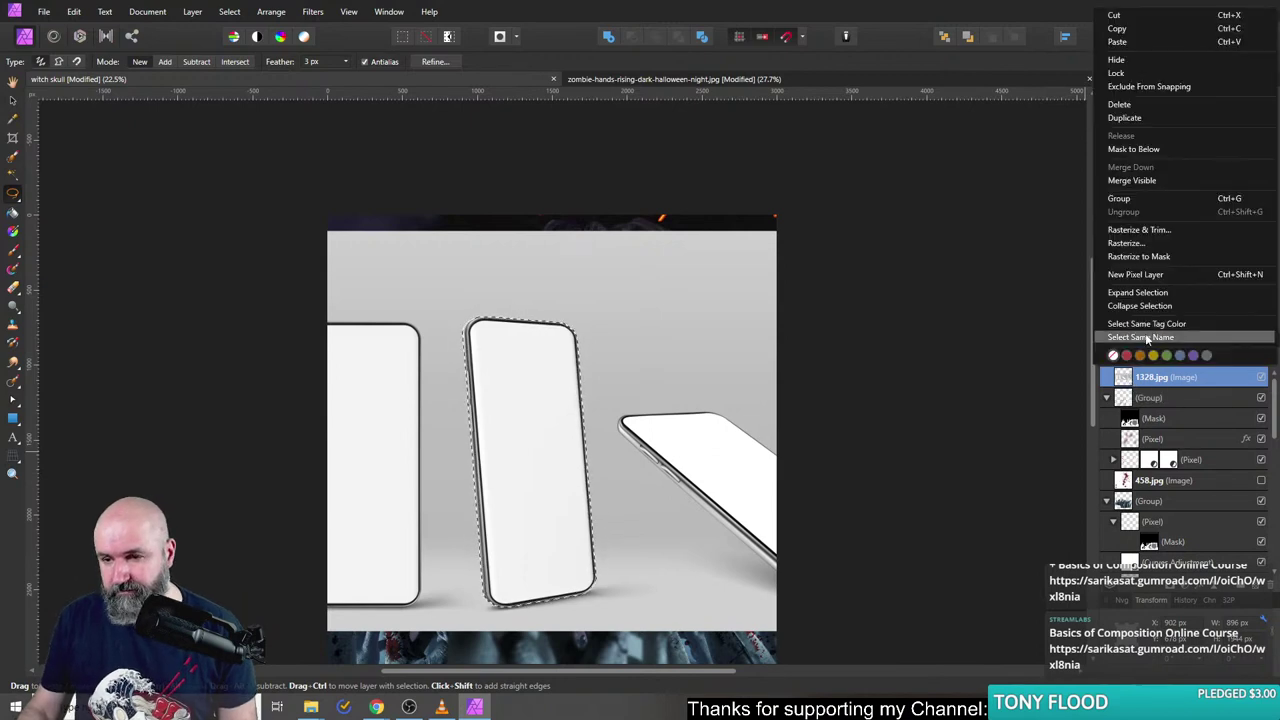
{"action": "left_click", "coordinate": [1149, 243]}
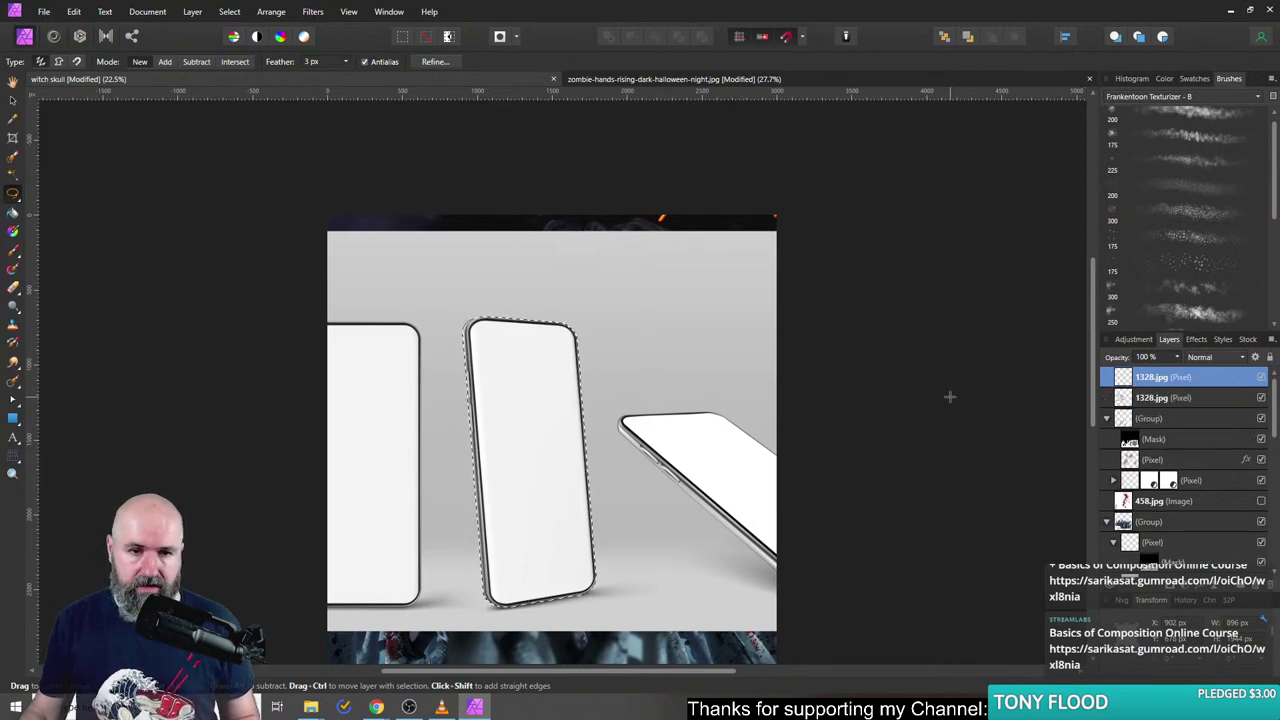
{"action": "key", "text": "ctrl+j"}
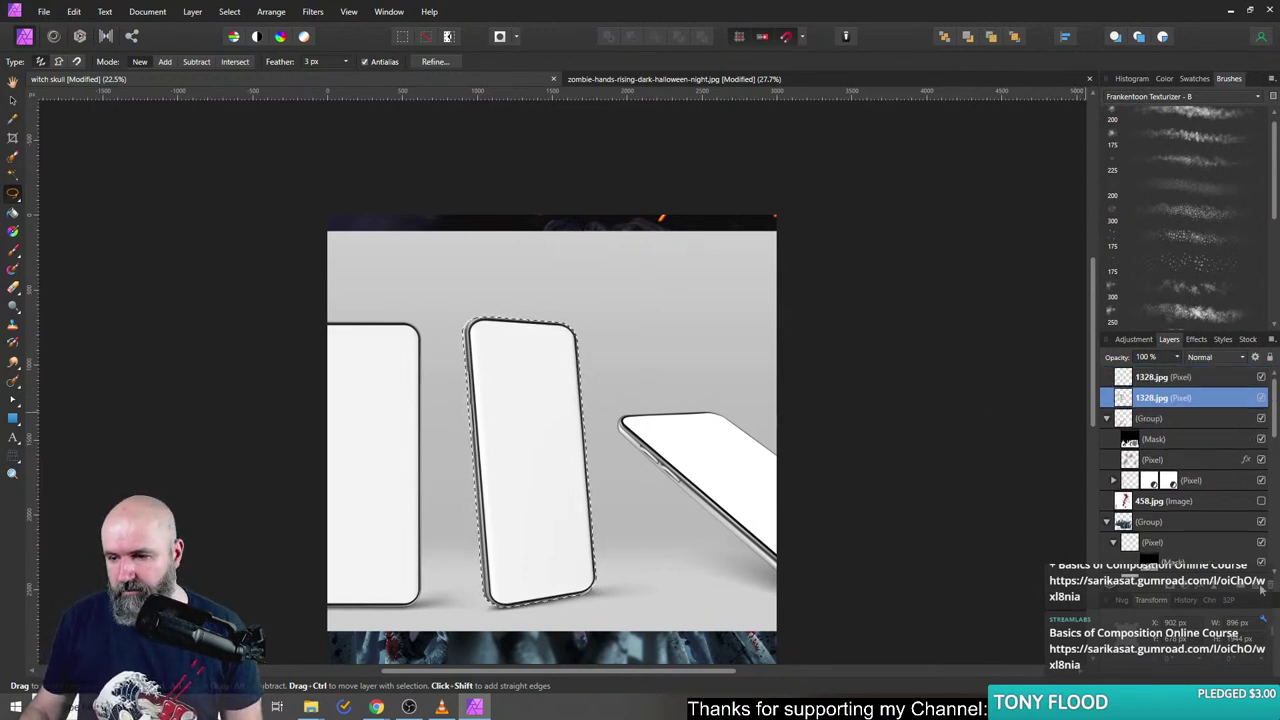
{"action": "key", "text": "Delete"}
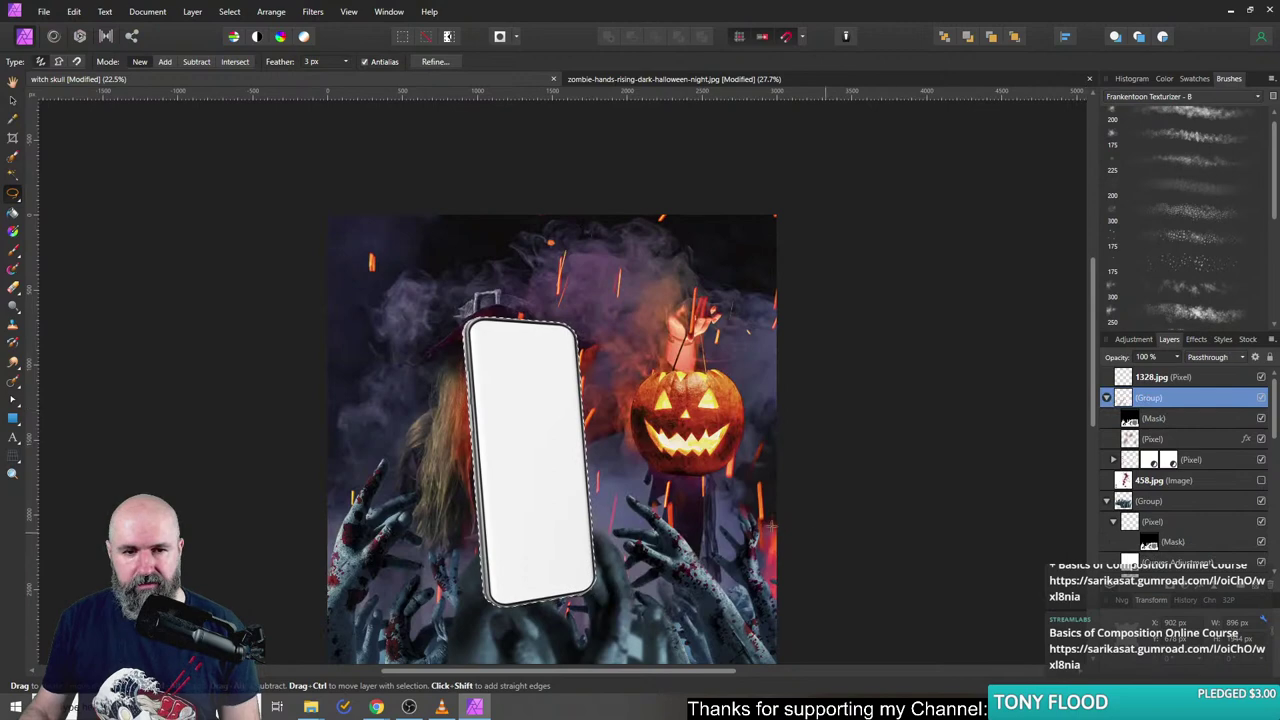
{"action": "left_click", "coordinate": [12, 99]}
- Scale the phone down and tilt it counter-clockwise toward the lower-left zombie hand
{"action": "scroll", "coordinate": [590, 462], "scroll_direction": "down", "scroll_amount": 2}
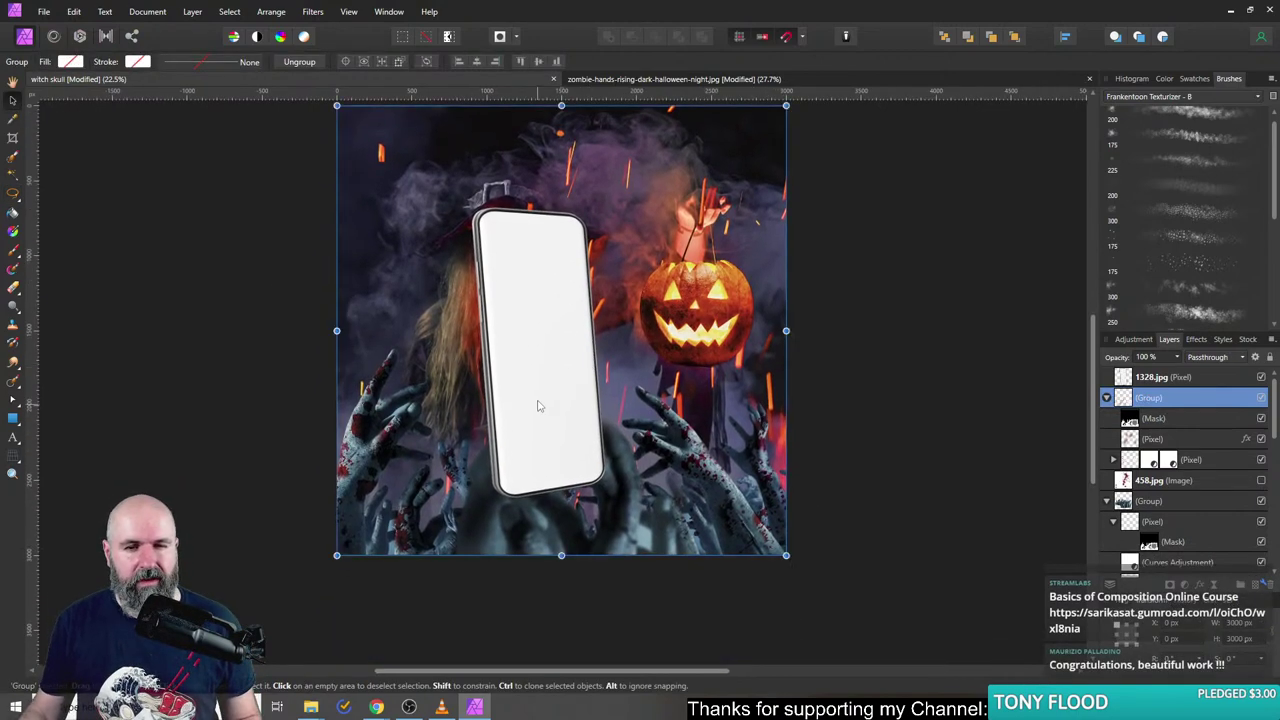
{"action": "left_click", "coordinate": [540, 400]}
{"action": "left_click_drag", "start_coordinate": [607, 502], "coordinate": [372, 393]}
{"action": "scroll", "coordinate": [468, 425], "scroll_direction": "up", "scroll_amount": 3}
{"action": "scroll", "coordinate": [395, 410], "scroll_direction": "down", "scroll_amount": 2}
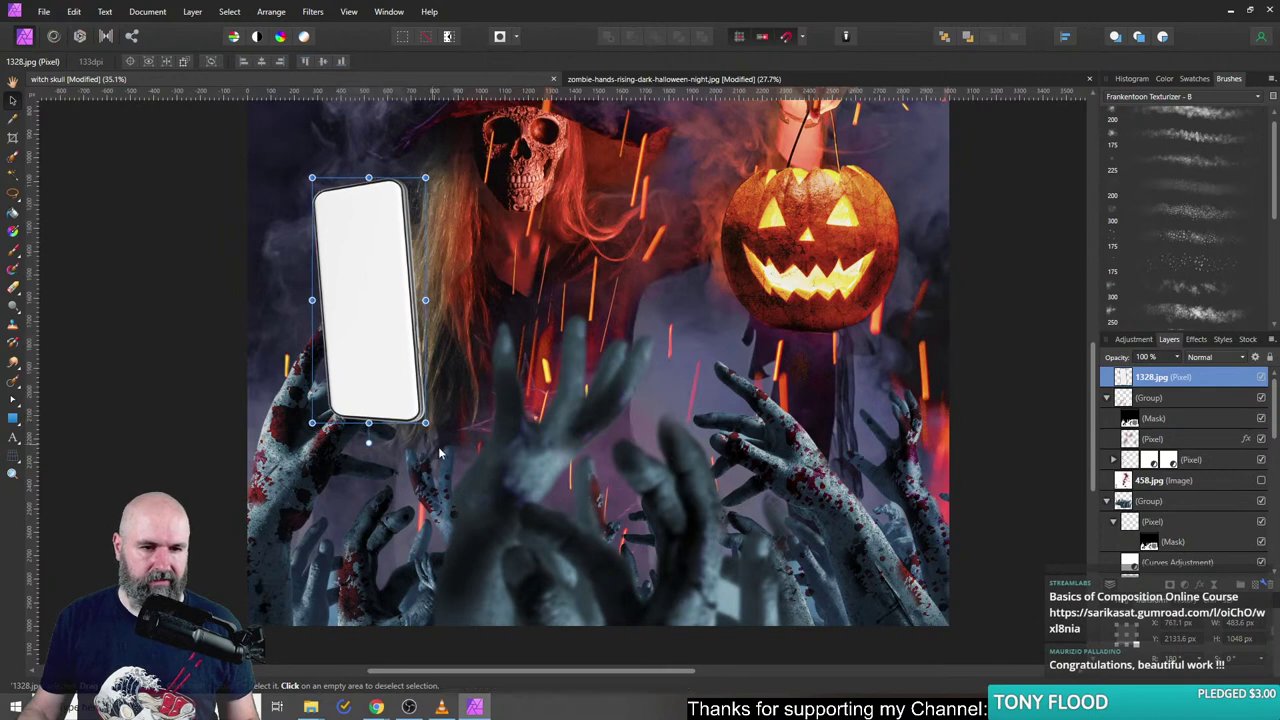
{"action": "left_click_drag", "start_coordinate": [427, 427], "coordinate": [395, 429]}
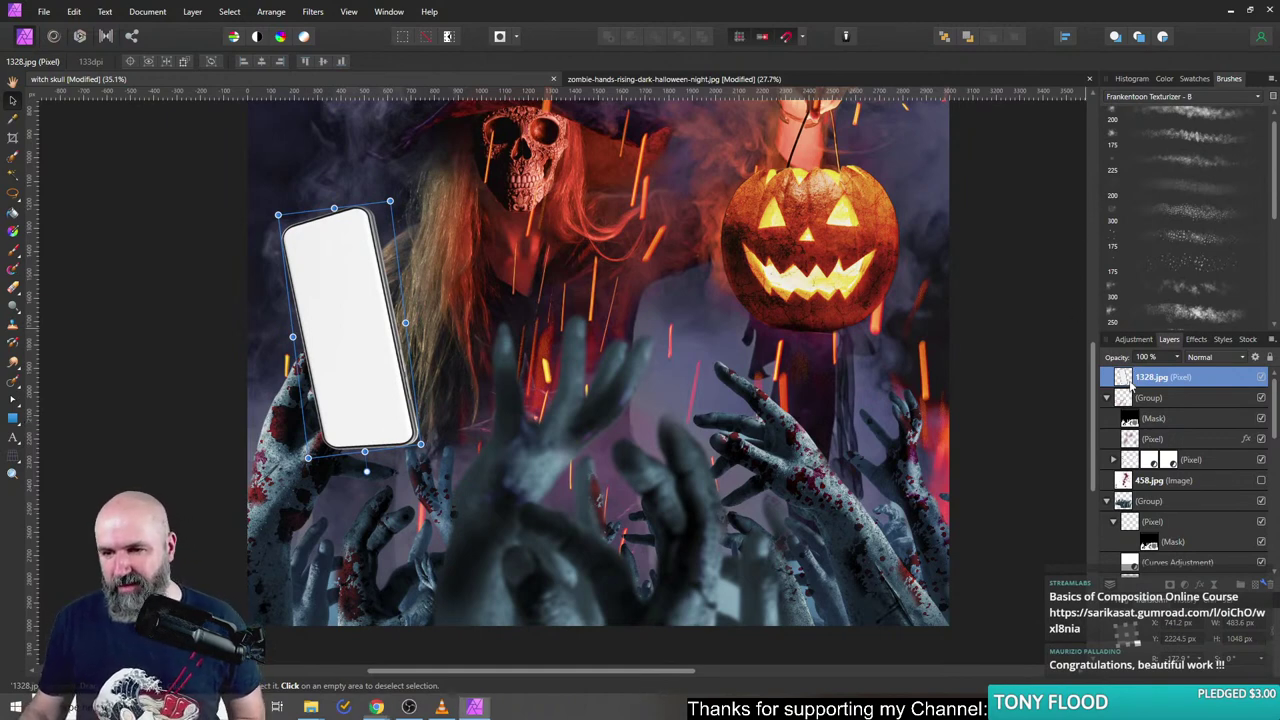
{"action": "scroll", "coordinate": [1138, 525], "scroll_direction": "down", "scroll_amount": 2}
{"action": "scroll", "coordinate": [1137, 560], "scroll_direction": "down", "scroll_amount": 1}
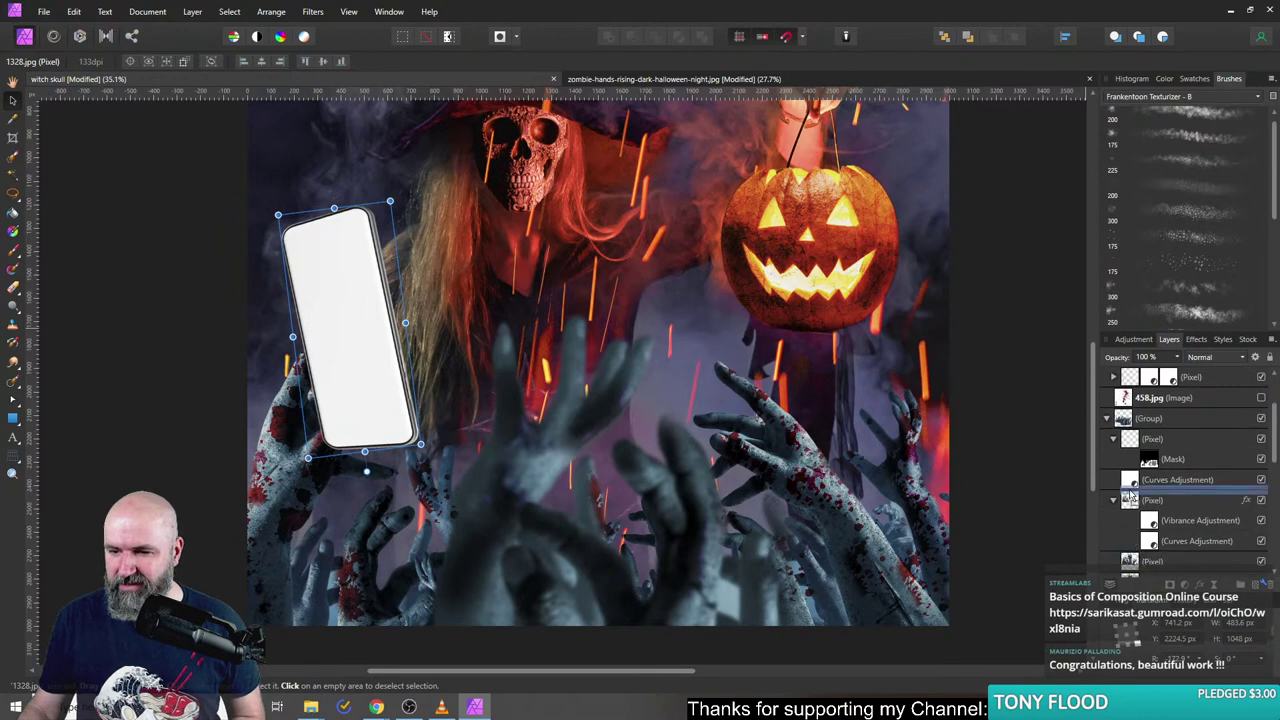
- Restack the 1328.jpg phone layer so it sits just above the hands group
{"action": "left_click_drag", "start_coordinate": [1138, 538], "coordinate": [1140, 536]}
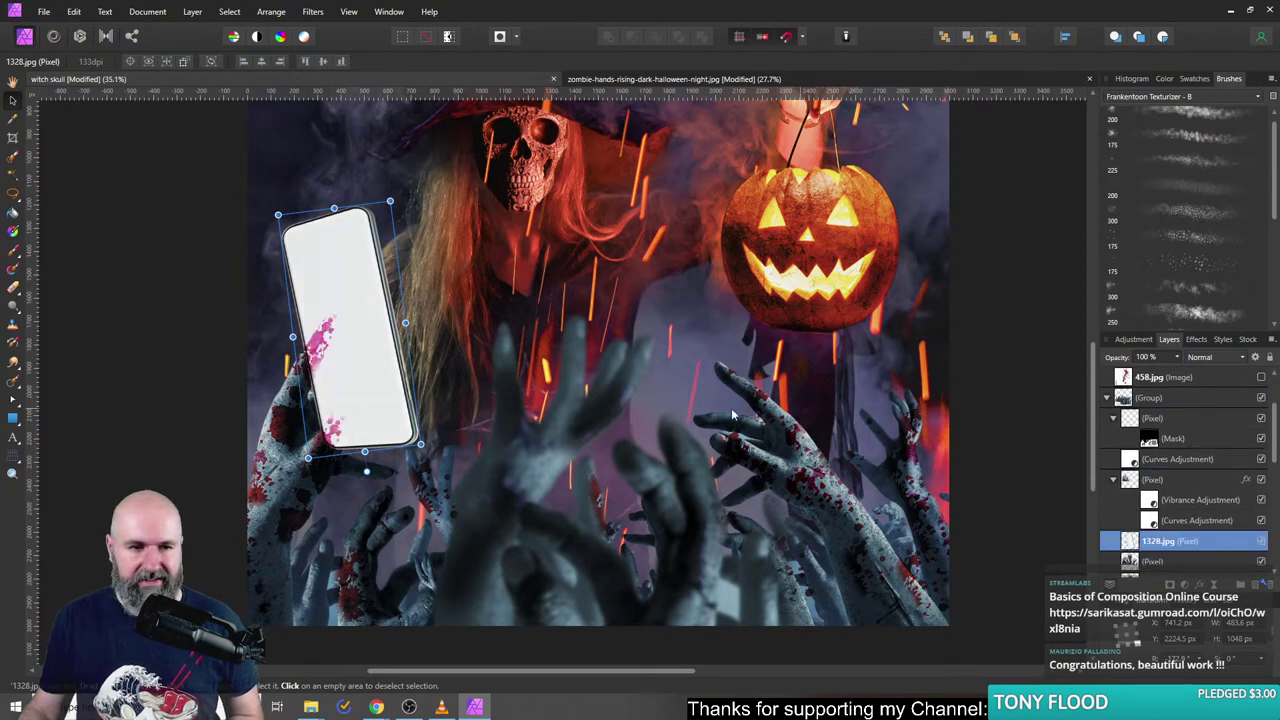
{"action": "scroll", "coordinate": [1195, 530], "scroll_direction": "down", "scroll_amount": 4}
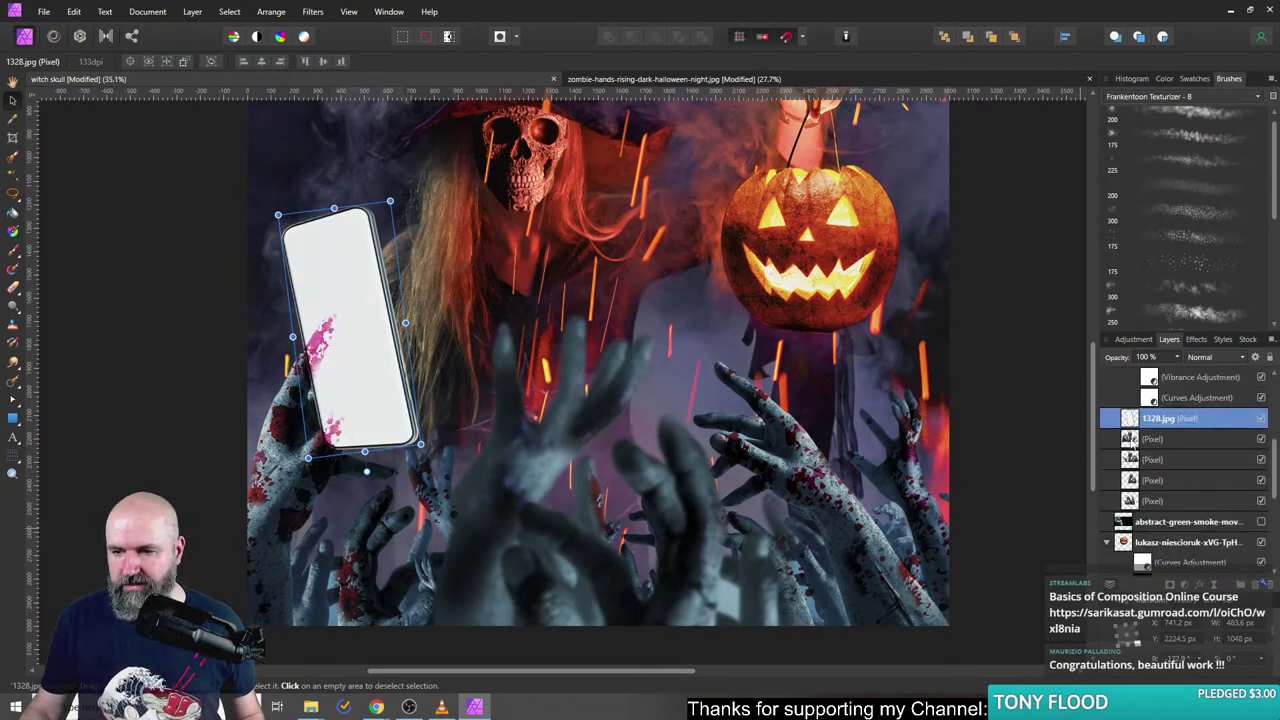
{"action": "left_click_drag", "start_coordinate": [1129, 424], "coordinate": [1136, 424]}
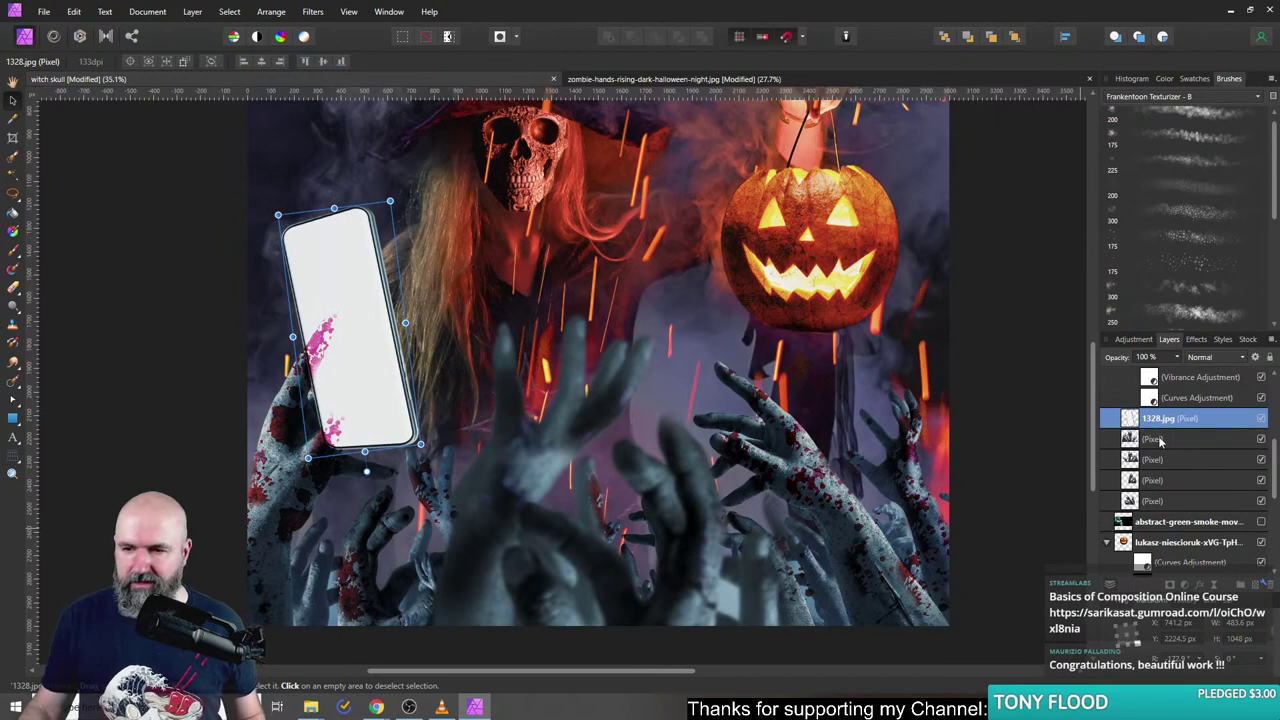
{"action": "scroll", "coordinate": [1160, 441], "scroll_direction": "up", "scroll_amount": 2}
{"action": "left_click_drag", "start_coordinate": [1130, 482], "coordinate": [1138, 521]}
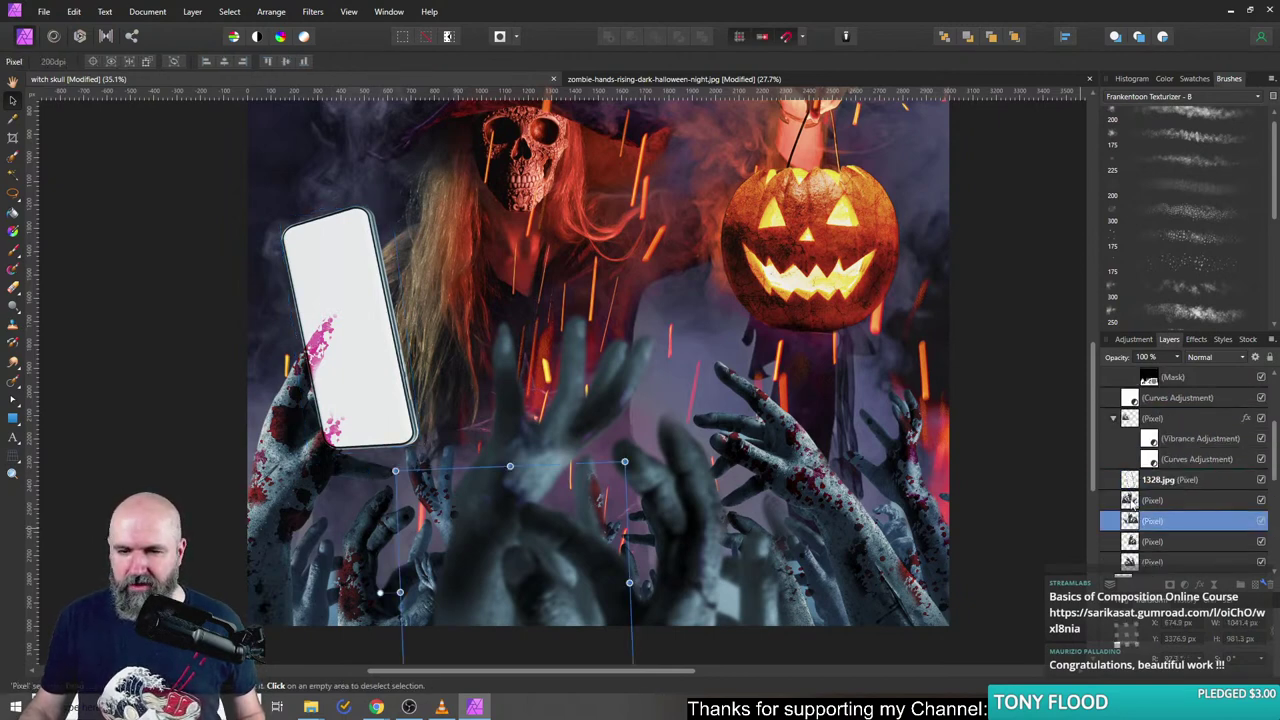
{"action": "left_click", "coordinate": [1133, 482]}
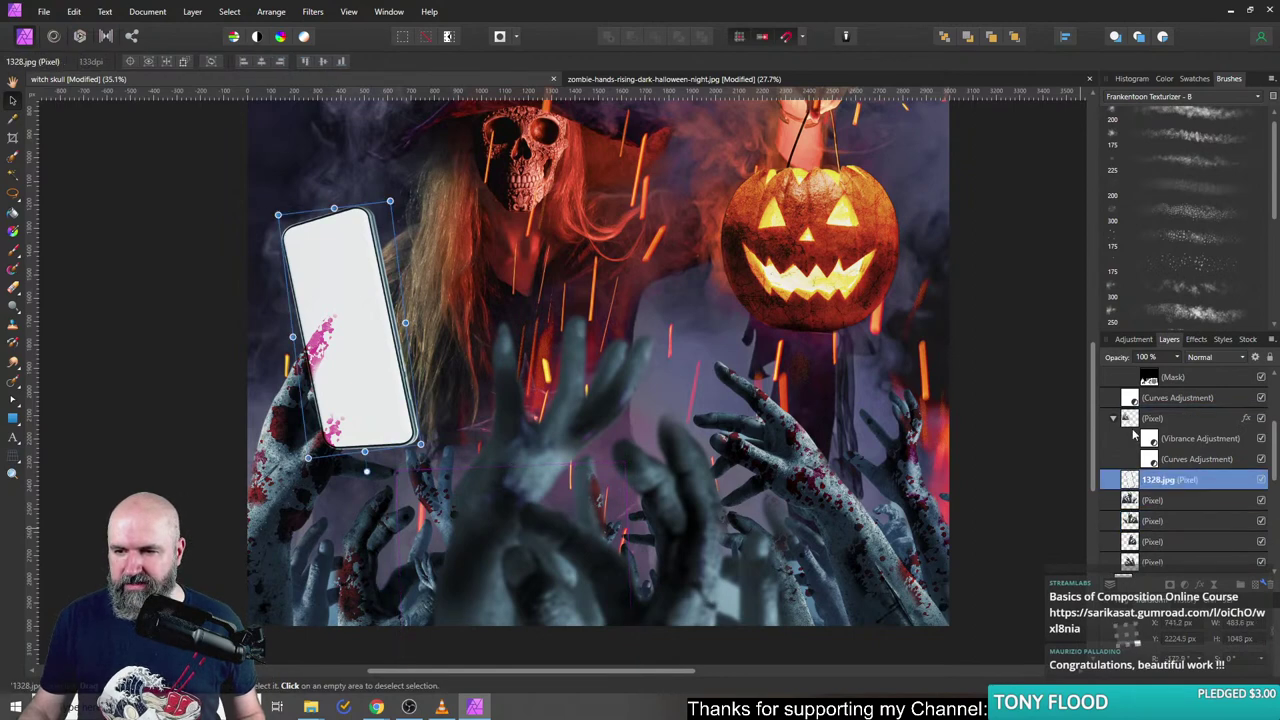
{"action": "scroll", "coordinate": [1150, 460], "scroll_direction": "down", "scroll_amount": 3}
{"action": "left_click", "coordinate": [1250, 400]}
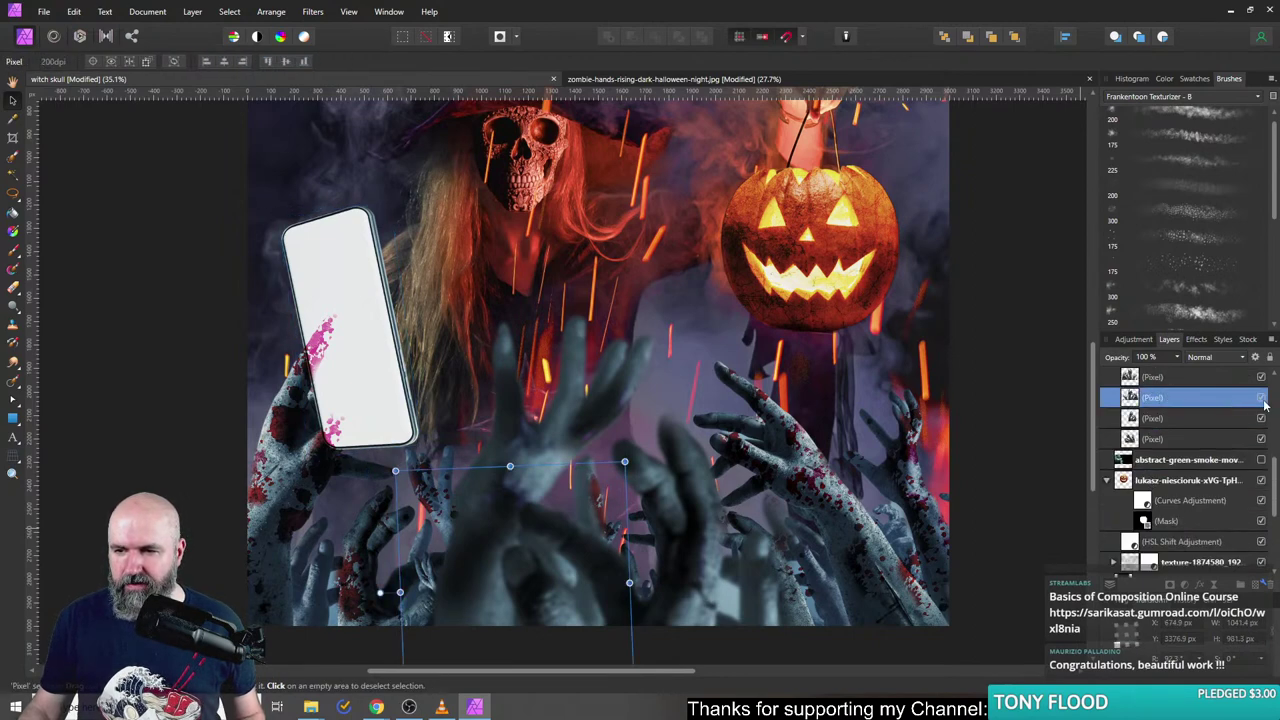
{"action": "scroll", "coordinate": [1199, 451], "scroll_direction": "up", "scroll_amount": 3}
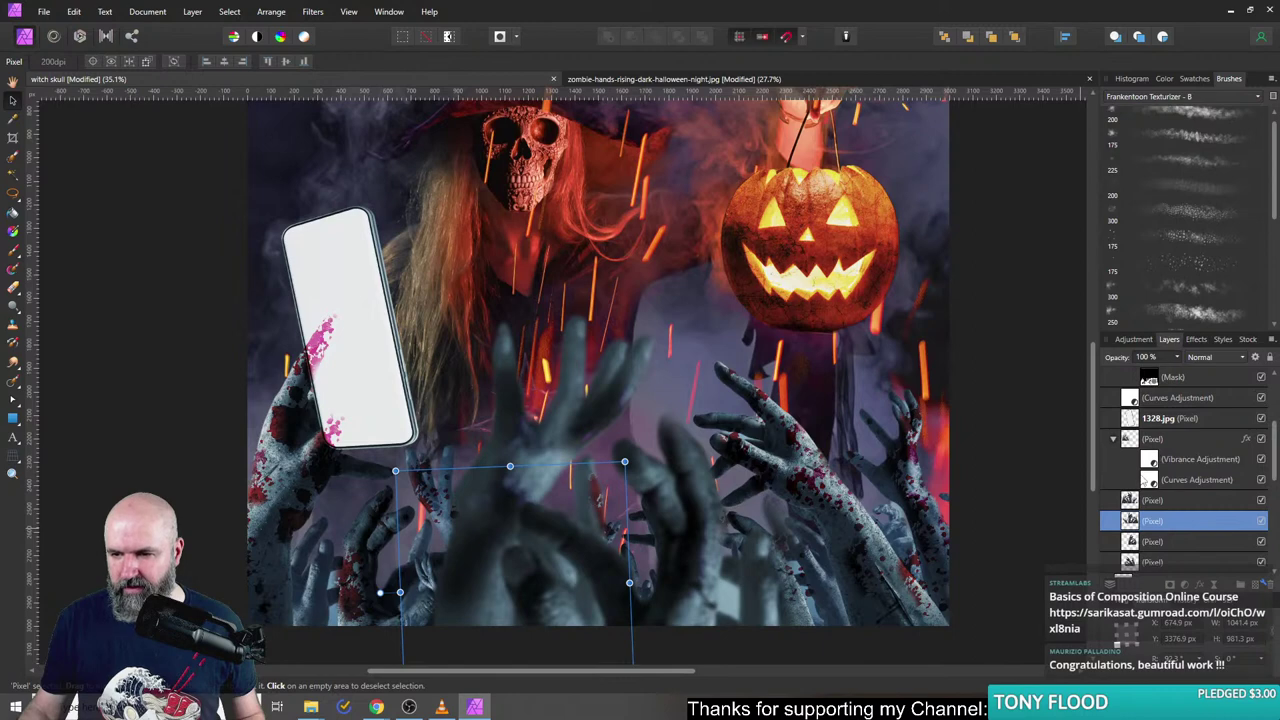
{"action": "scroll", "coordinate": [1140, 465], "scroll_direction": "up", "scroll_amount": 1}
{"action": "left_click_drag", "start_coordinate": [1130, 480], "coordinate": [1120, 396]}
{"action": "scroll", "coordinate": [1178, 482], "scroll_direction": "down", "scroll_amount": 3}
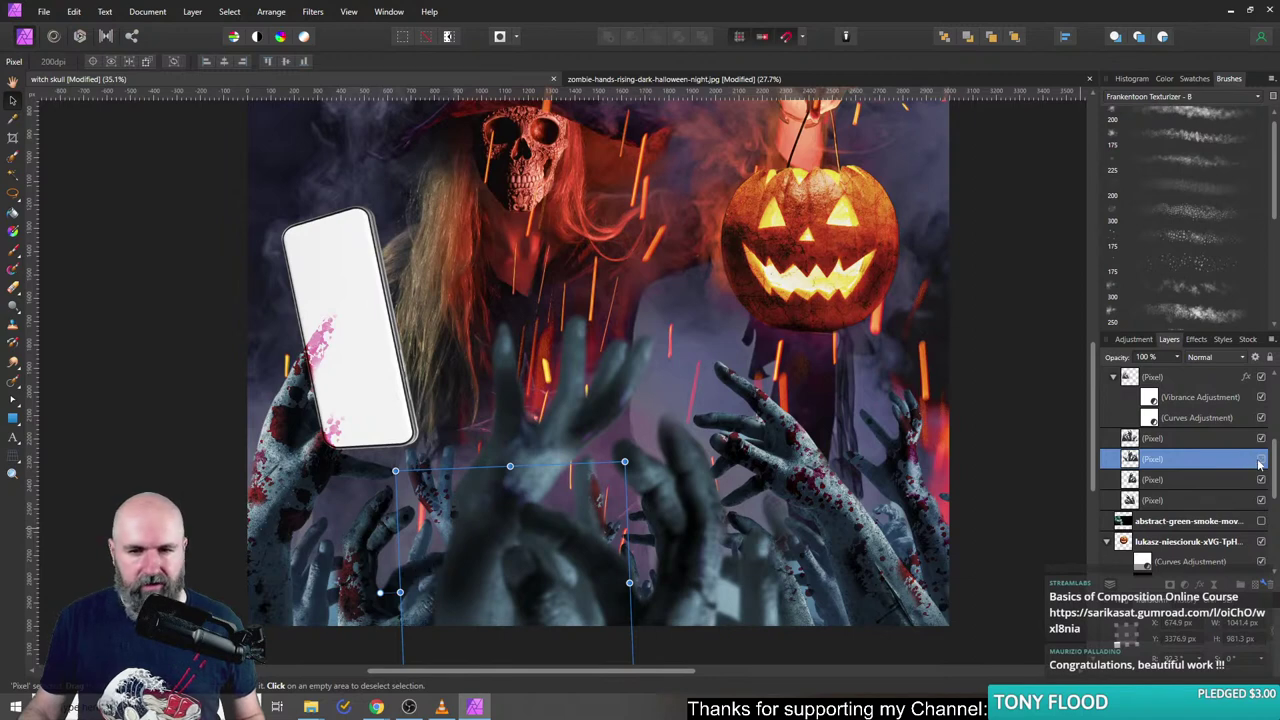
{"action": "scroll", "coordinate": [1255, 450], "scroll_direction": "up", "scroll_amount": 3}
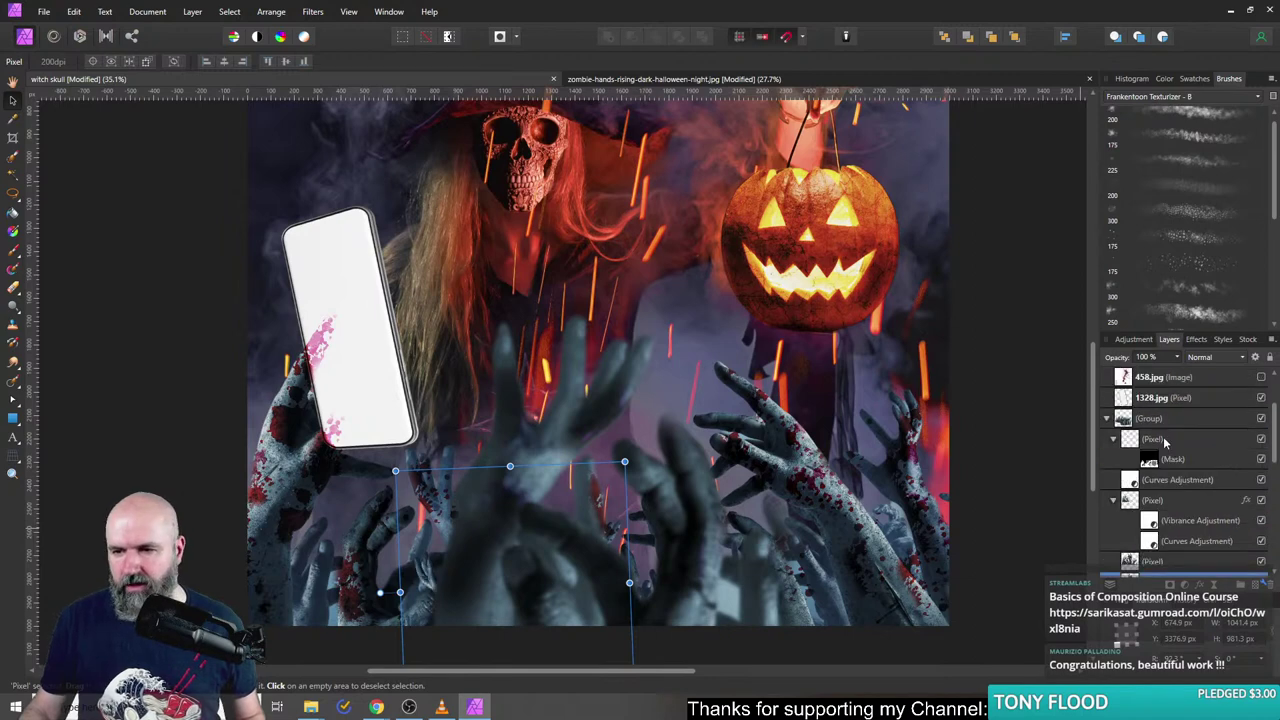
- Hide the phone, toggle the hand layers to identify them, and select the phone-holding hand
{"action": "left_click", "coordinate": [1261, 398]}
{"action": "scroll", "coordinate": [1225, 460], "scroll_direction": "down", "scroll_amount": 3}
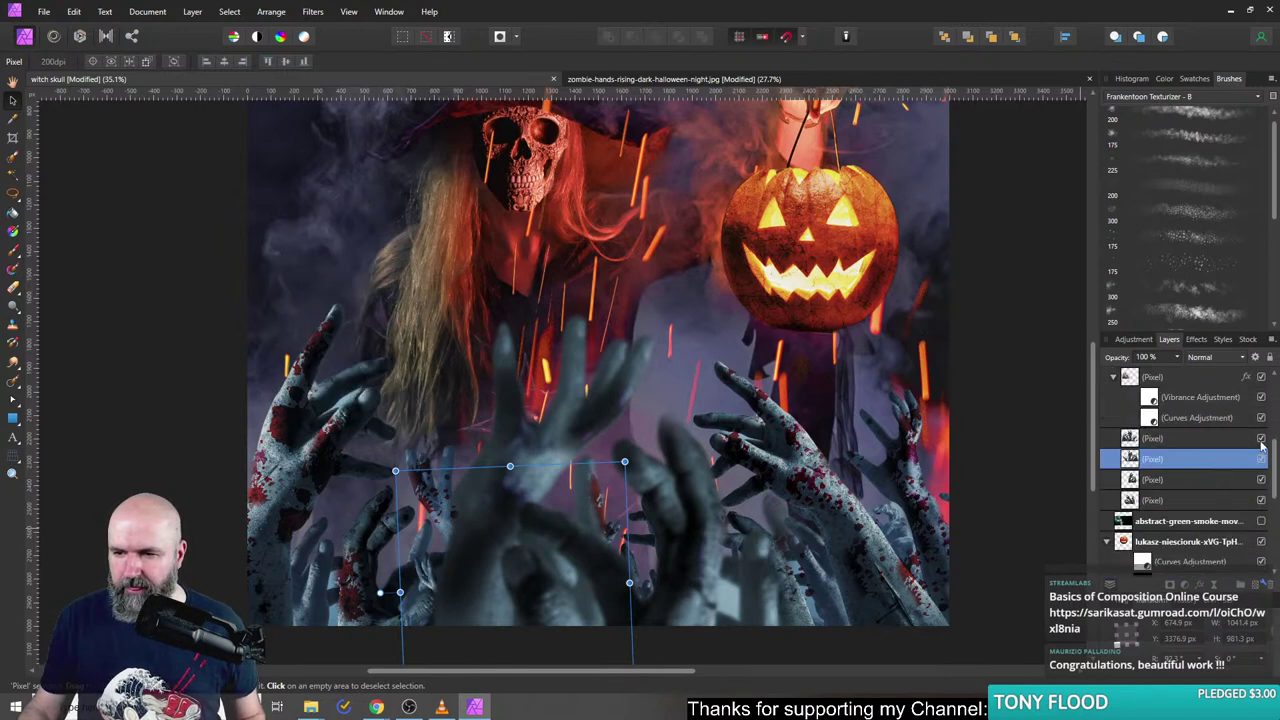
{"action": "left_click", "coordinate": [1261, 439]}
{"action": "left_click", "coordinate": [1261, 460]}
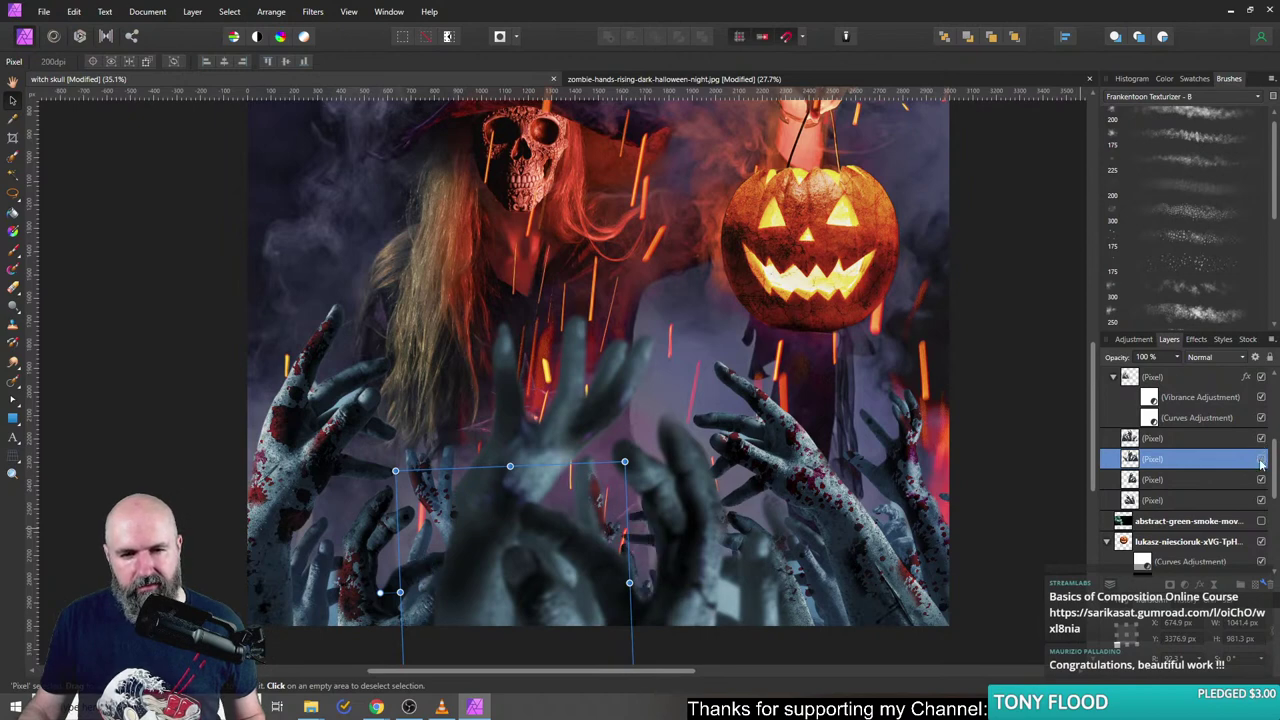
{"action": "left_click", "coordinate": [1260, 480]}
{"action": "left_click", "coordinate": [1261, 480]}
{"action": "left_click", "coordinate": [1261, 480]}
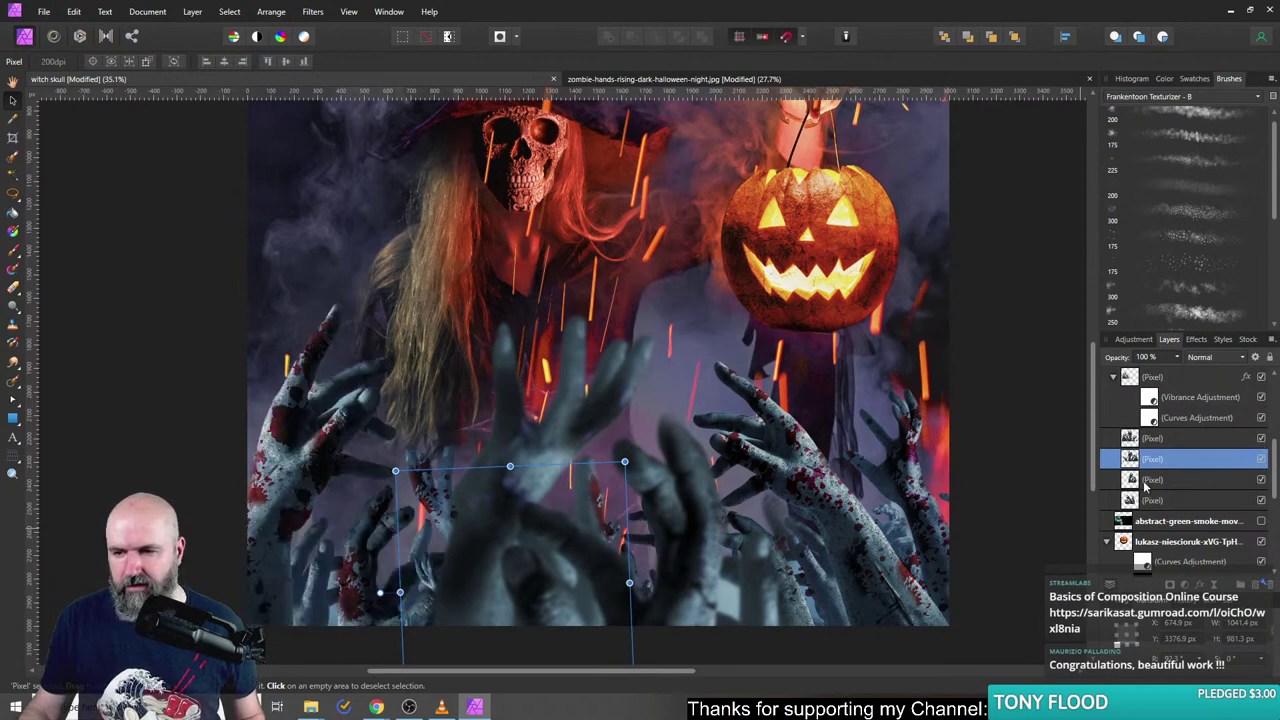
{"action": "left_click", "coordinate": [1180, 479]}
- Lasso the blood-covered pointing finger, copy it to a new pixel layer, and deselect
{"action": "scroll", "coordinate": [360, 440], "scroll_direction": "up", "scroll_amount": 6}
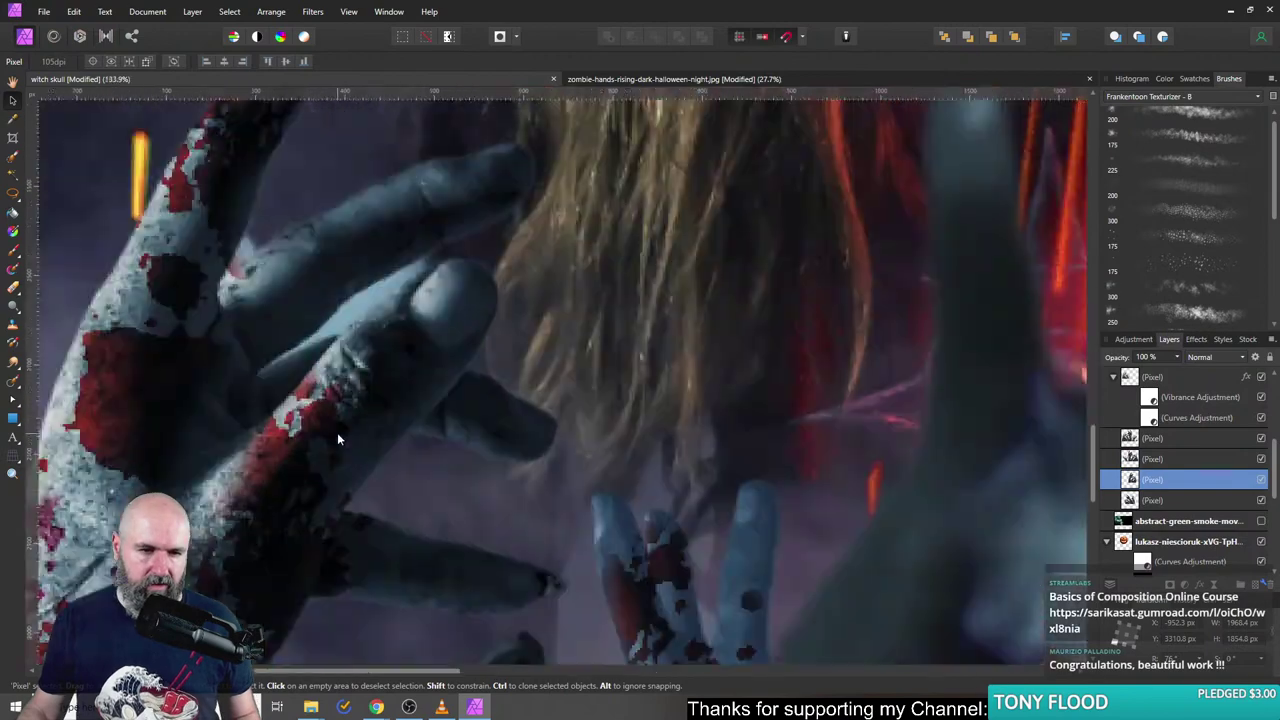
{"action": "left_click", "coordinate": [12, 193]}
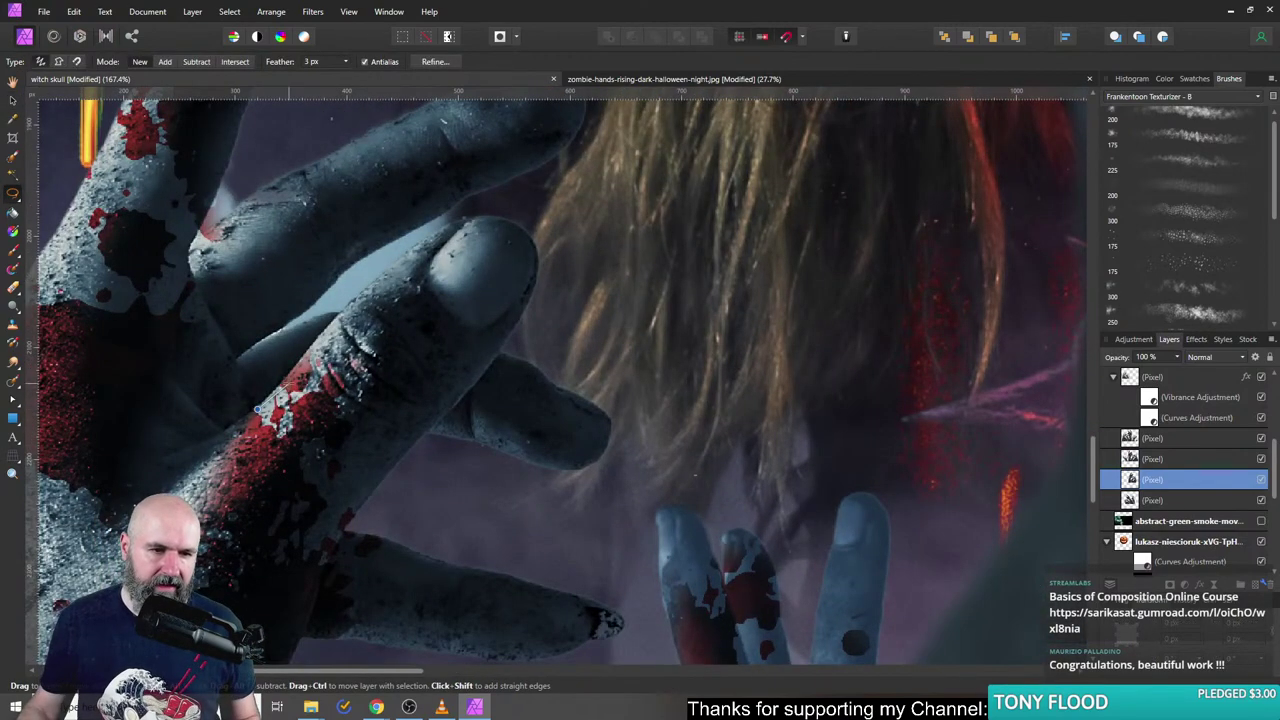
{"action": "left_click_drag", "start_coordinate": [258, 408], "coordinate": [350, 298]}
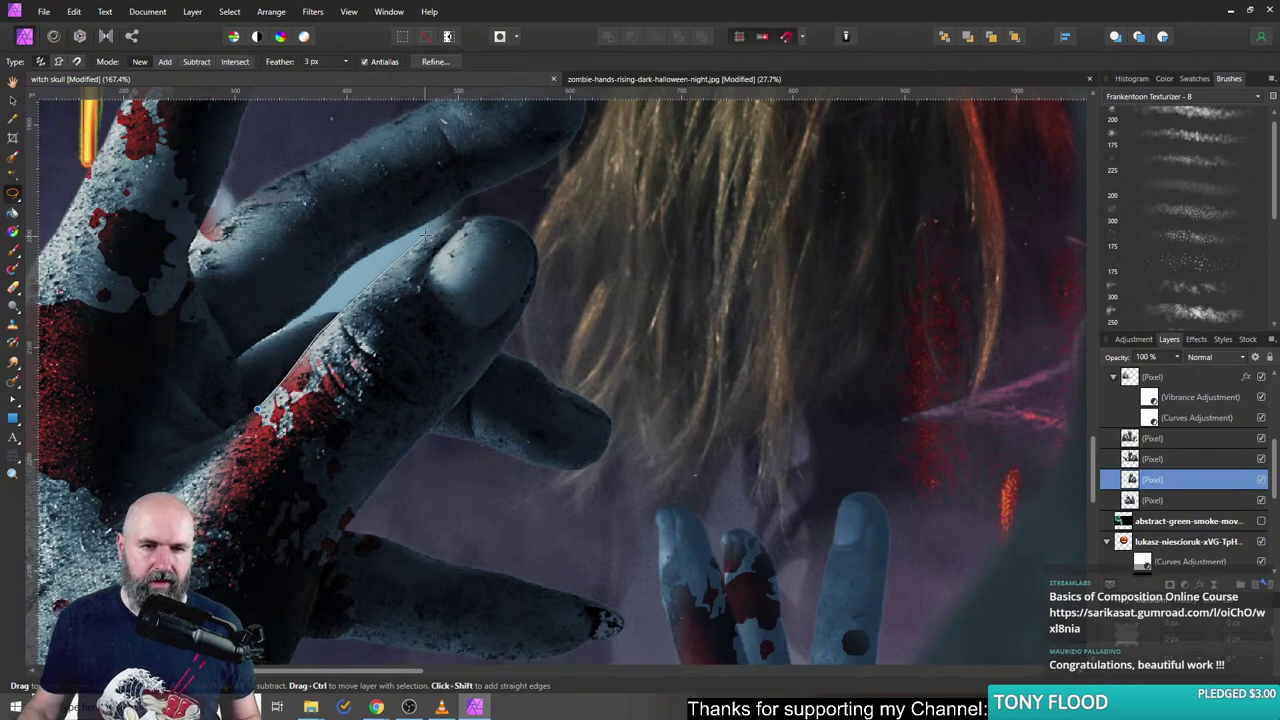
{"action": "mouse_move", "coordinate": [425, 234]}
{"action": "left_mouse_down"}
{"action": "mouse_move", "coordinate": [468, 214]}
{"action": "mouse_move", "coordinate": [533, 240]}
{"action": "left_mouse_up"}
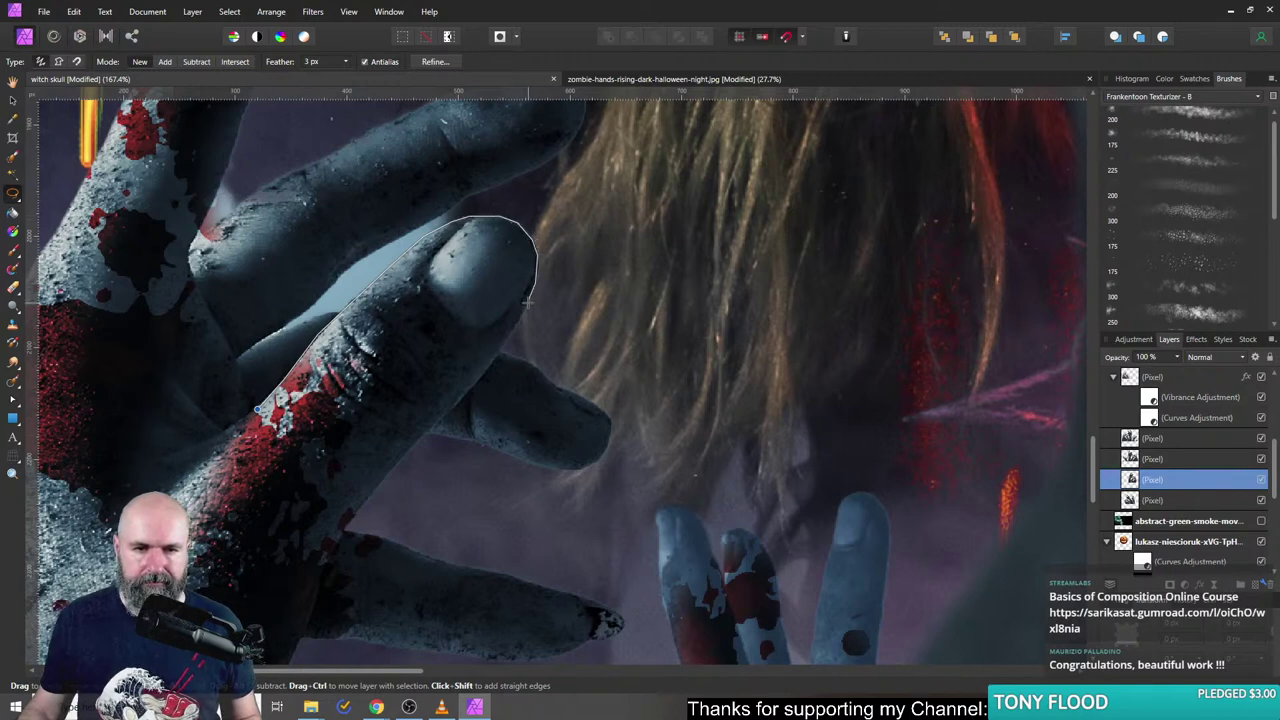
{"action": "left_click_drag", "start_coordinate": [513, 330], "coordinate": [478, 382]}
{"action": "left_click_drag", "start_coordinate": [453, 405], "coordinate": [409, 448]}
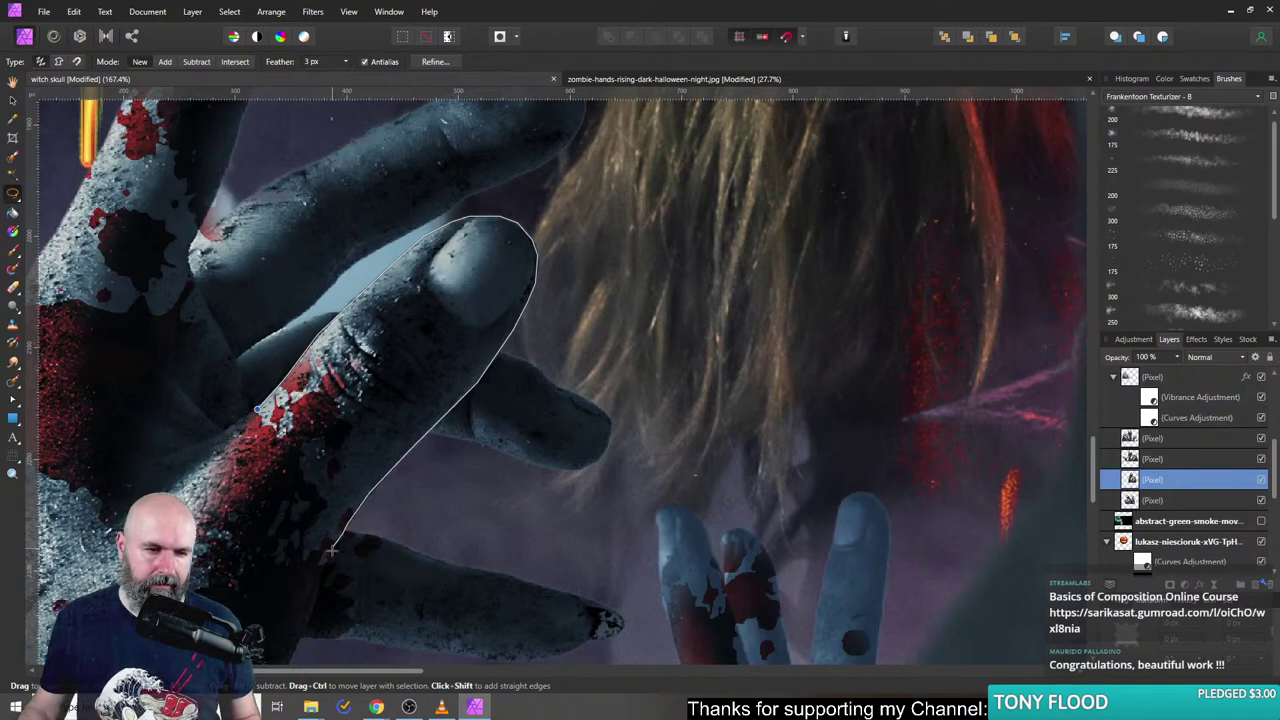
{"action": "mouse_move", "coordinate": [331, 548]}
{"action": "left_mouse_down"}
{"action": "mouse_move", "coordinate": [309, 599]}
{"action": "mouse_move", "coordinate": [264, 591]}
{"action": "left_mouse_up"}
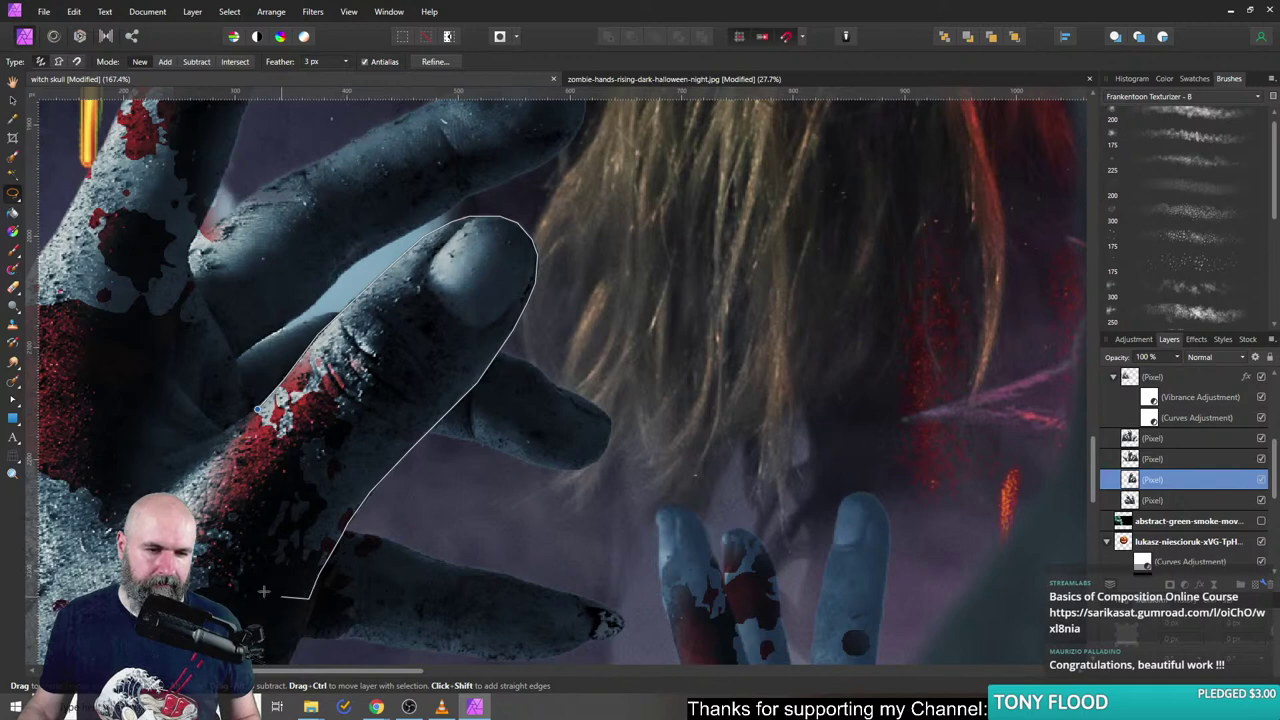
{"action": "left_click_drag", "start_coordinate": [193, 444], "coordinate": [257, 405]}
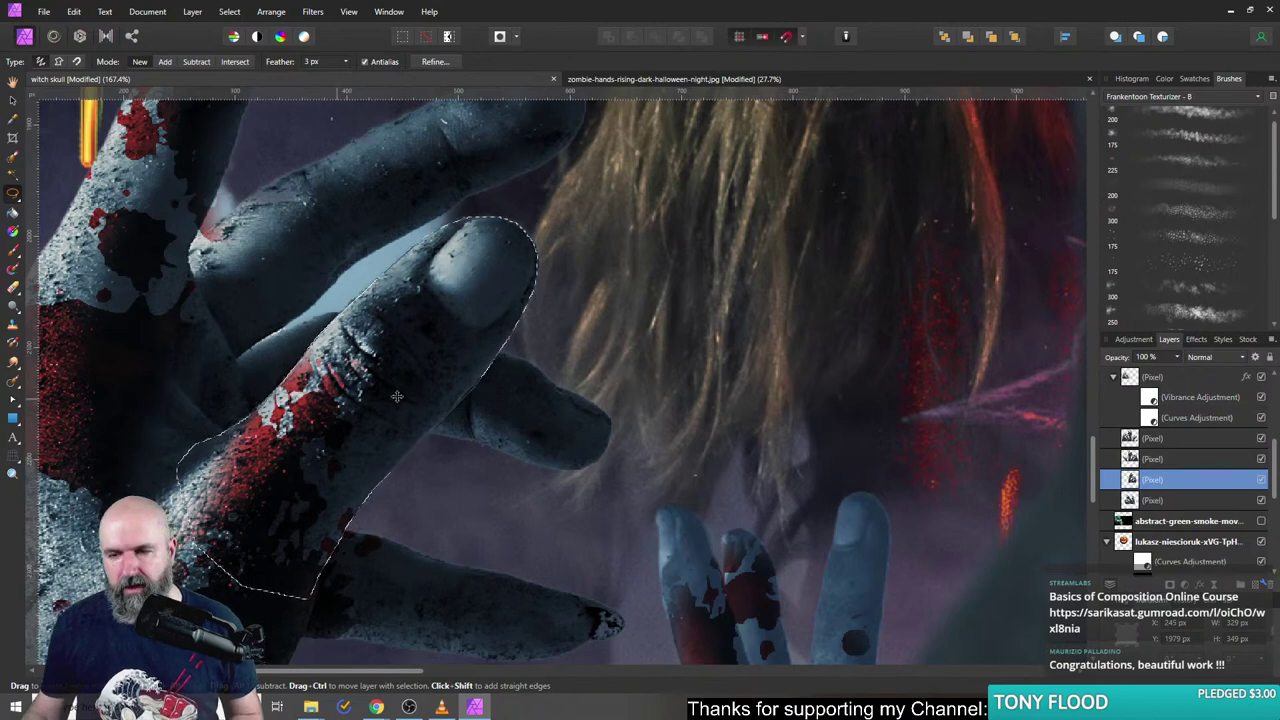
{"action": "key", "text": "ctrl+j"}
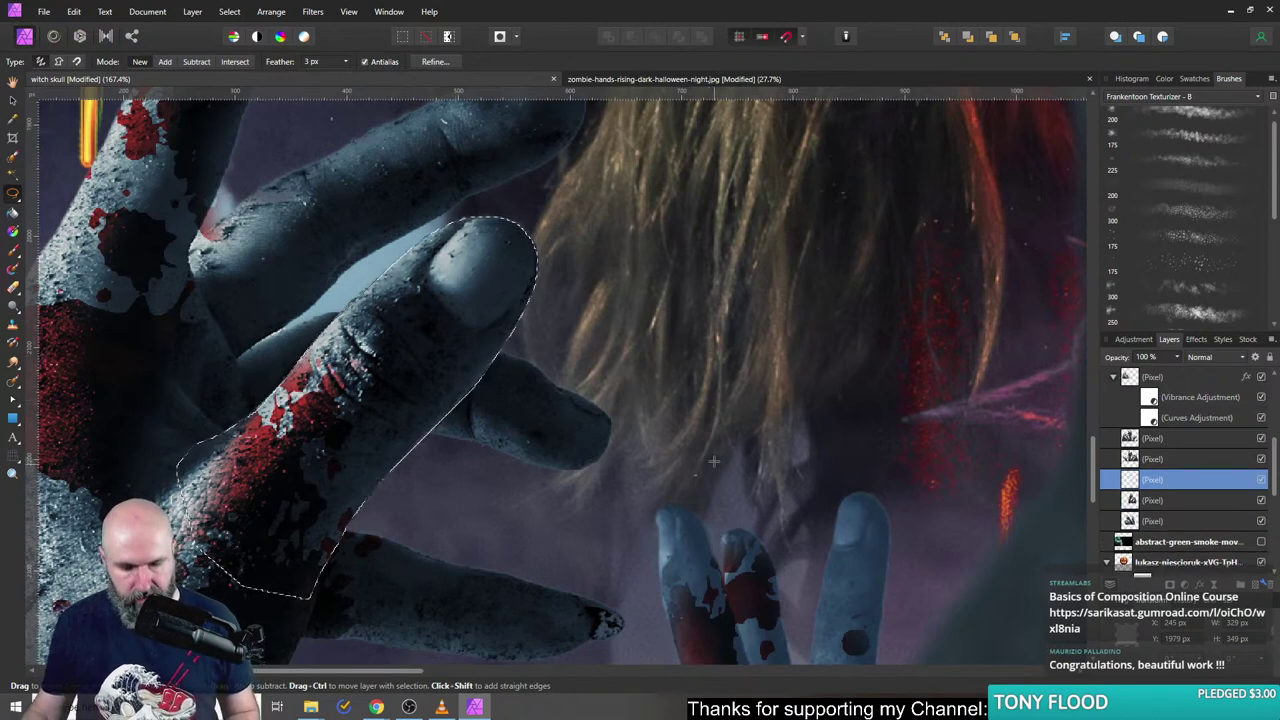
{"action": "key", "text": "ctrl+d"}
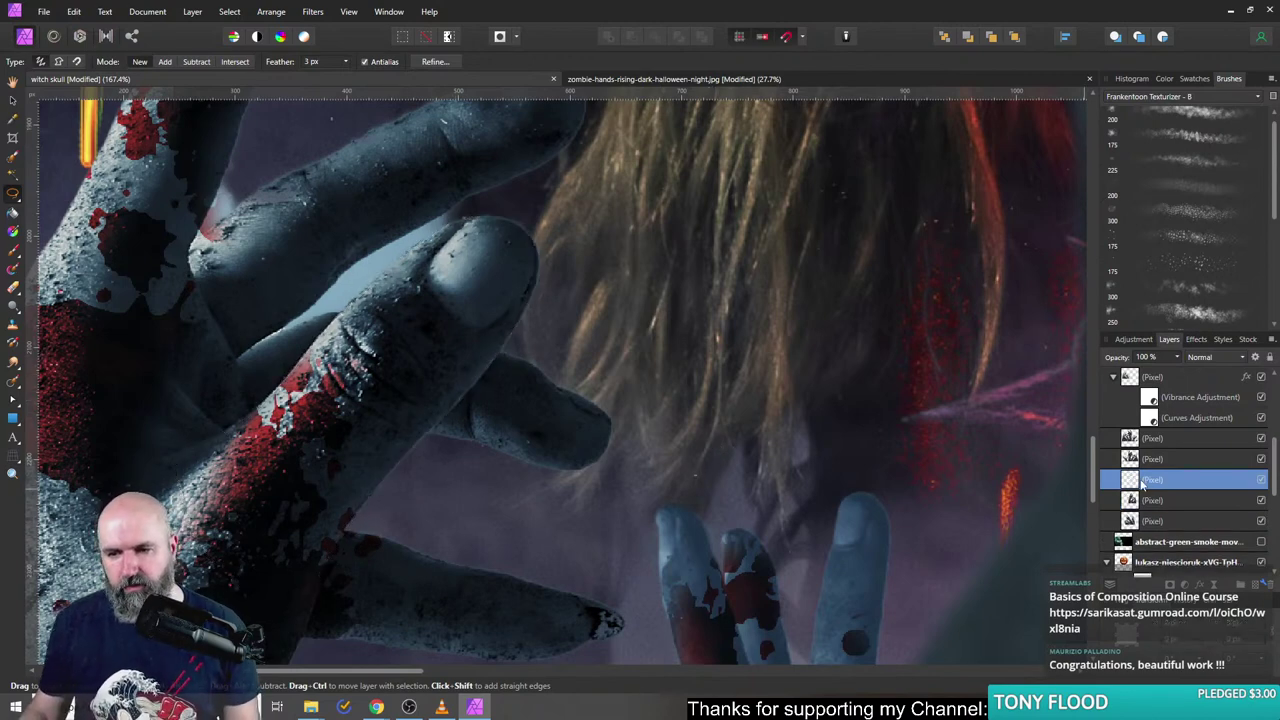
- Make the 1328.jpg phone layer visible again
{"action": "left_click_drag", "start_coordinate": [1143, 485], "coordinate": [1142, 468]}
{"action": "scroll", "coordinate": [1141, 468], "scroll_direction": "up", "scroll_amount": 3}
{"action": "scroll", "coordinate": [1130, 450], "scroll_direction": "up", "scroll_amount": 2}
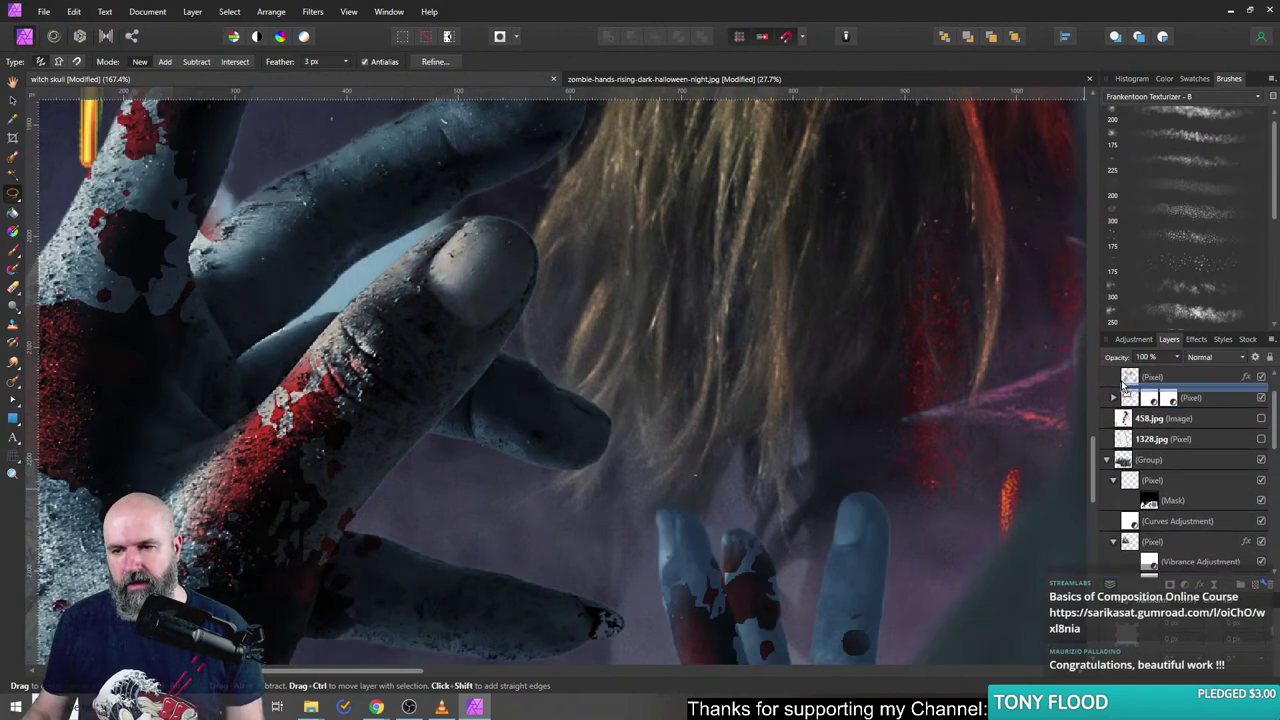
{"action": "left_click", "coordinate": [1136, 462]}
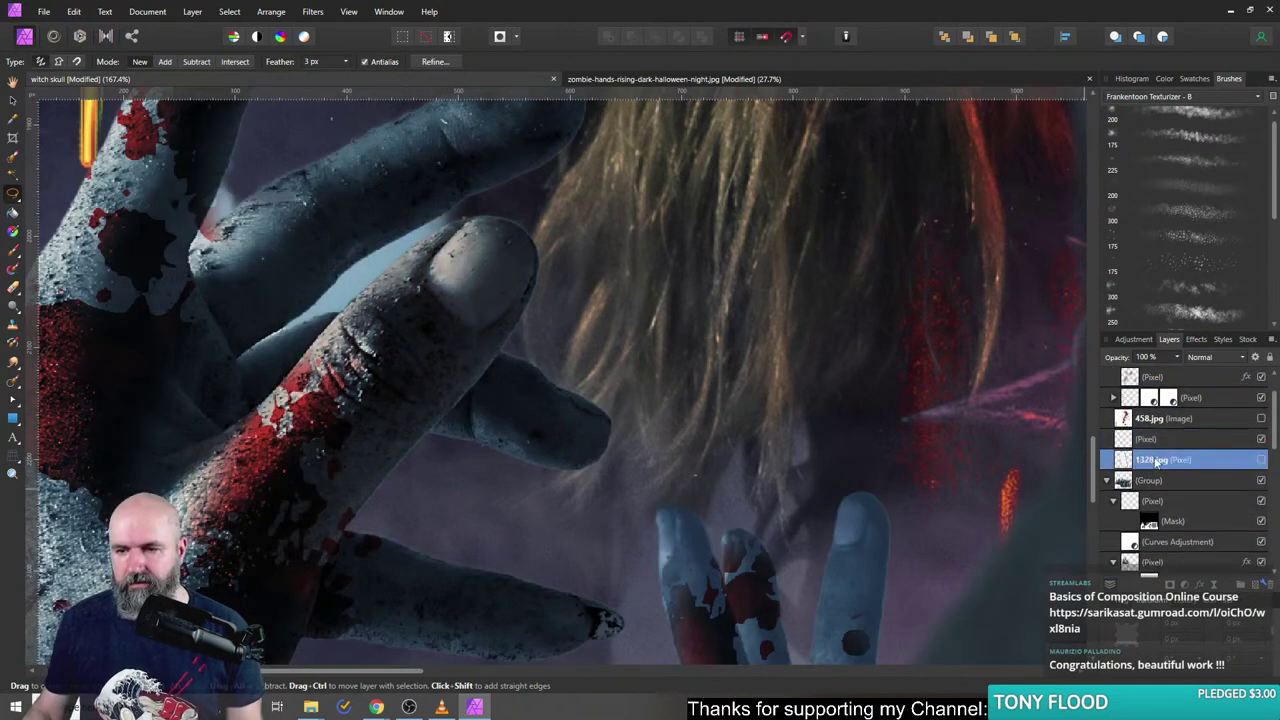
{"action": "left_click", "coordinate": [1261, 460]}
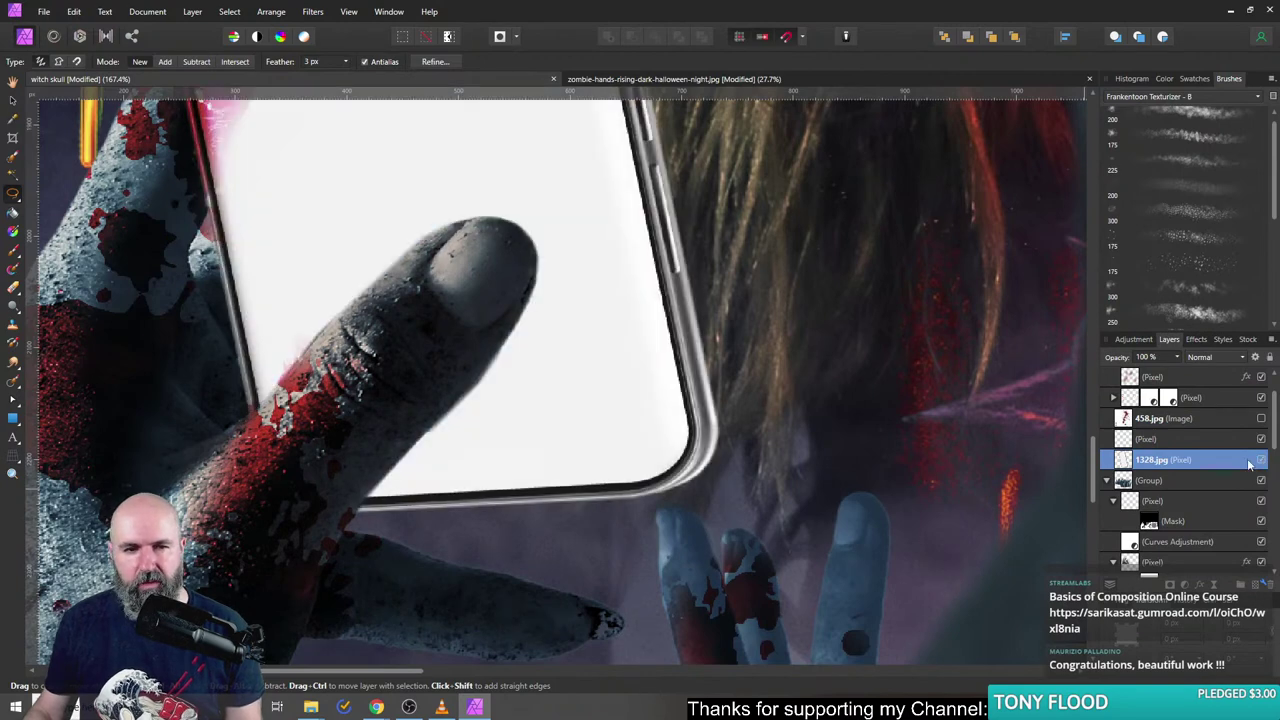
- Rename the blood group to 'blodd on hands' and move the finger layer to the top
{"action": "left_click", "coordinate": [1126, 445]}
{"action": "scroll", "coordinate": [1146, 458], "scroll_direction": "up", "scroll_amount": 2}
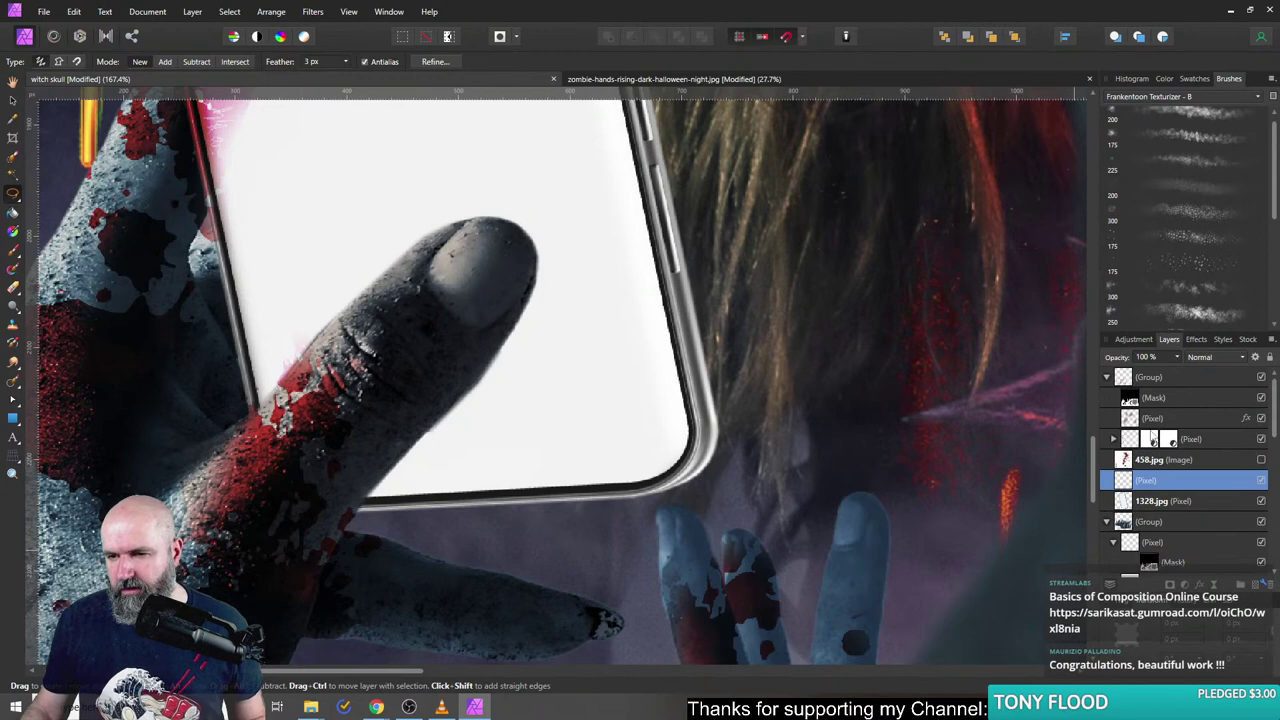
{"action": "left_click", "coordinate": [1150, 376]}
{"action": "double_click", "coordinate": [1150, 376]}
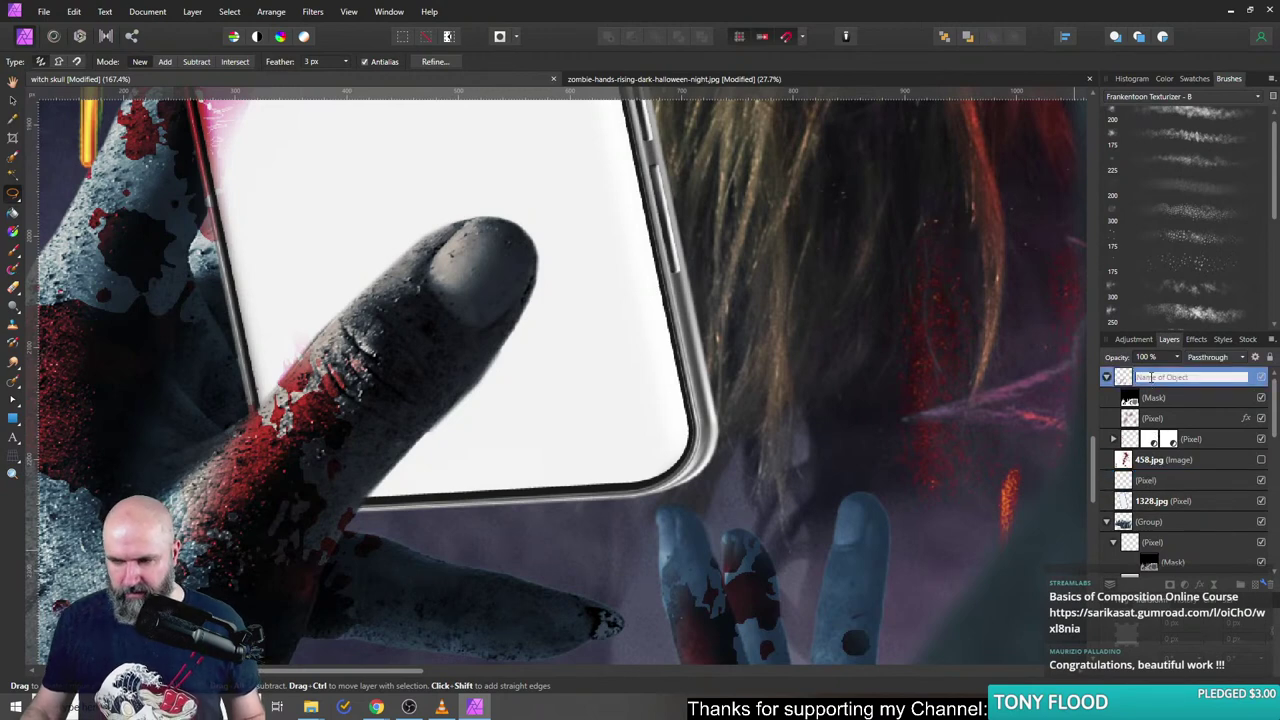
{"action": "type", "text": "blood on"}
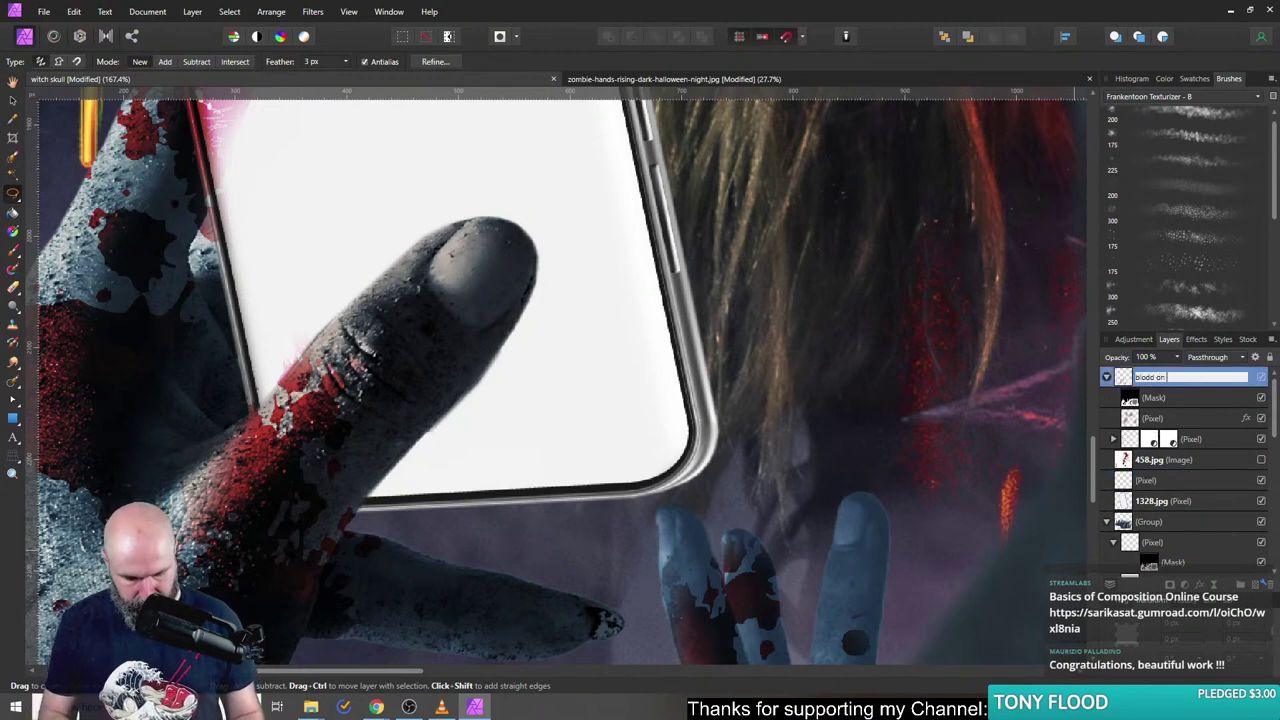
{"action": "type", "text": "lodd on hands"}
{"action": "key", "text": "Return"}
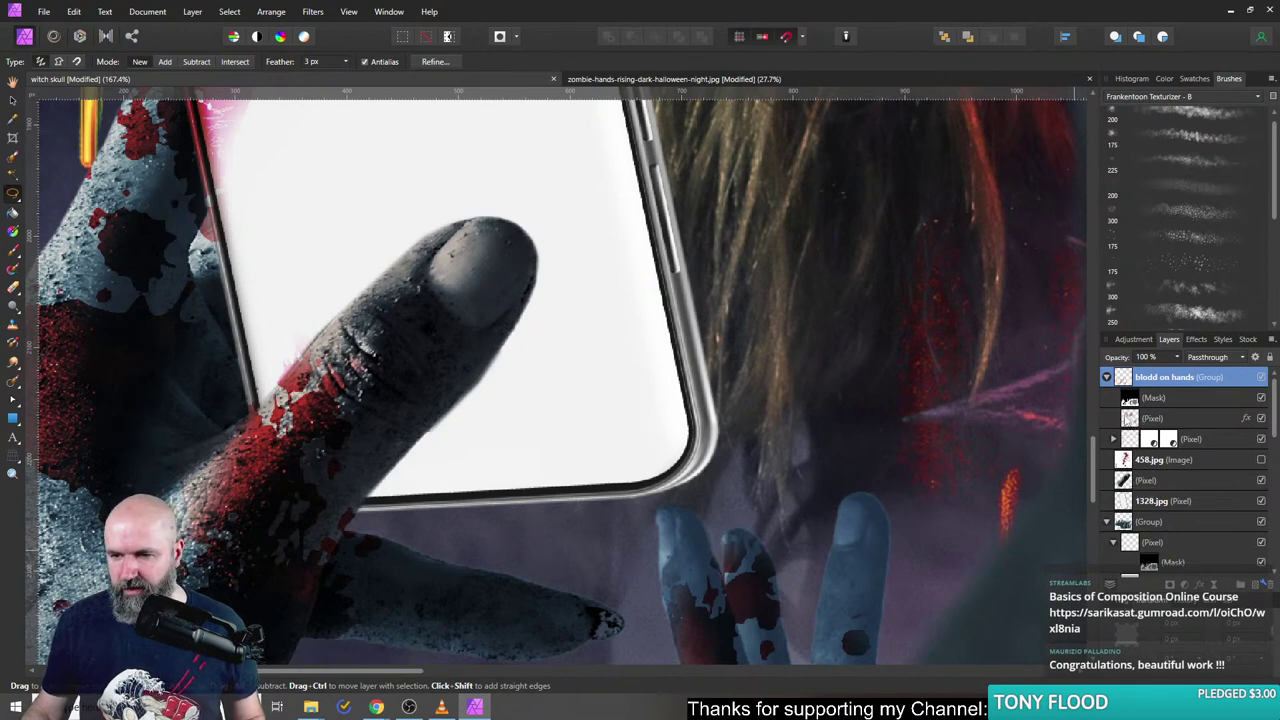
{"action": "left_click", "coordinate": [1124, 482]}
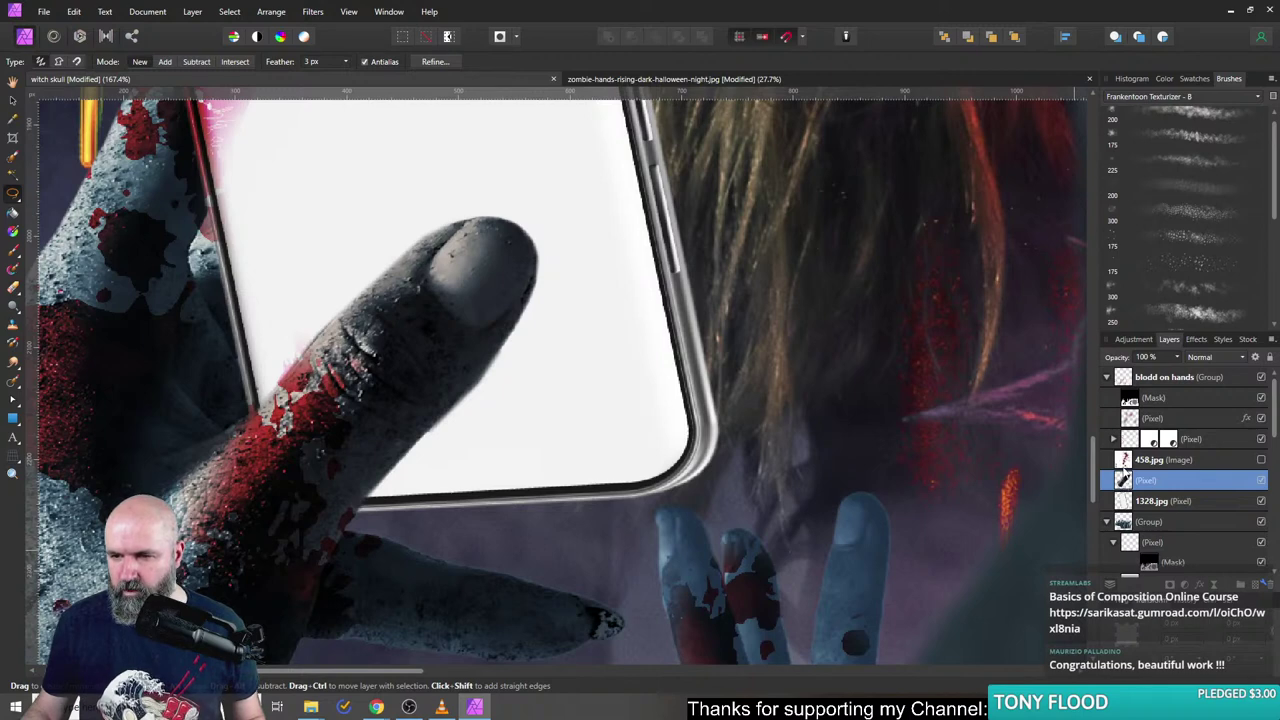
{"action": "left_click_drag", "start_coordinate": [1124, 482], "coordinate": [1125, 376]}
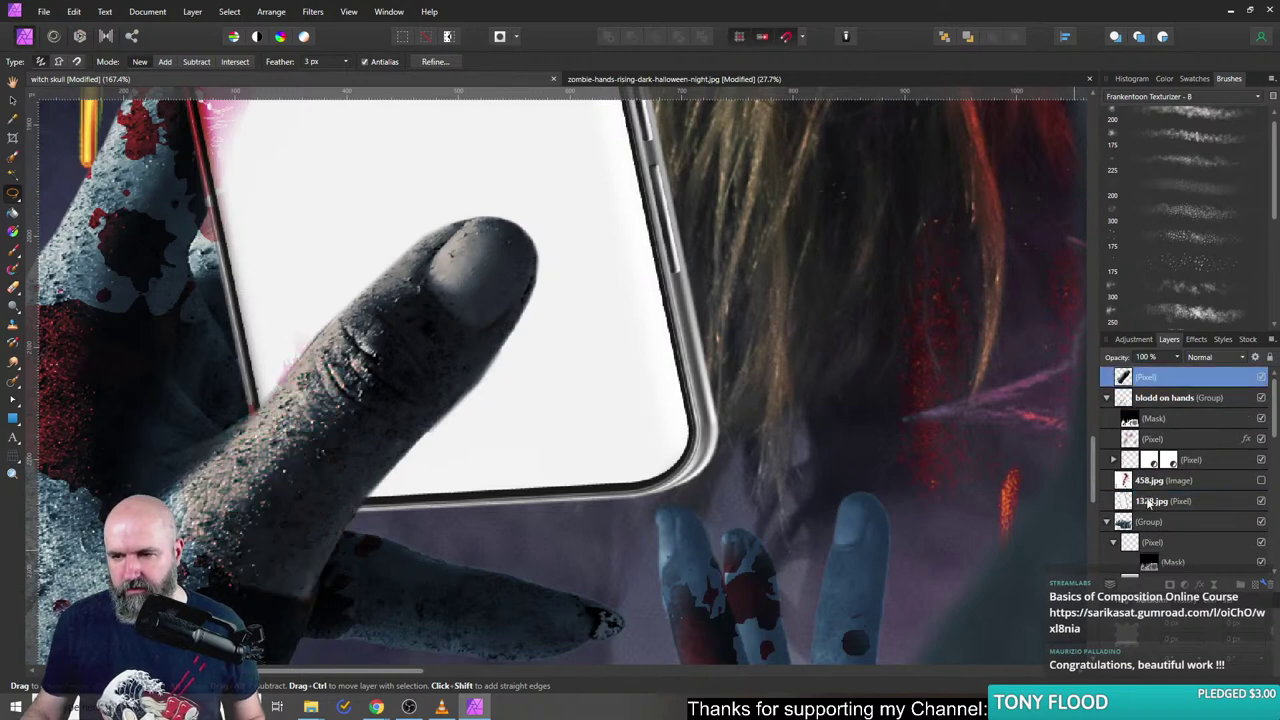
- Duplicate the 'blodd on hands' group and rasterize the copy into one pixel layer
{"action": "left_click", "coordinate": [1150, 397]}
{"action": "right_click", "coordinate": [1150, 397]}
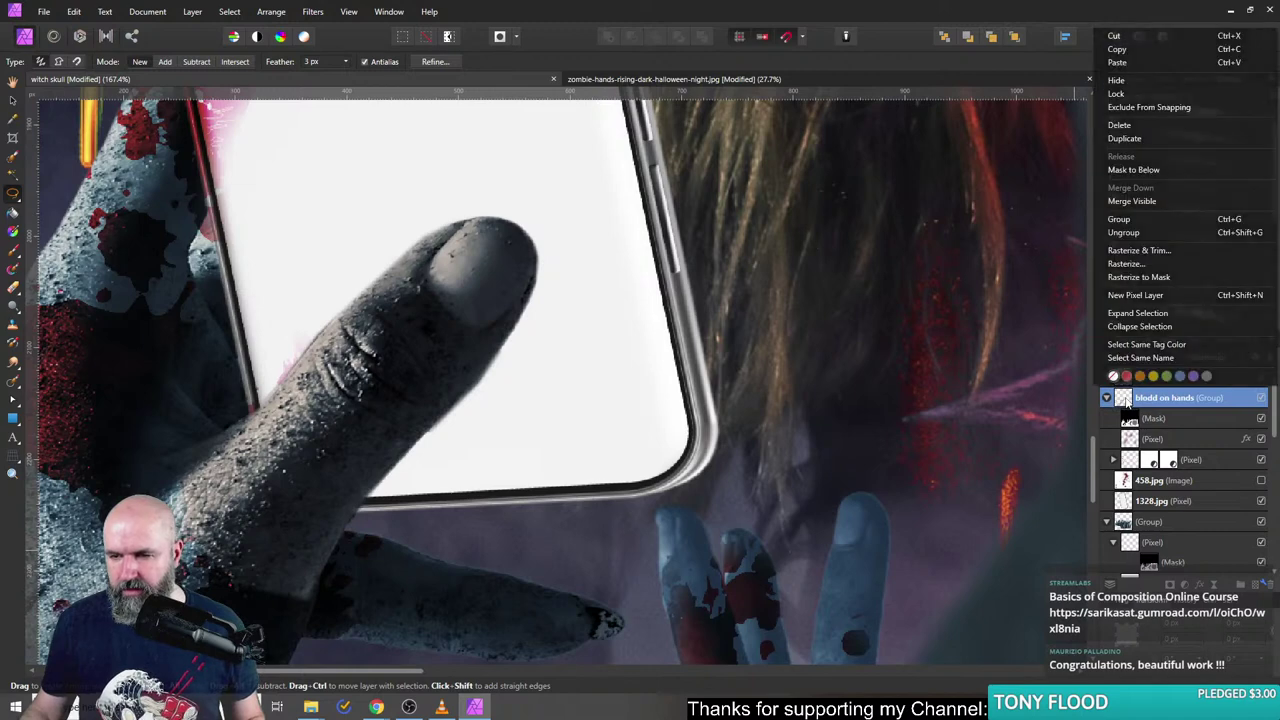
{"action": "key", "text": "Escape"}
{"action": "key", "text": "ctrl+j"}
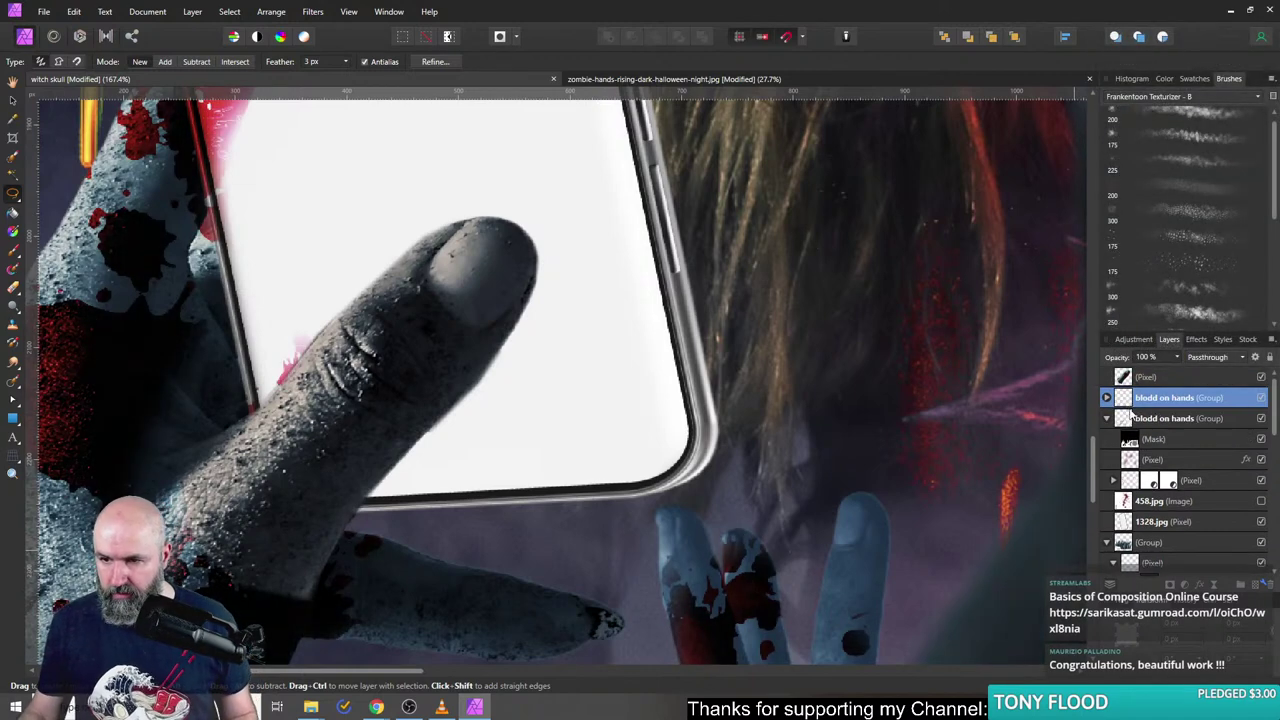
{"action": "right_click", "coordinate": [1128, 404]}
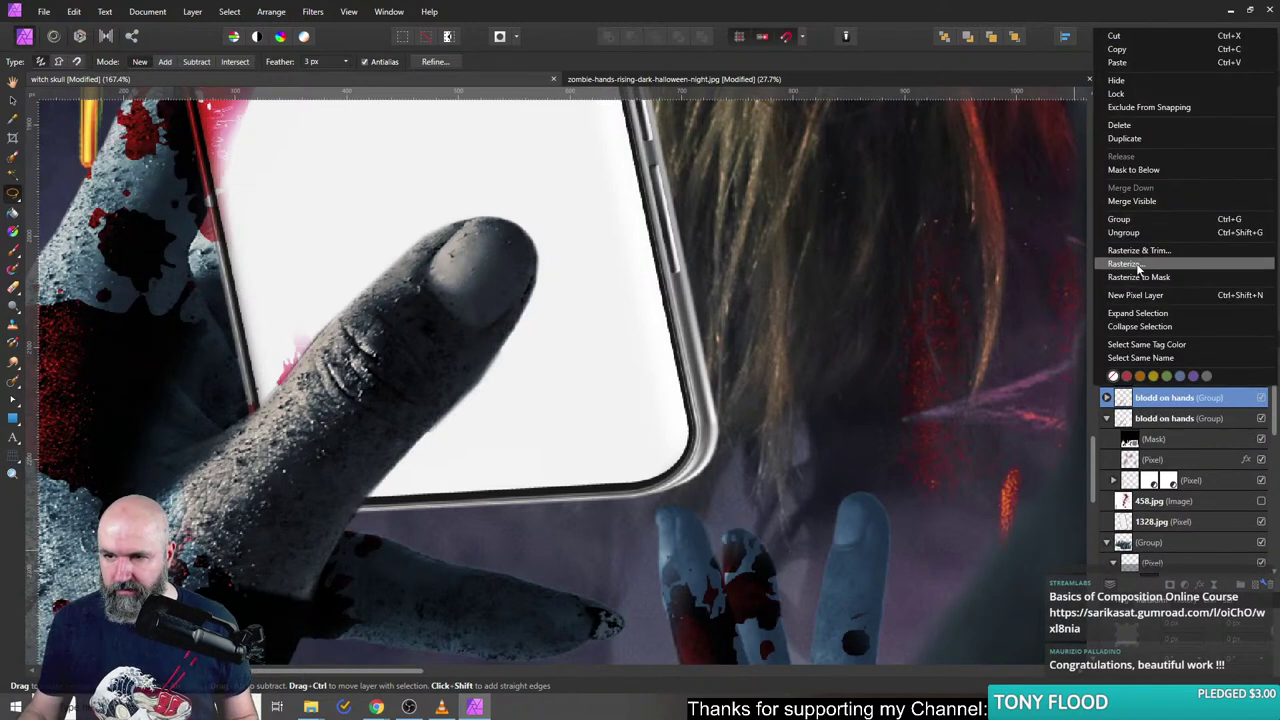
{"action": "left_click", "coordinate": [1185, 266]}
{"action": "mouse_move", "coordinate": [1128, 404]}
{"action": "left_mouse_down"}
{"action": "mouse_move", "coordinate": [1128, 384]}
{"action": "mouse_move", "coordinate": [1130, 412]}
{"action": "left_mouse_up"}
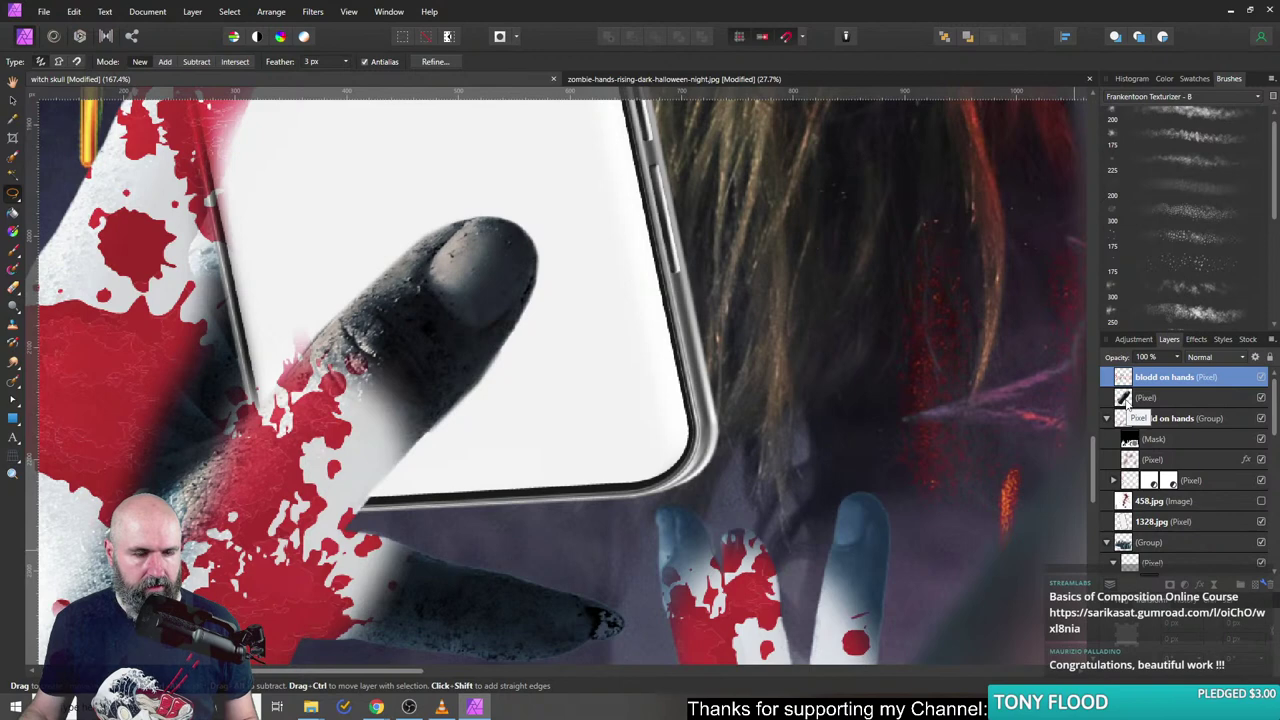
{"action": "left_click_drag", "start_coordinate": [1130, 412], "coordinate": [1128, 402]}
- Set the flattened blood layer's blend mode to Color Burn and clear the selection
{"action": "left_click", "coordinate": [1126, 378]}
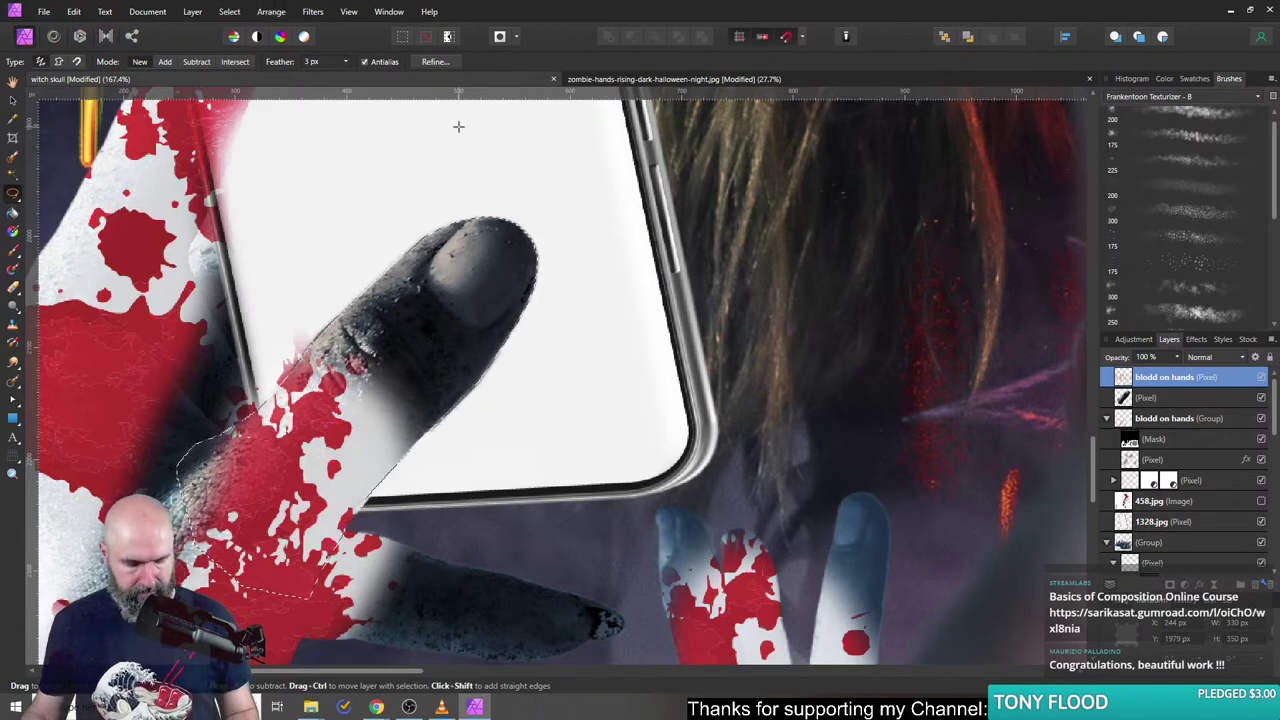
{"action": "key", "text": "ctrl+j"}
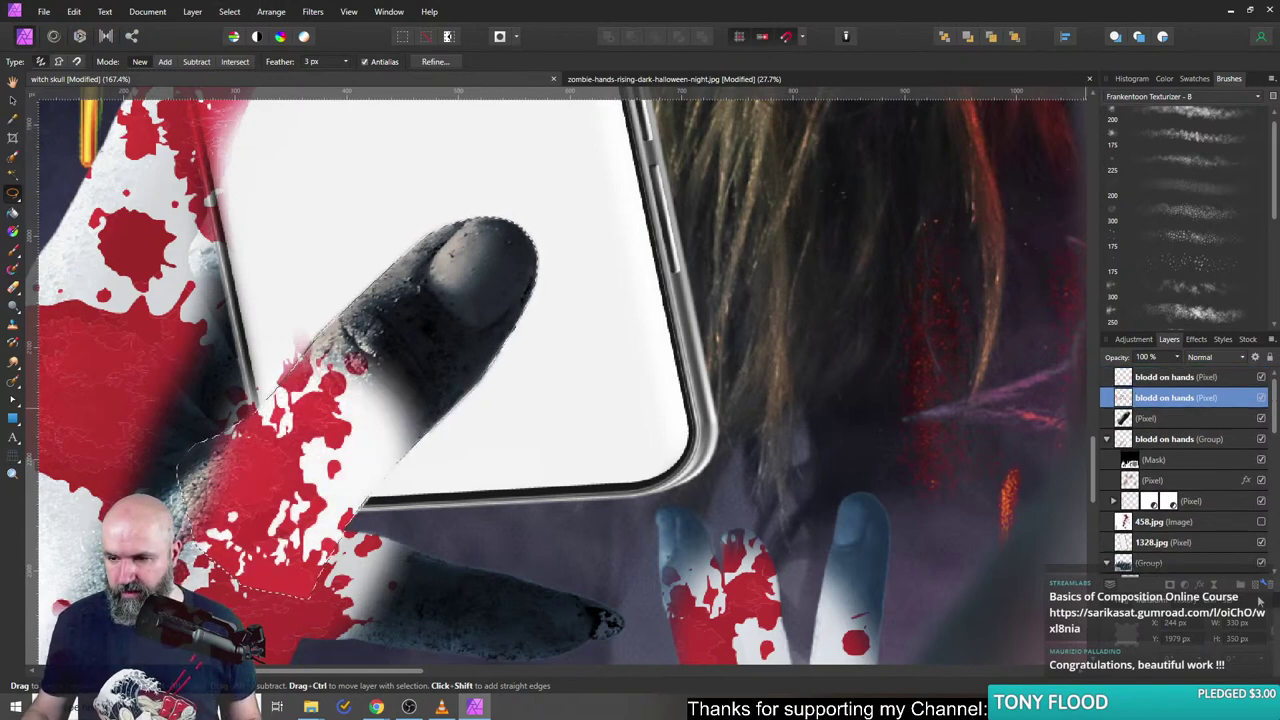
{"action": "left_click", "coordinate": [1266, 585]}
{"action": "left_click", "coordinate": [1170, 377]}
{"action": "left_click", "coordinate": [1212, 357]}
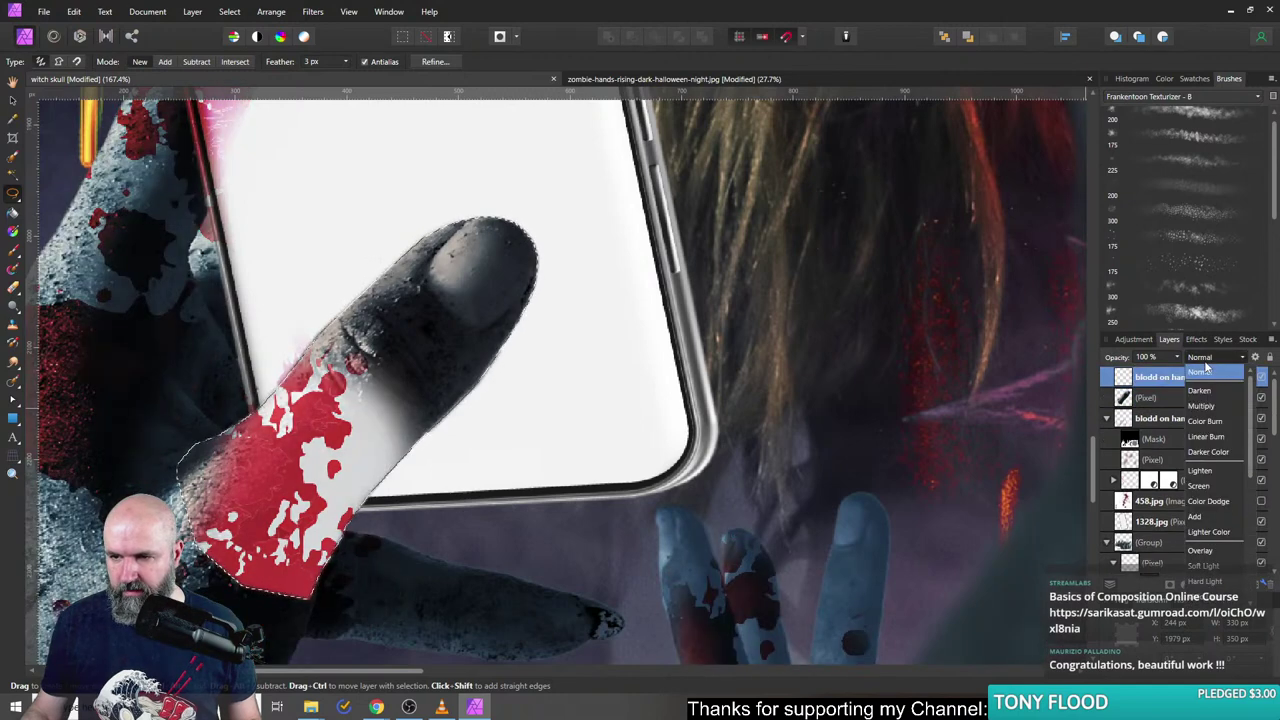
{"action": "left_click", "coordinate": [1205, 421]}
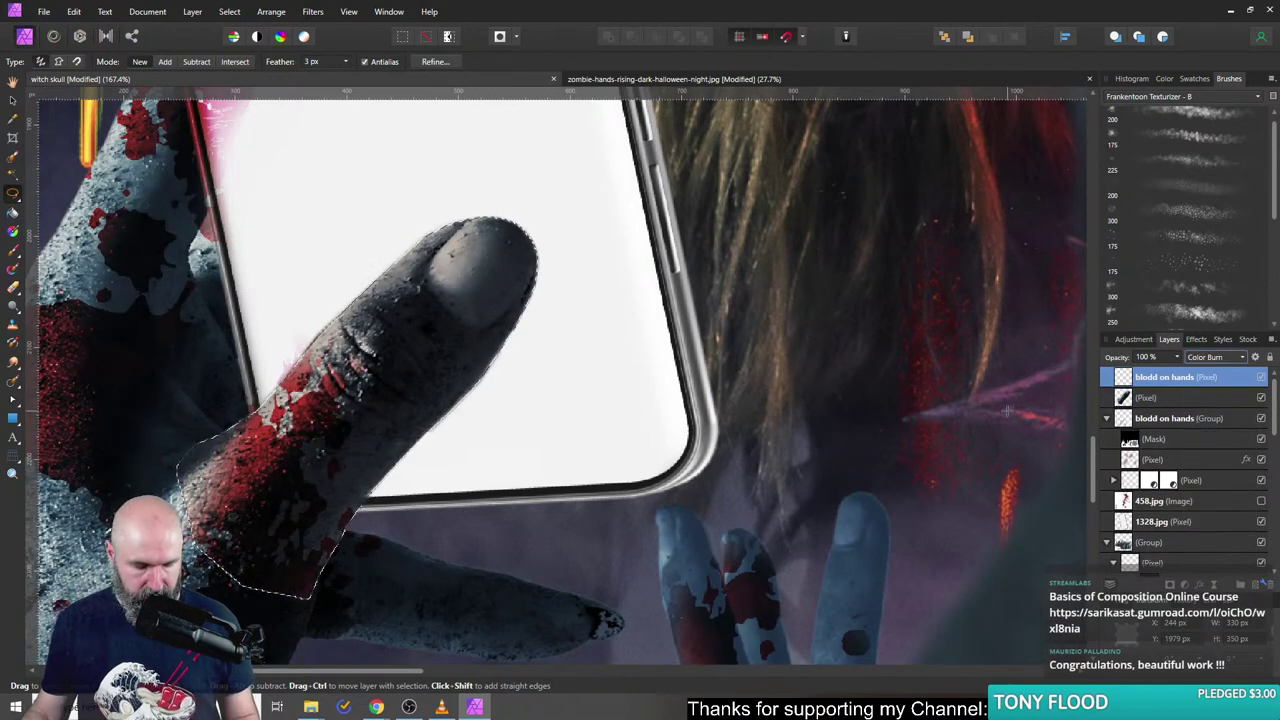
{"action": "key", "text": "ctrl+d"}
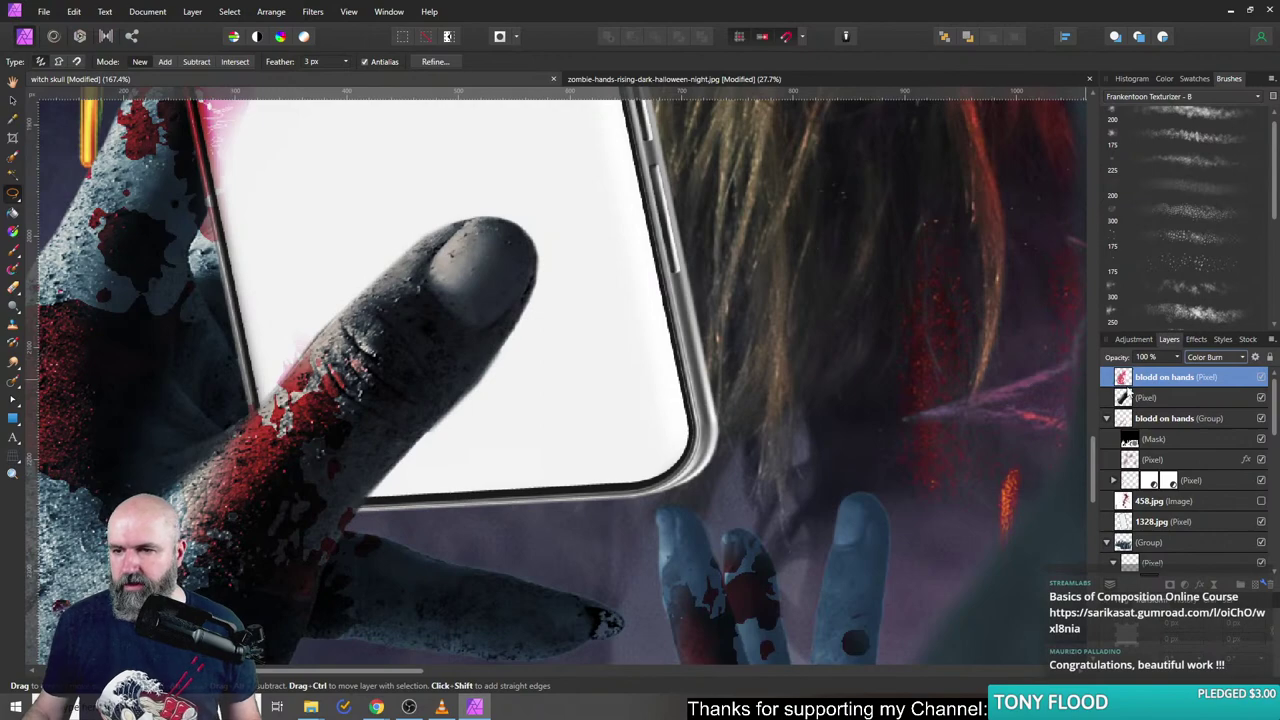
- Move the (Pixel) layer above the blood layer and 1328.jpg above 'blodd on hands'
{"action": "scroll", "coordinate": [1053, 481], "scroll_direction": "down", "scroll_amount": 5}
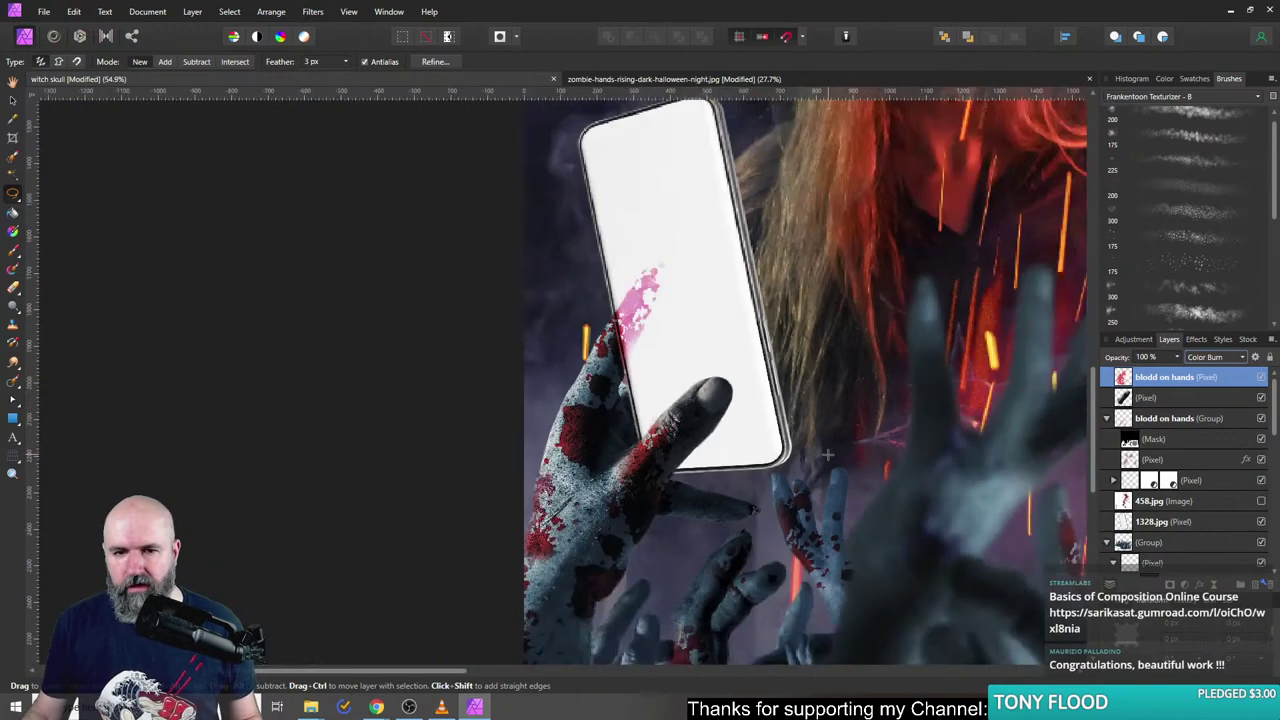
{"action": "scroll", "coordinate": [566, 375], "scroll_direction": "up", "scroll_amount": 4}
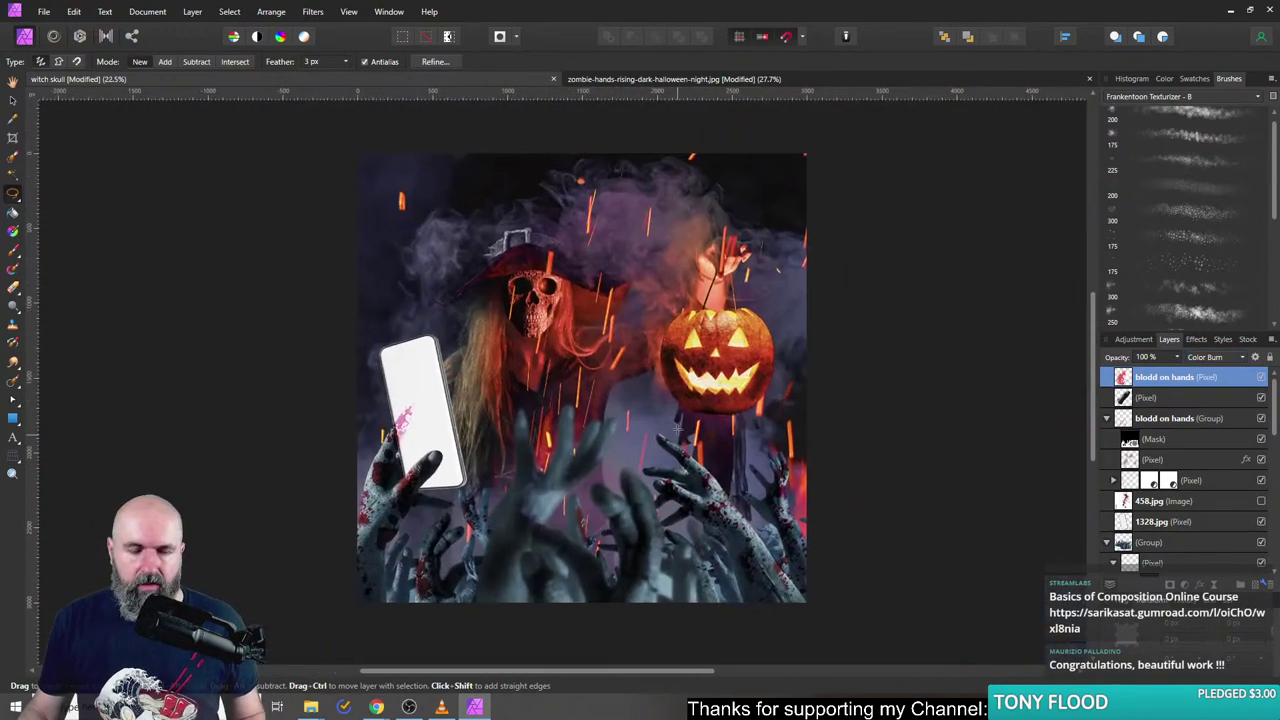
{"action": "scroll", "coordinate": [566, 375], "scroll_direction": "down", "scroll_amount": 3}
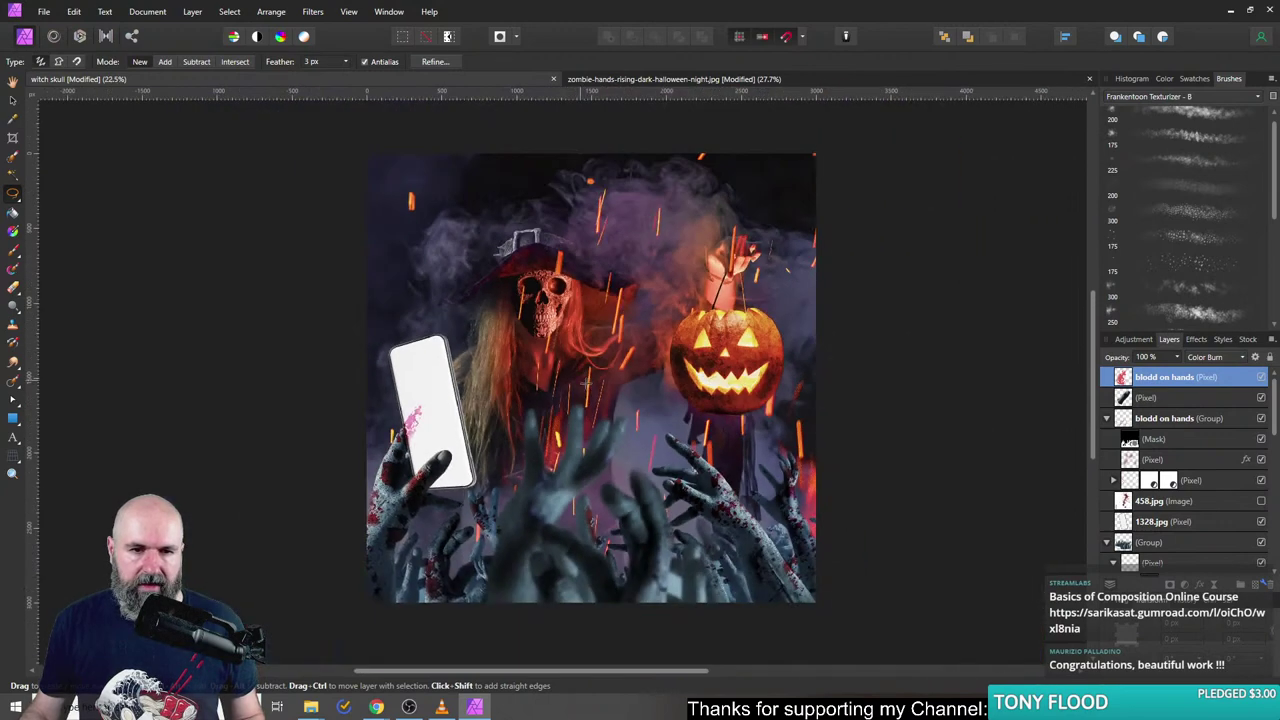
{"action": "scroll", "coordinate": [594, 385], "scroll_direction": "up", "scroll_amount": 1}
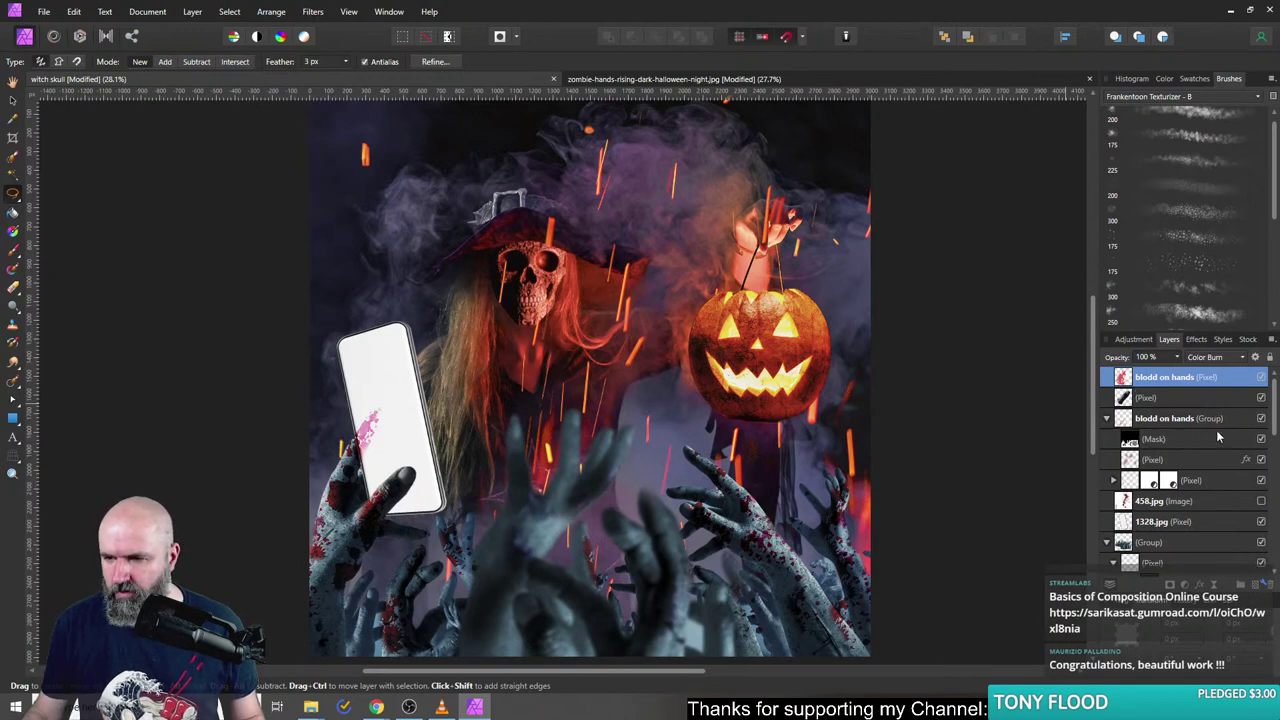
{"action": "left_click", "coordinate": [1130, 404]}
{"action": "left_click", "coordinate": [1128, 522]}
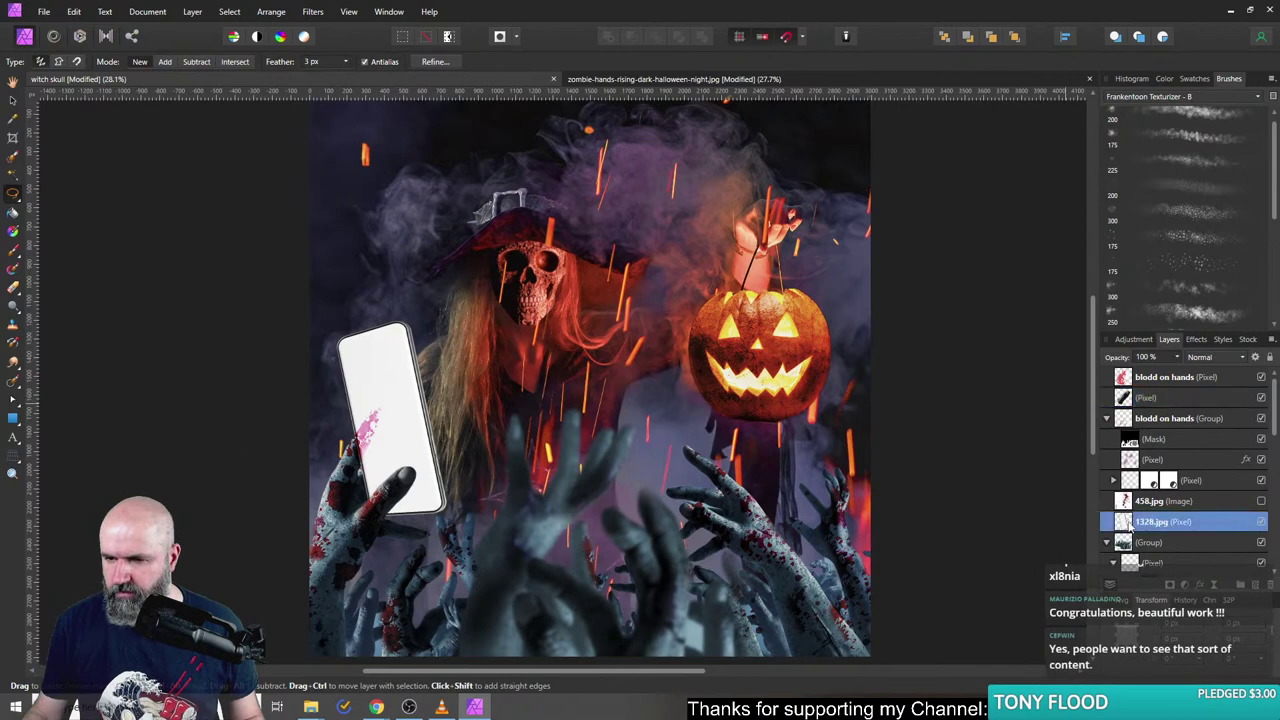
{"action": "left_click_drag", "start_coordinate": [1130, 398], "coordinate": [1130, 380]}
{"action": "left_click_drag", "start_coordinate": [1128, 522], "coordinate": [1130, 414]}
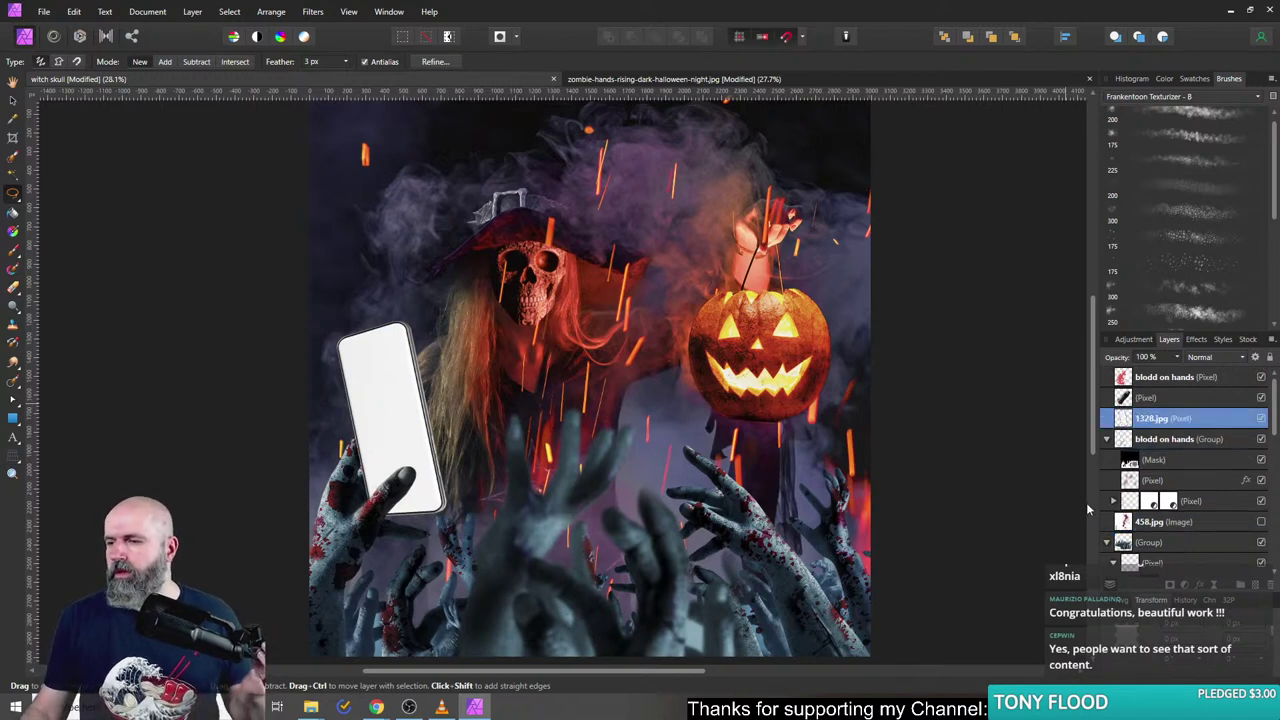
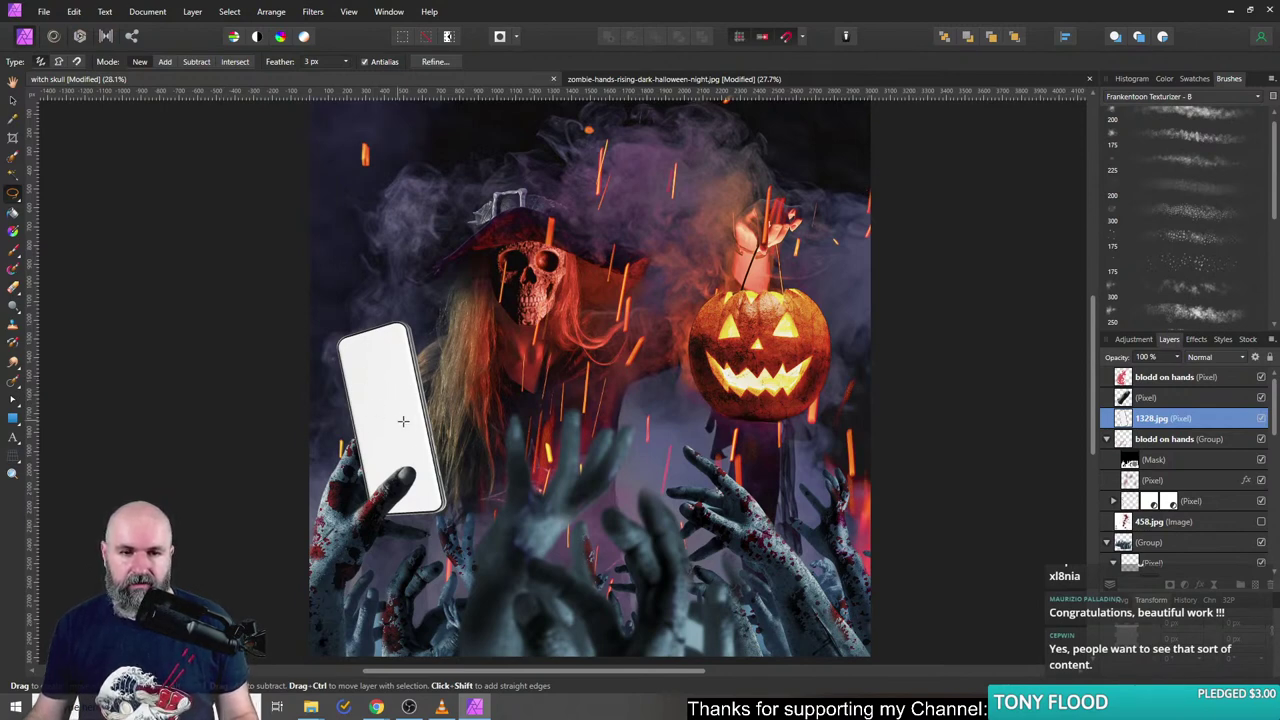
- Zoom out, select the top 'blodd on hands' layer and pick the Rectangle tool
{"action": "scroll", "coordinate": [323, 476], "scroll_direction": "down", "scroll_amount": 2}
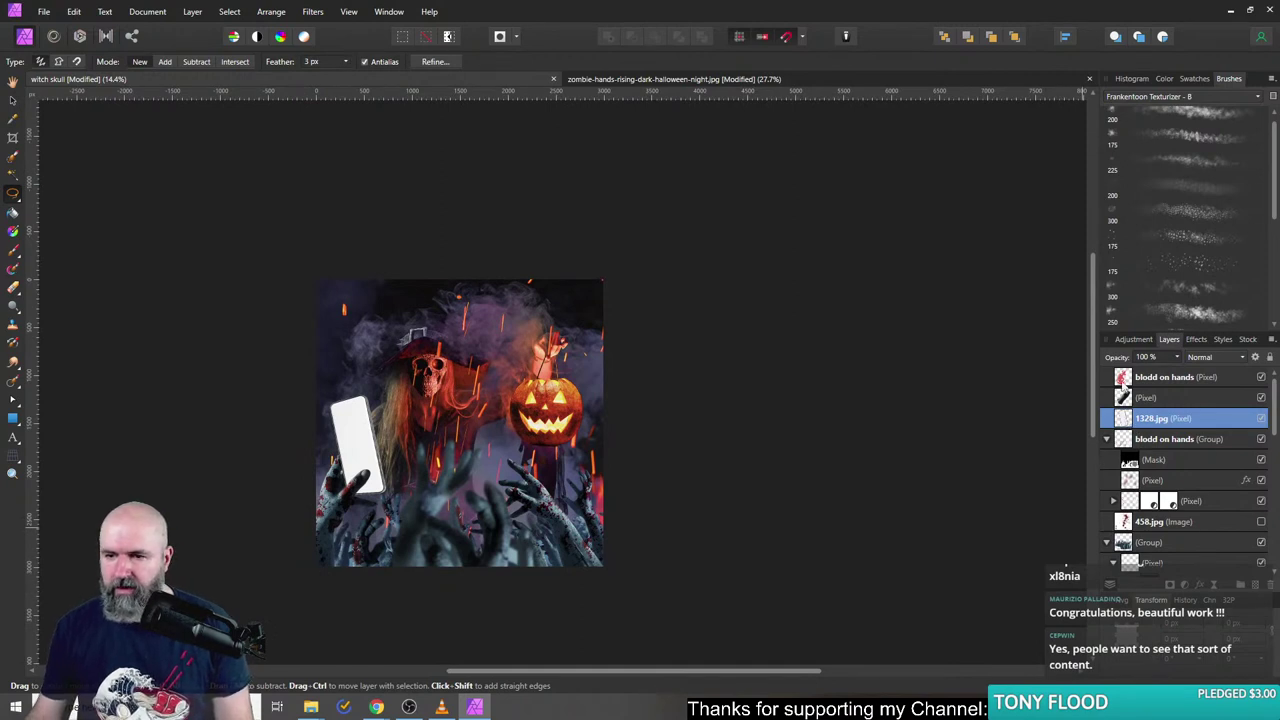
{"action": "left_click", "coordinate": [1126, 388]}
{"action": "left_click", "coordinate": [13, 418]}
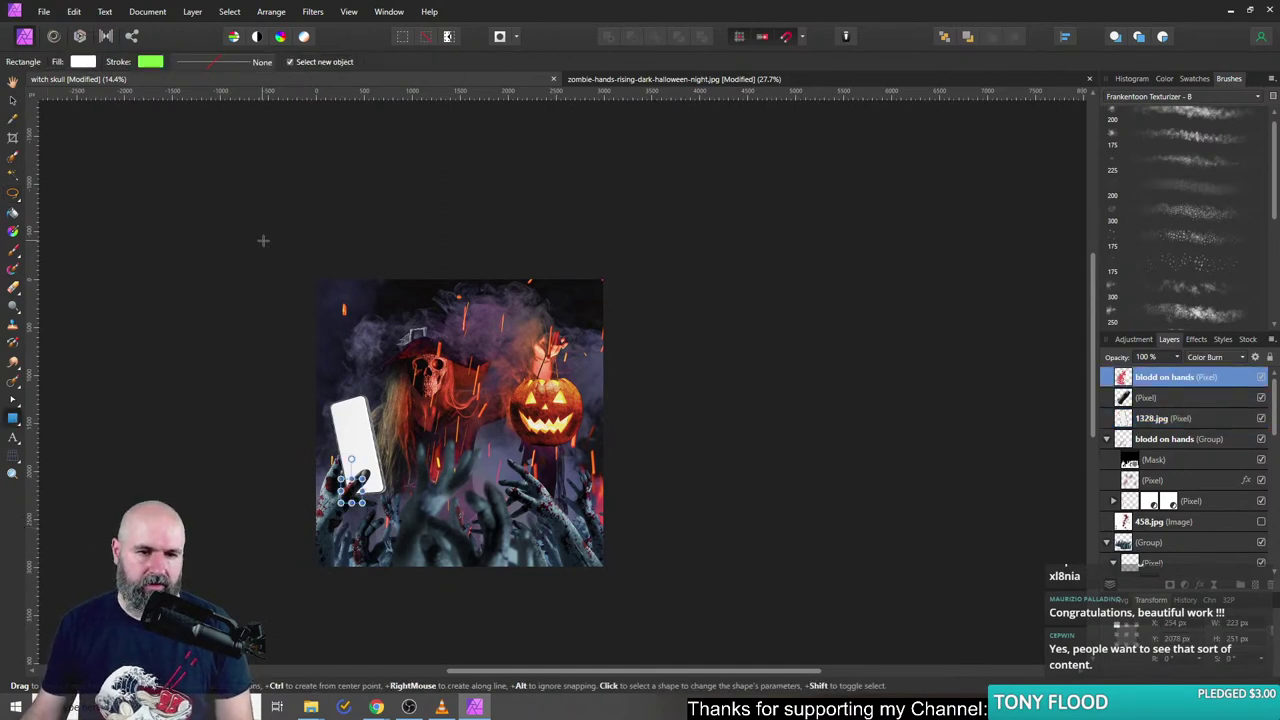
- Draw a full-canvas rectangle in Soft Light blend mode, filled with a purple gradient
{"action": "mouse_move", "coordinate": [262, 240]}
{"action": "left_mouse_down"}
{"action": "mouse_move", "coordinate": [634, 580]}
{"action": "mouse_move", "coordinate": [636, 567]}
{"action": "left_mouse_up"}
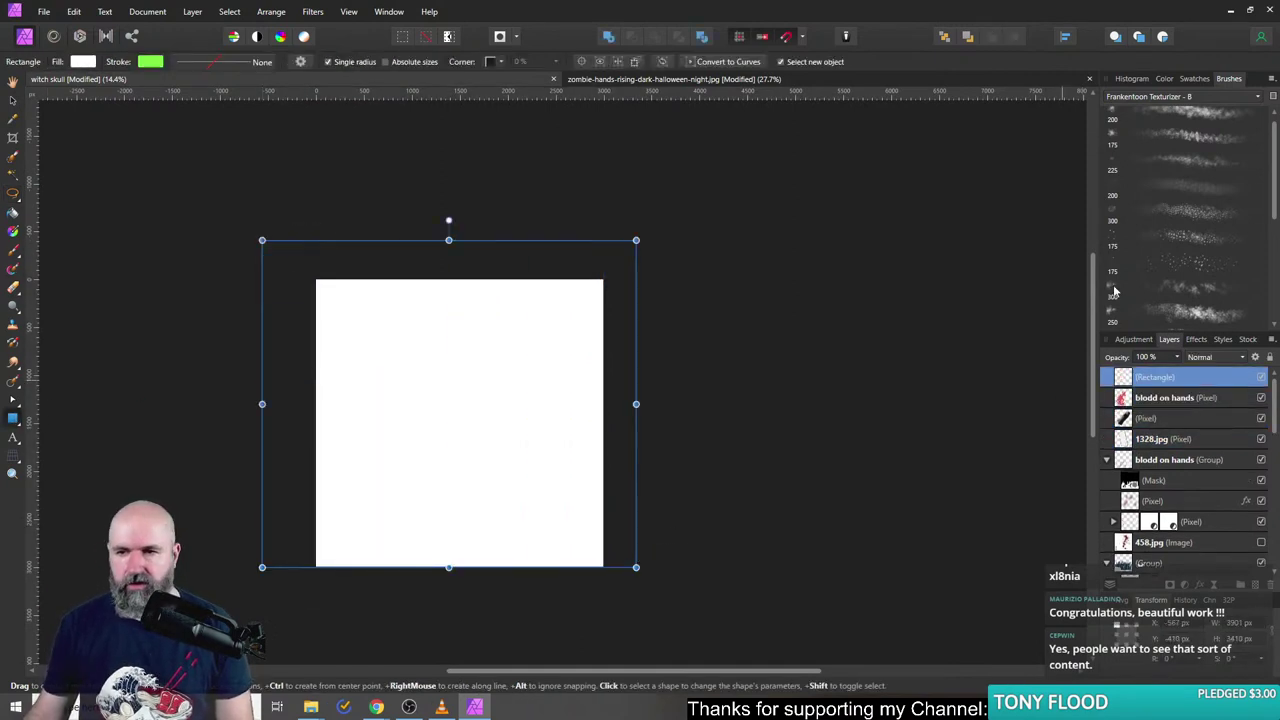
{"action": "left_click", "coordinate": [1194, 78]}
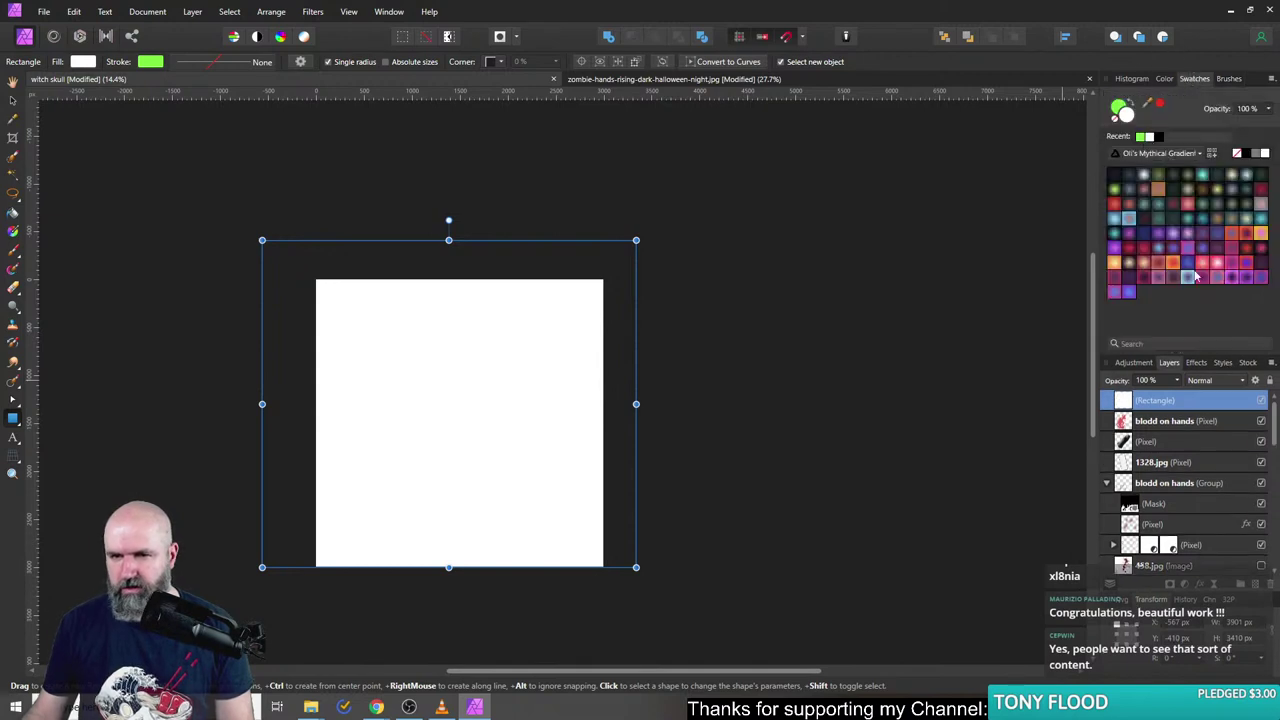
{"action": "left_click", "coordinate": [1221, 386]}
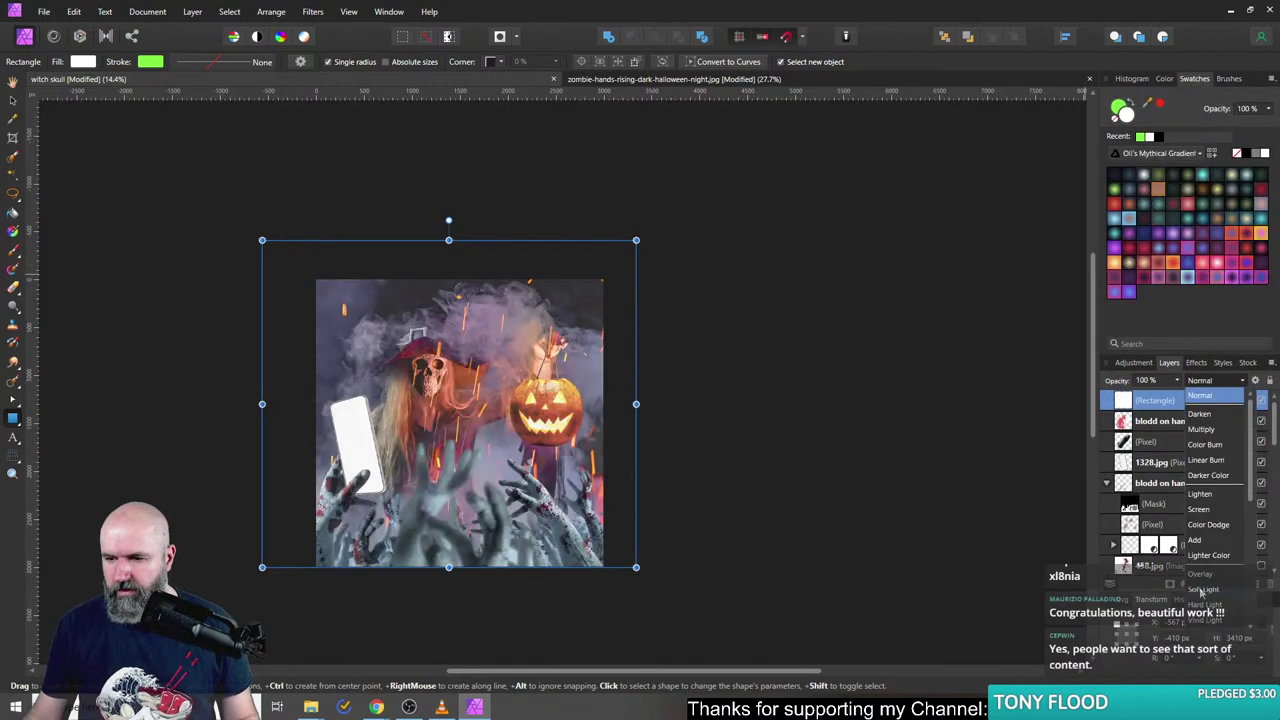
{"action": "left_click", "coordinate": [1202, 590]}
{"action": "left_click", "coordinate": [1189, 250]}
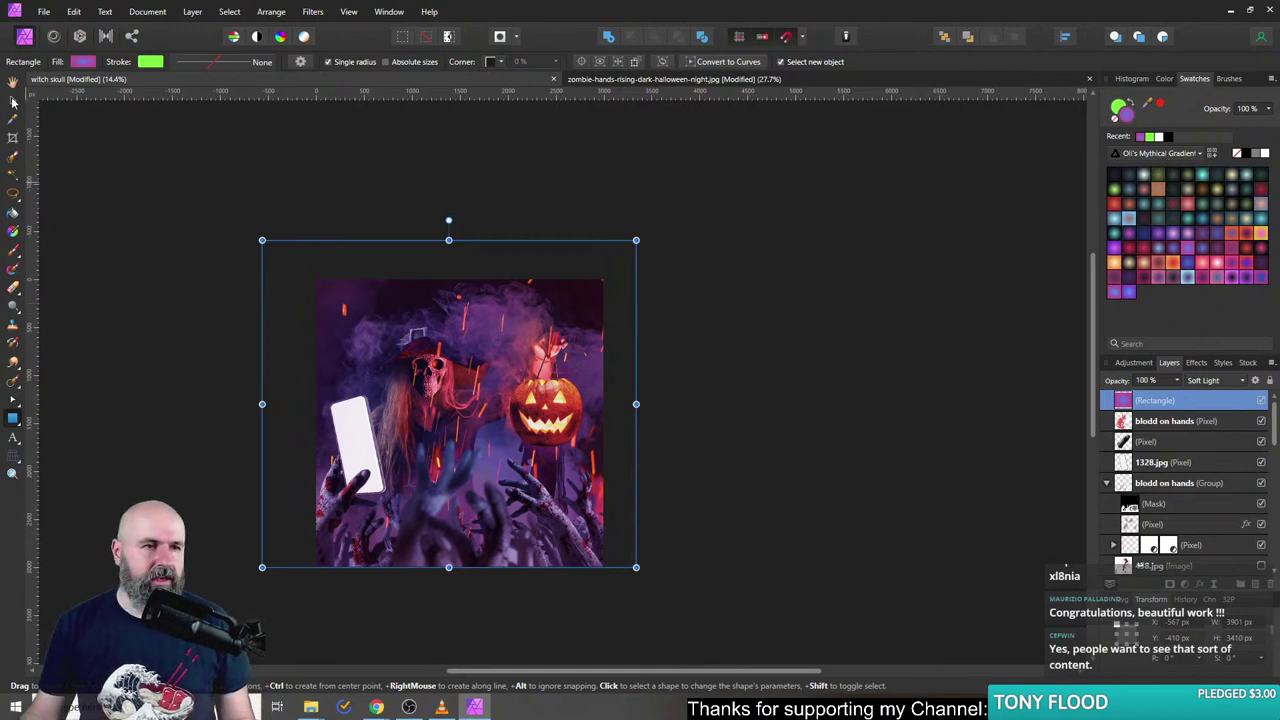
{"action": "key", "text": "ctrl+0"}
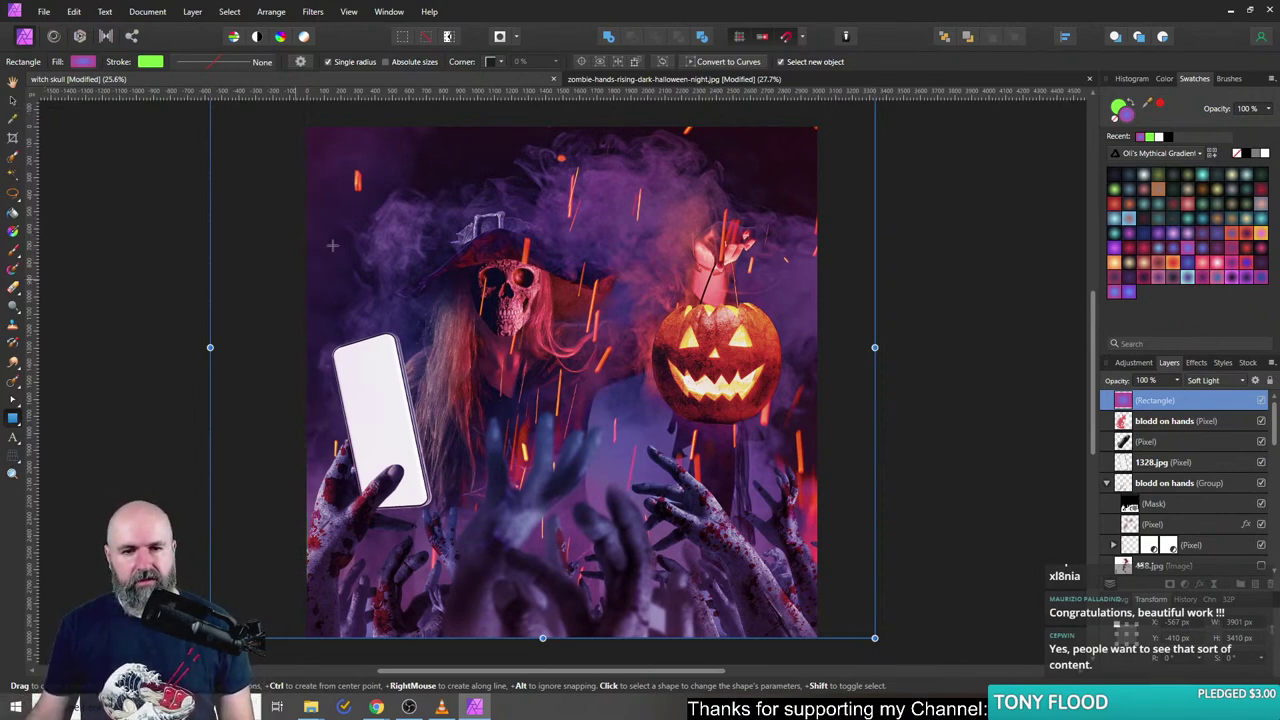
- Nudge the purple rectangle slightly right and down, then select the source photo layer
{"action": "left_click", "coordinate": [13, 101]}
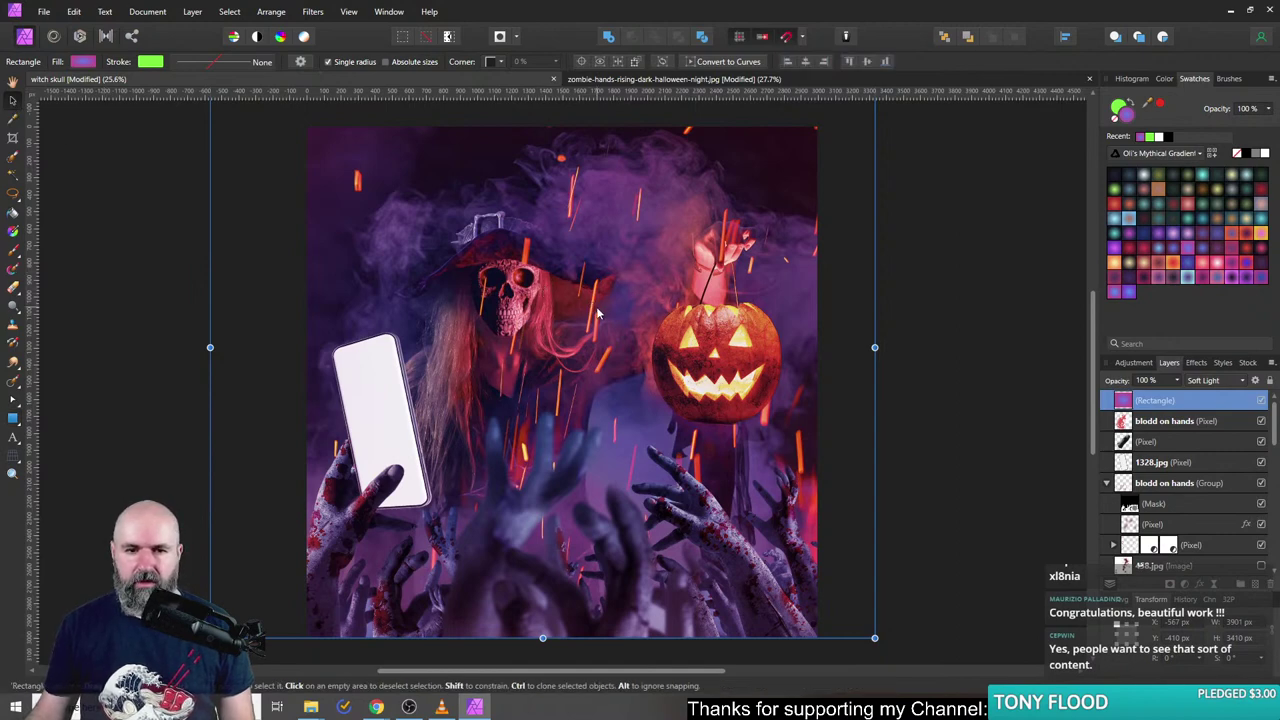
{"action": "left_click_drag", "start_coordinate": [590, 305], "coordinate": [604, 327]}
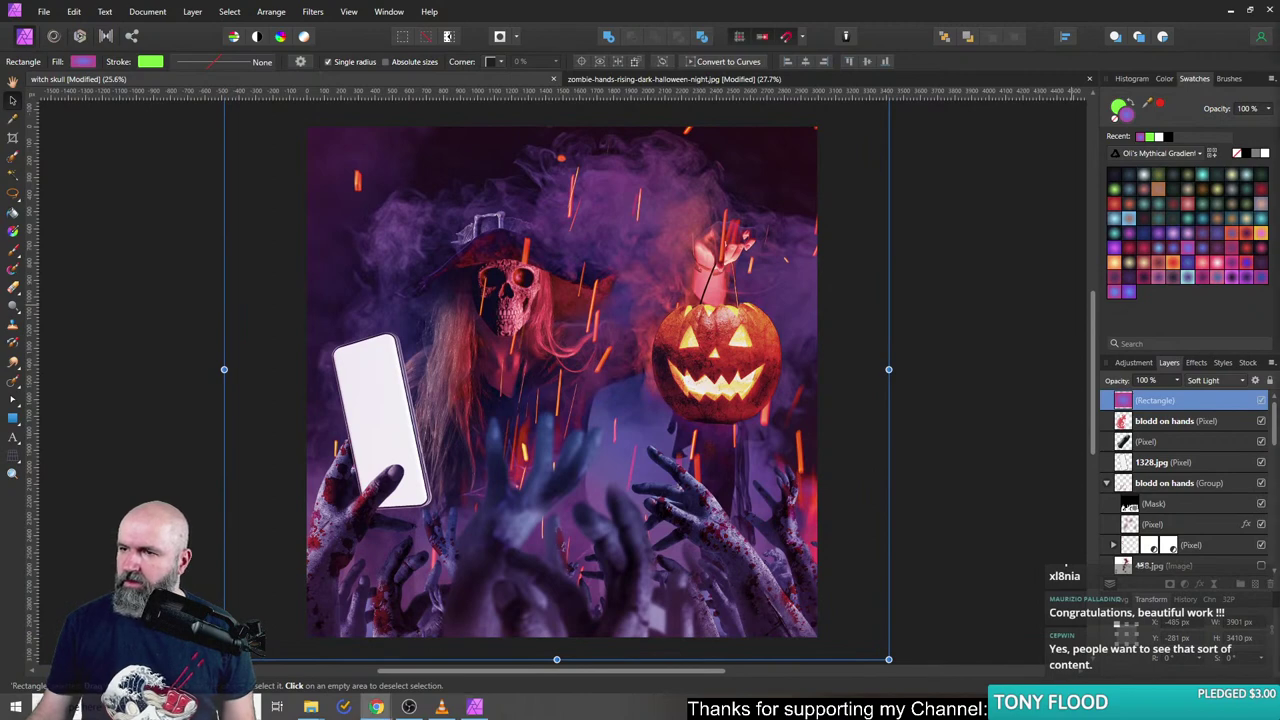
{"action": "left_click", "coordinate": [906, 392]}
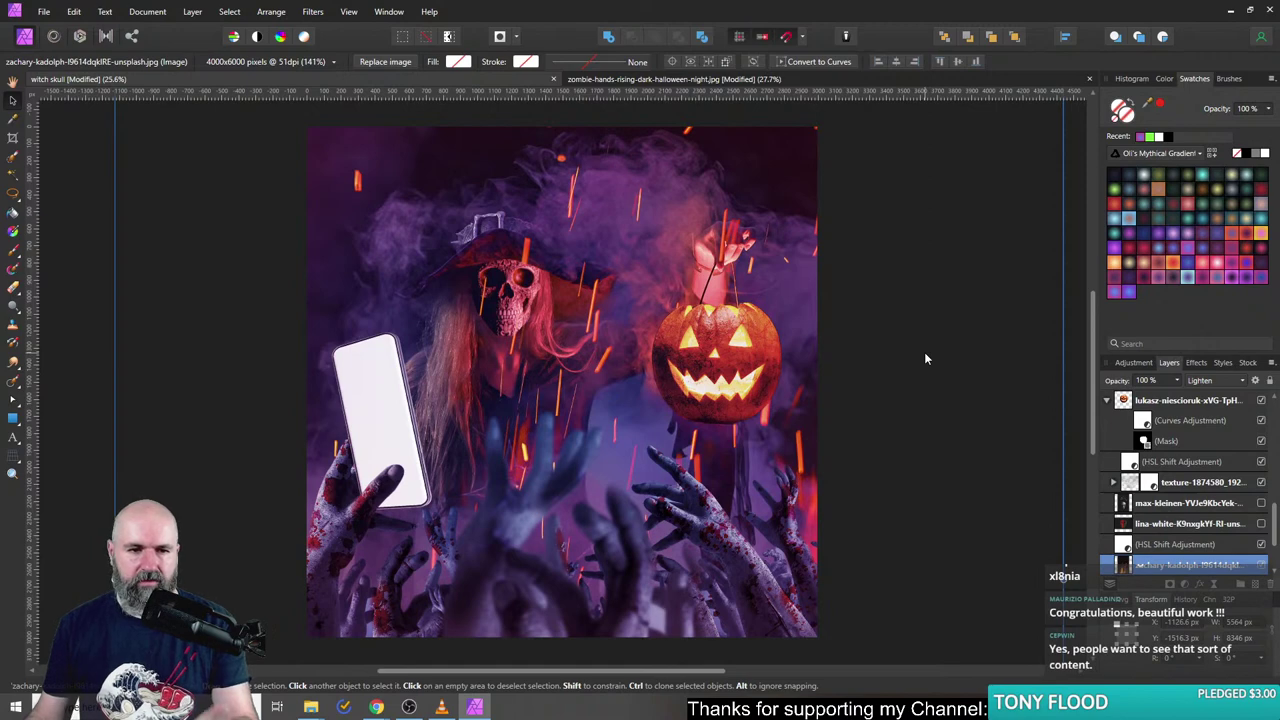
- Hide the 1328.jpg phone image layer
{"action": "scroll", "coordinate": [1170, 442], "scroll_direction": "up", "scroll_amount": 5}
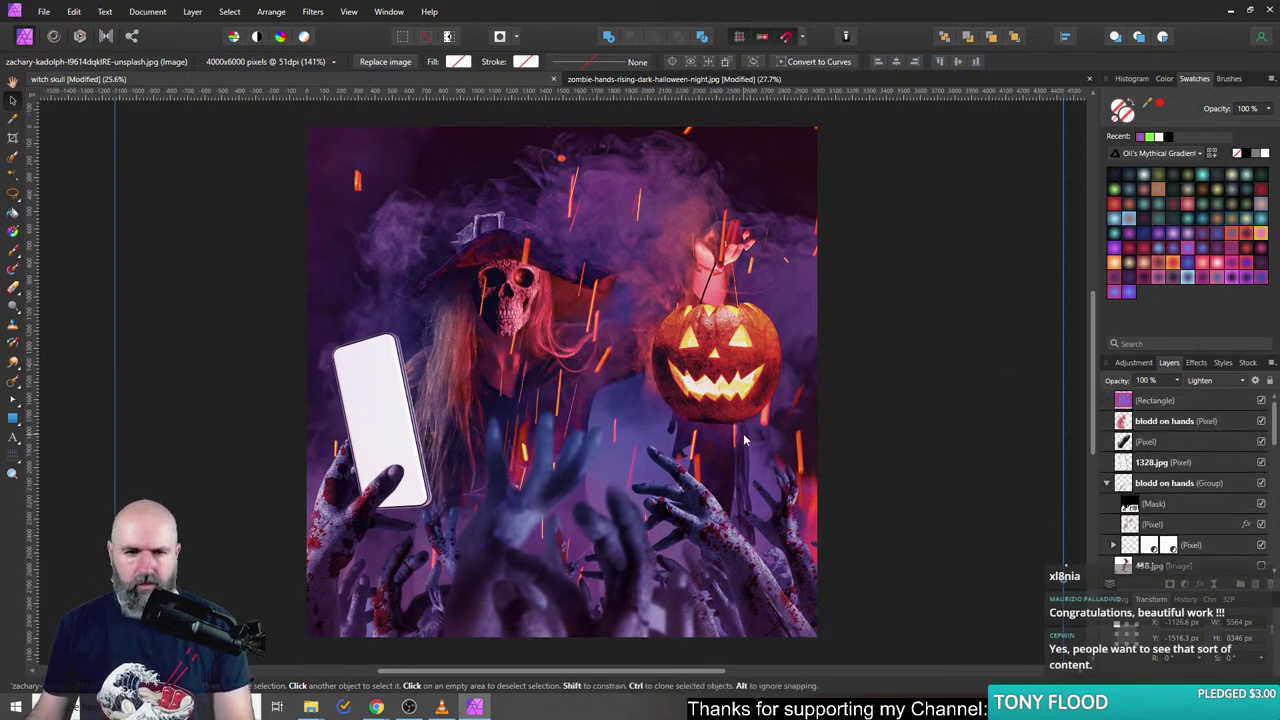
{"action": "left_click", "coordinate": [1261, 464]}
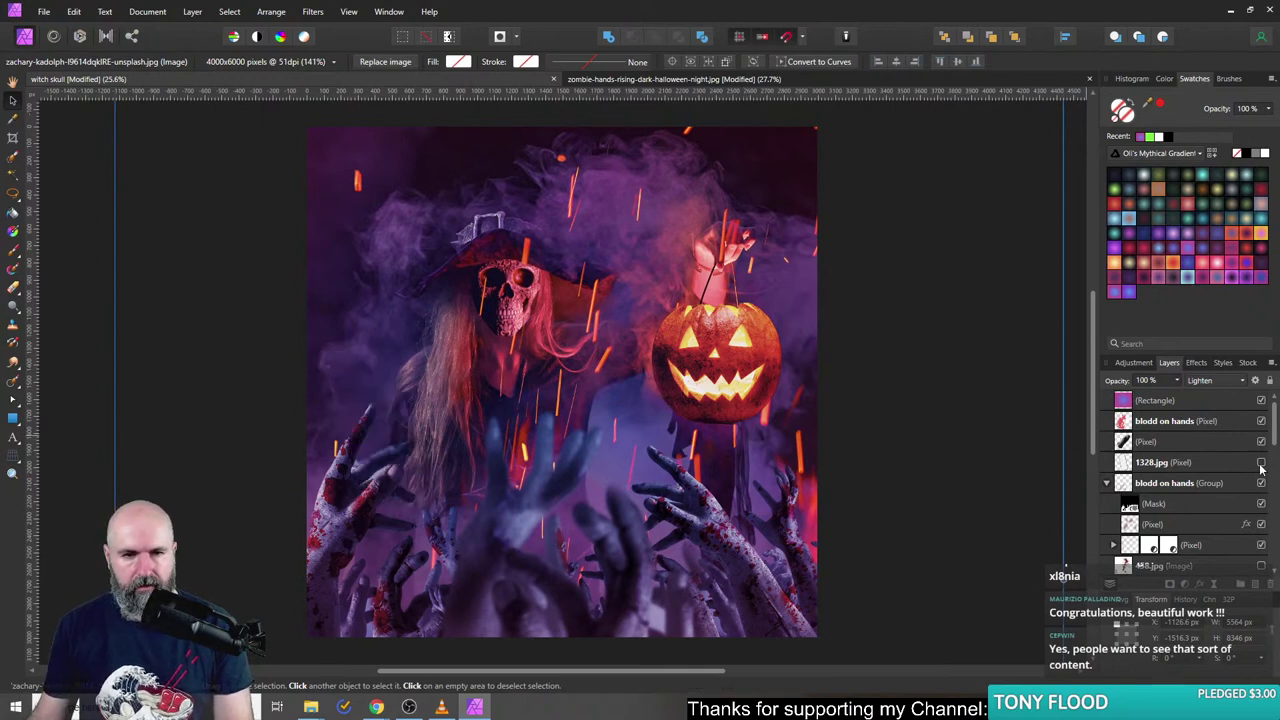
{"action": "left_click", "coordinate": [74, 11]}
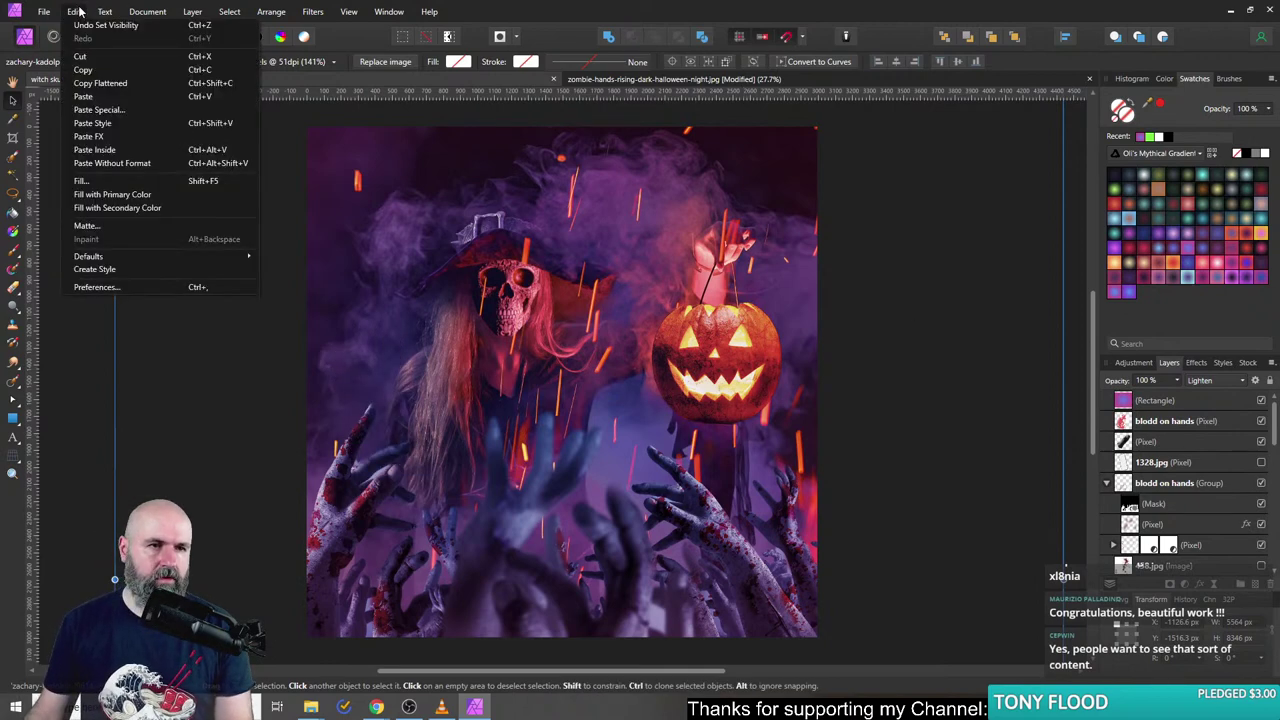
{"action": "left_click", "coordinate": [107, 96]}
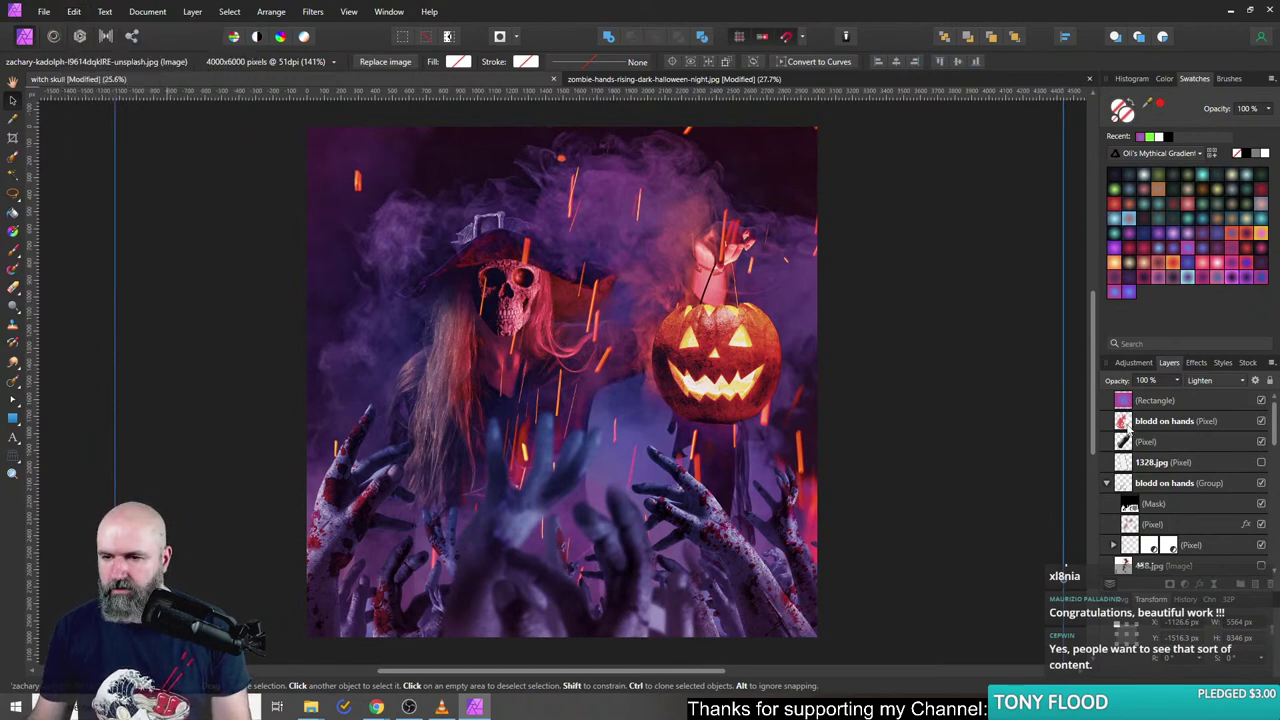
- Use Merge Visible to create a new flattened Pixel layer of the composite
{"action": "right_click", "coordinate": [1123, 425]}
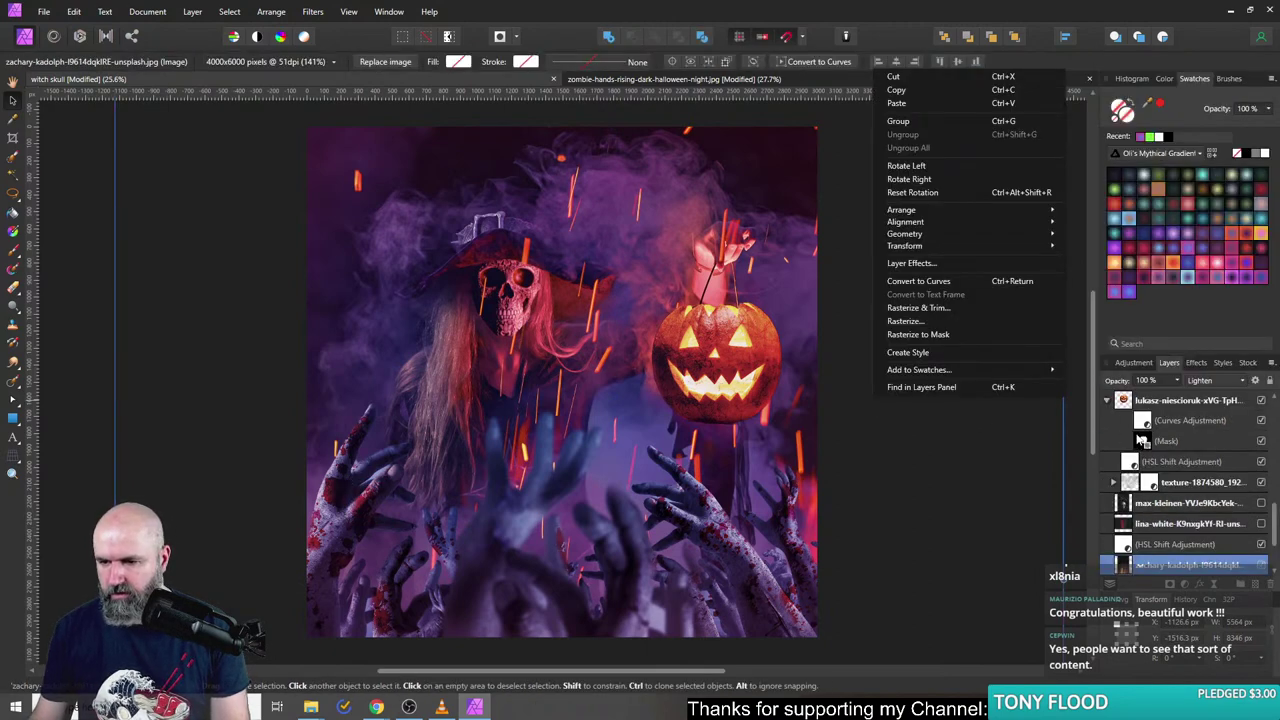
{"action": "left_click_drag", "start_coordinate": [1275, 525], "coordinate": [1275, 425]}
{"action": "right_click", "coordinate": [1127, 424]}
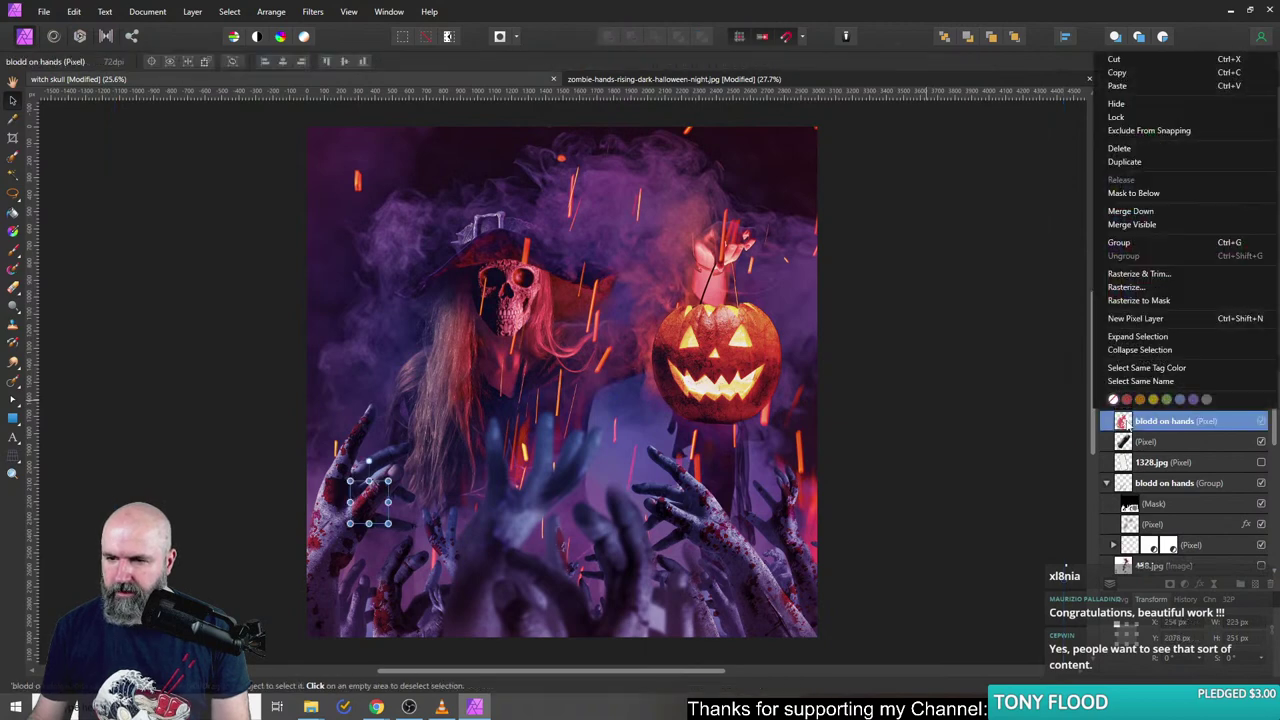
{"action": "left_click", "coordinate": [1124, 445]}
{"action": "right_click", "coordinate": [1127, 468]}
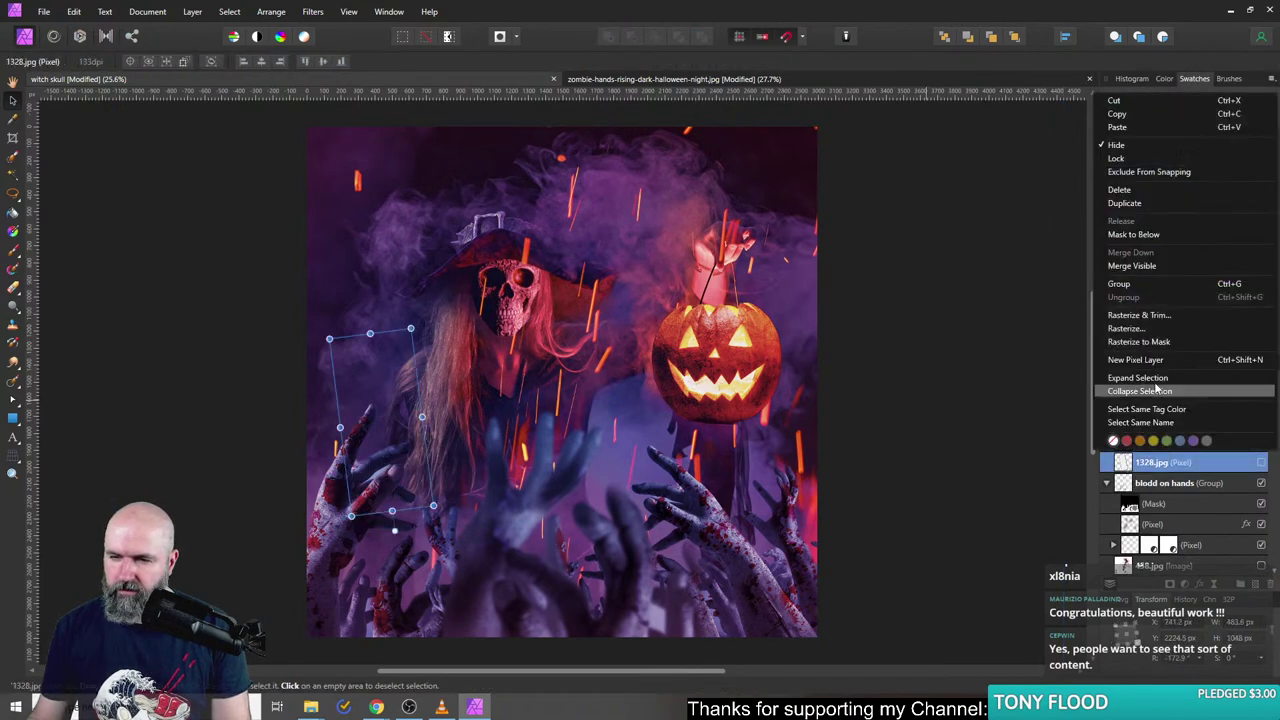
{"action": "left_click", "coordinate": [1151, 268]}
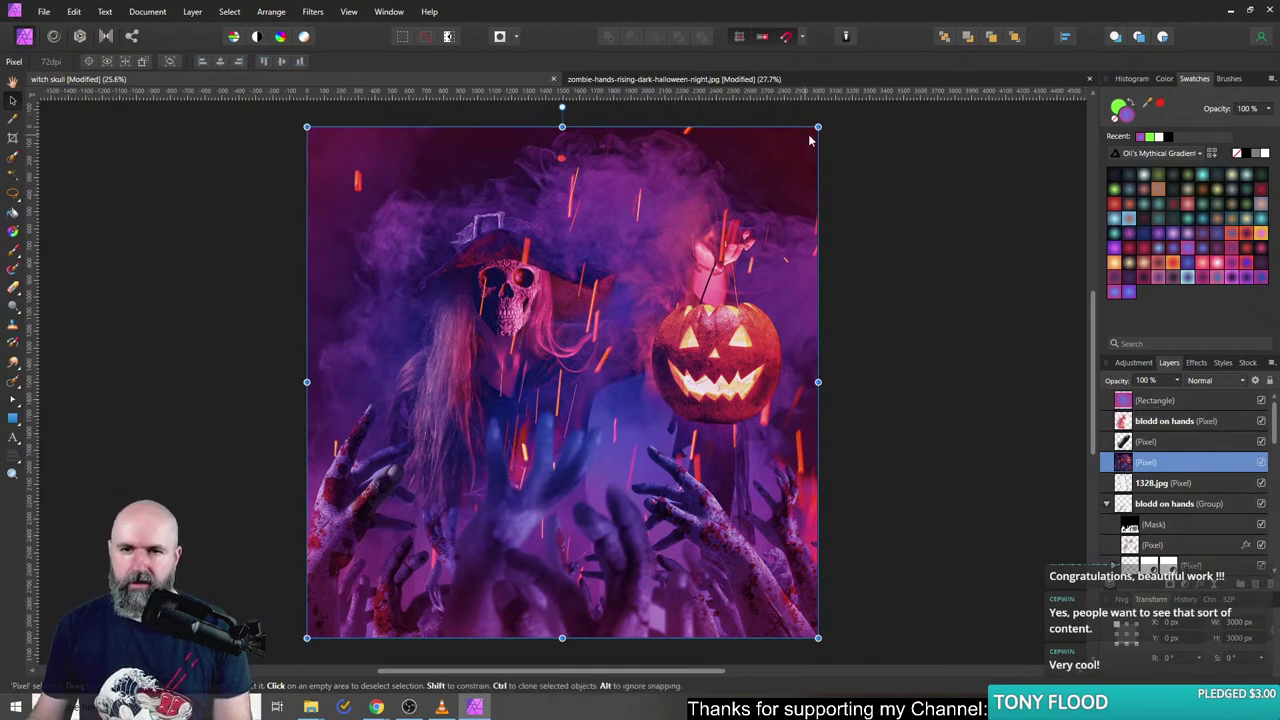
- Scale the merged composite copy down to about 1366 px and move it over the skull
{"action": "left_click_drag", "start_coordinate": [817, 128], "coordinate": [456, 473]}
{"action": "left_click_drag", "start_coordinate": [478, 628], "coordinate": [625, 468]}
{"action": "left_click_drag", "start_coordinate": [638, 474], "coordinate": [679, 530]}
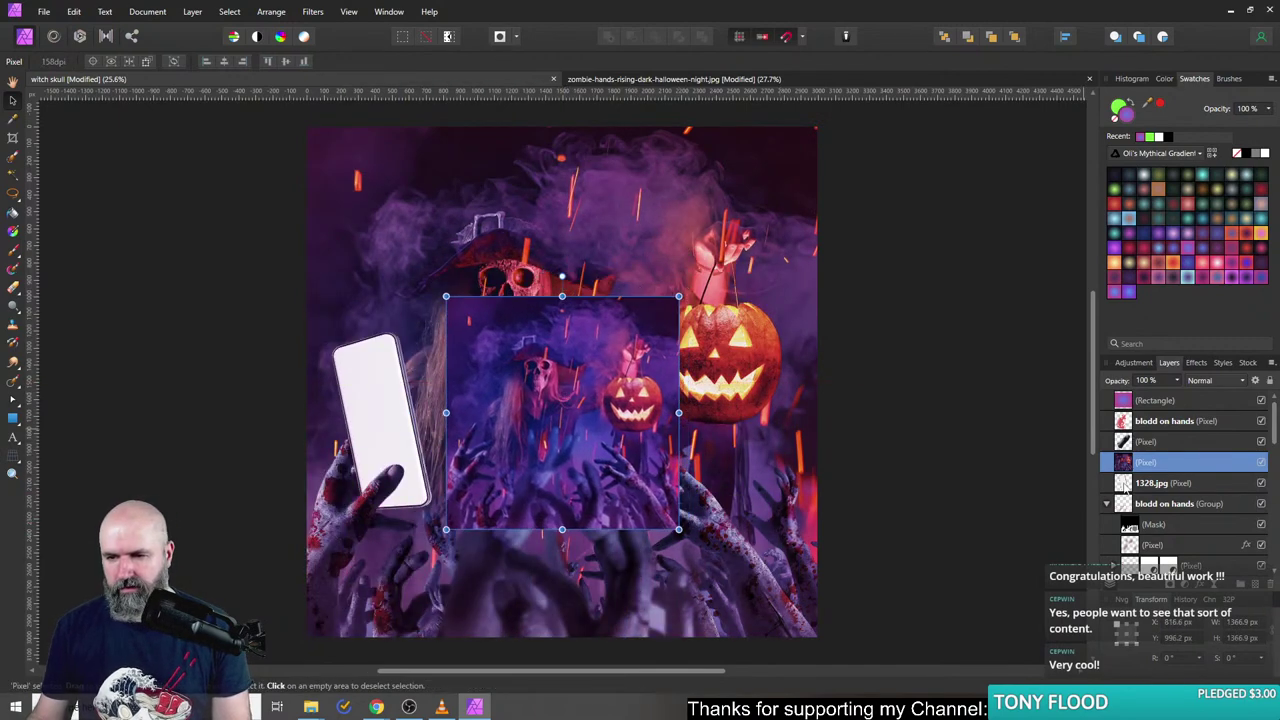
- Select the 1328.jpg phone layer and switch to the Selection Brush tool
{"action": "left_click", "coordinate": [1152, 483]}
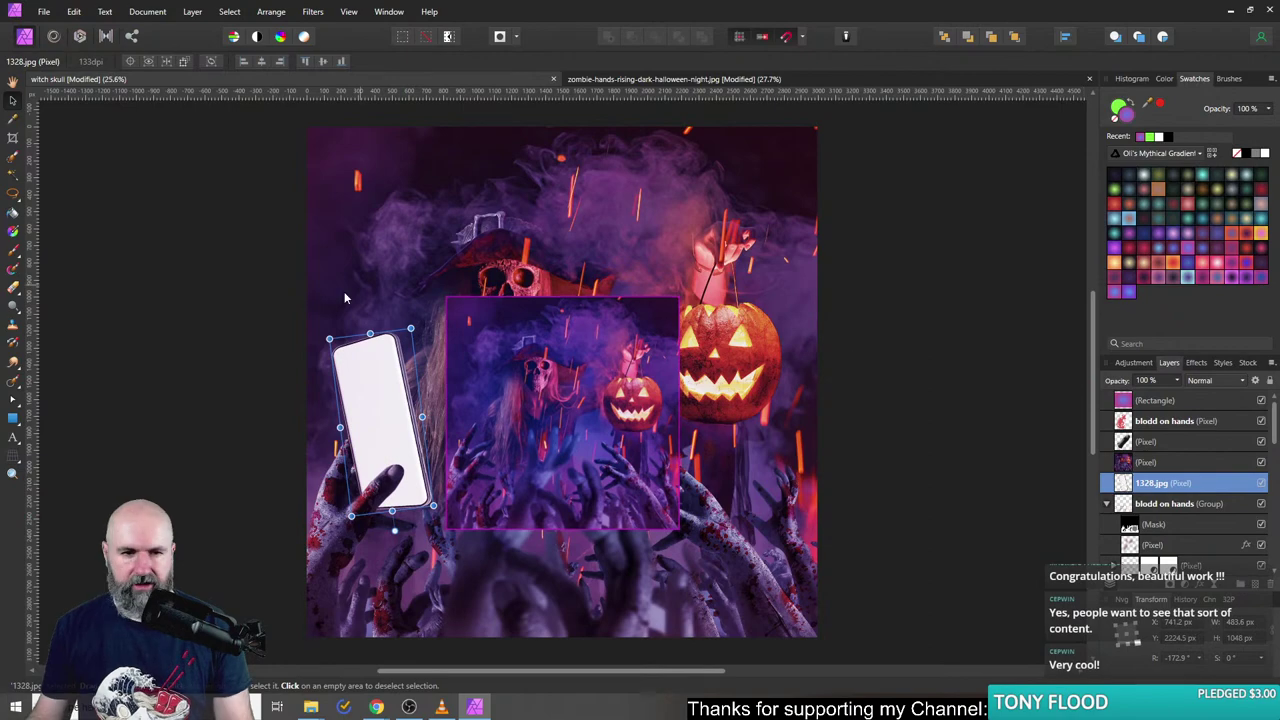
{"action": "left_click", "coordinate": [13, 157]}
{"action": "scroll", "coordinate": [309, 386], "scroll_direction": "up", "scroll_amount": 5}
{"action": "scroll", "coordinate": [537, 351], "scroll_direction": "down", "scroll_amount": 2}
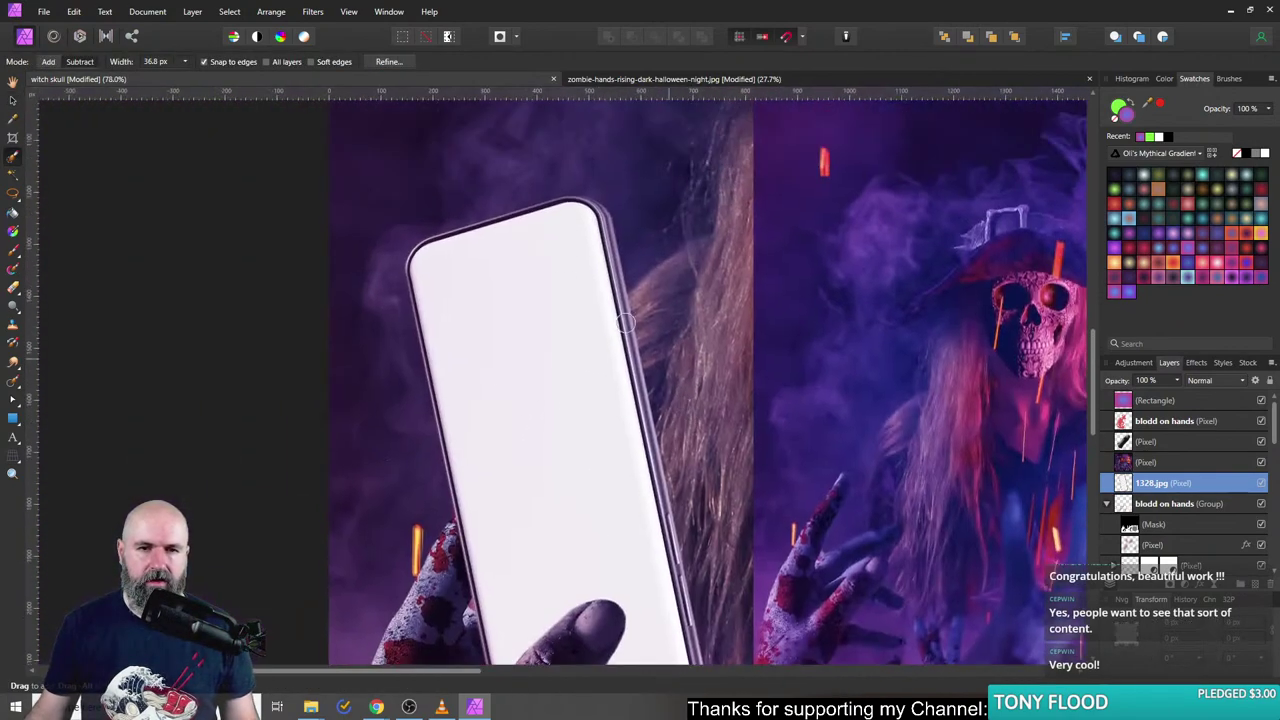
- Paint a selection along the phone and turn it into a mask above the flattened copy
{"action": "left_click_drag", "start_coordinate": [428, 266], "coordinate": [586, 428]}
{"action": "scroll", "coordinate": [586, 428], "scroll_direction": "down", "scroll_amount": 3}
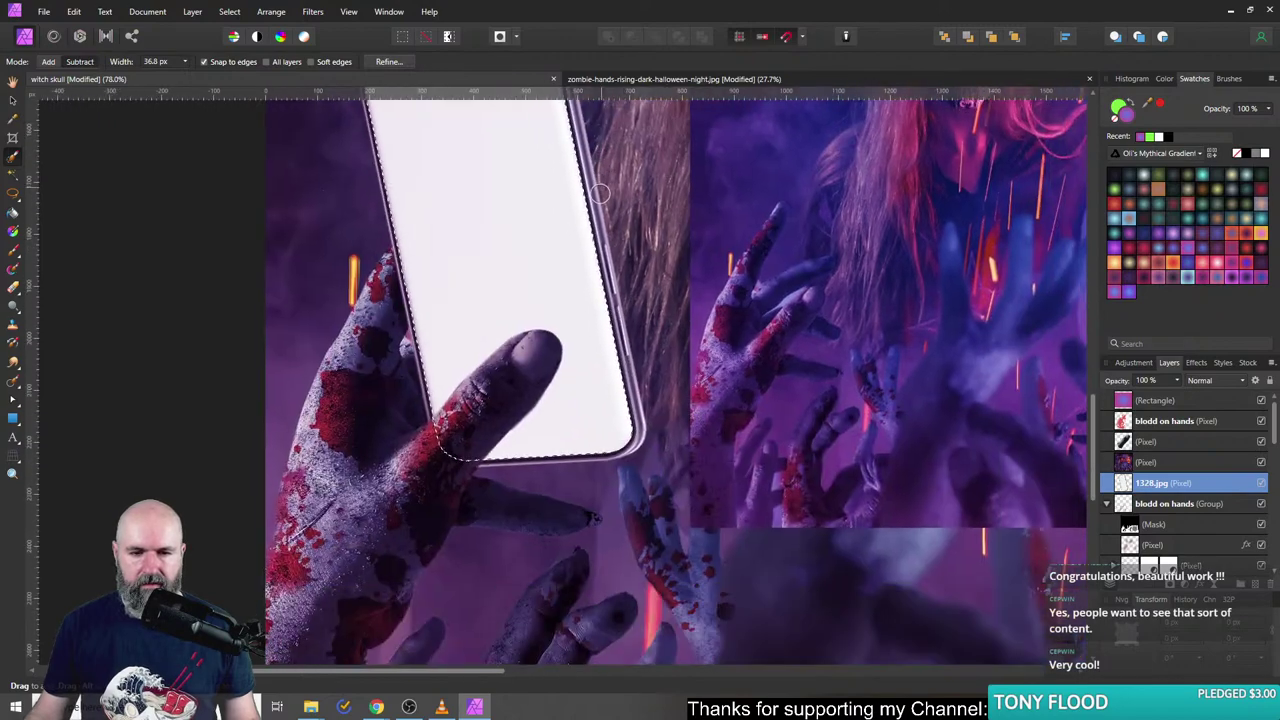
{"action": "scroll", "coordinate": [597, 196], "scroll_direction": "up", "scroll_amount": 3}
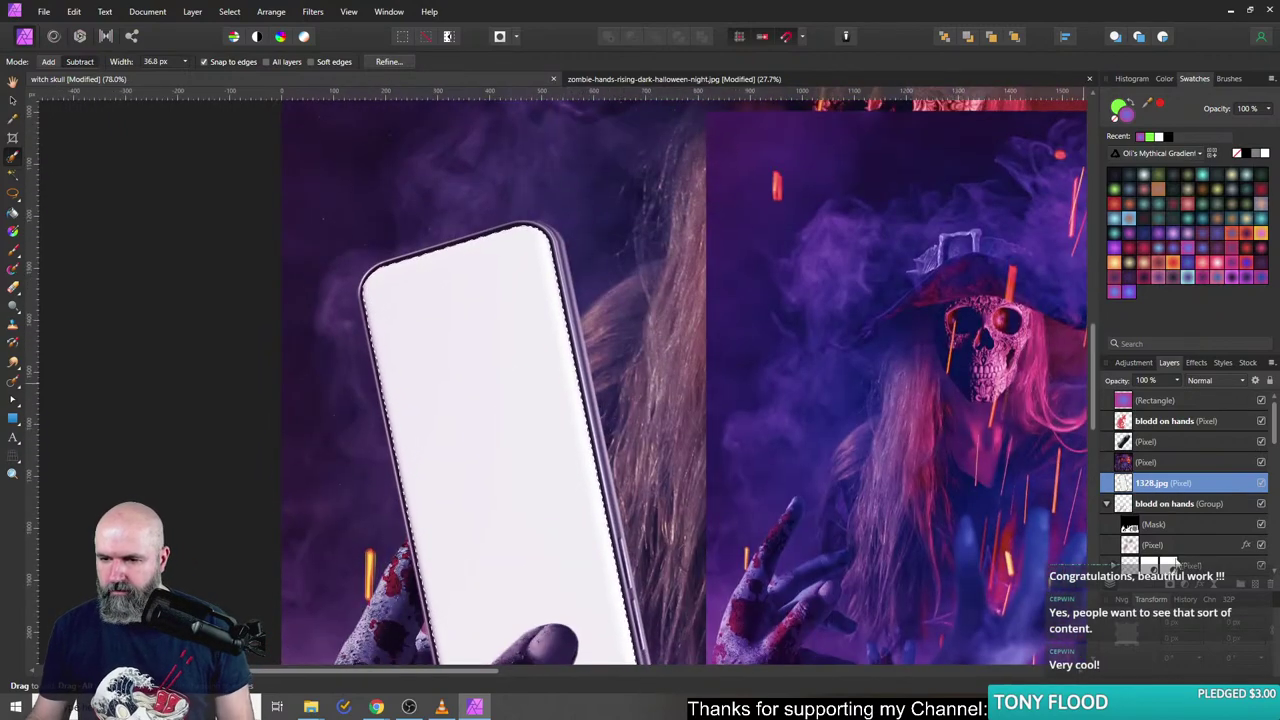
{"action": "left_click", "coordinate": [1175, 590]}
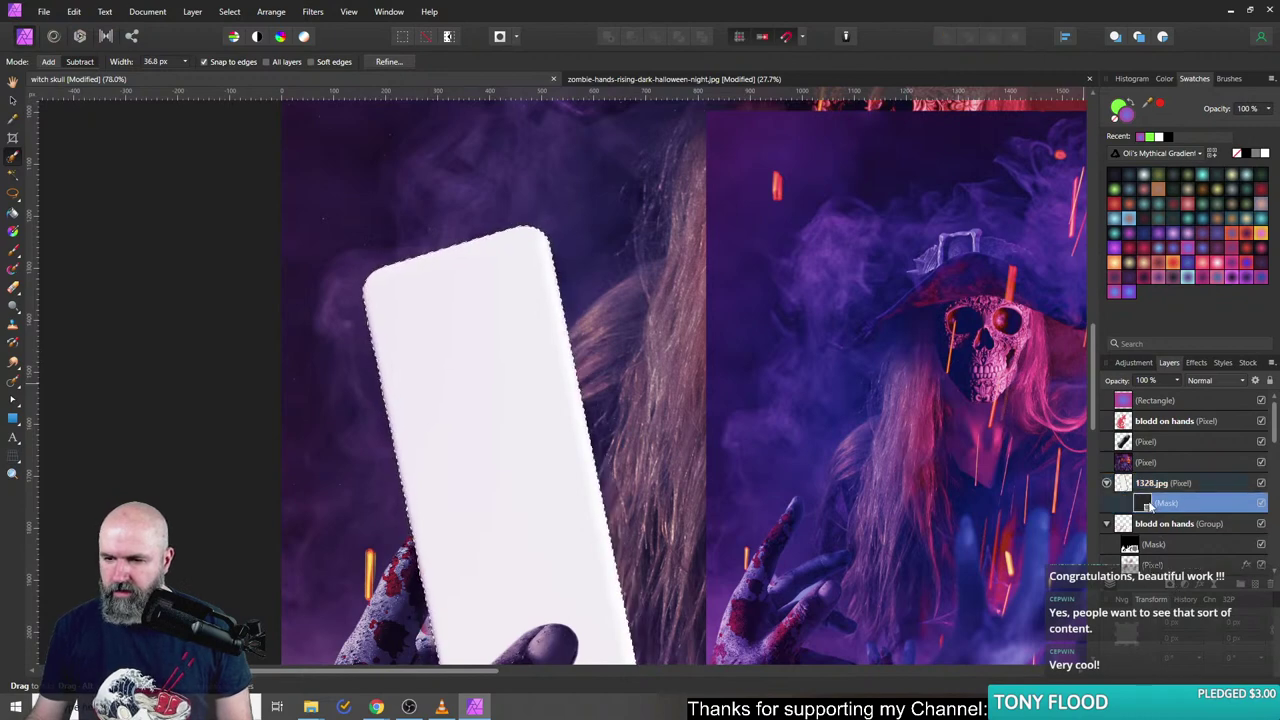
{"action": "left_click_drag", "start_coordinate": [1150, 505], "coordinate": [1127, 464]}
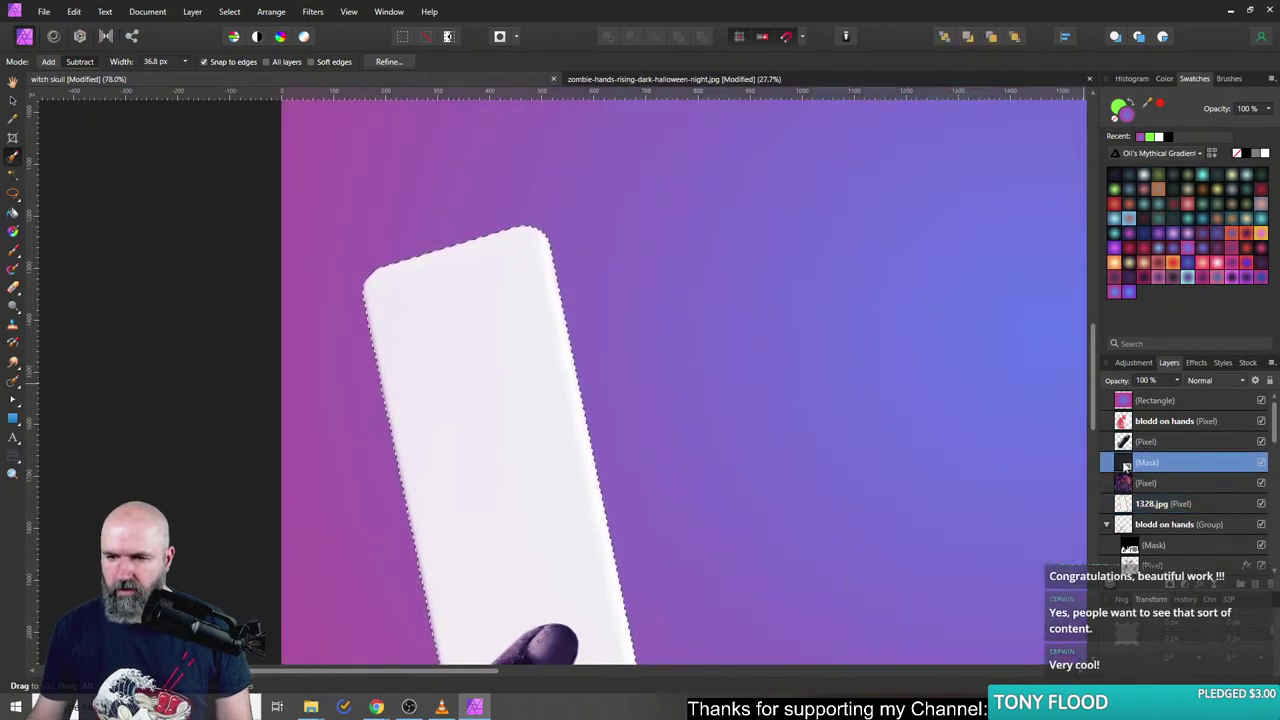
- Group the mask and place the flattened copy inside the group above it
{"action": "key", "text": "ctrl+g"}
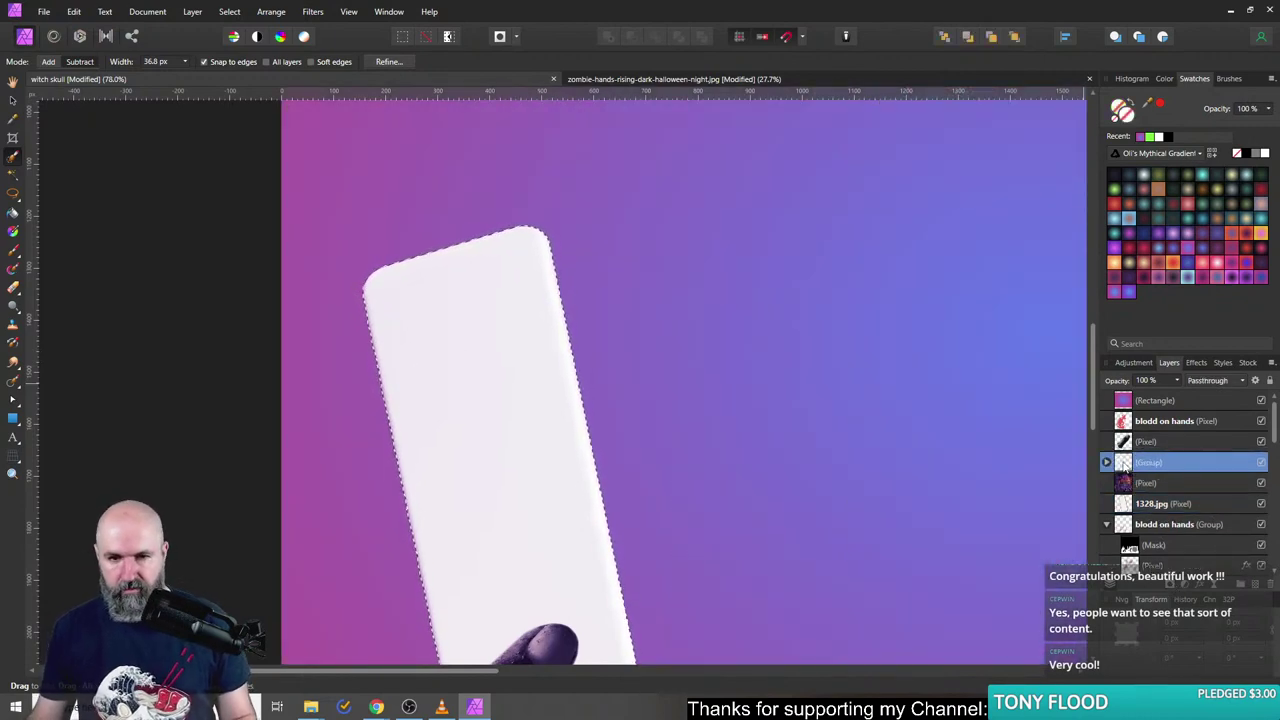
{"action": "left_click", "coordinate": [1128, 483]}
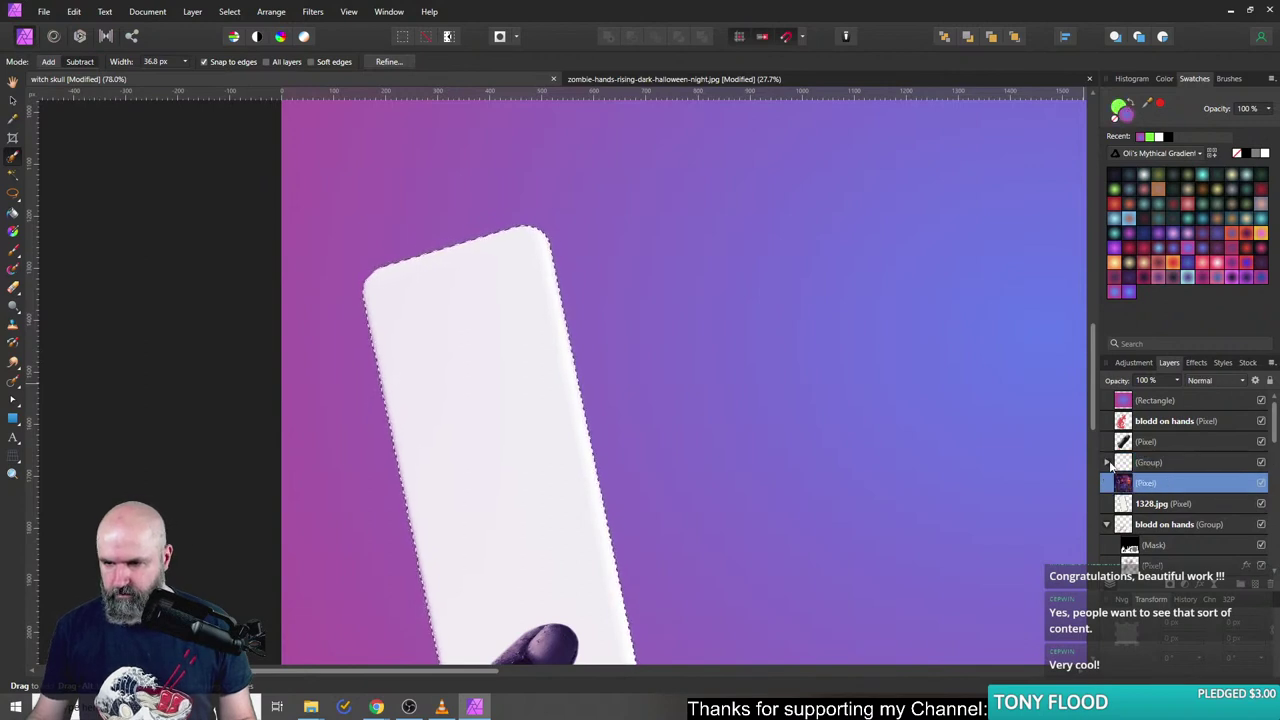
{"action": "left_click", "coordinate": [1107, 462]}
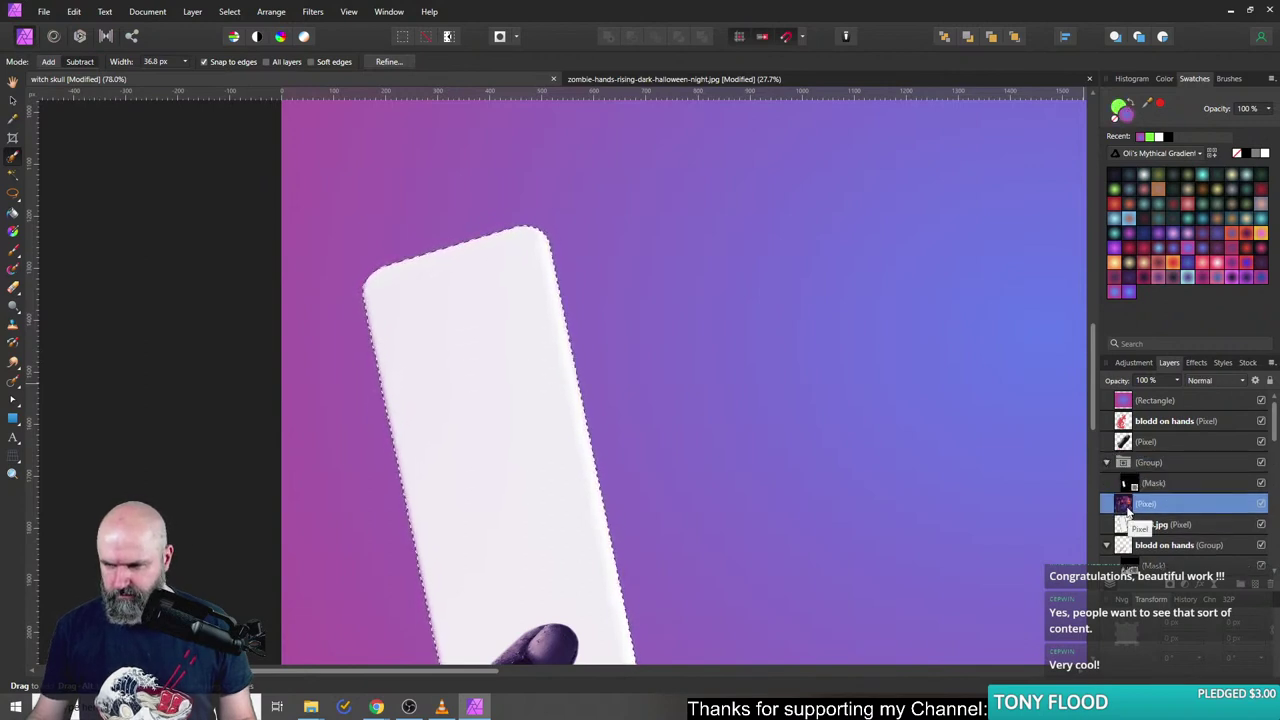
{"action": "left_click_drag", "start_coordinate": [1128, 510], "coordinate": [1128, 480]}
{"action": "scroll", "coordinate": [1020, 465], "scroll_direction": "up", "scroll_amount": 2}
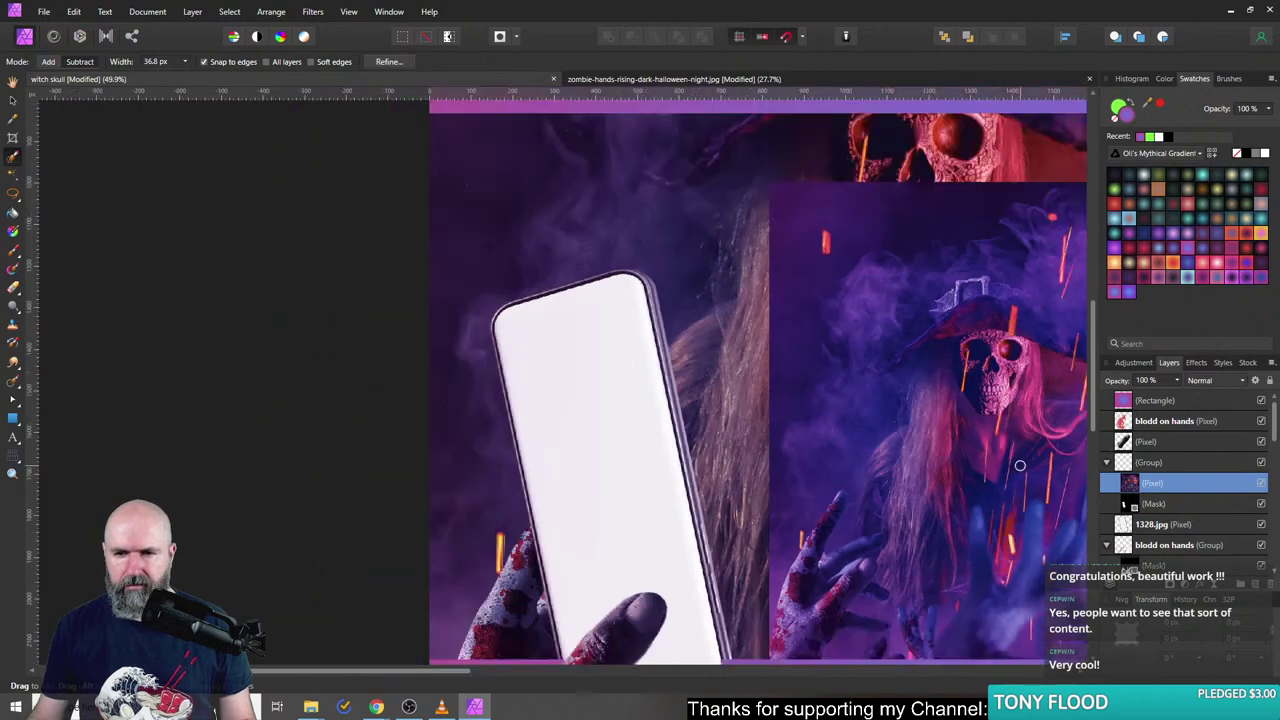
{"action": "scroll", "coordinate": [1020, 465], "scroll_direction": "down", "scroll_amount": 2}
- Move the witch-skull image inside the group about 154 px left
{"action": "key", "text": "v"}
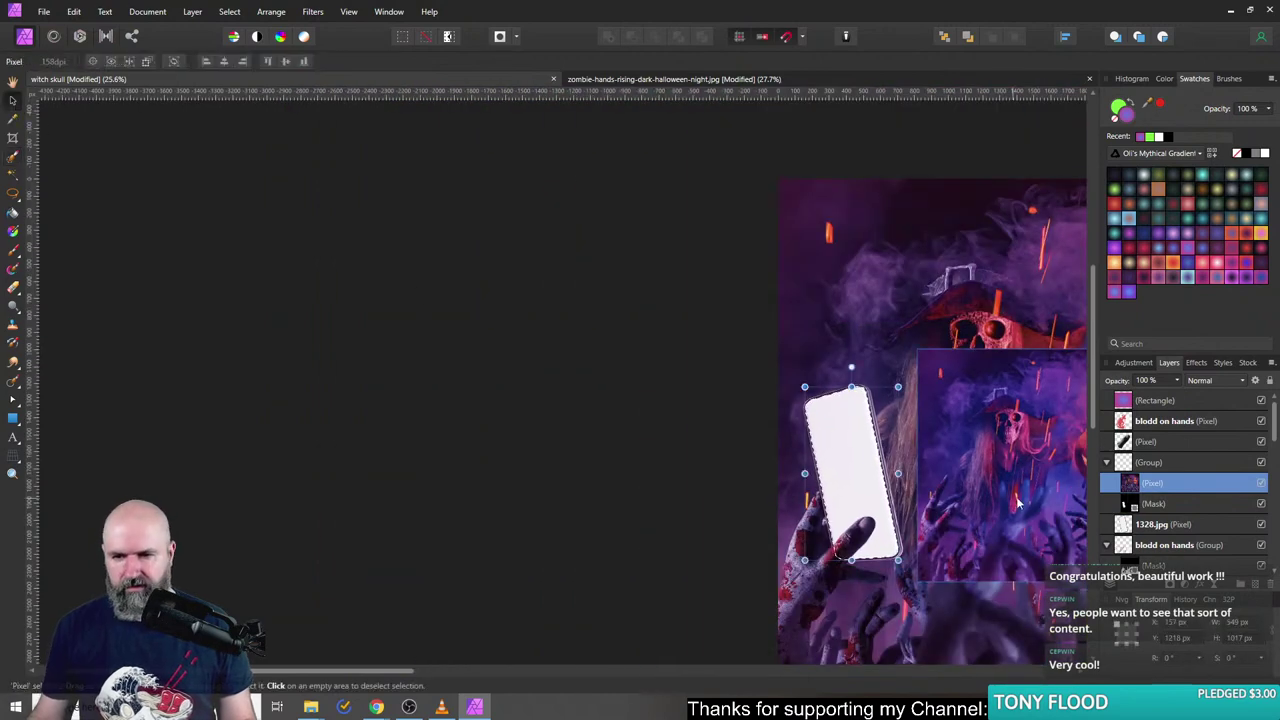
{"action": "left_click", "coordinate": [862, 492]}
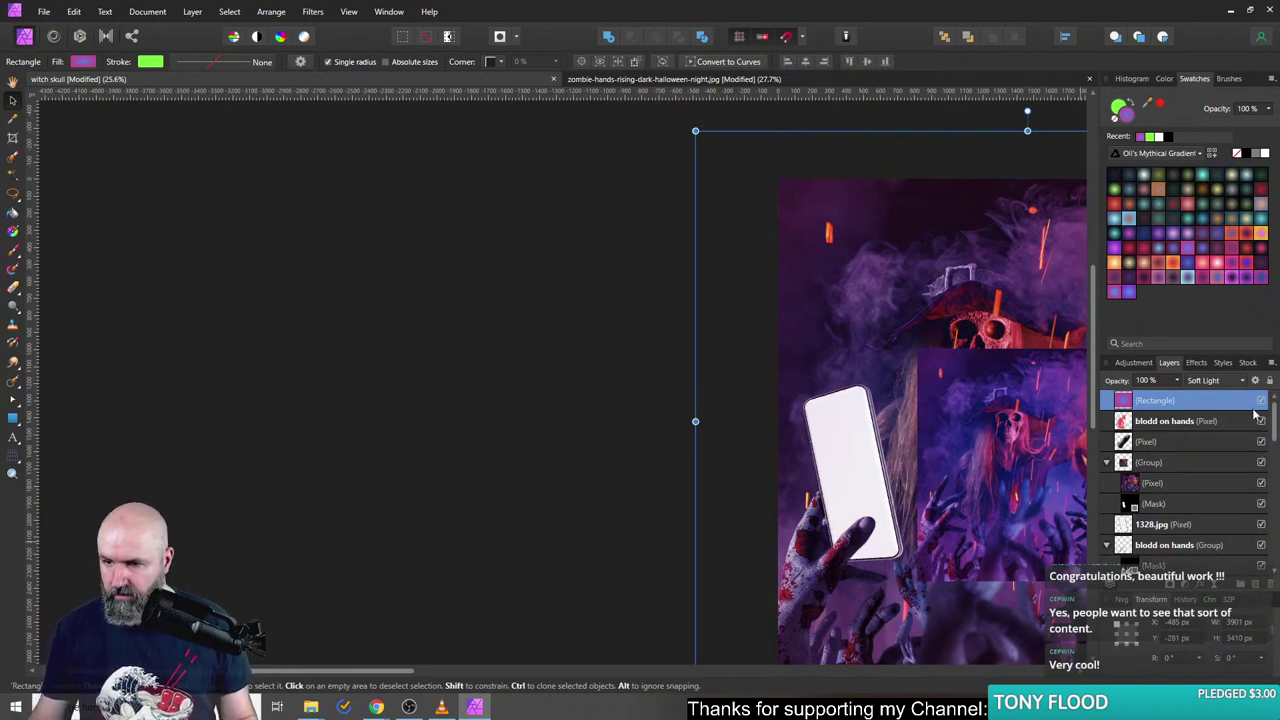
{"action": "left_click", "coordinate": [1130, 463]}
{"action": "left_click", "coordinate": [1152, 483]}
{"action": "left_click_drag", "start_coordinate": [974, 490], "coordinate": [820, 490]}
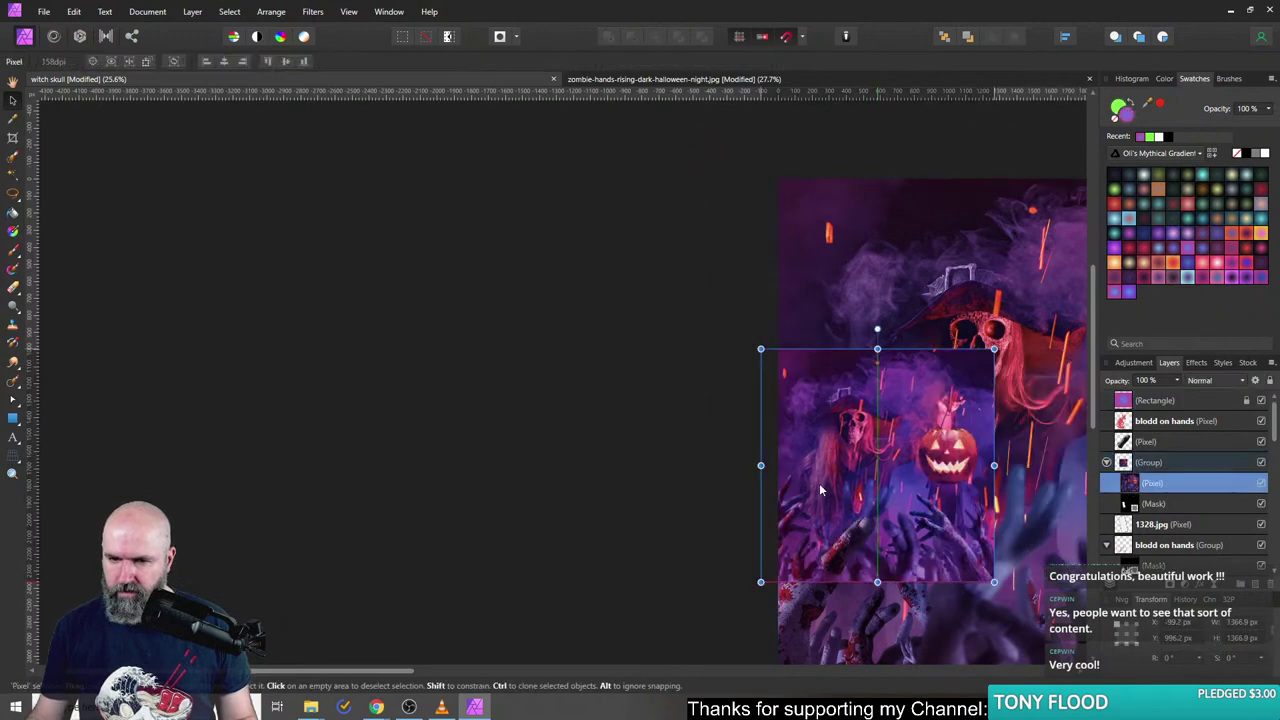
{"action": "scroll", "coordinate": [788, 435], "scroll_direction": "up", "scroll_amount": 5}
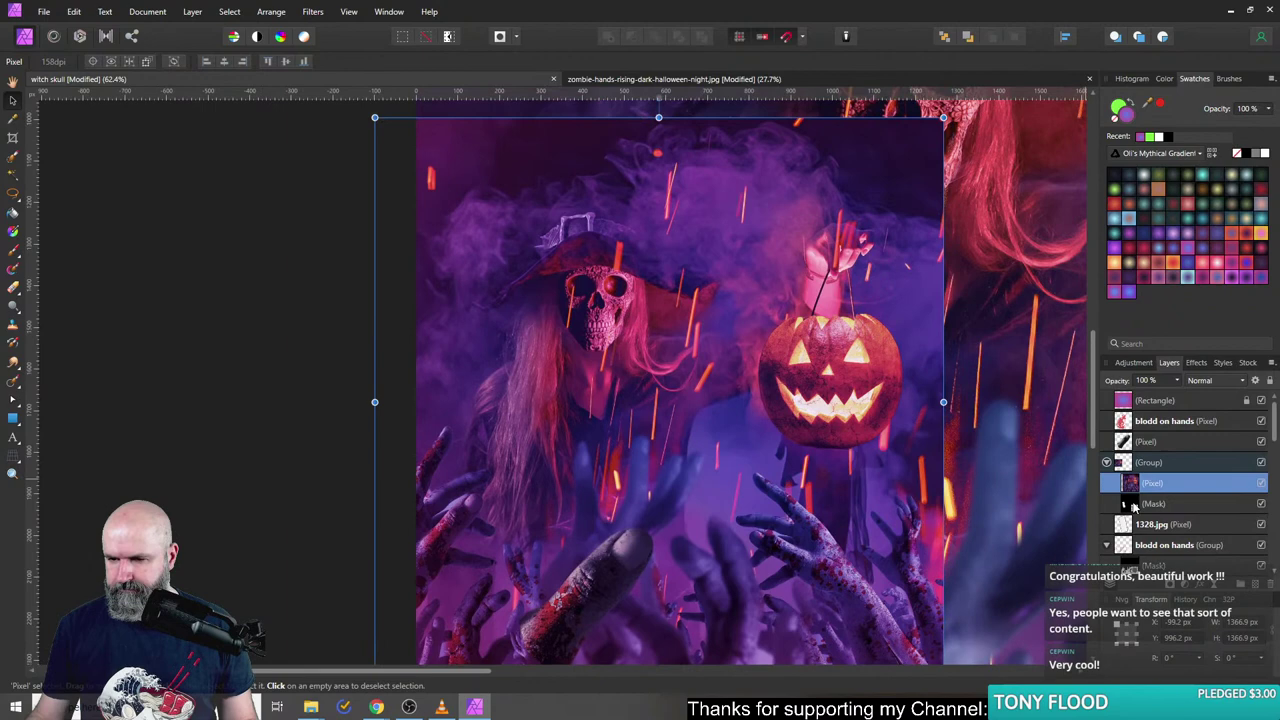
- Move the group's mask above the image so it shows inside the phone screen
{"action": "left_click", "coordinate": [1133, 505]}
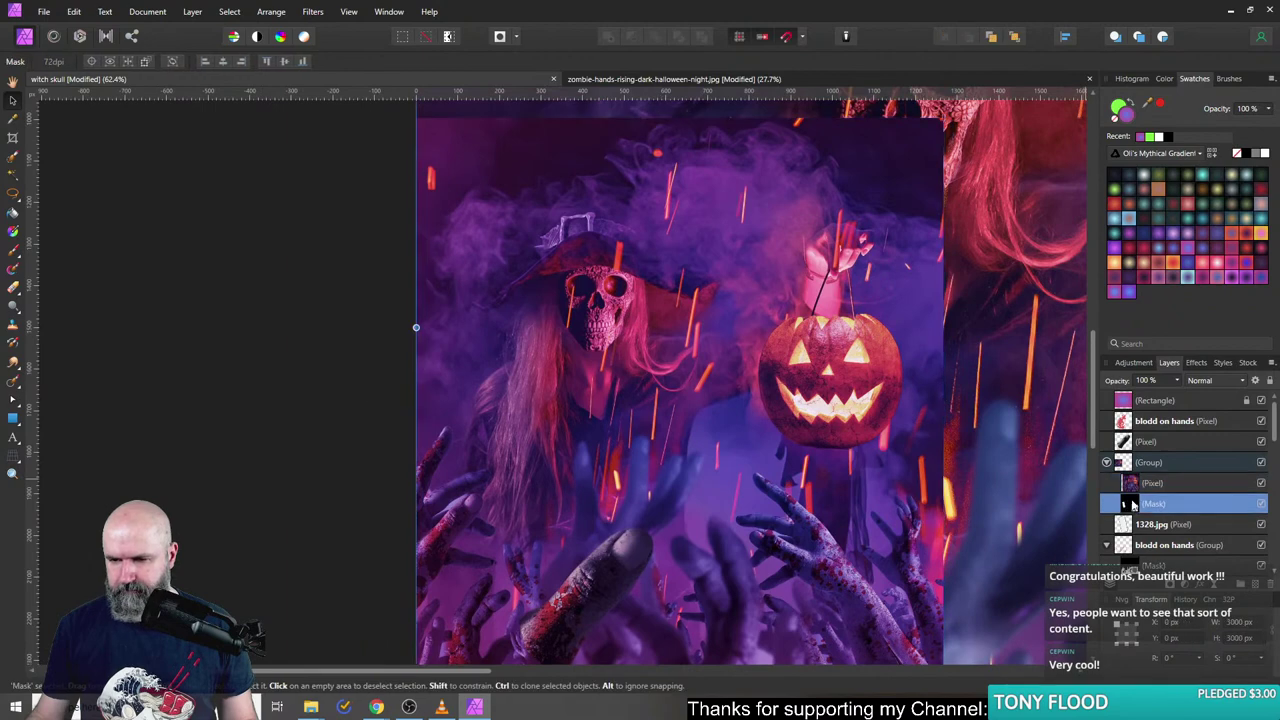
{"action": "left_click_drag", "start_coordinate": [1133, 505], "coordinate": [1133, 480]}
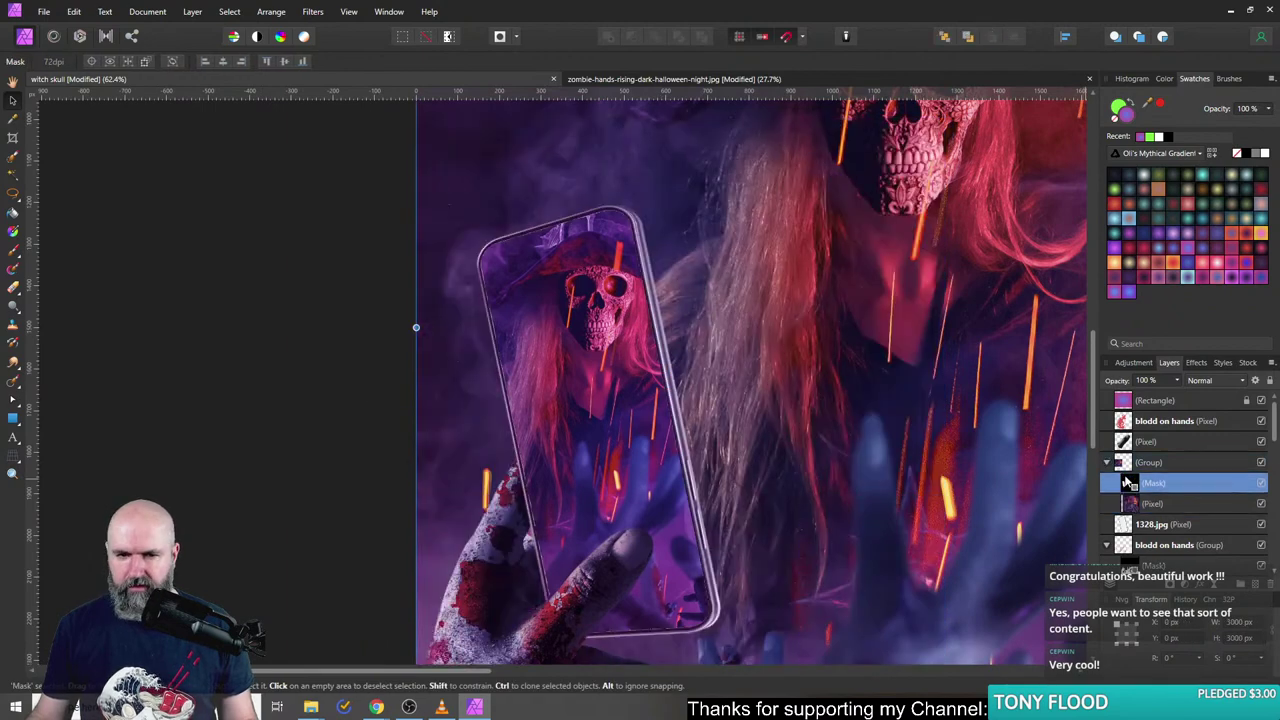
{"action": "scroll", "coordinate": [819, 455], "scroll_direction": "down", "scroll_amount": 3}
{"action": "scroll", "coordinate": [819, 448], "scroll_direction": "down", "scroll_amount": 3}
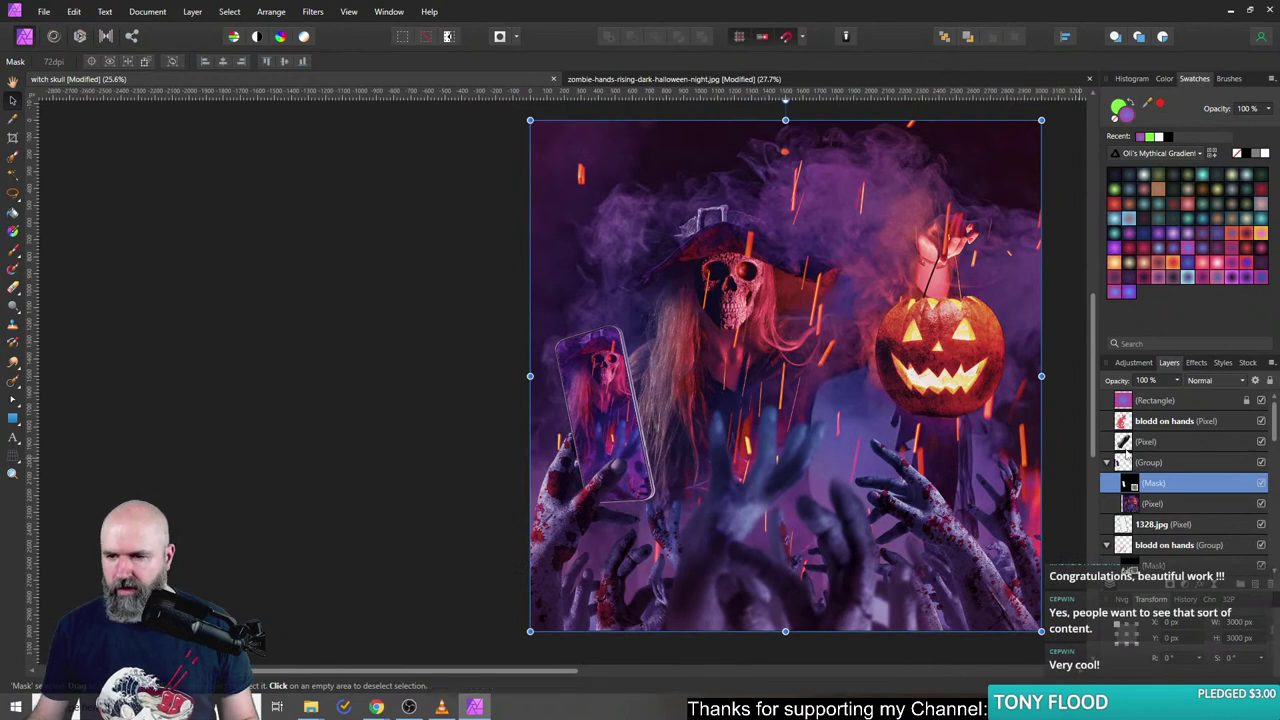
- Apply a Perspective warp to the phone-screen image, pulling all four corners to match the tilted phone
{"action": "left_click", "coordinate": [1135, 505]}
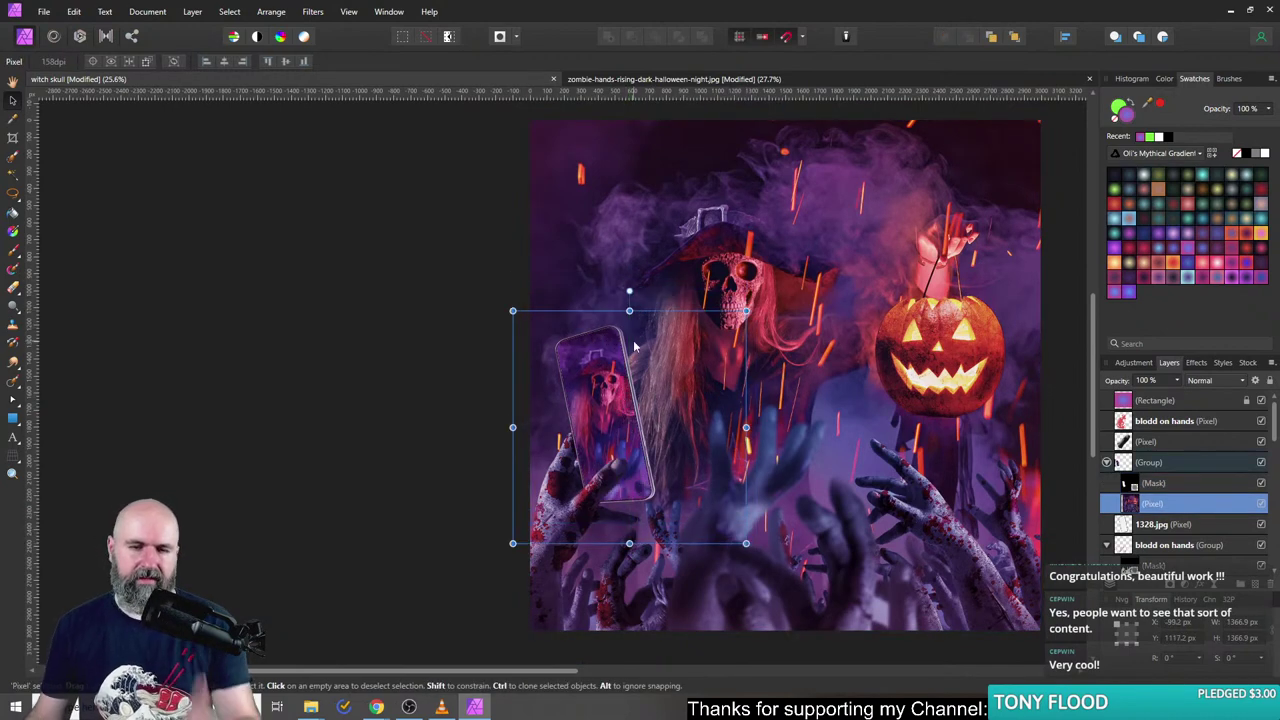
{"action": "left_click", "coordinate": [17, 456]}
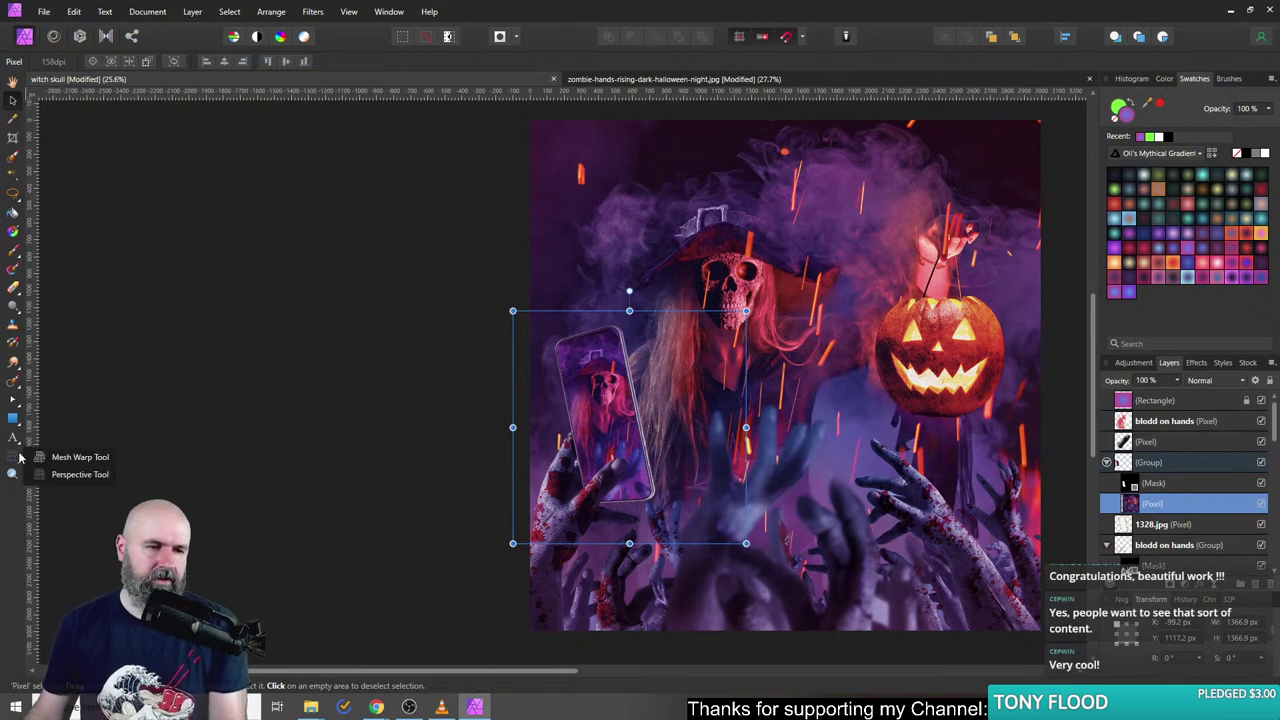
{"action": "left_click", "coordinate": [80, 474]}
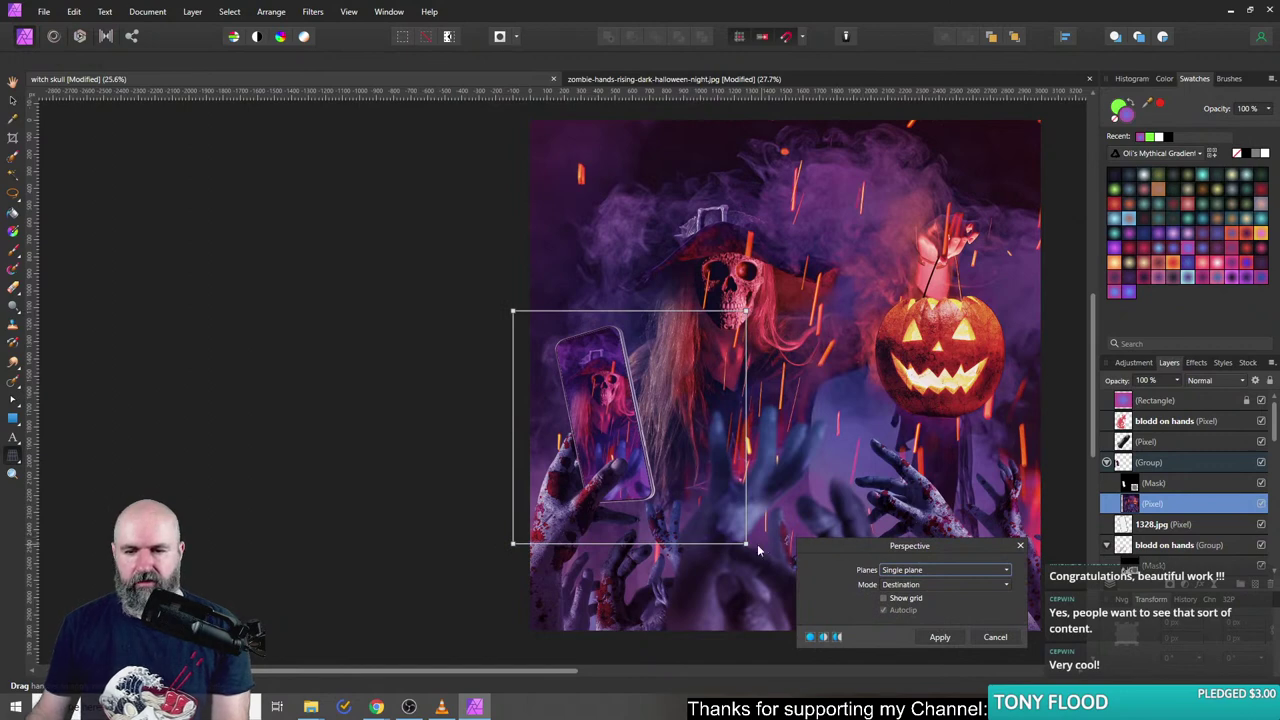
{"action": "left_click_drag", "start_coordinate": [748, 547], "coordinate": [737, 523]}
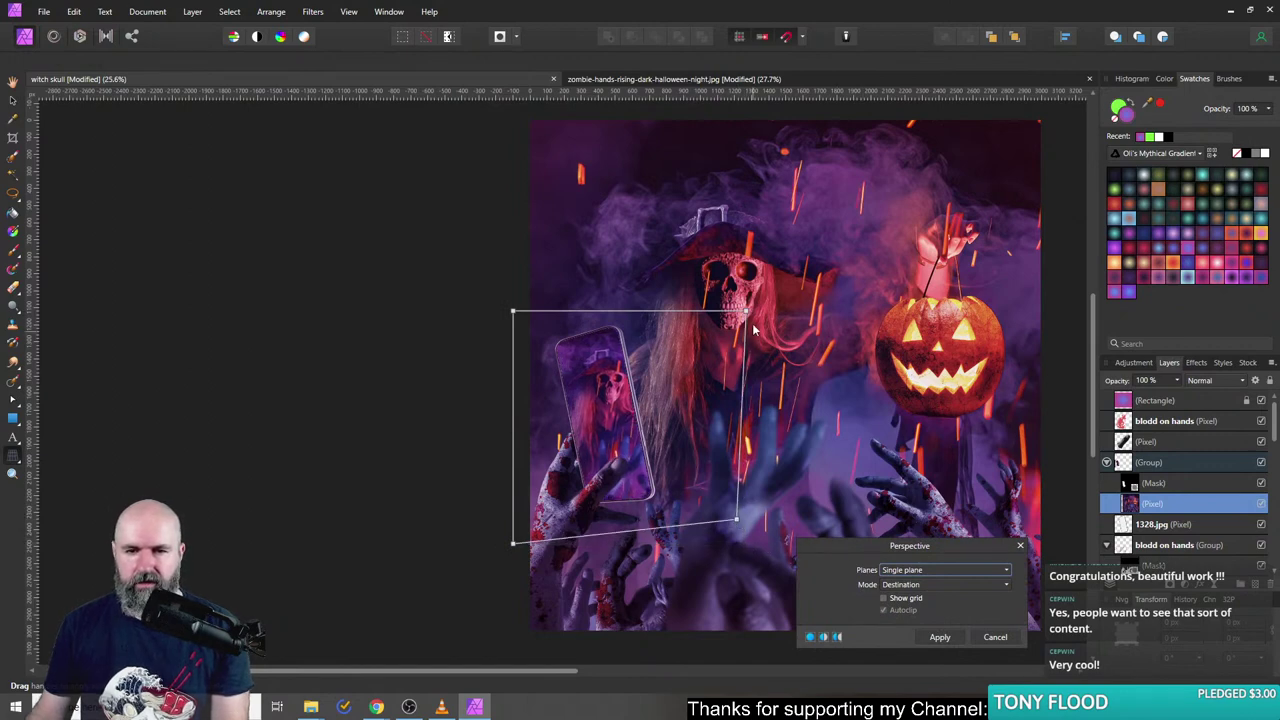
{"action": "left_click_drag", "start_coordinate": [745, 313], "coordinate": [697, 289]}
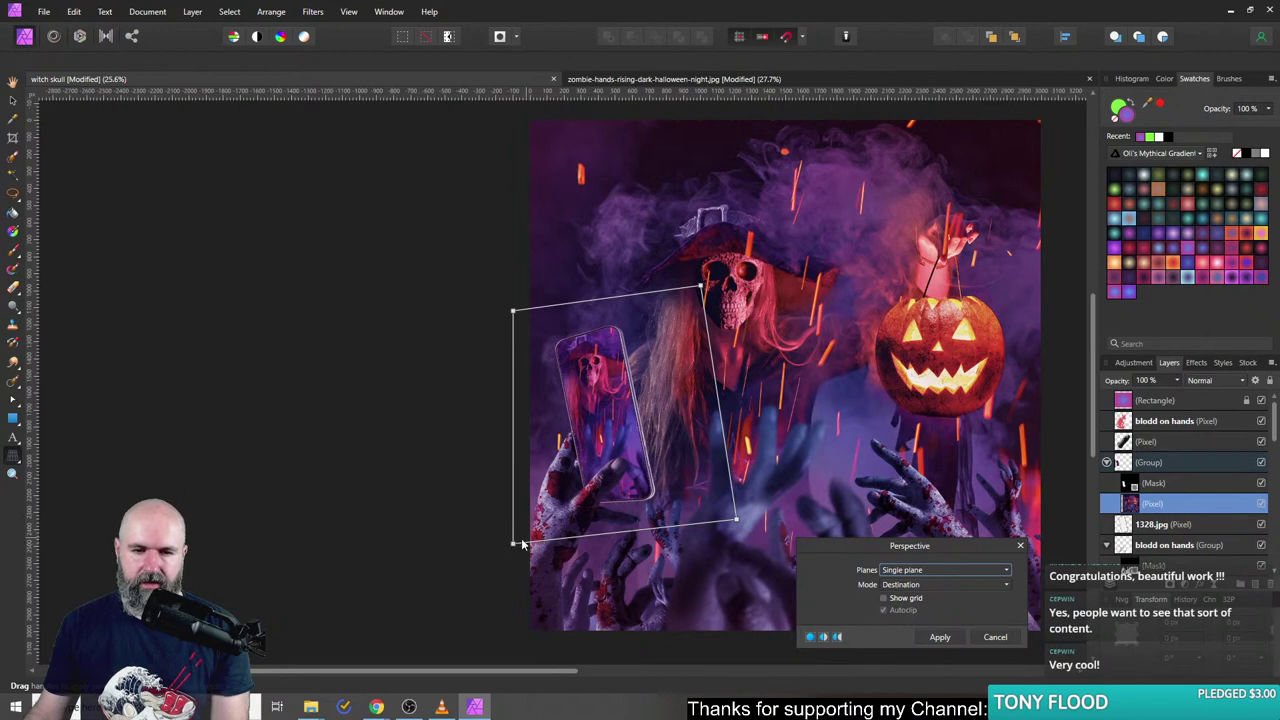
{"action": "left_click_drag", "start_coordinate": [513, 547], "coordinate": [543, 532]}
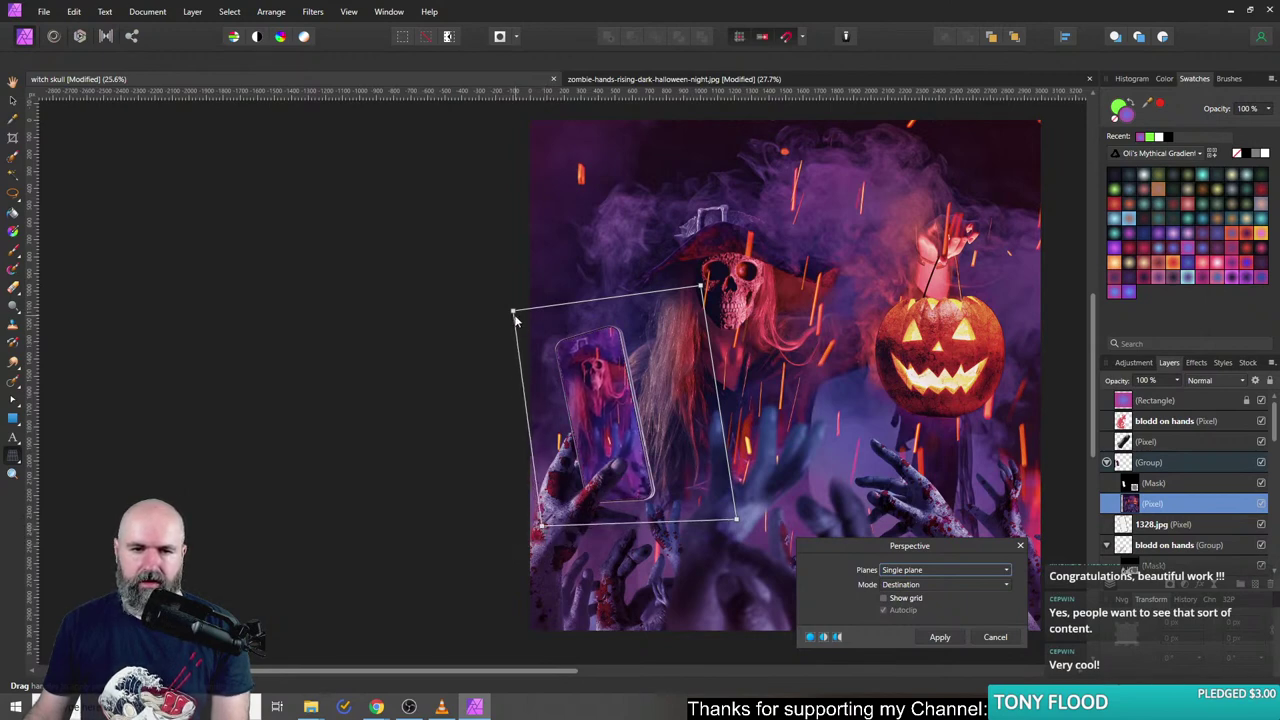
{"action": "left_click_drag", "start_coordinate": [513, 313], "coordinate": [509, 322]}
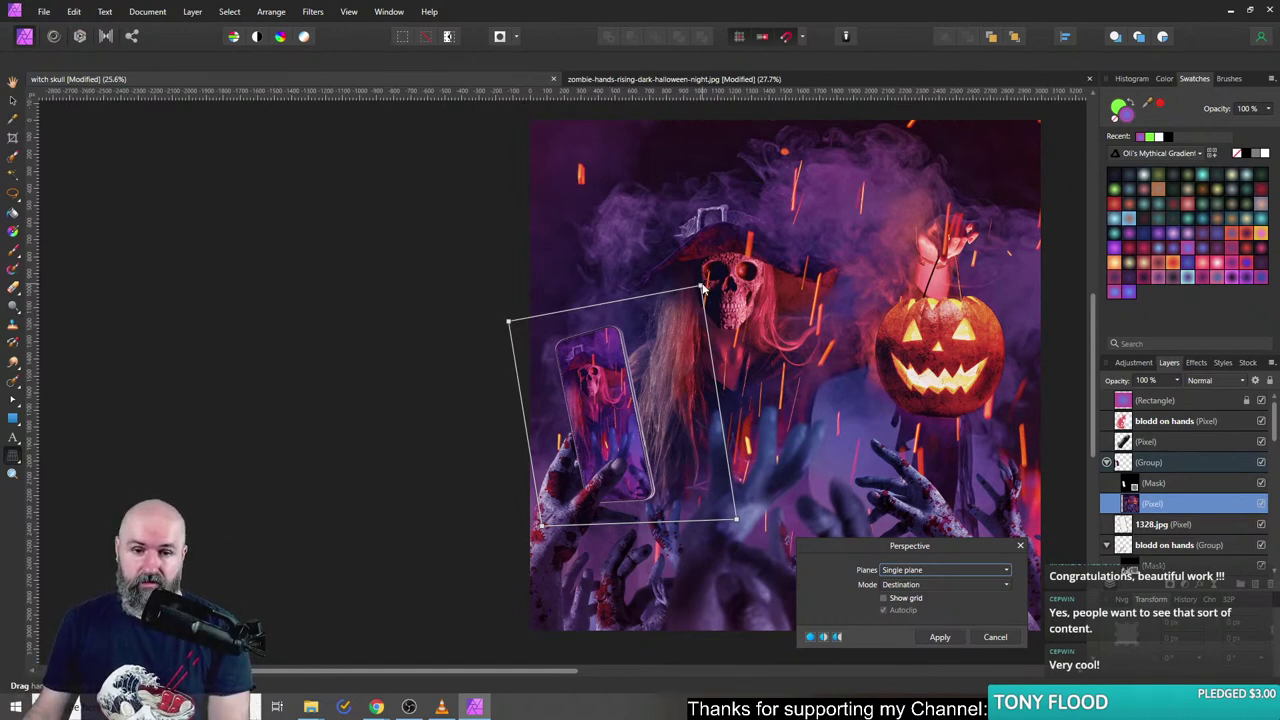
{"action": "left_click", "coordinate": [945, 637]}
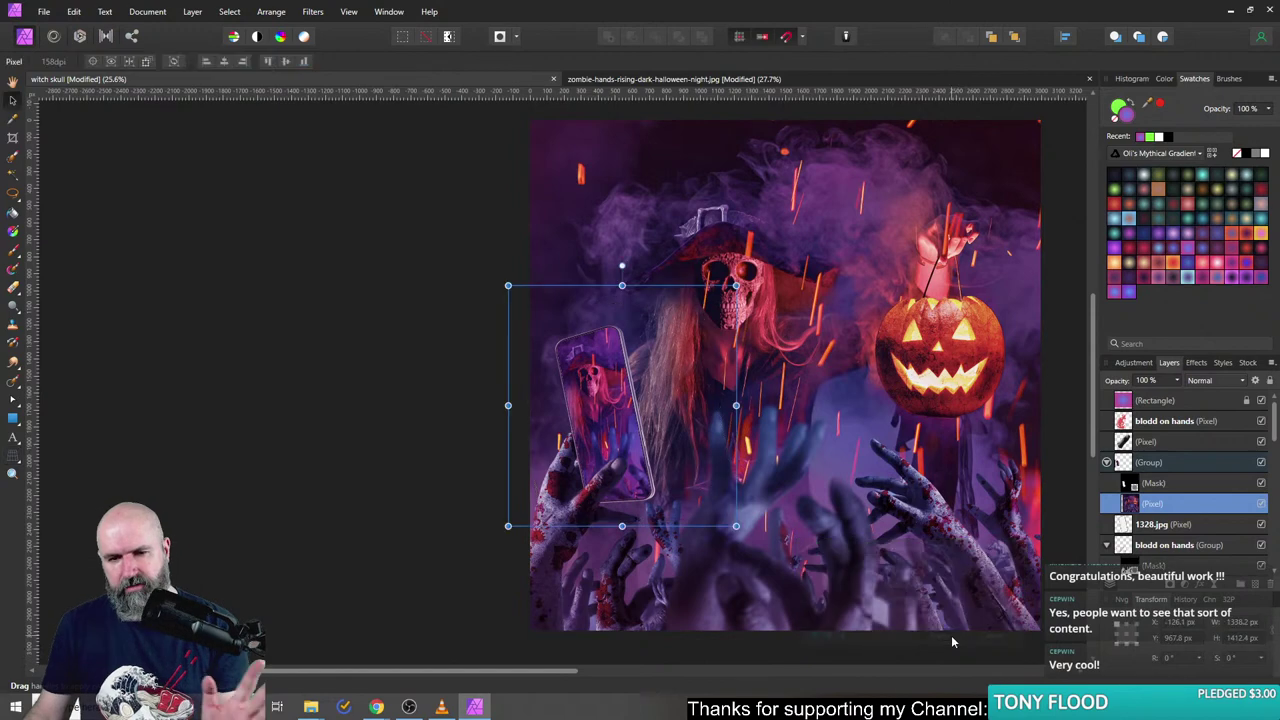
{"action": "left_click", "coordinate": [1128, 465]}
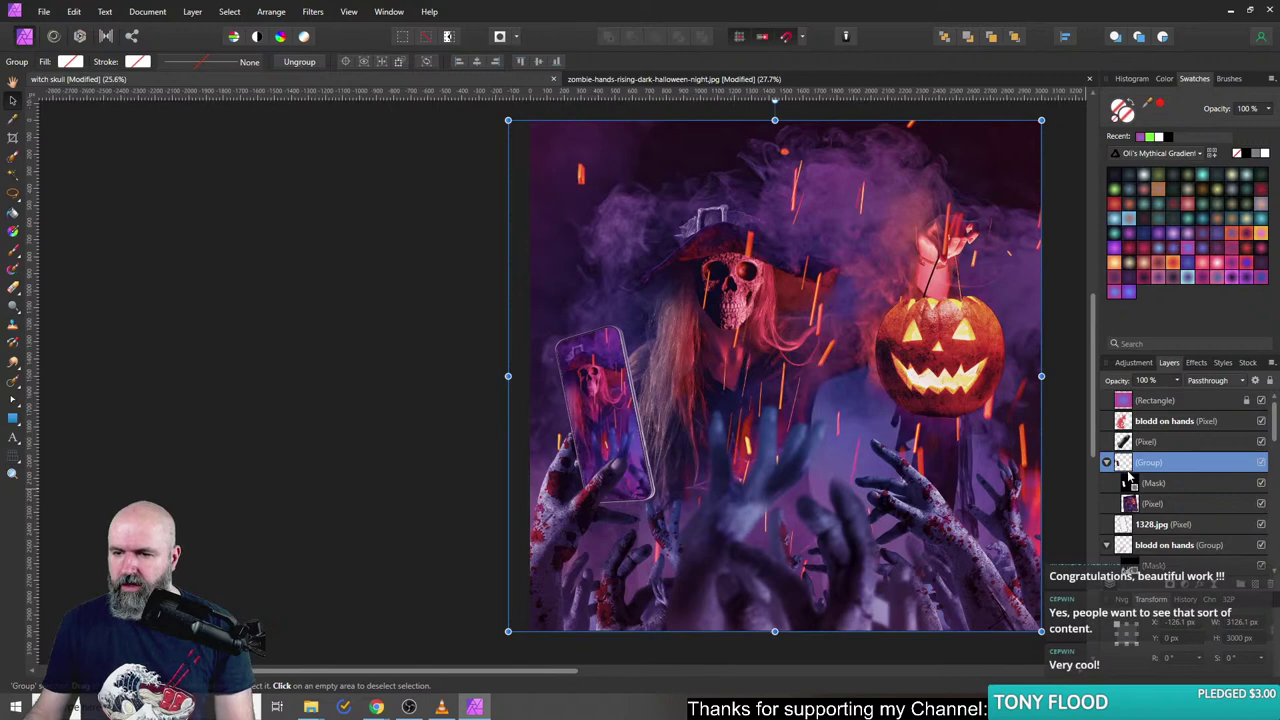
- Duplicate the phone-screen image and set the copy's blend mode to Screen
{"action": "left_click", "coordinate": [1134, 506]}
{"action": "key", "text": "ctrl+j"}
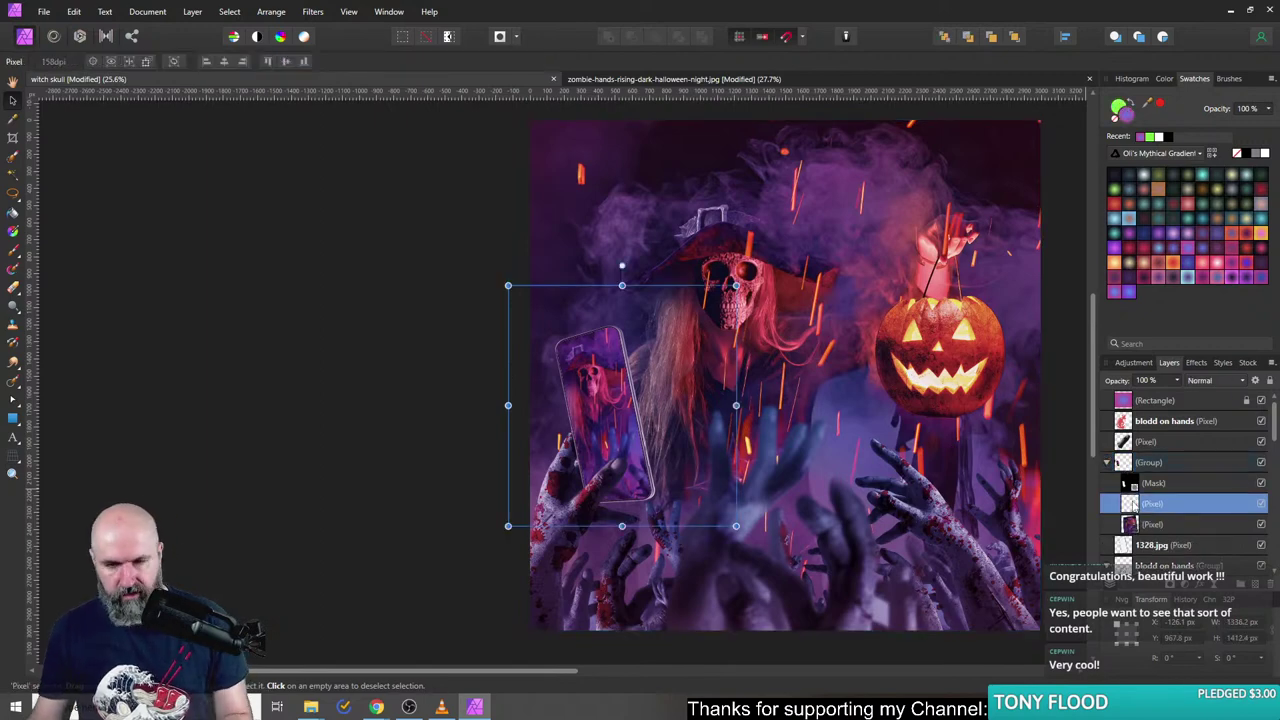
{"action": "left_click", "coordinate": [1210, 380]}
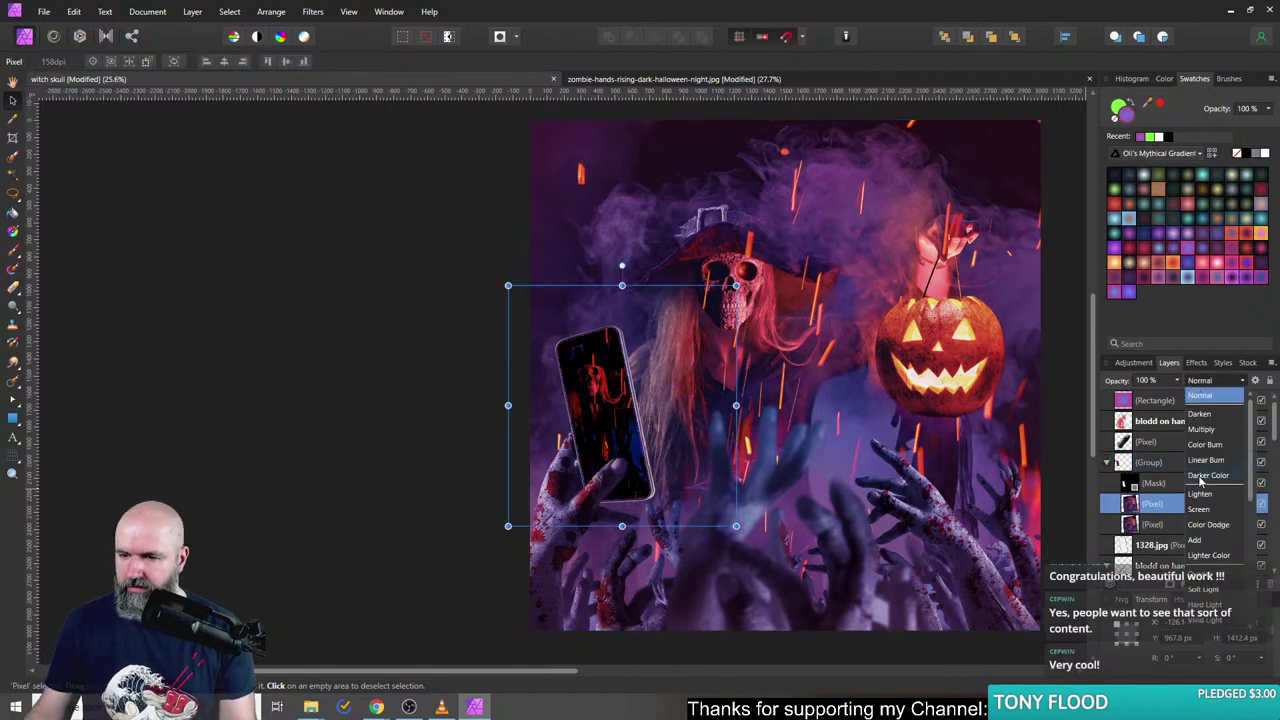
{"action": "left_click", "coordinate": [1198, 510]}
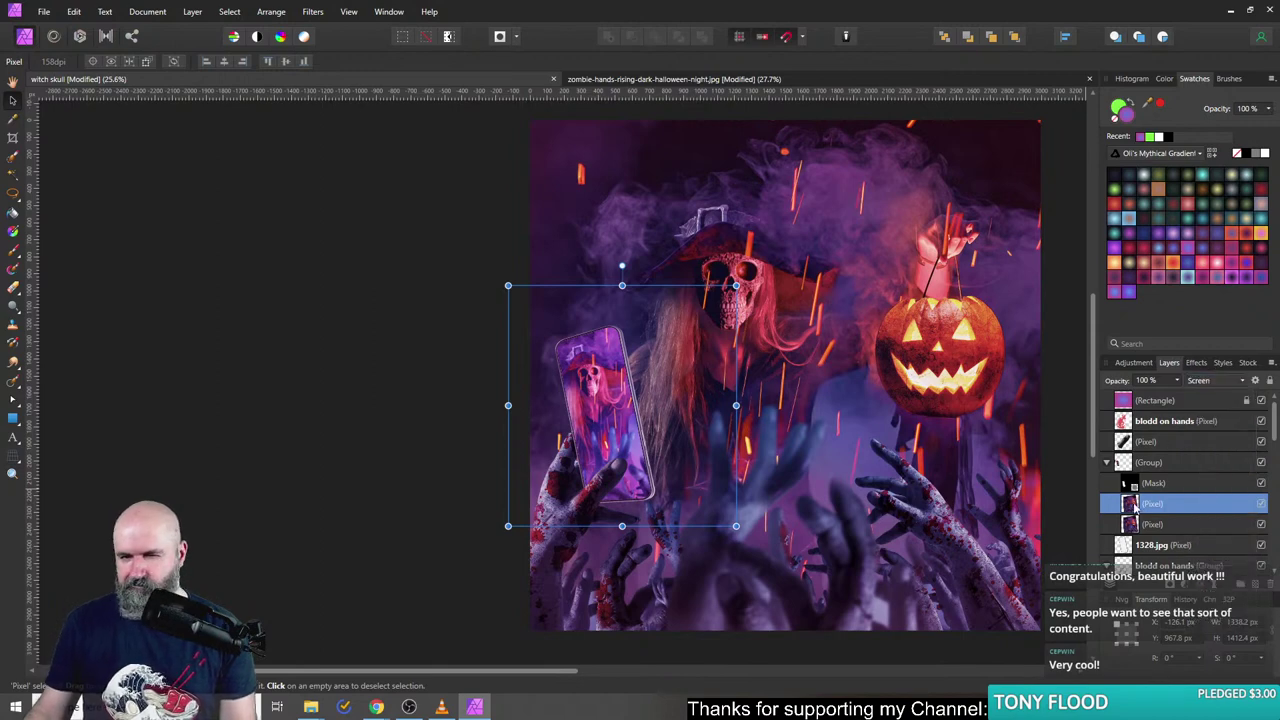
- Nest a Curves adjustment in the copy and pull the Master curve's midtones down to darken
{"action": "left_click", "coordinate": [1185, 588]}
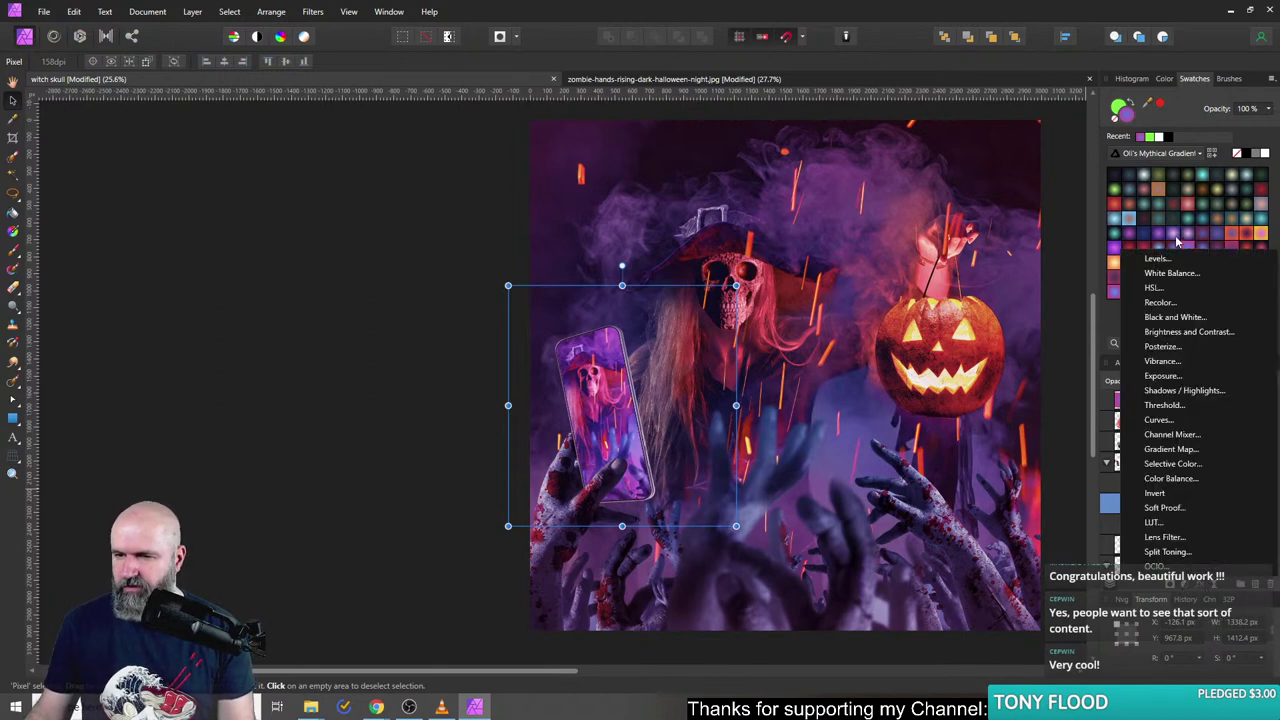
{"action": "left_click", "coordinate": [1150, 421]}
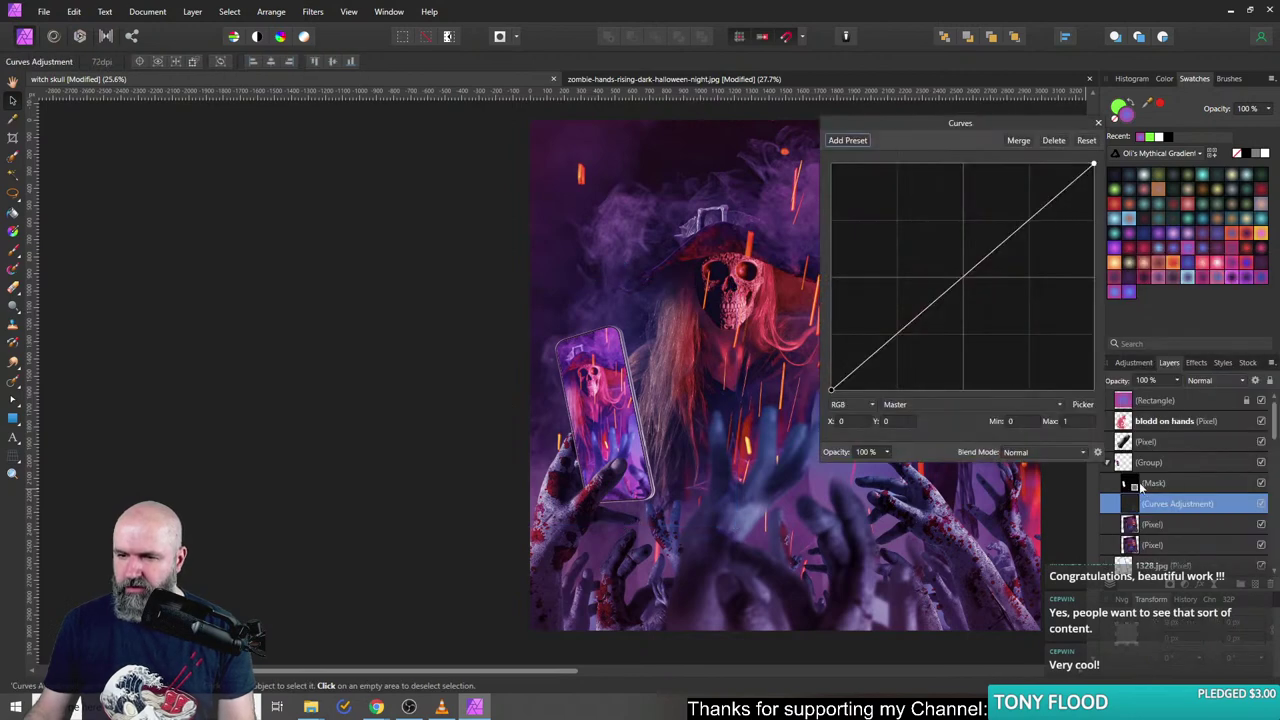
{"action": "left_click_drag", "start_coordinate": [1138, 528], "coordinate": [1136, 526]}
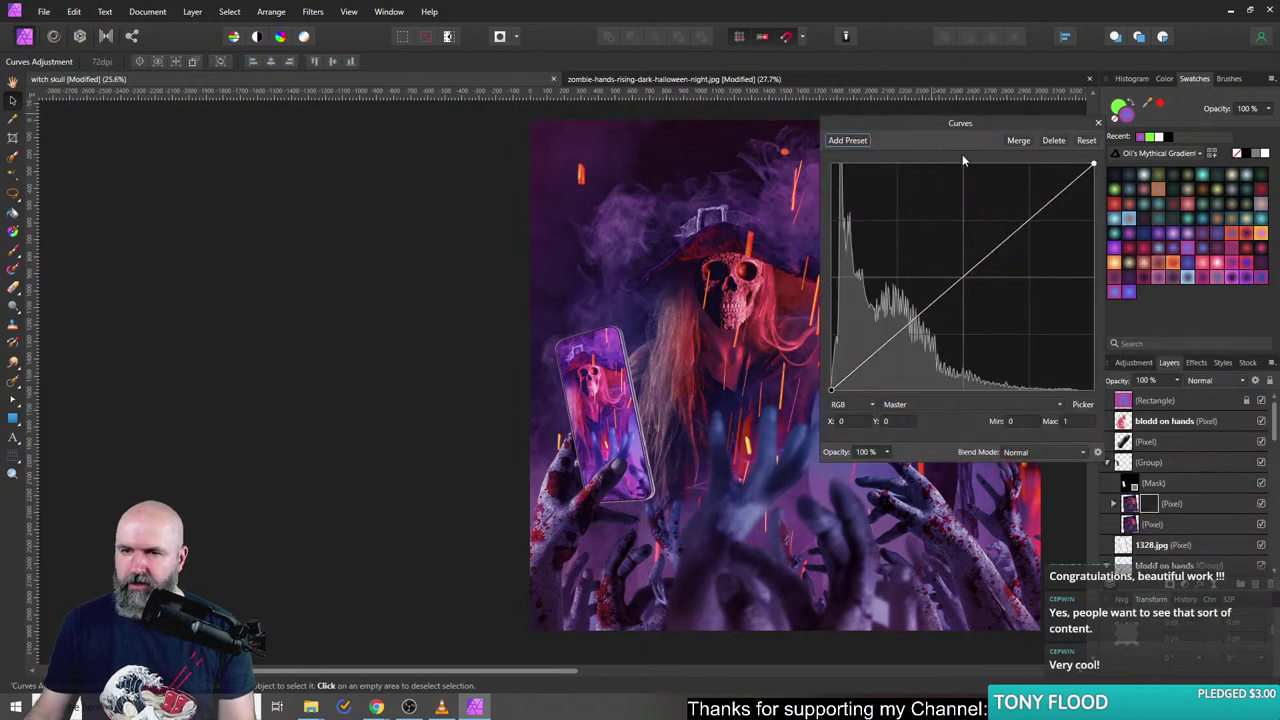
{"action": "left_click_drag", "start_coordinate": [934, 123], "coordinate": [935, 181]}
{"action": "left_click_drag", "start_coordinate": [914, 372], "coordinate": [928, 401]}
{"action": "left_click", "coordinate": [1022, 290]}
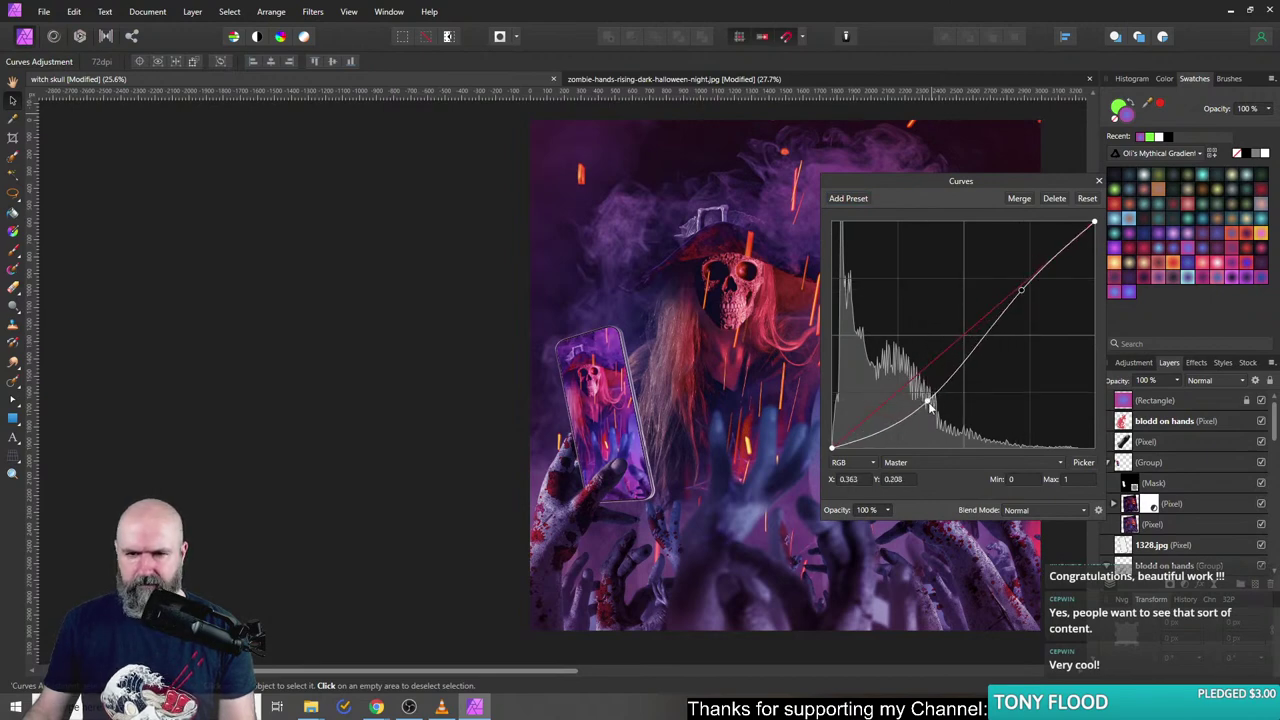
{"action": "left_click_drag", "start_coordinate": [928, 403], "coordinate": [931, 406]}
- Lower the Red curve slightly and lift the Blue curve to boost blue
{"action": "left_click", "coordinate": [939, 460]}
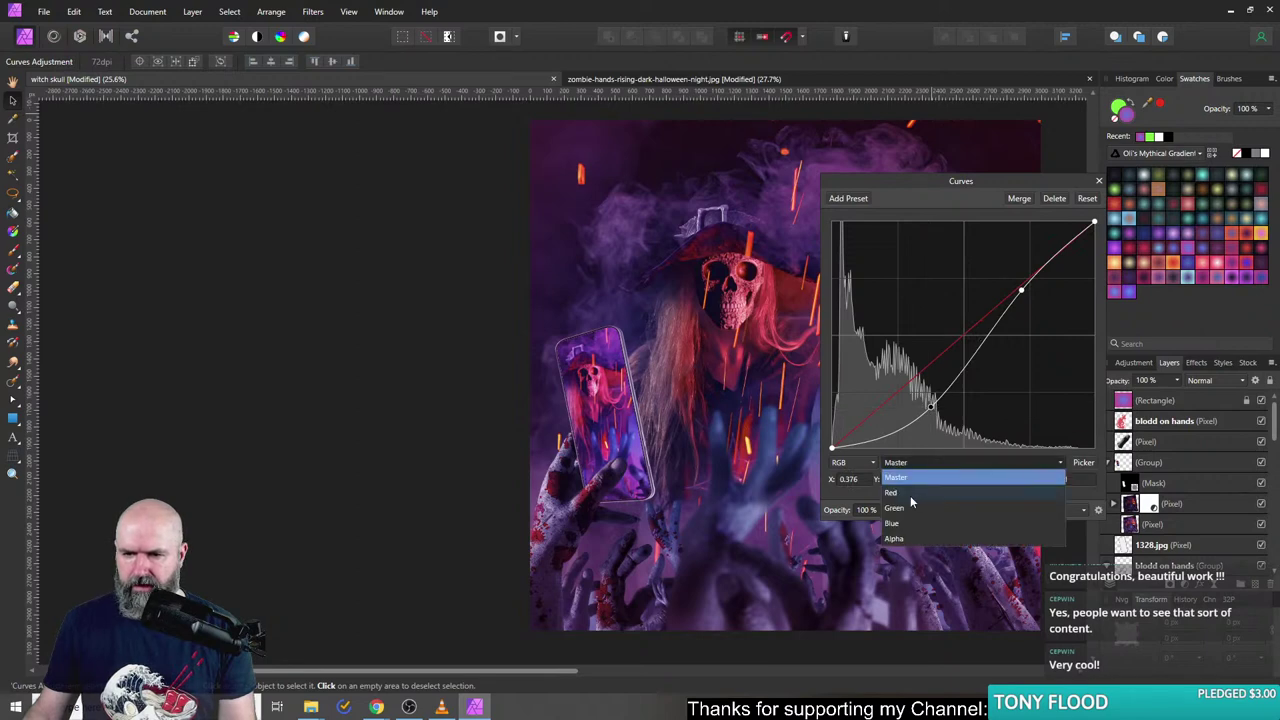
{"action": "left_click", "coordinate": [891, 493]}
{"action": "mouse_move", "coordinate": [962, 341]}
{"action": "left_mouse_down"}
{"action": "mouse_move", "coordinate": [986, 370]}
{"action": "mouse_move", "coordinate": [943, 300]}
{"action": "mouse_move", "coordinate": [971, 345]}
{"action": "left_mouse_up"}
{"action": "left_click", "coordinate": [938, 464]}
{"action": "left_click", "coordinate": [893, 524]}
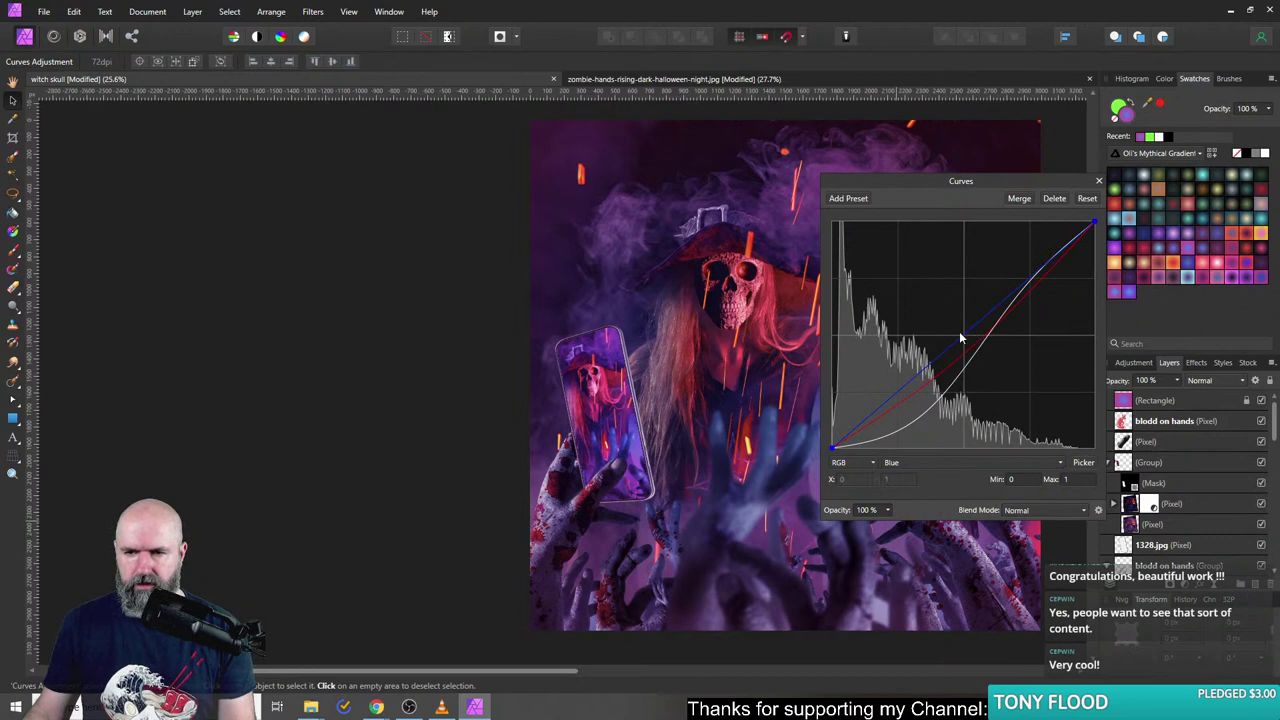
{"action": "left_click", "coordinate": [963, 337]}
{"action": "left_click_drag", "start_coordinate": [963, 337], "coordinate": [992, 364]}
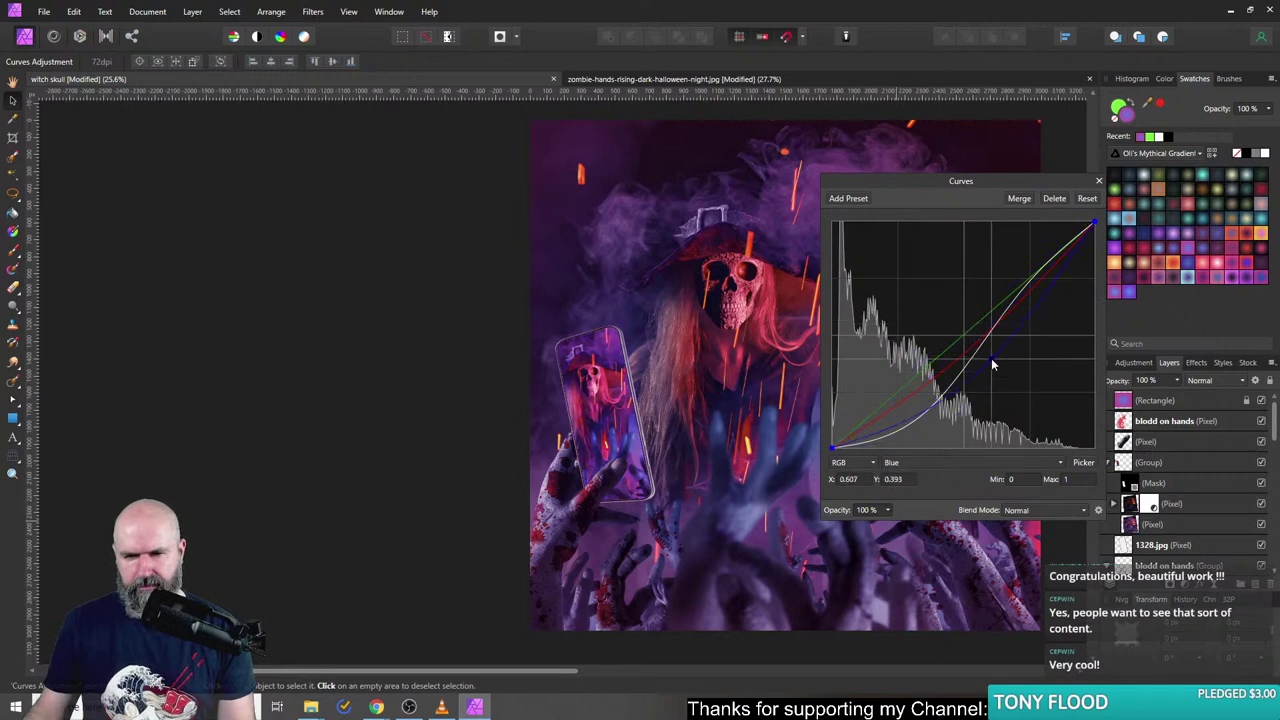
{"action": "left_click", "coordinate": [1099, 184]}
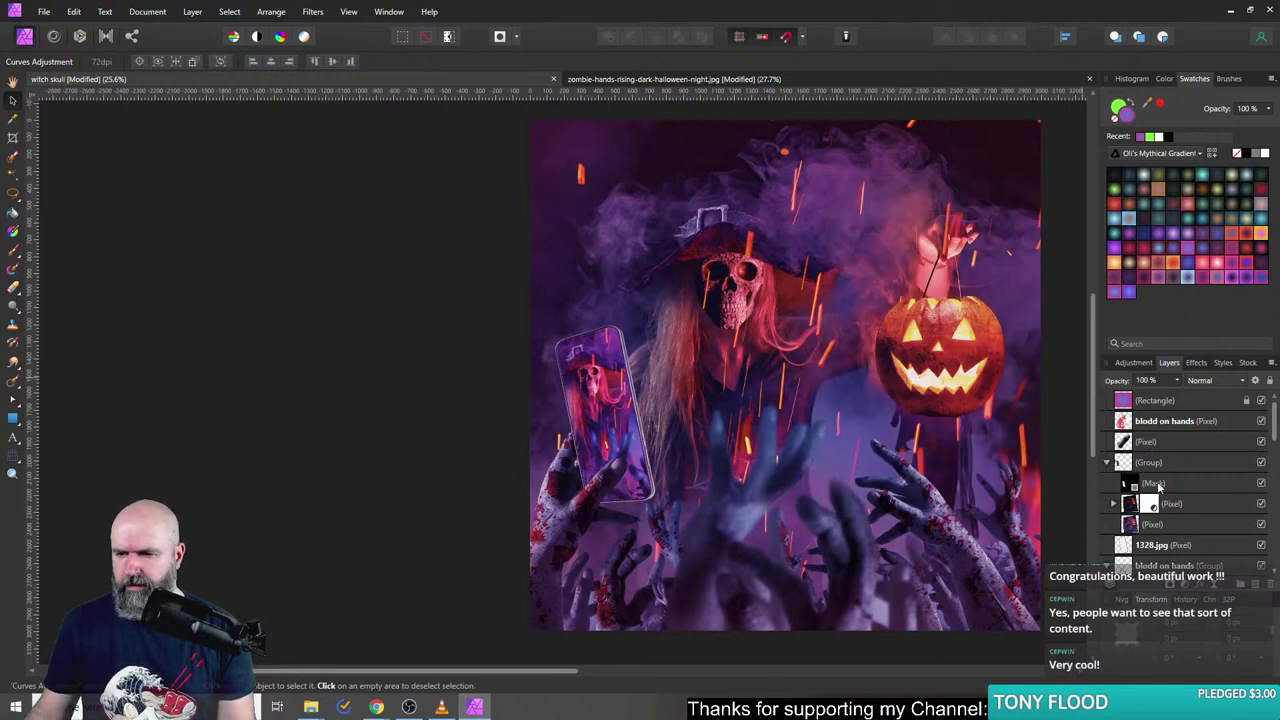
{"action": "left_click", "coordinate": [1133, 510]}
- Add a Lens Filter adjustment with a light cyan filter colour
{"action": "left_click", "coordinate": [1192, 588]}
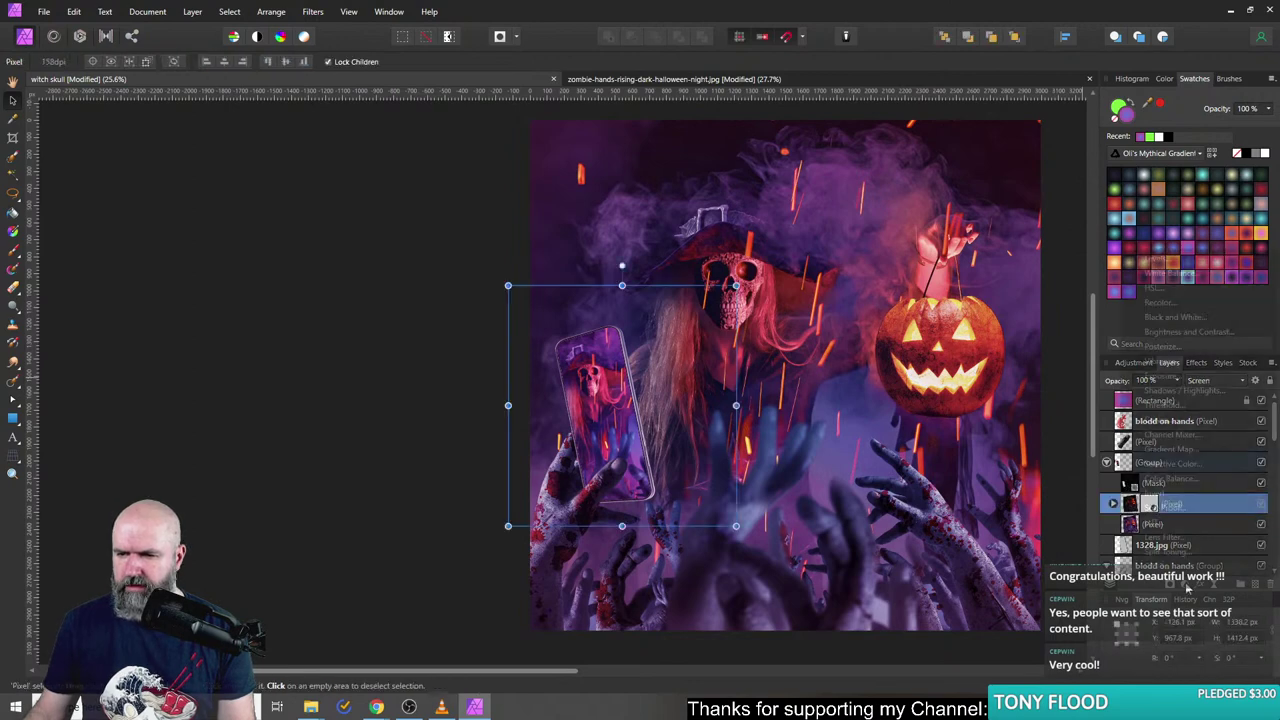
{"action": "left_click", "coordinate": [1164, 537]}
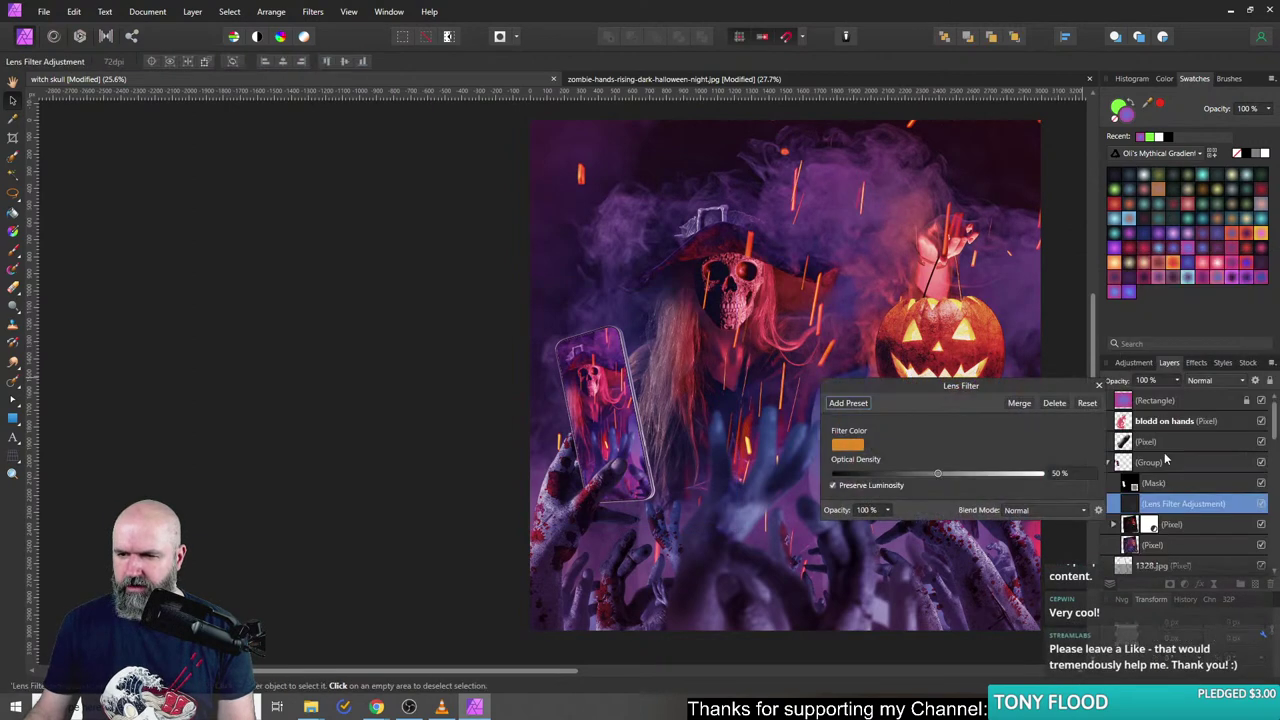
{"action": "left_click_drag", "start_coordinate": [982, 393], "coordinate": [913, 324]}
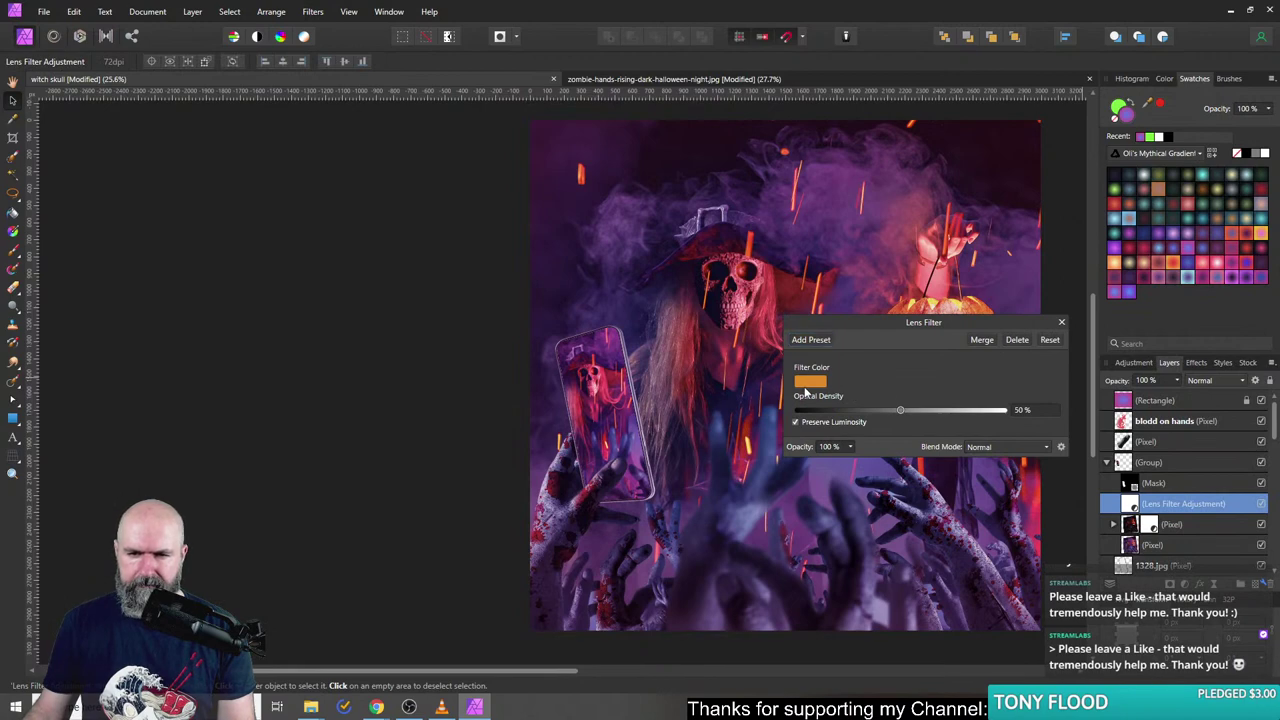
{"action": "left_click", "coordinate": [823, 386]}
{"action": "left_click", "coordinate": [815, 487]}
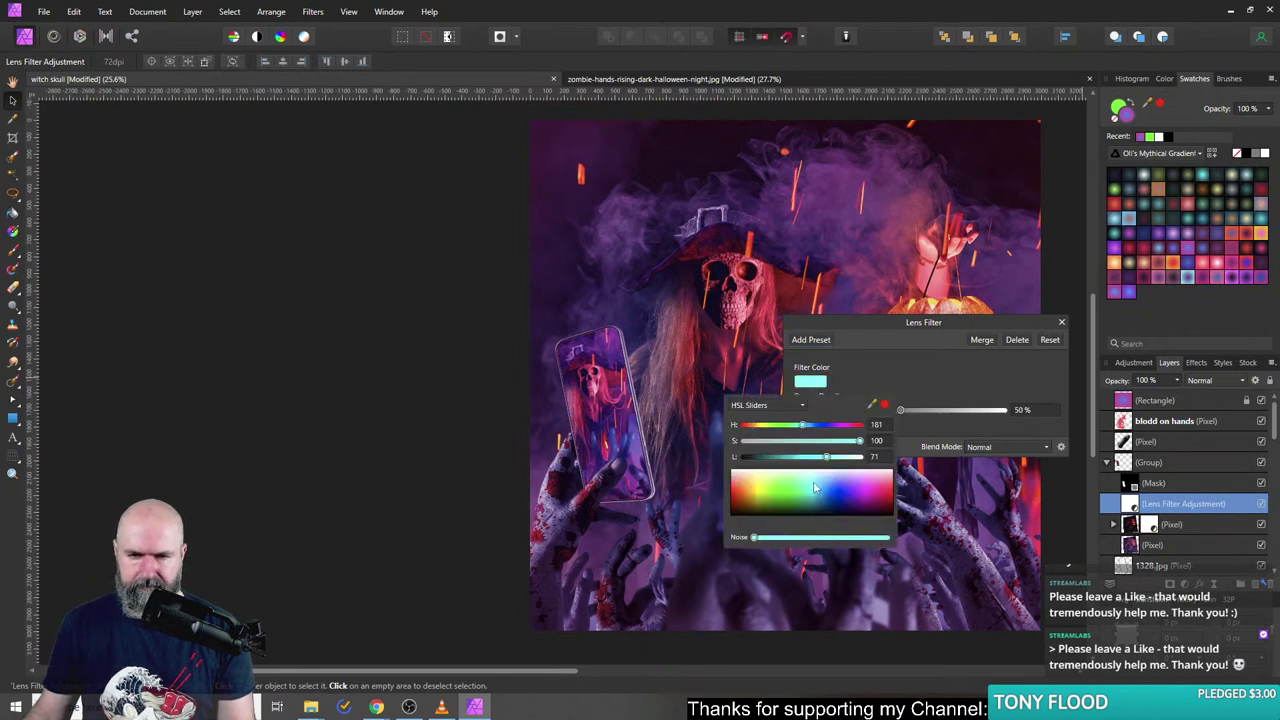
{"action": "left_click_drag", "start_coordinate": [815, 487], "coordinate": [820, 489]}
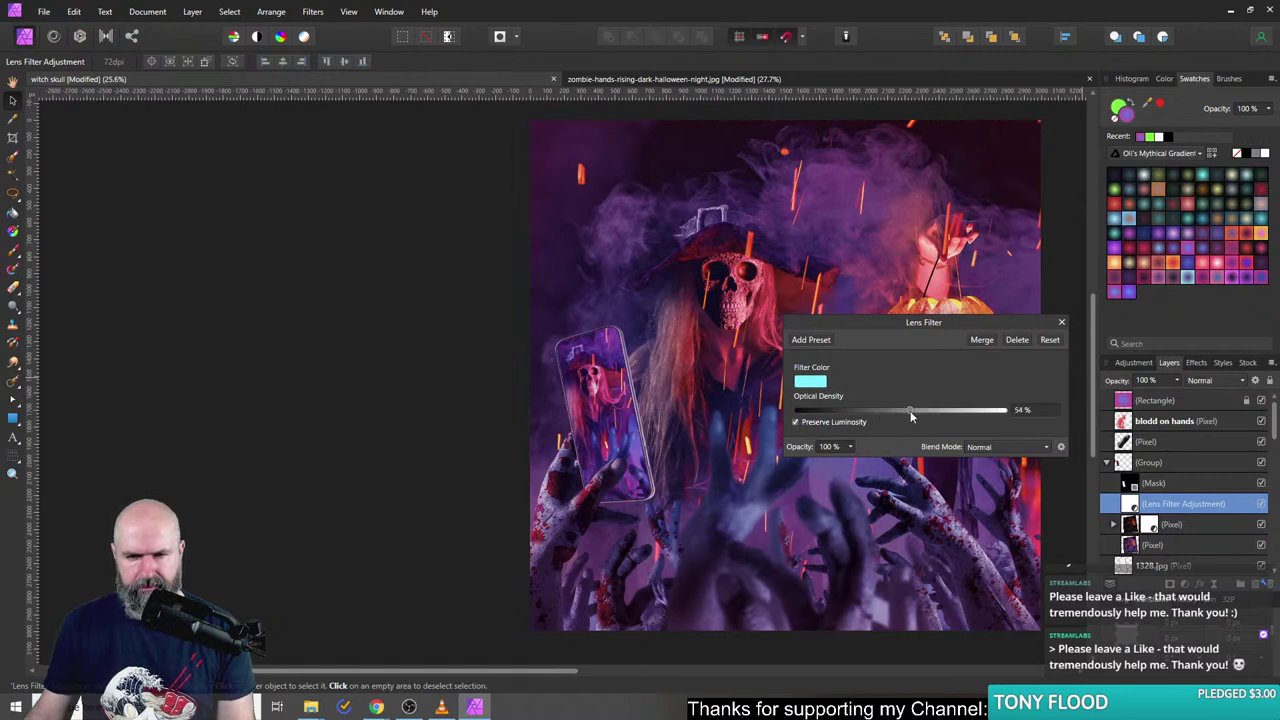
{"action": "left_click", "coordinate": [811, 384]}
{"action": "left_click_drag", "start_coordinate": [824, 459], "coordinate": [833, 457]}
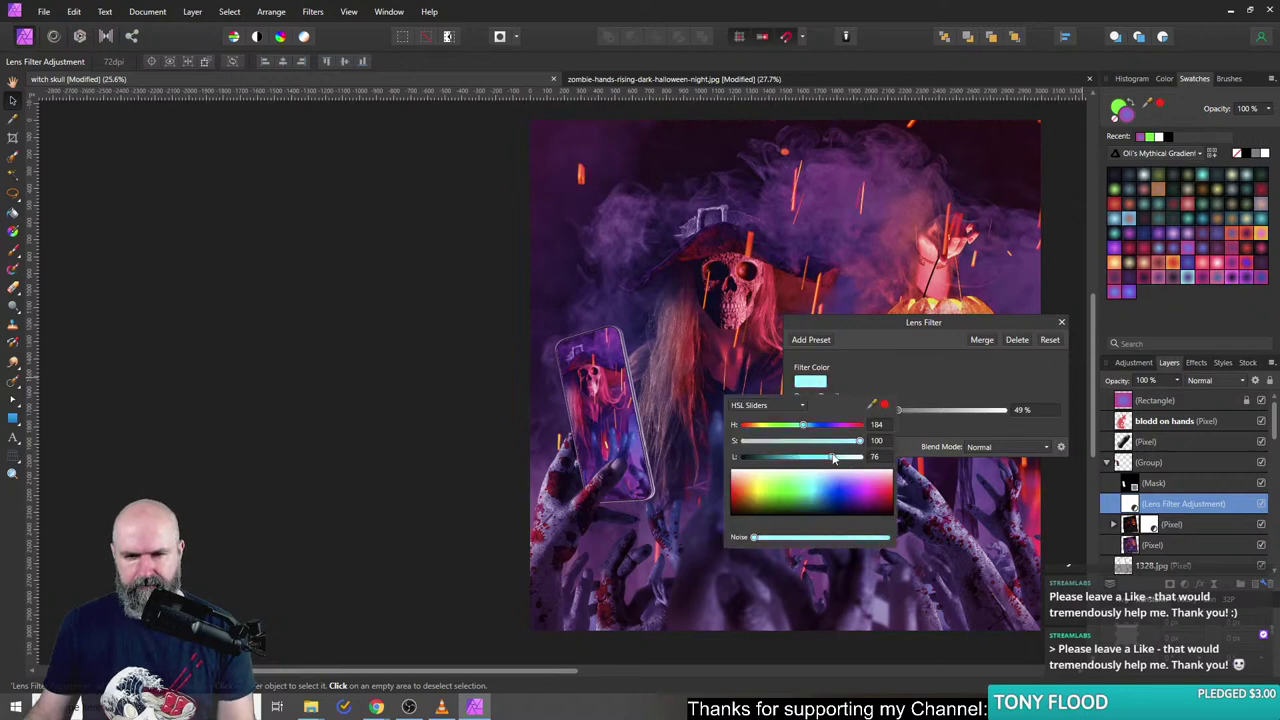
- Delete the Lens Filter adjustment layer and switch to the witch skull document
{"action": "left_click", "coordinate": [1017, 339]}
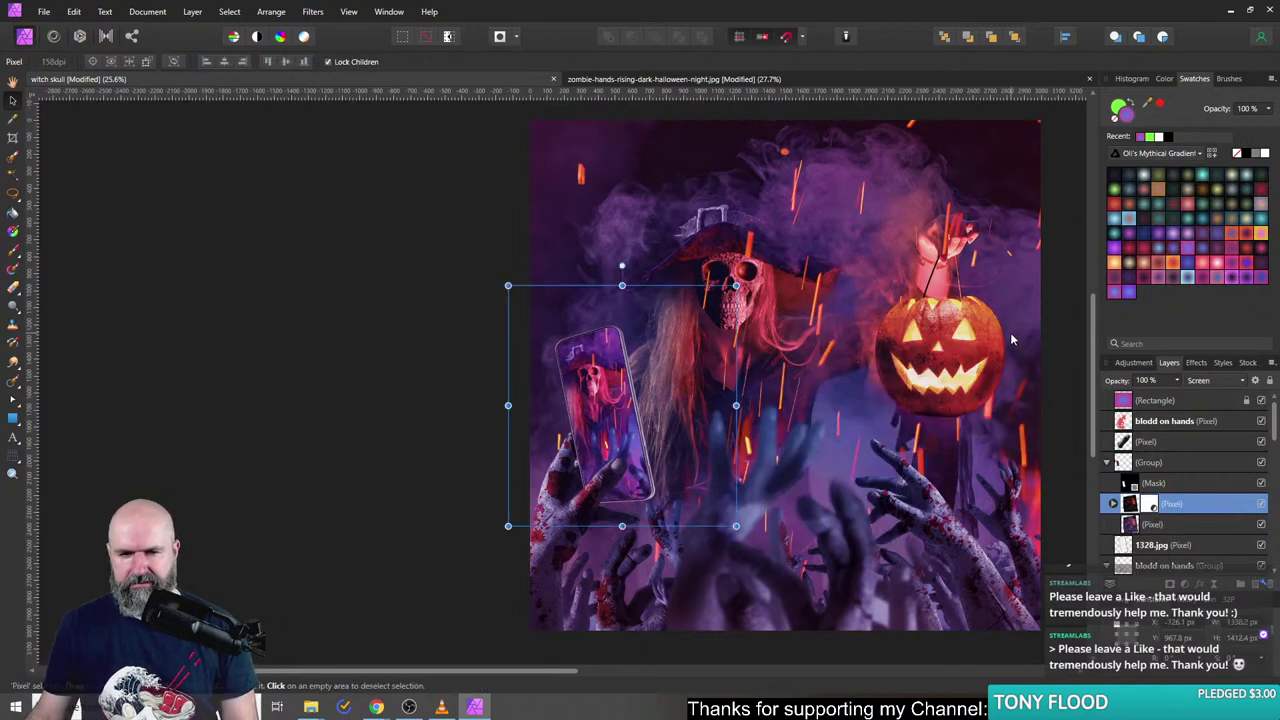
{"action": "key", "text": "ctrl+z"}
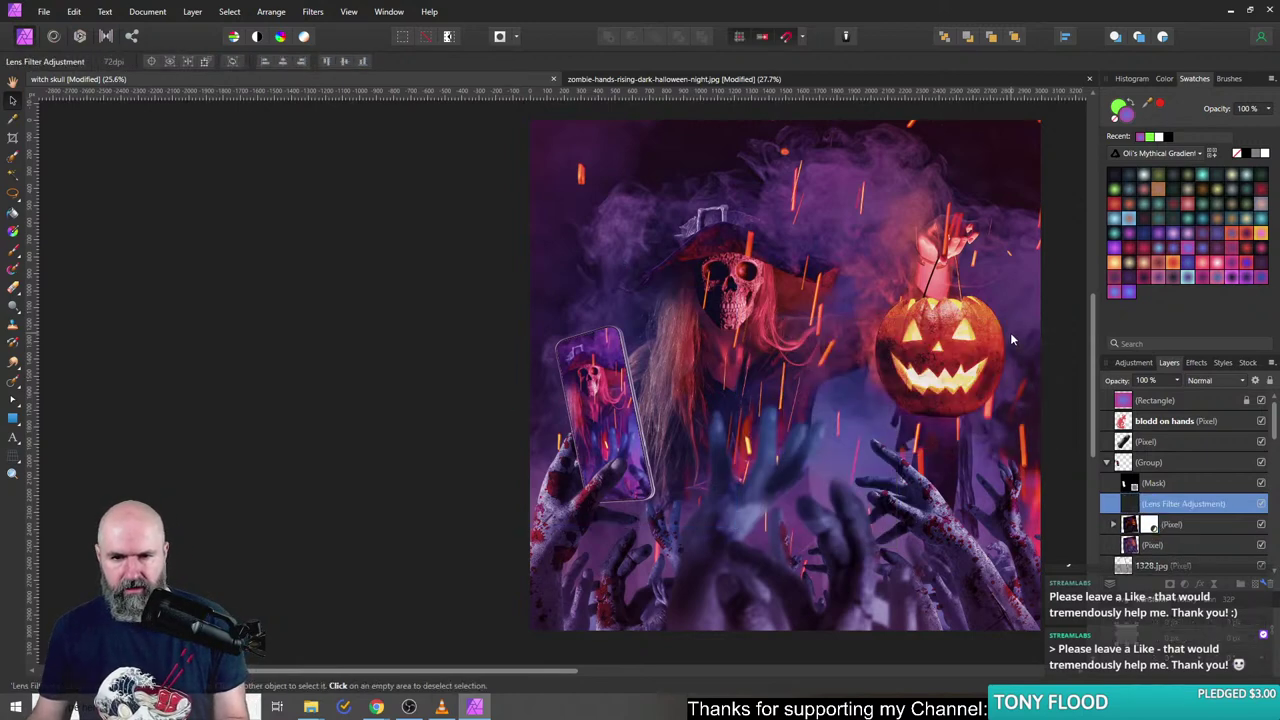
{"action": "left_click", "coordinate": [1272, 583]}
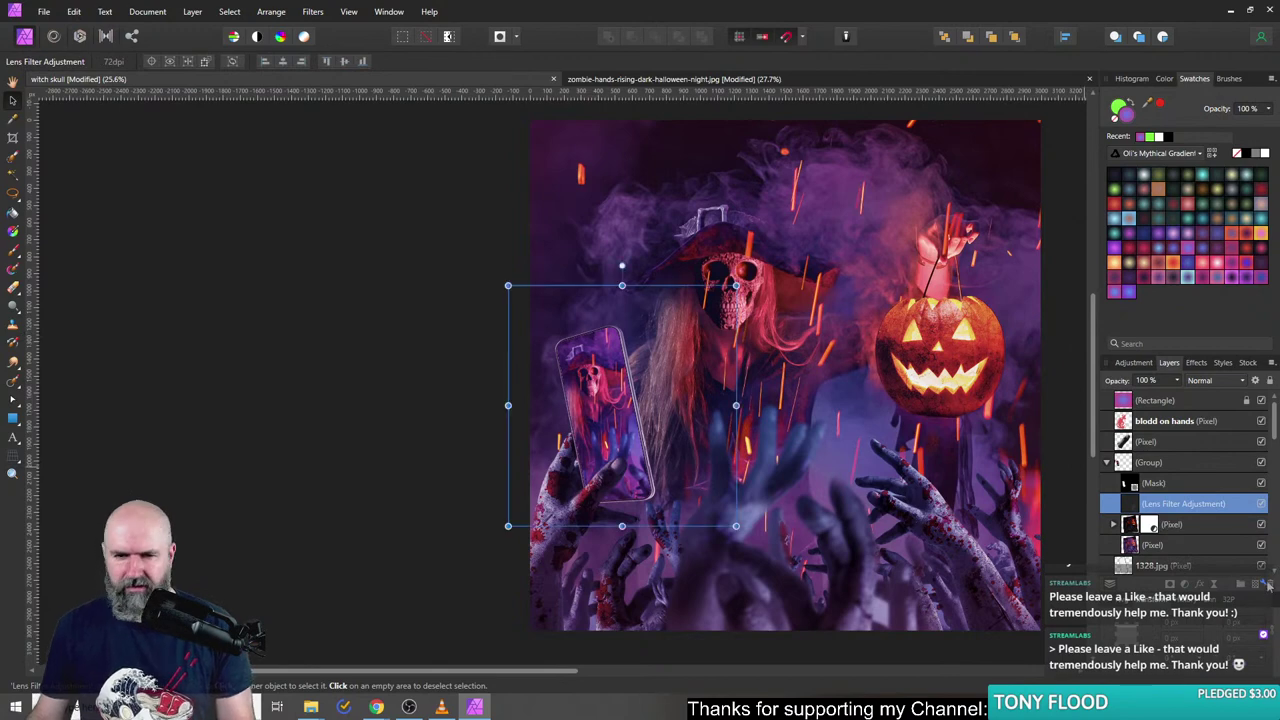
{"action": "key", "text": "ctrl+Tab"}
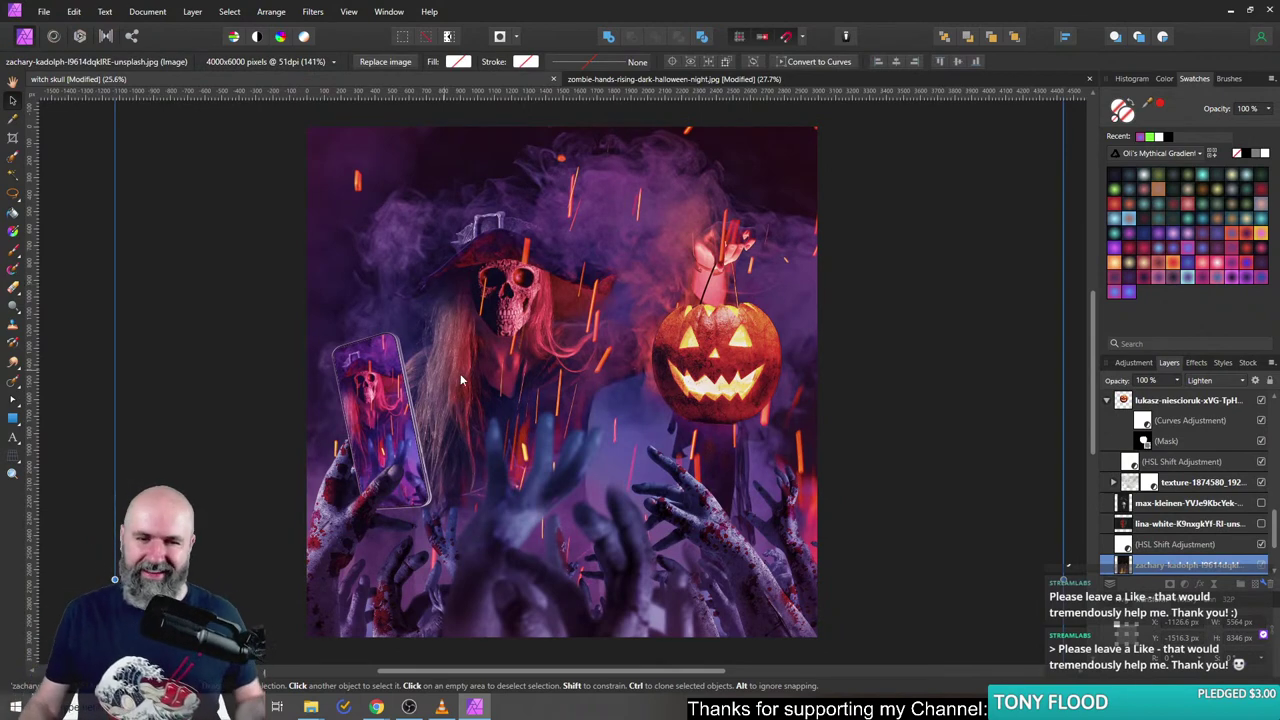
- Pick the Paint Brush and sample a dark purple from the witch skull image's smoke
{"action": "left_click", "coordinate": [98, 350]}
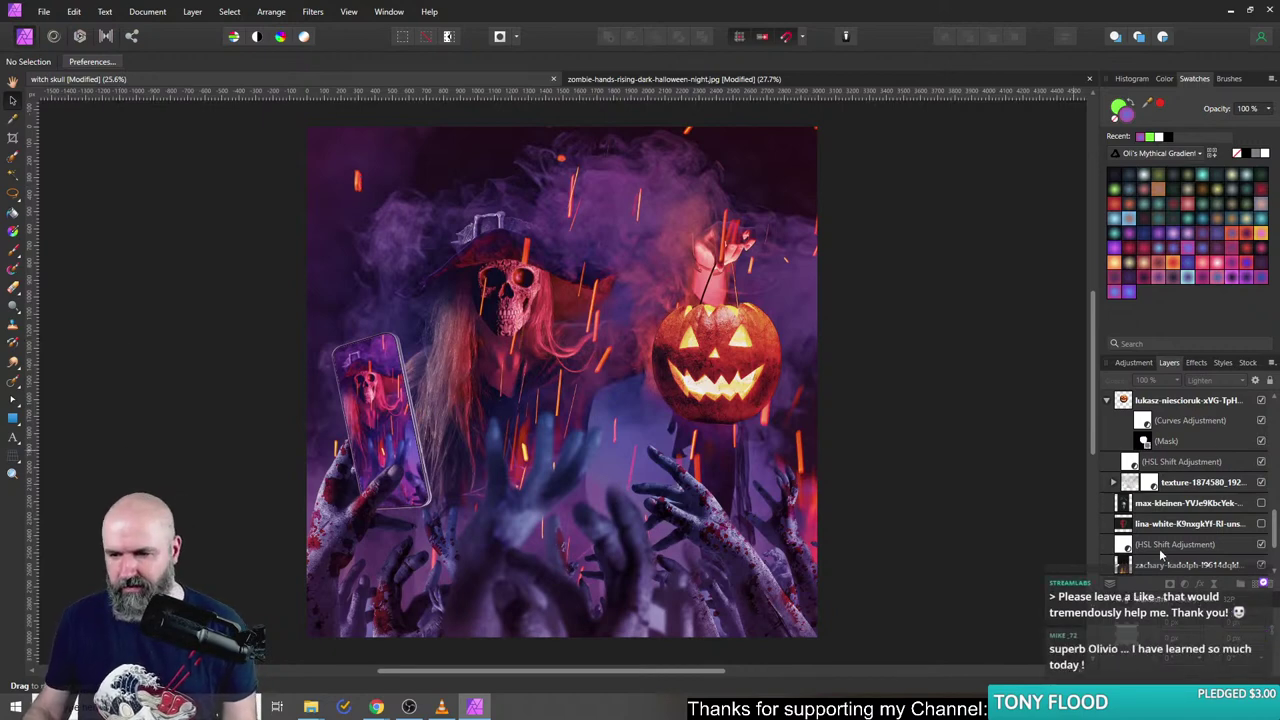
{"action": "left_click", "coordinate": [200, 176]}
{"action": "left_click", "coordinate": [13, 249]}
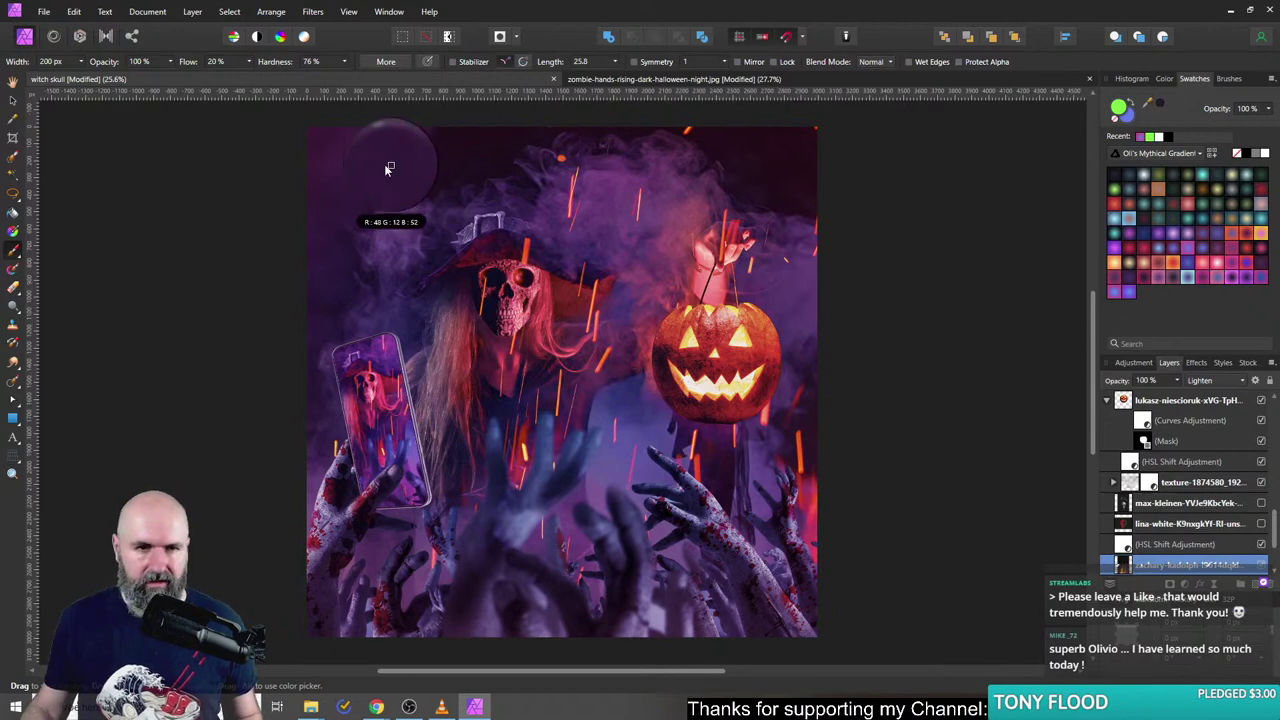
{"action": "left_click_drag", "start_coordinate": [1153, 104], "coordinate": [594, 123]}
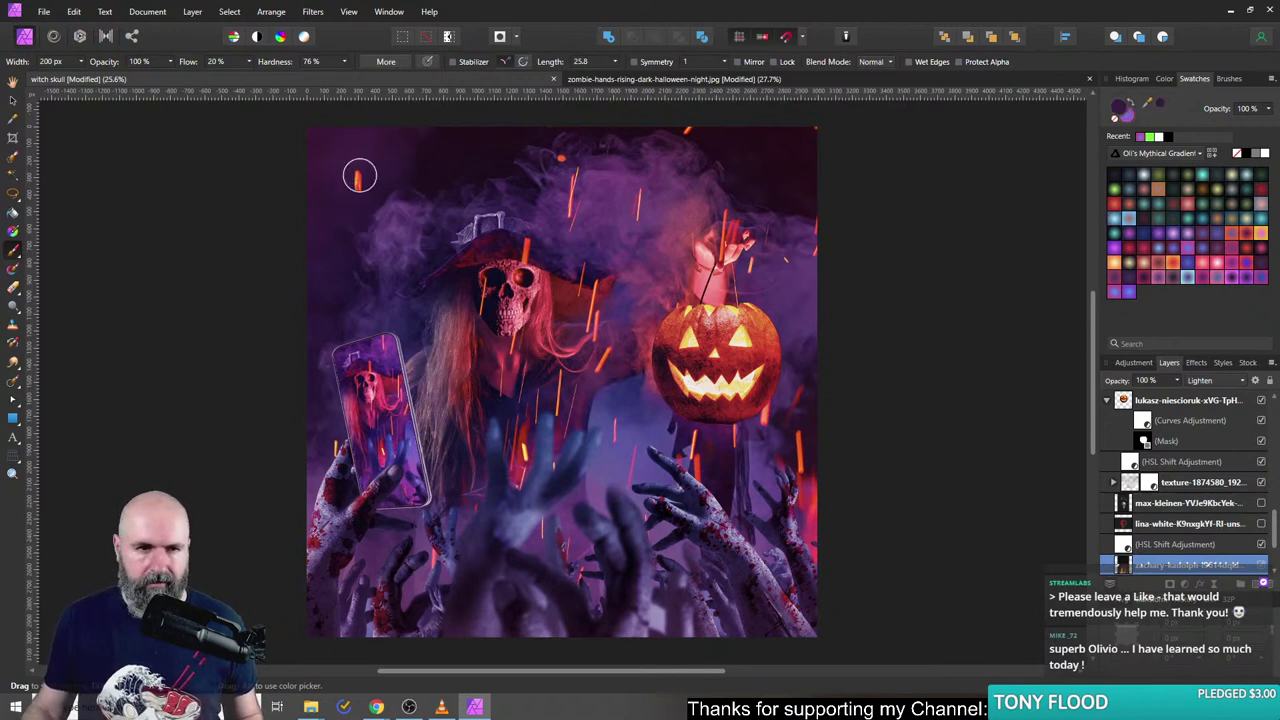
{"action": "left_click", "coordinate": [1241, 587]}
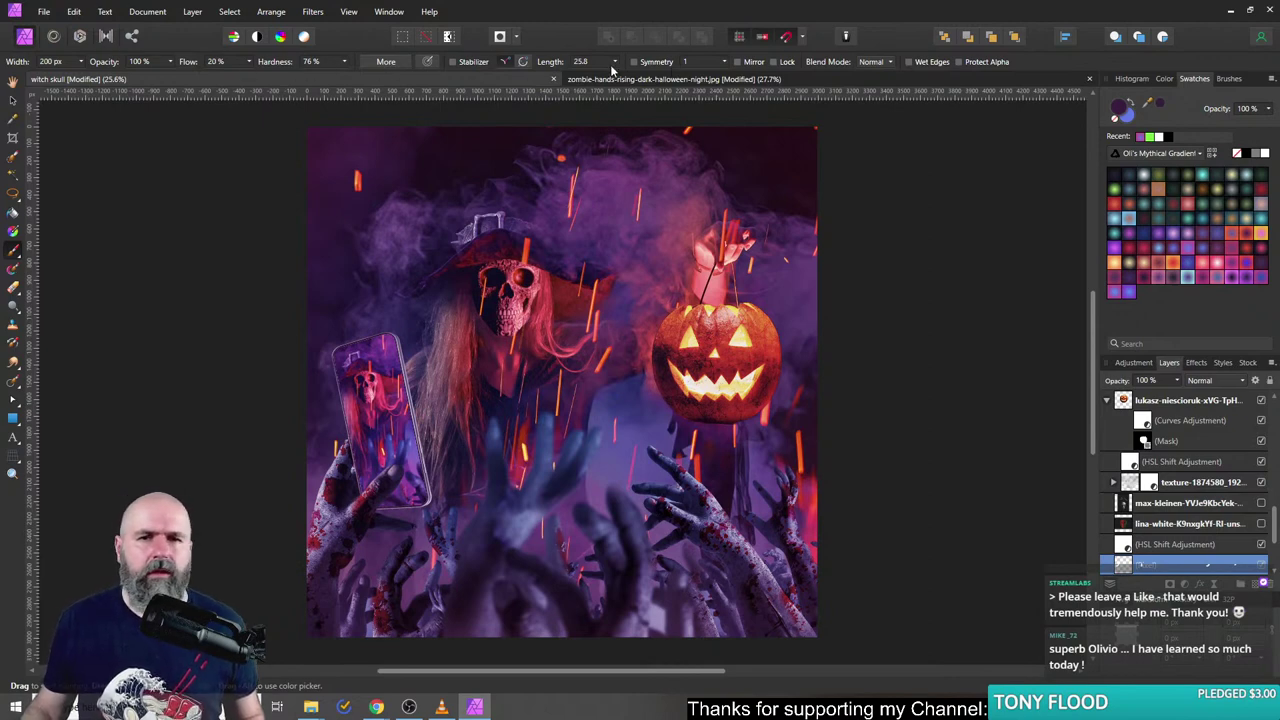
{"action": "left_click", "coordinate": [360, 186], "text": "alt"}
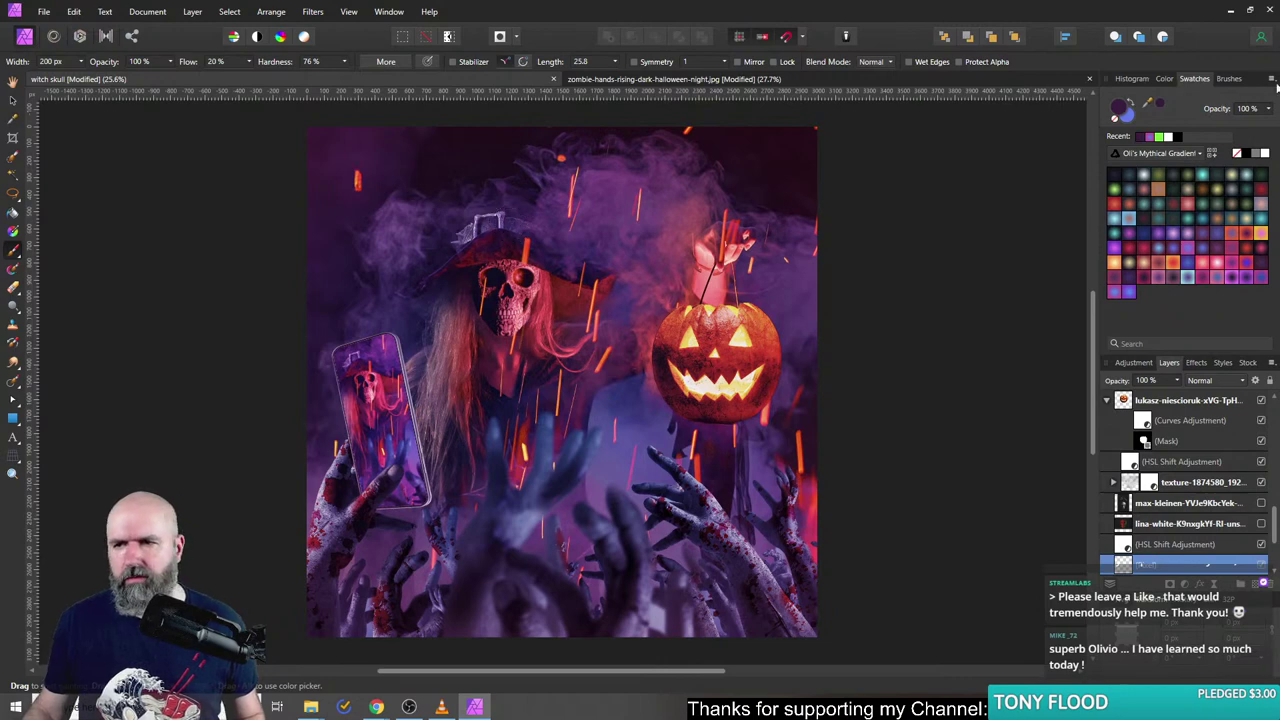
- Choose the 64 px soft round brush from the Basic category and delete the temporary Pixel layer
{"action": "left_click", "coordinate": [1229, 78]}
{"action": "left_click", "coordinate": [1167, 97]}
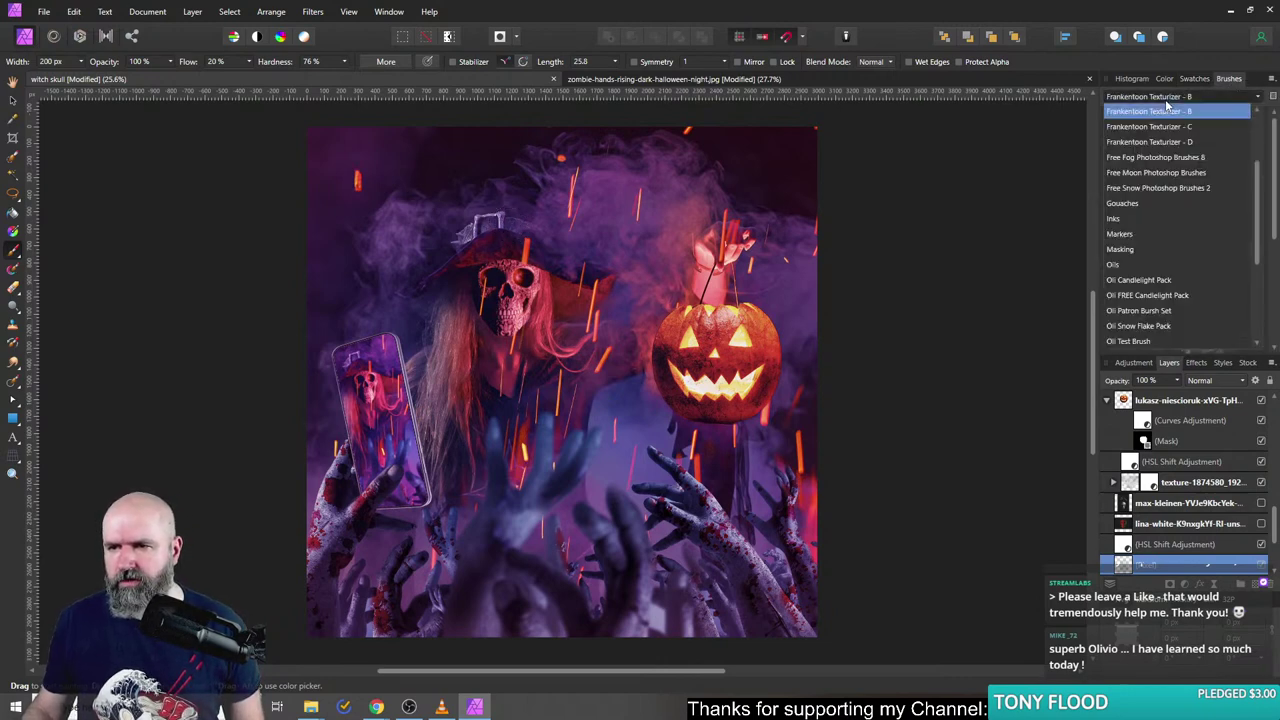
{"action": "scroll", "coordinate": [1176, 130], "scroll_direction": "up", "scroll_amount": 3}
{"action": "left_click", "coordinate": [1119, 127]}
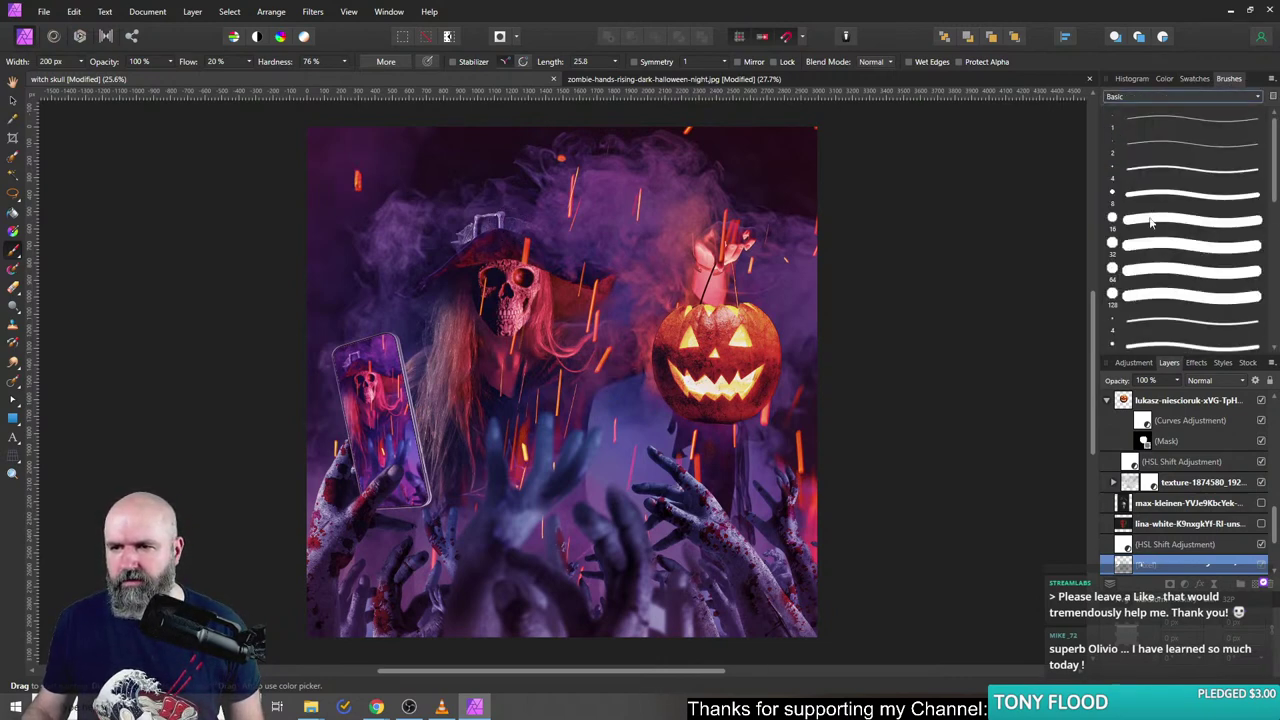
{"action": "scroll", "coordinate": [1145, 313], "scroll_direction": "down", "scroll_amount": 1}
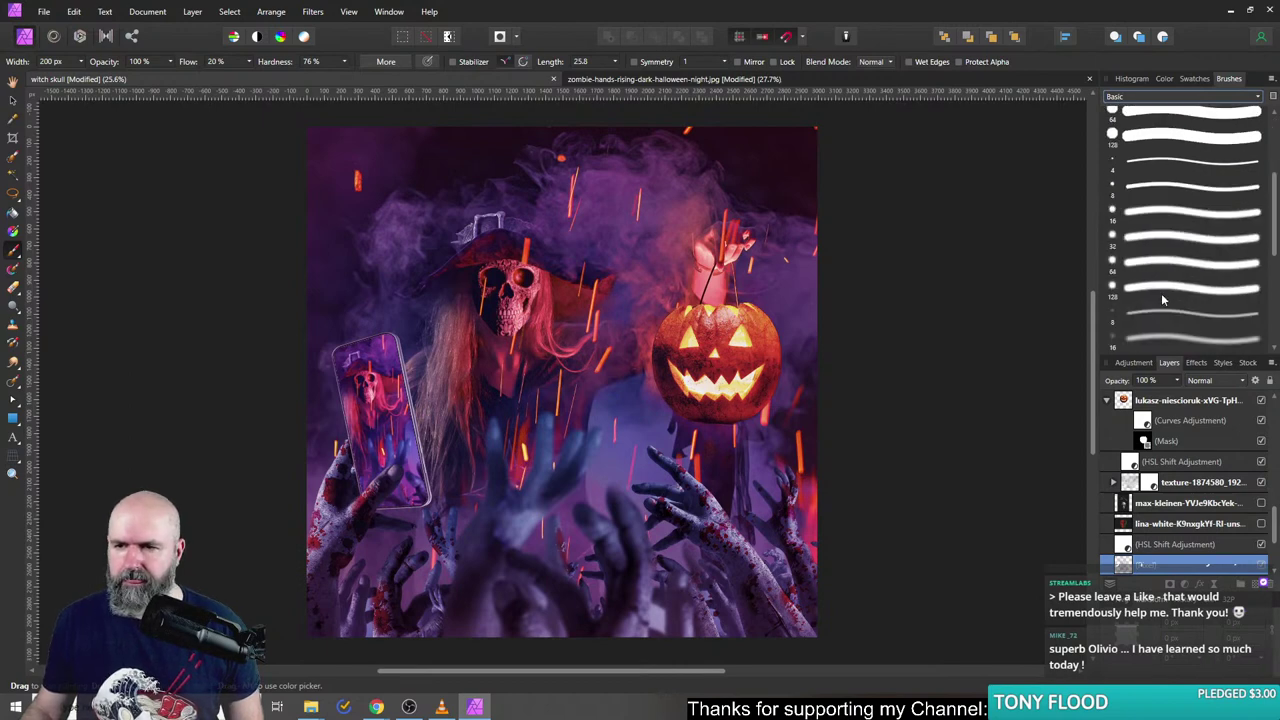
{"action": "left_click", "coordinate": [1150, 263]}
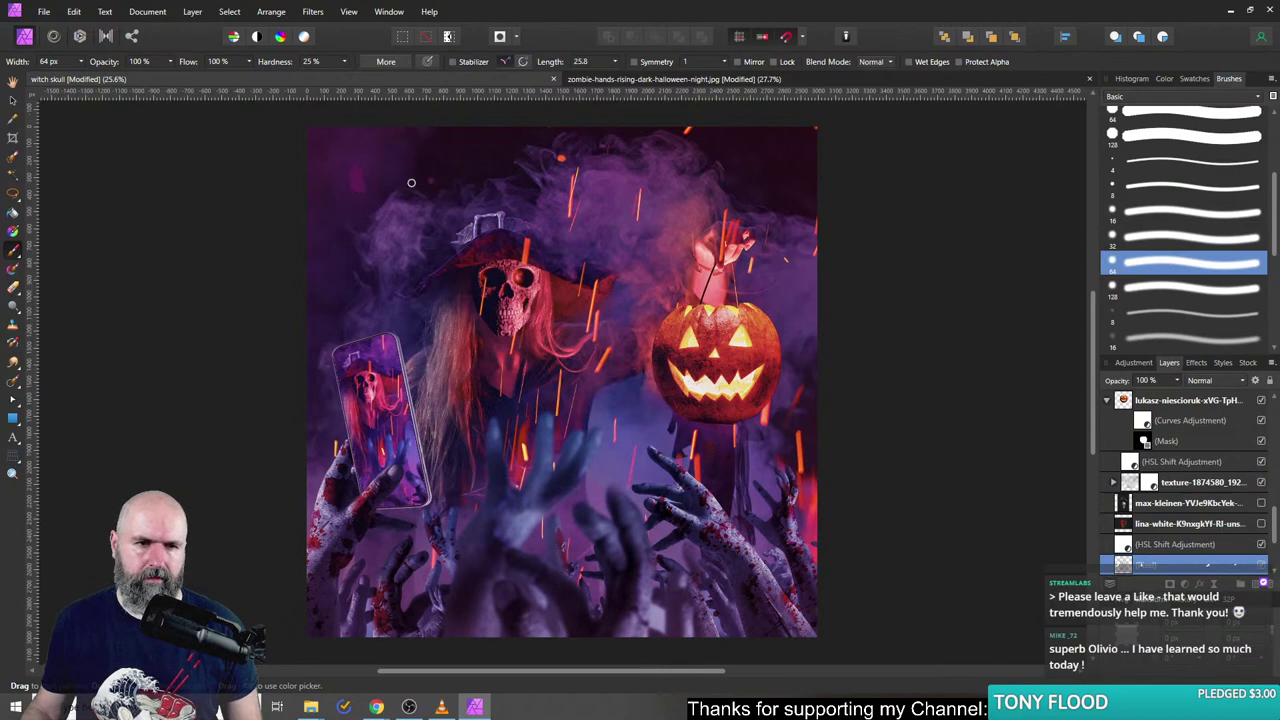
{"action": "left_click", "coordinate": [1164, 80]}
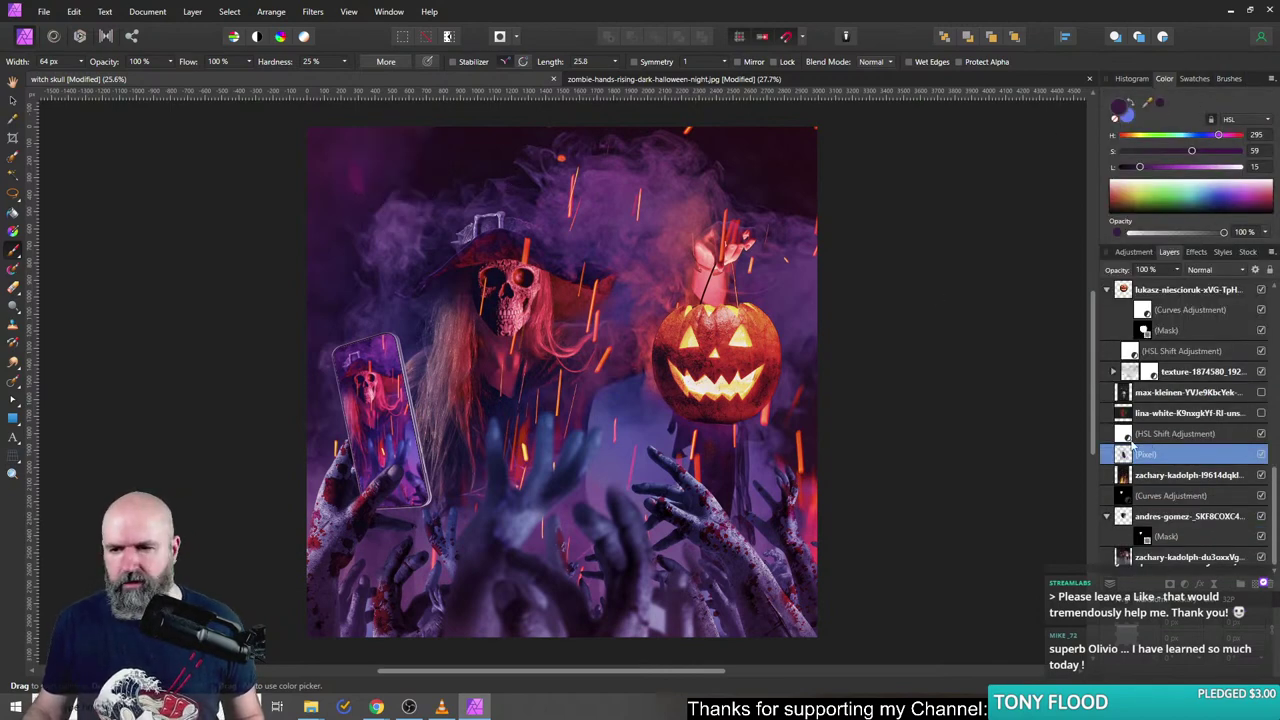
{"action": "left_click", "coordinate": [1257, 581]}
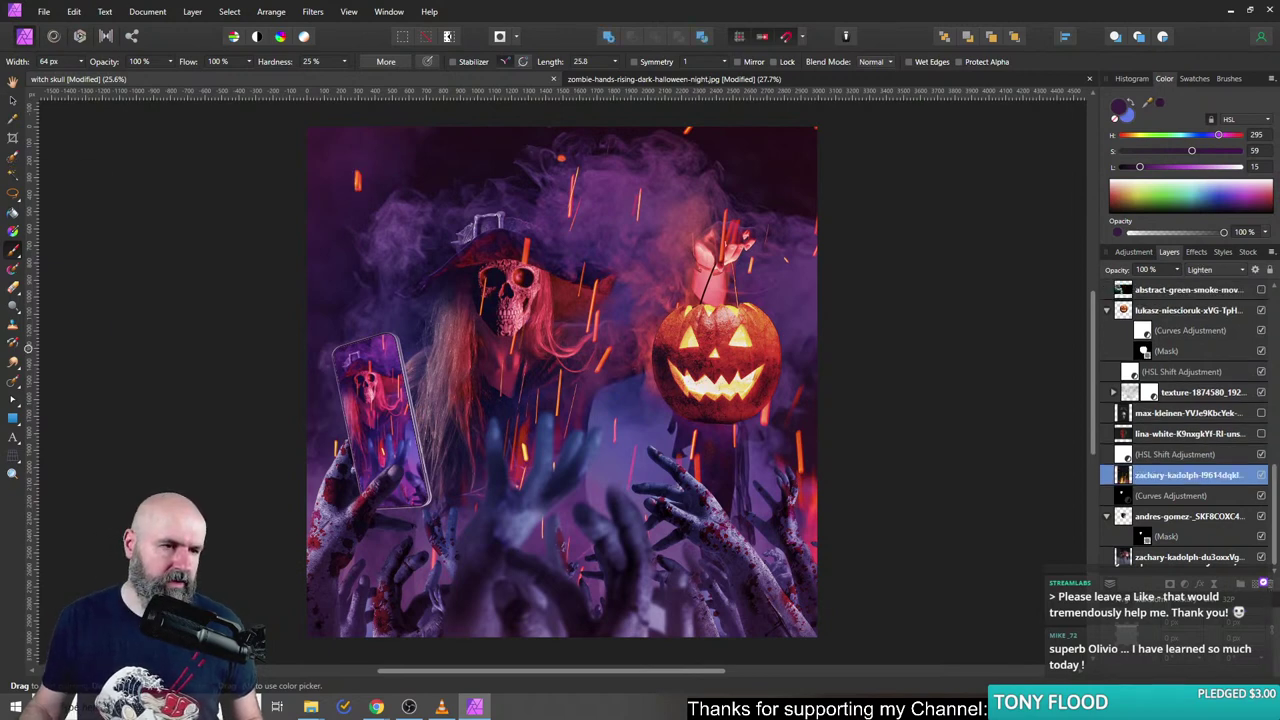
- Paint out the stray spark near the top-left with a 79.5 px retouch brush
{"action": "left_click", "coordinate": [16, 380]}
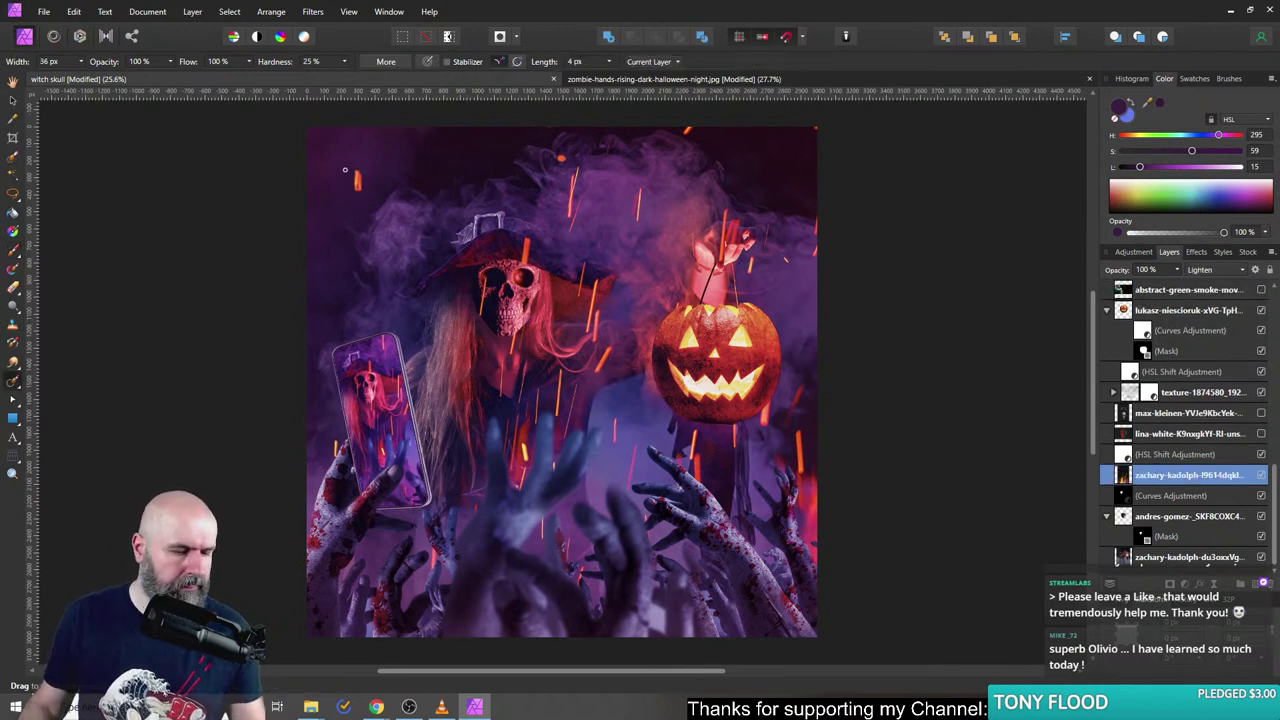
{"action": "left_click_drag", "start_coordinate": [355, 178], "coordinate": [359, 172]}
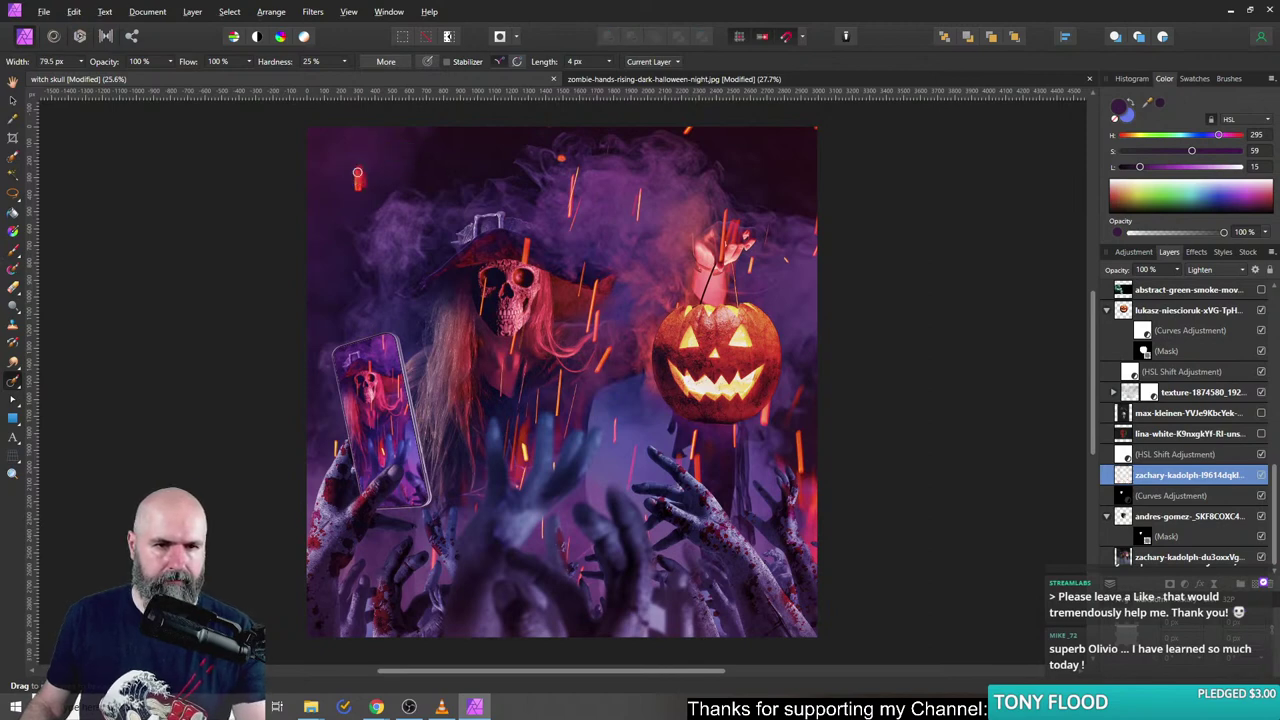
{"action": "left_click", "coordinate": [470, 264]}
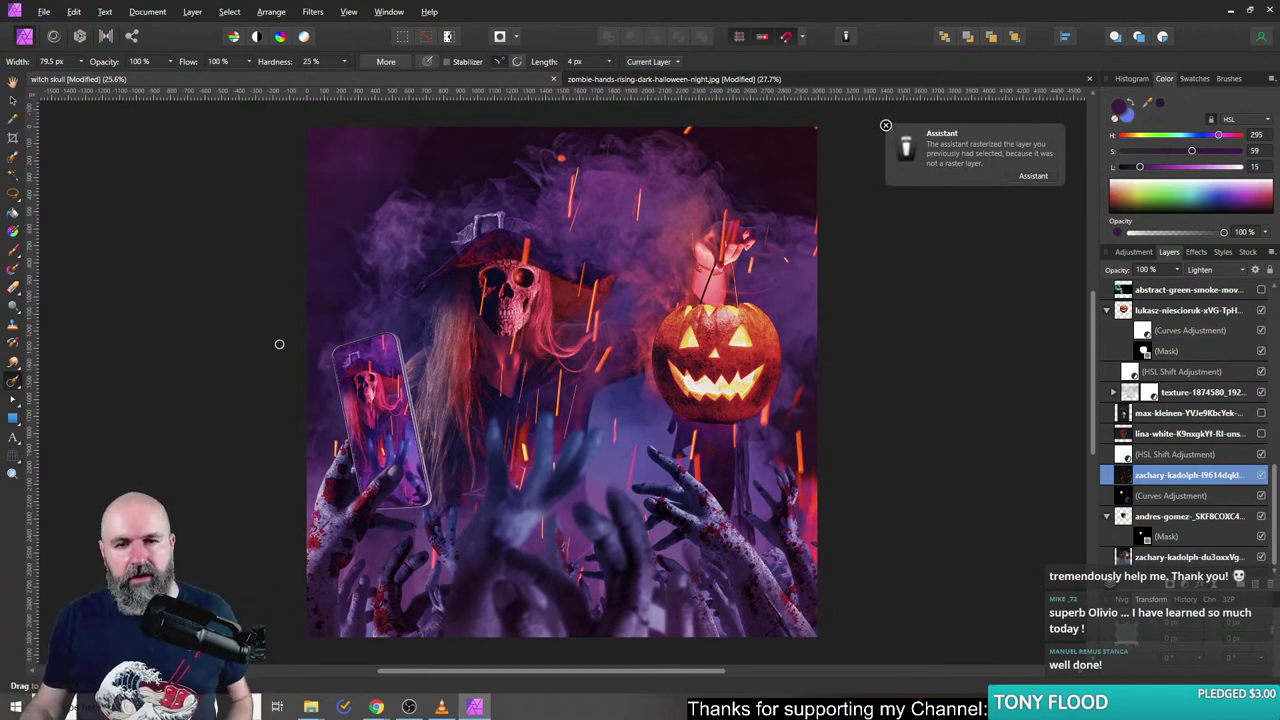
- Zoom in to check the retouched area, then save the witch skull document
{"action": "scroll", "coordinate": [283, 344], "scroll_direction": "up", "scroll_amount": 1}
{"action": "scroll", "coordinate": [678, 328], "scroll_direction": "up", "scroll_amount": 3}
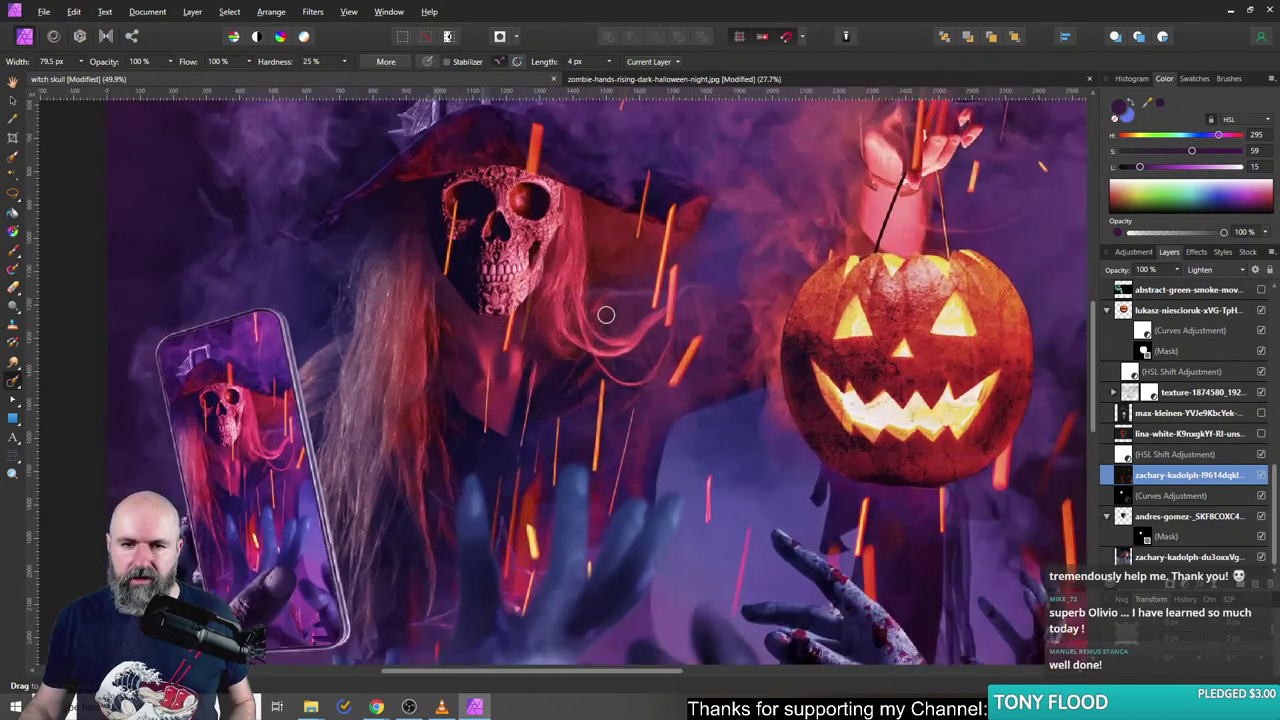
{"action": "scroll", "coordinate": [678, 328], "scroll_direction": "down", "scroll_amount": 1}
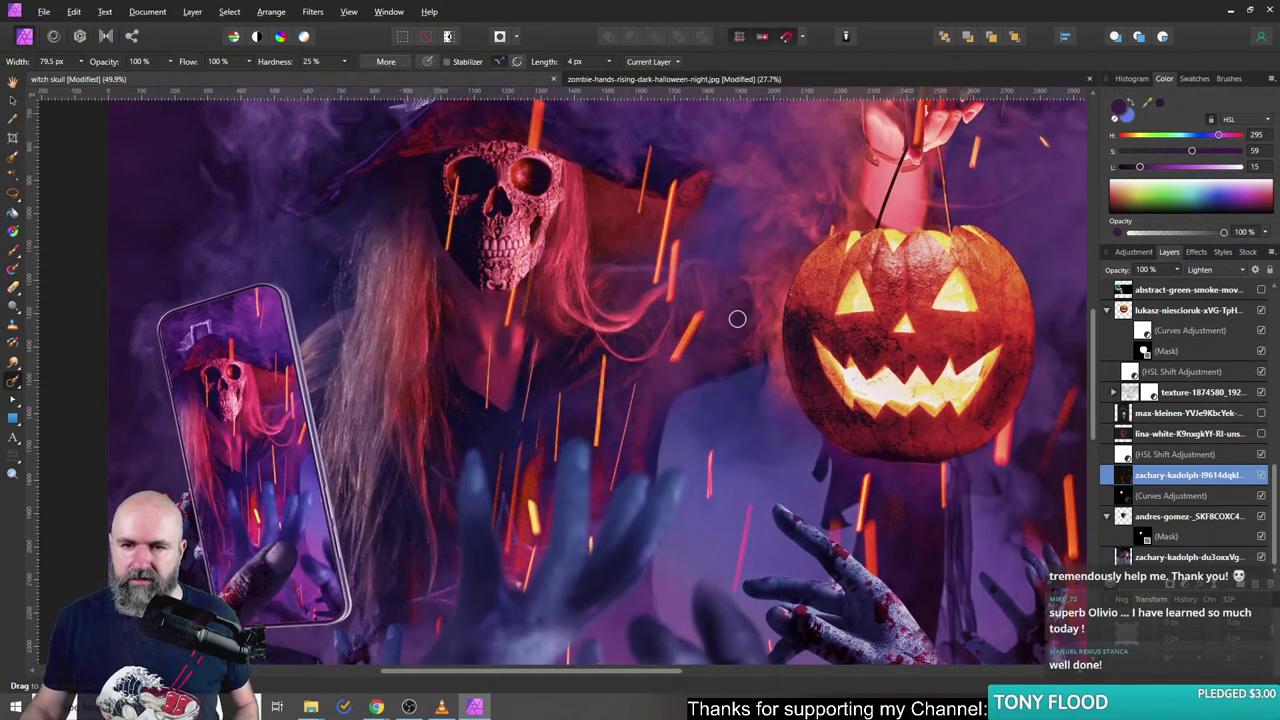
{"action": "scroll", "coordinate": [737, 316], "scroll_direction": "down", "scroll_amount": 1}
{"action": "scroll", "coordinate": [745, 320], "scroll_direction": "up", "scroll_amount": 1}
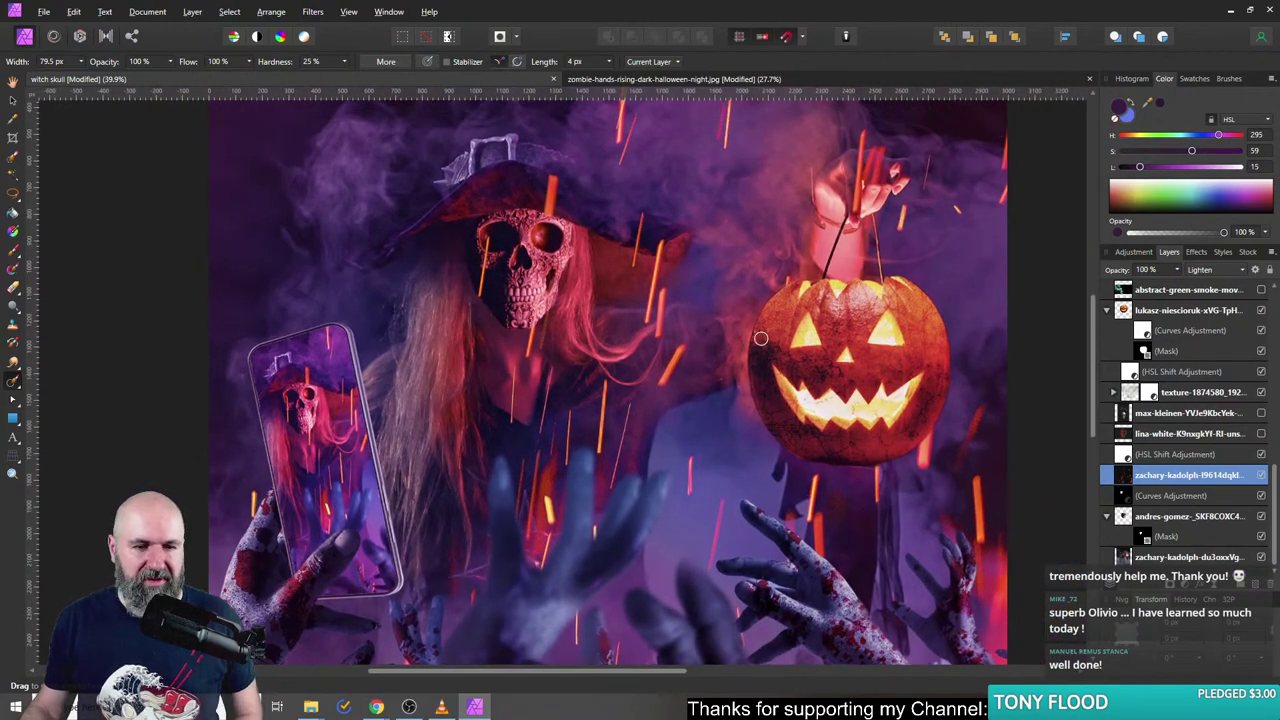
{"action": "left_click_drag", "start_coordinate": [763, 341], "coordinate": [738, 320]}
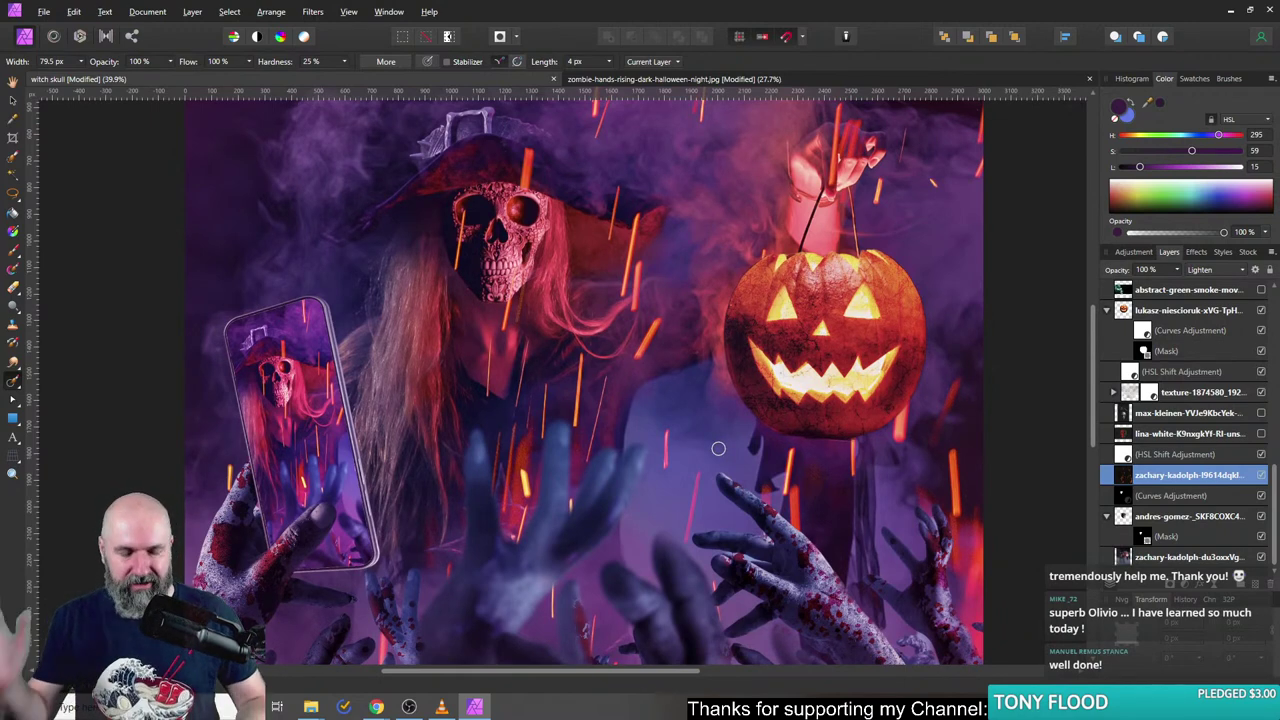
{"action": "key", "text": "ctrl+s"}
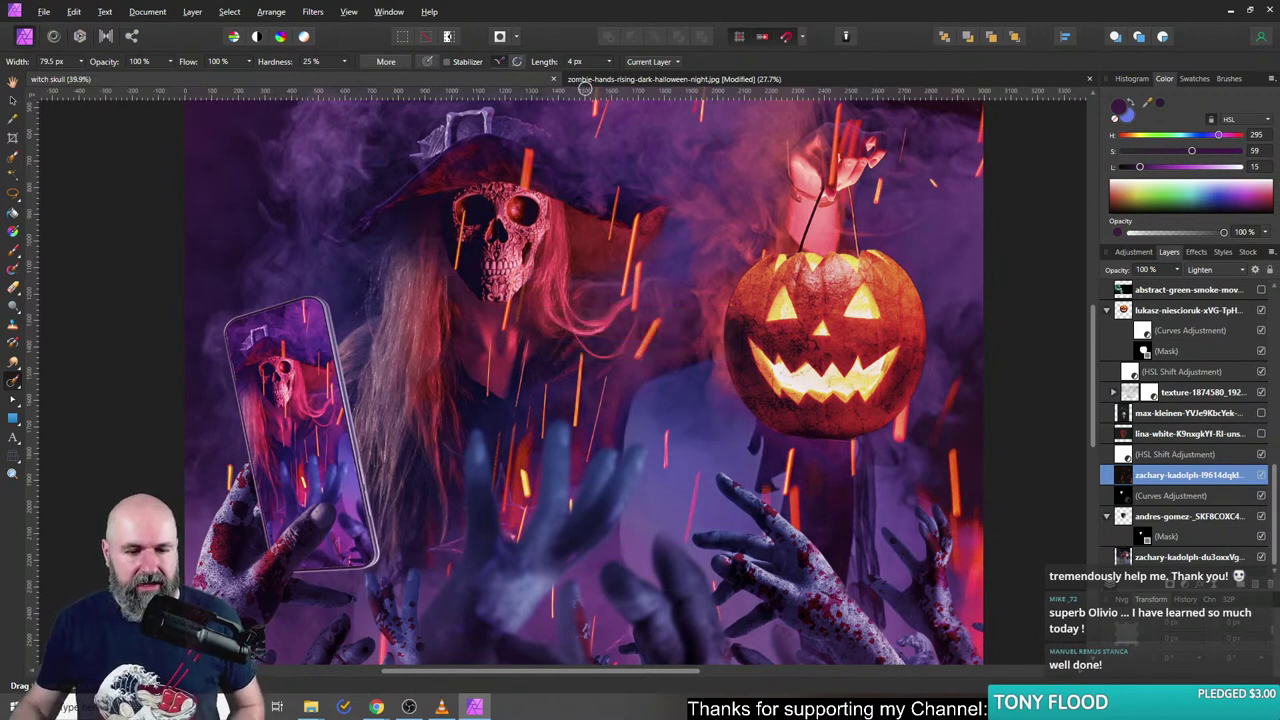
- In Chrome, close every tab except the Freepik phone-mockup page
{"action": "mouse_move", "coordinate": [376, 706]}
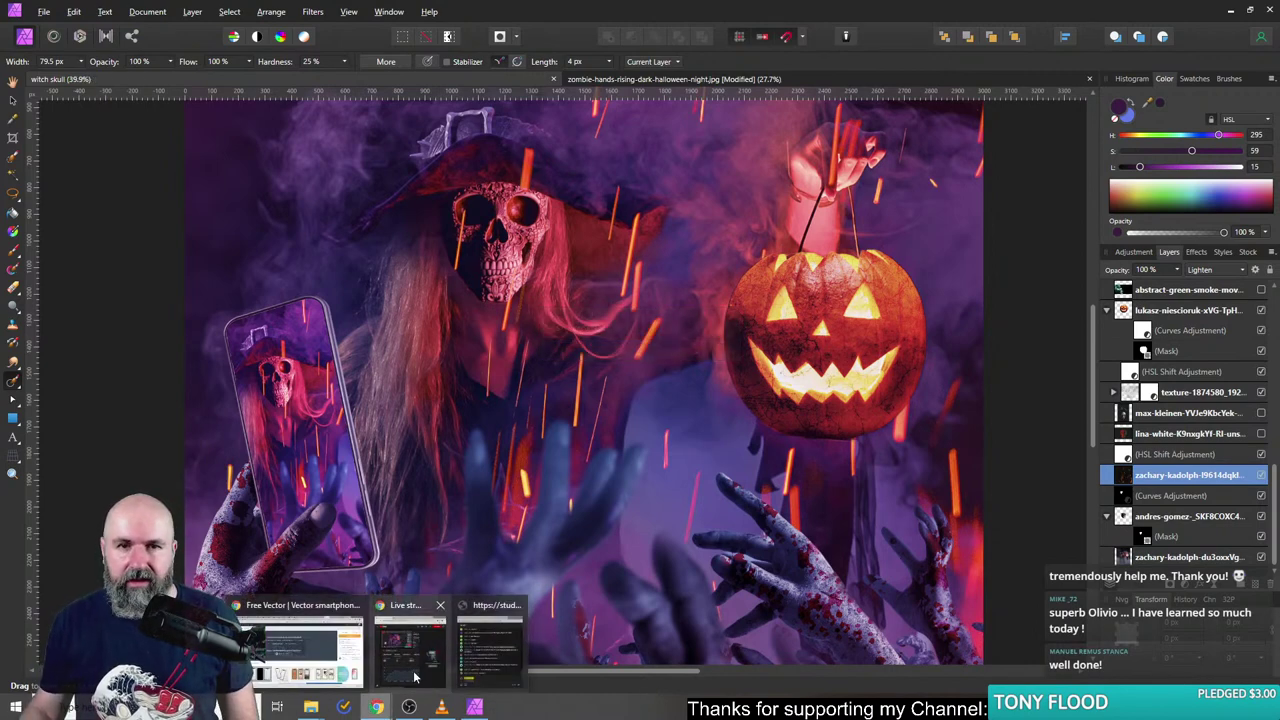
{"action": "left_click", "coordinate": [300, 650]}
{"action": "right_click", "coordinate": [925, 11]}
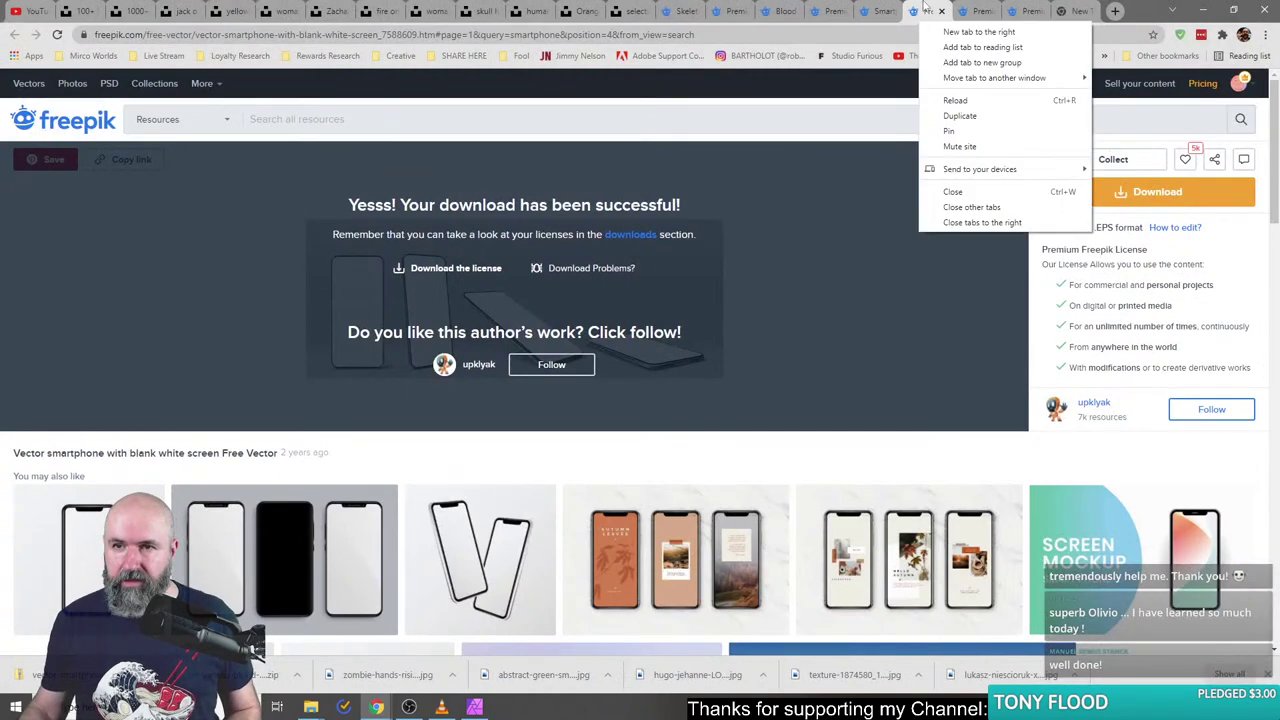
{"action": "left_click", "coordinate": [980, 206]}
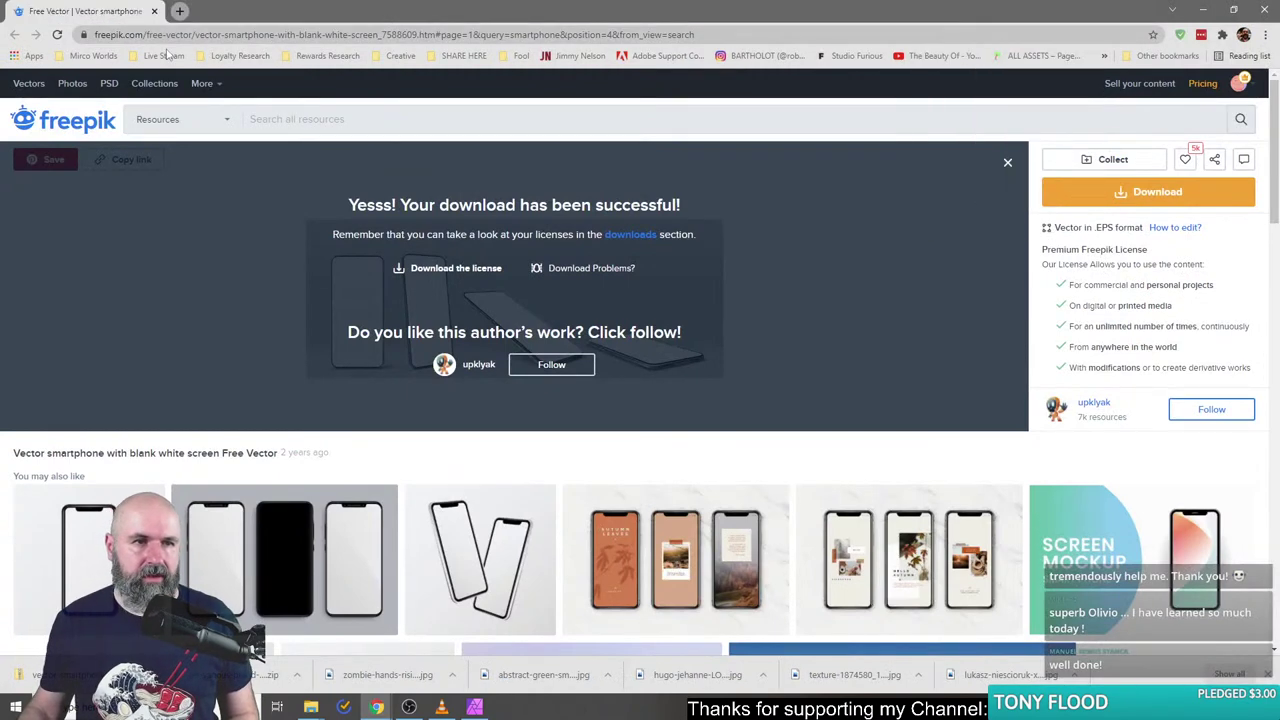
- Load facebook.com from the address bar
{"action": "left_click", "coordinate": [195, 35]}
{"action": "type", "text": "face"}
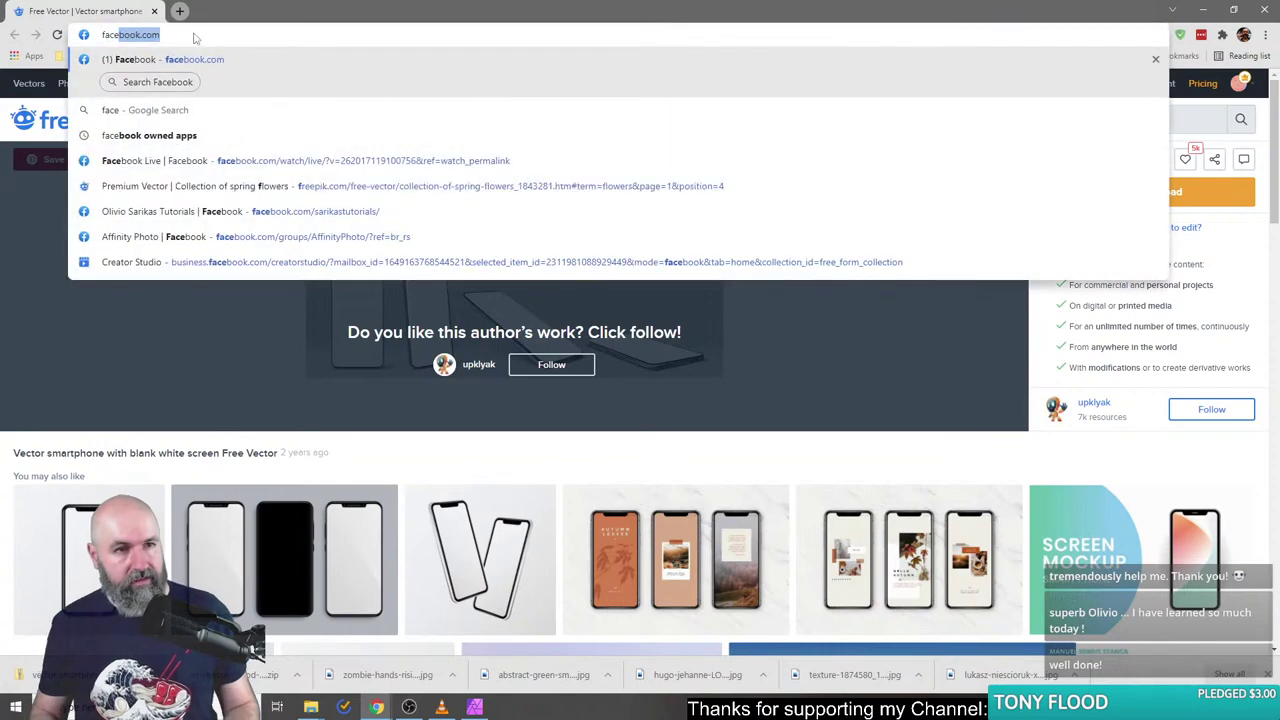
{"action": "key", "text": "Return"}
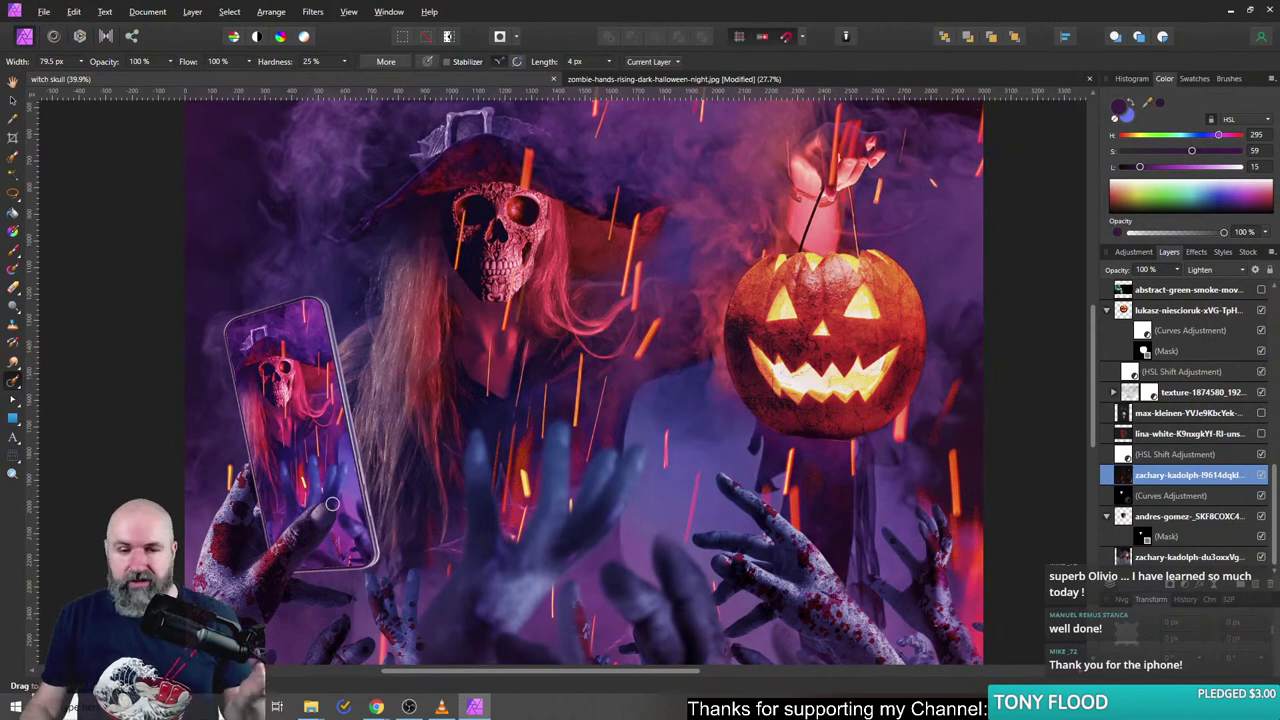
- Select the bottom stock photo layer of the zombie-hands composite with the Move tool
{"action": "mouse_move", "coordinate": [381, 708]}
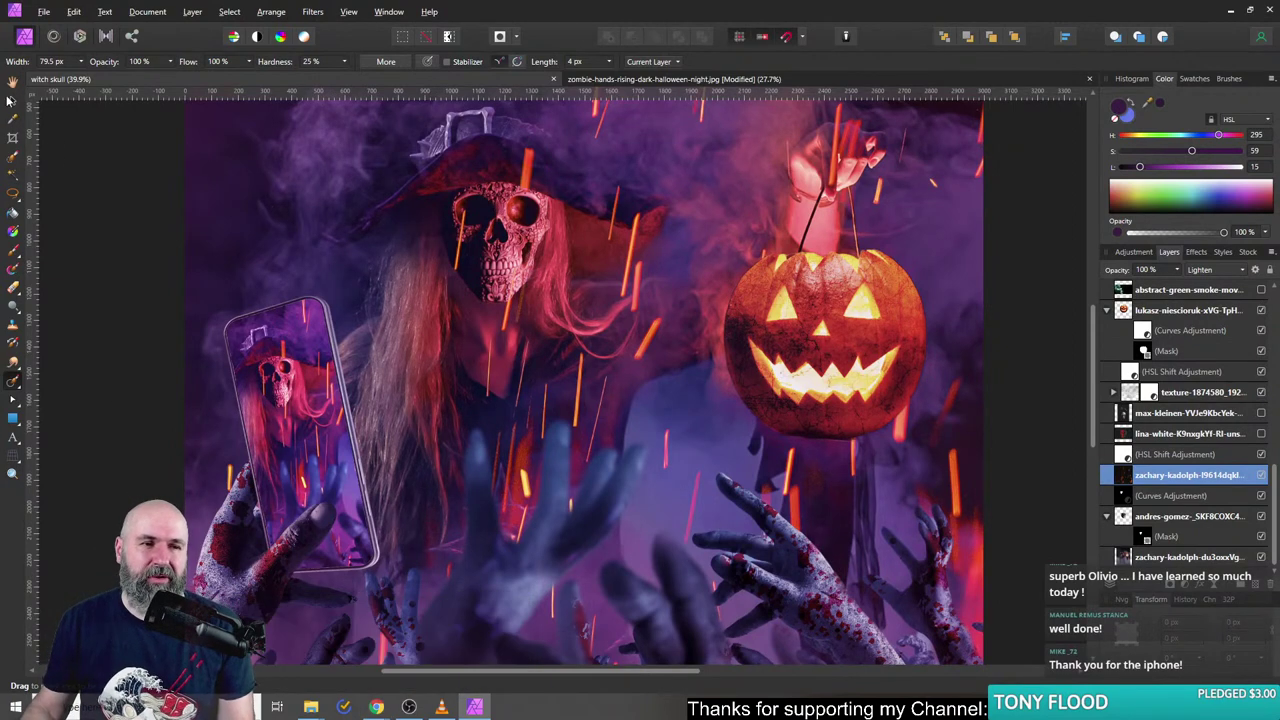
{"action": "left_click", "coordinate": [12, 100]}
{"action": "left_click", "coordinate": [250, 397]}
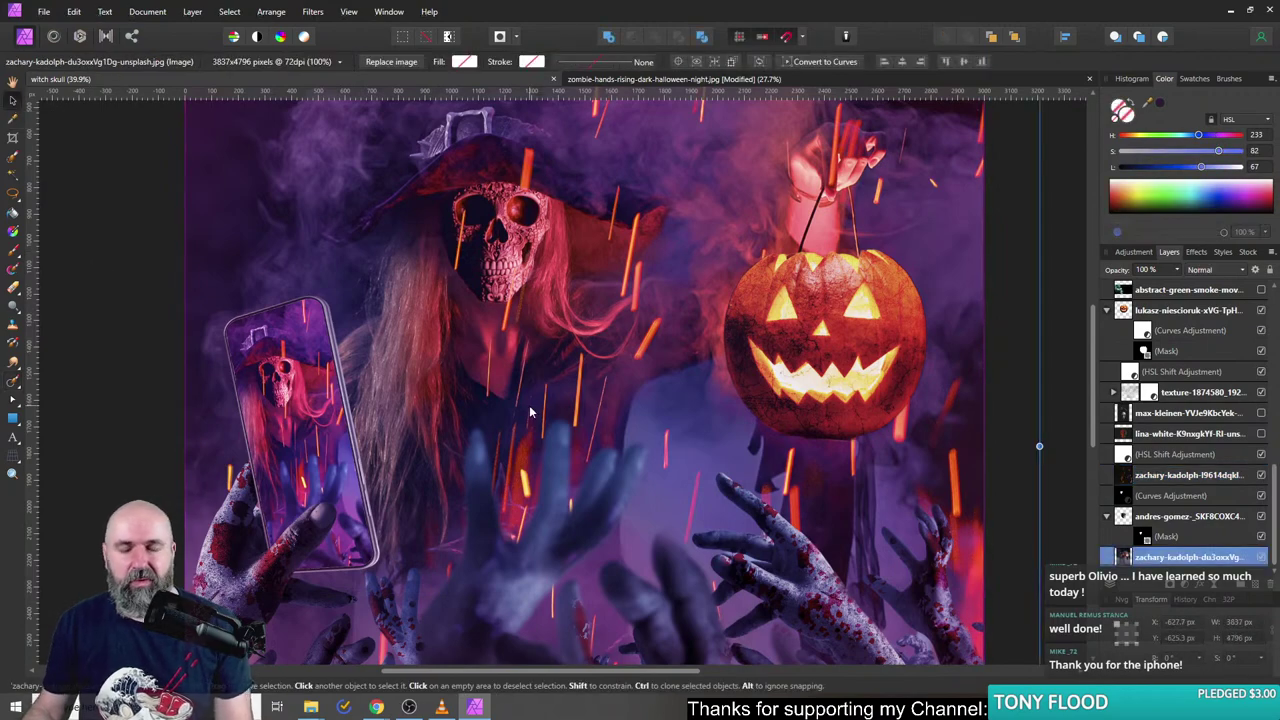
{"action": "scroll", "coordinate": [476, 400], "scroll_direction": "down", "scroll_amount": 3}
{"action": "scroll", "coordinate": [512, 393], "scroll_direction": "up", "scroll_amount": 3}
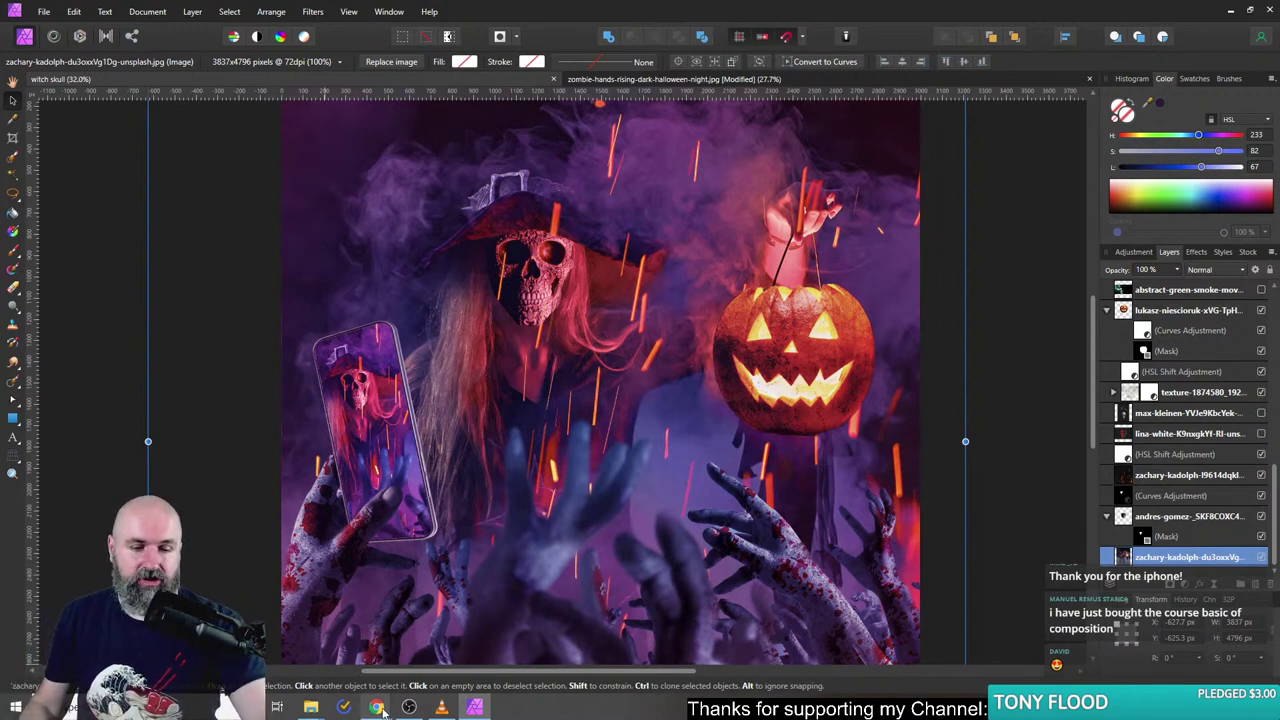
- Dismiss the downloads bar and chat, then load earlier comments on the challenge post
{"action": "mouse_move", "coordinate": [376, 707]}
{"action": "left_click", "coordinate": [325, 668]}
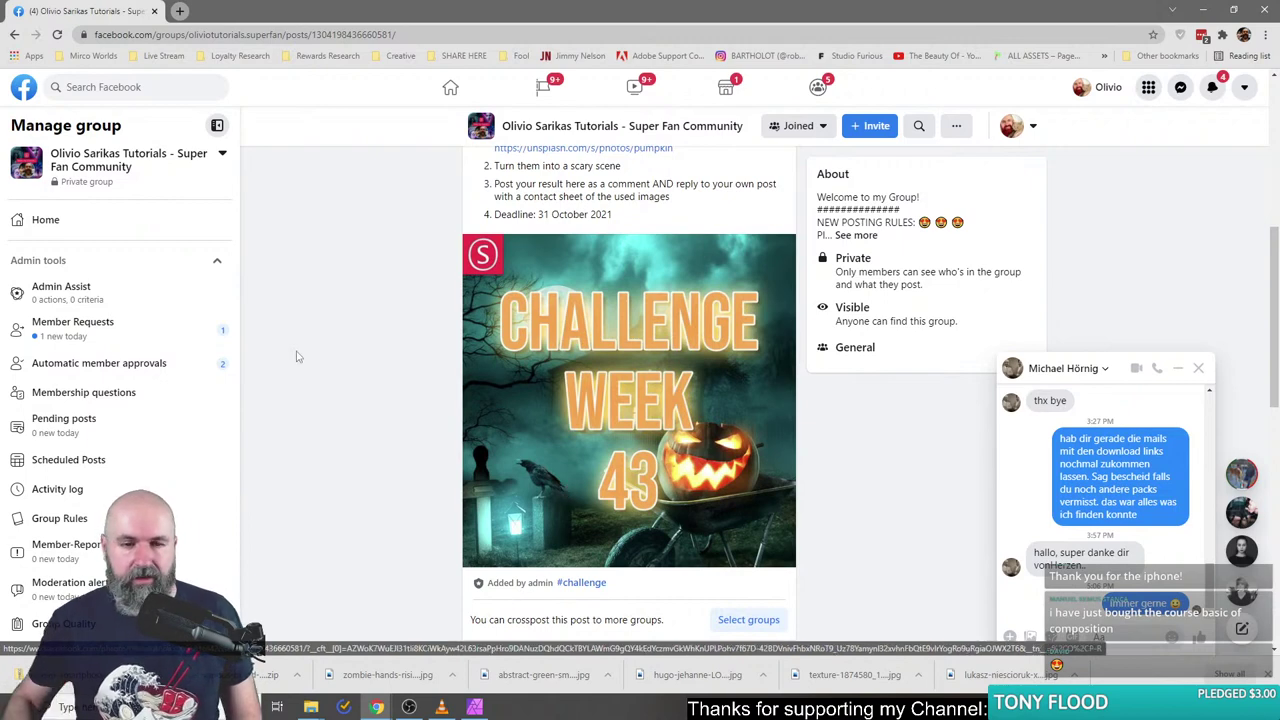
{"action": "left_click", "coordinate": [1268, 675]}
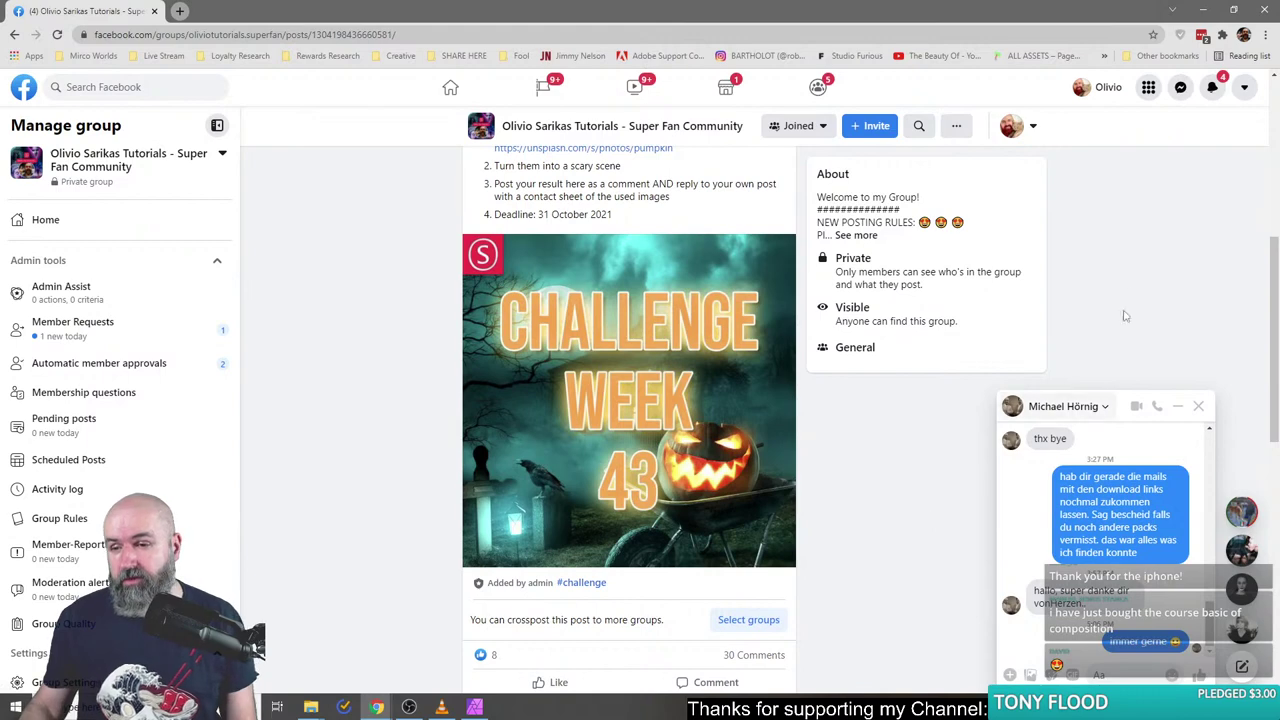
{"action": "left_click", "coordinate": [1198, 405]}
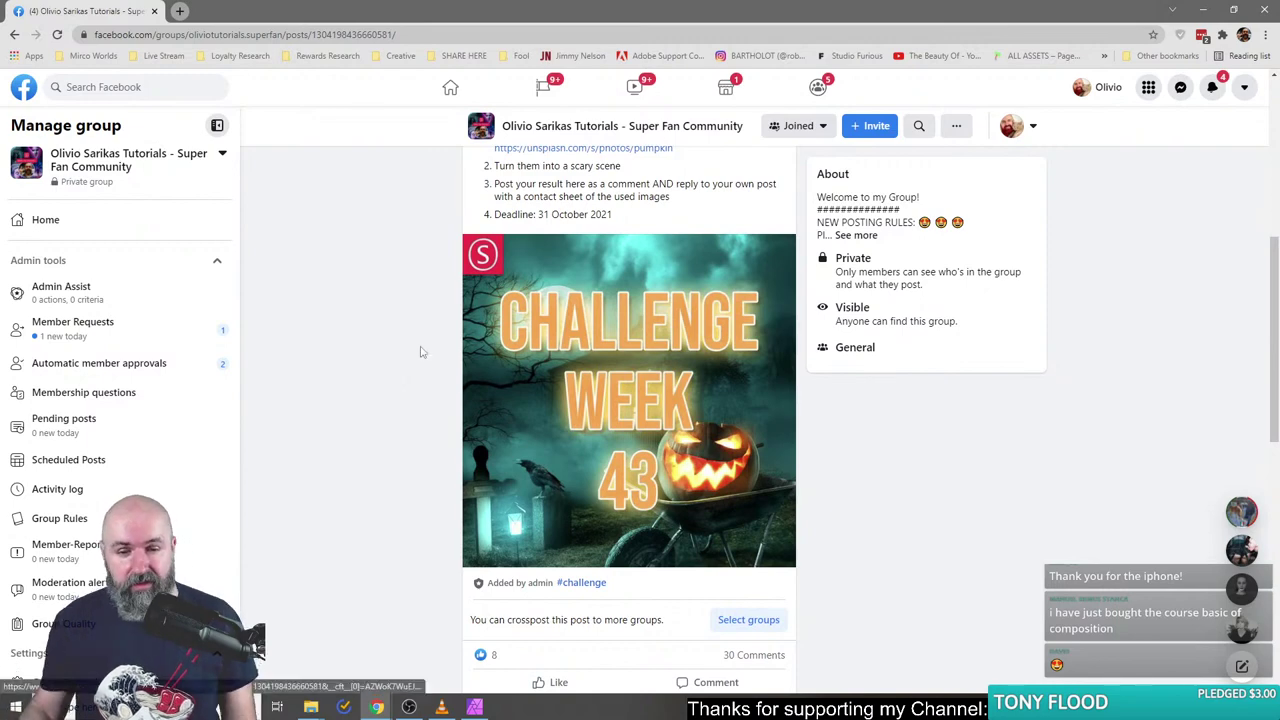
{"action": "scroll", "coordinate": [400, 358], "scroll_direction": "down", "scroll_amount": 3}
{"action": "scroll", "coordinate": [385, 363], "scroll_direction": "down", "scroll_amount": 2}
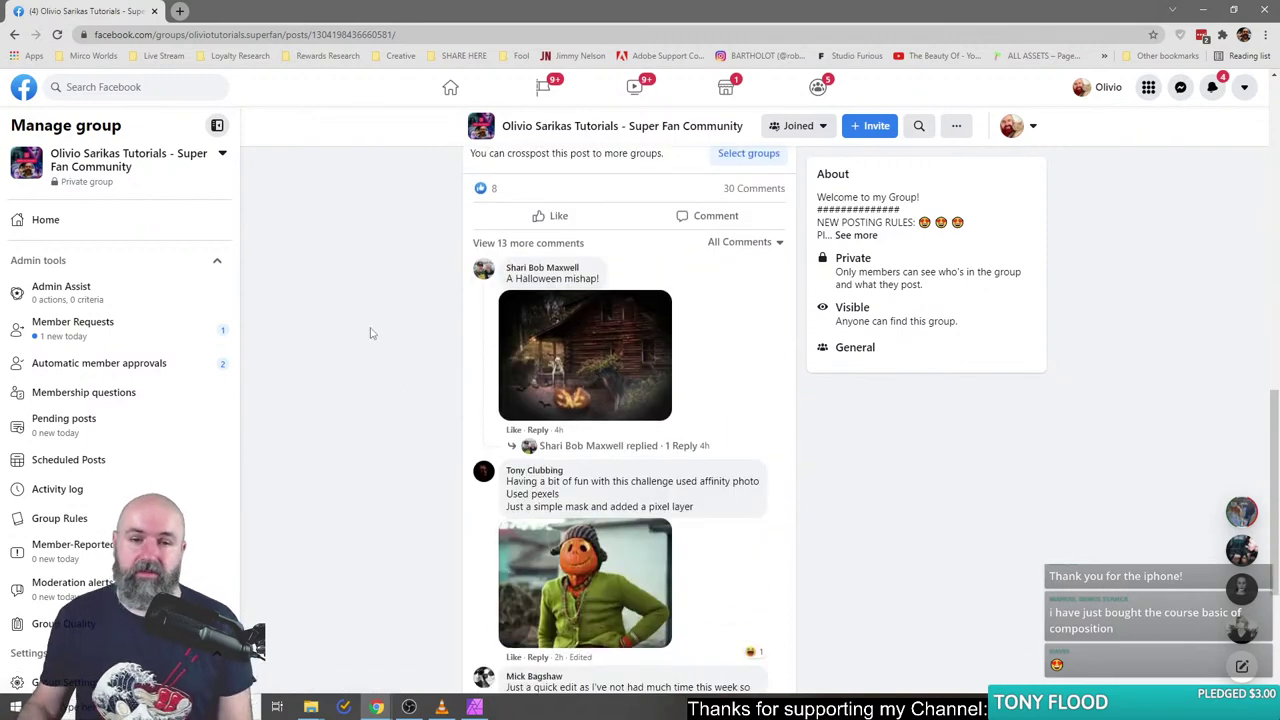
{"action": "left_click", "coordinate": [532, 245]}
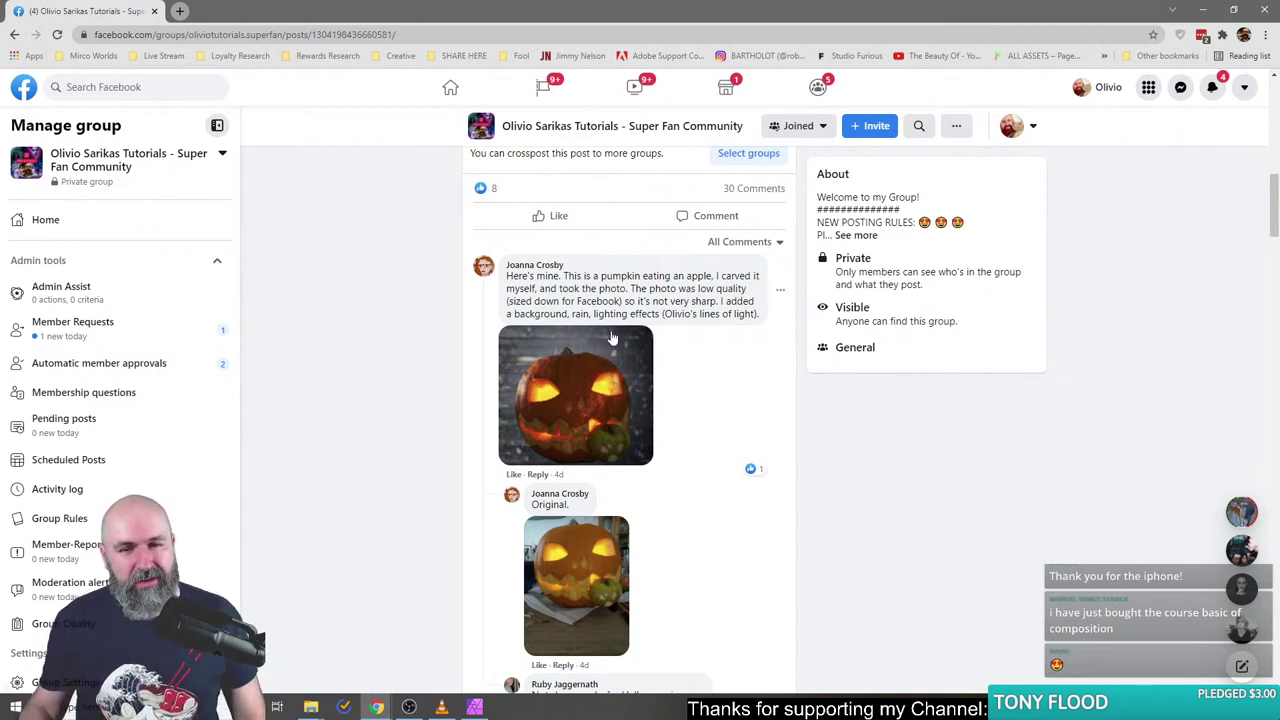
- Open the pumpkin-eating-an-apple submission and its original photo in a new tab, ending on the original
{"action": "left_click", "coordinate": [545, 370]}
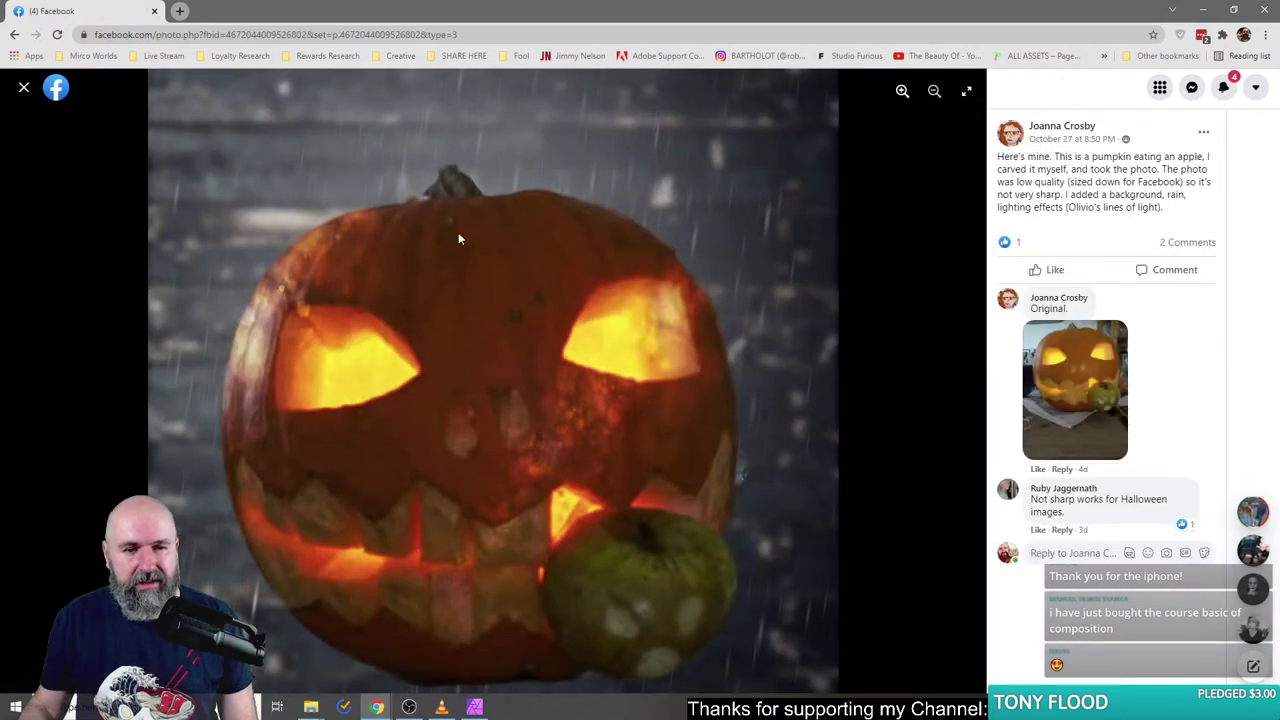
{"action": "right_click", "coordinate": [1057, 377]}
{"action": "left_click", "coordinate": [1095, 386]}
{"action": "left_click", "coordinate": [230, 11]}
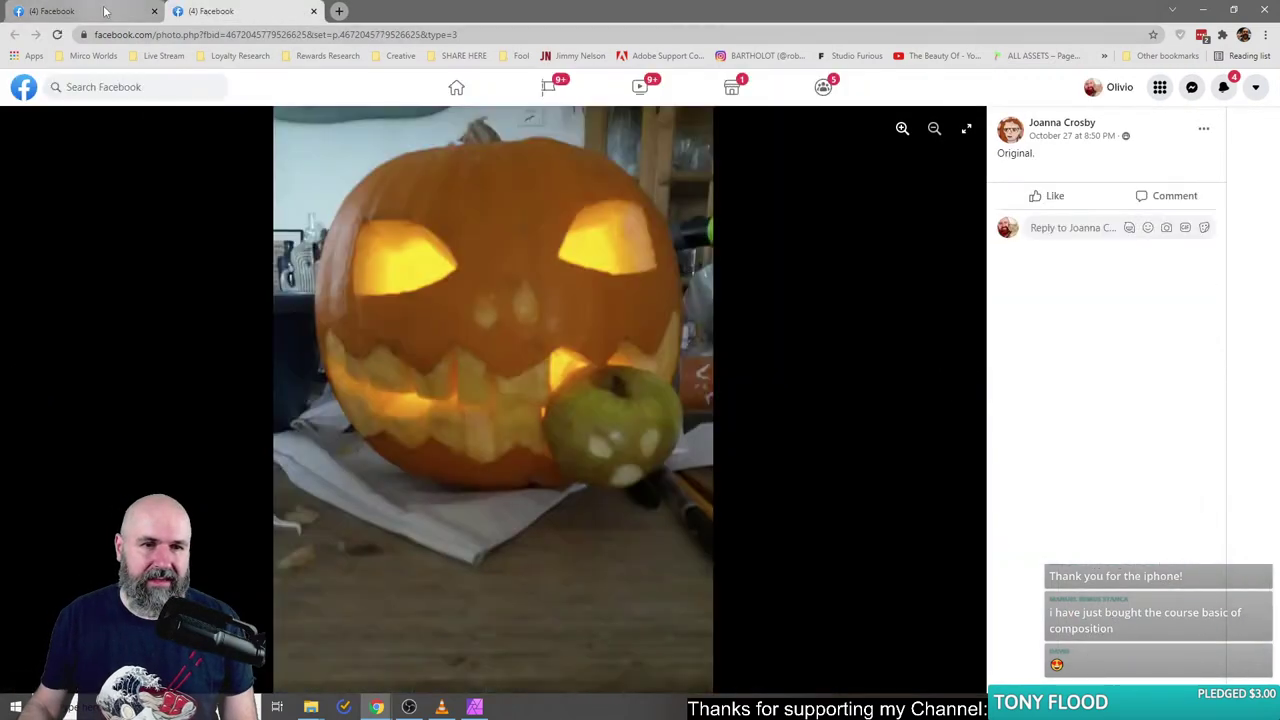
{"action": "left_click", "coordinate": [80, 11]}
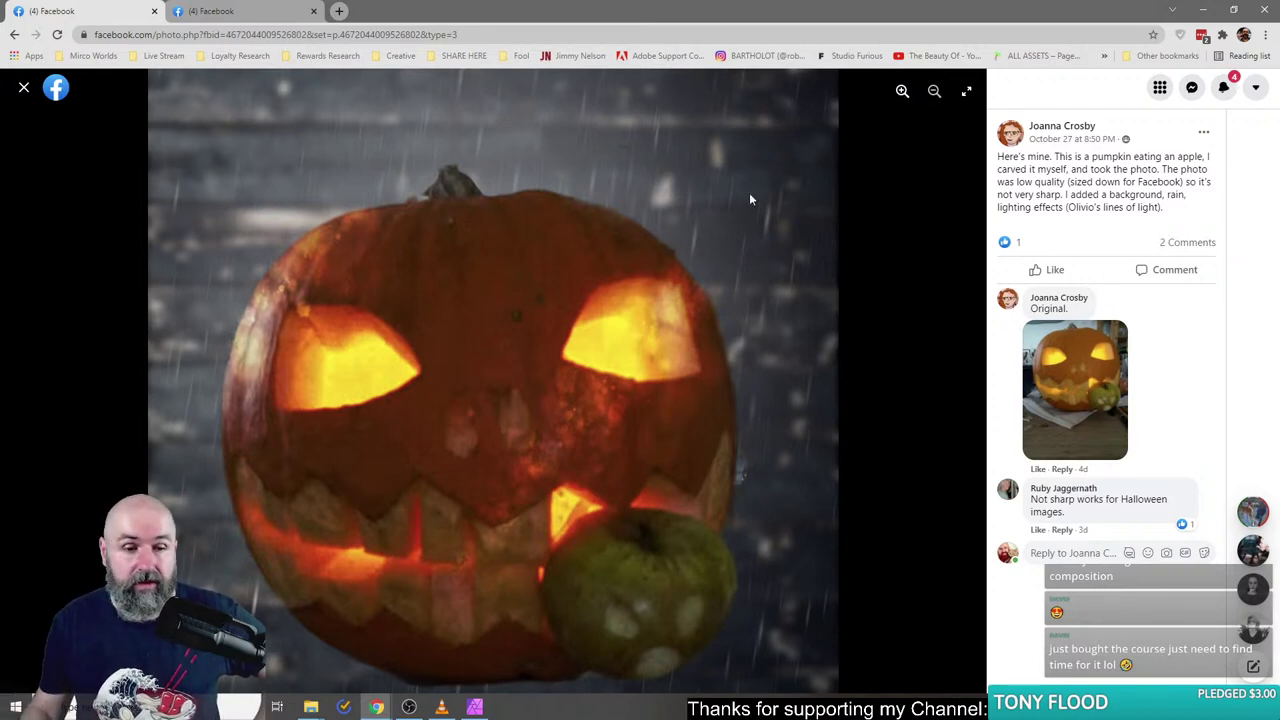
{"action": "left_click", "coordinate": [250, 10]}
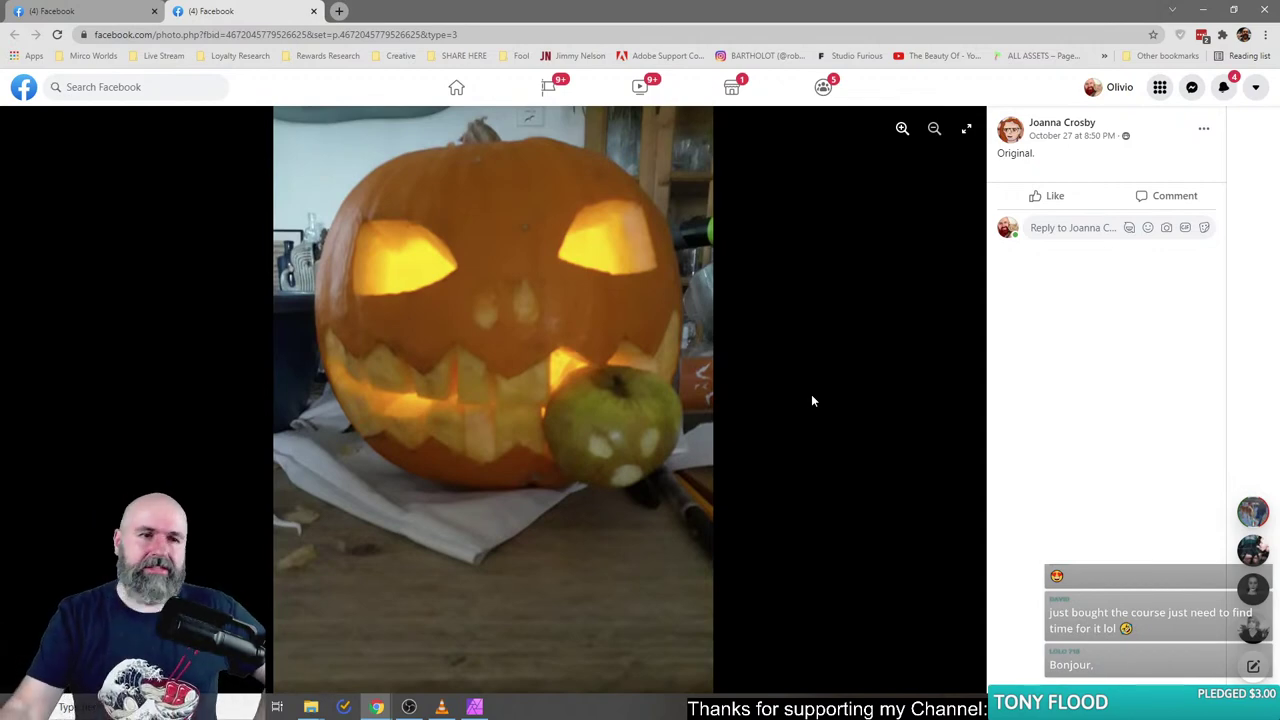
- Compare the rainy pumpkin edit with its original, then close the photo viewer
{"action": "left_click", "coordinate": [80, 11]}
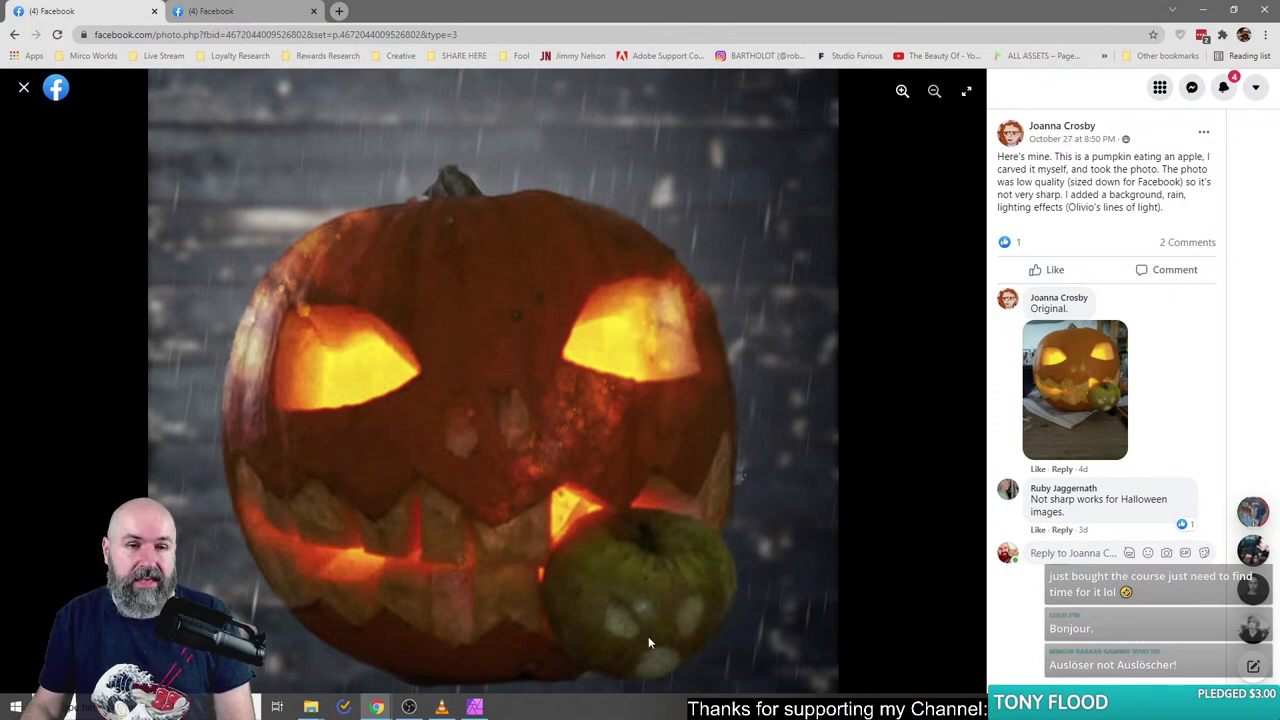
{"action": "left_click", "coordinate": [226, 17]}
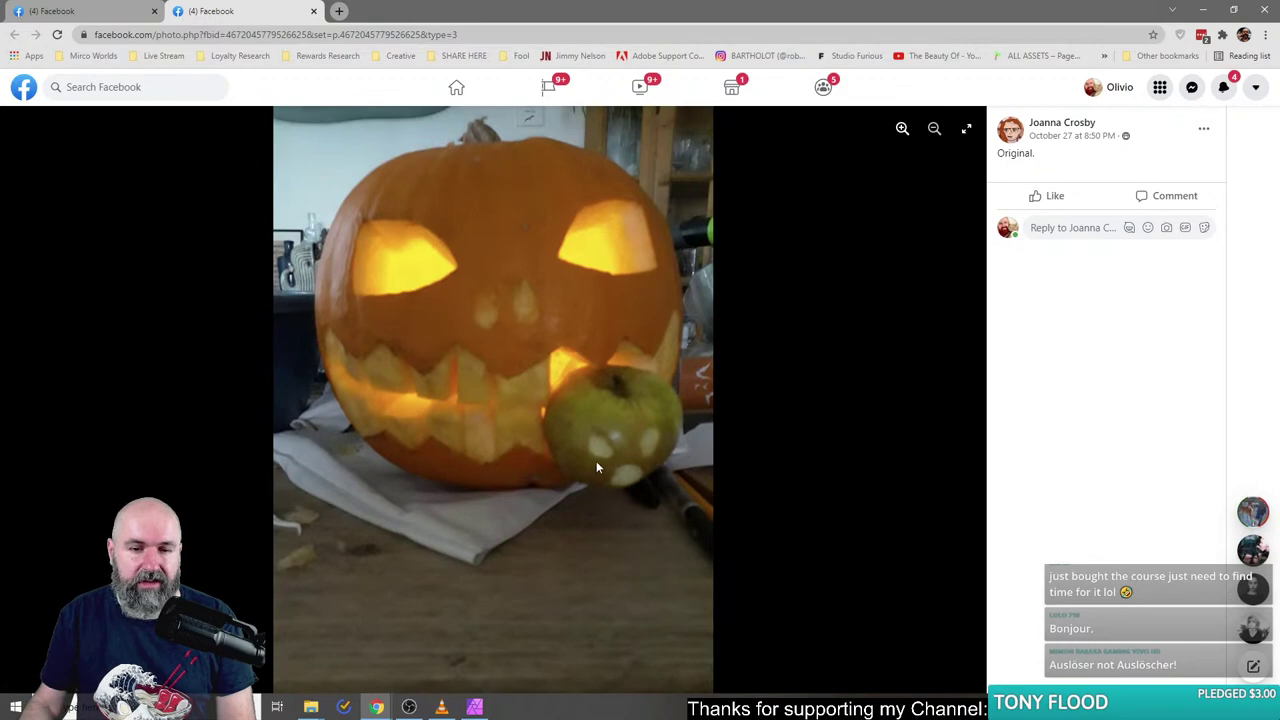
{"action": "left_click", "coordinate": [103, 9]}
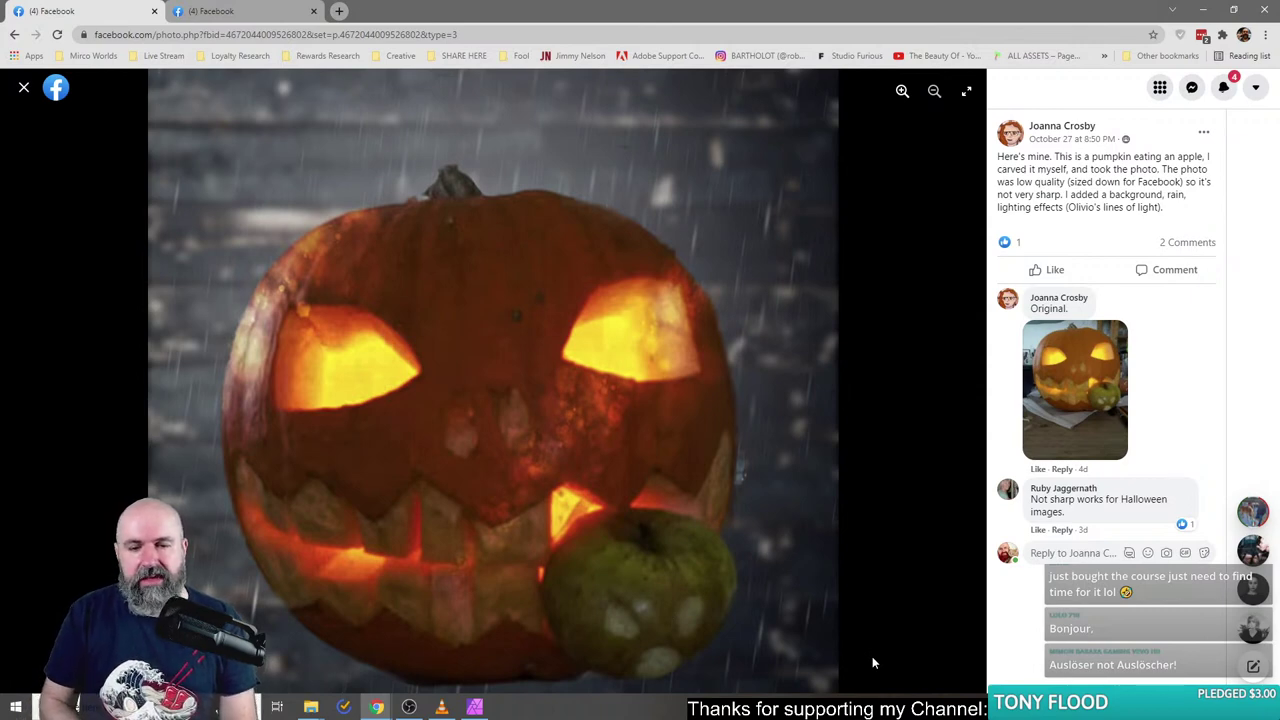
{"action": "key", "text": "ctrl+Tab"}
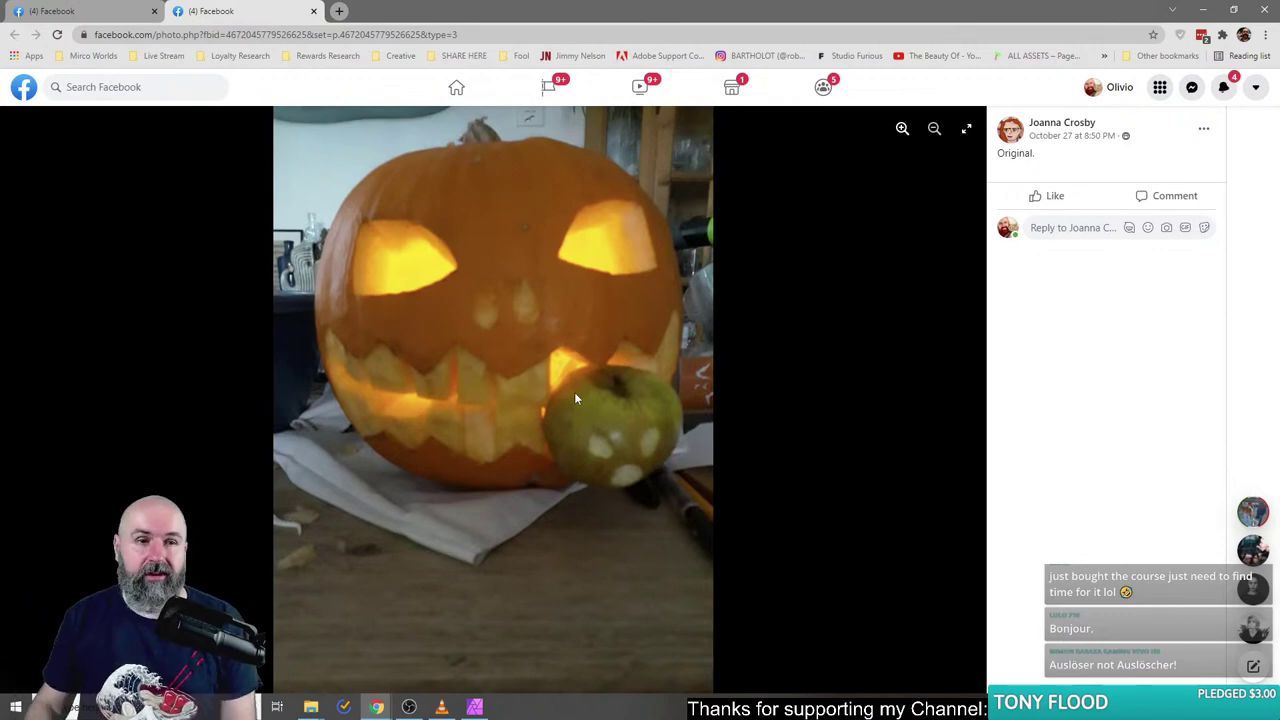
{"action": "left_click", "coordinate": [80, 11]}
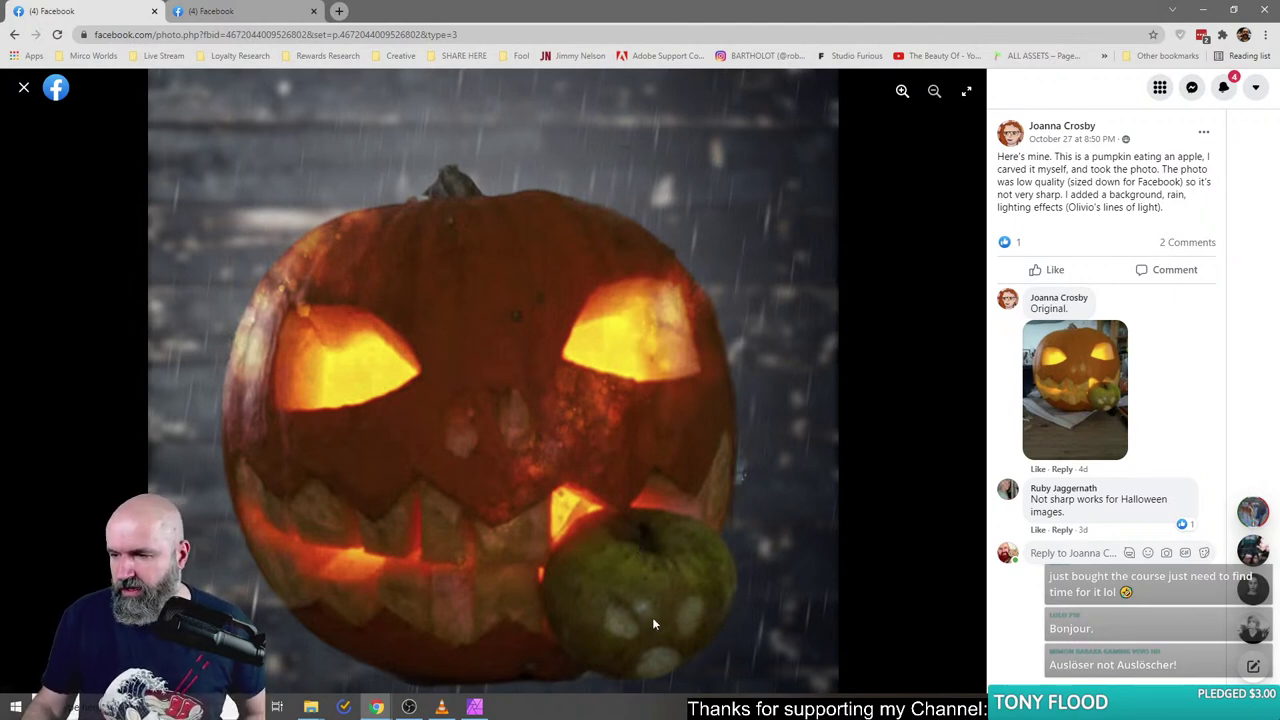
{"action": "left_click", "coordinate": [24, 89]}
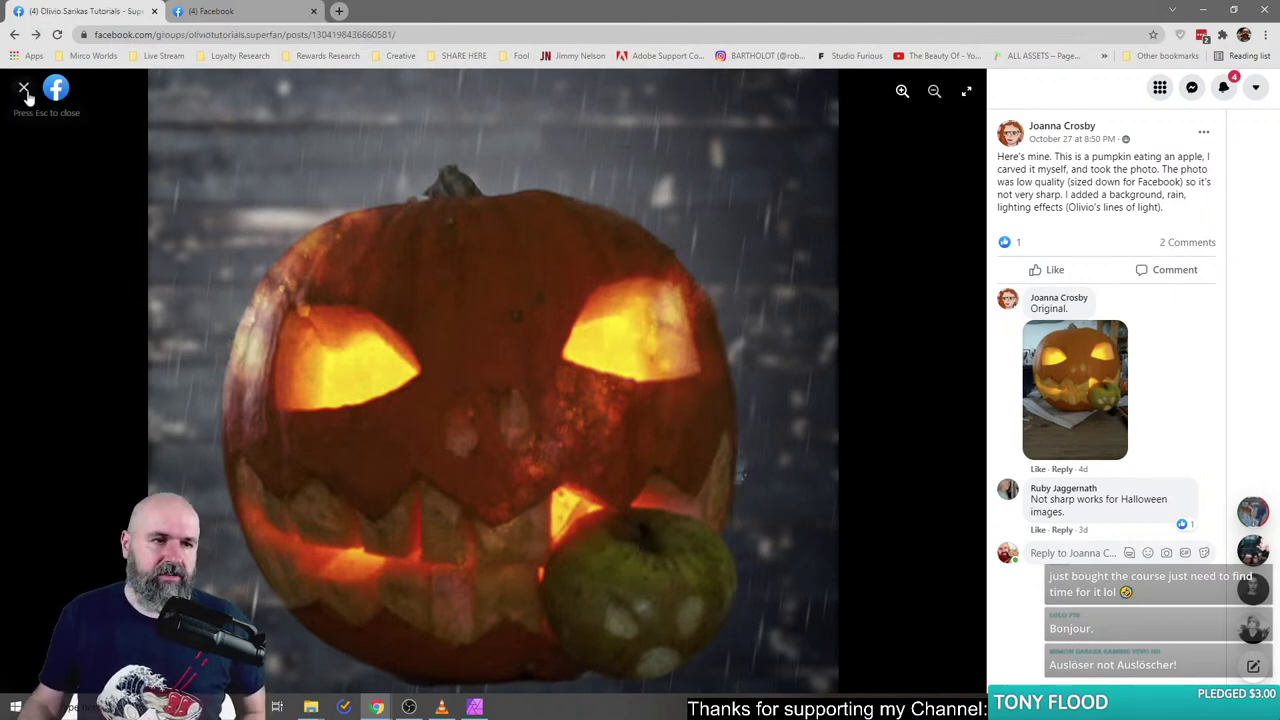
- Open the mummy-and-pumpkin submission and its two source photos in new tabs, viewing the submission
{"action": "scroll", "coordinate": [349, 491], "scroll_direction": "down", "scroll_amount": 5}
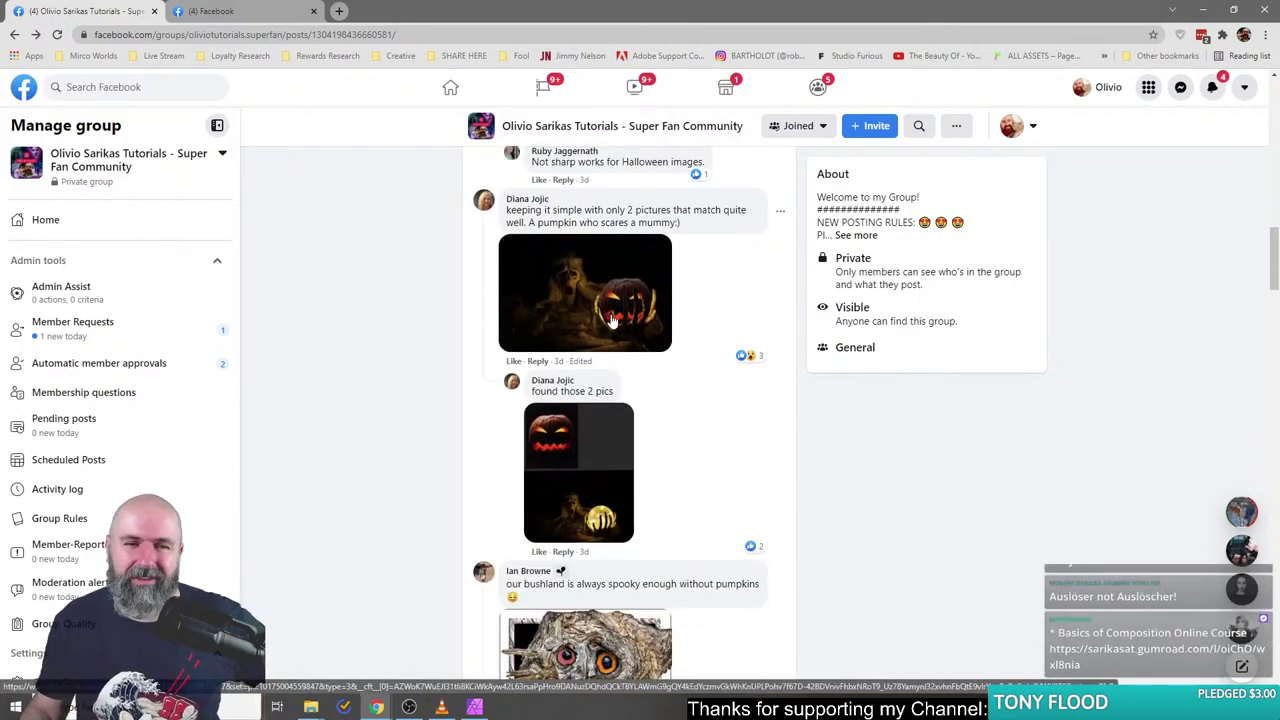
{"action": "right_click", "coordinate": [564, 281]}
{"action": "left_click", "coordinate": [615, 284]}
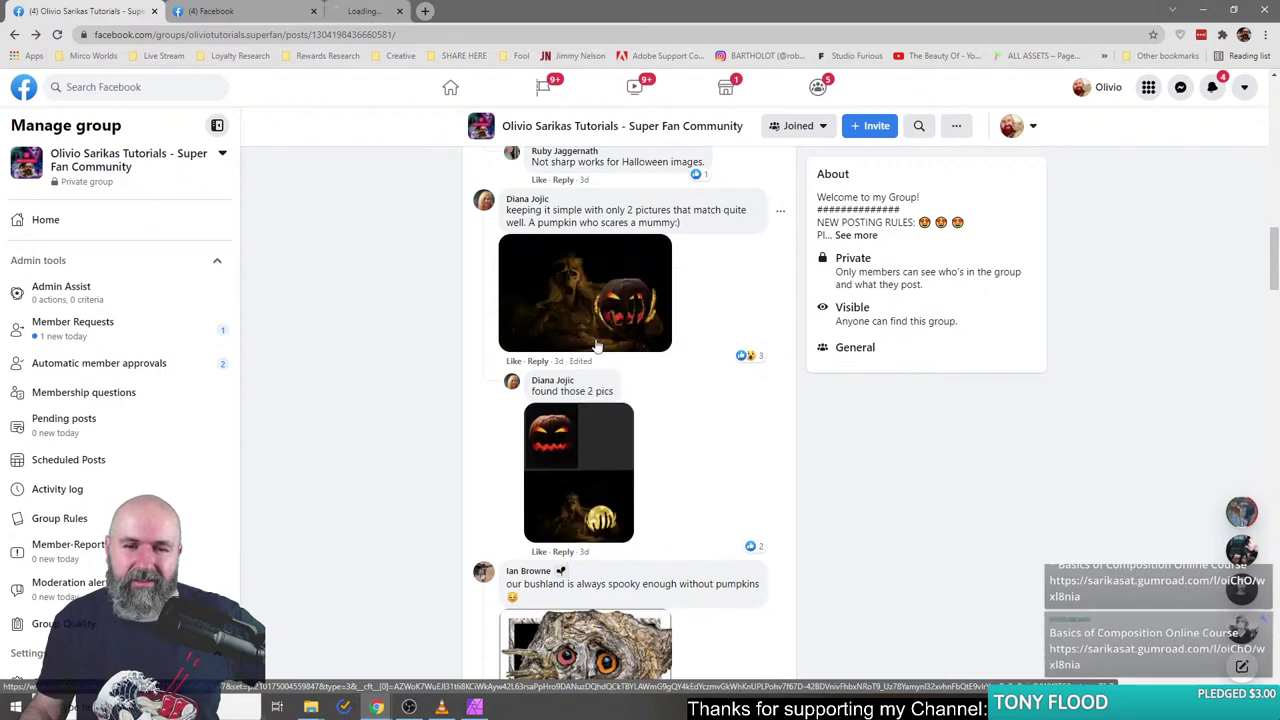
{"action": "right_click", "coordinate": [560, 452]}
{"action": "left_click", "coordinate": [627, 177]}
{"action": "left_click", "coordinate": [240, 11]}
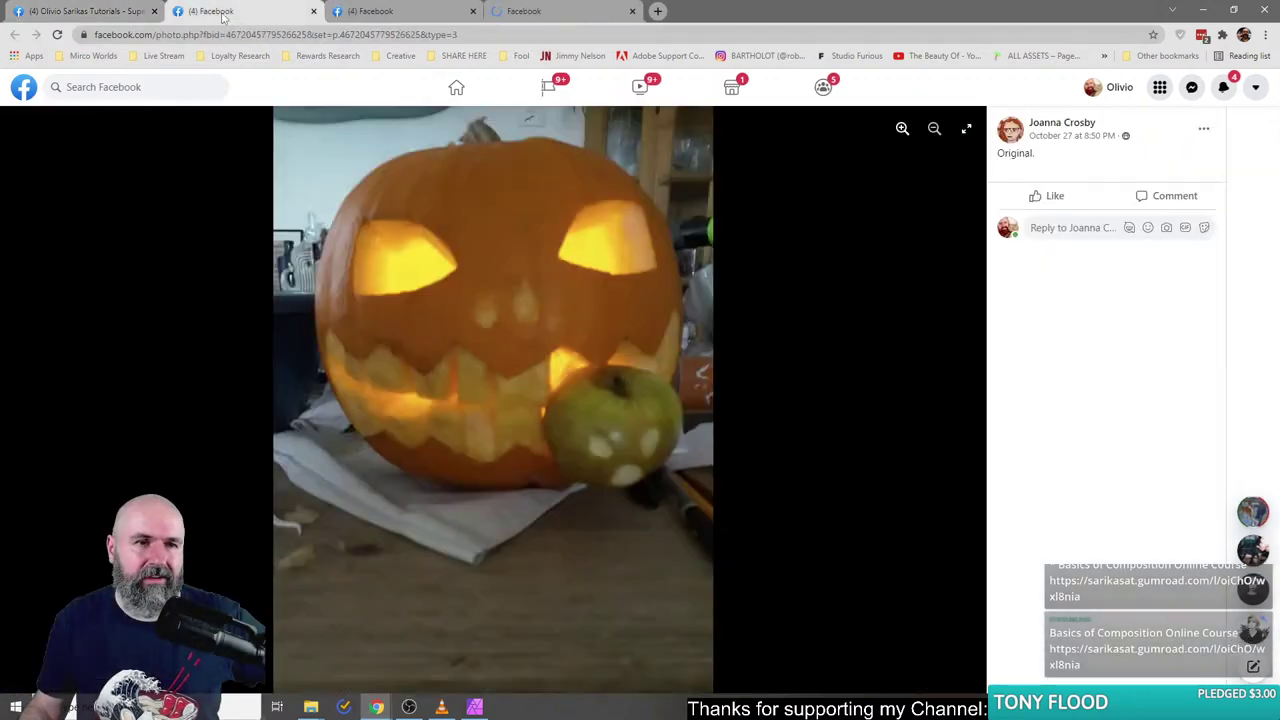
{"action": "left_click", "coordinate": [237, 12]}
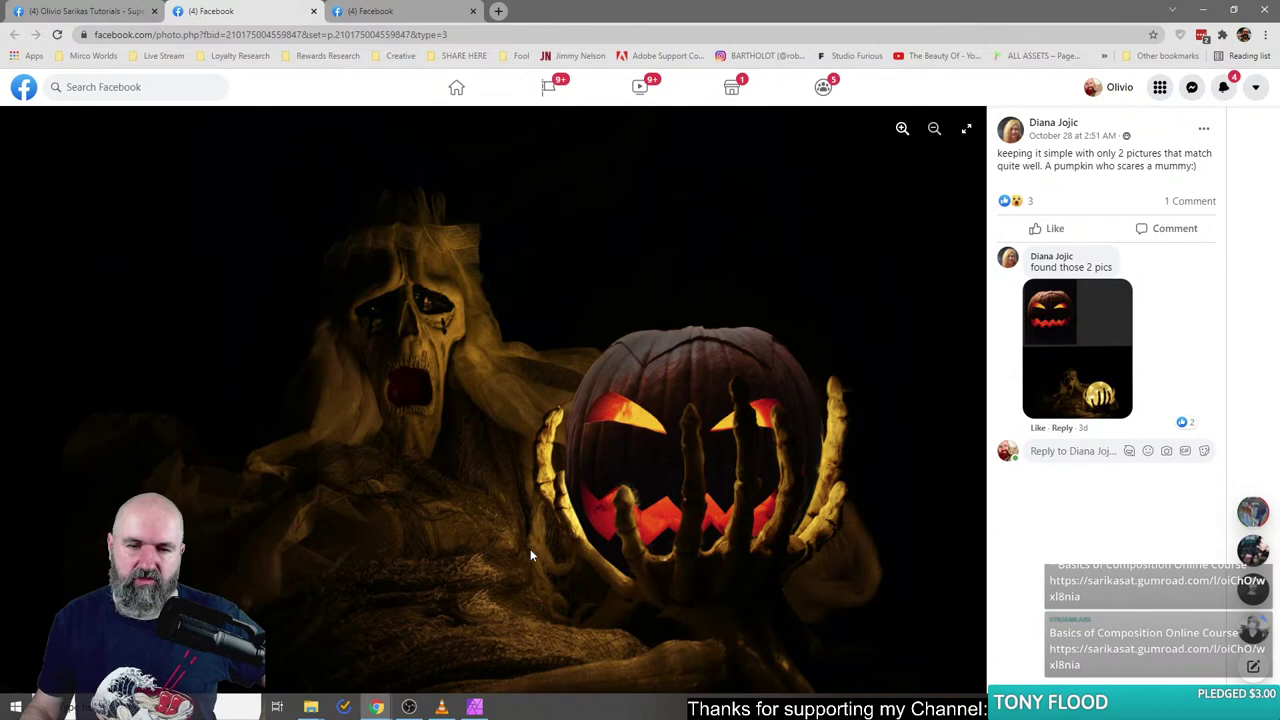
- Toggle between the mummy-and-pumpkin composite and its two source photos, ending on the sources
{"action": "left_click", "coordinate": [378, 11]}
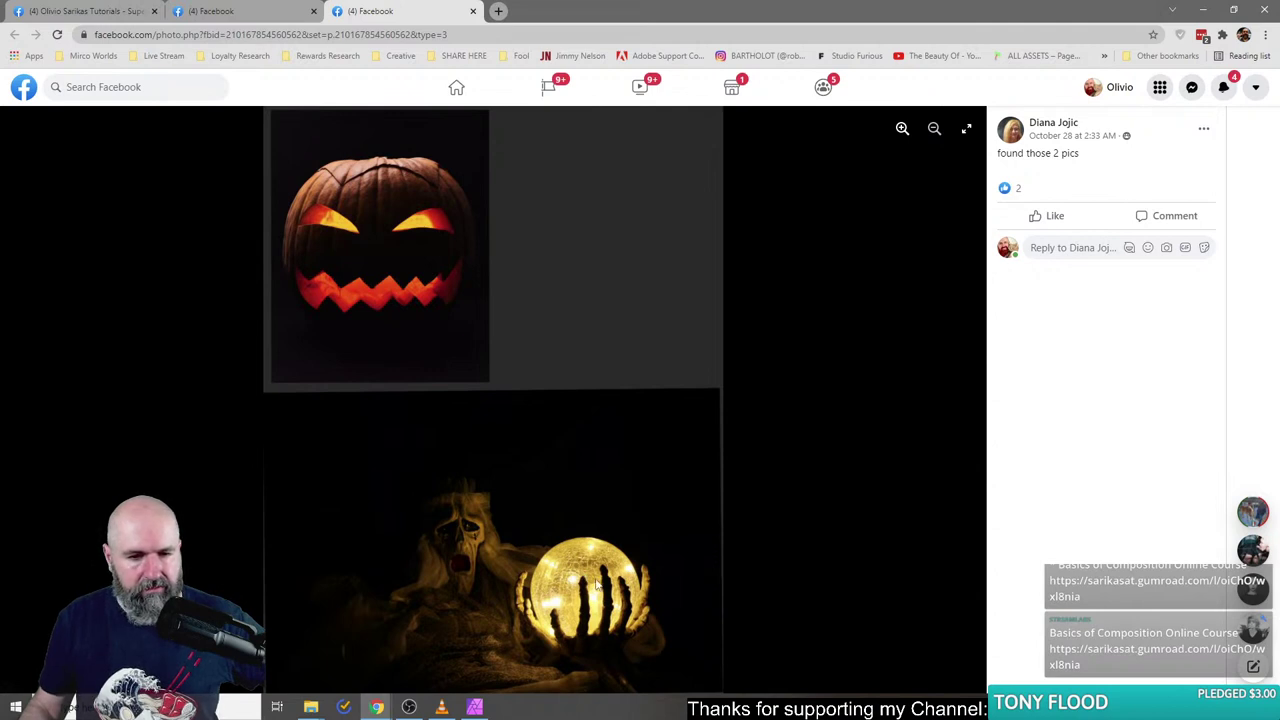
{"action": "left_click", "coordinate": [246, 22]}
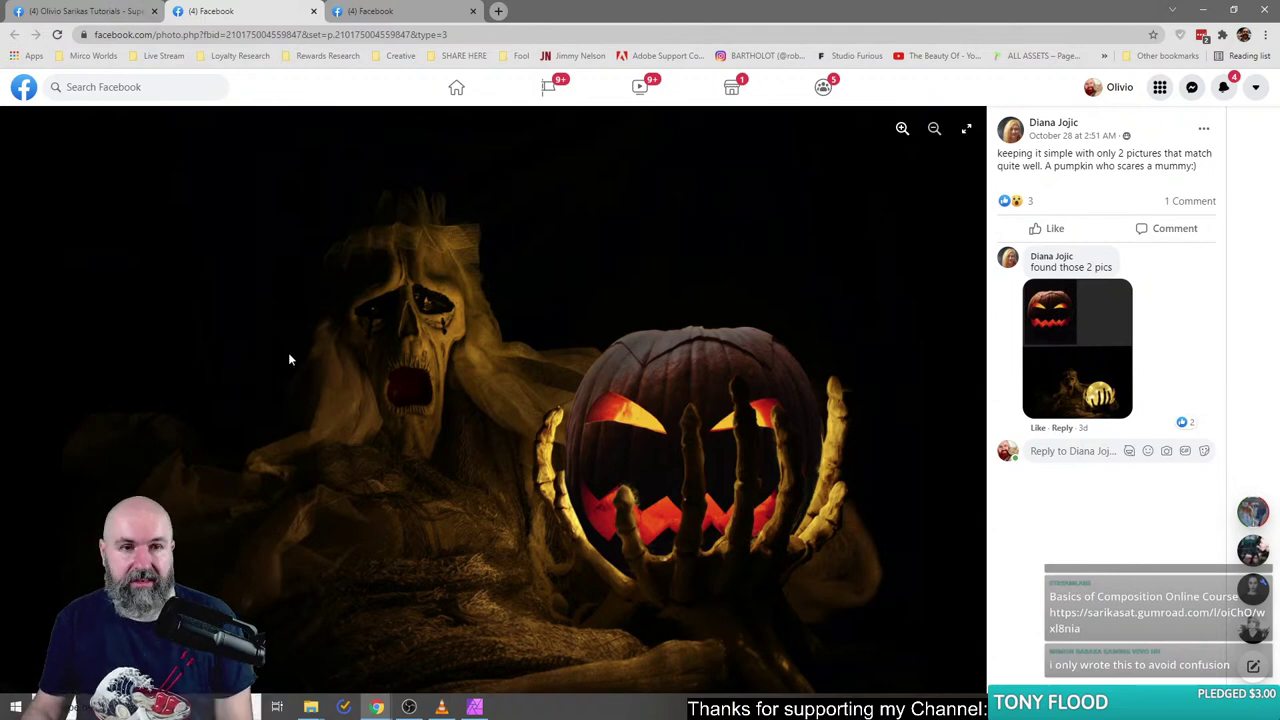
{"action": "left_click", "coordinate": [380, 11]}
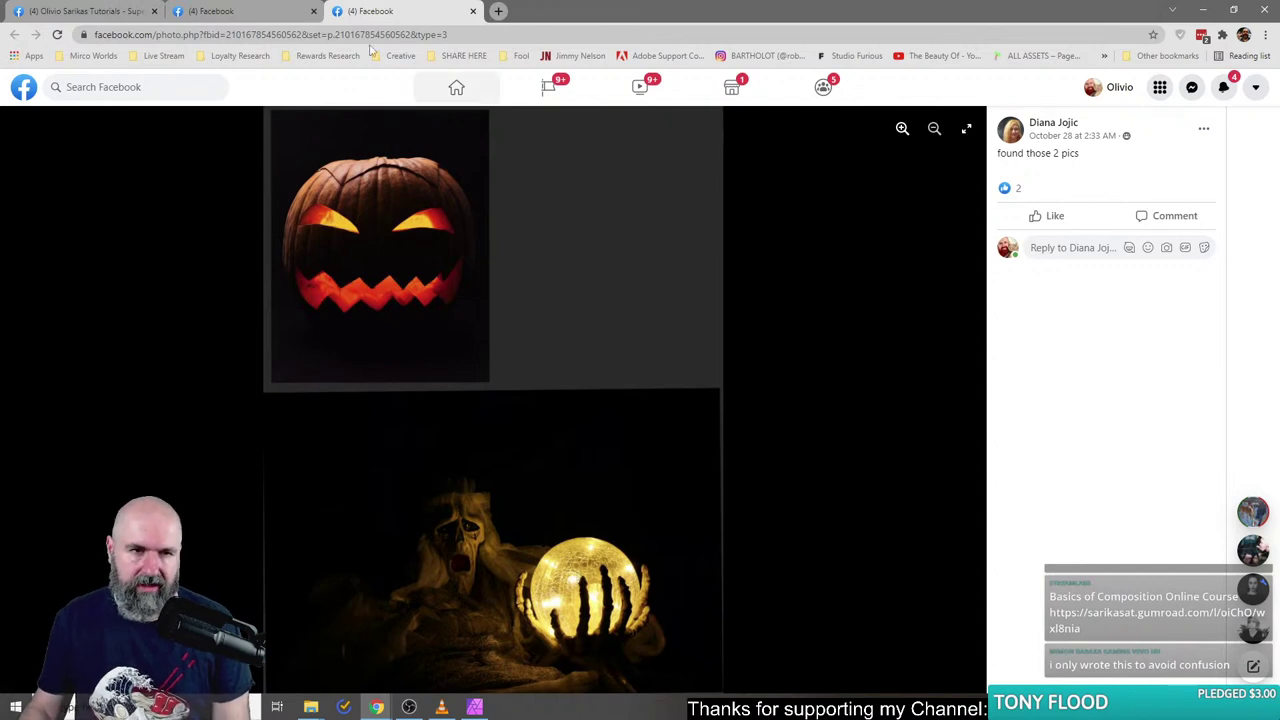
- Go back to the mummy-and-pumpkin collage, then view its two source photos again
{"action": "left_click", "coordinate": [210, 11]}
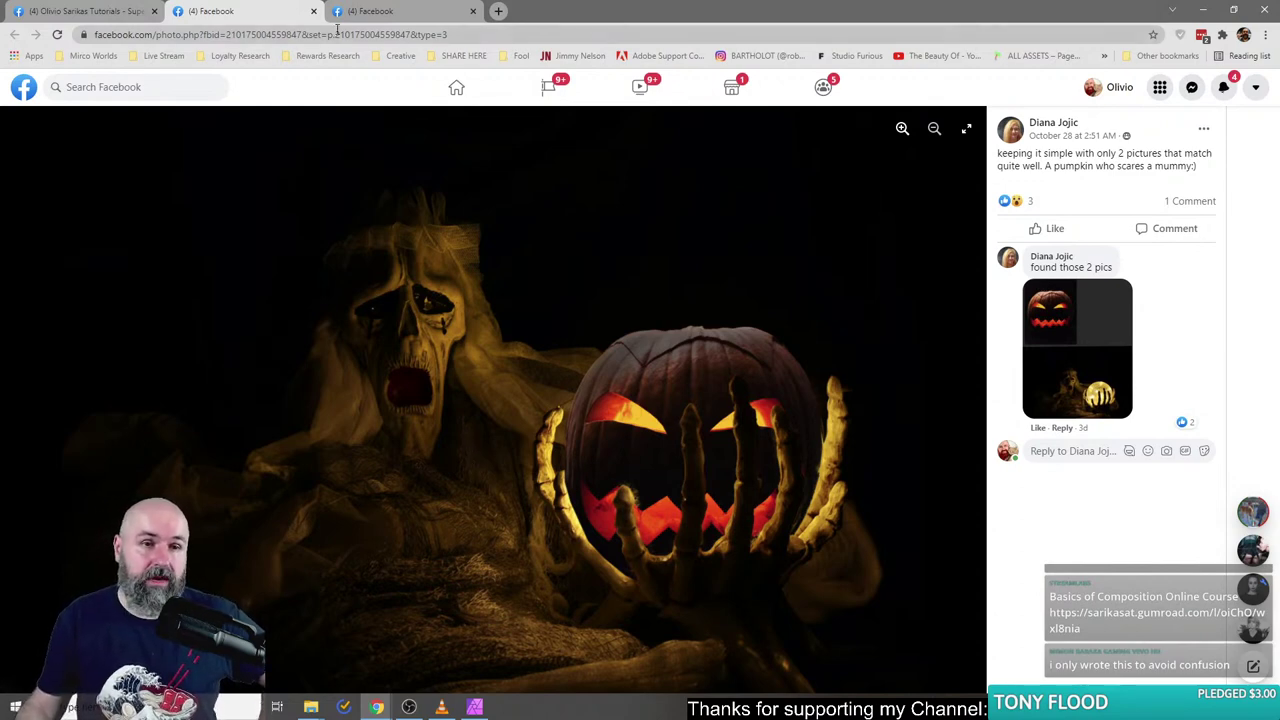
{"action": "left_click", "coordinate": [382, 14]}
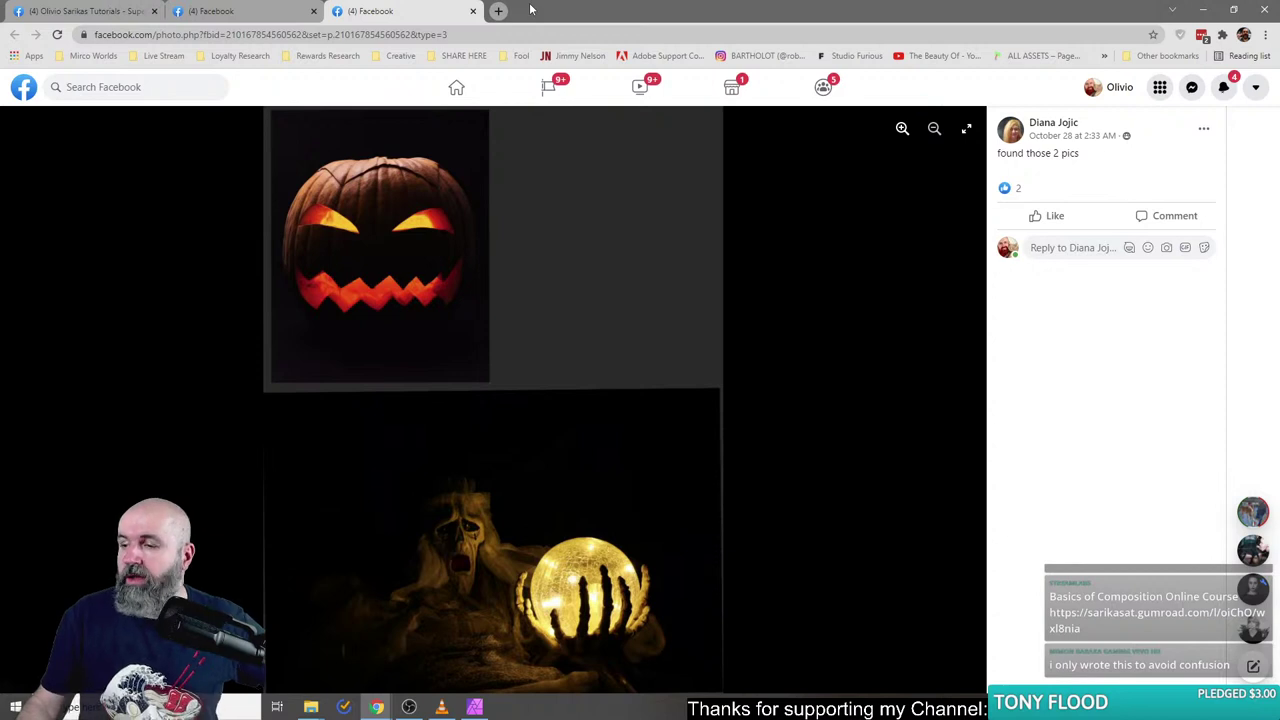
- Close the mummy source-photo and collage tabs to return to the group post
{"action": "left_click", "coordinate": [473, 11]}
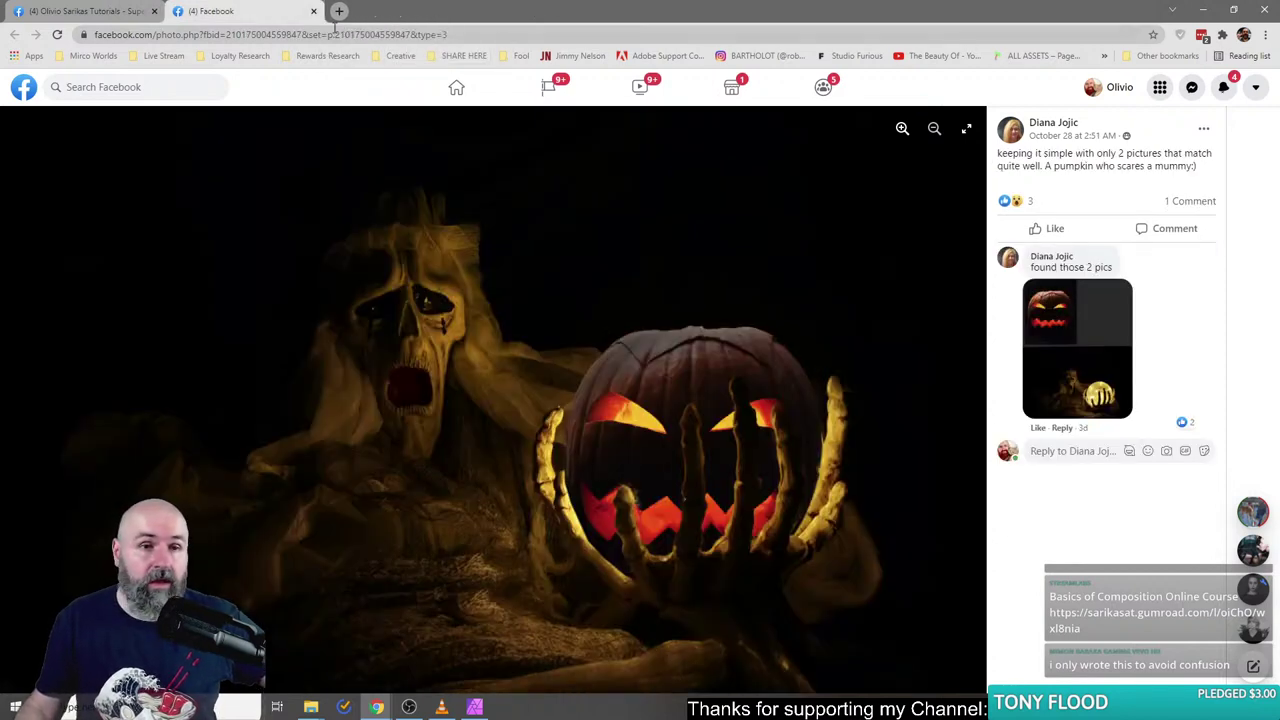
{"action": "left_click", "coordinate": [313, 11]}
{"action": "scroll", "coordinate": [403, 300], "scroll_direction": "down", "scroll_amount": 1}
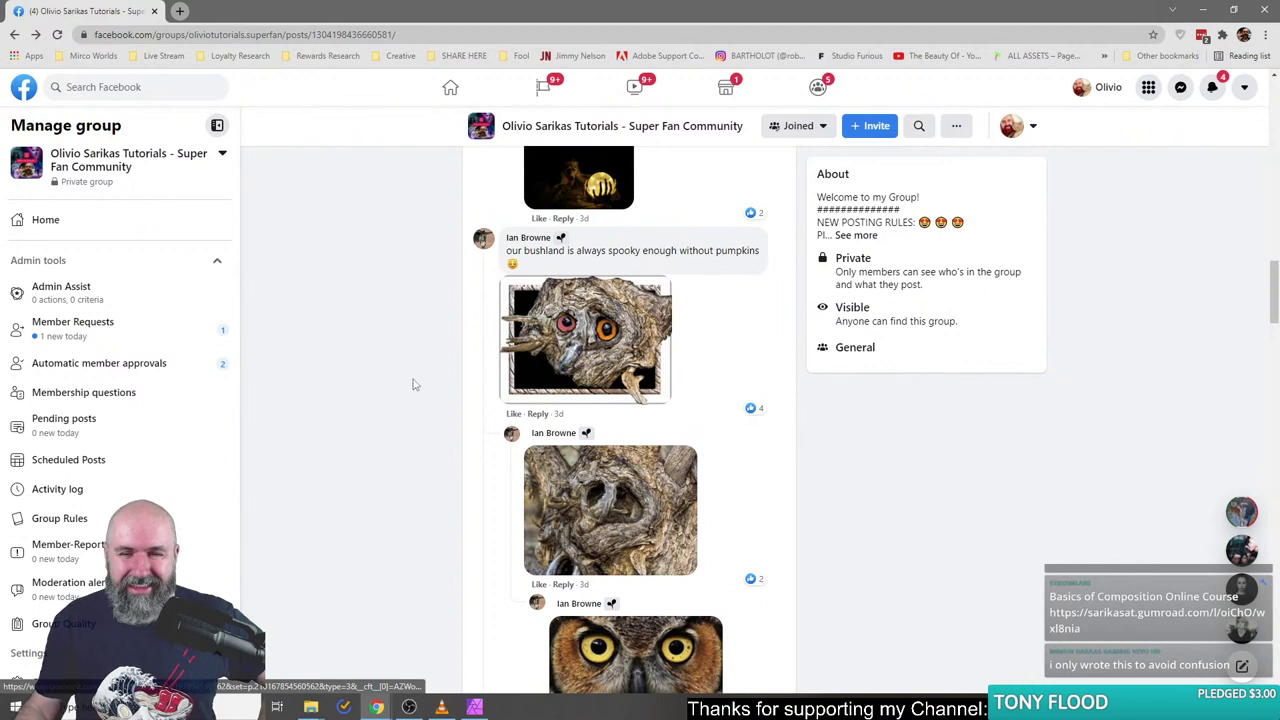
- Open the tree-owl collage, another comment photo and the owl close-up in new tabs, viewing the collage
{"action": "right_click", "coordinate": [586, 342]}
{"action": "left_click", "coordinate": [636, 346]}
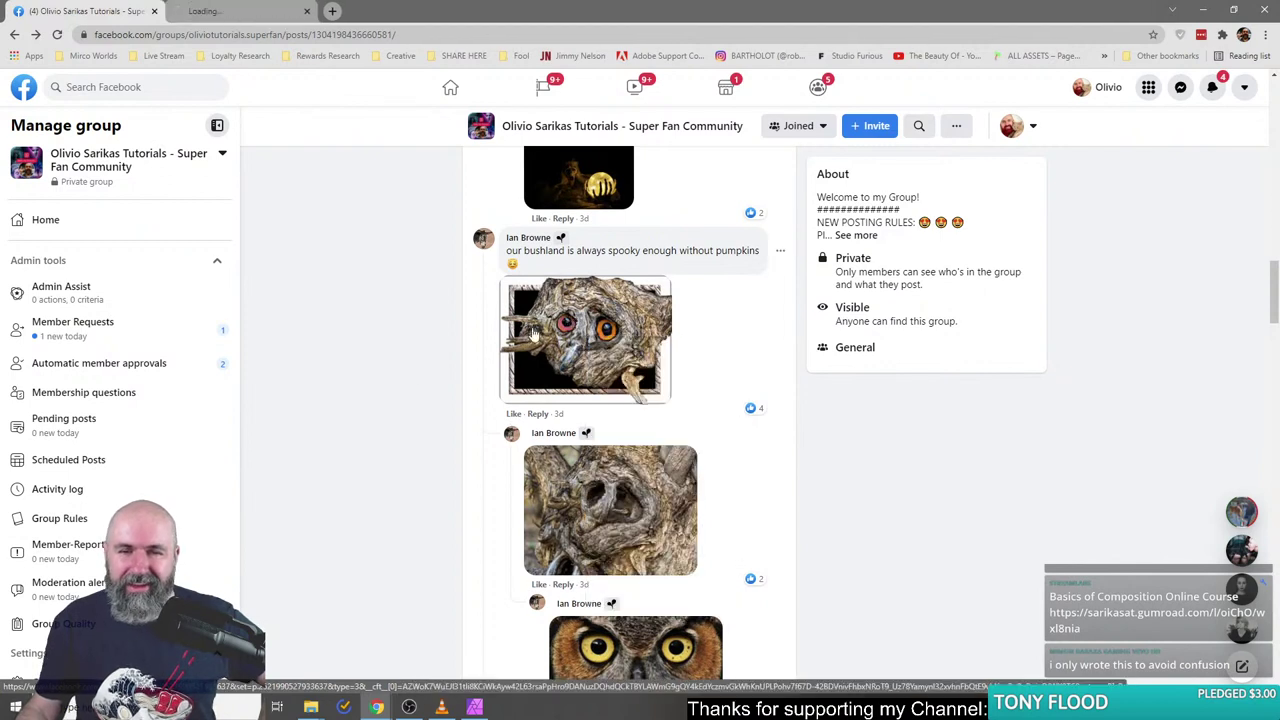
{"action": "right_click", "coordinate": [598, 485]}
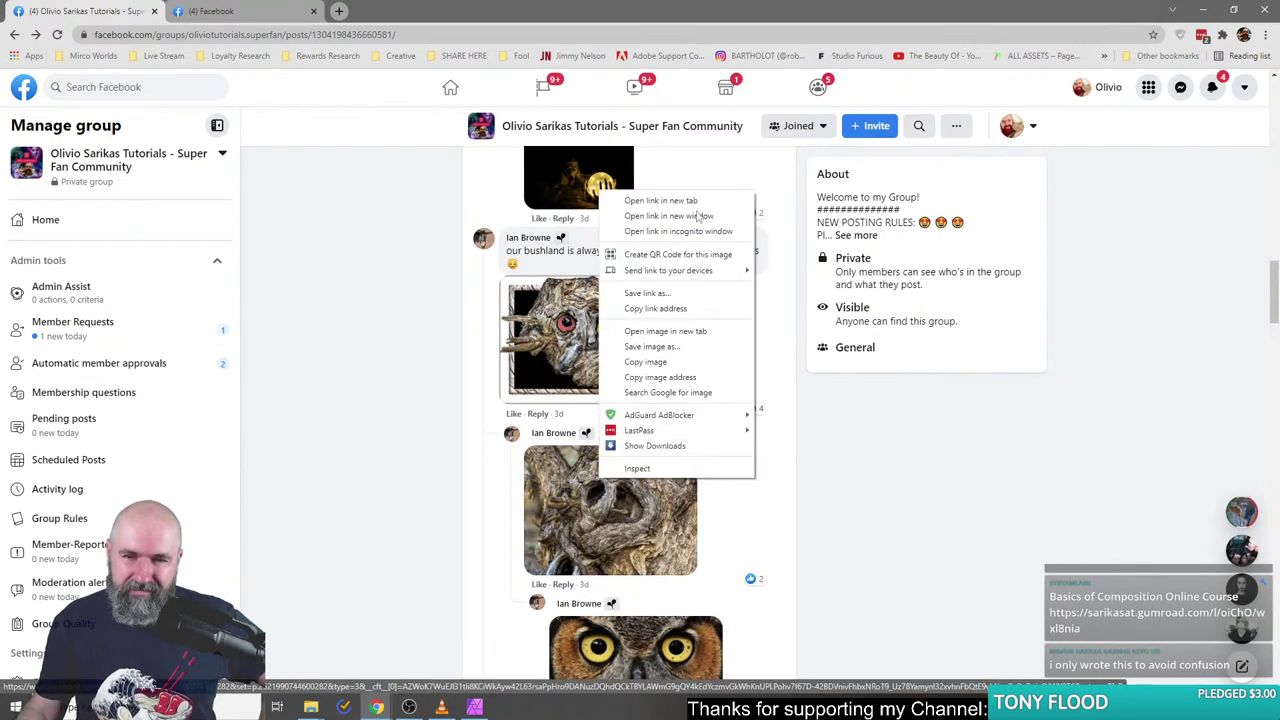
{"action": "left_click", "coordinate": [684, 199]}
{"action": "scroll", "coordinate": [588, 370], "scroll_direction": "down", "scroll_amount": 3}
{"action": "right_click", "coordinate": [590, 370]}
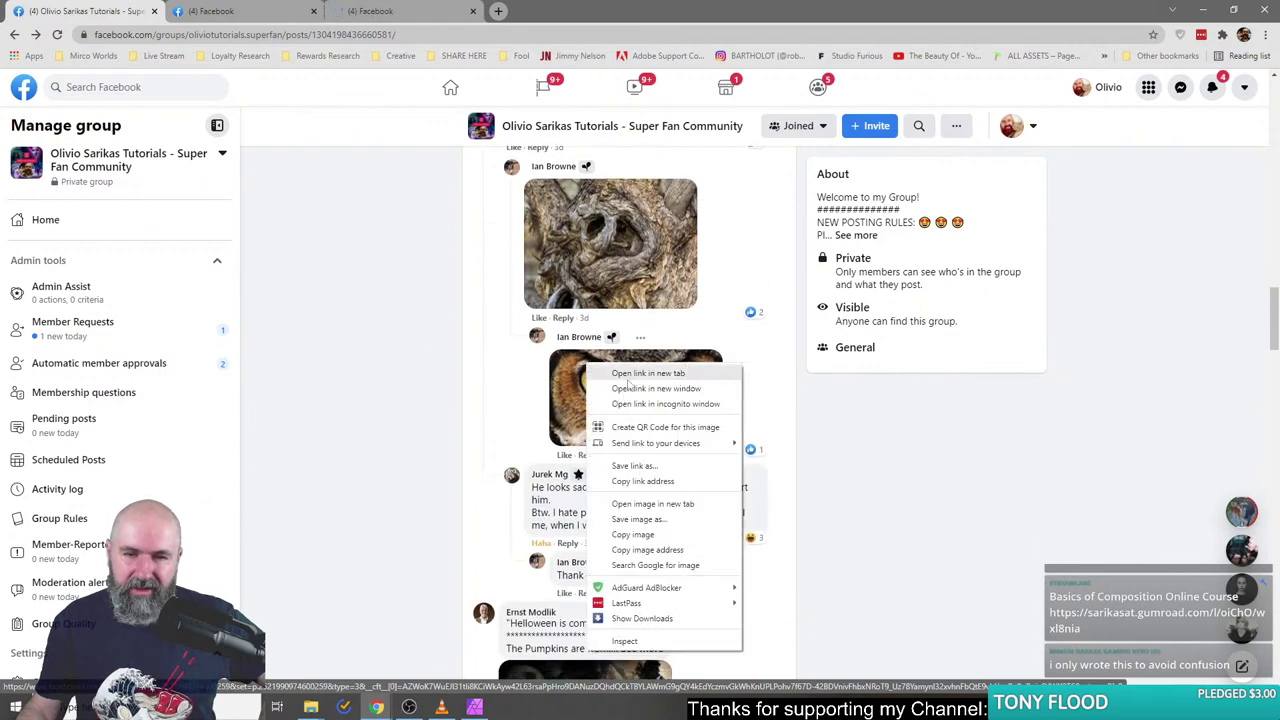
{"action": "left_click", "coordinate": [625, 373]}
{"action": "left_click", "coordinate": [225, 13]}
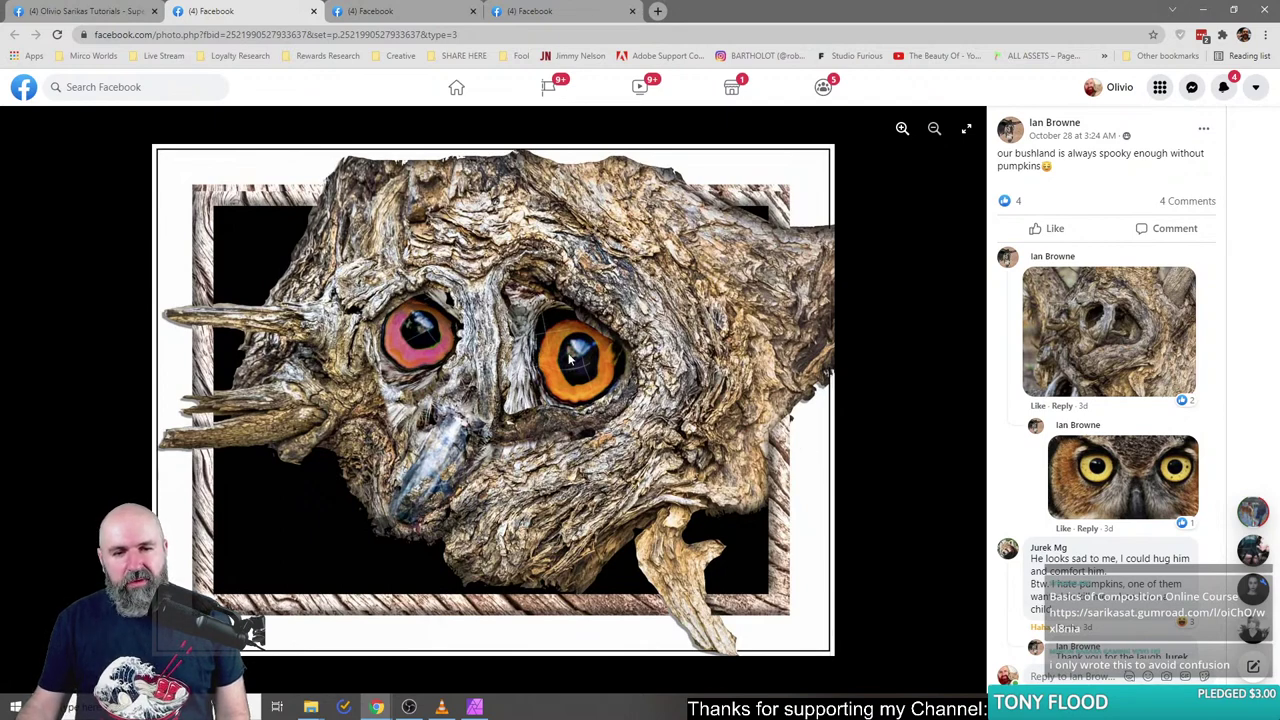
- View the tree and owl-eyes source photos, then return to the framed tree-owl composite
{"action": "left_click", "coordinate": [395, 12]}
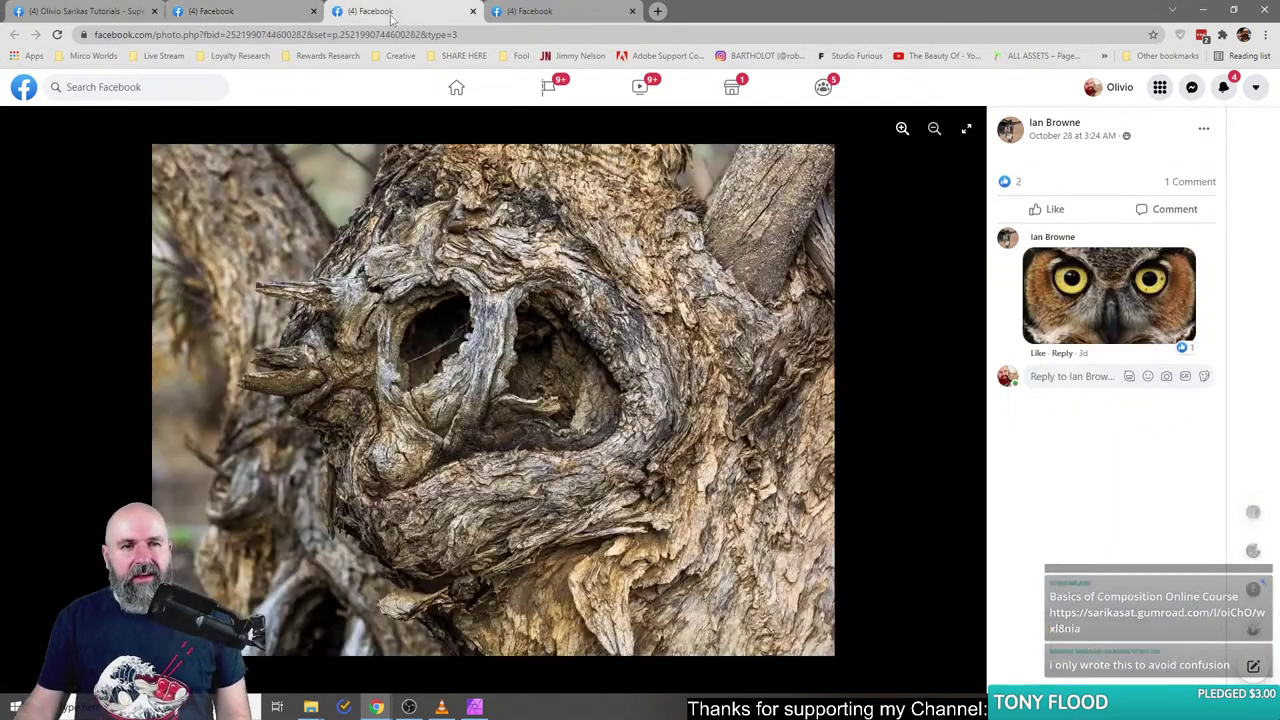
{"action": "left_click", "coordinate": [539, 18]}
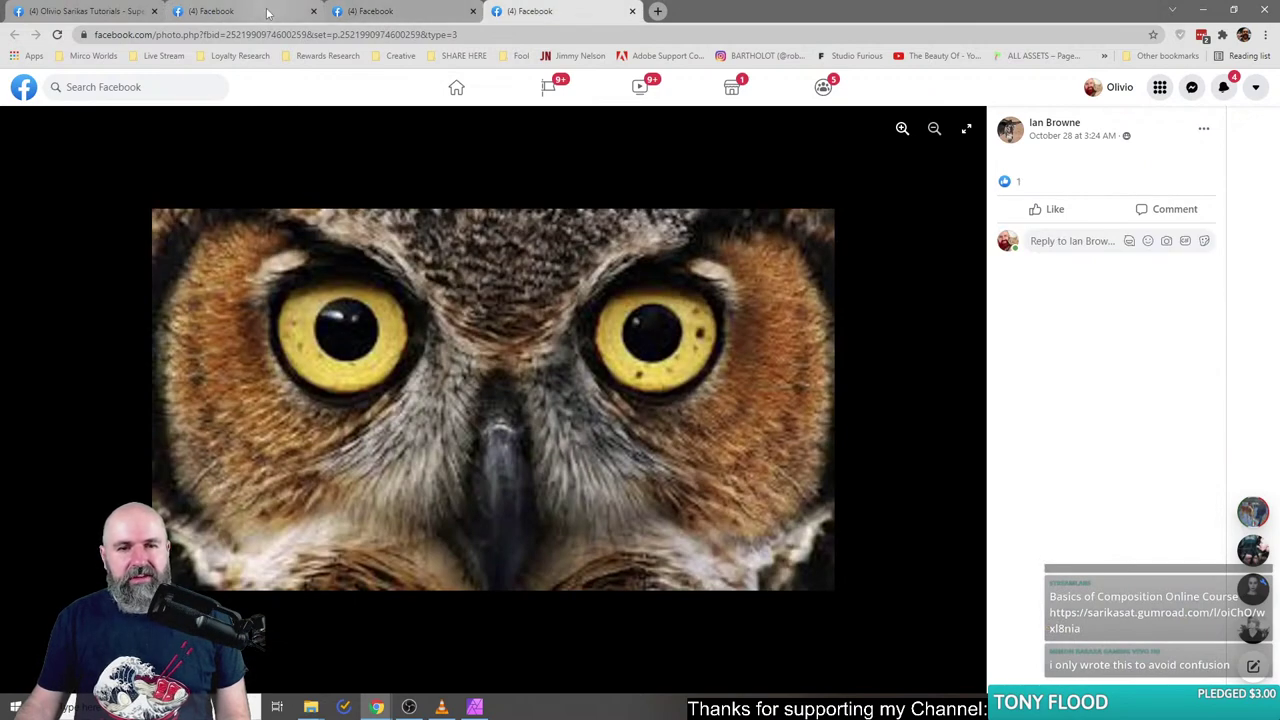
{"action": "left_click", "coordinate": [270, 12]}
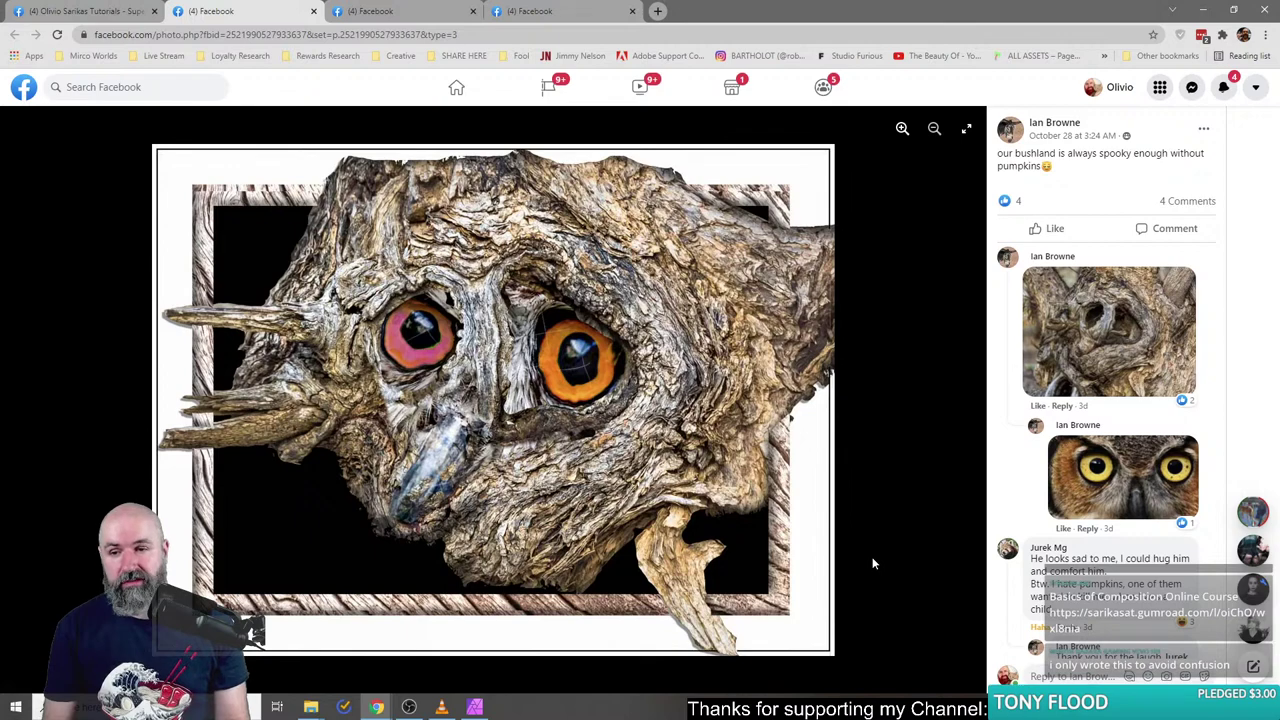
- Flip between the tree-owl composite and its original tree photo several times, ending on the composite
{"action": "left_click", "coordinate": [372, 11]}
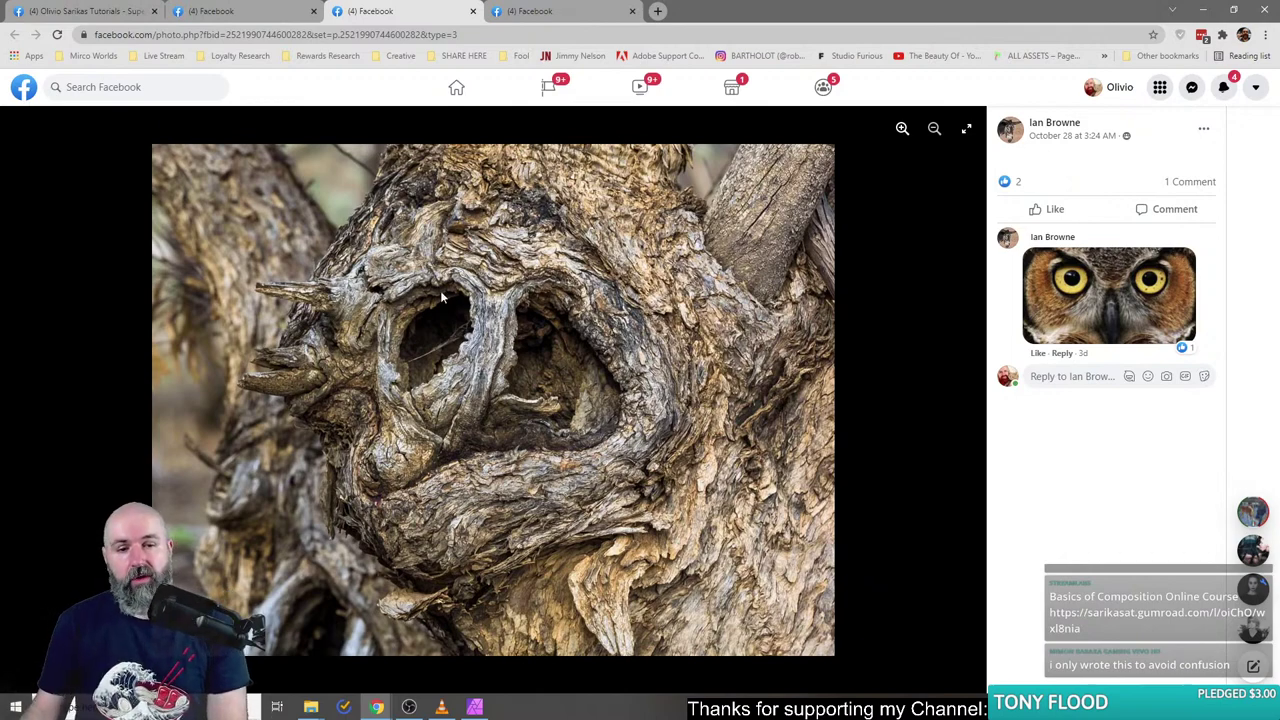
{"action": "left_click", "coordinate": [250, 11]}
{"action": "key", "text": "ctrl+Tab"}
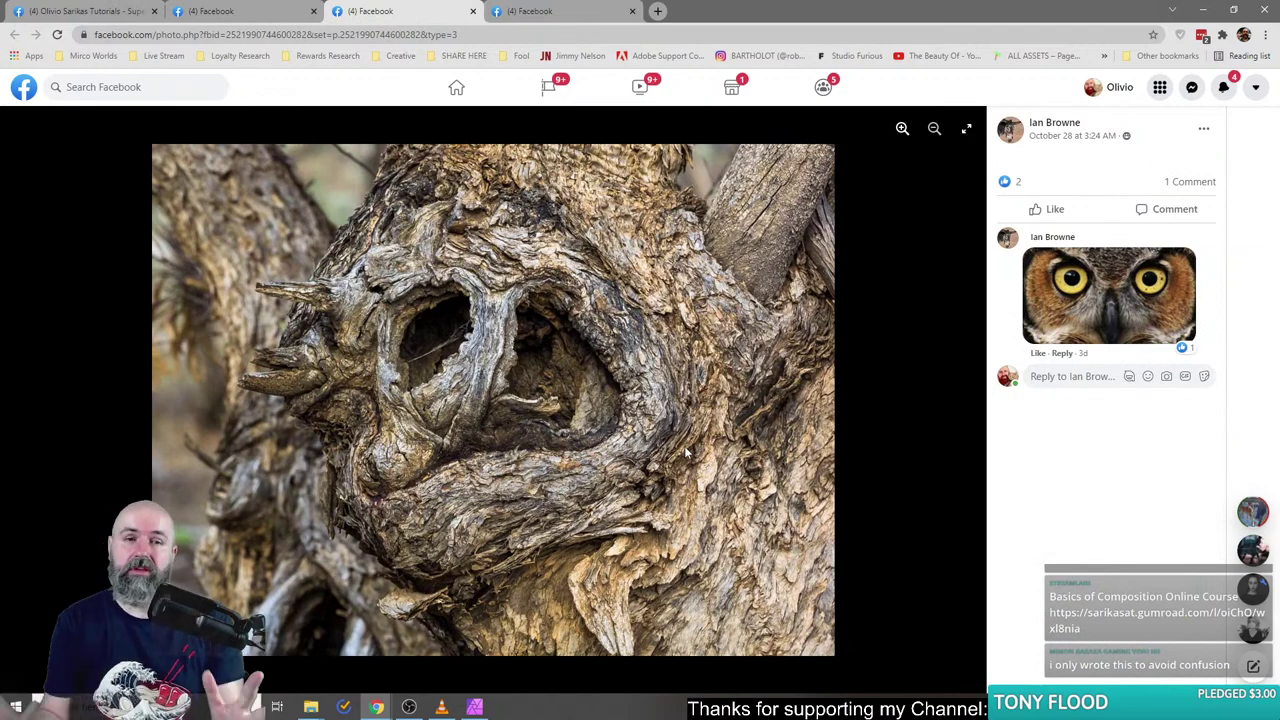
{"action": "left_click", "coordinate": [262, 11]}
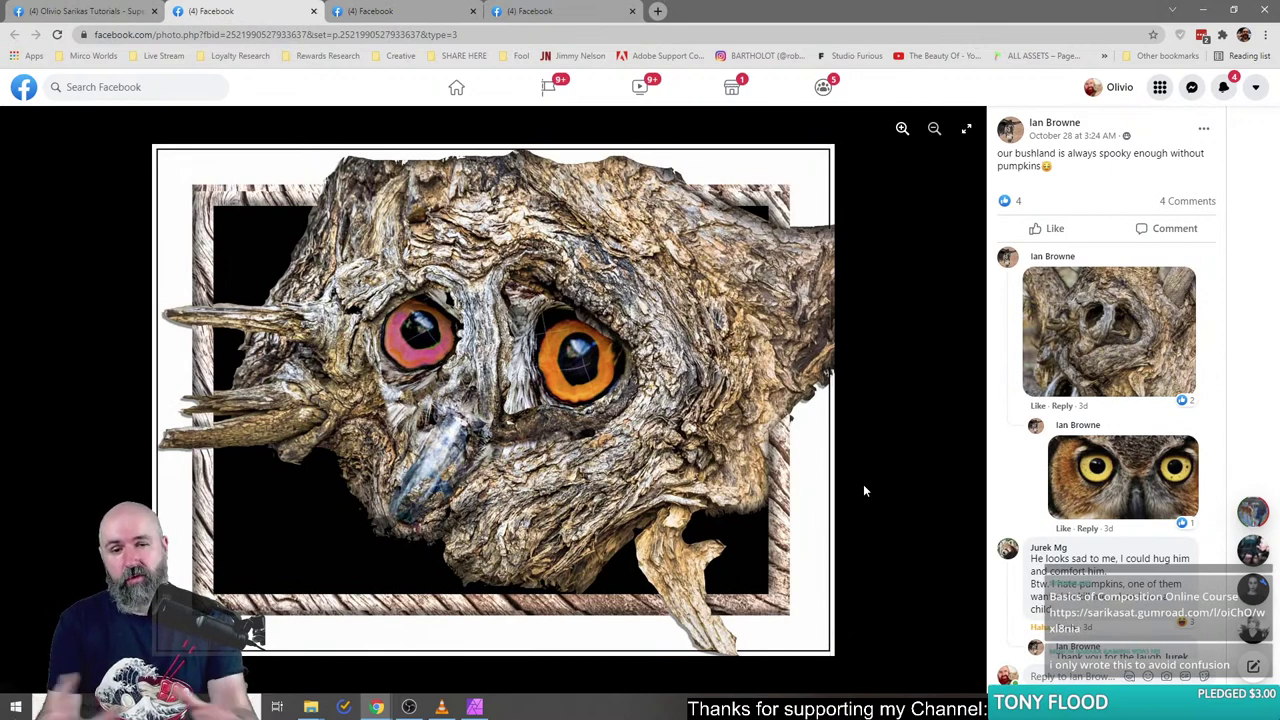
{"action": "left_click", "coordinate": [432, 8]}
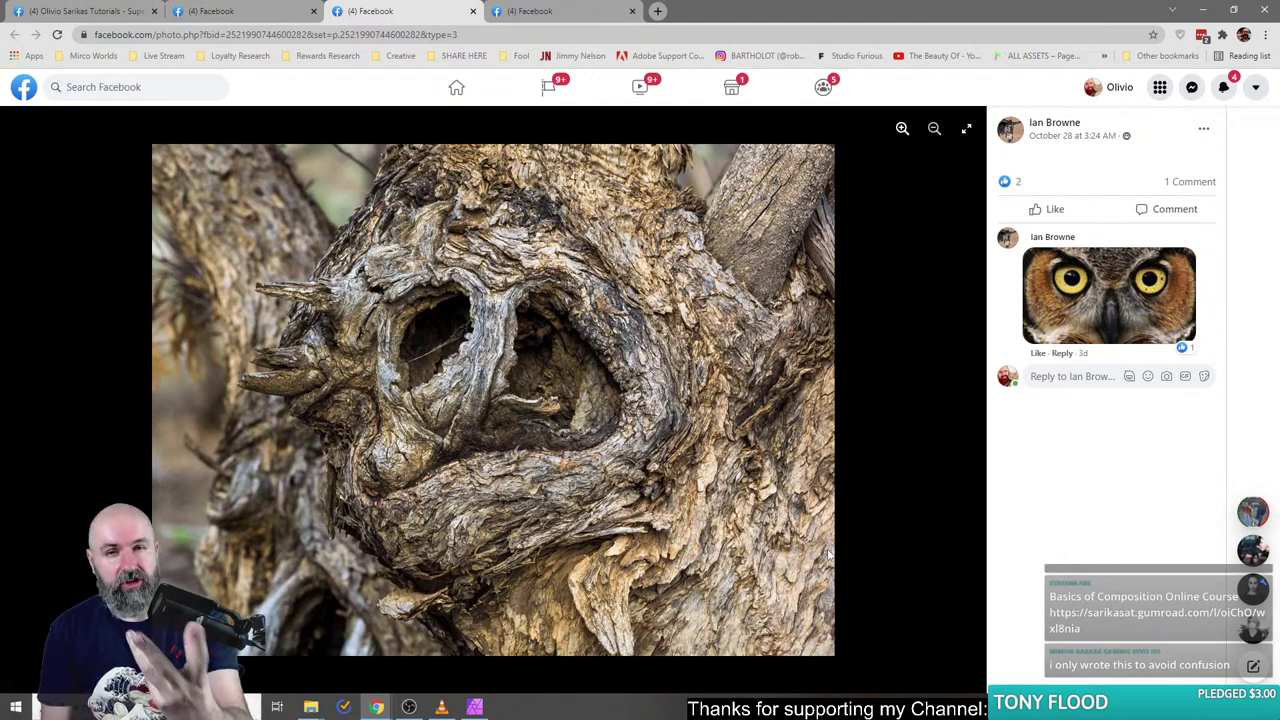
{"action": "left_click", "coordinate": [232, 10]}
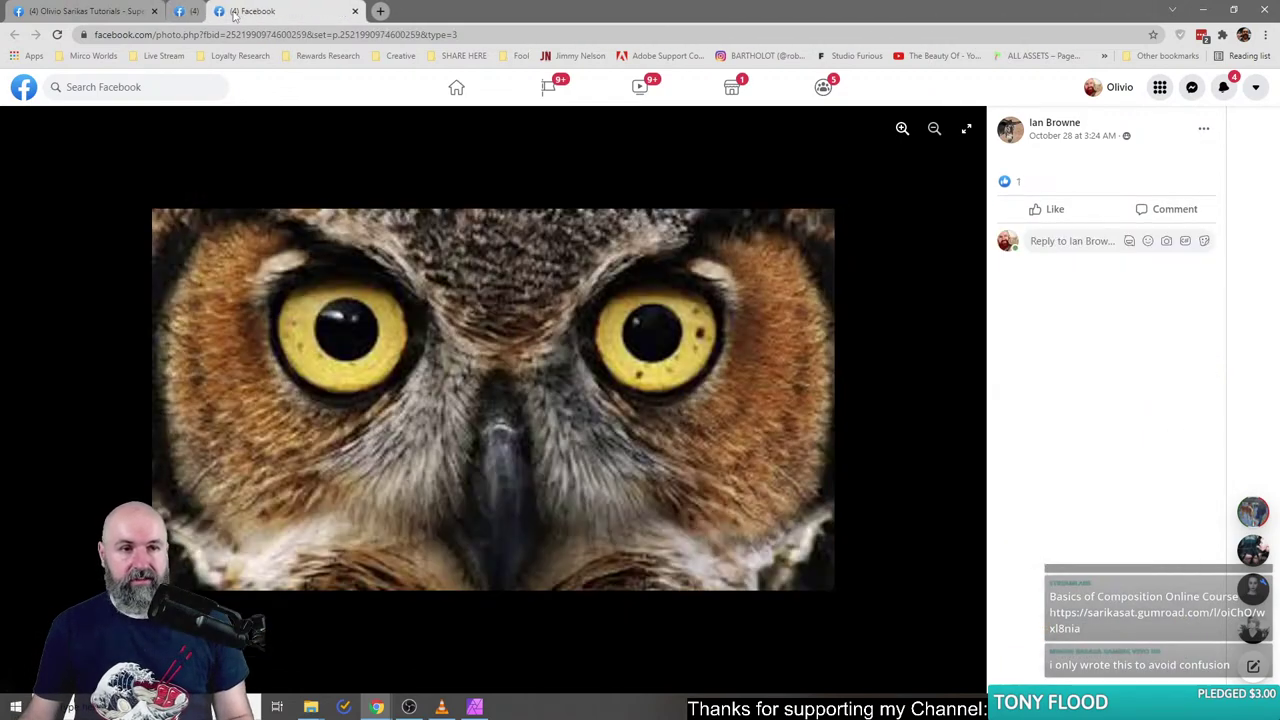
- Return to the group post's comments and open the member's haunted-house collage full size
{"action": "left_click", "coordinate": [100, 12]}
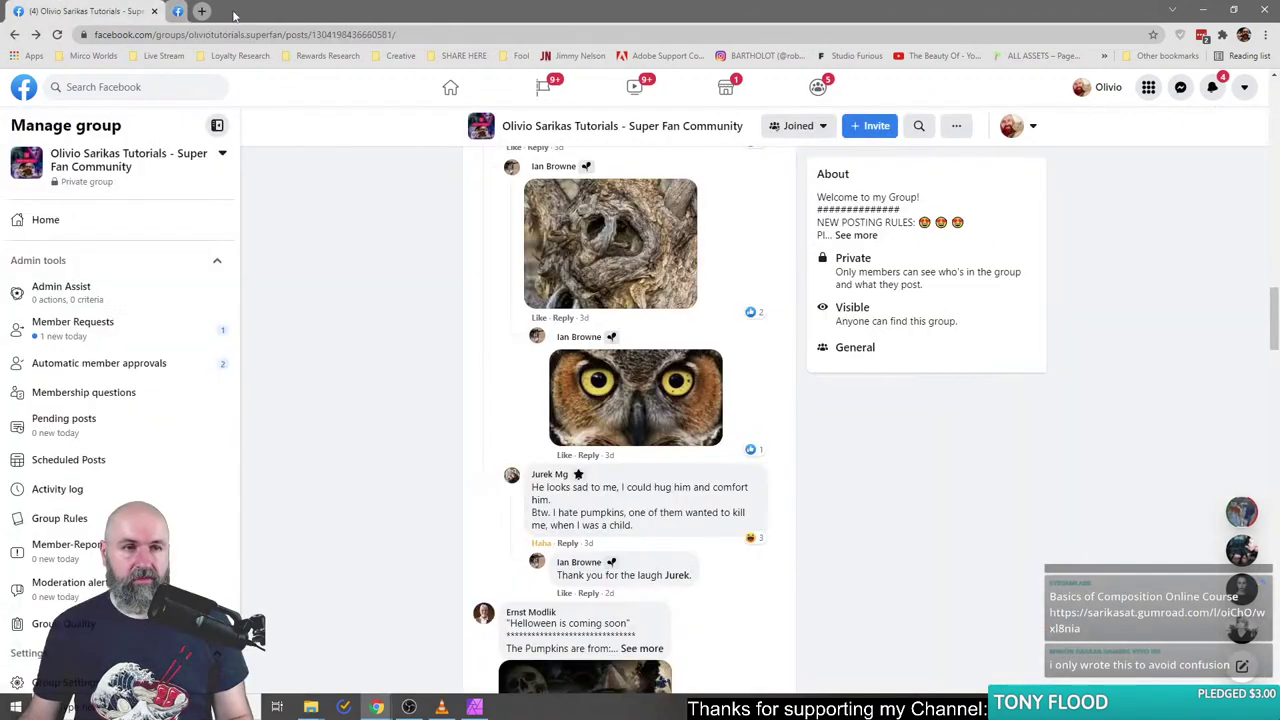
{"action": "scroll", "coordinate": [388, 430], "scroll_direction": "down", "scroll_amount": 4}
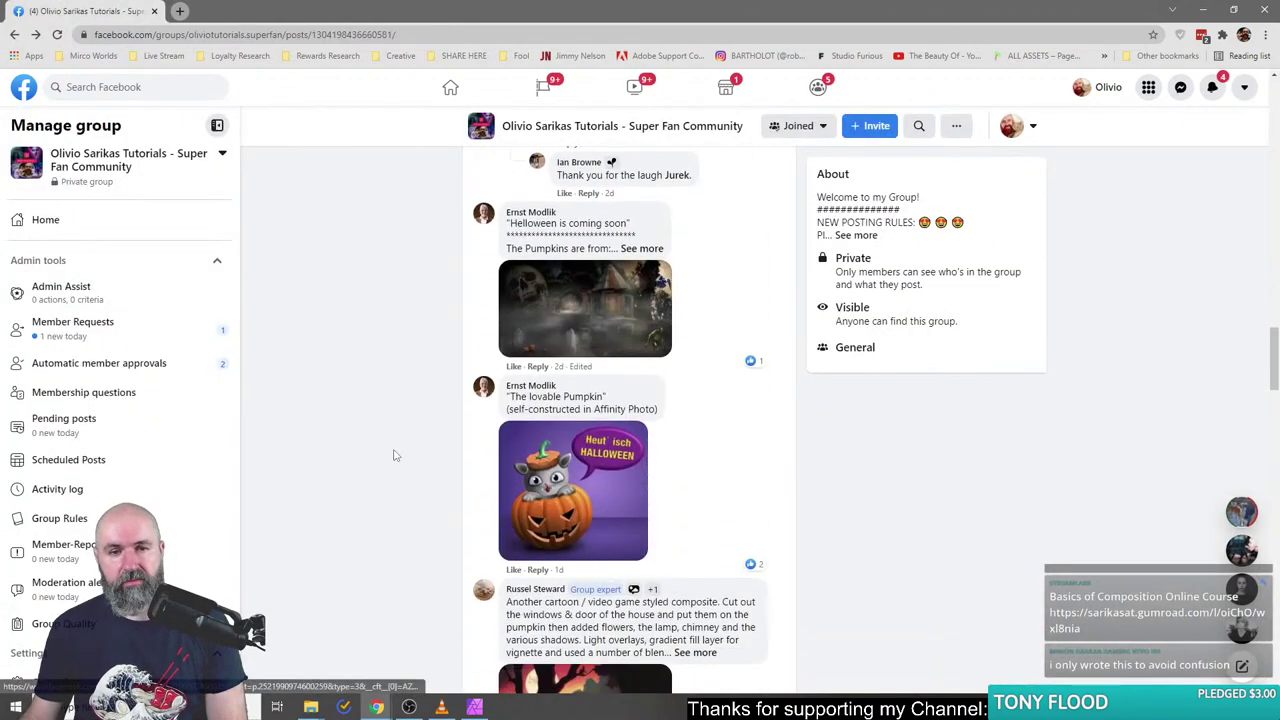
{"action": "left_click", "coordinate": [562, 322]}
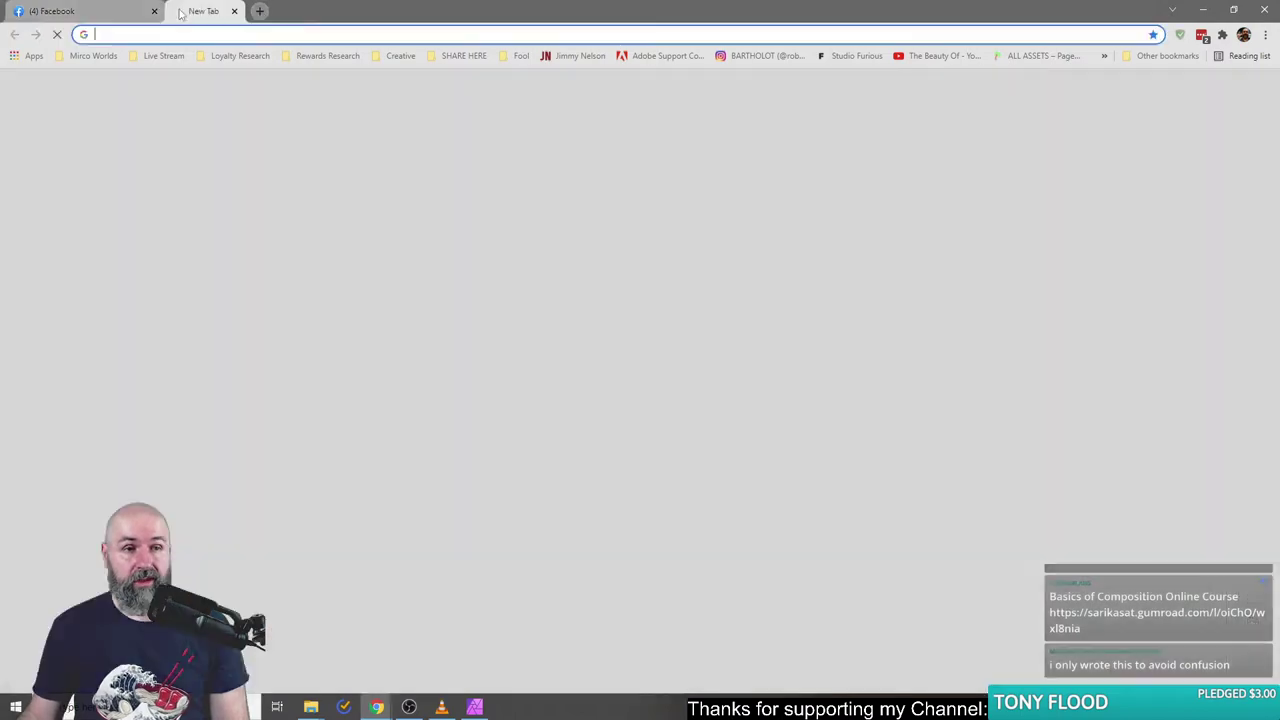
- In a new tab, run a Google image search for 'wiggle picture'
{"action": "left_click", "coordinate": [179, 11]}
{"action": "type", "text": "wiggle "}
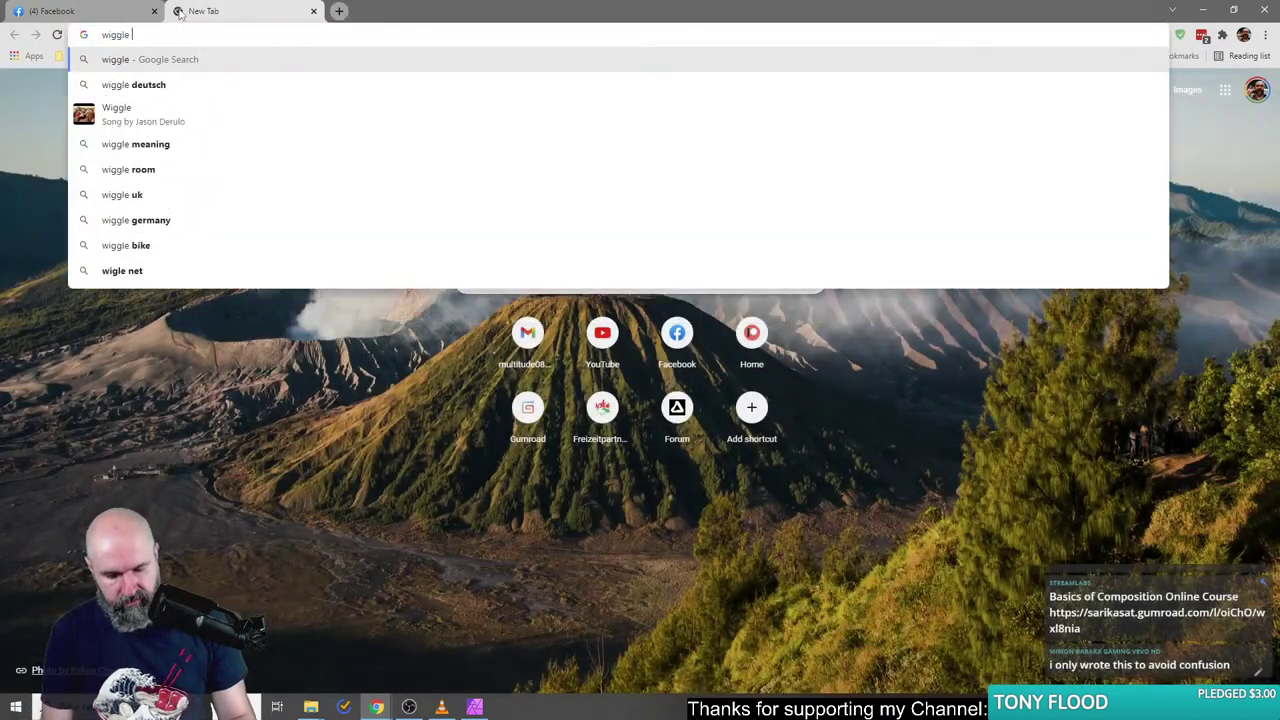
{"action": "type", "text": "picture"}
{"action": "key", "text": "Return"}
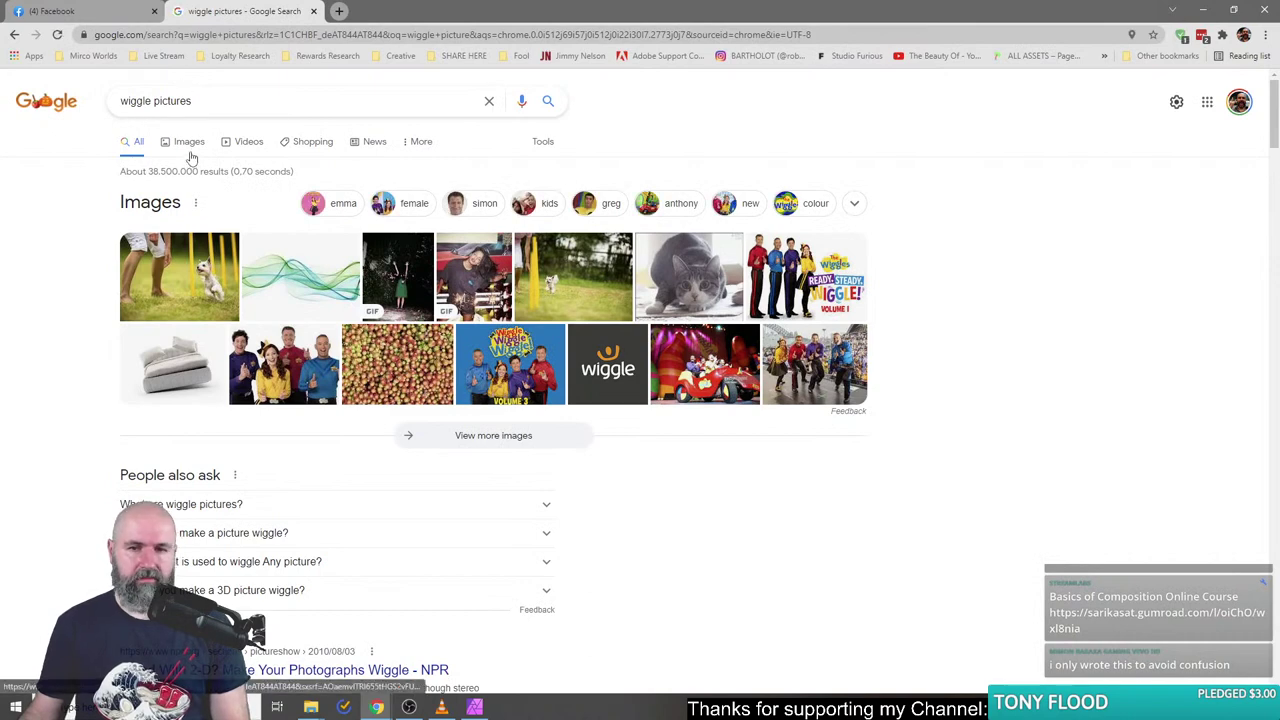
{"action": "left_click", "coordinate": [190, 143]}
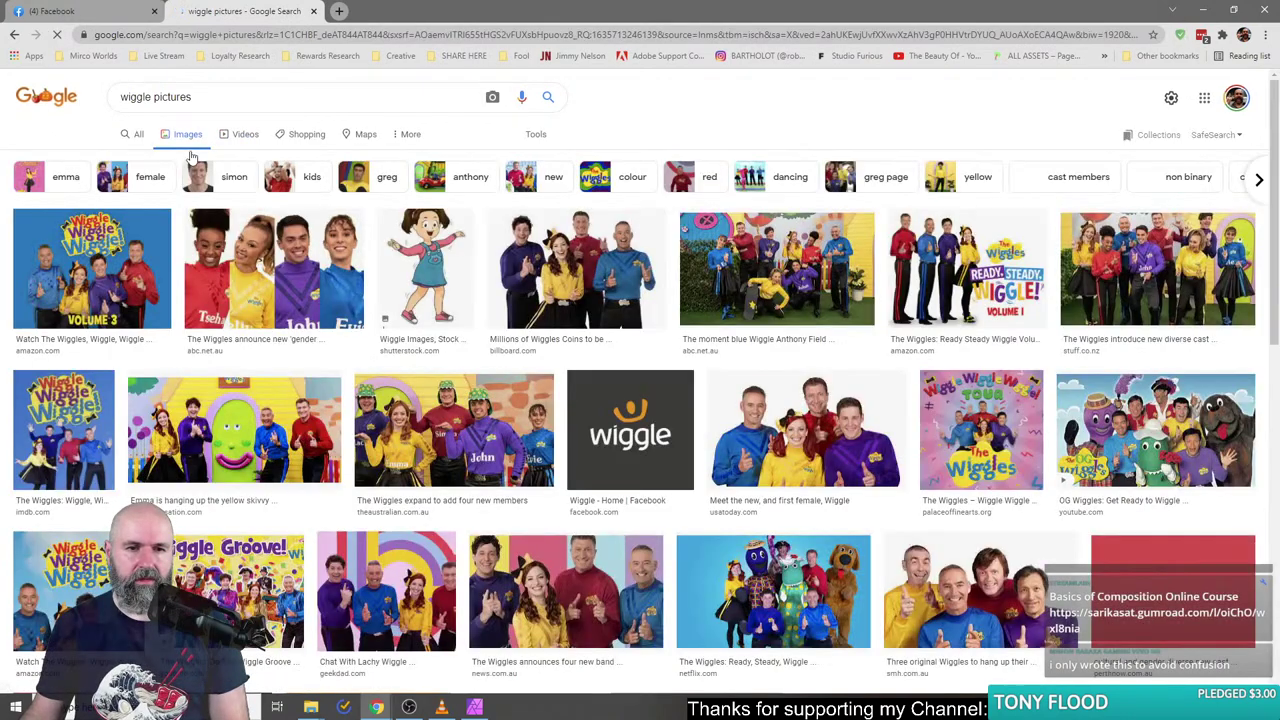
- Change the image search to 'puzzle picture', then to 'wiggle game puzzle'
{"action": "triple_click", "coordinate": [214, 100]}
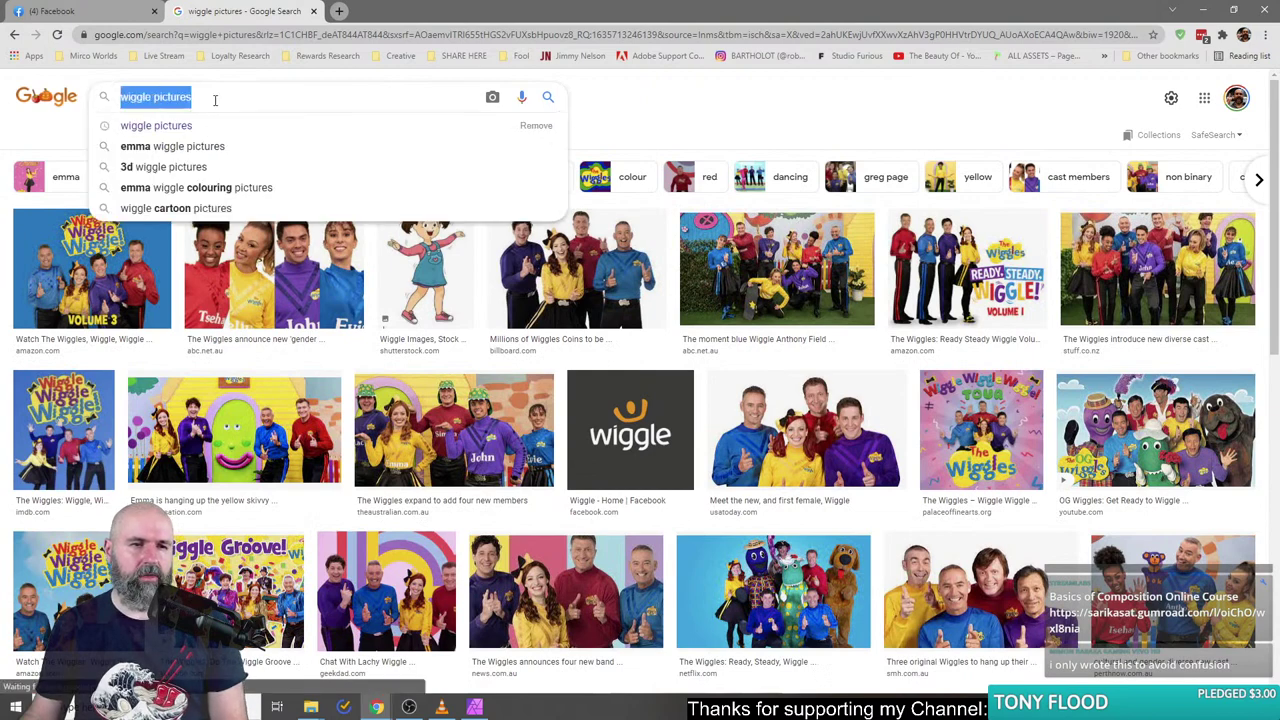
{"action": "type", "text": "p"}
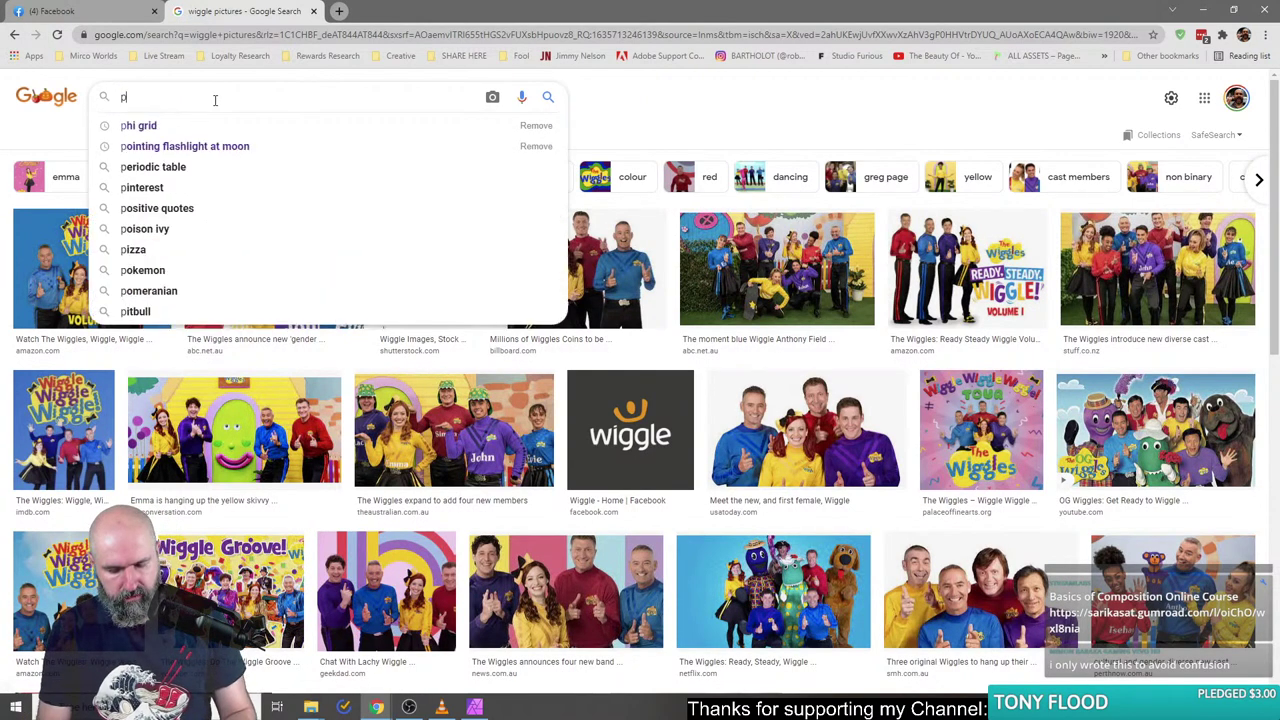
{"action": "type", "text": "uzzle picture"}
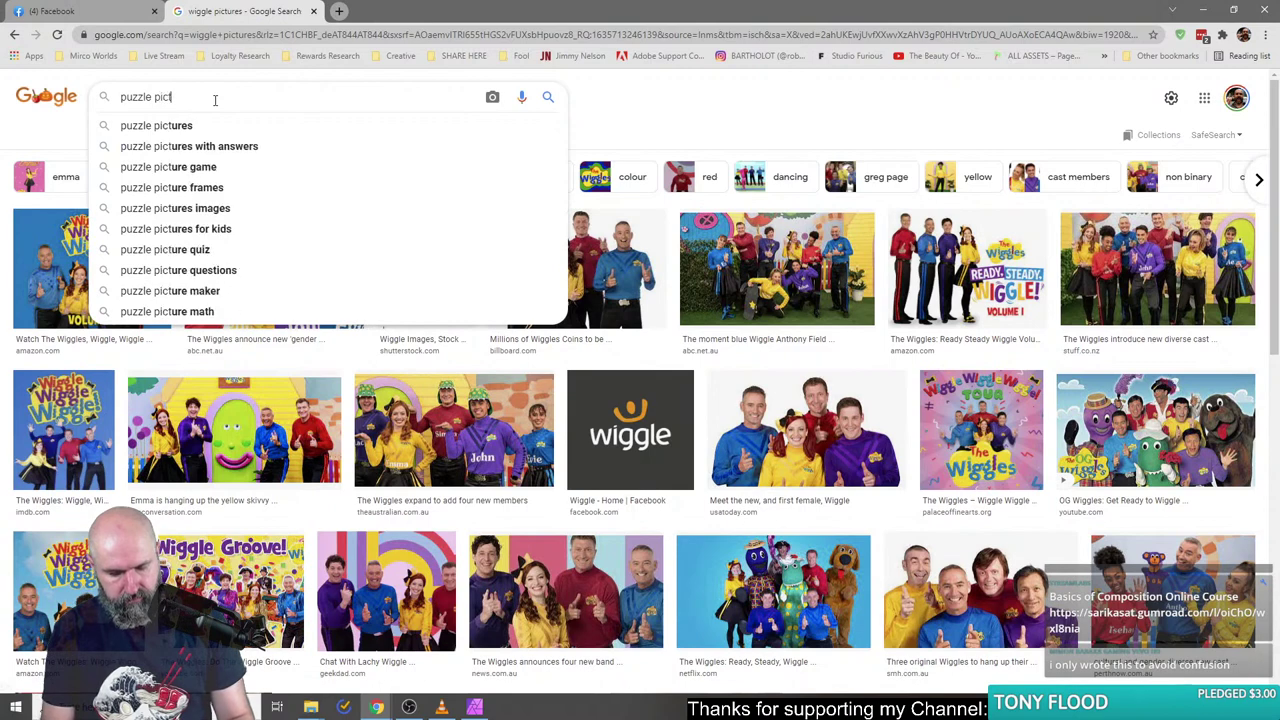
{"action": "key", "text": "Return"}
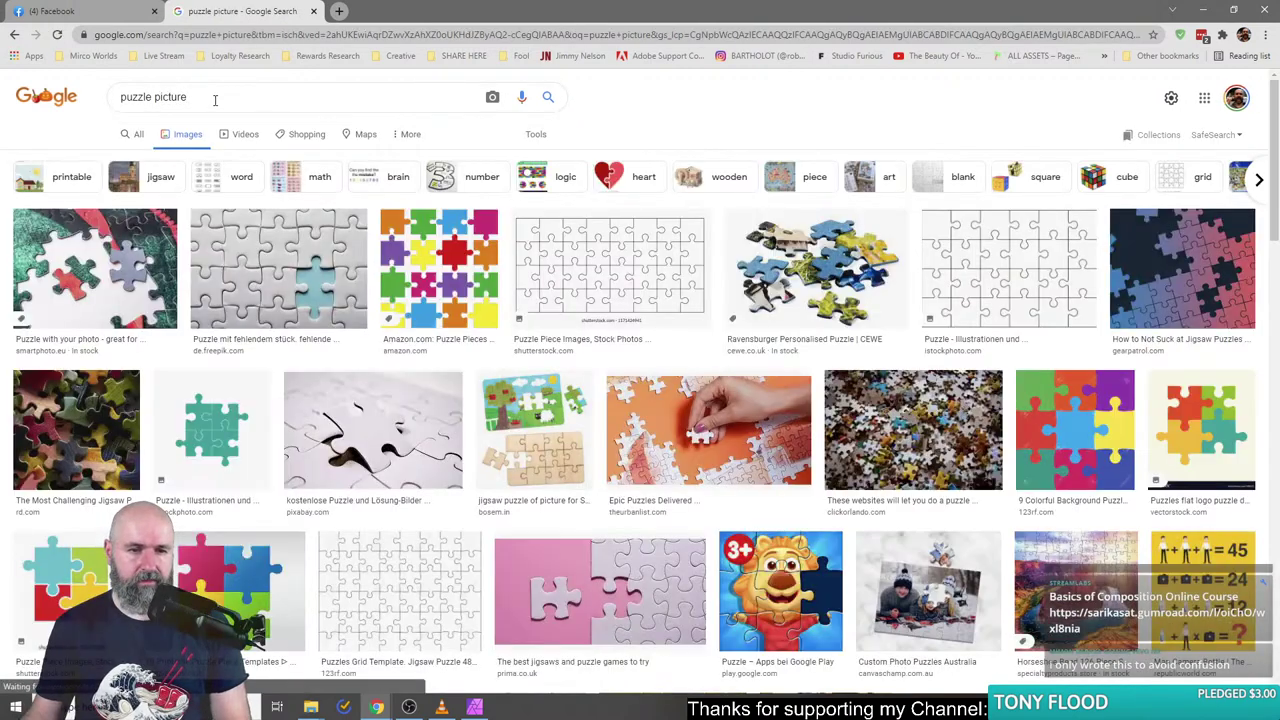
{"action": "left_click", "coordinate": [214, 100]}
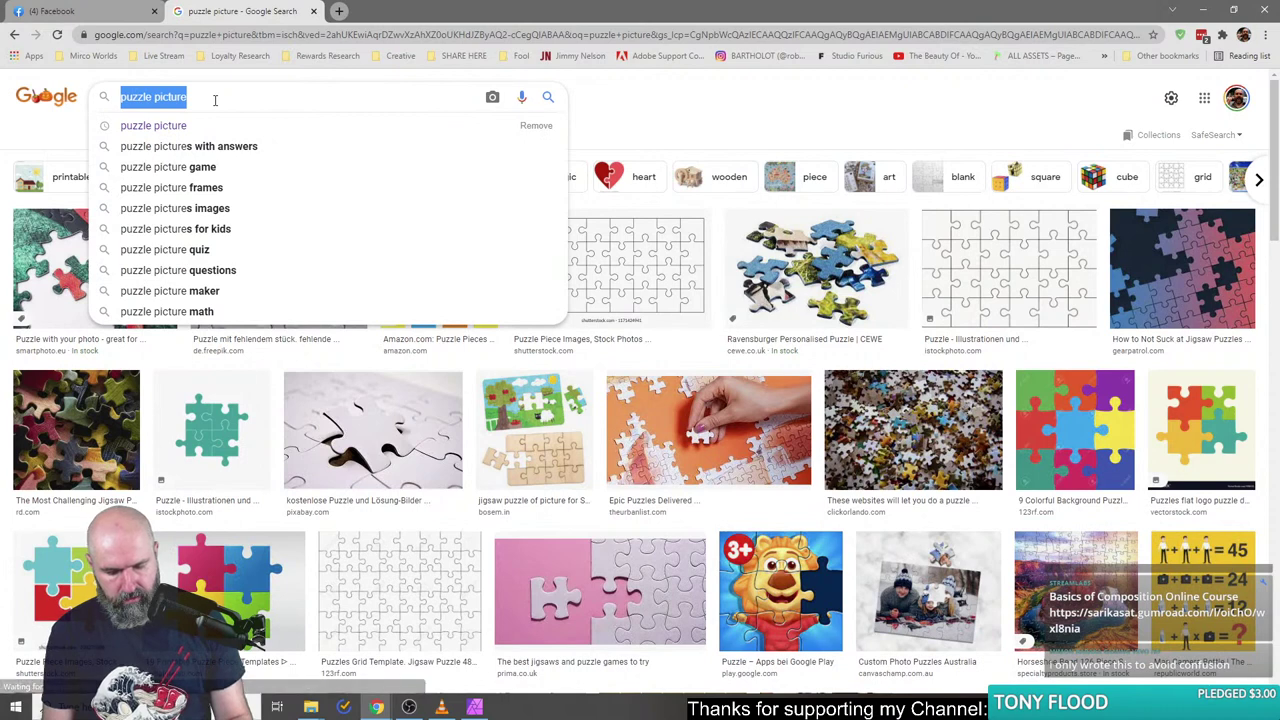
{"action": "type", "text": "wig"}
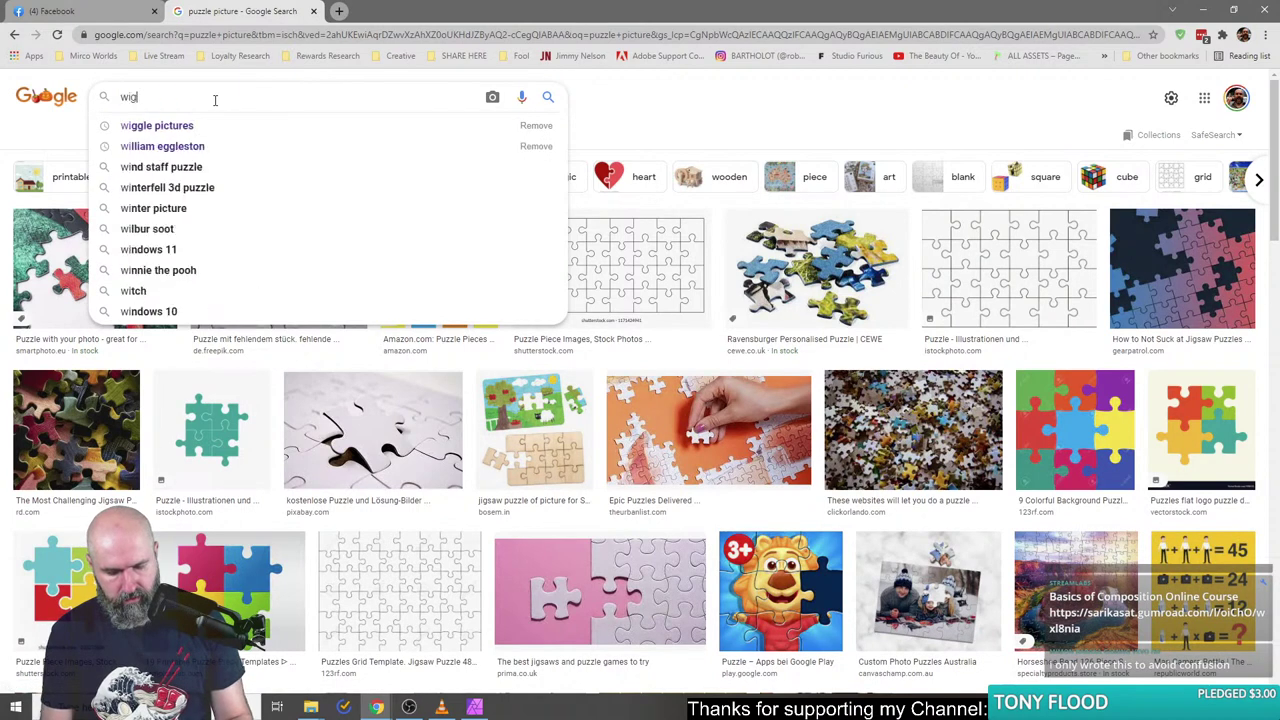
{"action": "type", "text": "gle game"}
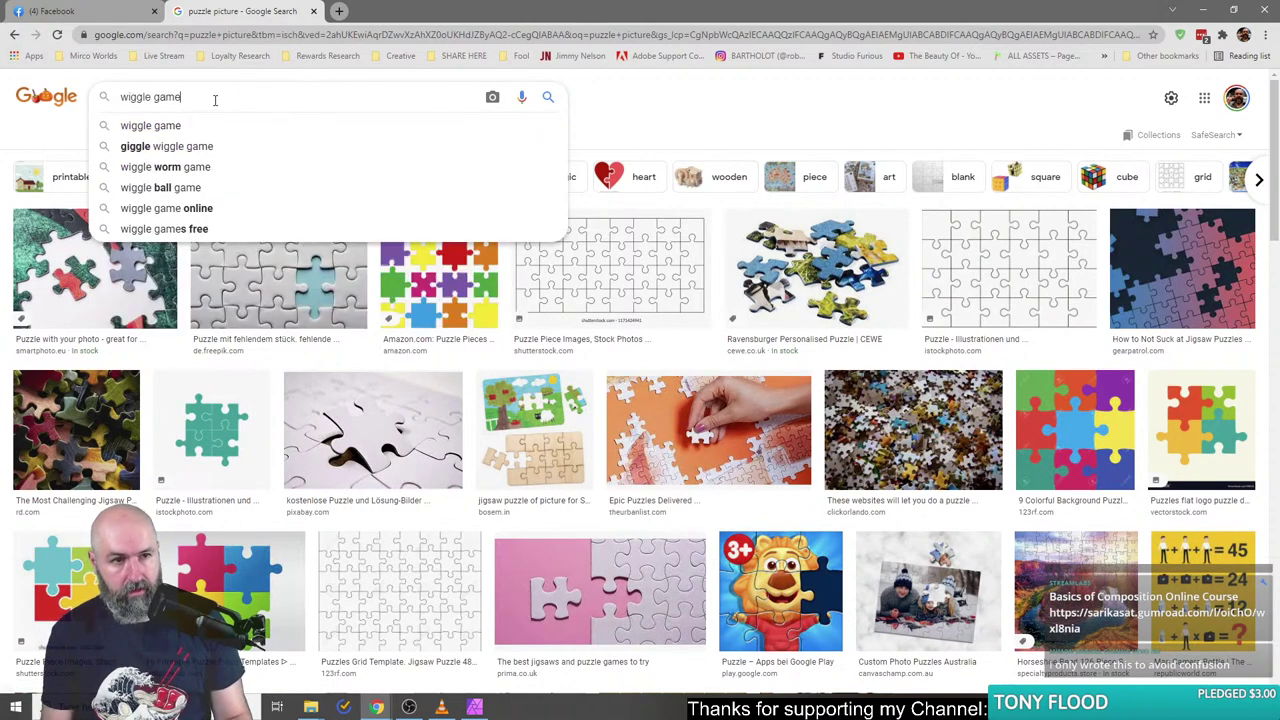
{"action": "type", "text": " pu"}
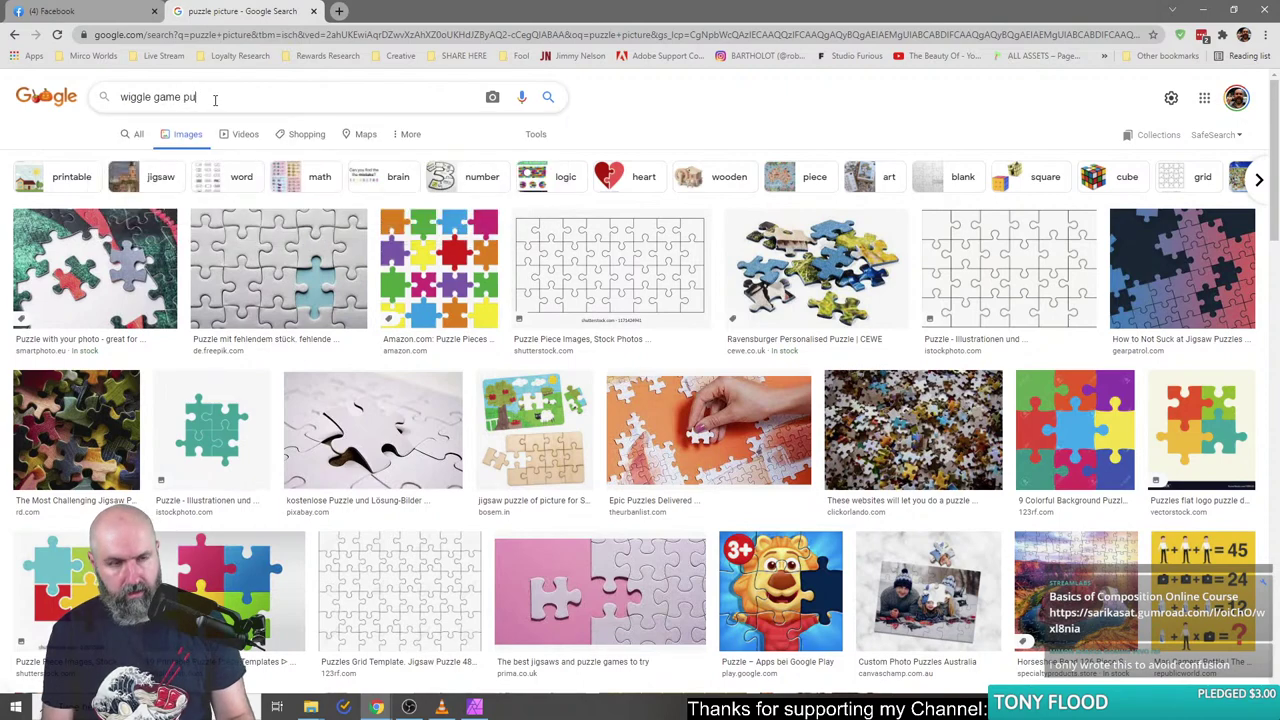
{"action": "type", "text": "zzle"}
{"action": "key", "text": "Return"}
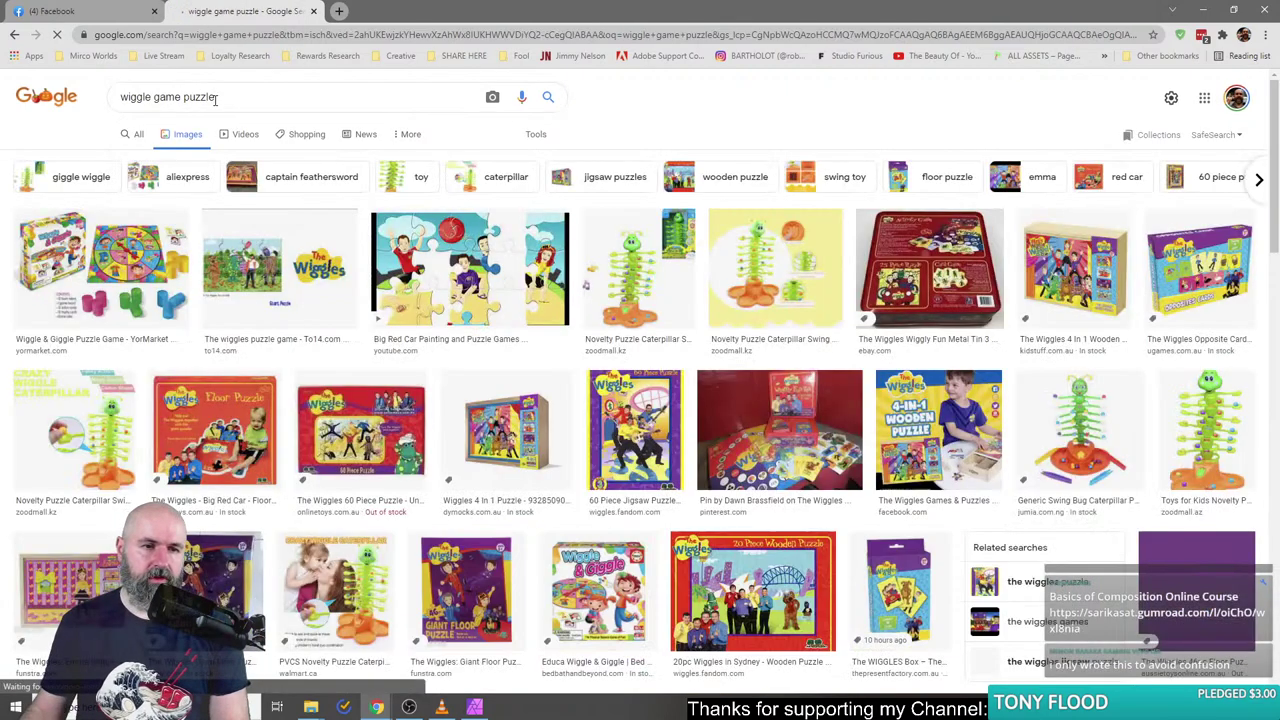
- Extend the query to 'wiggle game puzzle video game' and rerun it
{"action": "scroll", "coordinate": [243, 173], "scroll_direction": "down", "scroll_amount": 5}
{"action": "scroll", "coordinate": [240, 120], "scroll_direction": "up", "scroll_amount": 5}
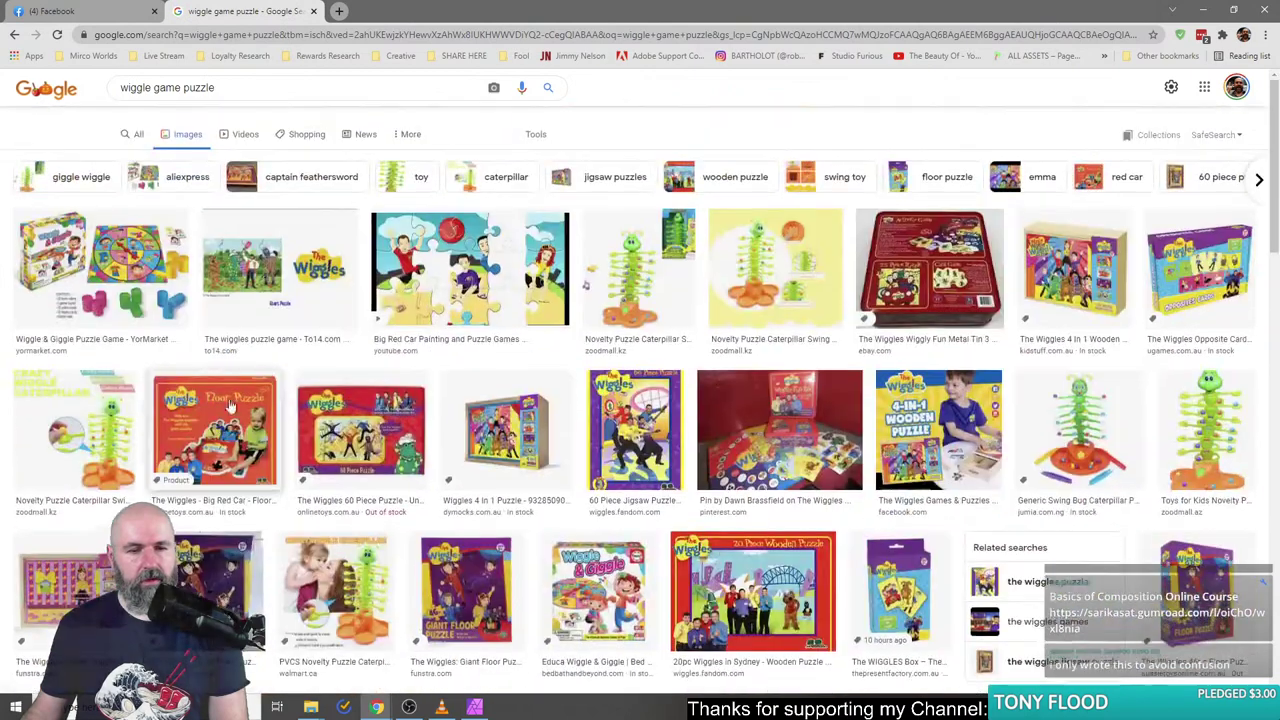
{"action": "left_click", "coordinate": [237, 98]}
{"action": "type", "text": "videogame"}
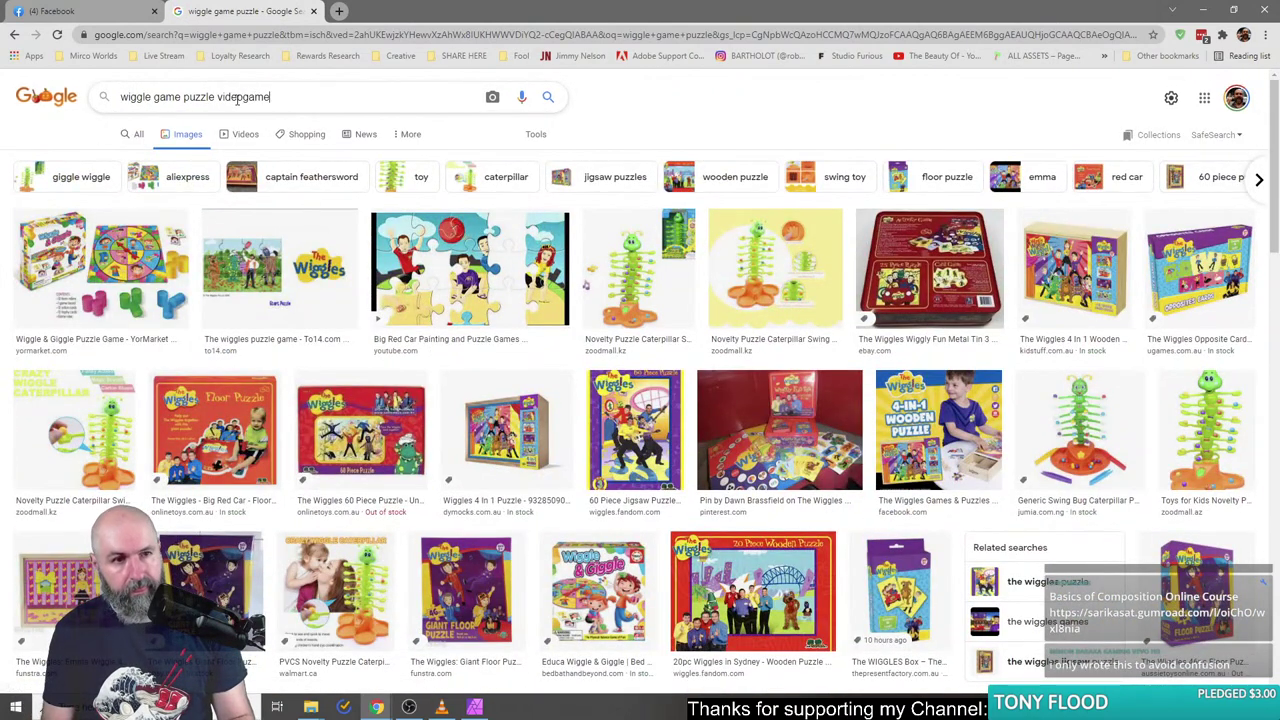
{"action": "key", "text": "Return"}
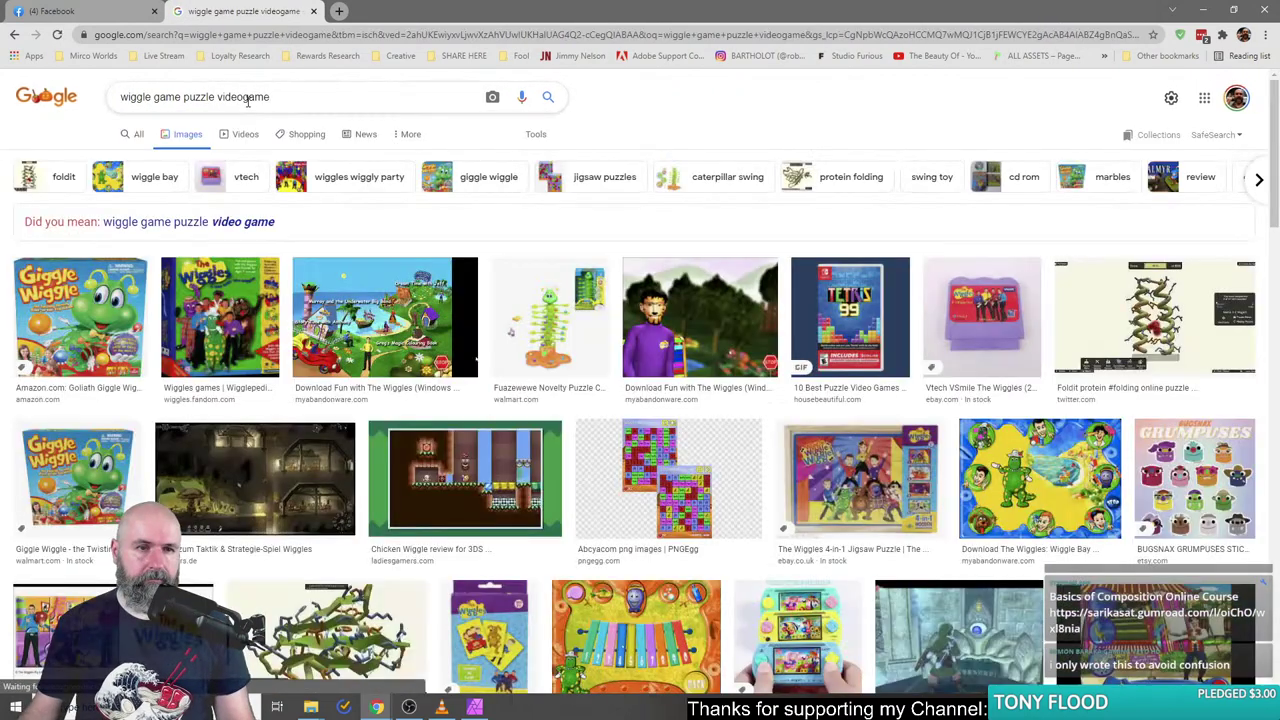
{"action": "left_click", "coordinate": [248, 100]}
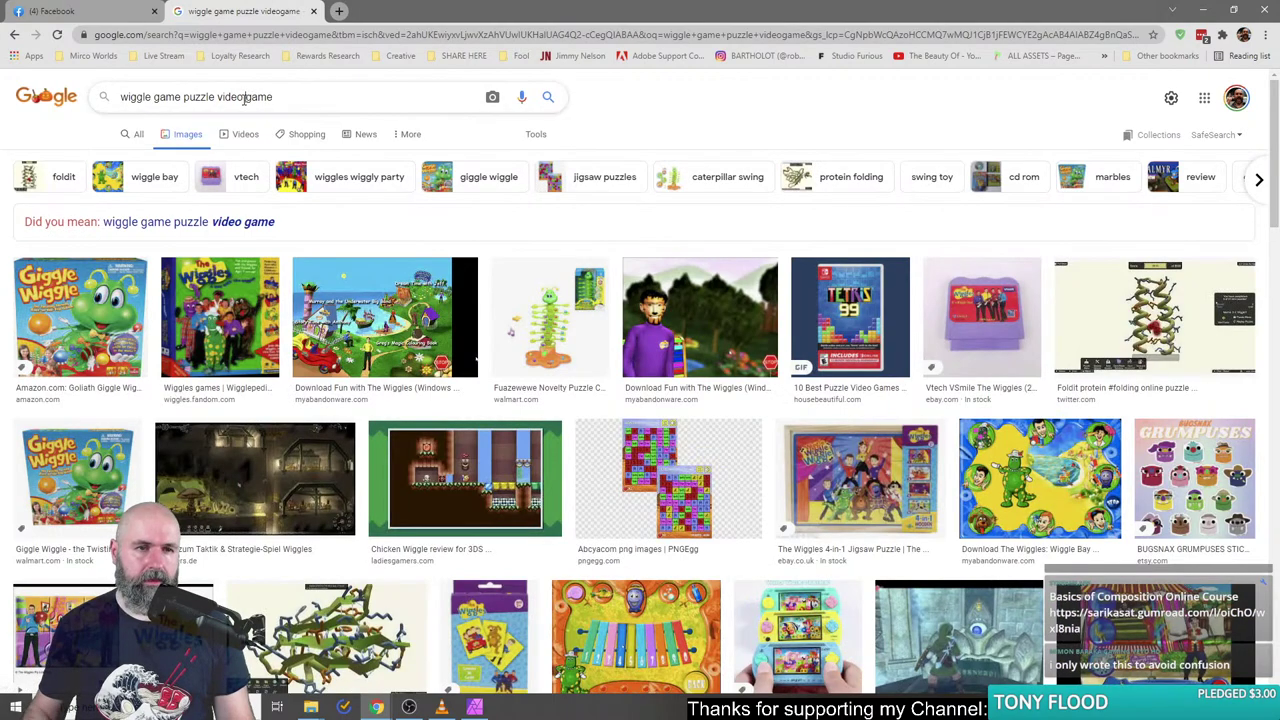
{"action": "key", "text": "Return"}
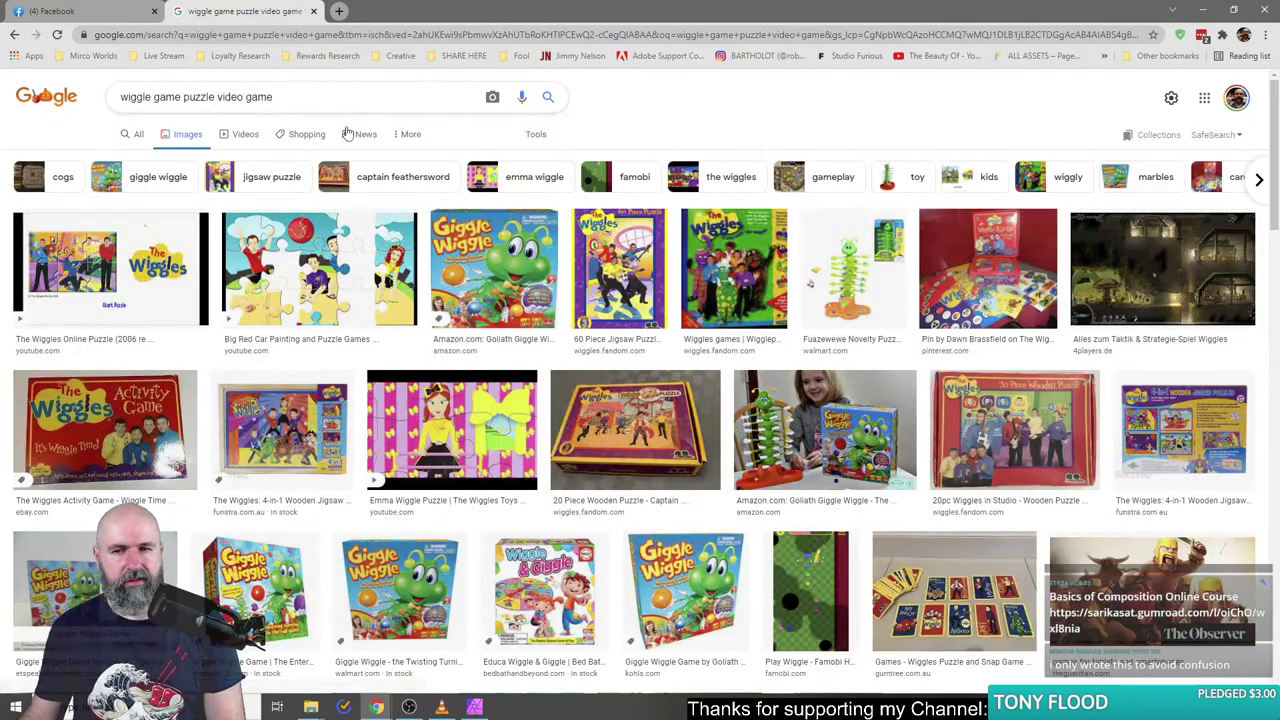
- Replace 'wiggle game puzzle' in the query with 'click mystery'
{"action": "scroll", "coordinate": [303, 368], "scroll_direction": "down", "scroll_amount": 5}
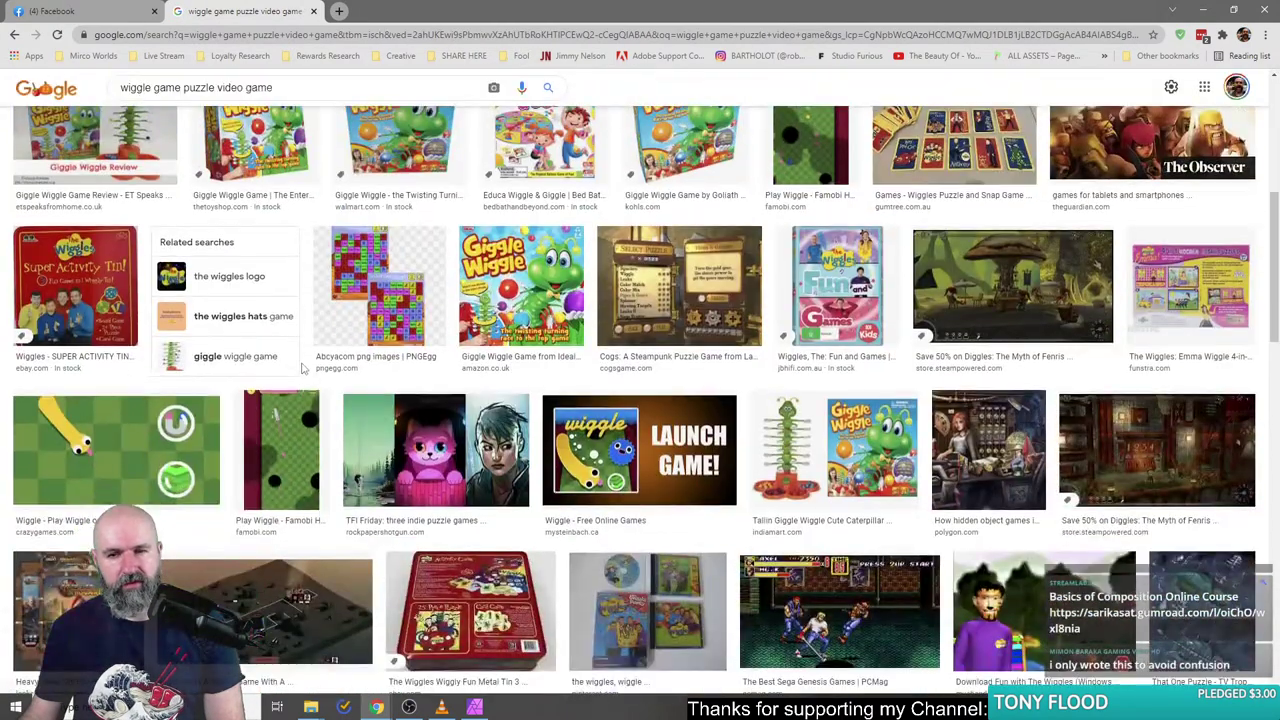
{"action": "scroll", "coordinate": [303, 368], "scroll_direction": "up", "scroll_amount": 5}
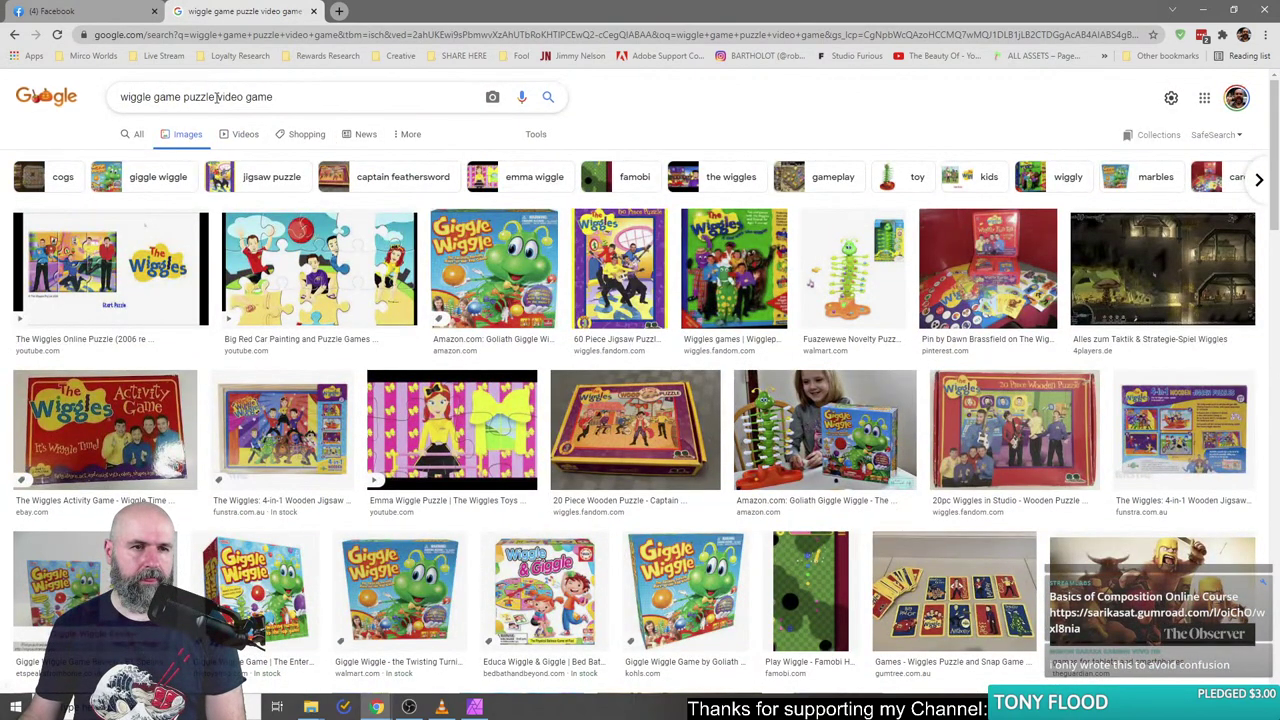
{"action": "left_click_drag", "start_coordinate": [215, 97], "coordinate": [86, 104]}
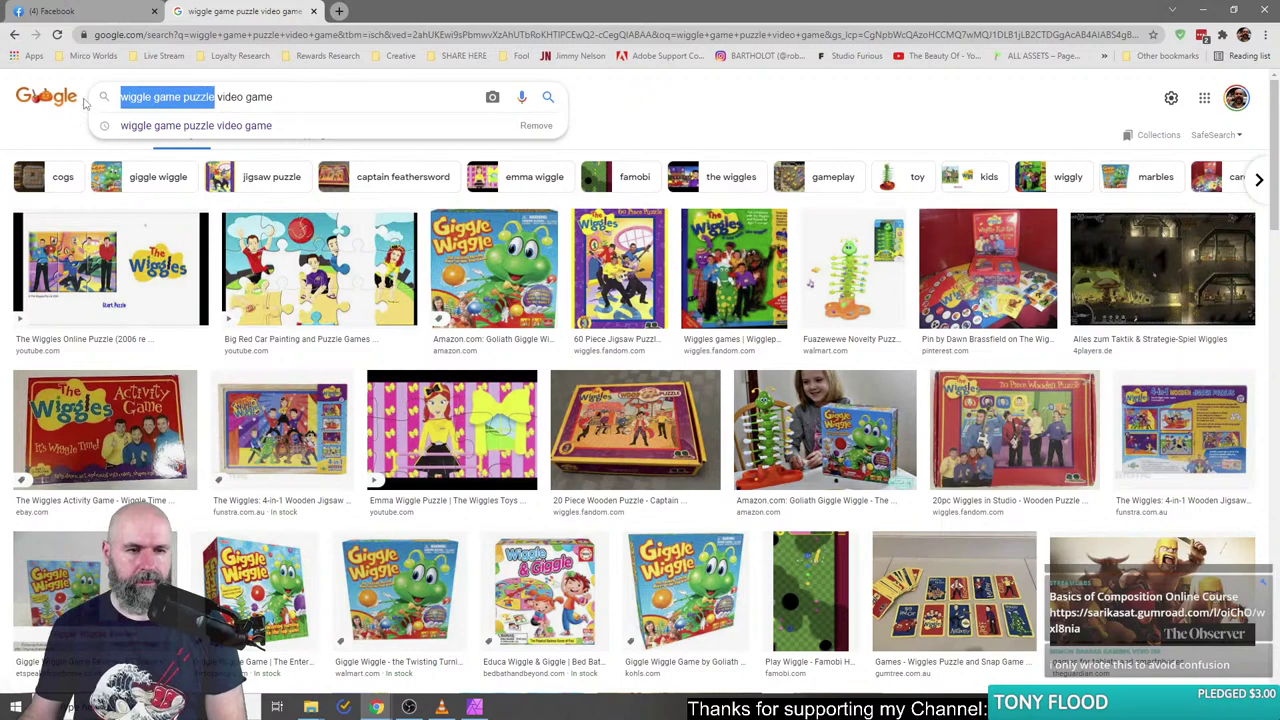
{"action": "type", "text": "click"}
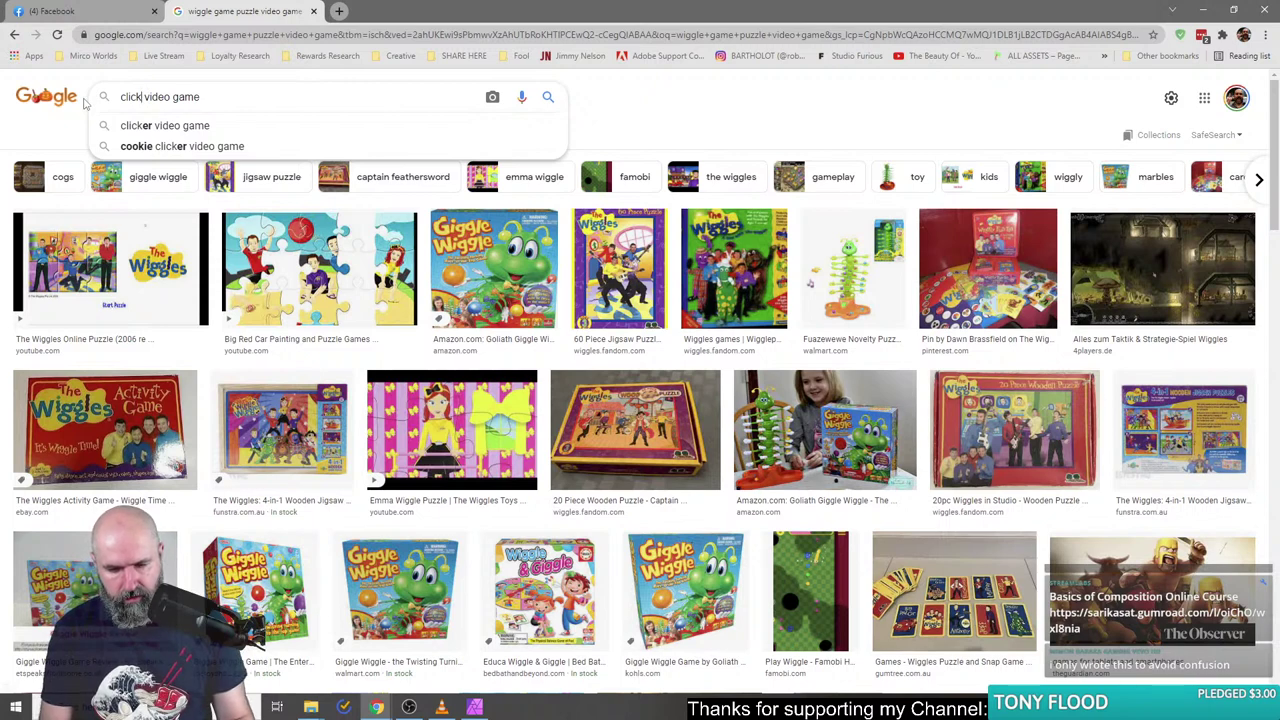
{"action": "type", "text": "my"}
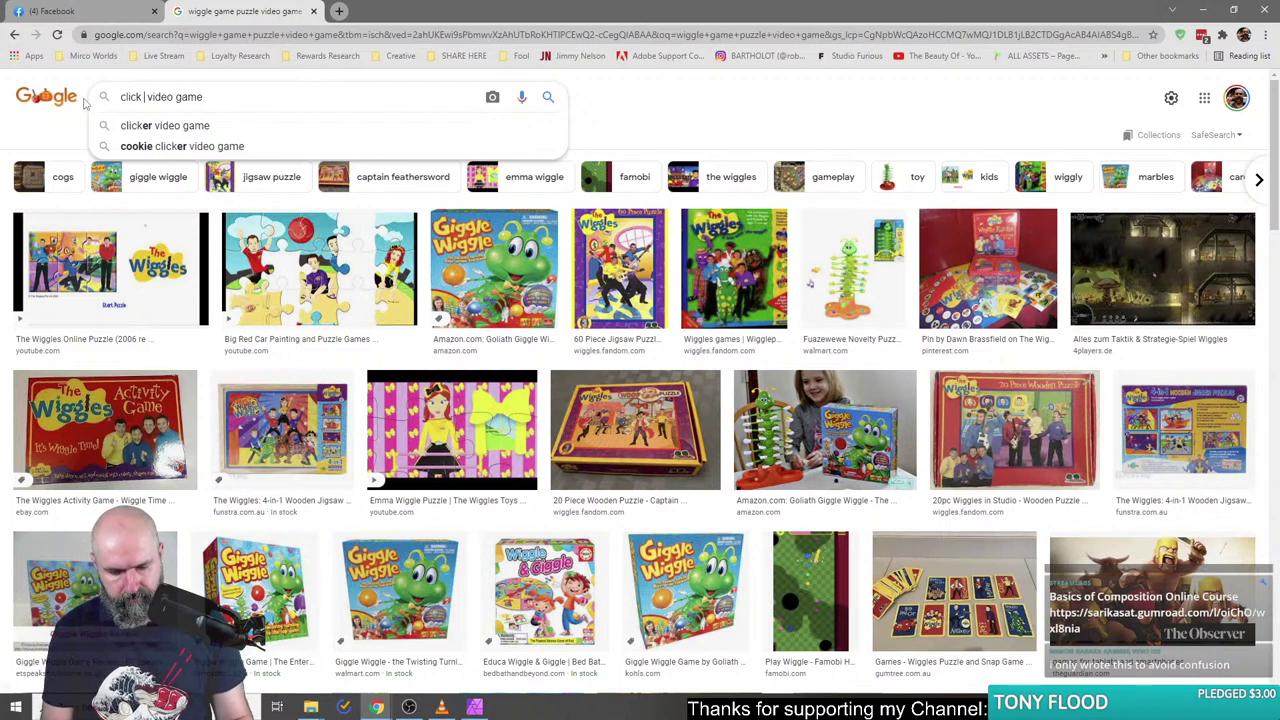
{"action": "type", "text": "stery"}
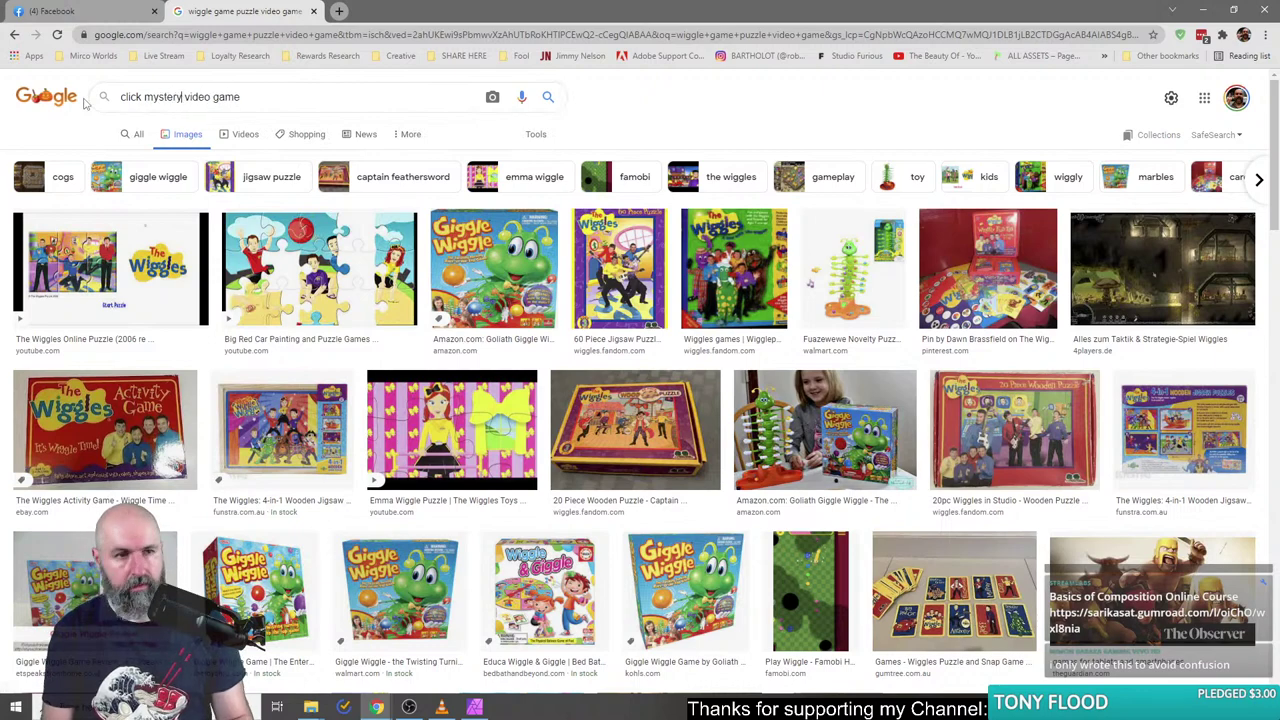
- Run the 'click mystery video game' image search and preview a Wadjet Eye Games screenshot
{"action": "key", "text": "Return"}
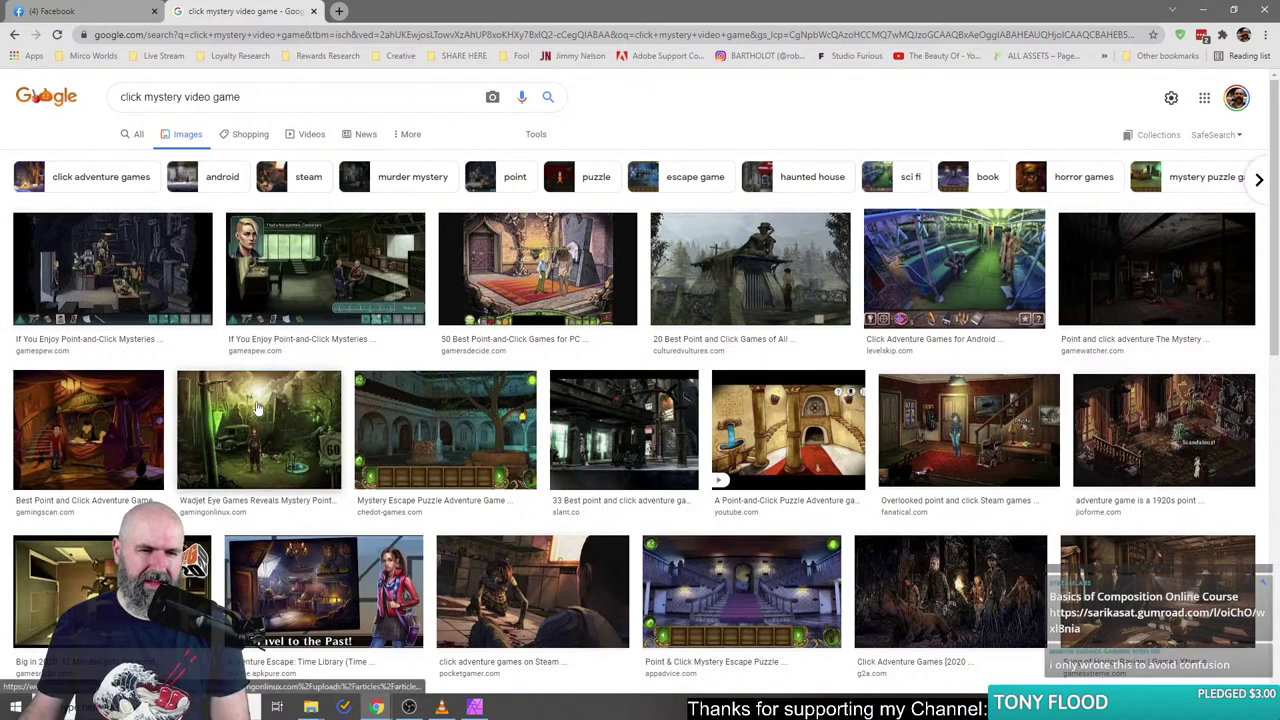
{"action": "left_click", "coordinate": [260, 430]}
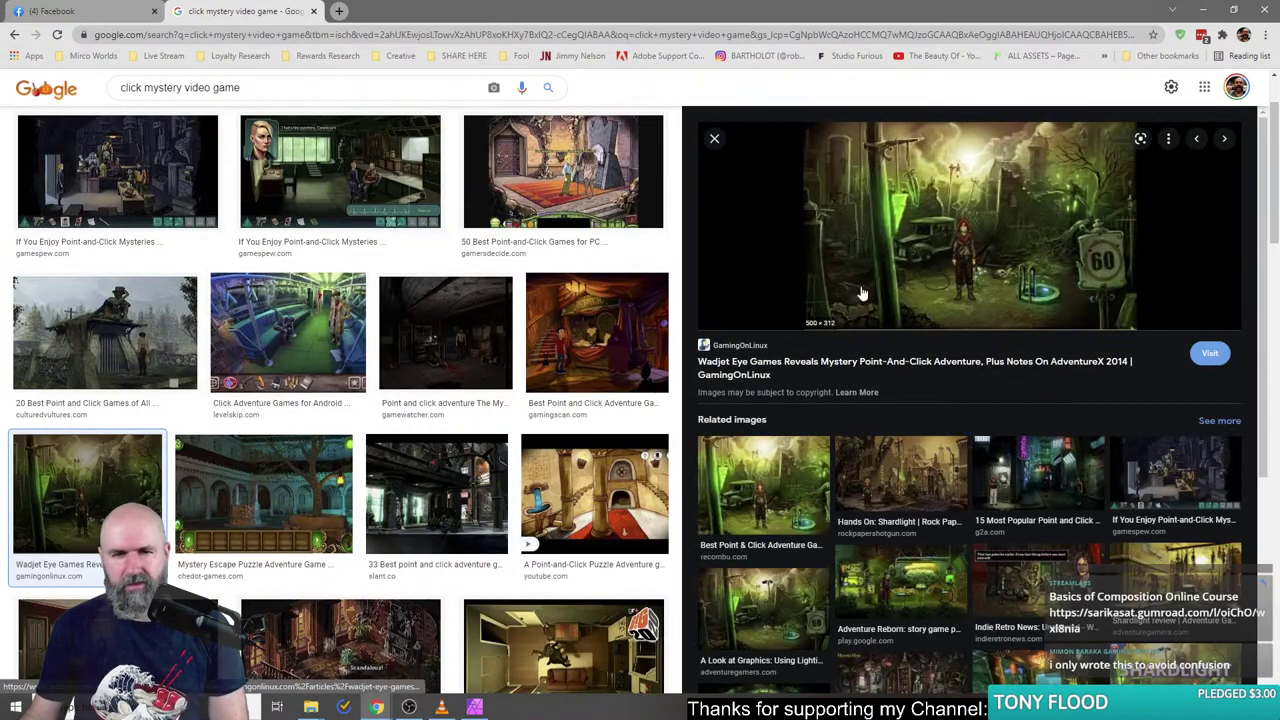
{"action": "scroll", "coordinate": [340, 430], "scroll_direction": "down", "scroll_amount": 3}
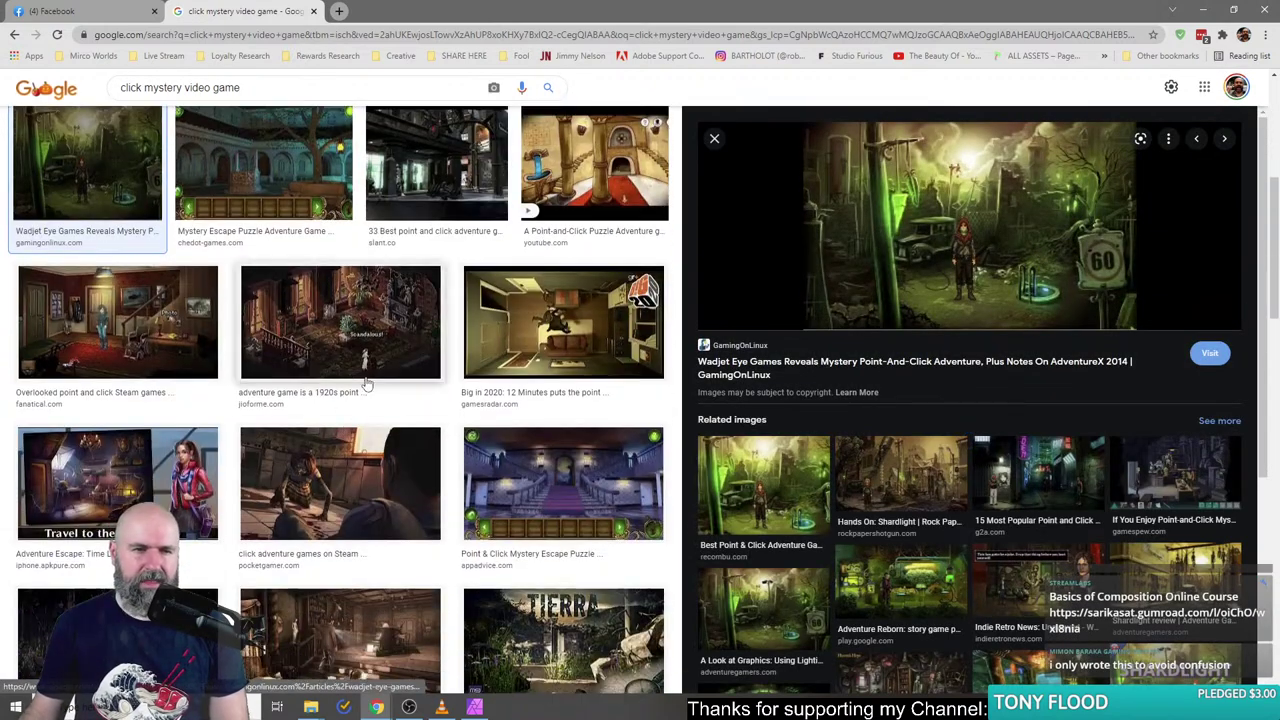
{"action": "scroll", "coordinate": [240, 453], "scroll_direction": "down", "scroll_amount": 3}
{"action": "scroll", "coordinate": [240, 453], "scroll_direction": "down", "scroll_amount": 5}
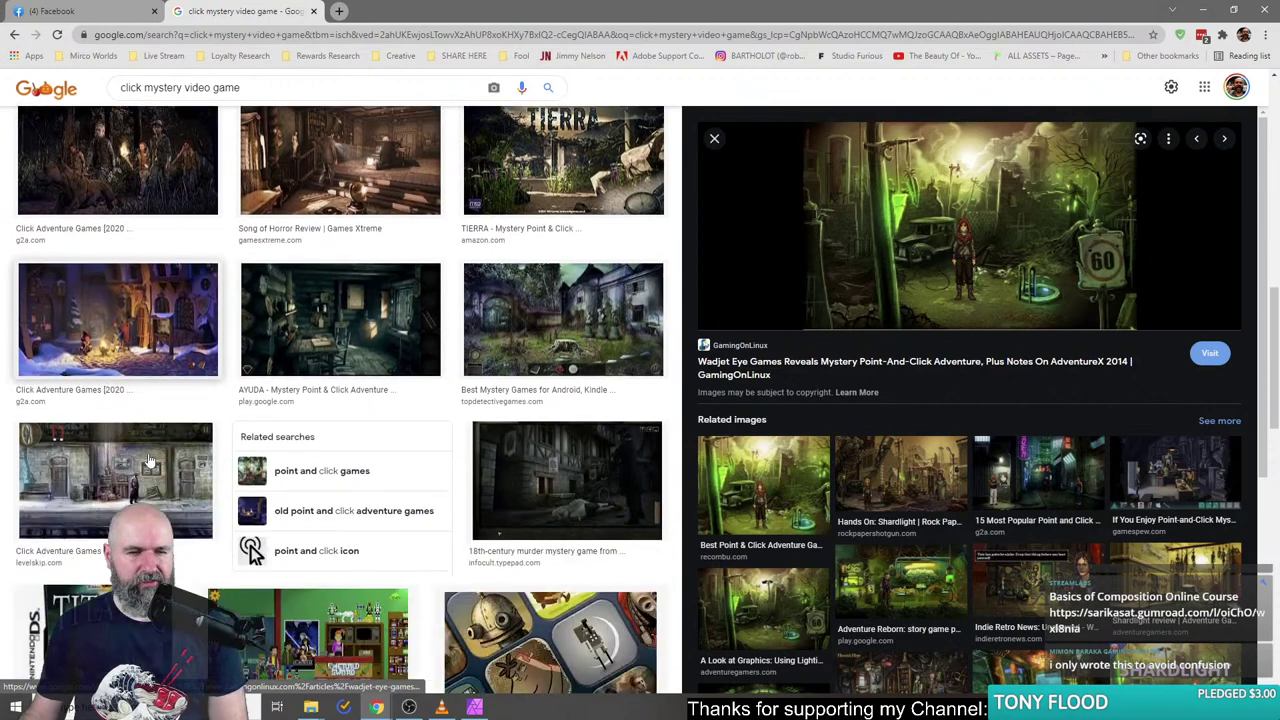
{"action": "scroll", "coordinate": [135, 460], "scroll_direction": "down", "scroll_amount": 5}
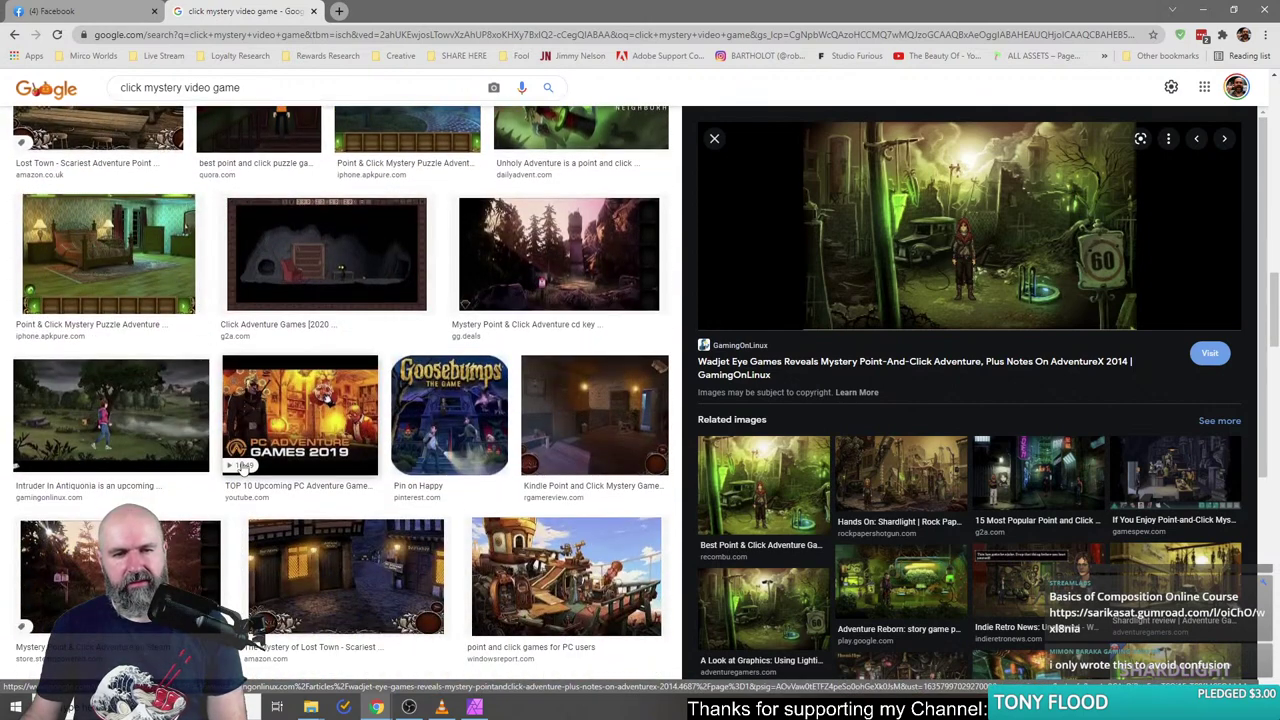
{"action": "scroll", "coordinate": [240, 465], "scroll_direction": "down", "scroll_amount": 3}
{"action": "scroll", "coordinate": [240, 463], "scroll_direction": "down", "scroll_amount": 1}
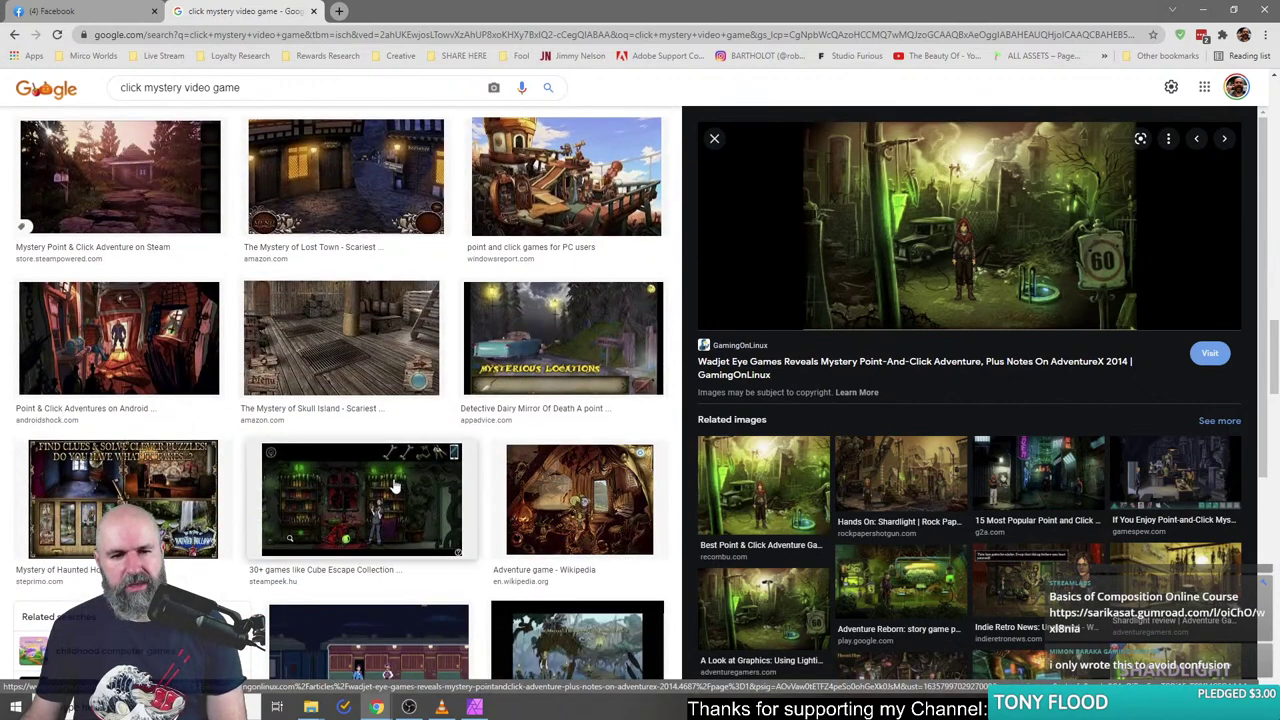
- Preview the Adventure game Wikipedia image and the related Whispered World image
{"action": "left_click", "coordinate": [609, 518]}
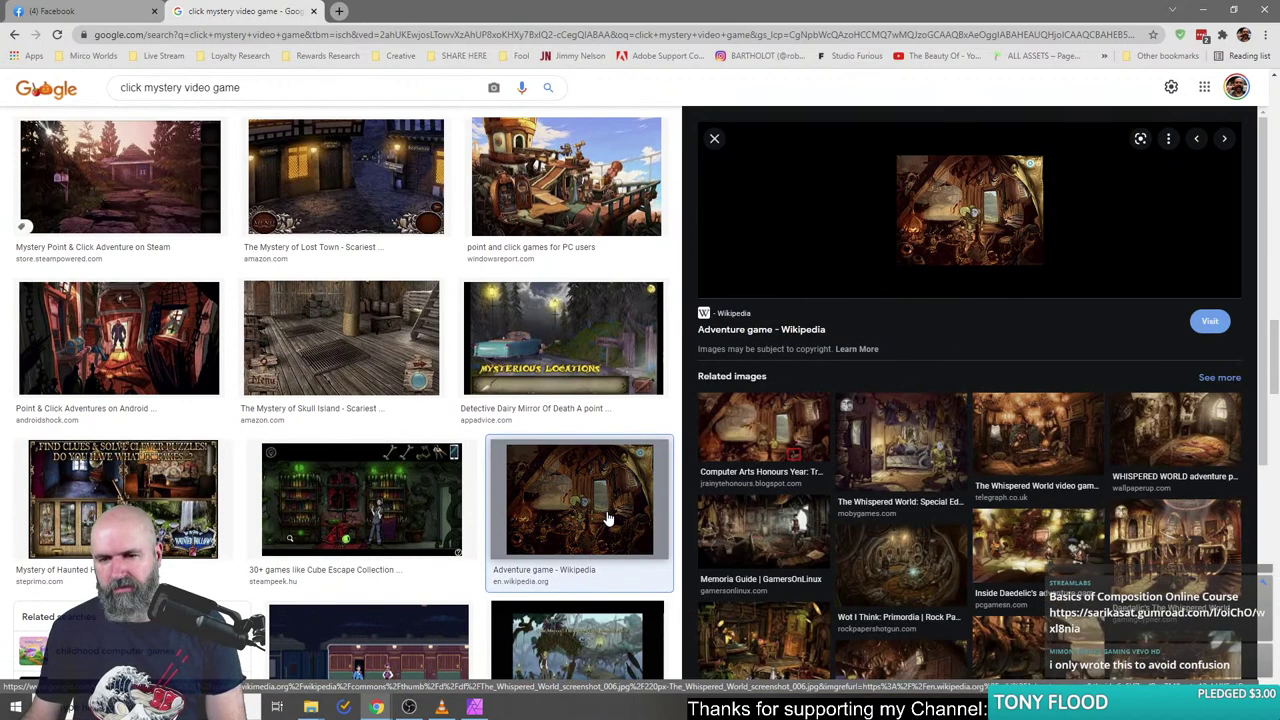
{"action": "left_click", "coordinate": [1190, 543]}
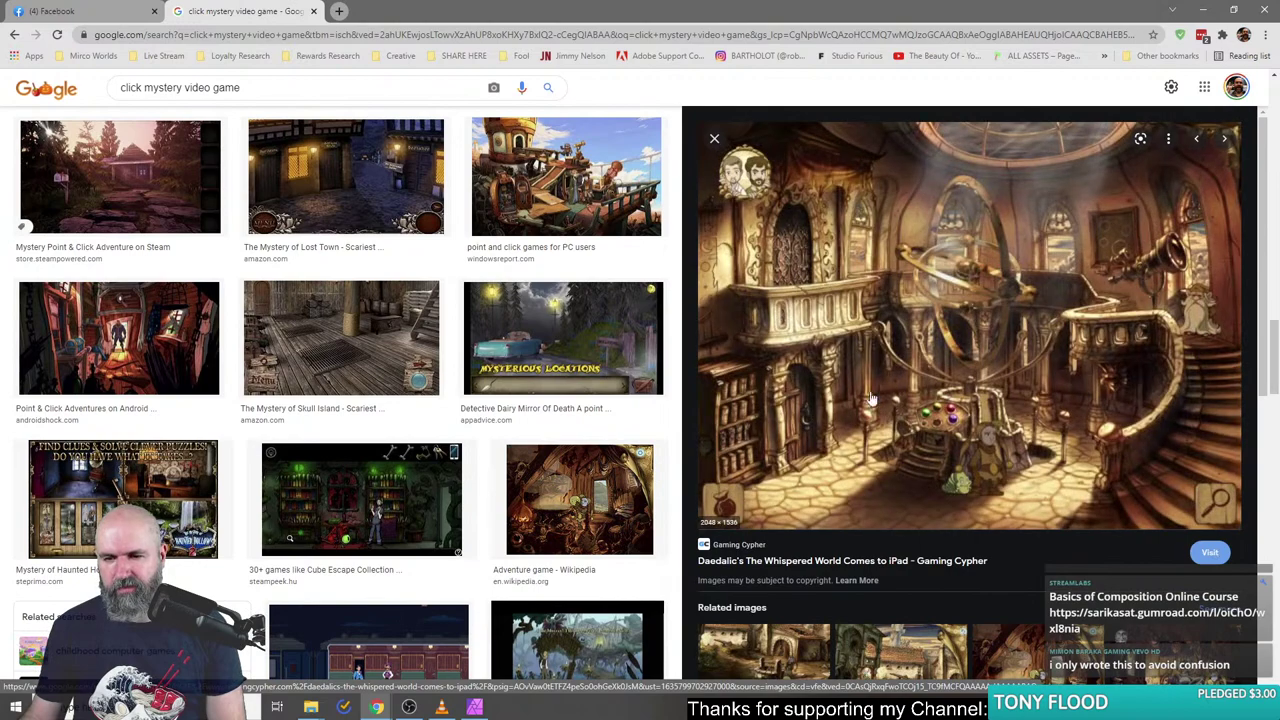
{"action": "scroll", "coordinate": [870, 400], "scroll_direction": "down", "scroll_amount": 7}
{"action": "scroll", "coordinate": [323, 508], "scroll_direction": "down", "scroll_amount": 2}
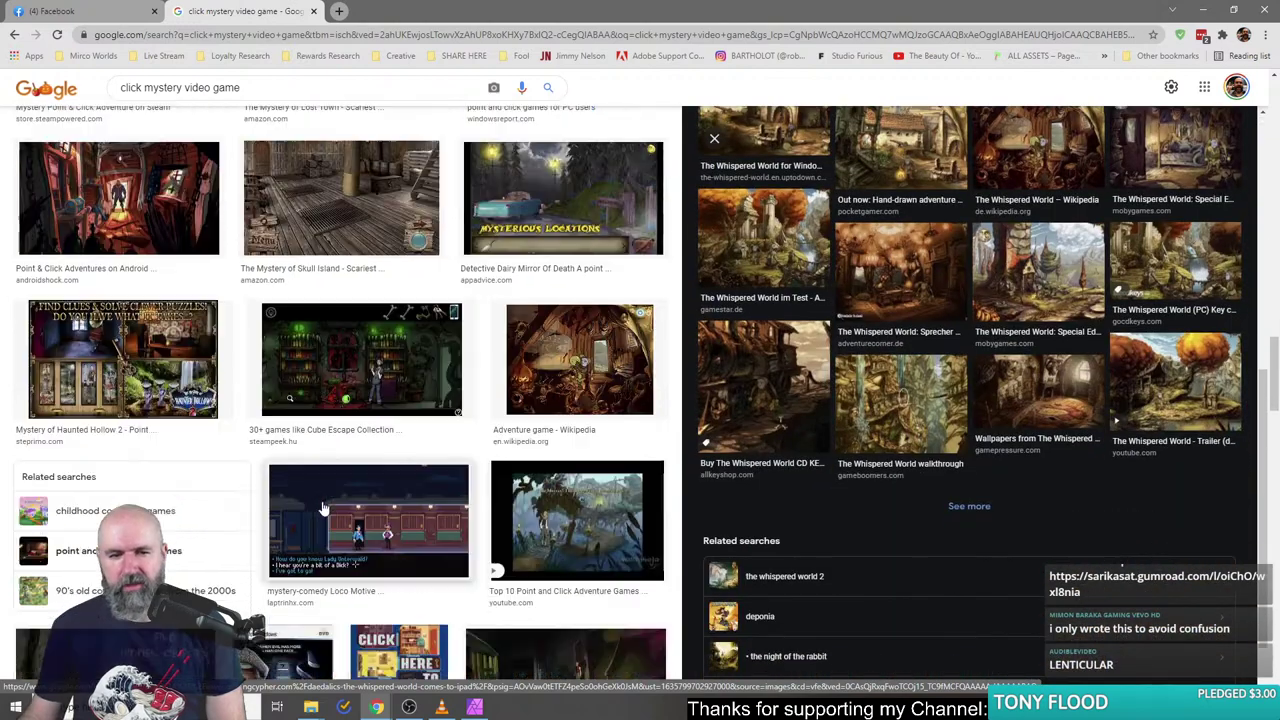
{"action": "scroll", "coordinate": [323, 508], "scroll_direction": "down", "scroll_amount": 4}
{"action": "scroll", "coordinate": [323, 508], "scroll_direction": "down", "scroll_amount": 3}
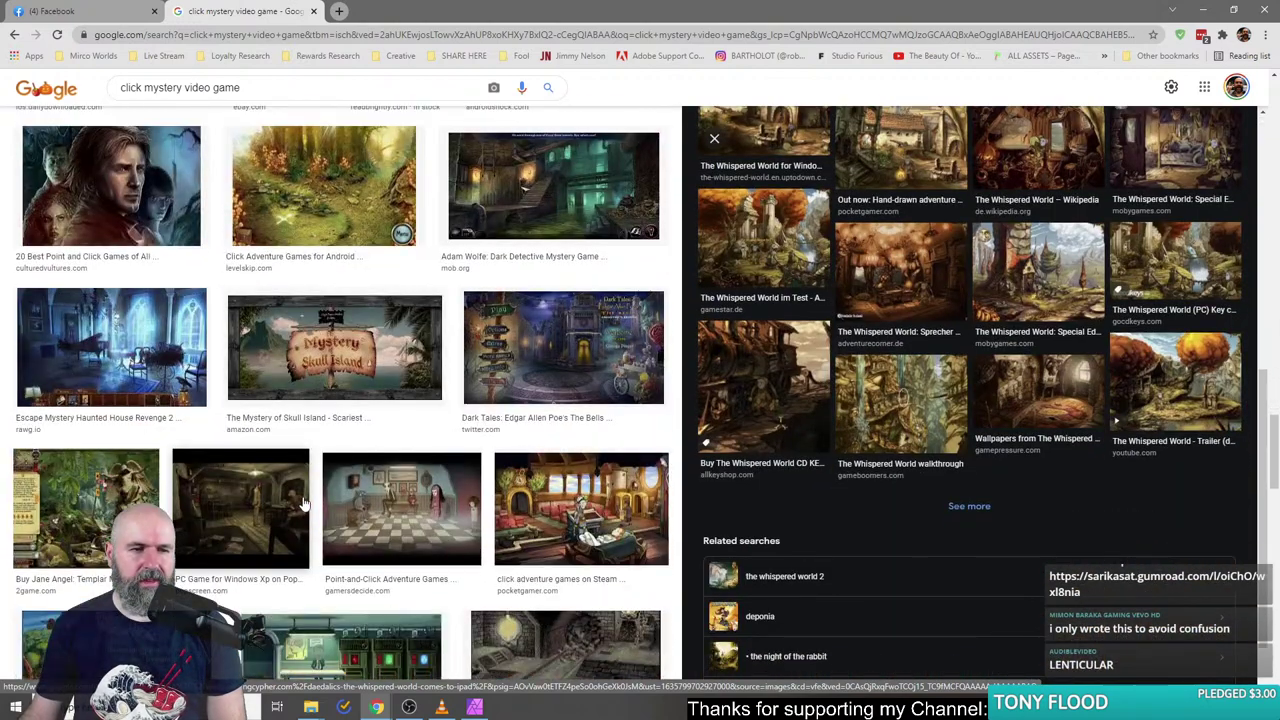
- Preview the Escape Mystery Haunted House Revenge 2 screenshot and browse further results
{"action": "left_click", "coordinate": [150, 375]}
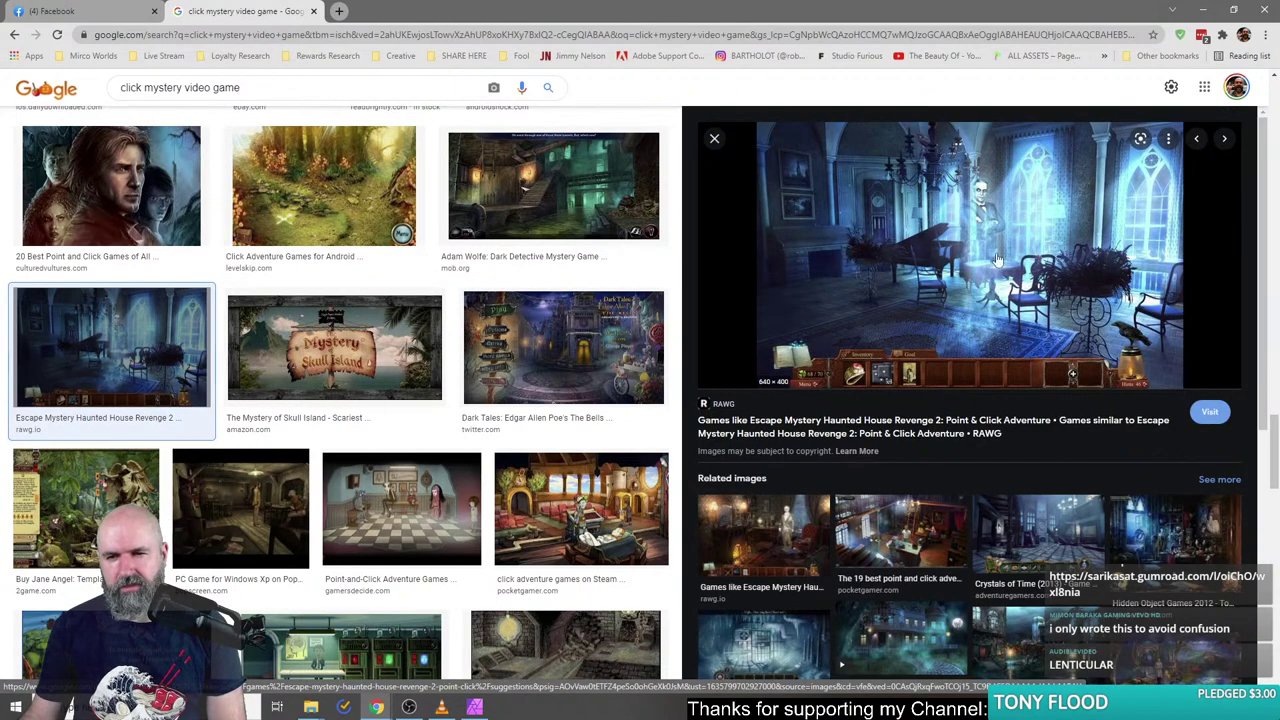
{"action": "scroll", "coordinate": [918, 468], "scroll_direction": "down", "scroll_amount": 4}
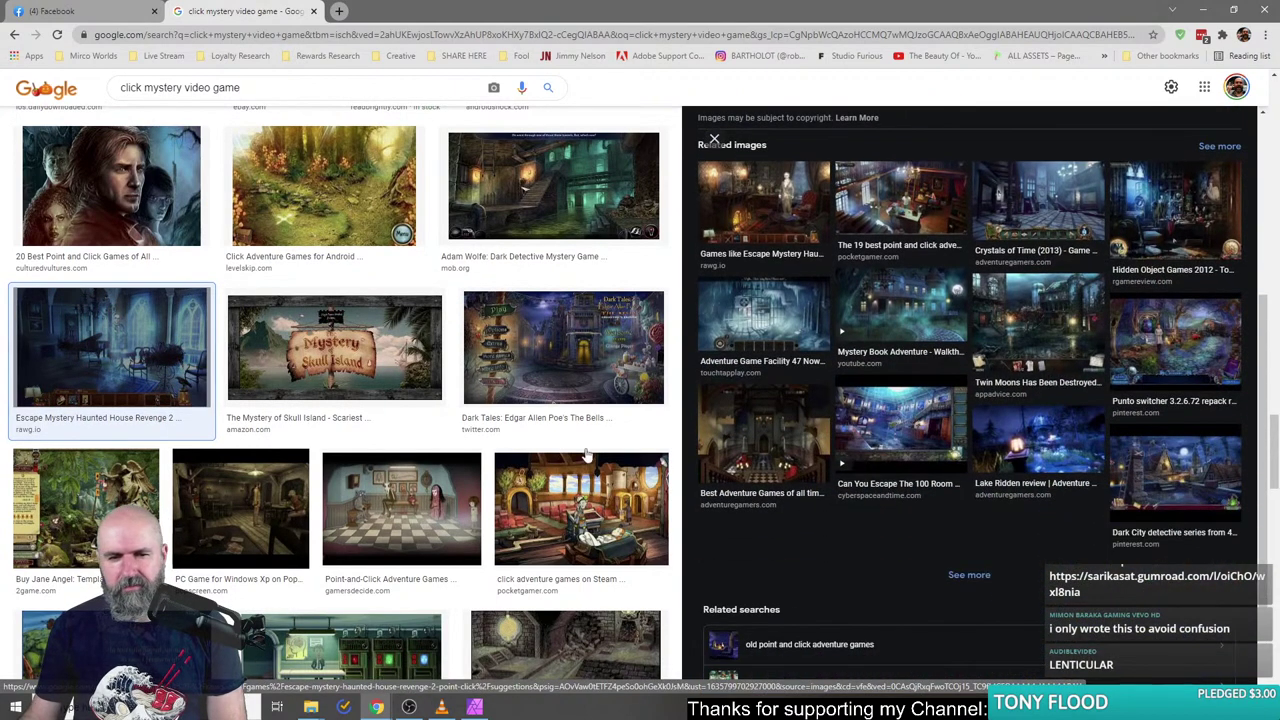
{"action": "scroll", "coordinate": [404, 458], "scroll_direction": "down", "scroll_amount": 6}
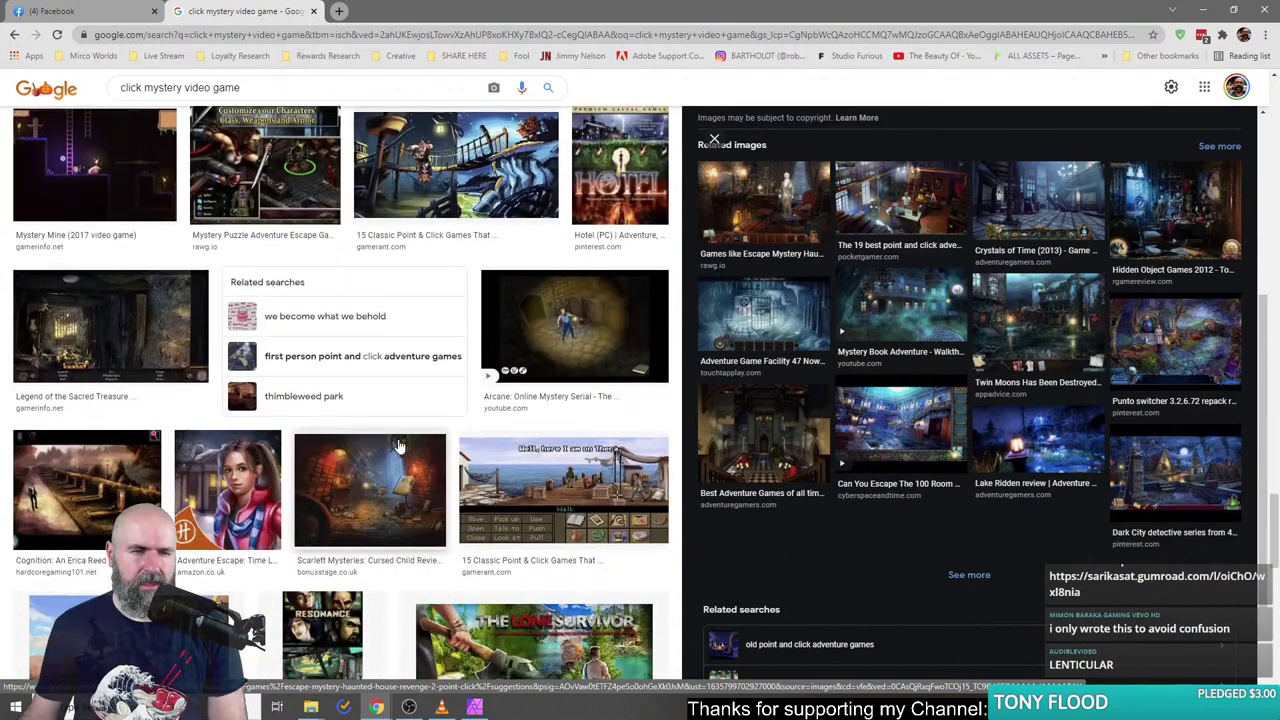
{"action": "scroll", "coordinate": [404, 458], "scroll_direction": "down", "scroll_amount": 3}
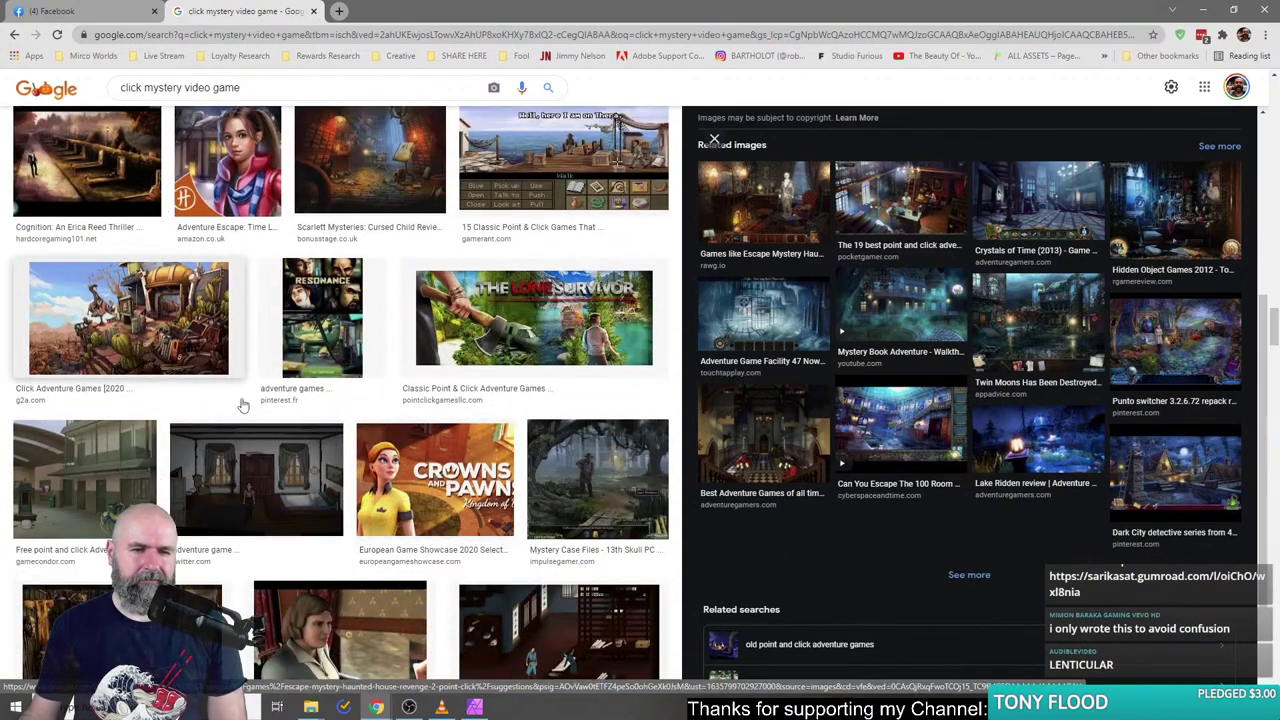
{"action": "scroll", "coordinate": [403, 457], "scroll_direction": "down", "scroll_amount": 3}
{"action": "scroll", "coordinate": [405, 467], "scroll_direction": "down", "scroll_amount": 2}
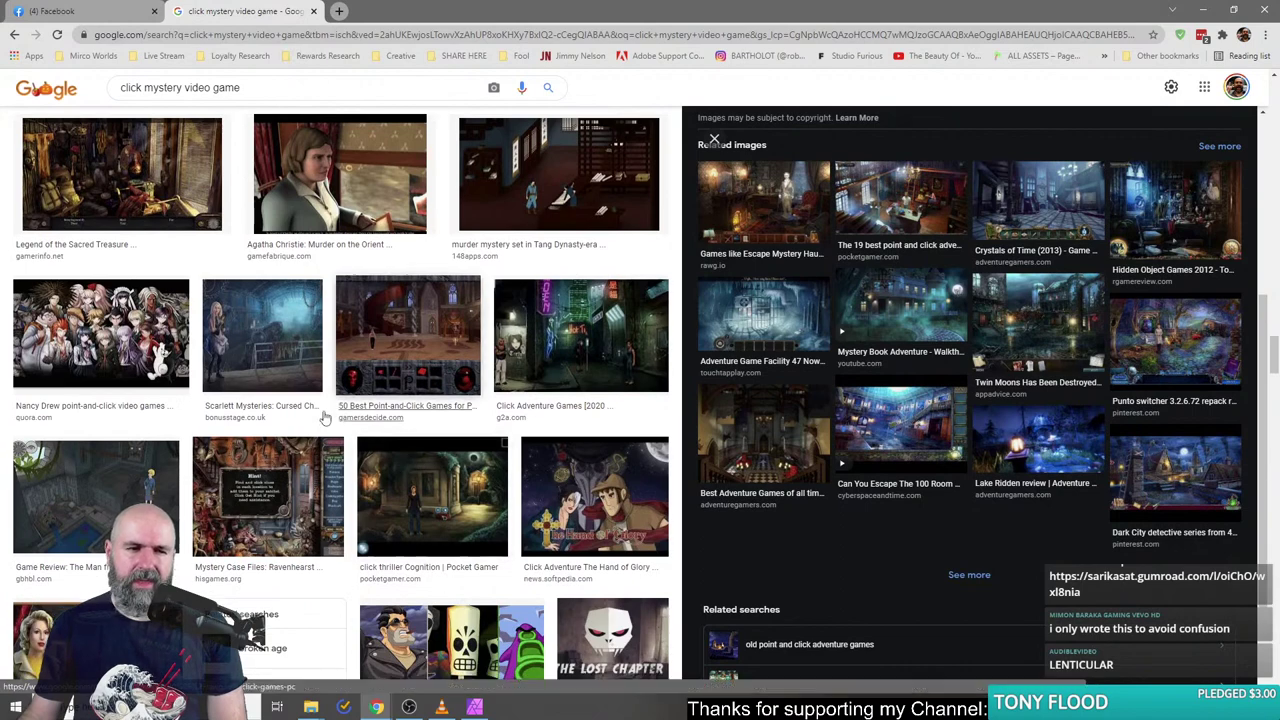
{"action": "scroll", "coordinate": [420, 462], "scroll_direction": "down", "scroll_amount": 4}
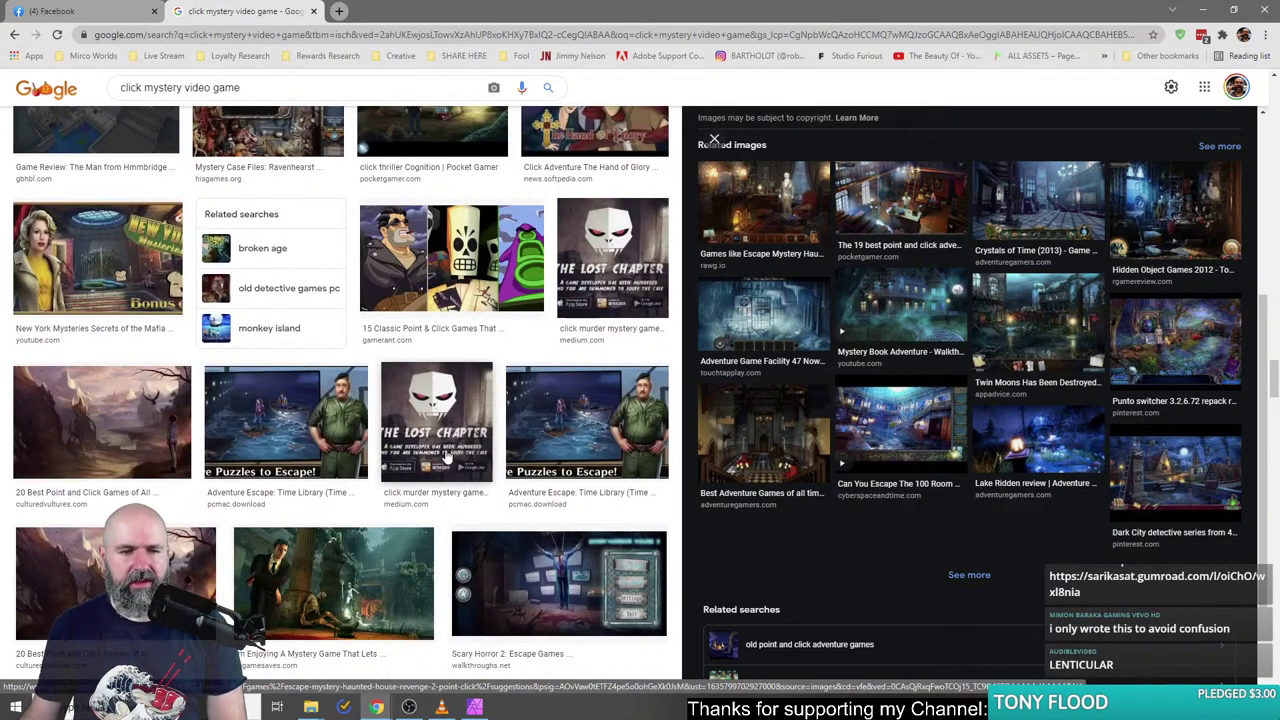
{"action": "scroll", "coordinate": [958, 460], "scroll_direction": "up", "scroll_amount": 3}
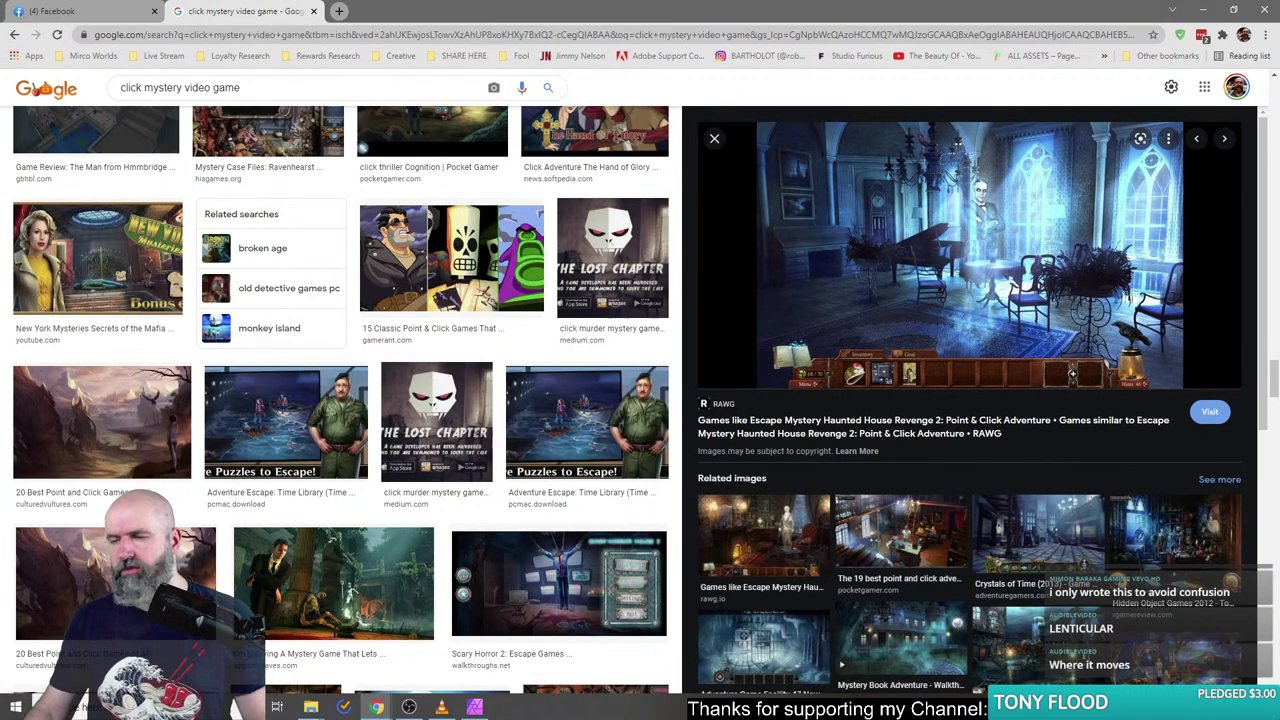
- Switch back to the Facebook tab showing the haunted-house collage
{"action": "key", "text": "ctrl+shift+Tab"}
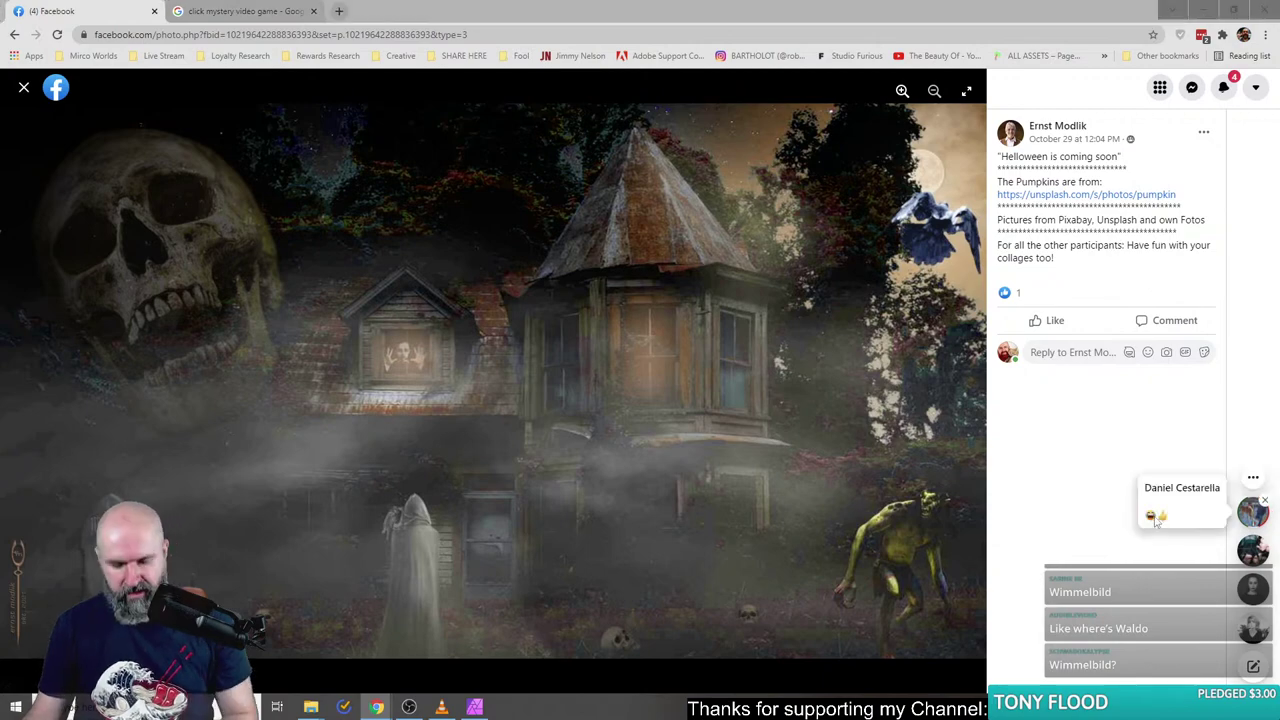
- Image-search 'Wimmelbild video game' and open Scientific Gaming's 'Faszination Wimmelbildspiele' article
{"action": "key", "text": "ctrl+t"}
{"action": "type", "text": "Wimmelbild"}
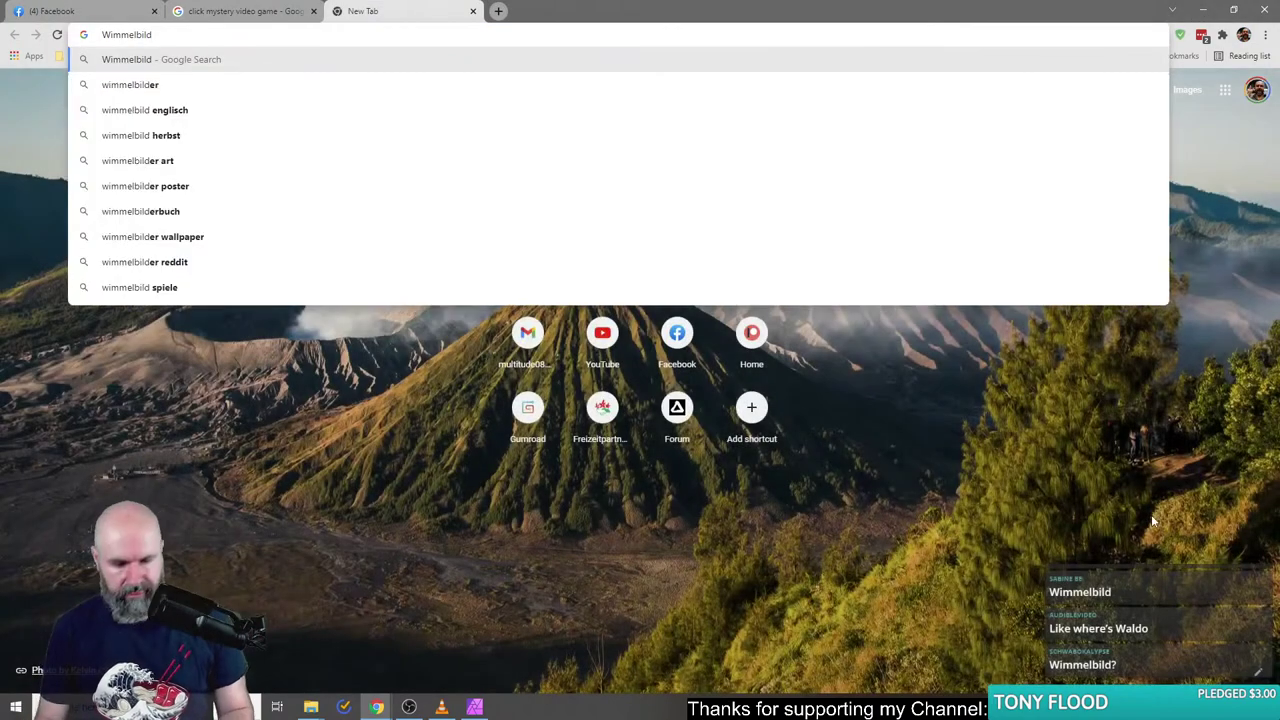
{"action": "type", "text": " video game"}
{"action": "key", "text": "Return"}
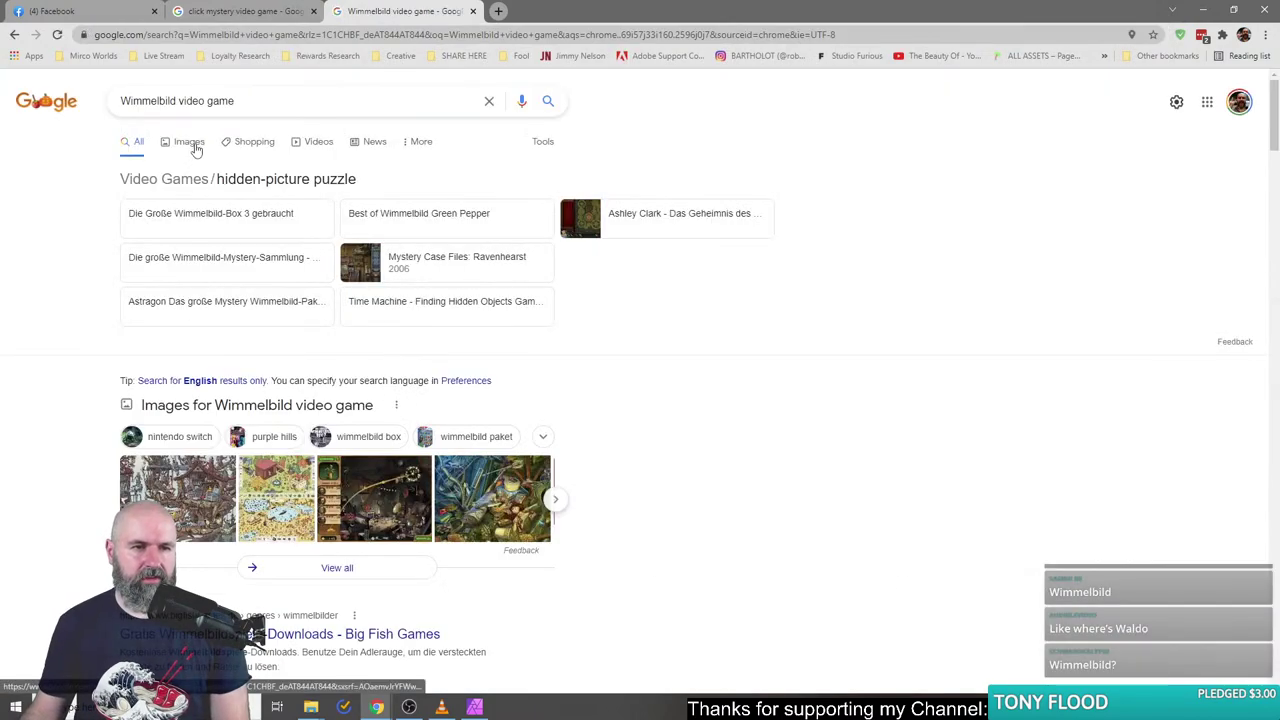
{"action": "left_click", "coordinate": [197, 150]}
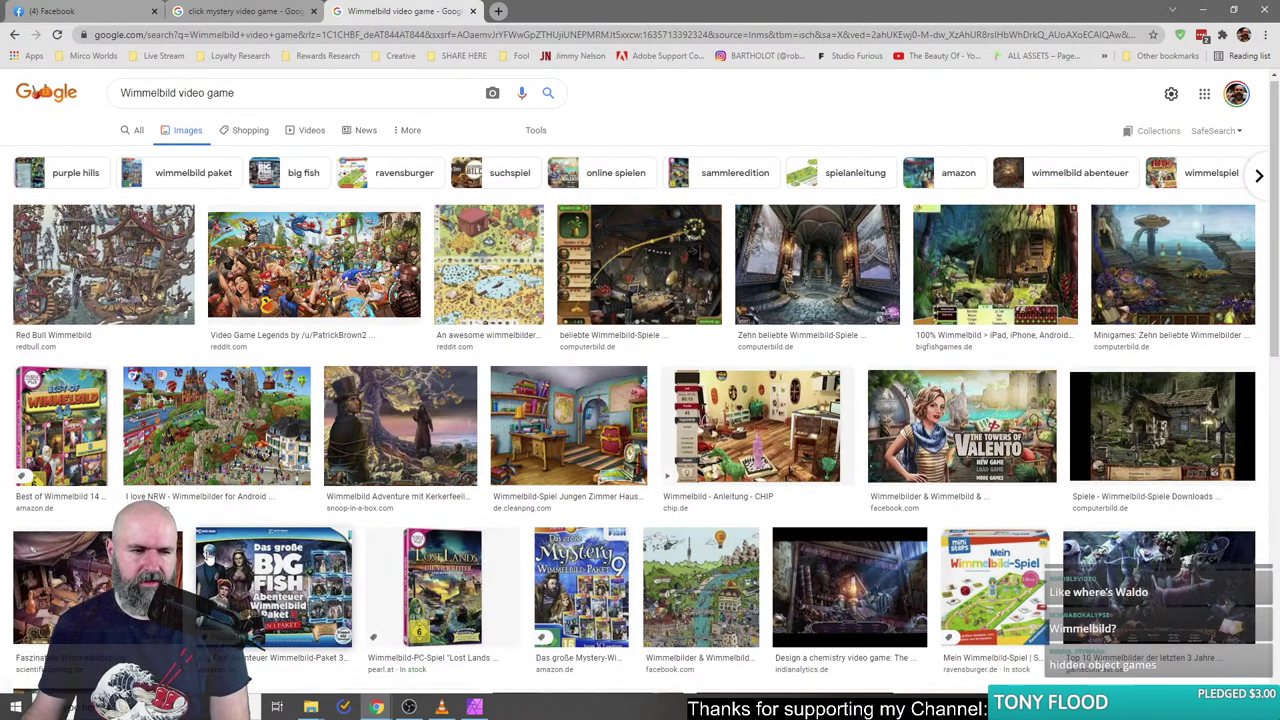
{"action": "scroll", "coordinate": [110, 460], "scroll_direction": "down", "scroll_amount": 1}
{"action": "left_click", "coordinate": [110, 460]}
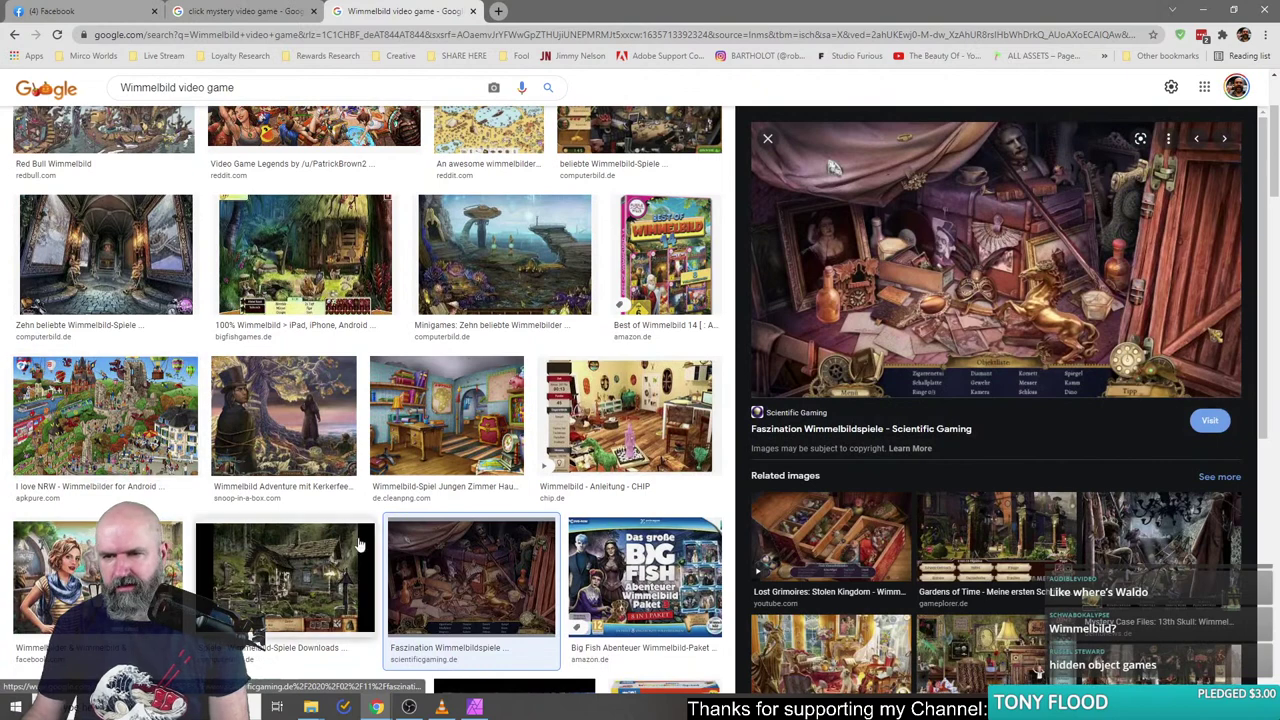
{"action": "left_click", "coordinate": [1055, 260]}
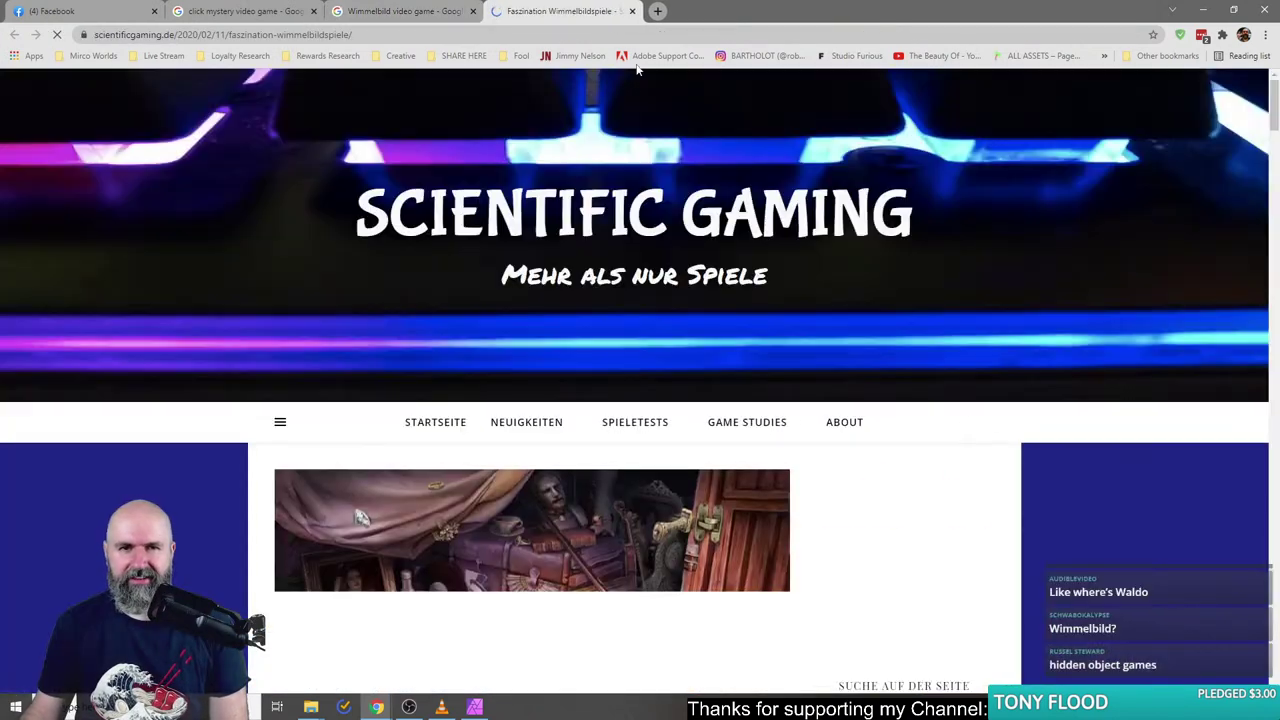
{"action": "scroll", "coordinate": [513, 421], "scroll_direction": "down", "scroll_amount": 3}
- Open the article's hidden-object image in its own tab, then close the article, image and Wimmelbild tabs
{"action": "right_click", "coordinate": [522, 289]}
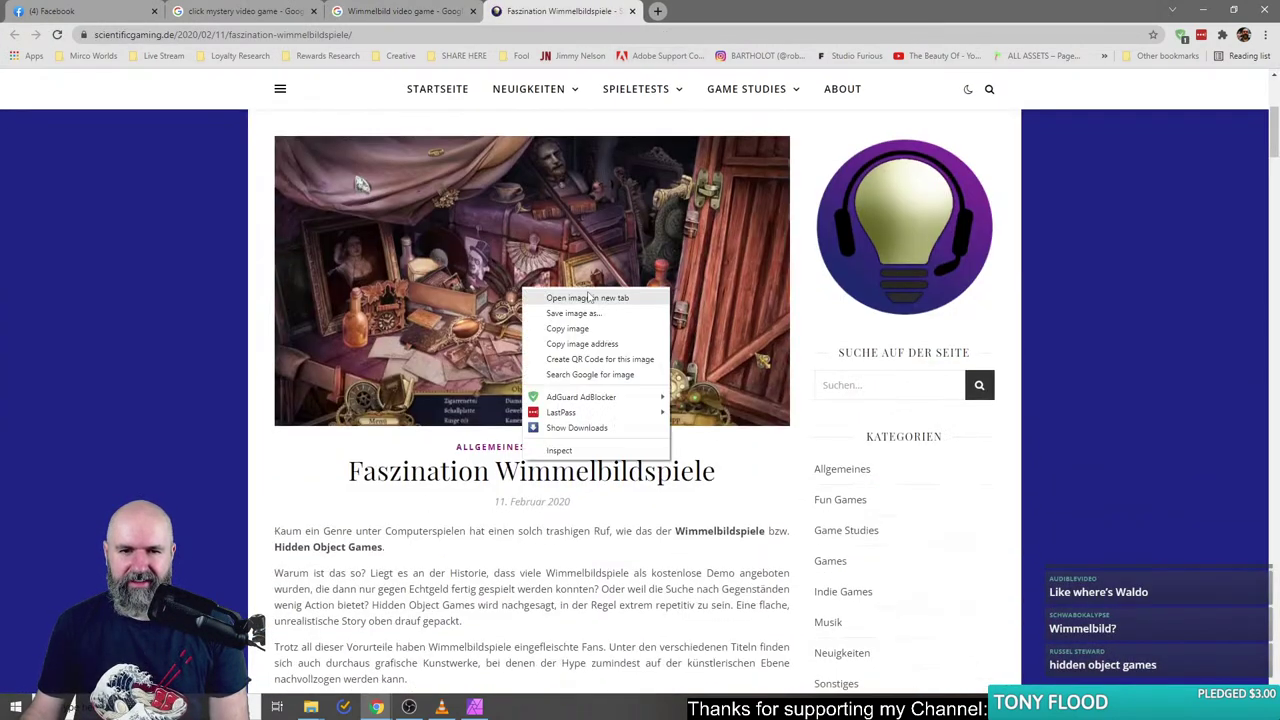
{"action": "left_click", "coordinate": [590, 296]}
{"action": "left_click", "coordinate": [632, 11]}
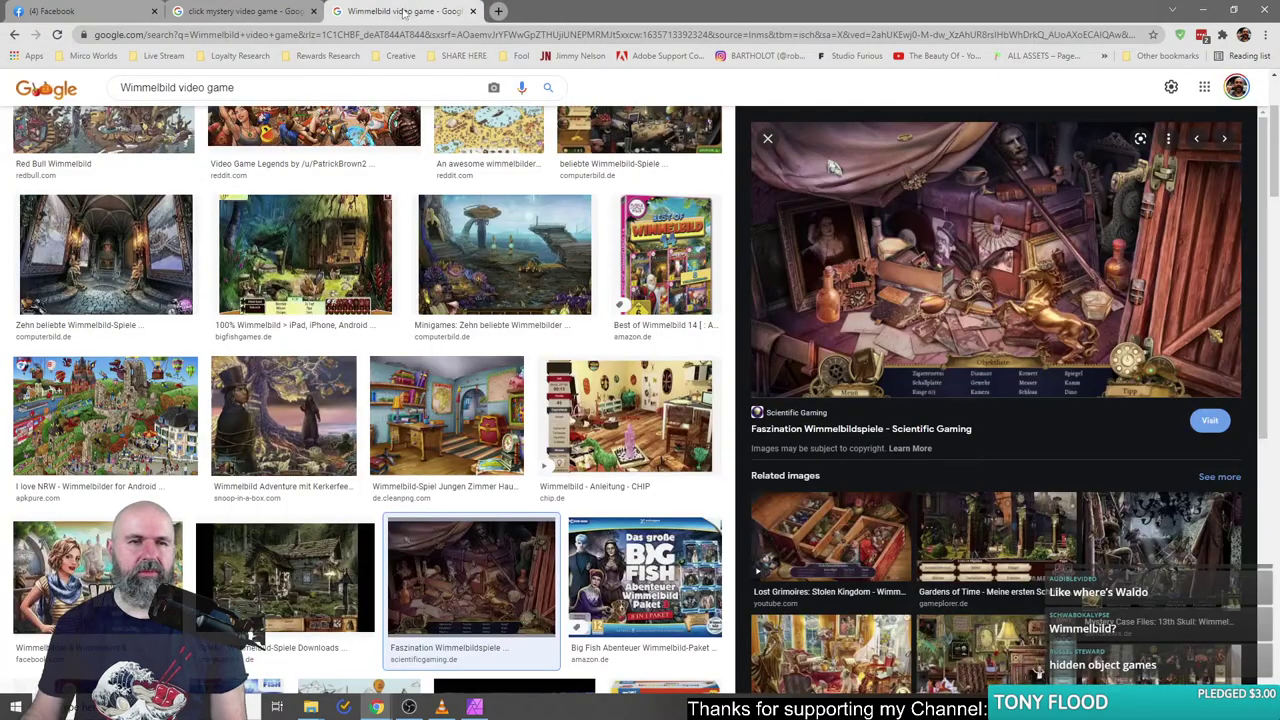
{"action": "left_click", "coordinate": [632, 11]}
{"action": "left_click", "coordinate": [473, 11]}
{"action": "left_click", "coordinate": [369, 11]}
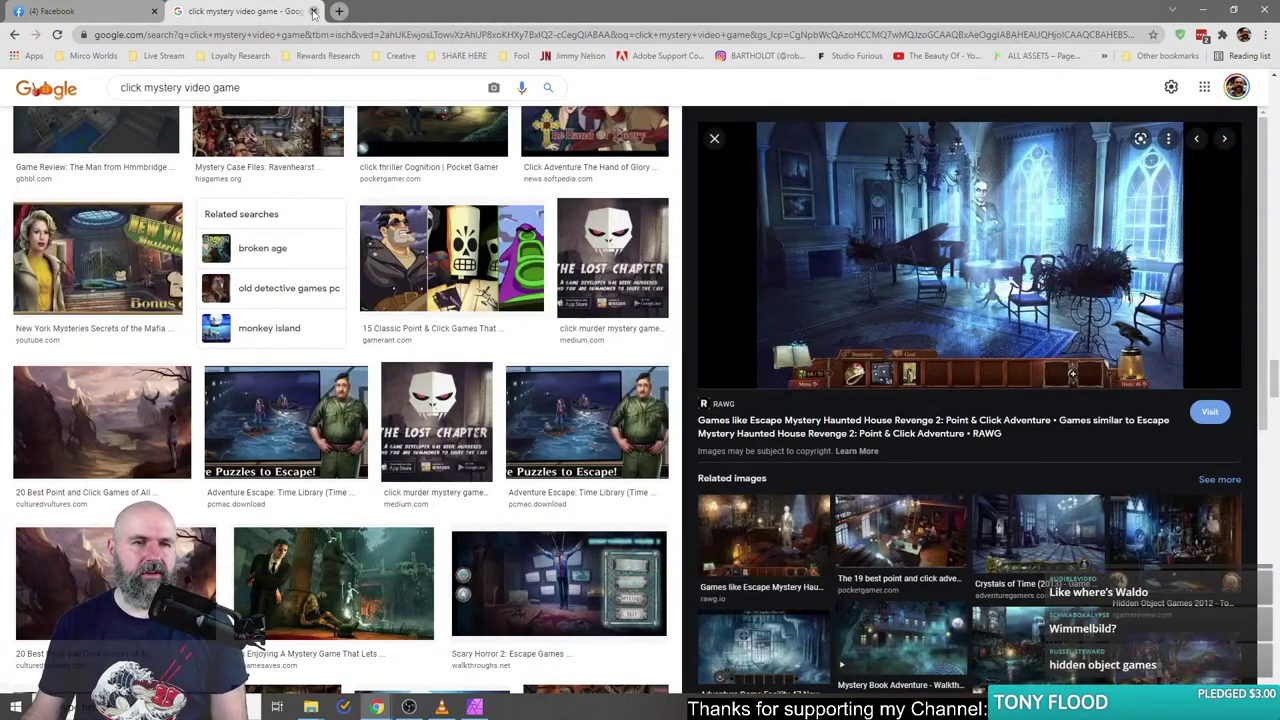
- Close the 'click mystery video game' tab and the Facebook photo, then scroll to the pumpkin entries
{"action": "left_click", "coordinate": [313, 11]}
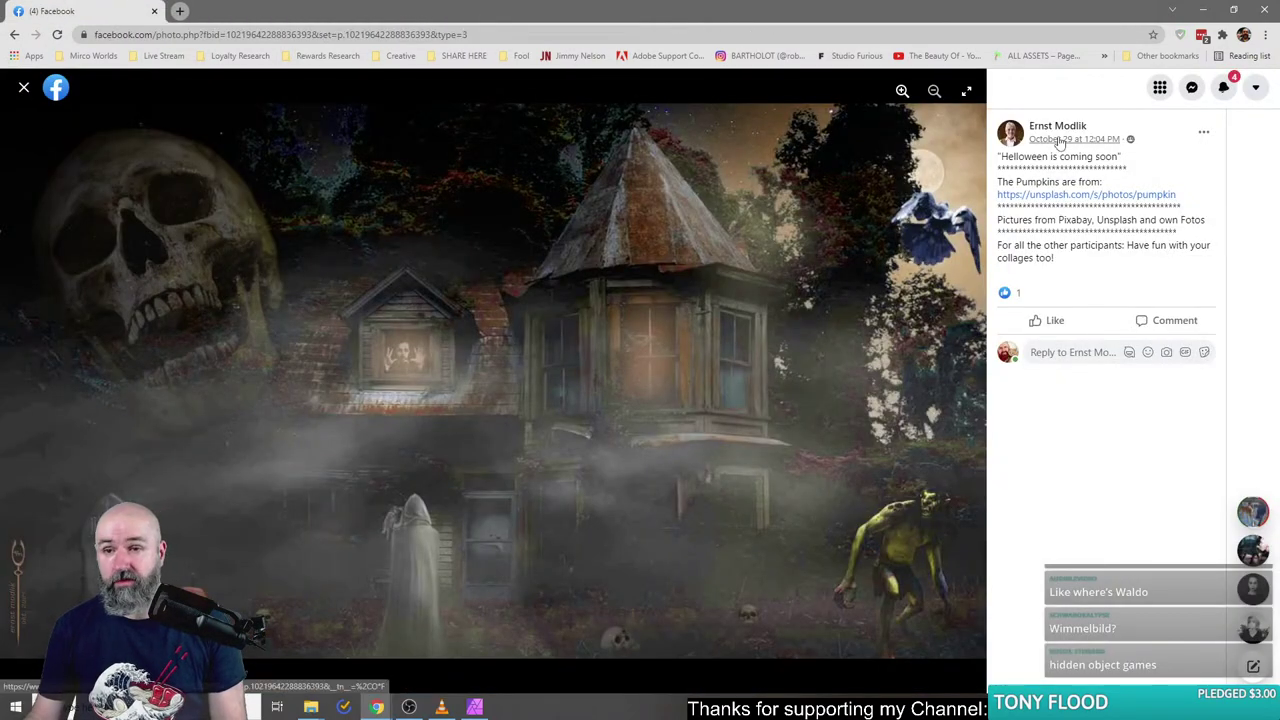
{"action": "left_click", "coordinate": [20, 90]}
{"action": "scroll", "coordinate": [420, 494], "scroll_direction": "down", "scroll_amount": 1}
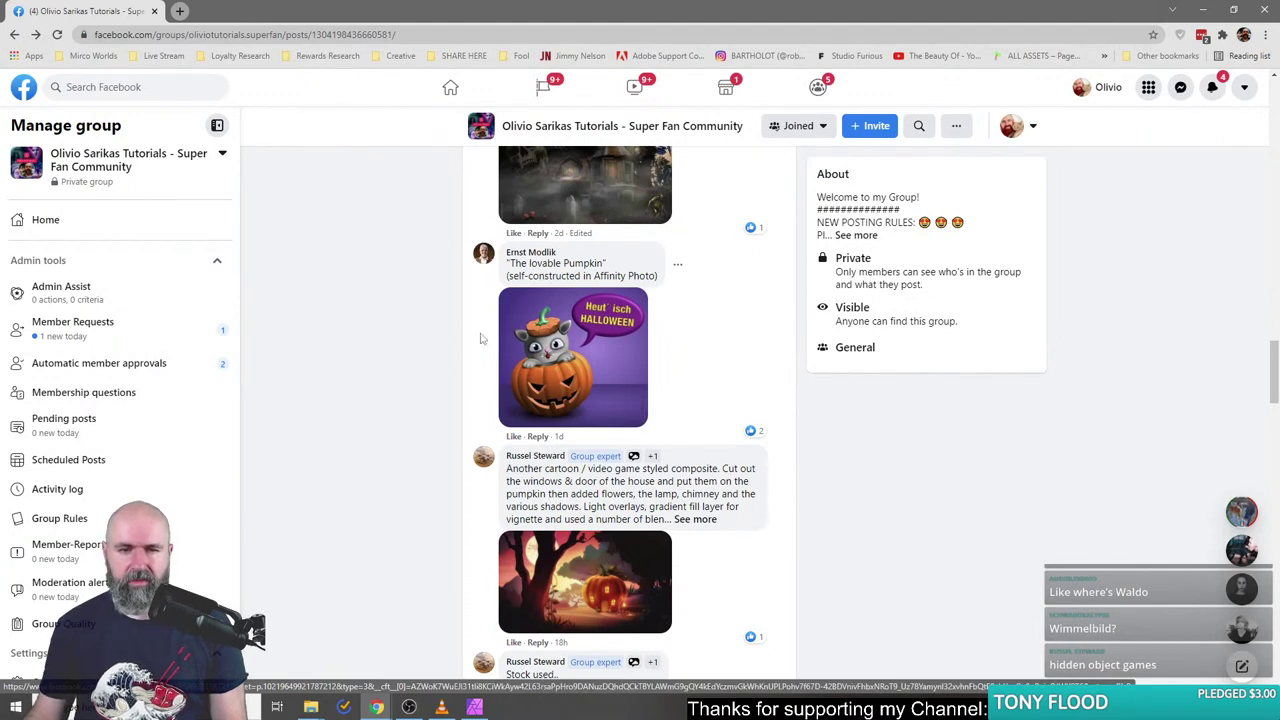
- Open the pumpkin-cat image in a new tab, view it, then close it
{"action": "right_click", "coordinate": [578, 352]}
{"action": "left_click", "coordinate": [640, 363]}
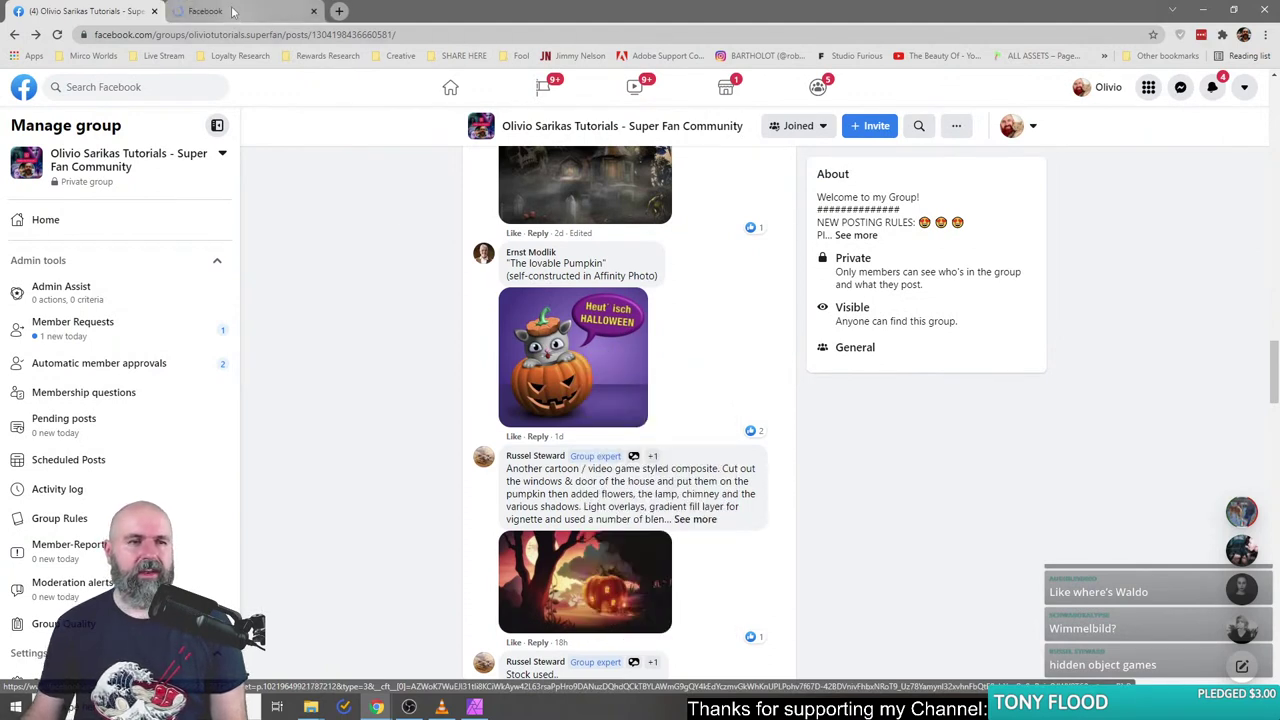
{"action": "left_click", "coordinate": [291, 11]}
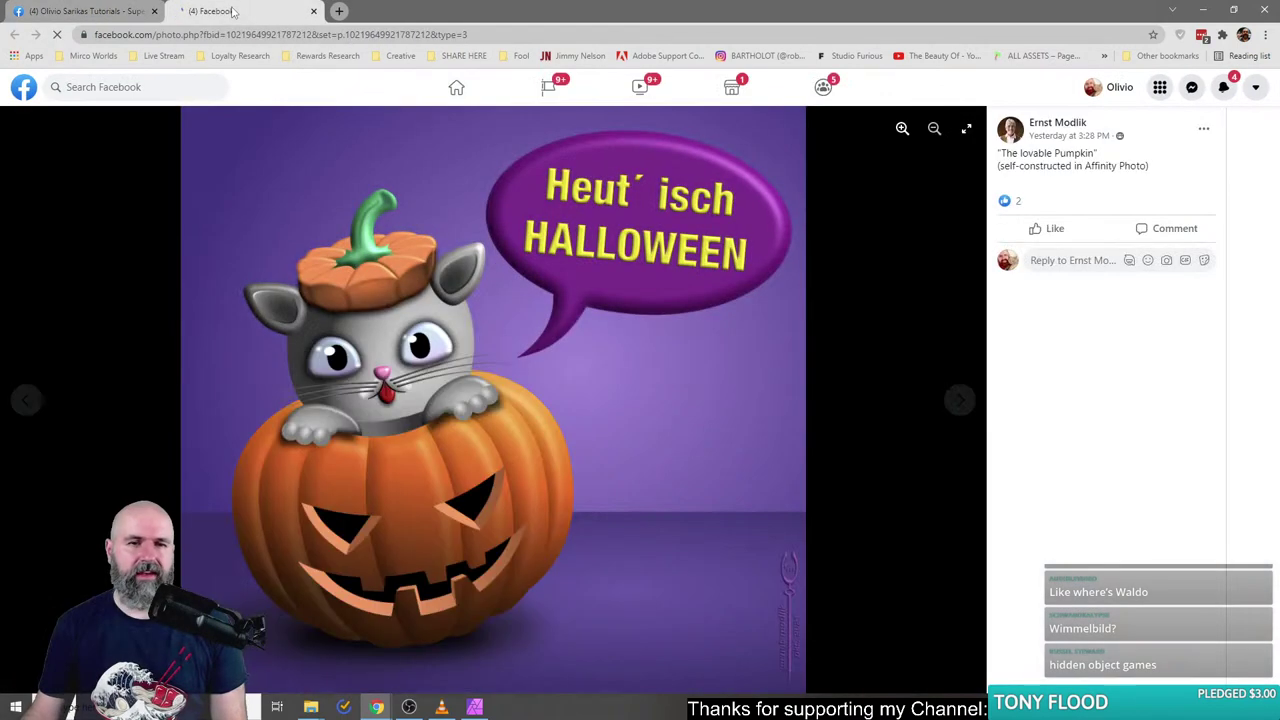
{"action": "left_click", "coordinate": [314, 11]}
- Open the pumpkin-house composite and its stock-images reply in separate new tabs
{"action": "scroll", "coordinate": [308, 438], "scroll_direction": "down", "scroll_amount": 3}
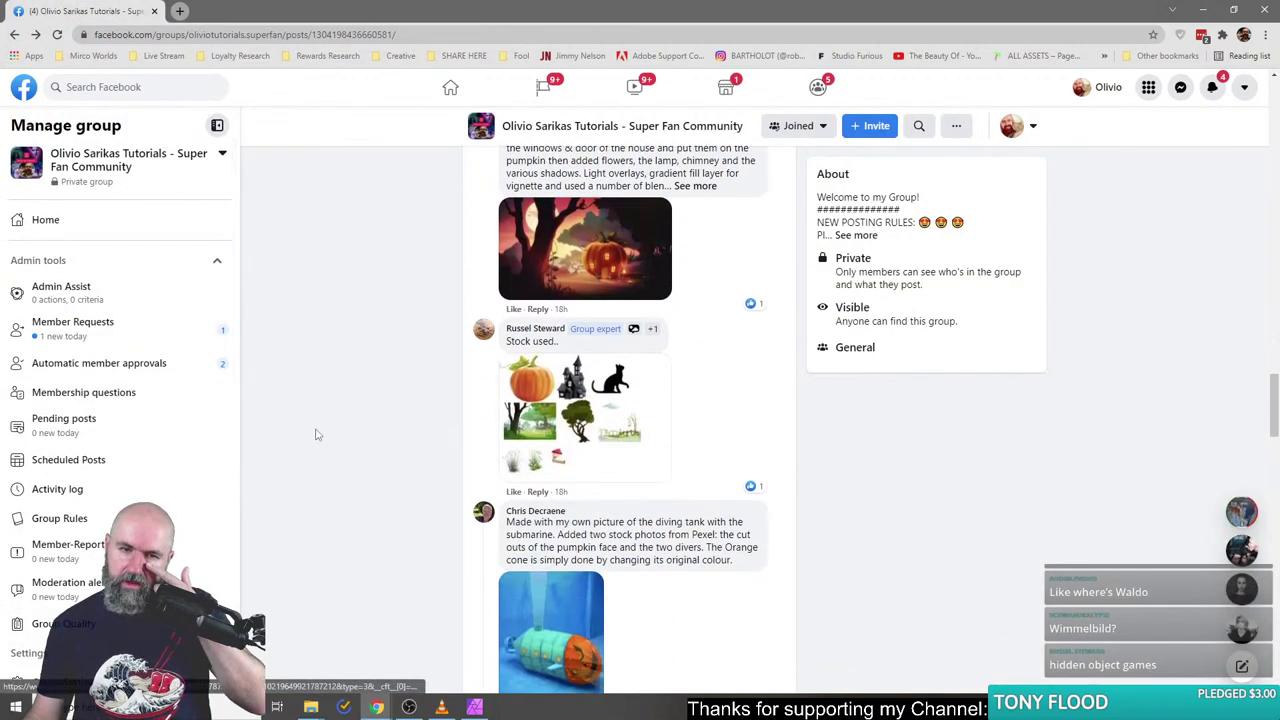
{"action": "scroll", "coordinate": [324, 427], "scroll_direction": "up", "scroll_amount": 2}
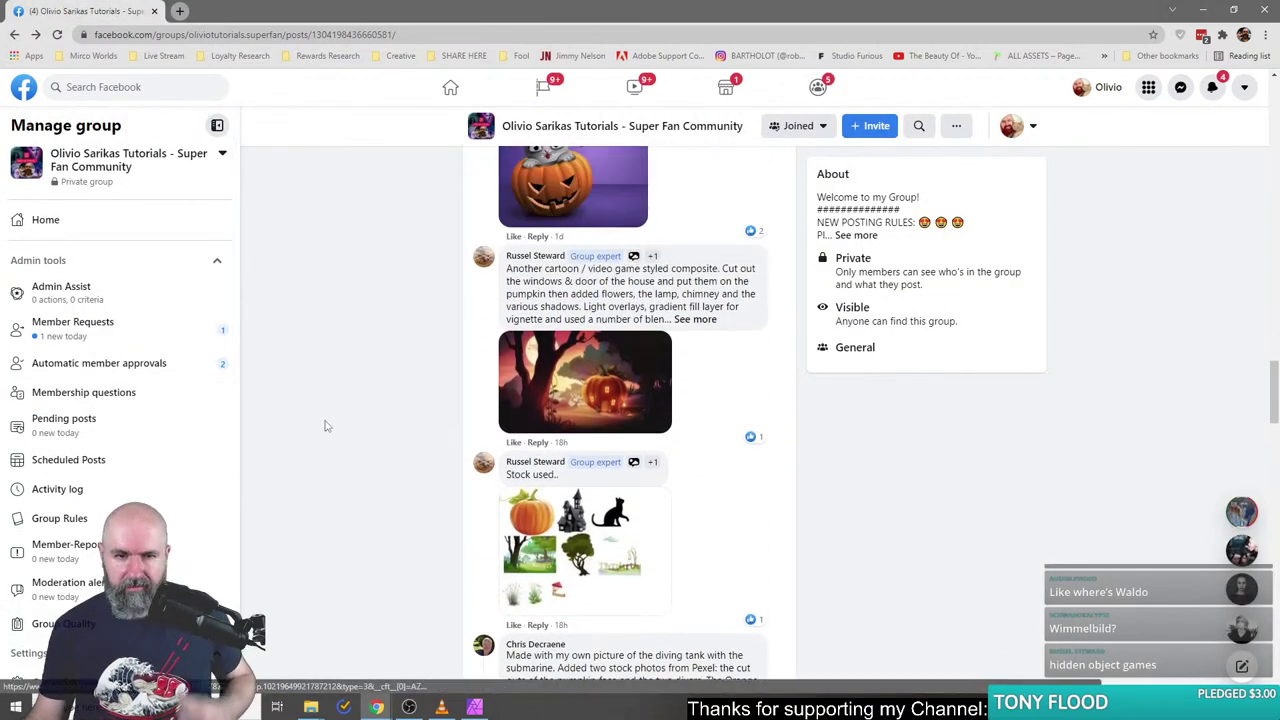
{"action": "right_click", "coordinate": [556, 398]}
{"action": "left_click", "coordinate": [616, 404]}
{"action": "right_click", "coordinate": [545, 229]}
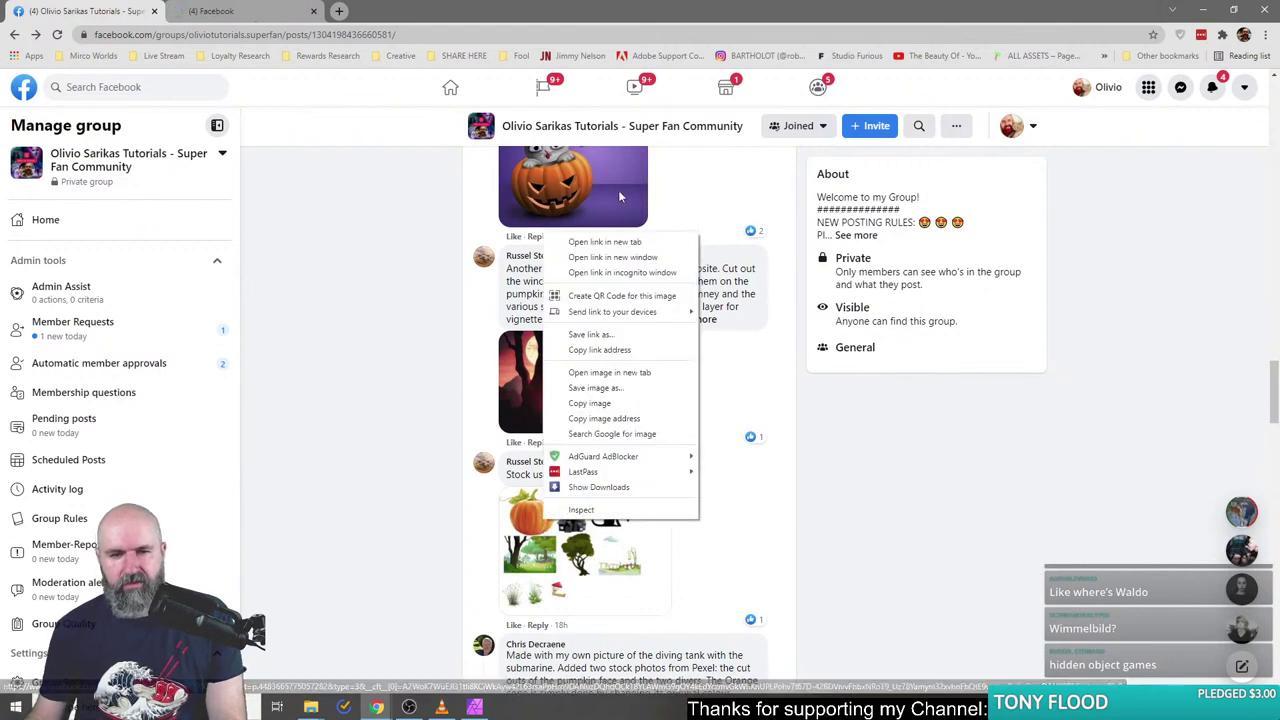
{"action": "left_click", "coordinate": [605, 241]}
- Flip between the pumpkin-house composite and stock-images tabs several times, then close both
{"action": "left_click", "coordinate": [215, 11]}
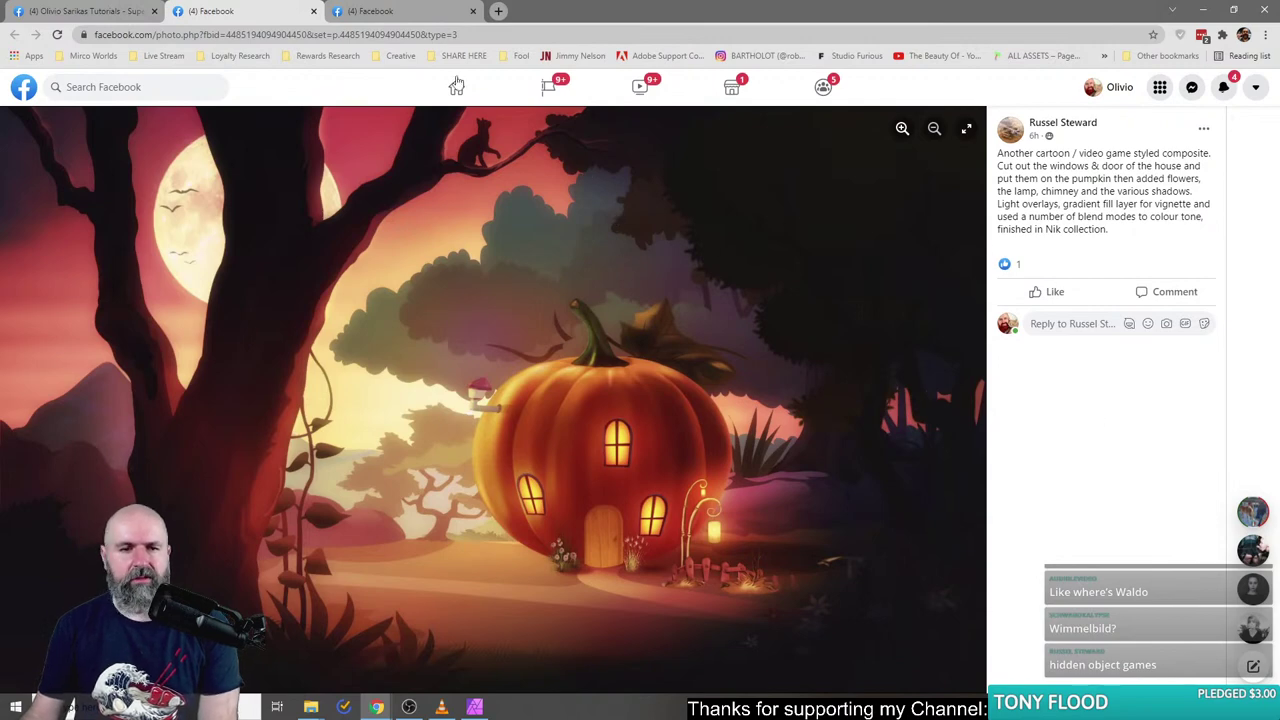
{"action": "left_click", "coordinate": [377, 10]}
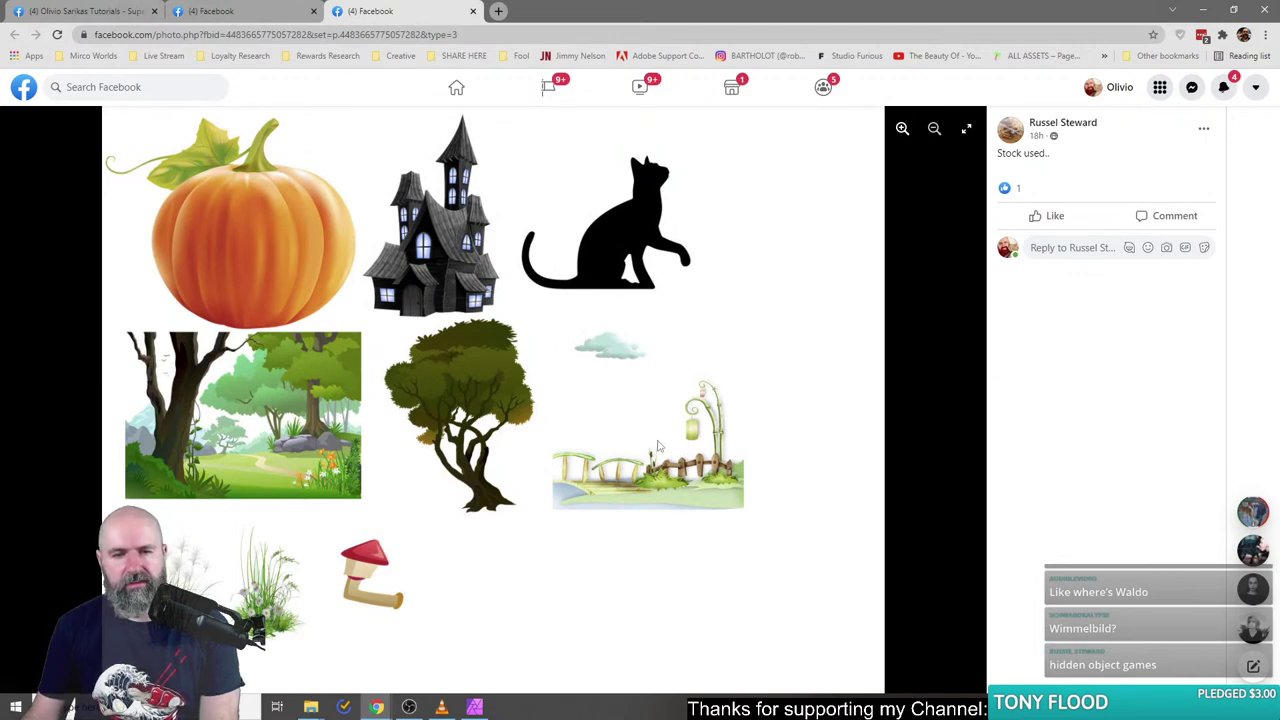
{"action": "left_click", "coordinate": [232, 8]}
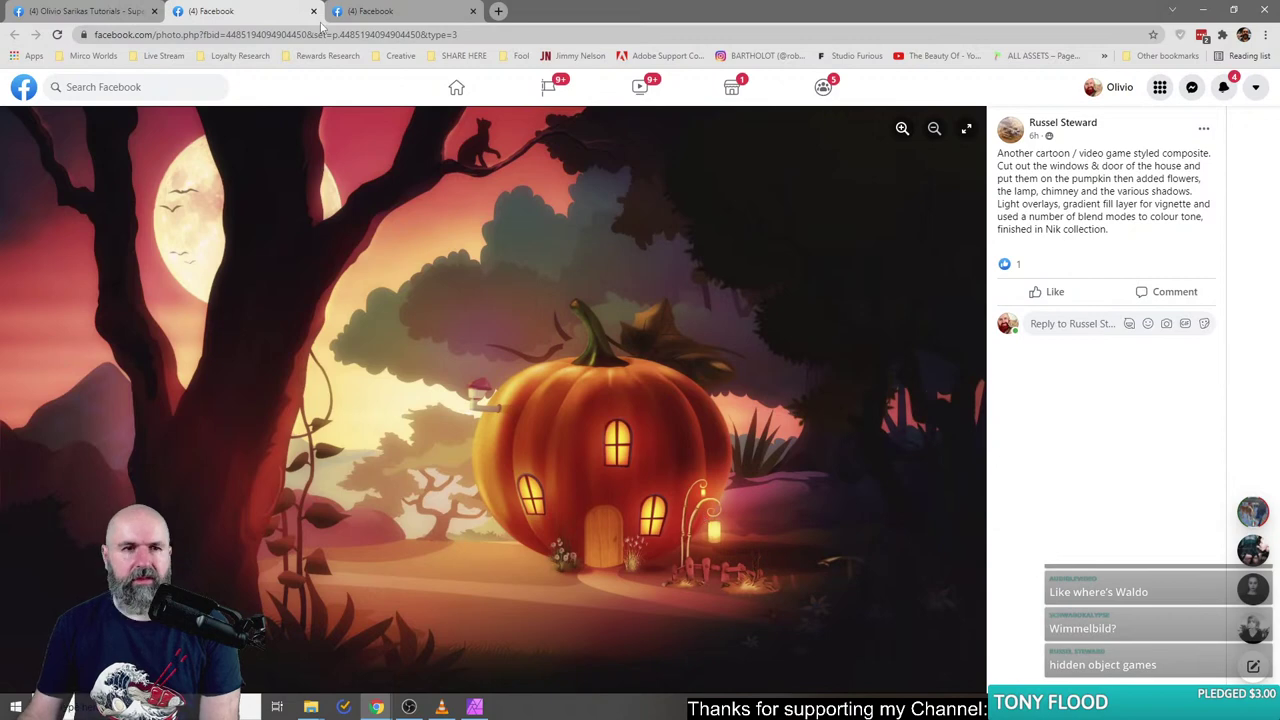
{"action": "left_click", "coordinate": [372, 11]}
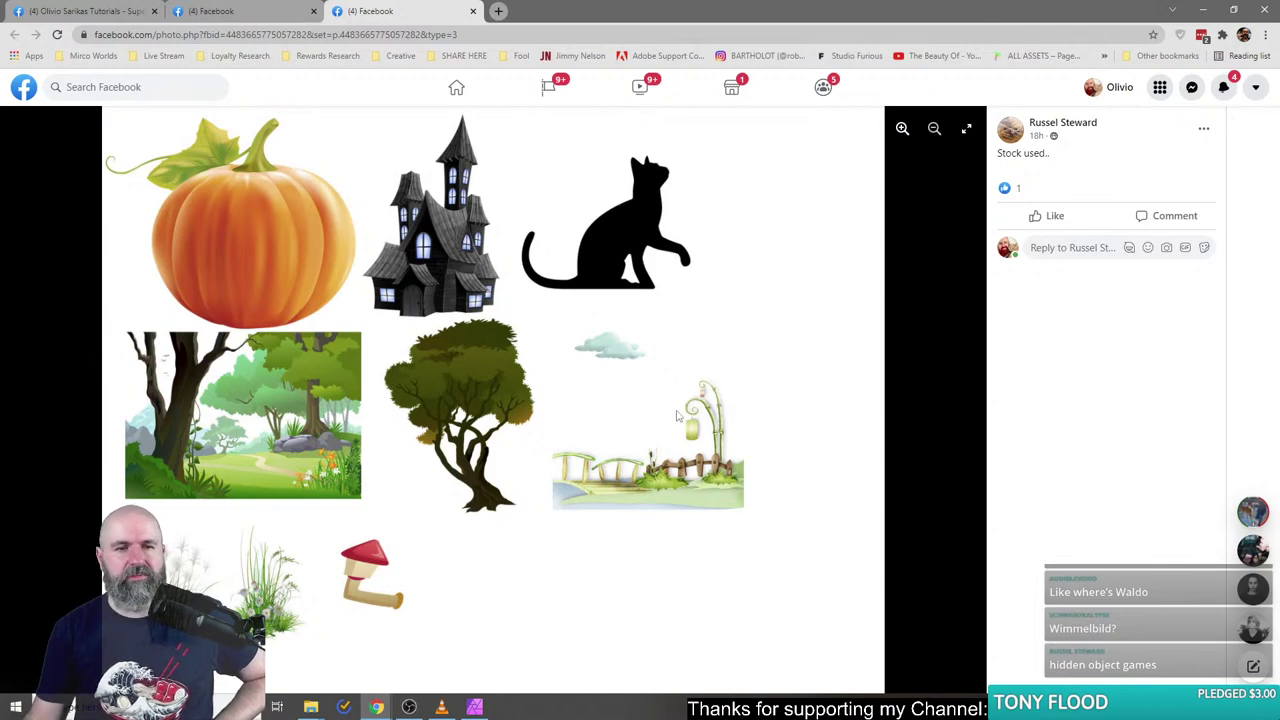
{"action": "left_click", "coordinate": [228, 12]}
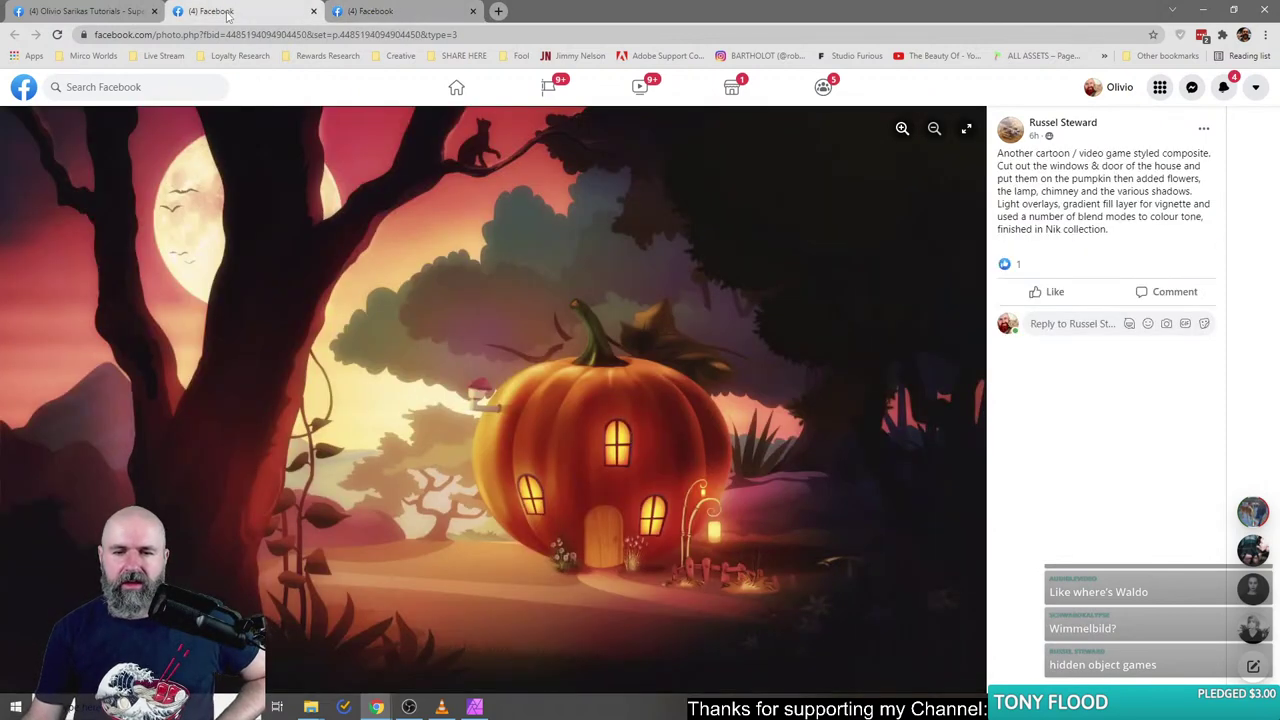
{"action": "left_click", "coordinate": [380, 12]}
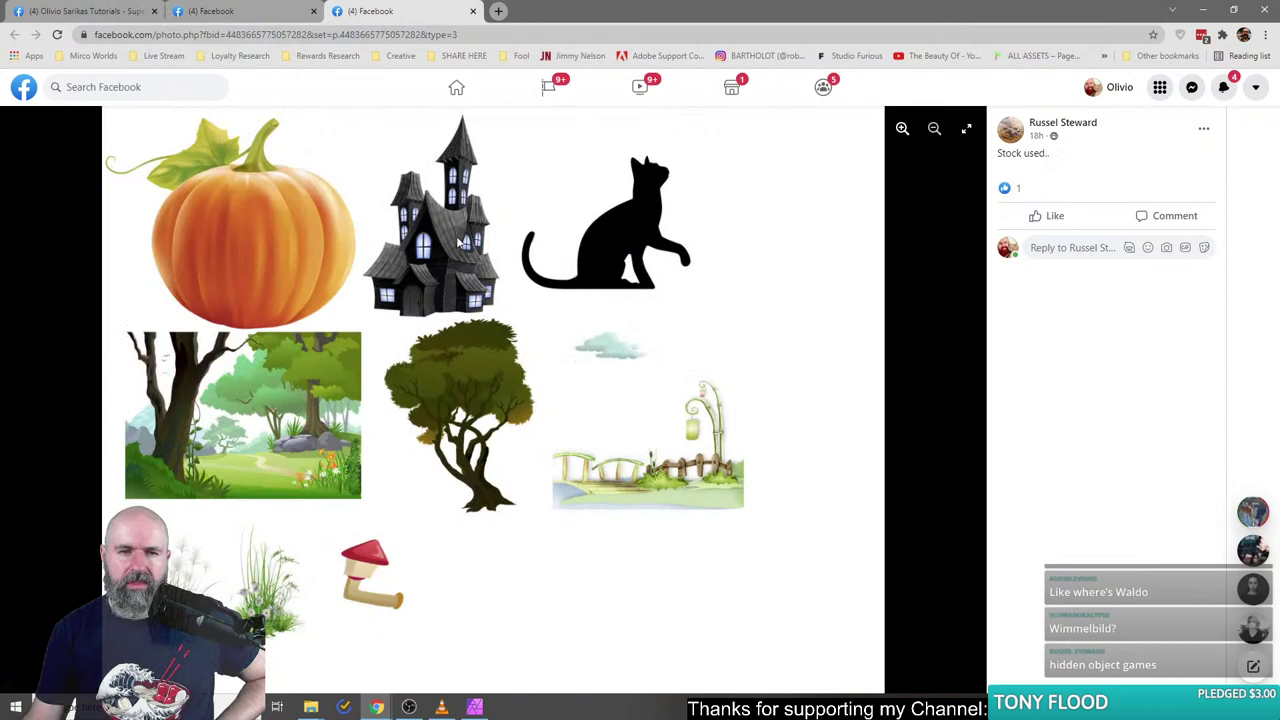
{"action": "left_click", "coordinate": [228, 11]}
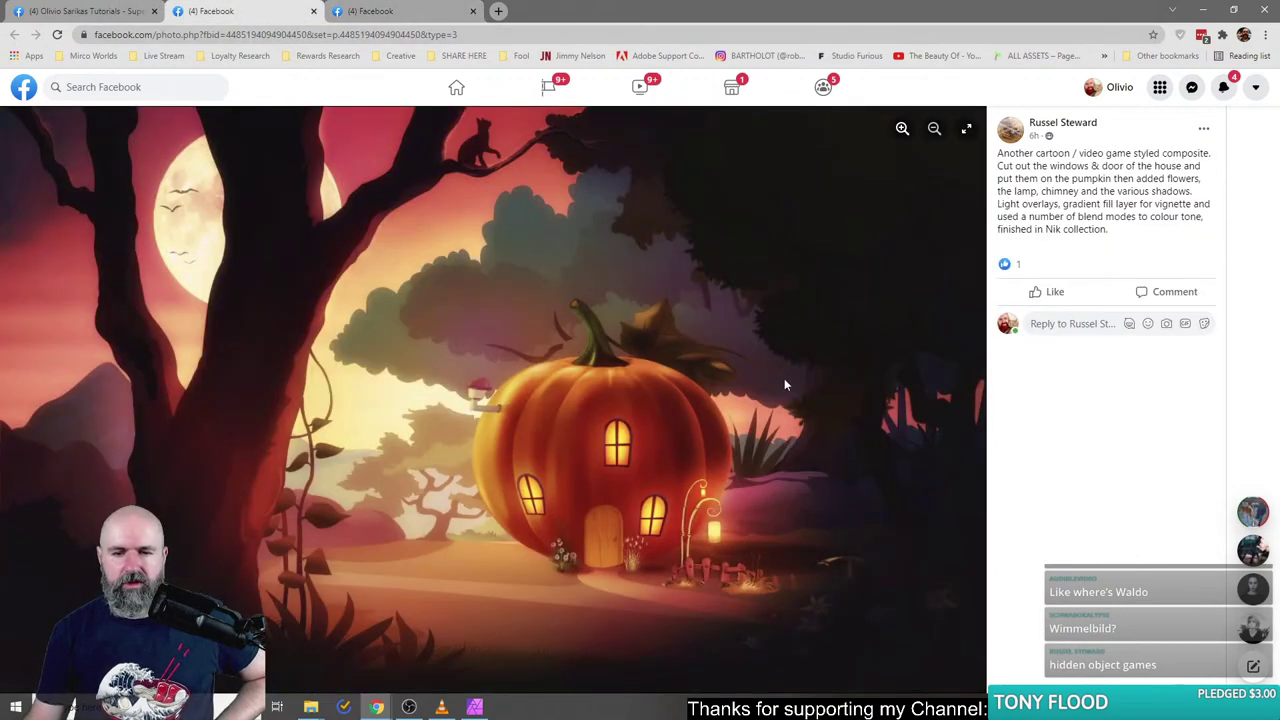
{"action": "left_click", "coordinate": [345, 12]}
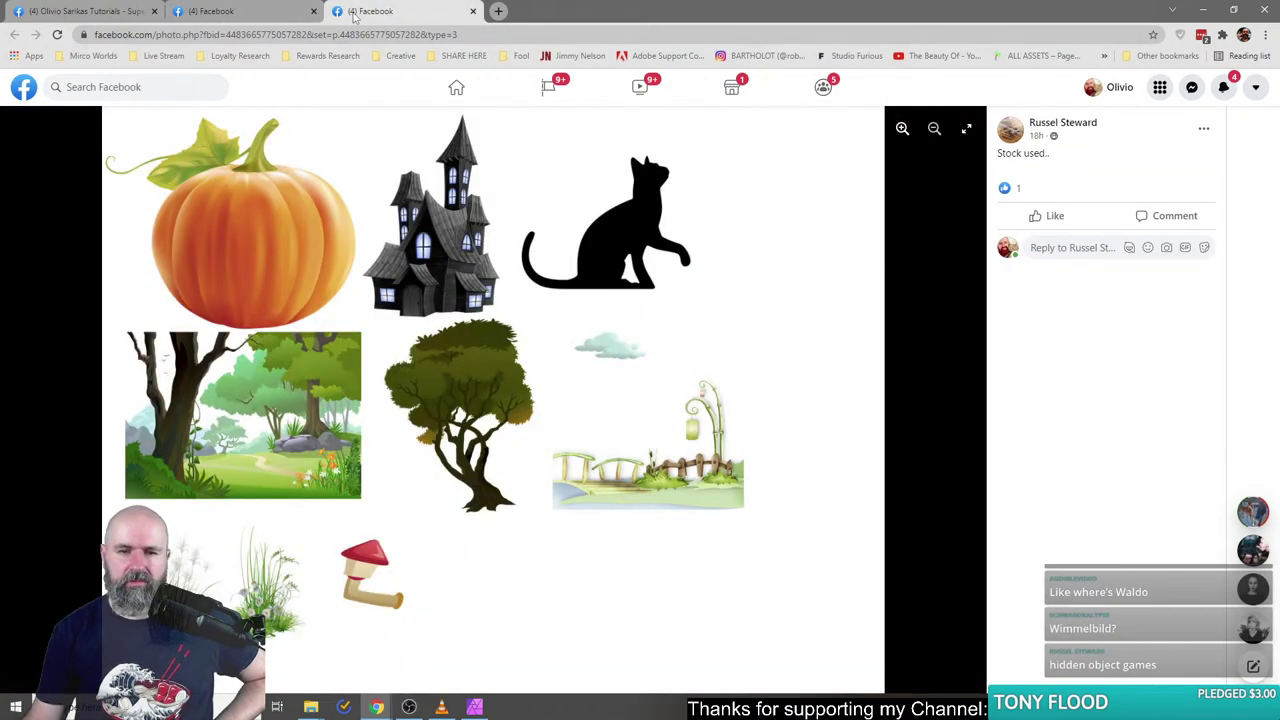
{"action": "left_click", "coordinate": [276, 18]}
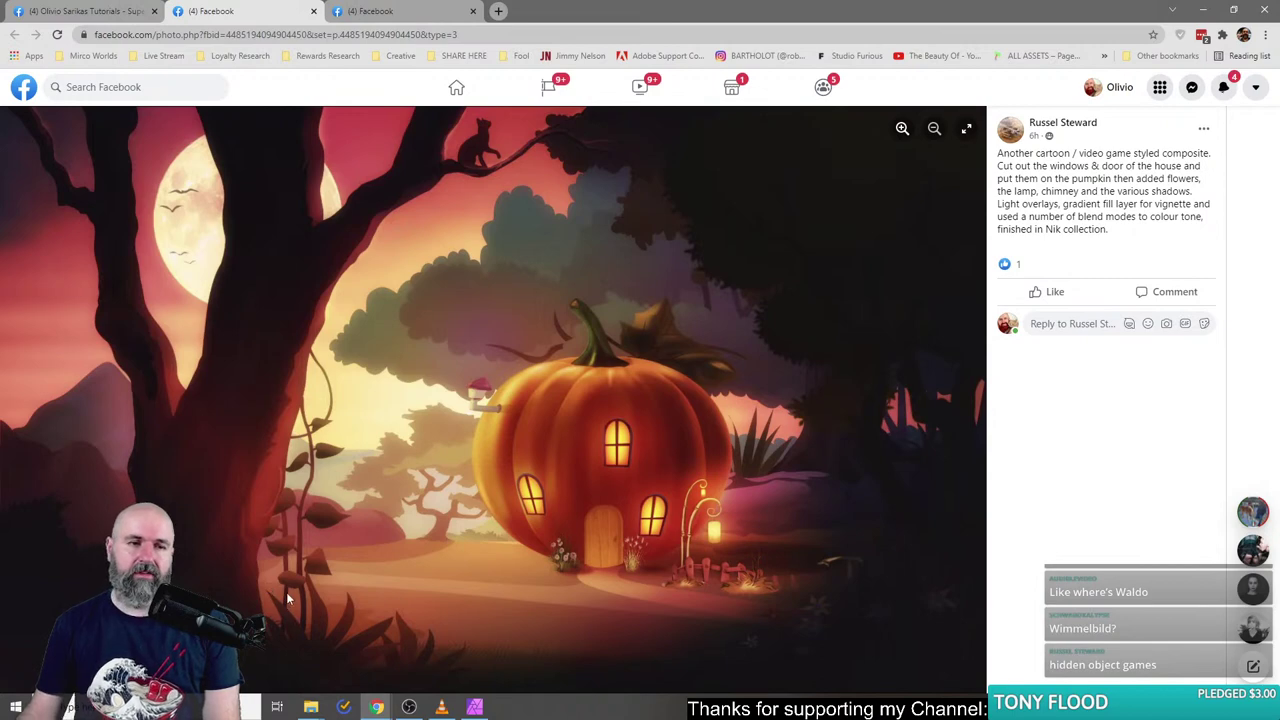
{"action": "left_click", "coordinate": [318, 12]}
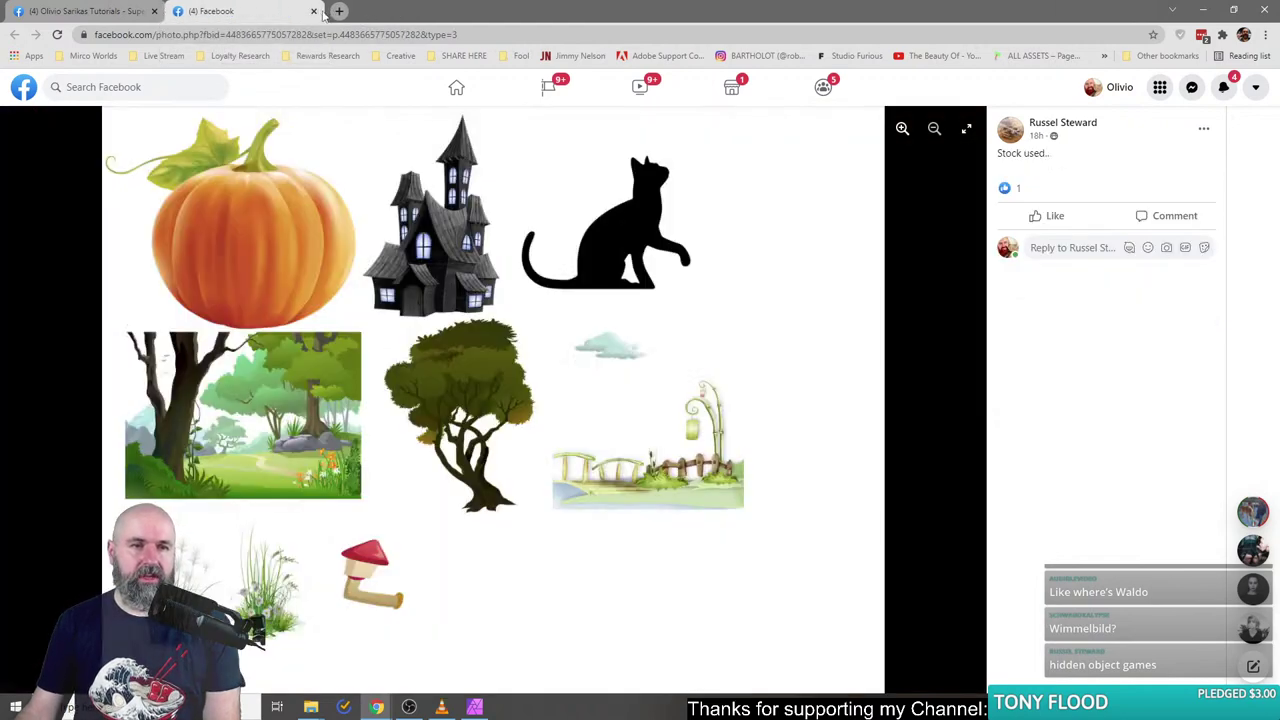
{"action": "left_click", "coordinate": [318, 12]}
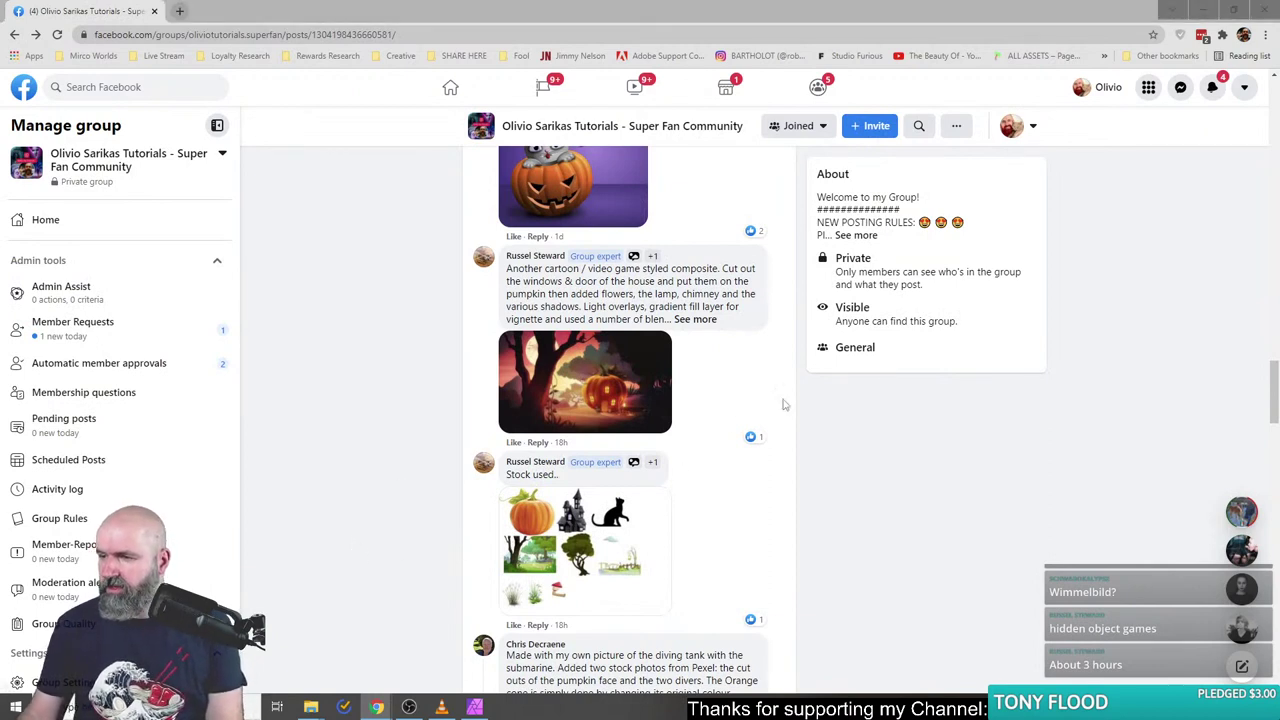
- Open the pumpkin-submarine composite and its original diving-tank photo in new tabs, viewing the composite
{"action": "scroll", "coordinate": [428, 503], "scroll_direction": "down", "scroll_amount": 3}
{"action": "scroll", "coordinate": [428, 503], "scroll_direction": "down", "scroll_amount": 1}
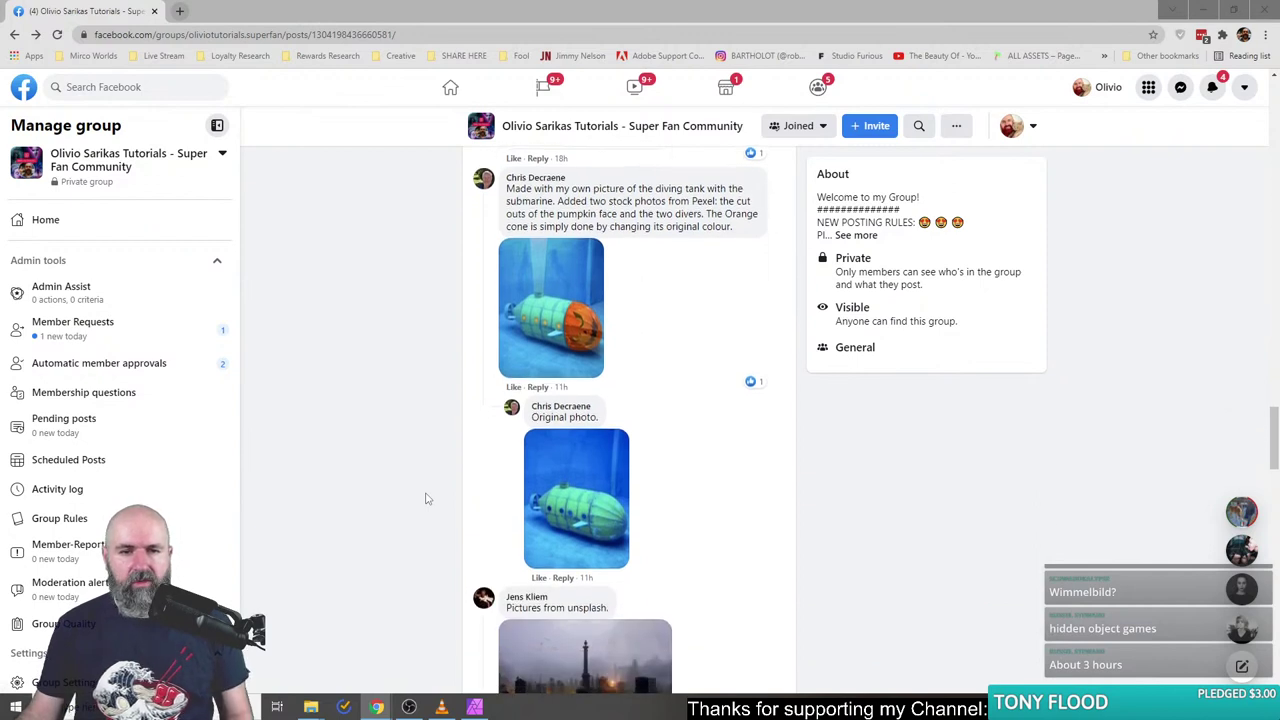
{"action": "right_click", "coordinate": [519, 309]}
{"action": "left_click", "coordinate": [560, 320]}
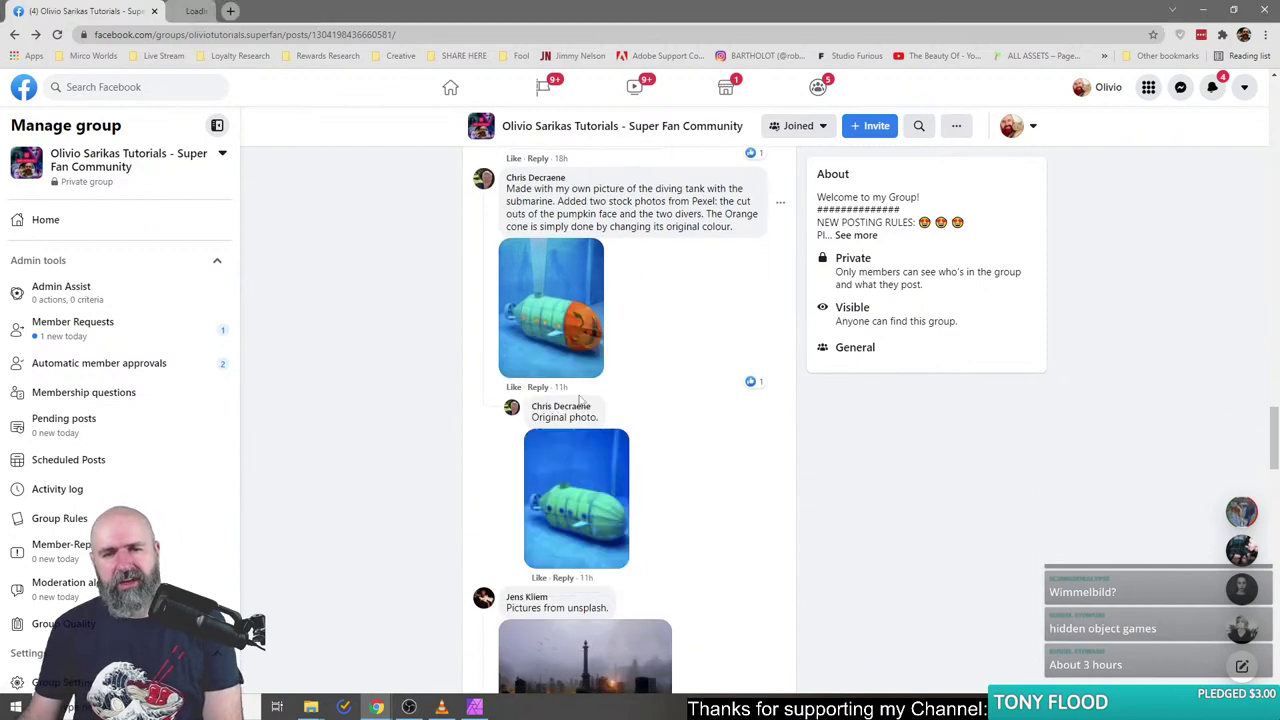
{"action": "right_click", "coordinate": [583, 470]}
{"action": "left_click", "coordinate": [643, 193]}
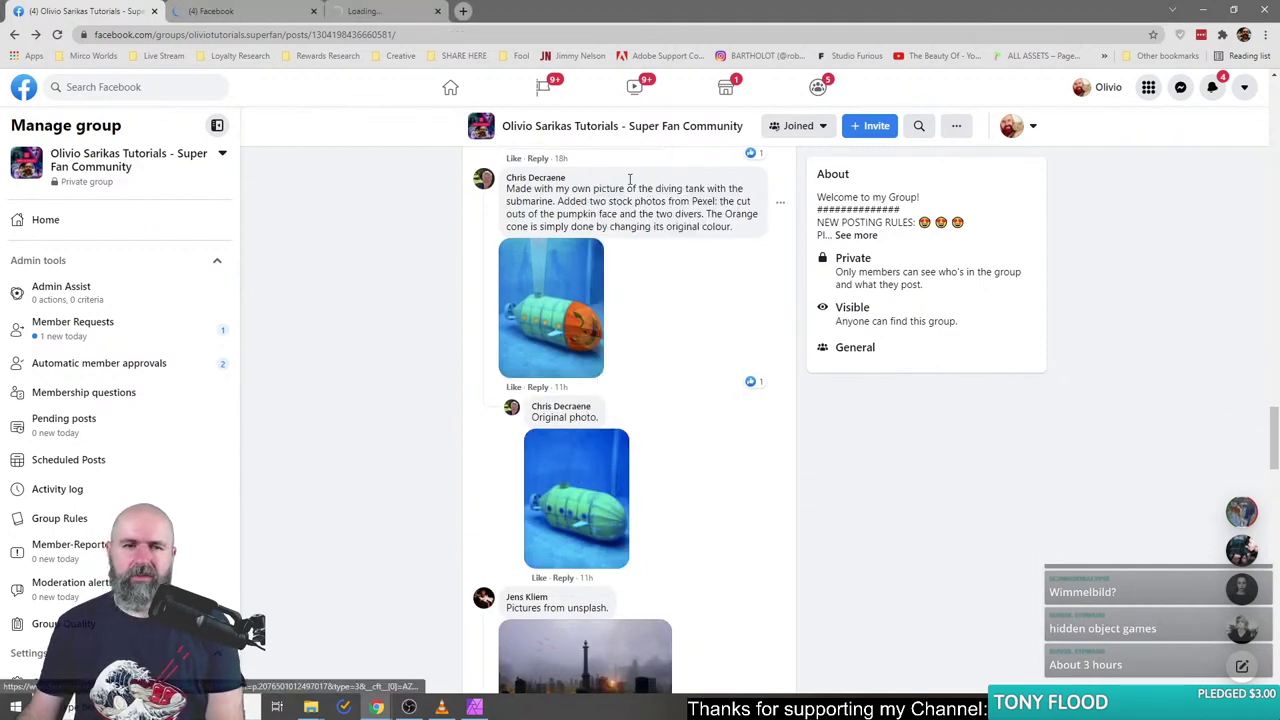
{"action": "left_click", "coordinate": [262, 8]}
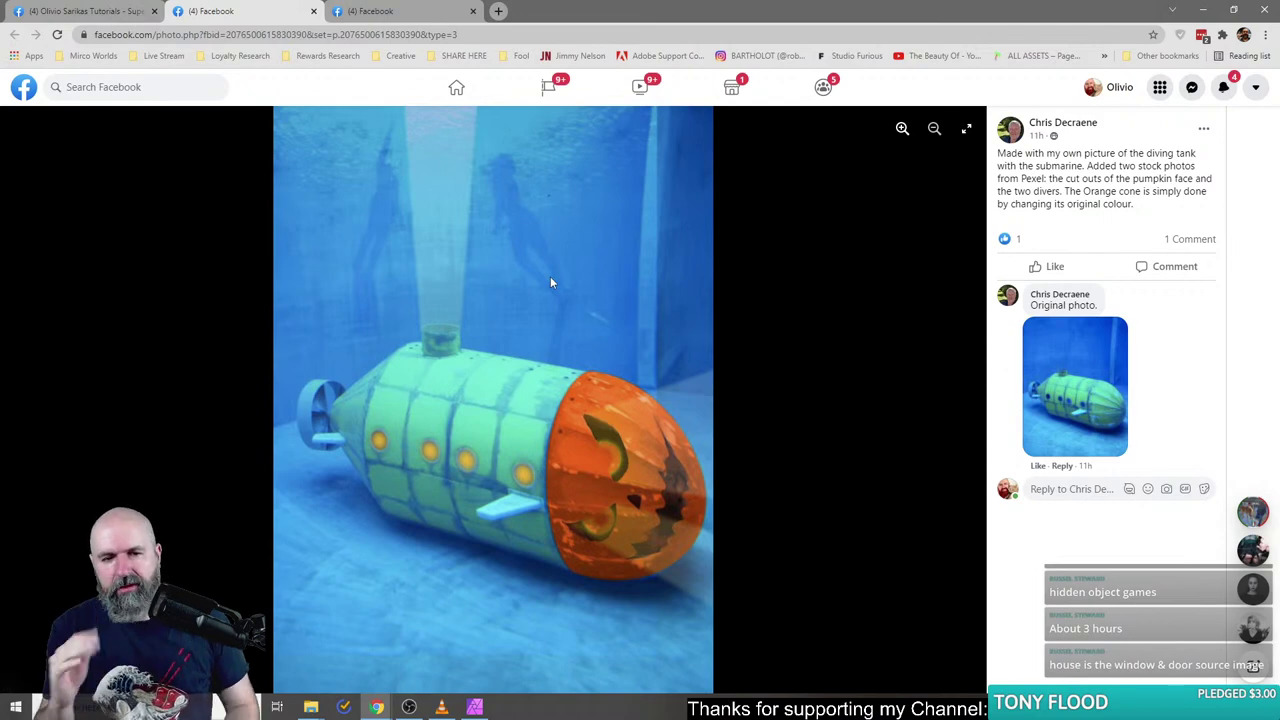
{"action": "left_click", "coordinate": [370, 11]}
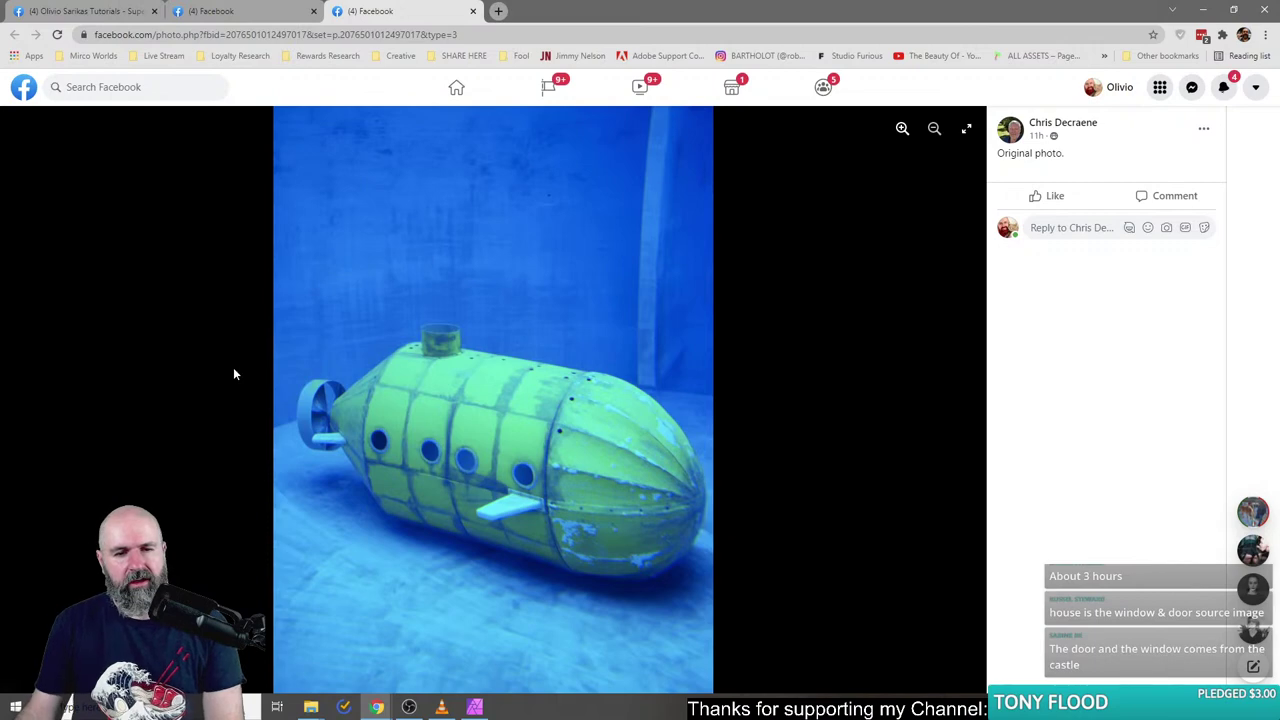
{"action": "left_click", "coordinate": [224, 12]}
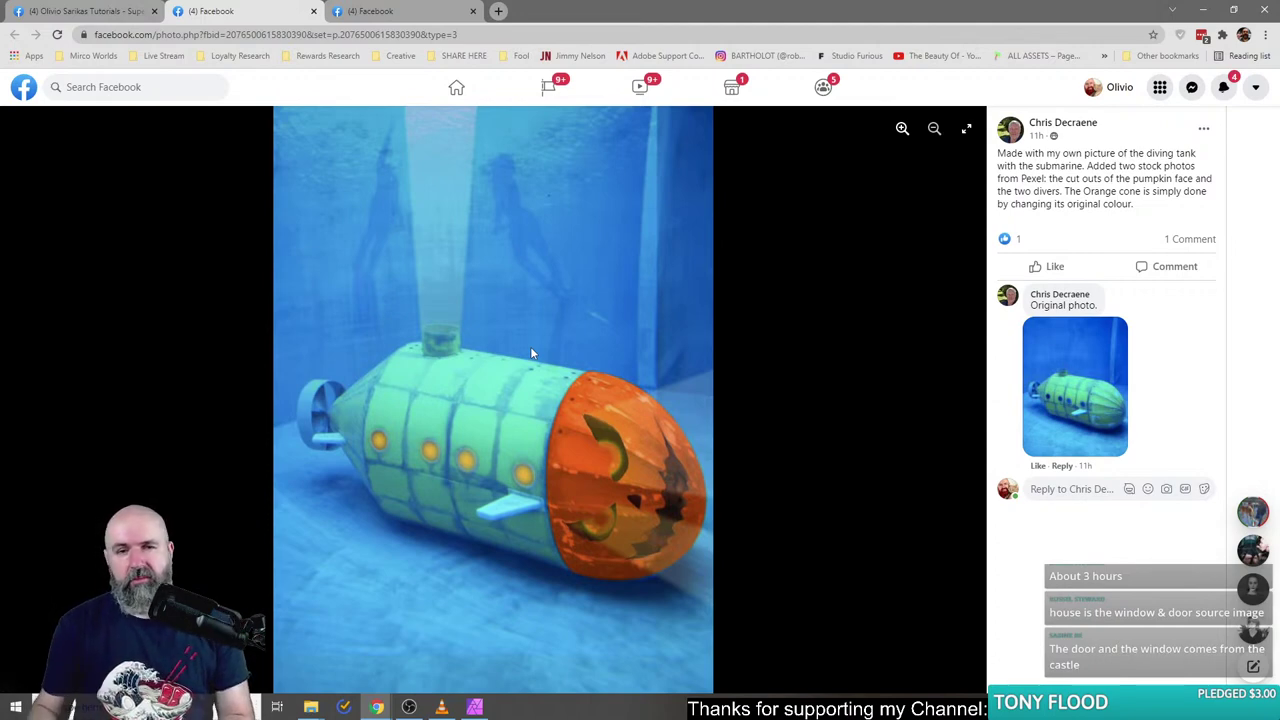
{"action": "left_click", "coordinate": [356, 13]}
{"action": "left_click", "coordinate": [265, 11]}
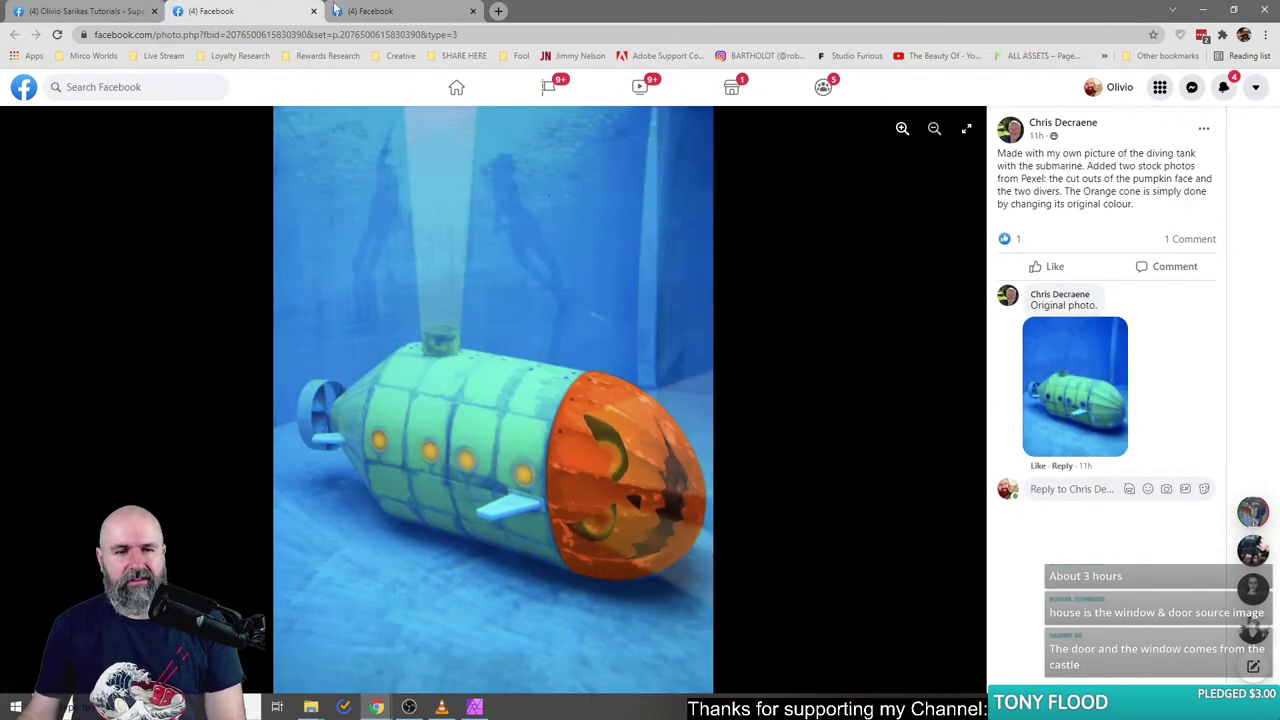
{"action": "left_click", "coordinate": [355, 11]}
{"action": "left_click", "coordinate": [270, 8]}
{"action": "left_click", "coordinate": [378, 11]}
{"action": "left_click", "coordinate": [272, 11]}
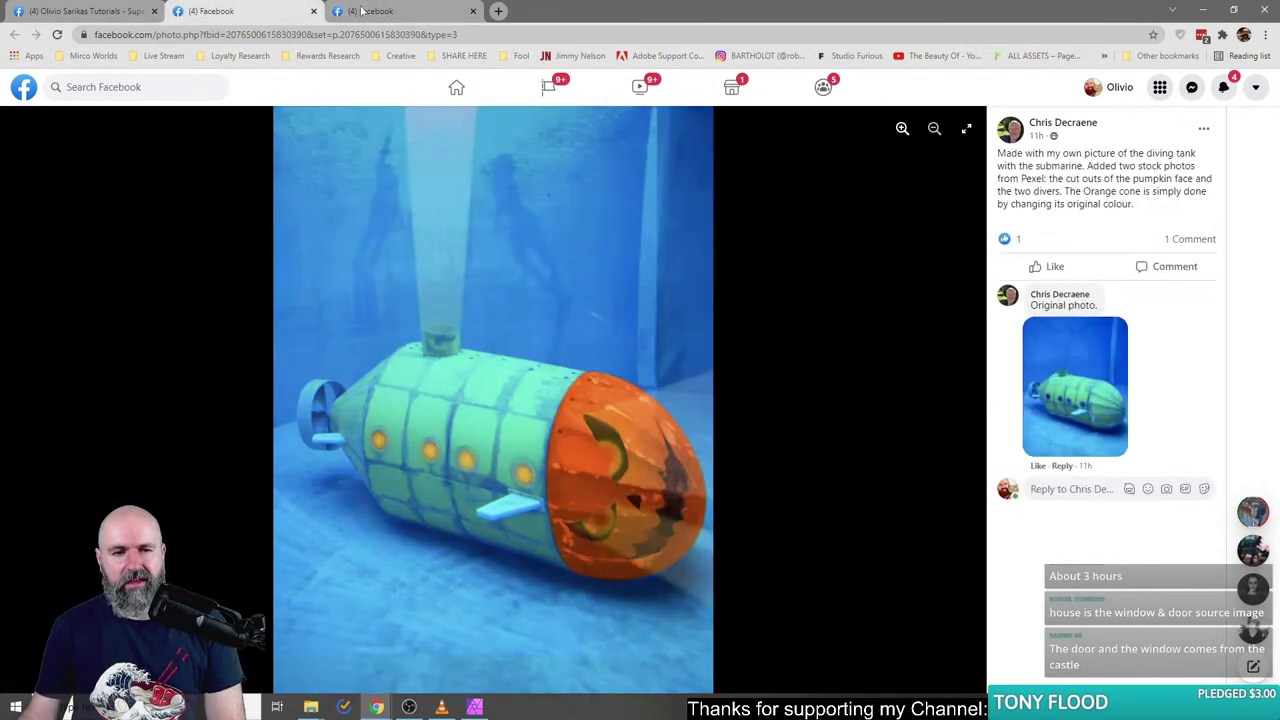
{"action": "left_click", "coordinate": [402, 11]}
{"action": "left_click", "coordinate": [271, 12]}
{"action": "left_click", "coordinate": [412, 11]}
{"action": "left_click", "coordinate": [262, 12]}
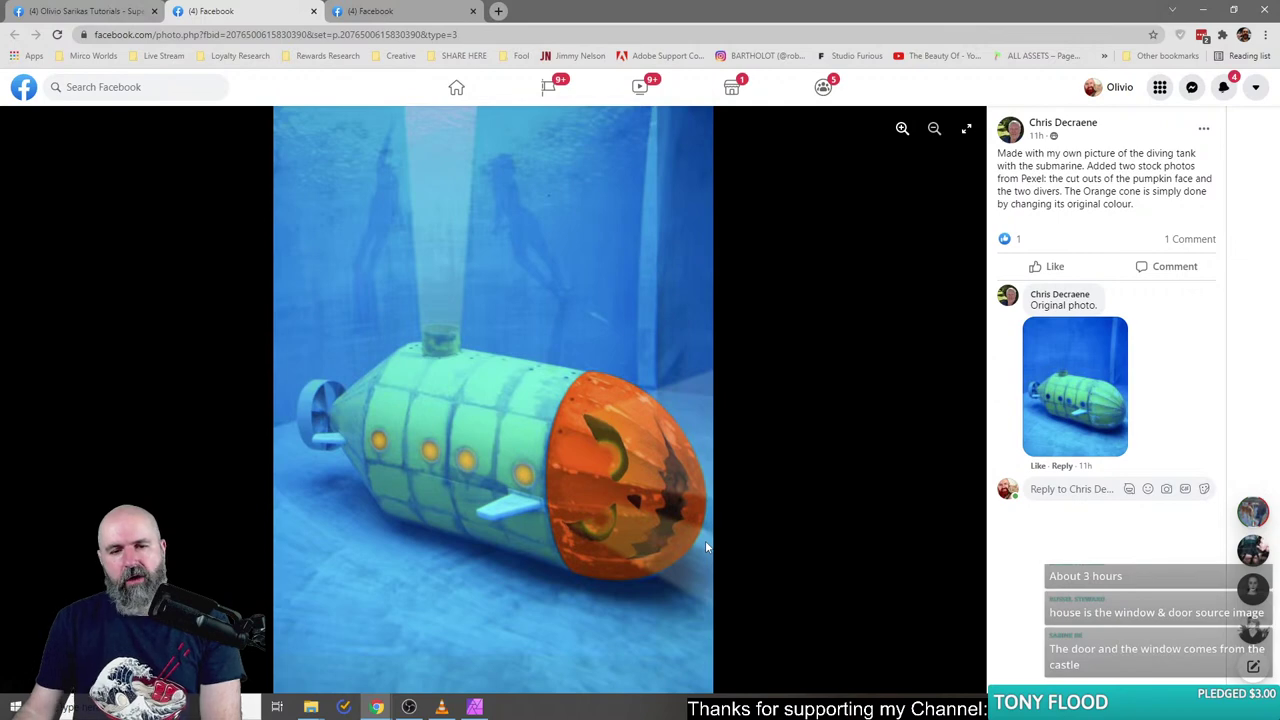
{"action": "key", "text": "ctrl+Tab"}
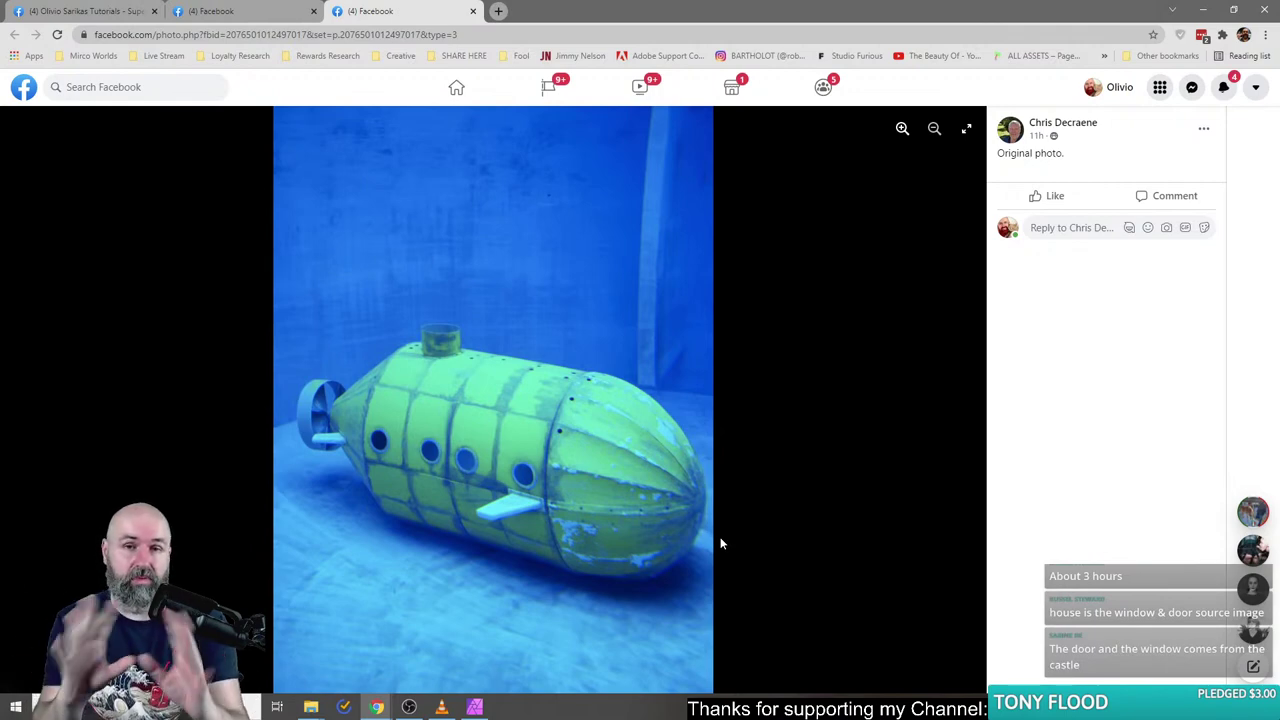
{"action": "left_click", "coordinate": [272, 12]}
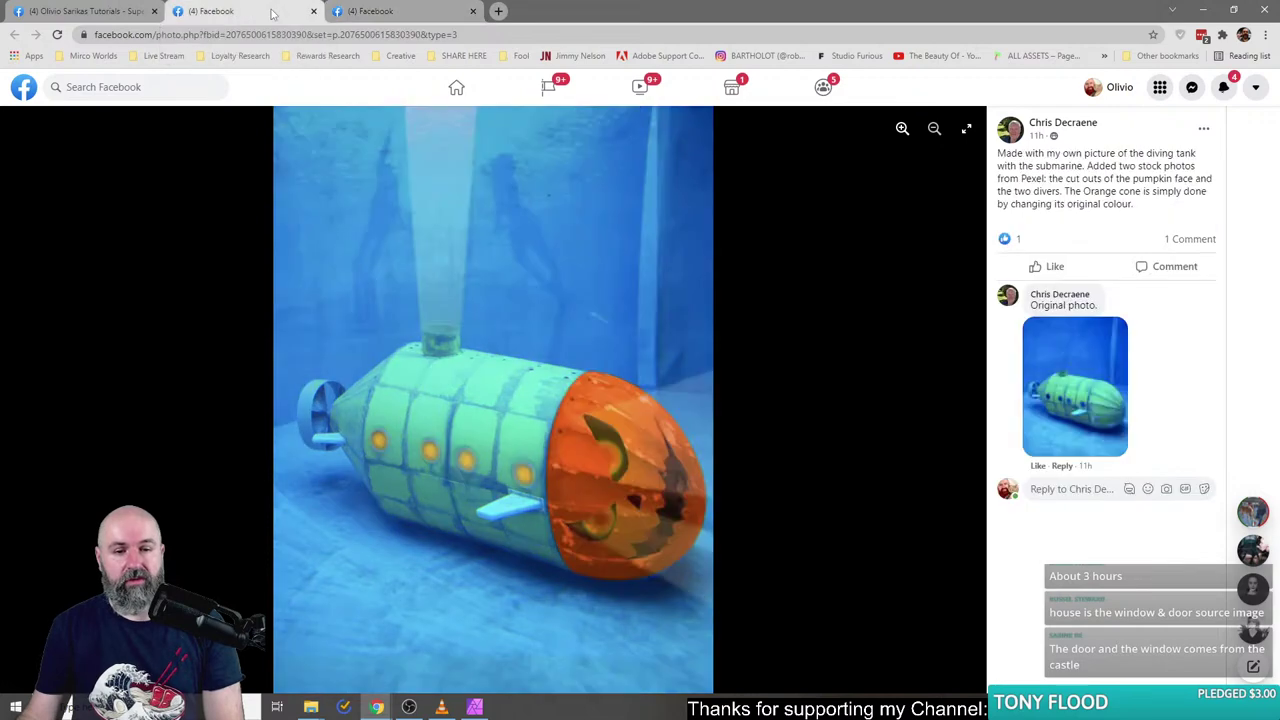
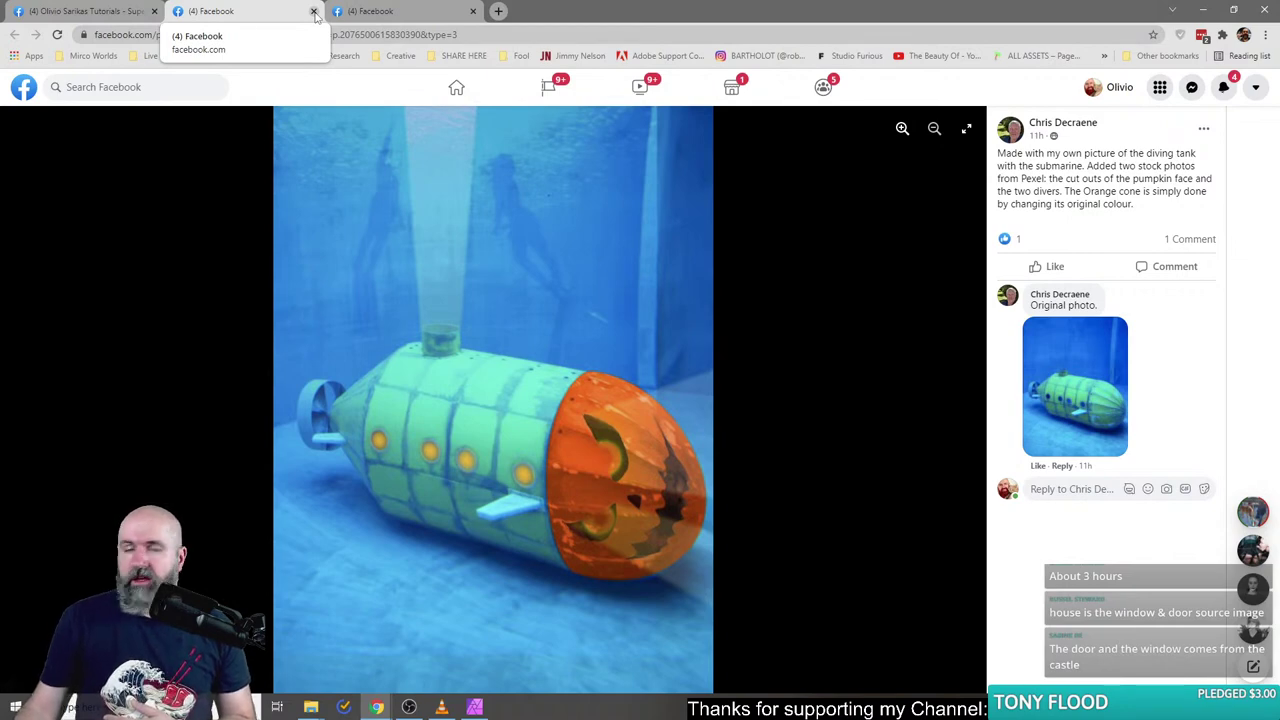
- Close both submarine photo tabs and open the pumpkin house comment thumbnail in the photo viewer
{"action": "left_click", "coordinate": [314, 12]}
{"action": "left_click", "coordinate": [314, 12]}
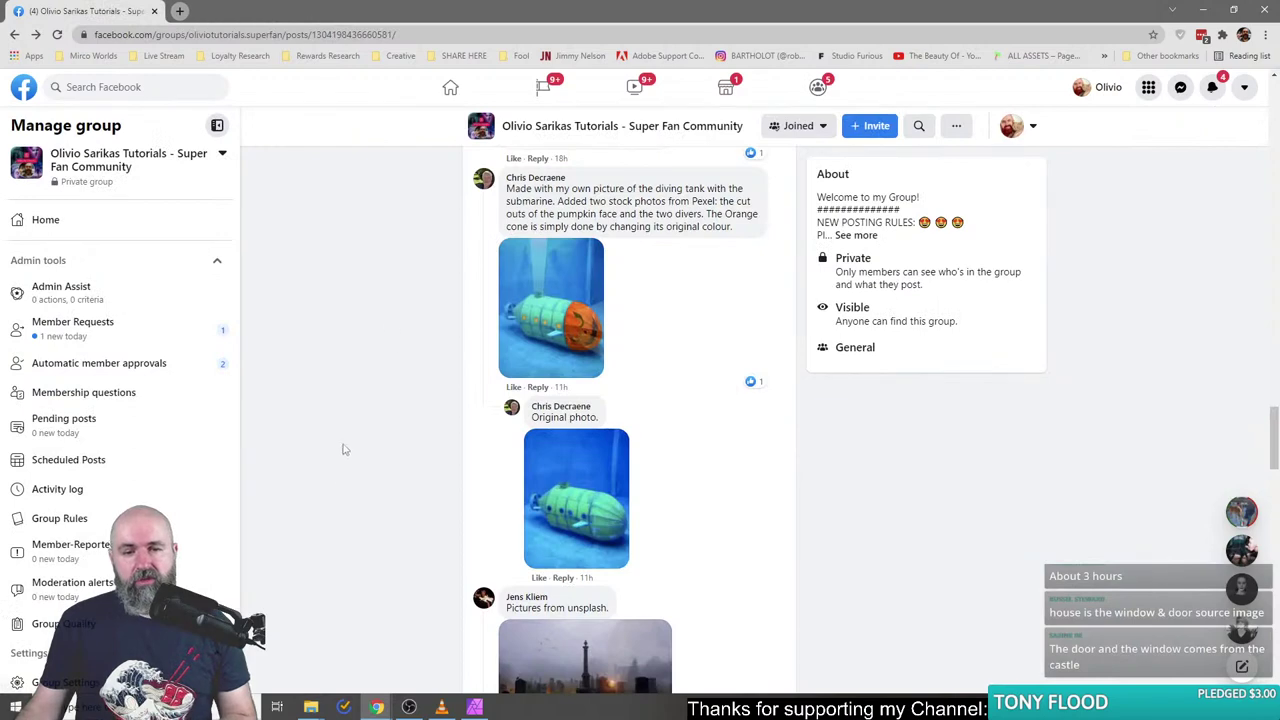
{"action": "scroll", "coordinate": [343, 449], "scroll_direction": "up", "scroll_amount": 5}
{"action": "scroll", "coordinate": [377, 471], "scroll_direction": "up", "scroll_amount": 1}
{"action": "scroll", "coordinate": [573, 512], "scroll_direction": "down", "scroll_amount": 2}
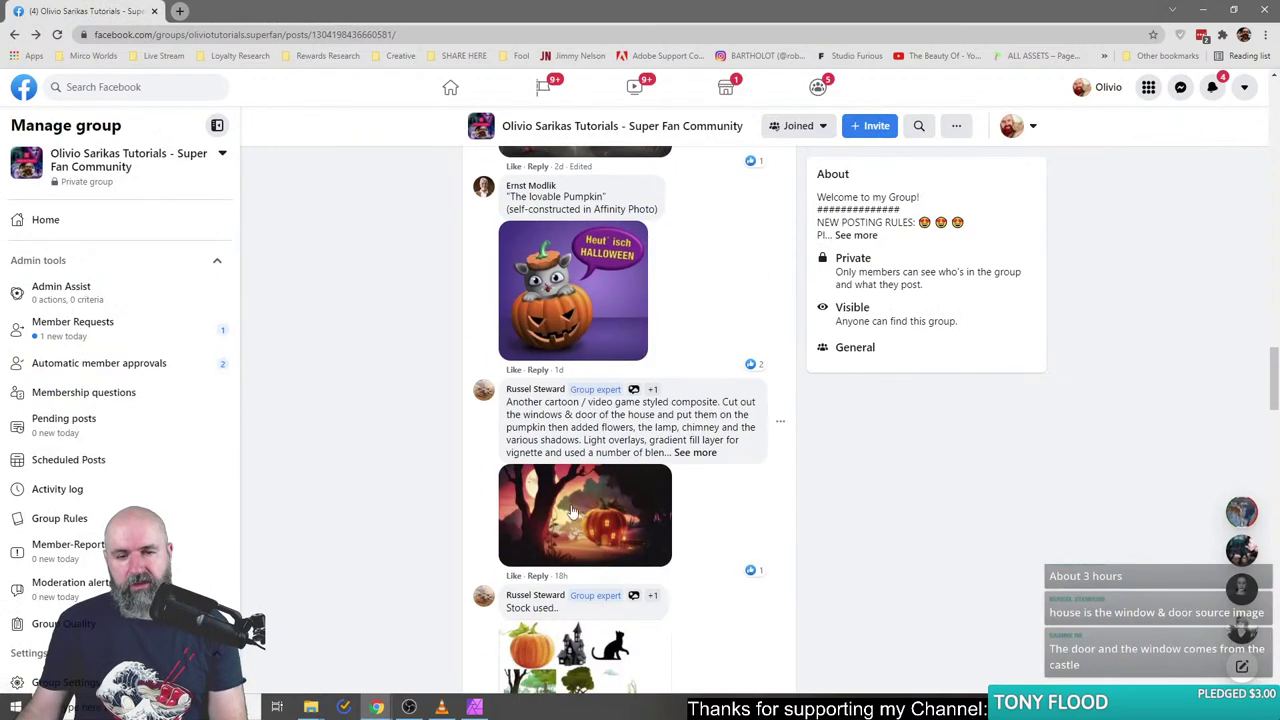
{"action": "left_click", "coordinate": [573, 512]}
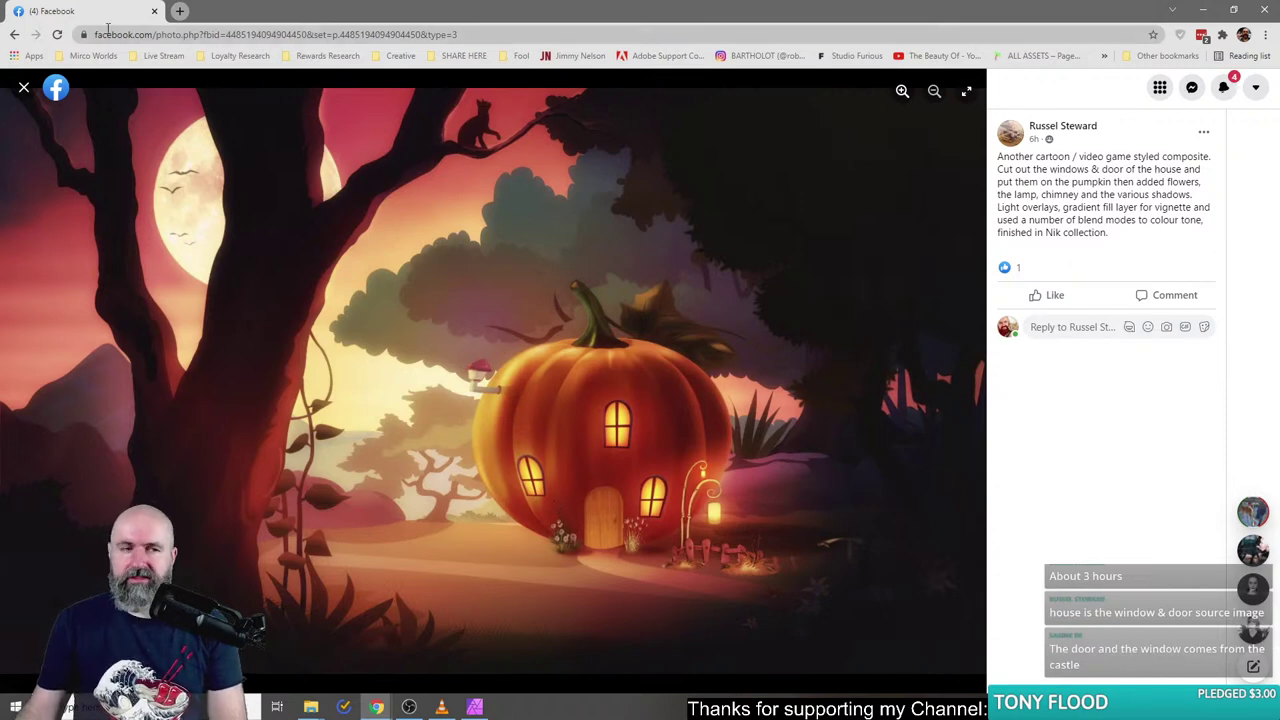
- Leave the photo viewer and open the pumpkin house image and stock images collage in new tabs
{"action": "left_click", "coordinate": [24, 88]}
{"action": "scroll", "coordinate": [430, 380], "scroll_direction": "down", "scroll_amount": 3}
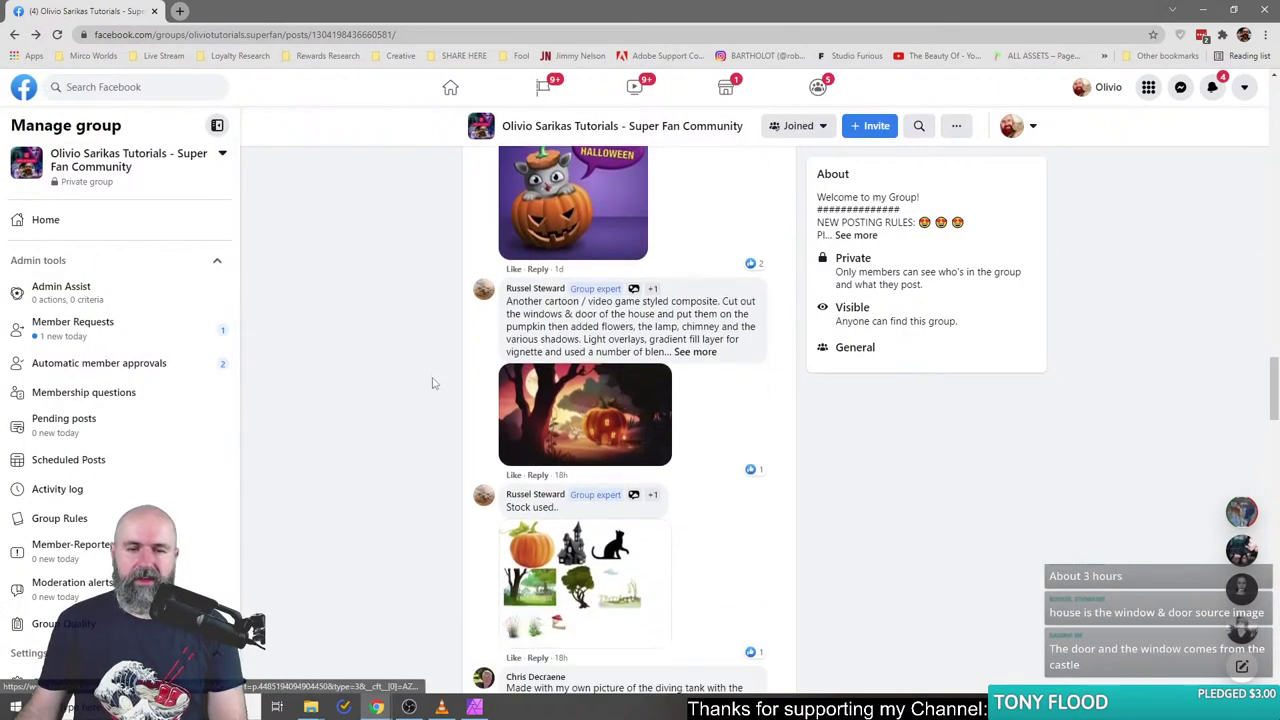
{"action": "right_click", "coordinate": [593, 465]}
{"action": "left_click", "coordinate": [675, 189]}
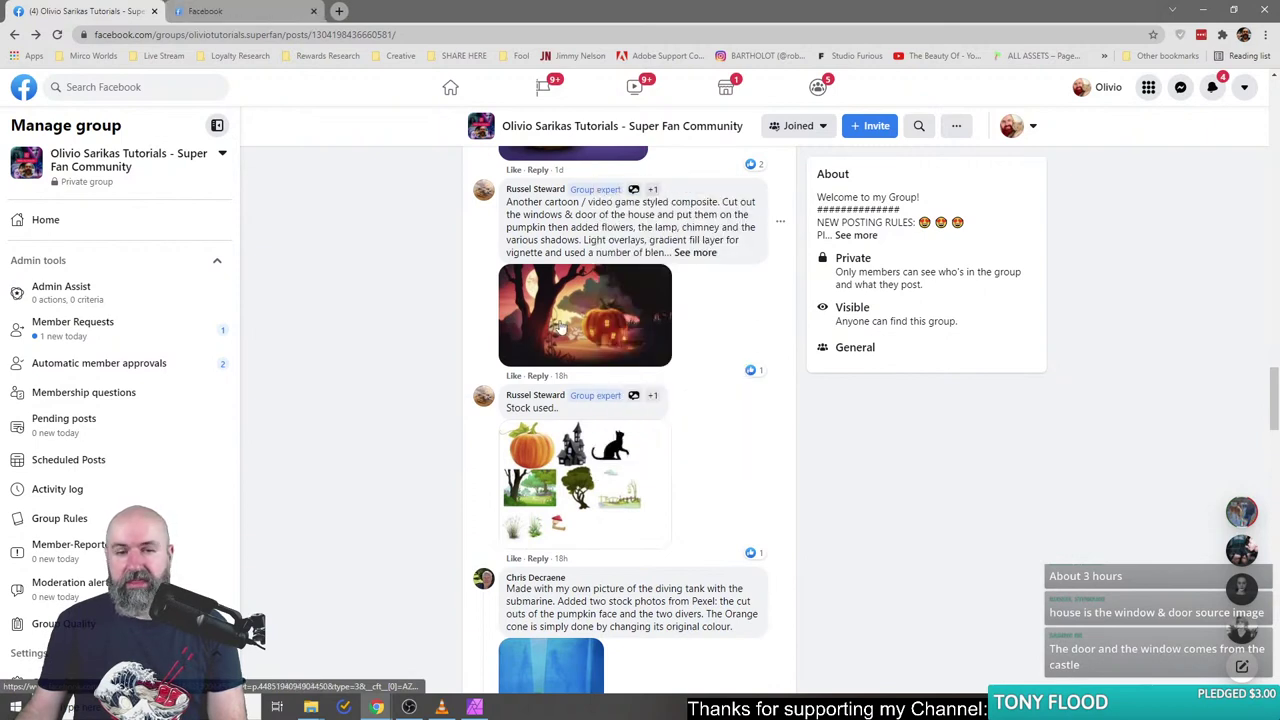
{"action": "right_click", "coordinate": [556, 320]}
{"action": "left_click", "coordinate": [630, 328]}
- View the pumpkin house photo tab, then close both photo tabs
{"action": "left_click", "coordinate": [369, 8]}
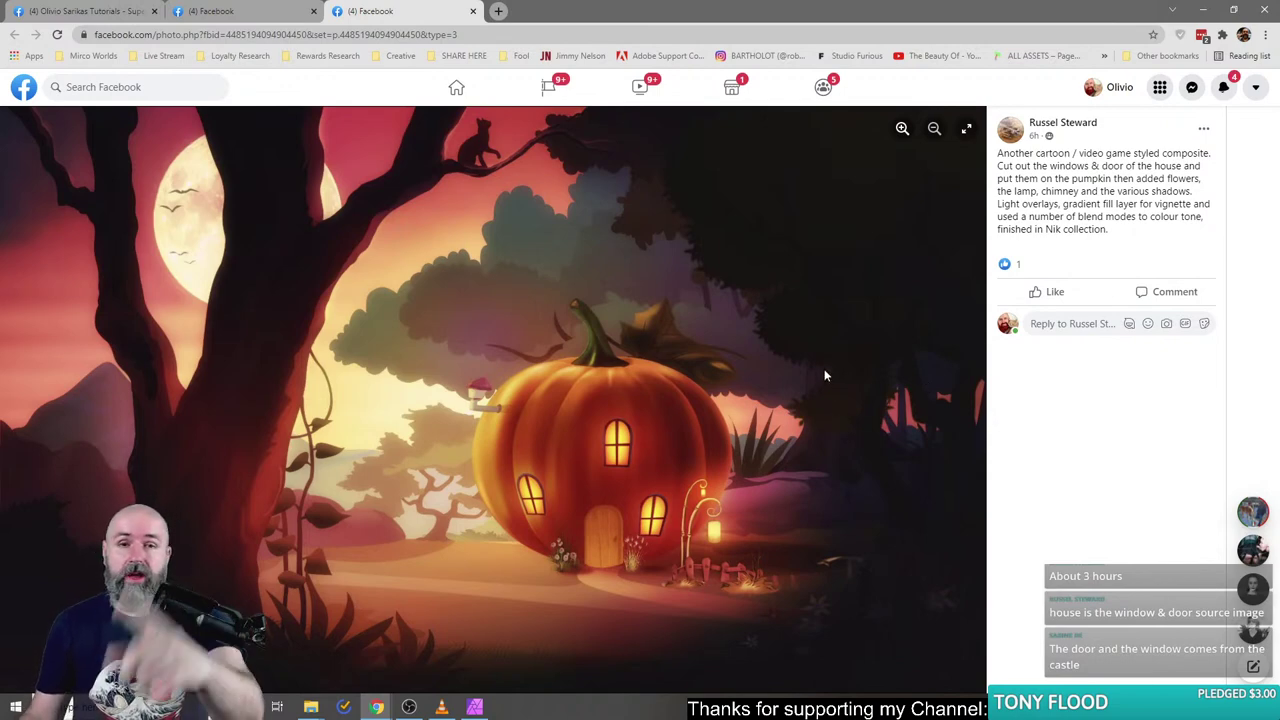
{"action": "left_click", "coordinate": [473, 11]}
{"action": "left_click", "coordinate": [314, 11]}
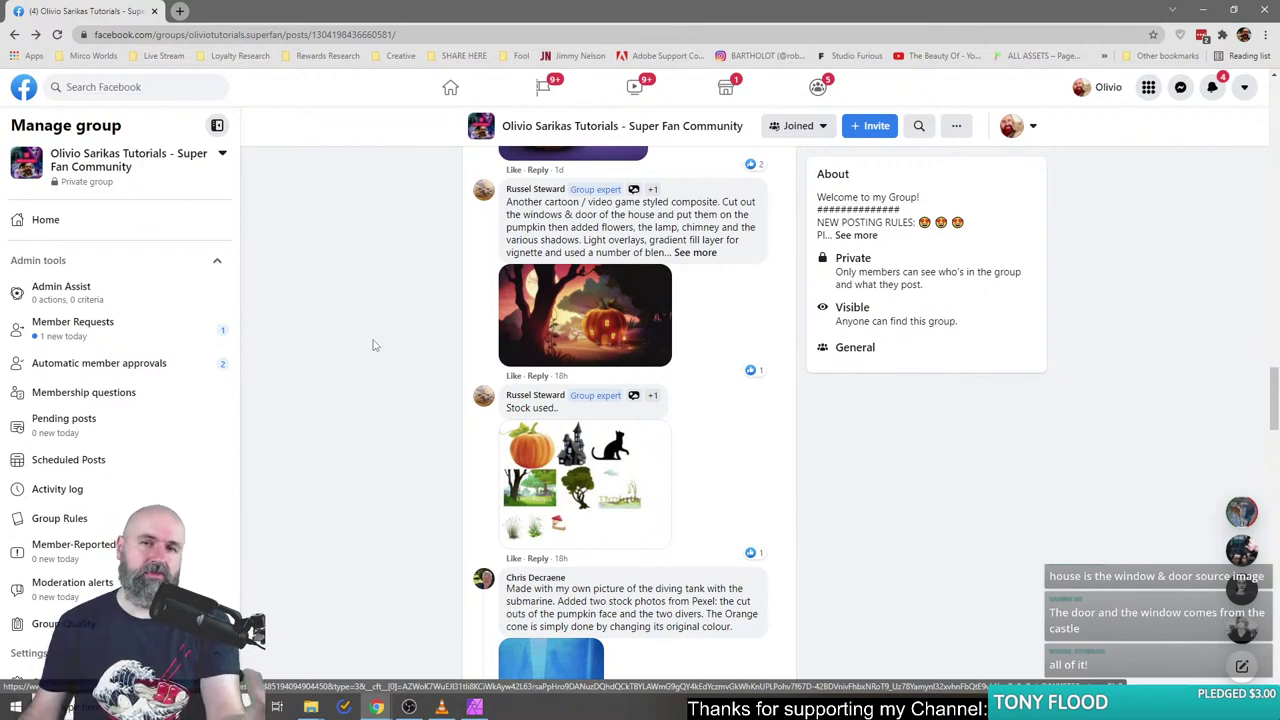
- Open the foggy cemetery composite and its sources collage in new tabs, then view the cemetery tab
{"action": "scroll", "coordinate": [409, 469], "scroll_direction": "down", "scroll_amount": 3}
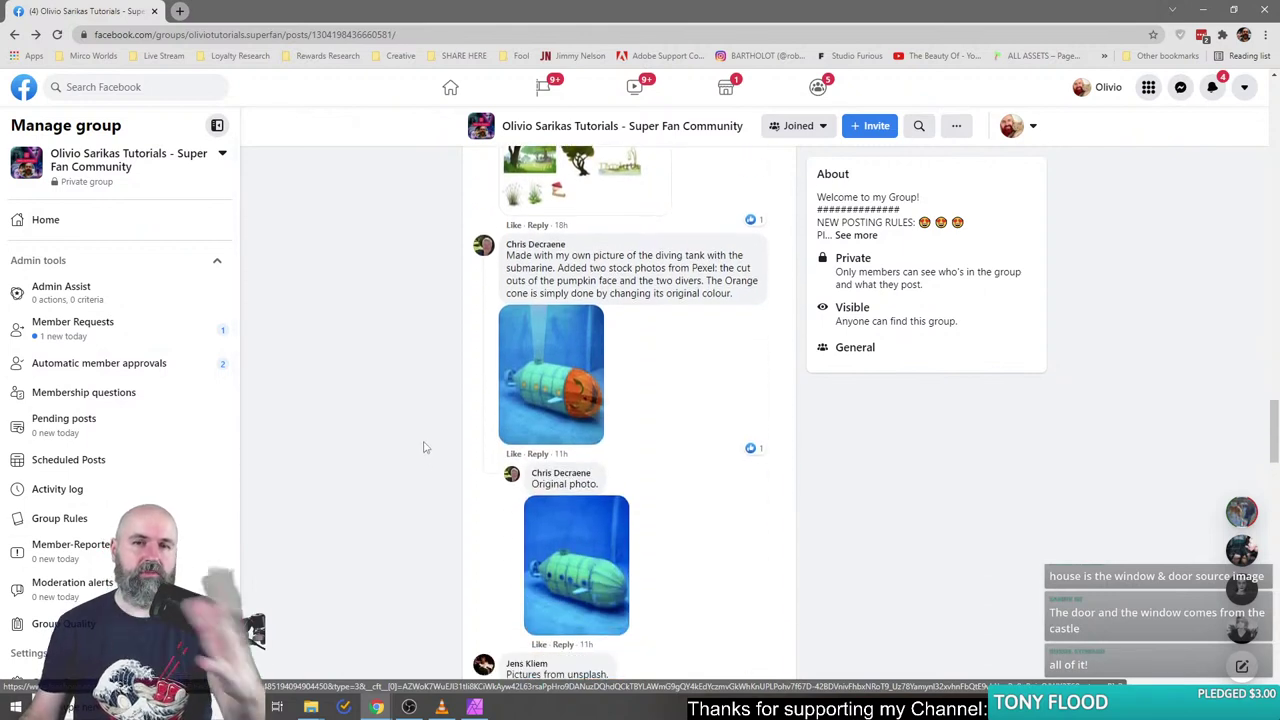
{"action": "scroll", "coordinate": [418, 435], "scroll_direction": "down", "scroll_amount": 5}
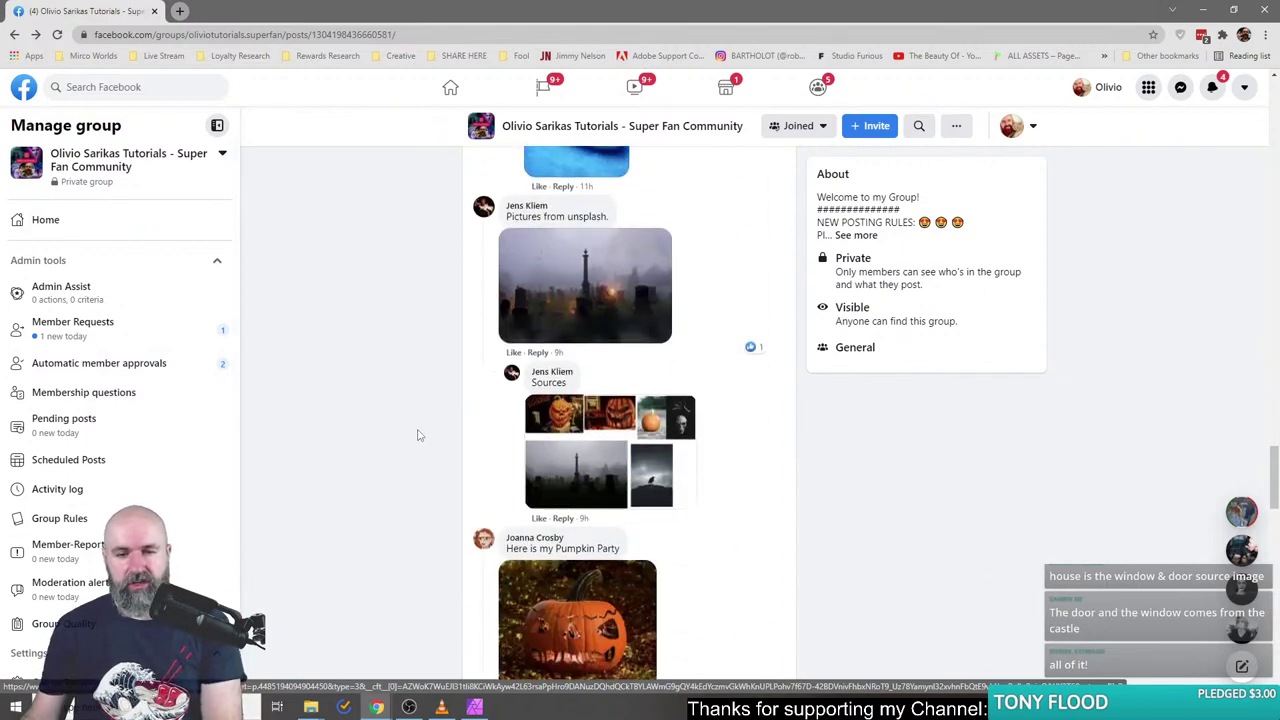
{"action": "right_click", "coordinate": [562, 282]}
{"action": "left_click", "coordinate": [590, 290]}
{"action": "right_click", "coordinate": [588, 141]}
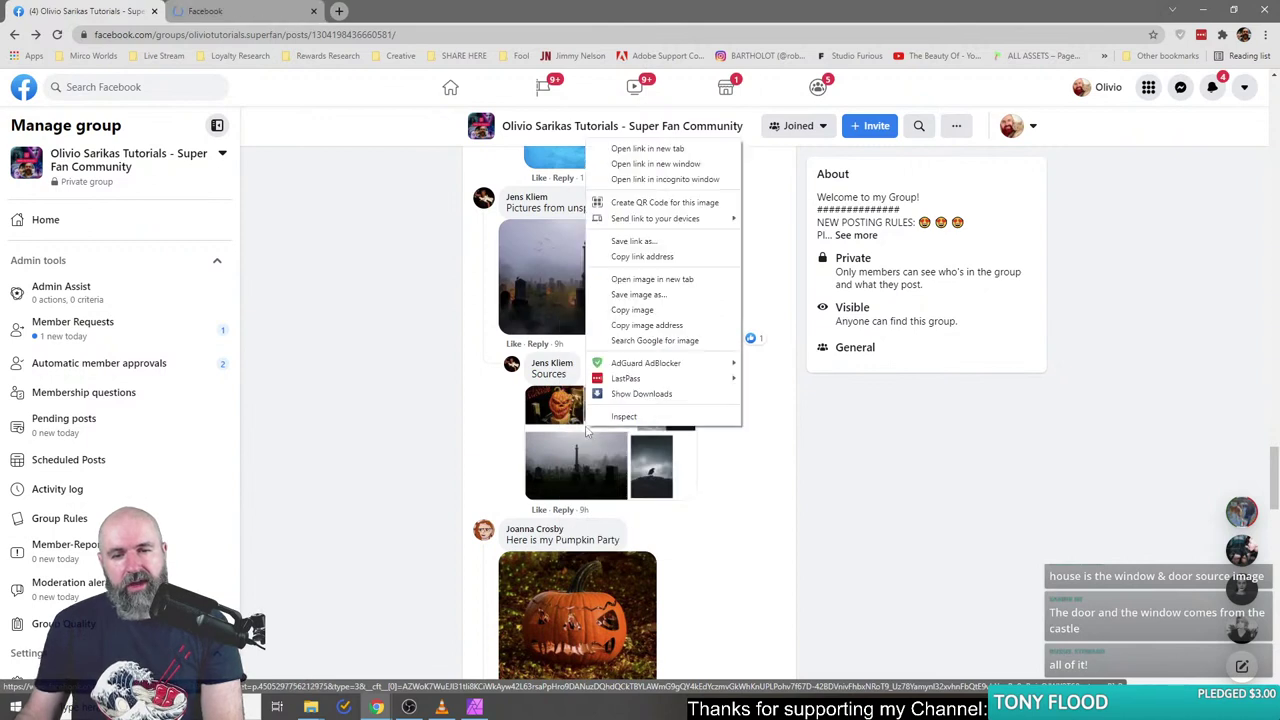
{"action": "left_click", "coordinate": [663, 149]}
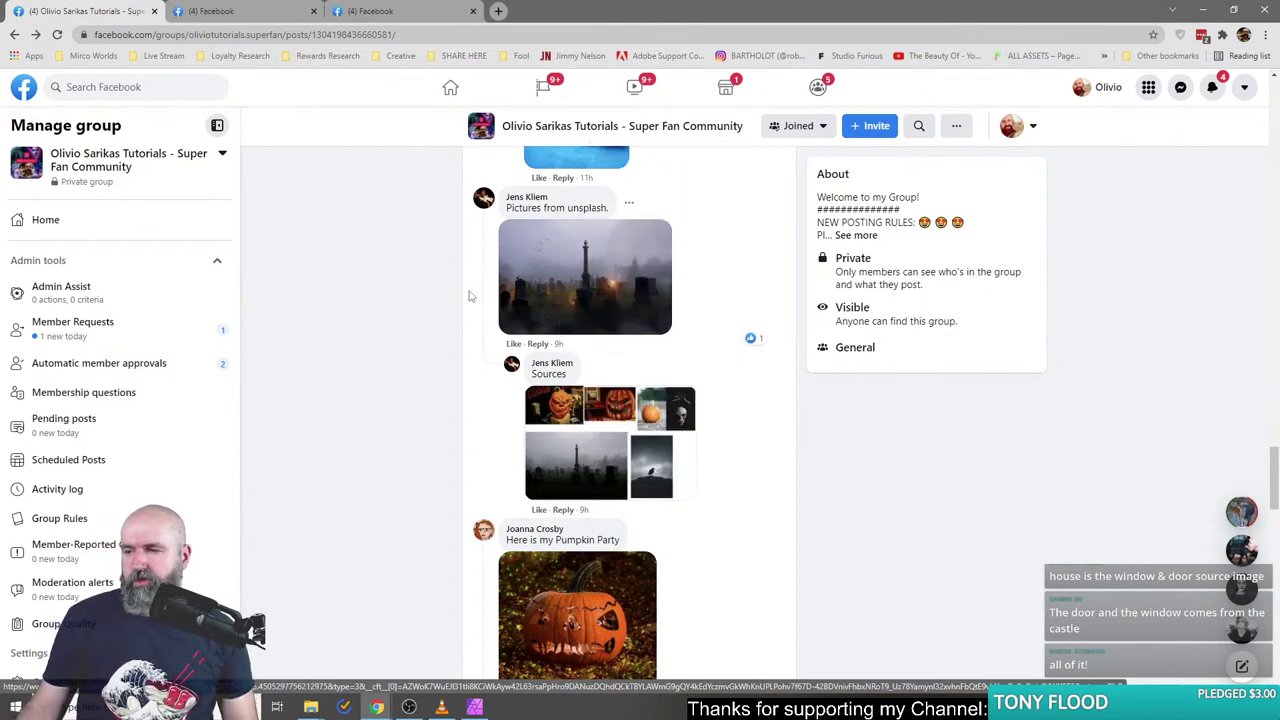
{"action": "scroll", "coordinate": [406, 312], "scroll_direction": "up", "scroll_amount": 5}
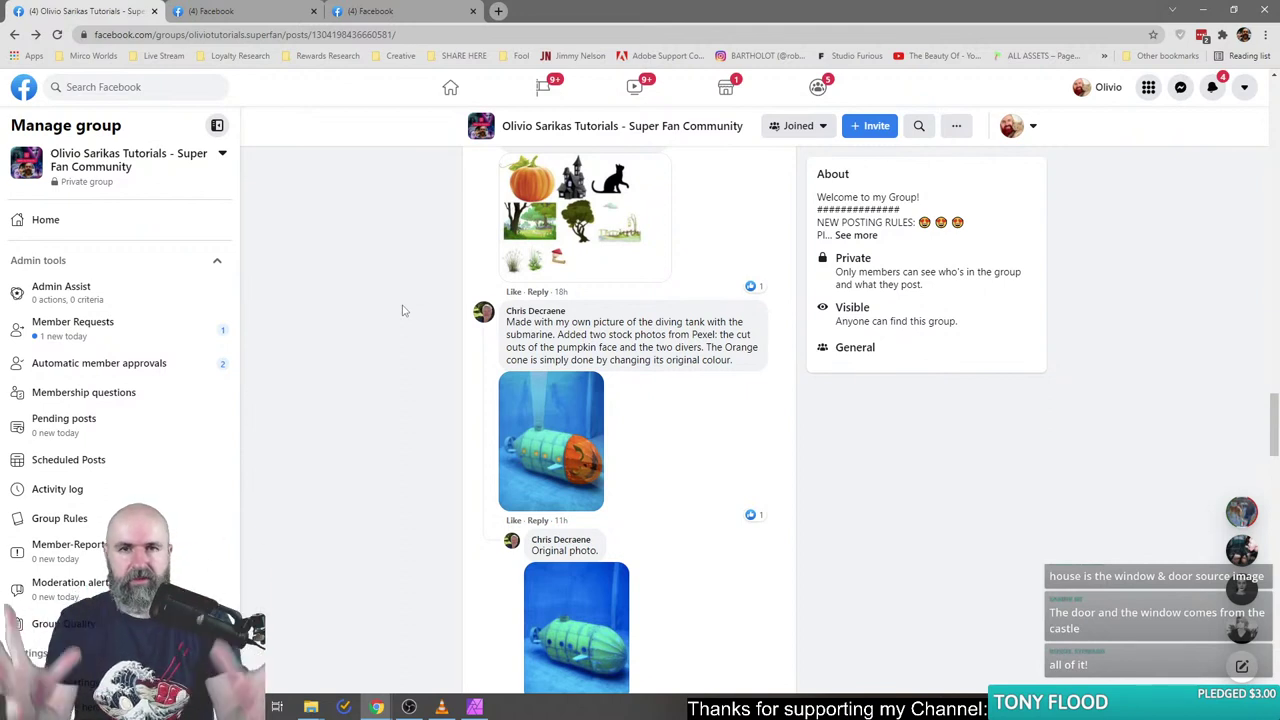
{"action": "scroll", "coordinate": [414, 514], "scroll_direction": "down", "scroll_amount": 4}
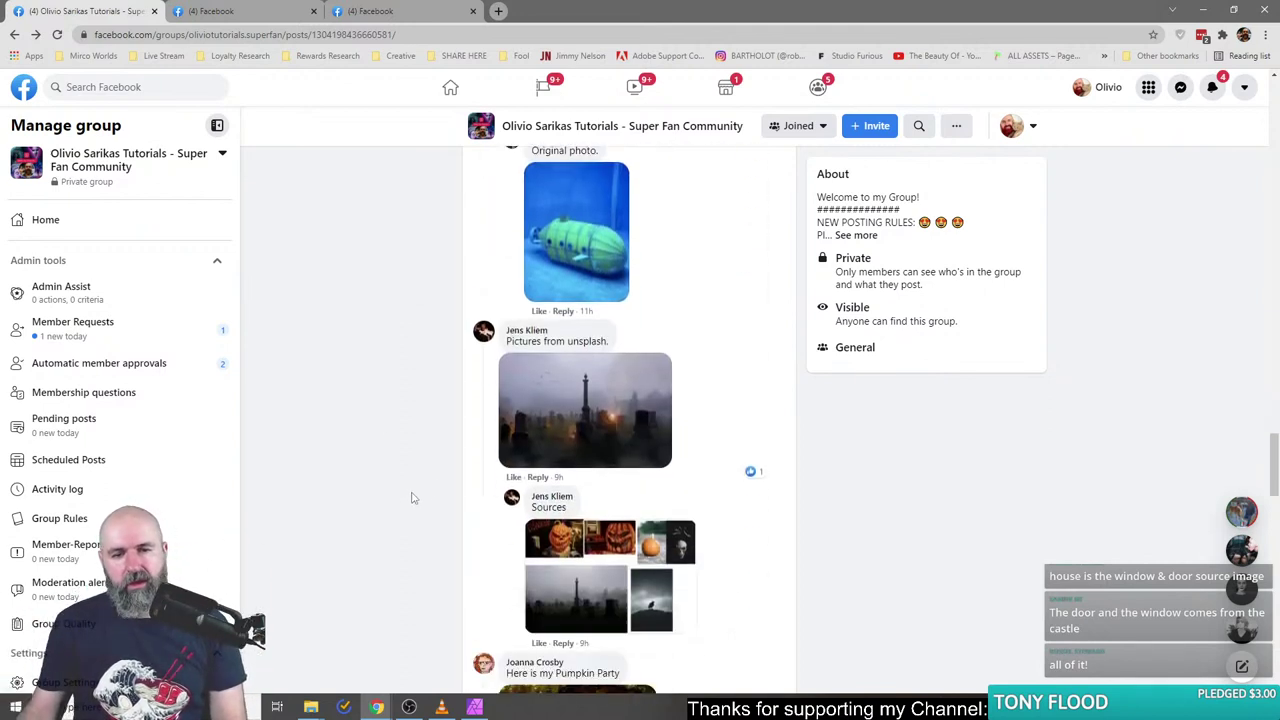
{"action": "left_click", "coordinate": [290, 15]}
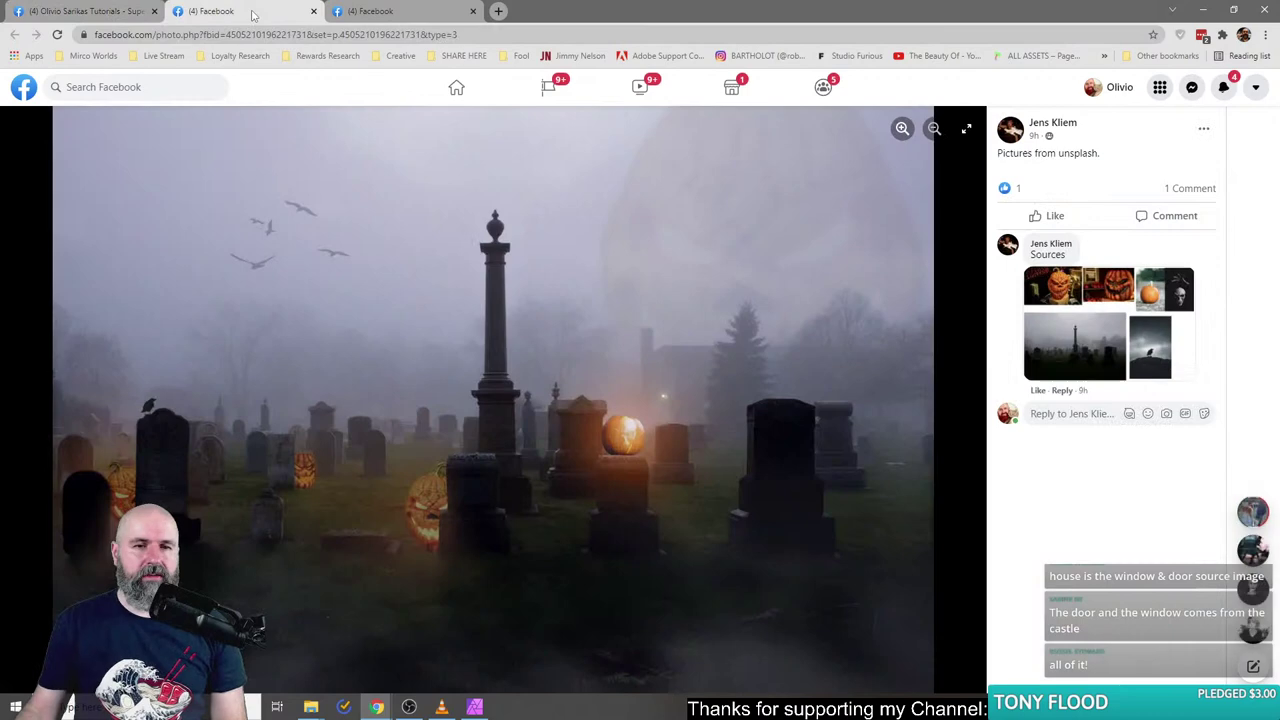
{"action": "left_click", "coordinate": [408, 15]}
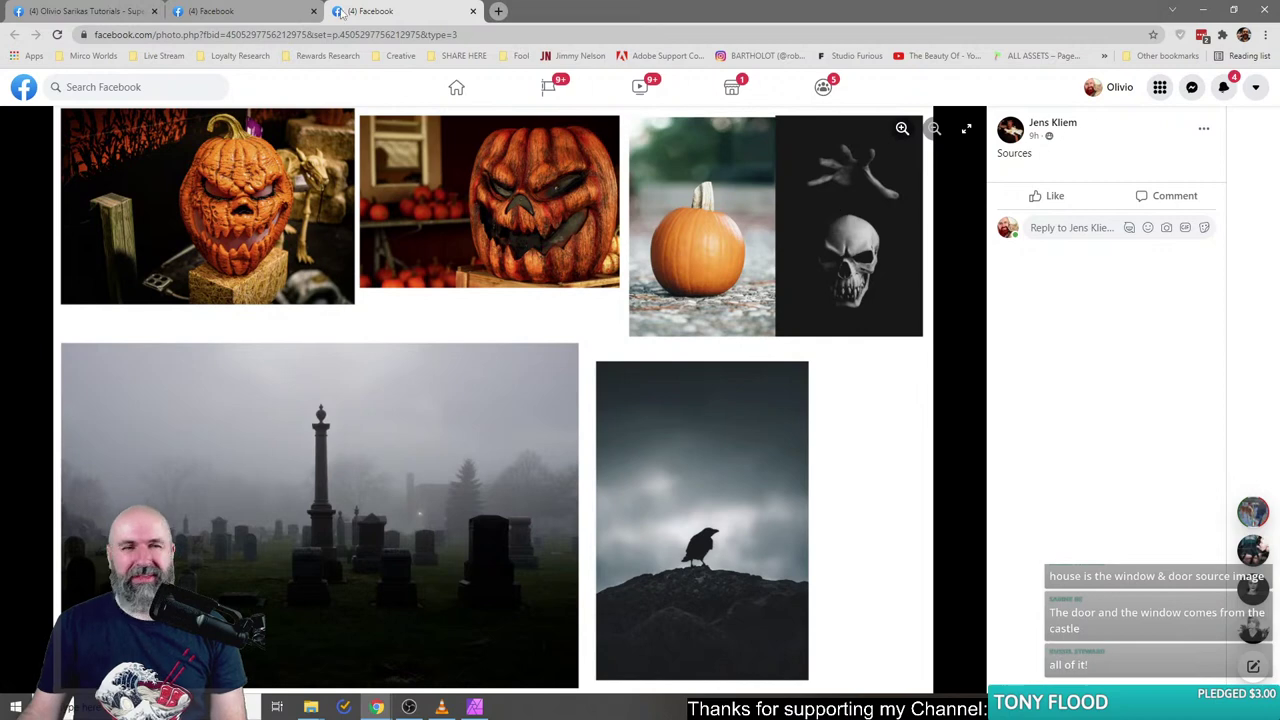
{"action": "key", "text": "Escape"}
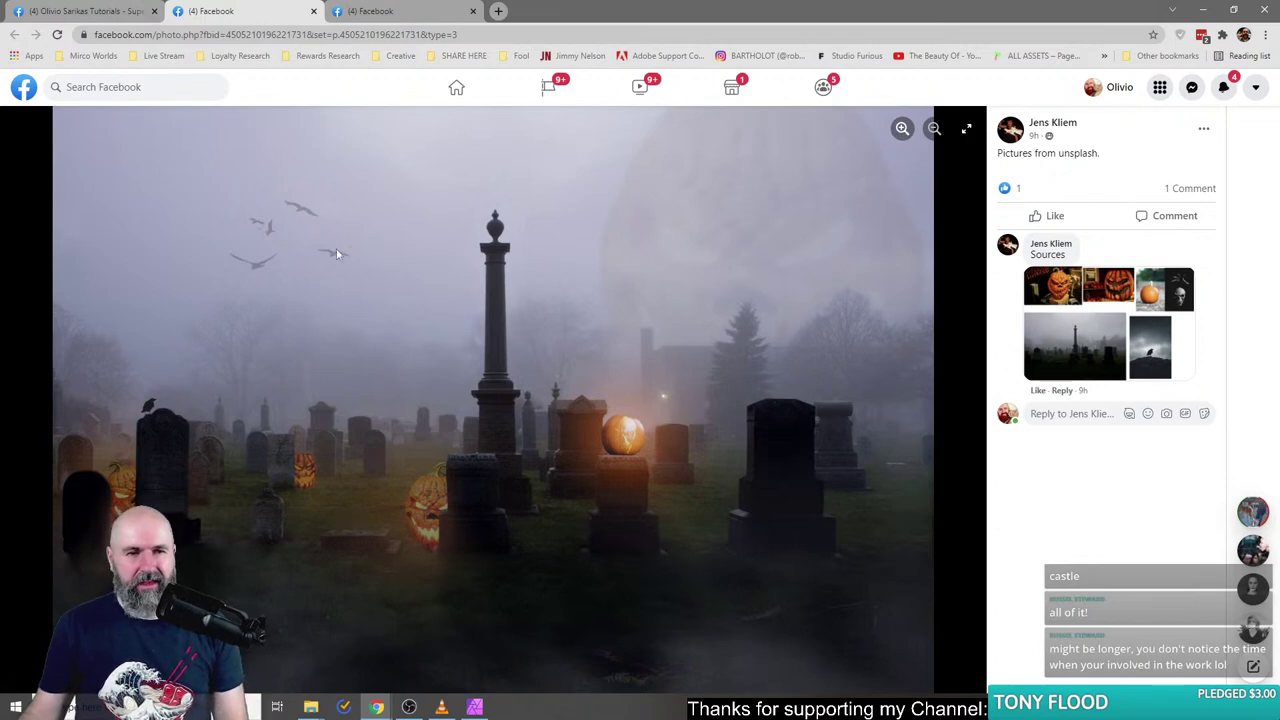
- Check the sources collage tab, then open the cemetery photo's image file in a new tab
{"action": "left_click", "coordinate": [360, 11]}
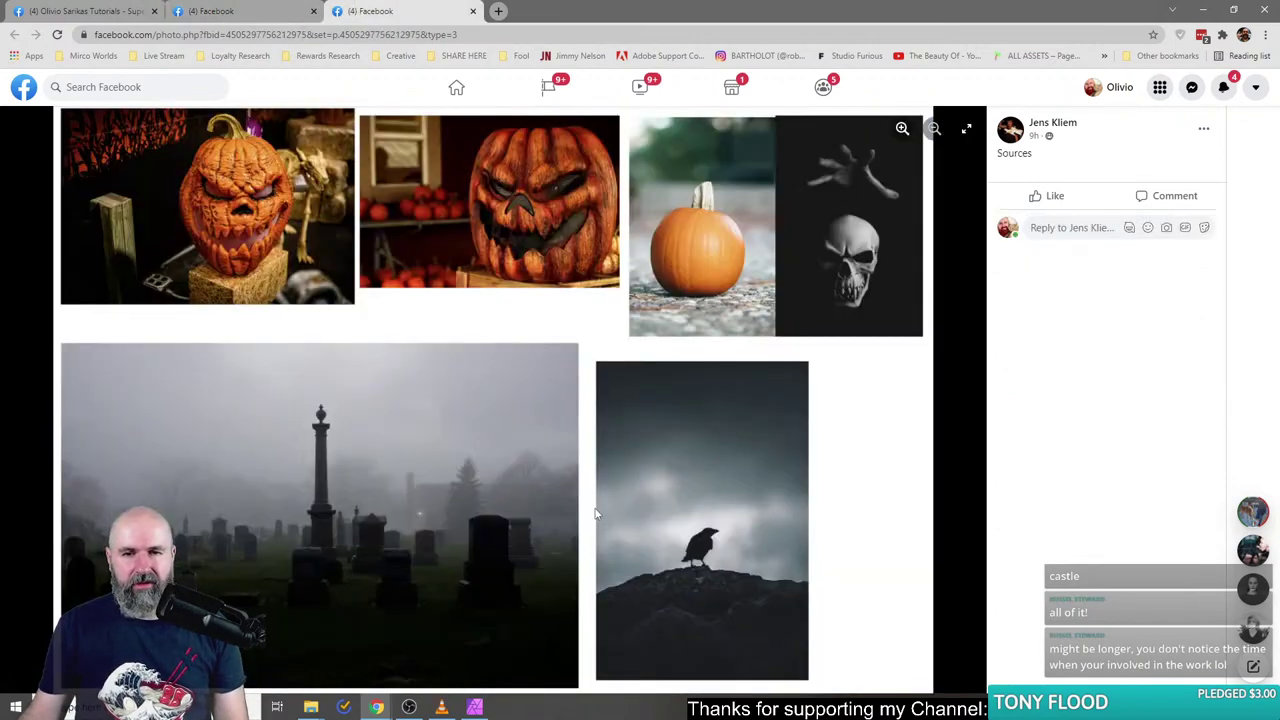
{"action": "left_click", "coordinate": [250, 11]}
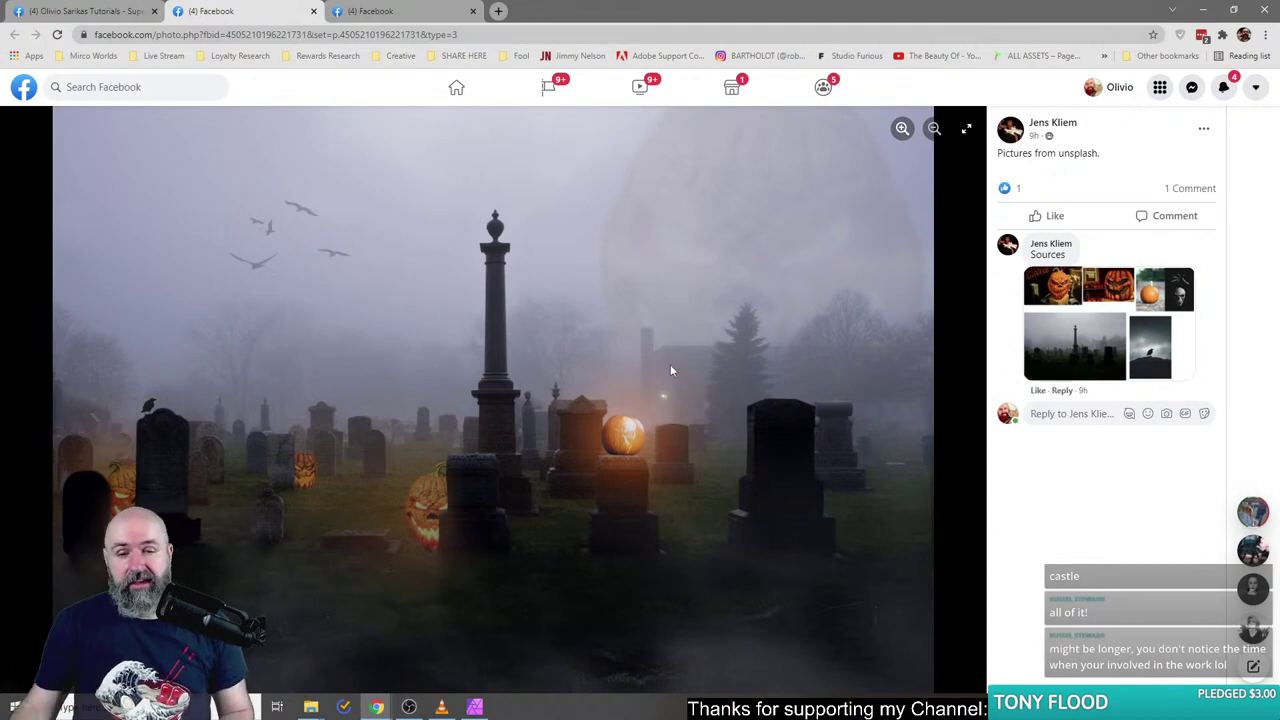
{"action": "right_click", "coordinate": [636, 410]}
{"action": "left_click", "coordinate": [660, 420]}
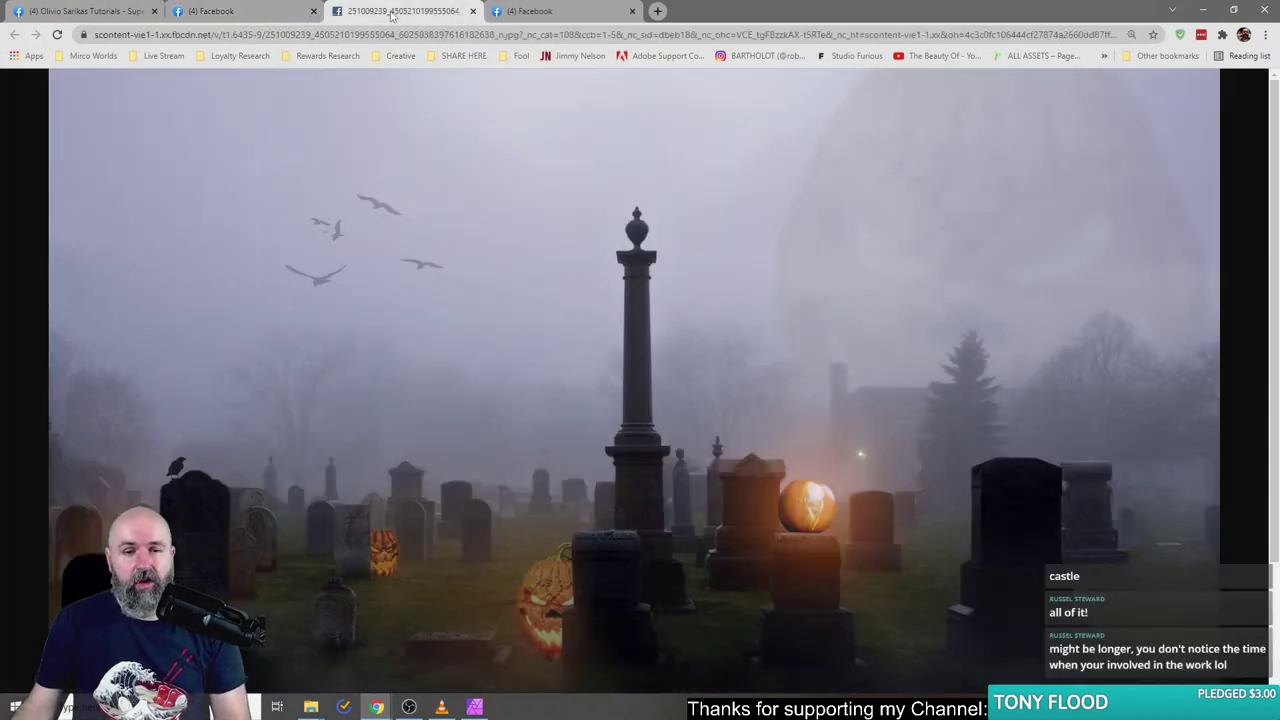
{"action": "key", "text": "ctrl+Tab"}
- Inspect the graveyard image at full resolution, fit it to the window, then close its tab
{"action": "left_click", "coordinate": [778, 517]}
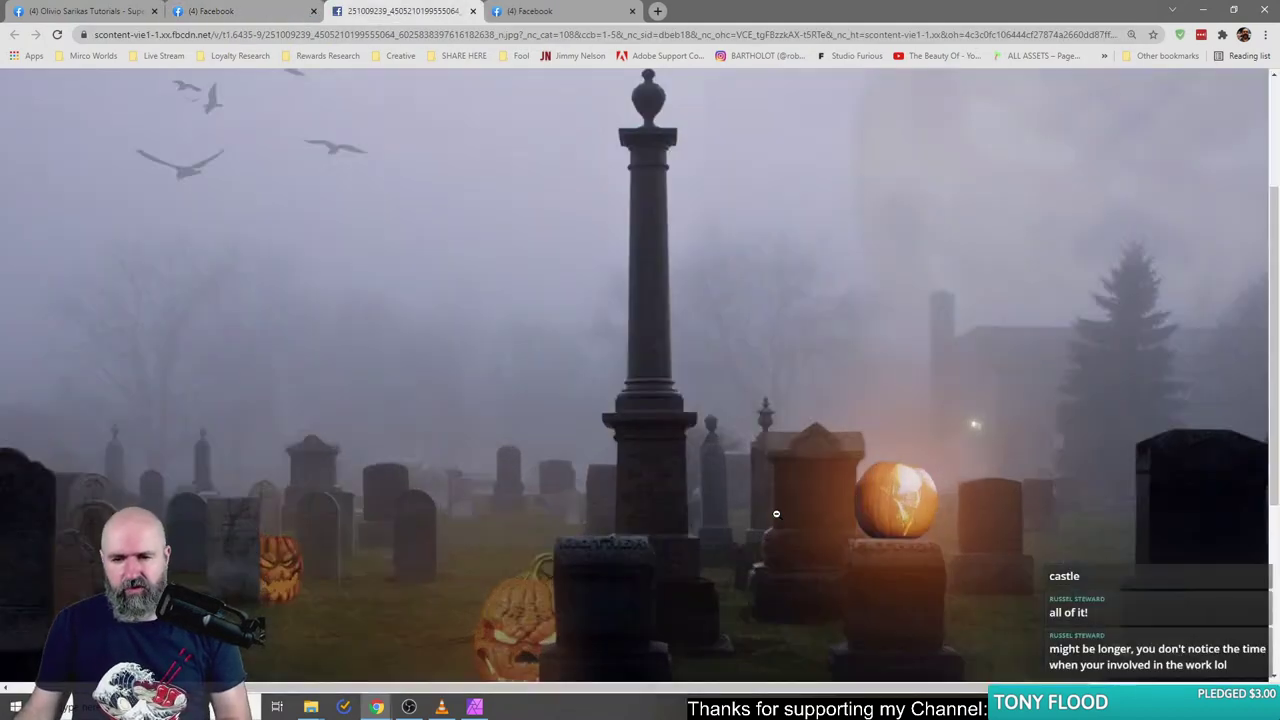
{"action": "scroll", "coordinate": [890, 515], "scroll_direction": "down", "scroll_amount": 2}
{"action": "left_click_drag", "start_coordinate": [554, 686], "coordinate": [786, 692]}
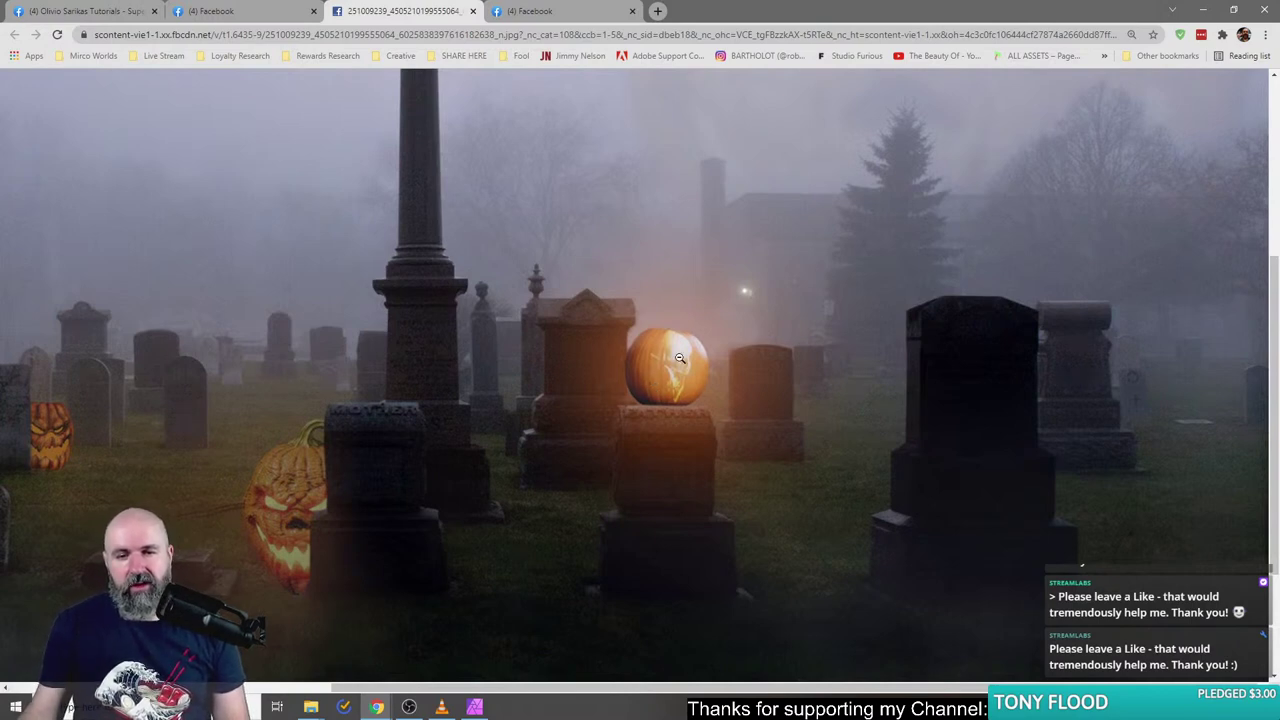
{"action": "left_click", "coordinate": [571, 370]}
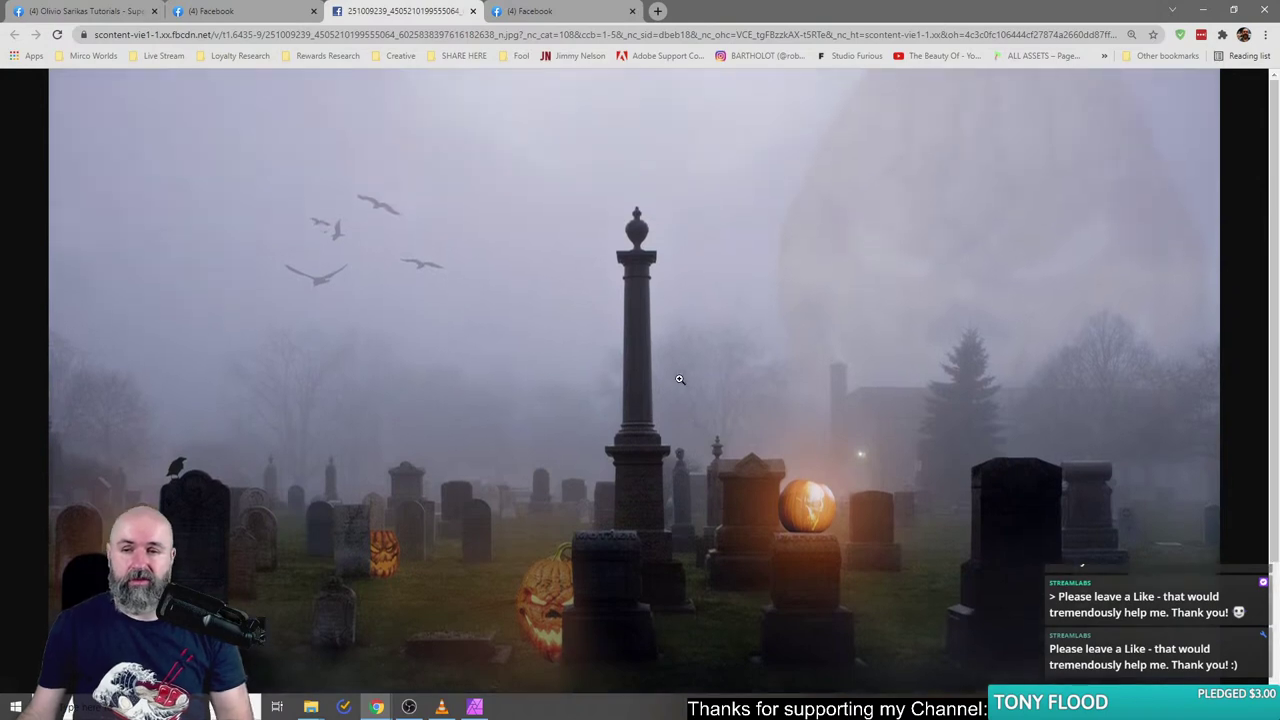
{"action": "left_click", "coordinate": [473, 11]}
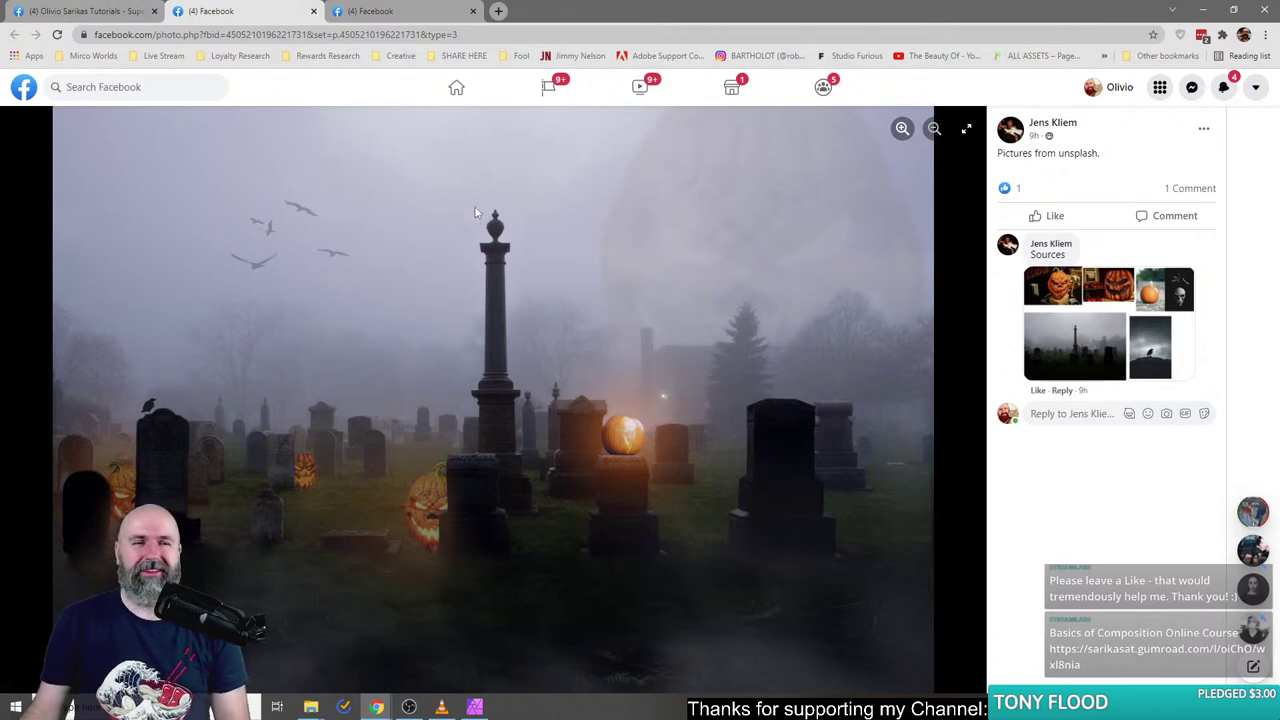
- Close the graveyard composite and sources photo pages to return to the group post
{"action": "left_click", "coordinate": [314, 12]}
{"action": "left_click", "coordinate": [115, 12]}
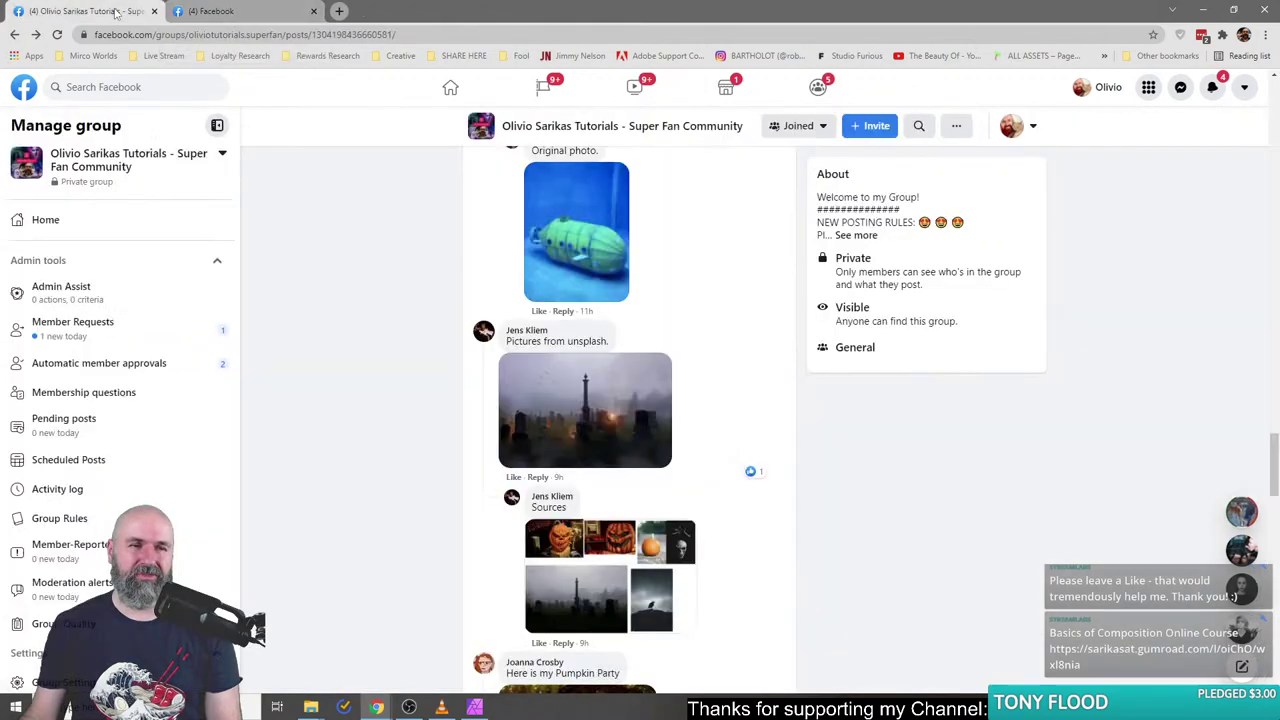
{"action": "left_click", "coordinate": [313, 11]}
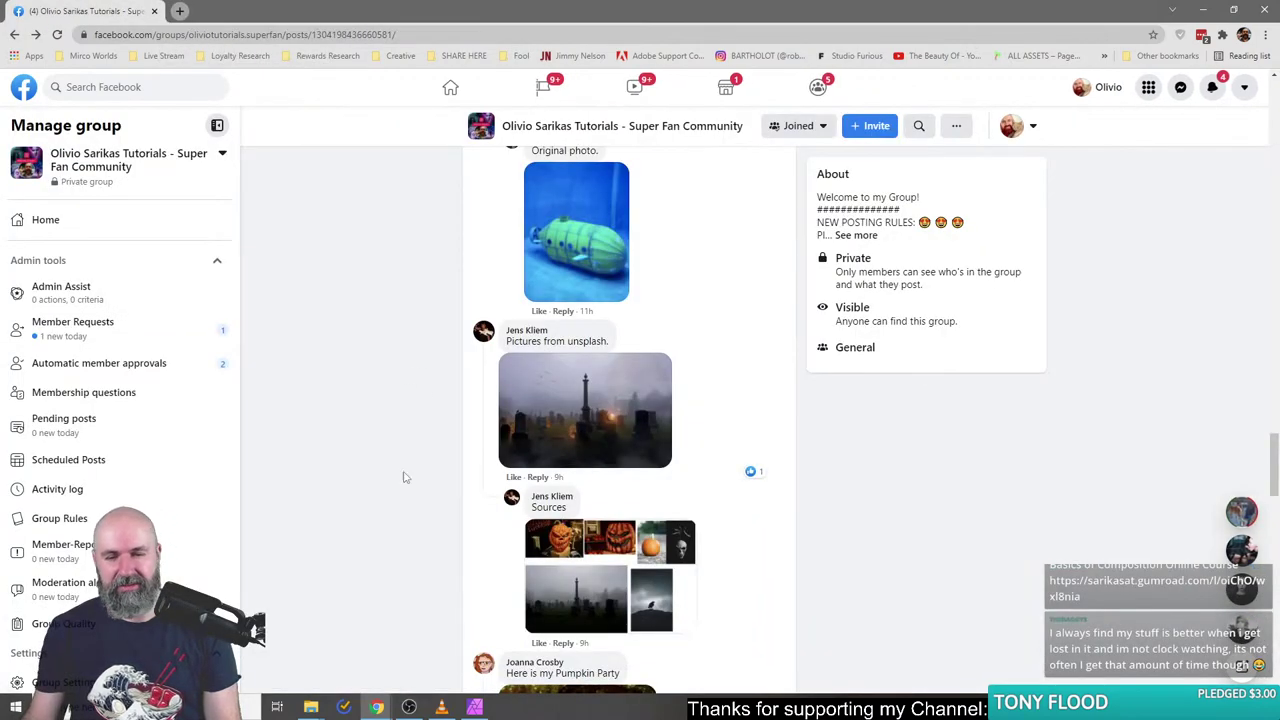
{"action": "scroll", "coordinate": [403, 477], "scroll_direction": "down", "scroll_amount": 4}
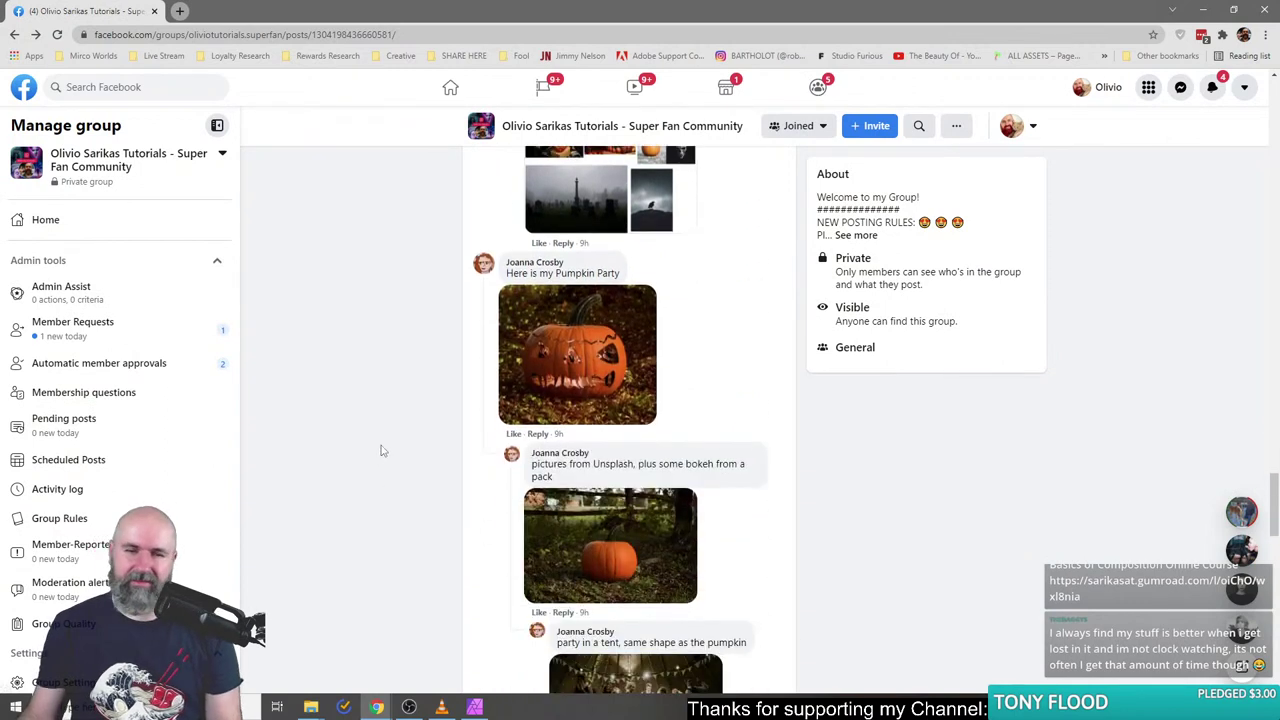
- Open the Pumpkin Party photo, pumpkin source photo and tent party photo in new tabs
{"action": "right_click", "coordinate": [561, 358]}
{"action": "left_click", "coordinate": [612, 371]}
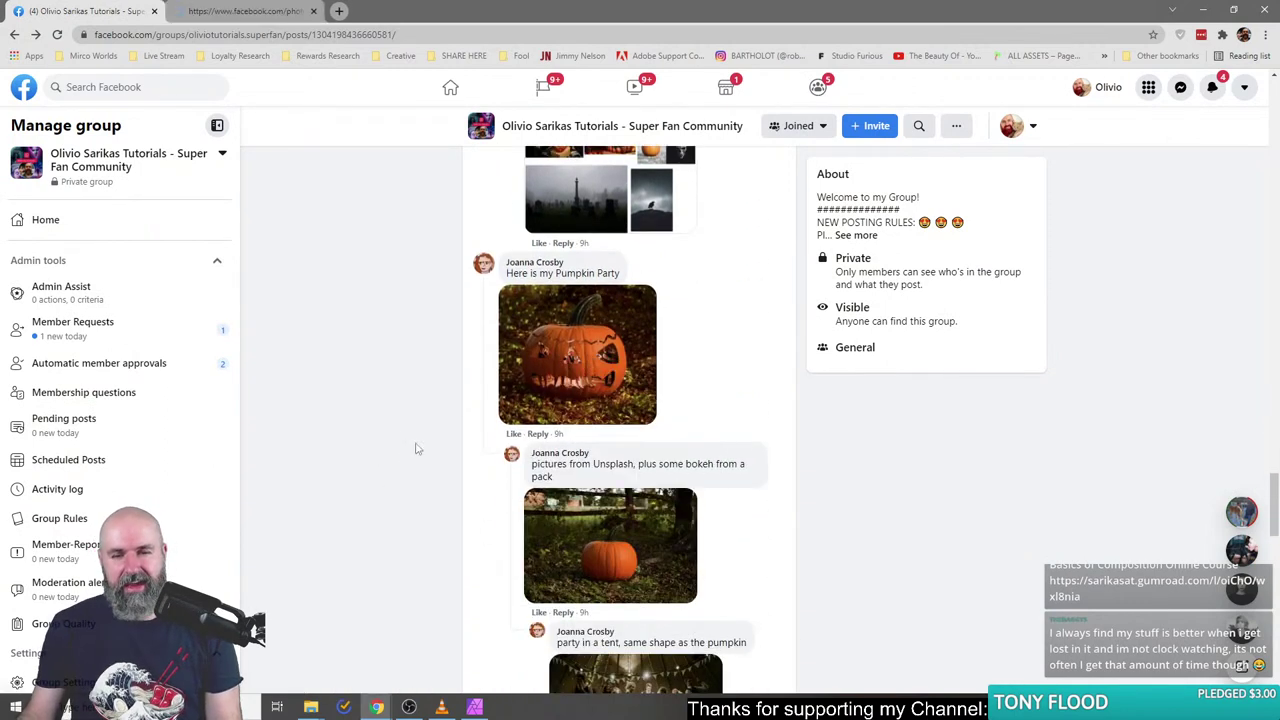
{"action": "scroll", "coordinate": [440, 449], "scroll_direction": "down", "scroll_amount": 2}
{"action": "right_click", "coordinate": [550, 372]}
{"action": "left_click", "coordinate": [610, 380]}
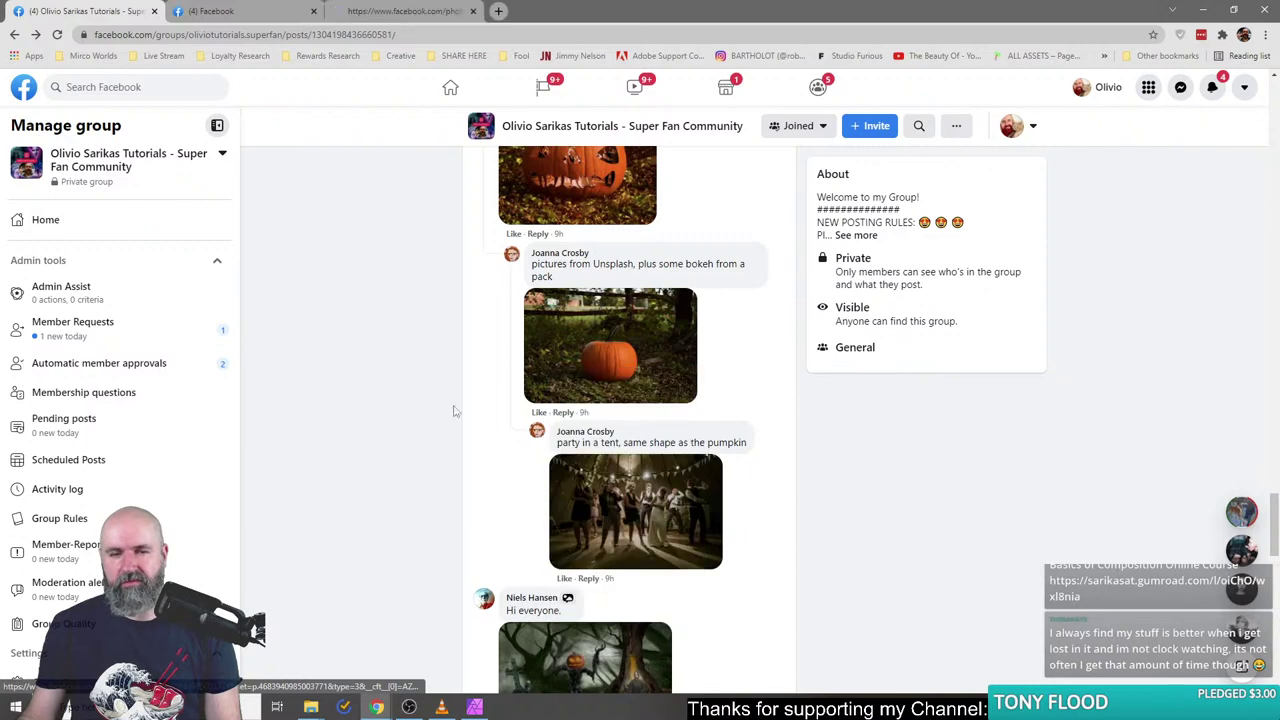
{"action": "scroll", "coordinate": [500, 478], "scroll_direction": "down", "scroll_amount": 1}
{"action": "right_click", "coordinate": [599, 449]}
{"action": "left_click", "coordinate": [688, 165]}
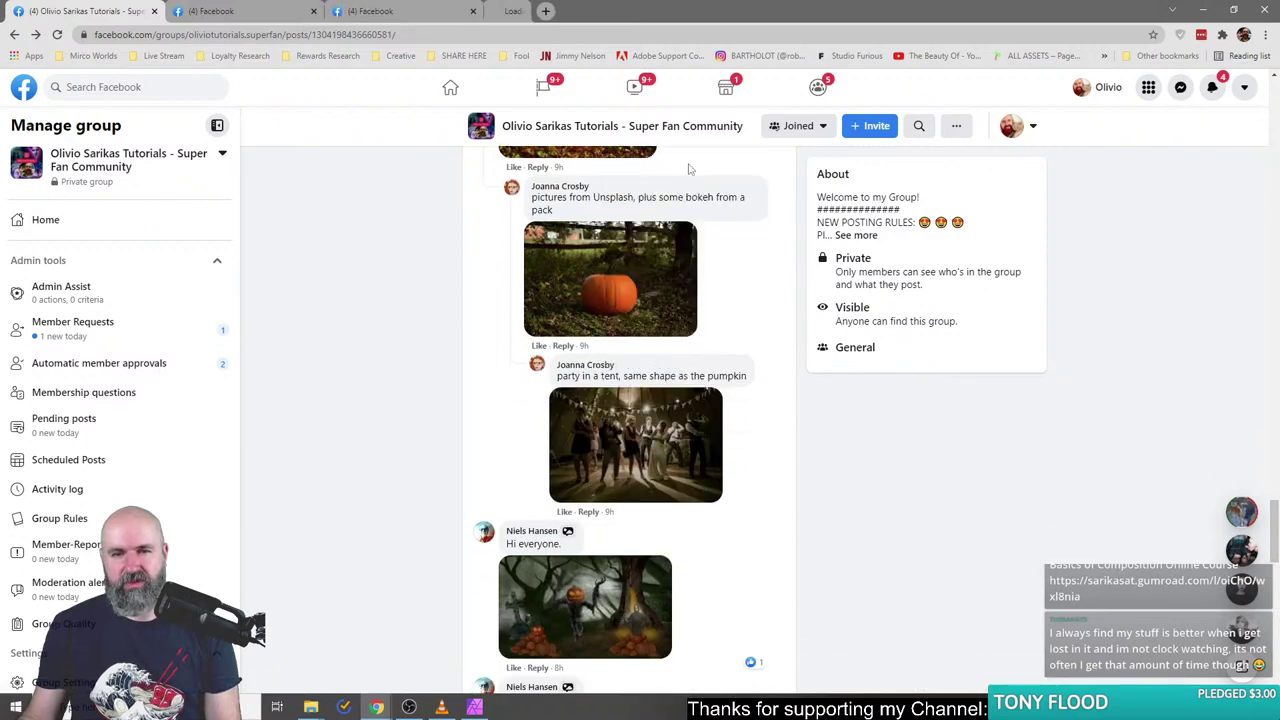
{"action": "scroll", "coordinate": [319, 316], "scroll_direction": "up", "scroll_amount": 2}
{"action": "scroll", "coordinate": [319, 316], "scroll_direction": "up", "scroll_amount": 1}
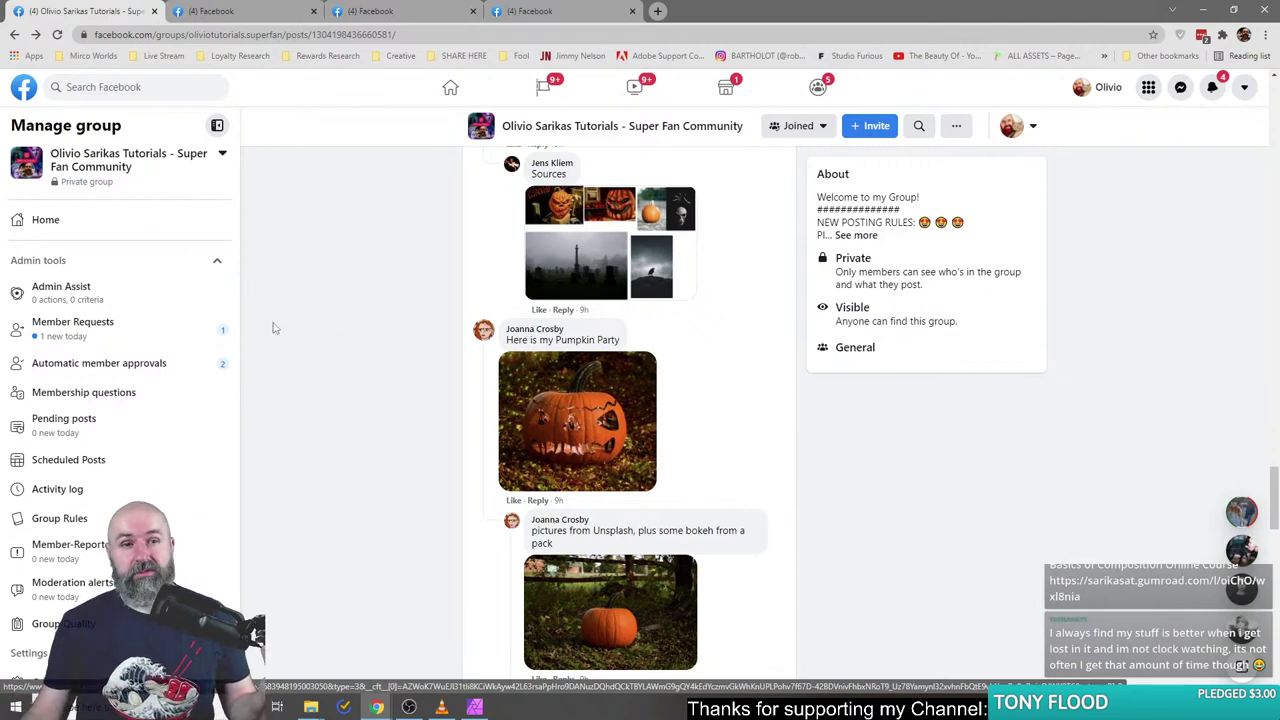
- Flip through the Pumpkin Party composite, plain pumpkin and tent party tabs, ending on the composite
{"action": "left_click", "coordinate": [263, 16]}
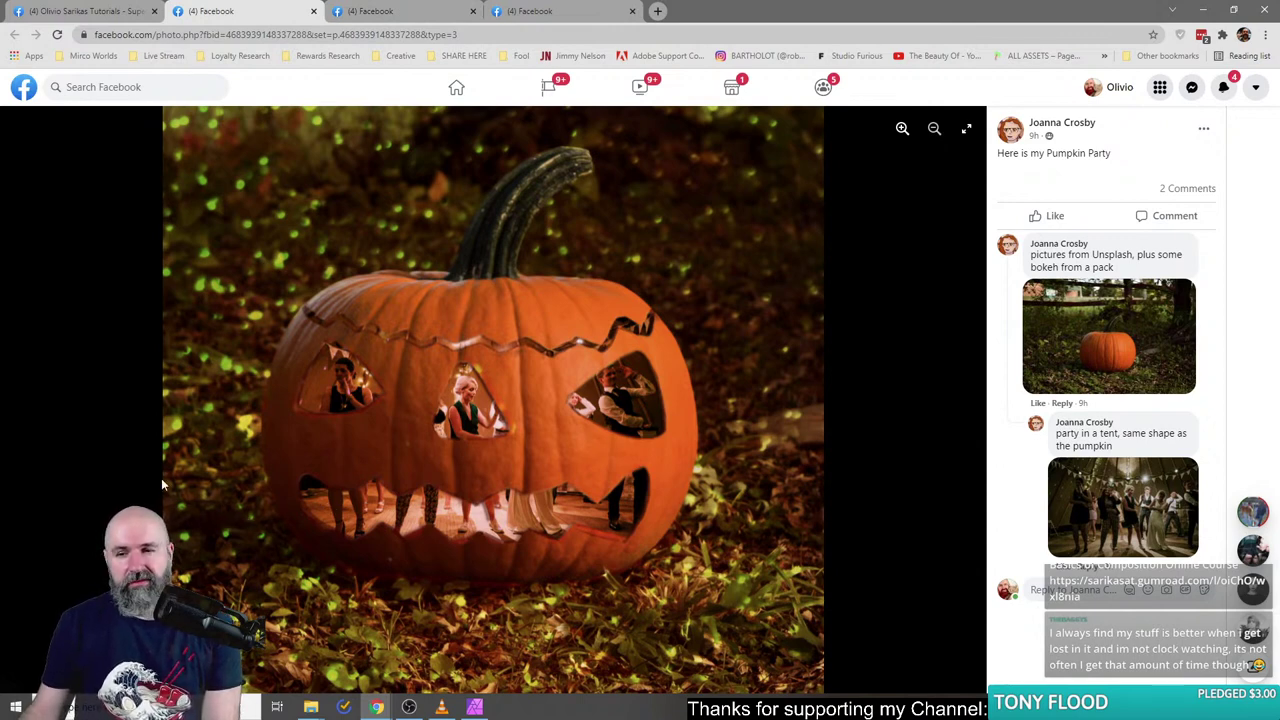
{"action": "left_click", "coordinate": [365, 11]}
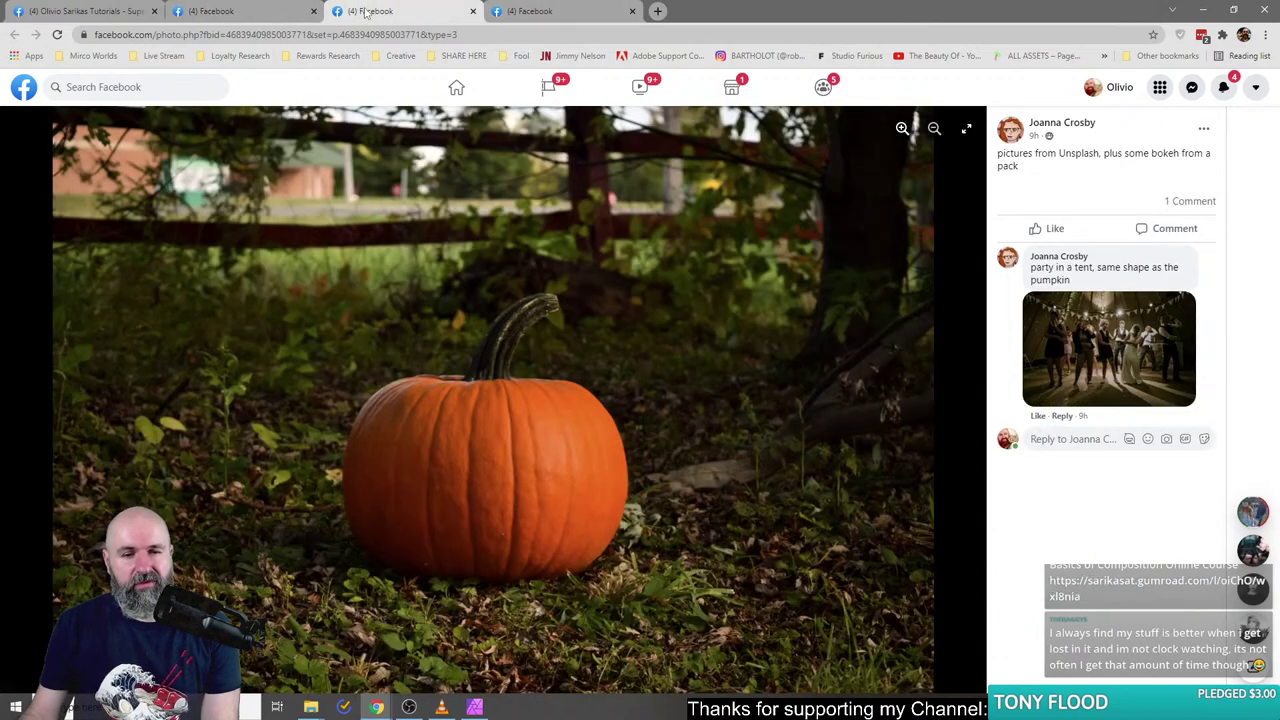
{"action": "left_click", "coordinate": [530, 12]}
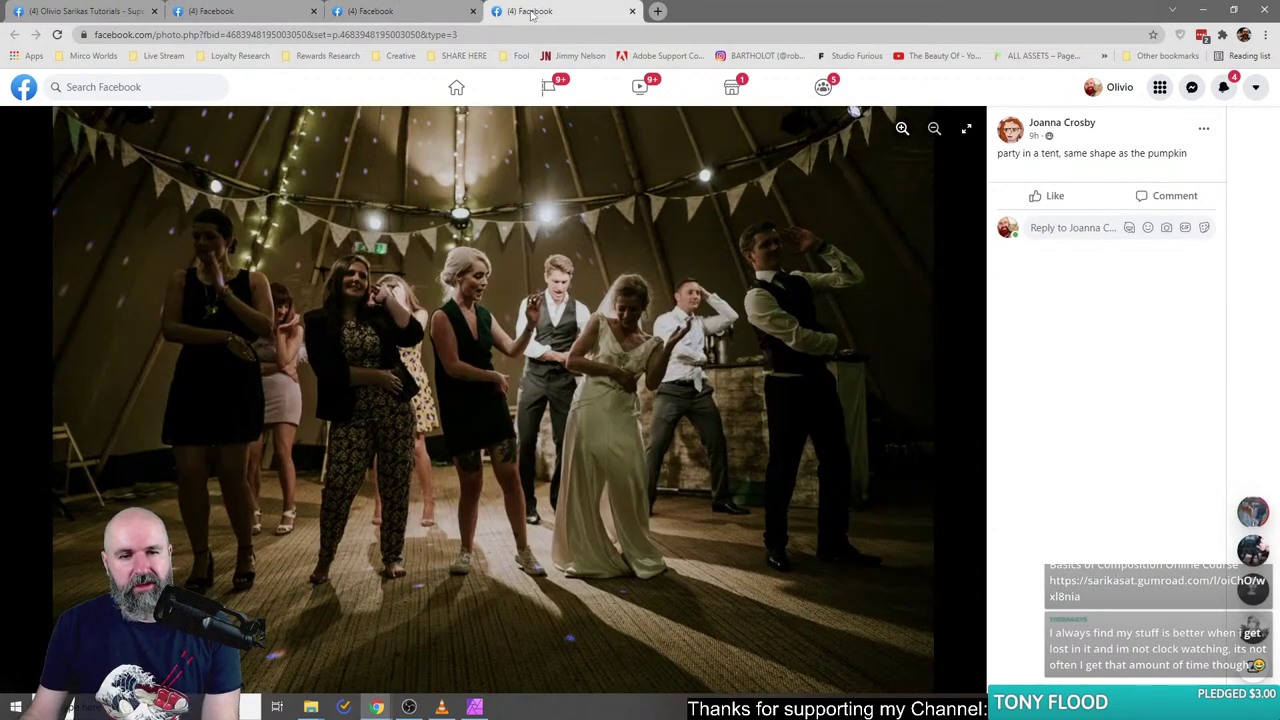
{"action": "left_click", "coordinate": [260, 11]}
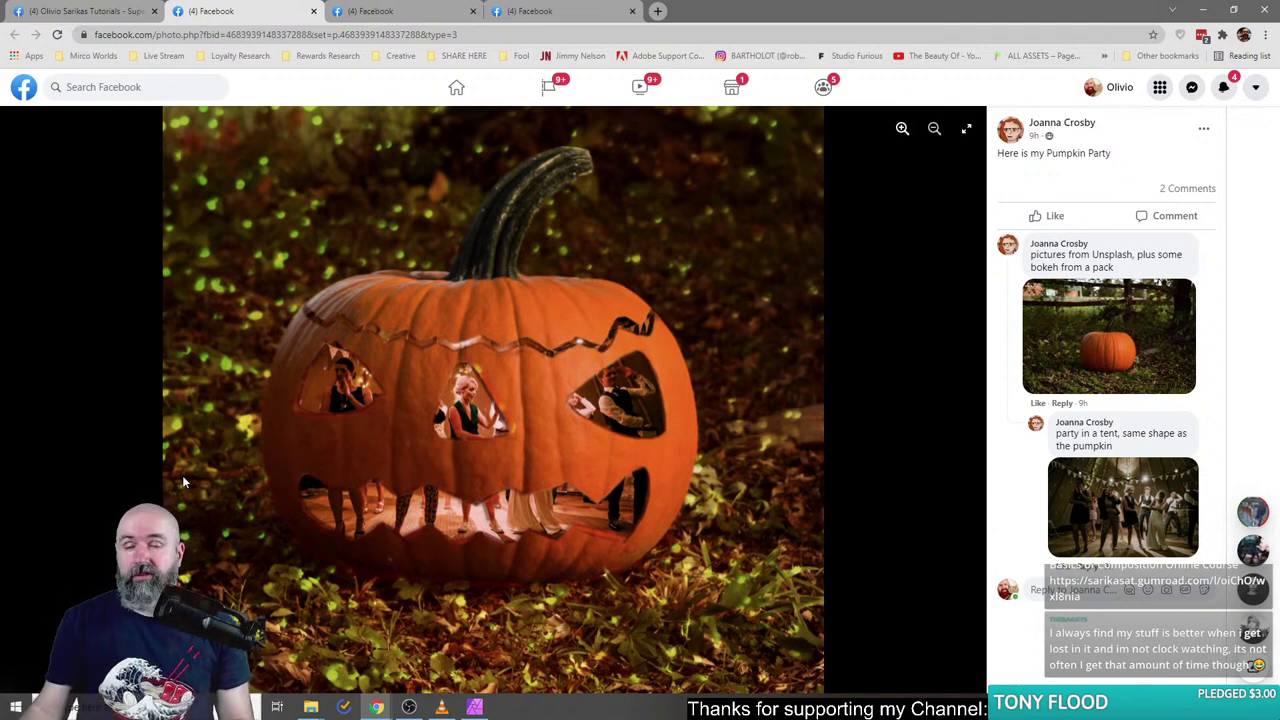
- Close the Pumpkin Party, pumpkin source and tent party photo pages and scroll to the next post
{"action": "left_click", "coordinate": [314, 11]}
{"action": "left_click", "coordinate": [314, 11]}
{"action": "left_click", "coordinate": [314, 11]}
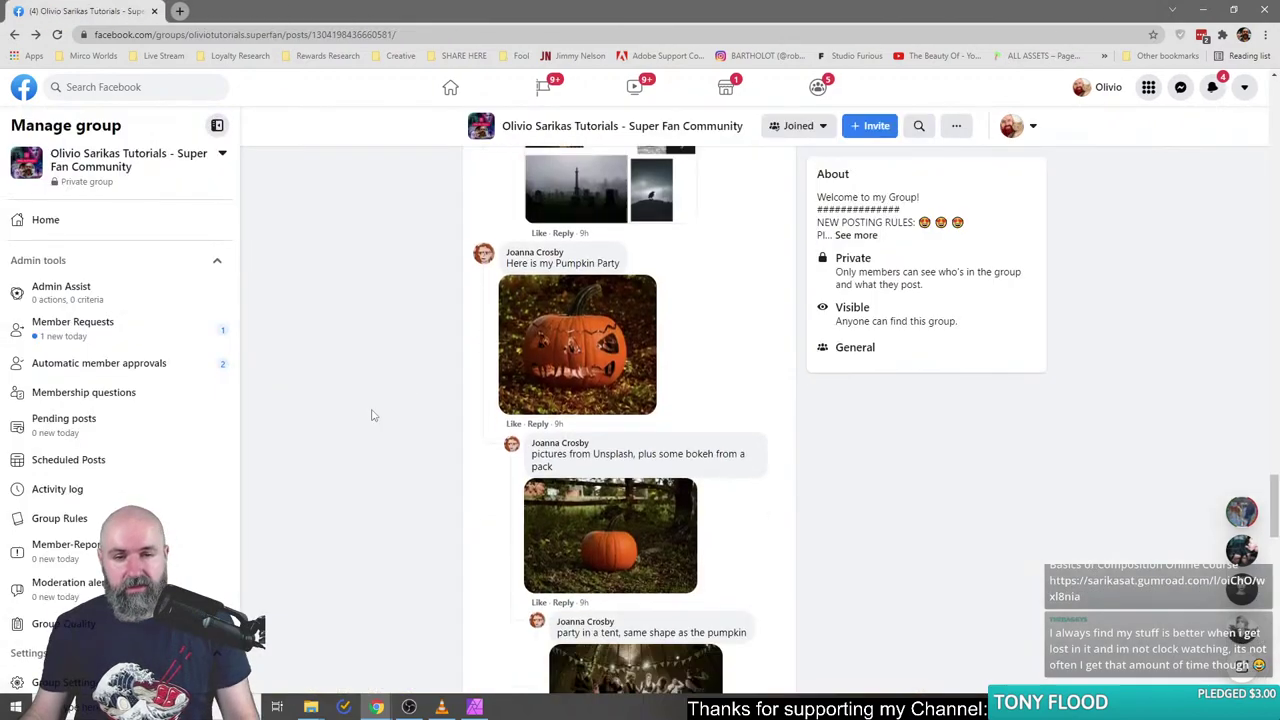
{"action": "scroll", "coordinate": [371, 415], "scroll_direction": "down", "scroll_amount": 20}
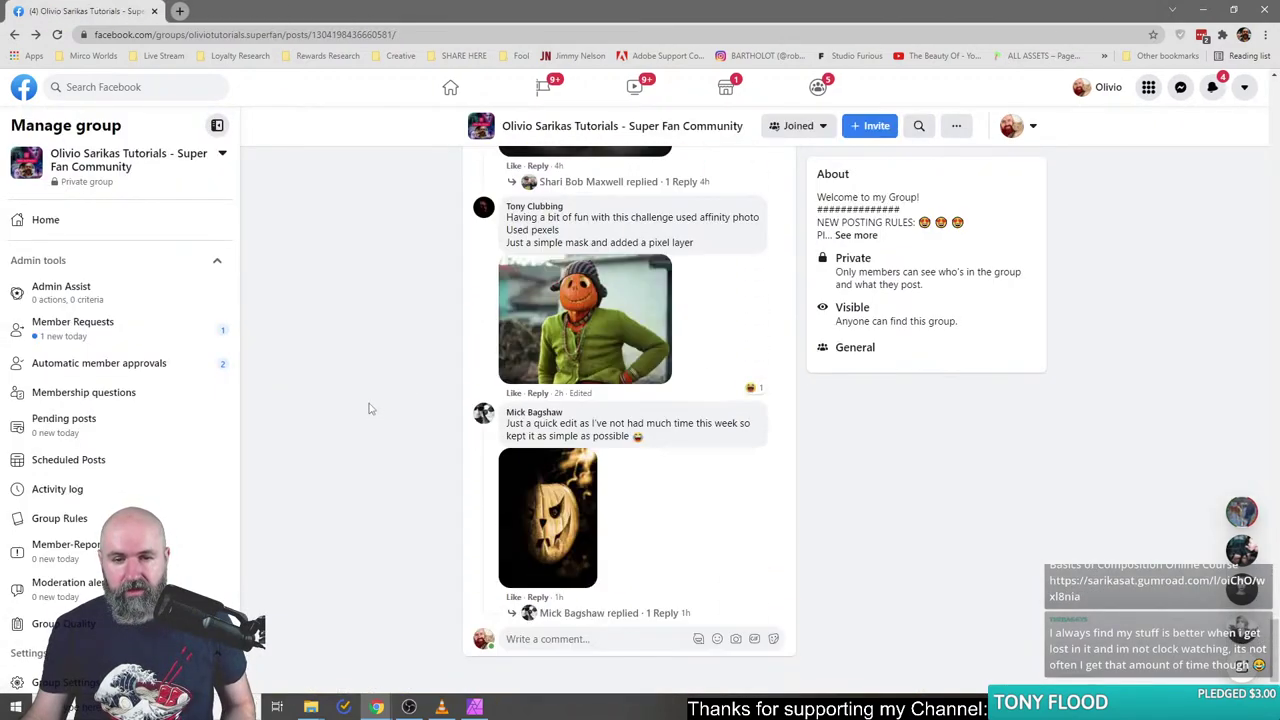
{"action": "scroll", "coordinate": [369, 408], "scroll_direction": "down", "scroll_amount": 10}
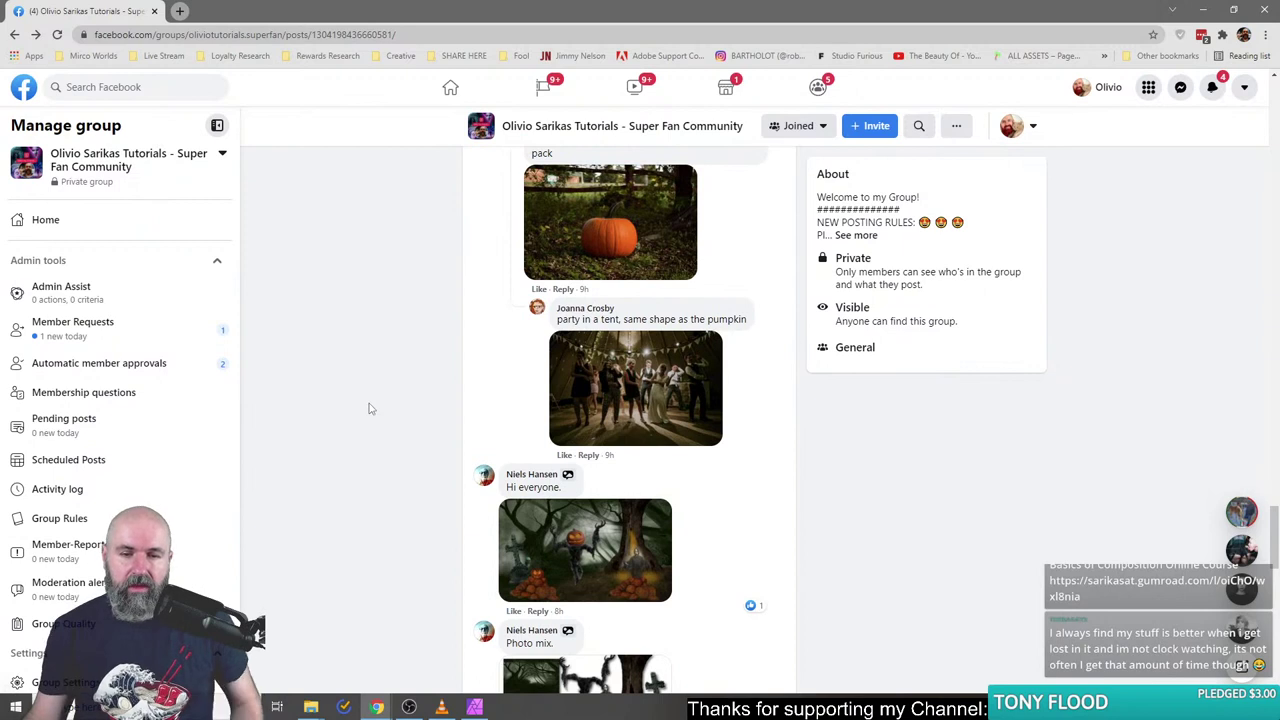
{"action": "scroll", "coordinate": [369, 408], "scroll_direction": "up", "scroll_amount": 1}
{"action": "scroll", "coordinate": [370, 410], "scroll_direction": "down", "scroll_amount": 2}
- Open the forest scarecrow composite and the Photo mix image in new tabs
{"action": "right_click", "coordinate": [523, 173]}
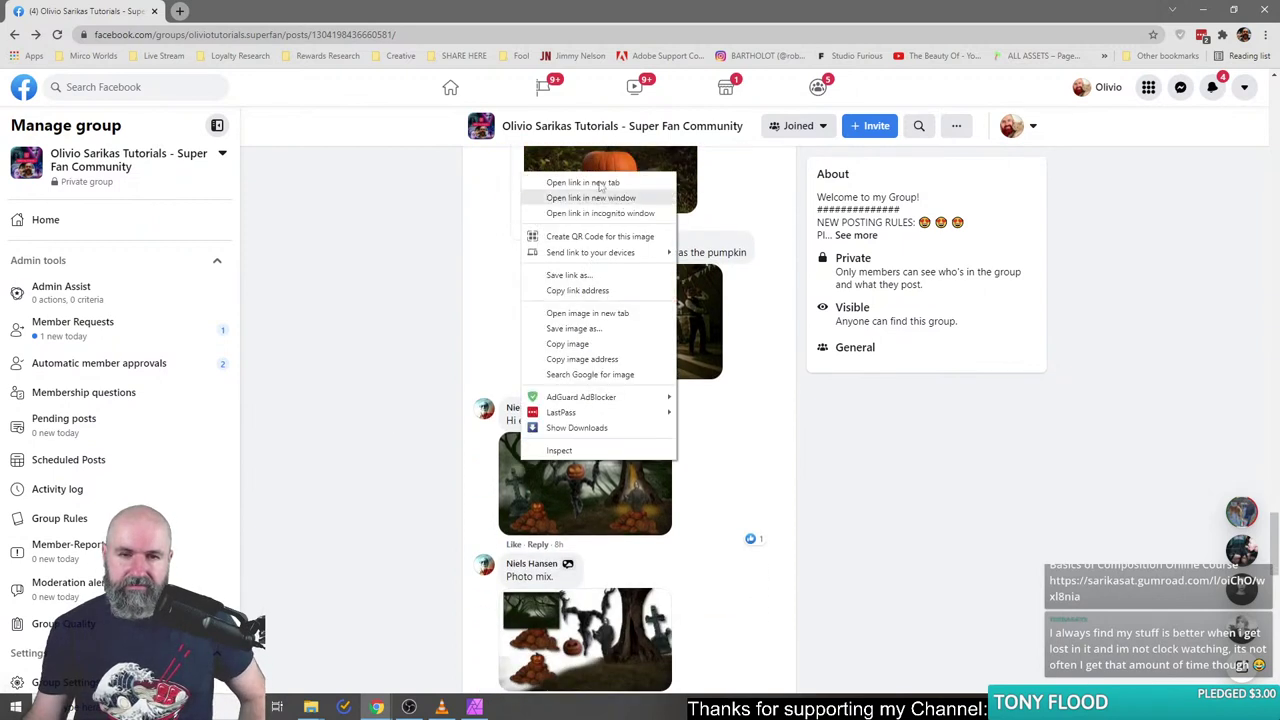
{"action": "left_click", "coordinate": [600, 185]}
{"action": "scroll", "coordinate": [420, 350], "scroll_direction": "down", "scroll_amount": 3}
{"action": "scroll", "coordinate": [430, 424], "scroll_direction": "up", "scroll_amount": 1}
{"action": "right_click", "coordinate": [553, 449]}
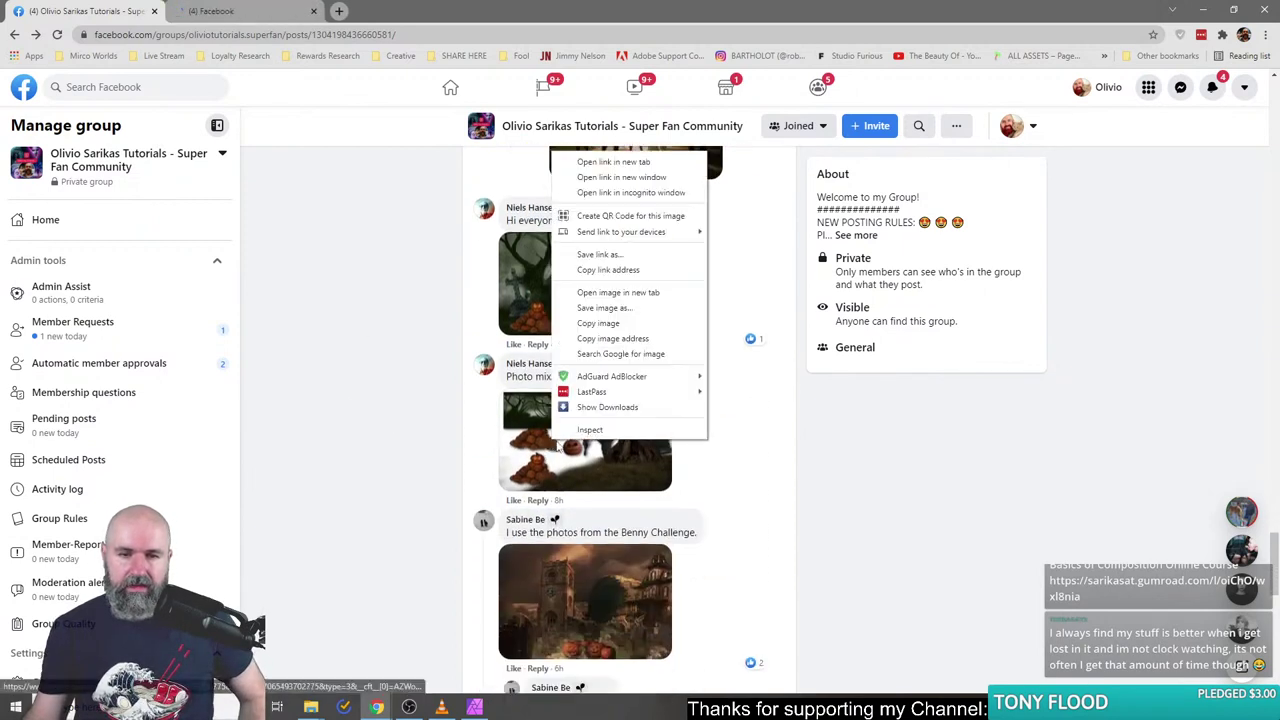
{"action": "left_click", "coordinate": [613, 162]}
{"action": "scroll", "coordinate": [408, 340], "scroll_direction": "down", "scroll_amount": 1}
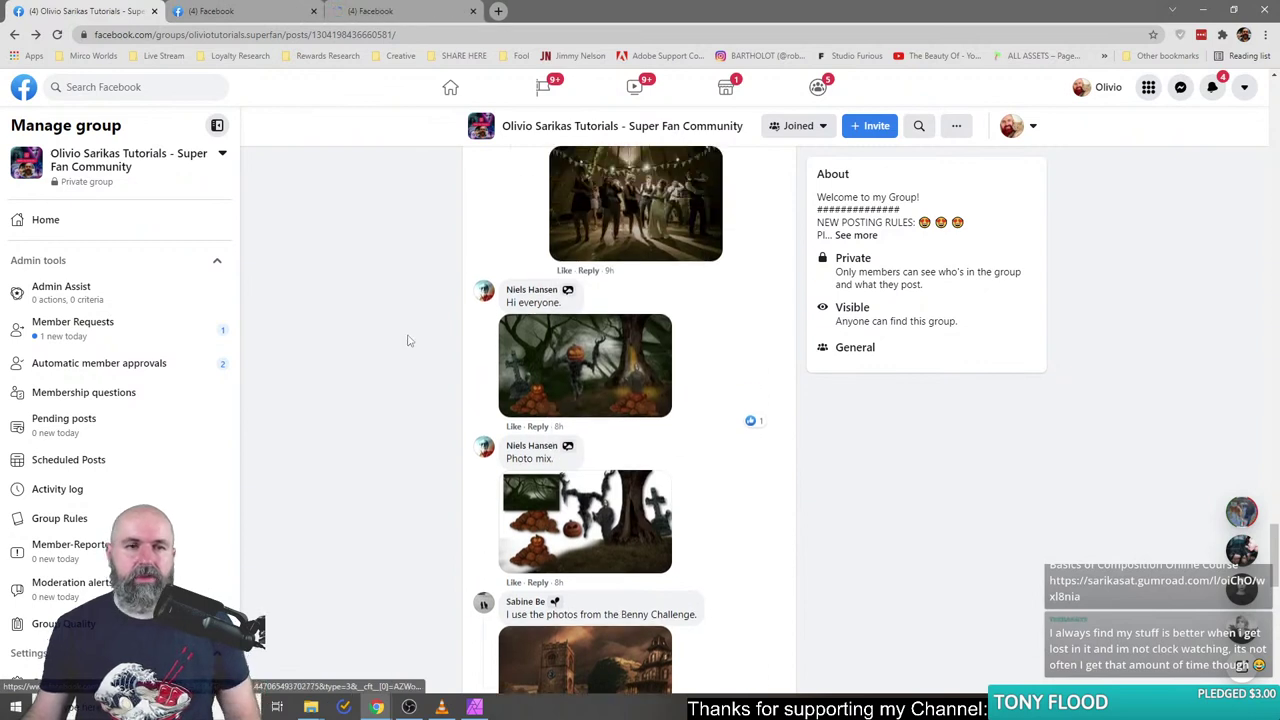
{"action": "scroll", "coordinate": [407, 341], "scroll_direction": "up", "scroll_amount": 1}
- Switch repeatedly between the forest scarecrow composite and Photo mix tabs, ending on the composite
{"action": "left_click", "coordinate": [222, 12]}
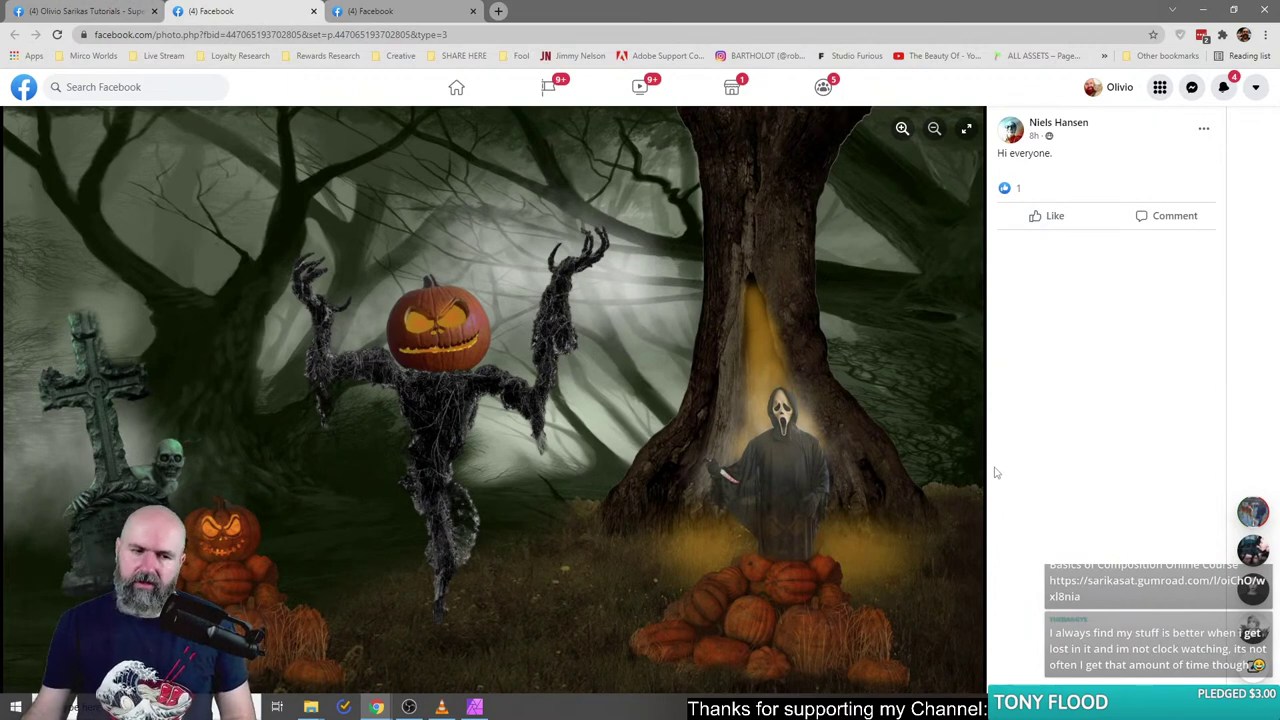
{"action": "left_click", "coordinate": [387, 12]}
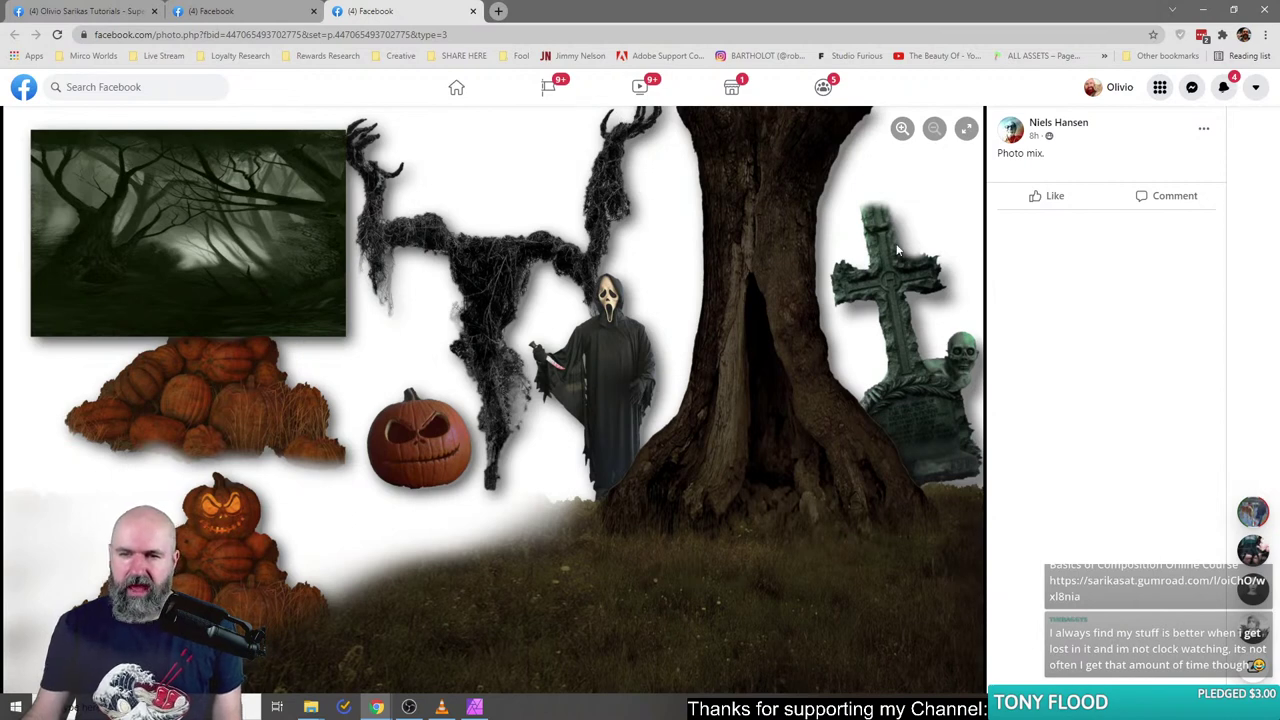
{"action": "left_click", "coordinate": [247, 12]}
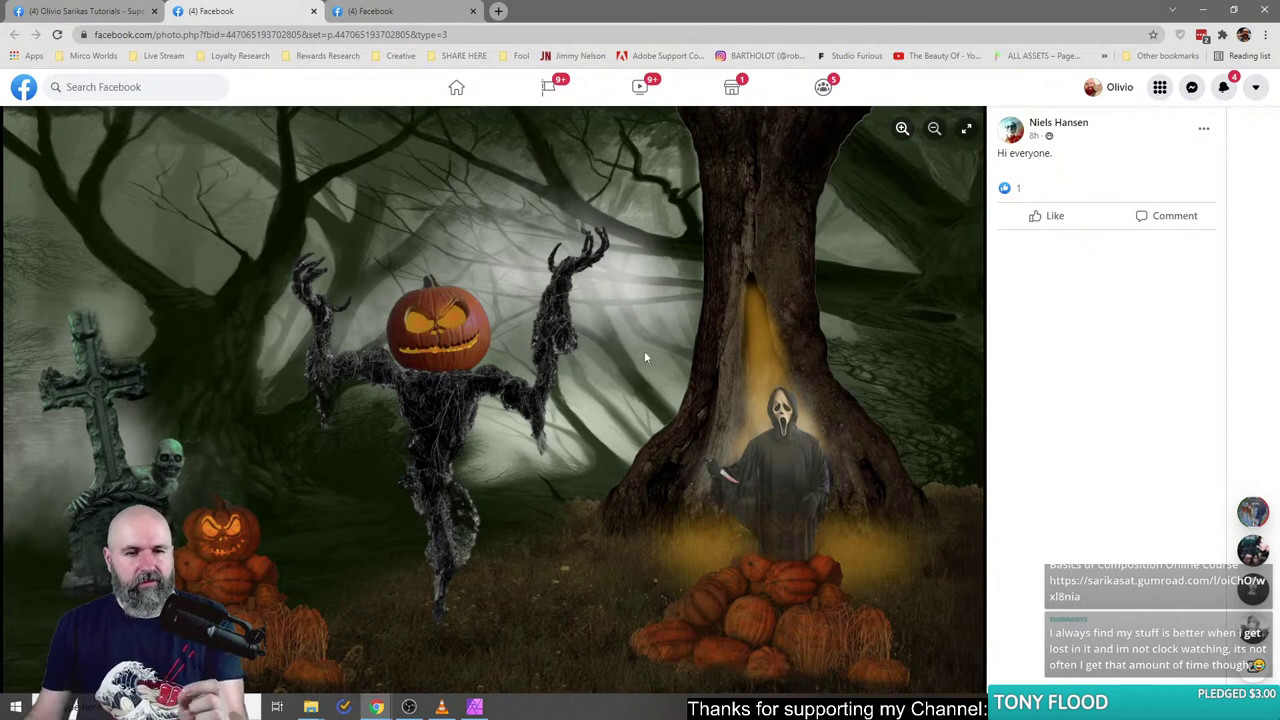
{"action": "left_click", "coordinate": [375, 15]}
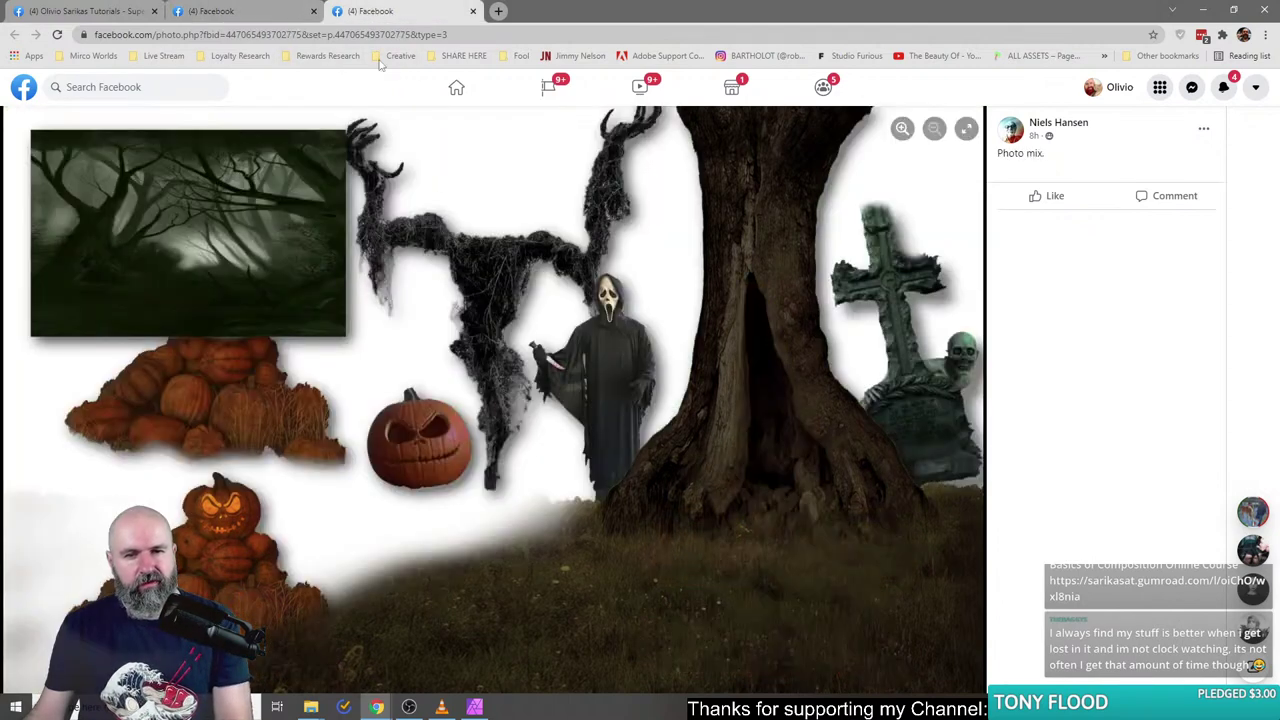
{"action": "left_click", "coordinate": [226, 13]}
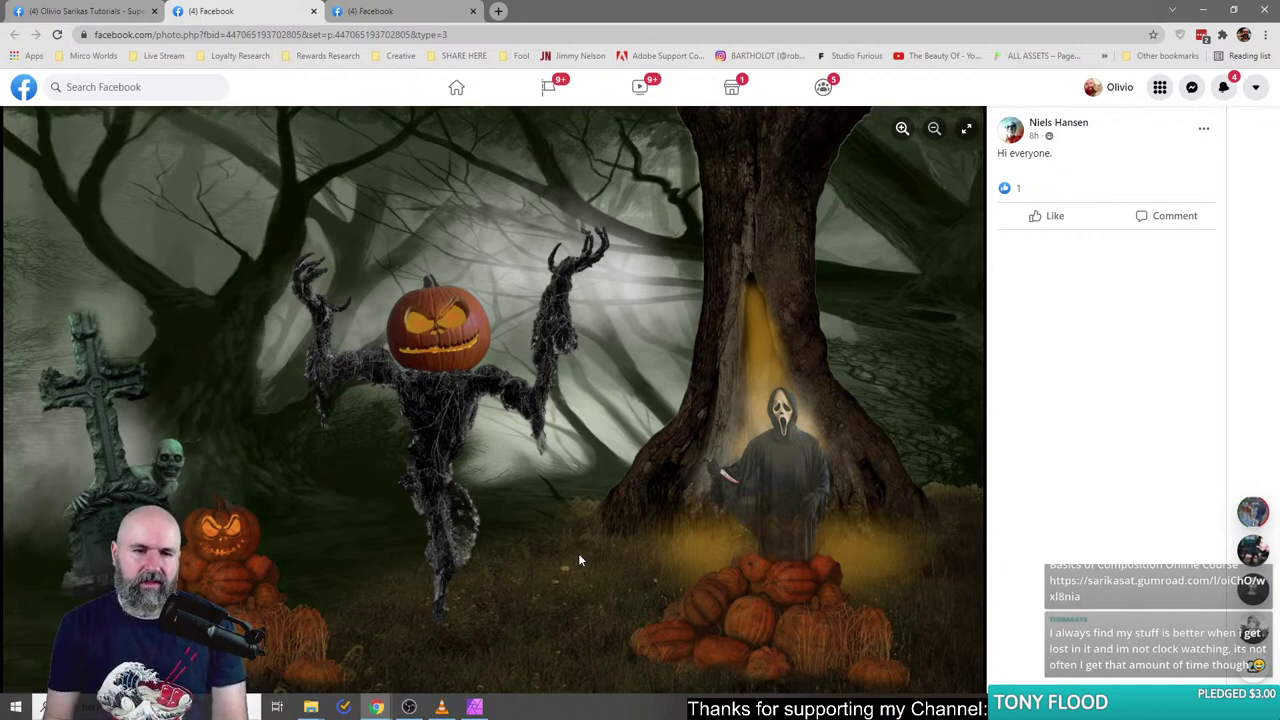
{"action": "left_click", "coordinate": [415, 13]}
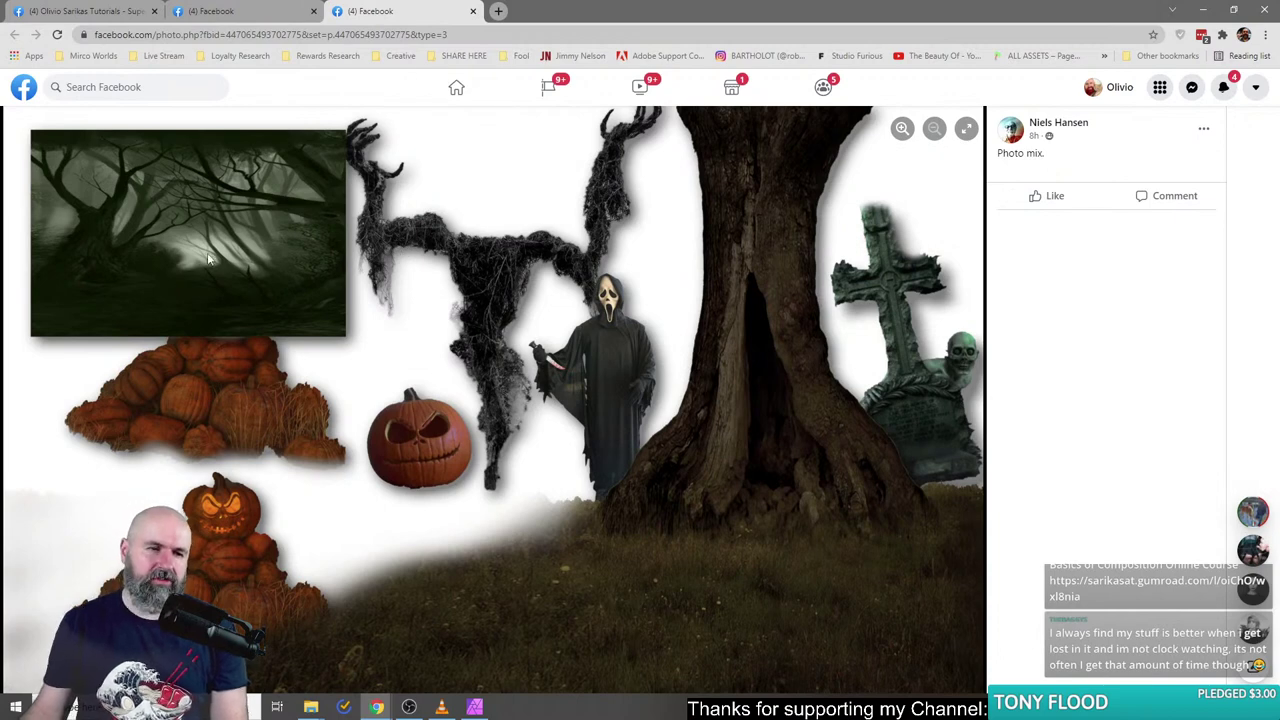
{"action": "left_click", "coordinate": [237, 12]}
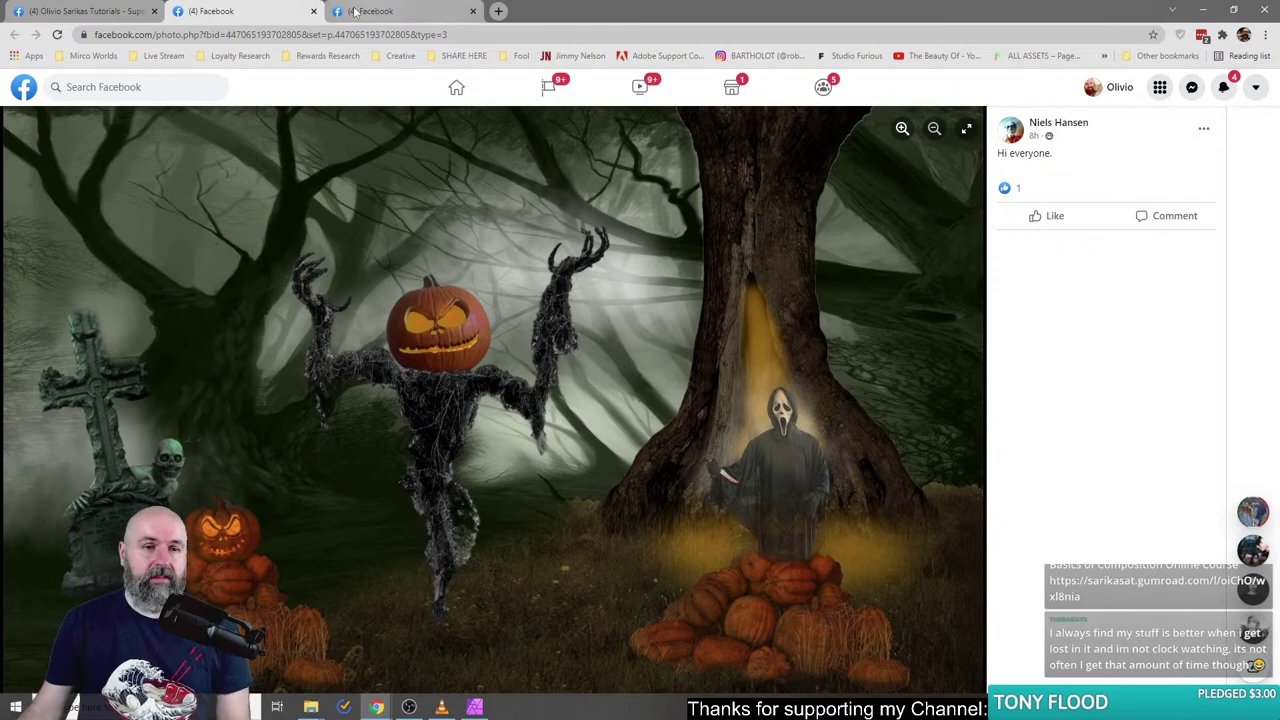
- Close the source images and composite photo views to return to the group thread
{"action": "left_click", "coordinate": [313, 11]}
{"action": "left_click", "coordinate": [313, 11]}
{"action": "left_click", "coordinate": [313, 11]}
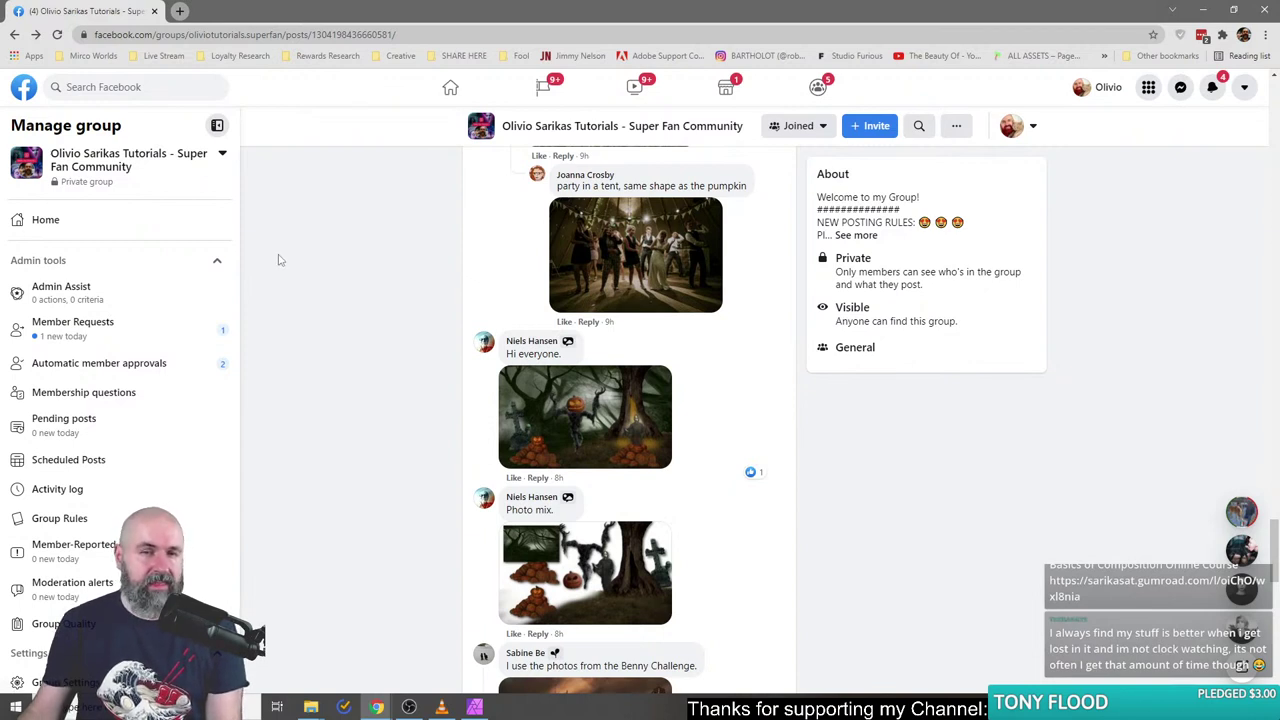
{"action": "scroll", "coordinate": [291, 277], "scroll_direction": "down", "scroll_amount": 5}
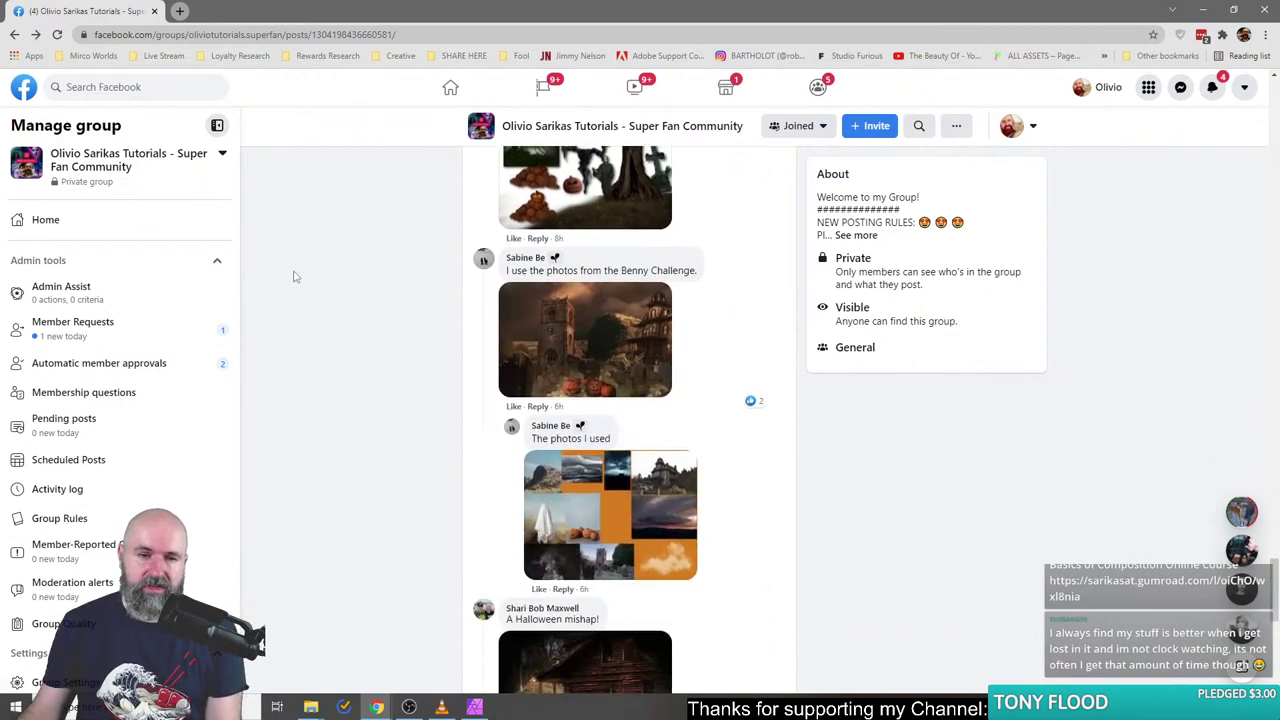
- Open the haunted church composite and its source-photo collage in new tabs
{"action": "right_click", "coordinate": [604, 280]}
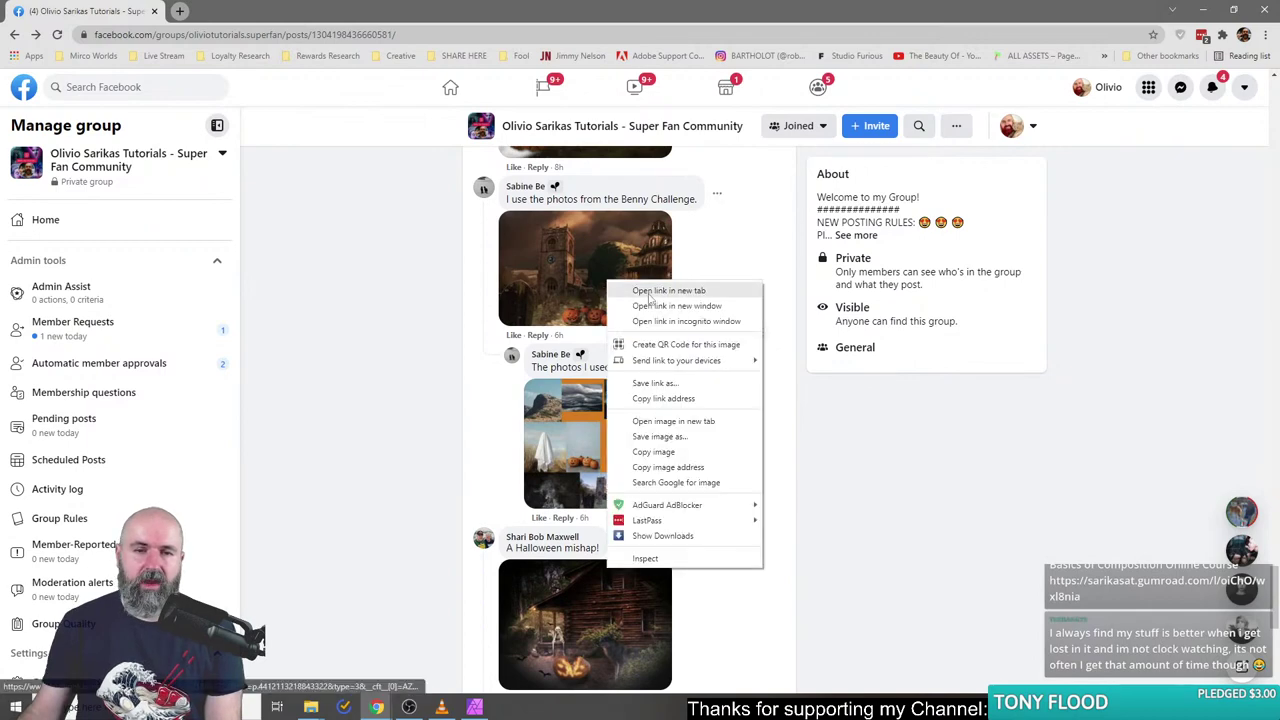
{"action": "left_click", "coordinate": [650, 288]}
{"action": "right_click", "coordinate": [605, 428]}
{"action": "left_click", "coordinate": [666, 137]}
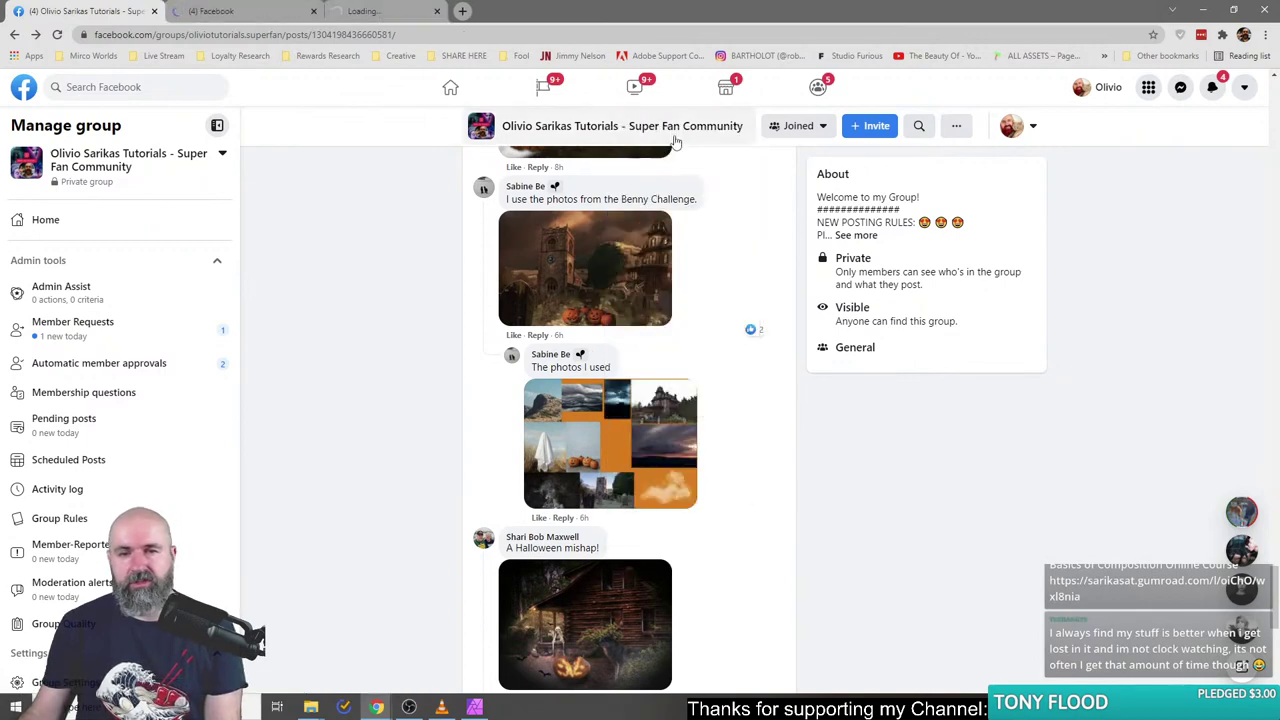
- View the haunted church composite, then its source-photo collage, then the church composite again
{"action": "left_click", "coordinate": [220, 11]}
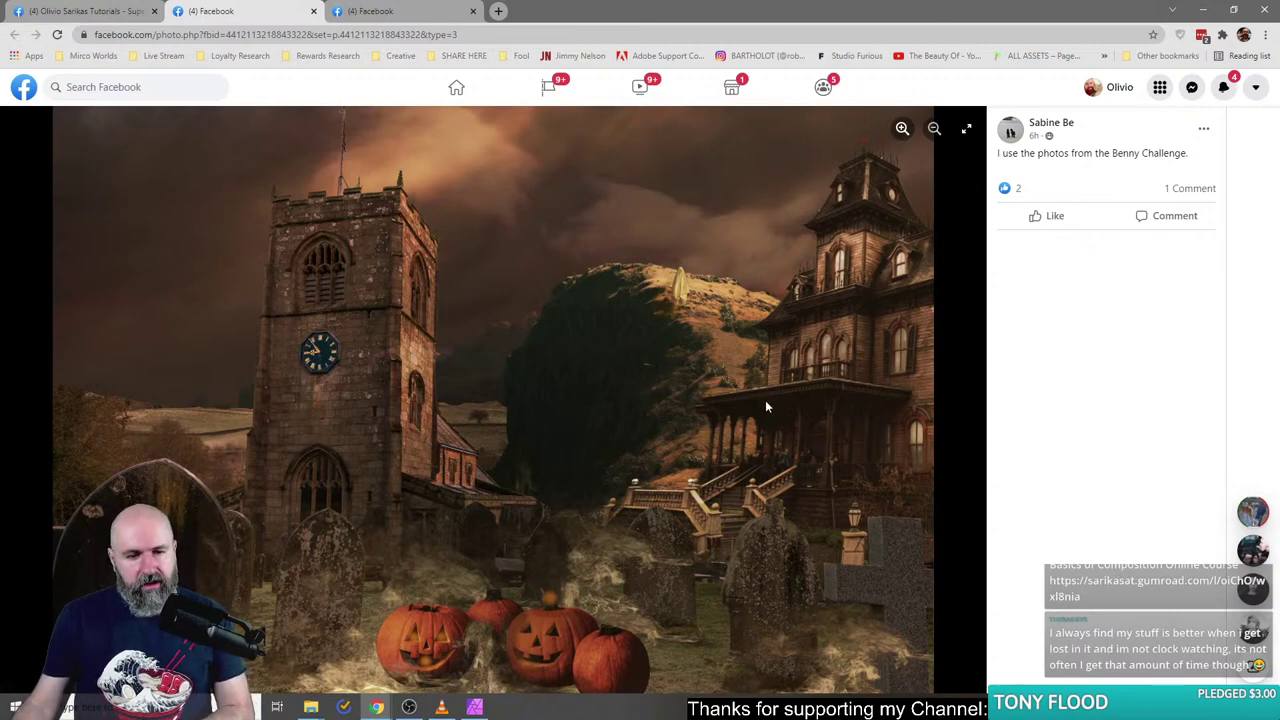
{"action": "left_click", "coordinate": [416, 10]}
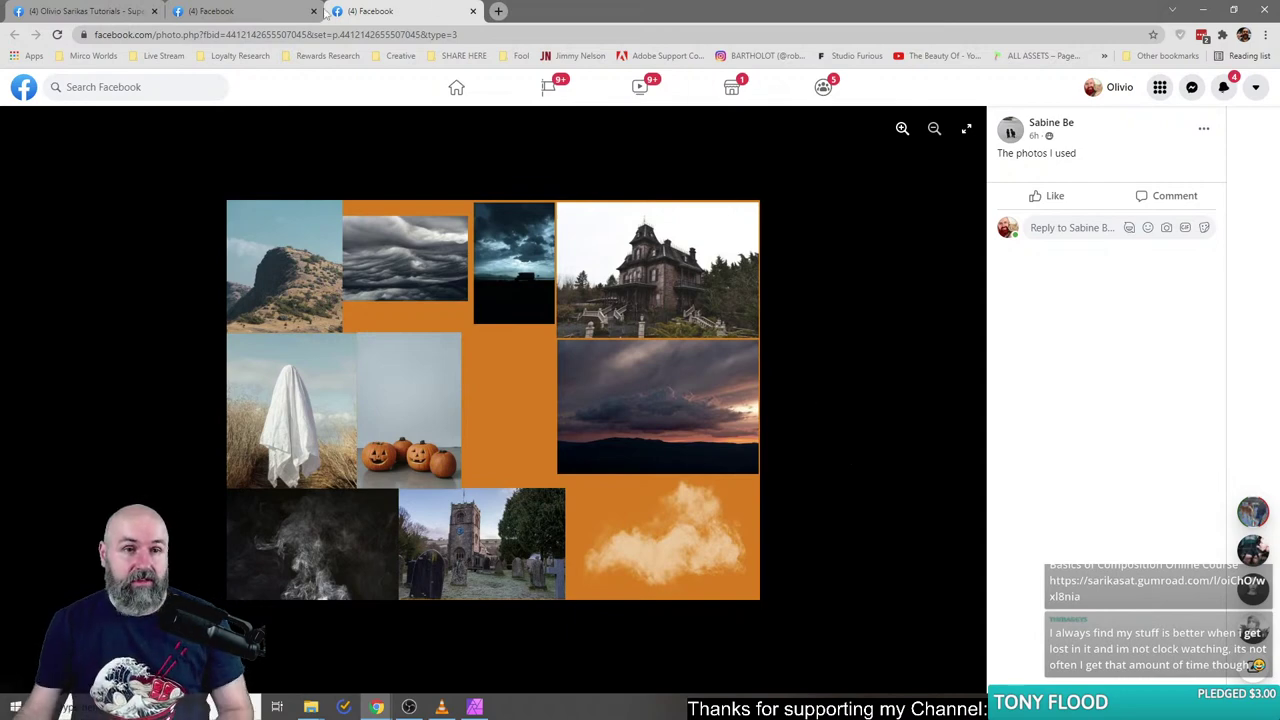
{"action": "left_click", "coordinate": [255, 9]}
- Glance at the group thread, re-view the church and haunted house composite, then close its tab
{"action": "left_click", "coordinate": [85, 11]}
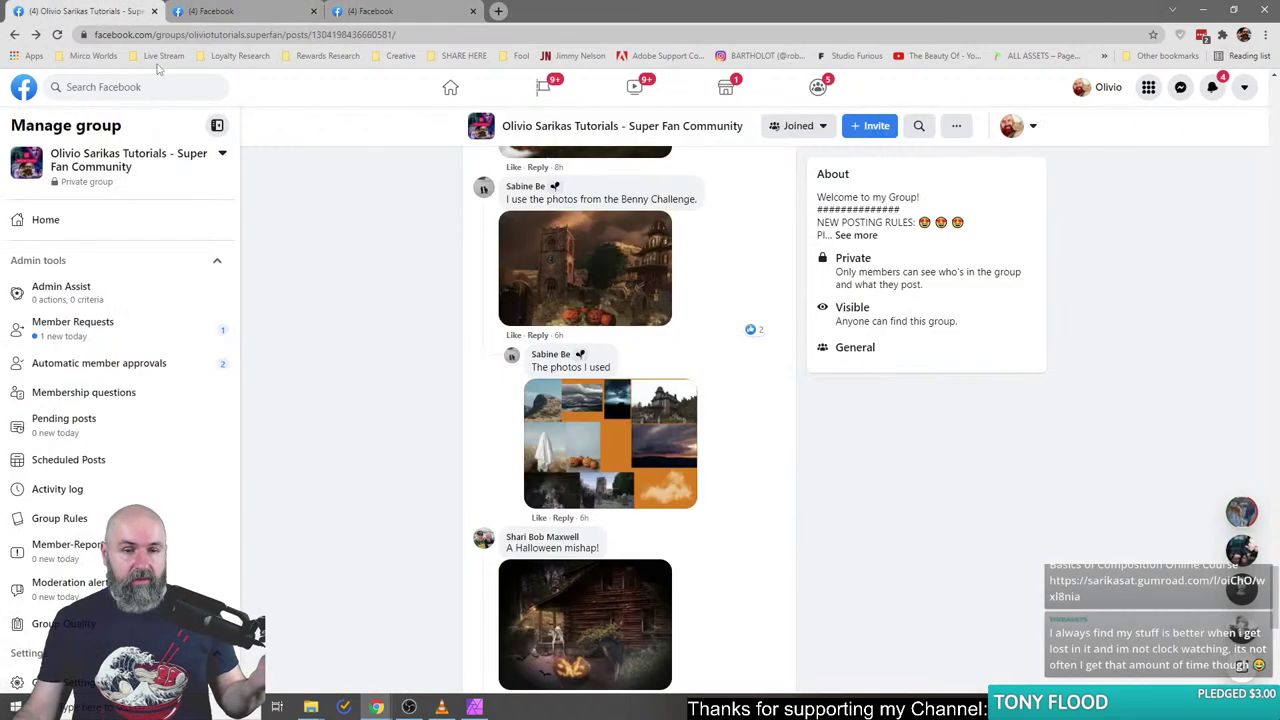
{"action": "scroll", "coordinate": [338, 393], "scroll_direction": "down", "scroll_amount": 4}
{"action": "scroll", "coordinate": [335, 393], "scroll_direction": "down", "scroll_amount": 1}
{"action": "scroll", "coordinate": [335, 393], "scroll_direction": "up", "scroll_amount": 1}
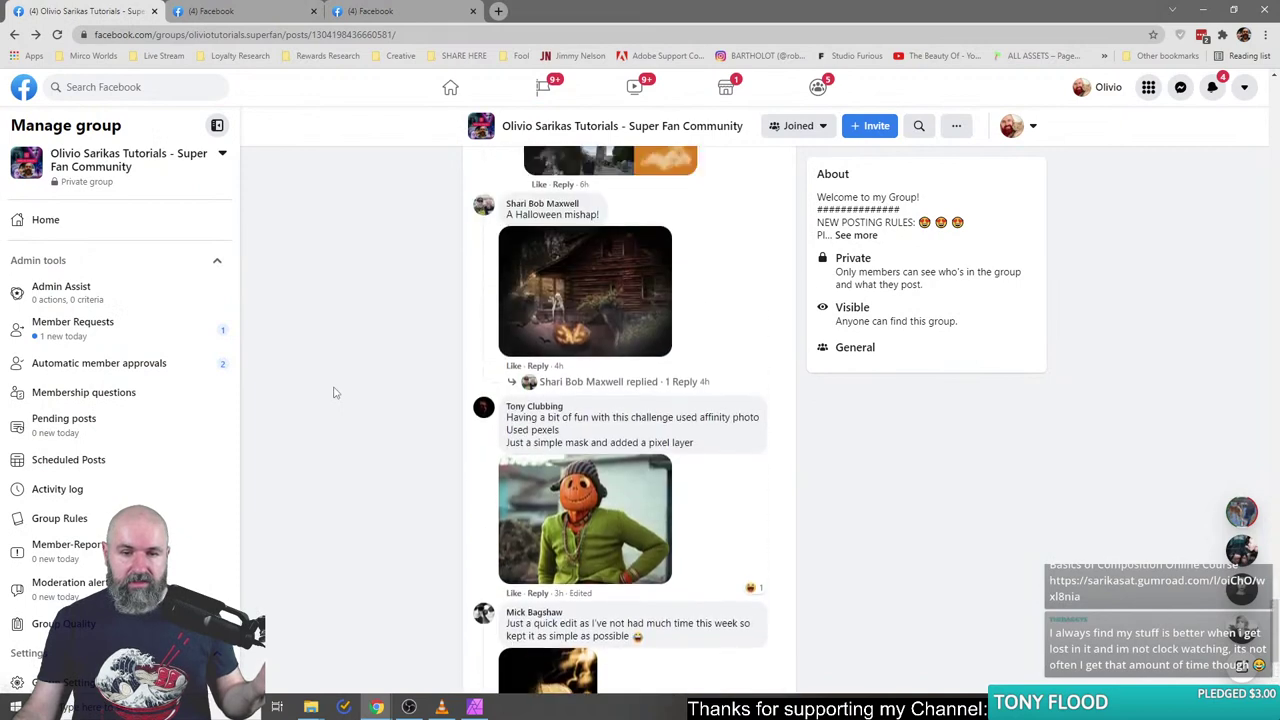
{"action": "scroll", "coordinate": [335, 393], "scroll_direction": "down", "scroll_amount": 1}
{"action": "scroll", "coordinate": [335, 393], "scroll_direction": "up", "scroll_amount": 1}
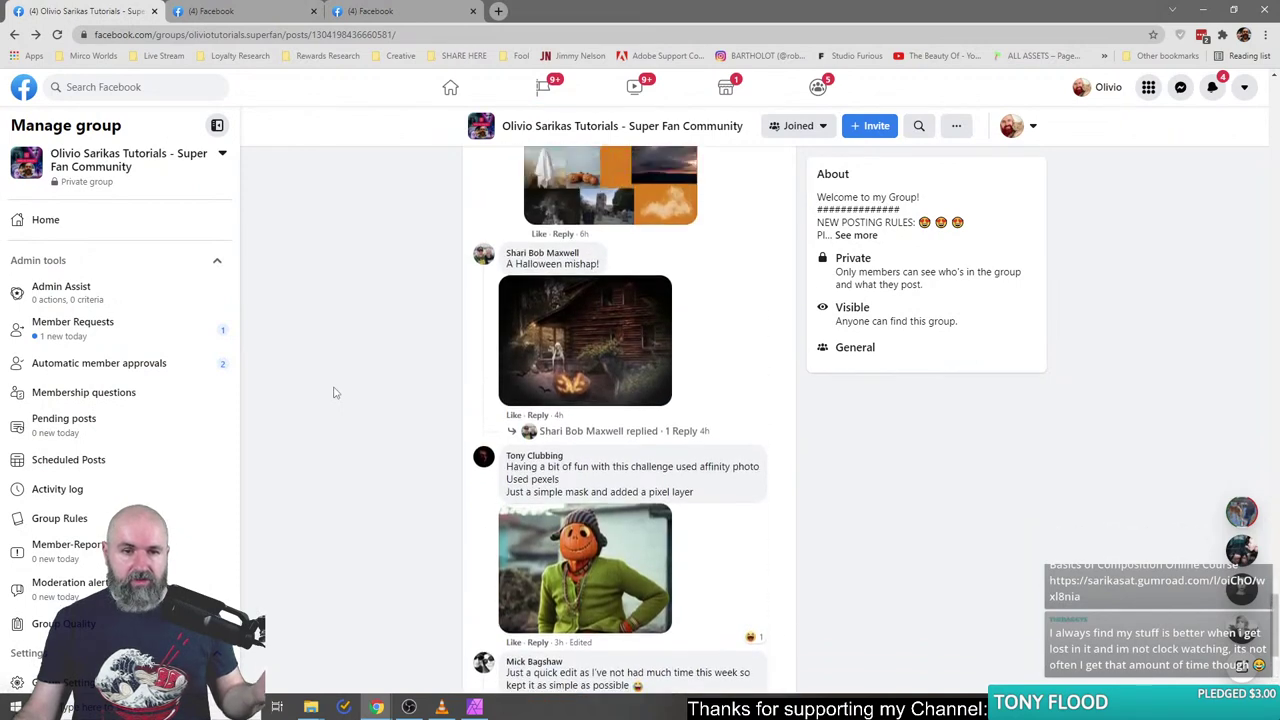
{"action": "scroll", "coordinate": [335, 393], "scroll_direction": "up", "scroll_amount": 1}
{"action": "left_click", "coordinate": [247, 9]}
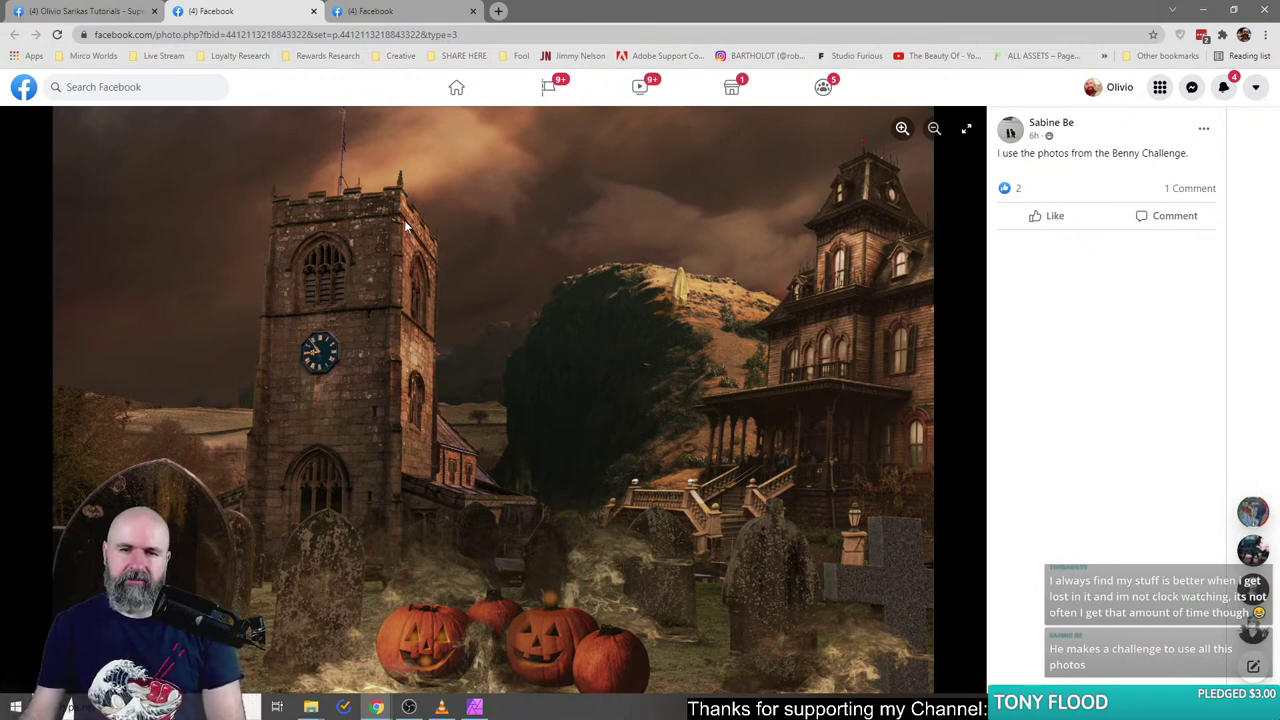
{"action": "left_click", "coordinate": [313, 11]}
- Close the source collage and open the Halloween mishap photo and its source collage in background tabs
{"action": "left_click", "coordinate": [315, 11]}
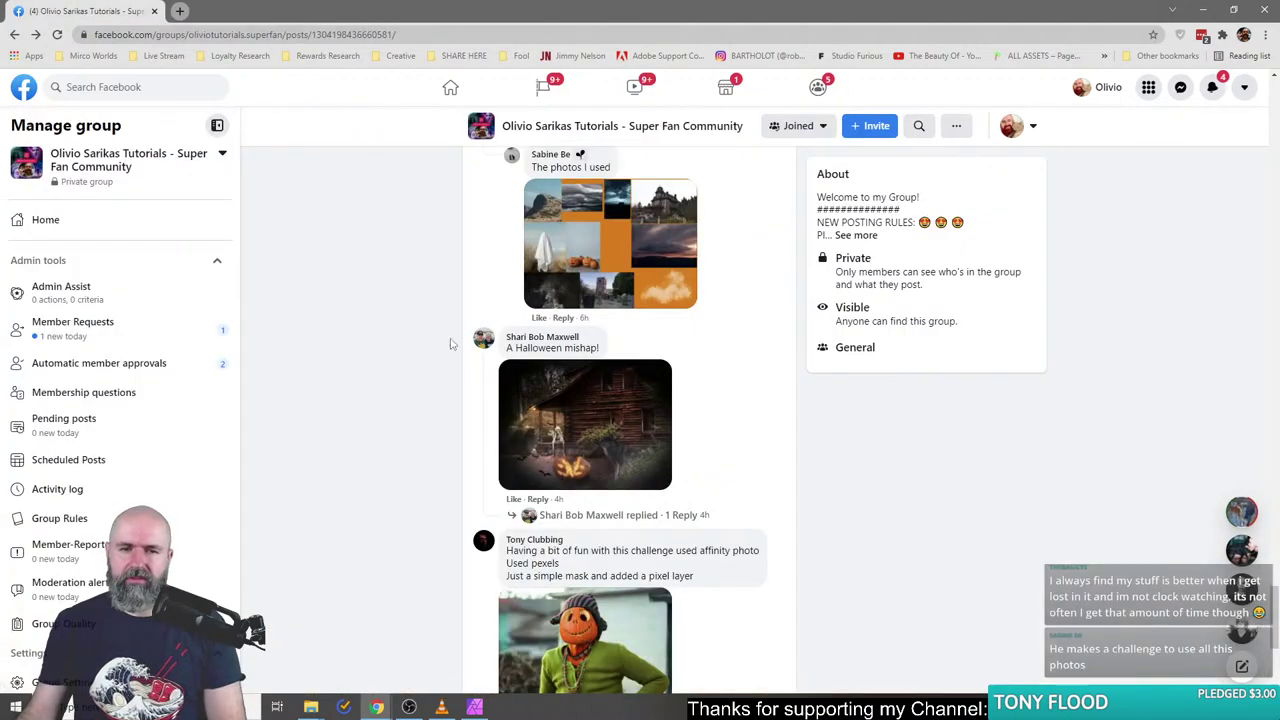
{"action": "scroll", "coordinate": [398, 333], "scroll_direction": "down", "scroll_amount": 2}
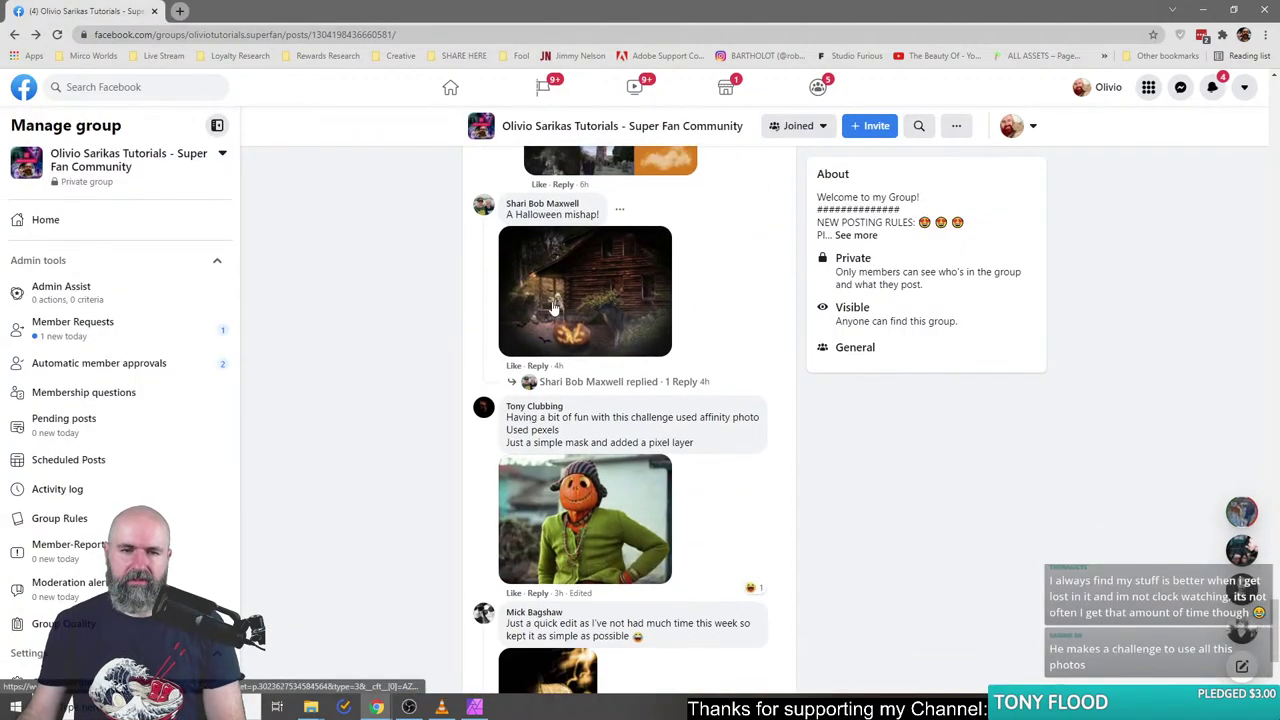
{"action": "right_click", "coordinate": [554, 306]}
{"action": "left_click", "coordinate": [586, 313]}
{"action": "left_click", "coordinate": [560, 381]}
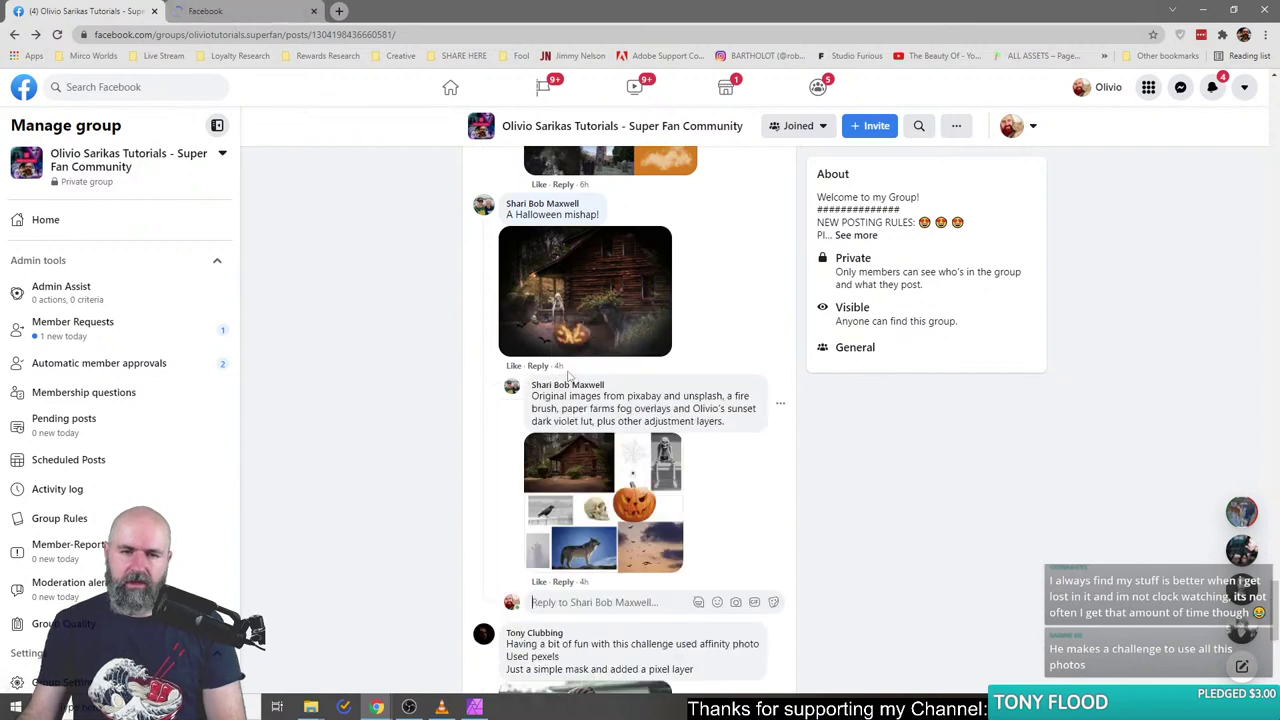
{"action": "scroll", "coordinate": [510, 350], "scroll_direction": "down", "scroll_amount": 2}
{"action": "right_click", "coordinate": [582, 340]}
{"action": "left_click", "coordinate": [620, 349]}
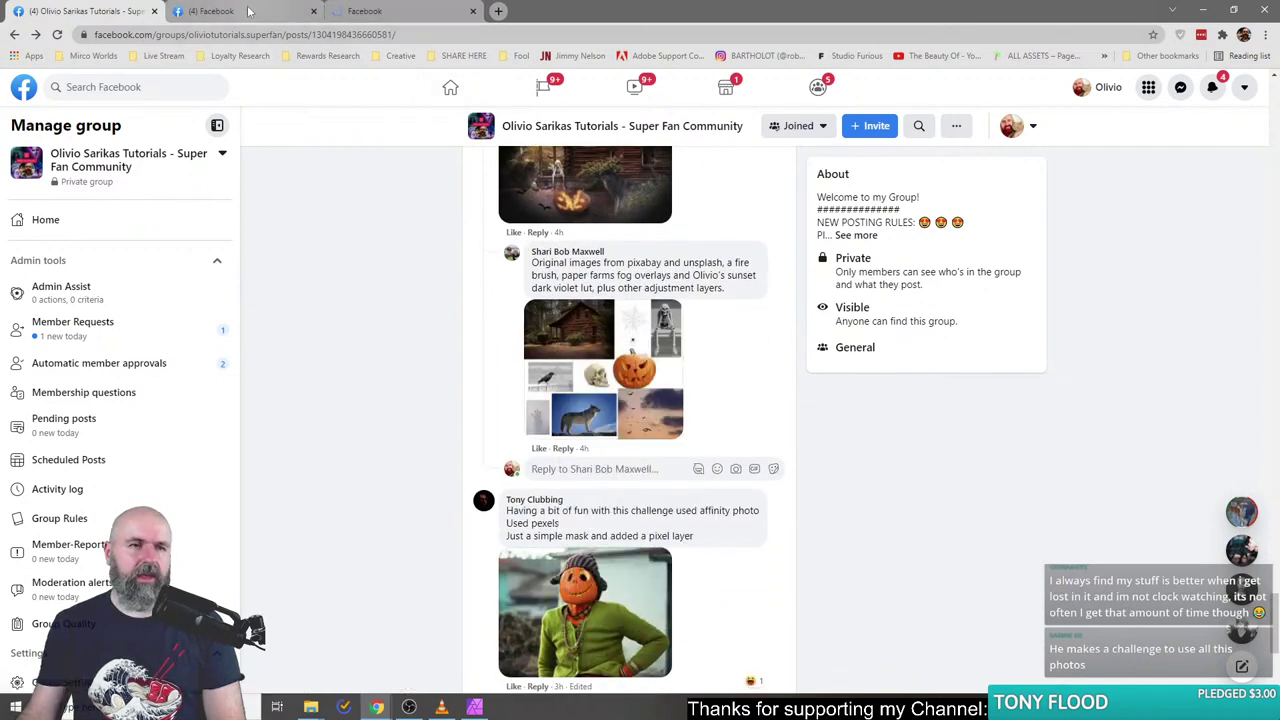
- View the mishap photo, source collage and finished cabin composite full-size, then close the cabin tab
{"action": "key", "text": "ctrl+Tab"}
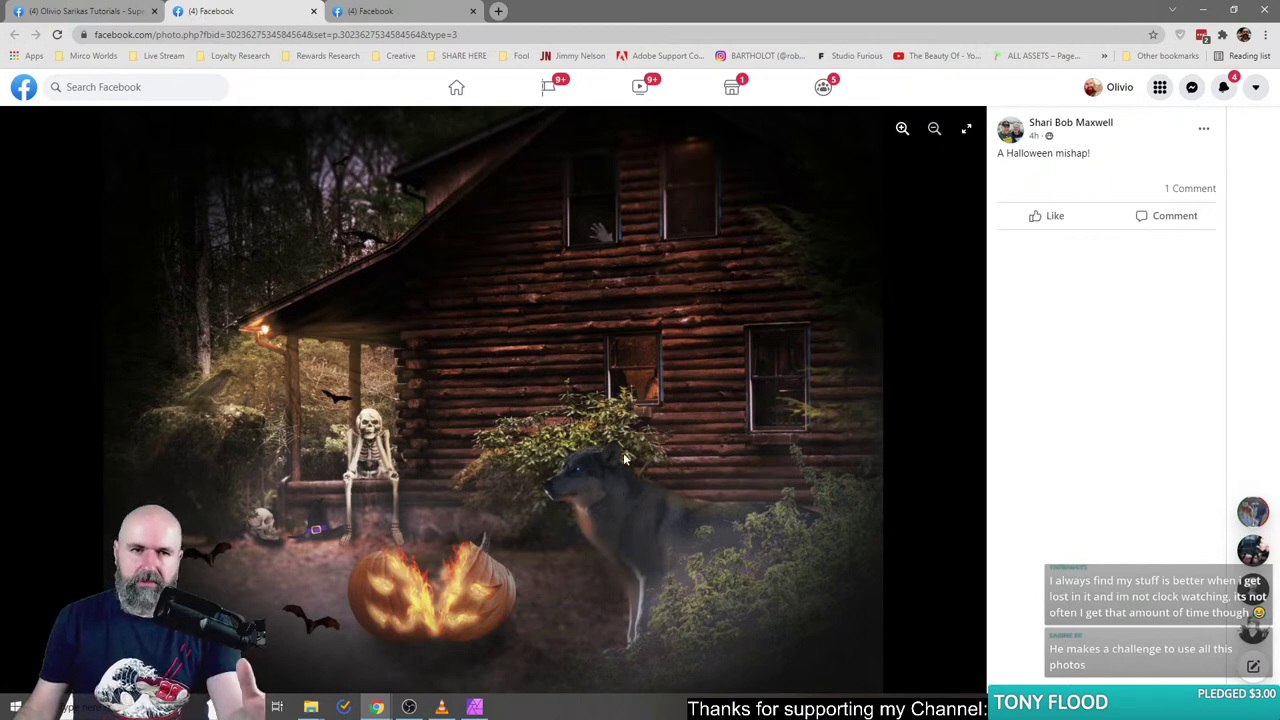
{"action": "left_click", "coordinate": [400, 11]}
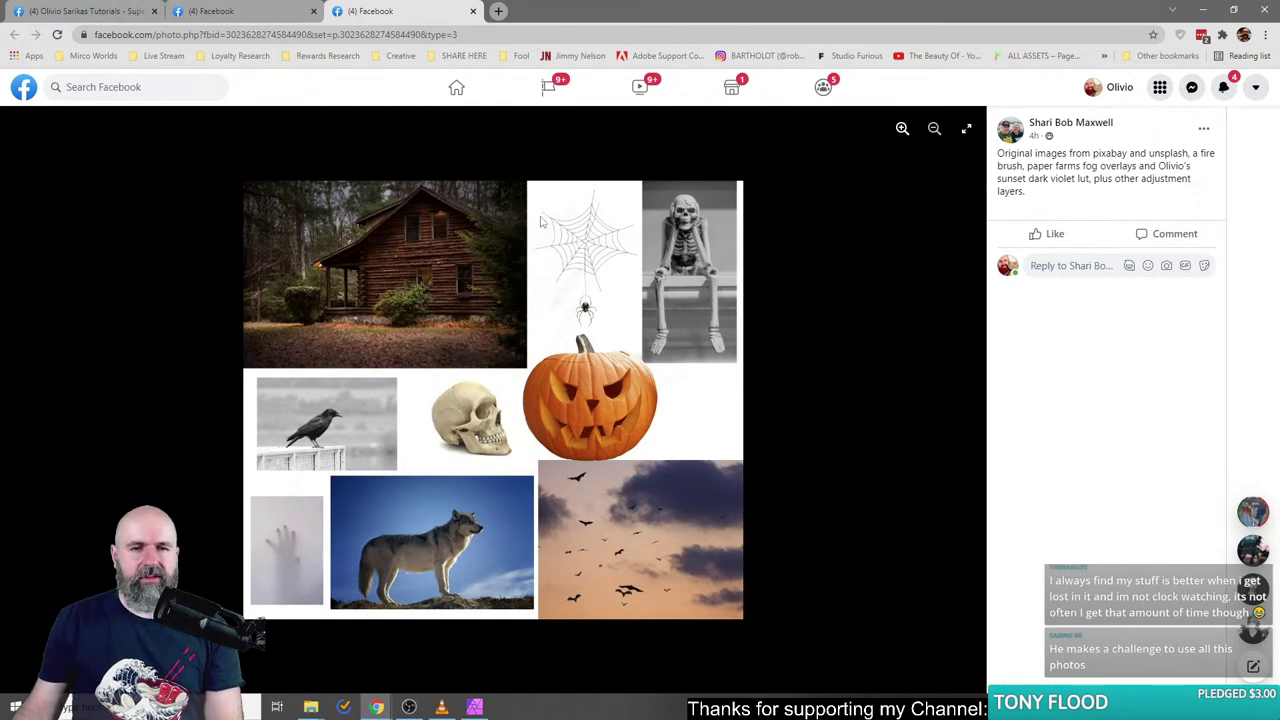
{"action": "left_click", "coordinate": [247, 11]}
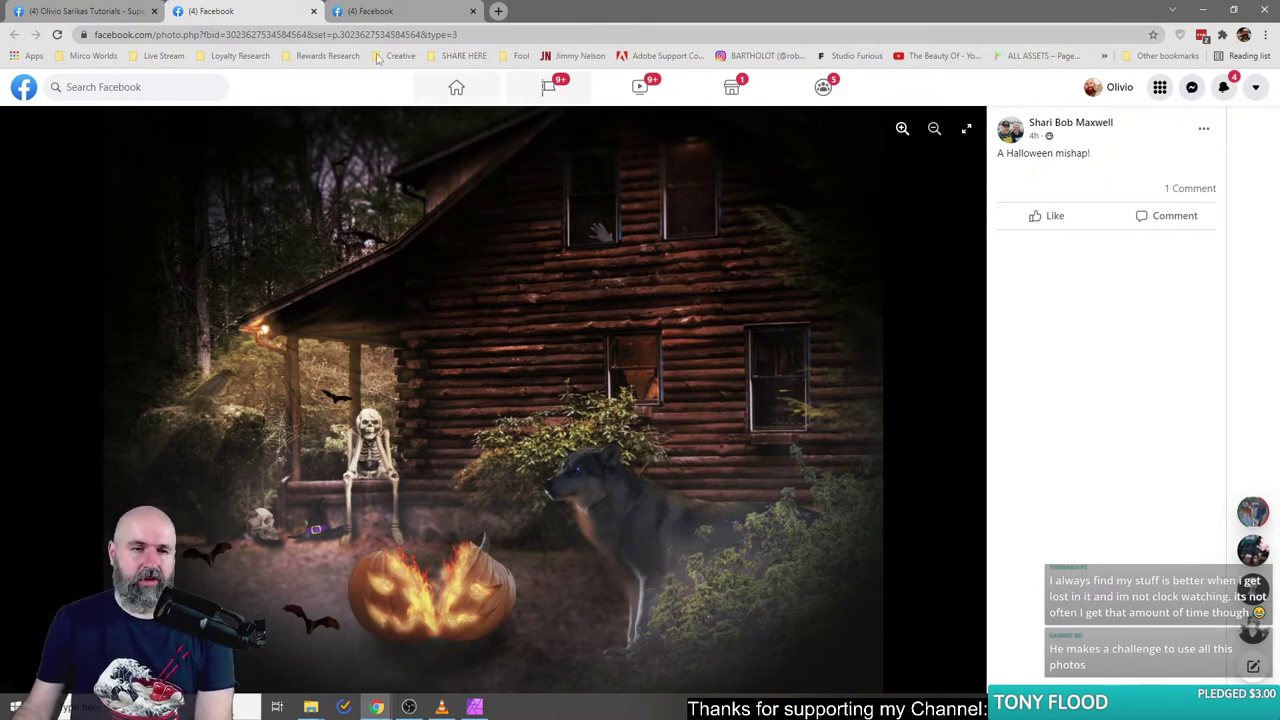
{"action": "left_click", "coordinate": [313, 12]}
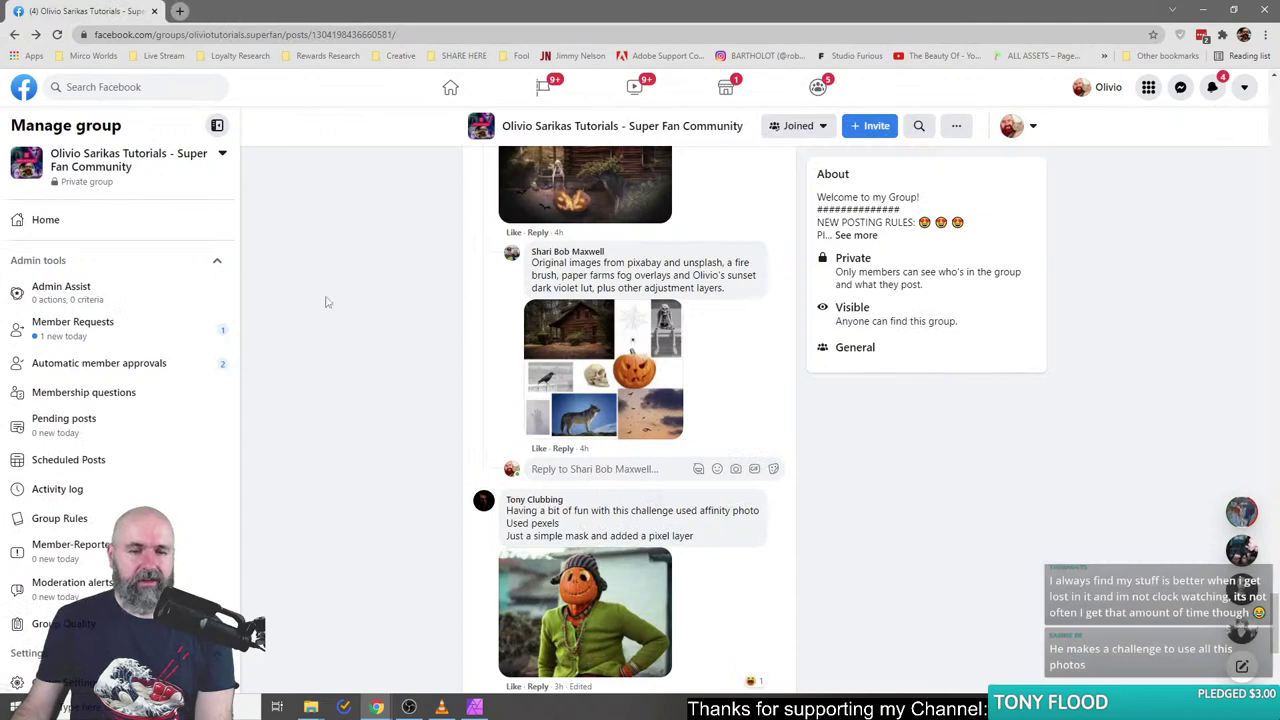
- Open the pumpkin-headed figure in a green cardigan photo in a new tab and view it
{"action": "scroll", "coordinate": [390, 532], "scroll_direction": "down", "scroll_amount": 5}
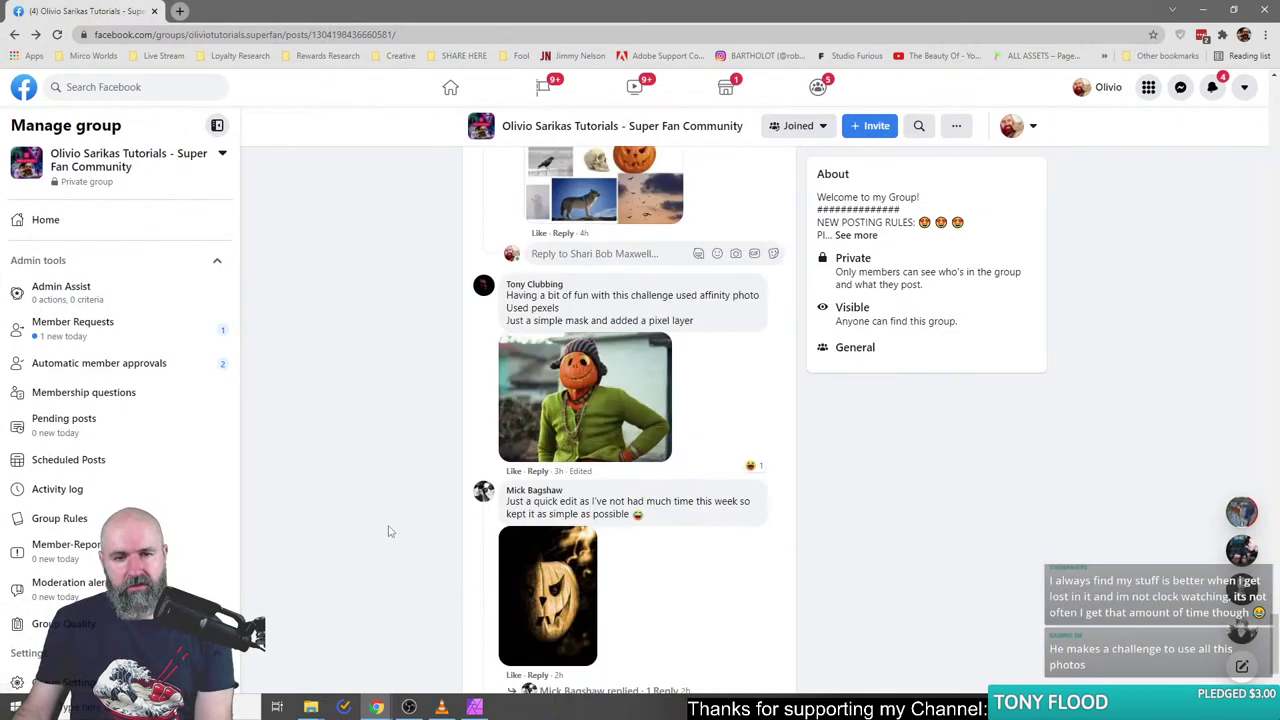
{"action": "right_click", "coordinate": [549, 344]}
{"action": "left_click", "coordinate": [609, 351]}
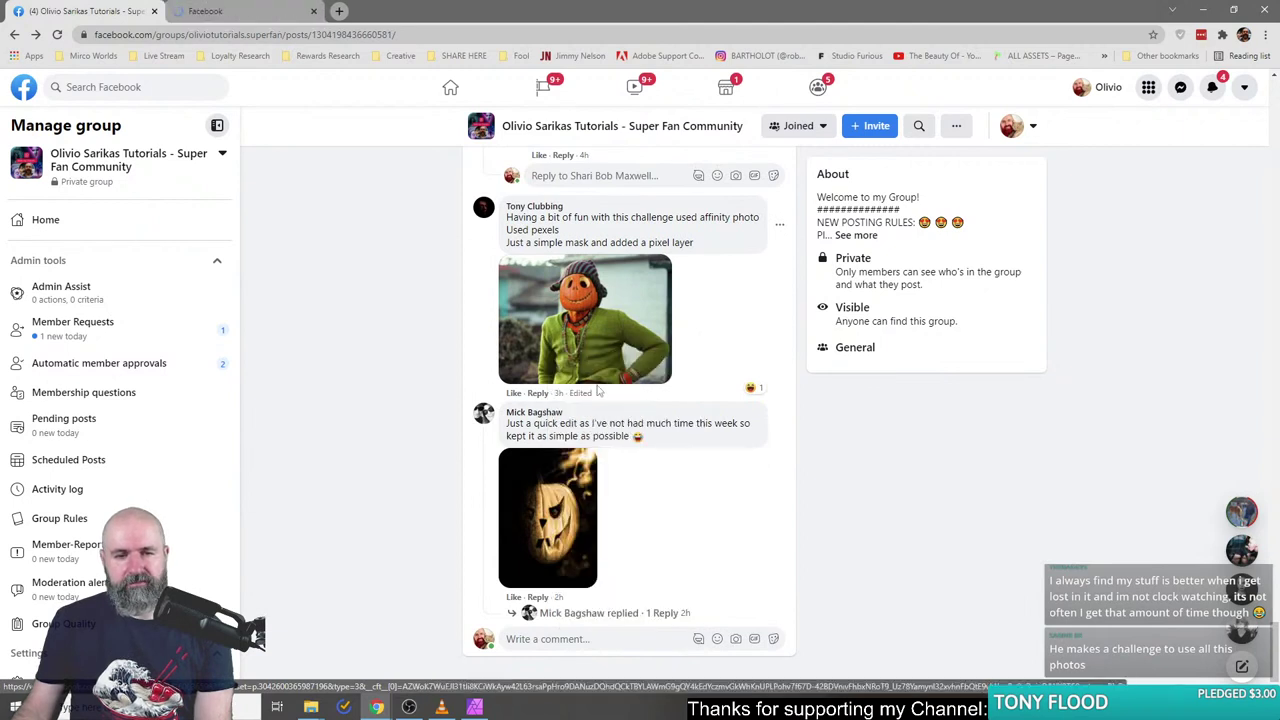
{"action": "left_click", "coordinate": [240, 12]}
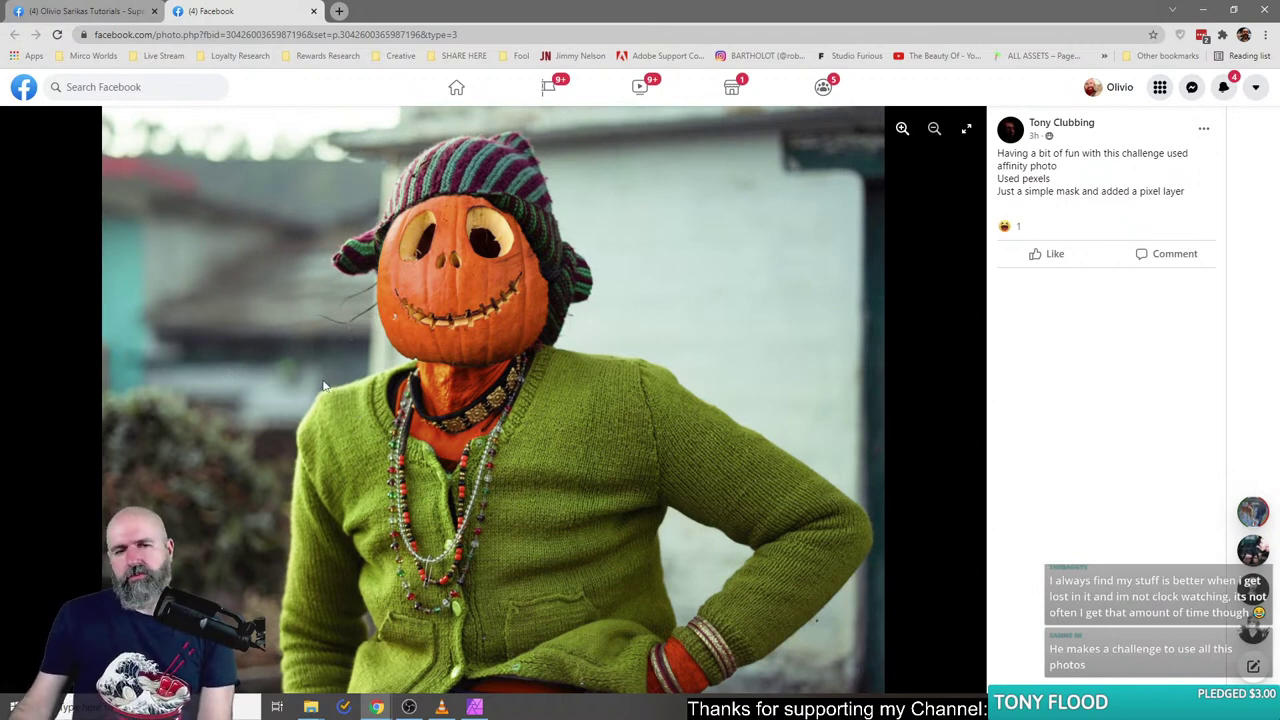
- Close the scarecrow photo and open the glowing pumpkin photo and its source images in new tabs
{"action": "left_click", "coordinate": [313, 11]}
{"action": "right_click", "coordinate": [566, 527]}
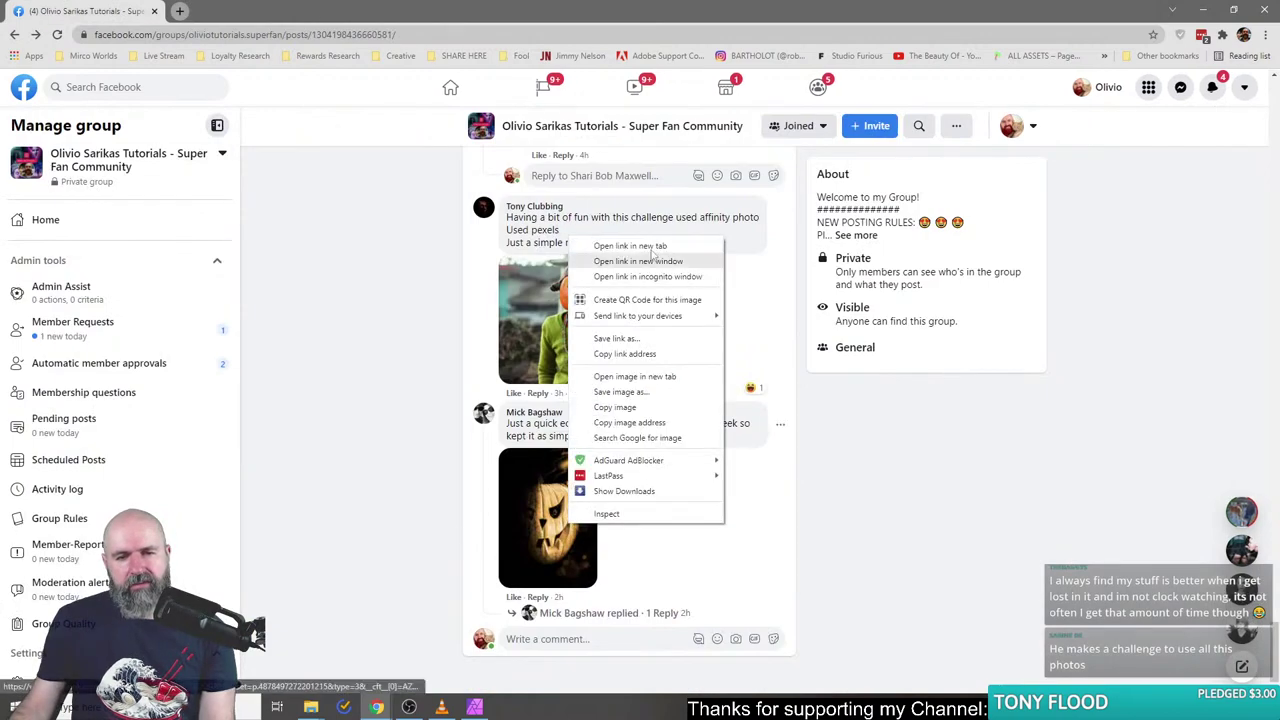
{"action": "left_click", "coordinate": [620, 244]}
{"action": "left_click", "coordinate": [600, 613]}
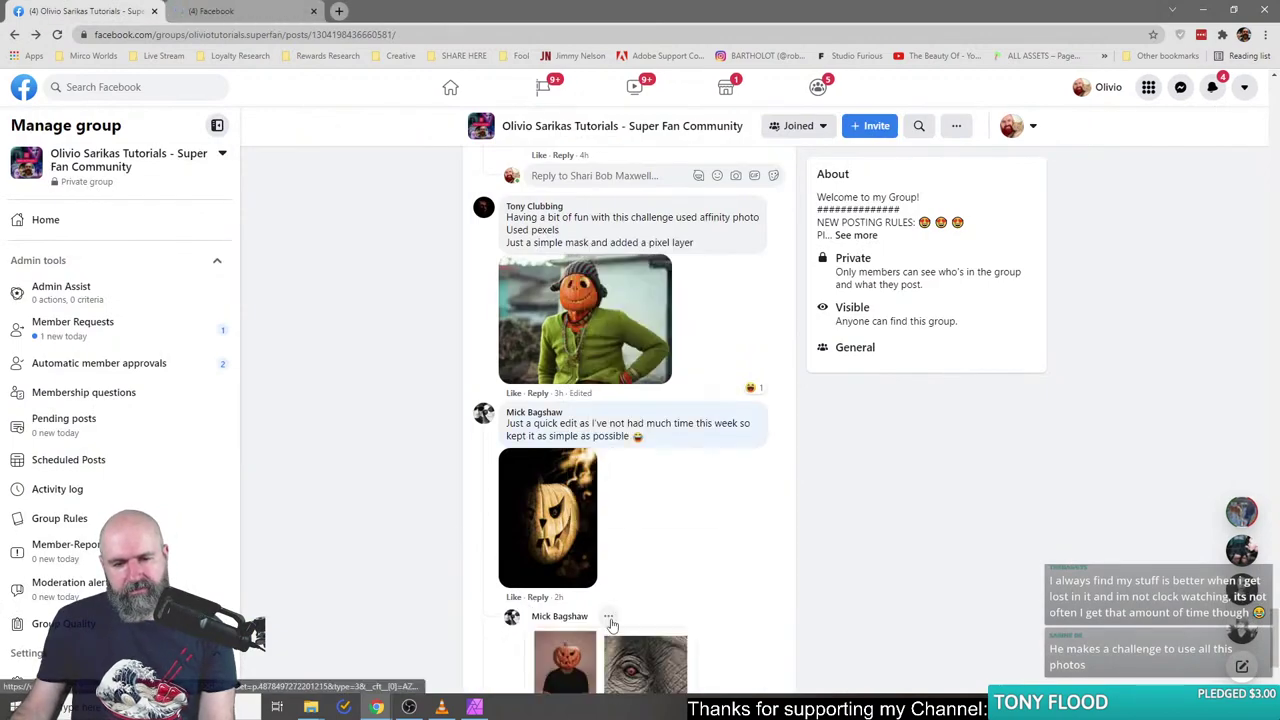
{"action": "right_click", "coordinate": [564, 525]}
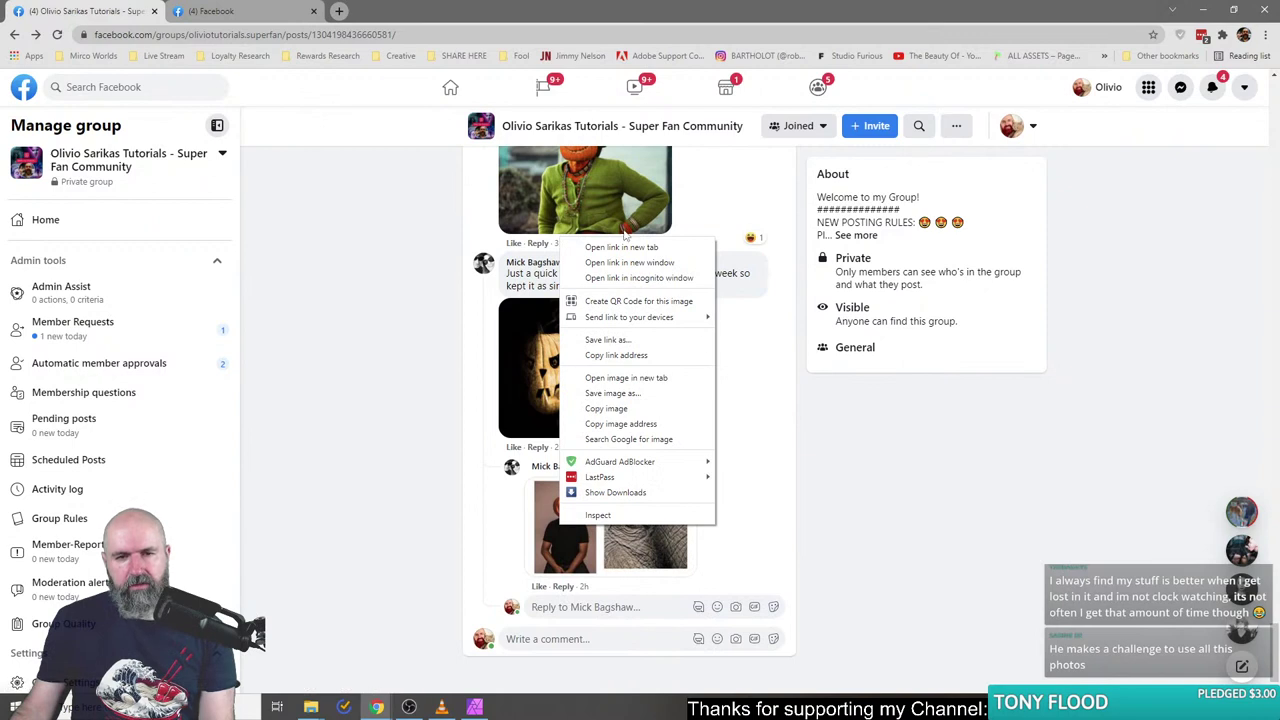
{"action": "left_click", "coordinate": [628, 247]}
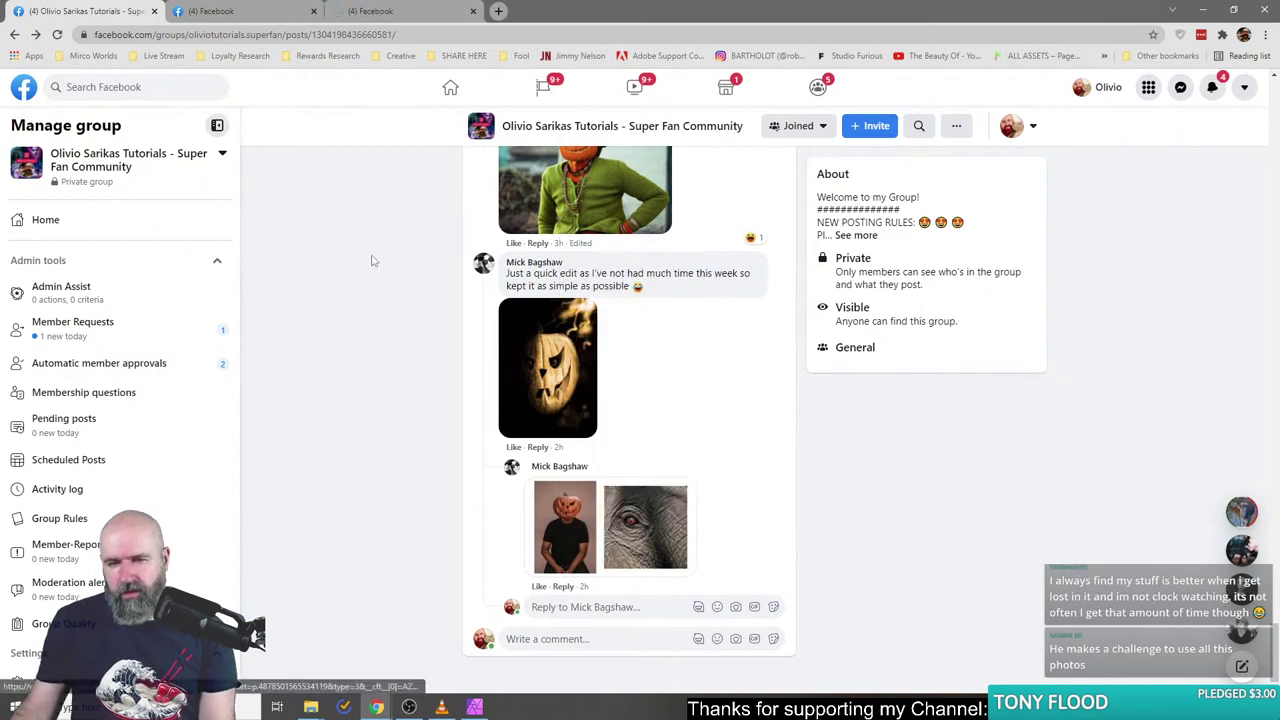
- Compare the glowing pumpkin with its pumpkin-head man and elephant-eye sources, then return to the group
{"action": "left_click", "coordinate": [210, 11]}
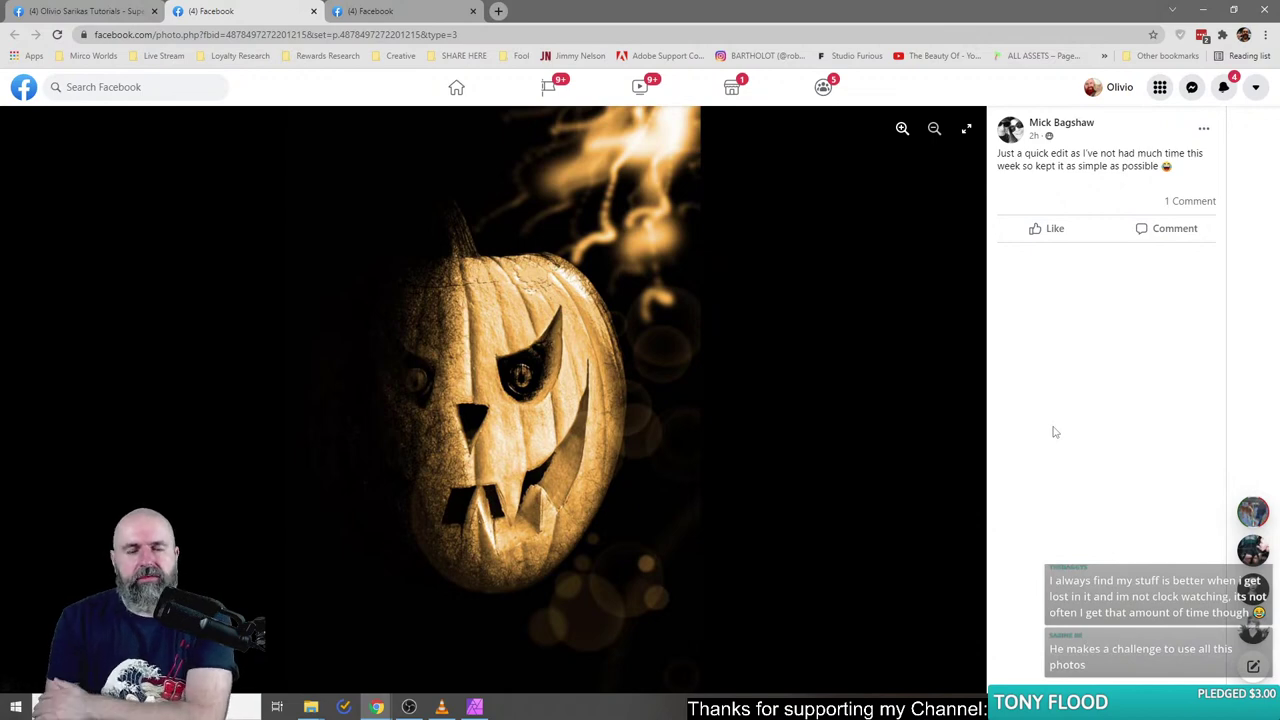
{"action": "left_click", "coordinate": [332, 10]}
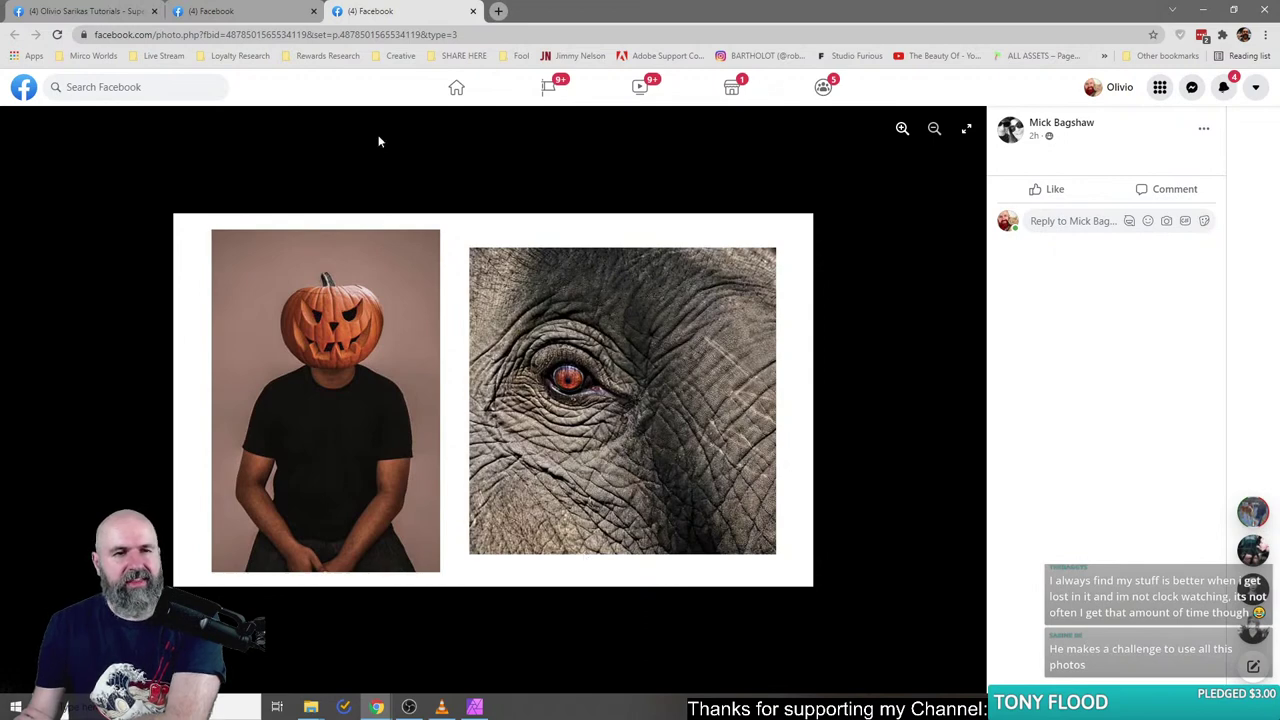
{"action": "left_click", "coordinate": [258, 12]}
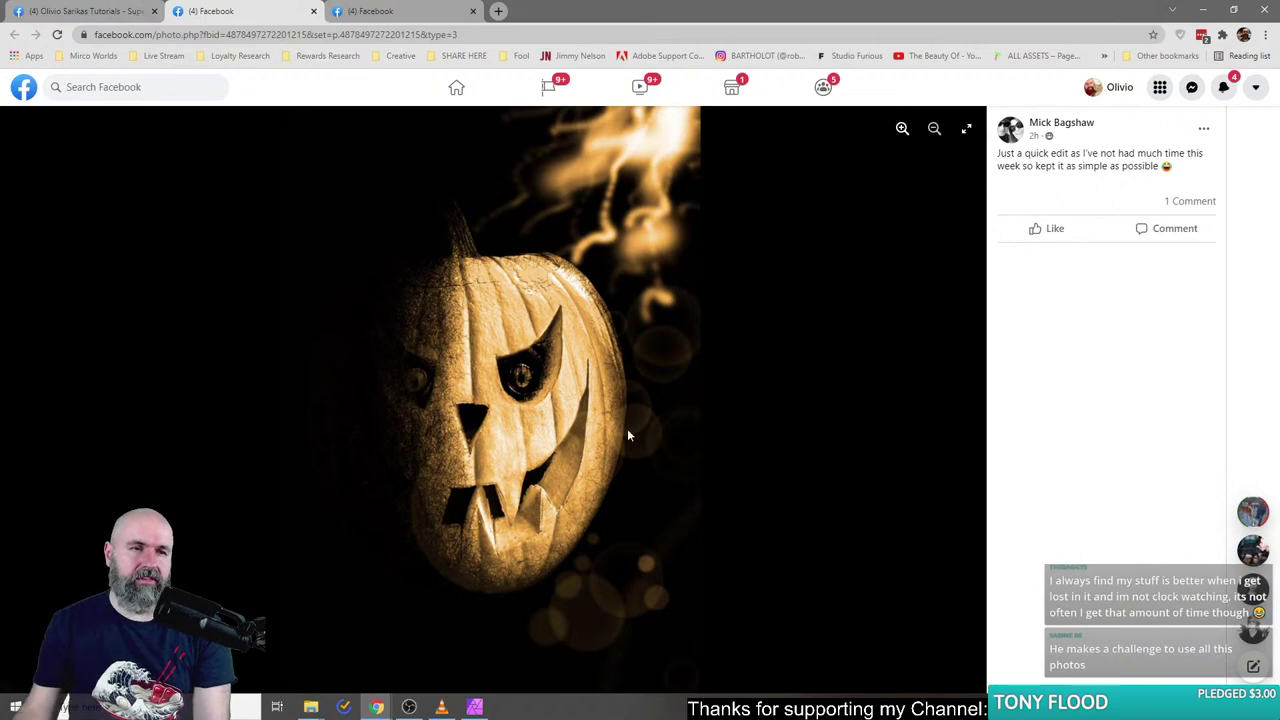
{"action": "left_click", "coordinate": [98, 11]}
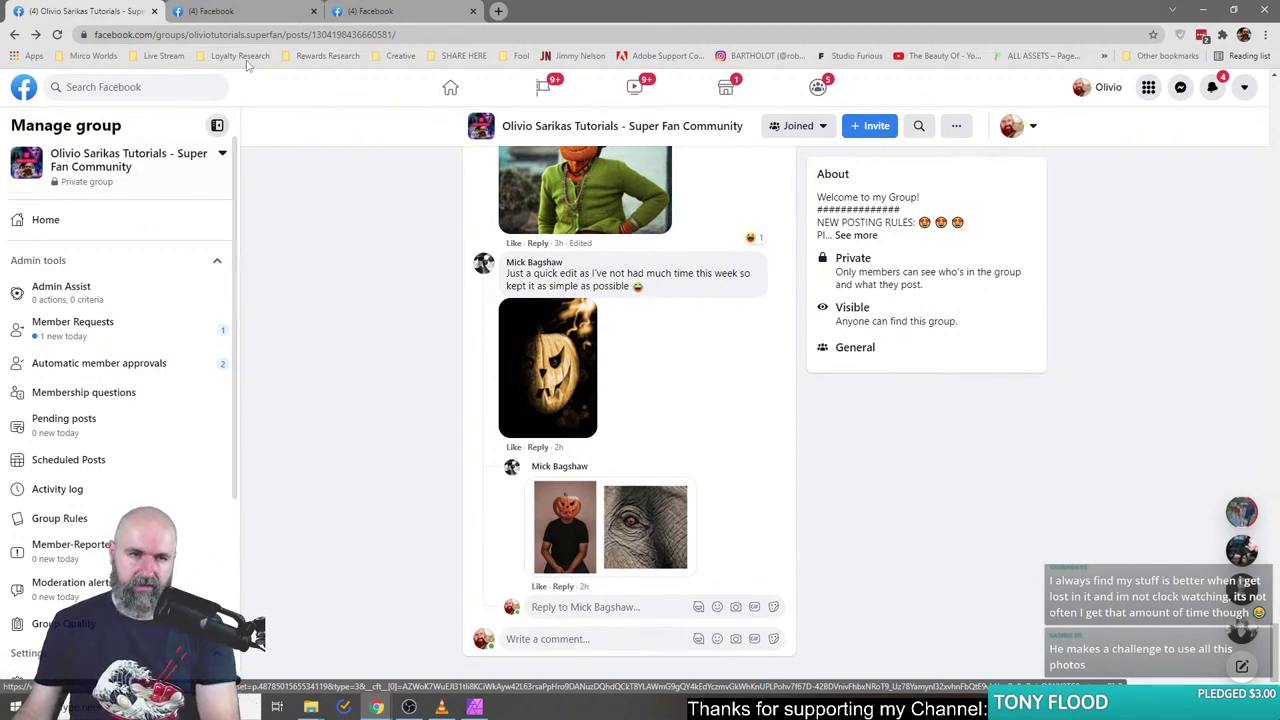
- Show the glowing carved jack-o'-lantern 'quick edit' photo full-size again
{"action": "left_click", "coordinate": [249, 15]}
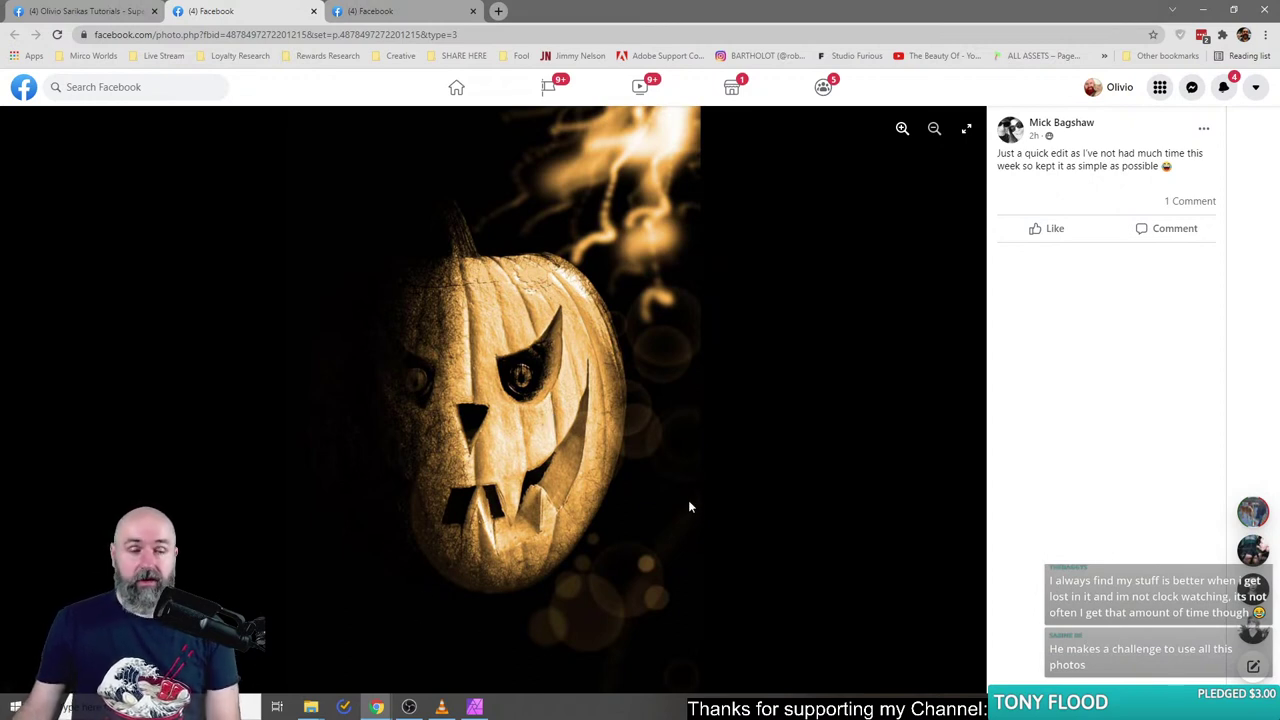
- Return to the group thread and close both extra jack-o'-lantern photo tabs
{"action": "left_click", "coordinate": [88, 12]}
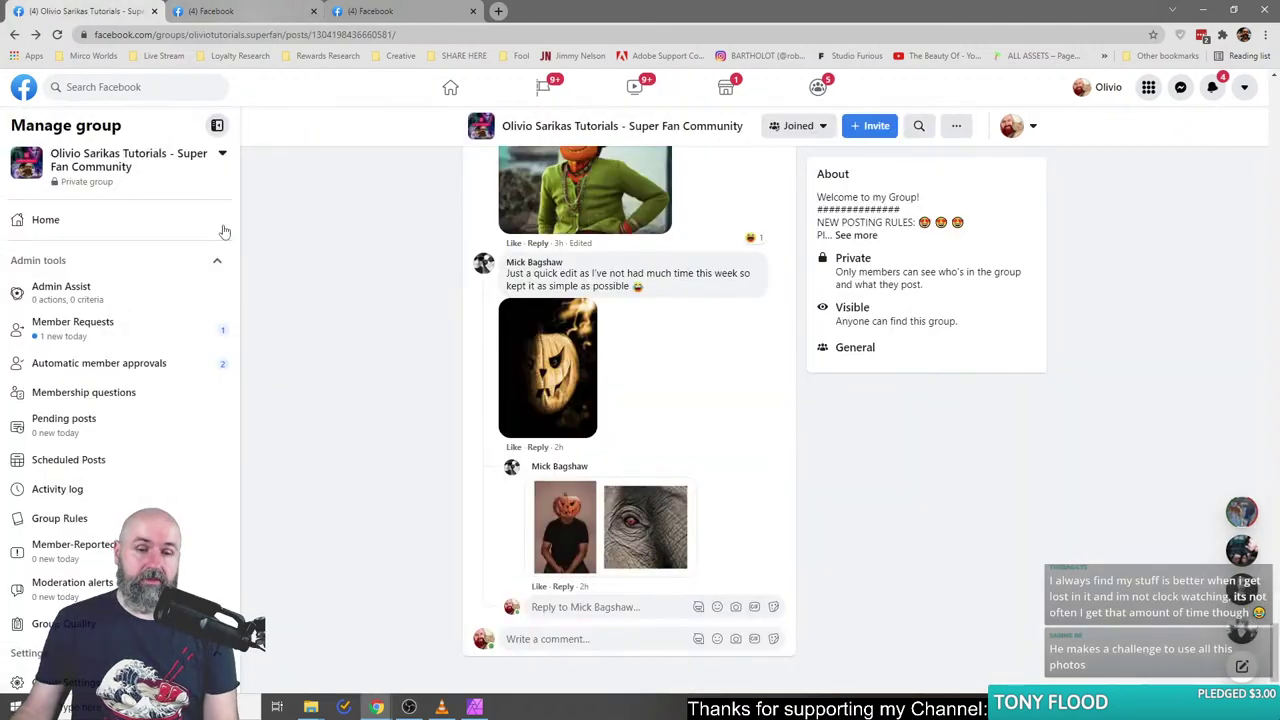
{"action": "left_click", "coordinate": [314, 11]}
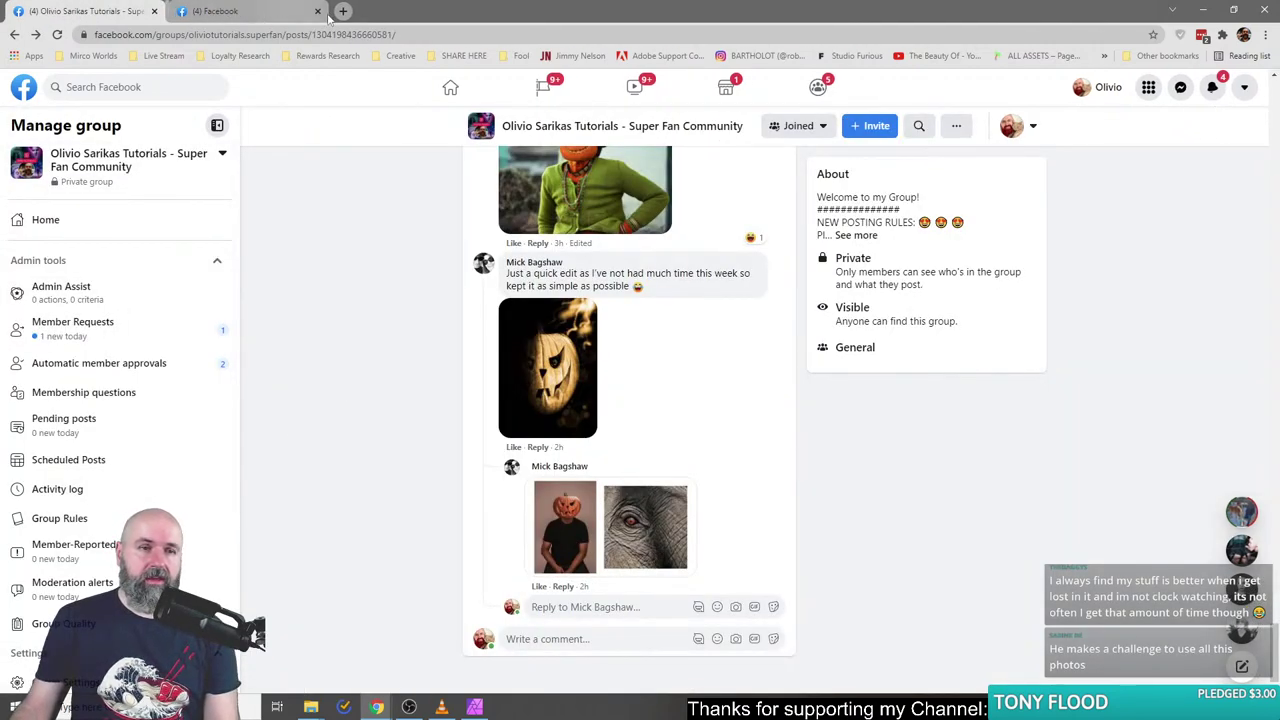
{"action": "left_click", "coordinate": [318, 11]}
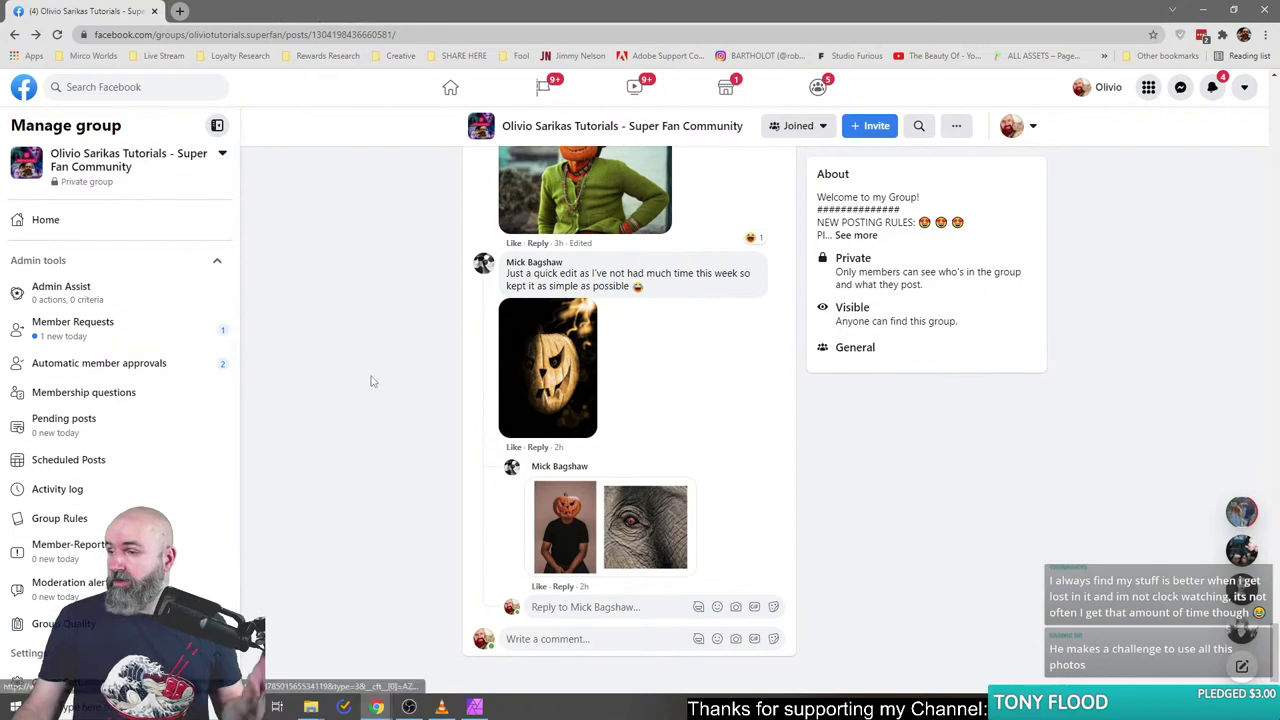